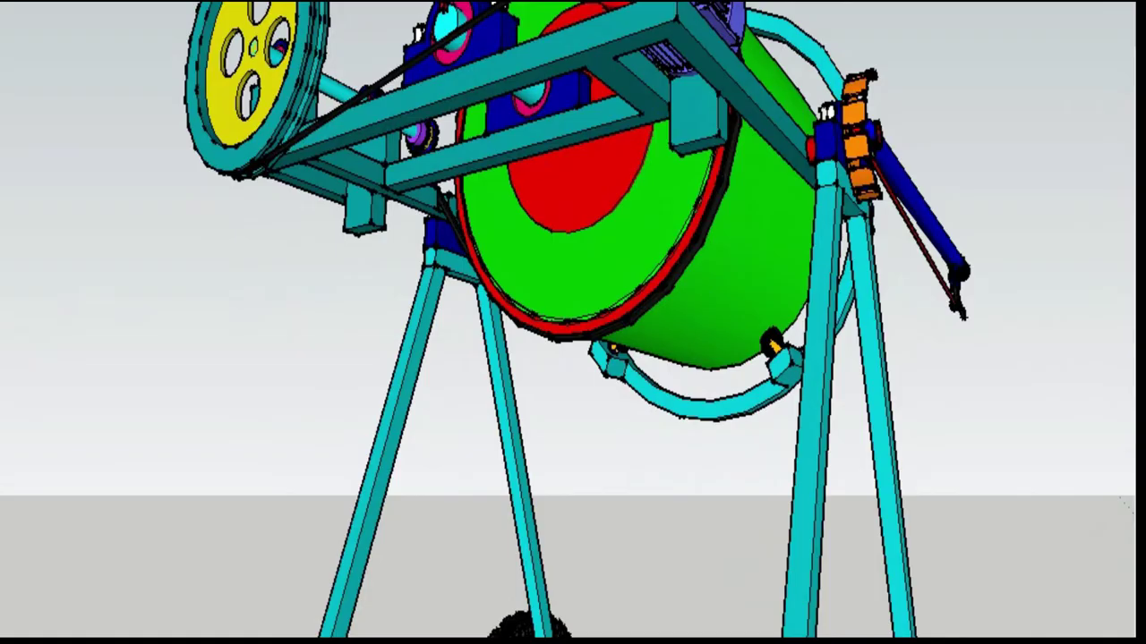
Orbit and zoom around the mixer model to inspect the drum, shaft, linkage and wheel
mouse_move(205, 366)
middle_down()
mouse_move(279, 553)
mouse_move(550, 626)
mouse_move(515, 609)
mouse_move(465, 617)
middle_up()
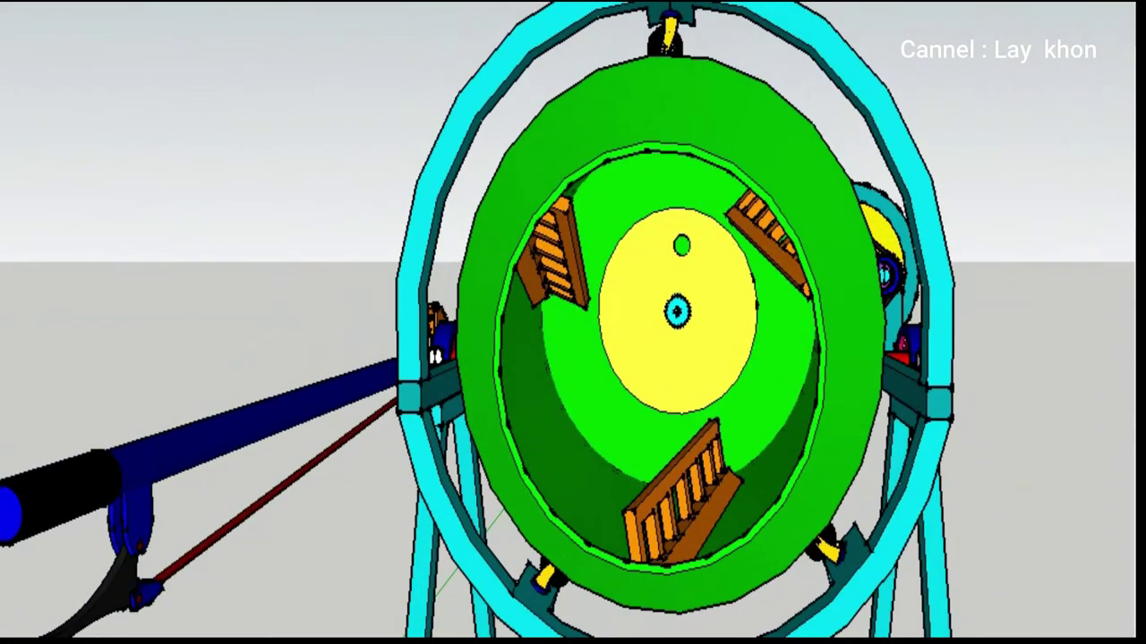
mouse_move(31, 120)
middle_down()
mouse_move(193, 67)
mouse_move(440, 269)
mouse_move(857, 387)
middle_up()
scroll(857, 387, up, 5)
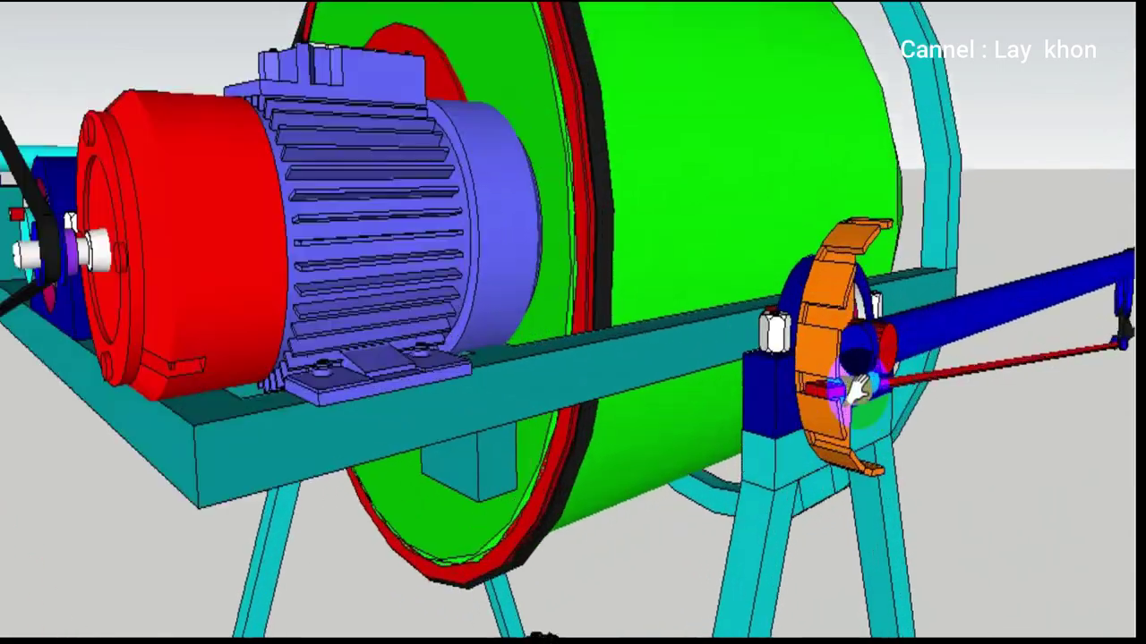
scroll(857, 386, up, 5)
mouse_move(857, 386)
middle_down()
mouse_move(479, 413)
mouse_move(656, 280)
middle_up()
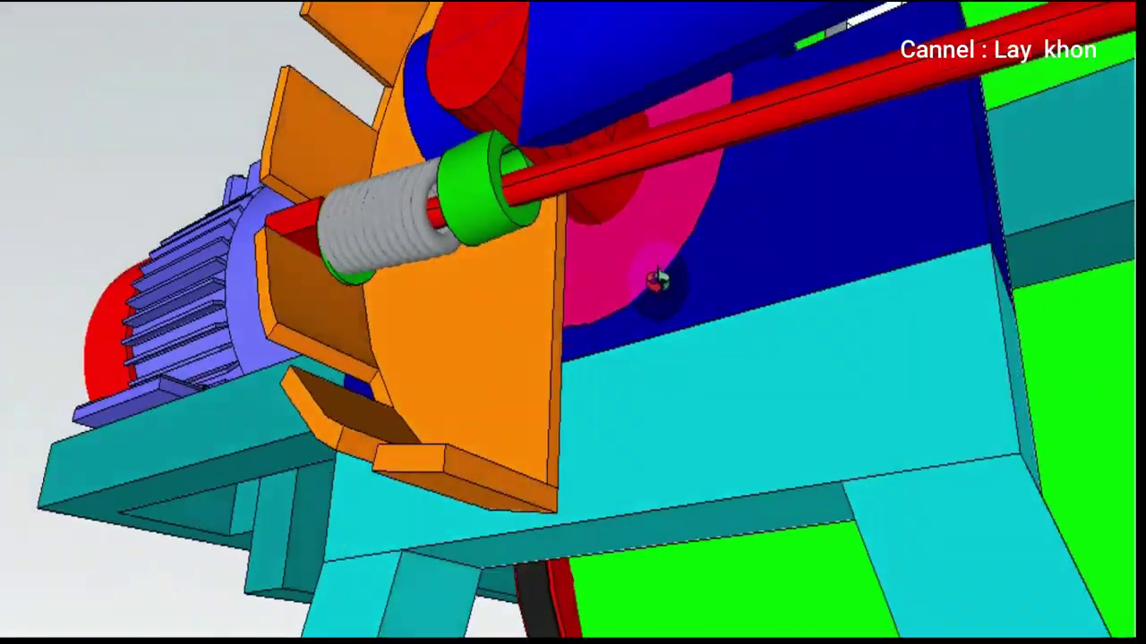
scroll(656, 281, down, 5)
middle_drag(656, 280, 779, 286)
scroll(785, 215, up, 3)
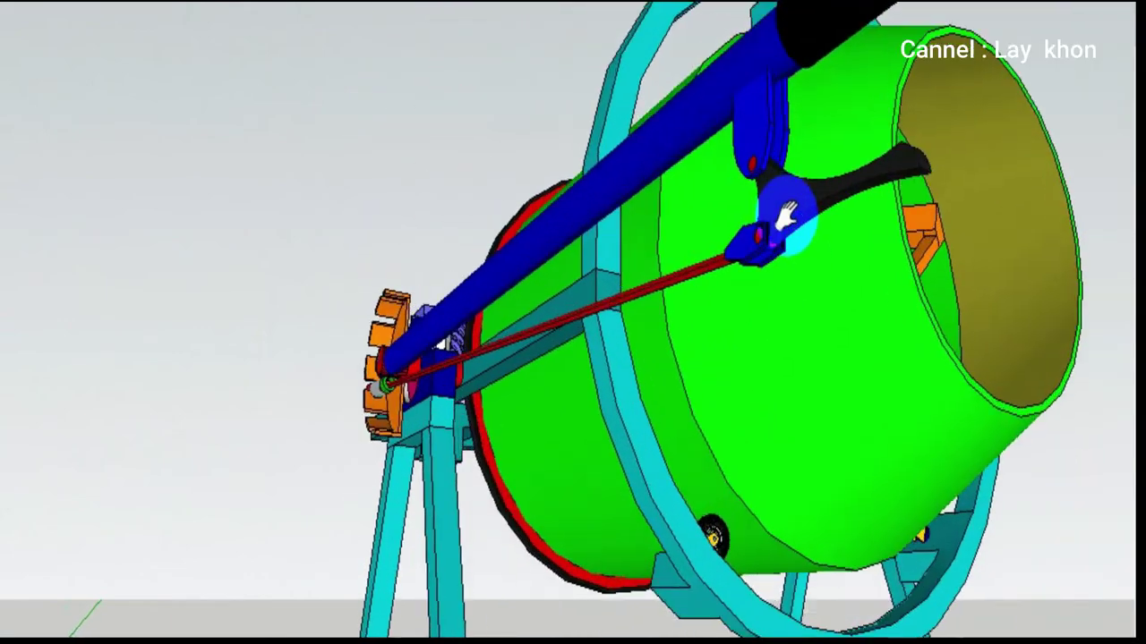
scroll(786, 215, up, 5)
middle_drag(726, 230, 1036, 555)
scroll(1036, 555, down, 4)
scroll(819, 379, up, 4)
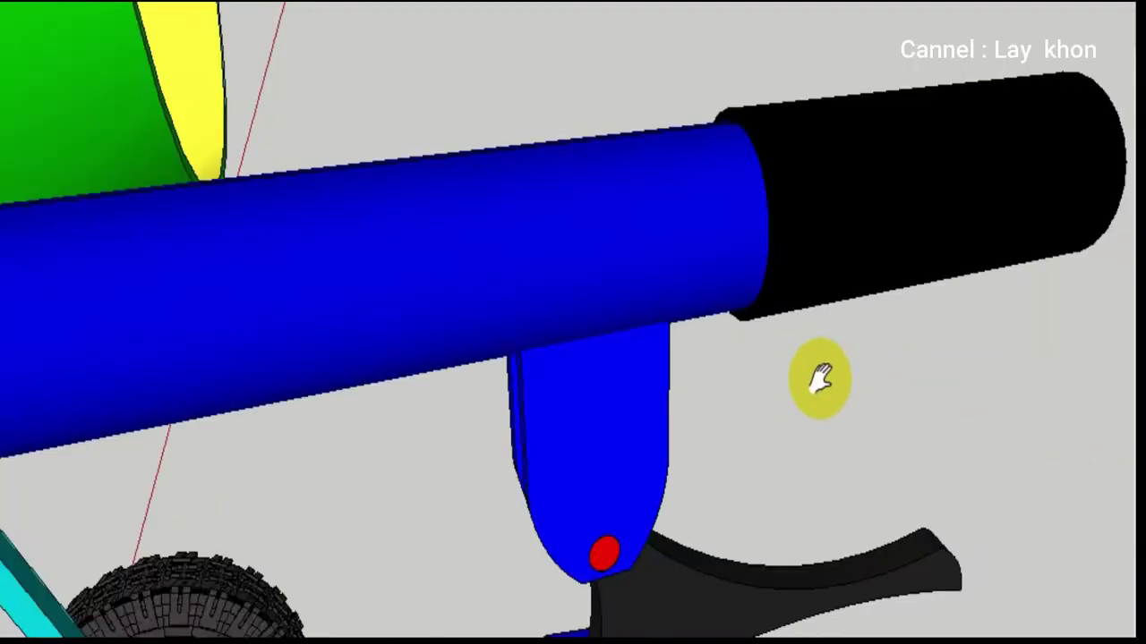
scroll(606, 376, down, 4)
scroll(603, 358, down, 2)
middle_drag(603, 358, 598, 432)
scroll(598, 432, up, 5)
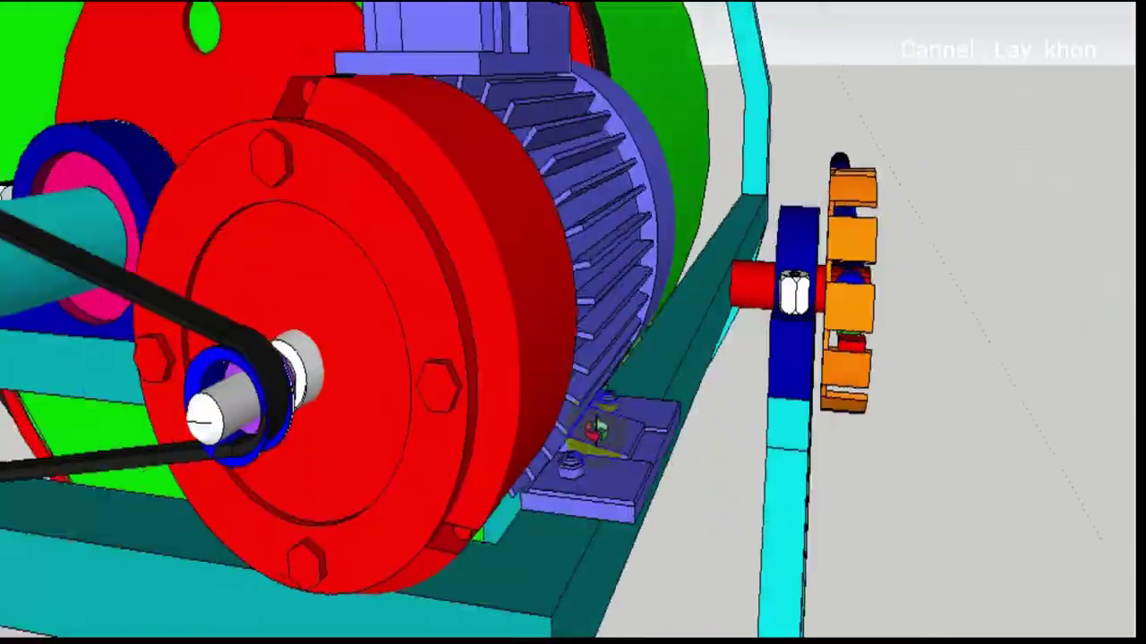
scroll(598, 432, down, 5)
mouse_move(767, 468)
middle_down()
mouse_move(535, 479)
mouse_move(1093, 99)
mouse_move(913, 468)
middle_up()
scroll(913, 469, up, 5)
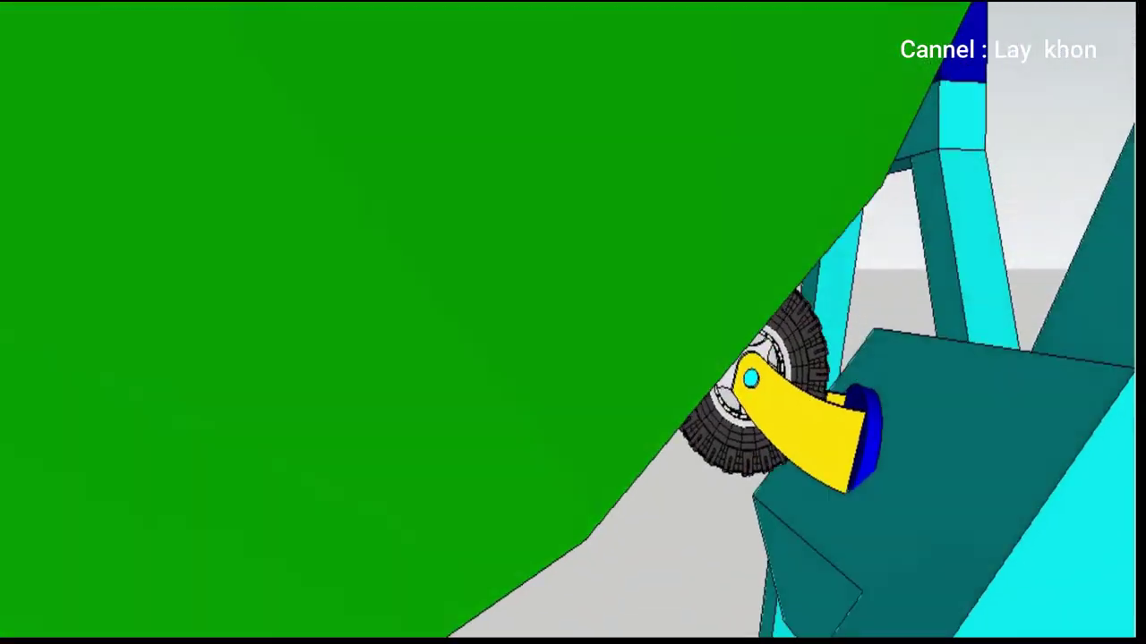
scroll(626, 243, down, 5)
mouse_move(627, 242)
middle_down()
mouse_move(455, 417)
mouse_move(459, 251)
mouse_move(442, 471)
mouse_move(486, 460)
middle_up()
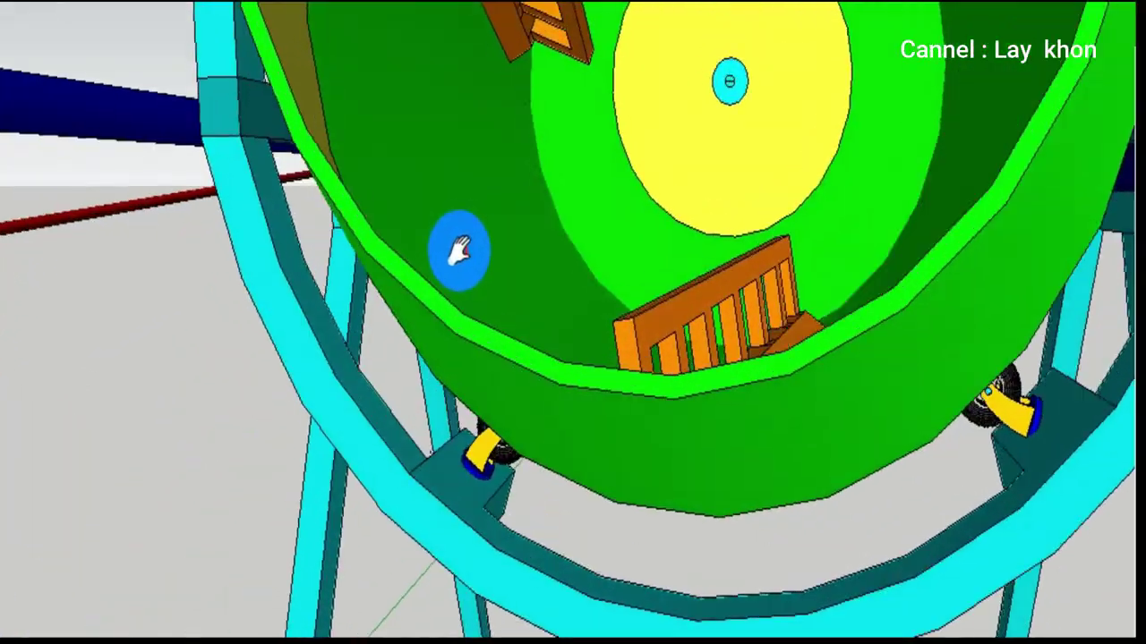
scroll(456, 327, down, 5)
mouse_move(456, 326)
middle_down()
mouse_move(471, 537)
mouse_move(305, 238)
mouse_move(707, 422)
mouse_move(436, 345)
mouse_move(567, 439)
mouse_move(655, 603)
mouse_move(578, 389)
mouse_move(325, 246)
mouse_move(783, 256)
mouse_move(490, 573)
mouse_move(421, 609)
mouse_move(291, 618)
mouse_move(770, 634)
mouse_move(658, 631)
middle_up()
scroll(637, 428, up, 3)
scroll(658, 631, up, 2)
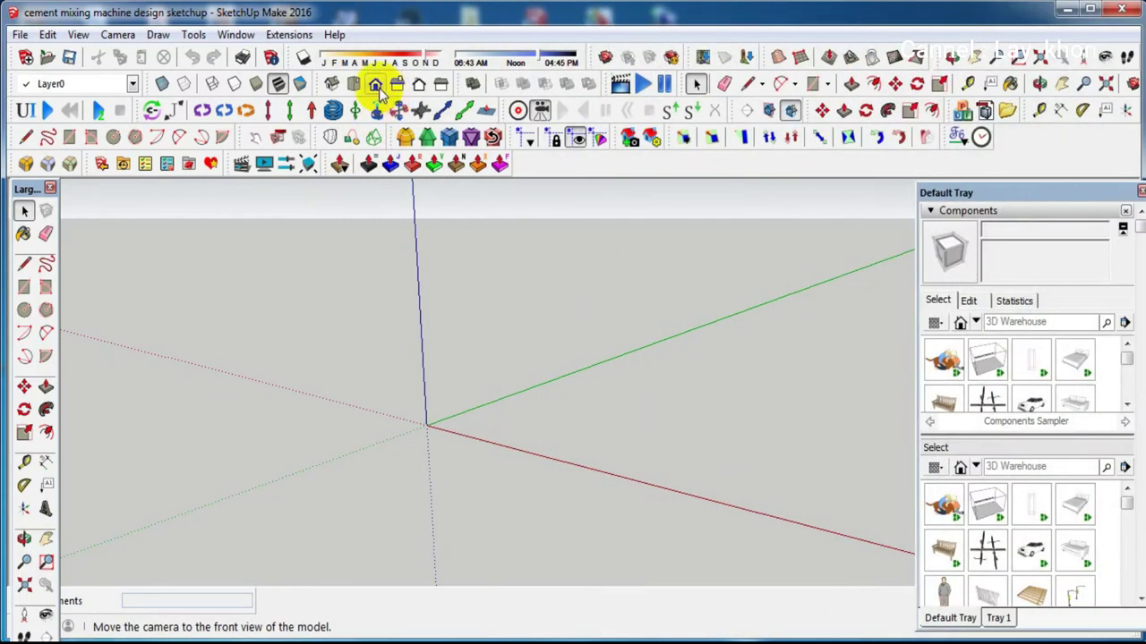
Switch to Front view and draw a circle of 0.35 m radius
click(375, 85)
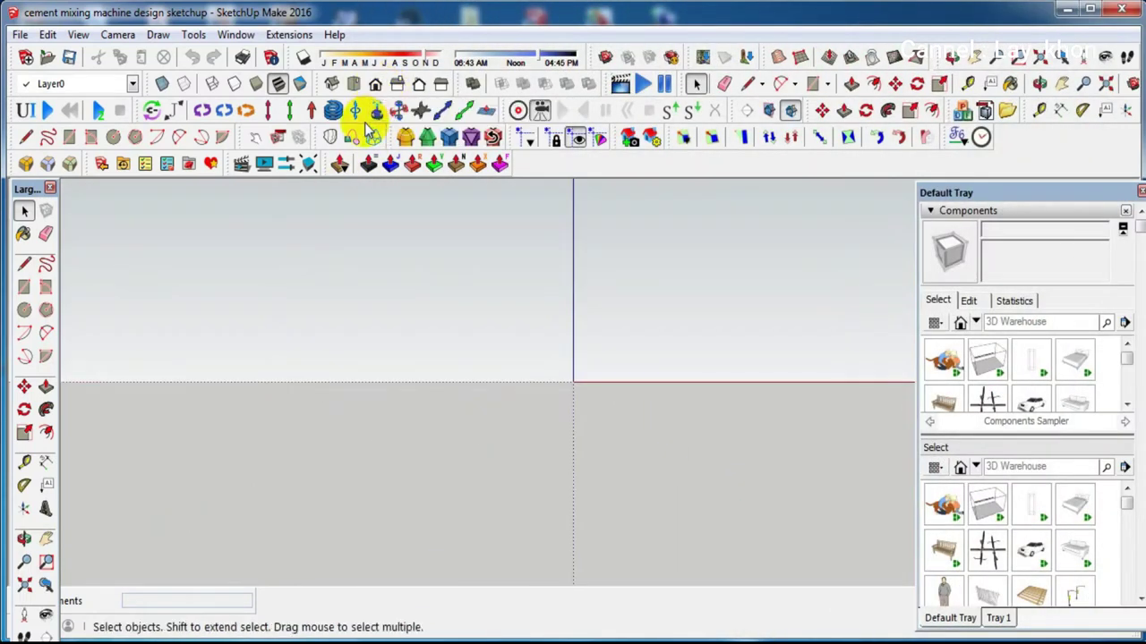
click(25, 310)
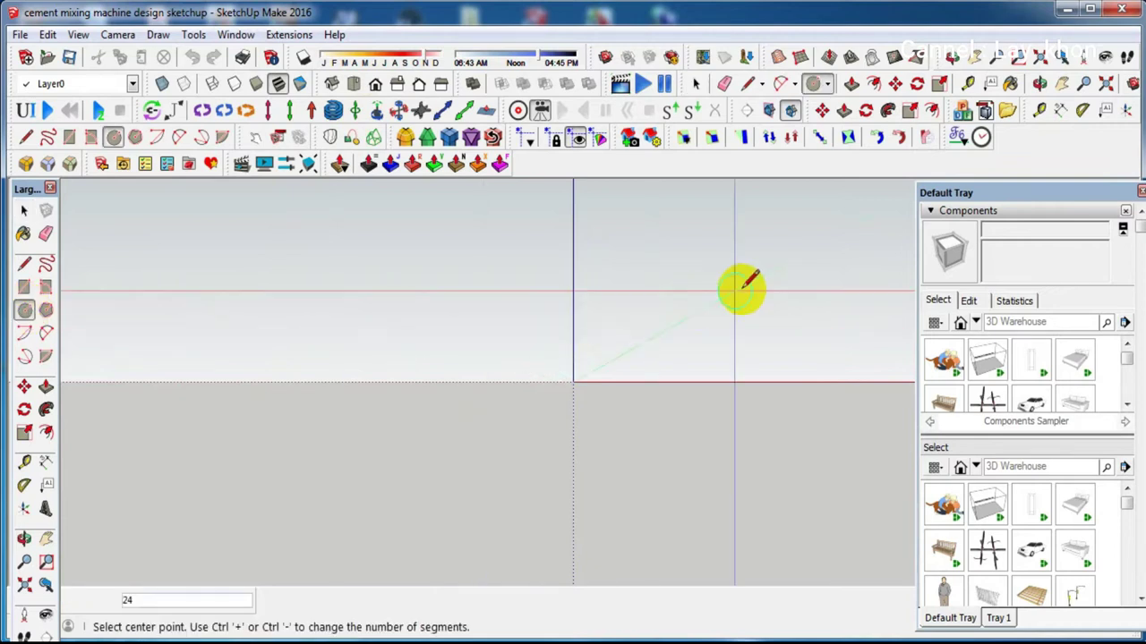
click(721, 233)
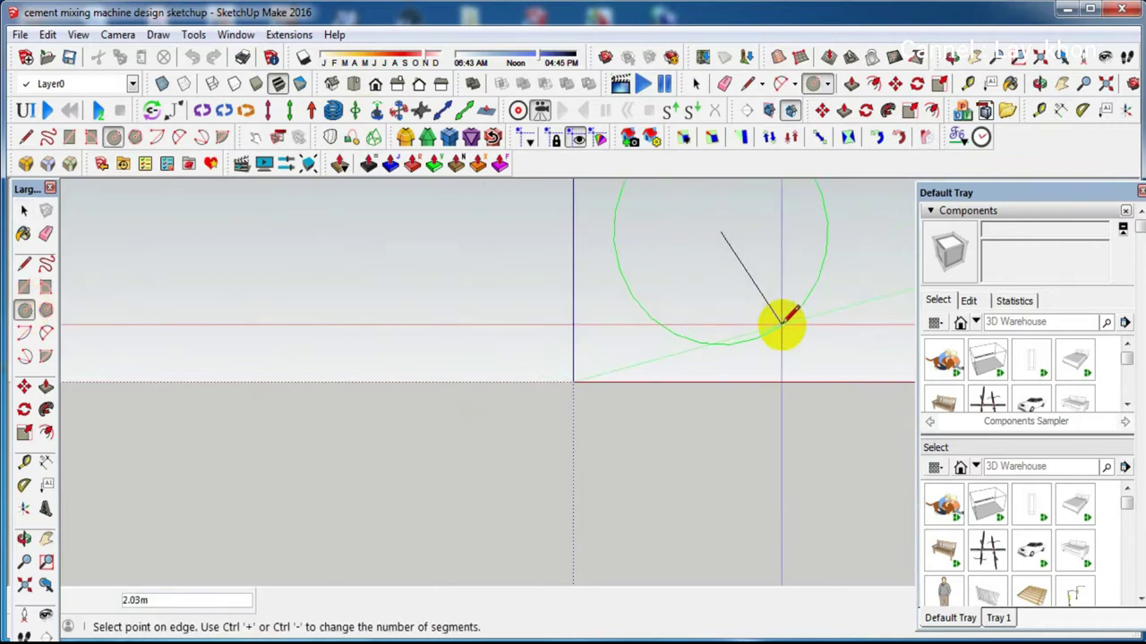
text(0.35)
key(Return)
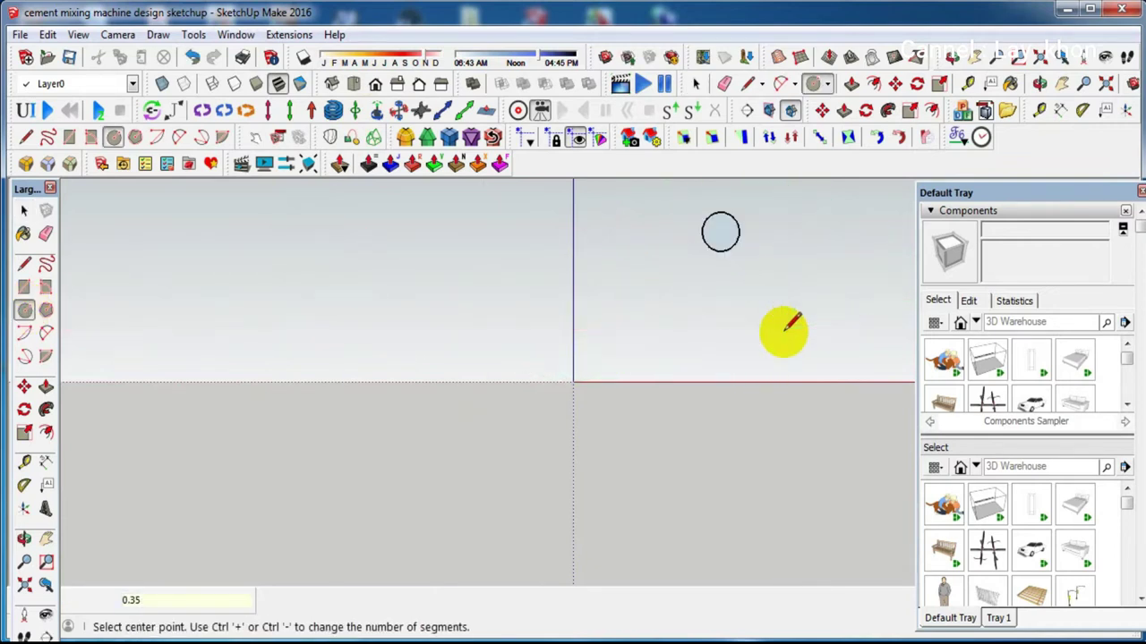
key(space)
Draw a line across the circle's diameter from its right edge to its left edge
scroll(728, 208, up, 2)
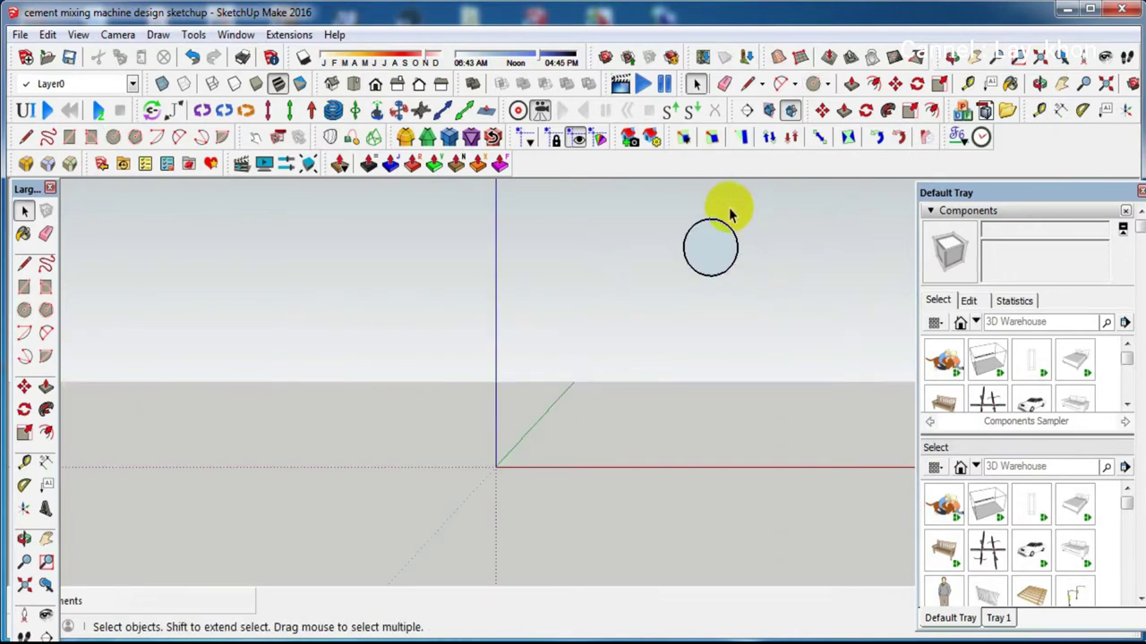
scroll(728, 207, up, 3)
scroll(720, 222, up, 3)
scroll(720, 222, up, 2)
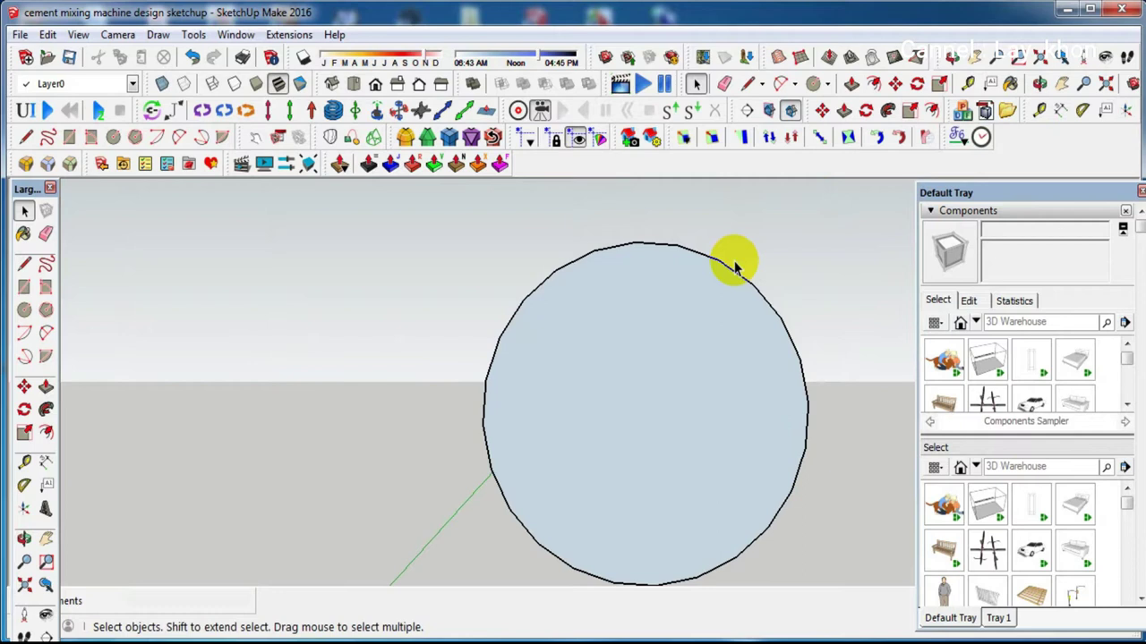
key(l)
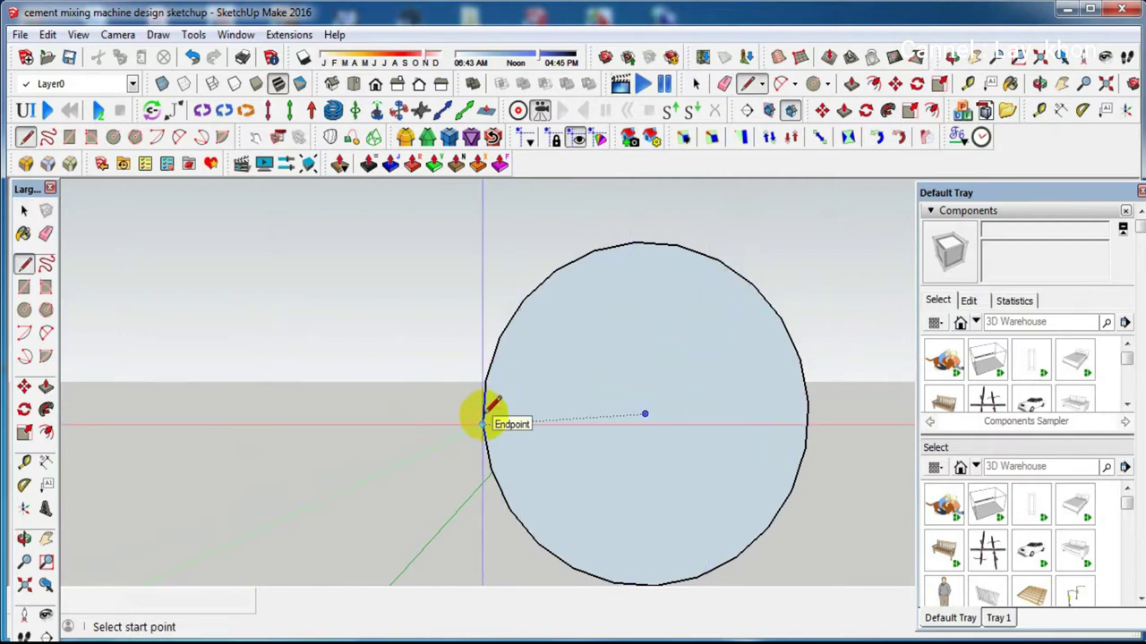
click(808, 402)
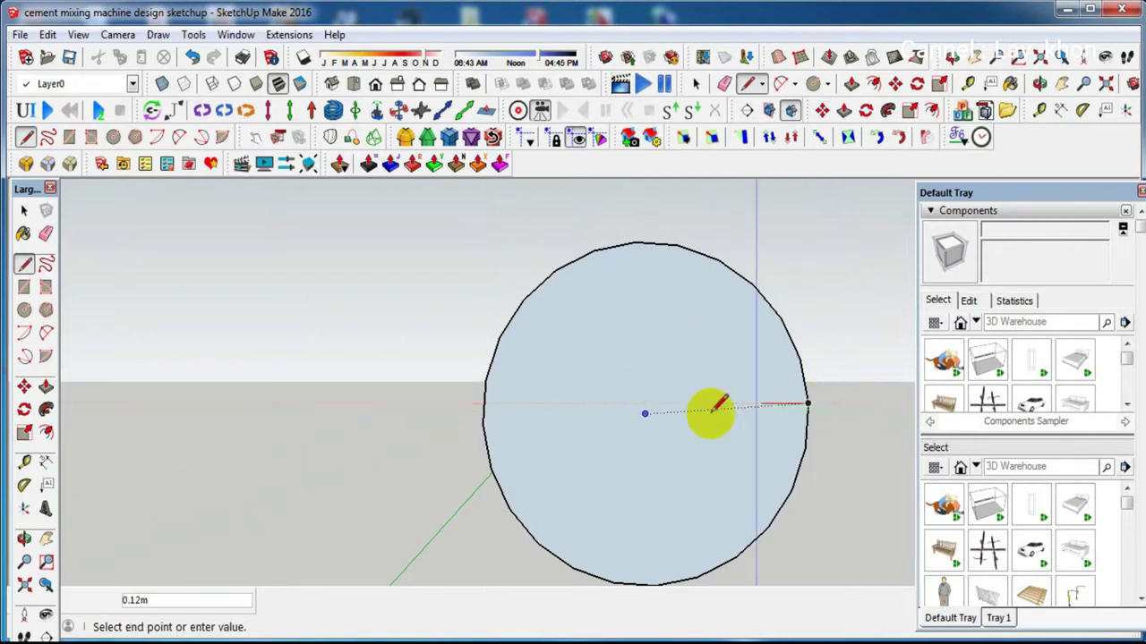
click(484, 421)
key(space)
scroll(550, 376, down, 2)
scroll(550, 374, down, 2)
mouse_move(573, 421)
middle_down()
mouse_move(615, 454)
mouse_move(550, 402)
middle_up()
scroll(568, 389, up, 2)
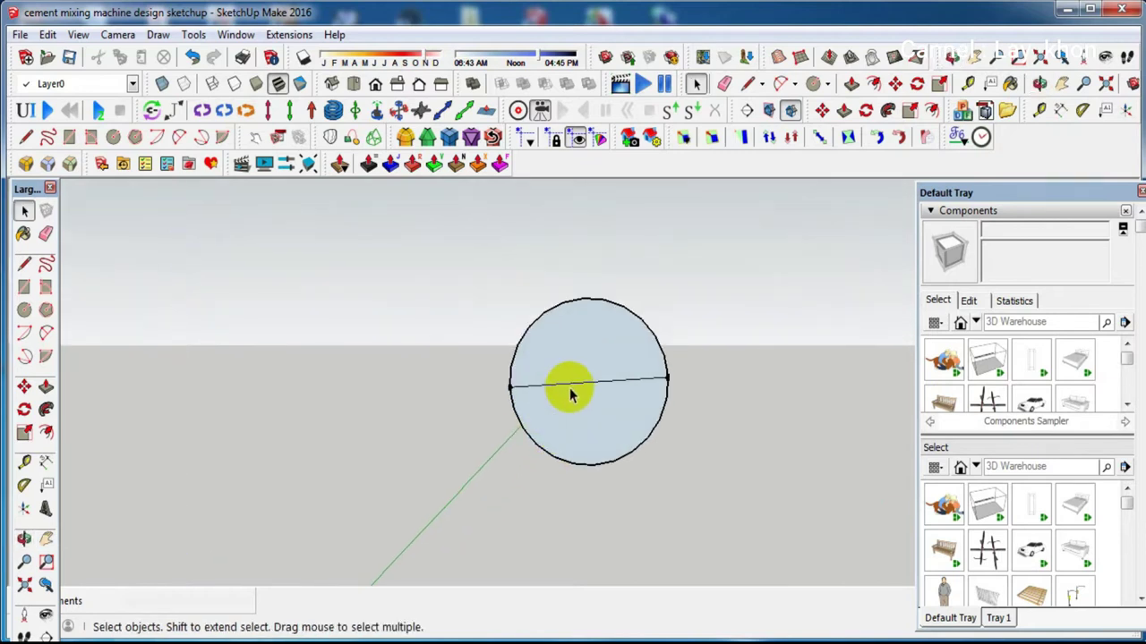
scroll(573, 391, up, 3)
scroll(573, 410, down, 1)
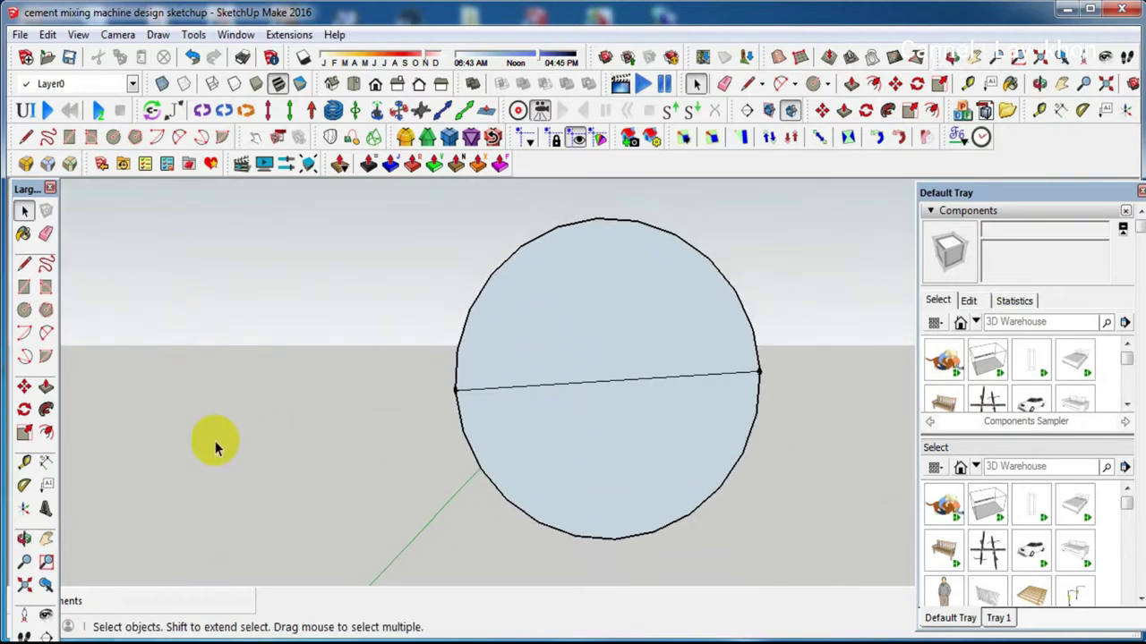
Draw a small circle centred on the big circle's centre point
click(23, 312)
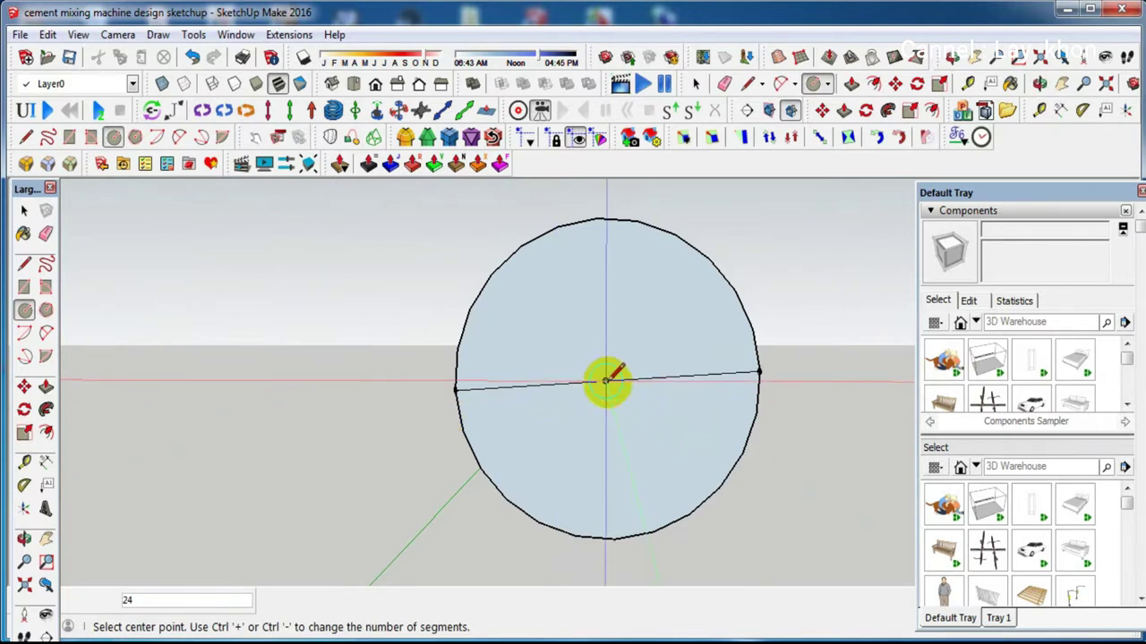
click(606, 381)
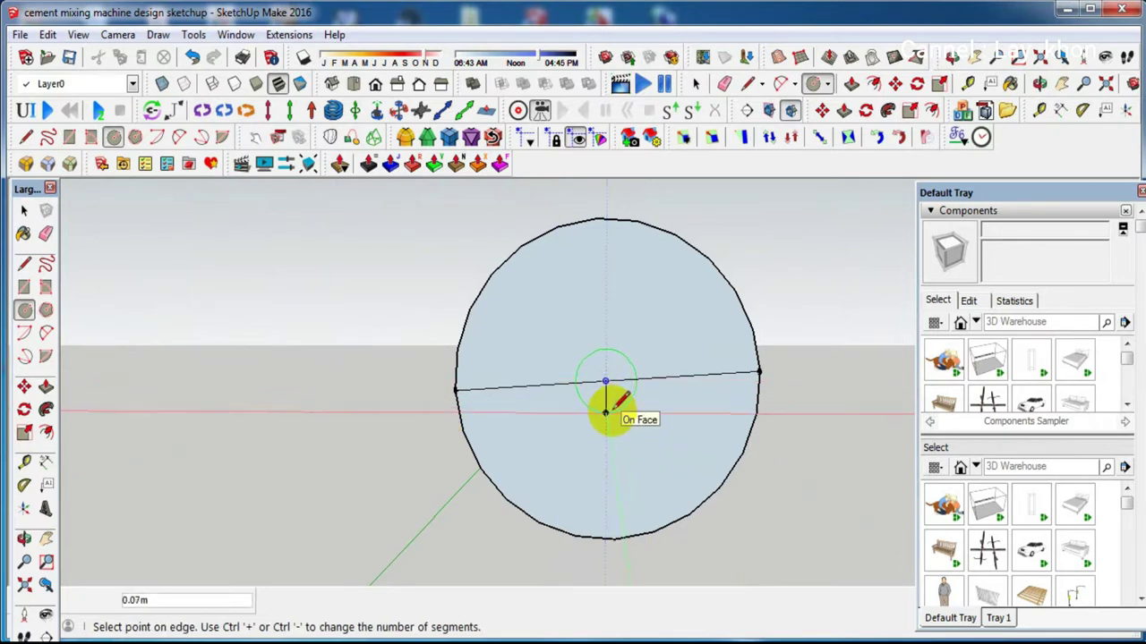
click(612, 403)
key(space)
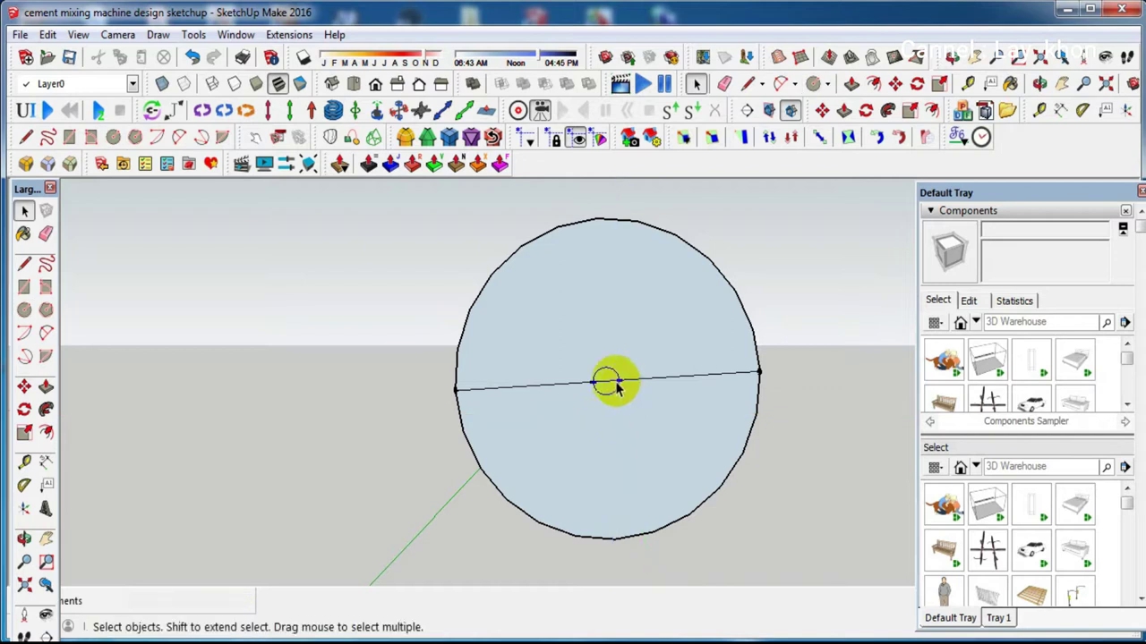
Select the whole circle with its diameter line and small centre circle
scroll(616, 385, up, 2)
scroll(616, 384, up, 1)
scroll(616, 385, up, 1)
scroll(616, 385, down, 1)
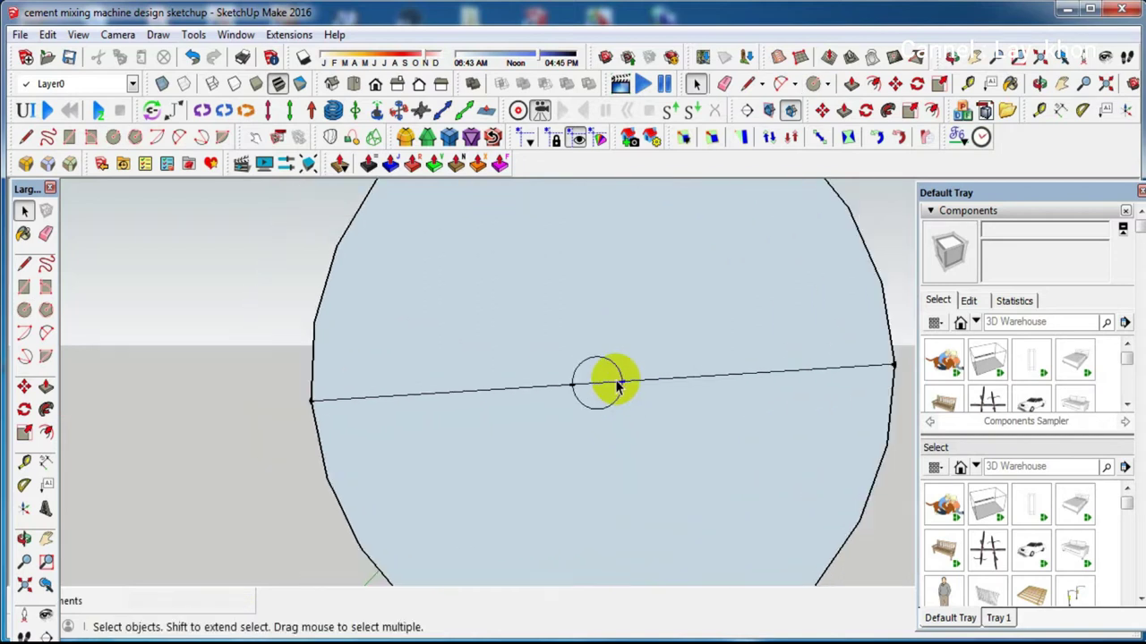
scroll(616, 385, down, 1)
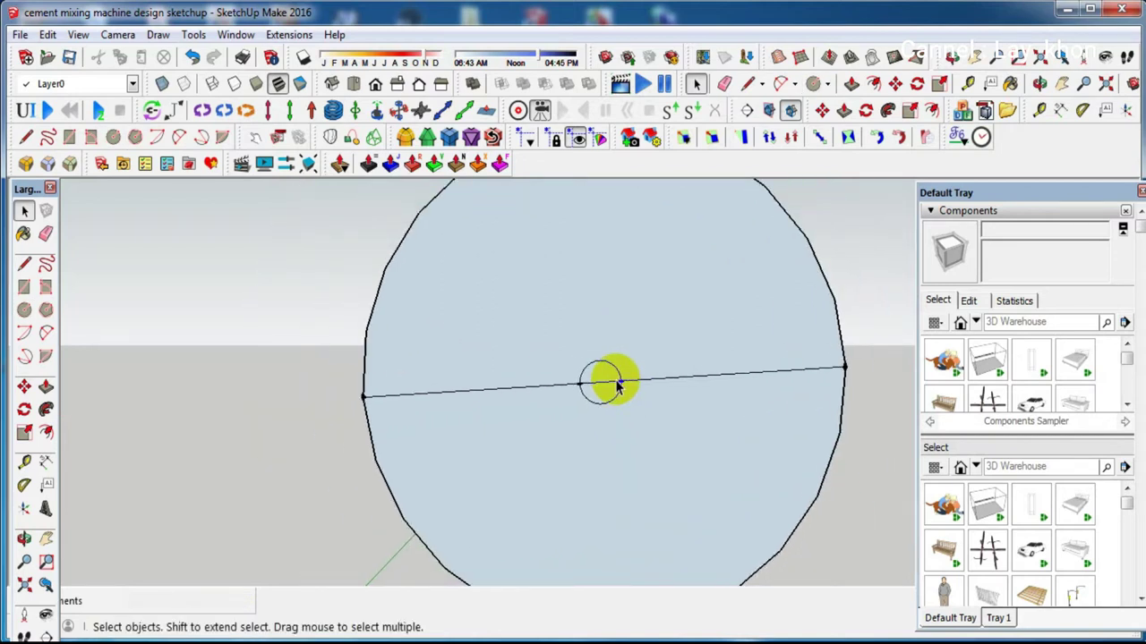
scroll(618, 385, down, 1)
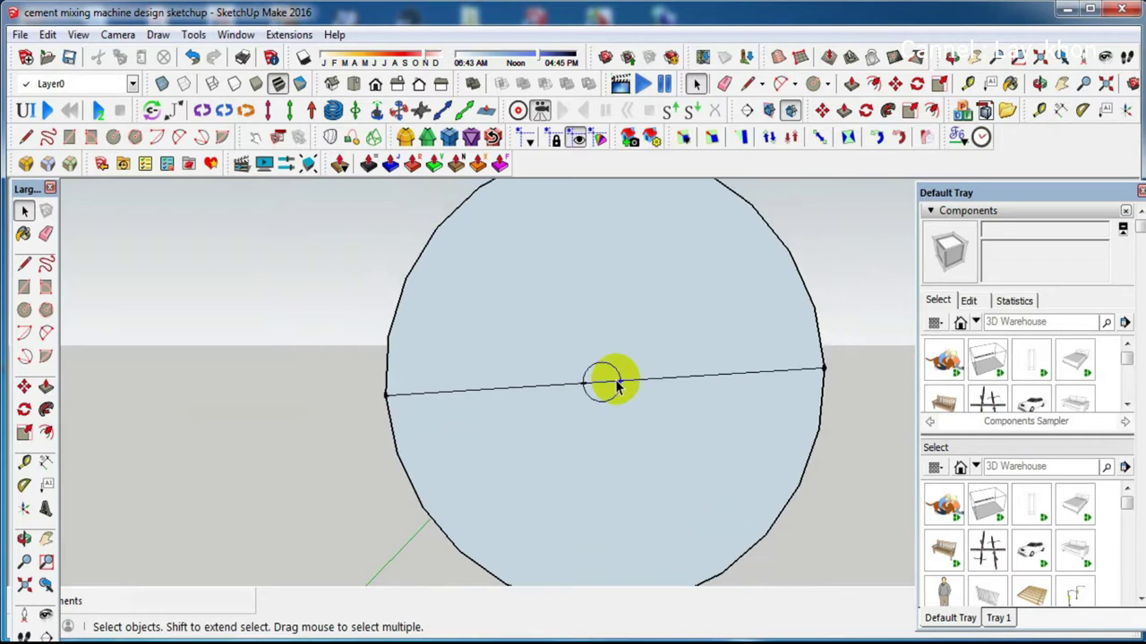
scroll(617, 385, down, 1)
scroll(618, 384, down, 2)
mouse_move(727, 245)
mouse_down()
mouse_move(578, 387)
mouse_move(356, 562)
mouse_up()
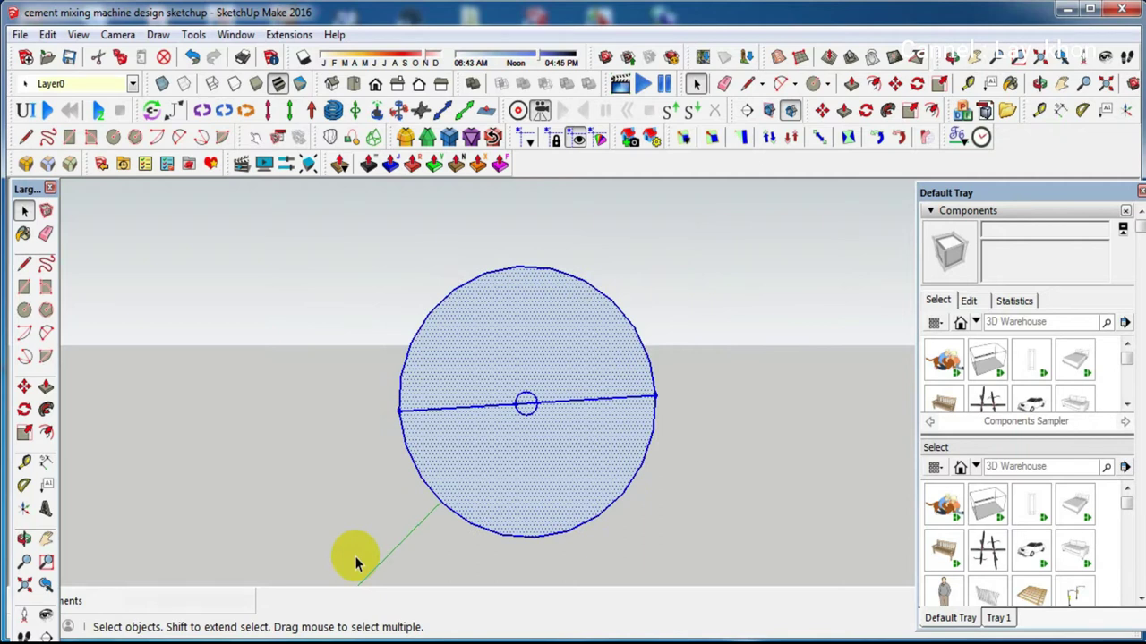
Copy the selected circle to the right along the red axis
key(m)
click(343, 540)
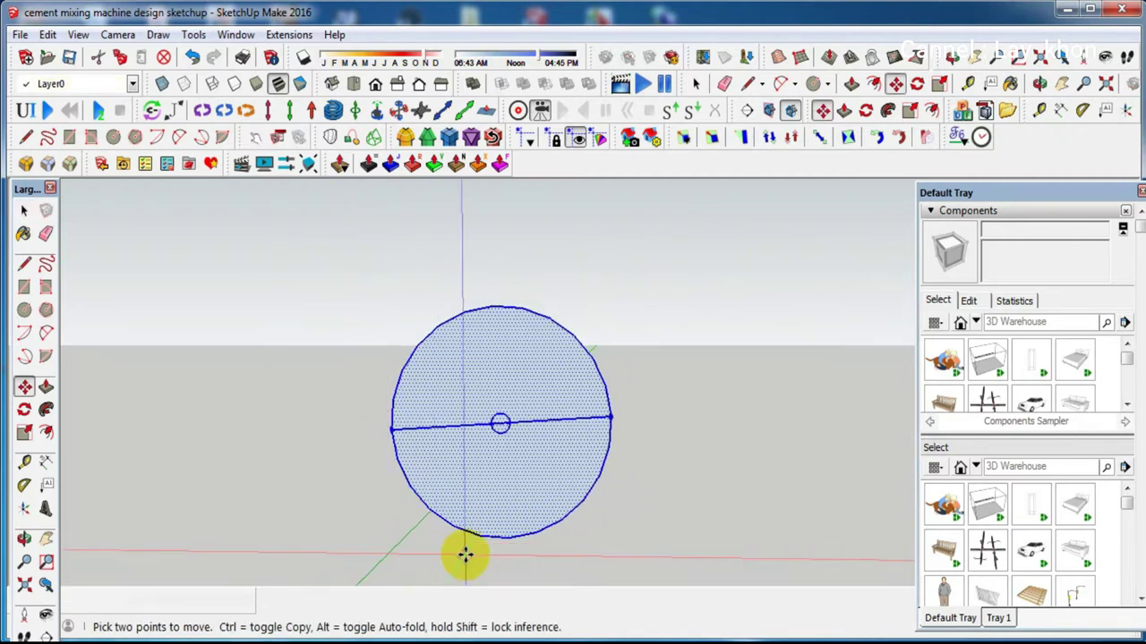
click(464, 554)
key(ctrl)
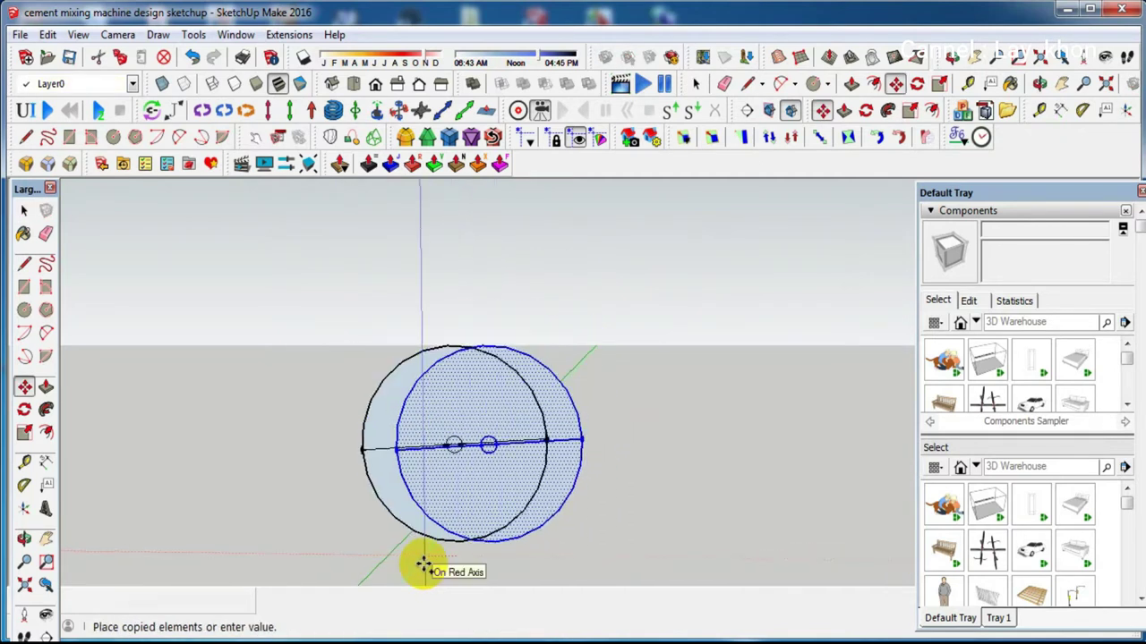
click(788, 566)
key(space)
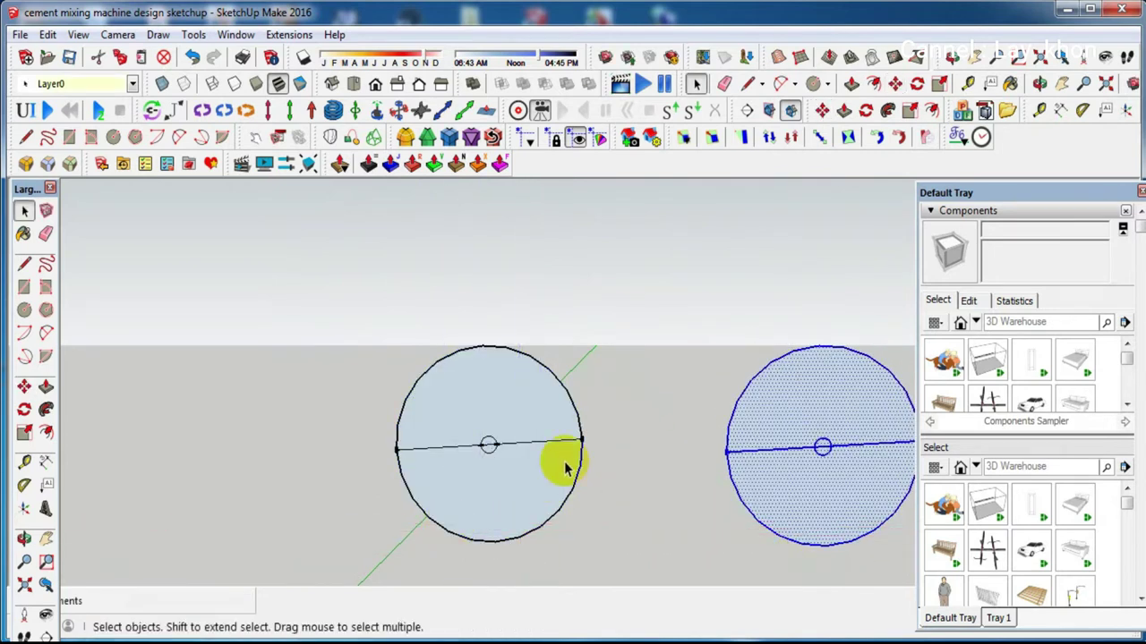
Erase both halves of the diameter line on the copied disc
scroll(379, 428, down, 1)
scroll(379, 430, down, 1)
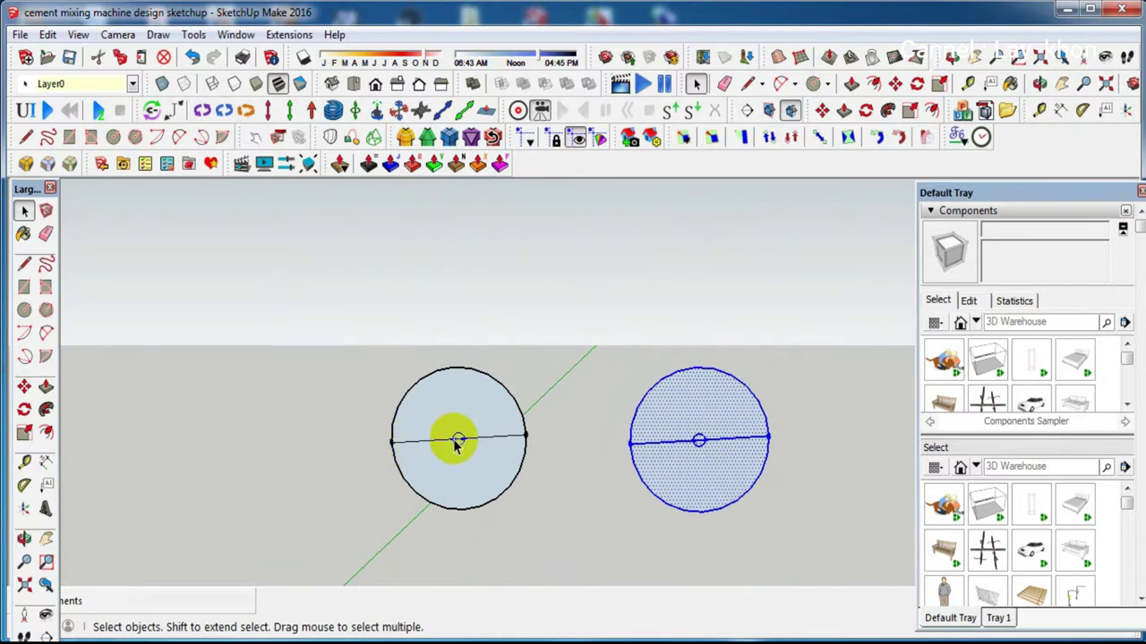
scroll(656, 445, up, 3)
key(e)
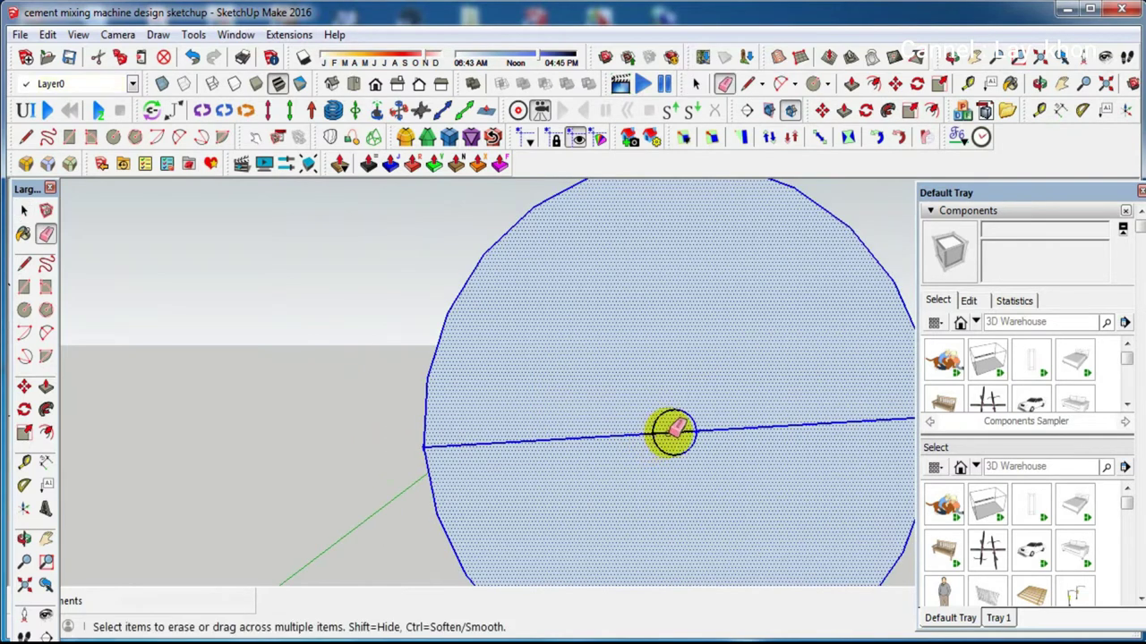
key(space)
click(673, 443)
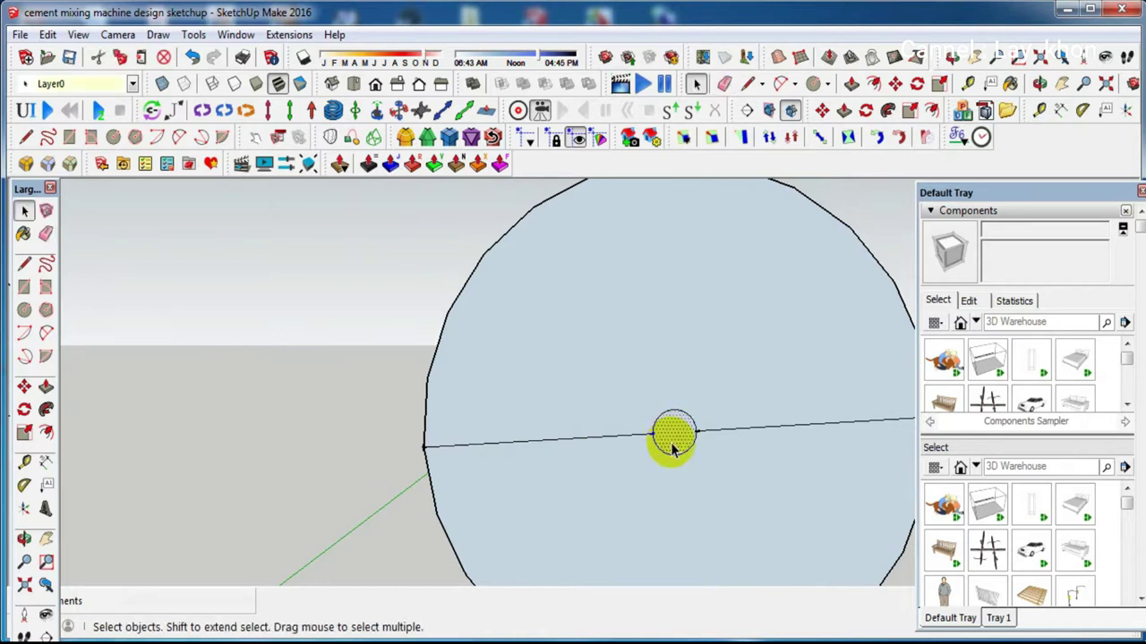
key(e)
click(621, 437)
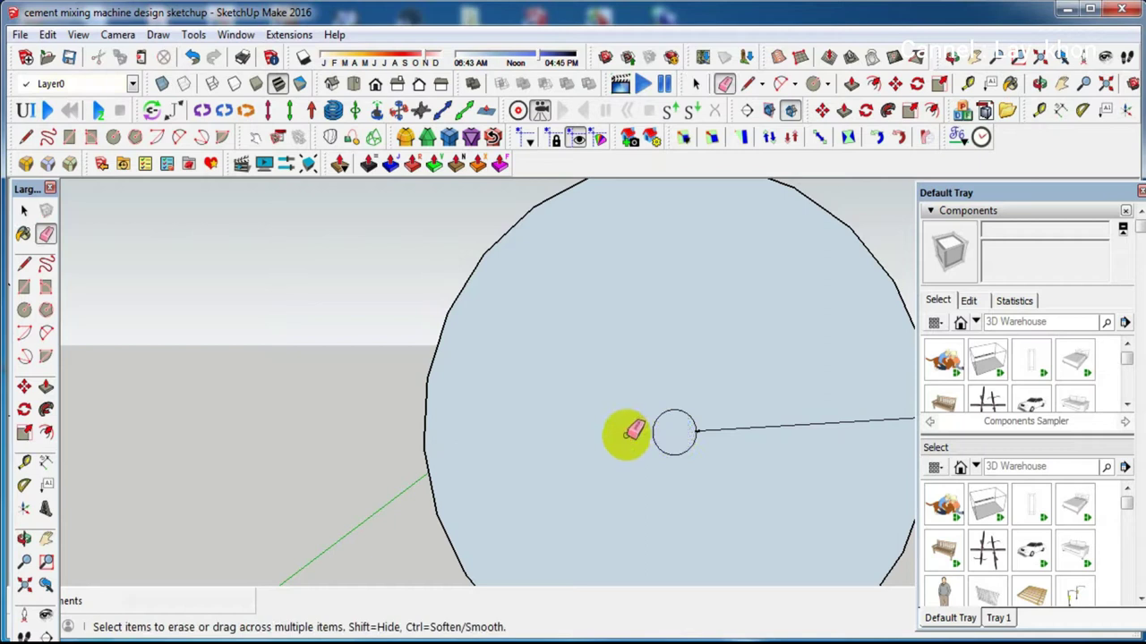
drag(696, 429, 732, 426)
key(space)
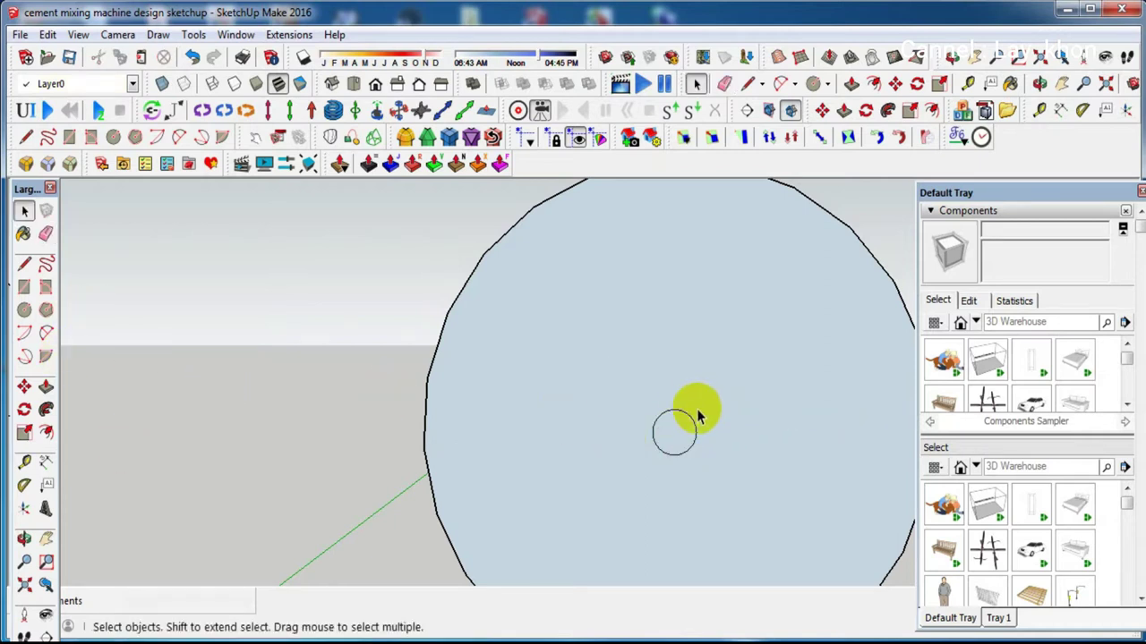
Offset the small centre circle outward to form a first ring
click(680, 431)
click(46, 432)
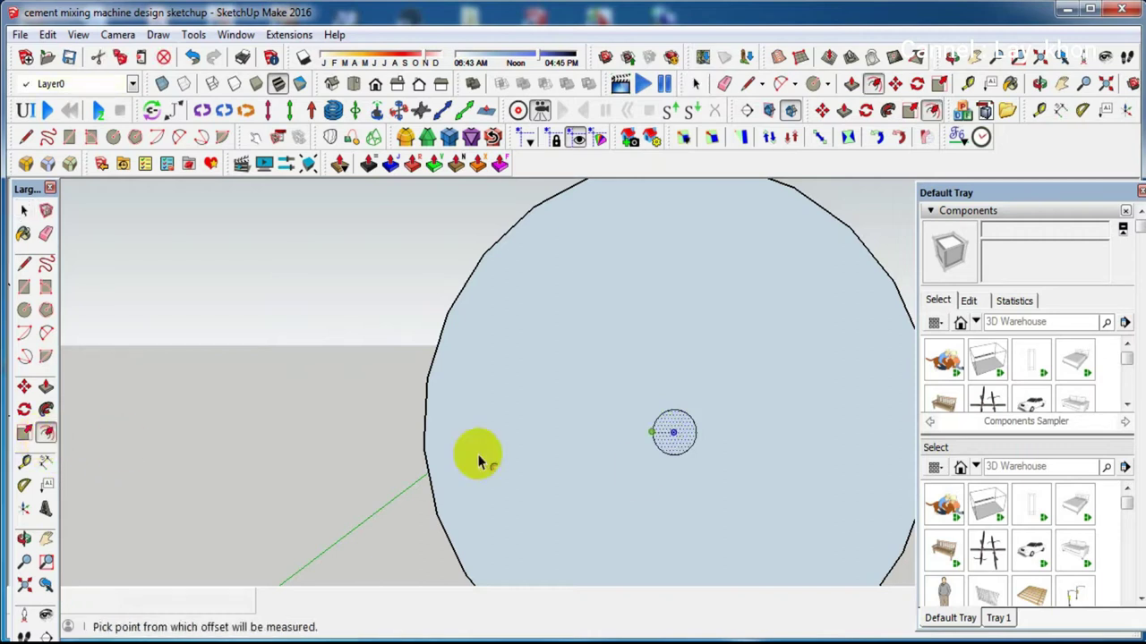
click(658, 421)
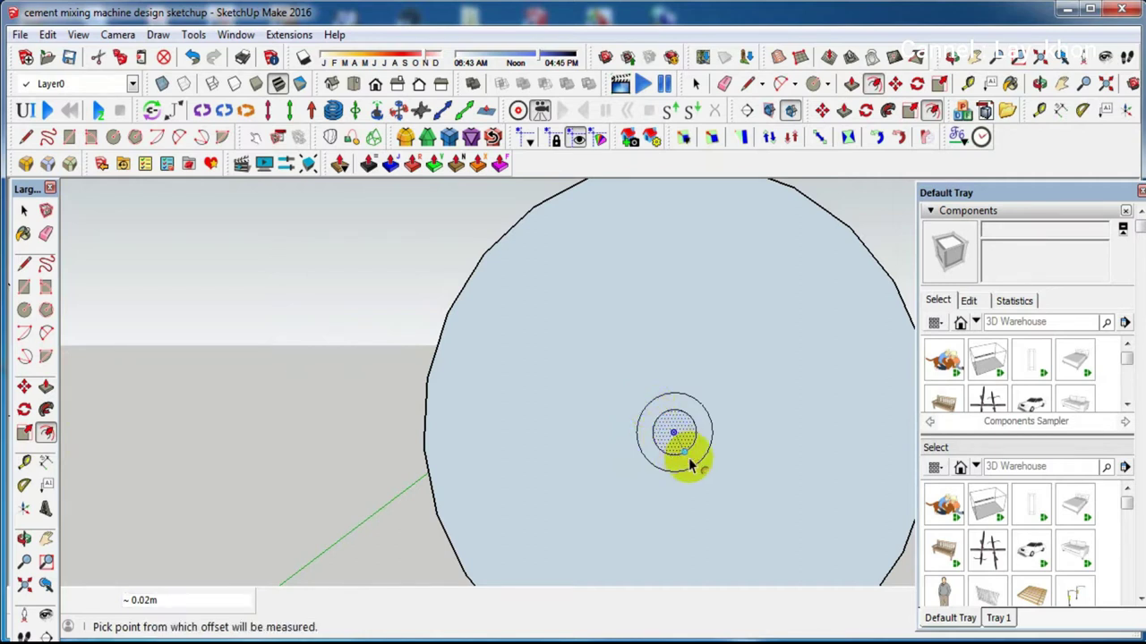
scroll(688, 460, up, 1)
scroll(688, 462, up, 1)
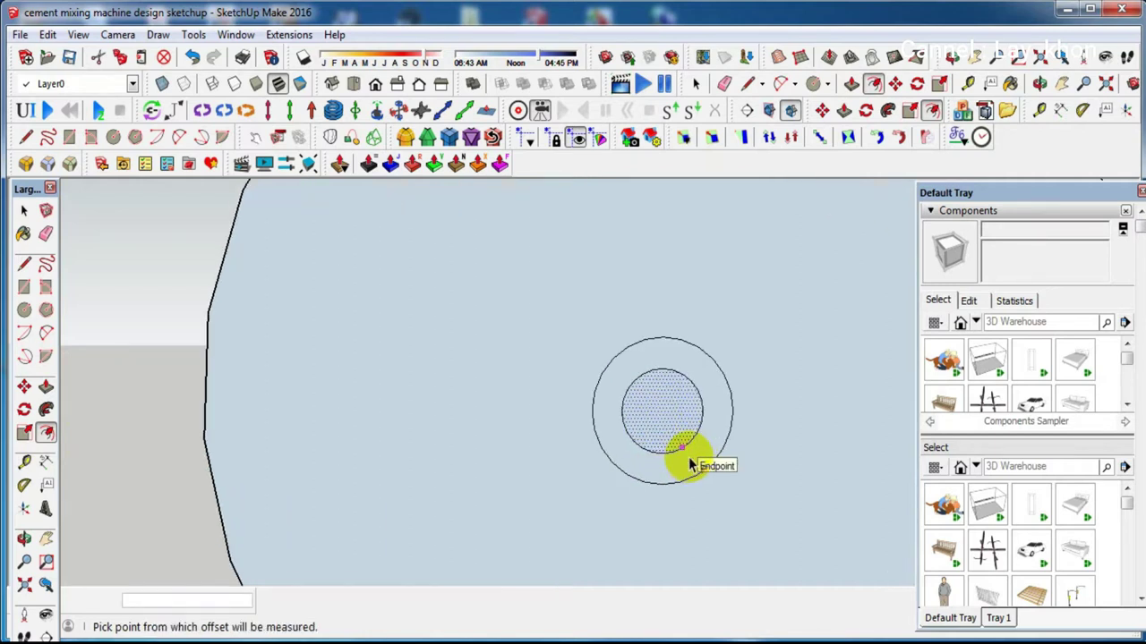
click(598, 442)
key(space)
Offset the new ring outward again to create a second, outer ring
click(607, 432)
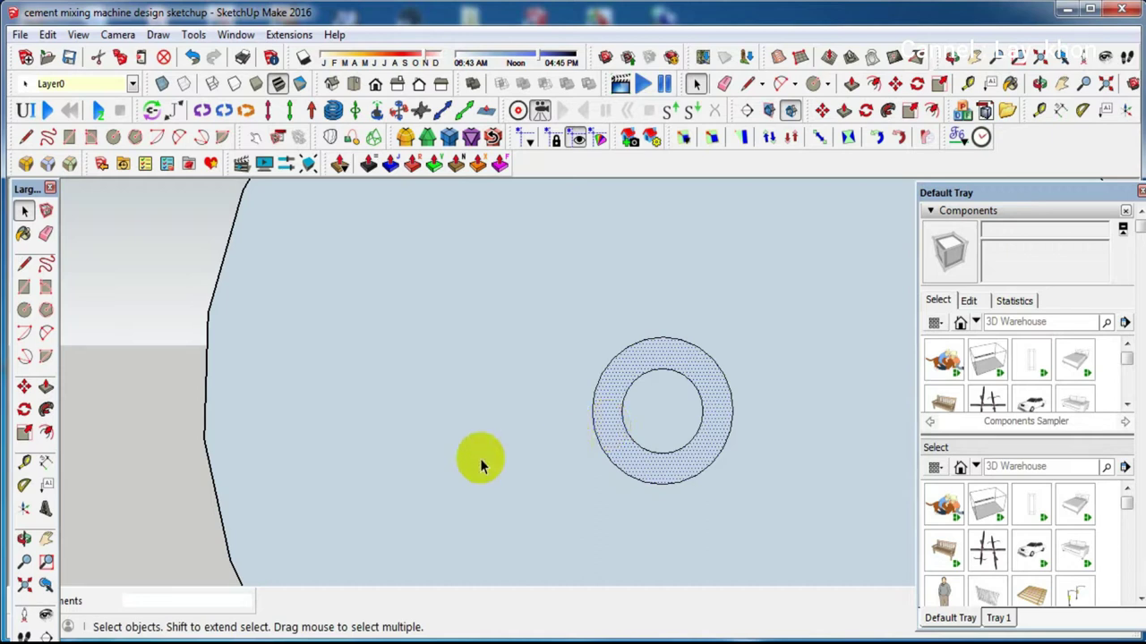
click(46, 433)
click(624, 421)
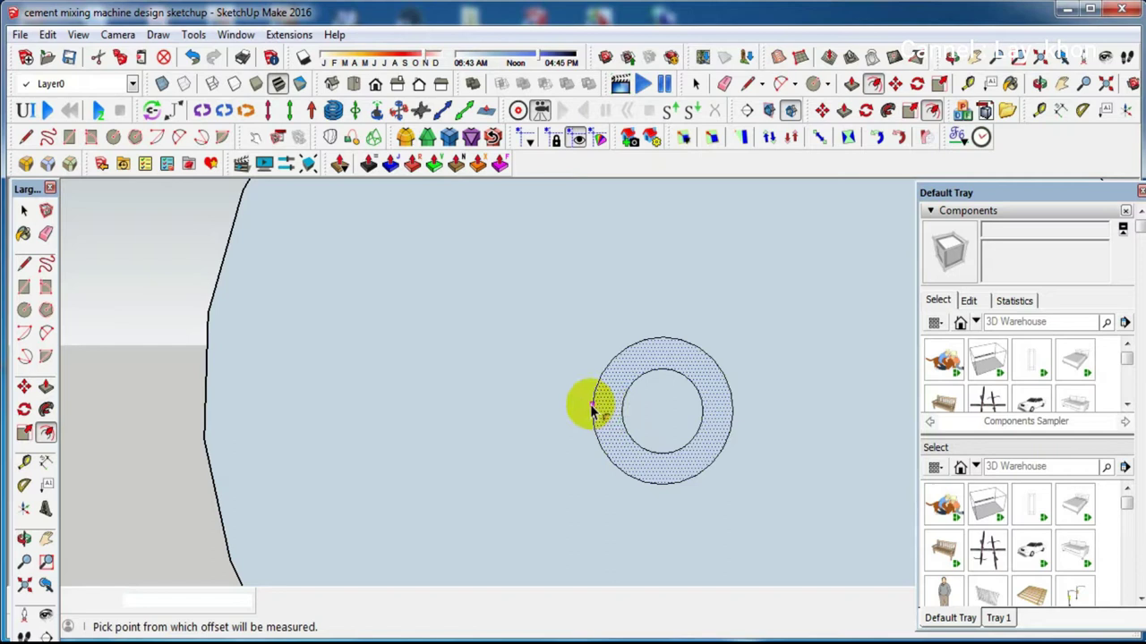
click(590, 409)
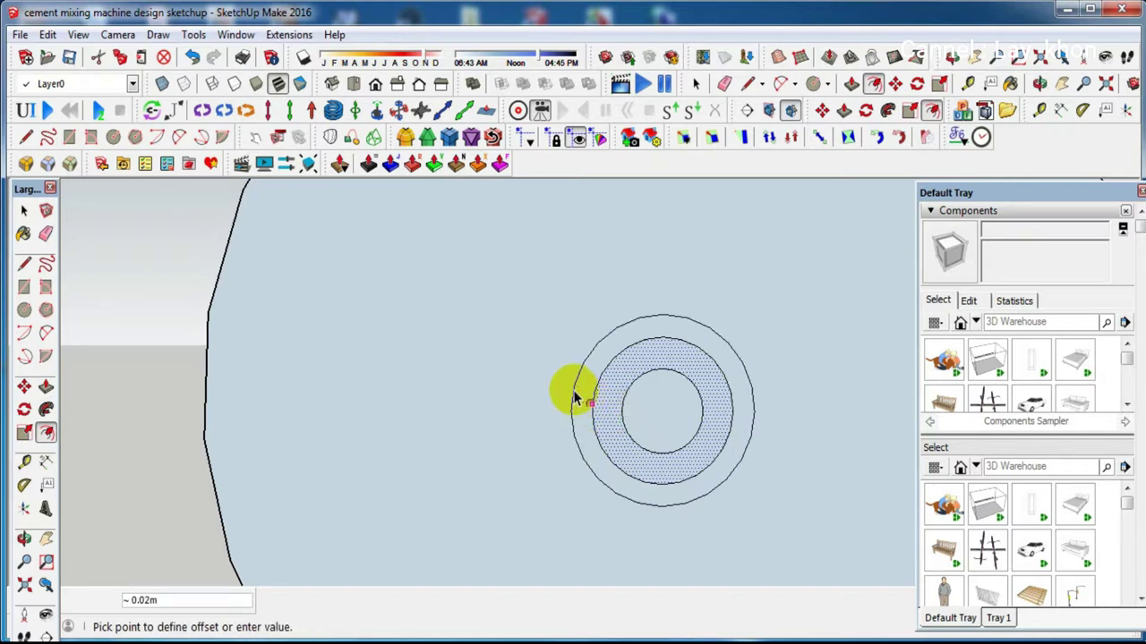
click(574, 397)
key(space)
click(663, 422)
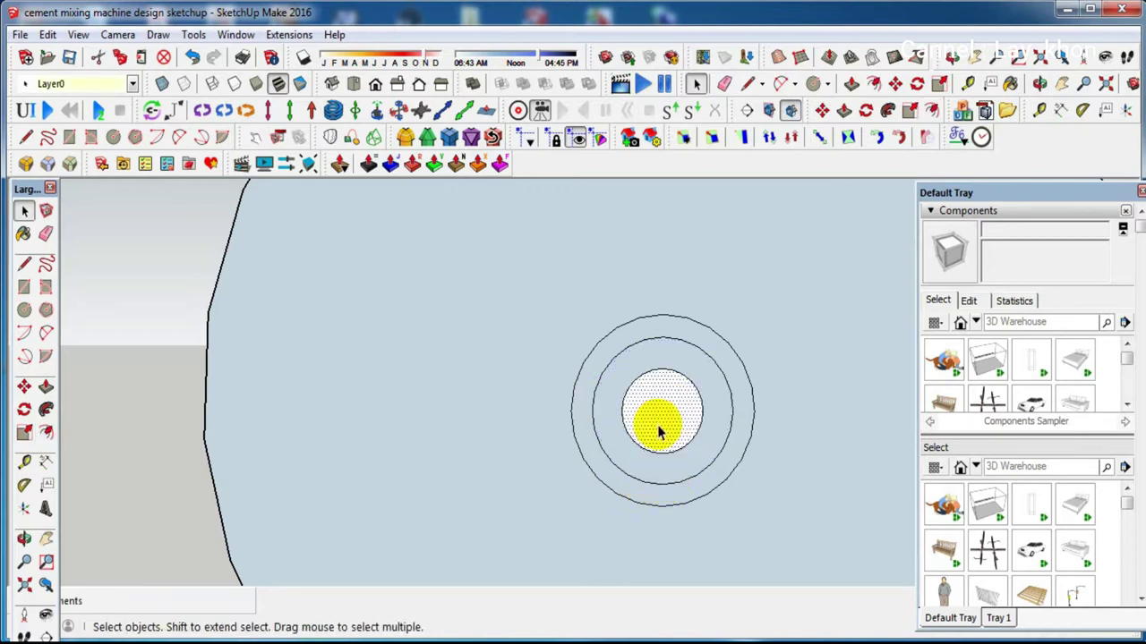
Draw a base rectangle spanning from left of the rings down past them
click(528, 413)
key(r)
click(506, 411)
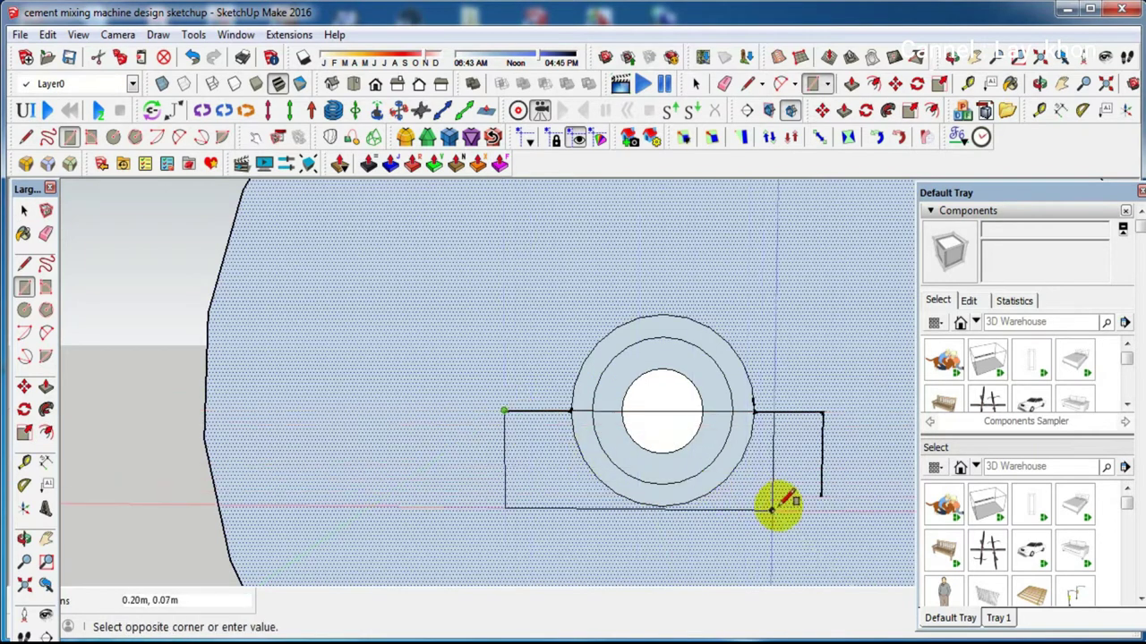
click(822, 494)
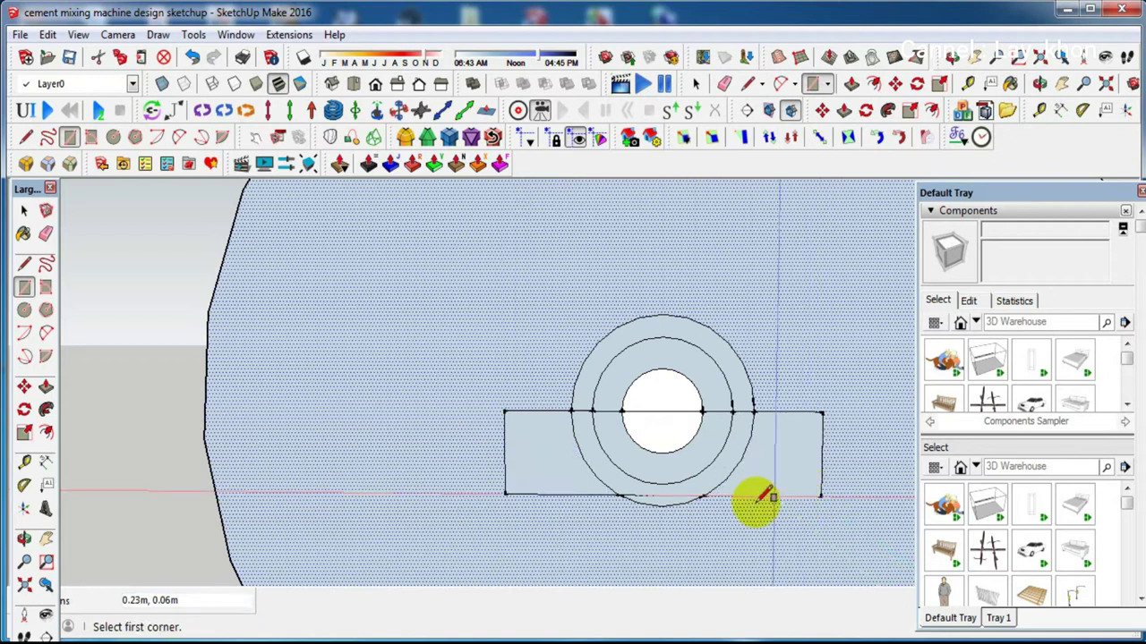
key(space)
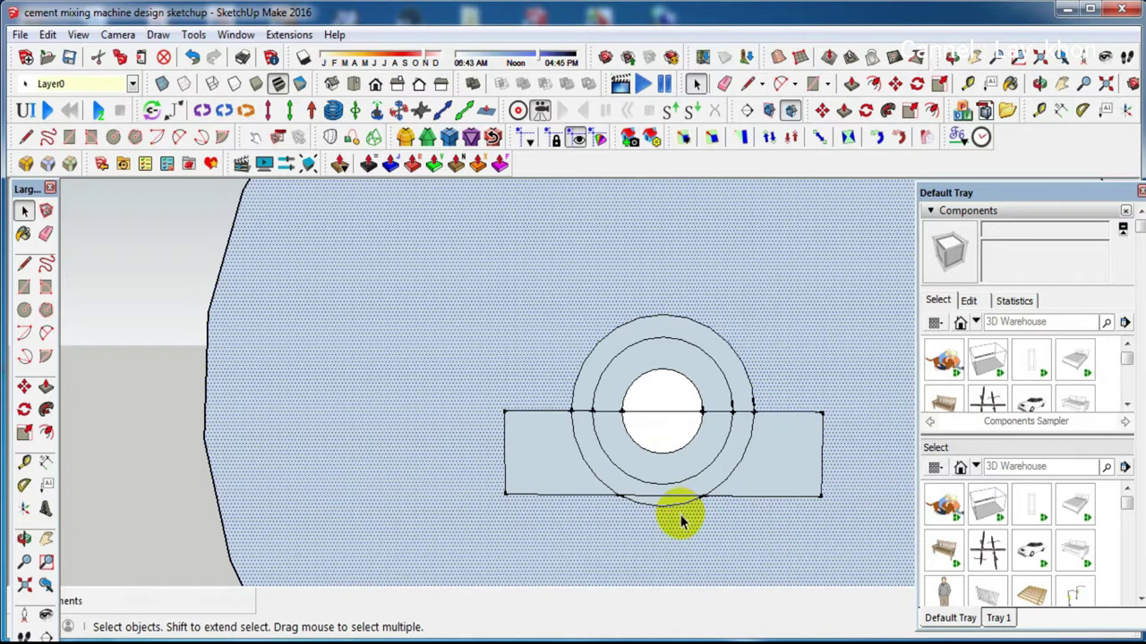
Erase the overlapping rectangle and ring edges to leave a bearing-block outline
key(e)
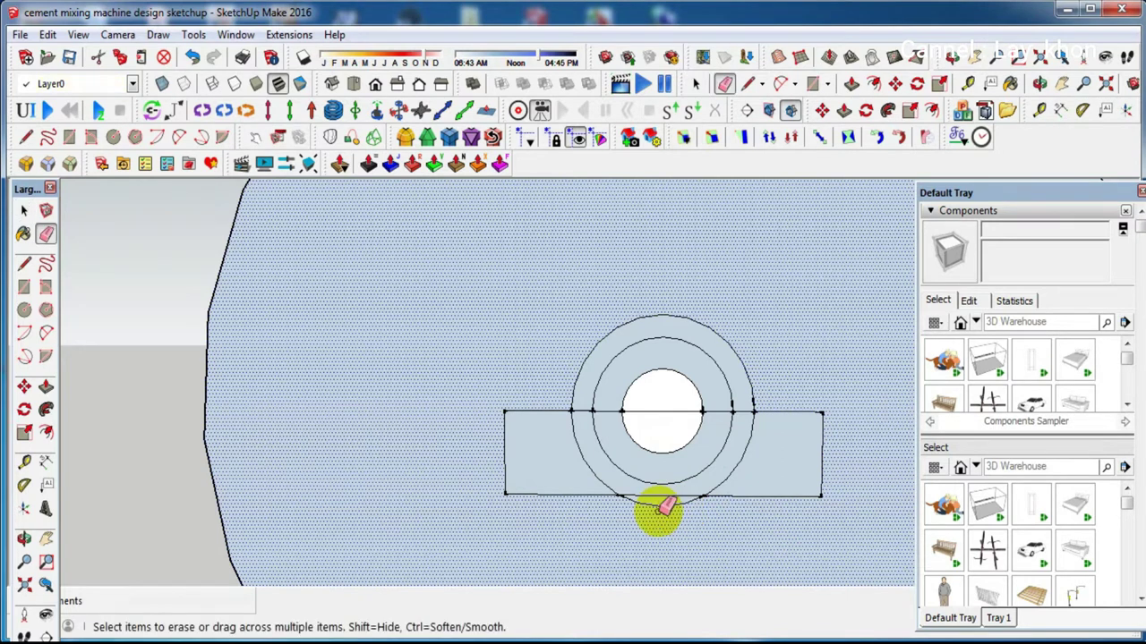
click(659, 500)
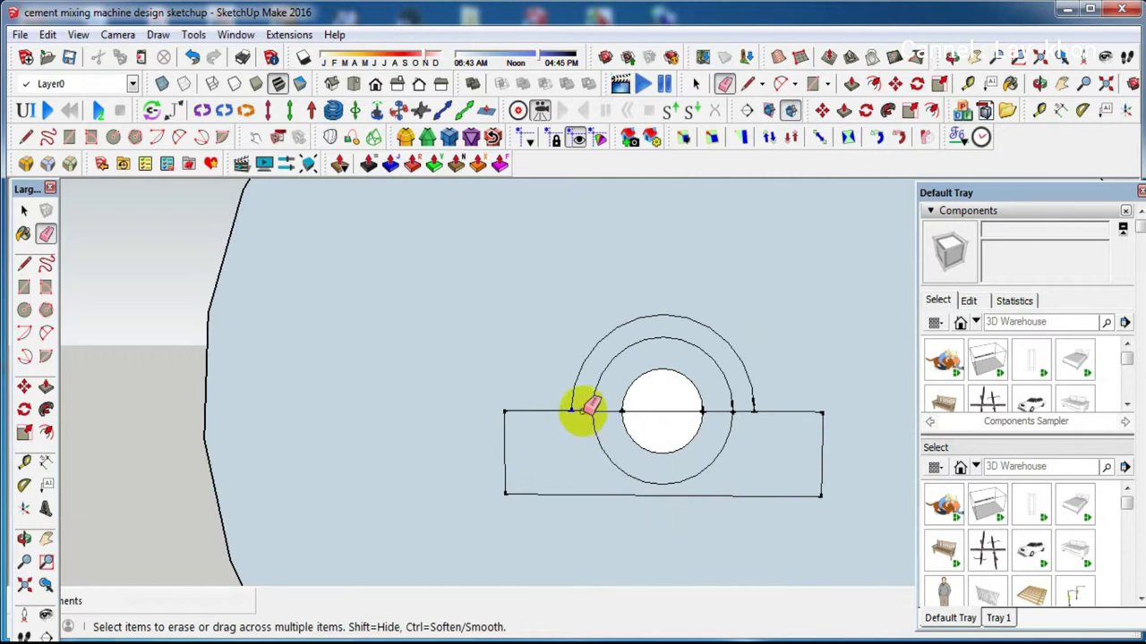
drag(584, 408, 726, 414)
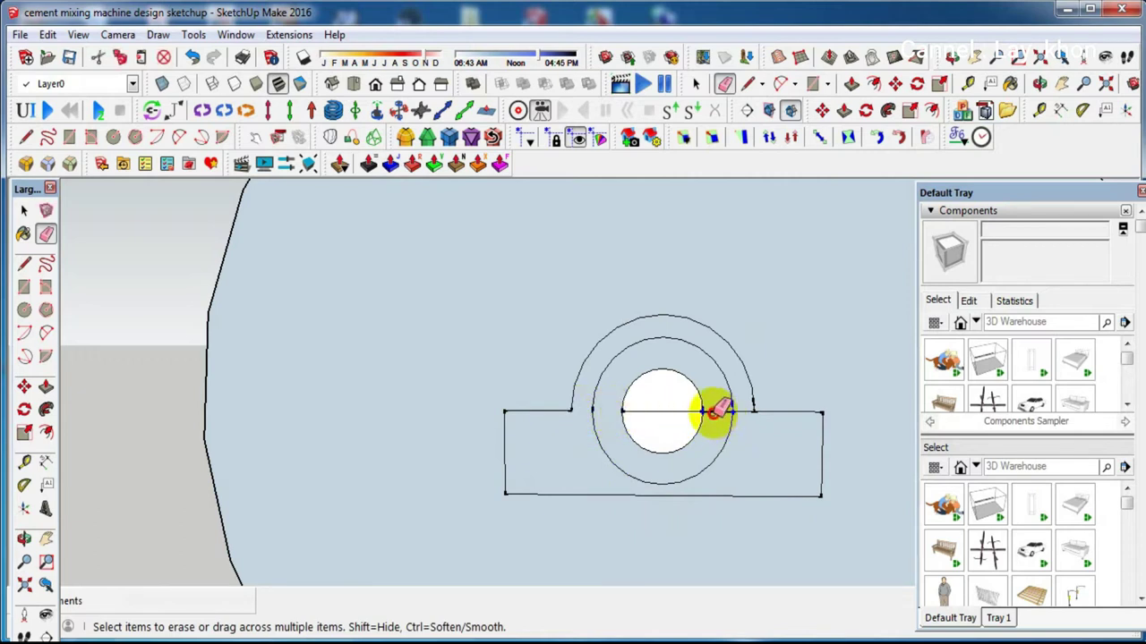
click(750, 407)
click(597, 417)
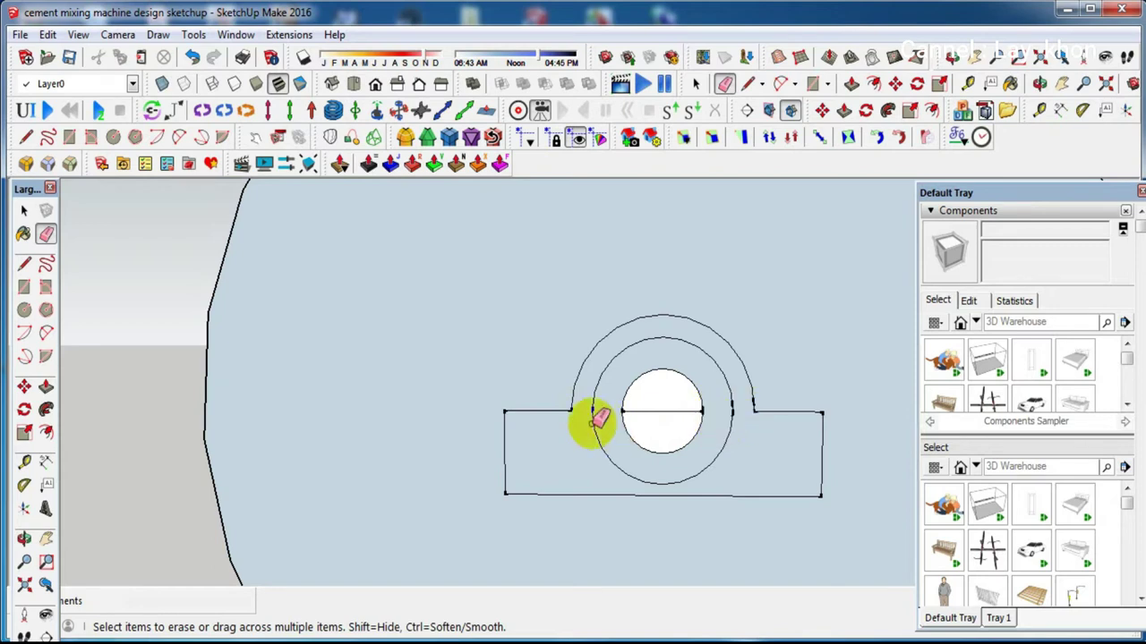
click(646, 410)
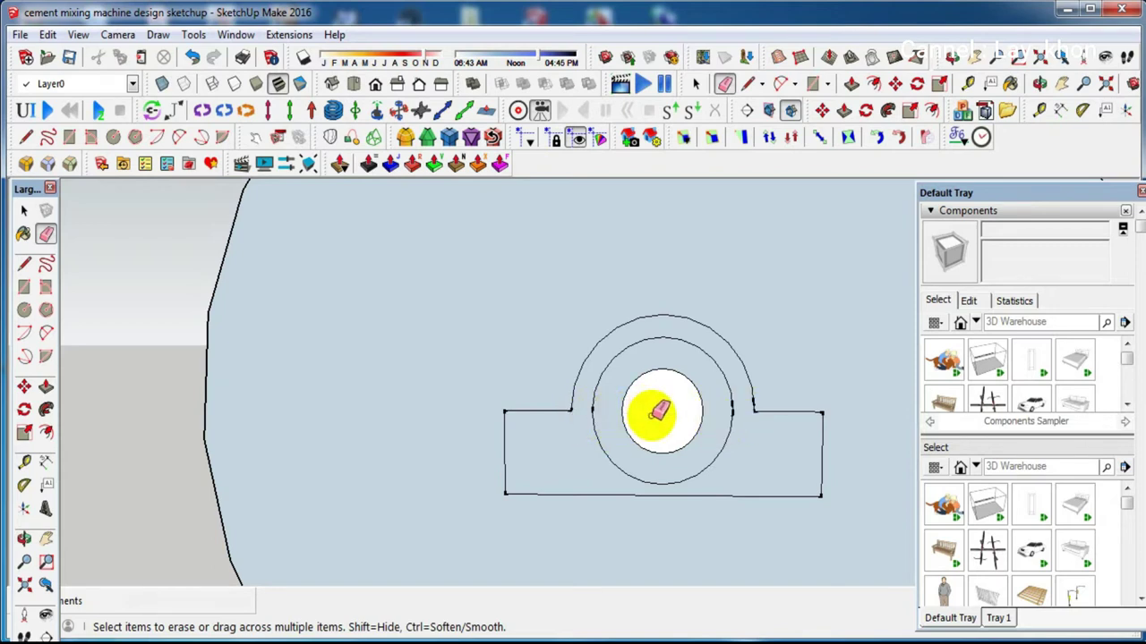
click(716, 464)
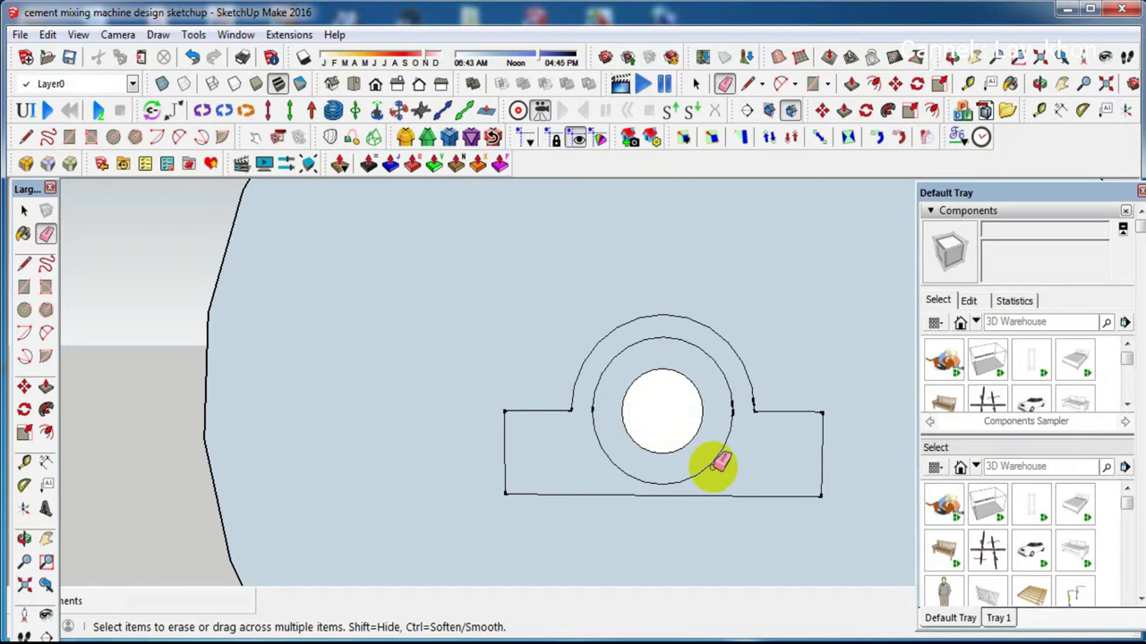
key(space)
scroll(659, 435, up, 1)
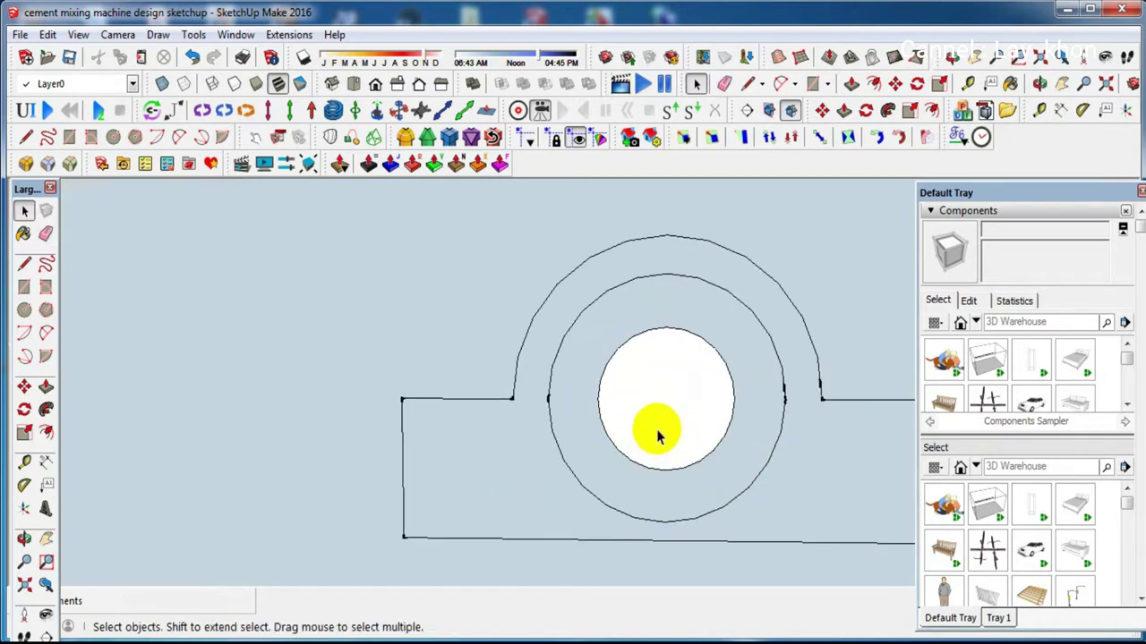
scroll(660, 435, down, 1)
scroll(659, 435, down, 2)
scroll(558, 452, down, 1)
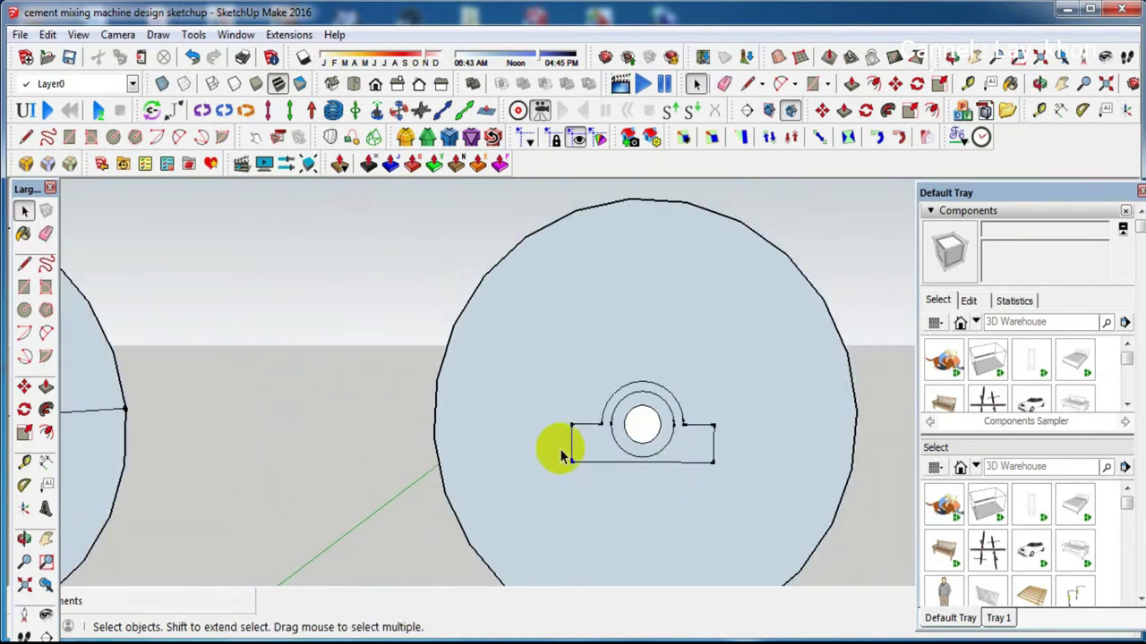
Select only the bearing outline and copy it to the right of the disc
drag(755, 368, 541, 499)
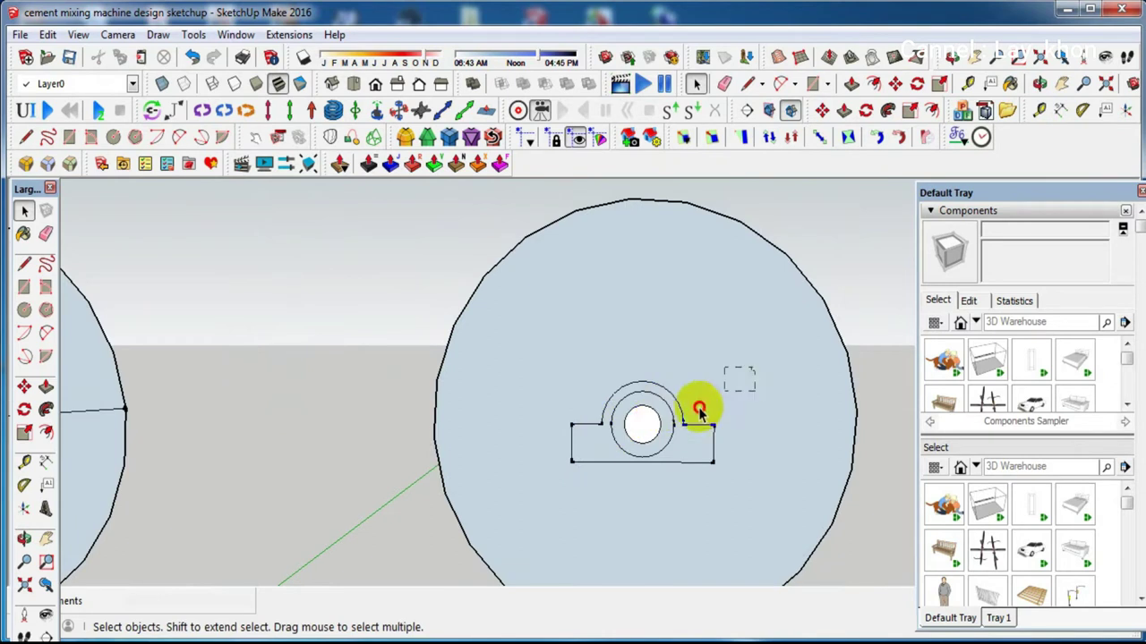
shift+click(555, 495)
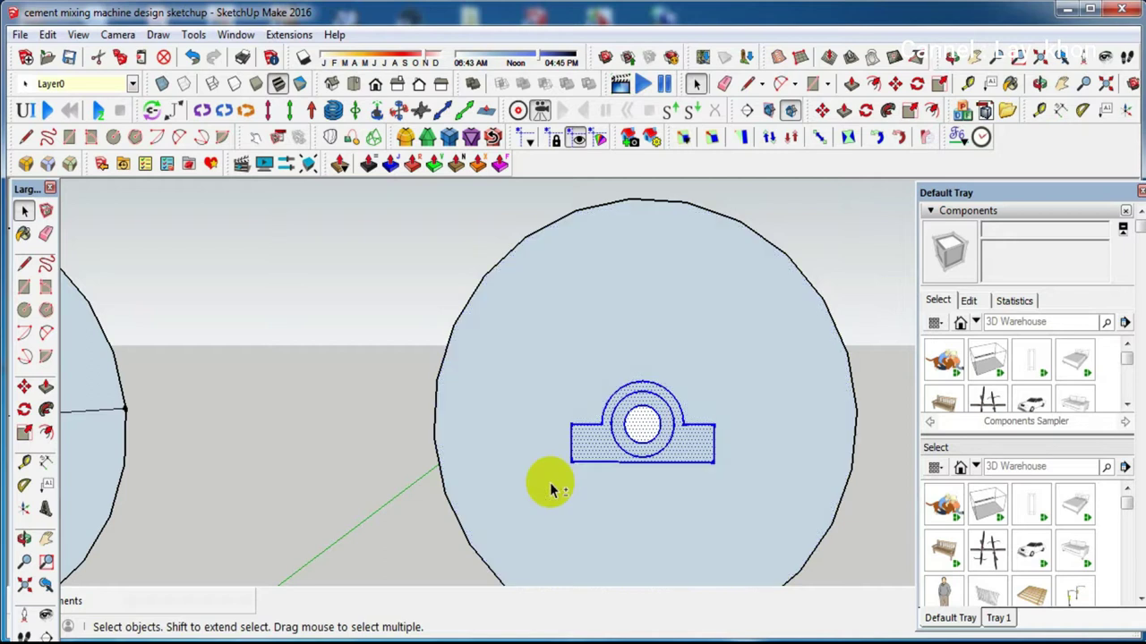
key(m)
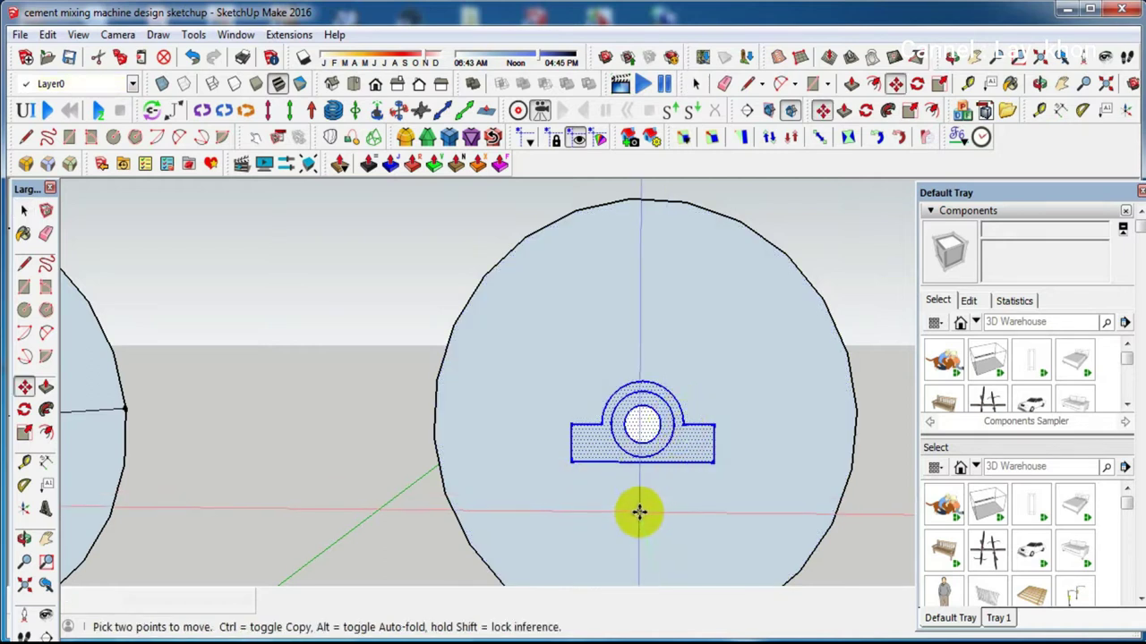
click(636, 511)
key(ctrl)
scroll(532, 507, down, 2)
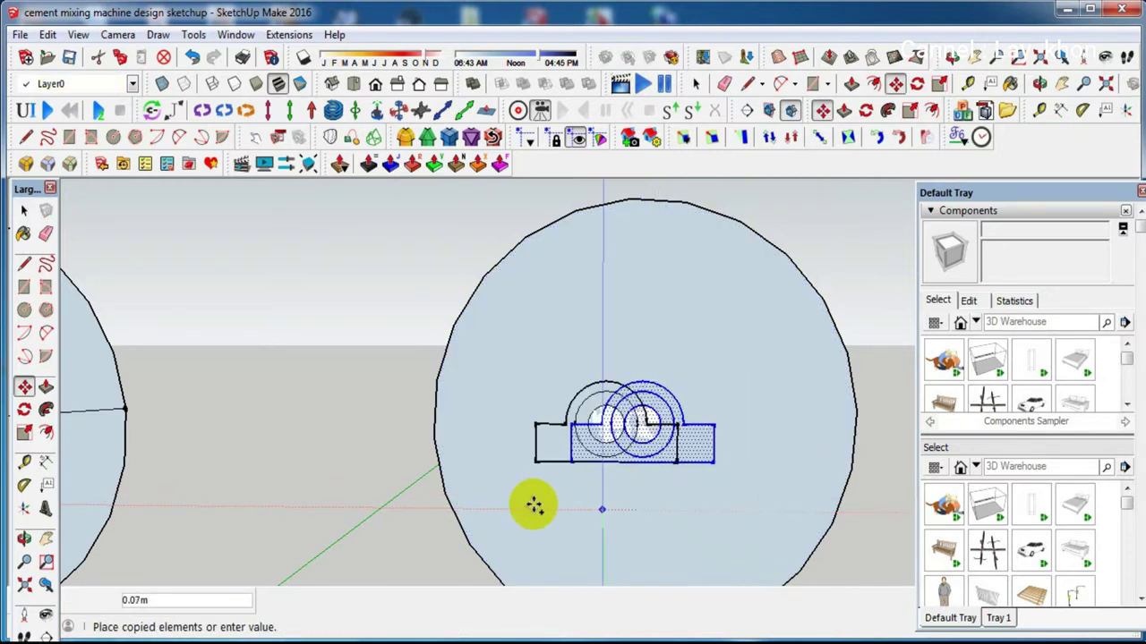
scroll(486, 498, down, 2)
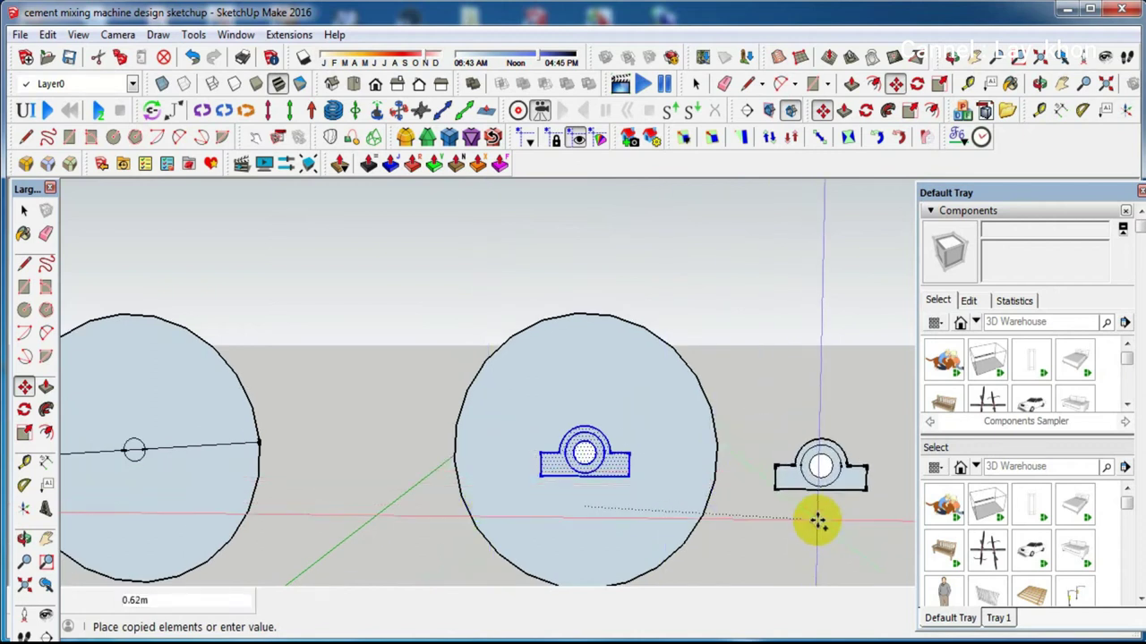
click(819, 510)
key(space)
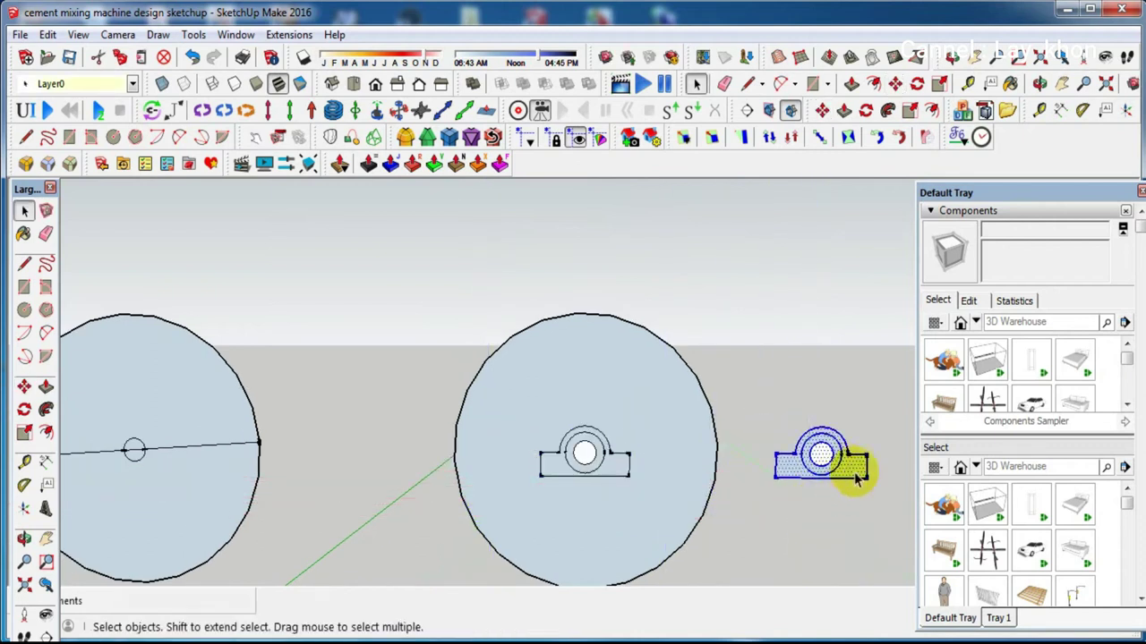
click(866, 437)
scroll(842, 454, up, 2)
scroll(845, 459, up, 2)
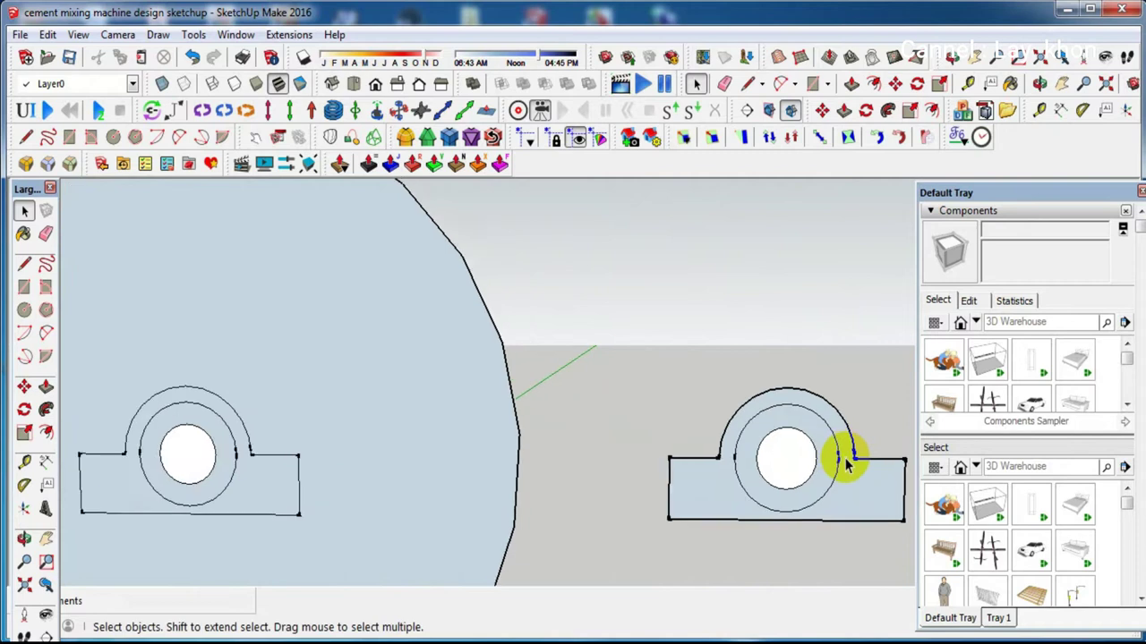
scroll(844, 457, up, 2)
scroll(707, 470, up, 2)
Paint the copied bearing housing face dark blue with Color I07
mouse_move(690, 461)
middle_down()
mouse_move(797, 511)
mouse_move(1139, 526)
mouse_move(767, 525)
mouse_move(818, 524)
middle_up()
scroll(984, 511, down, 3)
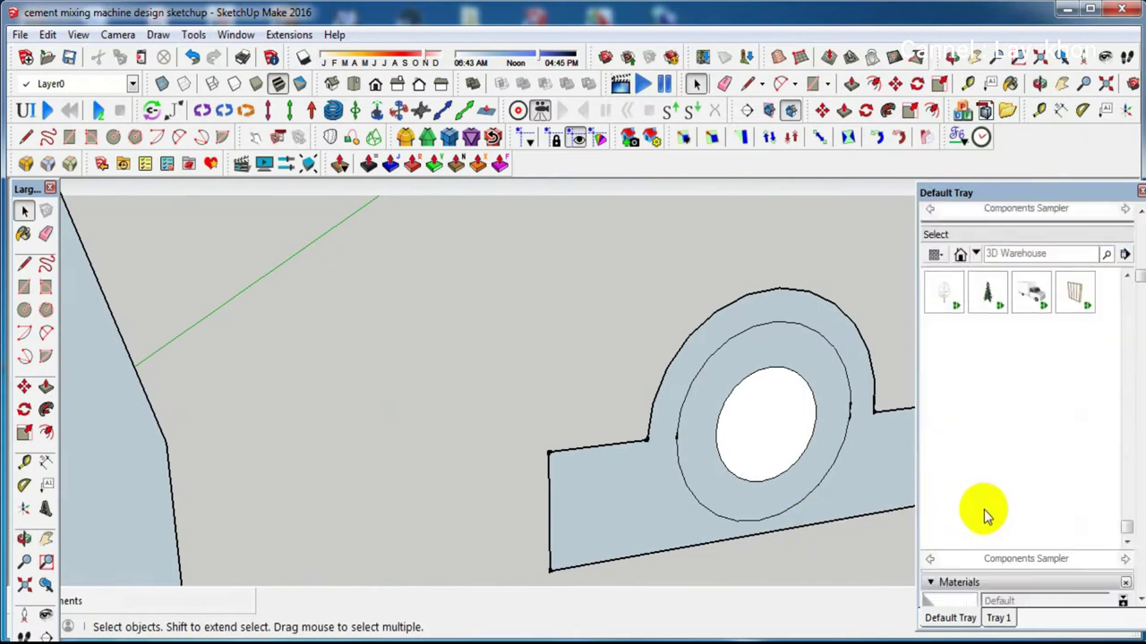
scroll(985, 509, down, 3)
scroll(985, 509, down, 3)
scroll(986, 509, down, 3)
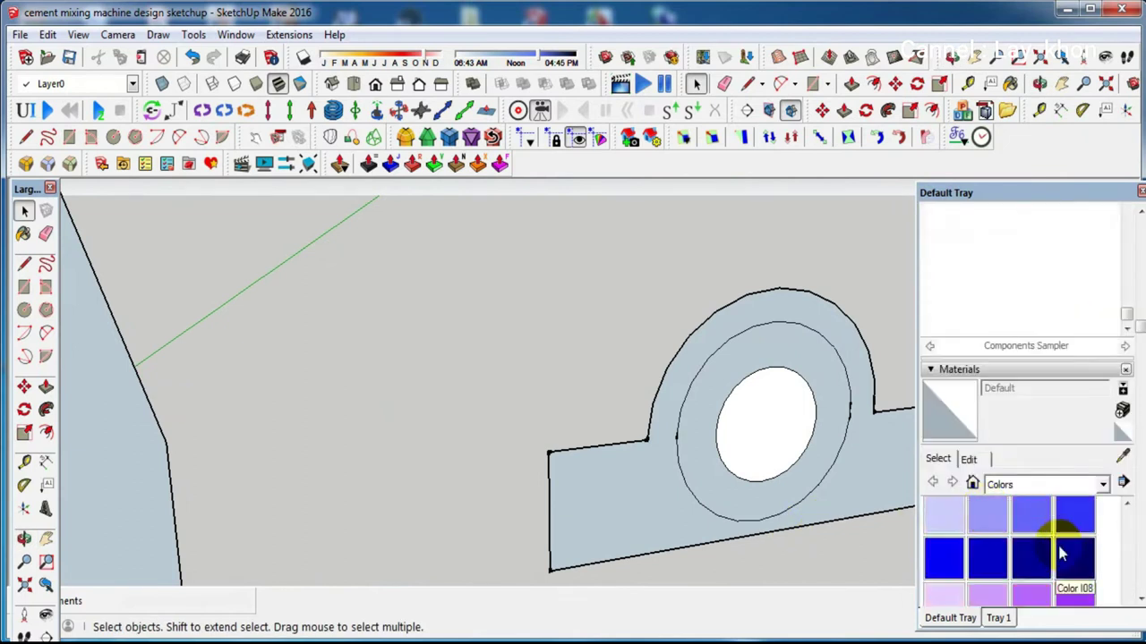
click(1031, 557)
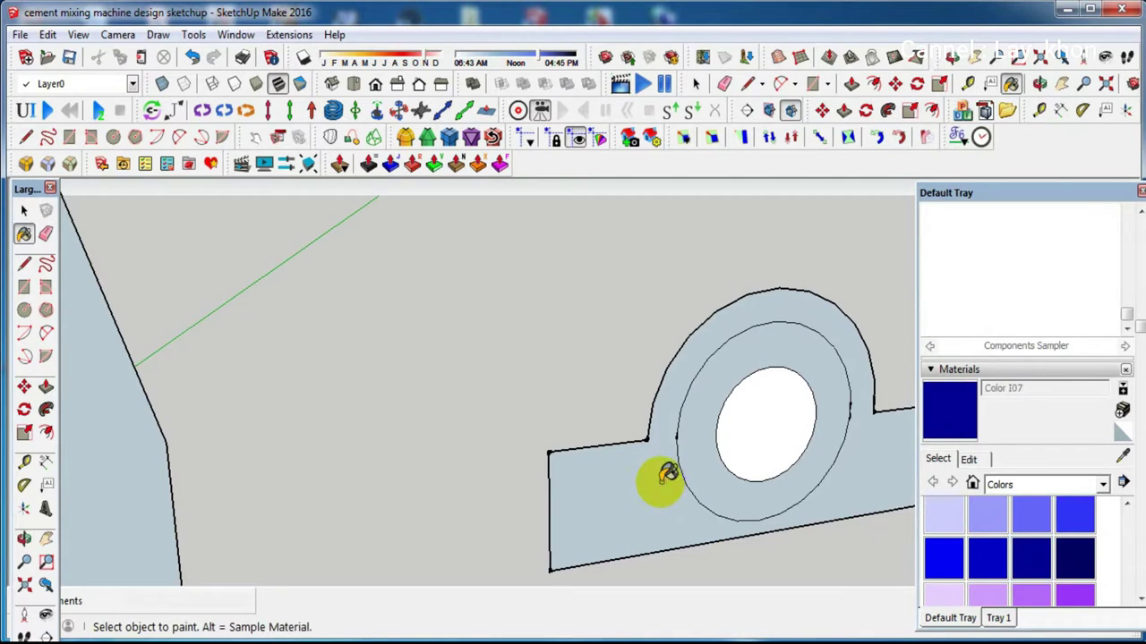
click(666, 475)
key(space)
mouse_move(685, 480)
middle_down()
mouse_move(426, 453)
mouse_move(642, 481)
middle_up()
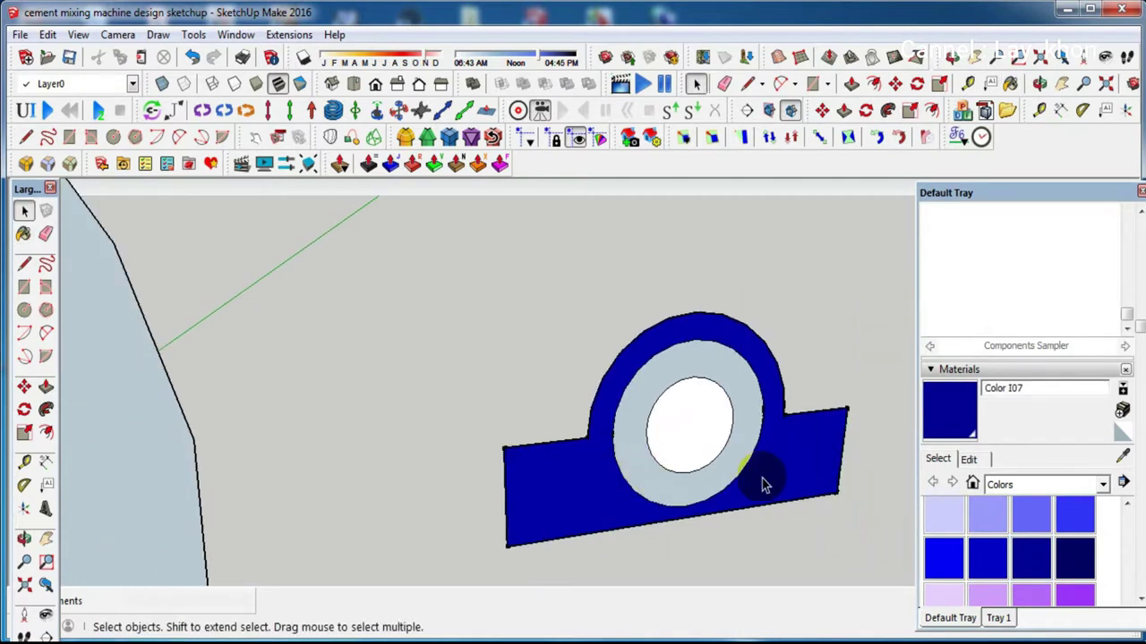
Push/pull the blue housing face out 0.04 m into a solid block
key(p)
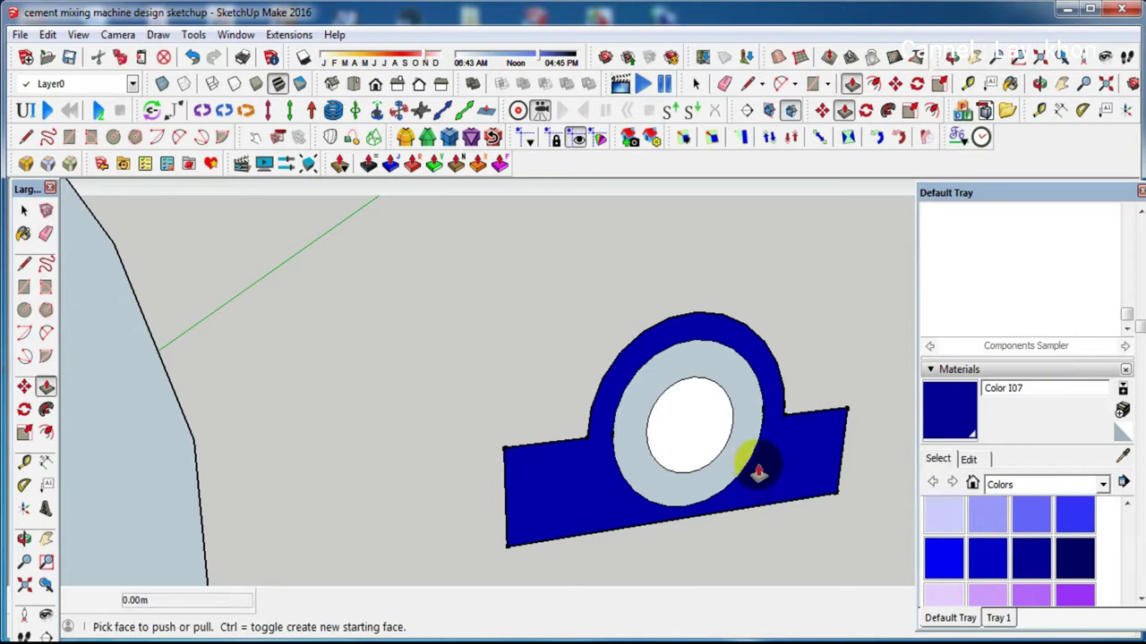
drag(758, 473, 778, 495)
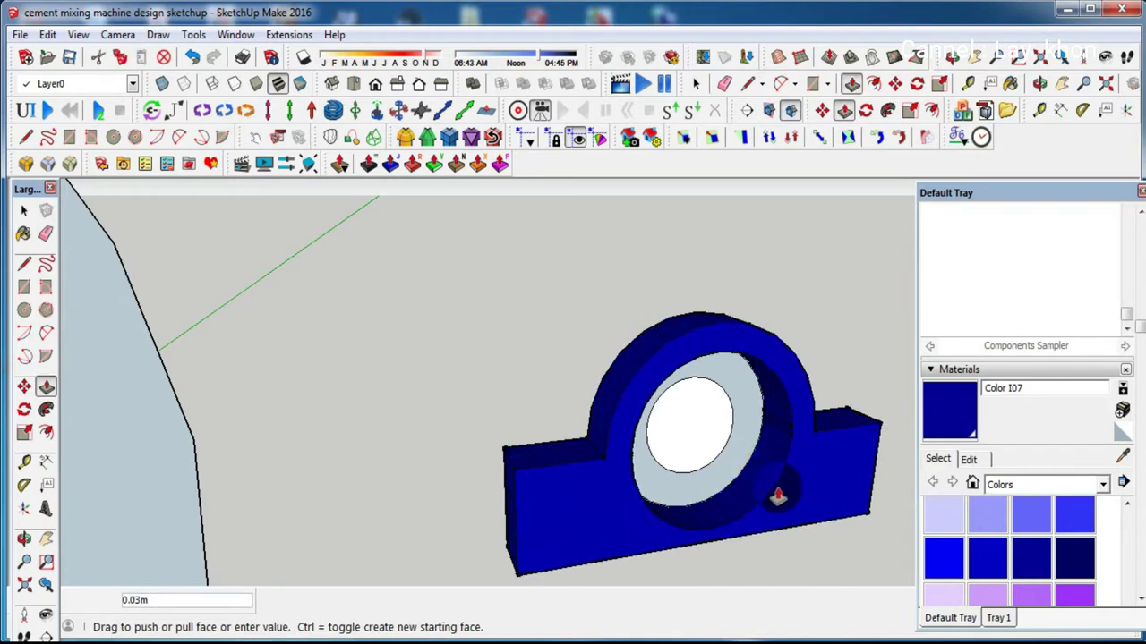
drag(782, 501, 797, 511)
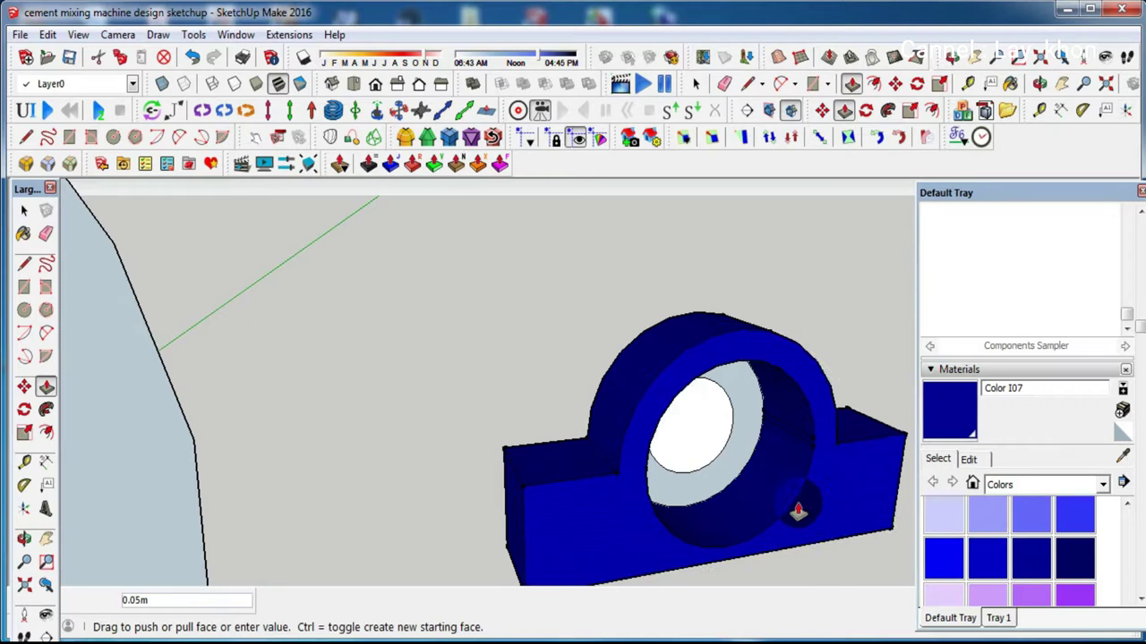
drag(797, 511, 796, 509)
click(796, 508)
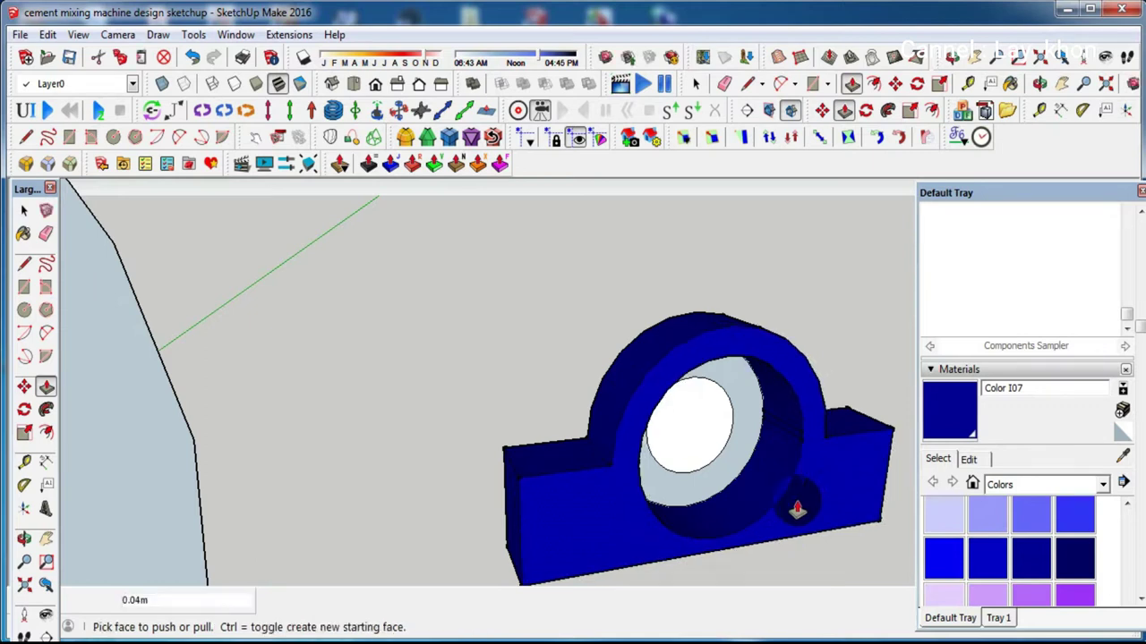
mouse_move(564, 463)
middle_down()
mouse_move(606, 483)
mouse_move(913, 481)
mouse_move(975, 460)
mouse_move(550, 456)
middle_up()
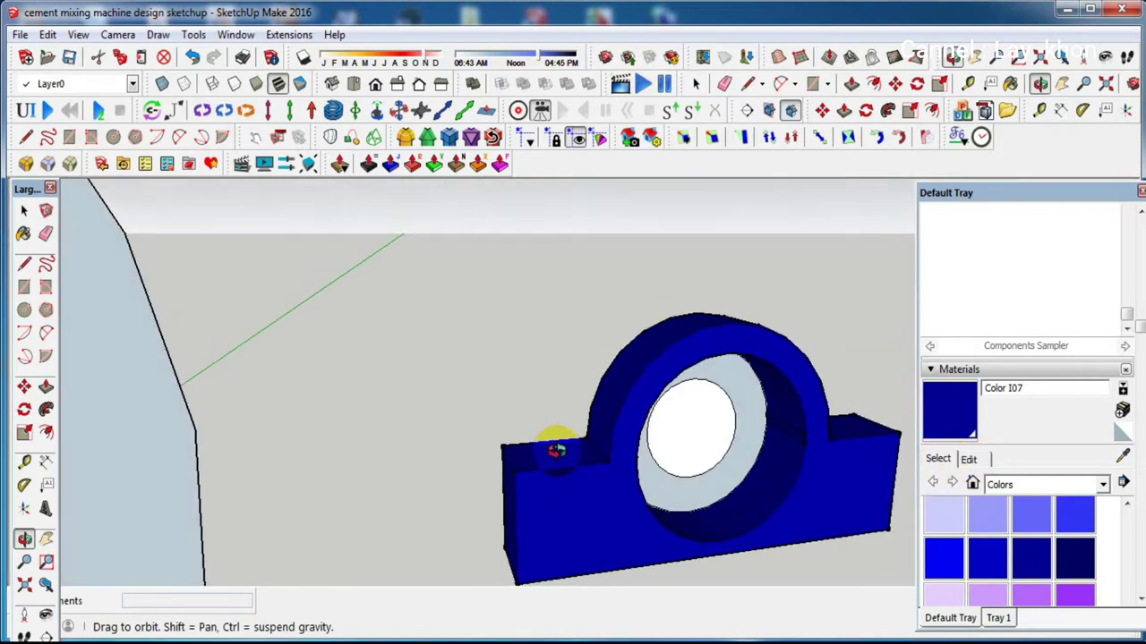
Paint the bearing's inner ring dark grey with Color M05
scroll(1030, 547, down, 3)
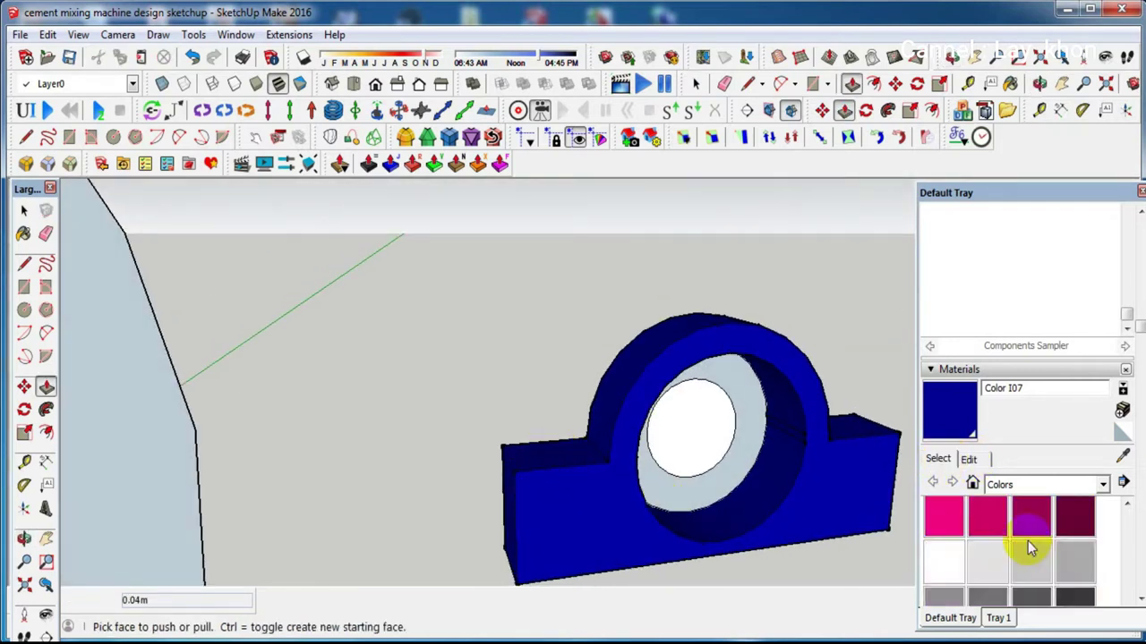
scroll(1030, 548, down, 5)
scroll(1029, 548, up, 3)
scroll(1030, 548, up, 5)
scroll(1027, 546, down, 5)
scroll(1028, 545, down, 3)
scroll(1024, 537, up, 2)
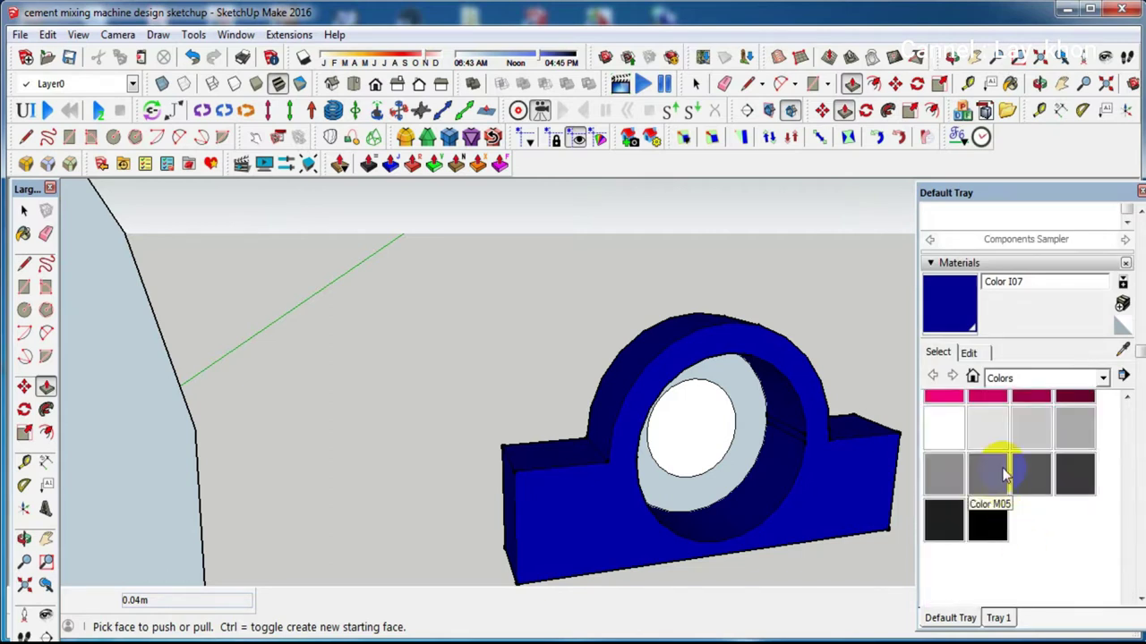
click(990, 432)
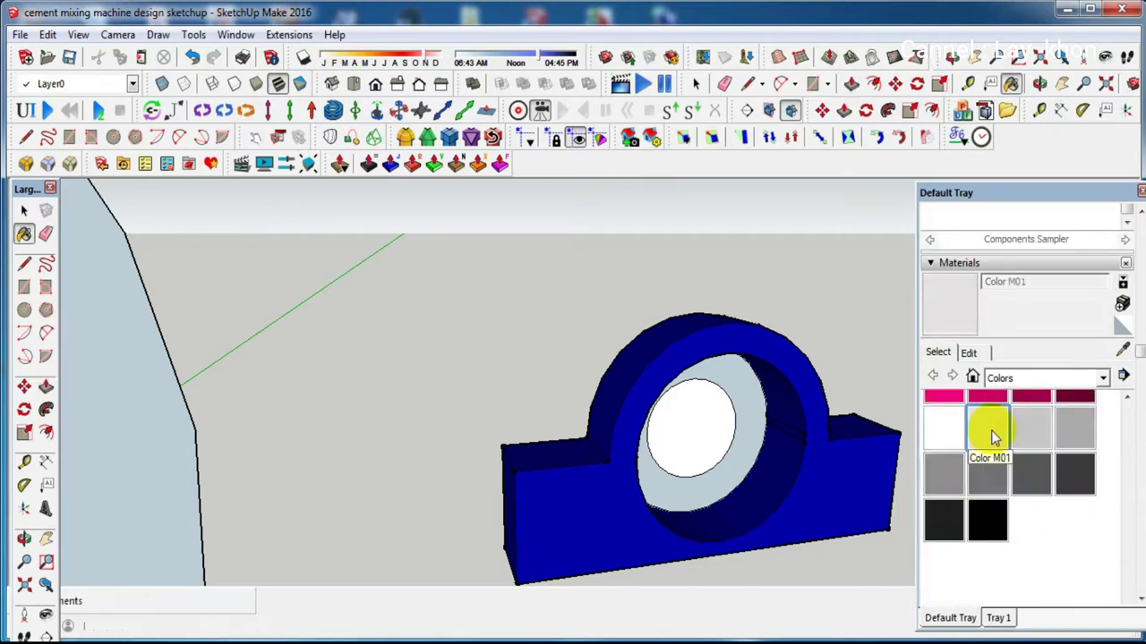
click(999, 479)
click(737, 439)
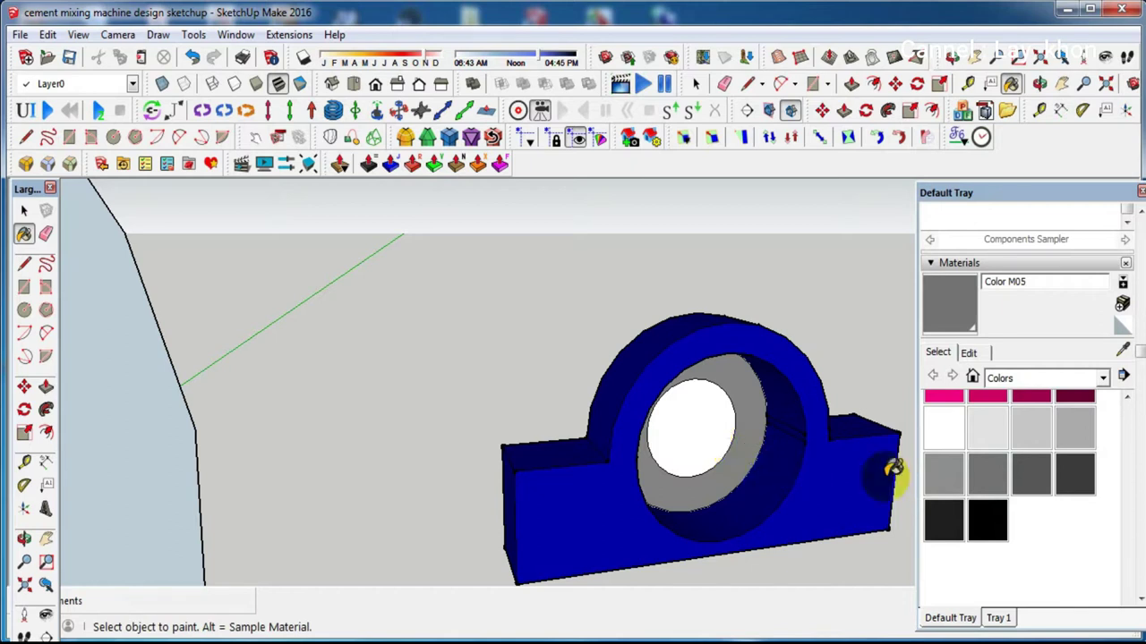
Push the grey ring face 0.04 m into the housing with Push/Pull
click(727, 461)
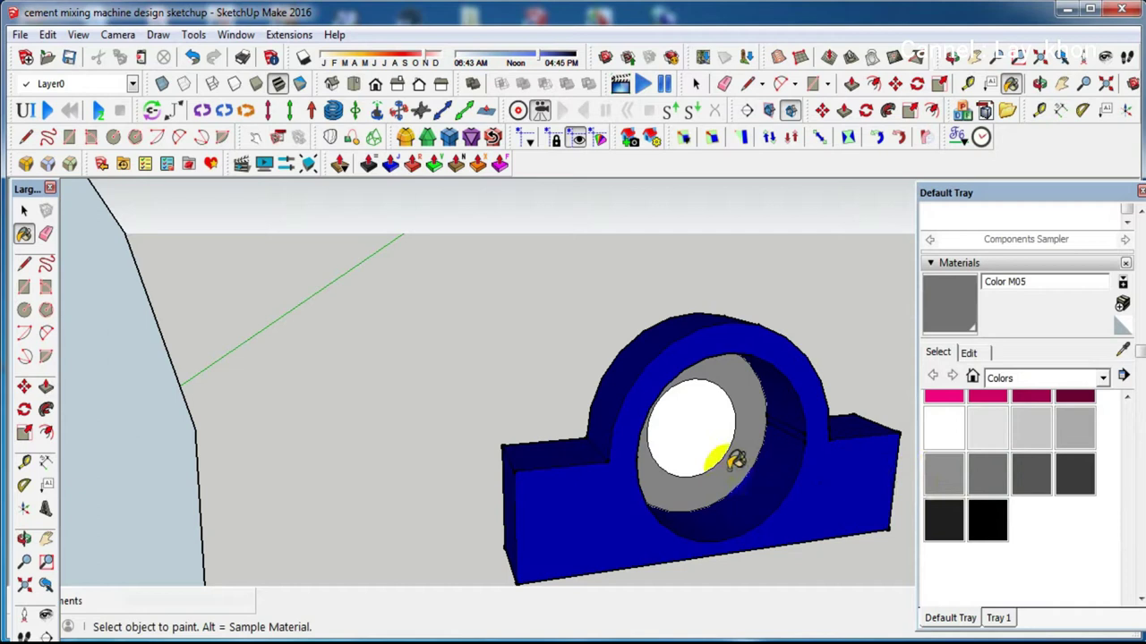
key(p)
click(724, 469)
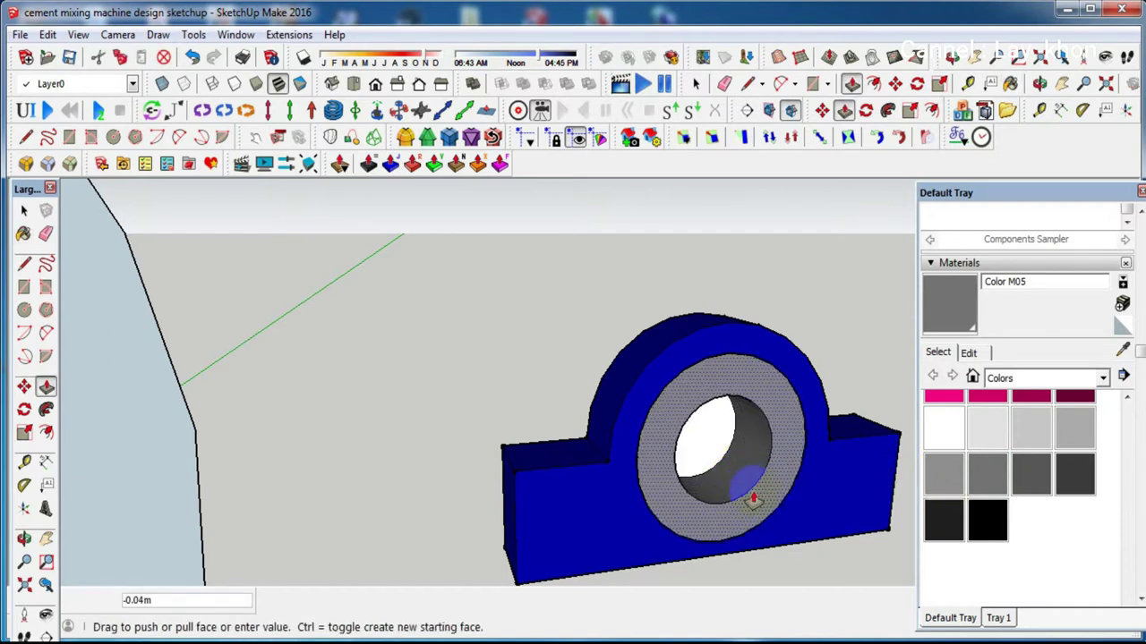
click(754, 497)
mouse_move(753, 496)
middle_down()
mouse_move(1105, 439)
mouse_move(1074, 427)
middle_up()
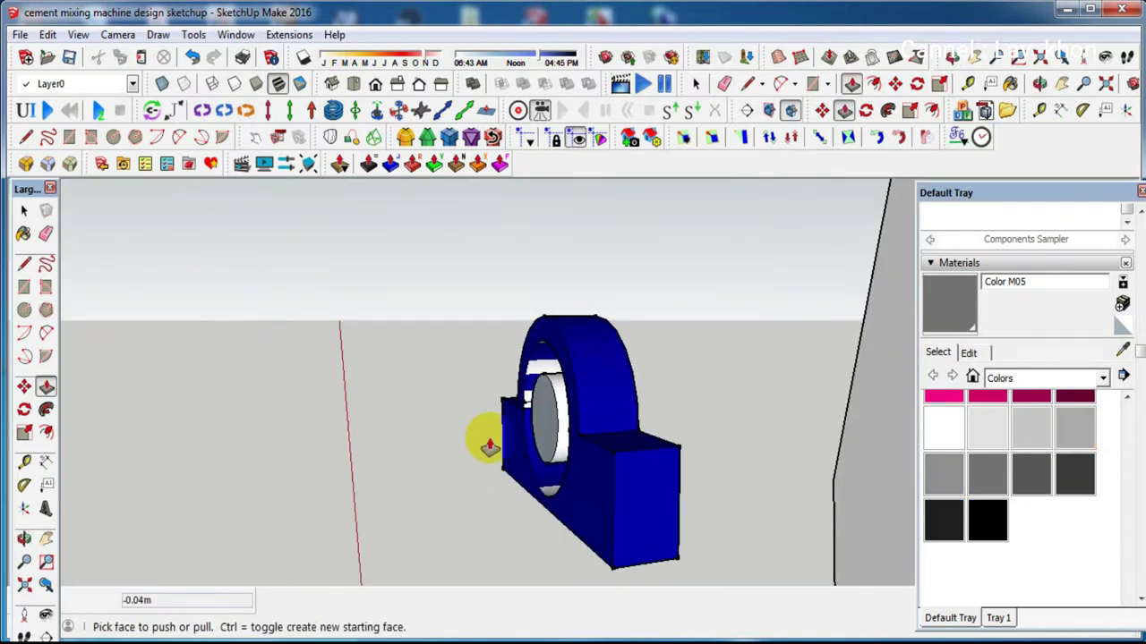
Copy the recessed ring face 0.04 m forward, flush with the blue housing's front
scroll(501, 436, up, 5)
scroll(520, 436, up, 2)
scroll(531, 435, down, 2)
mouse_move(532, 435)
middle_down()
mouse_move(609, 460)
mouse_move(788, 466)
mouse_move(736, 474)
middle_up()
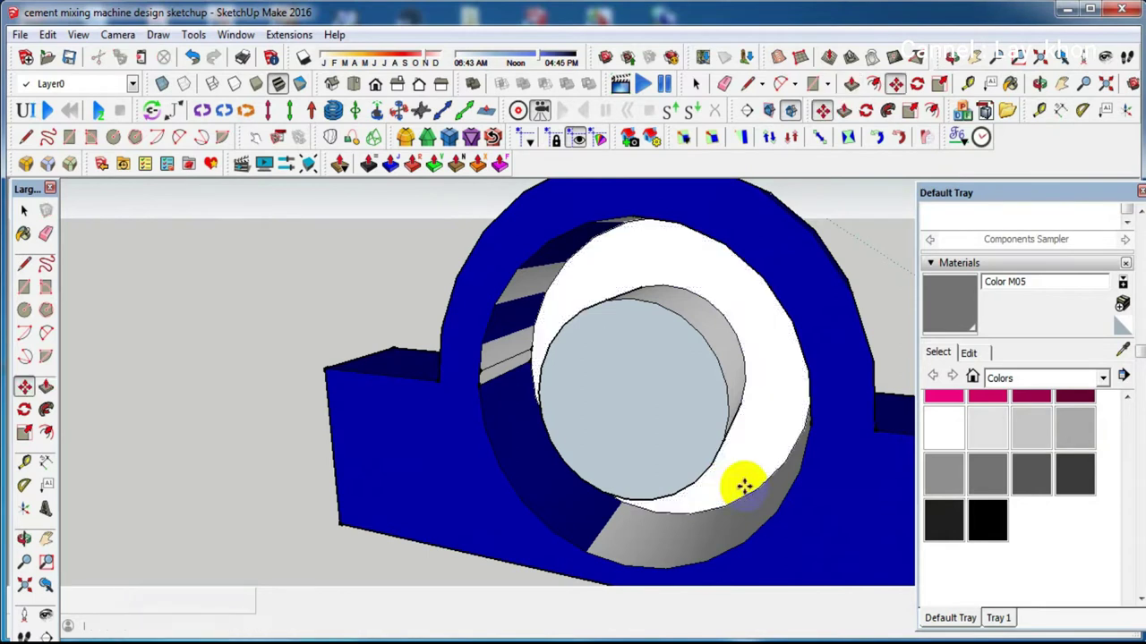
key(m)
key(space)
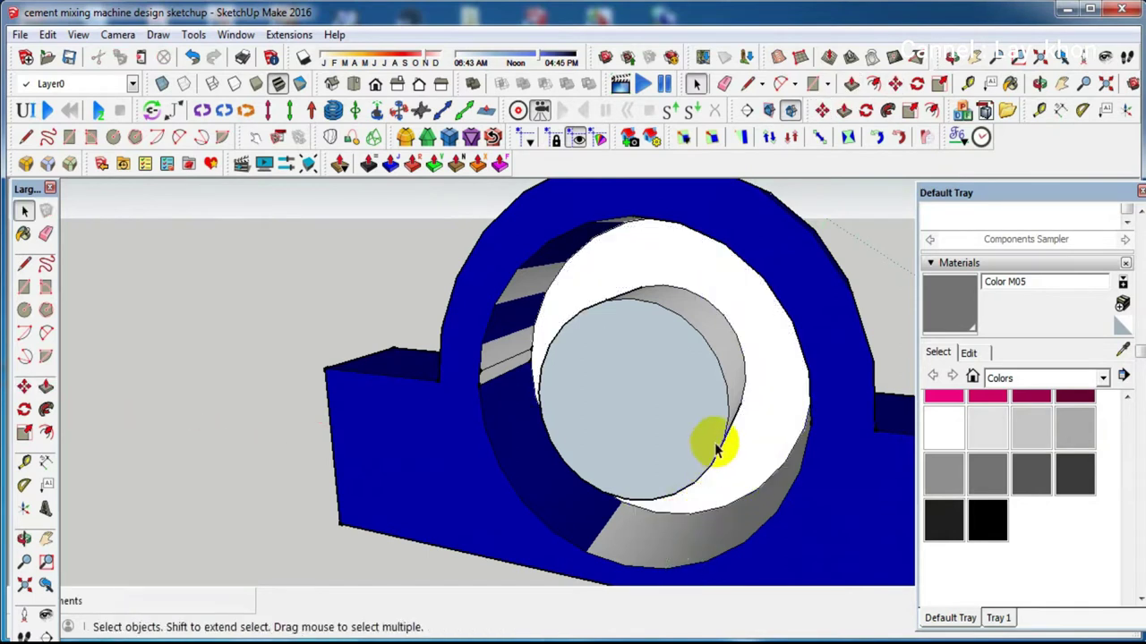
click(752, 452)
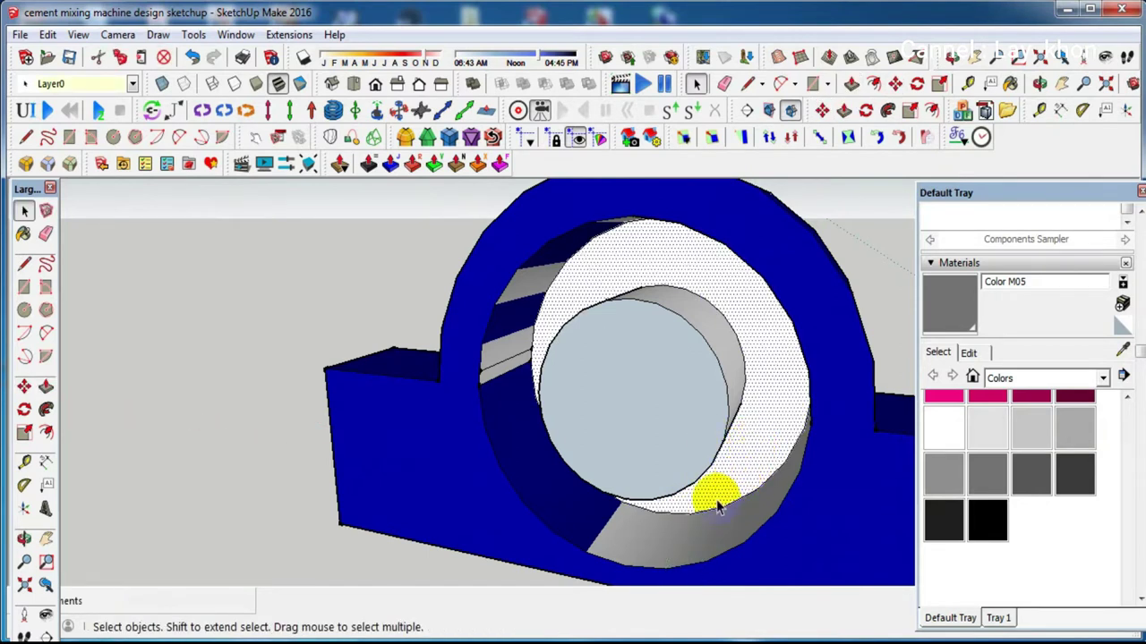
key(m)
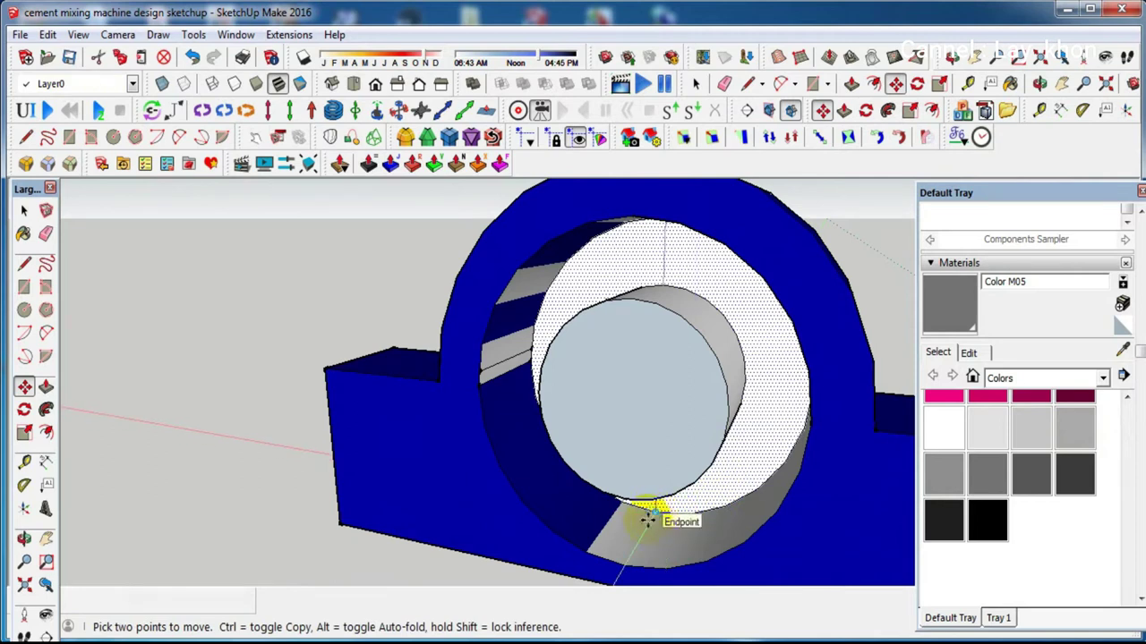
click(647, 519)
key(ctrl)
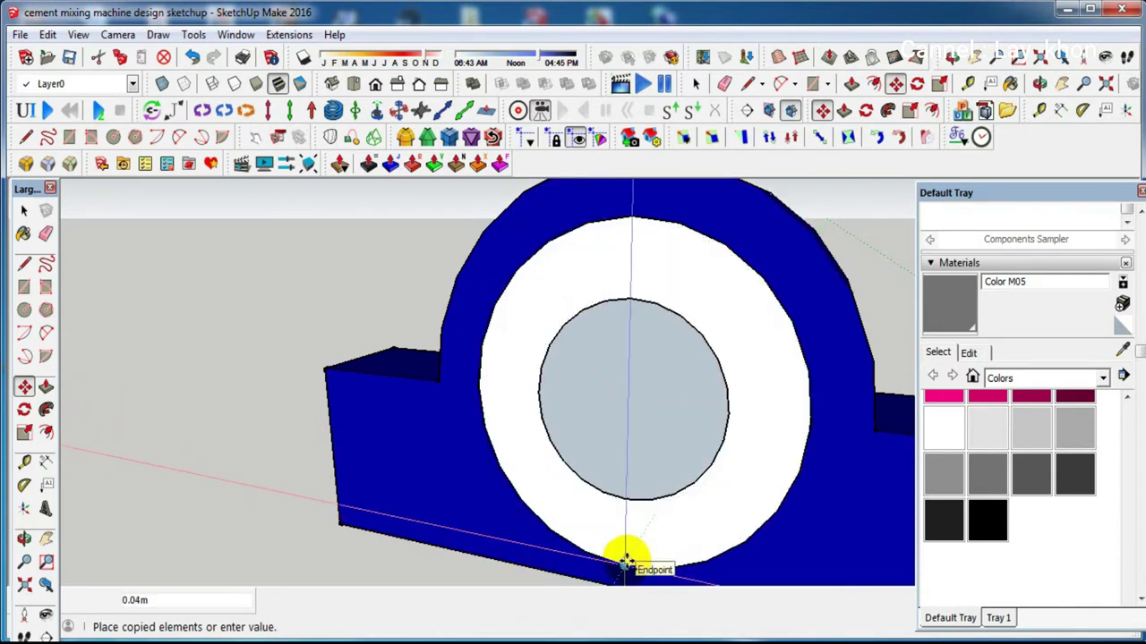
click(626, 561)
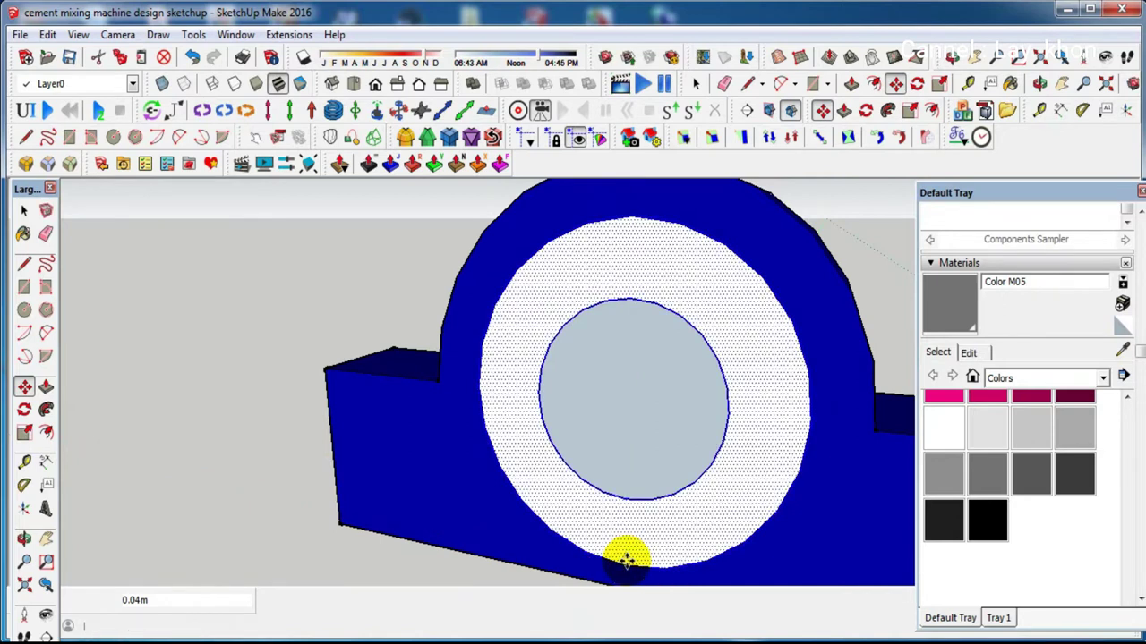
key(space)
Paint the copied front ring magenta with Color L06
click(945, 396)
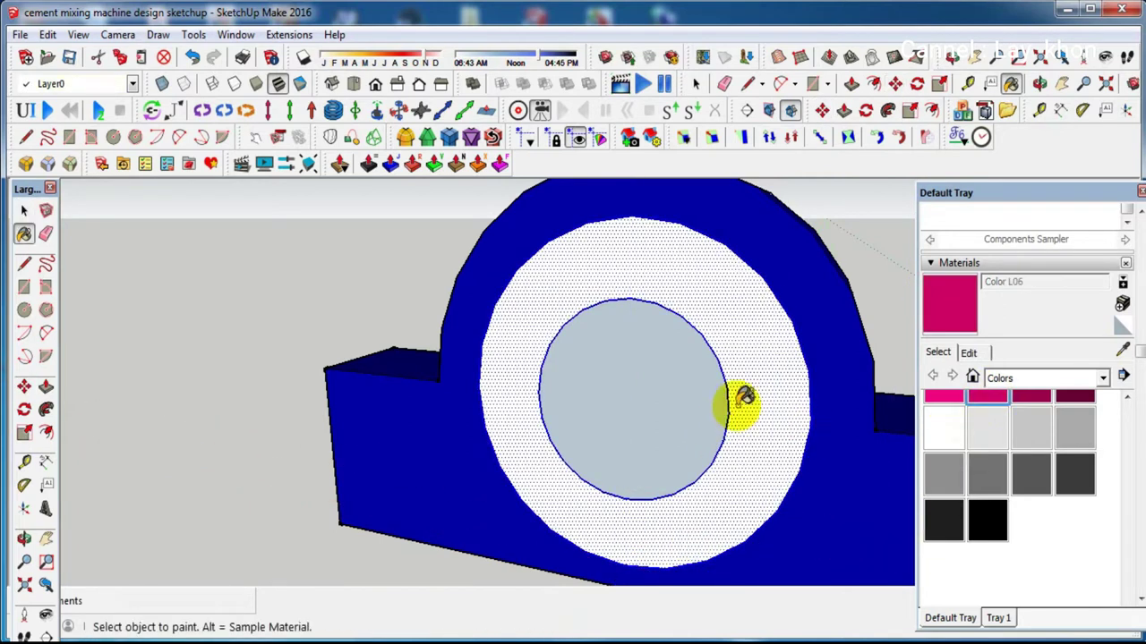
click(774, 387)
key(o)
drag(760, 417, 217, 514)
key(b)
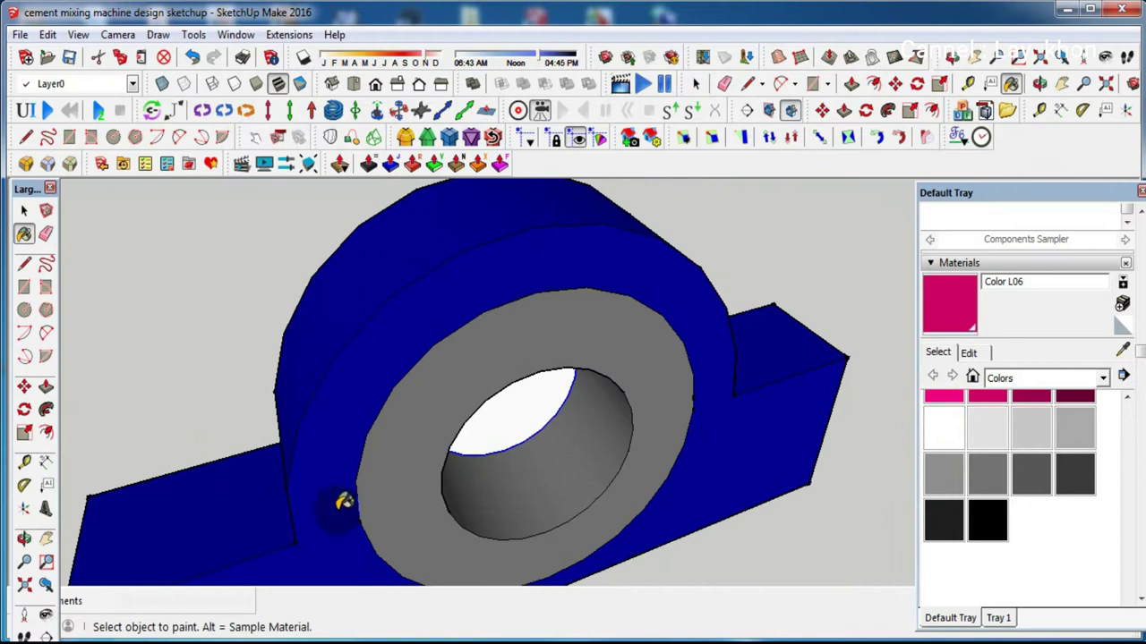
click(383, 501)
key(space)
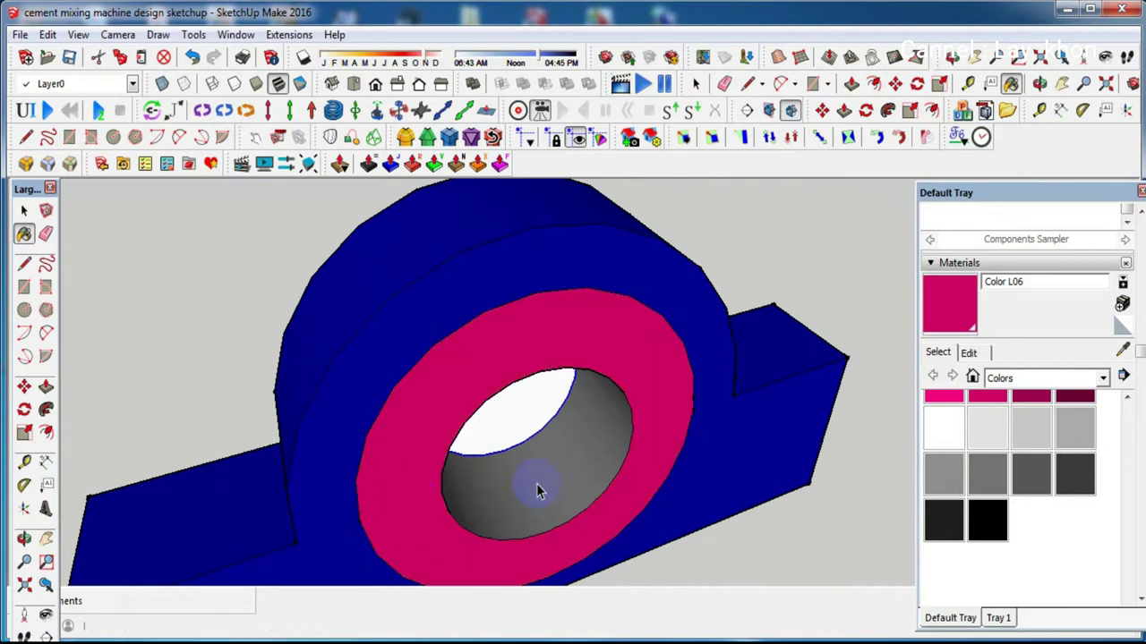
Extrude the white circle inside the ring's hole by 0.07 m
scroll(536, 483, down, 1)
middle_drag(536, 483, 560, 333)
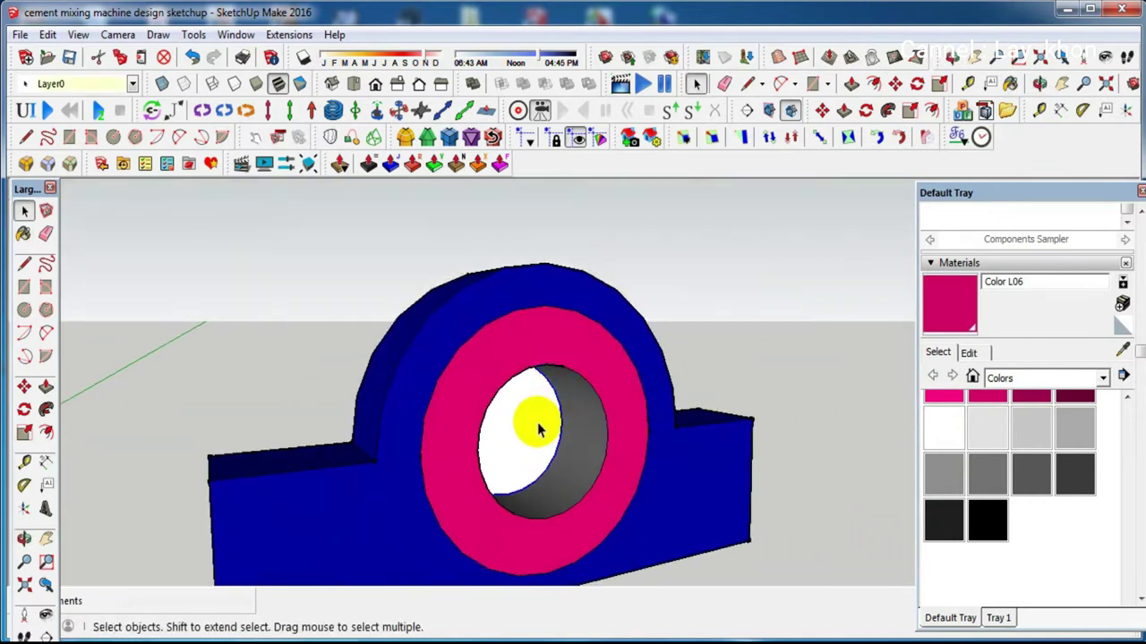
click(536, 427)
key(p)
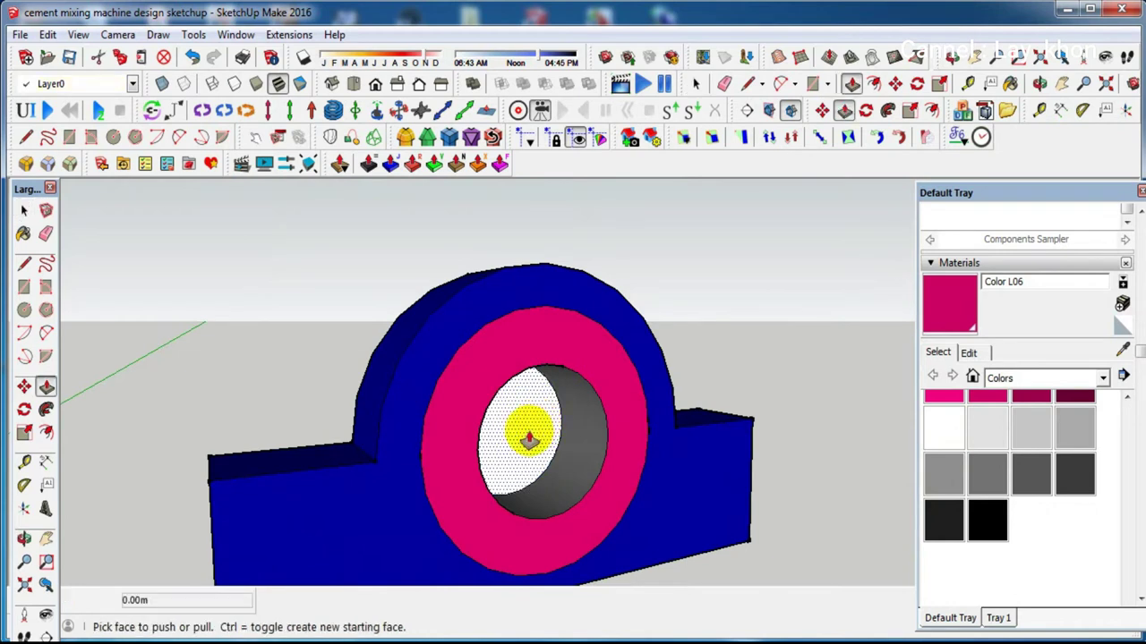
click(536, 430)
mouse_move(614, 450)
middle_down()
mouse_move(677, 471)
mouse_move(671, 481)
middle_up()
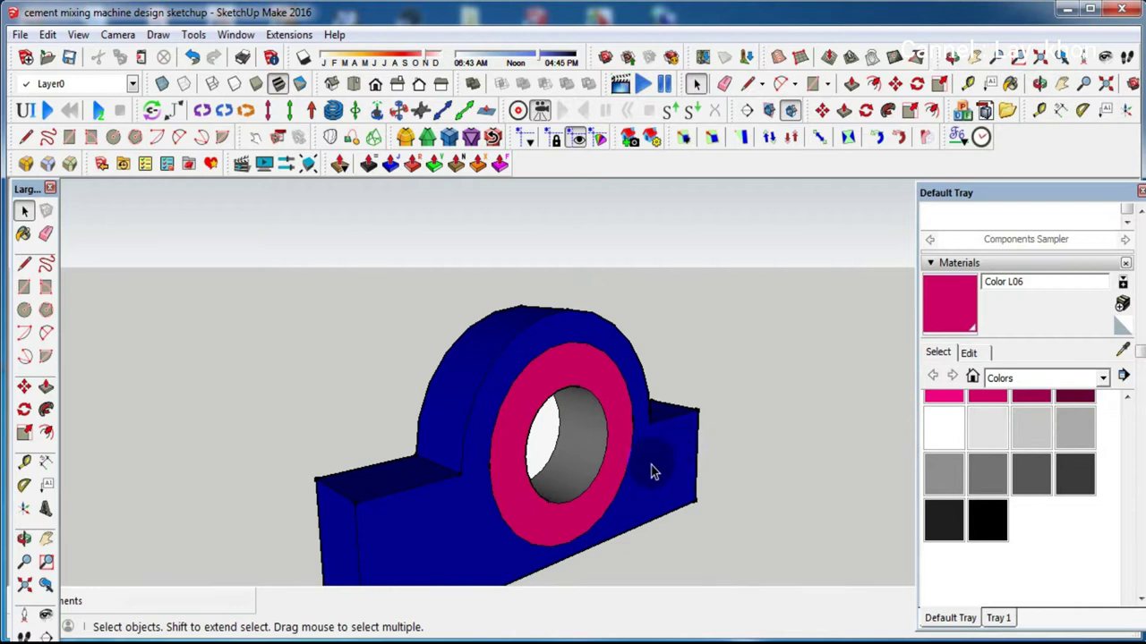
Copy the white bore circle 0.04 m forward so it sits flush with the magenta ring
middle_drag(653, 472, 555, 511)
scroll(550, 475, up, 3)
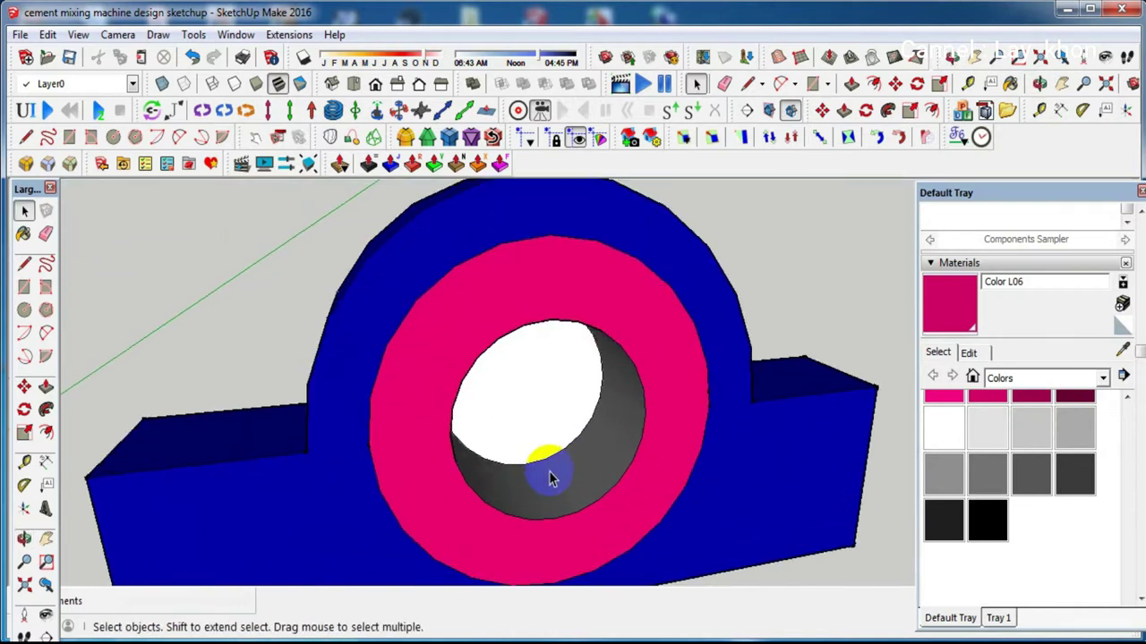
click(506, 434)
key(m)
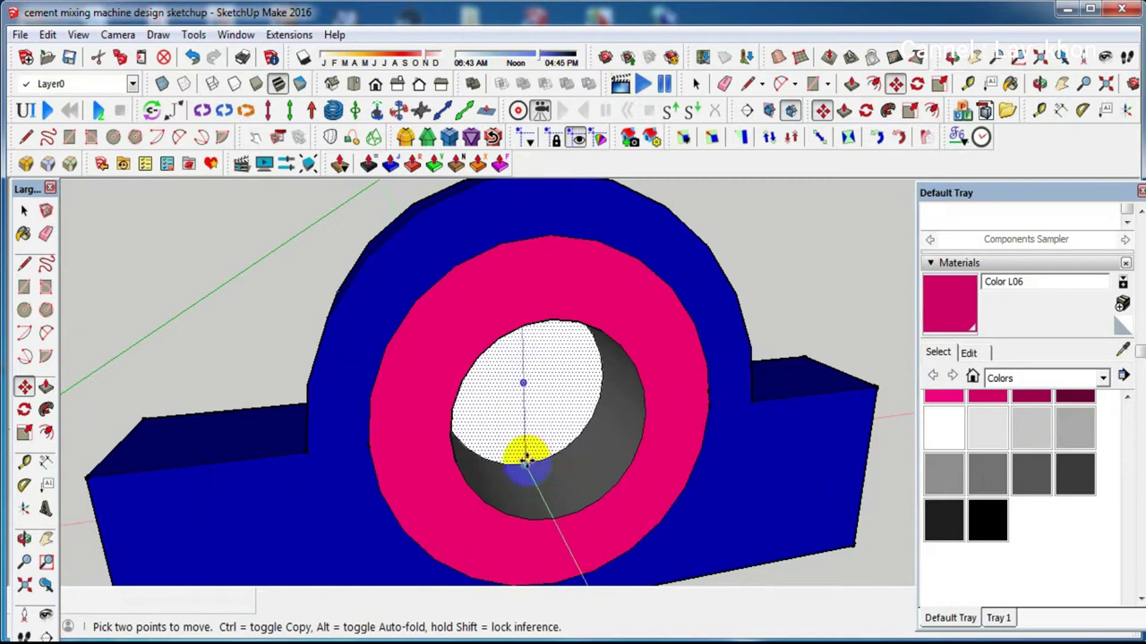
click(525, 461)
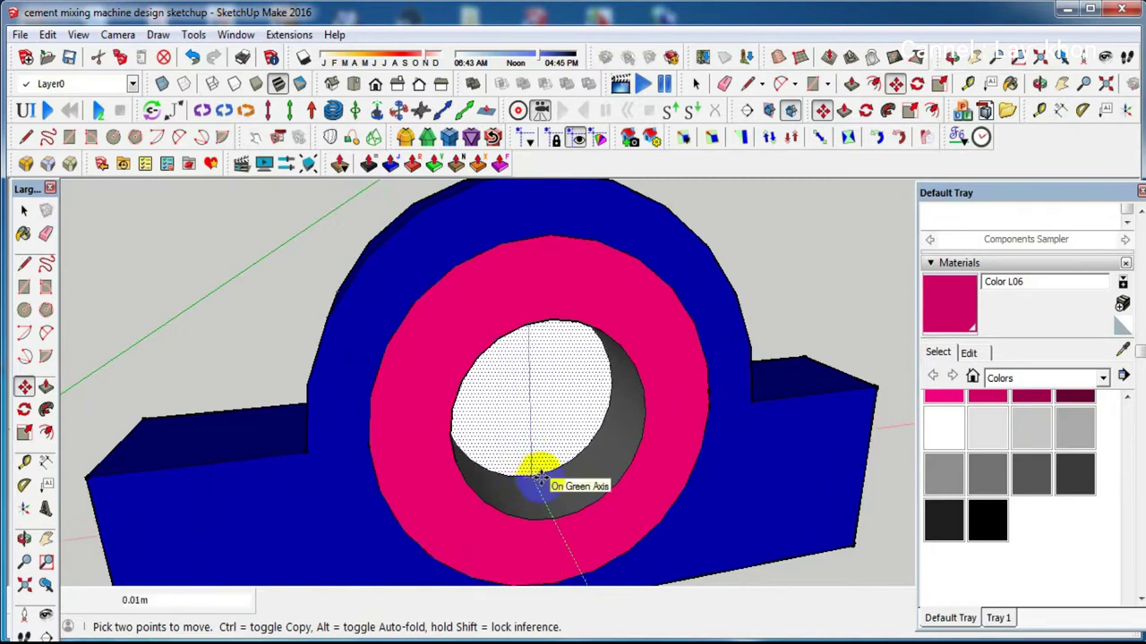
key(ctrl)
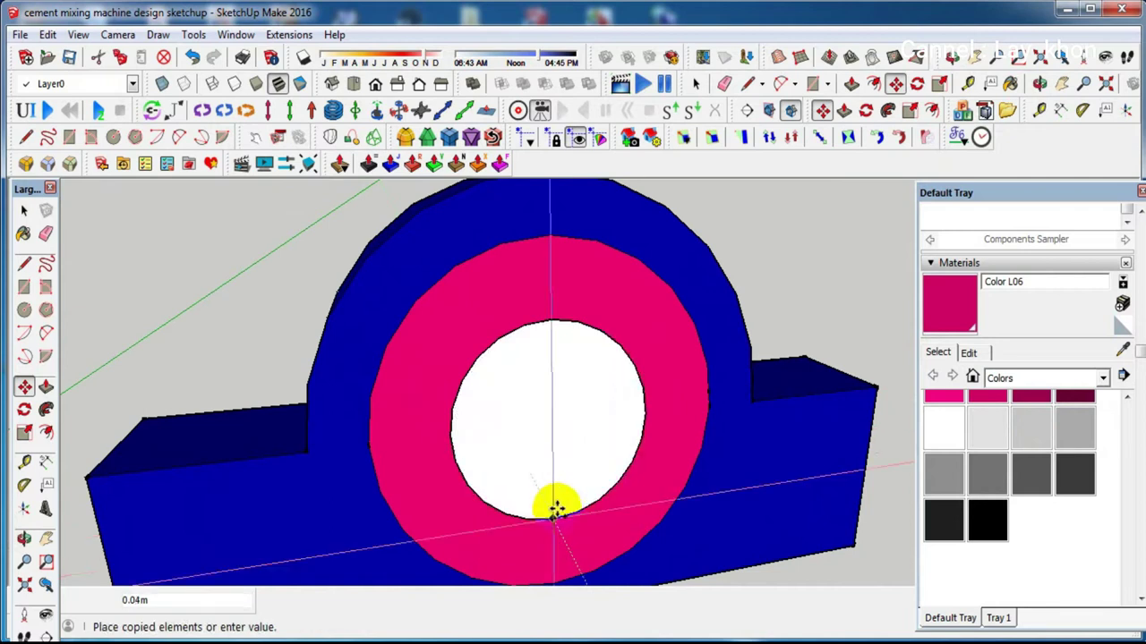
click(552, 519)
key(space)
mouse_move(486, 430)
middle_down()
mouse_move(1021, 418)
mouse_move(979, 422)
middle_up()
scroll(984, 412, up, 3)
scroll(986, 414, up, 3)
scroll(986, 414, up, 3)
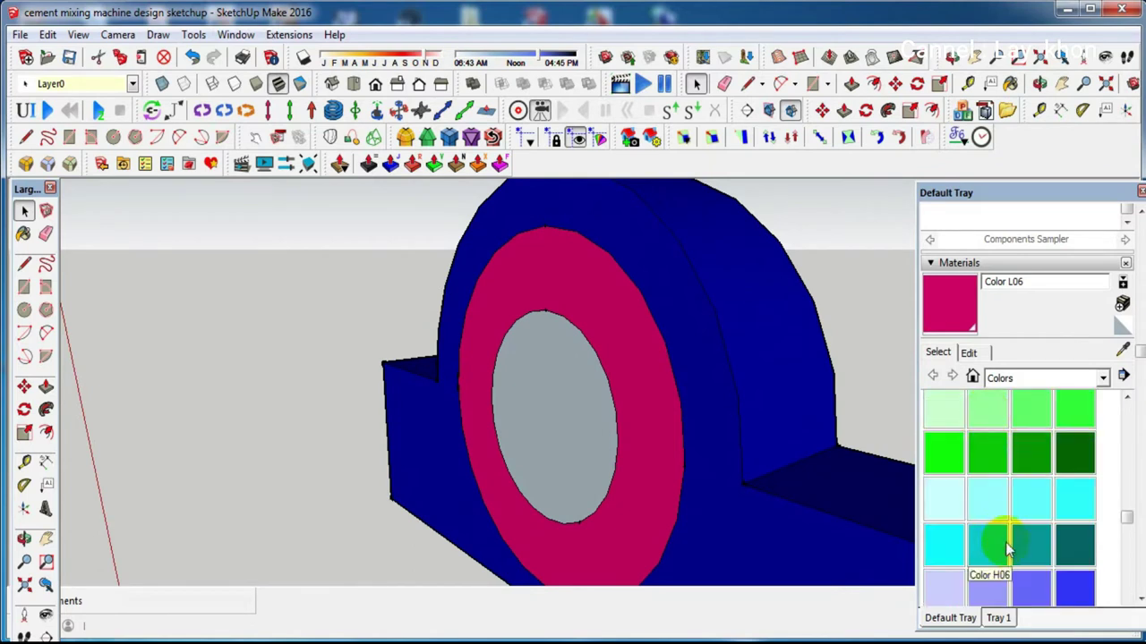
Paint one inner circle cyan (Color H05) and pull it out into a cylinder
click(944, 541)
click(573, 428)
scroll(509, 396, down, 2)
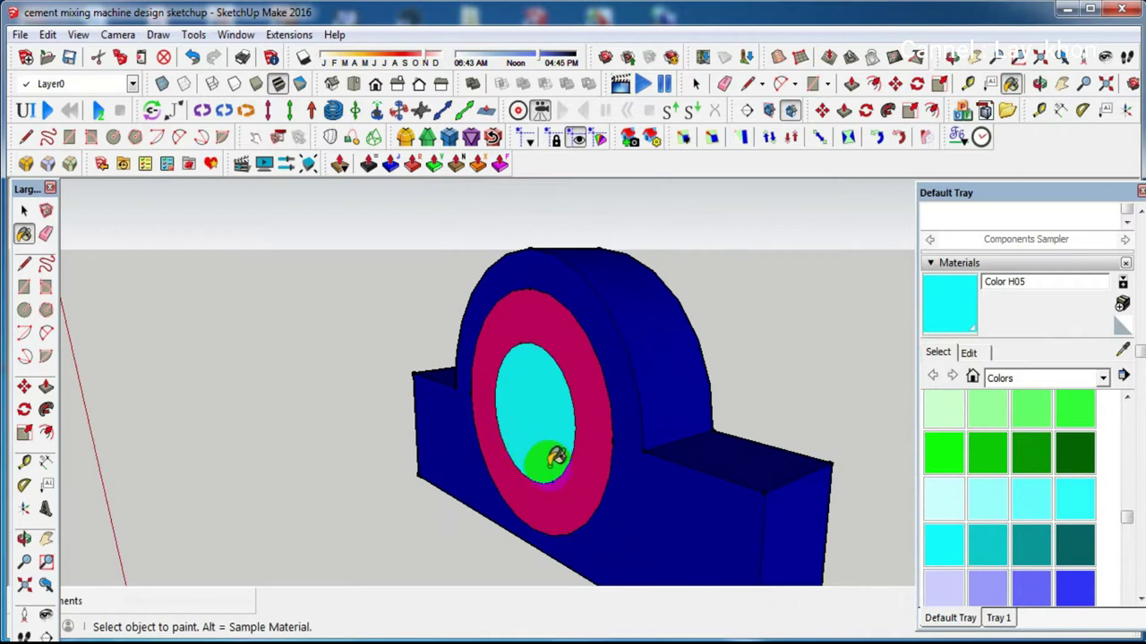
key(p)
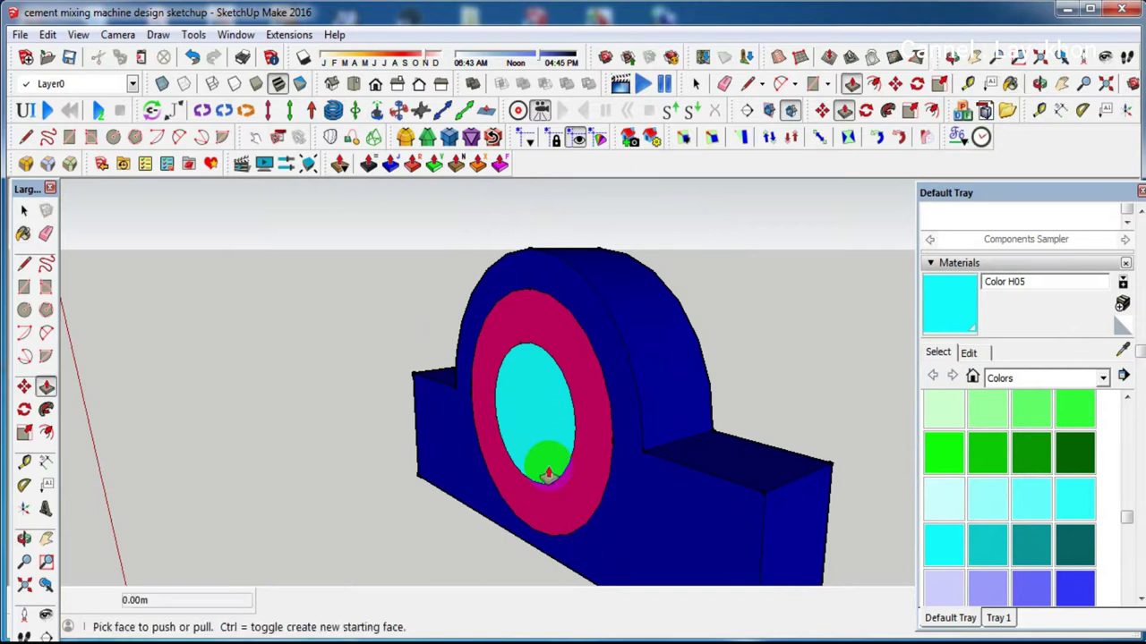
drag(543, 440, 405, 483)
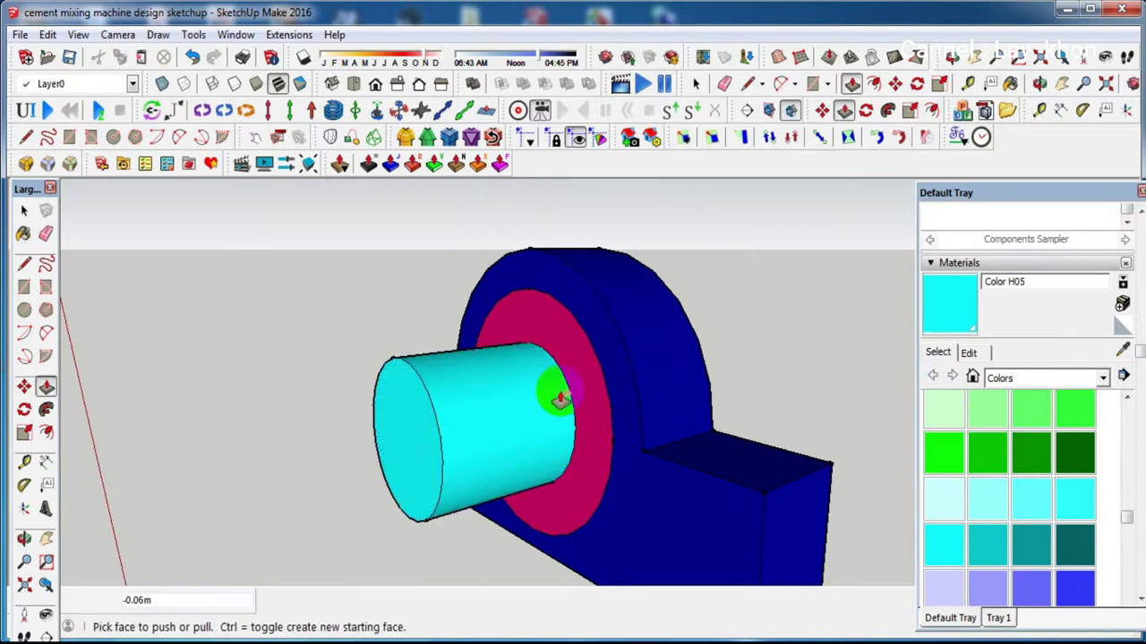
On the other side, paint the inner circle cyan and extrude it 0.04 m
middle_drag(582, 384, 176, 520)
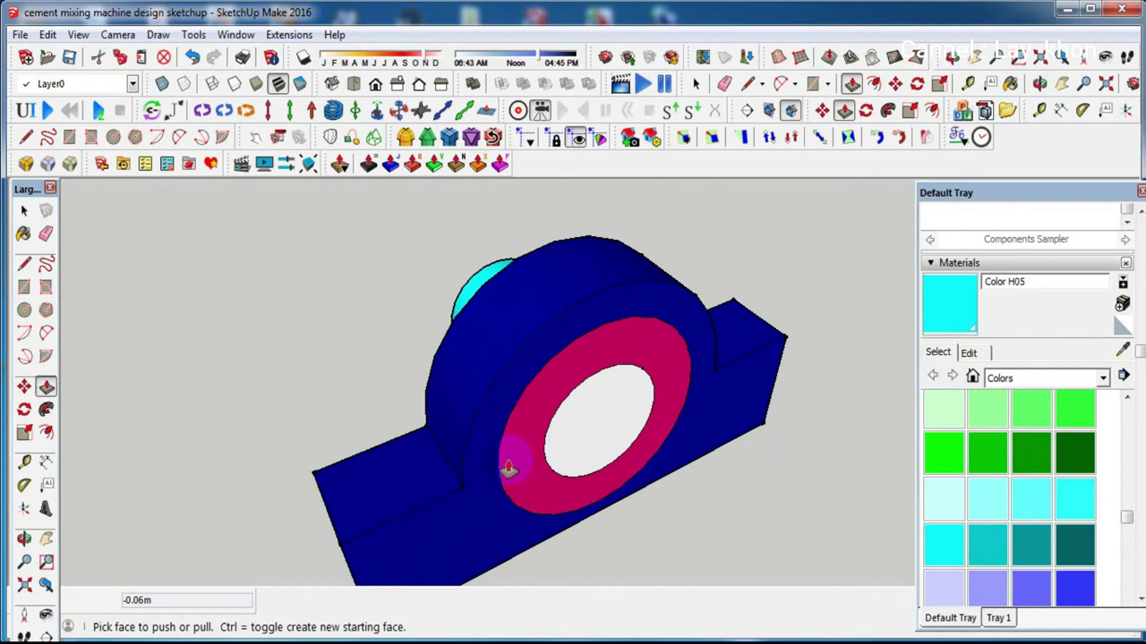
mouse_move(583, 422)
mouse_down()
mouse_move(675, 472)
mouse_move(657, 454)
mouse_up()
key(Escape)
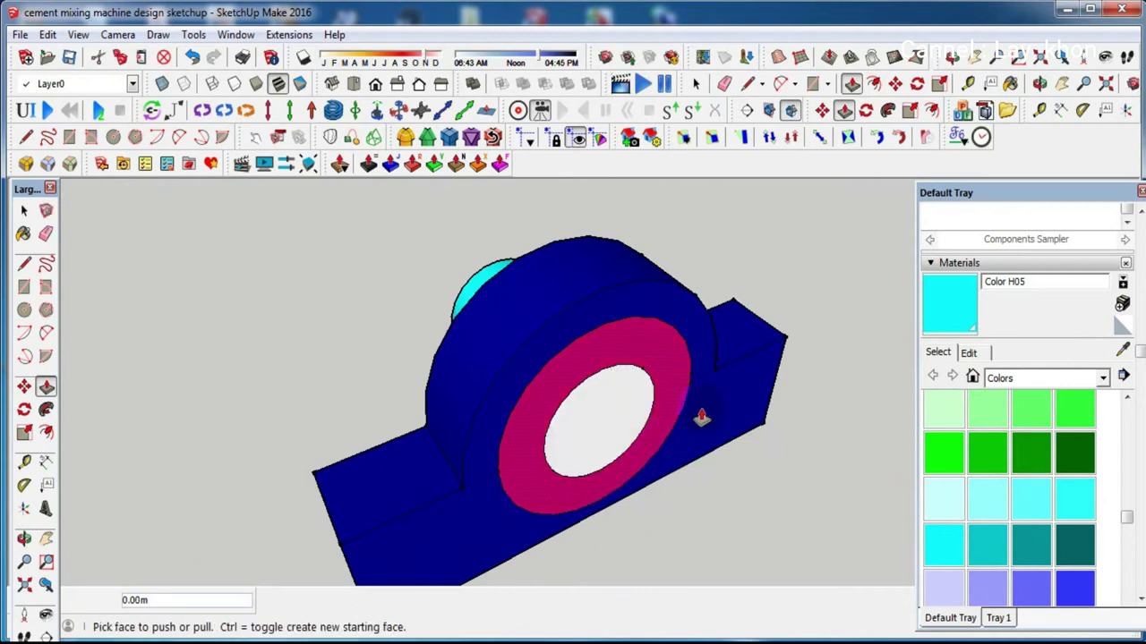
click(952, 302)
click(602, 407)
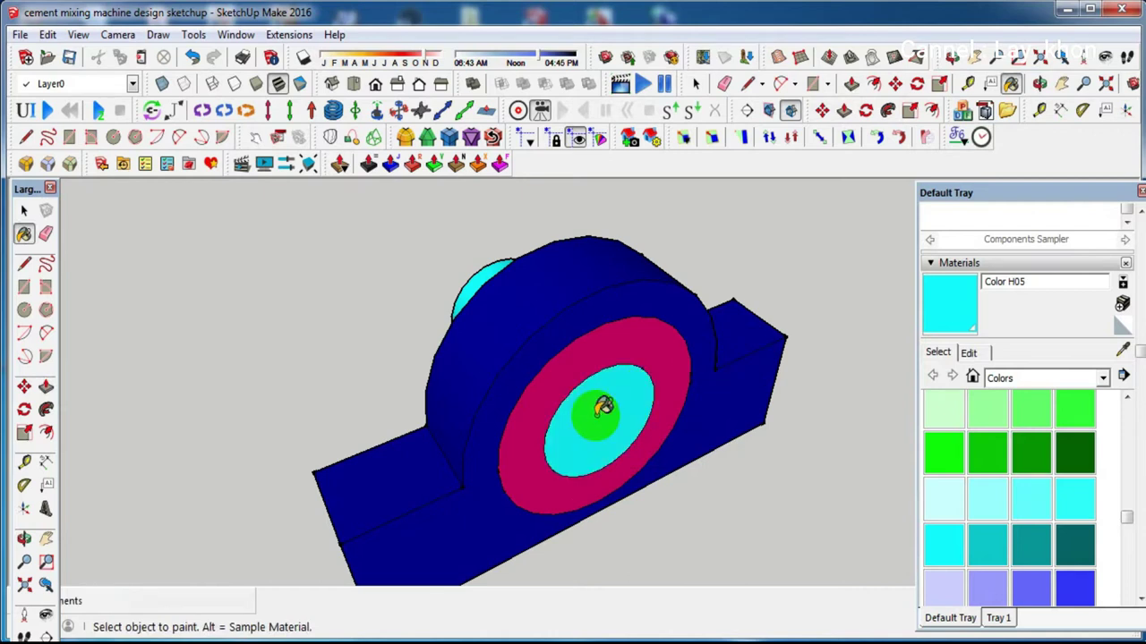
key(p)
click(595, 425)
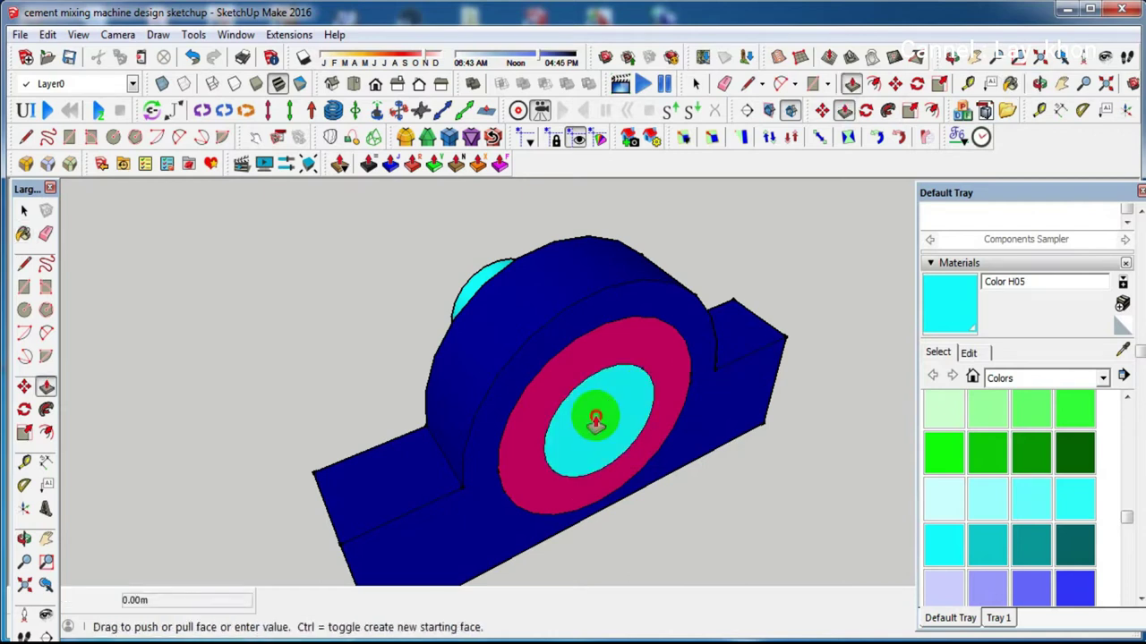
click(657, 475)
Adjust the pink ring face around the cyan shaft with Push/Pull
scroll(616, 458, up, 2)
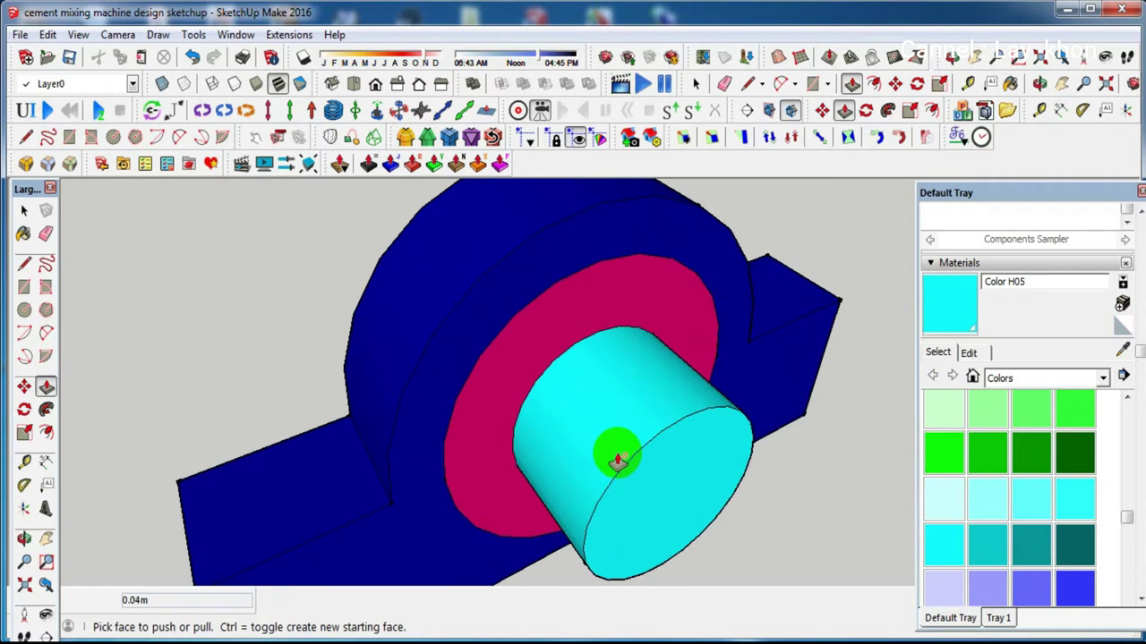
scroll(616, 458, up, 1)
scroll(616, 458, down, 1)
scroll(615, 452, down, 1)
mouse_move(616, 452)
middle_down()
mouse_move(814, 366)
mouse_move(785, 271)
mouse_move(865, 389)
mouse_move(555, 507)
mouse_move(320, 366)
mouse_move(396, 248)
mouse_move(550, 341)
mouse_move(713, 403)
mouse_move(767, 404)
mouse_move(471, 403)
middle_up()
key(p)
click(476, 404)
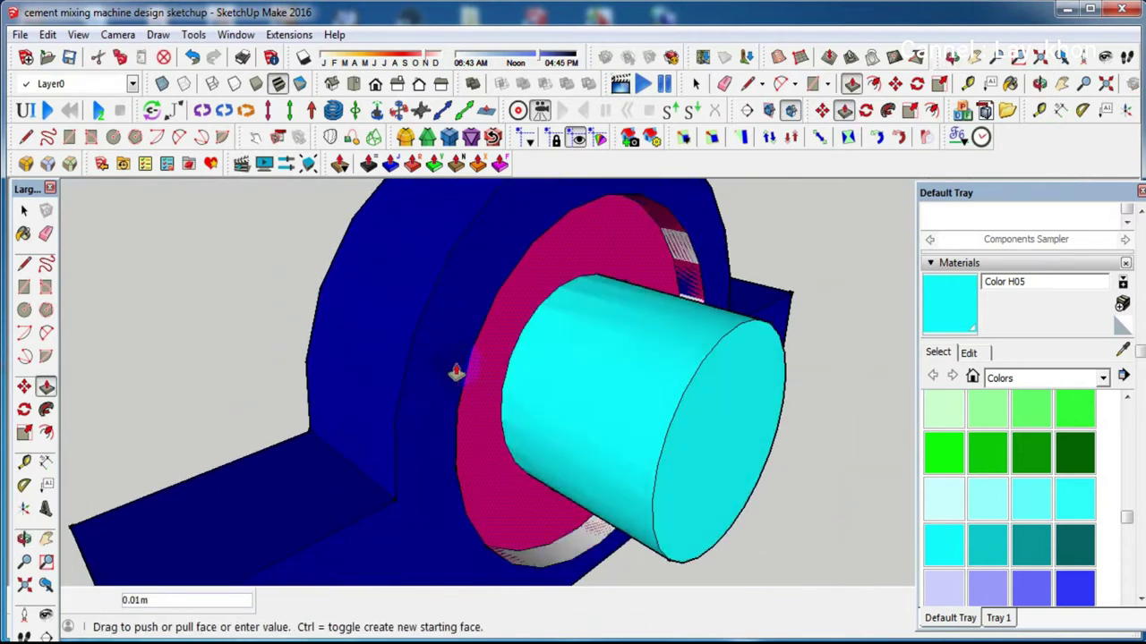
scroll(475, 374, up, 2)
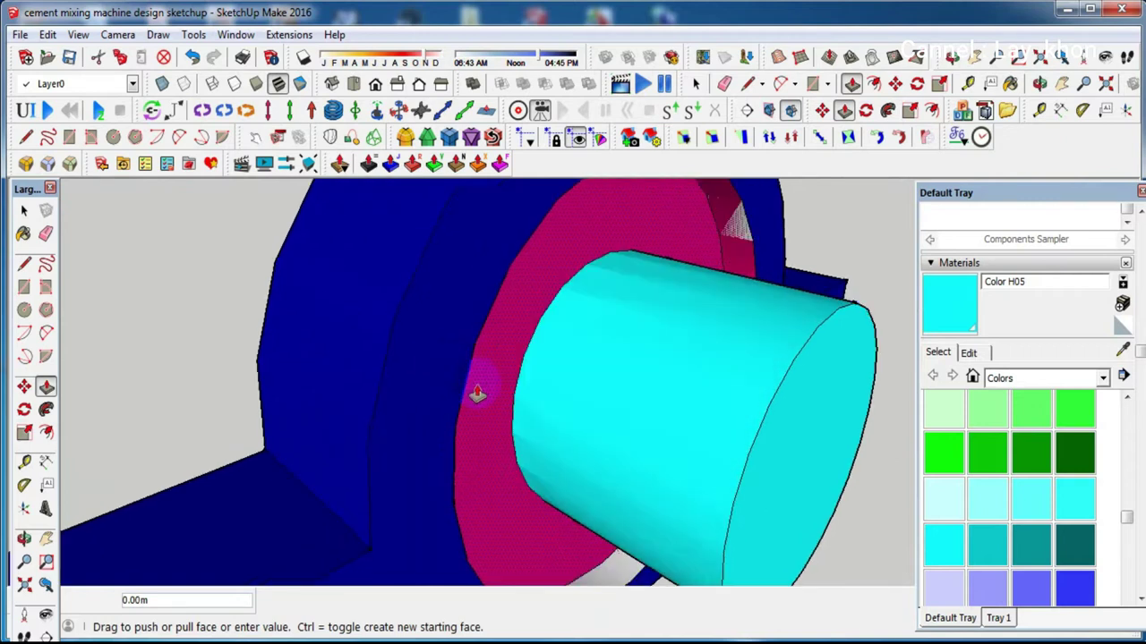
scroll(476, 392, up, 1)
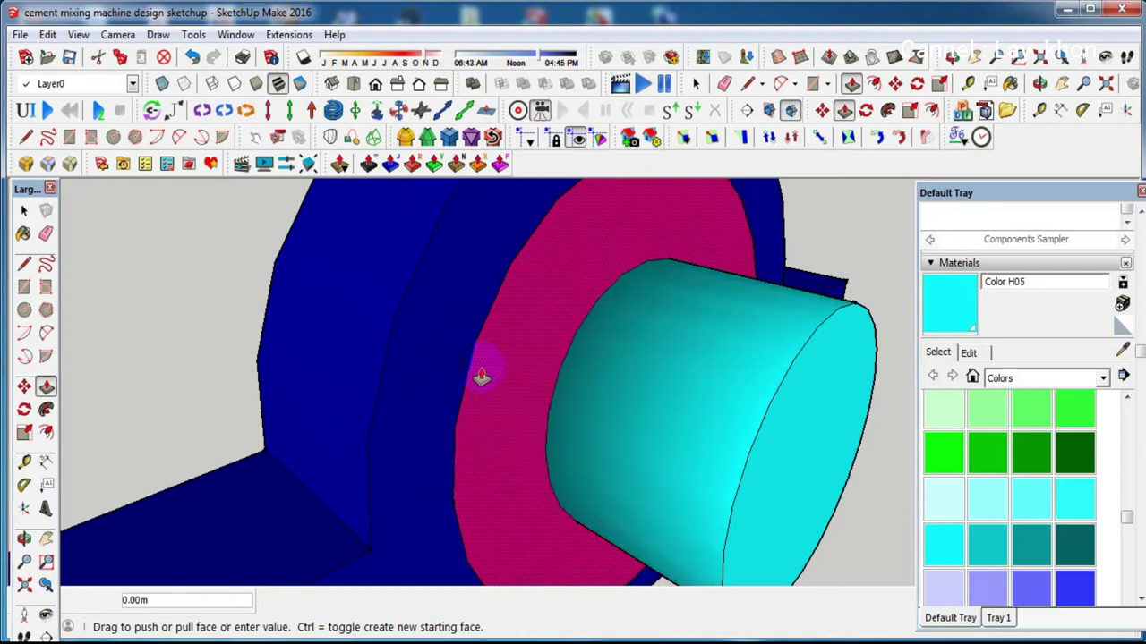
middle_drag(481, 372, 826, 340)
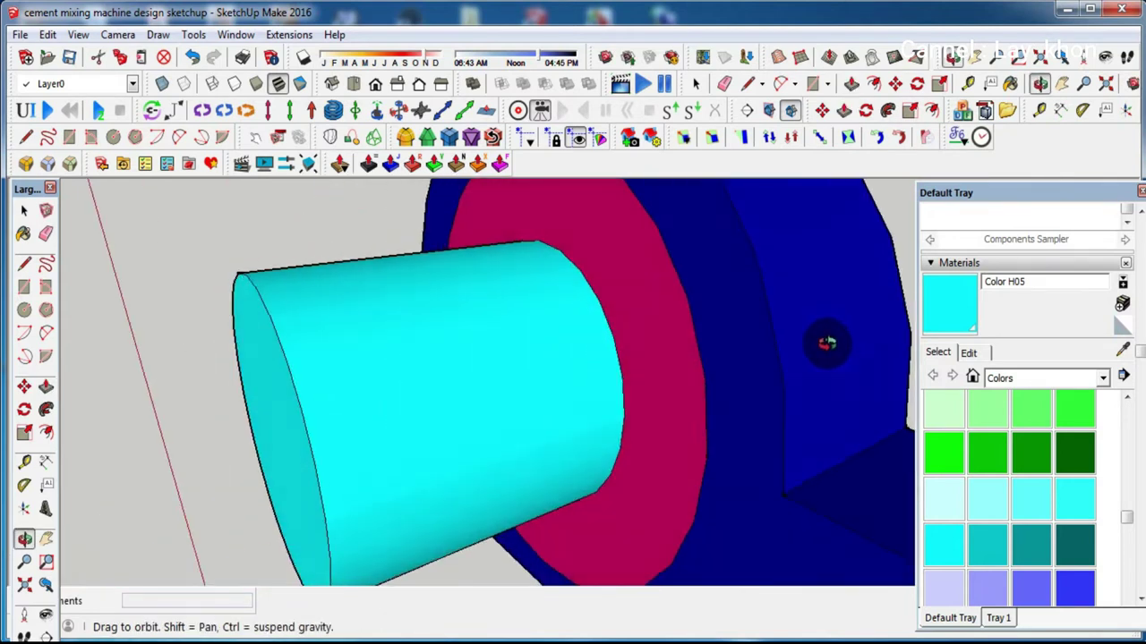
click(655, 409)
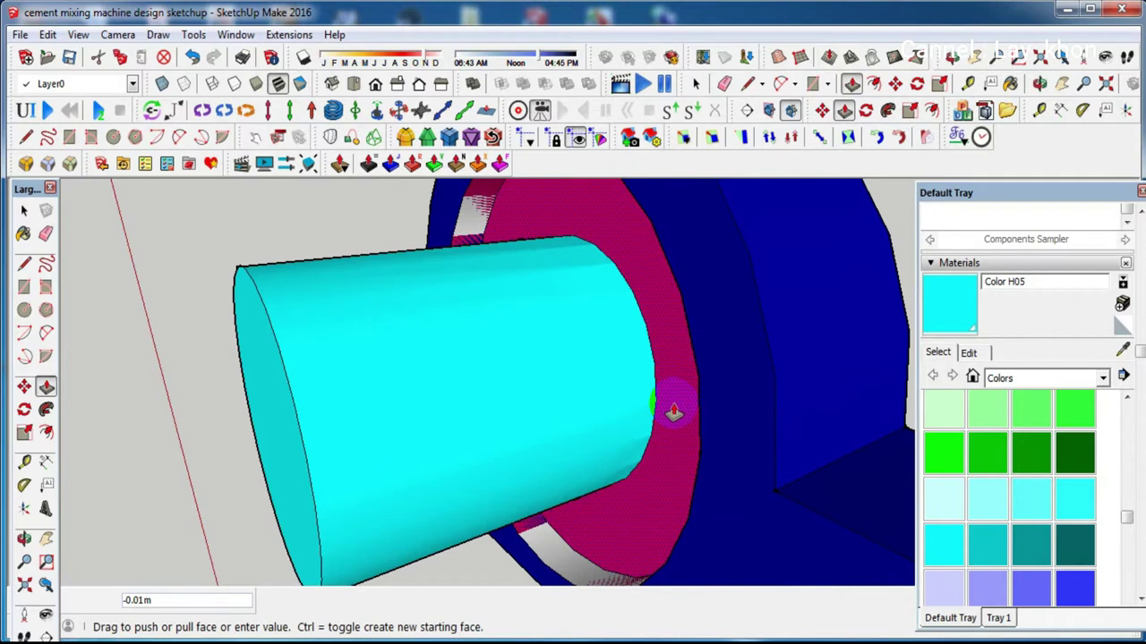
click(671, 407)
scroll(480, 384, down, 3)
mouse_move(501, 384)
middle_down()
mouse_move(604, 371)
mouse_move(243, 366)
mouse_move(243, 511)
mouse_move(205, 426)
mouse_move(213, 236)
mouse_move(371, 341)
middle_up()
scroll(504, 325, down, 2)
Draw a small bolt-hole circle on the base block's top and erase stray edges around it
middle_drag(504, 325, 533, 474)
key(l)
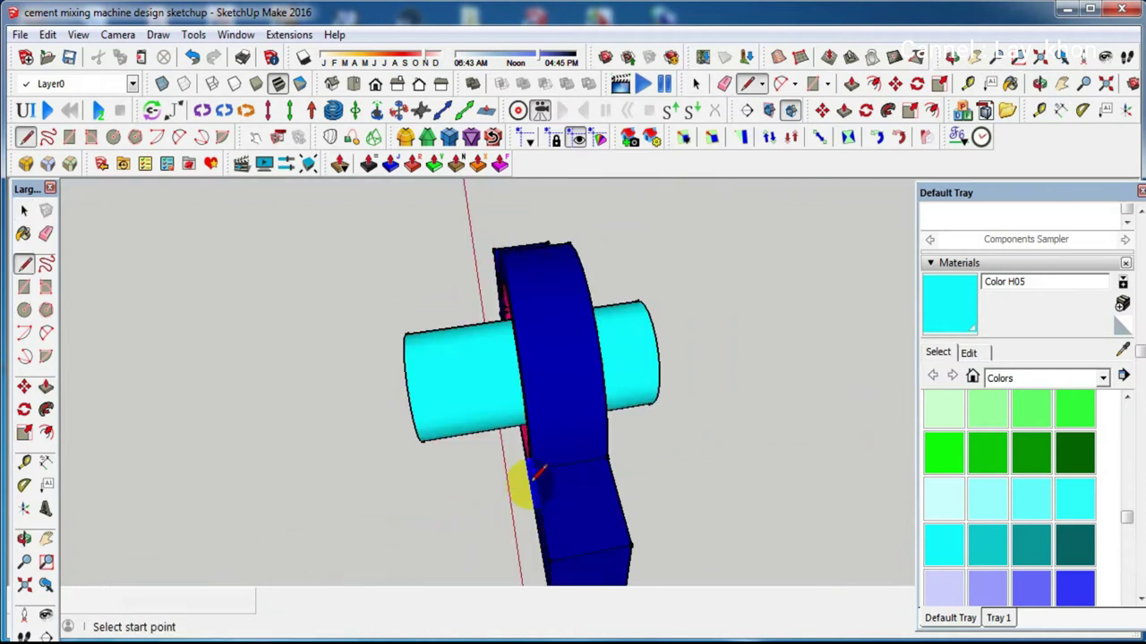
click(541, 512)
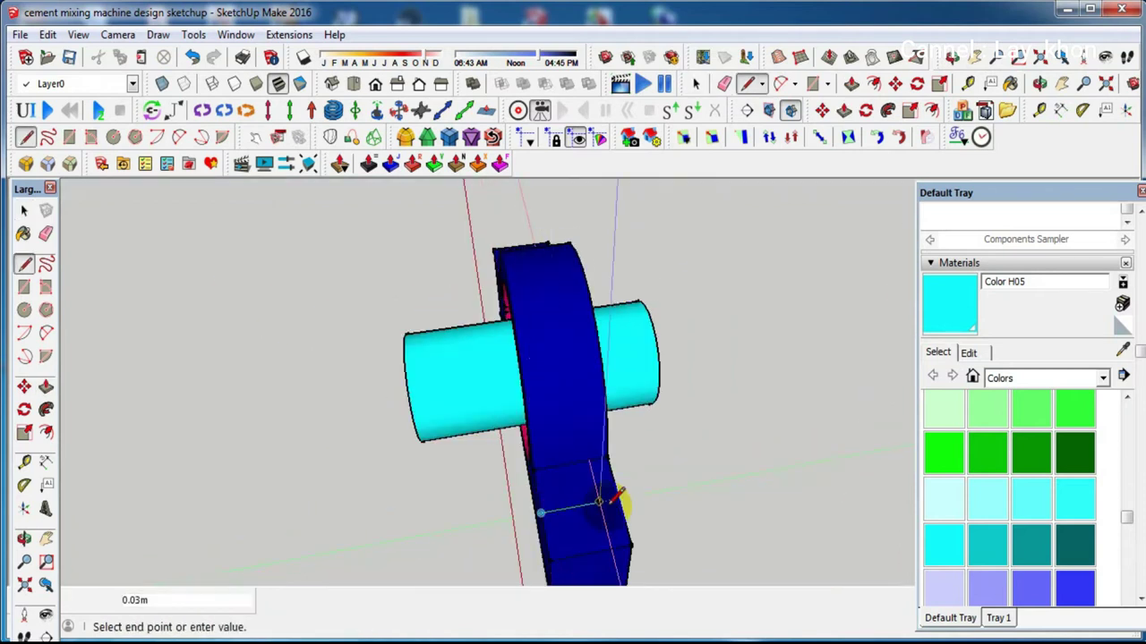
key(Escape)
mouse_move(621, 491)
middle_down()
mouse_move(602, 507)
mouse_move(269, 555)
mouse_move(635, 379)
middle_up()
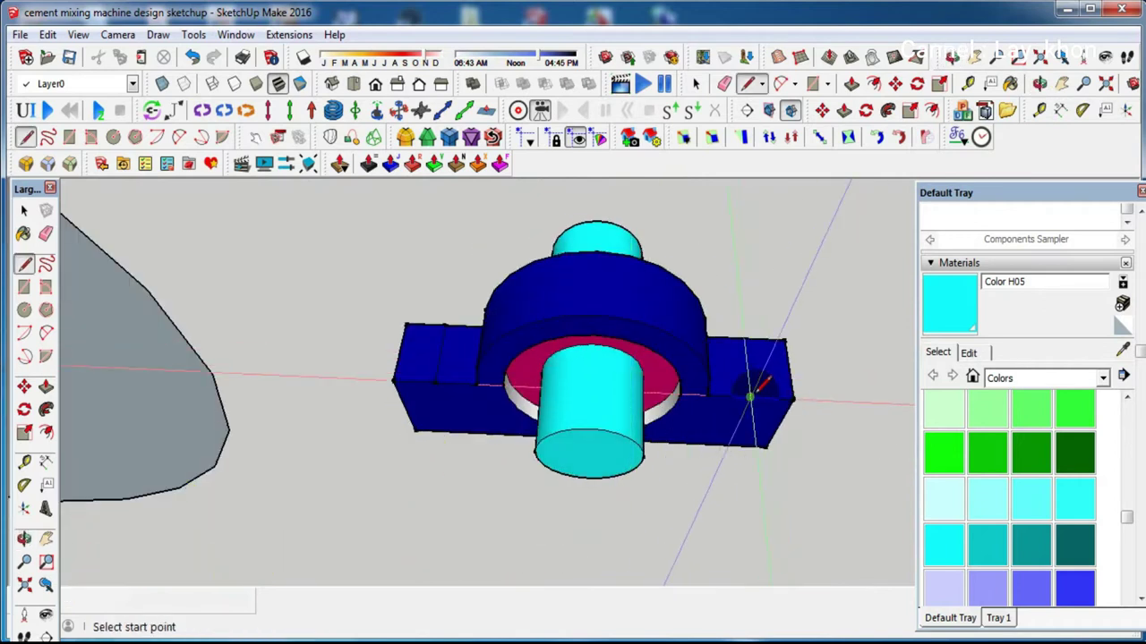
key(space)
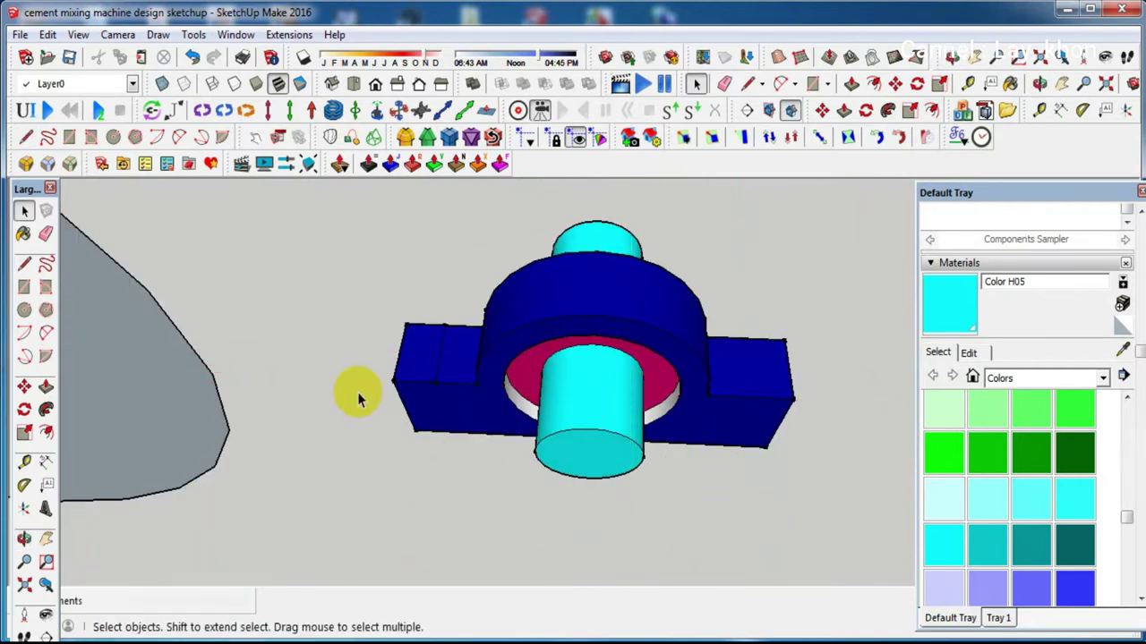
scroll(429, 357, up, 3)
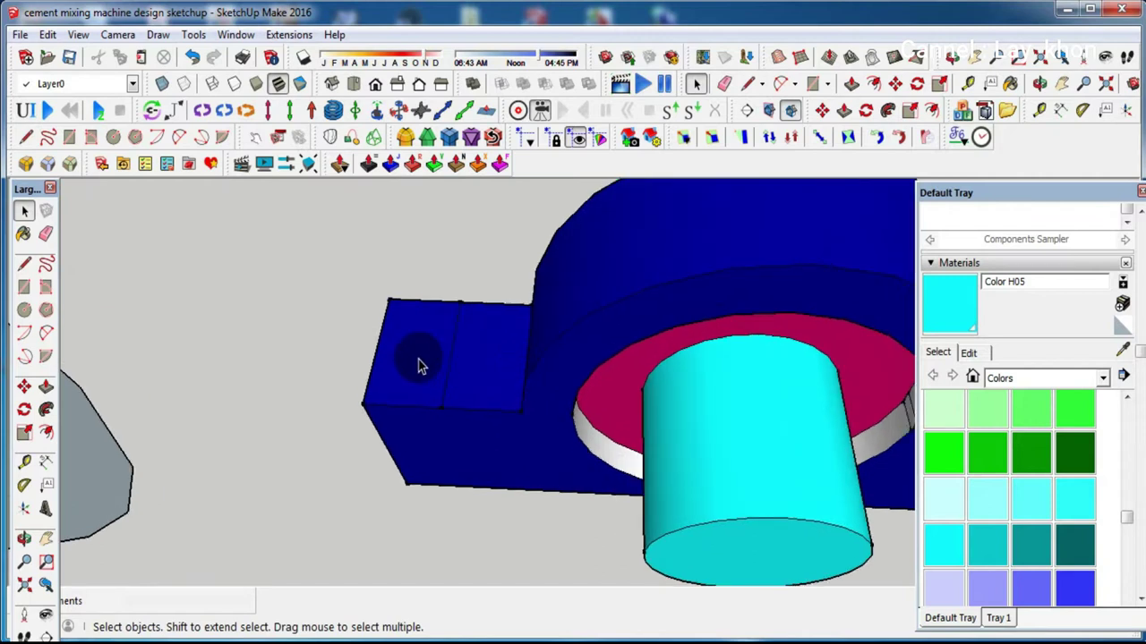
click(25, 310)
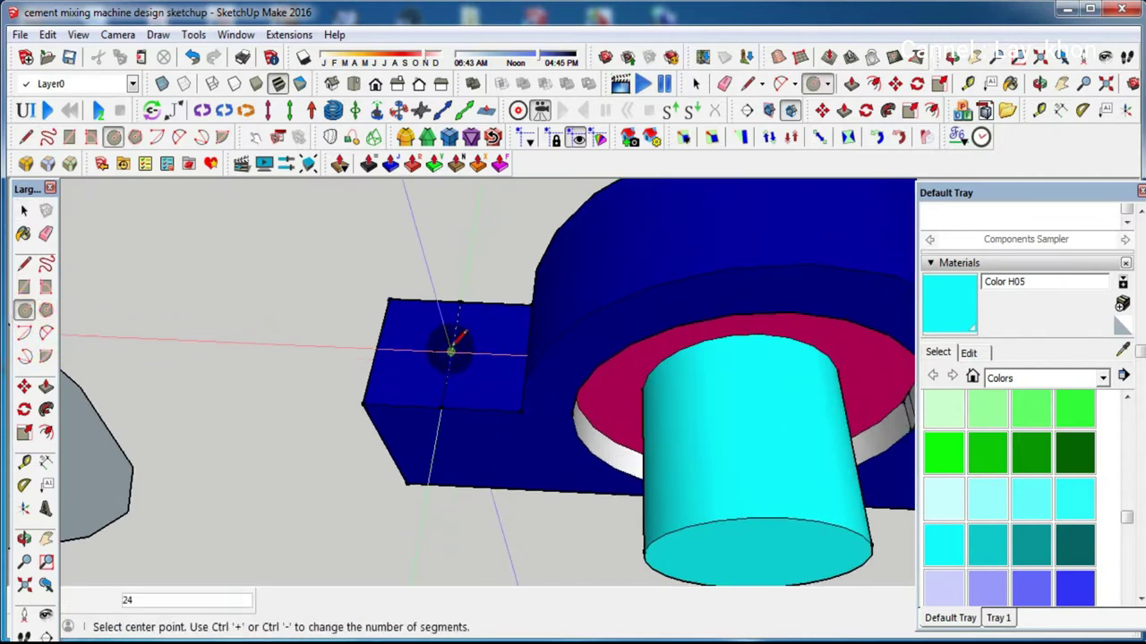
click(451, 350)
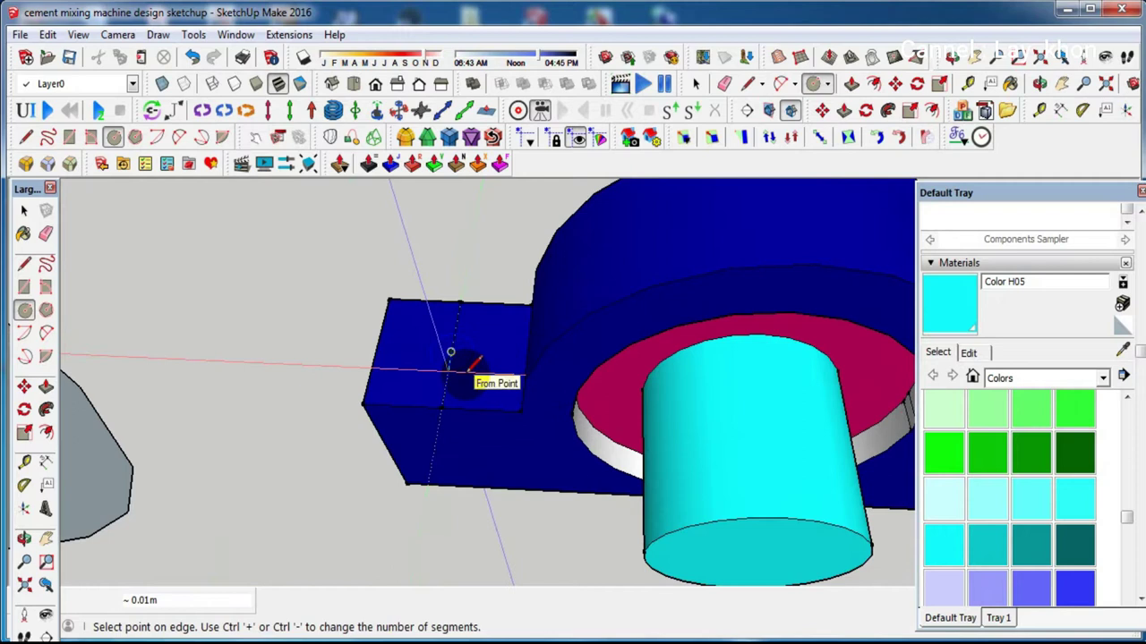
click(468, 368)
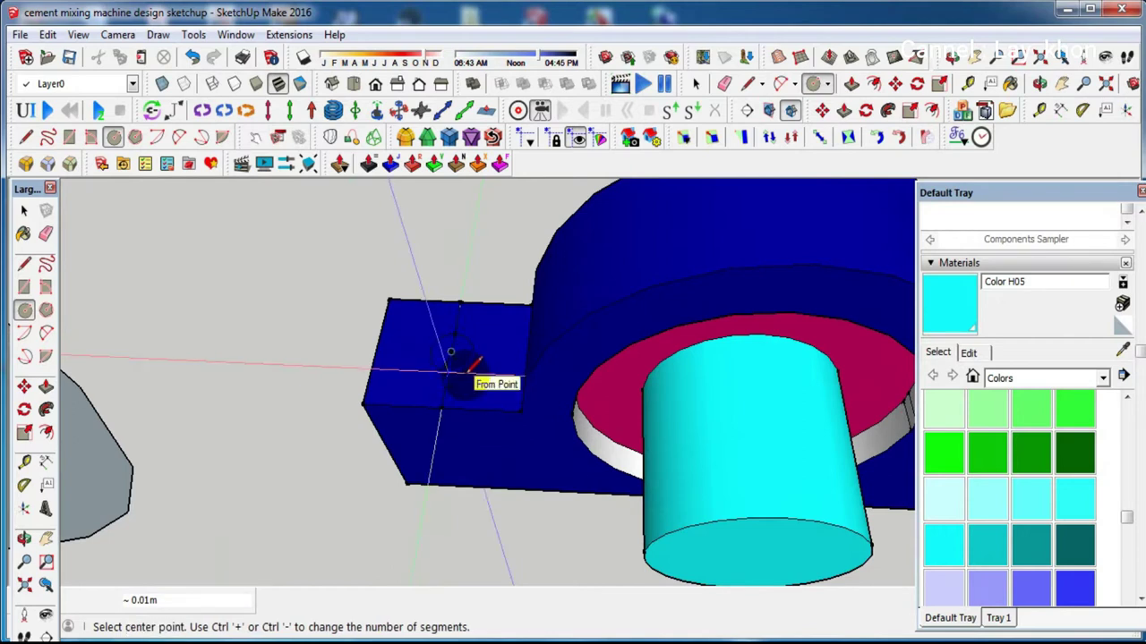
key(e)
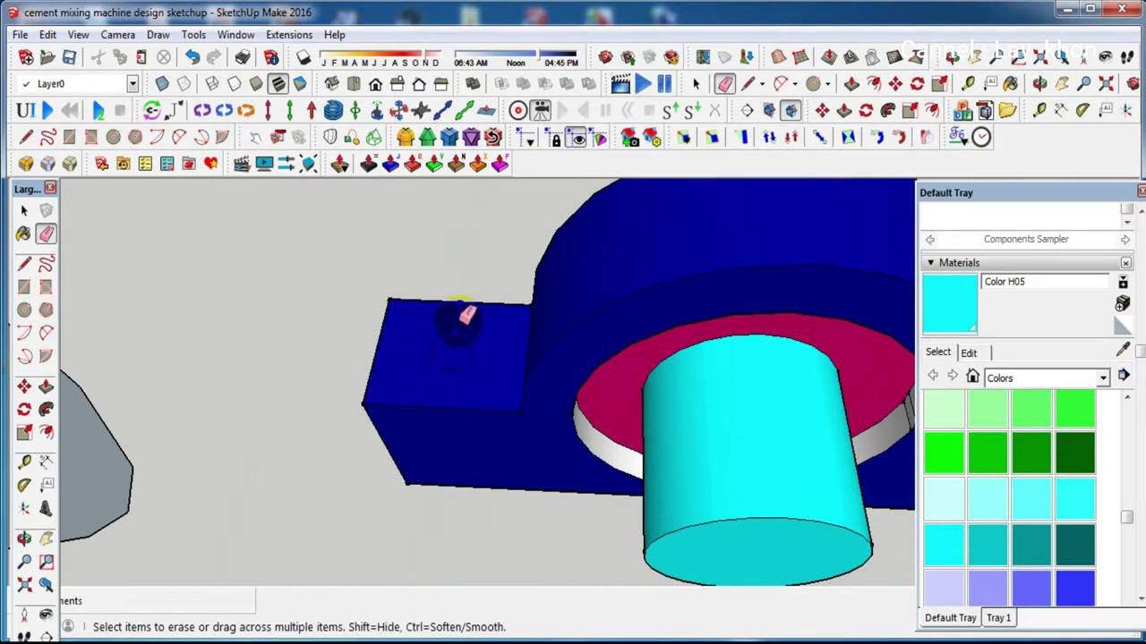
drag(465, 312, 483, 338)
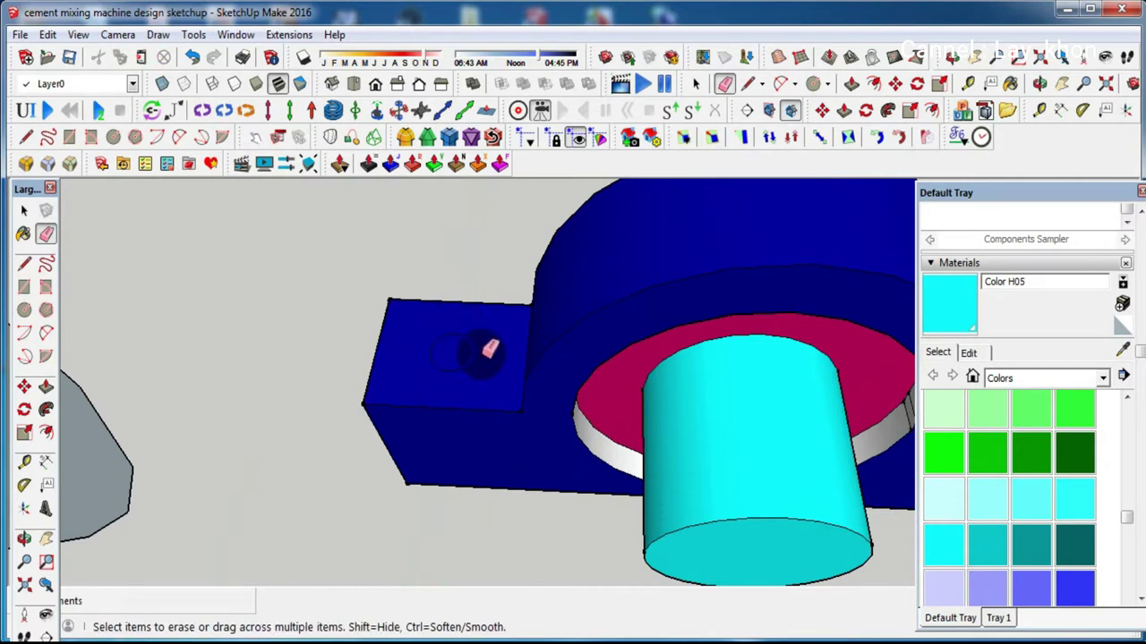
Start a Move copy of the circle, then cancel it
key(m)
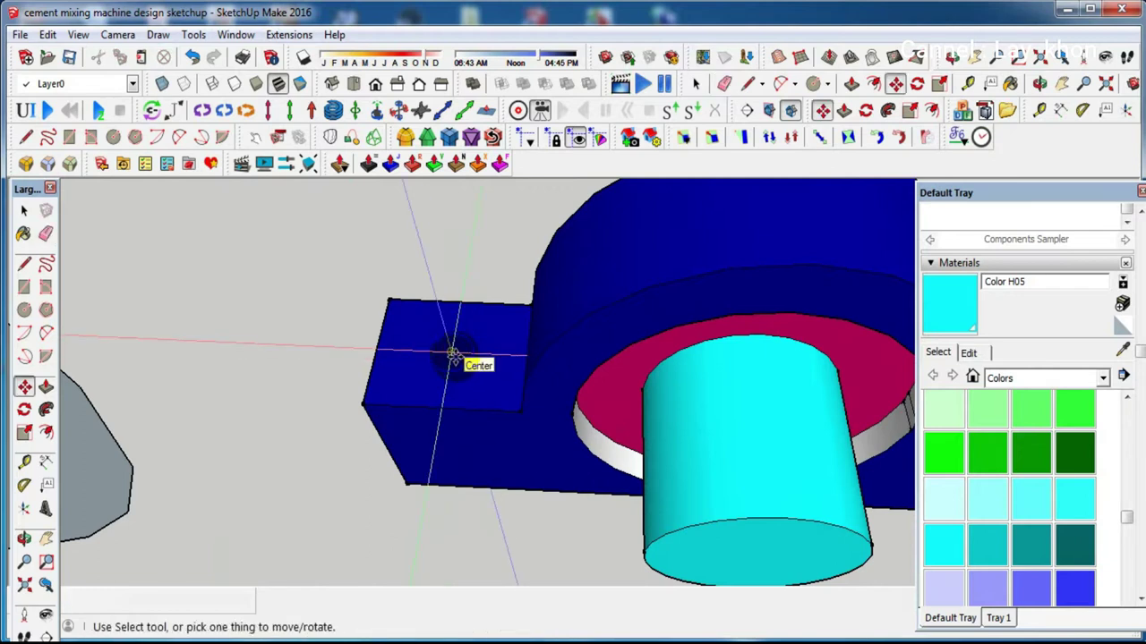
key(space)
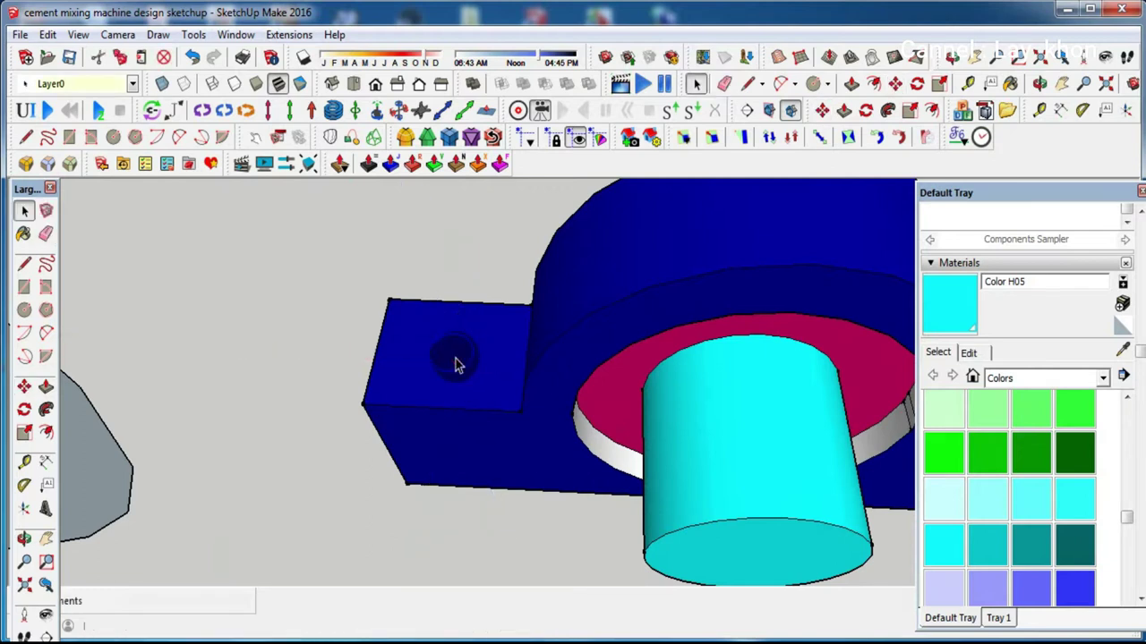
key(m)
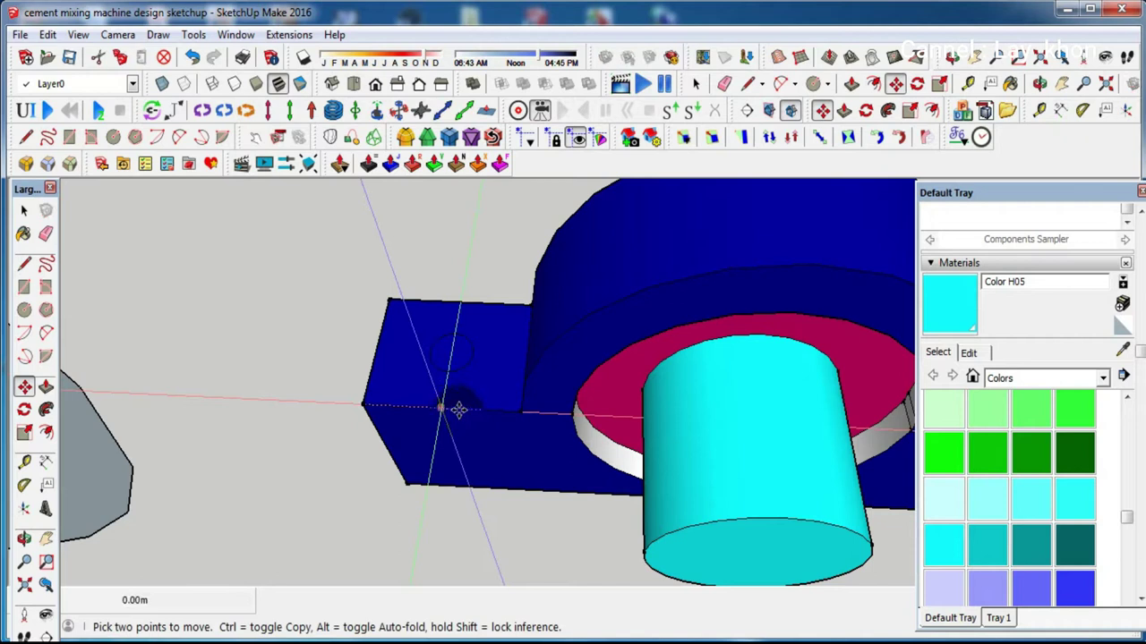
key(ctrl)
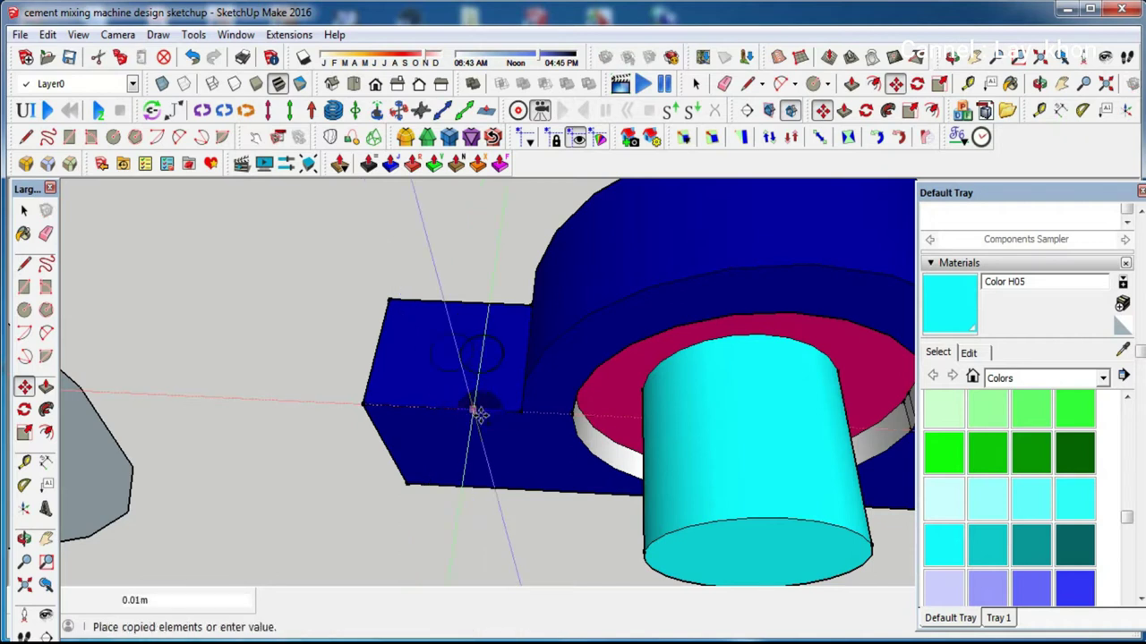
scroll(479, 413, down, 3)
middle_drag(371, 421, 627, 409)
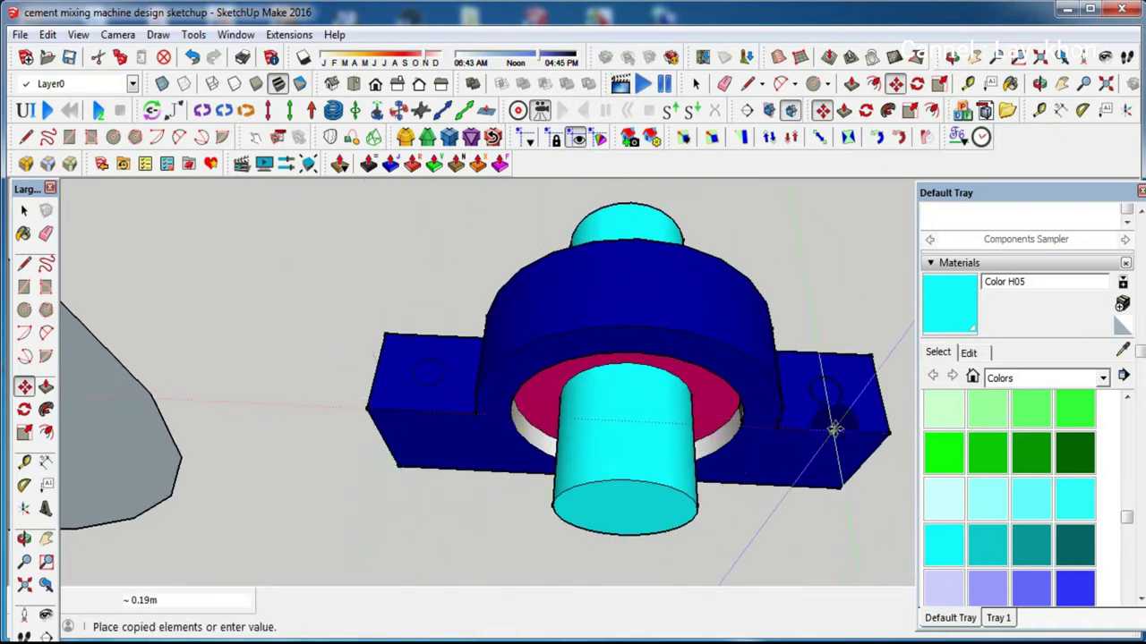
key(Escape)
scroll(837, 426, up, 2)
scroll(846, 423, up, 2)
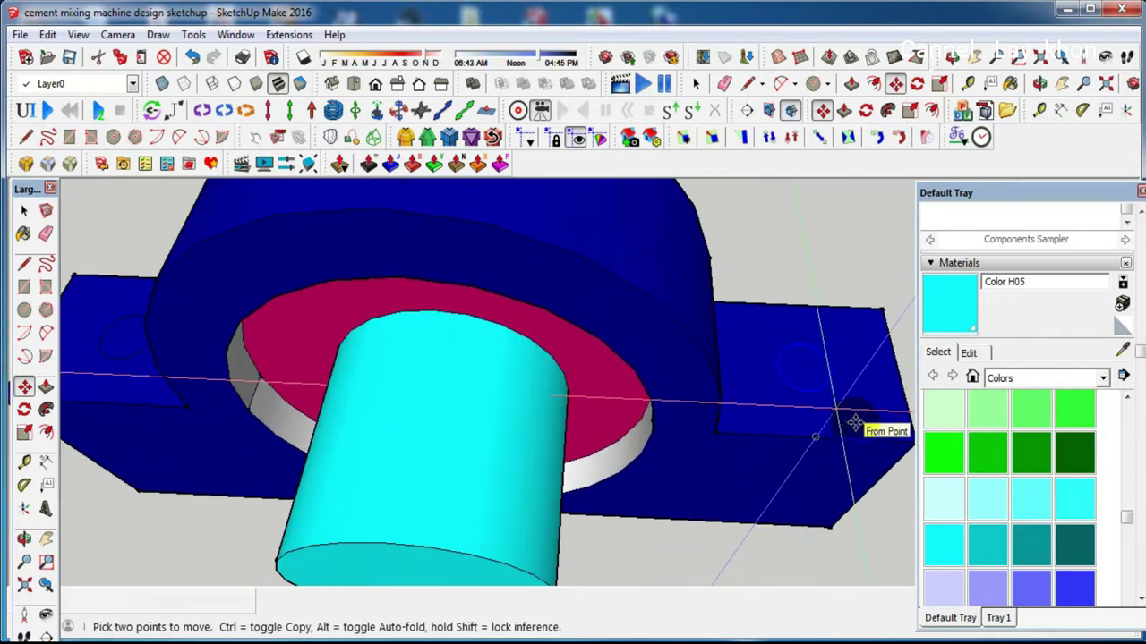
key(space)
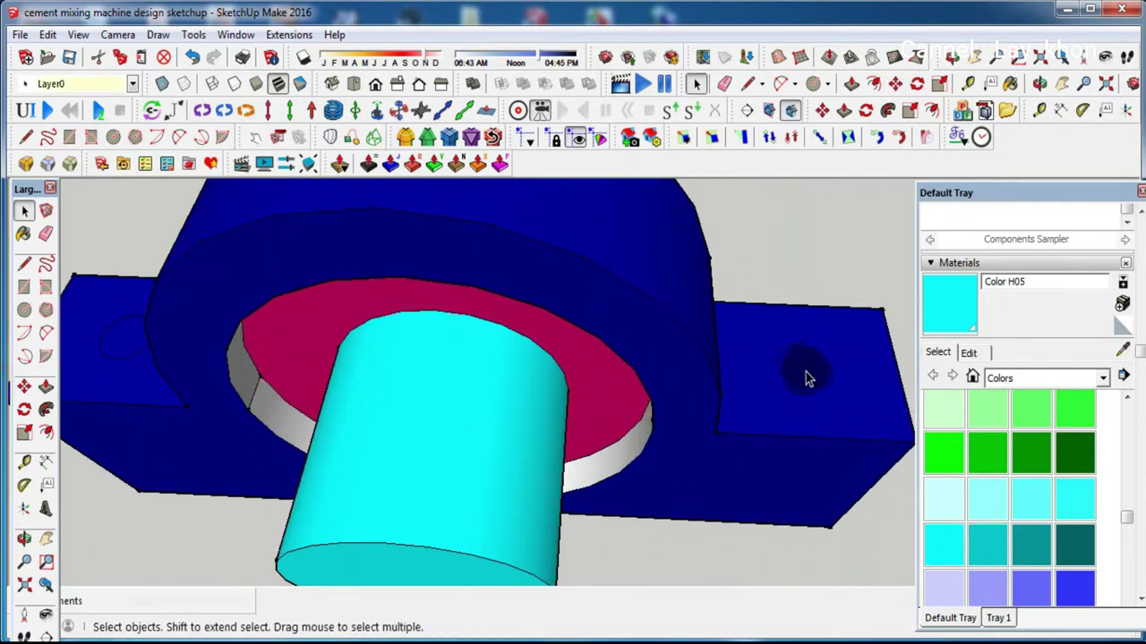
Erase the circle face on the right flange to open a bolt hole
key(e)
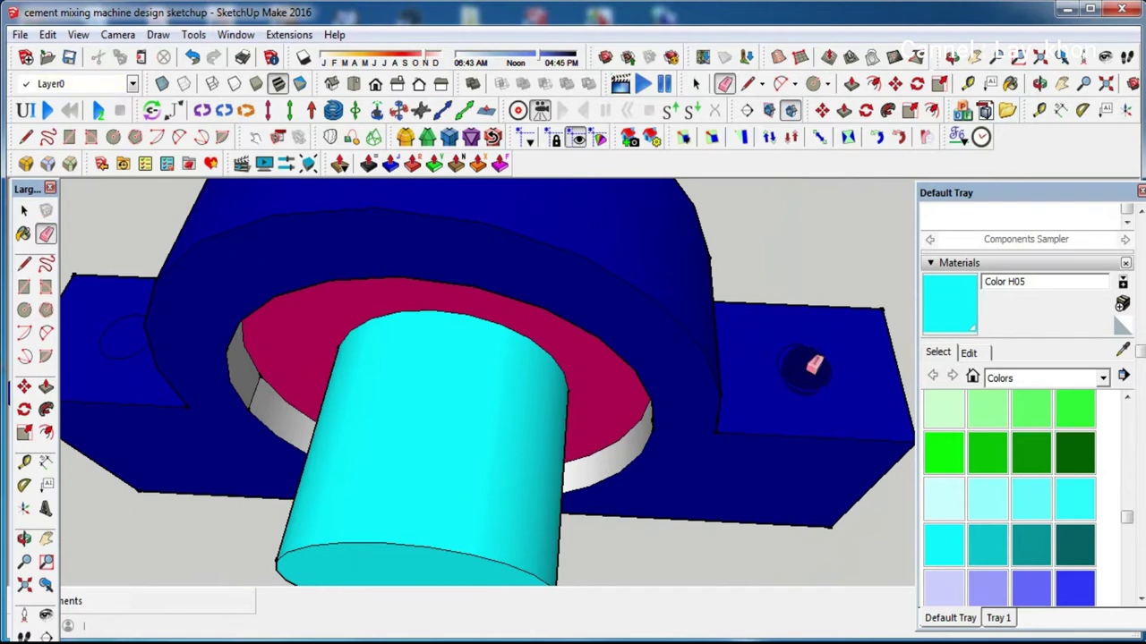
key(space)
right_click(808, 375)
click(846, 302)
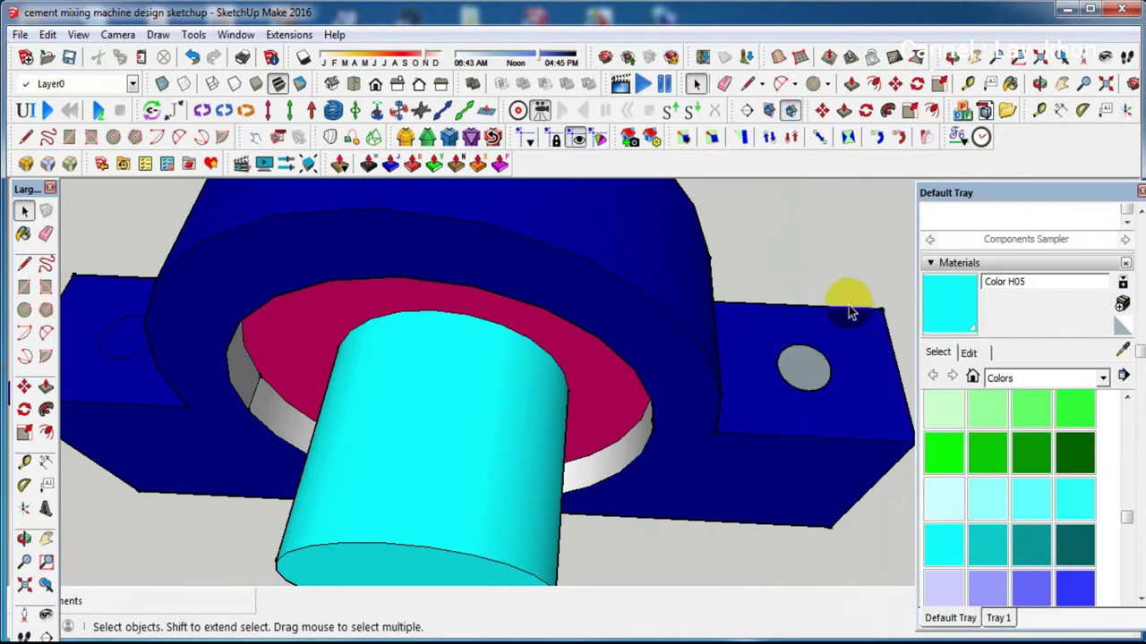
scroll(813, 367, up, 2)
Erase the left flange's circle face, leaving an open hole through it
scroll(814, 380, up, 2)
mouse_move(812, 392)
middle_down()
mouse_move(785, 501)
mouse_move(723, 462)
mouse_move(877, 238)
mouse_move(865, 285)
middle_up()
scroll(798, 371, down, 3)
scroll(798, 370, down, 2)
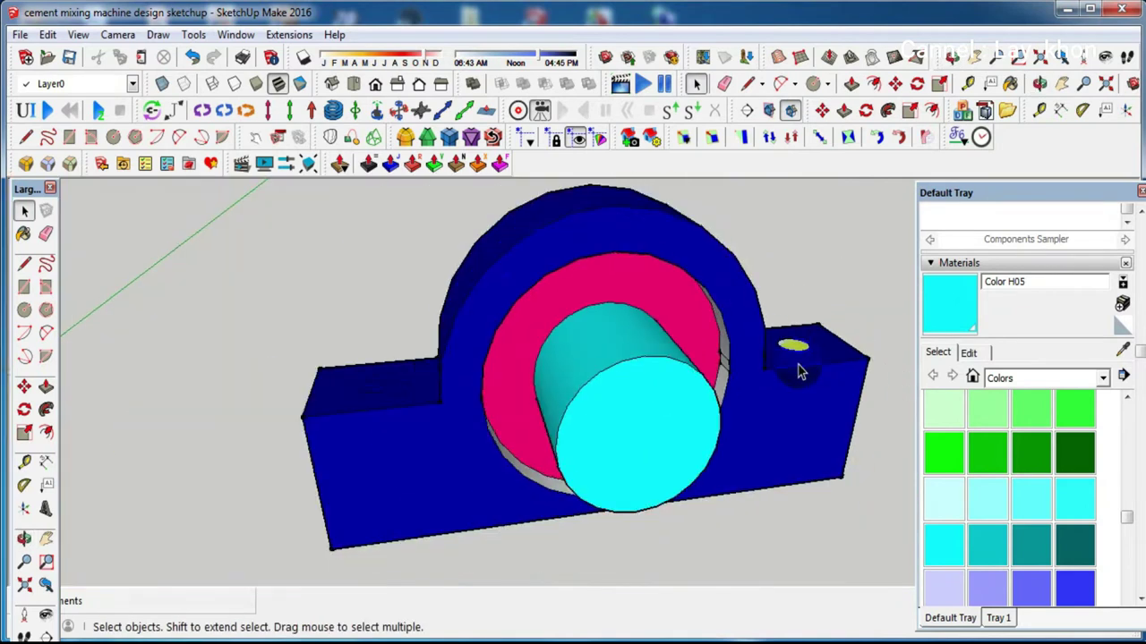
scroll(468, 376, down, 1)
scroll(479, 403, up, 4)
scroll(479, 402, up, 2)
mouse_move(475, 380)
middle_down()
mouse_move(505, 436)
mouse_move(485, 438)
middle_up()
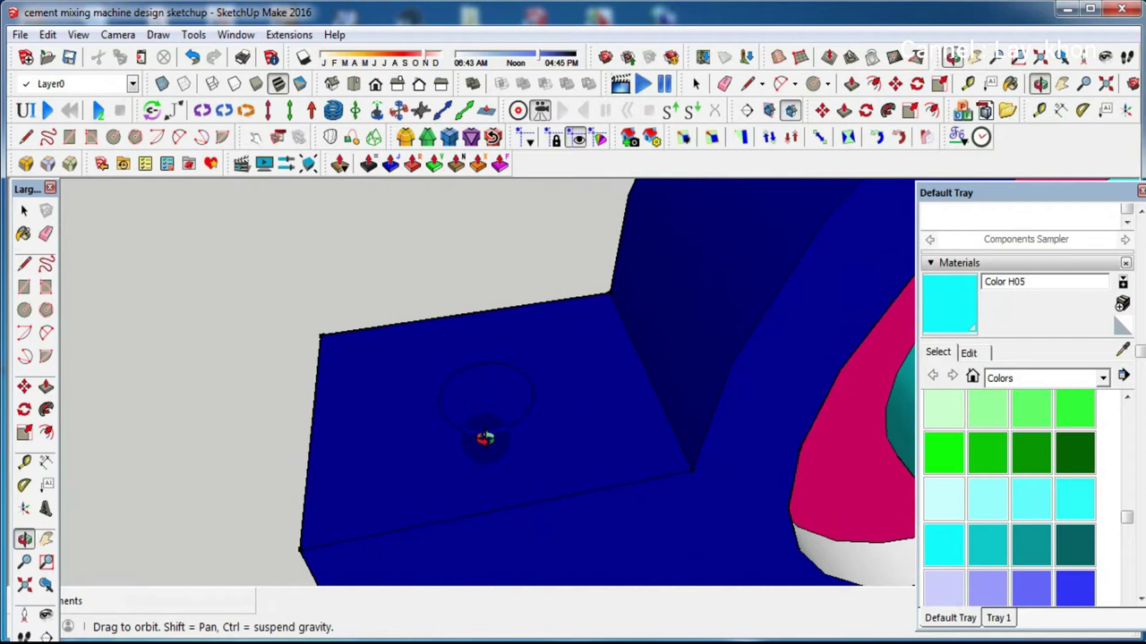
scroll(487, 448, down, 3)
right_click(487, 448)
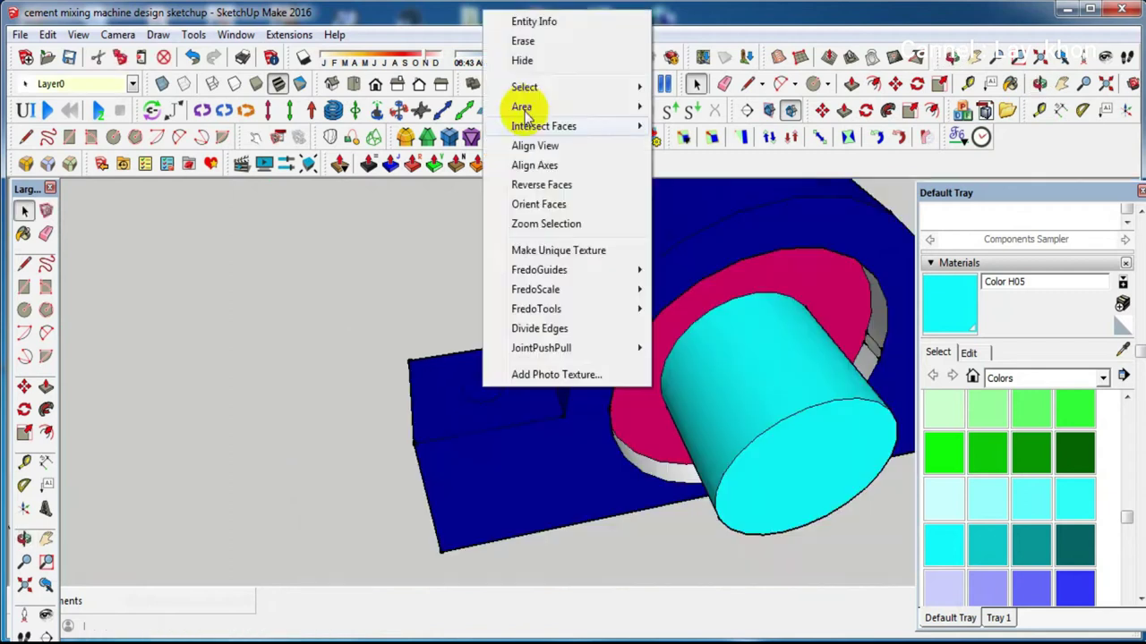
click(514, 41)
click(498, 164)
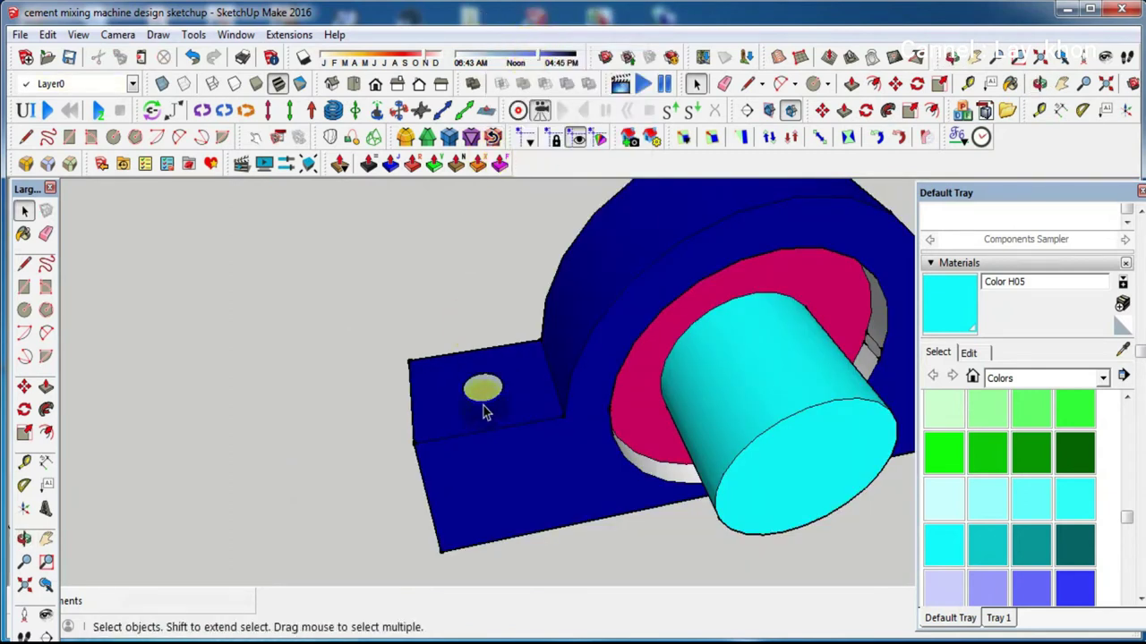
scroll(417, 408, down, 2)
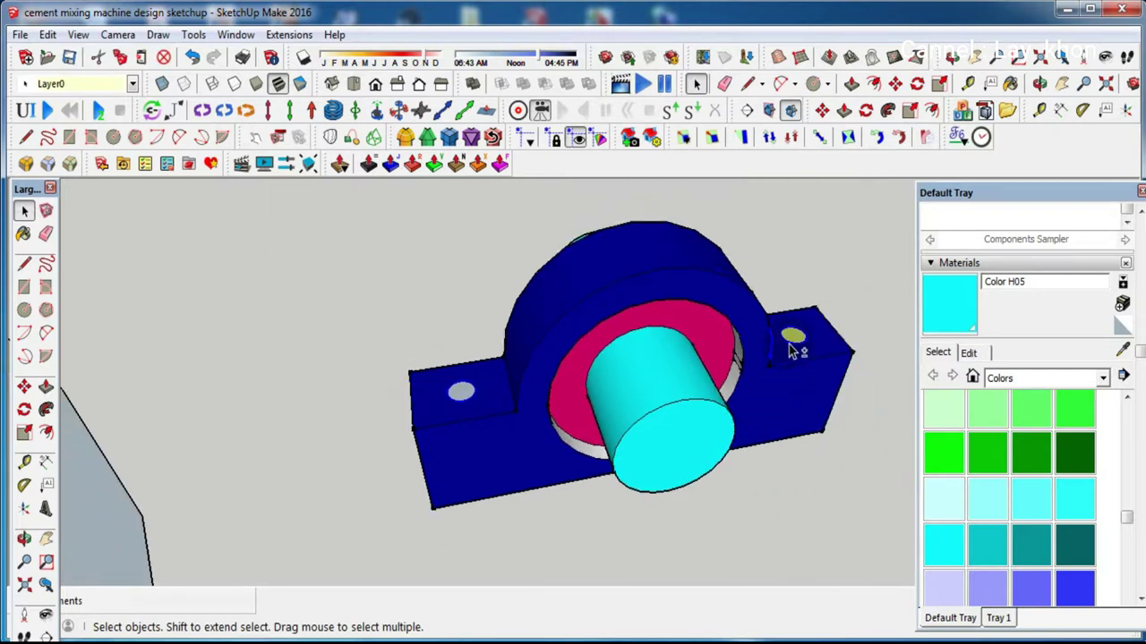
mouse_move(417, 486)
middle_down()
mouse_move(658, 472)
mouse_move(726, 384)
mouse_move(703, 394)
middle_up()
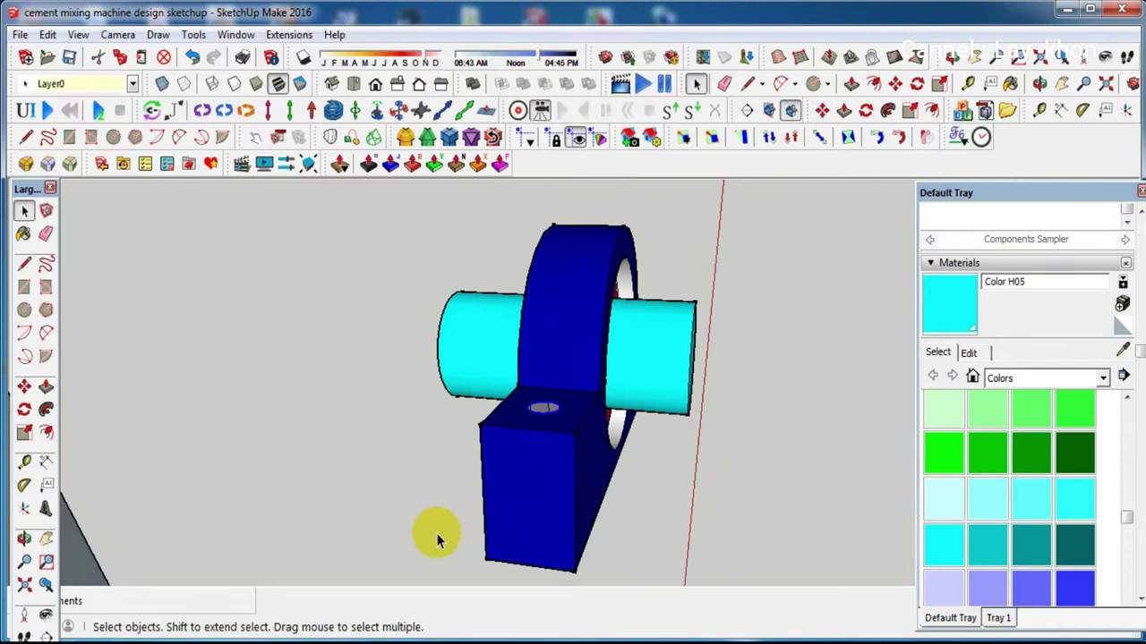
Copy the hole circle down to the flange underside and erase it to open the hole
key(m)
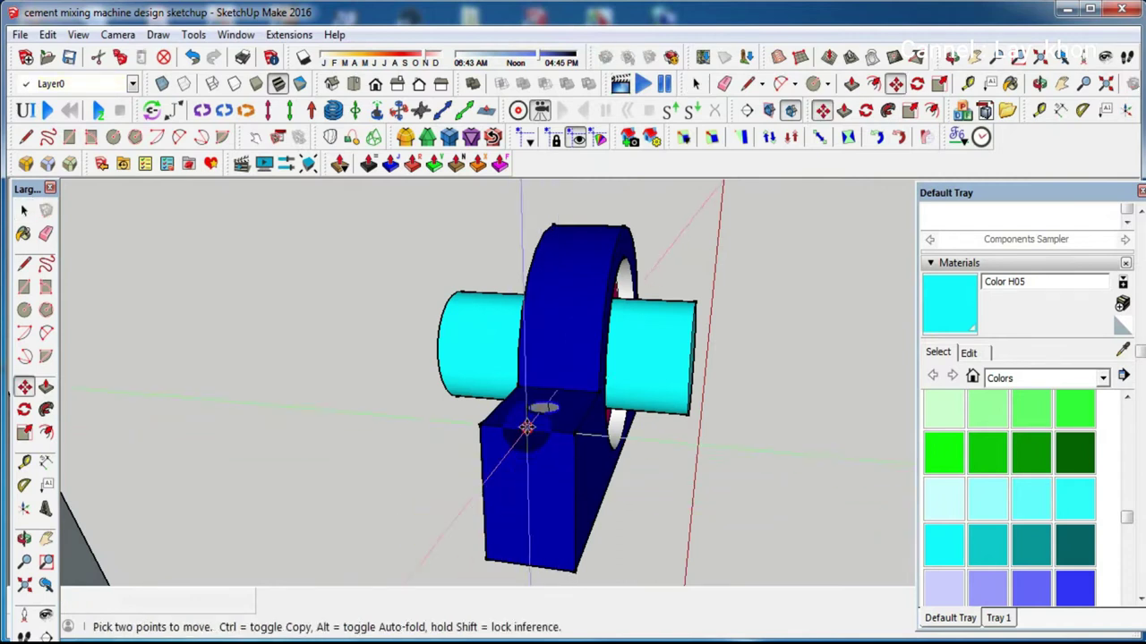
click(527, 428)
key(ctrl)
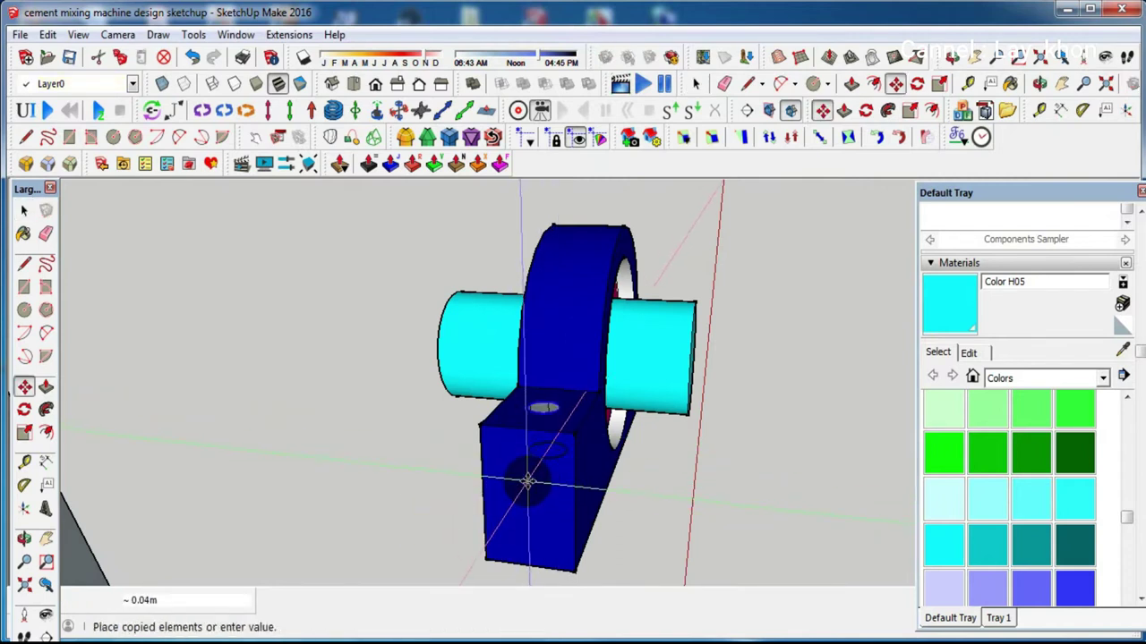
click(527, 569)
mouse_move(527, 563)
middle_down()
mouse_move(566, 284)
mouse_move(574, 304)
middle_up()
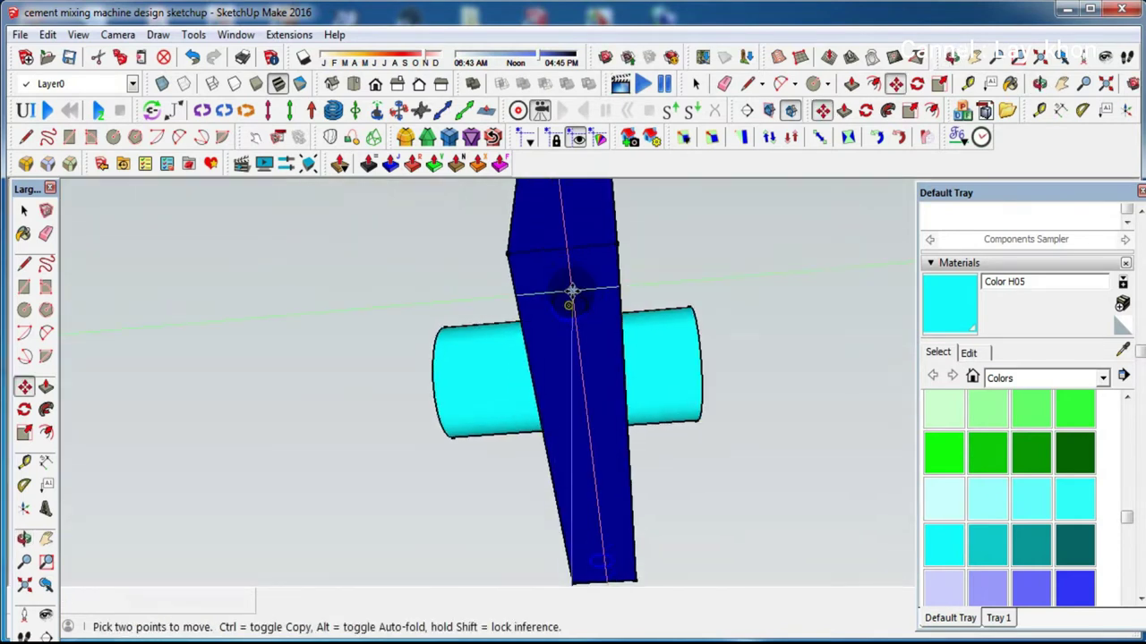
key(space)
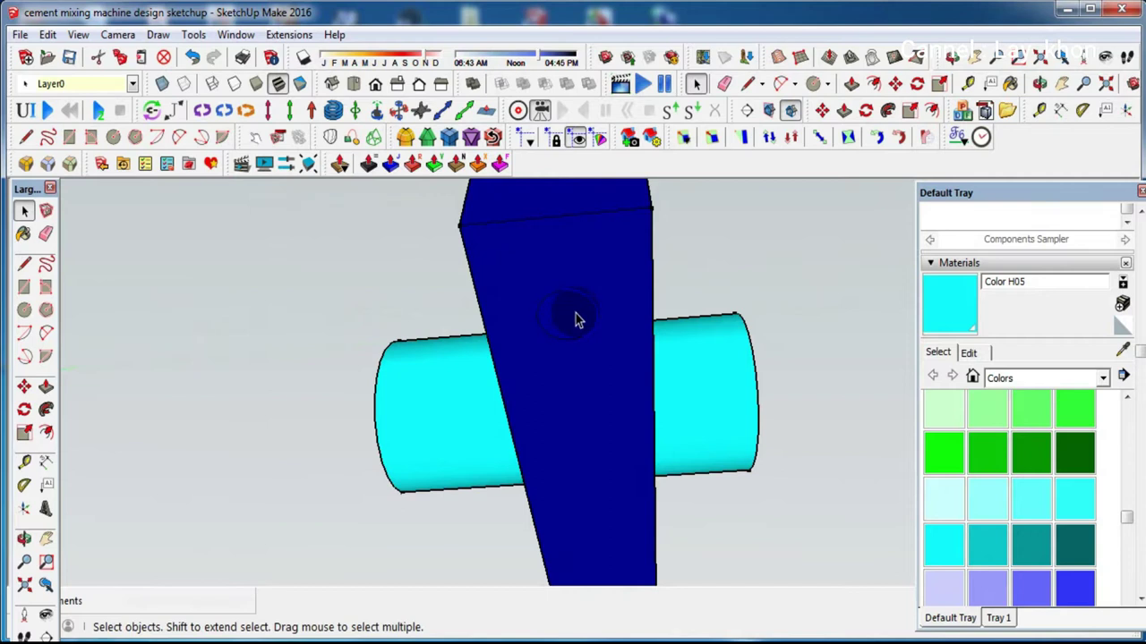
right_click(577, 320)
click(636, 307)
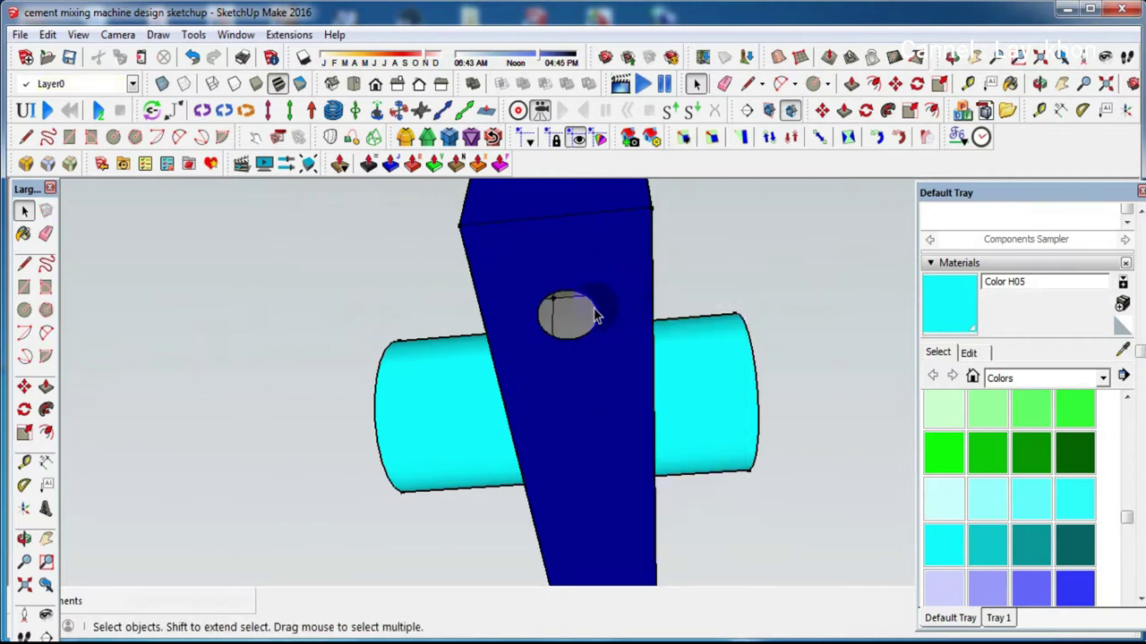
Erase the circle face on the other flange's underside so its hole passes through
middle_drag(597, 315, 511, 460)
scroll(508, 418, down, 2)
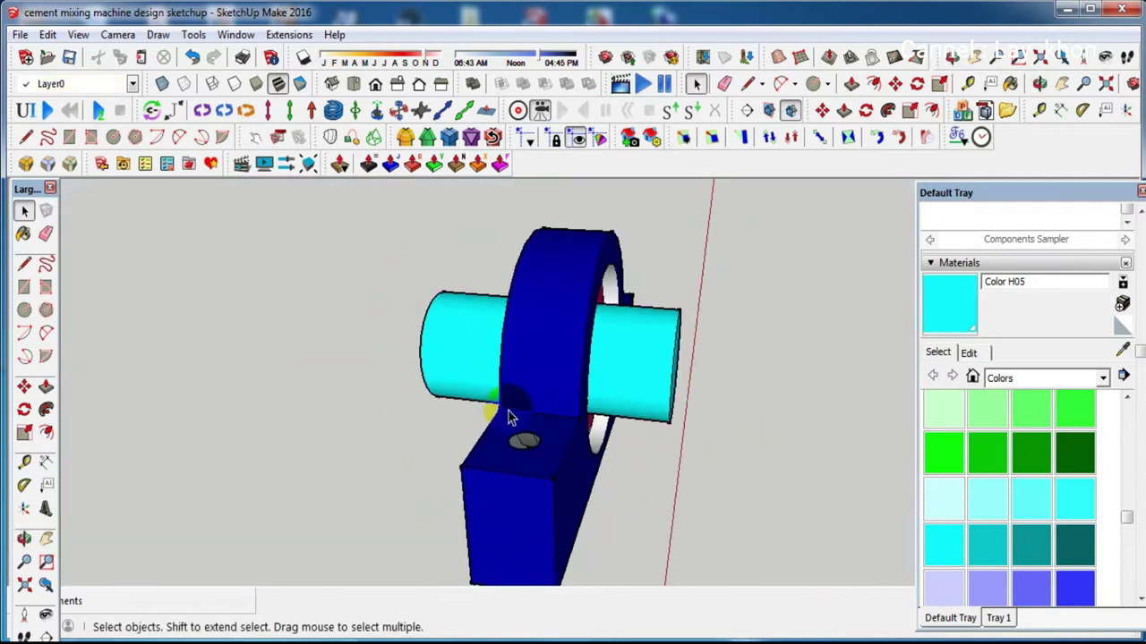
middle_drag(508, 418, 383, 504)
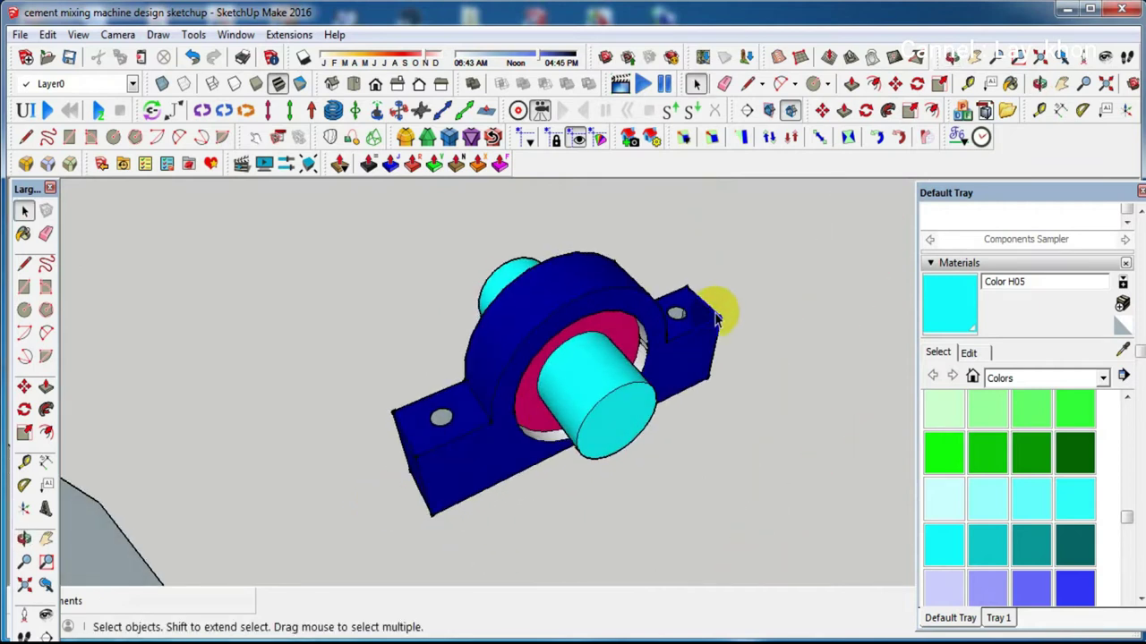
scroll(716, 319, up, 3)
mouse_move(685, 367)
middle_down()
mouse_move(670, 542)
mouse_move(670, 350)
middle_up()
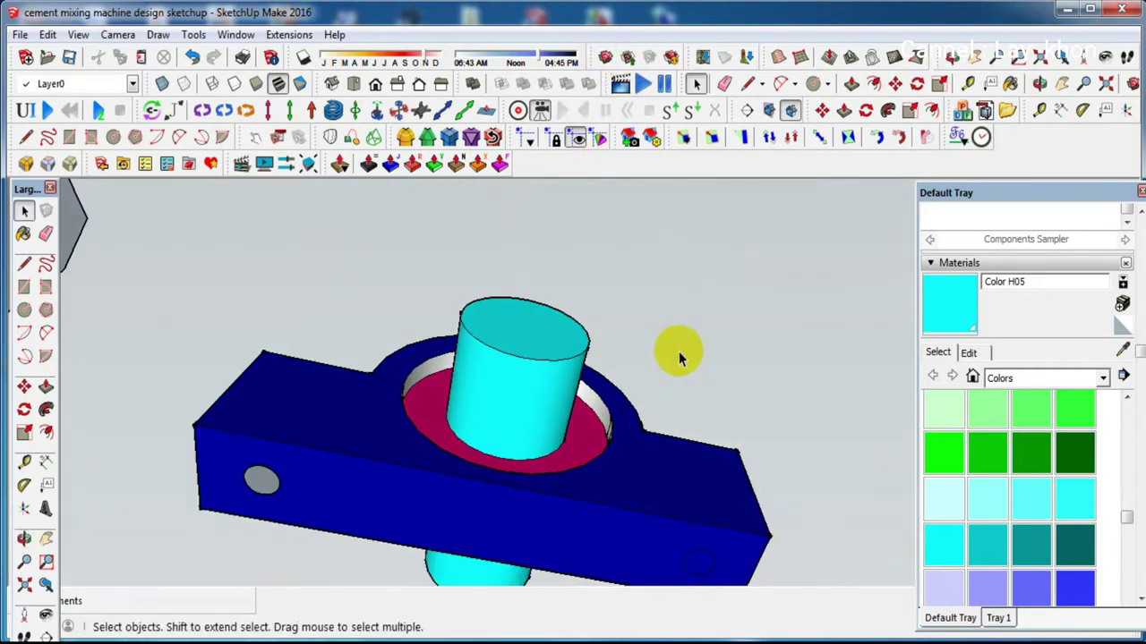
right_click(700, 565)
click(763, 216)
scroll(716, 524, down, 3)
mouse_move(704, 477)
middle_down()
mouse_move(642, 550)
mouse_move(798, 622)
mouse_move(376, 430)
middle_up()
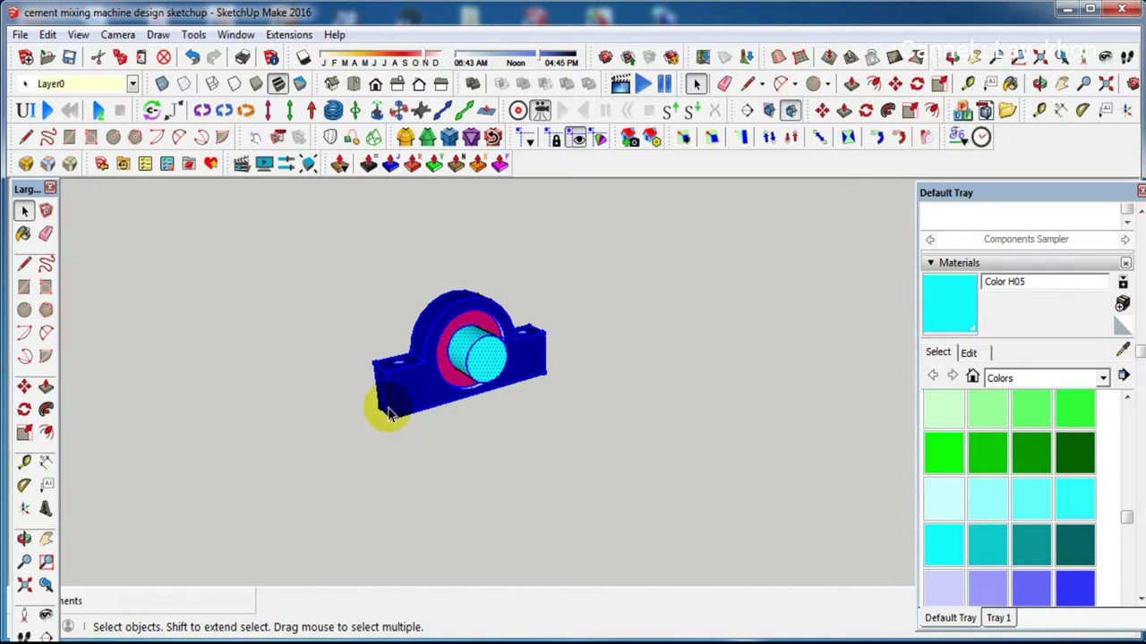
Copy the bearing block to a spot up and to the right of the original
click(387, 414)
key(m)
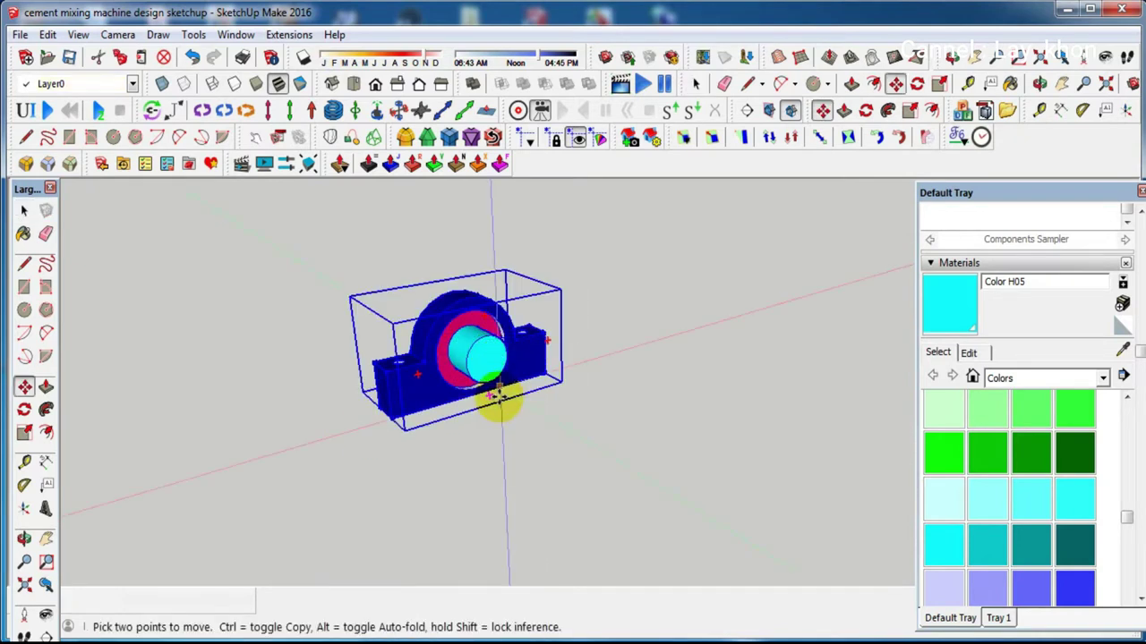
click(493, 440)
key(ctrl)
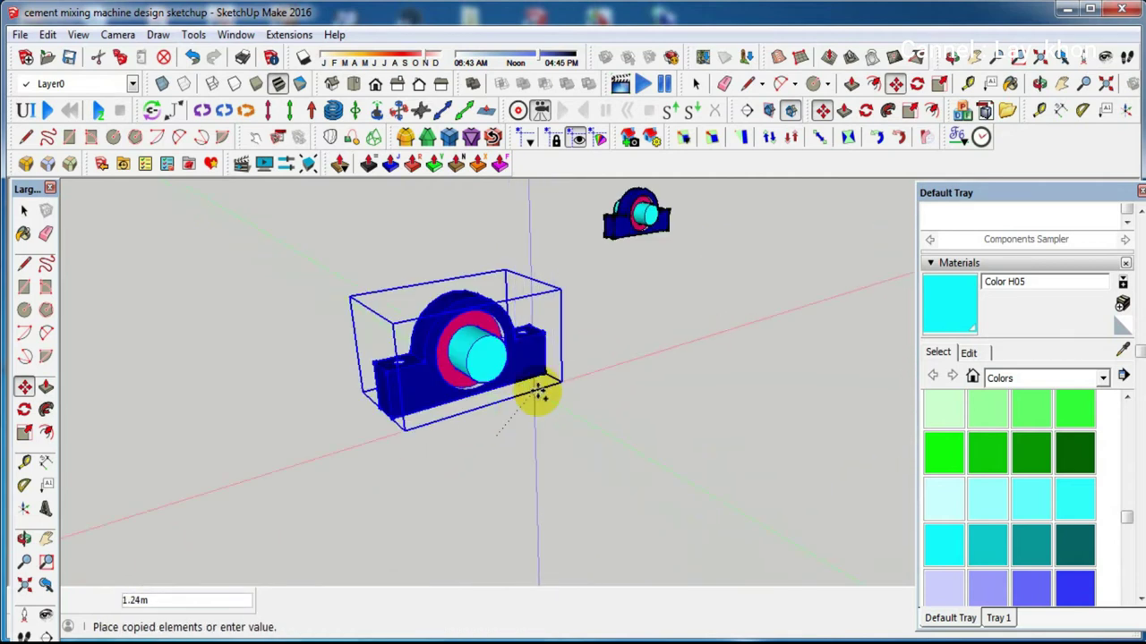
click(537, 414)
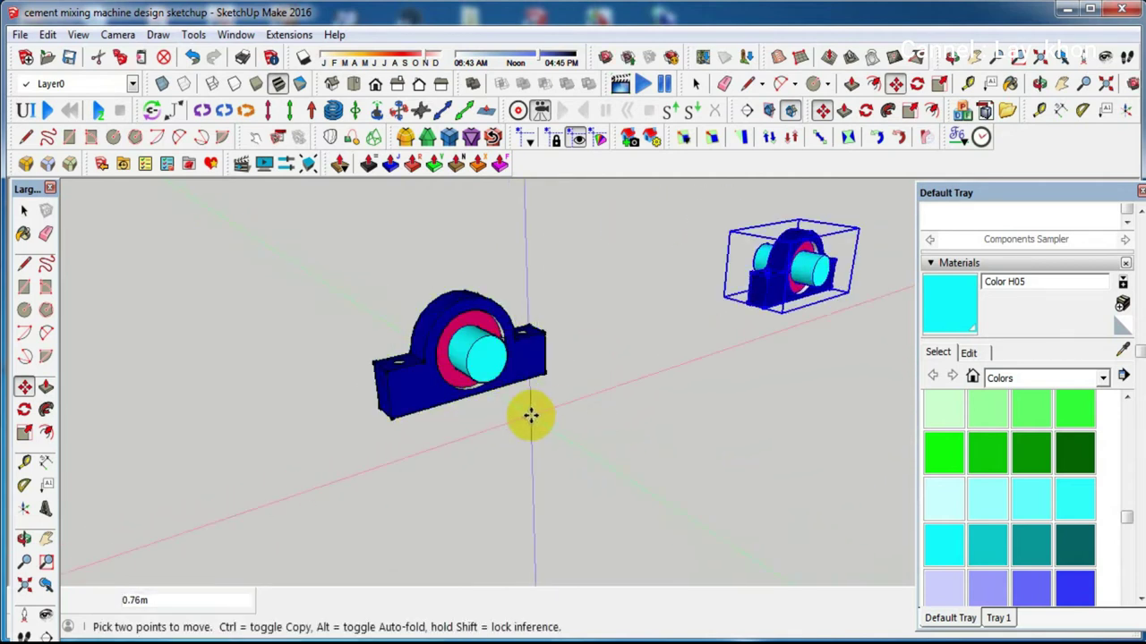
key(space)
mouse_move(779, 283)
middle_down()
mouse_move(544, 309)
mouse_move(456, 335)
middle_up()
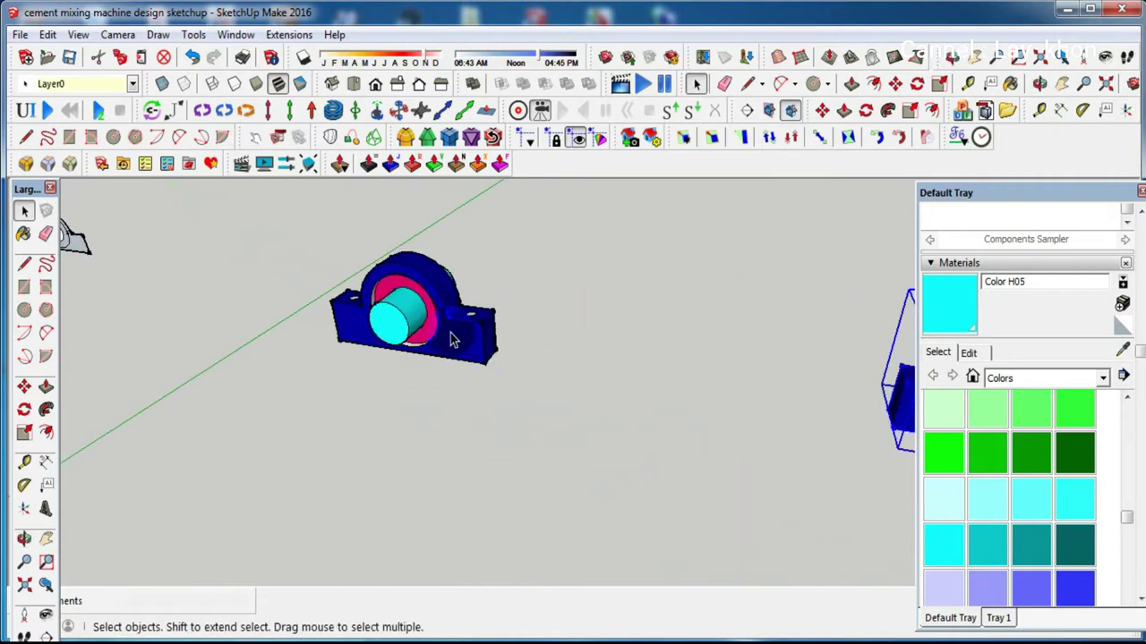
scroll(456, 335, down, 2)
scroll(779, 411, up, 2)
mouse_move(793, 409)
middle_down()
mouse_move(779, 332)
mouse_move(806, 269)
middle_up()
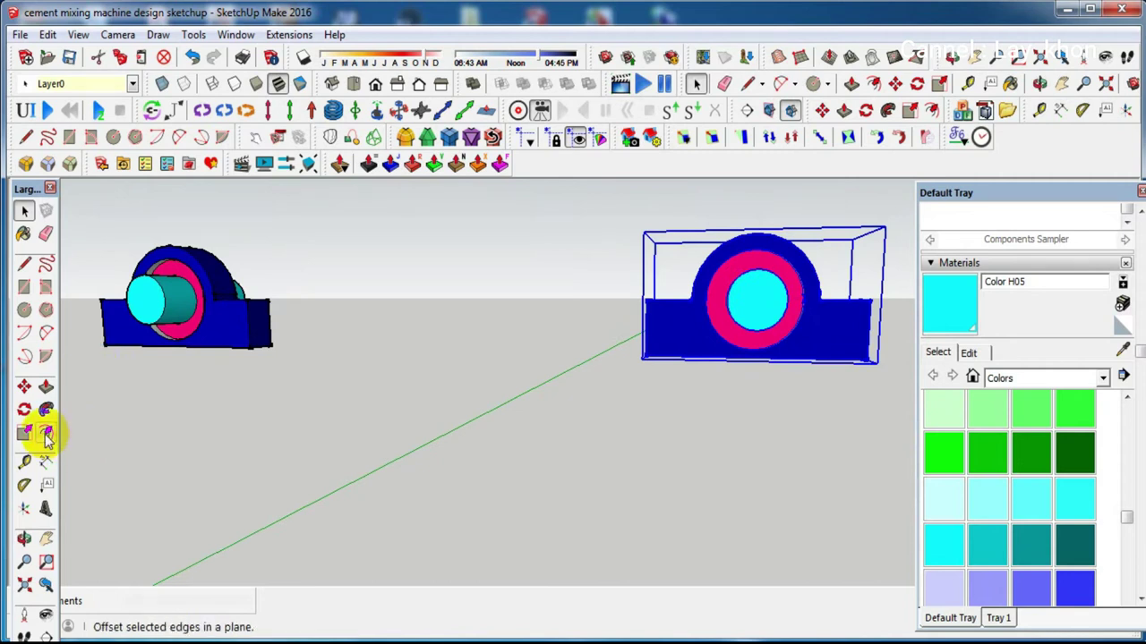
Scale the copied block uniformly down to 0.50 of its size
click(24, 433)
mouse_move(524, 301)
middle_down()
mouse_move(659, 506)
mouse_move(697, 492)
middle_up()
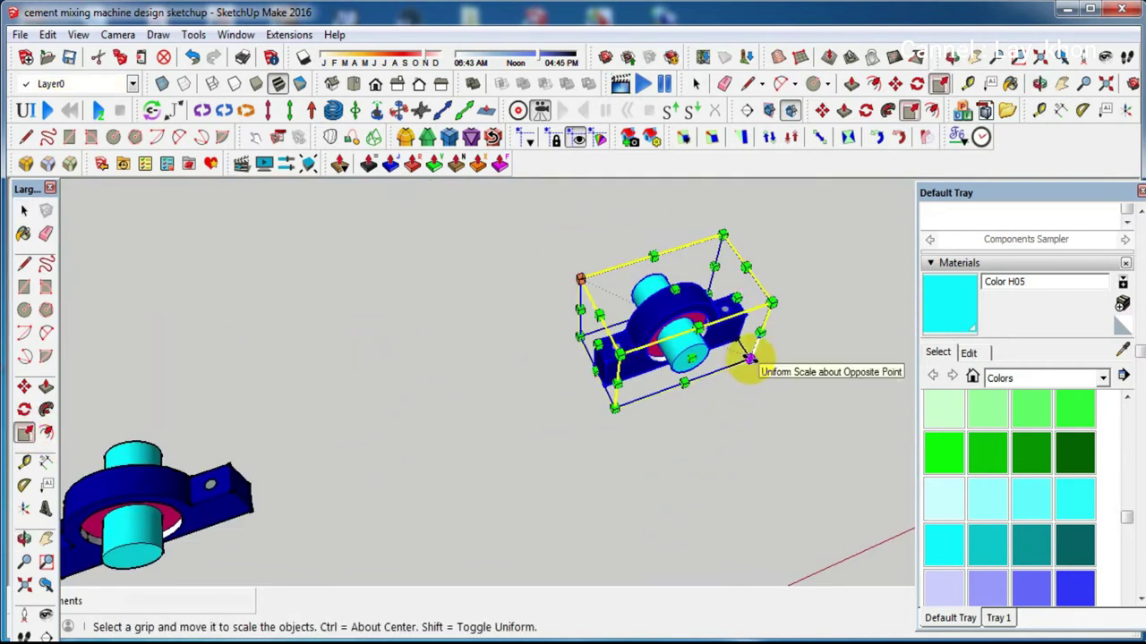
drag(752, 359, 660, 335)
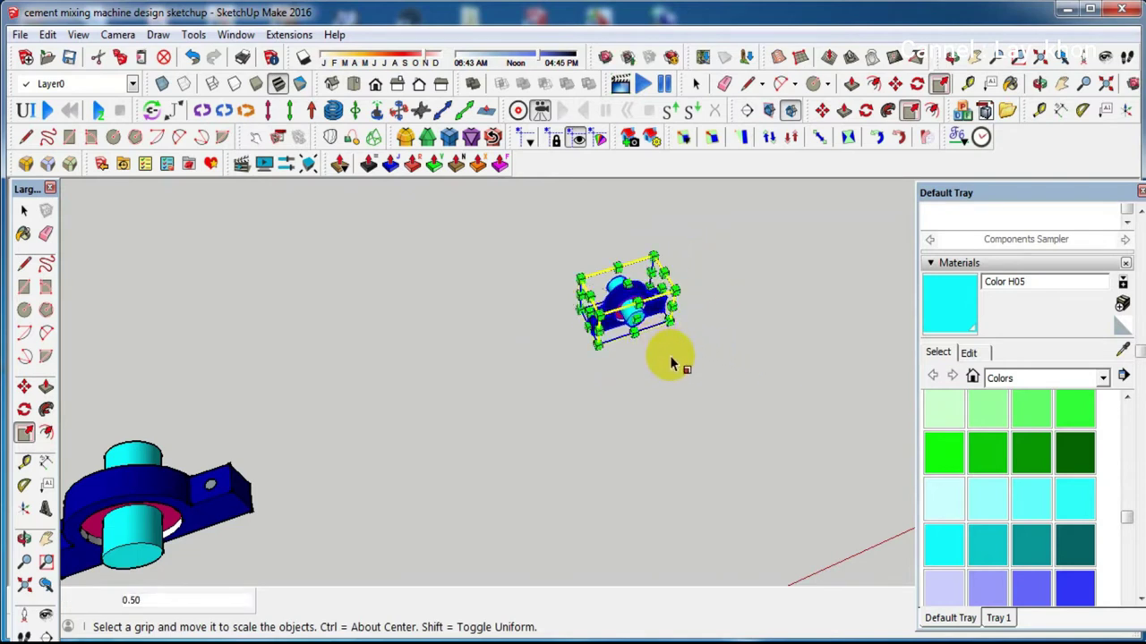
key(space)
click(668, 351)
scroll(646, 324, up, 5)
mouse_move(644, 327)
middle_down()
mouse_move(550, 108)
mouse_move(275, 274)
middle_up()
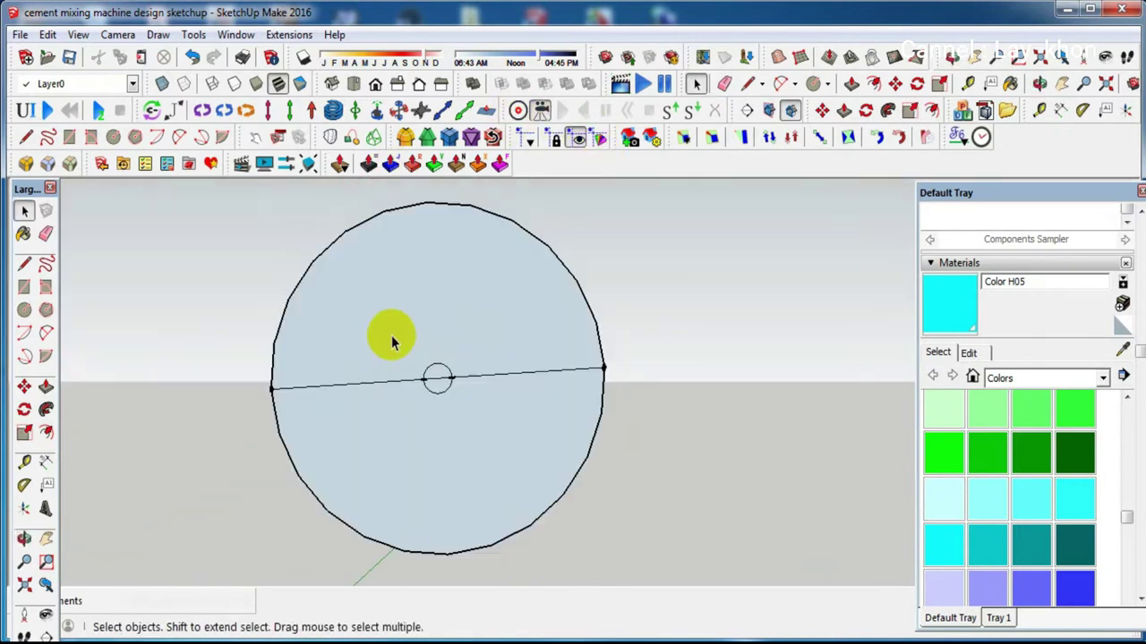
Erase the left half of the diameter line and select the large circular face
key(e)
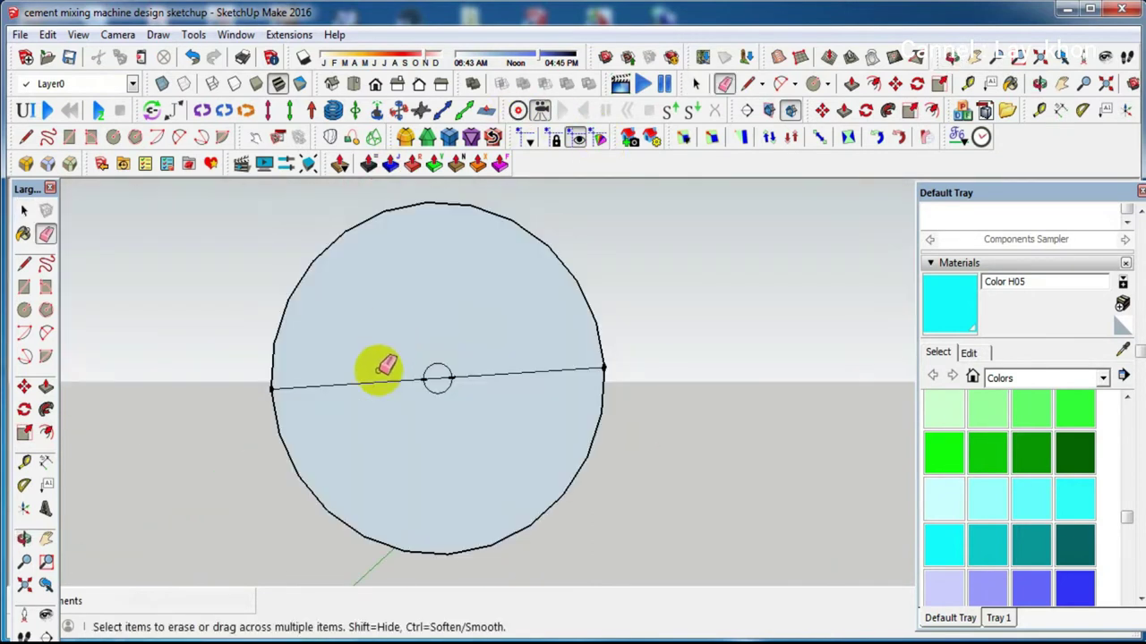
click(380, 380)
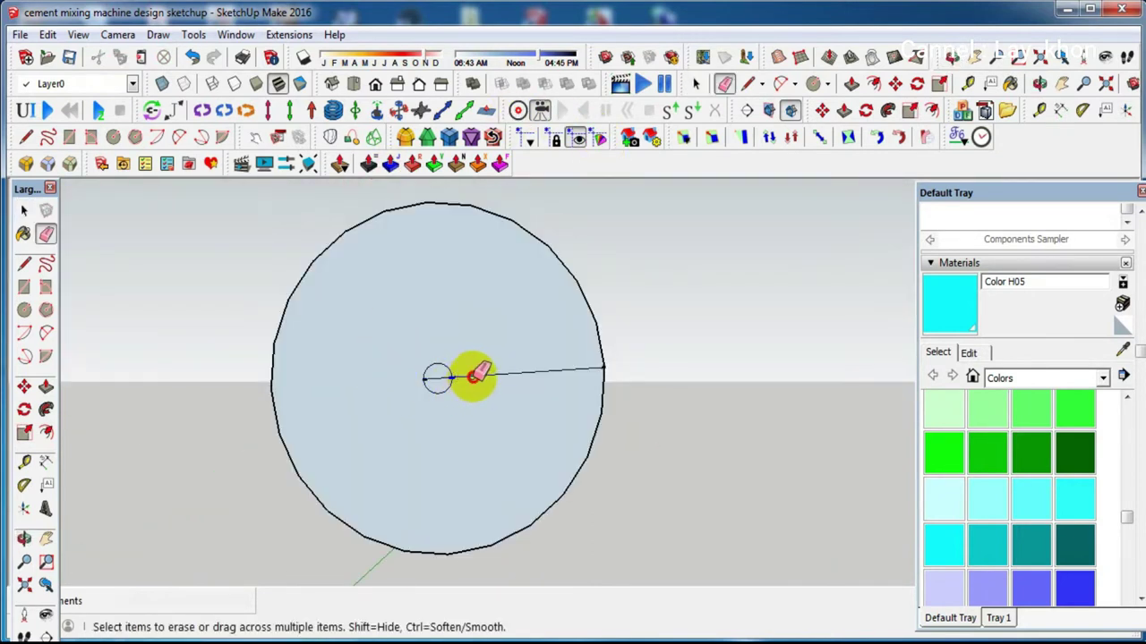
key(space)
click(466, 365)
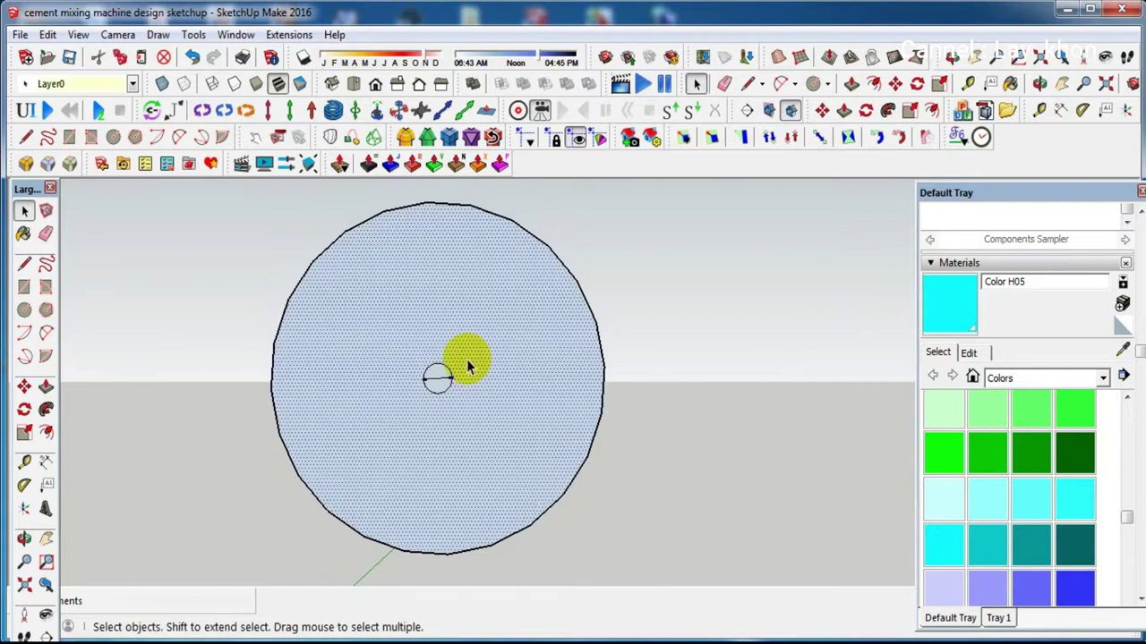
Make a first offset of the disc's edge, placed close to the rim
click(45, 432)
click(273, 383)
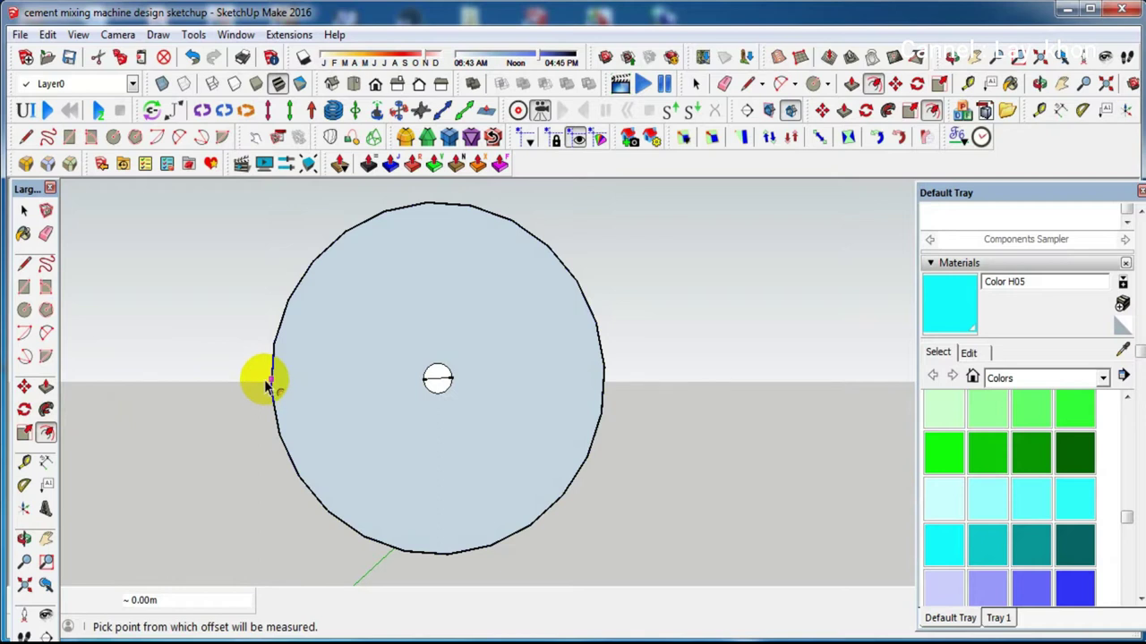
click(277, 427)
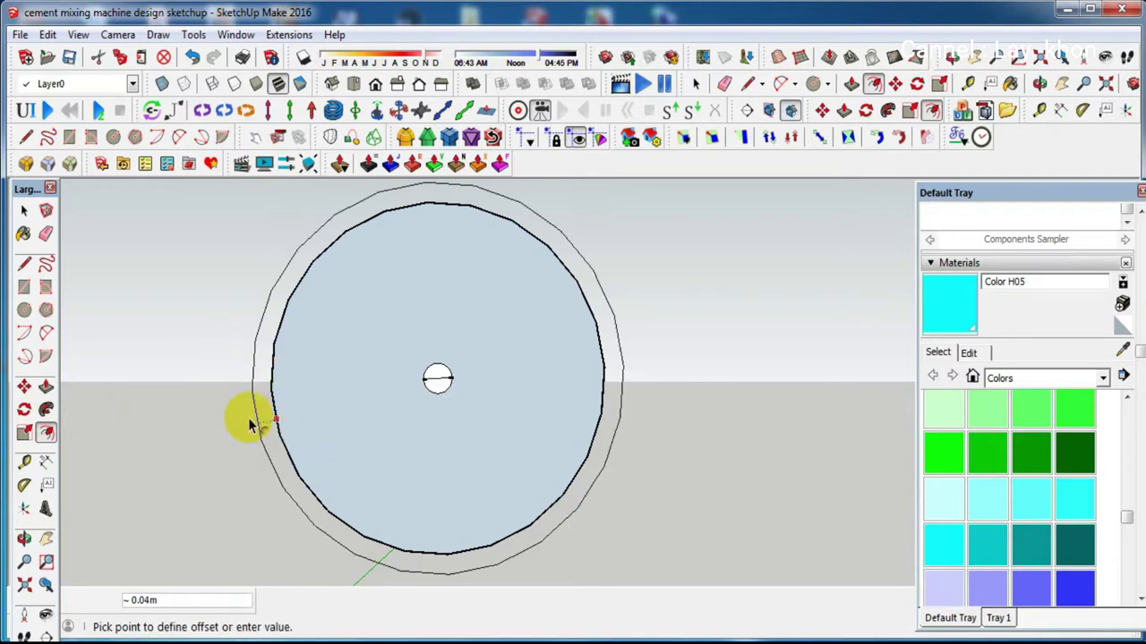
scroll(264, 430, up, 3)
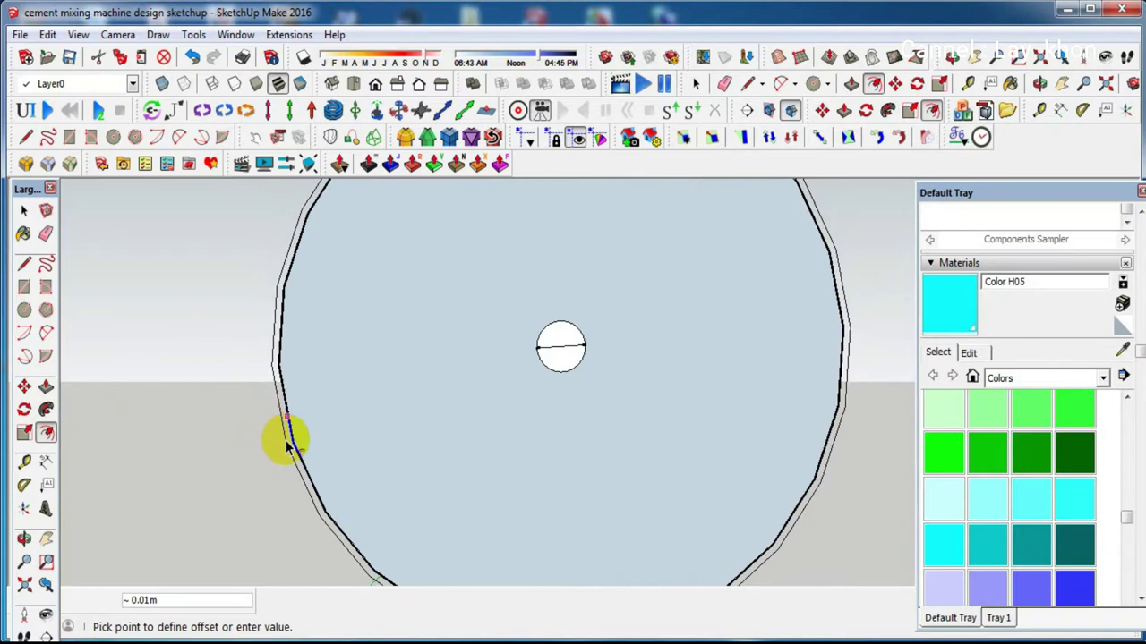
scroll(286, 448, up, 2)
scroll(286, 448, up, 2)
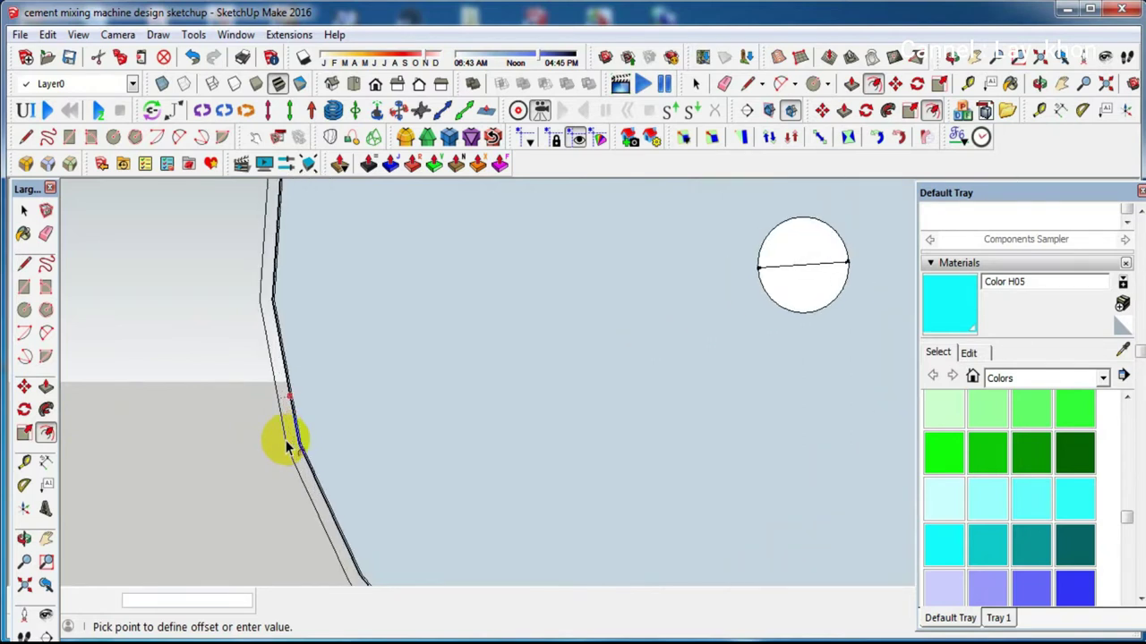
scroll(286, 448, up, 1)
click(288, 445)
scroll(288, 443, down, 2)
scroll(288, 425, up, 2)
scroll(298, 420, up, 1)
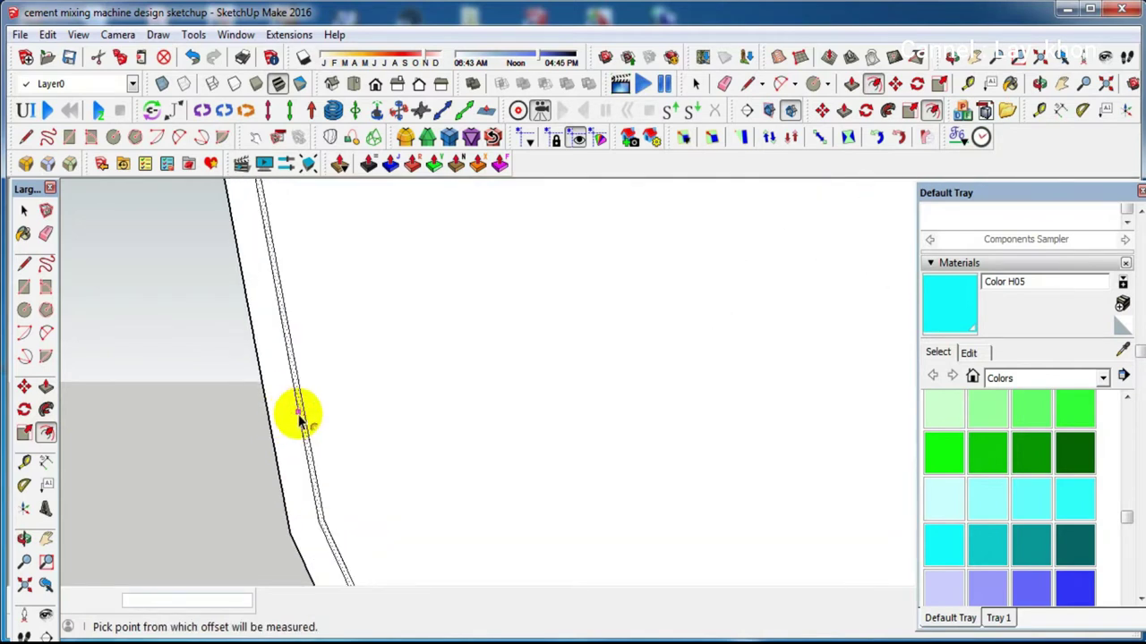
Discard the first attempt and offset the disc edge about 0.13 m inward into a concentric circle
key(e)
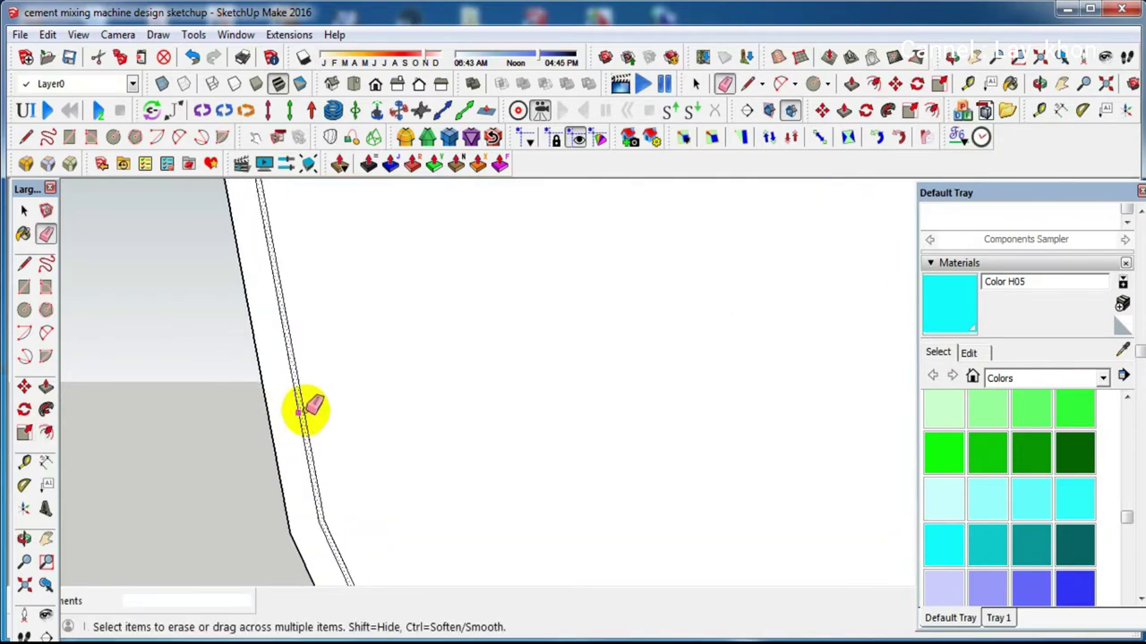
scroll(302, 408, down, 1)
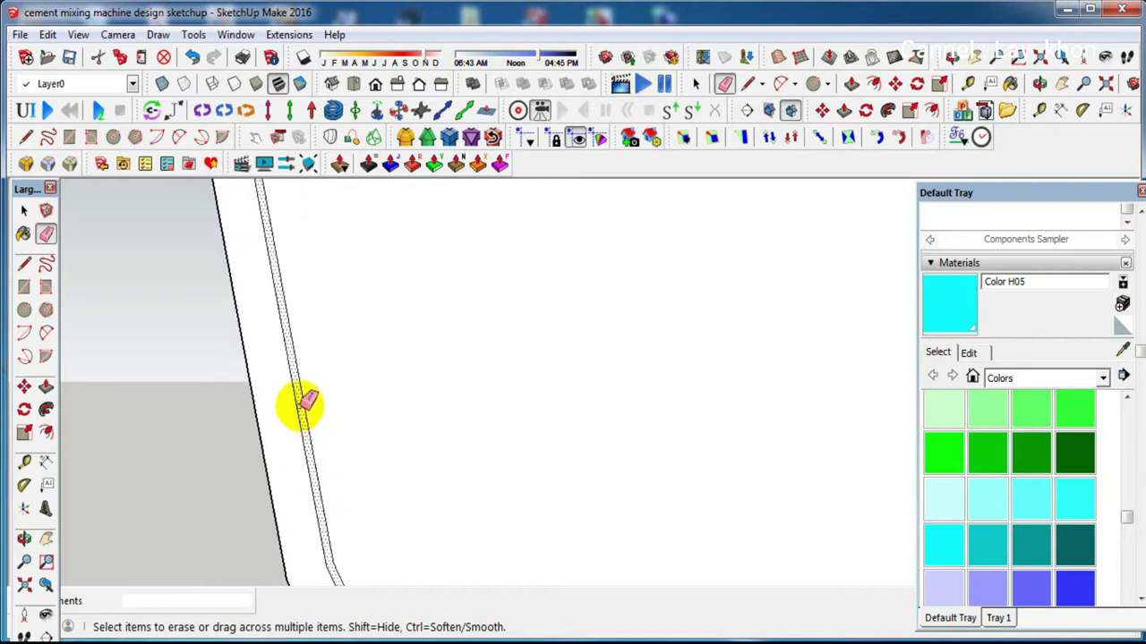
scroll(303, 400, down, 1)
scroll(301, 402, down, 1)
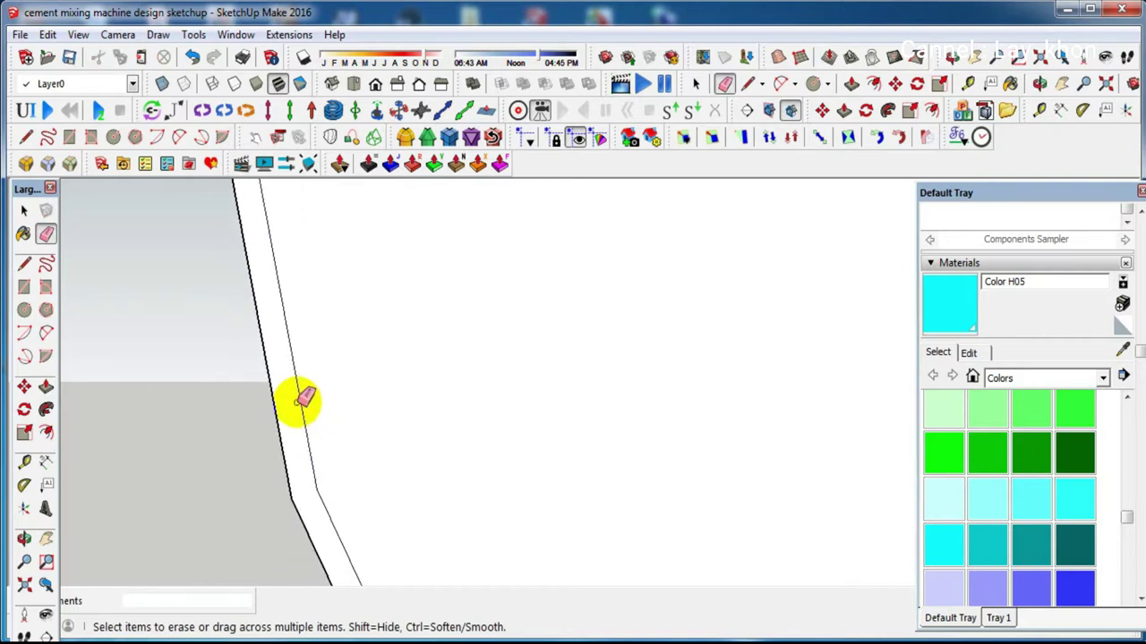
scroll(298, 407, down, 2)
scroll(295, 415, down, 2)
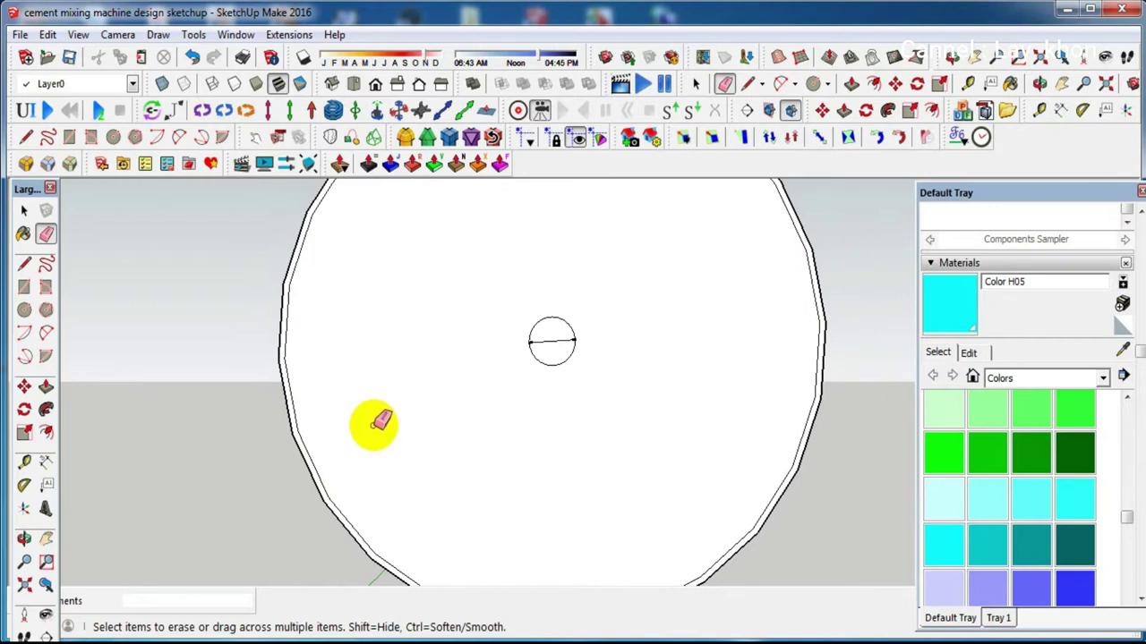
key(f)
click(290, 390)
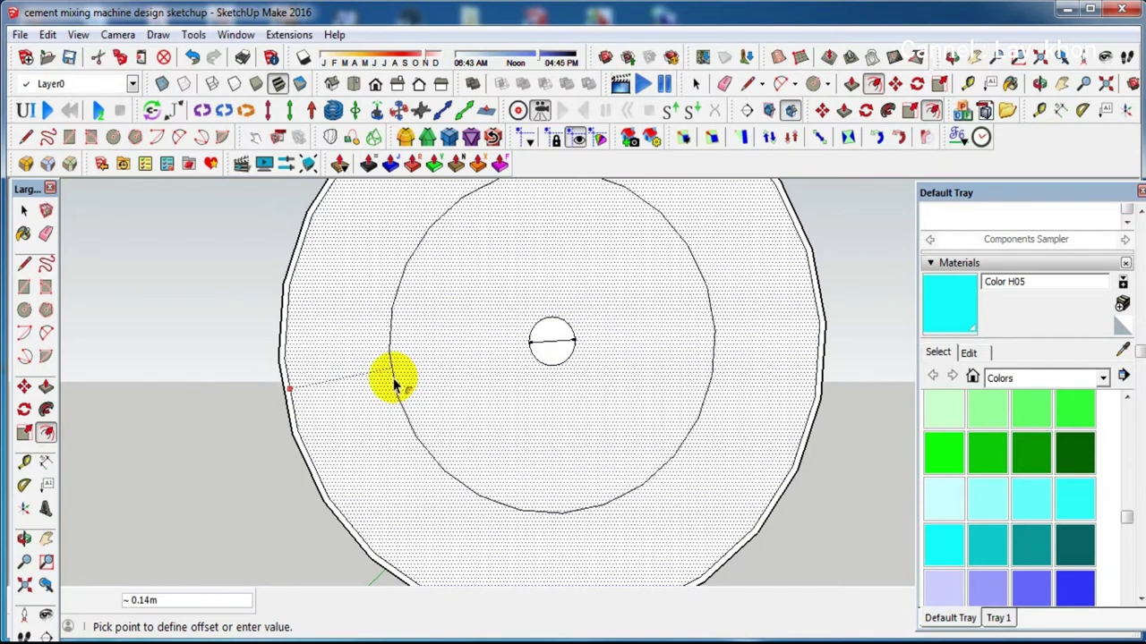
click(395, 383)
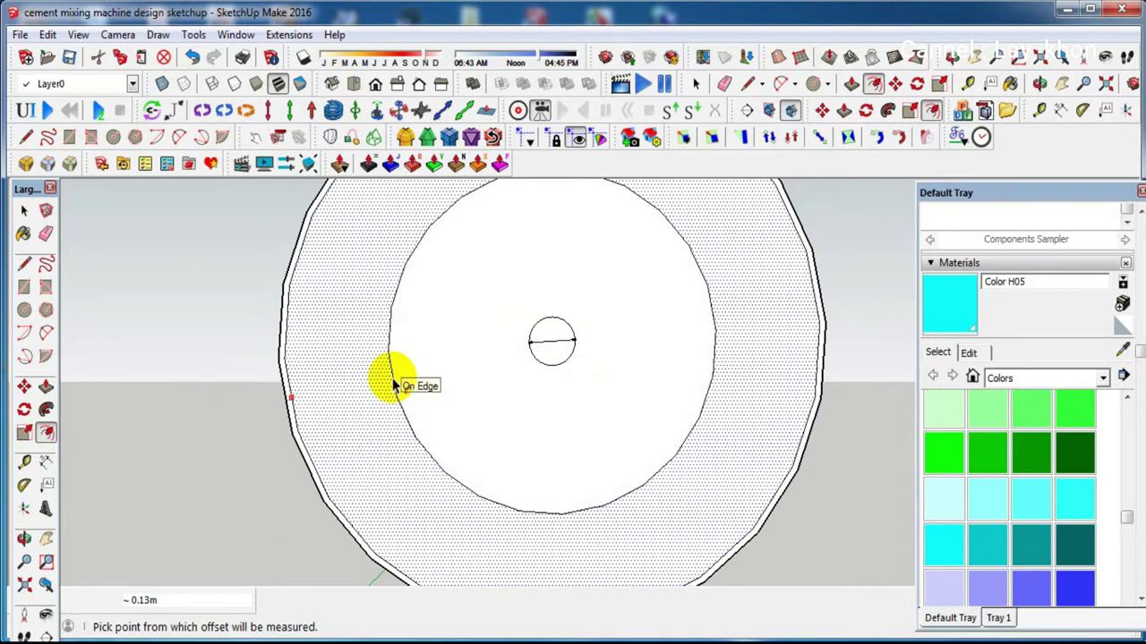
Draw an axle line from the small circle's centre straight out along the disc's axis
key(l)
scroll(395, 383, down, 3)
click(493, 351)
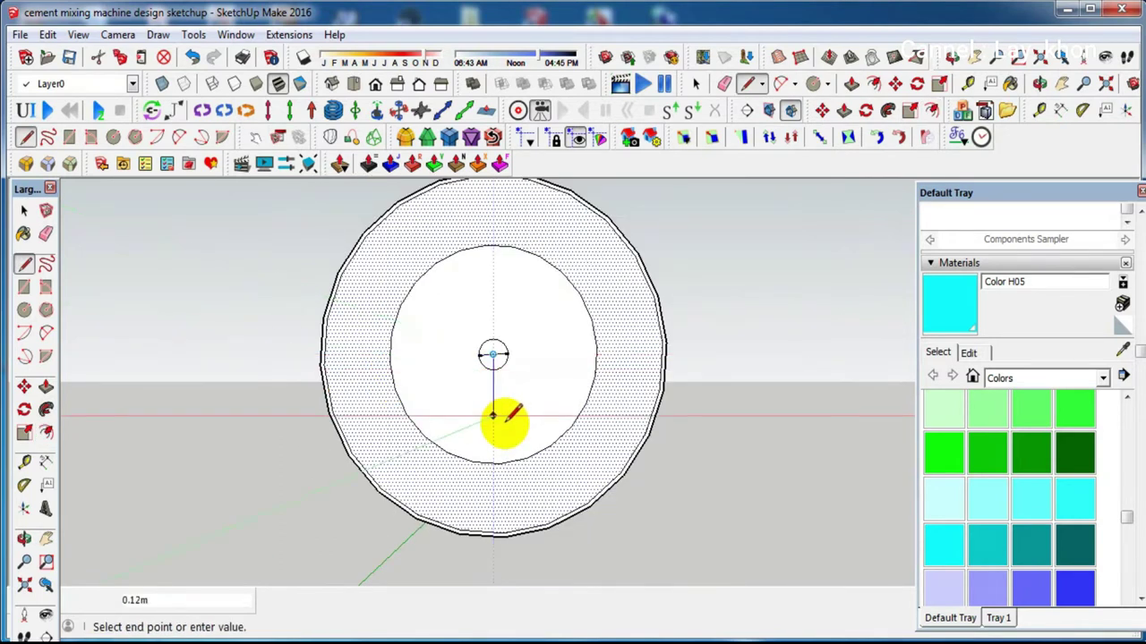
middle_drag(506, 421, 116, 481)
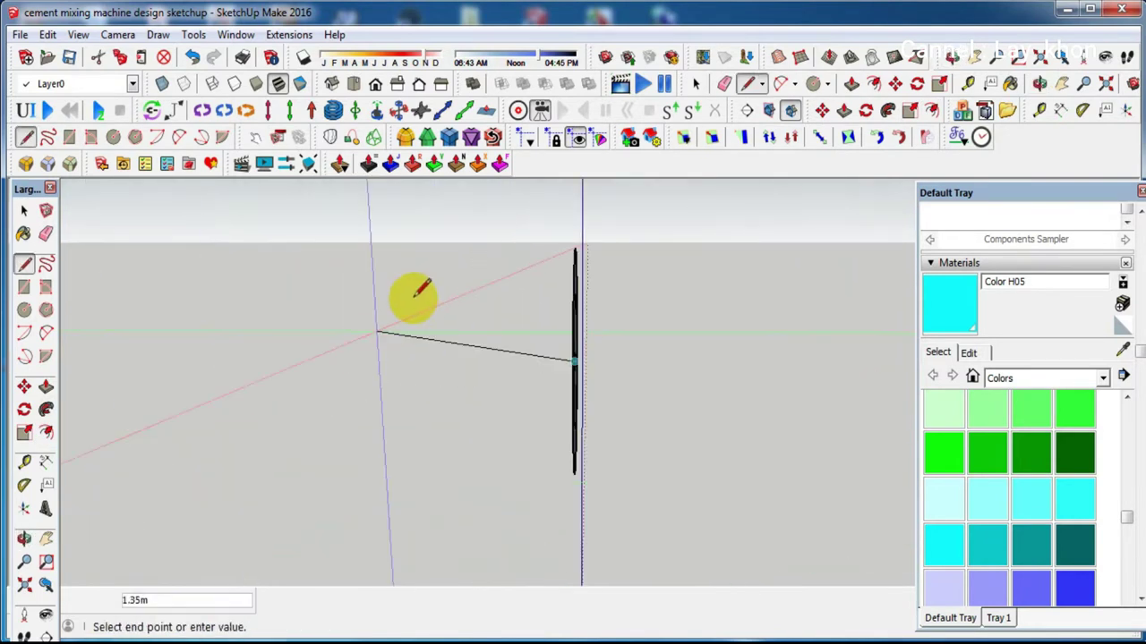
click(280, 361)
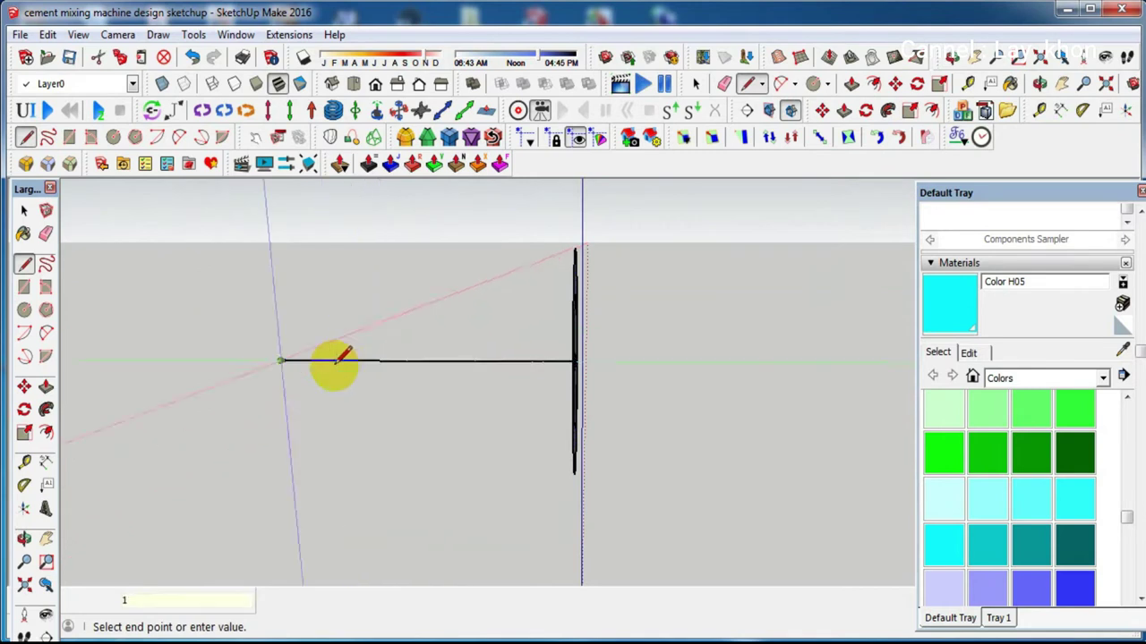
key(space)
Select the inner circle and pick it up by its centre with Move
middle_drag(484, 391, 625, 427)
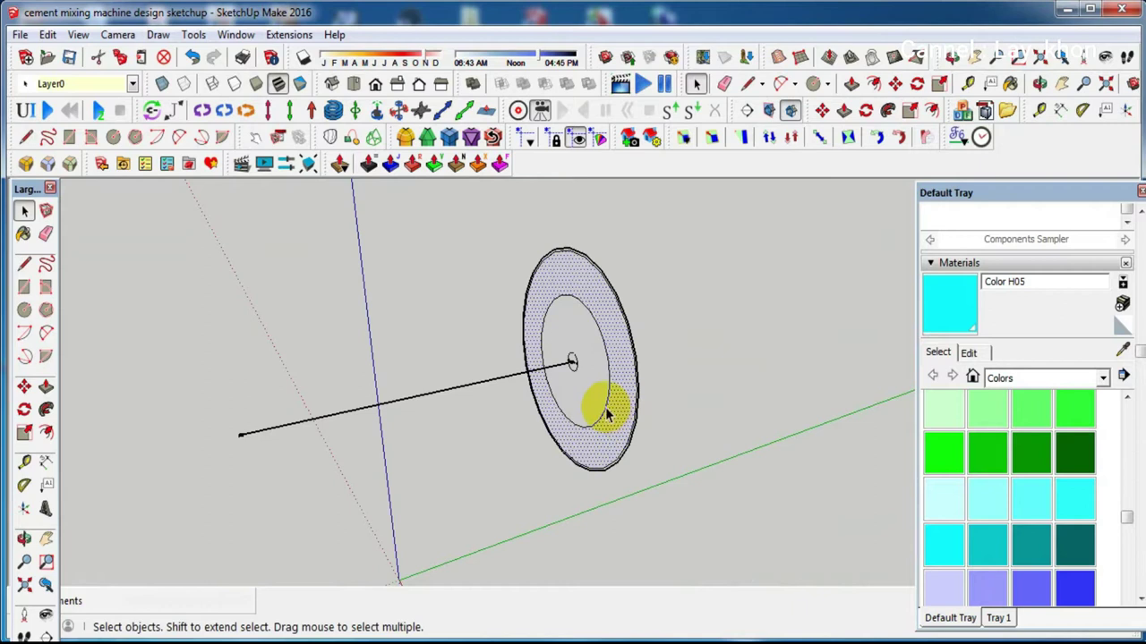
scroll(595, 349, up, 1)
scroll(597, 349, up, 3)
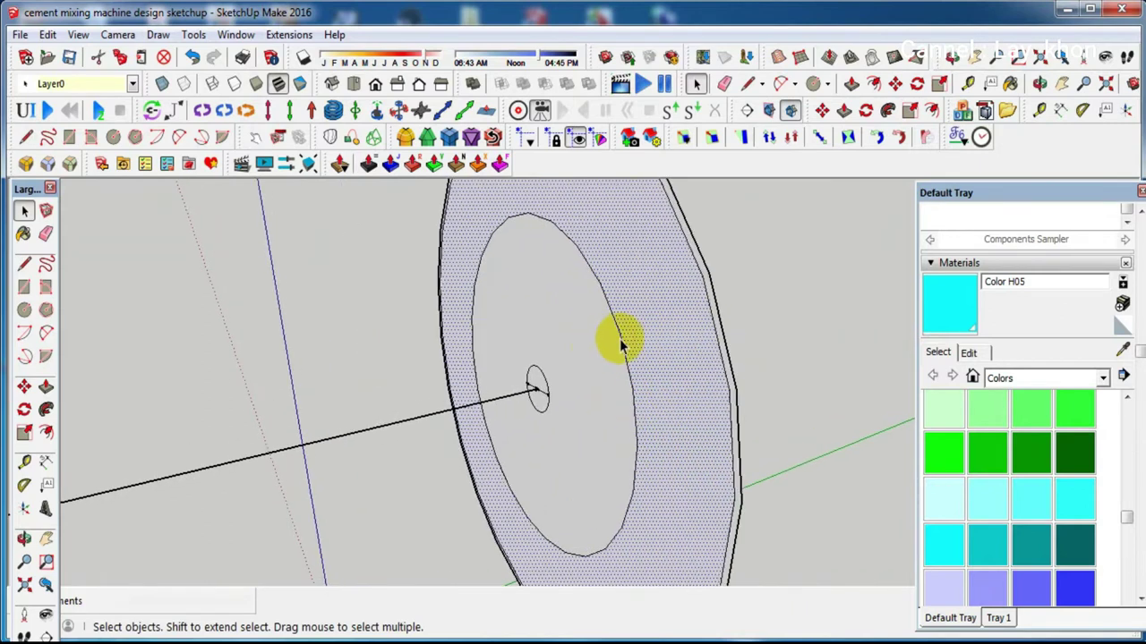
click(623, 343)
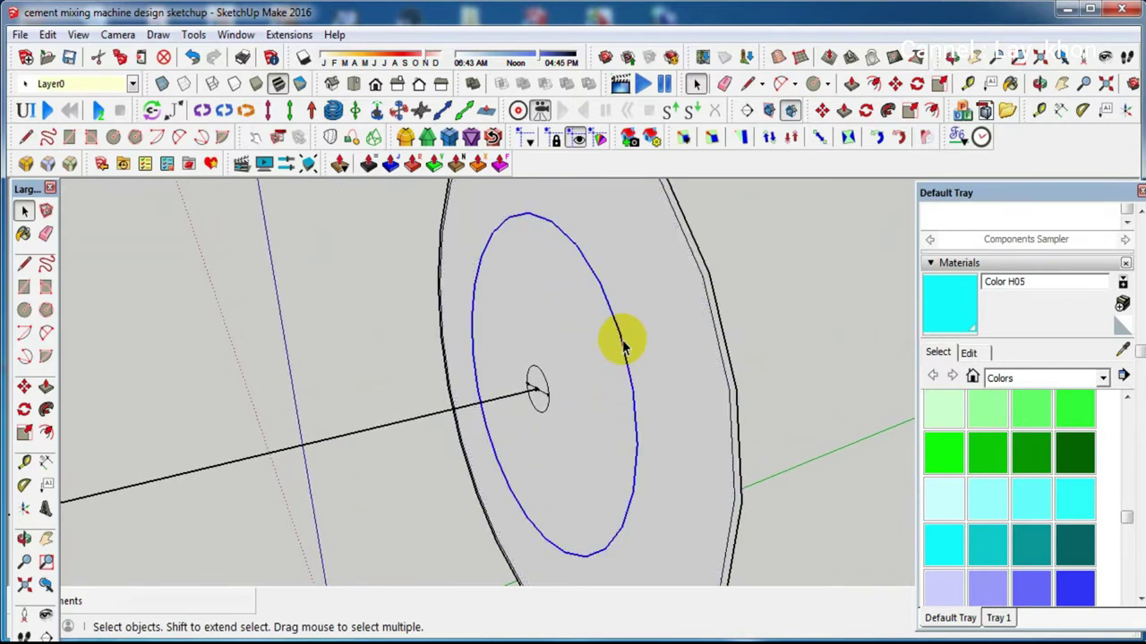
key(m)
click(535, 387)
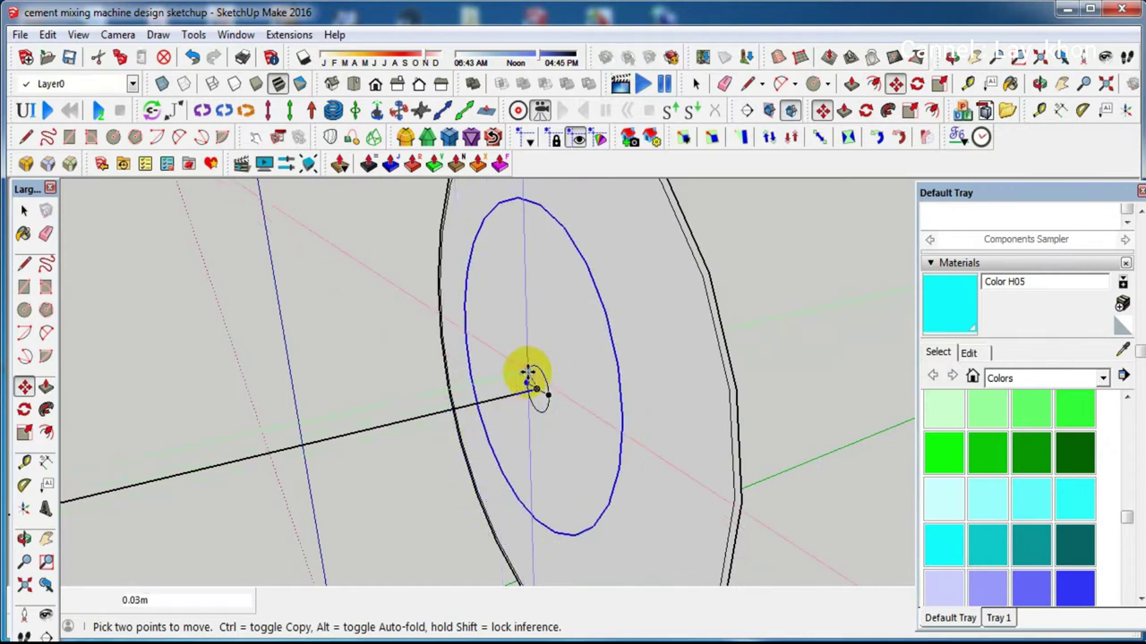
Copy the inner circle 1.00 m out to the axle line's far end
scroll(527, 379, down, 3)
scroll(528, 376, down, 2)
scroll(528, 376, down, 1)
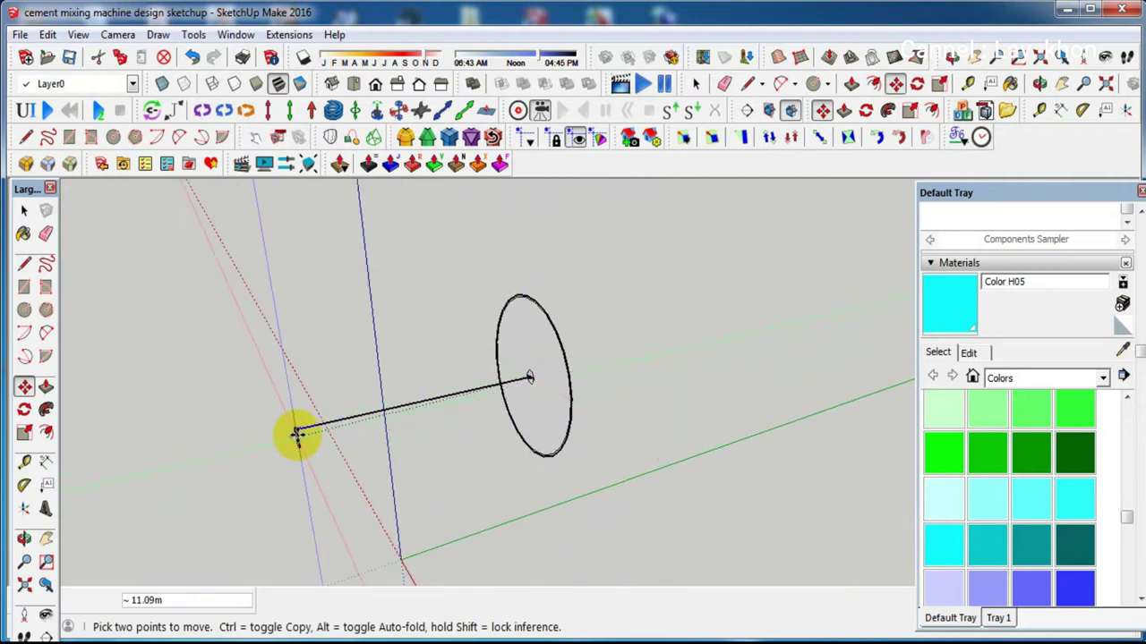
scroll(297, 430, up, 2)
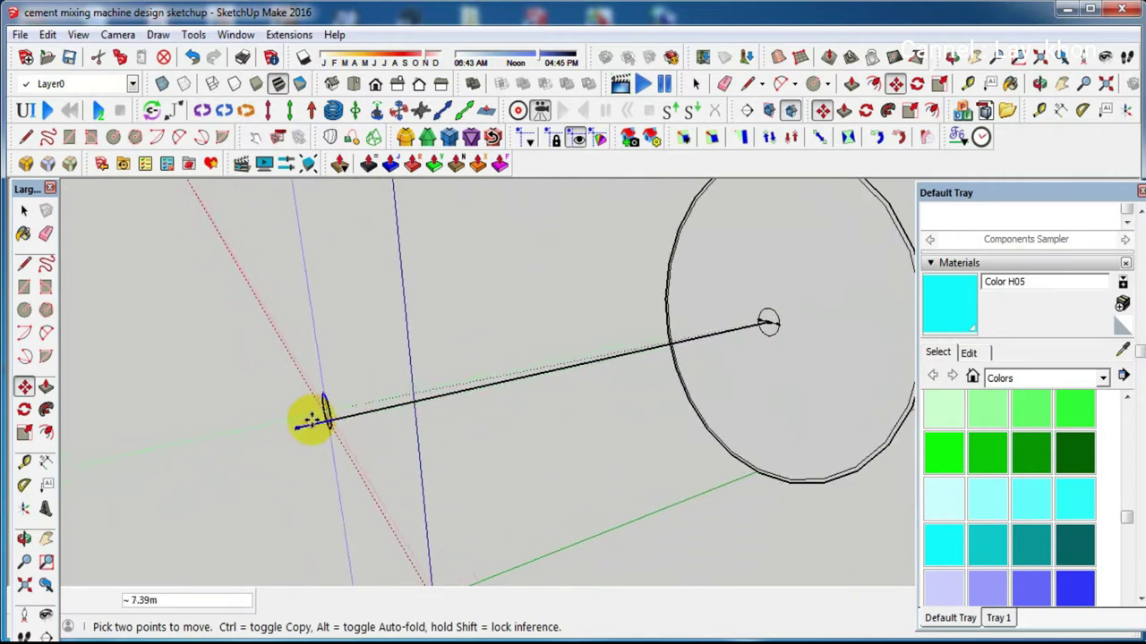
scroll(294, 430, up, 2)
key(ctrl)
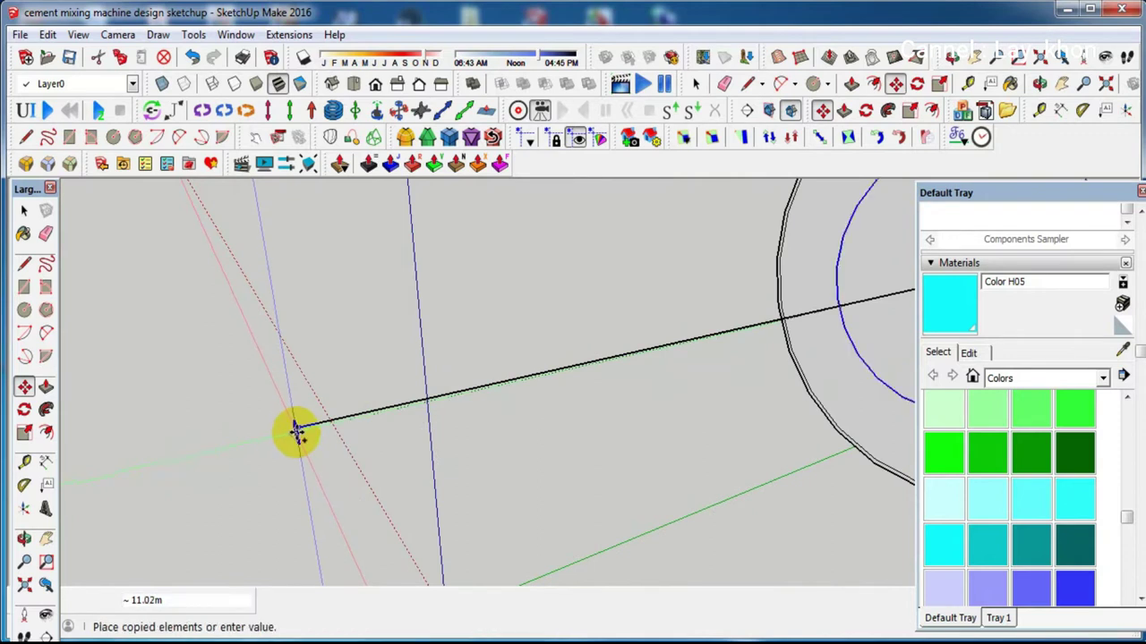
click(297, 431)
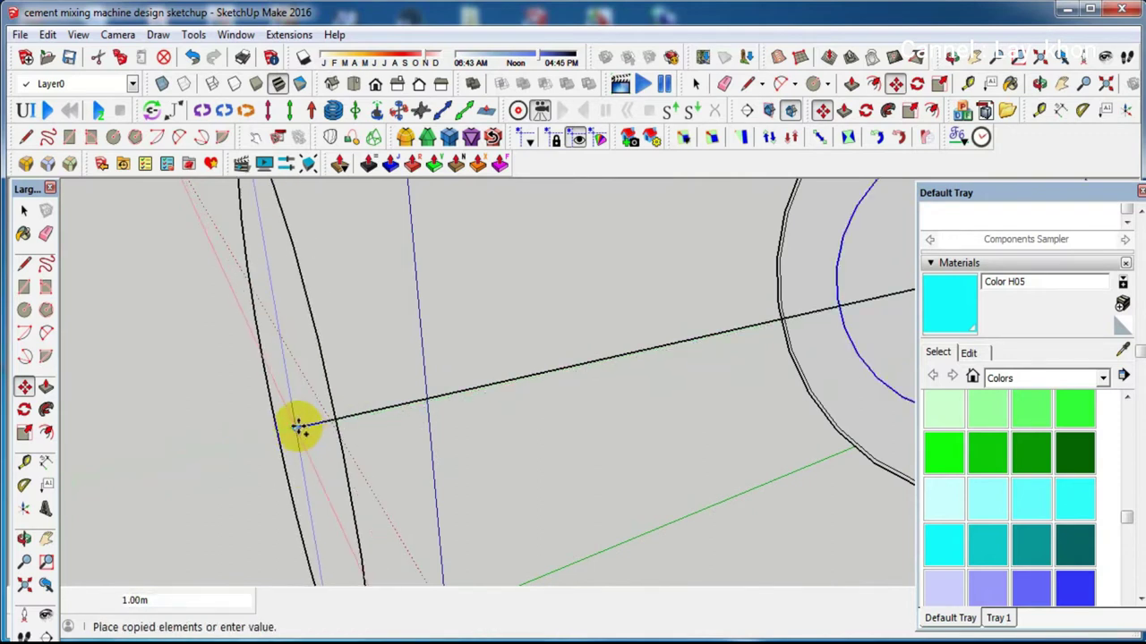
Copy the outer ring 0.70 m along the axle line
scroll(596, 475, down, 3)
scroll(596, 475, down, 3)
click(594, 474)
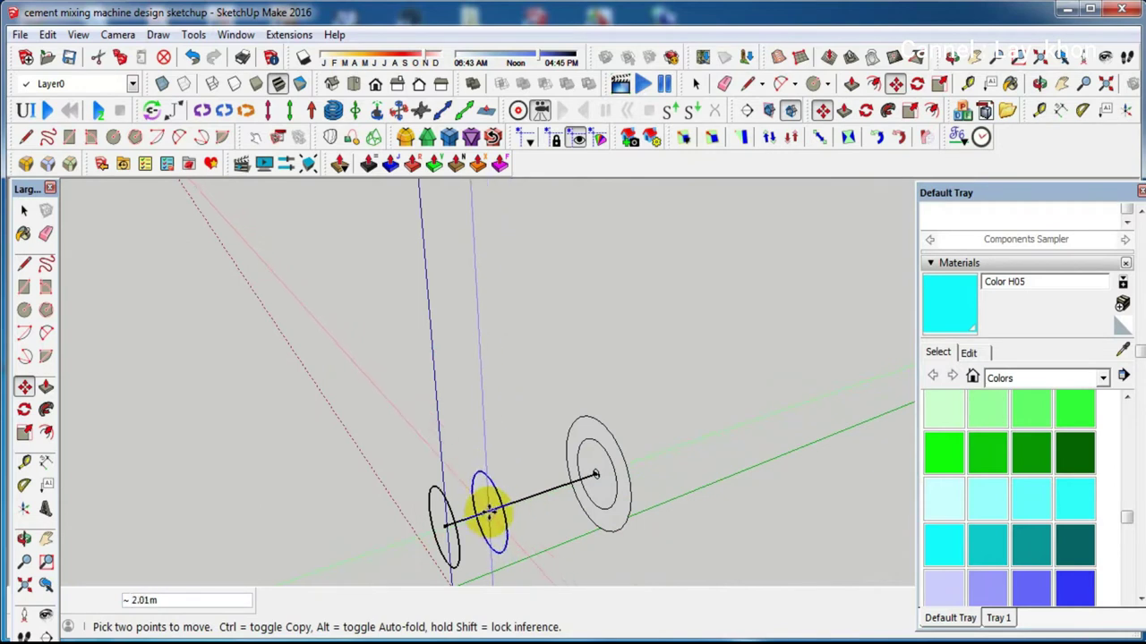
key(ctrl)
click(488, 512)
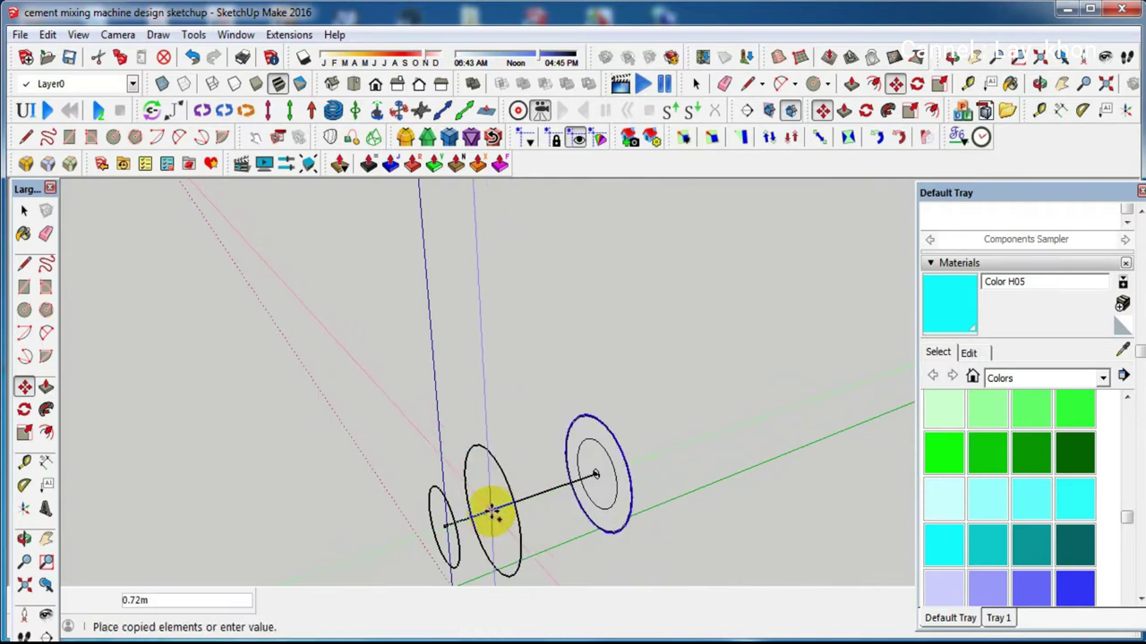
scroll(511, 504, up, 3)
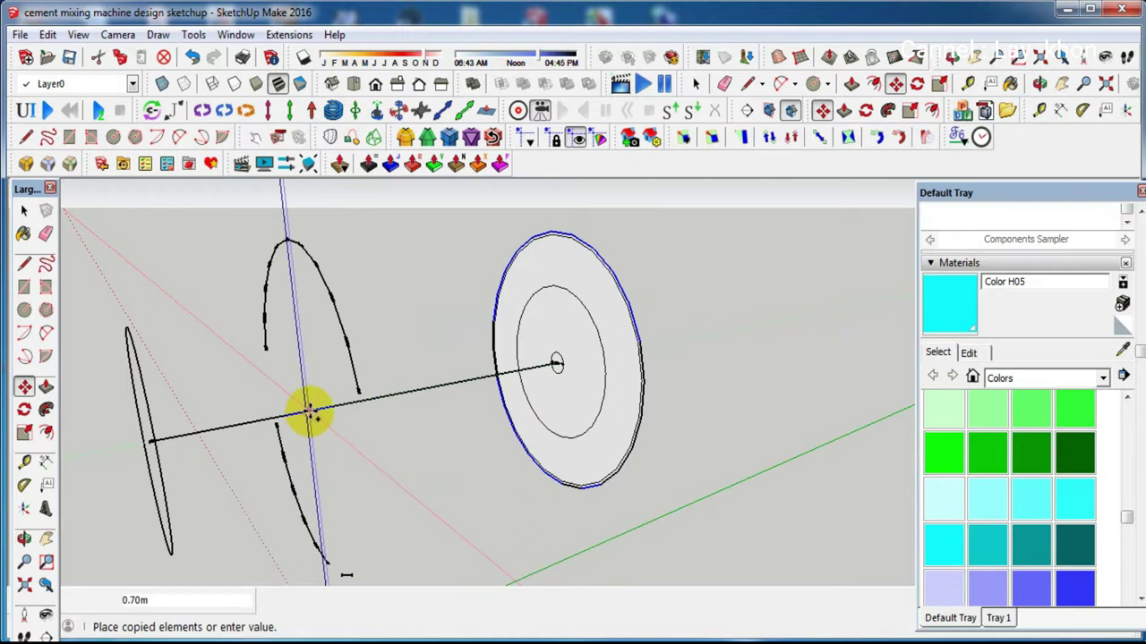
click(309, 413)
middle_drag(365, 402, 395, 312)
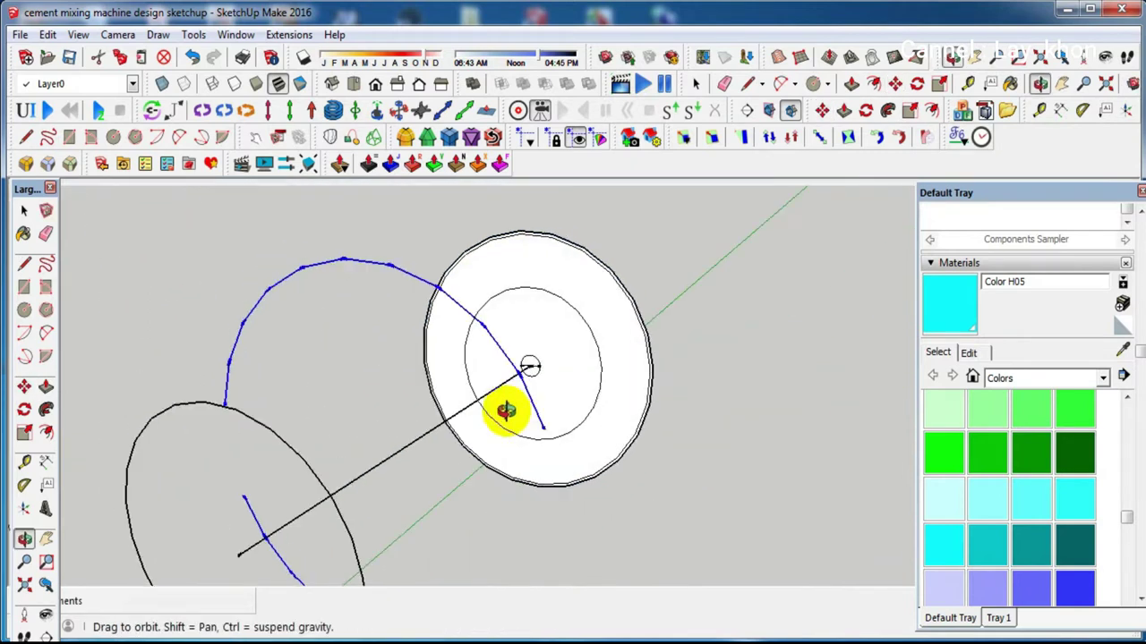
Draw a line from the disc's hub out to the outer rim
scroll(384, 307, down, 2)
scroll(442, 340, down, 1)
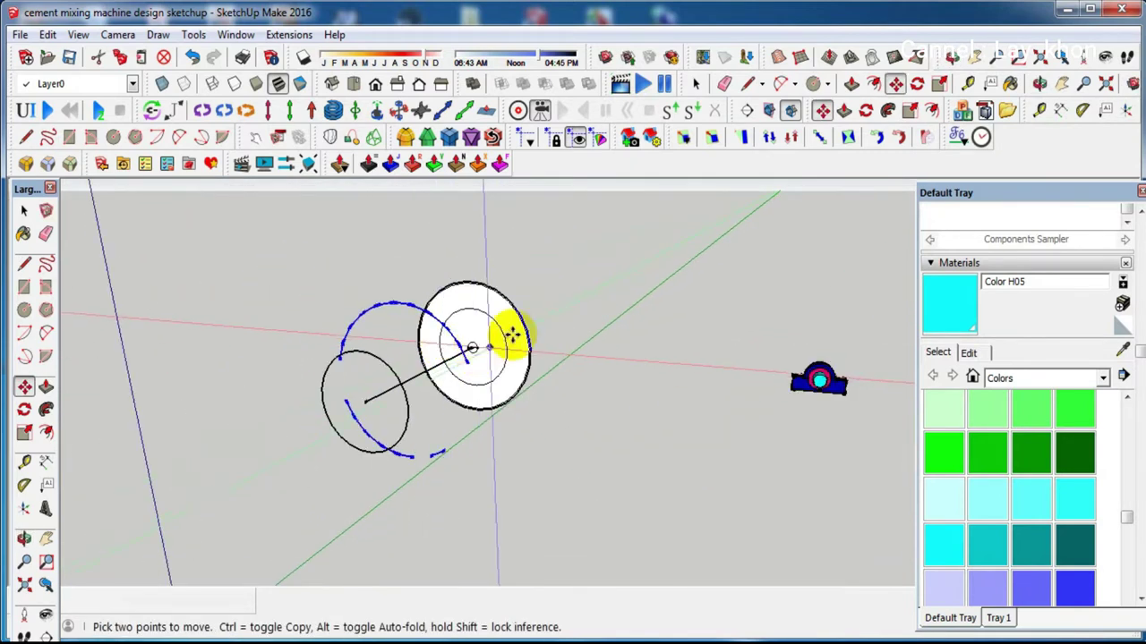
scroll(511, 323, up, 2)
scroll(516, 267, up, 2)
key(space)
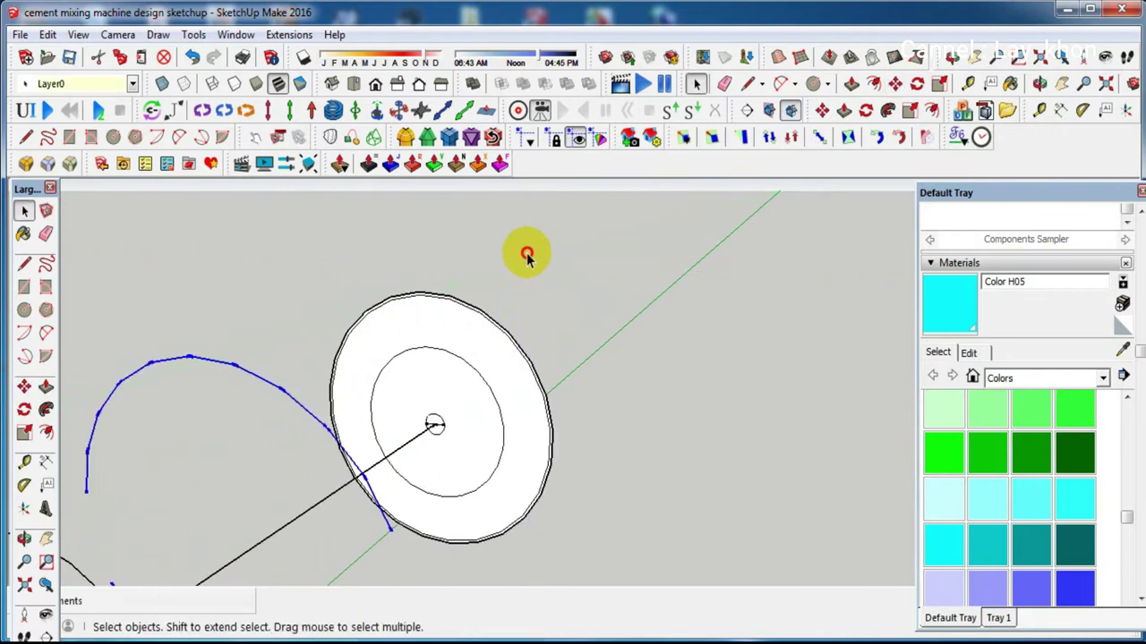
scroll(525, 260, down, 2)
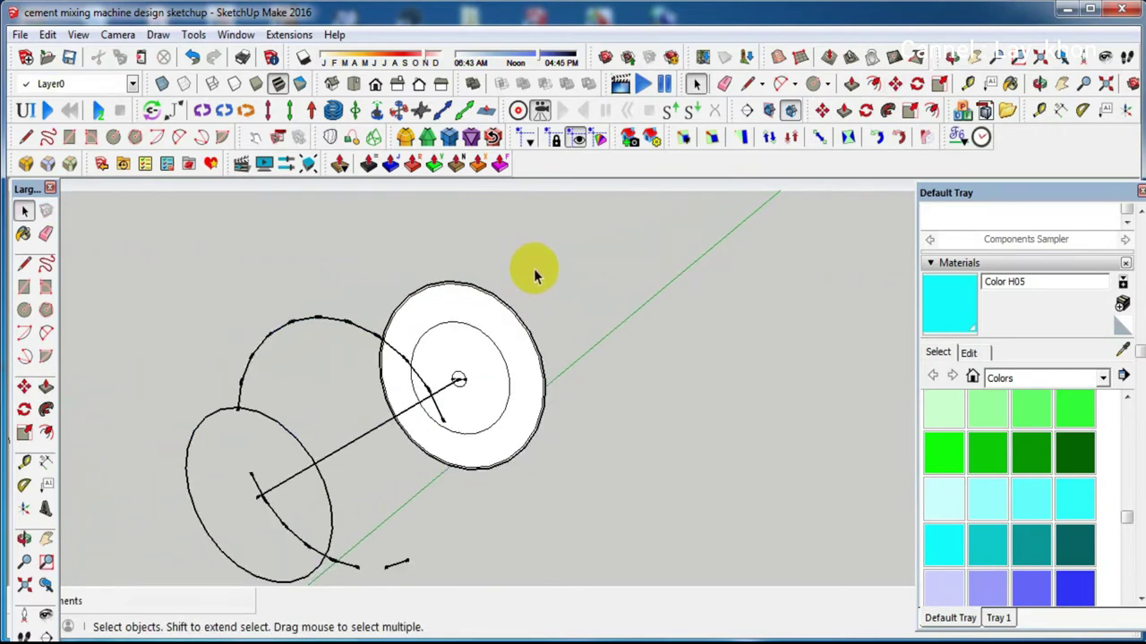
key(l)
scroll(533, 273, up, 3)
click(535, 285)
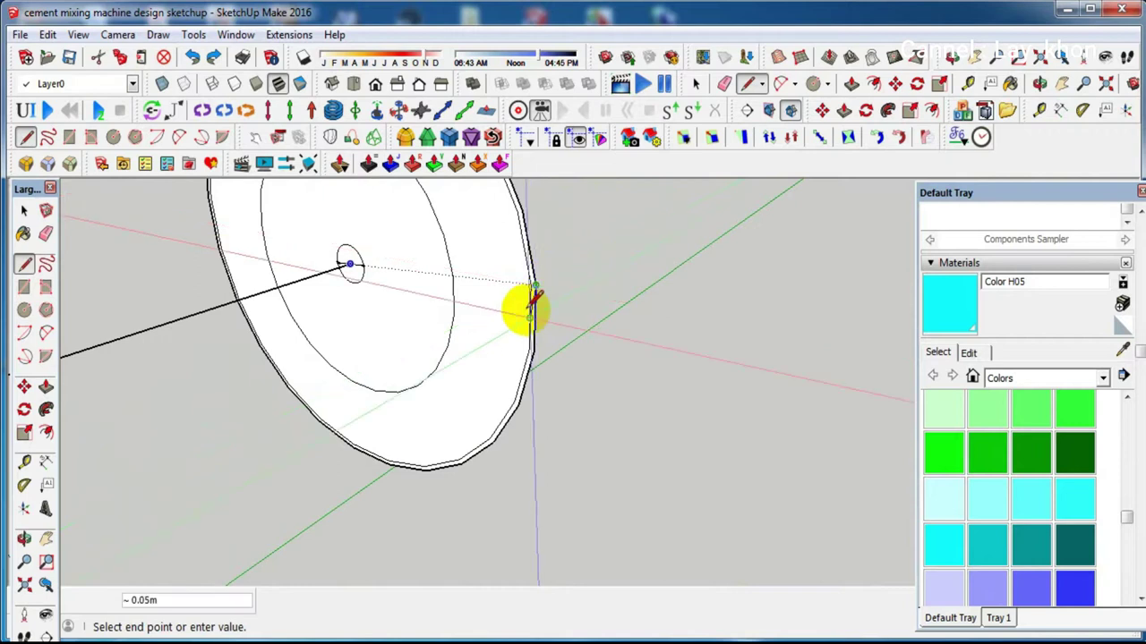
scroll(526, 309, down, 2)
scroll(523, 318, down, 2)
mouse_move(483, 349)
middle_down()
mouse_move(596, 258)
mouse_move(657, 268)
mouse_move(531, 319)
middle_up()
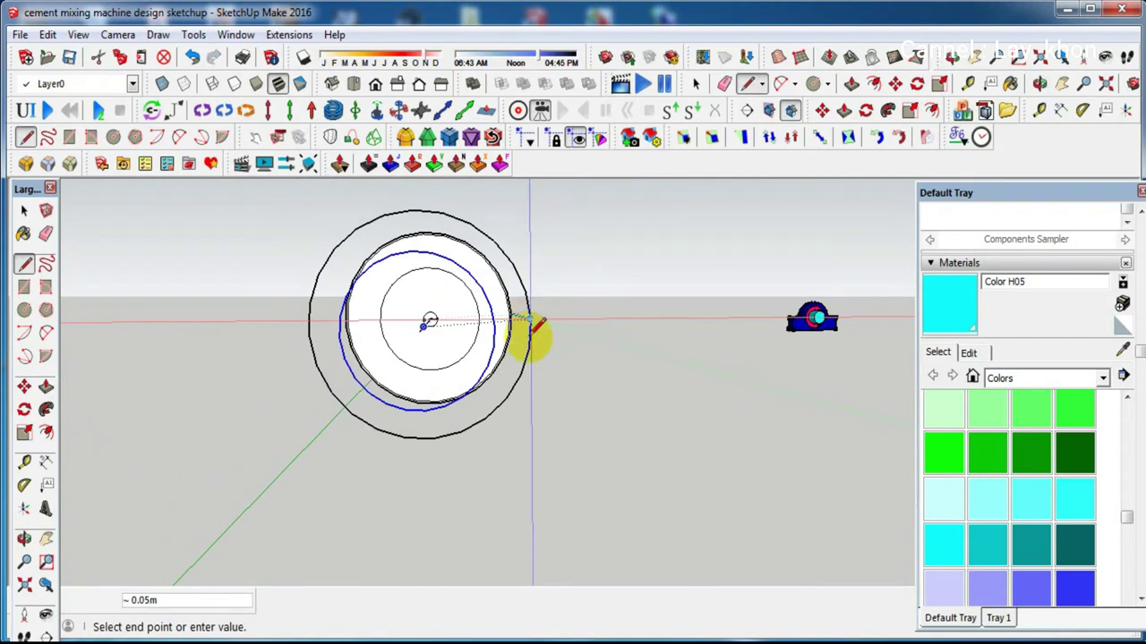
mouse_move(532, 319)
middle_down()
mouse_move(532, 281)
mouse_move(350, 325)
mouse_move(233, 335)
mouse_move(184, 317)
mouse_move(294, 361)
mouse_move(460, 322)
middle_up()
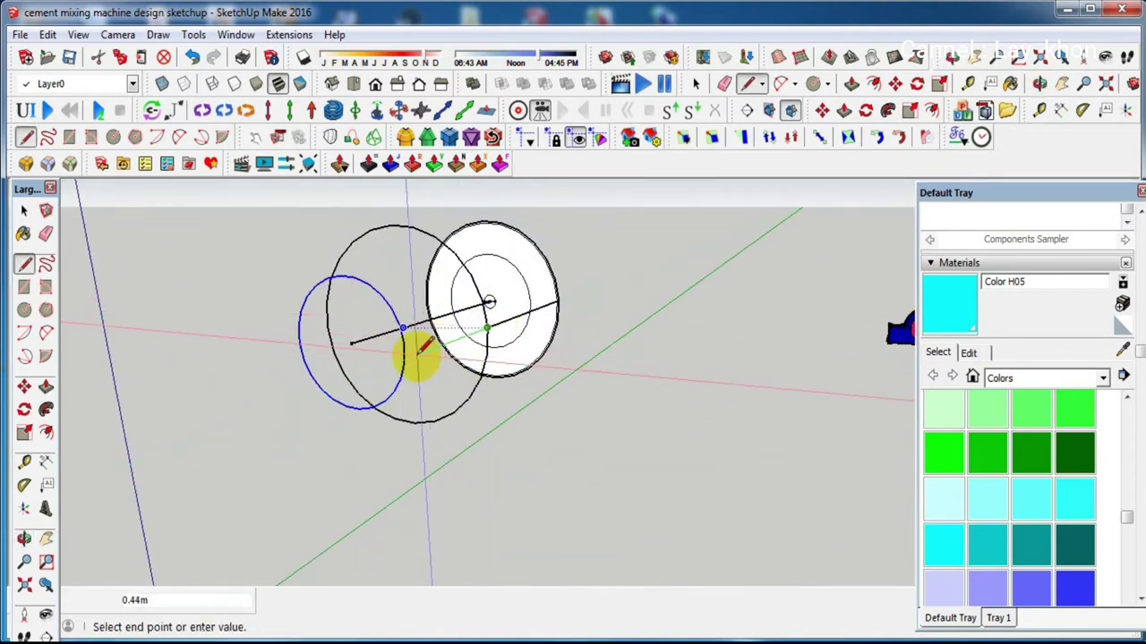
middle_drag(405, 333, 537, 328)
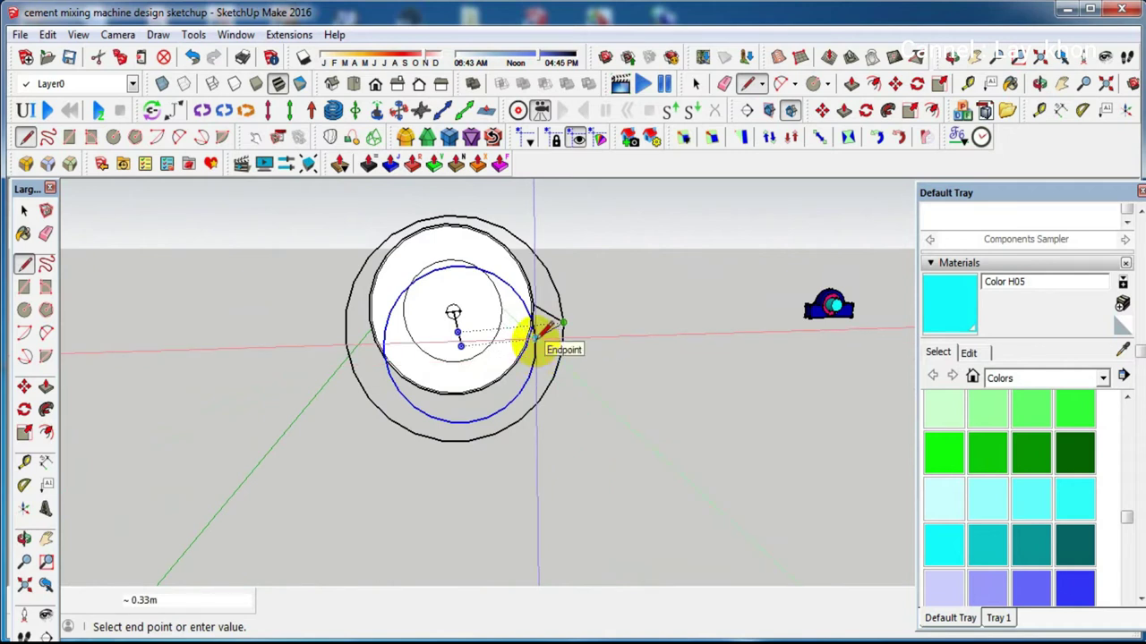
middle_drag(537, 333, 555, 363)
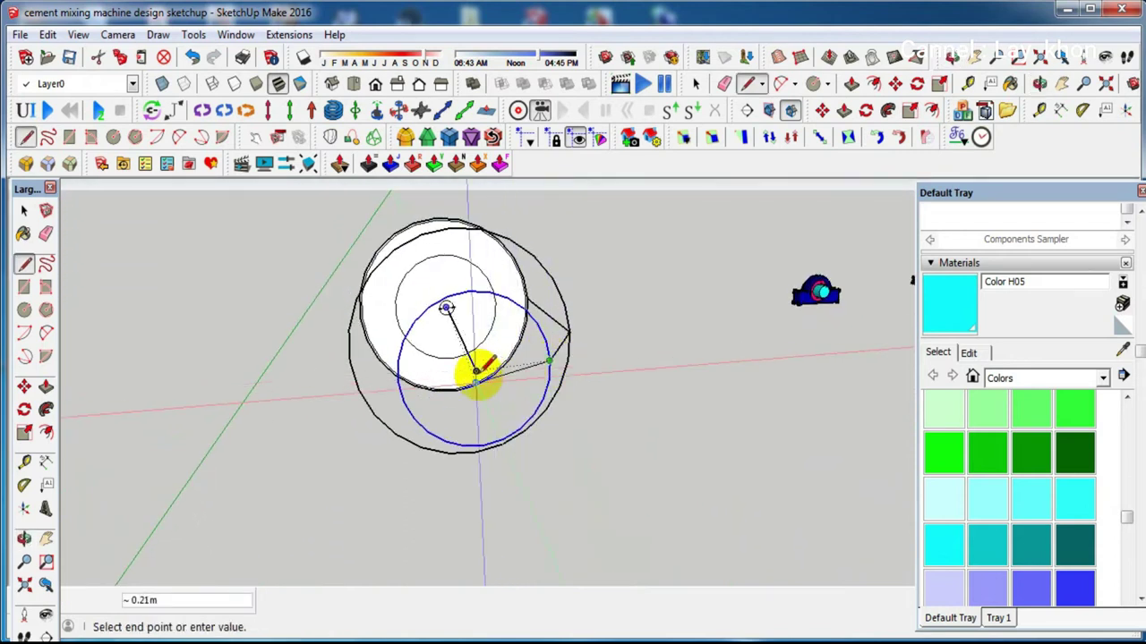
click(478, 370)
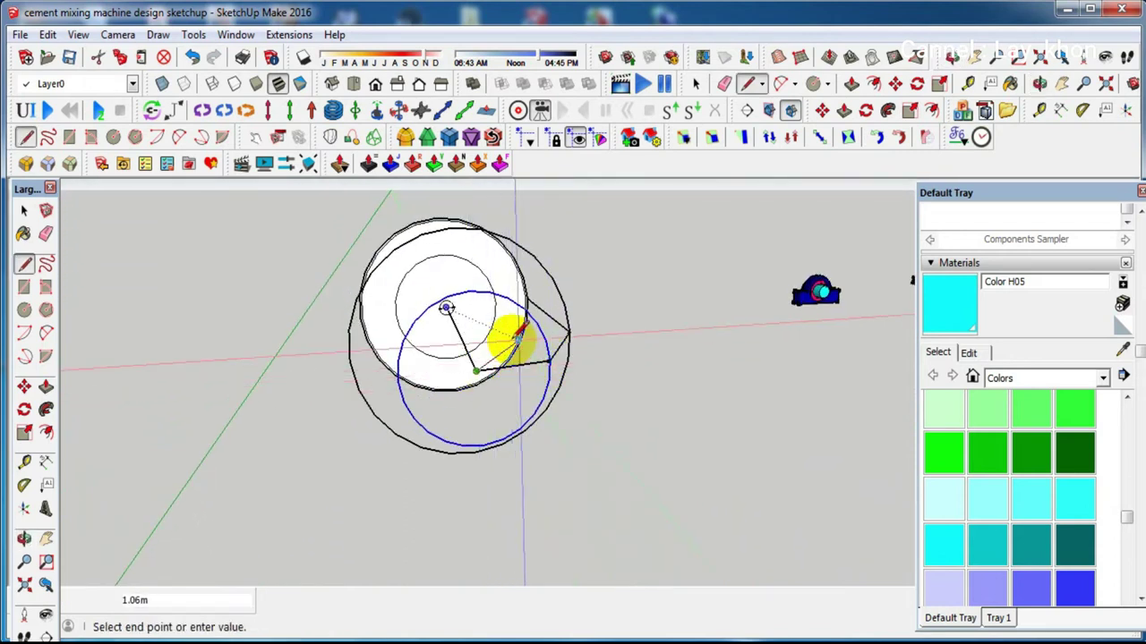
click(518, 333)
key(space)
Close the outline back at the rim, forming a flat grey four-sided face
scroll(511, 312, up, 3)
middle_drag(511, 312, 464, 338)
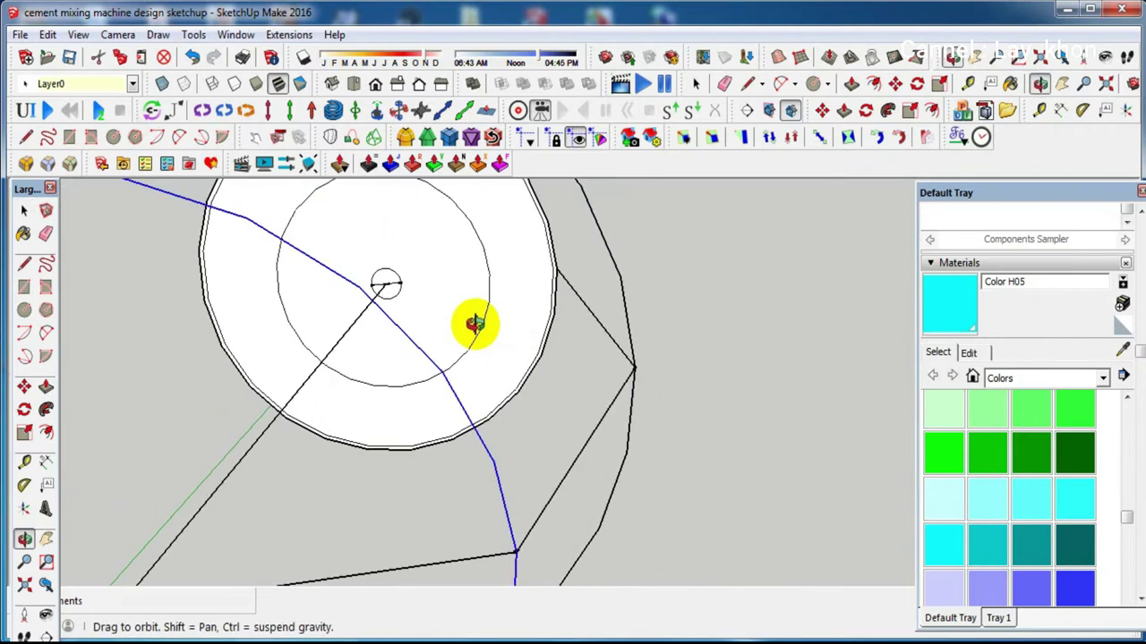
key(l)
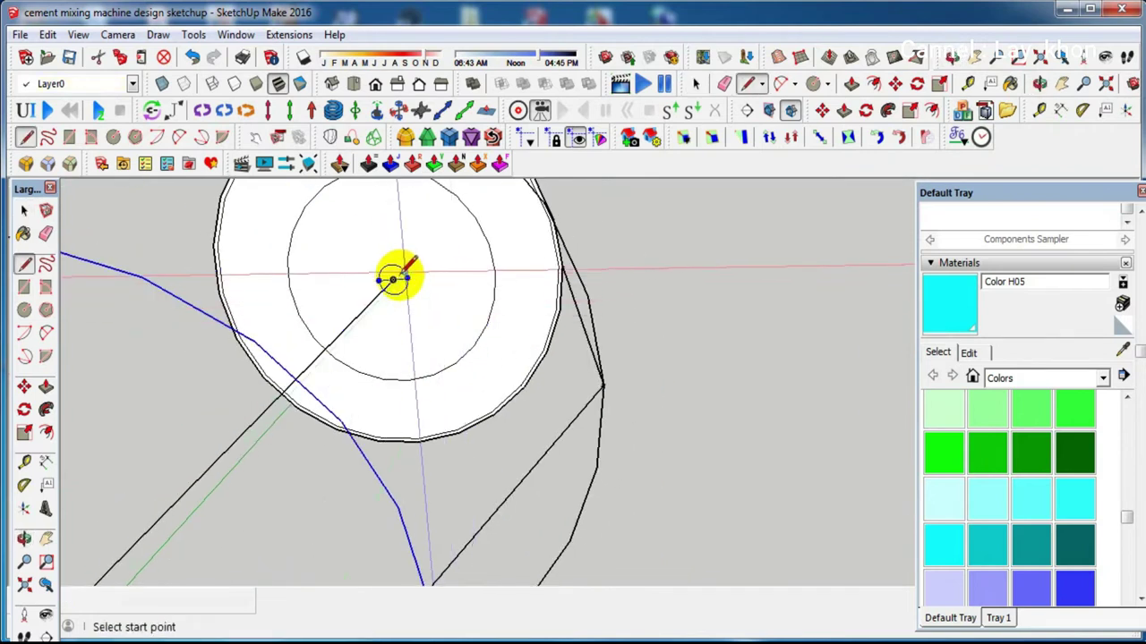
scroll(557, 265, up, 2)
scroll(572, 278, up, 2)
click(563, 249)
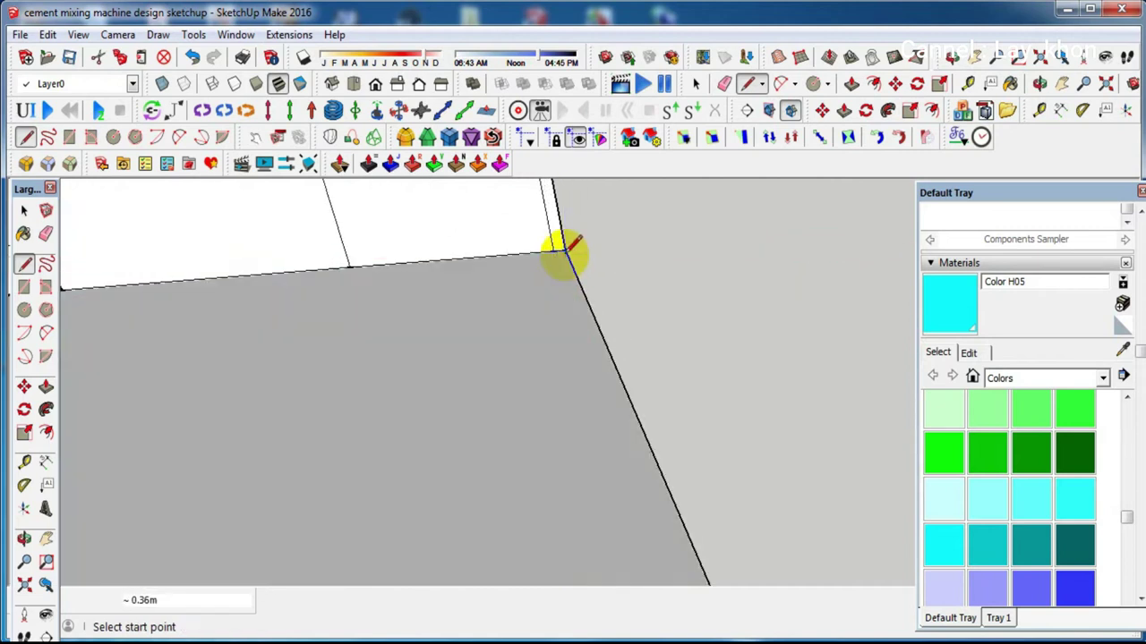
scroll(564, 249, down, 2)
scroll(565, 249, down, 2)
scroll(563, 249, down, 2)
Offset the grey face's outline a small distance inward and zoom in to check the corner
key(space)
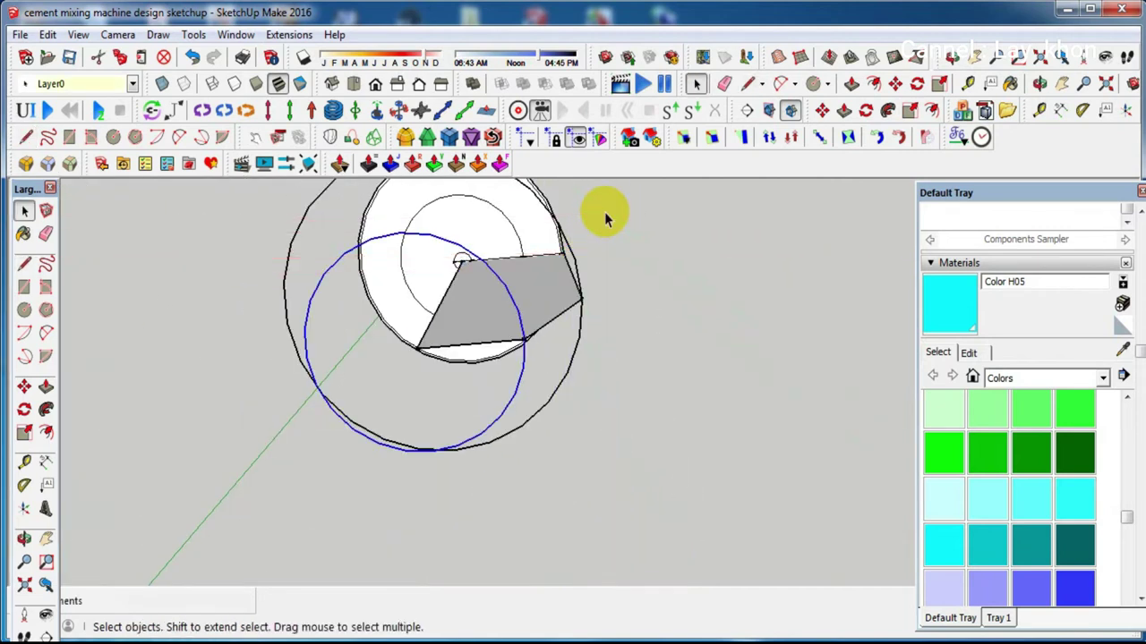
middle_drag(606, 209, 447, 376)
click(447, 376)
key(f)
click(447, 378)
click(444, 376)
scroll(762, 222, up, 5)
scroll(765, 224, up, 1)
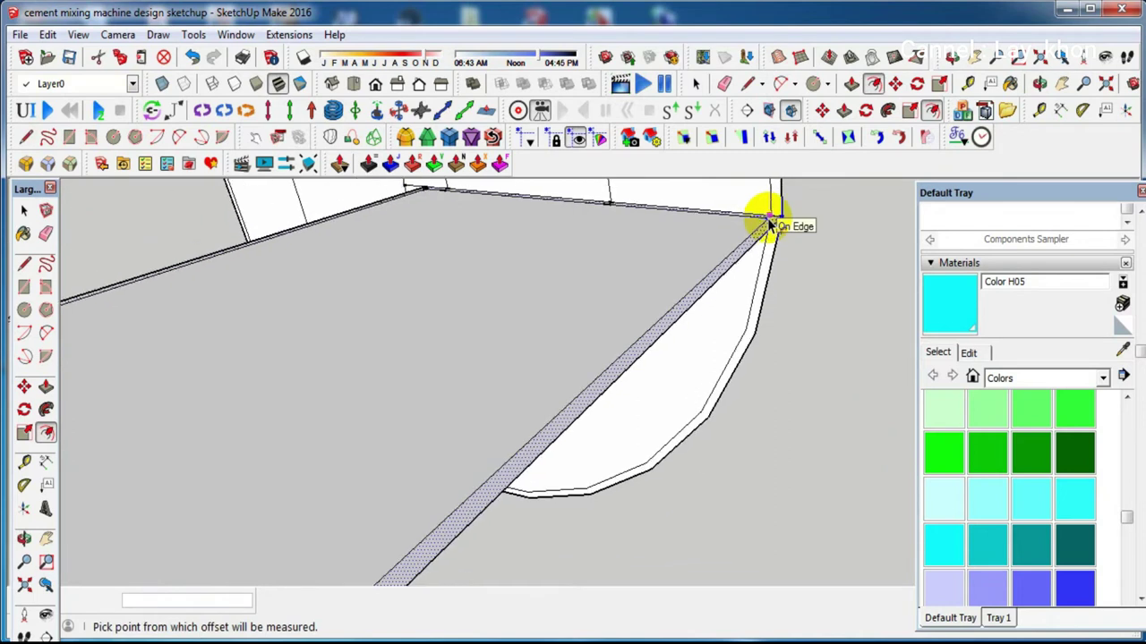
scroll(766, 223, up, 1)
middle_drag(761, 222, 746, 287)
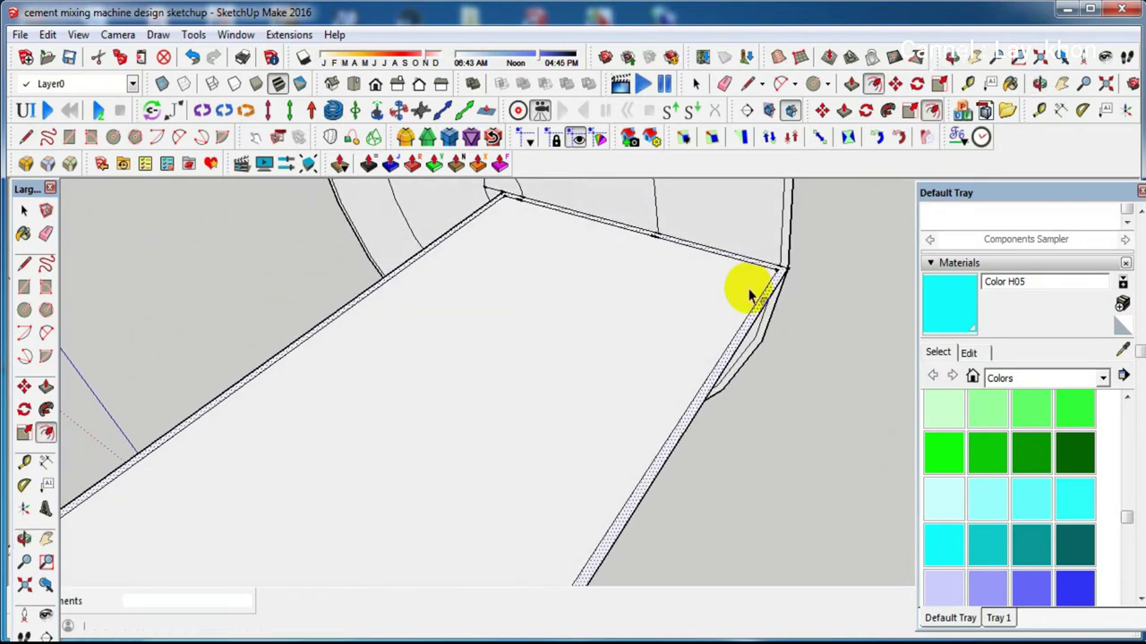
scroll(748, 289, down, 1)
scroll(748, 289, down, 1)
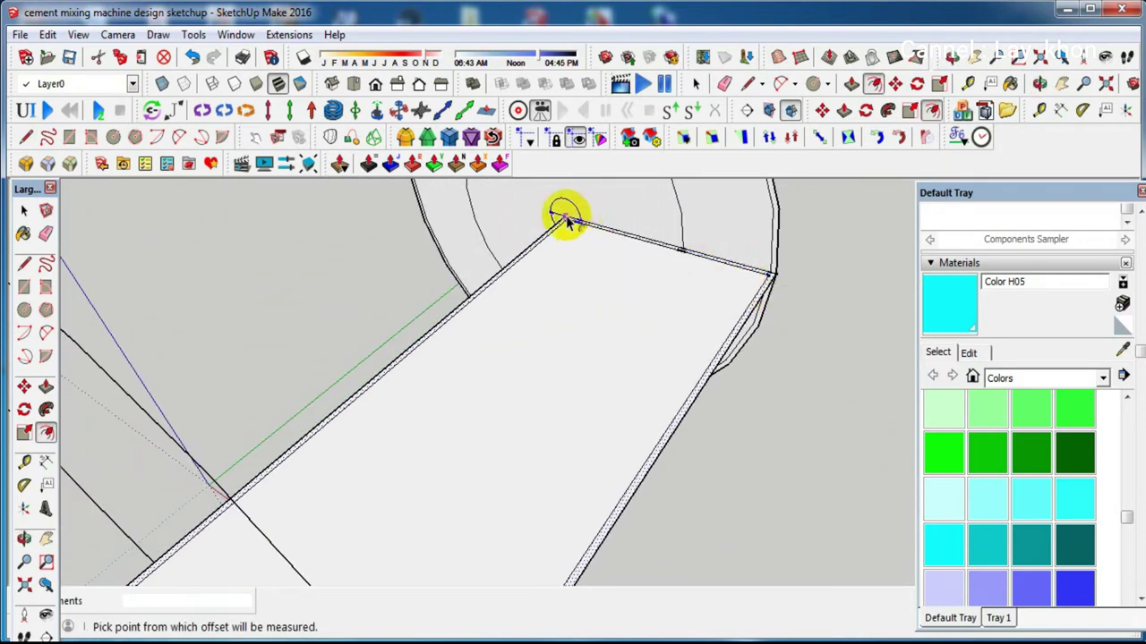
scroll(571, 223, up, 1)
scroll(577, 228, up, 1)
scroll(578, 229, up, 1)
scroll(579, 230, up, 1)
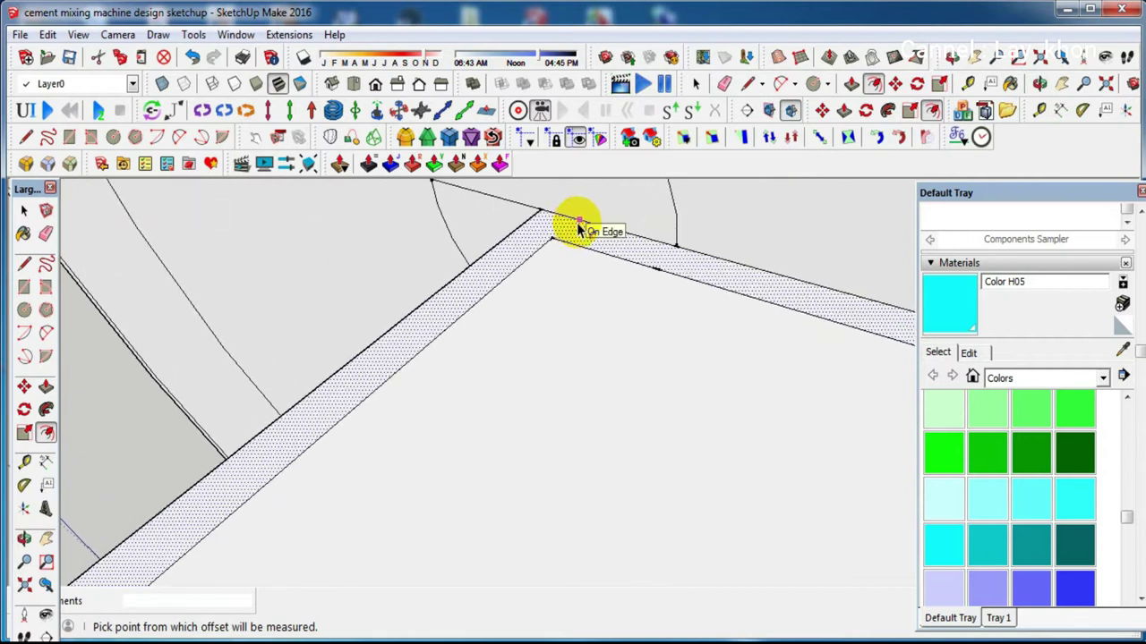
Draw lines closing off the corners of the offset strip
key(l)
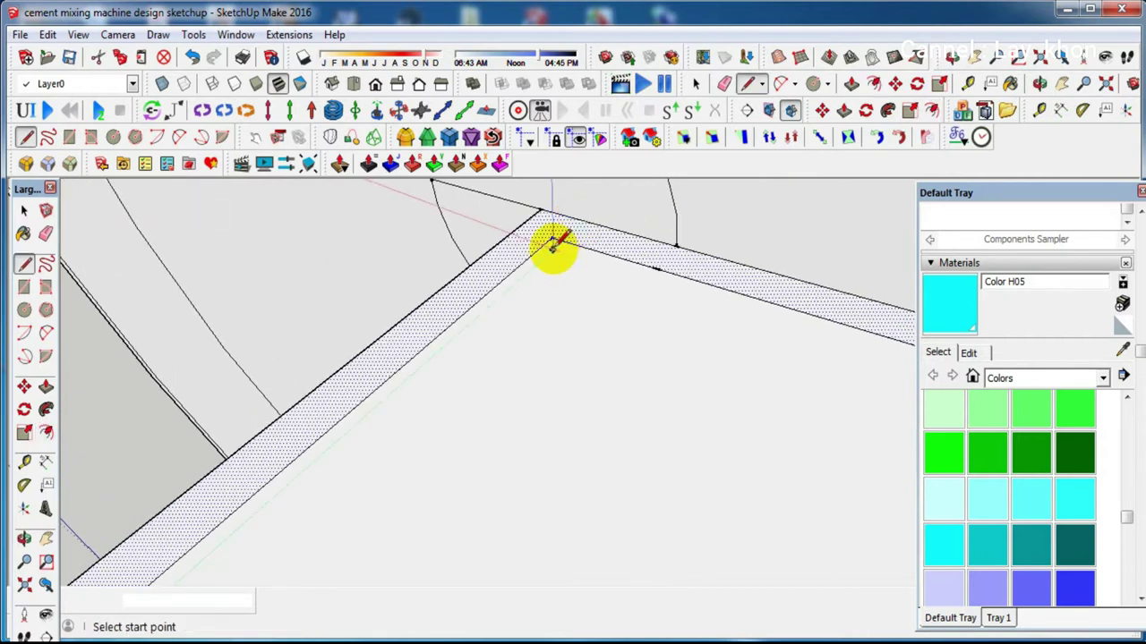
click(552, 236)
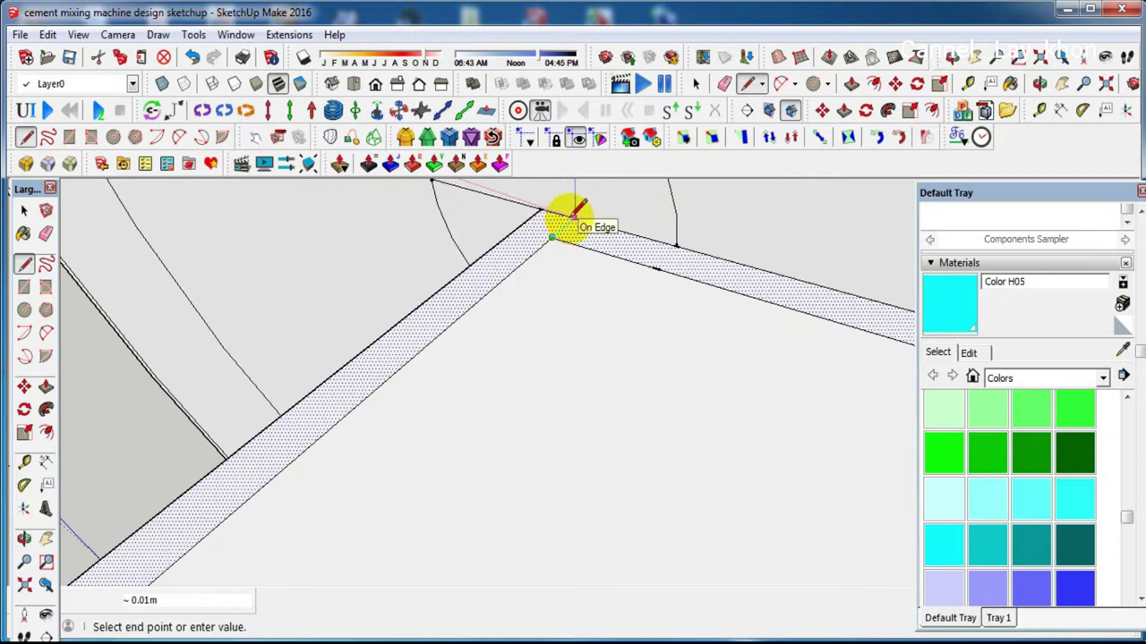
scroll(573, 217, down, 1)
scroll(573, 218, down, 1)
scroll(573, 217, down, 2)
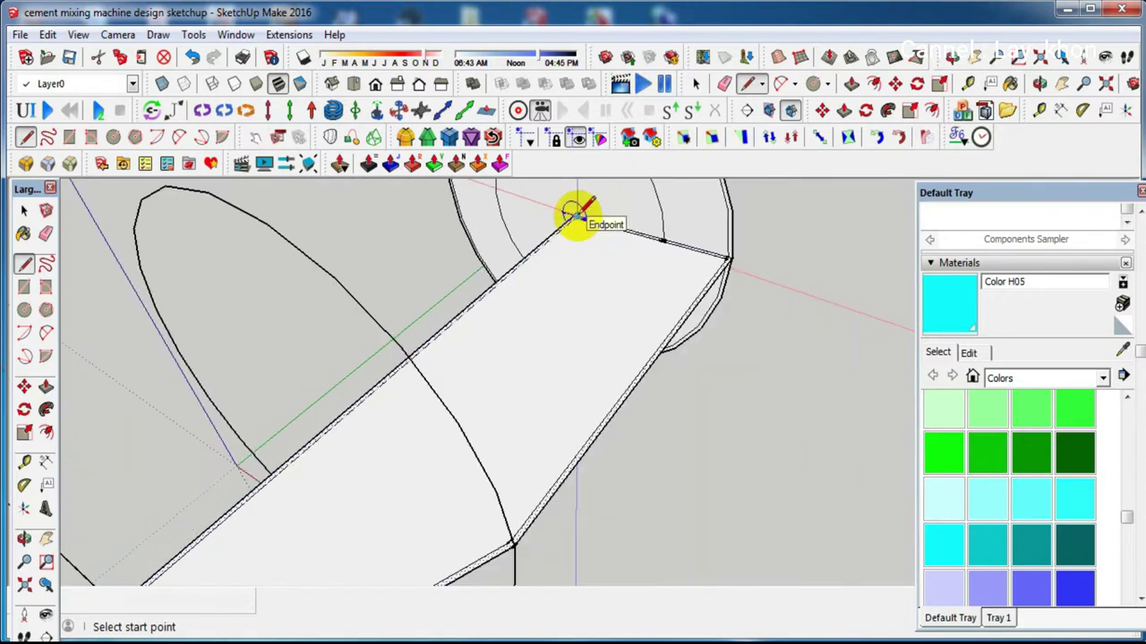
scroll(576, 214, down, 1)
scroll(416, 439, up, 2)
scroll(409, 439, up, 1)
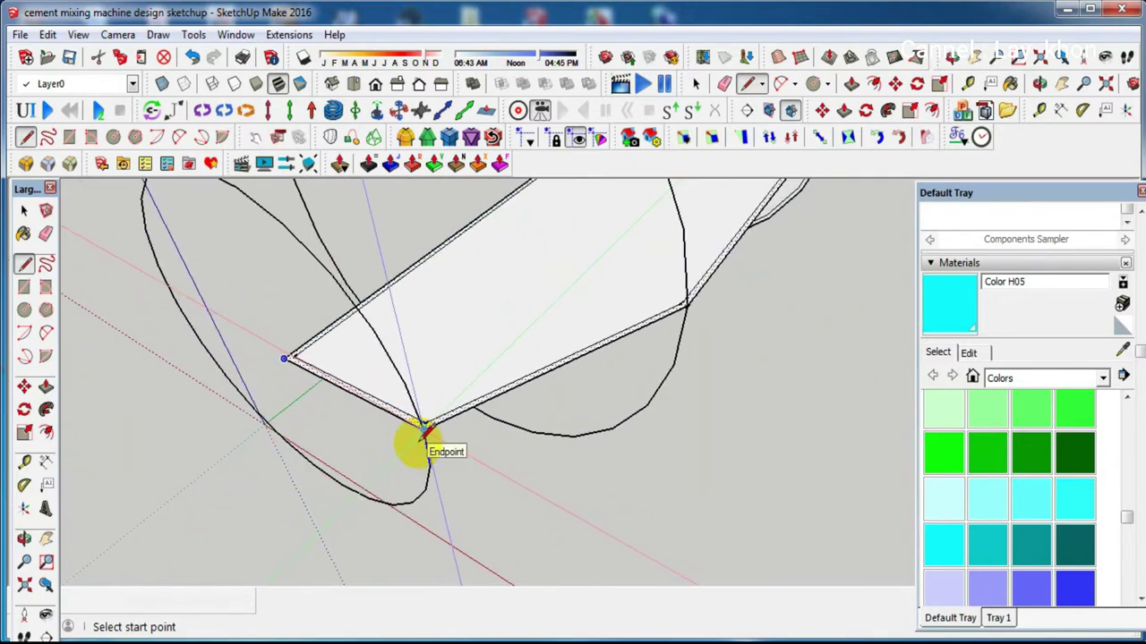
scroll(426, 427, up, 1)
scroll(426, 428, up, 1)
scroll(422, 422, up, 1)
scroll(433, 398, up, 1)
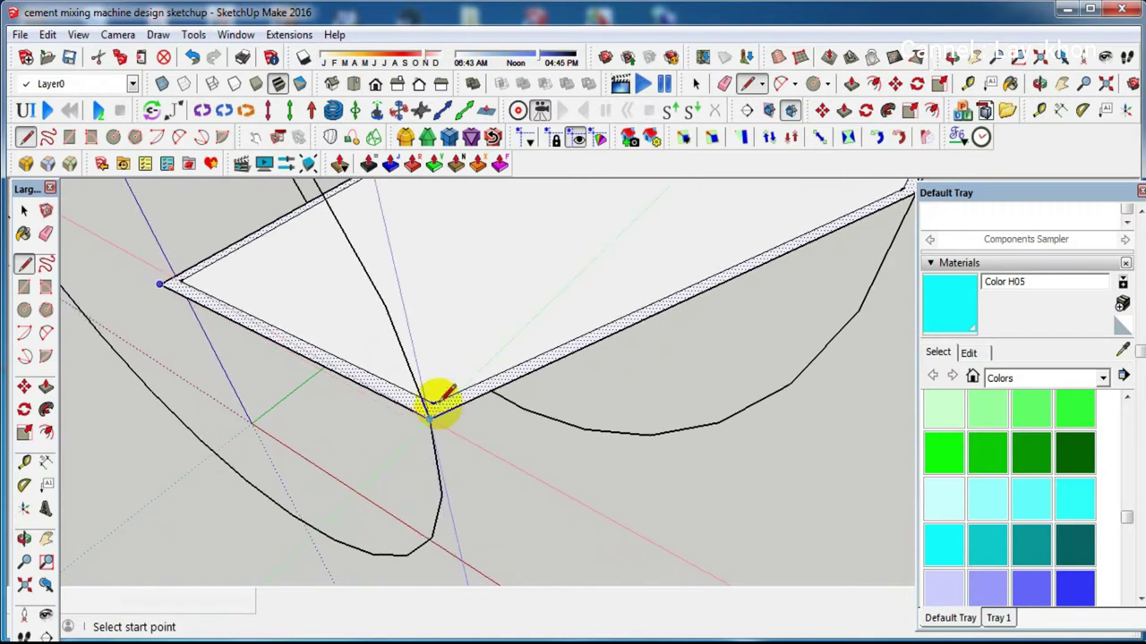
scroll(428, 409, up, 1)
scroll(427, 408, up, 2)
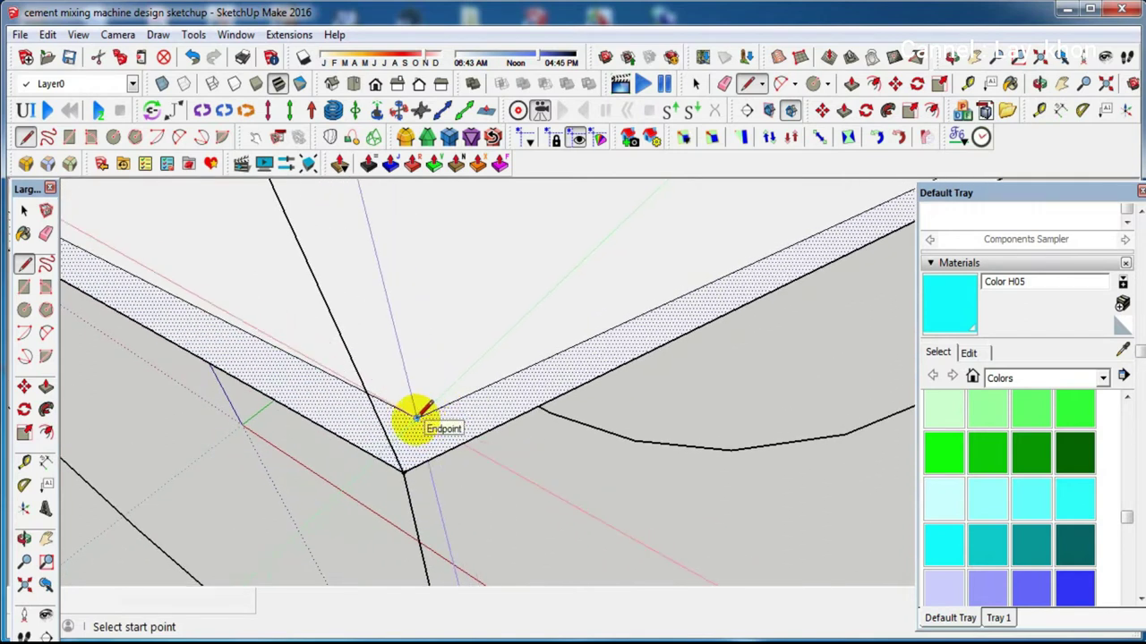
click(416, 416)
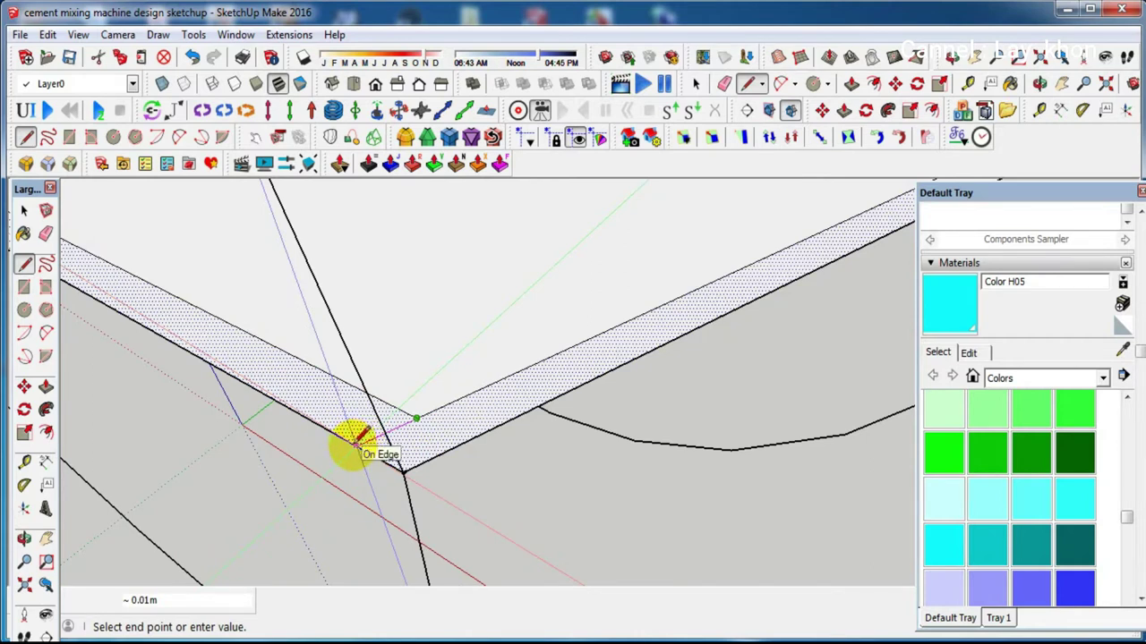
click(356, 443)
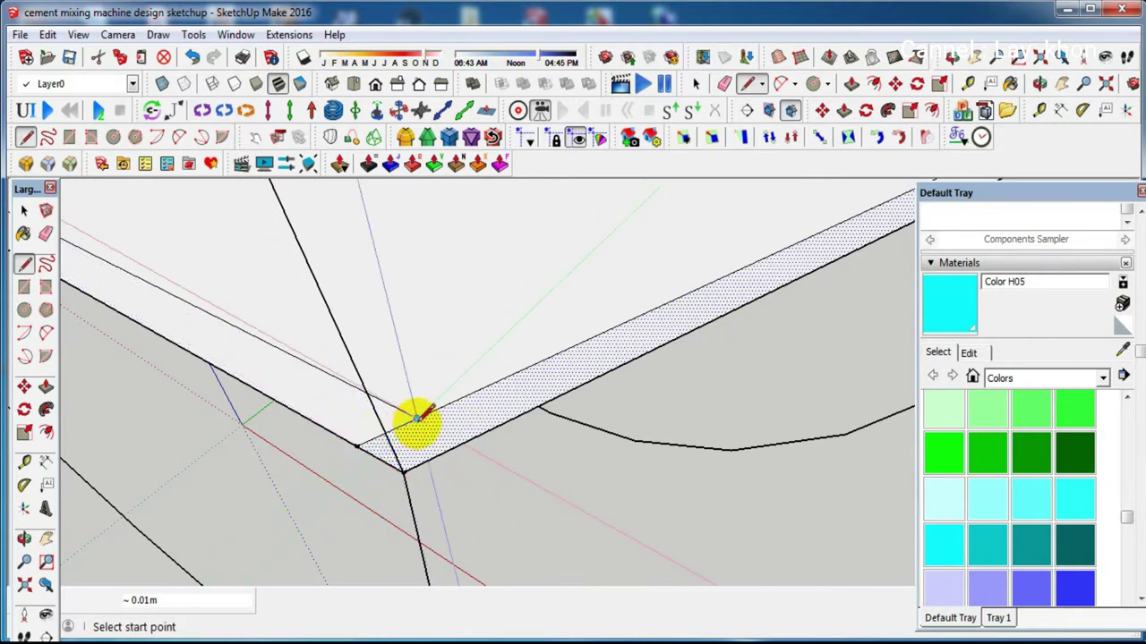
Erase the long inner edge so only the thin strut strip from hub to rim remains
key(e)
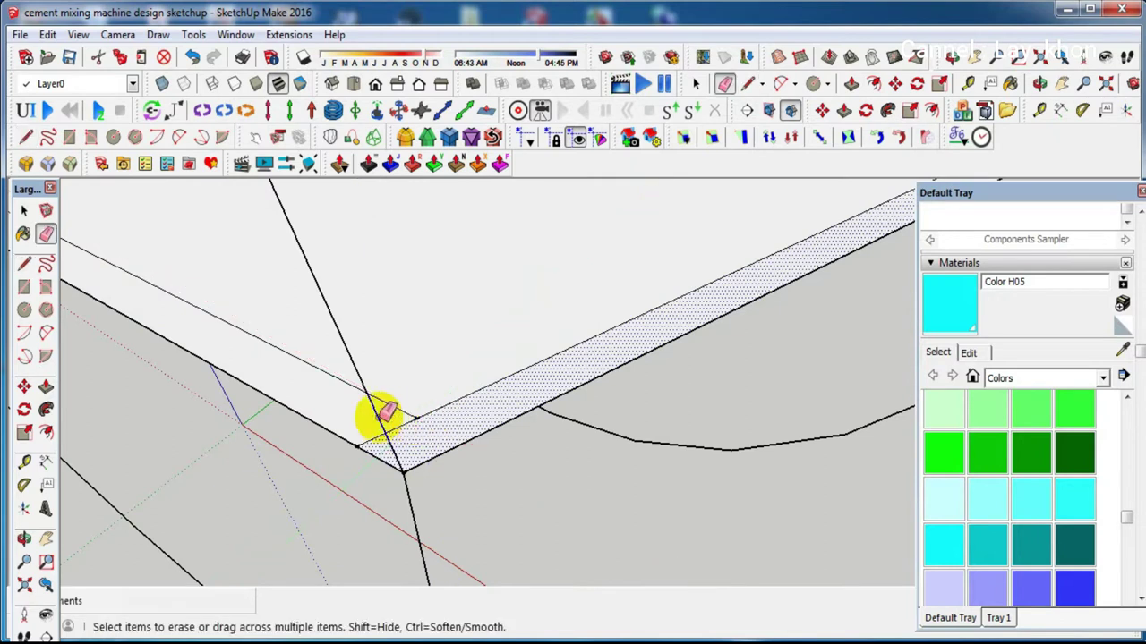
click(339, 429)
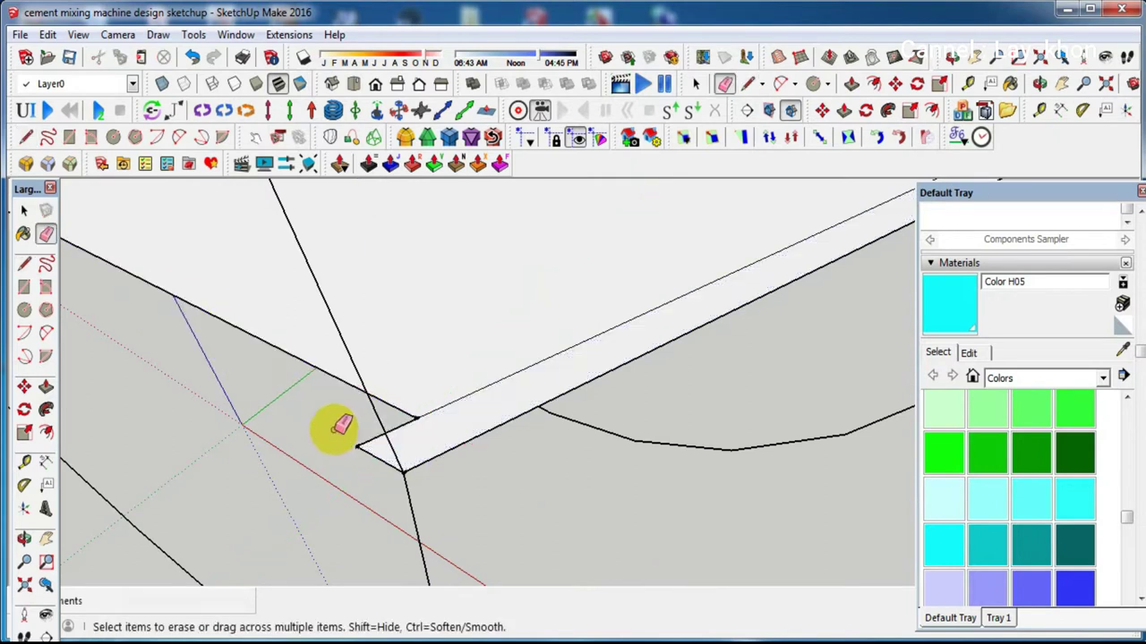
scroll(351, 383, down, 2)
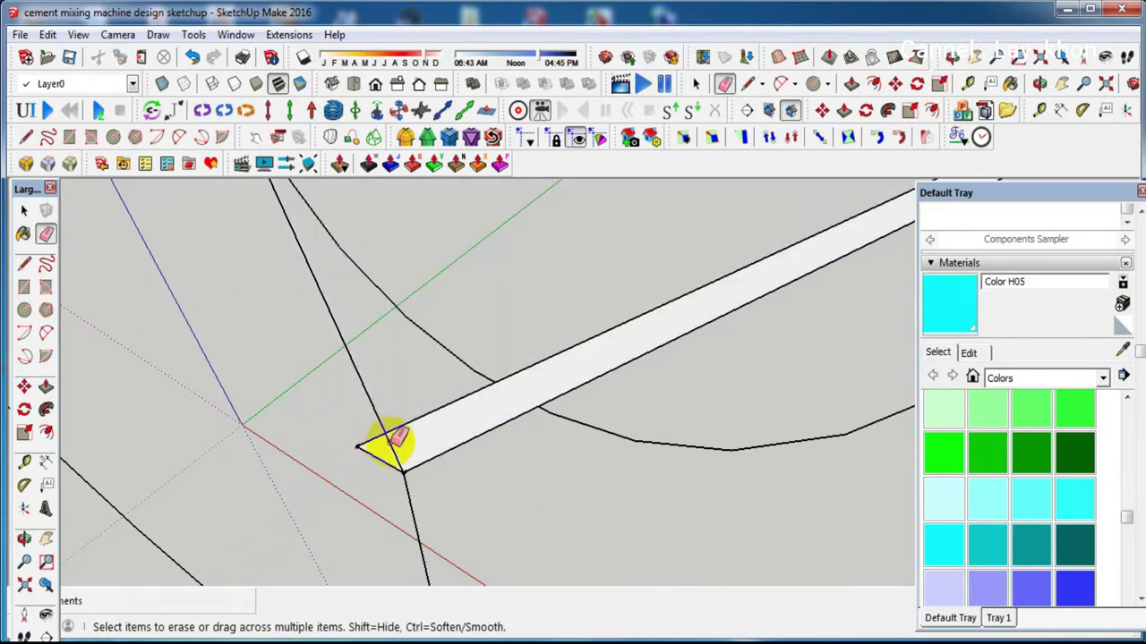
scroll(420, 461, down, 2)
scroll(407, 479, down, 2)
scroll(405, 478, down, 2)
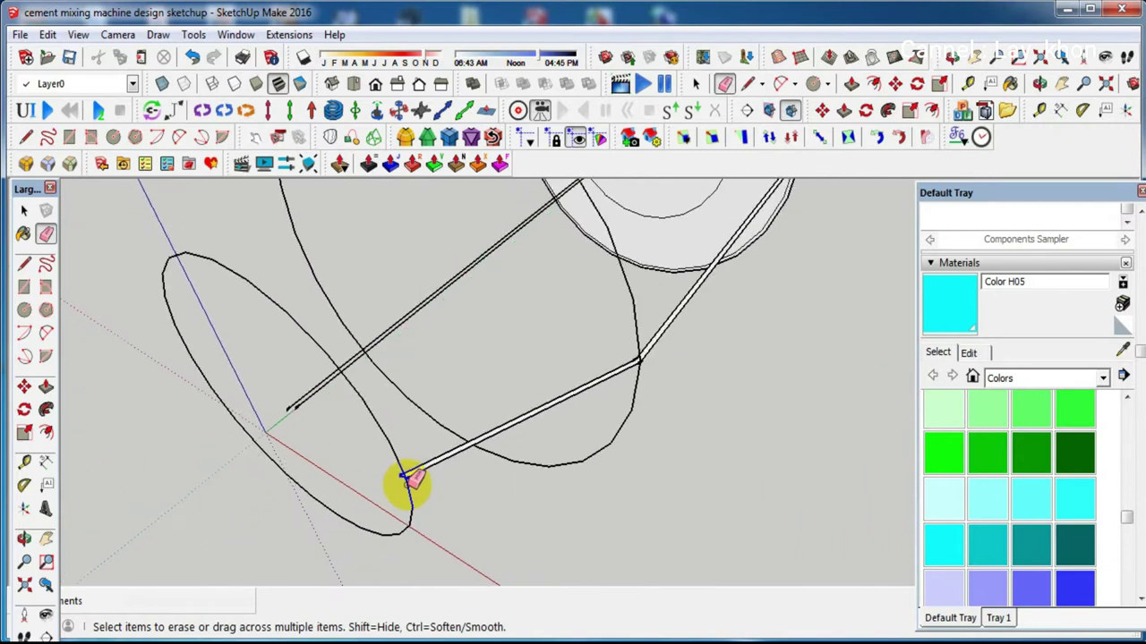
scroll(404, 478, down, 2)
scroll(689, 171, up, 3)
click(943, 452)
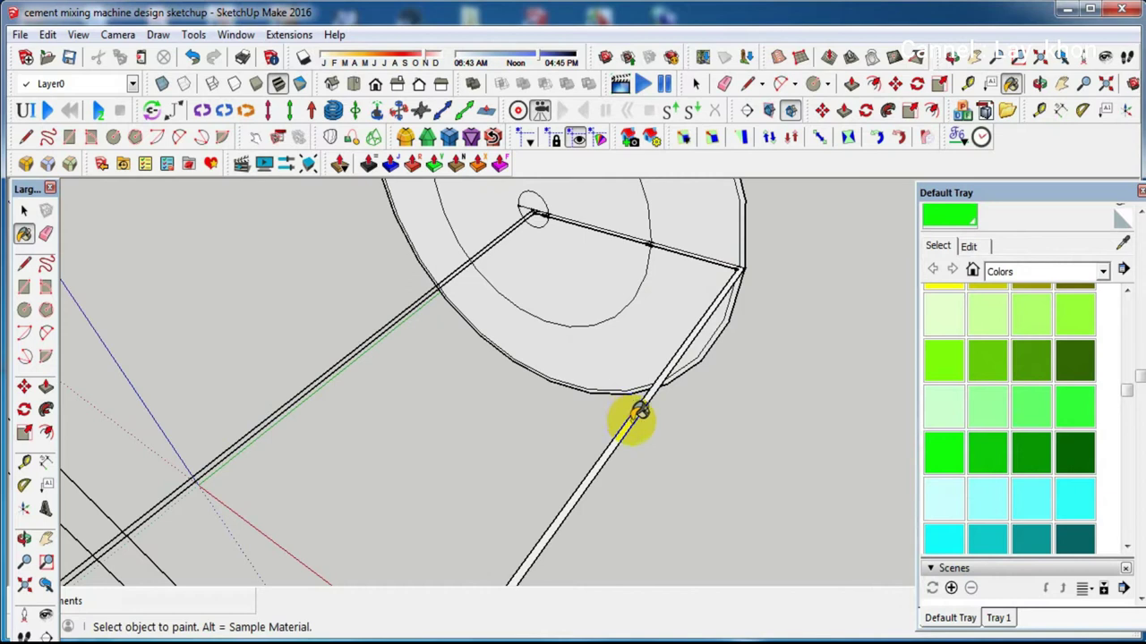
Paint the thin strut arms from hub to rim bright green, then return to Select
scroll(635, 414, up, 1)
click(637, 413)
scroll(638, 413, down, 1)
scroll(637, 413, down, 1)
scroll(637, 414, down, 1)
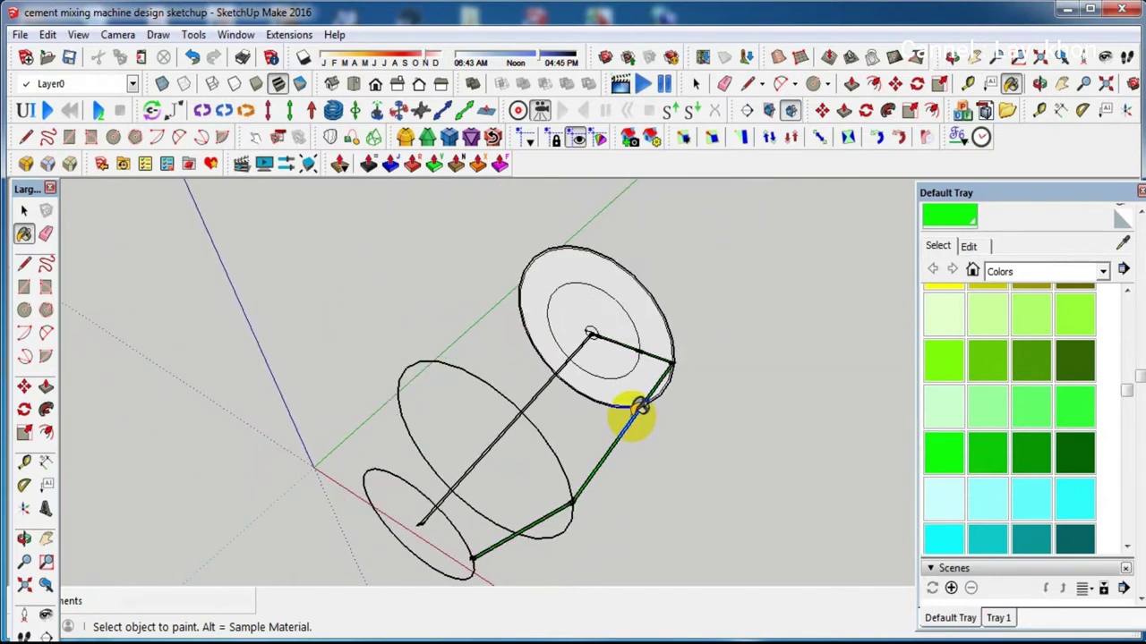
scroll(658, 342, up, 1)
scroll(656, 342, up, 2)
scroll(656, 342, up, 2)
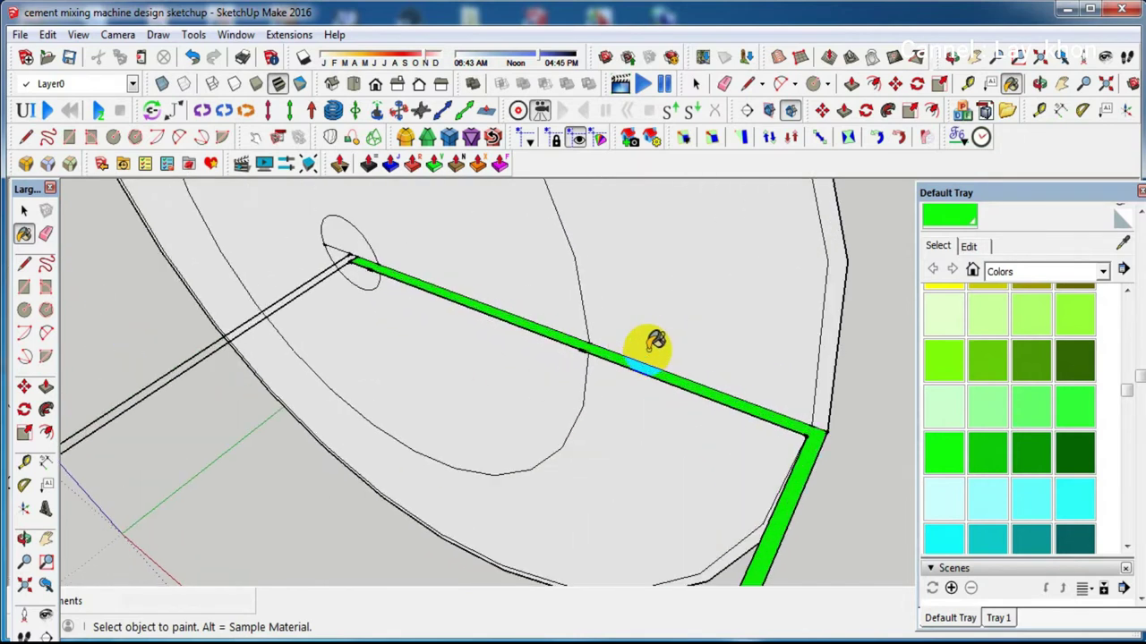
scroll(654, 343, down, 1)
key(space)
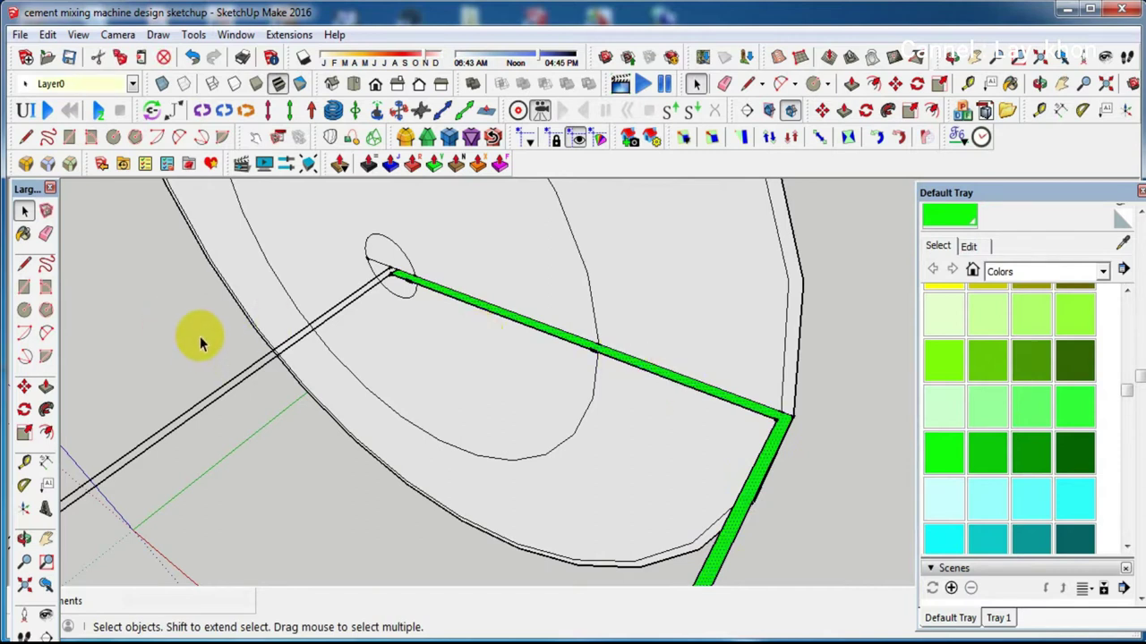
Push/Pull the green strut face into a solid and orbit to view the cylinder's end
click(45, 409)
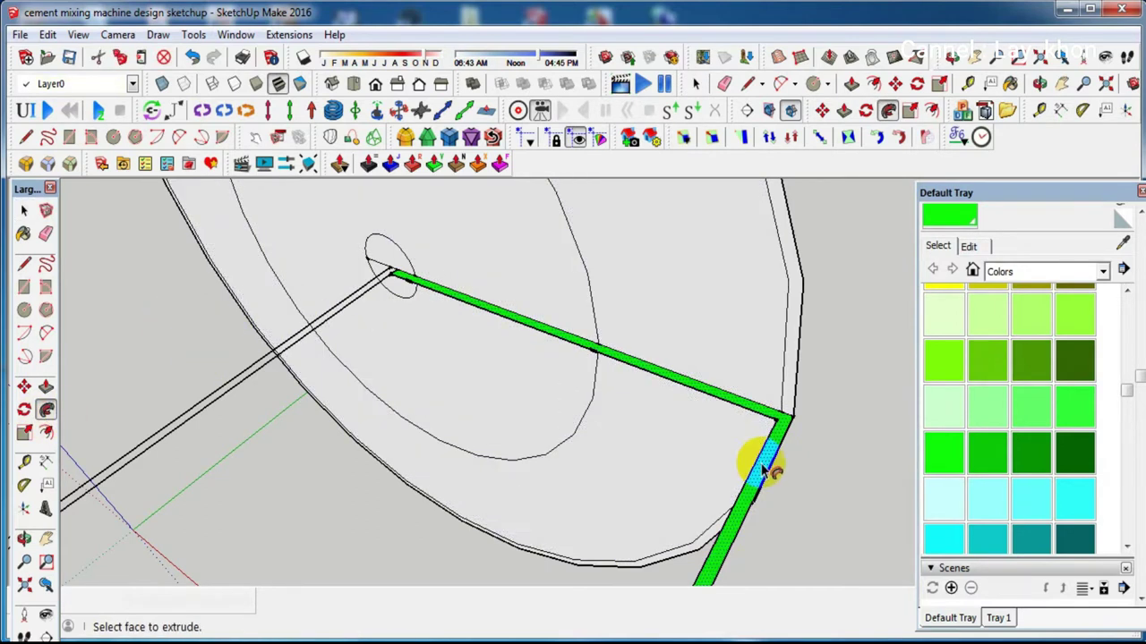
double_click(763, 471)
scroll(707, 374, down, 2)
scroll(670, 378, down, 2)
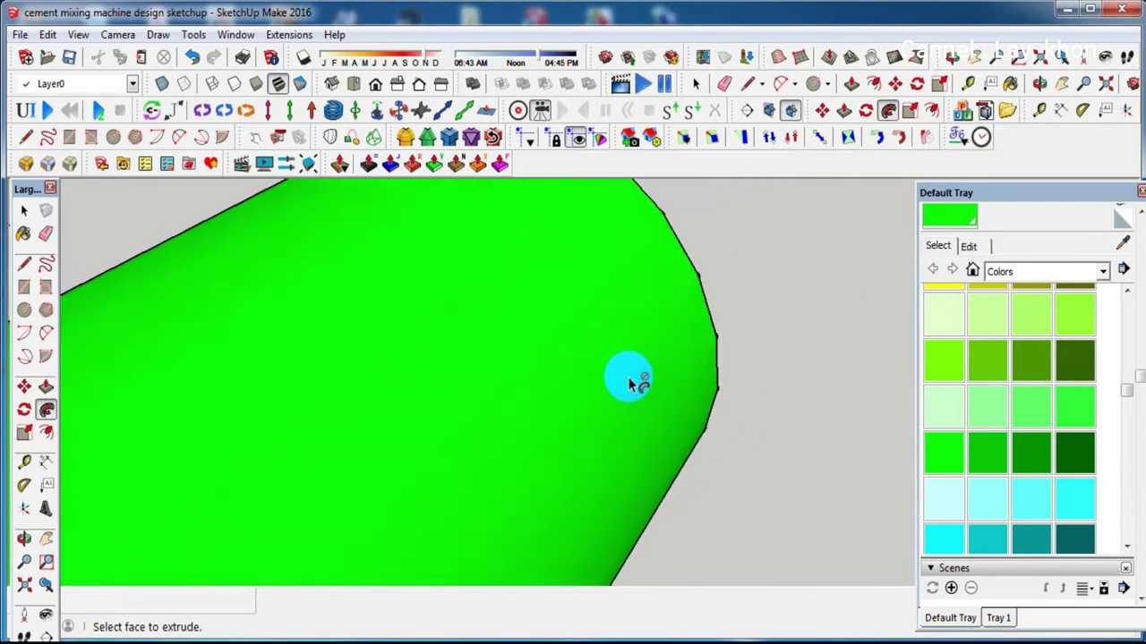
scroll(636, 381, down, 4)
scroll(484, 501, down, 2)
mouse_move(468, 439)
middle_down()
mouse_move(621, 279)
mouse_move(768, 284)
middle_up()
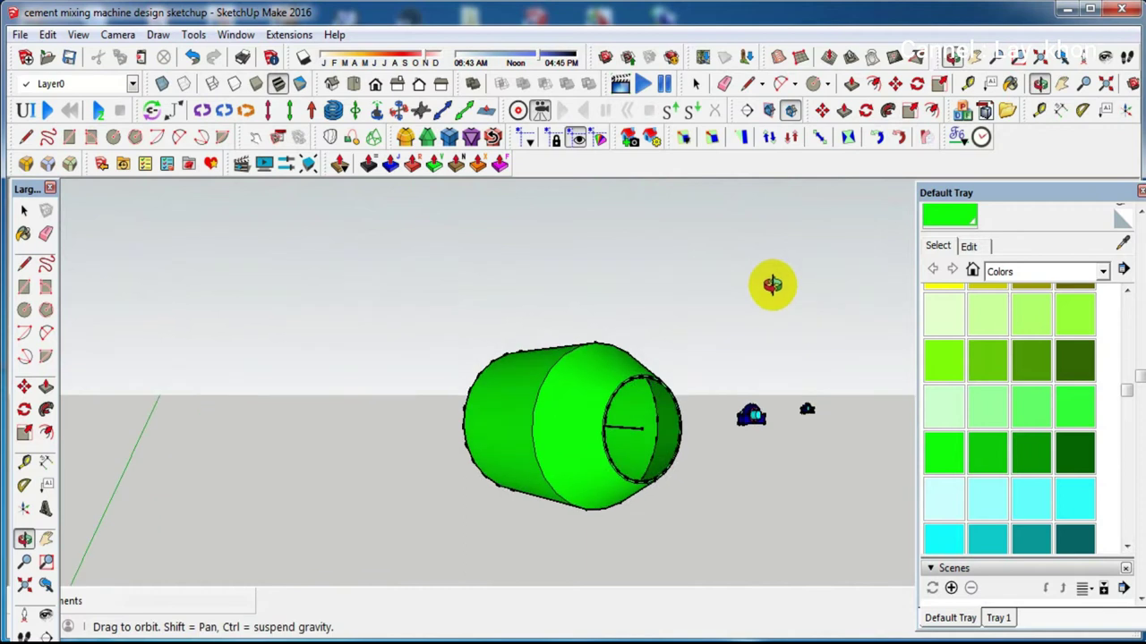
scroll(389, 427, up, 5)
key(space)
scroll(431, 477, down, 2)
scroll(431, 474, down, 1)
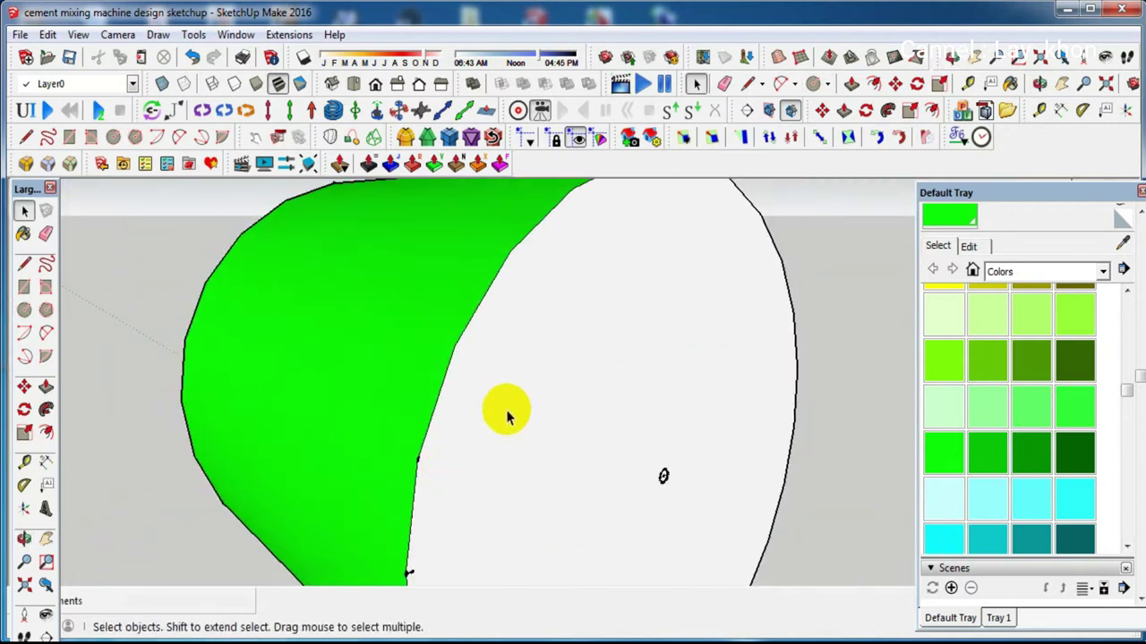
Paint the drum's white end face with a green swatch from Colors
click(517, 402)
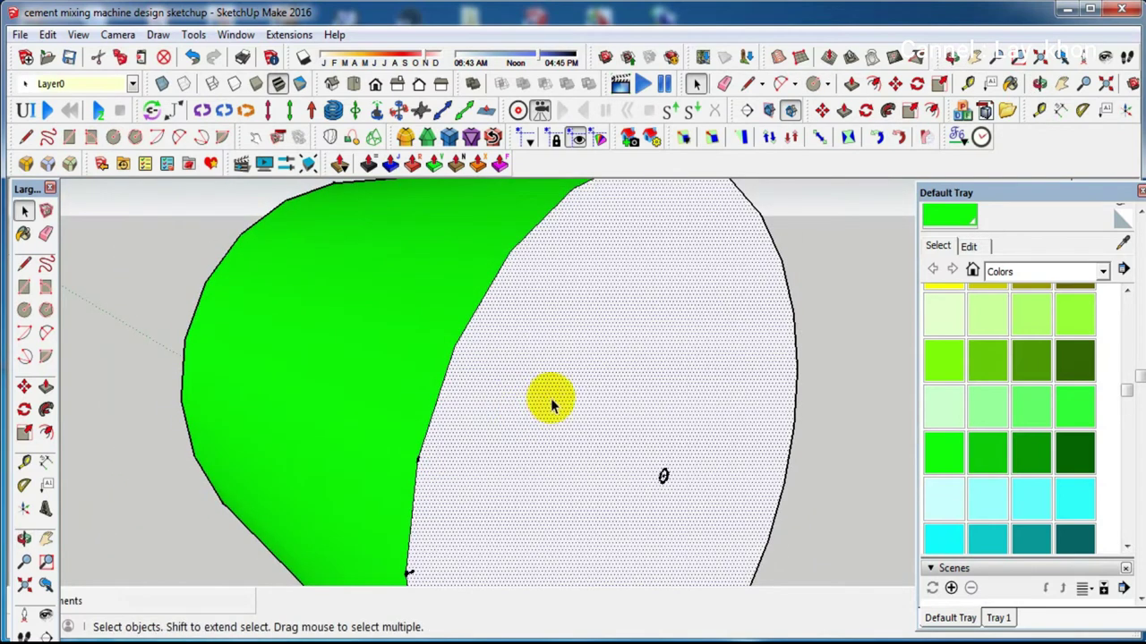
click(982, 545)
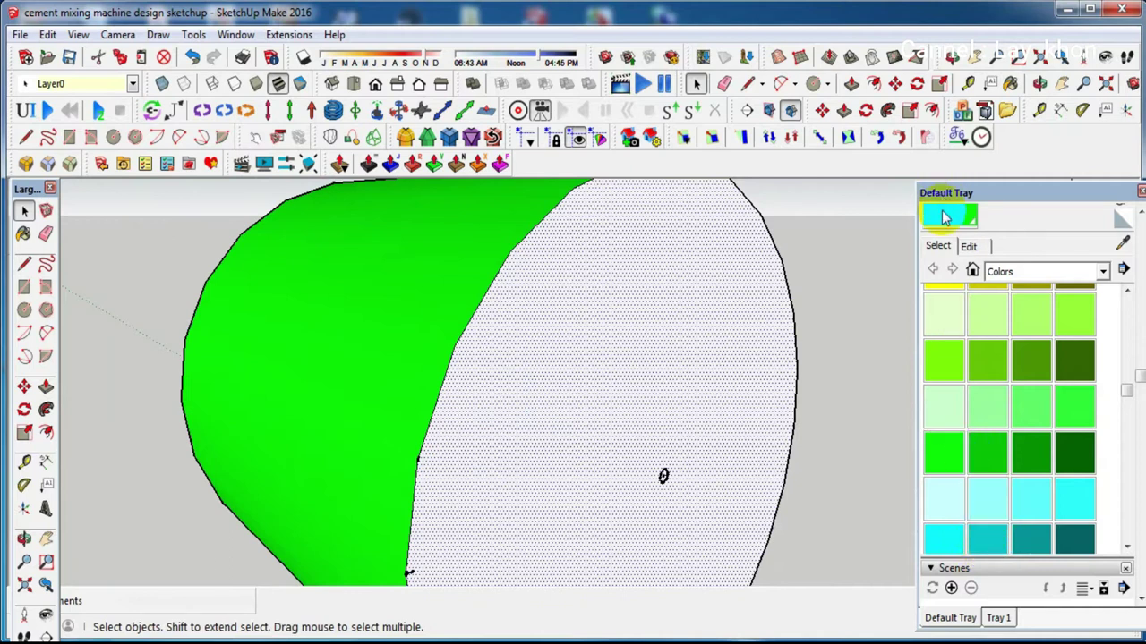
click(945, 217)
click(548, 376)
scroll(548, 375, down, 3)
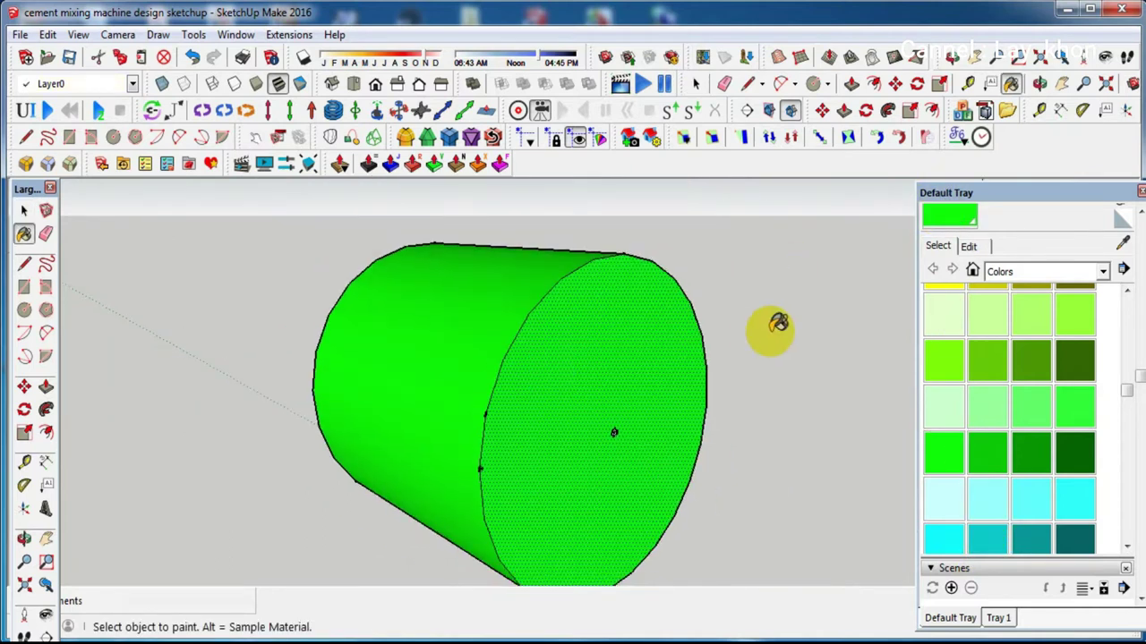
key(space)
scroll(627, 443, up, 2)
scroll(598, 439, up, 3)
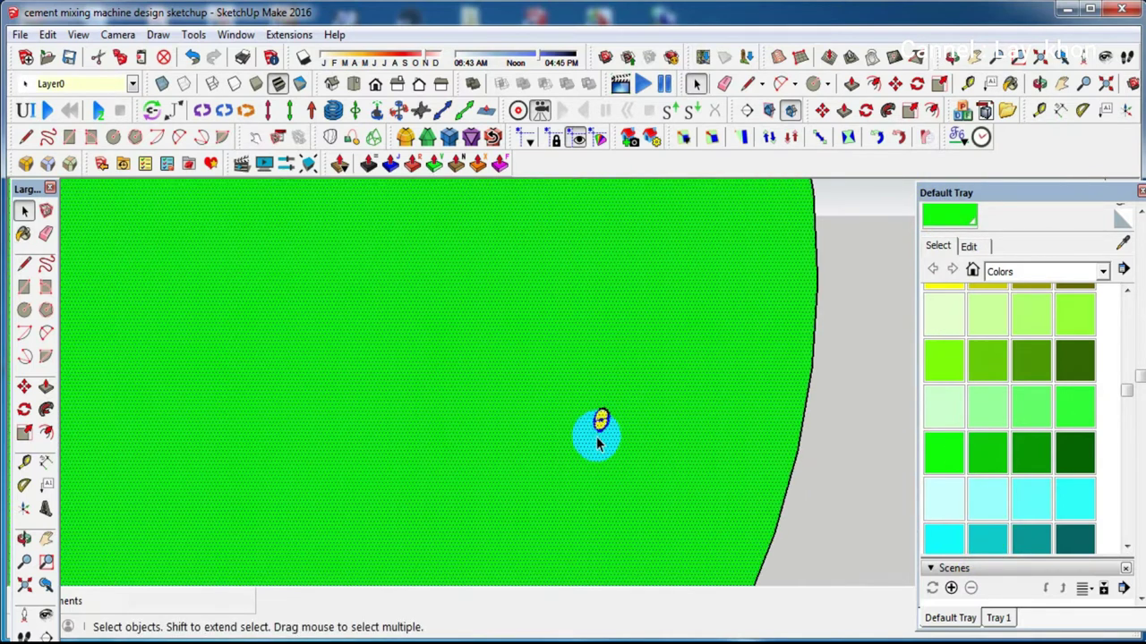
scroll(598, 438, up, 1)
scroll(591, 434, up, 1)
scroll(580, 420, down, 1)
scroll(608, 447, down, 3)
scroll(627, 458, up, 2)
scroll(558, 404, up, 1)
scroll(547, 392, down, 3)
Window-select all the drum geometry and make it a single group
middle_drag(547, 391, 750, 198)
mouse_move(750, 199)
mouse_down()
mouse_move(493, 439)
mouse_move(445, 504)
mouse_up()
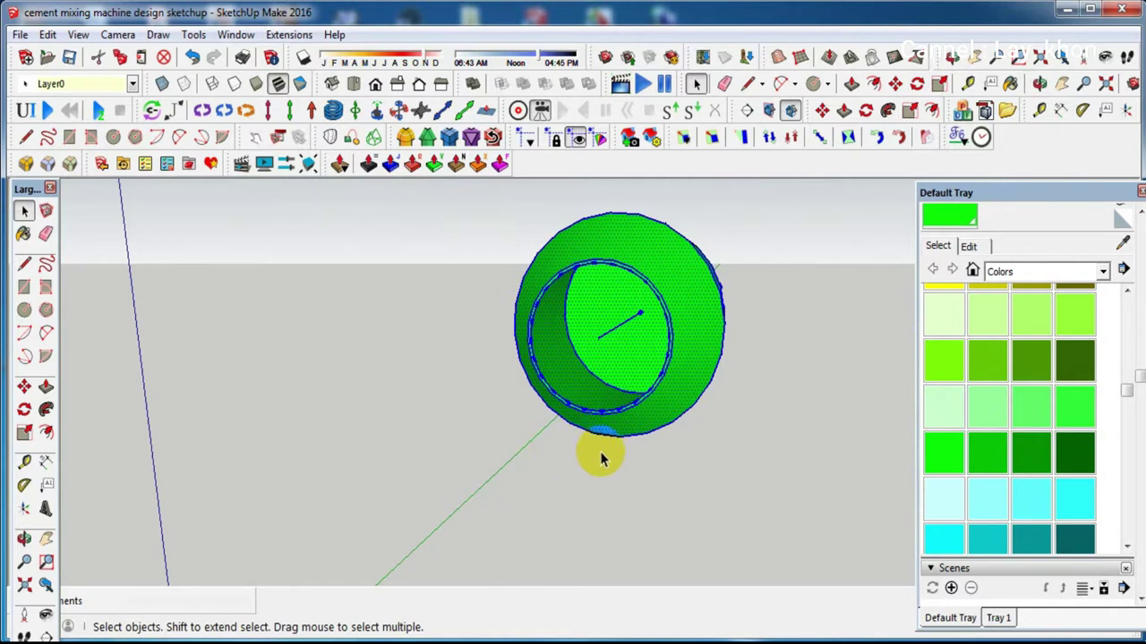
scroll(594, 353, up, 2)
scroll(616, 265, up, 1)
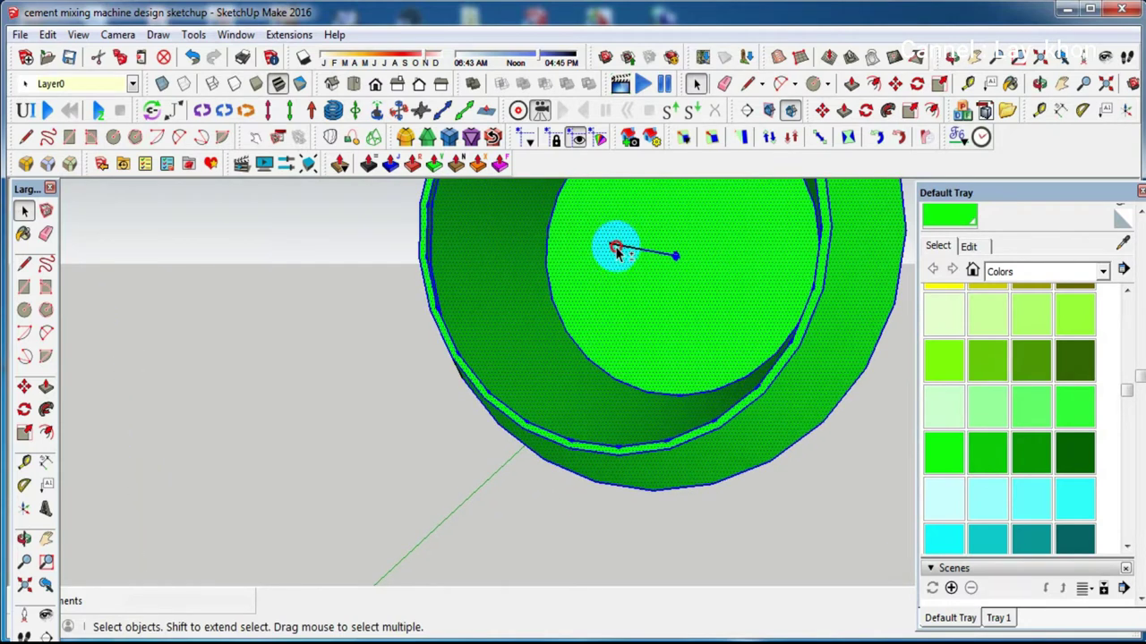
right_click(706, 332)
click(782, 286)
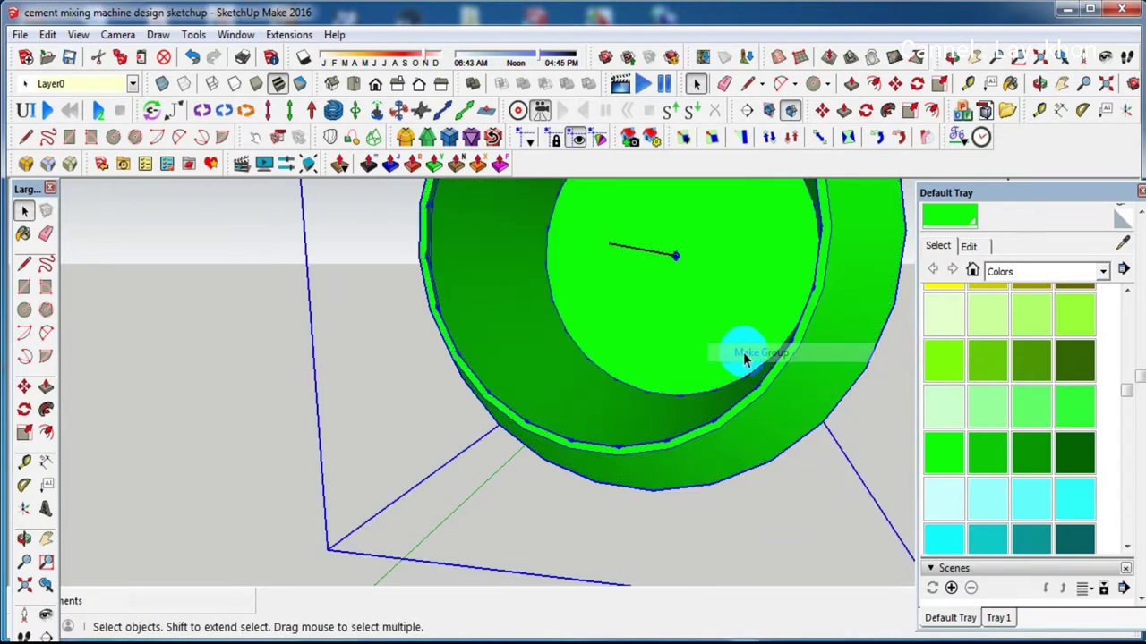
click(304, 470)
Orbit to a side view and set the centre of a new circle on the drum's end
scroll(544, 383, down, 3)
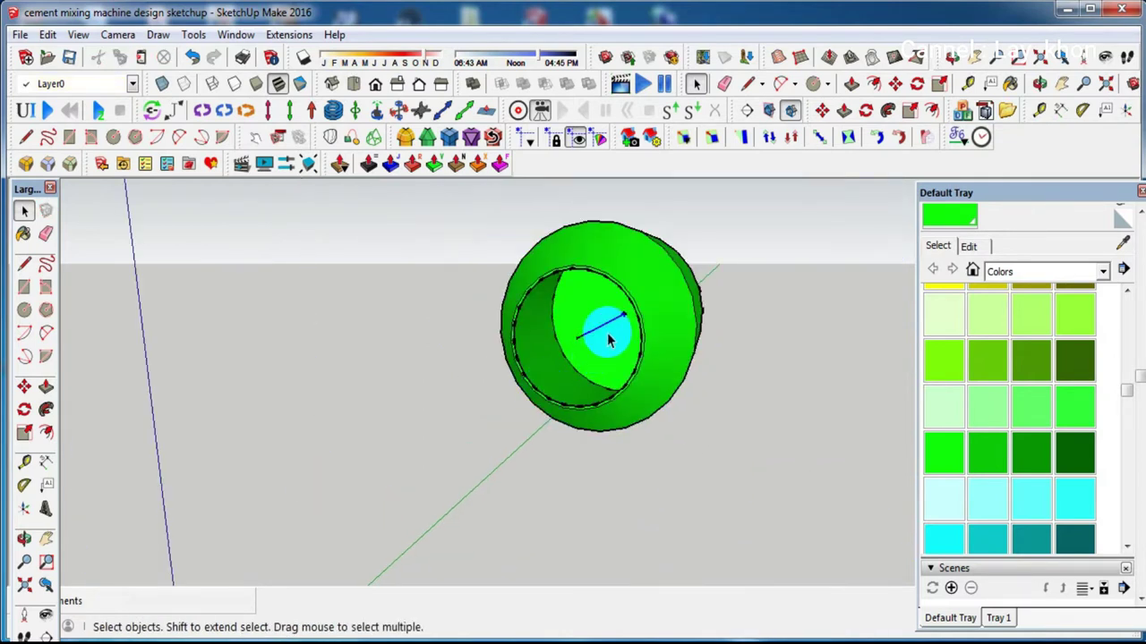
scroll(626, 347, up, 4)
scroll(628, 349, down, 4)
middle_drag(696, 312, 501, 376)
key(c)
click(484, 385)
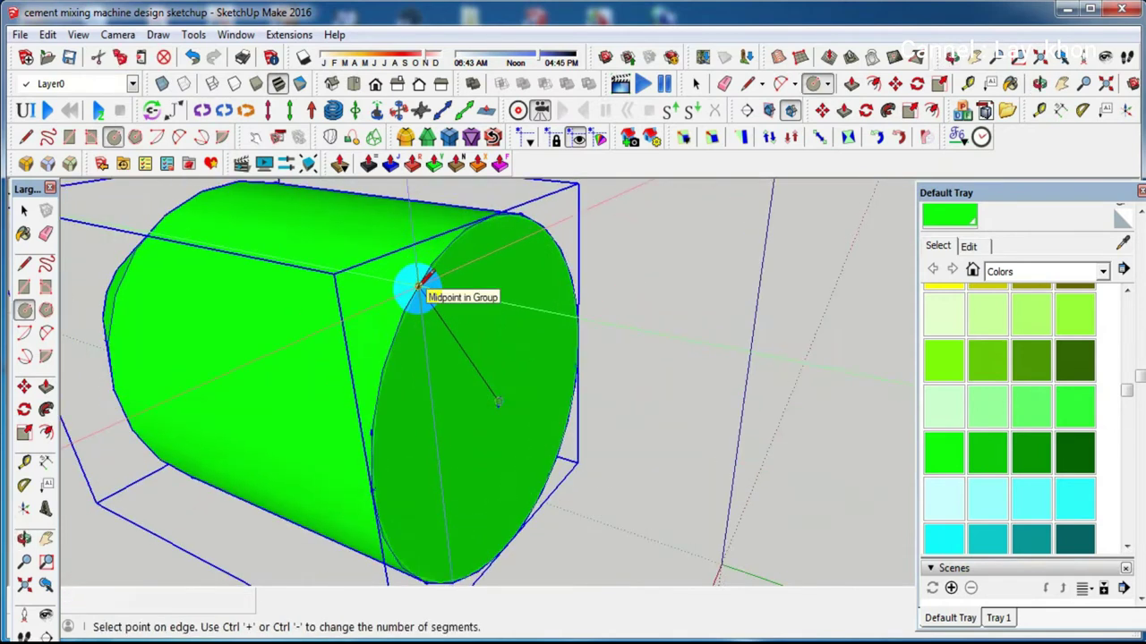
Finish the circle on the drum's end face to create the grey disc
scroll(420, 282, up, 3)
click(420, 282)
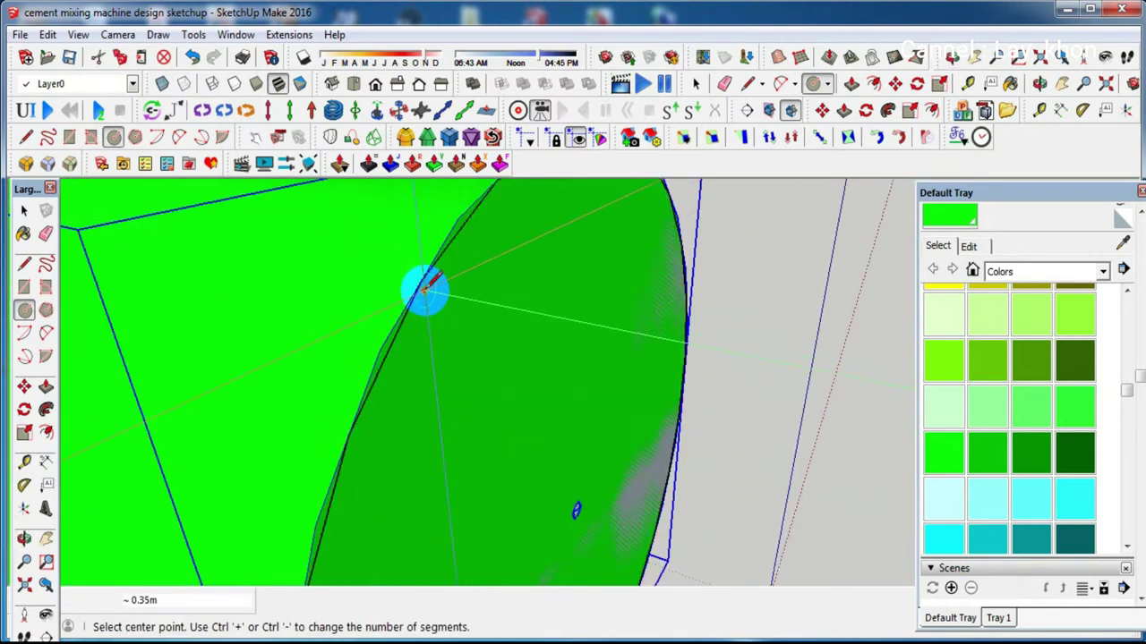
scroll(424, 287, down, 3)
scroll(621, 299, down, 2)
scroll(635, 290, down, 2)
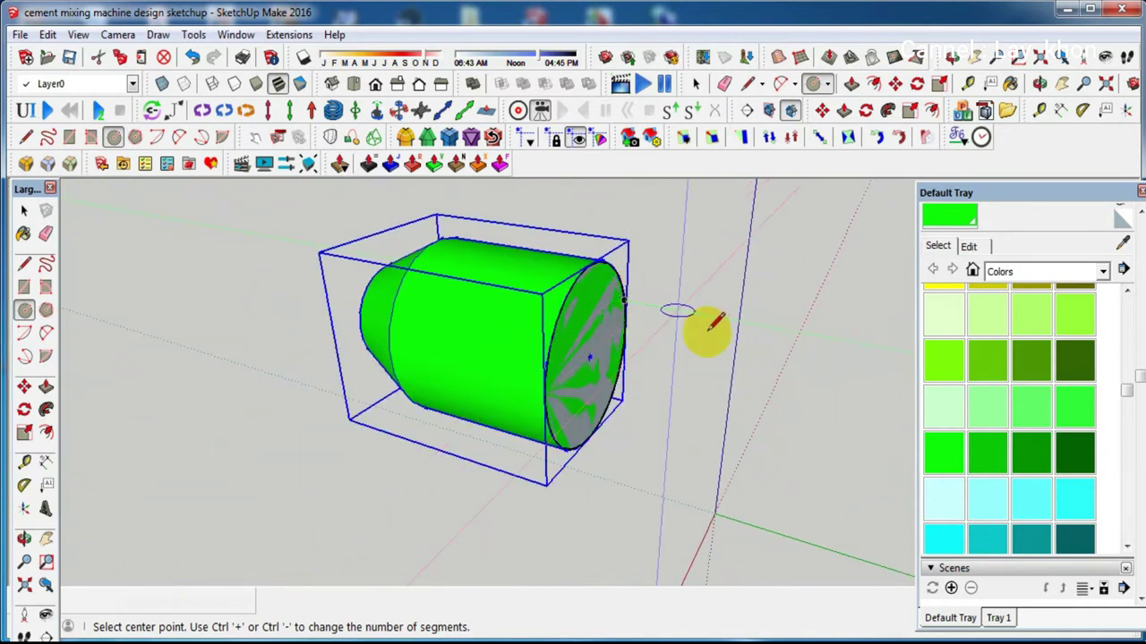
Move the drum group away from the grey disc
key(m)
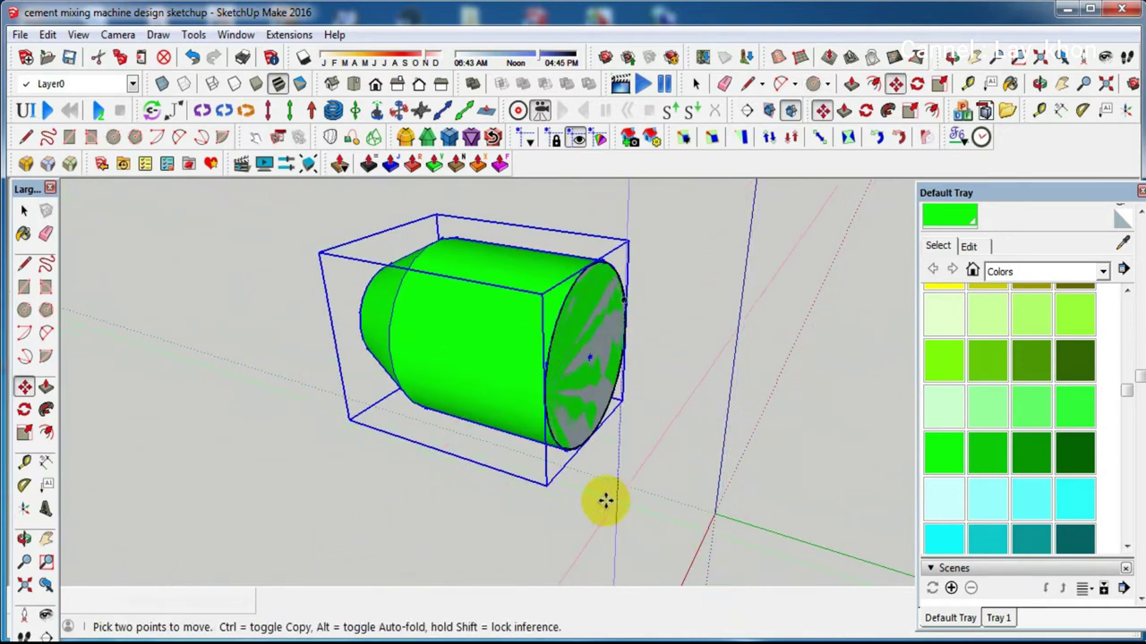
click(604, 499)
mouse_move(465, 440)
middle_down()
mouse_move(638, 451)
mouse_move(397, 435)
mouse_move(448, 442)
middle_up()
key(space)
Copy the grey disc down to the lower left with Move and Ctrl
click(637, 303)
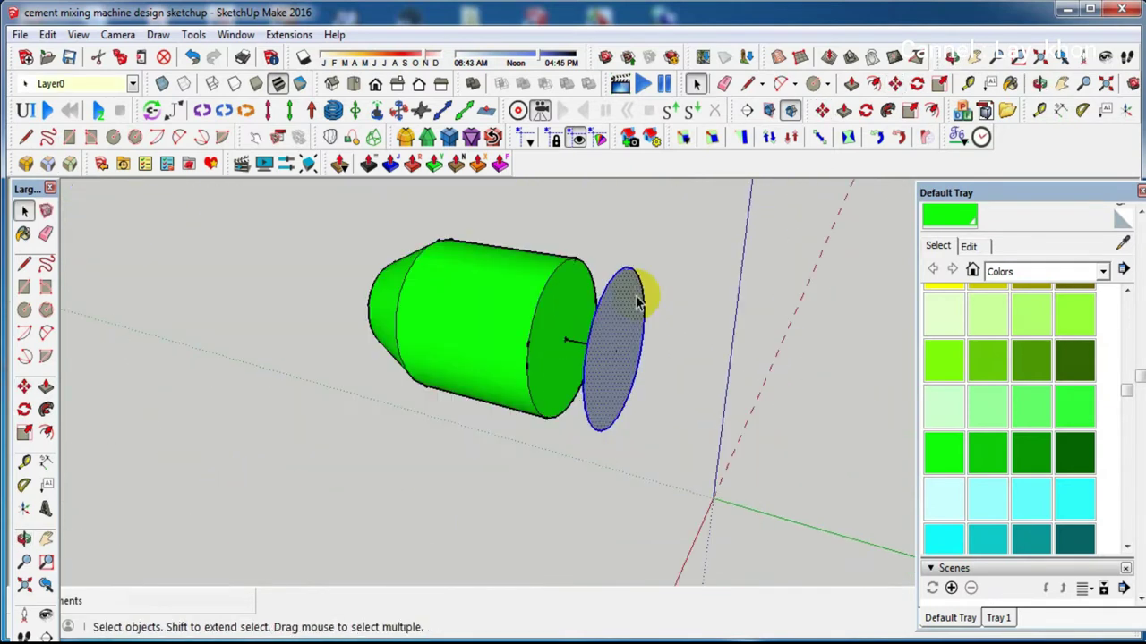
key(m)
click(586, 449)
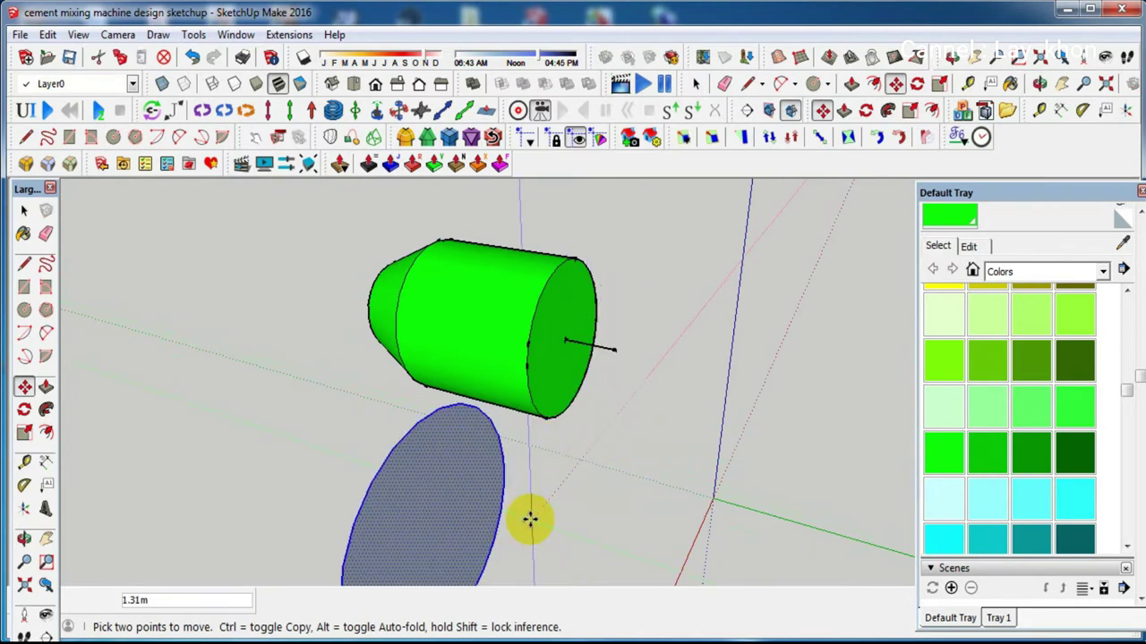
key(ctrl)
click(511, 525)
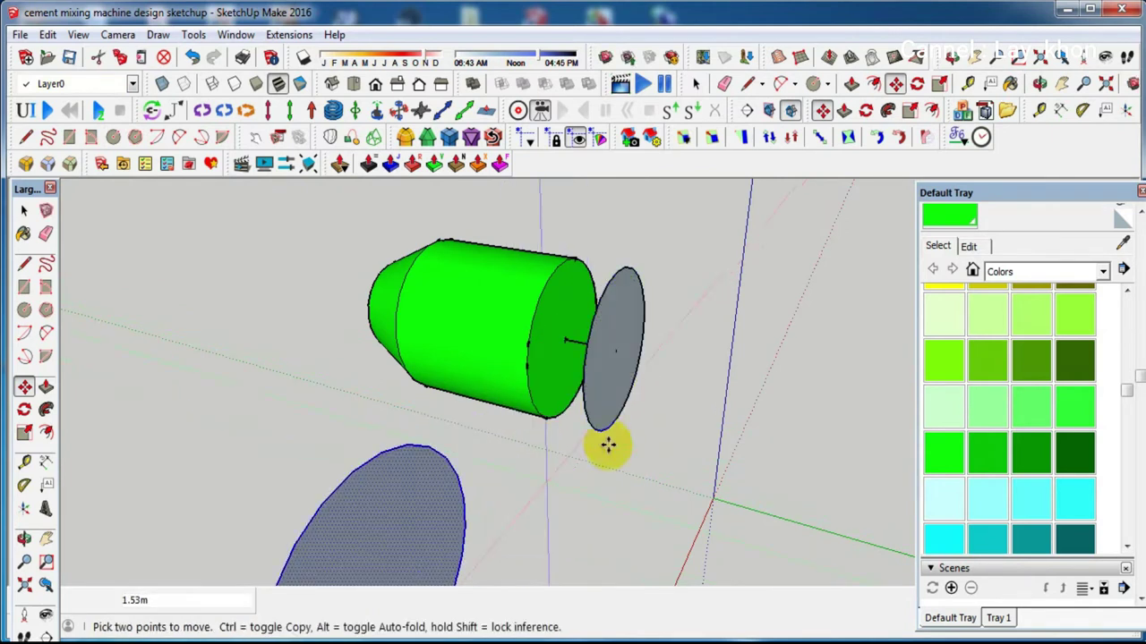
scroll(607, 385, up, 2)
scroll(607, 380, up, 2)
key(space)
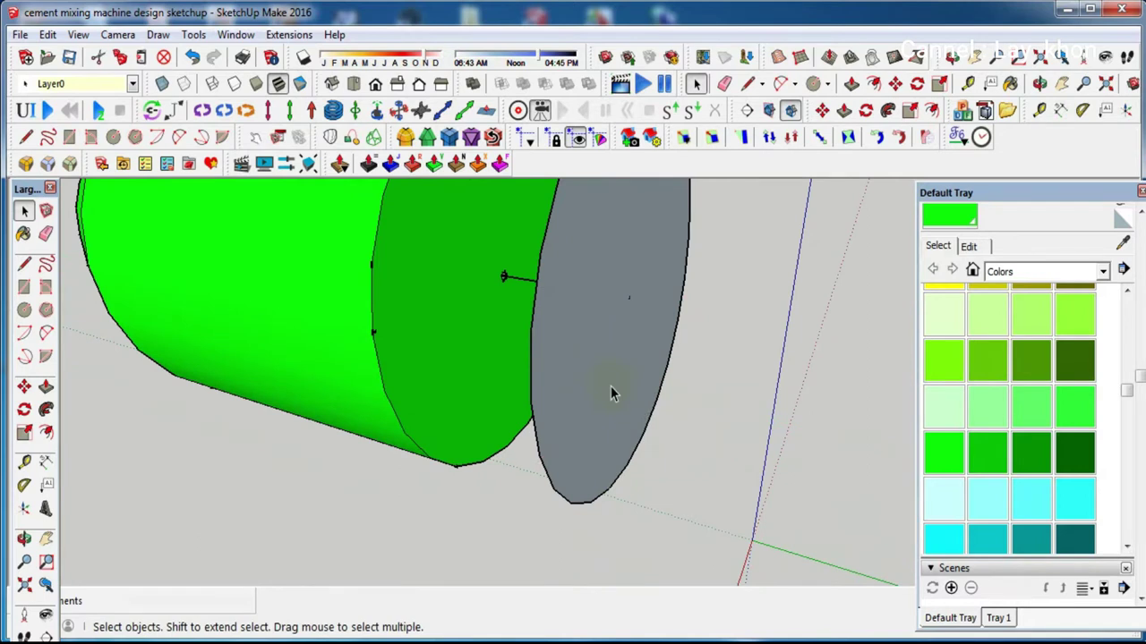
scroll(481, 325, down, 3)
mouse_move(486, 366)
middle_down()
mouse_move(646, 388)
mouse_move(643, 376)
middle_up()
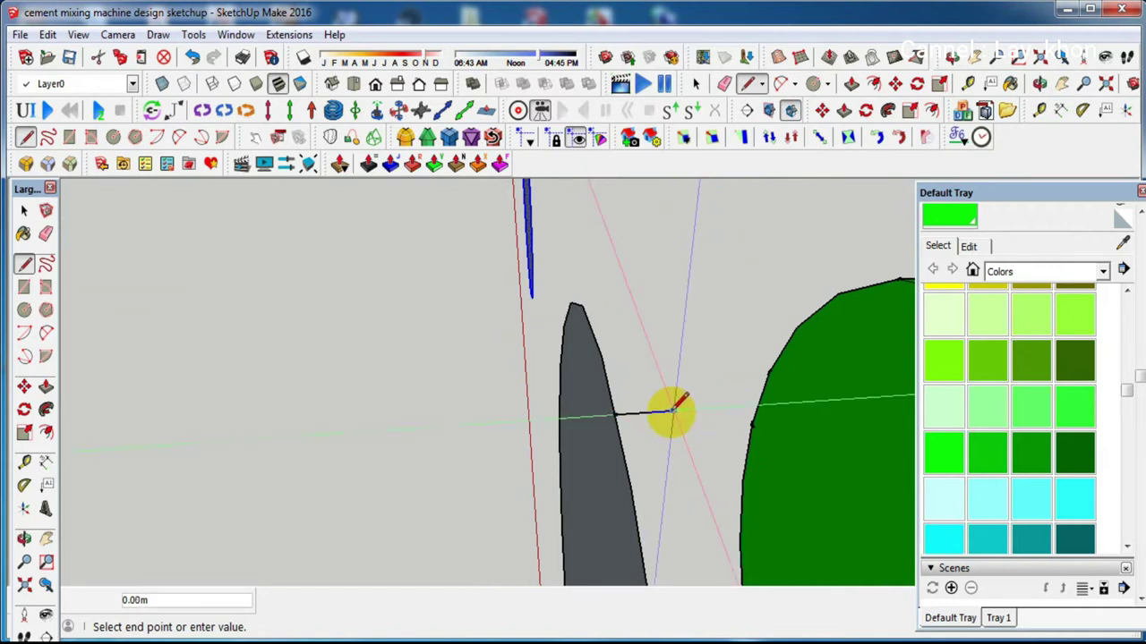
Draw a rectangular panel starting from the top of the grey post
middle_drag(671, 411, 655, 287)
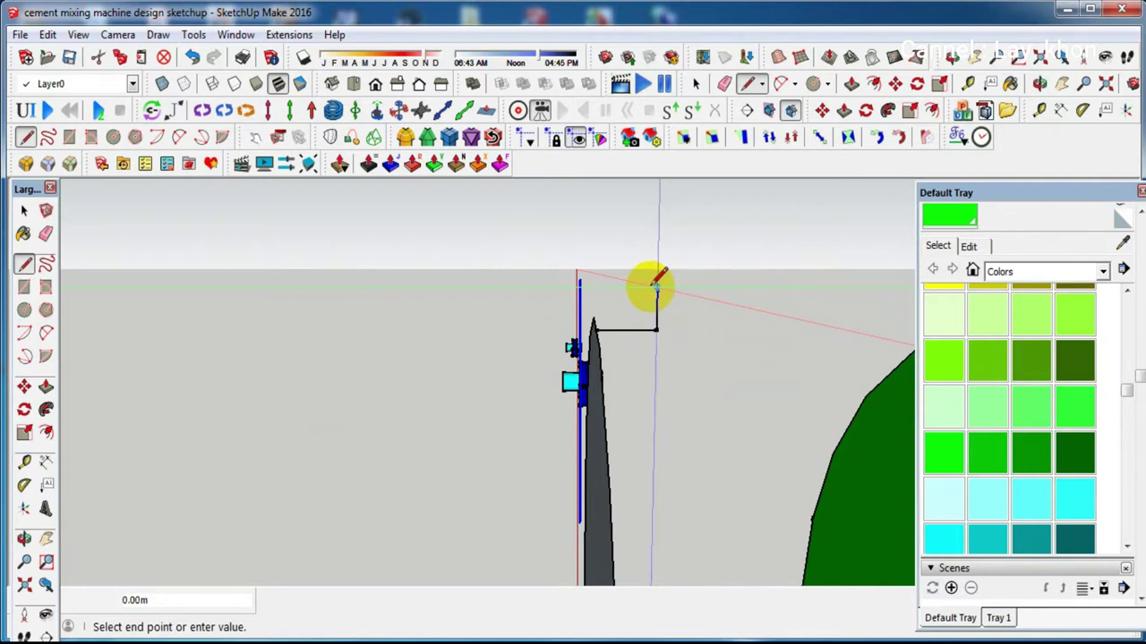
key(r)
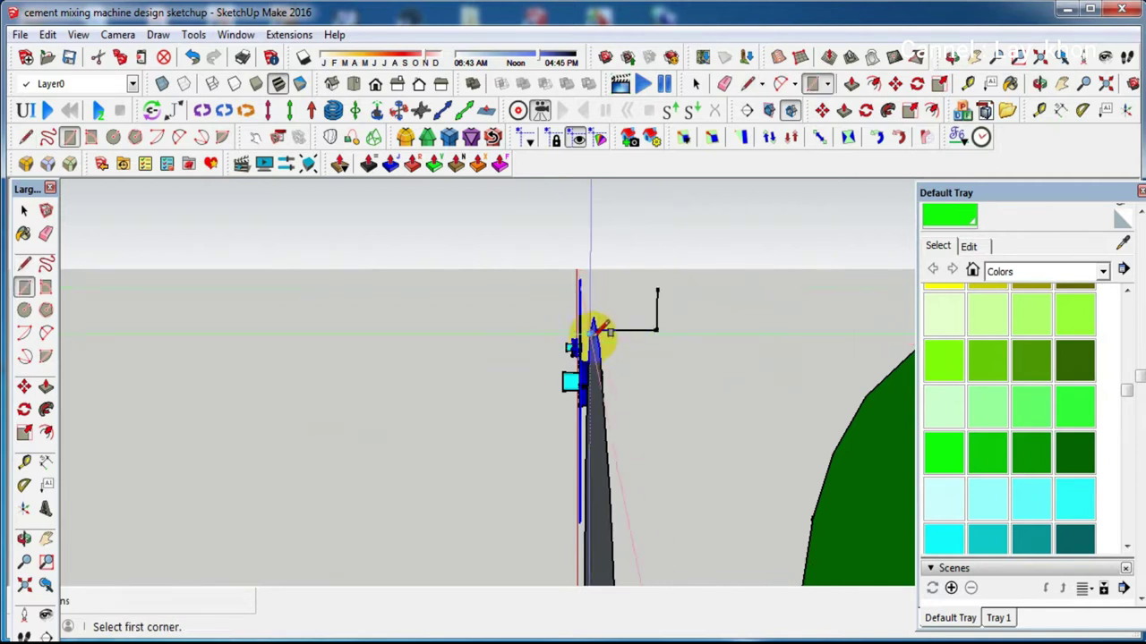
click(594, 332)
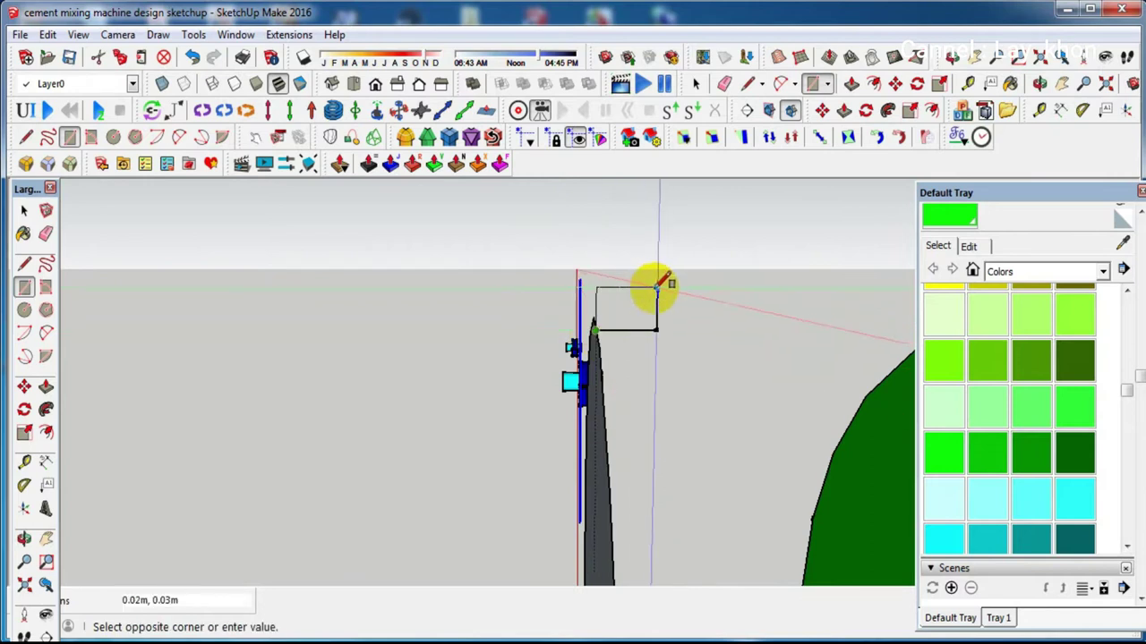
click(657, 286)
key(space)
Choose a red colour swatch in the Colors panel
scroll(632, 314, up, 3)
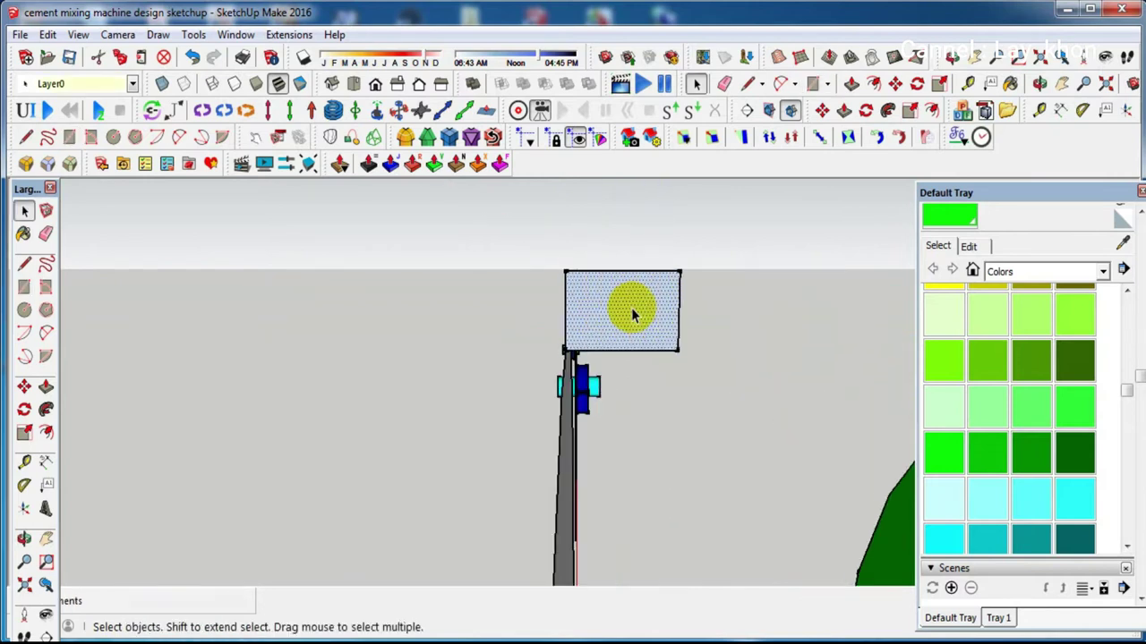
scroll(984, 380, down, 5)
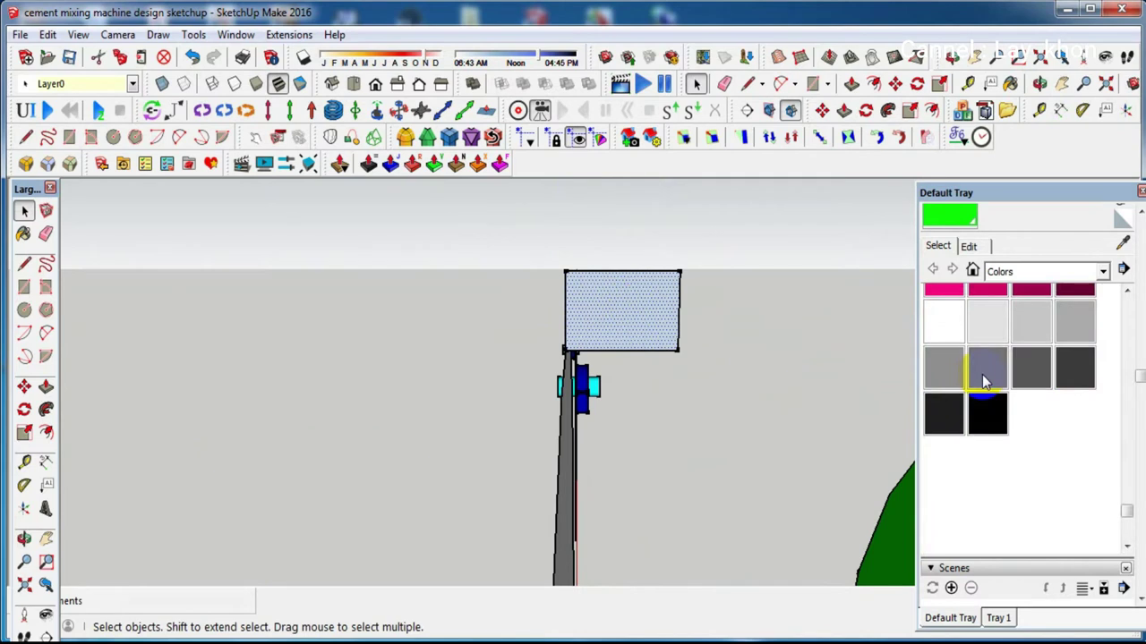
scroll(984, 380, up, 3)
scroll(981, 378, up, 3)
scroll(981, 378, up, 3)
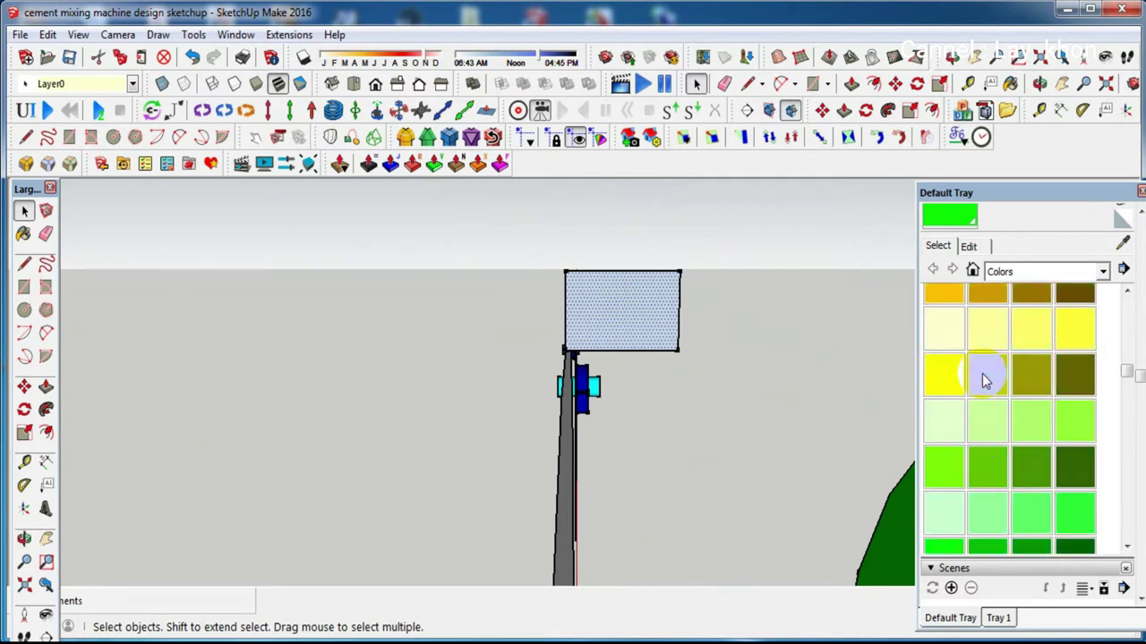
scroll(989, 362, up, 3)
click(989, 326)
Paint the rectangular panel red and erase the stray geometry below it
click(657, 300)
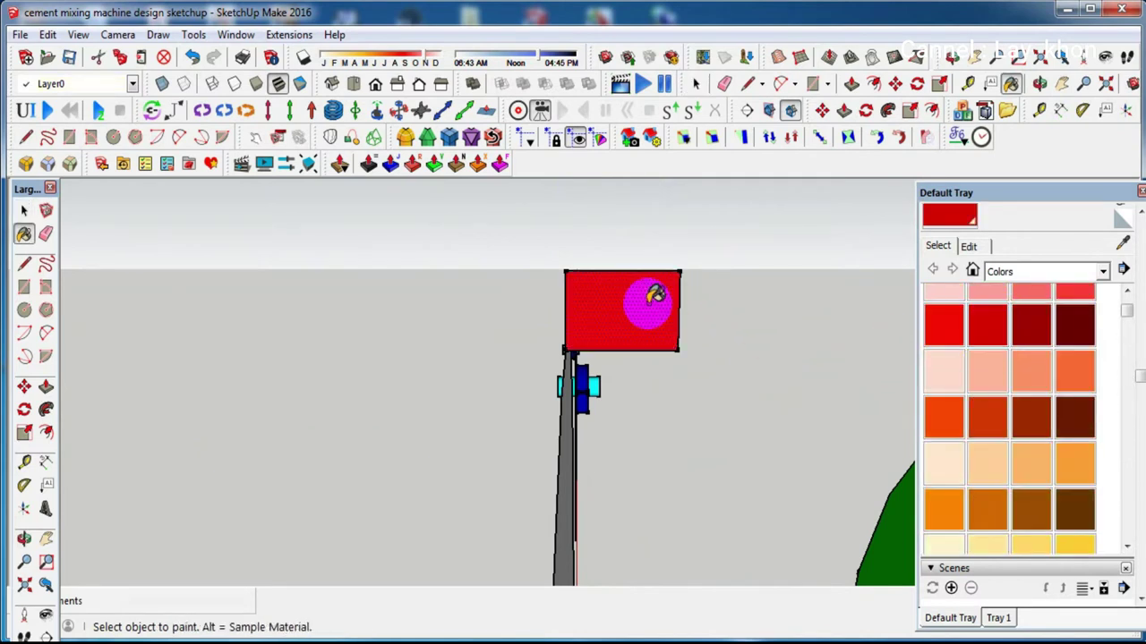
right_click(527, 505)
click(573, 175)
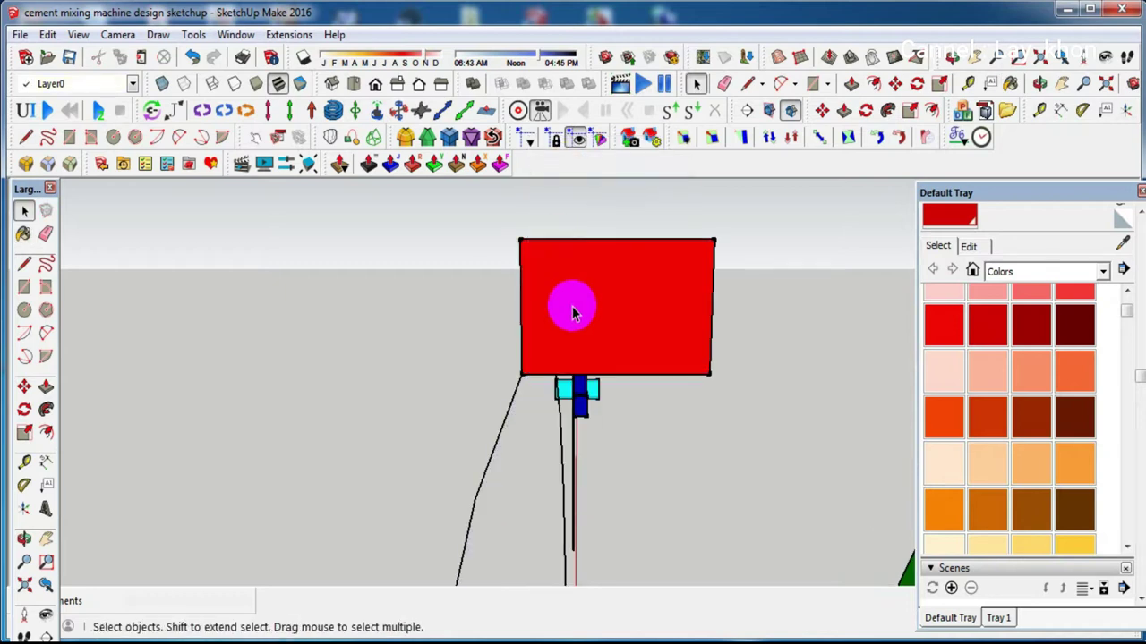
Start an inward Offset from the red panel's top edge
middle_drag(582, 316, 596, 309)
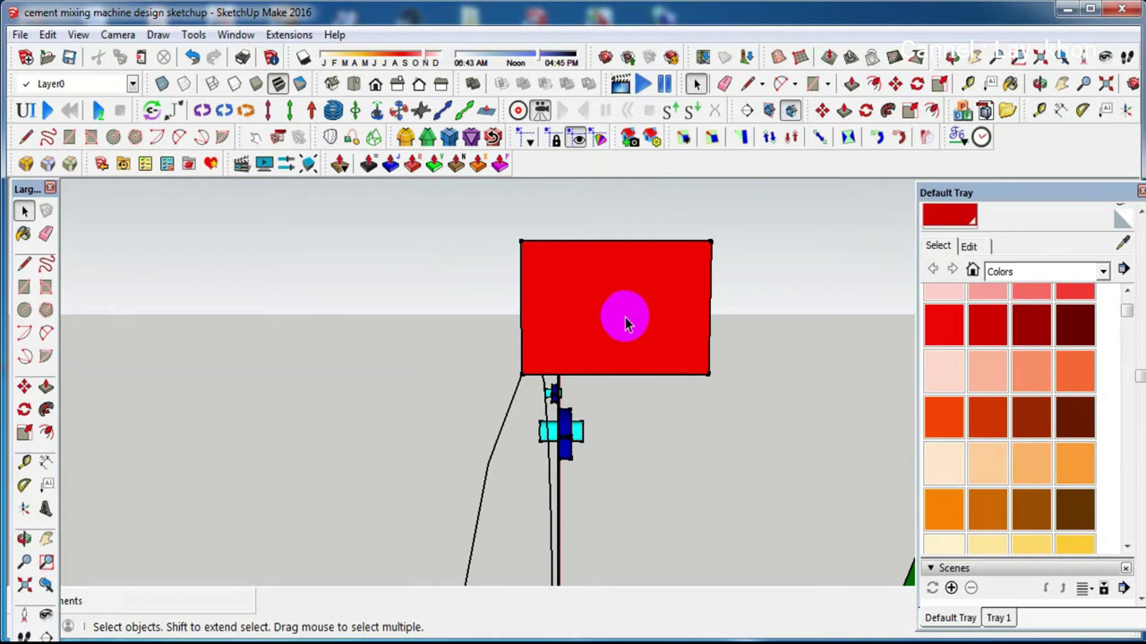
key(f)
click(612, 242)
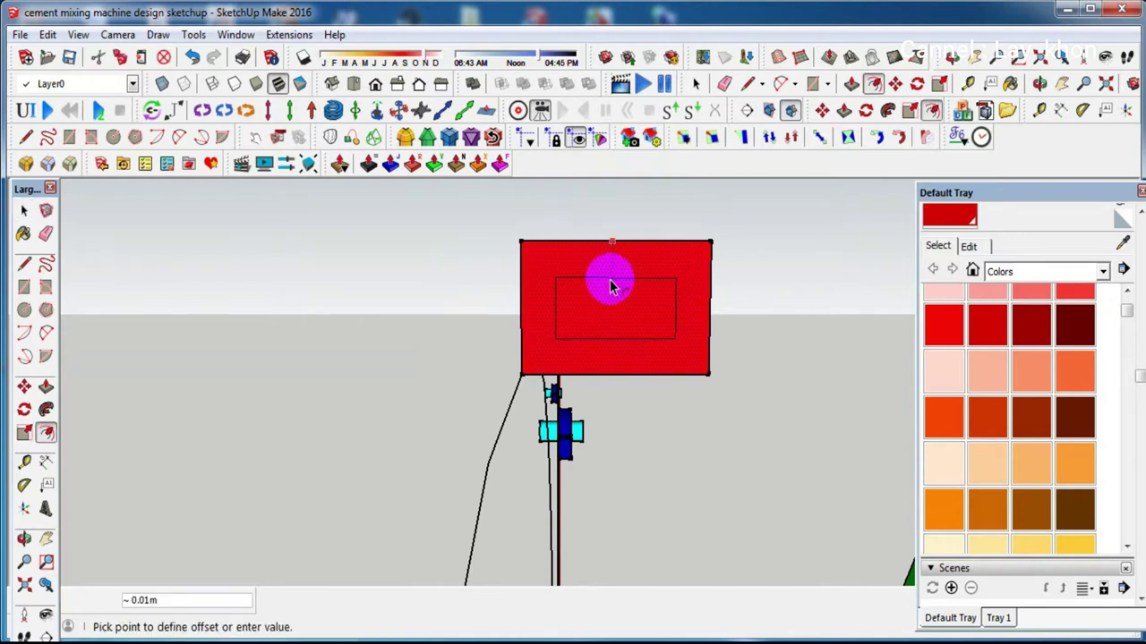
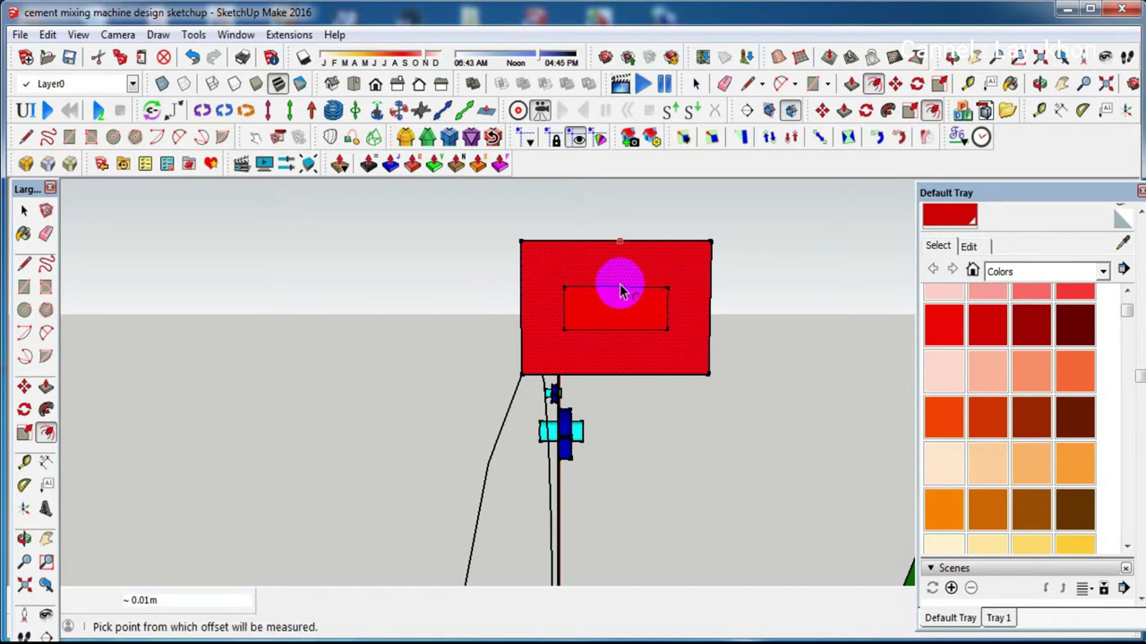
Finish the inner offset rectangle and draw lines joining its top corners to the outer top corners
click(621, 290)
key(l)
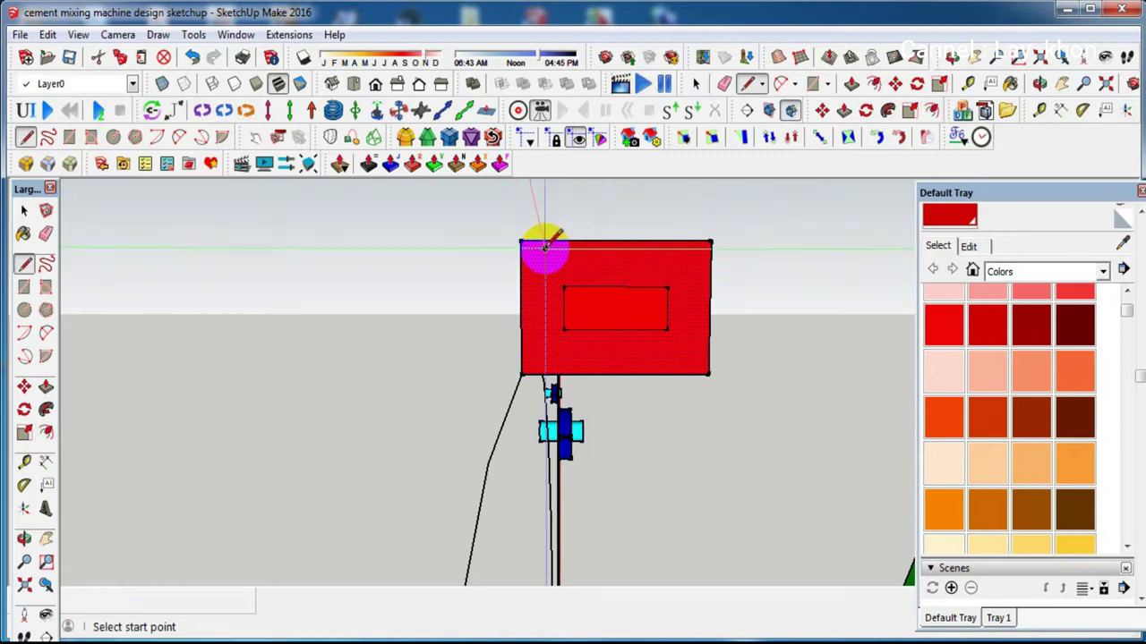
click(564, 286)
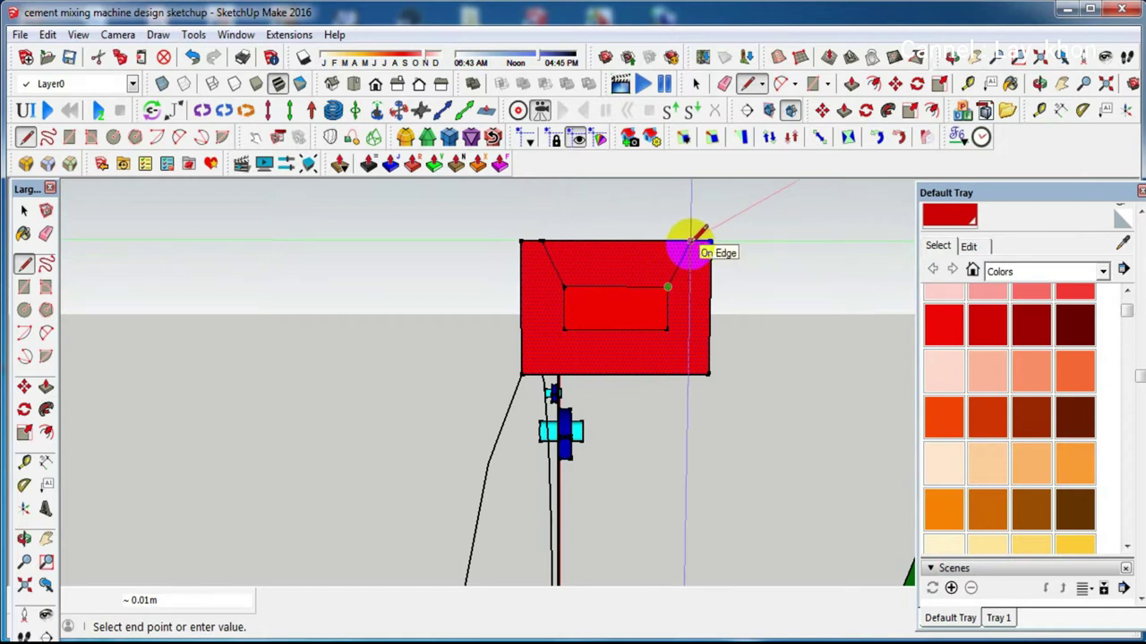
click(690, 240)
key(space)
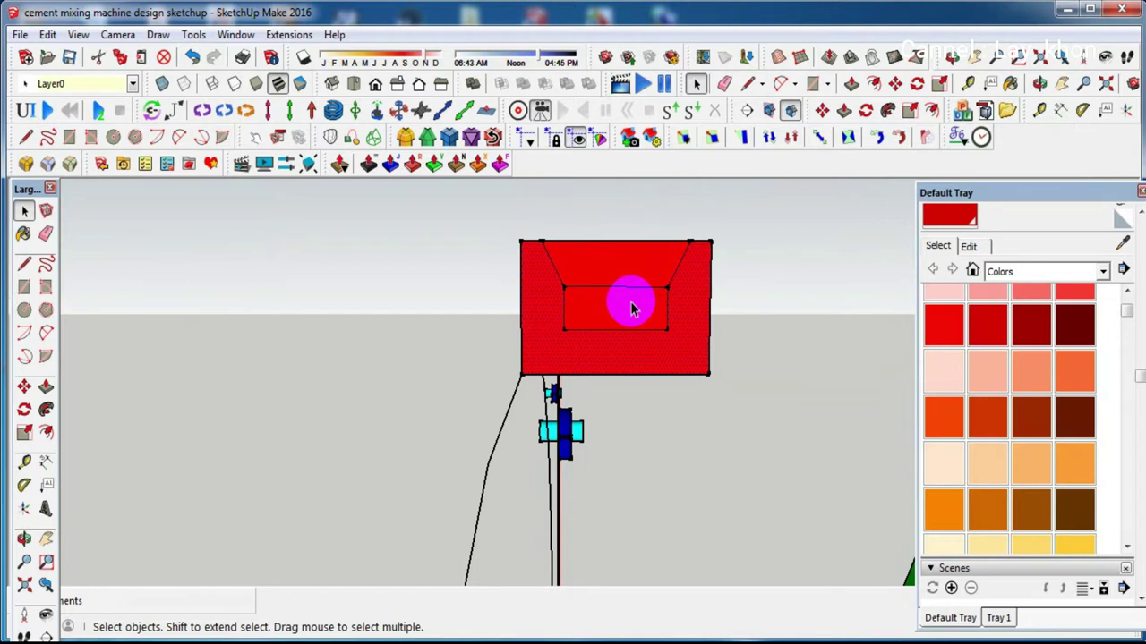
Erase the red box's top edge and leftover inner rectangle edges, leaving a notched U-shaped profile
key(e)
click(616, 240)
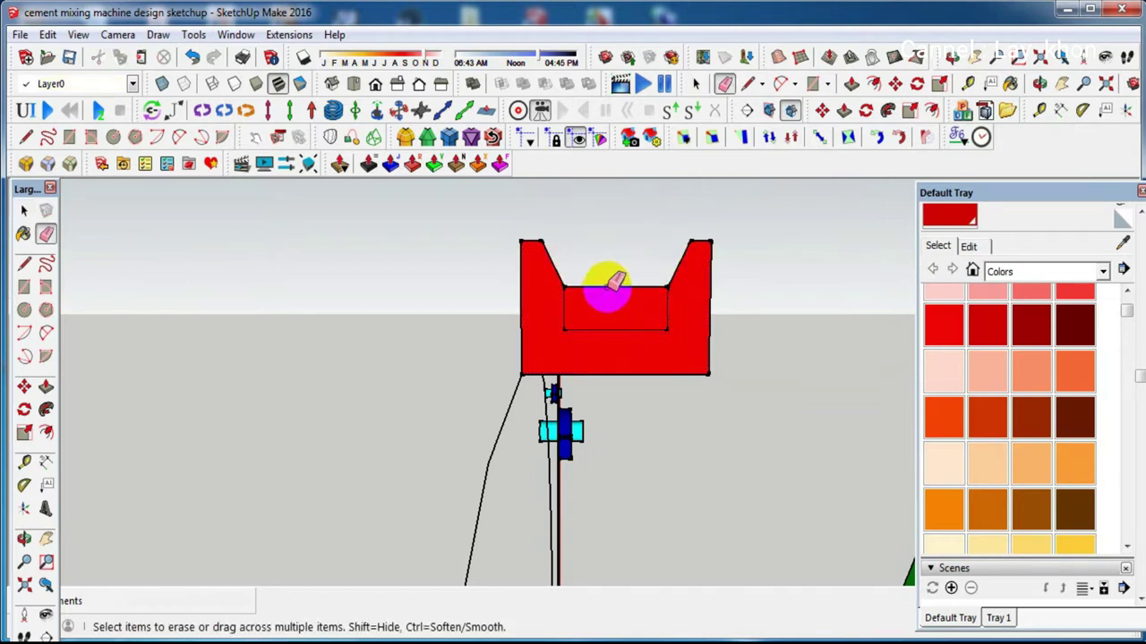
mouse_move(614, 283)
mouse_down()
mouse_move(625, 333)
mouse_move(566, 309)
mouse_move(667, 309)
mouse_up()
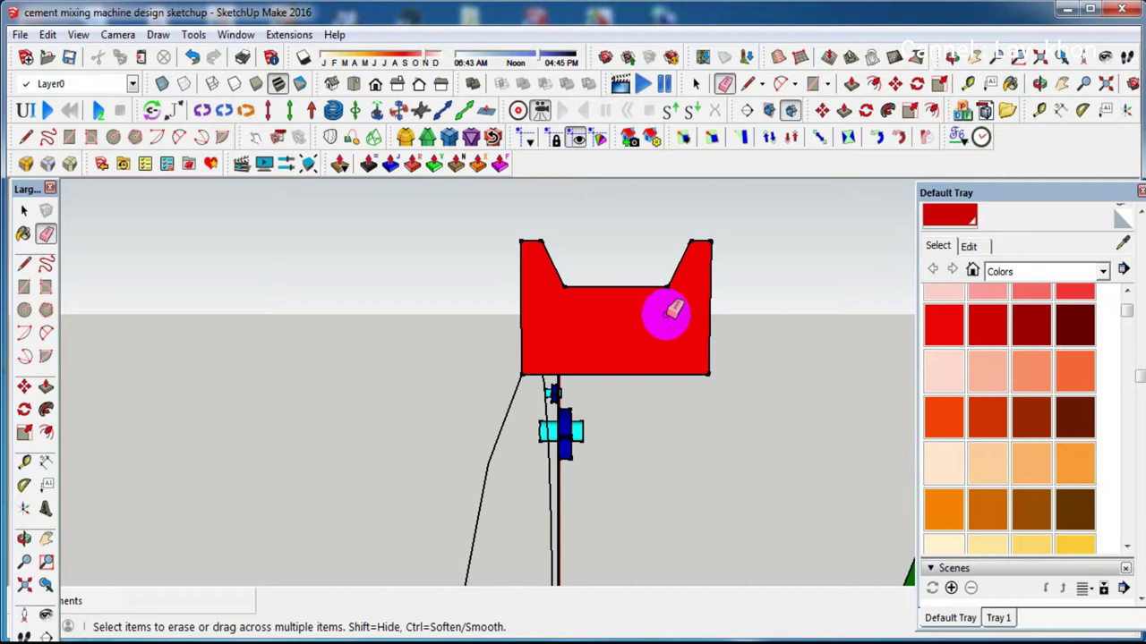
middle_drag(669, 311, 654, 314)
key(space)
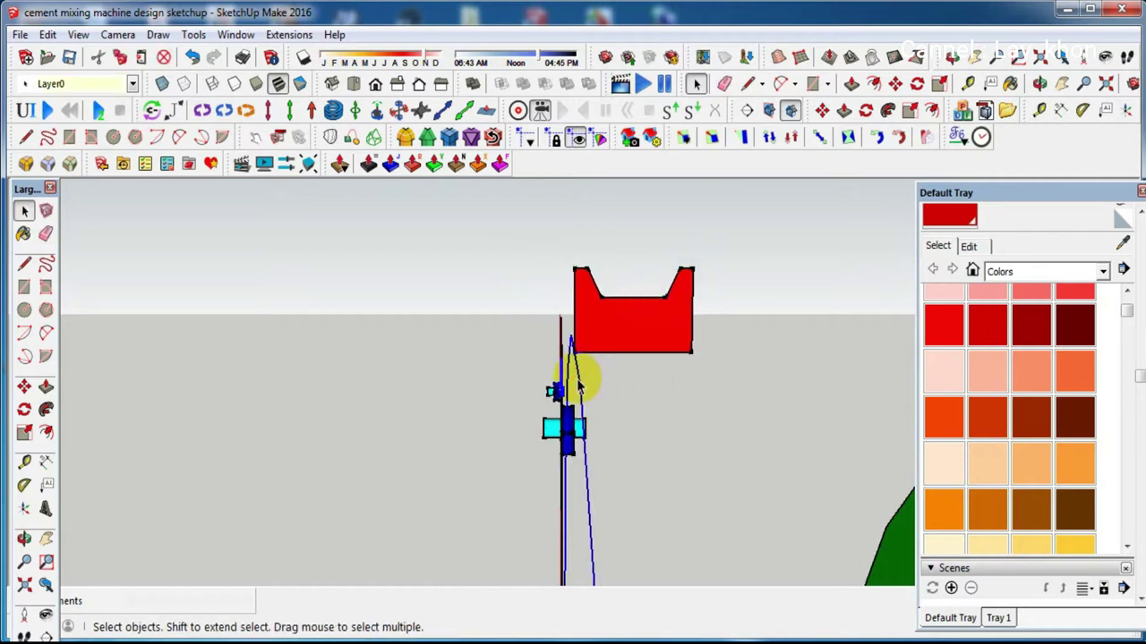
Use Follow Me to sweep the notched red profile along the arc, forming a grooved red ring
click(24, 409)
mouse_move(504, 393)
middle_down()
mouse_move(548, 407)
mouse_move(558, 397)
middle_up()
scroll(533, 388, down, 3)
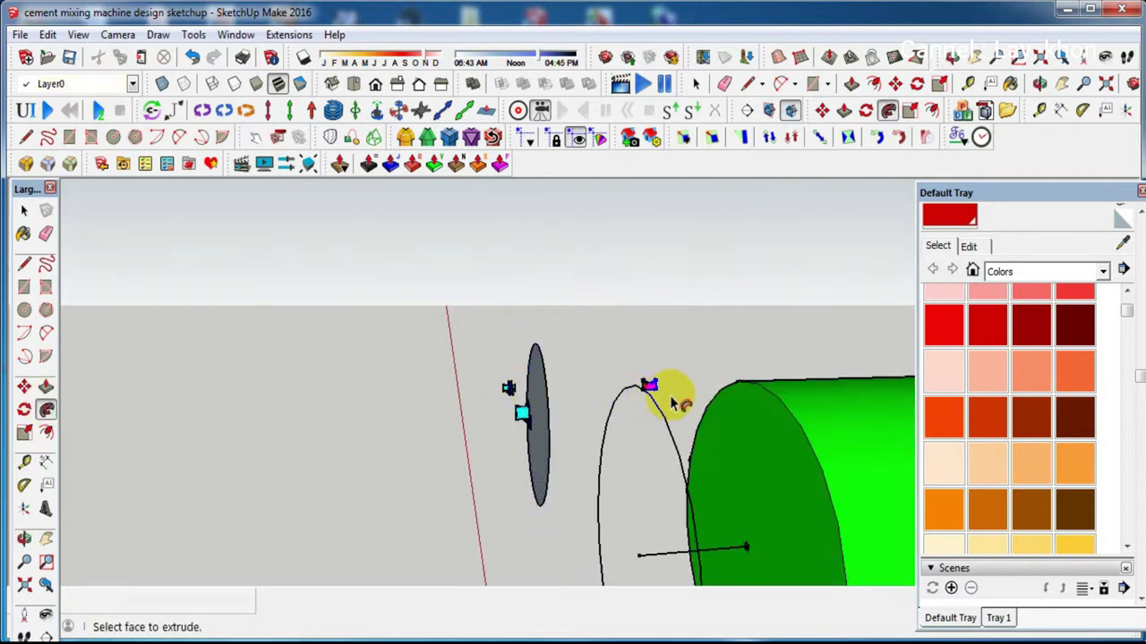
scroll(671, 403, up, 1)
middle_drag(653, 384, 662, 385)
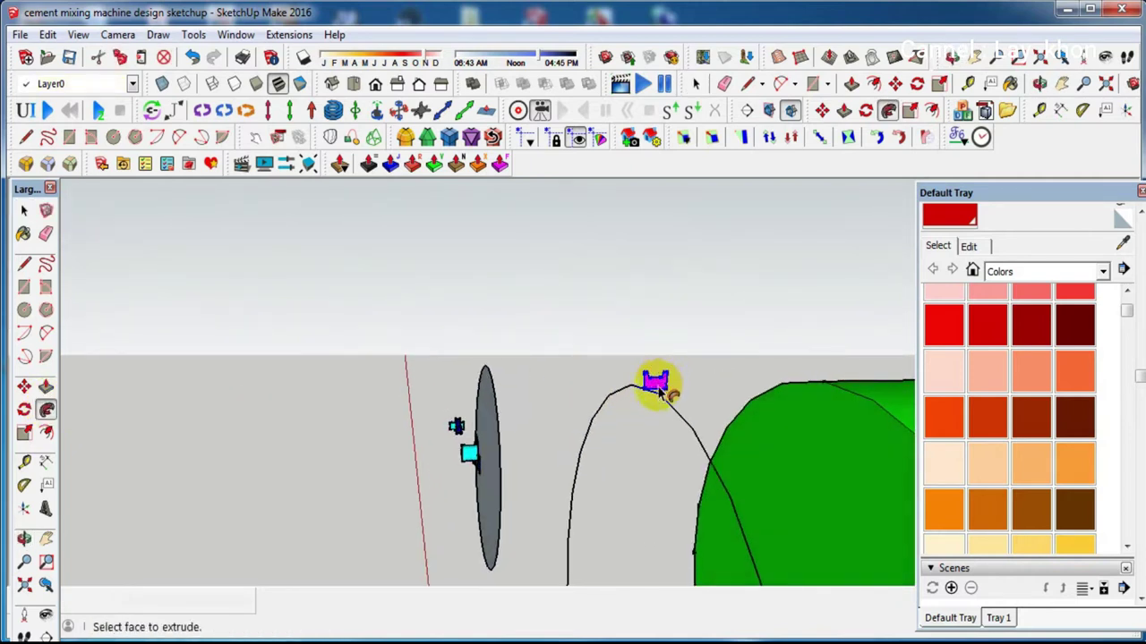
click(656, 384)
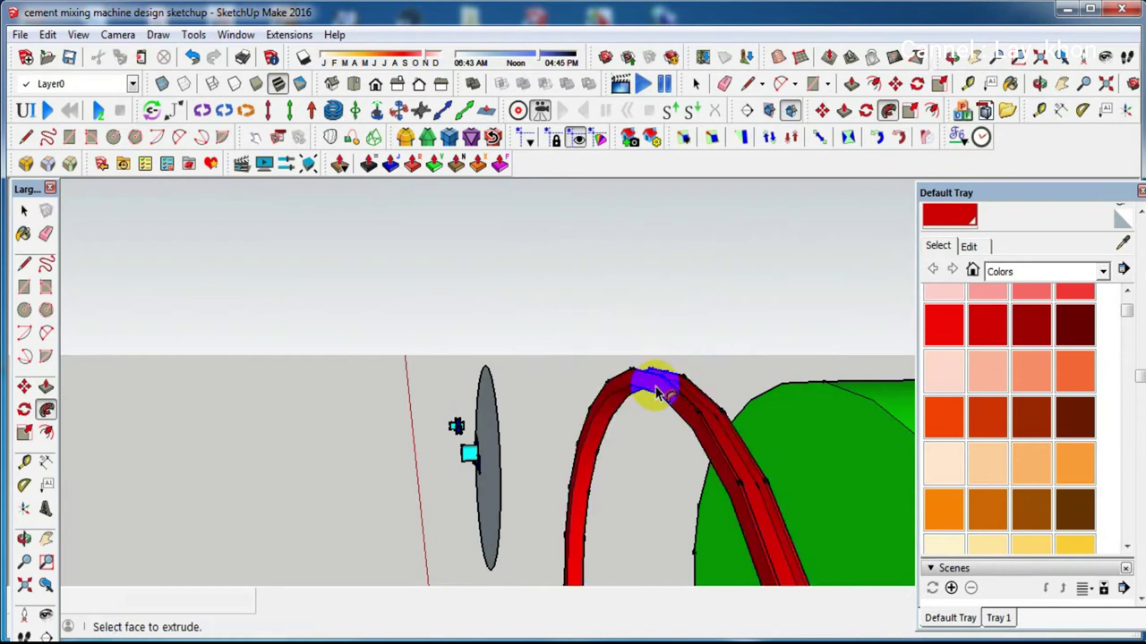
scroll(656, 391, down, 3)
mouse_move(678, 403)
middle_down()
mouse_move(516, 379)
mouse_move(639, 383)
middle_up()
key(space)
Select every part of the red ring and make it a group
click(586, 537)
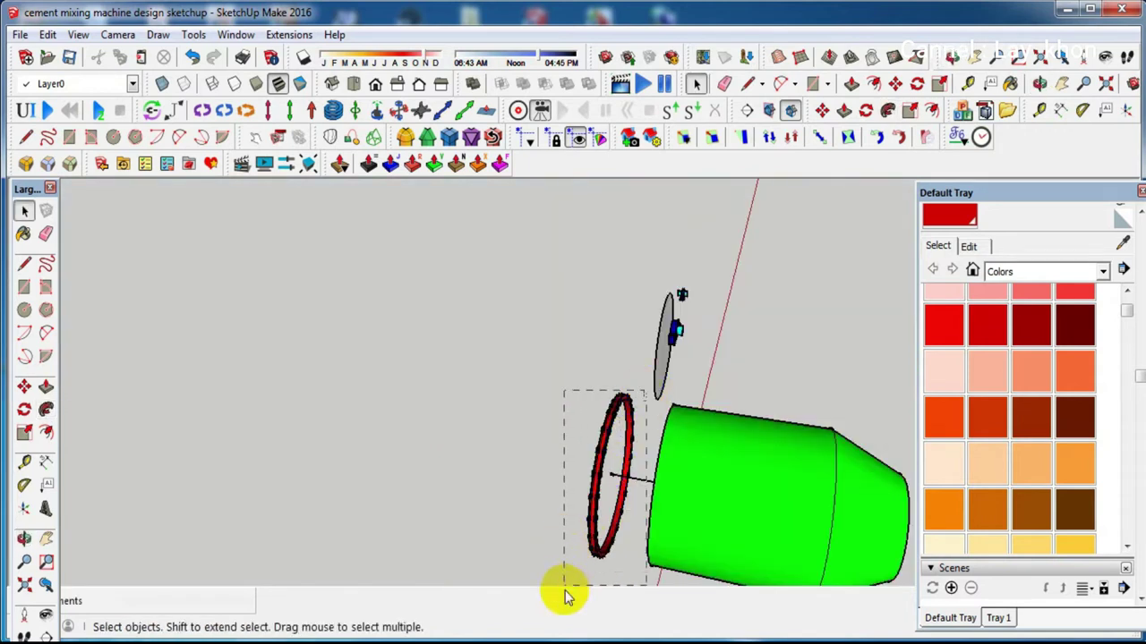
mouse_move(672, 517)
middle_down()
mouse_move(826, 455)
mouse_move(706, 450)
middle_up()
scroll(652, 456, up, 2)
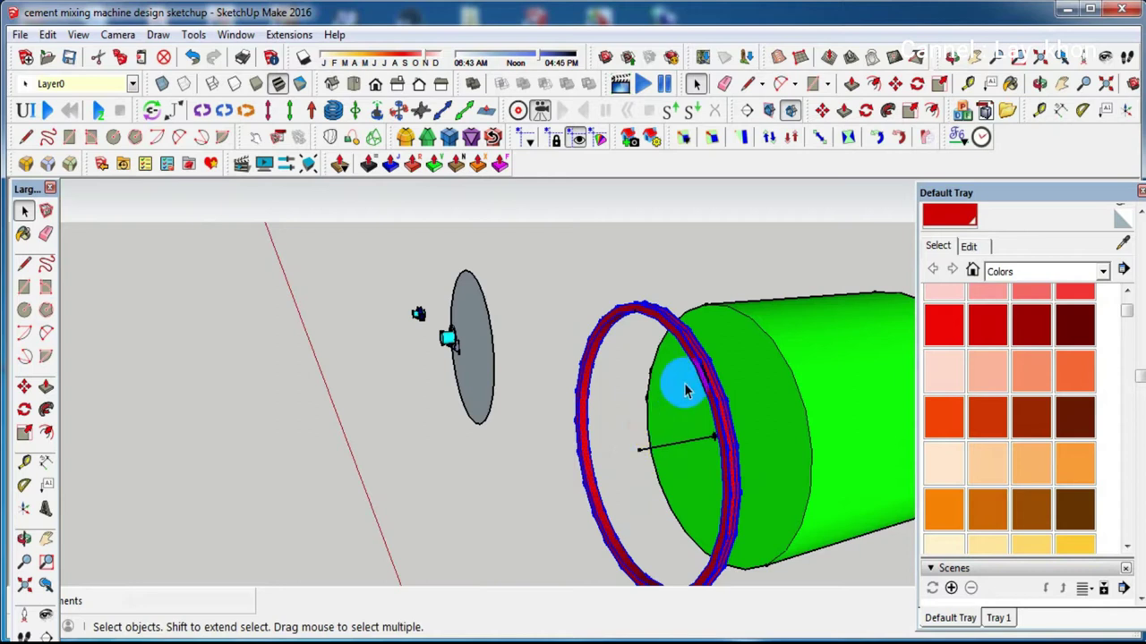
right_click(687, 351)
click(716, 352)
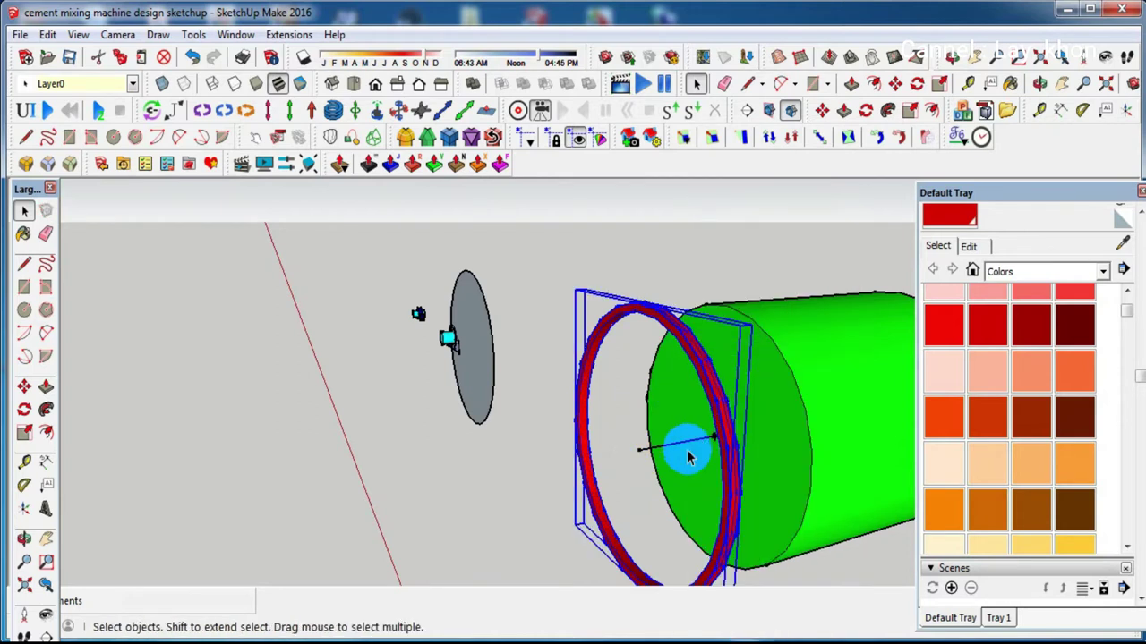
scroll(670, 458, up, 1)
scroll(668, 456, up, 1)
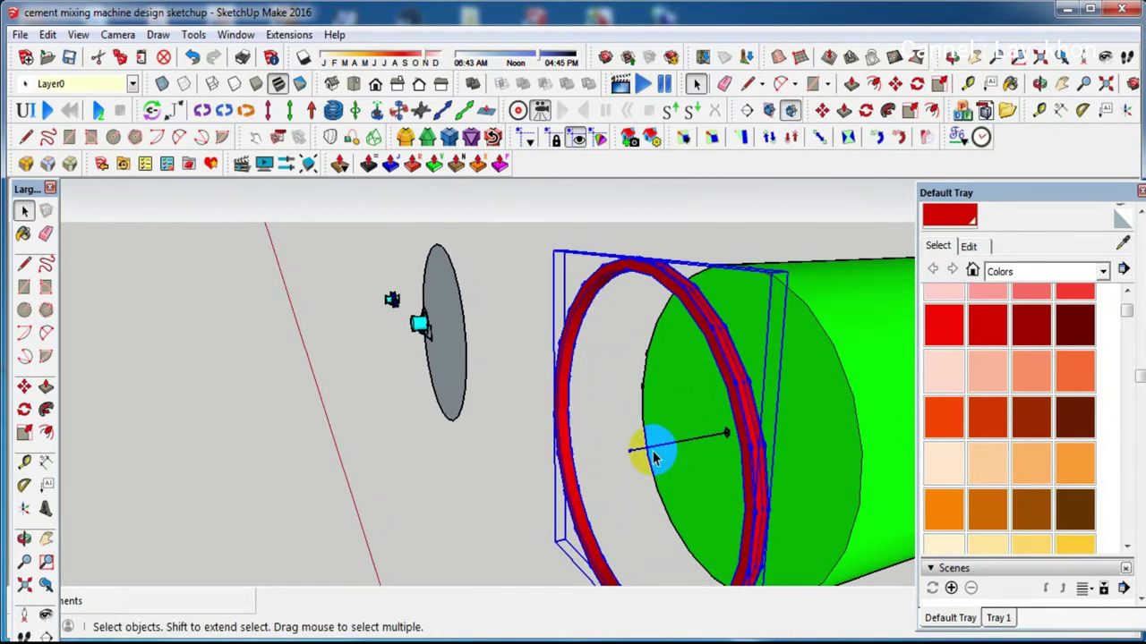
Move the red ring group onto the open end of the green drum, fitted around its rim
key(m)
click(629, 451)
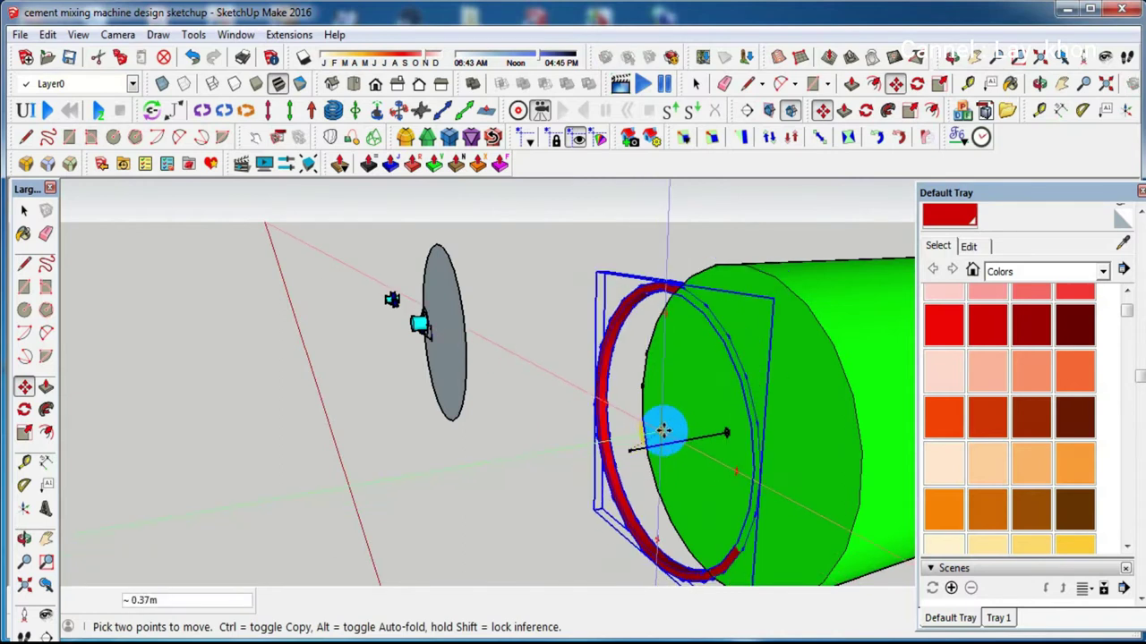
scroll(725, 433, up, 1)
scroll(726, 433, up, 1)
scroll(726, 433, up, 1)
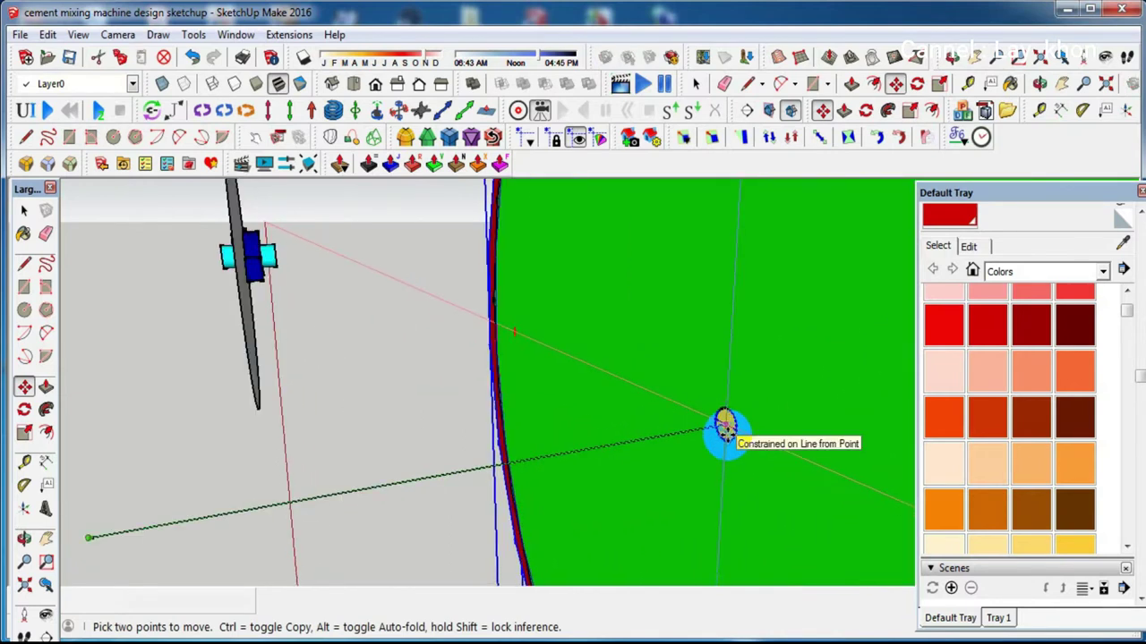
scroll(725, 425, up, 1)
scroll(723, 421, up, 1)
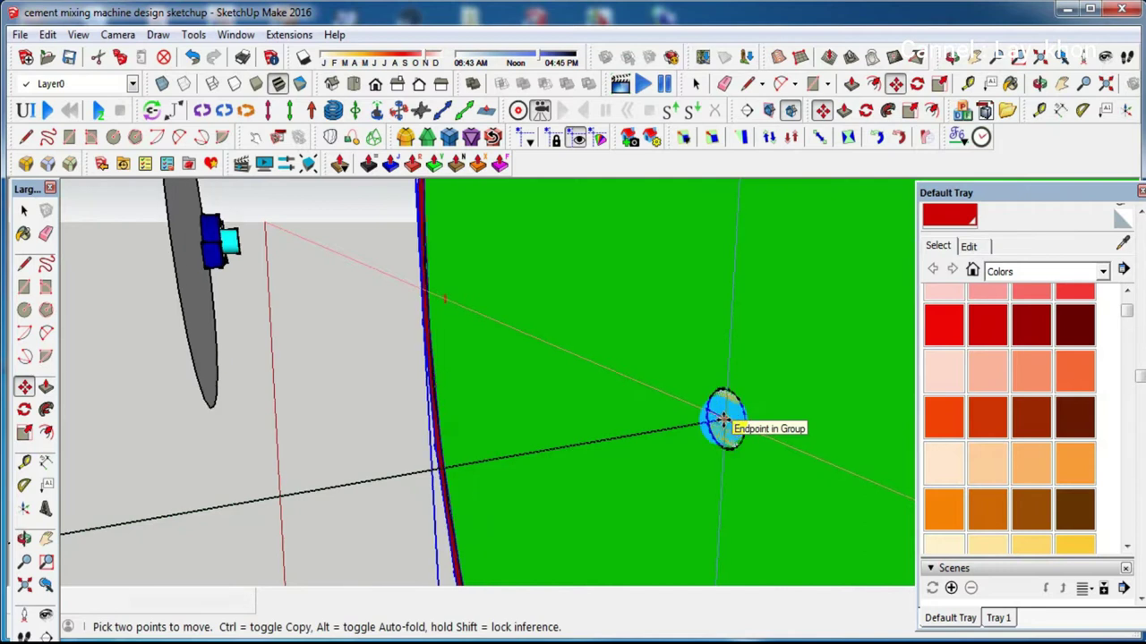
scroll(723, 422, up, 1)
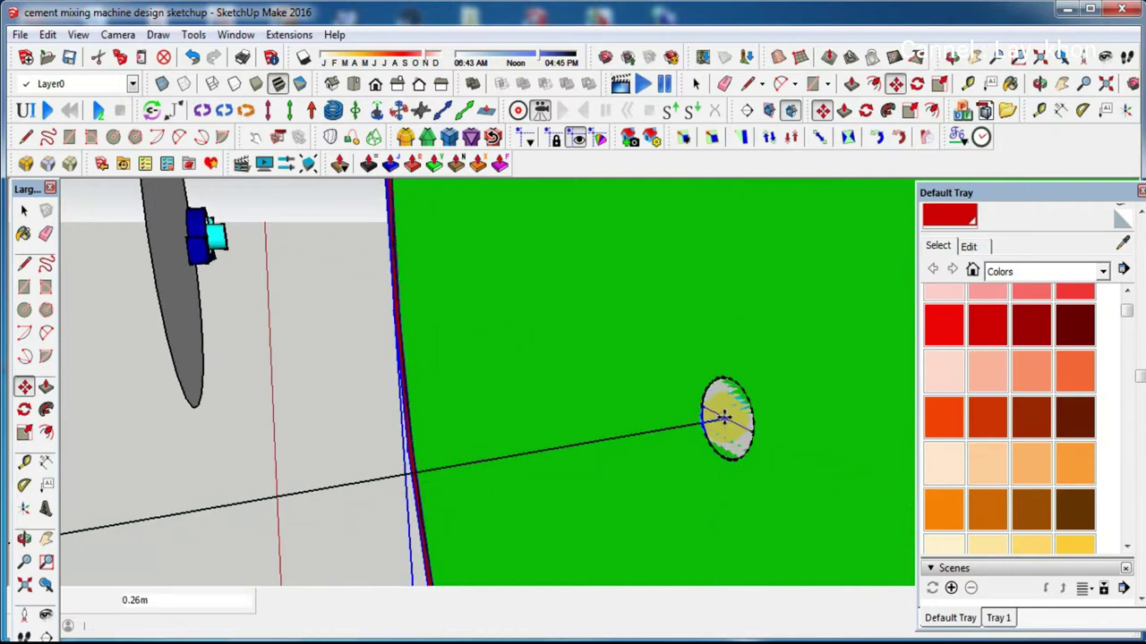
scroll(723, 419, down, 1)
scroll(722, 420, down, 1)
scroll(719, 424, down, 1)
mouse_move(785, 402)
middle_down()
mouse_move(642, 353)
mouse_move(703, 378)
middle_up()
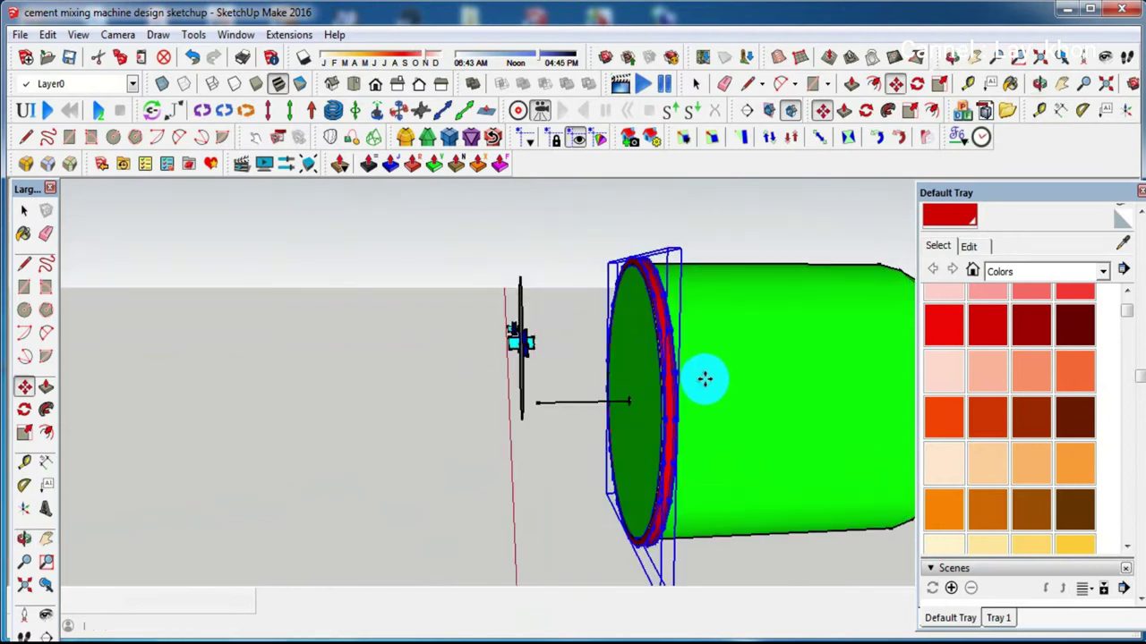
Move the blue bearing block and cyan shaft from the grey disc against the drum's red-ringed end
scroll(670, 345, up, 2)
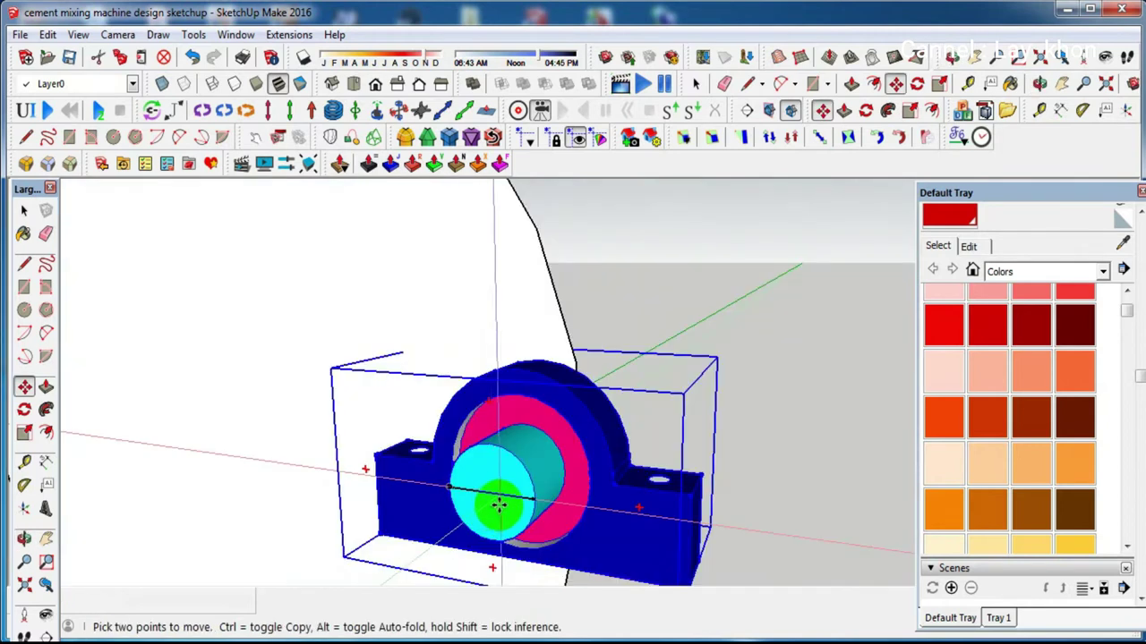
scroll(599, 411, down, 3)
click(599, 411)
scroll(599, 411, down, 3)
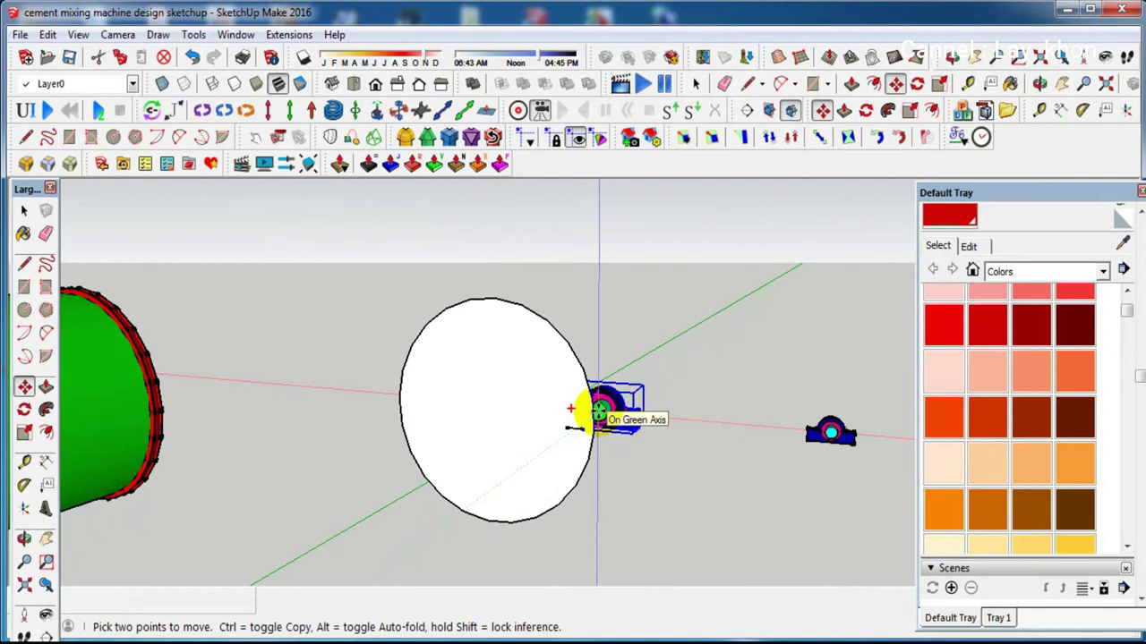
scroll(422, 385, up, 2)
middle_drag(344, 430, 166, 492)
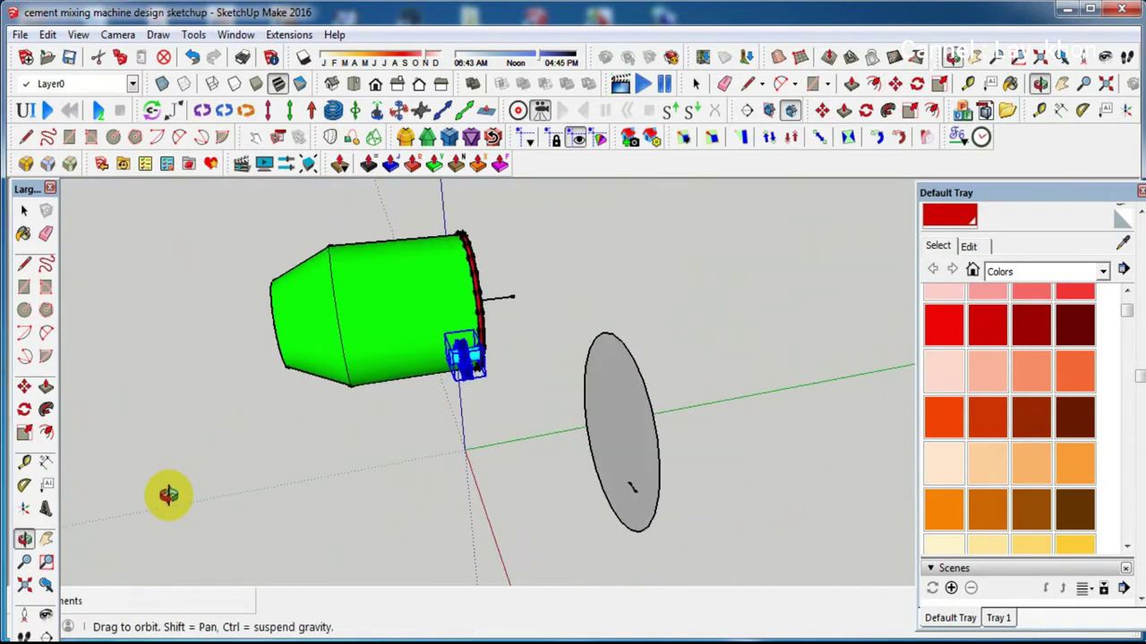
scroll(499, 283, up, 2)
scroll(497, 287, up, 2)
scroll(499, 288, up, 2)
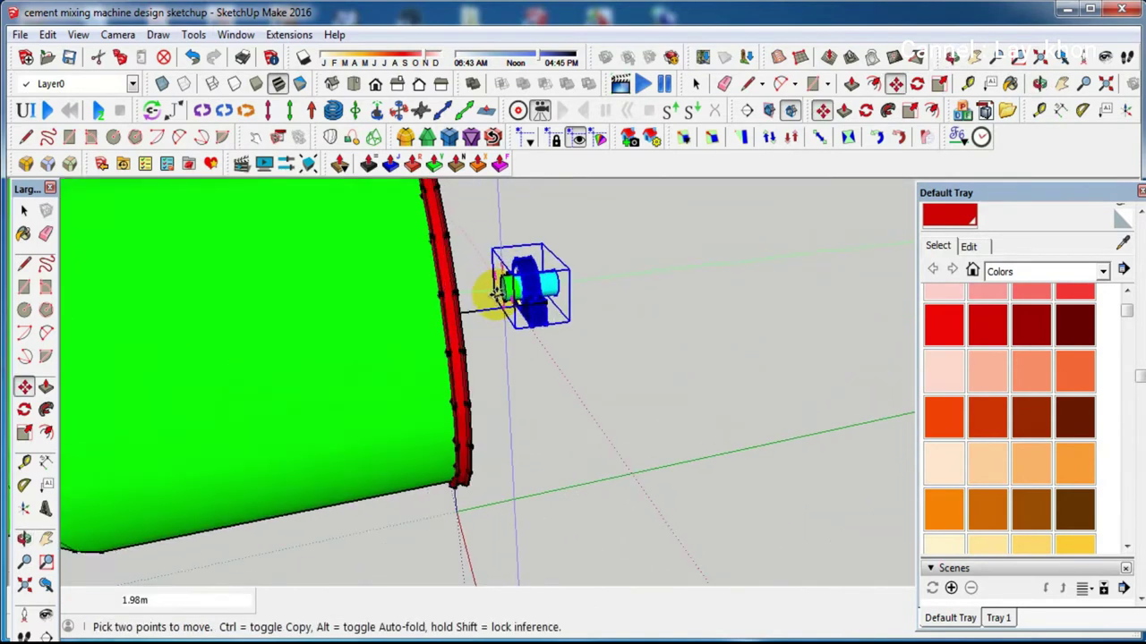
scroll(492, 294, up, 2)
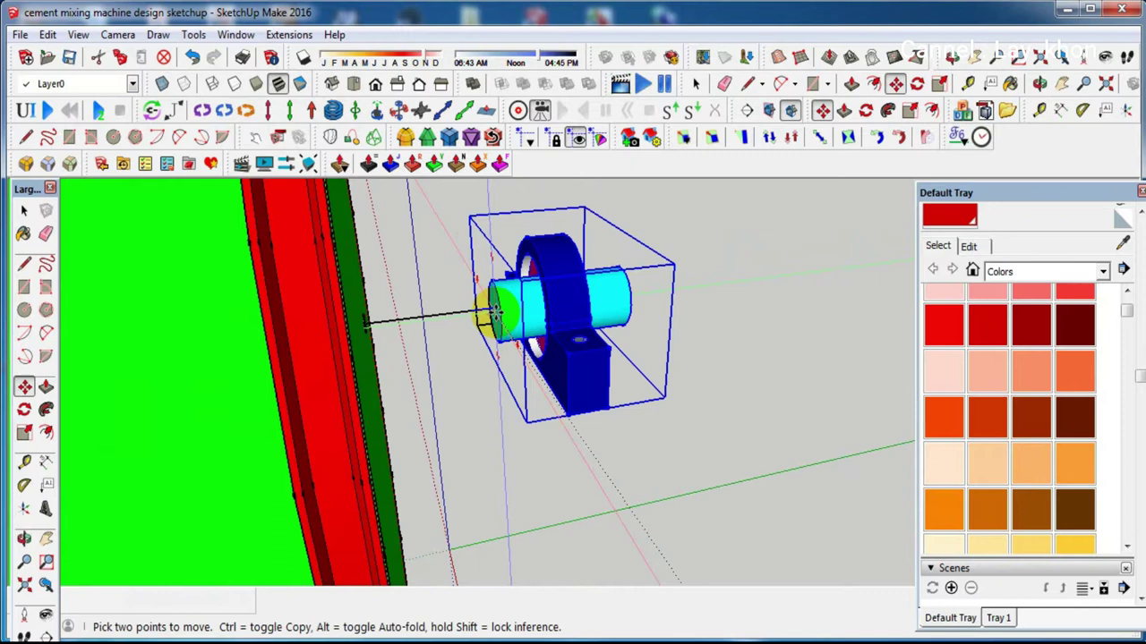
scroll(495, 311, up, 3)
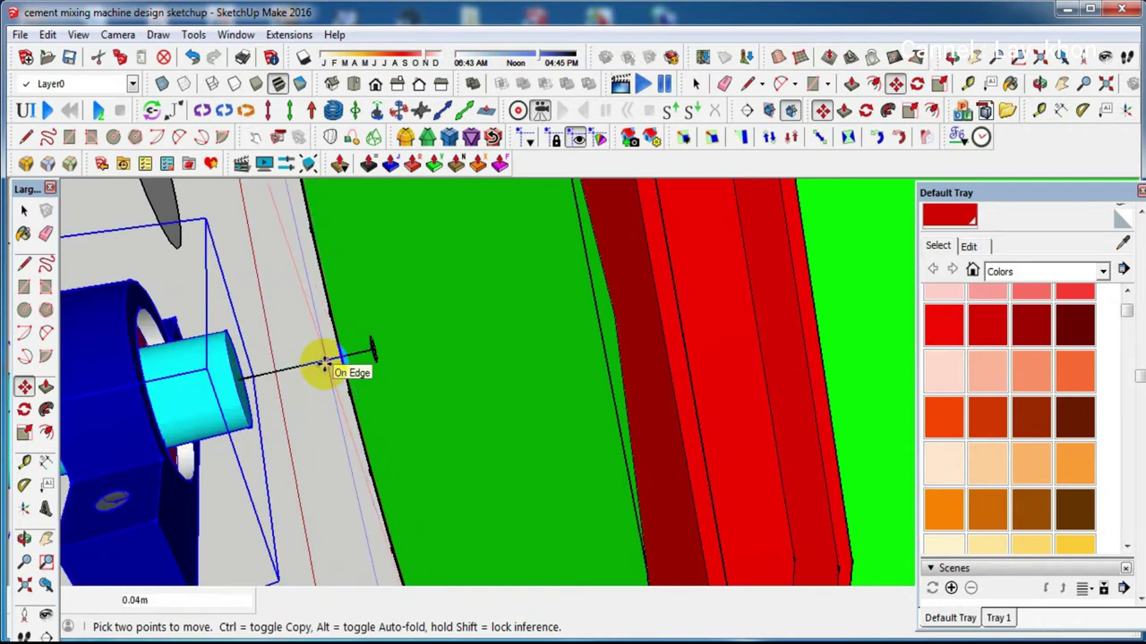
middle_drag(325, 360, 443, 305)
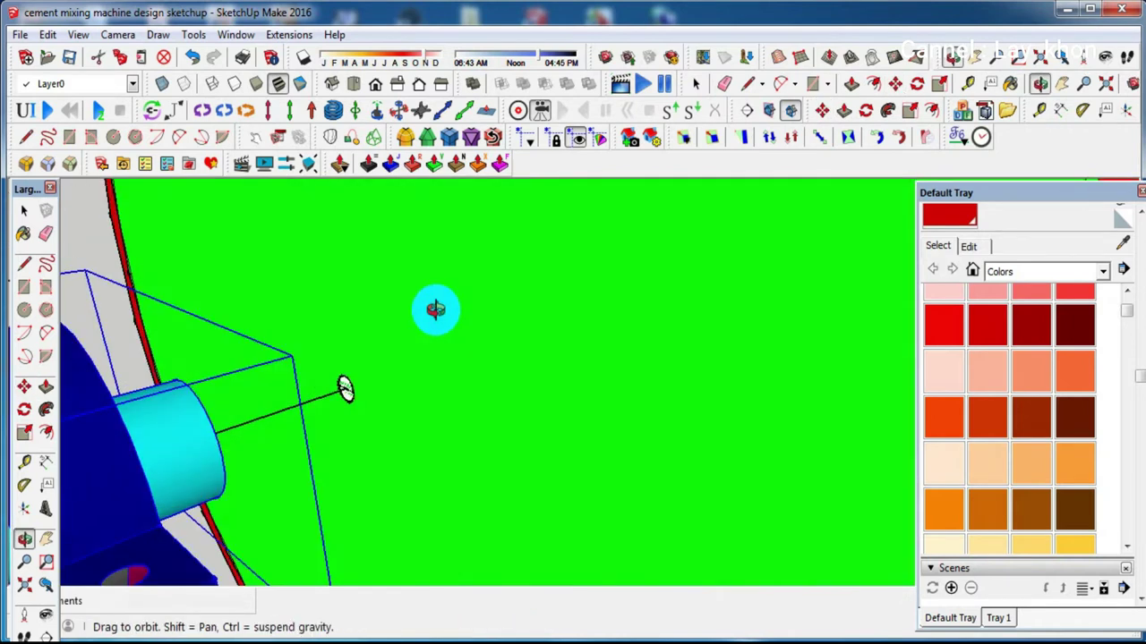
scroll(443, 305, down, 3)
key(space)
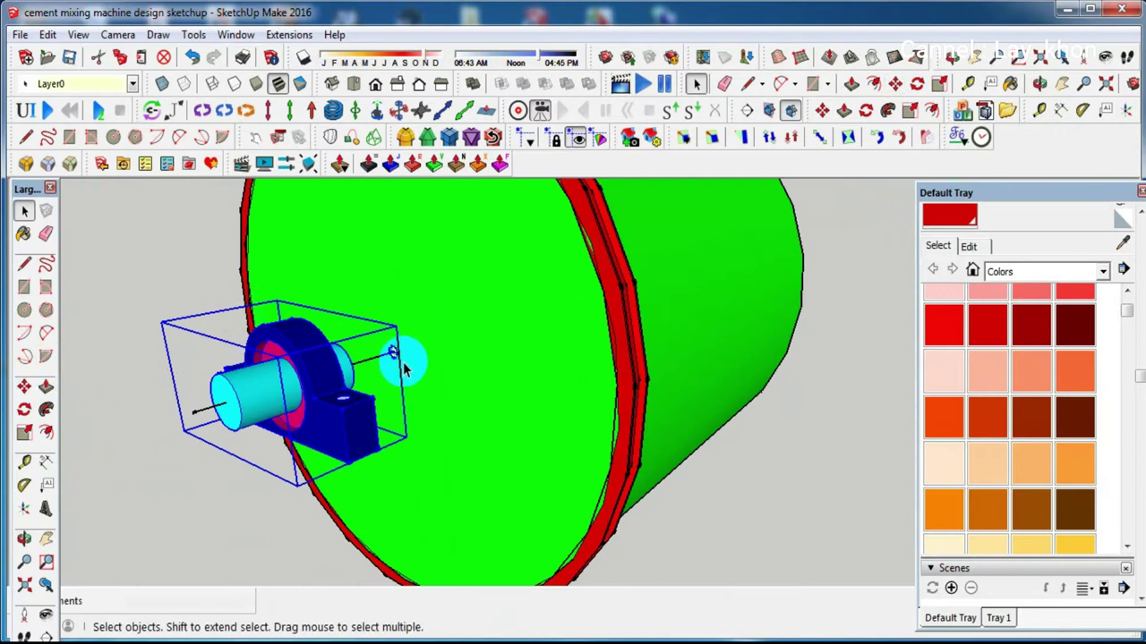
Push/Pull the cyan shaft's end to lengthen the shaft
mouse_move(396, 356)
middle_down()
mouse_move(575, 264)
mouse_move(404, 388)
middle_up()
scroll(322, 283, up, 5)
key(p)
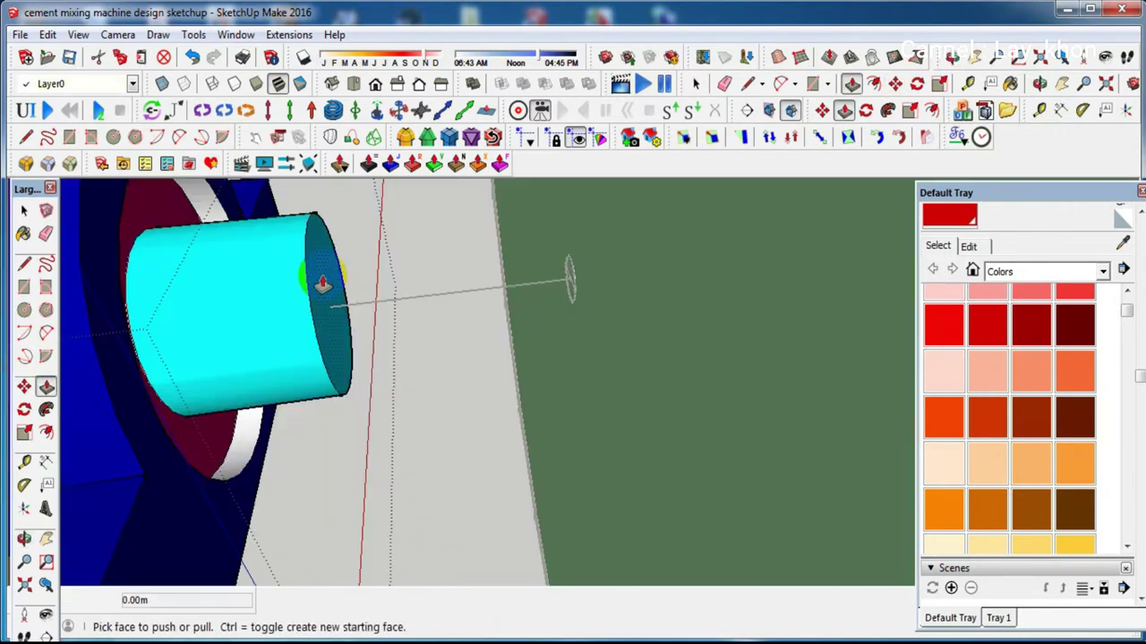
drag(321, 281, 580, 298)
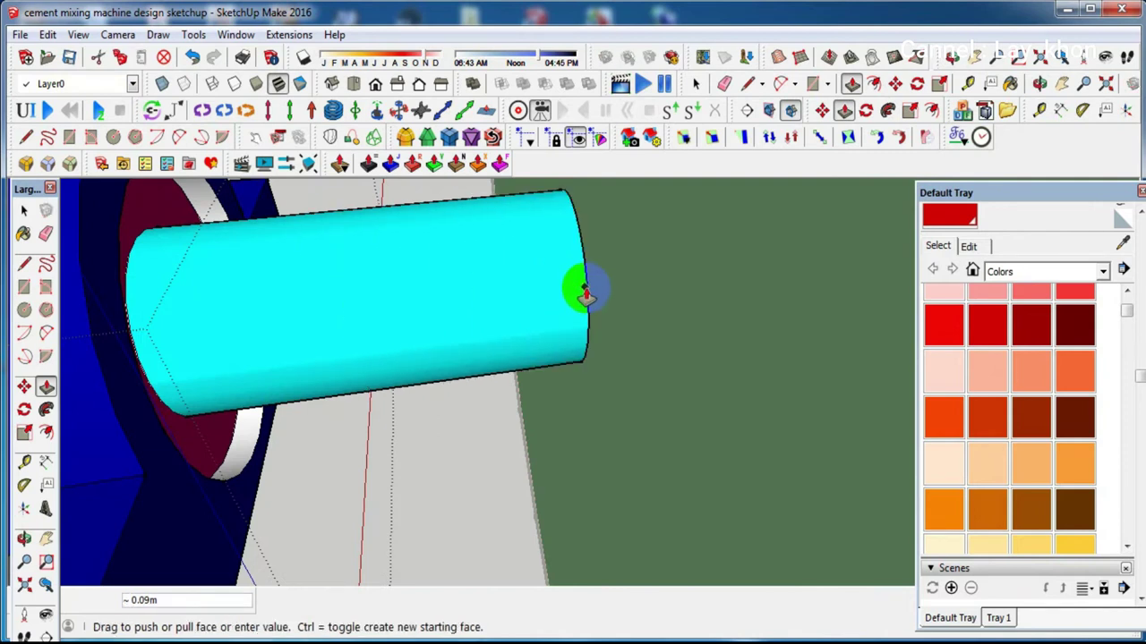
click(607, 296)
scroll(576, 332, down, 4)
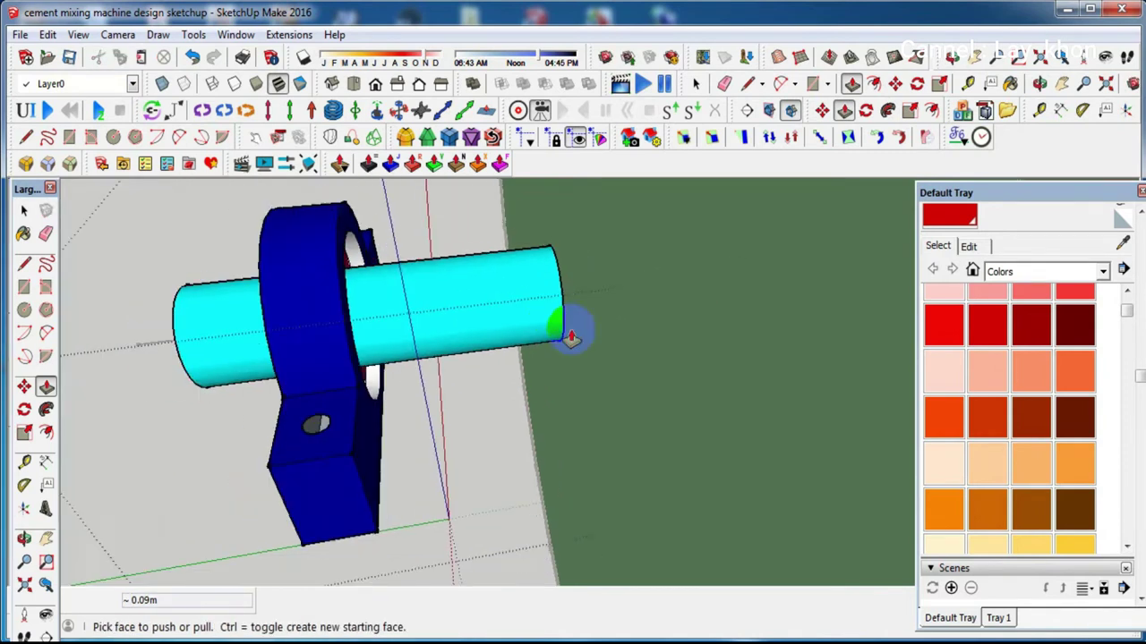
scroll(439, 307, down, 3)
key(space)
Copy the blue bearing with Move plus Ctrl and place the copy farther along the shaft
mouse_move(264, 340)
middle_down()
mouse_move(495, 387)
mouse_move(510, 417)
middle_up()
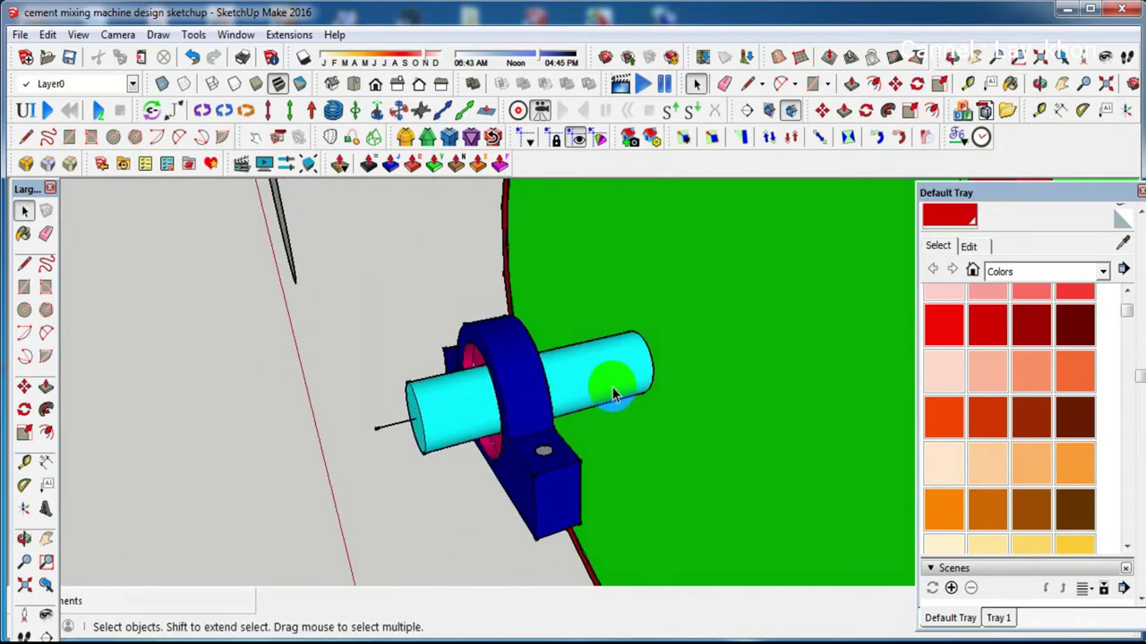
click(505, 384)
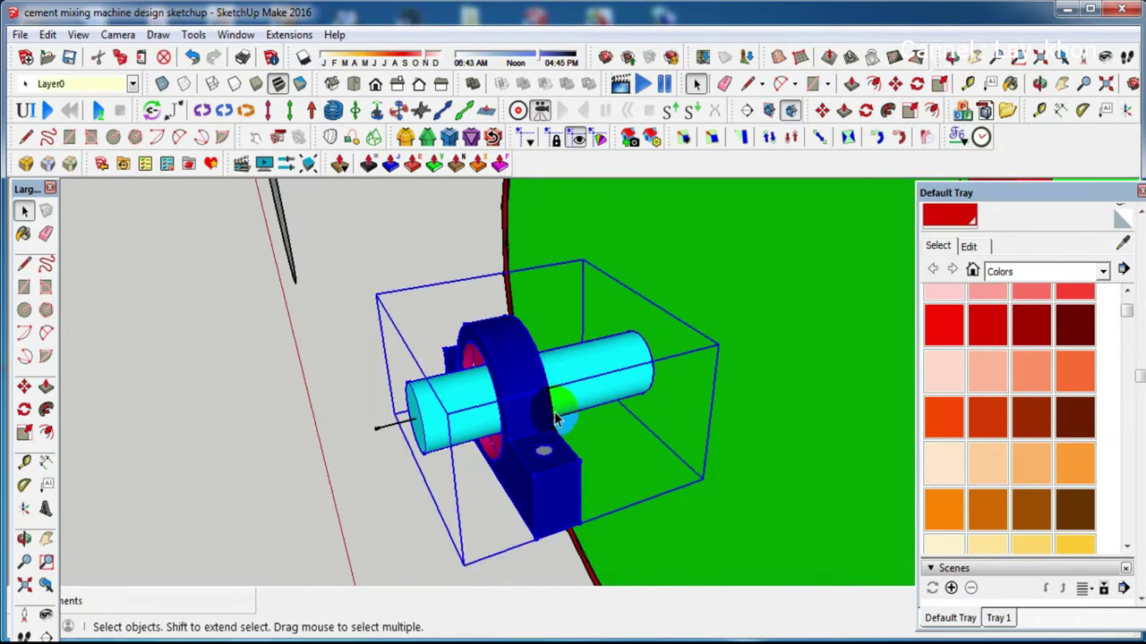
key(m)
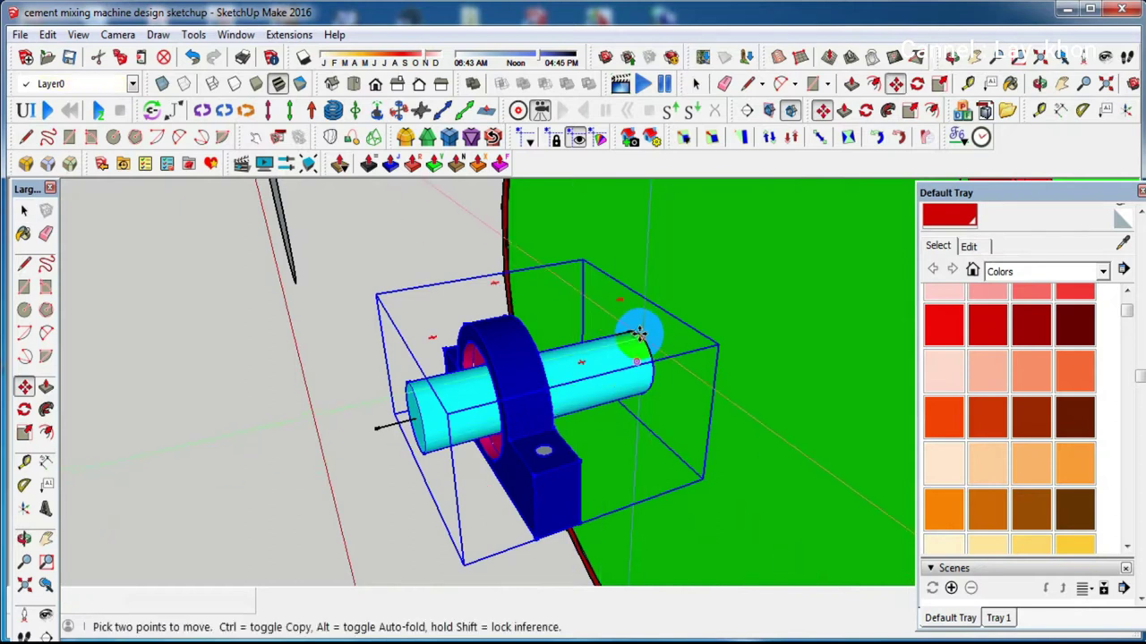
scroll(638, 333, up, 3)
scroll(635, 327, up, 2)
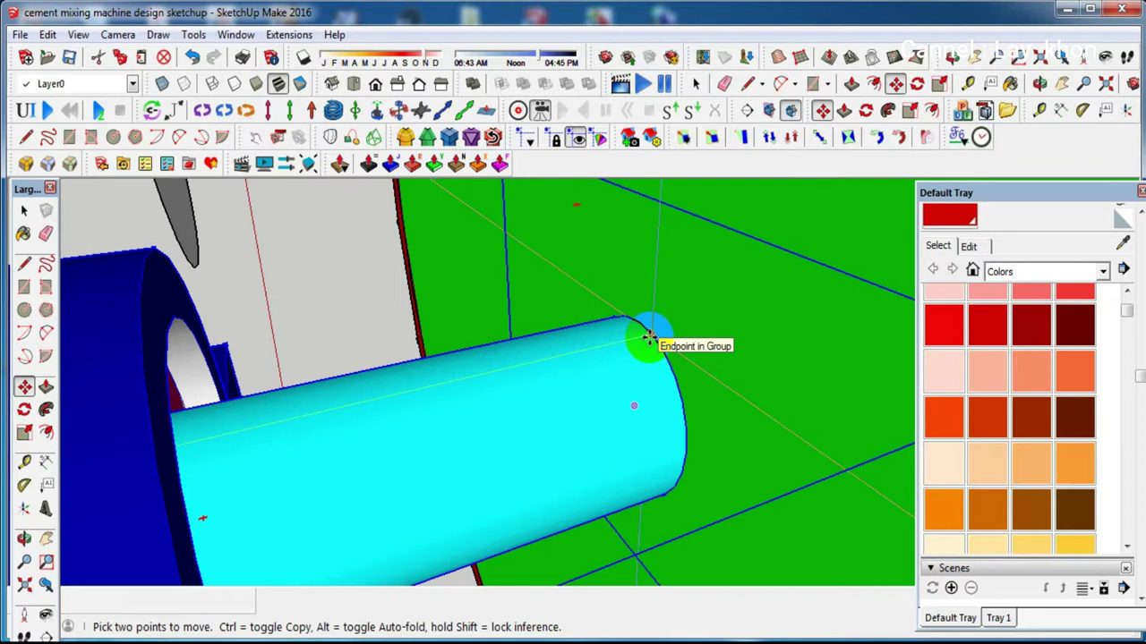
scroll(650, 338, down, 1)
scroll(649, 338, down, 1)
scroll(650, 338, down, 1)
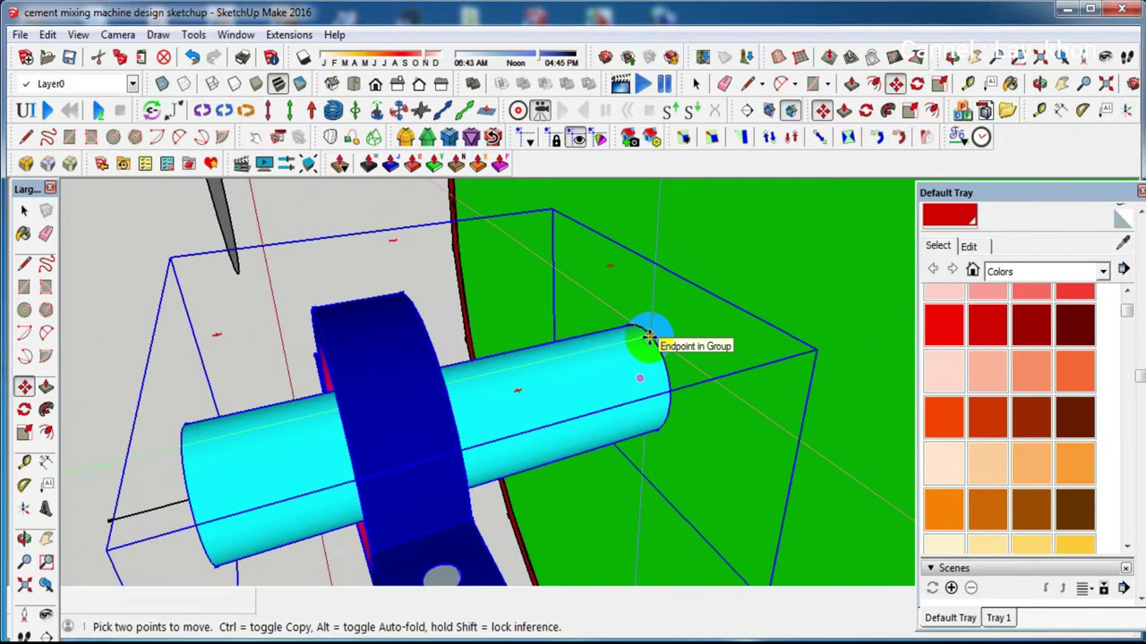
mouse_move(641, 333)
middle_down()
mouse_move(785, 309)
mouse_move(791, 284)
mouse_move(777, 275)
middle_up()
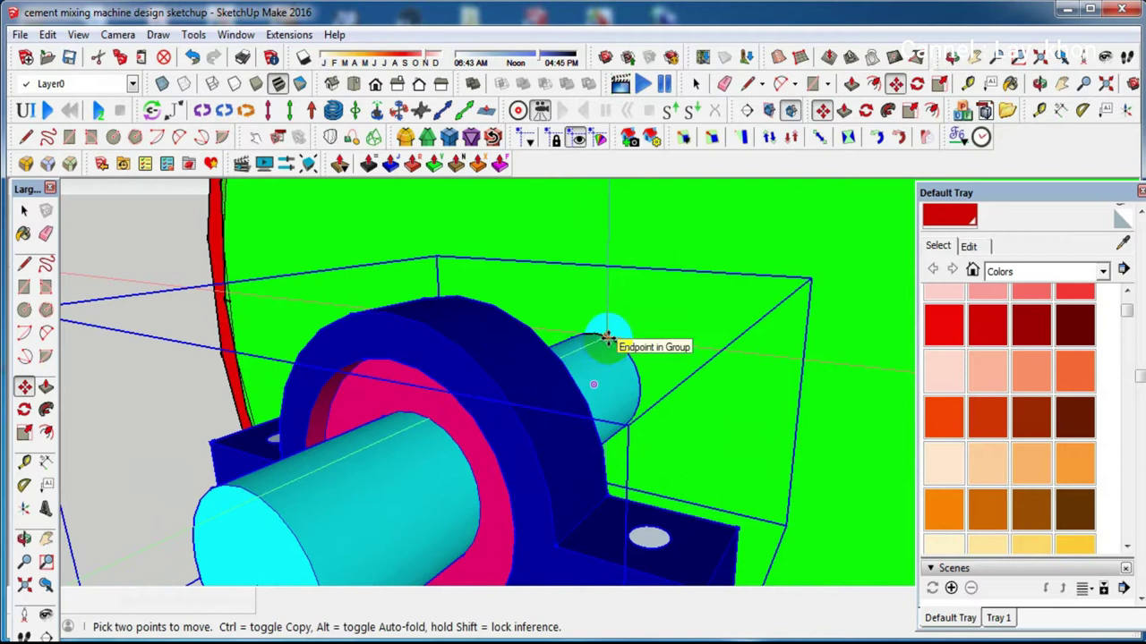
click(606, 338)
key(ctrl)
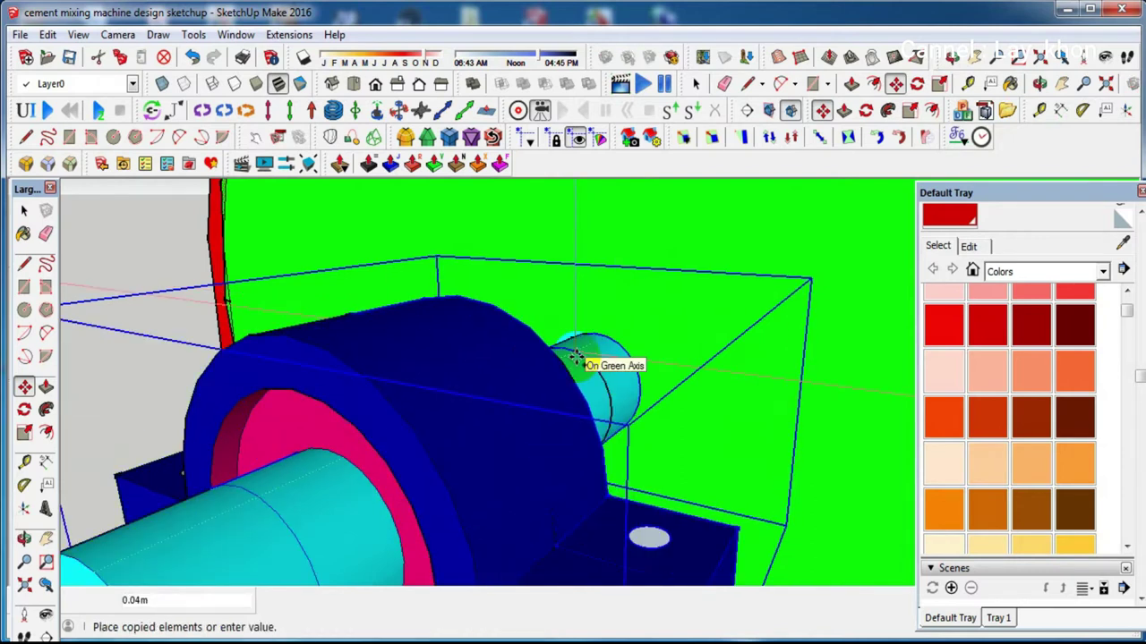
scroll(574, 357, down, 3)
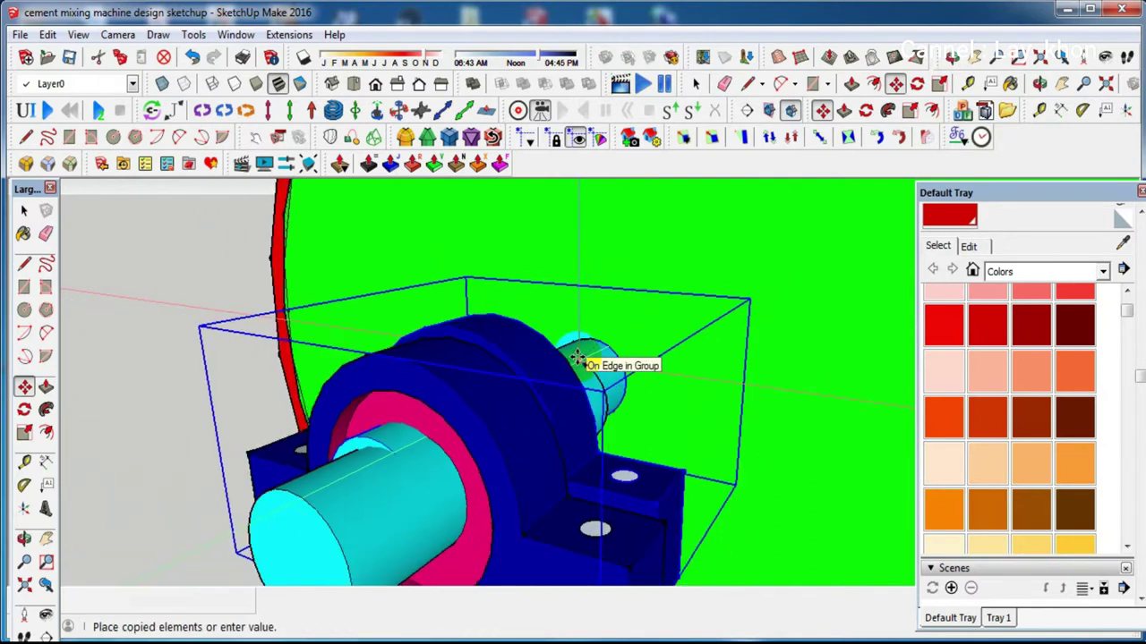
middle_drag(601, 363, 486, 409)
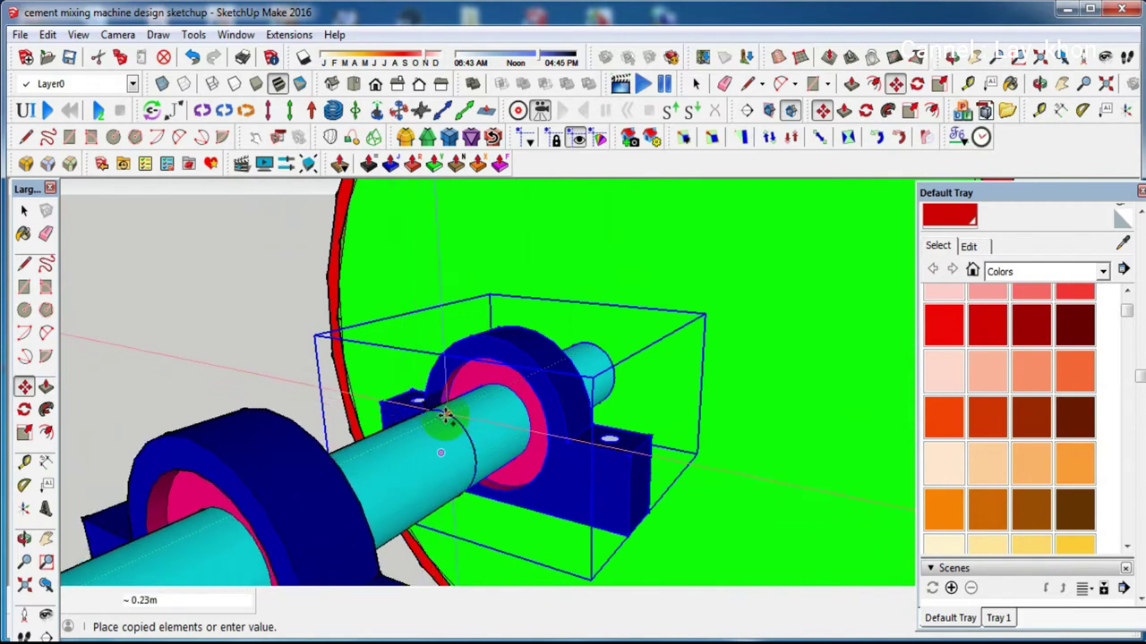
click(450, 414)
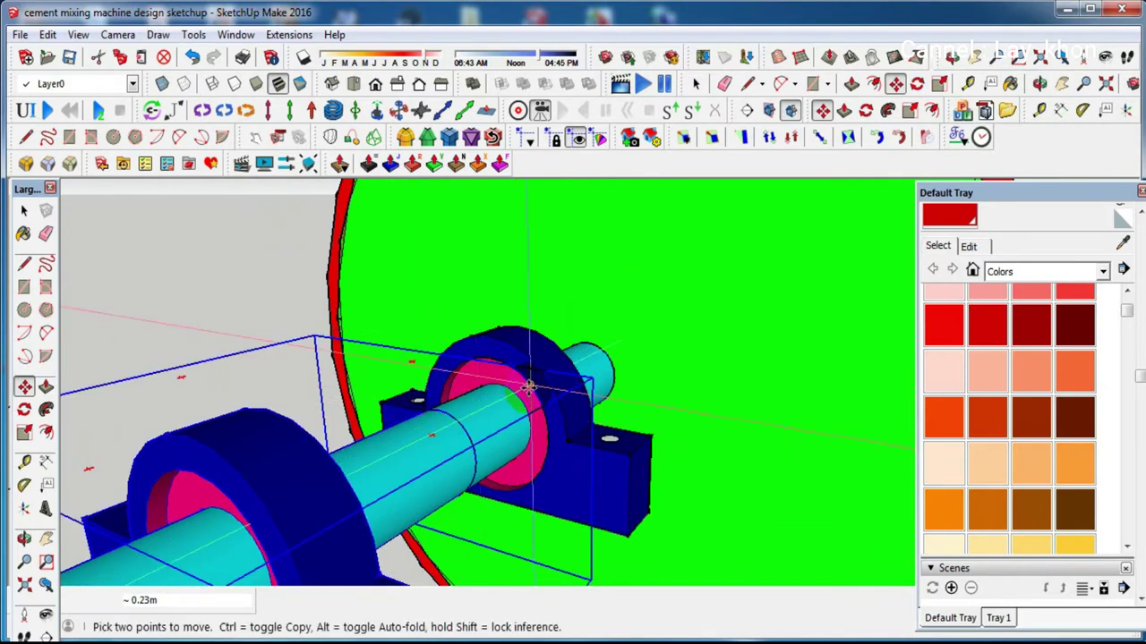
key(space)
Select the bearing nearest the drum and draw a 0.04 m square face below its base
middle_drag(511, 435, 436, 460)
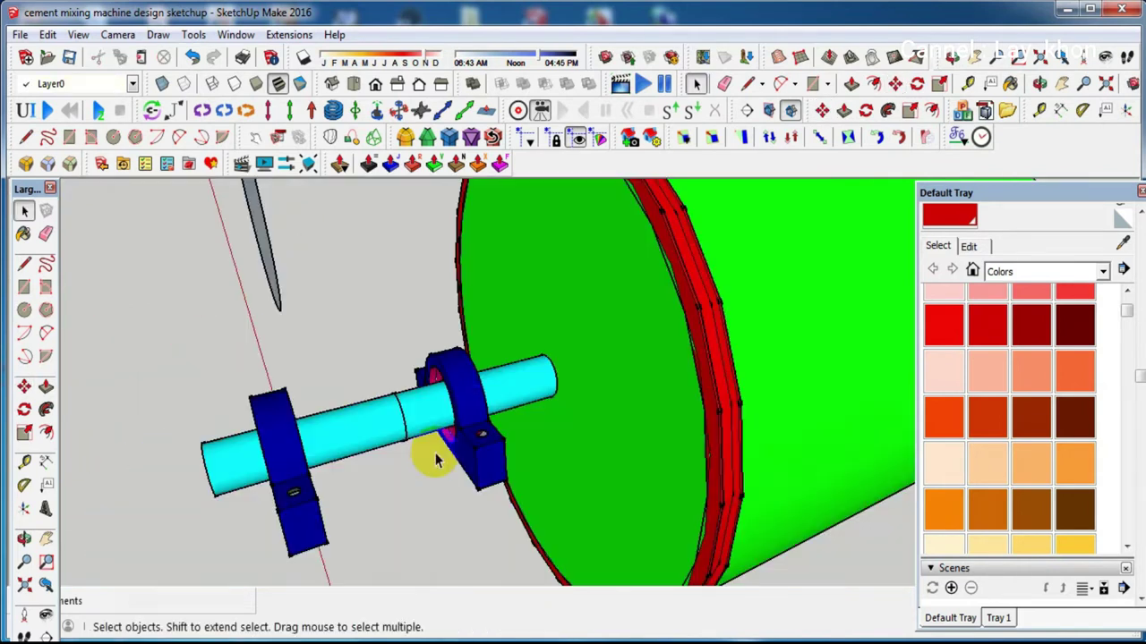
click(433, 426)
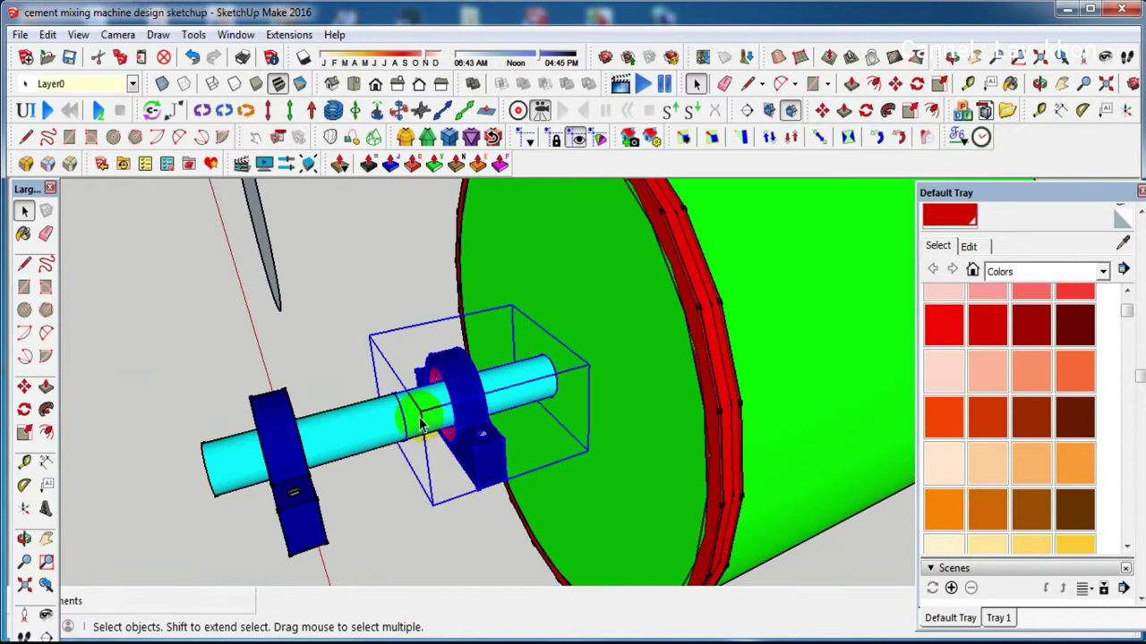
scroll(421, 425, up, 2)
scroll(421, 425, up, 1)
scroll(421, 420, down, 3)
mouse_move(409, 402)
middle_down()
mouse_move(435, 307)
mouse_move(537, 299)
mouse_move(806, 361)
middle_up()
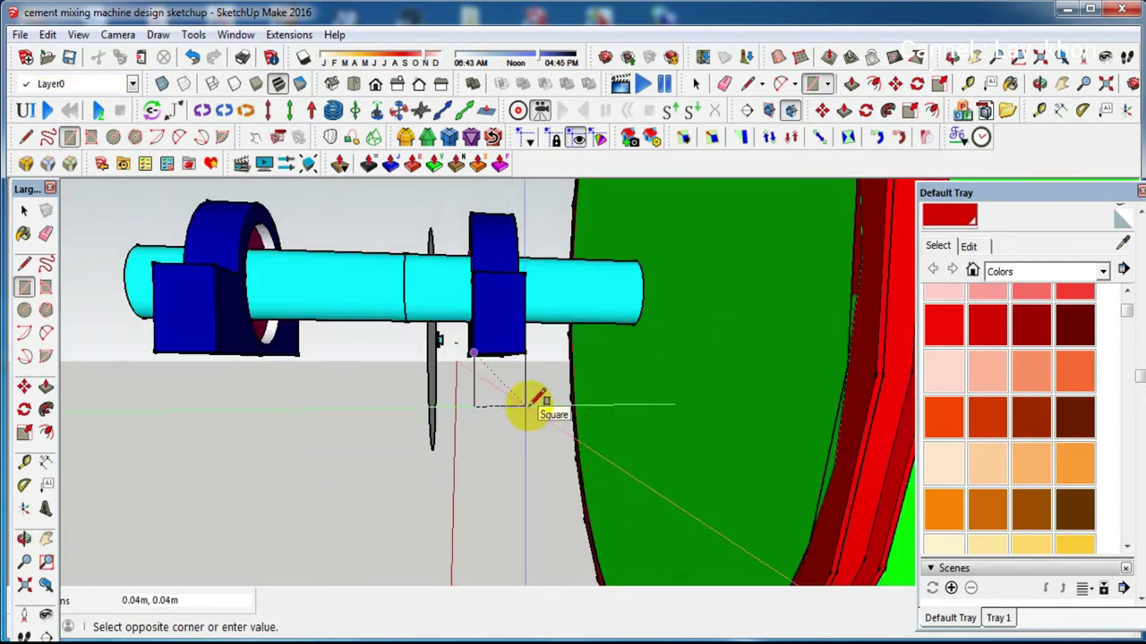
click(534, 400)
mouse_move(514, 388)
middle_down()
mouse_move(768, 472)
mouse_move(567, 452)
middle_up()
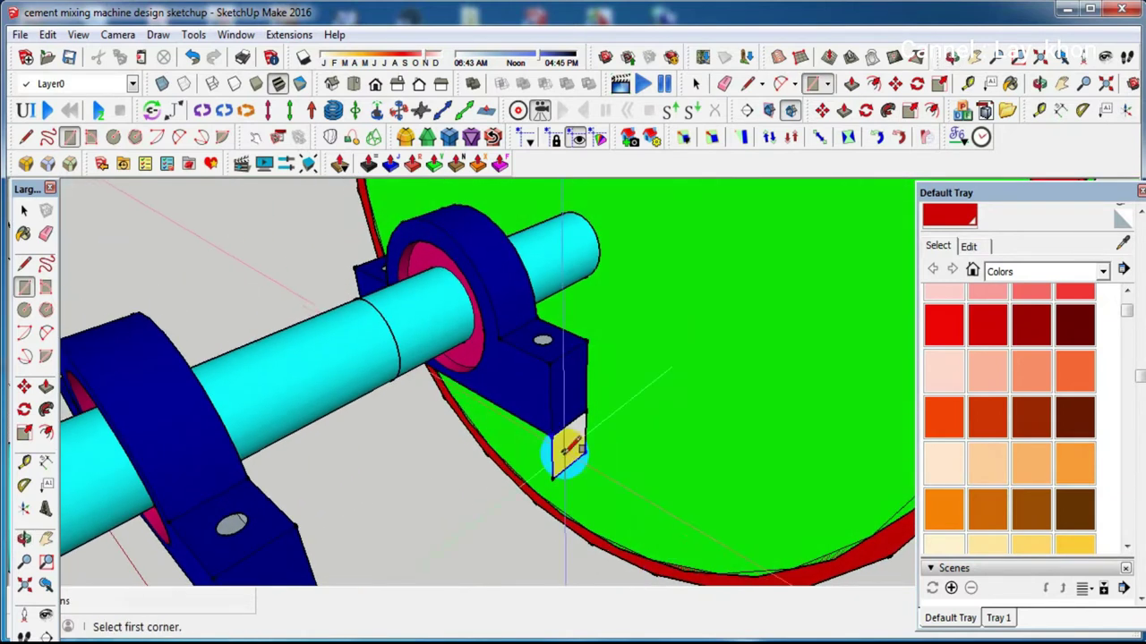
Pick the teal swatch in Materials and paint the small square face under the bearing
key(space)
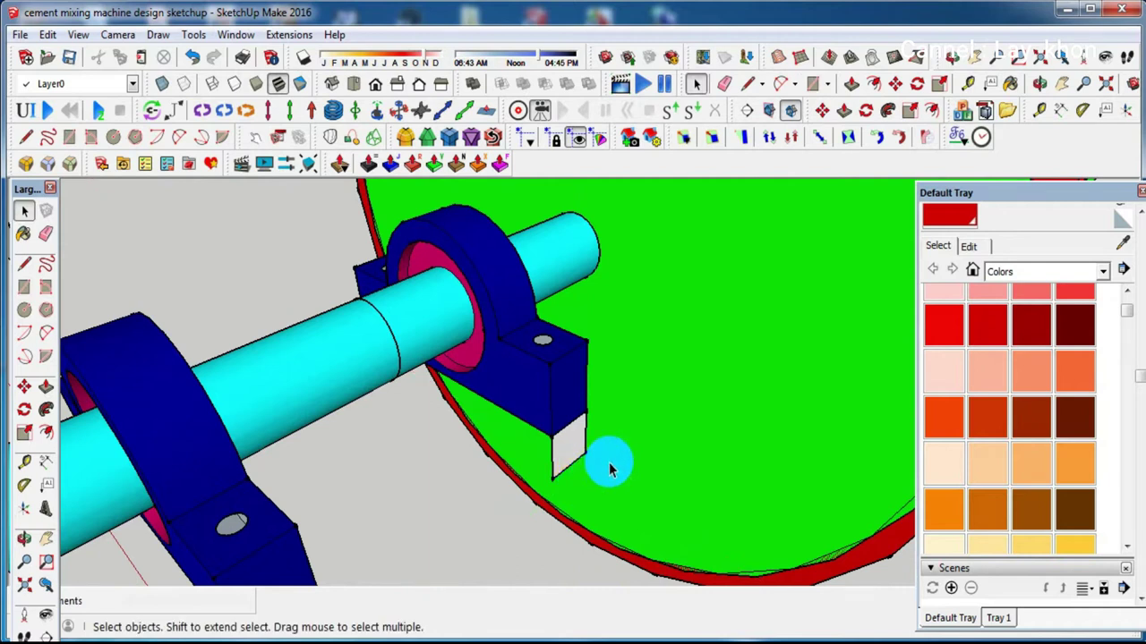
scroll(994, 410, down, 5)
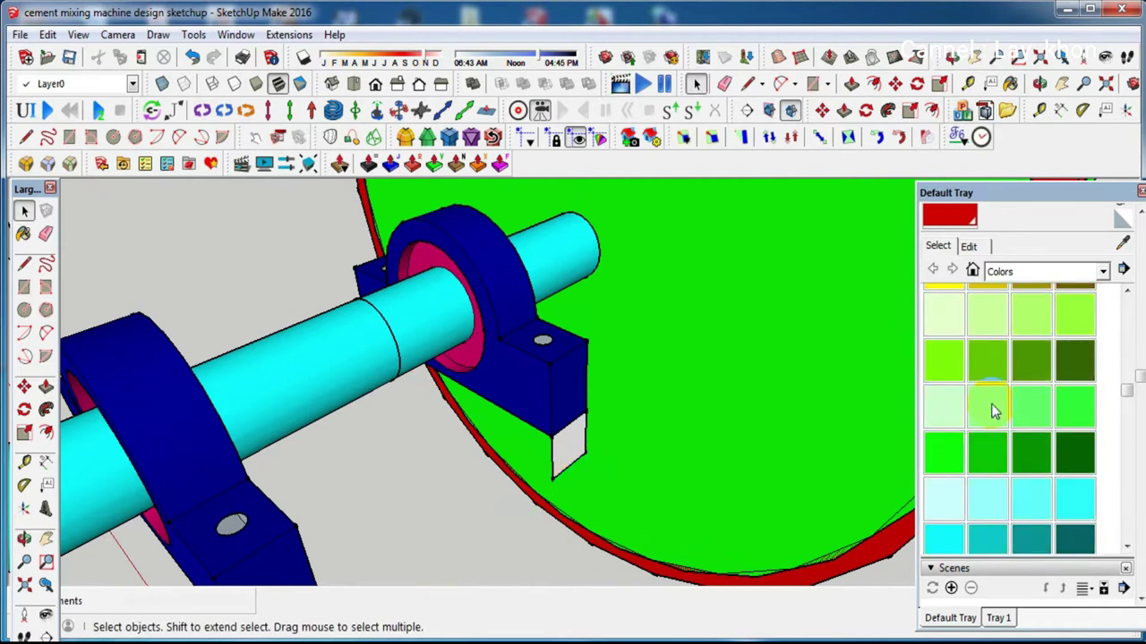
scroll(993, 410, down, 3)
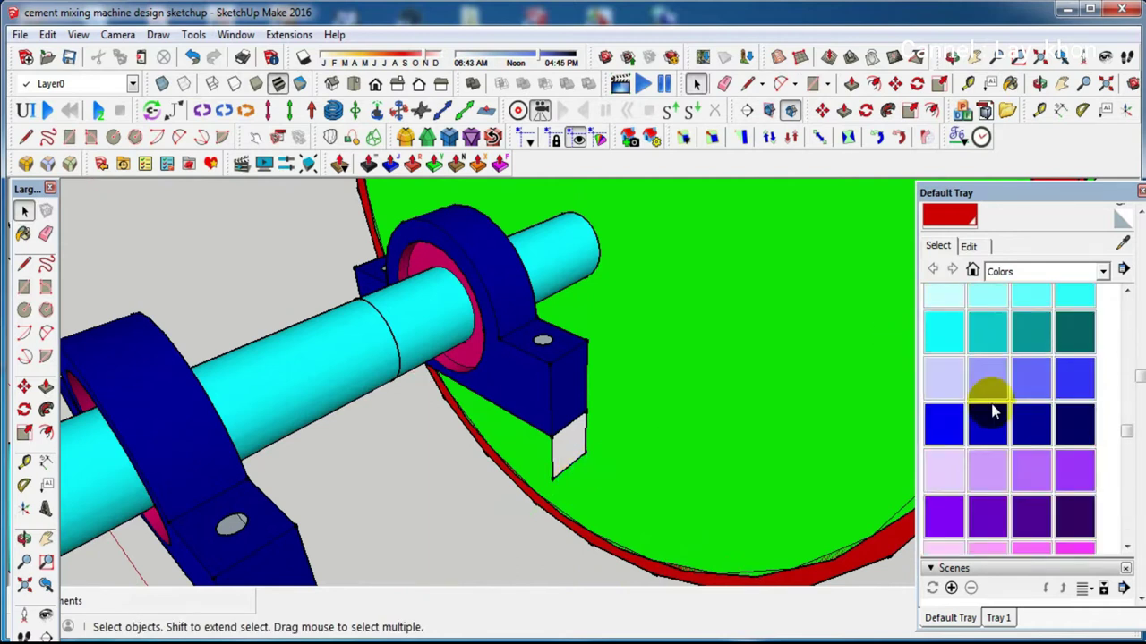
scroll(993, 410, down, 4)
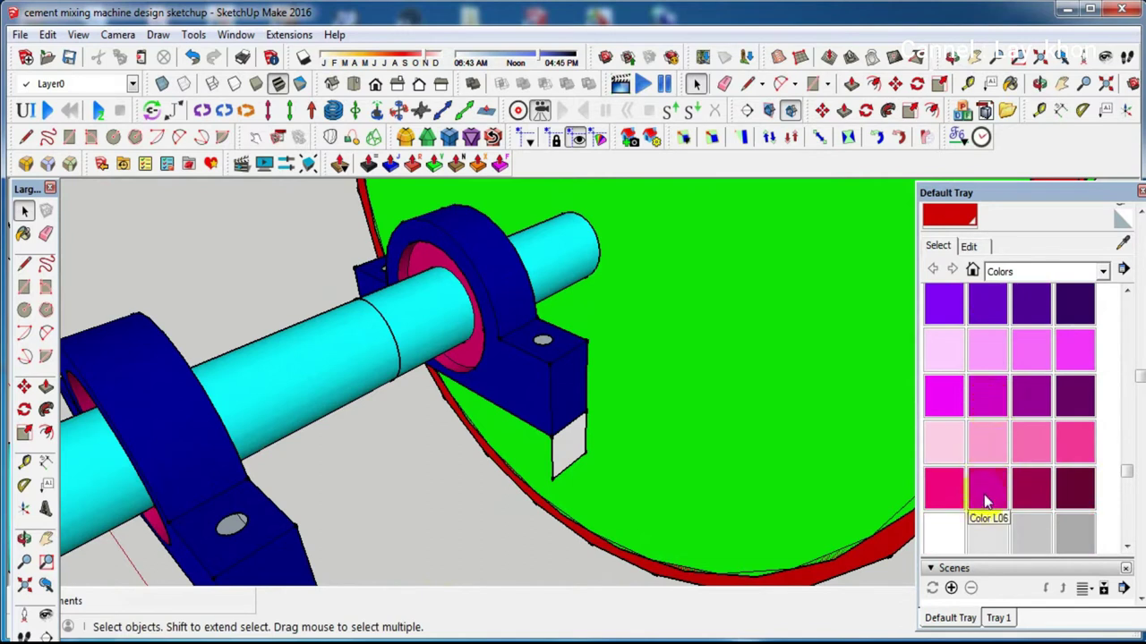
scroll(992, 486, up, 5)
scroll(992, 486, down, 2)
scroll(992, 486, down, 2)
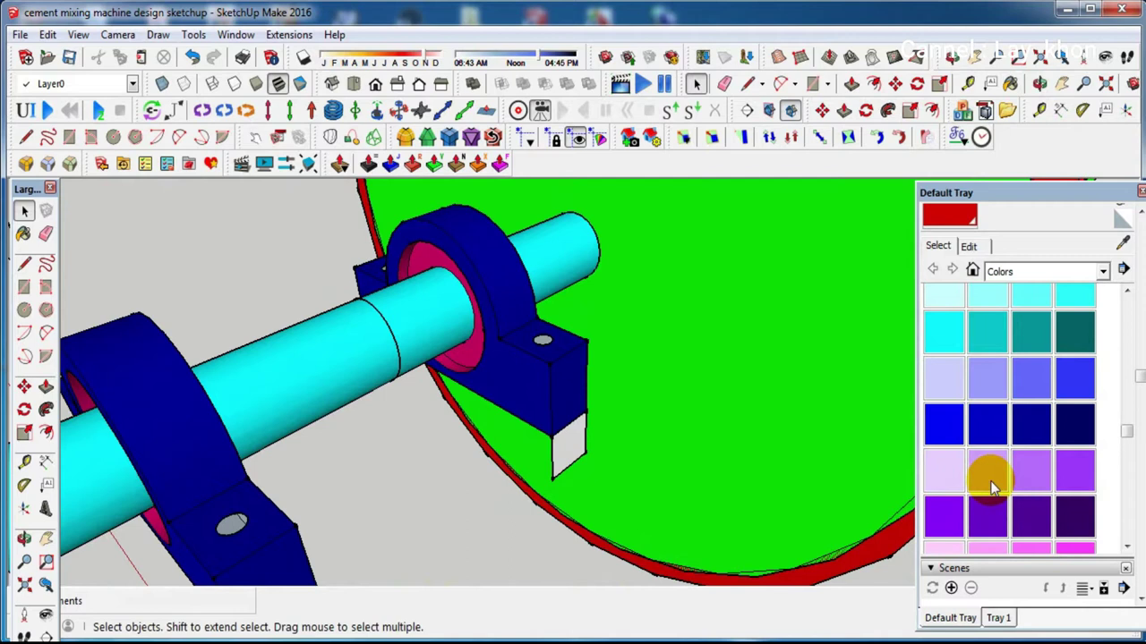
click(1045, 332)
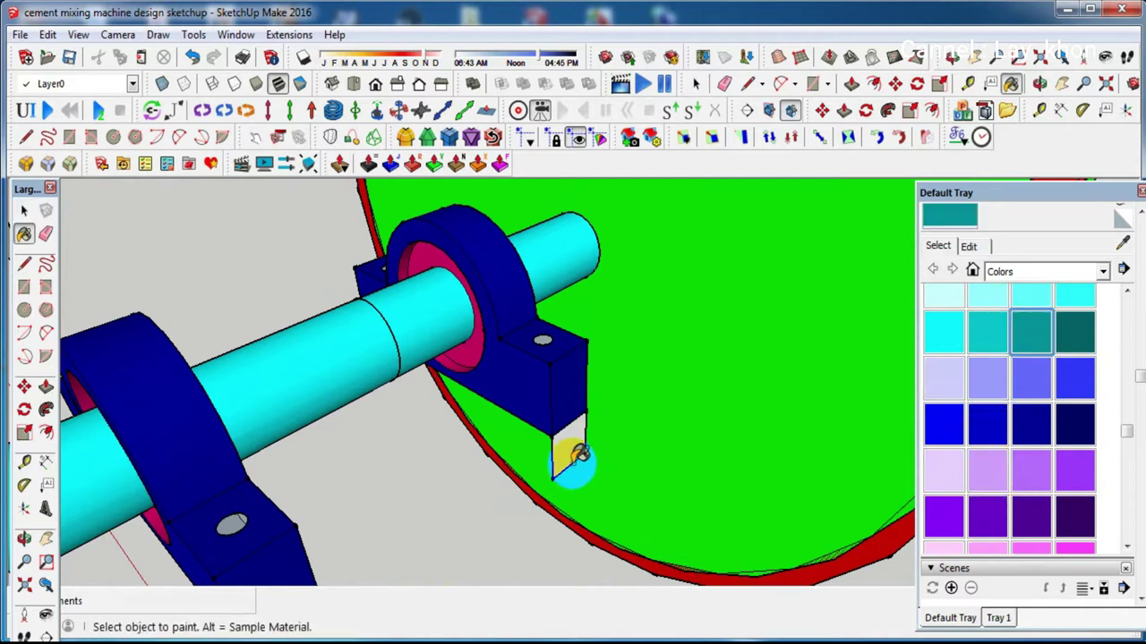
middle_drag(572, 450, 813, 424)
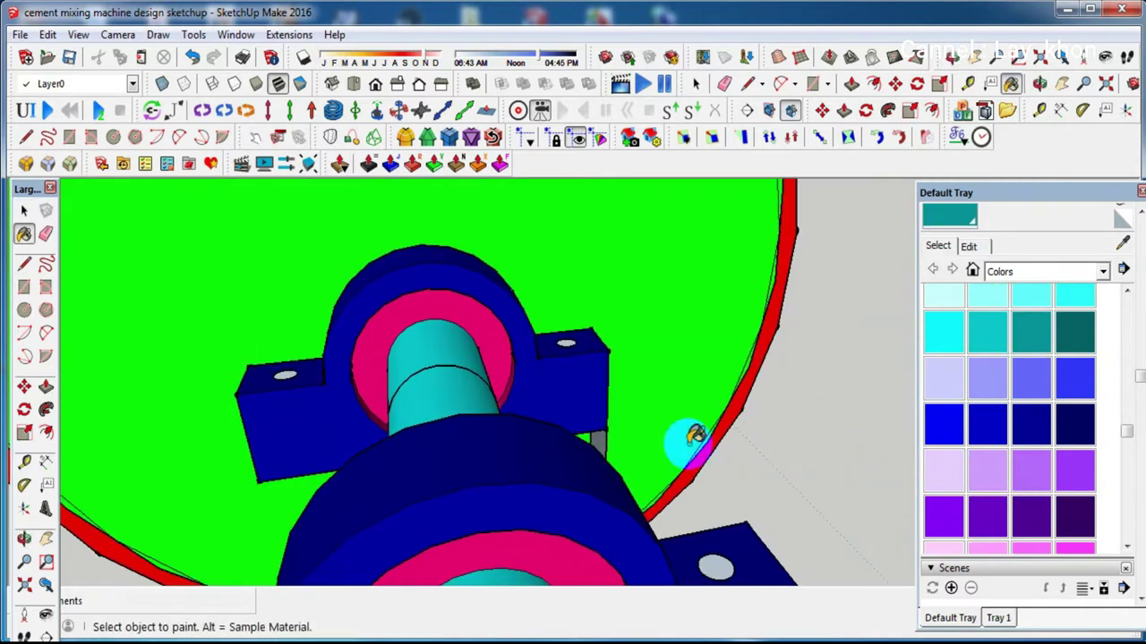
middle_drag(606, 436, 374, 506)
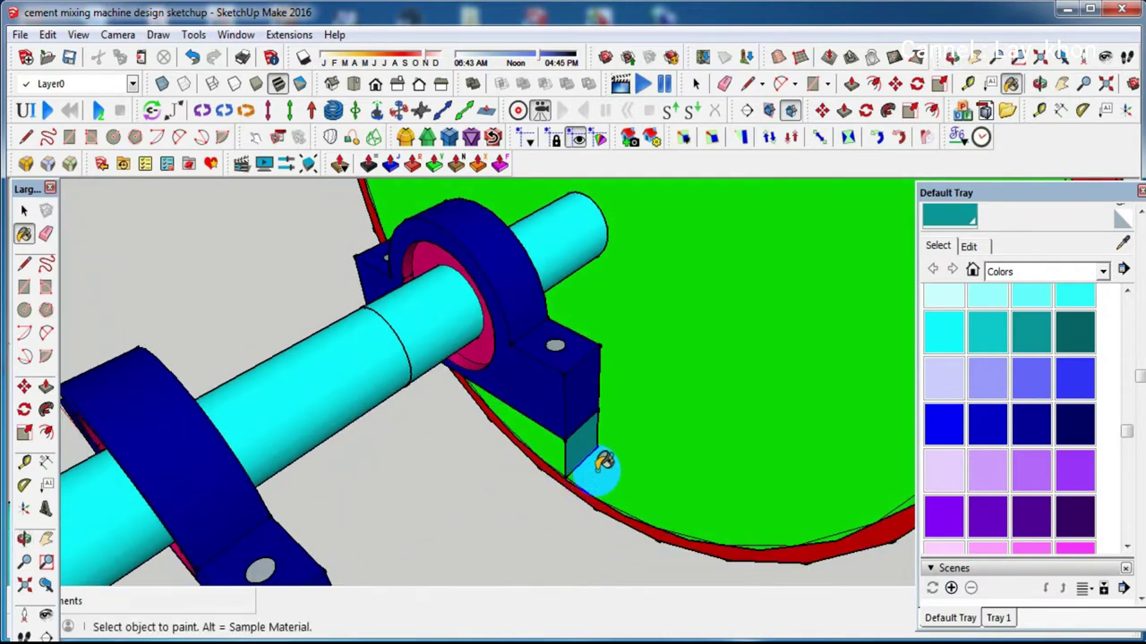
Push/Pull the small teal square into a long teal rail running beneath the bearings
key(p)
click(598, 458)
scroll(596, 459, down, 3)
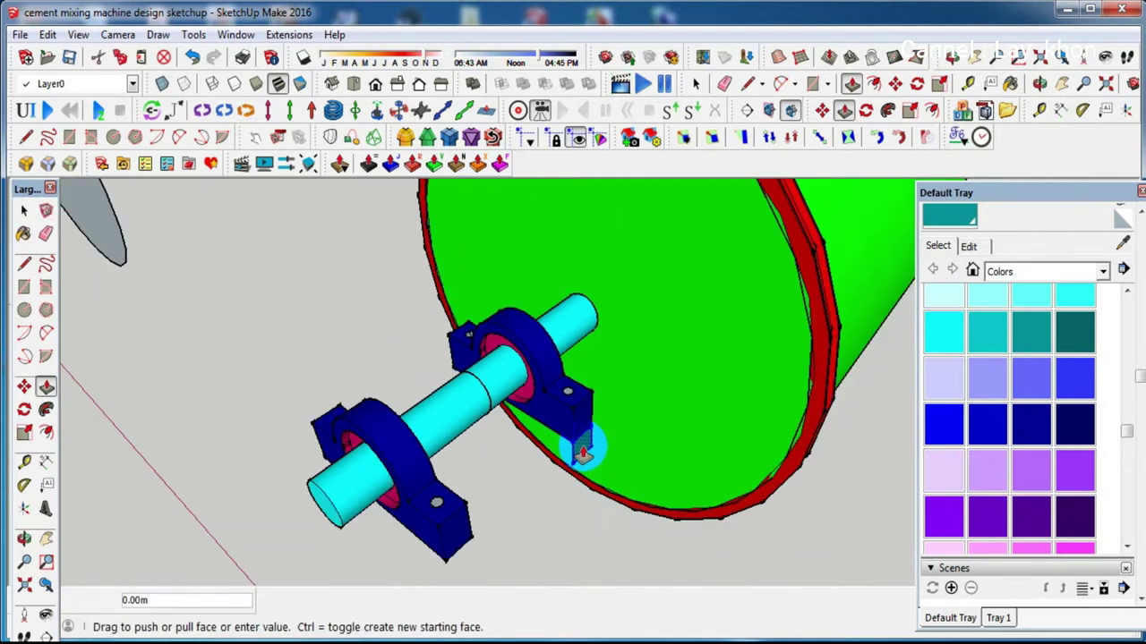
scroll(591, 461, down, 2)
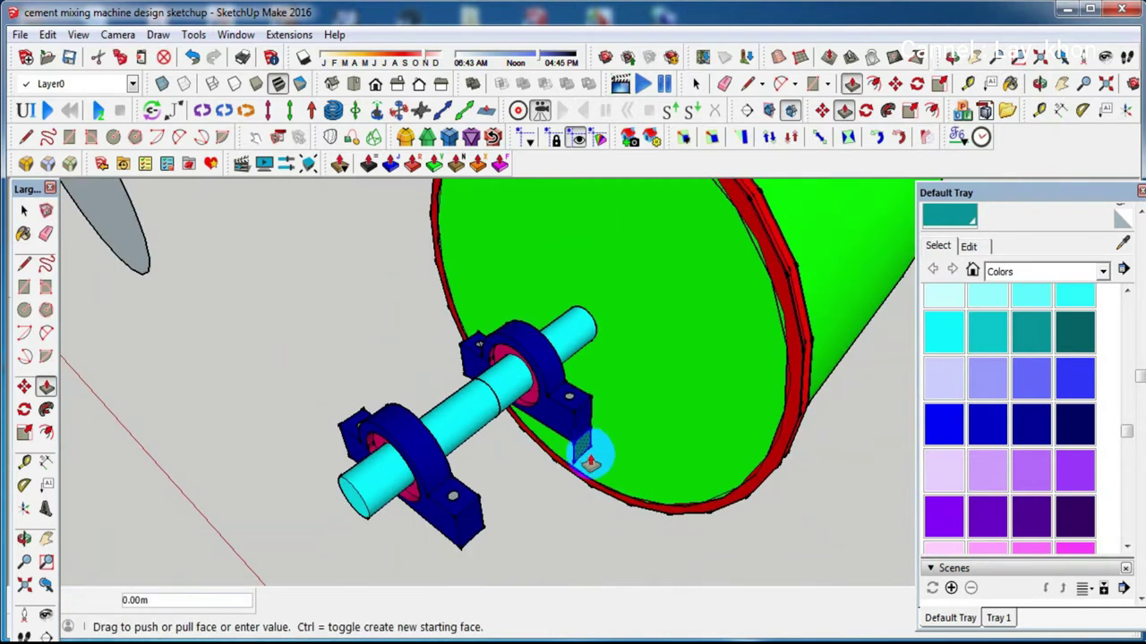
click(777, 475)
mouse_move(614, 447)
middle_down()
mouse_move(748, 454)
mouse_move(1081, 292)
middle_up()
scroll(1081, 291, up, 2)
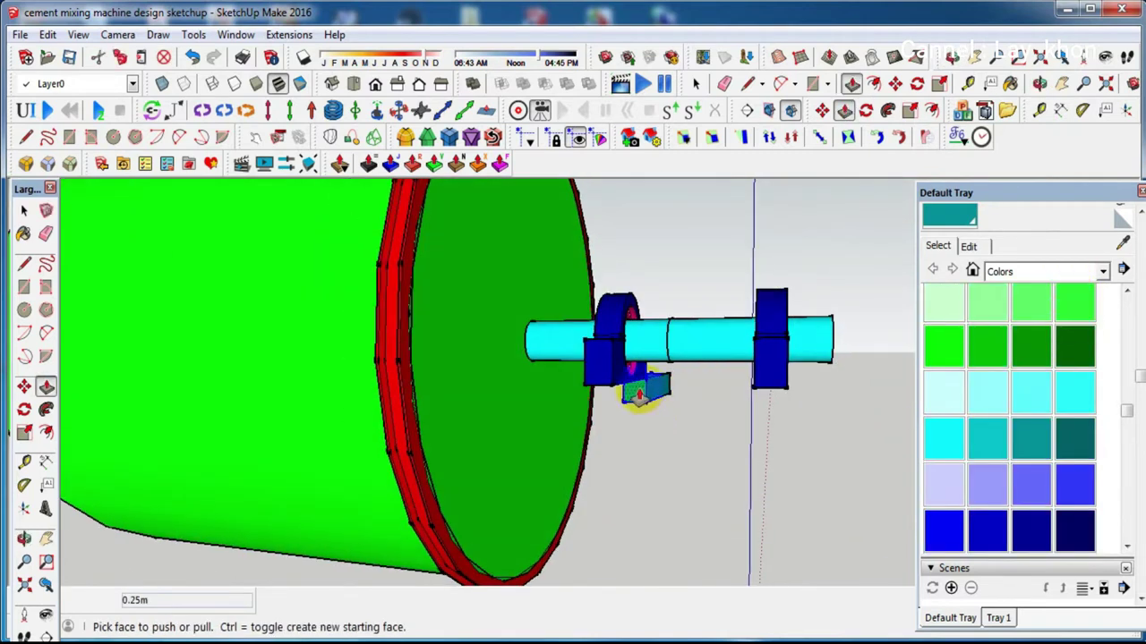
click(639, 394)
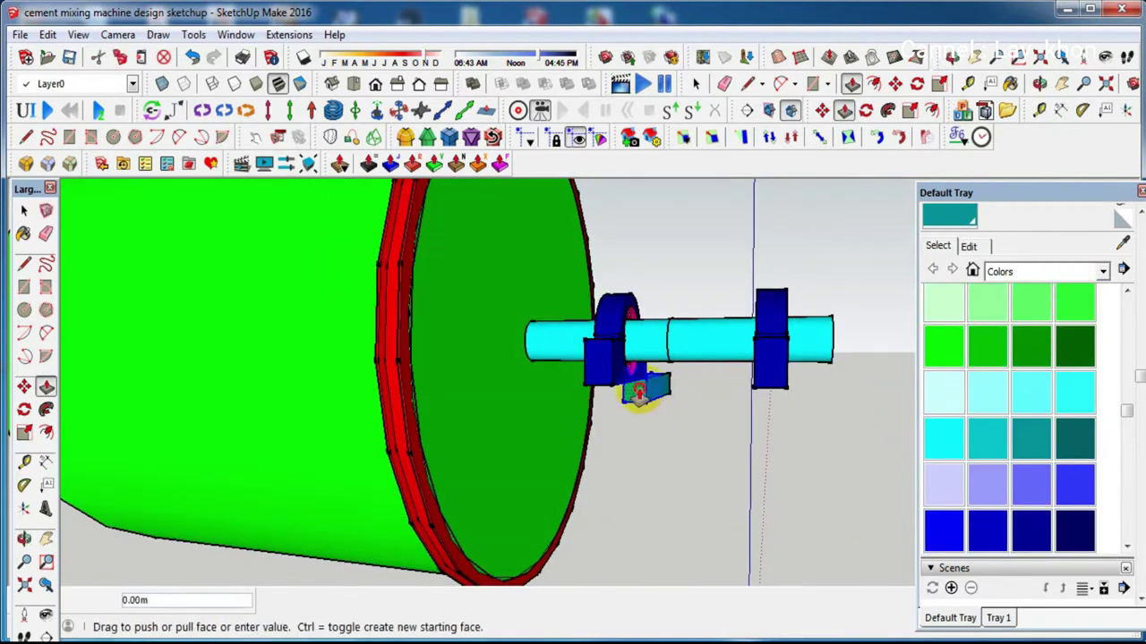
click(380, 367)
middle_drag(504, 376, 487, 461)
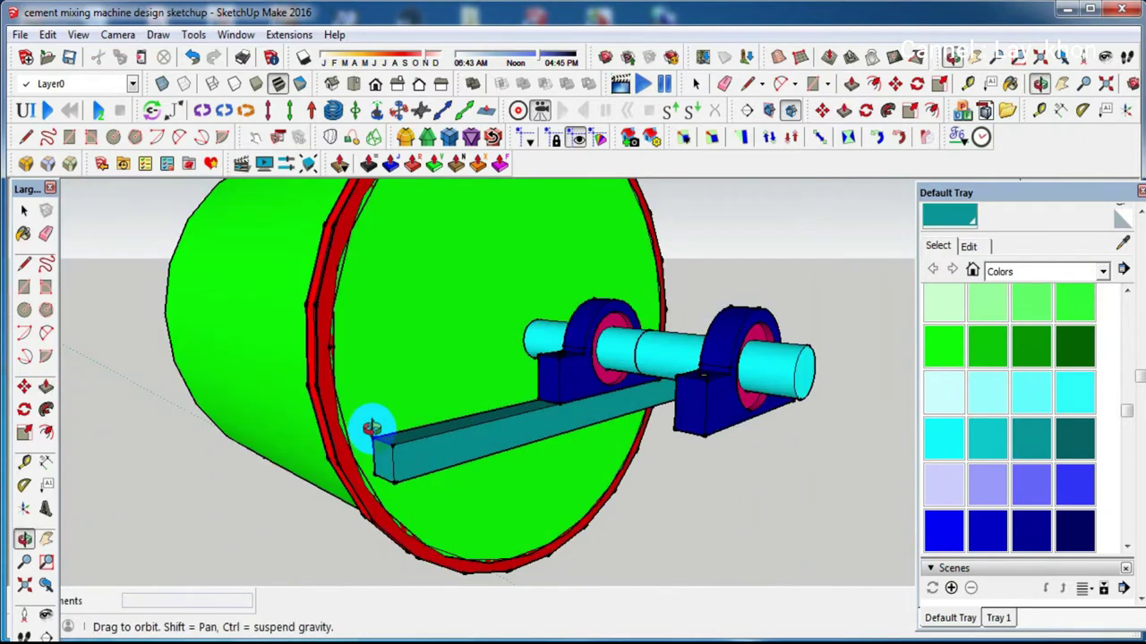
key(space)
Copy the teal rail with Move plus Ctrl and place it parallel beneath the other bearing
mouse_move(567, 388)
middle_down()
mouse_move(408, 460)
mouse_move(379, 448)
middle_up()
scroll(483, 394, up, 5)
key(m)
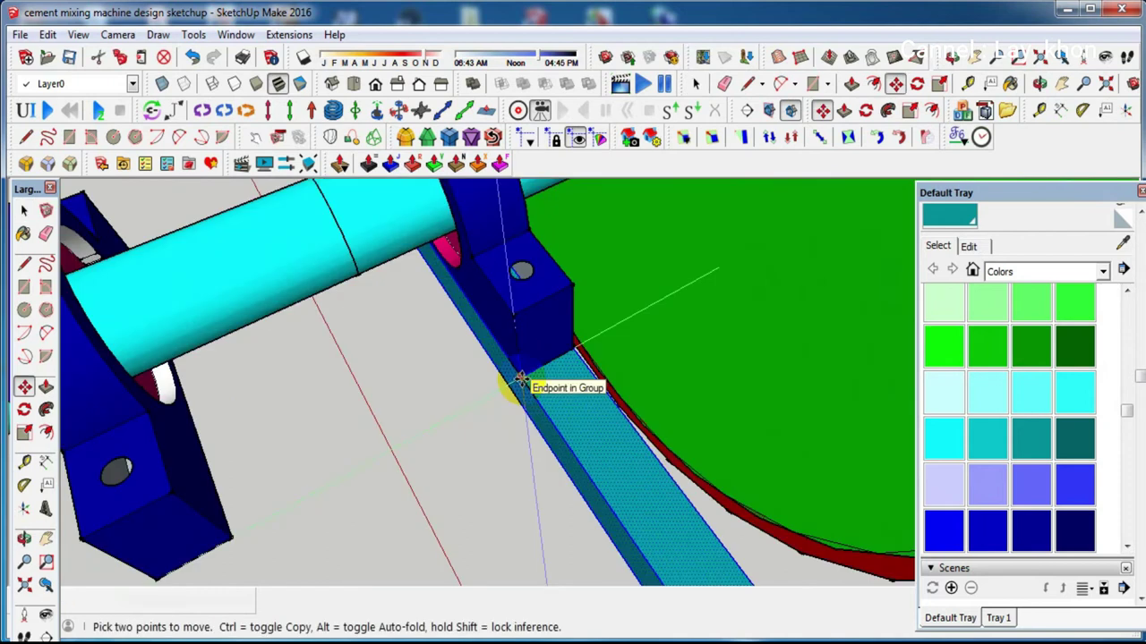
ctrl+click(444, 396)
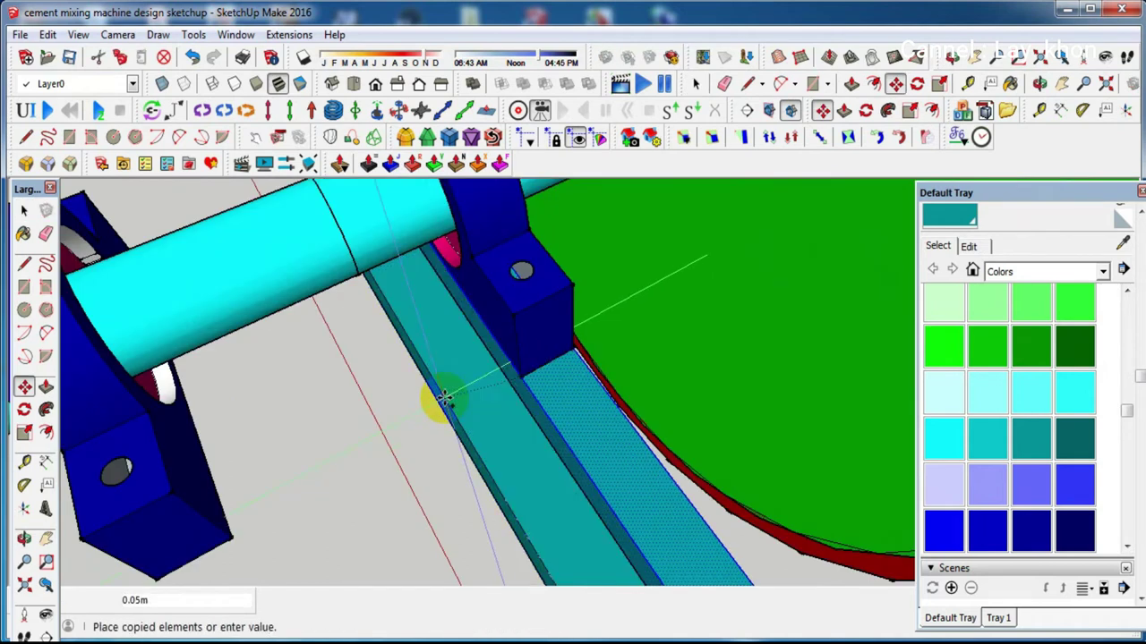
scroll(445, 397, down, 5)
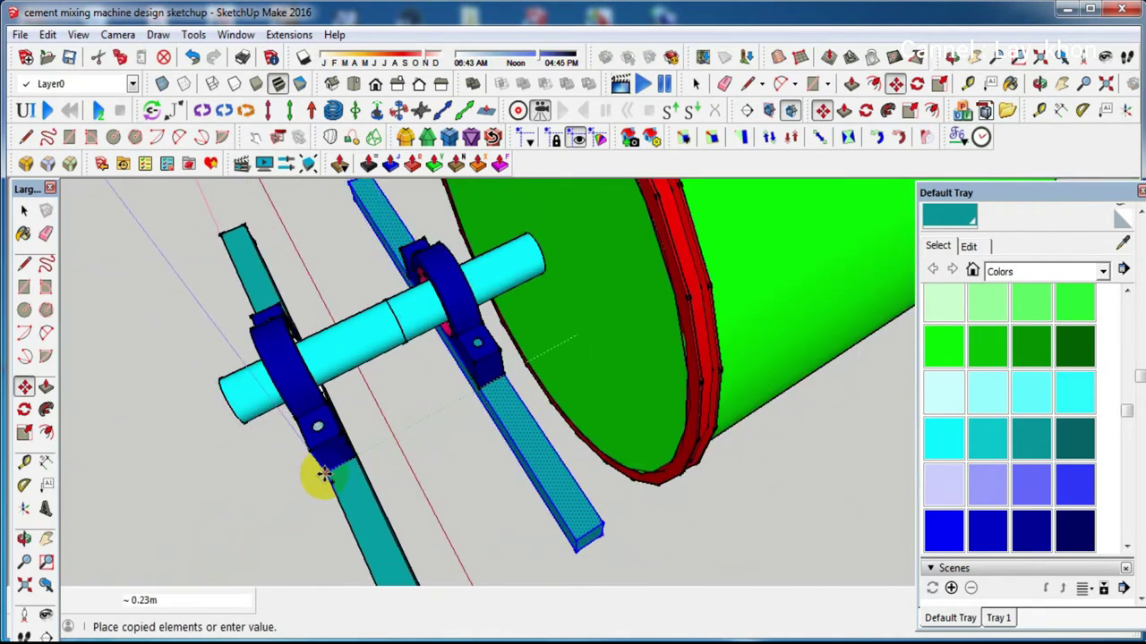
click(324, 475)
key(space)
mouse_move(379, 435)
middle_down()
mouse_move(559, 239)
mouse_move(665, 274)
mouse_move(757, 340)
mouse_move(605, 383)
mouse_move(374, 419)
middle_up()
scroll(583, 385, down, 3)
key(p)
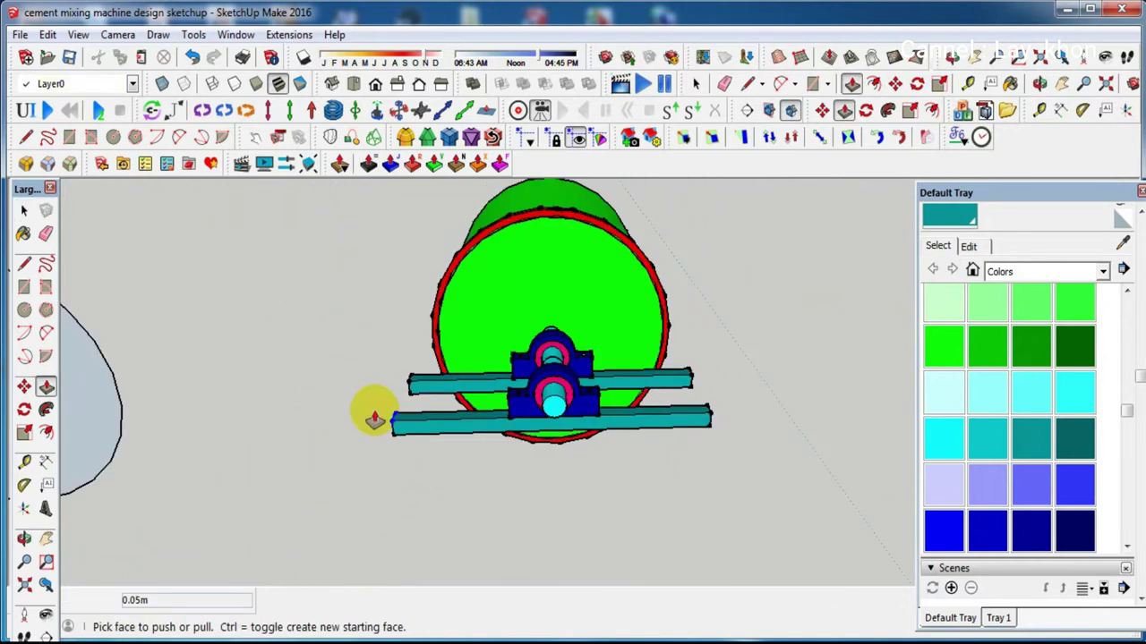
mouse_move(447, 358)
middle_down()
mouse_move(404, 389)
mouse_move(468, 366)
mouse_move(637, 346)
mouse_move(686, 361)
mouse_move(687, 348)
middle_up()
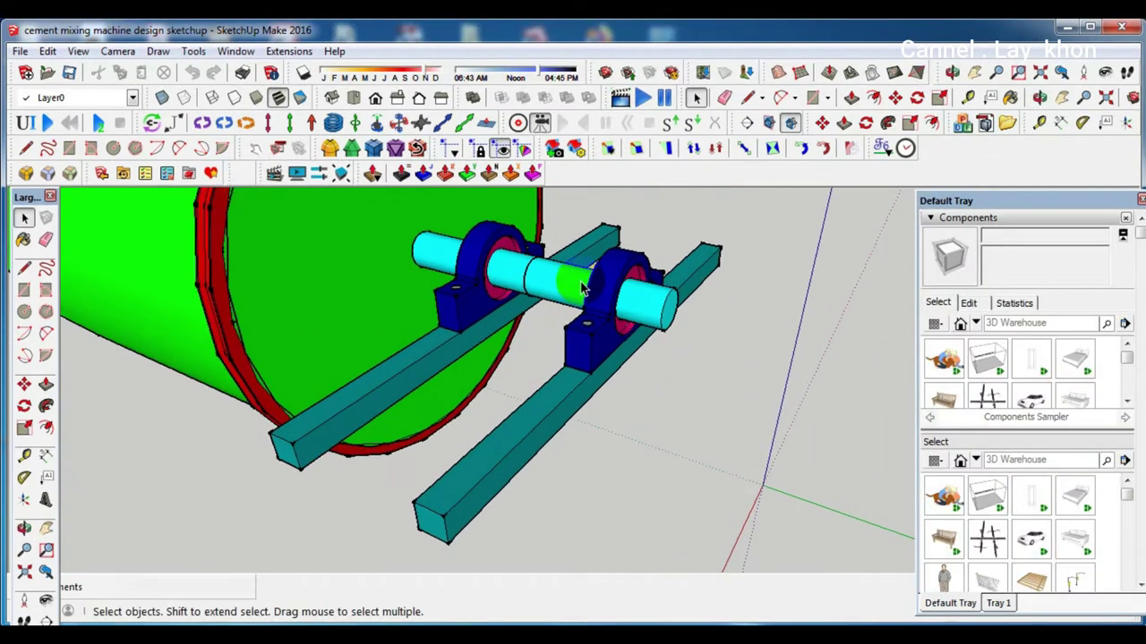
scroll(580, 287, up, 3)
Inside the shaft group, erase the separate shaft cylinder pieces
double_click(564, 286)
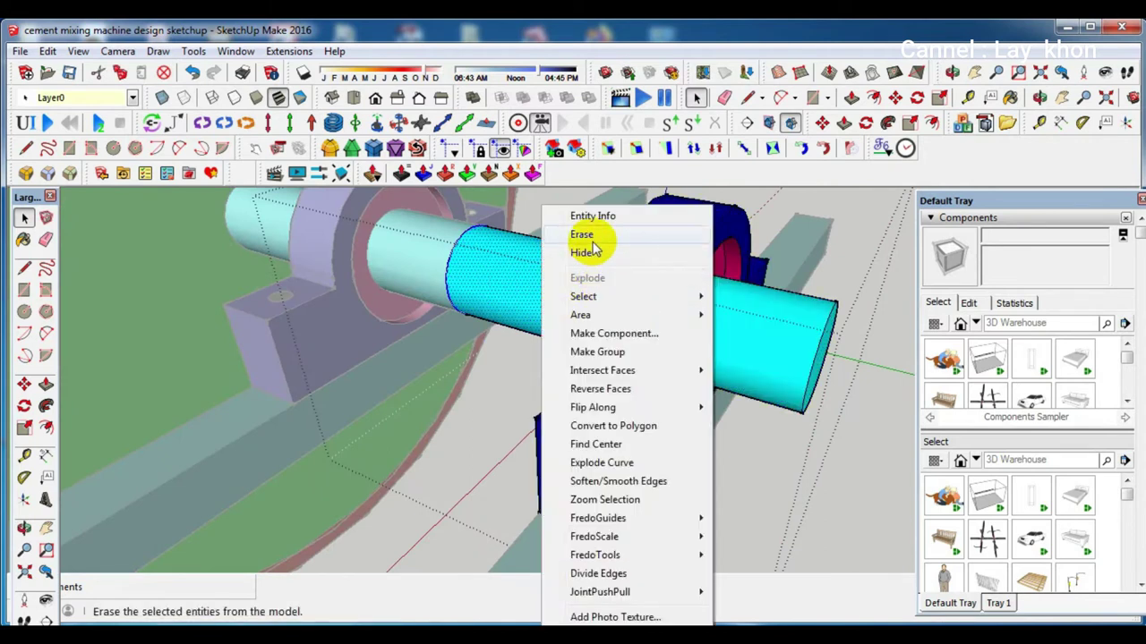
click(582, 234)
click(750, 365)
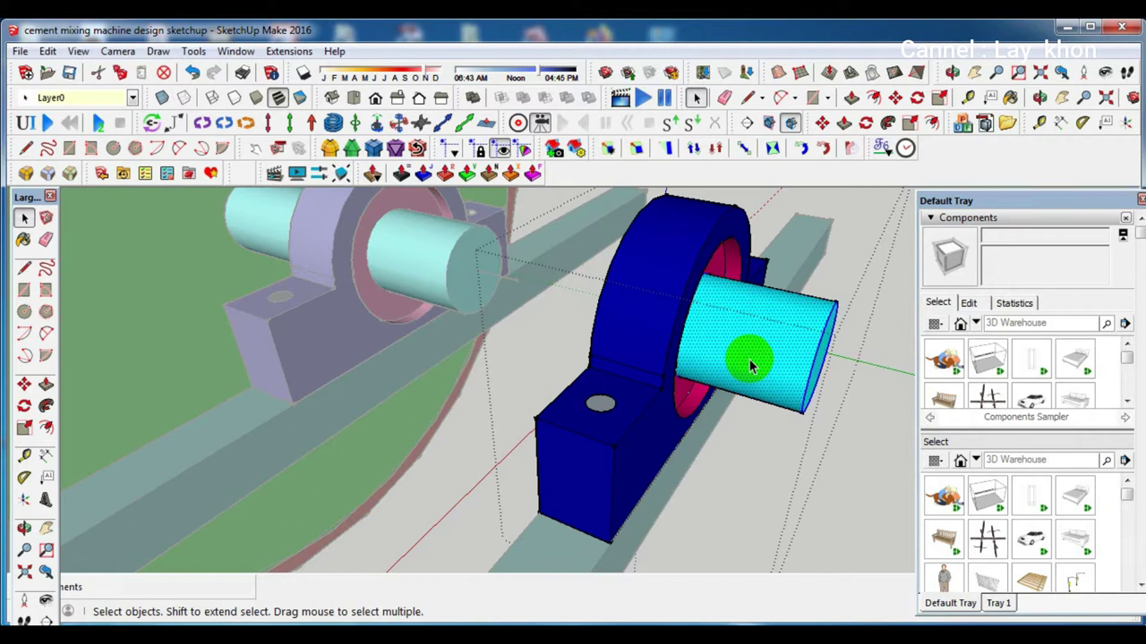
right_click(750, 365)
click(800, 238)
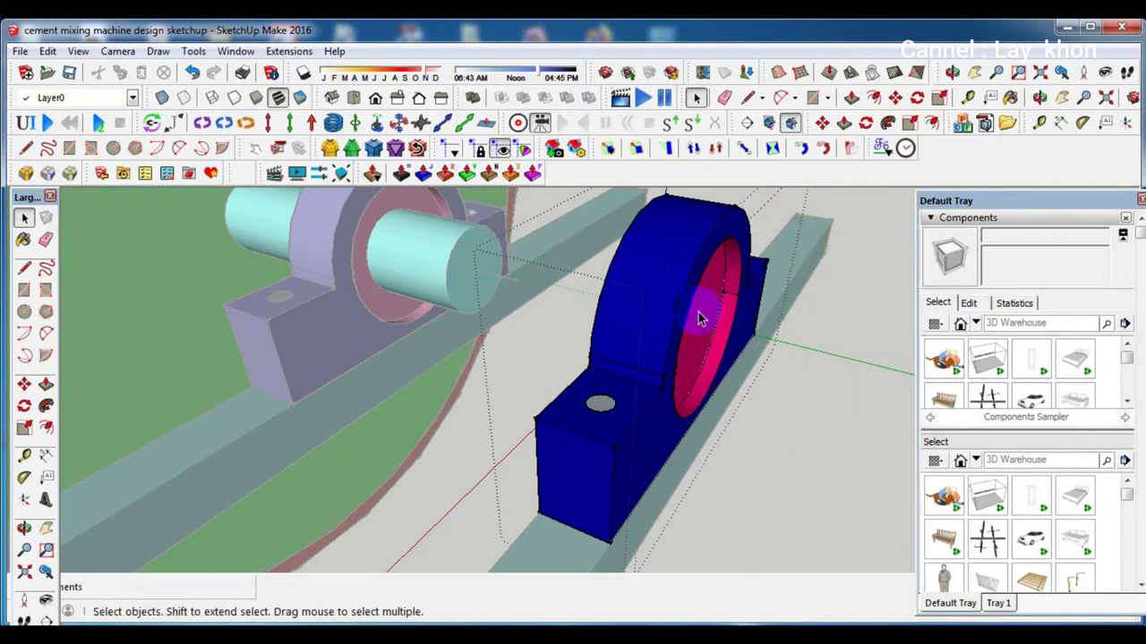
click(877, 478)
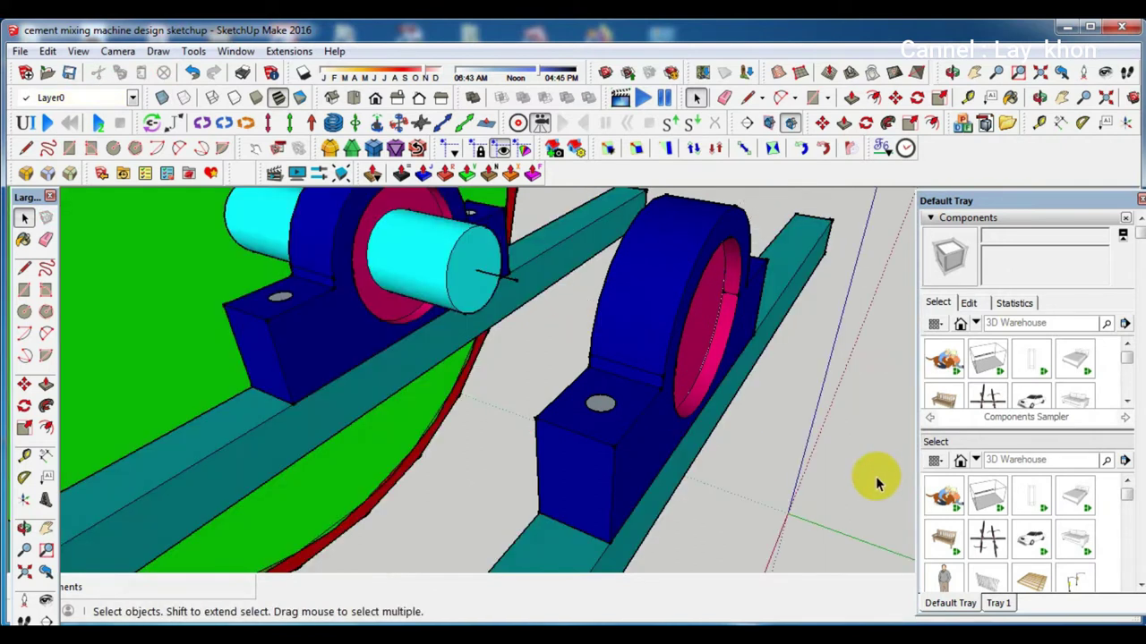
Push/Pull the remaining shaft end through the second bearing, then begin a rectangle at the rail end
double_click(479, 279)
click(472, 275)
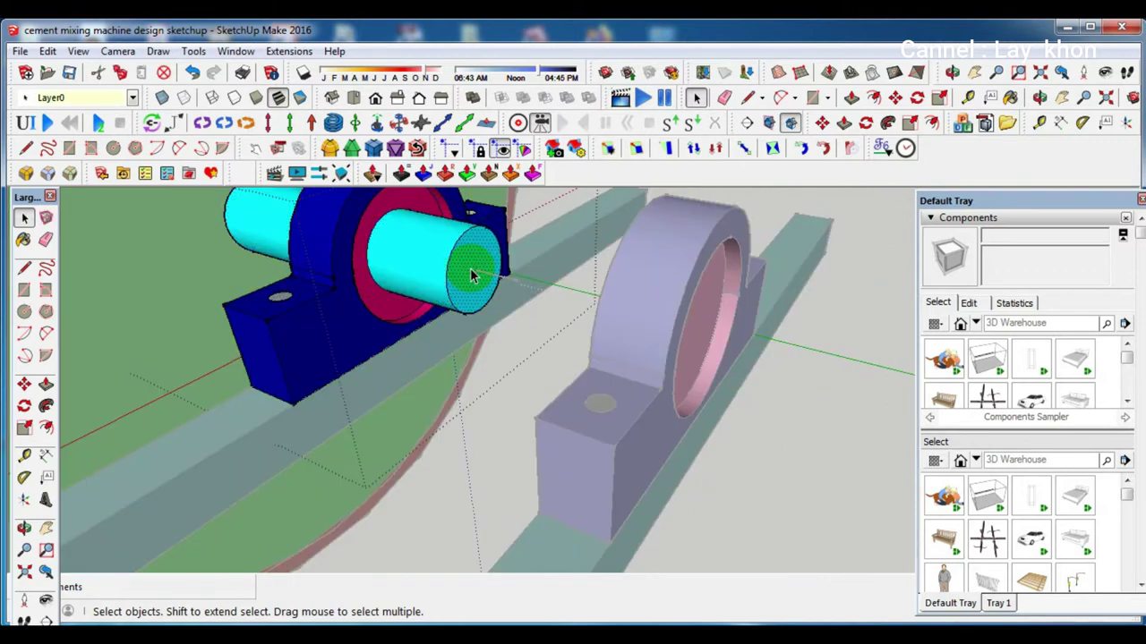
key(p)
drag(465, 270, 833, 400)
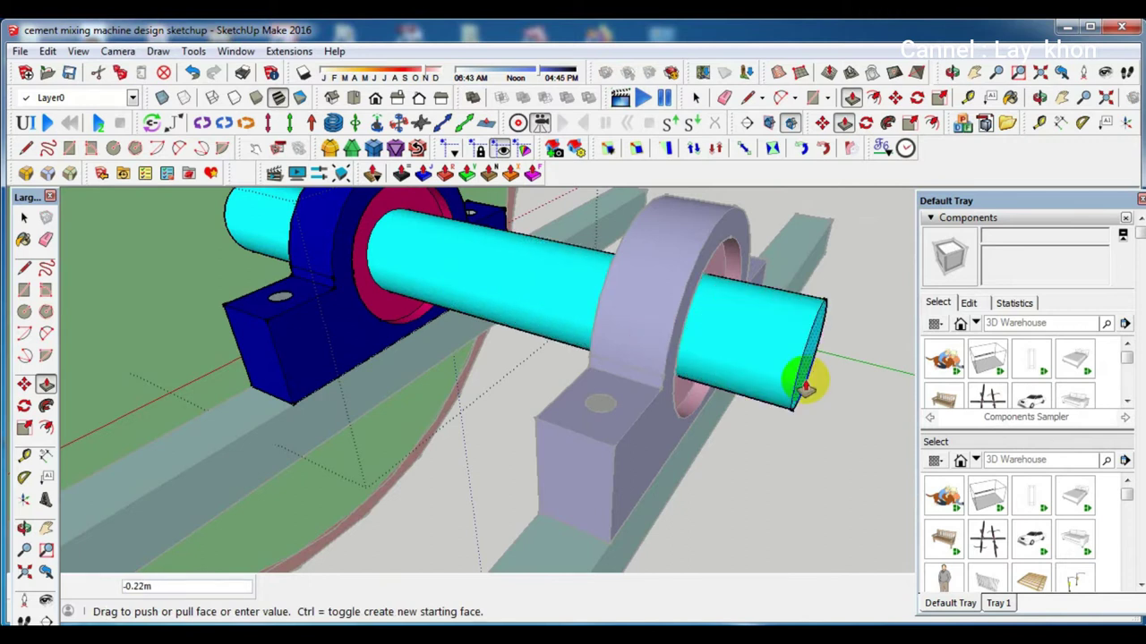
click(834, 400)
scroll(621, 384, down, 2)
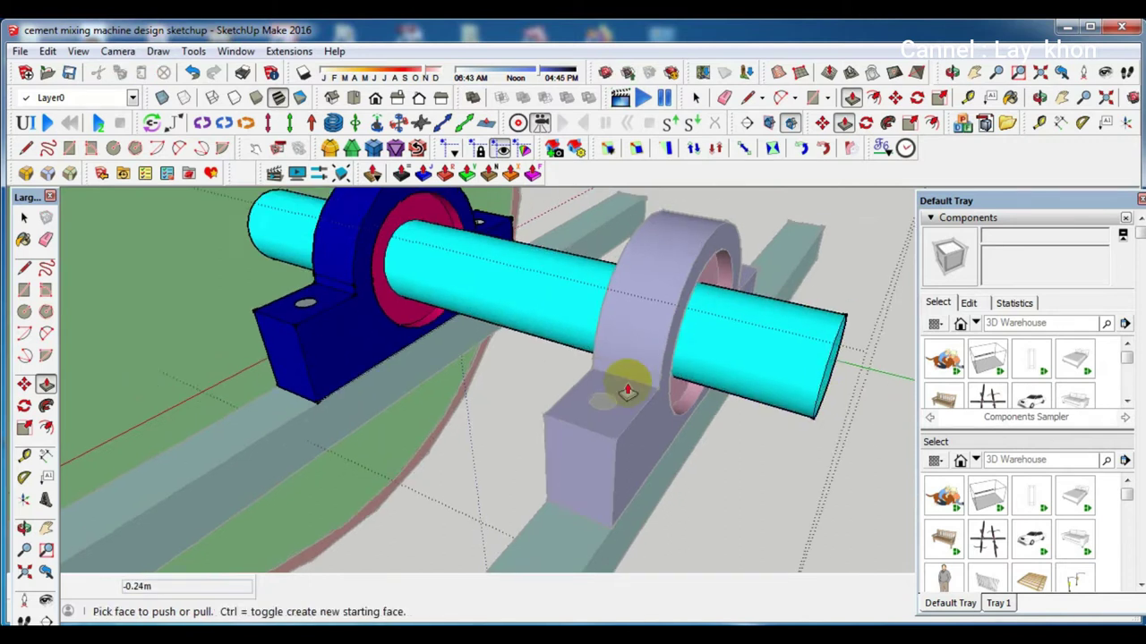
scroll(722, 435, down, 2)
key(space)
scroll(828, 420, down, 2)
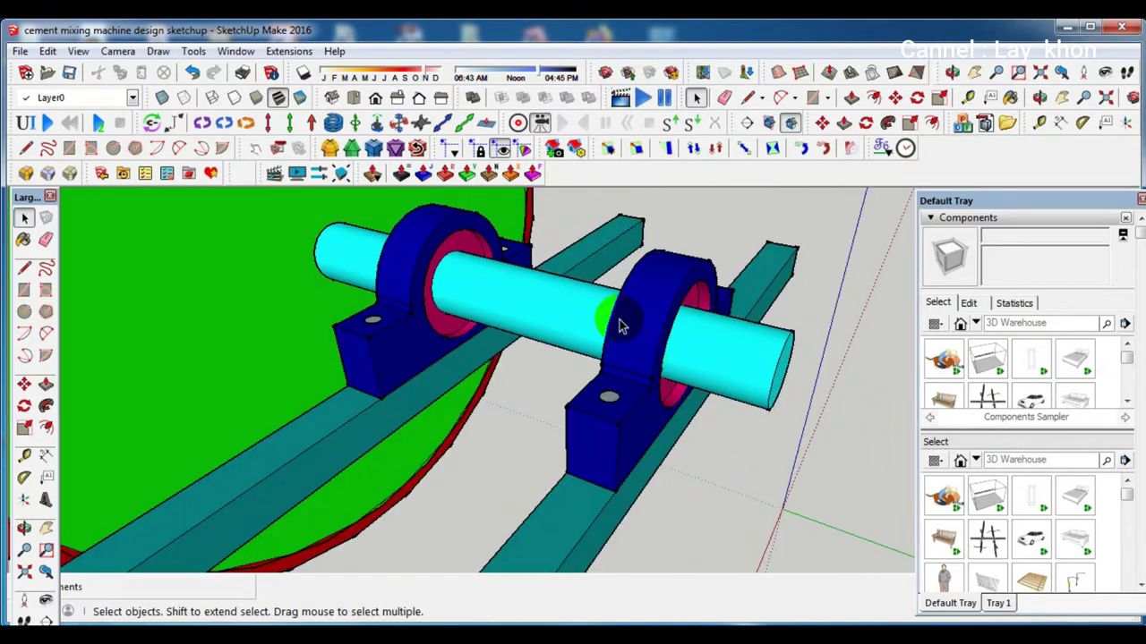
scroll(617, 319, down, 2)
scroll(605, 329, down, 1)
mouse_move(601, 332)
middle_down()
mouse_move(448, 322)
mouse_move(281, 243)
middle_up()
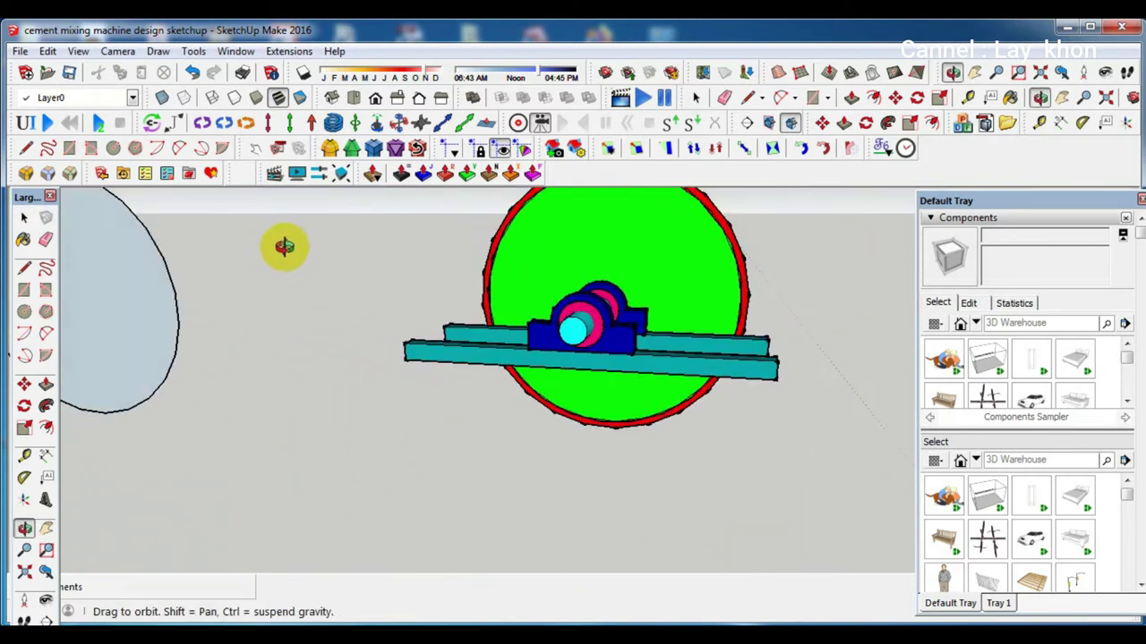
scroll(327, 349, up, 2)
key(r)
click(327, 349)
Finish the 0.04m square at the rail end and paint it teal Color H07
click(352, 377)
middle_drag(339, 372, 532, 409)
click(1033, 472)
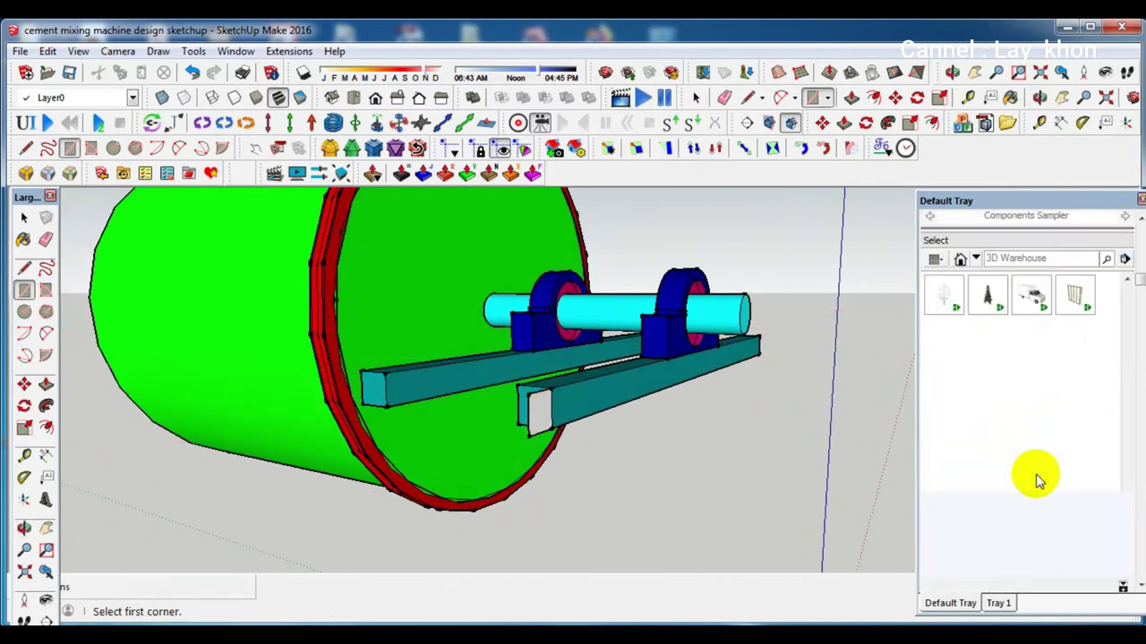
click(946, 519)
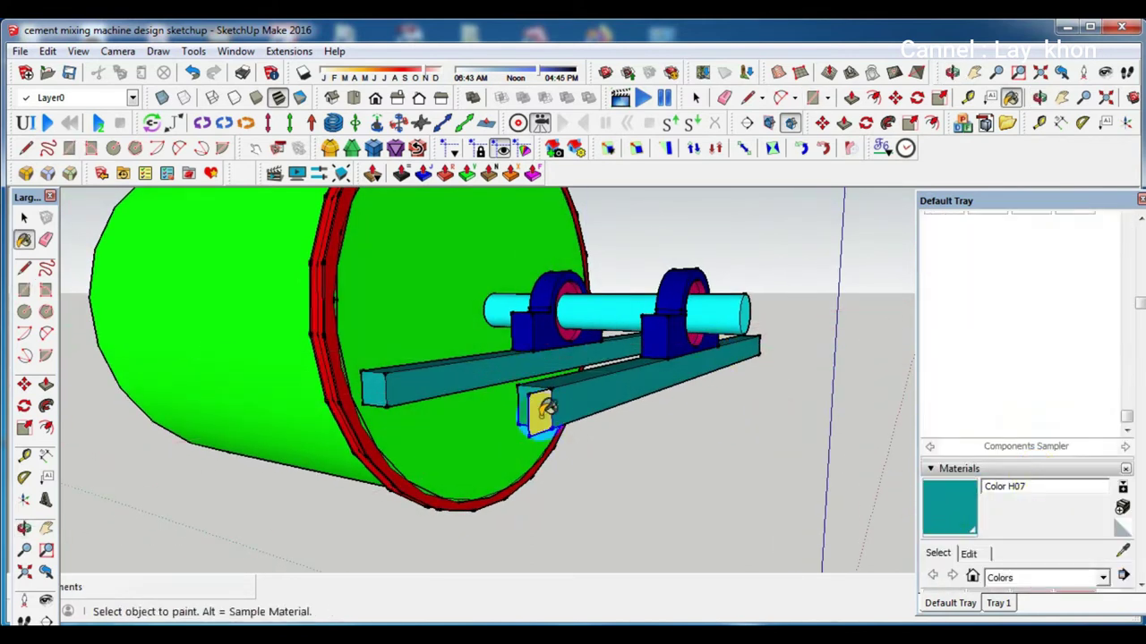
Extrude the teal square about 1.09m into a cross rail past the drum
mouse_move(534, 409)
middle_down()
mouse_move(759, 440)
mouse_move(696, 420)
middle_up()
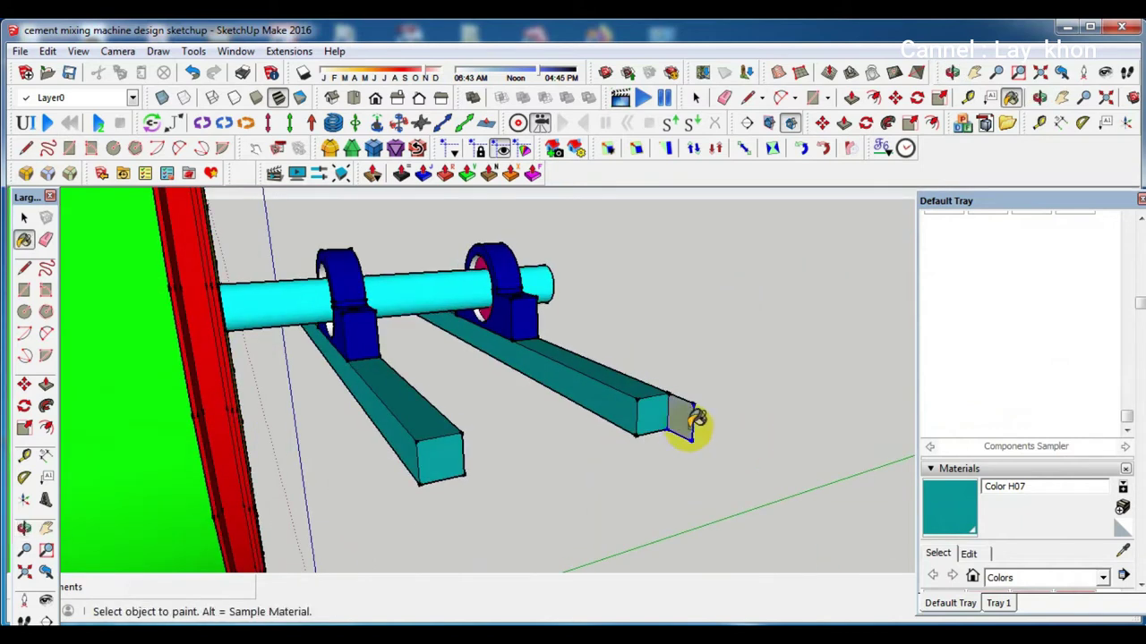
key(p)
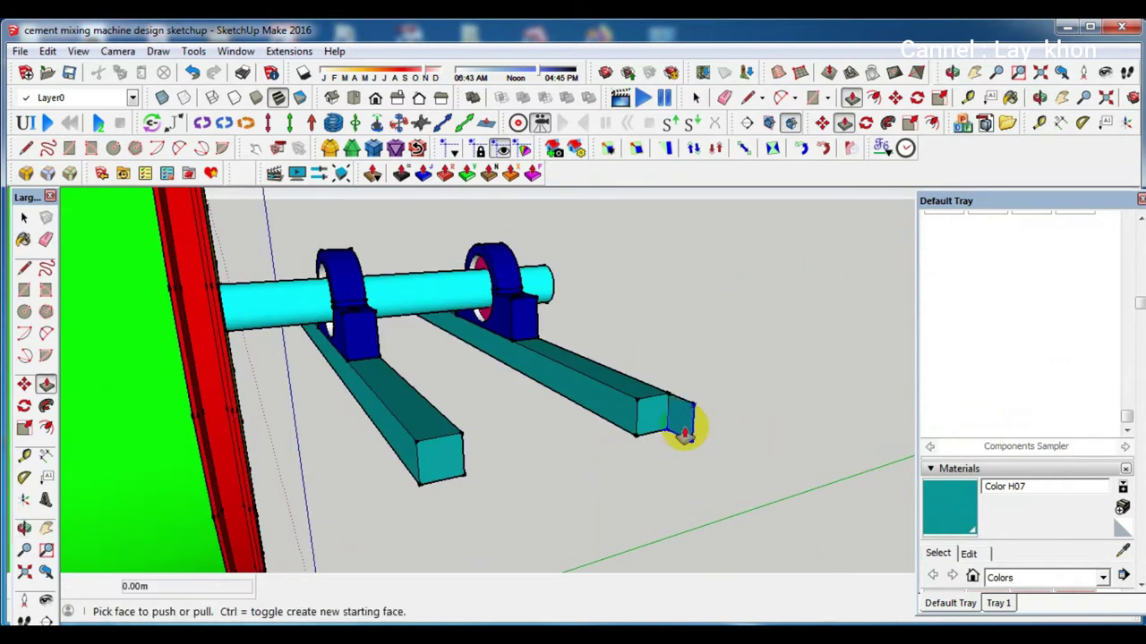
click(681, 428)
scroll(679, 421, down, 3)
scroll(685, 414, down, 3)
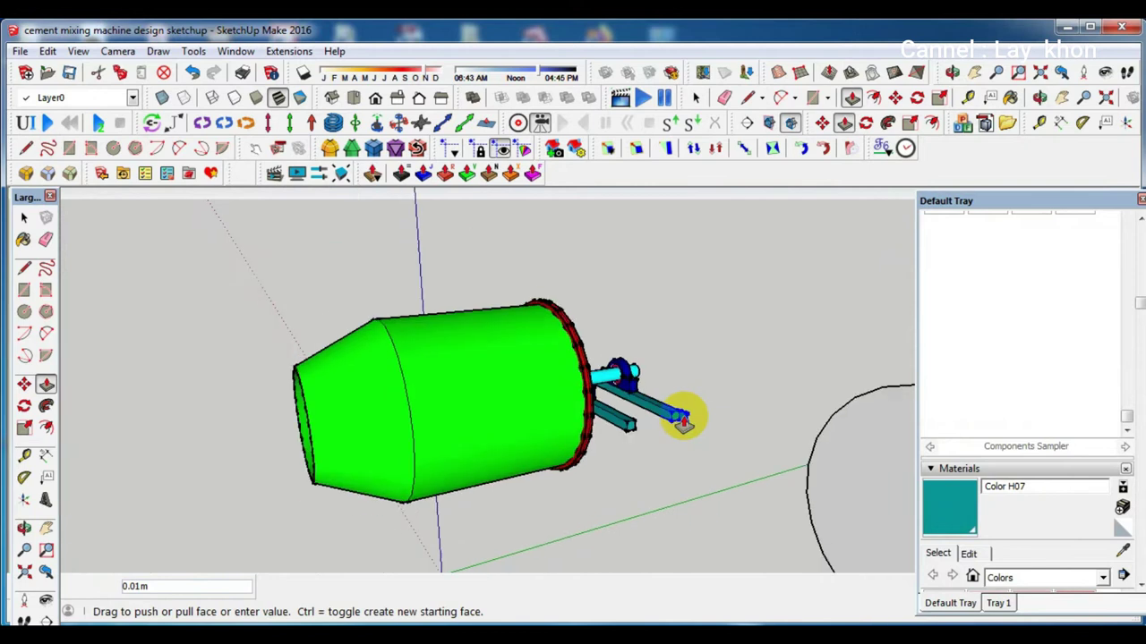
middle_drag(456, 477, 421, 440)
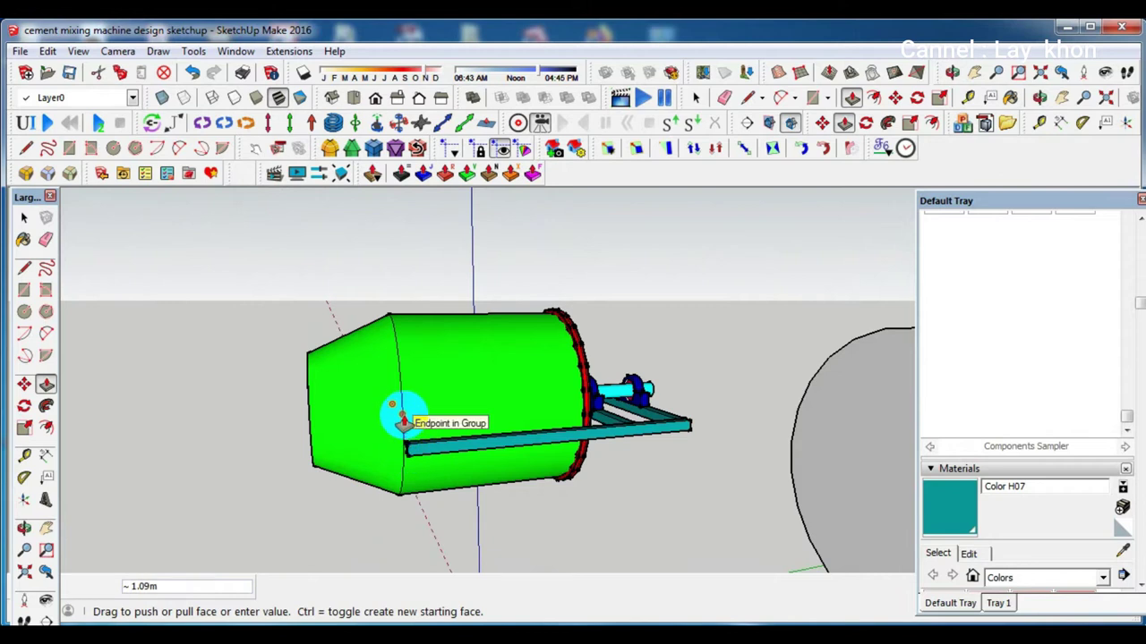
click(402, 421)
mouse_move(448, 434)
middle_down()
mouse_move(547, 508)
mouse_move(770, 363)
mouse_move(744, 366)
mouse_move(767, 360)
mouse_move(768, 339)
mouse_move(422, 328)
middle_up()
Copy the new teal cross rail to the opposite ends of the two frame rails
click(470, 475)
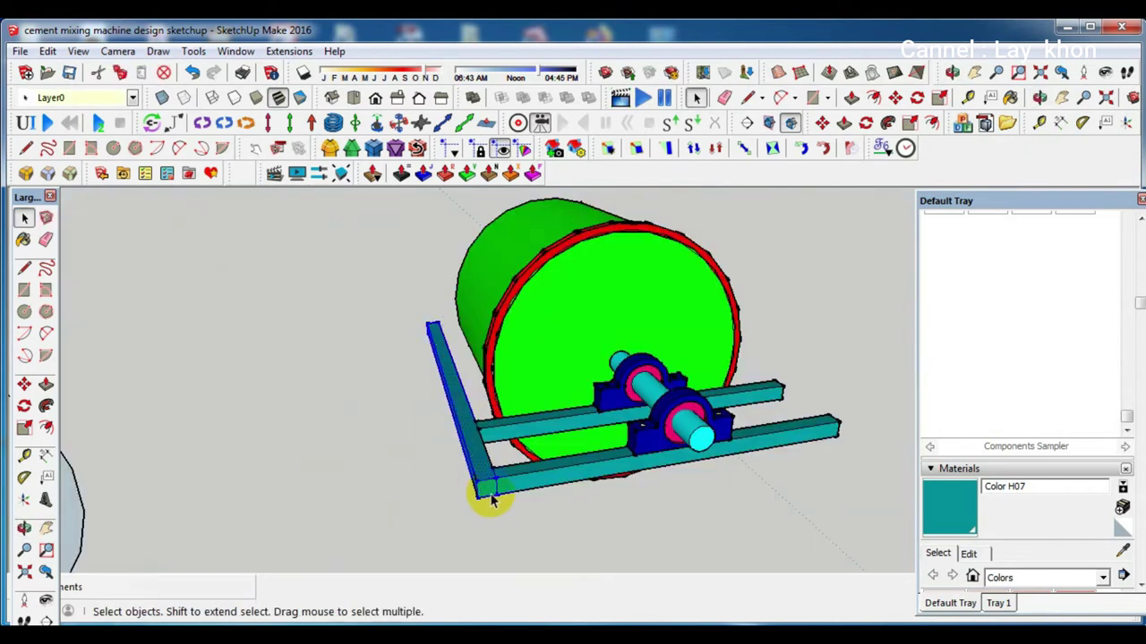
middle_drag(451, 455, 377, 470)
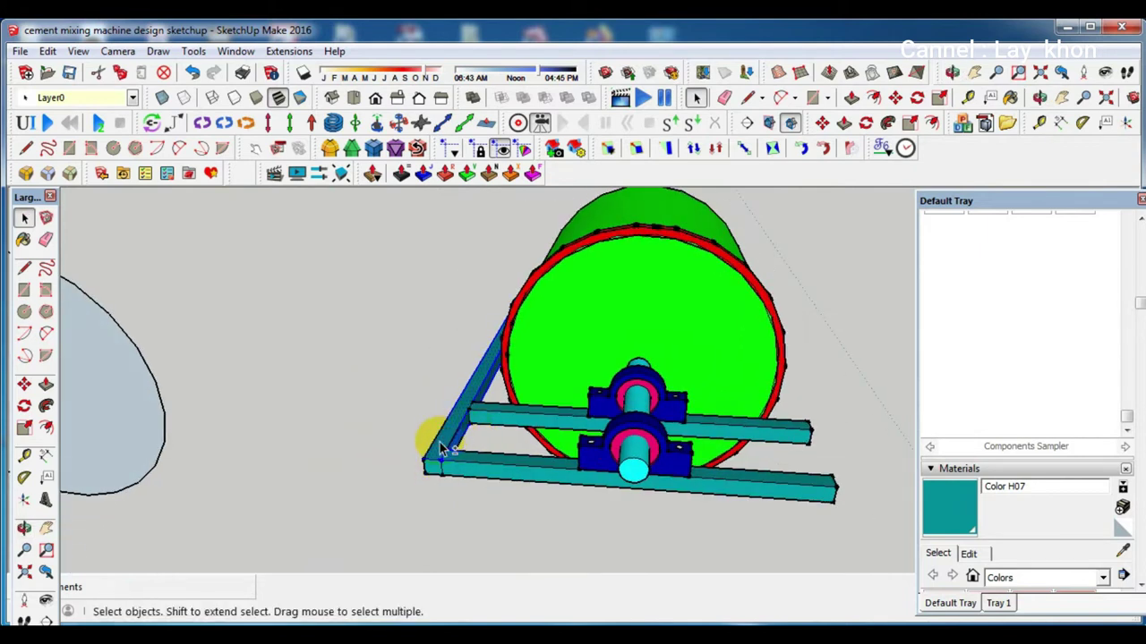
mouse_move(445, 484)
middle_down()
mouse_move(562, 517)
mouse_move(532, 506)
middle_up()
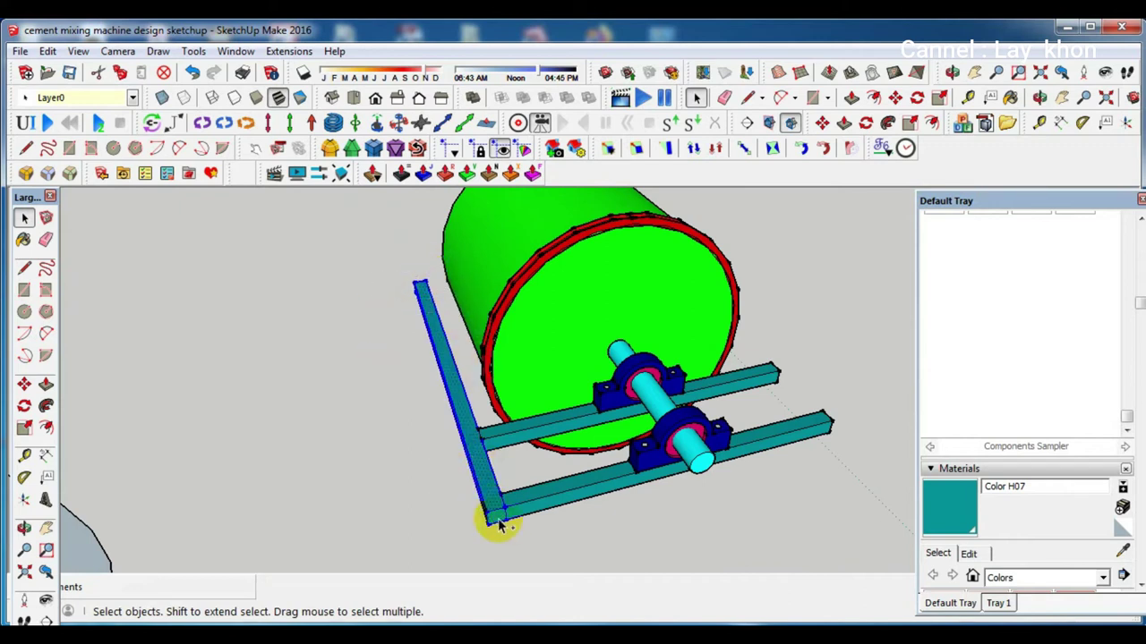
scroll(497, 528, up, 3)
scroll(501, 521, up, 2)
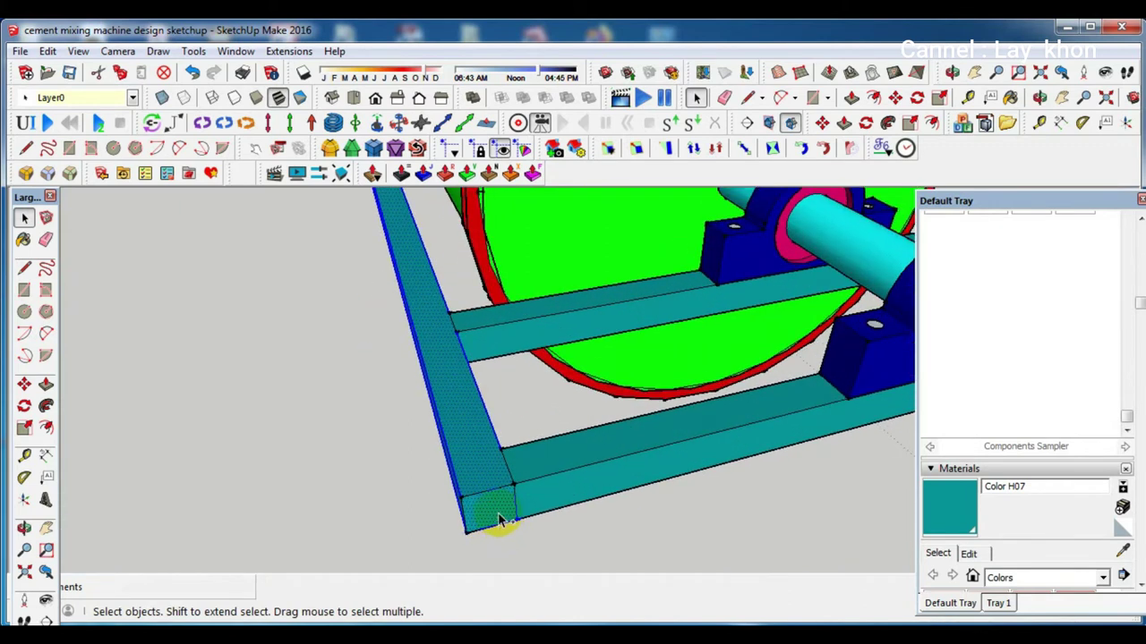
scroll(528, 519, up, 2)
mouse_move(531, 519)
middle_down()
mouse_move(522, 404)
mouse_move(563, 220)
mouse_move(512, 317)
mouse_move(468, 493)
middle_up()
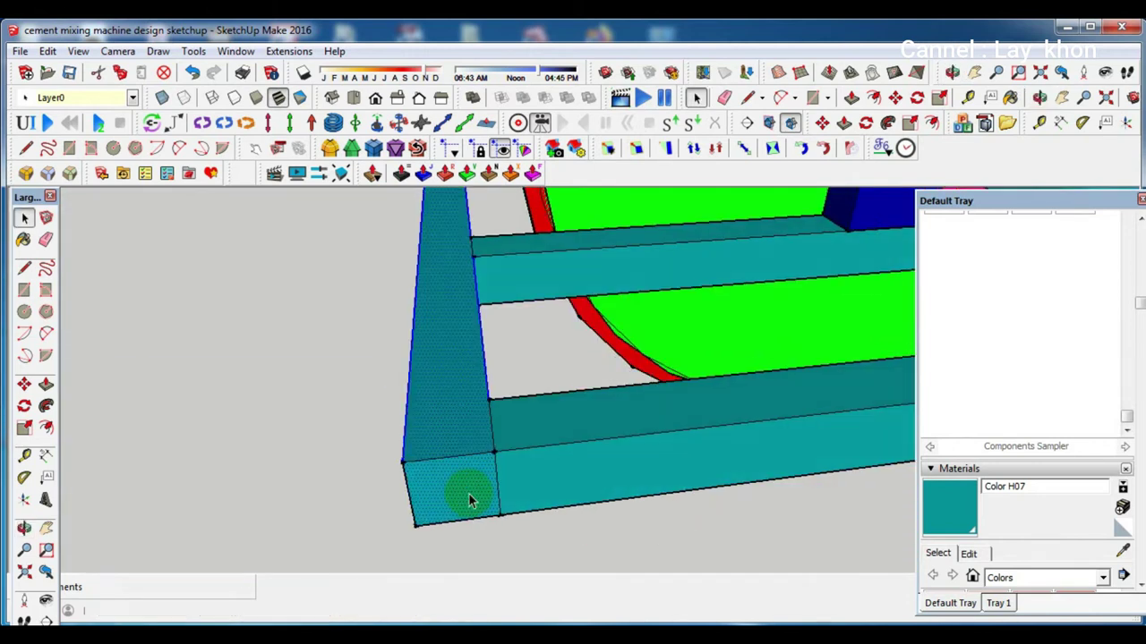
key(m)
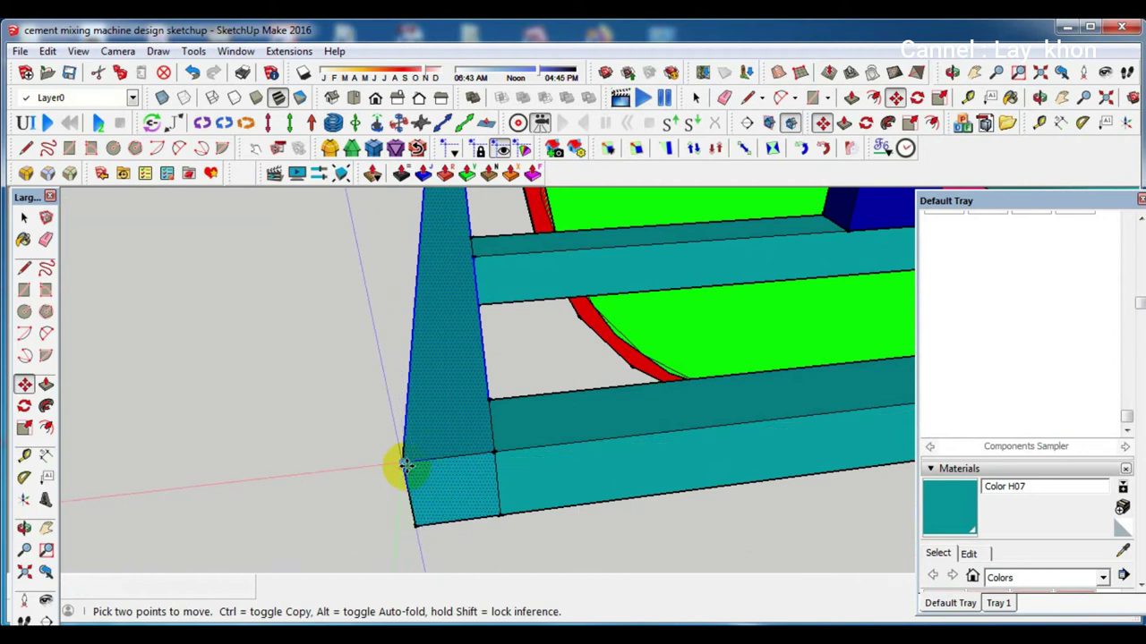
click(405, 464)
key(ctrl)
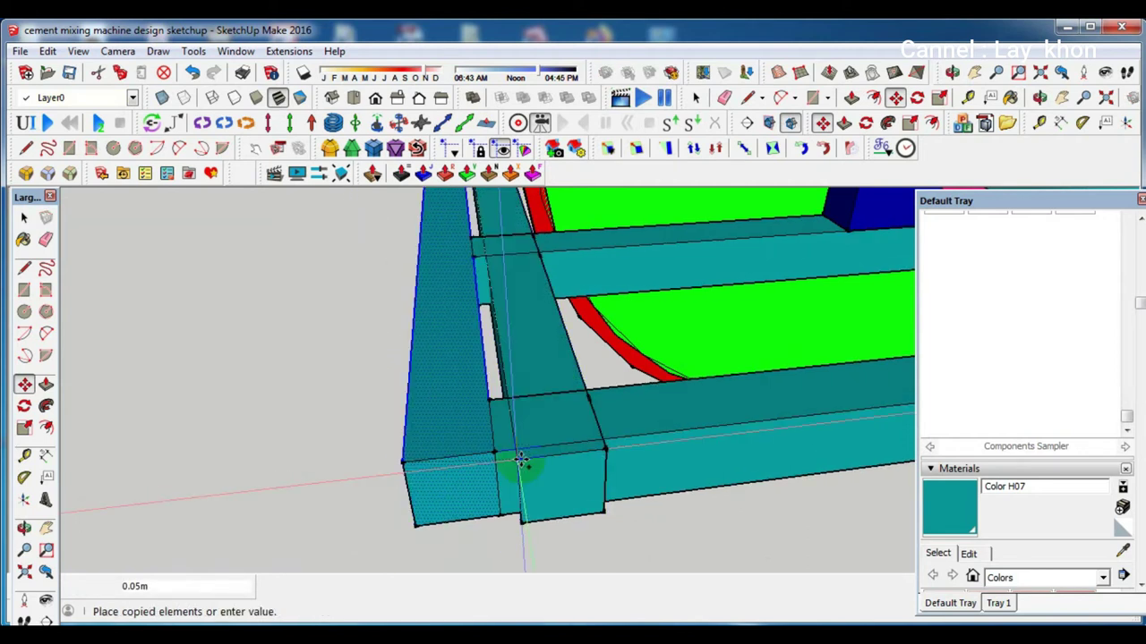
scroll(345, 455, down, 3)
scroll(340, 455, down, 3)
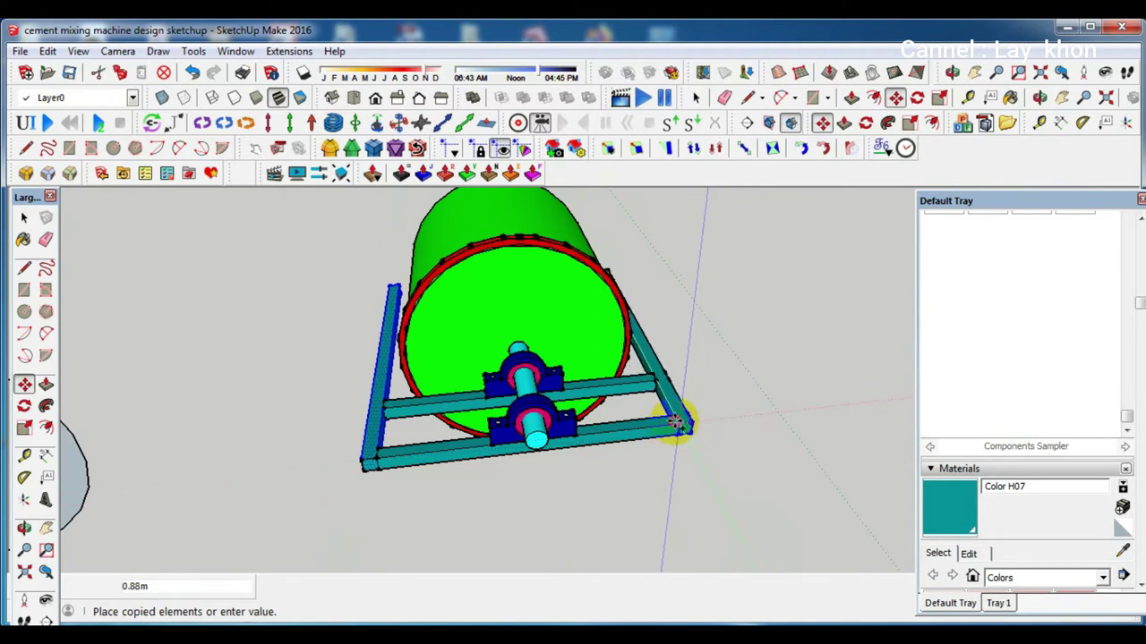
click(678, 424)
Push the frame corner face in by 0.04m so the rails meet cleanly
mouse_move(686, 417)
middle_down()
mouse_move(614, 231)
mouse_move(686, 384)
middle_up()
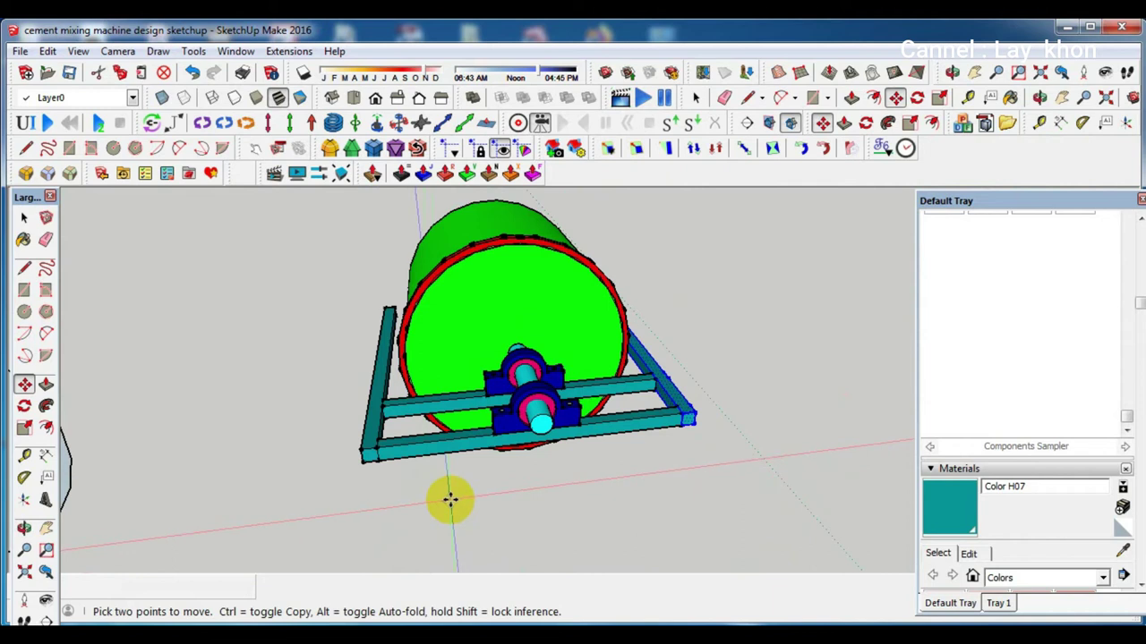
scroll(451, 499, up, 2)
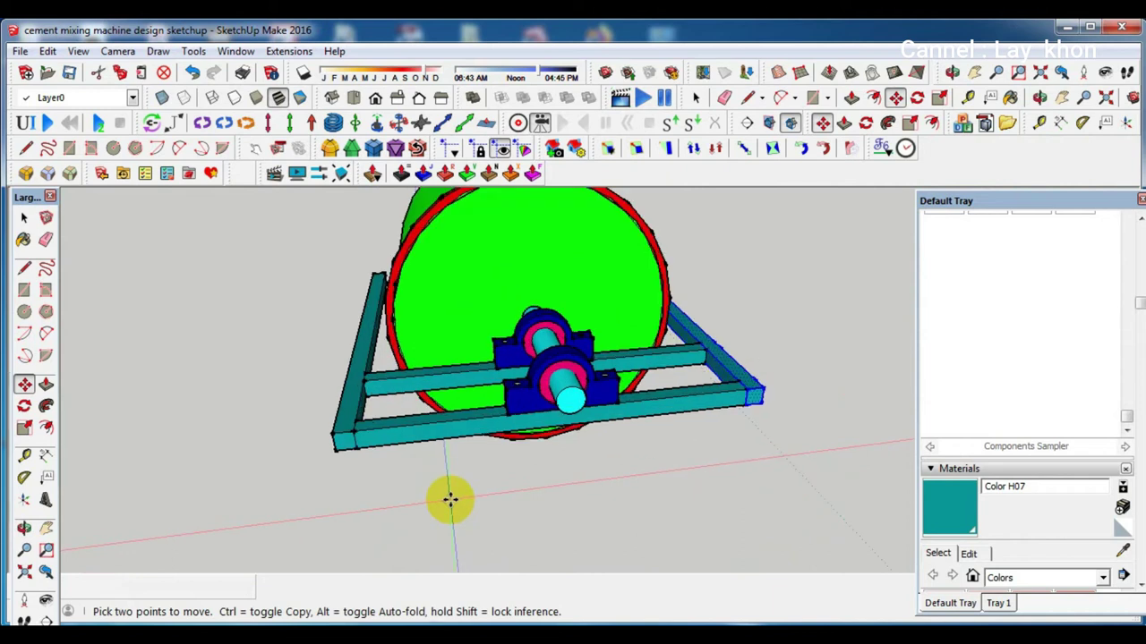
key(p)
scroll(358, 465, up, 5)
click(371, 422)
click(376, 421)
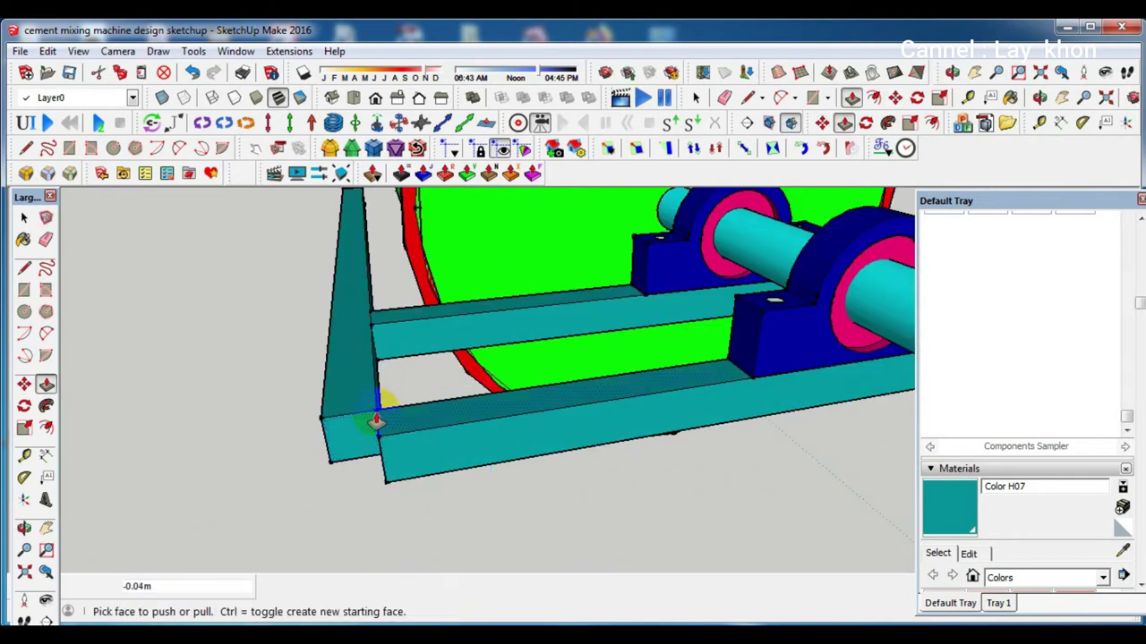
middle_drag(376, 420, 580, 388)
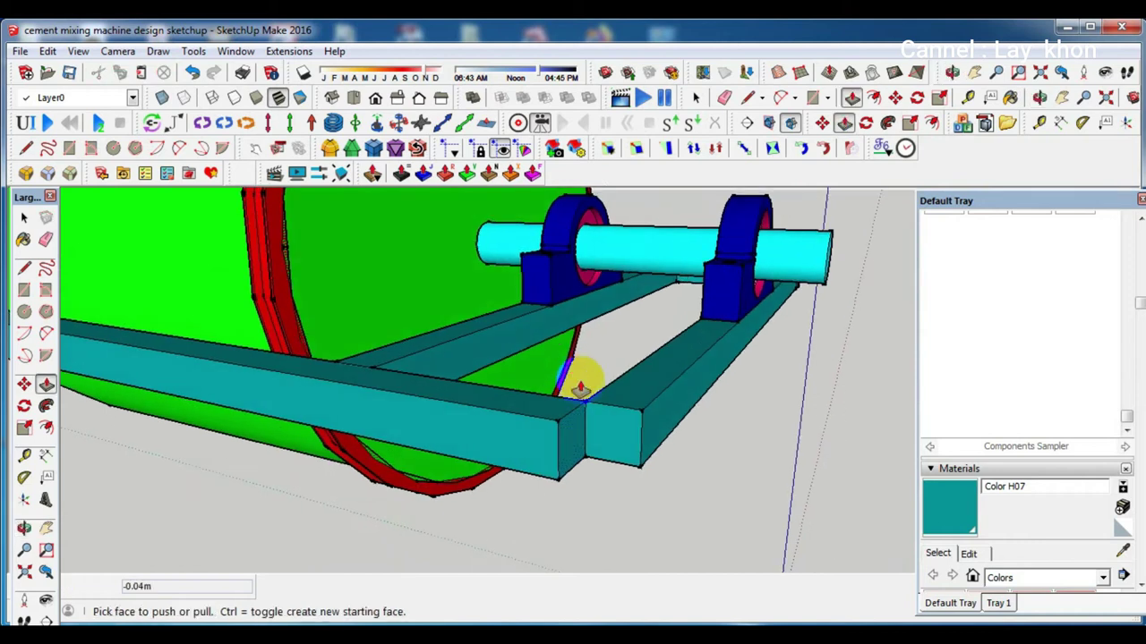
Pull the front rail's end face out about 0.17m and cancel the stray line
click(607, 433)
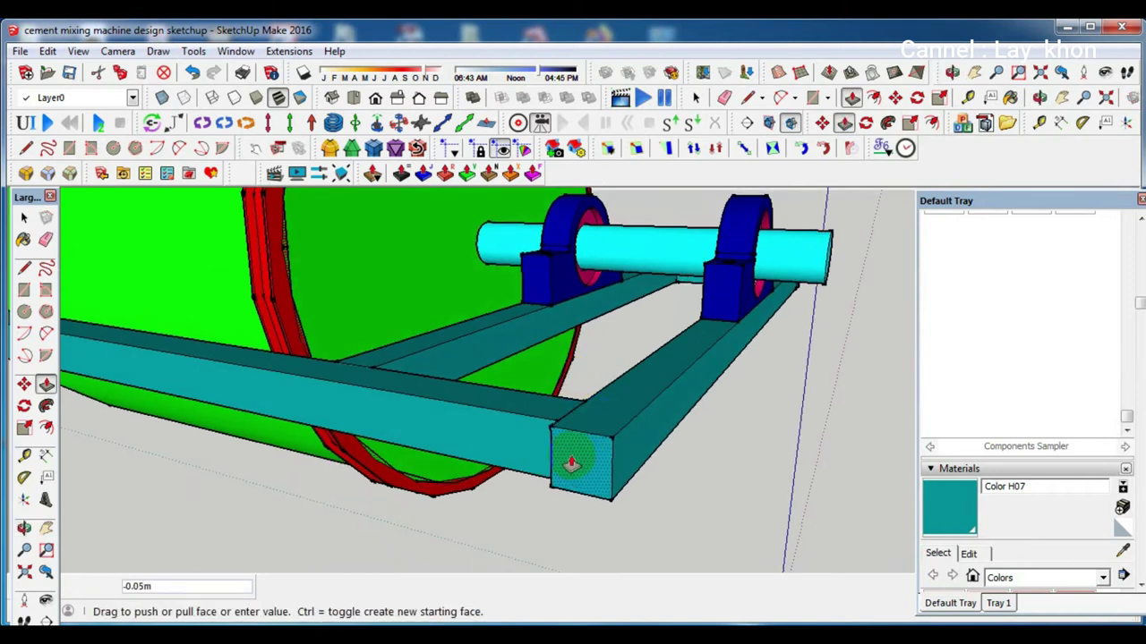
scroll(567, 463, down, 2)
click(532, 490)
middle_drag(524, 486, 396, 525)
click(374, 523)
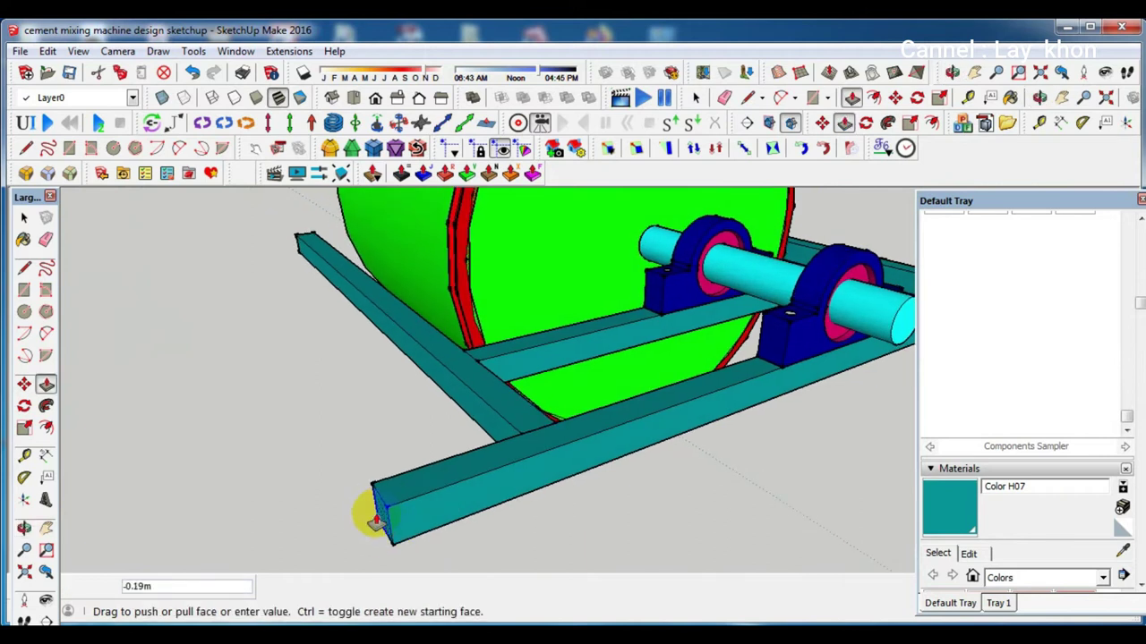
drag(383, 513, 401, 513)
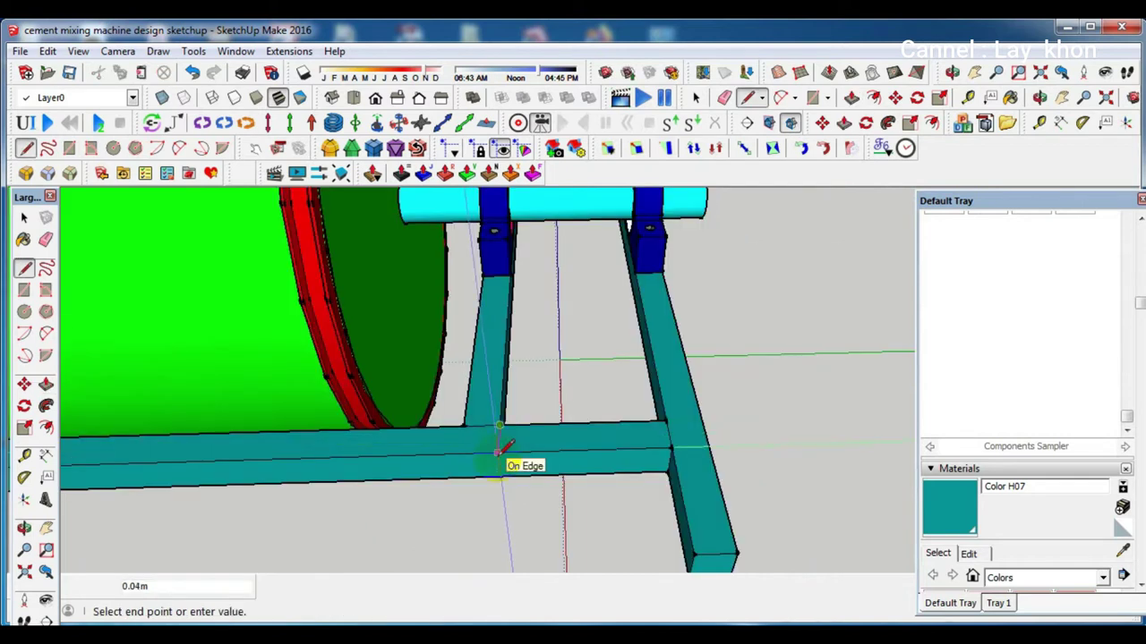
click(498, 452)
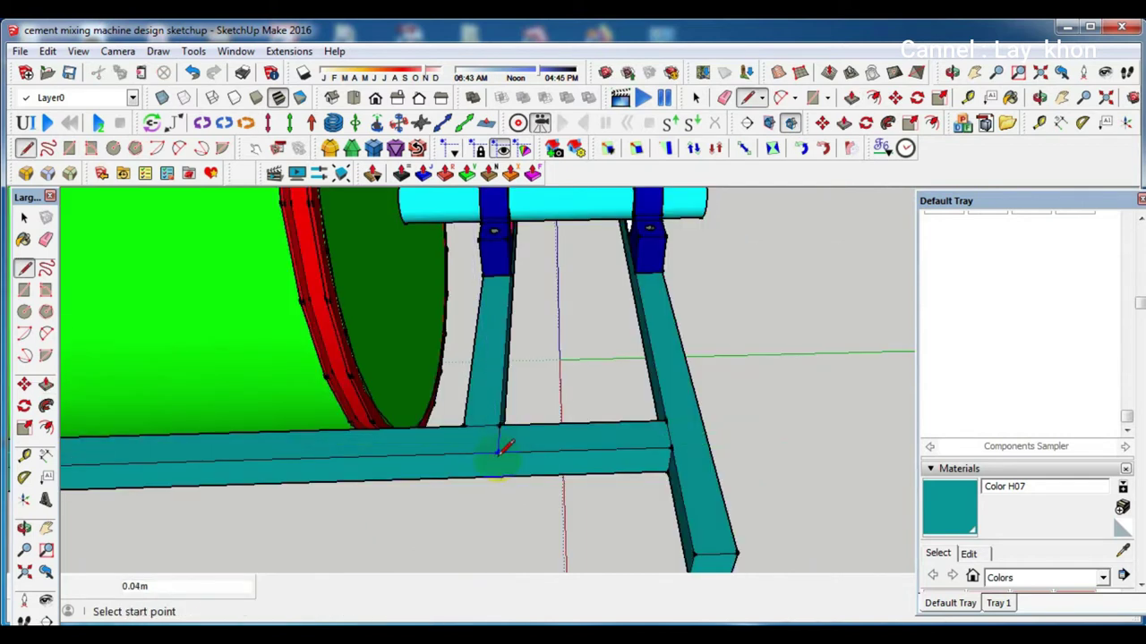
Draw a small square on the beam and extrude it 0.13m into a short teal beam
key(r)
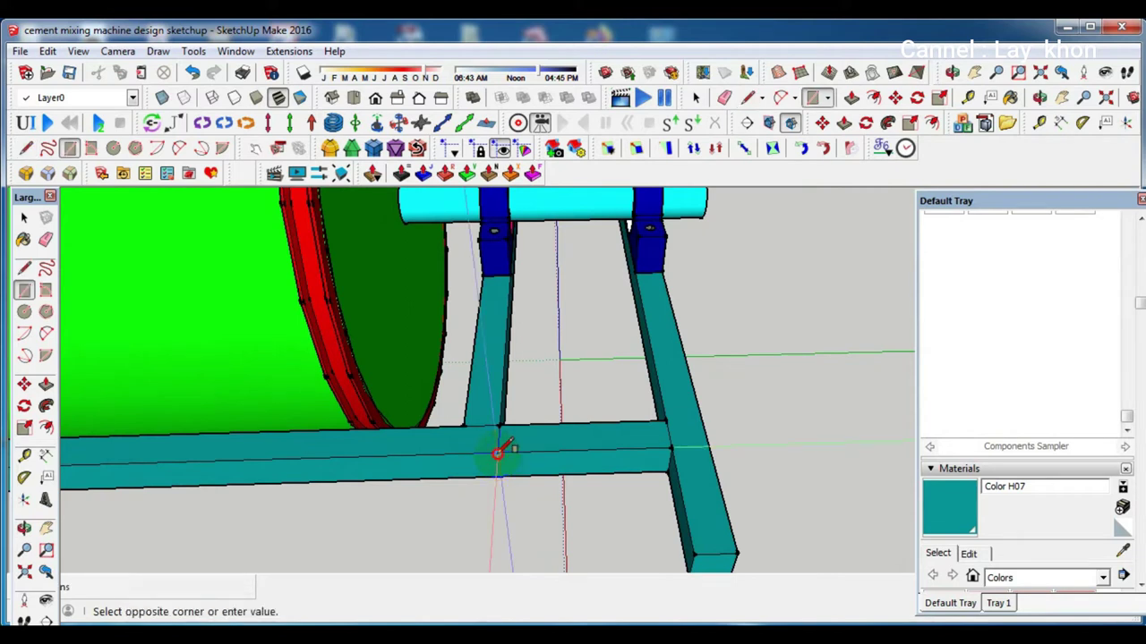
click(466, 474)
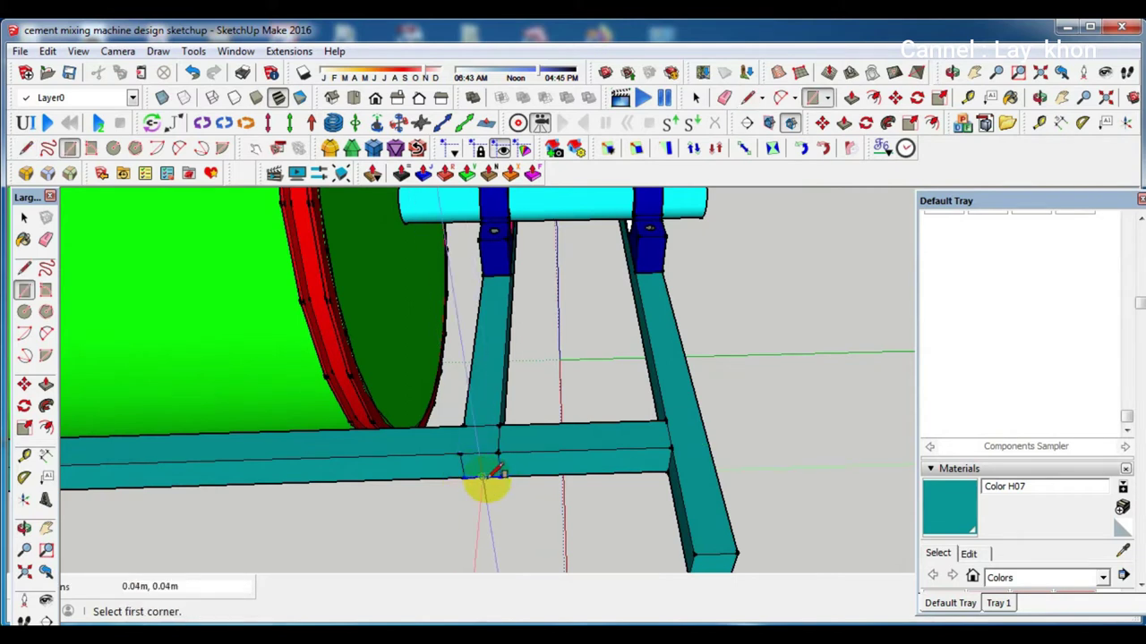
middle_drag(479, 472, 483, 410)
key(p)
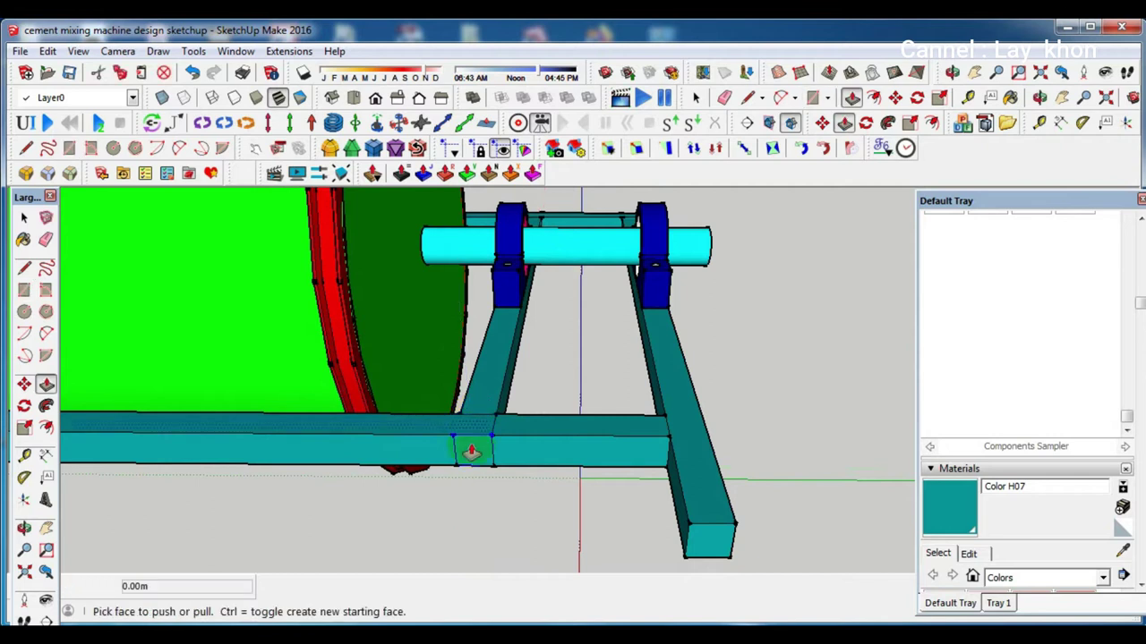
click(472, 454)
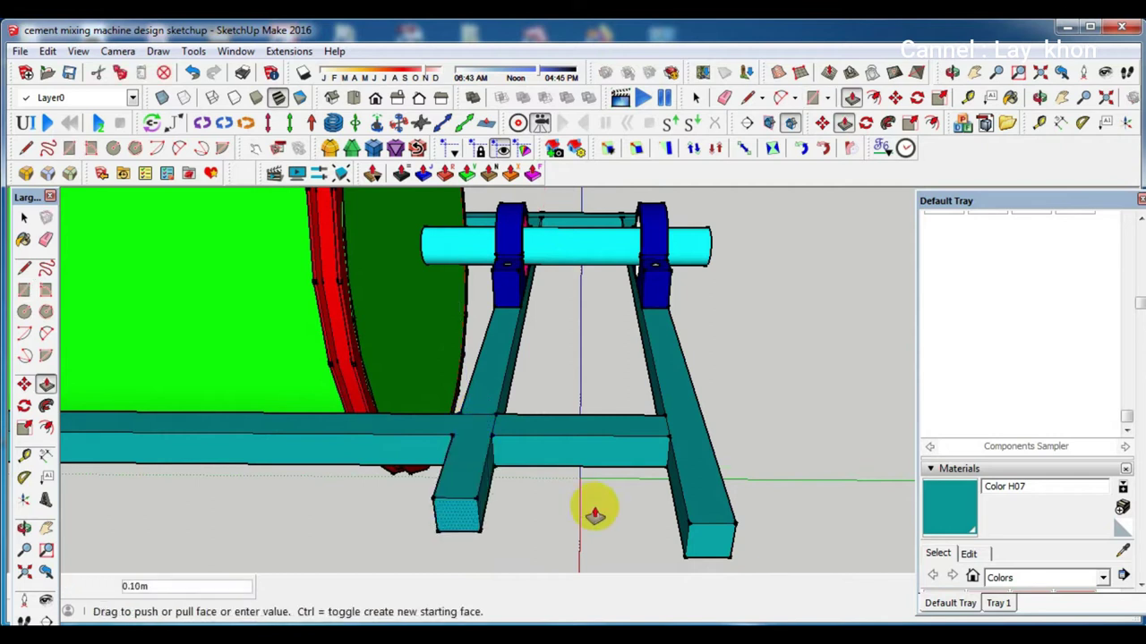
click(695, 532)
mouse_move(686, 529)
middle_down()
mouse_move(427, 452)
mouse_move(421, 439)
middle_up()
Add a square at the beam end and extrude it 0.19m to close the frame loop
key(r)
click(432, 435)
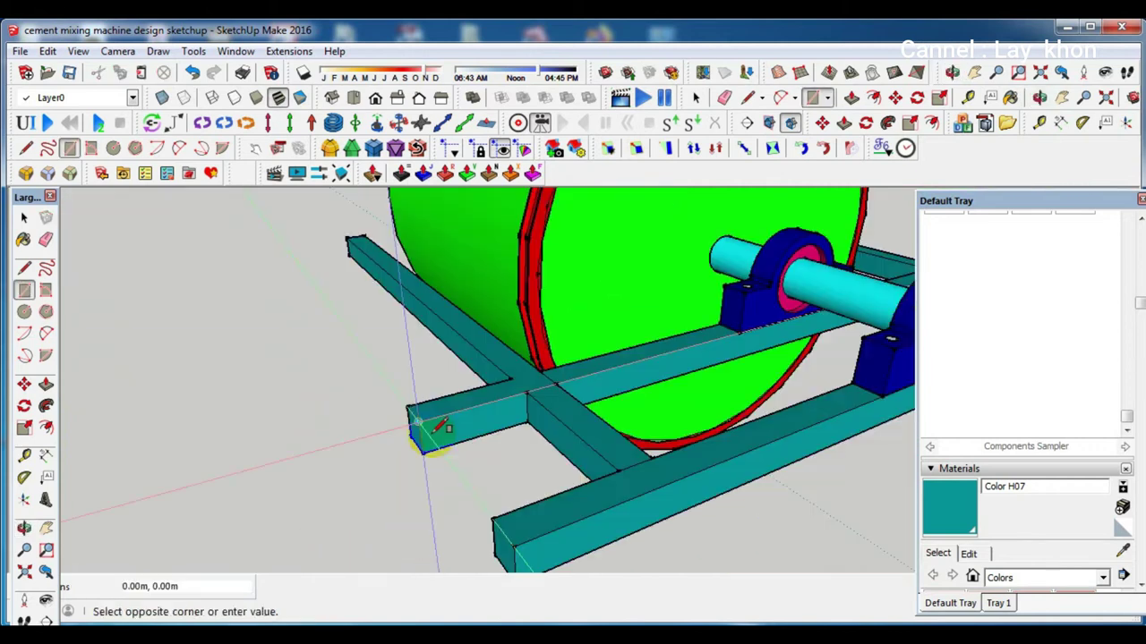
click(461, 441)
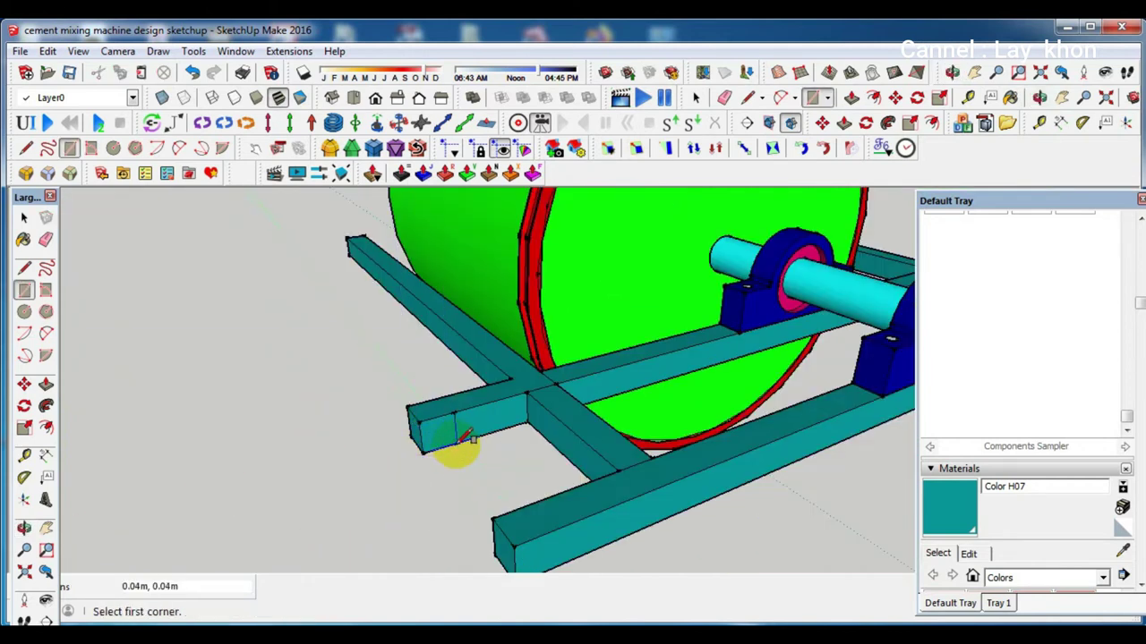
key(p)
click(438, 445)
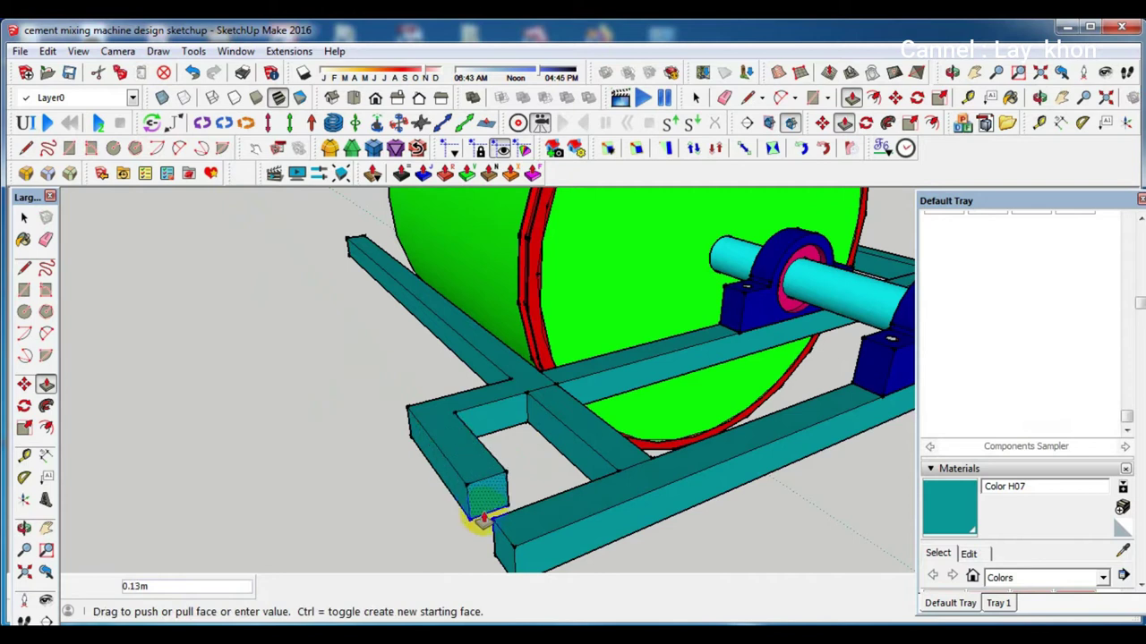
click(498, 536)
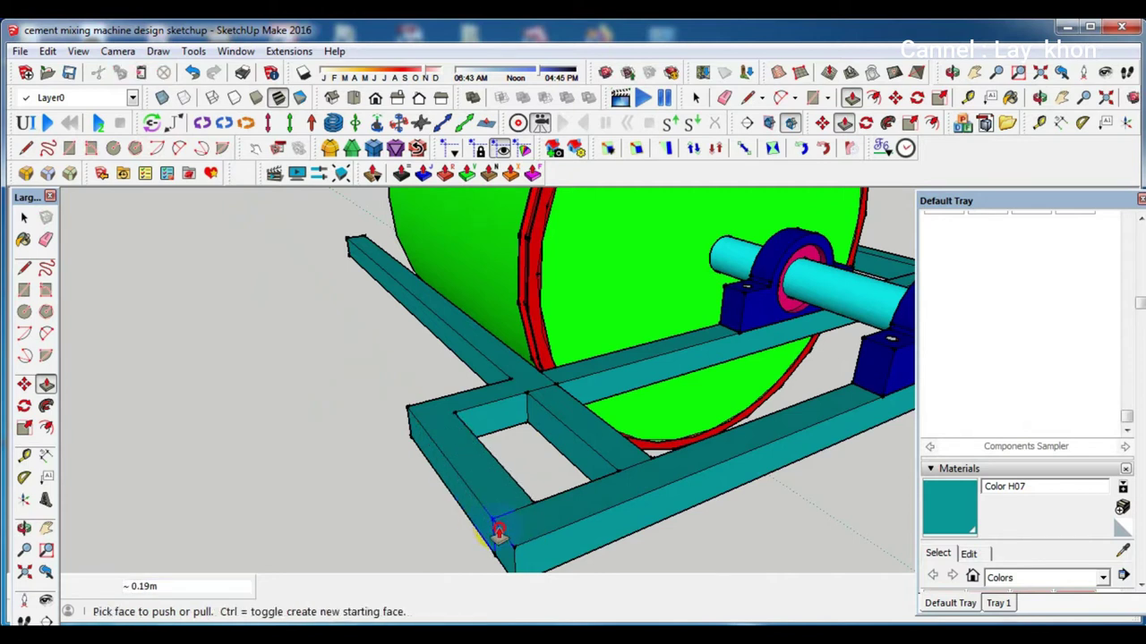
scroll(496, 532, up, 1)
scroll(494, 529, up, 1)
middle_drag(494, 528, 573, 490)
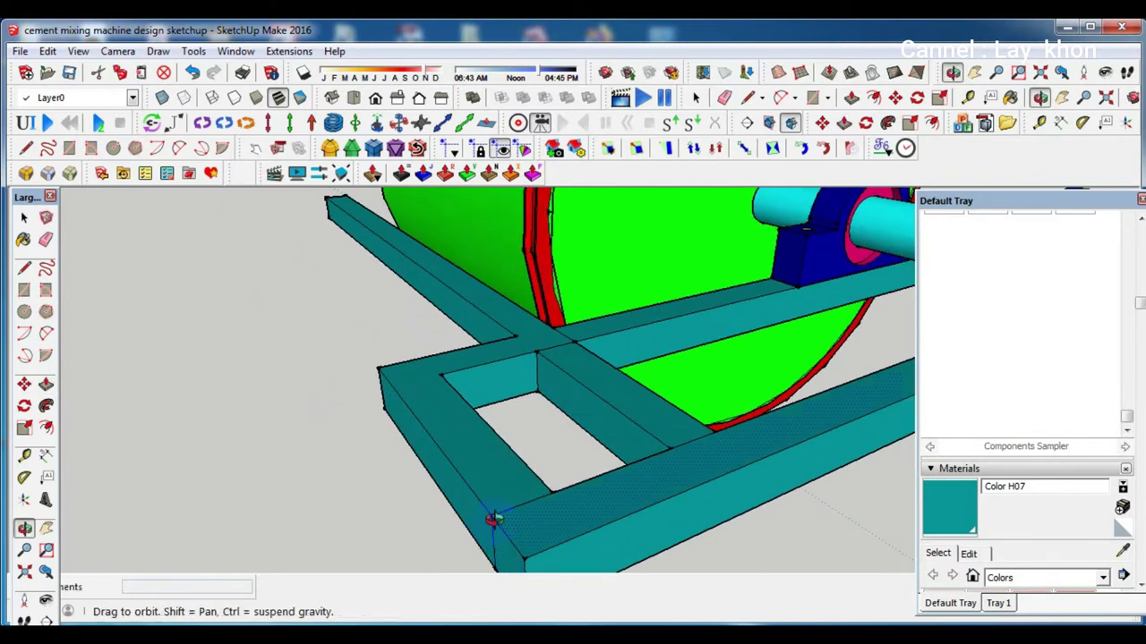
key(r)
click(602, 483)
Split the beam faces with rectangles and erase the face filling the frame opening
click(341, 493)
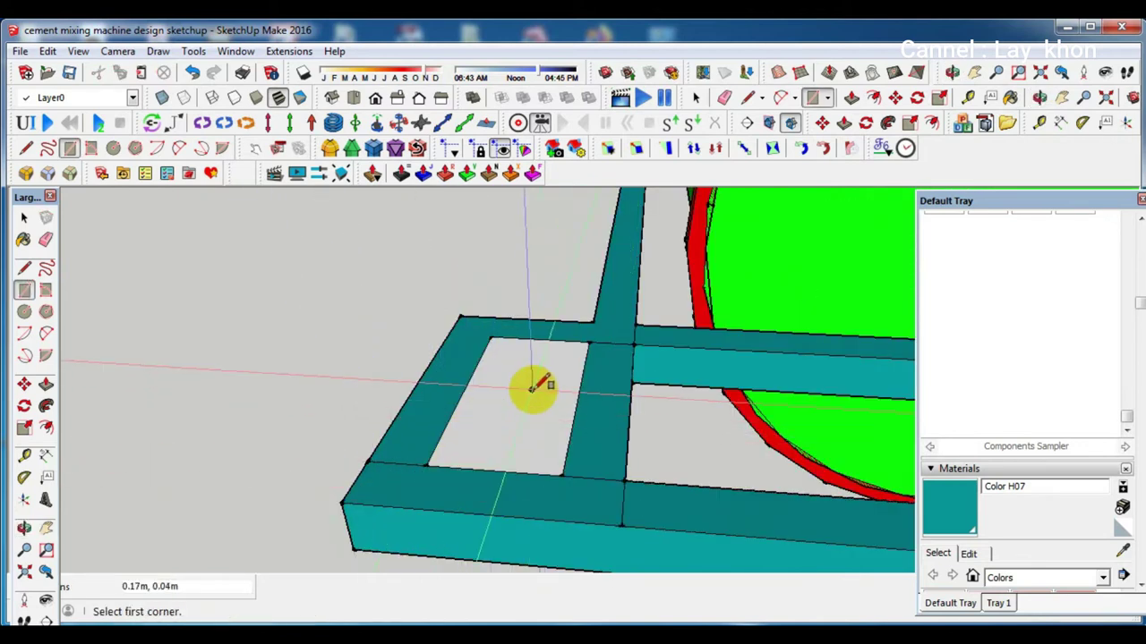
click(643, 315)
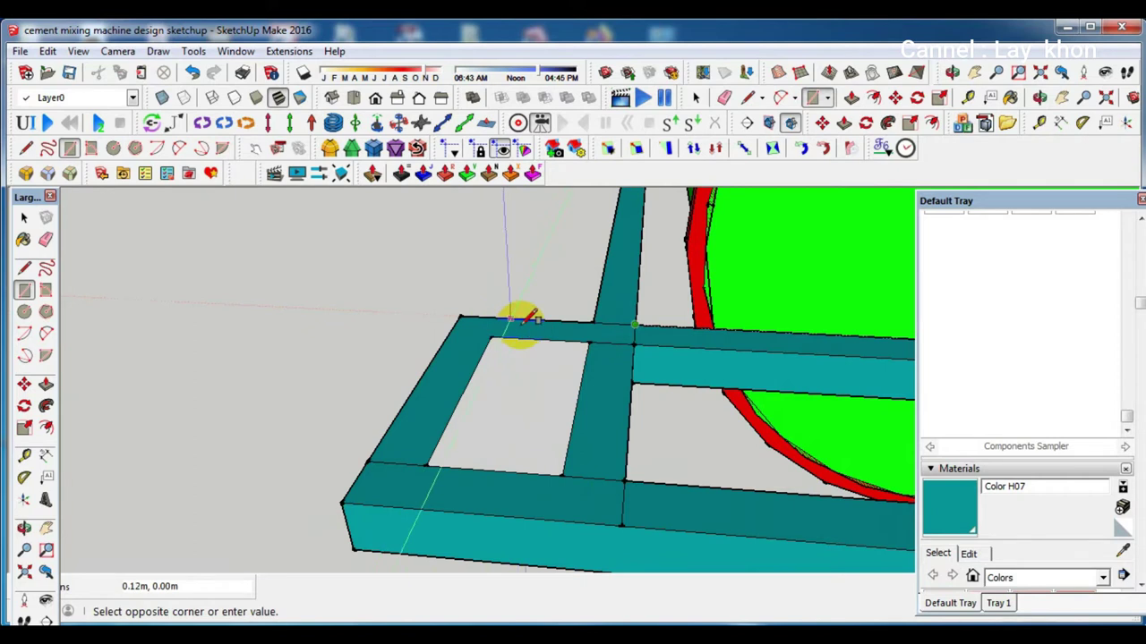
click(574, 332)
click(634, 345)
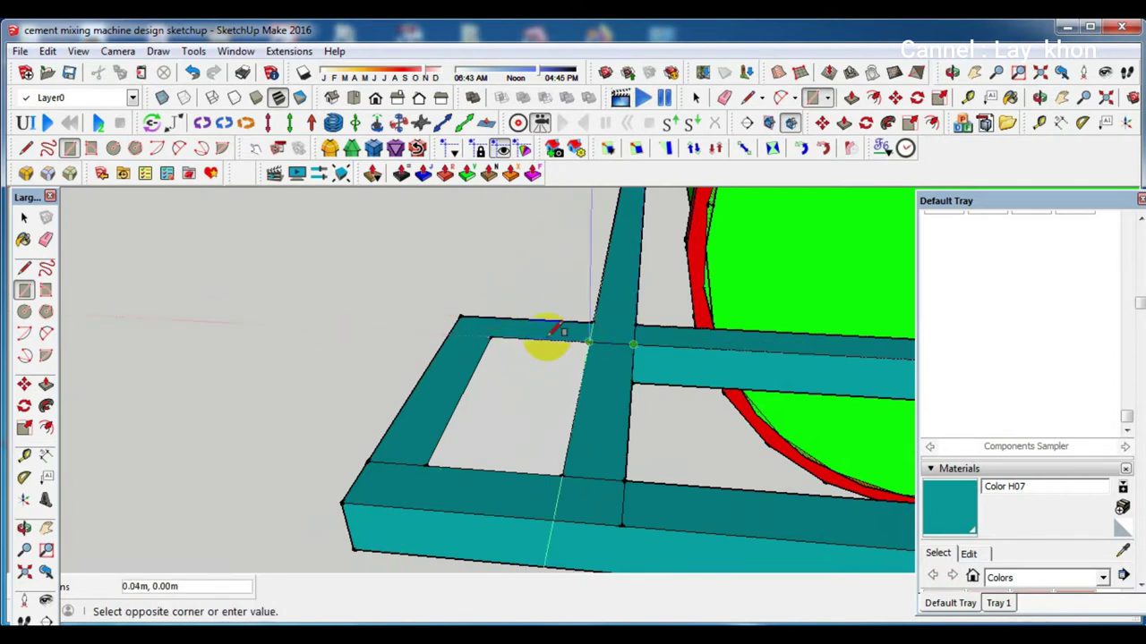
click(459, 317)
key(space)
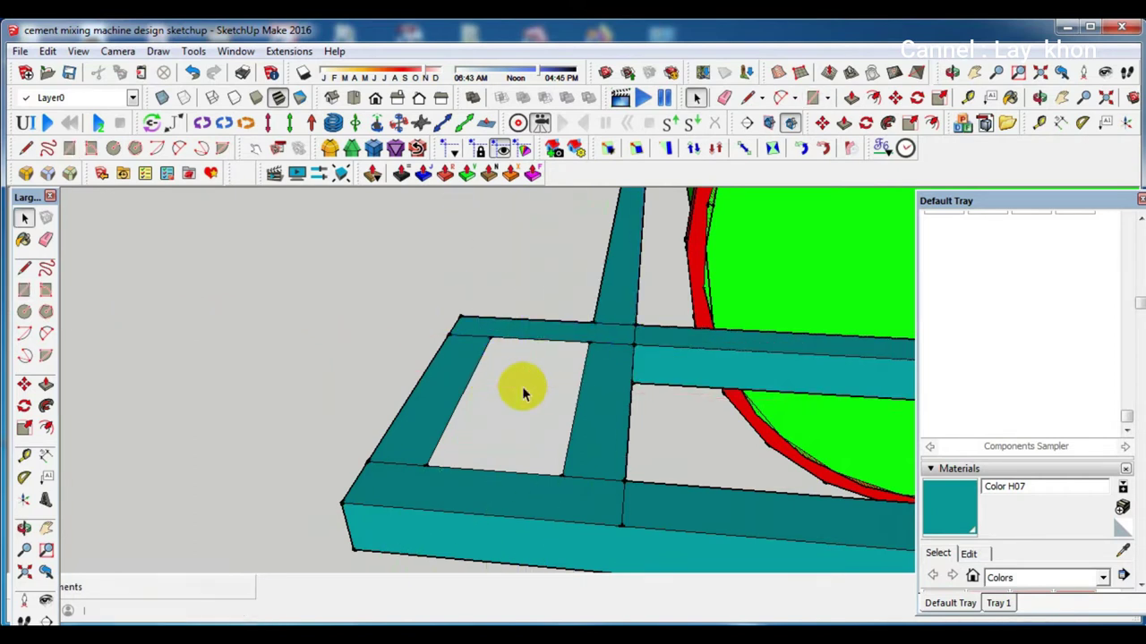
right_click(524, 389)
click(582, 63)
Push/Pull the end beam's top face upward into an upright teal block
scroll(518, 397, up, 3)
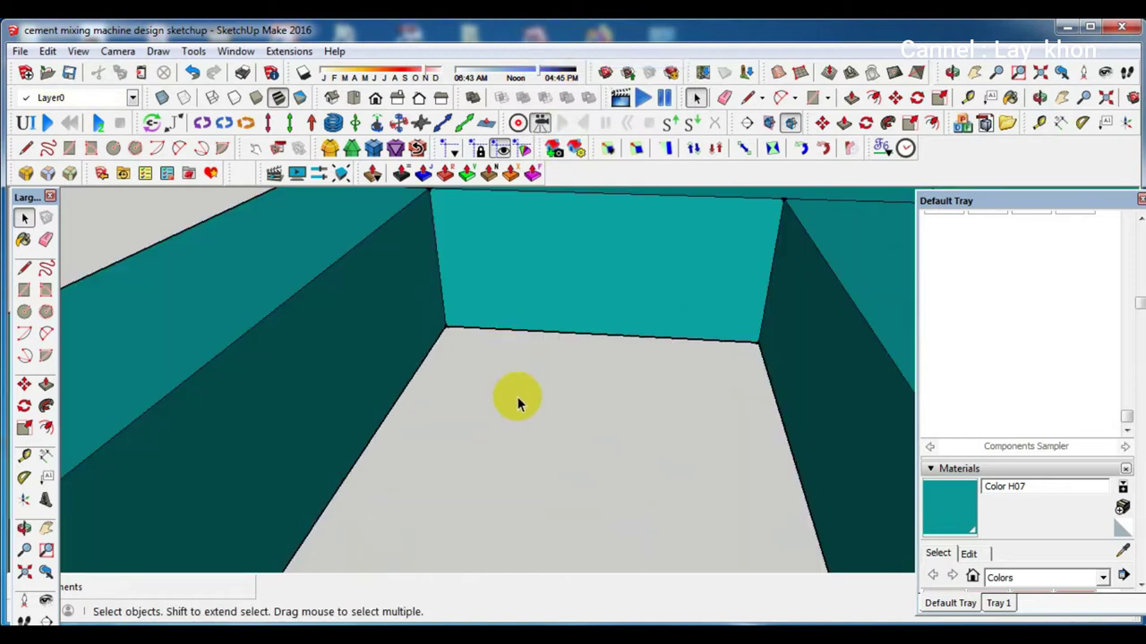
scroll(517, 397, down, 3)
scroll(526, 420, down, 3)
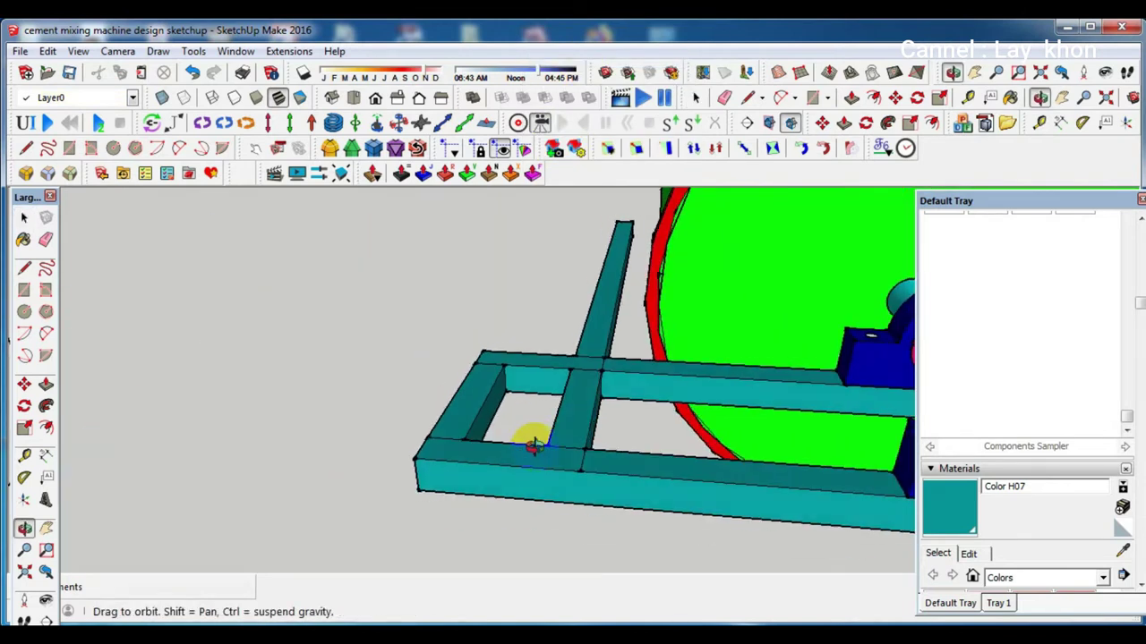
middle_drag(529, 439, 565, 507)
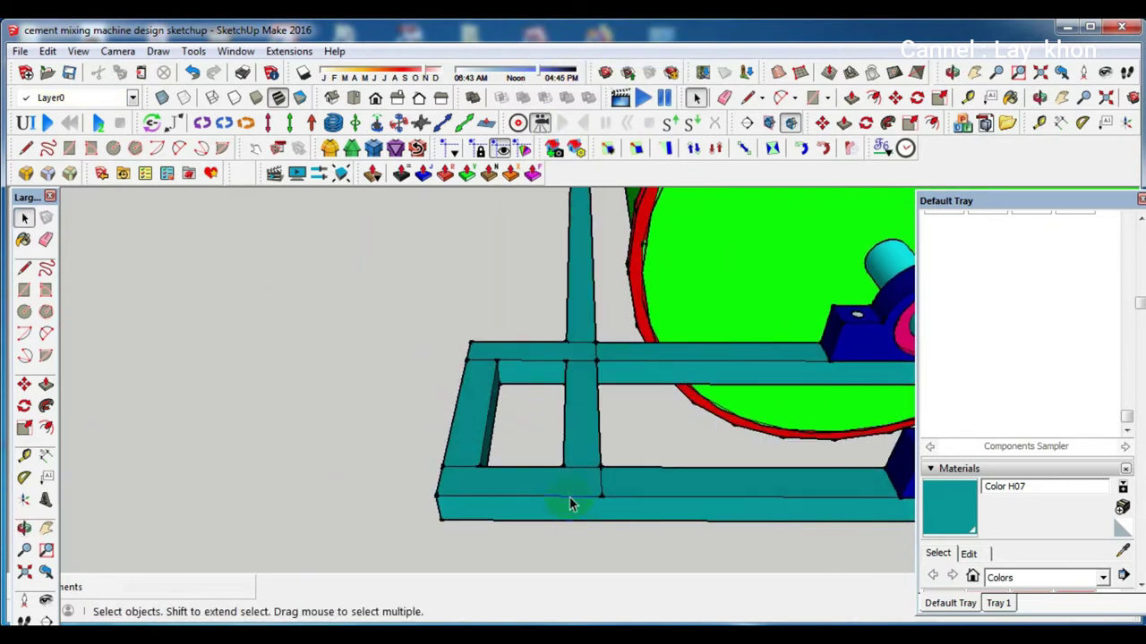
key(p)
drag(543, 350, 534, 268)
middle_drag(535, 268, 525, 214)
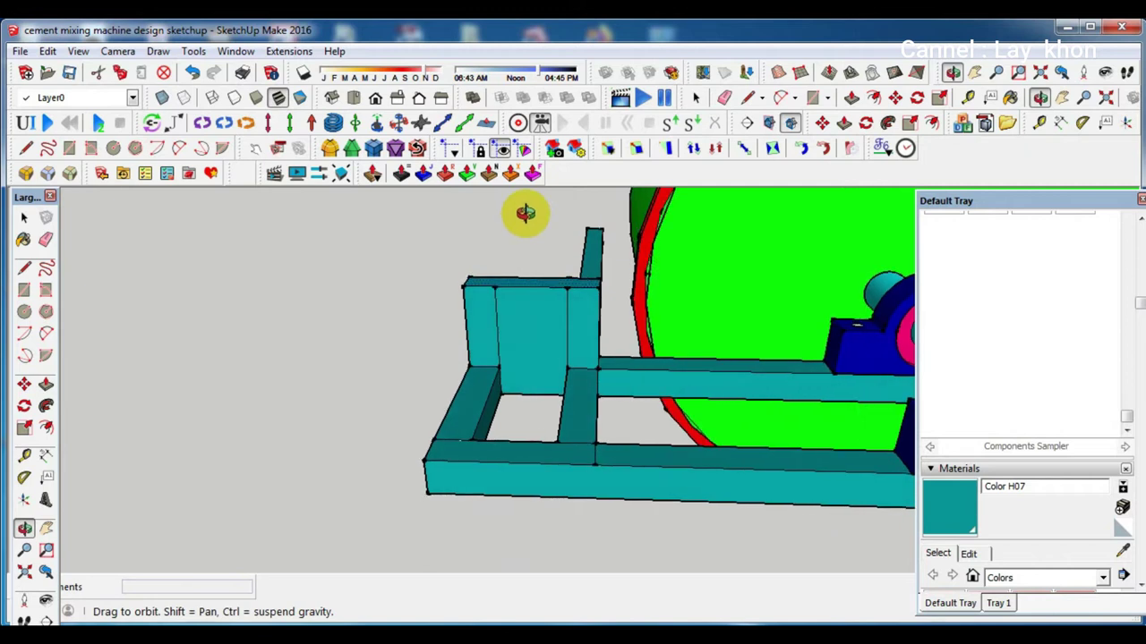
drag(525, 214, 528, 275)
text(0.1)
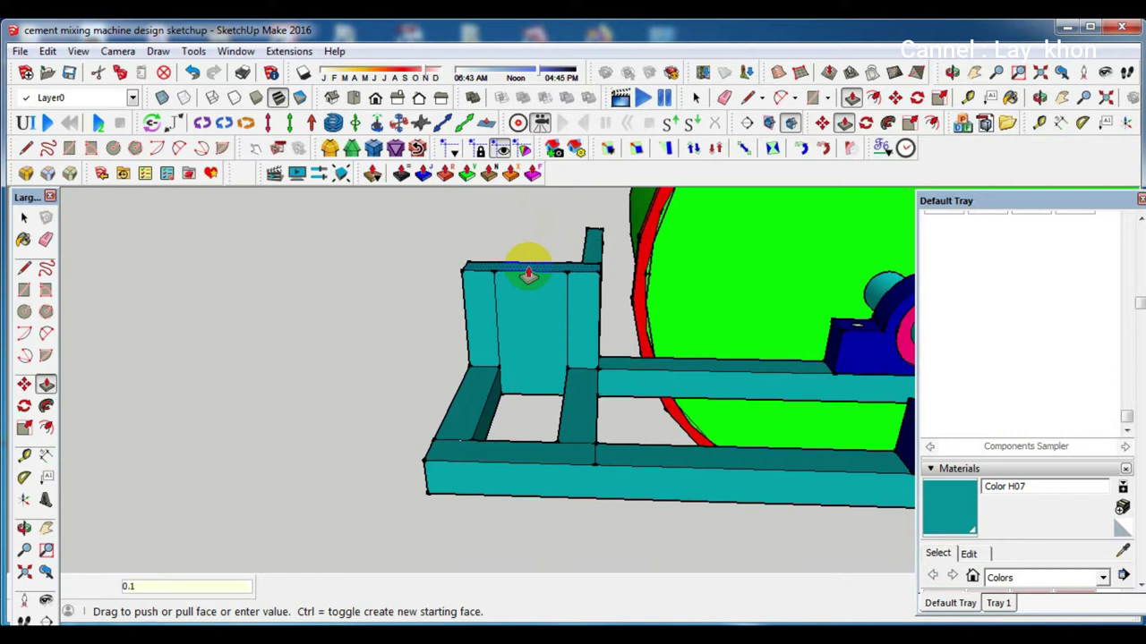
key(Return)
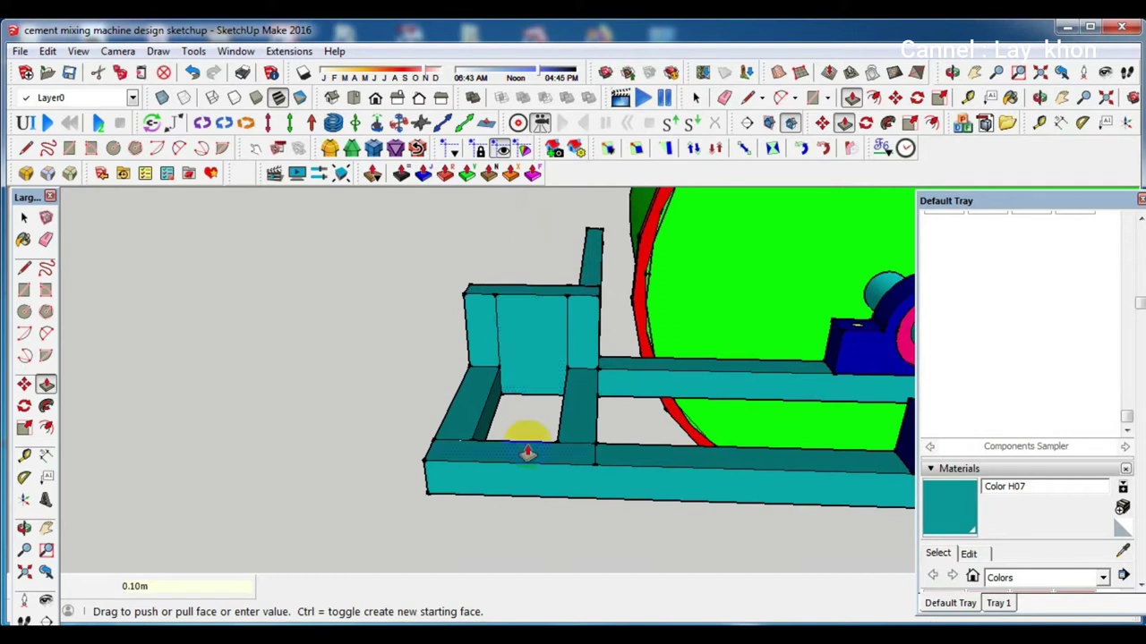
drag(530, 455, 541, 302)
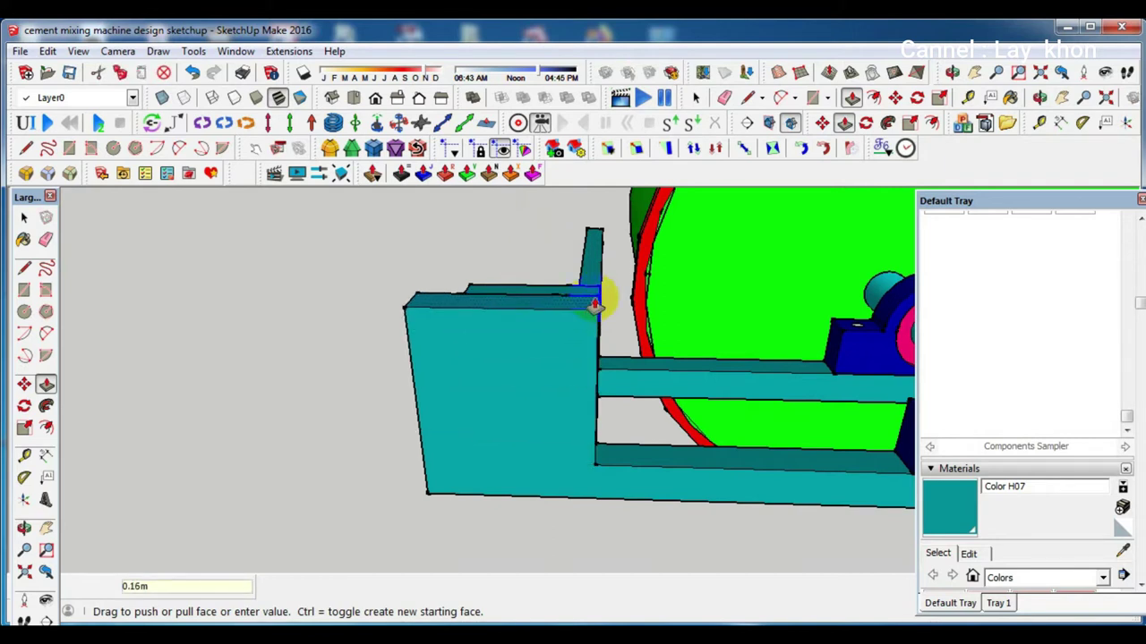
middle_drag(498, 310, 677, 340)
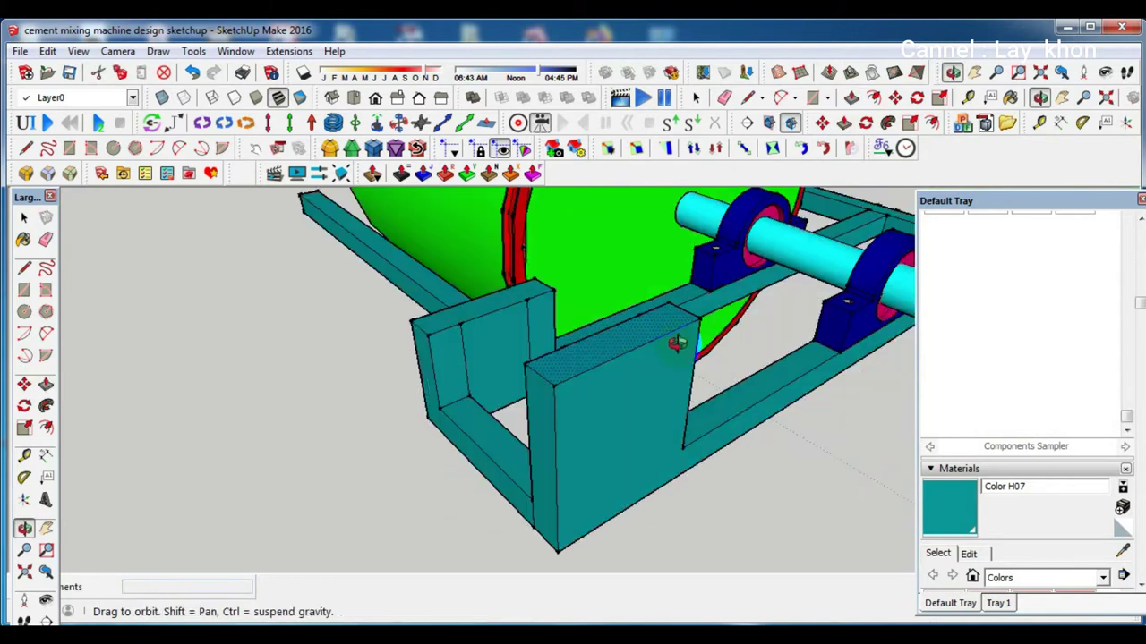
click(467, 333)
scroll(465, 337, up, 2)
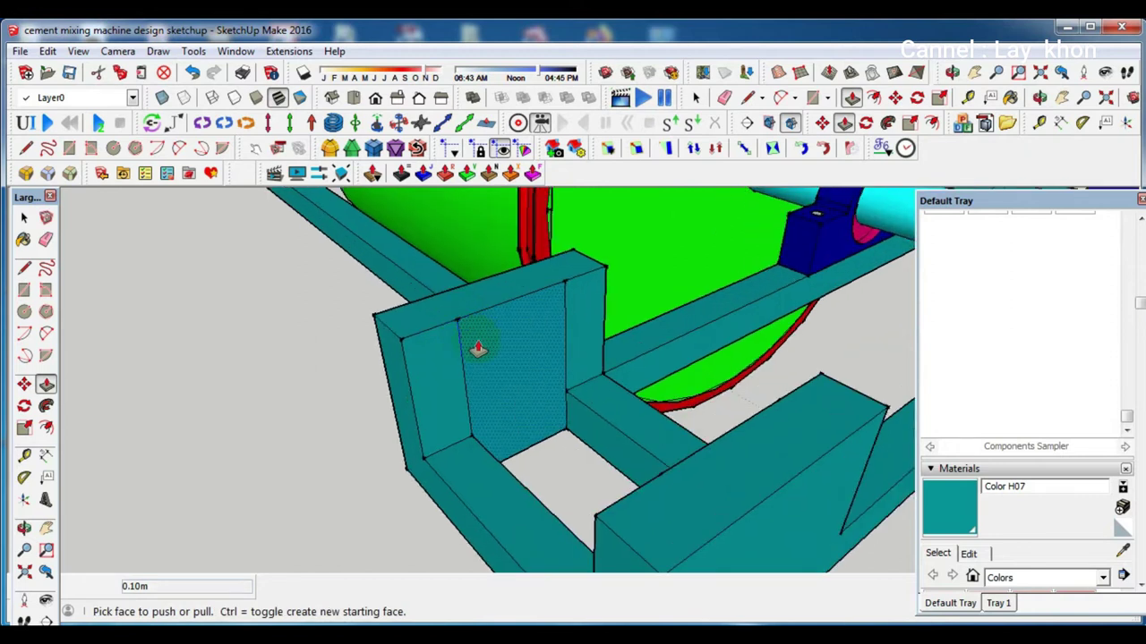
key(space)
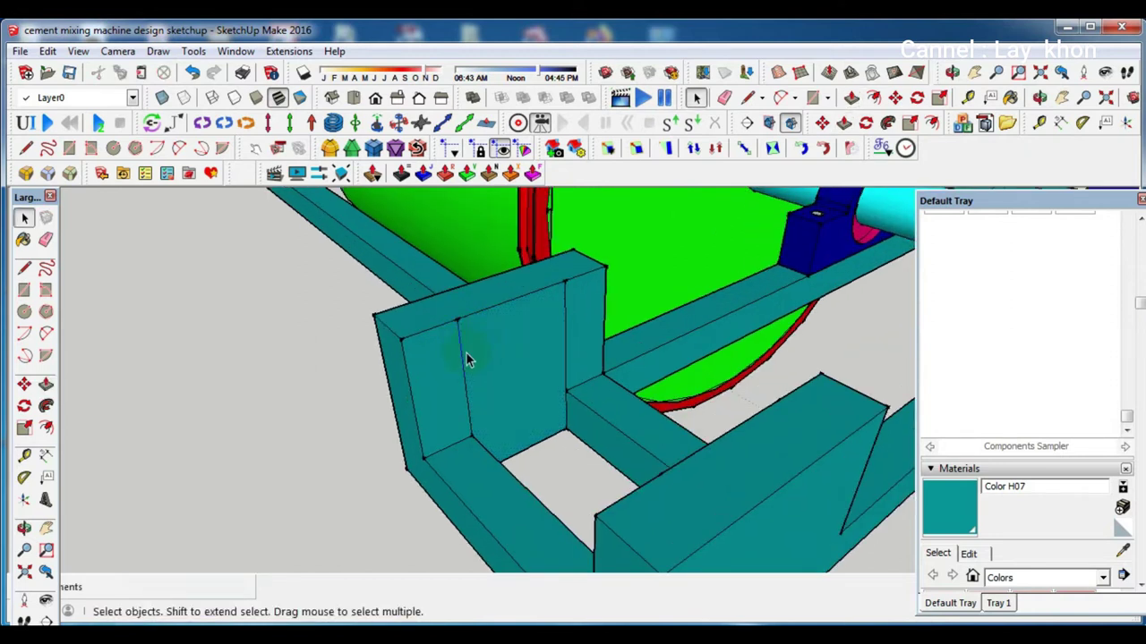
key(e)
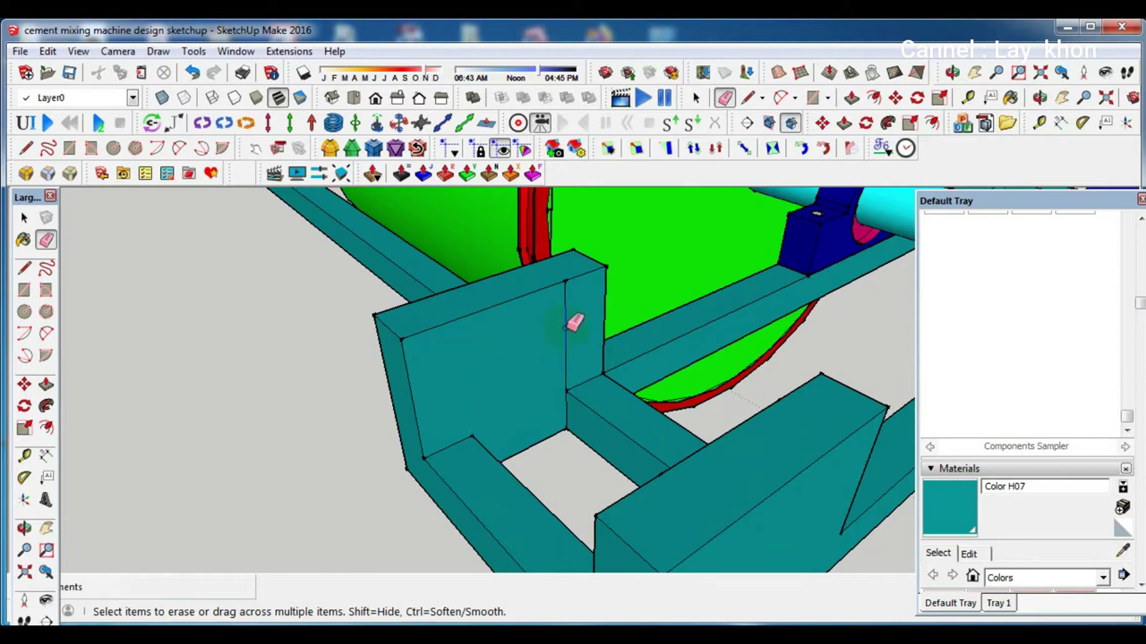
mouse_move(537, 361)
middle_down()
mouse_move(814, 447)
mouse_move(836, 435)
mouse_move(837, 380)
middle_up()
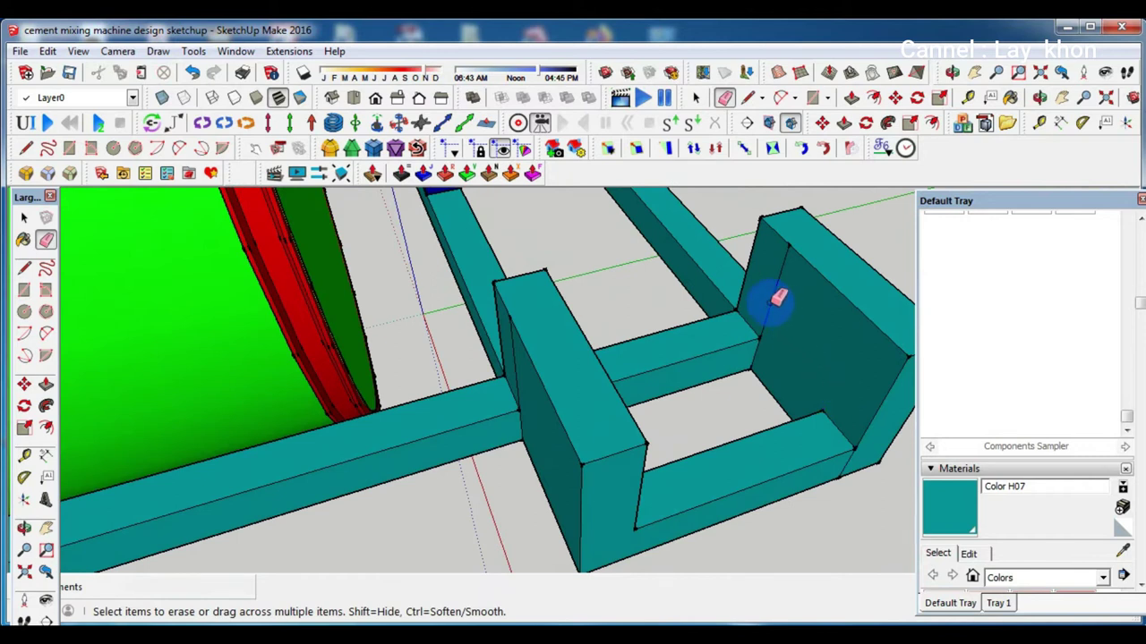
scroll(593, 373, down, 3)
mouse_move(622, 407)
middle_down()
mouse_move(588, 327)
mouse_move(716, 333)
middle_up()
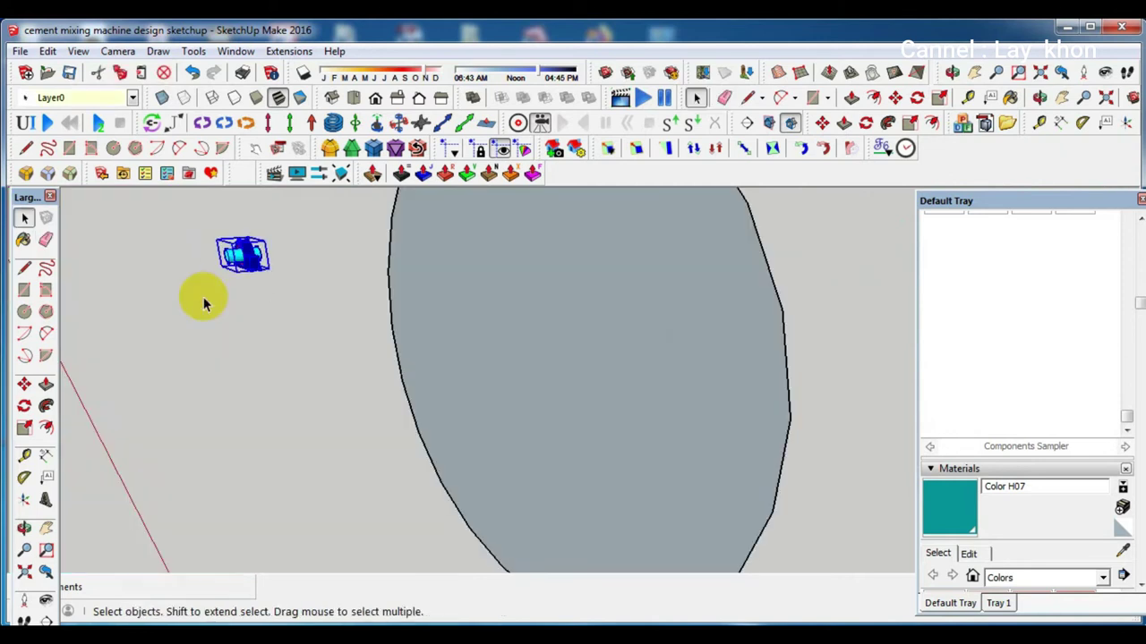
Copy the blue bearing with its cyan shaft onto the top of the first teal post
scroll(235, 269, up, 1)
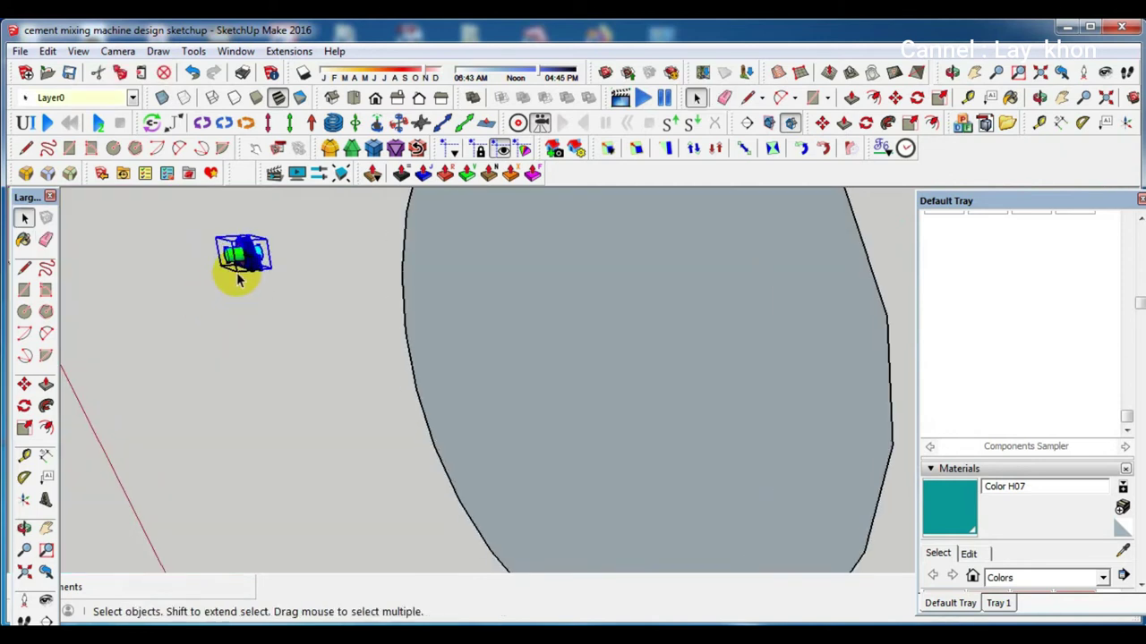
scroll(249, 257, up, 2)
scroll(251, 259, up, 3)
scroll(252, 264, up, 1)
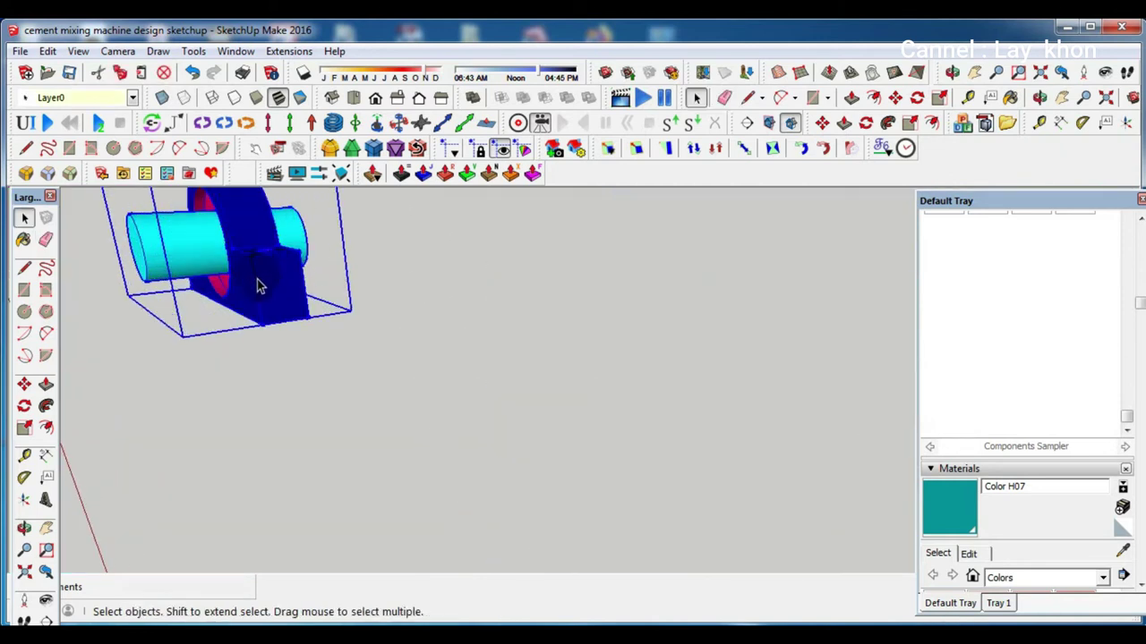
key(m)
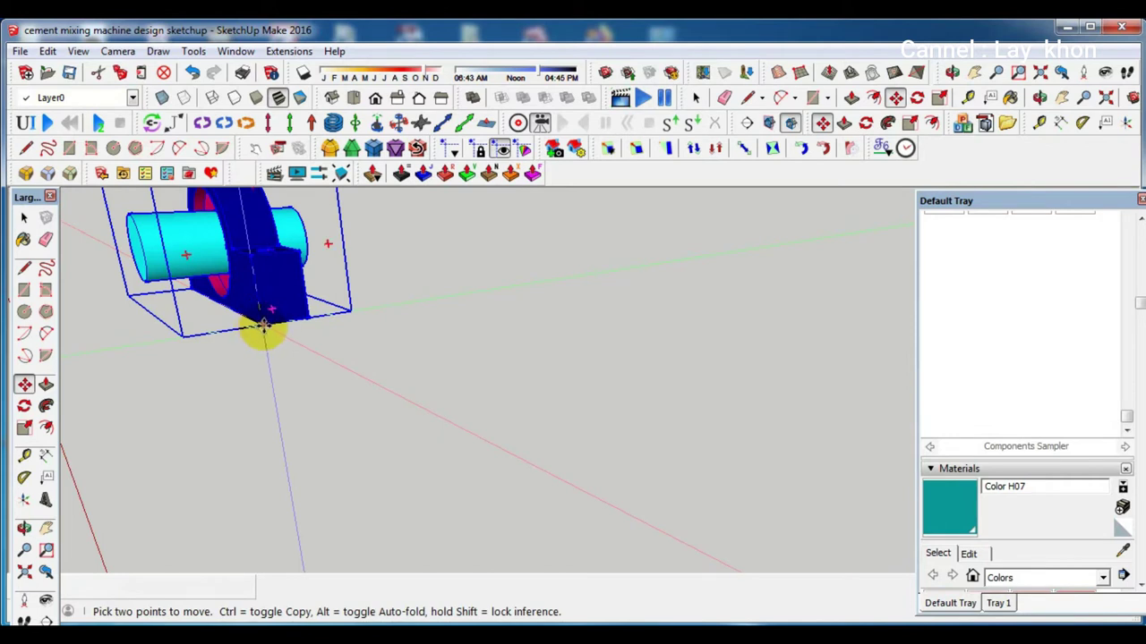
mouse_move(261, 325)
middle_down()
mouse_move(327, 274)
mouse_move(284, 310)
mouse_move(285, 408)
middle_up()
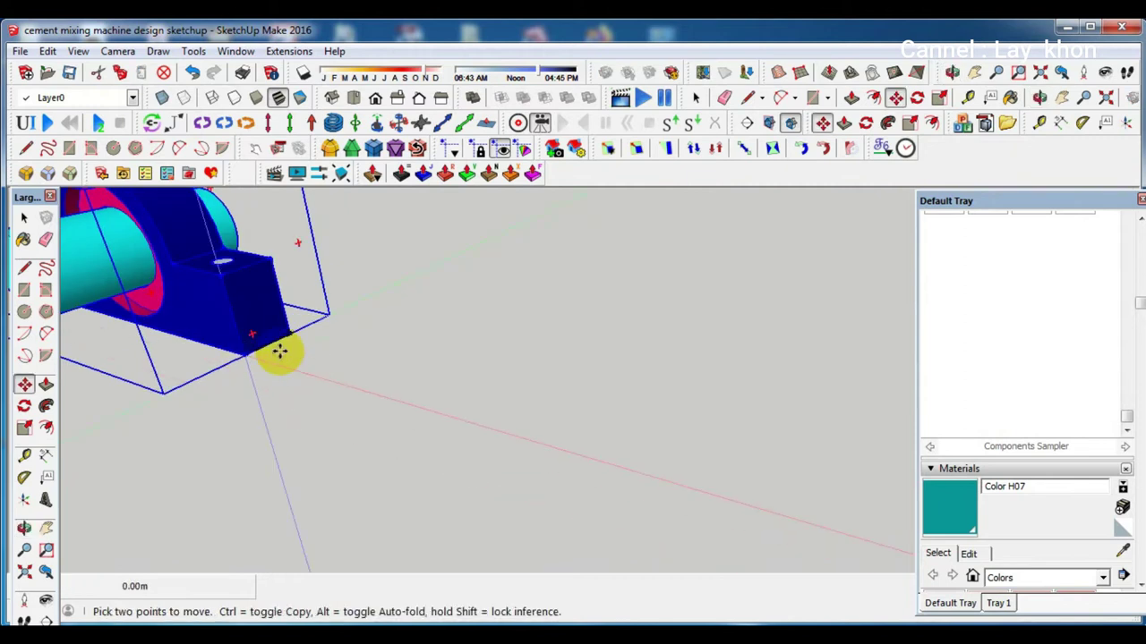
ctrl+click(245, 356)
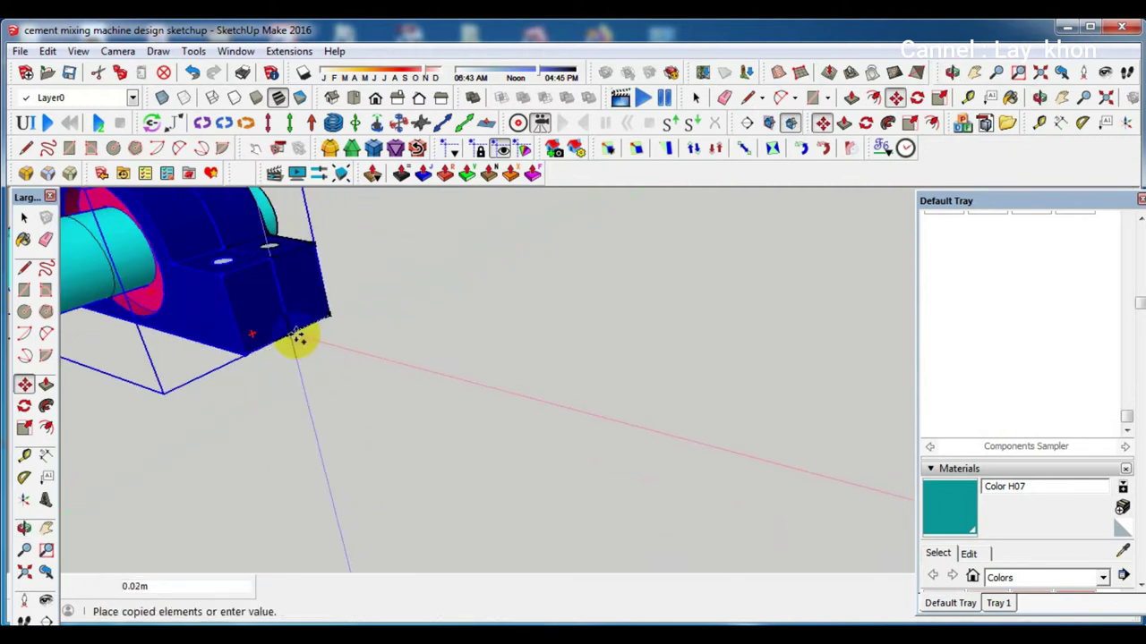
scroll(287, 333, down, 2)
scroll(264, 328, down, 2)
scroll(250, 330, down, 2)
scroll(248, 325, down, 2)
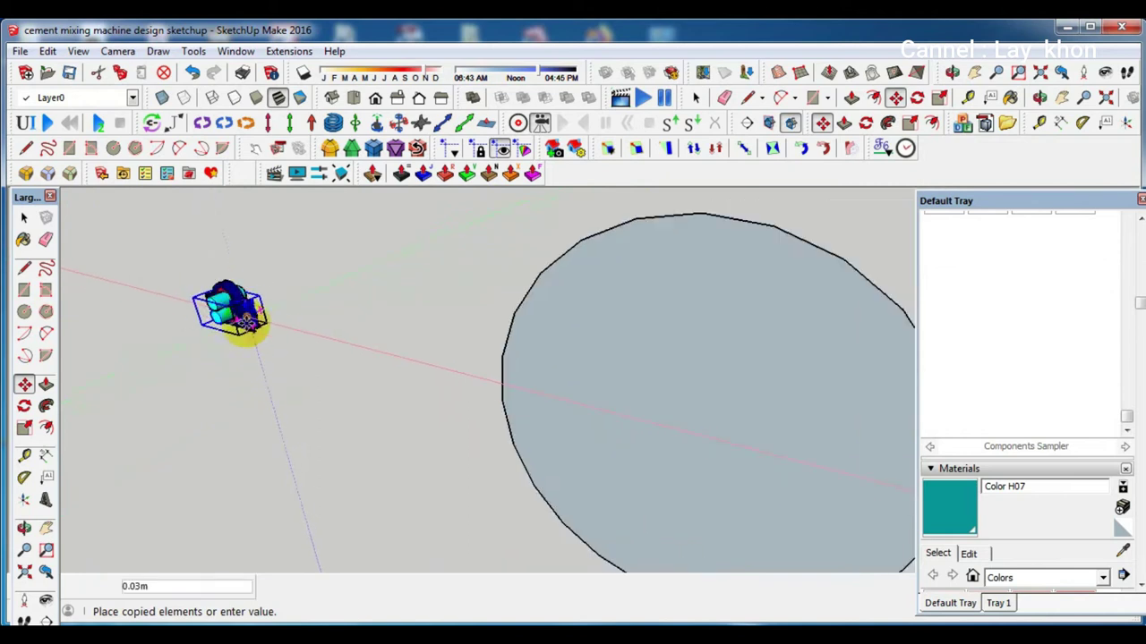
scroll(238, 319, down, 2)
scroll(241, 324, down, 1)
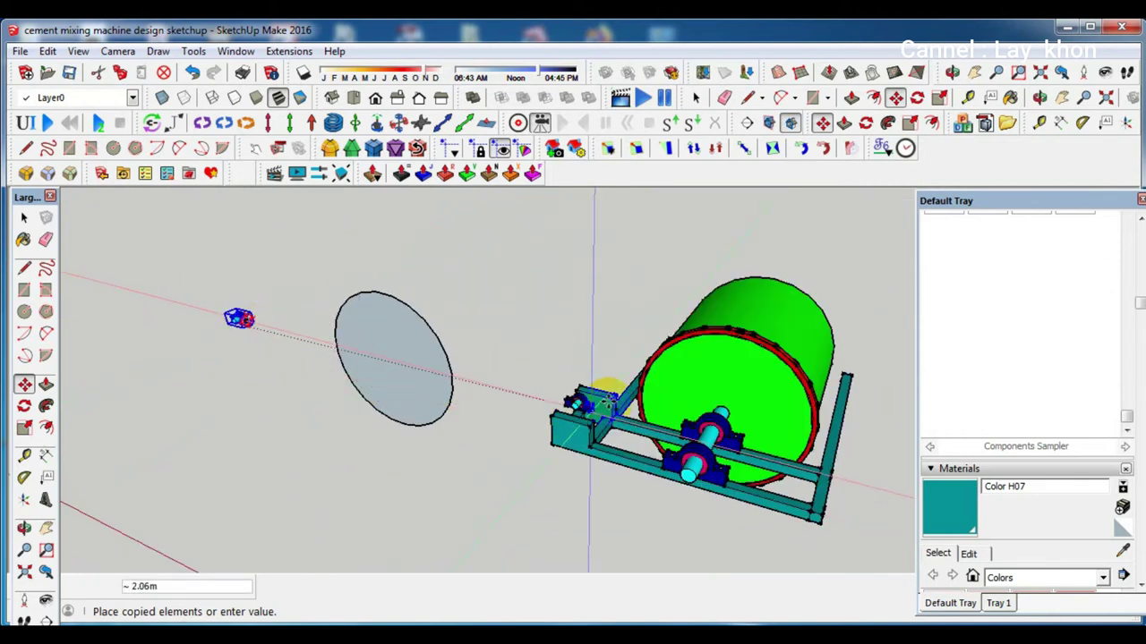
scroll(590, 407, up, 2)
scroll(609, 403, up, 2)
scroll(610, 402, up, 2)
scroll(610, 402, up, 3)
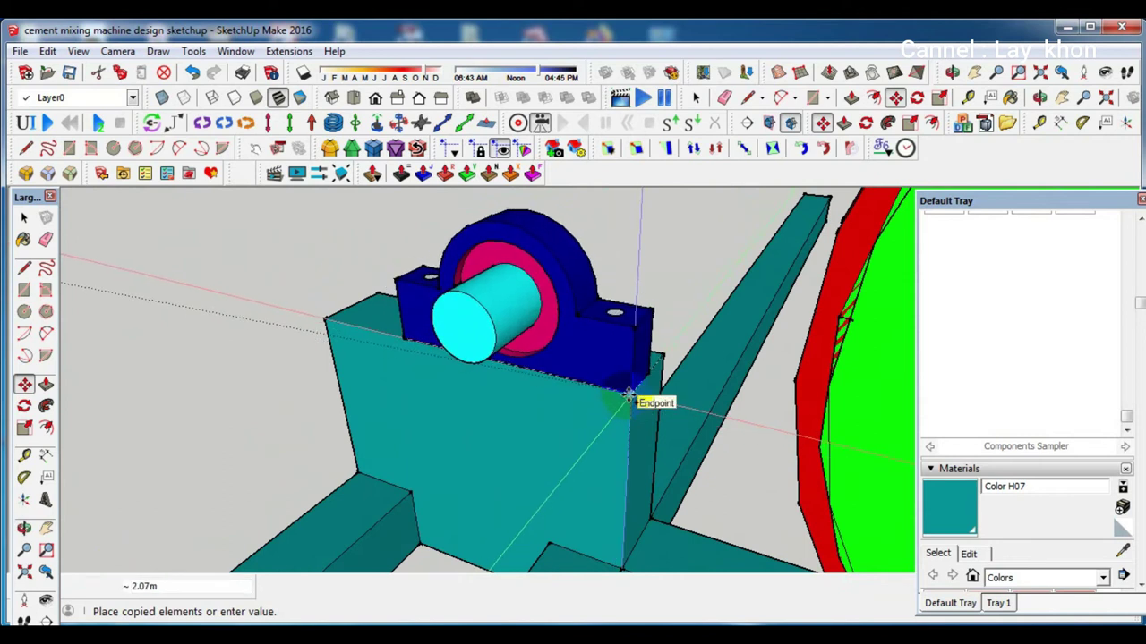
click(629, 397)
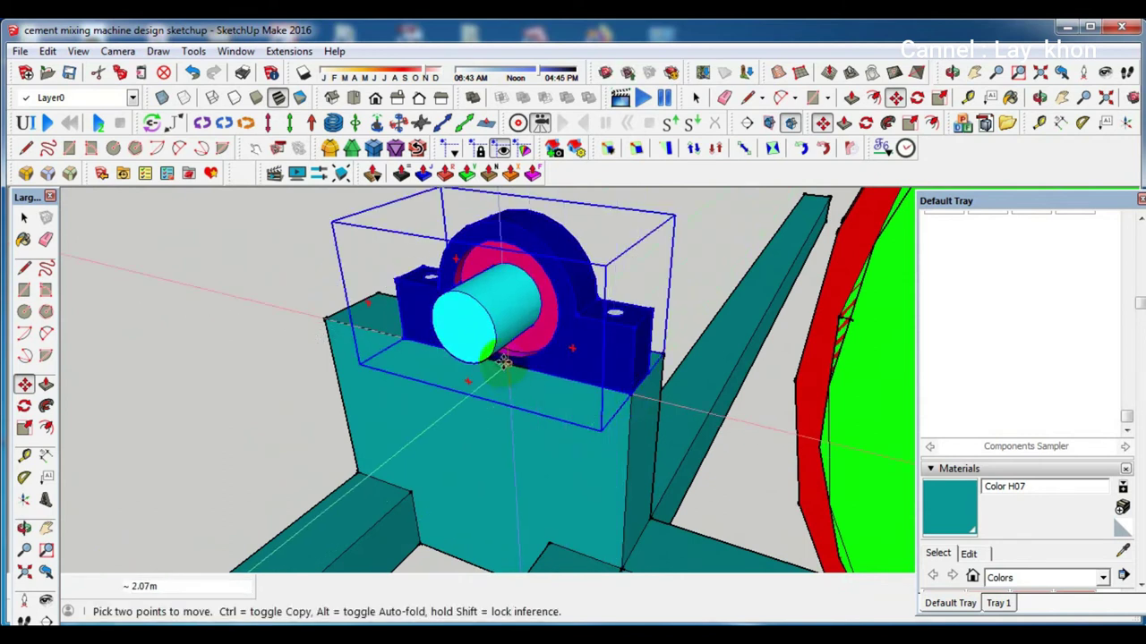
Reposition the bearing by its base midpoint and copy a second bearing onto the other post
scroll(504, 363, up, 2)
scroll(506, 369, up, 2)
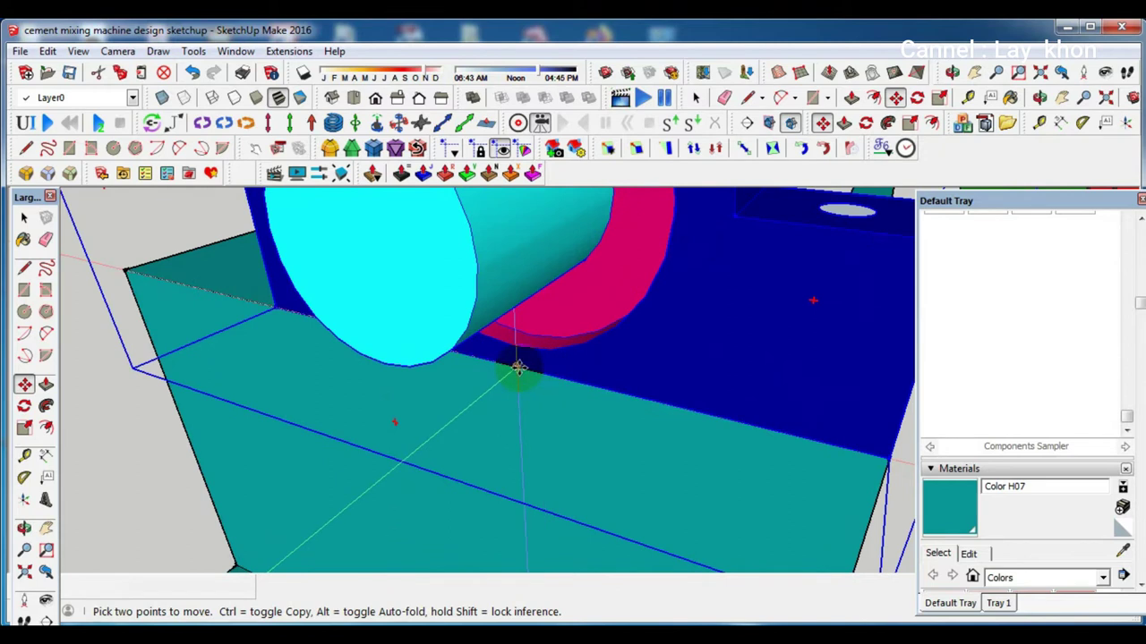
scroll(518, 367, down, 1)
scroll(517, 367, down, 2)
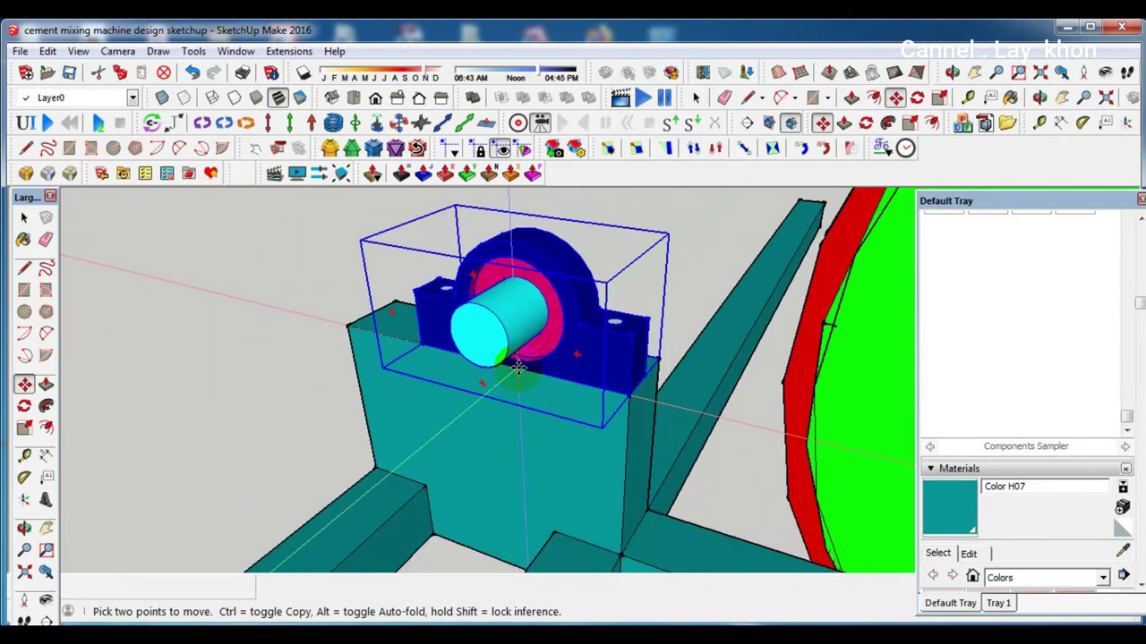
click(514, 365)
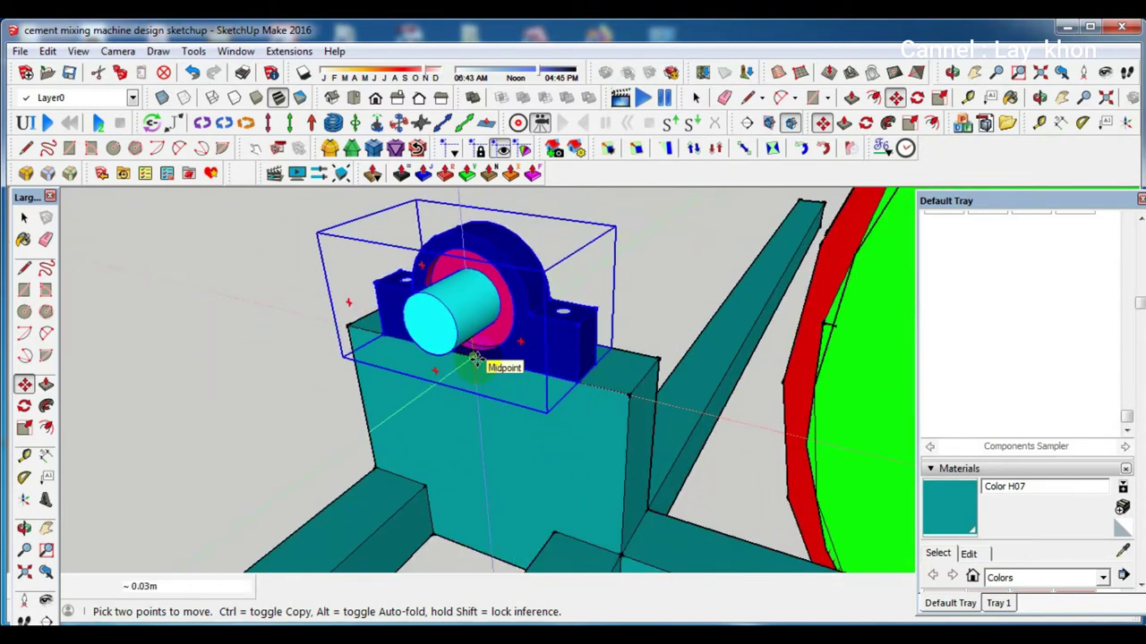
mouse_move(475, 363)
middle_down()
mouse_move(909, 421)
mouse_move(883, 350)
mouse_move(578, 320)
mouse_move(333, 380)
mouse_move(353, 376)
middle_up()
scroll(523, 372, down, 1)
scroll(524, 371, down, 2)
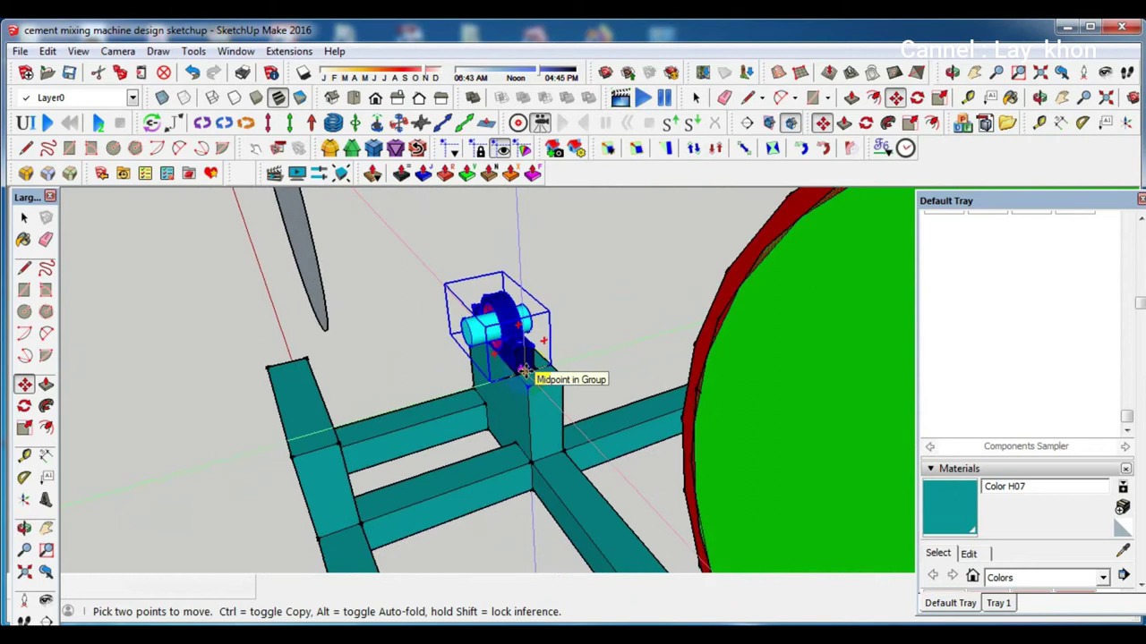
scroll(523, 371, down, 2)
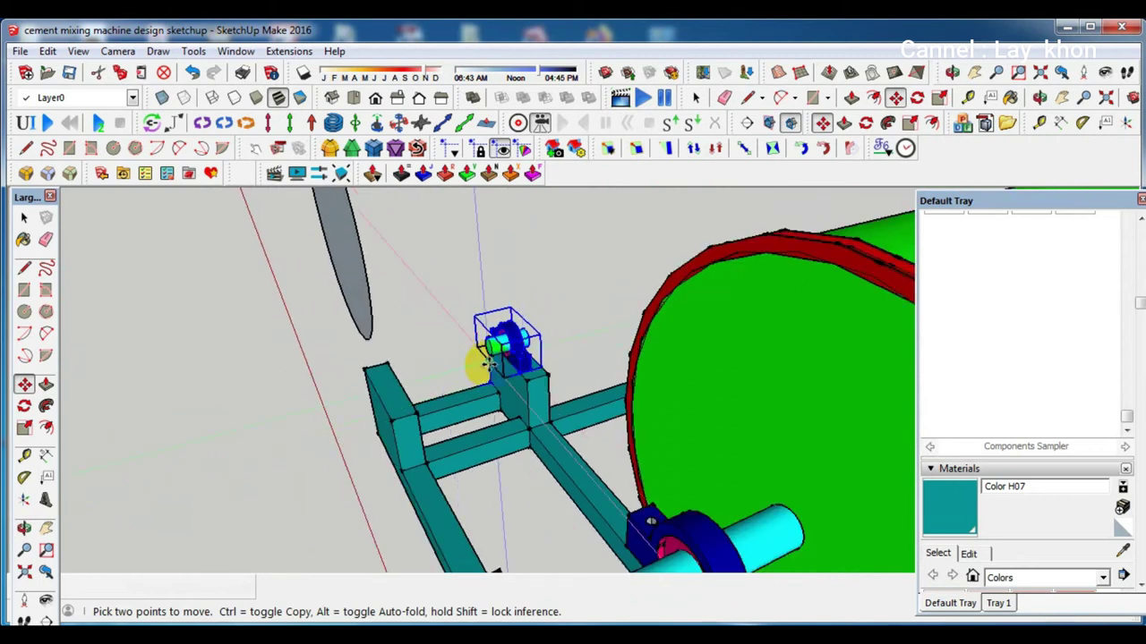
scroll(526, 371, up, 2)
scroll(537, 381, up, 1)
scroll(552, 394, up, 1)
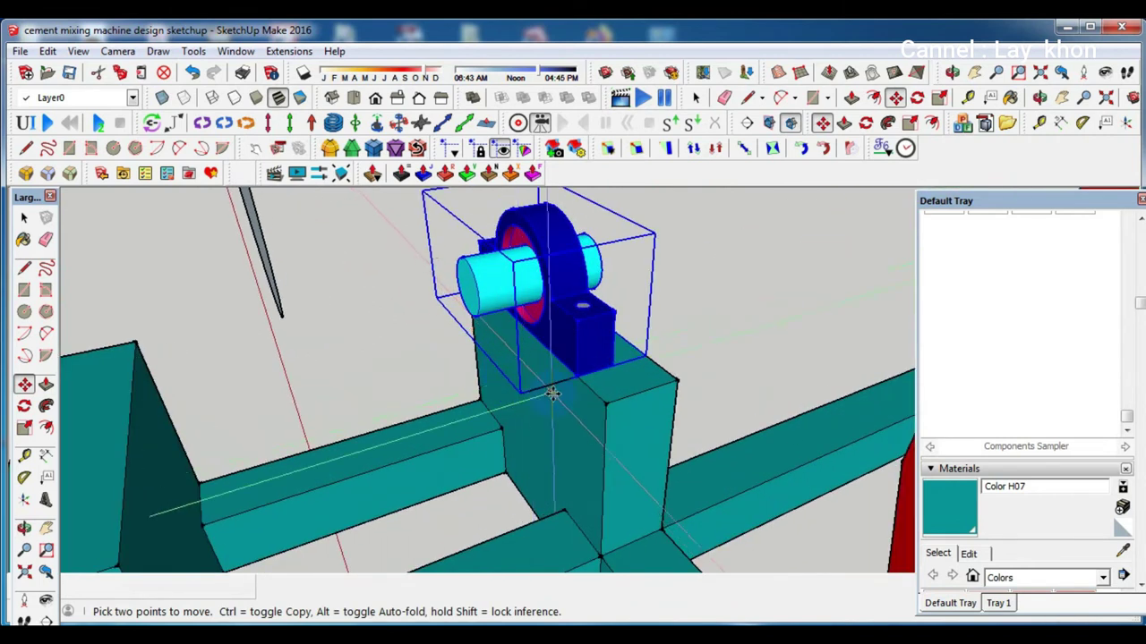
click(600, 408)
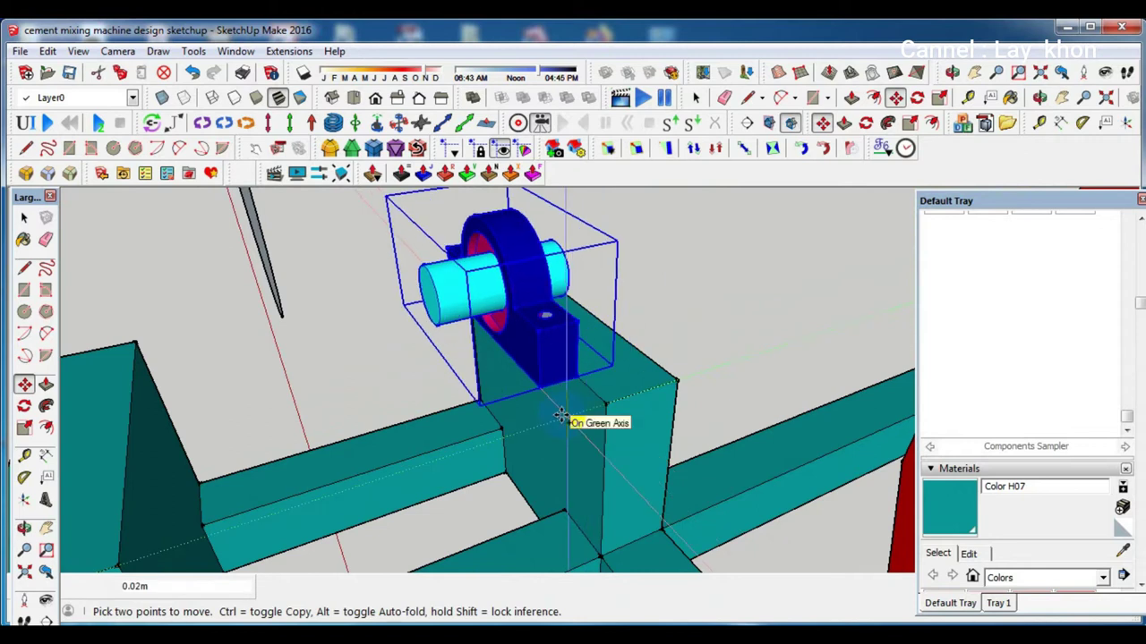
key(ctrl)
scroll(560, 415, down, 3)
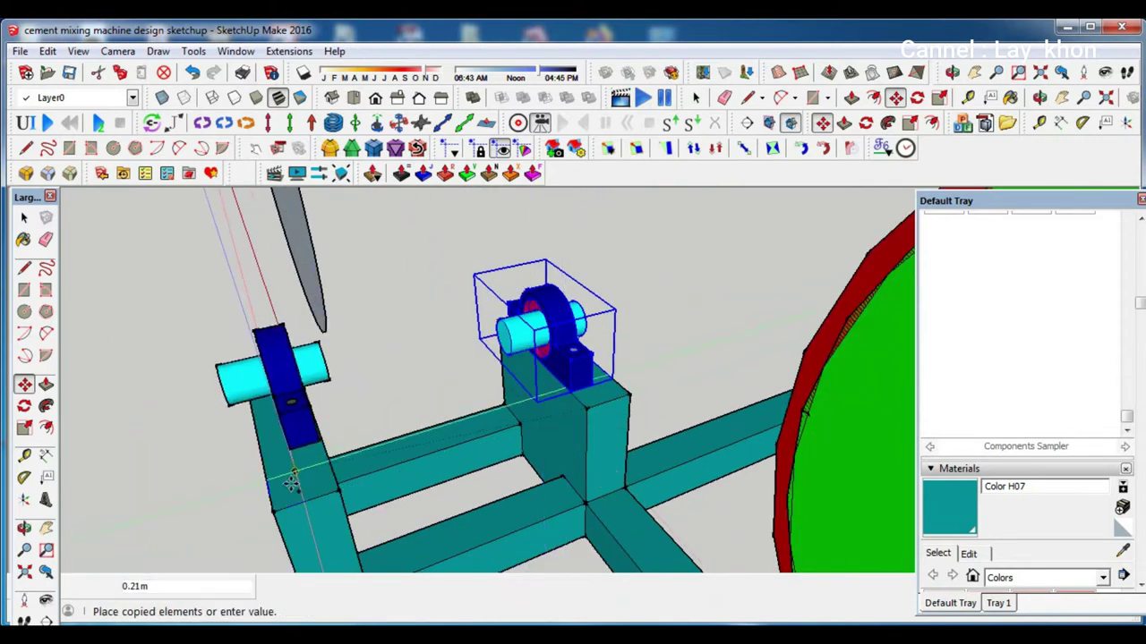
click(272, 513)
scroll(340, 448, up, 3)
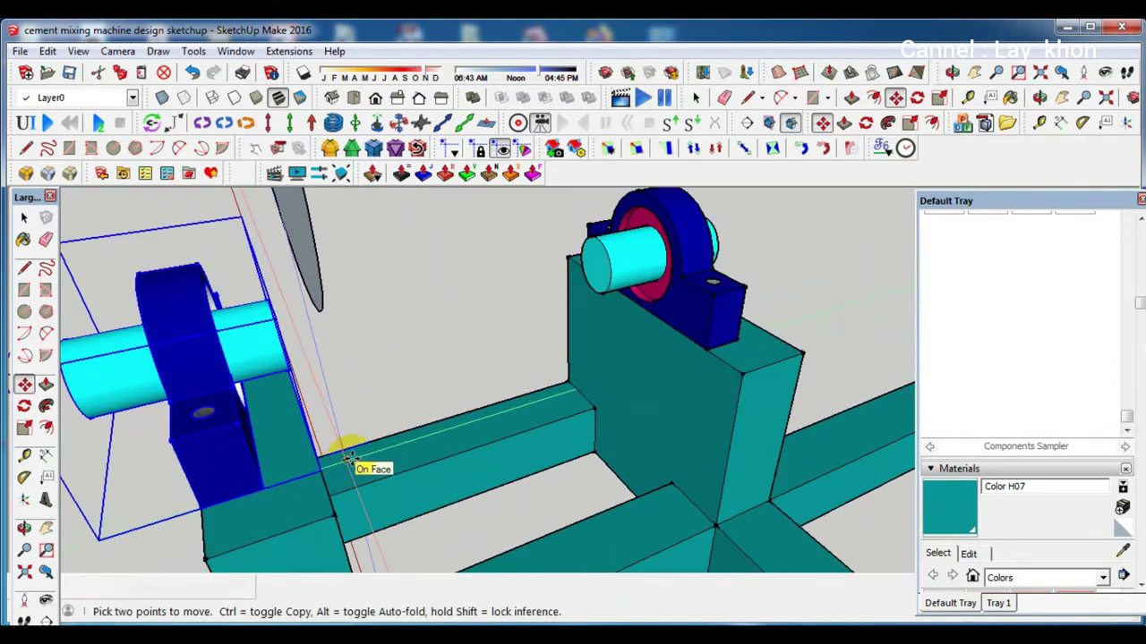
key(space)
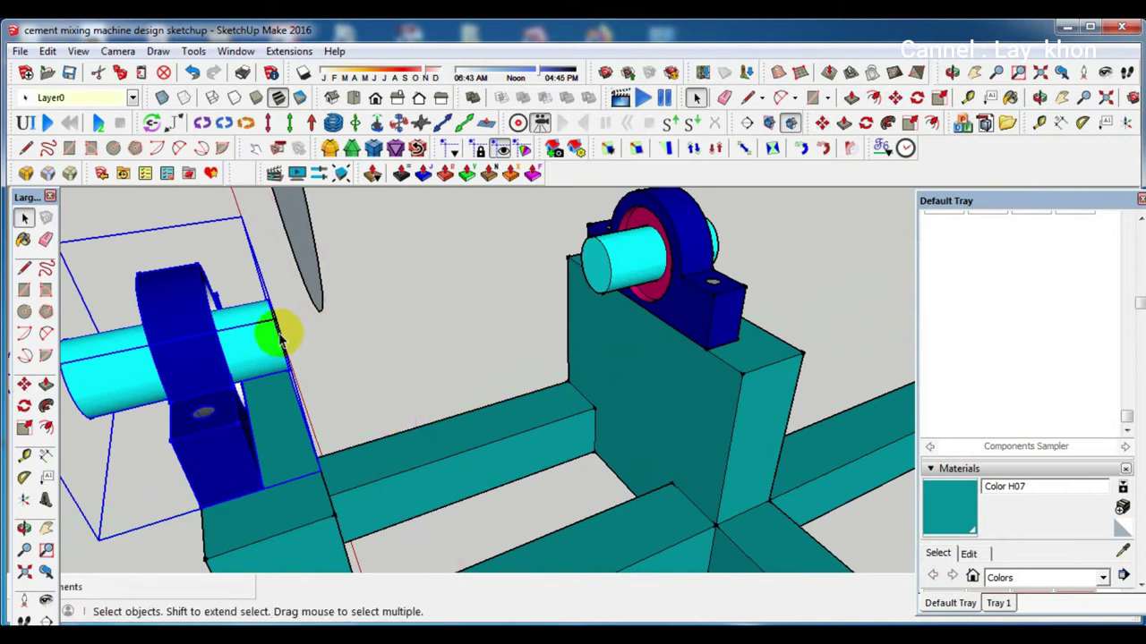
Inside the new bearing group, erase the protruding shaft end and its cyan shaft cylinder
double_click(253, 340)
mouse_move(253, 345)
middle_down()
mouse_move(307, 320)
mouse_move(305, 344)
middle_up()
click(306, 346)
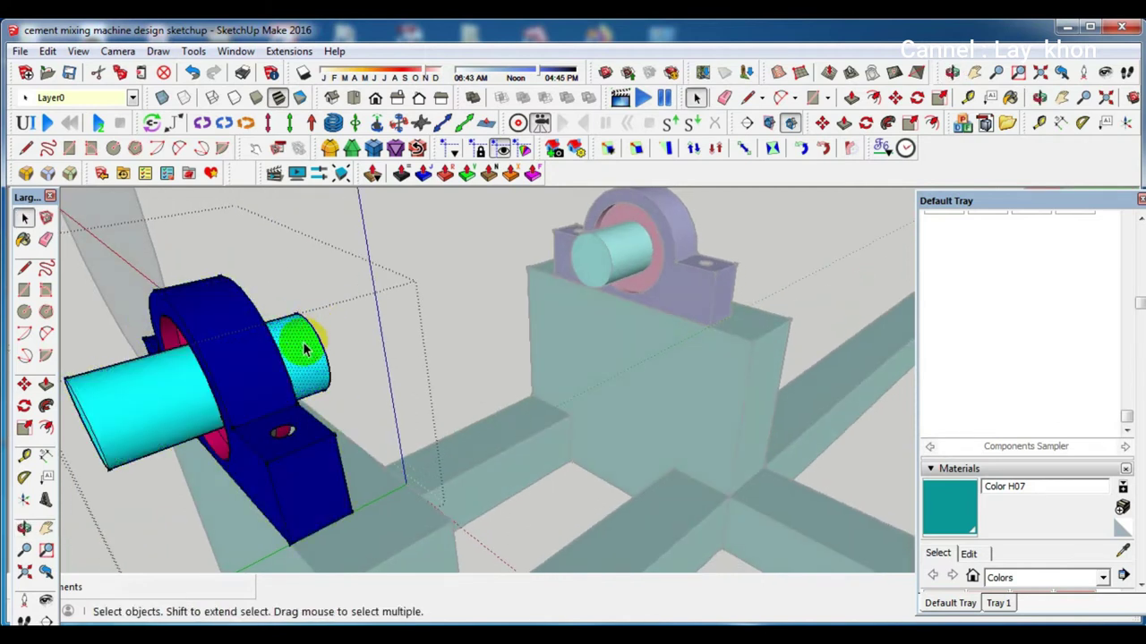
key(e)
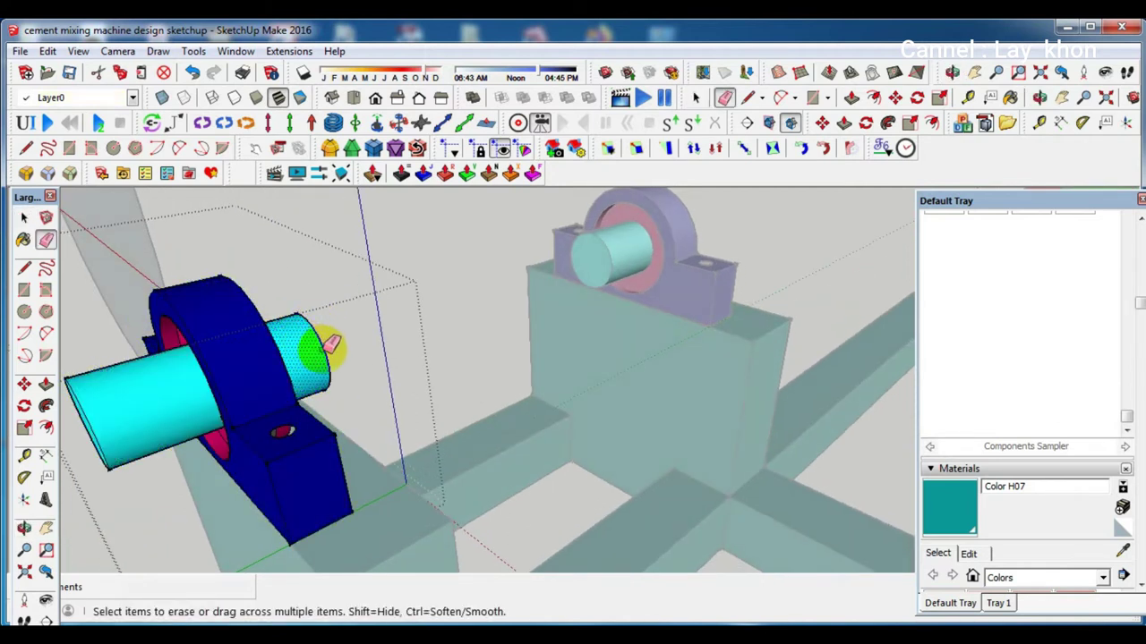
click(330, 344)
key(space)
click(161, 412)
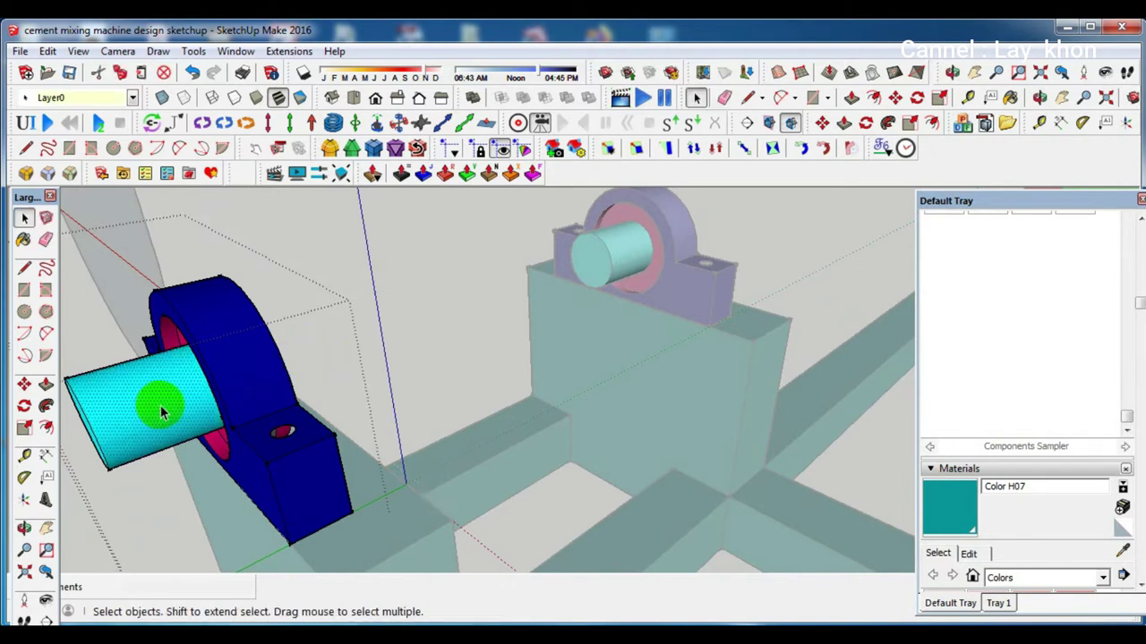
key(e)
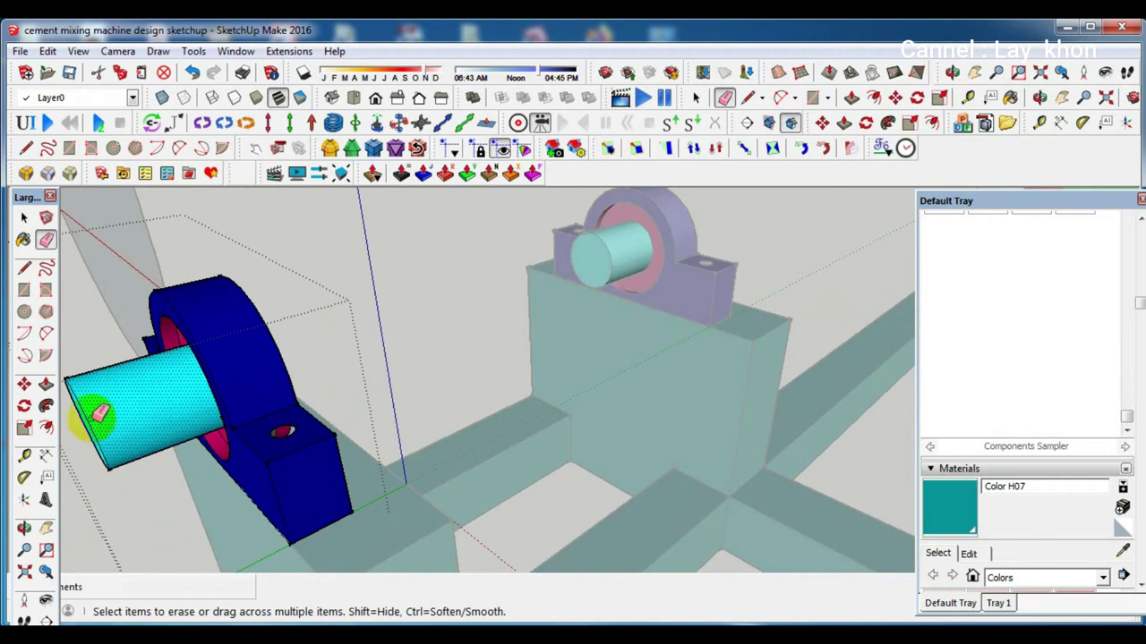
click(96, 414)
key(space)
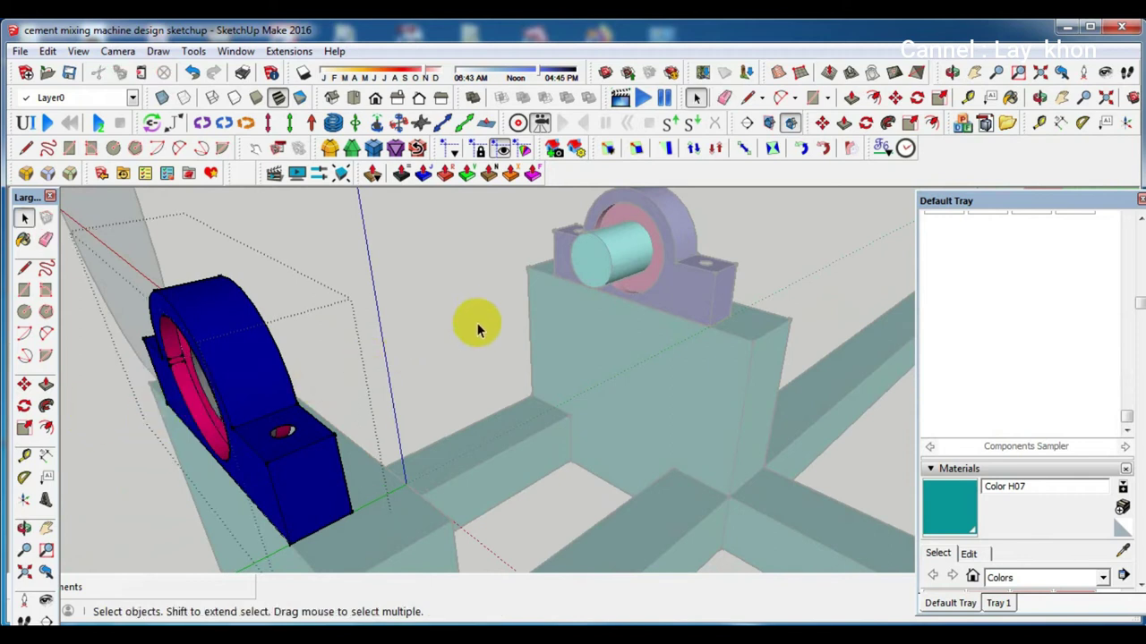
click(487, 315)
scroll(610, 255, up, 2)
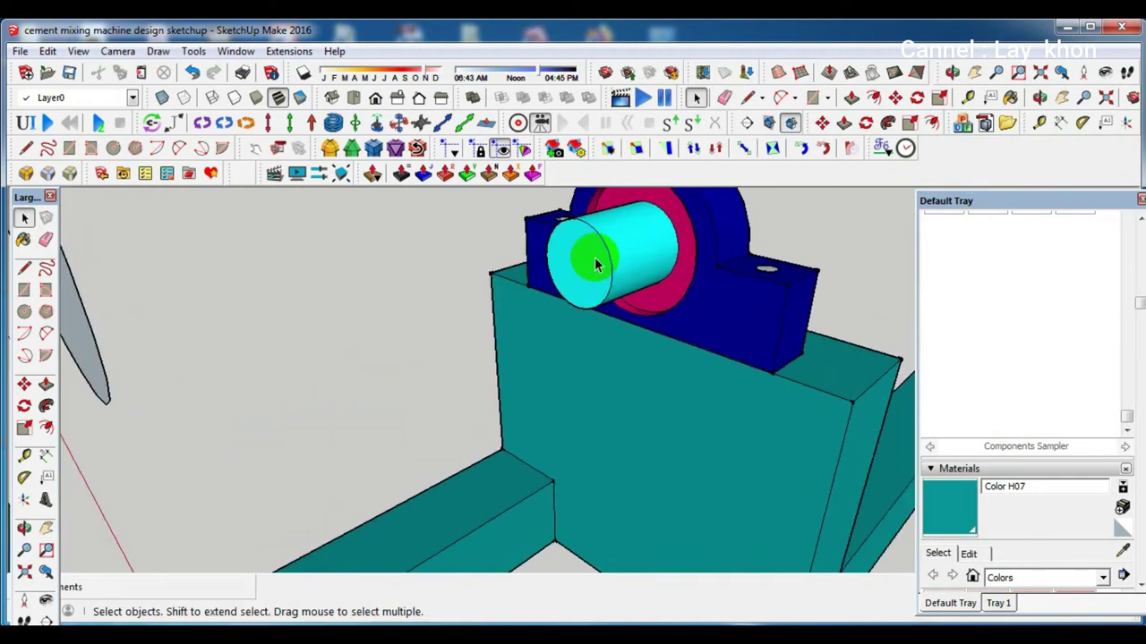
Extend the other bearing's shaft end face 0.25m past the bearing
double_click(591, 266)
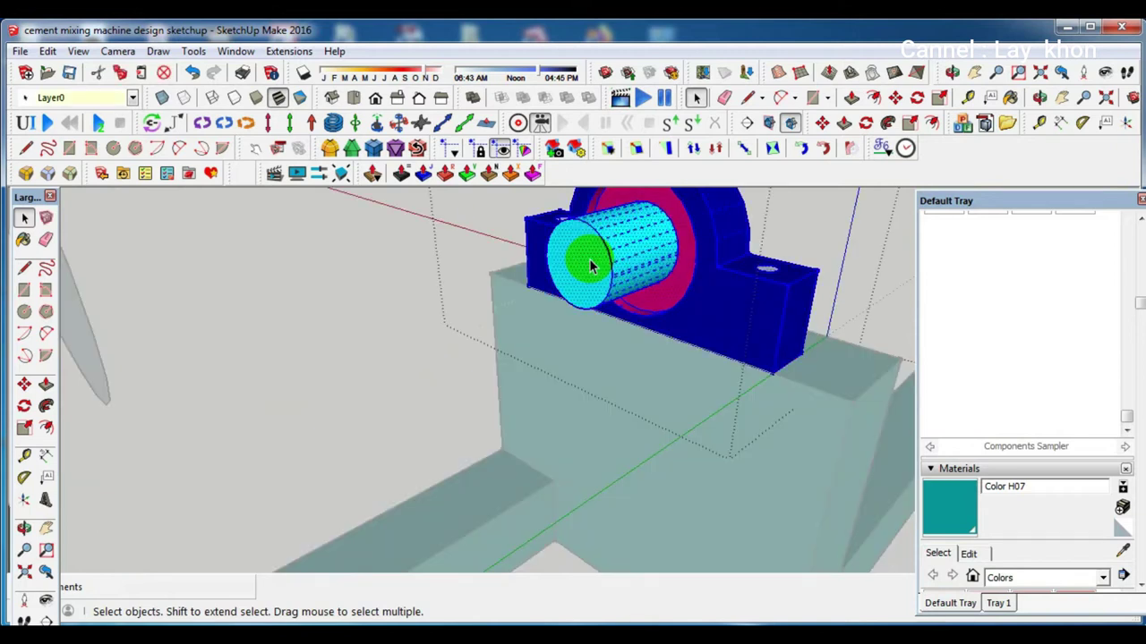
click(590, 263)
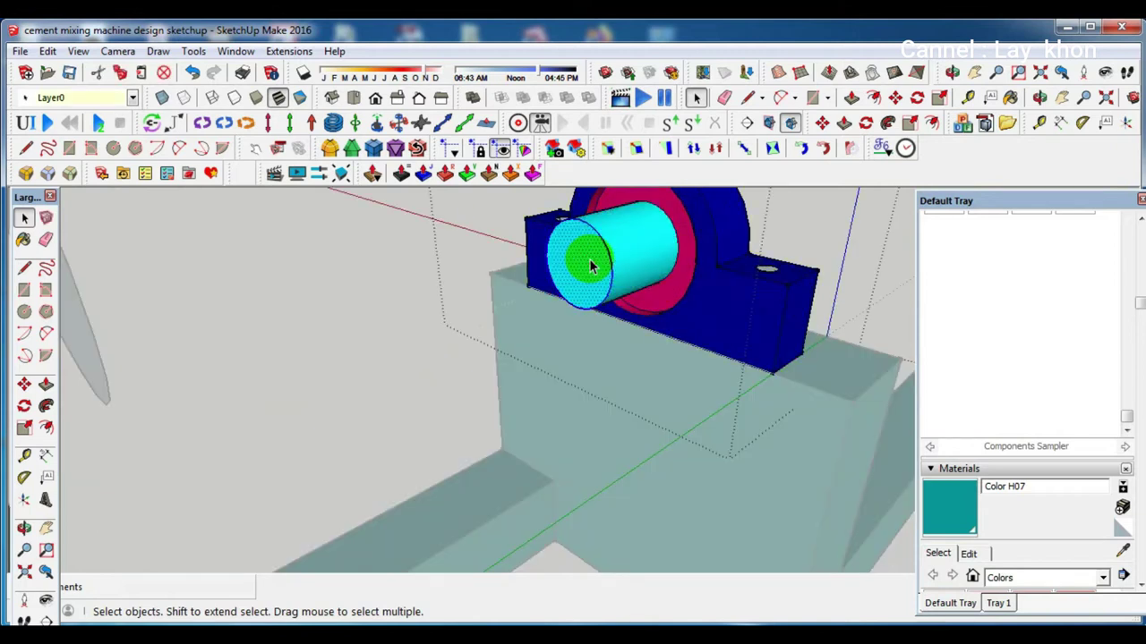
key(p)
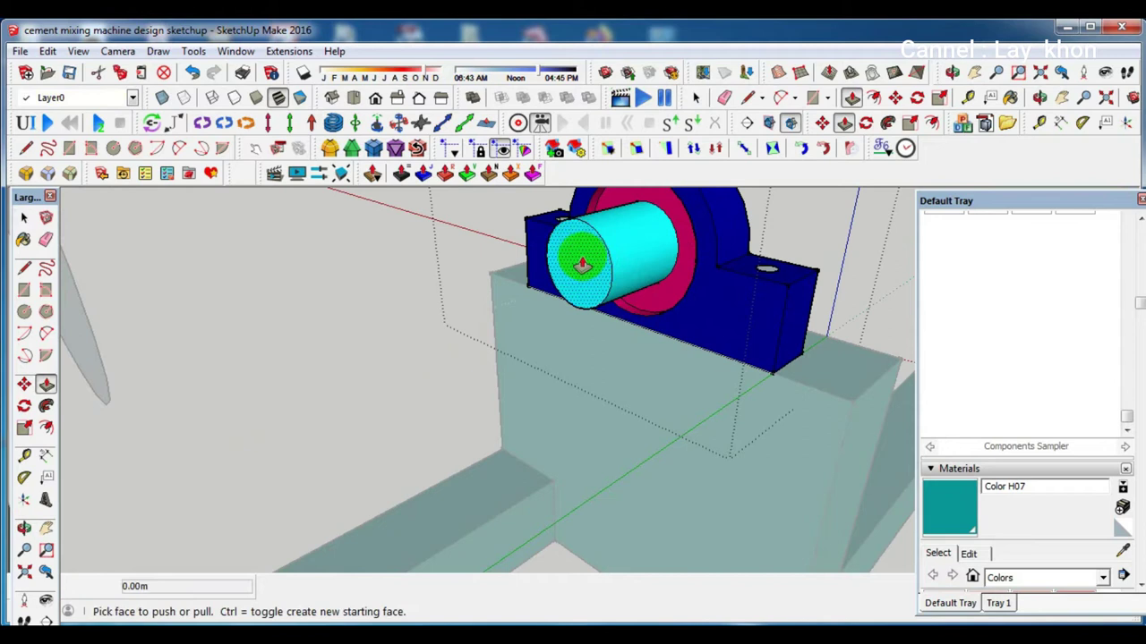
click(591, 266)
scroll(586, 260, down, 5)
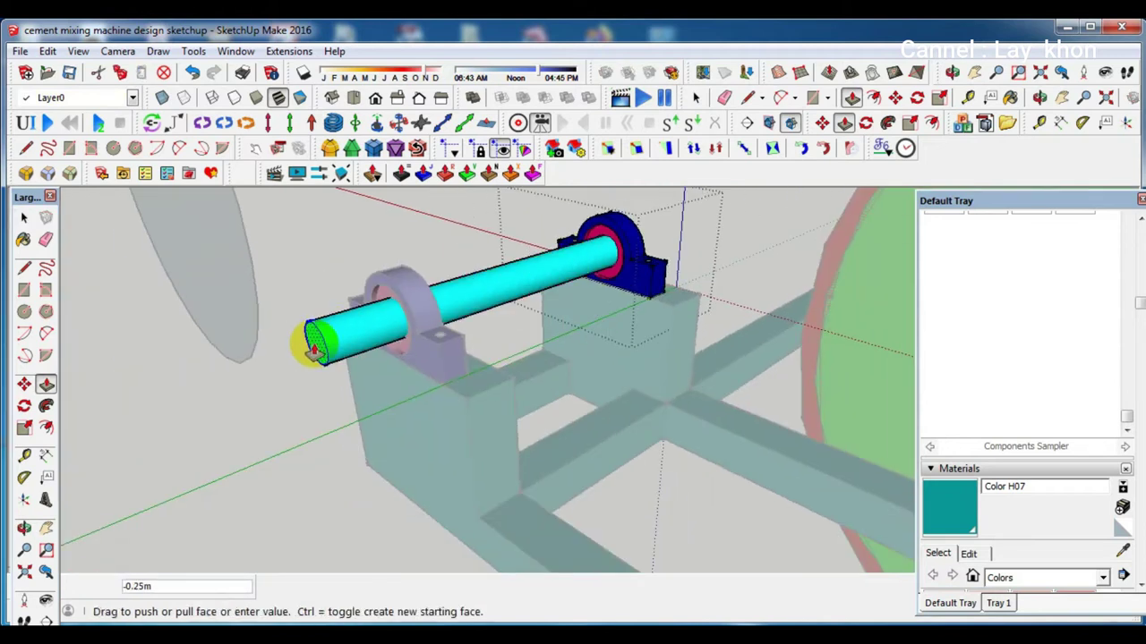
click(313, 351)
Pull the shaft's other end about 0.15m to reach the drum's red rim
middle_drag(323, 367, 285, 416)
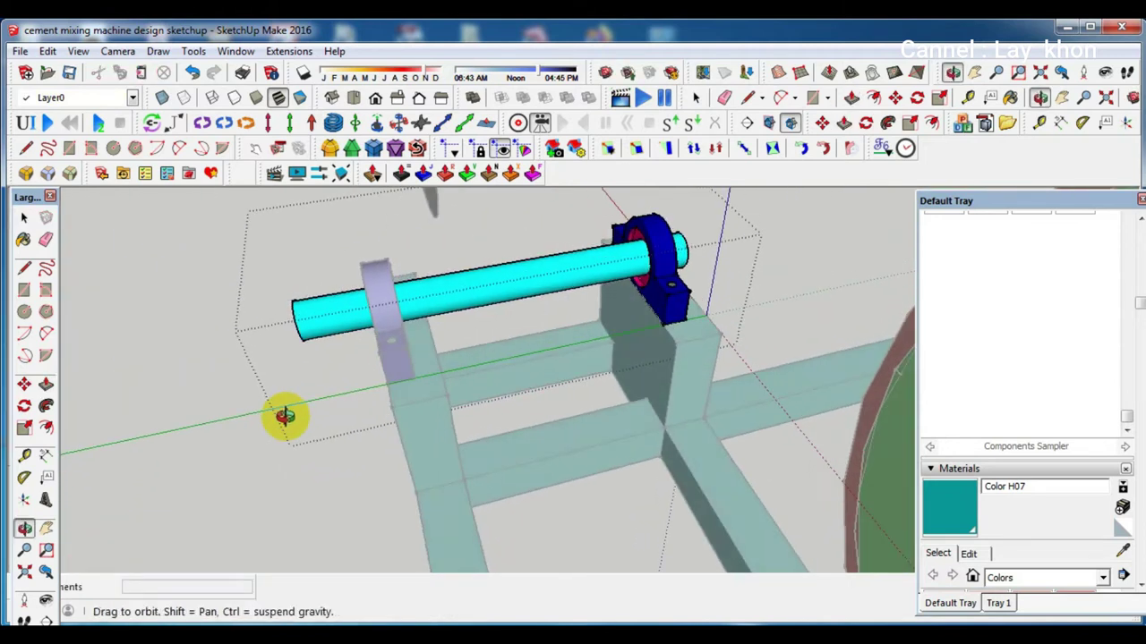
middle_drag(753, 253, 436, 352)
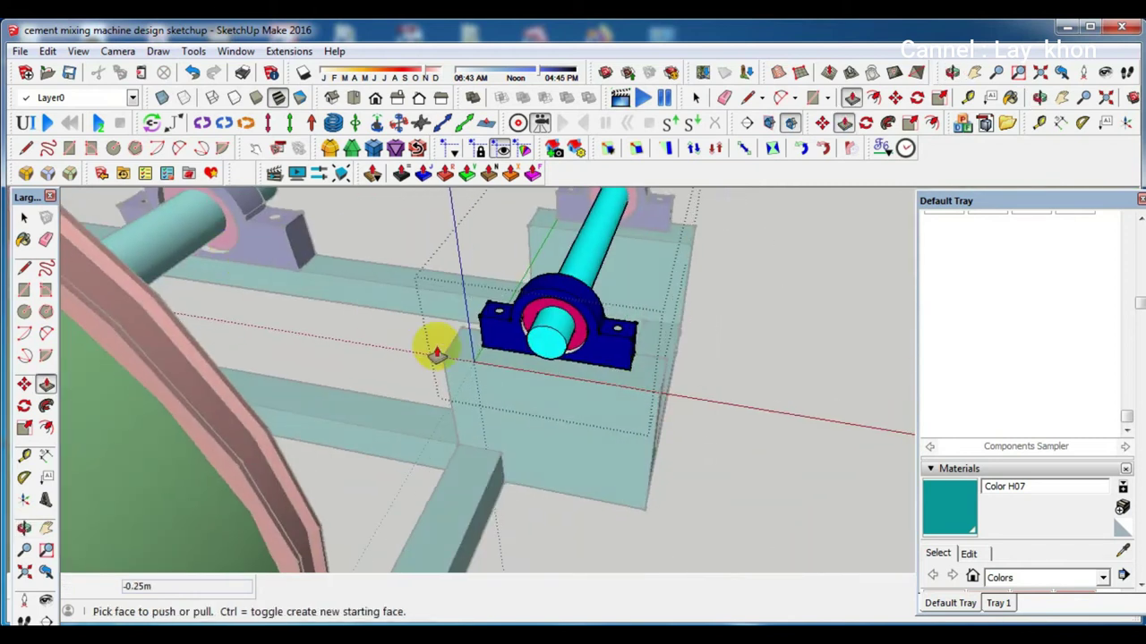
click(550, 343)
mouse_move(549, 343)
middle_down()
mouse_move(499, 439)
mouse_move(337, 409)
mouse_move(357, 340)
middle_up()
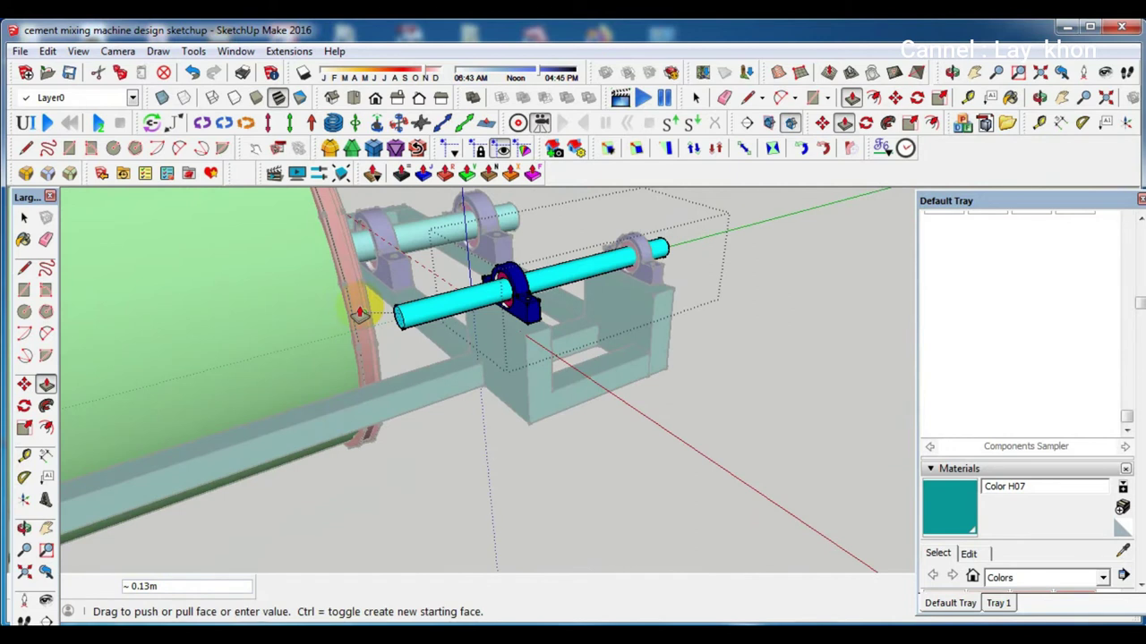
scroll(356, 310, up, 2)
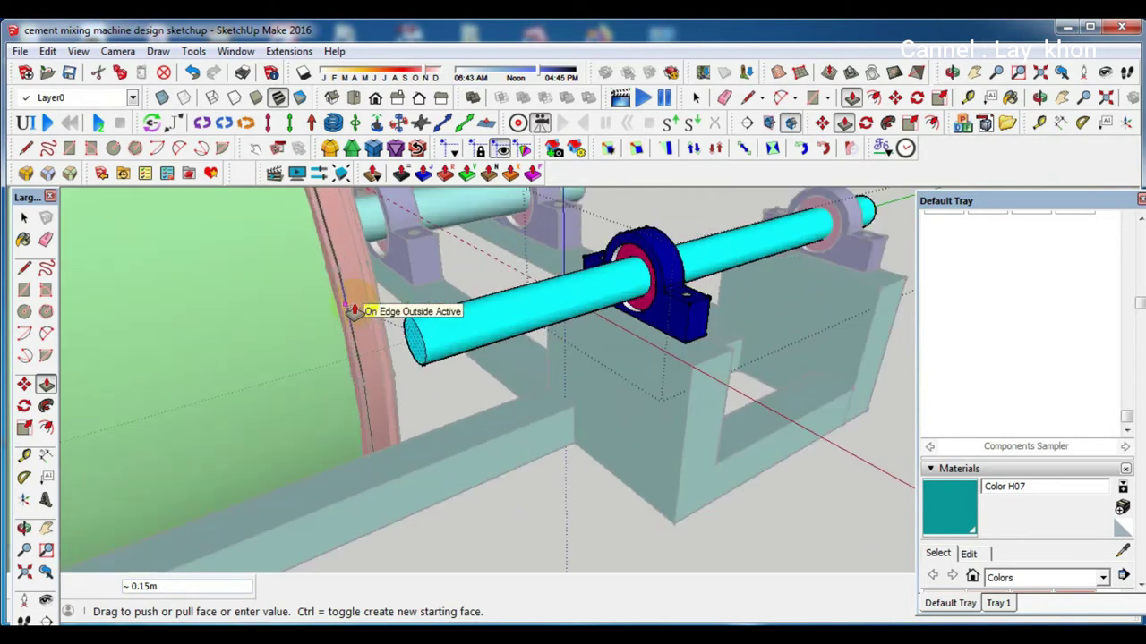
scroll(355, 311, up, 3)
middle_drag(328, 309, 297, 320)
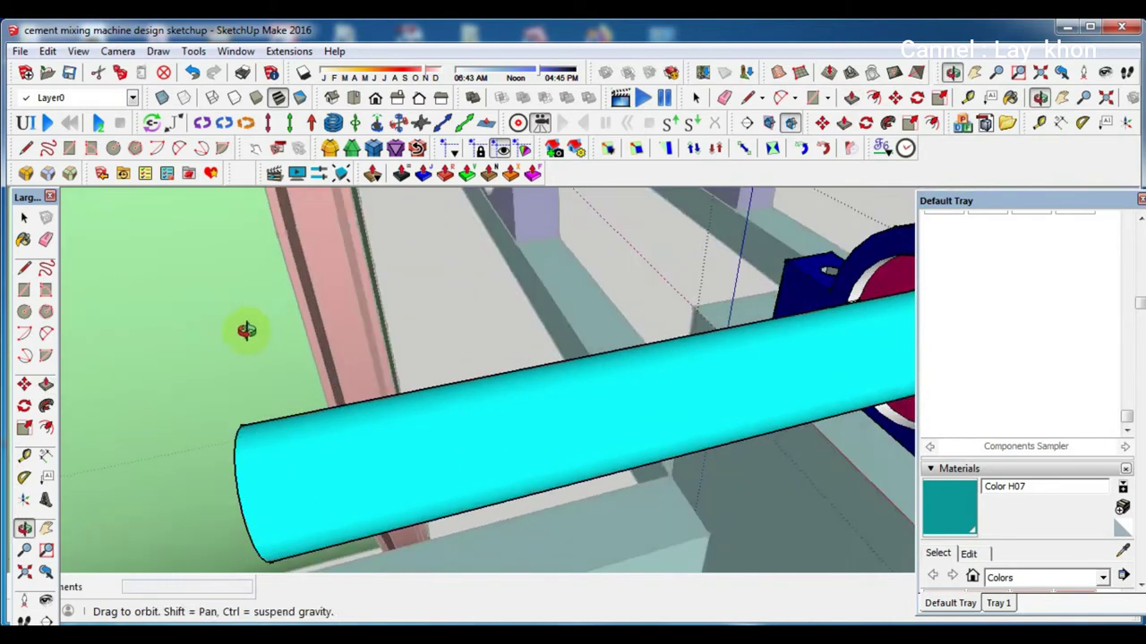
click(301, 322)
key(space)
scroll(337, 312, down, 5)
mouse_move(362, 337)
middle_down()
mouse_move(389, 298)
mouse_move(328, 281)
middle_up()
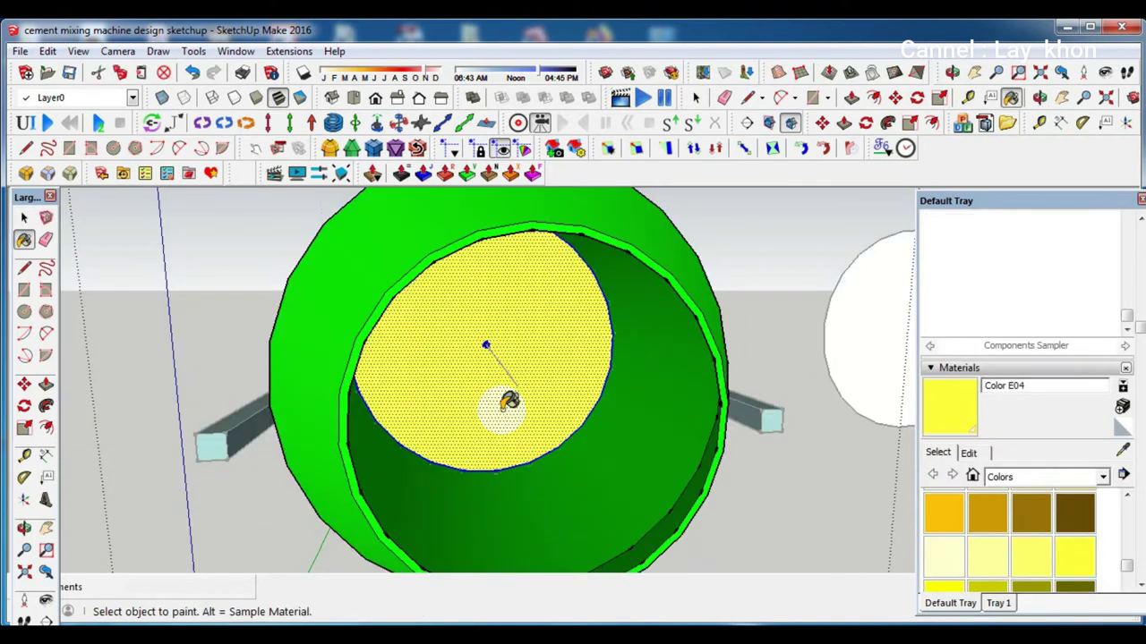
Select the whole green drum and orbit around it to inspect it
mouse_move(503, 404)
middle_down()
mouse_move(584, 432)
mouse_move(552, 417)
mouse_move(578, 409)
middle_up()
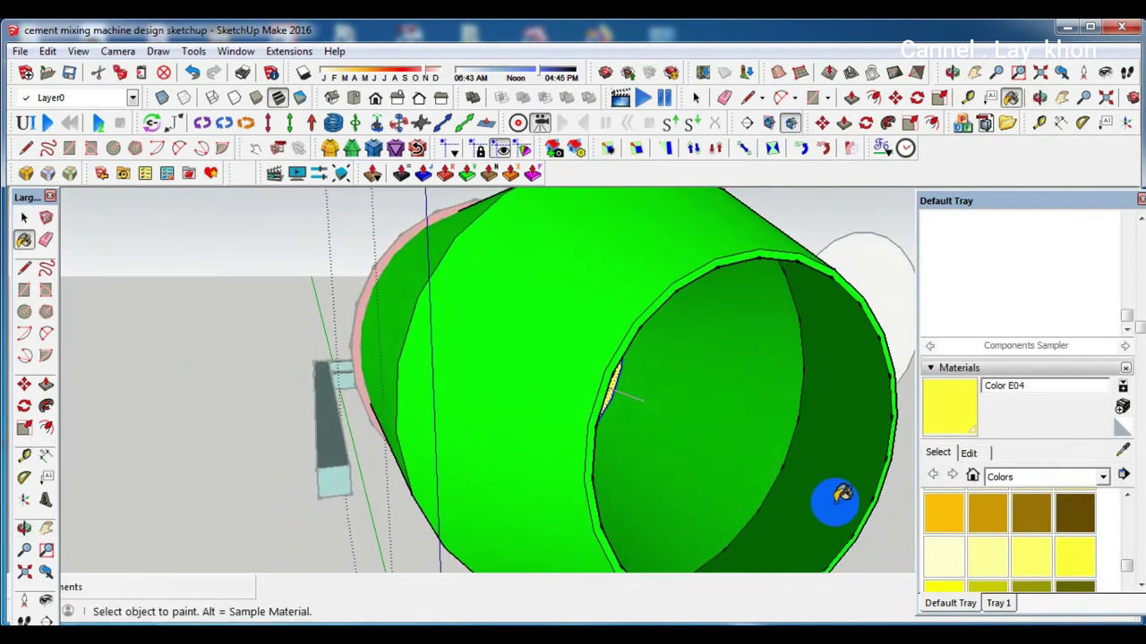
key(space)
triple_click(830, 501)
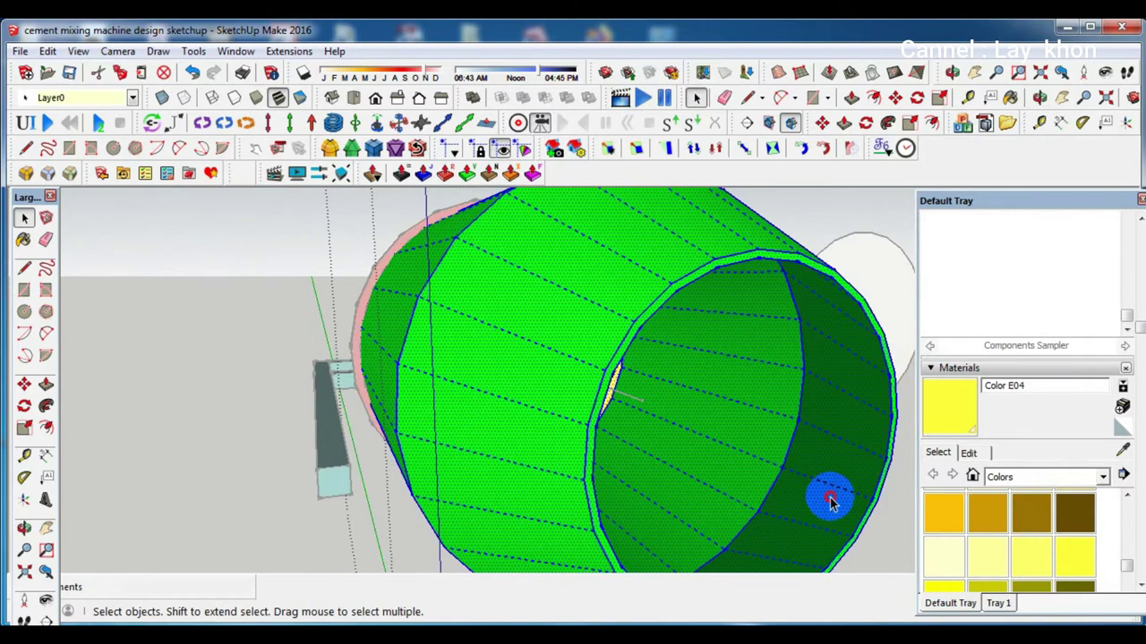
mouse_move(831, 501)
middle_down()
mouse_move(742, 491)
mouse_move(824, 493)
mouse_move(869, 529)
middle_up()
click(872, 532)
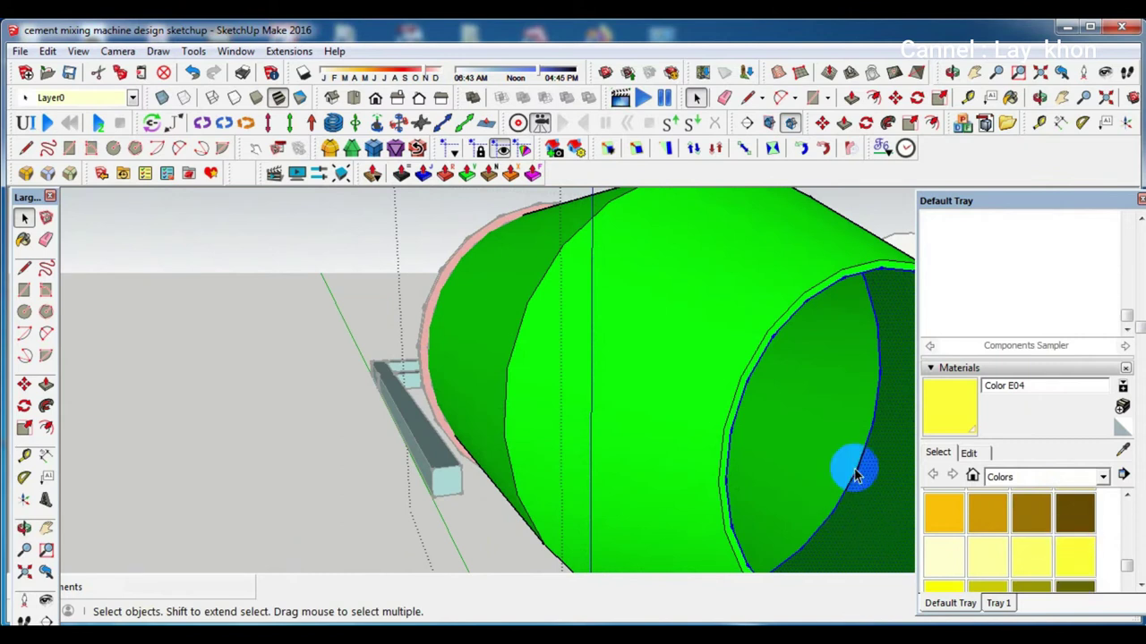
Paint the inner face of the drum's mouth olive-brown with Color E04
click(949, 407)
click(870, 476)
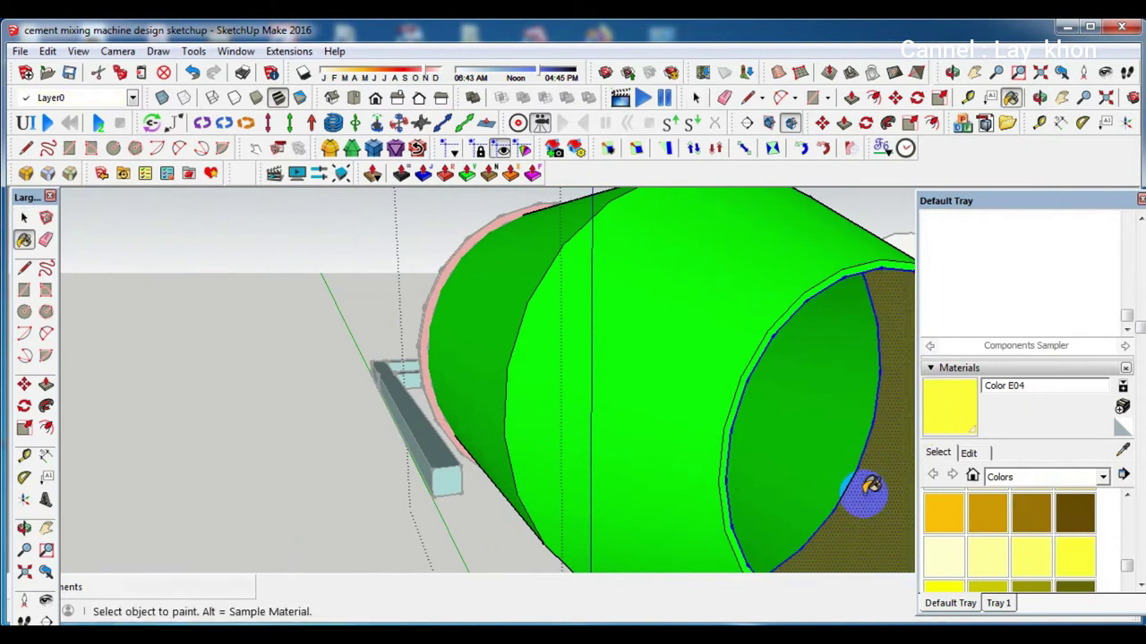
scroll(795, 461, down, 3)
key(space)
middle_drag(473, 314, 749, 445)
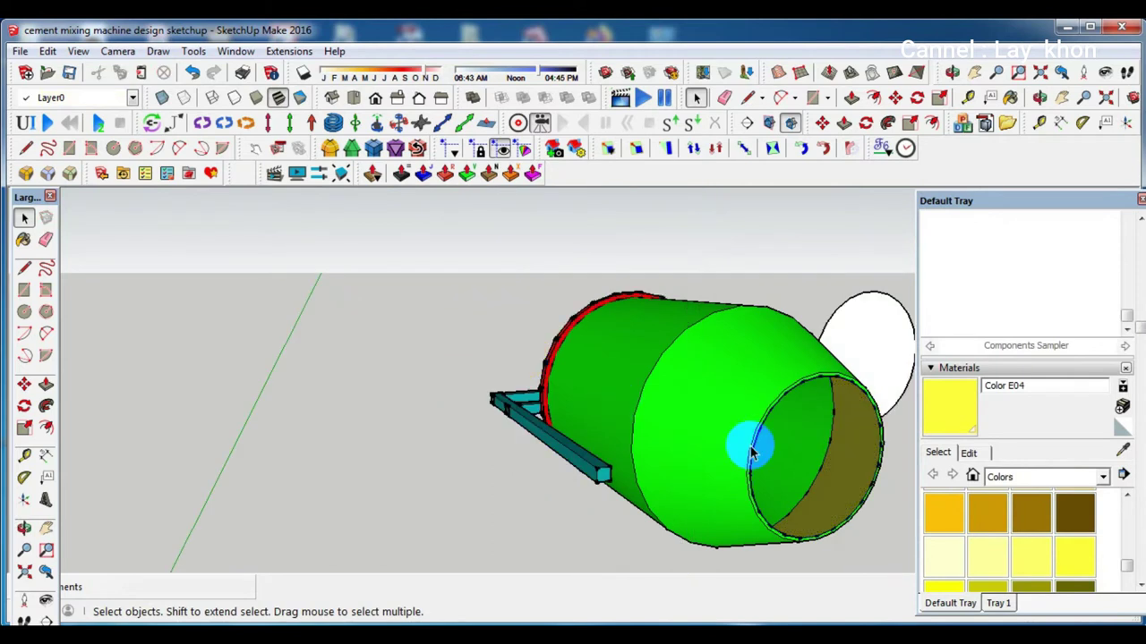
scroll(805, 456, up, 3)
mouse_move(850, 470)
middle_down()
mouse_move(885, 431)
mouse_move(800, 409)
mouse_move(690, 414)
mouse_move(652, 439)
middle_up()
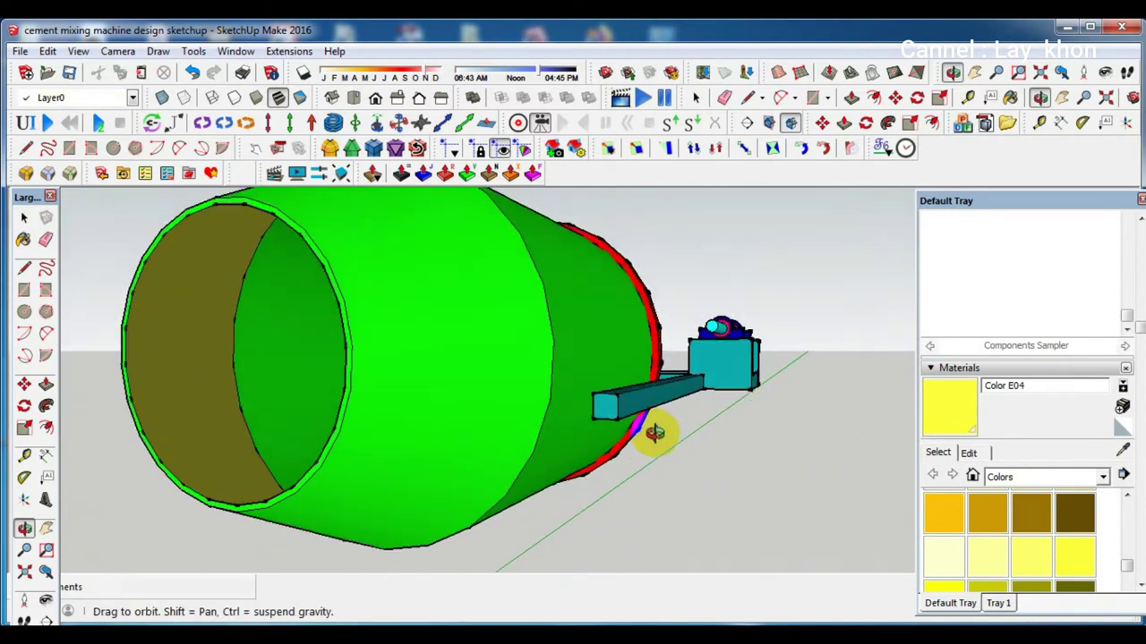
key(l)
scroll(309, 349, up, 5)
Draw a line across the shaft end and a large circle centred on it, reaching below the frame
click(306, 356)
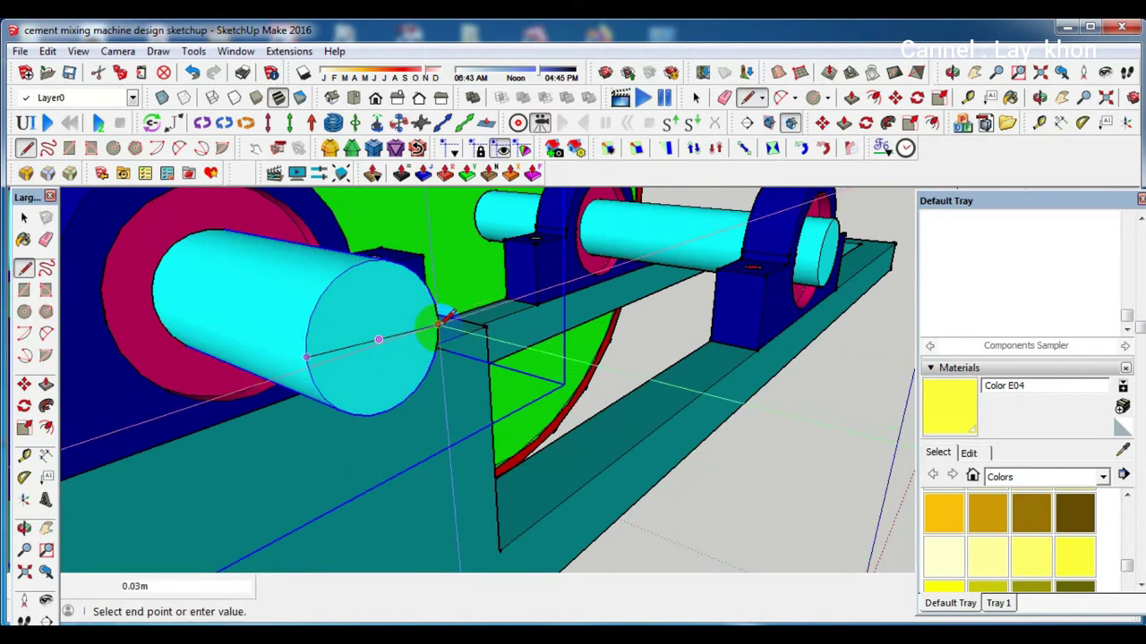
click(438, 323)
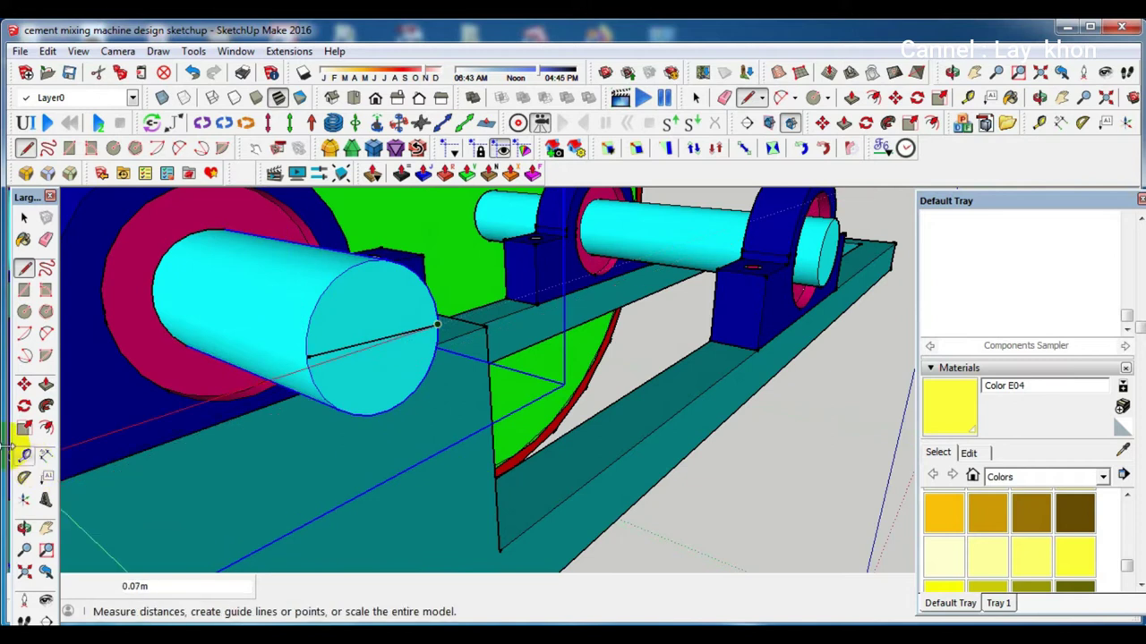
click(25, 311)
click(381, 336)
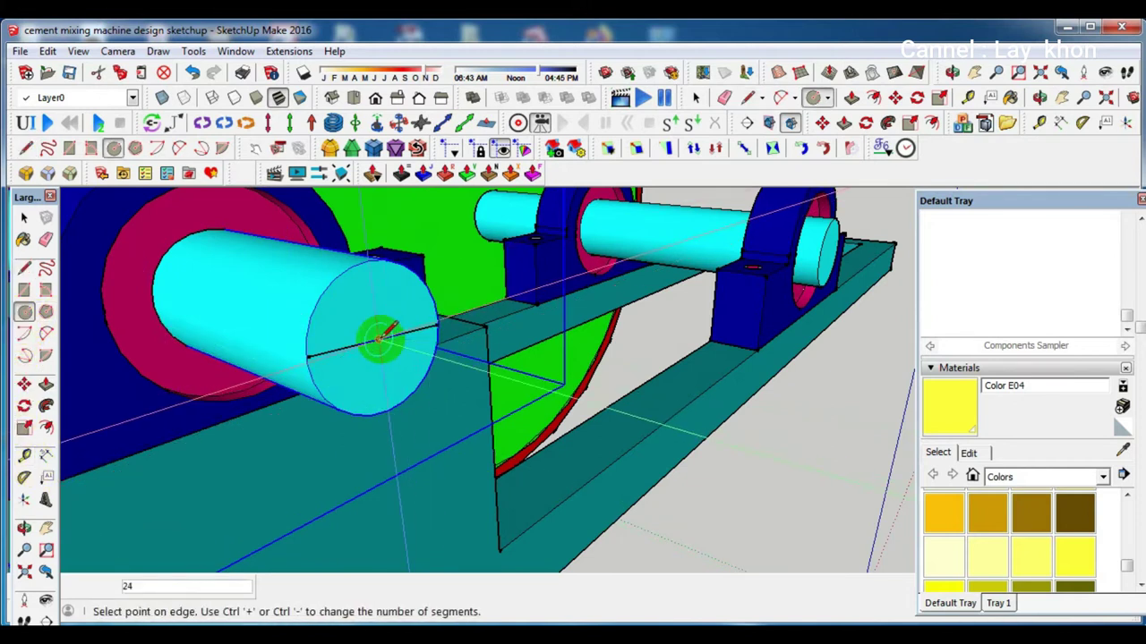
scroll(381, 335, down, 2)
scroll(380, 336, down, 3)
scroll(381, 336, down, 2)
scroll(380, 335, down, 2)
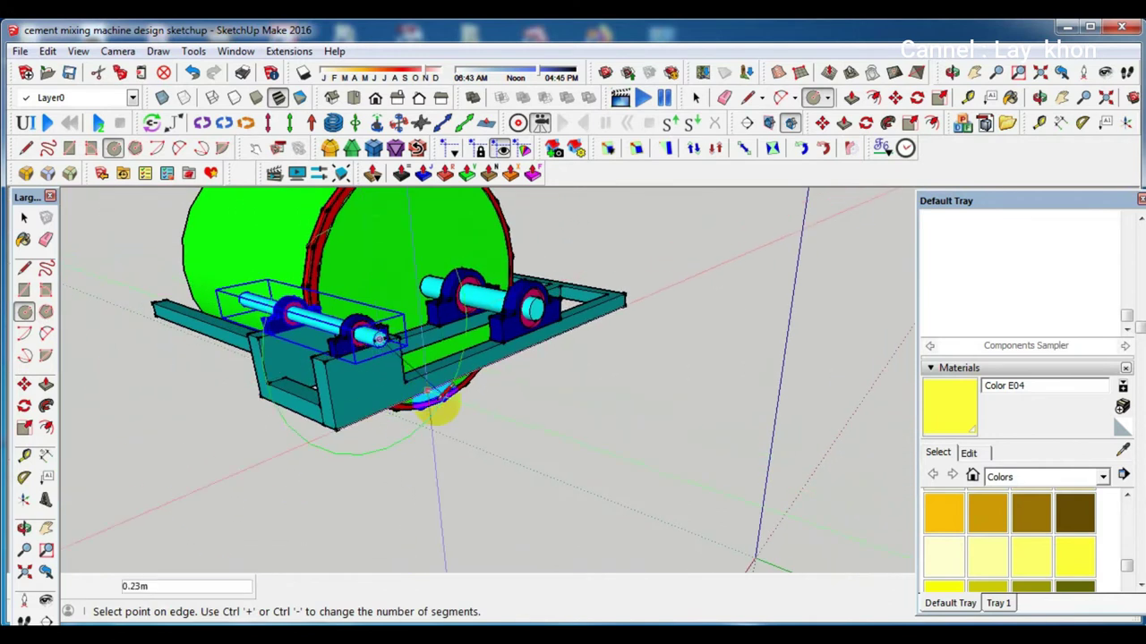
mouse_move(438, 394)
middle_down()
mouse_move(296, 409)
mouse_move(363, 326)
middle_up()
scroll(360, 369, up, 3)
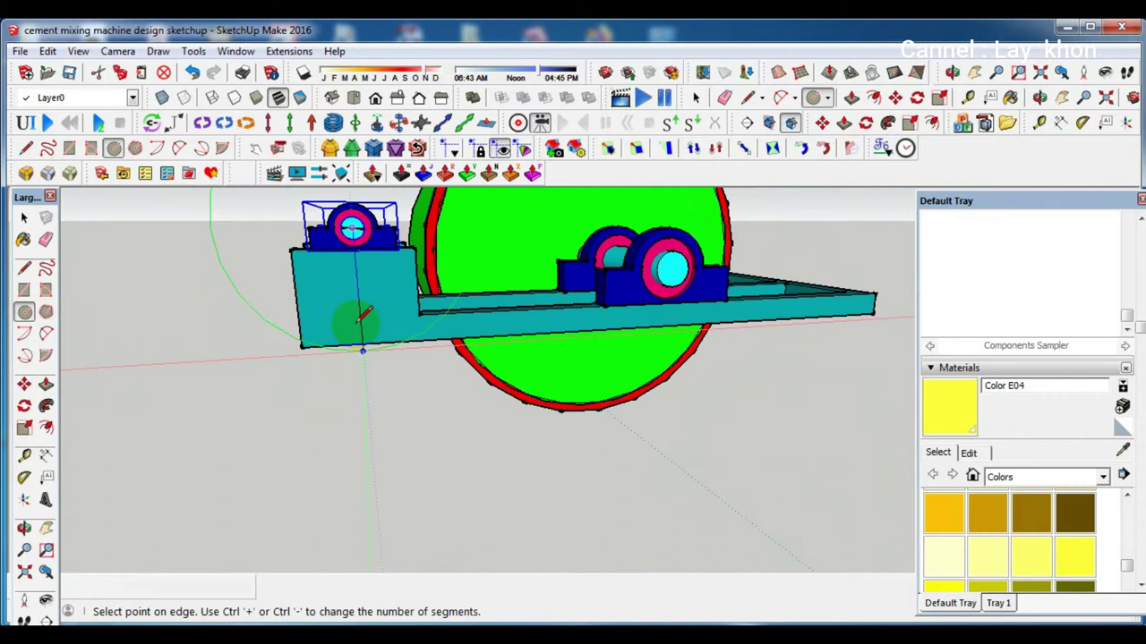
click(363, 342)
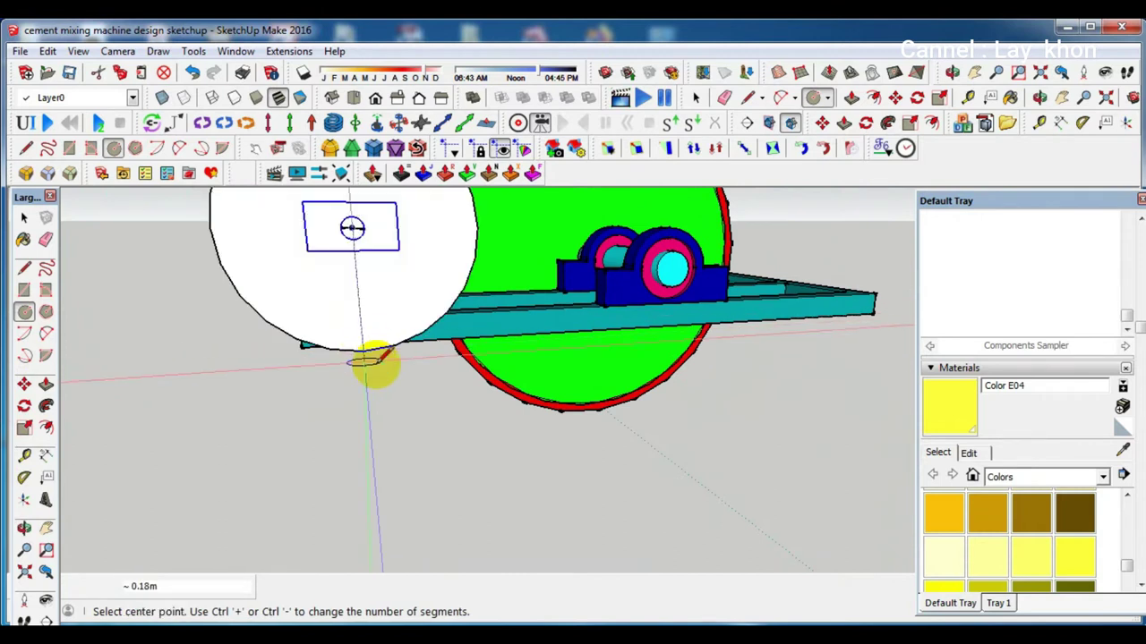
scroll(371, 349, down, 2)
mouse_move(355, 340)
middle_down()
mouse_move(427, 490)
mouse_move(632, 453)
mouse_move(670, 439)
mouse_move(663, 435)
middle_up()
scroll(595, 455, up, 2)
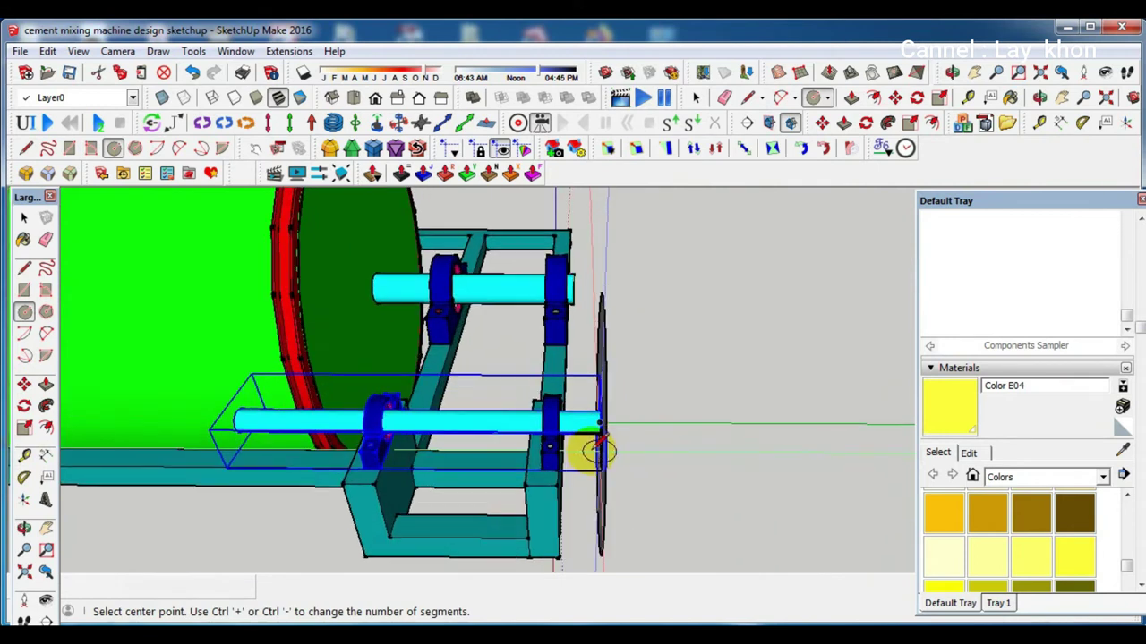
Erase the circle's disc face, leaving only its circular outline
key(space)
middle_drag(647, 453, 567, 460)
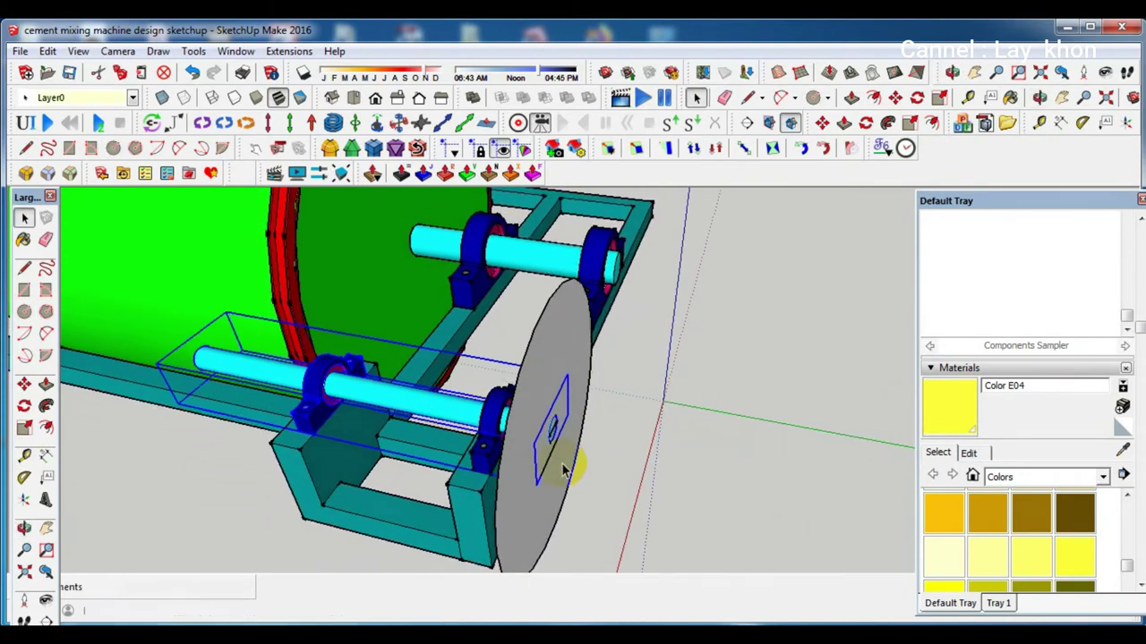
click(540, 383)
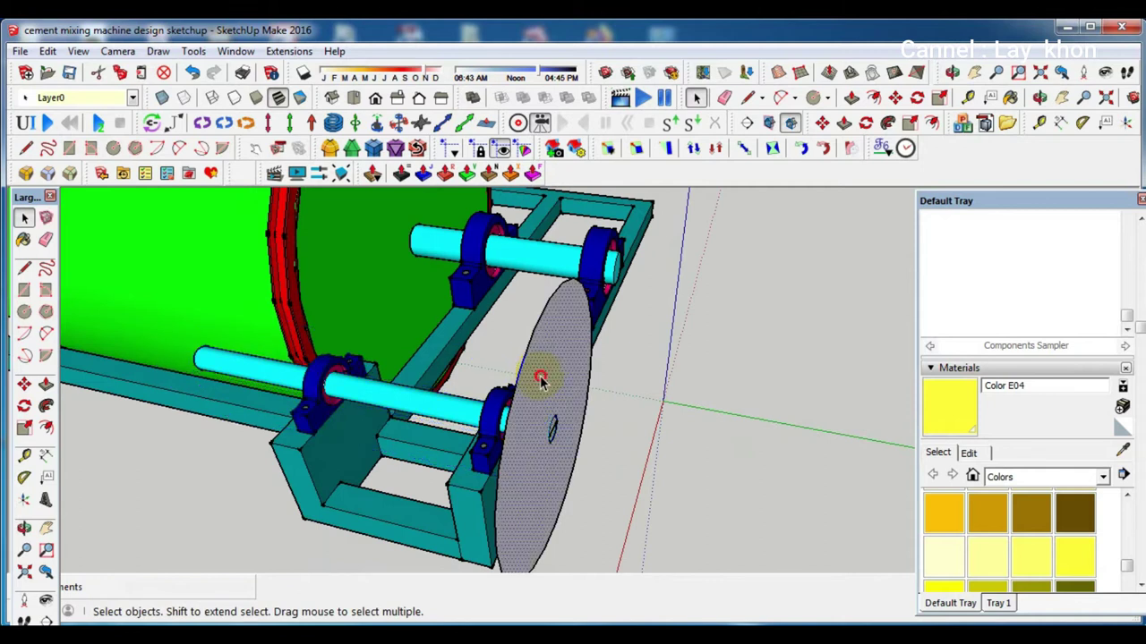
scroll(552, 390, up, 3)
middle_drag(550, 383, 416, 341)
right_click(417, 341)
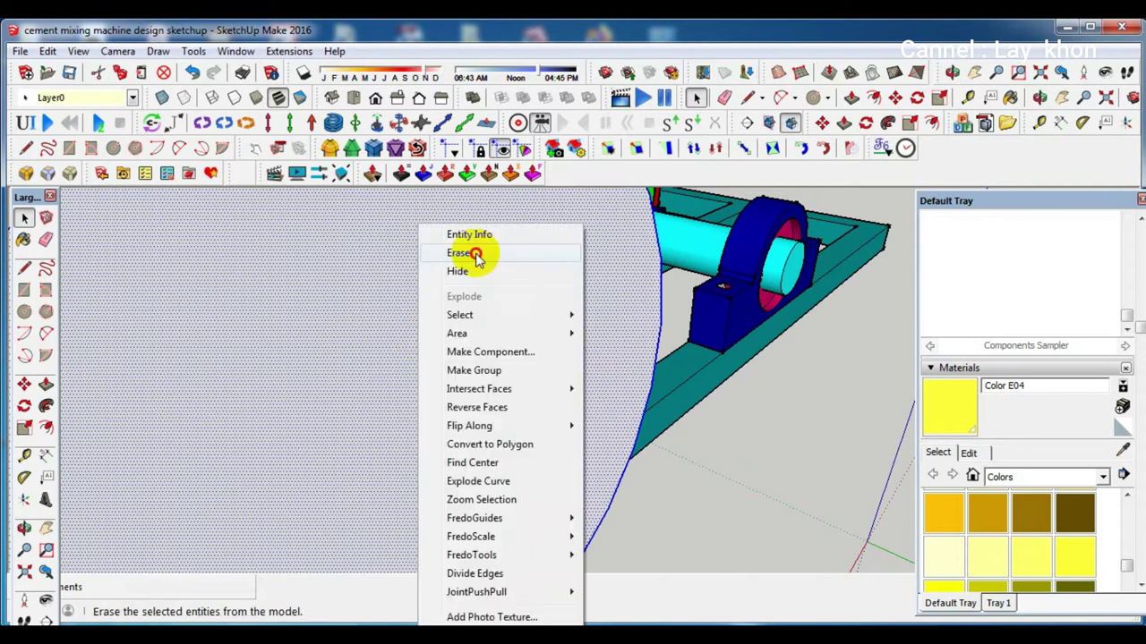
click(468, 254)
mouse_move(593, 417)
middle_down()
mouse_move(588, 383)
mouse_move(683, 396)
mouse_move(660, 384)
mouse_move(469, 378)
mouse_move(486, 391)
mouse_move(450, 397)
middle_up()
Draw a rectangle on the frame rail's end face and select it
scroll(451, 397, up, 5)
key(r)
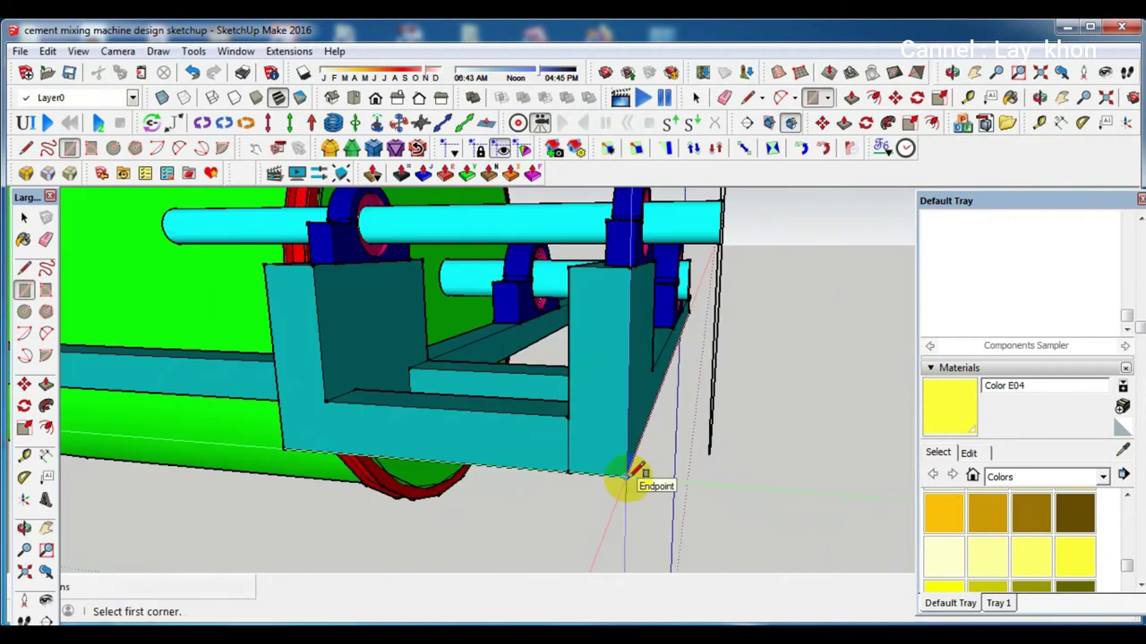
click(626, 476)
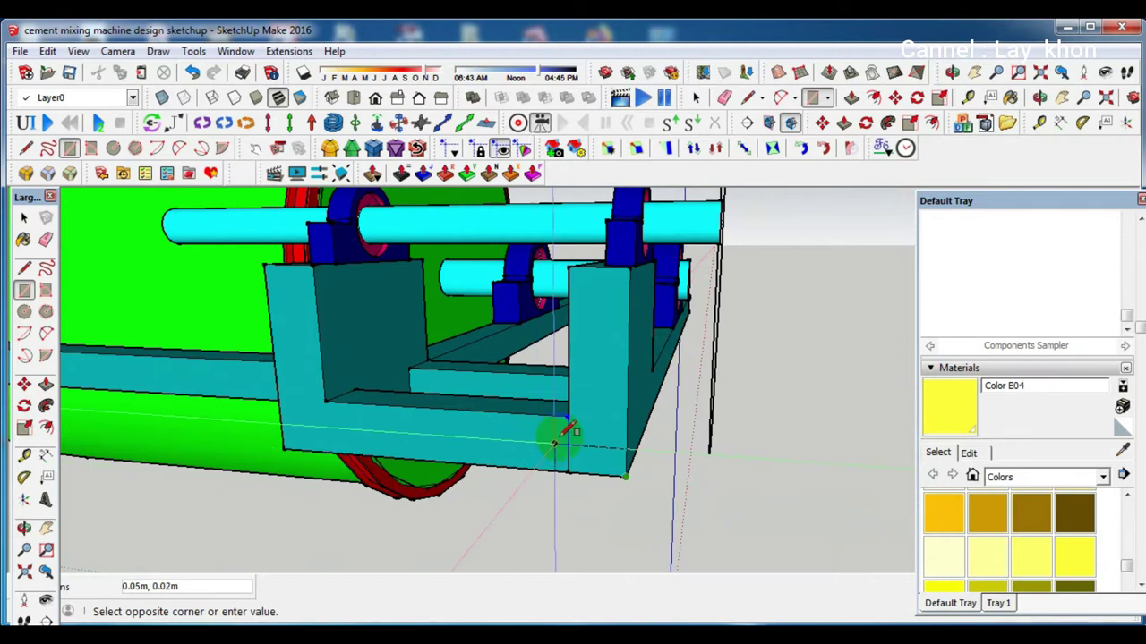
scroll(586, 430, up, 2)
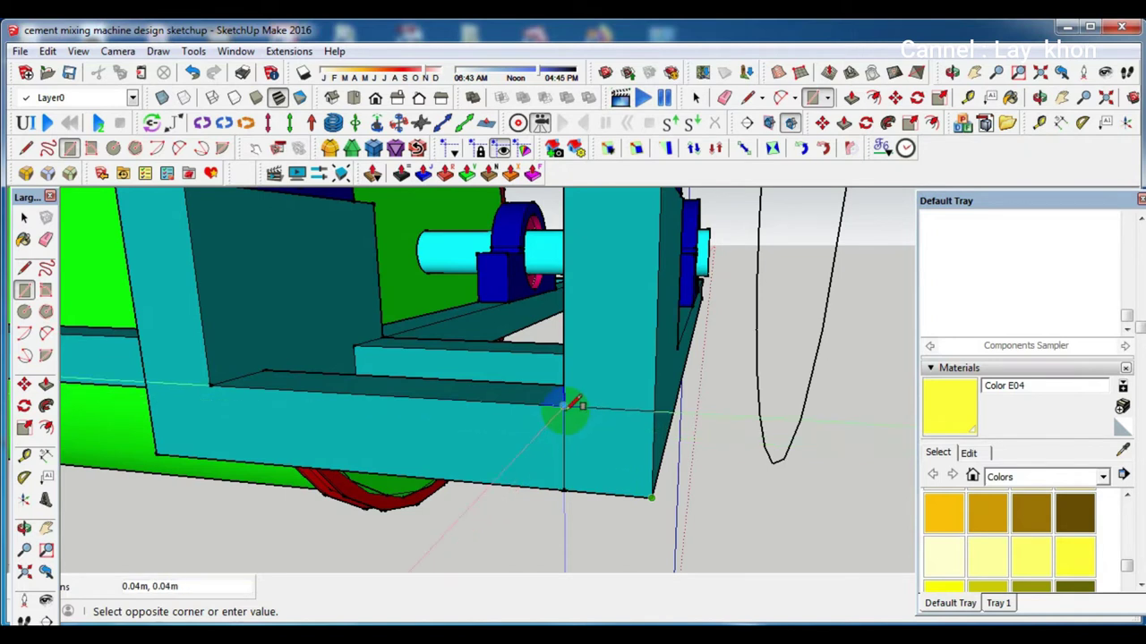
click(563, 407)
key(space)
click(612, 443)
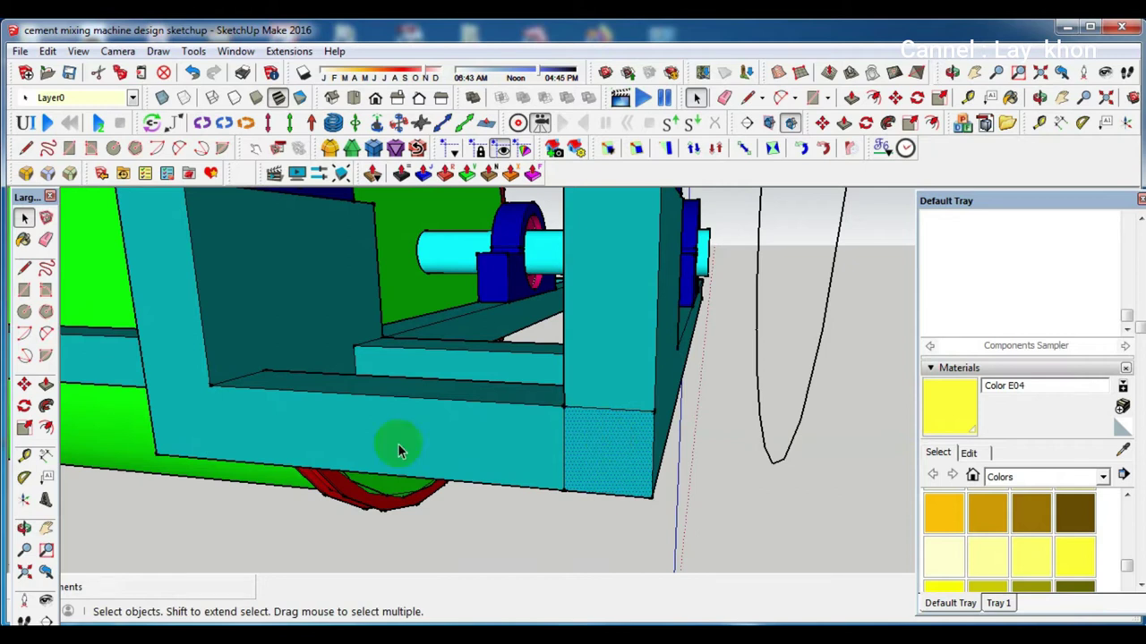
Draw the notch's first slanted edge down from the end face's top corner
click(24, 267)
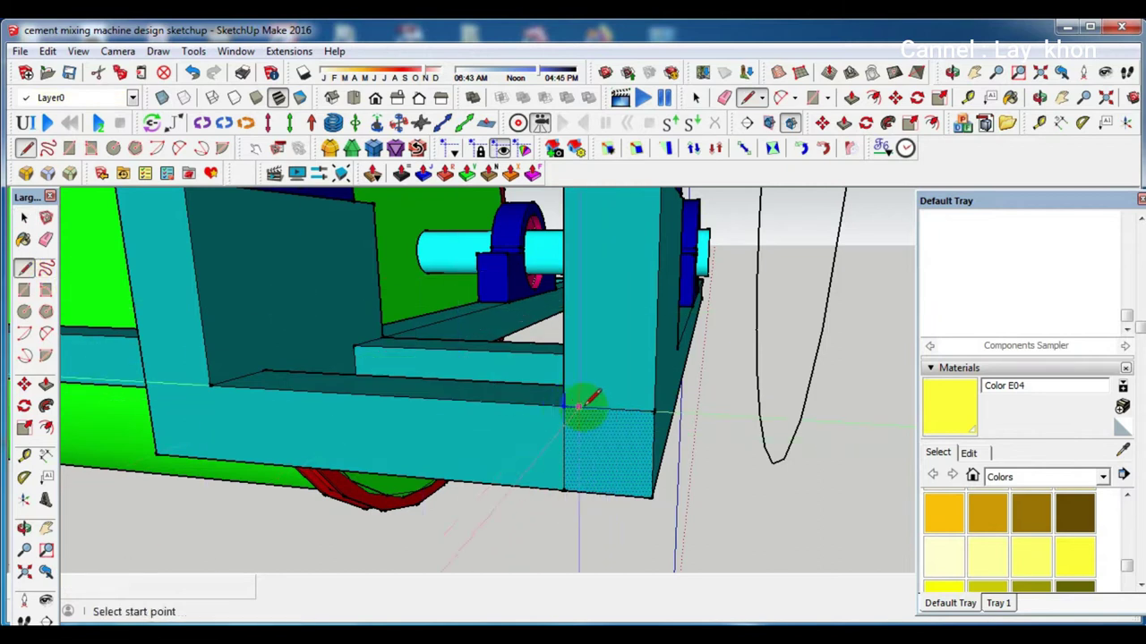
click(583, 408)
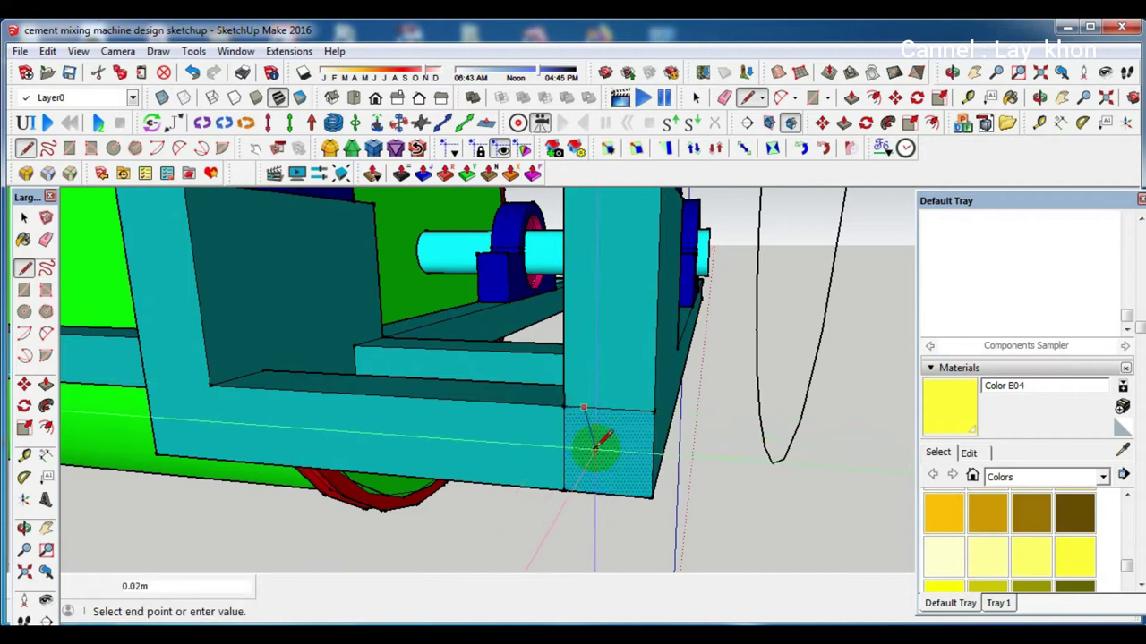
scroll(584, 428, up, 2)
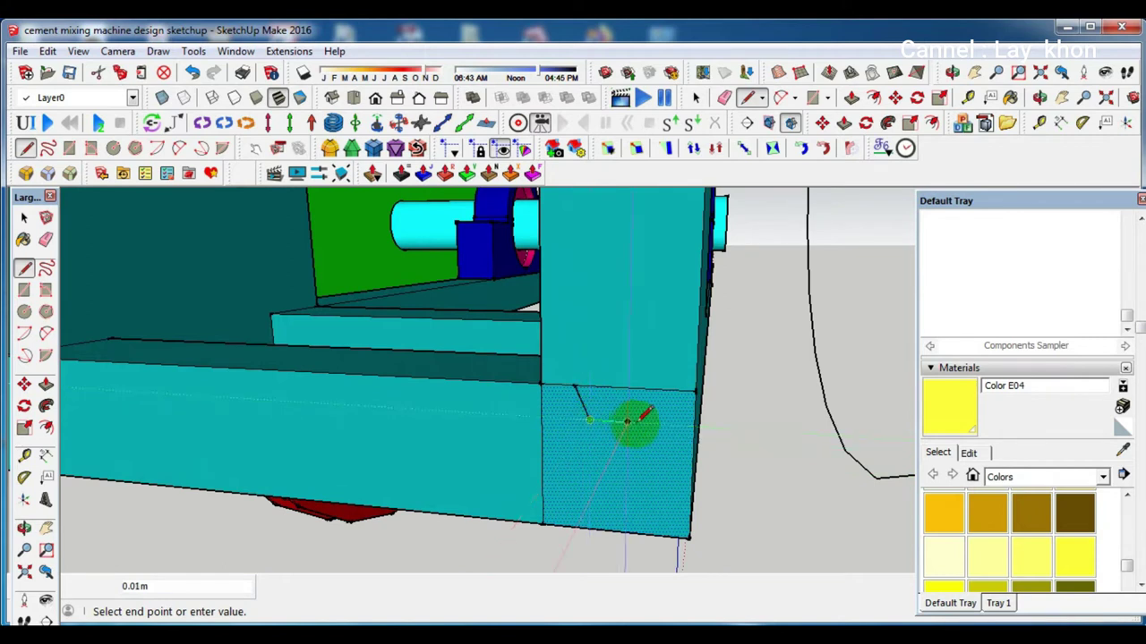
click(626, 421)
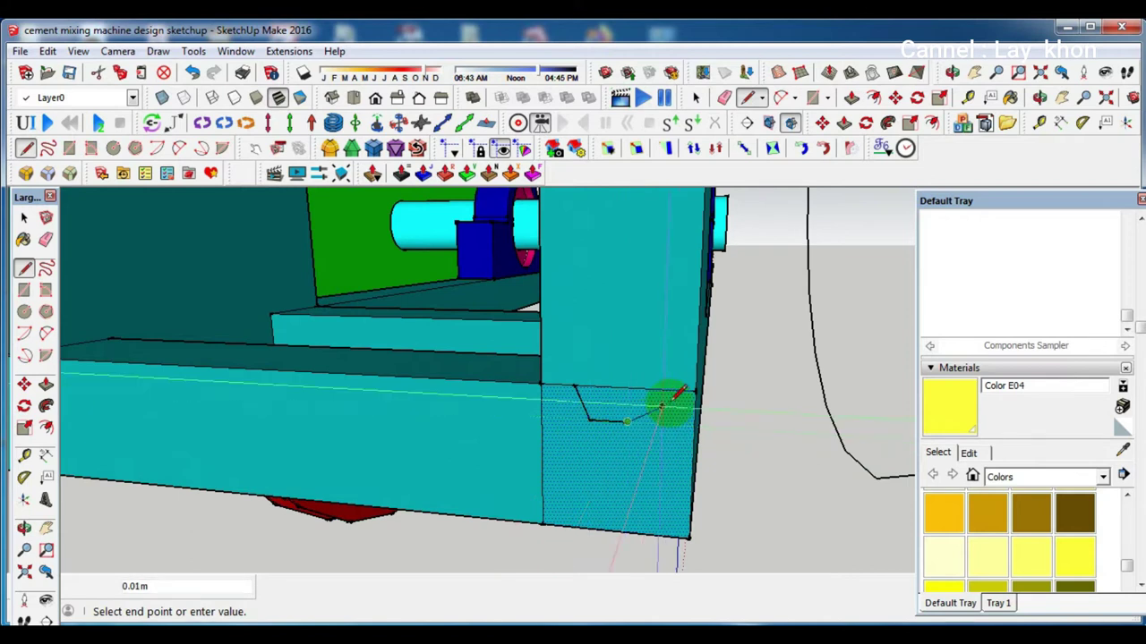
key(Escape)
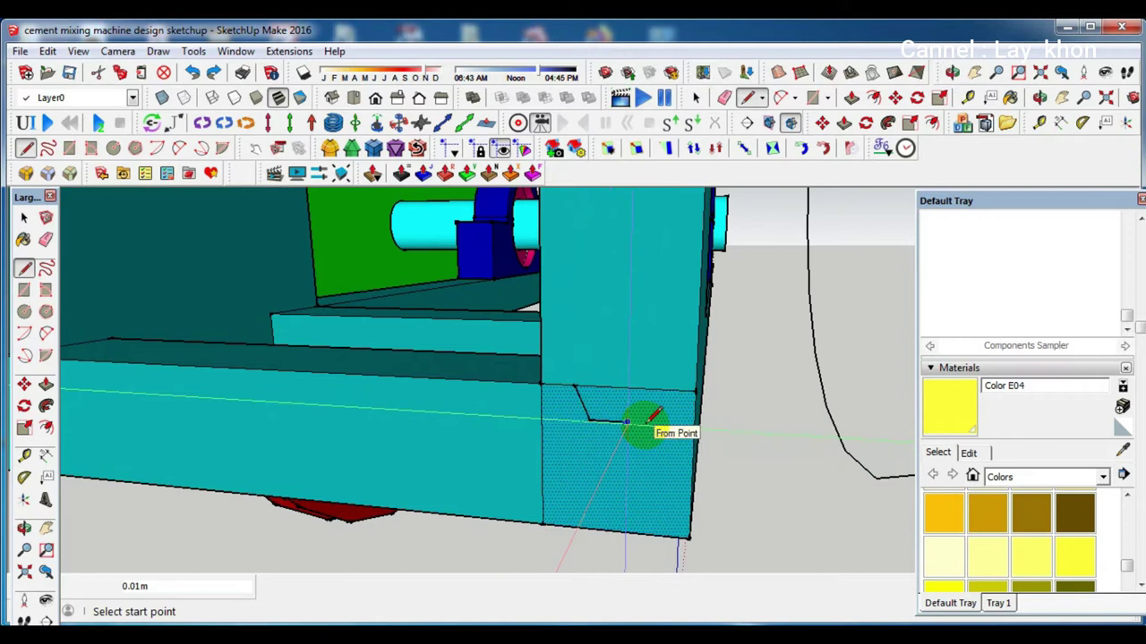
Add the notch's flat bottom edge and the slanted edge back to the top
click(588, 418)
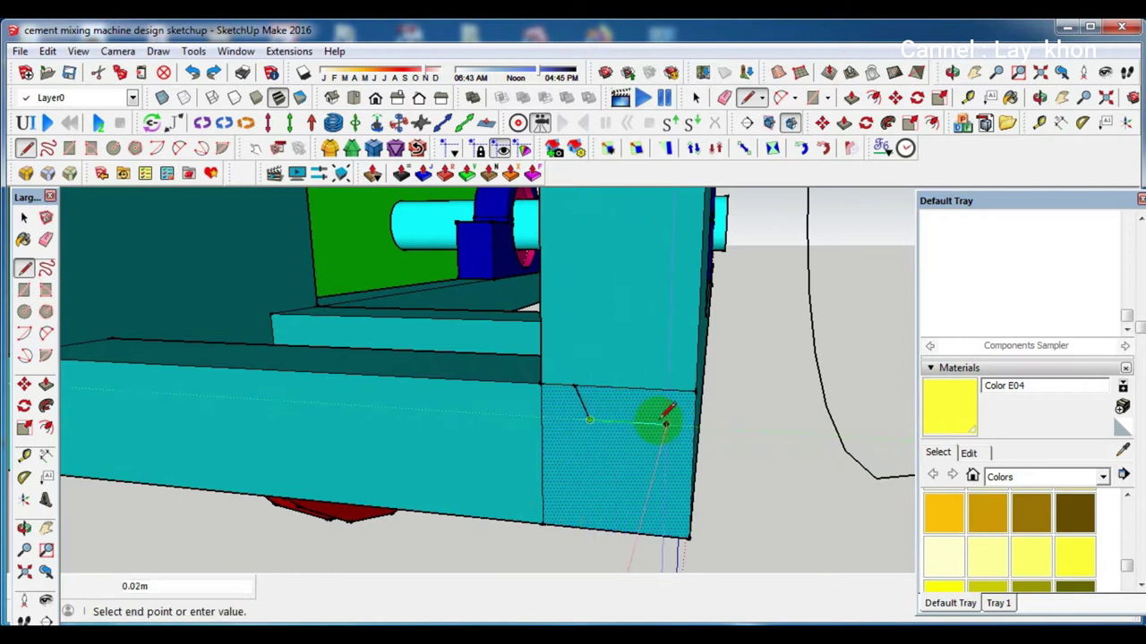
scroll(663, 421, up, 2)
scroll(662, 420, up, 1)
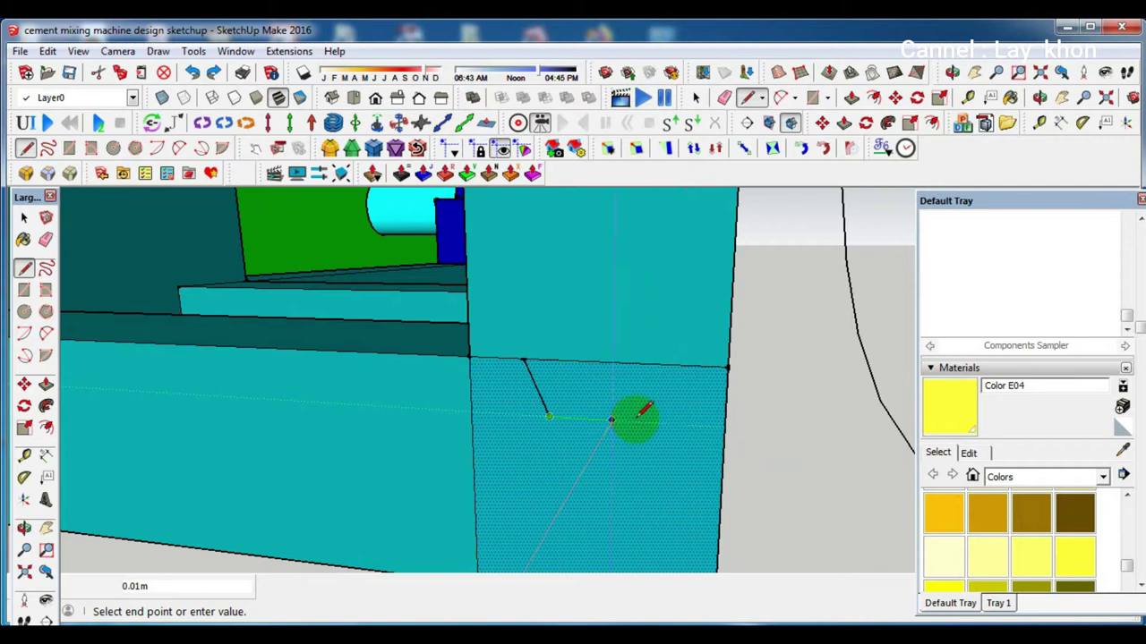
scroll(639, 415, down, 1)
middle_drag(639, 411, 698, 402)
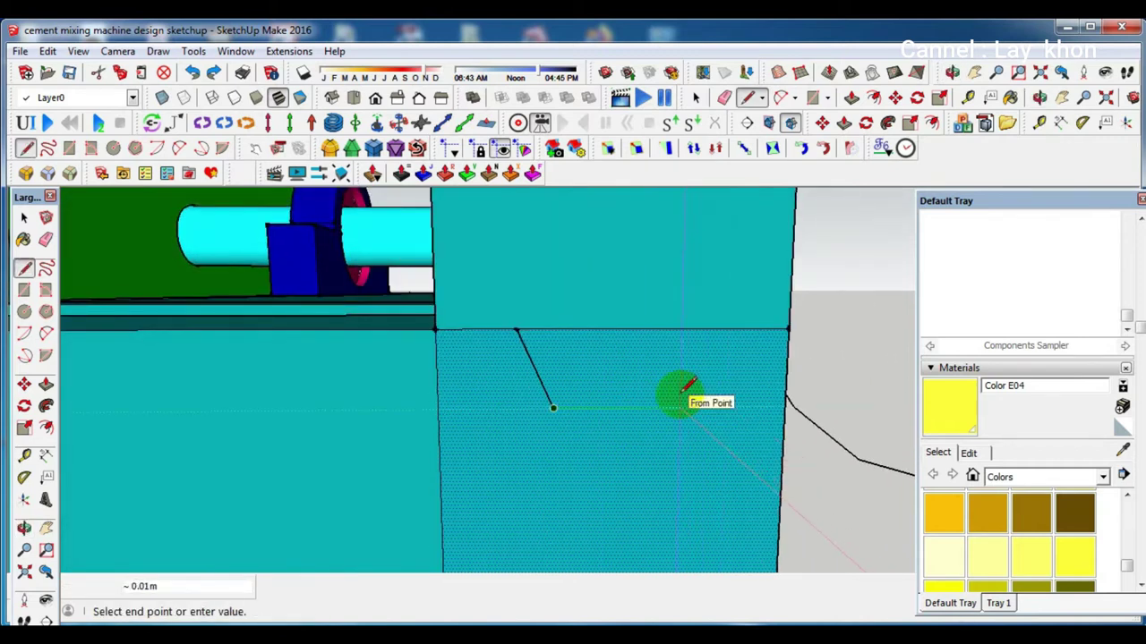
click(680, 405)
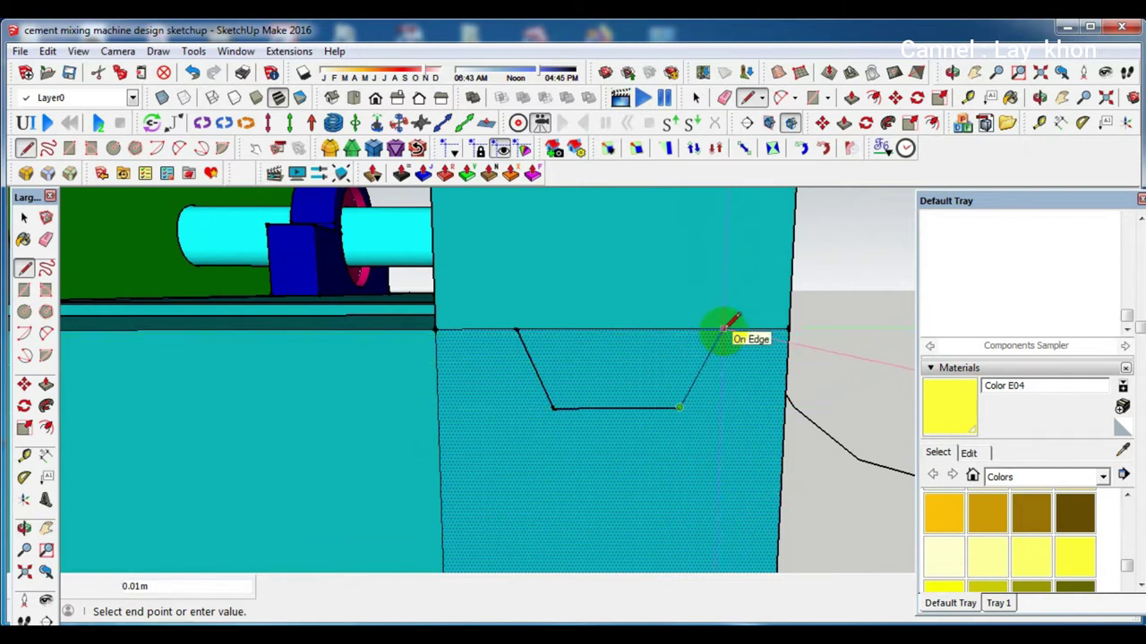
click(723, 330)
scroll(669, 403, down, 2)
scroll(684, 428, down, 2)
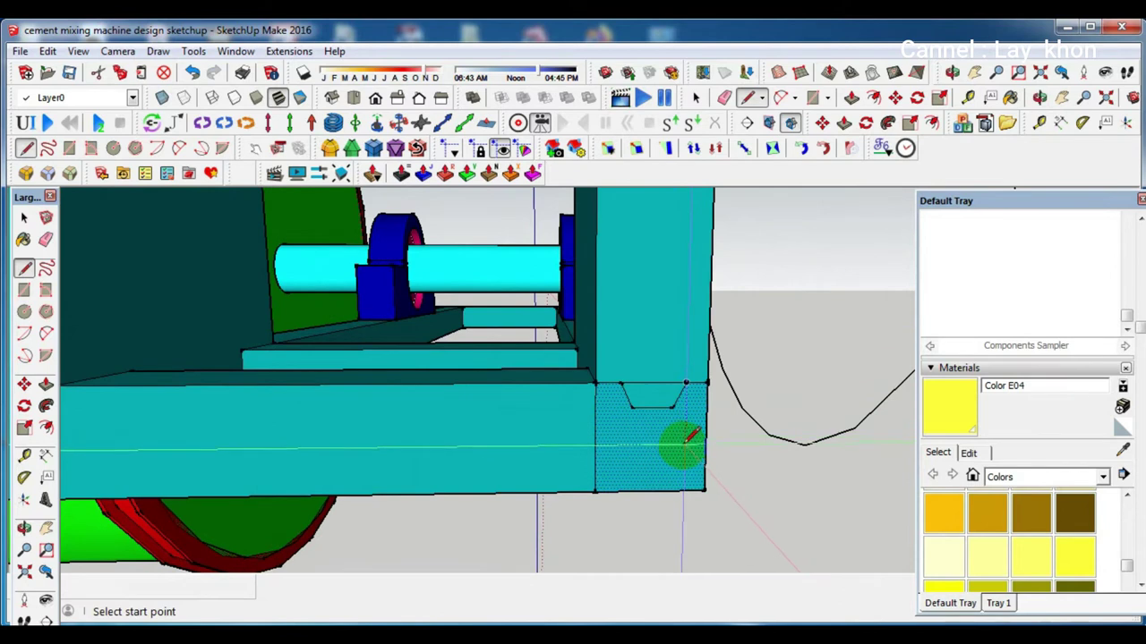
key(space)
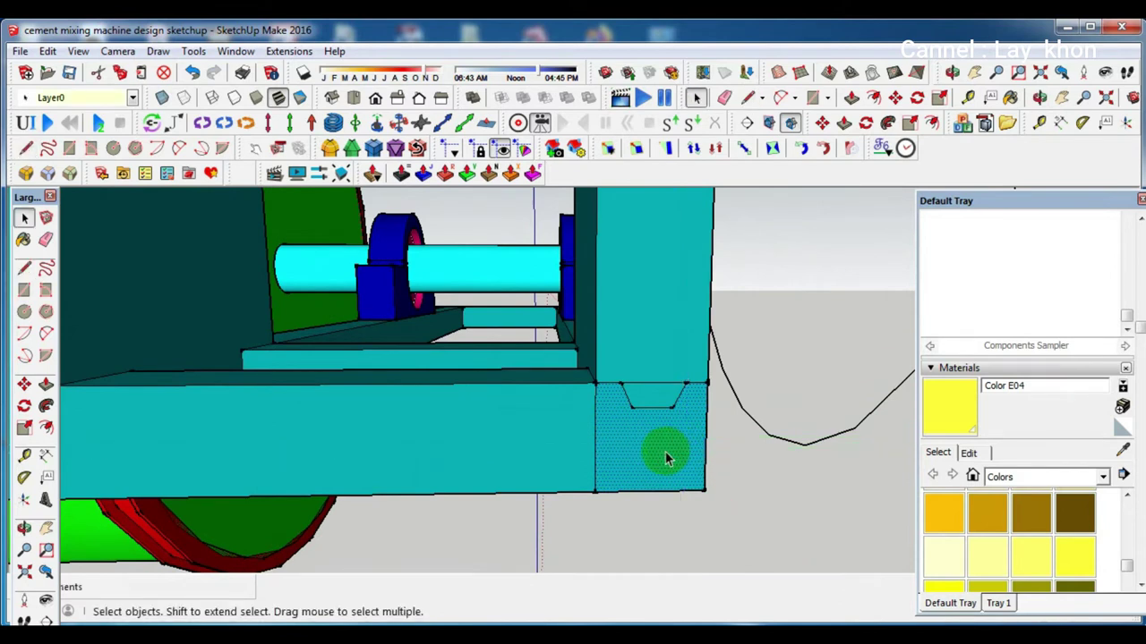
Start a copy-move of the notched profile, picking it up by its corner
key(m)
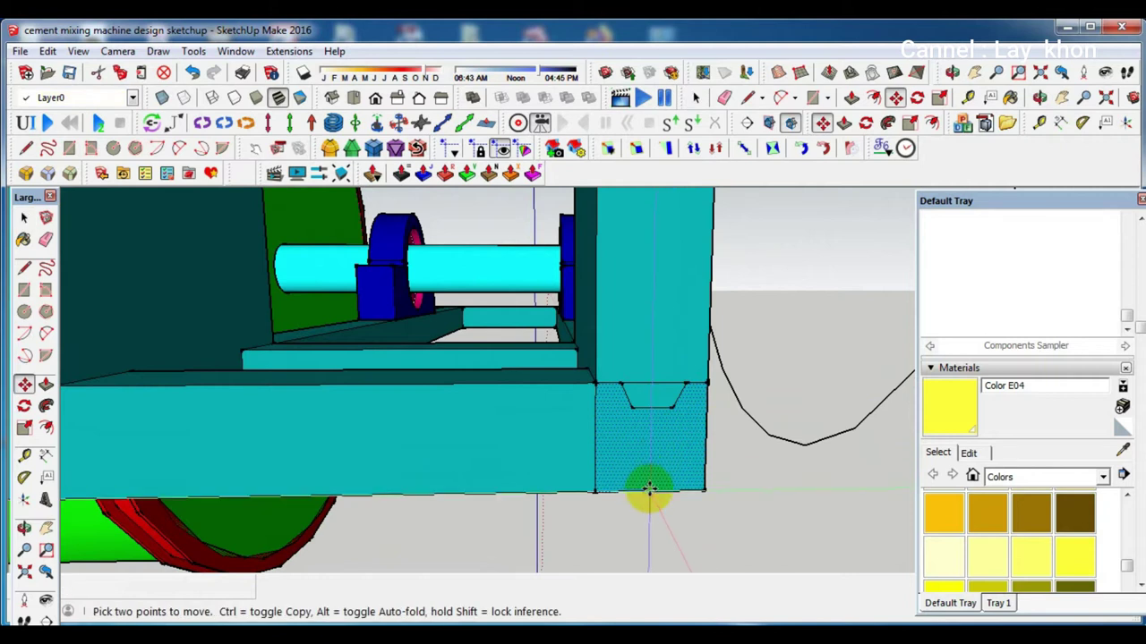
click(650, 490)
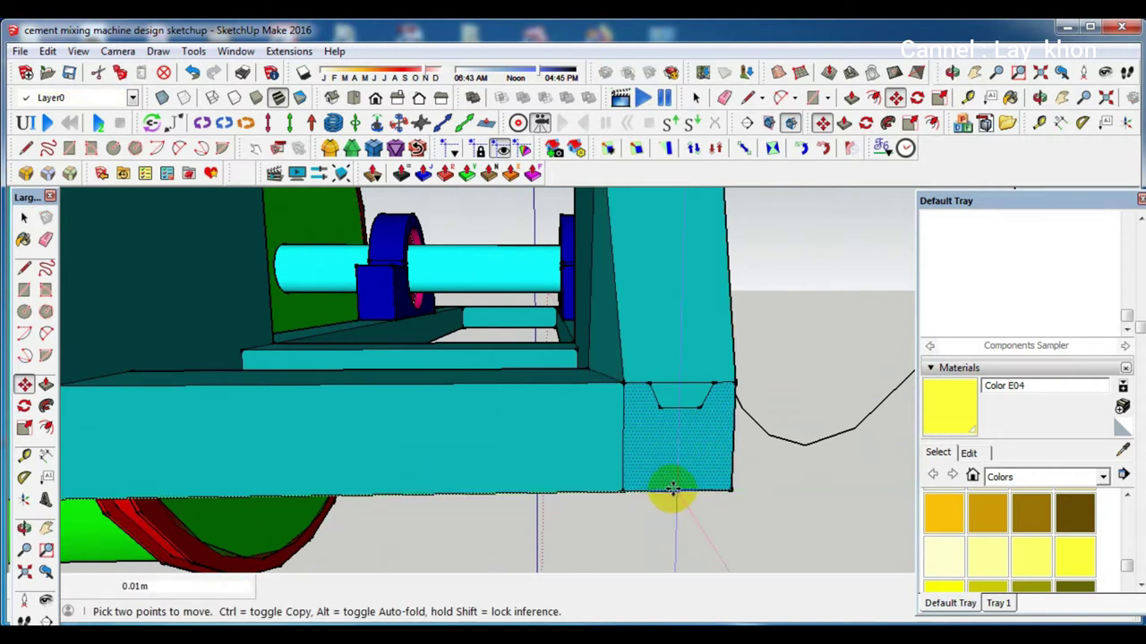
key(ctrl)
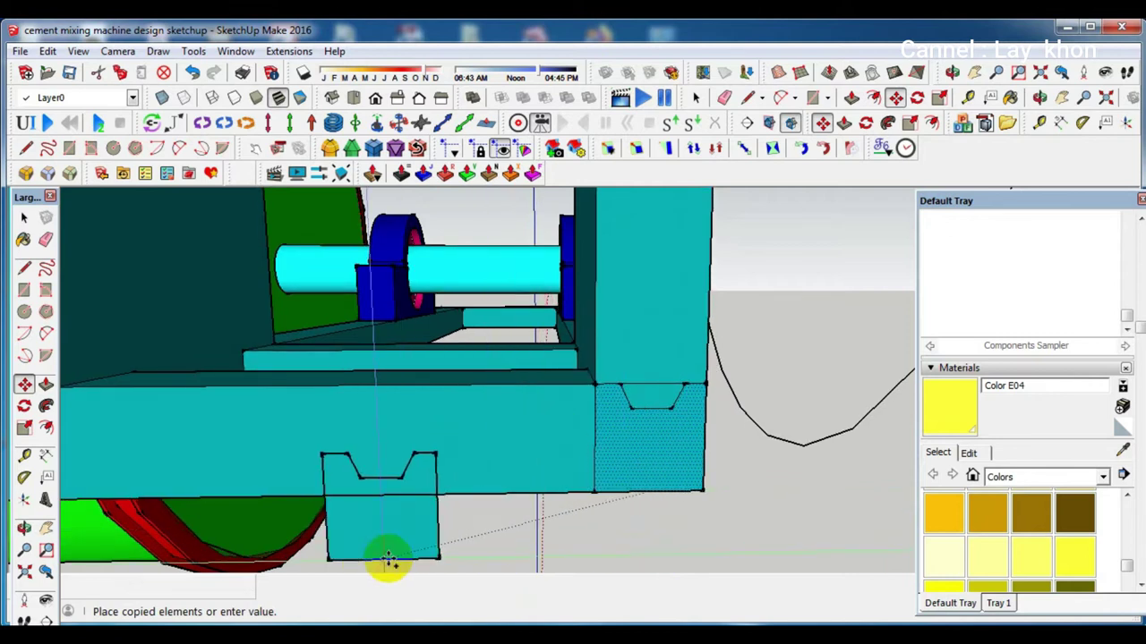
scroll(388, 561, down, 3)
scroll(332, 468, down, 3)
Place the copied notched profile on top of the large circle beside the frame
middle_drag(332, 468, 409, 274)
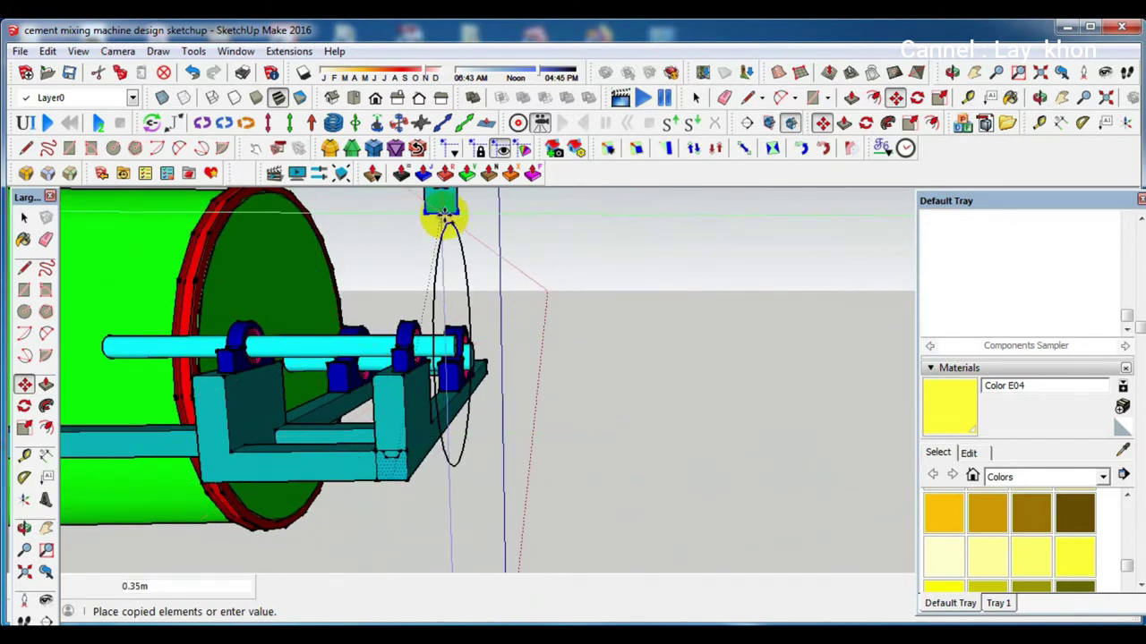
middle_drag(451, 223, 403, 268)
scroll(333, 328, up, 3)
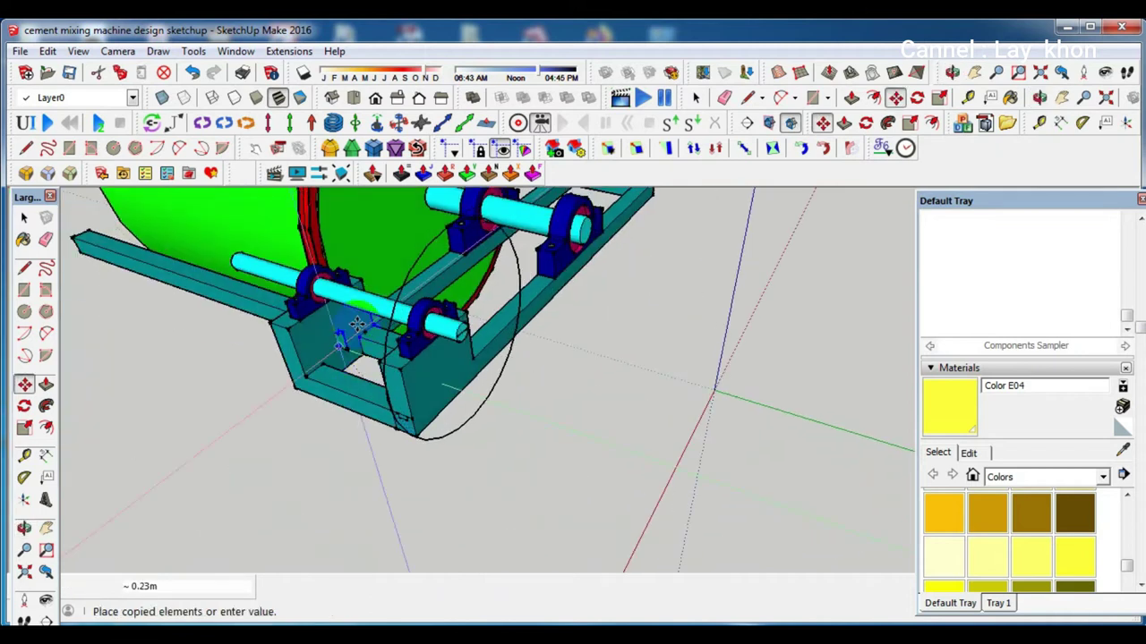
scroll(456, 210, up, 3)
scroll(456, 220, down, 5)
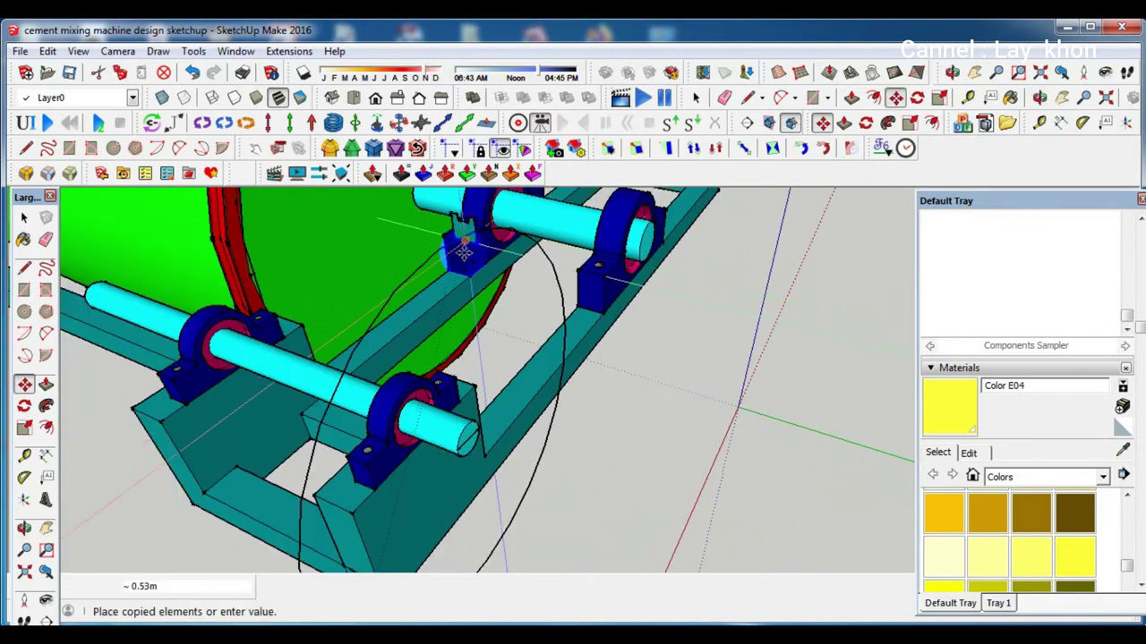
mouse_move(462, 294)
middle_down()
mouse_move(486, 276)
mouse_move(625, 312)
middle_up()
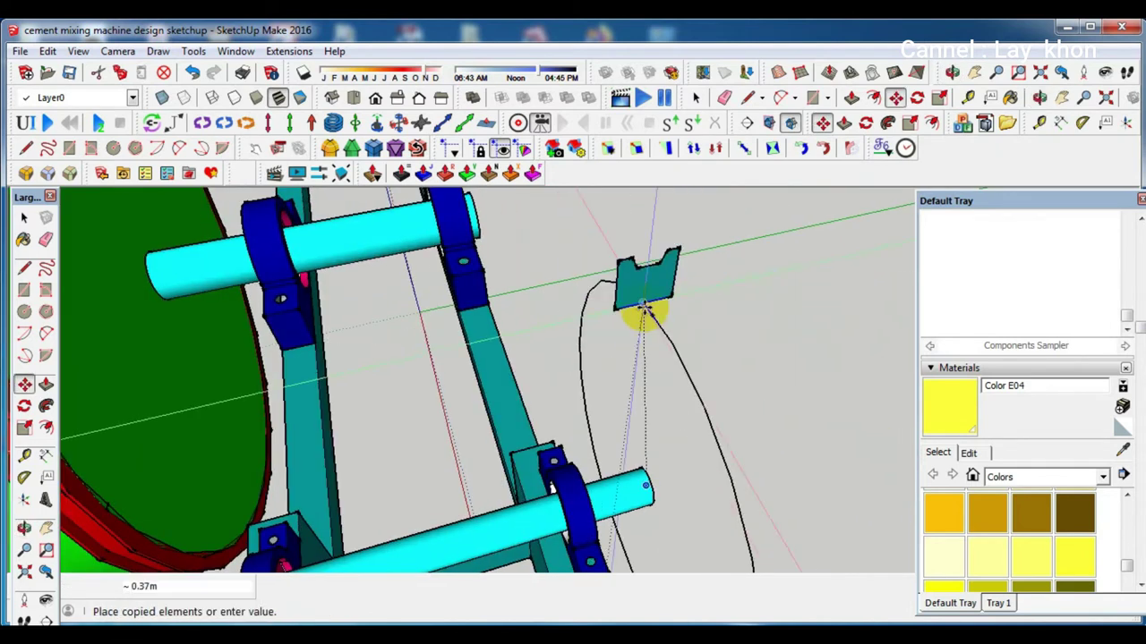
mouse_move(657, 319)
middle_down()
mouse_move(511, 248)
mouse_move(378, 256)
mouse_move(233, 292)
mouse_move(458, 251)
middle_up()
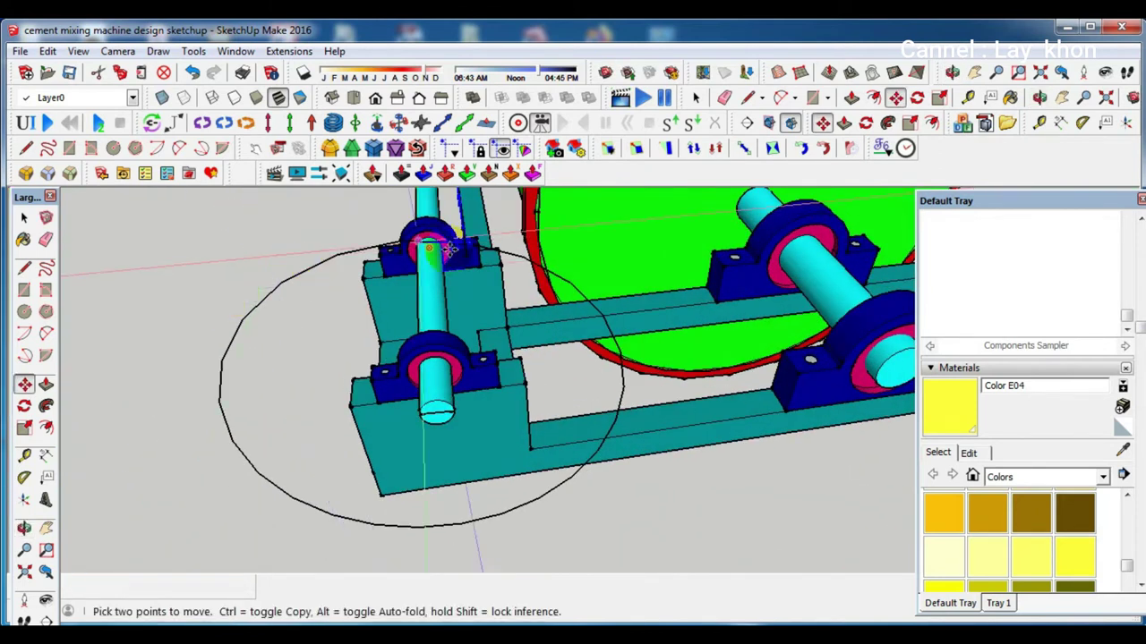
scroll(470, 304, up, 3)
scroll(470, 304, down, 3)
scroll(472, 315, down, 1)
mouse_move(472, 315)
middle_down()
mouse_move(752, 276)
mouse_move(741, 282)
middle_up()
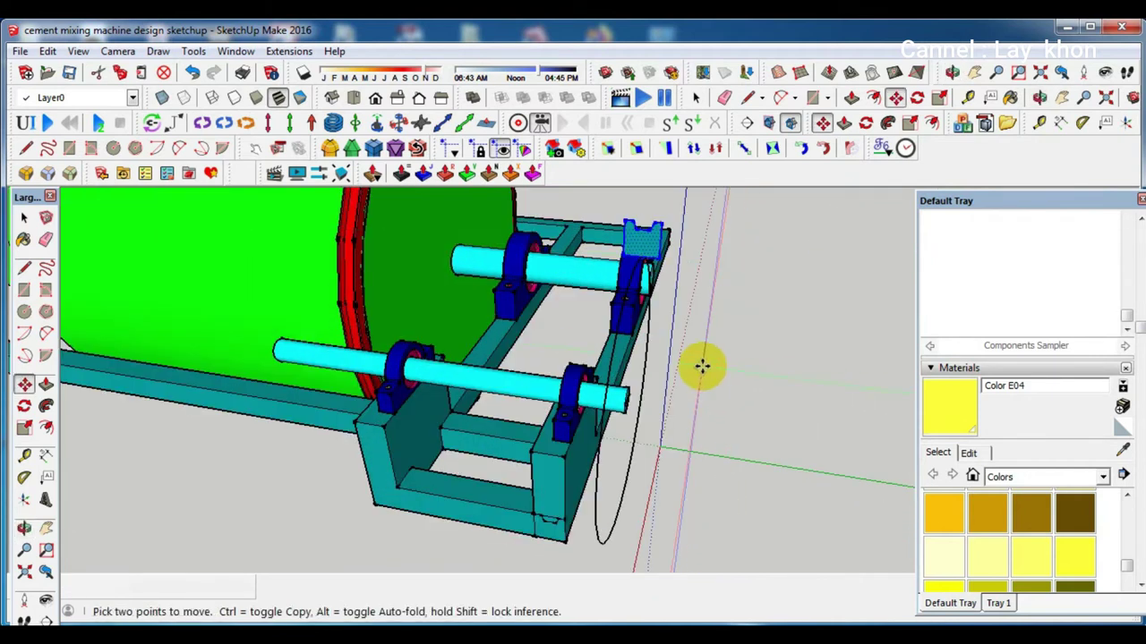
key(space)
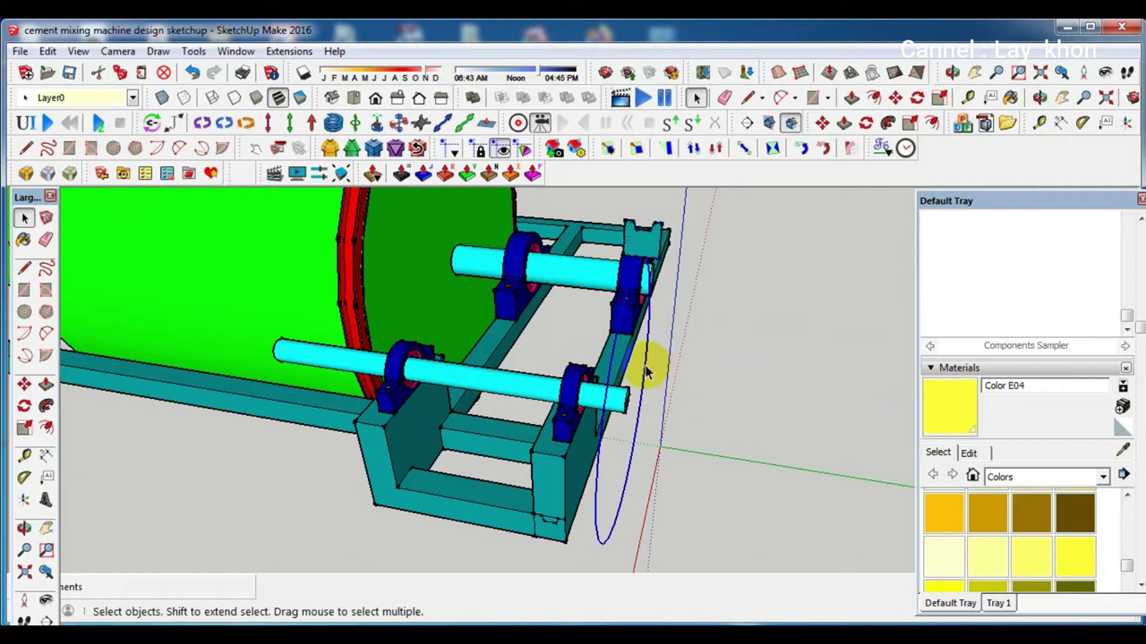
Sweep the notched profile around the large circle with Follow Me to form a grooved ring
click(45, 410)
click(638, 249)
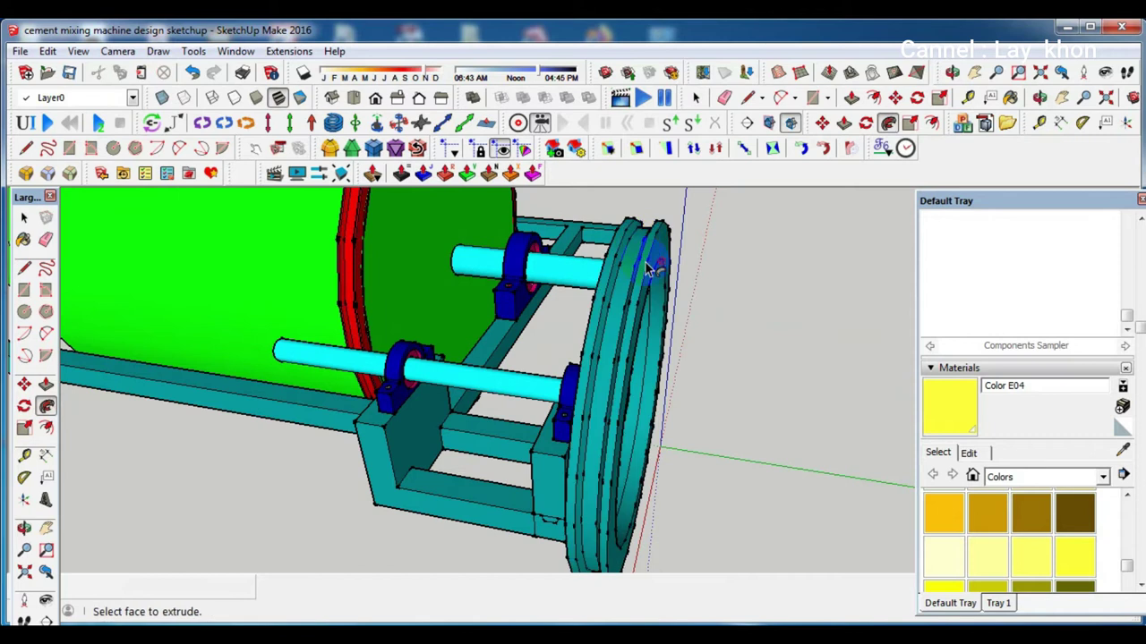
middle_drag(615, 394, 166, 320)
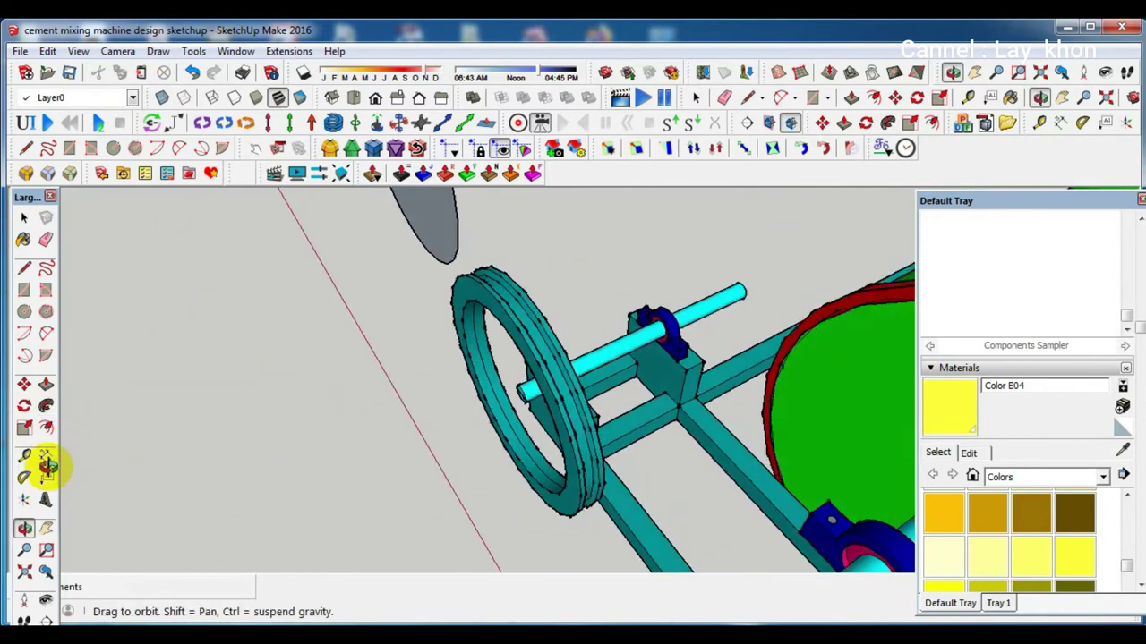
middle_drag(166, 319, 269, 396)
Draw a circle centred on the shaft end extending out to the ring's edge
key(c)
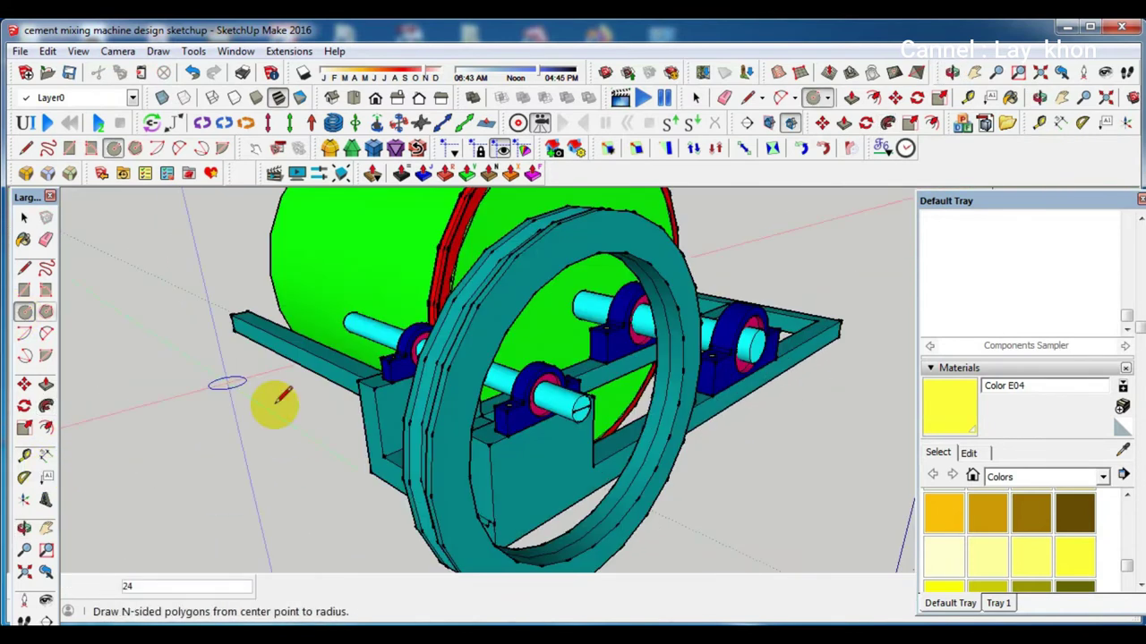
scroll(594, 421, up, 2)
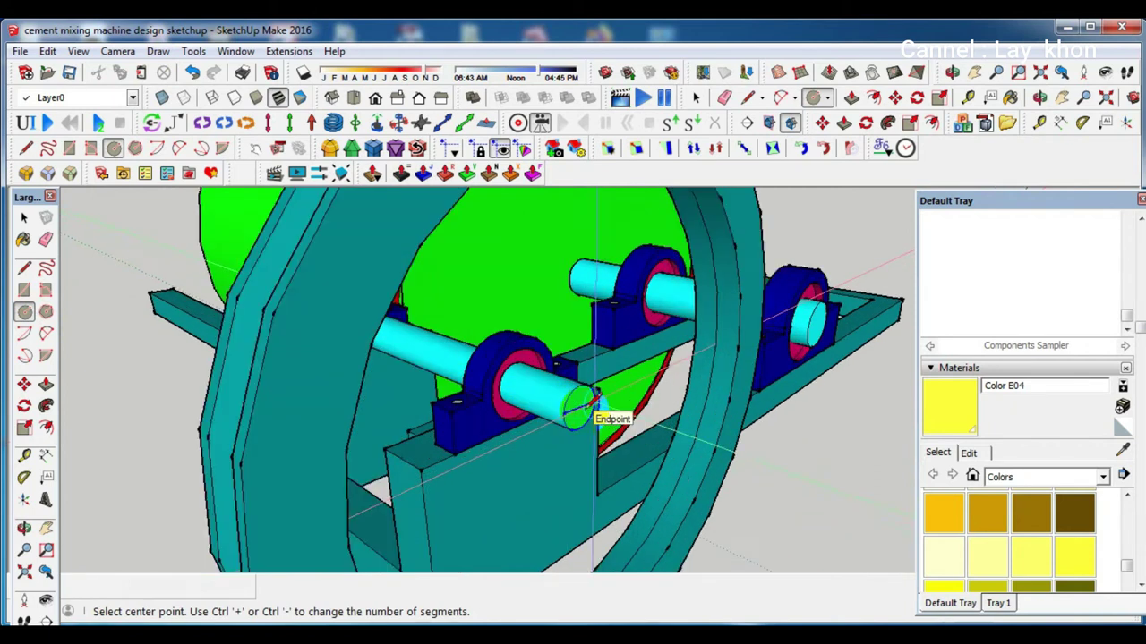
scroll(582, 412, up, 2)
click(578, 407)
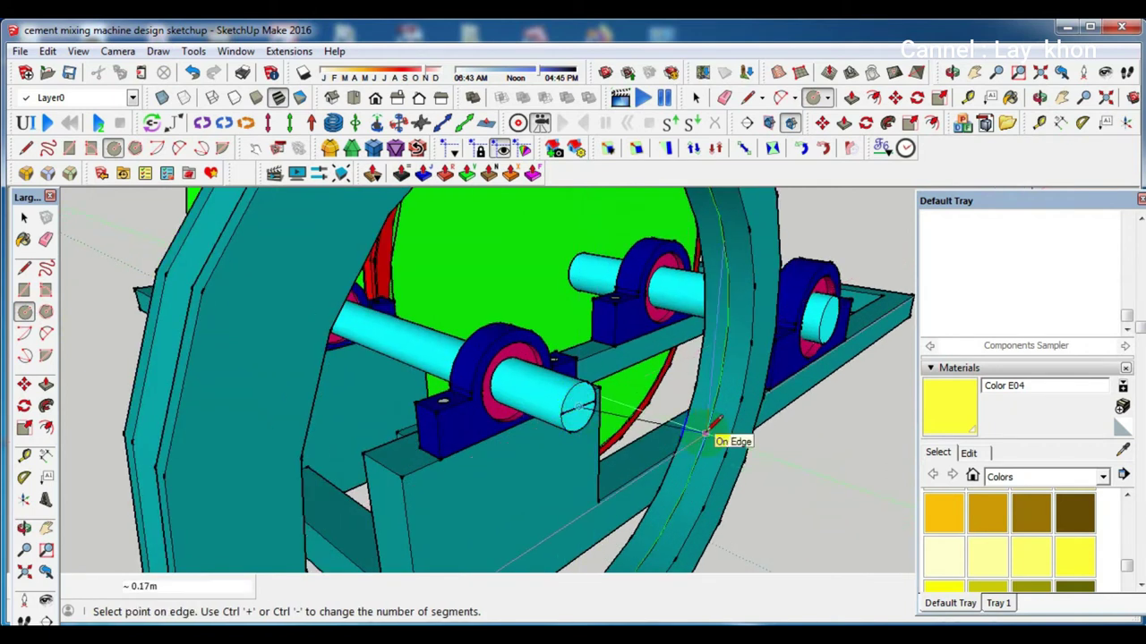
click(714, 420)
scroll(690, 429, down, 3)
scroll(690, 435, down, 3)
mouse_move(690, 435)
middle_down()
mouse_move(578, 322)
mouse_move(473, 353)
mouse_move(474, 370)
middle_up()
Draw a 0.04m circle inside the wheel and erase the helper lines around it
key(c)
scroll(555, 412, up, 5)
click(625, 429)
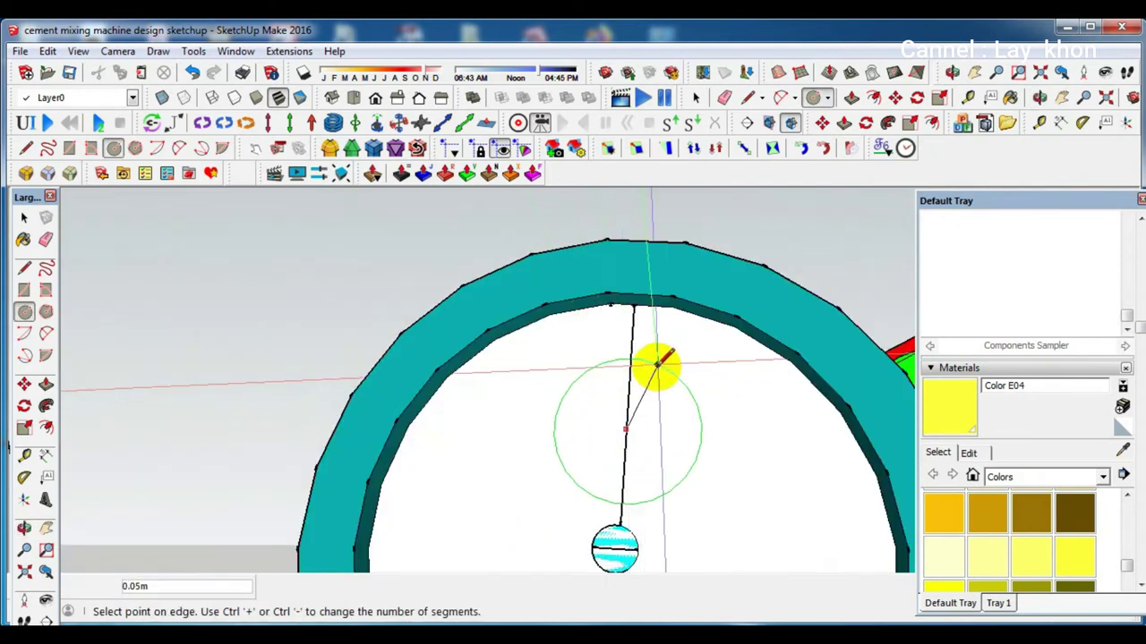
click(630, 370)
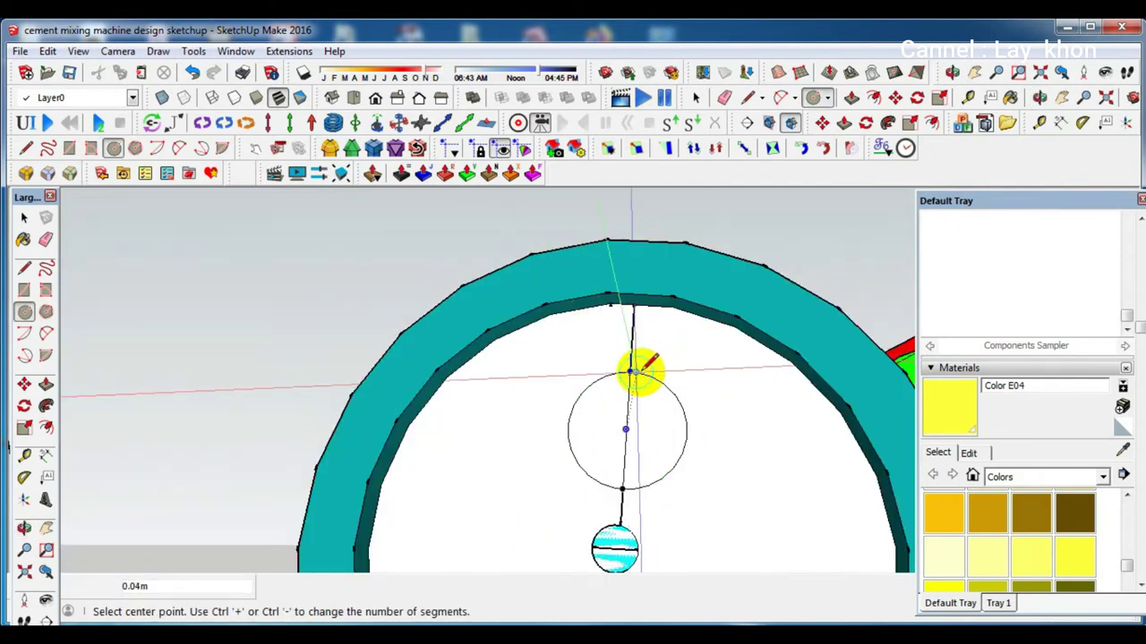
key(e)
mouse_move(632, 362)
mouse_down()
mouse_move(631, 495)
mouse_move(626, 455)
mouse_up()
key(space)
click(625, 452)
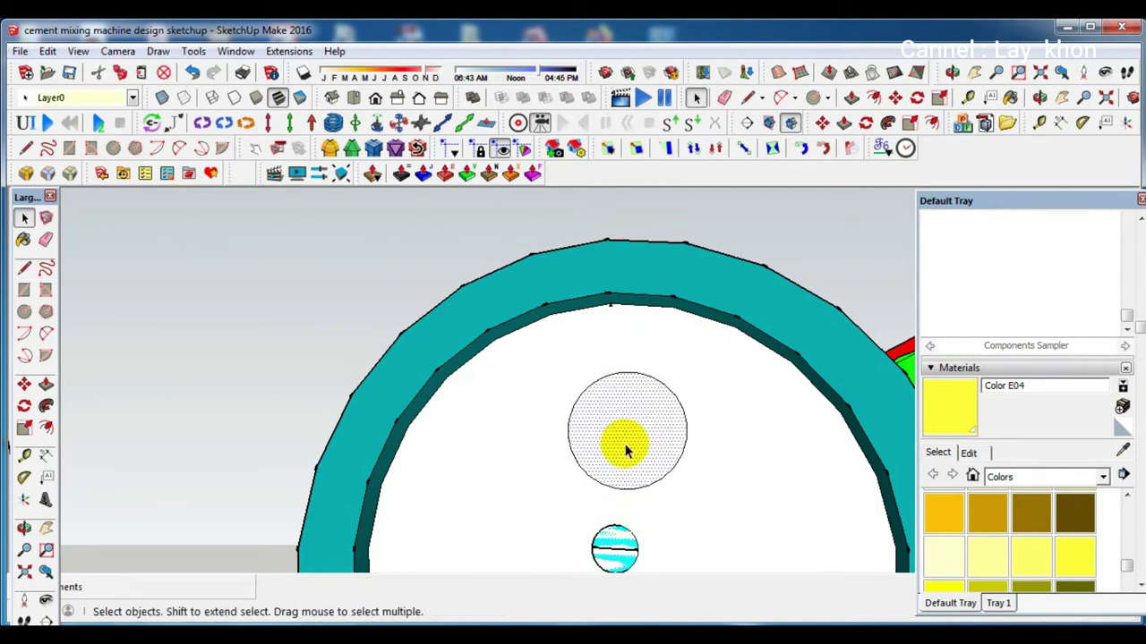
Rotate-copy the circle 360° about the shaft centre, divided /4 into four evenly spaced circles
click(25, 407)
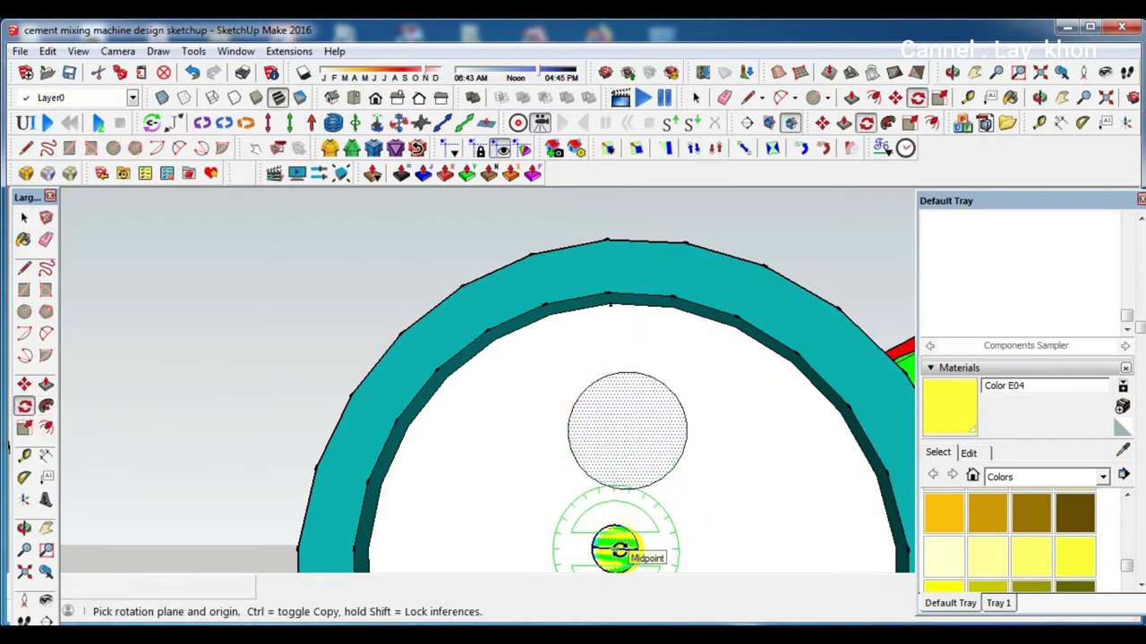
click(616, 550)
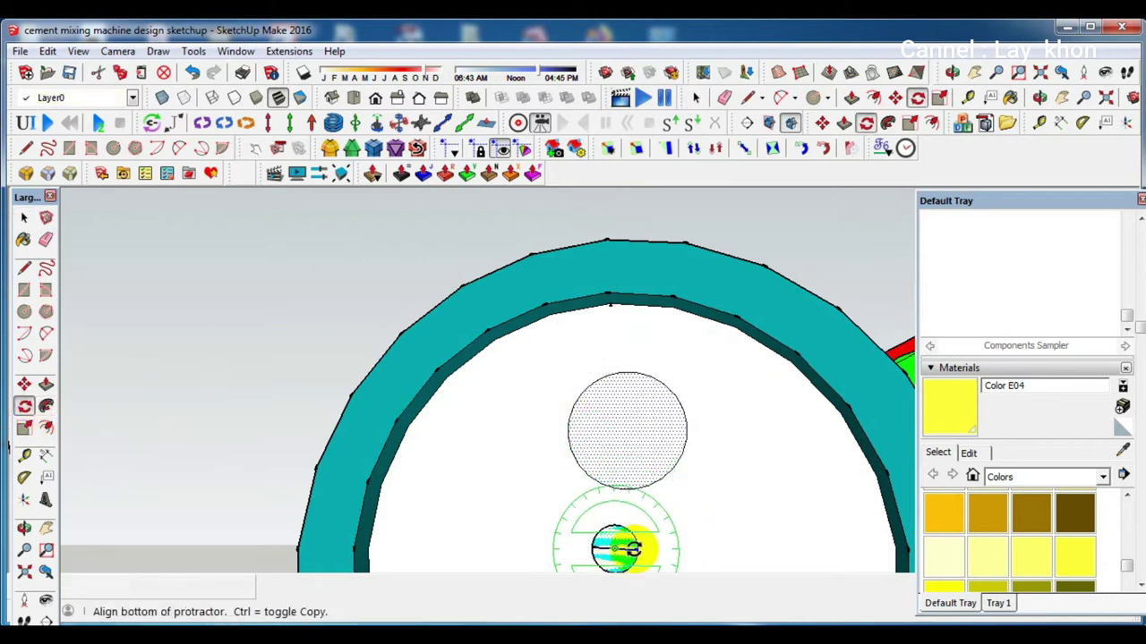
click(724, 549)
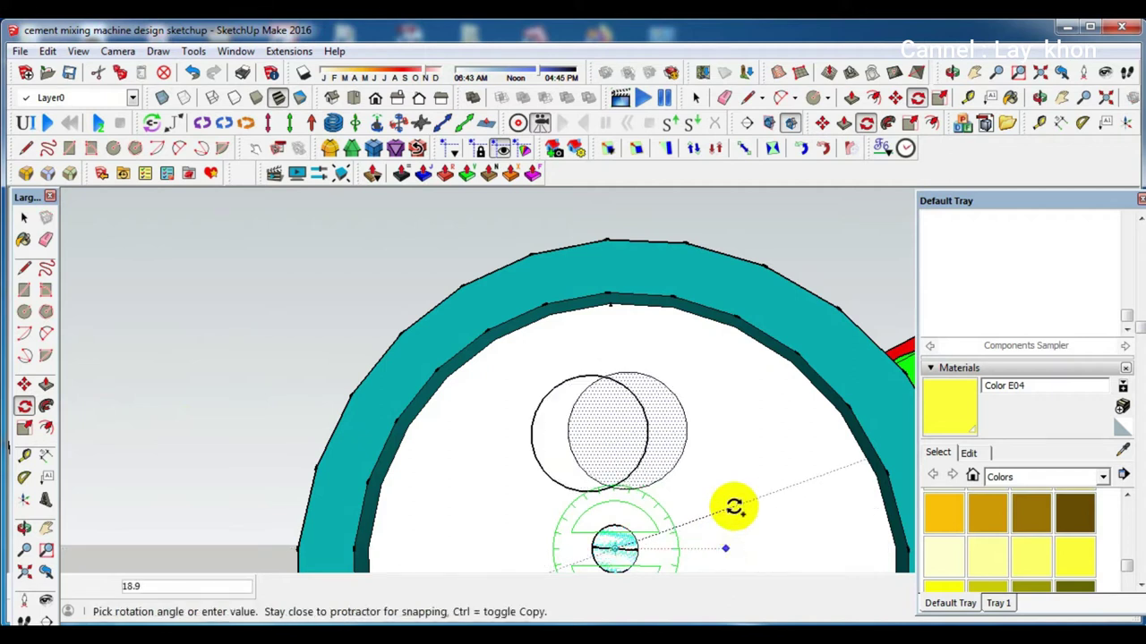
text(360)
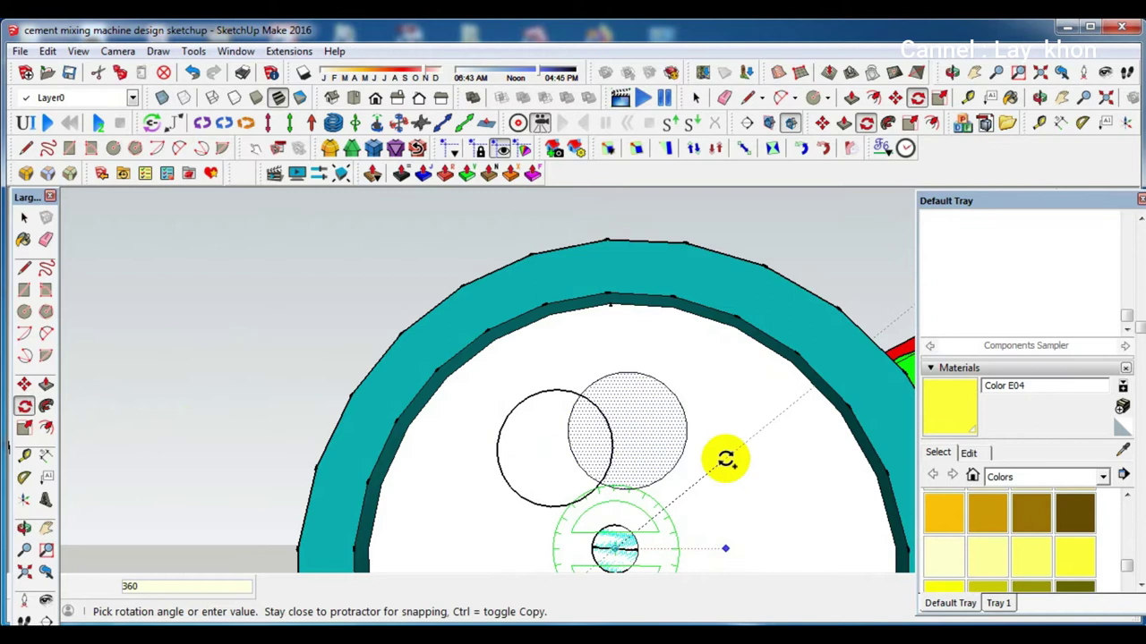
text(/4)
key(Return)
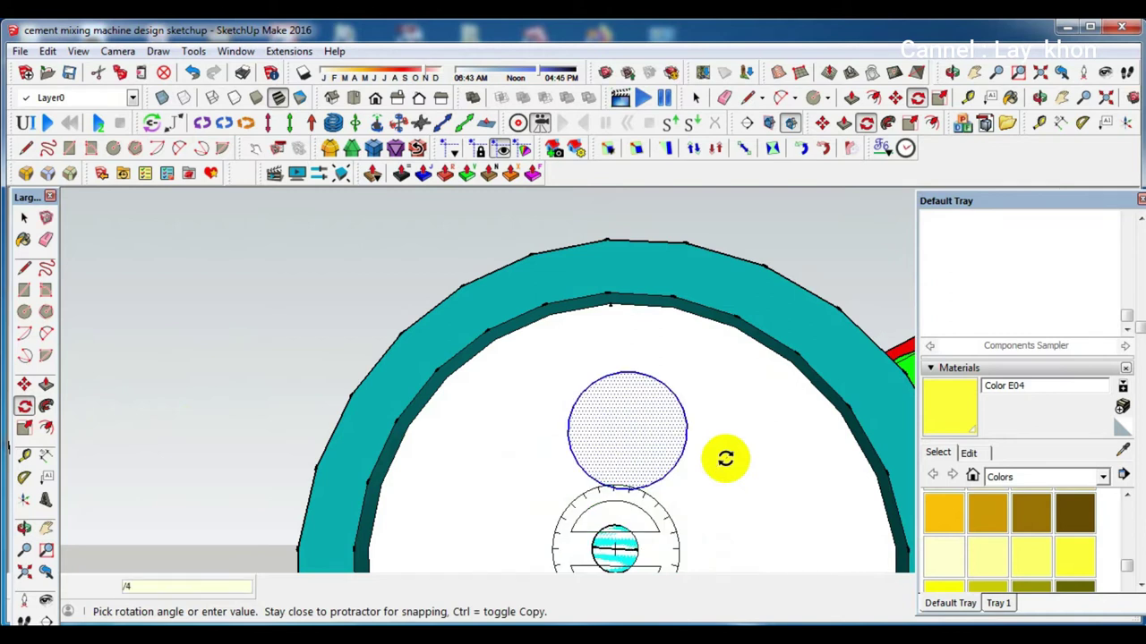
key(Return)
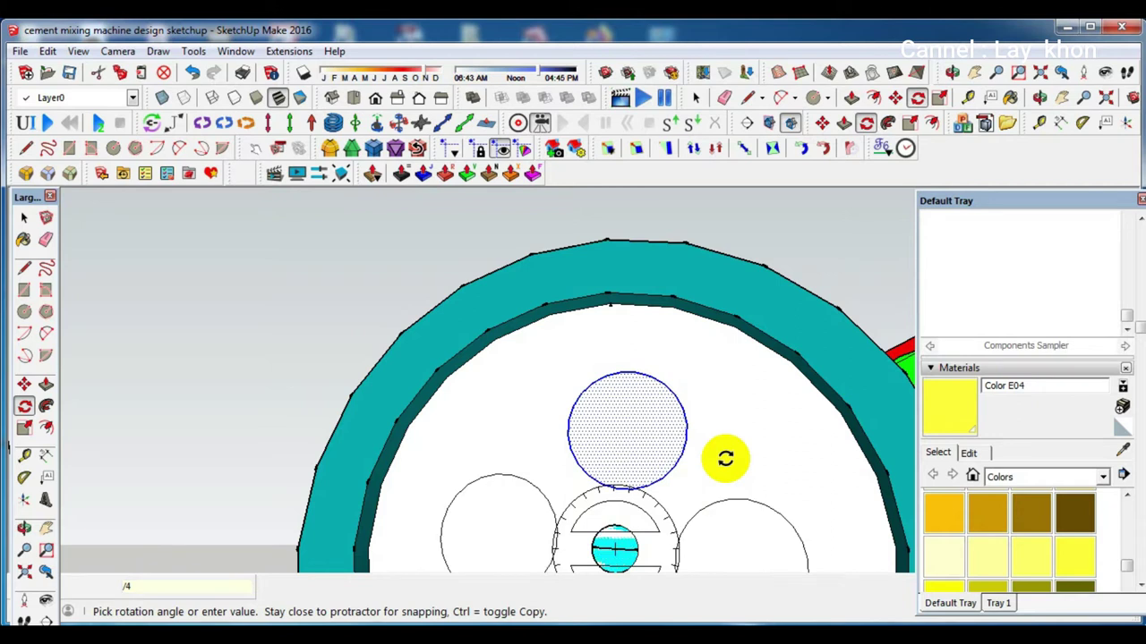
scroll(606, 383, down, 3)
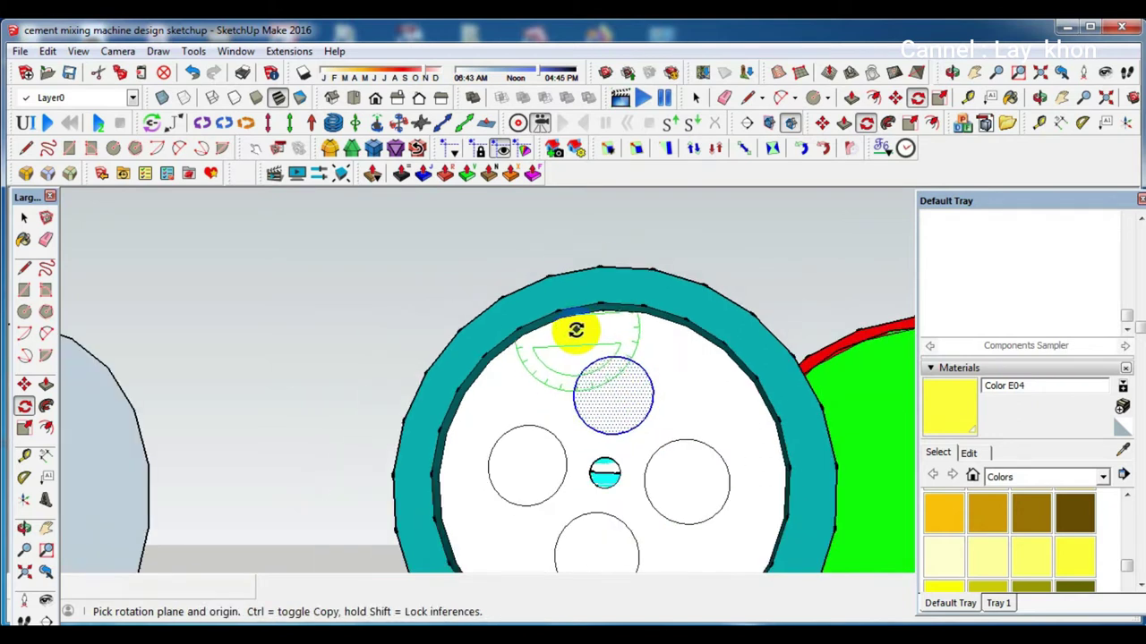
key(space)
Erase the top, right and bottom circle faces to open holes in the wheel
scroll(640, 201, down, 3)
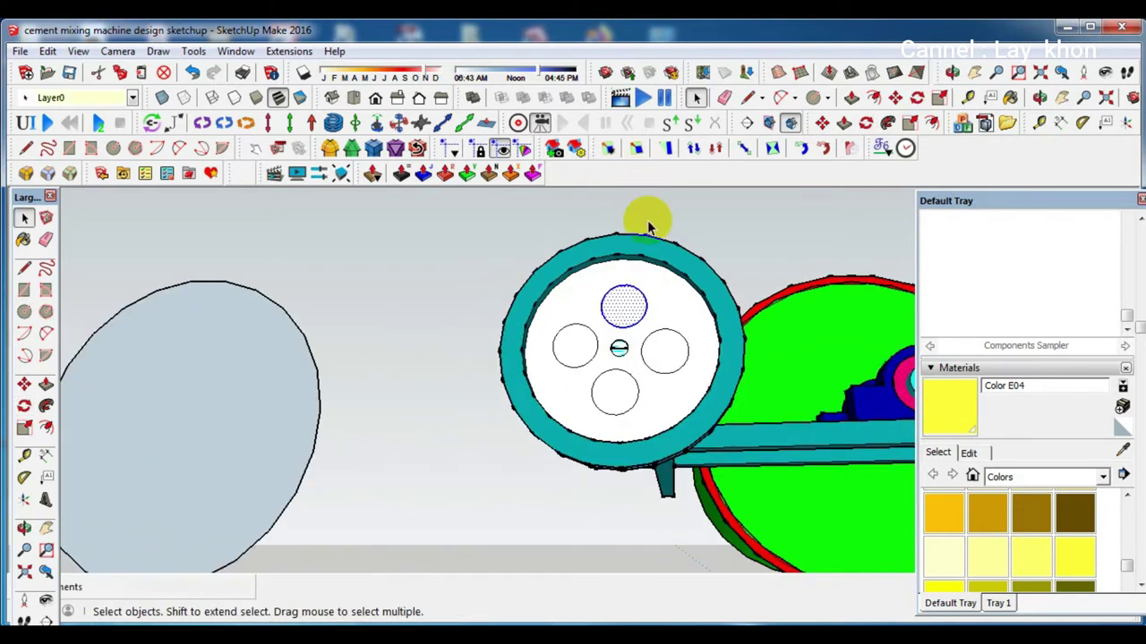
scroll(612, 331, up, 3)
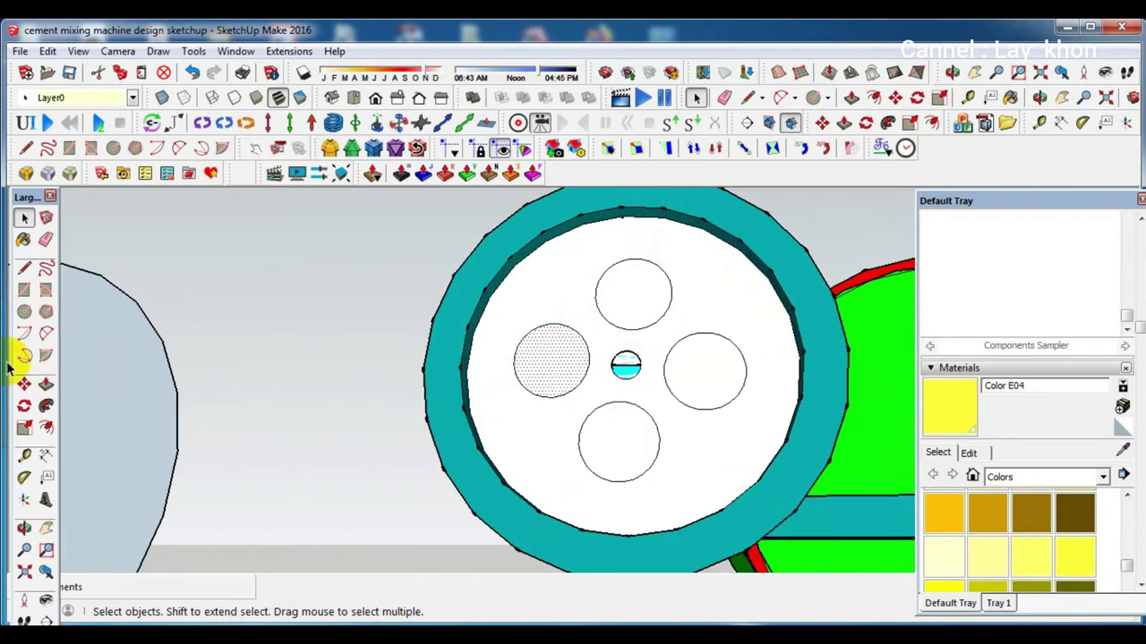
click(45, 239)
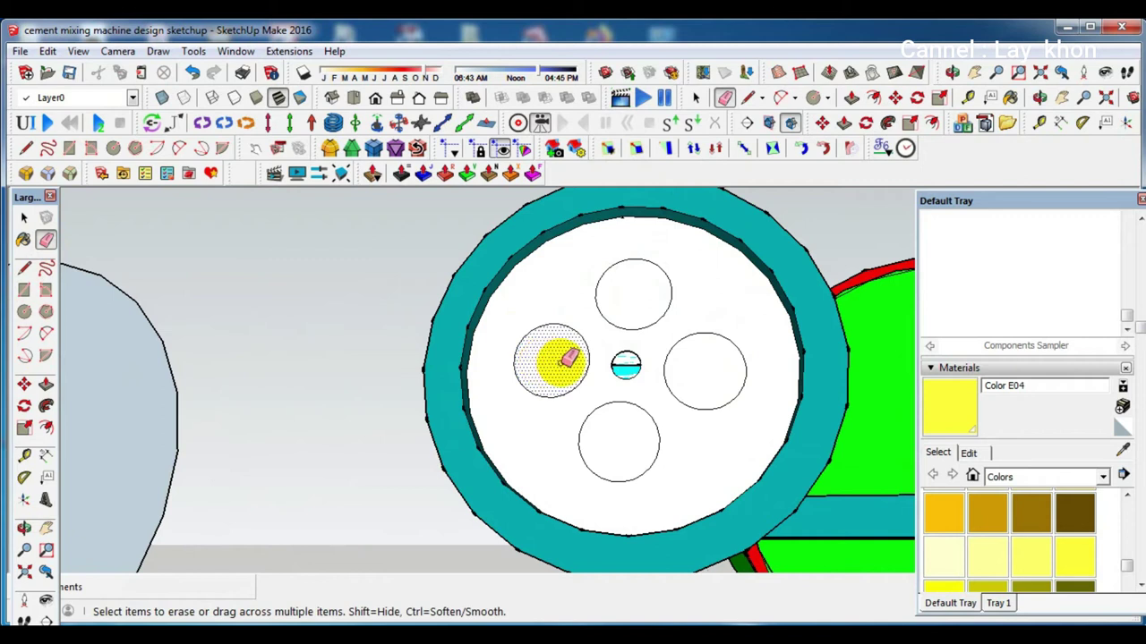
key(space)
right_click(557, 264)
right_click(634, 273)
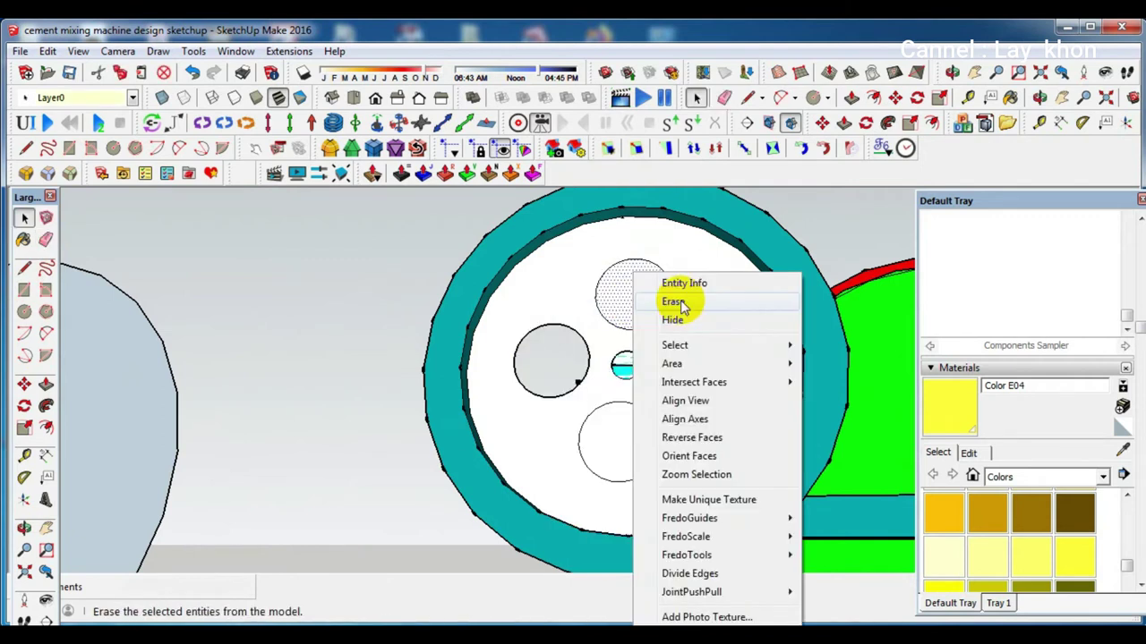
click(680, 305)
right_click(707, 362)
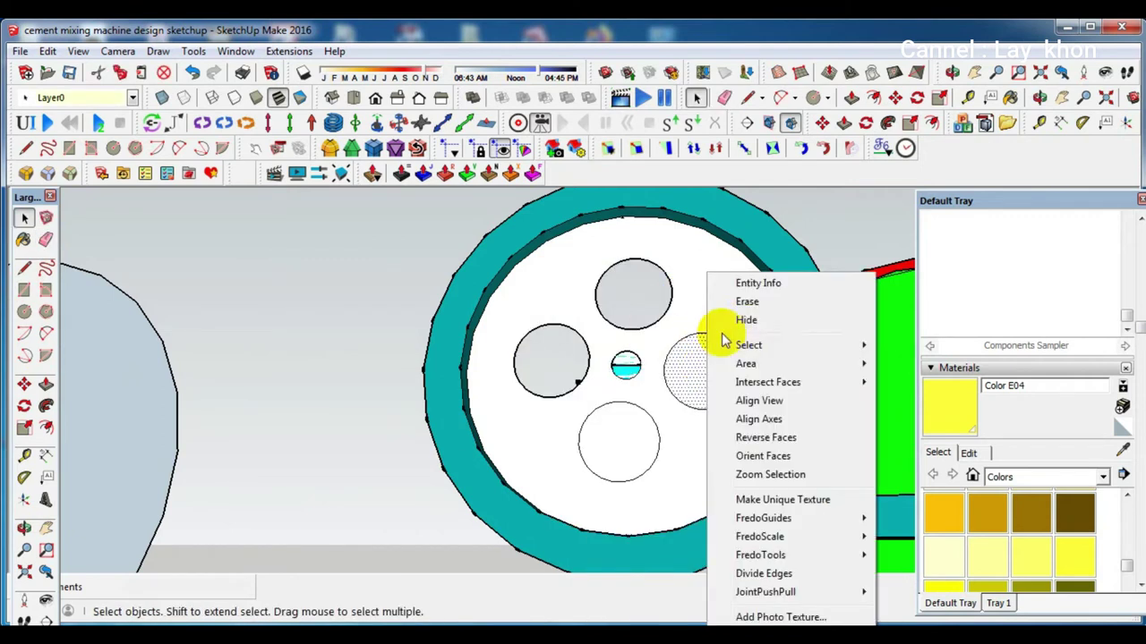
click(747, 302)
right_click(632, 443)
click(653, 117)
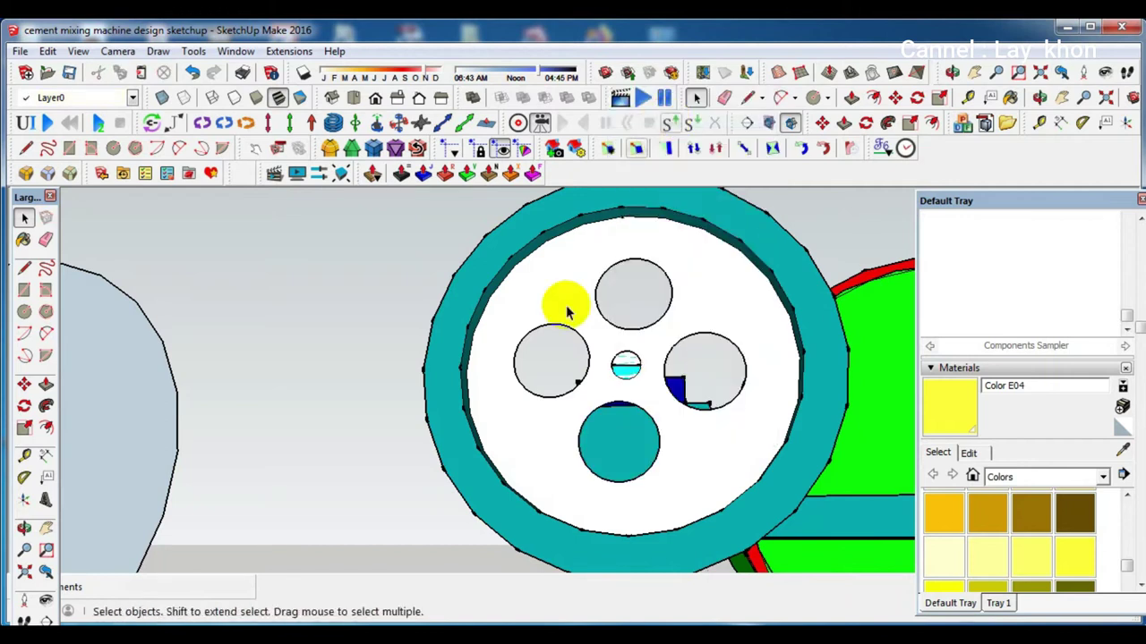
Check the holes from an angled view and remove the stray edge in the hub
middle_drag(562, 301, 564, 407)
drag(565, 408, 767, 558)
key(space)
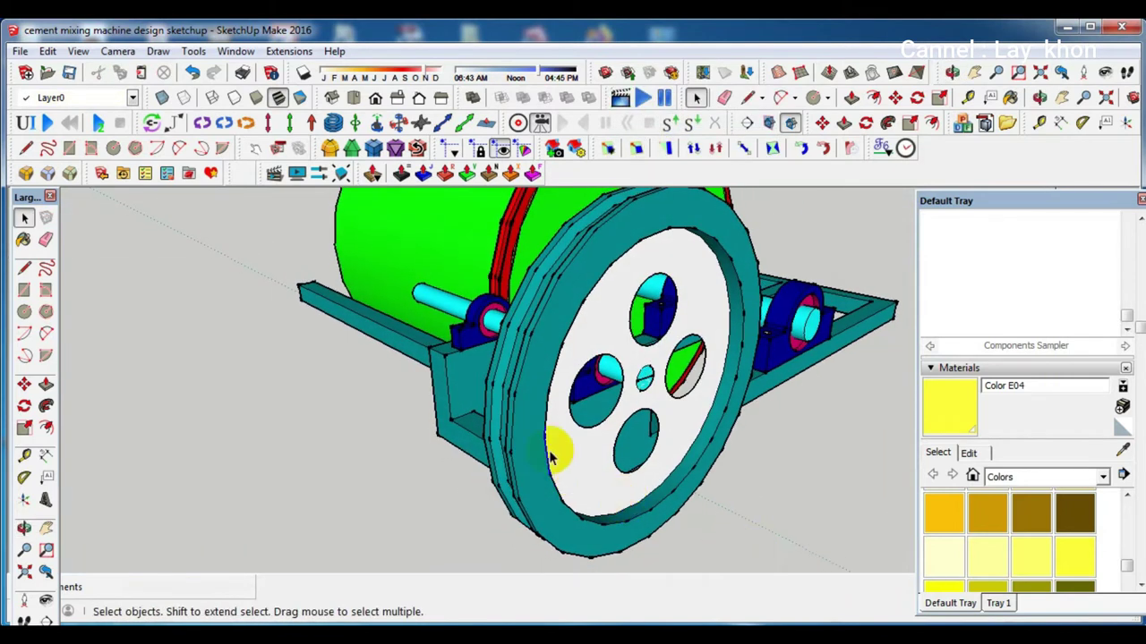
scroll(604, 481, up, 3)
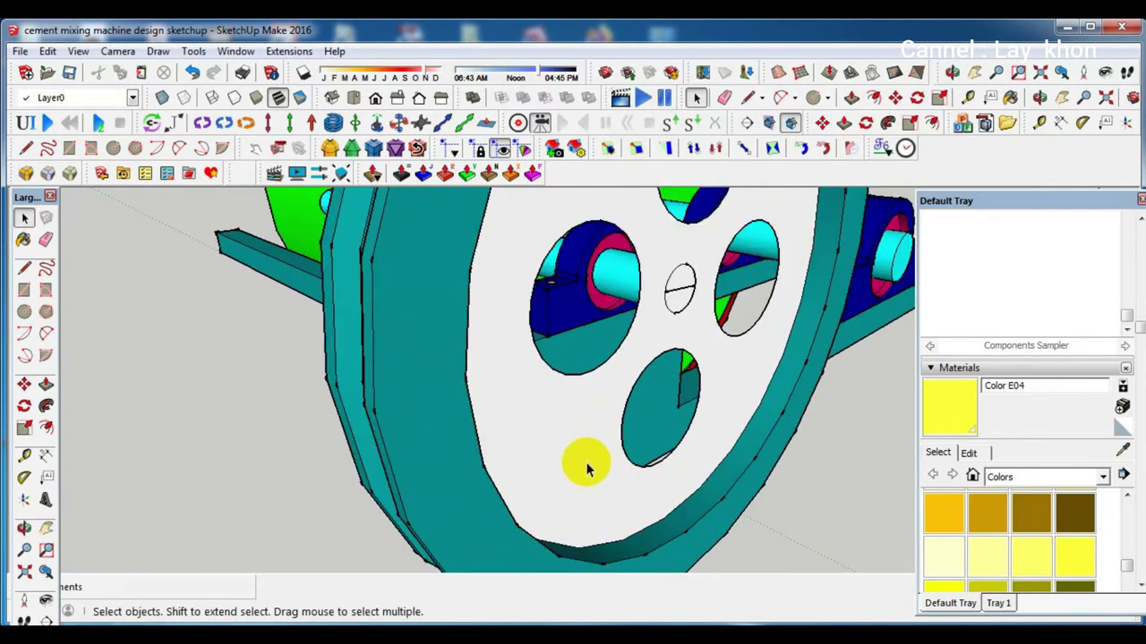
key(e)
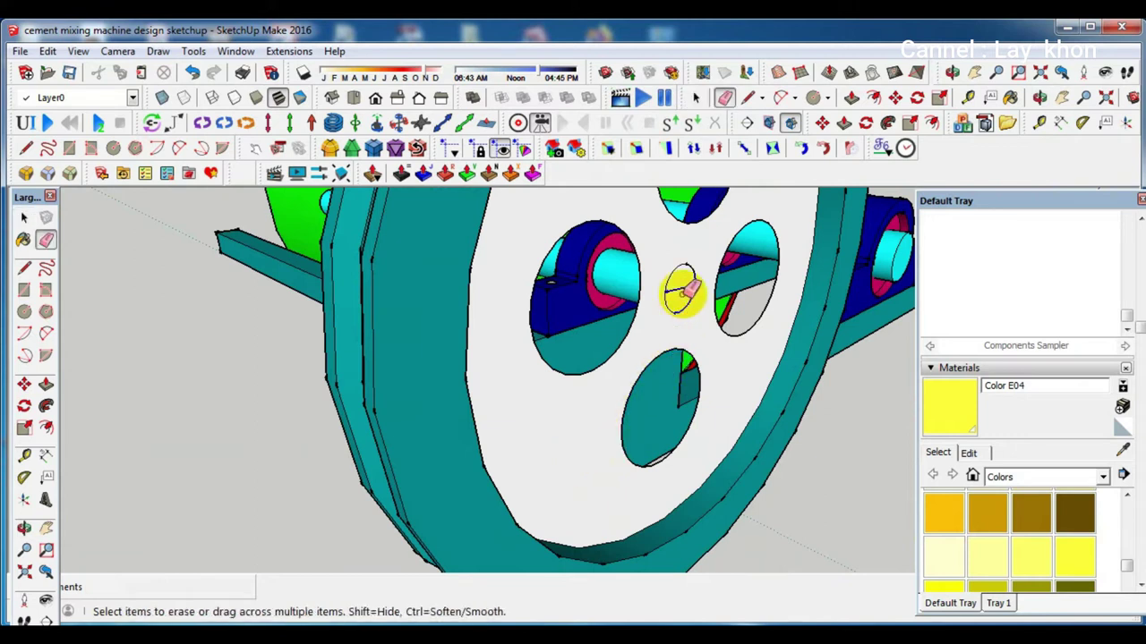
key(space)
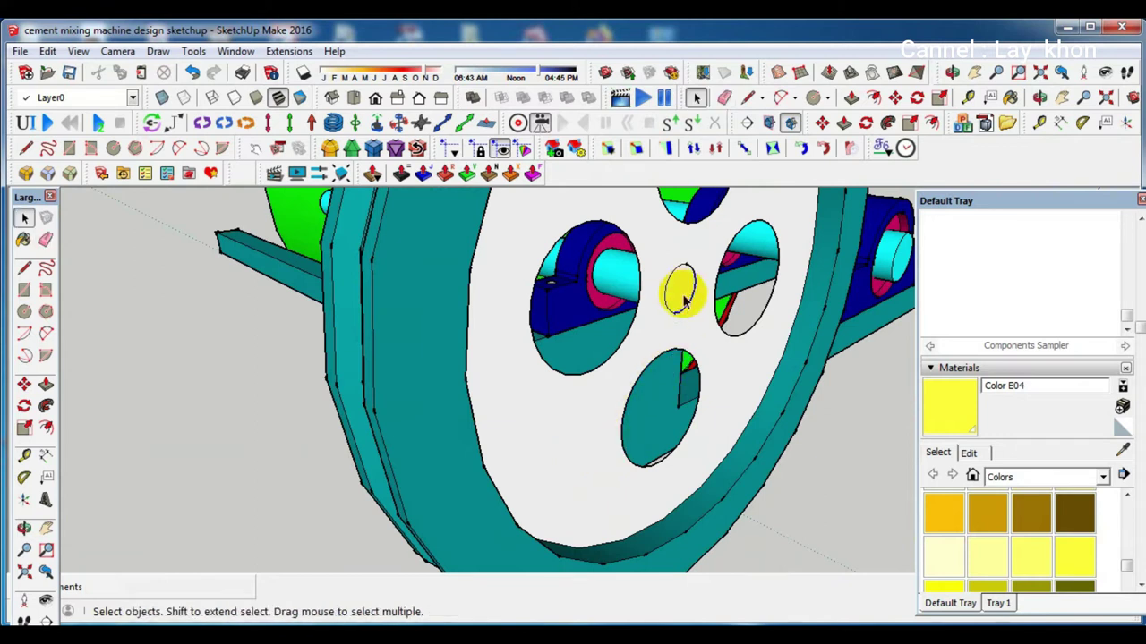
scroll(576, 447, down, 1)
scroll(573, 448, down, 1)
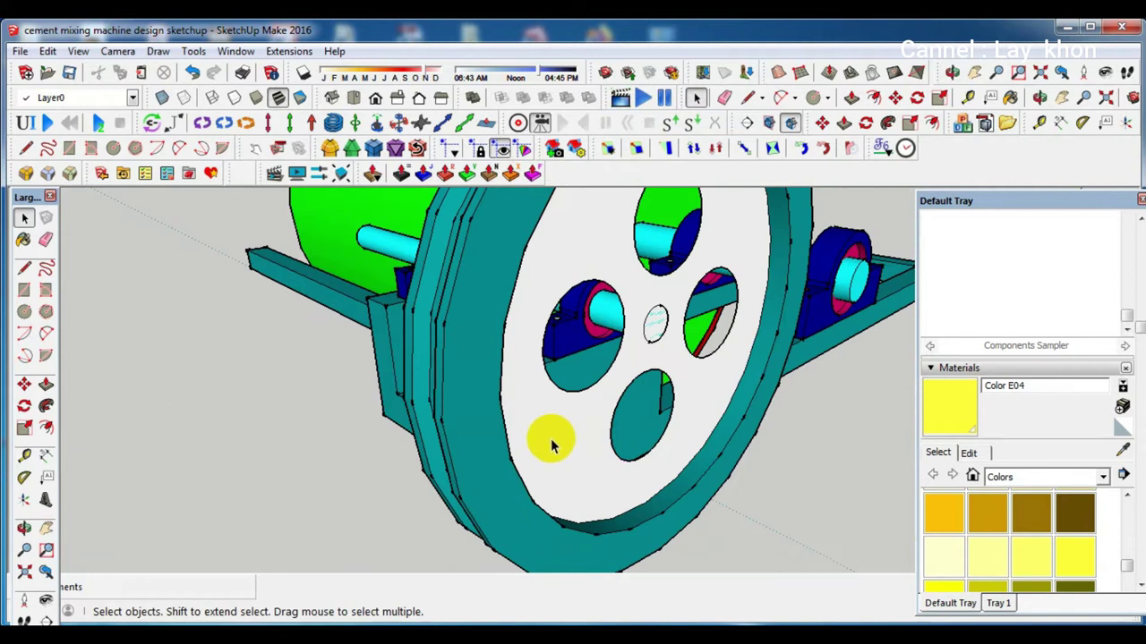
mouse_move(551, 444)
middle_down()
mouse_move(779, 429)
mouse_move(938, 462)
middle_up()
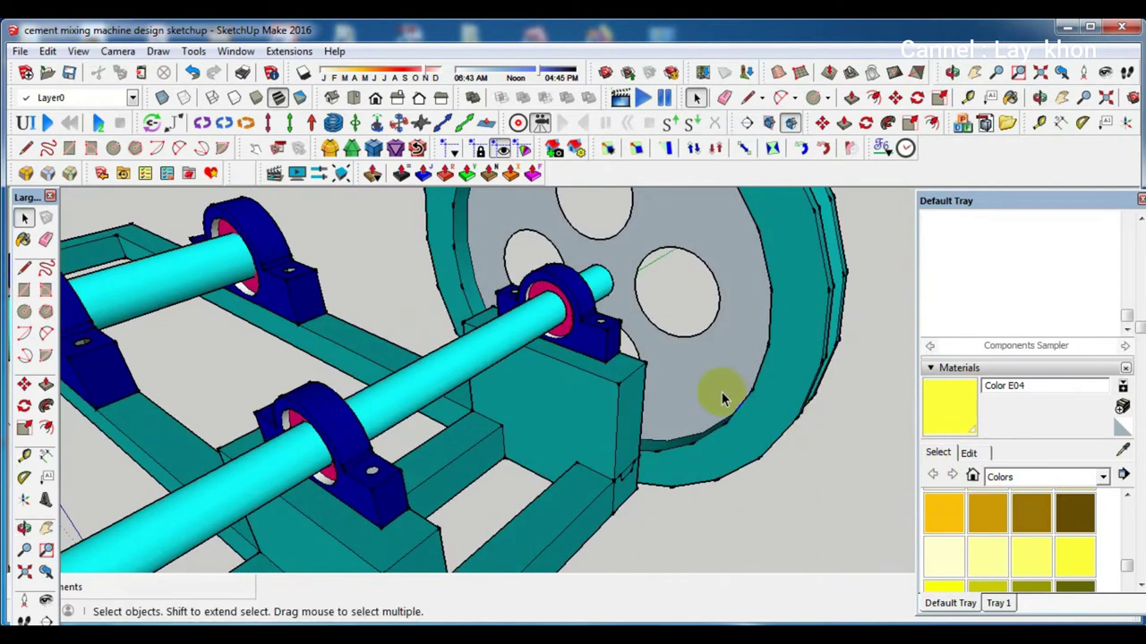
Paint the holed wheel face on both sides with yellow Color E06
scroll(1002, 507, down, 3)
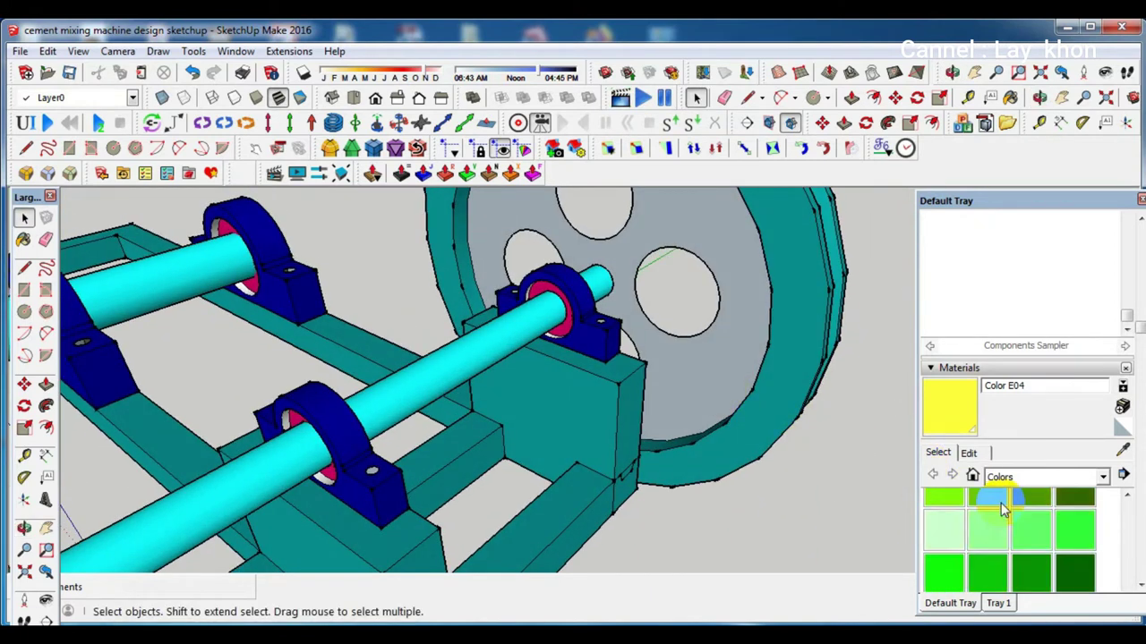
scroll(1003, 508, up, 3)
scroll(1002, 507, up, 2)
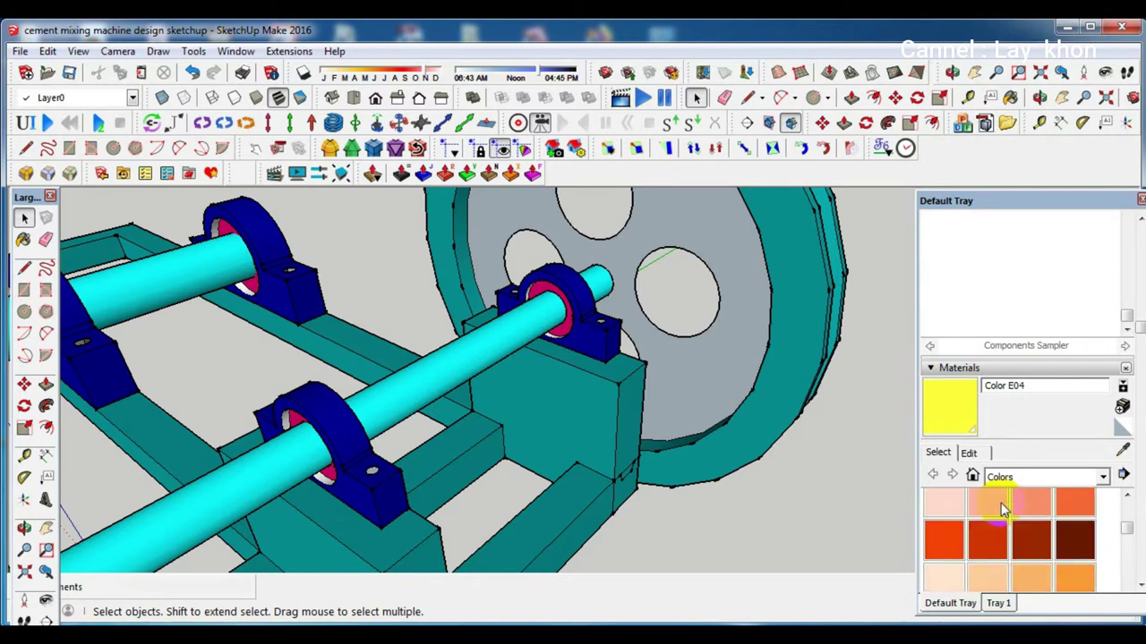
scroll(1003, 507, down, 2)
scroll(1003, 508, down, 1)
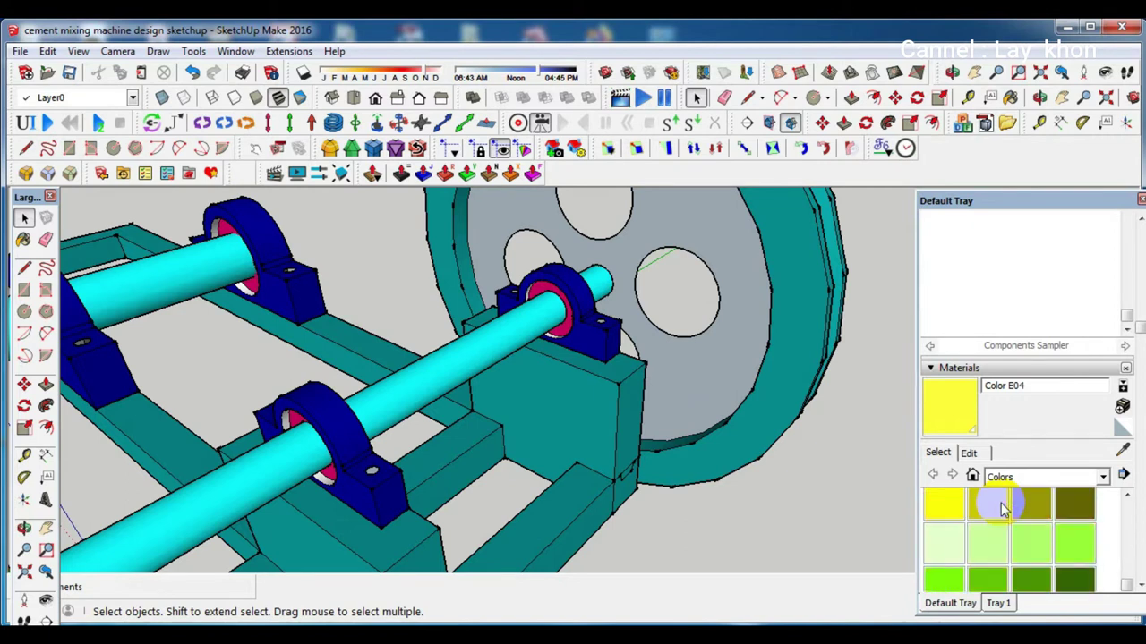
click(984, 505)
click(698, 358)
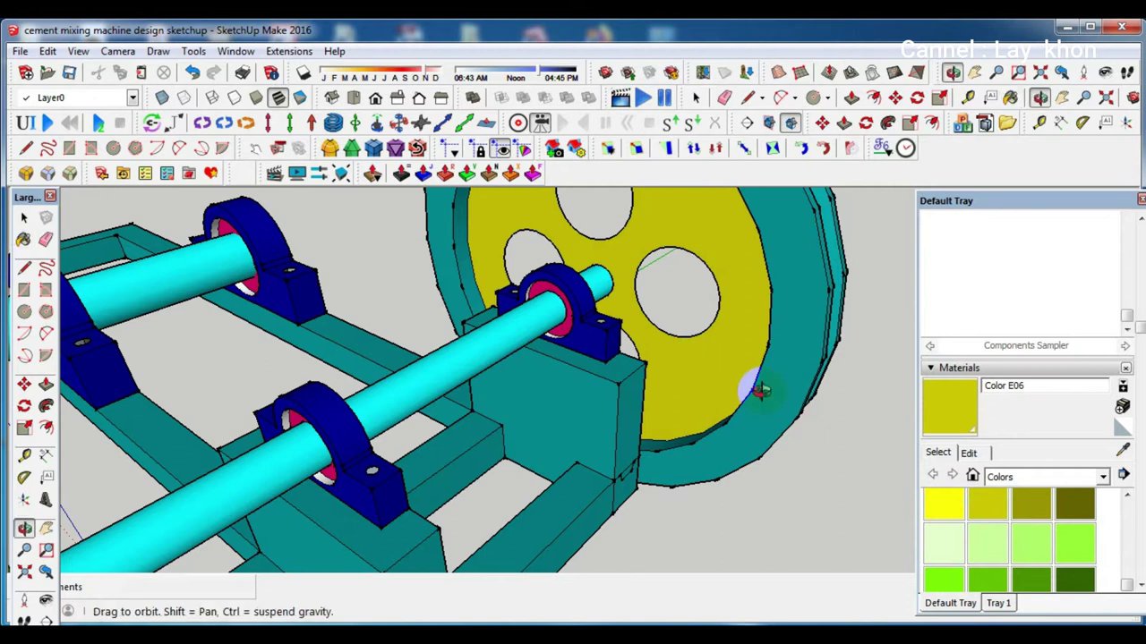
middle_drag(754, 384, 238, 426)
click(404, 394)
mouse_move(417, 391)
middle_down()
mouse_move(575, 460)
mouse_move(945, 445)
middle_up()
Push the yellow wheel face inward about 0.01 m so the holes show yellow walls
key(p)
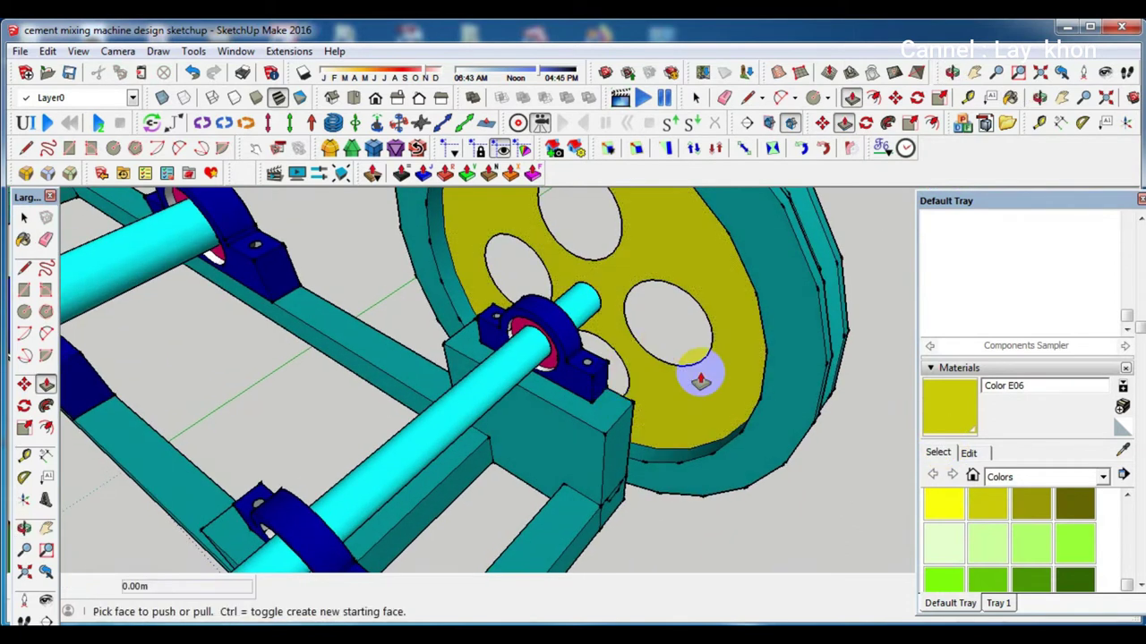
drag(703, 383, 695, 394)
scroll(696, 395, up, 2)
middle_drag(711, 400, 373, 328)
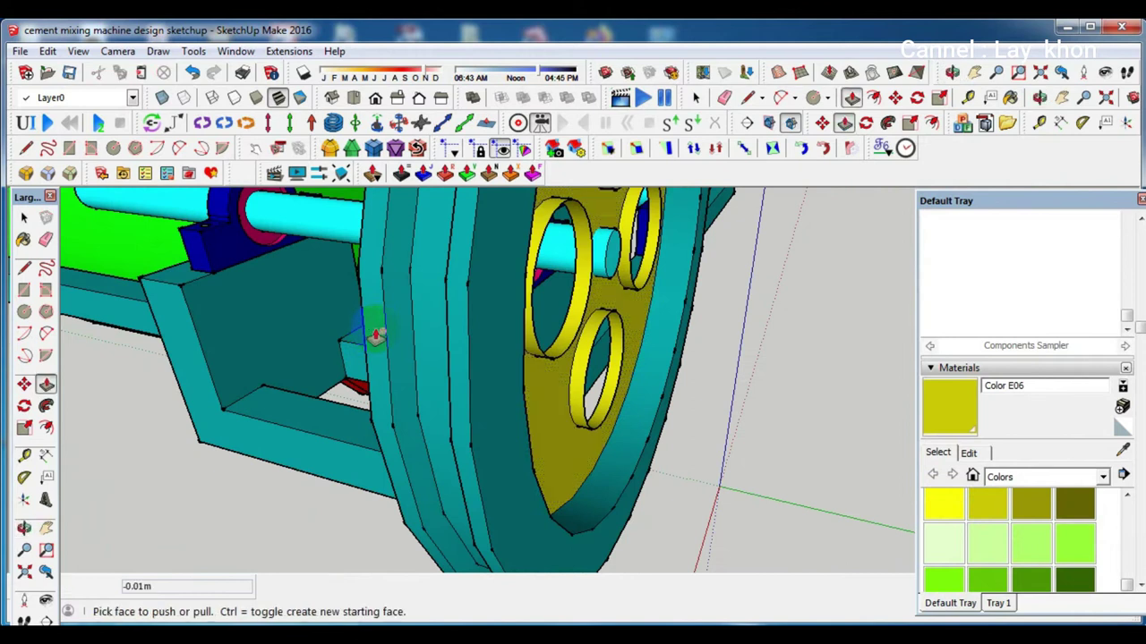
key(space)
middle_drag(252, 358, 251, 358)
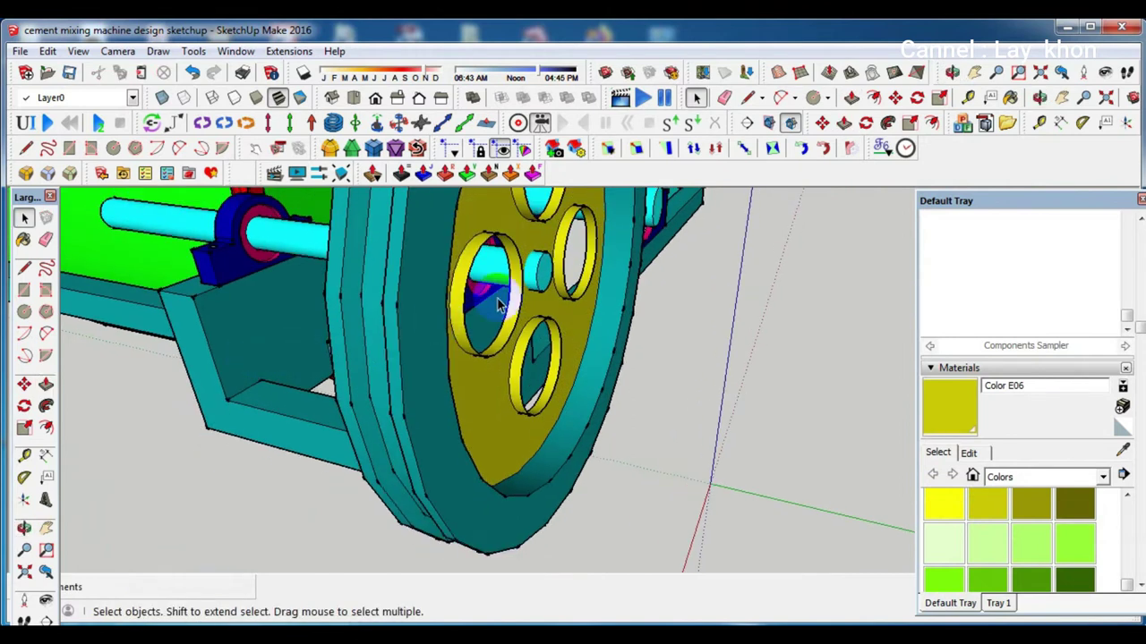
scroll(539, 279, up, 2)
mouse_move(539, 278)
middle_down()
mouse_move(435, 328)
mouse_move(277, 373)
mouse_move(261, 427)
mouse_move(281, 498)
mouse_move(506, 325)
mouse_move(378, 332)
mouse_move(404, 349)
middle_up()
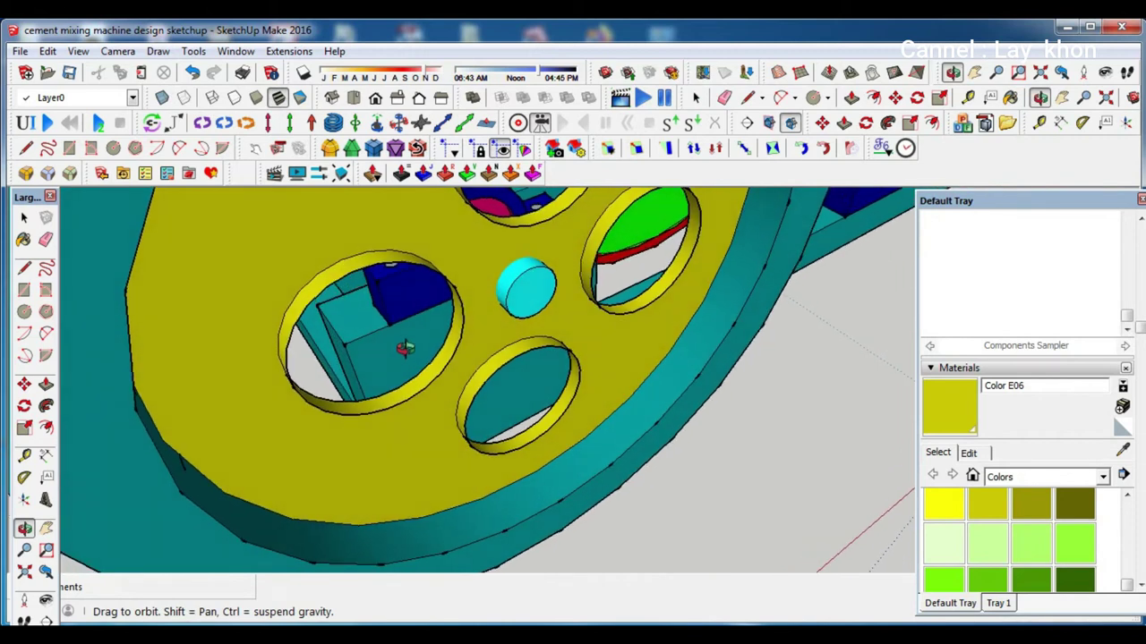
Copy the yellow wheel face 0.01m along the green axis into the last pulley hole
scroll(403, 473, up, 3)
middle_drag(402, 468, 447, 465)
click(445, 473)
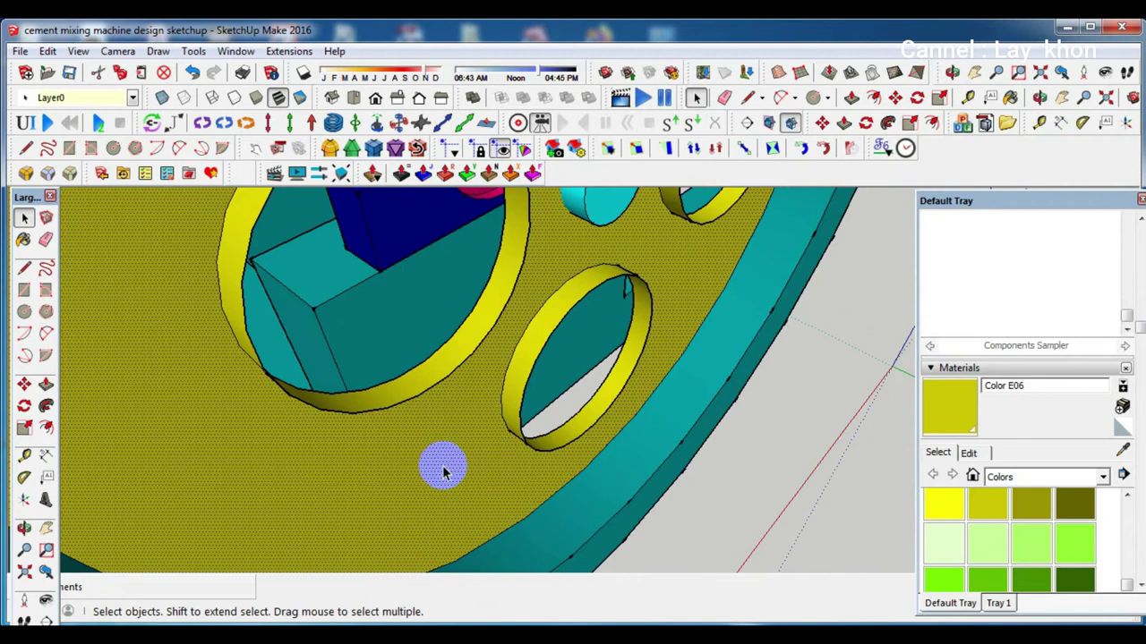
key(m)
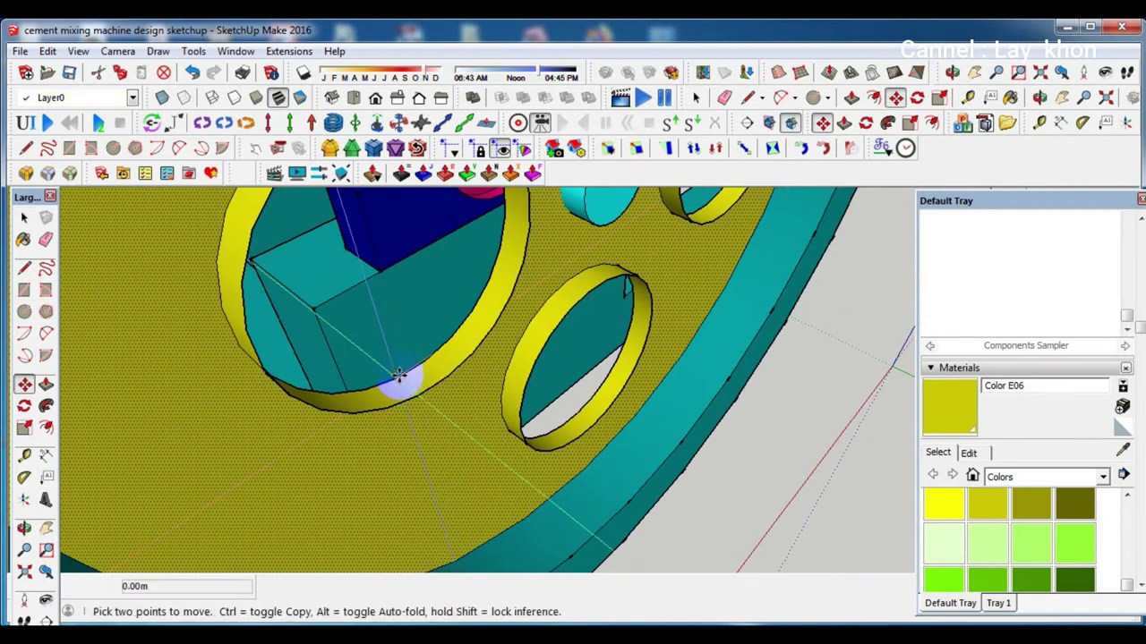
drag(409, 383, 417, 385)
key(ctrl)
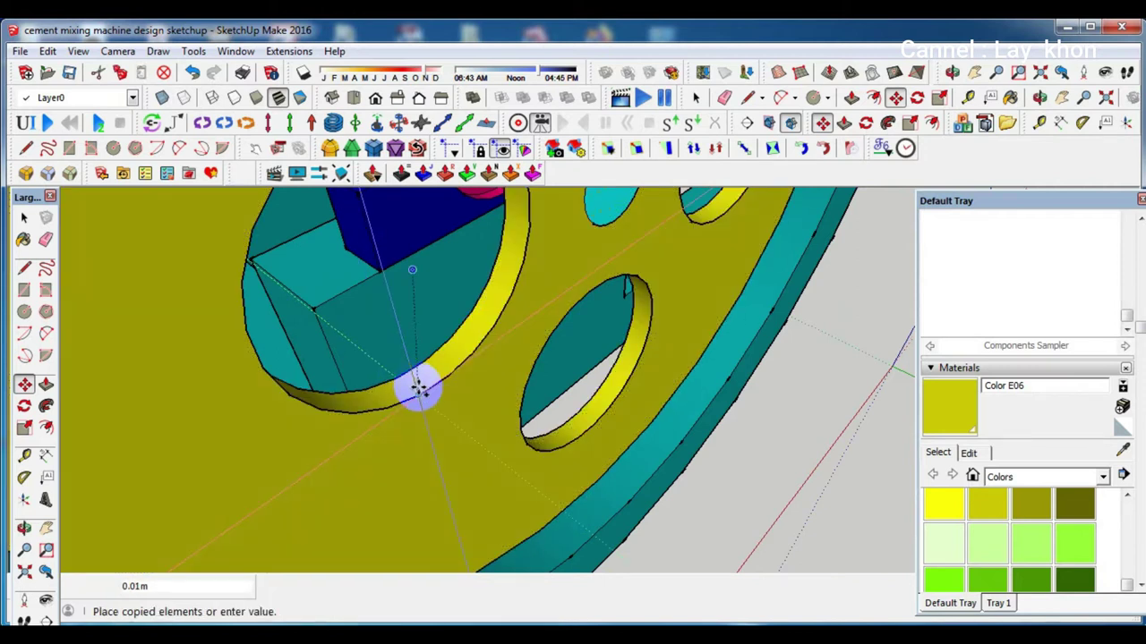
click(419, 394)
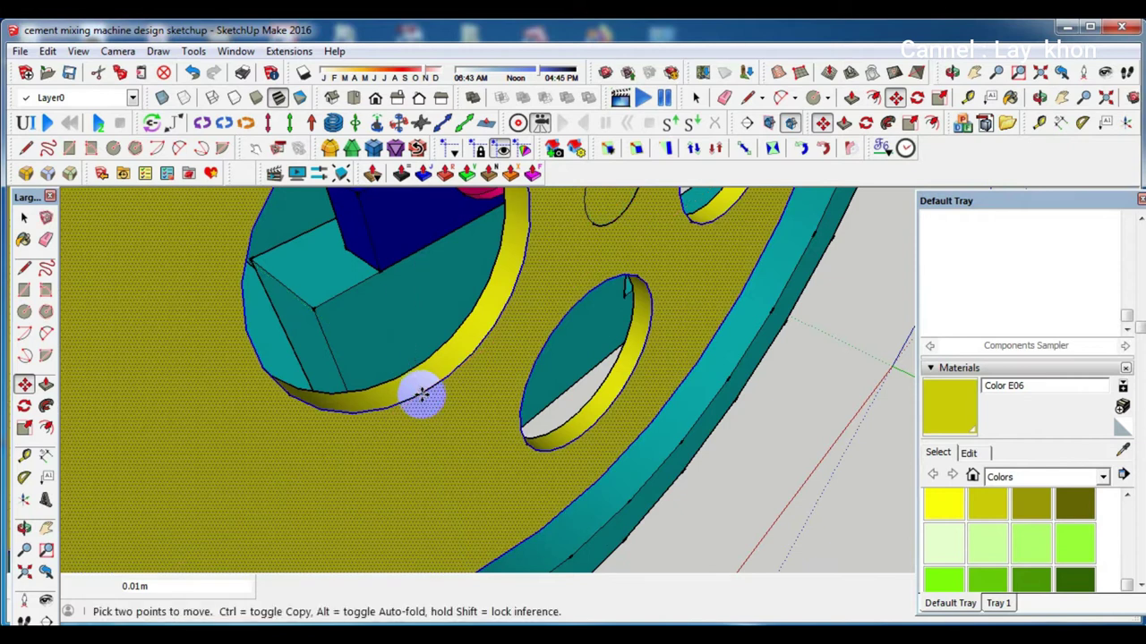
key(space)
scroll(428, 403, down, 2)
middle_drag(431, 407, 830, 302)
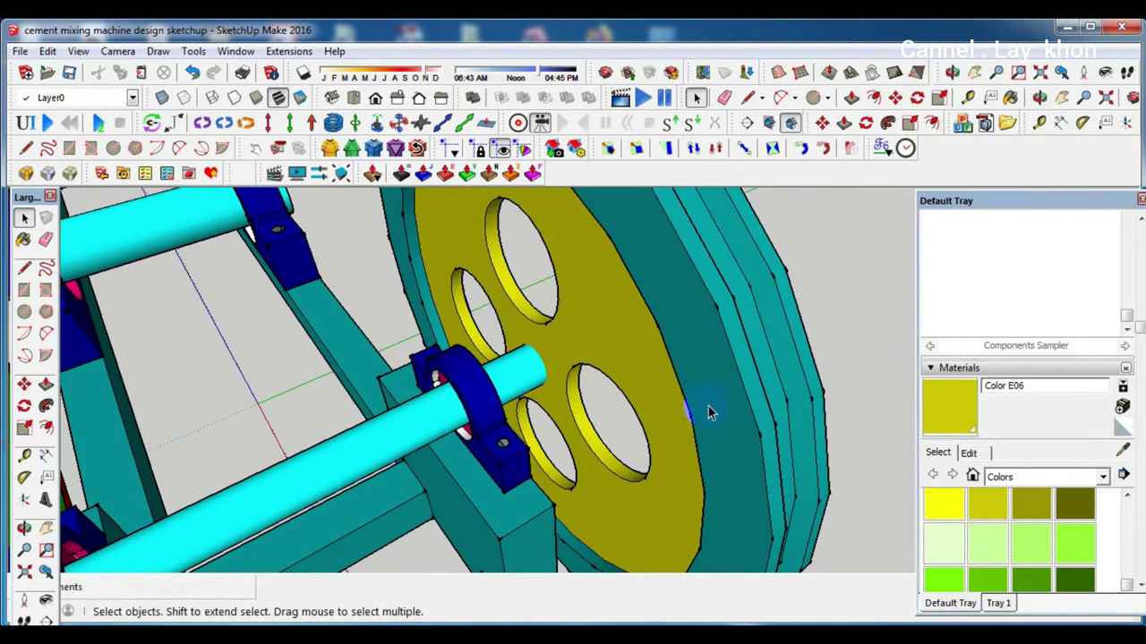
Crossing-select the teal grooved pulley wheel with its yellow face and make it a group
scroll(708, 407, down, 3)
middle_drag(681, 399, 638, 382)
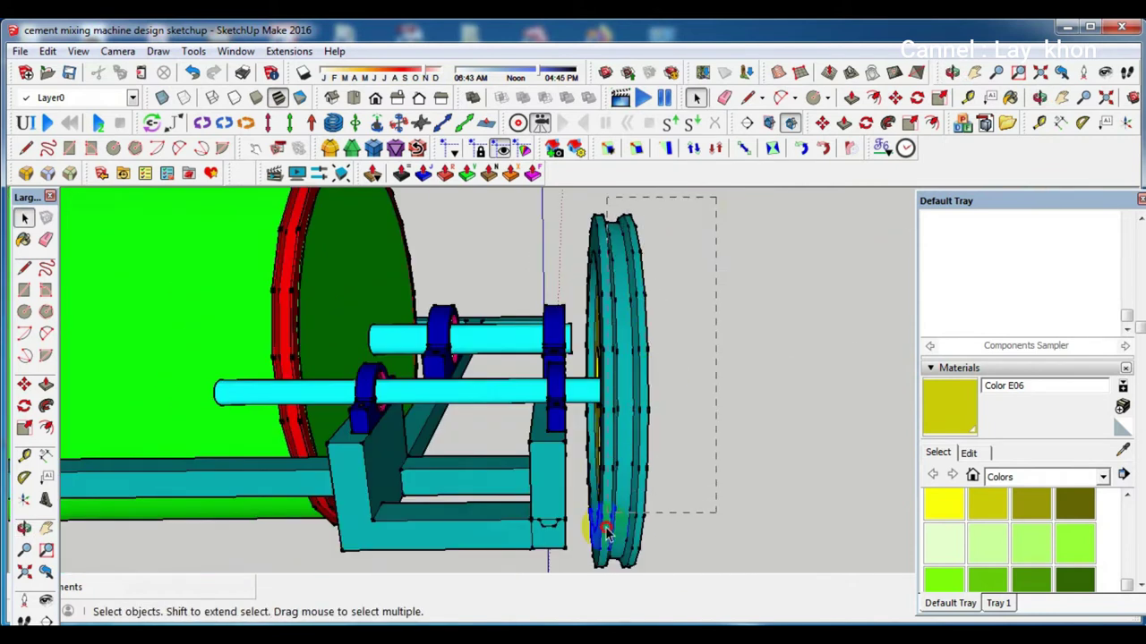
drag(581, 588, 581, 590)
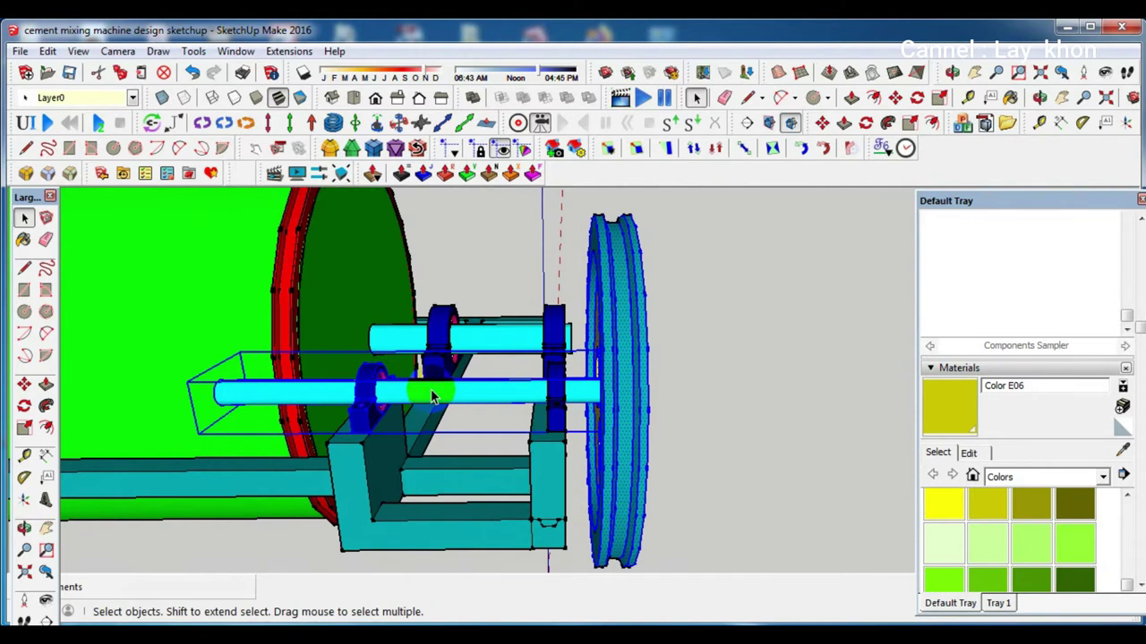
right_click(631, 376)
click(688, 355)
click(713, 341)
mouse_move(716, 345)
middle_down()
mouse_move(430, 383)
mouse_move(417, 402)
middle_up()
click(421, 376)
click(304, 398)
Start a reference line from the edge across the cyan shaft's end face
scroll(618, 331, up, 5)
key(l)
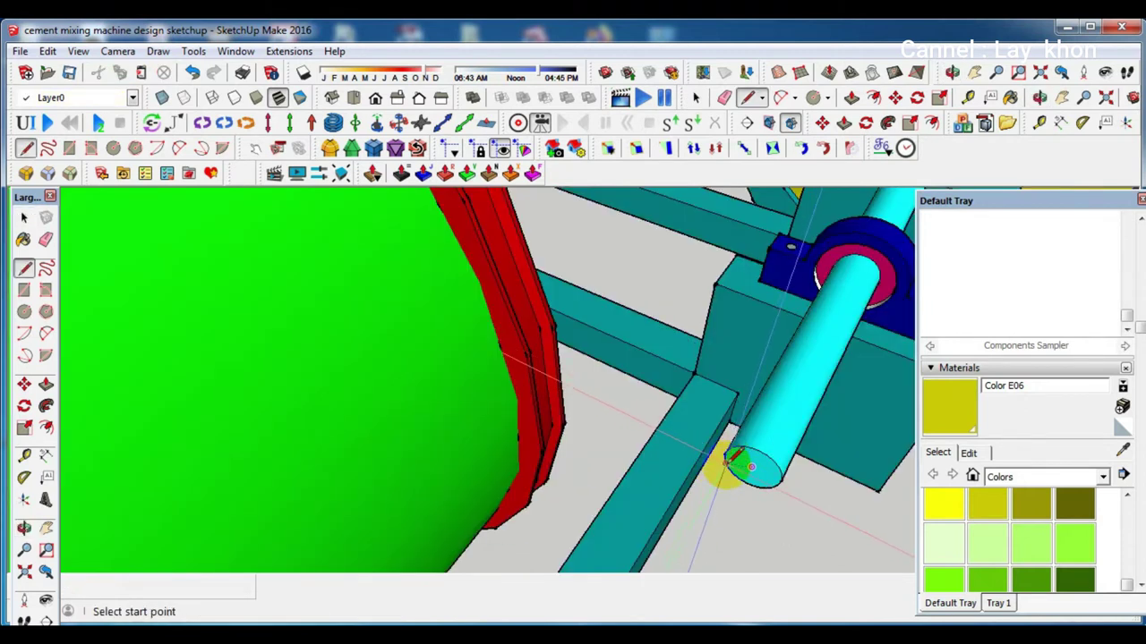
scroll(727, 459, up, 3)
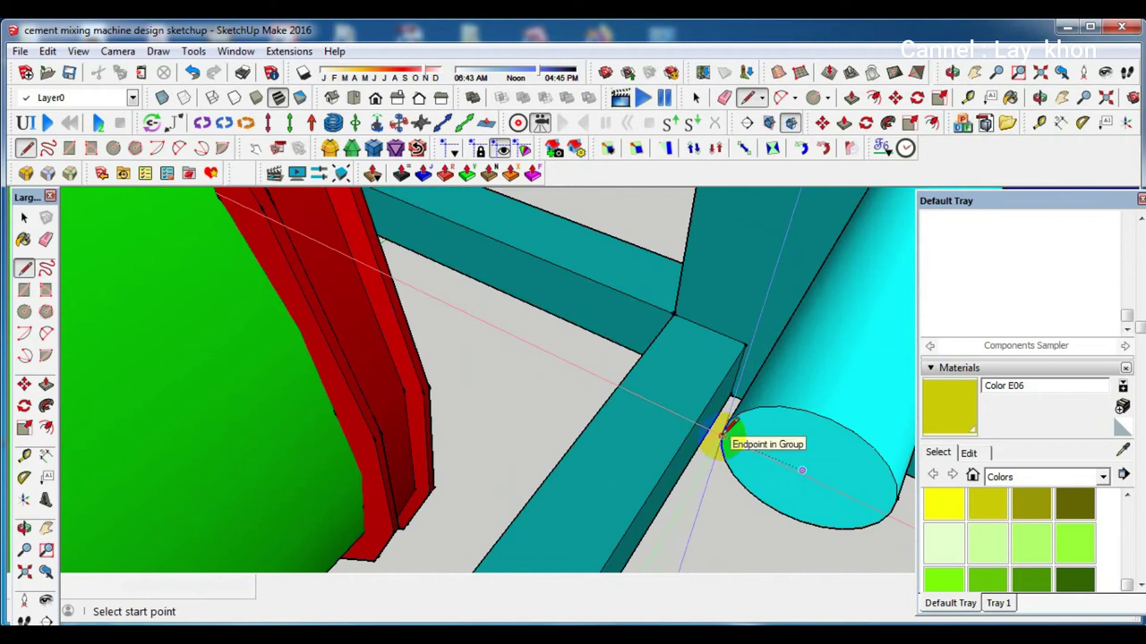
click(723, 436)
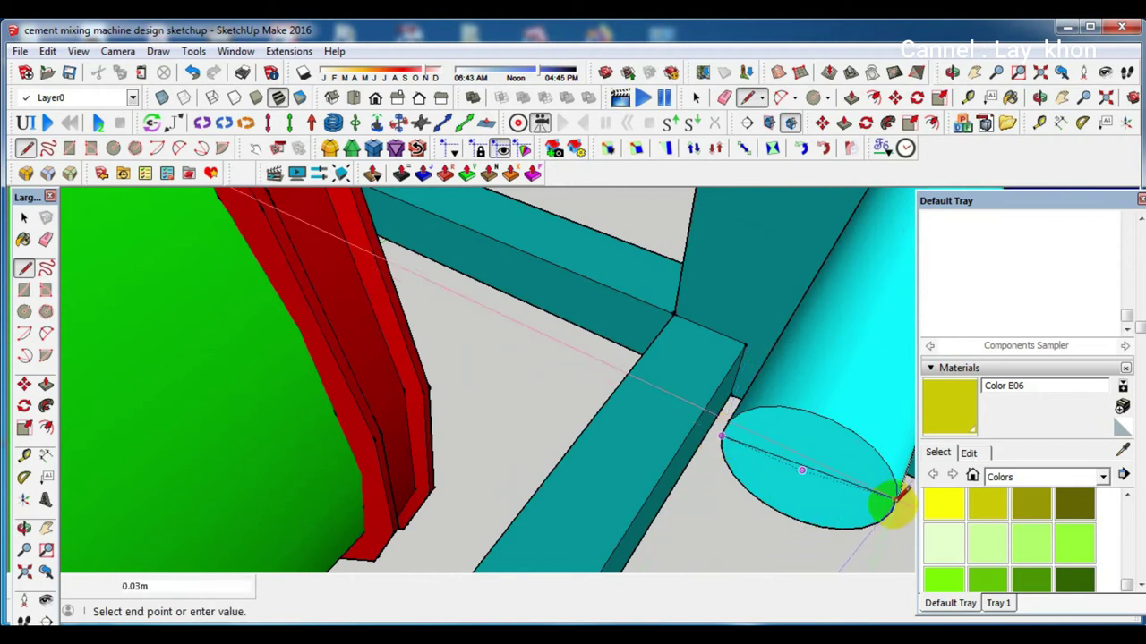
middle_drag(893, 501, 895, 409)
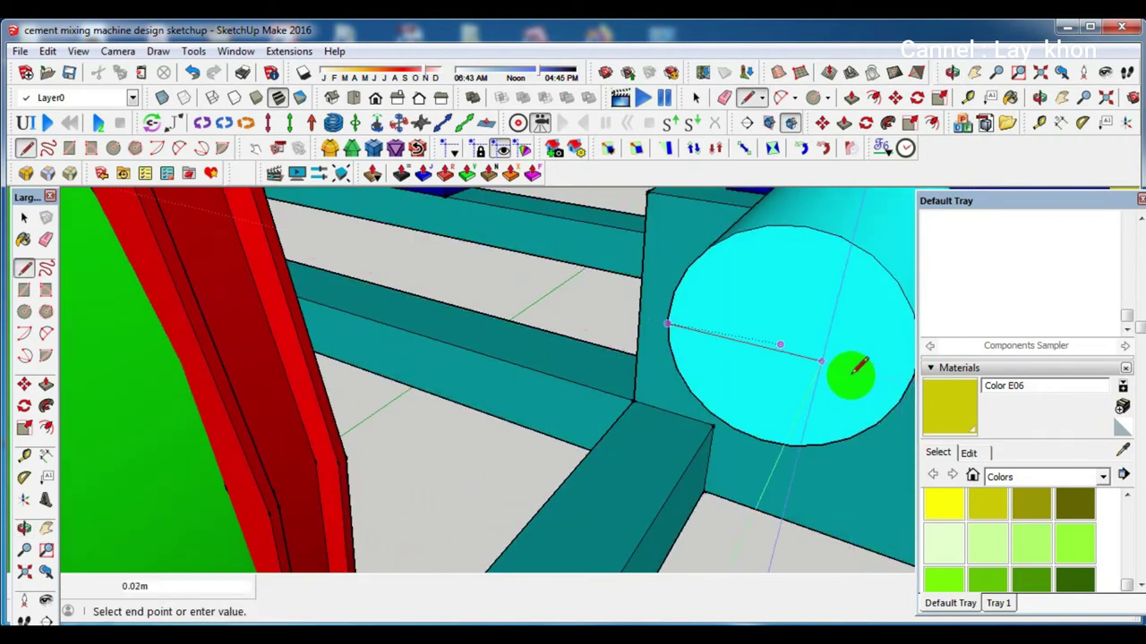
scroll(725, 363, down, 2)
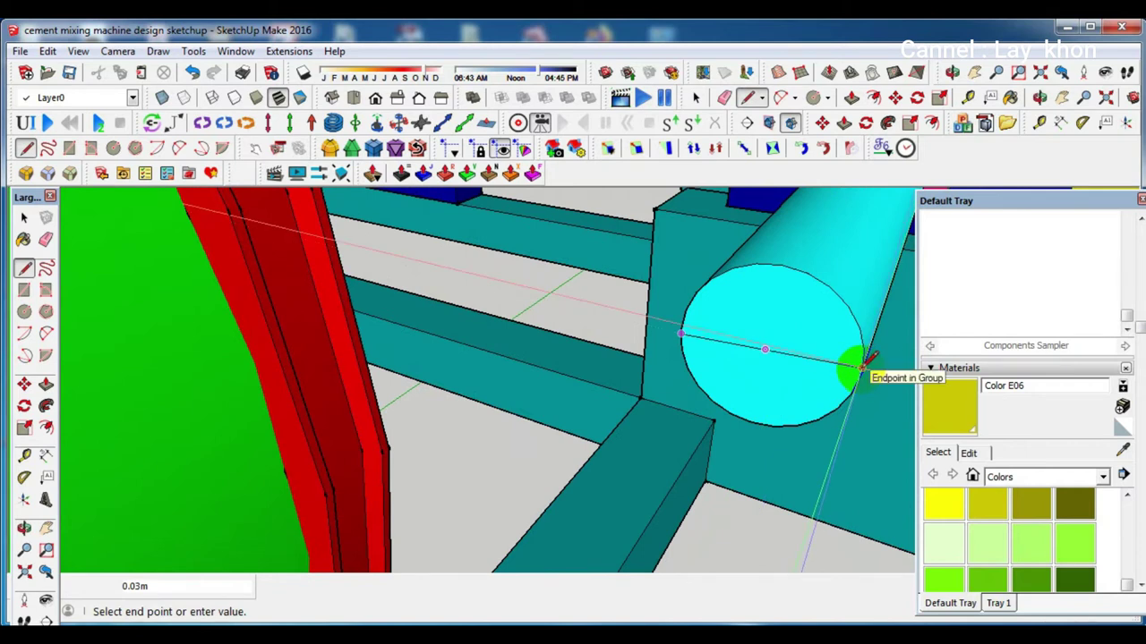
middle_drag(867, 360, 846, 369)
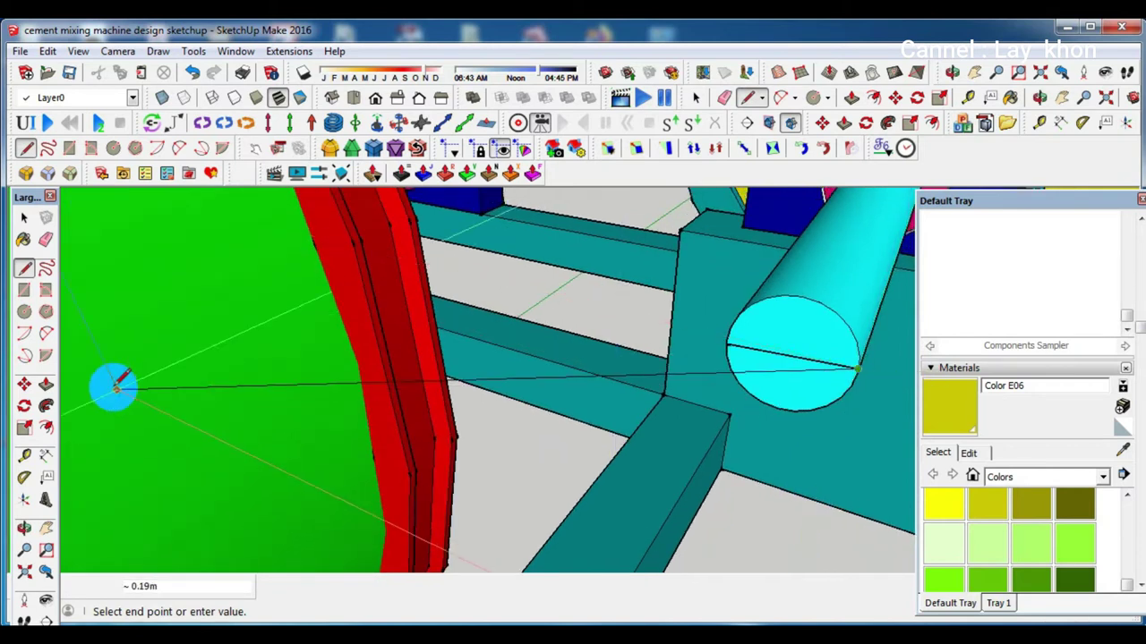
Draw a circle centred on the shaft end, forming a grey disc face
click(27, 317)
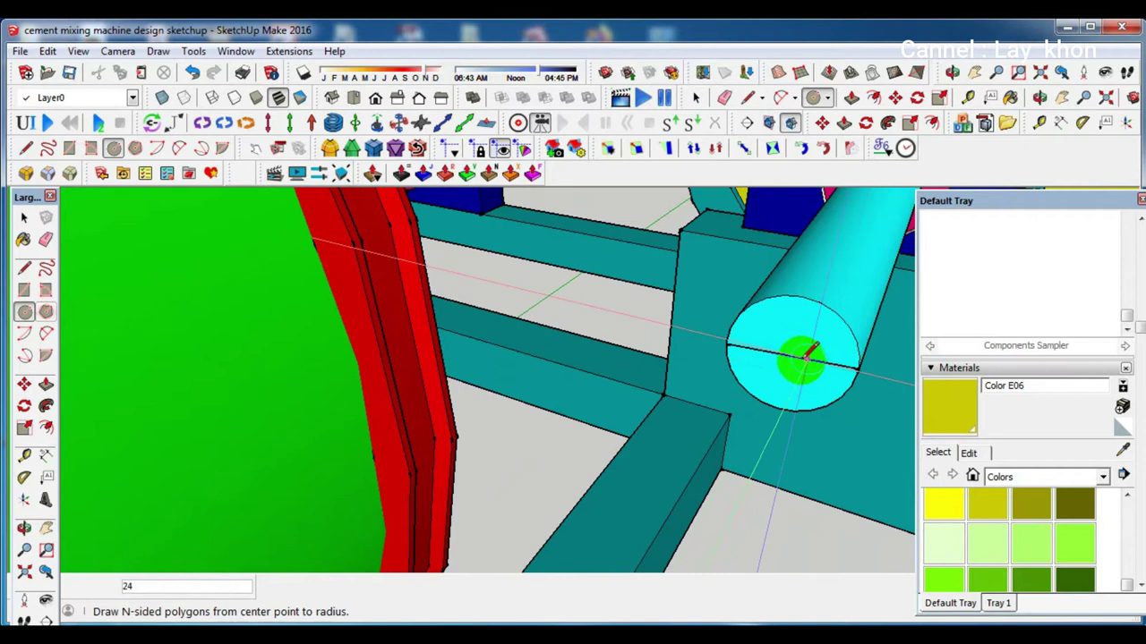
click(788, 351)
scroll(789, 358, up, 1)
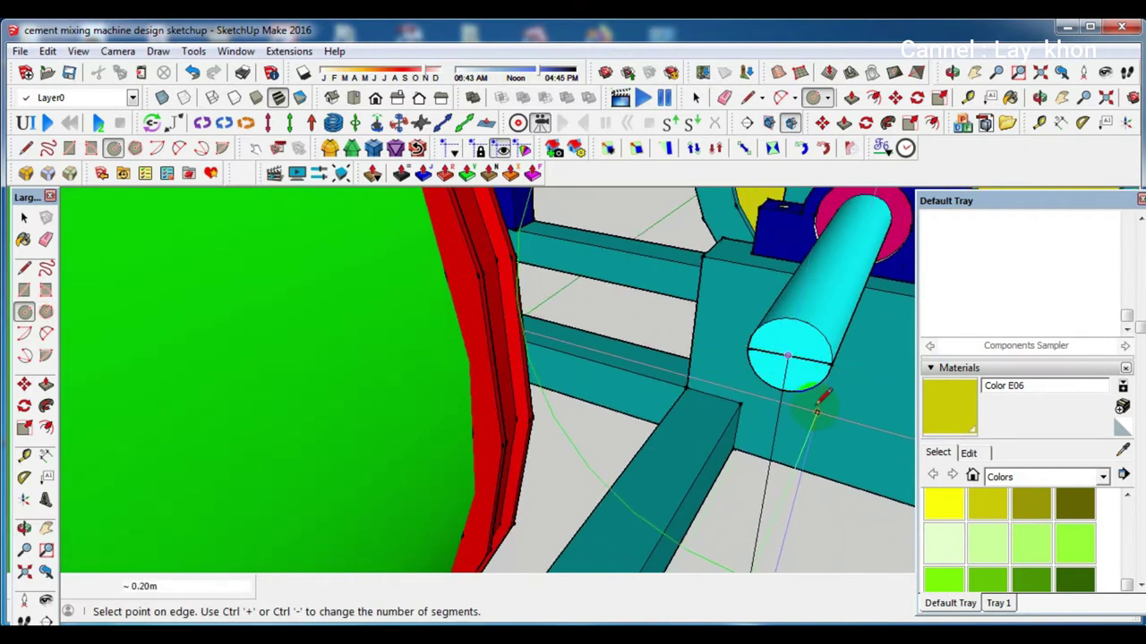
scroll(810, 394, up, 2)
middle_drag(810, 399, 818, 295)
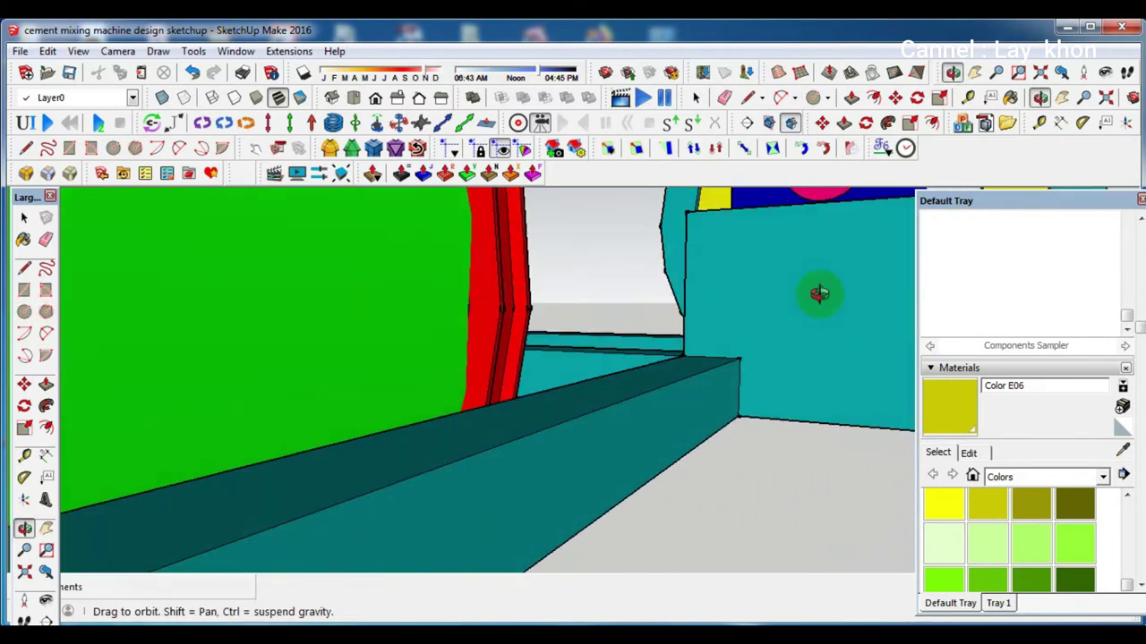
scroll(787, 331, down, 3)
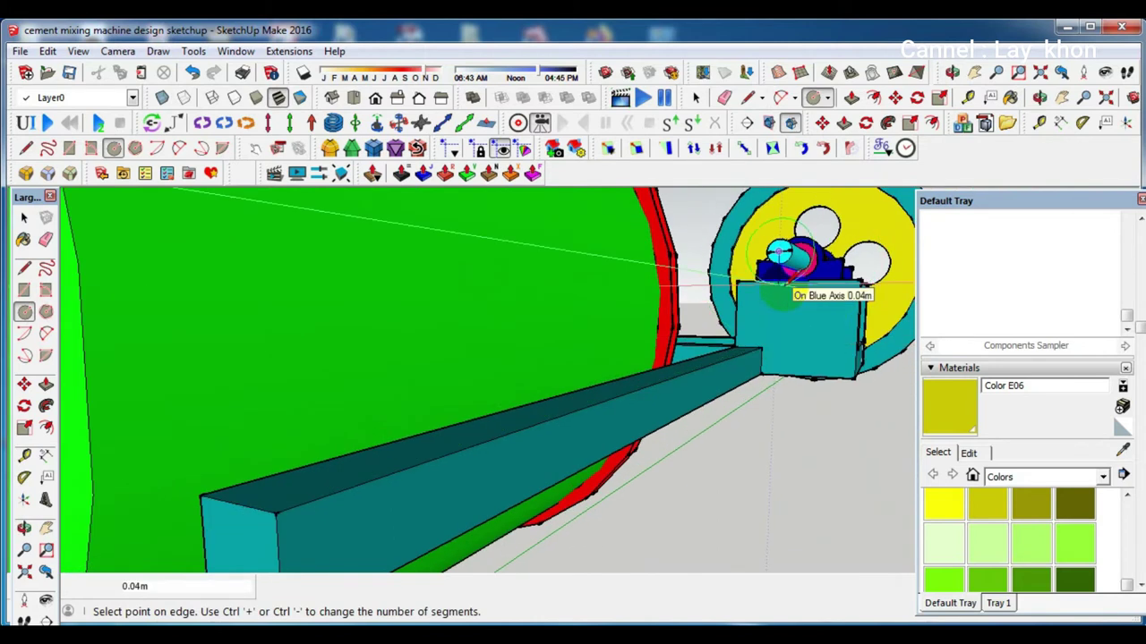
scroll(787, 285, up, 3)
mouse_move(779, 285)
middle_down()
mouse_move(716, 295)
mouse_move(537, 425)
mouse_move(548, 409)
mouse_move(530, 401)
middle_up()
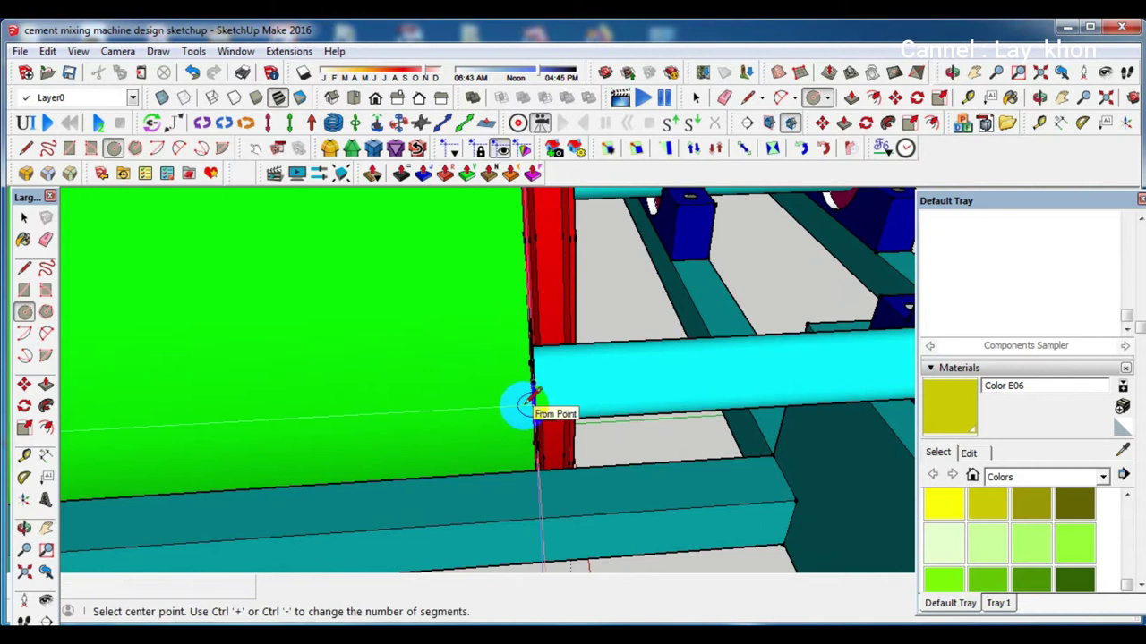
Draw connected lines on the red drum rim edge to close a small face
mouse_move(532, 399)
middle_down()
mouse_move(435, 402)
mouse_move(358, 475)
mouse_move(383, 455)
middle_up()
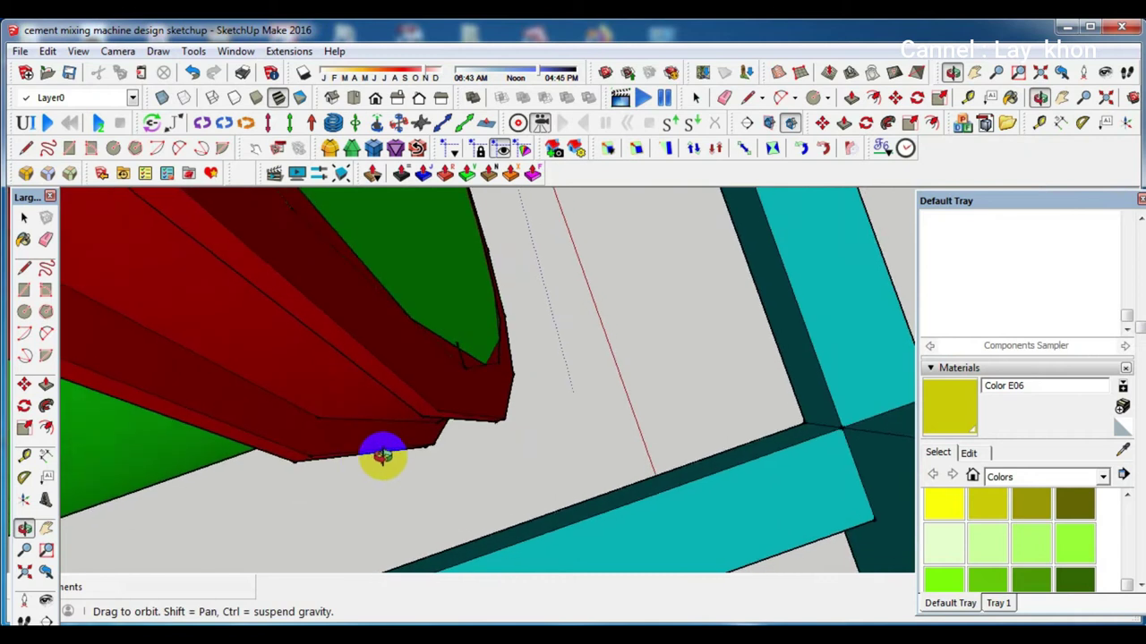
key(l)
click(309, 433)
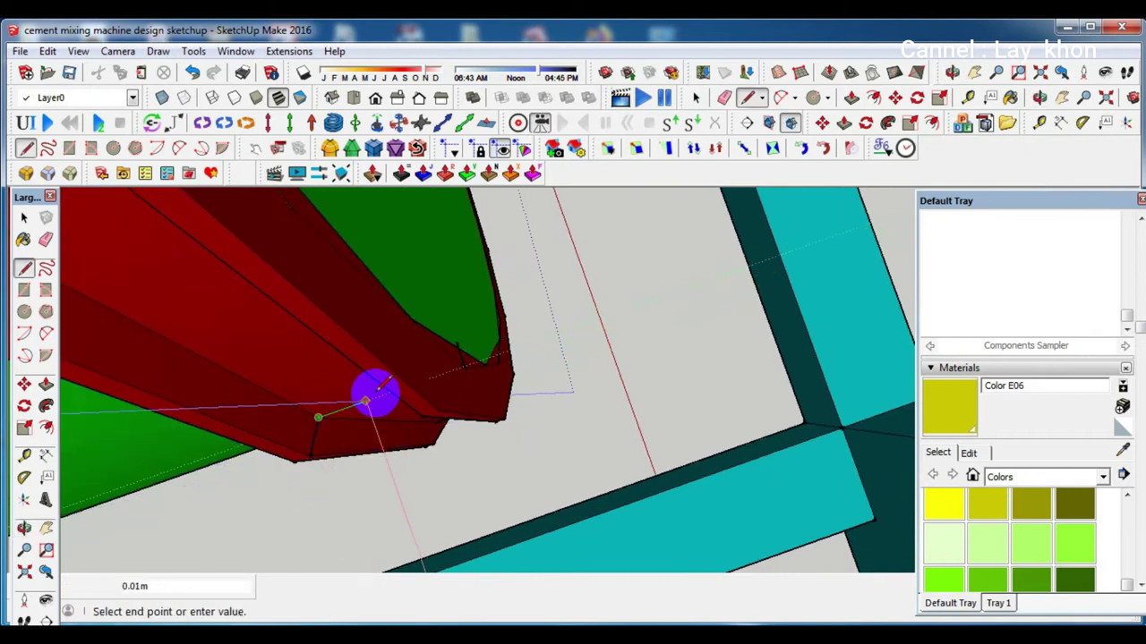
mouse_move(358, 402)
middle_down()
mouse_move(420, 360)
mouse_move(417, 376)
middle_up()
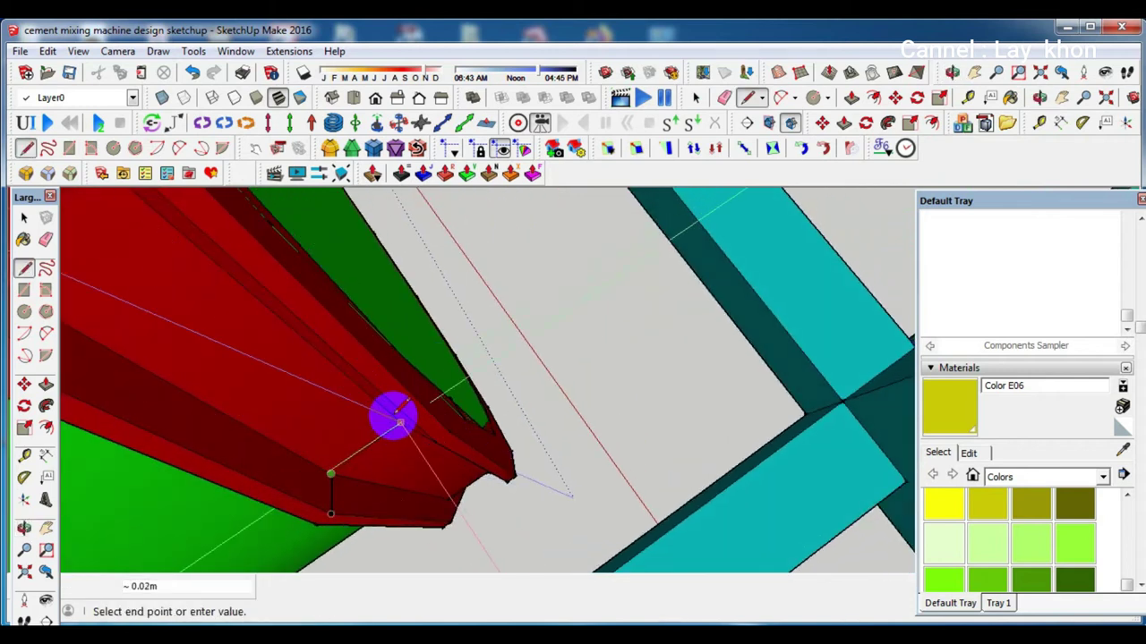
middle_drag(400, 426, 421, 397)
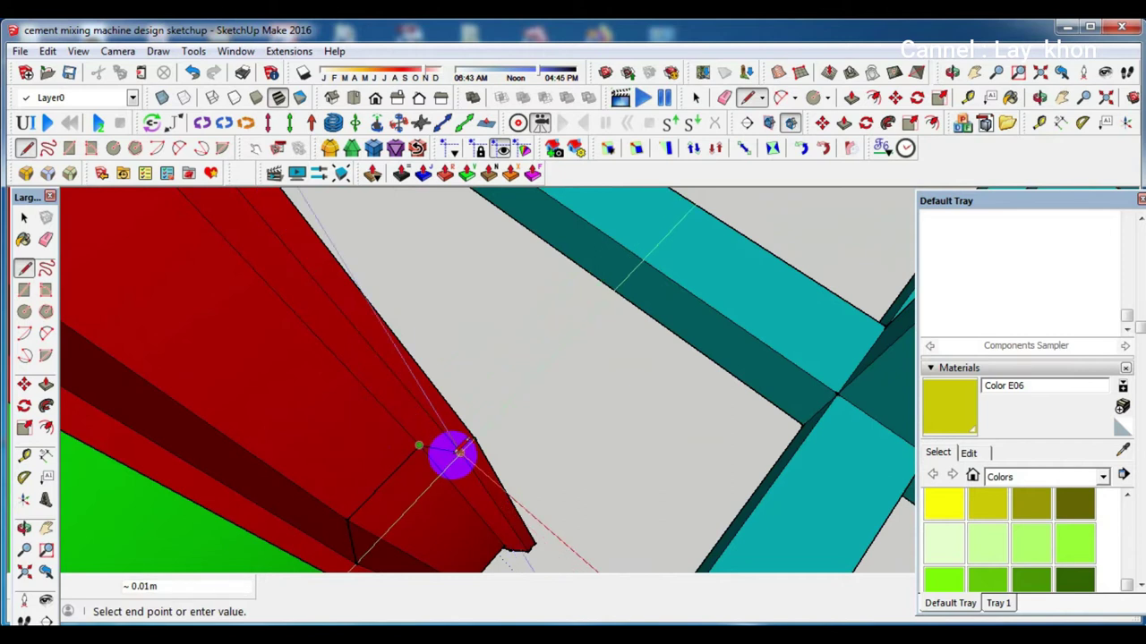
middle_drag(454, 457, 430, 470)
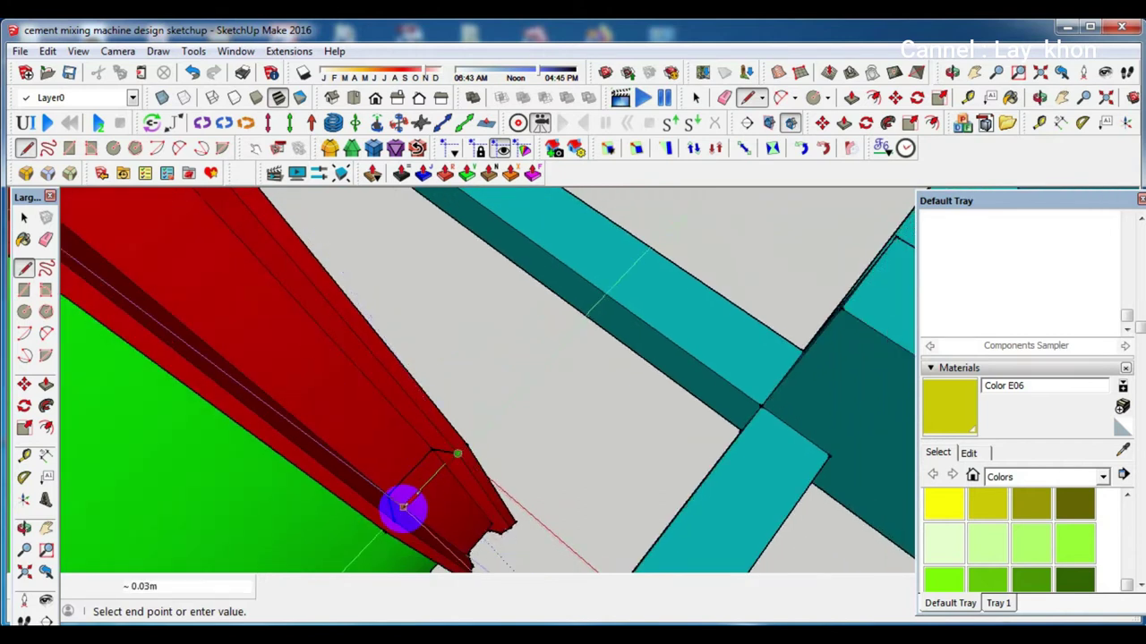
click(394, 520)
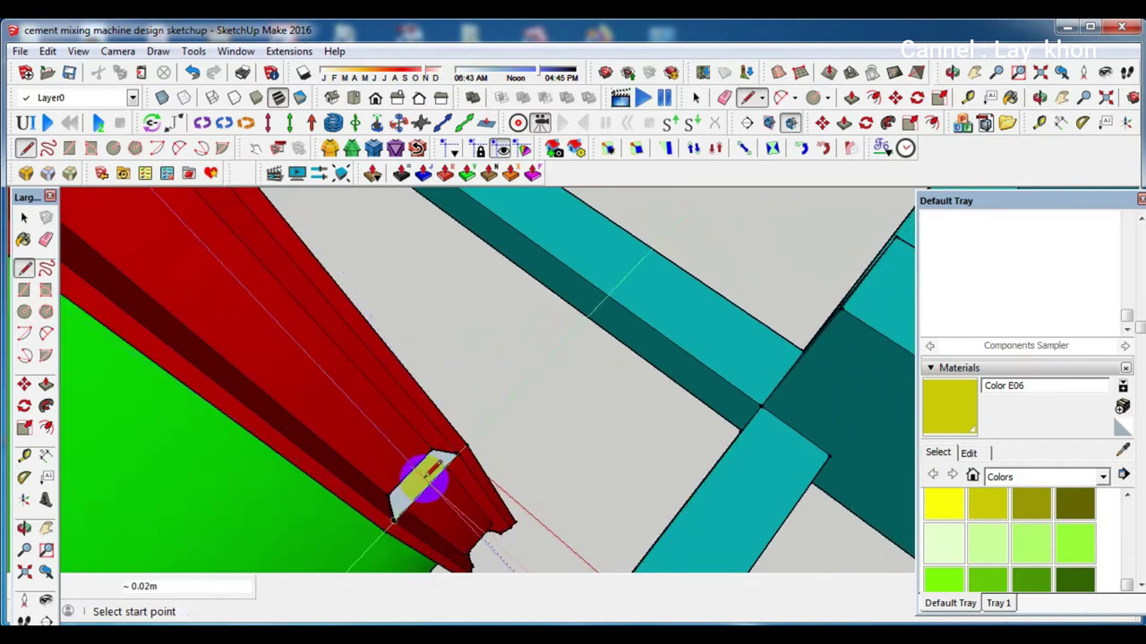
key(space)
middle_drag(422, 498, 454, 464)
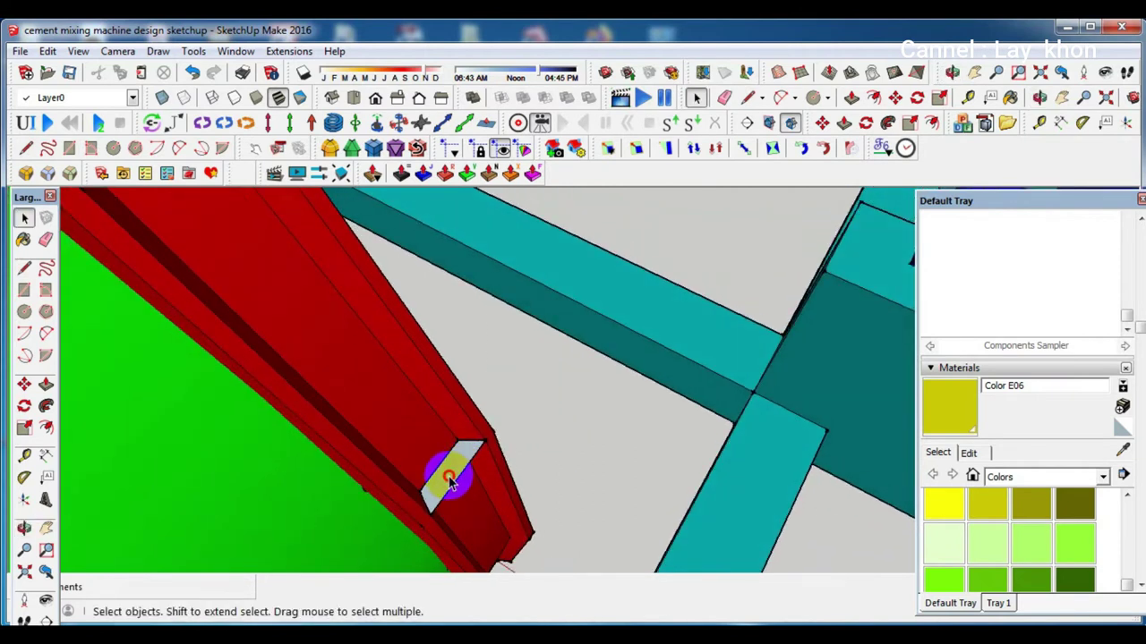
mouse_move(452, 483)
middle_down()
mouse_move(397, 332)
mouse_move(397, 299)
mouse_move(460, 409)
middle_up()
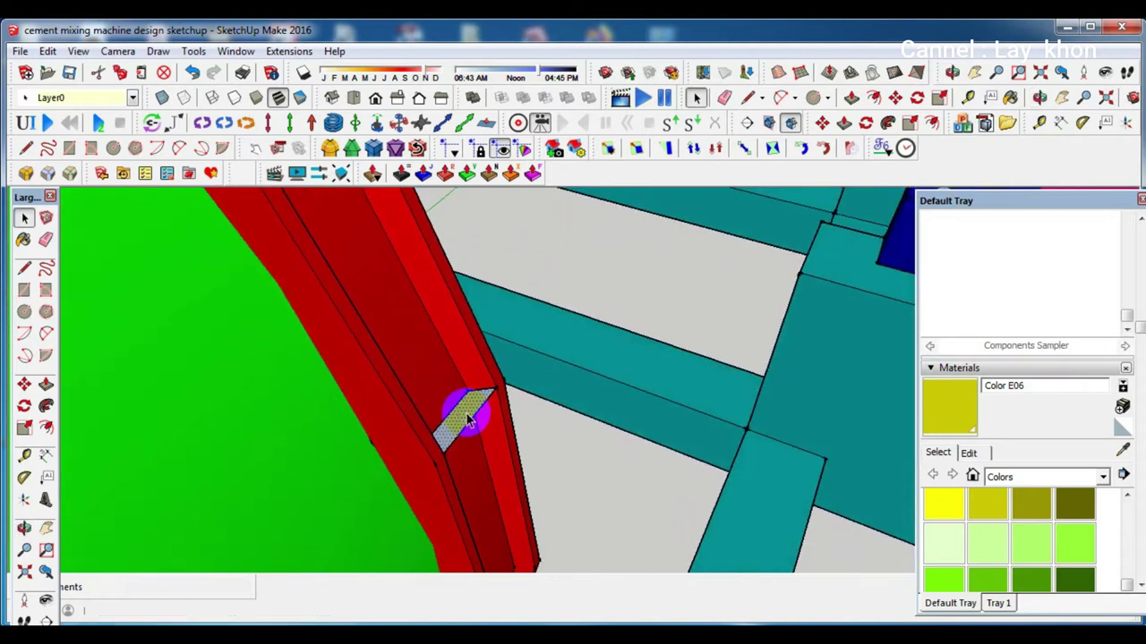
Move the small face from its corner onto the grey washer's outer edge at the shaft end
key(m)
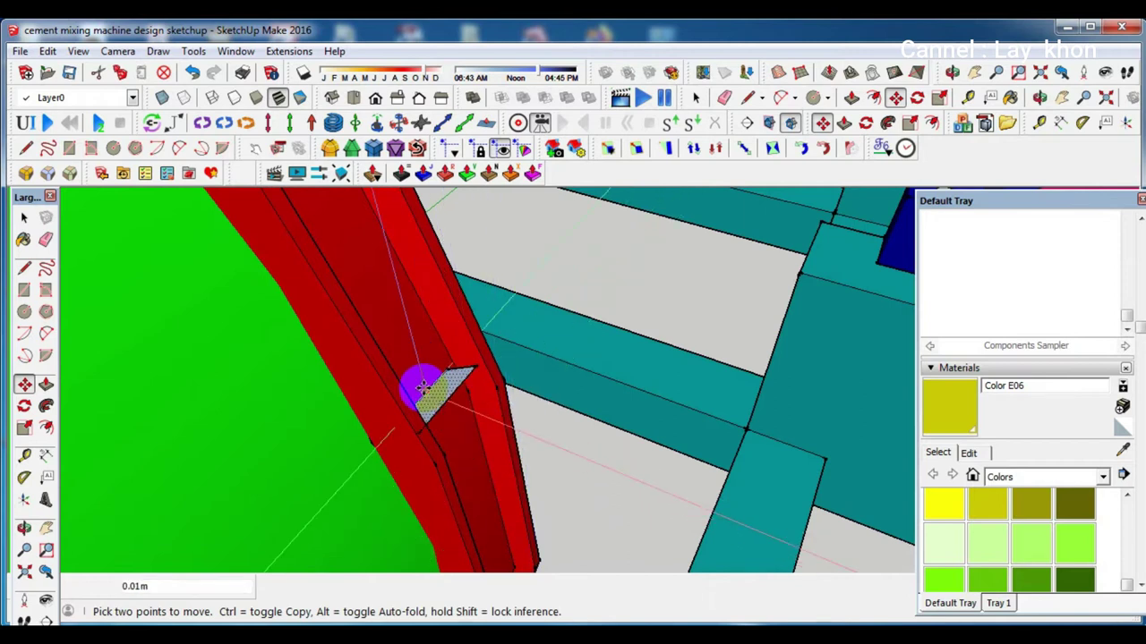
scroll(421, 385, down, 2)
click(422, 387)
middle_drag(422, 387, 580, 461)
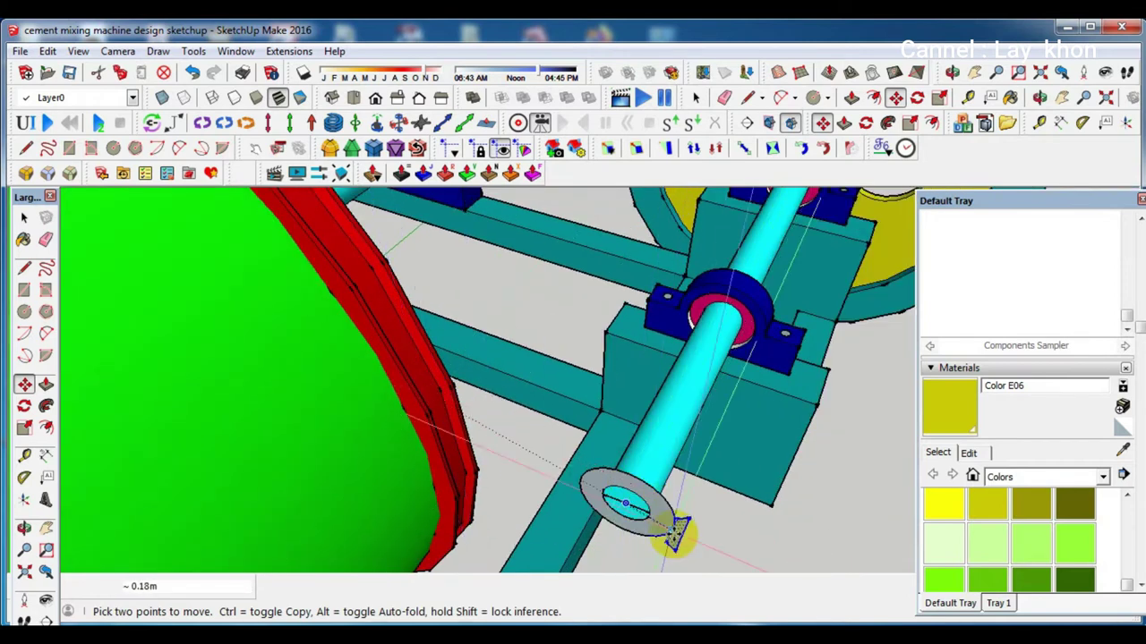
scroll(680, 528, up, 2)
scroll(671, 528, up, 2)
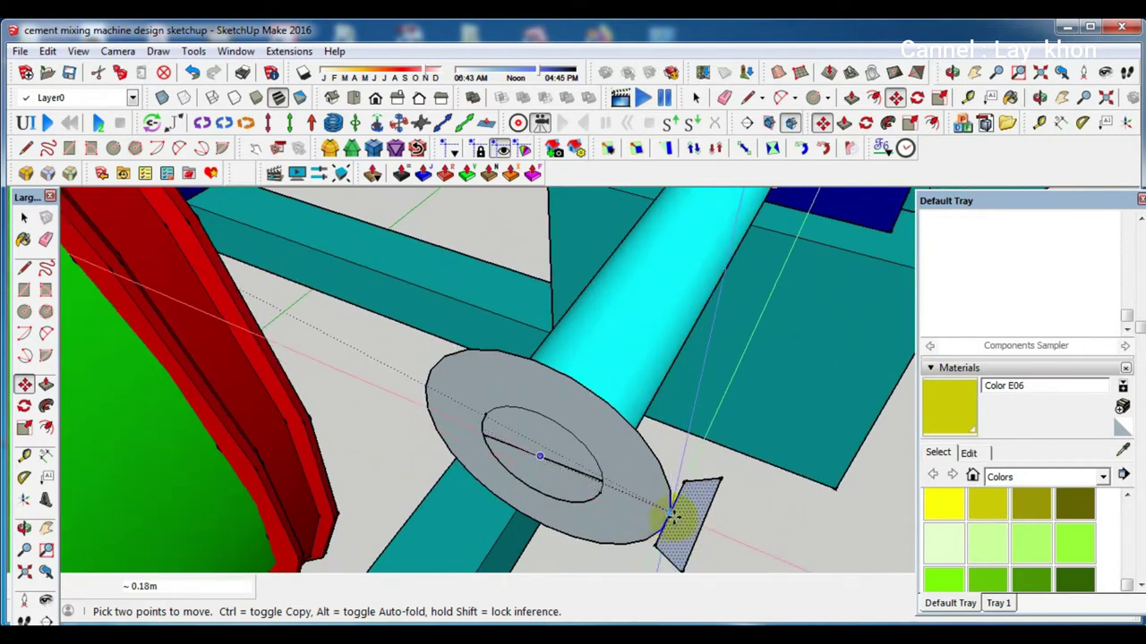
mouse_move(673, 521)
middle_down()
mouse_move(486, 256)
mouse_move(486, 236)
mouse_move(553, 250)
mouse_move(549, 180)
mouse_move(596, 205)
middle_up()
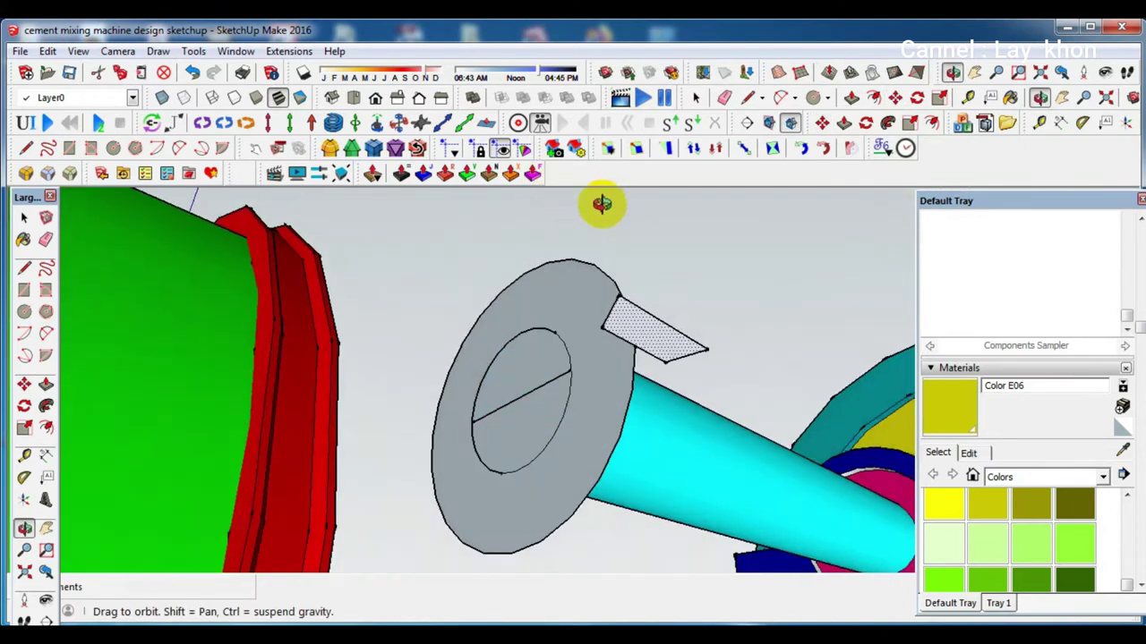
key(f)
click(731, 498)
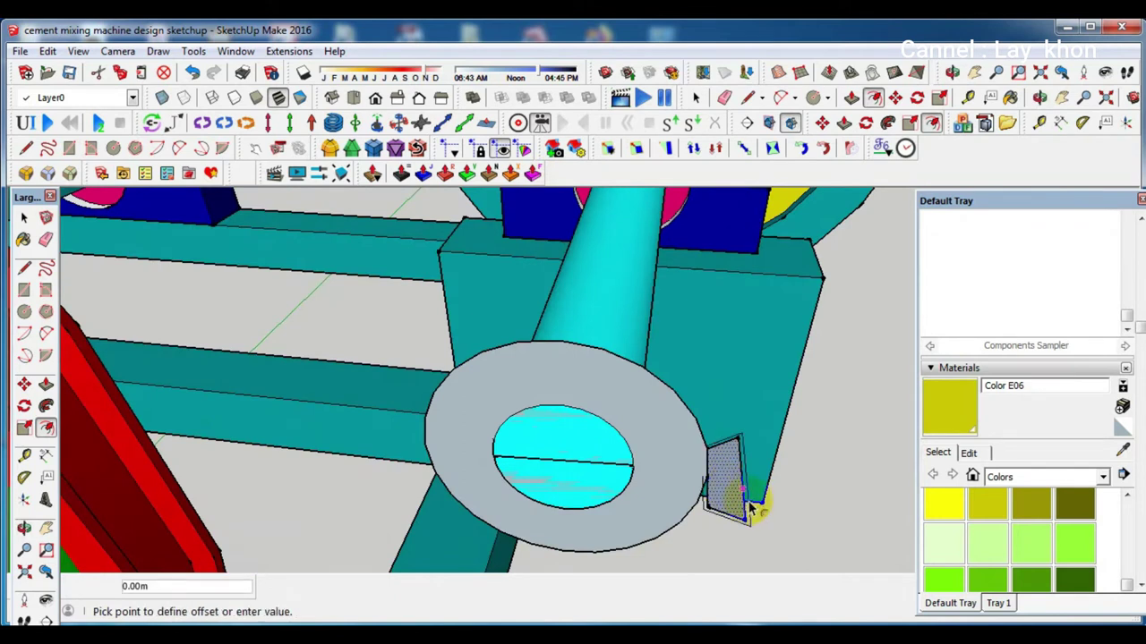
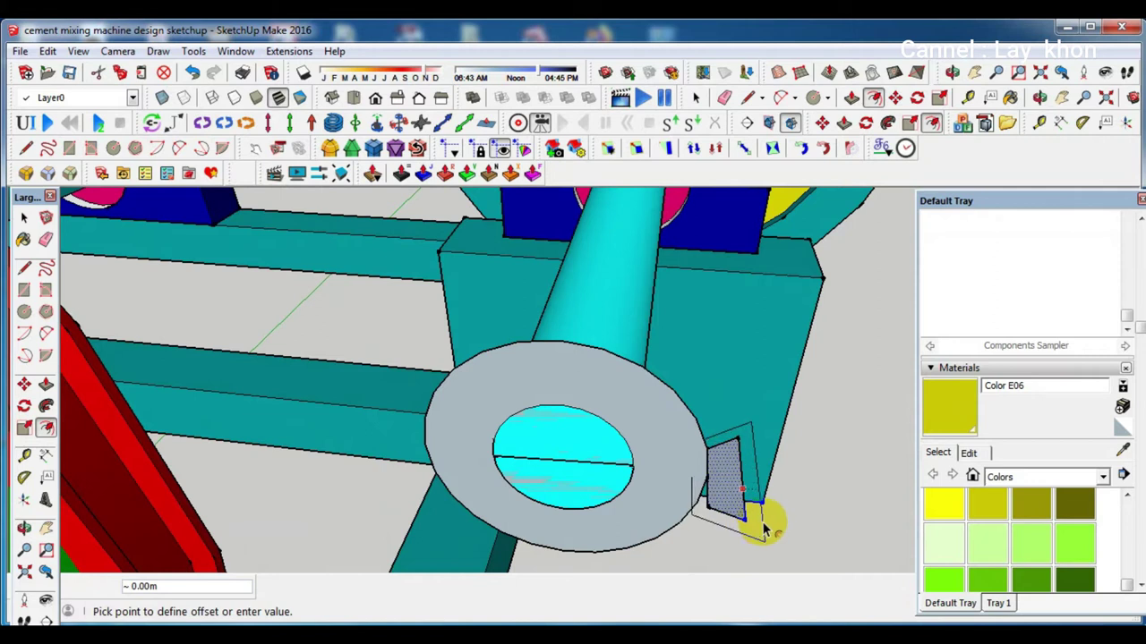
Commit the offset outline on the washer face and draw short edges closing the L-shaped profile
click(762, 526)
scroll(742, 521, up, 2)
scroll(744, 525, up, 2)
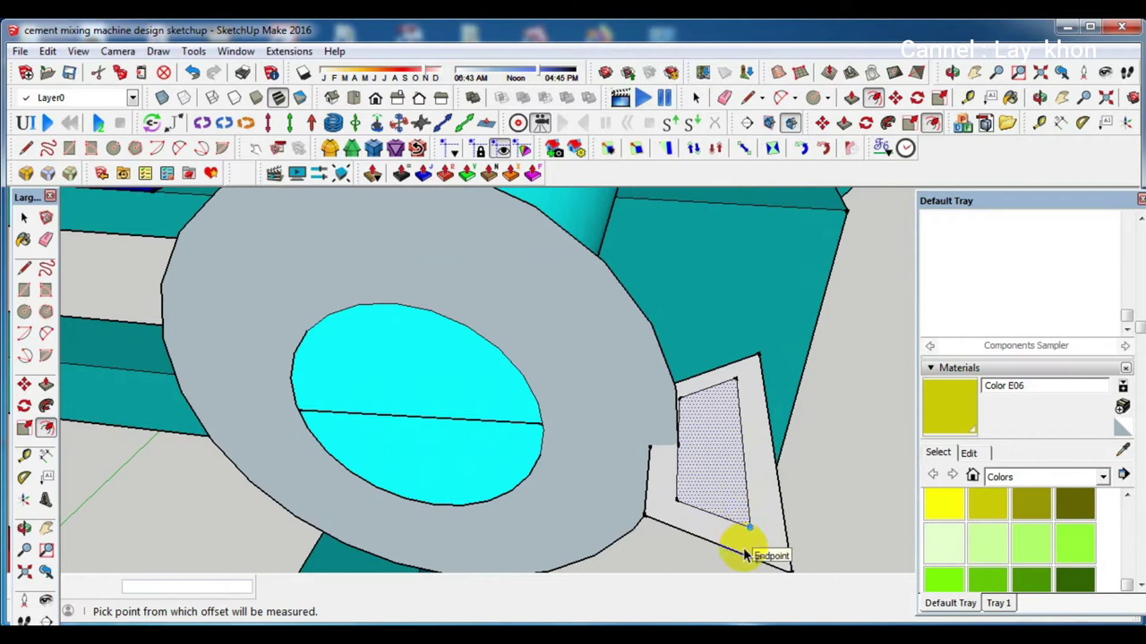
key(l)
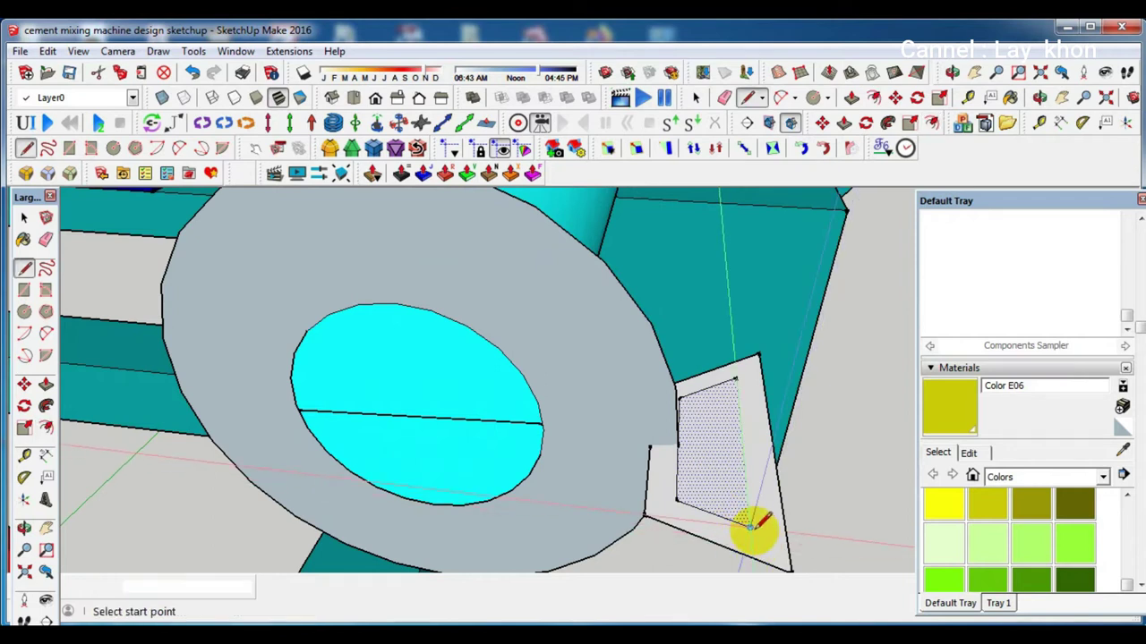
click(750, 525)
click(752, 558)
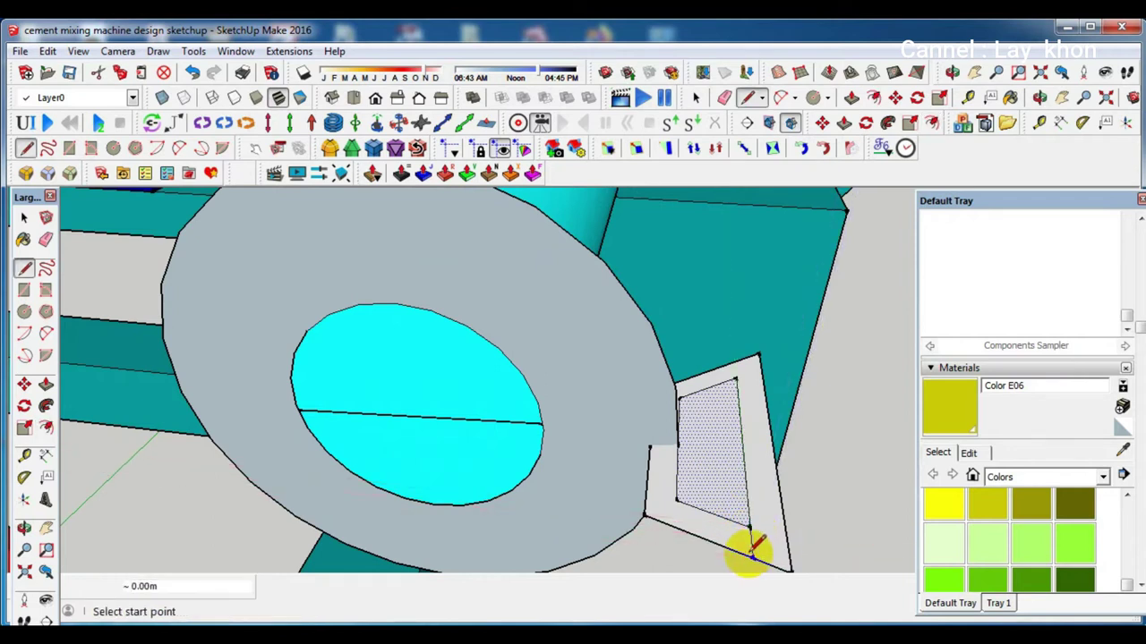
click(742, 373)
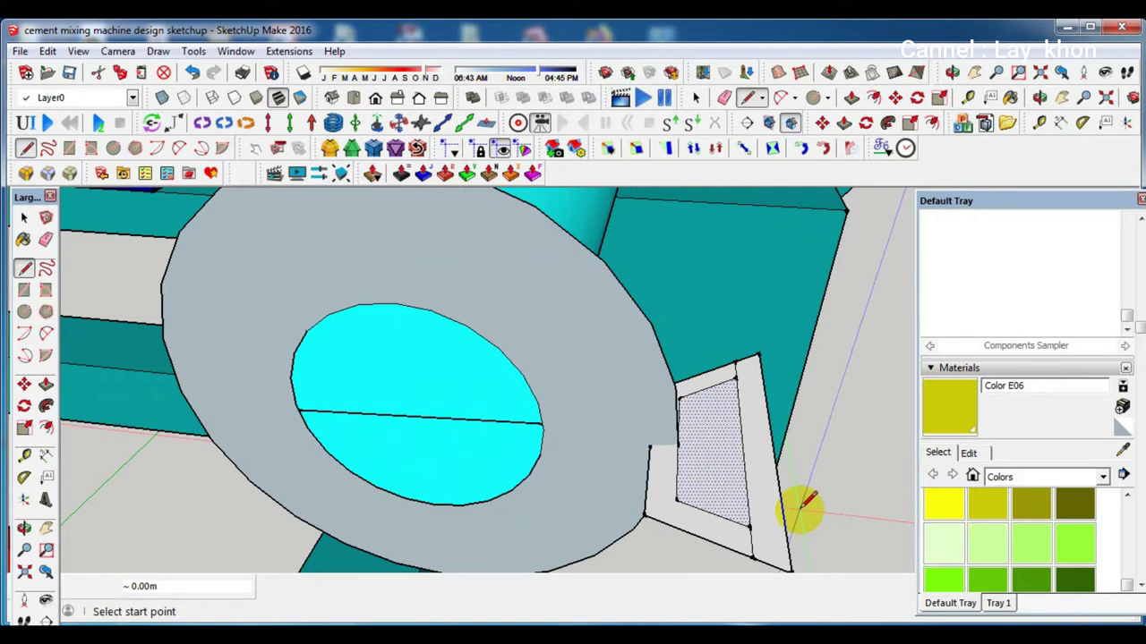
Erase the leftover sliver and notch edges so only the L profile remains
key(e)
click(779, 488)
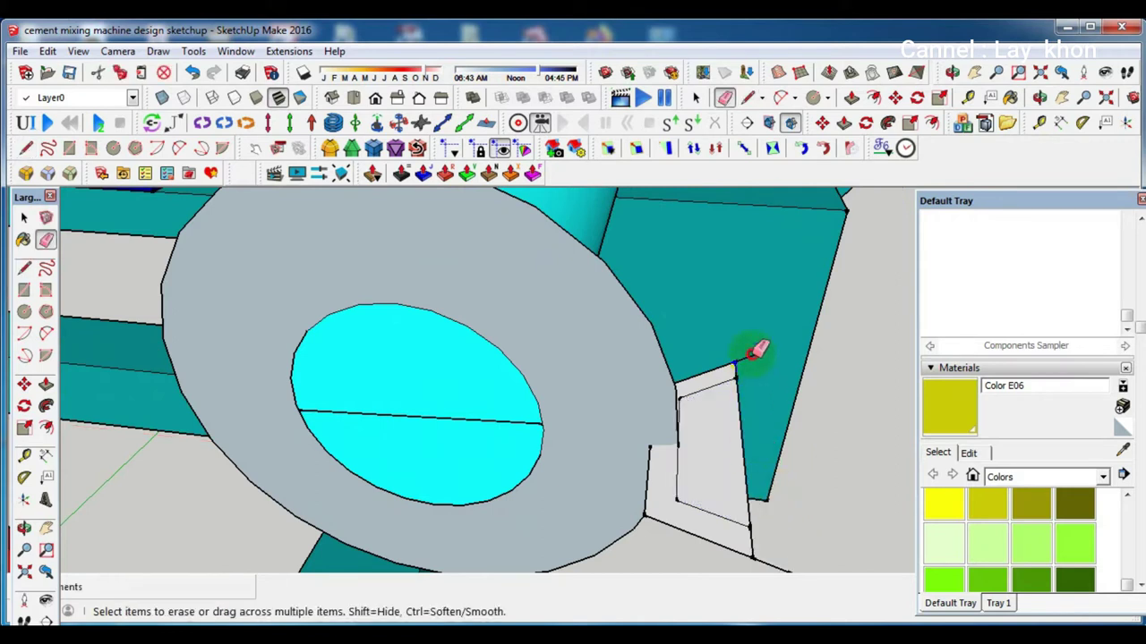
drag(754, 559, 748, 512)
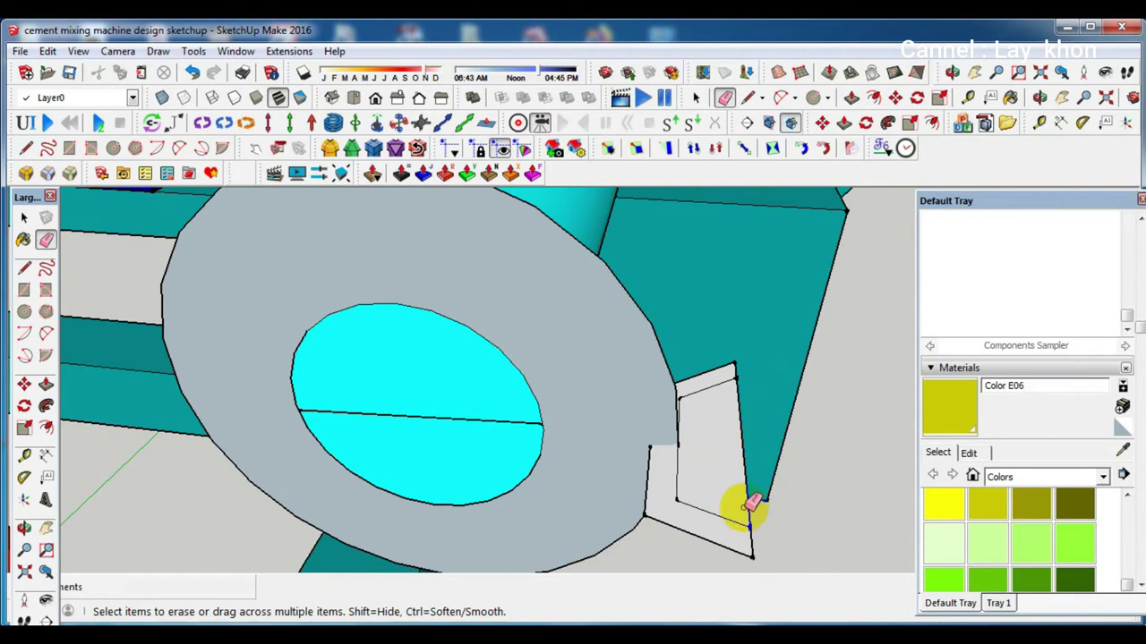
click(750, 504)
Sweep the L-shaped profile around the washer with Follow Me
mouse_move(730, 471)
middle_down()
mouse_move(678, 435)
mouse_move(670, 475)
mouse_move(384, 430)
mouse_move(307, 456)
mouse_move(393, 484)
mouse_move(454, 460)
mouse_move(468, 469)
mouse_move(469, 438)
middle_up()
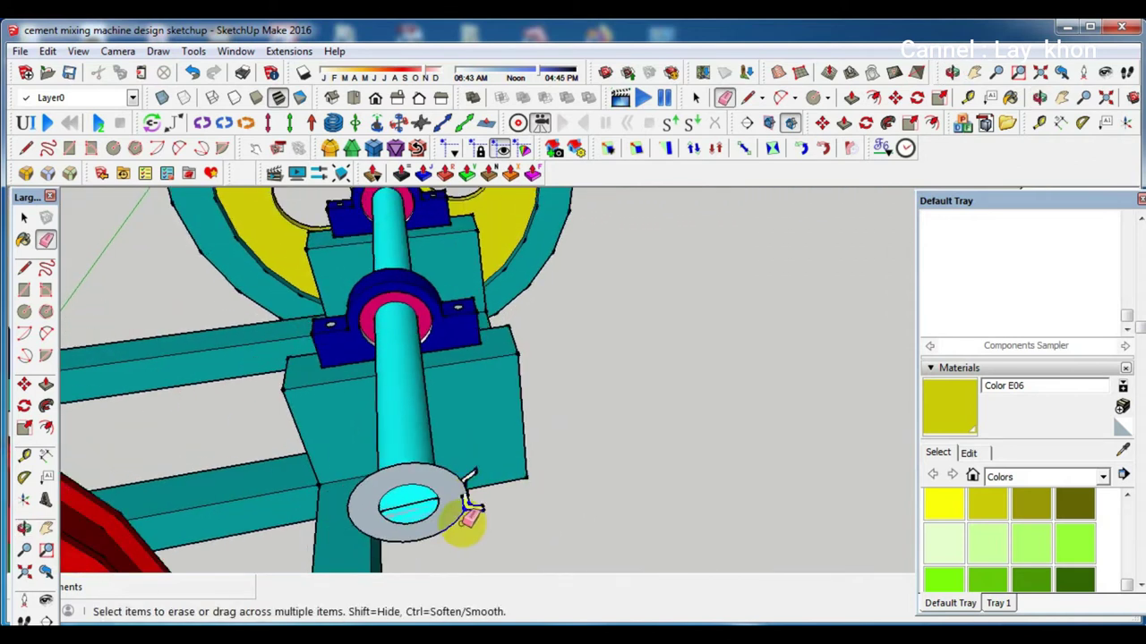
scroll(460, 498, up, 2)
scroll(457, 498, up, 2)
scroll(458, 501, up, 2)
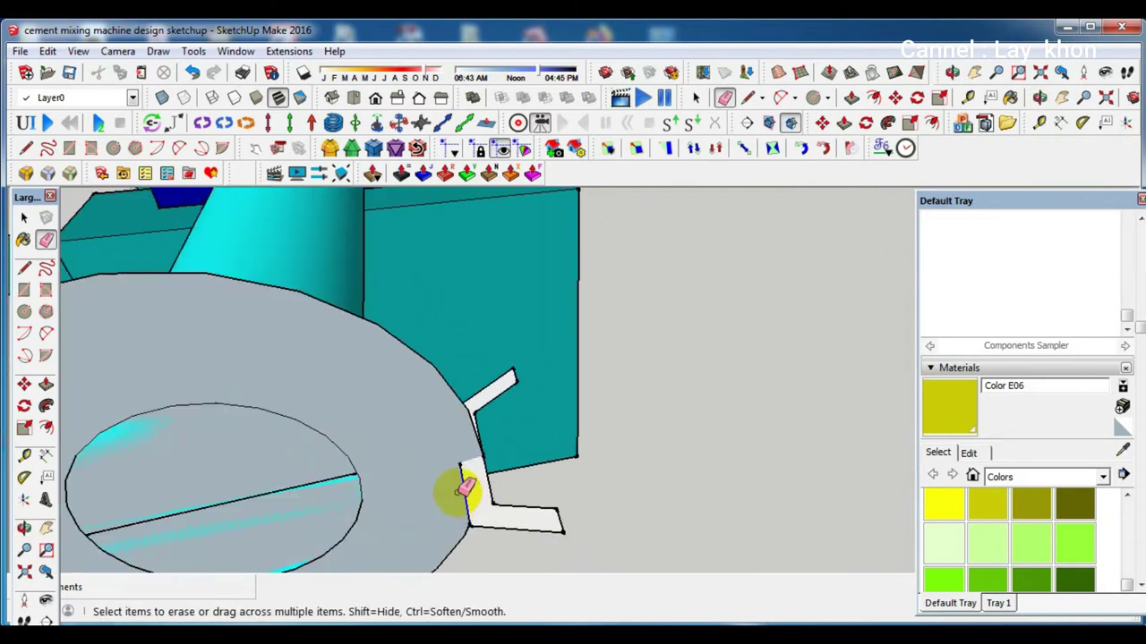
key(space)
scroll(458, 403, down, 2)
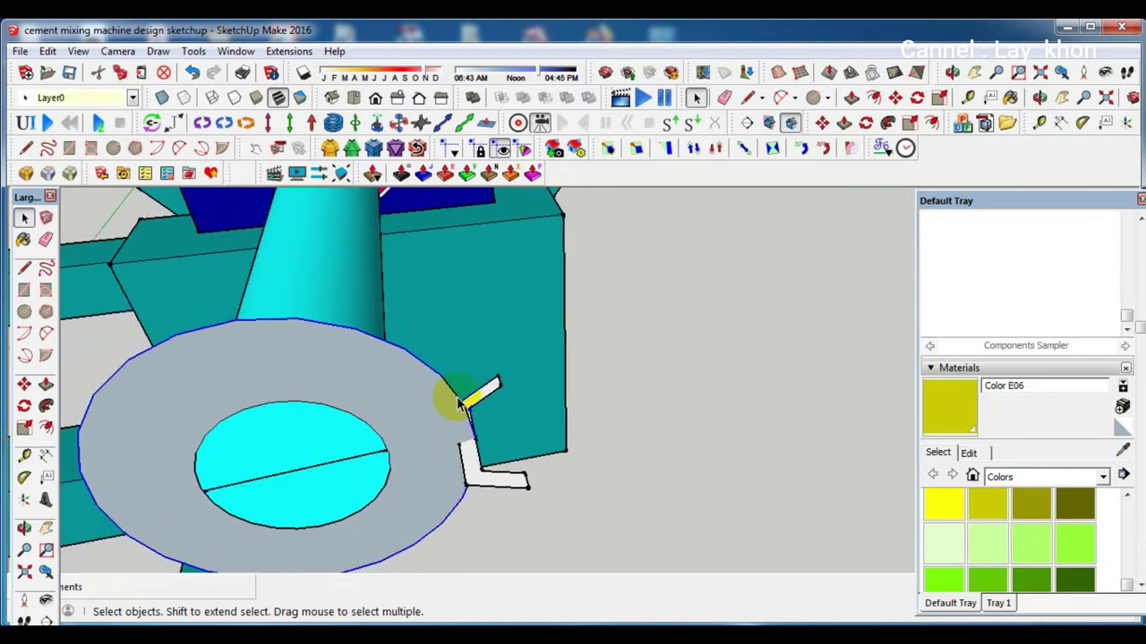
click(47, 407)
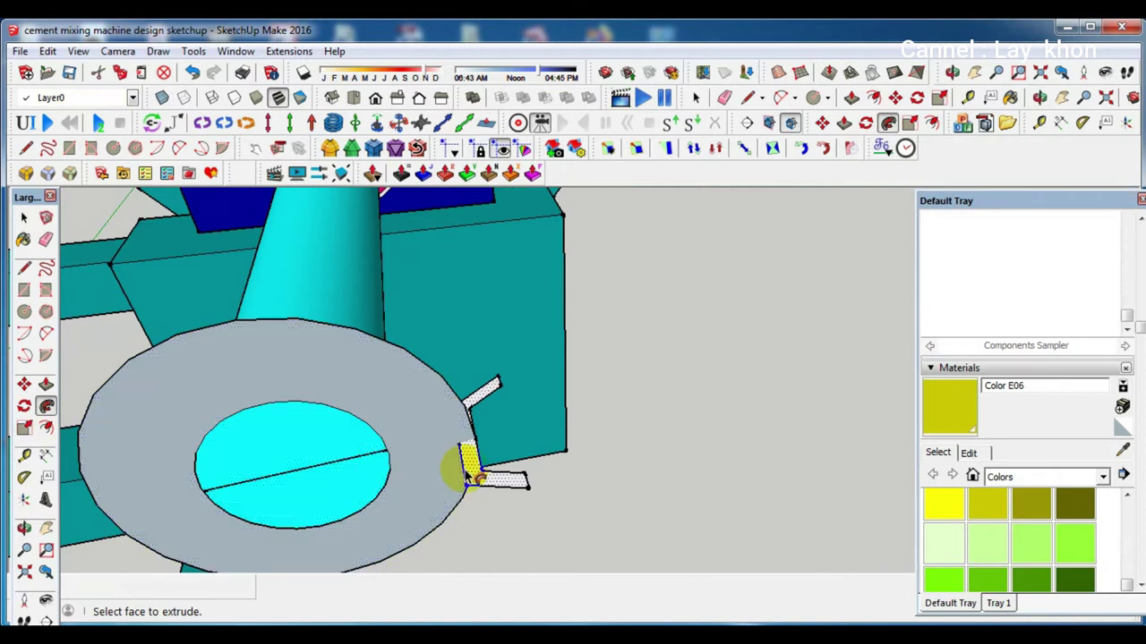
scroll(472, 477, down, 2)
scroll(462, 460, down, 1)
mouse_move(463, 453)
middle_down()
mouse_move(362, 351)
mouse_move(389, 245)
mouse_move(486, 295)
mouse_move(256, 463)
mouse_move(207, 473)
mouse_move(235, 463)
middle_up()
scroll(496, 438, down, 3)
Pick blue Color I05 in the Materials tray and paint the collar's rim face
key(e)
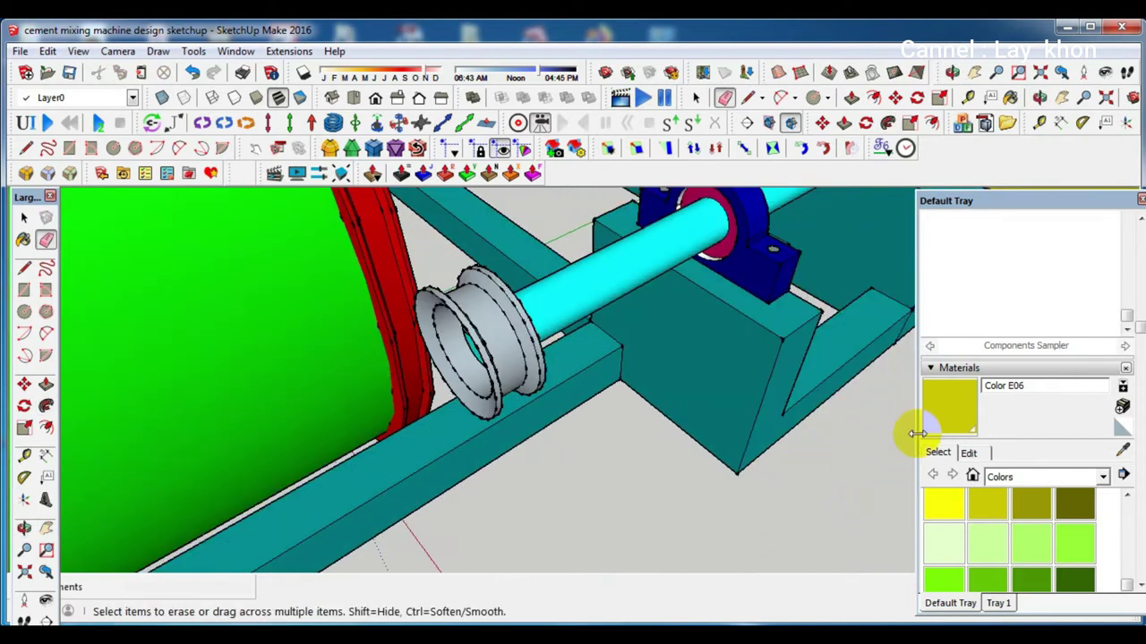
click(959, 426)
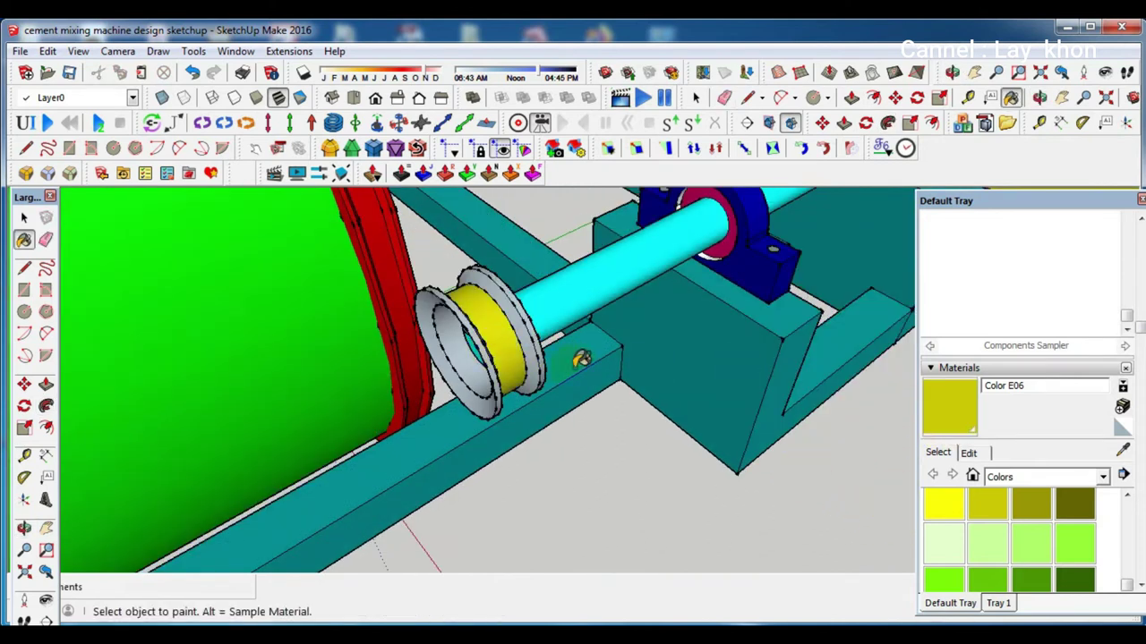
scroll(1100, 543, down, 3)
scroll(1074, 528, down, 3)
scroll(1060, 546, up, 6)
scroll(1061, 541, down, 2)
scroll(1058, 528, down, 3)
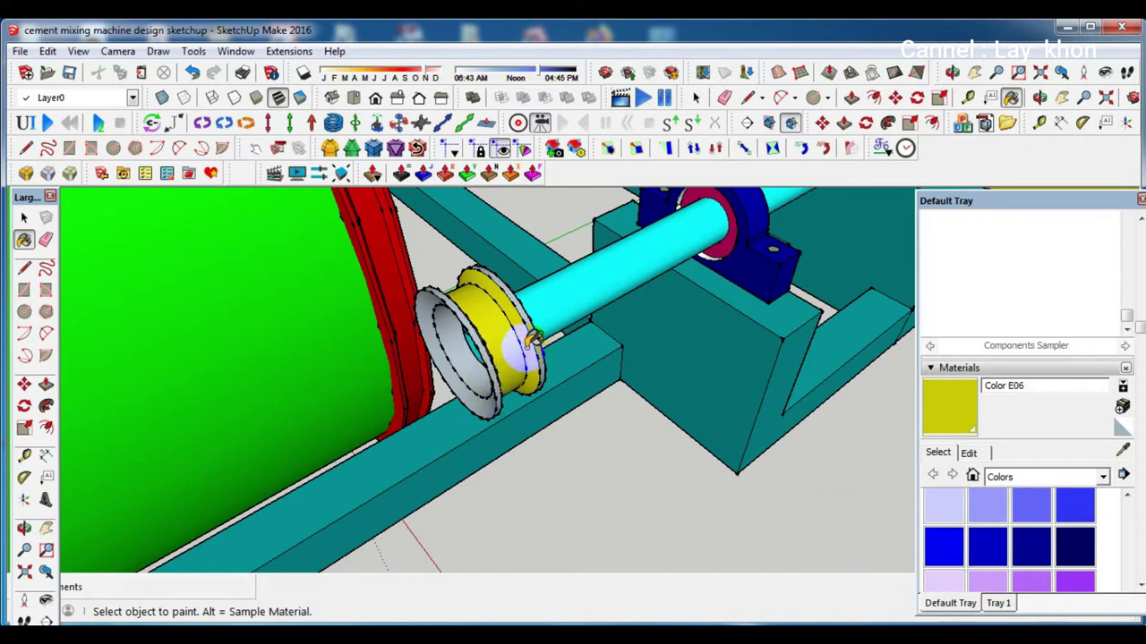
scroll(534, 340, up, 2)
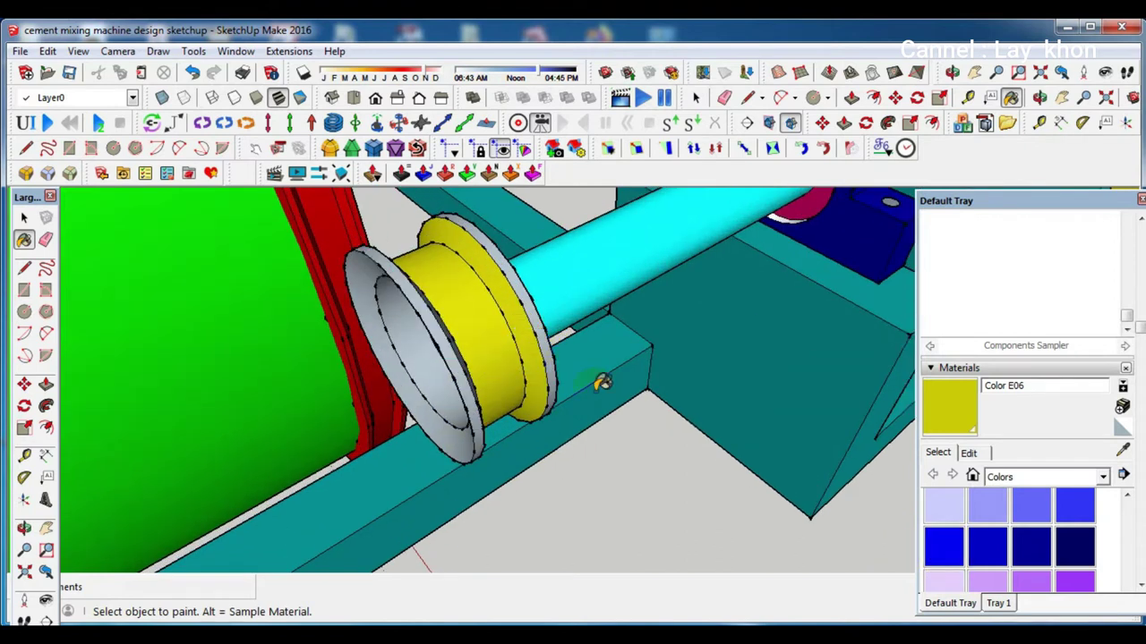
click(930, 556)
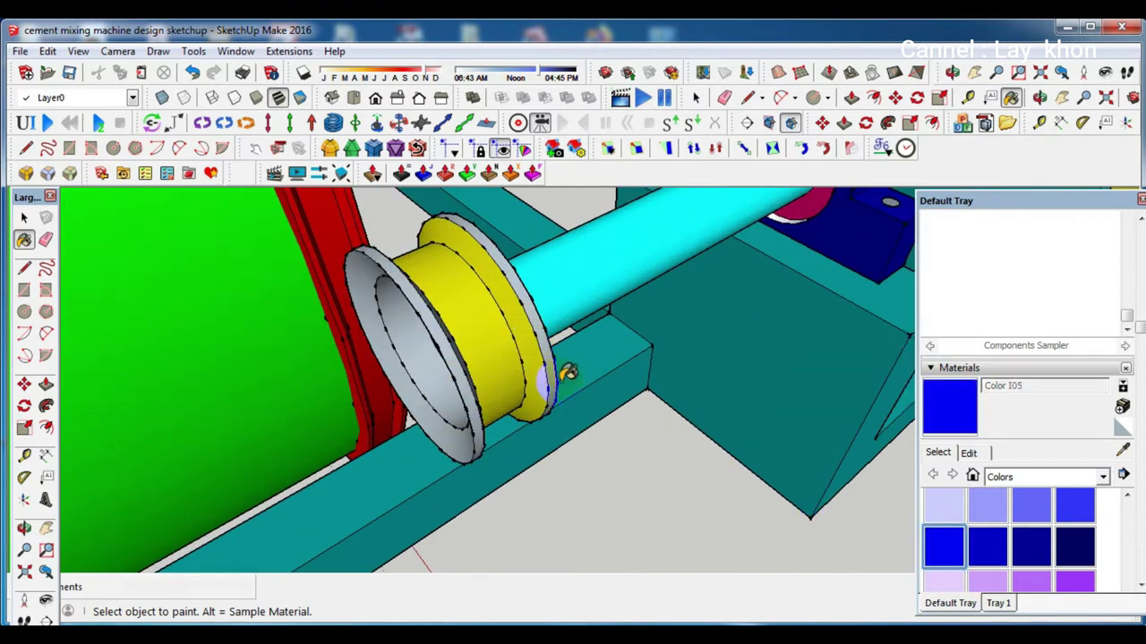
click(535, 337)
Paint the left and right flange faces and the outer and inner ring faces blue
mouse_move(541, 334)
middle_down()
mouse_move(397, 414)
mouse_move(463, 312)
middle_up()
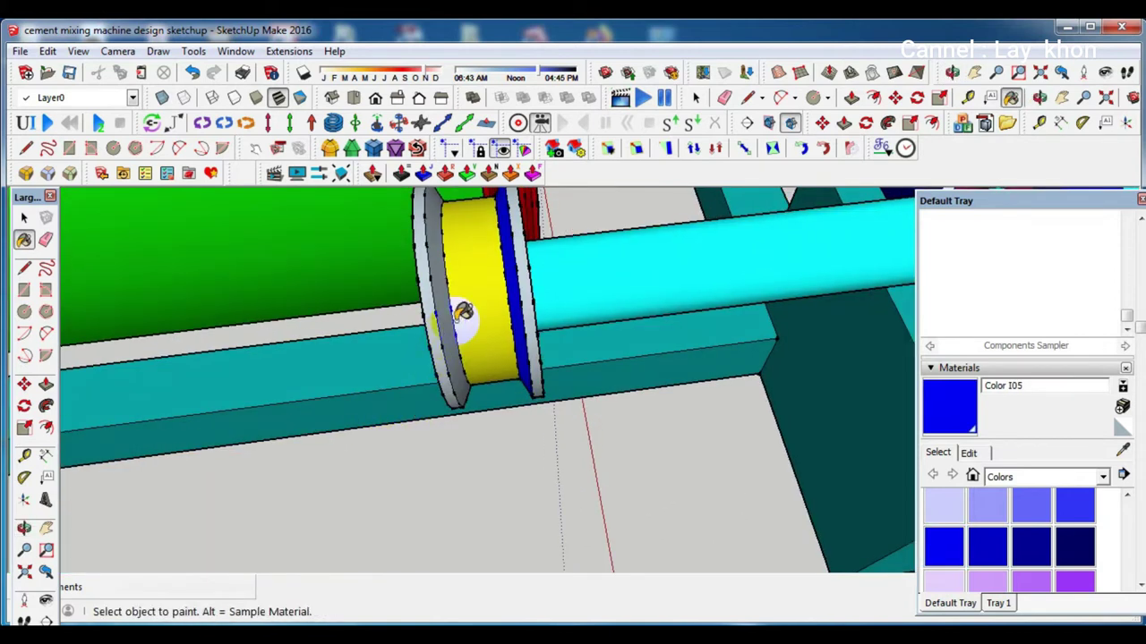
click(443, 311)
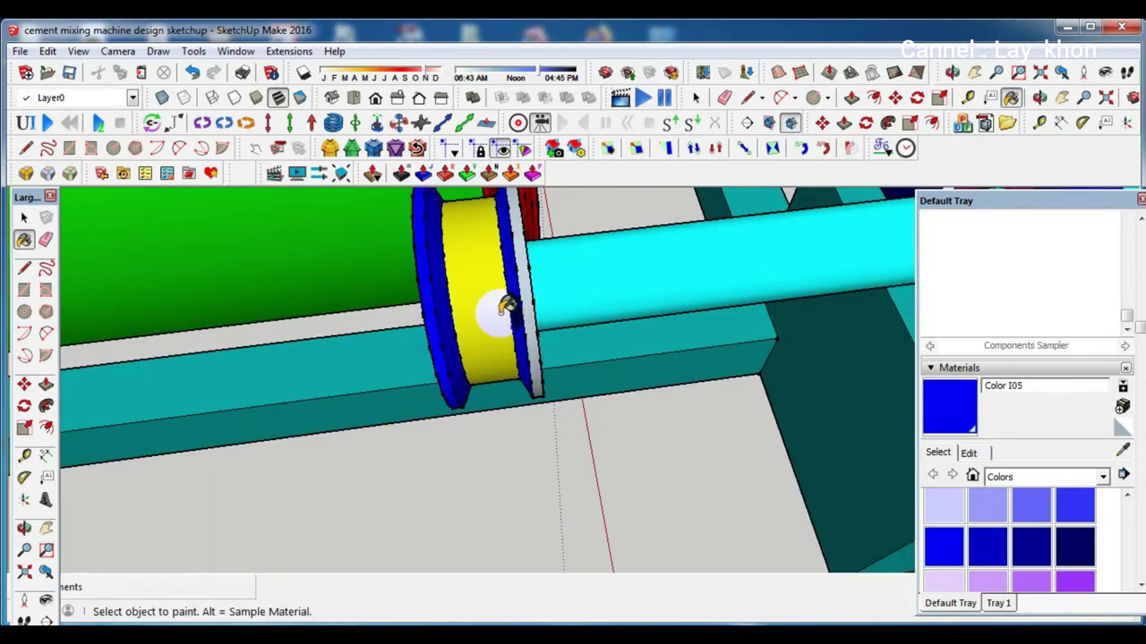
click(537, 303)
mouse_move(537, 305)
middle_down()
mouse_move(382, 311)
mouse_move(224, 162)
middle_up()
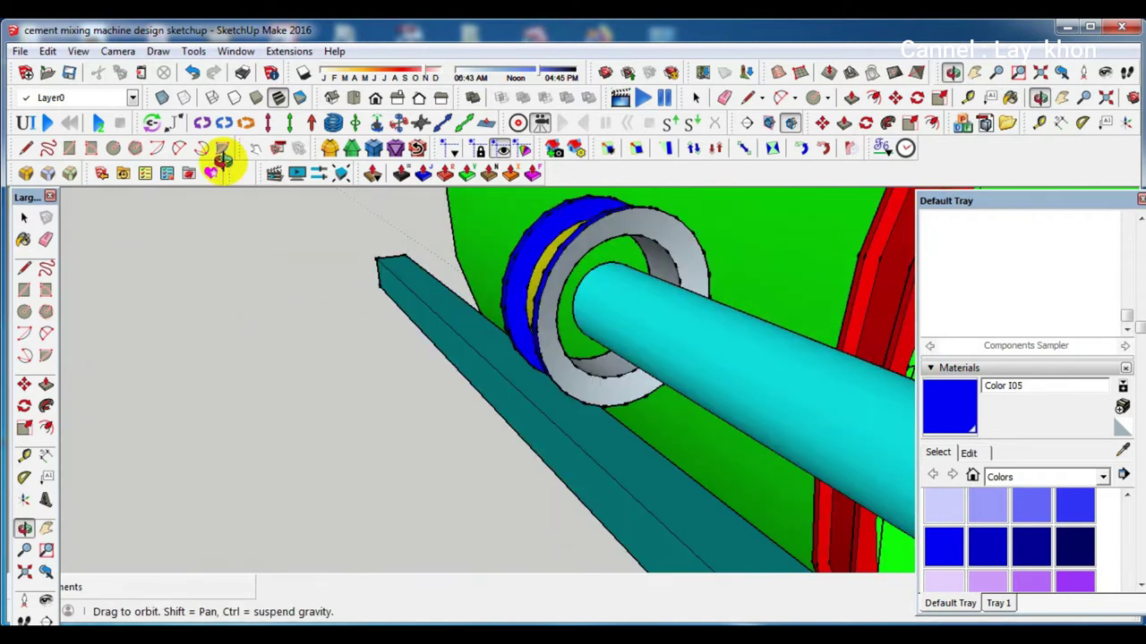
click(558, 331)
middle_drag(558, 331, 775, 277)
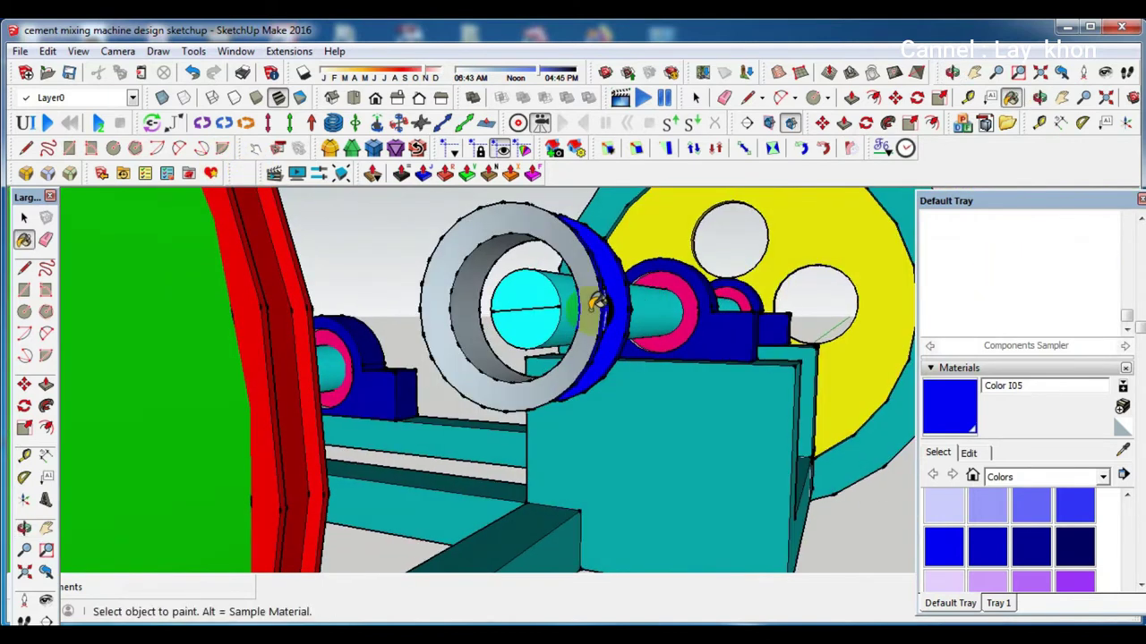
click(594, 305)
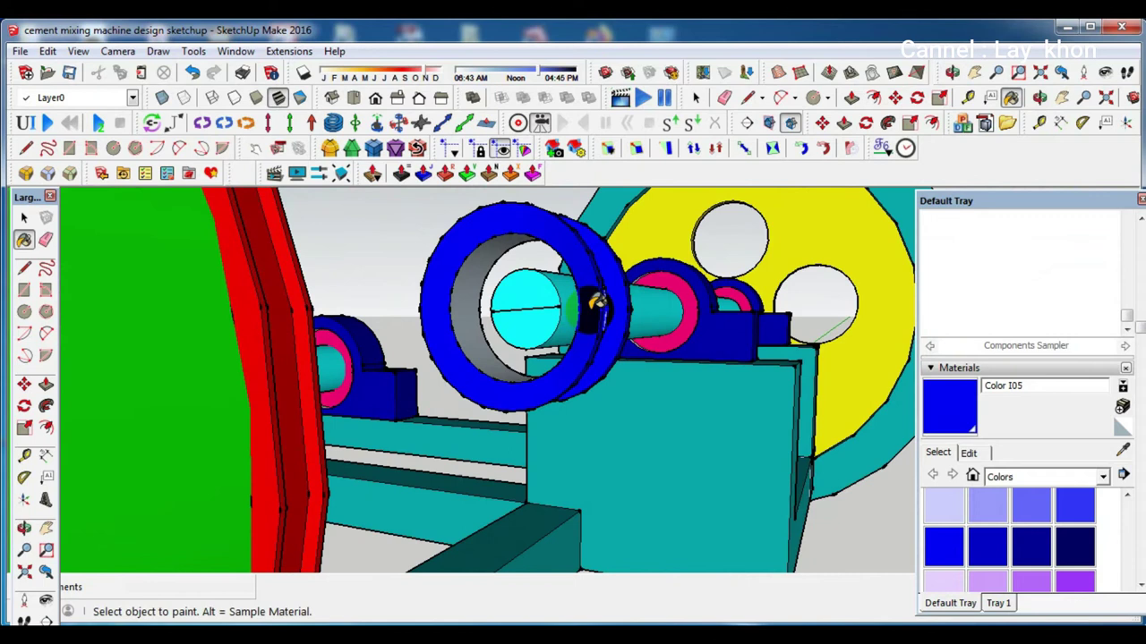
scroll(528, 310, up, 2)
middle_drag(524, 309, 736, 376)
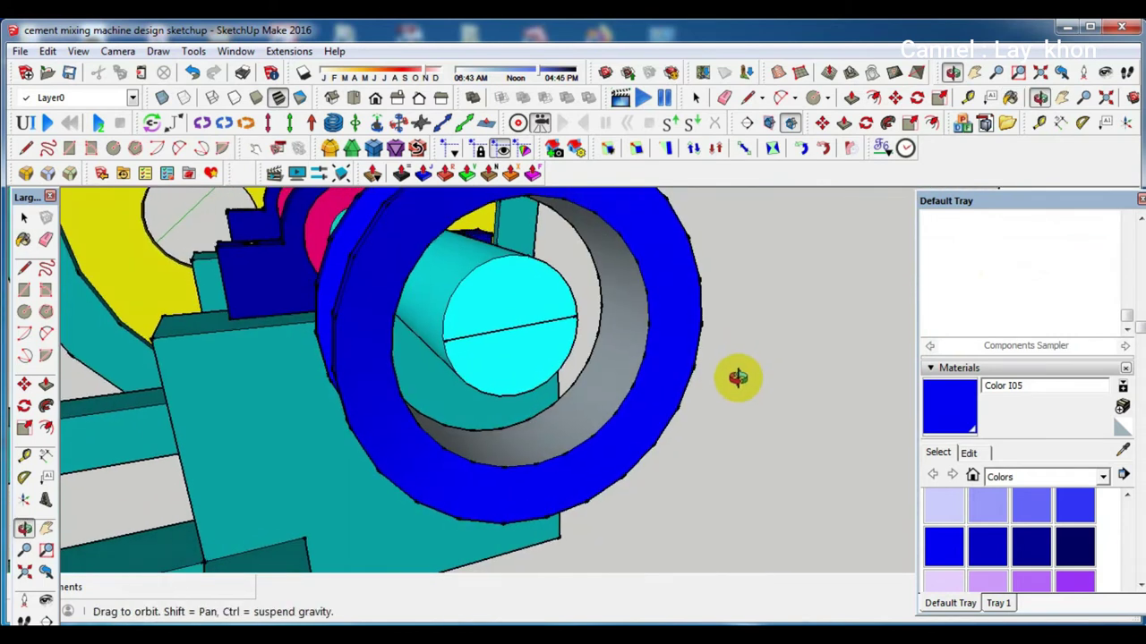
click(626, 353)
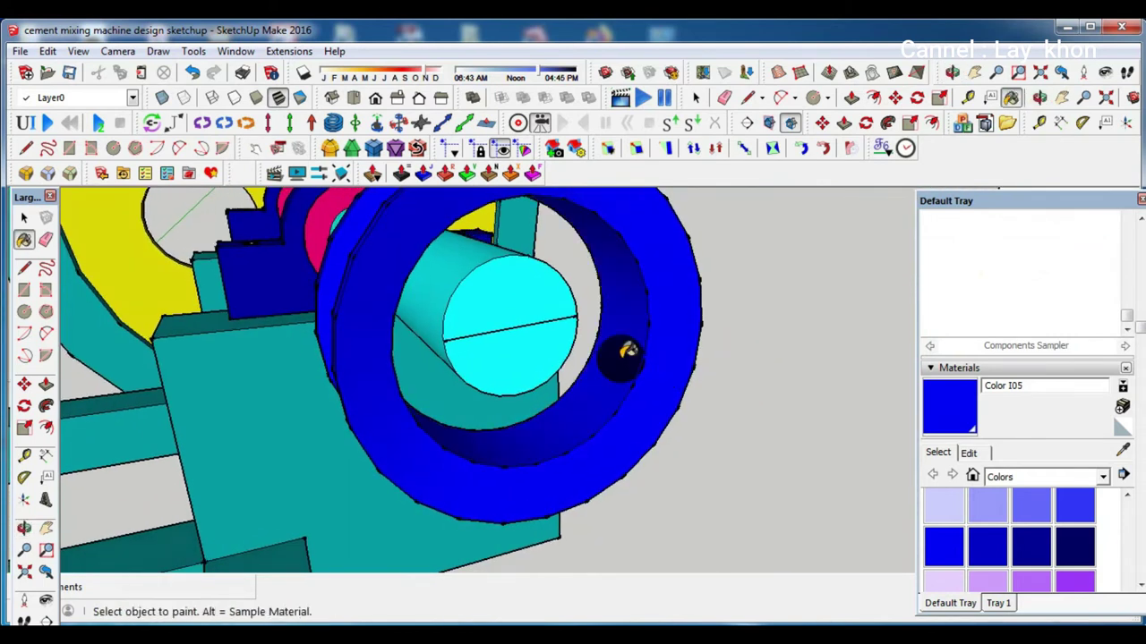
Draw a circle centred on the shaft and paint its ring faces purple Color J04
click(24, 311)
click(513, 327)
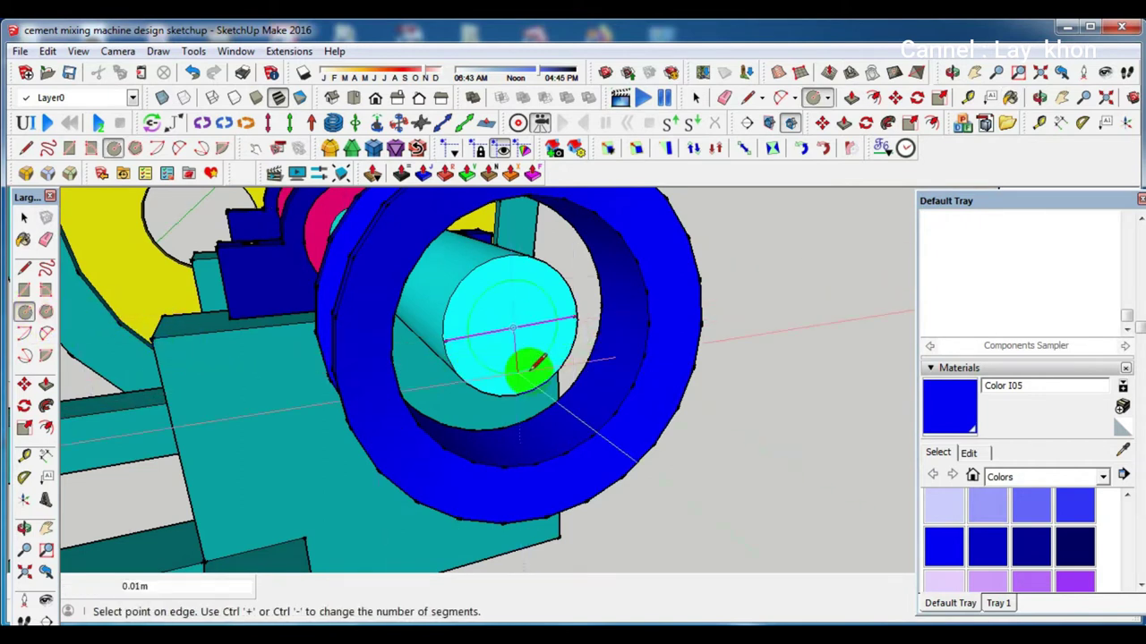
click(544, 436)
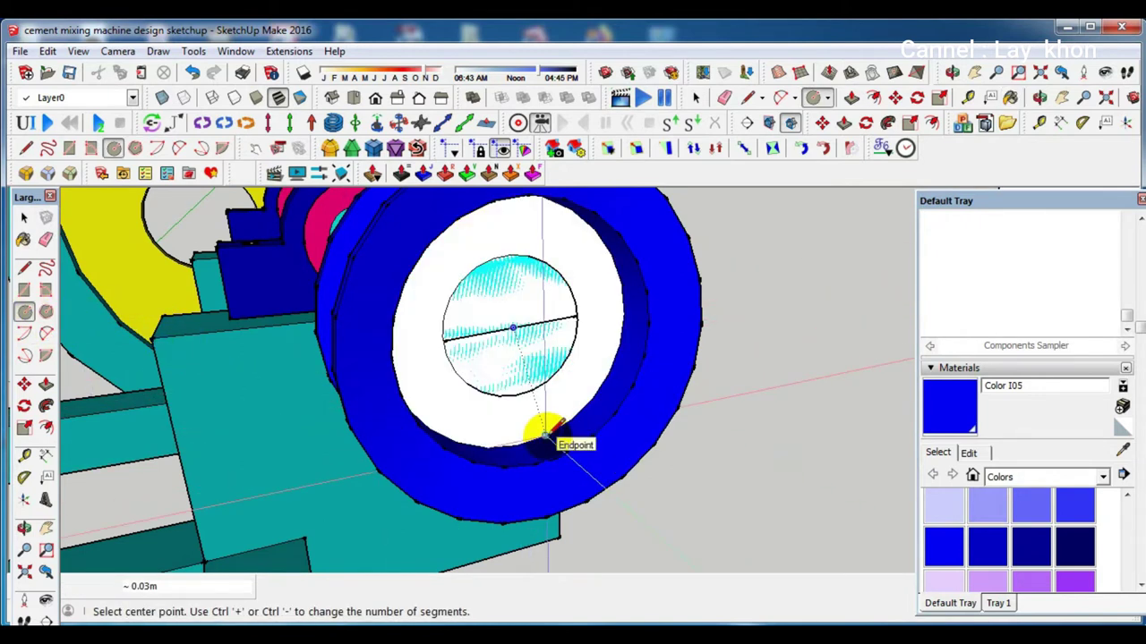
scroll(1015, 562, down, 2)
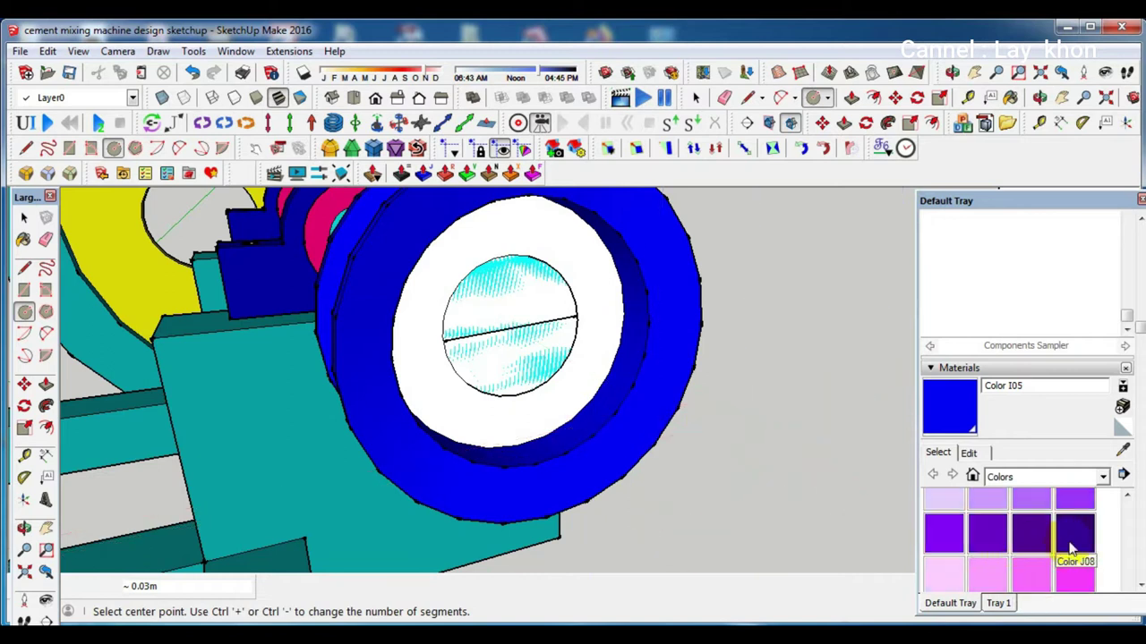
click(1074, 498)
click(570, 390)
mouse_move(596, 384)
middle_down()
mouse_move(358, 455)
mouse_move(21, 403)
mouse_move(5, 385)
middle_up()
middle_drag(798, 396, 579, 399)
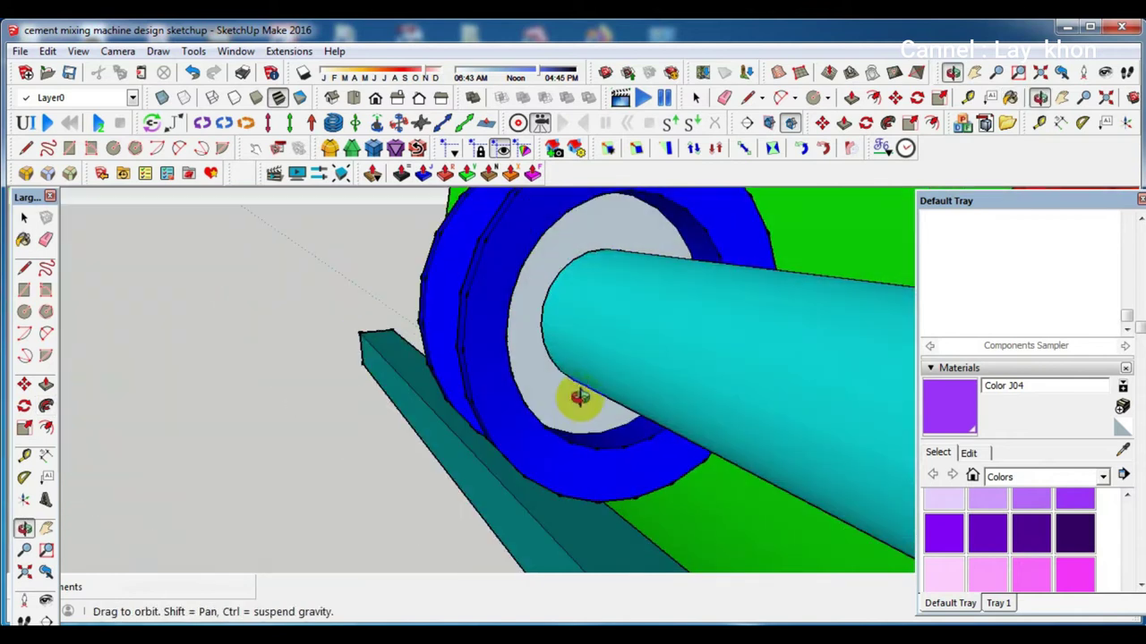
click(555, 367)
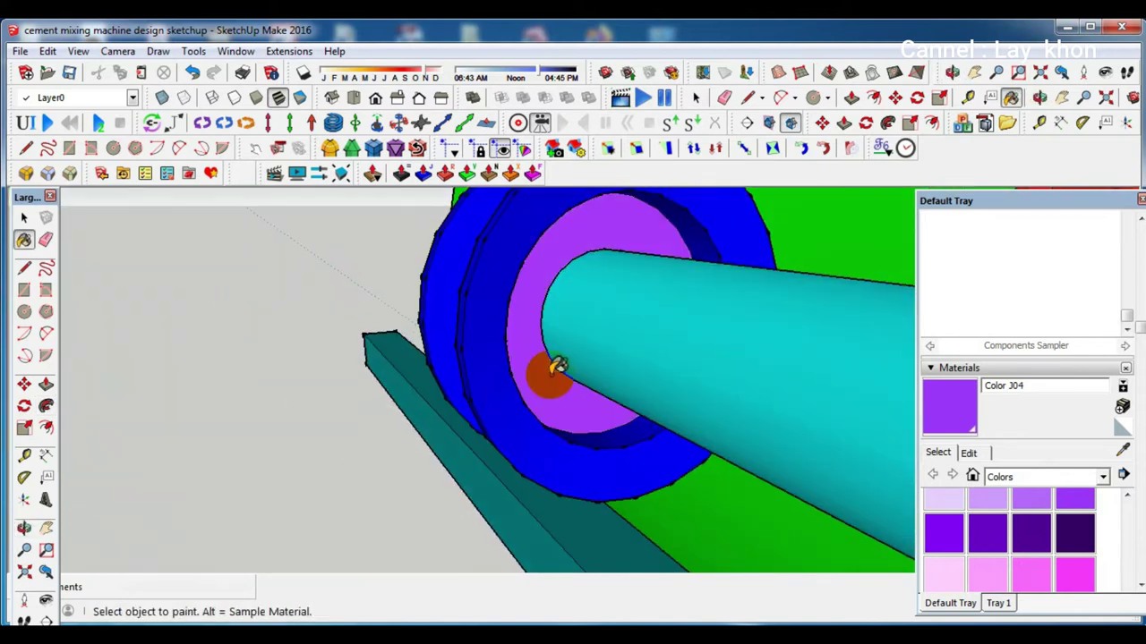
Push/pull the purple ring face into a ring and paint the white cylinder face purple
key(p)
click(544, 363)
mouse_move(563, 383)
middle_down()
mouse_move(685, 450)
mouse_move(616, 396)
middle_up()
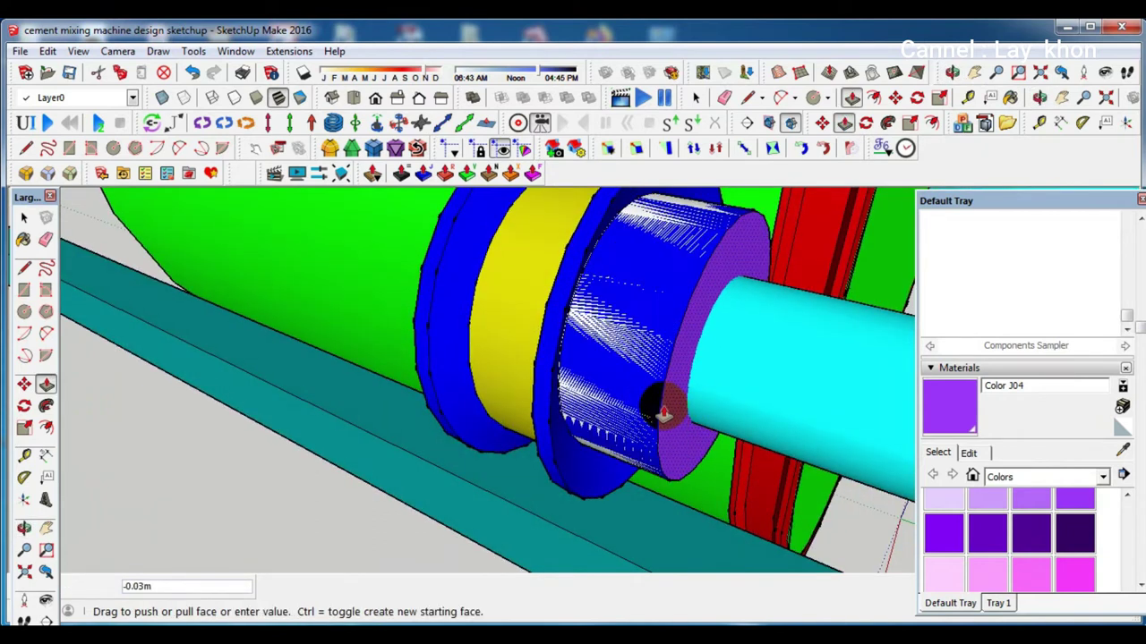
click(664, 414)
mouse_move(660, 404)
middle_down()
mouse_move(857, 440)
mouse_move(403, 381)
mouse_move(384, 409)
mouse_move(81, 417)
middle_up()
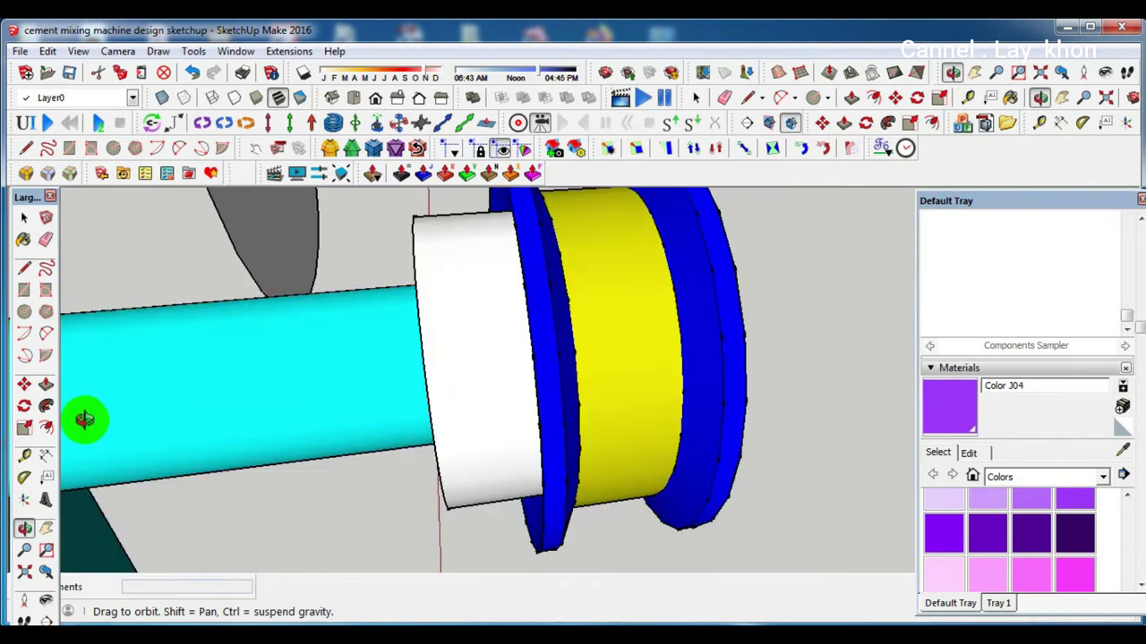
click(944, 400)
click(480, 338)
mouse_move(468, 350)
middle_down()
mouse_move(769, 408)
mouse_move(1137, 332)
middle_up()
scroll(460, 404, down, 2)
mouse_move(461, 404)
middle_down()
mouse_move(849, 376)
mouse_move(851, 358)
mouse_move(879, 371)
mouse_move(813, 358)
middle_up()
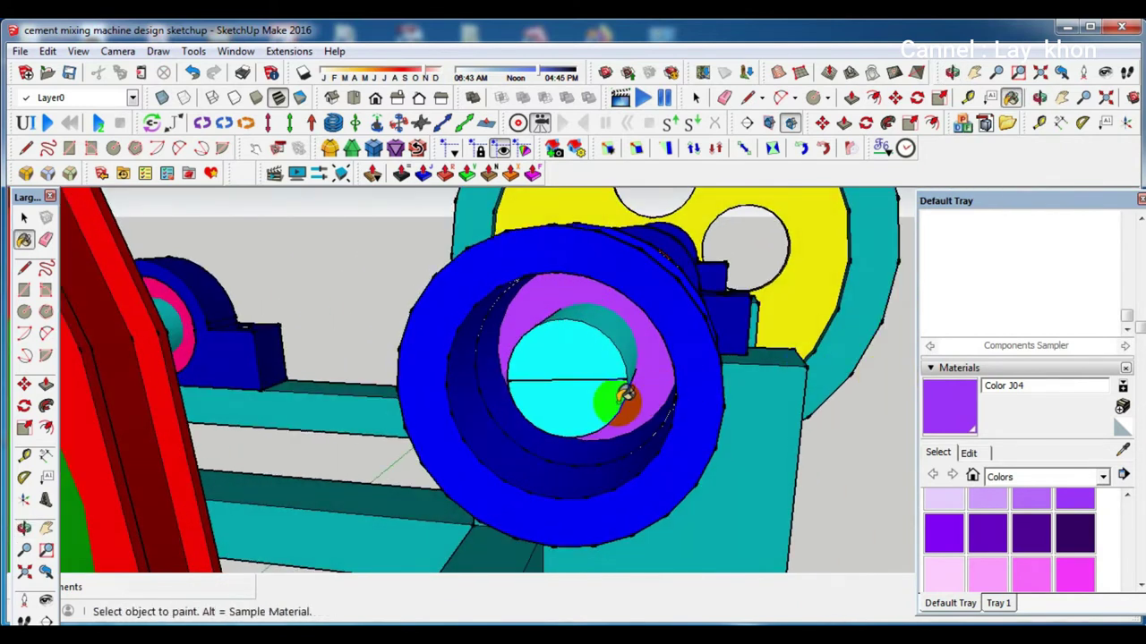
scroll(627, 394, up, 2)
scroll(644, 404, up, 2)
mouse_move(621, 427)
middle_down()
mouse_move(586, 400)
mouse_move(615, 434)
middle_up()
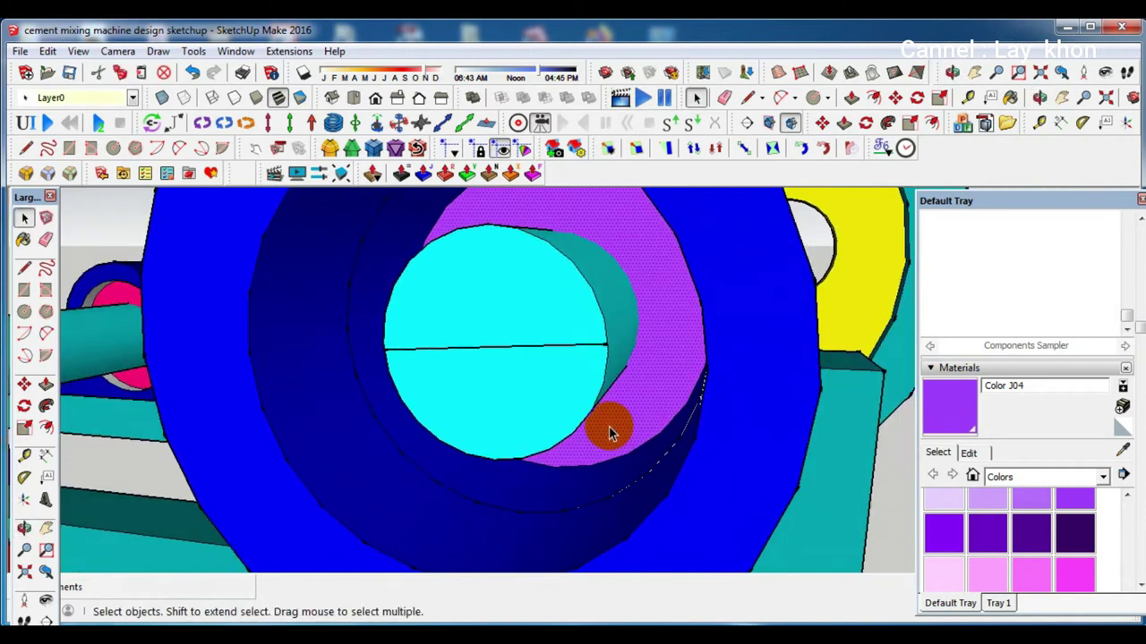
Copy the purple ring 0.02 m along the cyan shaft using Move with Ctrl
key(m)
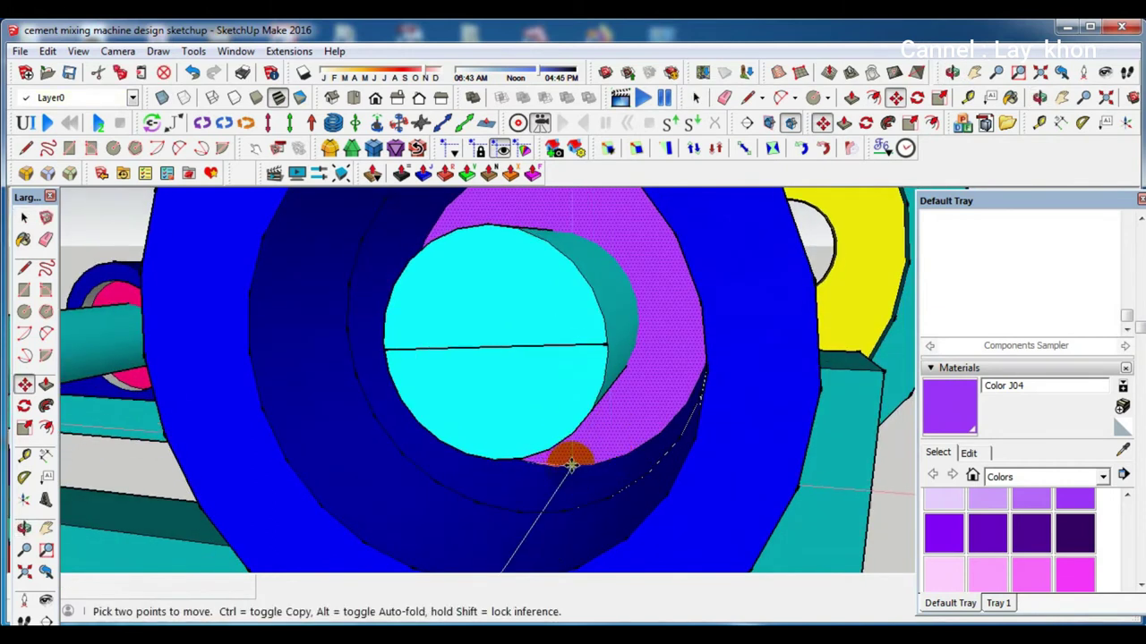
click(571, 463)
key(ctrl)
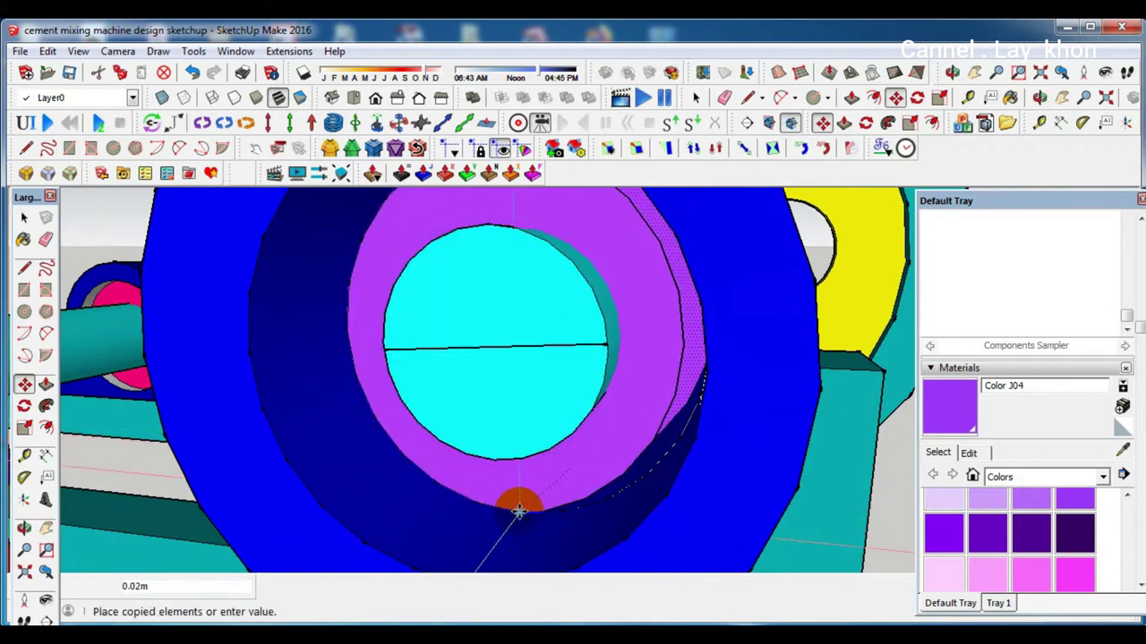
click(517, 512)
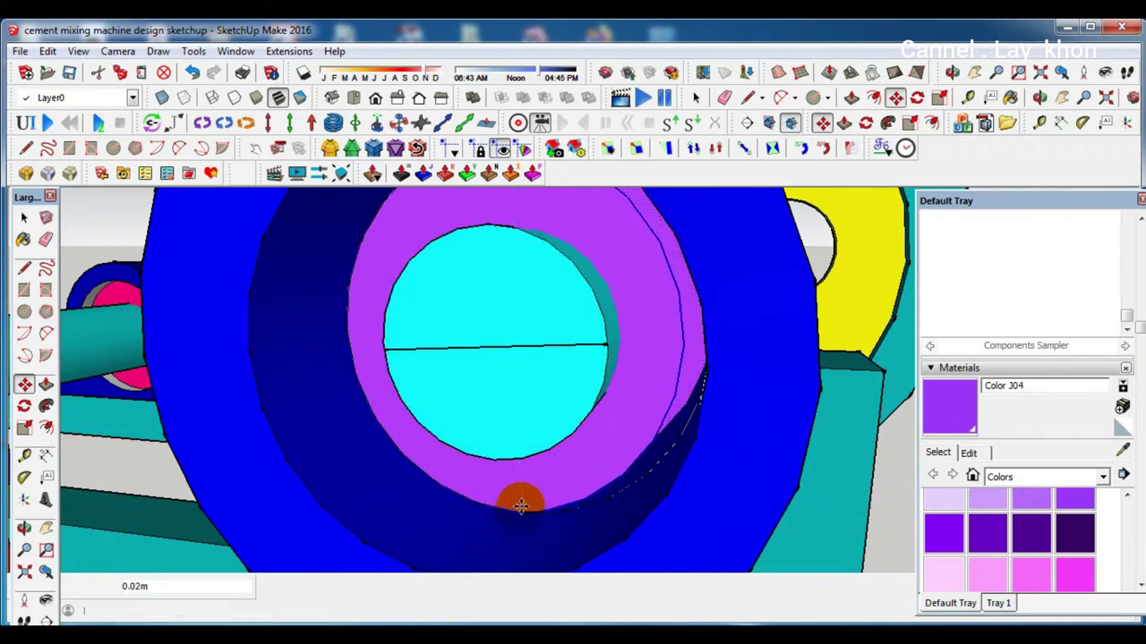
key(space)
mouse_move(575, 450)
middle_down()
mouse_move(690, 286)
mouse_move(524, 322)
mouse_move(51, 463)
mouse_move(322, 578)
mouse_move(573, 527)
middle_up()
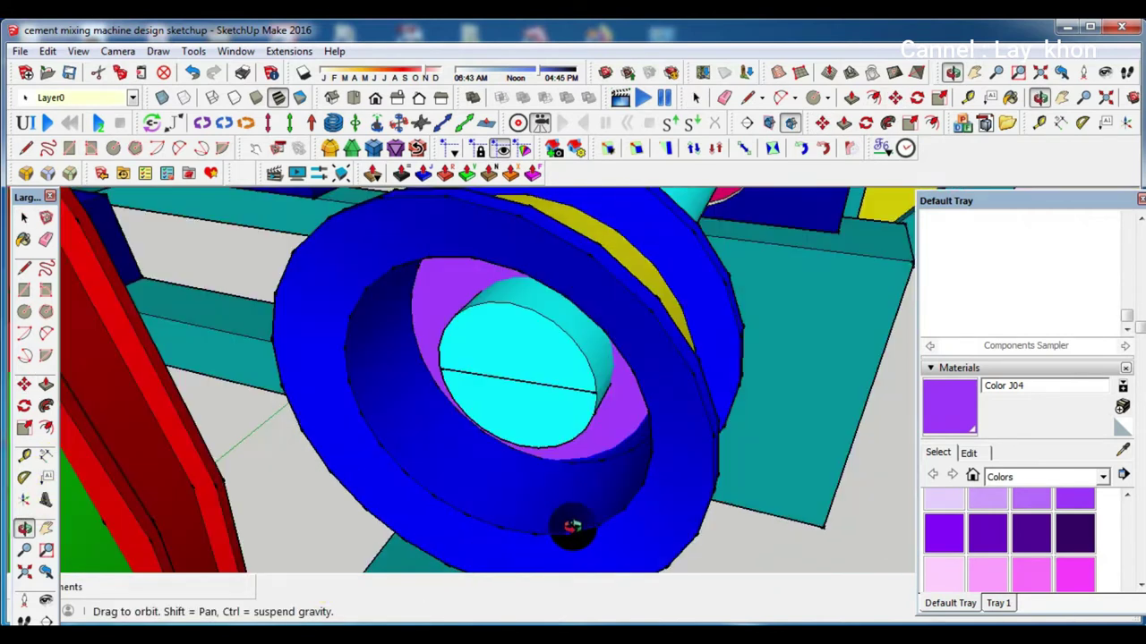
scroll(583, 350, down, 5)
Move the yellow pulley along a locked axis onto the cyan shaft's end
click(521, 403)
key(m)
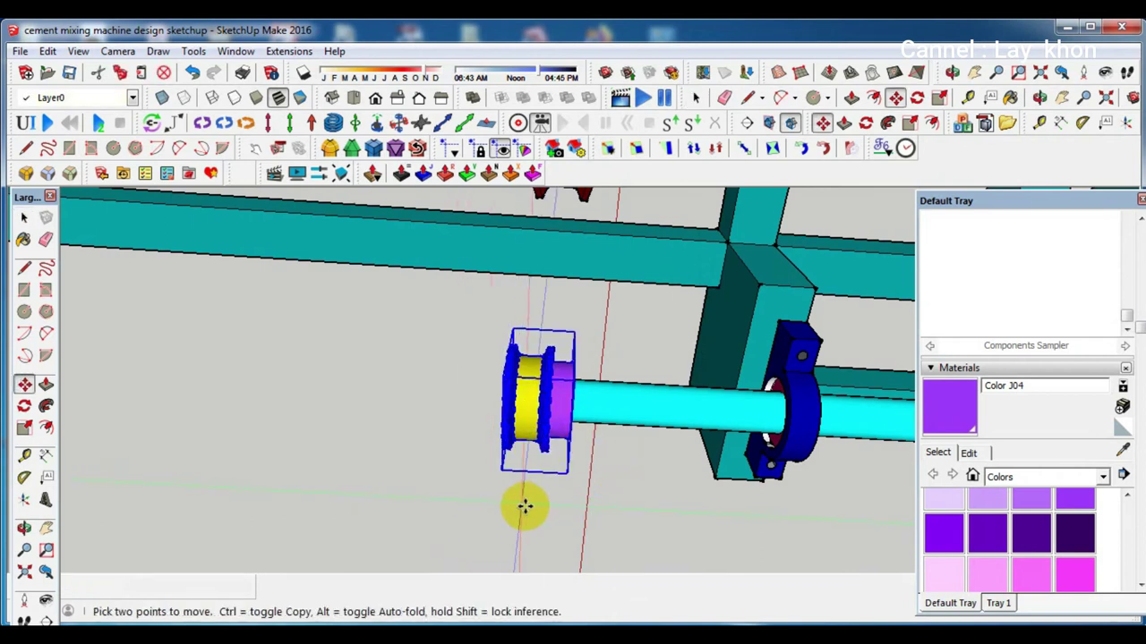
click(524, 462)
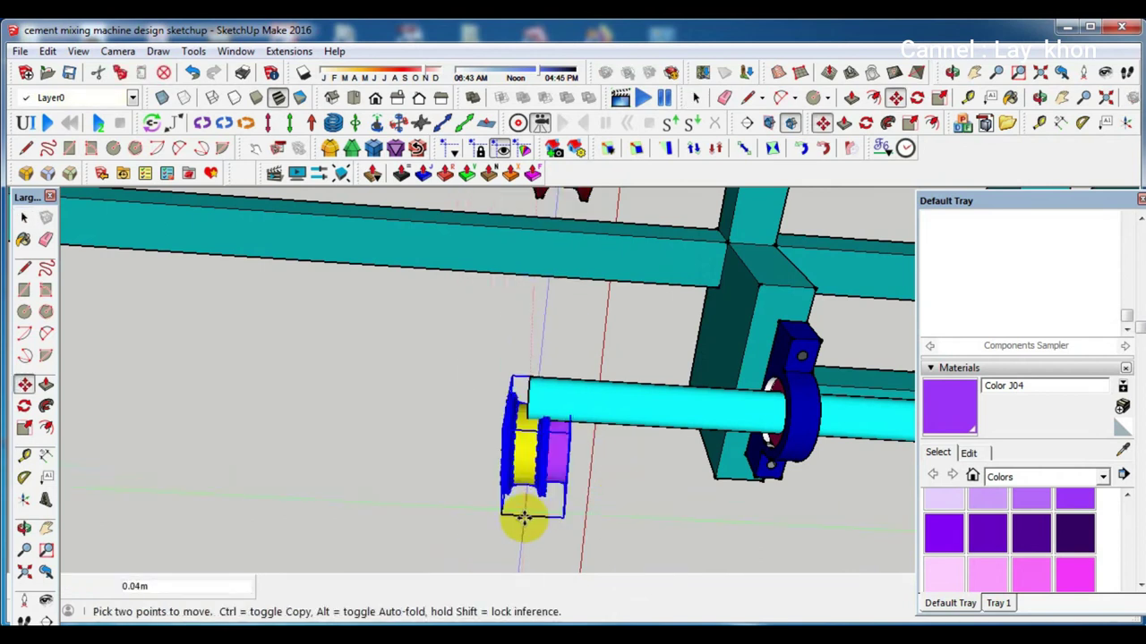
scroll(522, 504, down, 2)
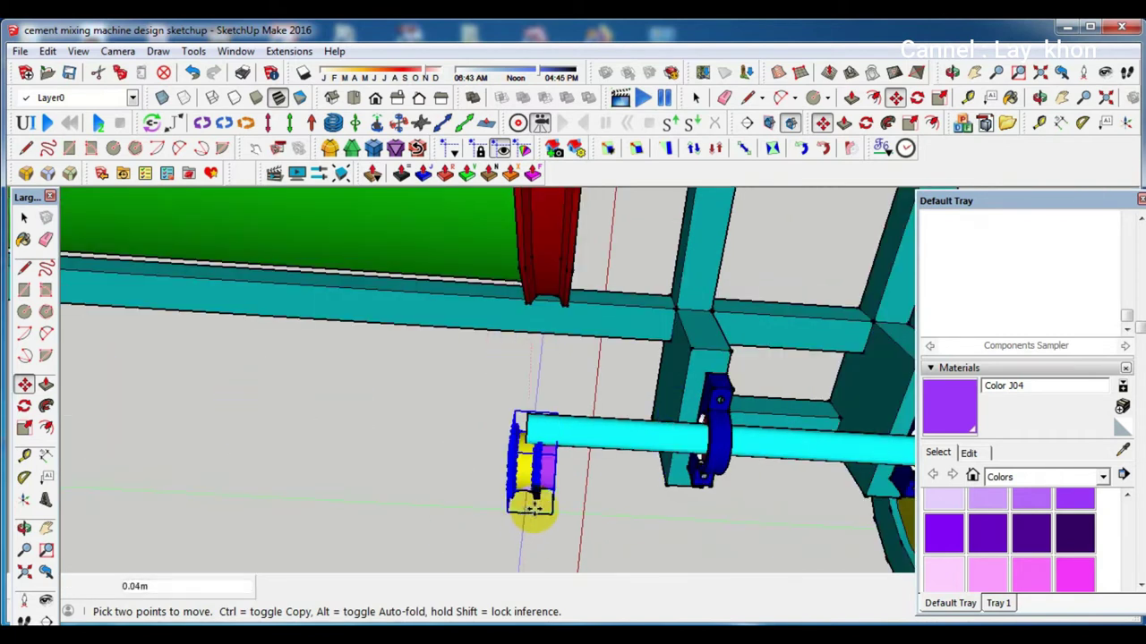
key(Escape)
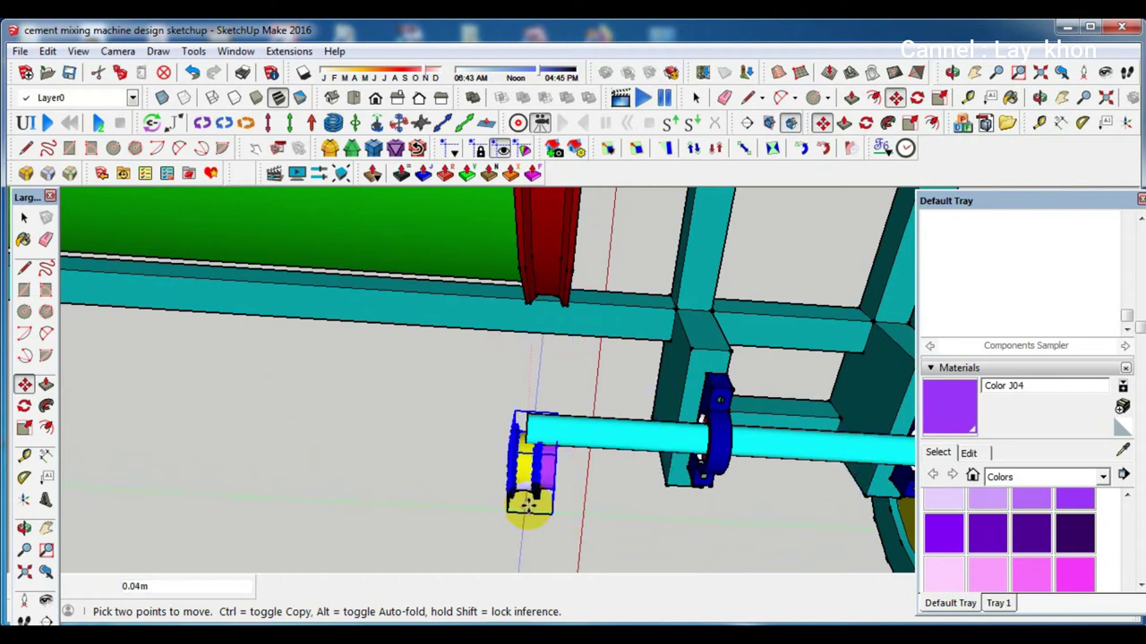
scroll(528, 507, up, 2)
scroll(529, 507, down, 2)
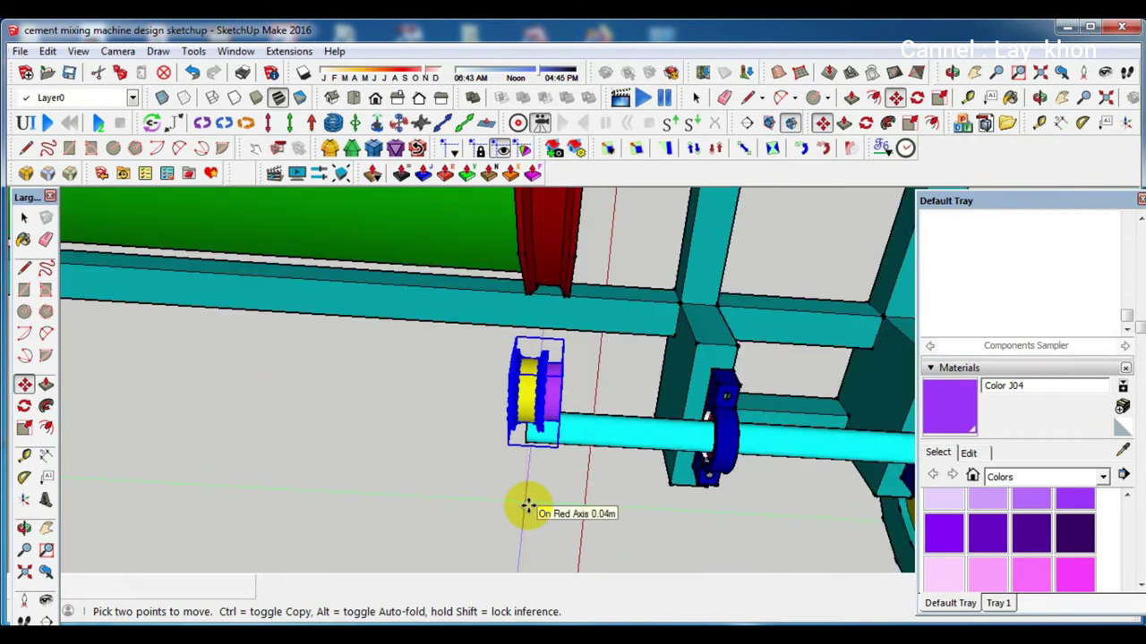
scroll(532, 496, up, 2)
scroll(531, 493, up, 1)
middle_drag(531, 494, 680, 483)
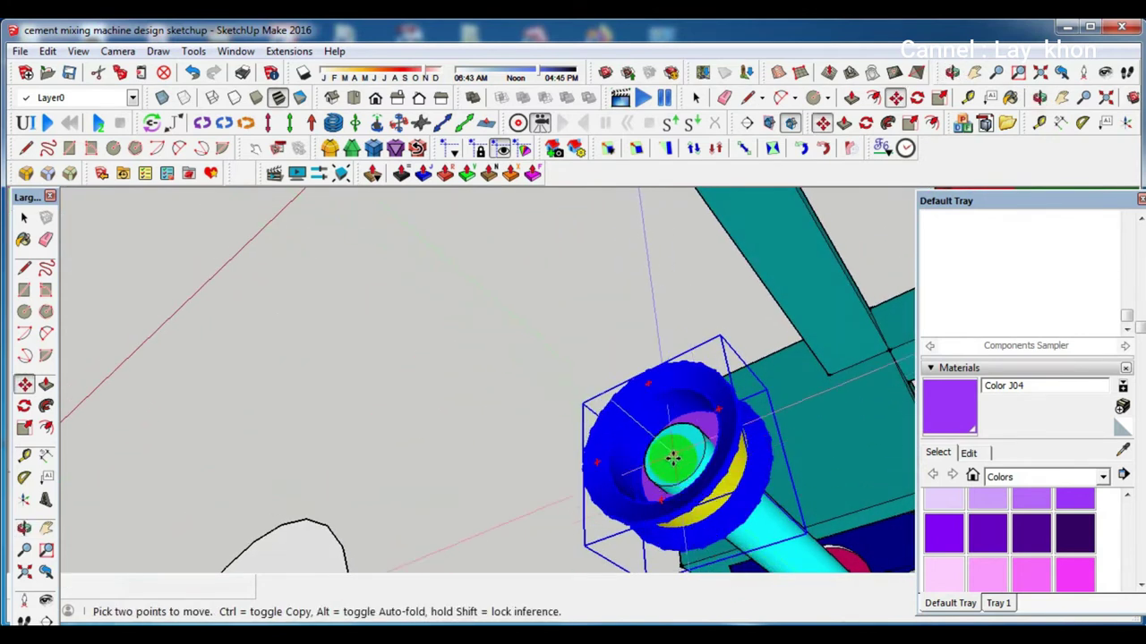
mouse_move(673, 454)
middle_down()
mouse_move(434, 404)
mouse_move(462, 406)
mouse_move(557, 301)
middle_up()
scroll(465, 407, down, 3)
scroll(463, 405, down, 5)
scroll(463, 393, up, 5)
text(0.01)
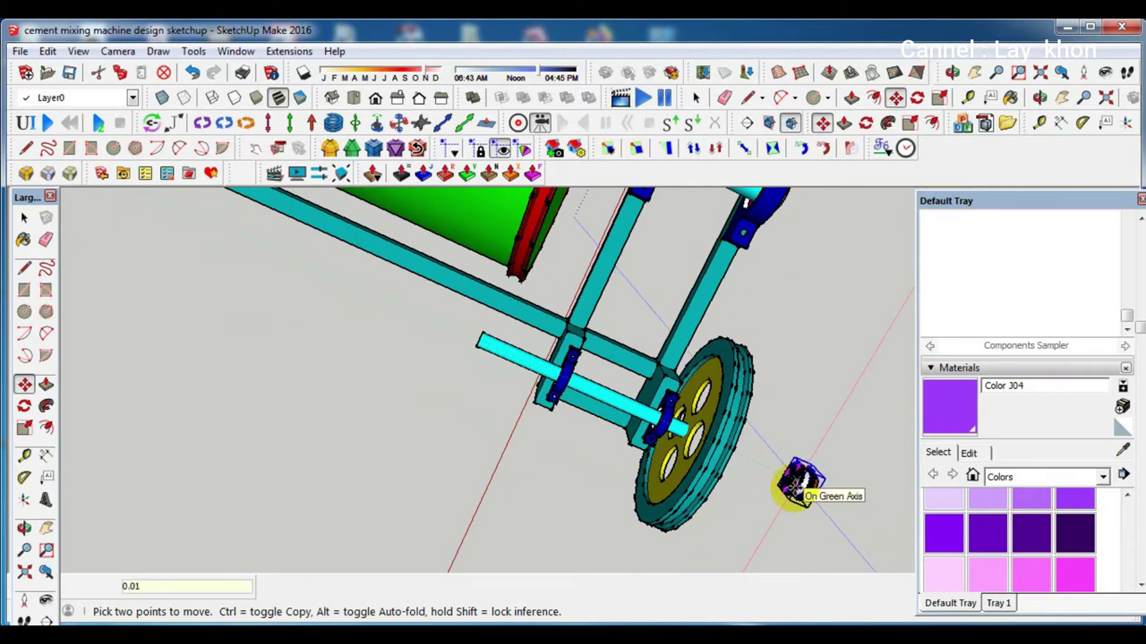
key(Return)
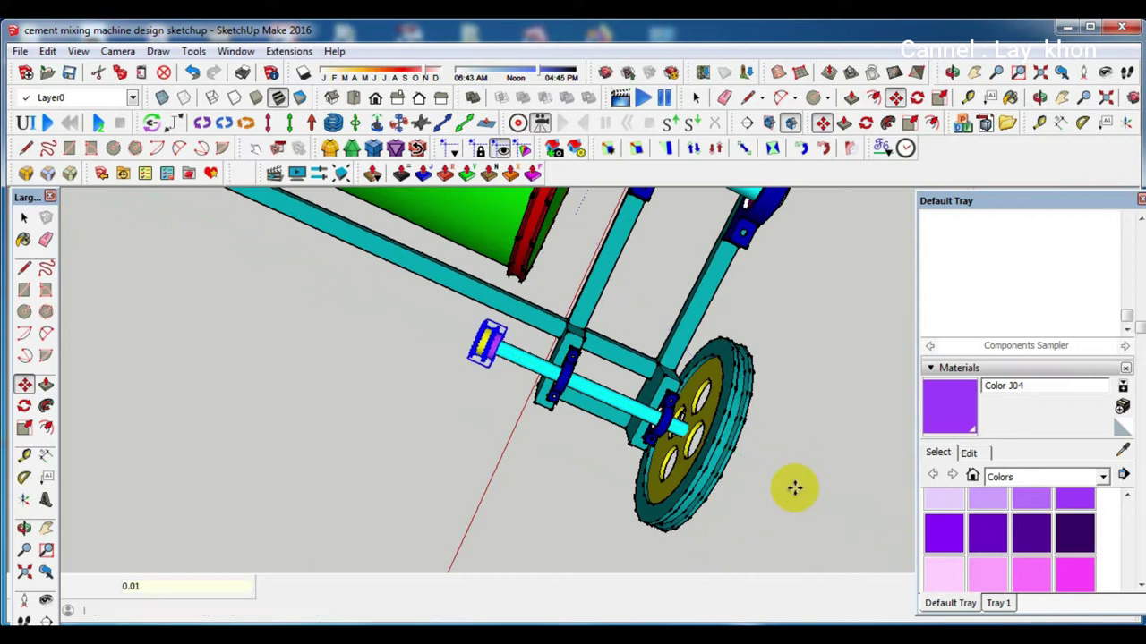
Reposition the pulley with Move beside the drum's red rim
middle_drag(631, 468, 1021, 72)
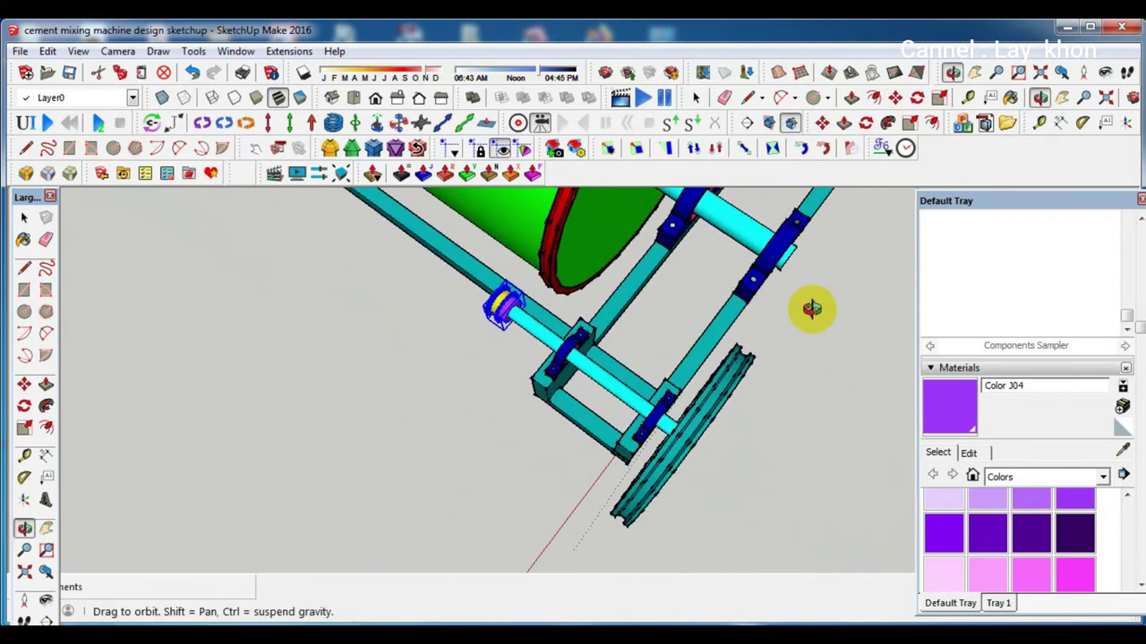
scroll(474, 344, up, 5)
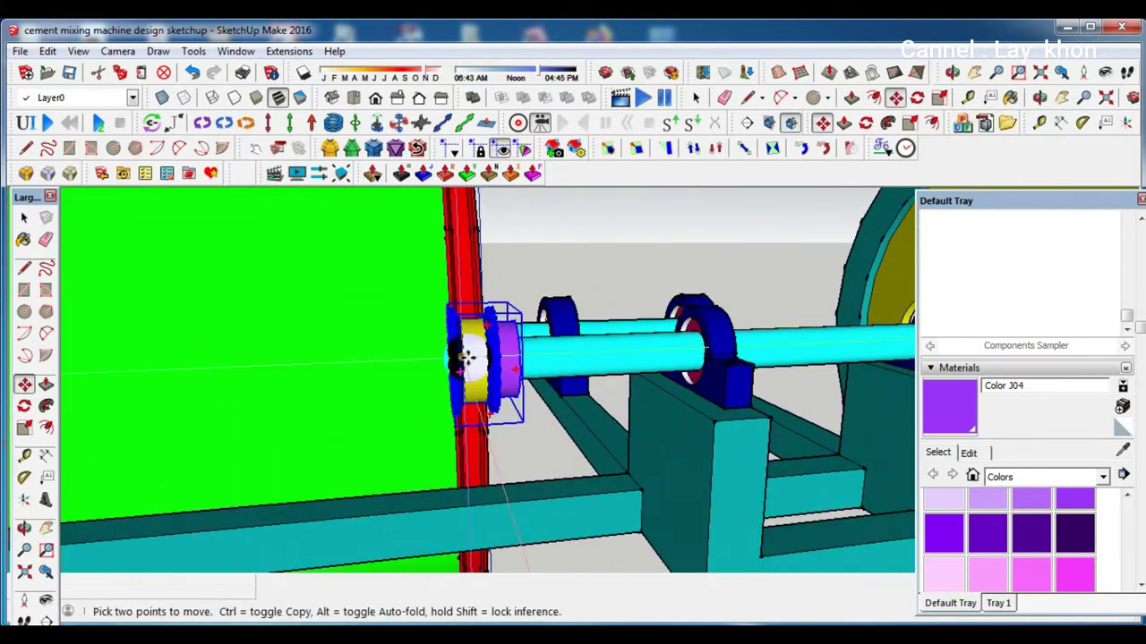
key(m)
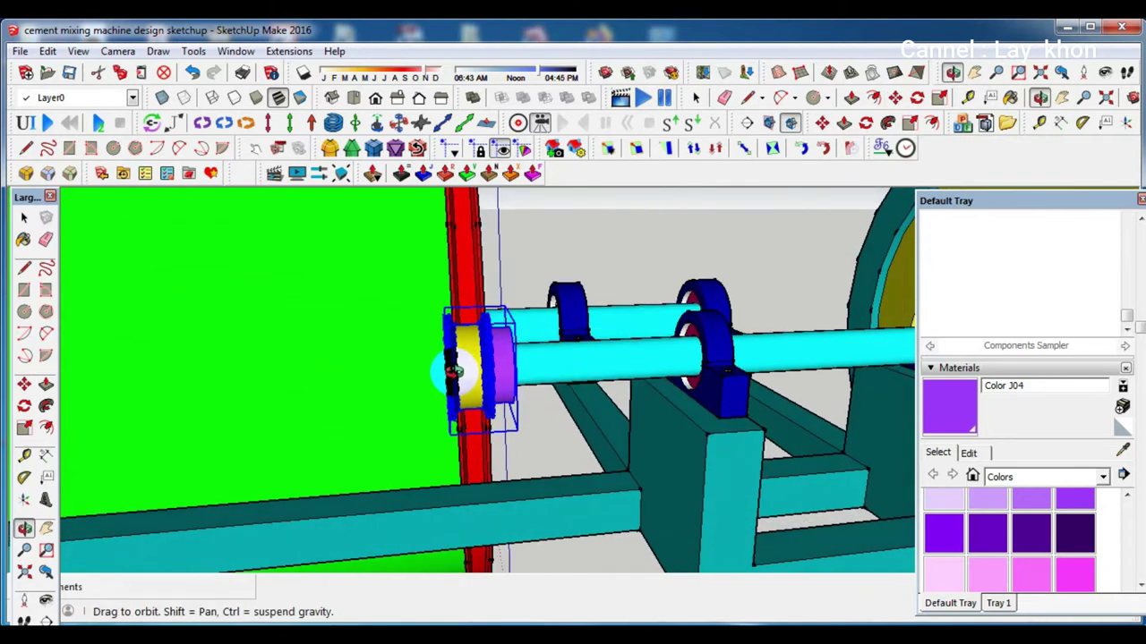
click(481, 355)
key(space)
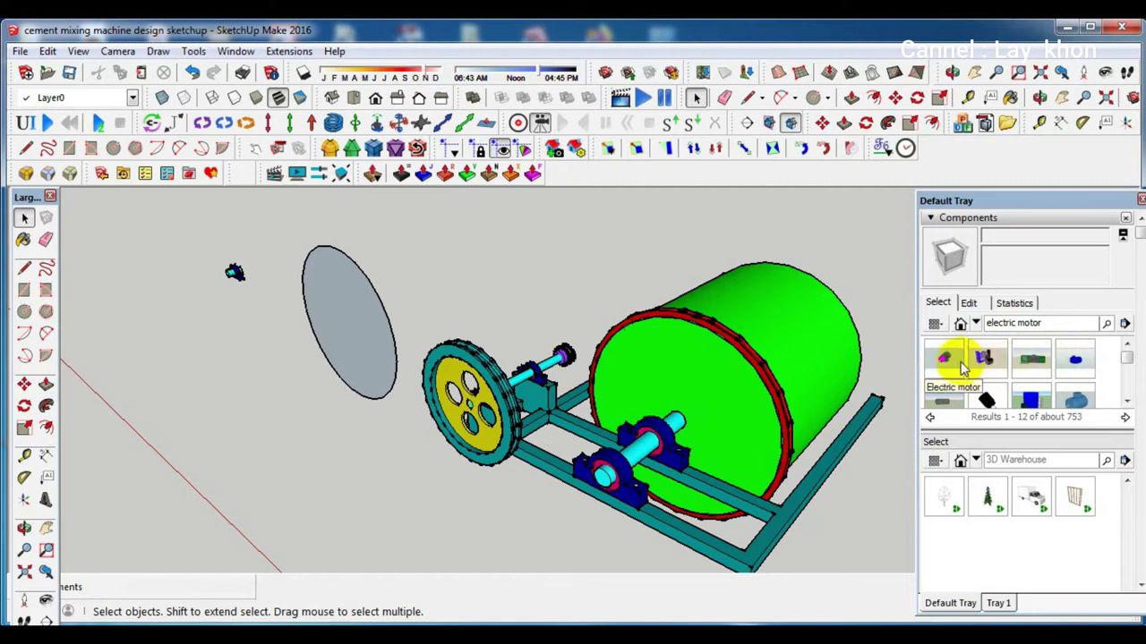
Download the Electric motor component from the 'electric motor' search results
click(945, 359)
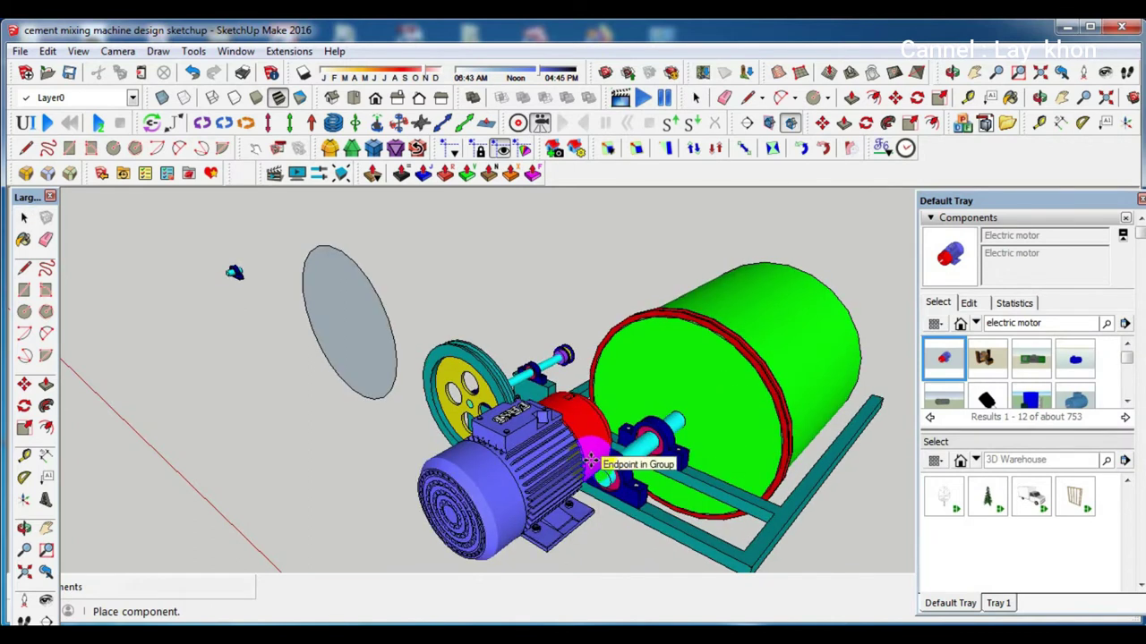
Scale the electric motor down to 0.68 and view it from the top
middle_drag(591, 460, 380, 490)
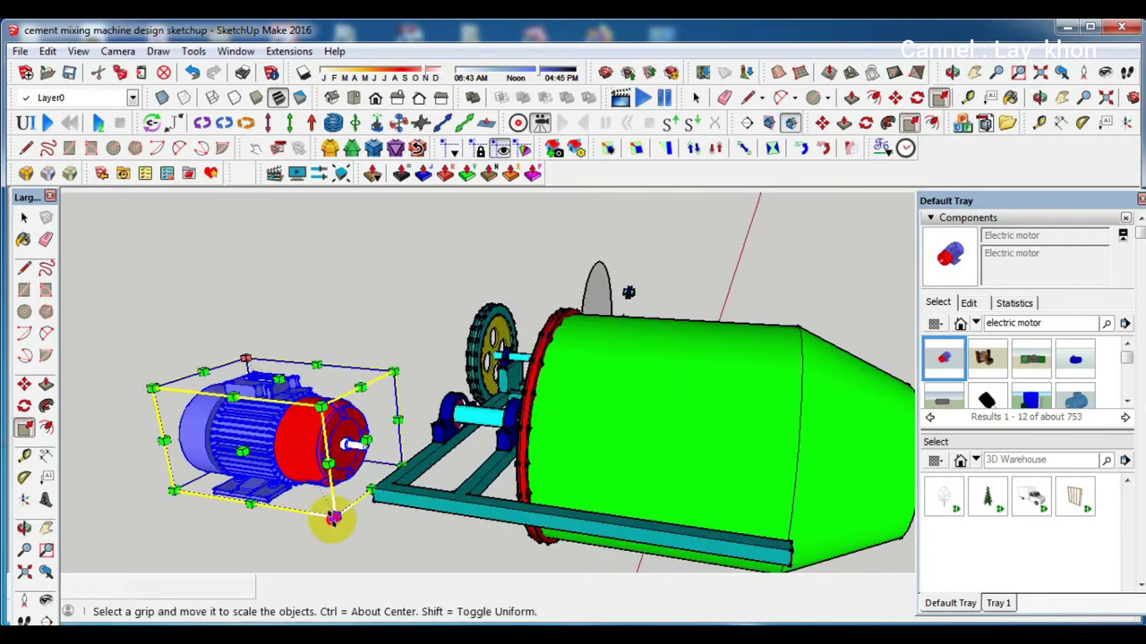
drag(332, 517, 242, 485)
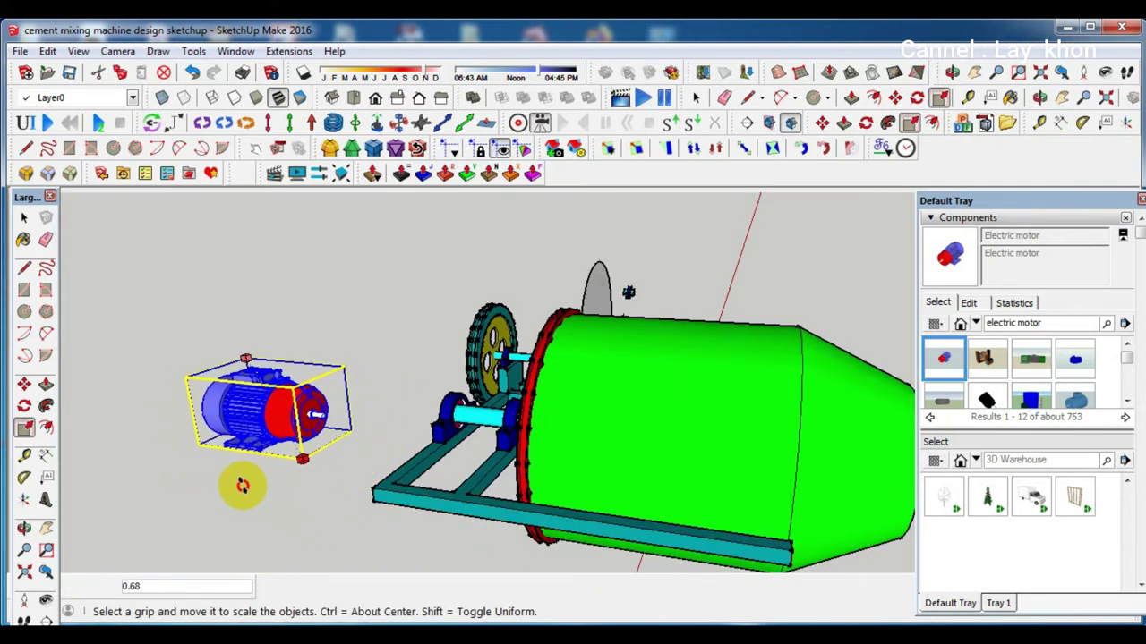
middle_drag(241, 485, 374, 452)
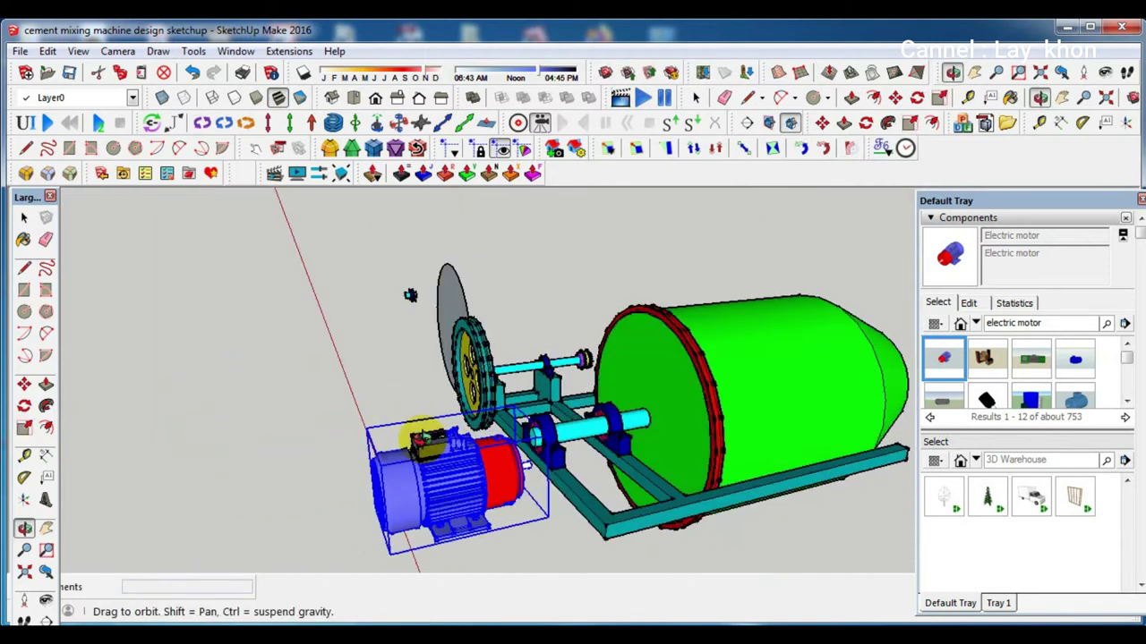
click(355, 98)
middle_drag(383, 462, 291, 355)
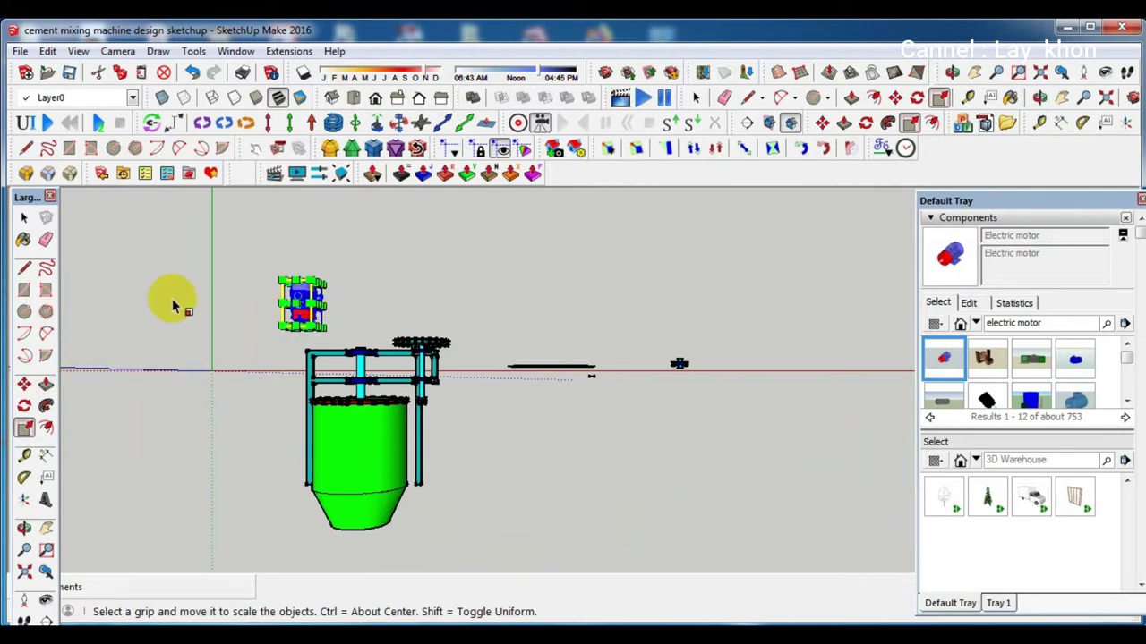
Flip the motor along the component's green axis and zoom in
right_click(313, 304)
click(548, 502)
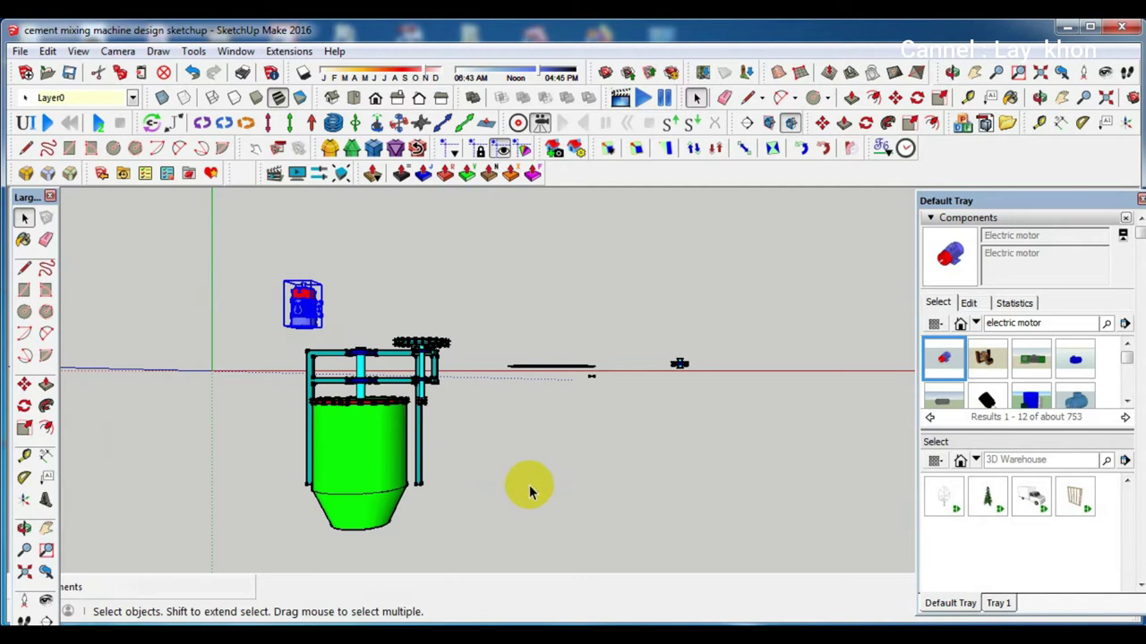
scroll(301, 304, up, 2)
scroll(303, 312, up, 2)
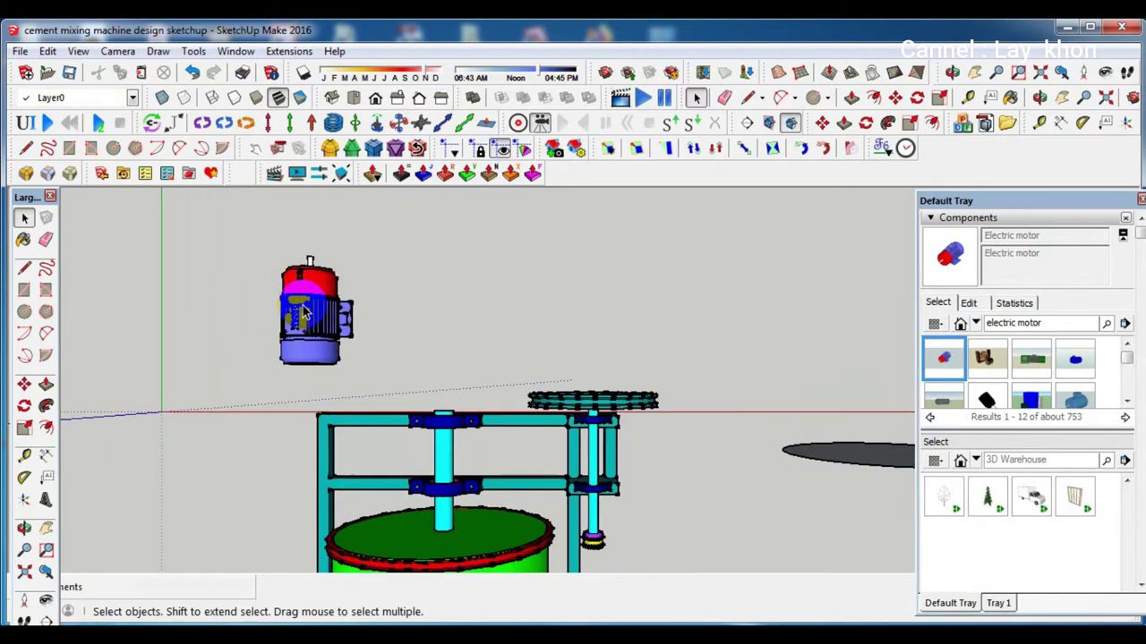
scroll(307, 323, up, 2)
scroll(309, 340, up, 2)
key(o)
mouse_move(394, 349)
mouse_down()
mouse_move(562, 172)
mouse_move(665, 205)
mouse_up()
key(space)
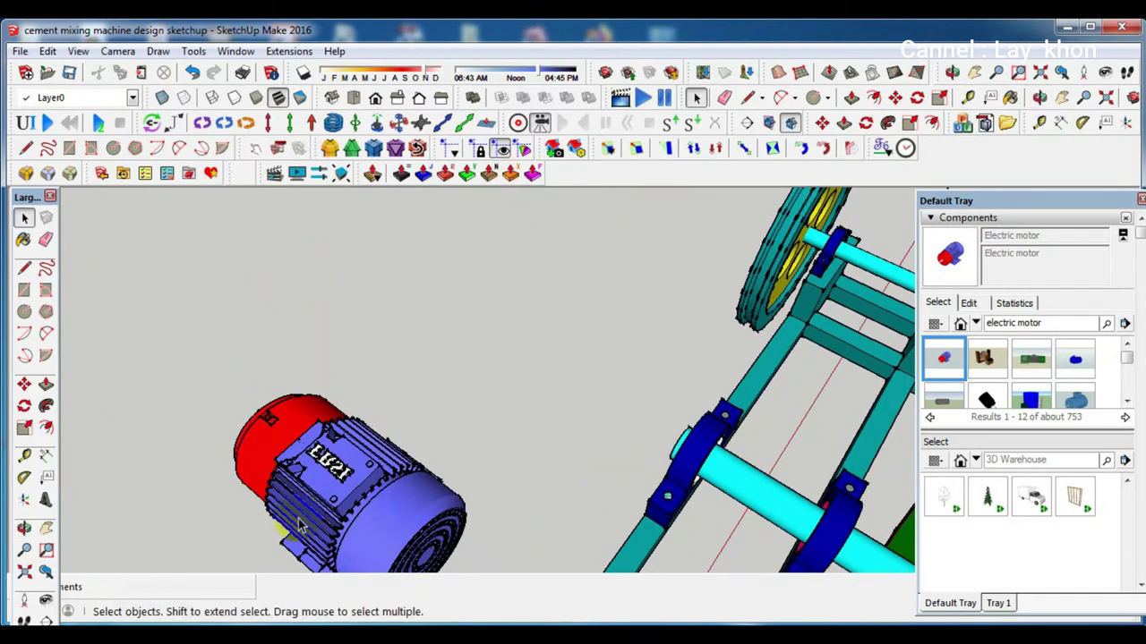
scroll(335, 448, up, 3)
scroll(336, 447, up, 3)
scroll(331, 447, down, 5)
key(m)
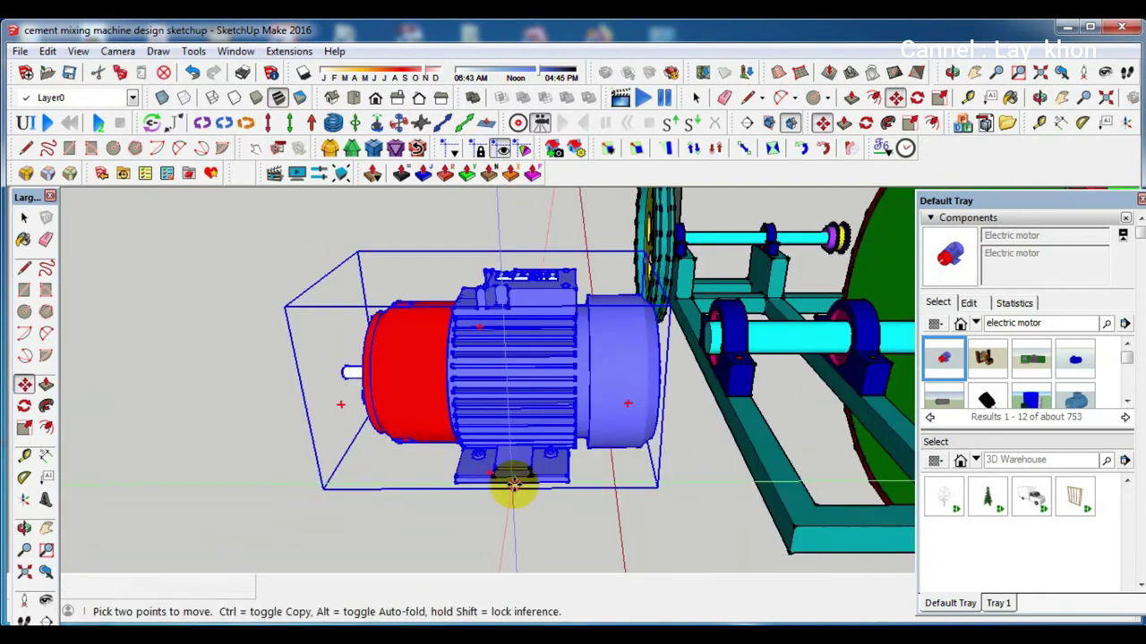
scroll(511, 481, down, 2)
mouse_move(511, 480)
mouse_down()
mouse_move(763, 477)
mouse_move(766, 498)
mouse_up()
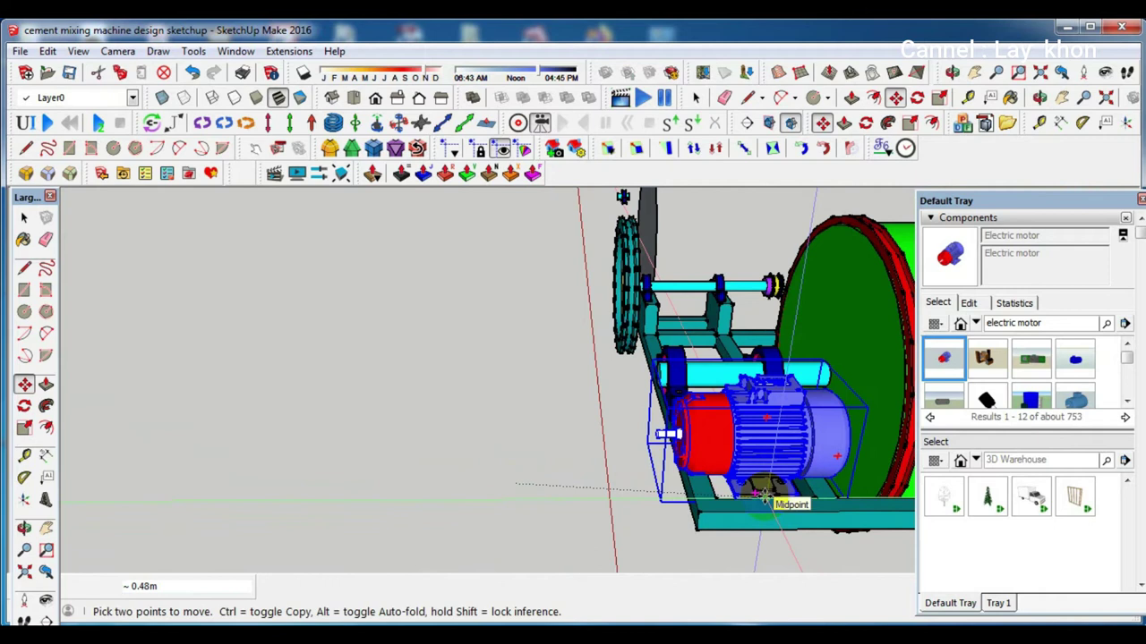
scroll(763, 495, up, 6)
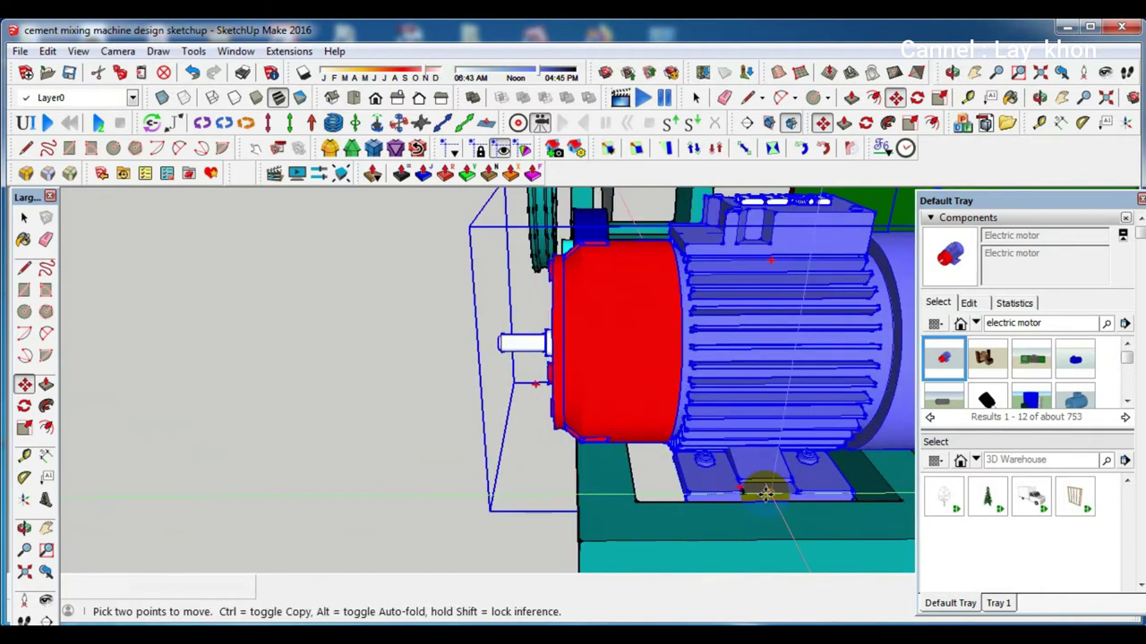
scroll(674, 510, up, 2)
scroll(674, 510, down, 1)
mouse_move(673, 517)
middle_down()
mouse_move(806, 422)
mouse_move(850, 516)
middle_up()
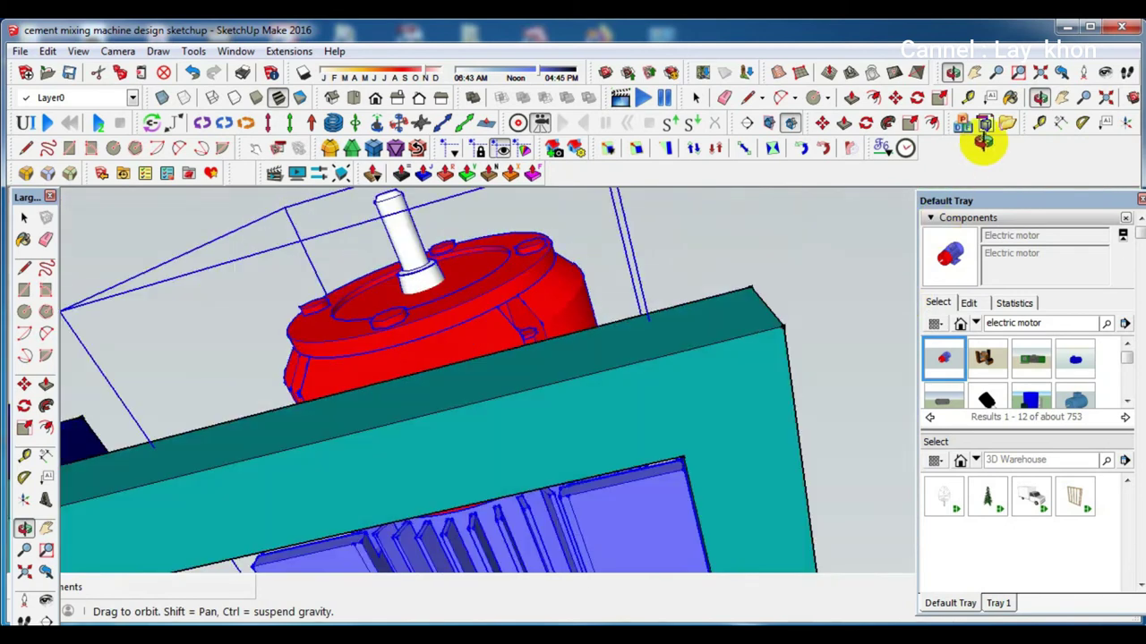
middle_drag(851, 517, 689, 358)
scroll(689, 358, down, 1)
scroll(693, 367, down, 1)
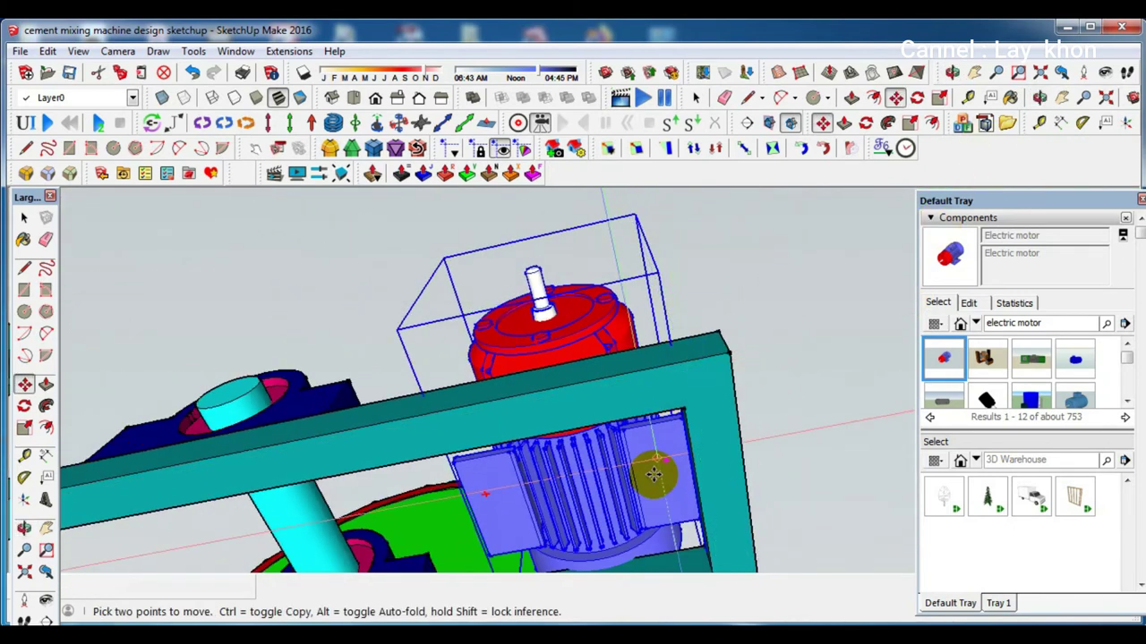
mouse_move(659, 491)
middle_down()
mouse_move(747, 501)
mouse_move(760, 514)
middle_up()
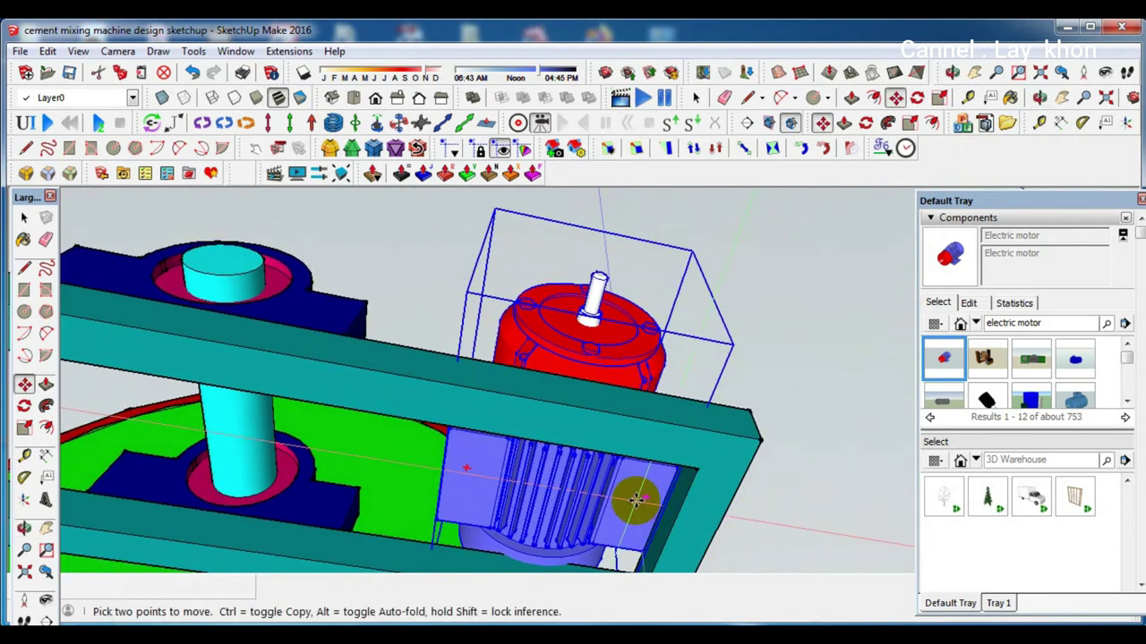
scroll(641, 506, up, 3)
scroll(641, 506, up, 1)
mouse_move(557, 491)
middle_down()
mouse_move(653, 499)
mouse_move(690, 529)
mouse_move(549, 480)
mouse_move(627, 522)
mouse_move(593, 524)
mouse_move(568, 346)
middle_up()
Draw a rectangle on the frame beam beneath the motor
key(r)
mouse_move(634, 273)
middle_down()
mouse_move(458, 486)
mouse_move(481, 498)
middle_up()
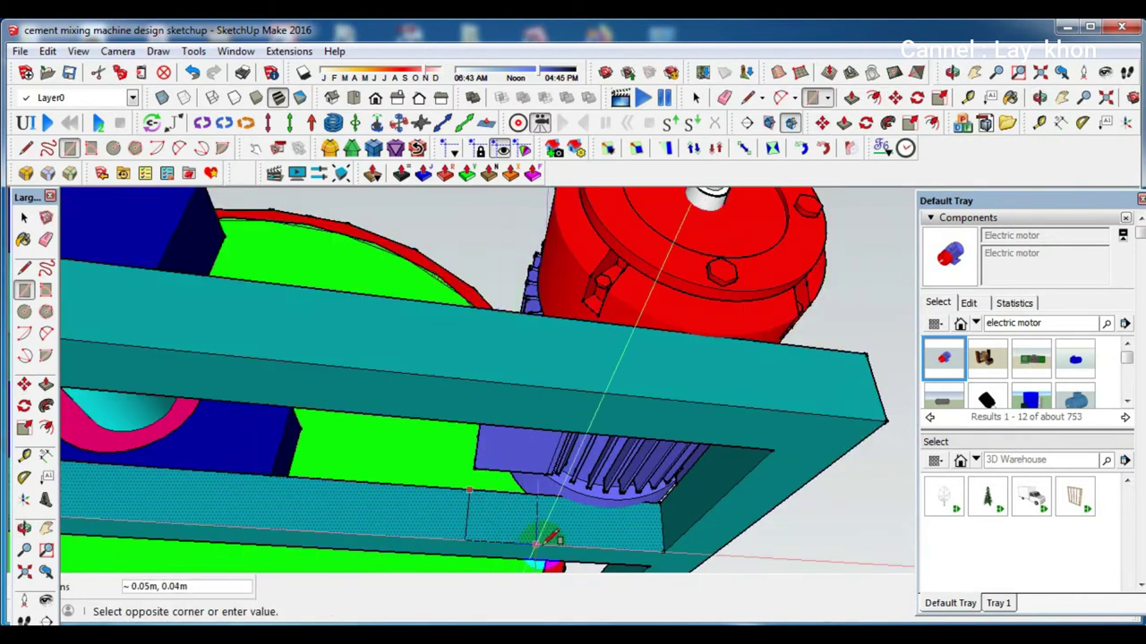
mouse_move(555, 537)
middle_down()
mouse_move(520, 542)
mouse_move(542, 535)
mouse_move(545, 546)
mouse_move(524, 525)
mouse_move(447, 604)
mouse_move(433, 555)
middle_up()
Push/pull the rectangle into a teal support block spanning the frame rails
key(p)
mouse_move(438, 508)
middle_down()
mouse_move(639, 609)
mouse_move(626, 565)
middle_up()
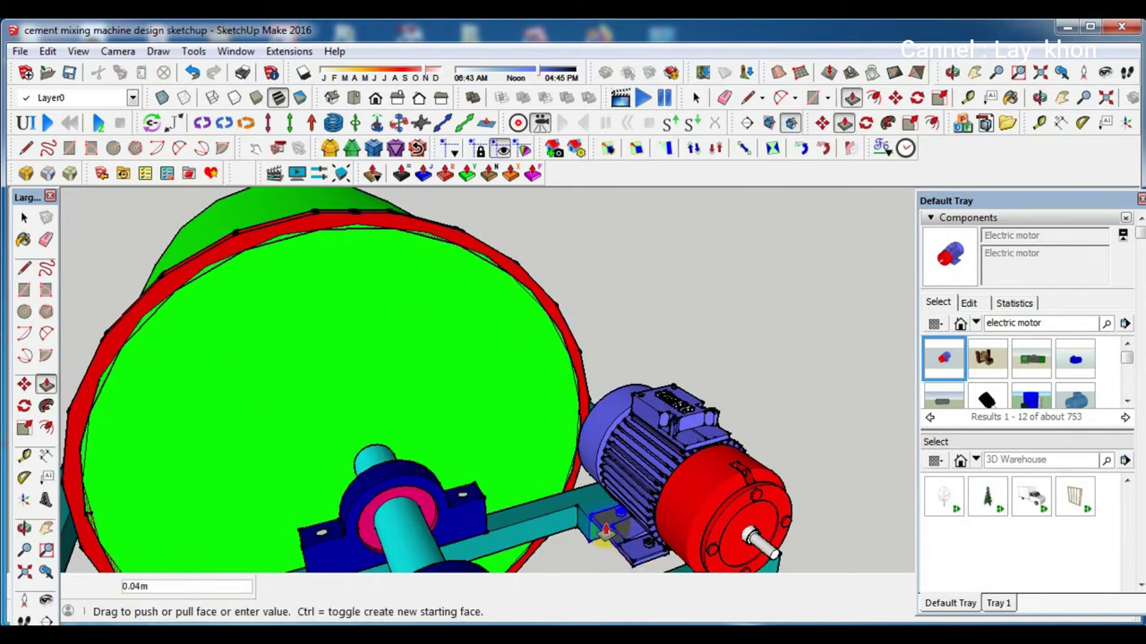
scroll(605, 530, down, 3)
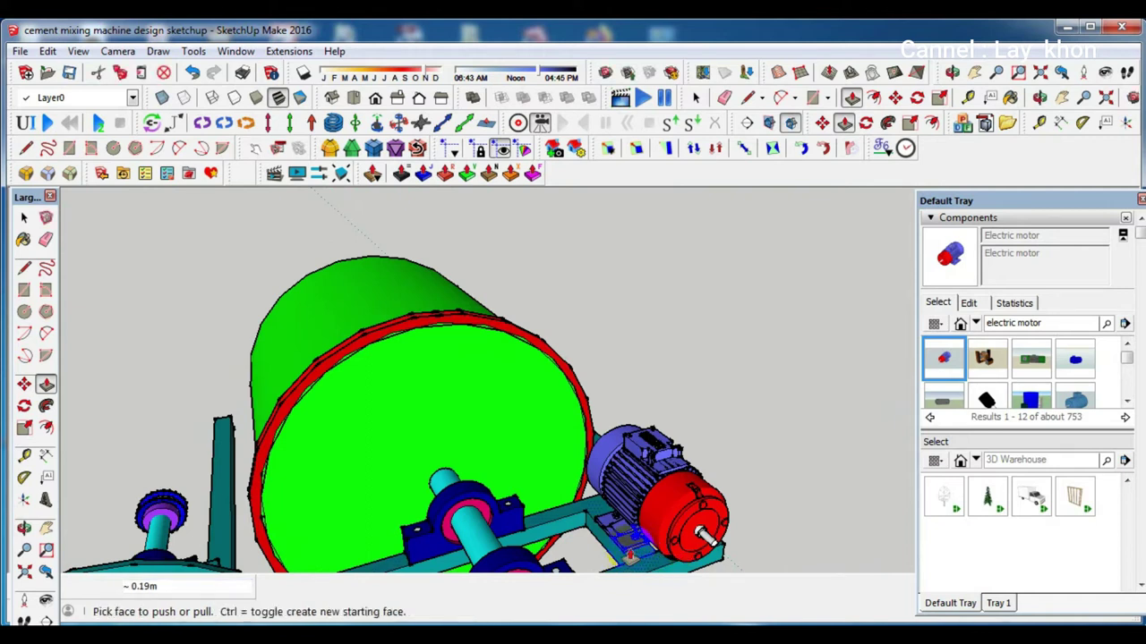
scroll(630, 551, up, 3)
key(space)
scroll(612, 329, down, 2)
scroll(642, 499, down, 1)
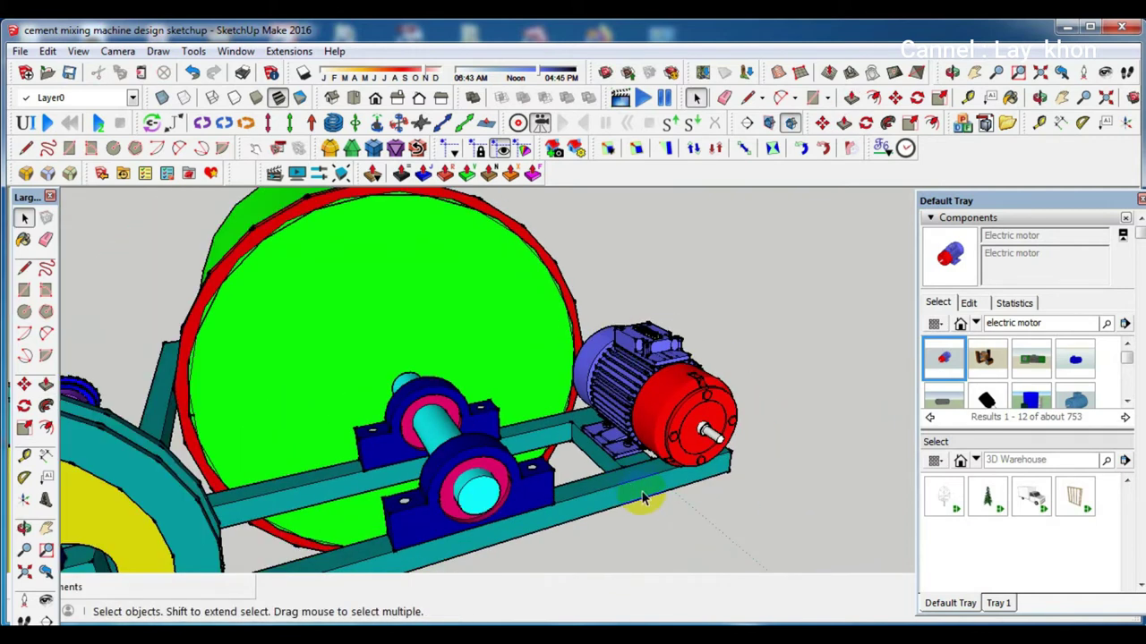
scroll(642, 499, up, 2)
mouse_move(642, 483)
middle_down()
mouse_move(603, 242)
mouse_move(614, 263)
middle_up()
scroll(633, 353, up, 2)
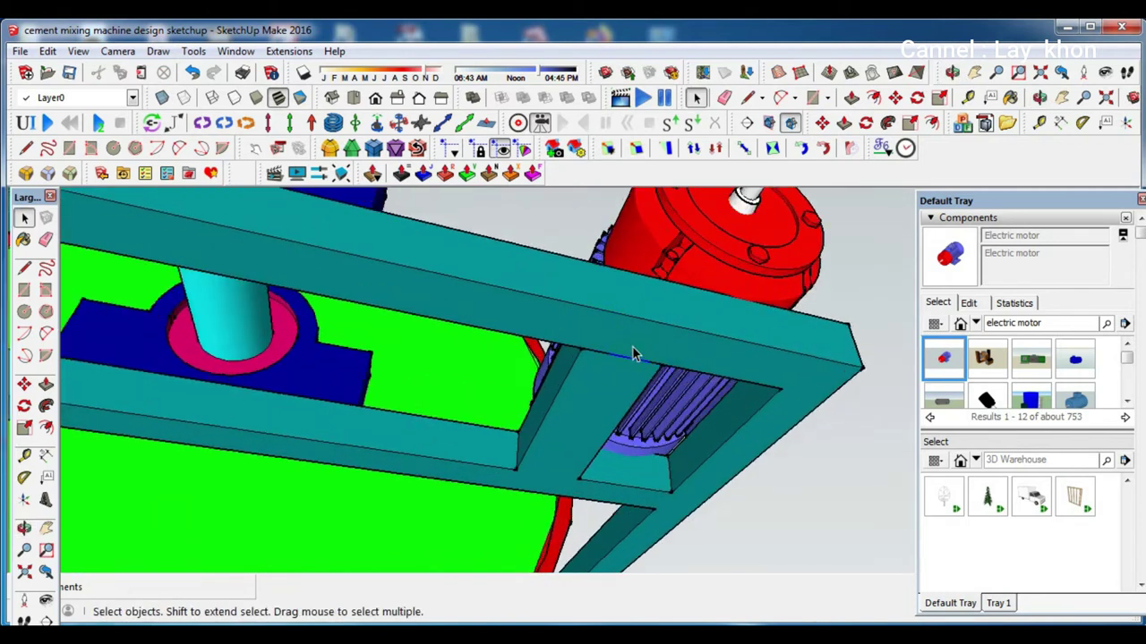
scroll(632, 350, up, 1)
scroll(628, 351, up, 1)
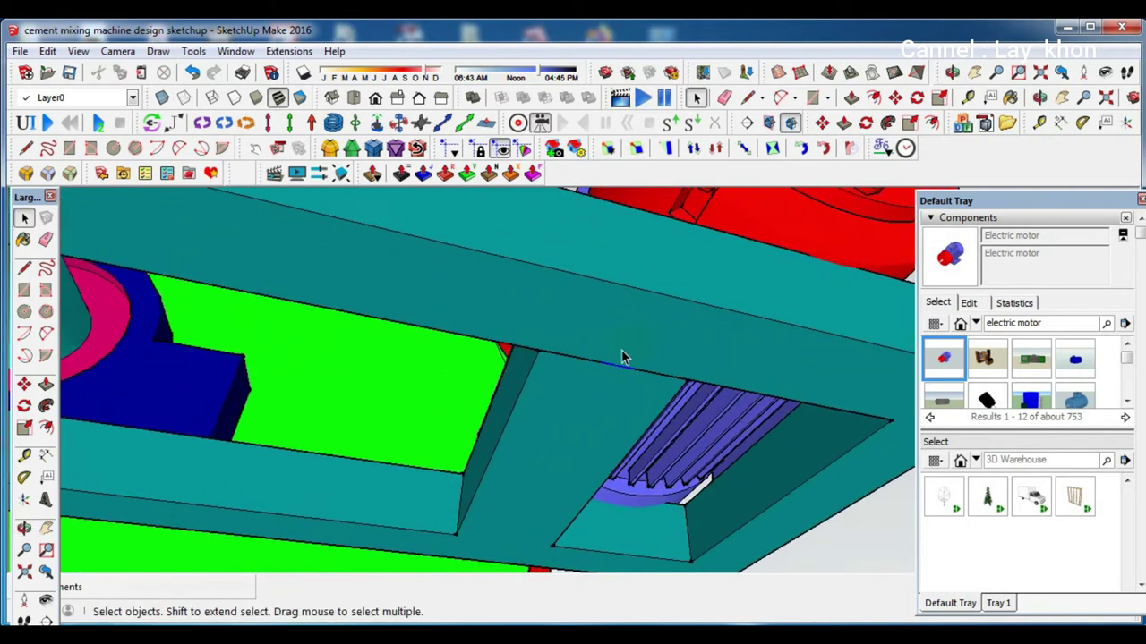
Copy the blue-and-yellow pulley with Move plus Ctrl and snap it onto the motor's shaft end
key(e)
scroll(642, 363, down, 2)
mouse_move(642, 362)
middle_down()
mouse_move(629, 468)
mouse_move(683, 608)
mouse_move(670, 436)
mouse_move(593, 473)
middle_up()
scroll(656, 451, down, 2)
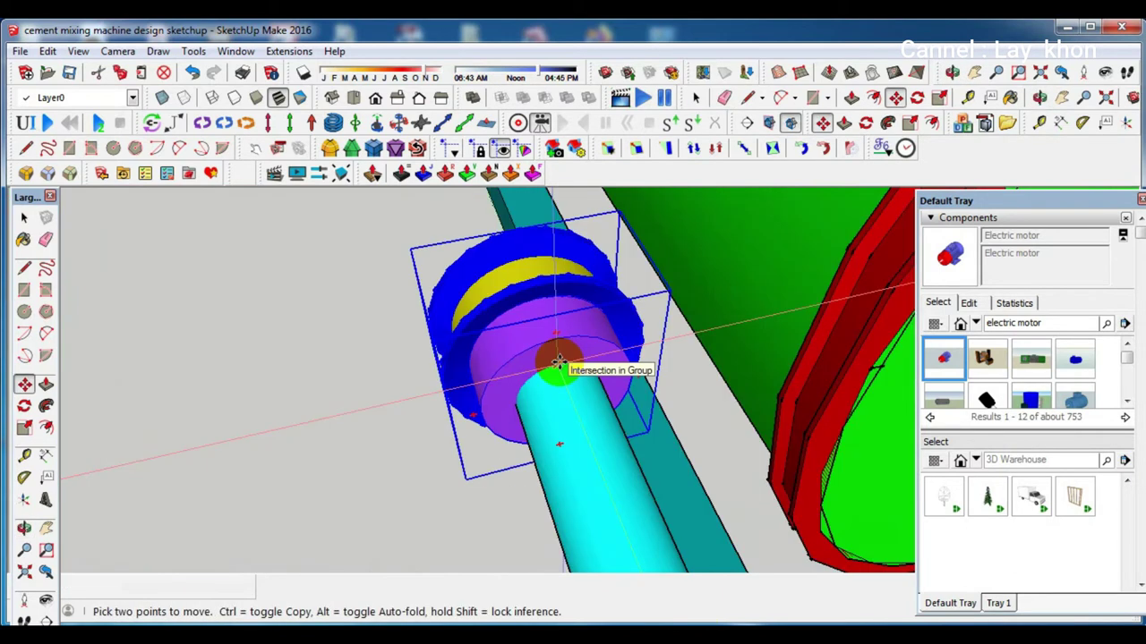
click(556, 371)
key(ctrl)
click(414, 338)
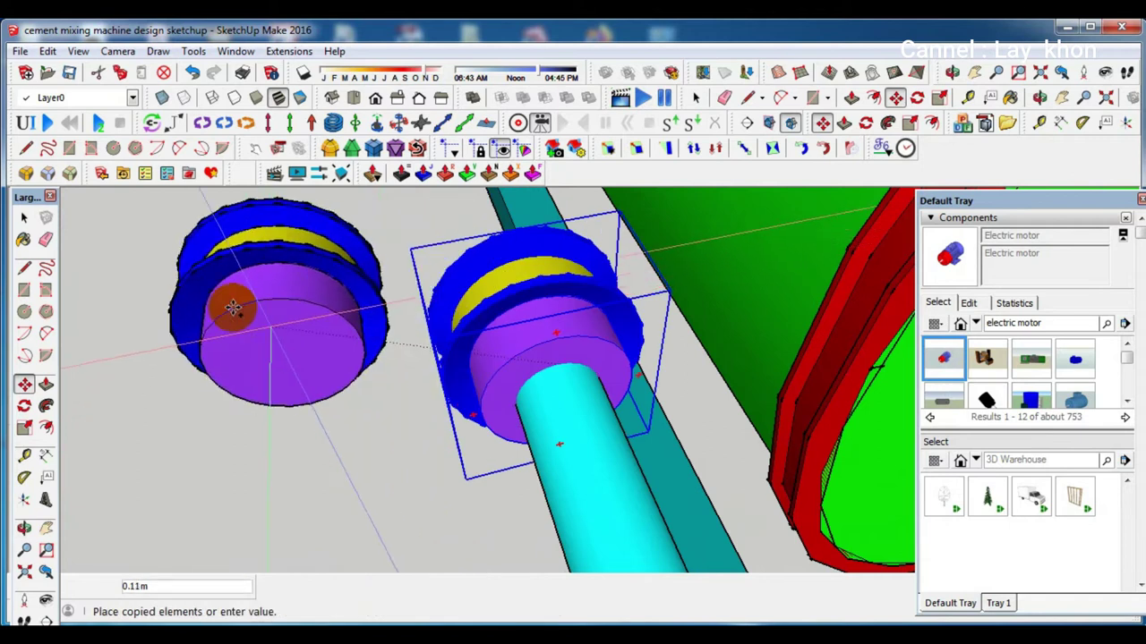
scroll(230, 307, down, 3)
scroll(230, 307, down, 2)
scroll(230, 307, down, 2)
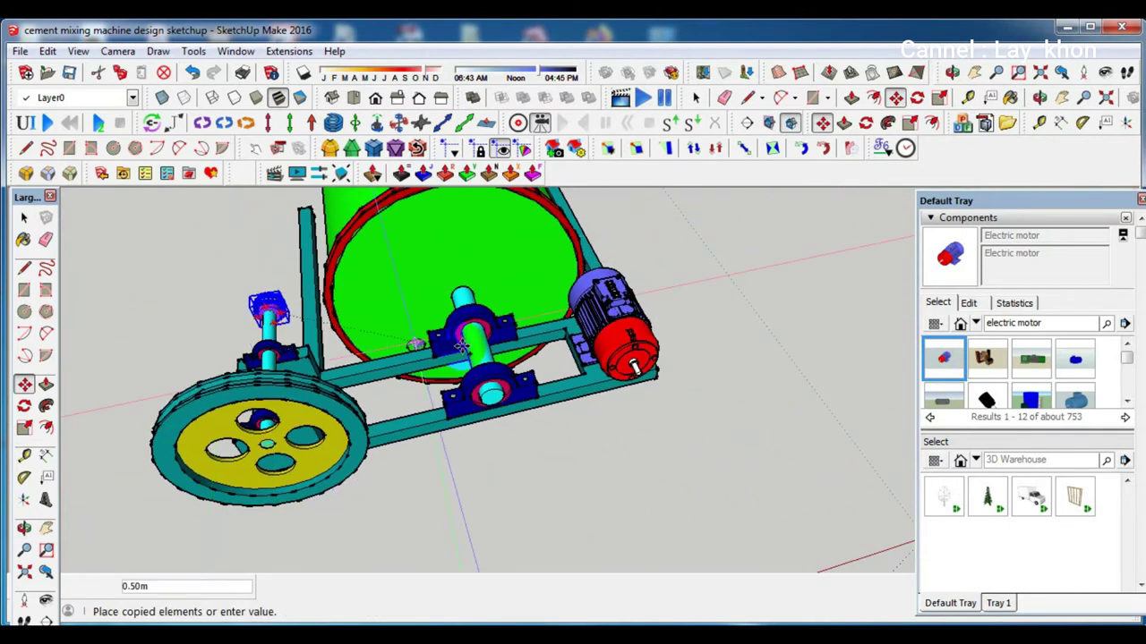
scroll(638, 374, up, 3)
scroll(638, 374, up, 2)
scroll(609, 379, up, 1)
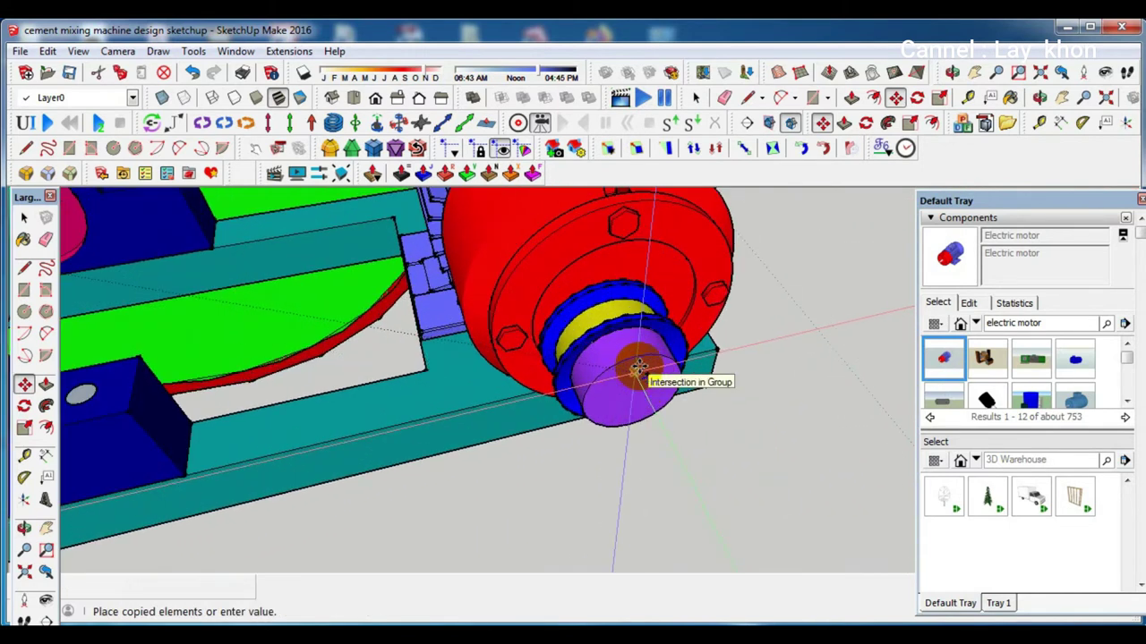
scroll(614, 378, up, 2)
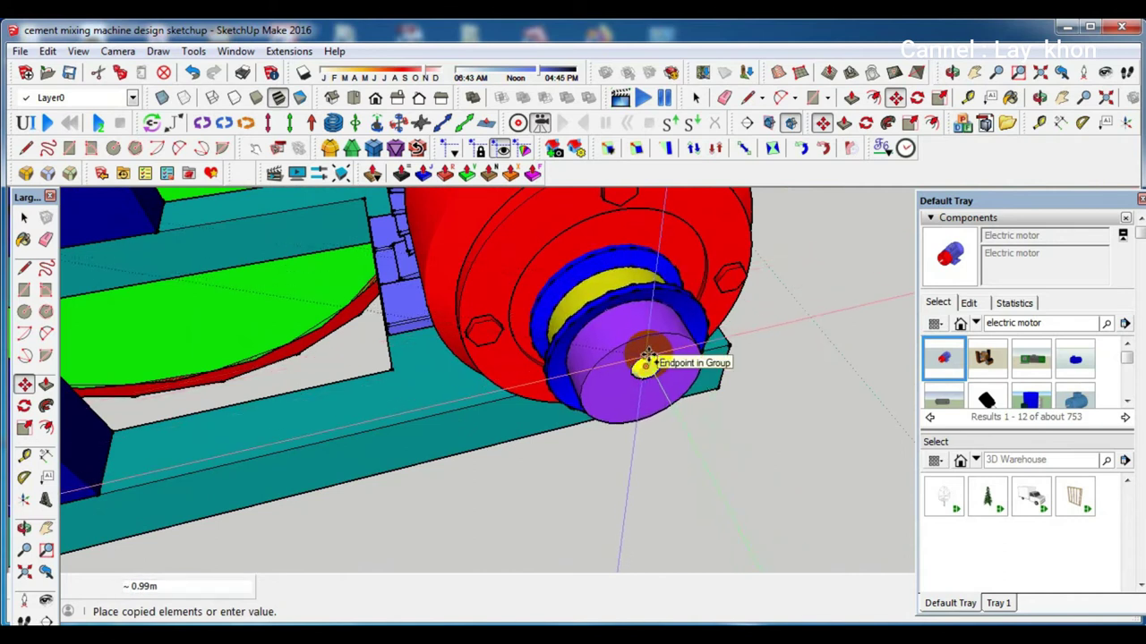
scroll(646, 358, up, 1)
scroll(639, 360, up, 1)
scroll(634, 355, up, 1)
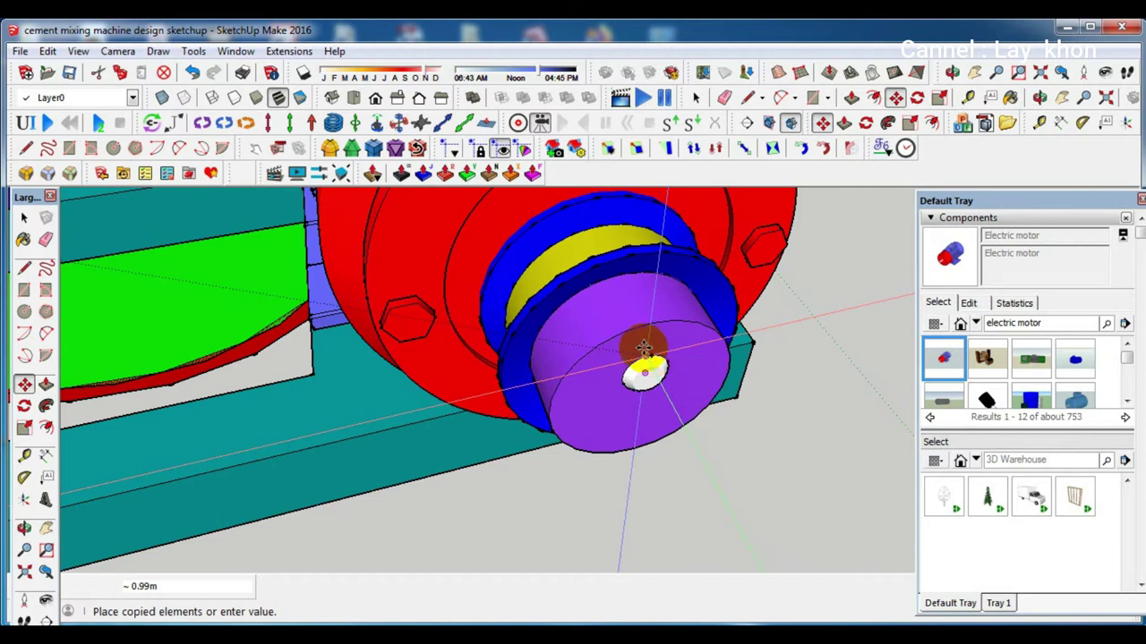
scroll(609, 336, down, 3)
mouse_move(558, 325)
middle_down()
mouse_move(269, 422)
mouse_move(499, 373)
middle_up()
click(130, 506)
click(126, 503)
Flip the pulley copy along the group's green axis so it faces outward
key(space)
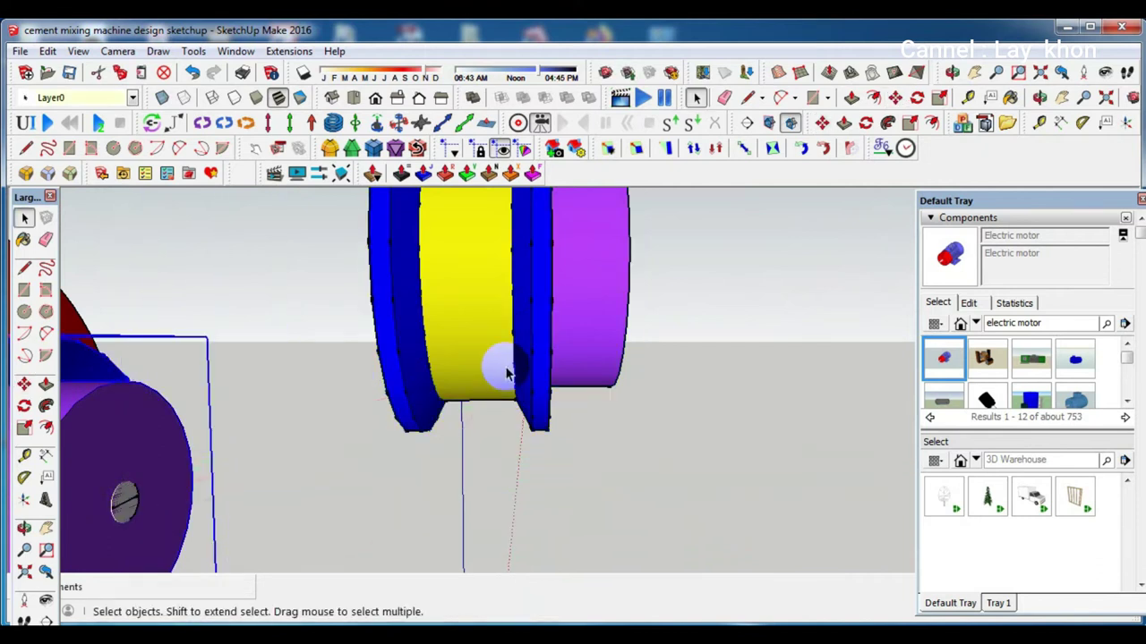
right_click(500, 273)
click(586, 300)
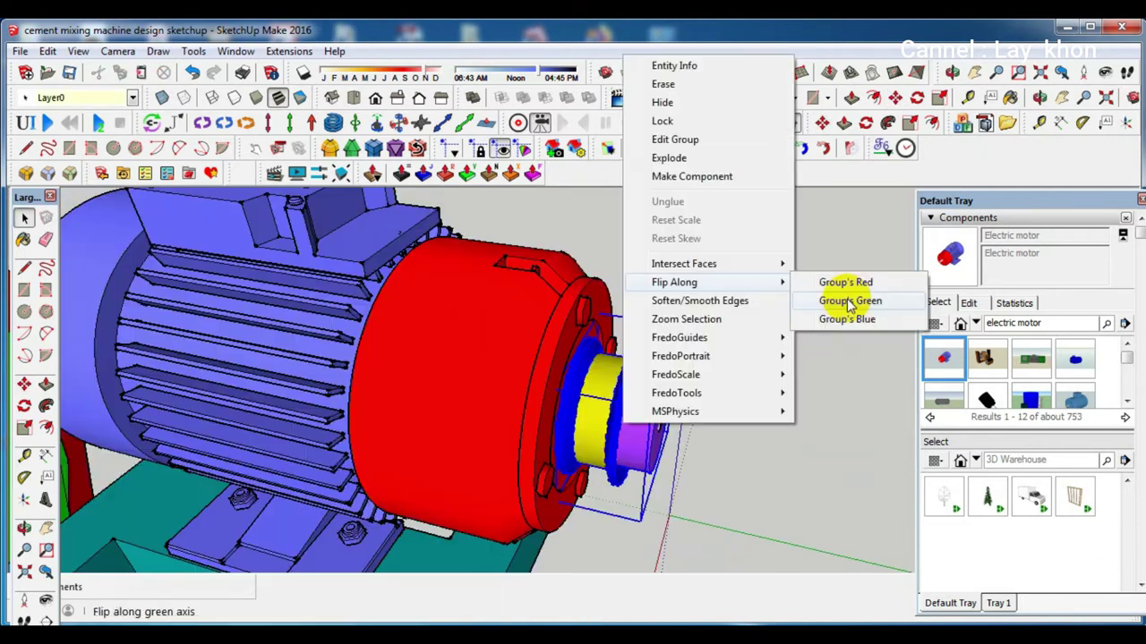
click(847, 300)
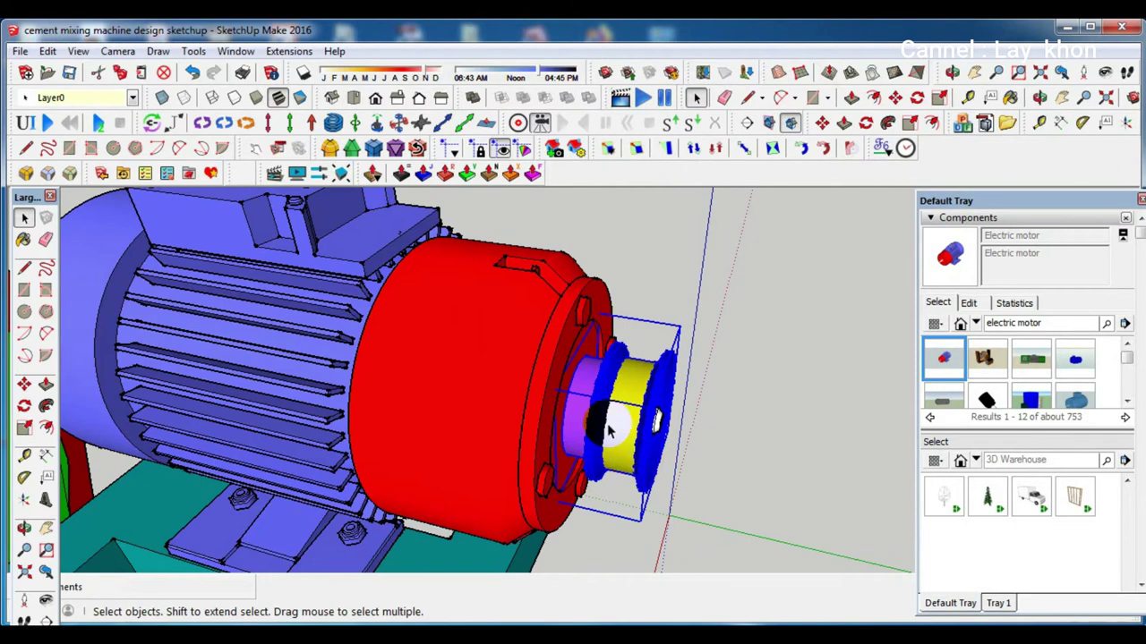
scroll(609, 432, up, 2)
scroll(618, 425, down, 2)
middle_drag(627, 421, 512, 380)
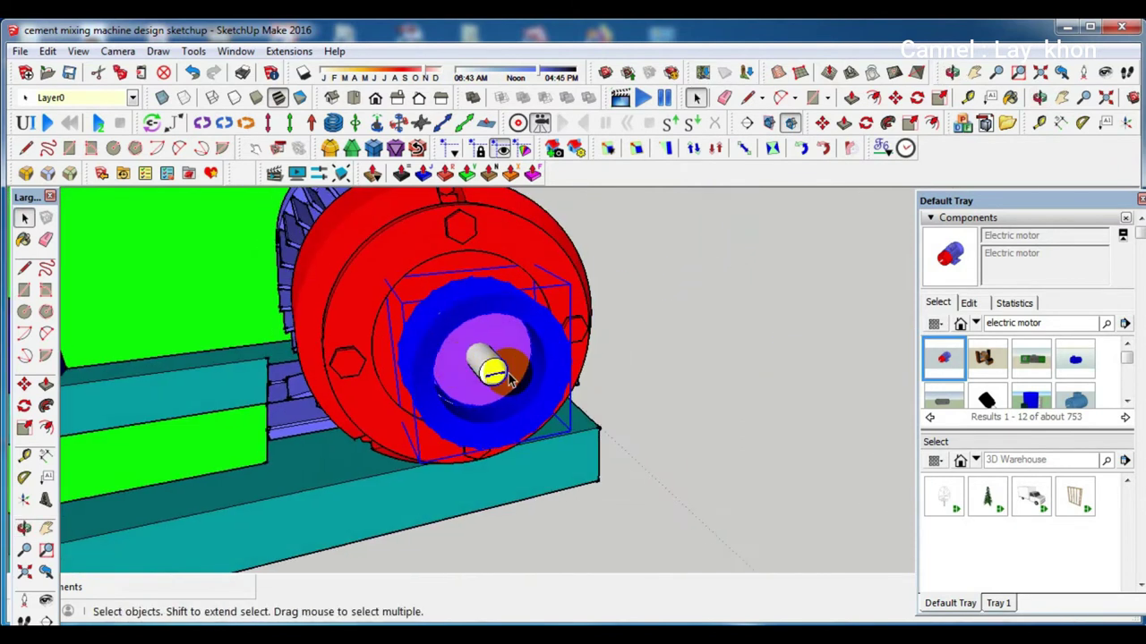
scroll(483, 376, down, 3)
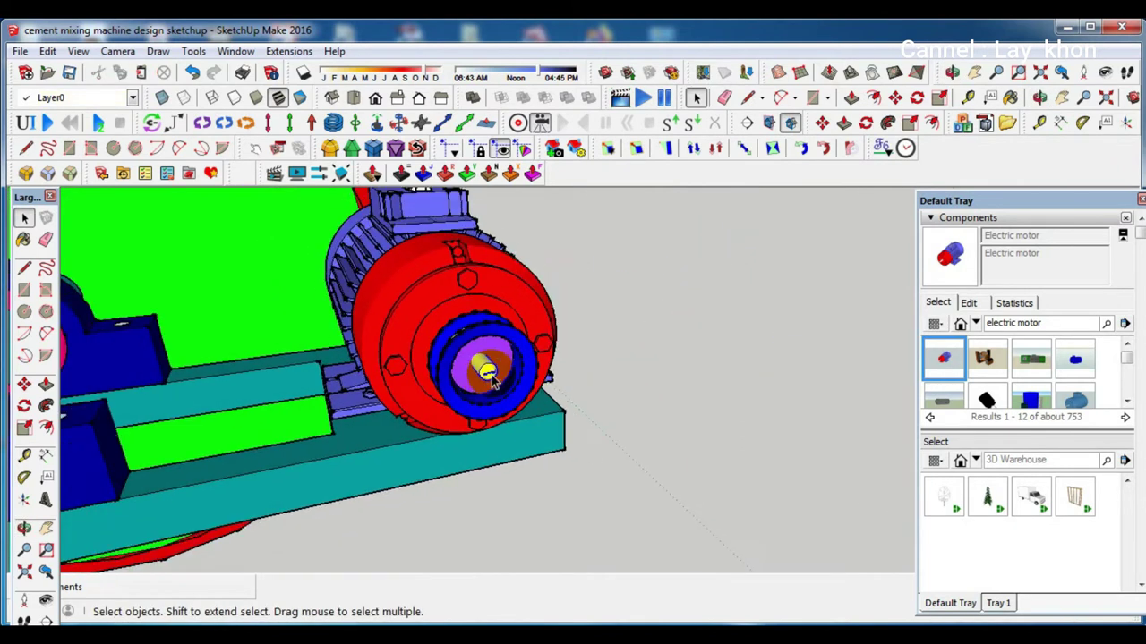
scroll(485, 377, down, 3)
scroll(488, 377, down, 2)
scroll(490, 378, down, 2)
scroll(490, 378, up, 2)
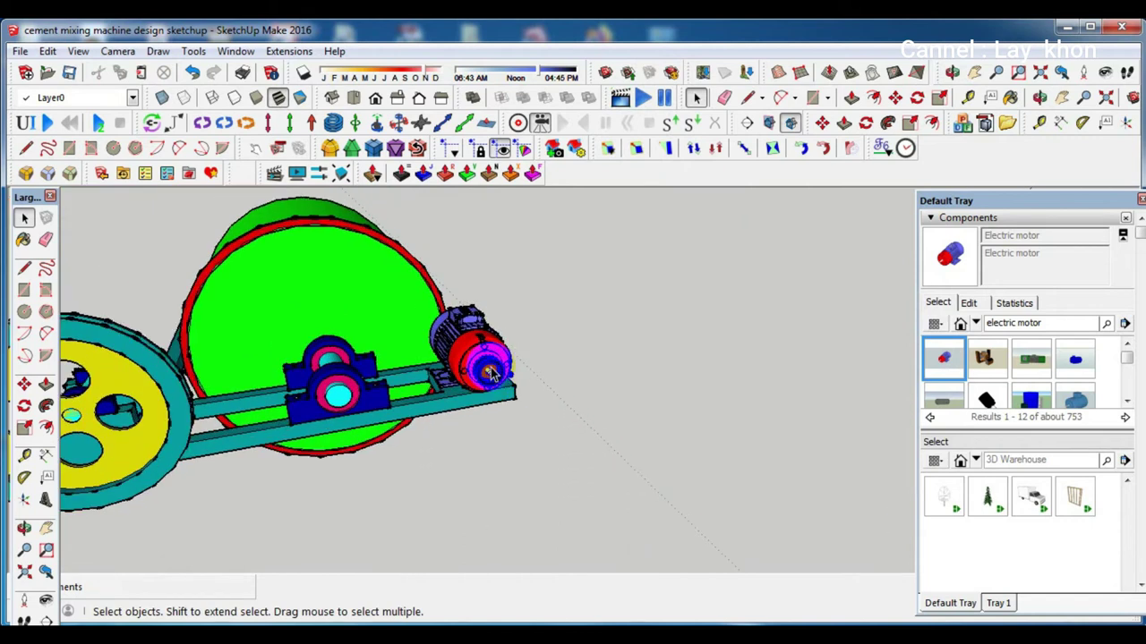
scroll(488, 380, up, 3)
scroll(485, 385, up, 3)
scroll(481, 392, up, 2)
scroll(481, 392, down, 3)
mouse_move(309, 455)
middle_down()
mouse_move(882, 504)
mouse_move(1036, 486)
middle_up()
scroll(805, 443, up, 2)
Begin a line at the motor shaft centre, then cancel it and reframe the view
scroll(805, 445, down, 3)
mouse_move(806, 445)
middle_down()
mouse_move(633, 440)
mouse_move(660, 409)
mouse_move(660, 447)
mouse_move(654, 281)
middle_up()
mouse_move(622, 404)
middle_down()
mouse_move(456, 458)
mouse_move(373, 558)
middle_up()
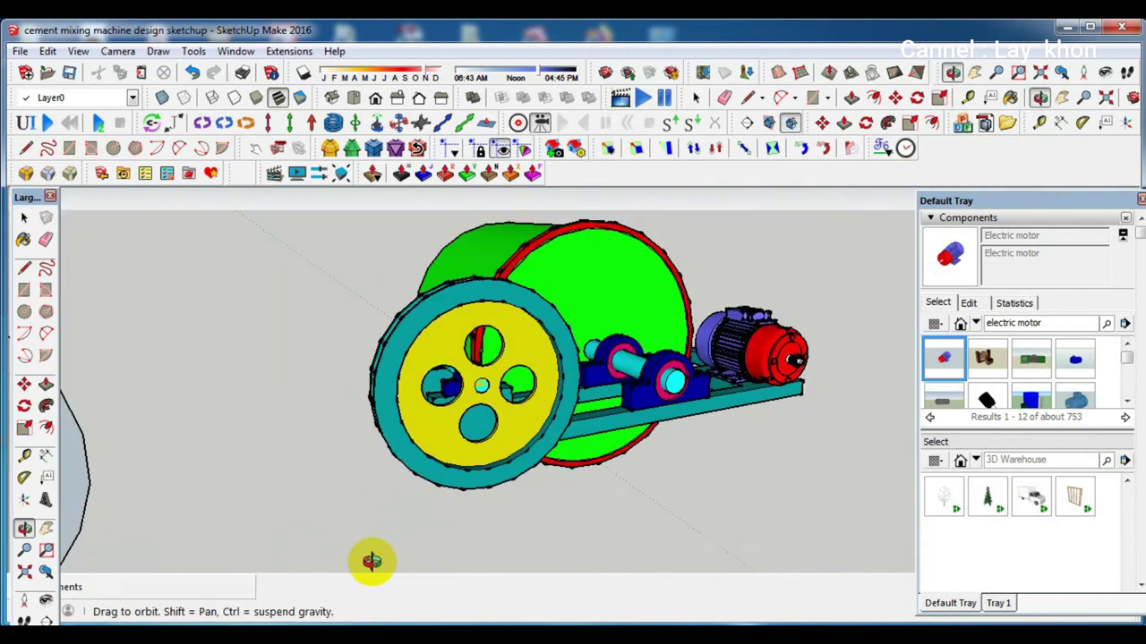
scroll(777, 353, up, 3)
scroll(777, 353, up, 3)
middle_drag(777, 354, 632, 450)
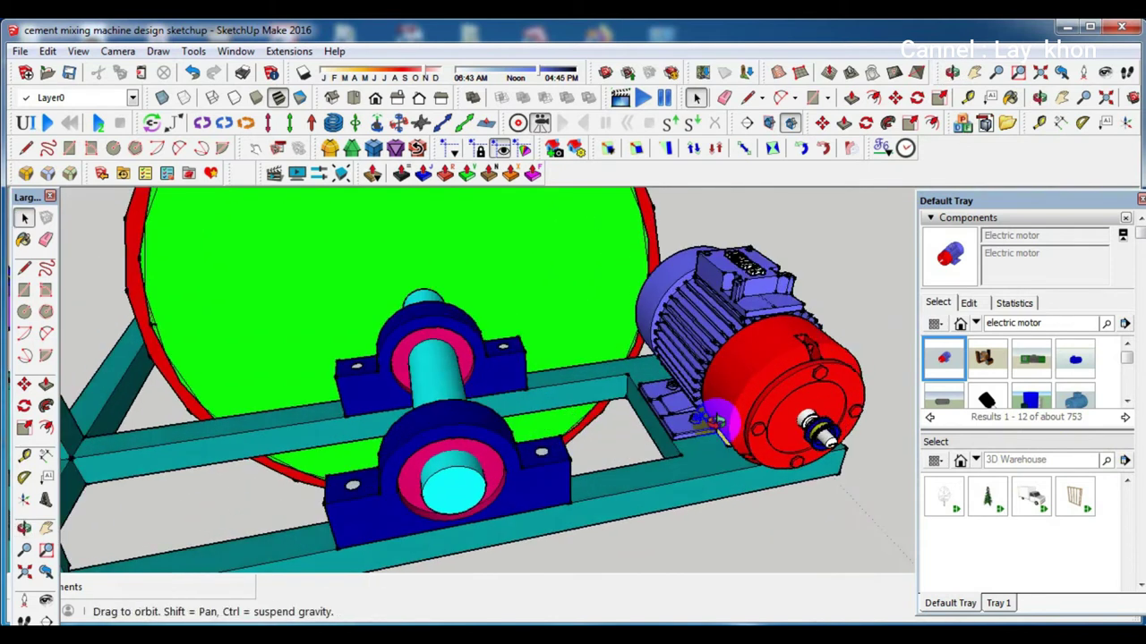
scroll(792, 333, up, 5)
key(l)
mouse_move(792, 333)
middle_down()
mouse_move(767, 263)
mouse_move(732, 223)
middle_up()
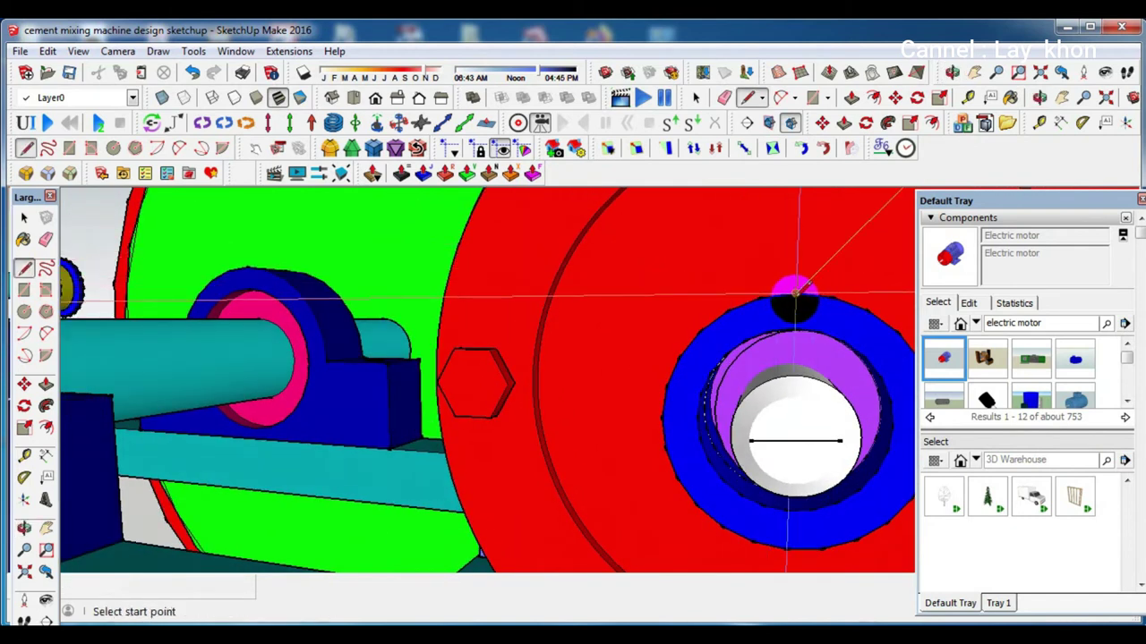
click(795, 439)
scroll(826, 422, down, 1)
scroll(827, 421, down, 2)
scroll(828, 428, down, 2)
scroll(833, 432, down, 2)
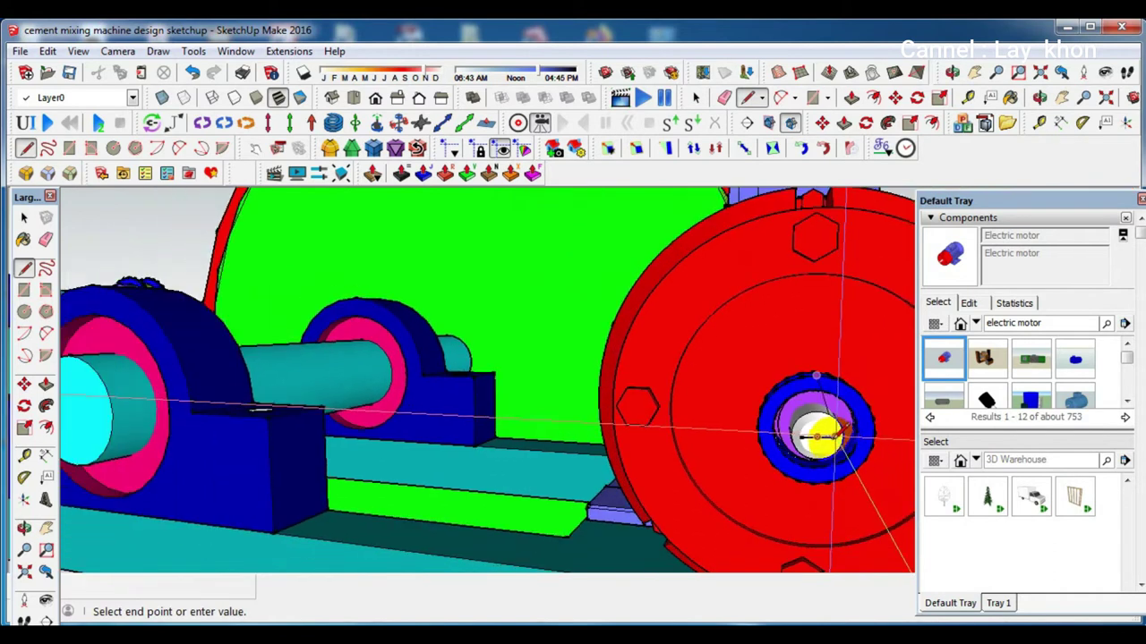
scroll(837, 436, down, 2)
scroll(832, 436, down, 2)
scroll(828, 439, down, 1)
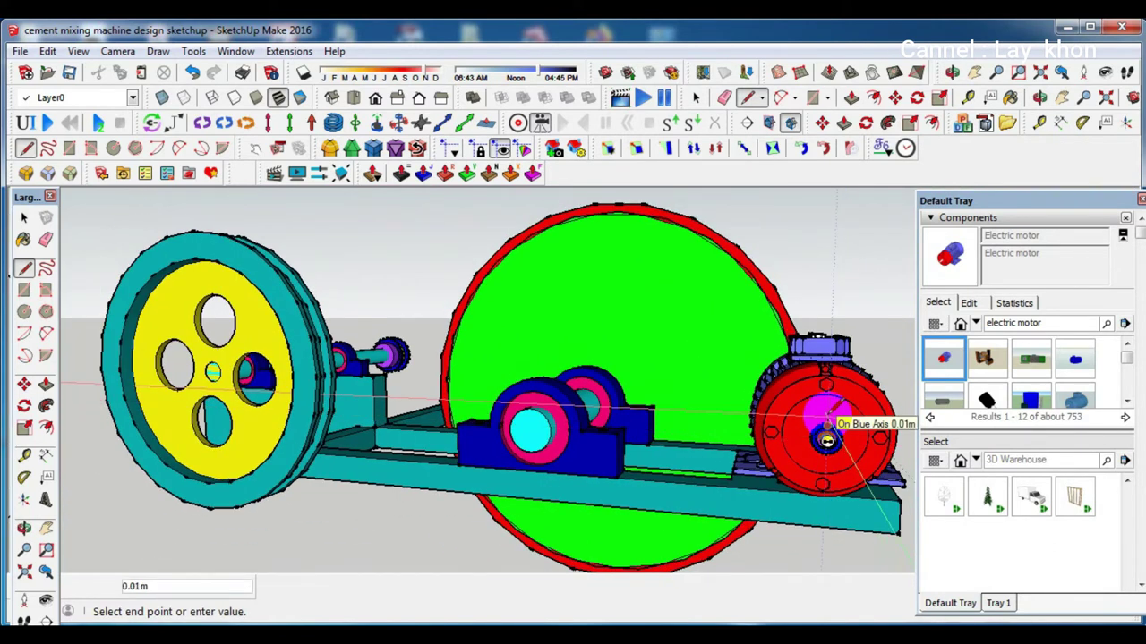
key(space)
scroll(828, 434, up, 2)
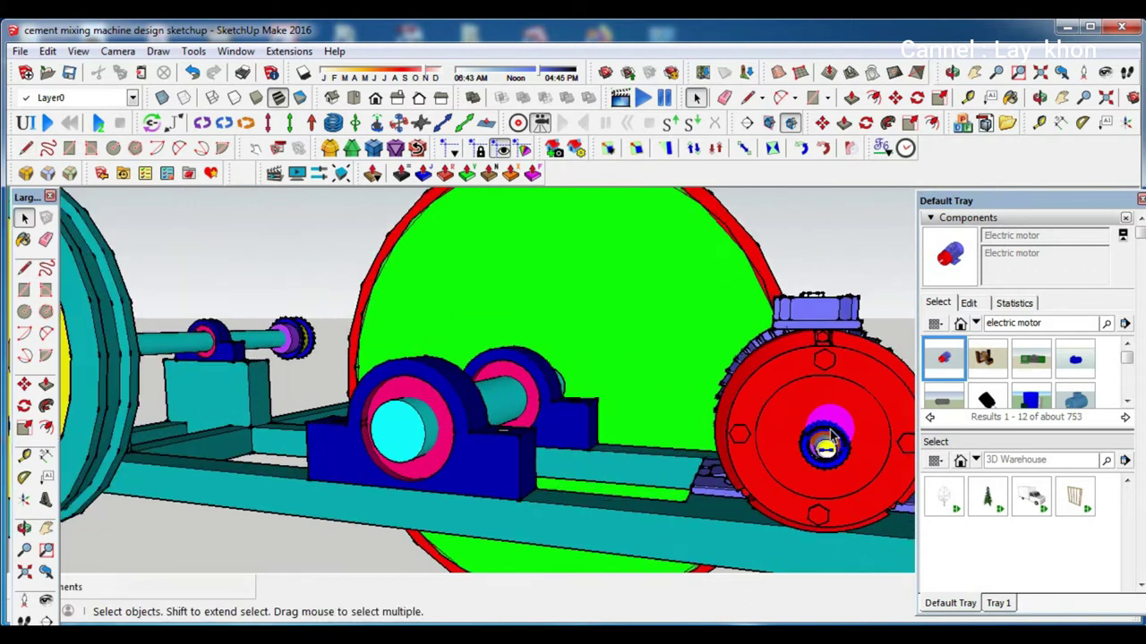
scroll(828, 432, up, 2)
middle_drag(828, 432, 810, 515)
scroll(810, 512, up, 1)
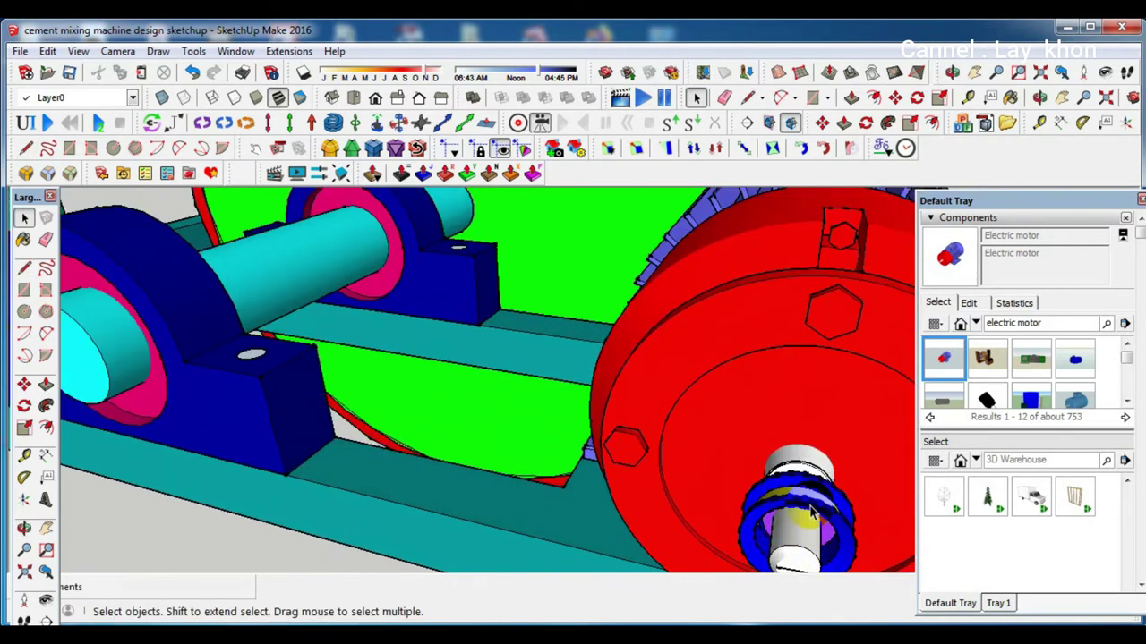
scroll(810, 511, up, 2)
scroll(810, 510, up, 1)
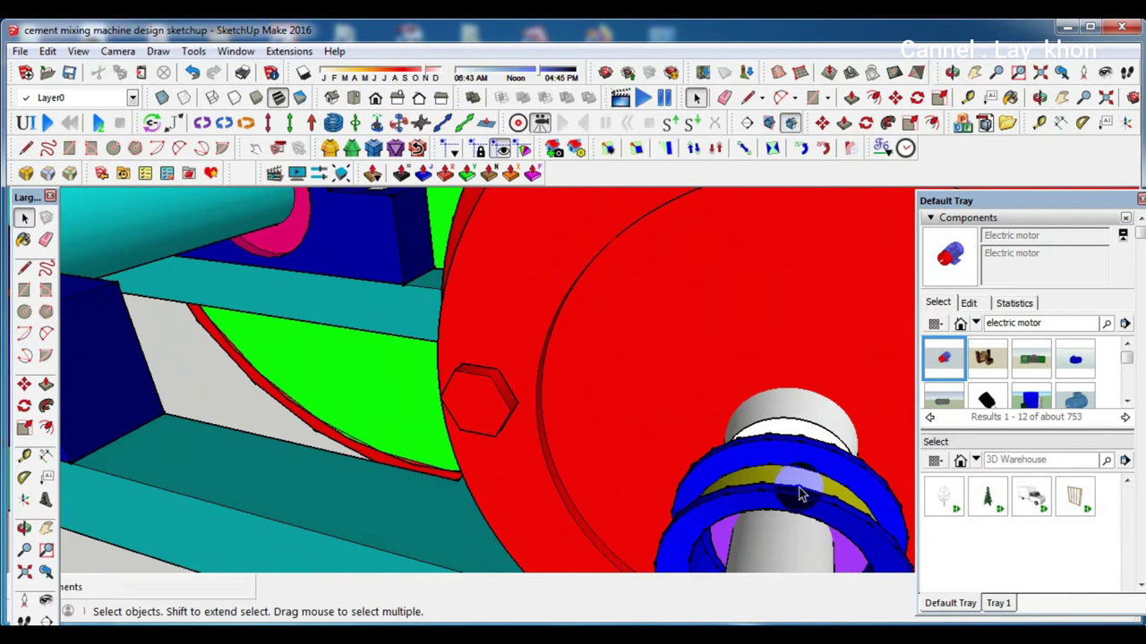
Restart the line at the shaft collar and stretch it toward the large yellow pulley's rim
key(l)
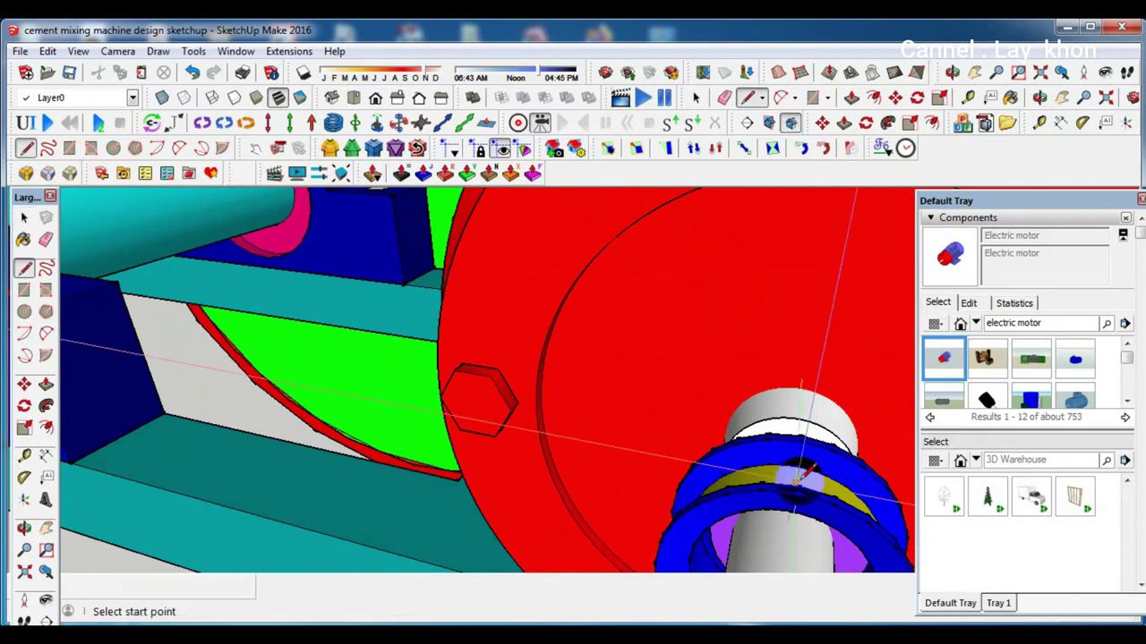
scroll(799, 484, up, 2)
scroll(799, 481, up, 1)
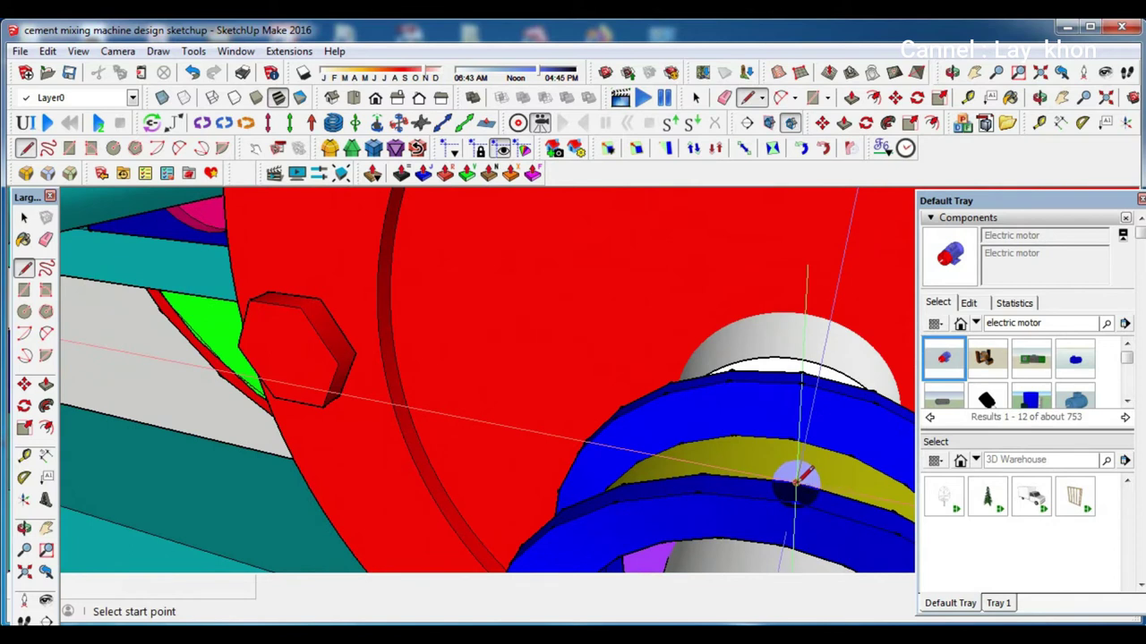
scroll(816, 524, down, 1)
scroll(824, 517, down, 1)
scroll(833, 510, down, 2)
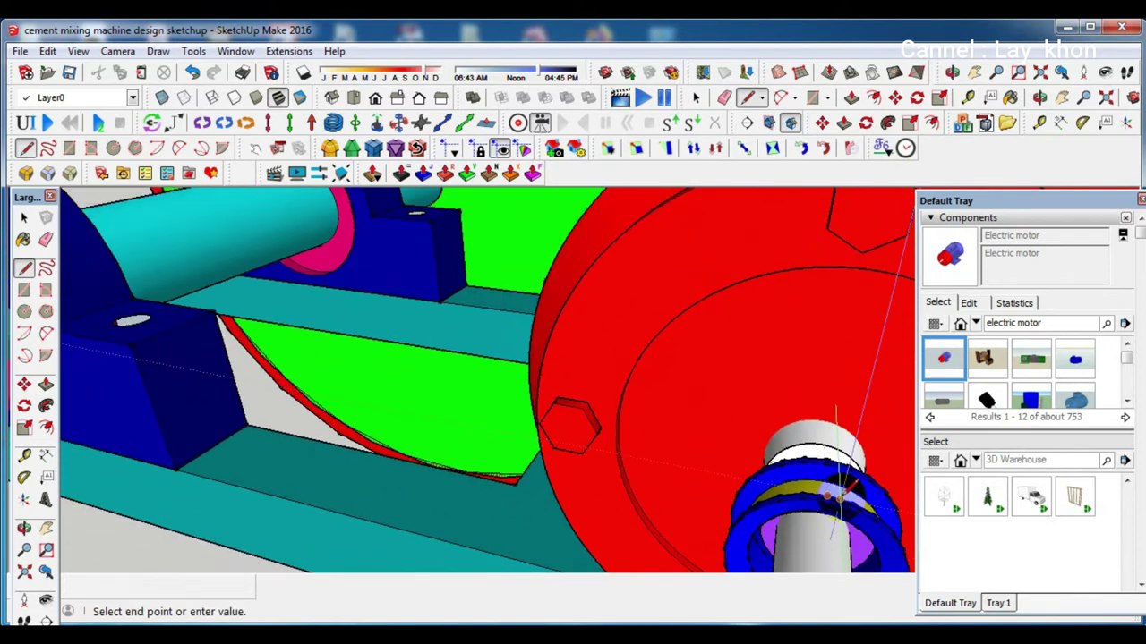
scroll(842, 497, down, 2)
scroll(833, 501, down, 1)
mouse_move(818, 498)
middle_down()
mouse_move(384, 455)
mouse_move(366, 421)
mouse_move(371, 456)
mouse_move(462, 501)
mouse_move(677, 468)
mouse_move(683, 402)
mouse_move(647, 356)
mouse_move(639, 322)
mouse_move(579, 421)
mouse_move(347, 383)
mouse_move(307, 322)
mouse_move(290, 332)
mouse_move(263, 442)
middle_up()
scroll(690, 401, down, 2)
scroll(686, 402, down, 2)
scroll(684, 403, down, 2)
scroll(686, 402, down, 2)
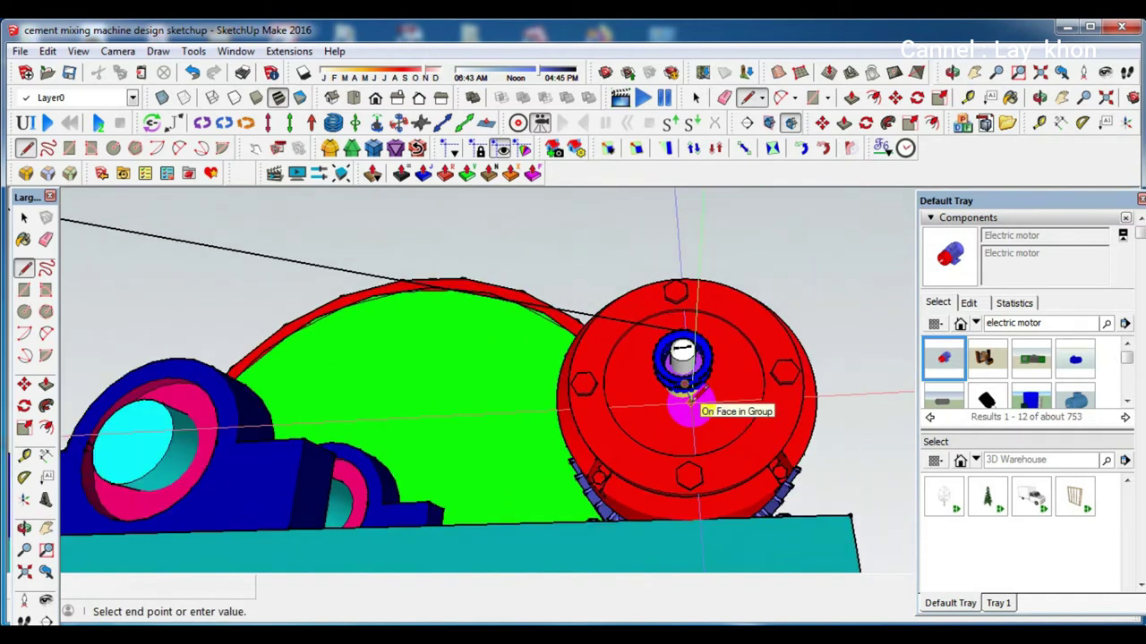
scroll(686, 401, down, 2)
scroll(688, 400, down, 2)
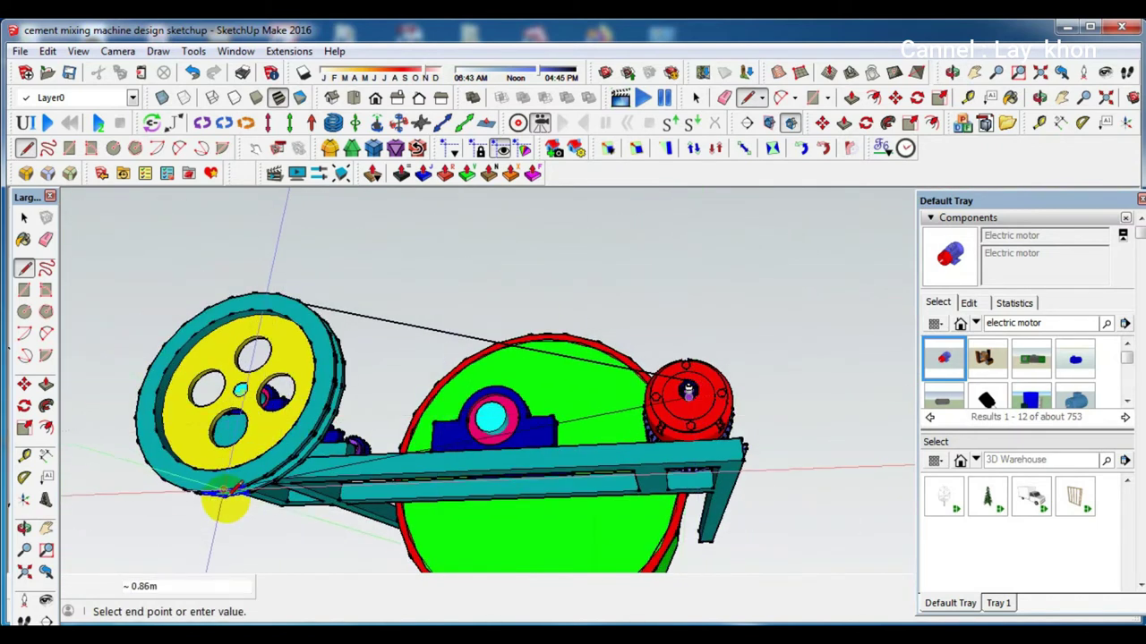
scroll(231, 489, up, 3)
mouse_move(219, 486)
middle_down()
mouse_move(300, 537)
mouse_move(317, 386)
middle_up()
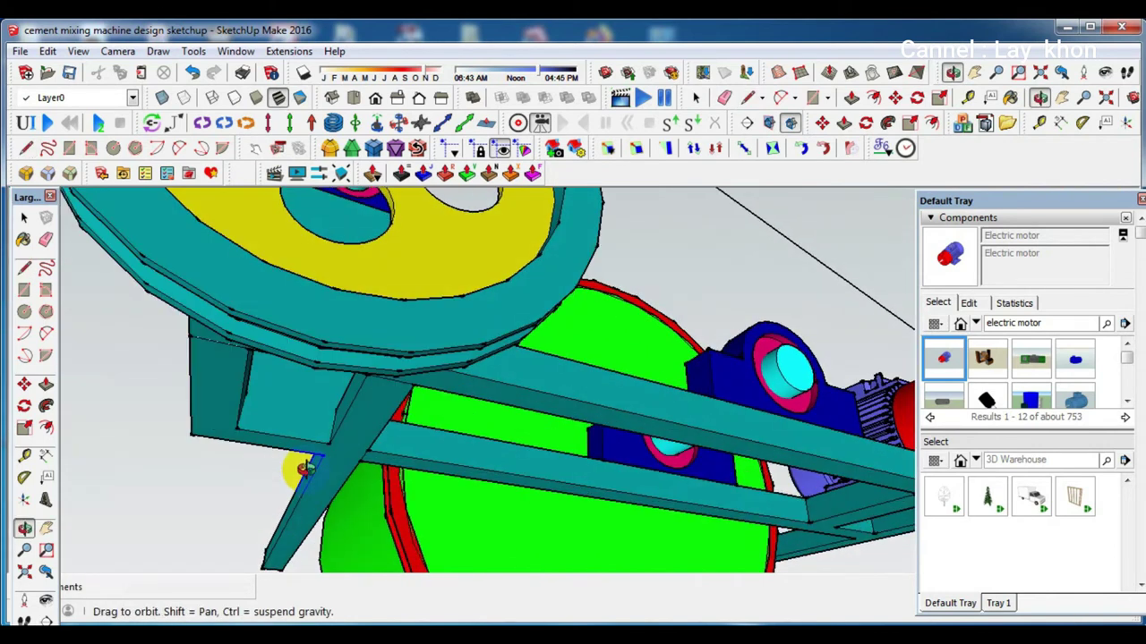
scroll(322, 307, up, 2)
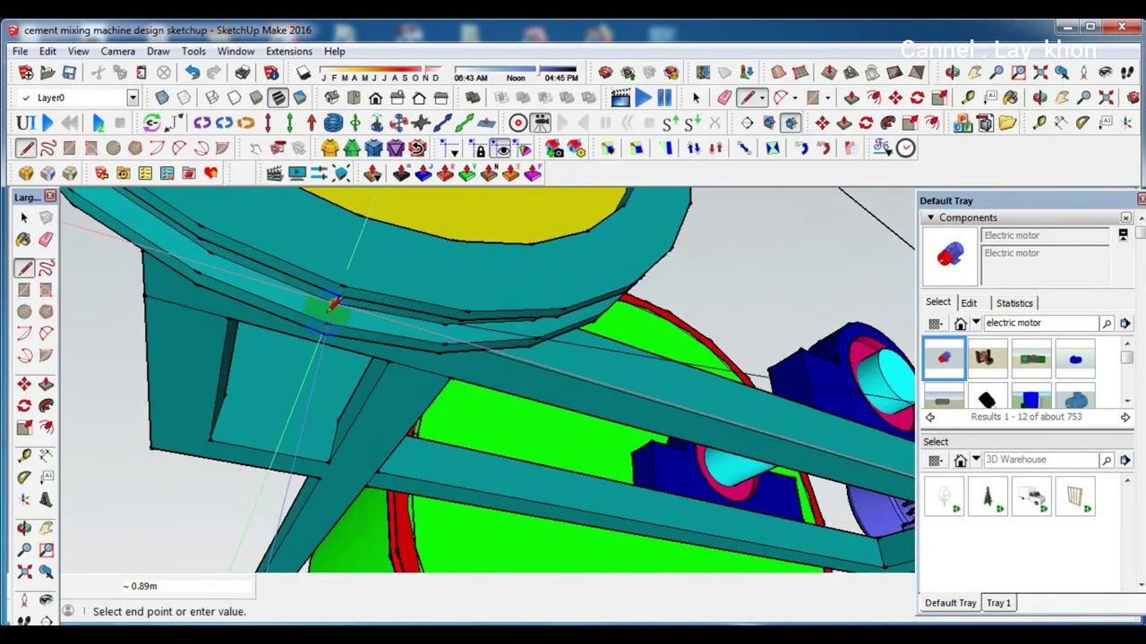
scroll(320, 307, up, 2)
mouse_move(322, 309)
middle_down()
mouse_move(364, 291)
mouse_move(401, 294)
mouse_move(510, 354)
mouse_move(499, 350)
middle_up()
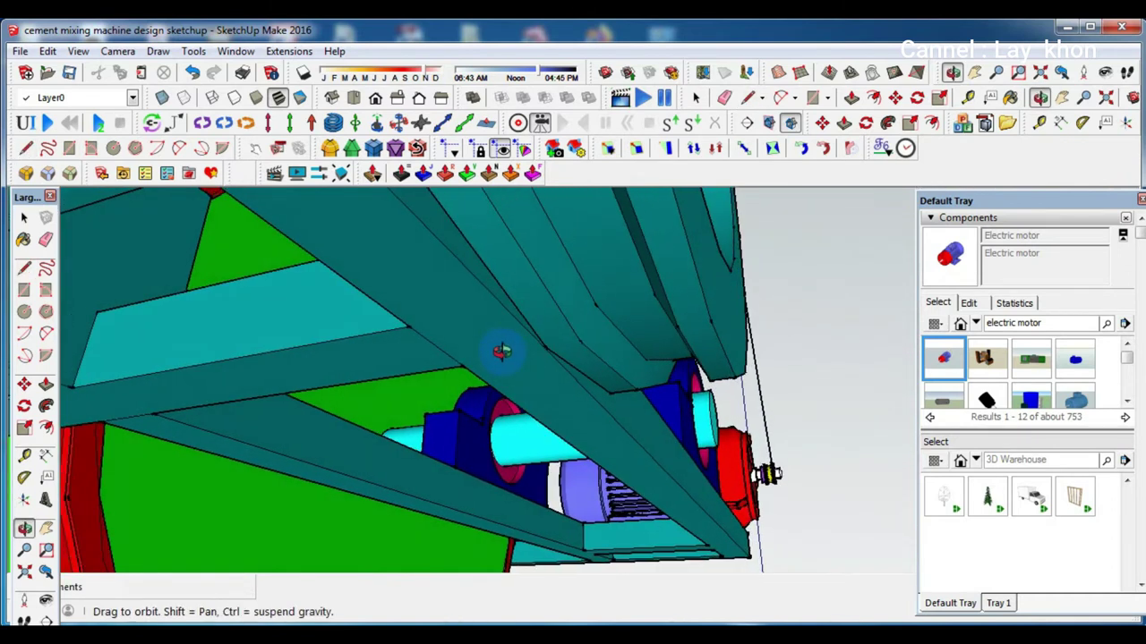
key(l)
click(614, 345)
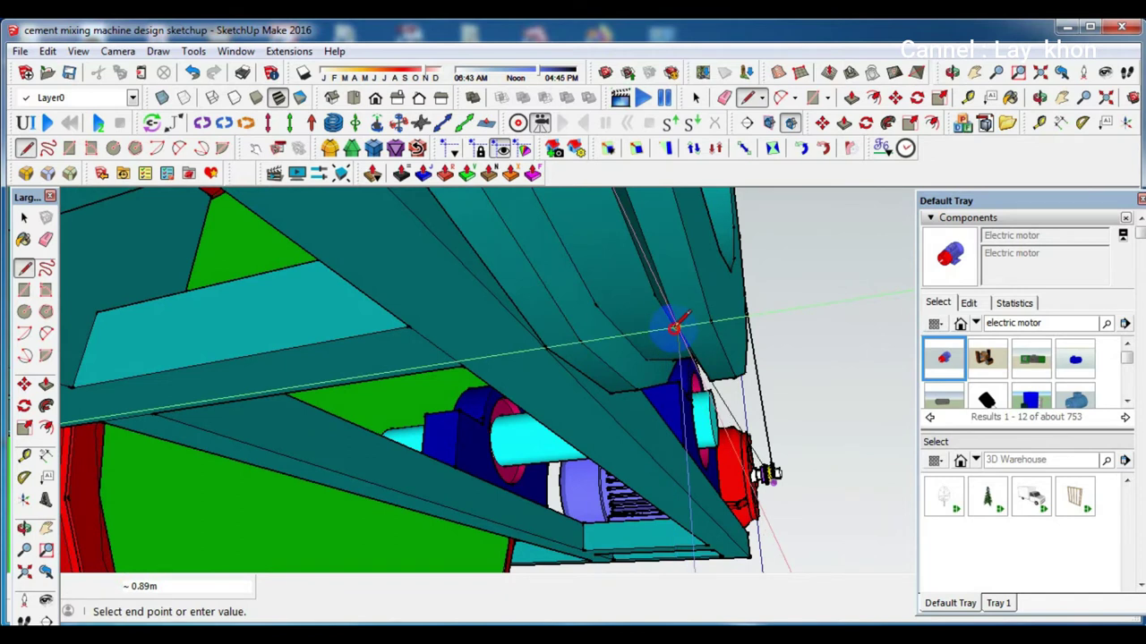
mouse_move(678, 326)
middle_down()
mouse_move(644, 325)
mouse_move(460, 409)
middle_up()
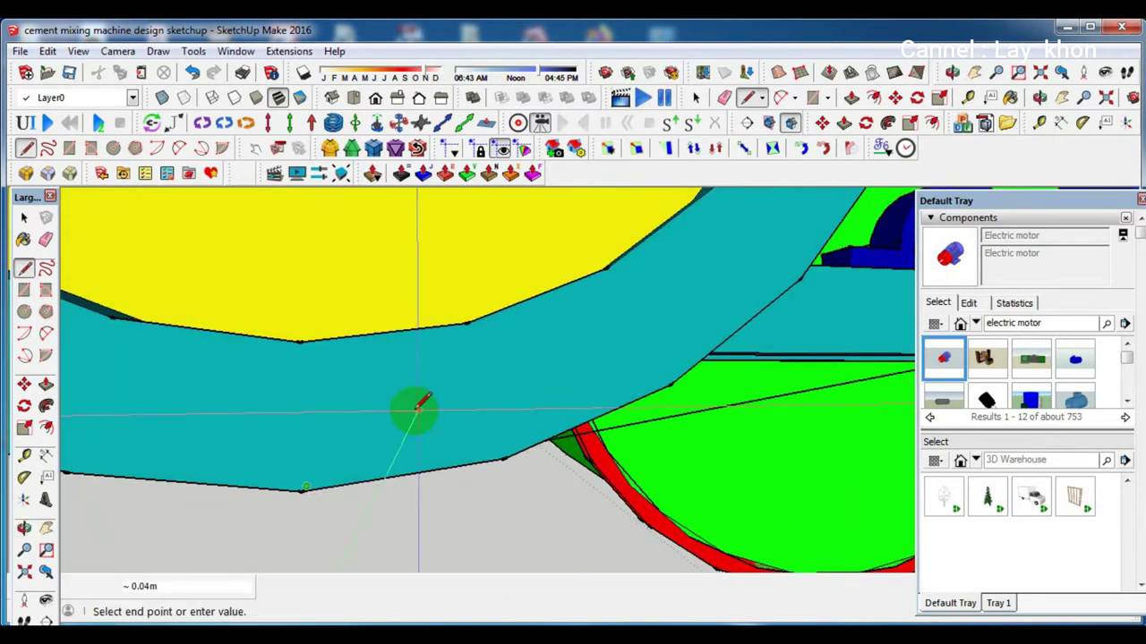
scroll(349, 455, down, 3)
scroll(349, 456, down, 3)
middle_drag(349, 456, 820, 286)
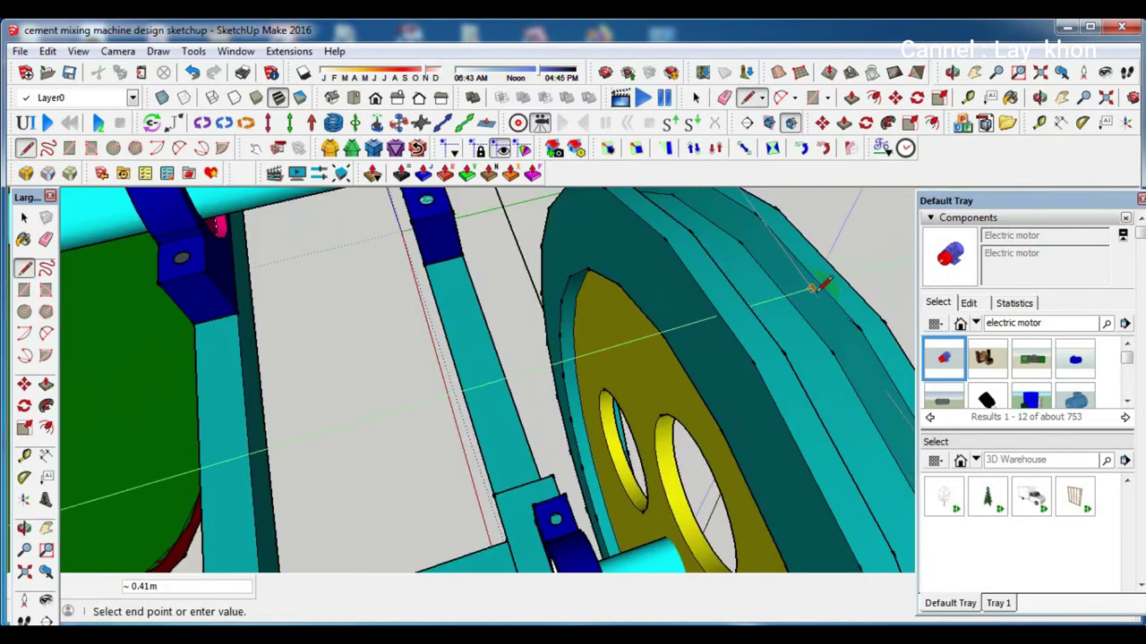
Cancel the unfinished line and view the pulley wheel edge-on beside the frame
mouse_move(858, 323)
middle_down()
mouse_move(785, 312)
mouse_move(588, 248)
mouse_move(450, 245)
middle_up()
scroll(450, 234, down, 3)
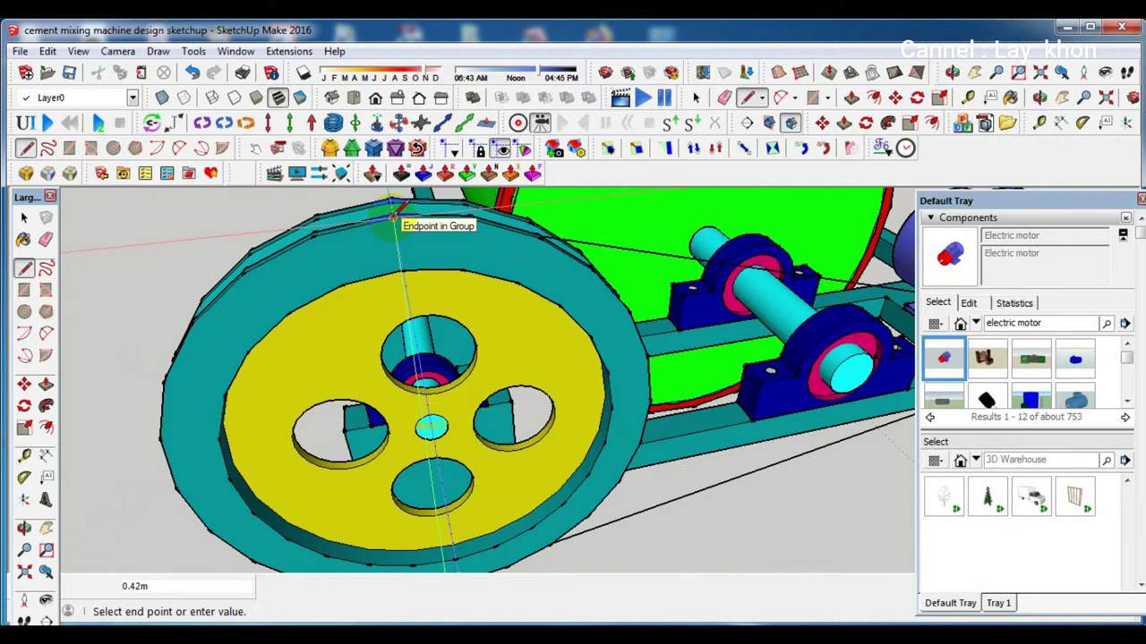
middle_drag(392, 217, 410, 369)
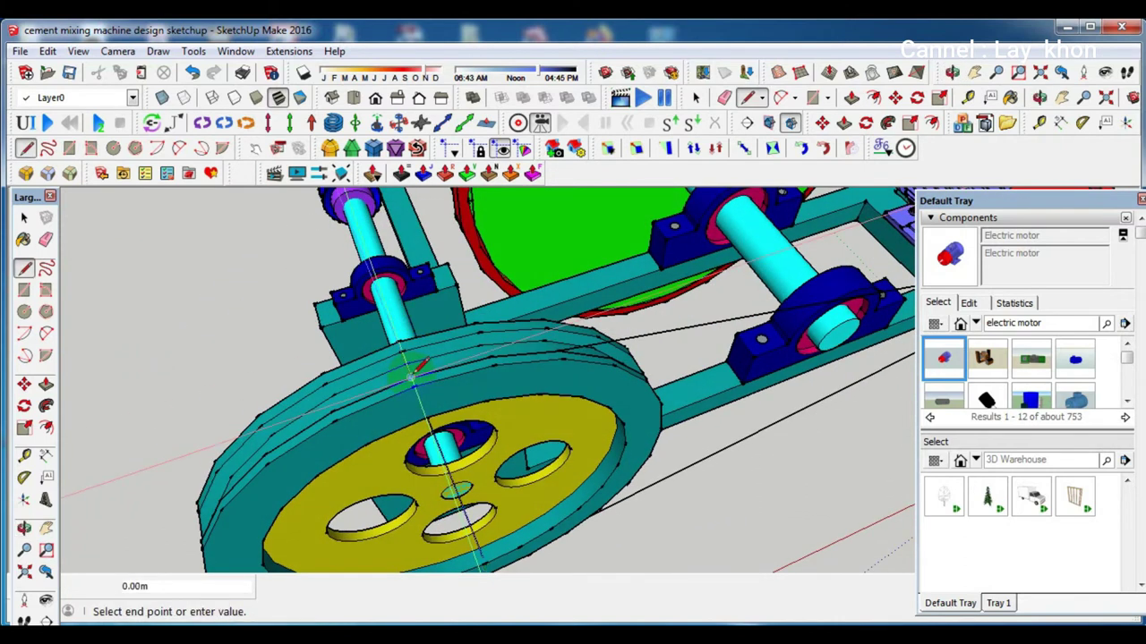
scroll(411, 370, down, 1)
middle_drag(412, 371, 490, 426)
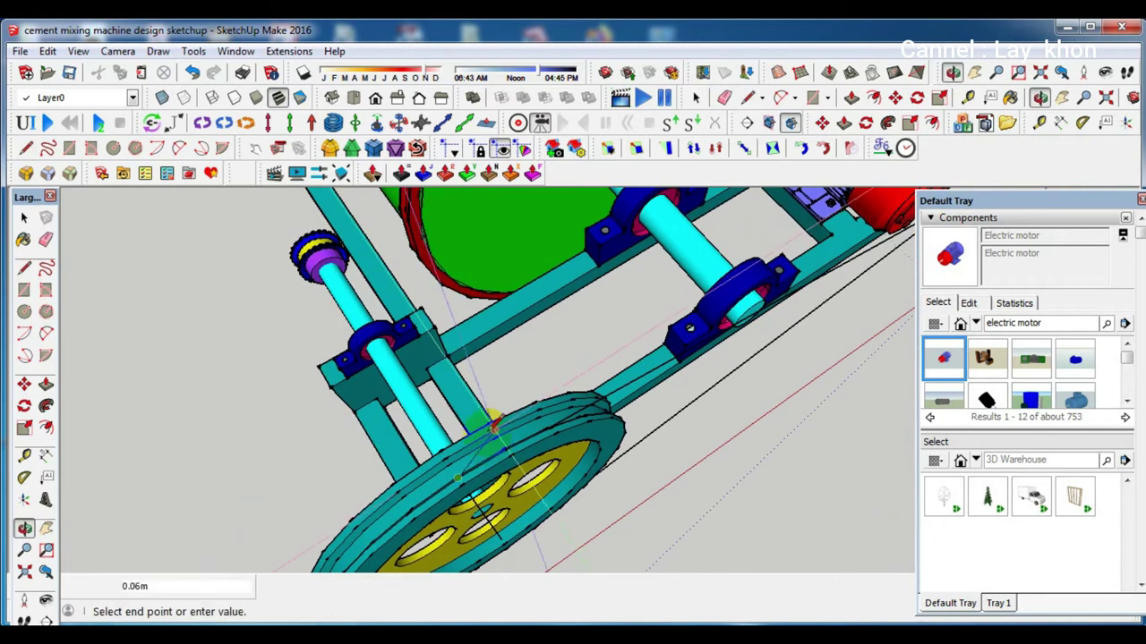
key(space)
middle_drag(571, 423, 755, 391)
scroll(661, 420, up, 2)
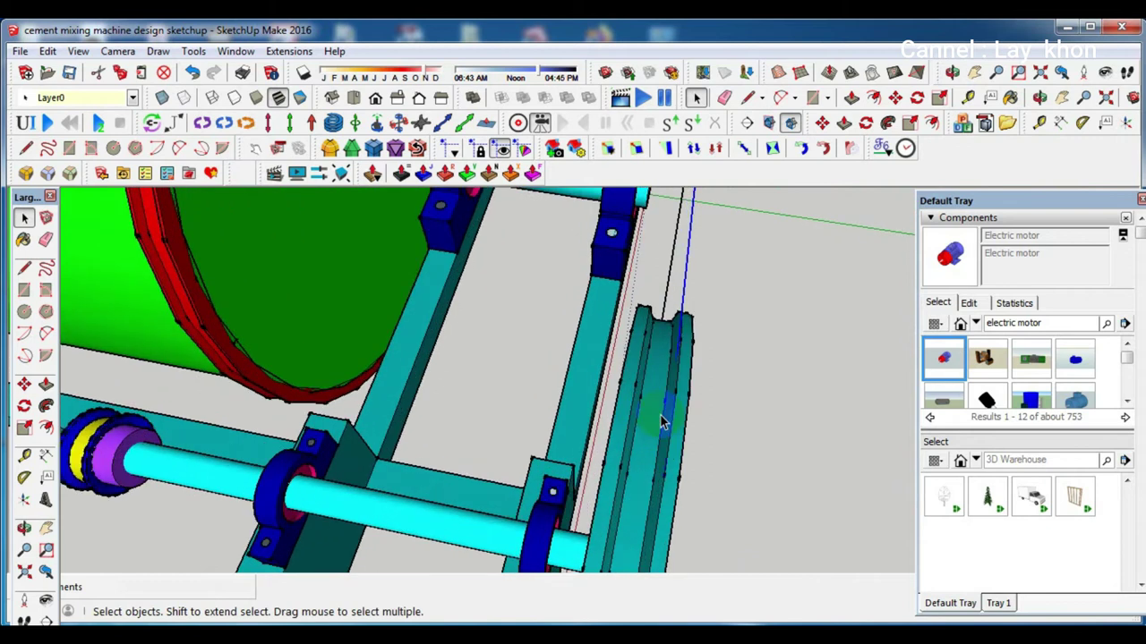
scroll(660, 420, up, 1)
scroll(667, 413, up, 5)
Draw a line from the motor shaft to the pulley rim, closing the grey triangular belt face
key(l)
click(634, 411)
mouse_move(631, 474)
middle_down()
mouse_move(653, 100)
mouse_move(639, 39)
middle_up()
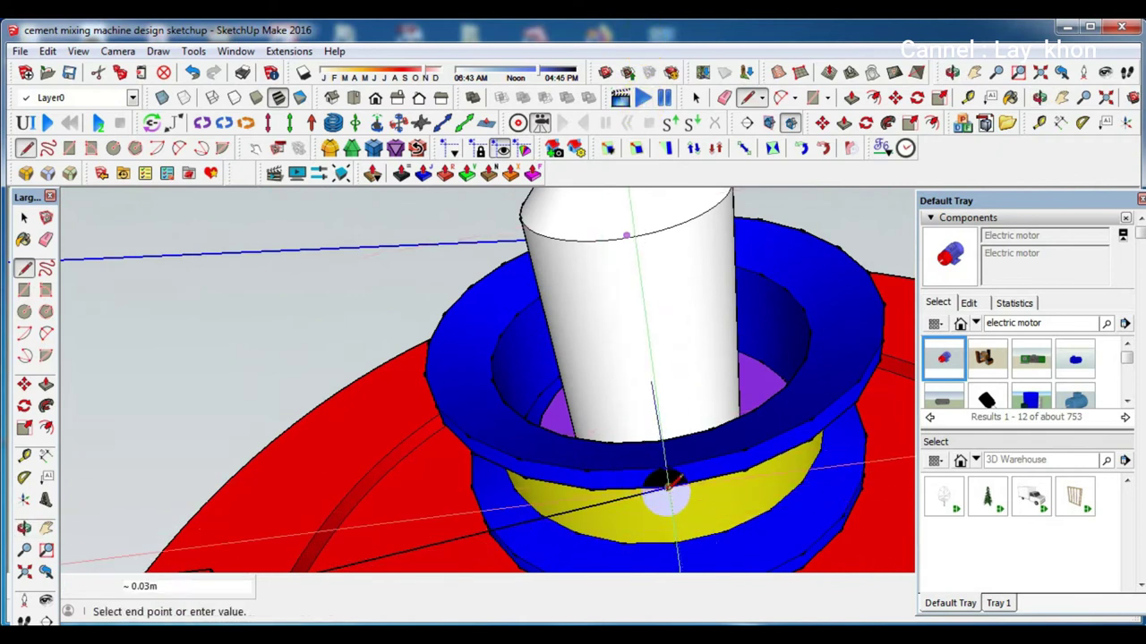
click(667, 491)
scroll(672, 463, down, 2)
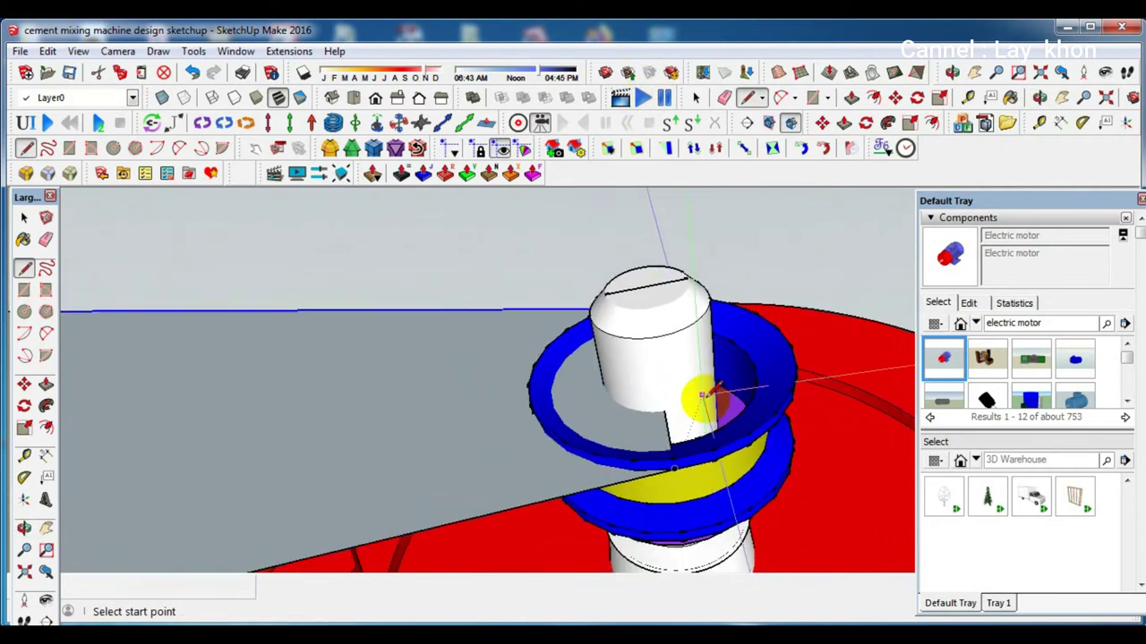
scroll(703, 397, down, 2)
scroll(696, 384, down, 2)
scroll(696, 381, down, 2)
scroll(696, 381, down, 2)
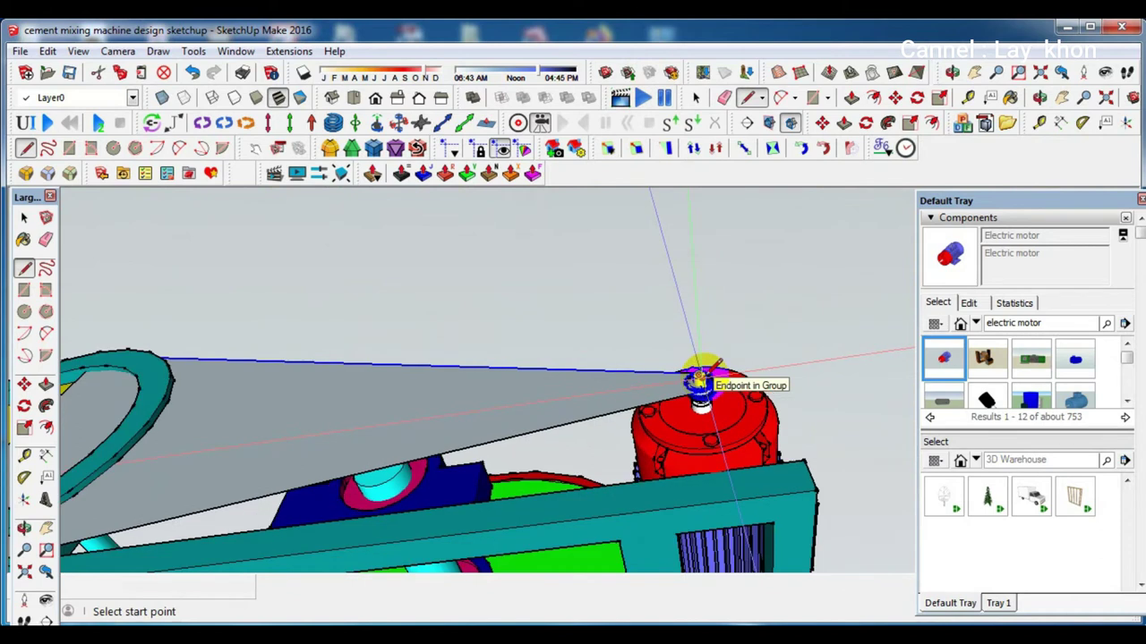
scroll(701, 379, down, 2)
middle_drag(704, 374, 562, 362)
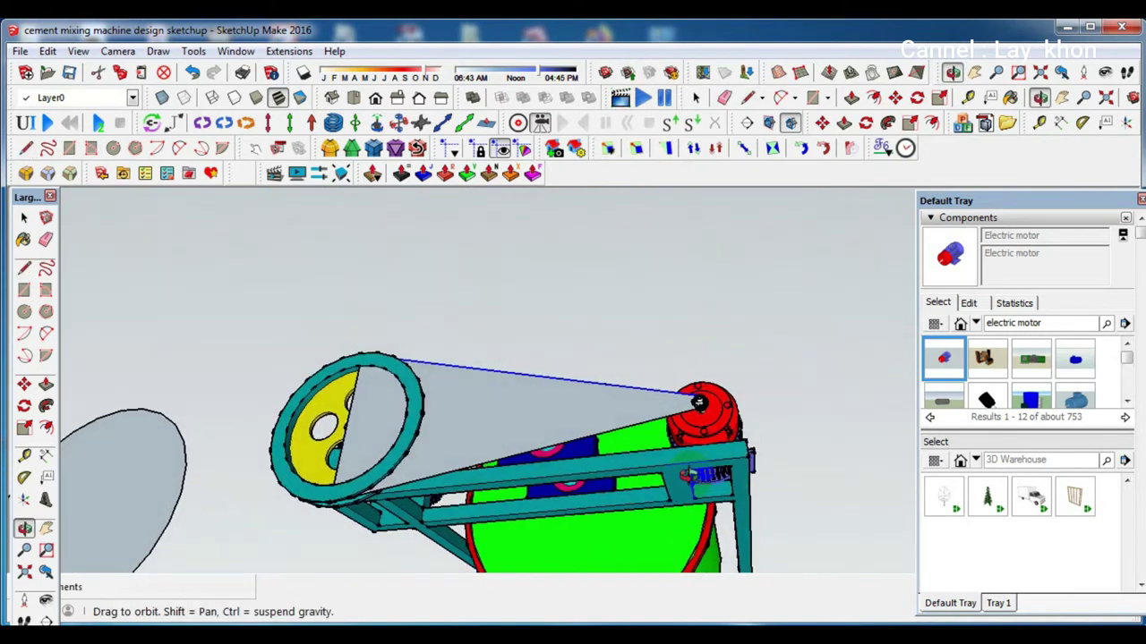
Move the triangular belt face about 1.31m off the mixer, next to the grey circle
key(space)
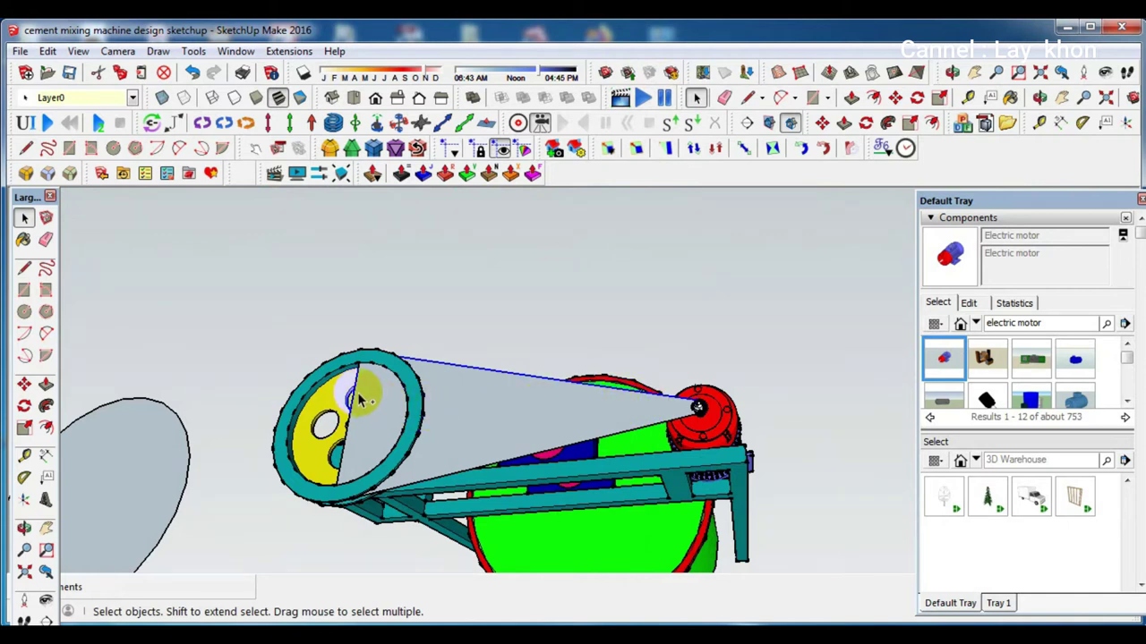
key(m)
middle_drag(358, 400, 466, 367)
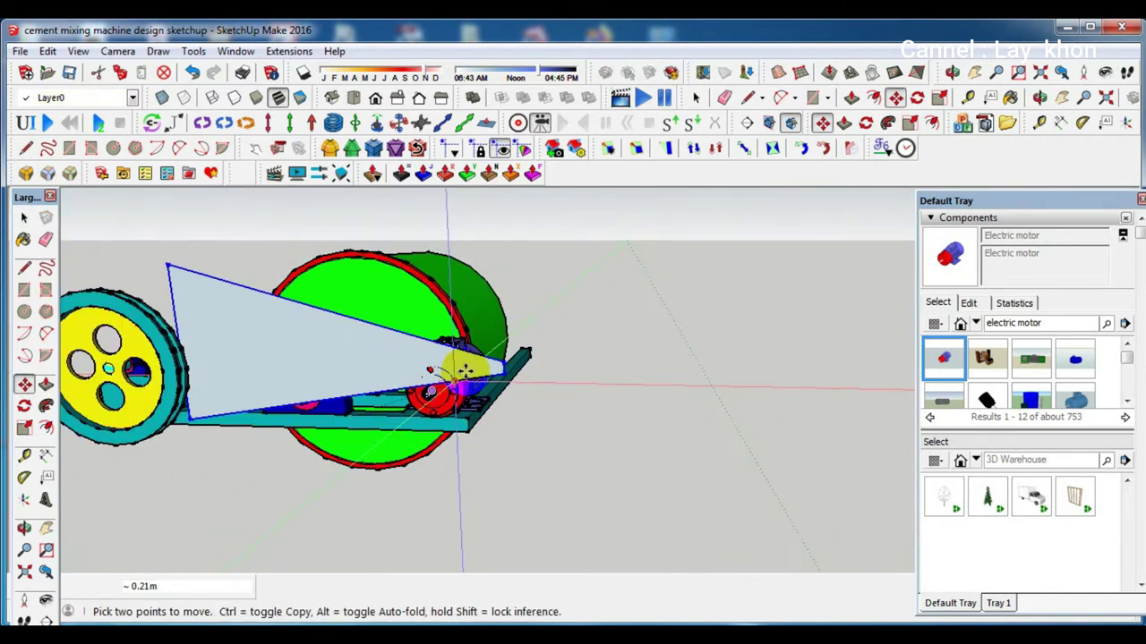
click(466, 367)
scroll(466, 367, down, 3)
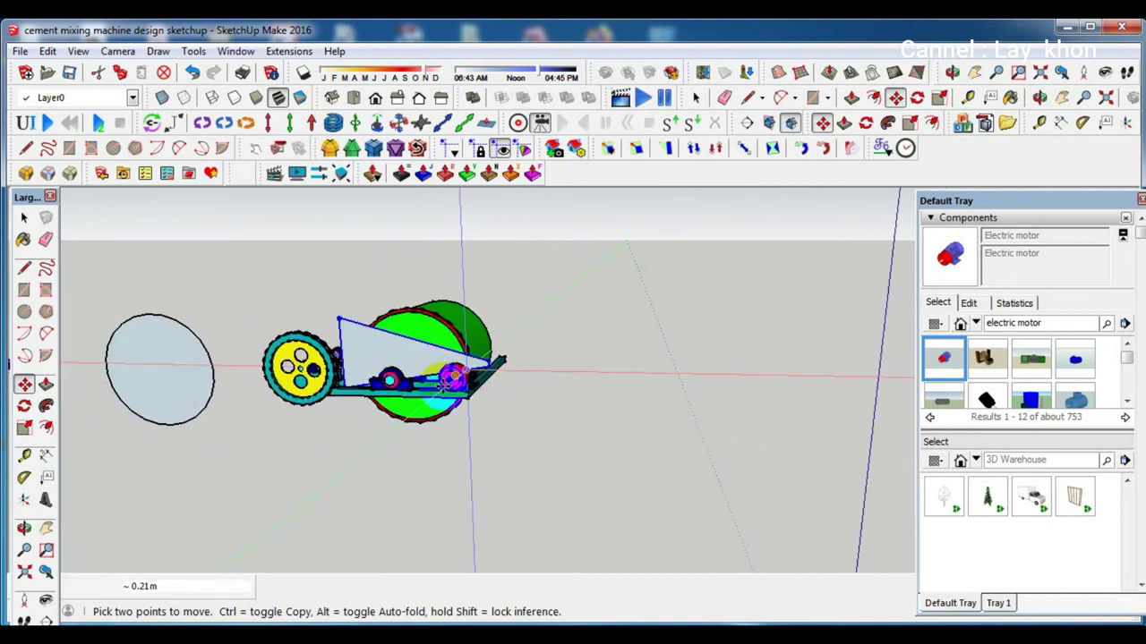
click(355, 471)
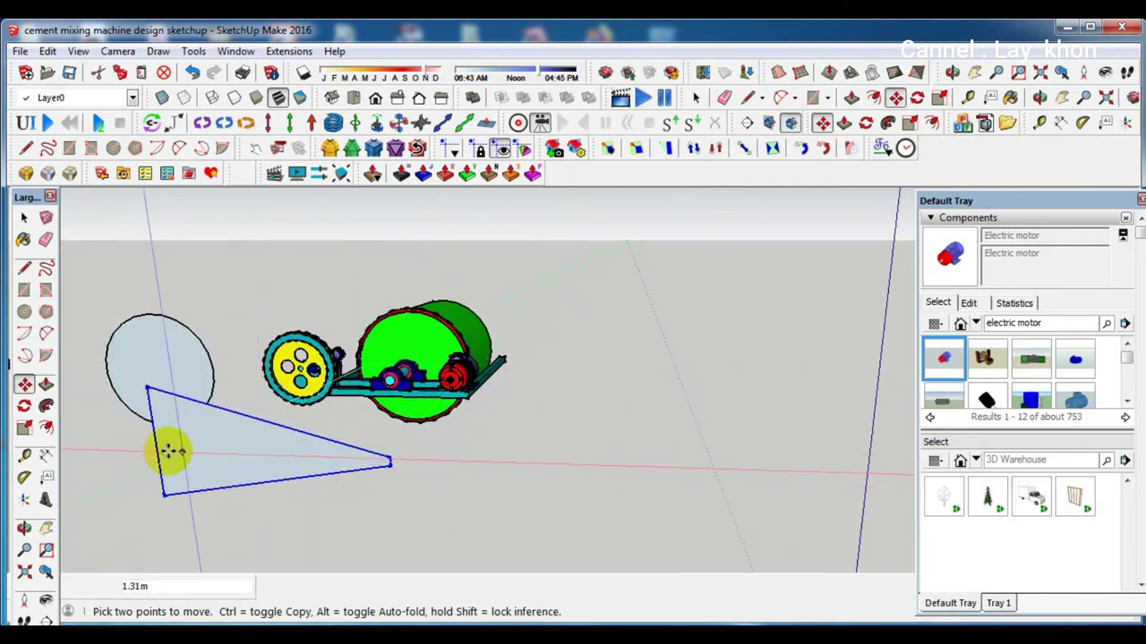
key(space)
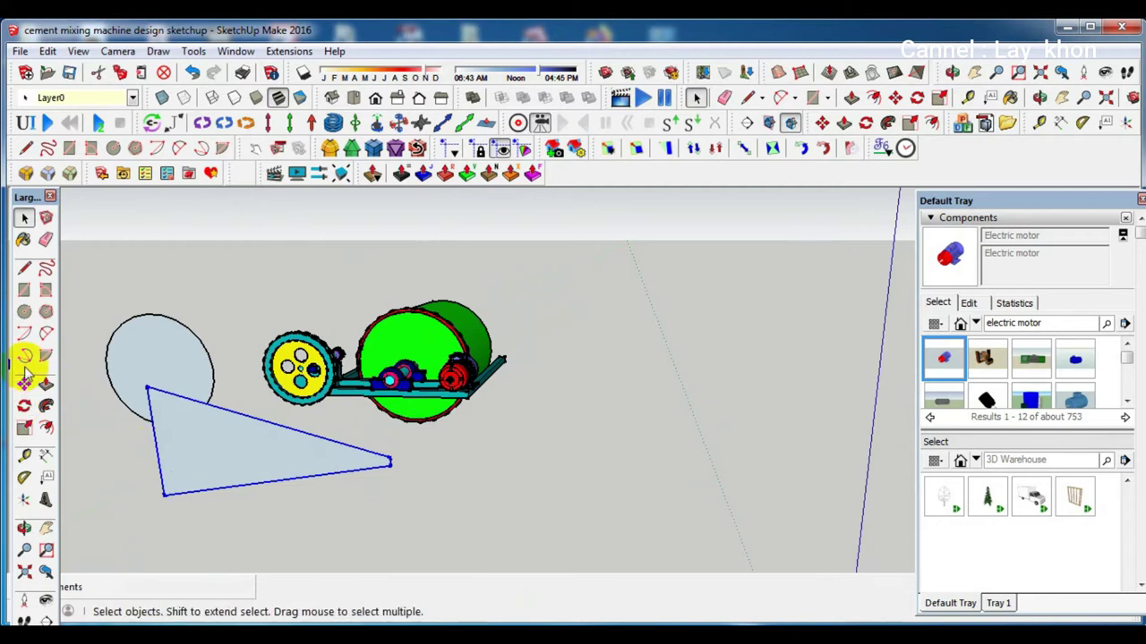
Draw a large circle at the triangle's wide end and a small circle at its tip
click(24, 313)
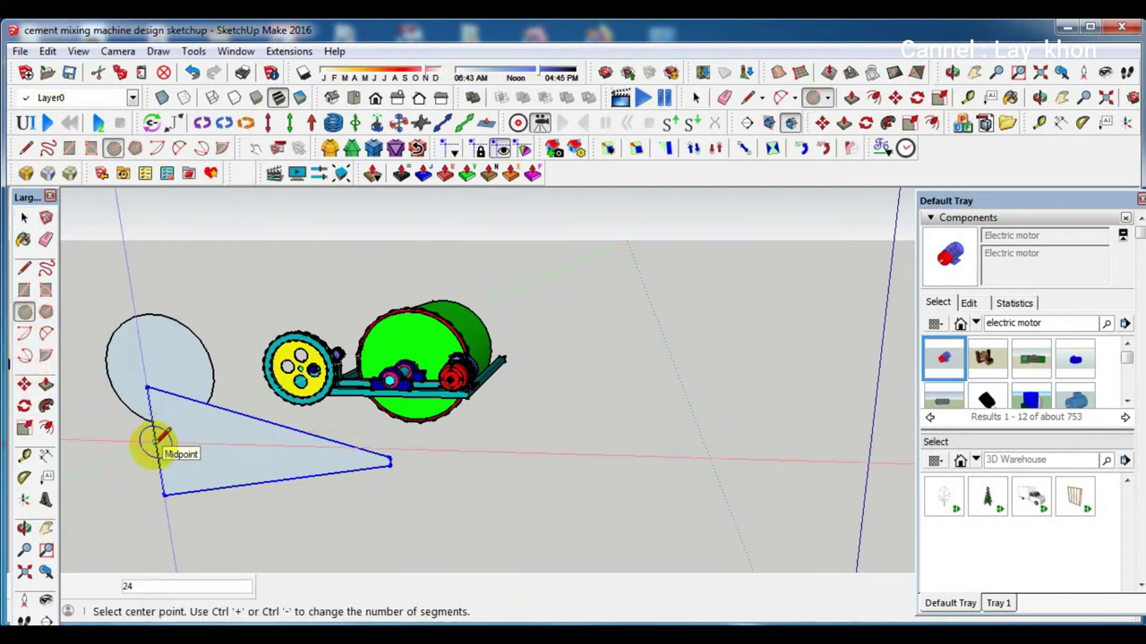
click(152, 384)
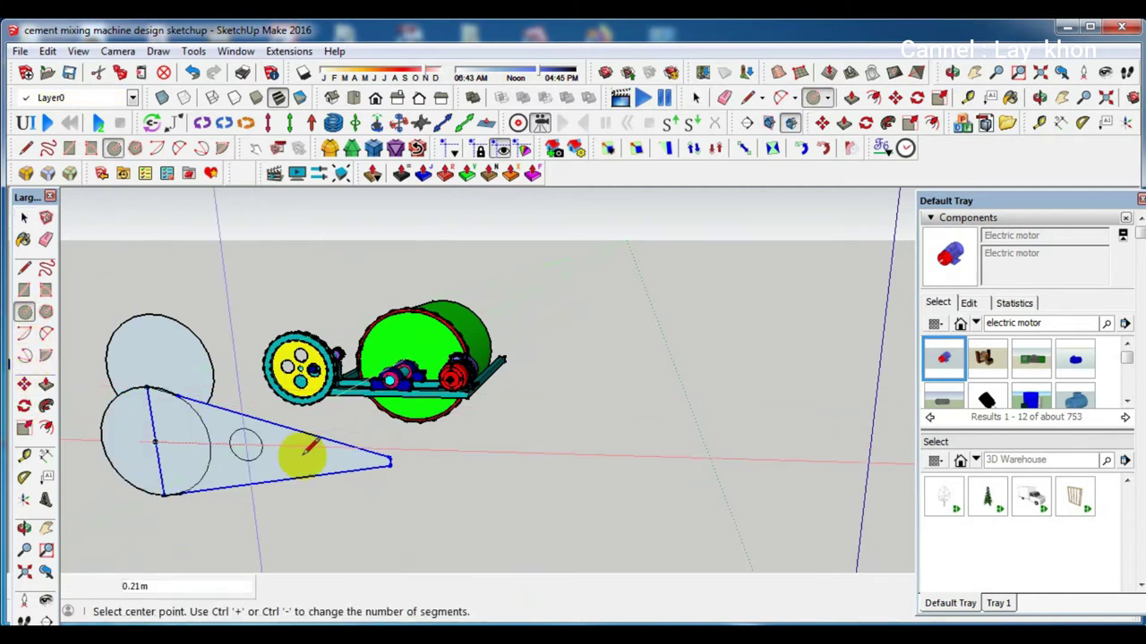
scroll(384, 460, up, 2)
scroll(394, 460, up, 3)
scroll(395, 460, down, 2)
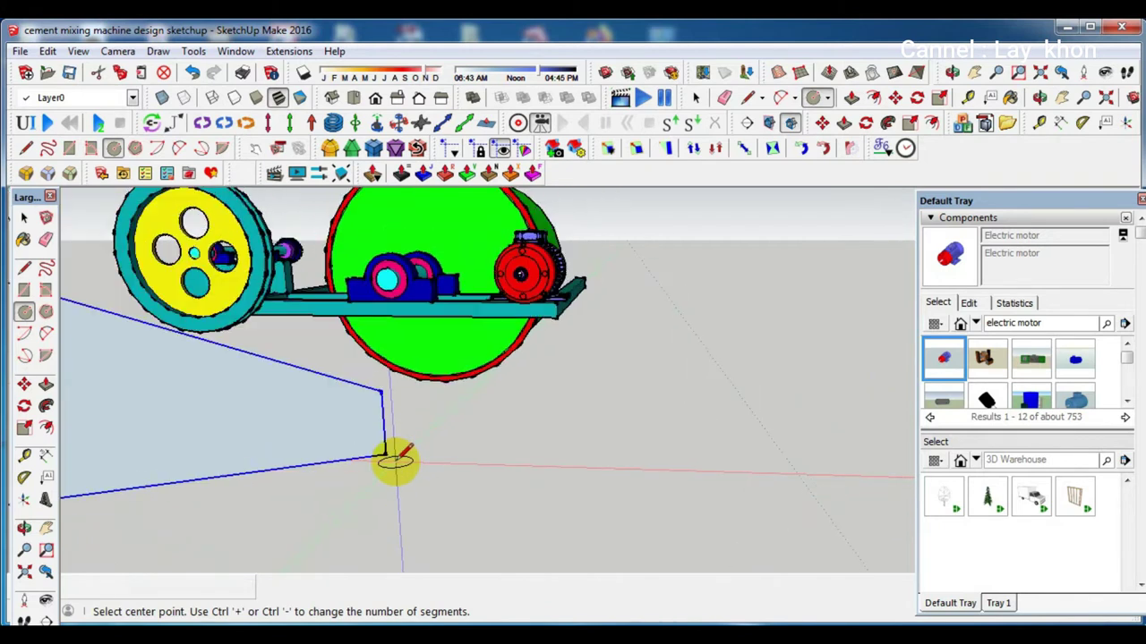
click(383, 423)
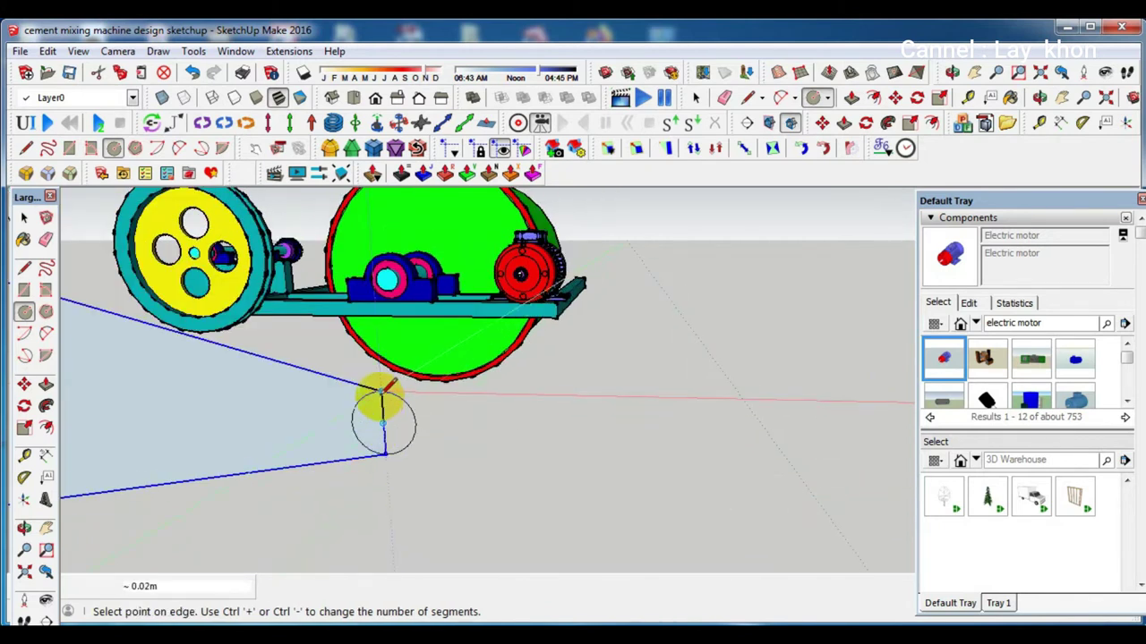
click(384, 390)
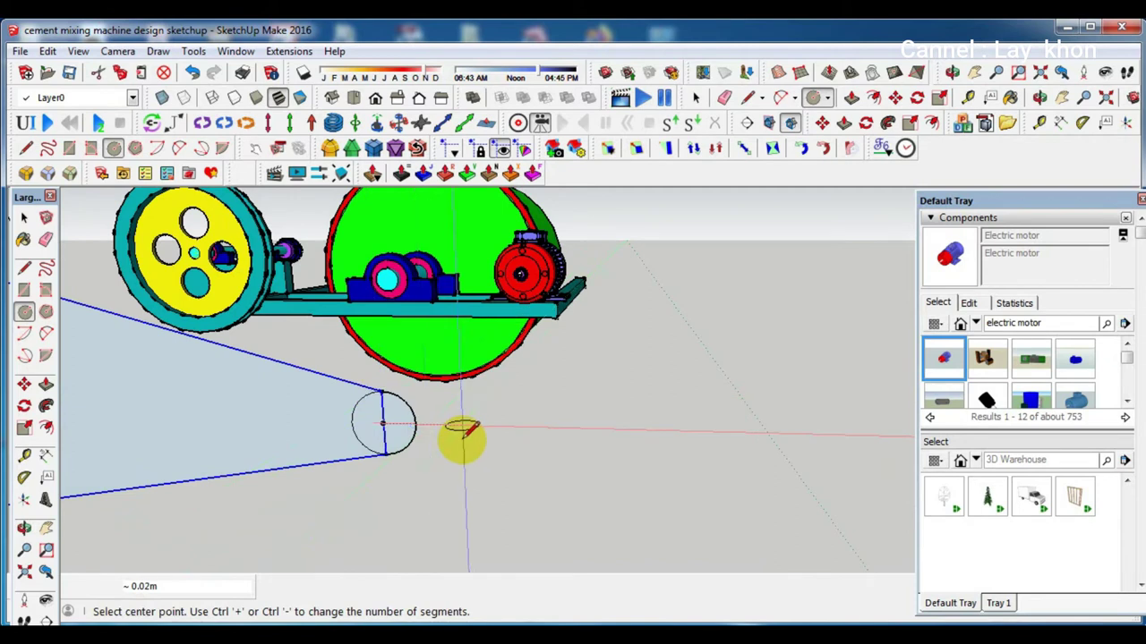
key(space)
key(e)
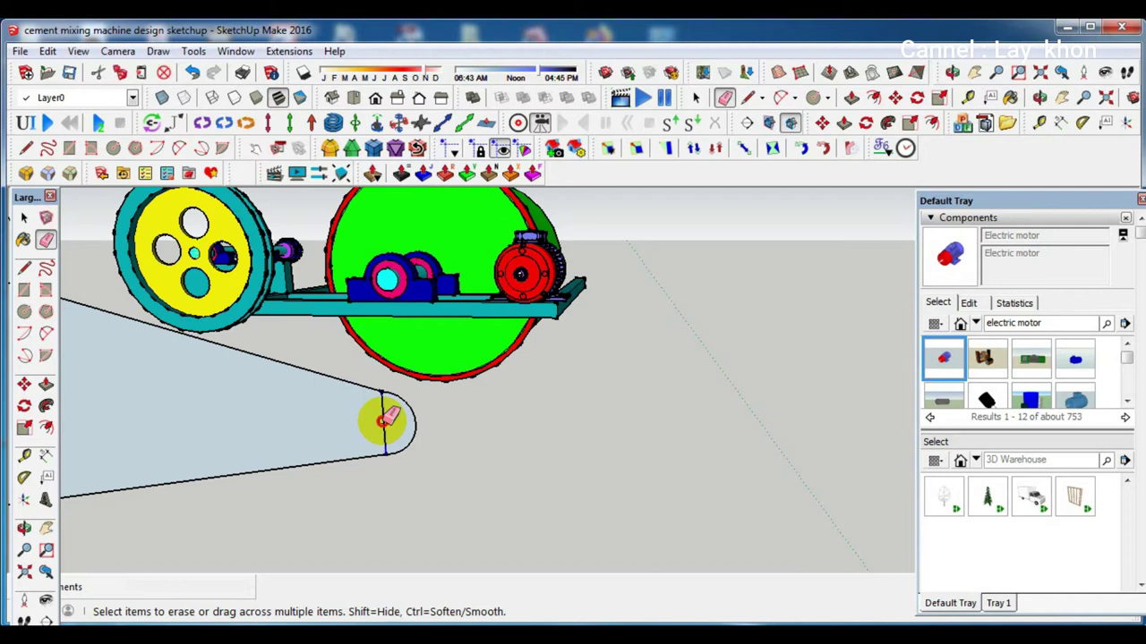
Erase the line crossing the large circle and the leftover edge along the outline's lower side
scroll(486, 417, down, 3)
scroll(486, 418, down, 3)
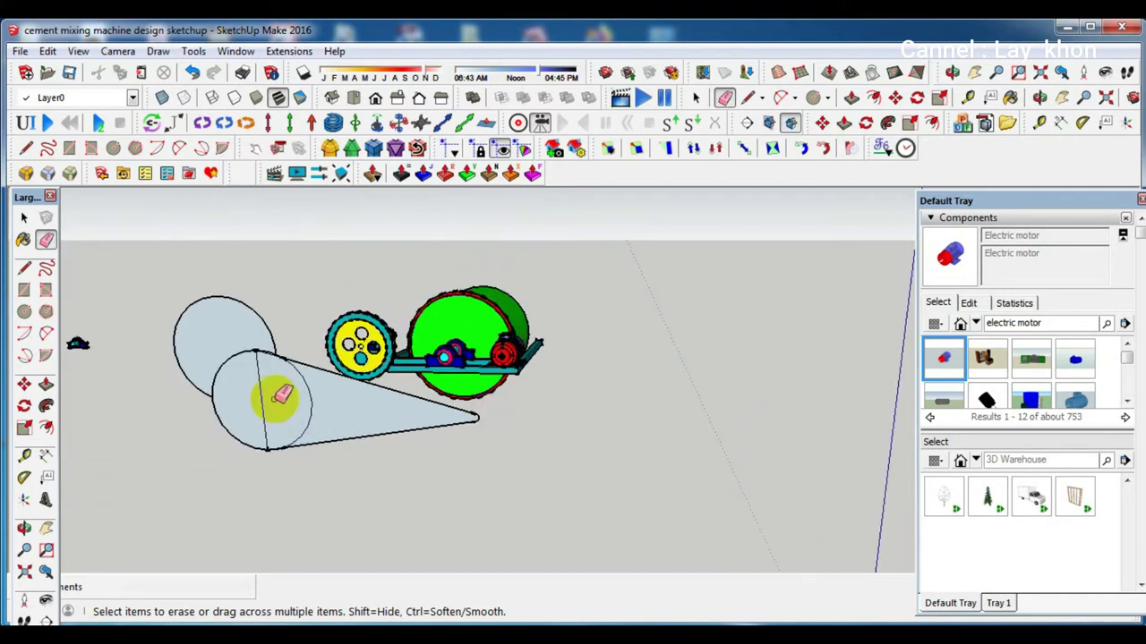
scroll(277, 396, up, 2)
scroll(248, 331, up, 2)
scroll(246, 327, up, 3)
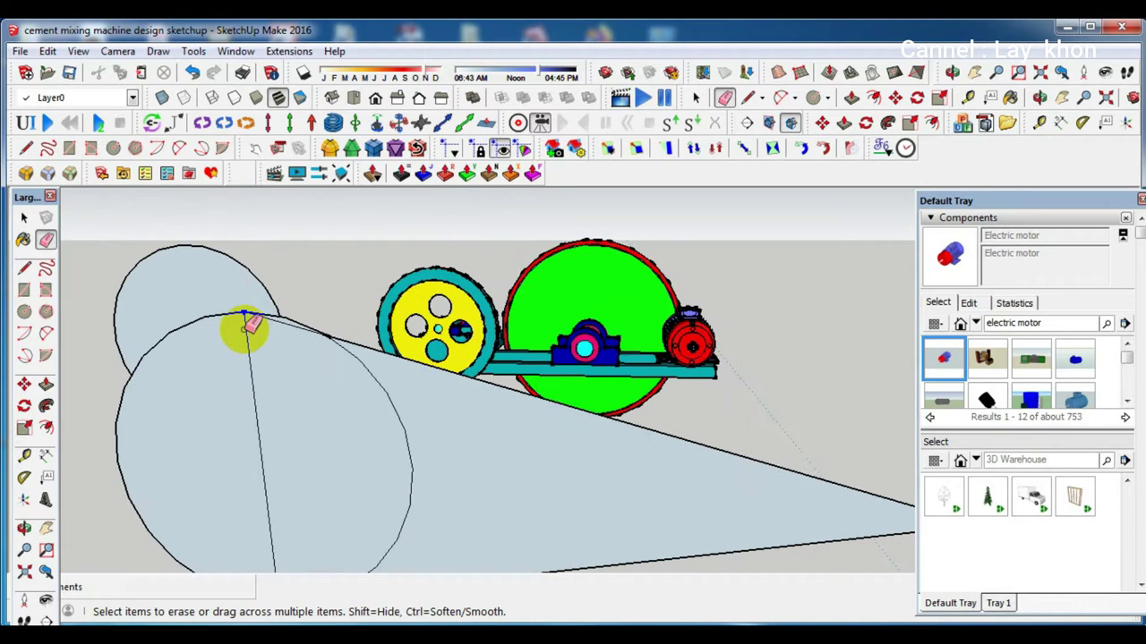
scroll(249, 327, up, 1)
scroll(249, 328, up, 2)
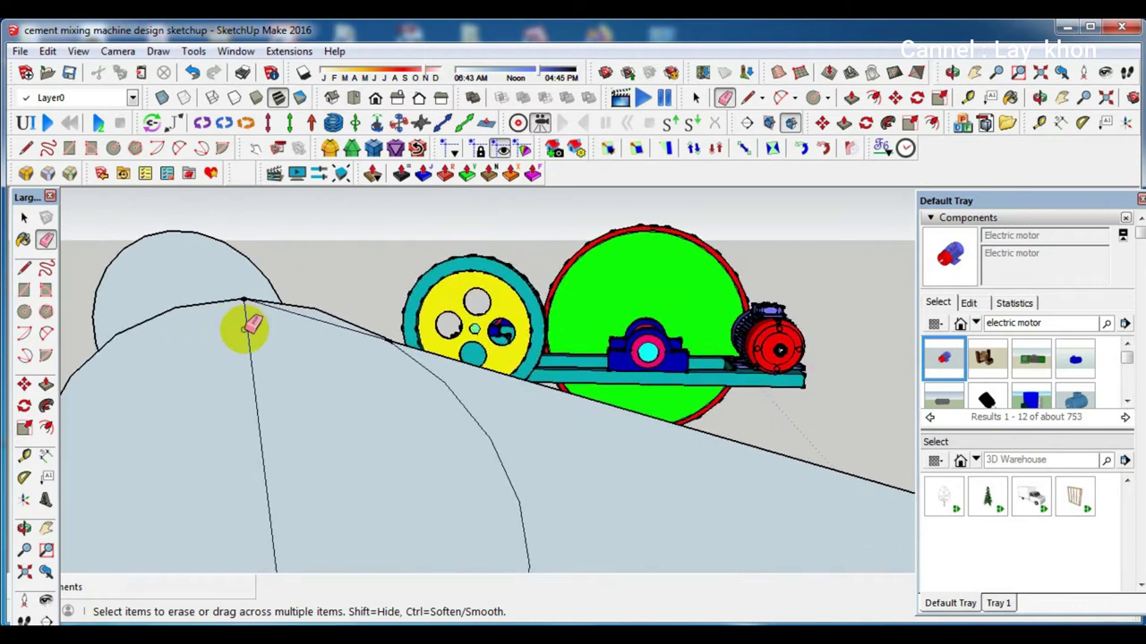
scroll(332, 320, down, 2)
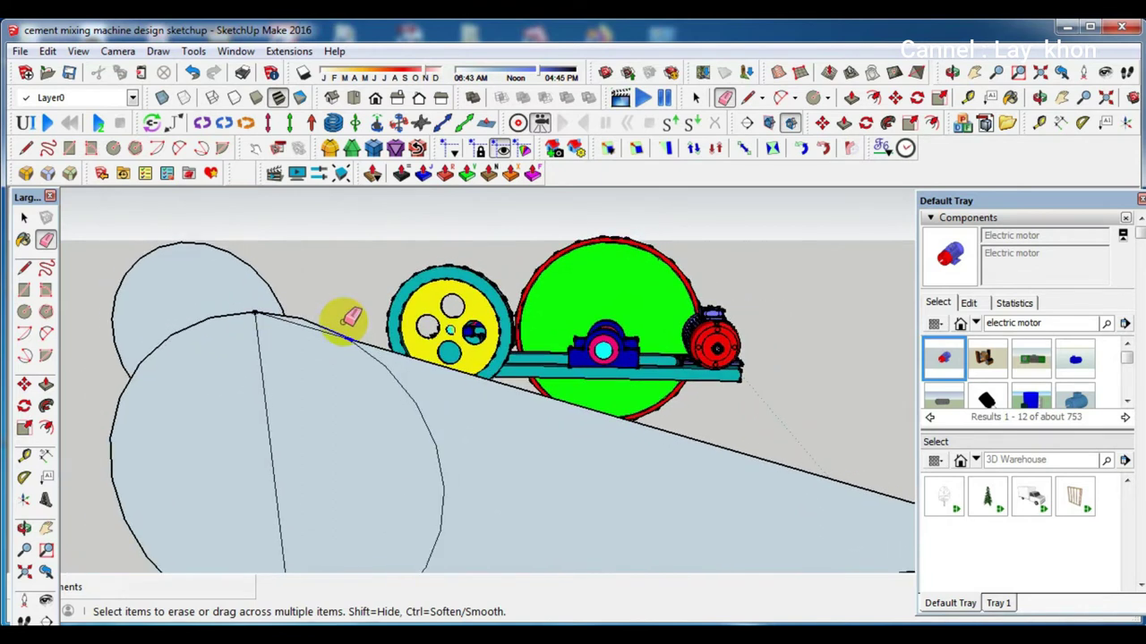
scroll(335, 309, down, 3)
scroll(347, 309, up, 5)
scroll(348, 308, down, 1)
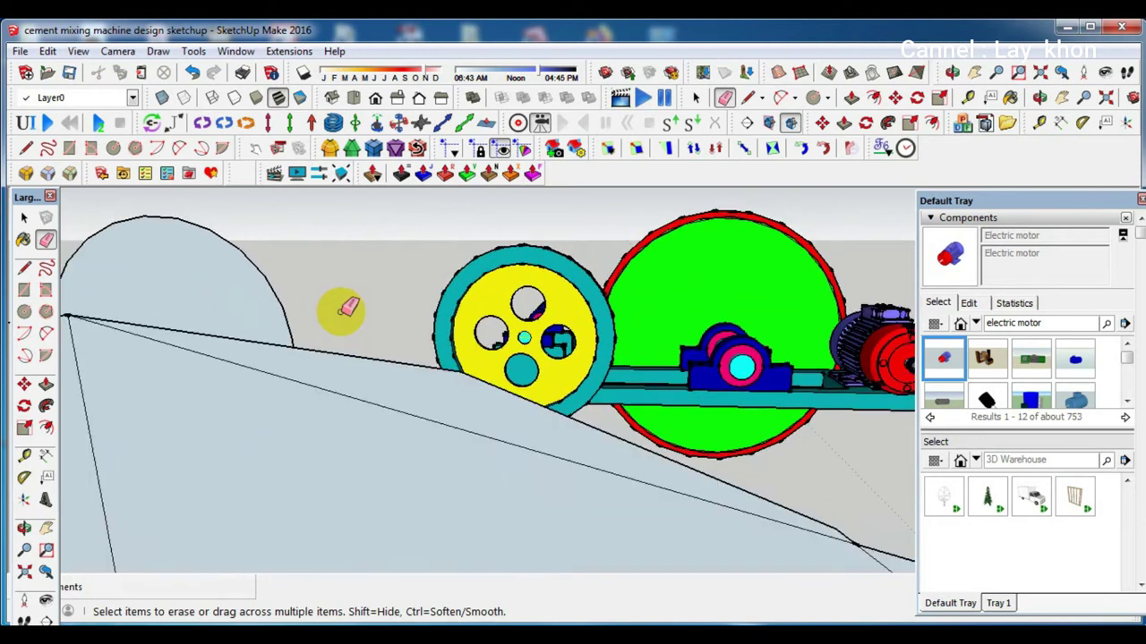
scroll(348, 308, down, 1)
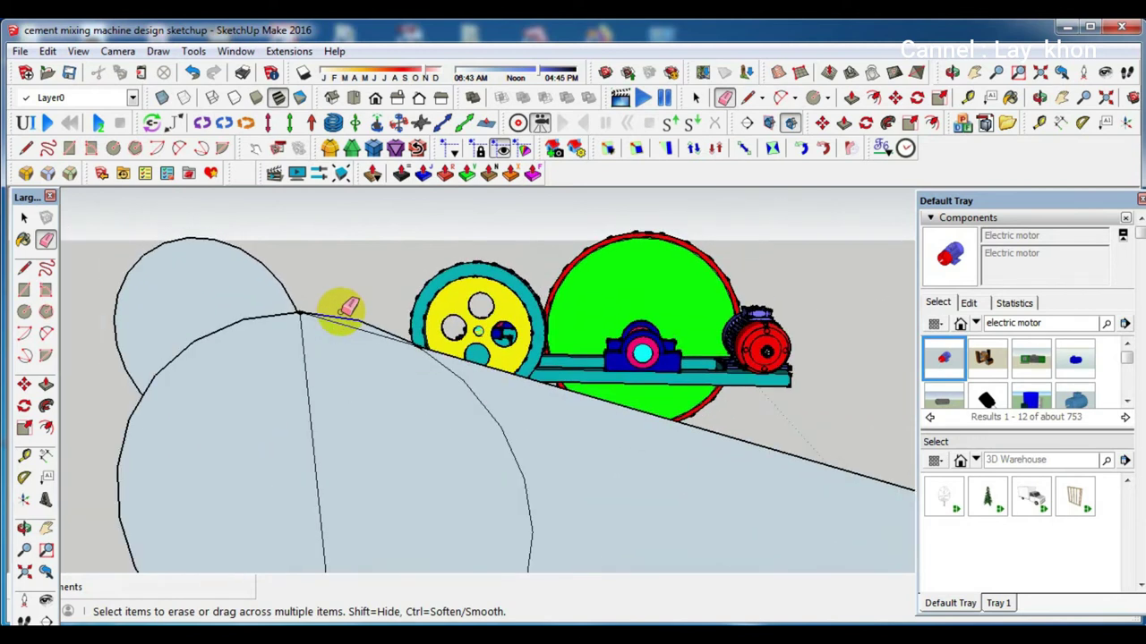
scroll(348, 308, down, 3)
scroll(345, 313, up, 2)
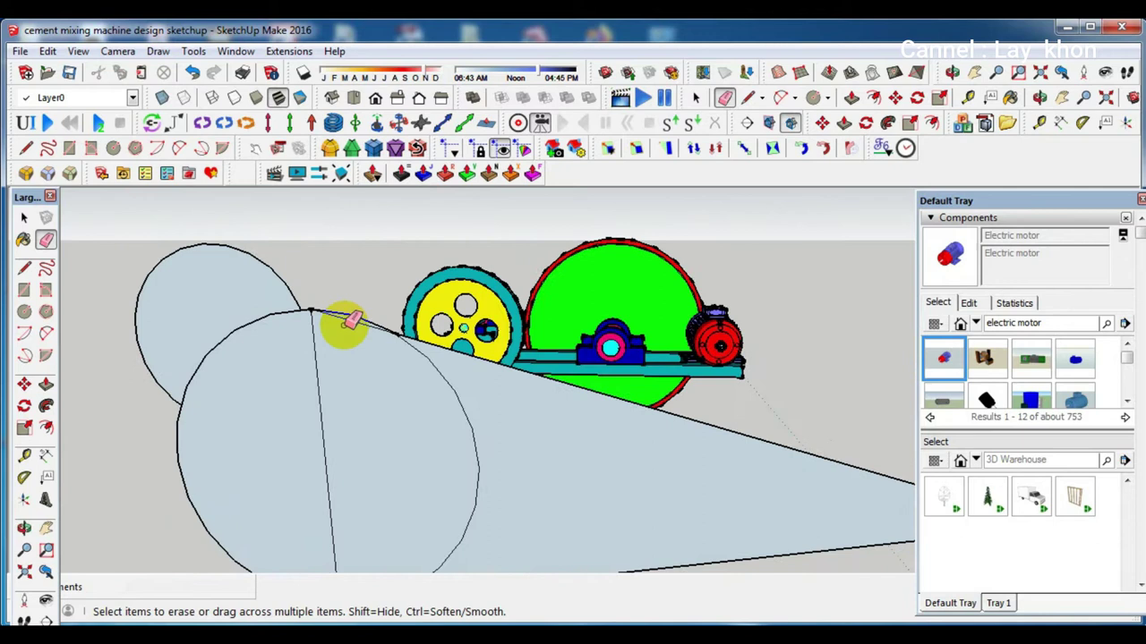
scroll(349, 315, up, 1)
scroll(347, 309, down, 1)
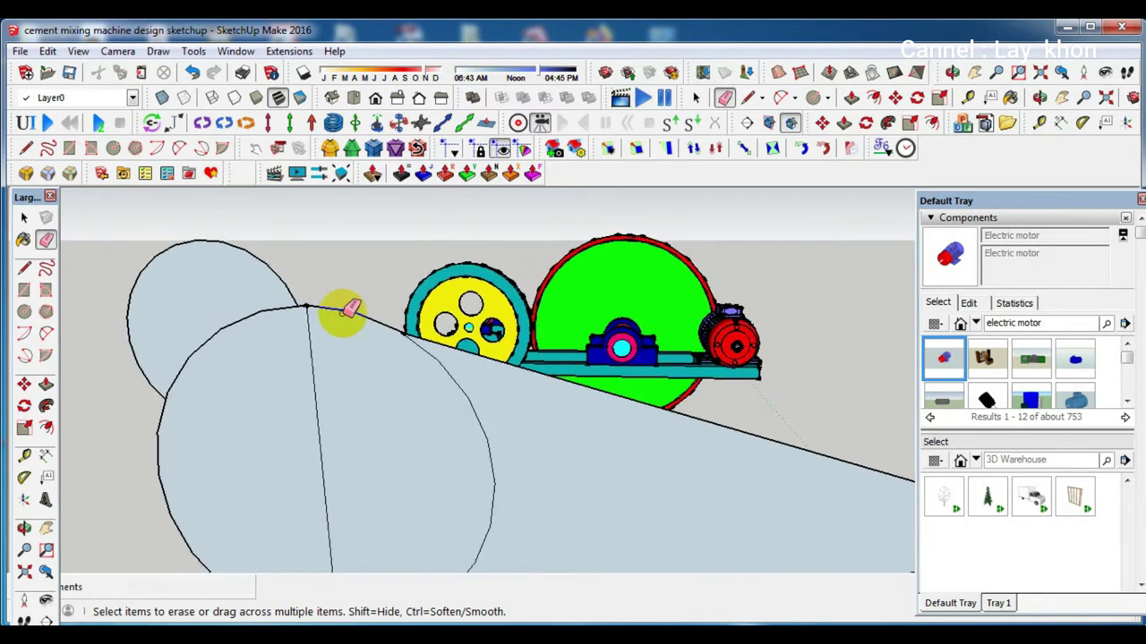
scroll(322, 328, down, 1)
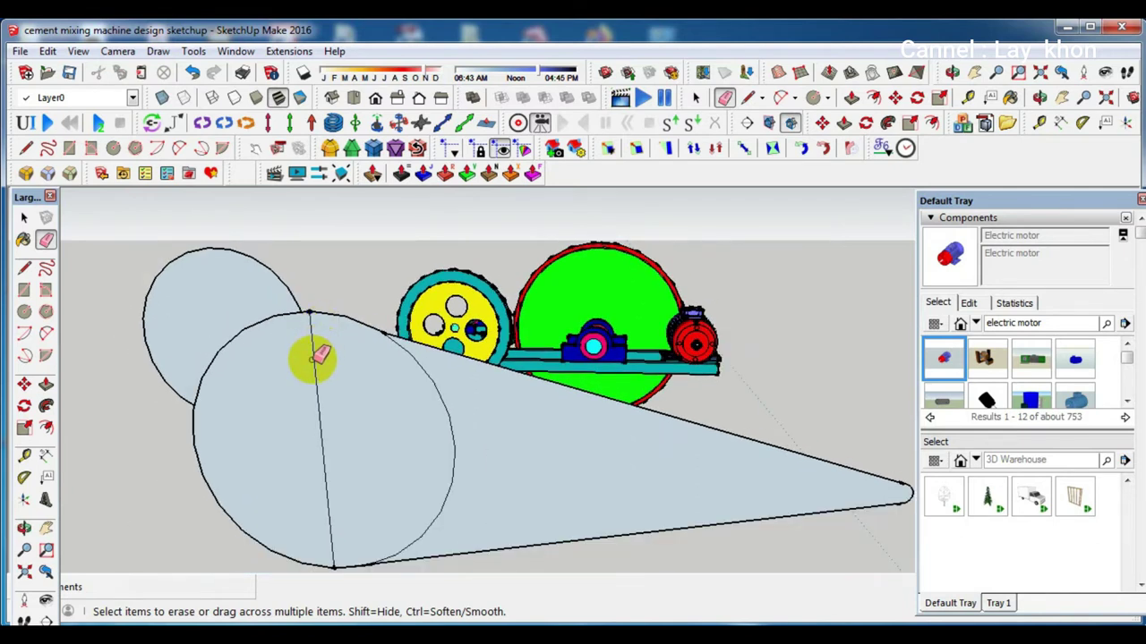
click(313, 358)
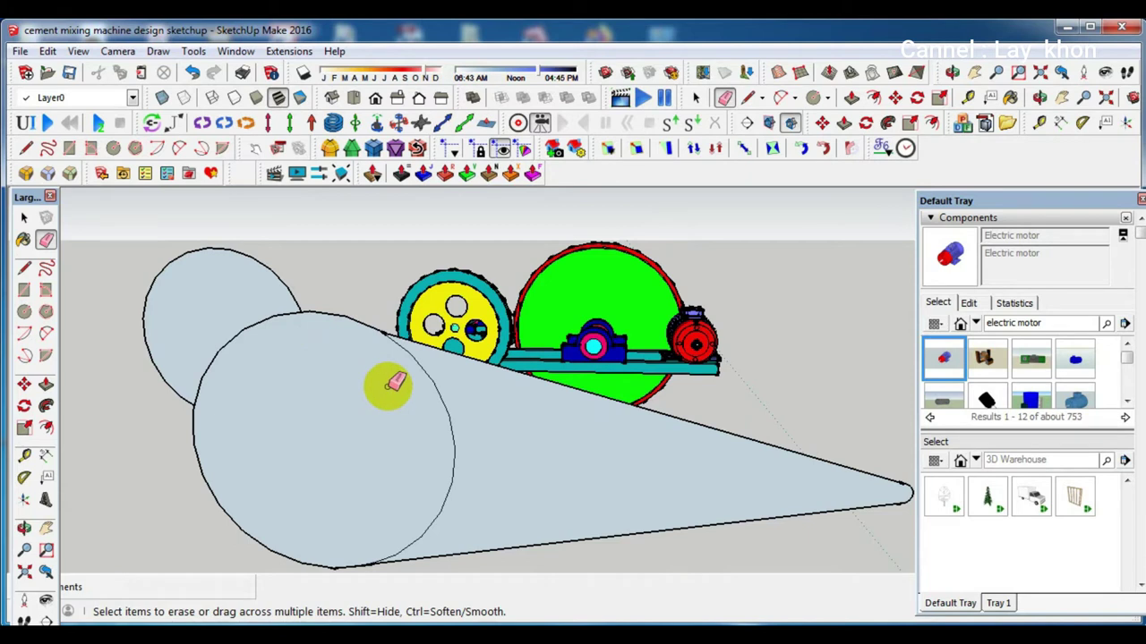
scroll(429, 401, down, 1)
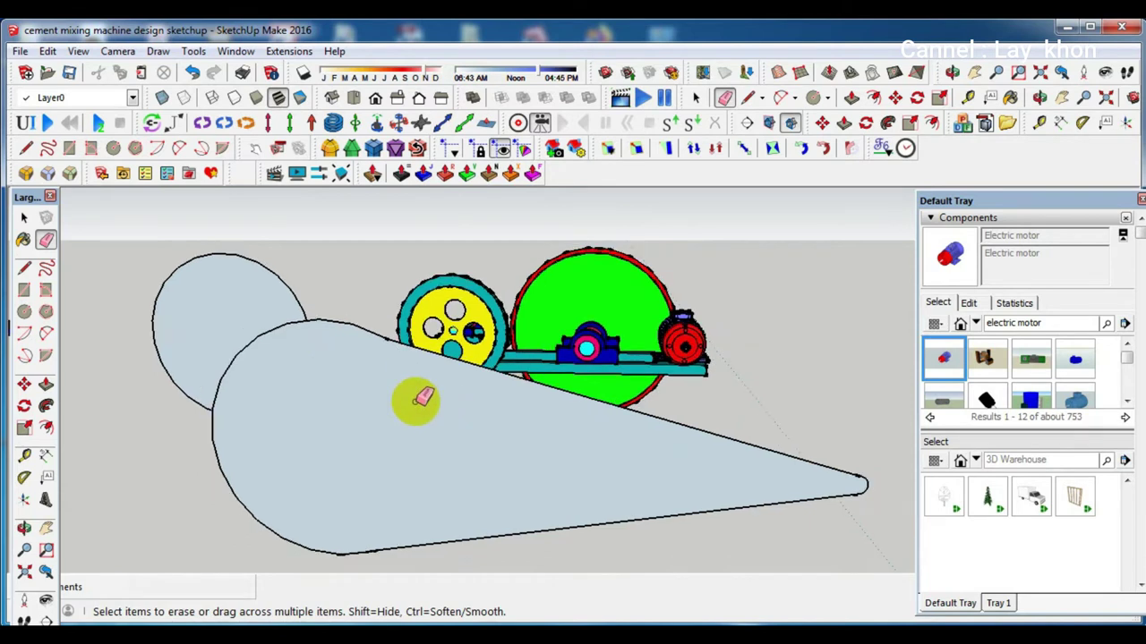
scroll(371, 537, up, 3)
scroll(366, 534, up, 2)
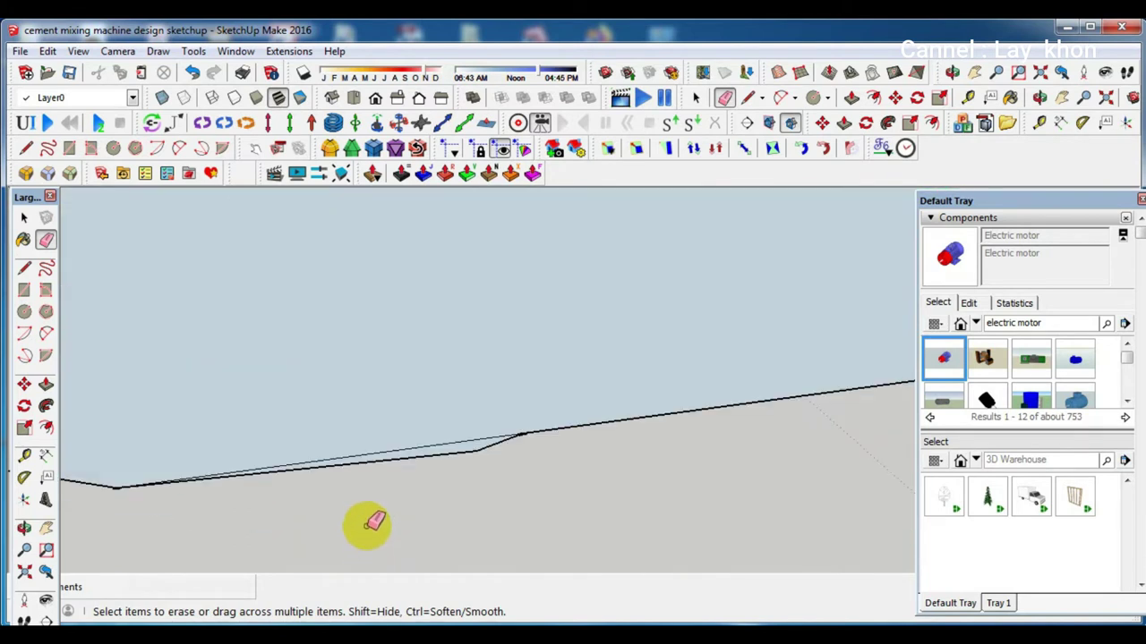
click(410, 446)
Draw a straight line across the belt outline's rounded tip to close it off
scroll(465, 421, down, 2)
scroll(492, 430, down, 2)
scroll(488, 425, down, 2)
mouse_move(468, 409)
middle_down()
mouse_move(440, 402)
mouse_move(563, 417)
mouse_move(570, 378)
mouse_move(468, 376)
middle_up()
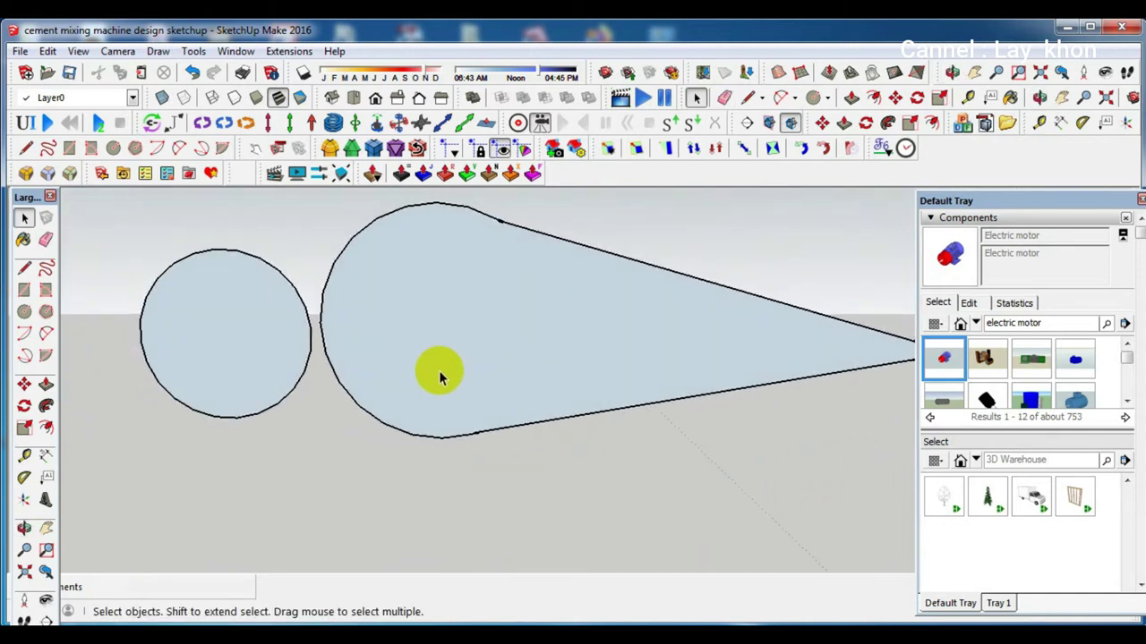
middle_drag(439, 371, 412, 370)
scroll(412, 370, down, 1)
mouse_move(520, 314)
middle_down()
mouse_move(469, 363)
mouse_move(437, 357)
mouse_move(140, 389)
mouse_move(243, 432)
mouse_move(510, 379)
mouse_move(494, 368)
mouse_move(502, 380)
middle_up()
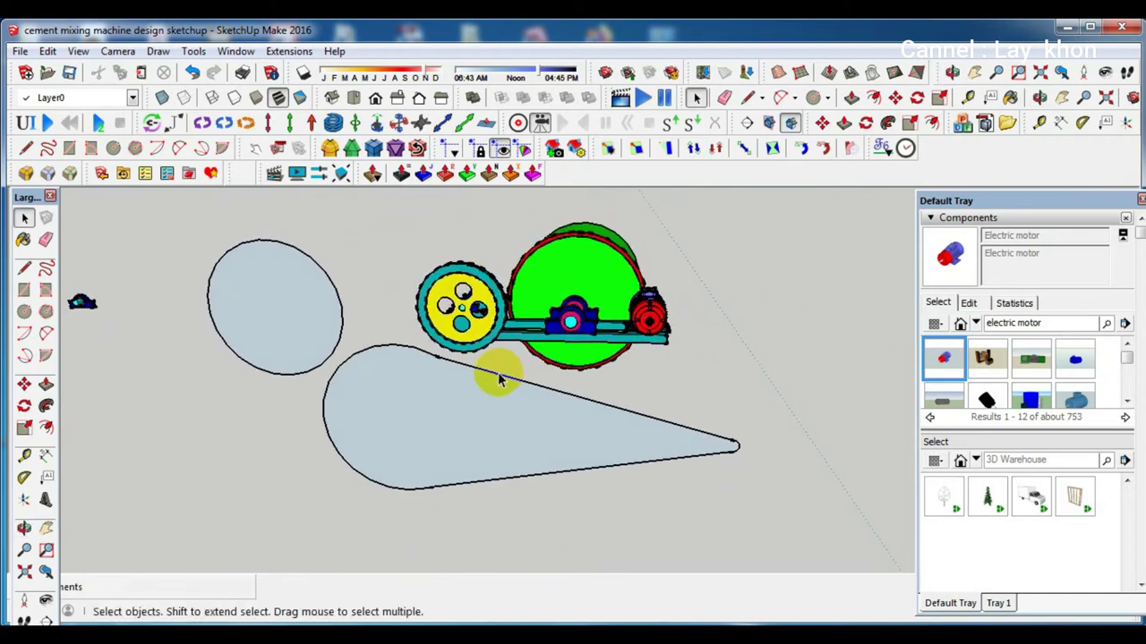
scroll(734, 448, up, 1)
scroll(734, 448, up, 3)
scroll(738, 452, up, 2)
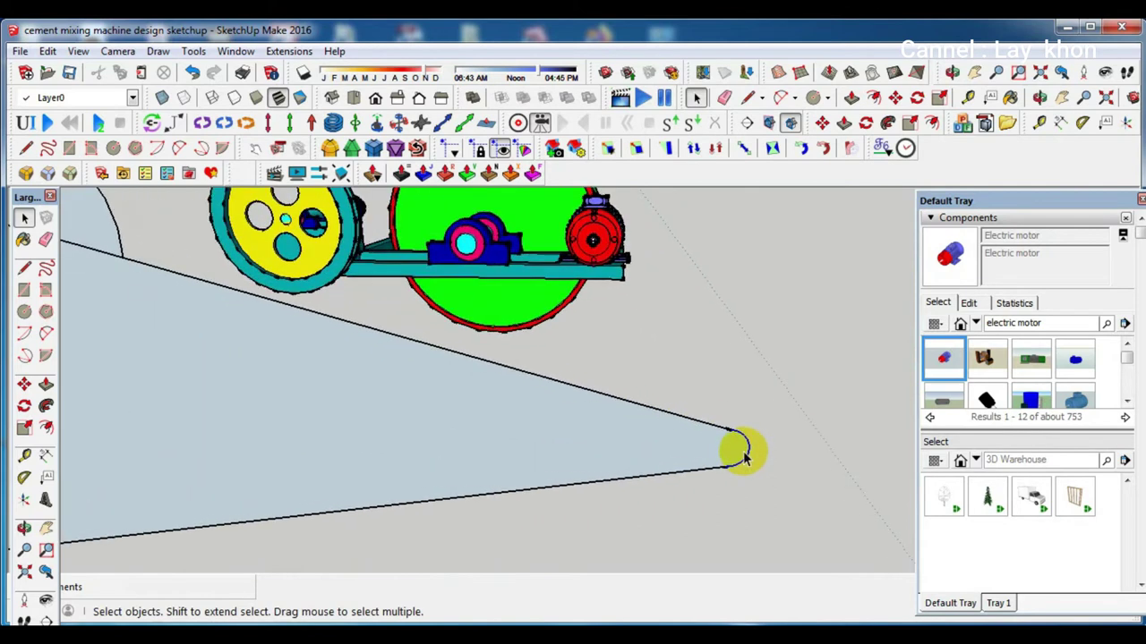
scroll(739, 447, up, 2)
scroll(712, 405, up, 1)
scroll(714, 406, up, 1)
scroll(713, 406, up, 1)
scroll(714, 405, up, 1)
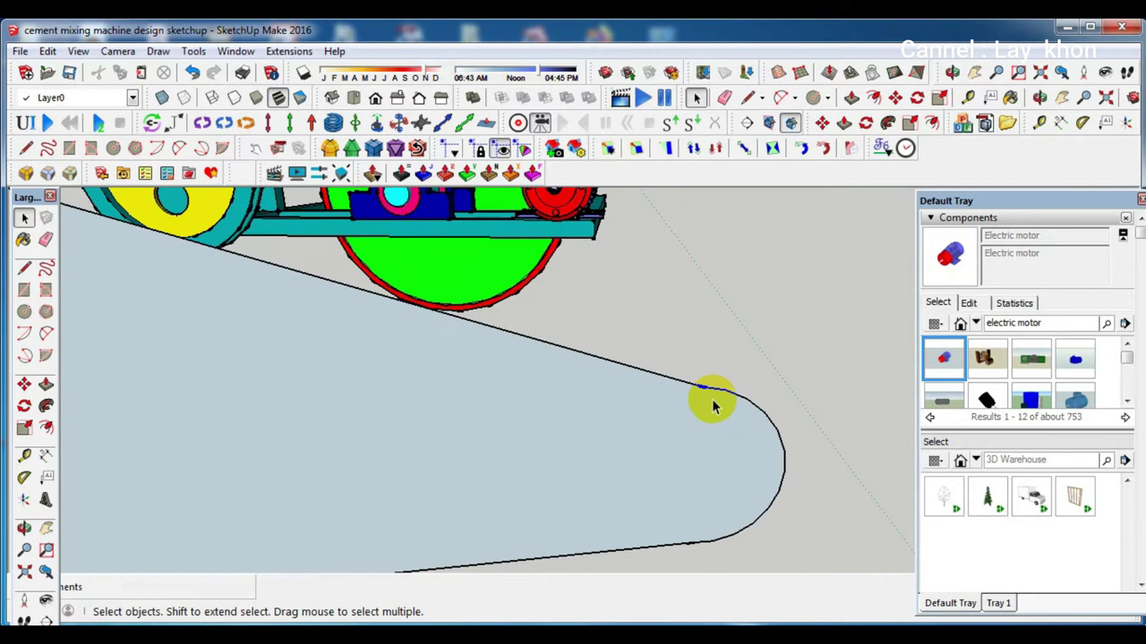
key(l)
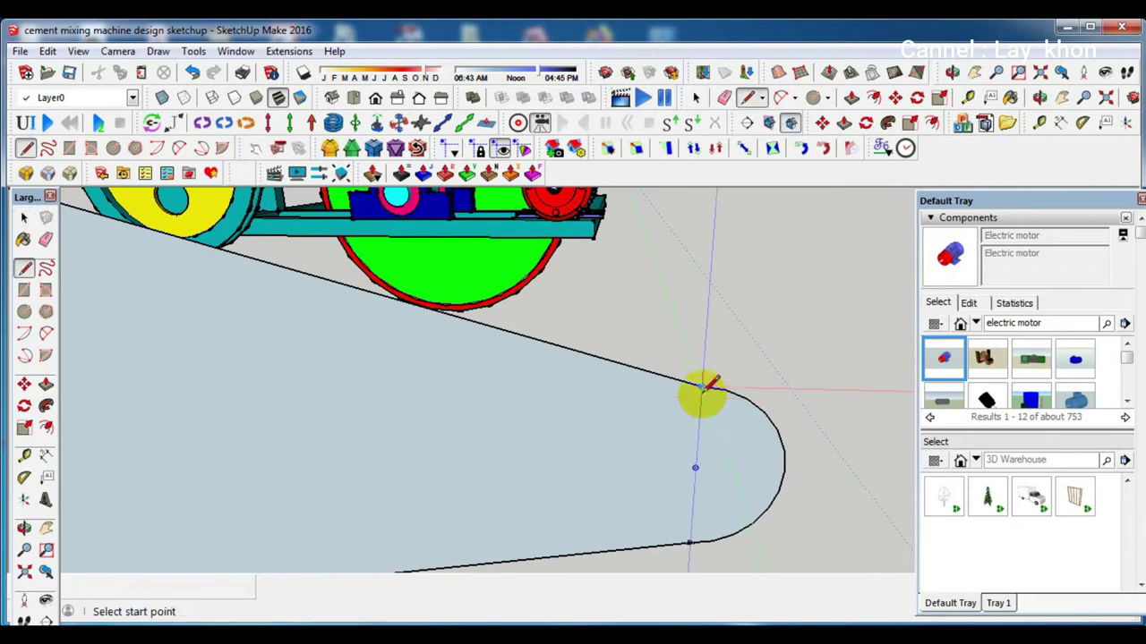
click(690, 535)
key(space)
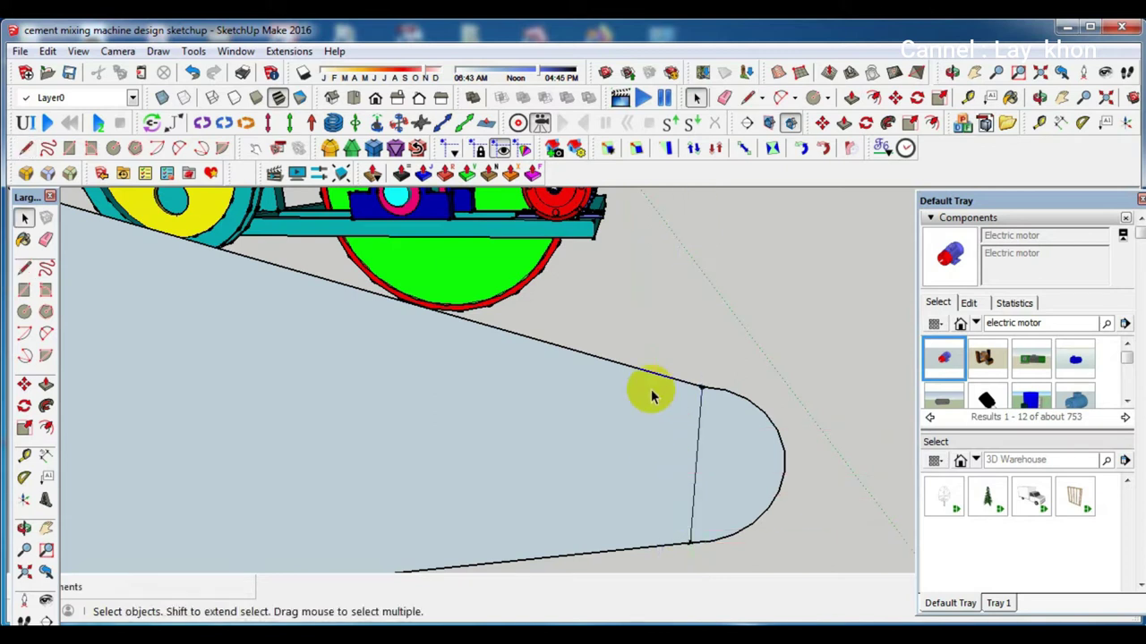
scroll(652, 389, down, 1)
scroll(680, 391, down, 1)
middle_drag(681, 390, 297, 549)
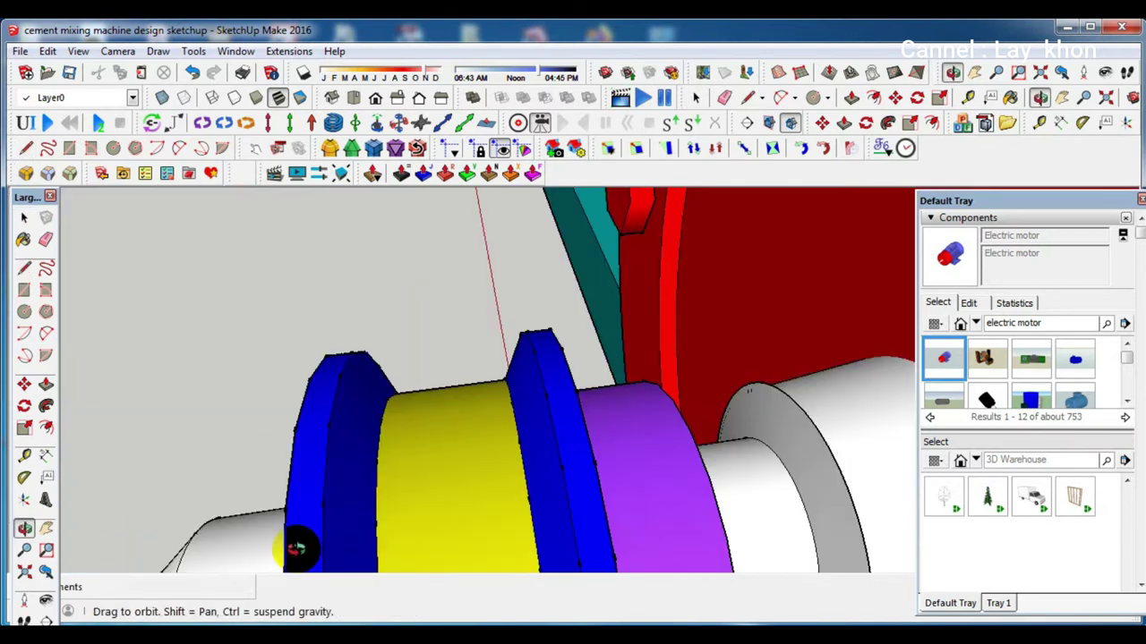
Draw a closed trapezoid face inside the pulley groove as the belt cross-section
key(l)
click(326, 455)
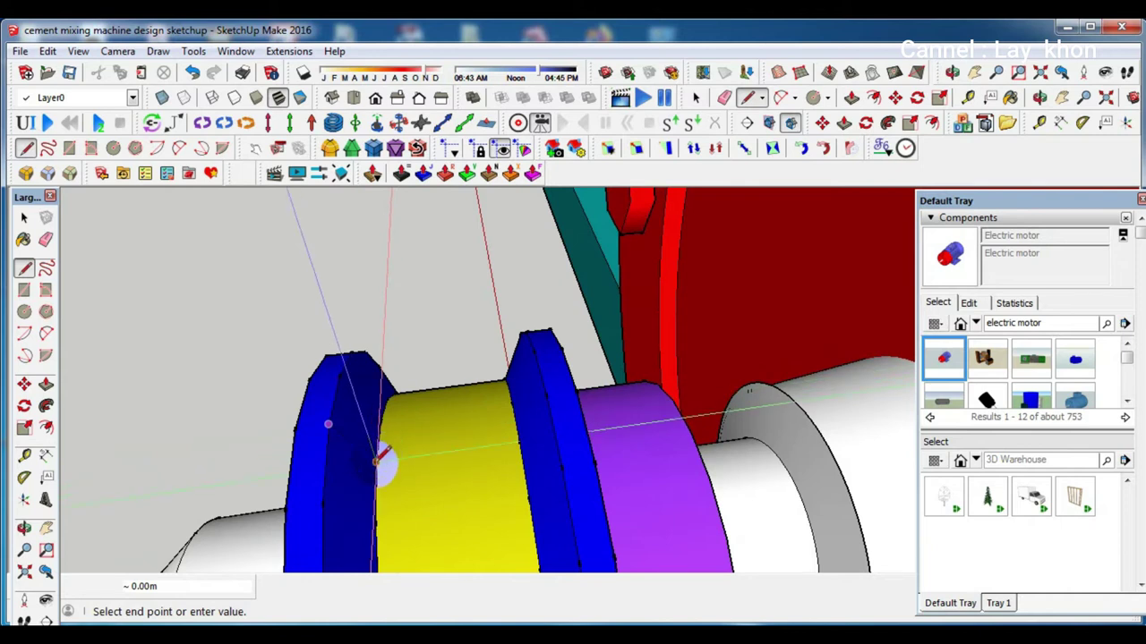
click(520, 441)
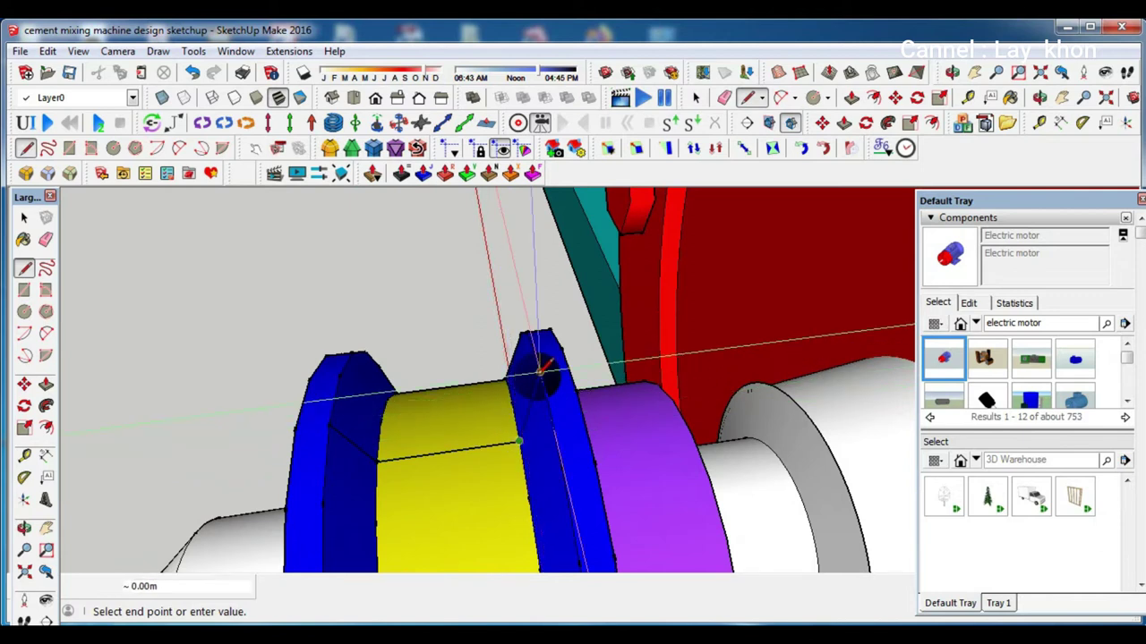
click(545, 393)
click(329, 424)
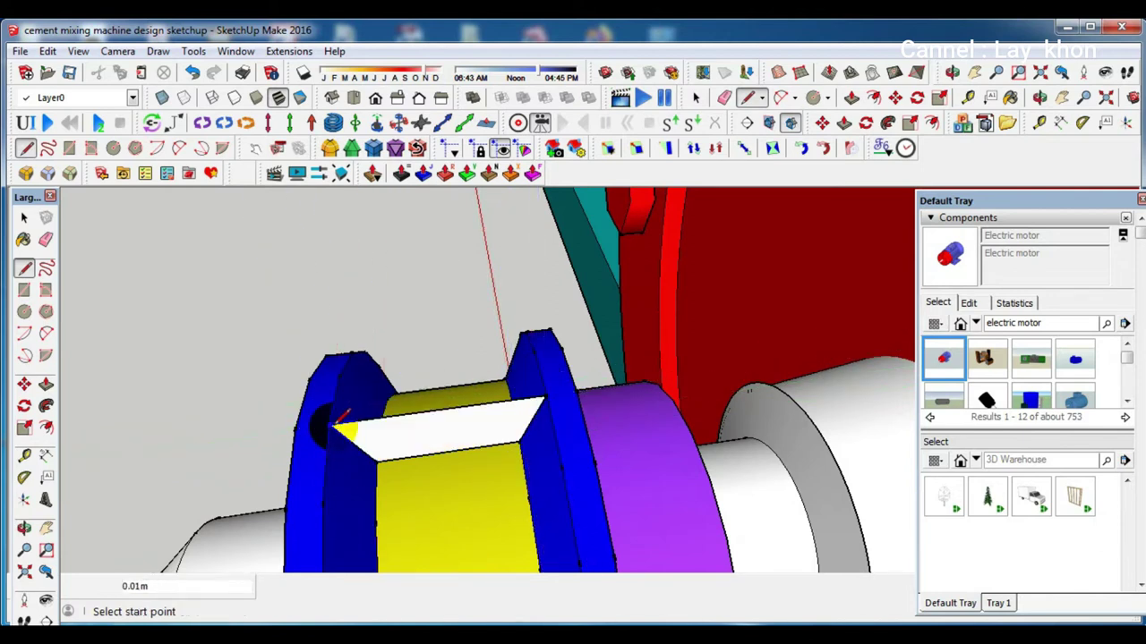
key(space)
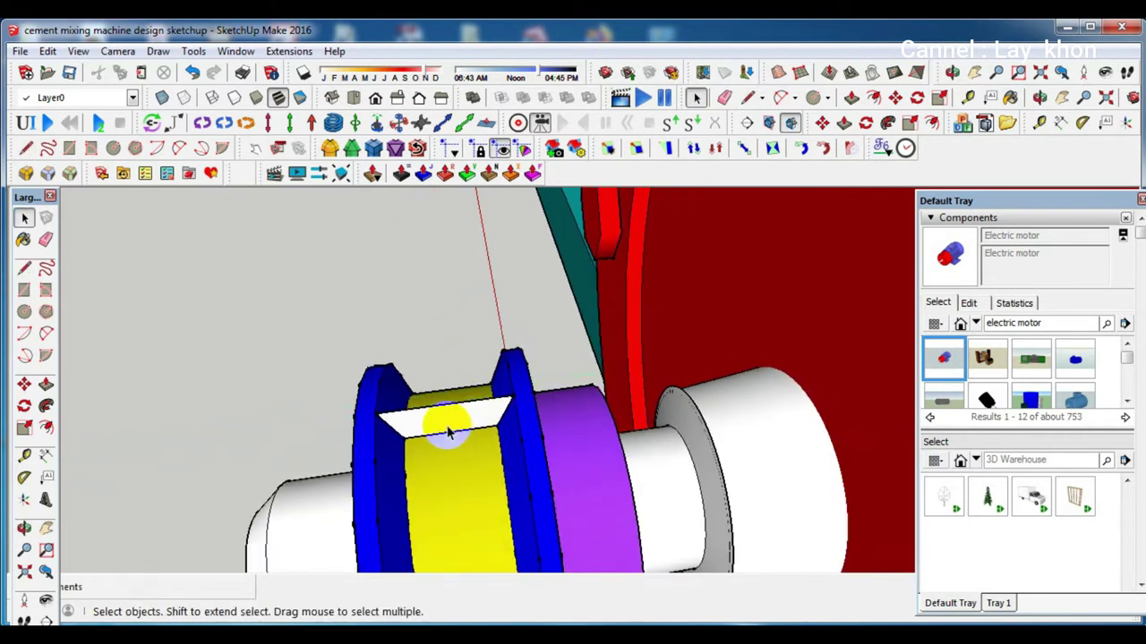
Copy the trapezoid face onto the endpoint of the belt outline
key(m)
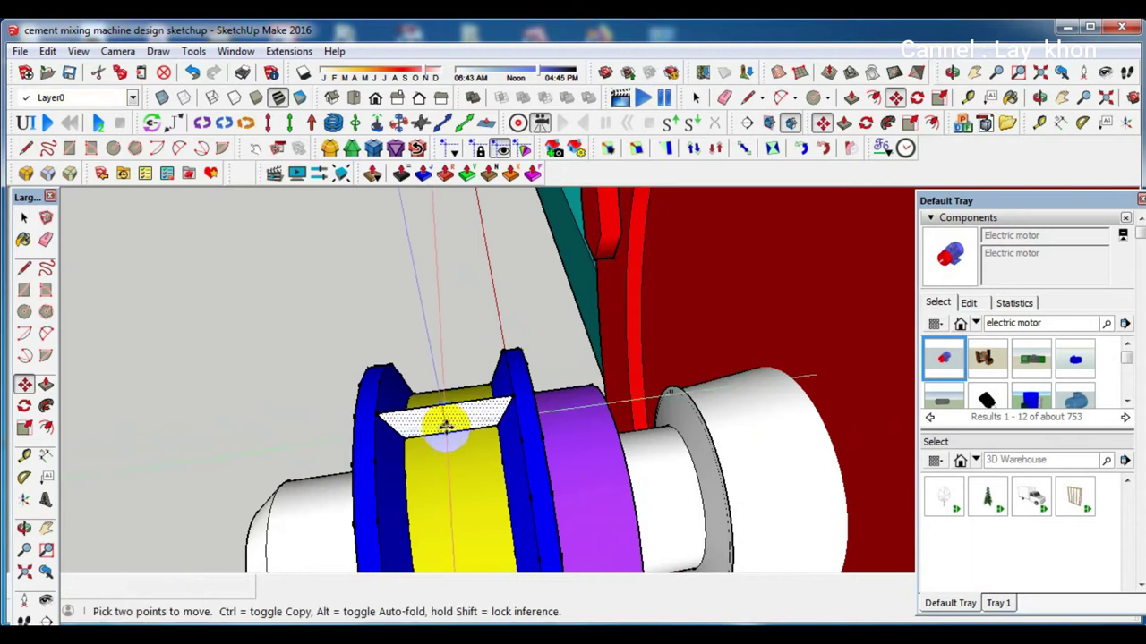
click(448, 432)
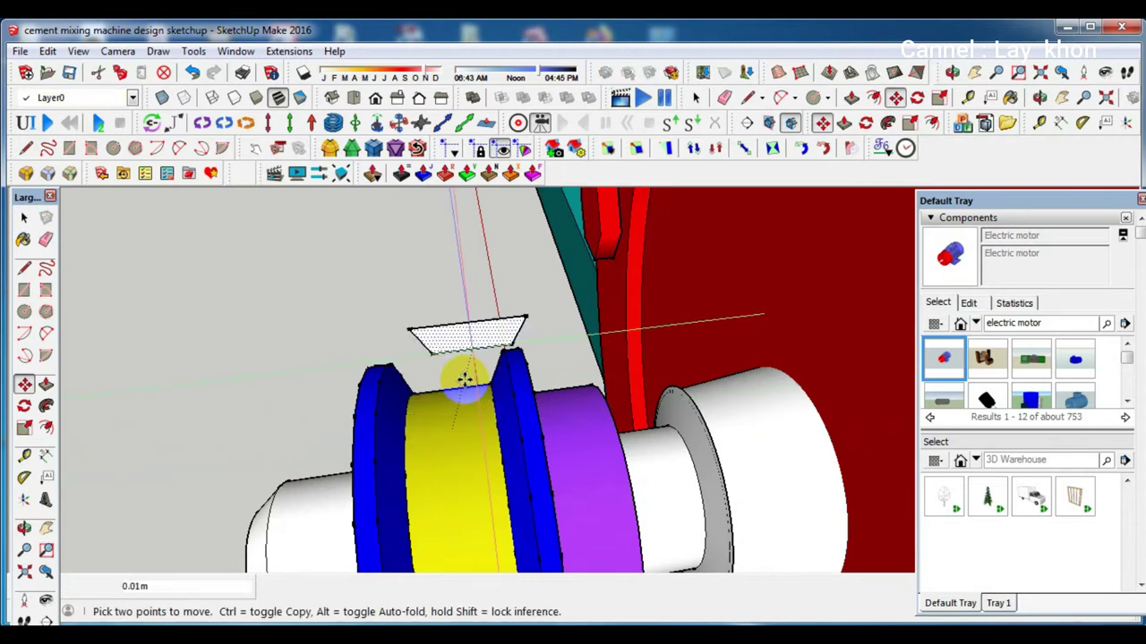
scroll(457, 376, down, 3)
scroll(296, 259, up, 5)
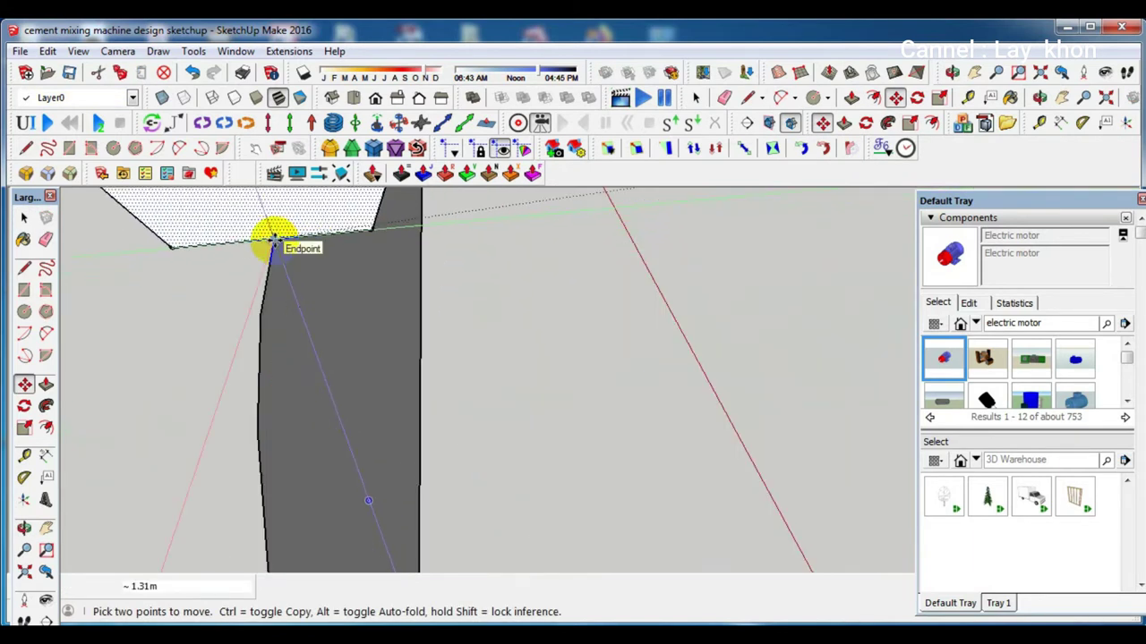
mouse_move(263, 266)
middle_down()
mouse_move(491, 262)
mouse_move(266, 429)
mouse_move(488, 414)
middle_up()
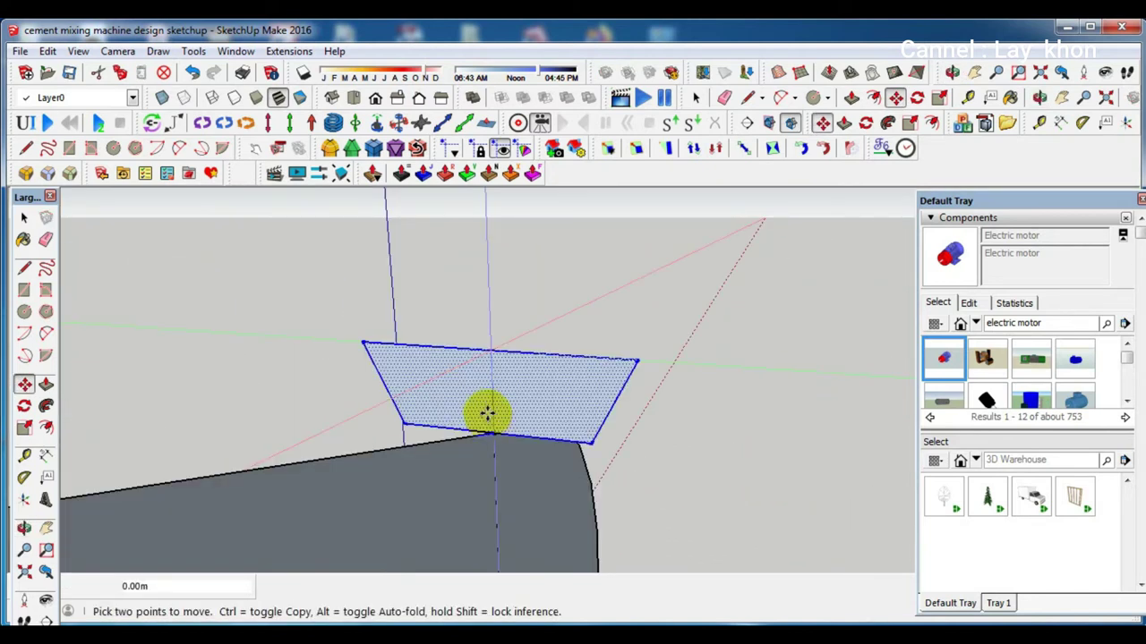
key(ctrl)
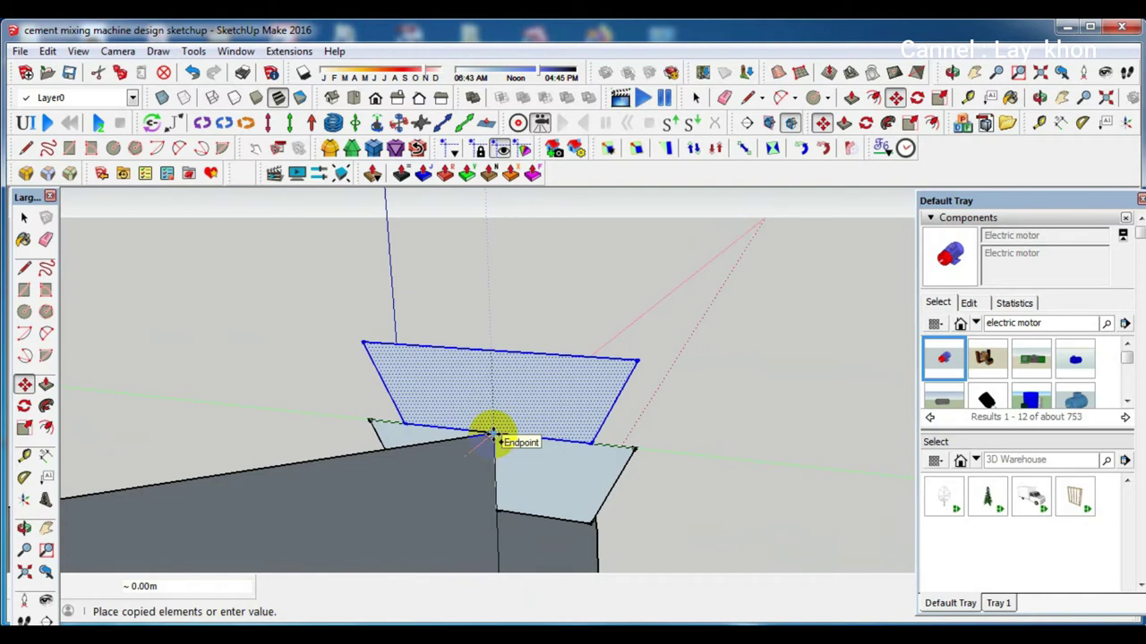
click(492, 433)
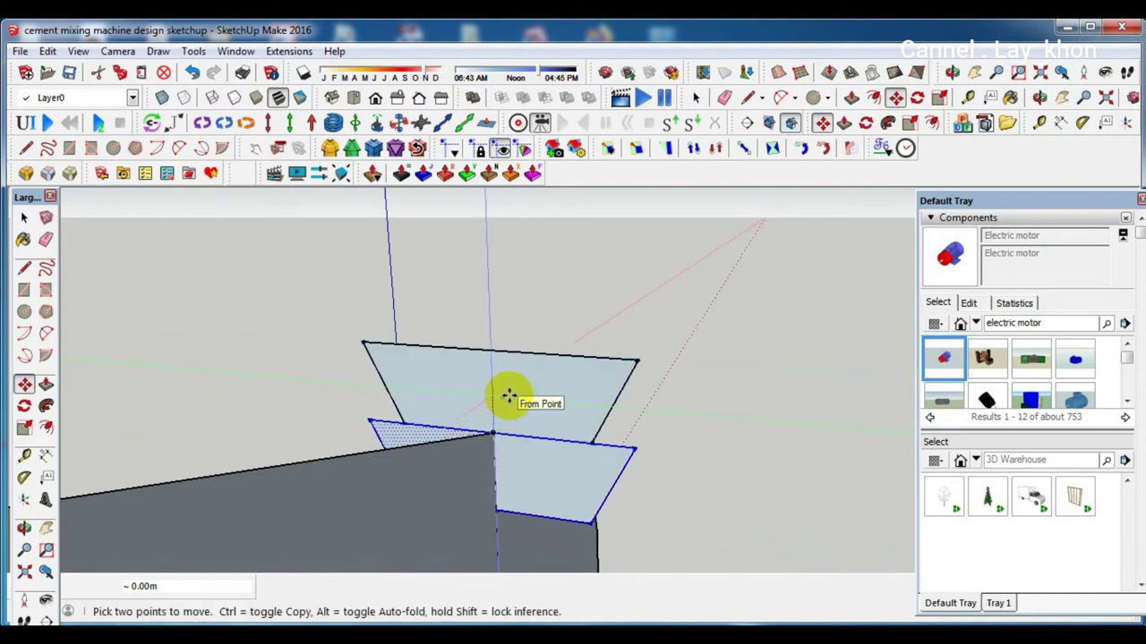
Erase the leftover top edge and both slanted edges of the stray copy
key(e)
click(492, 349)
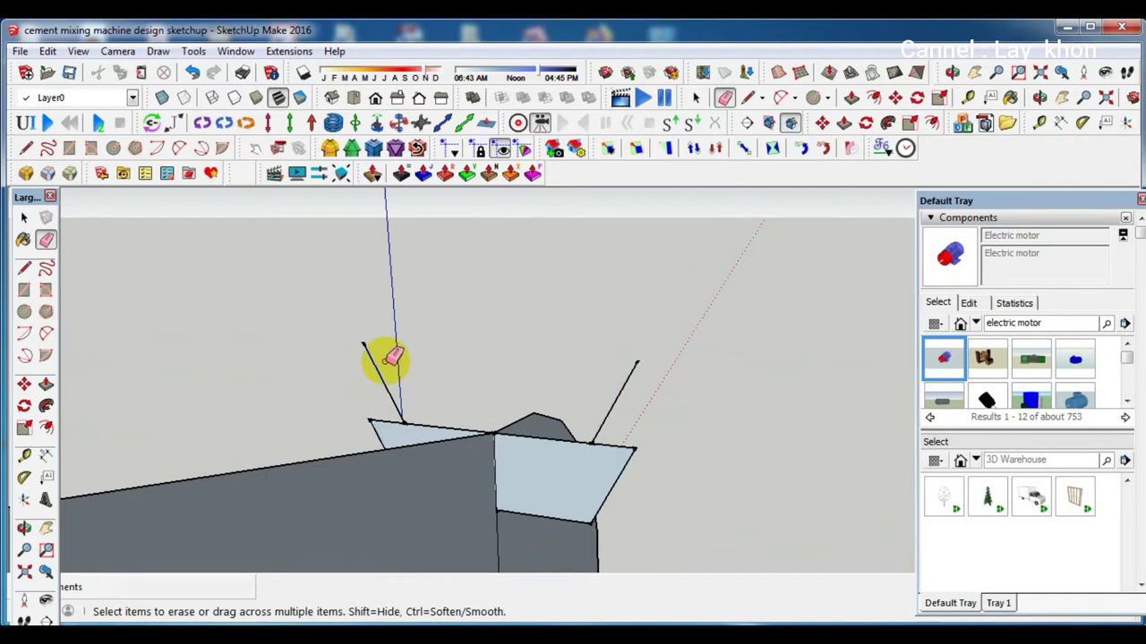
click(372, 358)
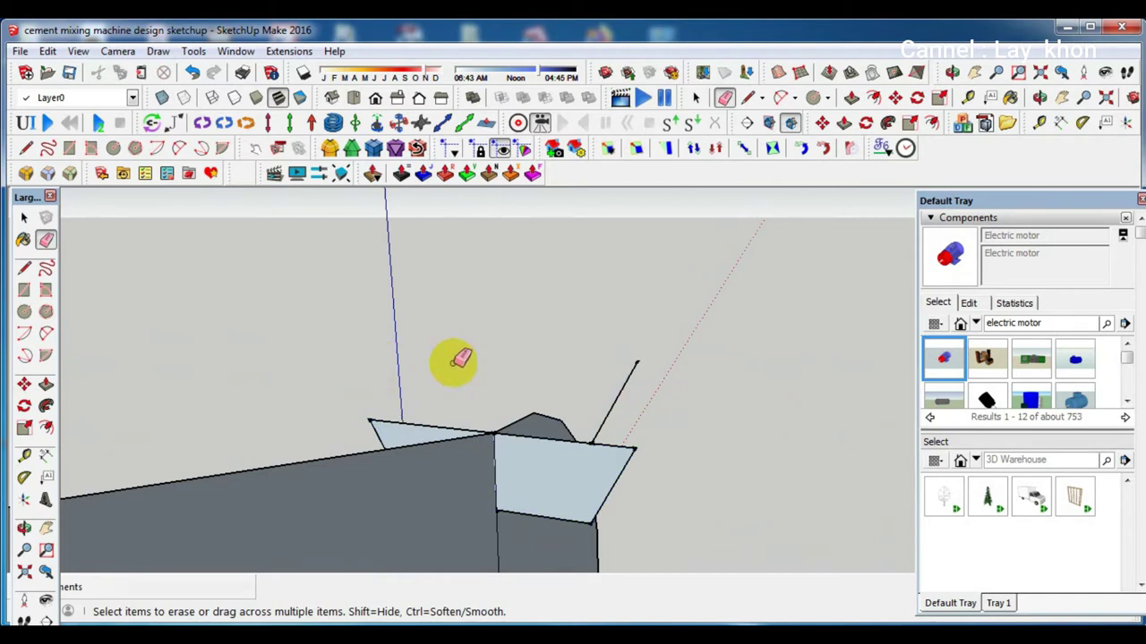
click(618, 391)
key(space)
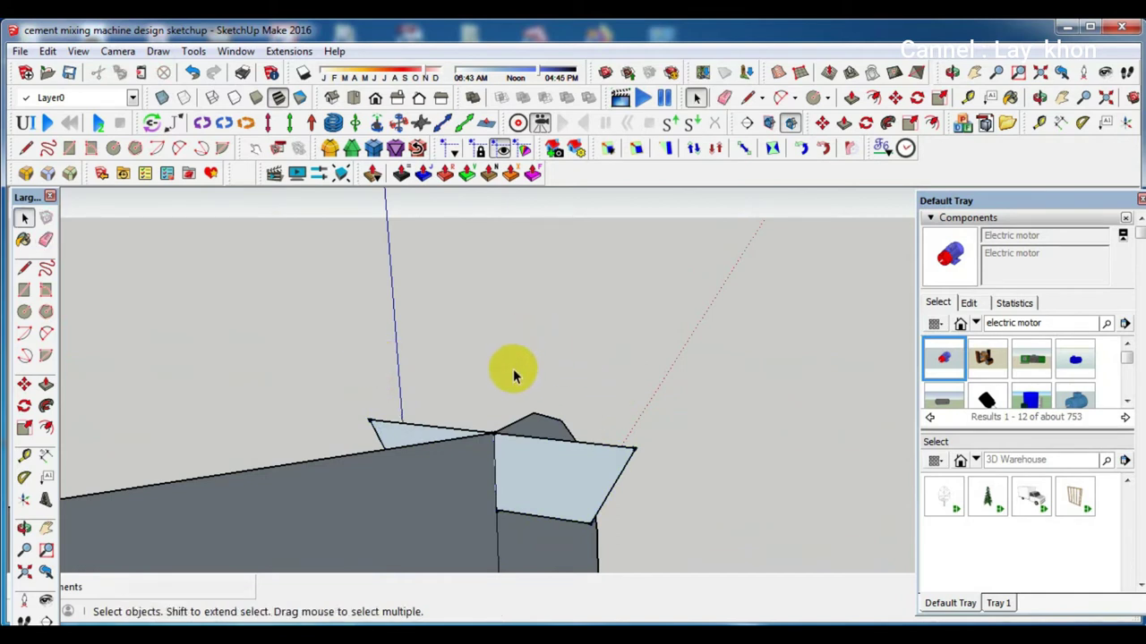
right_click(441, 477)
Delete the large dark-grey face and the remaining grey face, keeping their edges
click(475, 146)
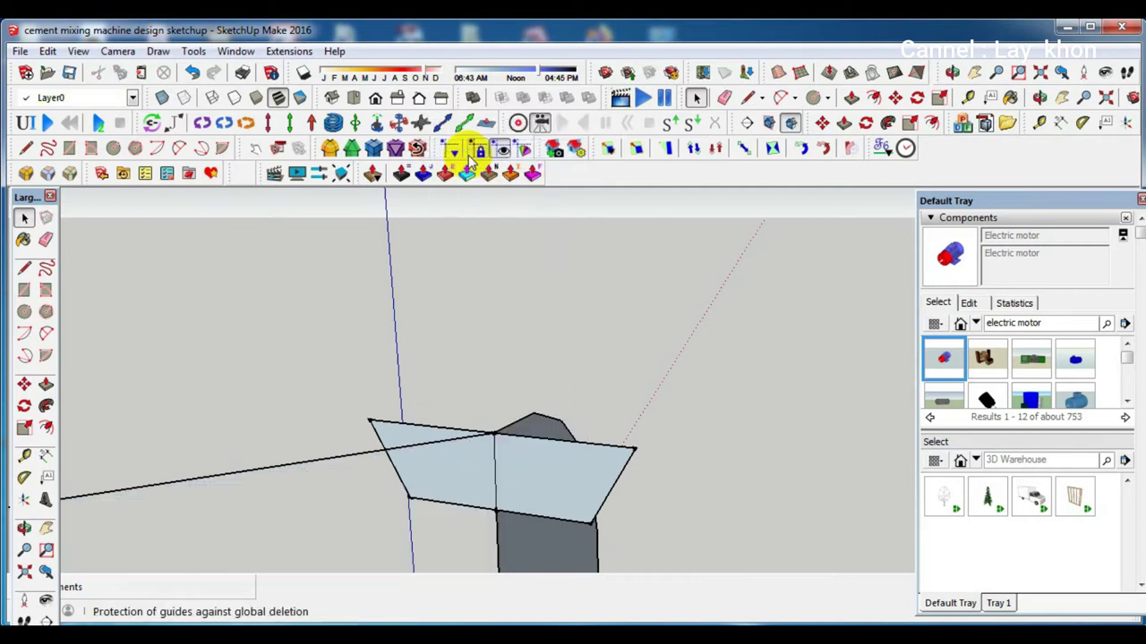
mouse_move(506, 472)
middle_down()
mouse_move(486, 442)
mouse_move(492, 506)
mouse_move(537, 532)
mouse_move(468, 504)
mouse_move(289, 486)
mouse_move(281, 549)
mouse_move(502, 478)
mouse_move(511, 447)
mouse_move(501, 455)
mouse_move(542, 456)
mouse_move(612, 482)
middle_up()
right_click(611, 481)
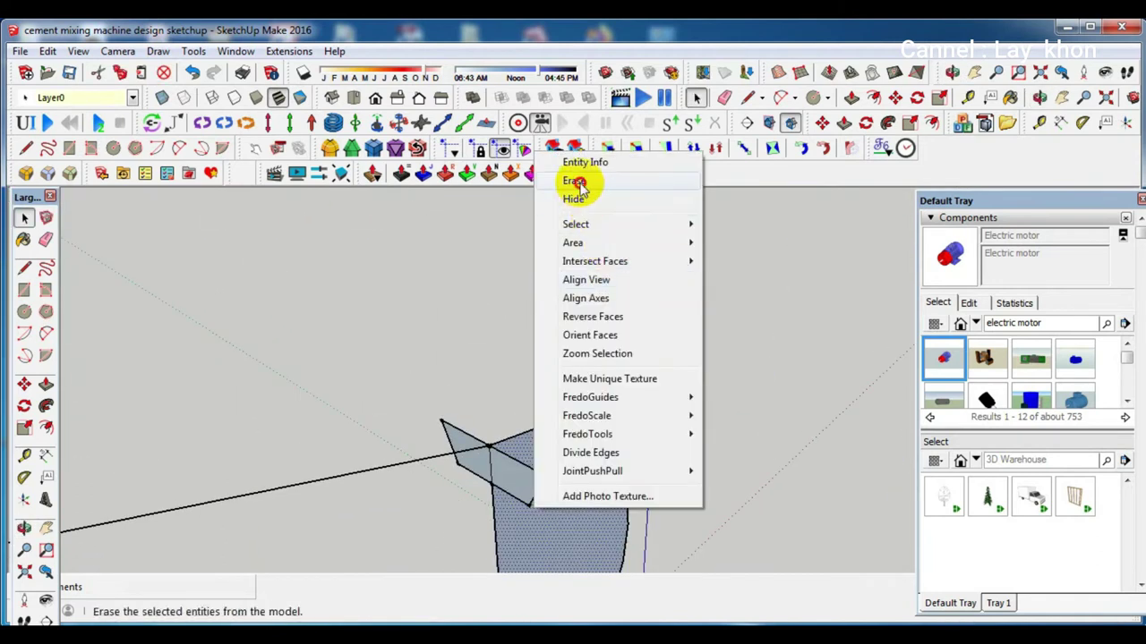
click(578, 183)
scroll(500, 530, up, 2)
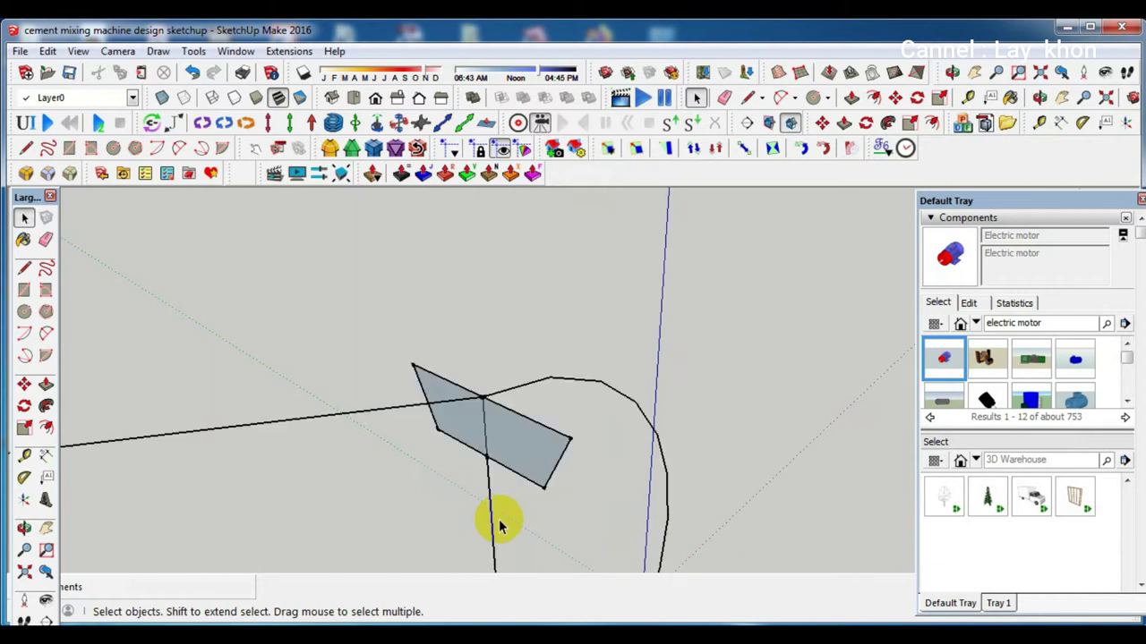
click(46, 240)
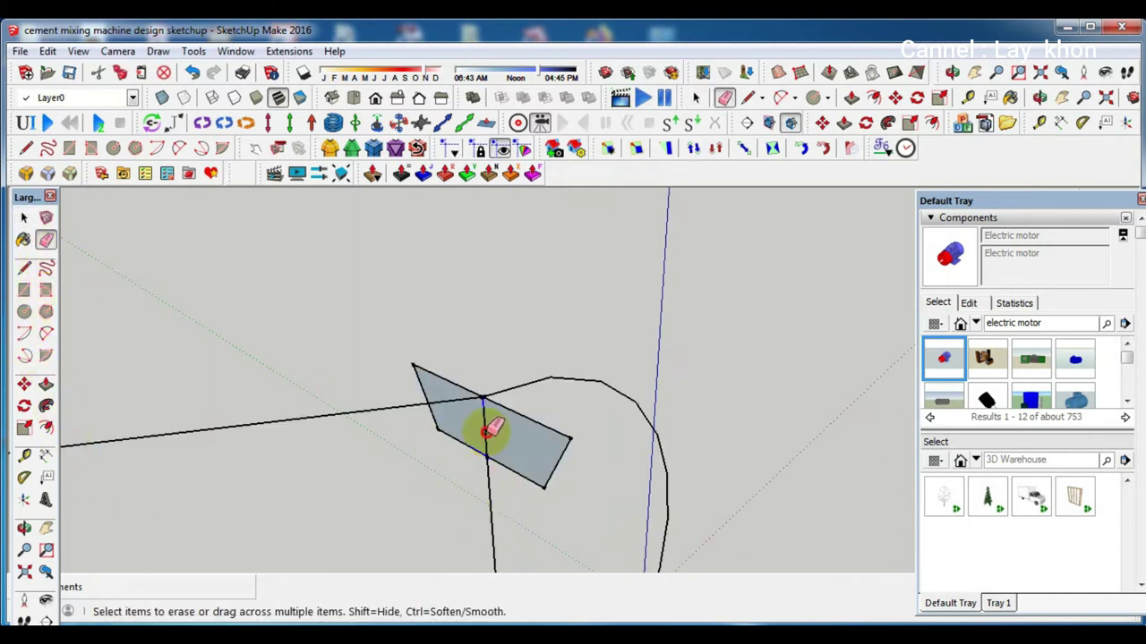
Select the curved belt path and sweep the trapezoid profile along it with Follow Me
scroll(499, 383, down, 2)
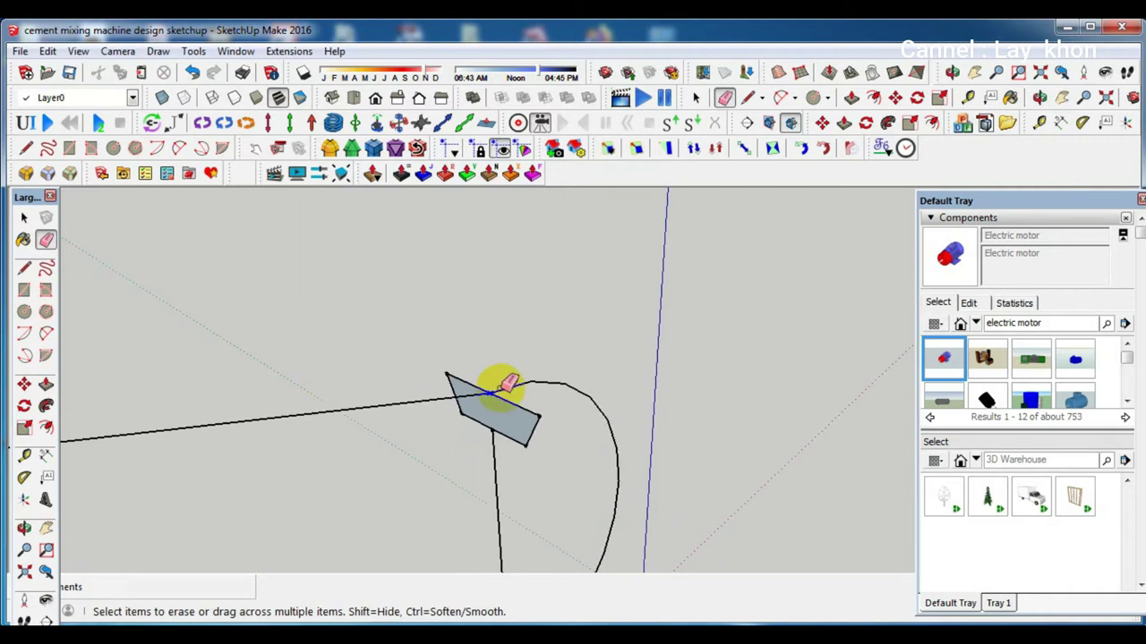
key(space)
click(81, 378)
click(46, 407)
click(524, 378)
Make the swept belt into a group
scroll(534, 358, down, 3)
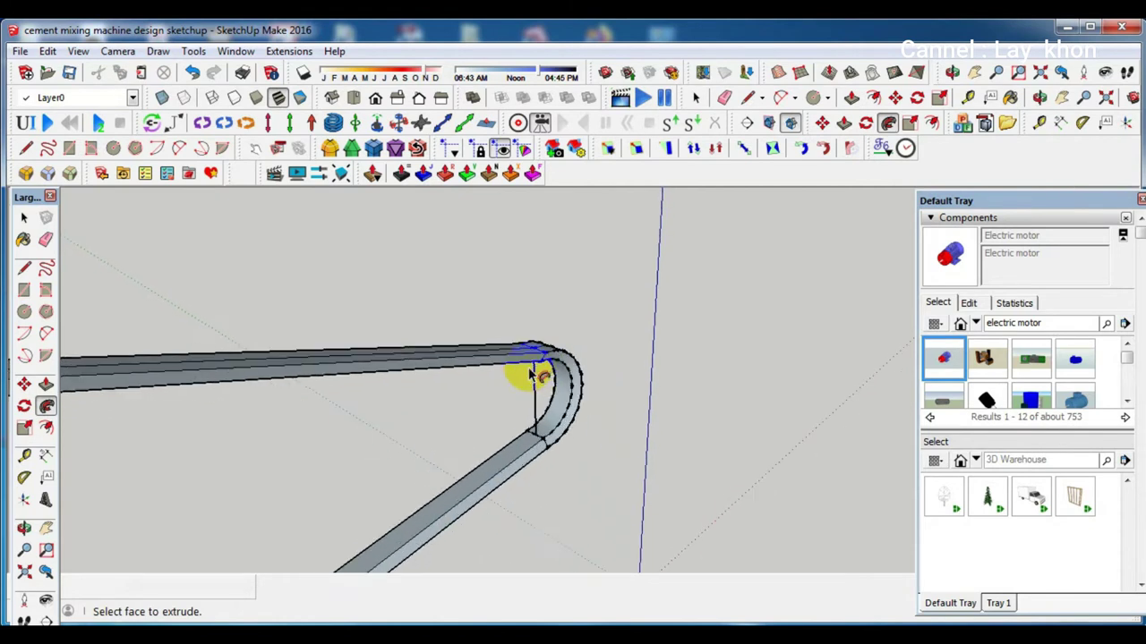
scroll(450, 336, up, 4)
scroll(478, 361, down, 2)
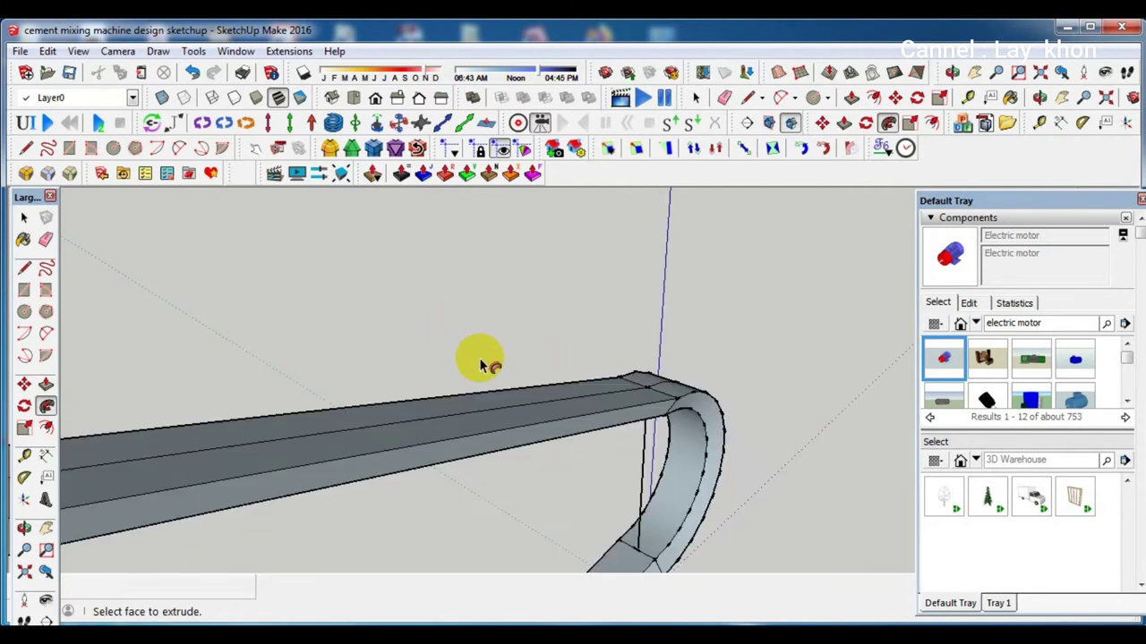
right_click(703, 207)
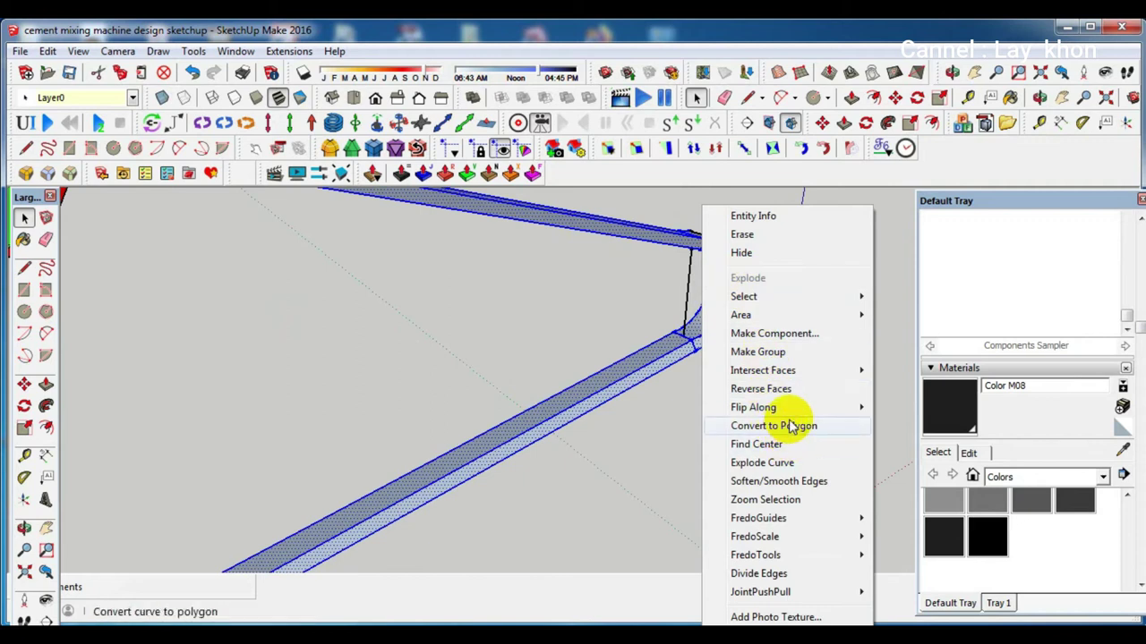
click(759, 352)
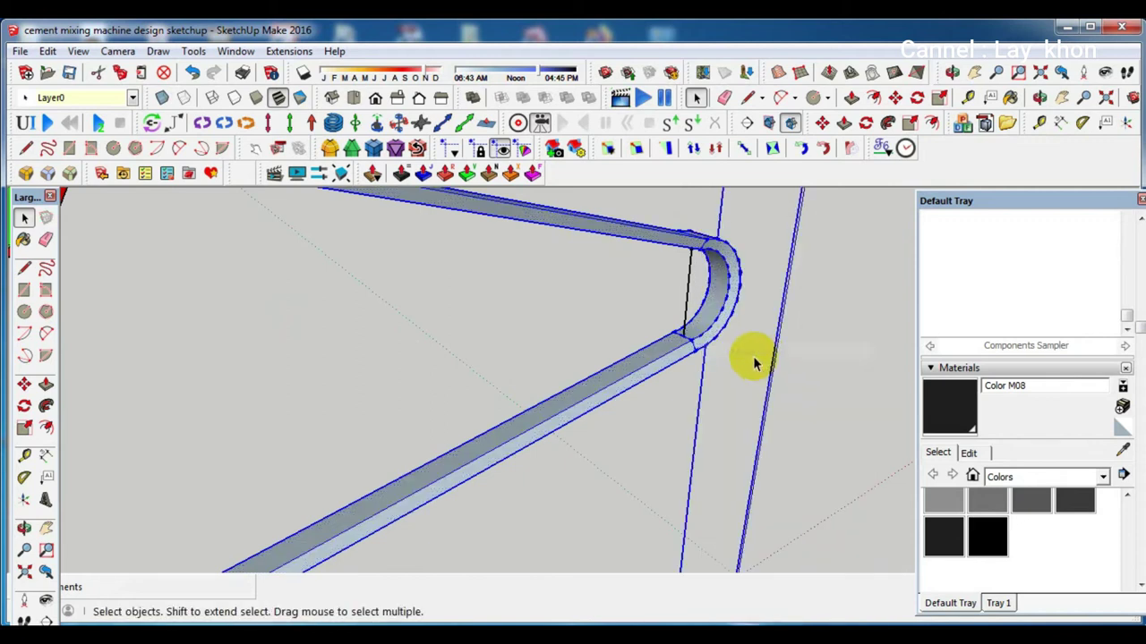
Paint the belt group with the dark Color M08 material
click(553, 358)
click(593, 379)
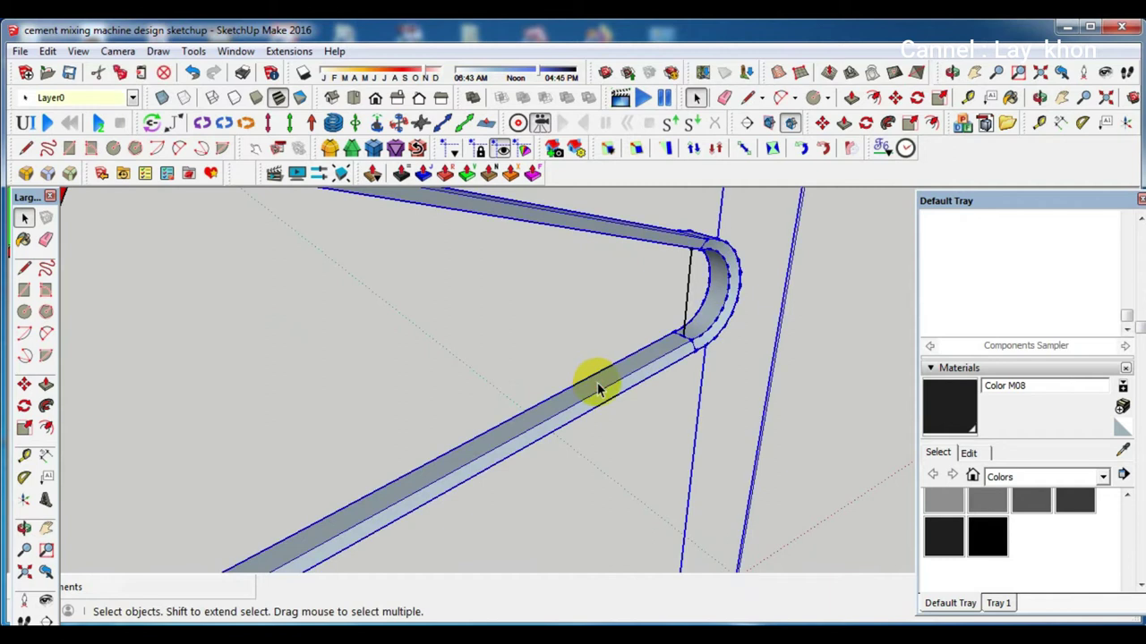
click(938, 419)
click(632, 371)
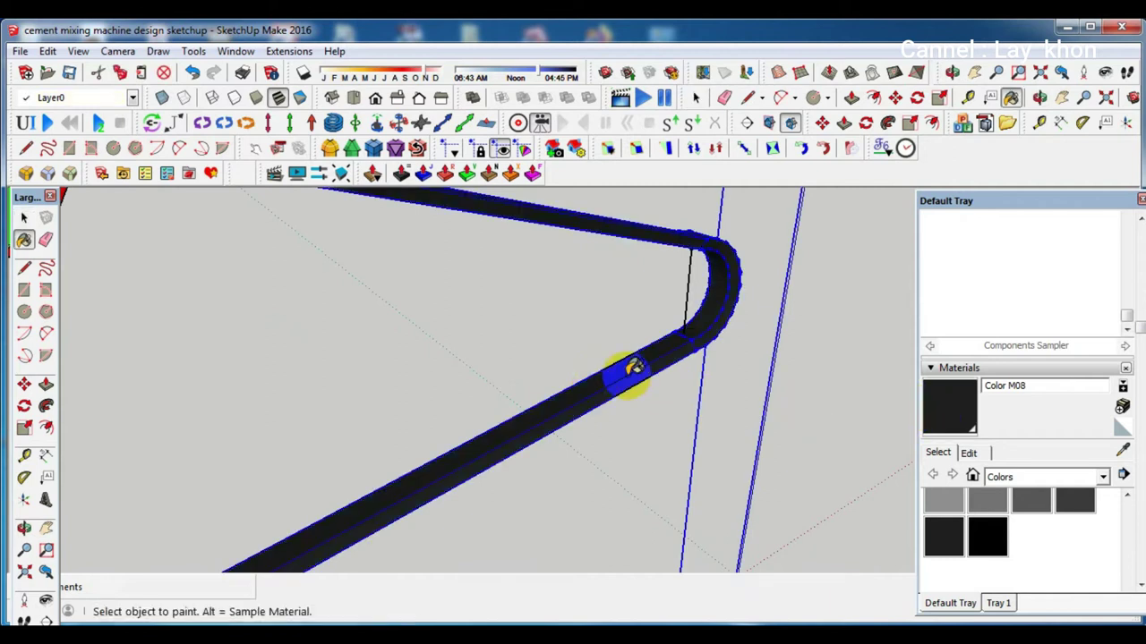
Move the belt group onto the motor pulley, then orbit around the whole machine to check it
key(m)
mouse_move(642, 345)
middle_down()
mouse_move(514, 340)
mouse_move(450, 389)
mouse_move(672, 404)
mouse_move(653, 414)
middle_up()
scroll(653, 413, down, 3)
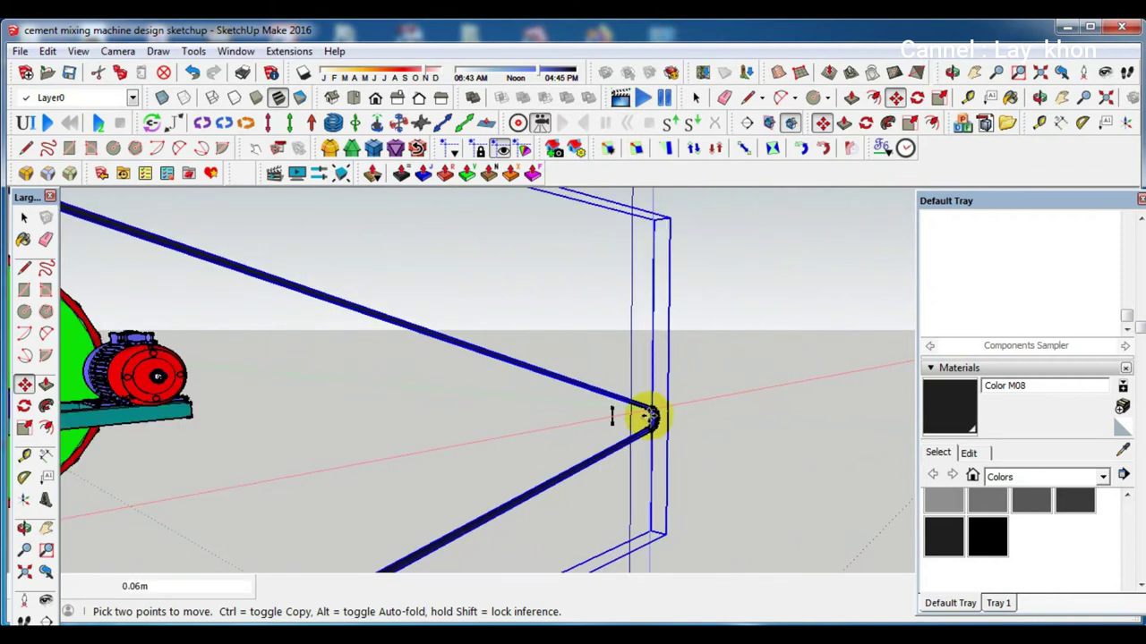
scroll(219, 376, up, 1)
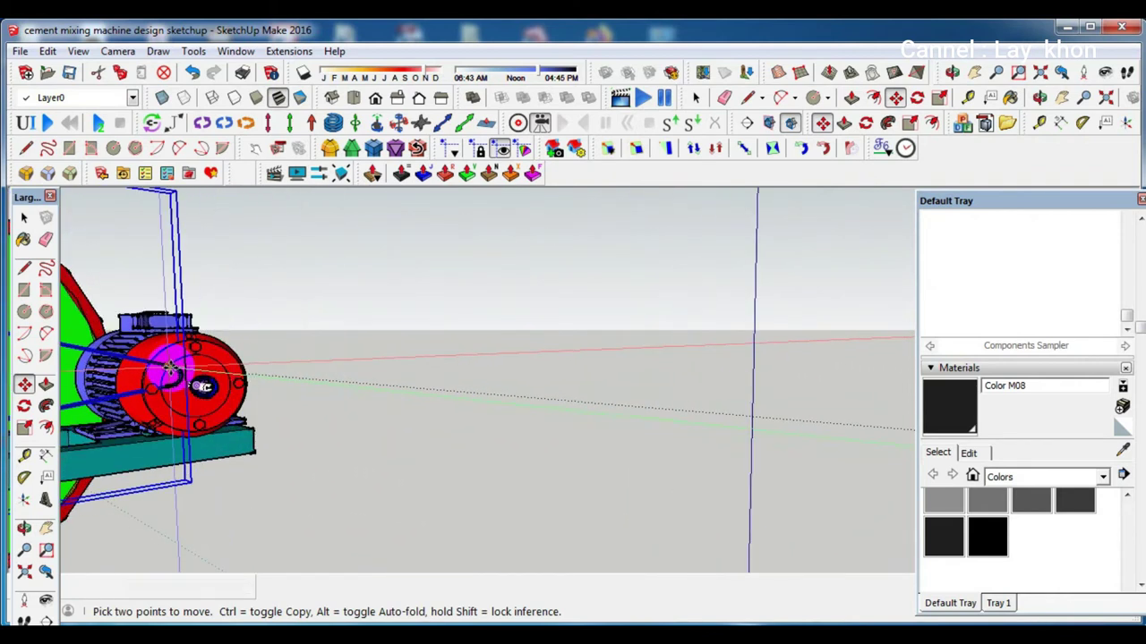
scroll(218, 379, up, 1)
click(215, 382)
scroll(215, 382, up, 2)
scroll(213, 385, up, 2)
mouse_move(215, 384)
middle_down()
mouse_move(324, 463)
mouse_move(67, 599)
middle_up()
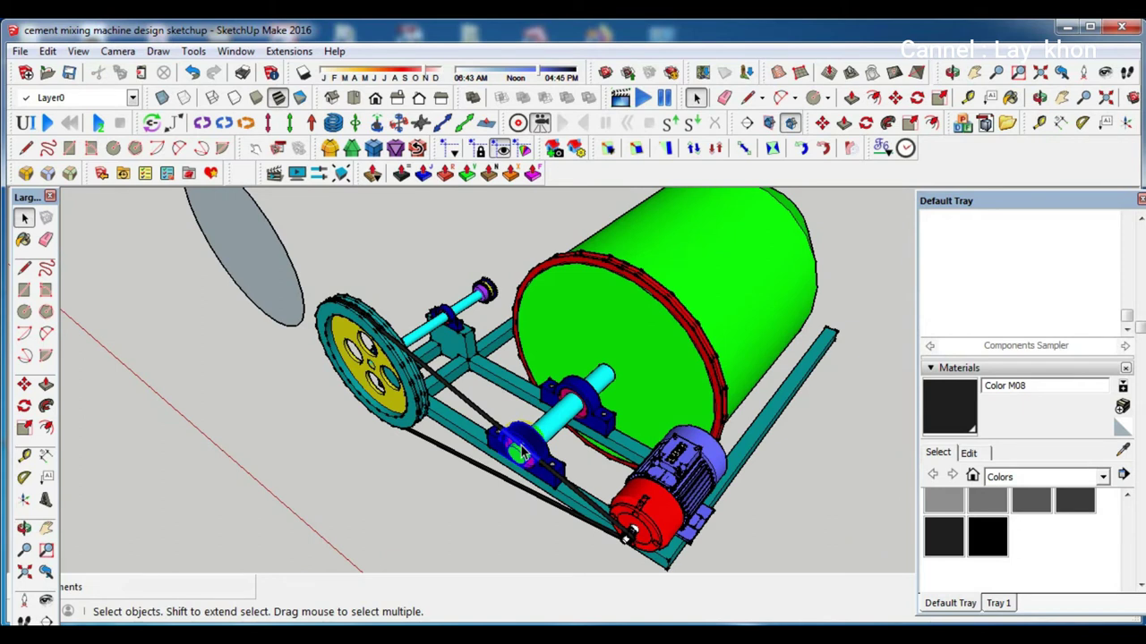
middle_drag(522, 452, 586, 375)
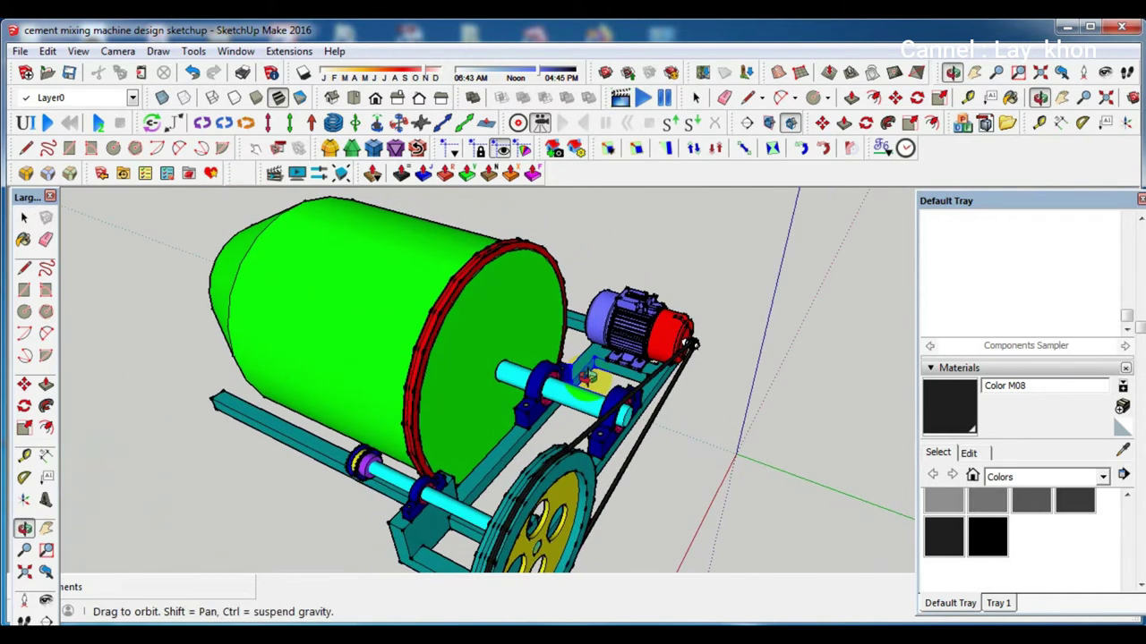
mouse_move(586, 376)
middle_down()
mouse_move(408, 556)
mouse_move(346, 542)
mouse_move(418, 529)
mouse_move(400, 498)
middle_up()
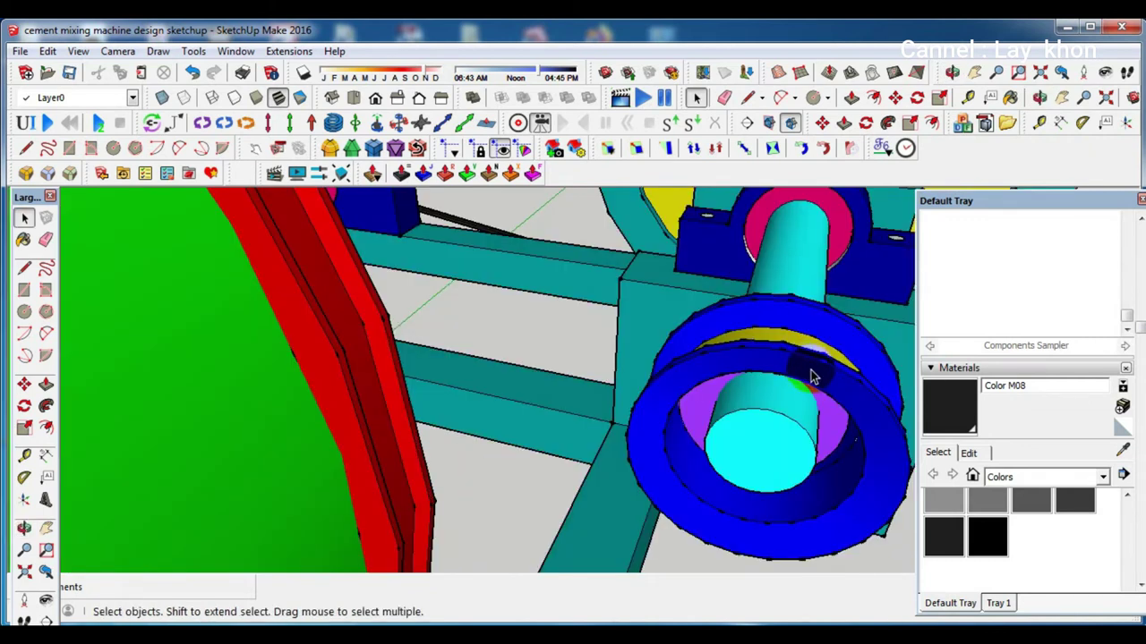
With the Line tool active, orbit and zoom between the drum's red rim and the shaft pulley
key(l)
scroll(823, 358, up, 2)
scroll(825, 356, up, 2)
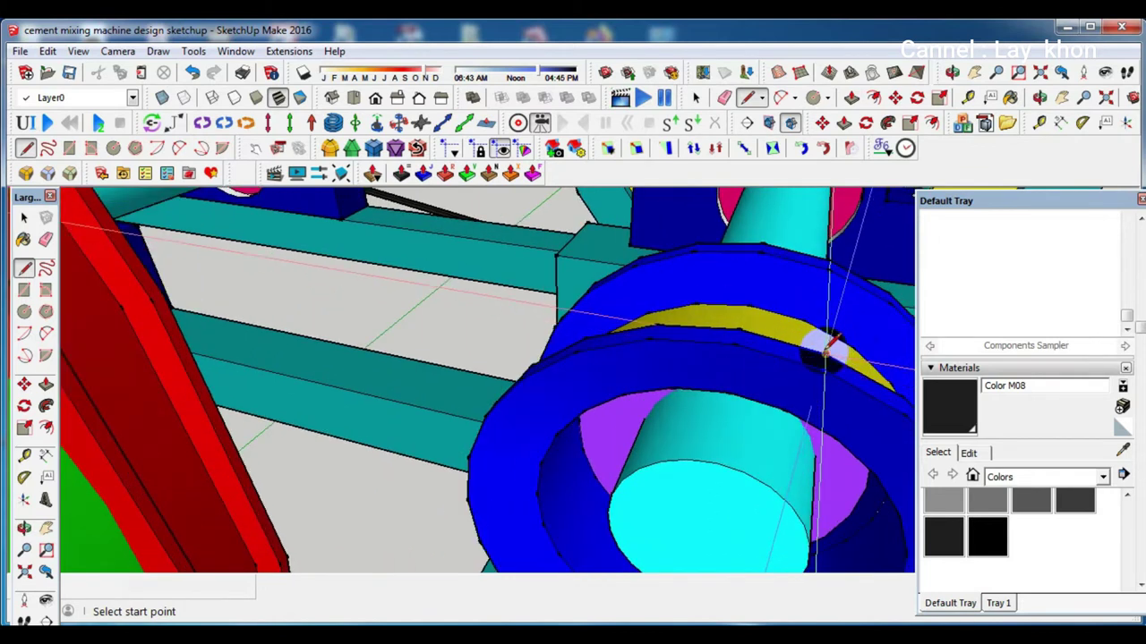
scroll(788, 384, down, 2)
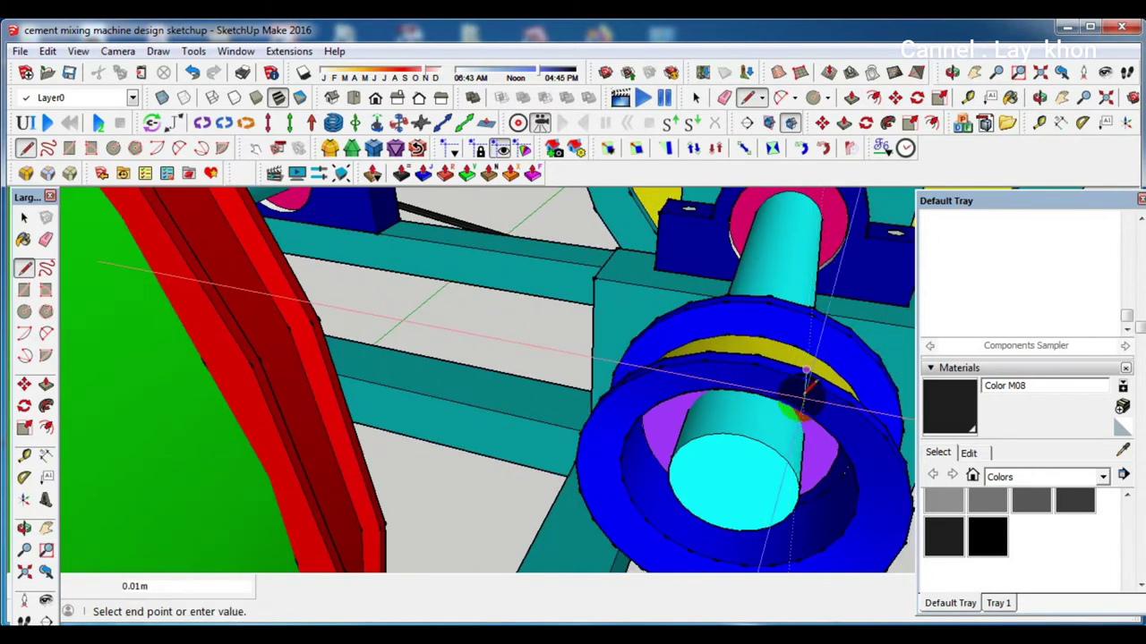
scroll(801, 385, down, 2)
scroll(810, 389, down, 2)
scroll(806, 394, down, 2)
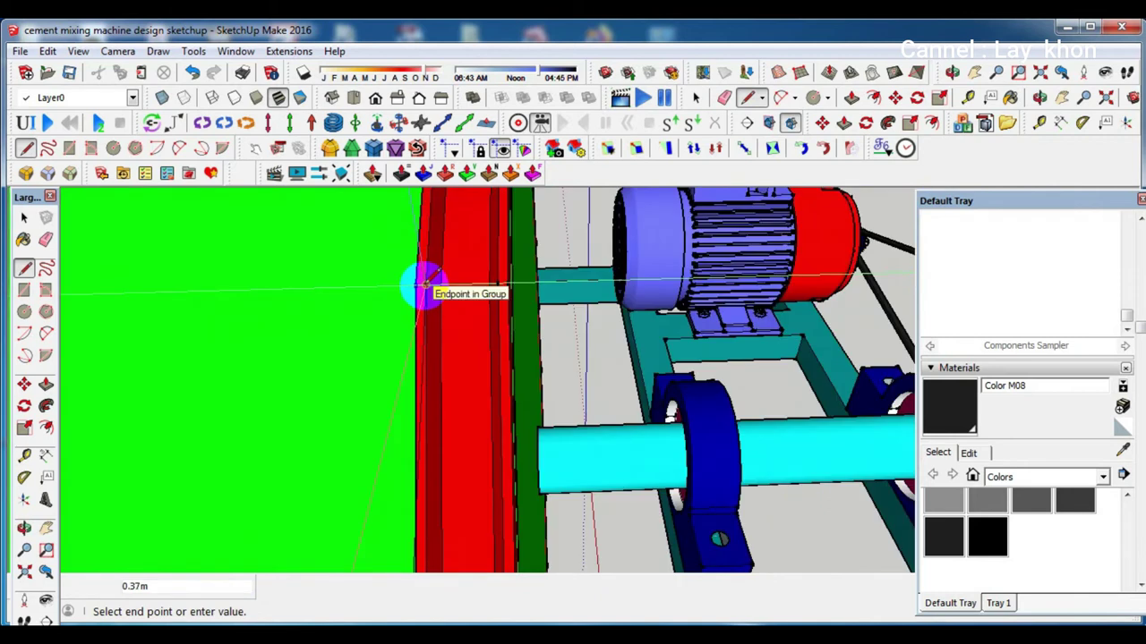
scroll(445, 304, down, 2)
scroll(447, 340, down, 2)
mouse_move(448, 345)
middle_down()
mouse_move(499, 313)
mouse_move(561, 302)
mouse_move(596, 269)
mouse_move(582, 220)
mouse_move(409, 218)
mouse_move(313, 248)
mouse_move(263, 286)
mouse_move(235, 353)
middle_up()
scroll(834, 346, up, 3)
scroll(832, 349, down, 2)
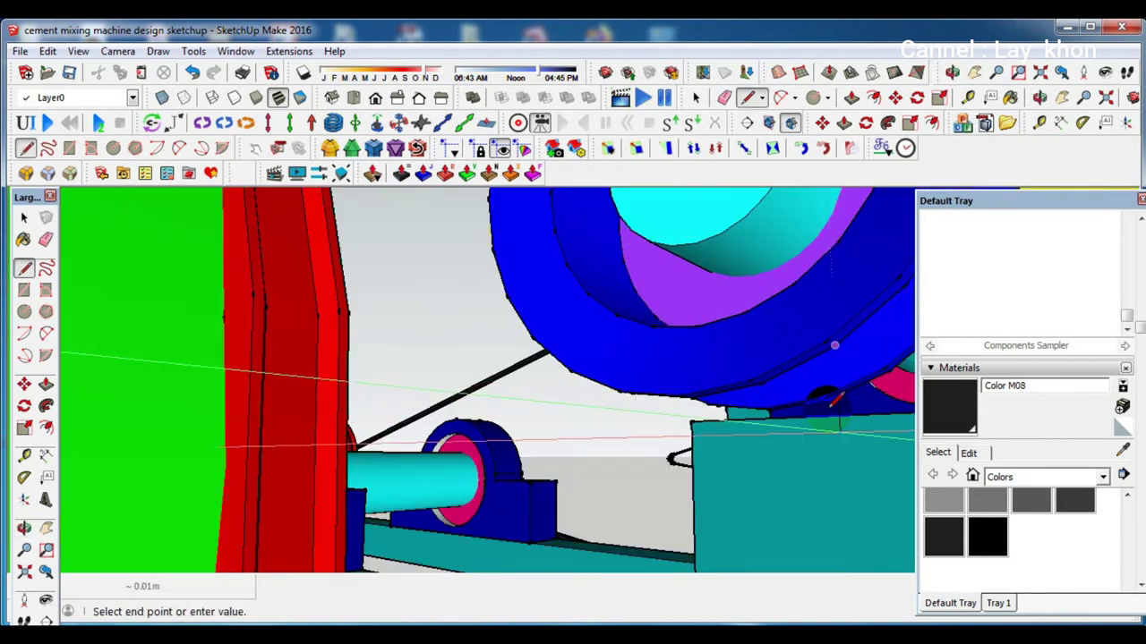
middle_drag(831, 340, 831, 396)
scroll(690, 490, up, 1)
scroll(690, 491, down, 1)
middle_drag(669, 475, 586, 461)
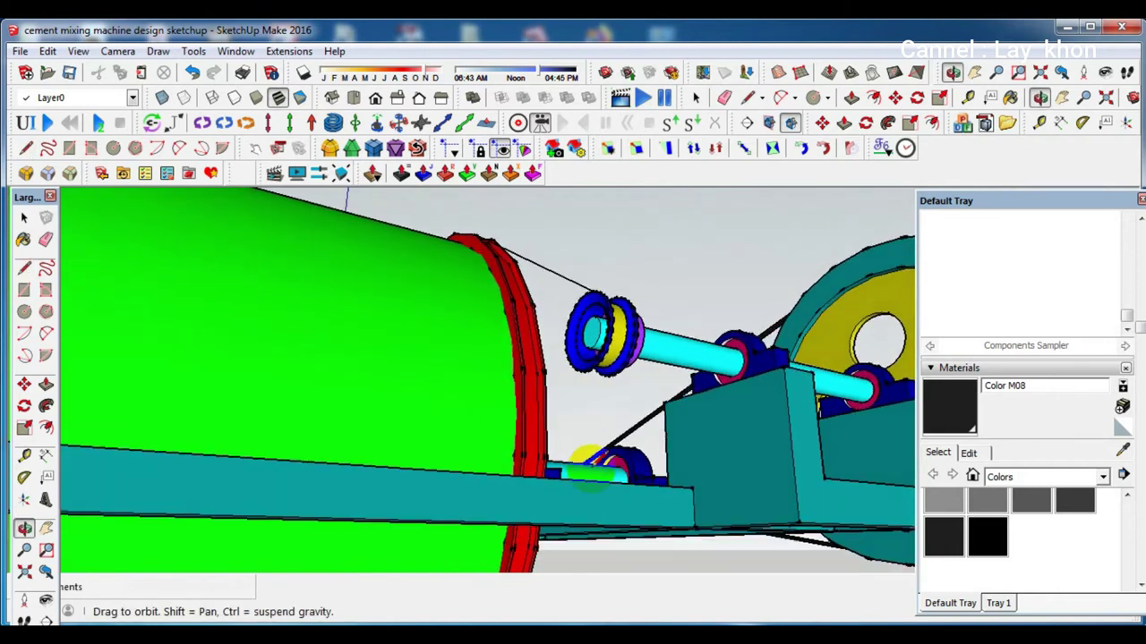
scroll(586, 461, down, 1)
scroll(586, 461, down, 2)
scroll(586, 461, down, 2)
mouse_move(796, 428)
middle_down()
mouse_move(728, 493)
mouse_move(851, 474)
mouse_move(813, 460)
middle_up()
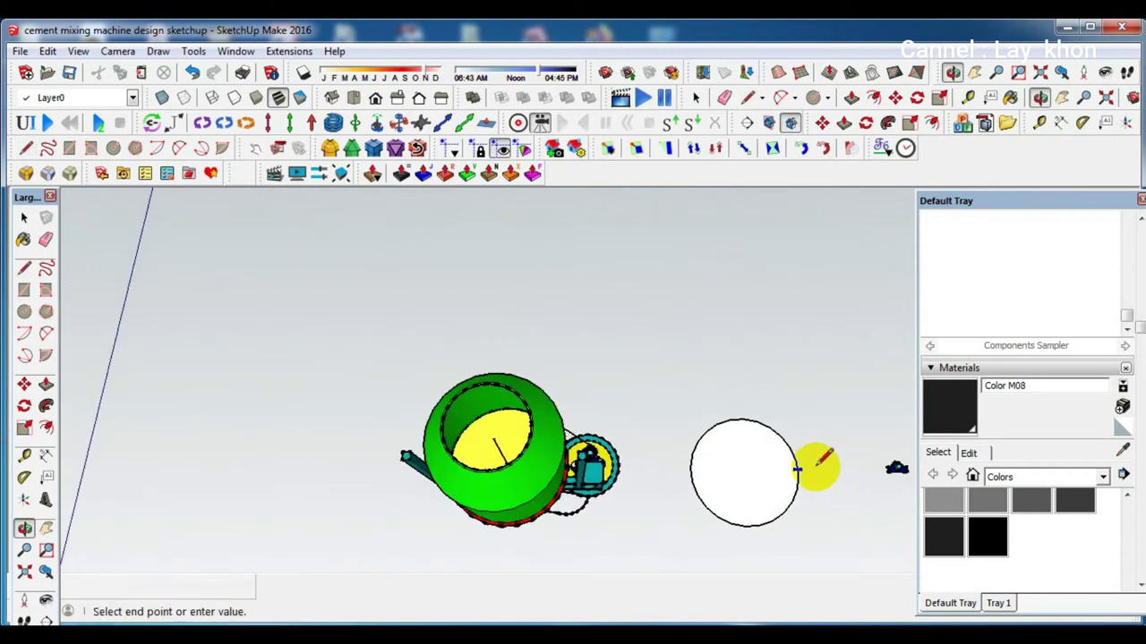
scroll(547, 514, up, 2)
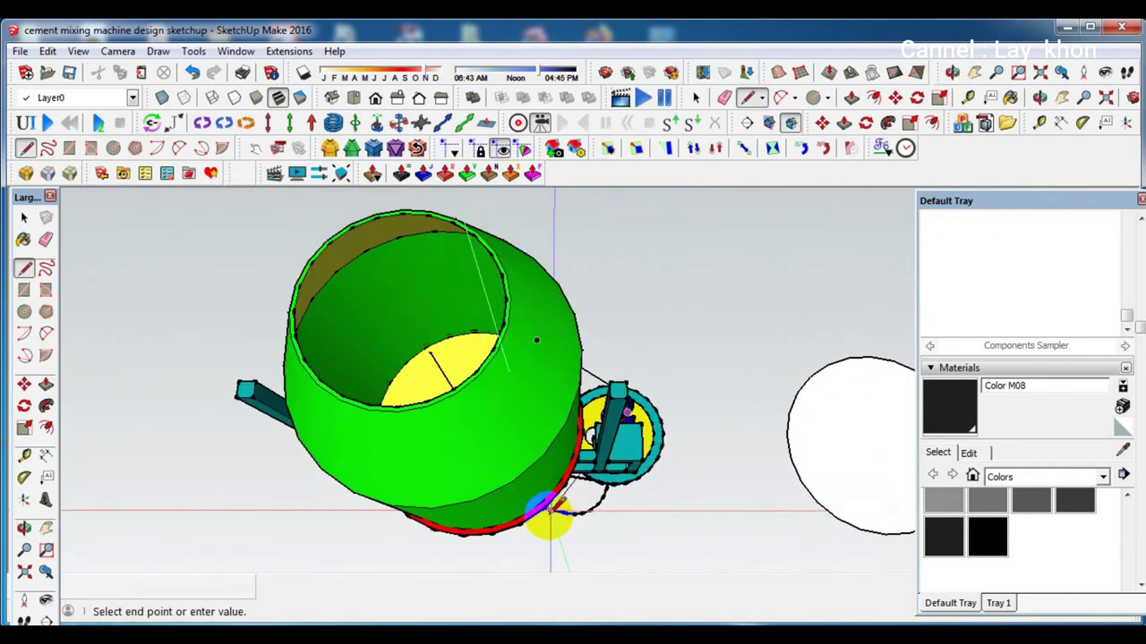
scroll(544, 501, up, 3)
scroll(544, 519, up, 1)
scroll(550, 523, up, 1)
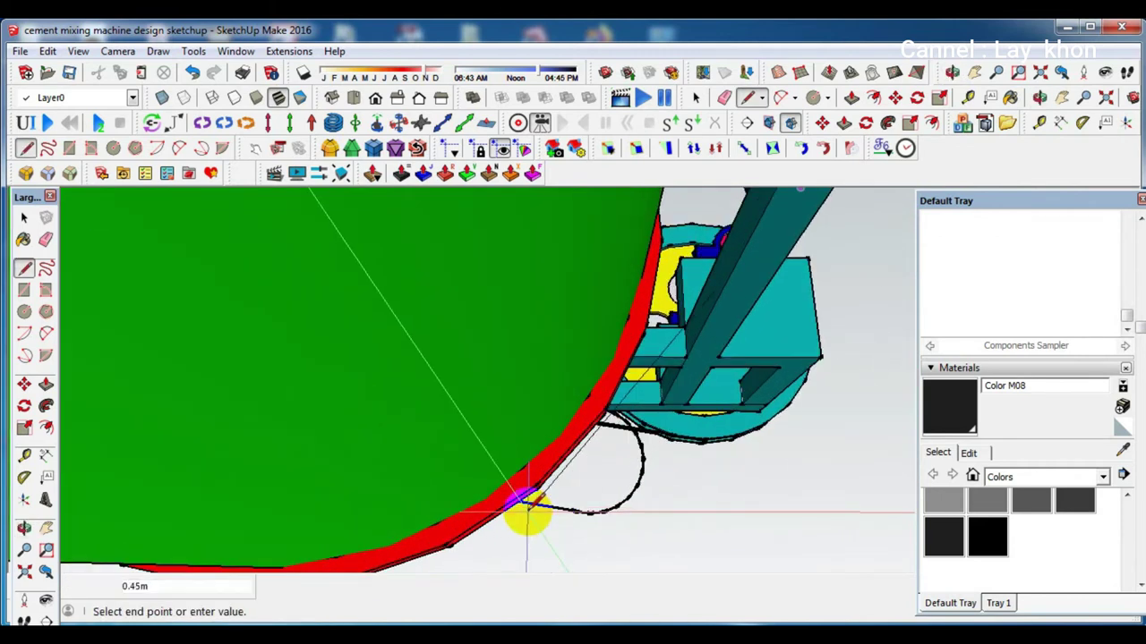
scroll(450, 535, up, 1)
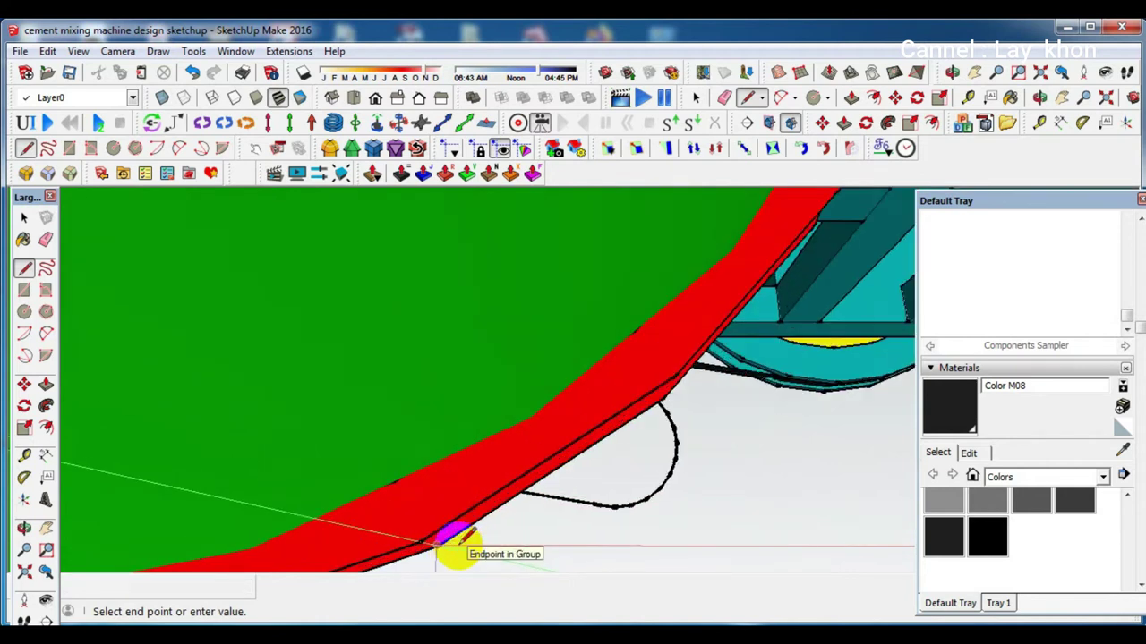
scroll(434, 530, up, 2)
scroll(430, 529, down, 1)
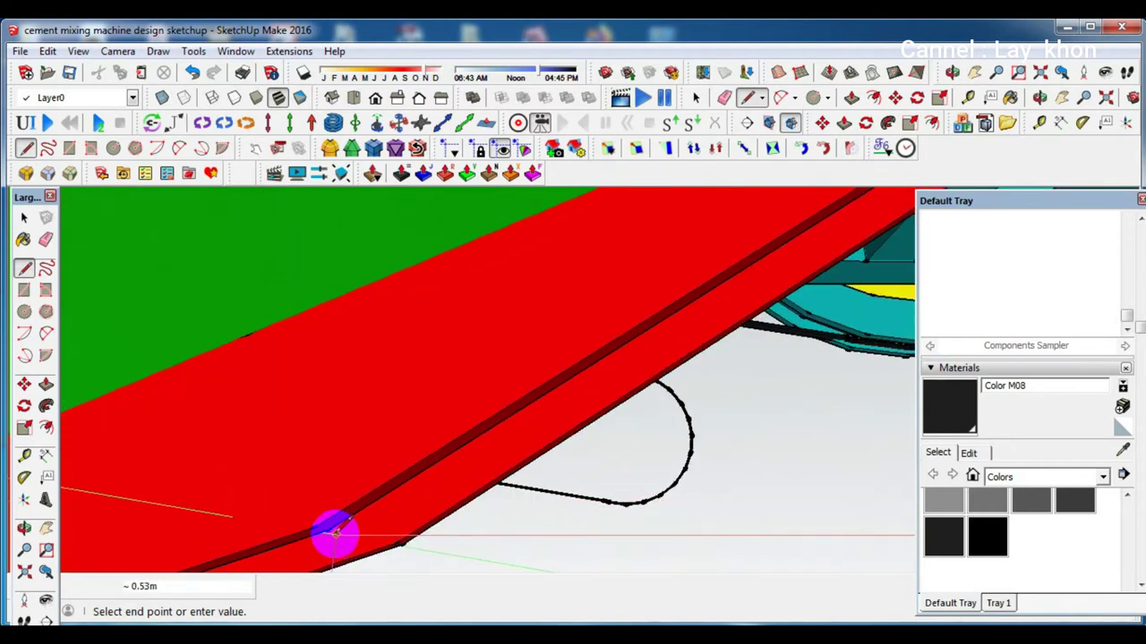
mouse_move(448, 453)
middle_down()
mouse_move(273, 463)
mouse_move(188, 486)
middle_up()
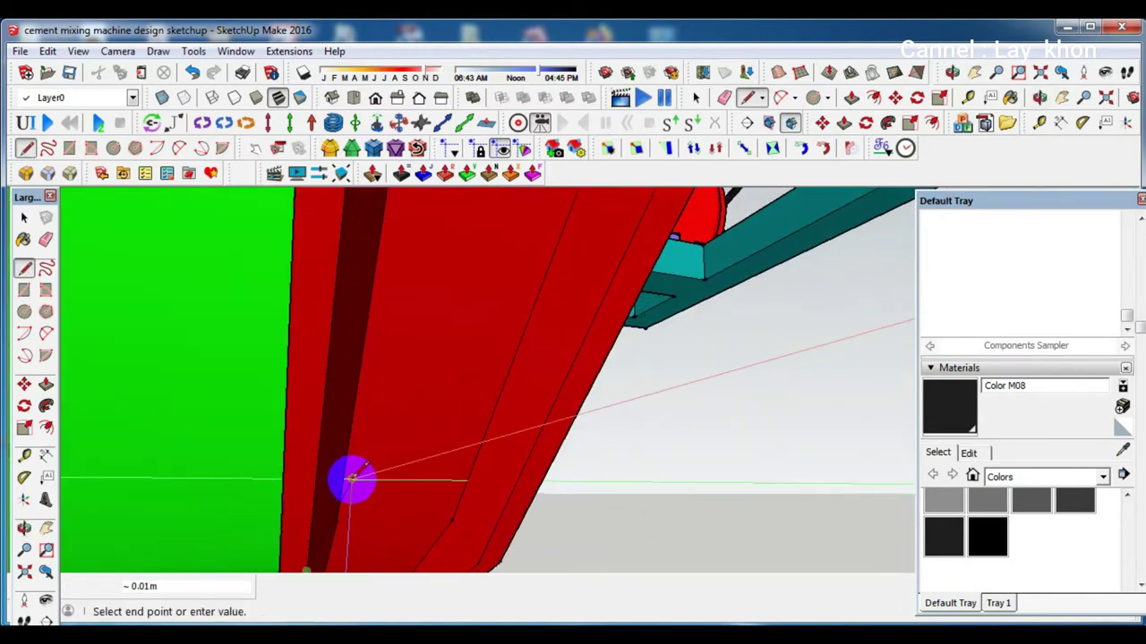
scroll(334, 478, down, 1)
scroll(340, 504, down, 1)
scroll(422, 384, down, 1)
scroll(439, 422, down, 1)
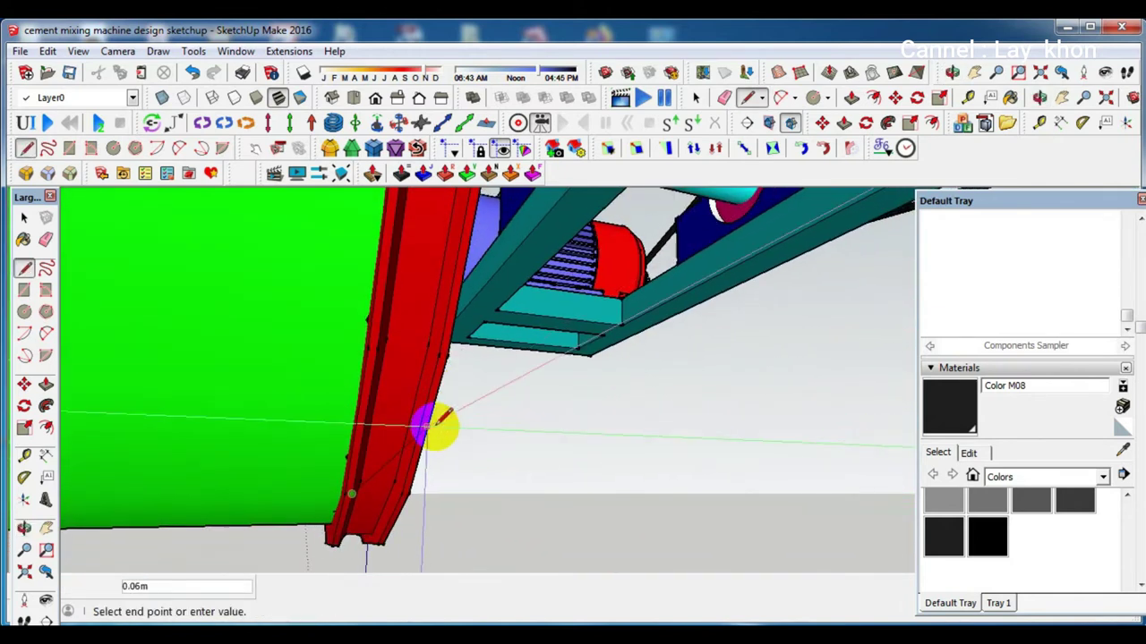
scroll(376, 328, down, 1)
scroll(393, 365, down, 1)
mouse_move(398, 367)
middle_down()
mouse_move(422, 396)
mouse_move(402, 450)
middle_up()
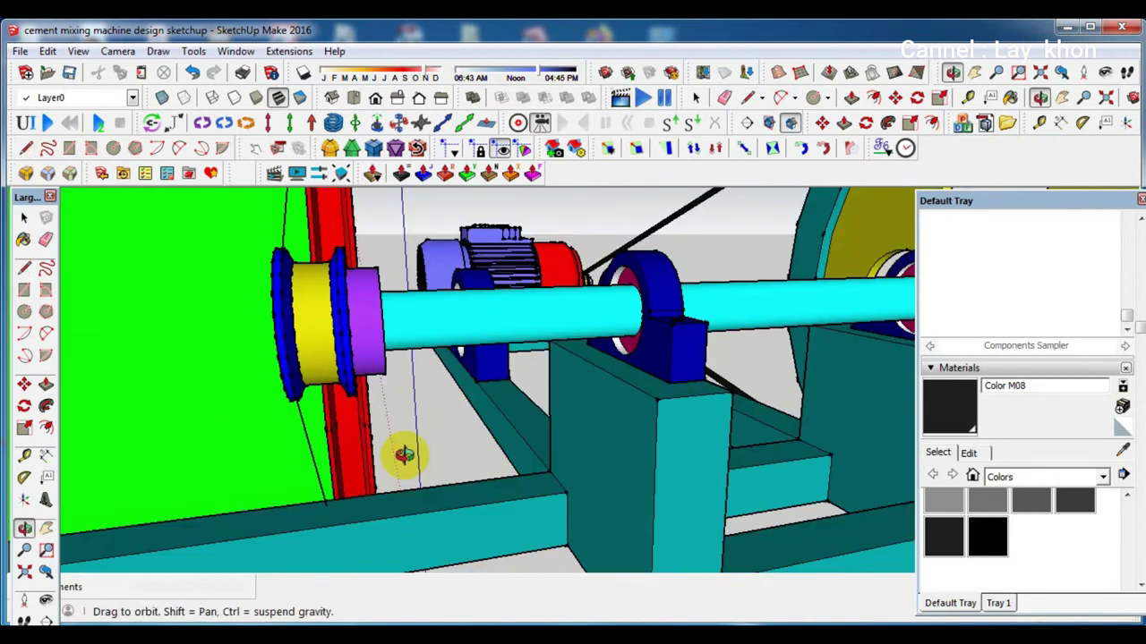
scroll(528, 430, down, 2)
Draw a circle on the drum's open end, centred on the red rim and sized to its edge
key(c)
scroll(422, 402, up, 5)
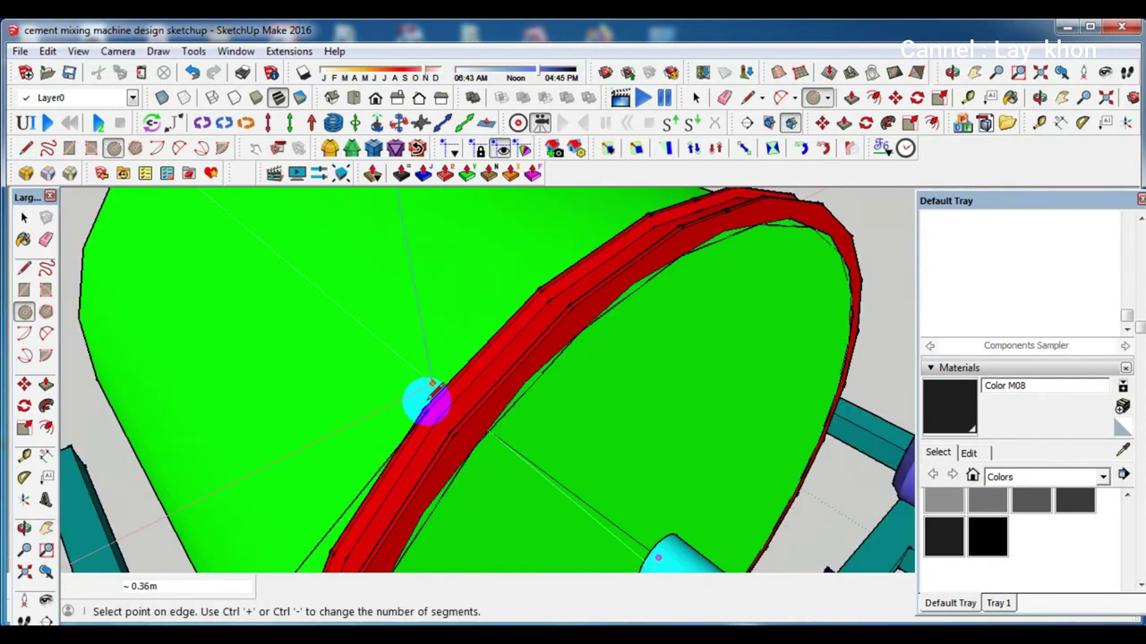
scroll(431, 418, up, 2)
click(438, 415)
scroll(422, 421, up, 1)
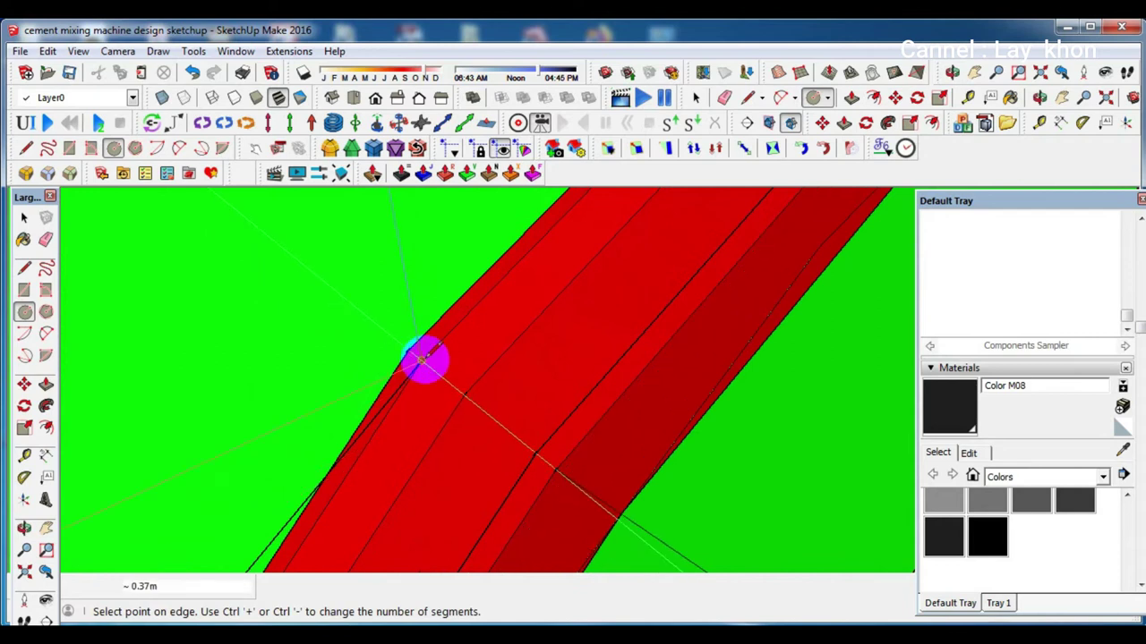
click(422, 360)
scroll(520, 318, down, 2)
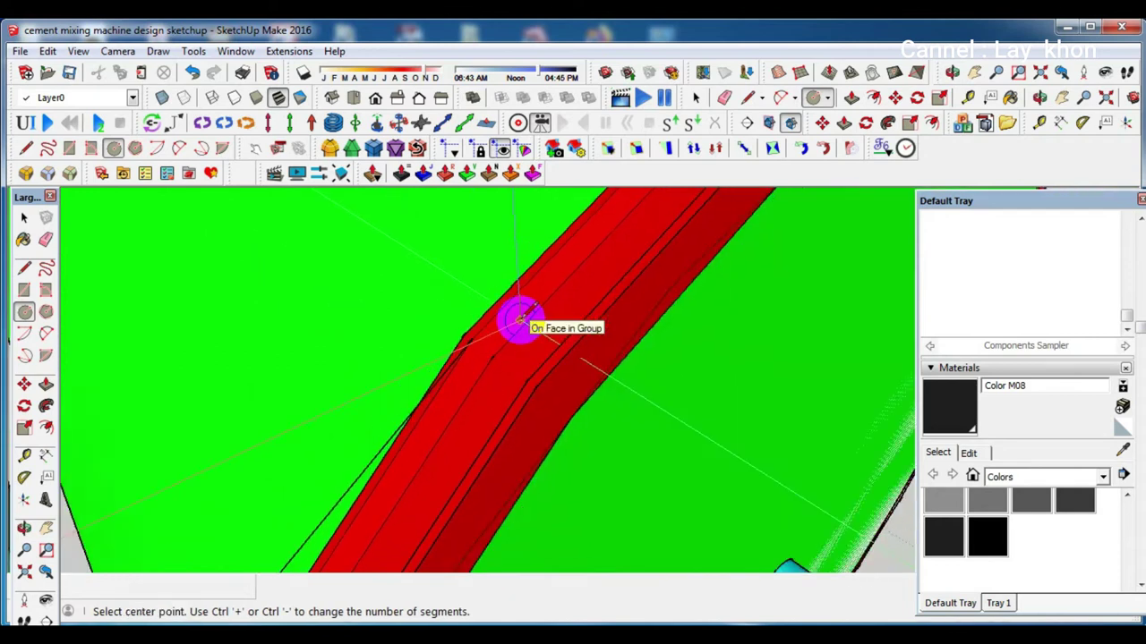
scroll(514, 320, down, 2)
scroll(517, 319, down, 2)
scroll(512, 320, down, 1)
scroll(512, 319, down, 1)
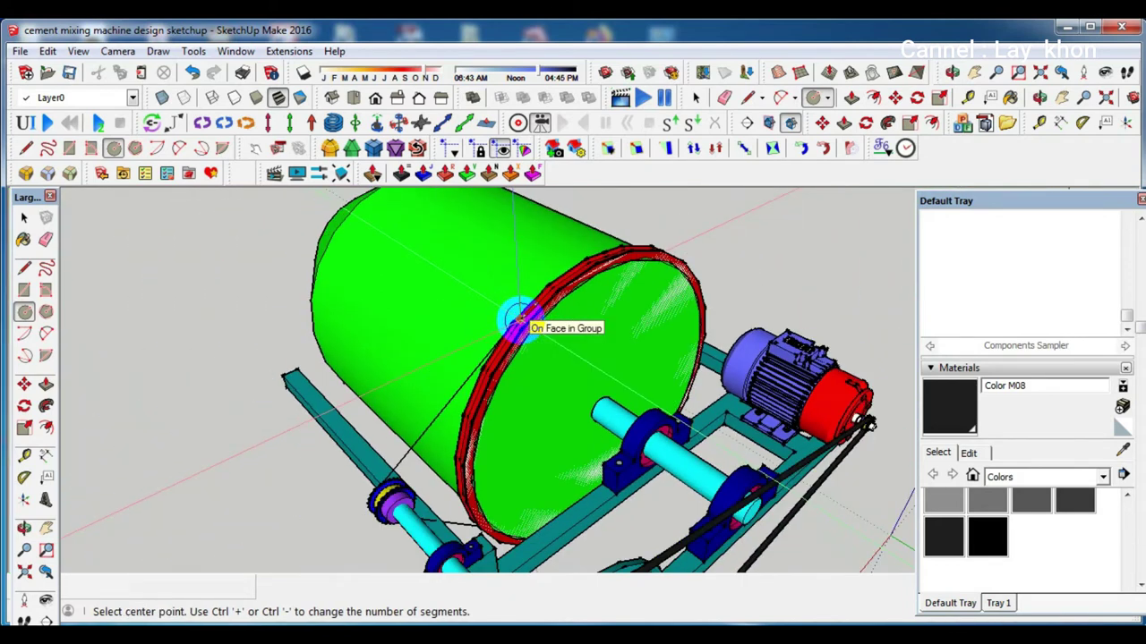
Try moving the drum's end face, then cancel so it stays in place
key(space)
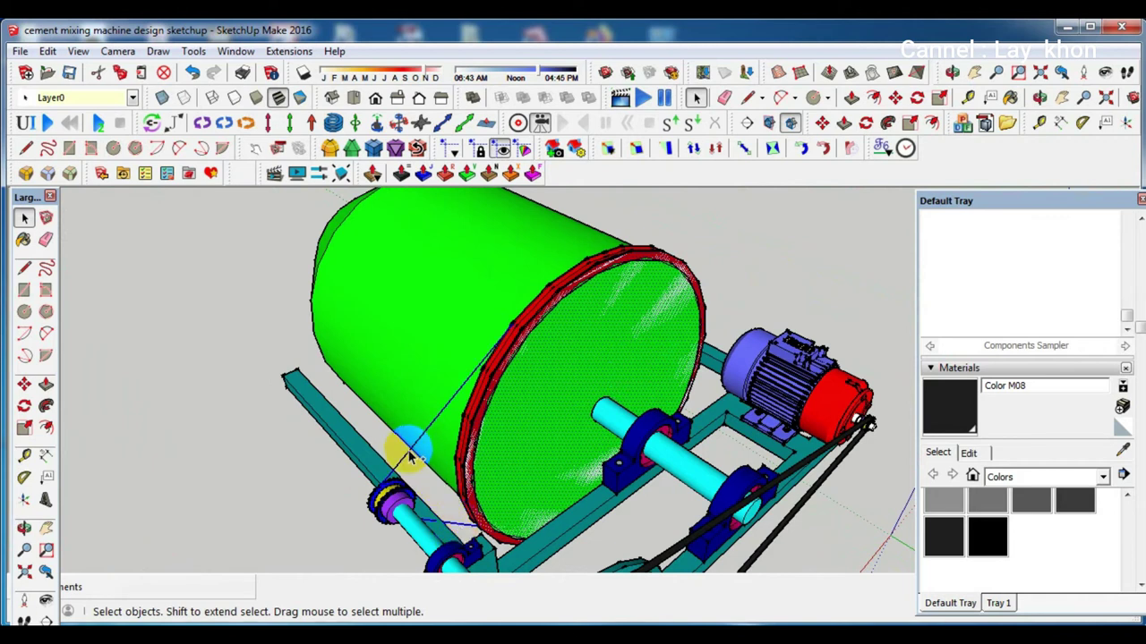
scroll(578, 301, down, 2)
scroll(578, 301, down, 1)
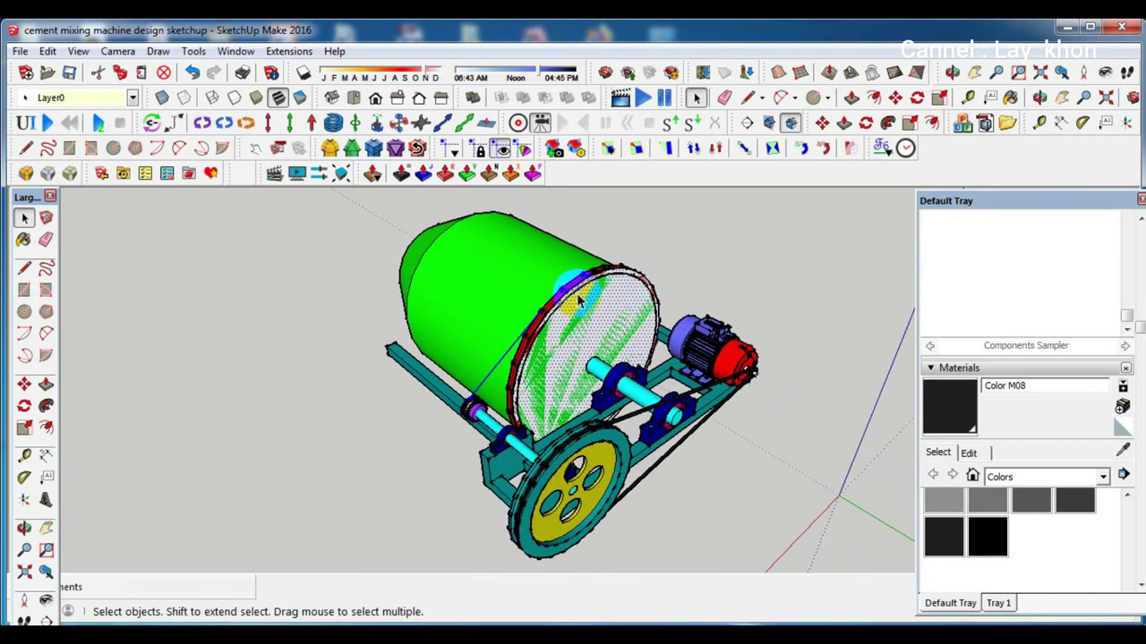
key(m)
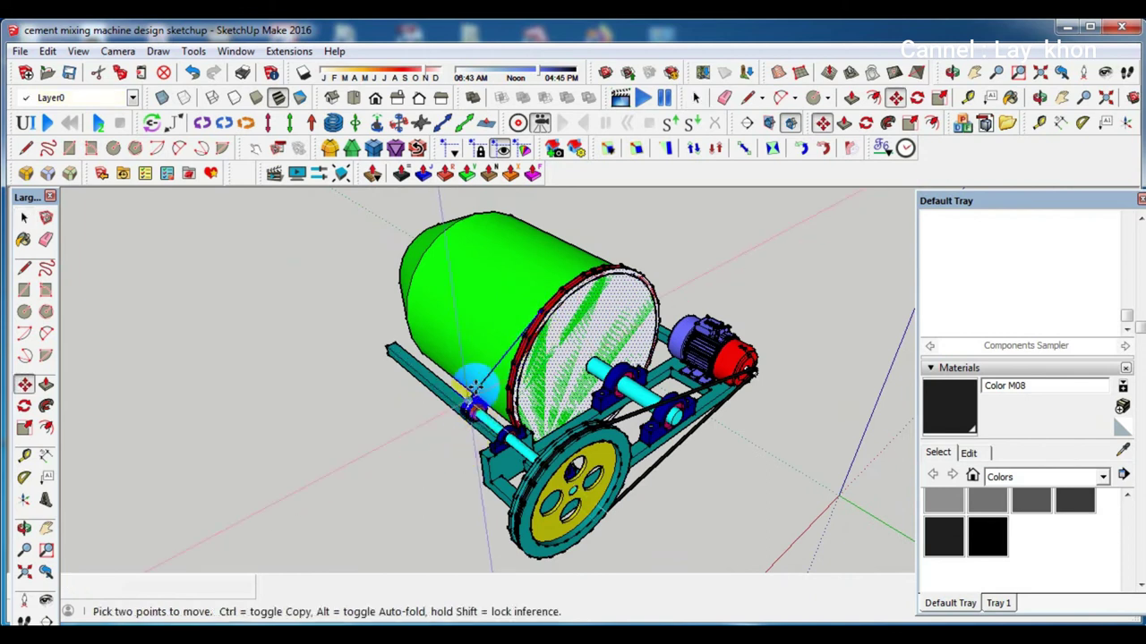
click(475, 383)
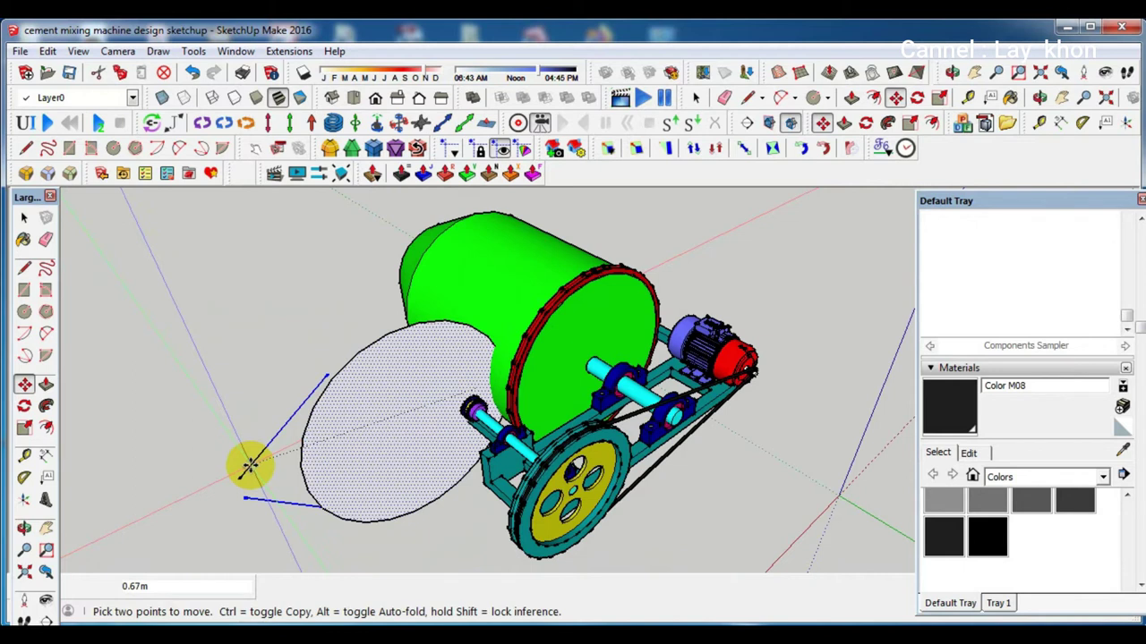
key(Escape)
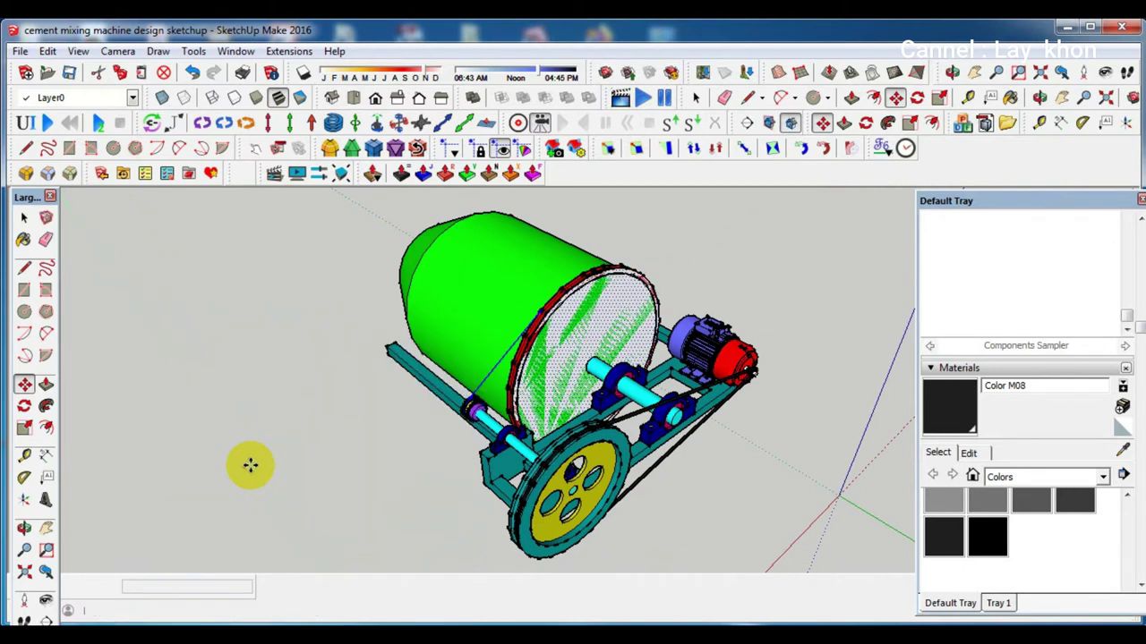
key(space)
scroll(473, 407, up, 3)
Orbit to face the shaft end and draw a line from its bottom edge to its centre
scroll(473, 408, up, 1)
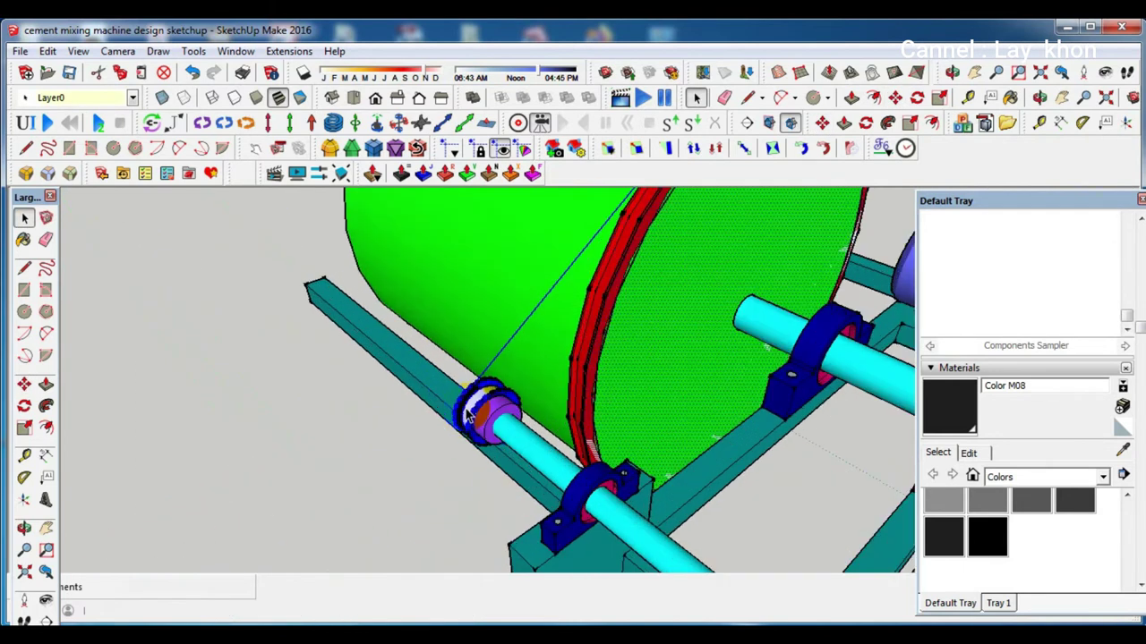
scroll(473, 407, up, 1)
scroll(465, 407, up, 2)
scroll(458, 407, up, 1)
key(o)
mouse_move(458, 407)
mouse_down()
mouse_move(511, 440)
mouse_move(972, 453)
mouse_move(1010, 409)
mouse_move(989, 362)
mouse_move(934, 524)
mouse_move(897, 585)
mouse_move(992, 417)
mouse_up()
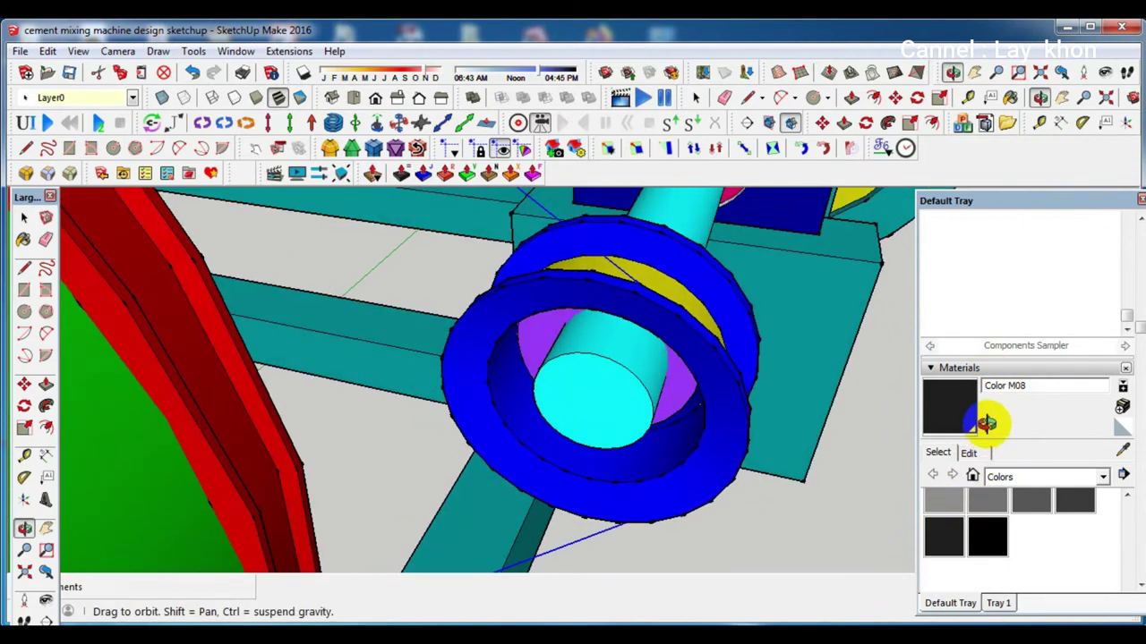
key(space)
key(l)
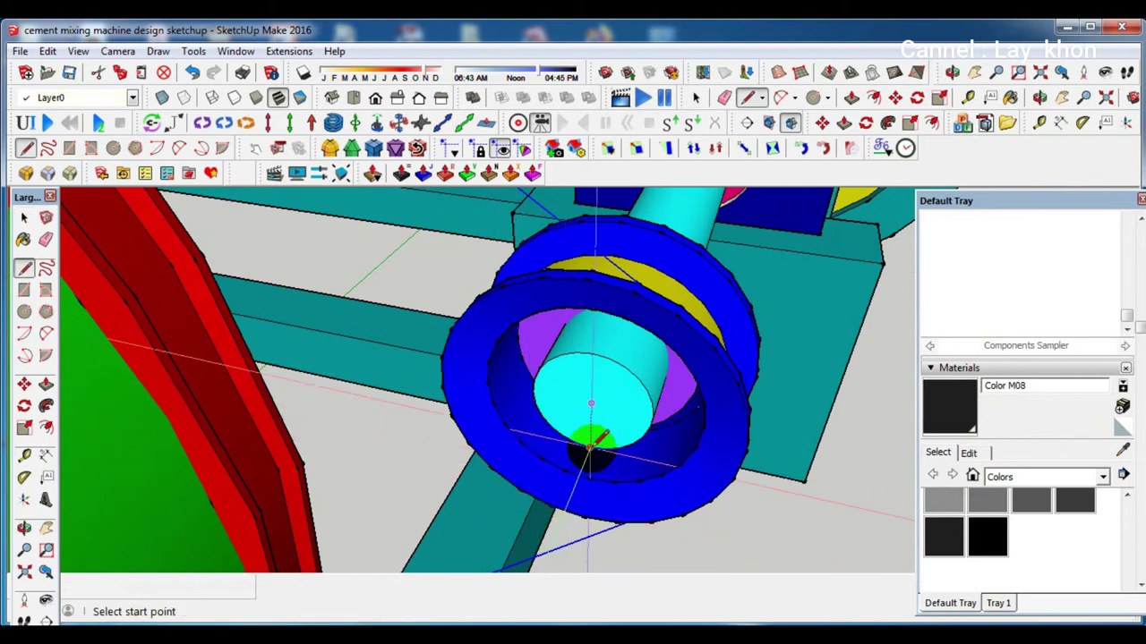
click(588, 446)
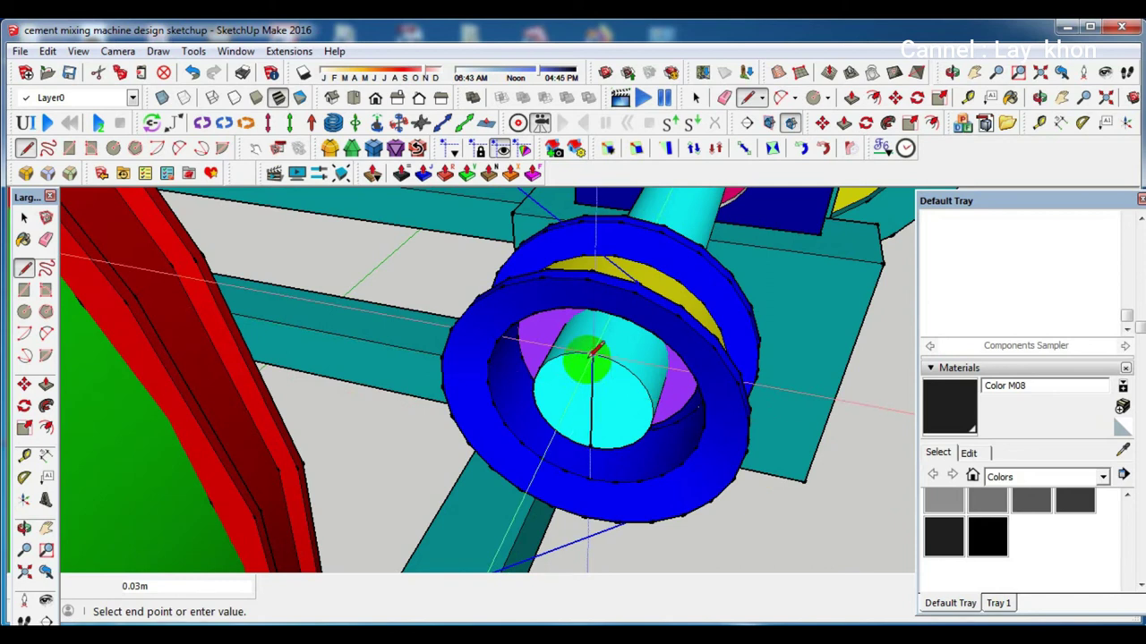
click(591, 353)
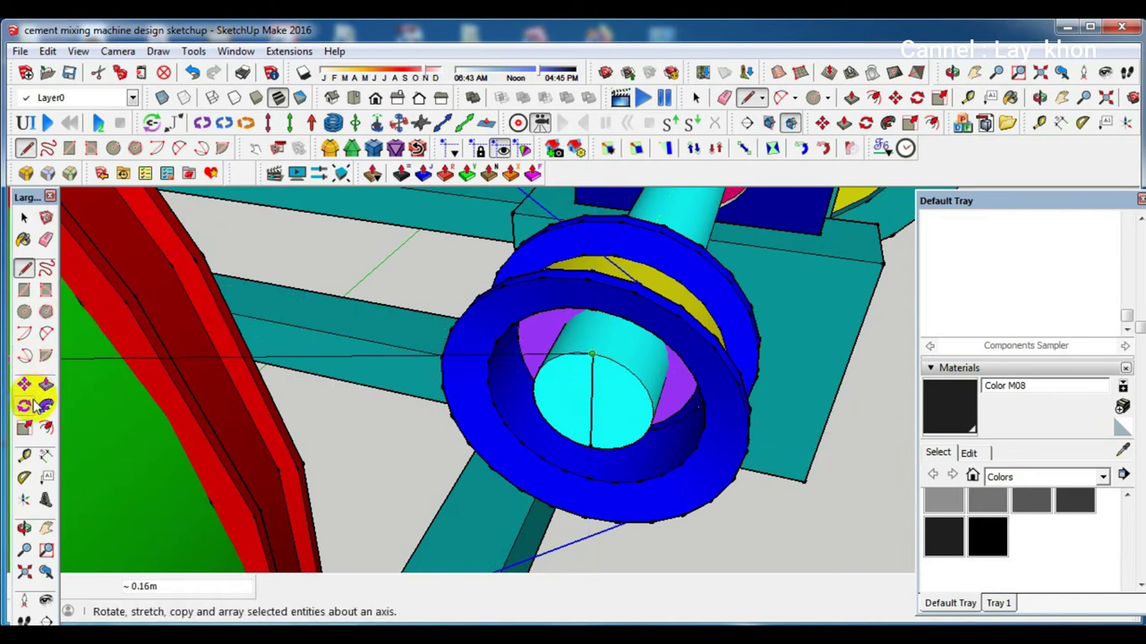
Draw a circle around the collar end from the shaft centre and select the new circular face
click(24, 312)
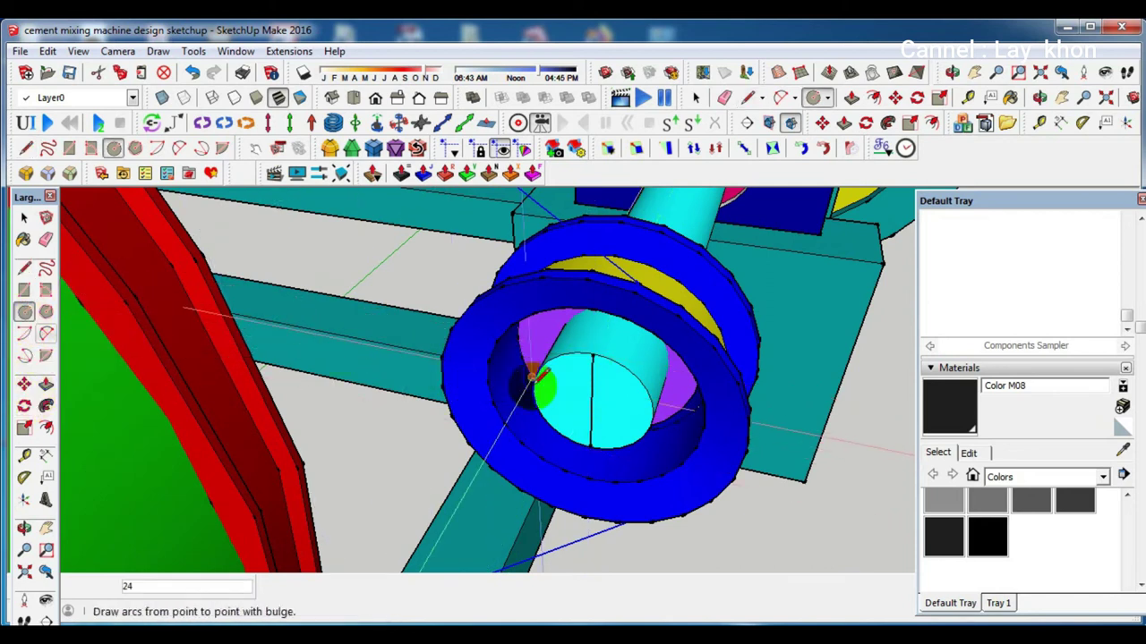
click(590, 403)
mouse_move(591, 399)
middle_down()
mouse_move(484, 381)
mouse_move(421, 388)
middle_up()
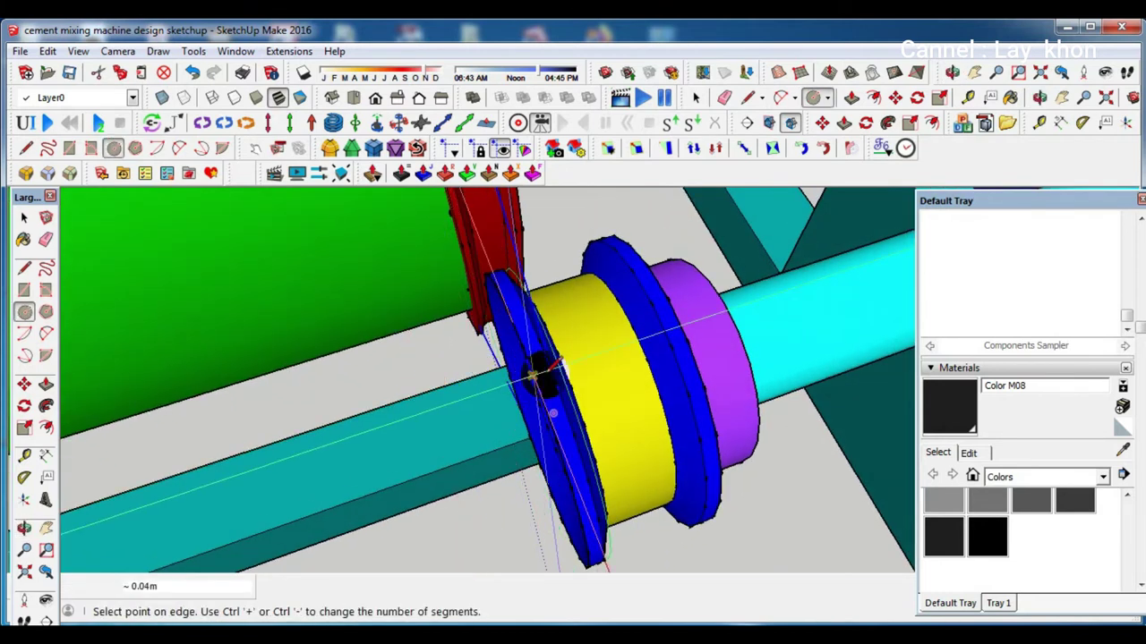
scroll(556, 385, up, 3)
scroll(556, 383, up, 1)
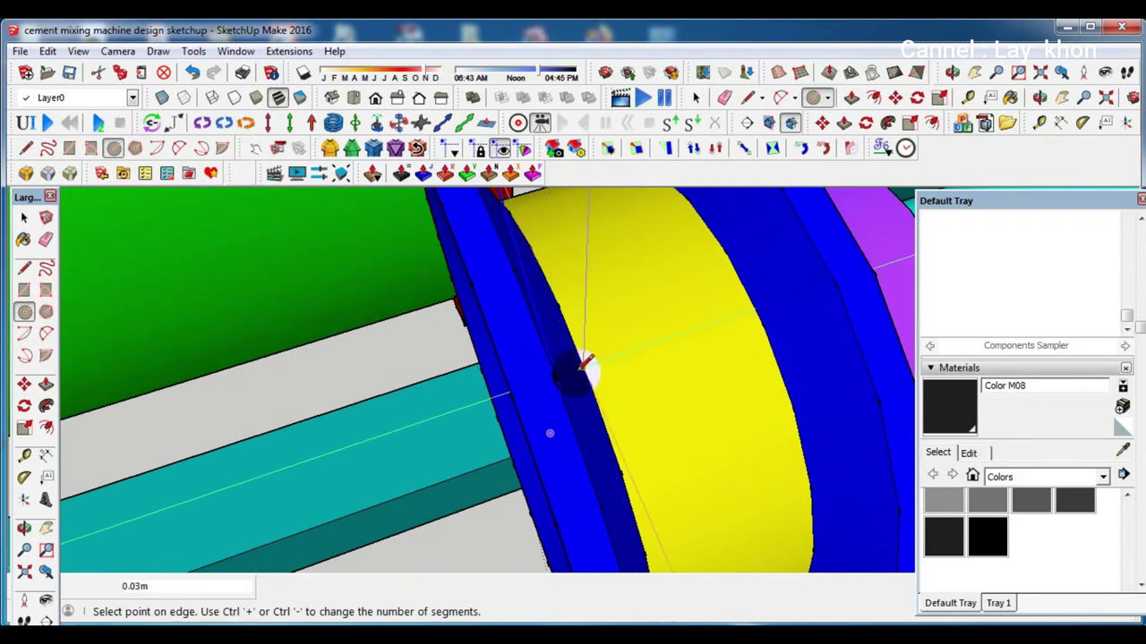
click(556, 383)
mouse_move(555, 383)
middle_down()
mouse_move(640, 349)
mouse_move(703, 256)
mouse_move(614, 379)
middle_up()
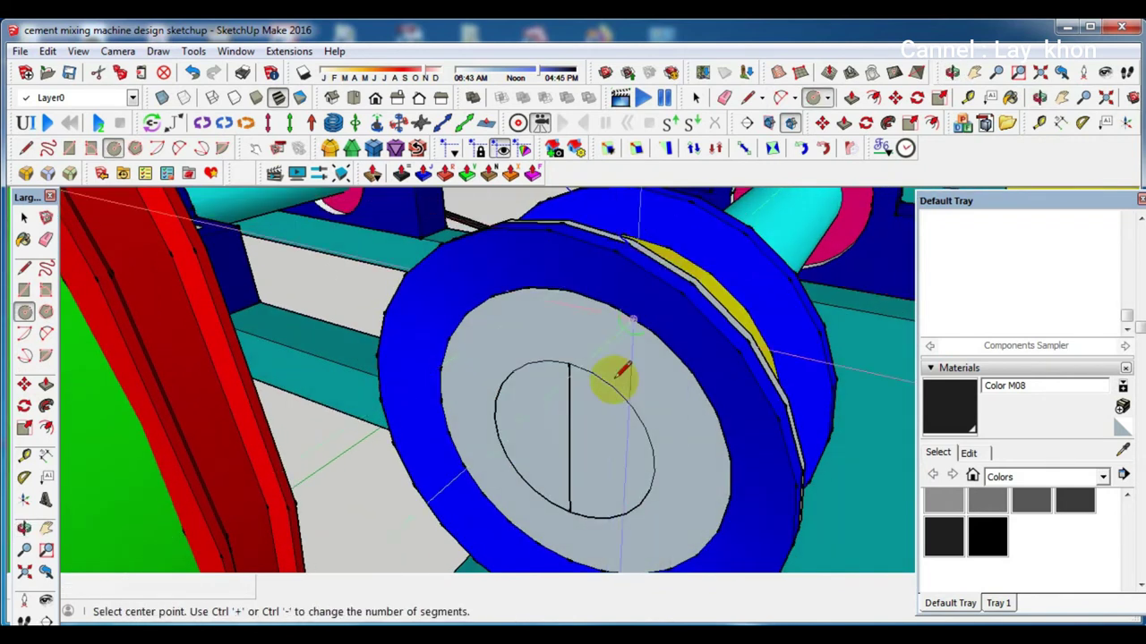
key(space)
click(549, 337)
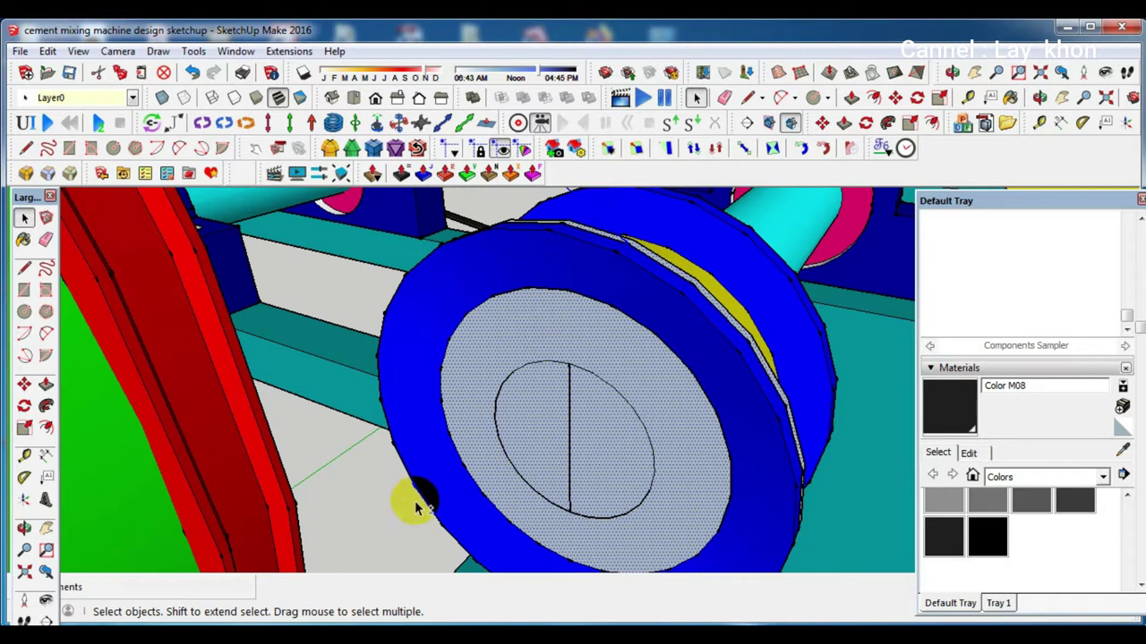
scroll(486, 416, down, 3)
scroll(486, 417, down, 2)
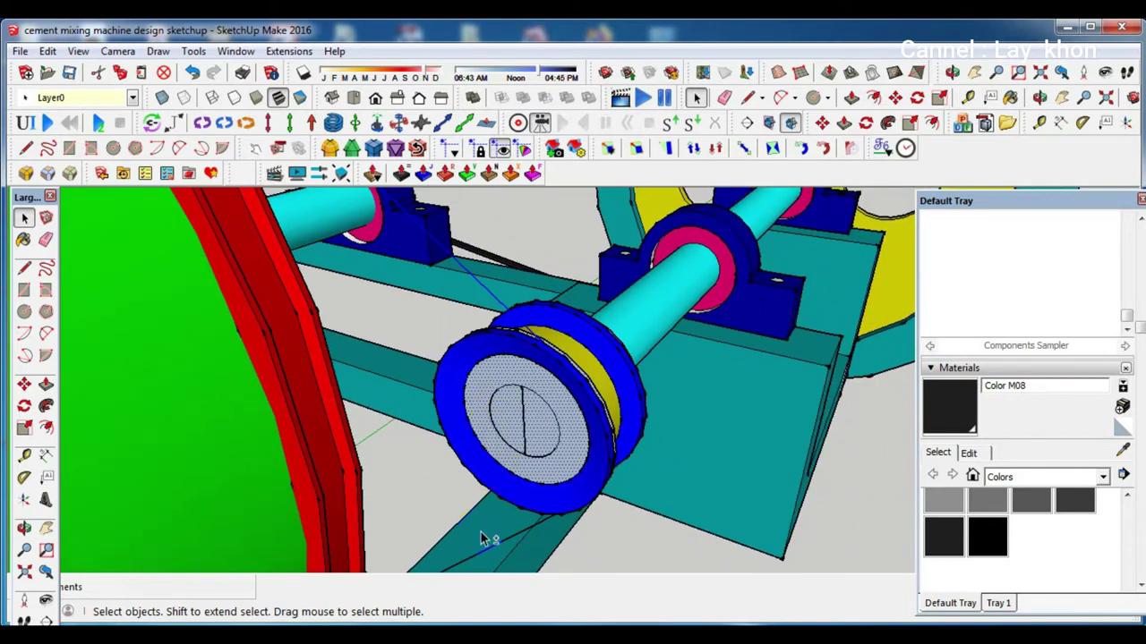
scroll(477, 564, down, 2)
middle_drag(537, 448, 484, 328)
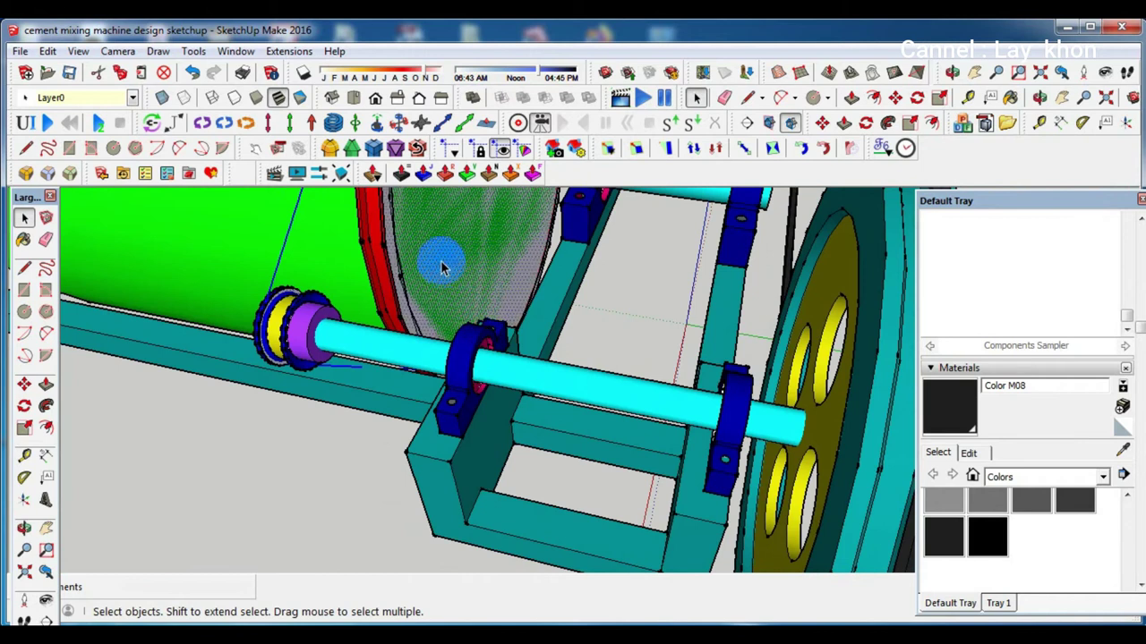
Move the circular disc to the line's endpoint beside the mixer
key(m)
click(441, 259)
scroll(440, 260, down, 3)
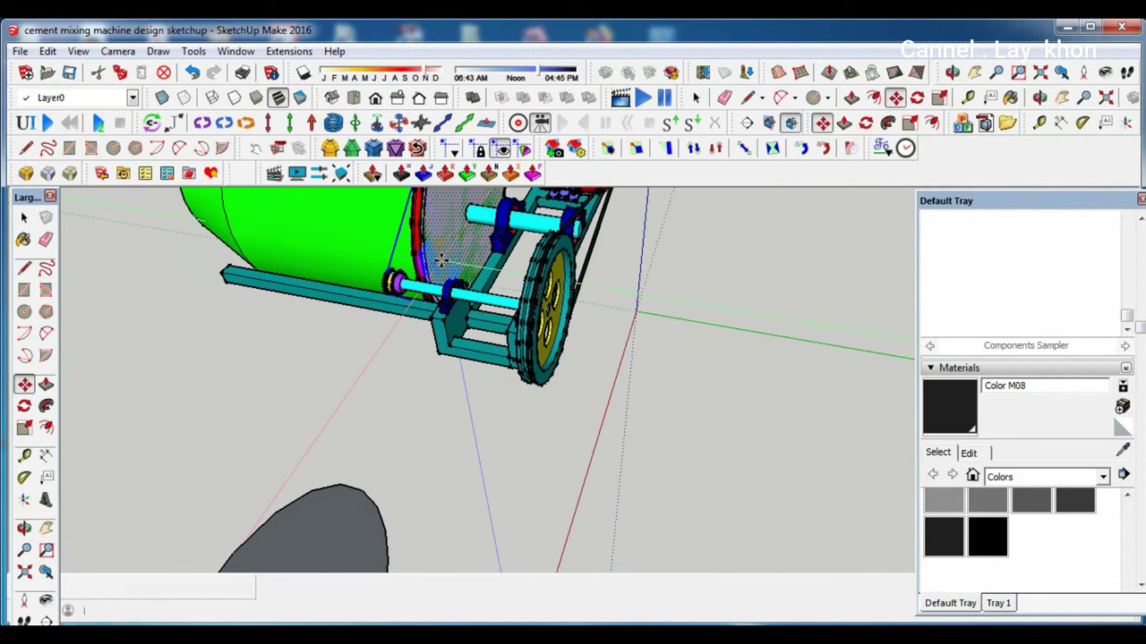
scroll(358, 358, down, 2)
scroll(349, 320, down, 2)
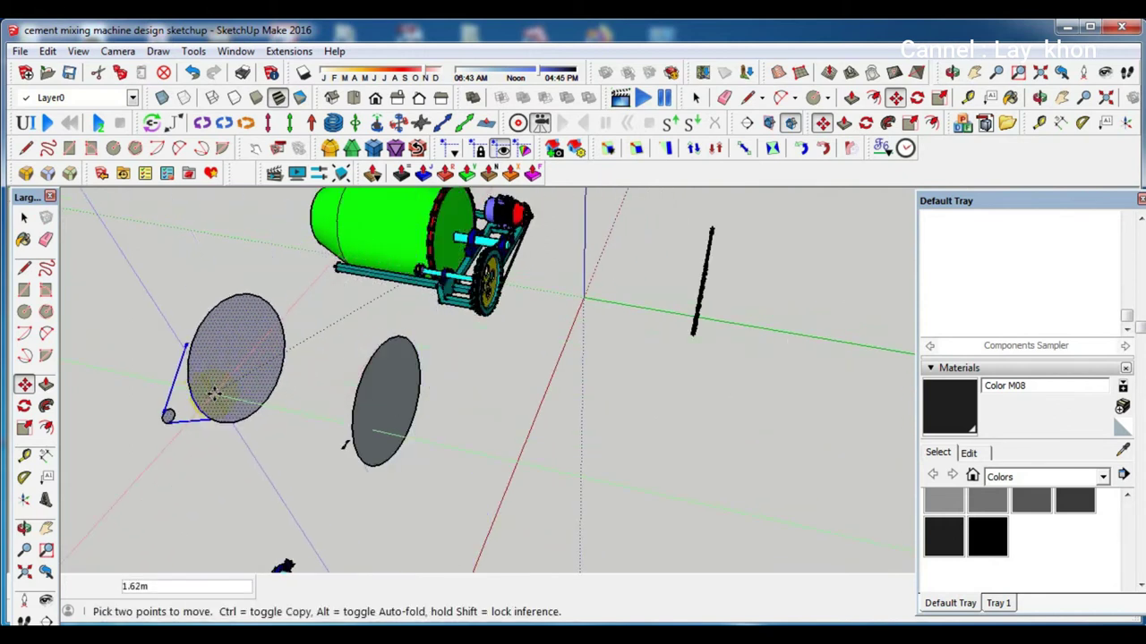
click(170, 416)
key(space)
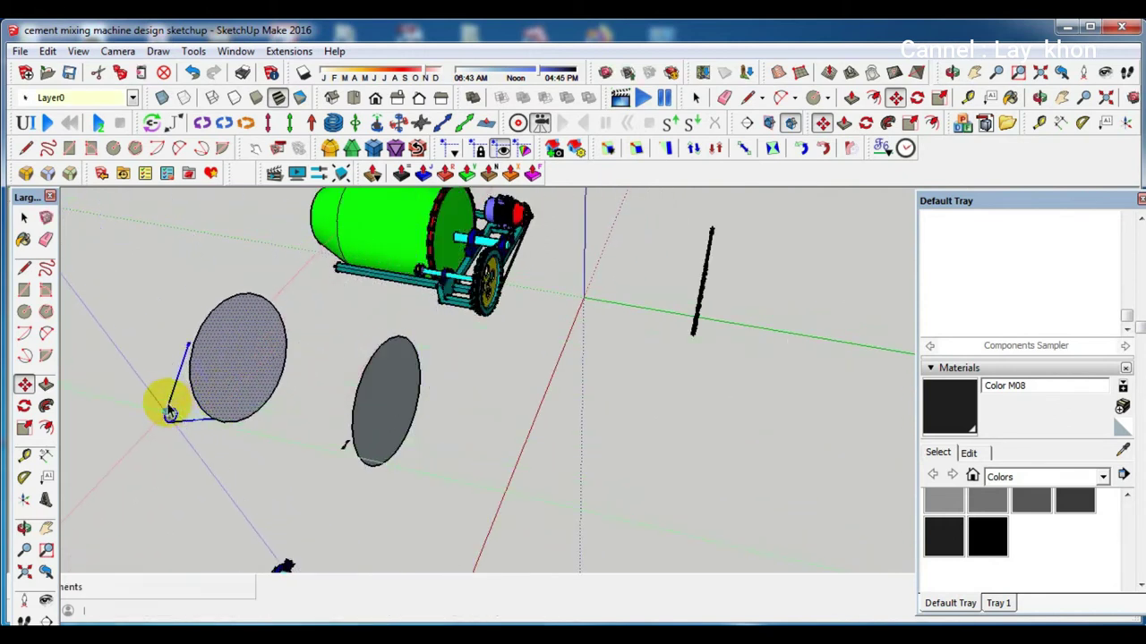
Erase the big circle's edge, removing its grey face to leave the loop outline
scroll(170, 416, up, 1)
scroll(170, 416, up, 3)
scroll(170, 416, up, 2)
mouse_move(170, 416)
middle_down()
mouse_move(430, 316)
mouse_move(716, 428)
middle_up()
scroll(716, 428, down, 2)
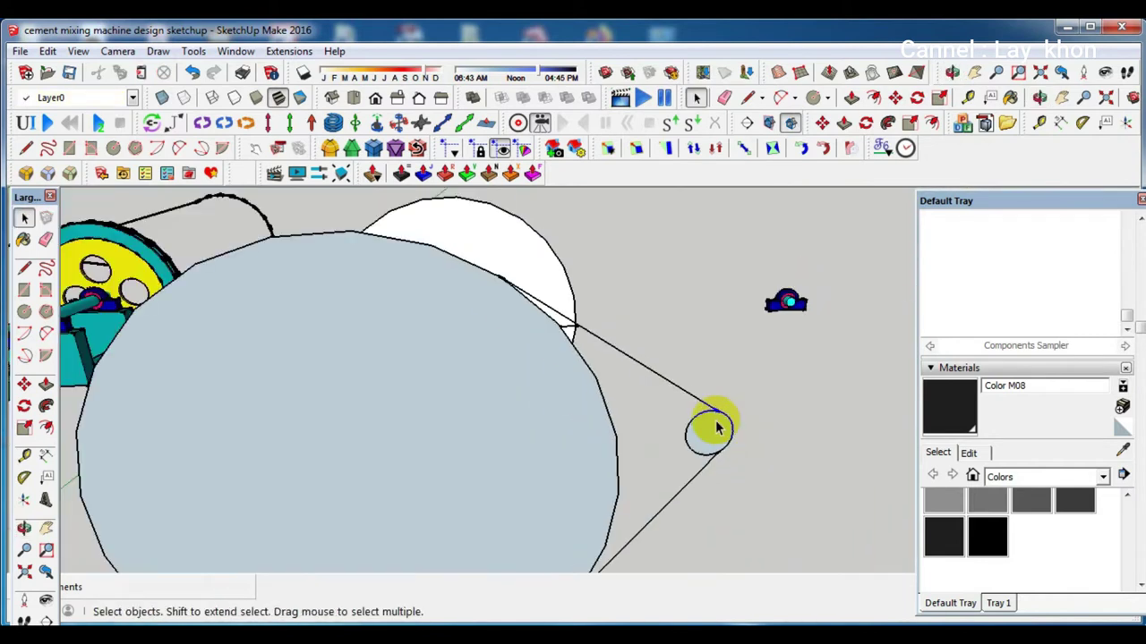
scroll(716, 428, down, 1)
scroll(716, 428, down, 1)
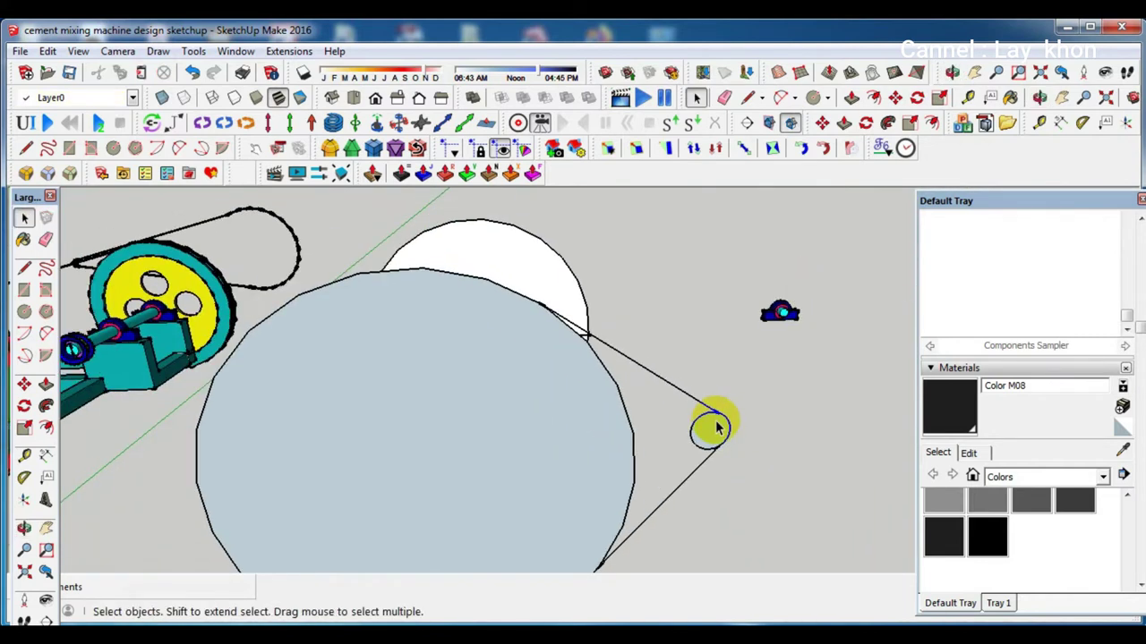
key(e)
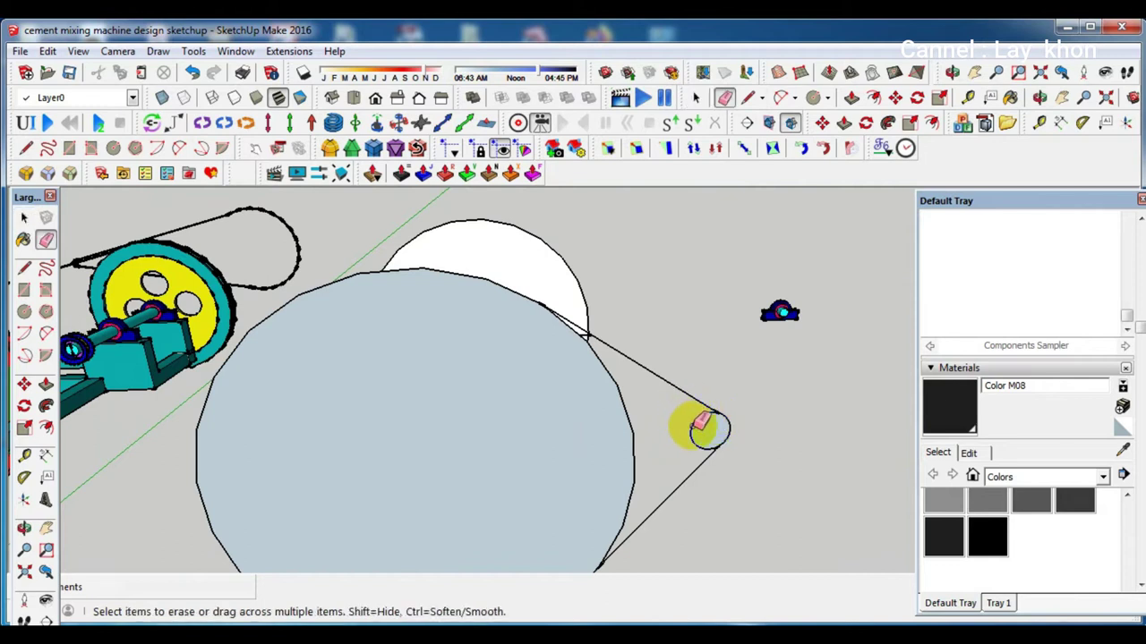
click(634, 435)
Erase the stray ellipse from its right-click menu
scroll(588, 340, up, 1)
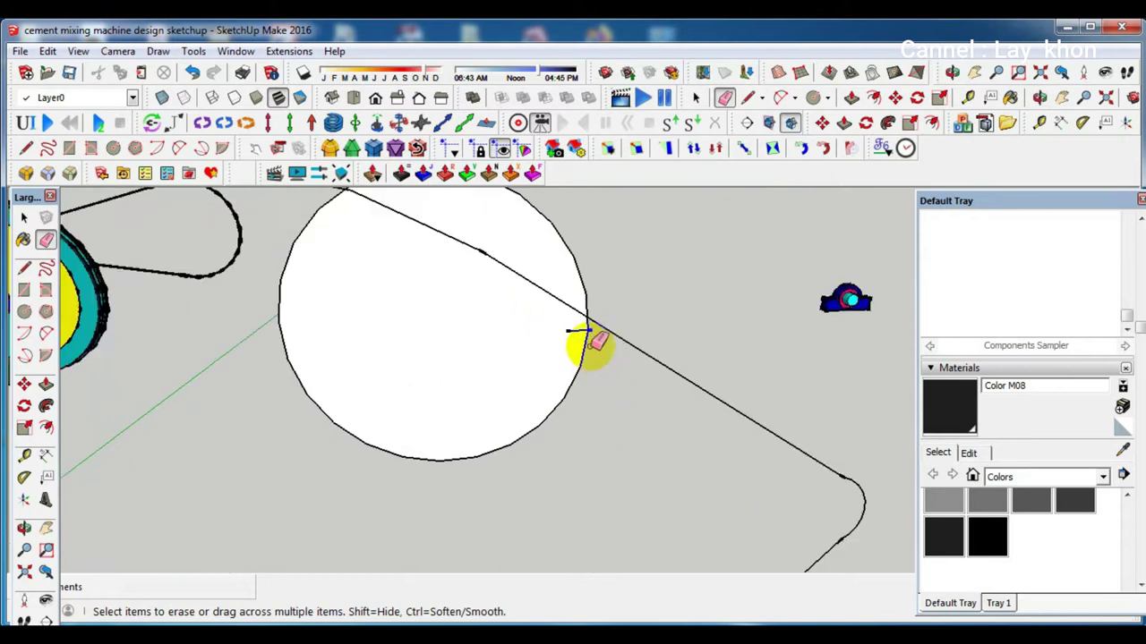
scroll(577, 331, up, 1)
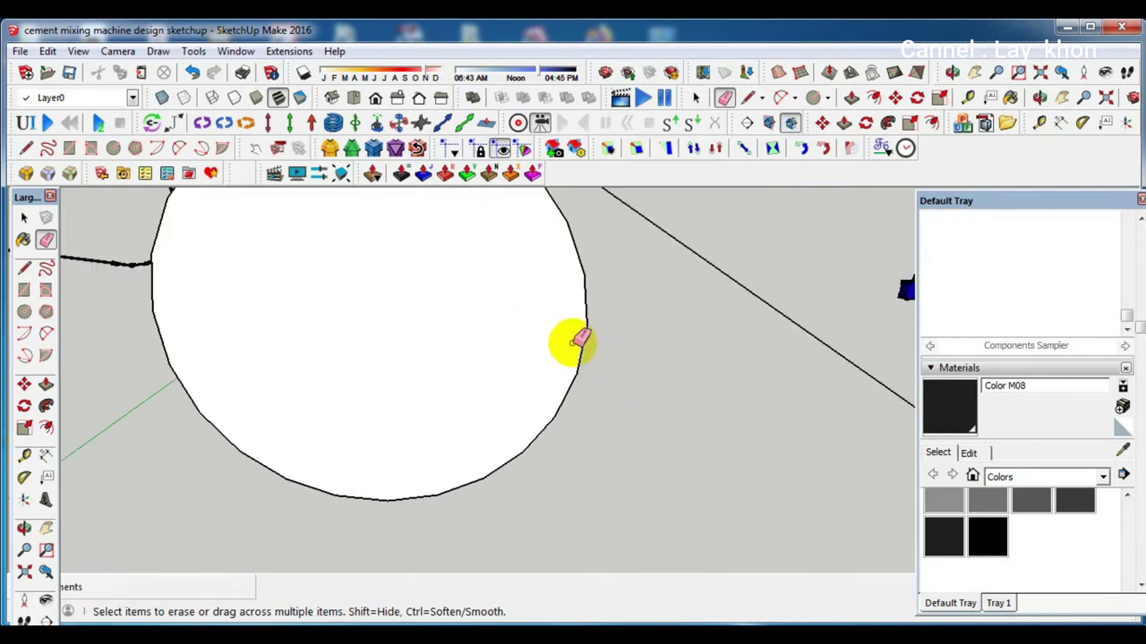
scroll(574, 342, down, 2)
scroll(593, 397, down, 1)
scroll(595, 400, down, 1)
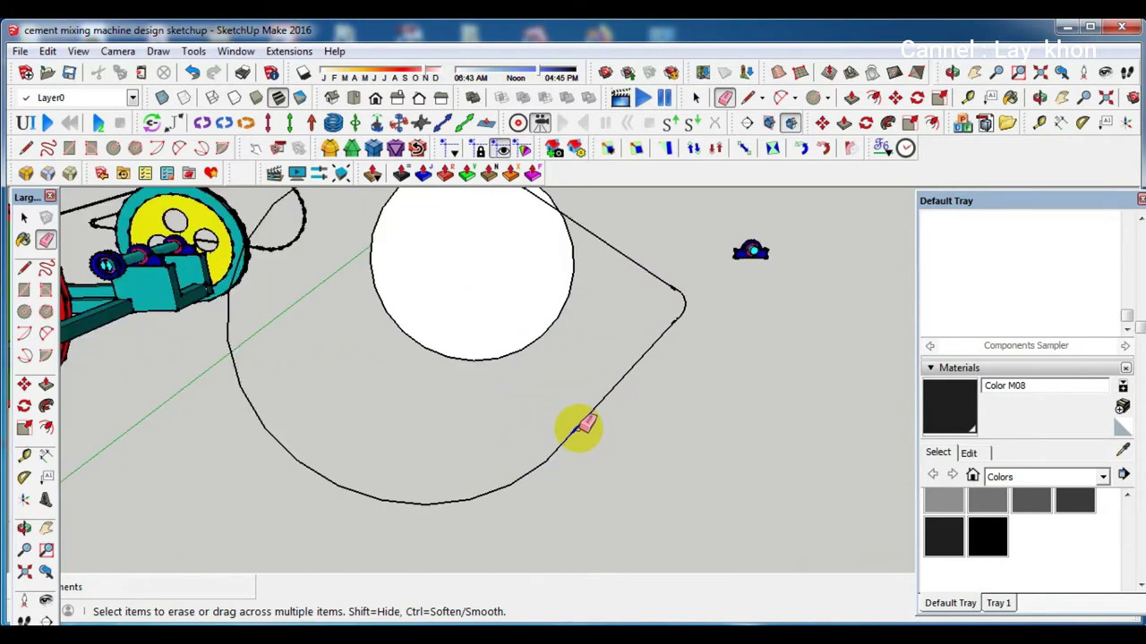
right_click(559, 322)
click(616, 253)
Erase the duplicate teardrop loop from its right-click menu
scroll(514, 413, down, 1)
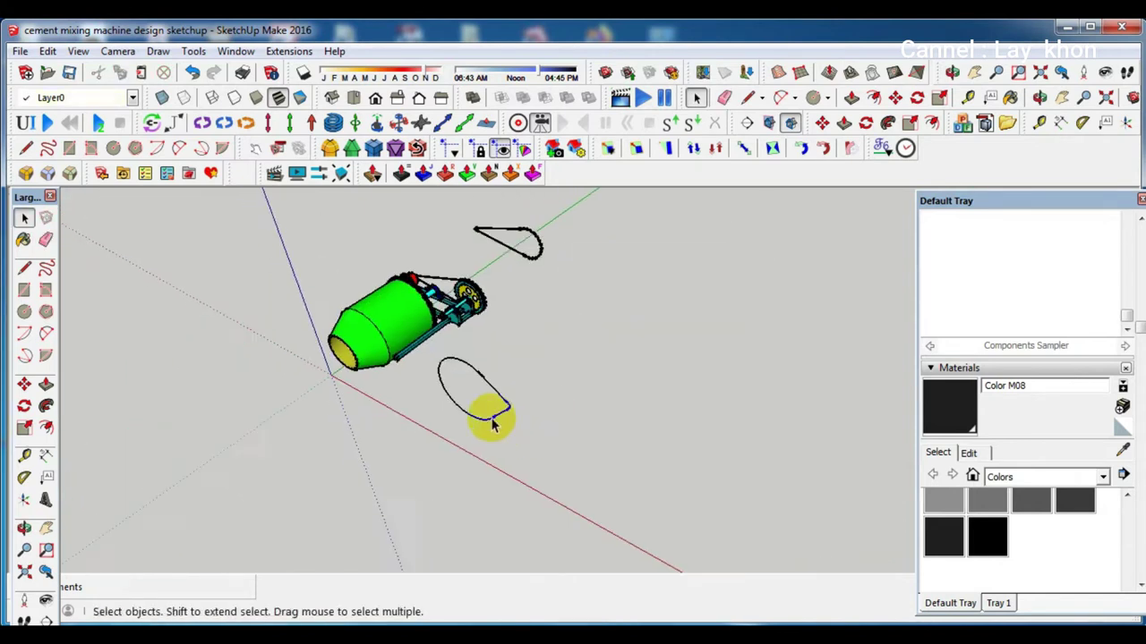
scroll(486, 418, down, 1)
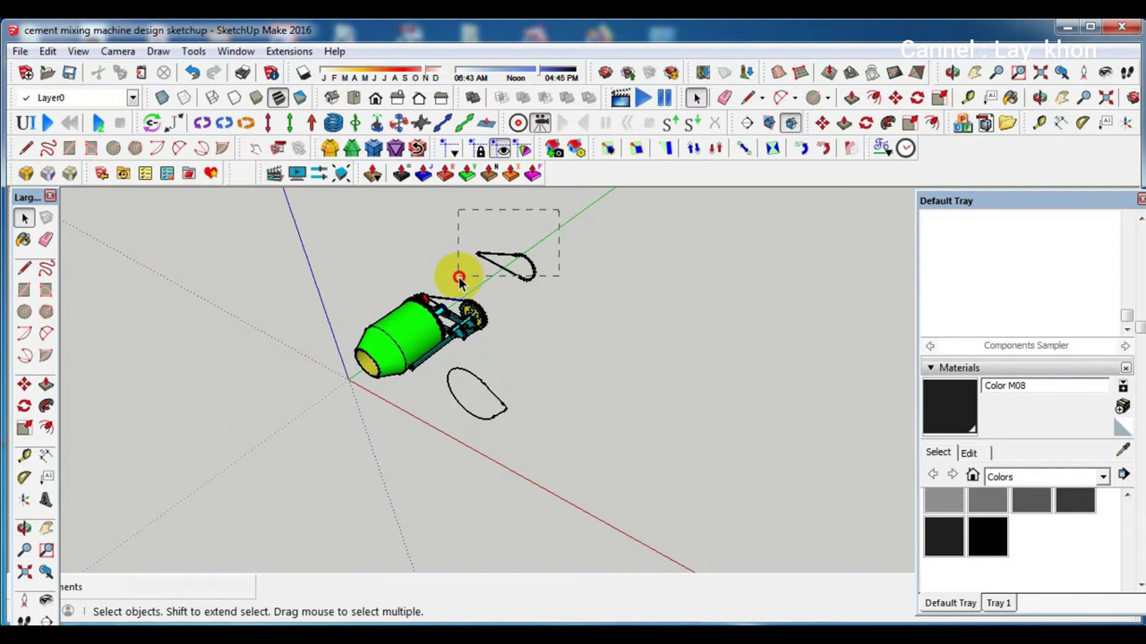
right_click(526, 261)
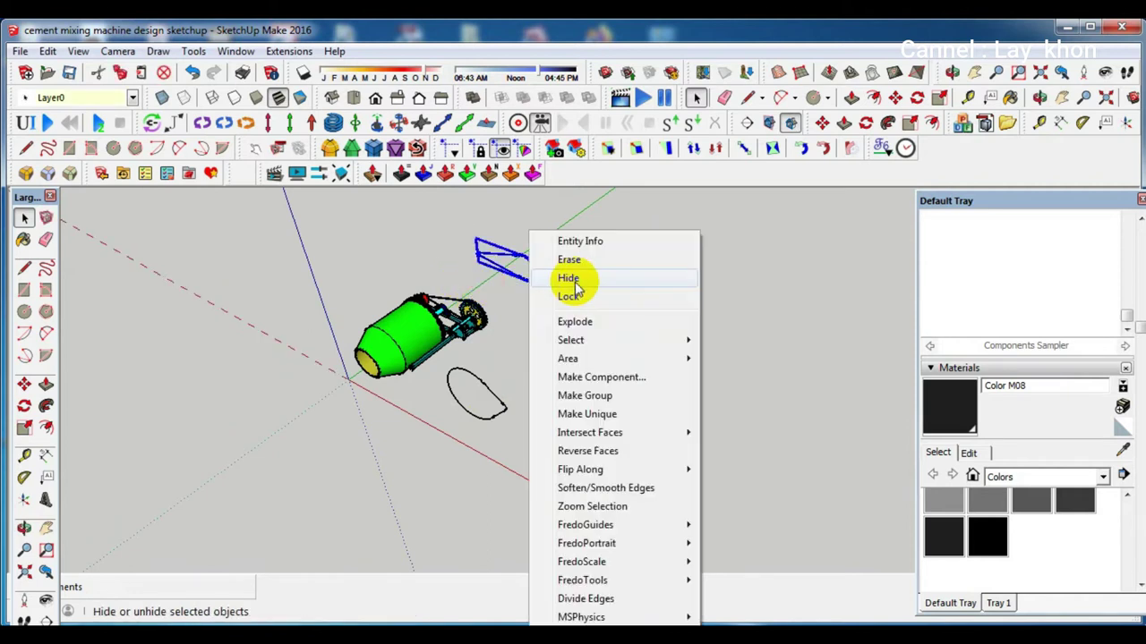
click(567, 259)
Zoom in on the pulley and switch to the Line tool
scroll(499, 416, up, 2)
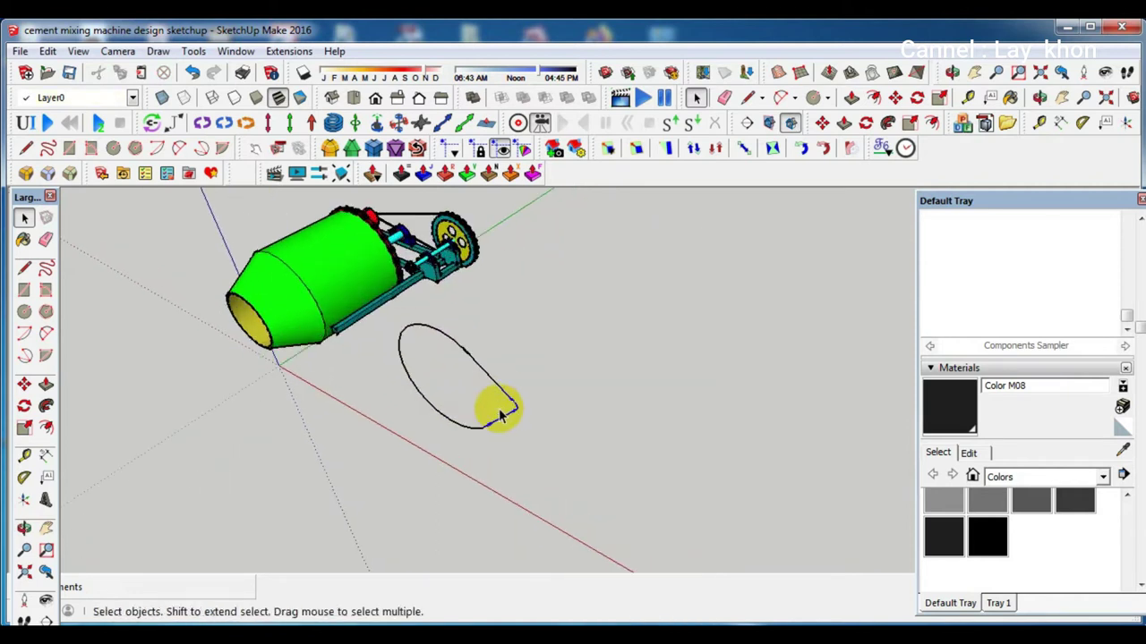
scroll(502, 412, up, 1)
scroll(595, 433, down, 2)
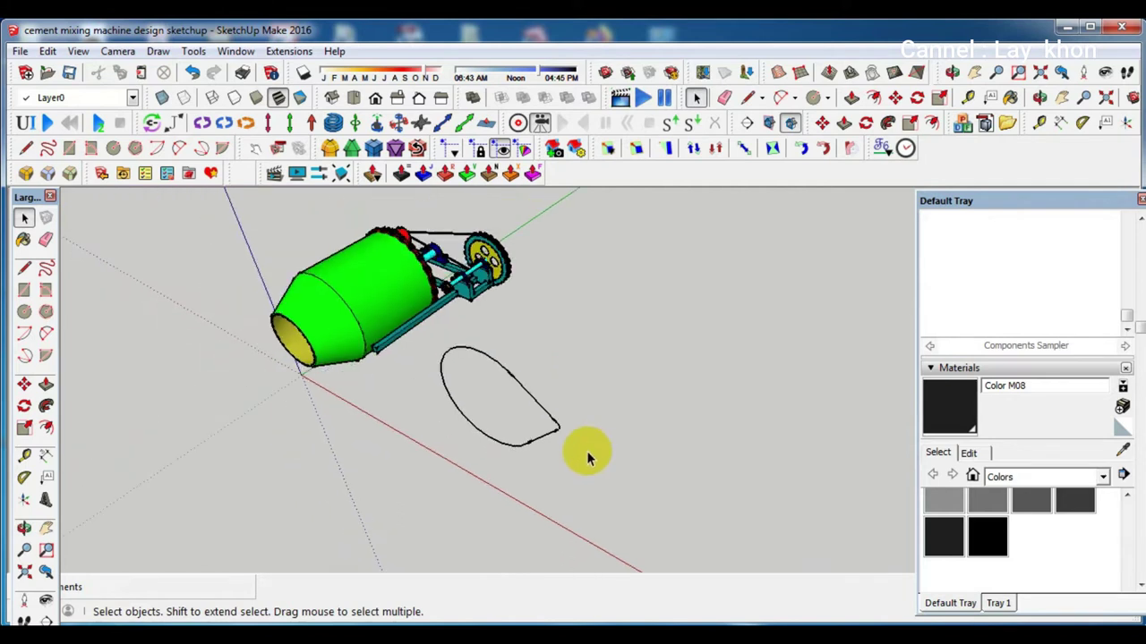
scroll(495, 247, up, 1)
scroll(495, 247, up, 2)
scroll(495, 246, up, 1)
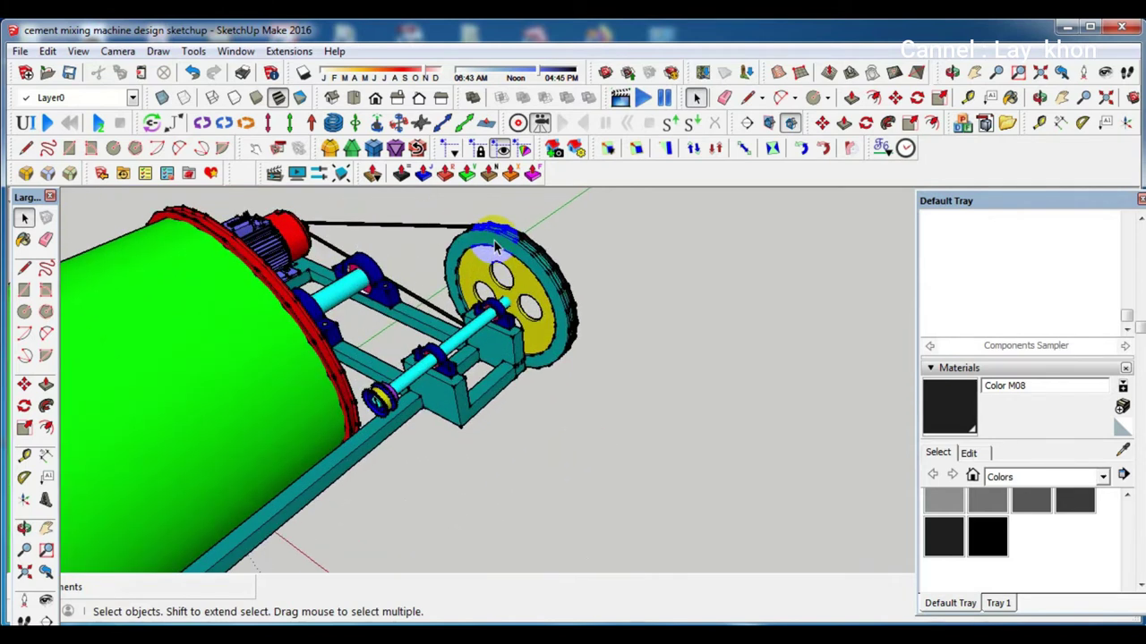
scroll(497, 246, up, 1)
key(l)
scroll(430, 540, up, 3)
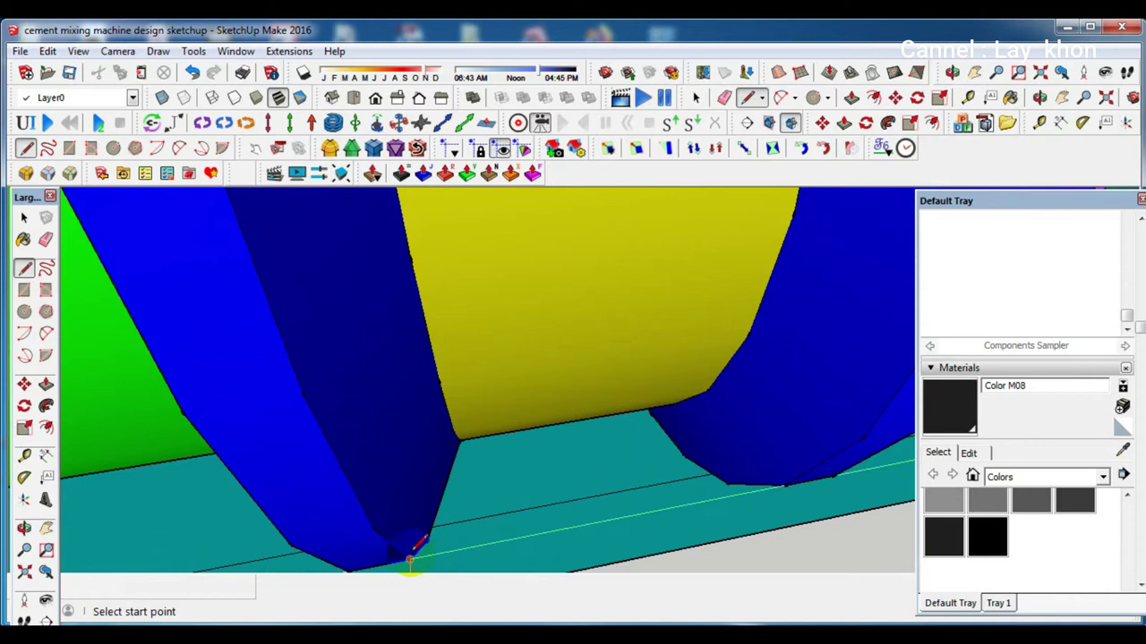
Draw lines from the blue flange corner along the hub base to the far flange, closing a groove face
click(410, 560)
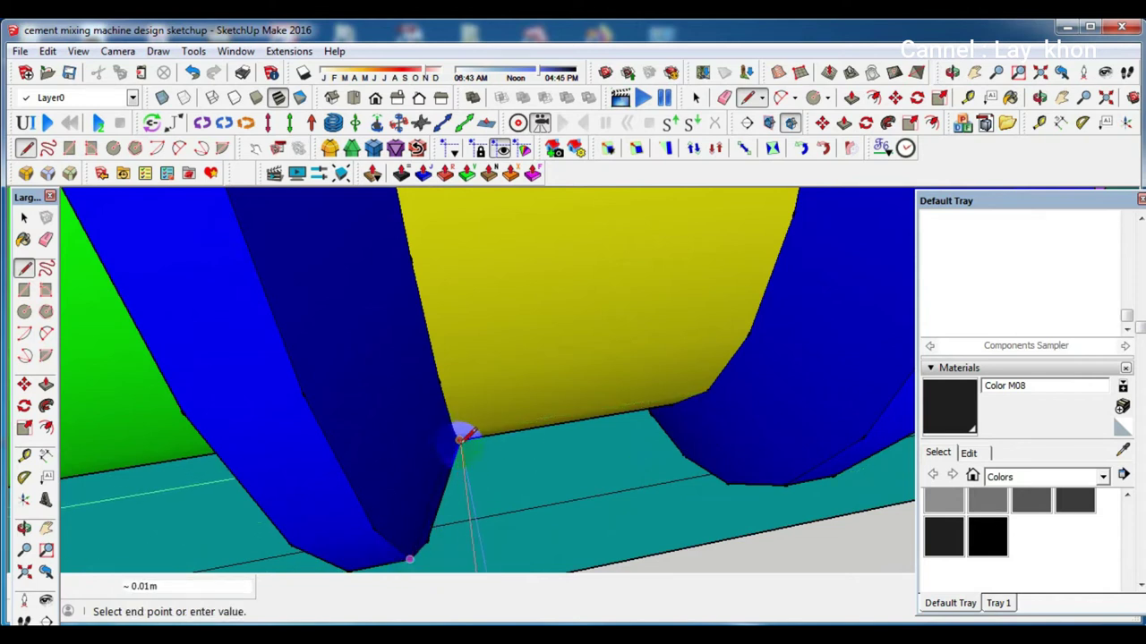
click(455, 433)
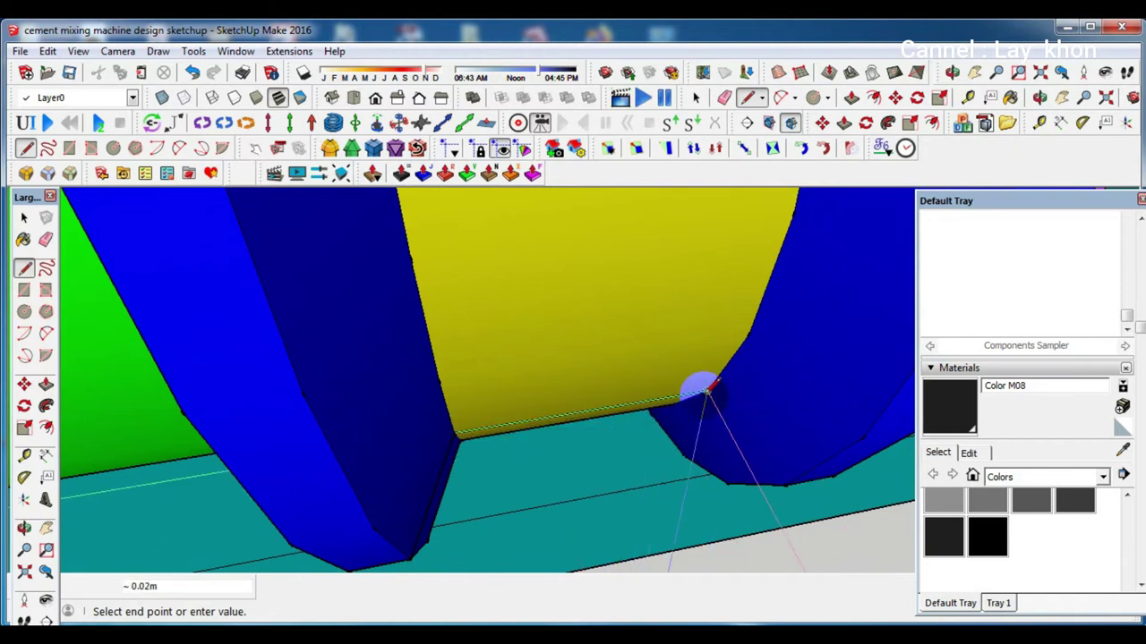
click(707, 386)
middle_drag(707, 387, 723, 409)
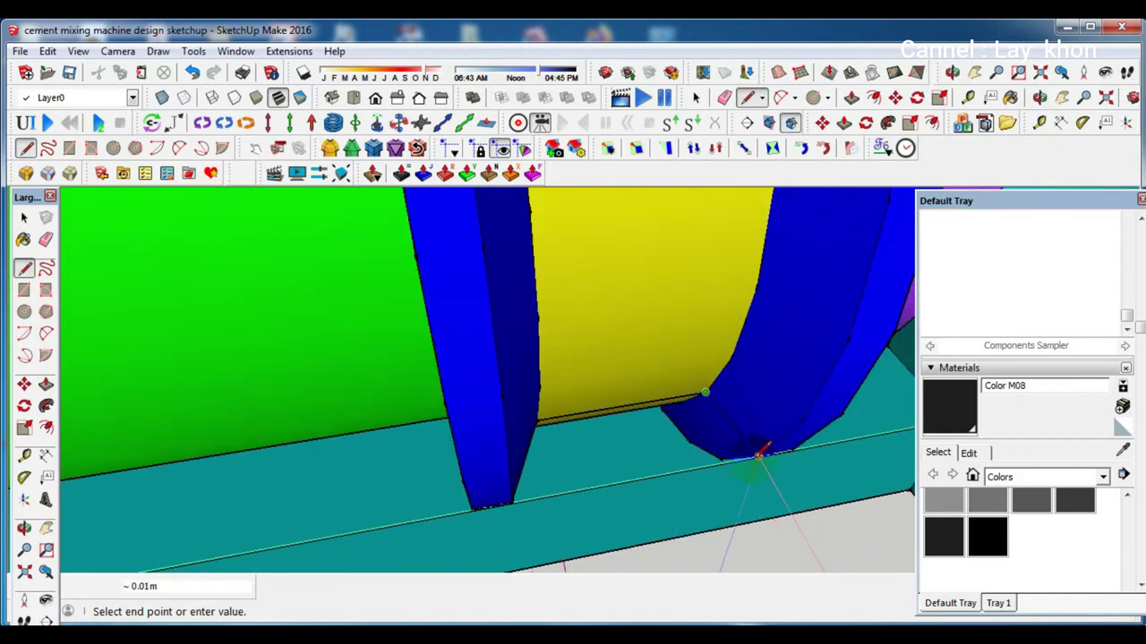
click(513, 501)
middle_drag(563, 410, 549, 396)
key(space)
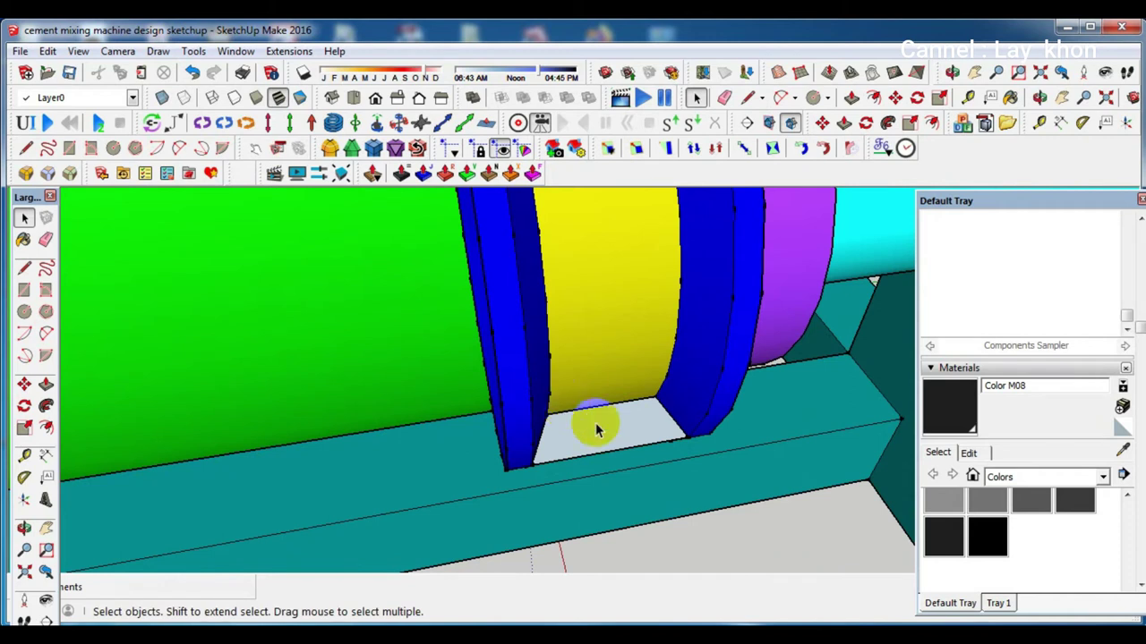
Pick up the grey groove face with Move and carry it toward the teardrop path's tip
key(m)
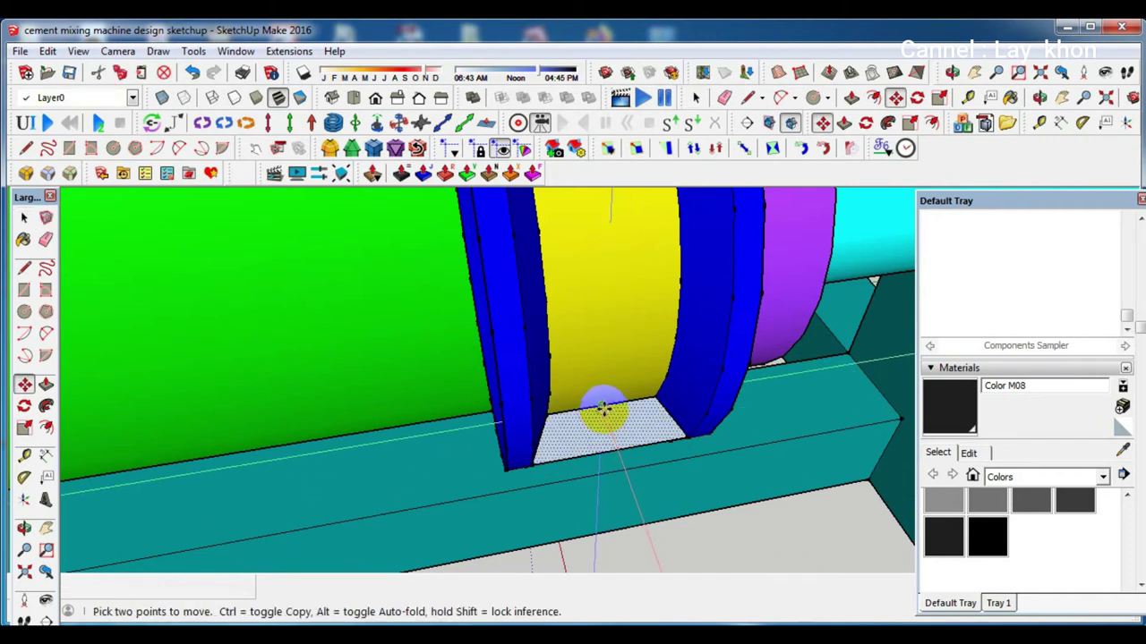
scroll(603, 358, down, 3)
scroll(598, 328, down, 3)
scroll(602, 333, down, 3)
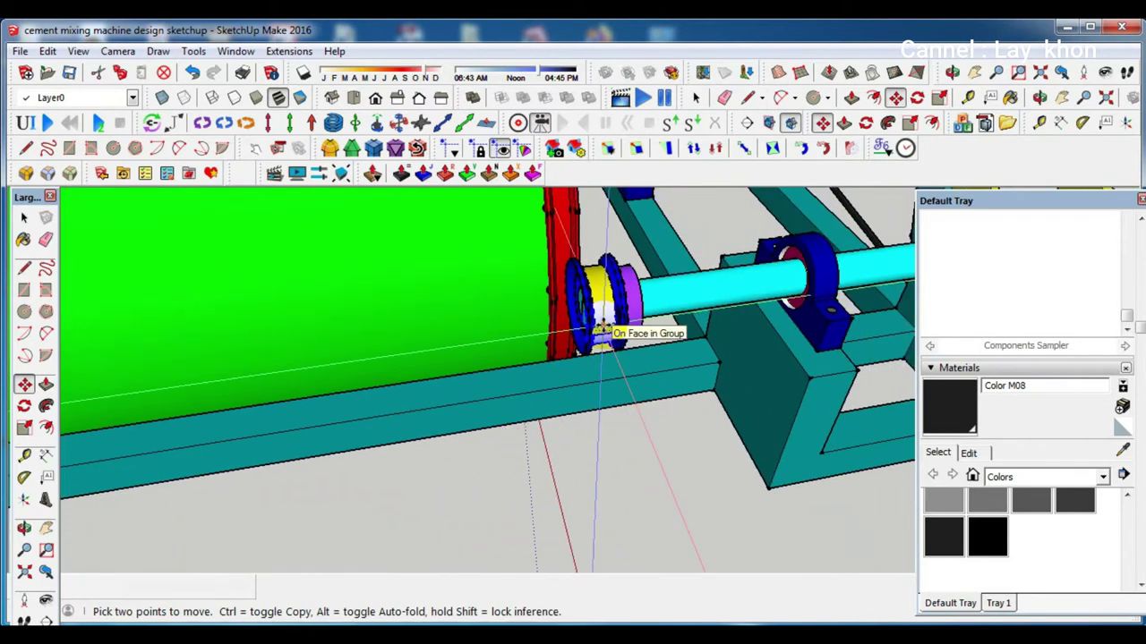
click(602, 333)
scroll(602, 333, up, 5)
mouse_move(617, 383)
middle_down()
mouse_move(814, 364)
mouse_move(695, 358)
mouse_move(655, 287)
mouse_move(558, 448)
middle_up()
Sweep the groove profile along the teardrop path with Follow Me to form the belt
scroll(557, 448, up, 3)
scroll(557, 447, up, 2)
click(561, 447)
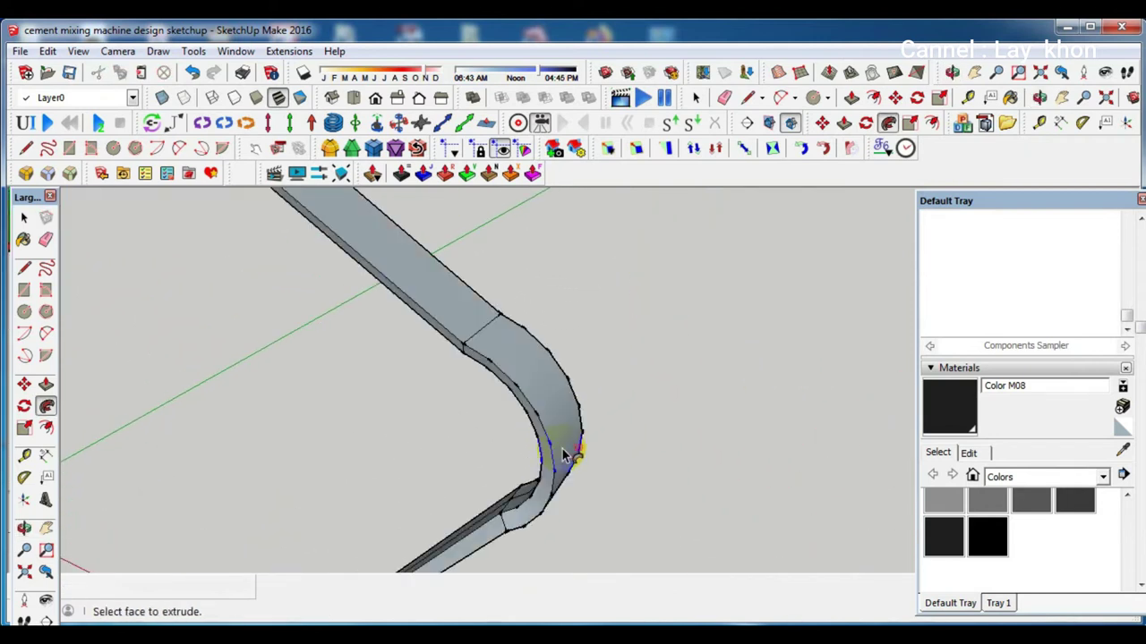
scroll(561, 448, down, 2)
scroll(561, 447, down, 1)
scroll(561, 447, down, 3)
scroll(448, 452, down, 2)
mouse_move(387, 452)
middle_down()
mouse_move(540, 453)
mouse_move(552, 409)
mouse_move(684, 307)
middle_up()
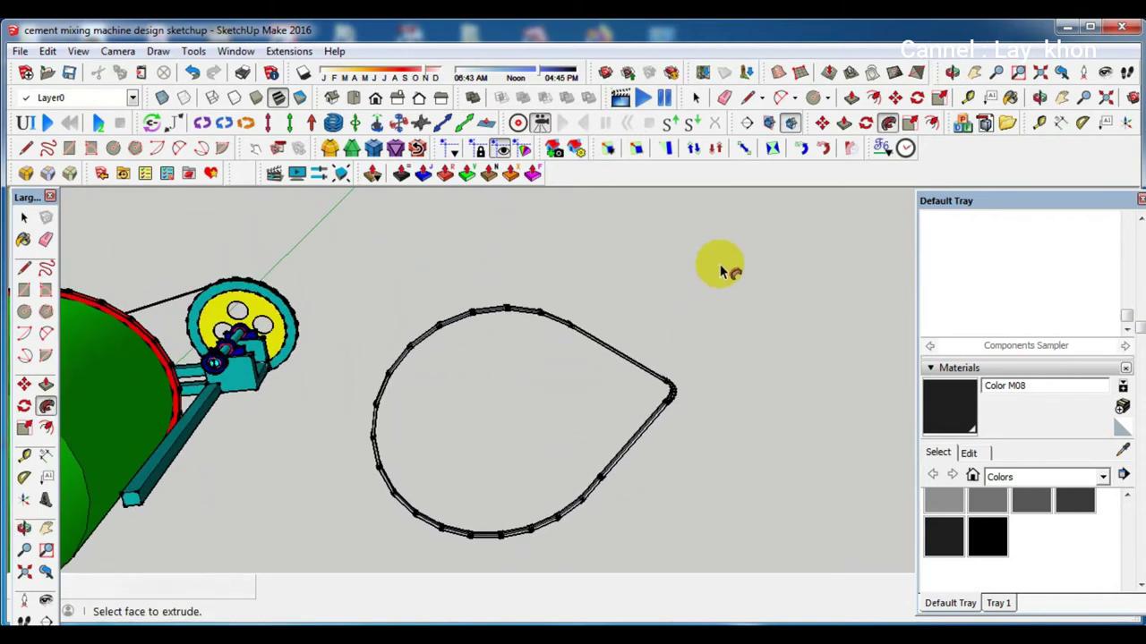
Group the swept belt loop and paint it black with Color M08
key(space)
drag(730, 260, 358, 549)
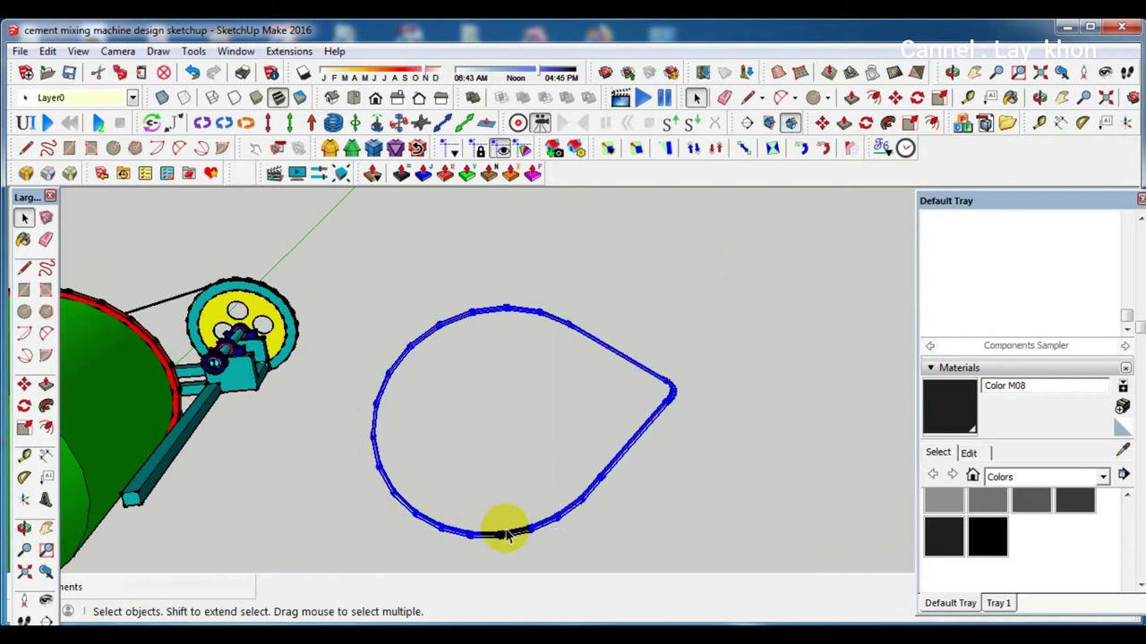
key(g)
click(948, 405)
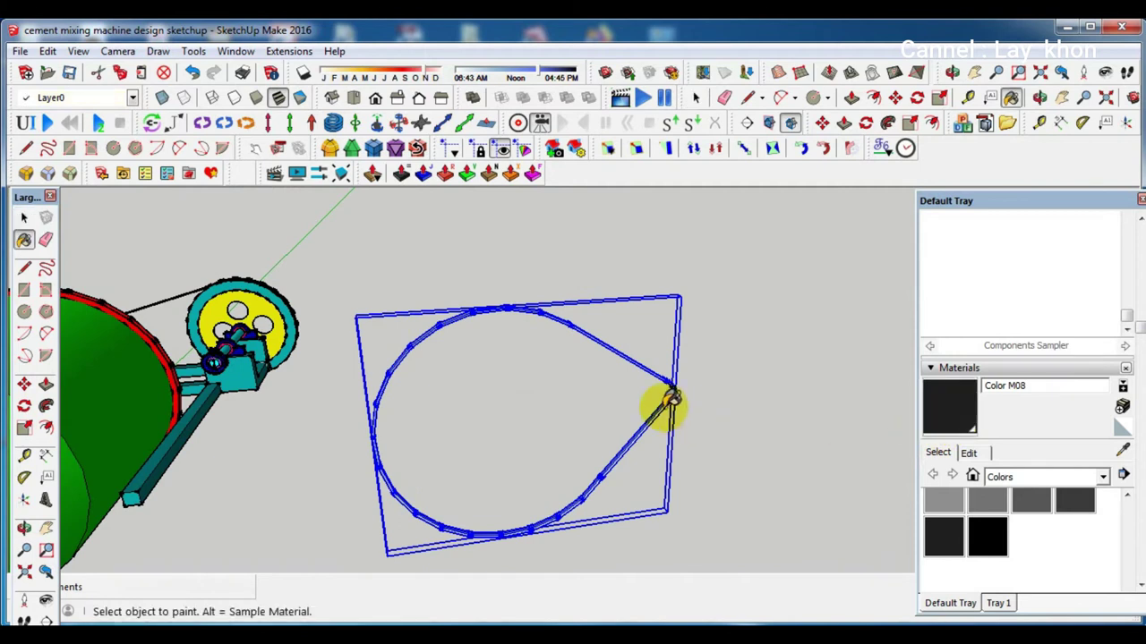
click(671, 403)
key(space)
click(694, 387)
Orbit around the belt's bend until it faces right
scroll(680, 389, up, 3)
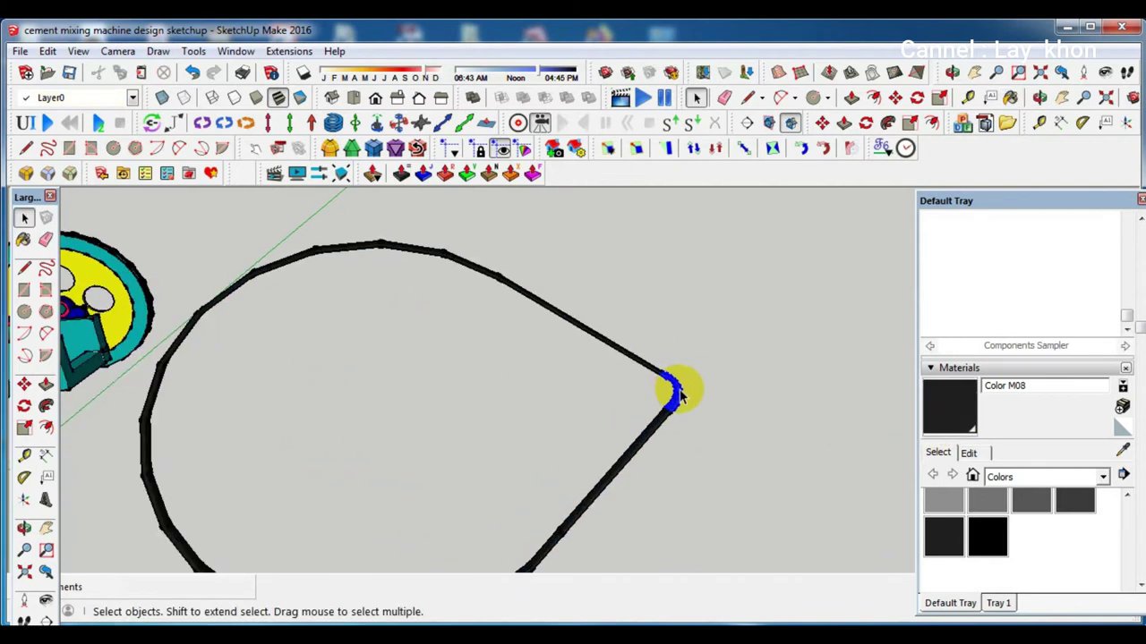
scroll(683, 392, up, 3)
scroll(682, 392, up, 2)
scroll(685, 399, up, 2)
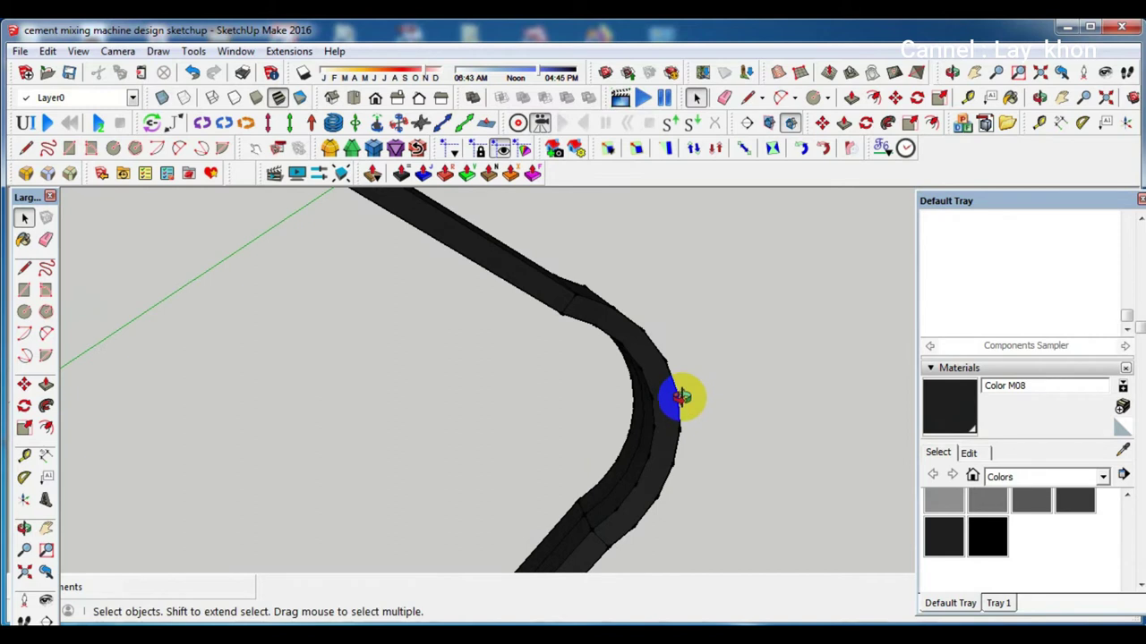
middle_drag(682, 396, 659, 404)
scroll(661, 401, down, 2)
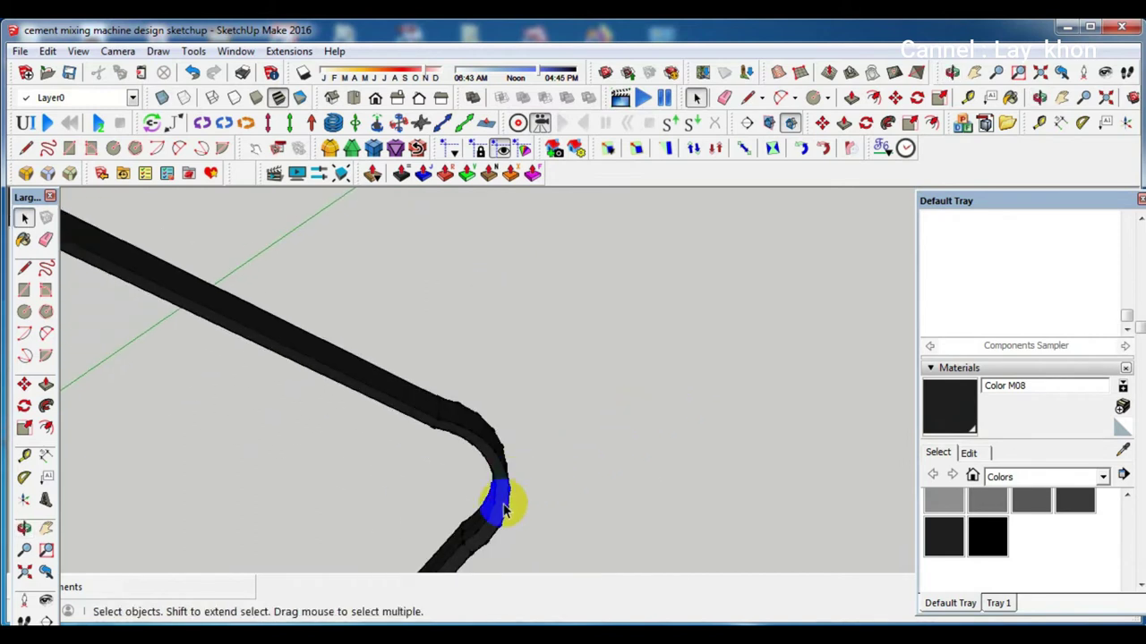
scroll(504, 506, up, 2)
middle_drag(506, 484, 580, 333)
Grab the black belt at its bend and move it around the blue pulley on the drum shaft
key(m)
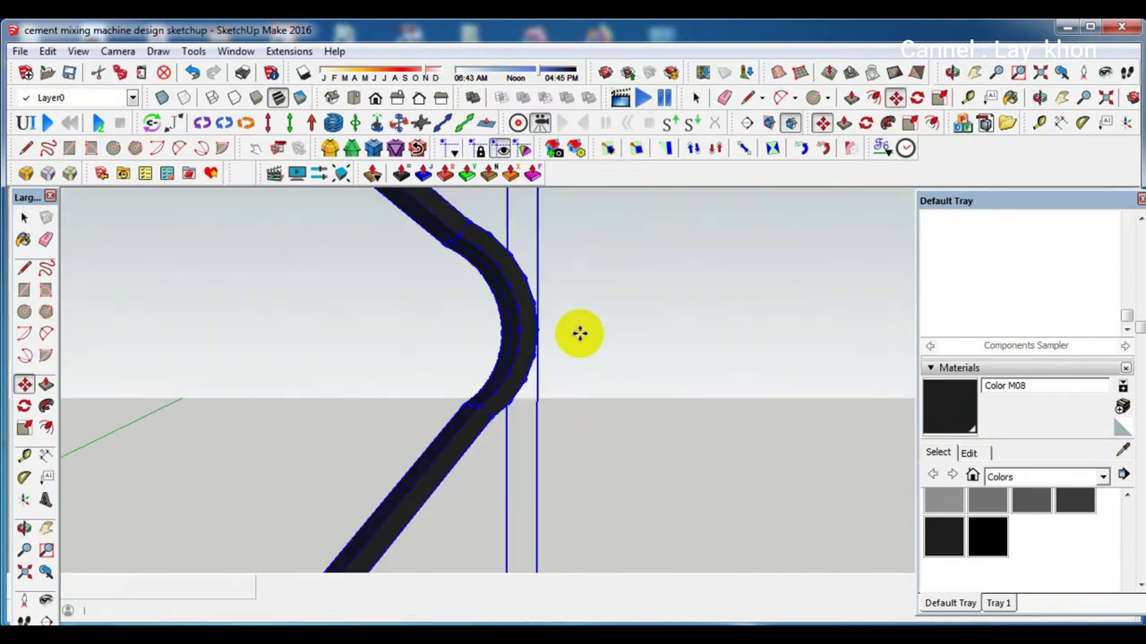
click(517, 309)
scroll(573, 305, down, 1)
scroll(614, 302, down, 1)
scroll(621, 325, down, 2)
scroll(627, 332, down, 1)
middle_drag(624, 334, 447, 352)
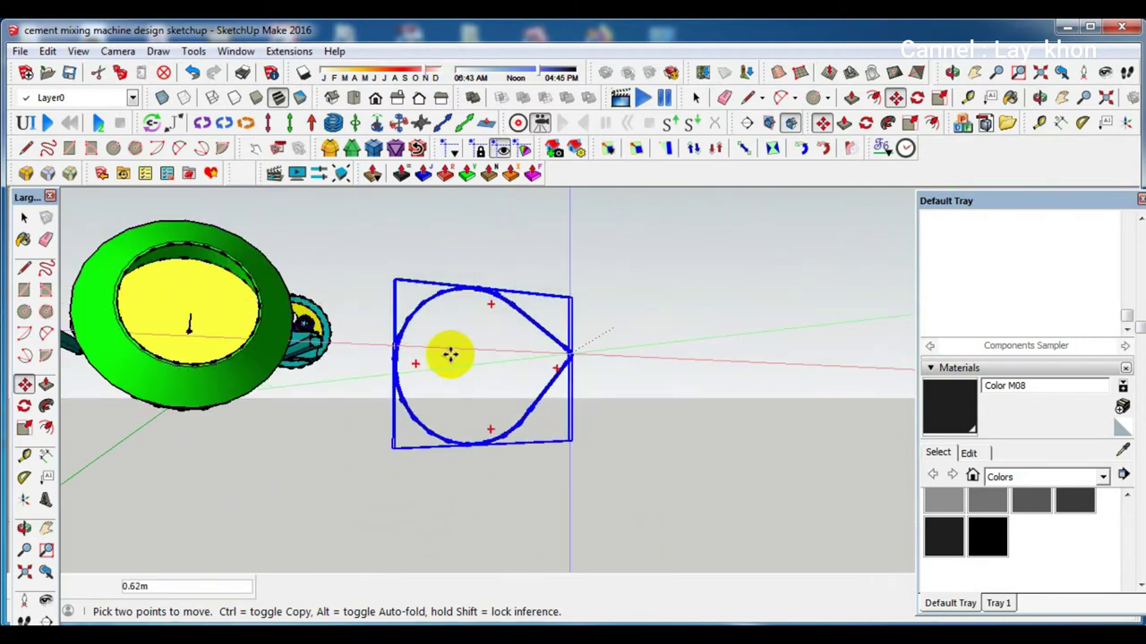
scroll(295, 355, up, 4)
scroll(296, 355, down, 1)
scroll(307, 328, down, 2)
mouse_move(314, 322)
middle_down()
mouse_move(332, 325)
mouse_move(154, 373)
mouse_move(98, 355)
mouse_move(146, 379)
middle_up()
scroll(340, 333, down, 1)
Orbit to view where the black belt crosses the teal frame beam
scroll(146, 379, up, 3)
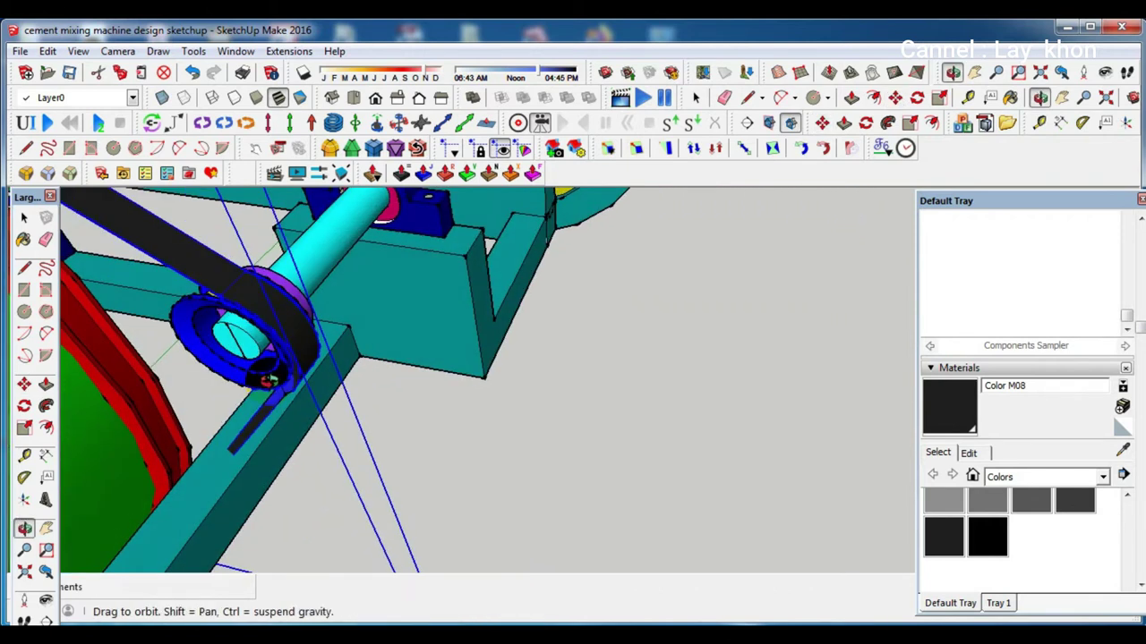
scroll(383, 465, up, 3)
key(Escape)
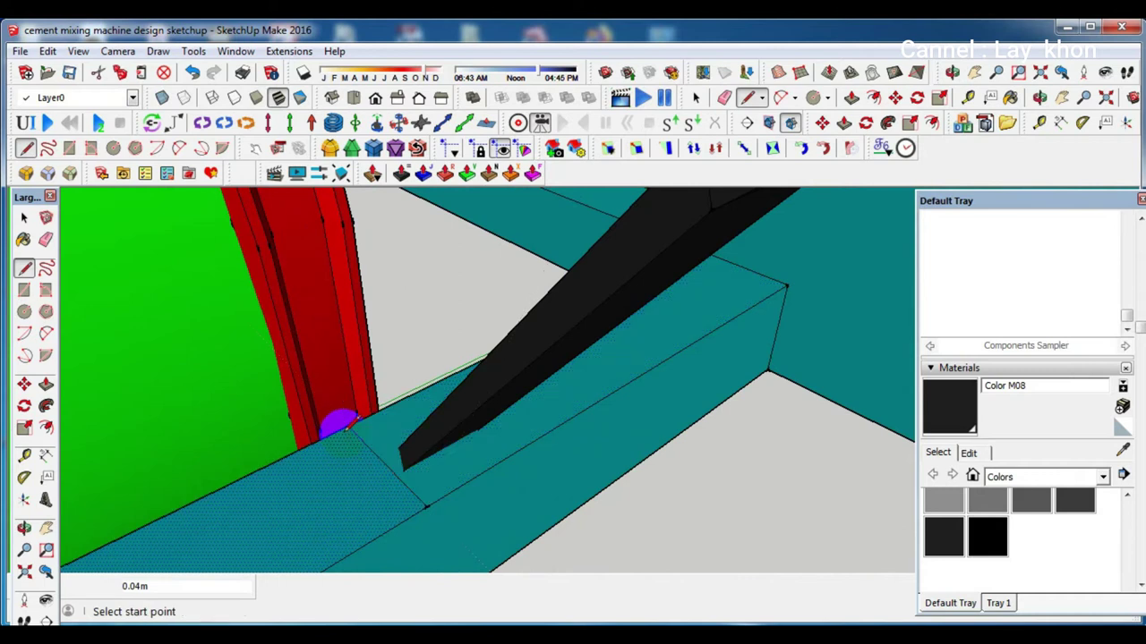
middle_drag(440, 468, 357, 480)
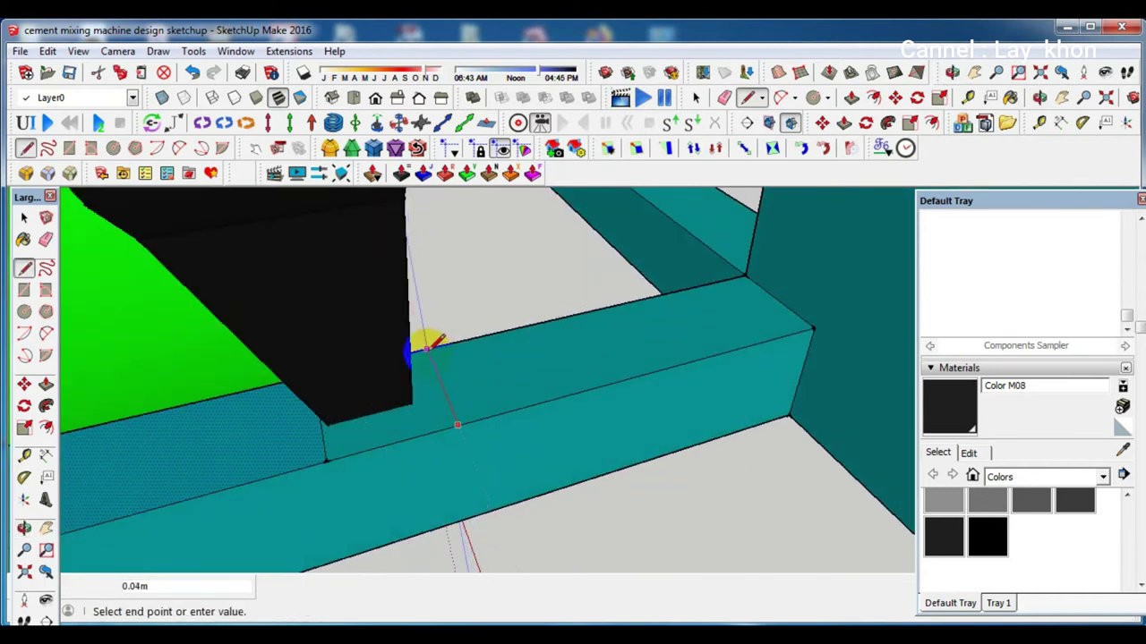
key(Escape)
mouse_move(384, 389)
middle_down()
mouse_move(767, 311)
mouse_move(805, 281)
mouse_move(723, 325)
mouse_move(729, 281)
mouse_move(582, 381)
middle_up()
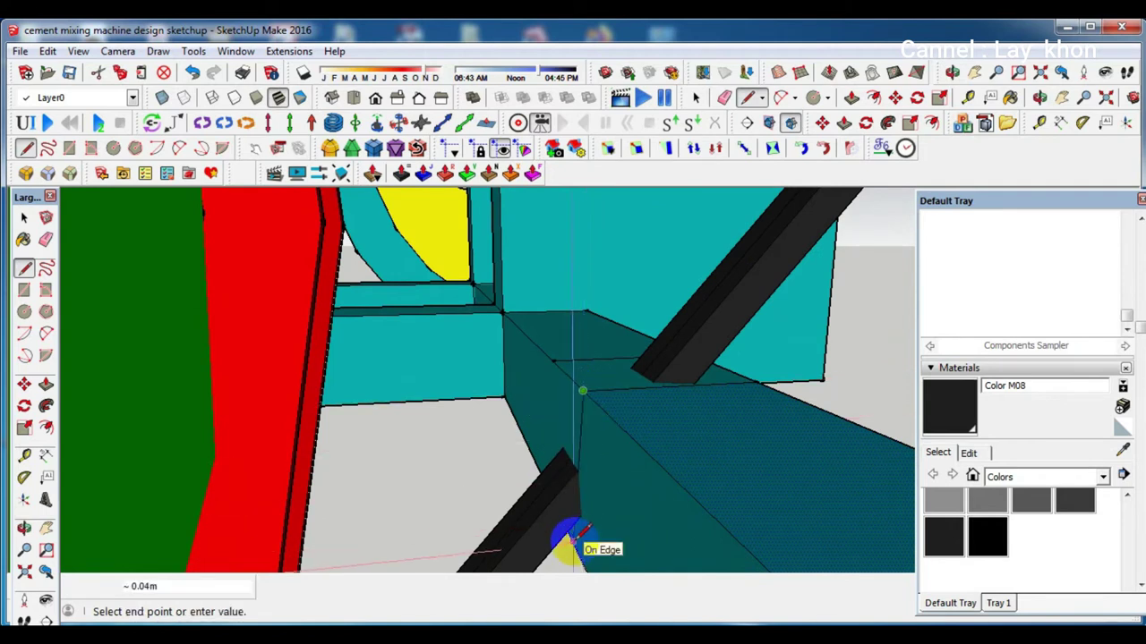
mouse_move(578, 537)
middle_down()
mouse_move(614, 486)
mouse_move(652, 477)
mouse_move(583, 465)
mouse_move(654, 474)
mouse_move(614, 340)
mouse_move(645, 332)
mouse_move(624, 337)
mouse_move(618, 302)
middle_up()
Draw a vertical edge from the beam's top edge down its side face
click(613, 327)
scroll(601, 423, up, 2)
mouse_move(602, 422)
middle_down()
mouse_move(585, 439)
mouse_move(714, 471)
mouse_move(519, 366)
mouse_move(550, 391)
mouse_move(609, 409)
mouse_move(577, 417)
mouse_move(629, 525)
mouse_move(614, 347)
mouse_move(734, 402)
mouse_move(691, 409)
middle_up()
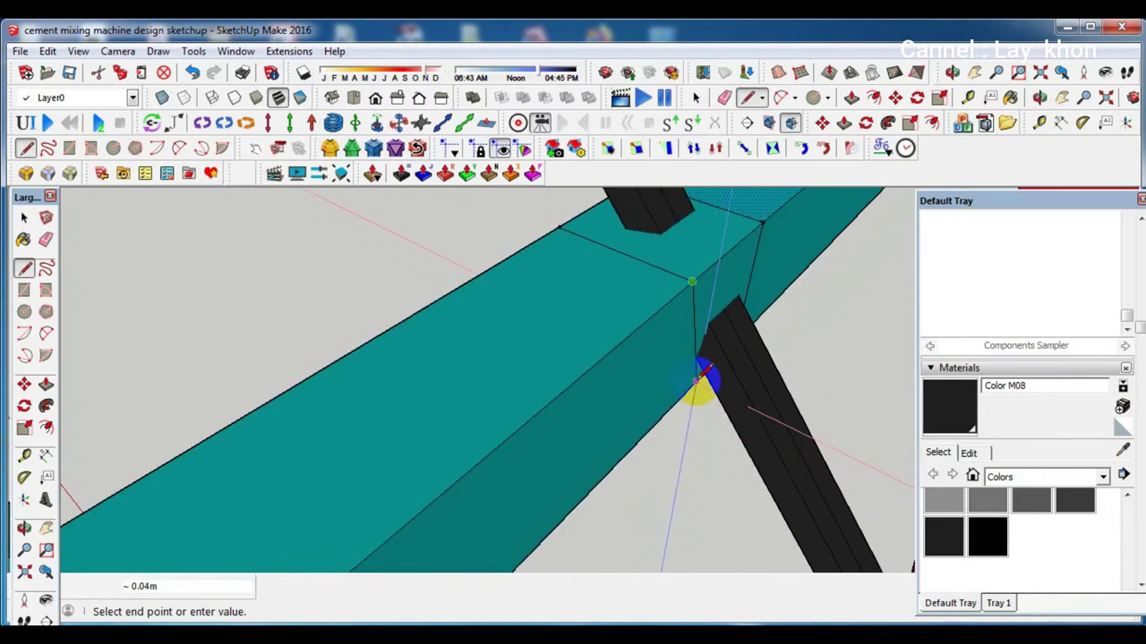
scroll(702, 378, up, 2)
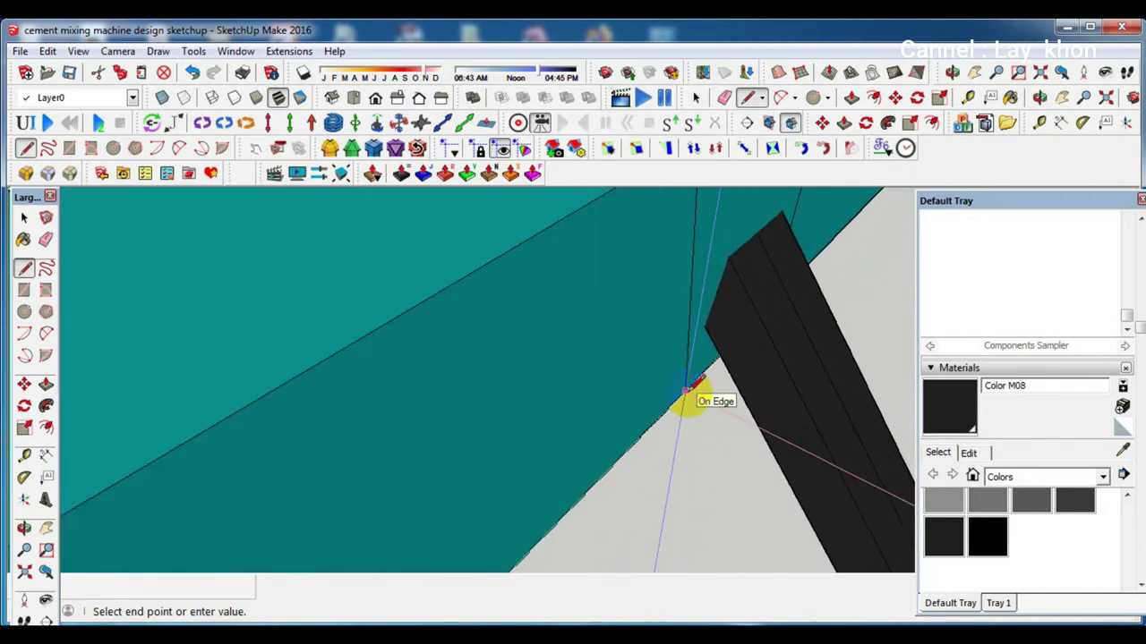
mouse_move(703, 384)
middle_down()
mouse_move(555, 436)
mouse_move(586, 470)
mouse_move(542, 455)
mouse_move(635, 430)
middle_up()
click(574, 445)
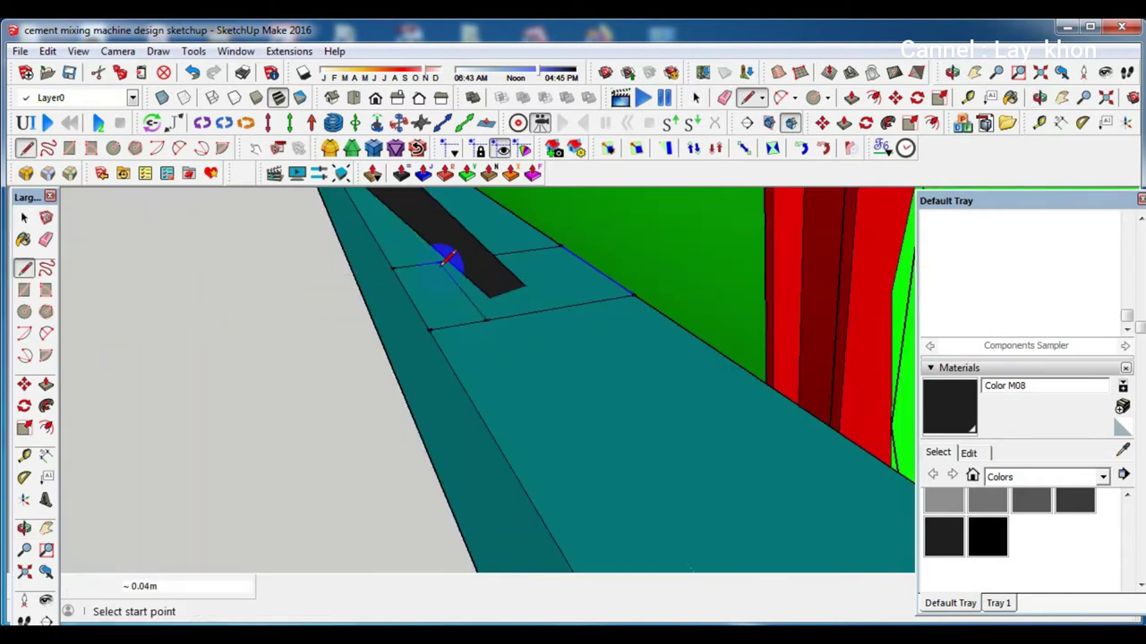
mouse_move(524, 320)
middle_down()
mouse_move(486, 320)
mouse_move(307, 376)
mouse_move(164, 371)
mouse_move(511, 368)
middle_up()
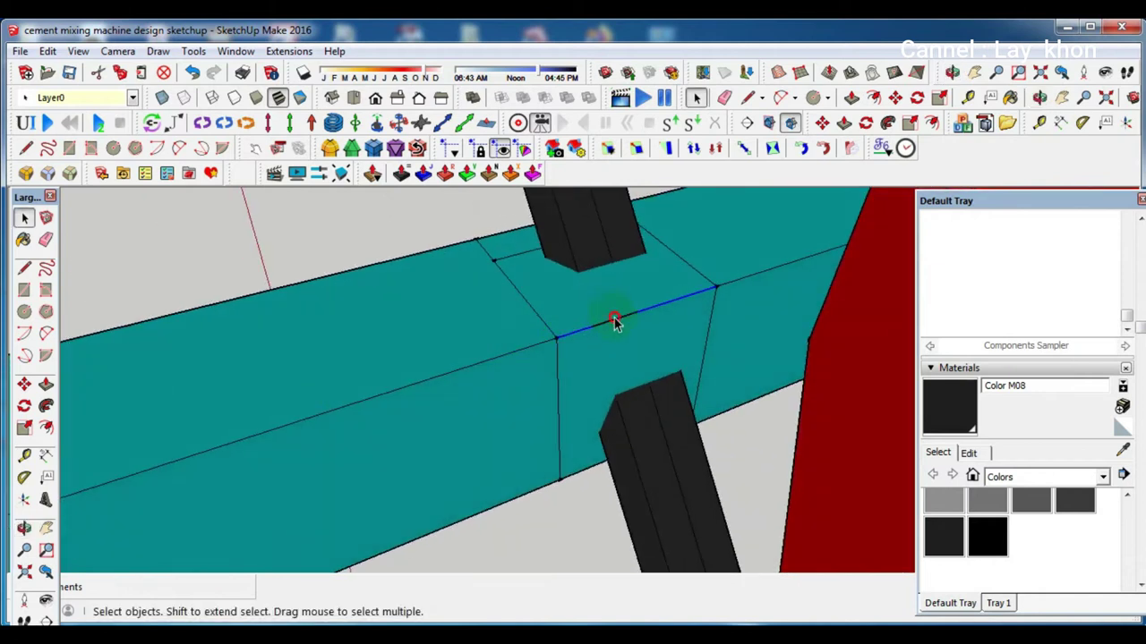
Recess the first rectangular face under the belt 0.04m into the teal beam
key(m)
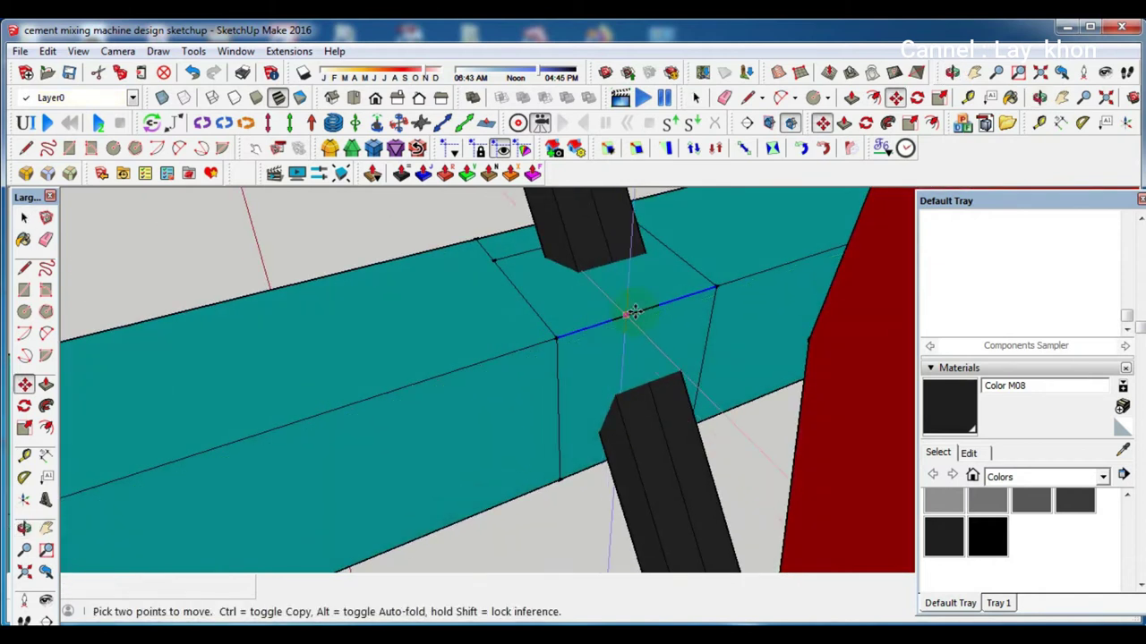
middle_drag(614, 324, 70, 361)
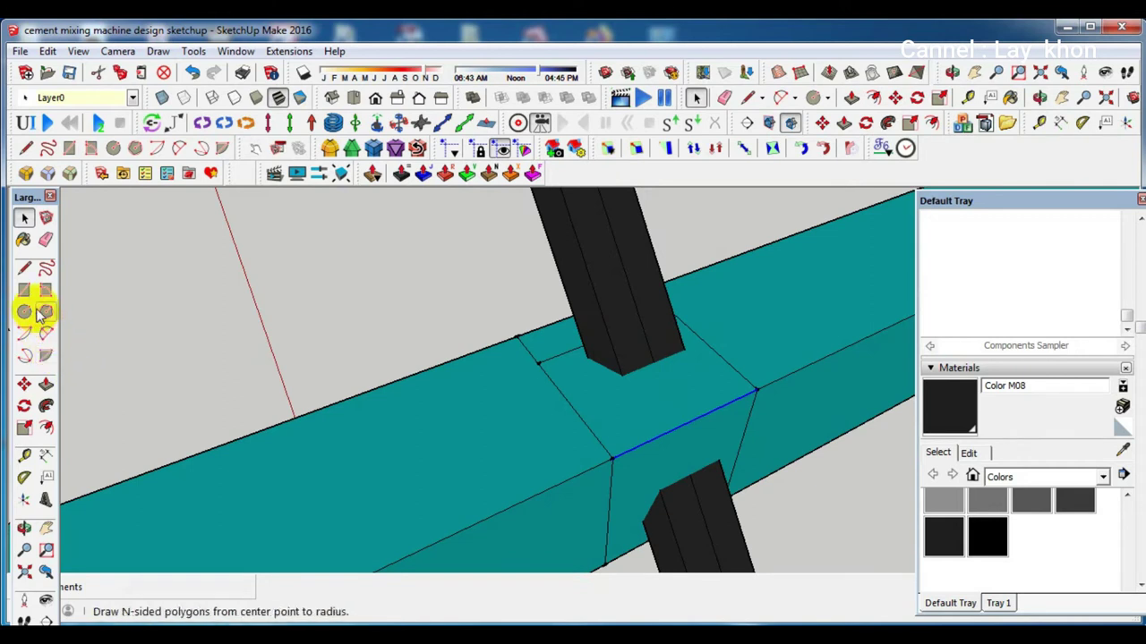
click(45, 384)
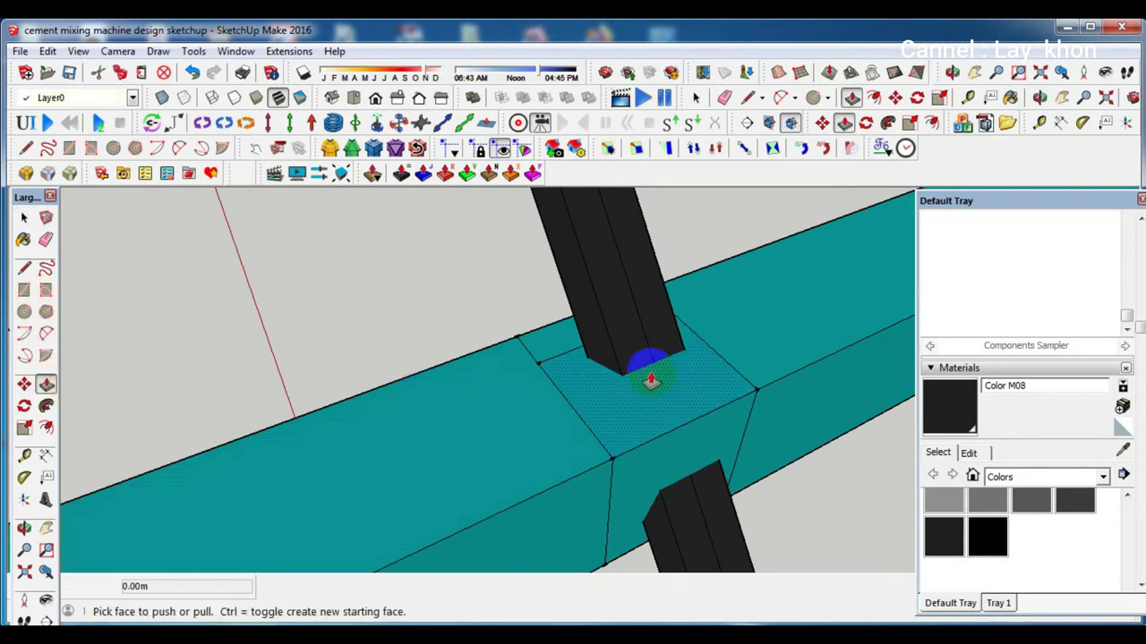
drag(684, 387, 655, 503)
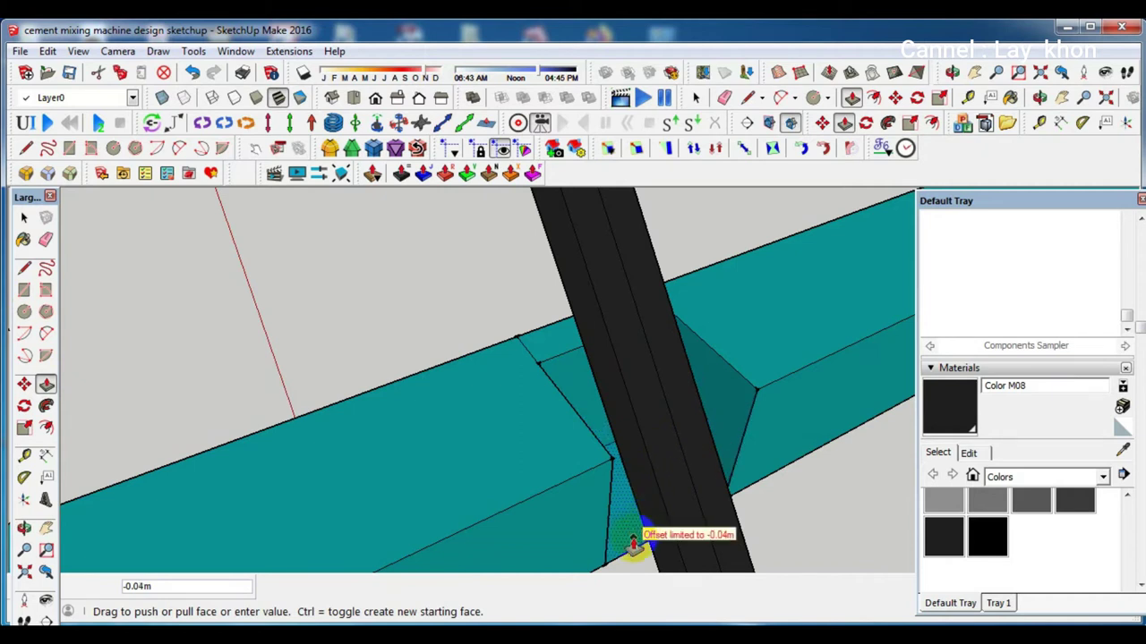
drag(633, 548, 626, 529)
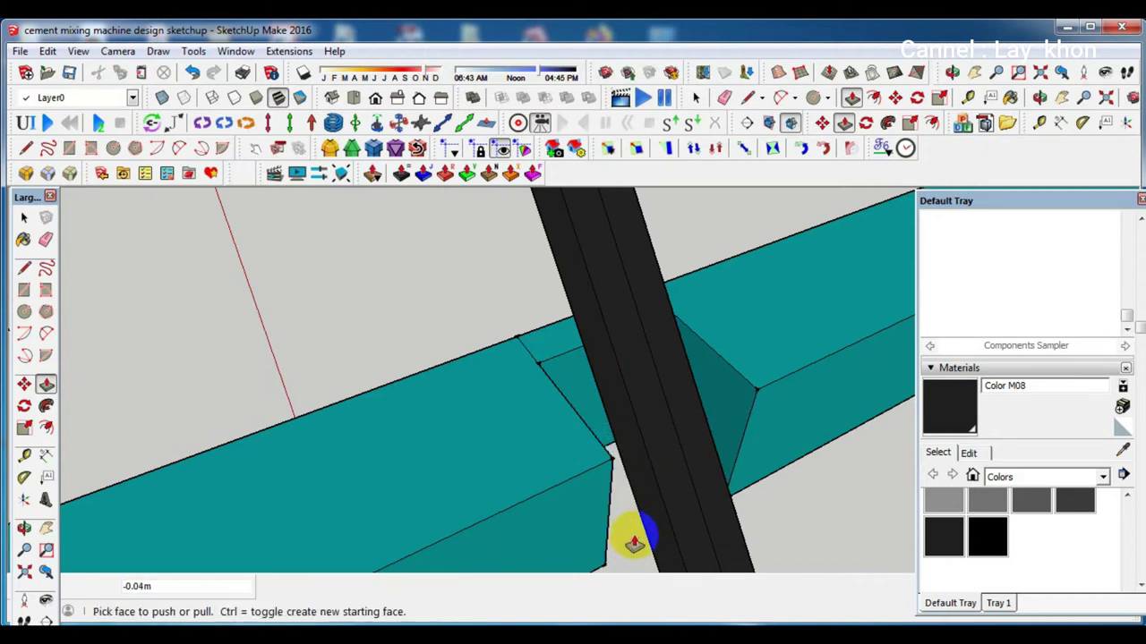
key(space)
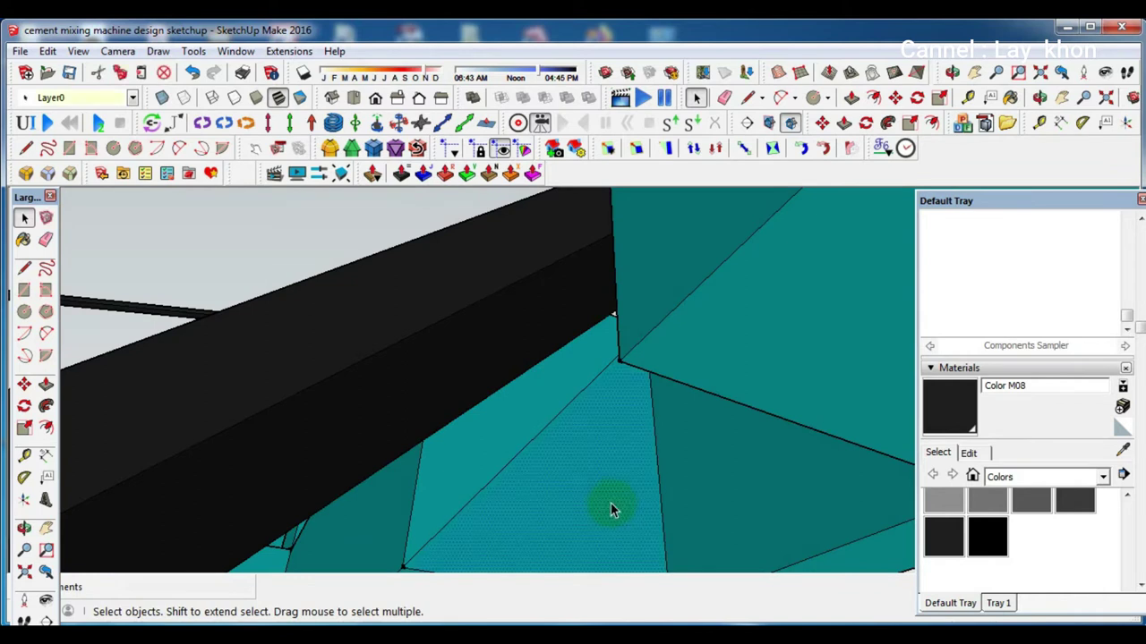
Push the next face under the belt 0.04m in and orbit to check the notch
key(p)
drag(594, 486, 616, 363)
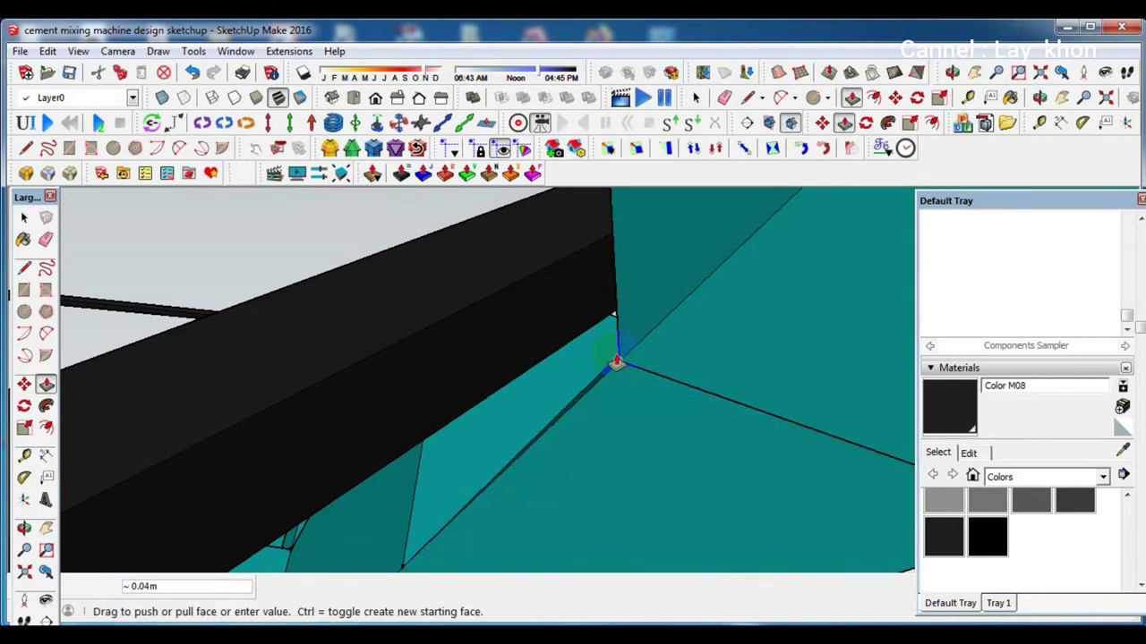
click(623, 363)
mouse_move(626, 360)
middle_down()
mouse_move(639, 354)
mouse_move(690, 468)
middle_up()
key(space)
scroll(549, 430, up, 2)
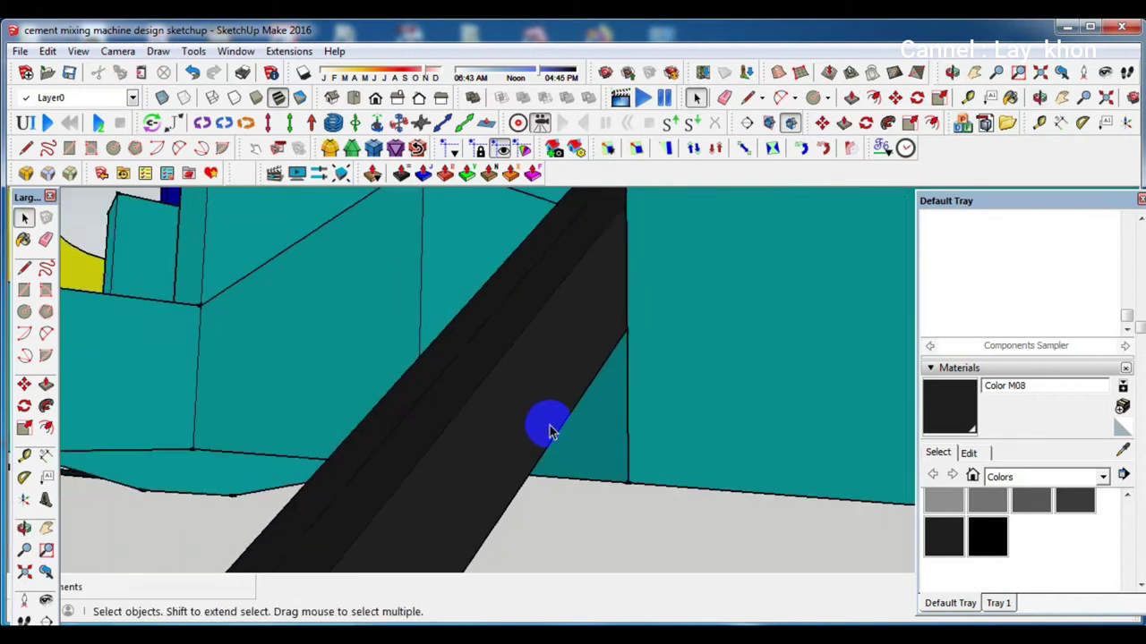
scroll(557, 369, up, 2)
mouse_move(557, 370)
middle_down()
mouse_move(644, 307)
mouse_move(601, 475)
mouse_move(435, 468)
mouse_move(317, 433)
mouse_move(327, 448)
mouse_move(572, 307)
mouse_move(465, 332)
mouse_move(418, 379)
mouse_move(491, 488)
mouse_move(635, 492)
mouse_move(609, 435)
mouse_move(486, 427)
mouse_move(394, 338)
middle_up()
scroll(327, 447, down, 10)
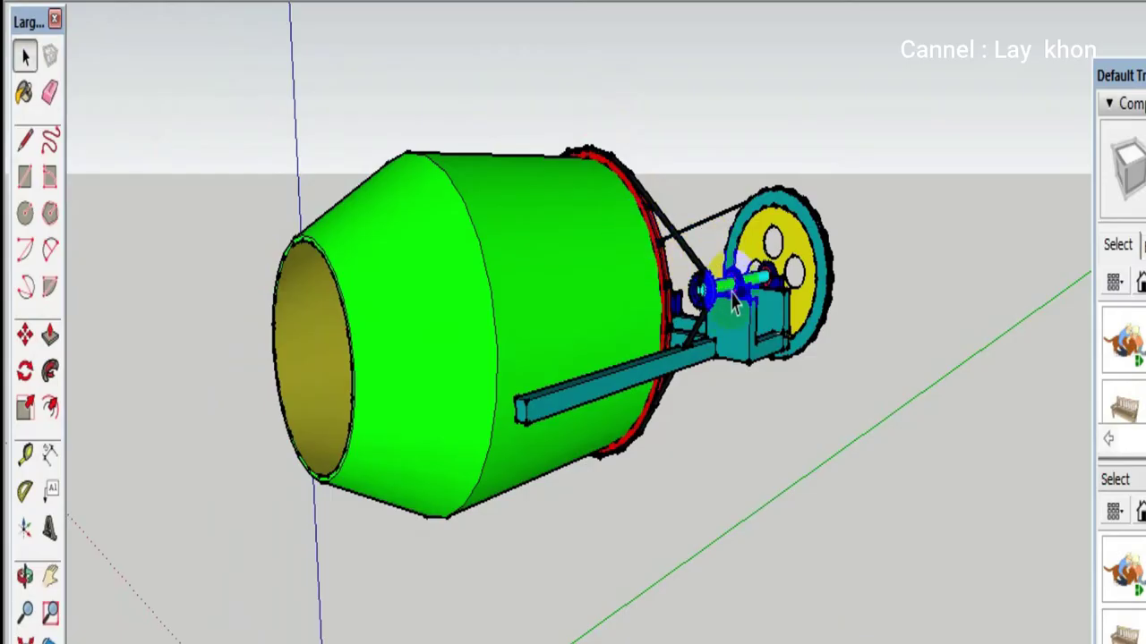
scroll(751, 326, up, 3)
scroll(743, 286, up, 3)
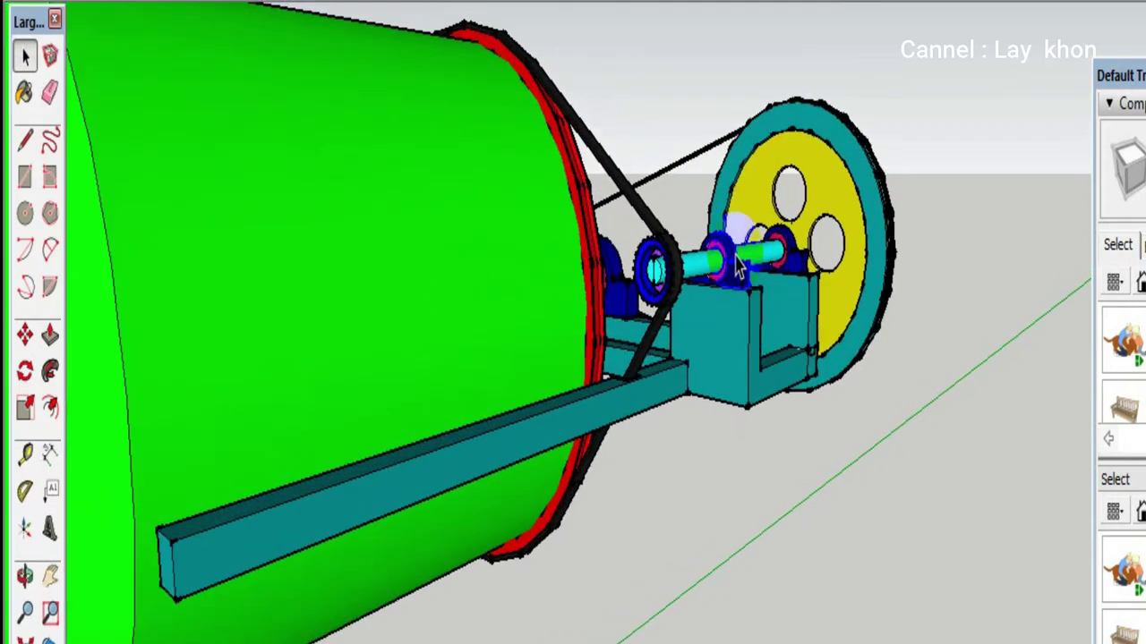
scroll(736, 259, down, 5)
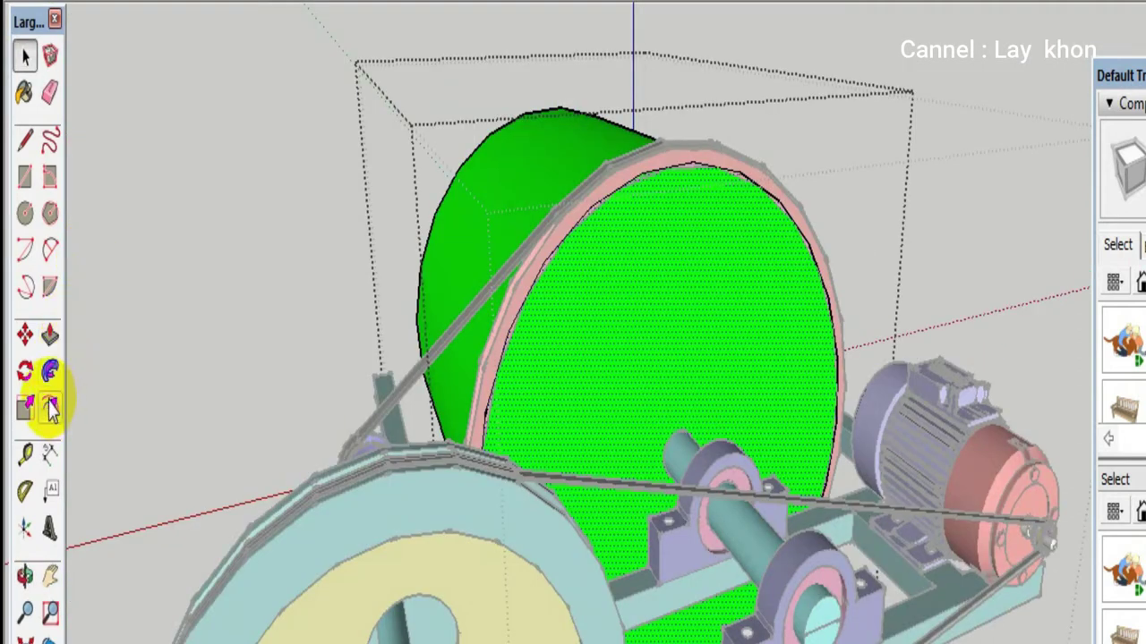
Offset a smaller circle inside the drum's end face and paint that inner disc red
click(50, 408)
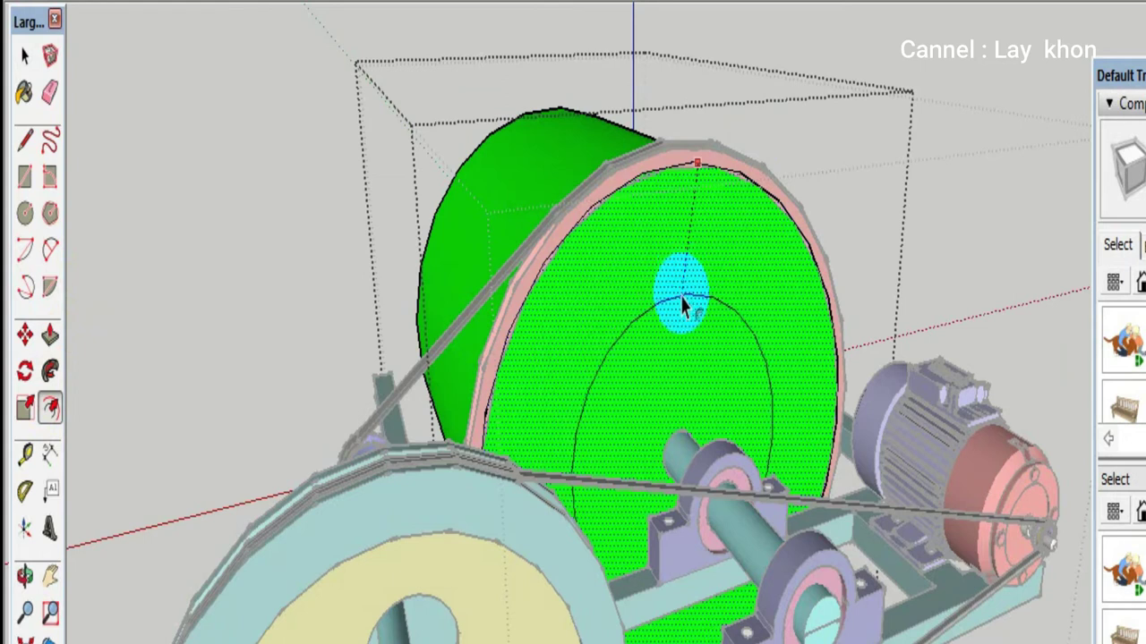
click(678, 298)
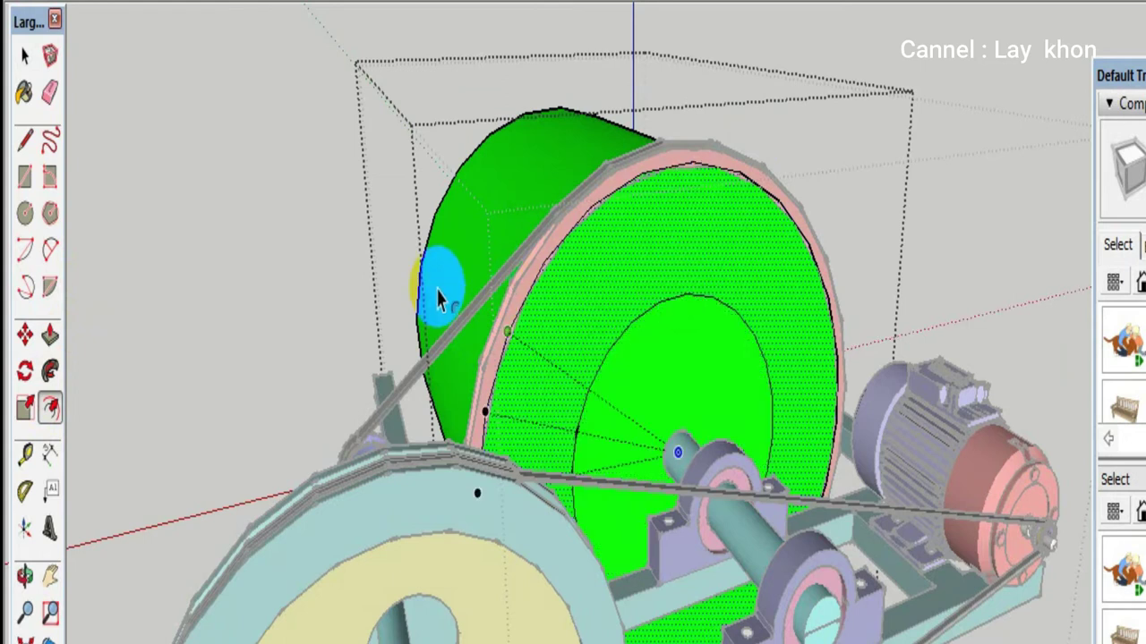
key(space)
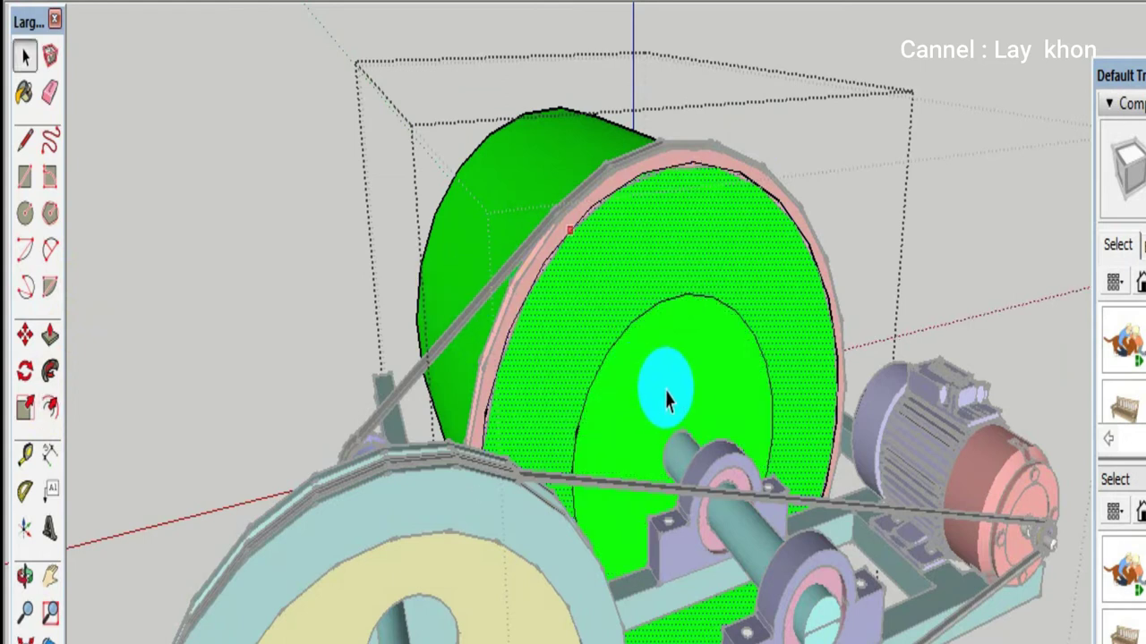
scroll(1120, 358, down, 3)
scroll(1121, 358, down, 2)
scroll(1120, 358, down, 2)
scroll(1121, 358, down, 2)
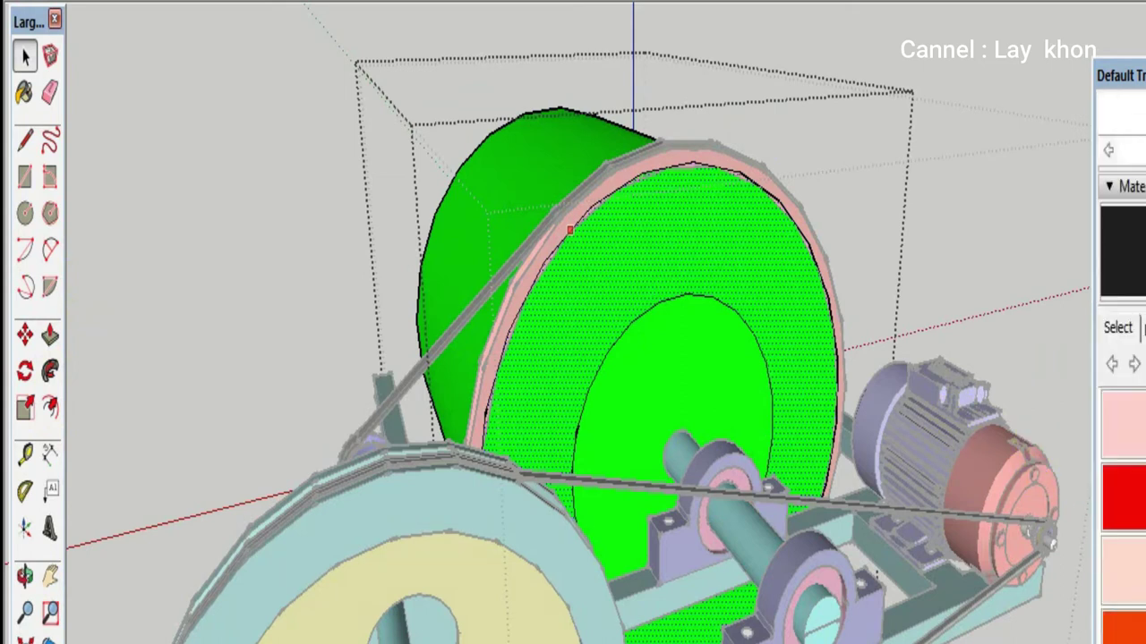
click(1129, 497)
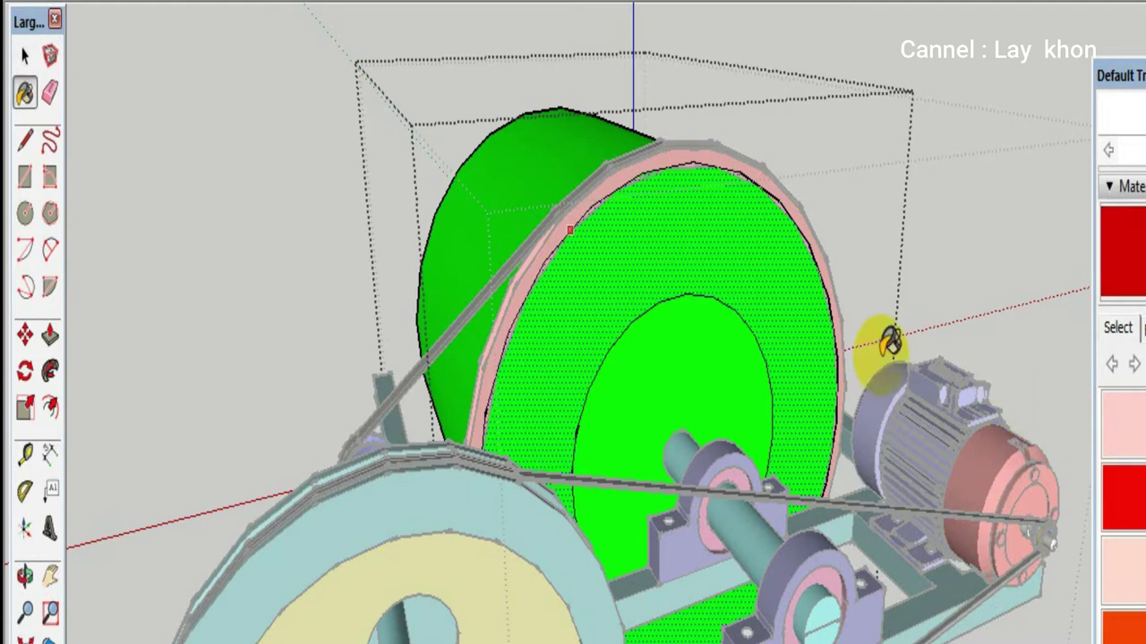
click(706, 348)
Draw a small circle near the top of the red disc
scroll(709, 347, up, 1)
scroll(707, 344, up, 2)
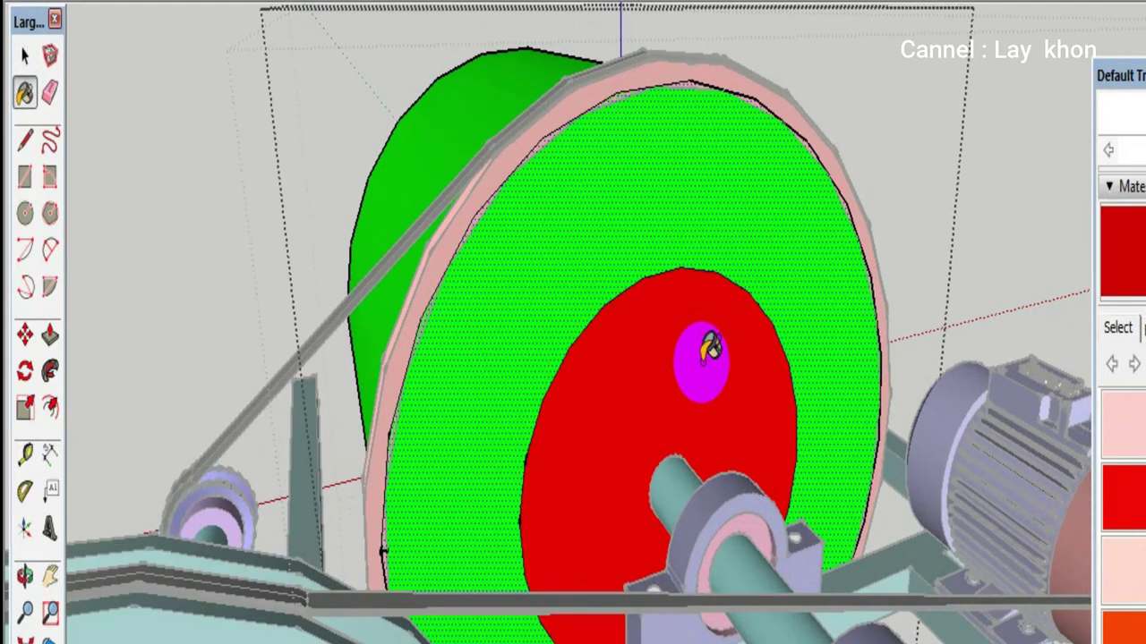
scroll(706, 340, up, 1)
key(c)
scroll(660, 318, up, 2)
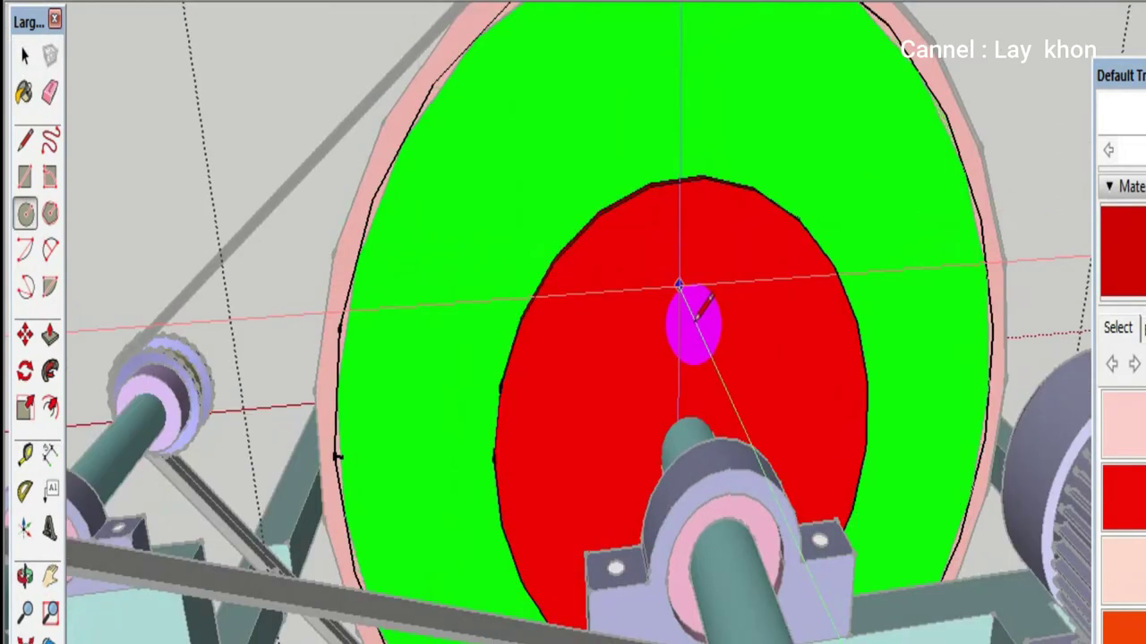
scroll(696, 318, up, 2)
click(674, 308)
key(space)
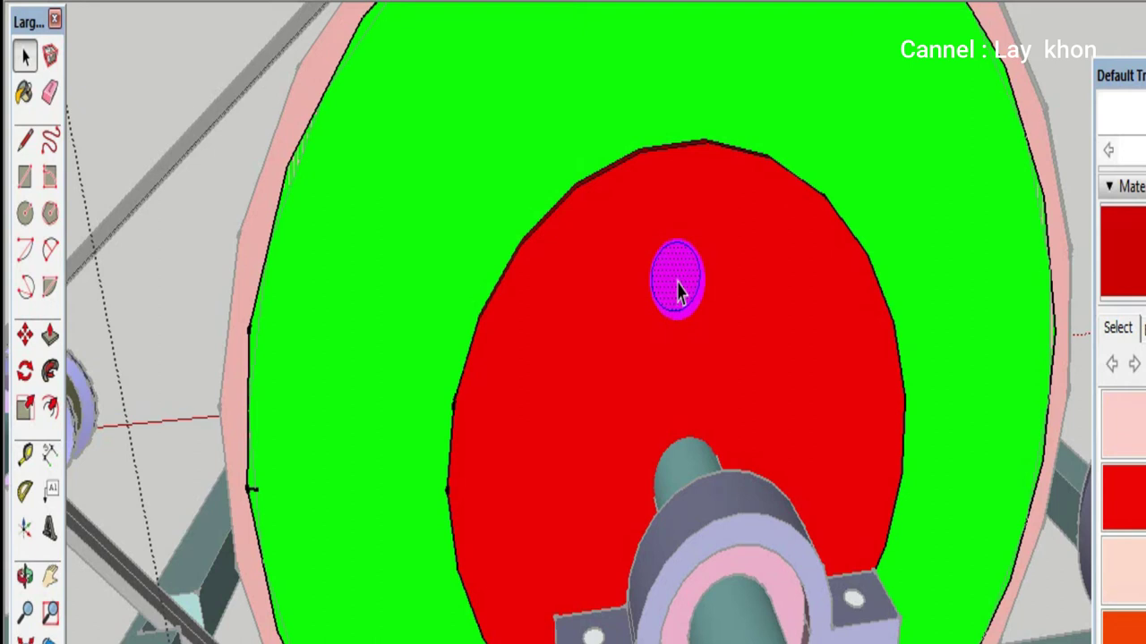
Extrude the small circle into a stub, then start a line at the cyan circle's top
click(670, 279)
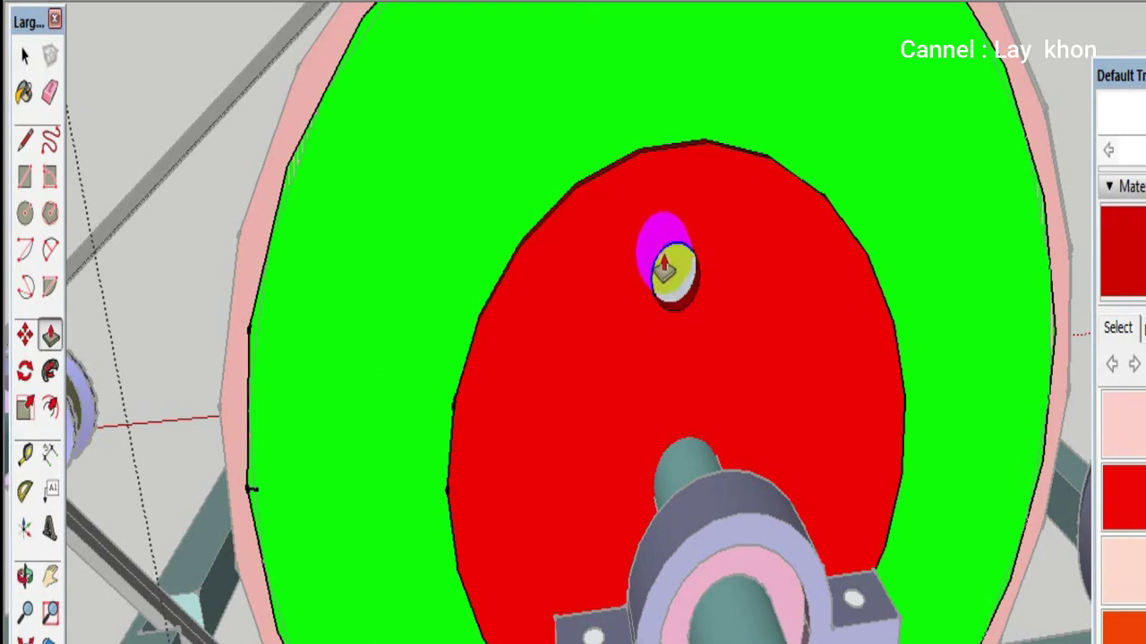
click(667, 269)
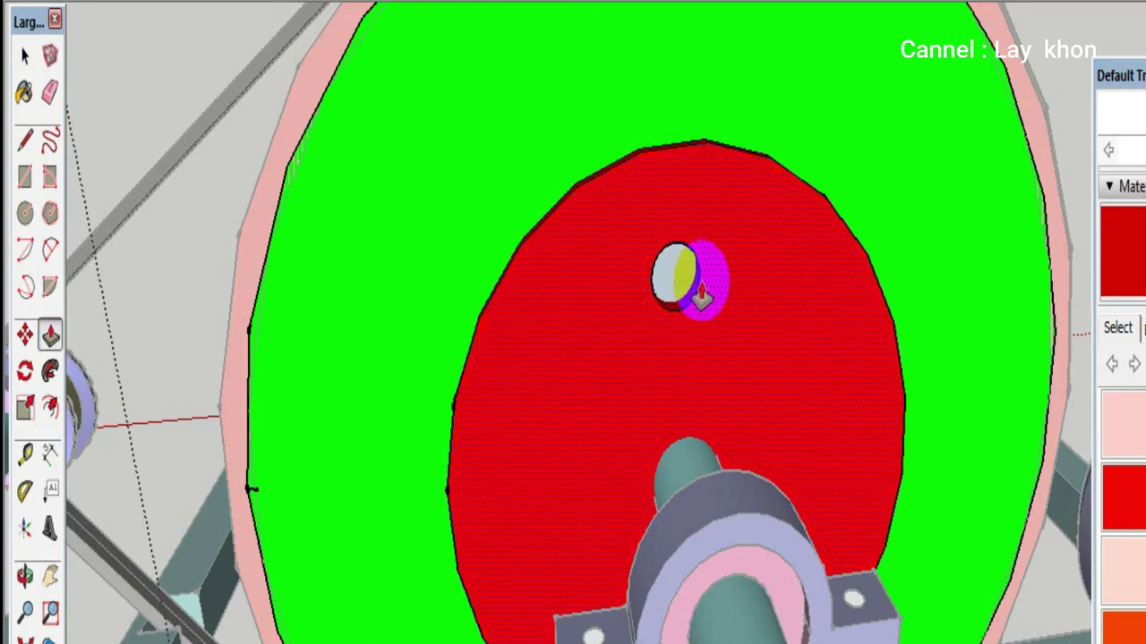
key(space)
middle_drag(706, 255, 686, 258)
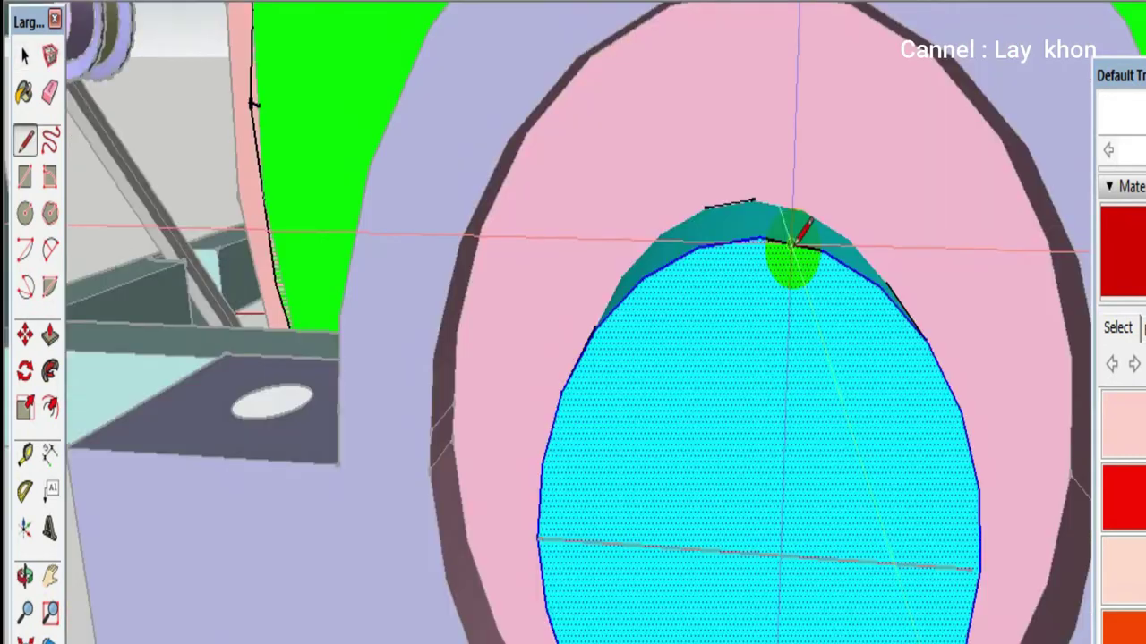
click(791, 242)
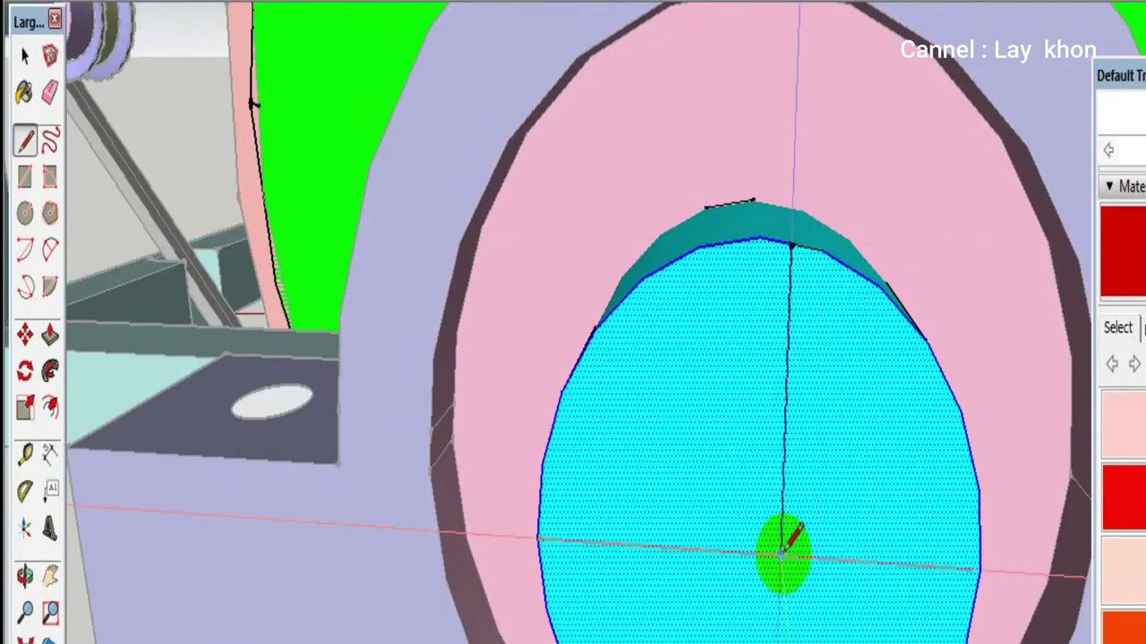
Draw two vertical lines down the cyan end face
click(781, 553)
key(space)
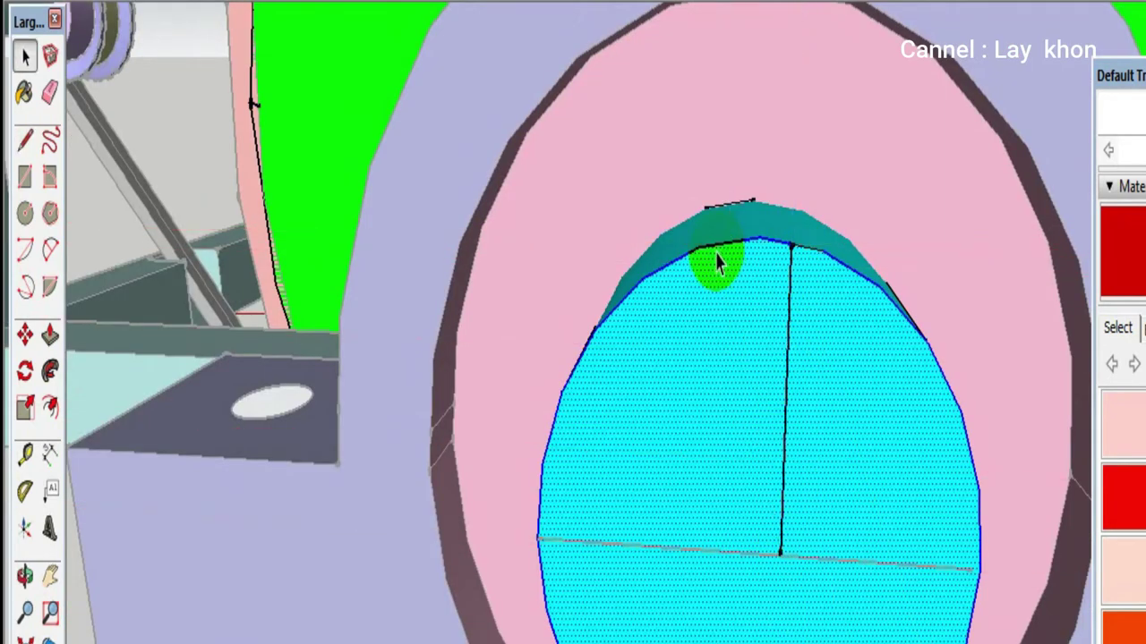
click(713, 241)
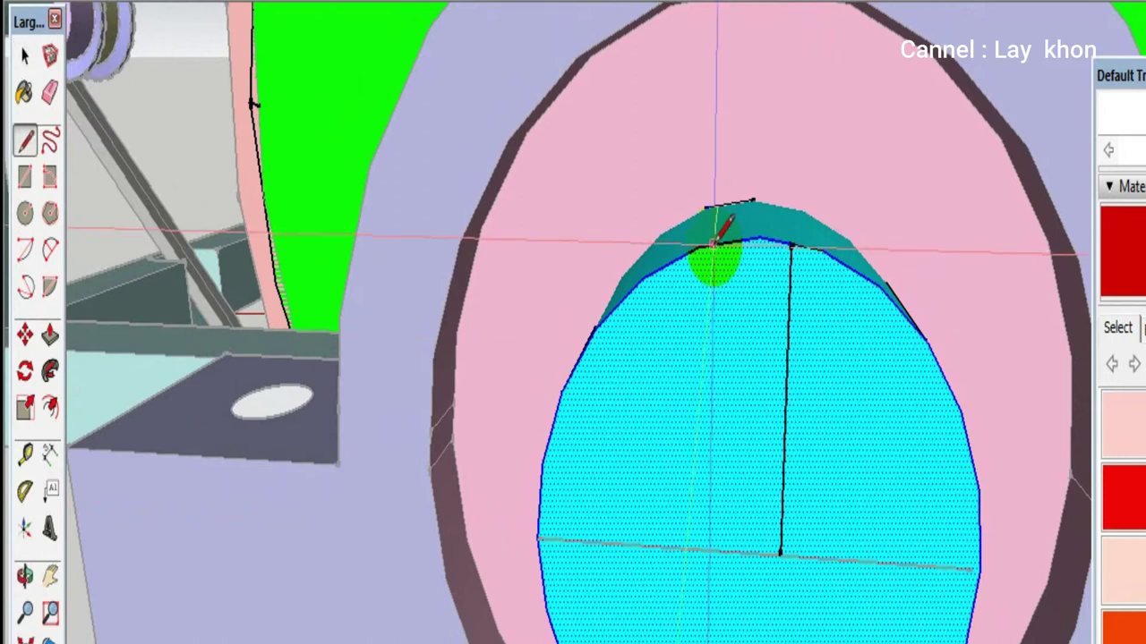
click(709, 550)
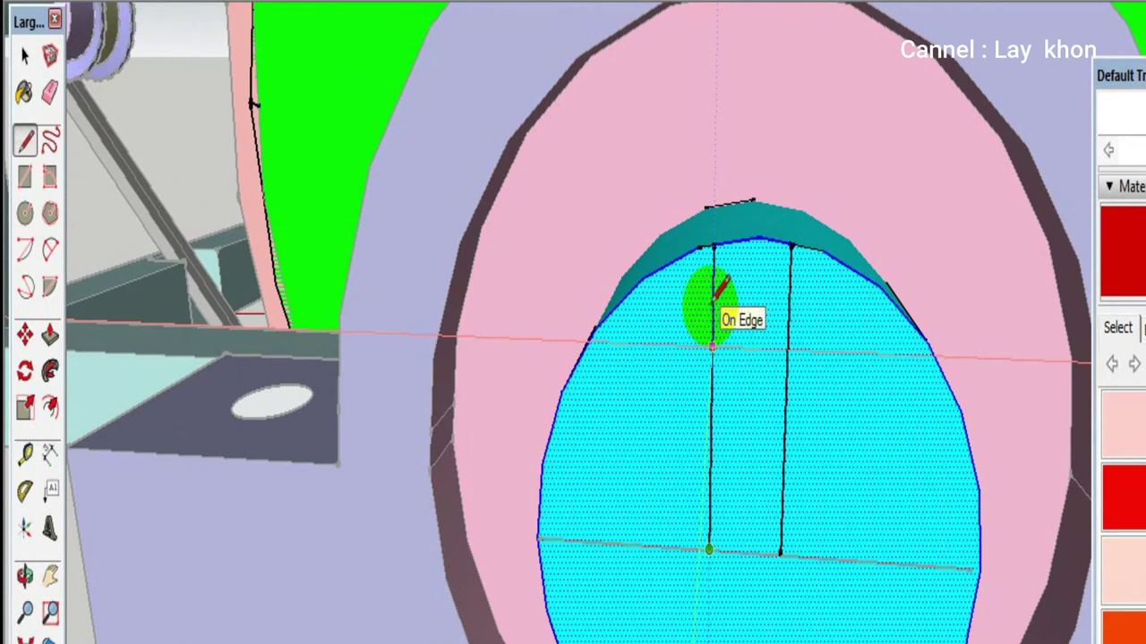
scroll(714, 296, up, 2)
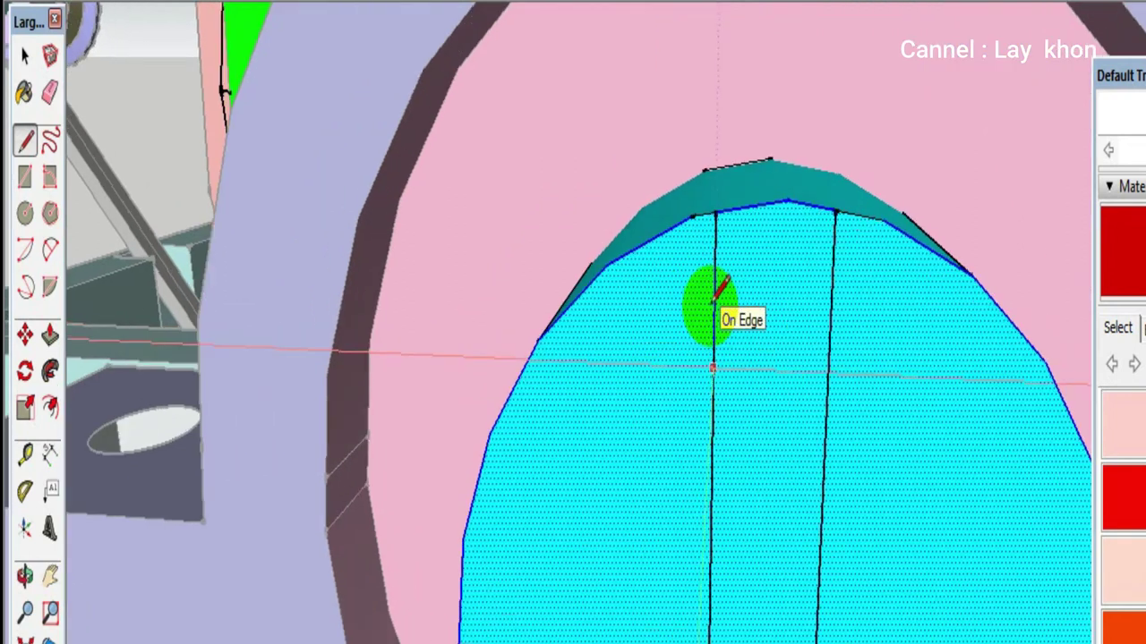
Join the lines with a cross line near the top and erase the leftover line below the key face
click(713, 367)
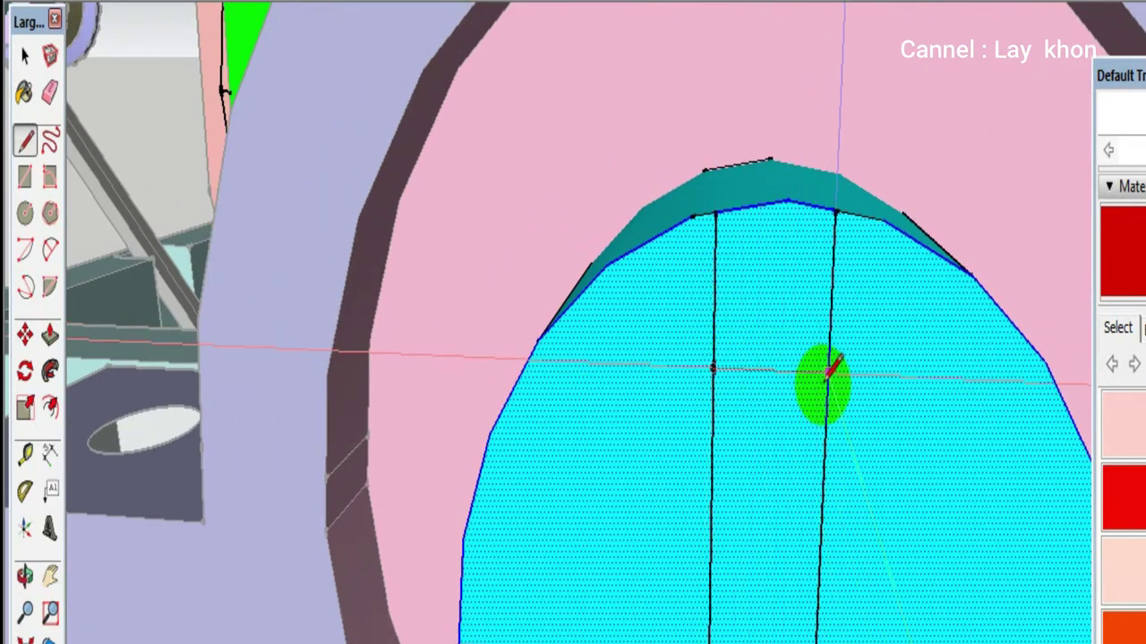
click(825, 368)
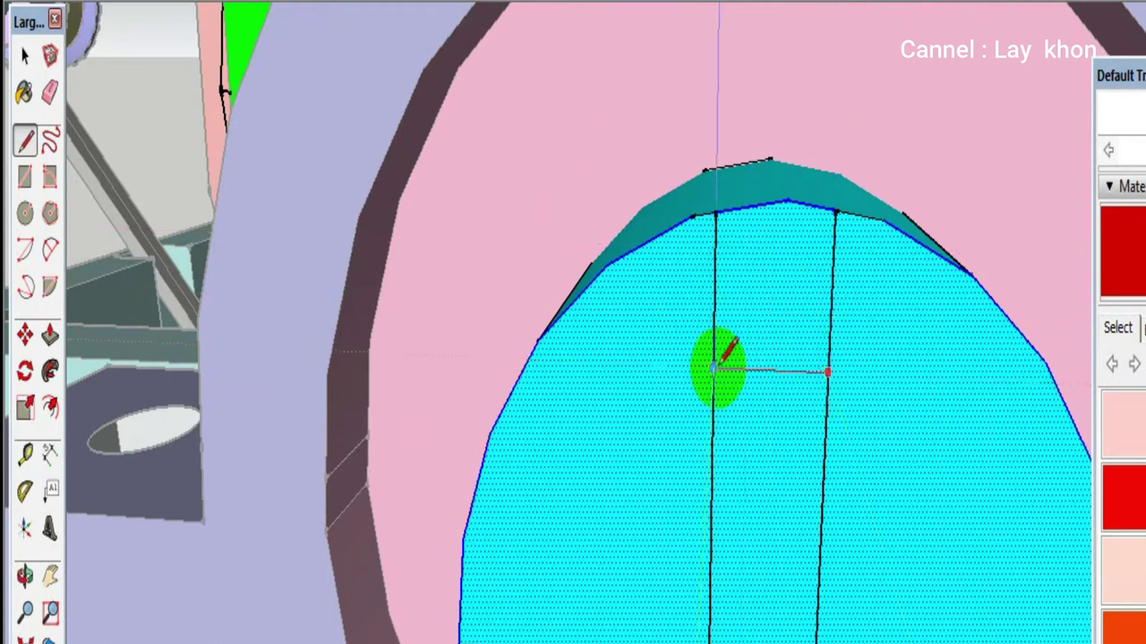
click(713, 367)
key(space)
click(768, 324)
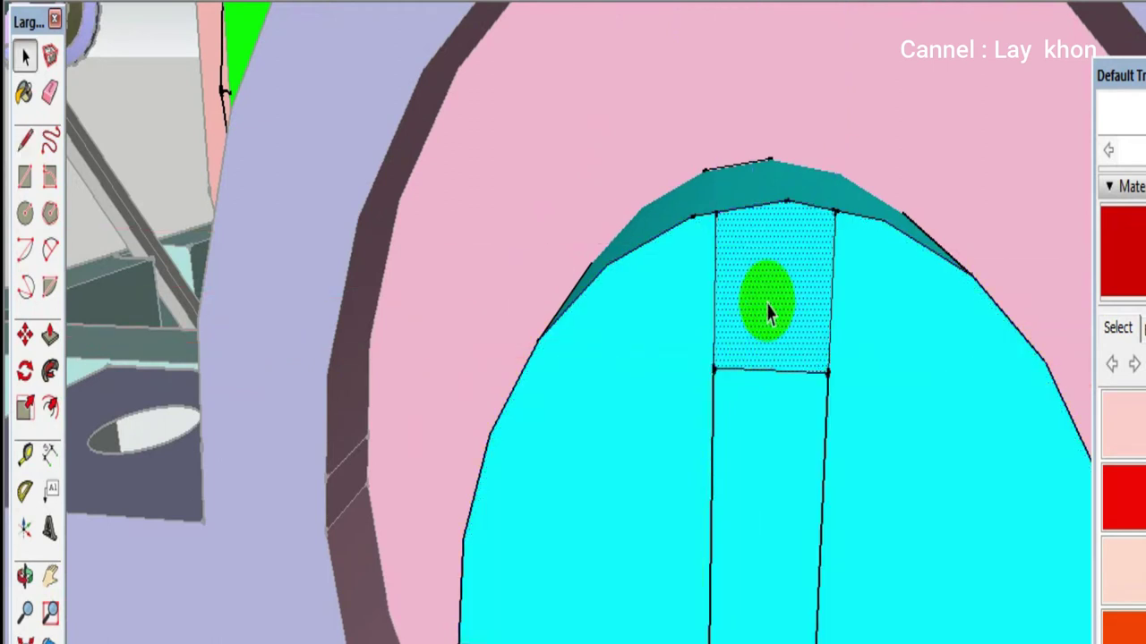
middle_drag(768, 309, 680, 362)
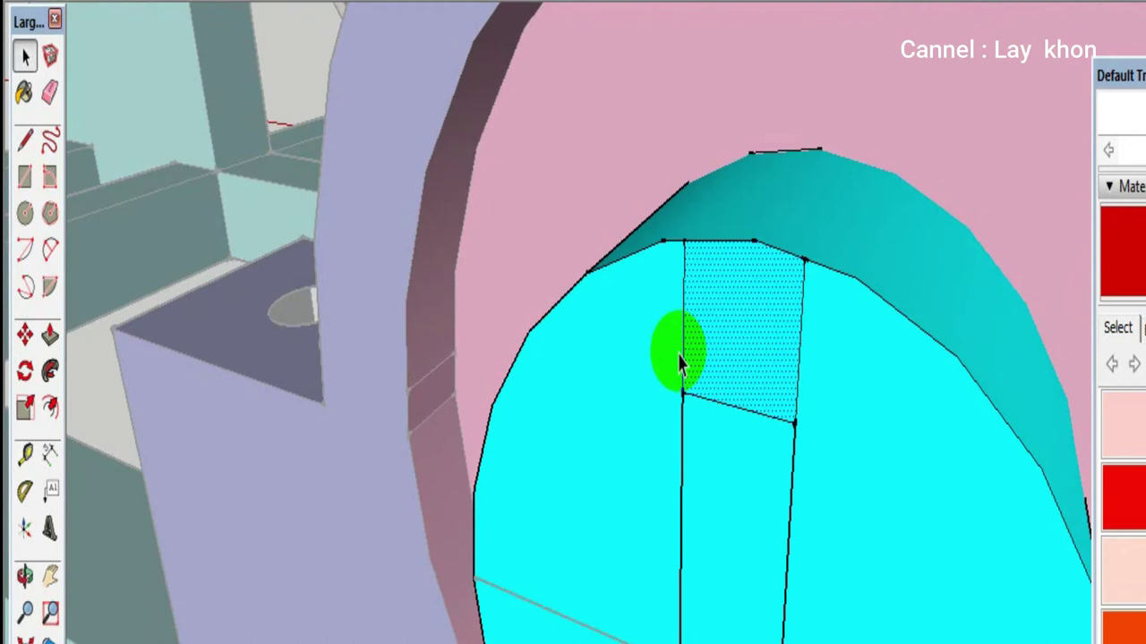
key(e)
click(684, 421)
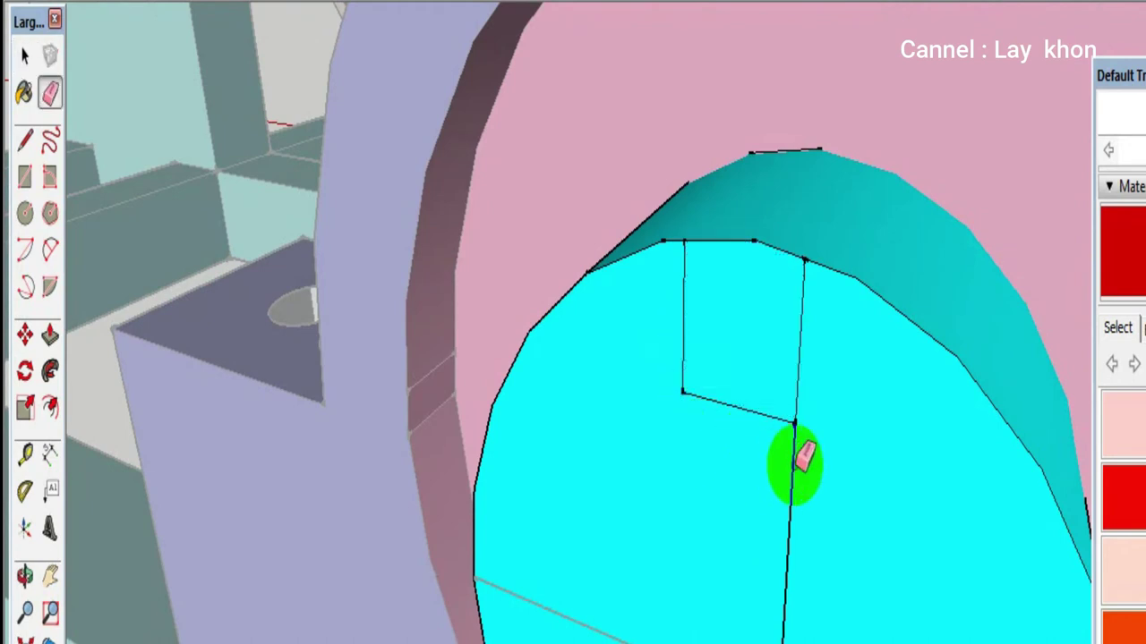
Paint the small rectangle red and pull it out into a raised key block
click(1126, 255)
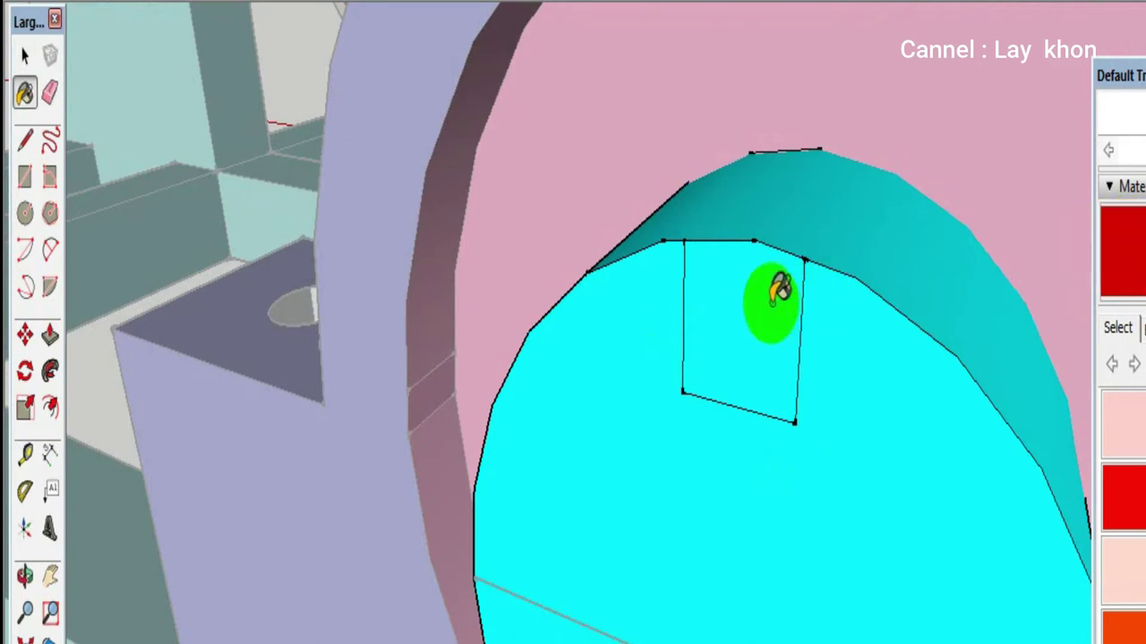
click(779, 288)
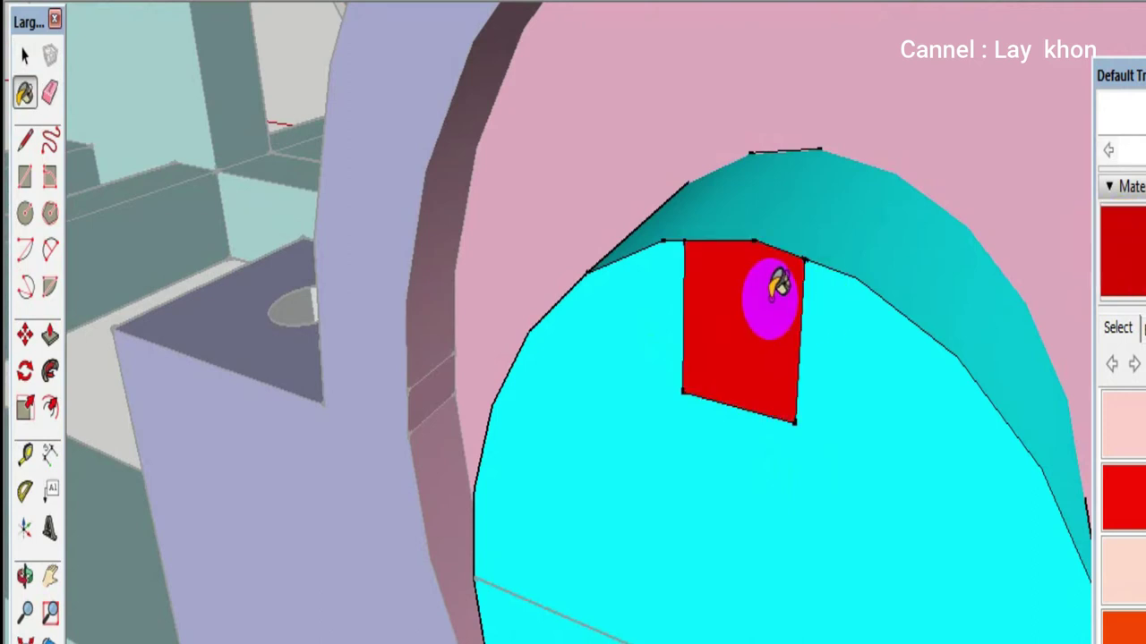
drag(767, 307, 707, 384)
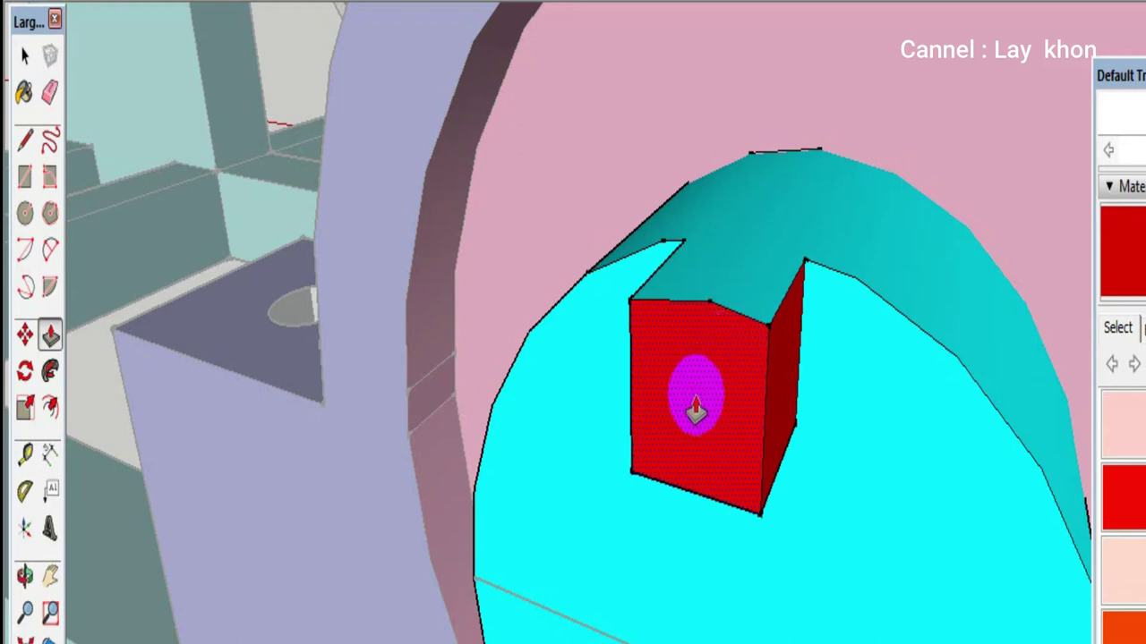
click(785, 312)
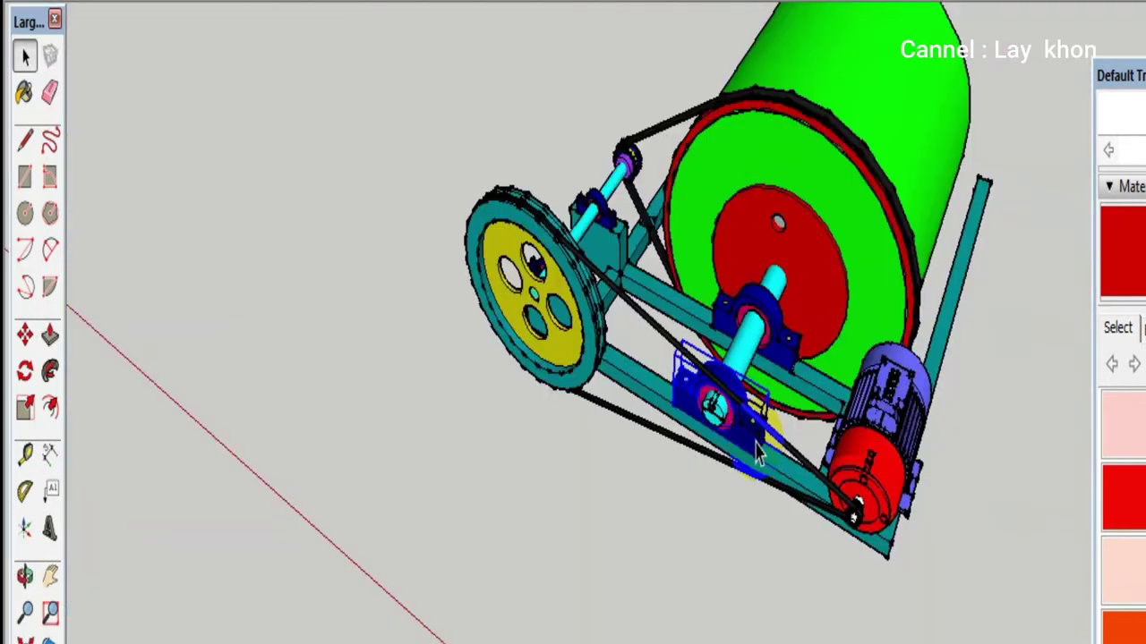
Copy the blue bearing block down-left off the frame, keeping the original
key(m)
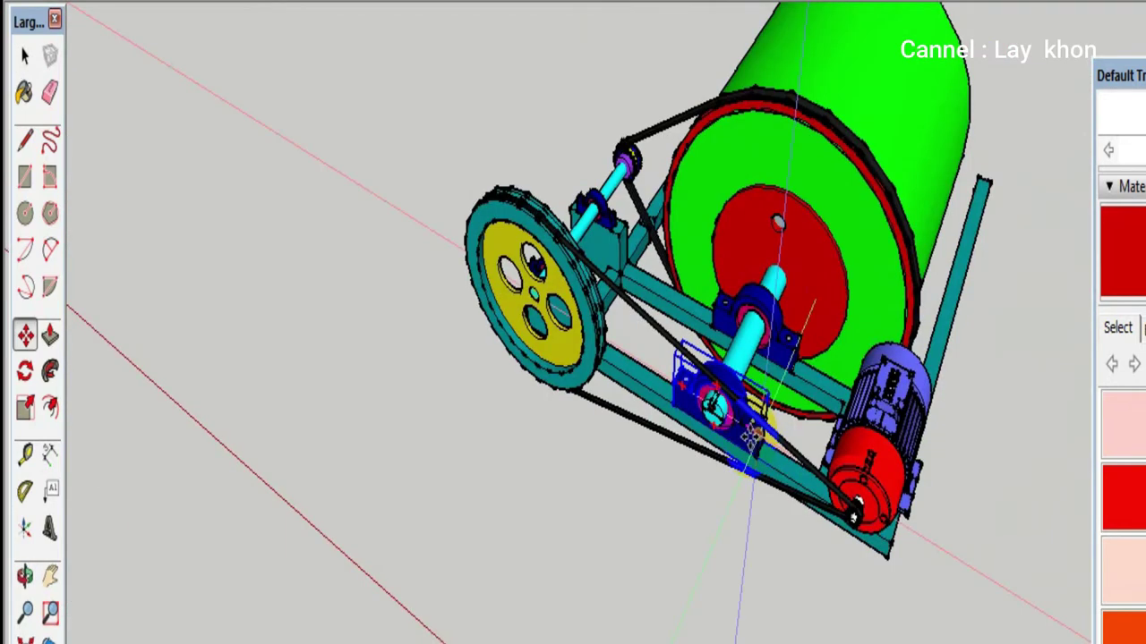
drag(750, 435, 687, 519)
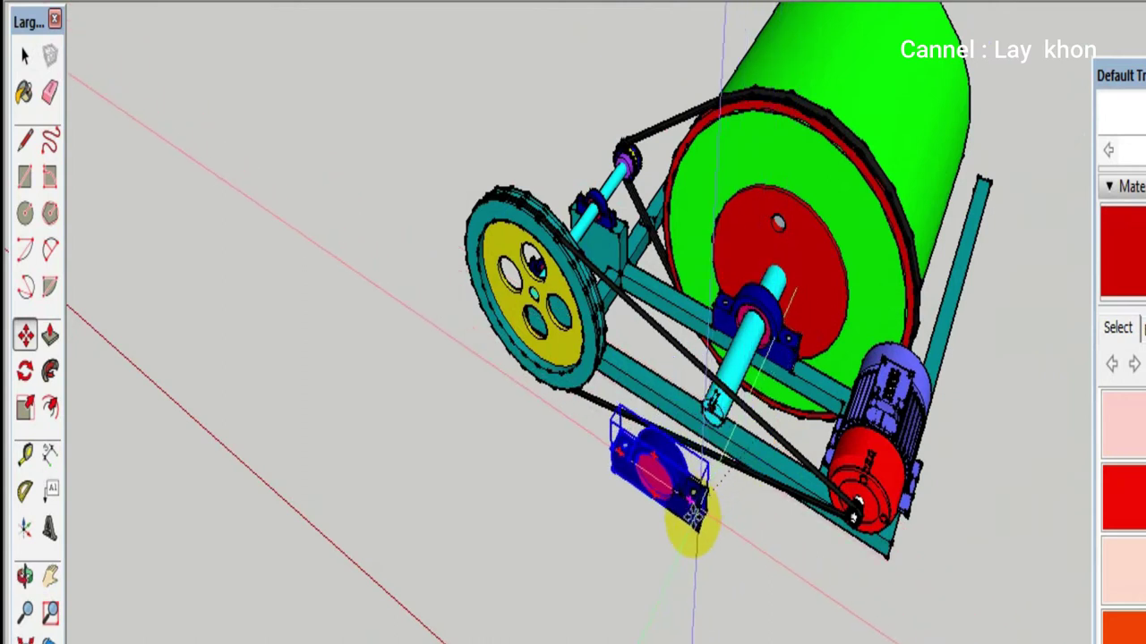
key(ctrl)
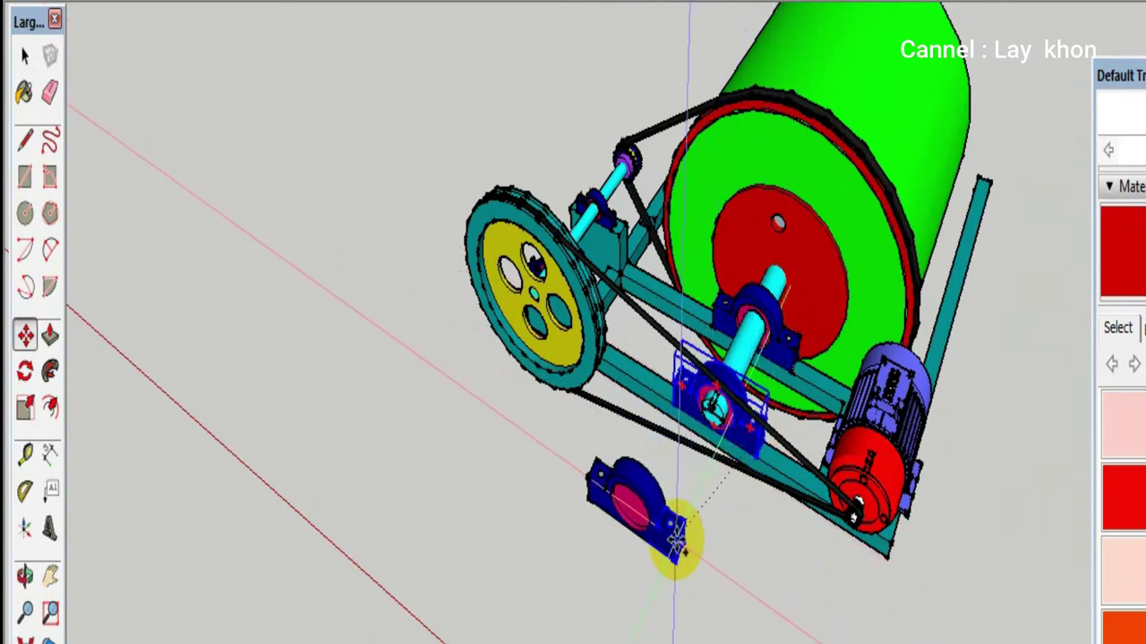
click(661, 548)
scroll(537, 524, up, 5)
Rotate the copied bearing upright beside the mixer
key(q)
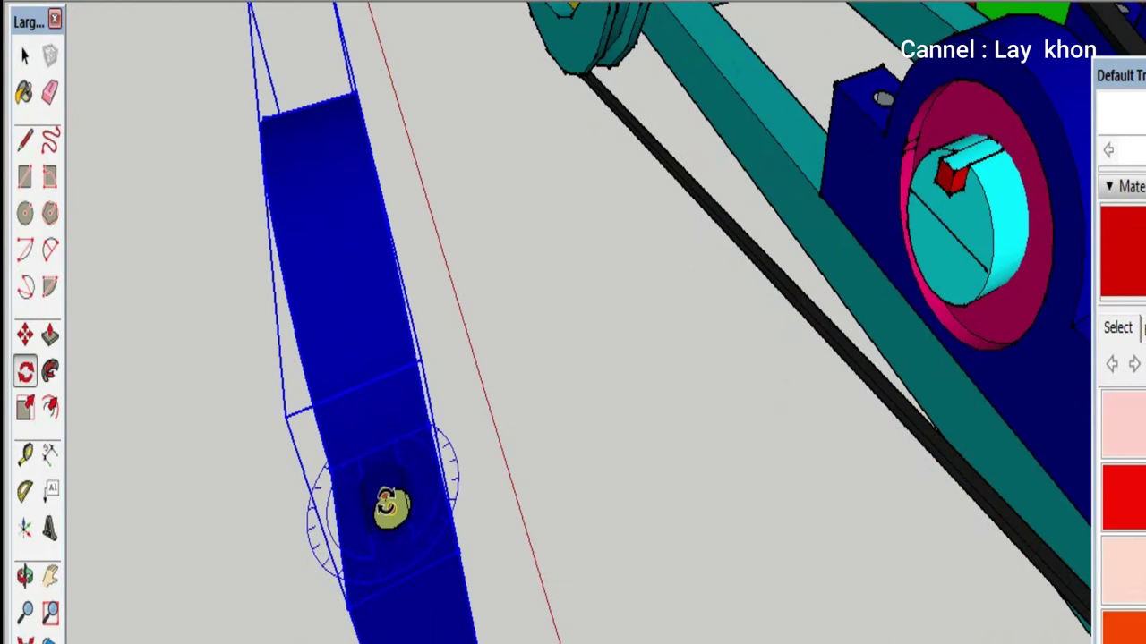
click(392, 510)
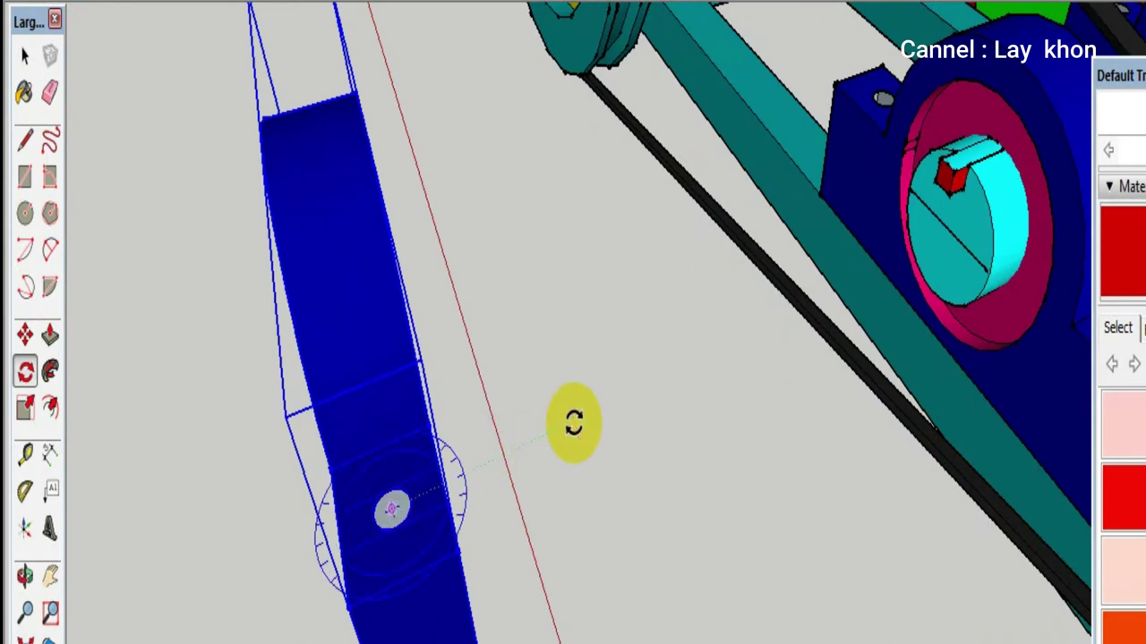
scroll(574, 422, down, 5)
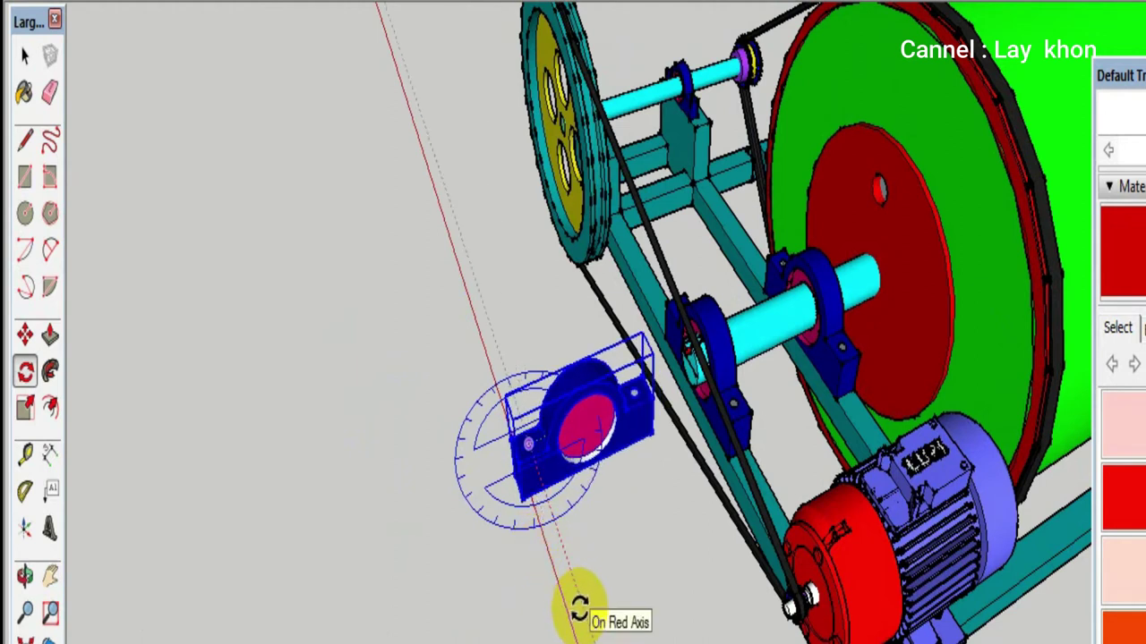
click(549, 345)
key(space)
mouse_move(550, 345)
middle_down()
mouse_move(545, 435)
mouse_move(859, 394)
middle_up()
key(t)
scroll(861, 403, up, 2)
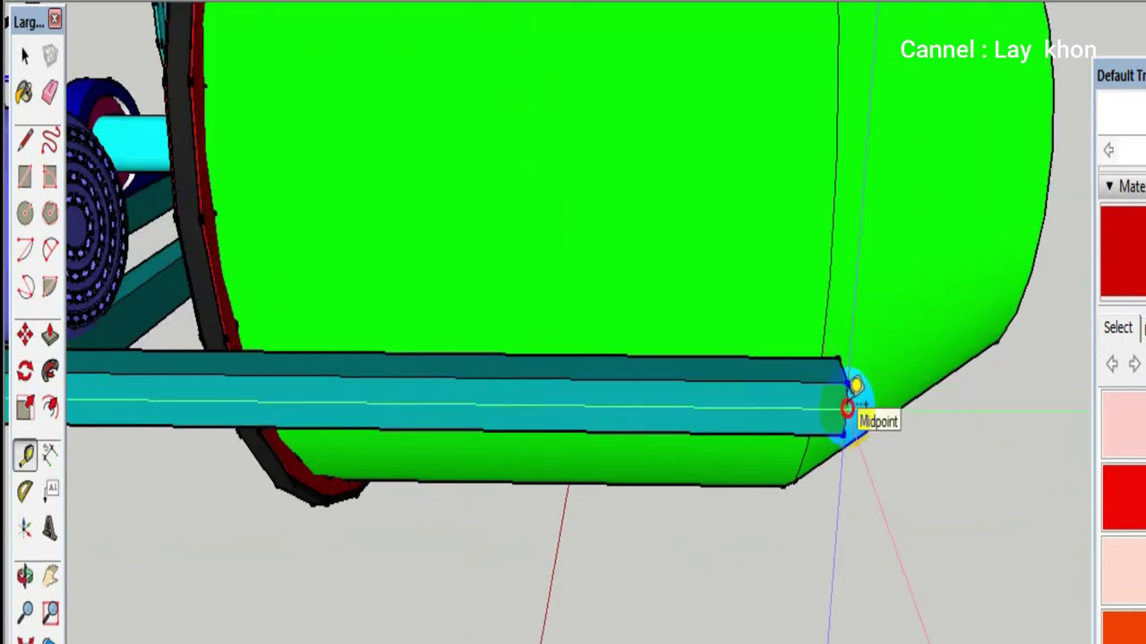
Place a tape-measure guide along the beam and draw a vertical line across its side
click(847, 408)
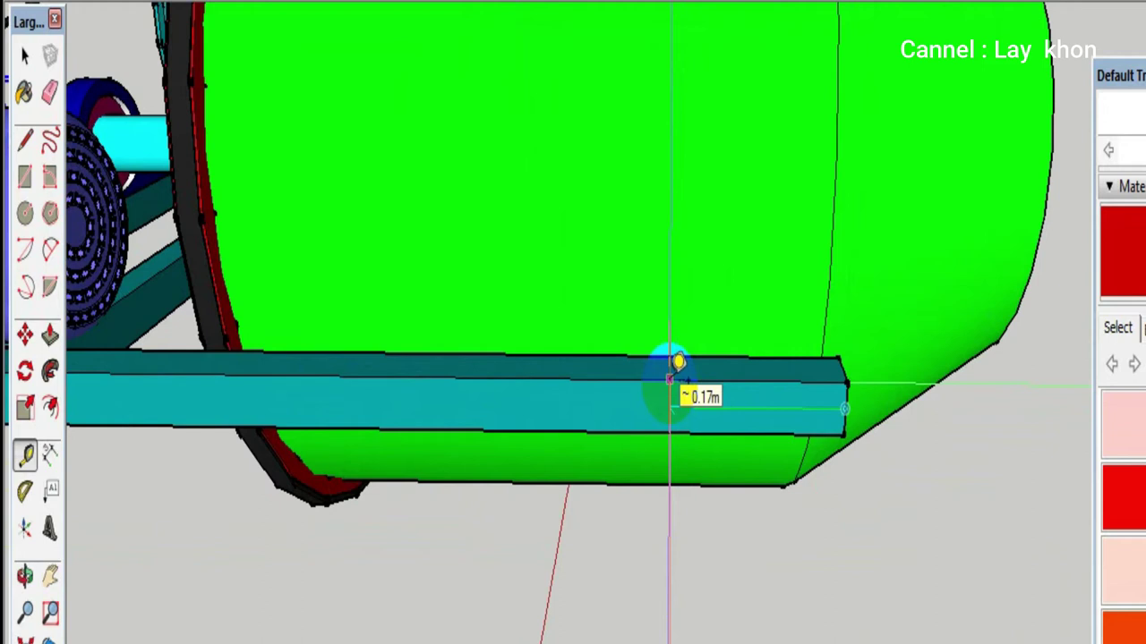
click(673, 365)
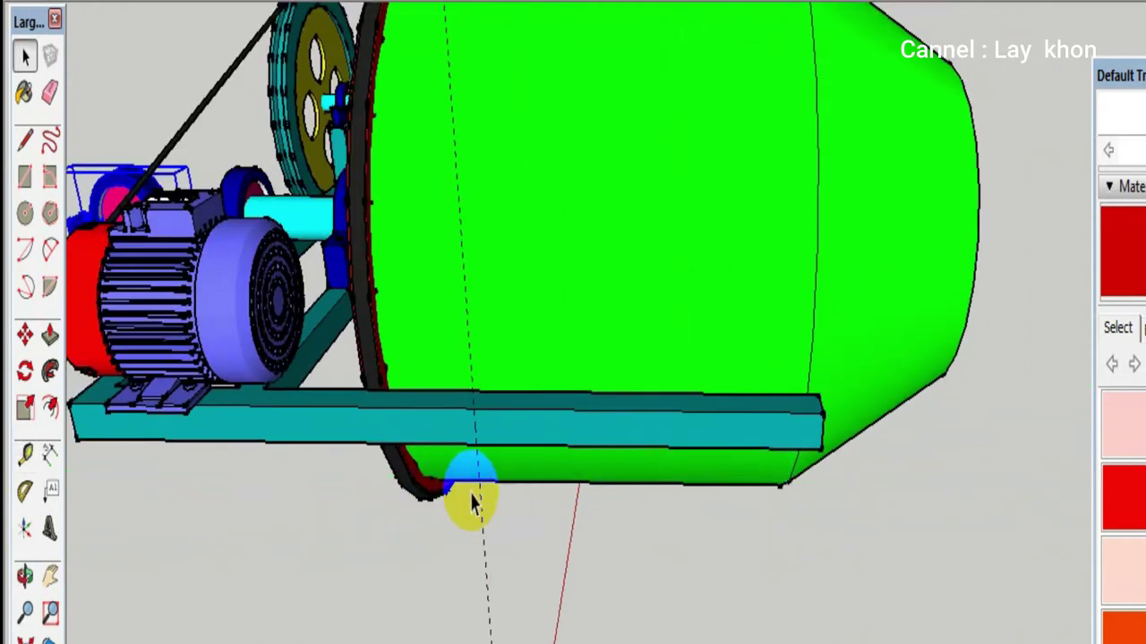
scroll(474, 502, up, 3)
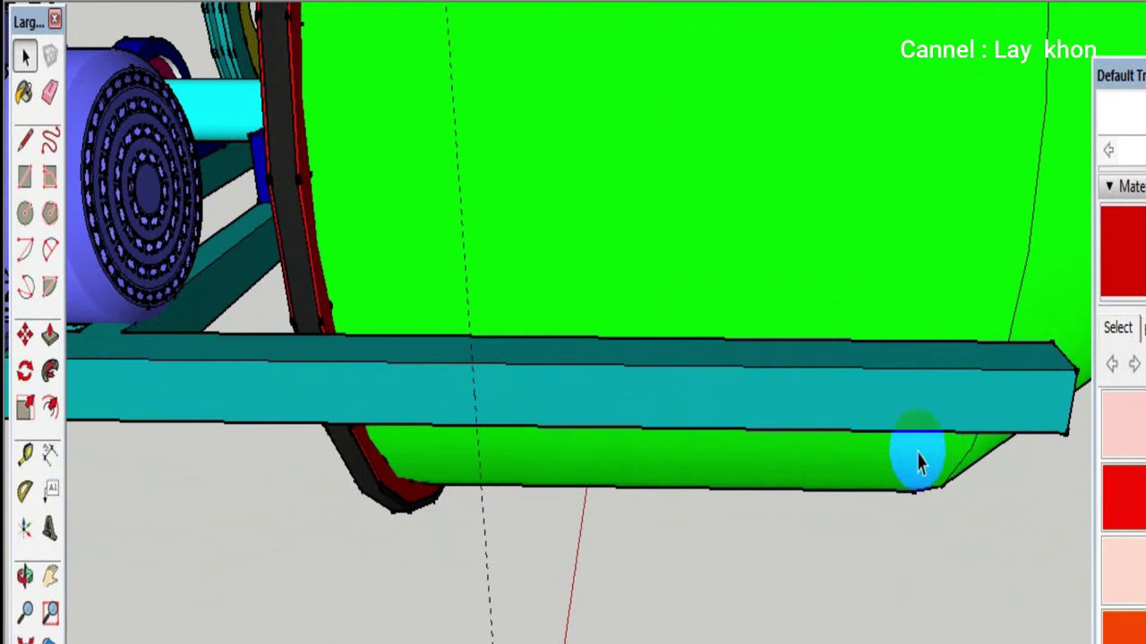
key(l)
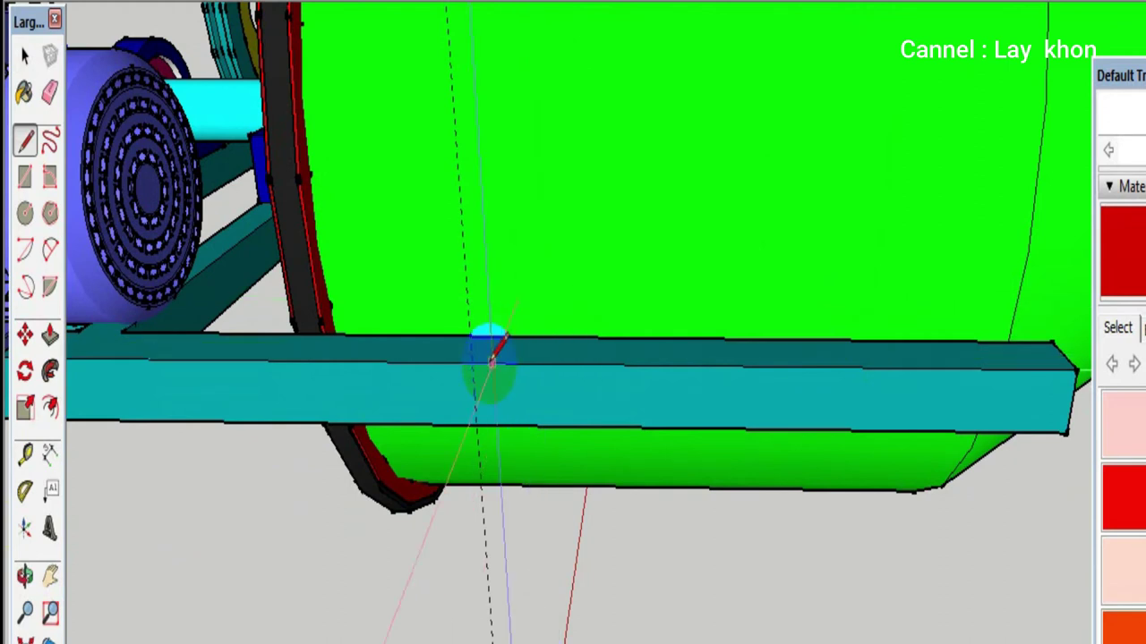
click(472, 370)
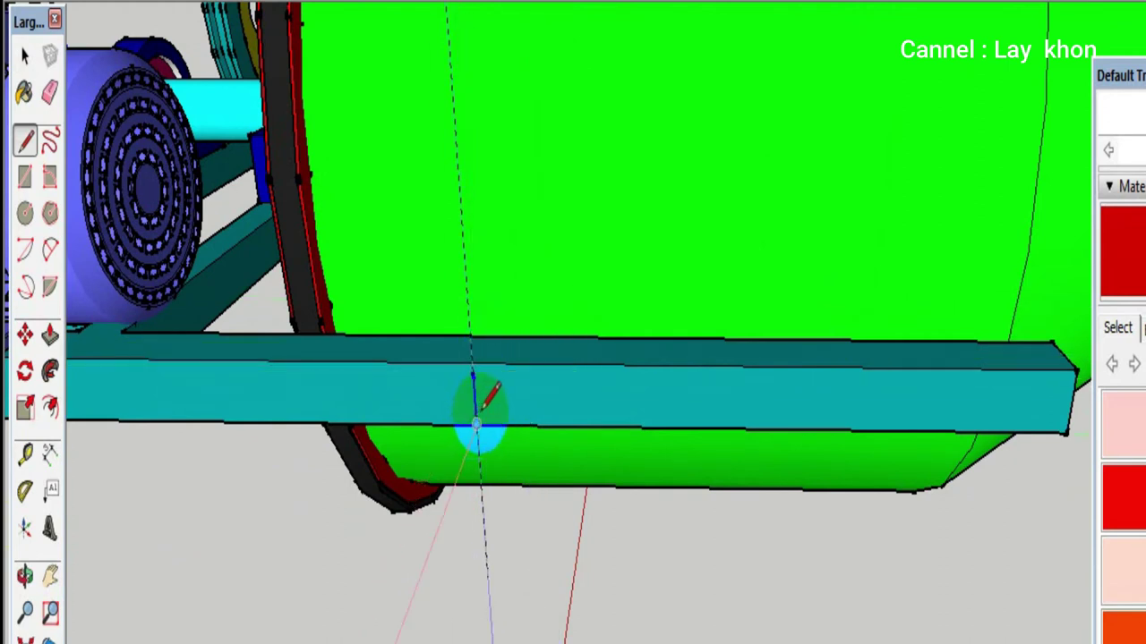
click(478, 423)
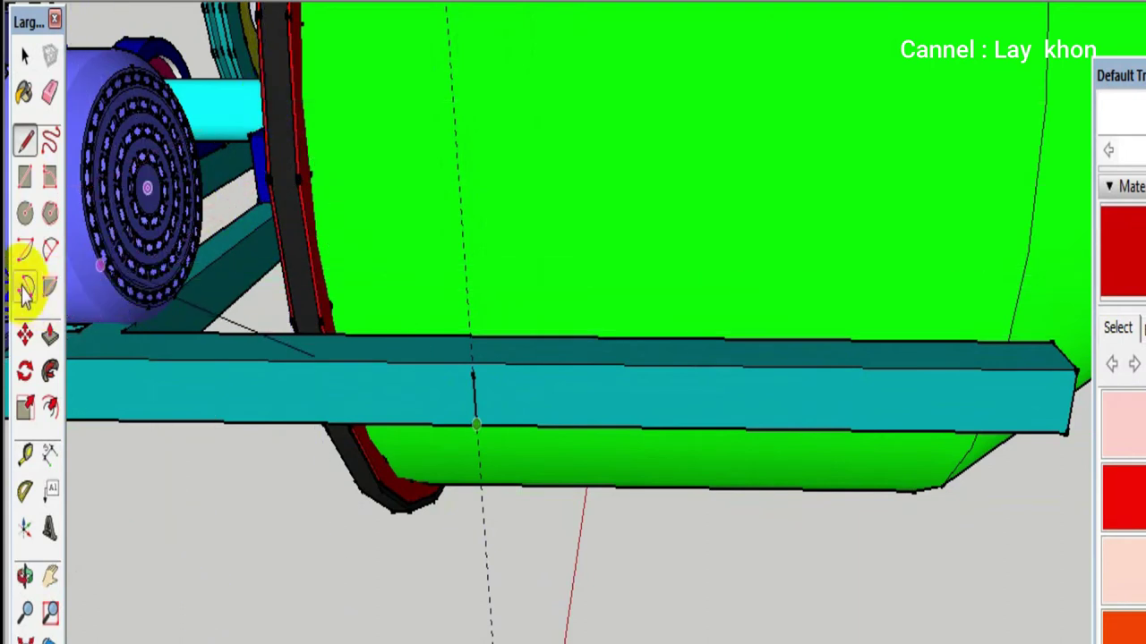
click(25, 213)
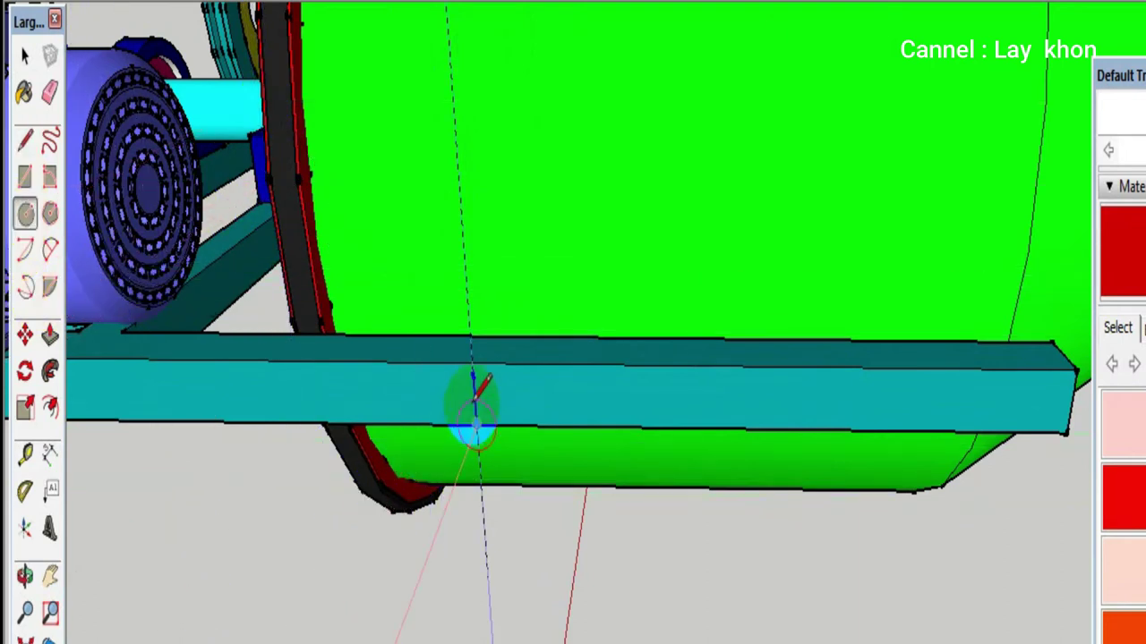
scroll(474, 398, up, 3)
click(471, 400)
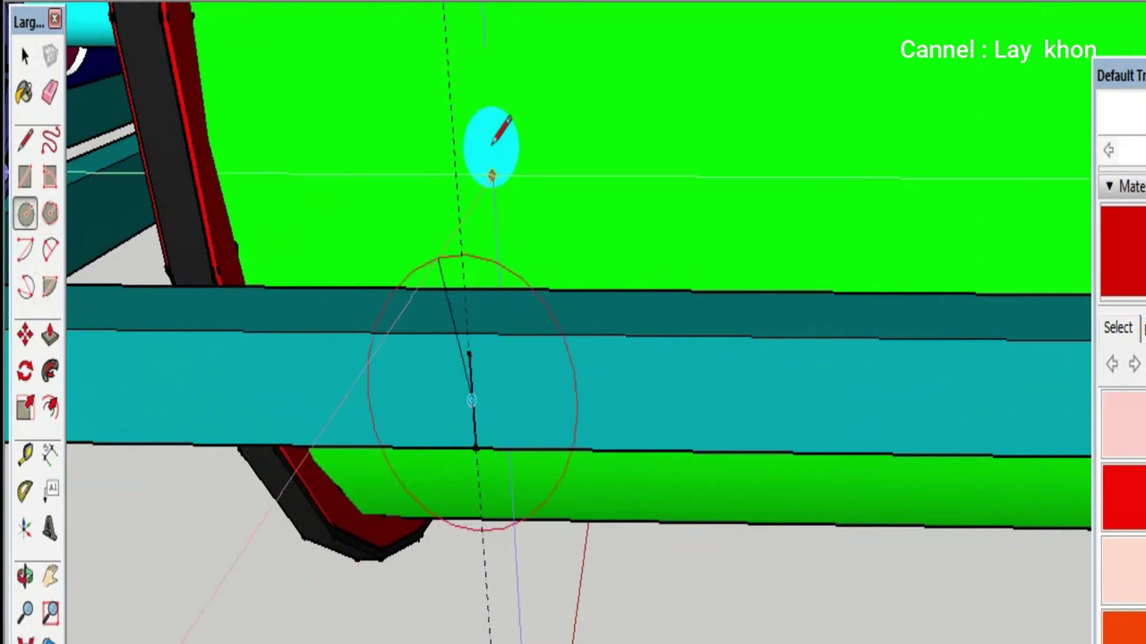
key(Escape)
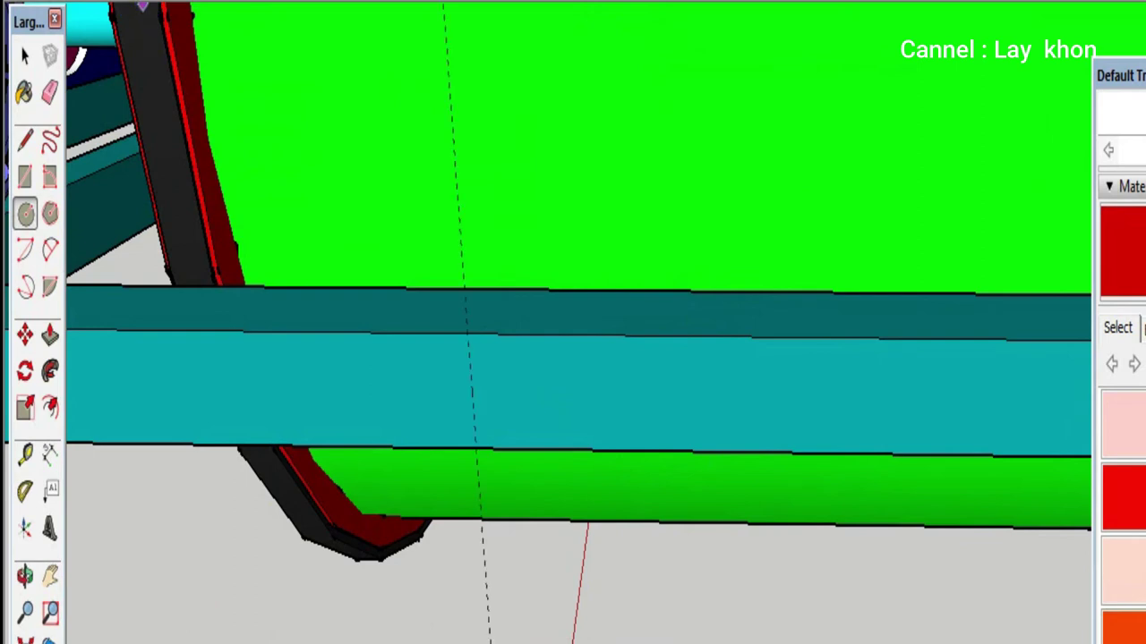
Draw a vertical helper line, centre a circle on its midpoint to the beam edge, and erase the line
click(25, 140)
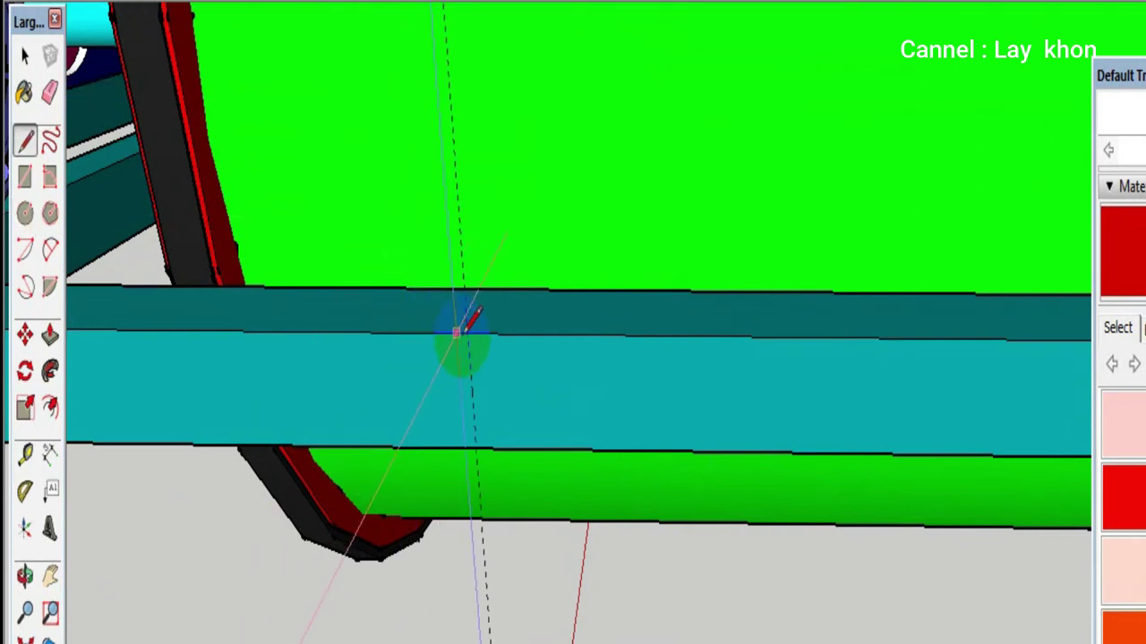
click(466, 333)
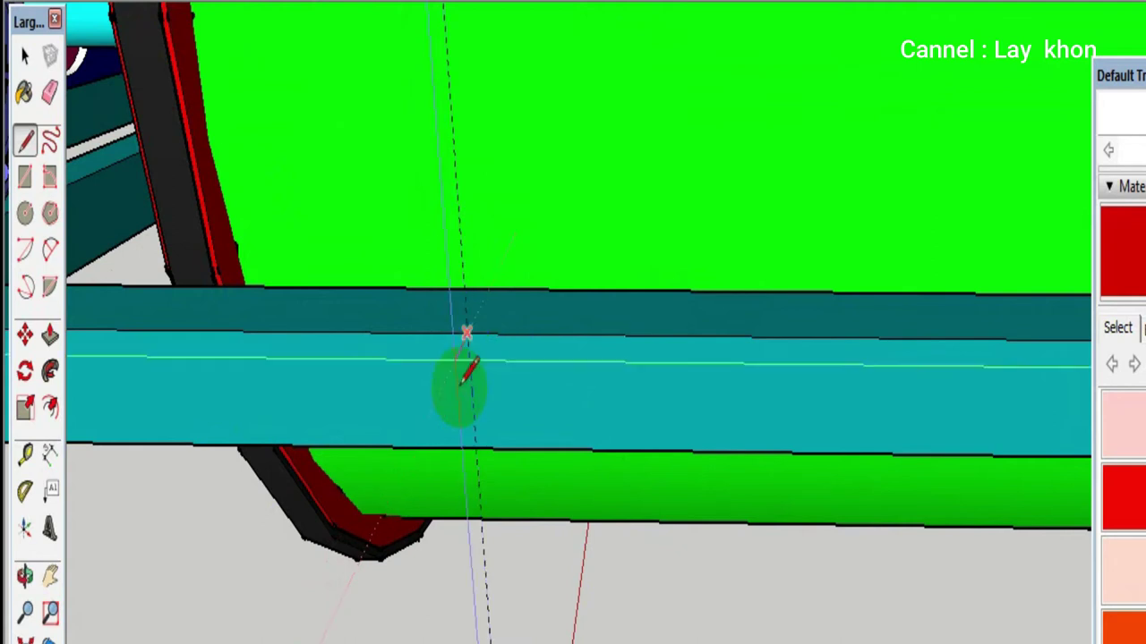
click(475, 446)
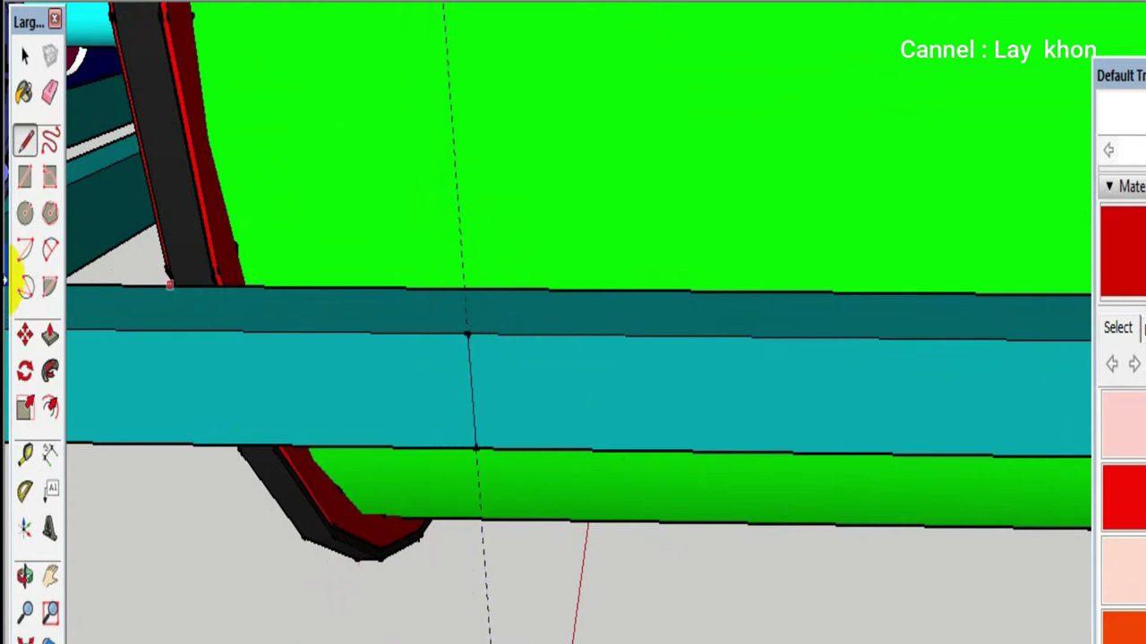
click(26, 213)
click(471, 388)
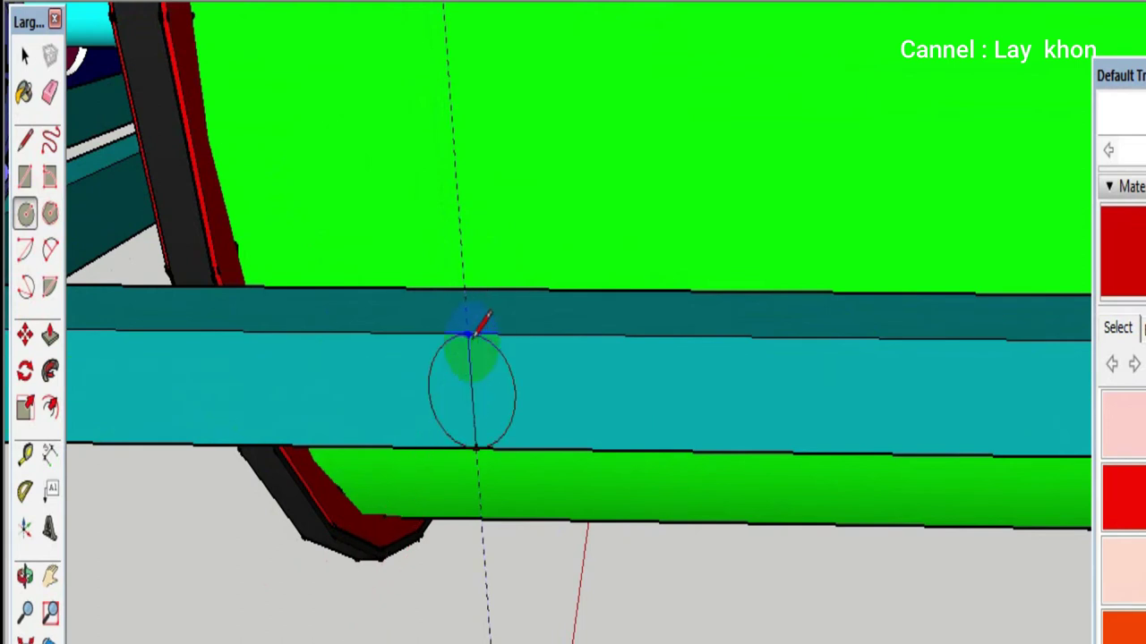
click(468, 334)
key(e)
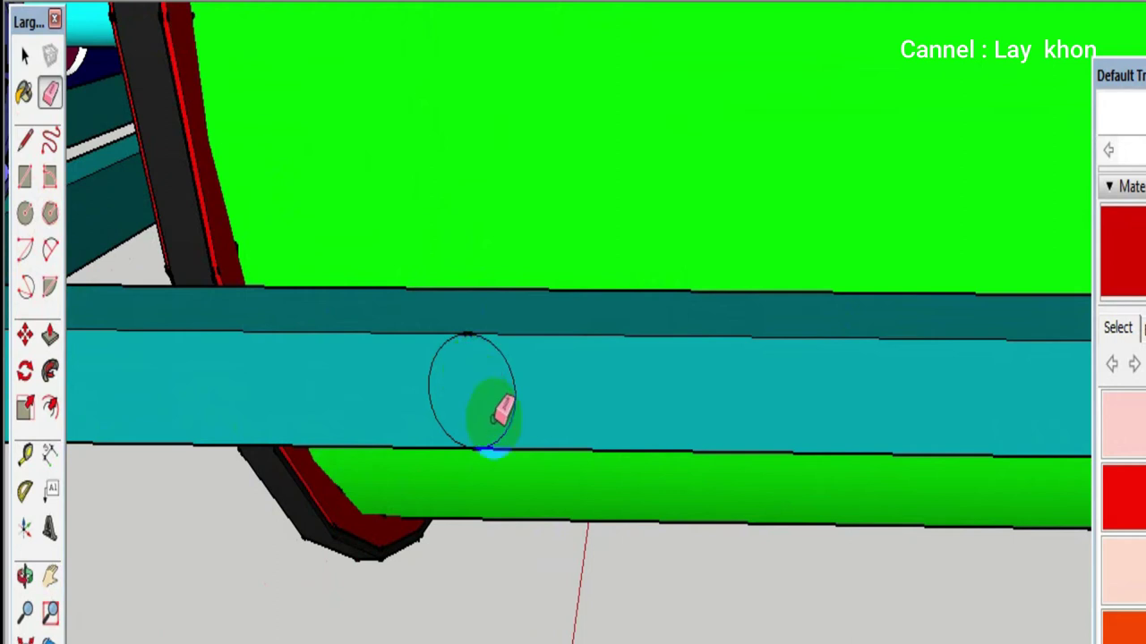
key(space)
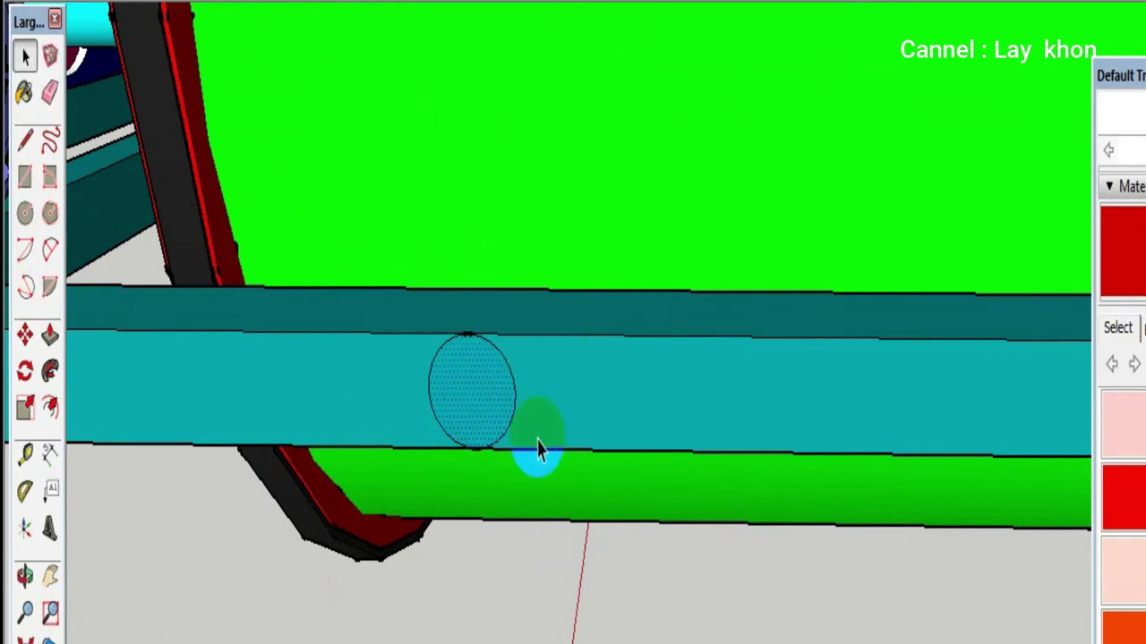
Paint the circle red and pull it out into a short shaft through the bearing
click(1126, 257)
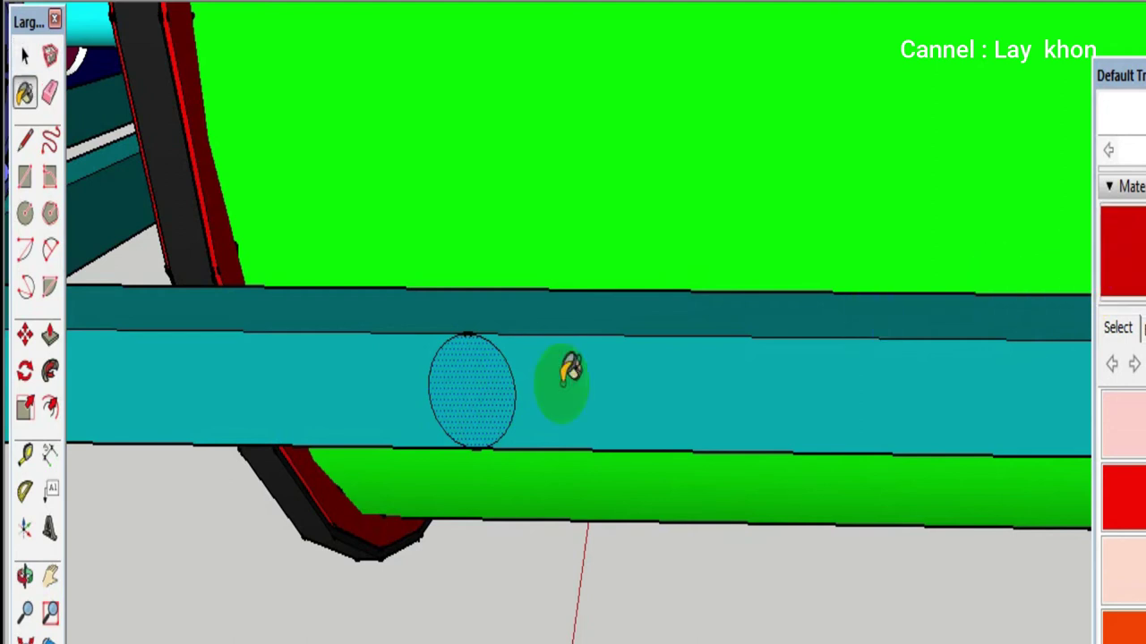
click(492, 371)
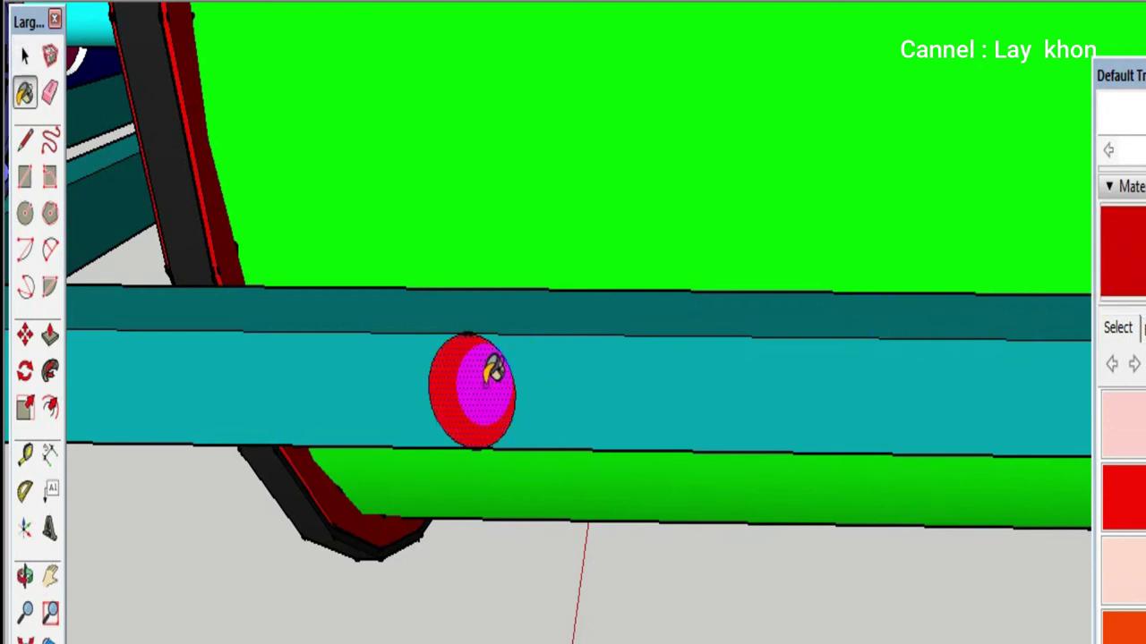
key(p)
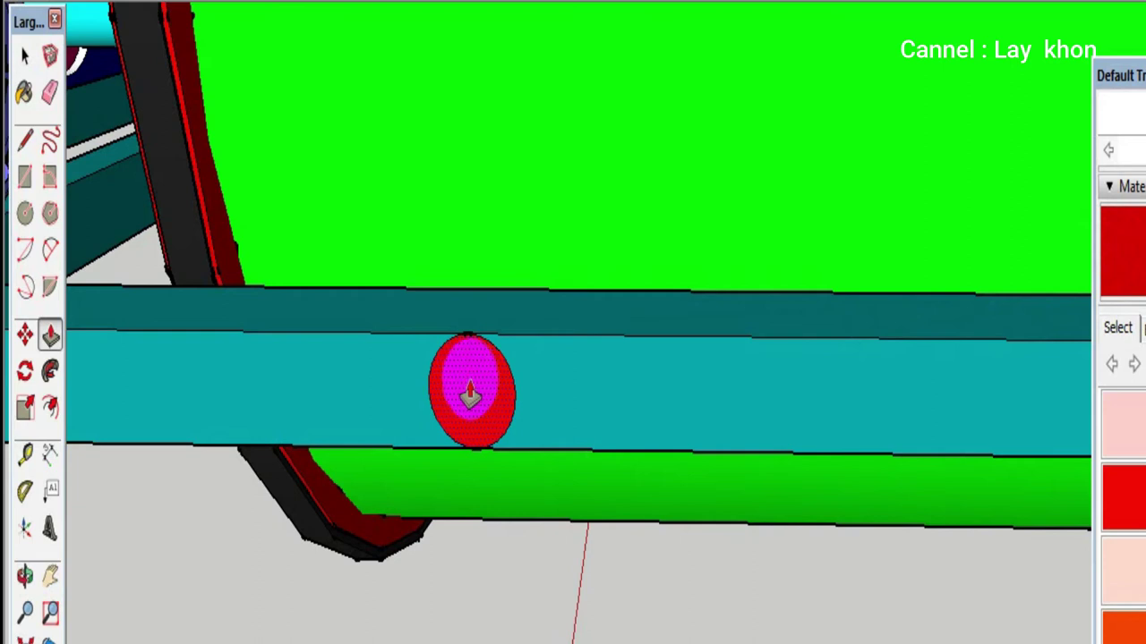
drag(469, 394, 435, 460)
scroll(435, 466, down, 1)
scroll(435, 452, down, 3)
scroll(432, 438, down, 2)
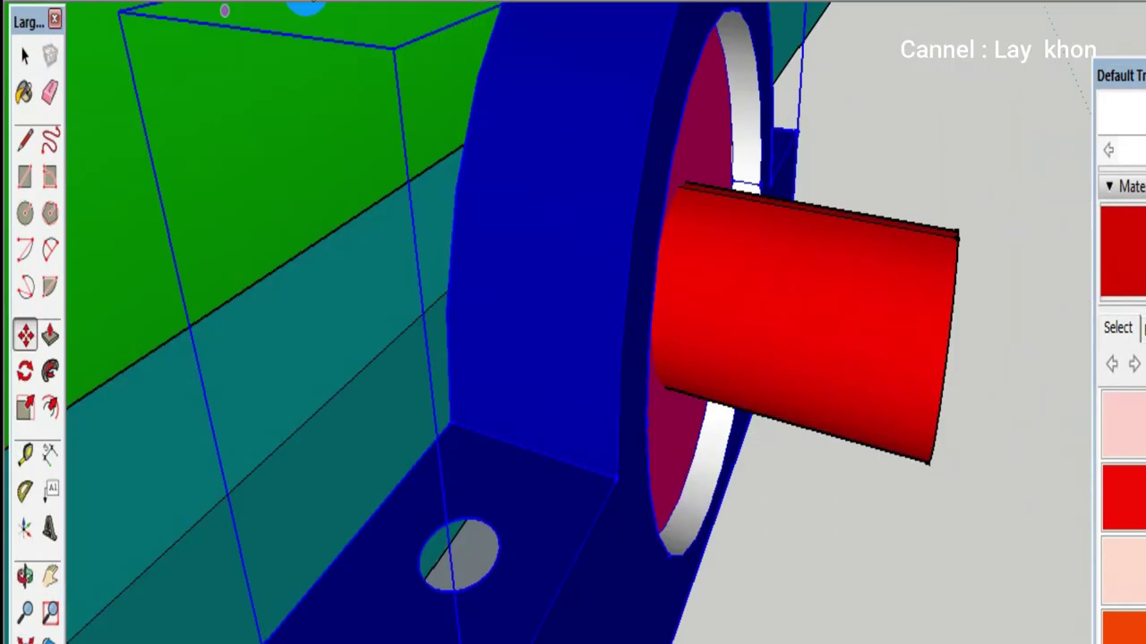
key(space)
click(967, 284)
mouse_move(908, 161)
middle_down()
mouse_move(760, 269)
mouse_move(832, 340)
middle_up()
scroll(785, 295, down, 2)
mouse_move(832, 340)
mouse_down()
mouse_move(1023, 384)
mouse_move(358, 109)
mouse_up()
middle_drag(358, 109, 320, 398)
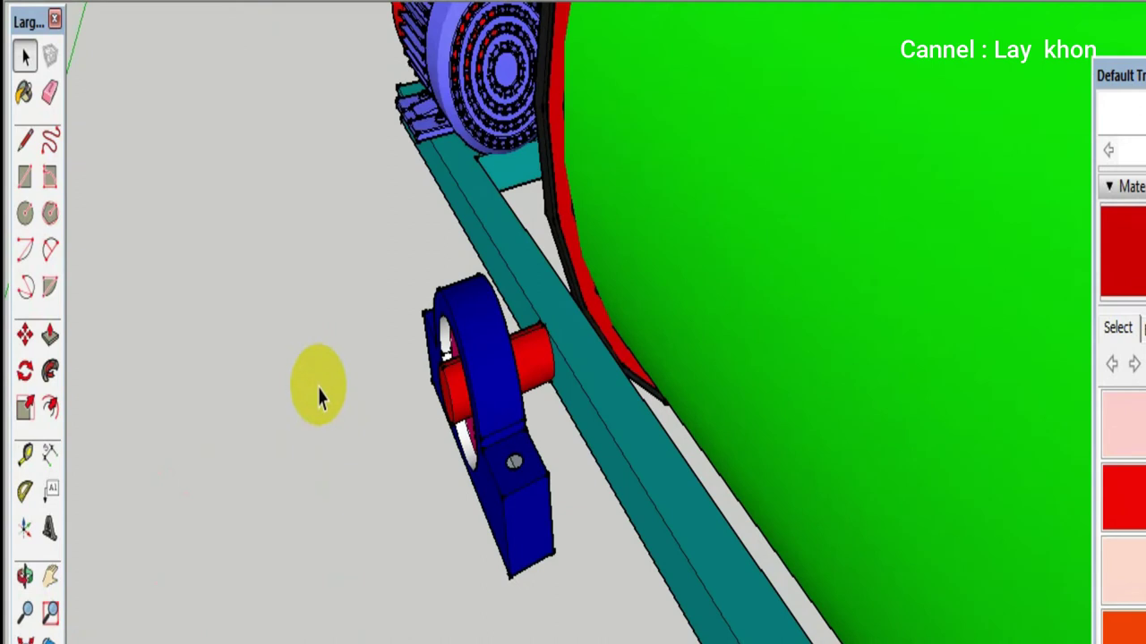
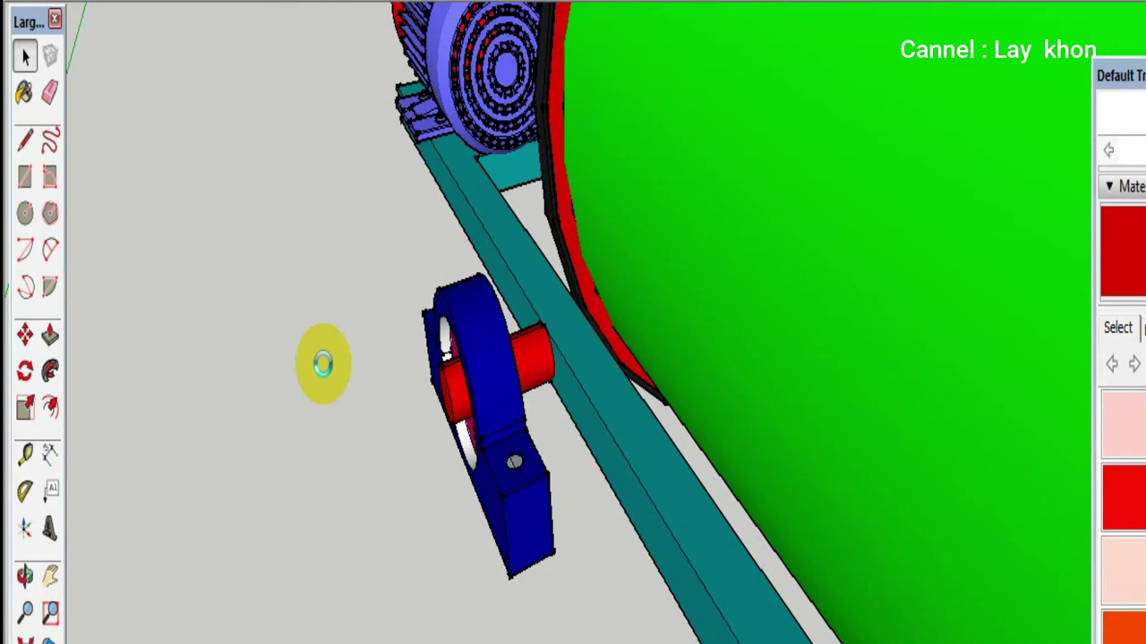
Slide the blue bearing block along the red axis beside the teal beam, keeping no copy
middle_drag(322, 362, 486, 525)
key(m)
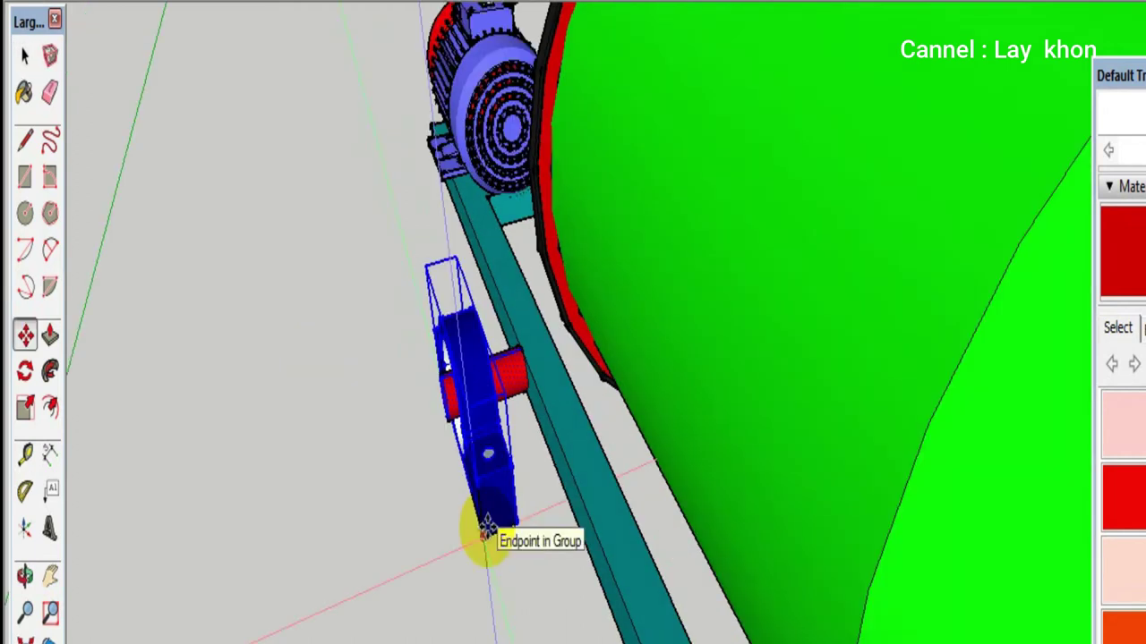
drag(486, 529, 258, 522)
key(ctrl)
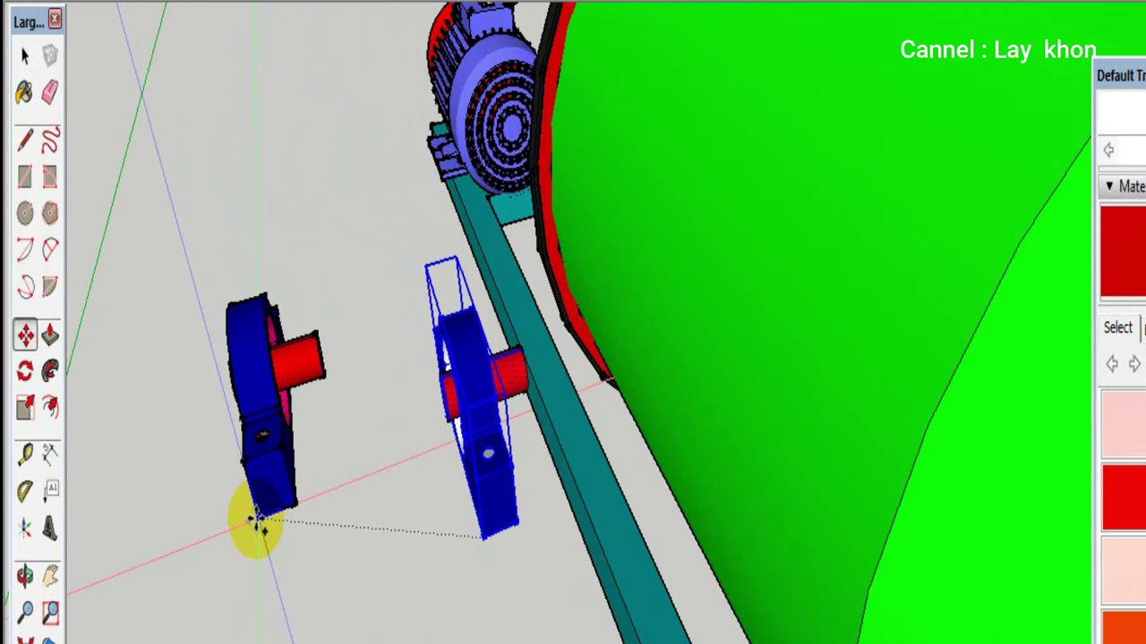
Orbit and zoom in on the end of the teal beam
mouse_move(258, 522)
middle_down()
mouse_move(405, 421)
mouse_move(518, 577)
middle_up()
scroll(402, 411, down, 5)
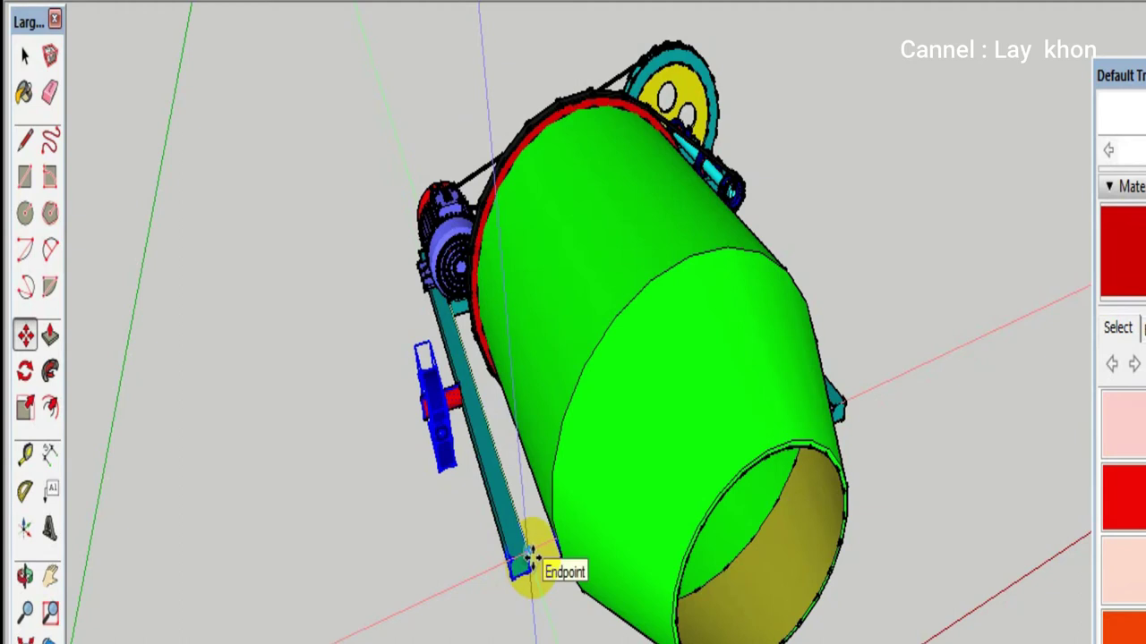
scroll(534, 560, up, 2)
scroll(530, 562, up, 2)
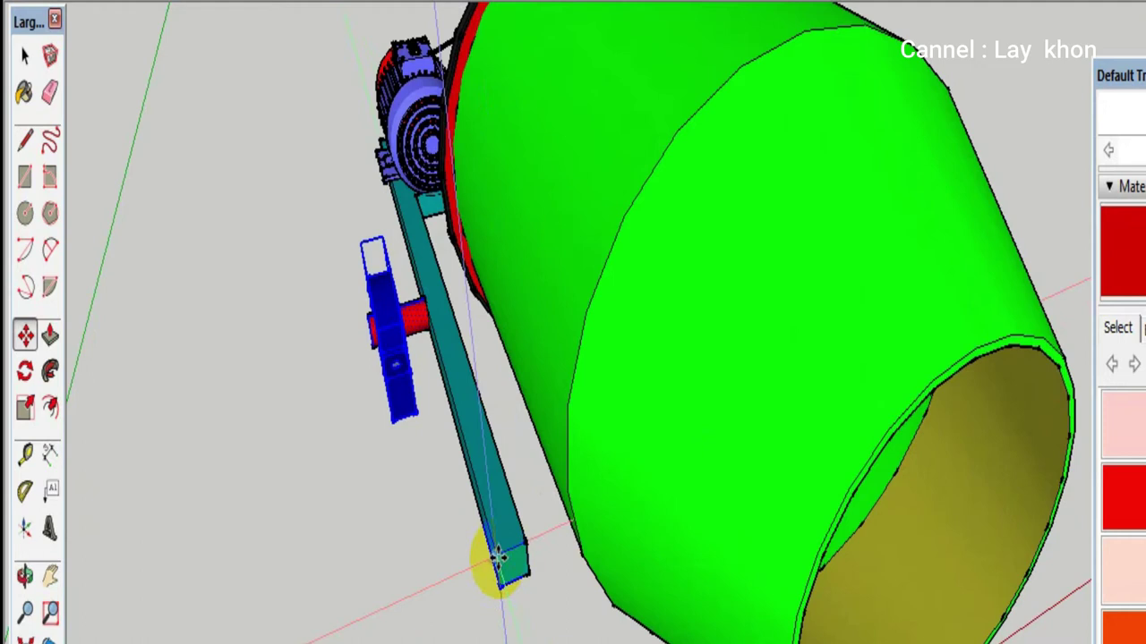
scroll(366, 542, down, 2)
middle_drag(340, 542, 343, 548)
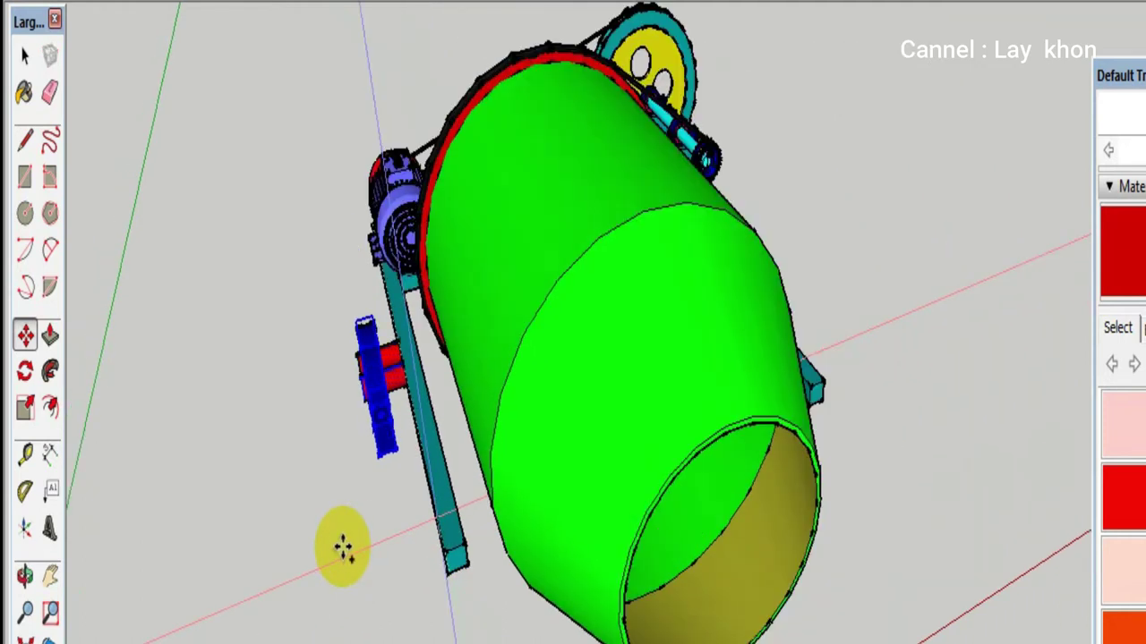
scroll(619, 435, down, 3)
scroll(732, 419, up, 5)
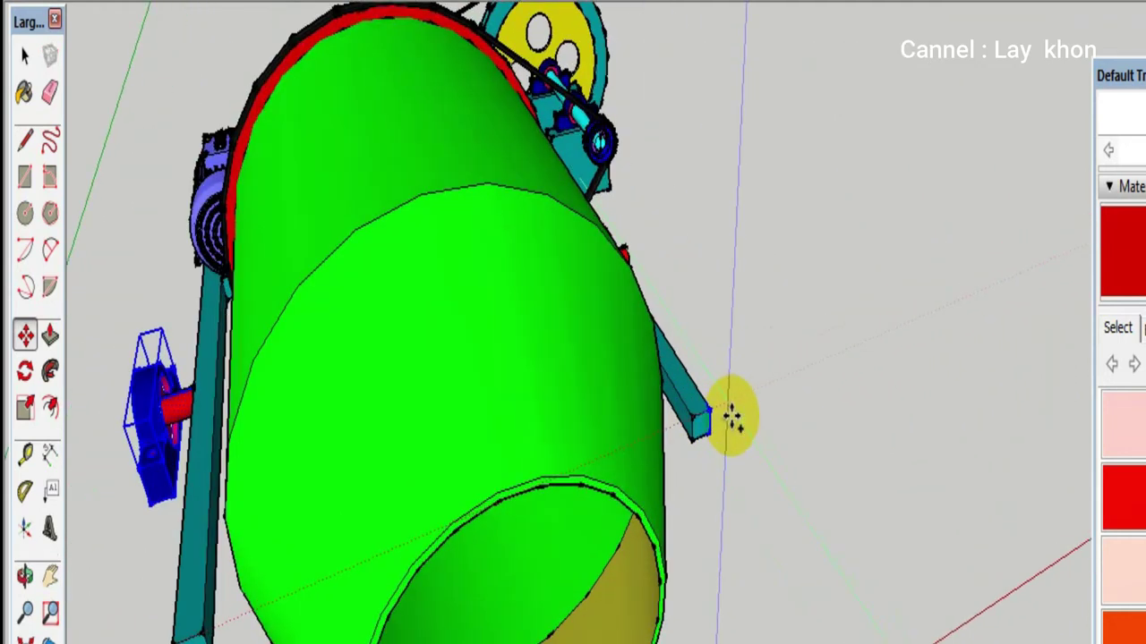
scroll(732, 419, up, 2)
scroll(731, 417, up, 2)
scroll(726, 415, up, 2)
scroll(707, 412, up, 1)
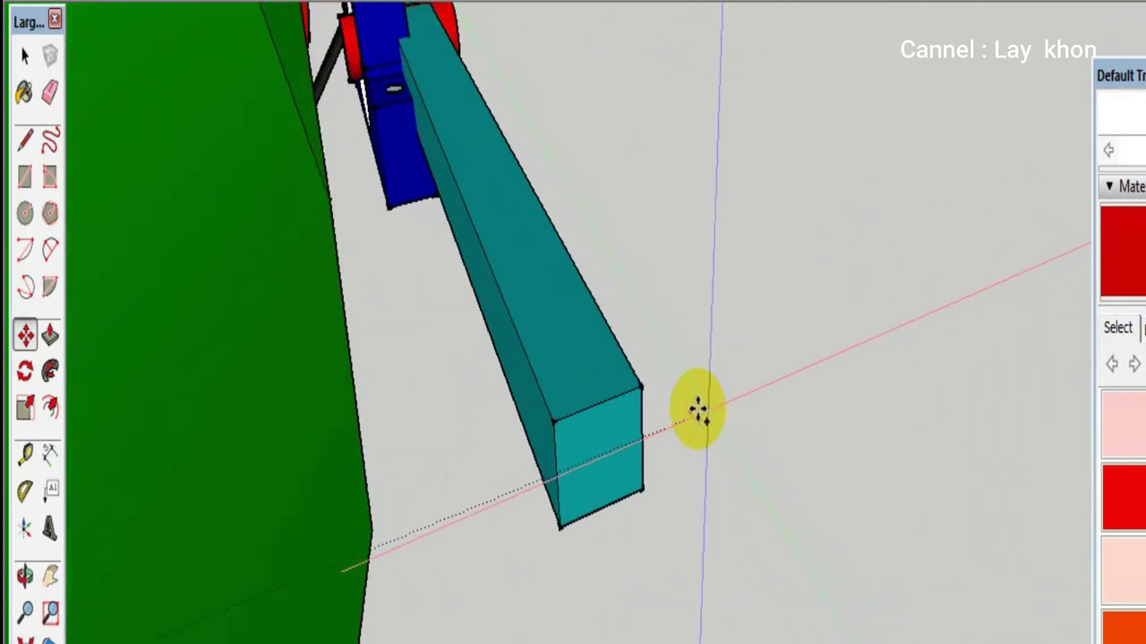
scroll(647, 384, up, 1)
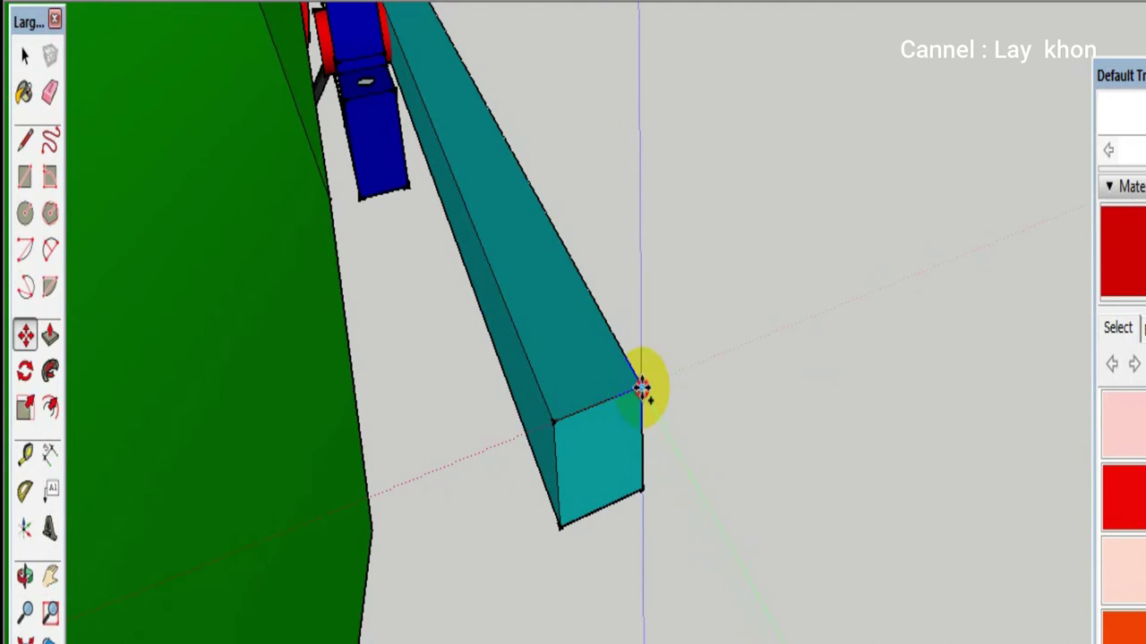
scroll(575, 537, down, 3)
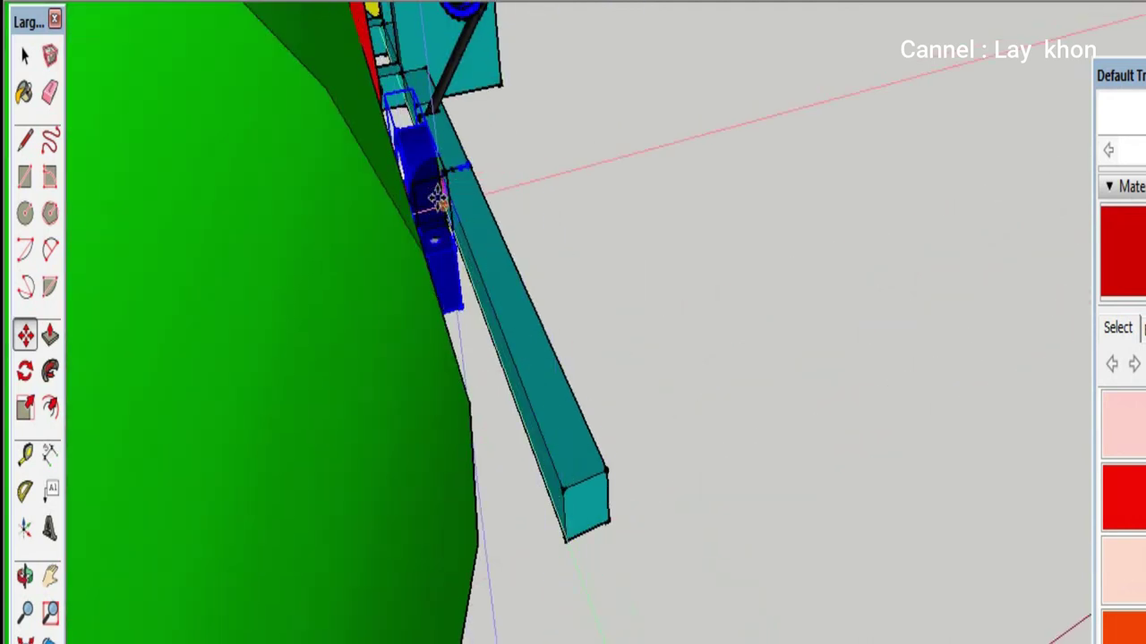
Flip the bearing block along Red Direction and move it from its endpoint toward the beam end
right_click(438, 201)
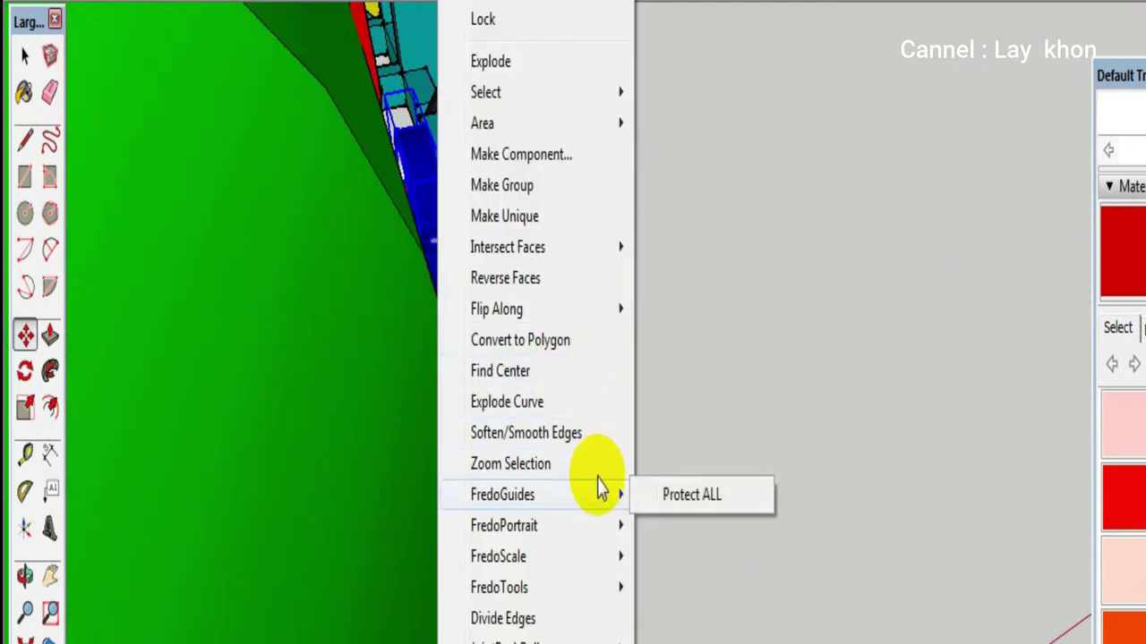
mouse_move(537, 309)
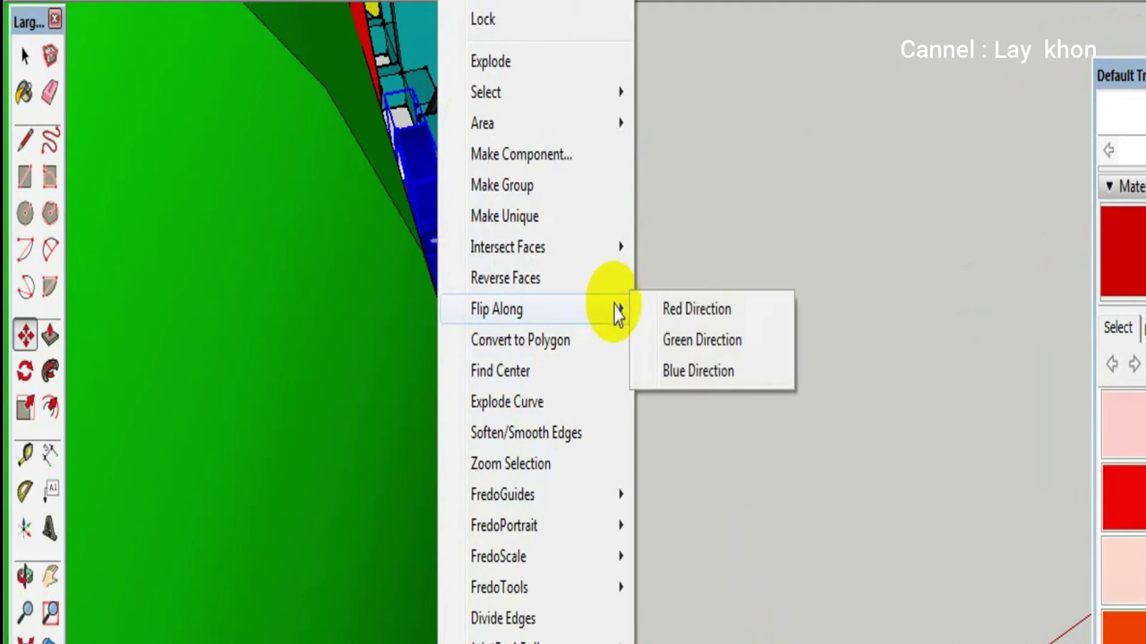
click(703, 310)
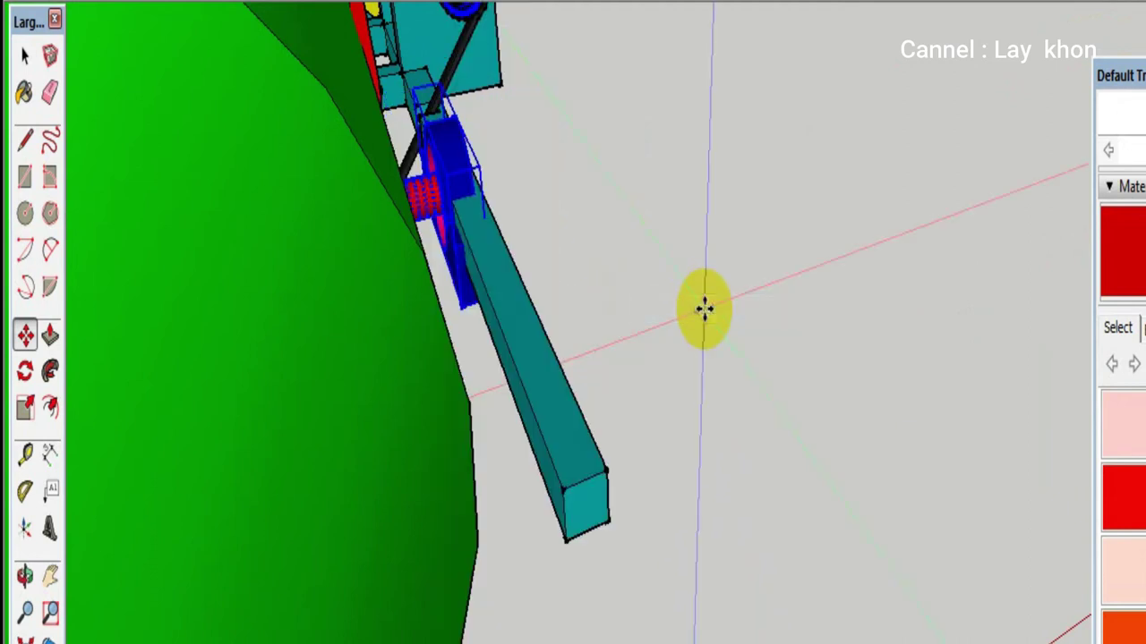
scroll(507, 176, up, 2)
scroll(508, 176, up, 2)
scroll(507, 177, up, 2)
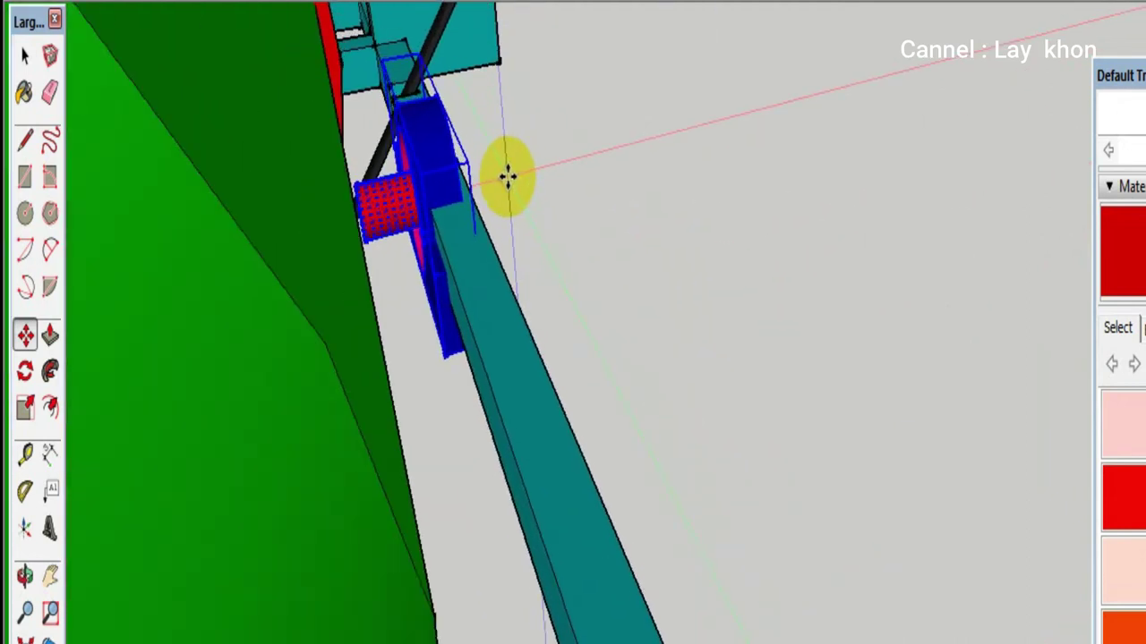
scroll(507, 177, down, 2)
scroll(567, 410, up, 2)
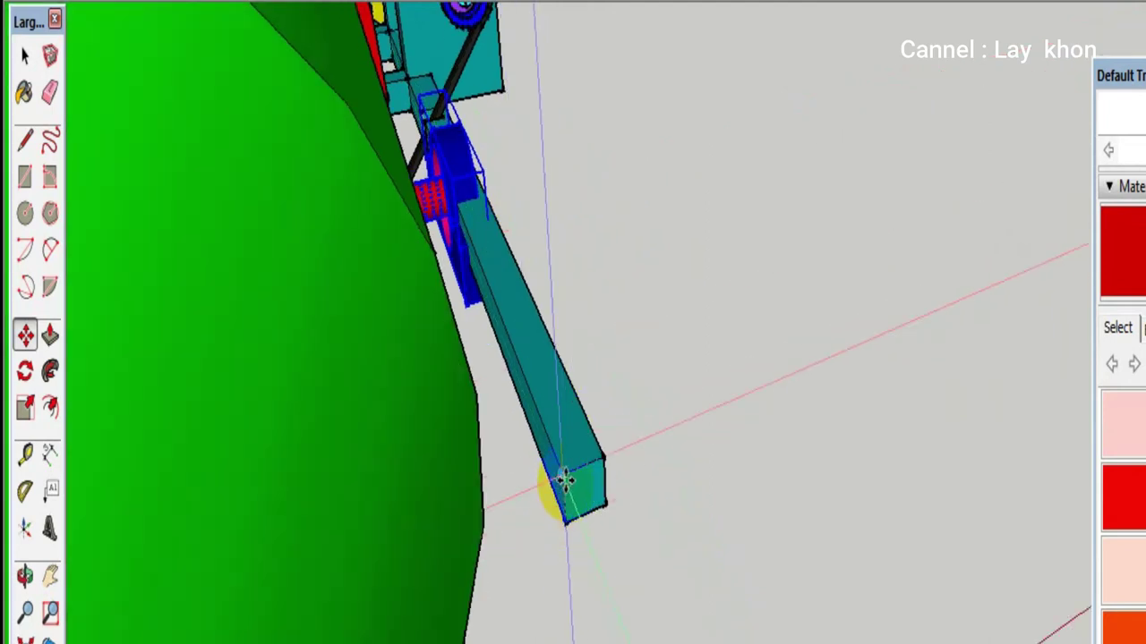
click(564, 479)
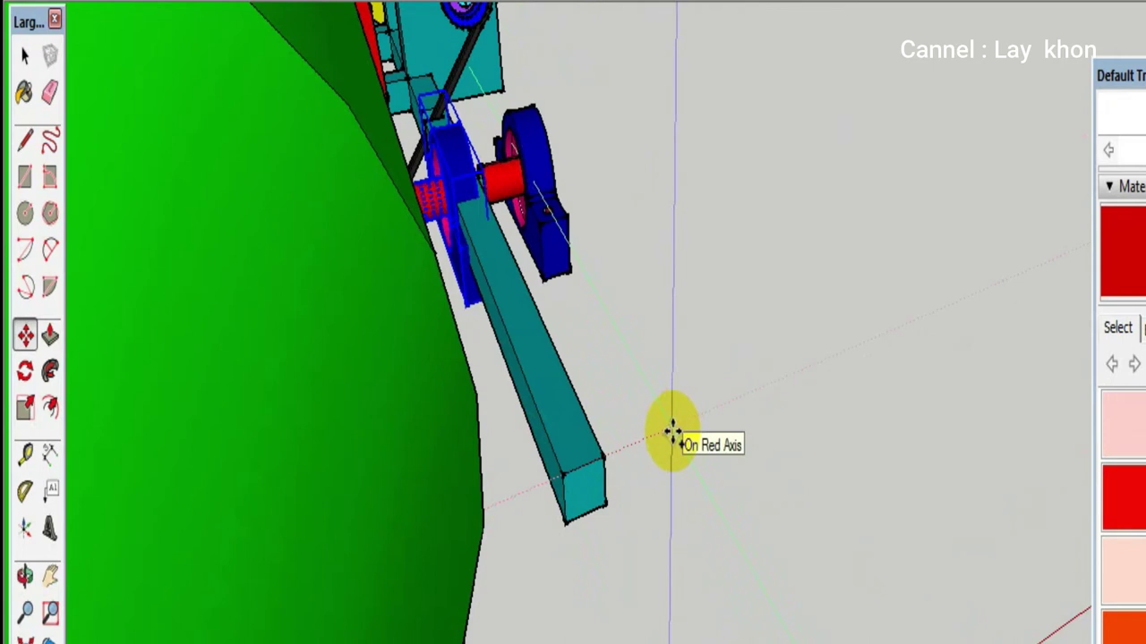
Orbit to the blue bracket on the lower frame and draw a rectangle across its face
scroll(481, 174, up, 5)
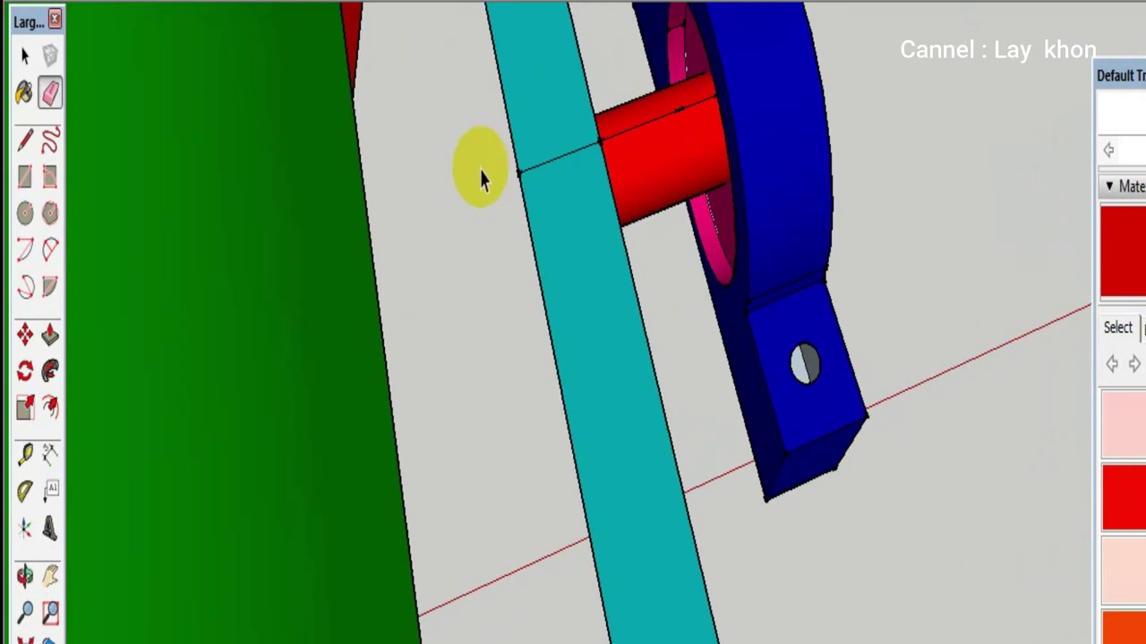
scroll(529, 235, down, 2)
scroll(568, 230, down, 2)
middle_drag(568, 230, 324, 13)
scroll(499, 179, down, 3)
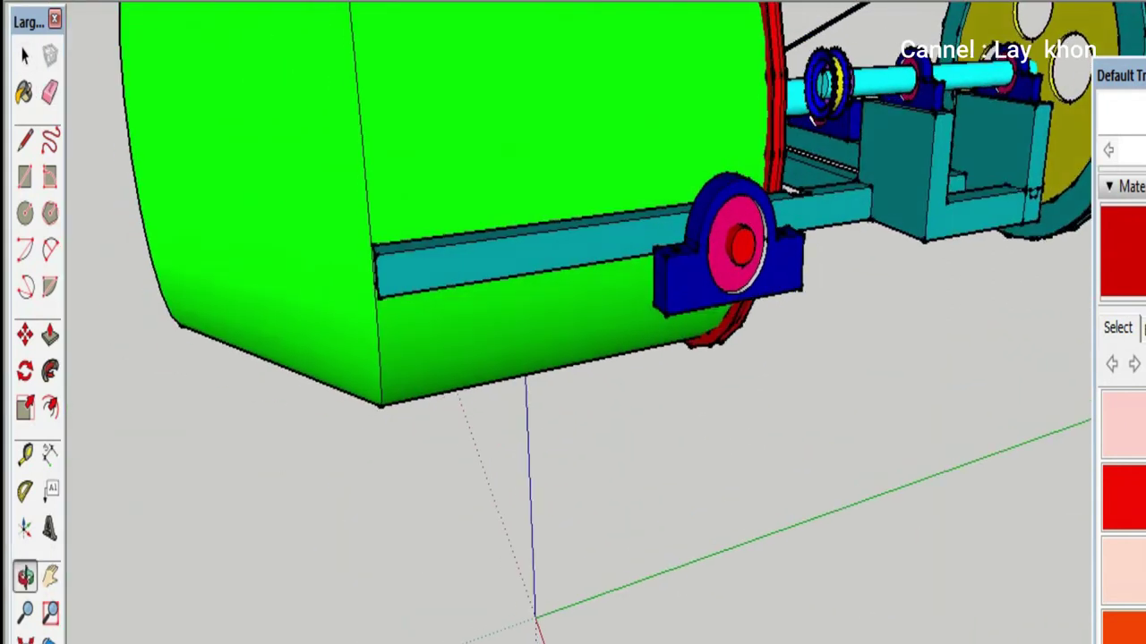
middle_drag(498, 179, 614, 263)
key(space)
click(710, 248)
middle_drag(710, 249, 352, 153)
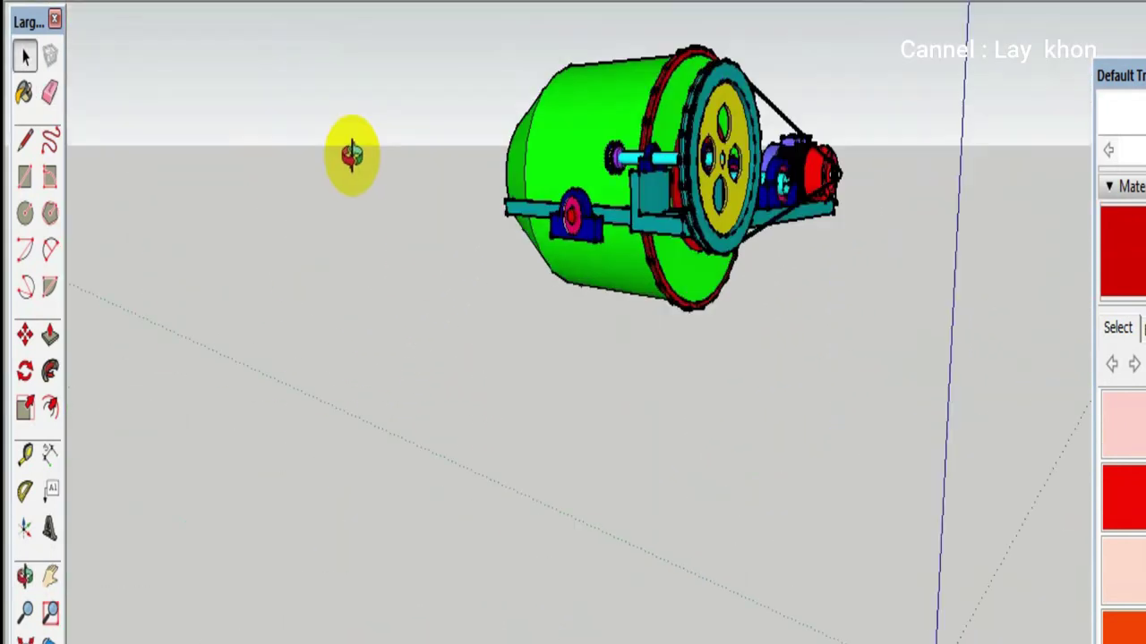
key(e)
scroll(818, 409, up, 5)
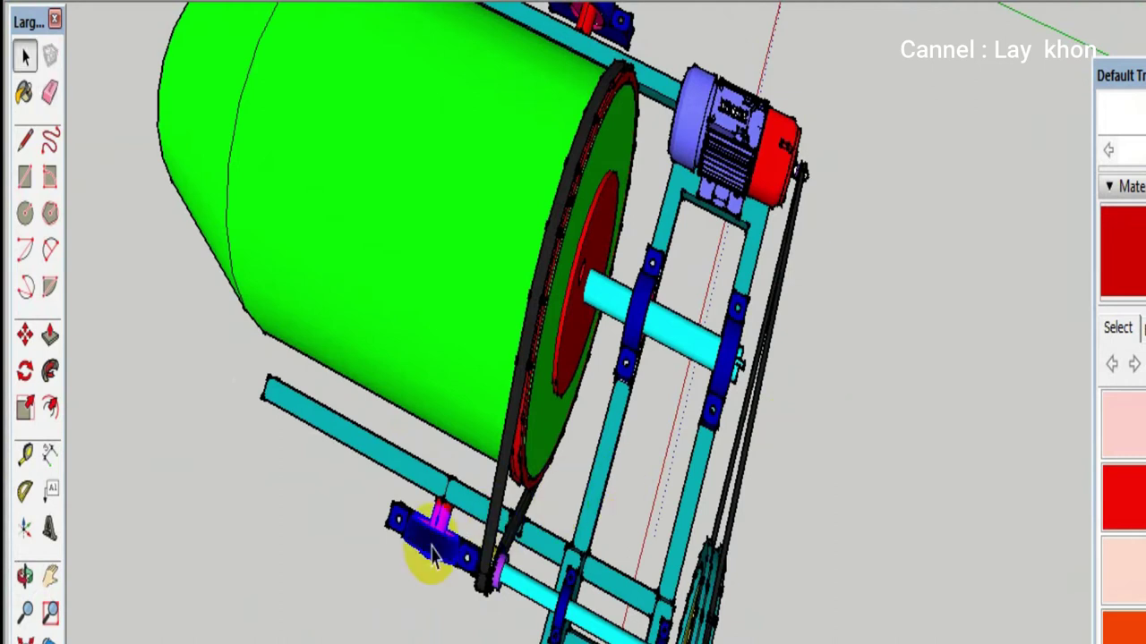
scroll(435, 544, up, 3)
mouse_move(435, 544)
middle_down()
mouse_move(528, 133)
mouse_move(614, 38)
mouse_move(703, 76)
middle_up()
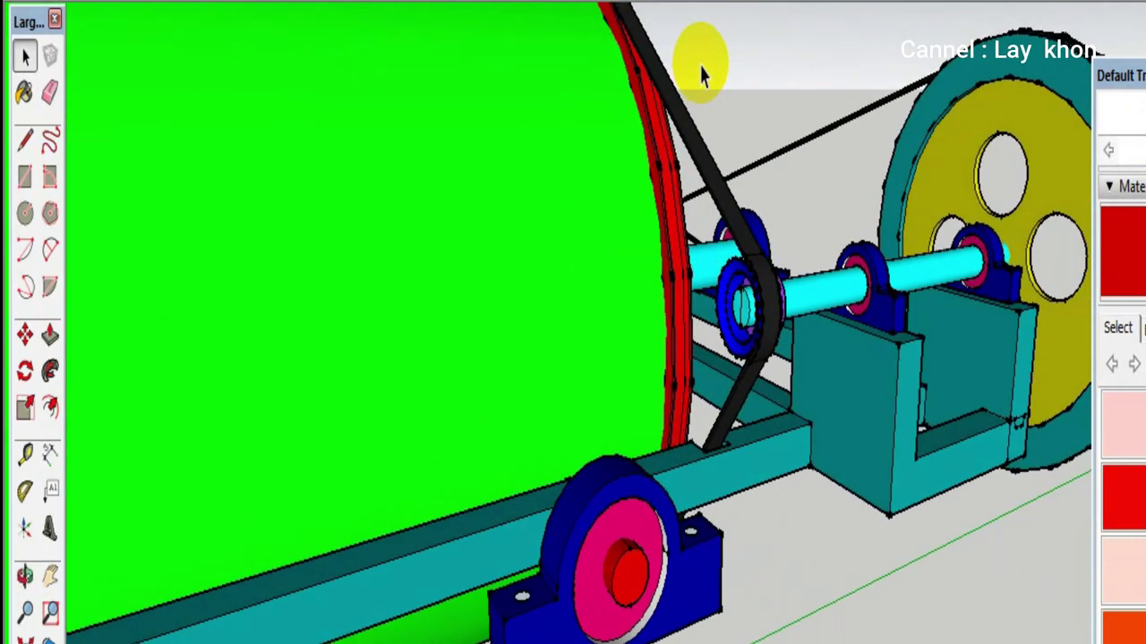
click(385, 132)
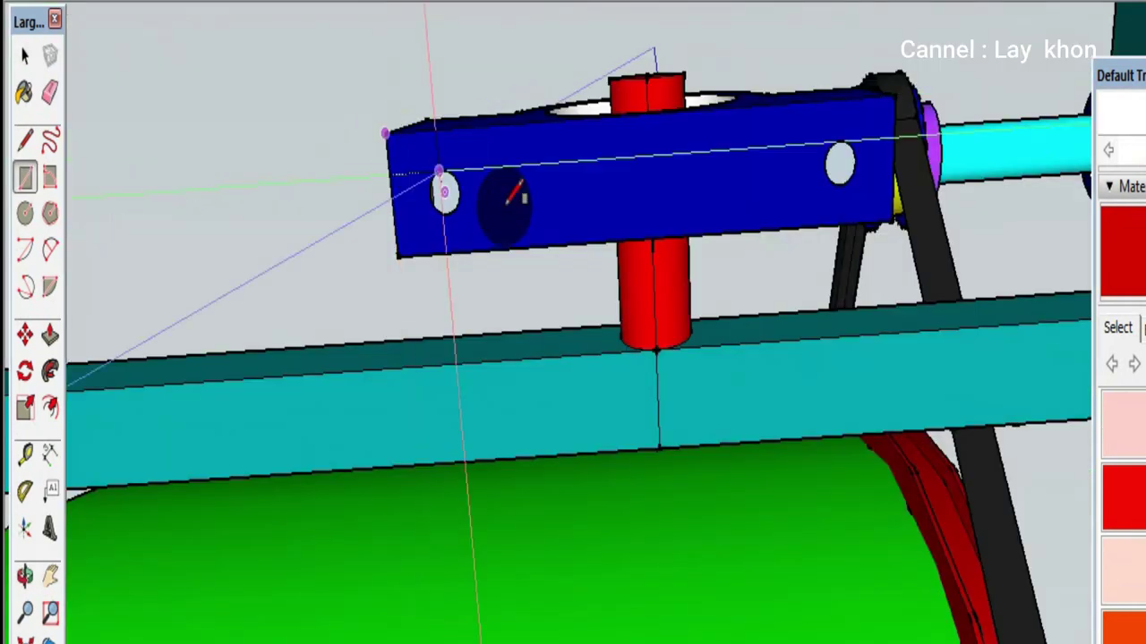
click(884, 224)
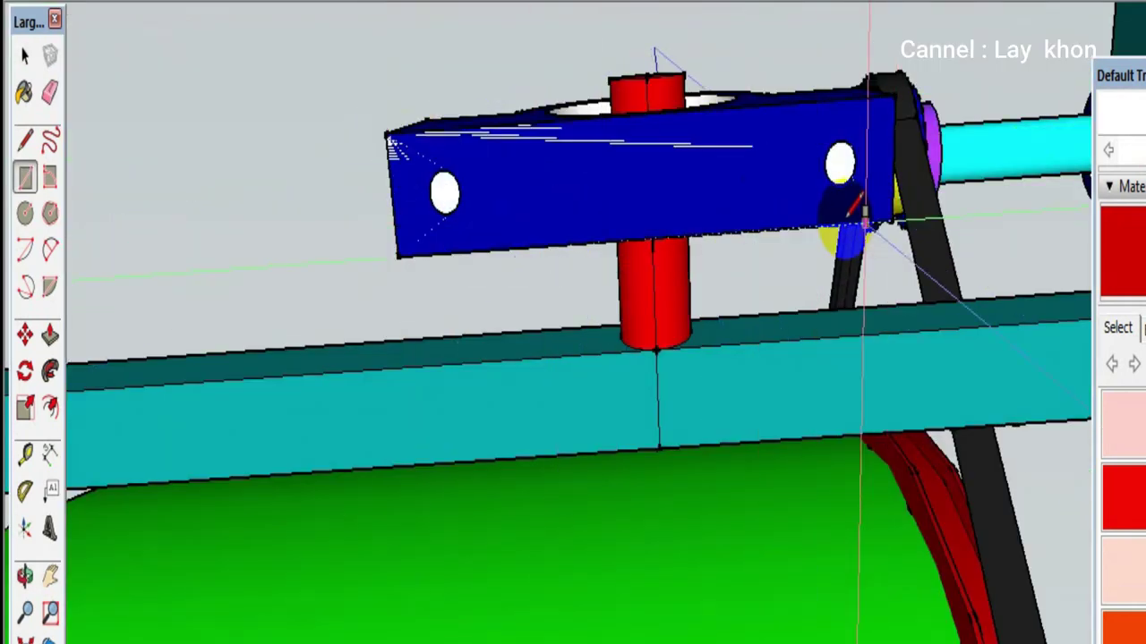
Select the whole bracket and paint its two holes cyan
key(space)
click(682, 196)
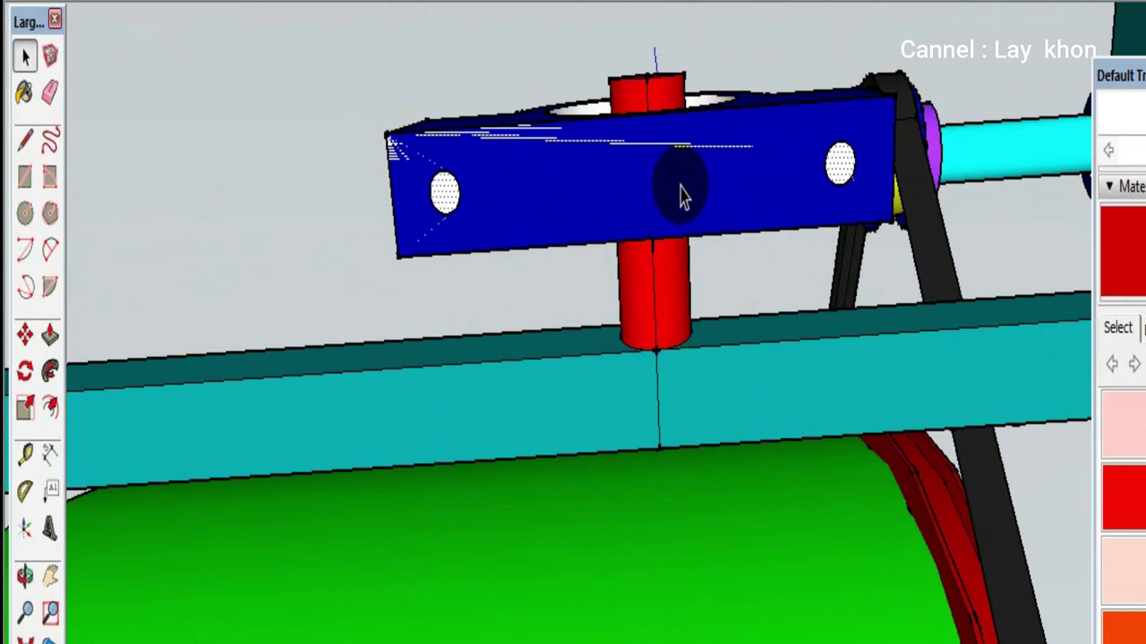
scroll(1136, 529, down, 2)
scroll(1141, 537, down, 3)
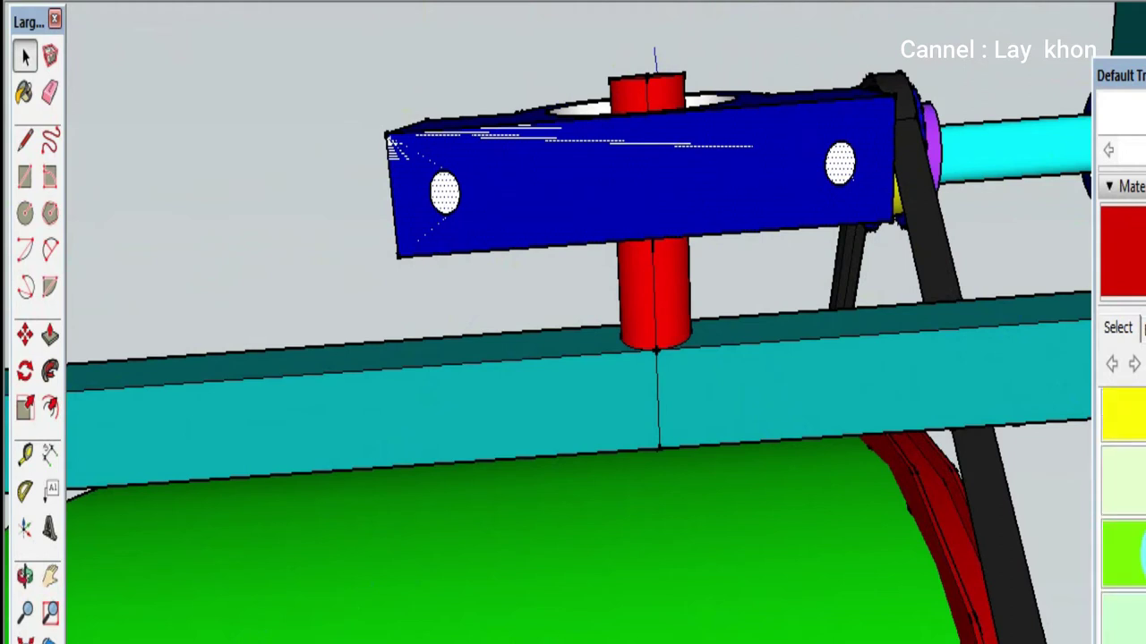
scroll(1142, 550, down, 2)
scroll(1142, 555, down, 2)
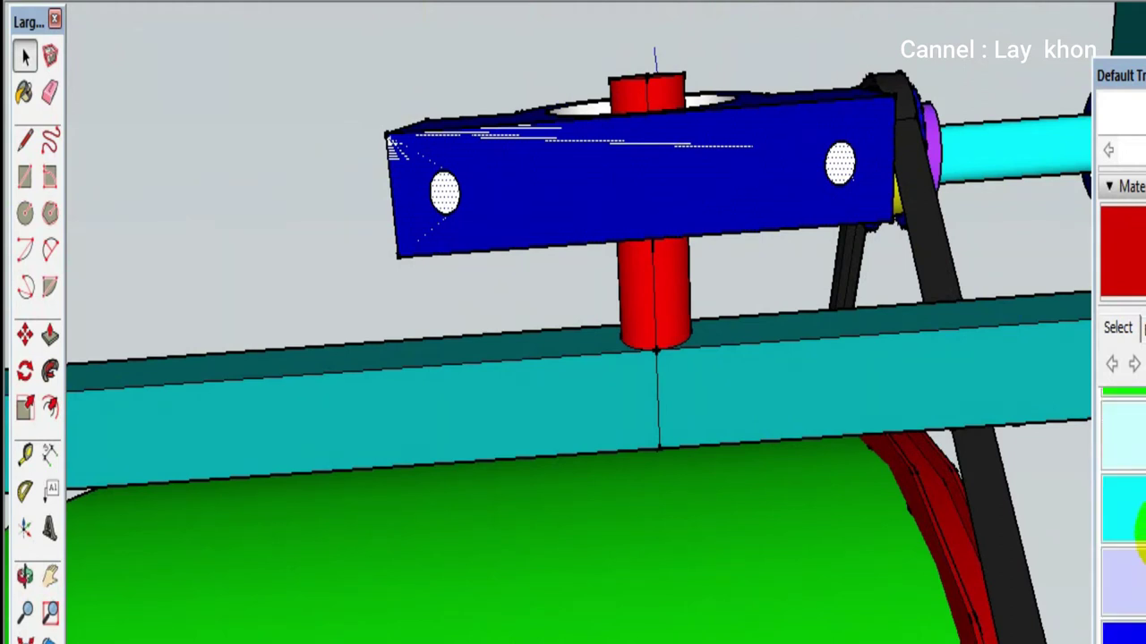
click(1110, 509)
click(539, 198)
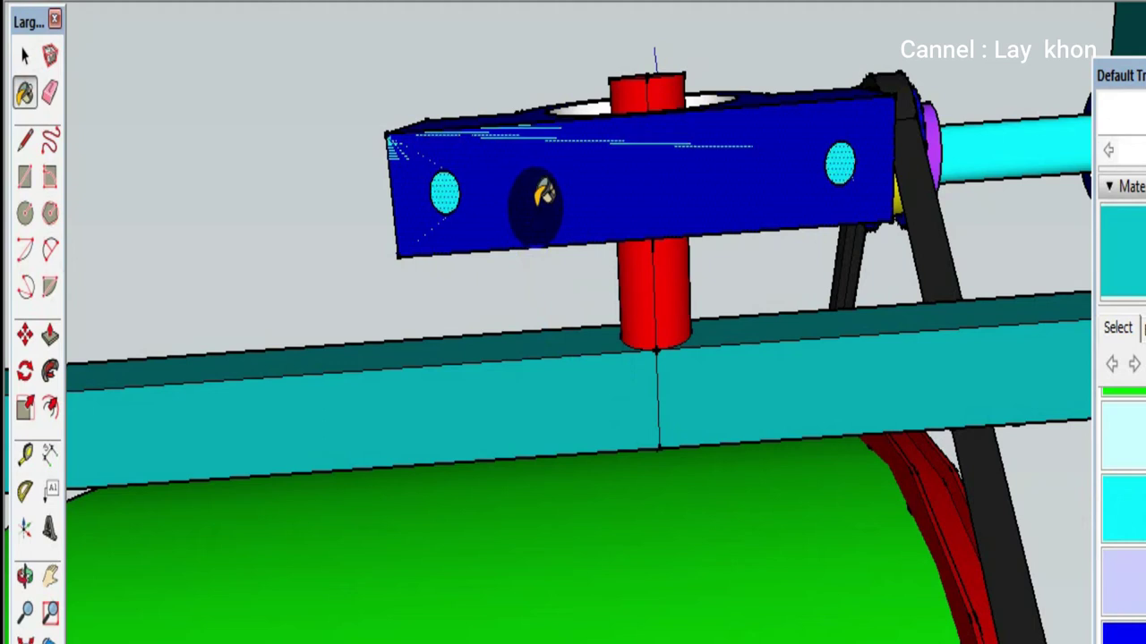
Push/pull the bearing block's bottom face downward
key(p)
mouse_move(531, 199)
middle_down()
mouse_move(574, 547)
mouse_move(587, 548)
middle_up()
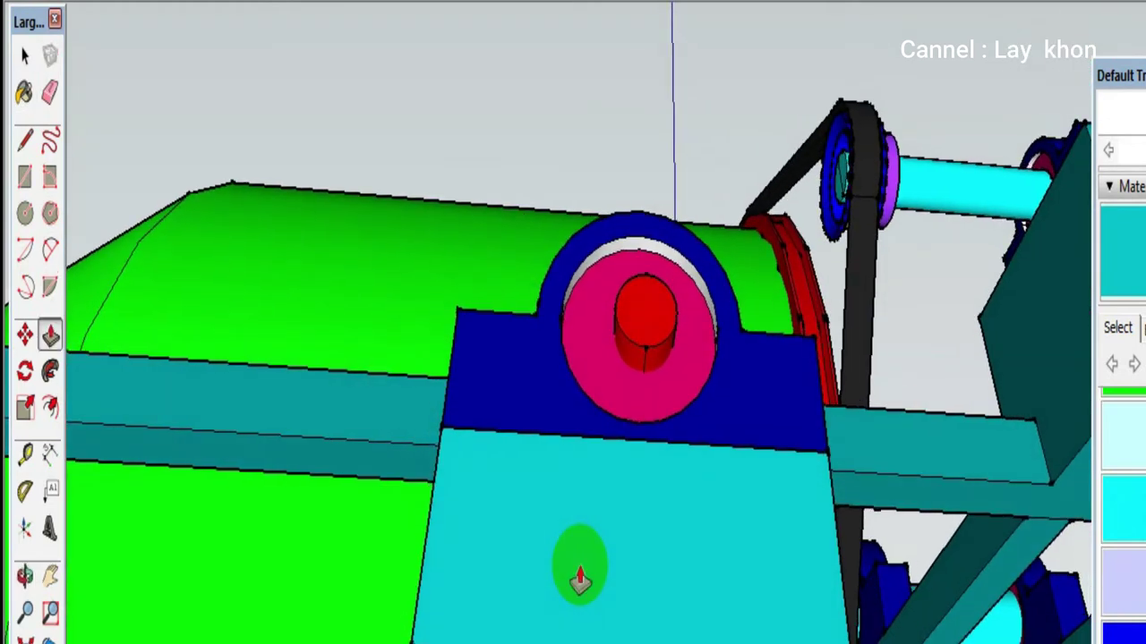
drag(586, 546, 588, 555)
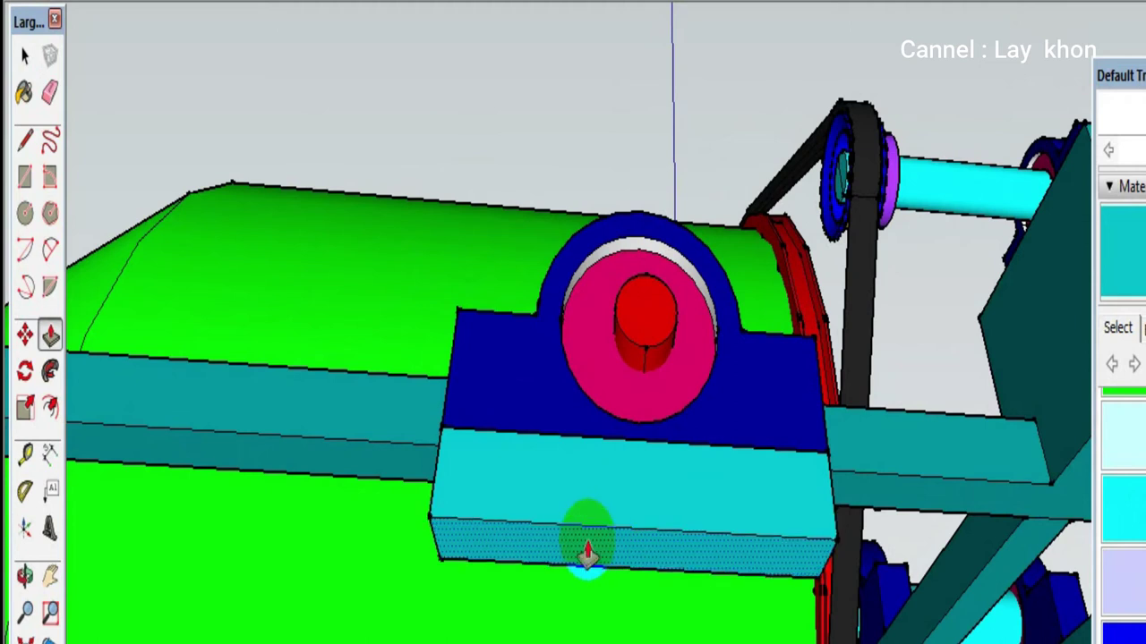
middle_drag(614, 439, 656, 548)
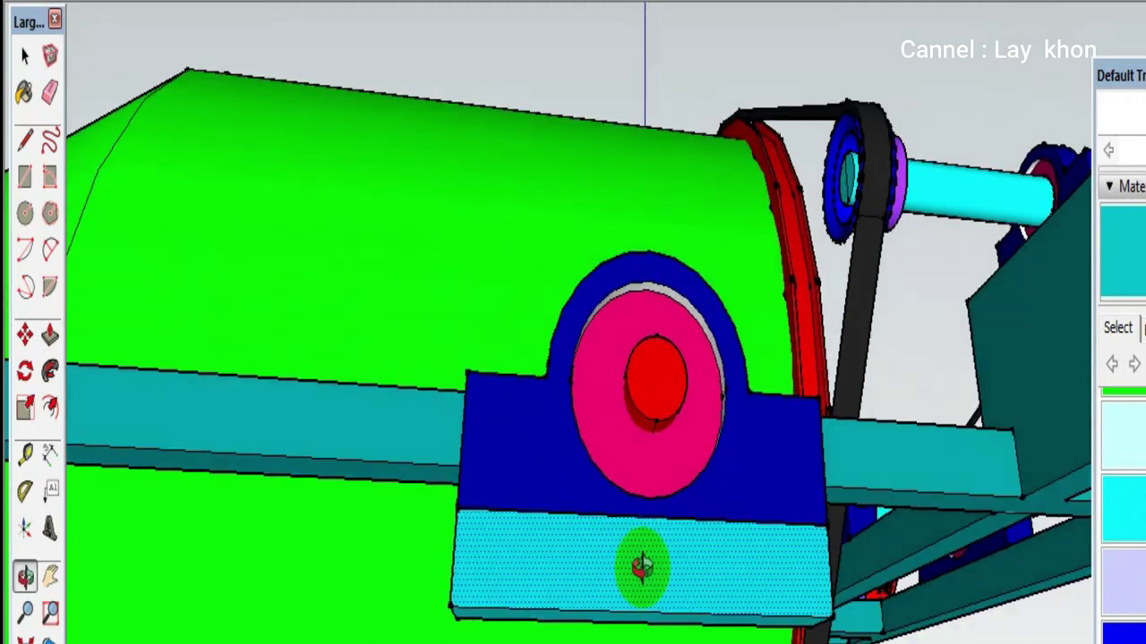
scroll(596, 504, down, 3)
Draw a vertical line down the blue axis from the block's bottom below the drum
key(l)
scroll(530, 410, up, 5)
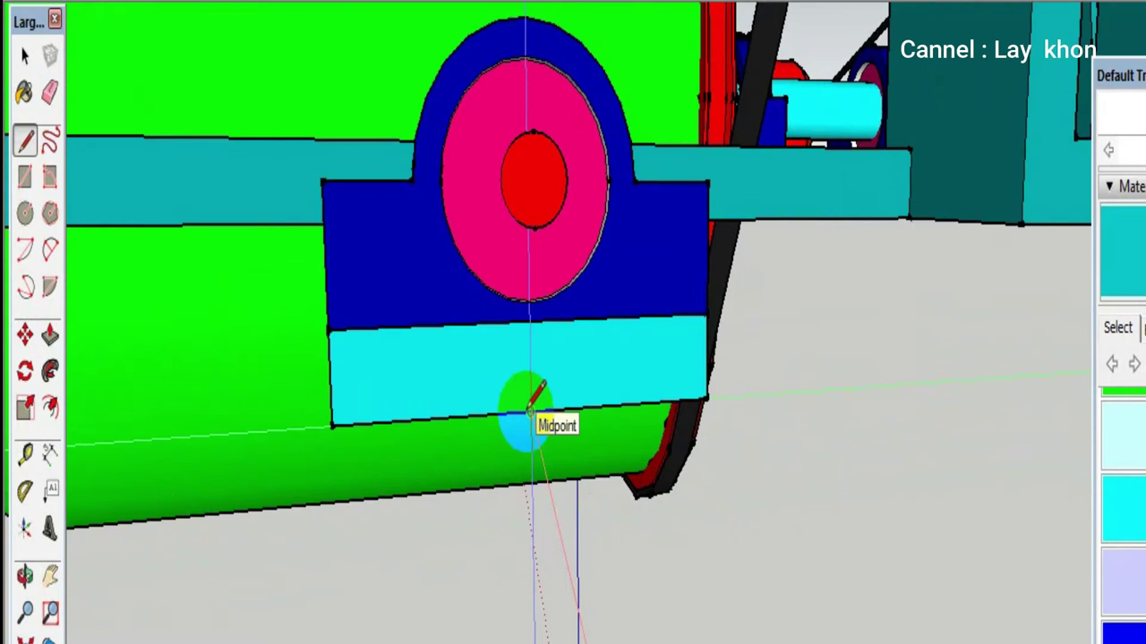
scroll(529, 411, down, 1)
scroll(529, 411, down, 2)
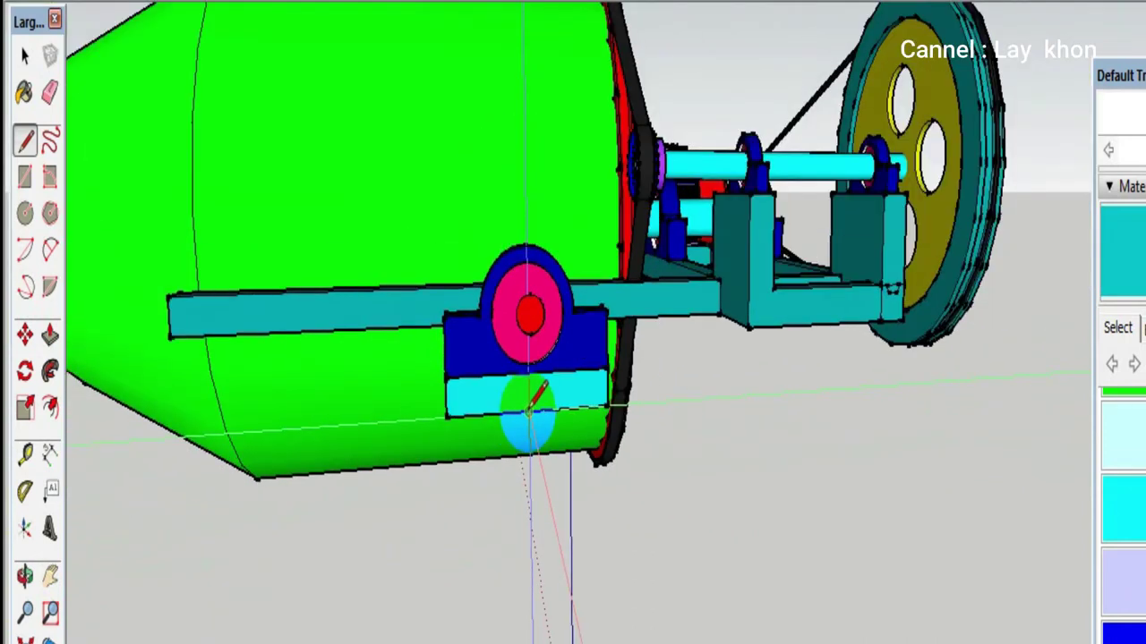
scroll(529, 410, down, 2)
scroll(529, 410, down, 2)
scroll(529, 417, down, 1)
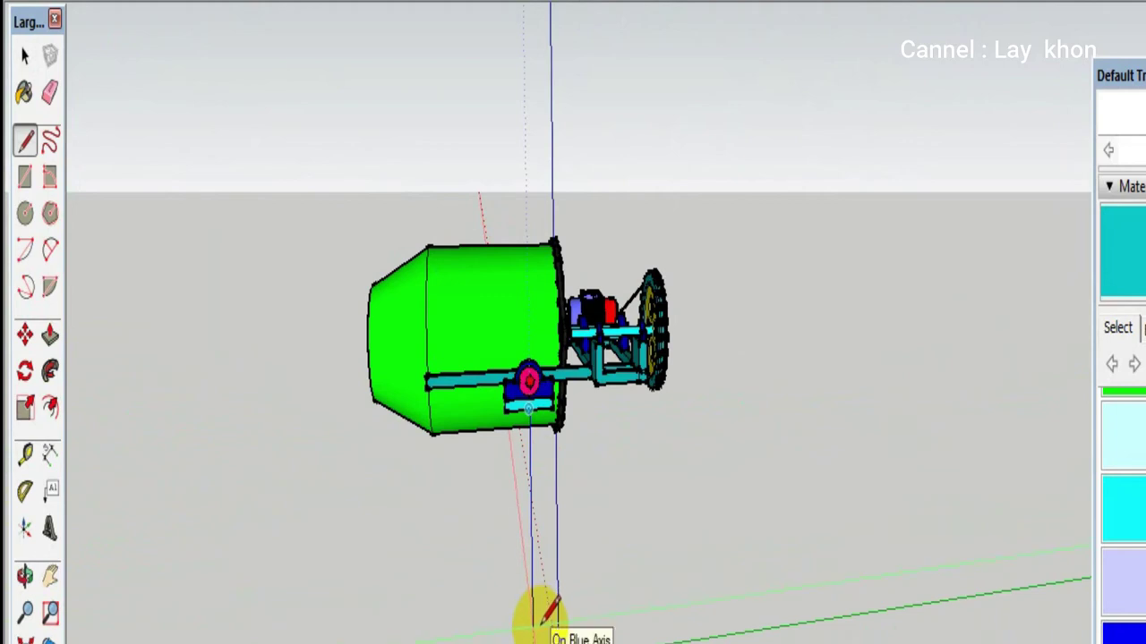
click(538, 618)
key(space)
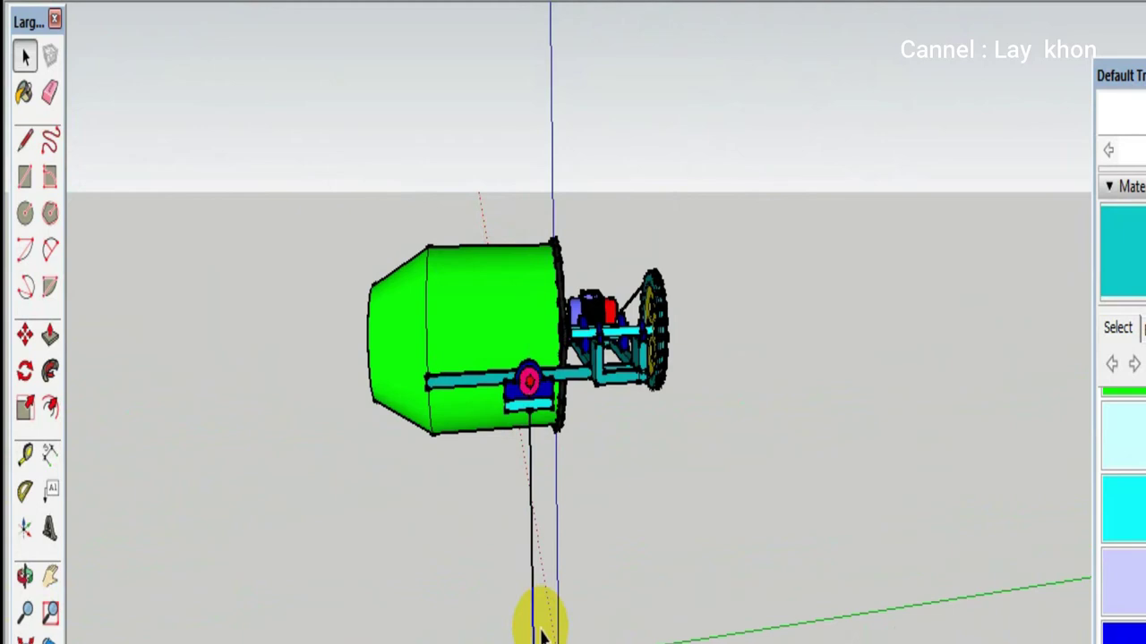
scroll(535, 394, down, 2)
Draw a base line across the foot of the vertical line
mouse_move(529, 504)
middle_down()
mouse_move(567, 305)
mouse_move(798, 225)
mouse_move(1002, 342)
mouse_move(851, 455)
mouse_move(708, 525)
mouse_move(595, 487)
mouse_move(544, 422)
middle_up()
scroll(544, 422, up, 3)
key(l)
scroll(545, 422, up, 3)
click(435, 418)
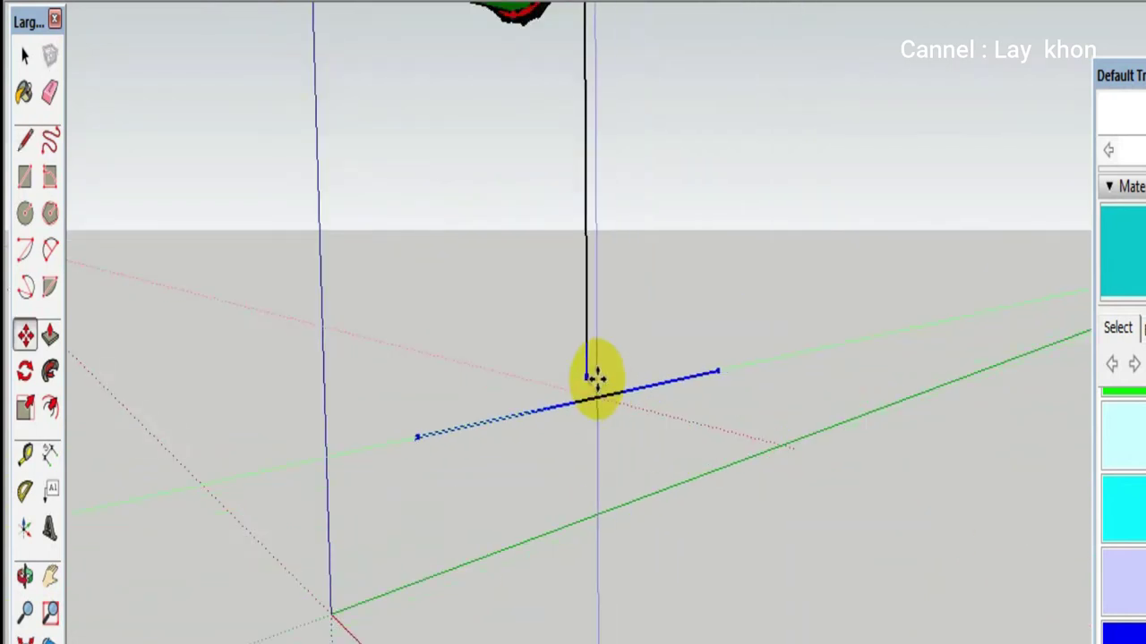
click(580, 377)
mouse_move(580, 377)
middle_down()
mouse_move(614, 376)
mouse_move(514, 358)
mouse_move(440, 402)
mouse_move(447, 476)
mouse_move(549, 263)
middle_up()
scroll(543, 307, down, 3)
scroll(537, 192, up, 3)
scroll(541, 154, up, 3)
mouse_move(541, 154)
middle_down()
mouse_move(542, 183)
mouse_move(546, 134)
mouse_move(551, 170)
middle_up()
Draw slanted sides from both block corners to the base line ends, closing the stand faces
key(l)
click(458, 555)
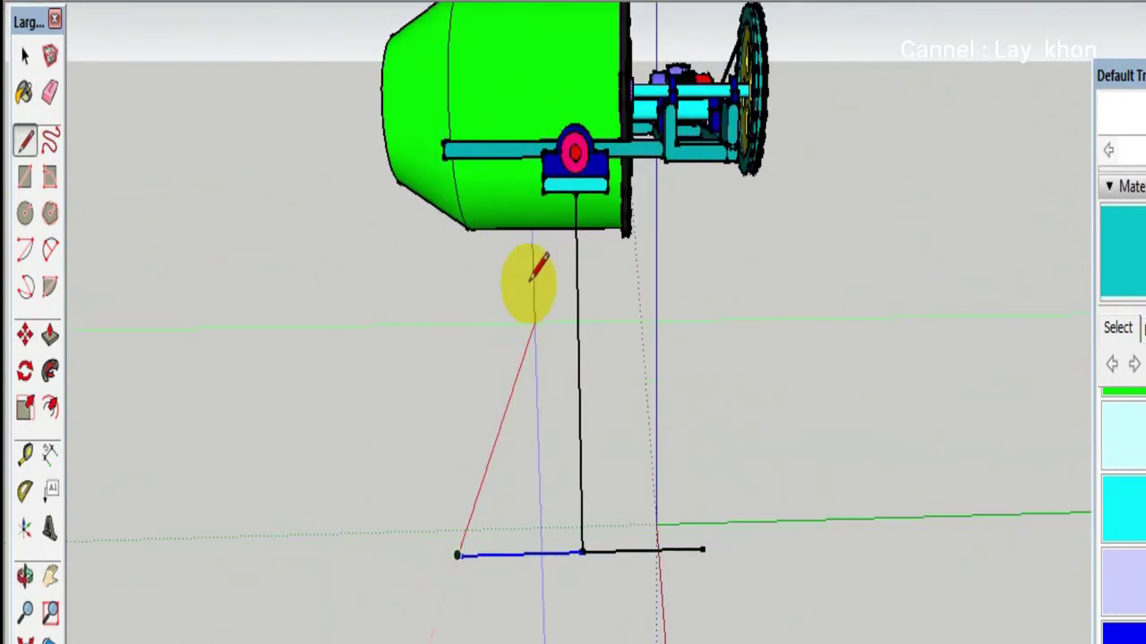
click(574, 190)
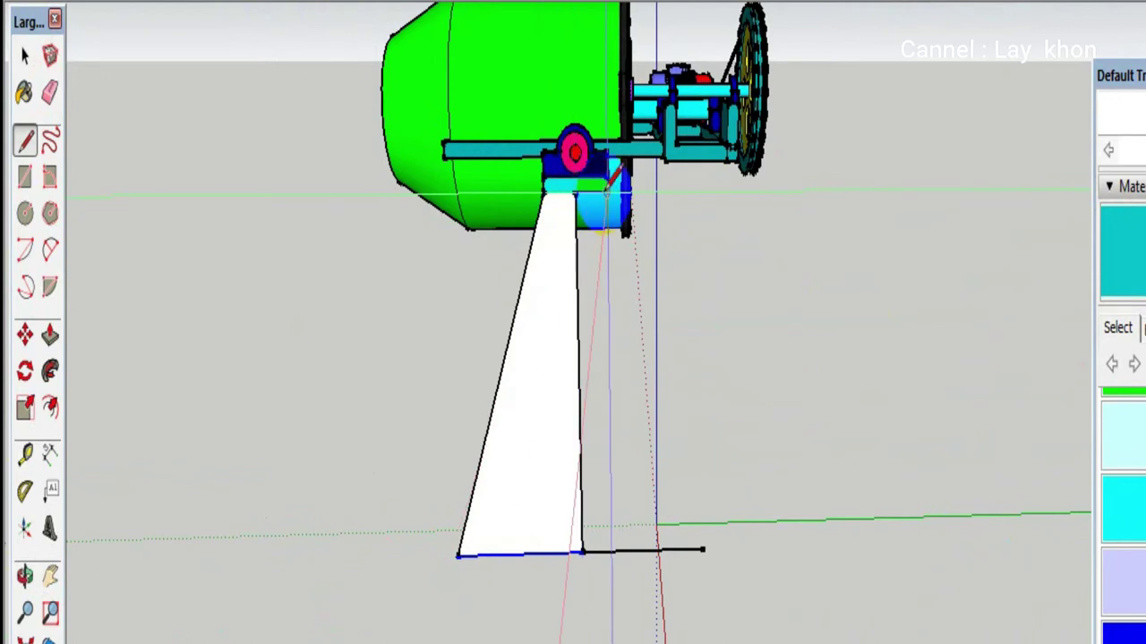
click(609, 184)
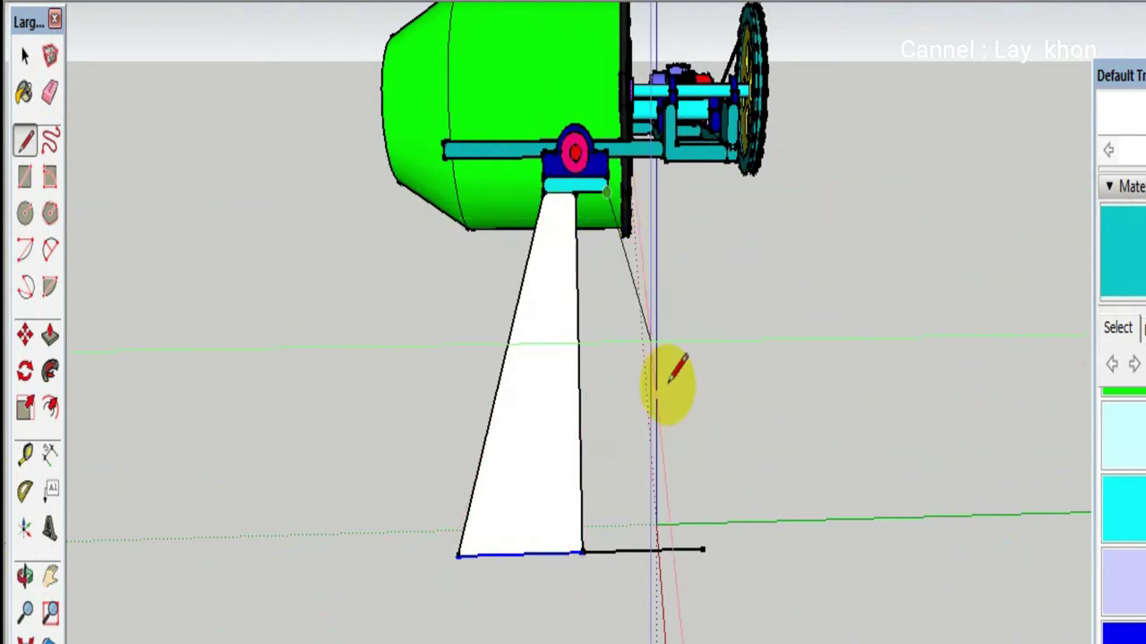
click(704, 548)
key(space)
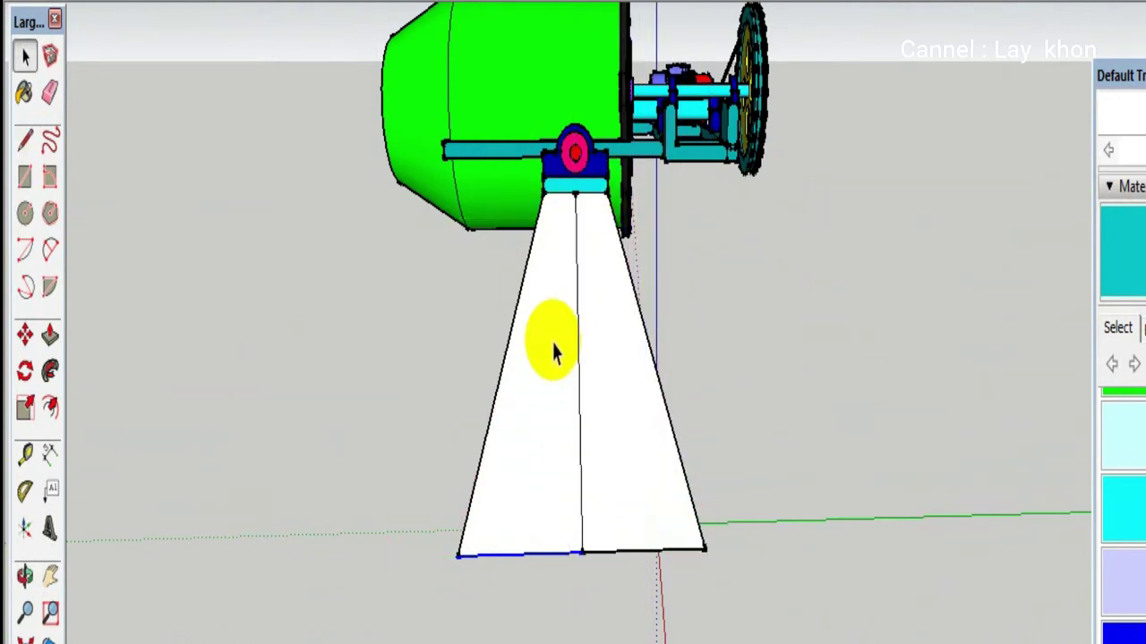
scroll(552, 352, down, 2)
mouse_move(616, 310)
mouse_down()
mouse_move(233, 232)
mouse_move(127, 238)
mouse_move(271, 309)
mouse_move(448, 334)
mouse_up()
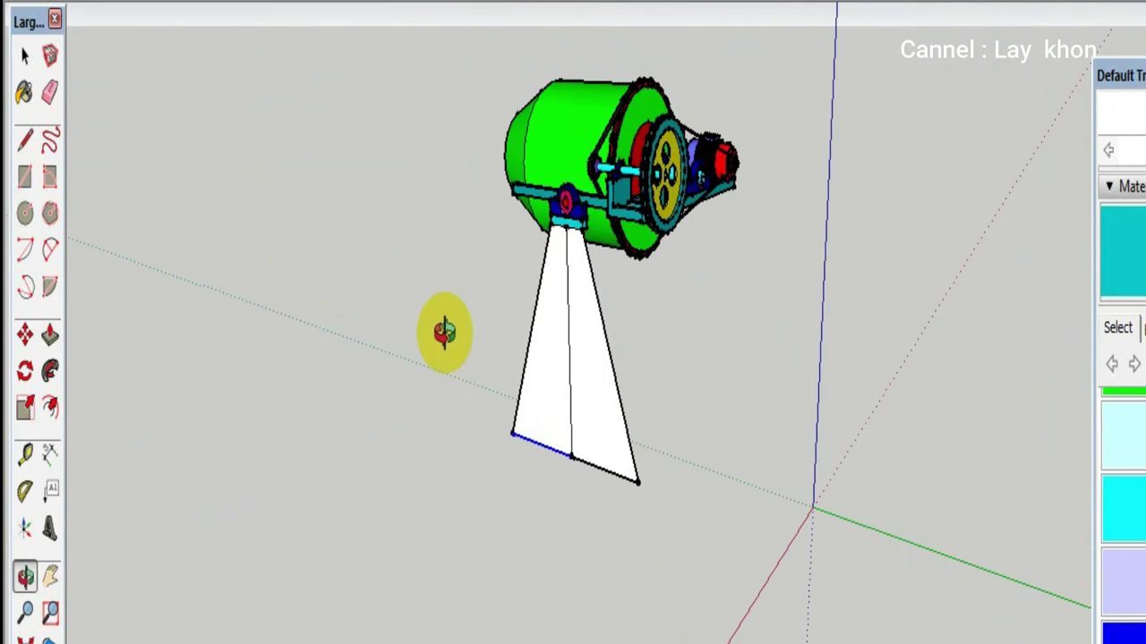
Orbit and zoom to a front view of the stand face
key(space)
scroll(582, 253, up, 3)
scroll(557, 242, down, 2)
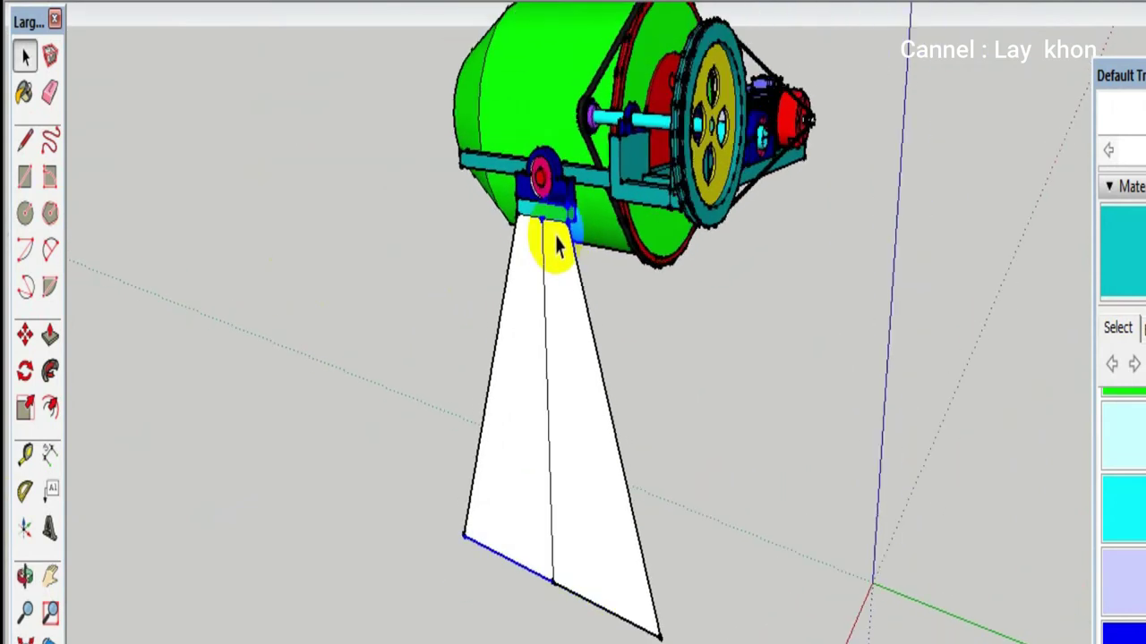
scroll(547, 243, down, 2)
scroll(552, 247, down, 2)
scroll(607, 390, down, 2)
mouse_move(614, 397)
middle_down()
mouse_move(332, 301)
mouse_move(501, 384)
mouse_move(758, 346)
middle_up()
scroll(572, 309, up, 2)
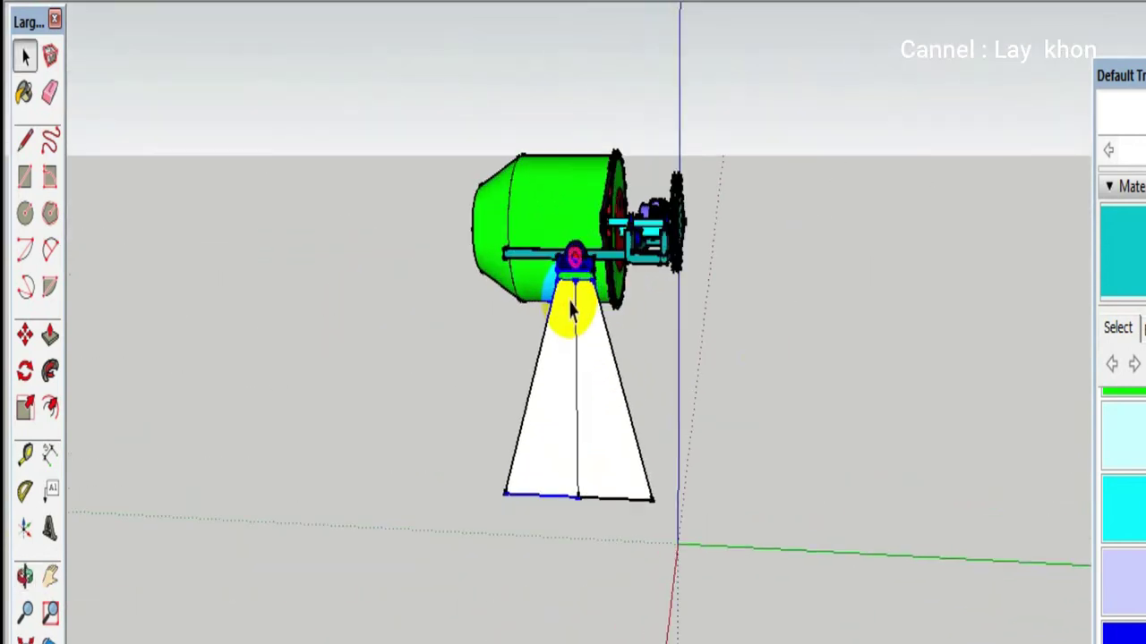
scroll(573, 309, up, 2)
scroll(570, 302, up, 2)
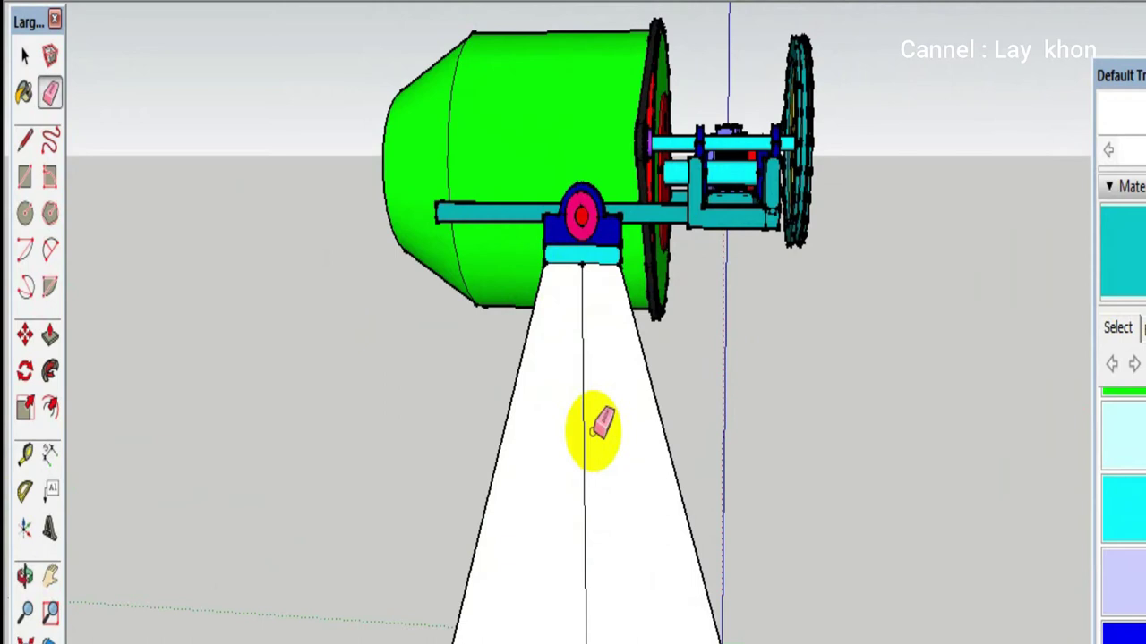
scroll(587, 408, down, 1)
scroll(581, 394, down, 1)
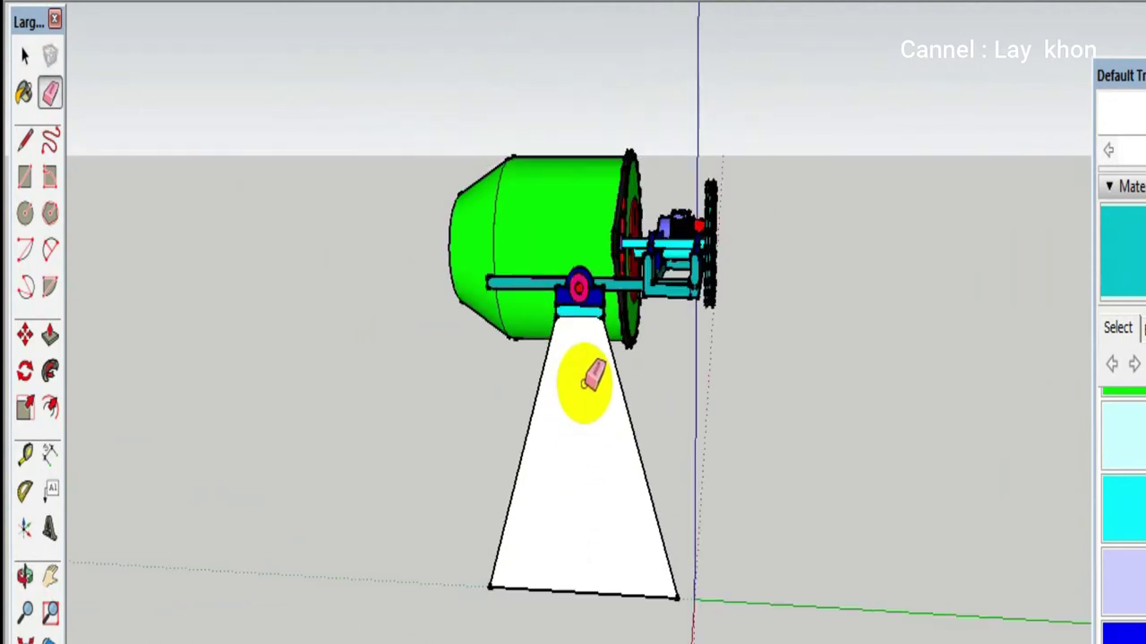
Select the trapezoid stand face and offset its outline slightly inward
click(574, 448)
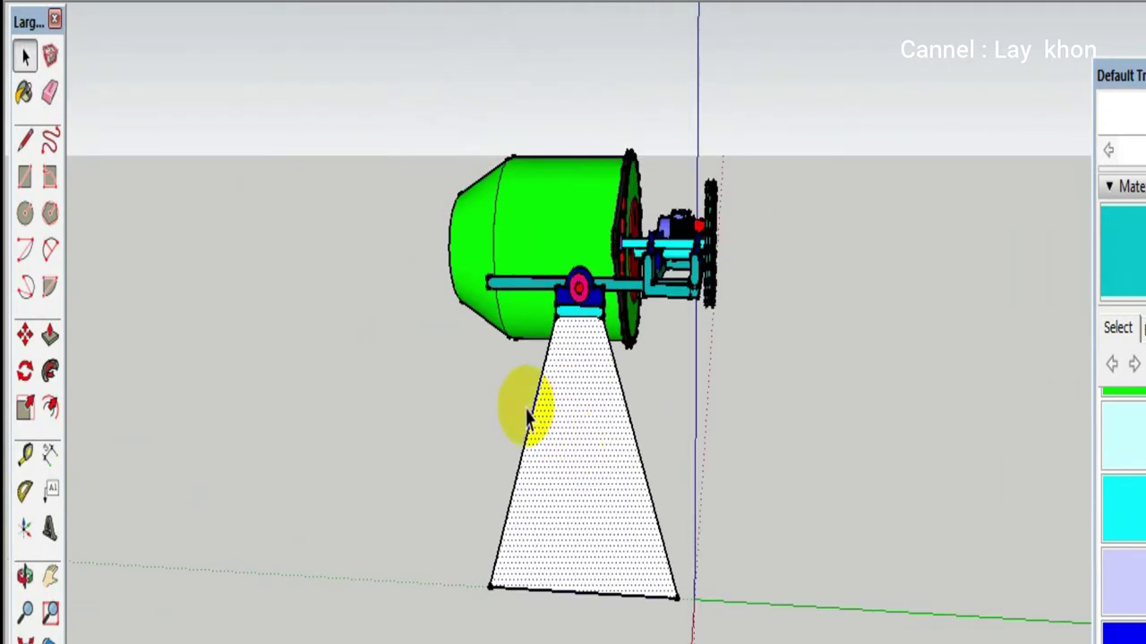
click(54, 412)
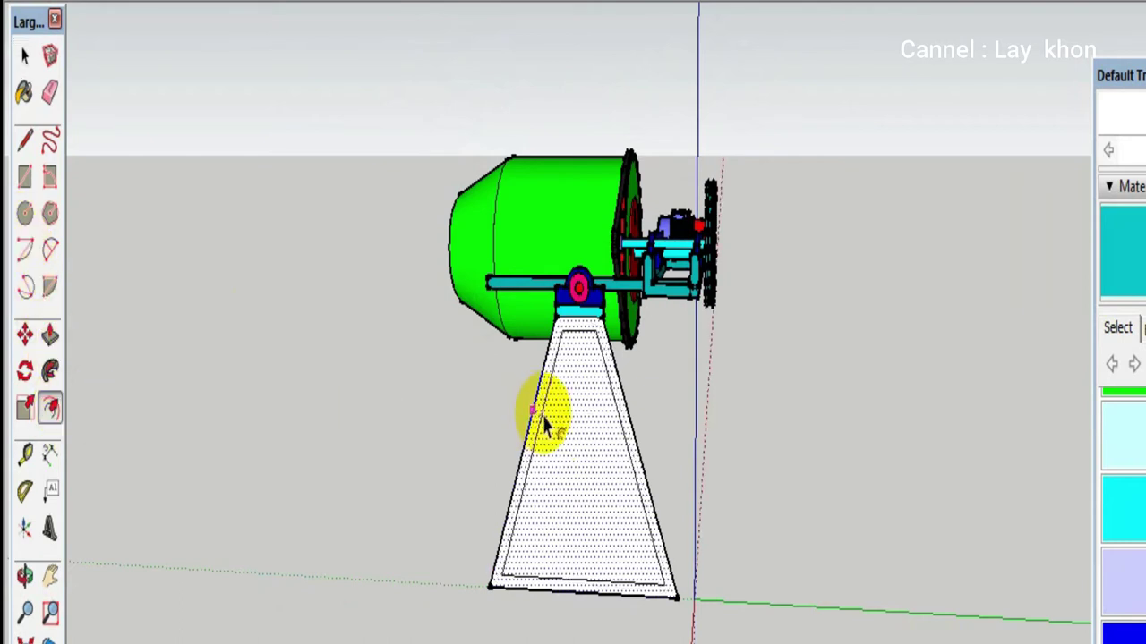
scroll(548, 425, up, 2)
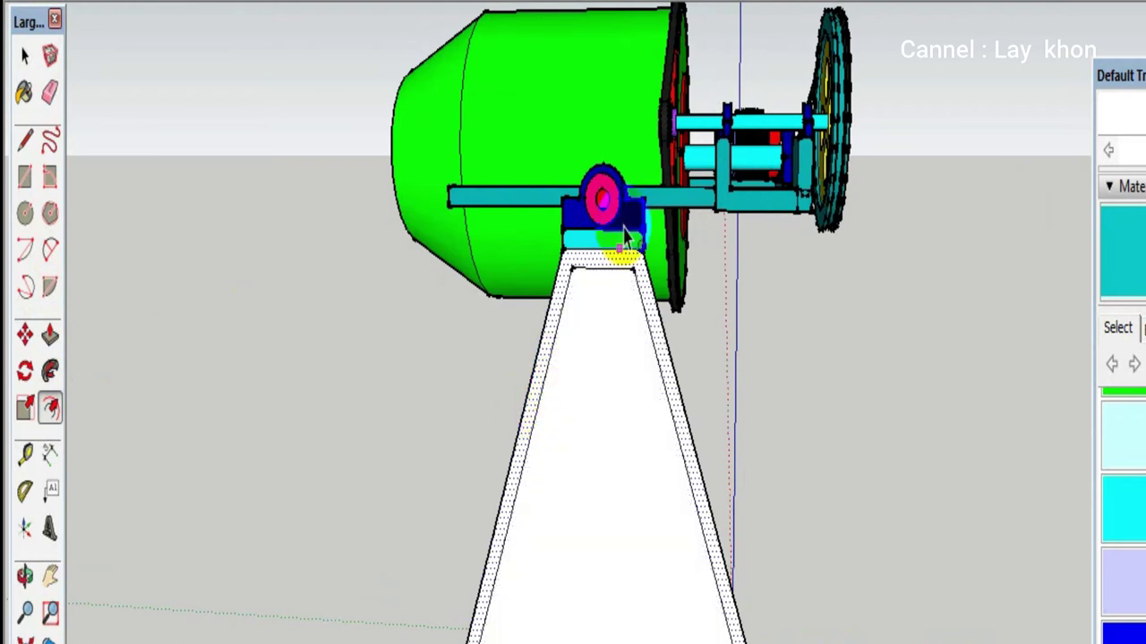
scroll(617, 246, up, 1)
scroll(619, 261, up, 1)
scroll(624, 288, up, 1)
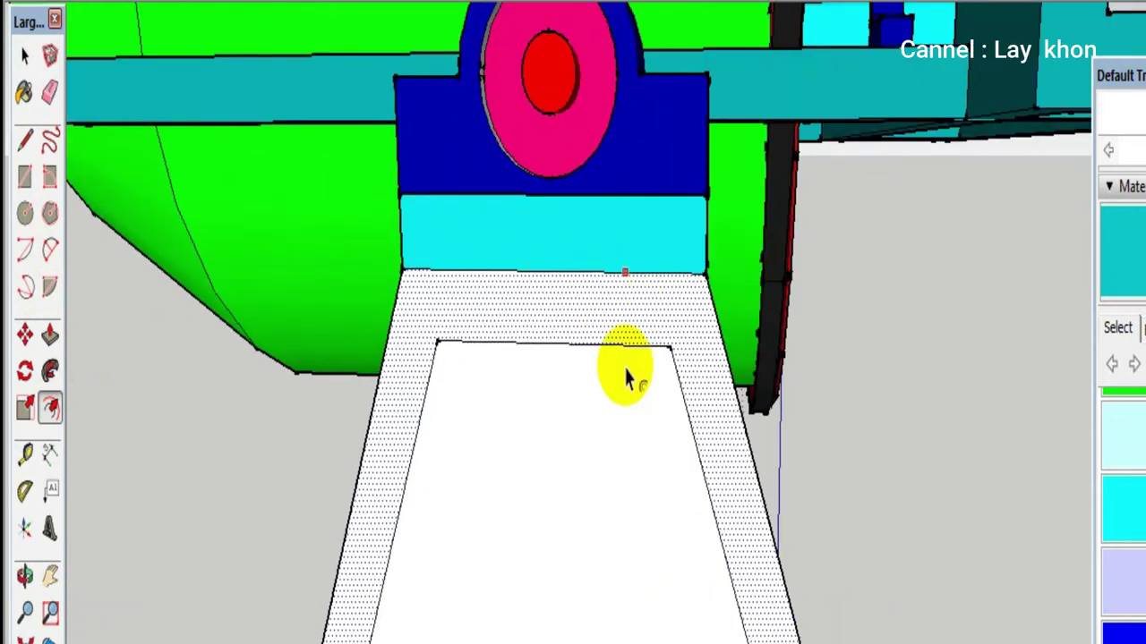
Draw lines from both inner top corners up to the outer top edge
key(l)
click(668, 344)
click(651, 273)
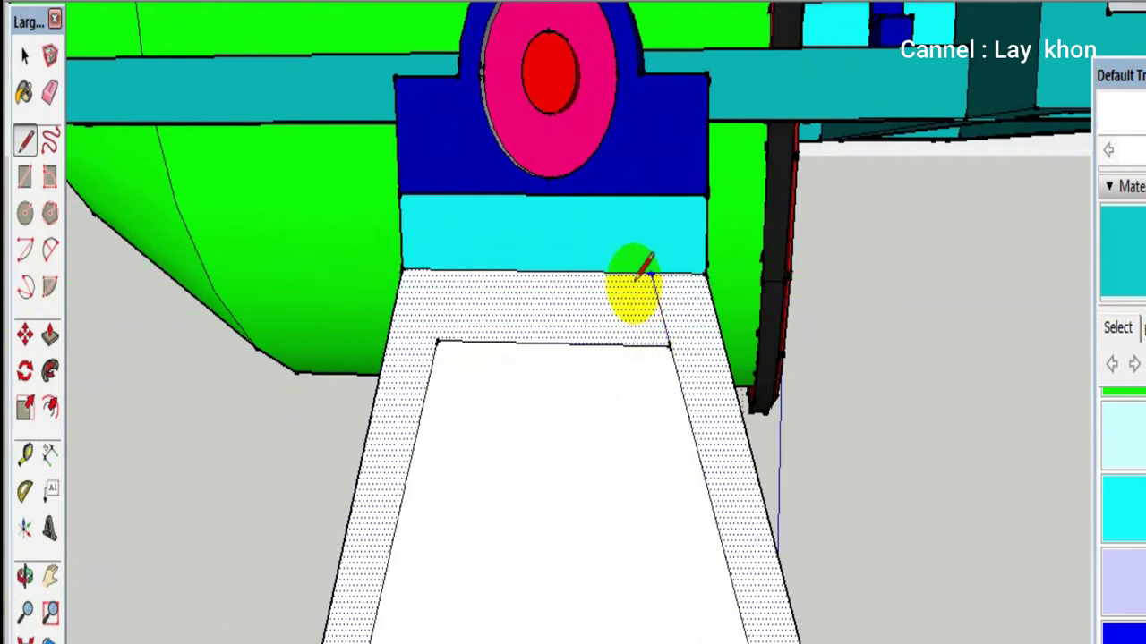
click(436, 339)
click(453, 271)
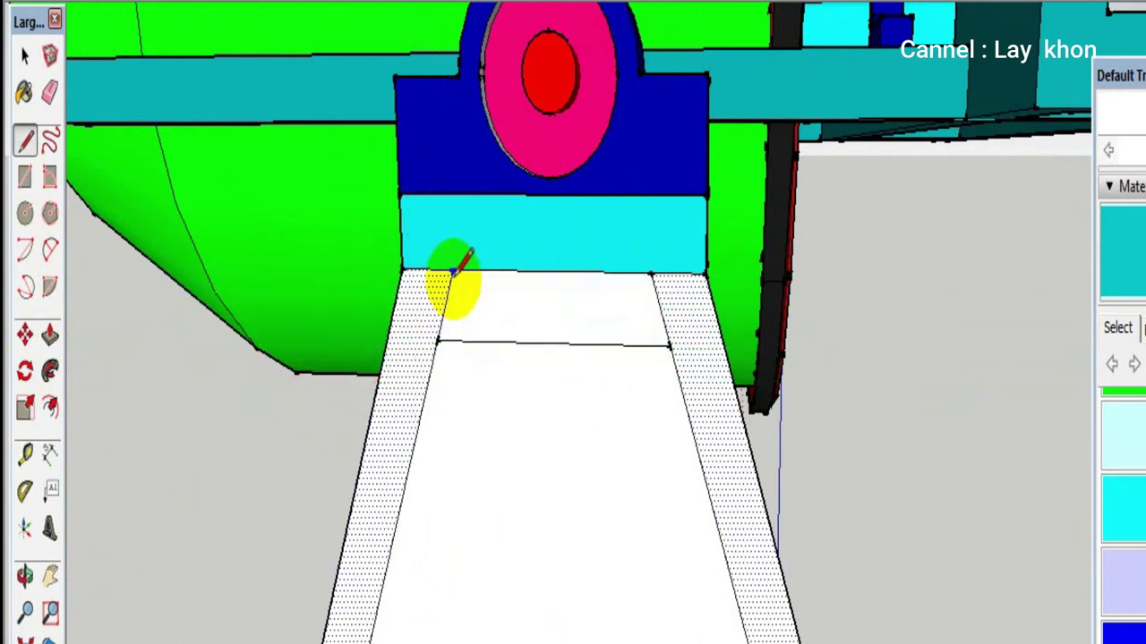
Erase the line across the top strip and delete the stand's central face
click(477, 341)
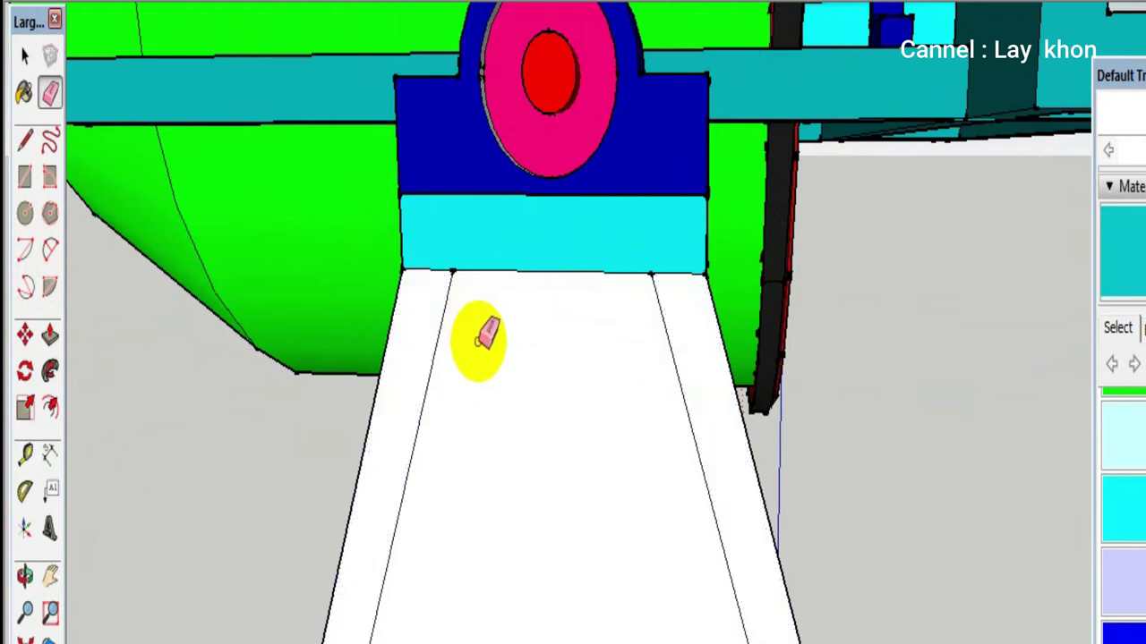
right_click(481, 392)
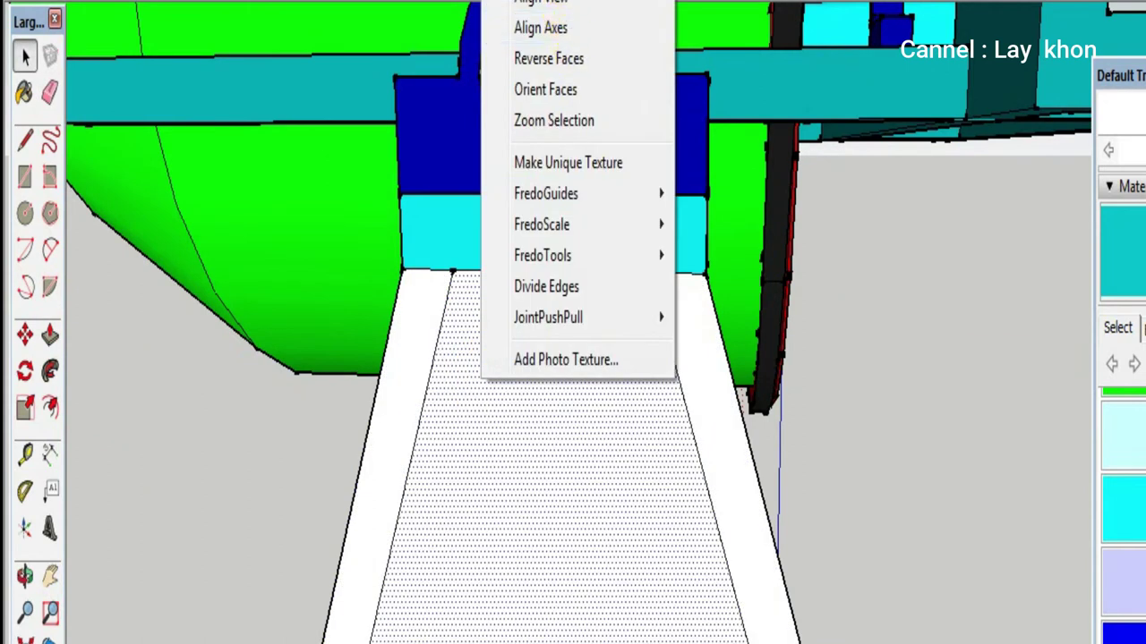
scroll(552, 148, down, 2)
scroll(445, 286, down, 2)
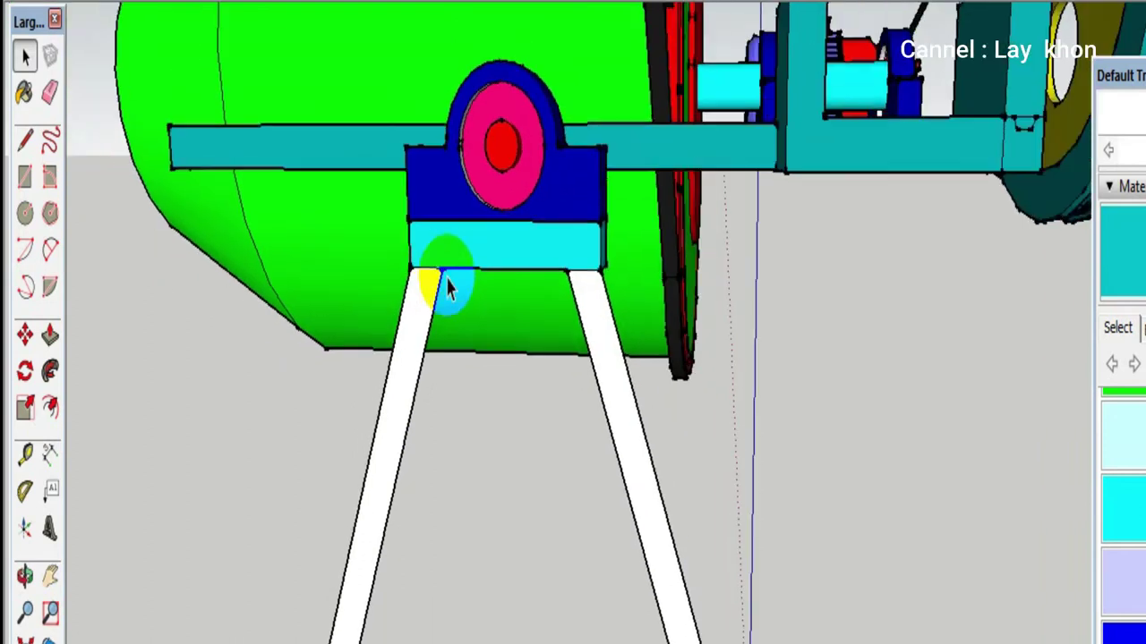
scroll(537, 253, down, 1)
scroll(537, 253, down, 2)
scroll(537, 254, down, 2)
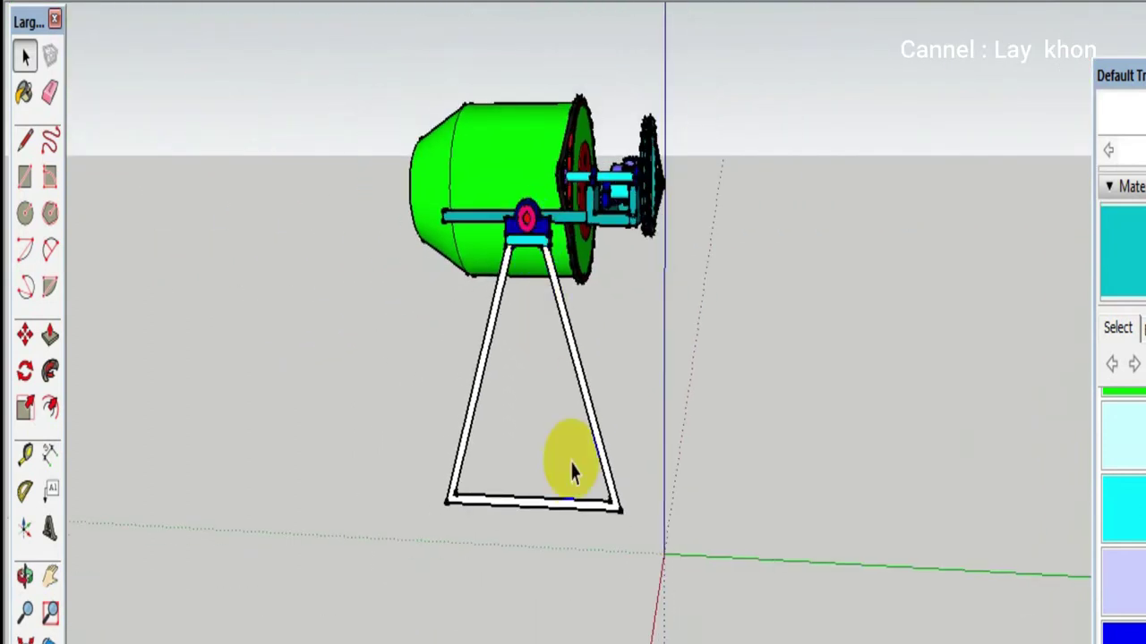
scroll(576, 477, up, 1)
scroll(582, 465, up, 1)
scroll(591, 452, down, 1)
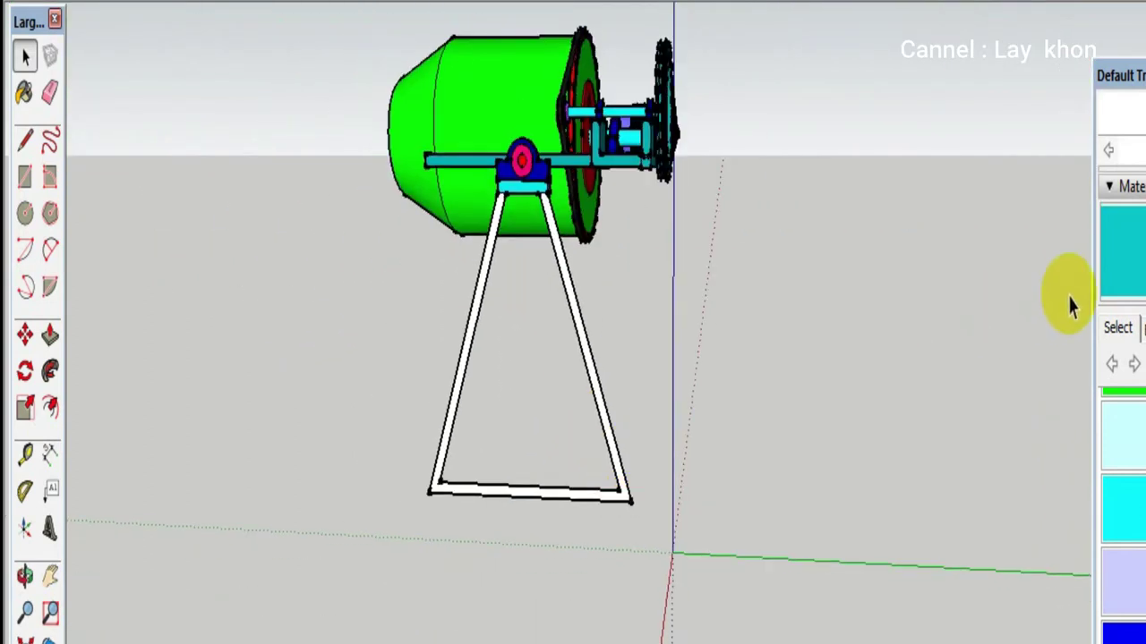
Paint the stand's leg face teal
click(1114, 292)
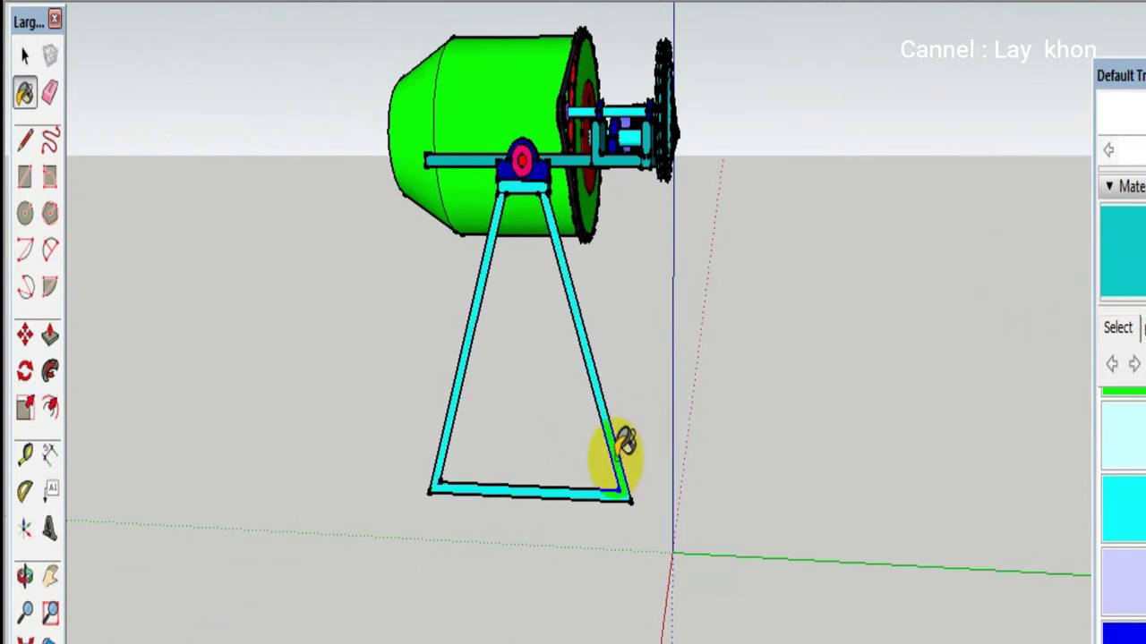
scroll(624, 445, up, 2)
middle_drag(529, 455, 218, 475)
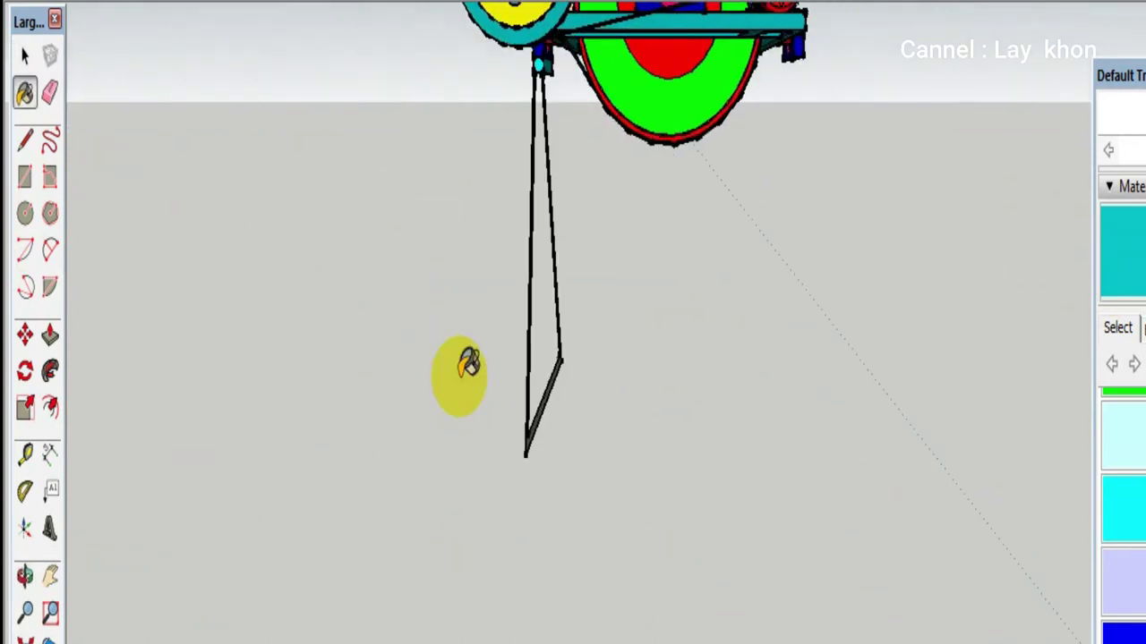
scroll(545, 422, up, 1)
click(544, 422)
scroll(544, 412, up, 1)
Push/pull the teal leg face out to give the stand thickness
mouse_move(518, 464)
middle_down()
mouse_move(507, 491)
mouse_move(531, 169)
mouse_move(512, 46)
middle_up()
scroll(511, 45, up, 2)
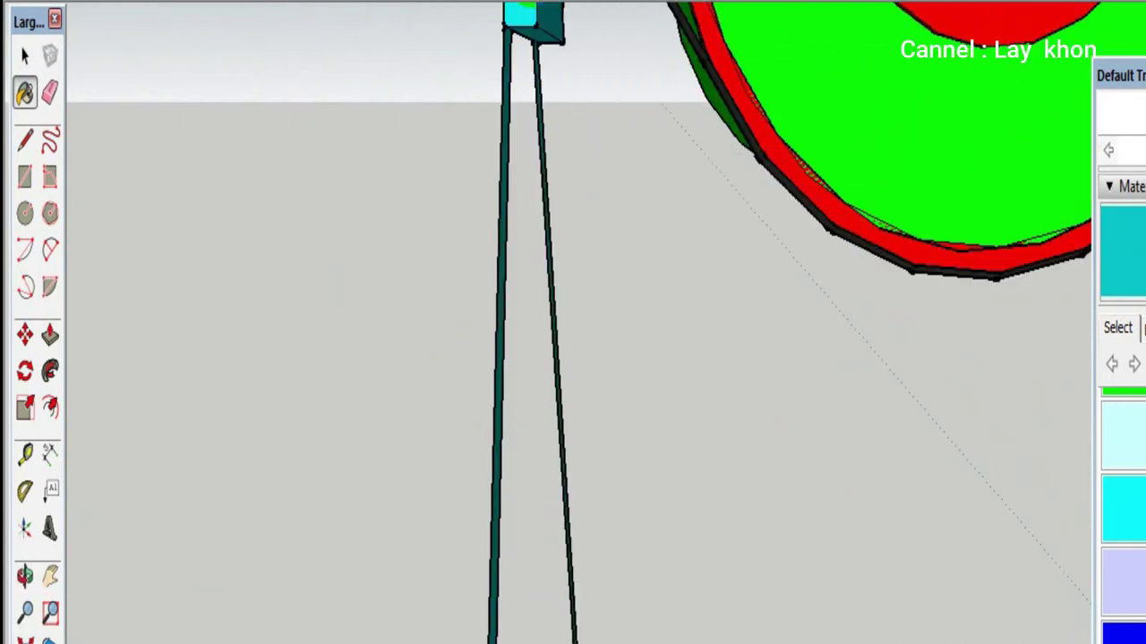
scroll(525, 26, up, 2)
scroll(511, 33, up, 2)
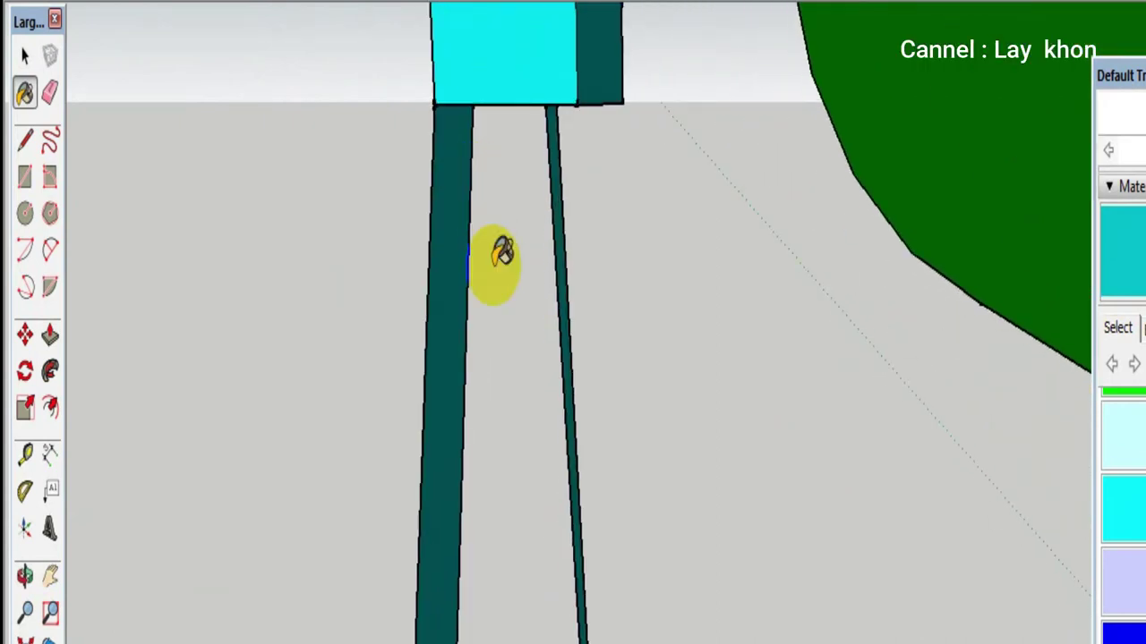
drag(452, 304, 581, 105)
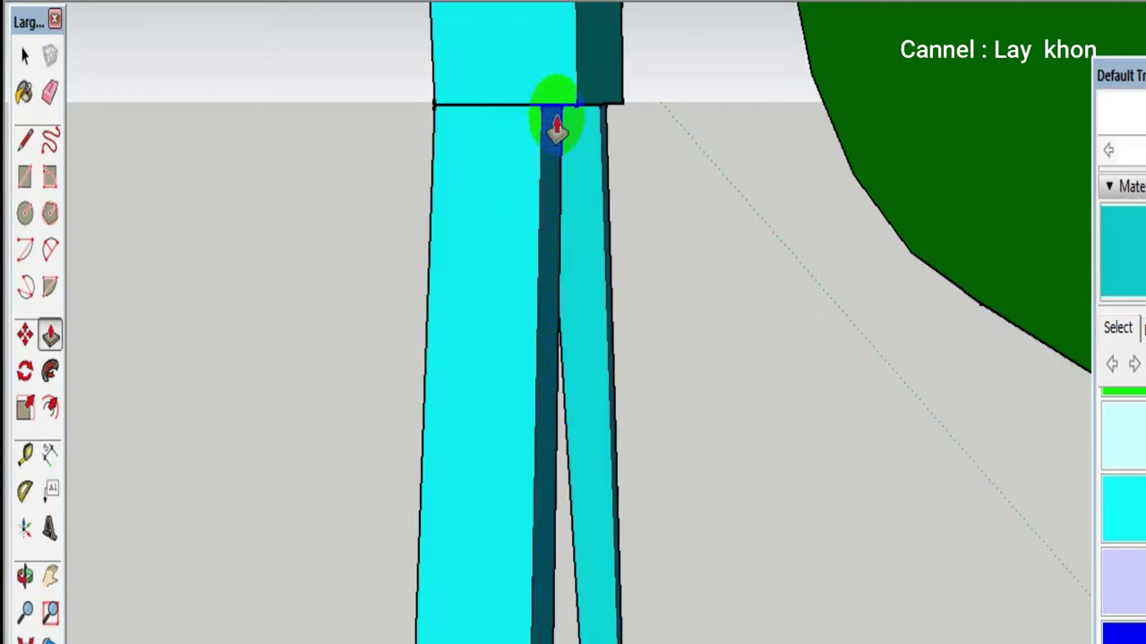
scroll(564, 143, down, 2)
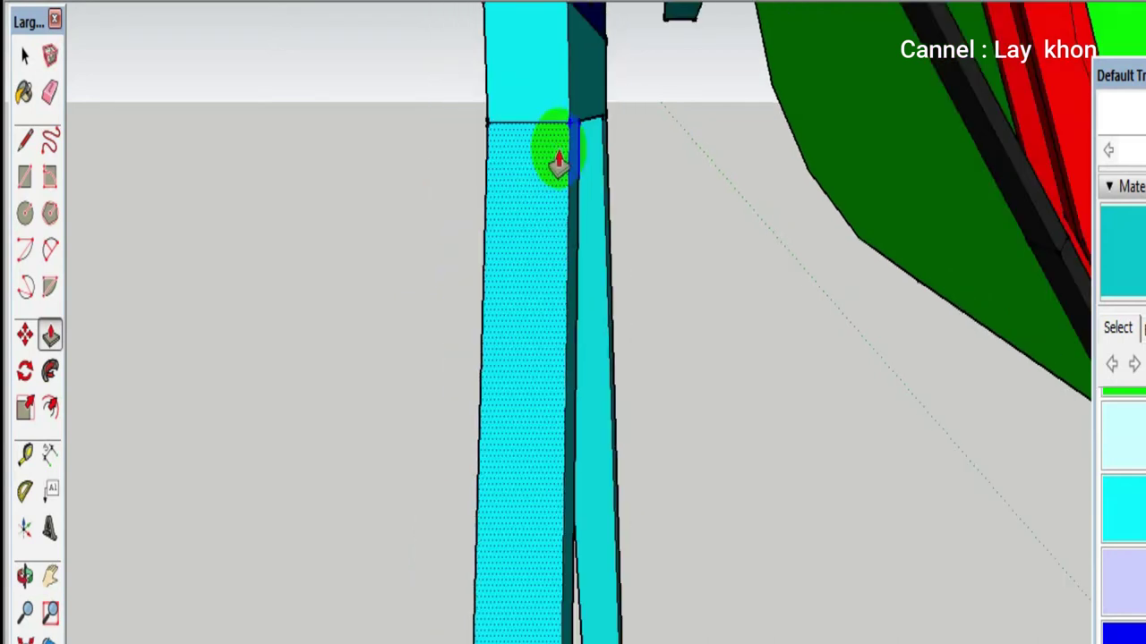
scroll(555, 161, down, 2)
scroll(532, 259, down, 3)
scroll(543, 251, down, 1)
Orbit and zoom for a close rear-angled view of the stand under the drum
middle_drag(543, 250, 711, 243)
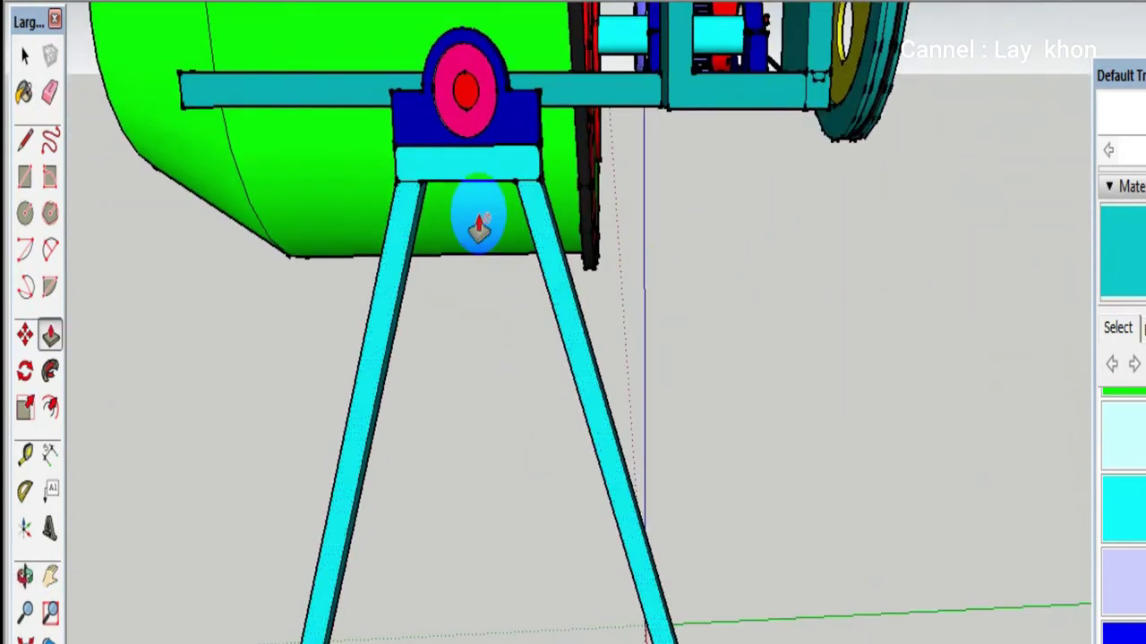
scroll(479, 228, down, 2)
scroll(463, 175, down, 2)
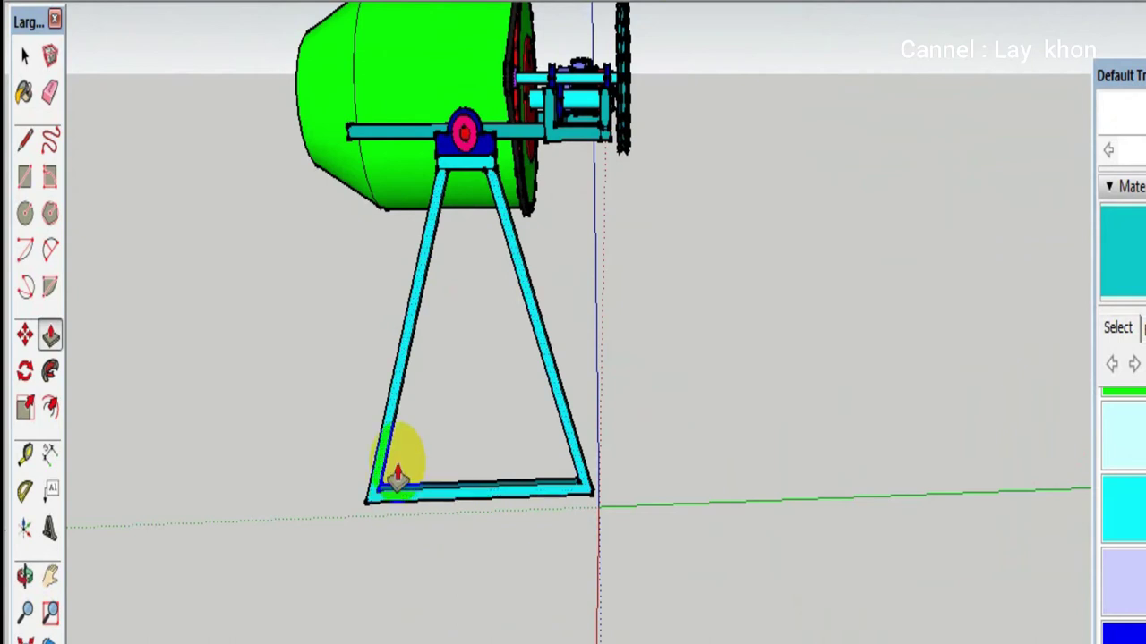
scroll(450, 307, down, 2)
mouse_move(455, 281)
middle_down()
mouse_move(989, 221)
mouse_move(606, 242)
mouse_move(725, 287)
mouse_move(695, 358)
mouse_move(660, 389)
mouse_move(856, 236)
mouse_move(931, 209)
mouse_move(995, 141)
mouse_move(985, 142)
middle_up()
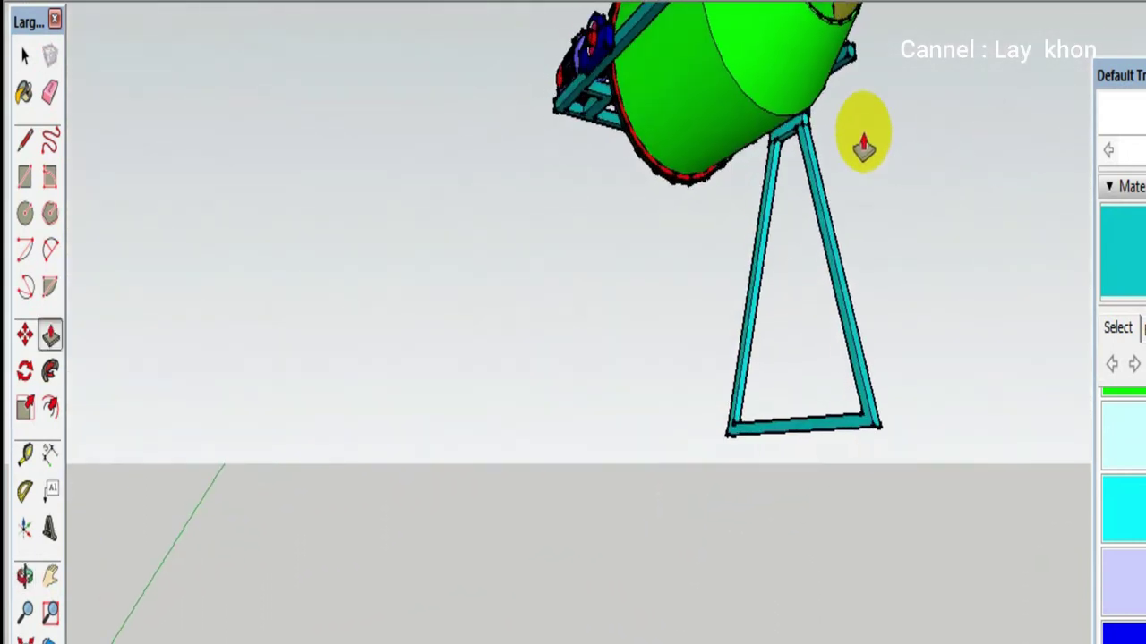
scroll(862, 143, up, 2)
Window-select all the pieces of the teal A-frame stand under the drum
key(space)
mouse_move(989, 199)
mouse_down()
mouse_move(767, 550)
mouse_move(719, 602)
mouse_up()
drag(669, 629, 672, 604)
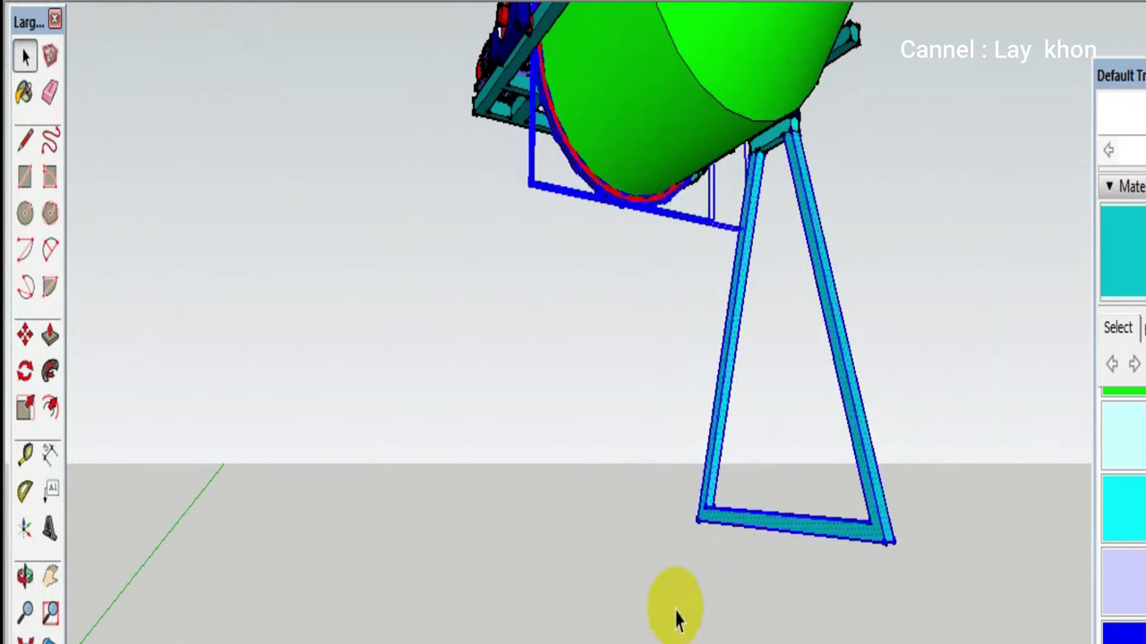
click(664, 369)
middle_drag(664, 369, 768, 361)
mouse_move(938, 264)
mouse_down()
mouse_move(747, 545)
mouse_move(645, 591)
mouse_up()
mouse_move(818, 286)
middle_down()
mouse_move(660, 307)
mouse_move(678, 259)
middle_up()
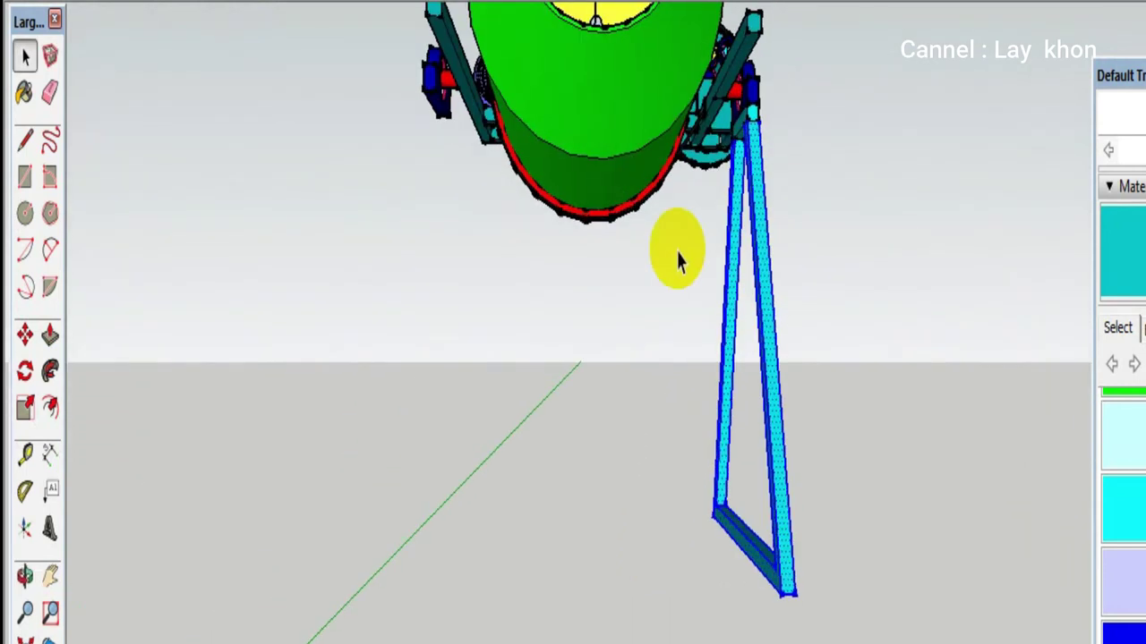
scroll(756, 117, up, 2)
scroll(756, 124, up, 2)
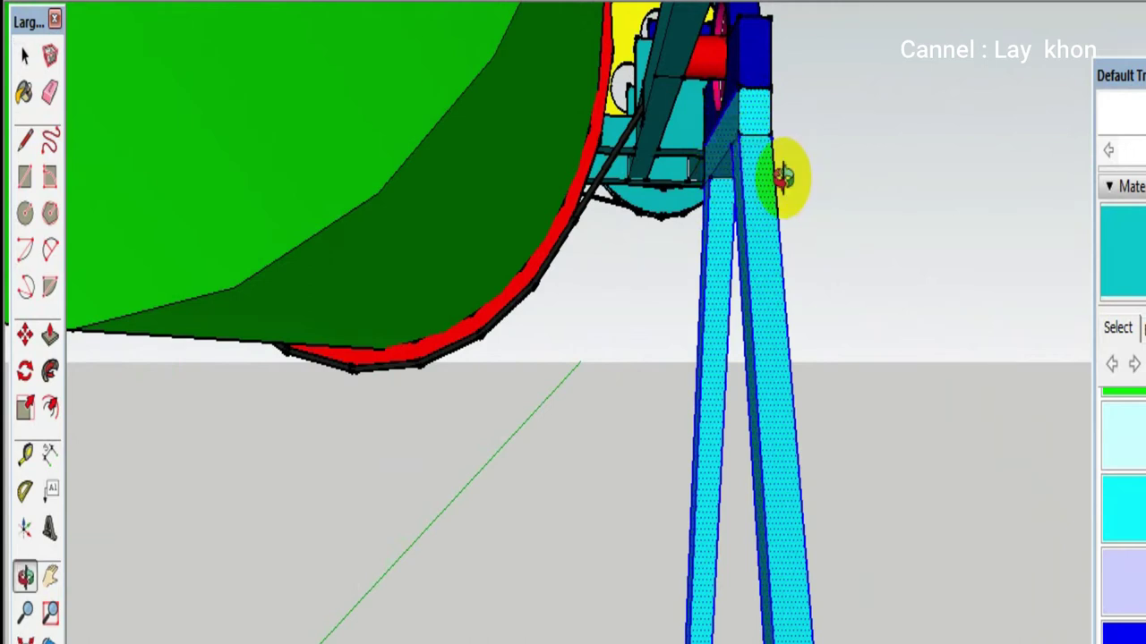
Make the selected stand pieces into a single group, then deselect
middle_drag(784, 177, 474, 215)
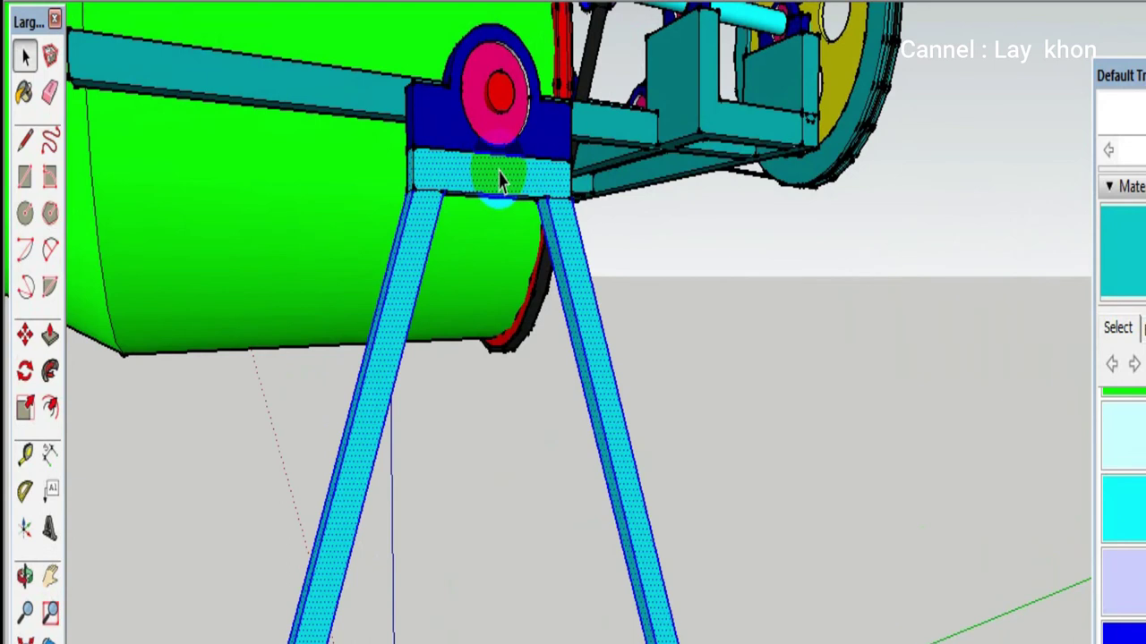
scroll(501, 179, up, 3)
middle_drag(531, 199, 173, 215)
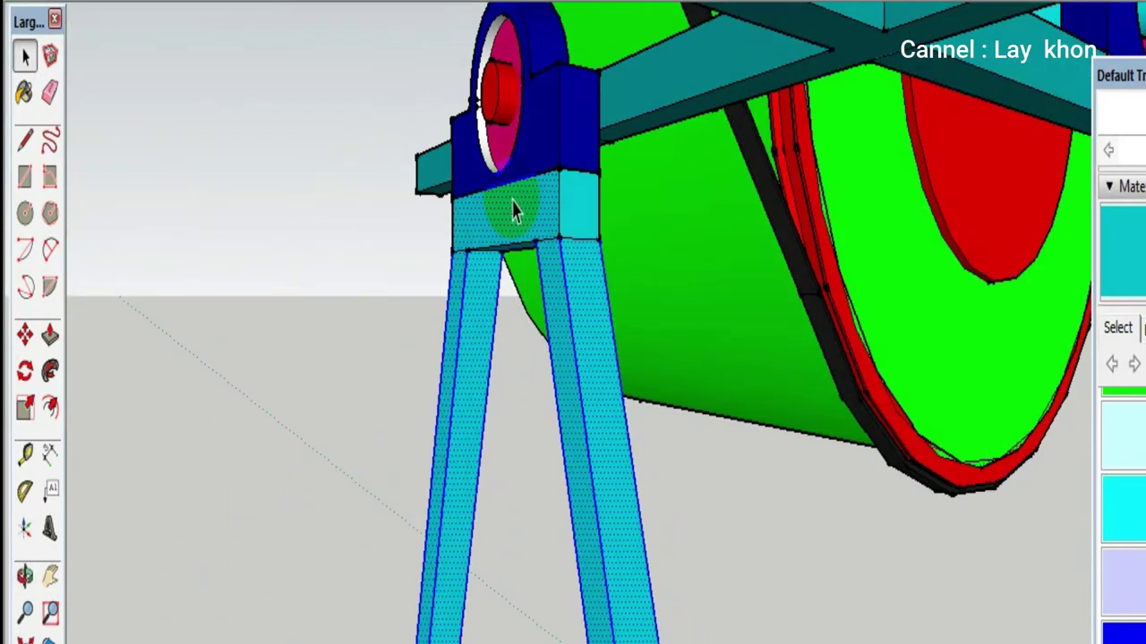
mouse_move(555, 210)
middle_down()
mouse_move(345, 197)
mouse_move(501, 215)
mouse_move(524, 243)
middle_up()
right_click(524, 243)
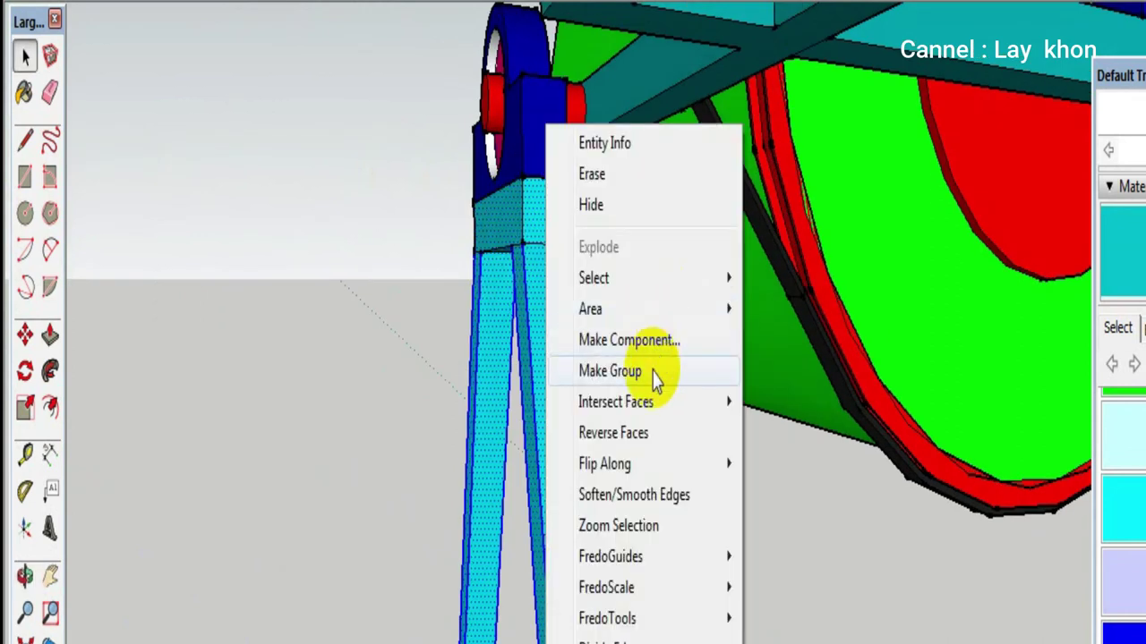
click(653, 378)
scroll(564, 298, down, 4)
scroll(544, 299, down, 3)
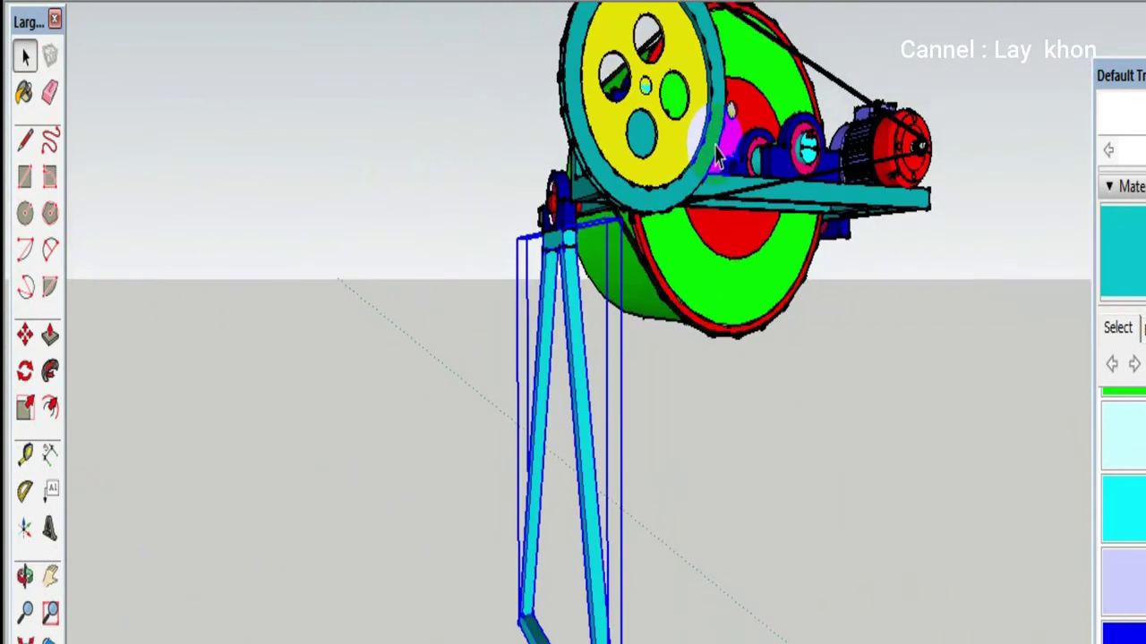
scroll(545, 299, down, 2)
click(721, 425)
Orbit and zoom to check the stand, then select the new stand group
mouse_move(667, 154)
middle_down()
mouse_move(734, 239)
mouse_move(544, 210)
mouse_move(451, 371)
mouse_move(604, 463)
mouse_move(933, 435)
middle_up()
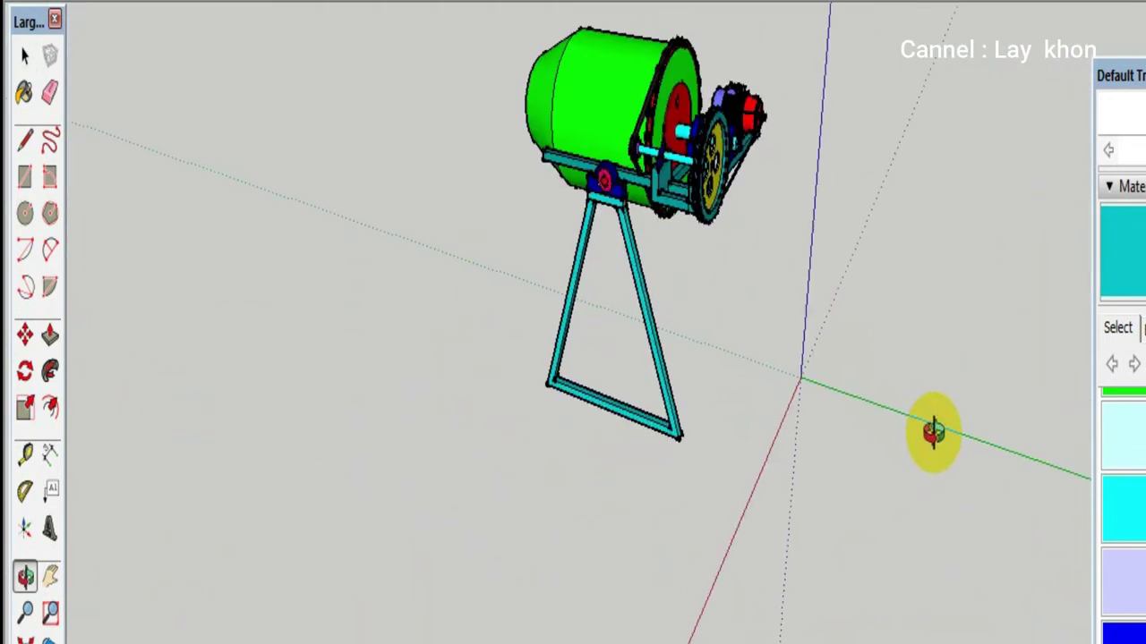
scroll(632, 195, up, 2)
scroll(632, 195, up, 3)
scroll(603, 256, up, 1)
click(602, 256)
scroll(599, 255, up, 3)
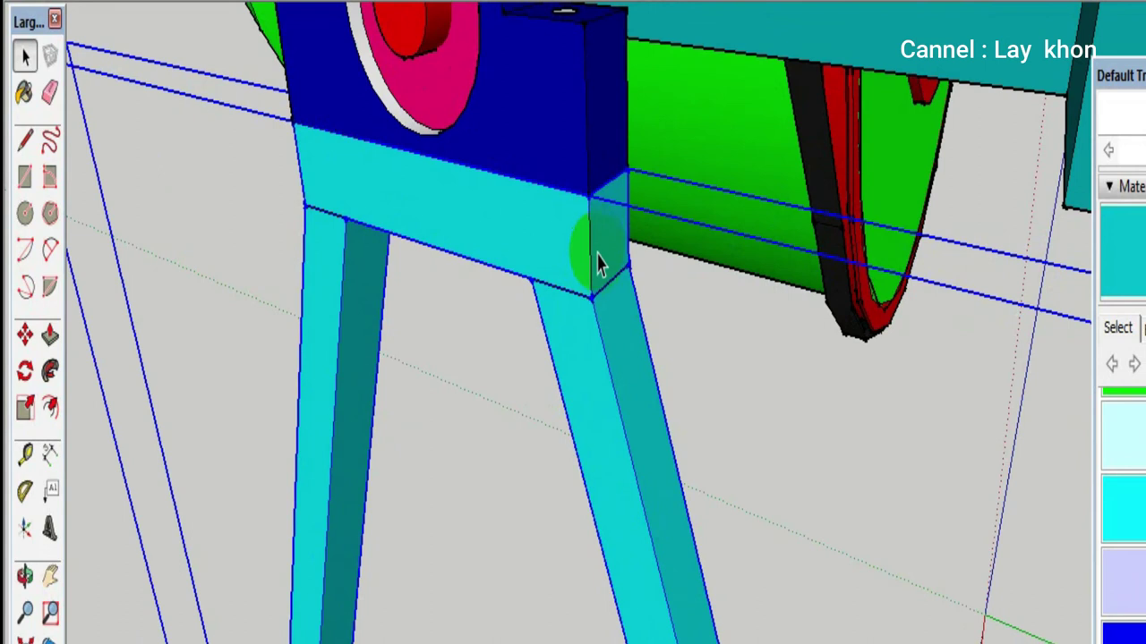
Move the stand copy by its post top to sit under the drum's other bearing
mouse_move(588, 203)
middle_down()
mouse_move(550, 281)
mouse_move(456, 310)
mouse_move(327, 405)
mouse_move(779, 159)
middle_up()
scroll(420, 331, down, 5)
scroll(421, 331, down, 3)
scroll(421, 331, down, 2)
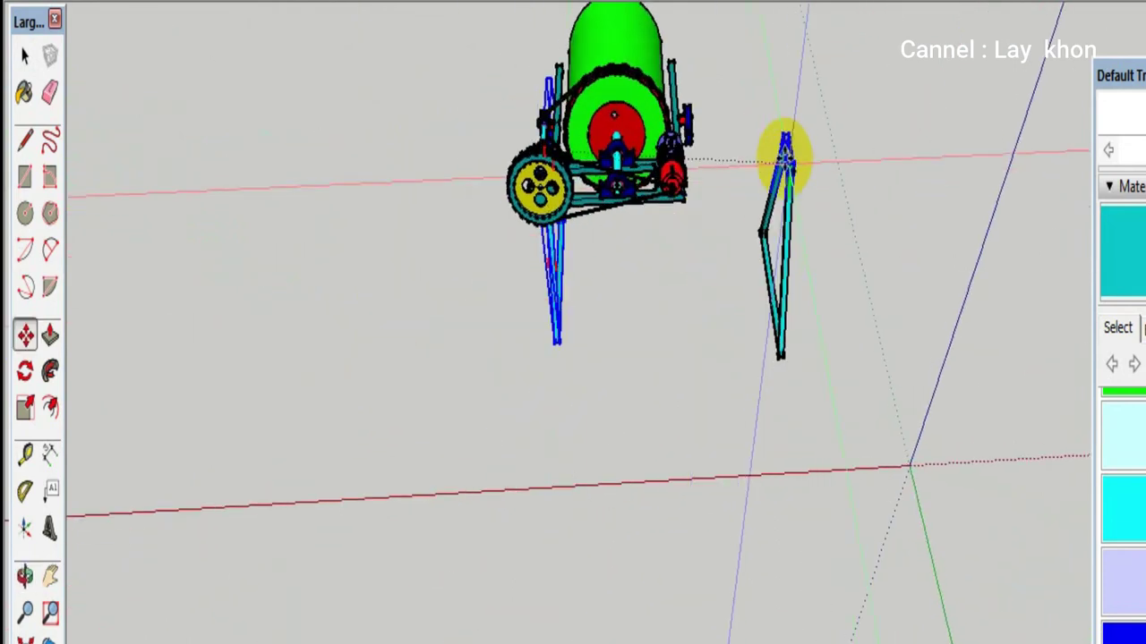
key(m)
scroll(761, 143, up, 2)
scroll(754, 140, up, 3)
scroll(626, 152, up, 2)
scroll(601, 159, up, 3)
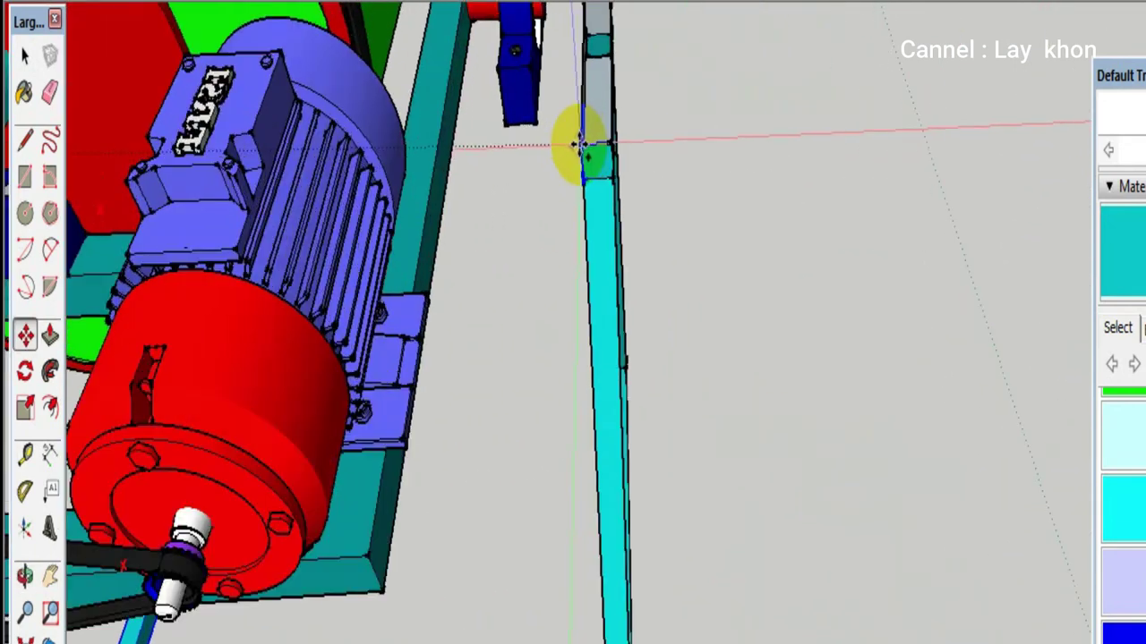
scroll(567, 148, up, 3)
scroll(558, 149, up, 3)
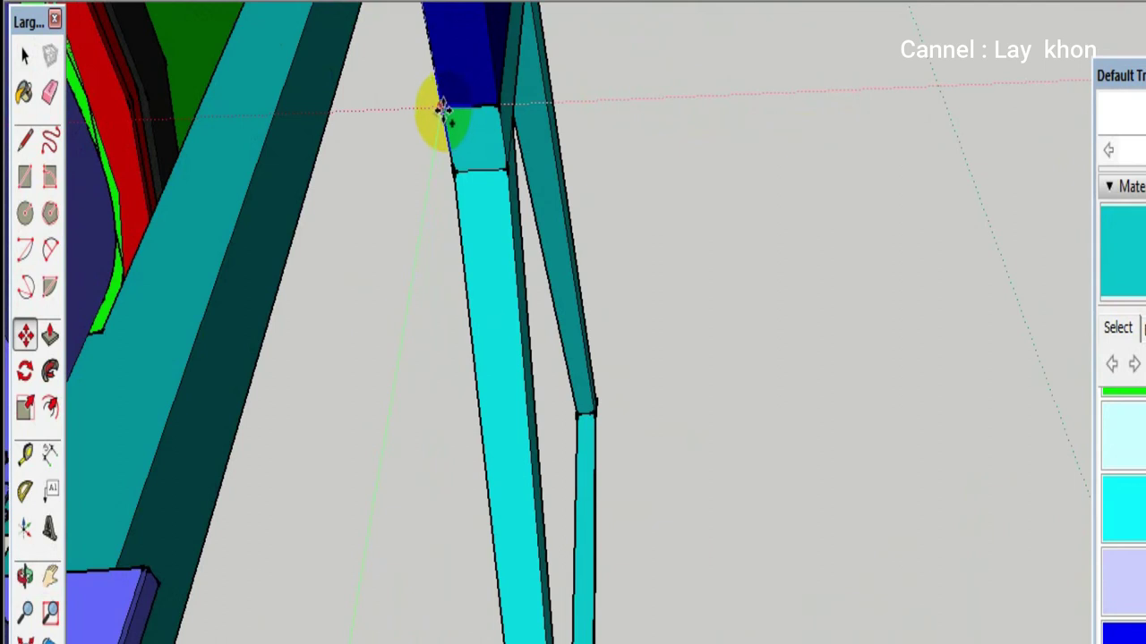
click(442, 110)
click(384, 274)
scroll(439, 302, down, 2)
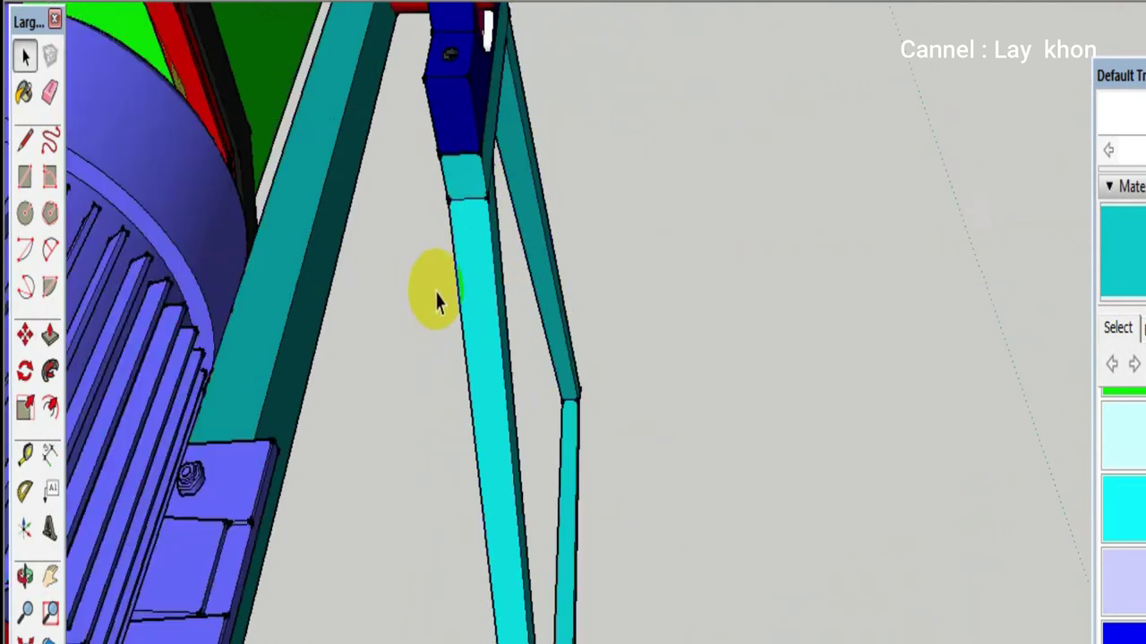
scroll(507, 370, down, 3)
middle_drag(504, 370, 563, 108)
scroll(1003, 106, up, 3)
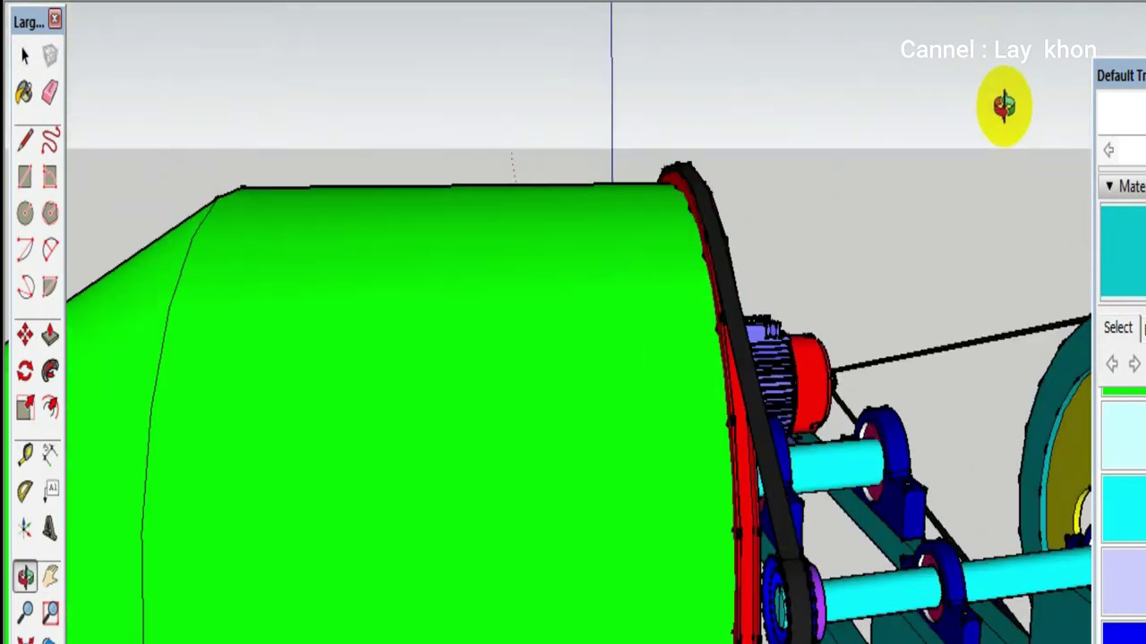
scroll(639, 231, down, 3)
scroll(641, 240, down, 3)
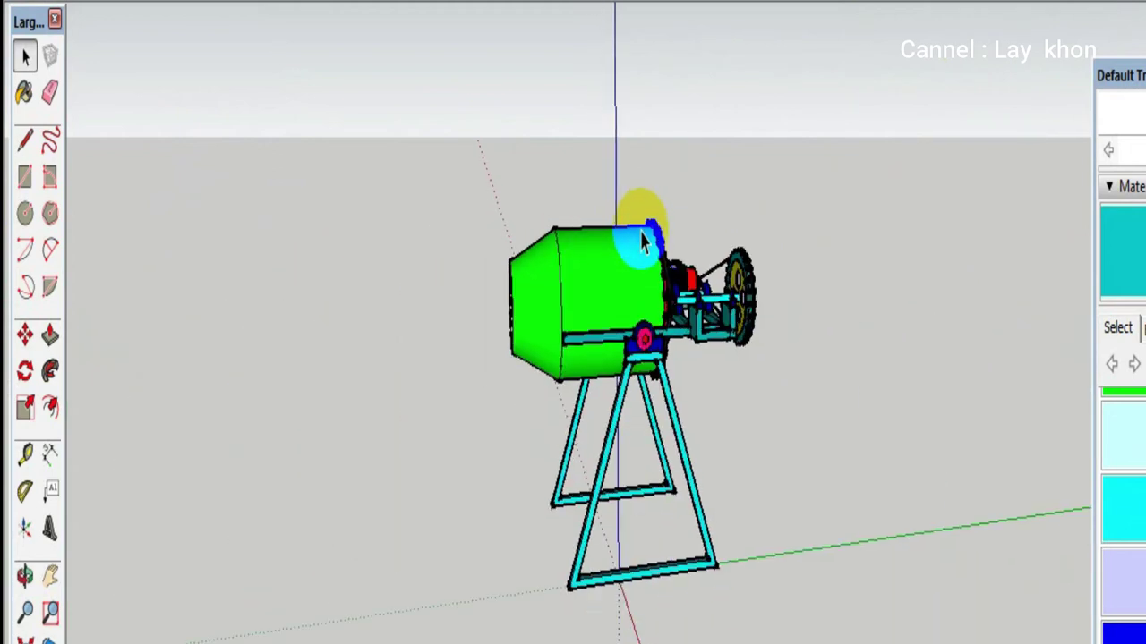
scroll(641, 240, down, 2)
Draw a square on the base frame's corner face and push it out into a block
key(r)
scroll(586, 493, up, 6)
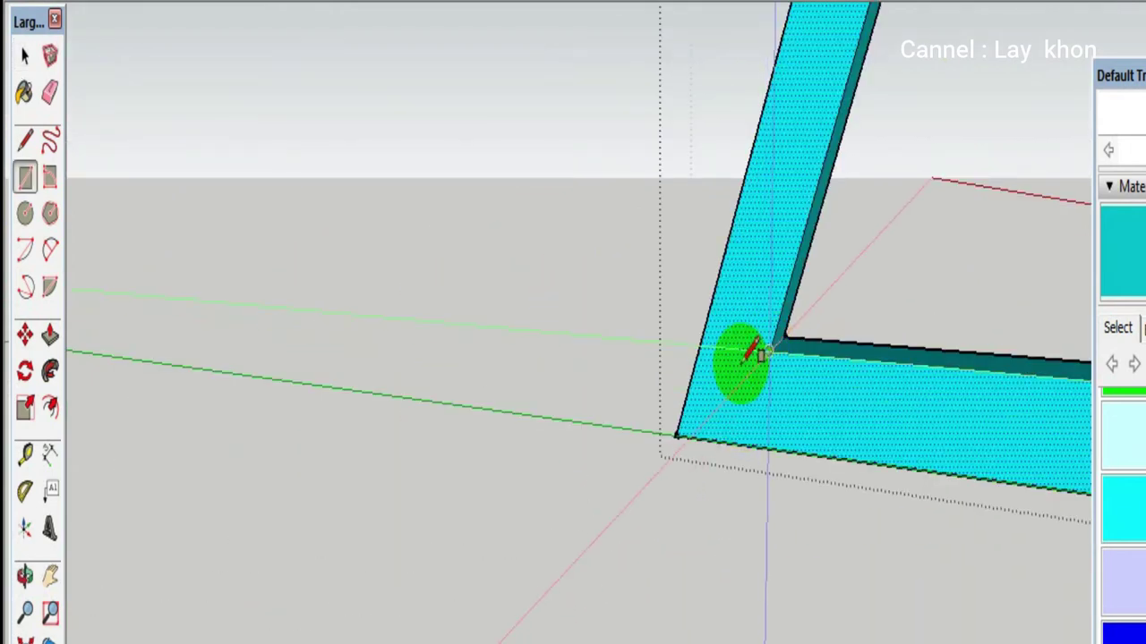
drag(751, 358, 696, 437)
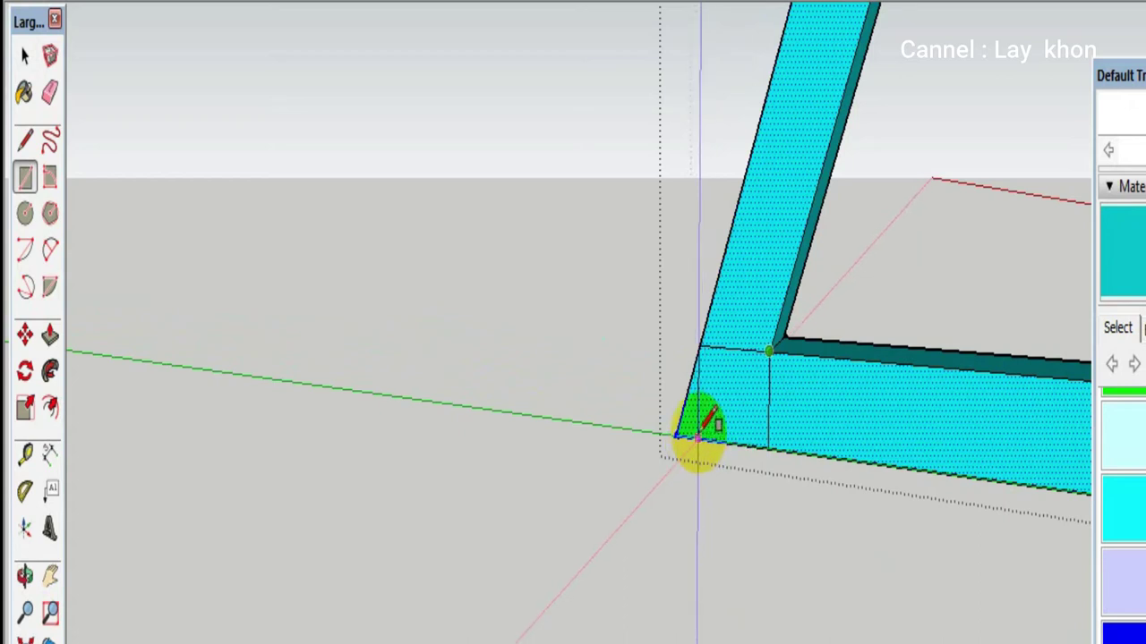
click(699, 437)
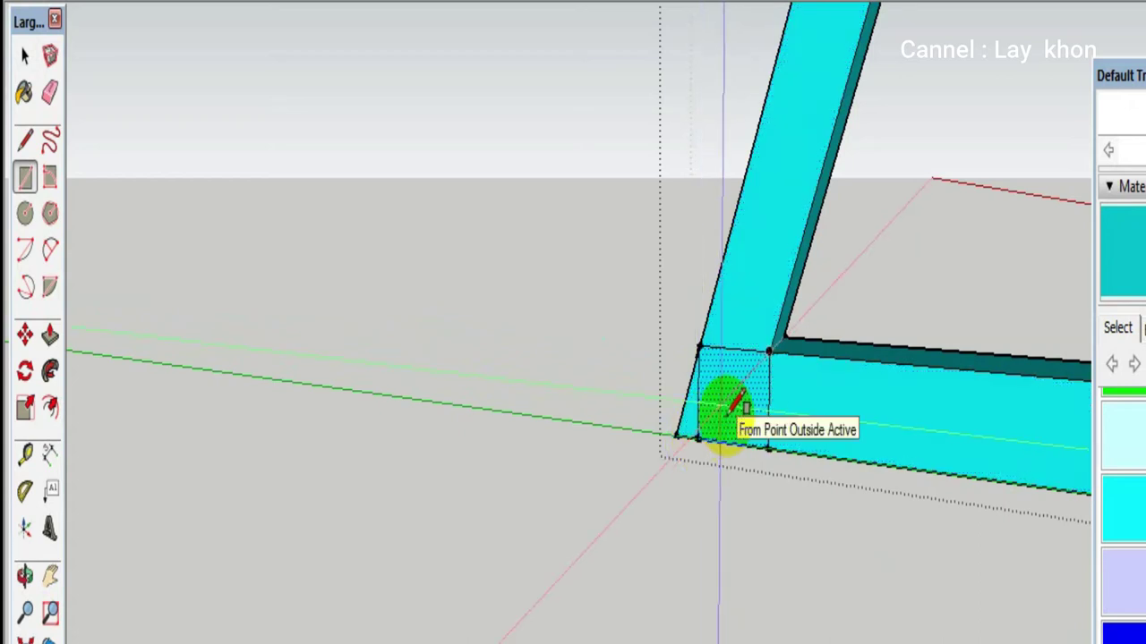
key(p)
click(727, 425)
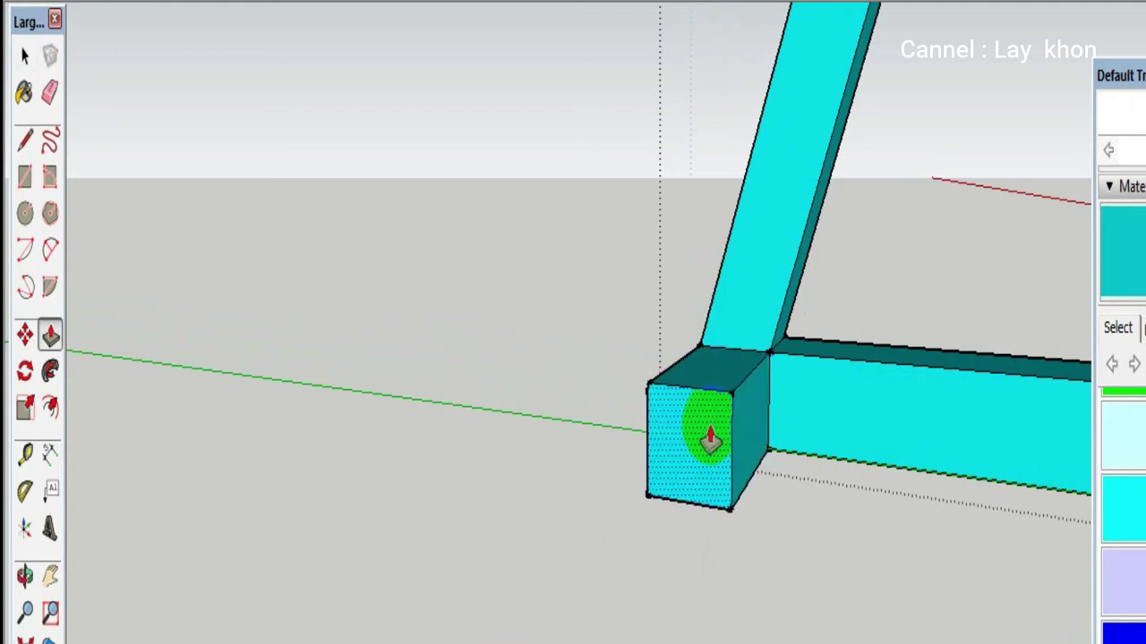
scroll(724, 401, down, 2)
scroll(723, 397, down, 2)
scroll(729, 398, down, 3)
scroll(729, 398, down, 2)
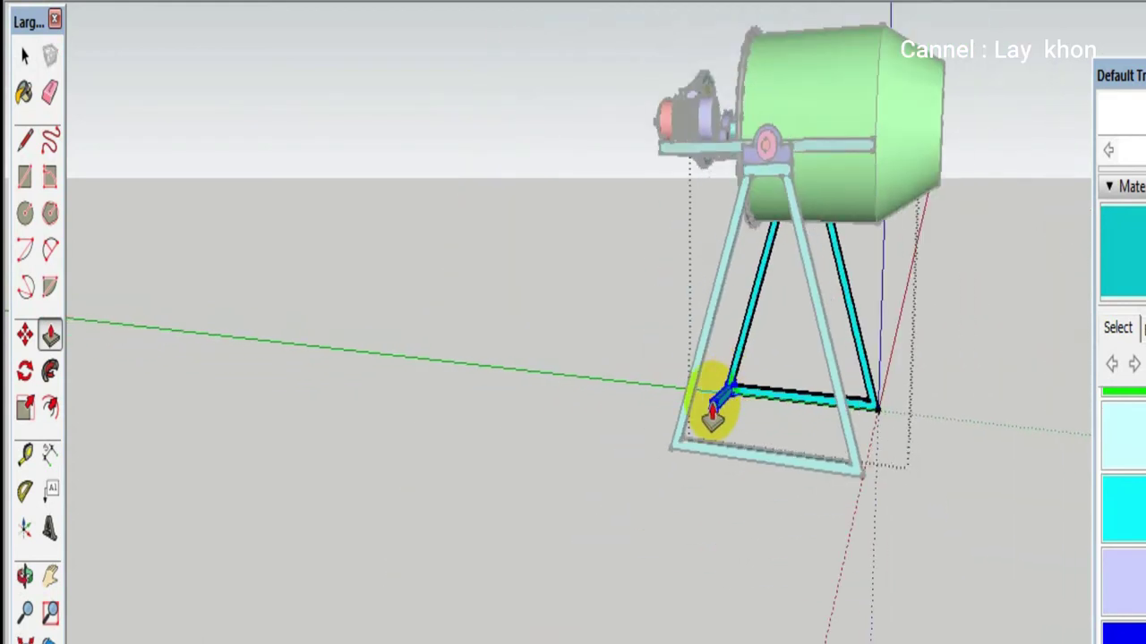
scroll(684, 454, up, 2)
scroll(685, 454, up, 2)
scroll(685, 454, up, 2)
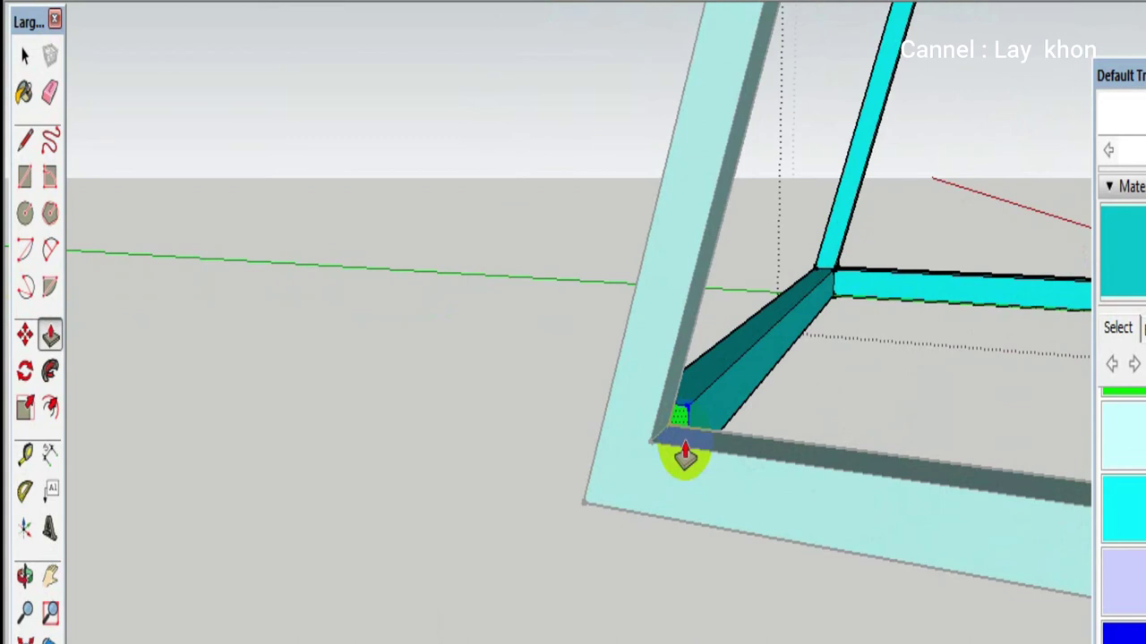
scroll(684, 454, up, 3)
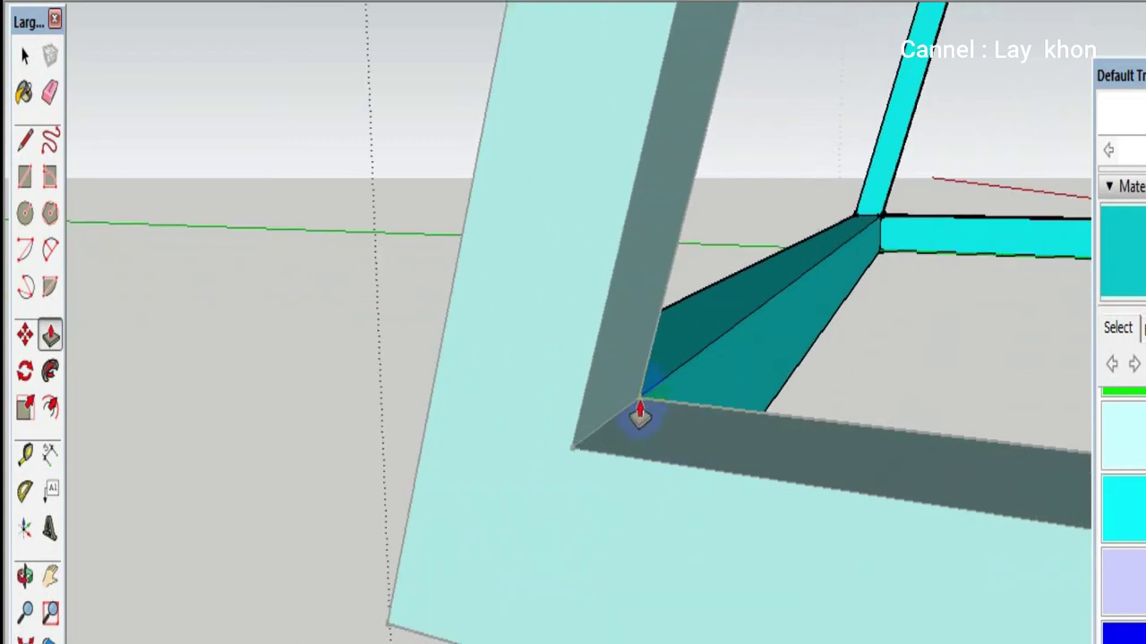
scroll(640, 415, down, 2)
middle_drag(640, 416, 975, 490)
scroll(957, 466, down, 2)
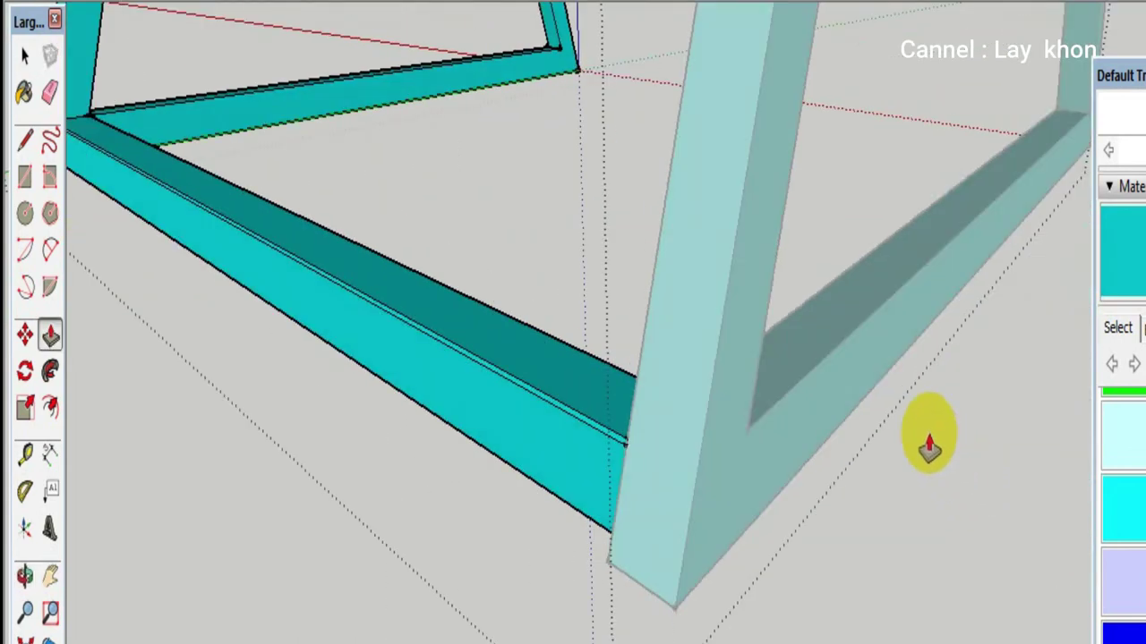
scroll(787, 452, down, 2)
Start a rectangle at the beam corner, then zoom out to check the base frame
key(m)
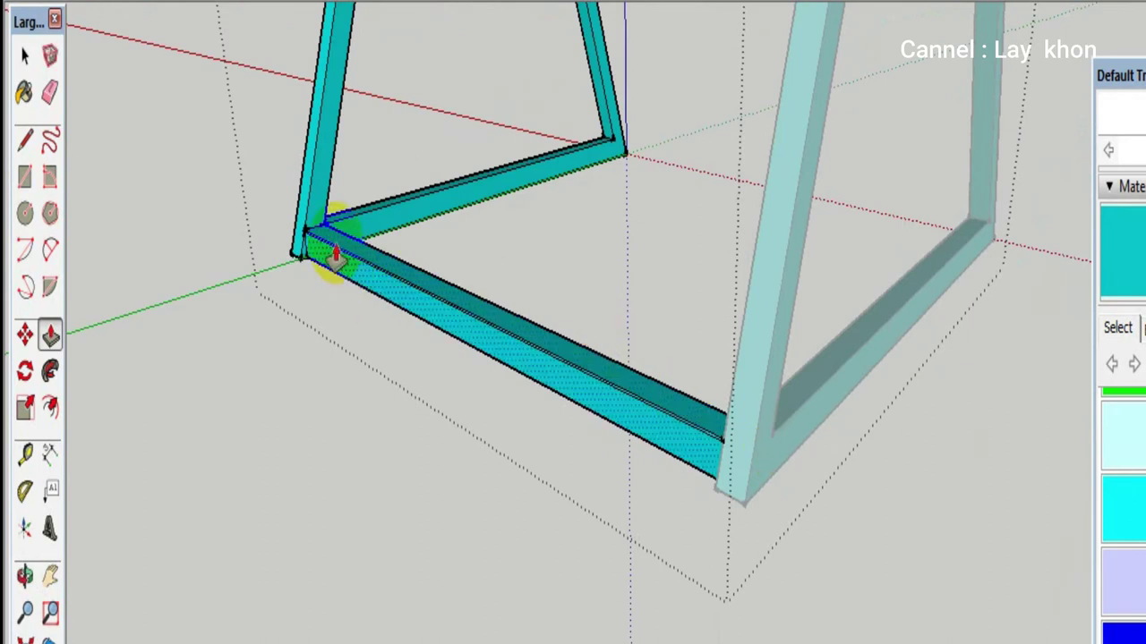
scroll(335, 258, up, 2)
scroll(332, 252, up, 2)
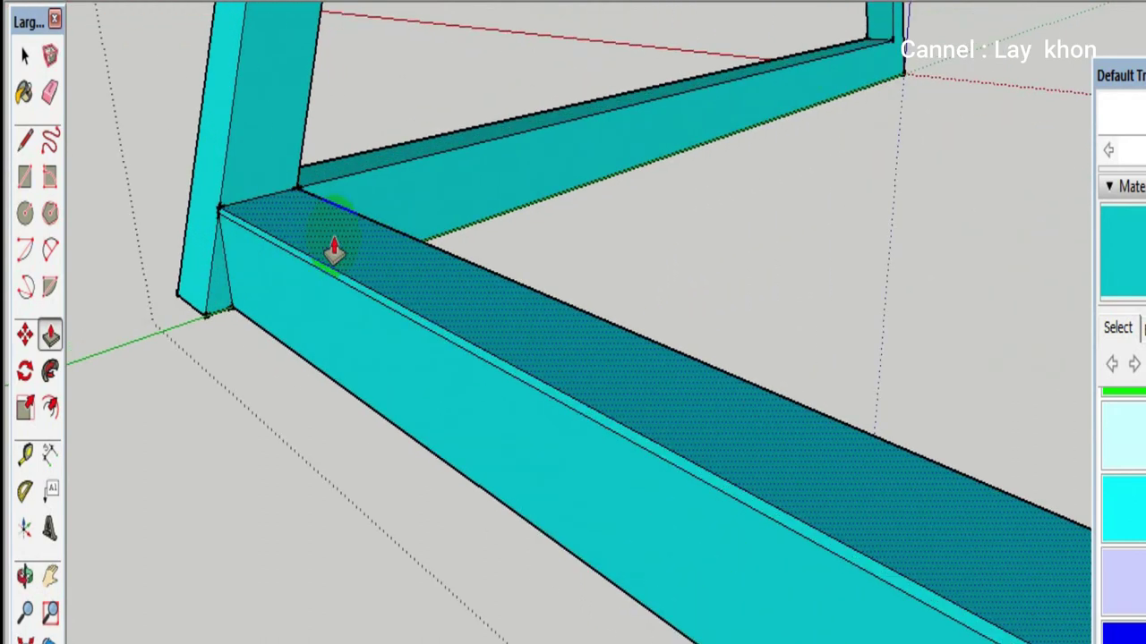
scroll(301, 226, down, 3)
scroll(289, 235, down, 2)
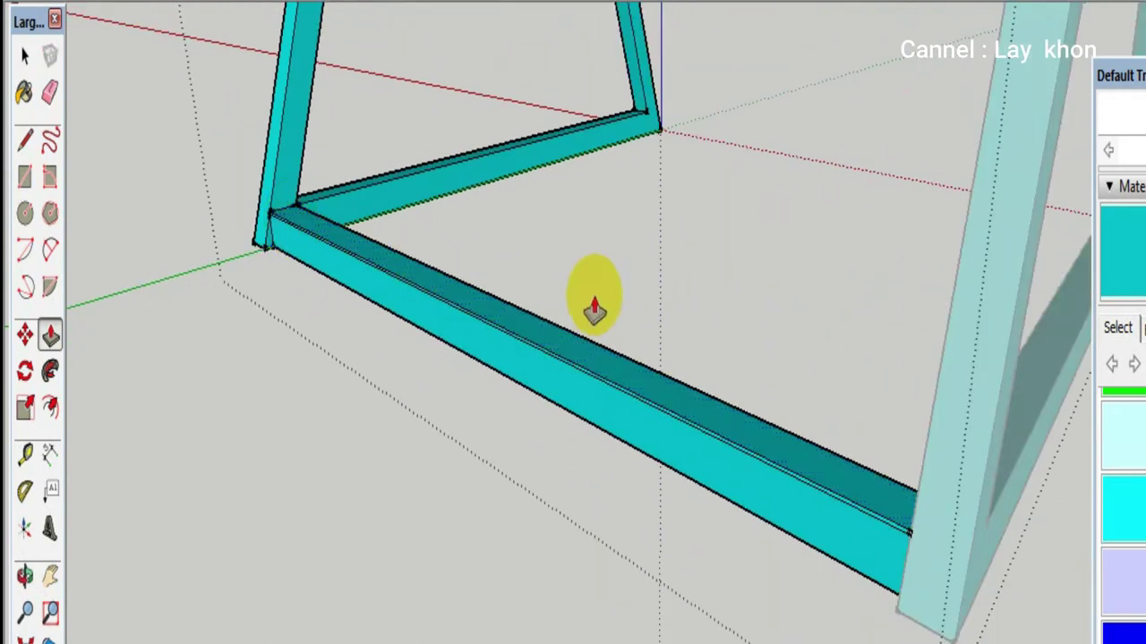
scroll(626, 98, up, 2)
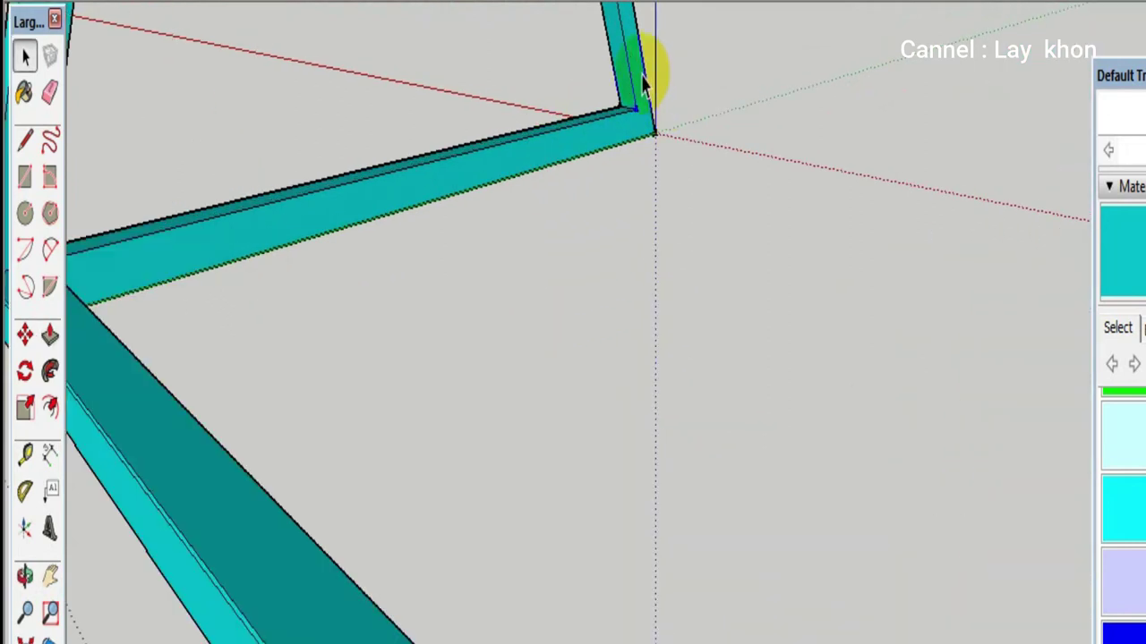
scroll(645, 116, up, 2)
key(space)
scroll(646, 157, up, 2)
scroll(646, 170, up, 2)
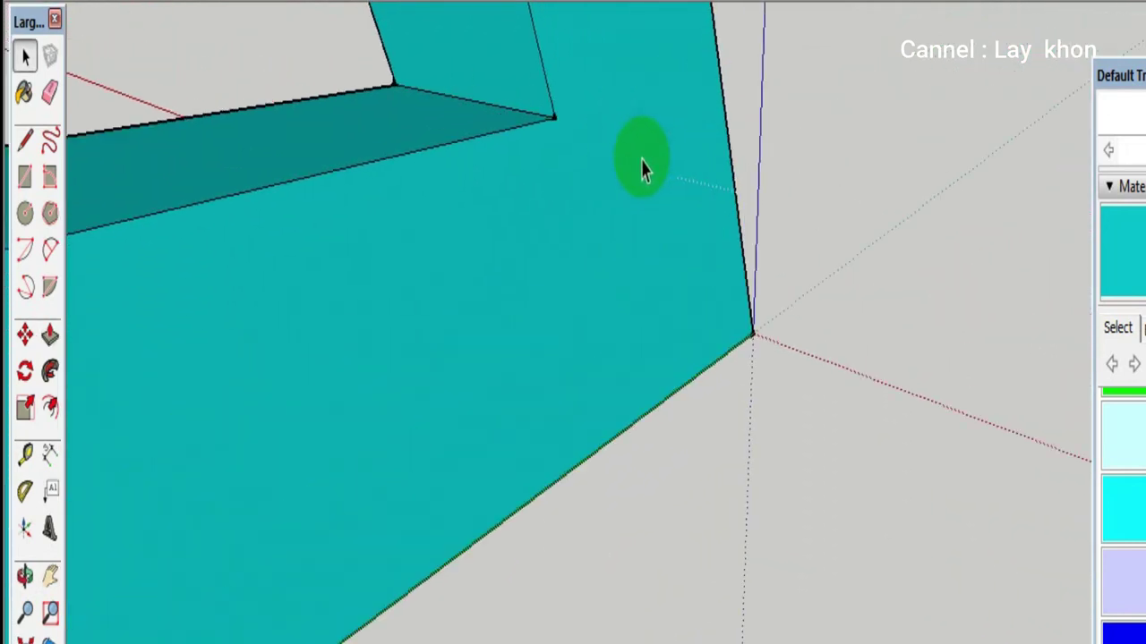
key(r)
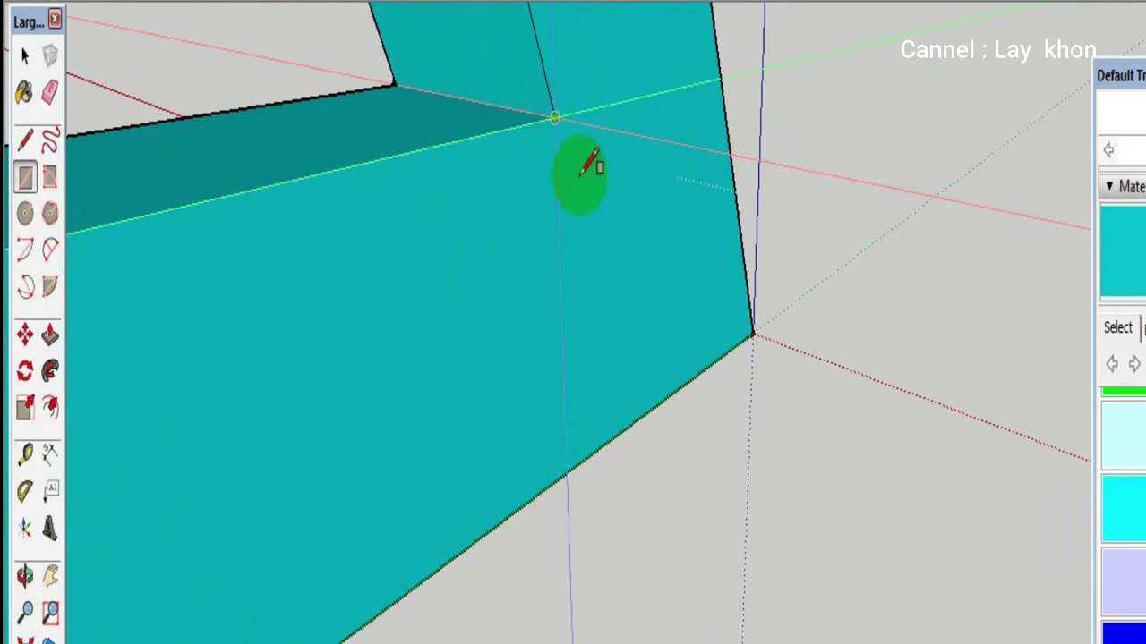
click(580, 172)
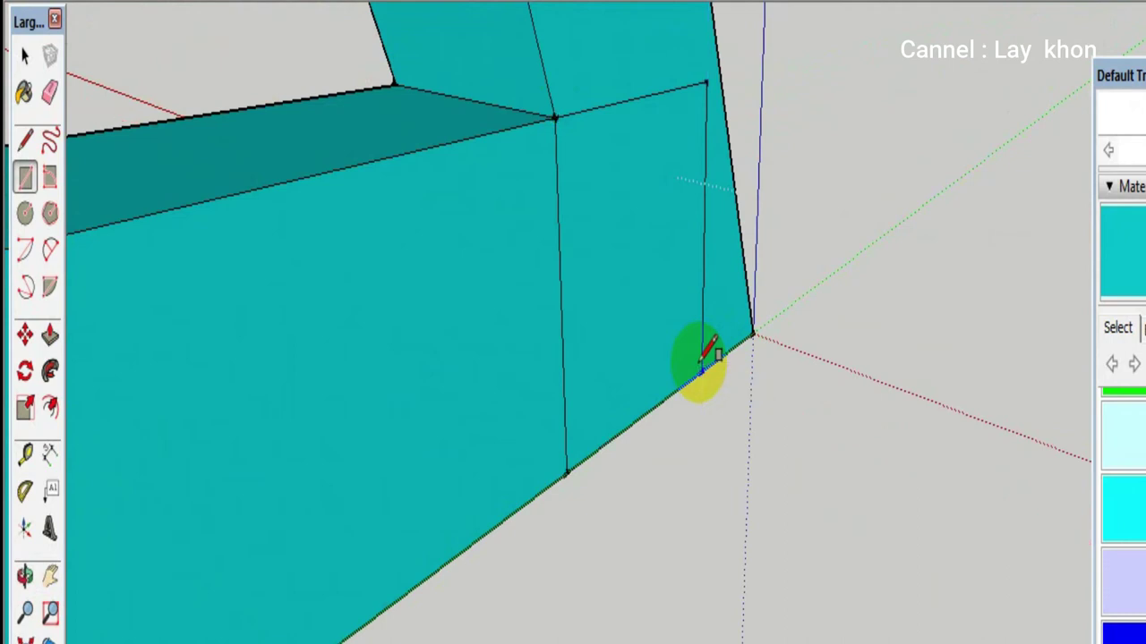
scroll(669, 337, down, 4)
scroll(669, 338, down, 3)
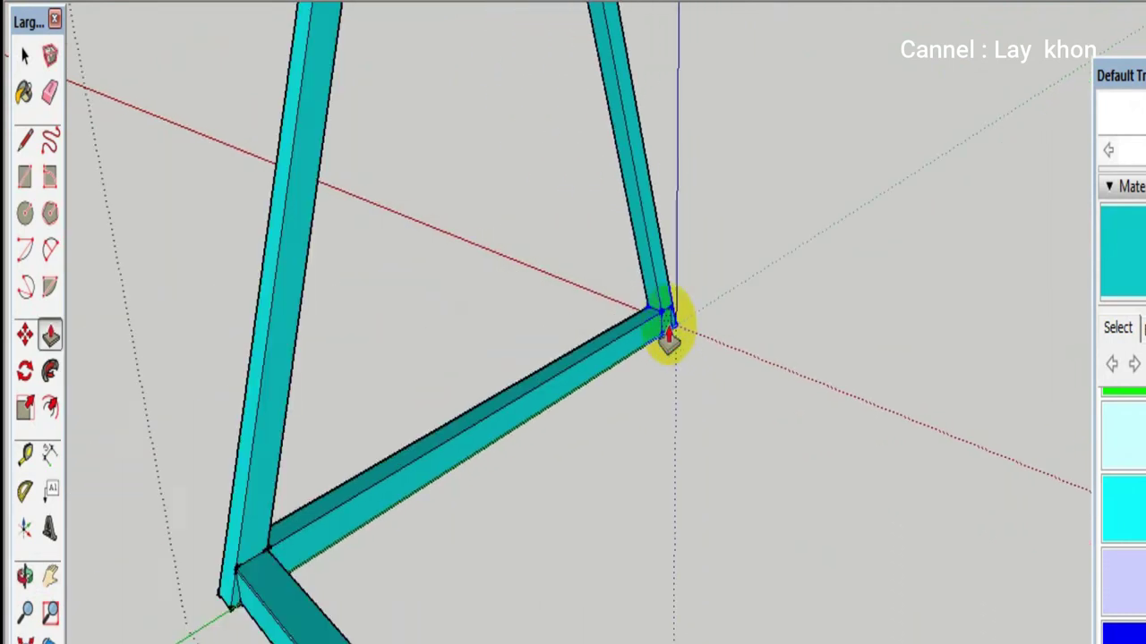
scroll(662, 331, down, 2)
scroll(911, 419, up, 3)
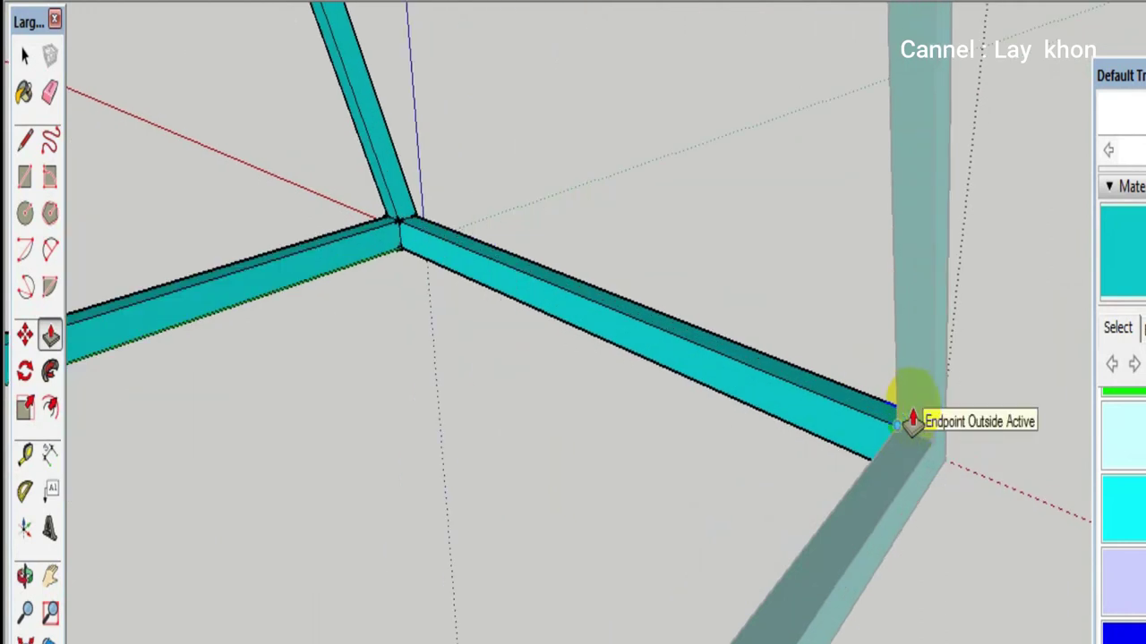
scroll(906, 412, up, 1)
key(space)
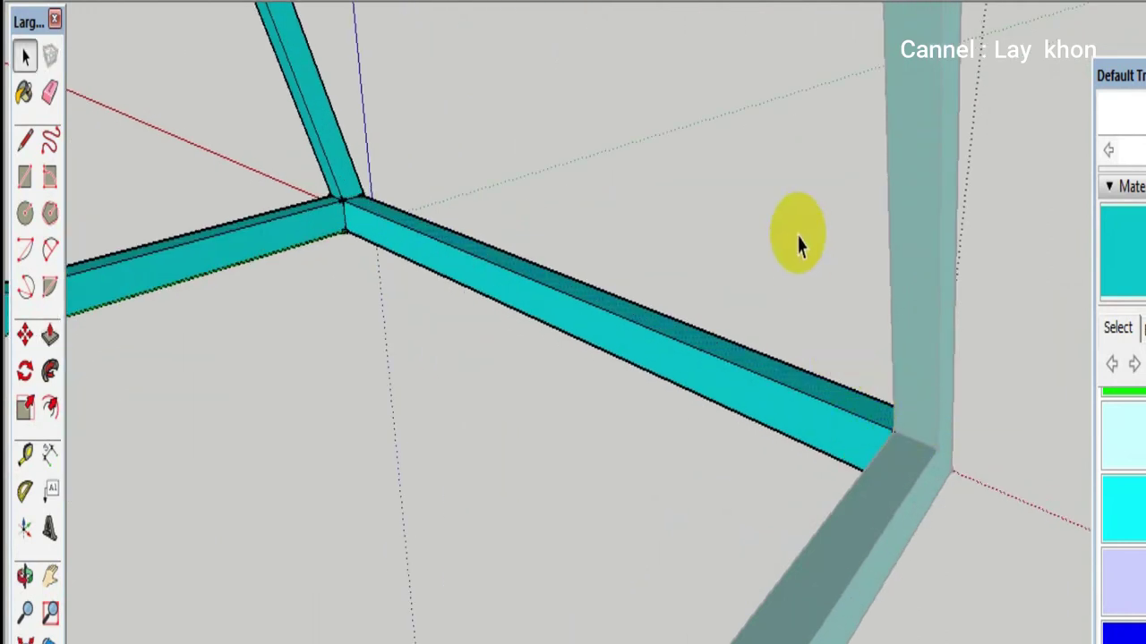
scroll(796, 244, down, 2)
scroll(797, 243, down, 1)
scroll(798, 242, down, 1)
scroll(792, 269, down, 2)
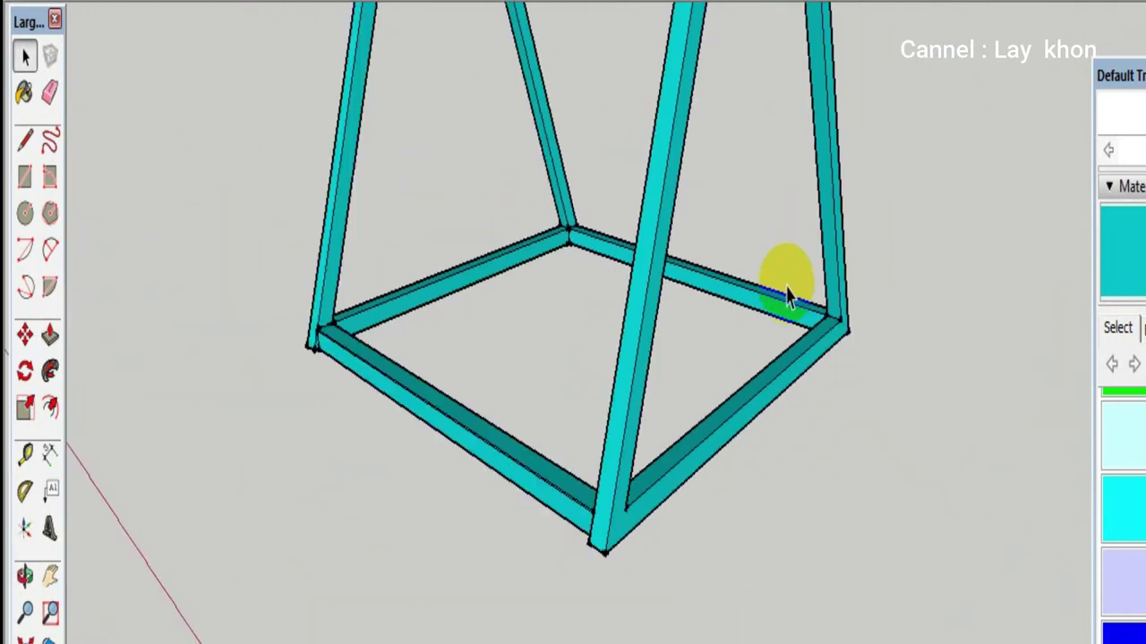
scroll(787, 298, down, 2)
scroll(831, 314, down, 2)
scroll(800, 325, down, 1)
Group the teal leg frame beneath the green drum with Make Group, then deselect it
mouse_move(793, 266)
middle_down()
mouse_move(592, 291)
mouse_move(463, 276)
mouse_move(475, 295)
middle_up()
middle_drag(784, 134, 765, 389)
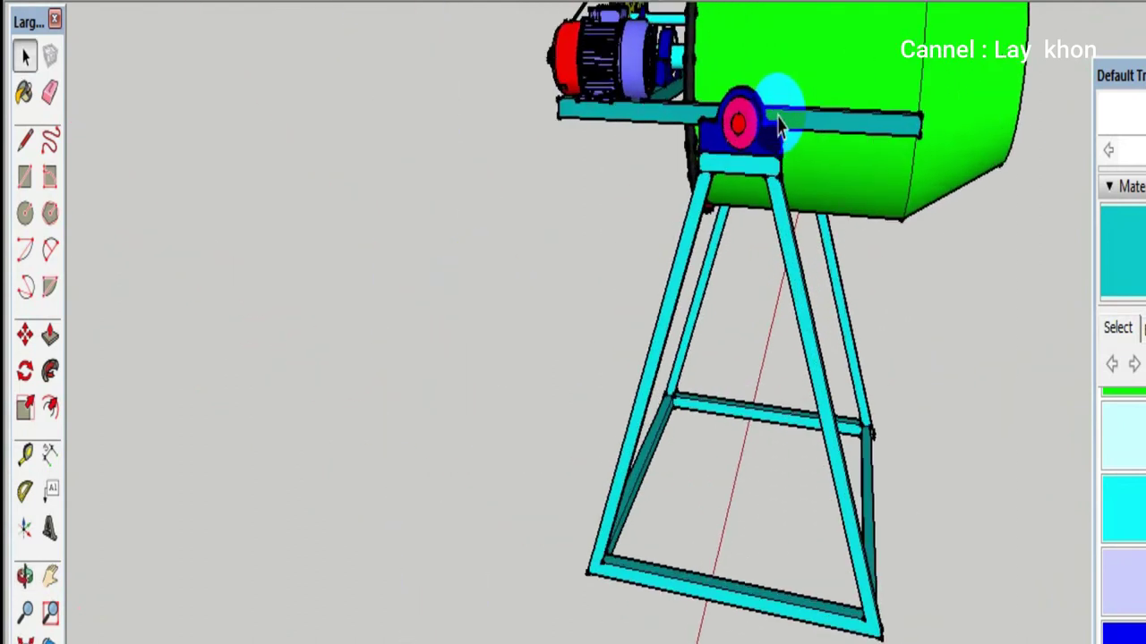
scroll(859, 385, down, 4)
mouse_move(813, 383)
middle_down()
mouse_move(767, 346)
mouse_move(661, 298)
mouse_move(696, 383)
middle_up()
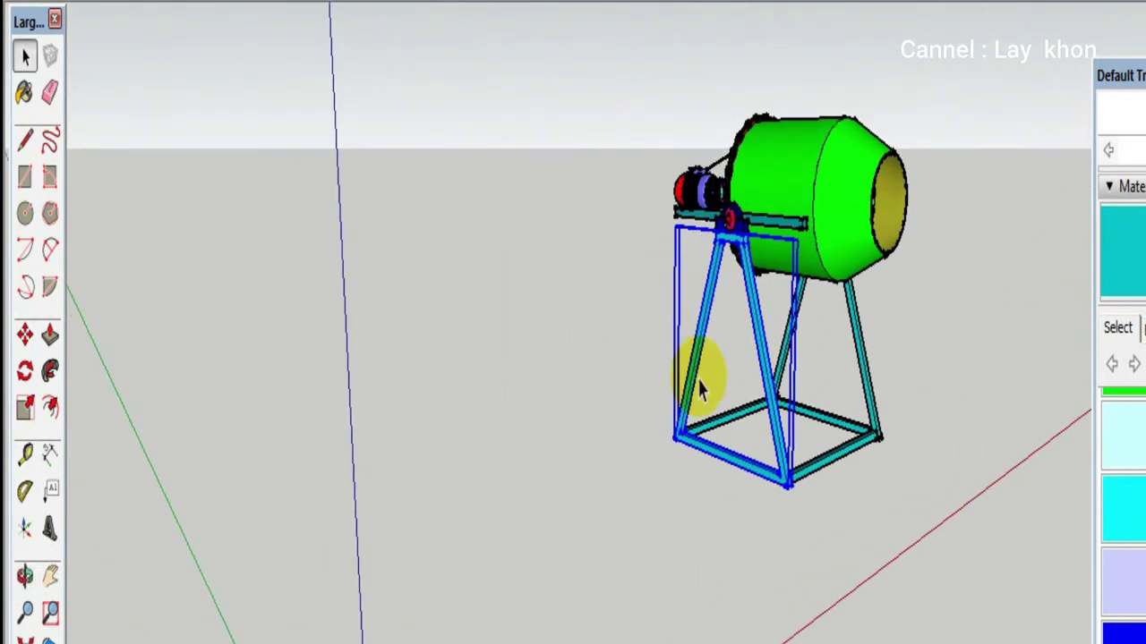
right_click(862, 457)
click(926, 117)
click(904, 350)
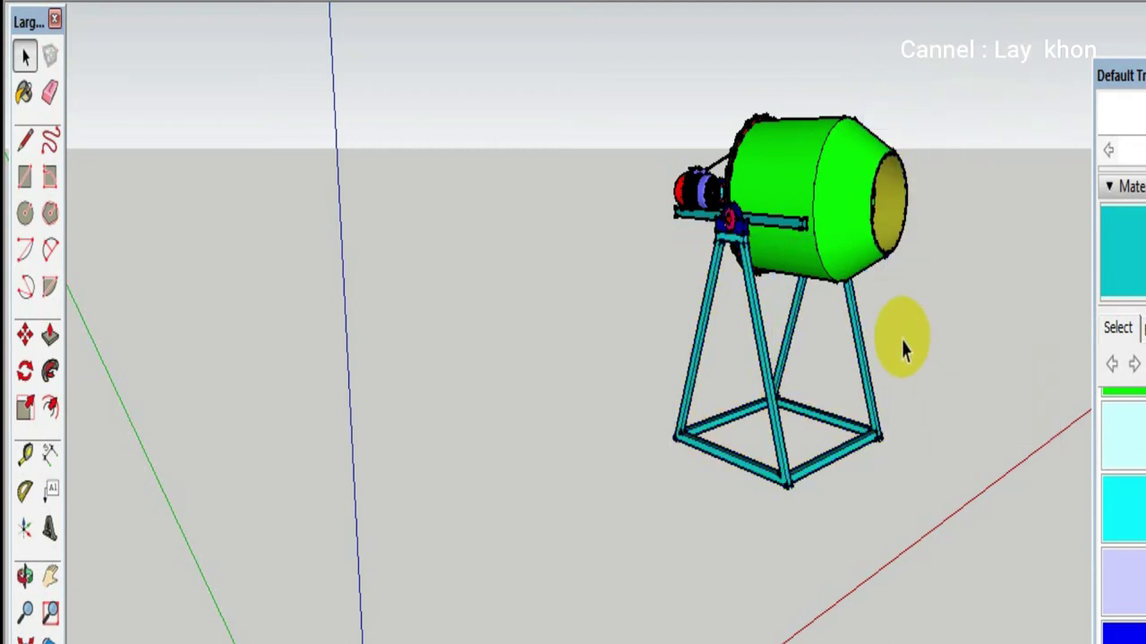
scroll(865, 366, up, 2)
scroll(848, 370, up, 2)
scroll(857, 371, down, 2)
mouse_move(857, 371)
middle_down()
mouse_move(529, 296)
mouse_move(583, 388)
mouse_move(545, 537)
mouse_move(417, 540)
mouse_move(313, 483)
middle_up()
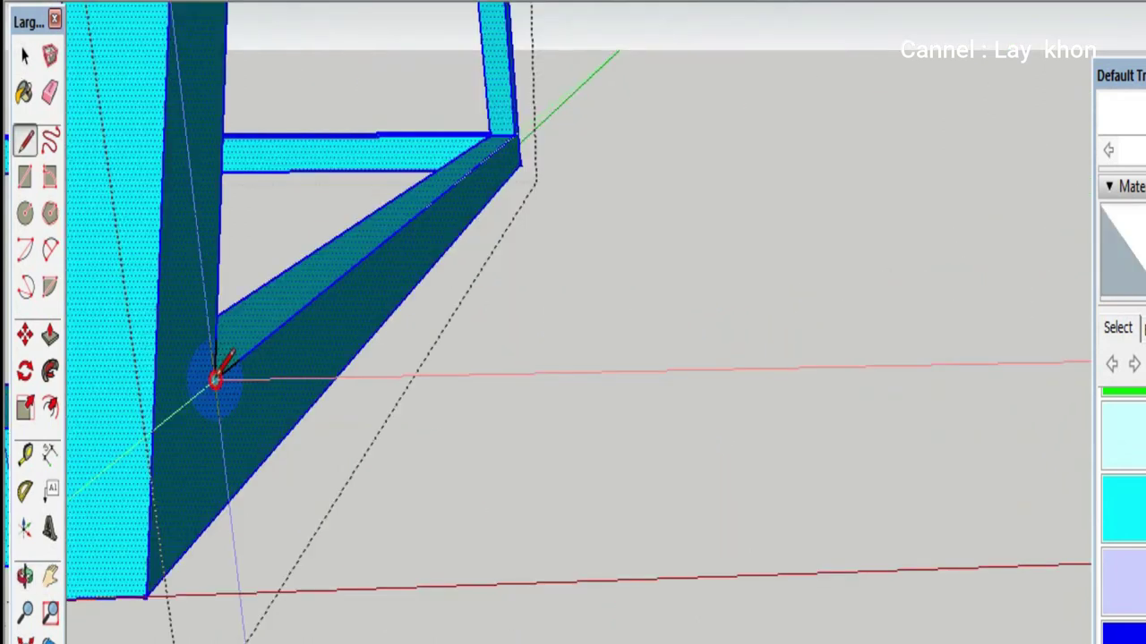
Draw a guide line at the leg's foot and a circle on the brace face
click(213, 379)
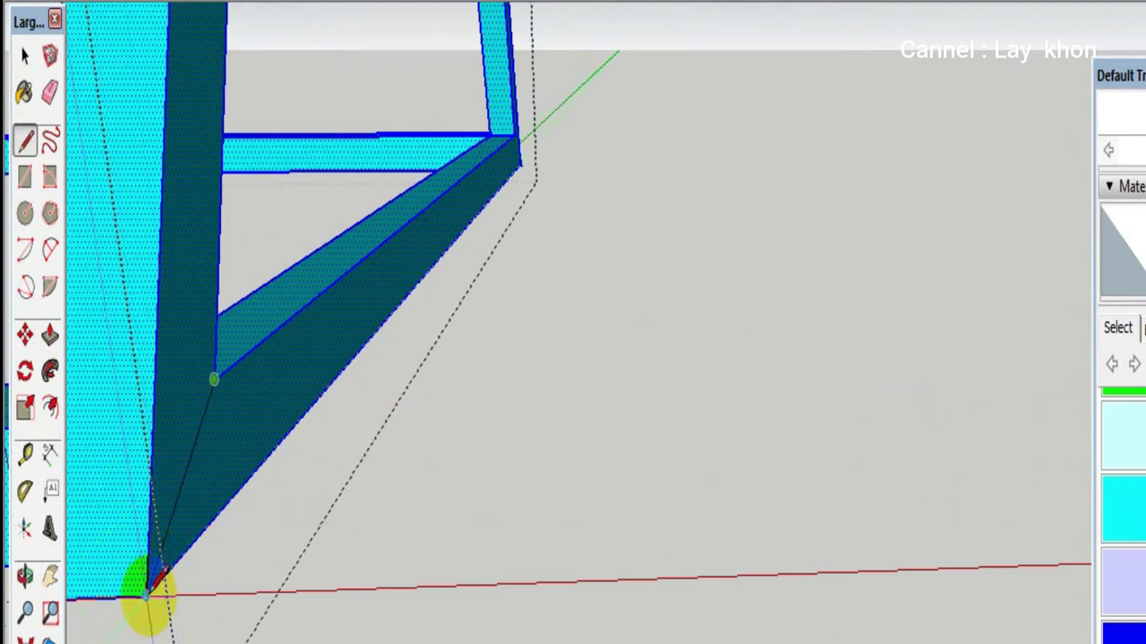
mouse_move(152, 588)
middle_down()
mouse_move(212, 493)
mouse_move(46, 532)
middle_up()
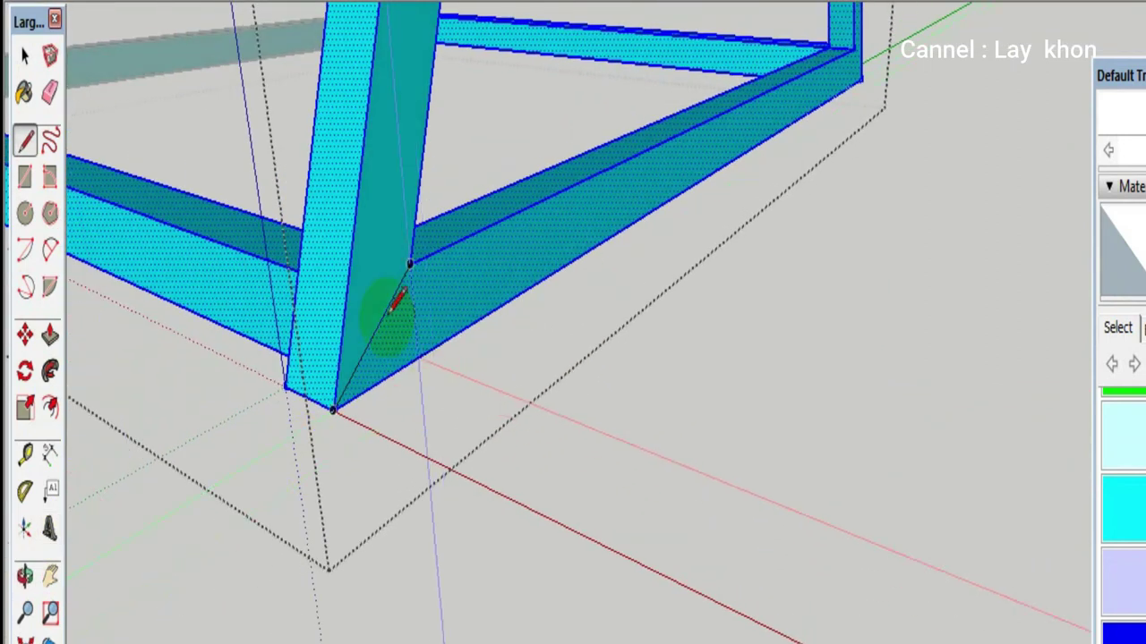
scroll(392, 303, up, 3)
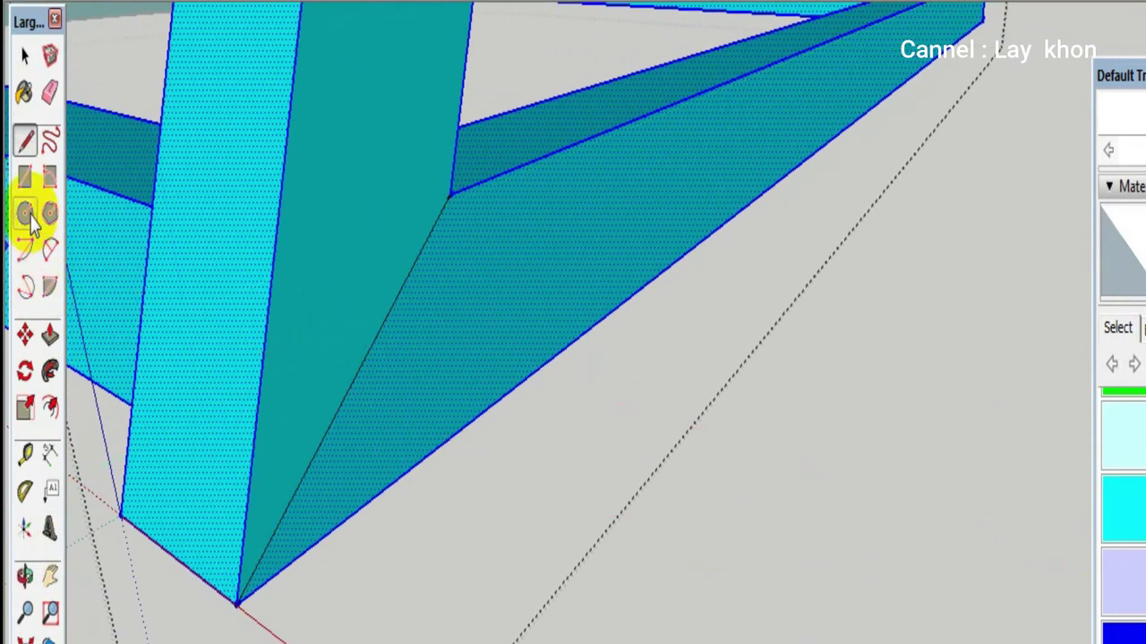
click(25, 213)
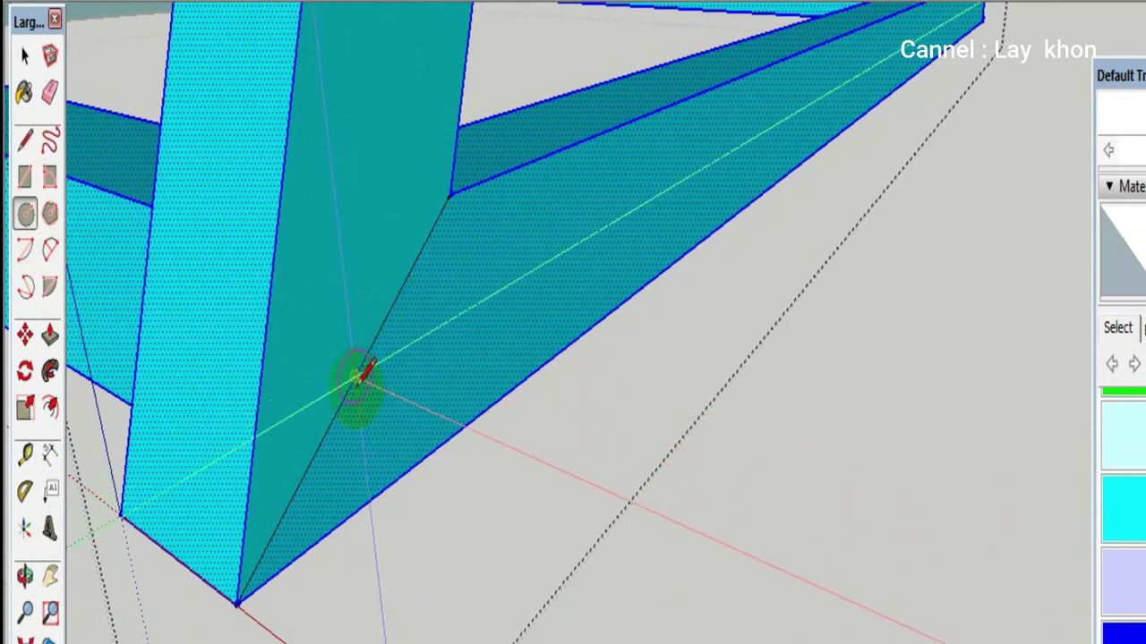
click(356, 376)
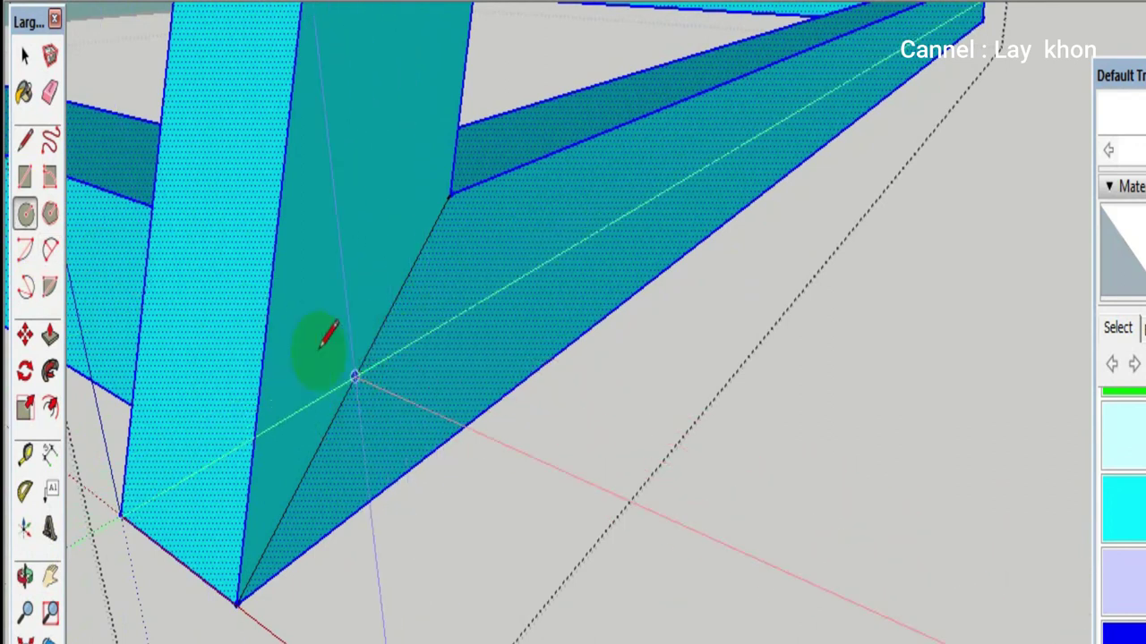
click(369, 495)
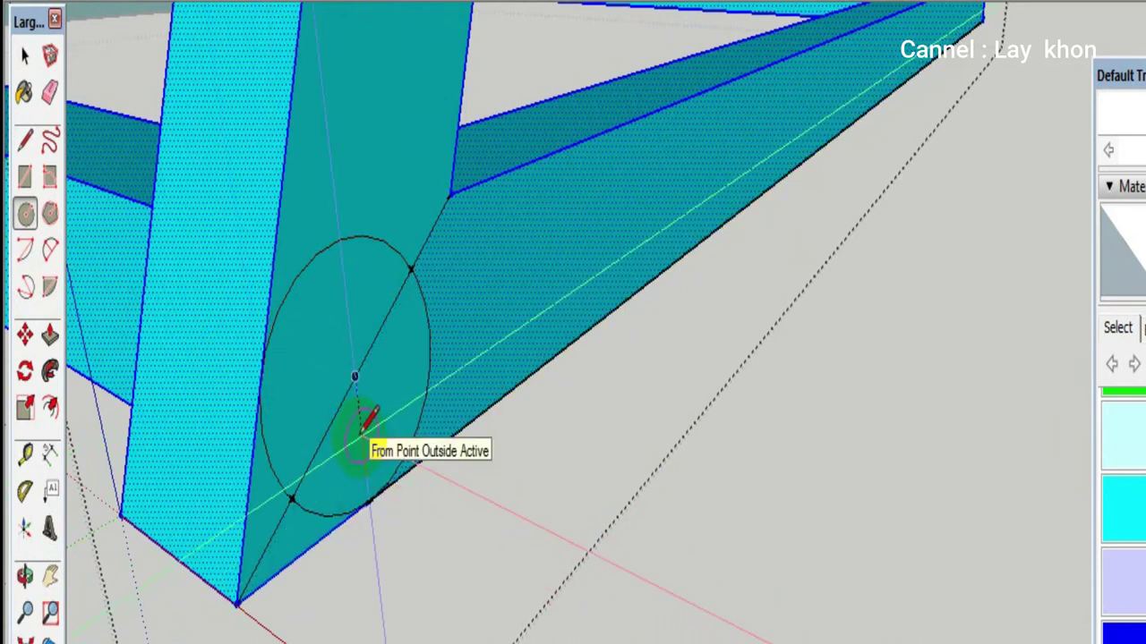
Erase the guide line and push the circle out into a short teal cylinder
key(e)
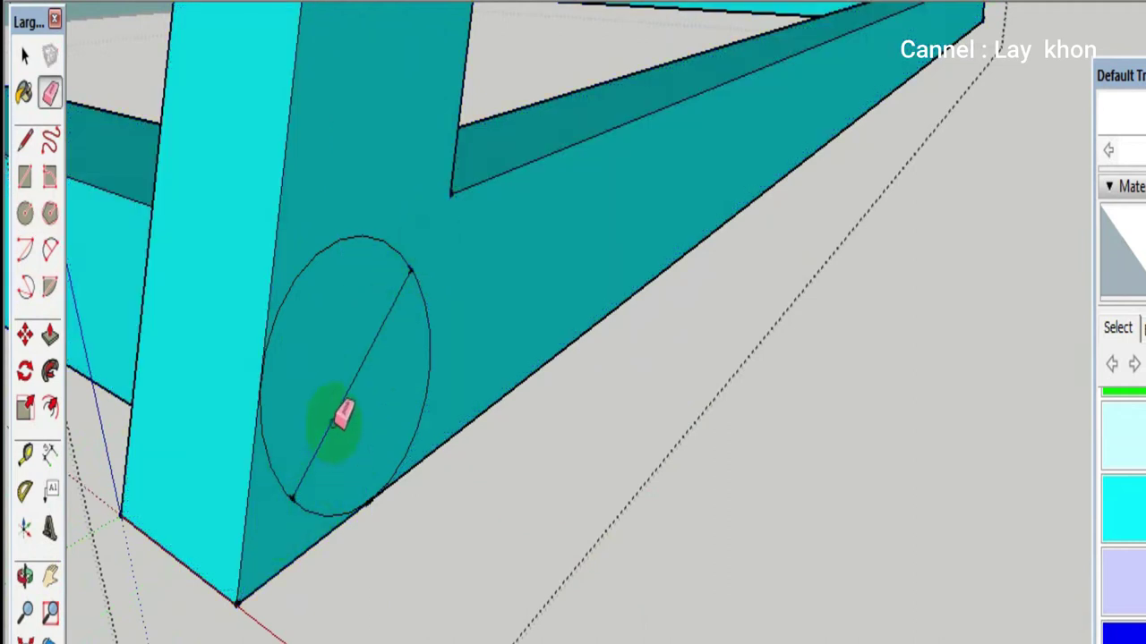
key(p)
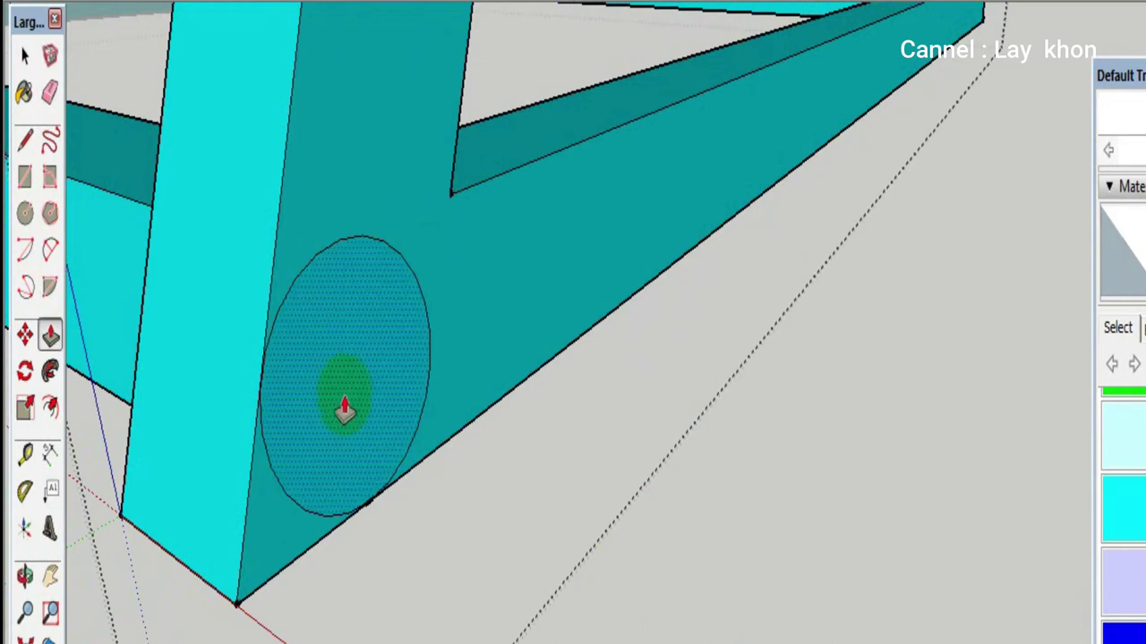
click(344, 400)
scroll(388, 417, down, 2)
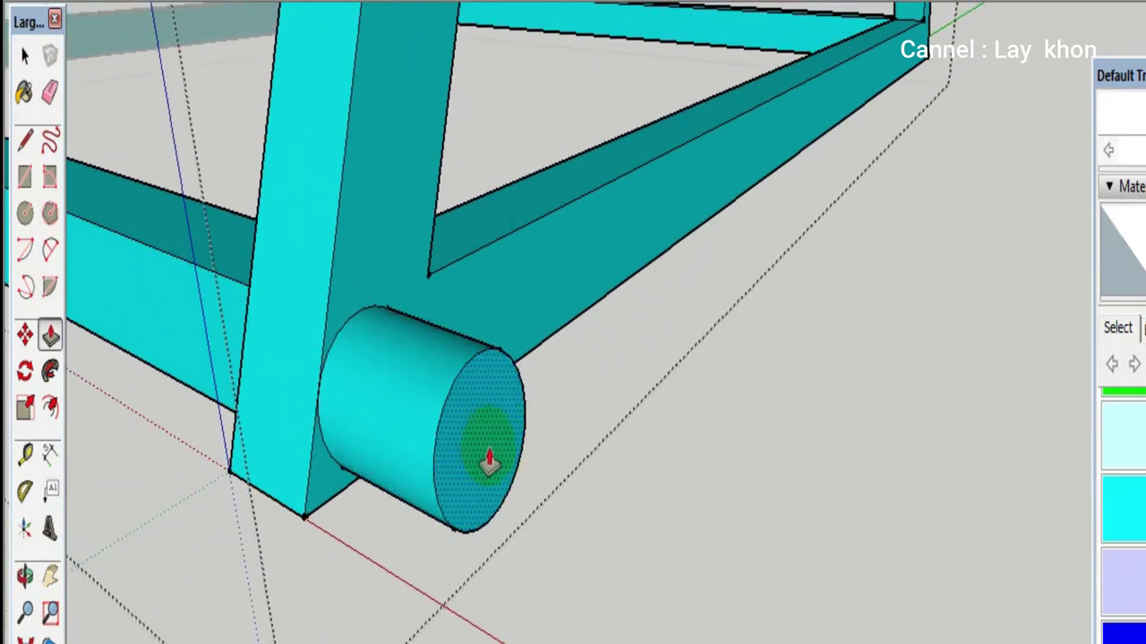
scroll(486, 454, down, 1)
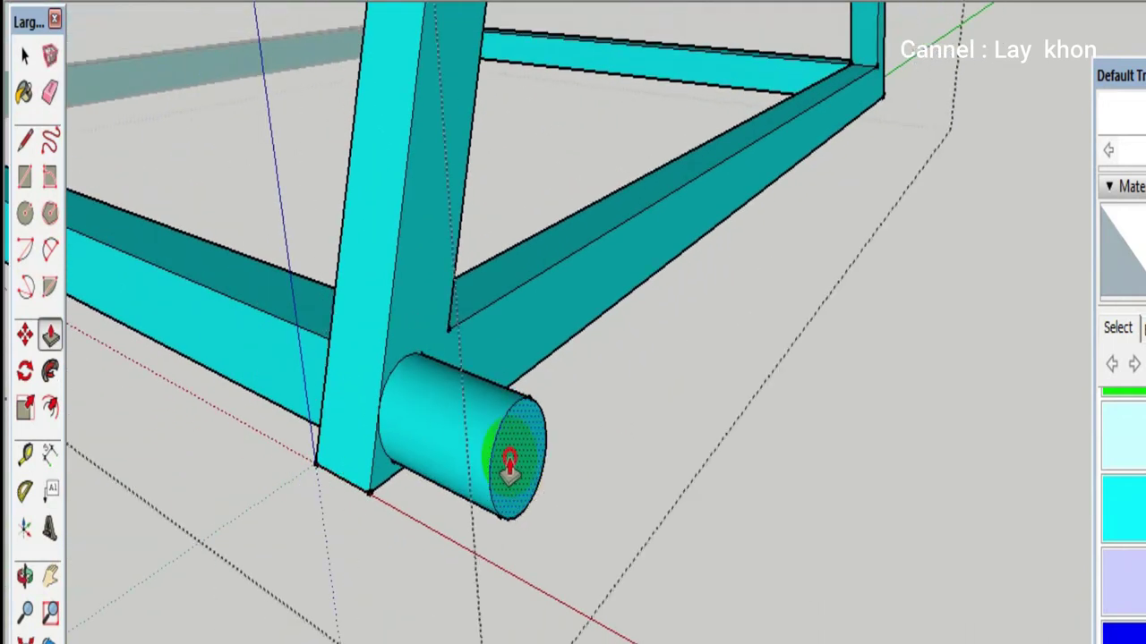
scroll(430, 327, down, 2)
scroll(429, 328, down, 2)
scroll(478, 333, down, 1)
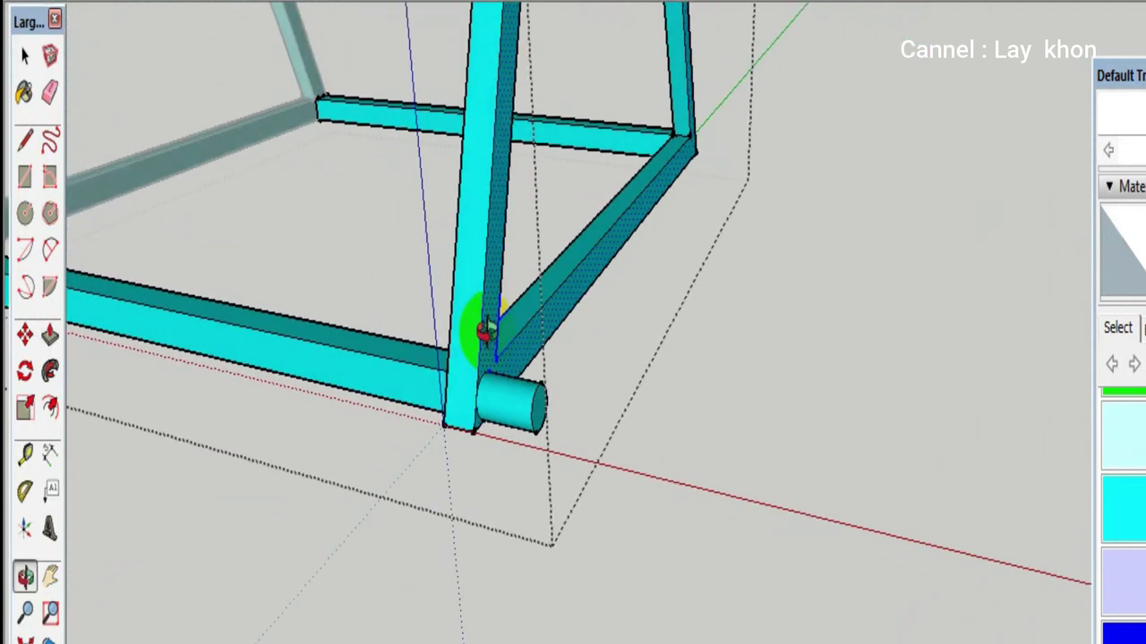
scroll(495, 340, down, 2)
mouse_move(299, 295)
middle_down()
mouse_move(404, 269)
mouse_move(637, 263)
mouse_move(636, 276)
middle_up()
Inside the tilted leg frame group, draw a diagonal line from the joint's inner corner to the leg's bottom corner
key(m)
scroll(509, 541, up, 2)
key(space)
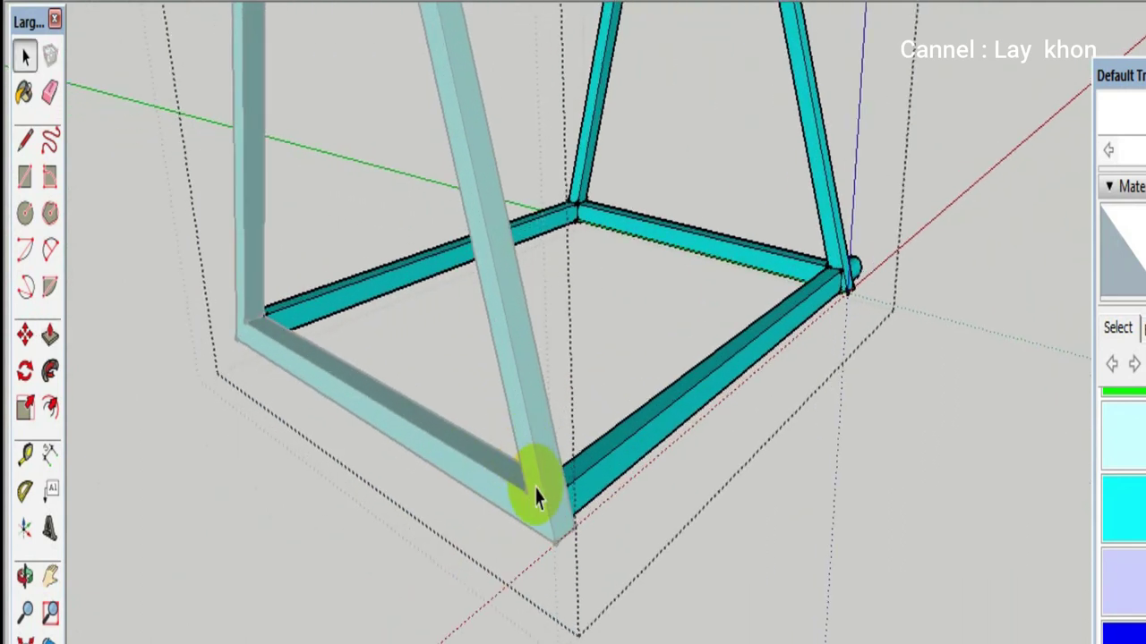
double_click(538, 499)
triple_click(538, 519)
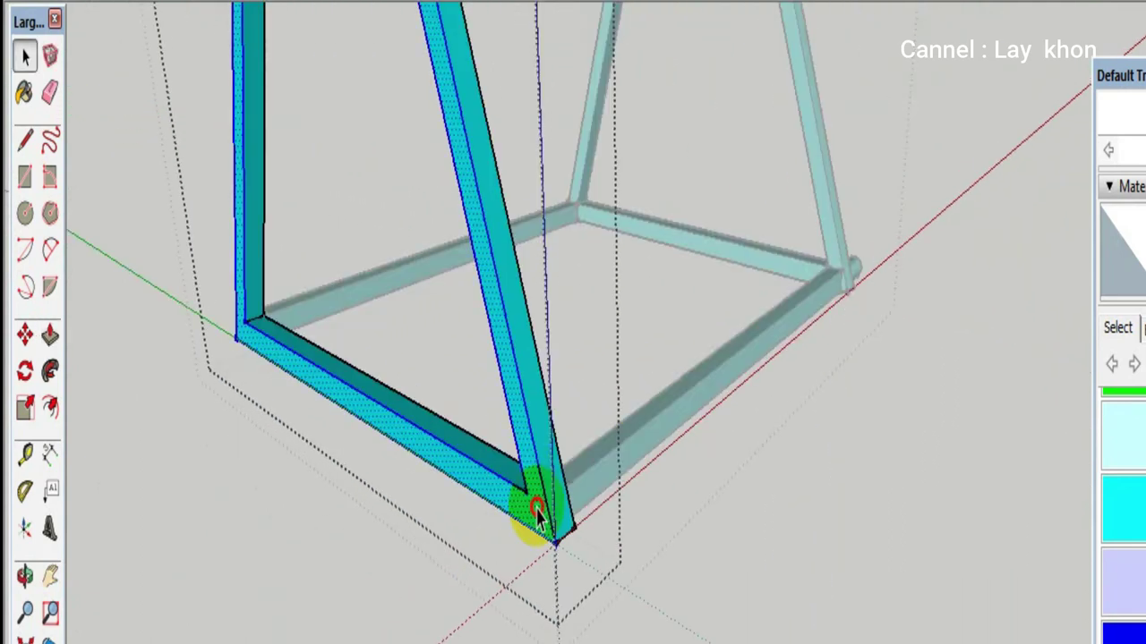
scroll(538, 521, up, 2)
scroll(538, 523, up, 1)
key(l)
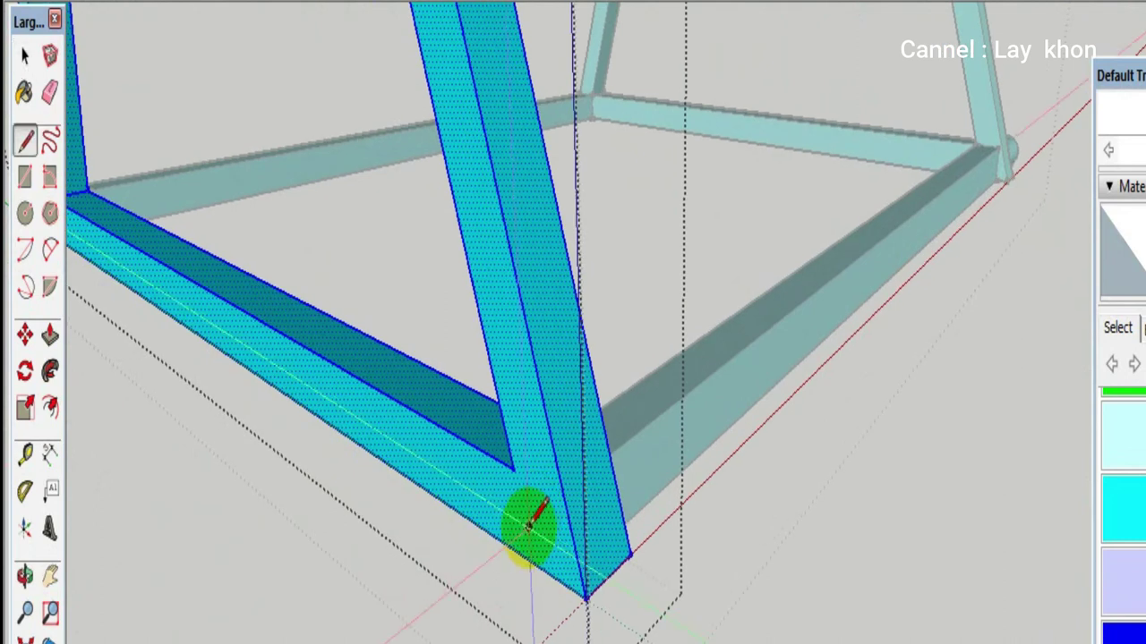
click(514, 471)
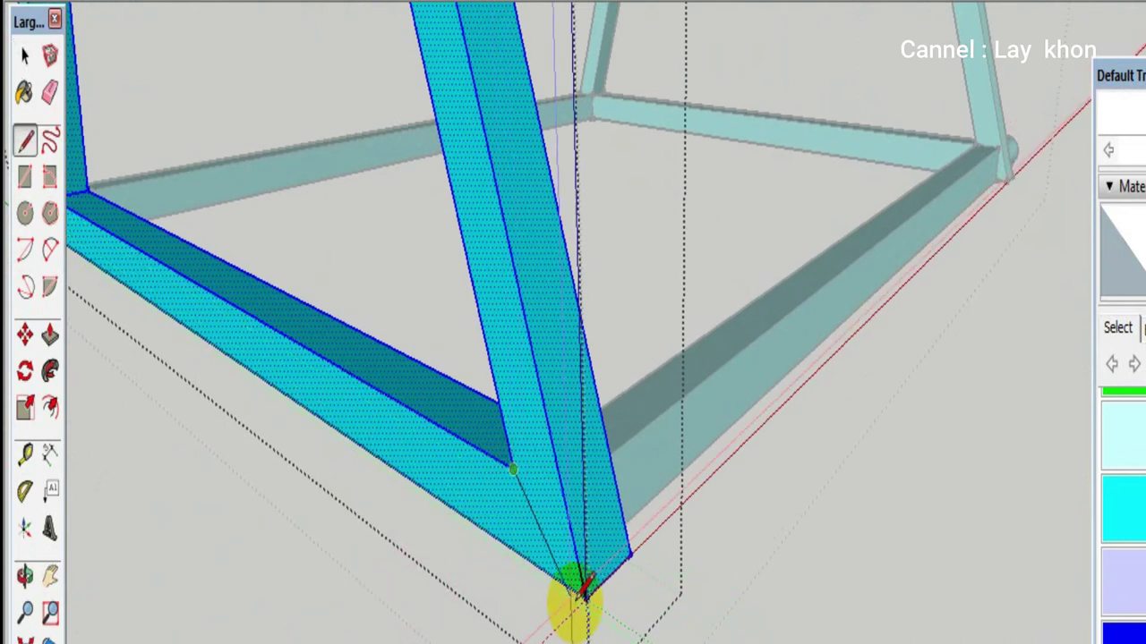
click(585, 591)
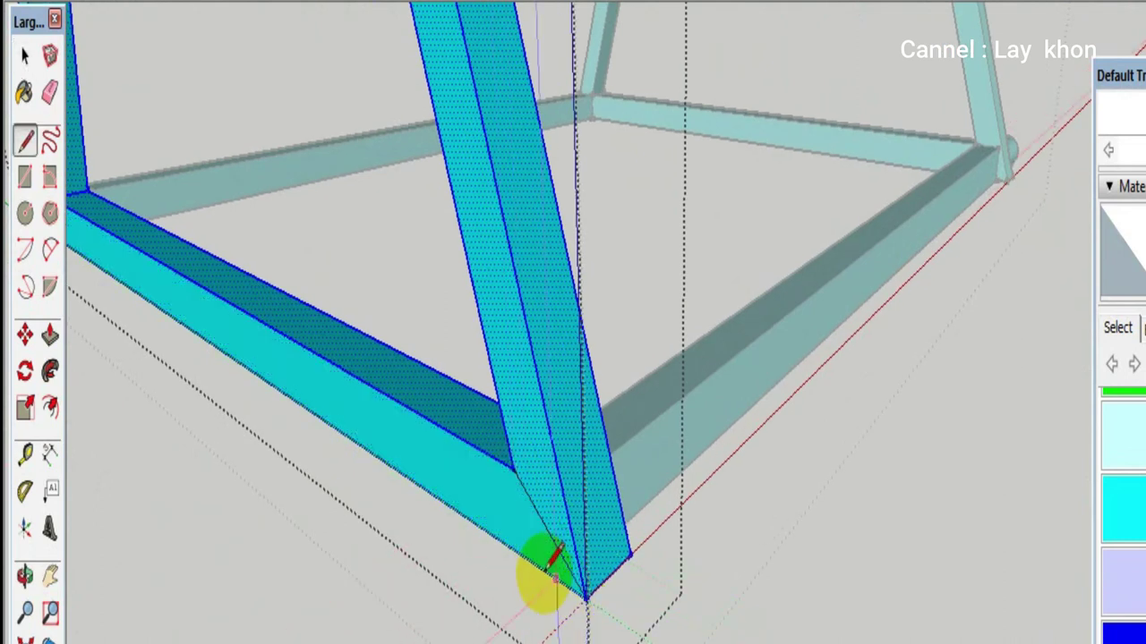
Draw a circle on the diagonal line at the leg's bottom corner, sized to the beam edge
click(24, 222)
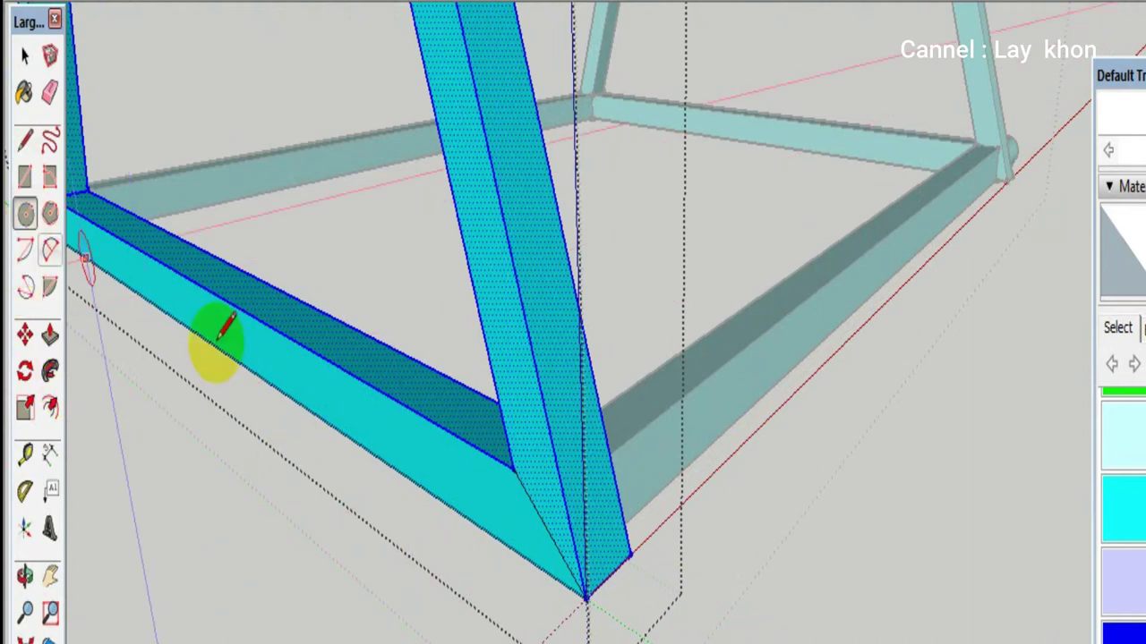
click(538, 514)
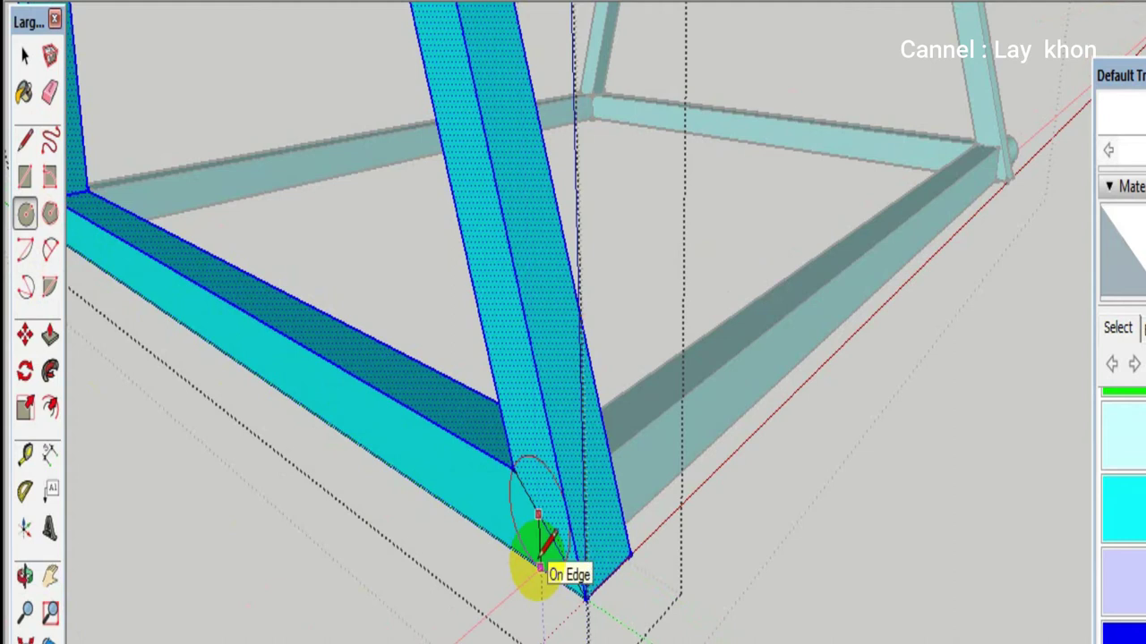
click(540, 566)
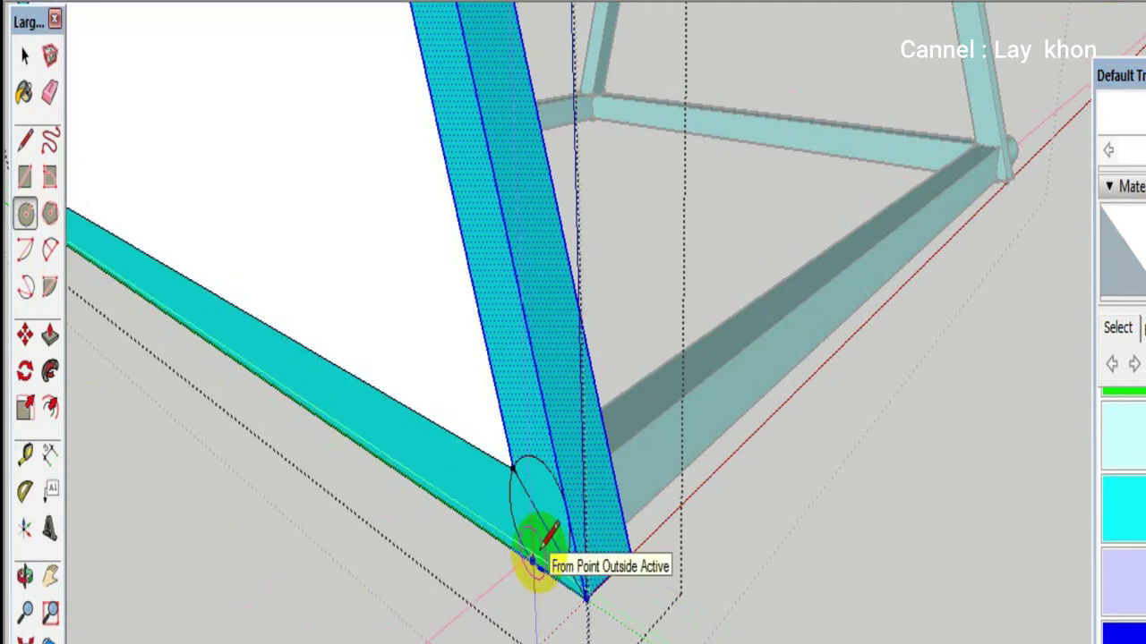
mouse_move(535, 560)
middle_down()
mouse_move(531, 537)
mouse_move(631, 371)
mouse_move(634, 439)
middle_up()
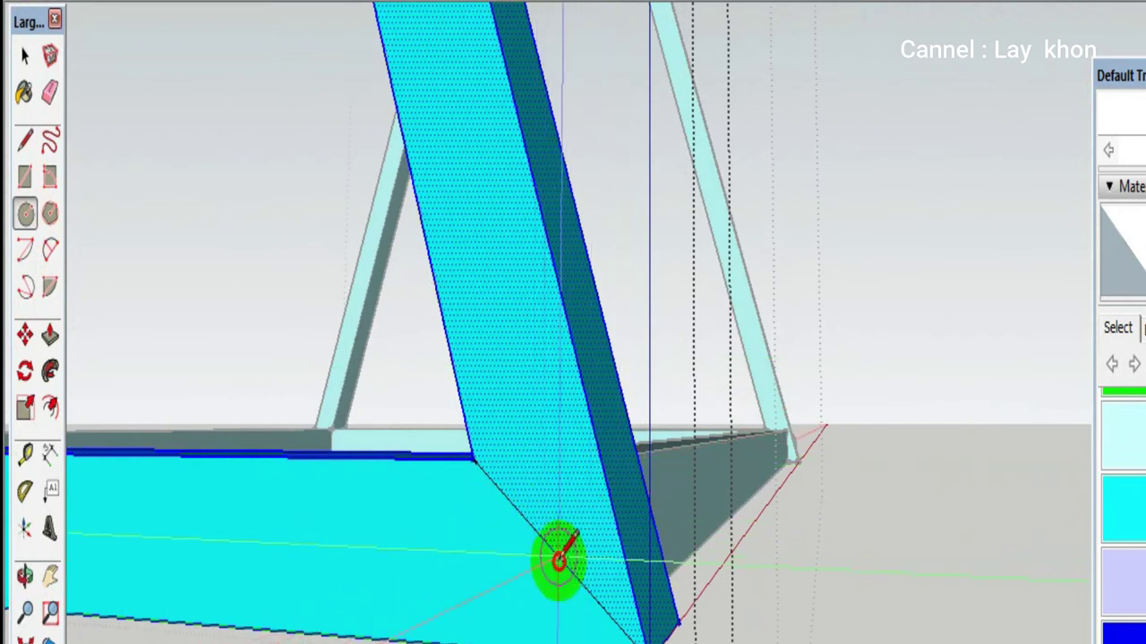
click(558, 561)
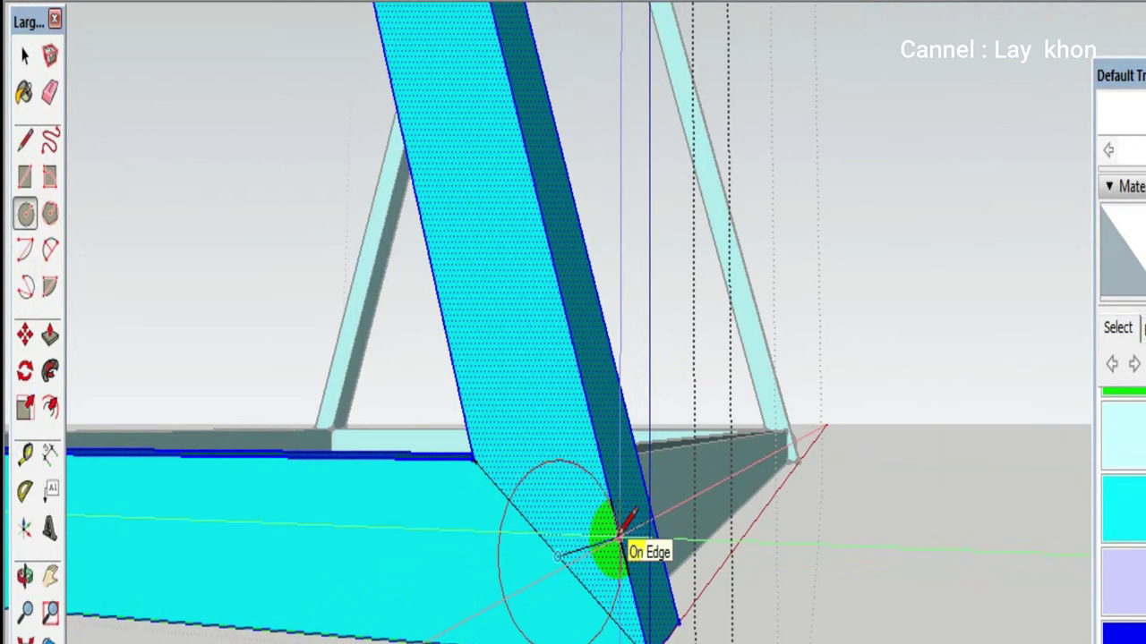
scroll(623, 535, down, 1)
click(619, 535)
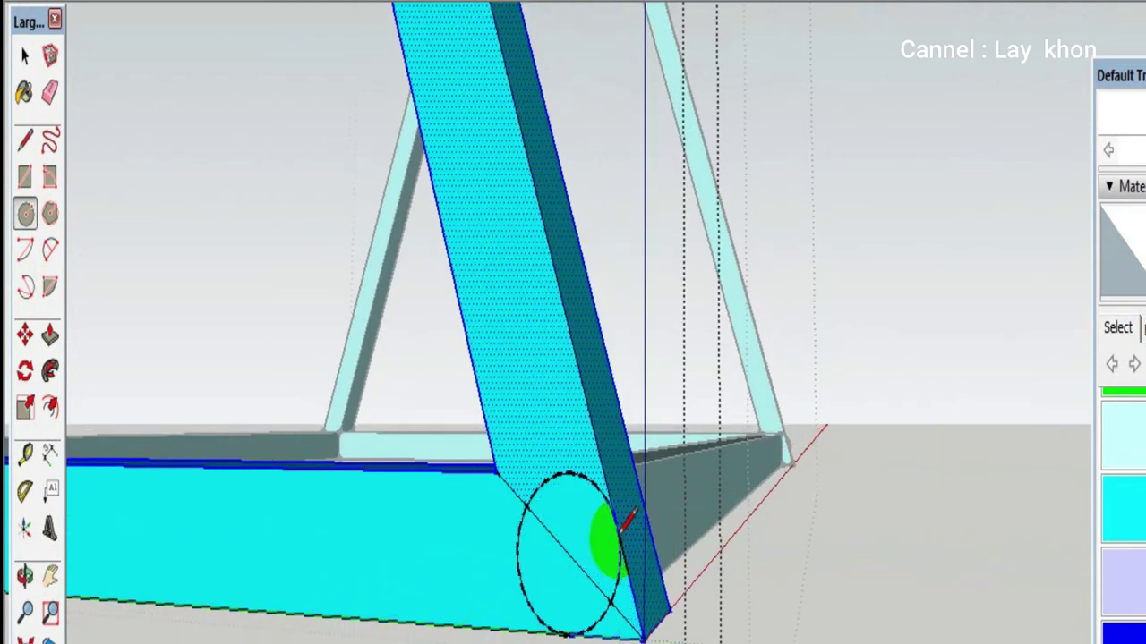
Erase the diagonal and junction edges, push the circle into a short cylinder, and exit the group
key(e)
click(578, 556)
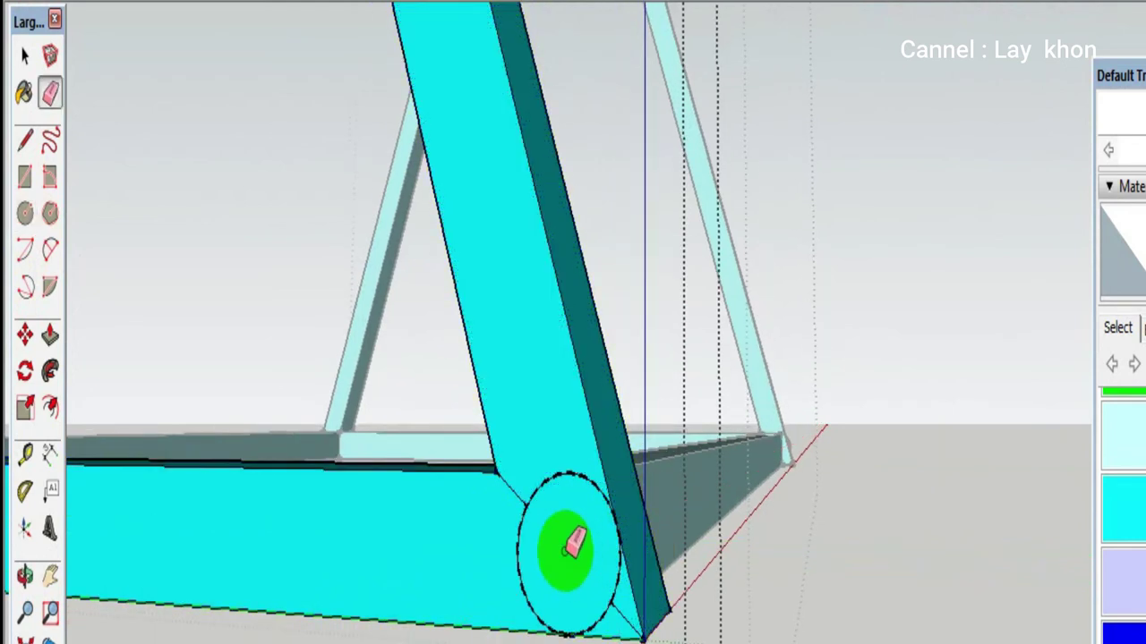
drag(517, 482, 625, 602)
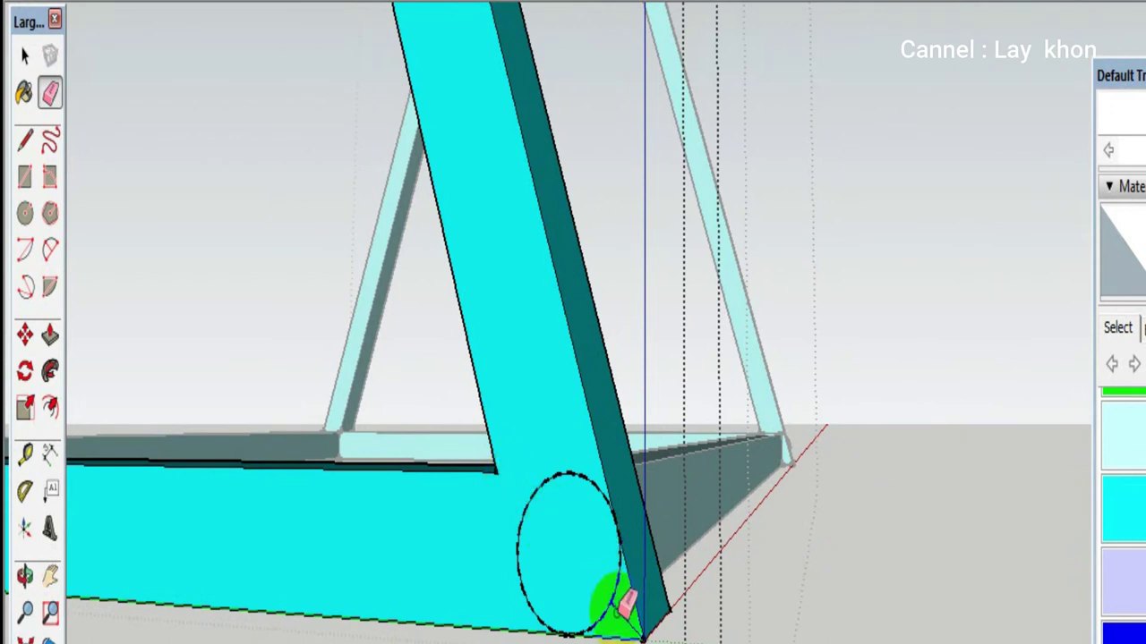
key(p)
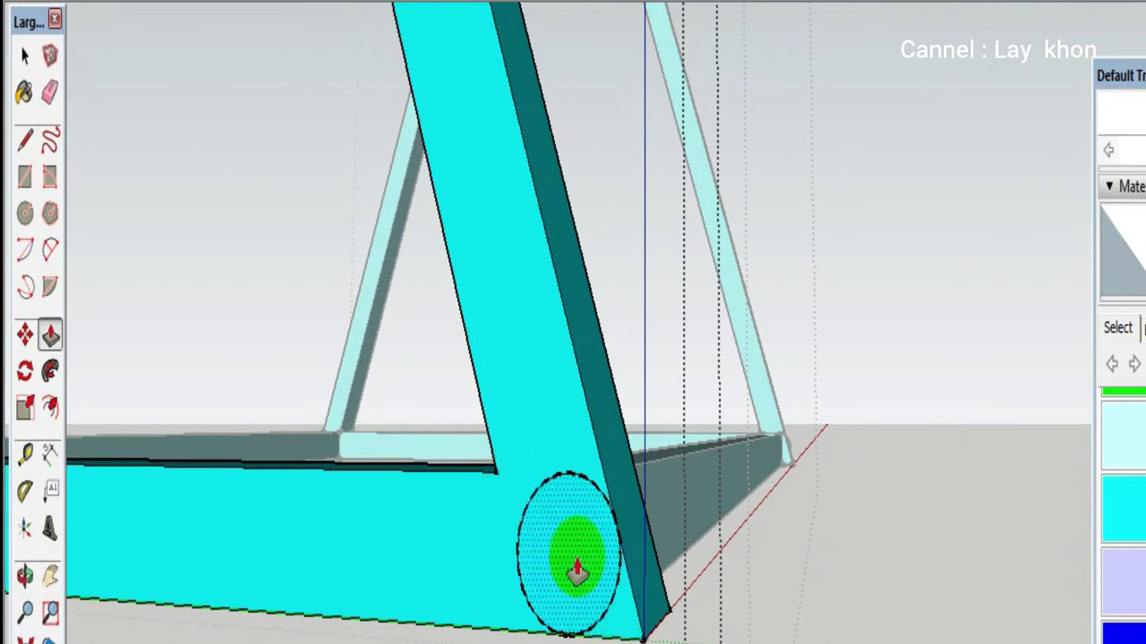
scroll(577, 571, down, 3)
click(541, 580)
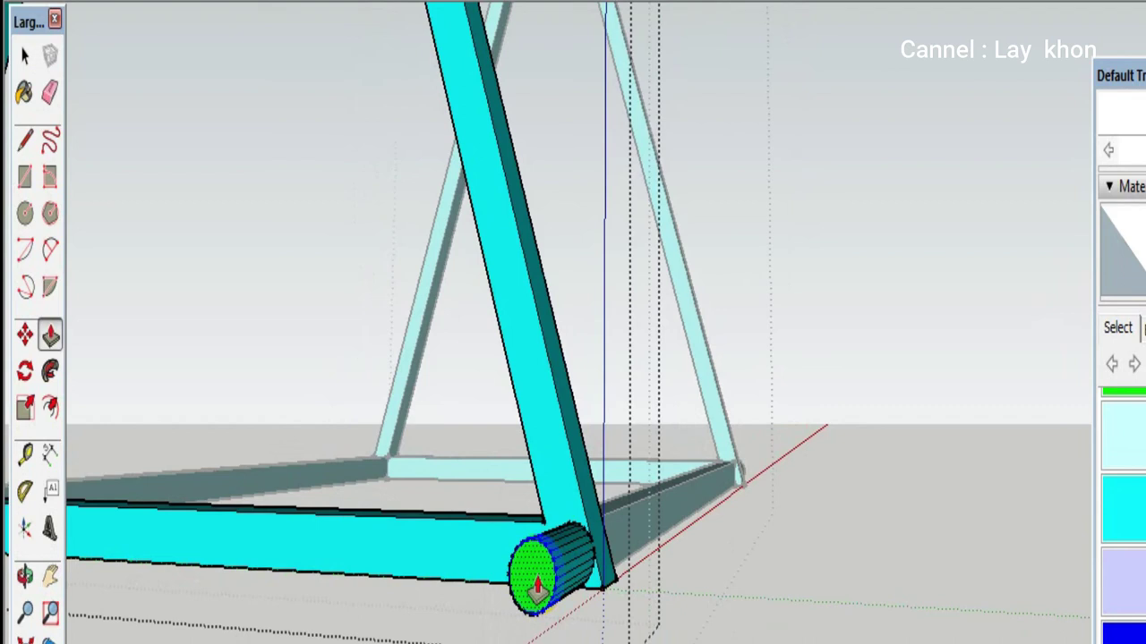
mouse_move(537, 586)
middle_down()
mouse_move(439, 606)
mouse_move(421, 626)
middle_up()
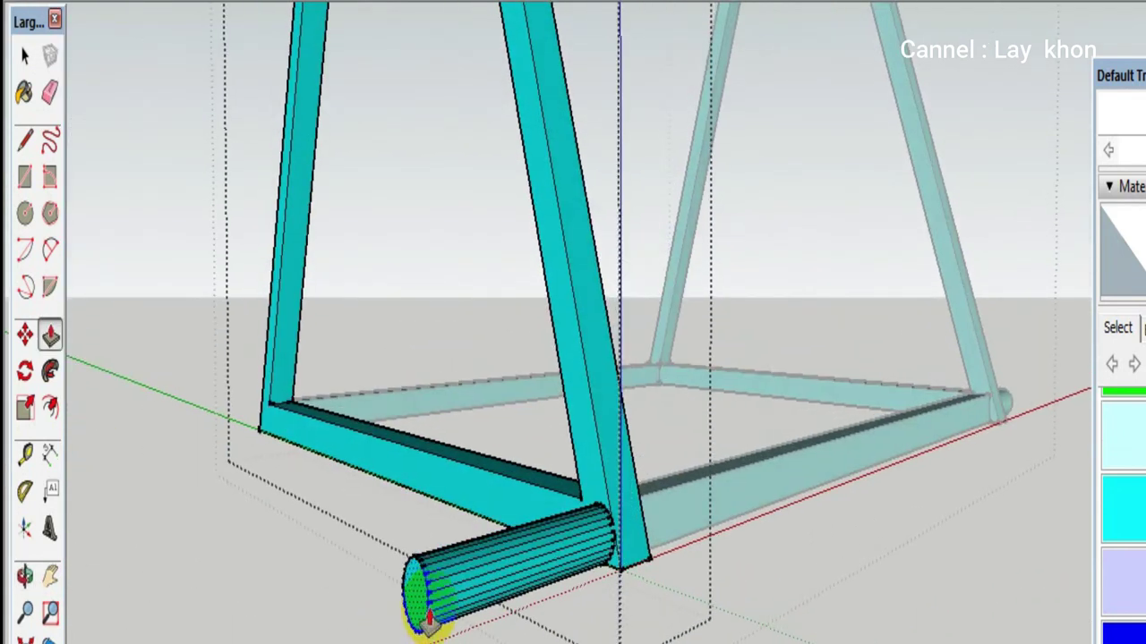
key(space)
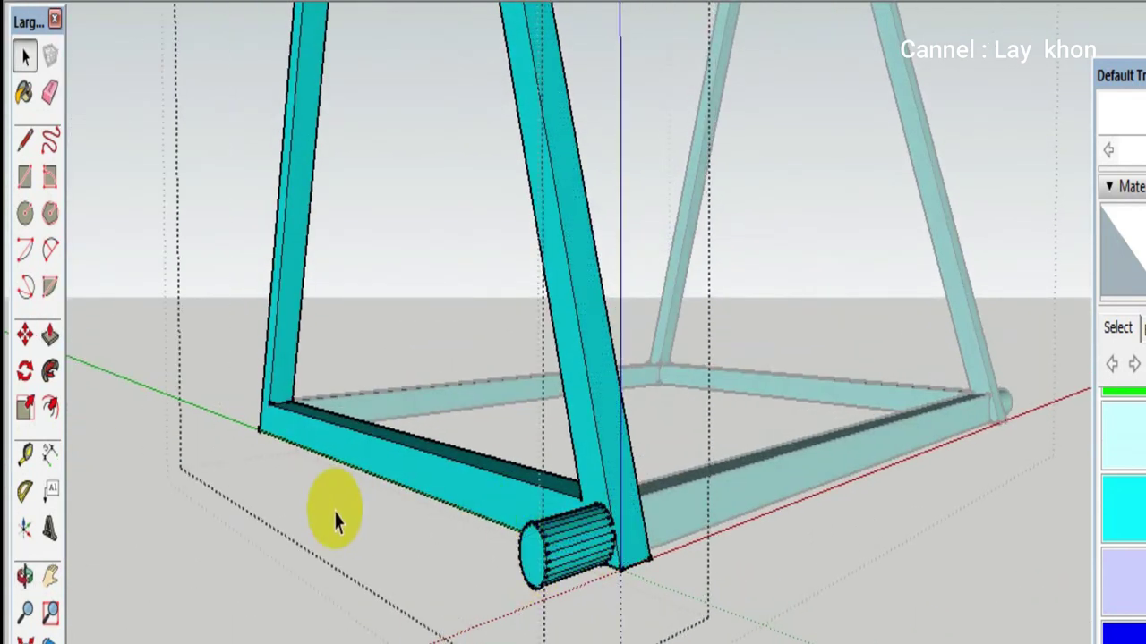
click(374, 533)
scroll(614, 549, down, 3)
Draw a vertical line across the bottom rail's front face at its midpoint
mouse_move(614, 550)
middle_down()
mouse_move(657, 525)
mouse_move(505, 557)
middle_up()
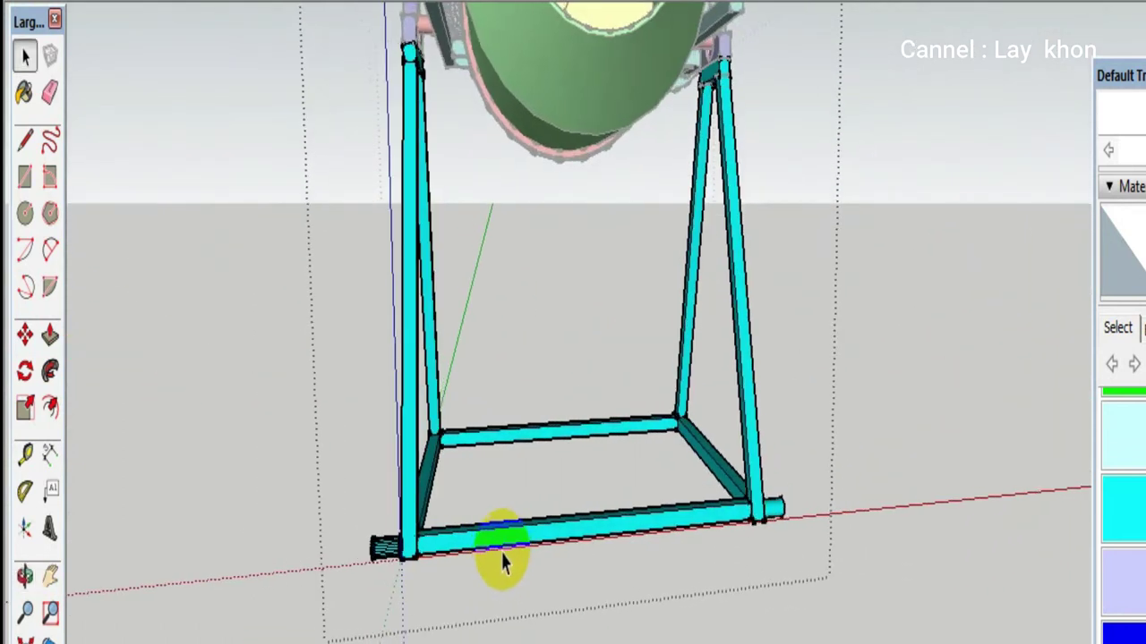
scroll(376, 550, up, 1)
scroll(402, 545, up, 2)
scroll(391, 570, up, 2)
scroll(391, 573, up, 1)
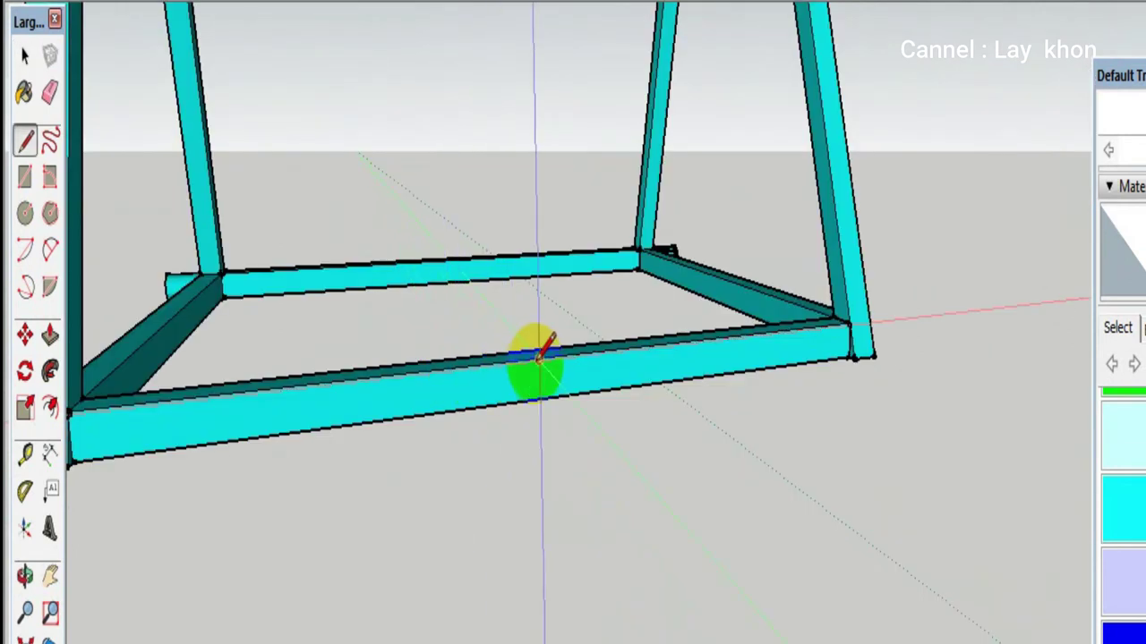
click(538, 358)
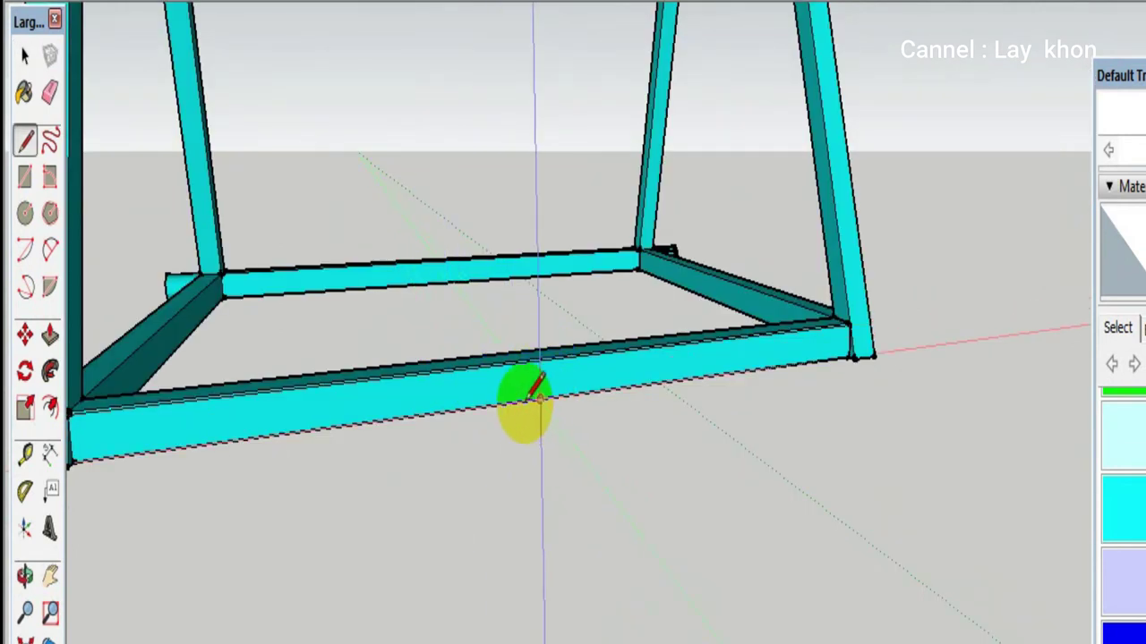
scroll(536, 400, up, 1)
scroll(534, 403, up, 2)
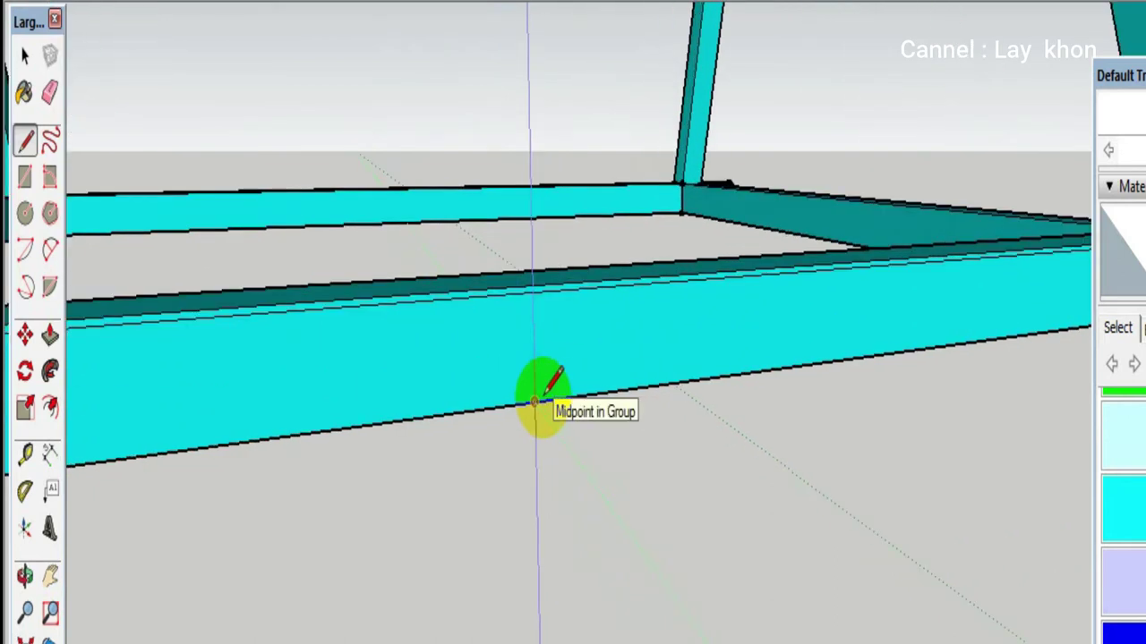
scroll(534, 403, up, 2)
click(531, 214)
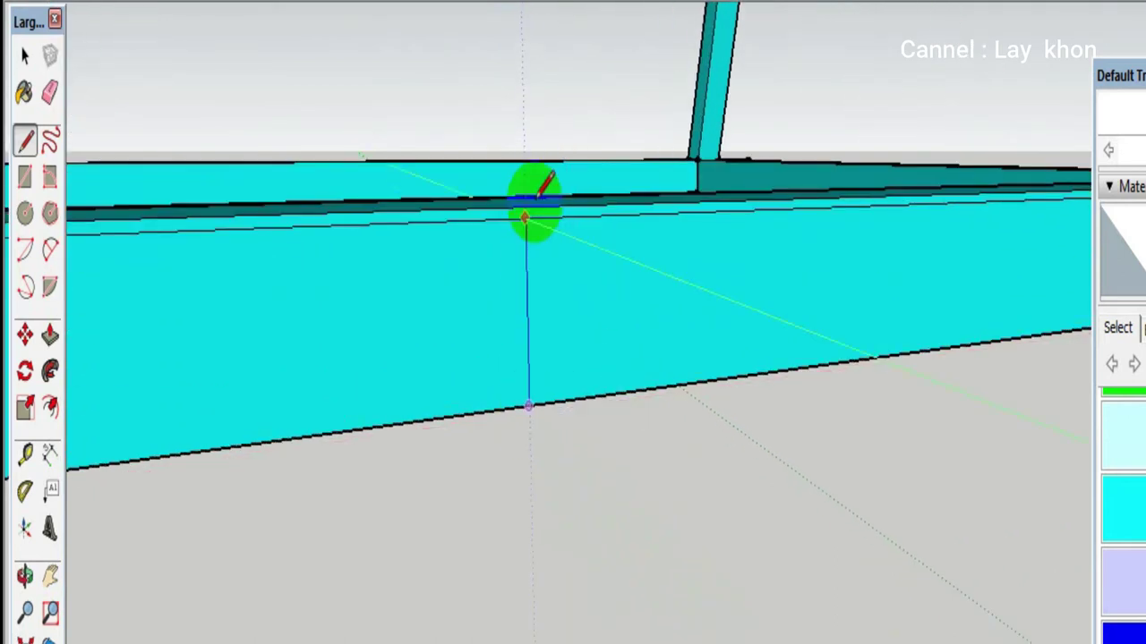
middle_drag(527, 215, 530, 300)
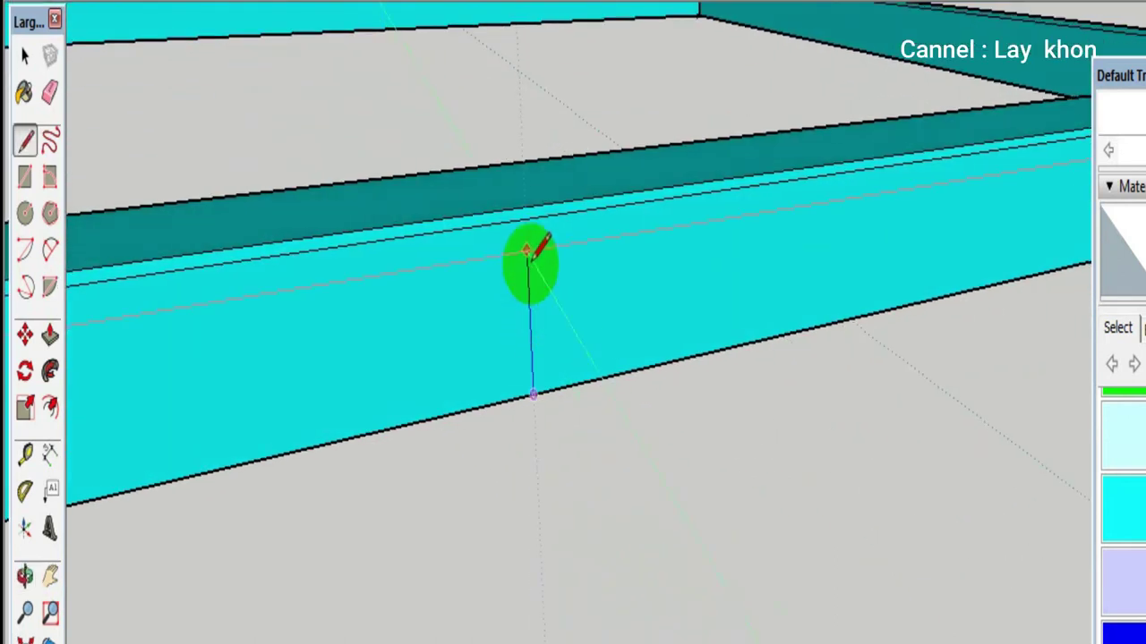
click(525, 209)
key(space)
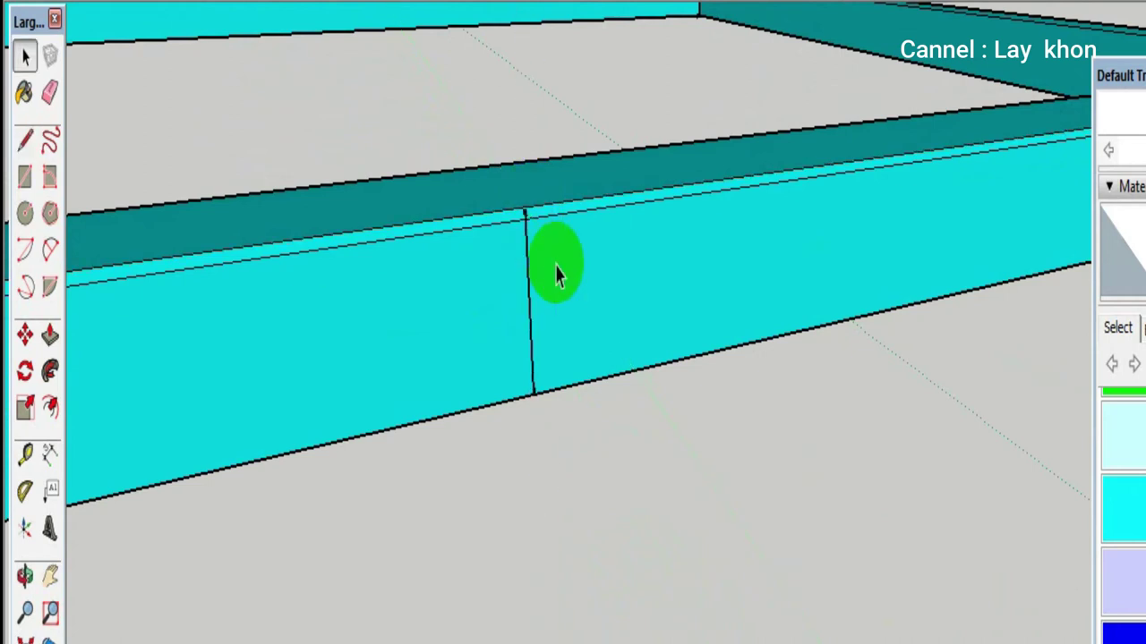
Draw two rectangles on the rail face, one on each side of the midpoint line
scroll(555, 263, down, 3)
scroll(586, 302, down, 2)
mouse_move(632, 289)
middle_down()
mouse_move(596, 435)
mouse_move(557, 289)
mouse_move(585, 271)
mouse_move(591, 285)
middle_up()
scroll(555, 269, down, 2)
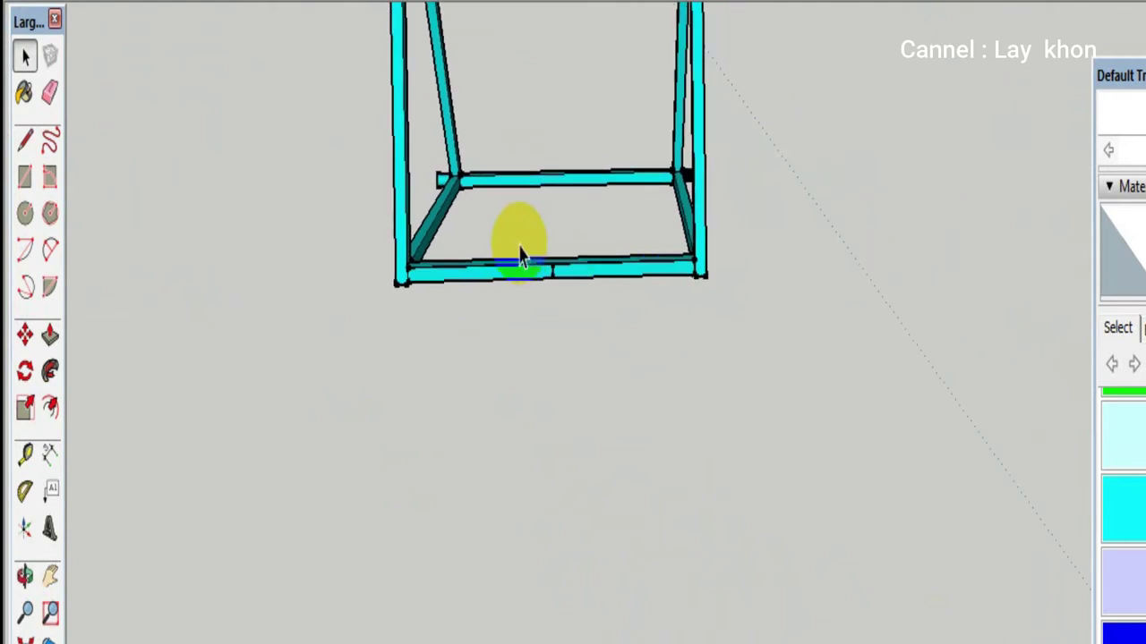
scroll(552, 292, up, 3)
scroll(558, 287, up, 3)
scroll(555, 291, up, 3)
scroll(555, 291, down, 1)
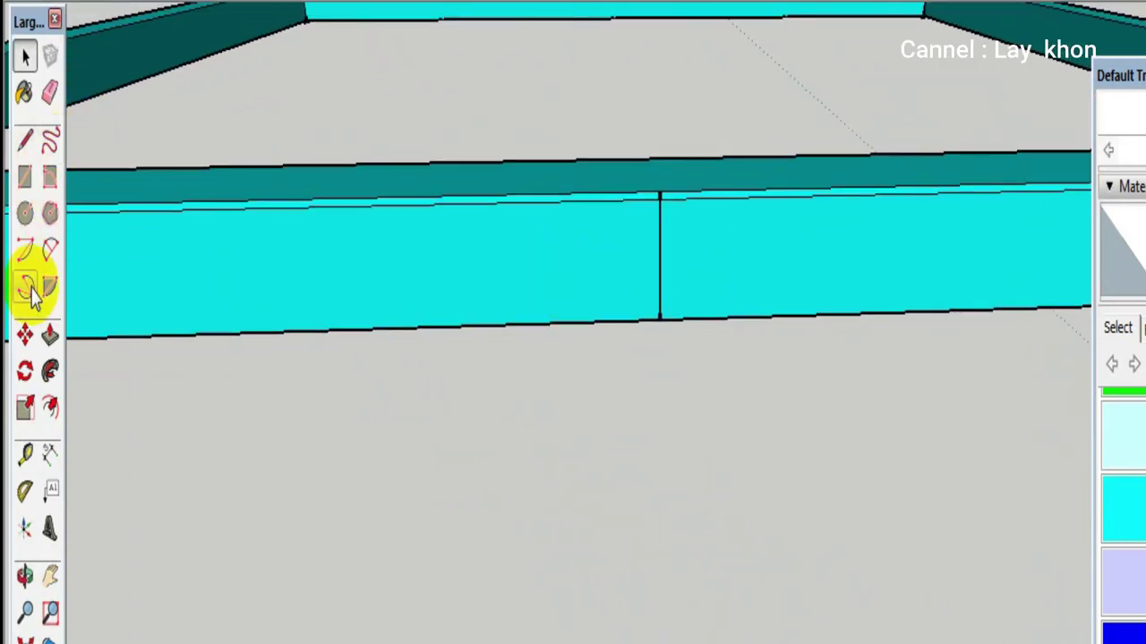
click(25, 179)
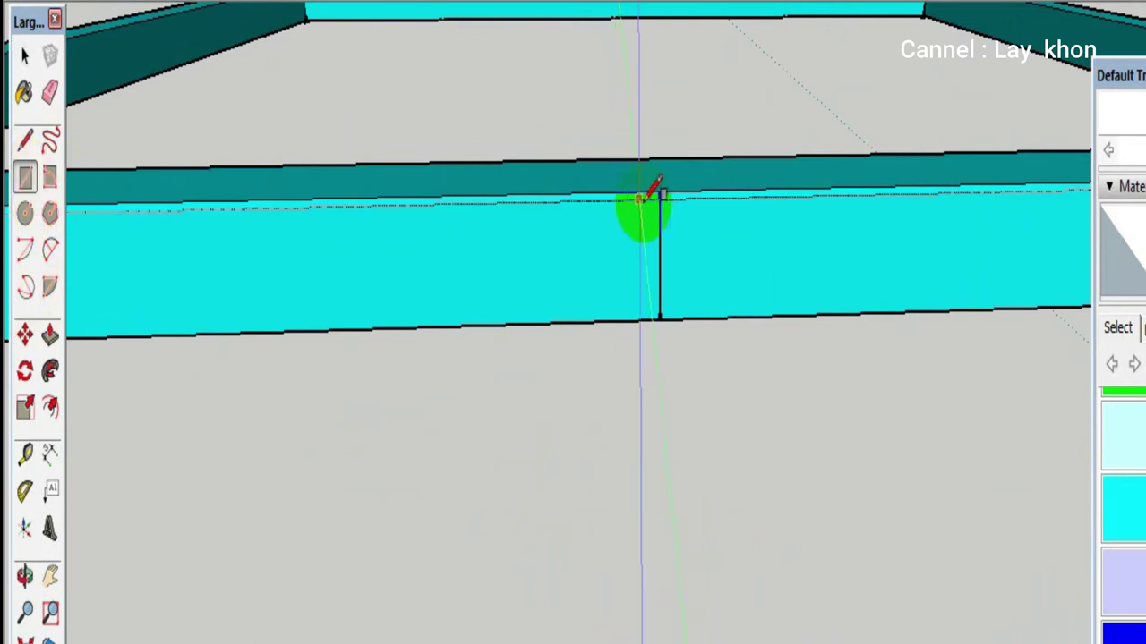
click(539, 320)
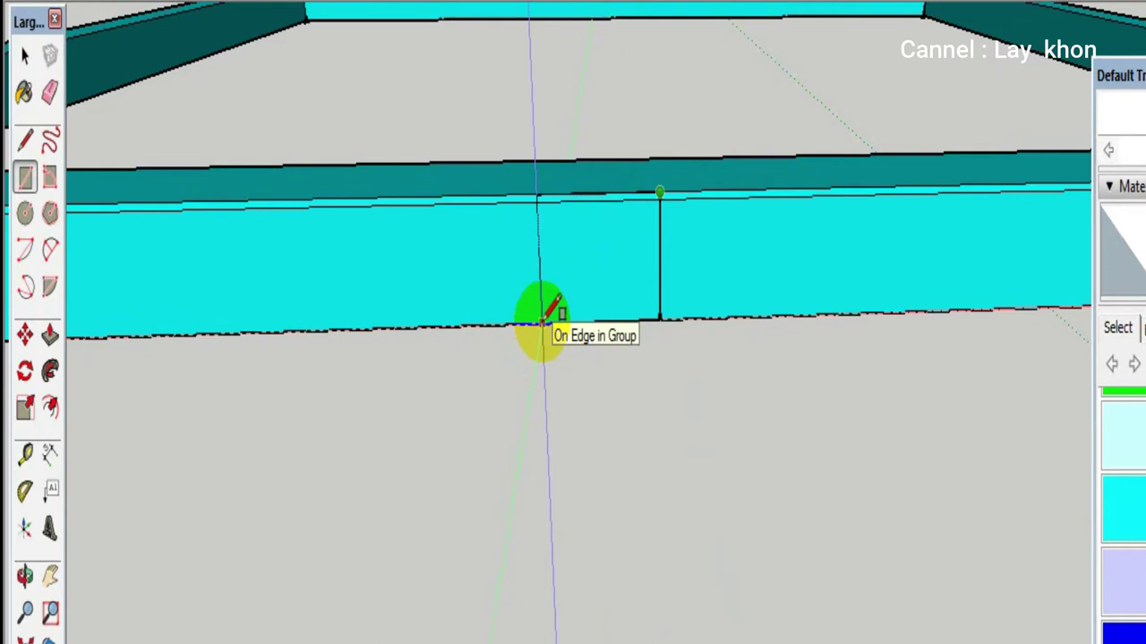
click(541, 321)
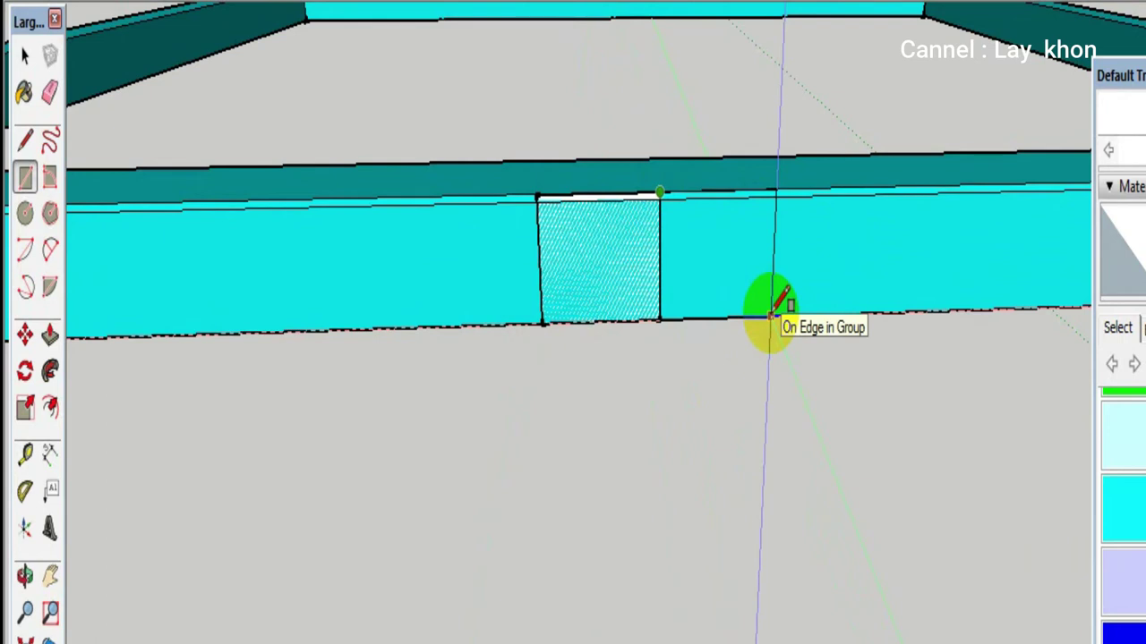
click(770, 318)
Erase the middle line to merge the rectangles, undoing an accidental erase of the rail
key(e)
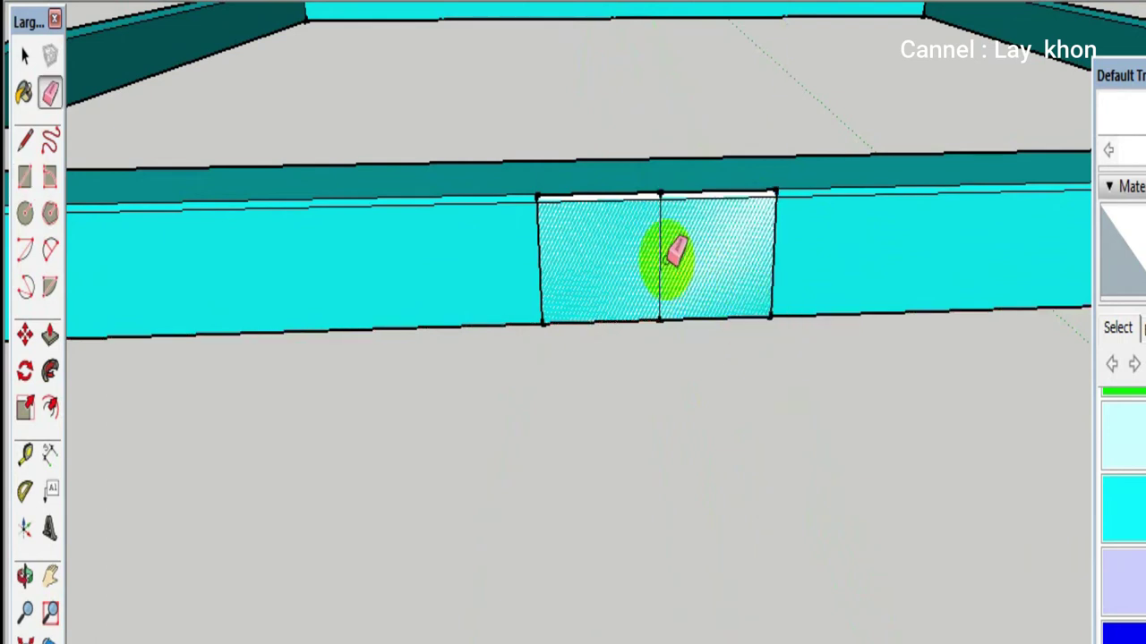
click(660, 247)
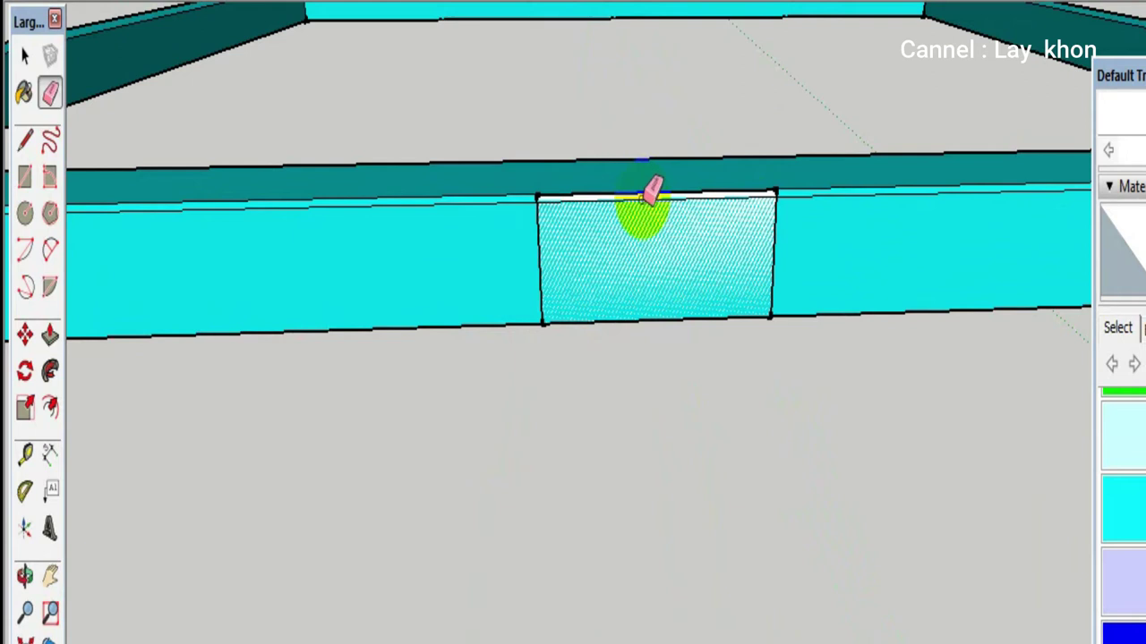
click(646, 195)
key(ctrl+z)
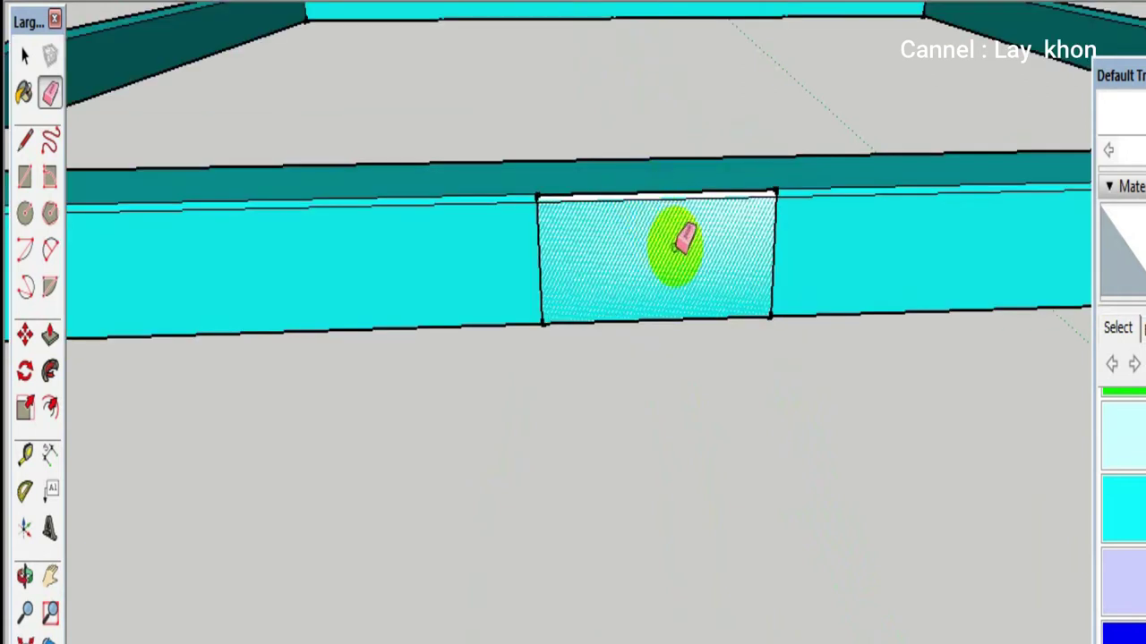
Paint the rail rectangle cyan and push it outward into a small block
key(p)
drag(672, 256, 676, 349)
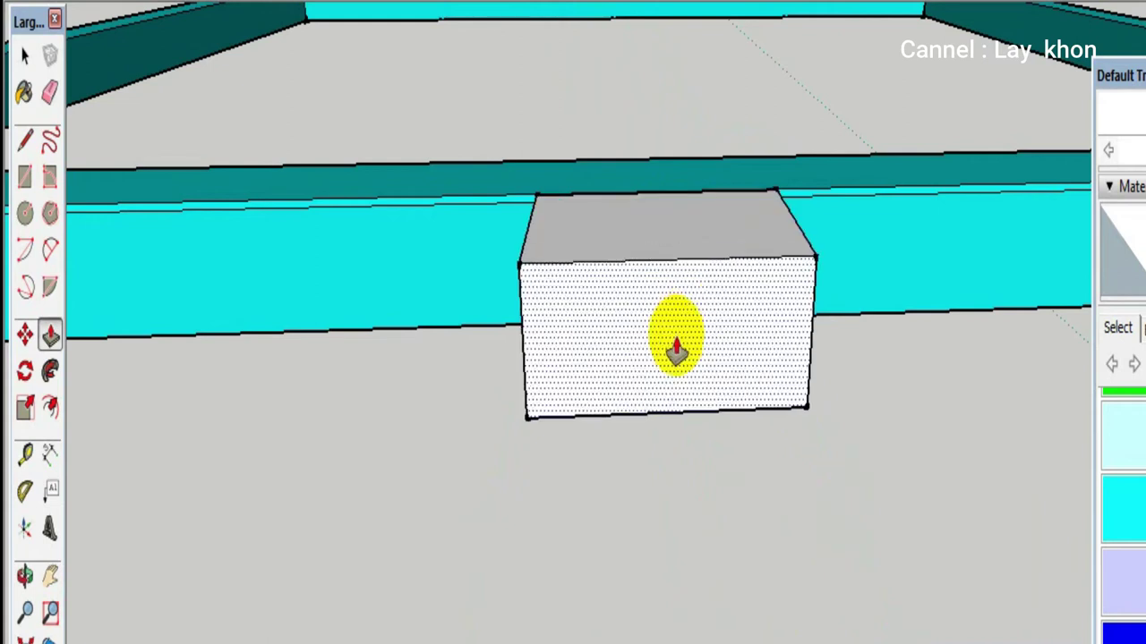
key(ctrl+z)
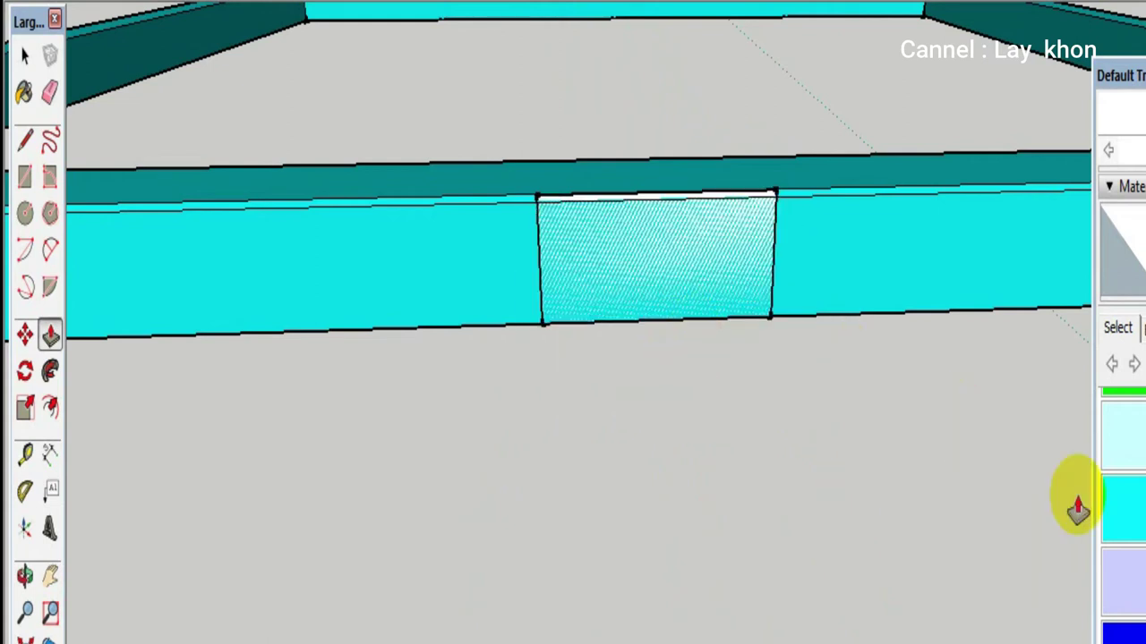
click(1135, 510)
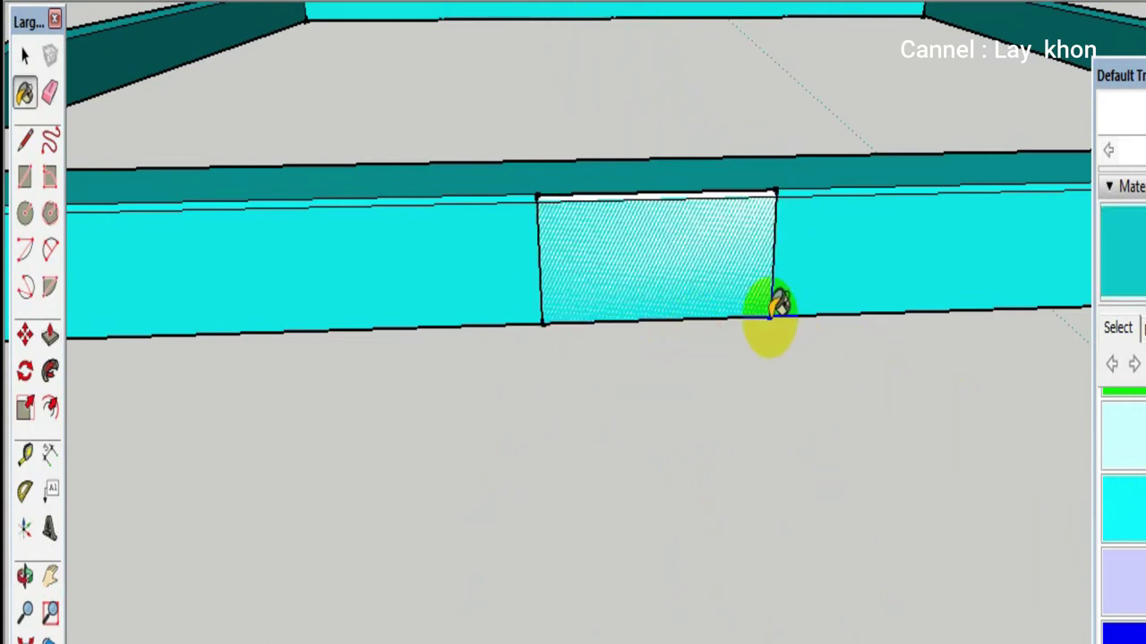
click(735, 279)
key(p)
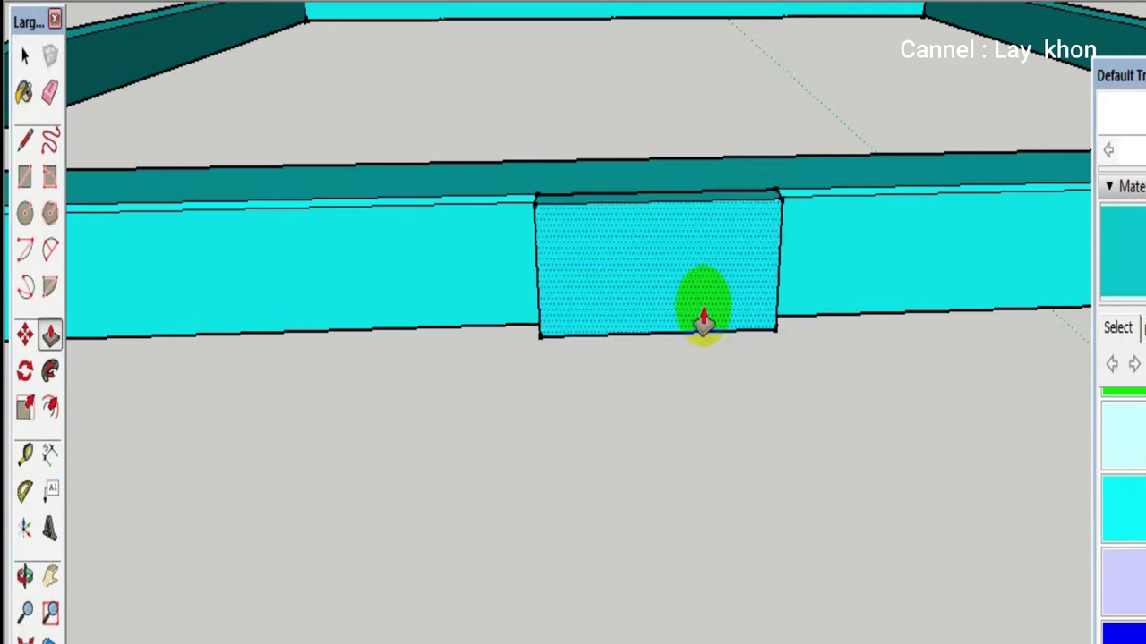
drag(703, 312, 699, 387)
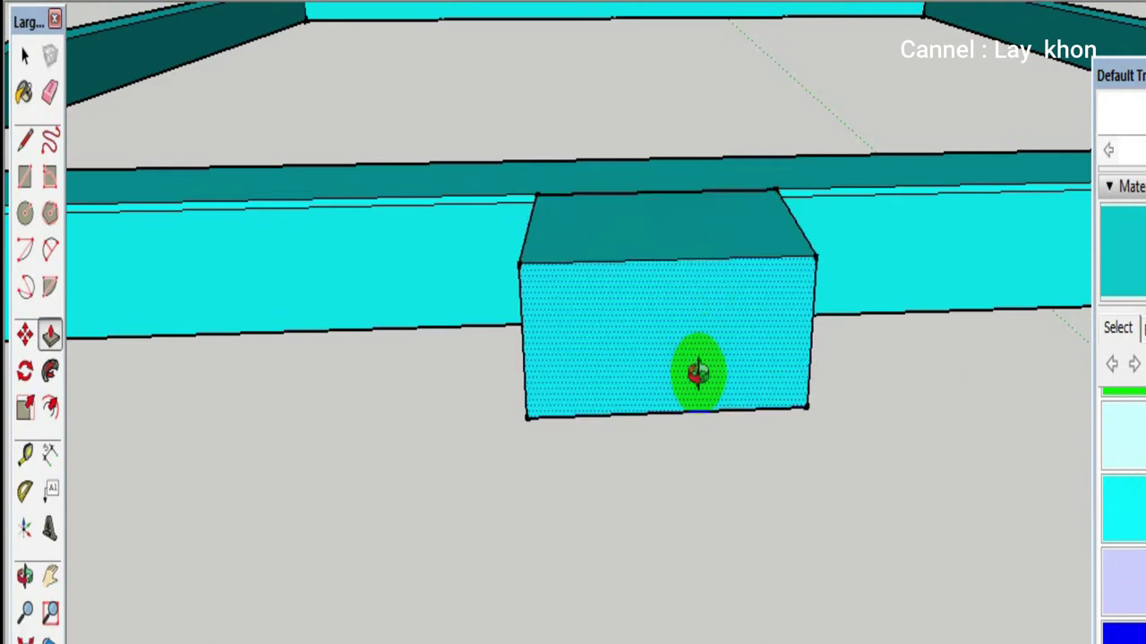
middle_drag(698, 371, 632, 524)
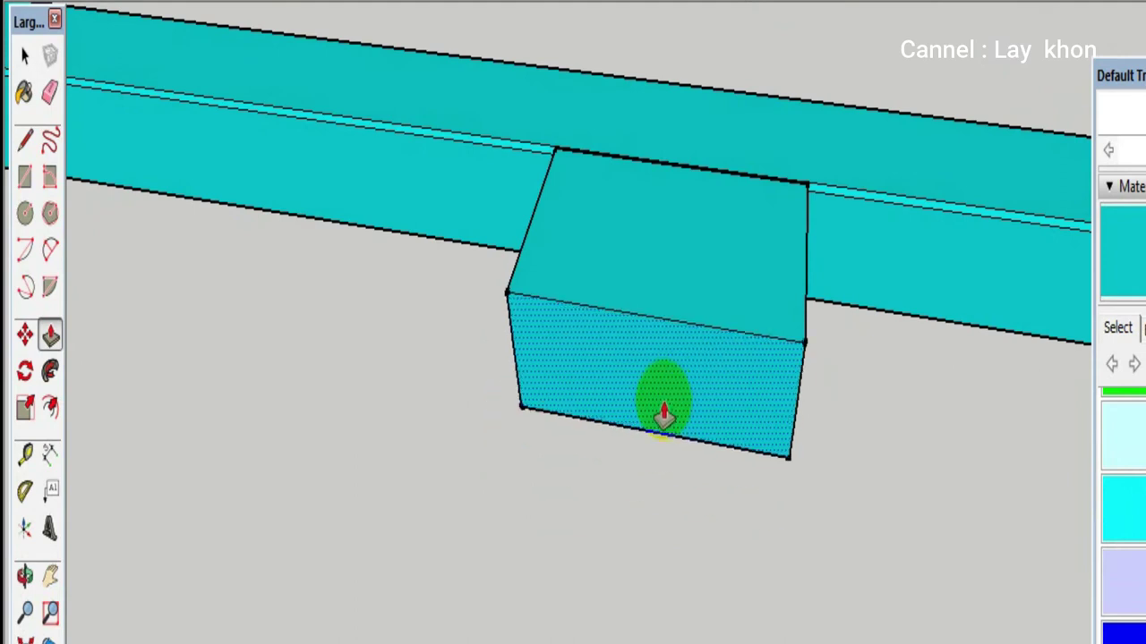
click(654, 407)
Select all of the new block's geometry and make it a group
key(space)
scroll(614, 397, down, 3)
drag(760, 91, 505, 490)
right_click(630, 376)
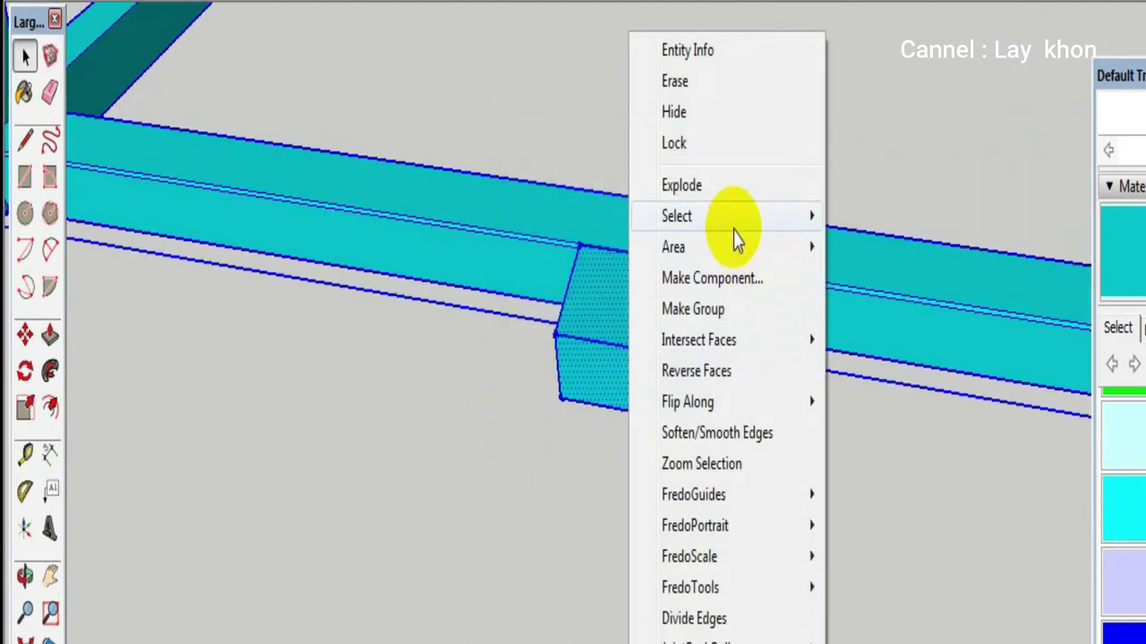
click(702, 309)
click(743, 463)
Zoom and orbit out to view the whole mixer with the new tab
scroll(754, 332, down, 3)
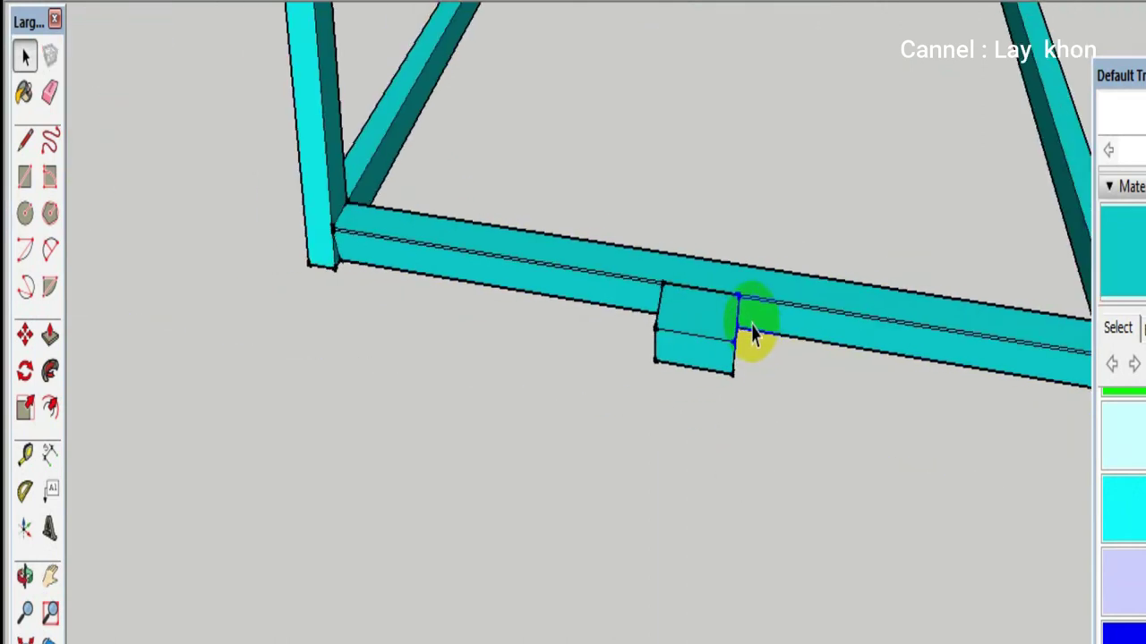
click(754, 332)
scroll(754, 329, down, 2)
click(766, 385)
scroll(770, 402, down, 2)
scroll(754, 381, down, 2)
mouse_move(755, 381)
middle_down()
mouse_move(864, 350)
mouse_move(636, 196)
mouse_move(862, 427)
mouse_move(1009, 458)
mouse_move(889, 248)
mouse_move(746, 281)
mouse_move(724, 429)
mouse_move(1061, 410)
middle_up()
scroll(851, 422, down, 2)
scroll(864, 432, down, 2)
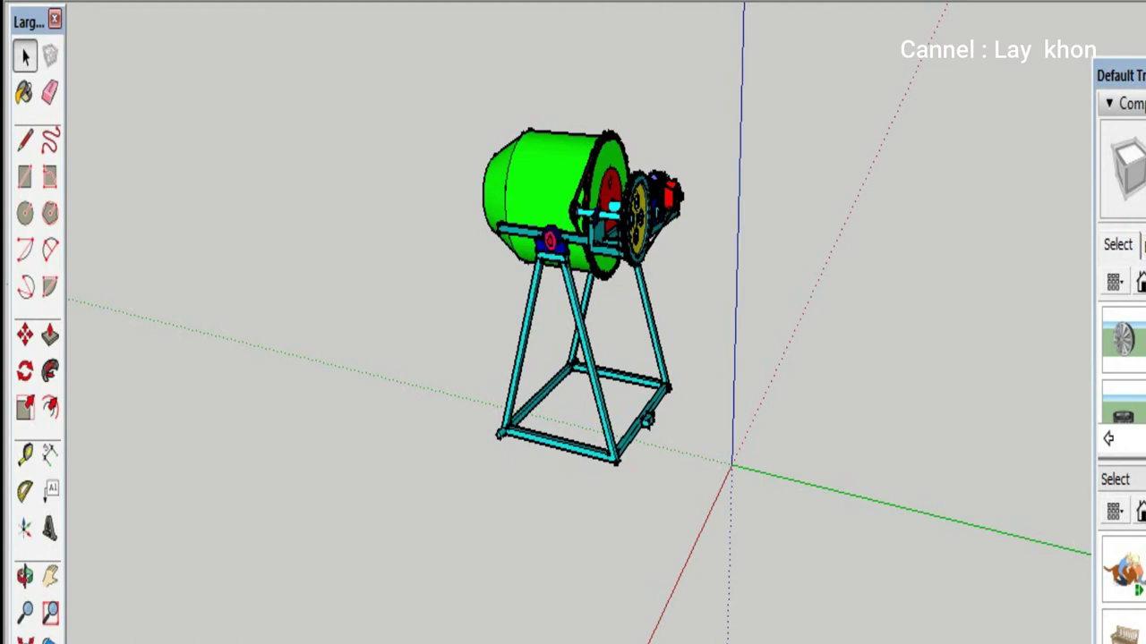
Place the tyre-and-wheel component from the library beside the stand's lower-left corner
click(1123, 338)
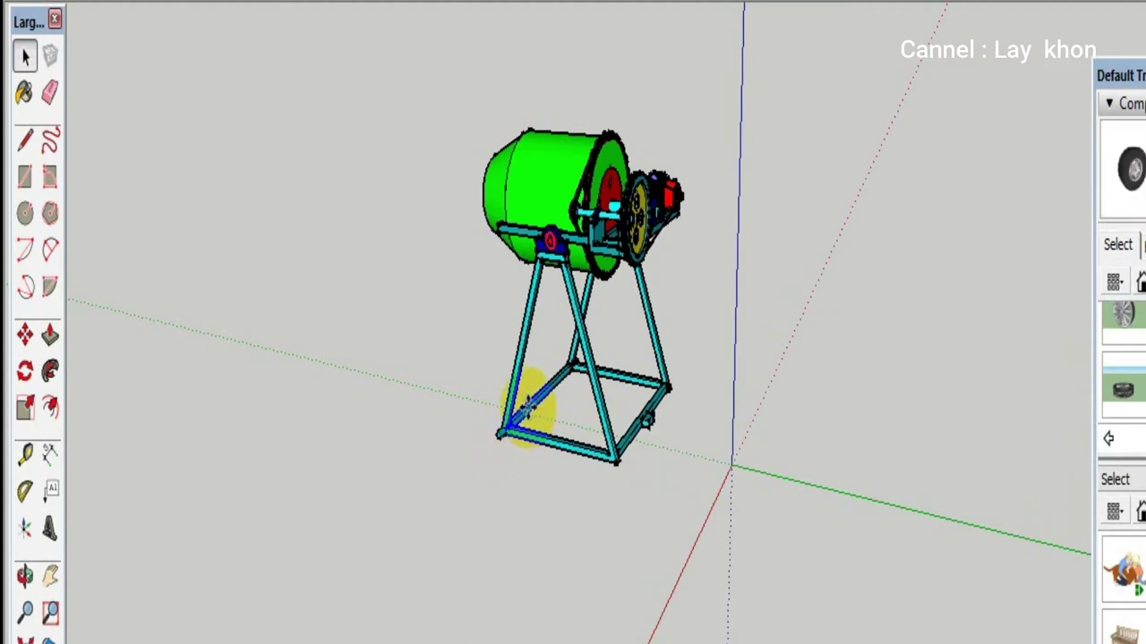
click(528, 405)
middle_drag(522, 421, 514, 435)
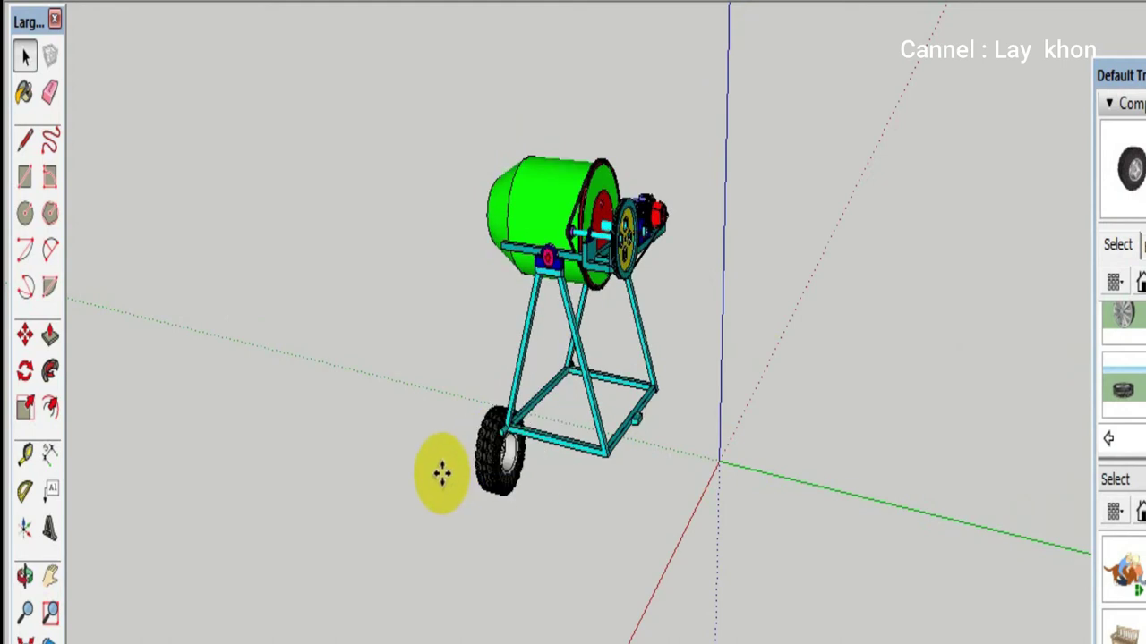
mouse_move(440, 474)
mouse_down()
mouse_move(422, 461)
mouse_move(498, 460)
mouse_up()
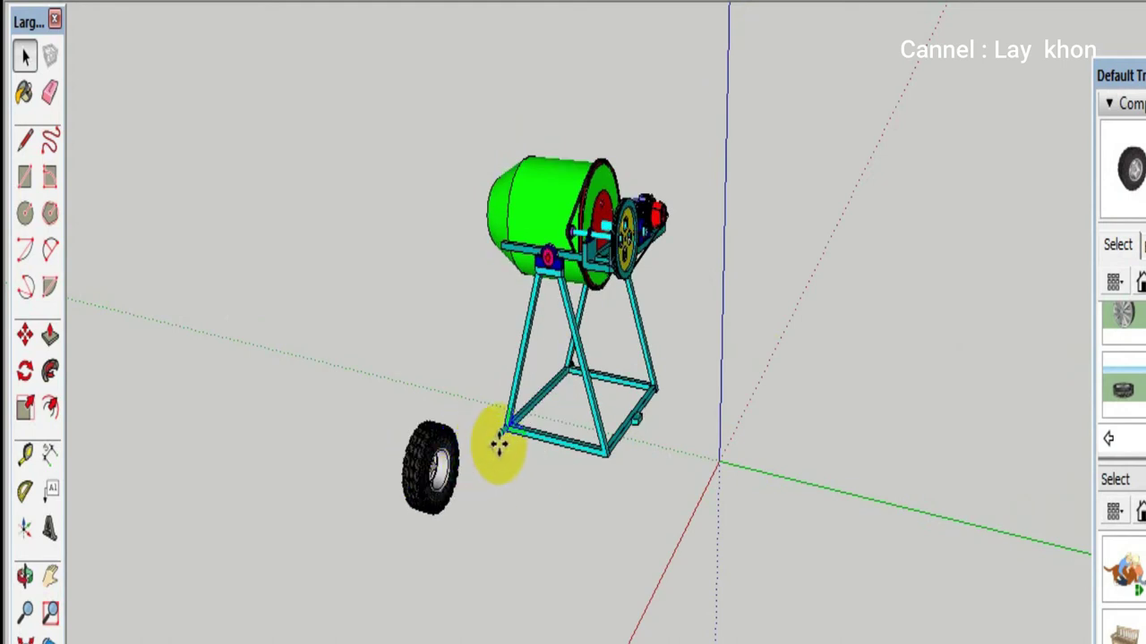
scroll(498, 460, up, 6)
Move the wheel onto the axle circle at the stand's lower corner
click(777, 501)
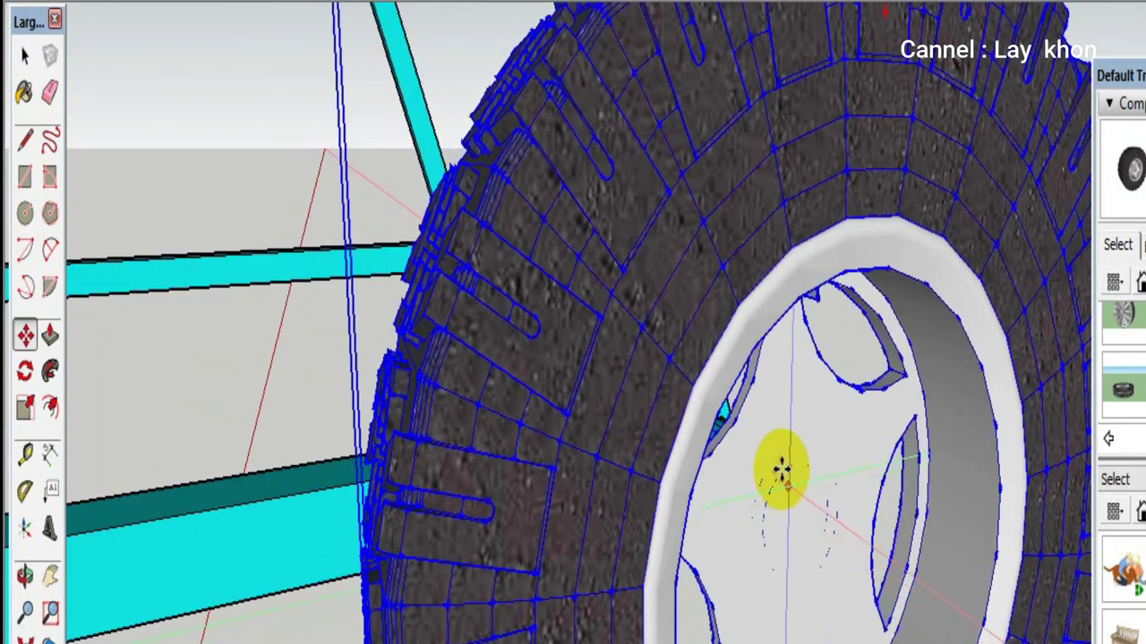
scroll(660, 447, down, 5)
scroll(670, 450, down, 2)
scroll(663, 426, down, 2)
scroll(742, 409, down, 2)
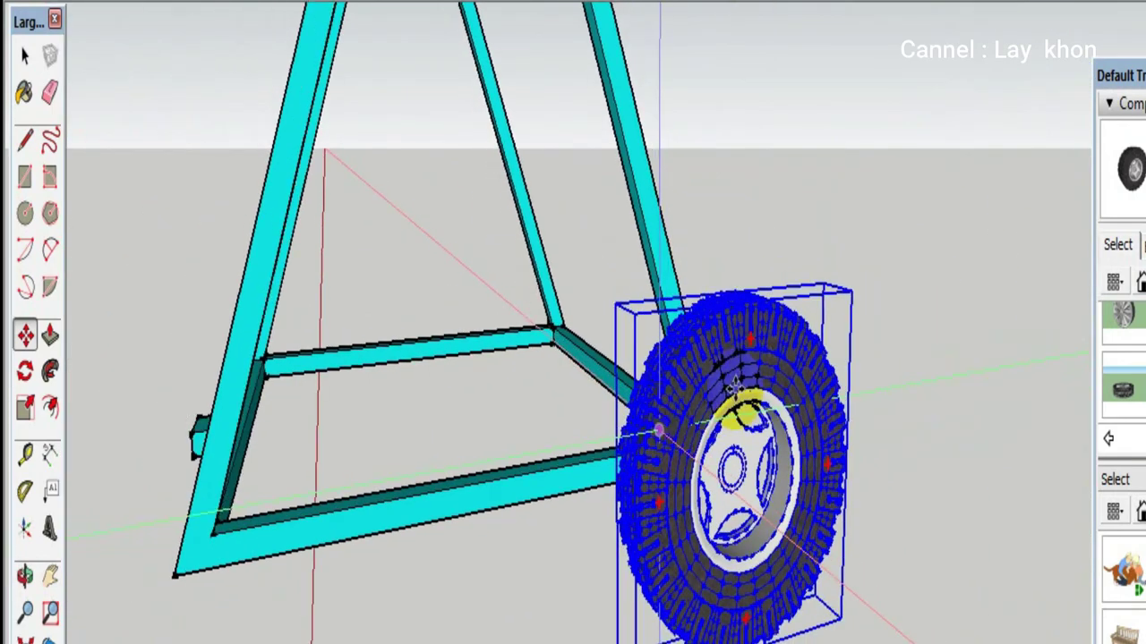
scroll(746, 409, down, 1)
mouse_move(746, 409)
middle_down()
mouse_move(504, 358)
mouse_move(279, 341)
mouse_move(147, 351)
middle_up()
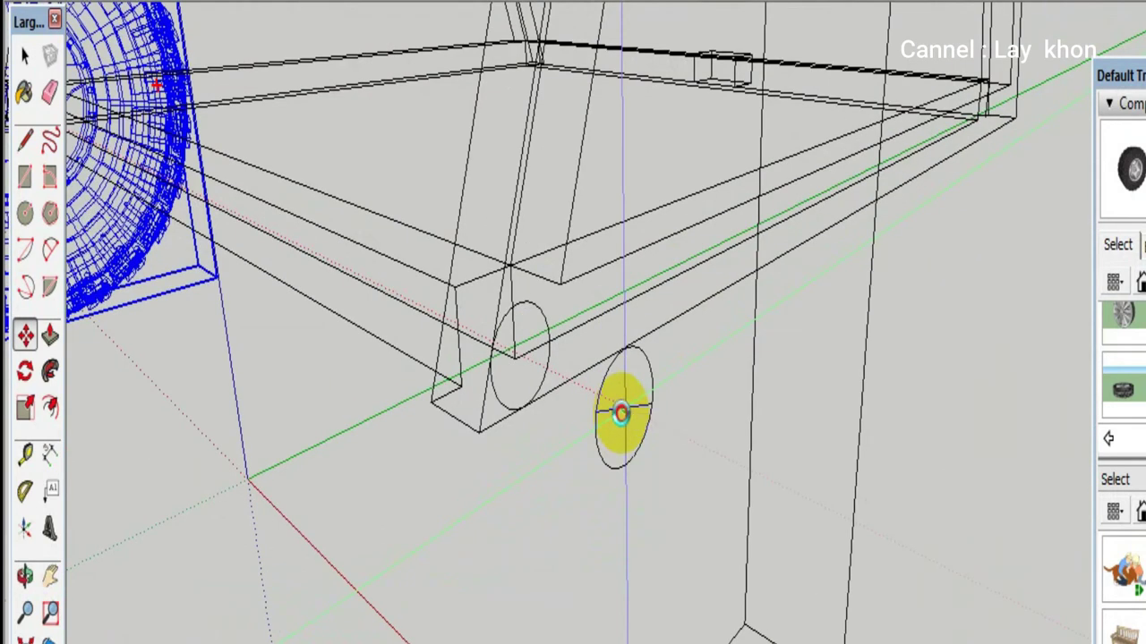
click(620, 414)
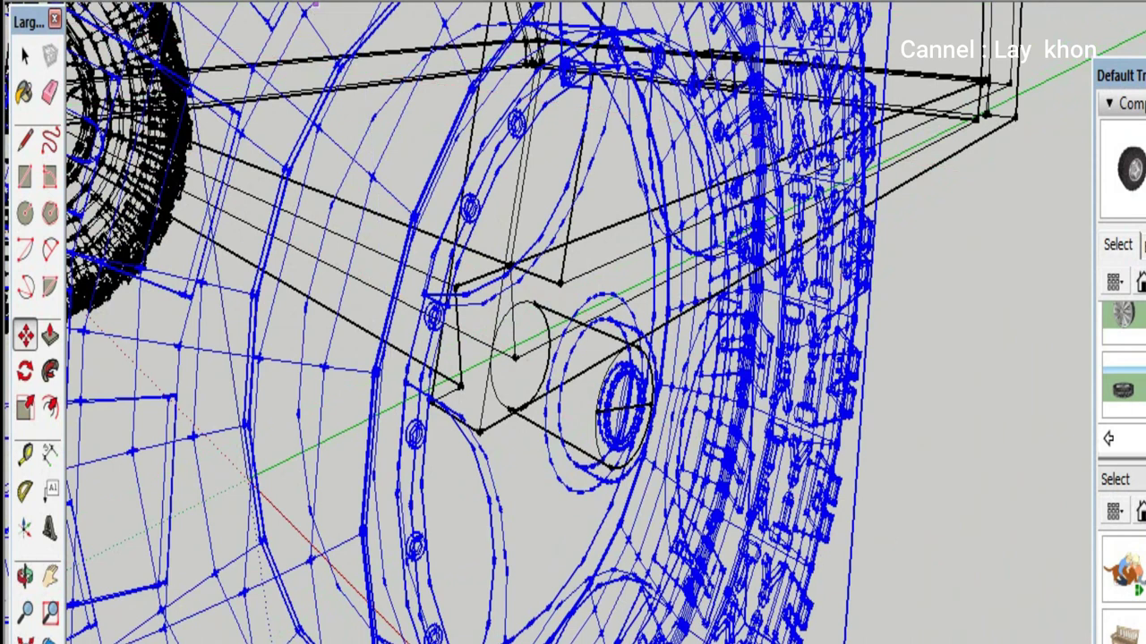
Flip the wheel along the component's green axis so its axle side faces outward
scroll(660, 335, down, 3)
scroll(660, 322, down, 2)
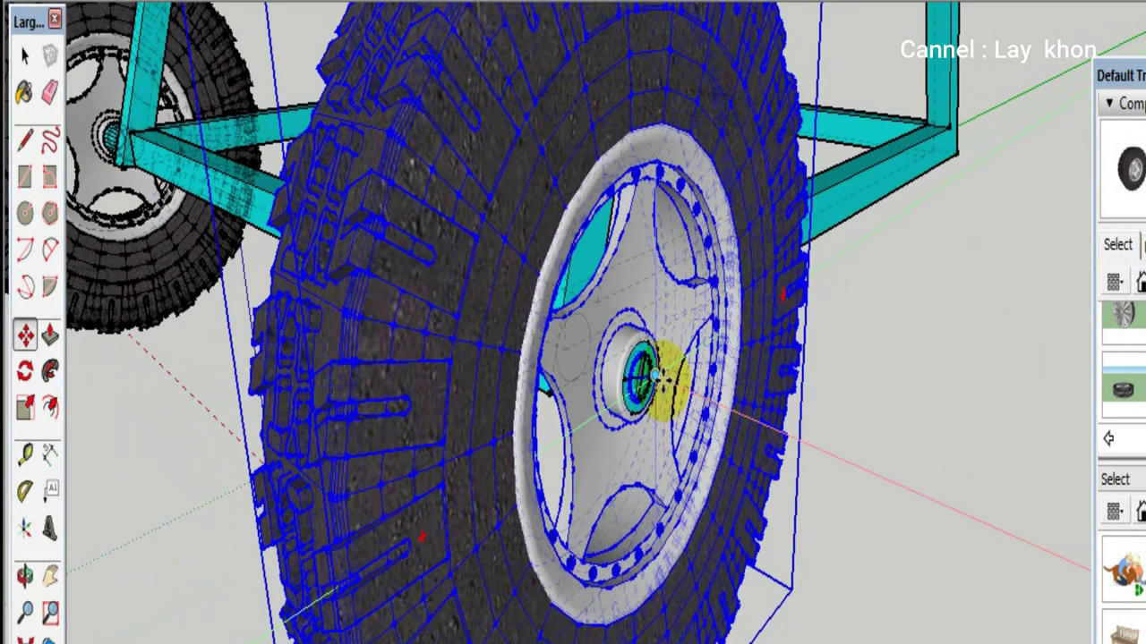
scroll(660, 383, down, 2)
right_click(574, 386)
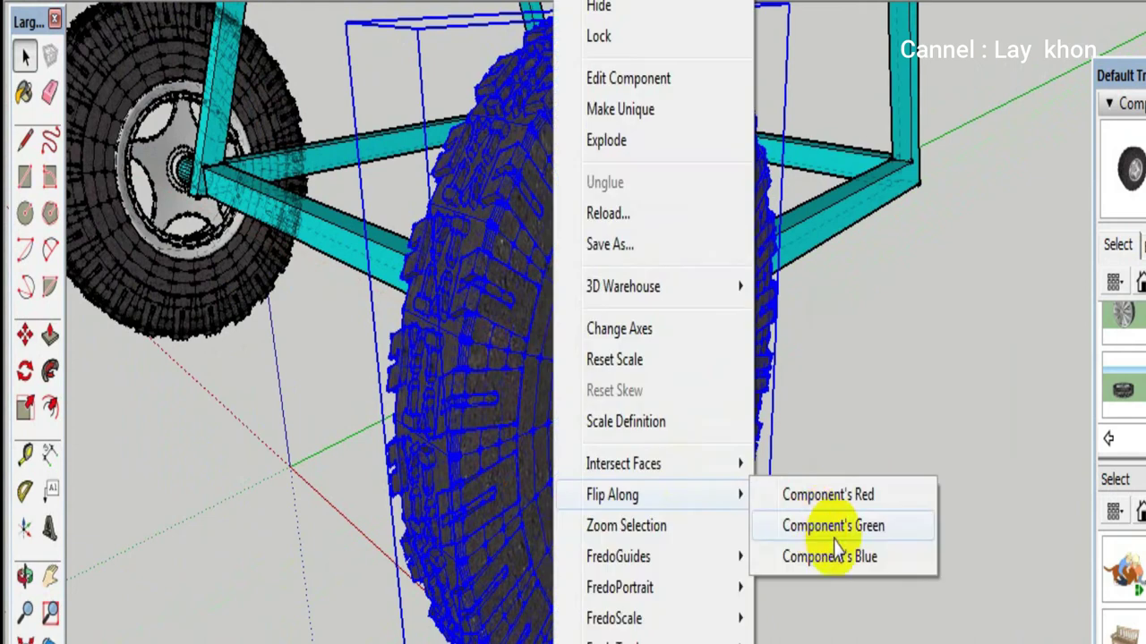
click(846, 523)
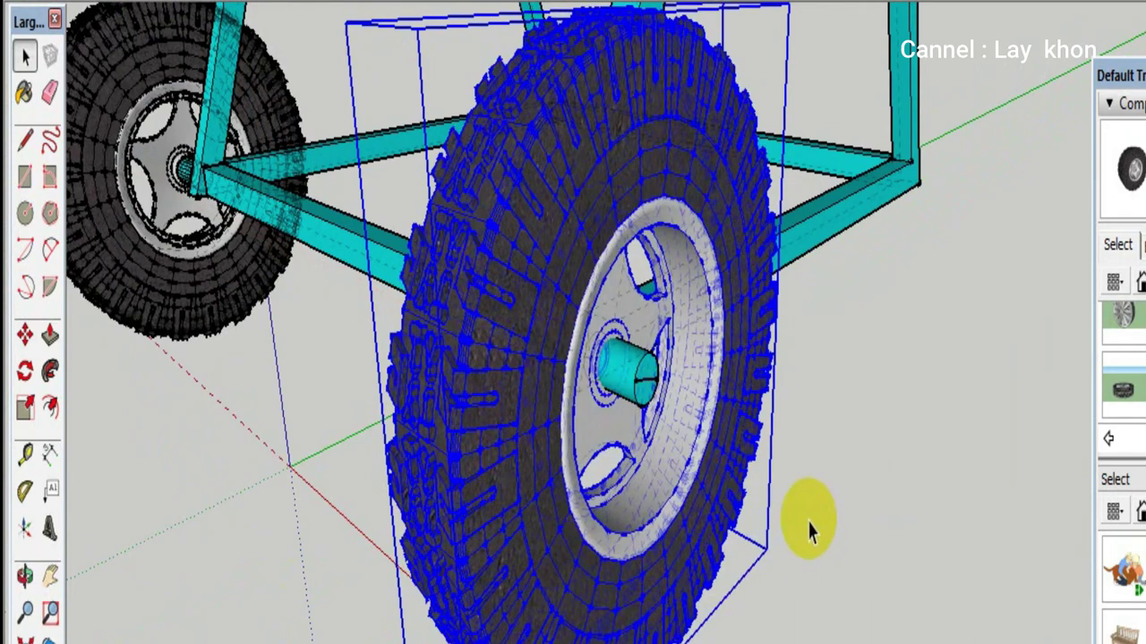
Orbit and zoom around the wheel hub and cart to check the wheel's fit on the axle
mouse_move(809, 527)
middle_down()
mouse_move(789, 374)
mouse_move(997, 335)
mouse_move(811, 340)
mouse_move(611, 260)
mouse_move(659, 272)
mouse_move(557, 379)
mouse_move(598, 428)
middle_up()
scroll(682, 456, up, 2)
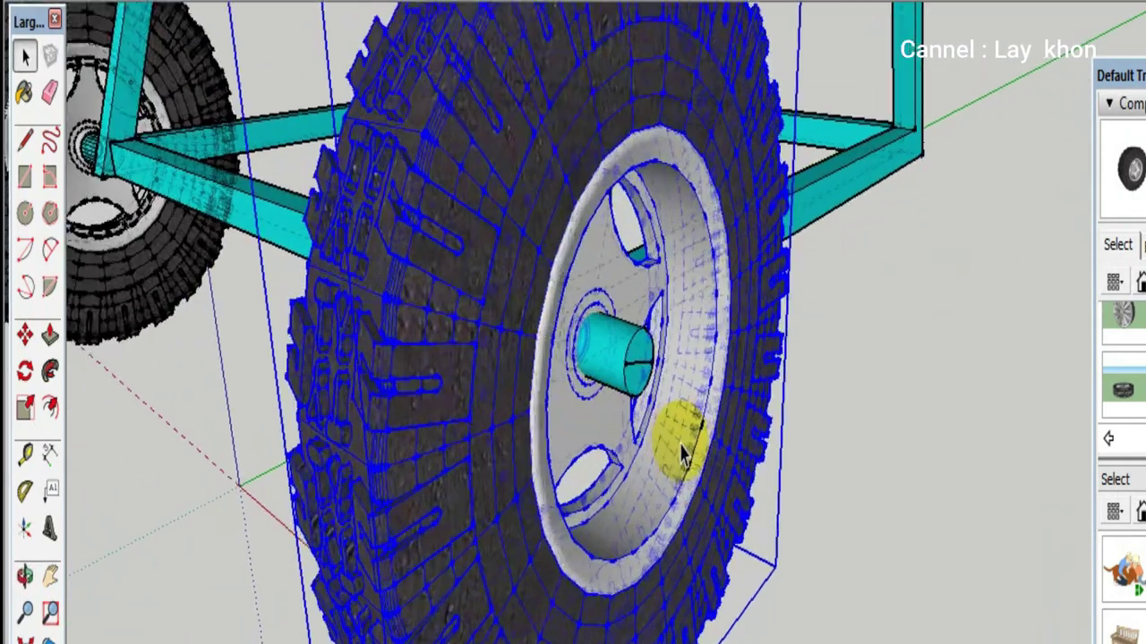
scroll(678, 435, up, 3)
scroll(671, 422, up, 2)
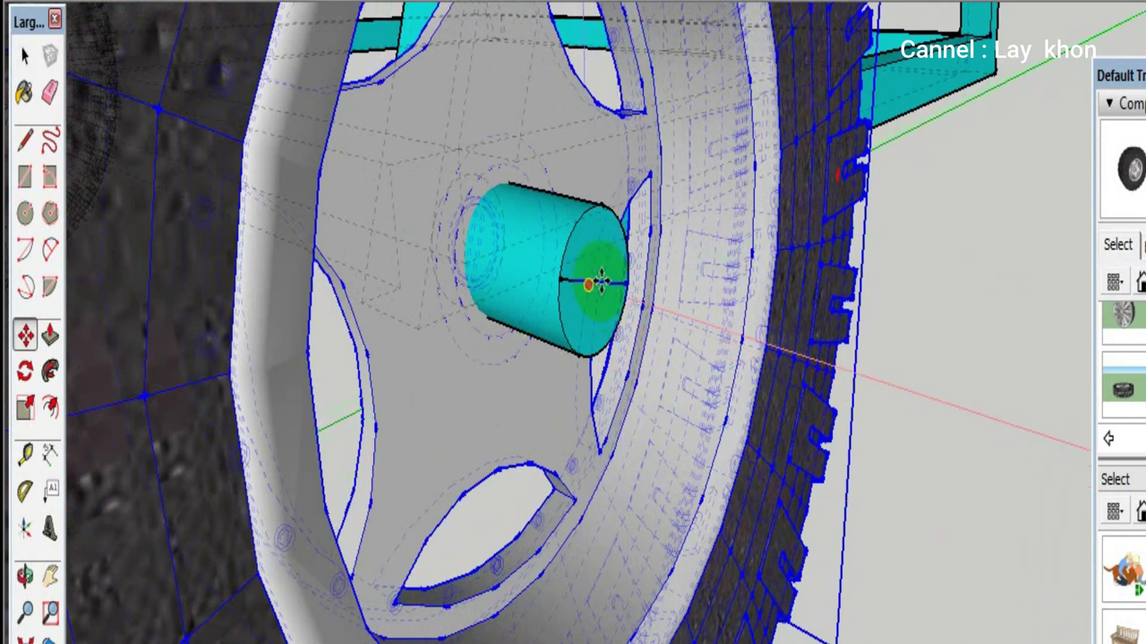
mouse_move(601, 281)
middle_down()
mouse_move(635, 277)
mouse_move(711, 340)
mouse_move(710, 325)
middle_up()
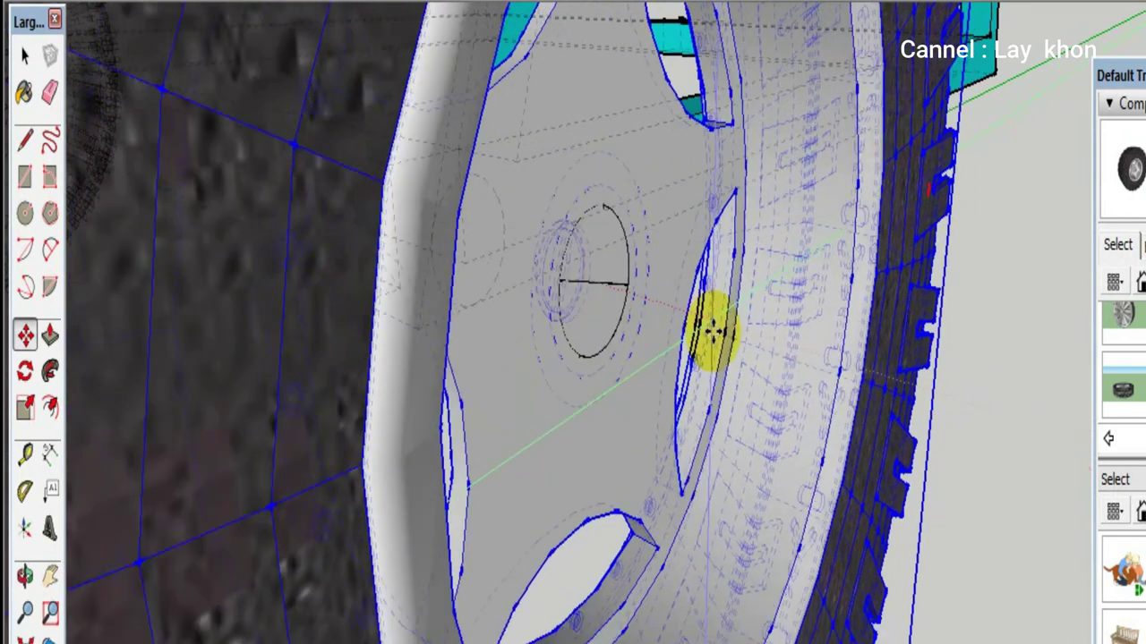
scroll(711, 325, down, 3)
scroll(680, 246, down, 2)
scroll(662, 250, down, 2)
middle_drag(678, 248, 729, 263)
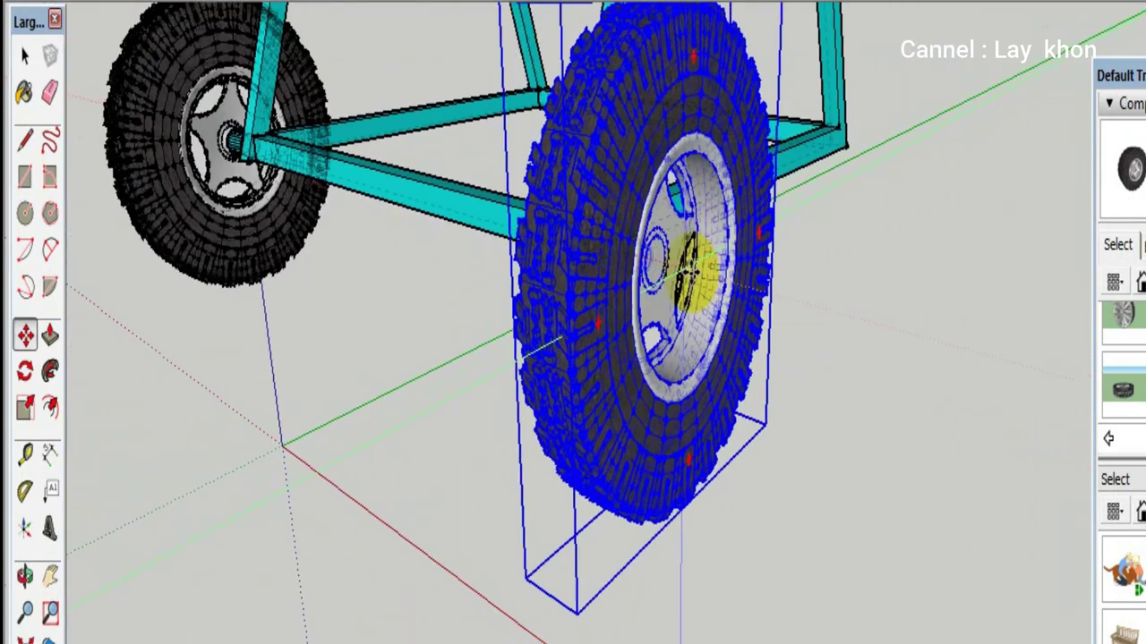
scroll(886, 314, up, 5)
scroll(891, 318, up, 1)
scroll(891, 318, down, 5)
scroll(891, 317, down, 3)
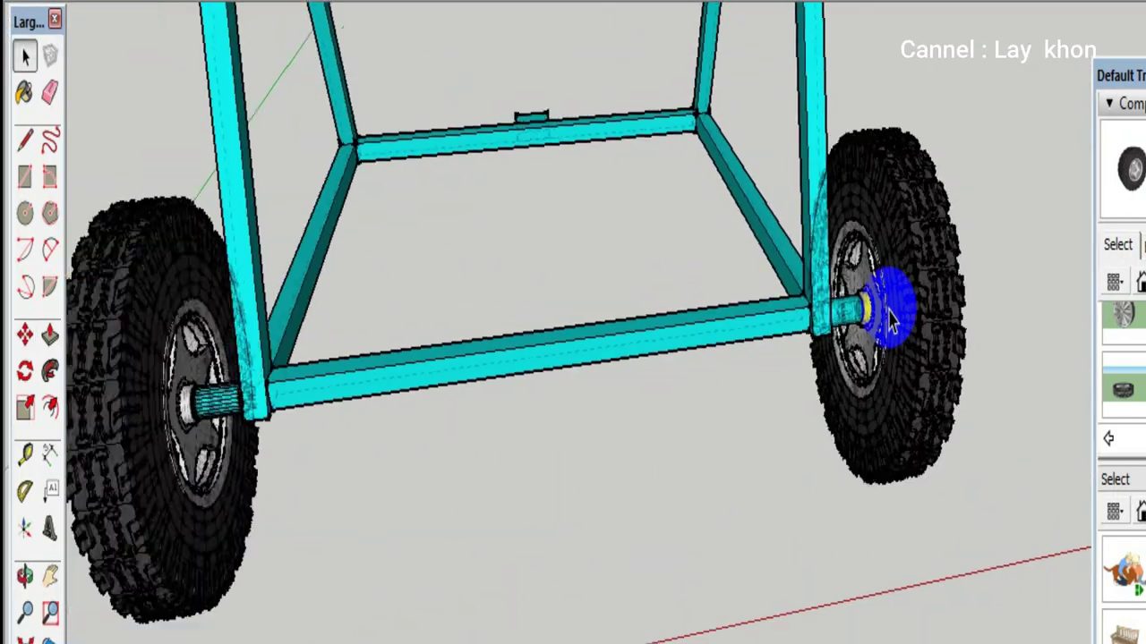
scroll(890, 309, down, 1)
middle_drag(888, 295, 665, 246)
mouse_move(596, 238)
middle_down()
mouse_move(775, 259)
mouse_move(946, 205)
mouse_move(799, 363)
middle_up()
scroll(686, 422, down, 2)
scroll(685, 417, down, 2)
scroll(627, 375, down, 1)
scroll(629, 393, down, 1)
mouse_move(630, 393)
middle_down()
mouse_move(690, 383)
mouse_move(869, 274)
mouse_move(951, 179)
middle_up()
Place the yellow-forked caster under the corner block at the front of the cart frame
scroll(804, 468, up, 3)
scroll(806, 470, down, 2)
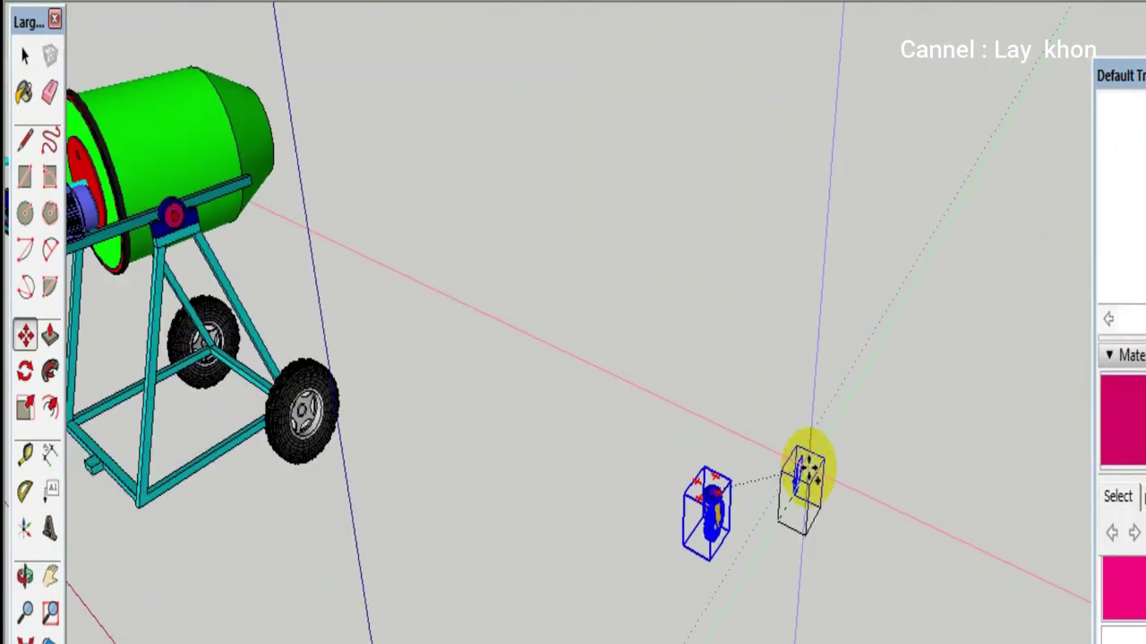
scroll(806, 470, down, 2)
scroll(269, 478, up, 1)
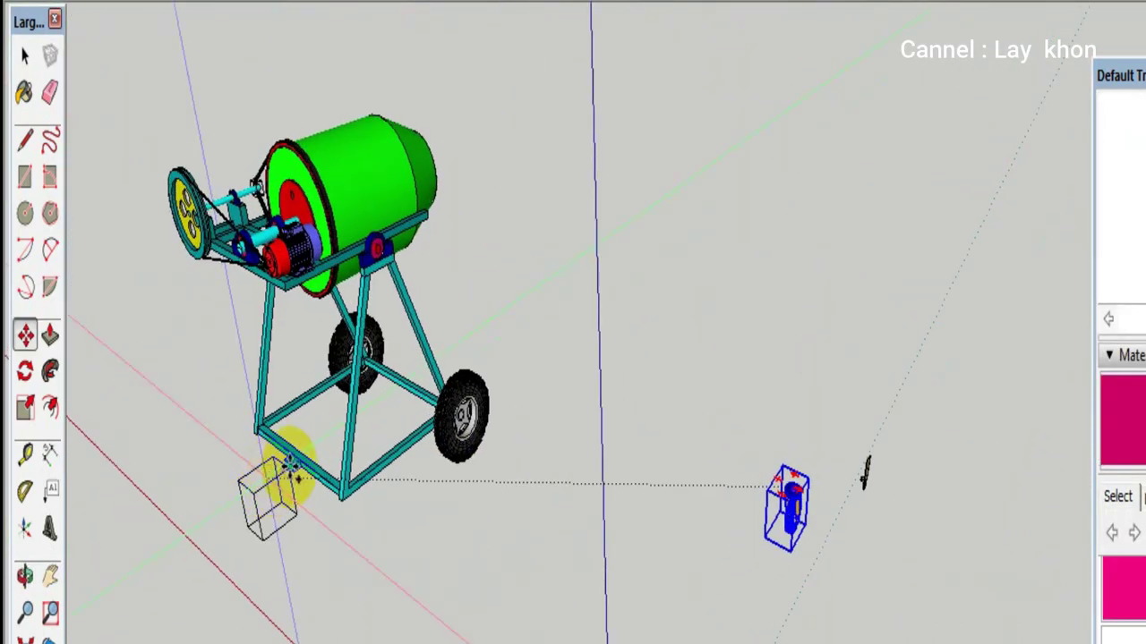
scroll(291, 468, up, 2)
scroll(294, 464, up, 2)
scroll(297, 465, up, 2)
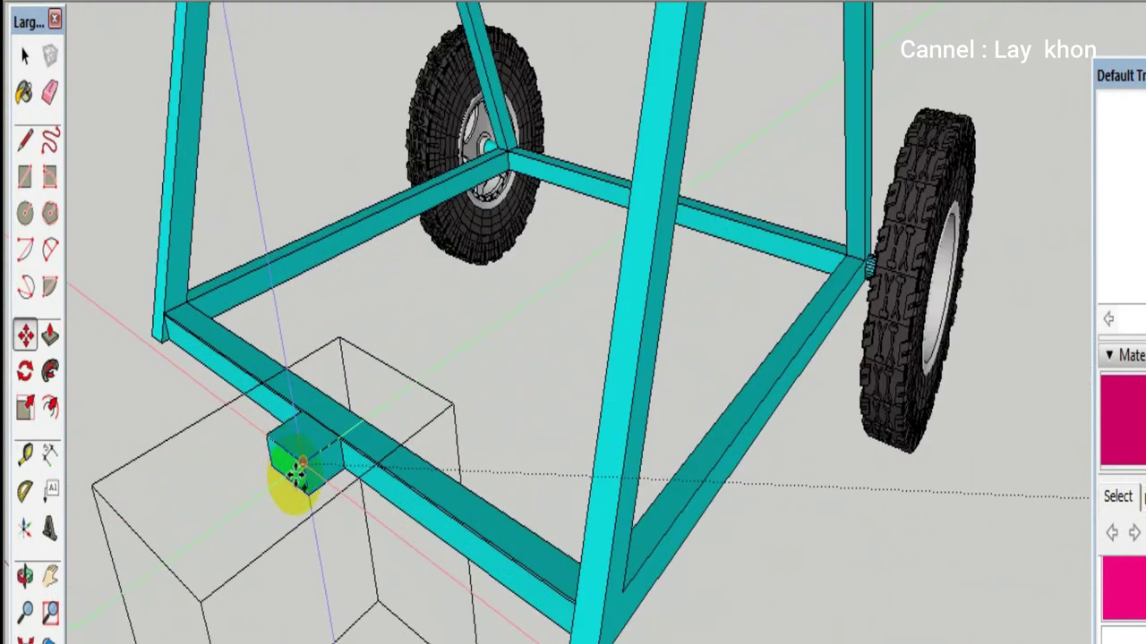
scroll(298, 468, up, 1)
scroll(300, 467, up, 1)
scroll(302, 466, up, 2)
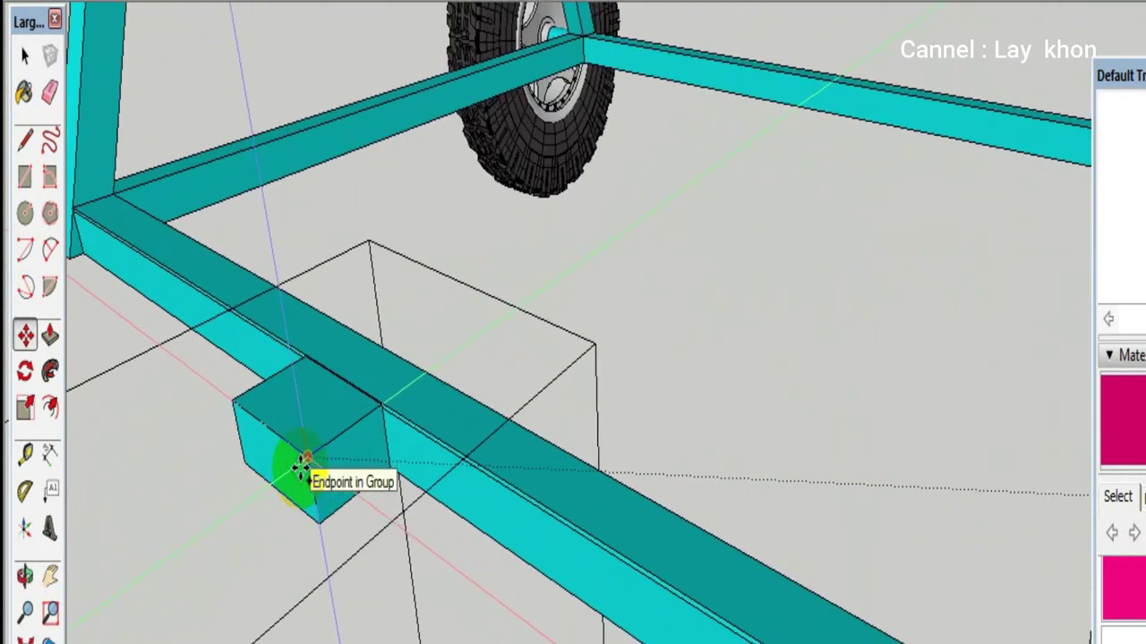
mouse_move(351, 338)
middle_down()
mouse_move(370, 294)
mouse_move(371, 238)
mouse_move(427, 95)
middle_up()
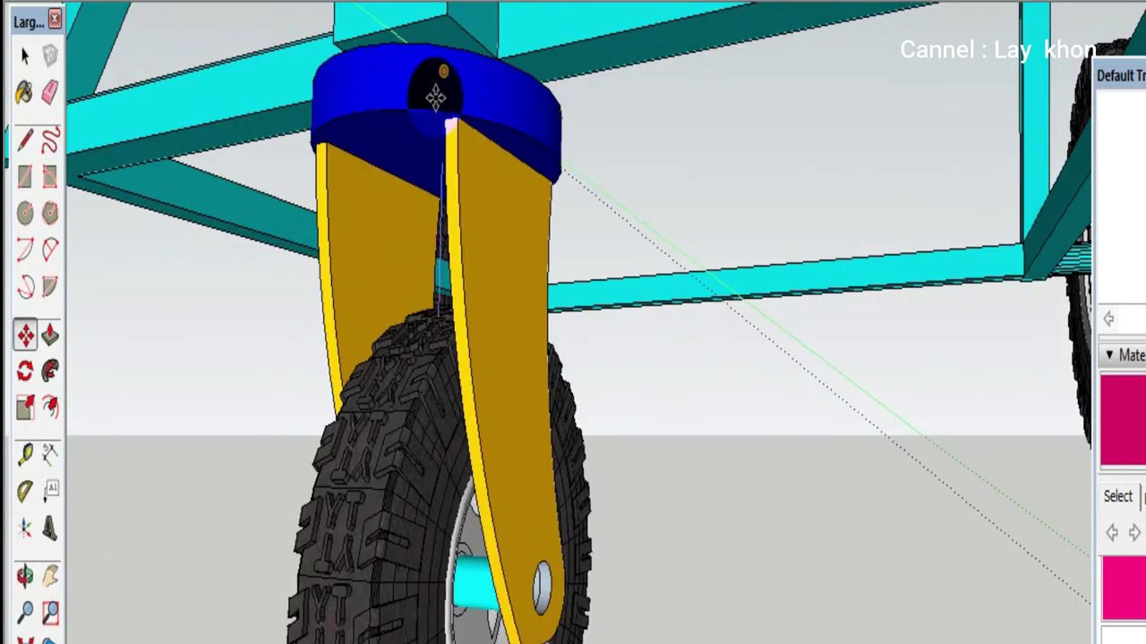
click(436, 97)
middle_drag(439, 88, 448, 231)
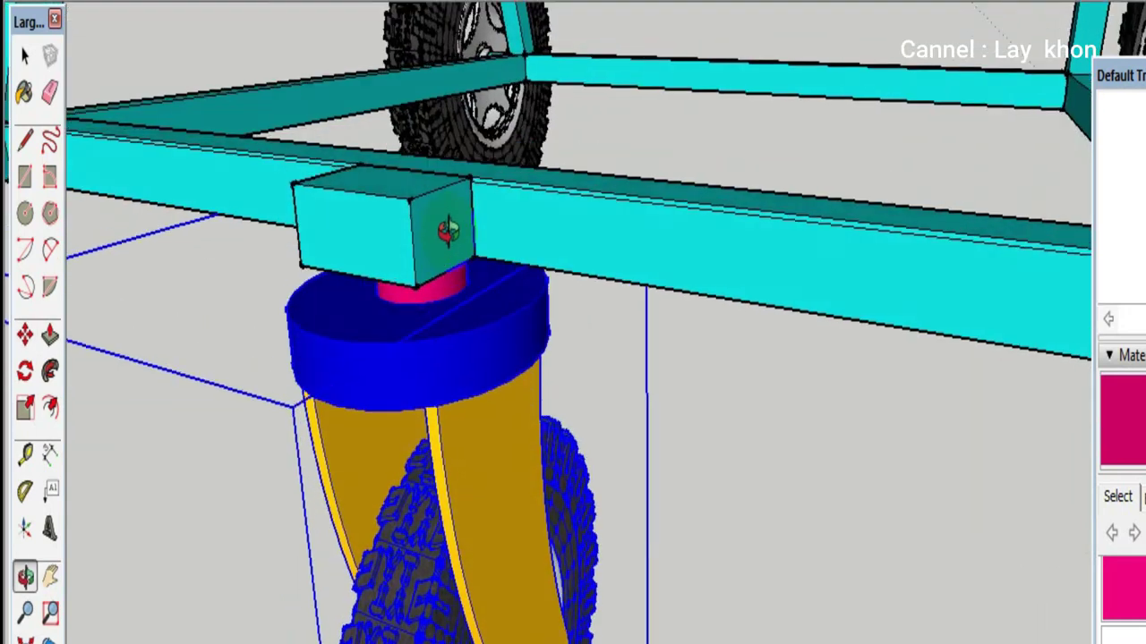
scroll(448, 231, down, 3)
Deselect the caster and orbit to a side view of the three-wheeled mixer
key(m)
middle_drag(417, 376, 484, 356)
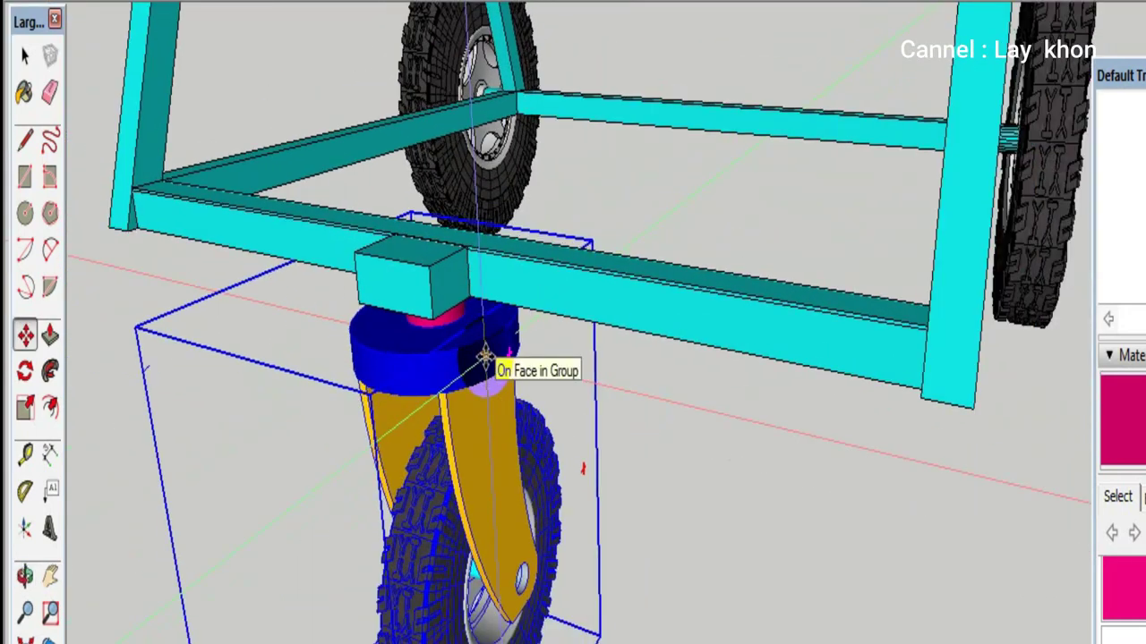
scroll(484, 356, down, 3)
scroll(501, 366, down, 2)
scroll(511, 370, down, 2)
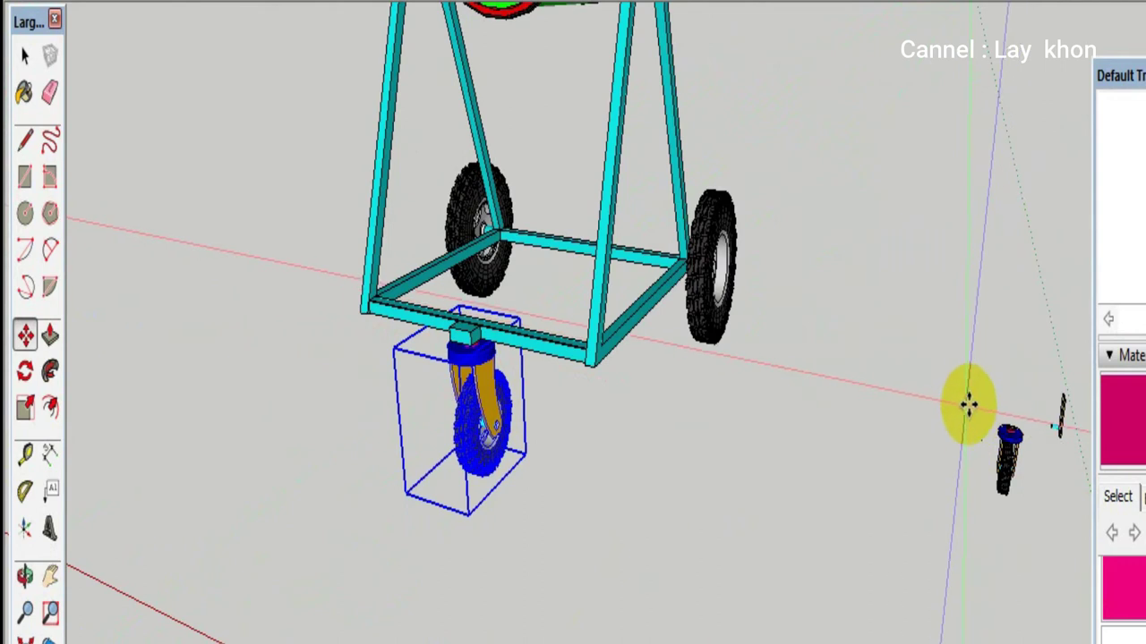
key(space)
click(851, 412)
scroll(586, 295, down, 3)
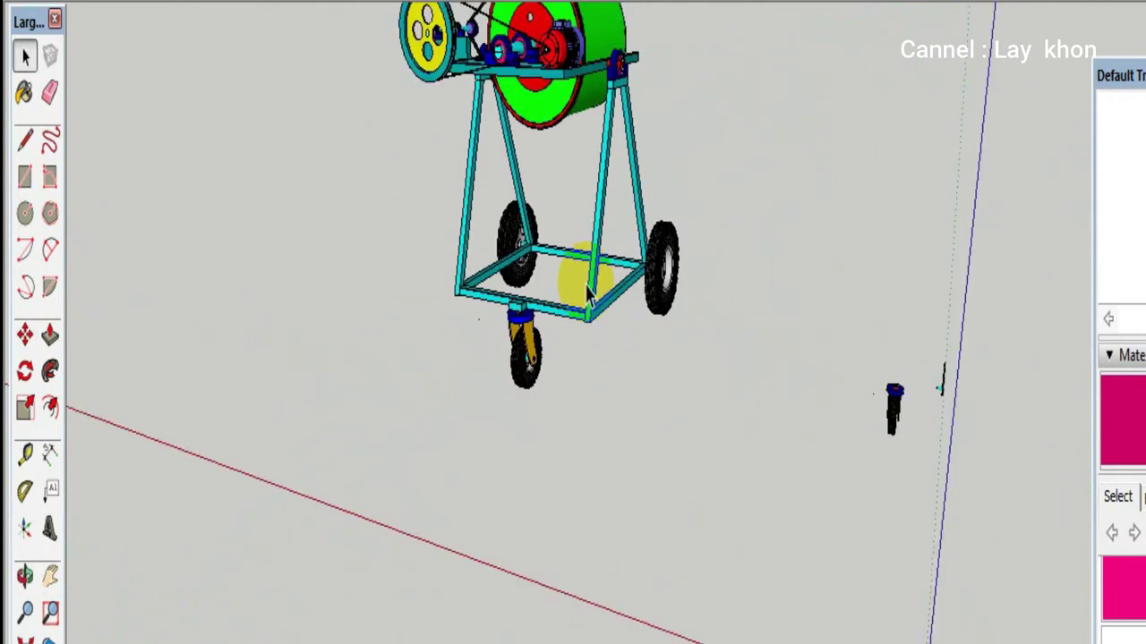
key(o)
mouse_move(491, 320)
mouse_down()
mouse_move(277, 133)
mouse_move(218, 57)
mouse_move(185, 255)
mouse_move(205, 277)
mouse_up()
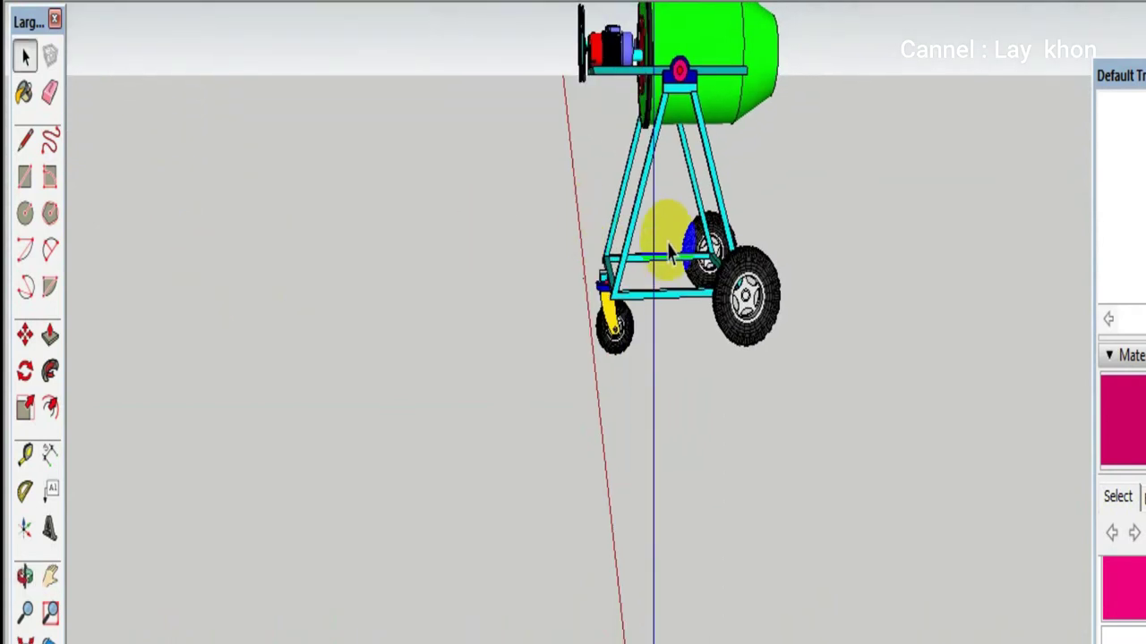
scroll(686, 310, down, 2)
key(space)
drag(680, 295, 669, 231)
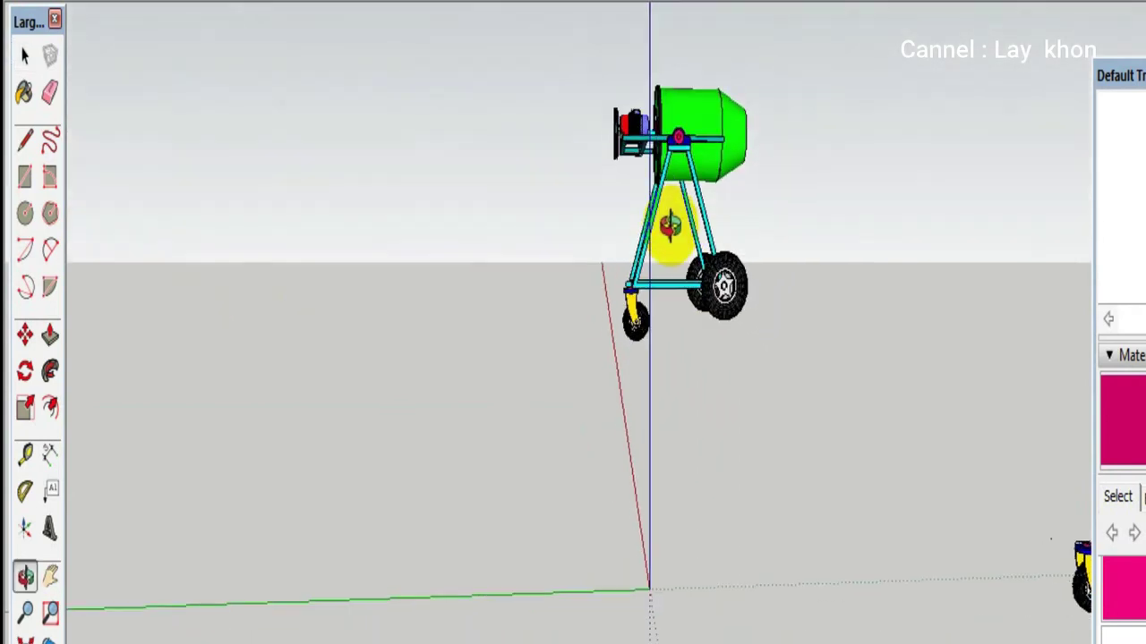
key(space)
scroll(634, 306, down, 1)
scroll(636, 305, down, 1)
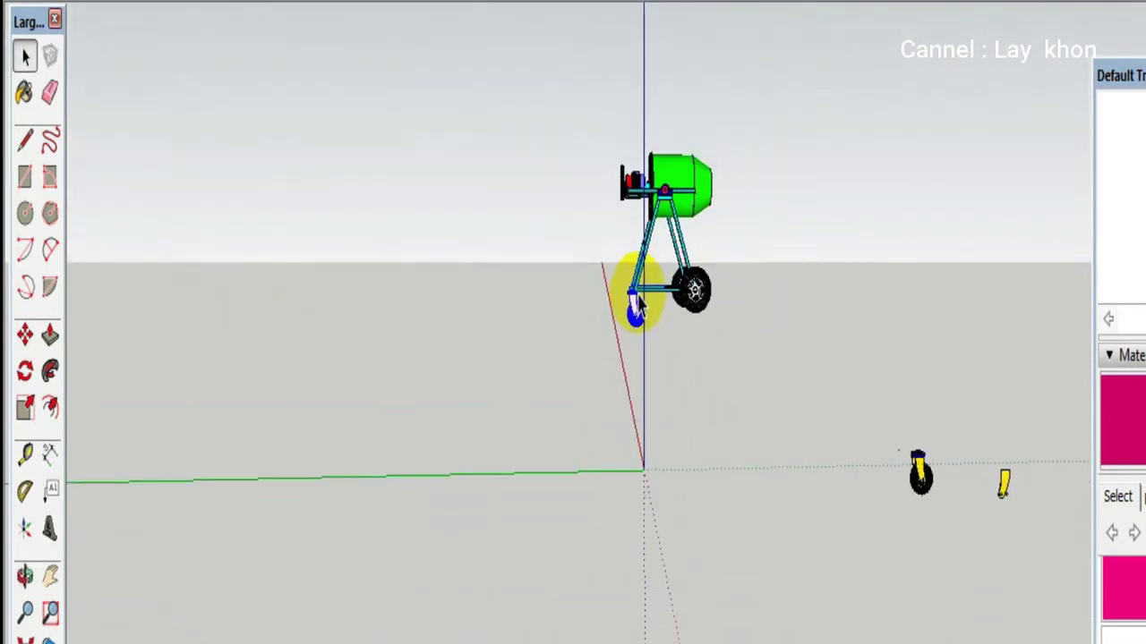
scroll(635, 304, up, 1)
scroll(637, 305, up, 2)
scroll(639, 304, up, 2)
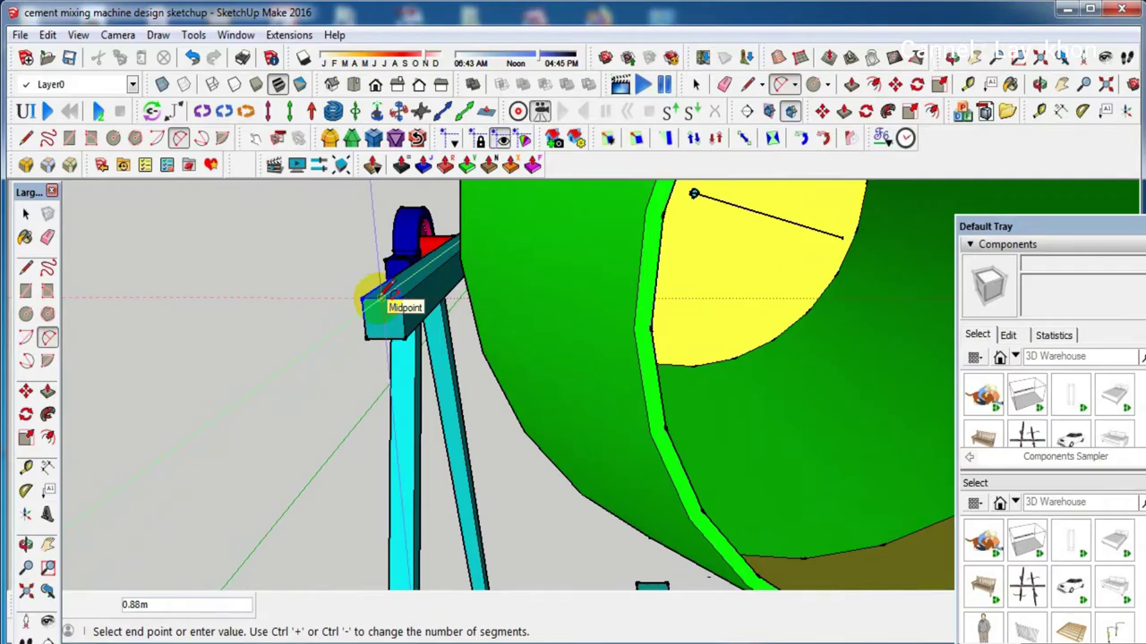
Restart the arc, spanning it from the right frame post to the left frame member
key(Escape)
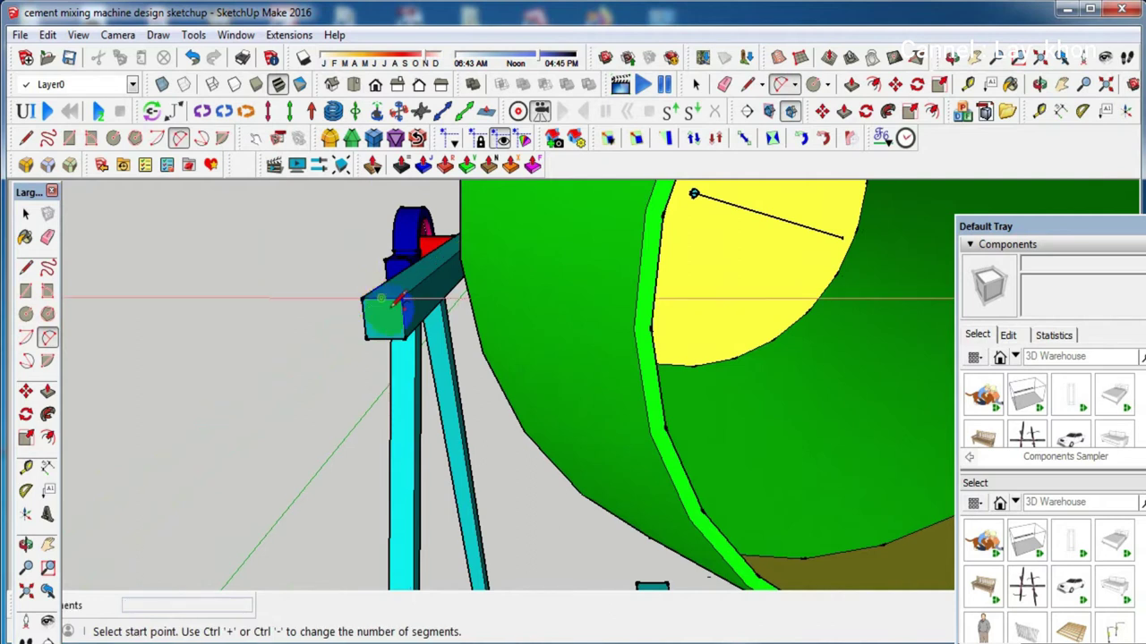
scroll(381, 318, down, 3)
scroll(319, 325, down, 3)
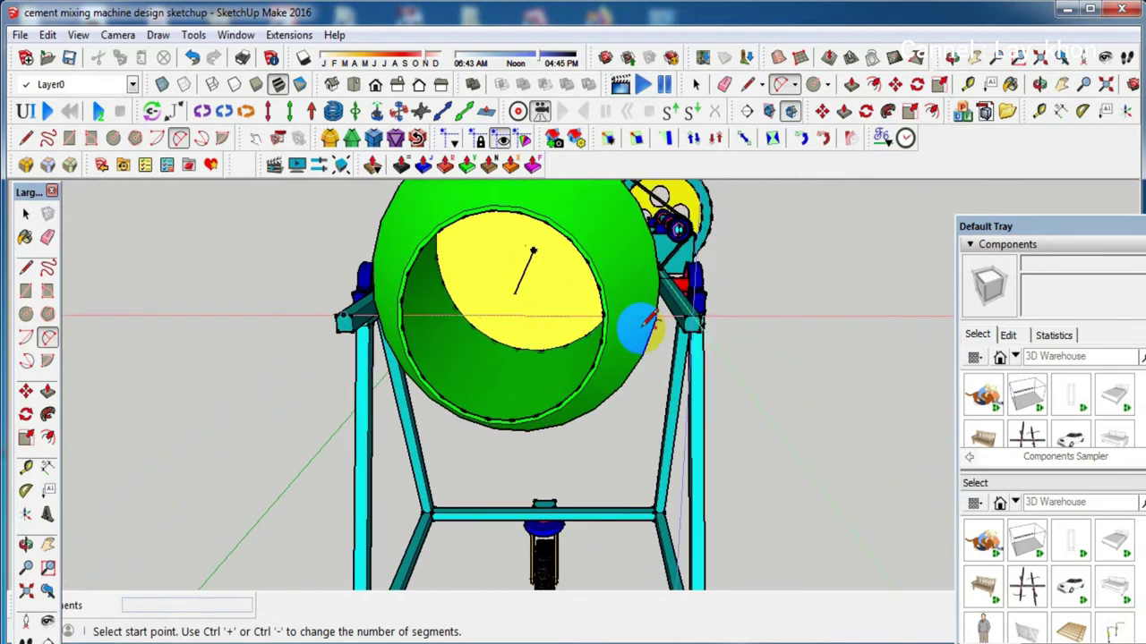
scroll(720, 318, up, 2)
scroll(695, 319, up, 2)
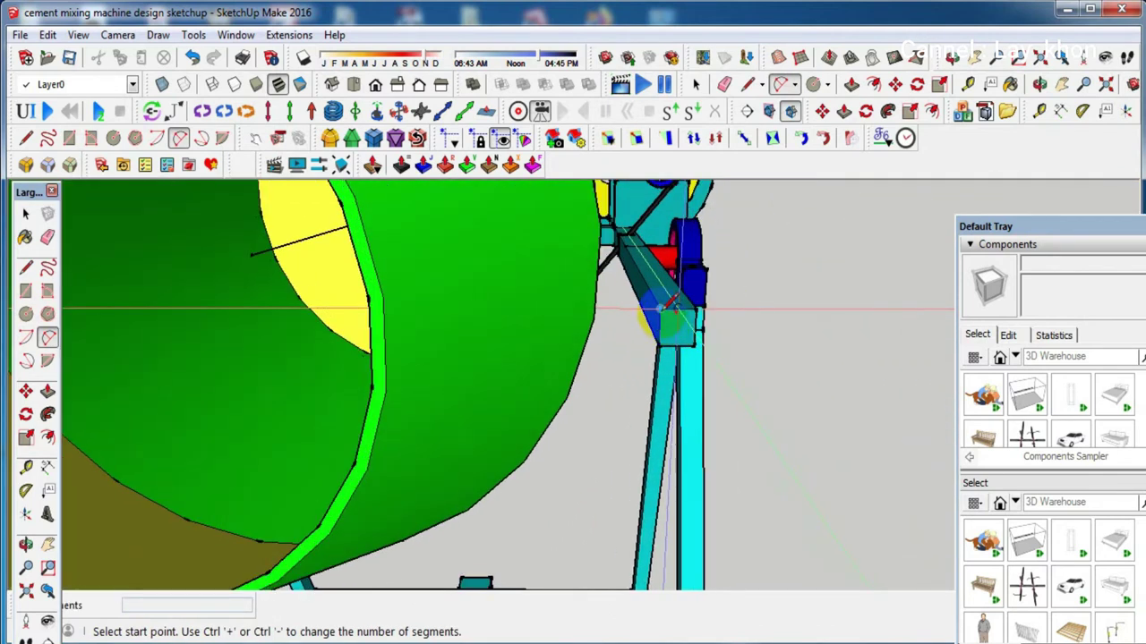
scroll(669, 309, down, 2)
scroll(670, 309, down, 2)
click(660, 309)
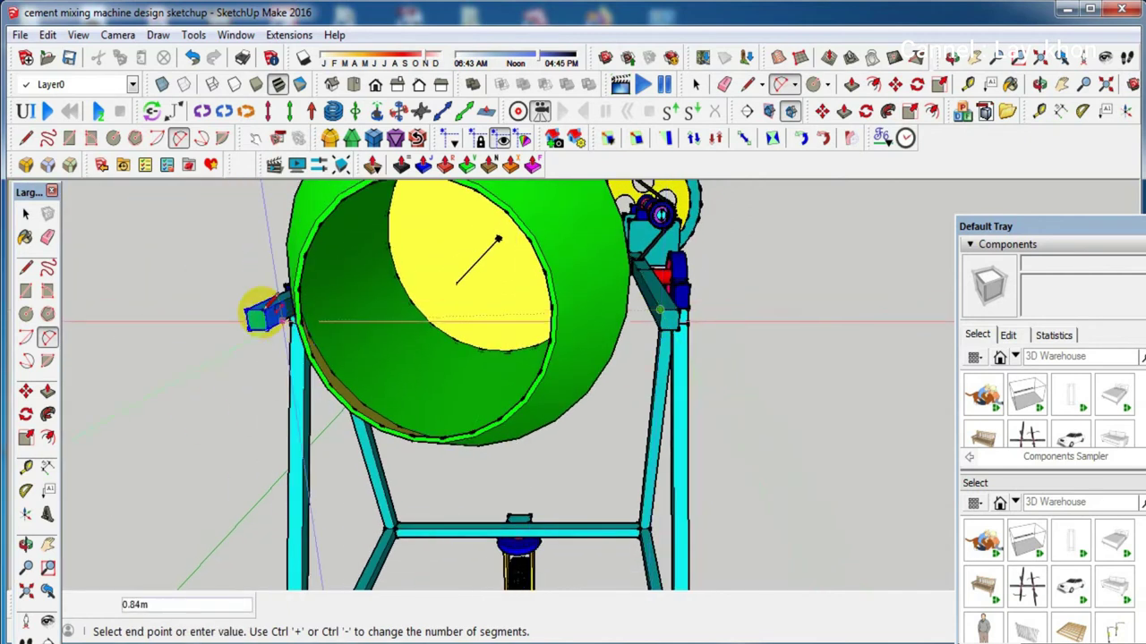
click(258, 311)
Set the arc's bulge over the top of the drum and view it from the side
mouse_move(286, 430)
middle_down()
mouse_move(438, 315)
mouse_move(397, 498)
middle_up()
scroll(396, 498, down, 2)
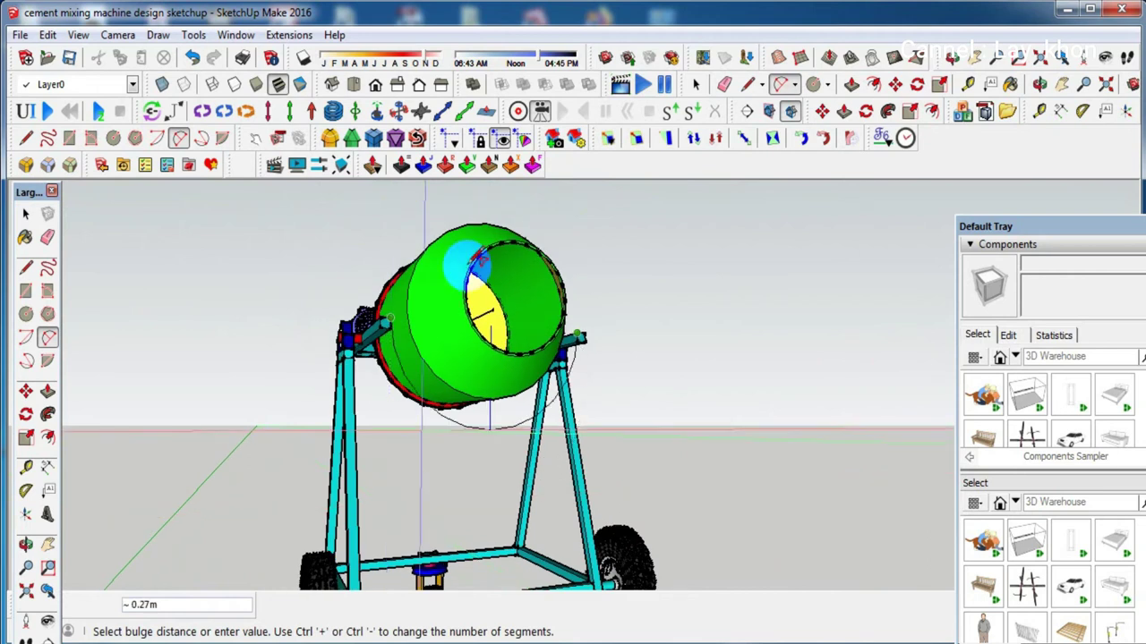
middle_drag(483, 211, 461, 229)
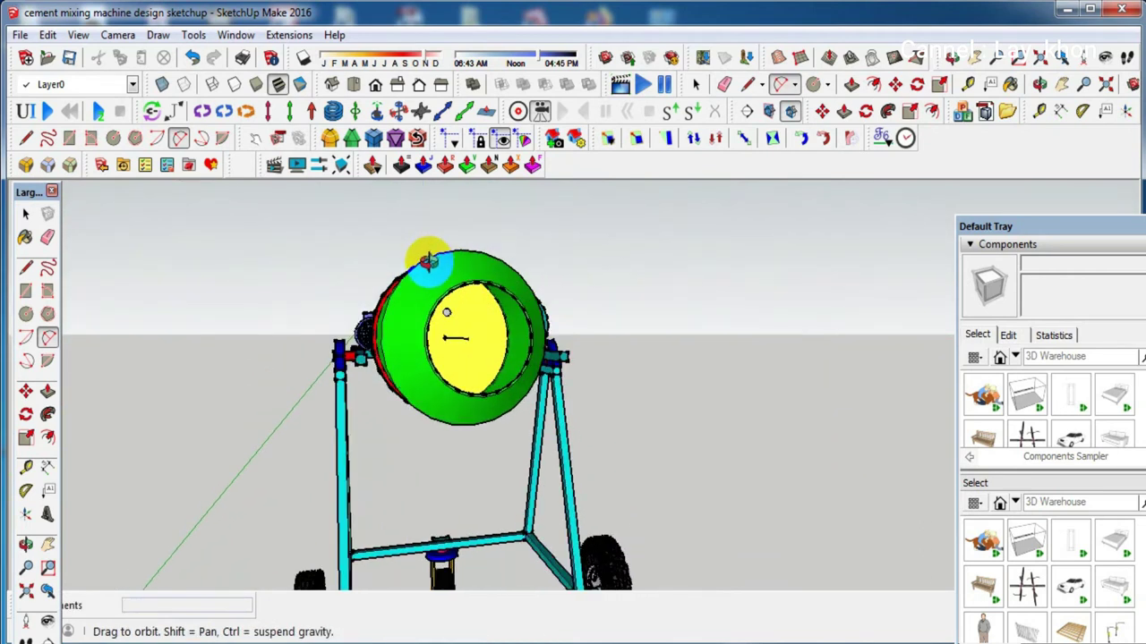
scroll(461, 231, up, 2)
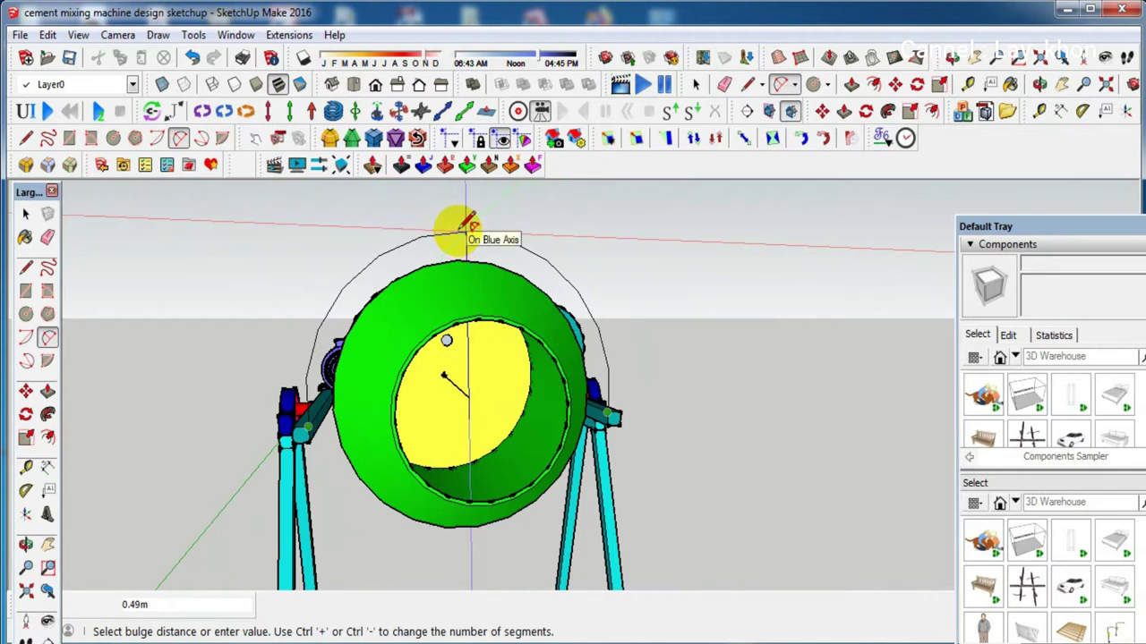
click(464, 226)
key(space)
mouse_move(443, 300)
middle_down()
mouse_move(542, 291)
mouse_move(719, 304)
mouse_move(685, 299)
mouse_move(660, 374)
mouse_move(511, 366)
mouse_move(409, 328)
mouse_move(405, 338)
middle_up()
Switch to the Front view of the drum and arc, squaring it up slightly
scroll(328, 414, up, 2)
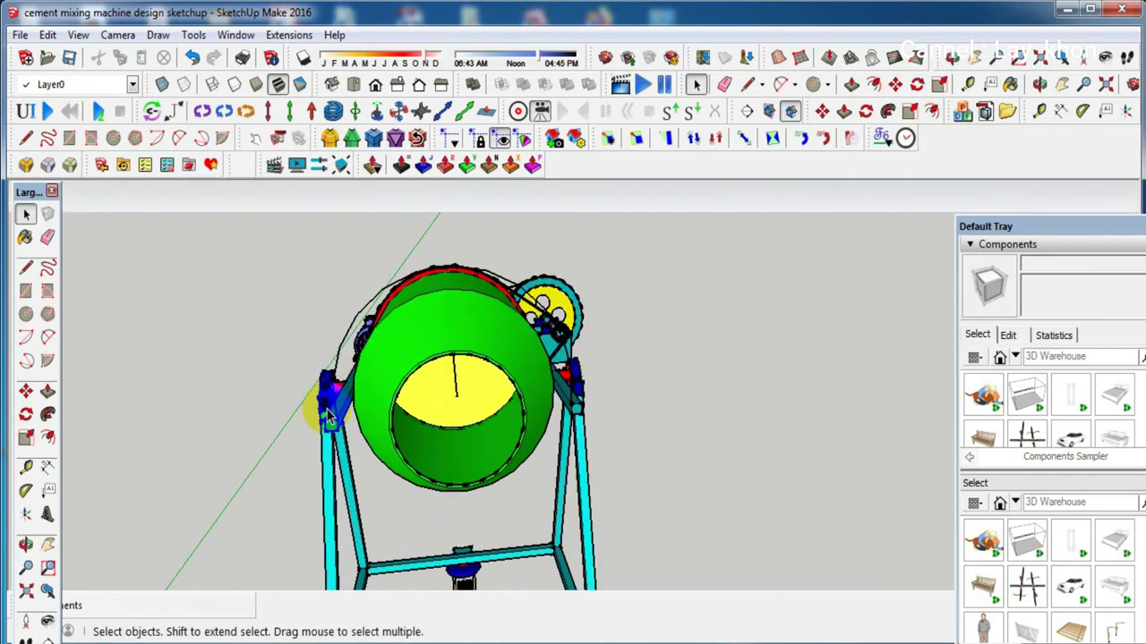
scroll(329, 414, up, 2)
scroll(333, 413, up, 2)
scroll(336, 414, up, 2)
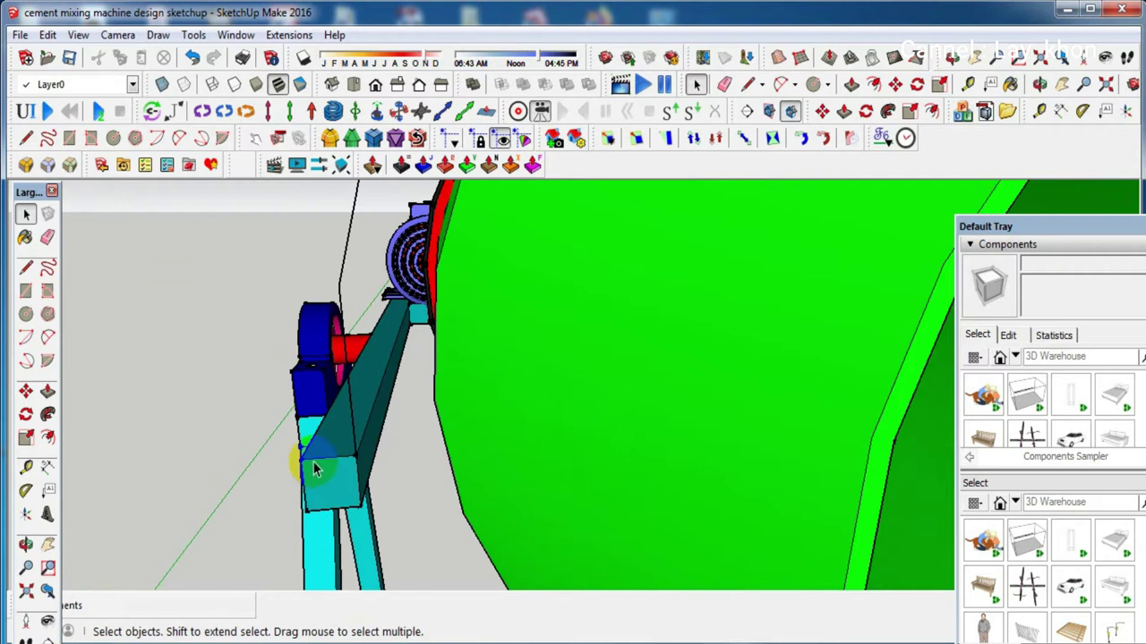
scroll(313, 470, down, 2)
scroll(313, 470, down, 1)
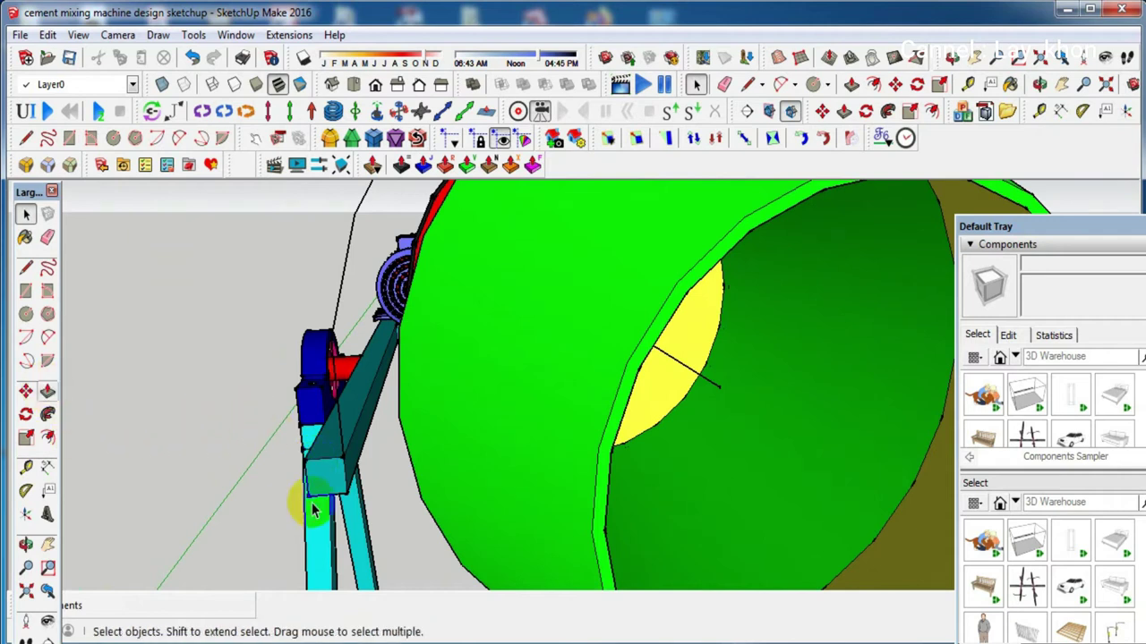
scroll(320, 458, down, 2)
scroll(327, 473, down, 3)
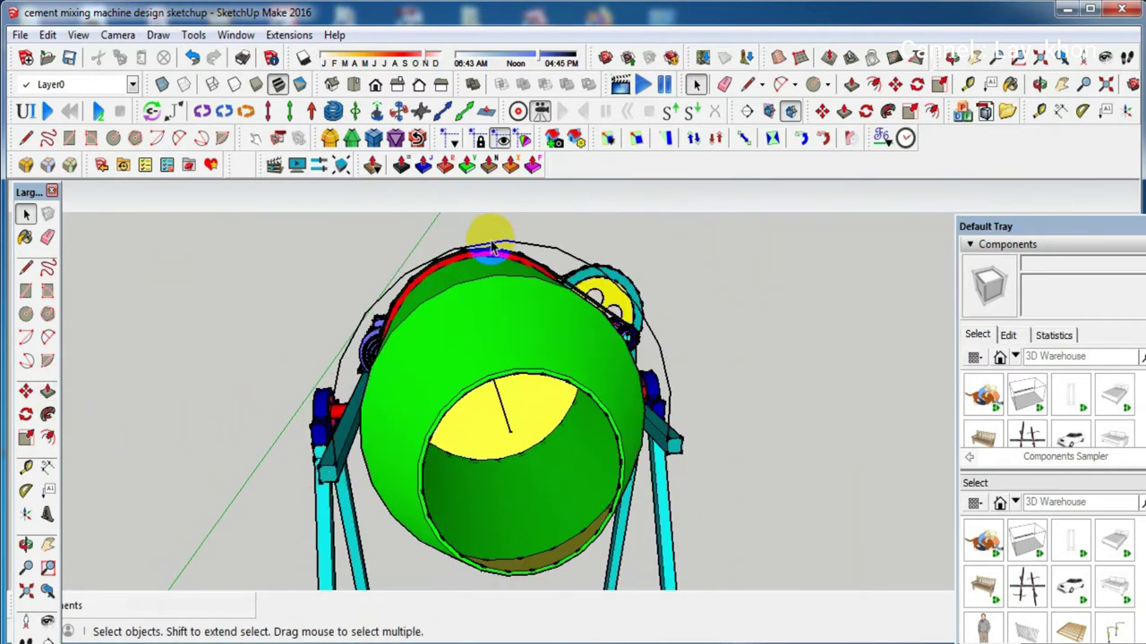
scroll(491, 246, up, 3)
scroll(486, 248, down, 2)
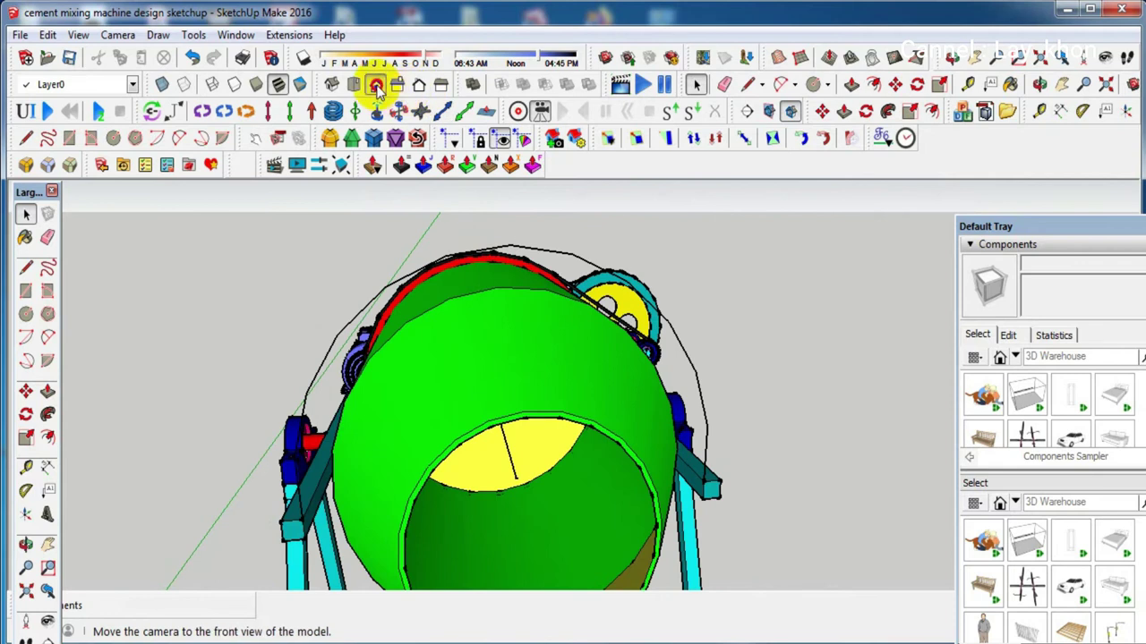
click(376, 85)
scroll(456, 371, down, 3)
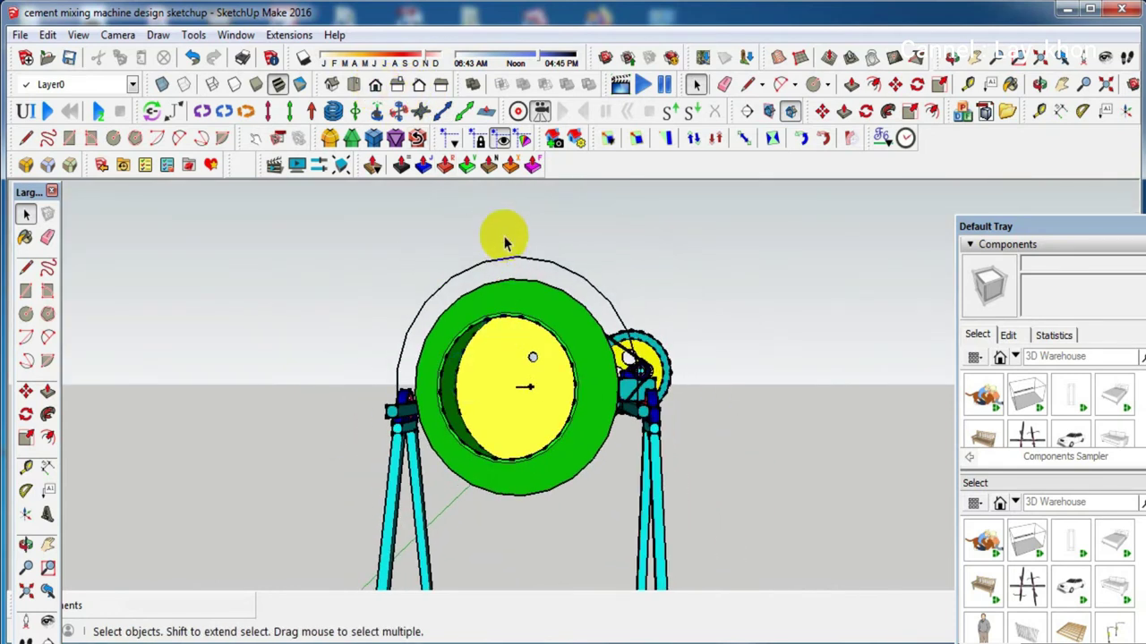
scroll(504, 241, up, 1)
mouse_move(508, 242)
middle_down()
mouse_move(520, 221)
mouse_move(524, 231)
middle_up()
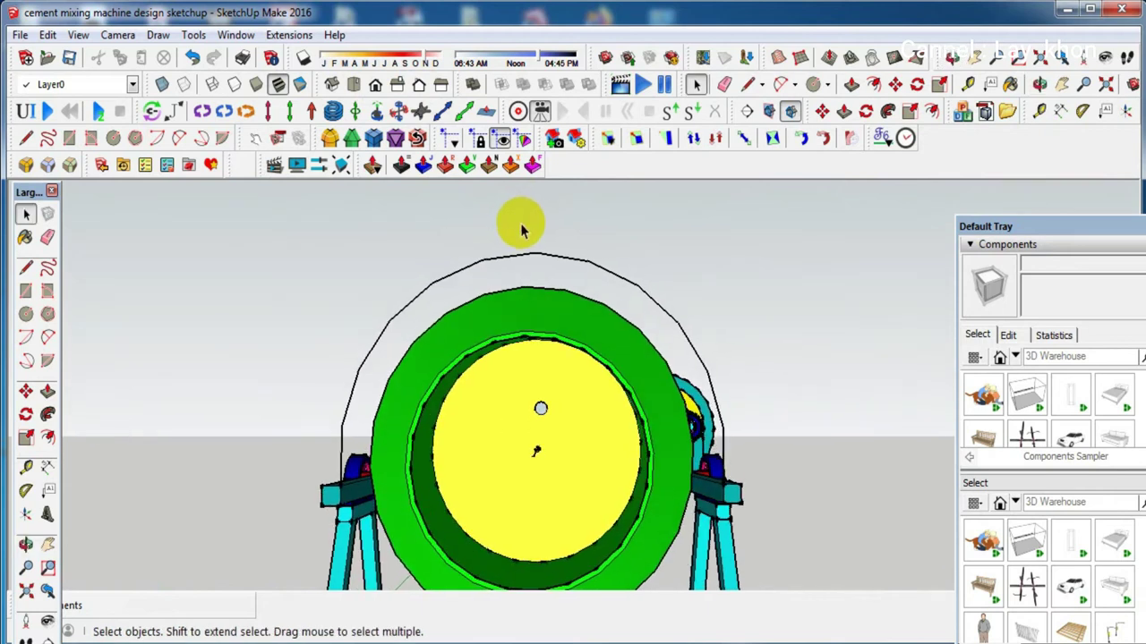
key(l)
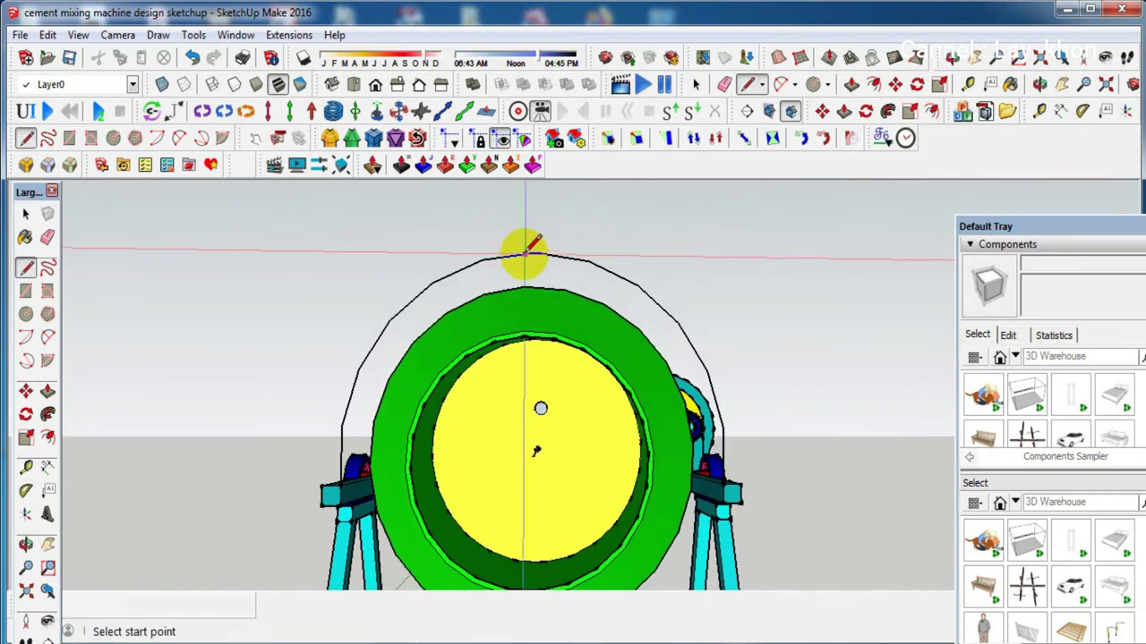
Draw a short vertical line up from the top of the arc
click(535, 254)
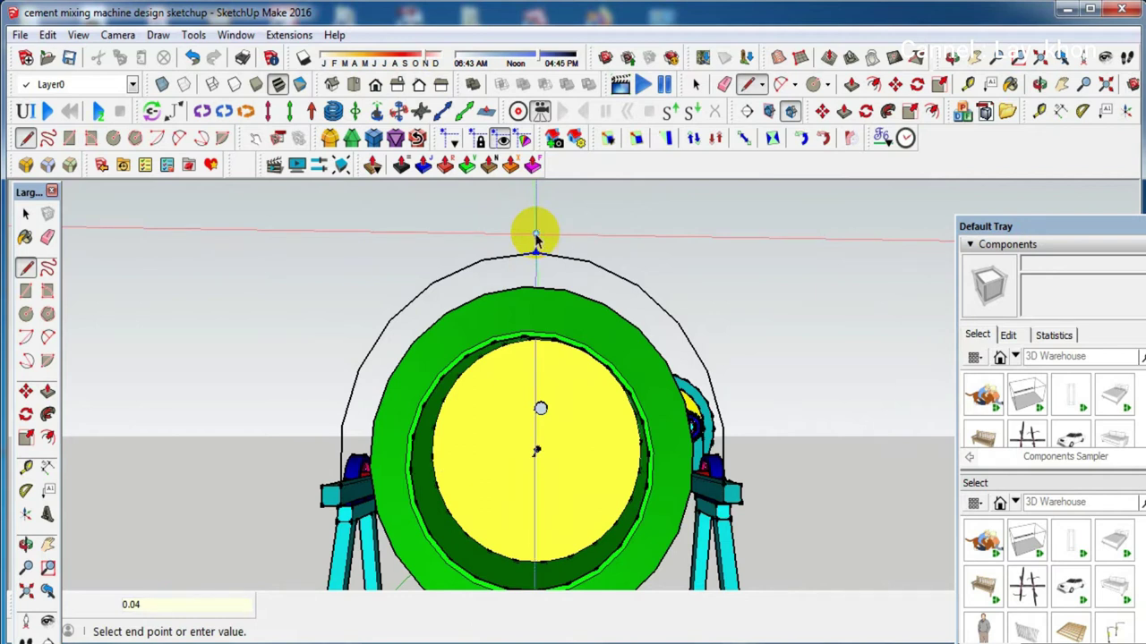
click(535, 238)
key(space)
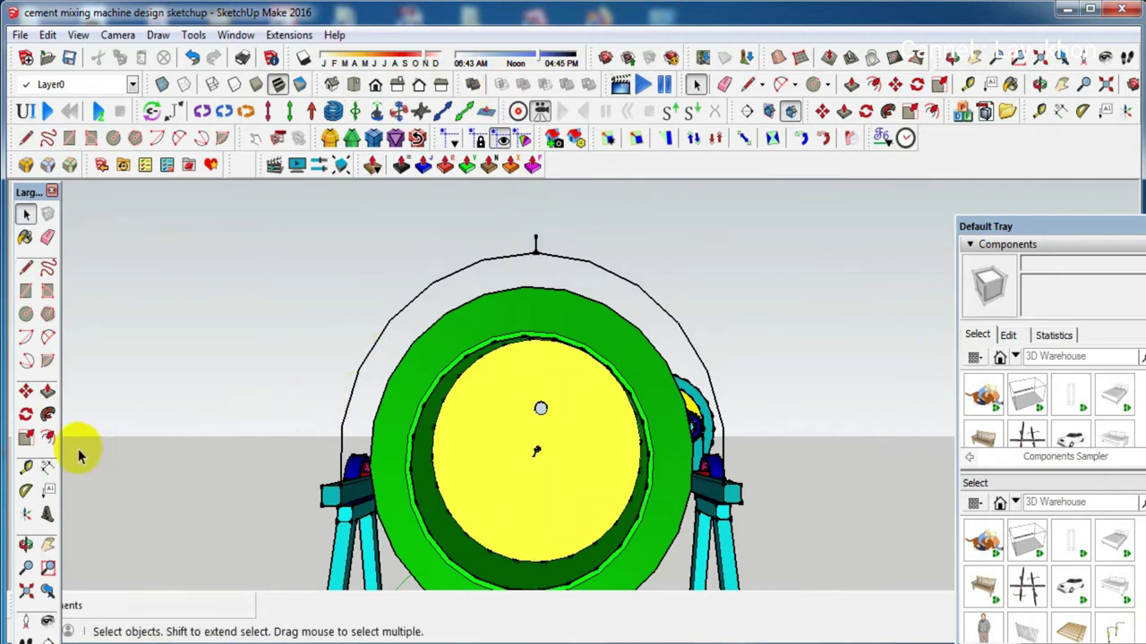
Draw a wider 3-point arc from the left bracket to the right bracket, bulging to the line's end
click(47, 339)
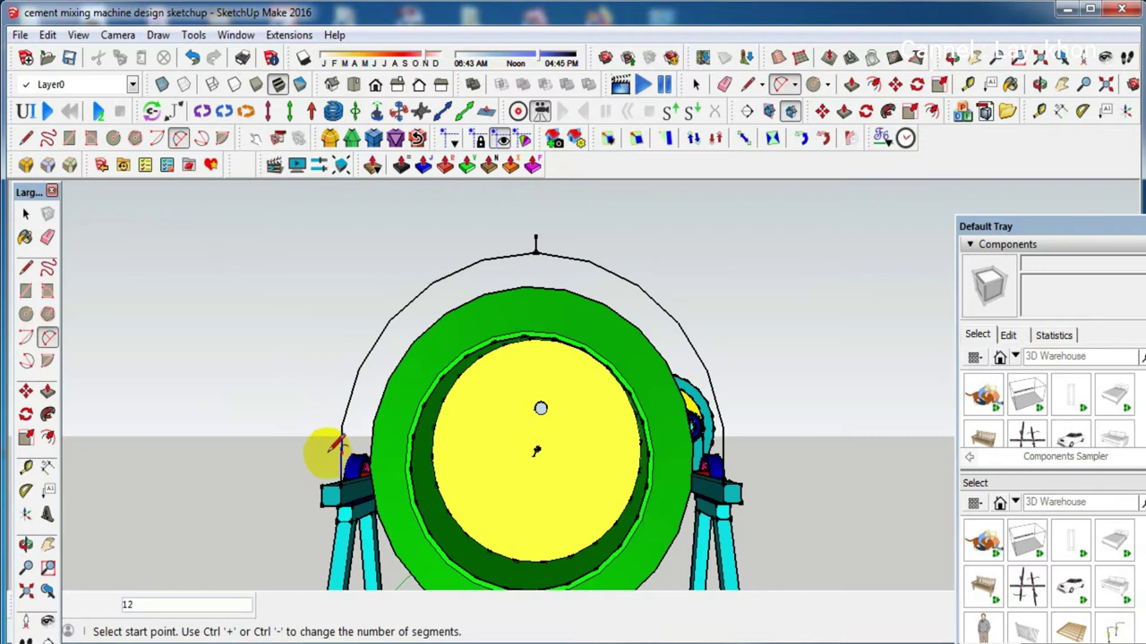
click(321, 488)
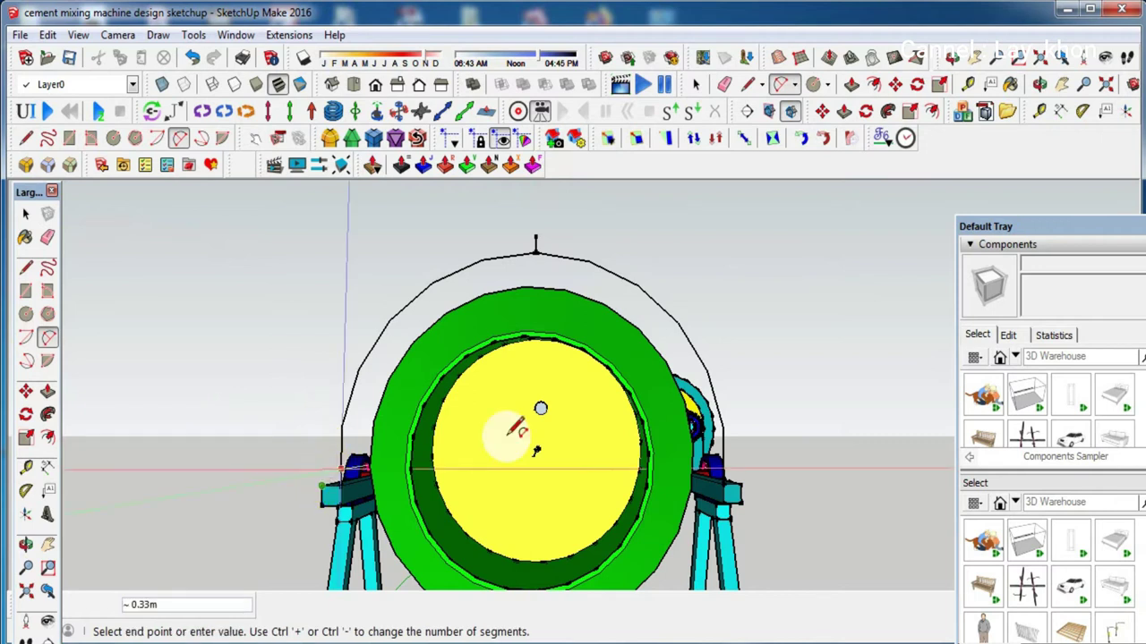
click(739, 488)
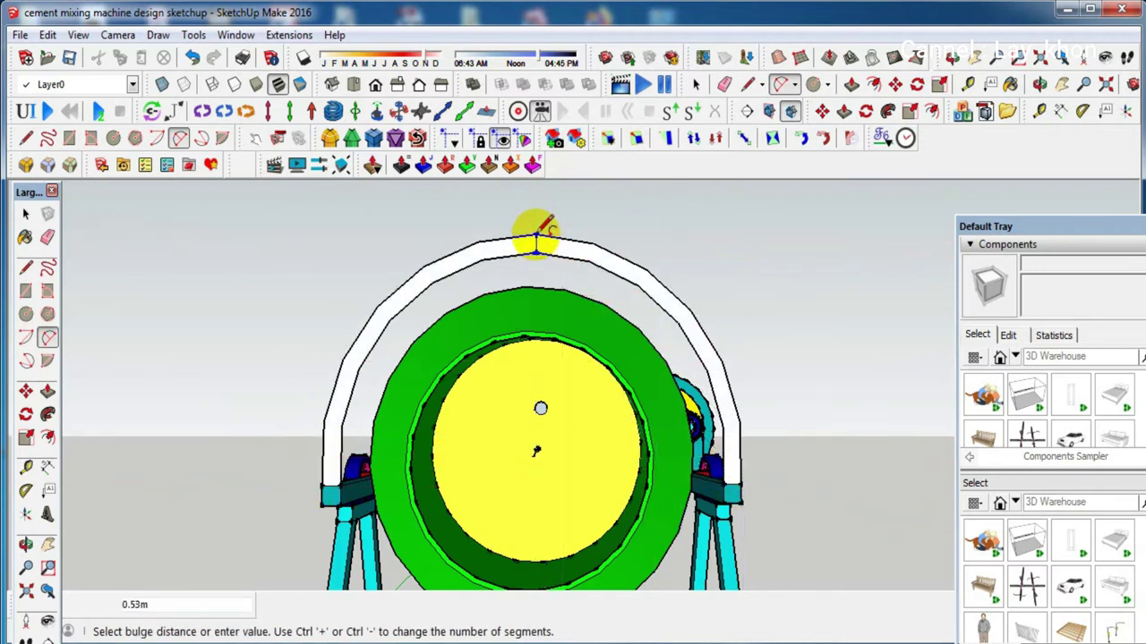
click(538, 233)
key(space)
scroll(371, 330, up, 1)
scroll(377, 340, up, 2)
scroll(377, 340, down, 3)
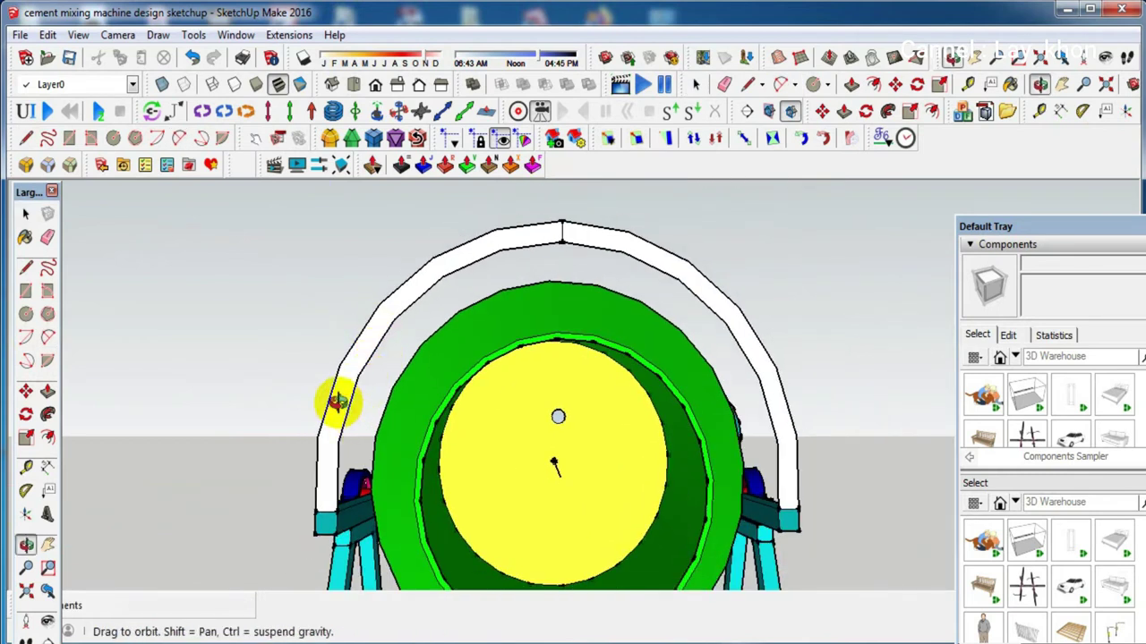
middle_drag(342, 412, 367, 418)
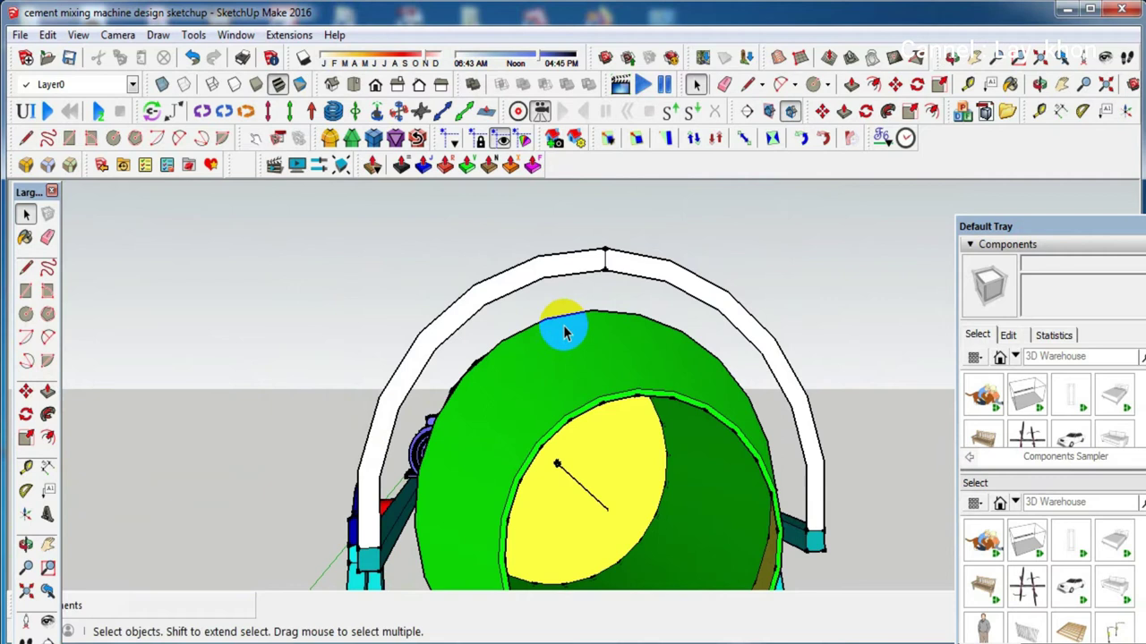
Paint the whole arched band teal with Color H06
key(e)
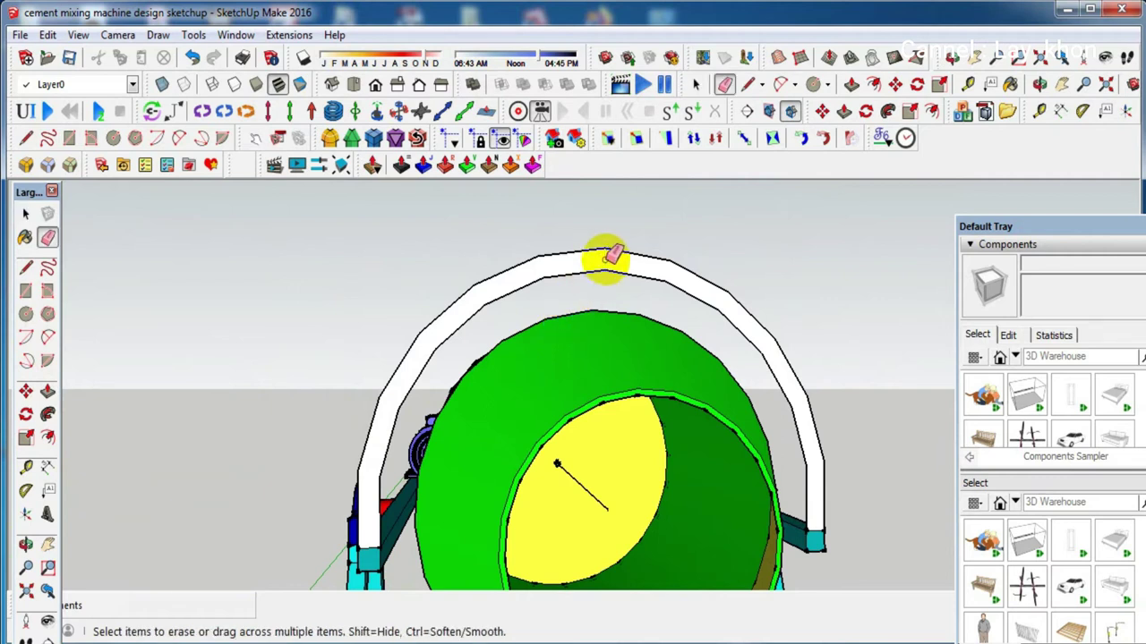
scroll(608, 259, down, 3)
scroll(1085, 530, down, 1)
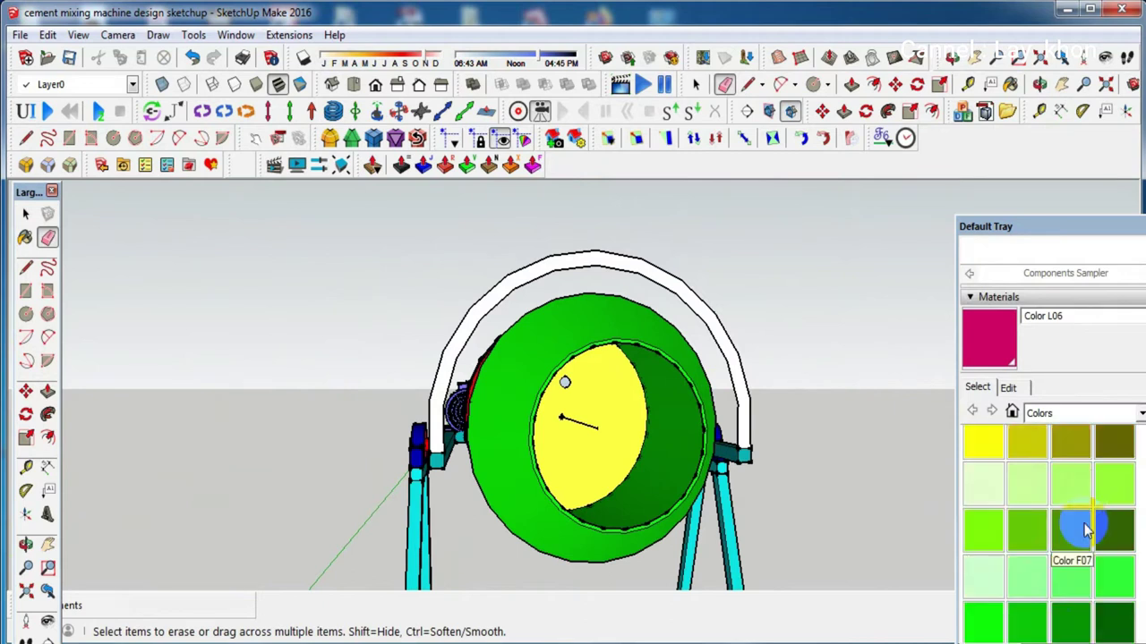
scroll(1084, 530, down, 2)
click(1026, 624)
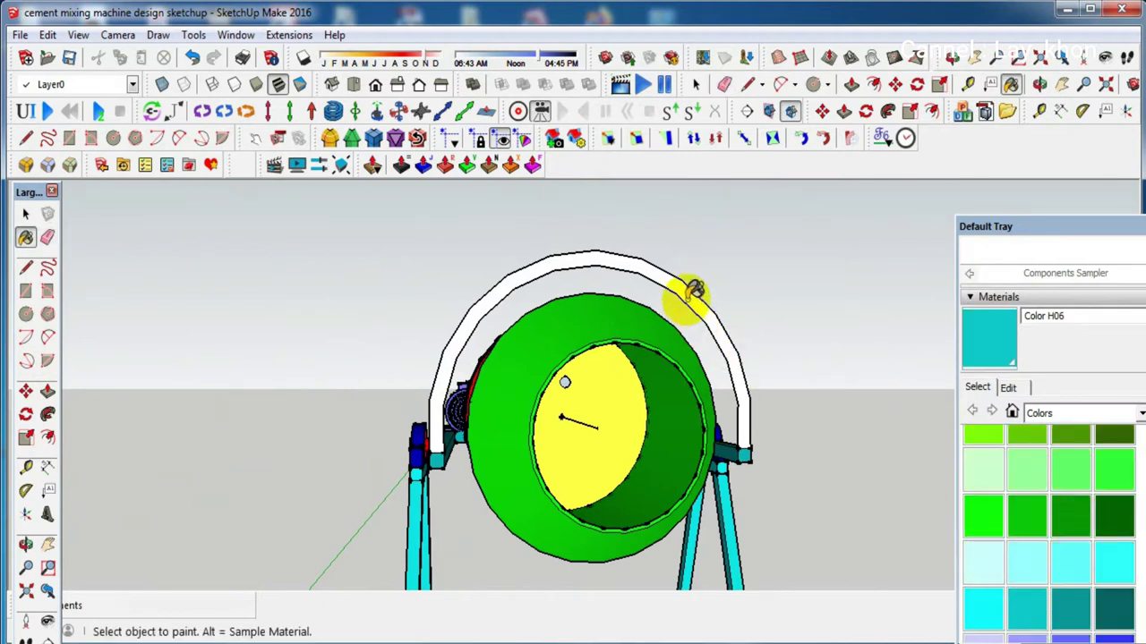
click(694, 286)
mouse_move(508, 278)
middle_down()
mouse_move(752, 396)
mouse_move(927, 435)
middle_up()
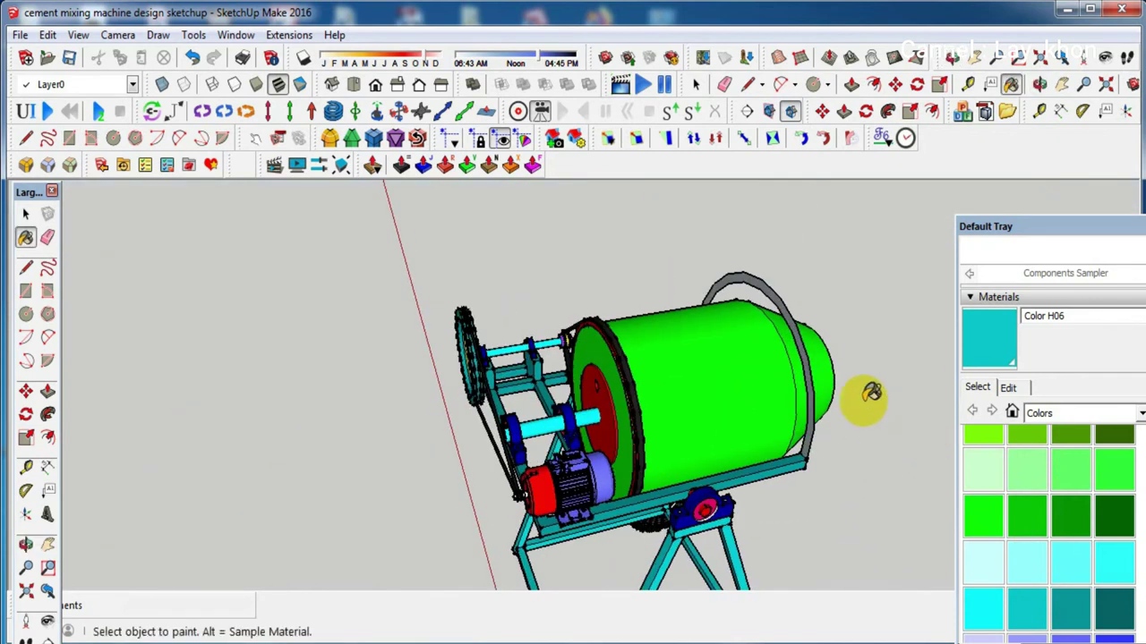
scroll(796, 315, up, 2)
scroll(796, 315, up, 2)
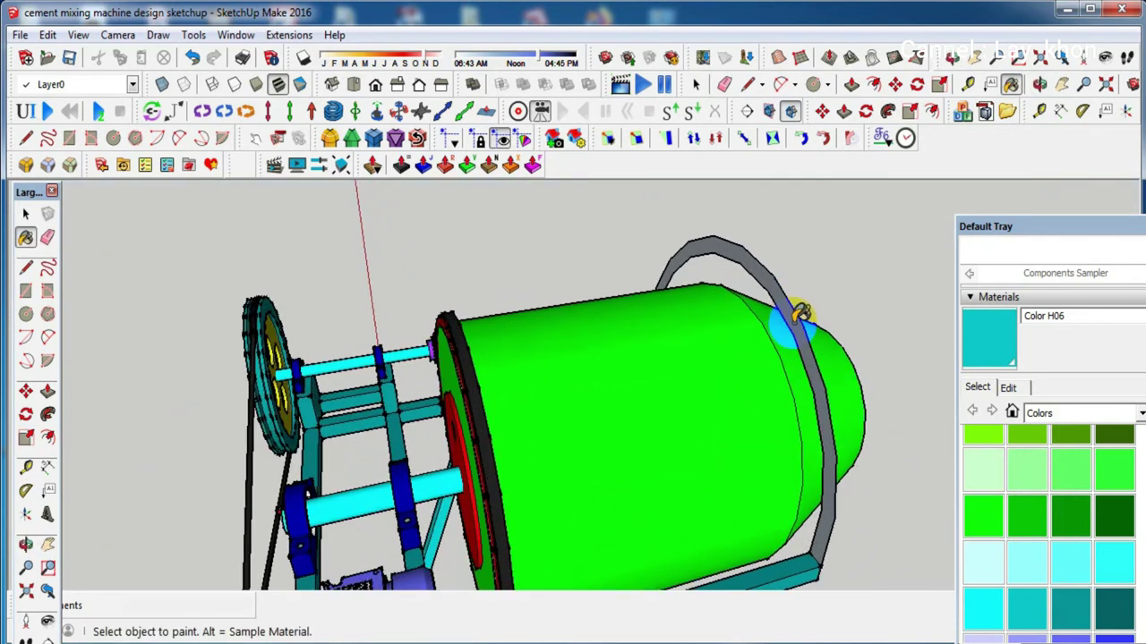
click(799, 313)
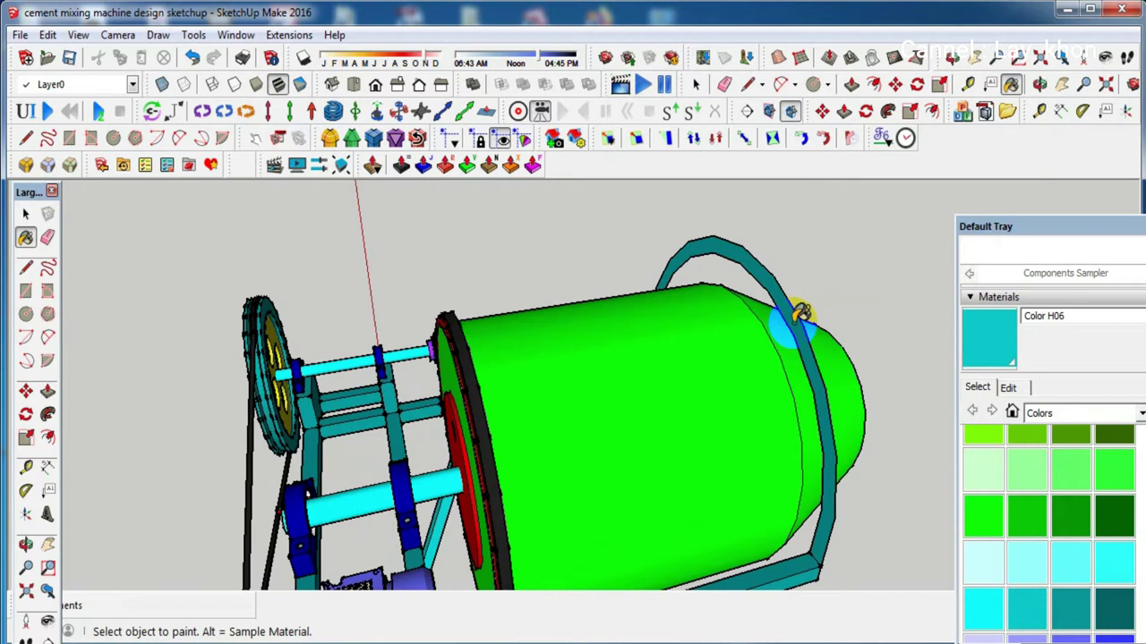
Push/pull the band's face out 0.04 m to thicken it
key(p)
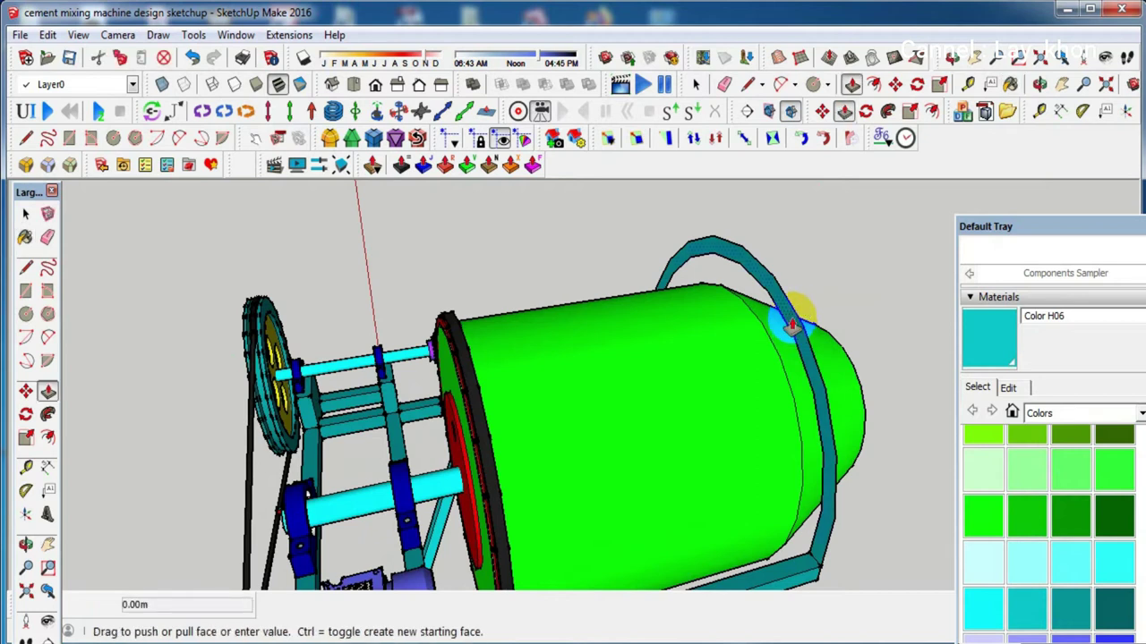
drag(791, 326, 776, 329)
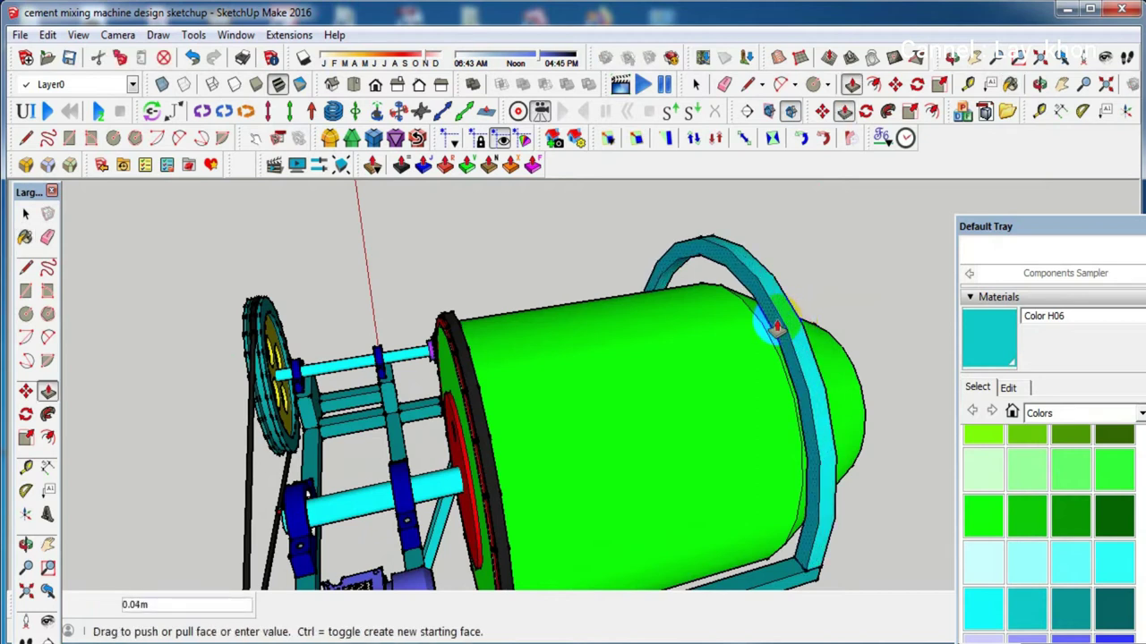
key(space)
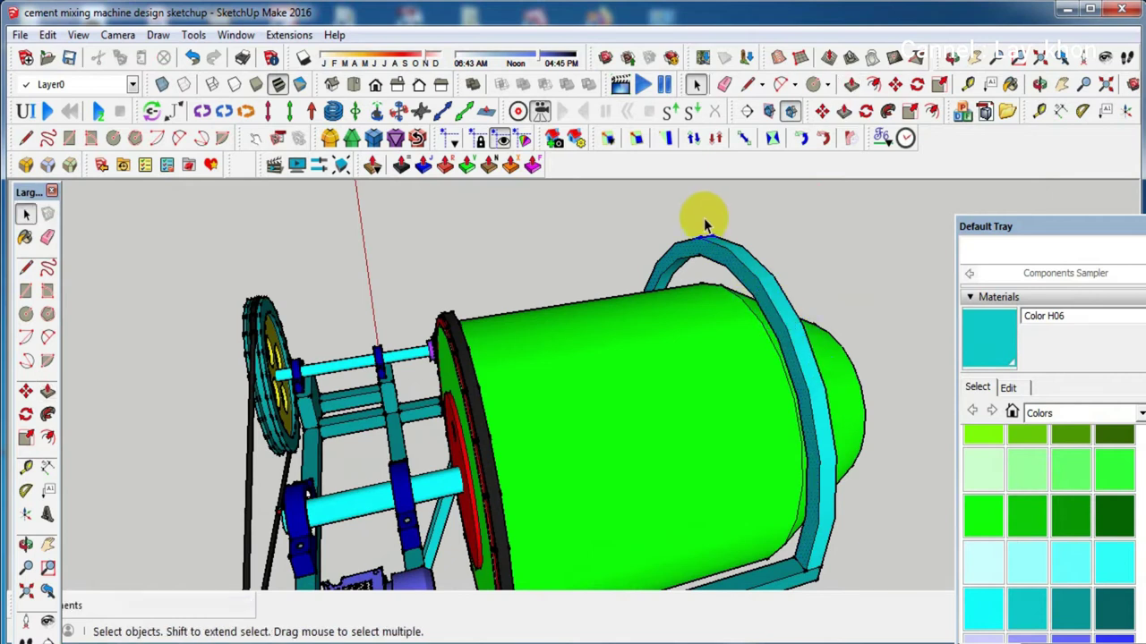
scroll(705, 224, down, 5)
Make the thickened teal arched band a group
key(o)
mouse_move(704, 224)
mouse_down()
mouse_move(542, 297)
mouse_move(301, 273)
mouse_move(277, 199)
mouse_move(291, 201)
mouse_up()
key(space)
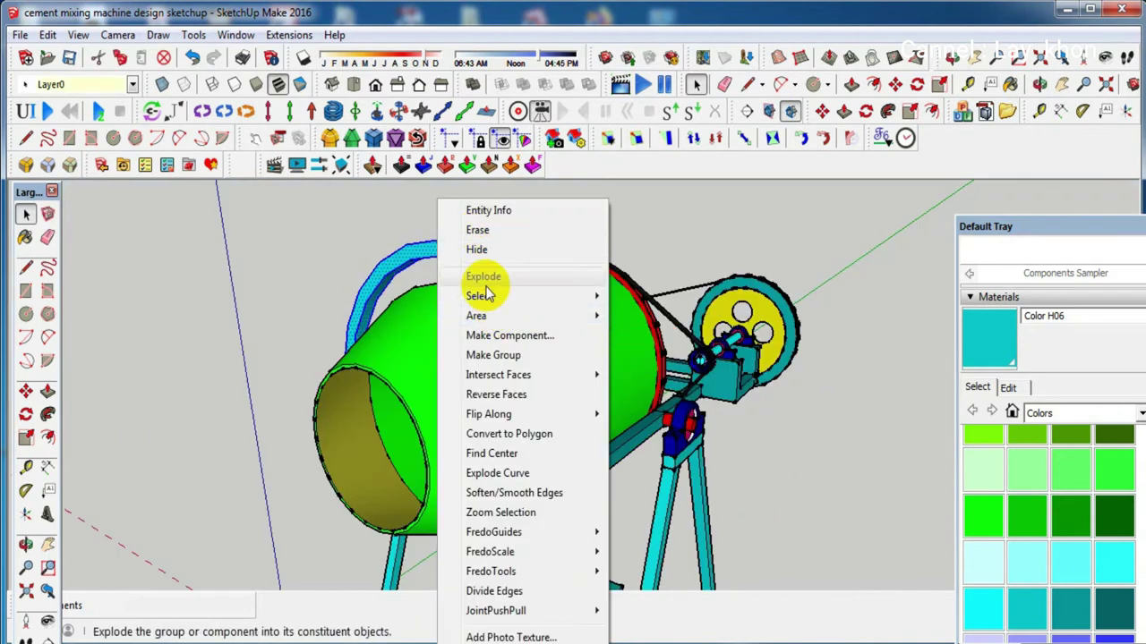
click(492, 355)
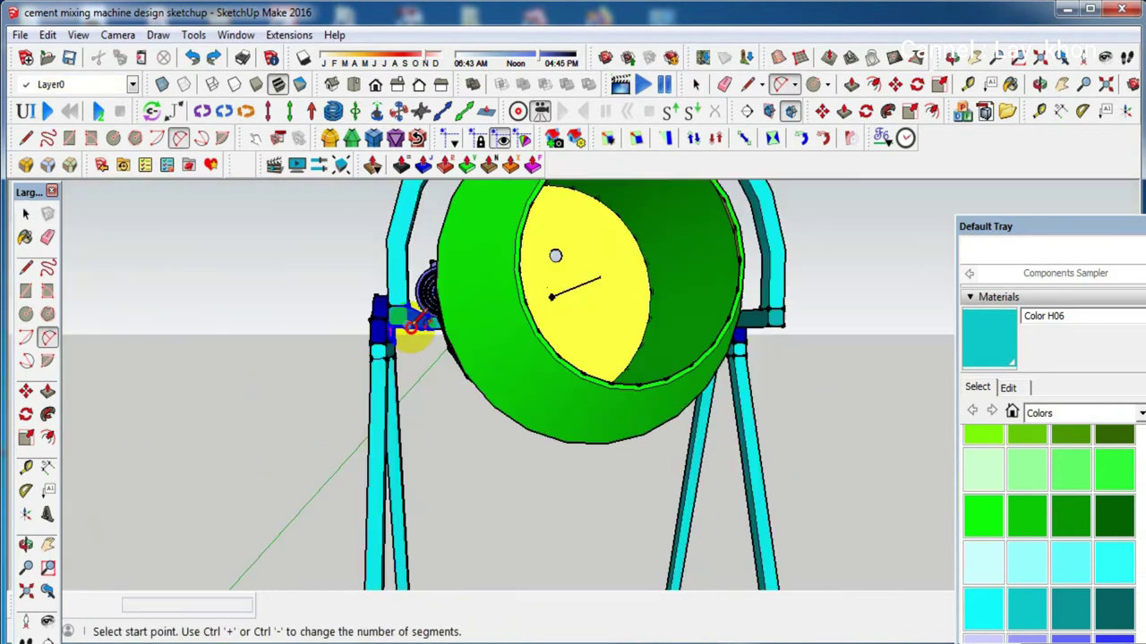
Draw an arc between the left and right brackets, bulging beneath the drum
click(411, 327)
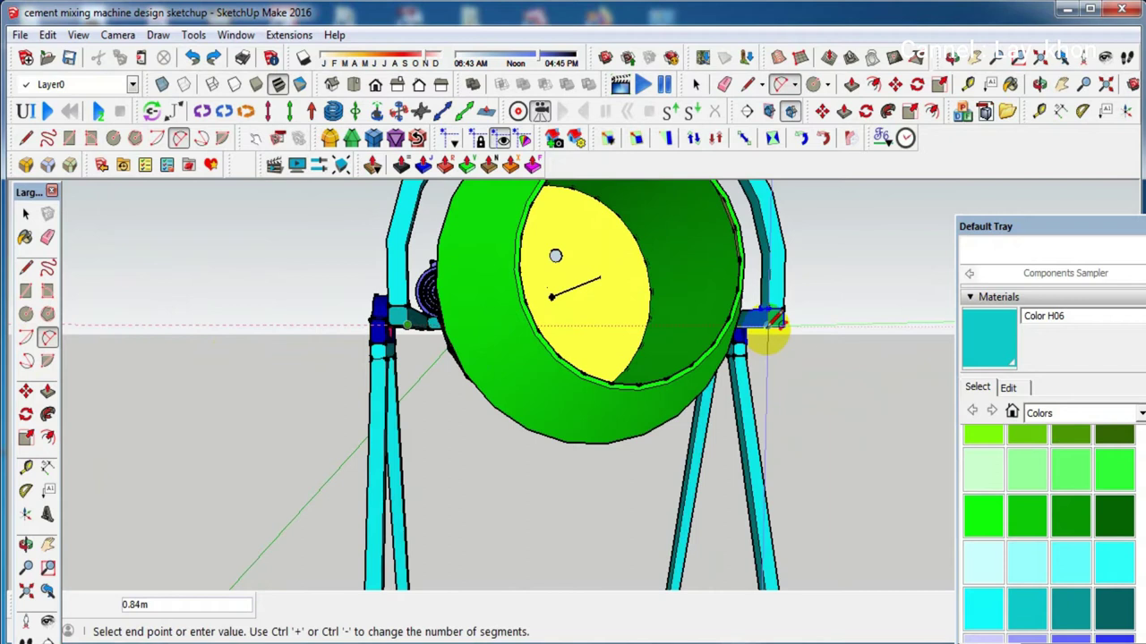
click(771, 329)
mouse_move(716, 435)
middle_down()
mouse_move(663, 419)
mouse_move(670, 435)
middle_up()
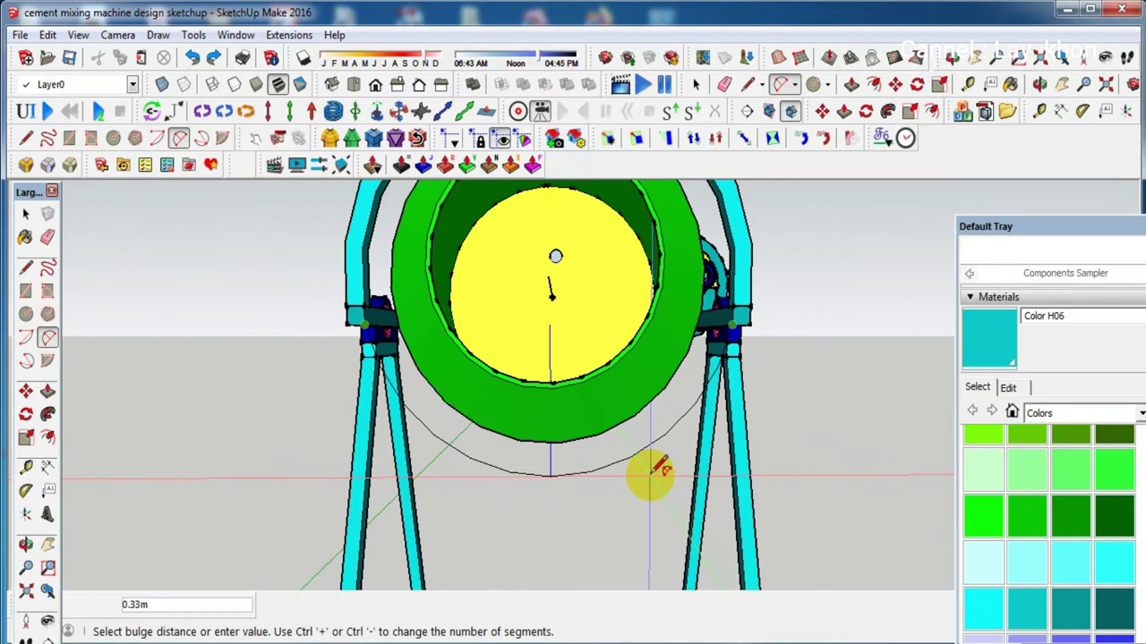
click(651, 473)
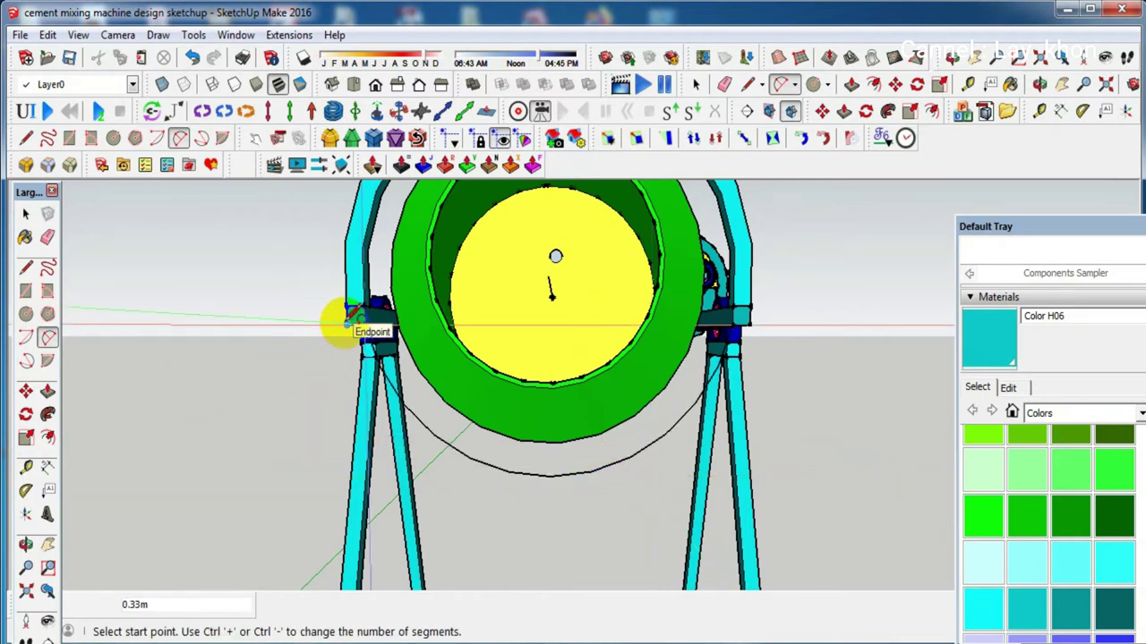
Draw a 0.04 line down from the arc's midpoint
key(l)
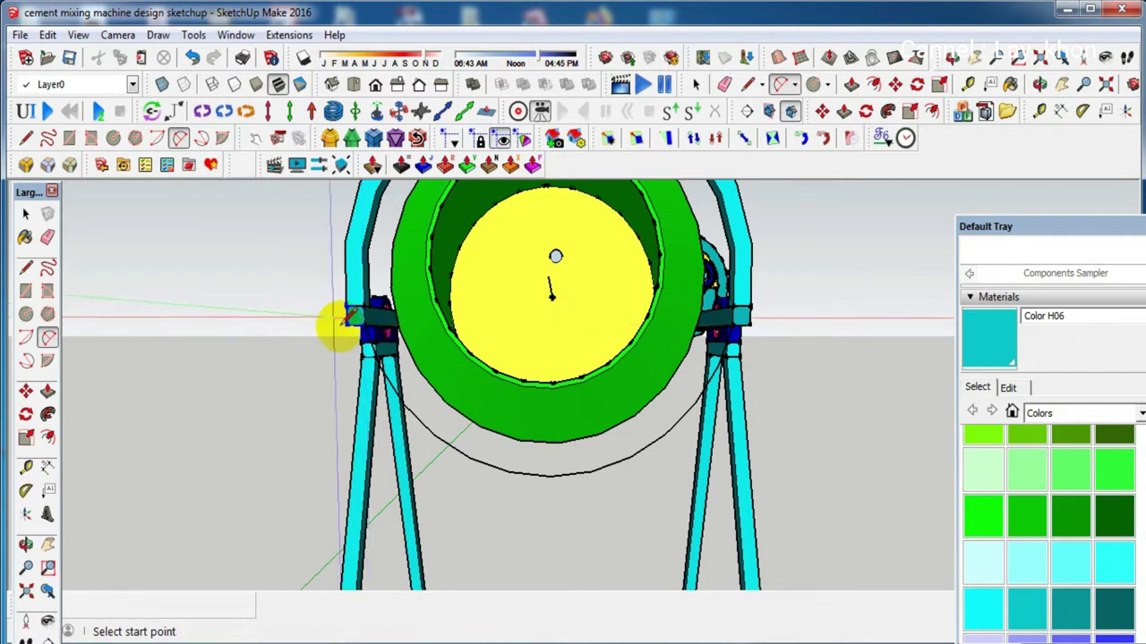
click(549, 474)
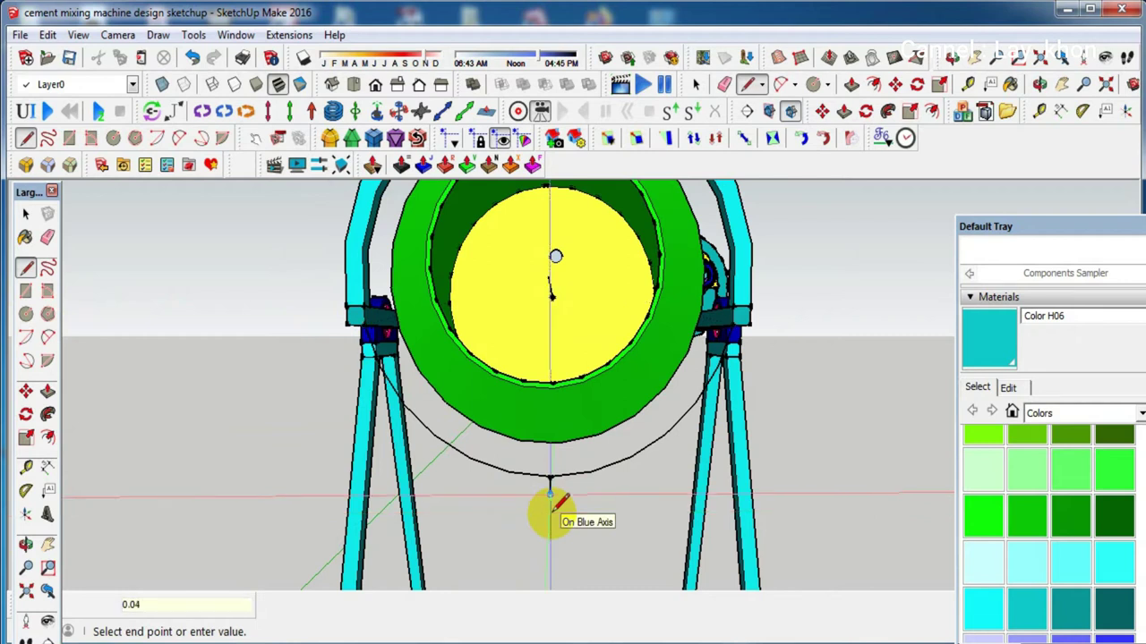
key(Return)
key(space)
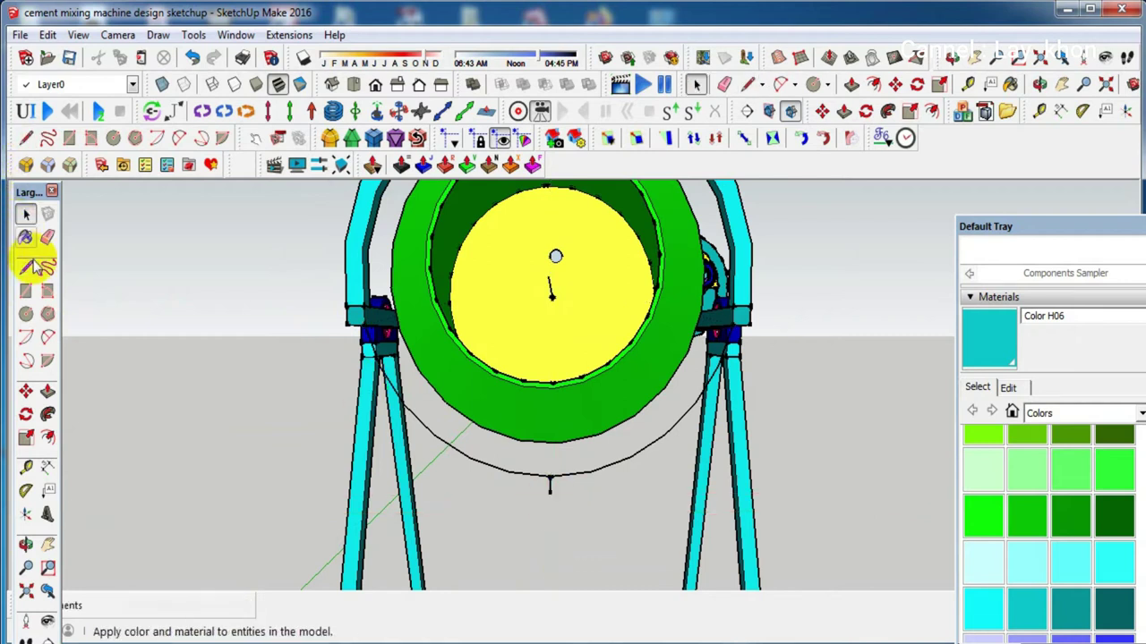
Draw a second arc from the left to the right frame leg, bulging to the line's end
click(45, 338)
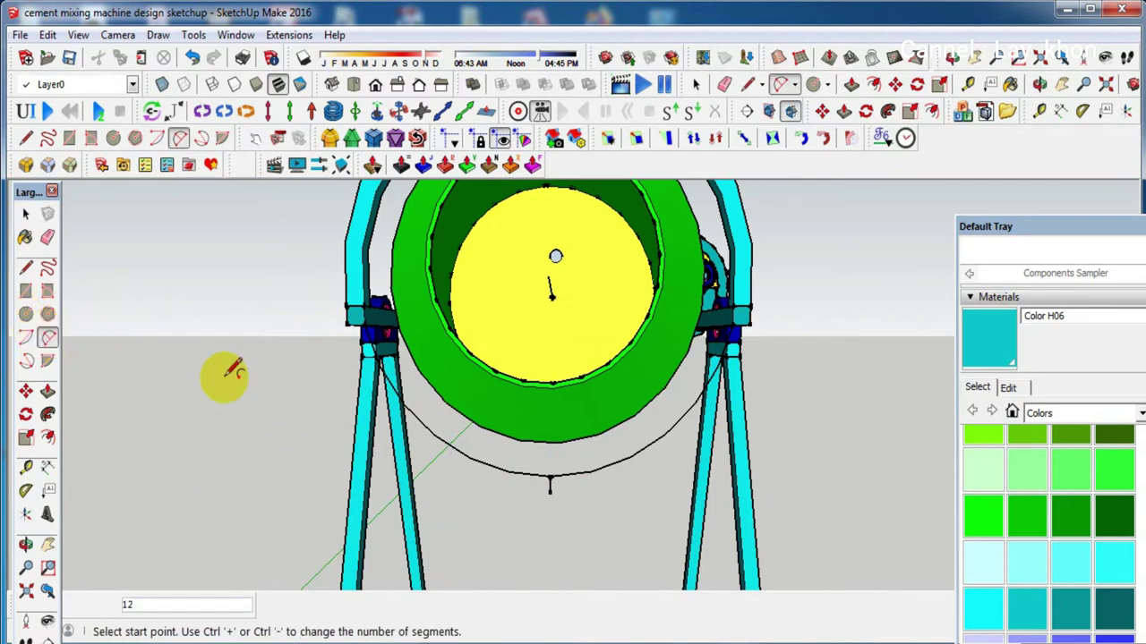
click(348, 324)
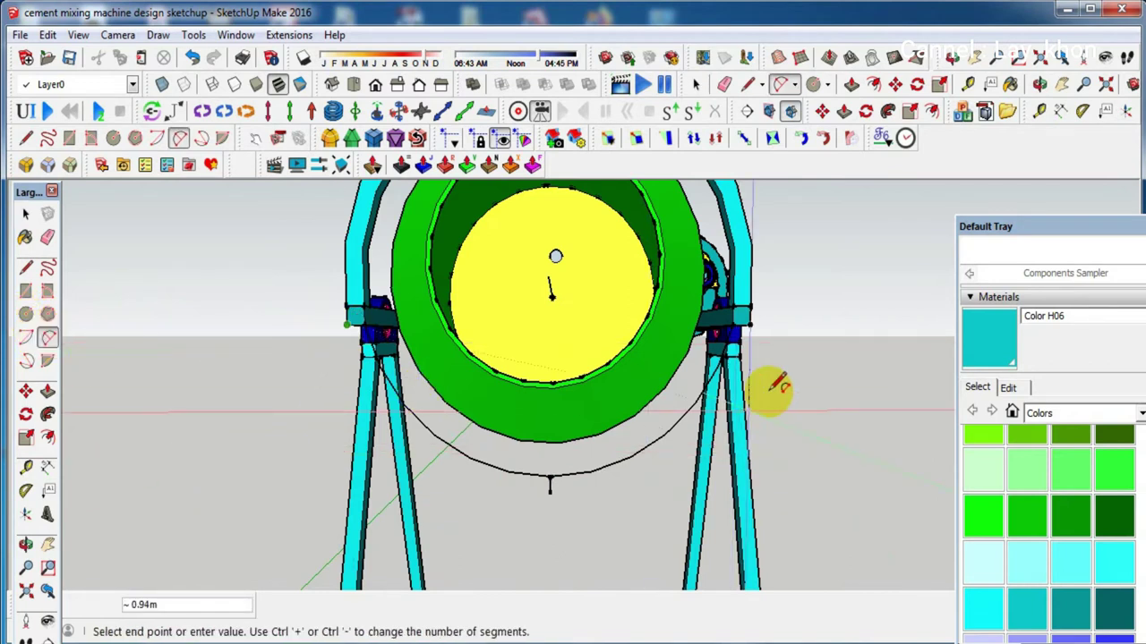
click(750, 324)
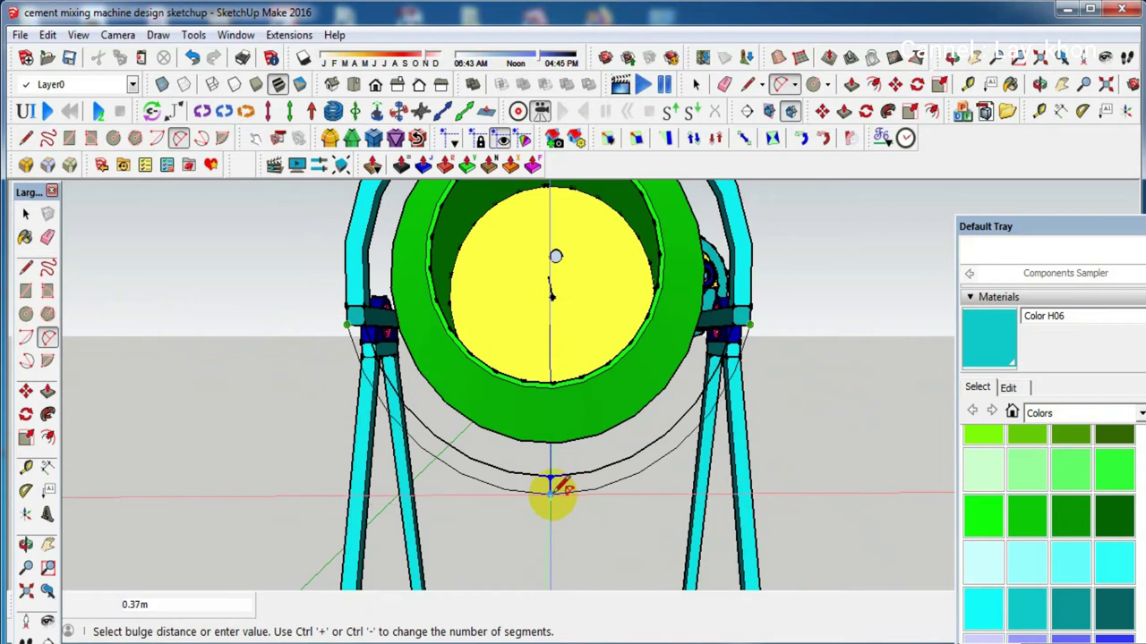
click(553, 490)
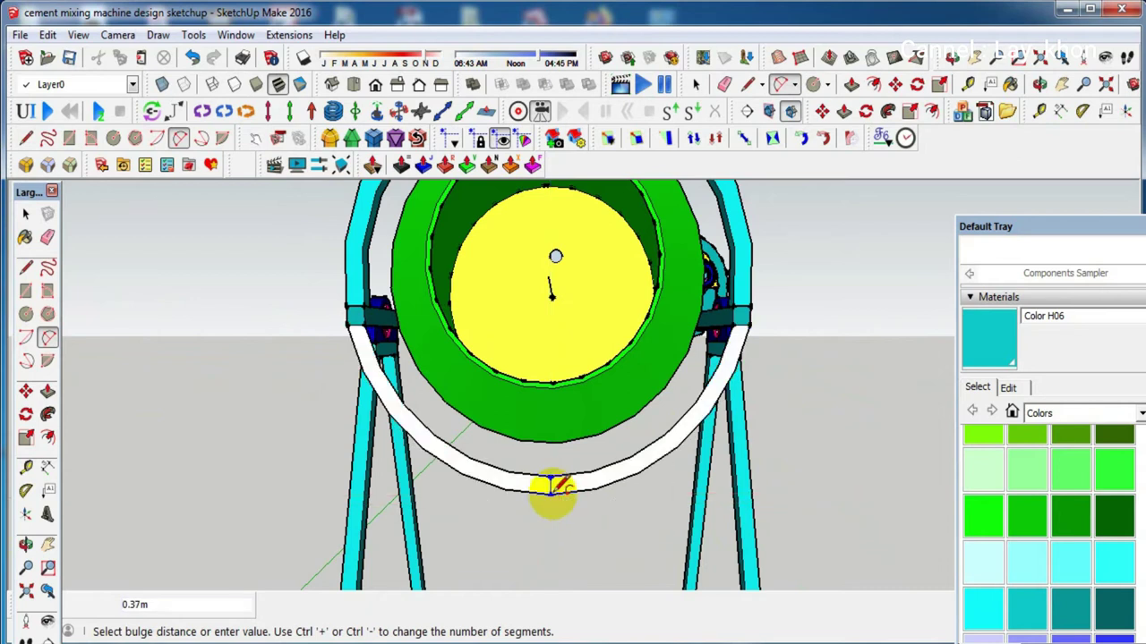
key(e)
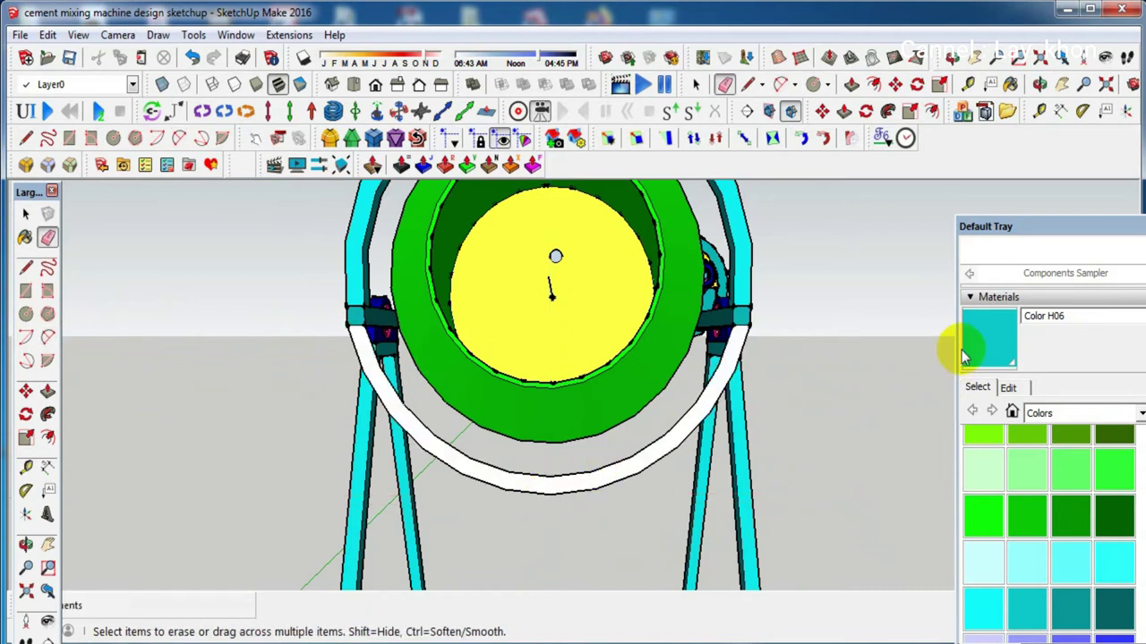
Paint the white band under the drum teal with Color H06
click(984, 336)
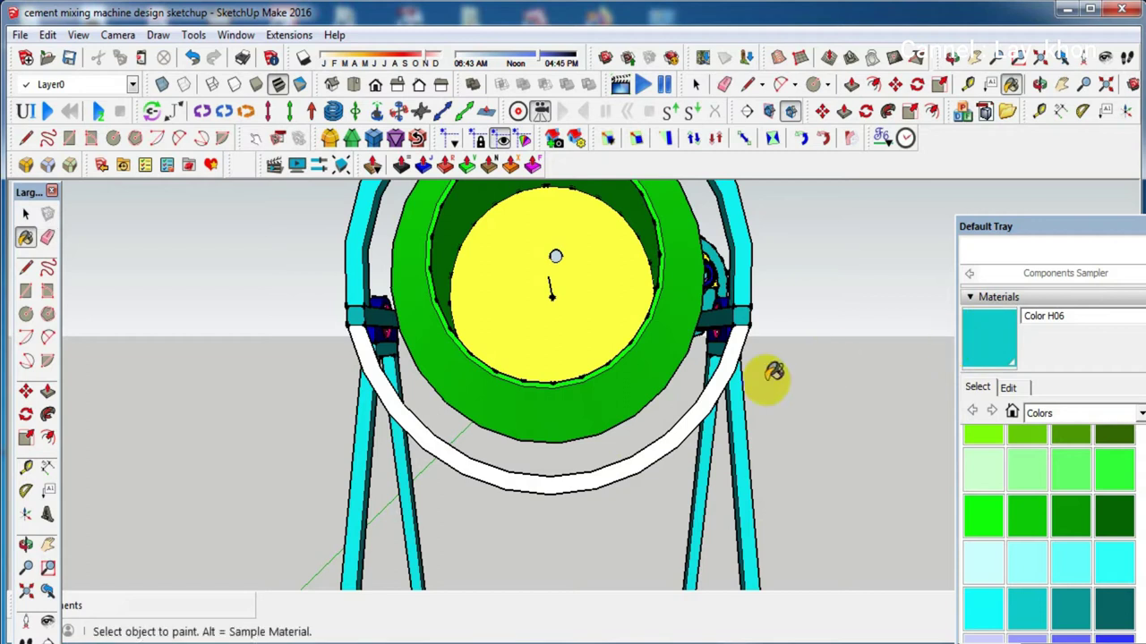
click(631, 461)
middle_drag(537, 460, 942, 476)
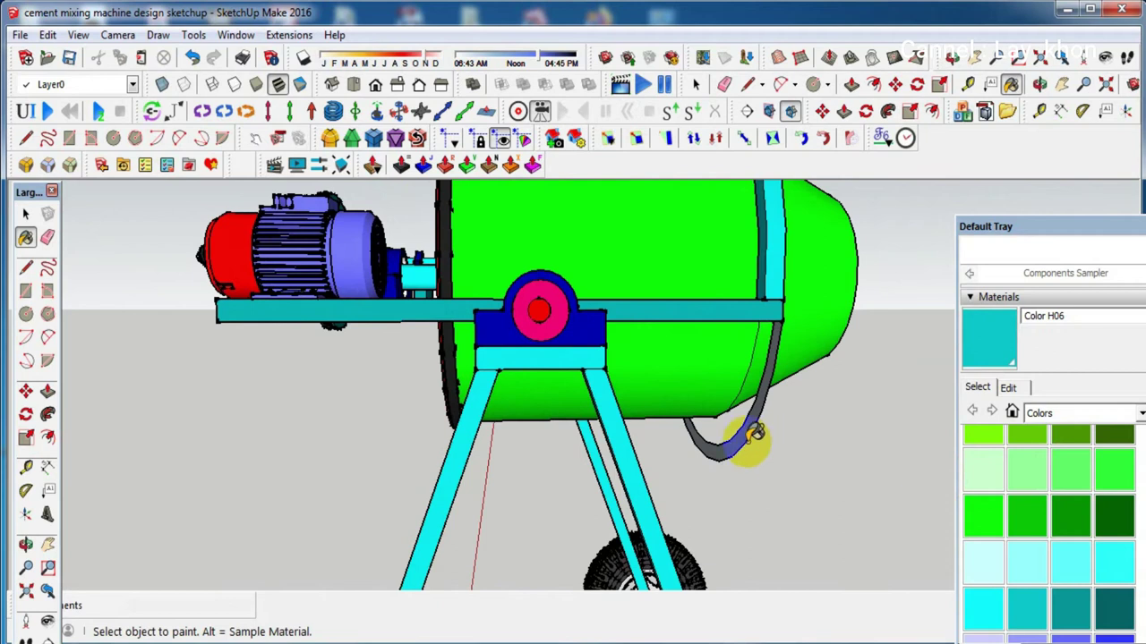
scroll(747, 428, up, 2)
scroll(750, 425, up, 2)
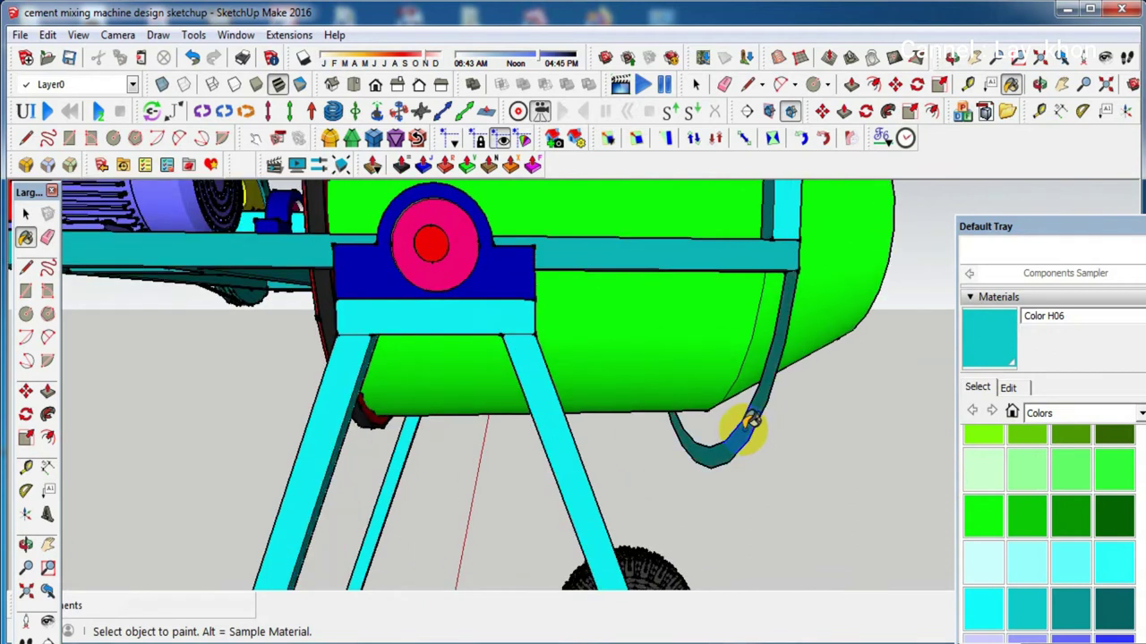
Push/pull the band's face out 0.04 m
key(p)
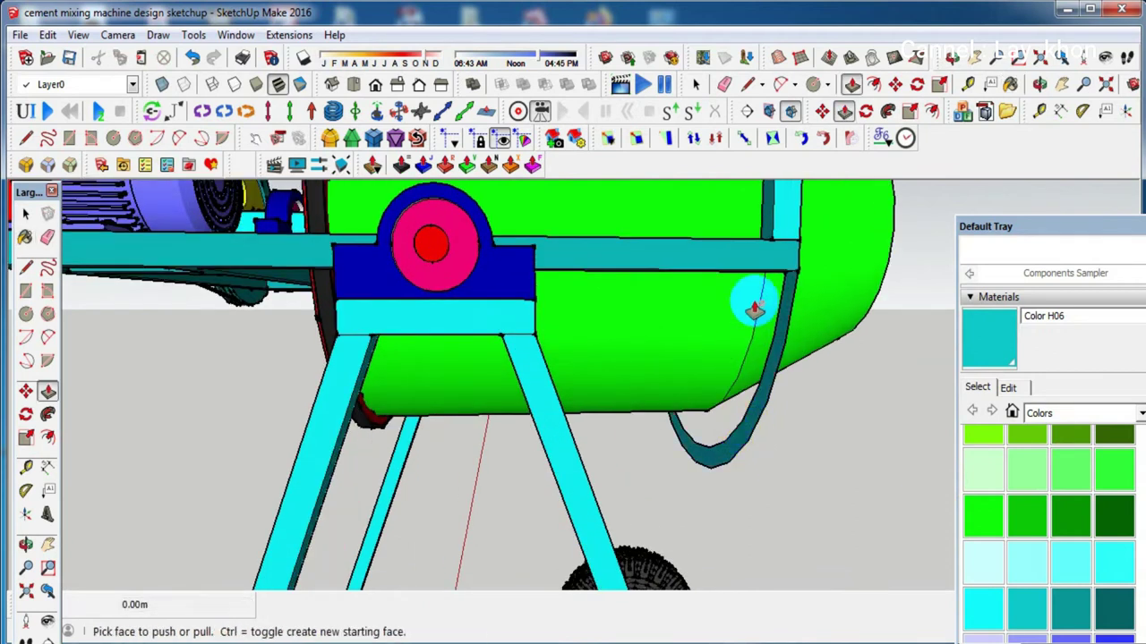
click(773, 315)
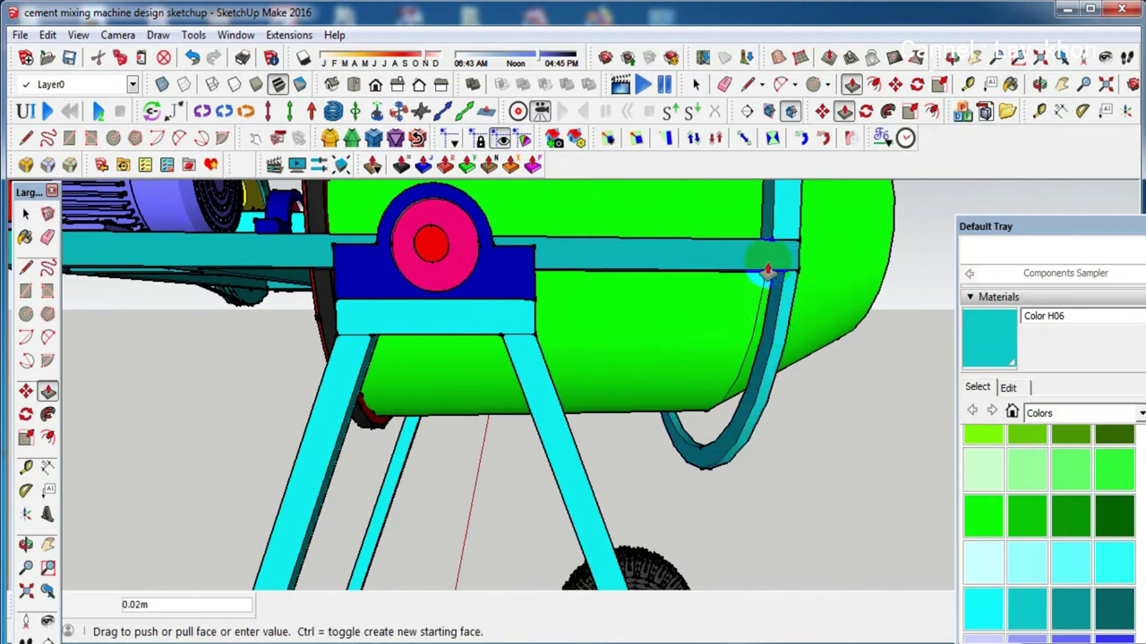
click(770, 246)
Group the lower teal hoop, deselect it, and view the mixer from the front corner
scroll(725, 398, down, 2)
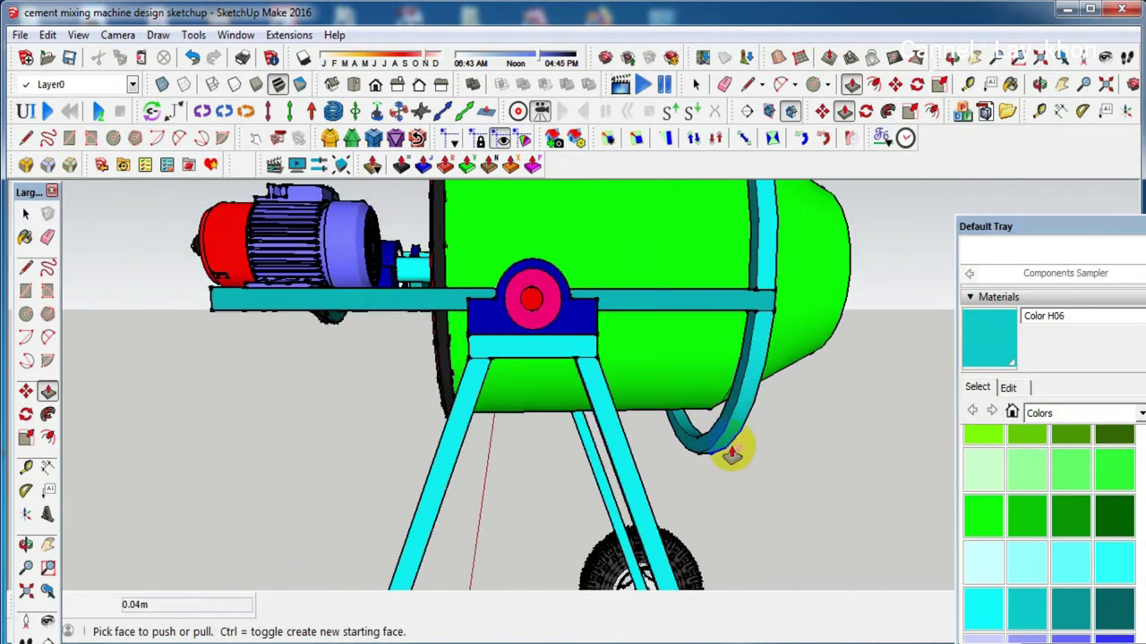
key(space)
right_click(775, 349)
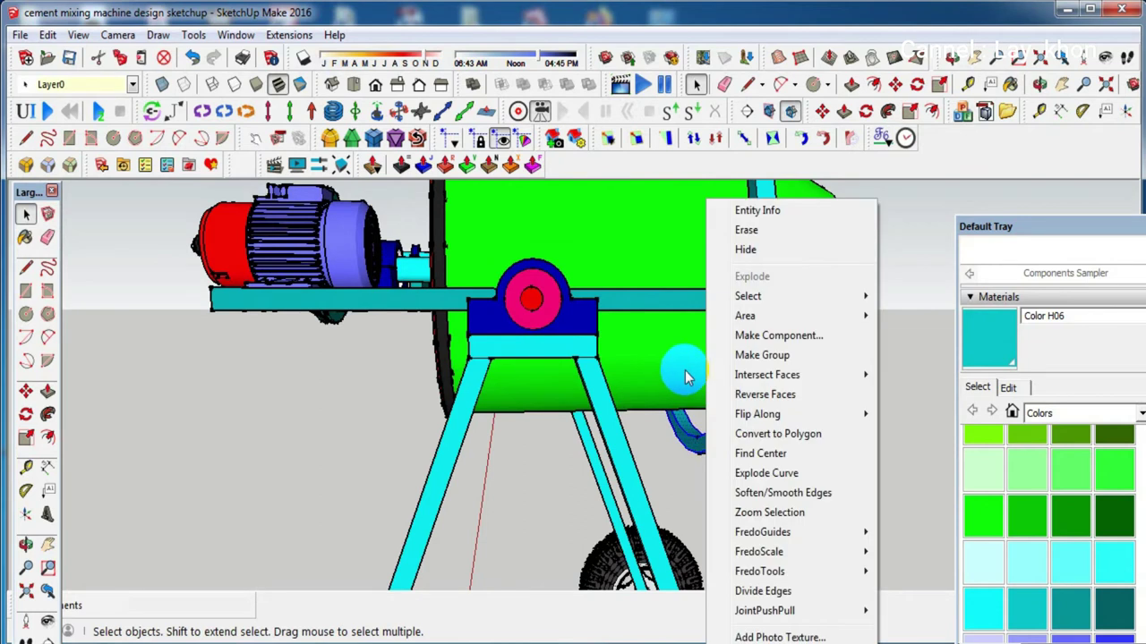
click(815, 358)
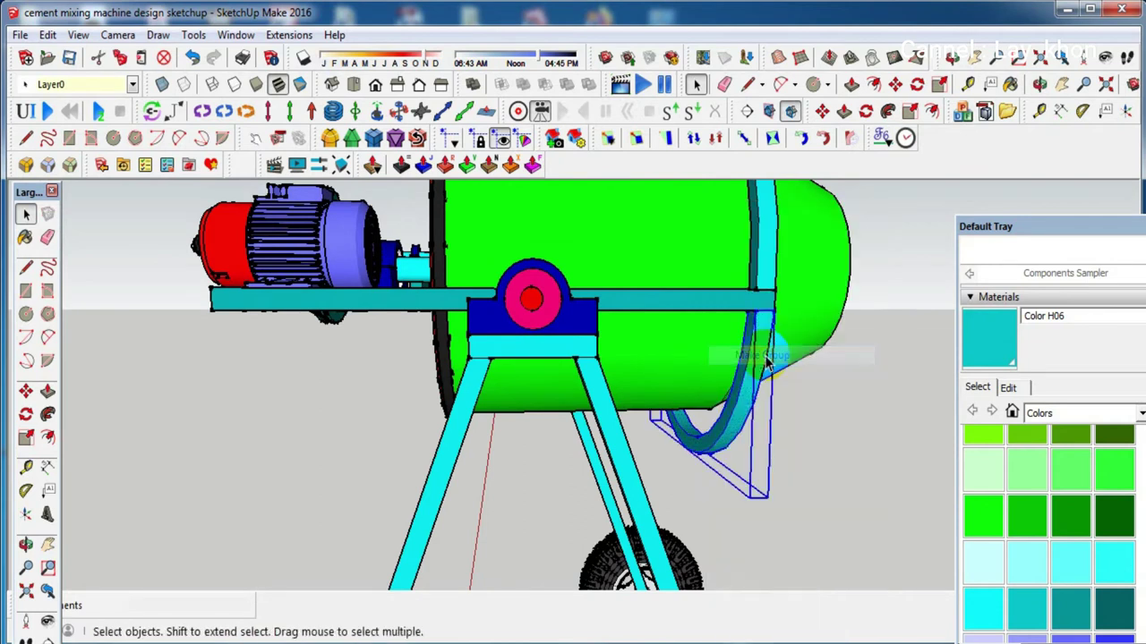
click(763, 270)
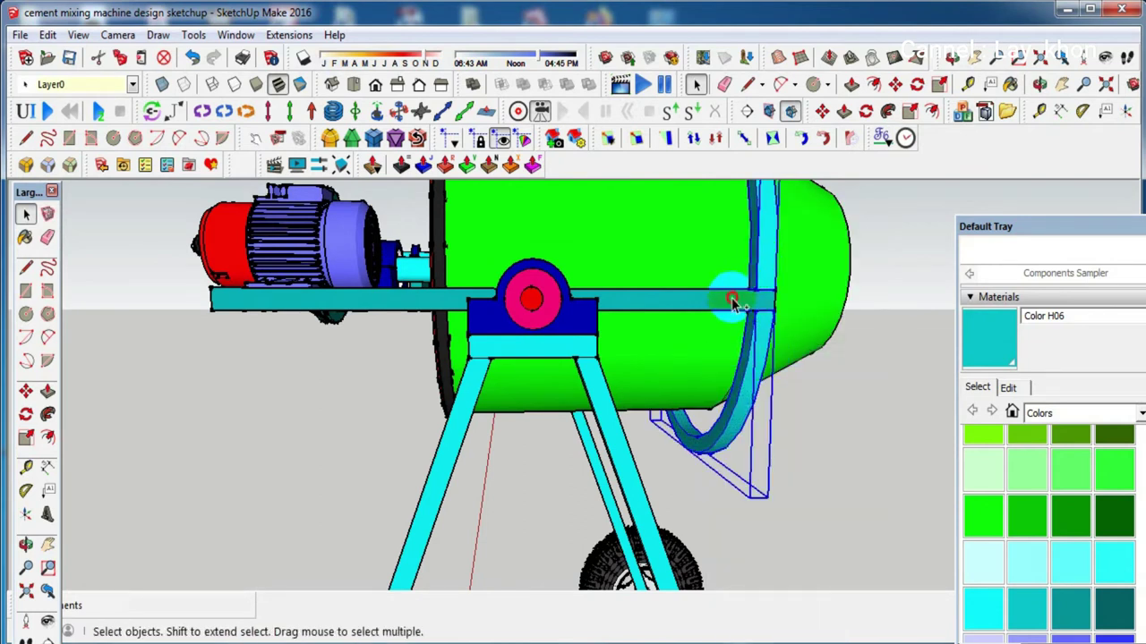
click(767, 397)
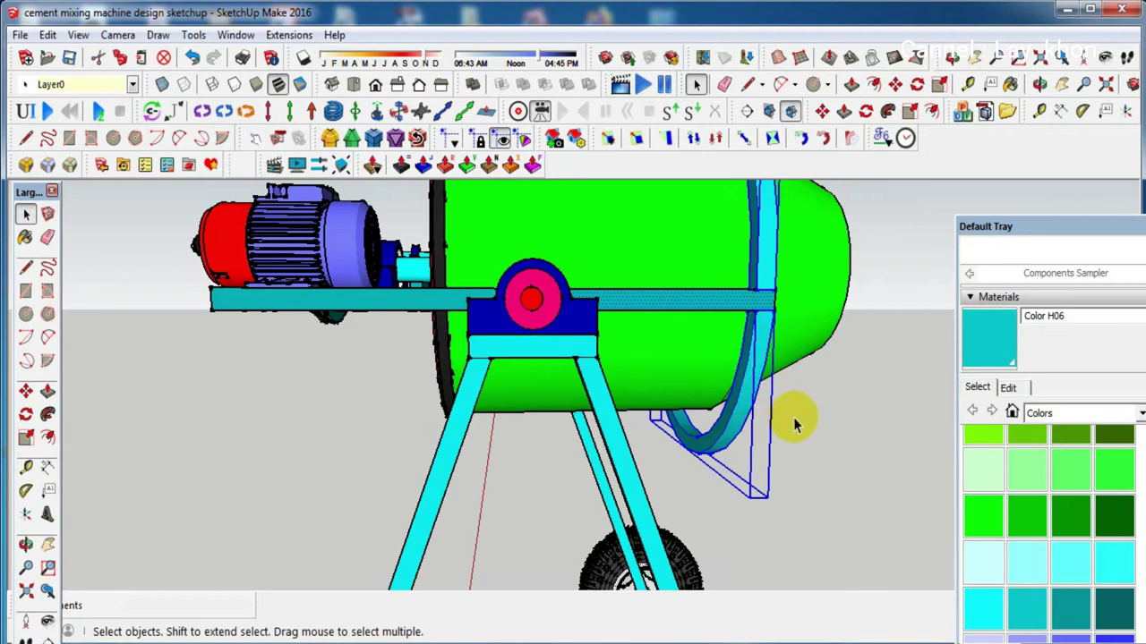
click(795, 417)
mouse_move(796, 410)
middle_down()
mouse_move(716, 452)
mouse_move(580, 490)
middle_up()
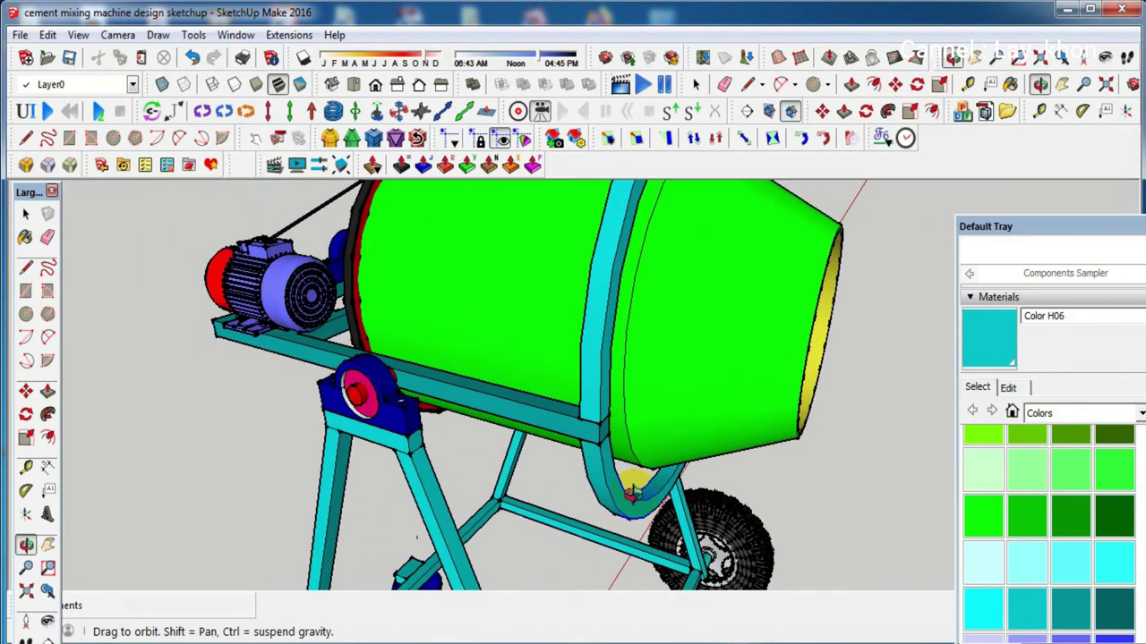
Draw a rectangle across the teal band face from its upper to lower edge
key(space)
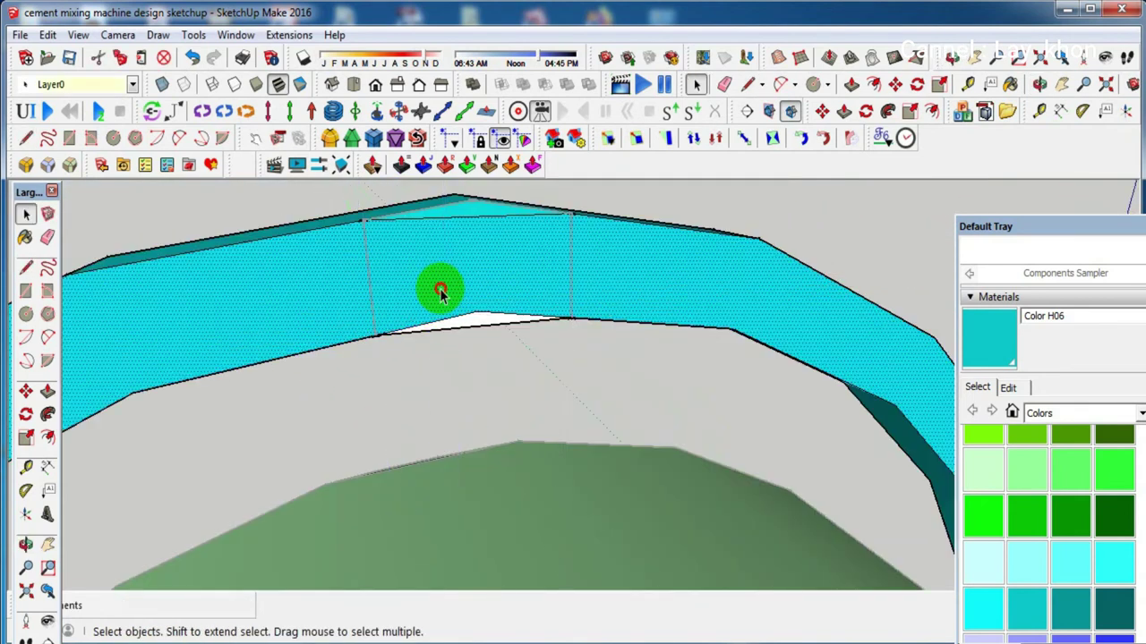
click(443, 322)
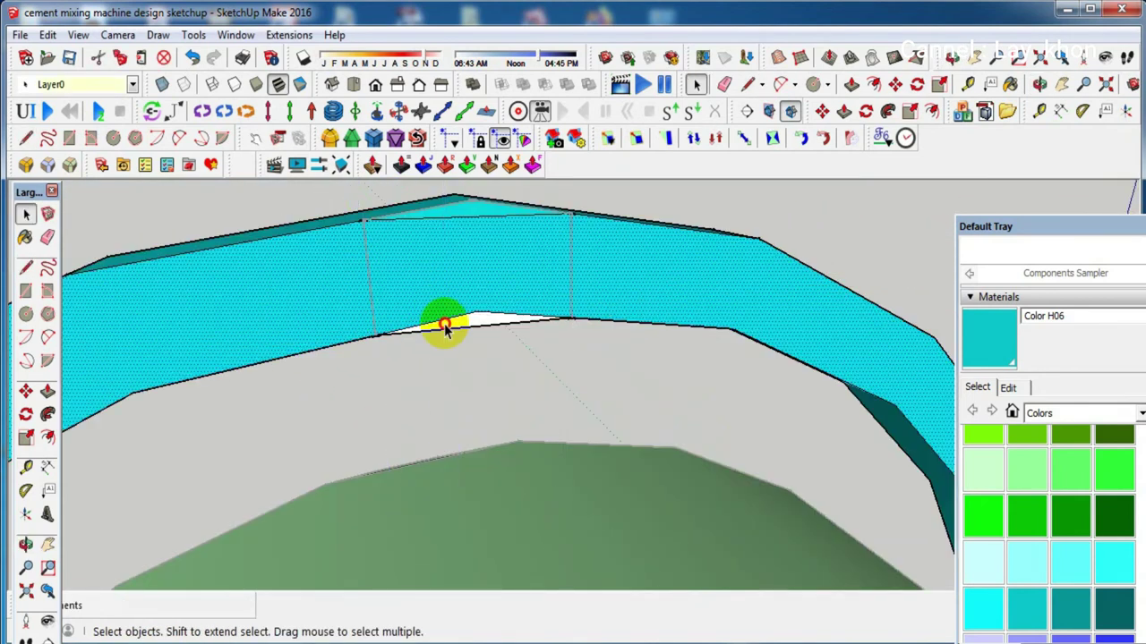
double_click(424, 275)
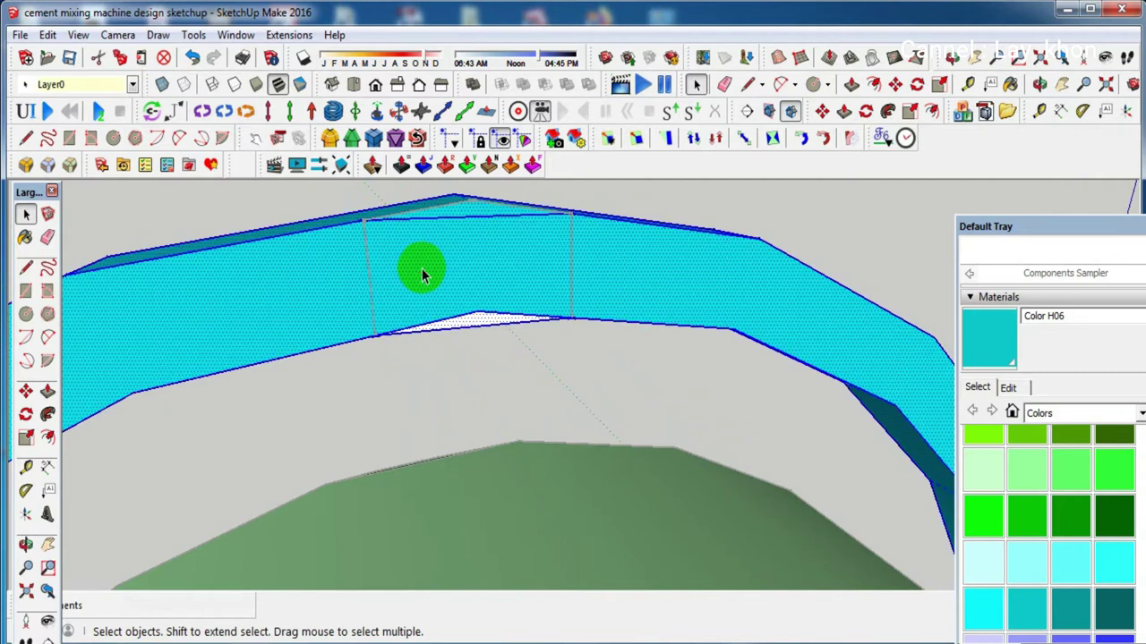
key(ctrl+z)
click(27, 292)
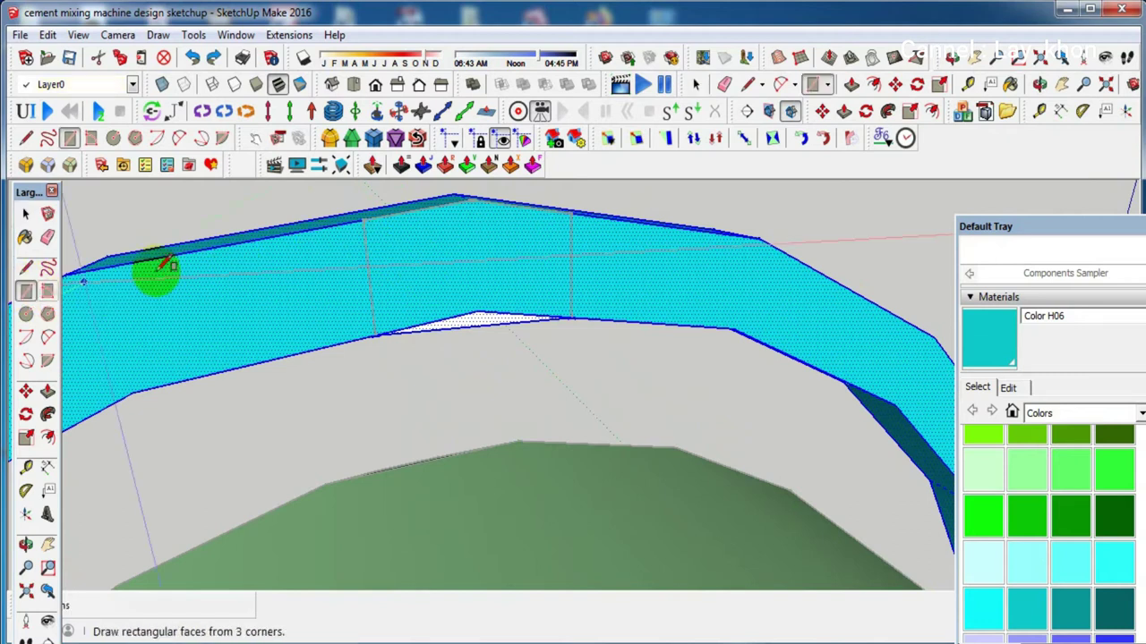
click(363, 220)
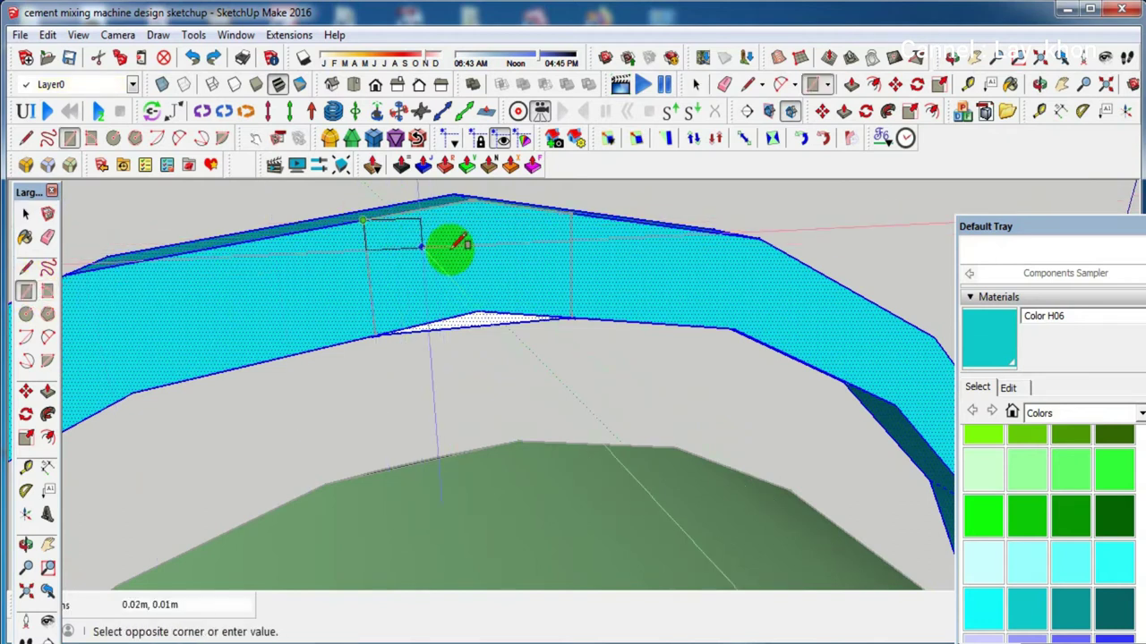
click(570, 317)
key(space)
click(512, 282)
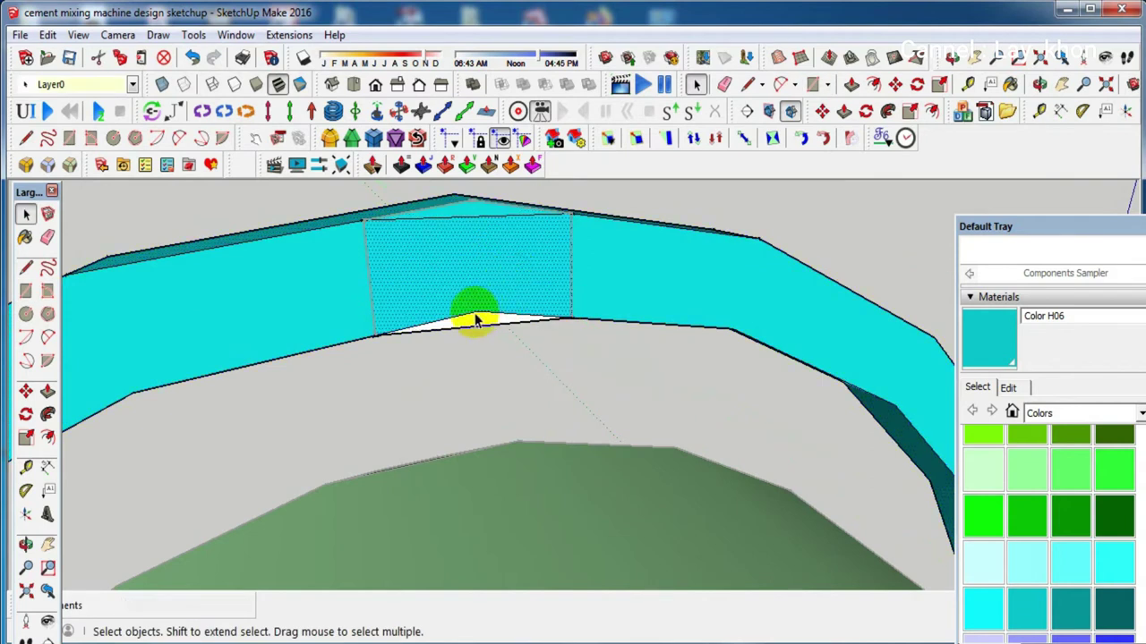
Erase the stray edge below the rectangle and push/pull it into a 0.08 m tab
scroll(472, 318, up, 1)
scroll(470, 317, up, 2)
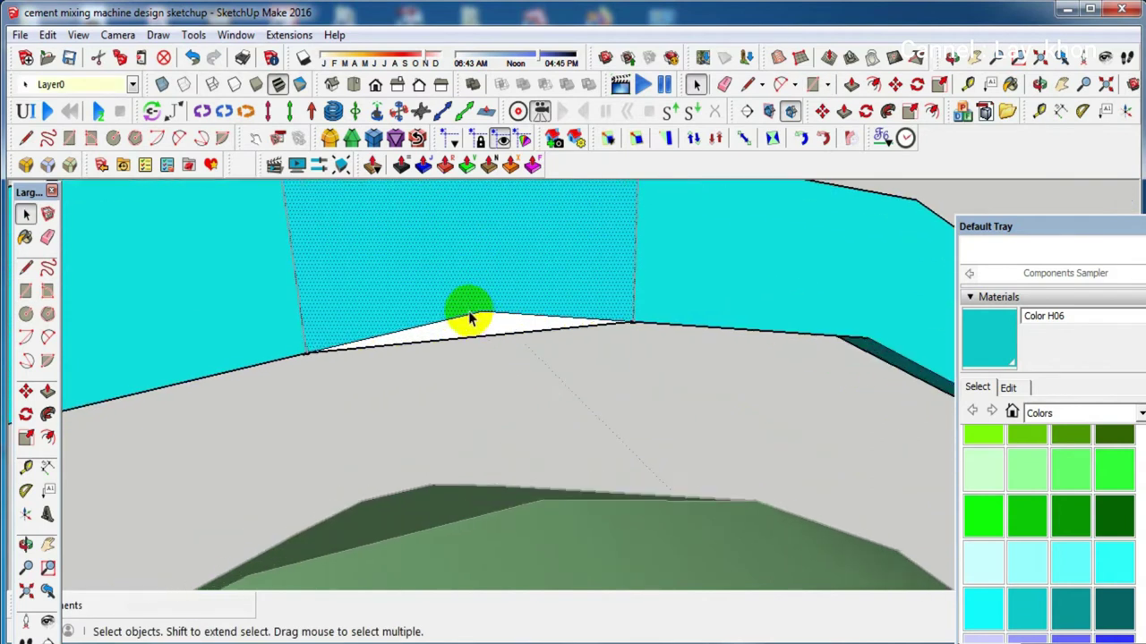
mouse_move(470, 317)
middle_down()
mouse_move(468, 340)
mouse_move(455, 345)
mouse_move(452, 231)
middle_up()
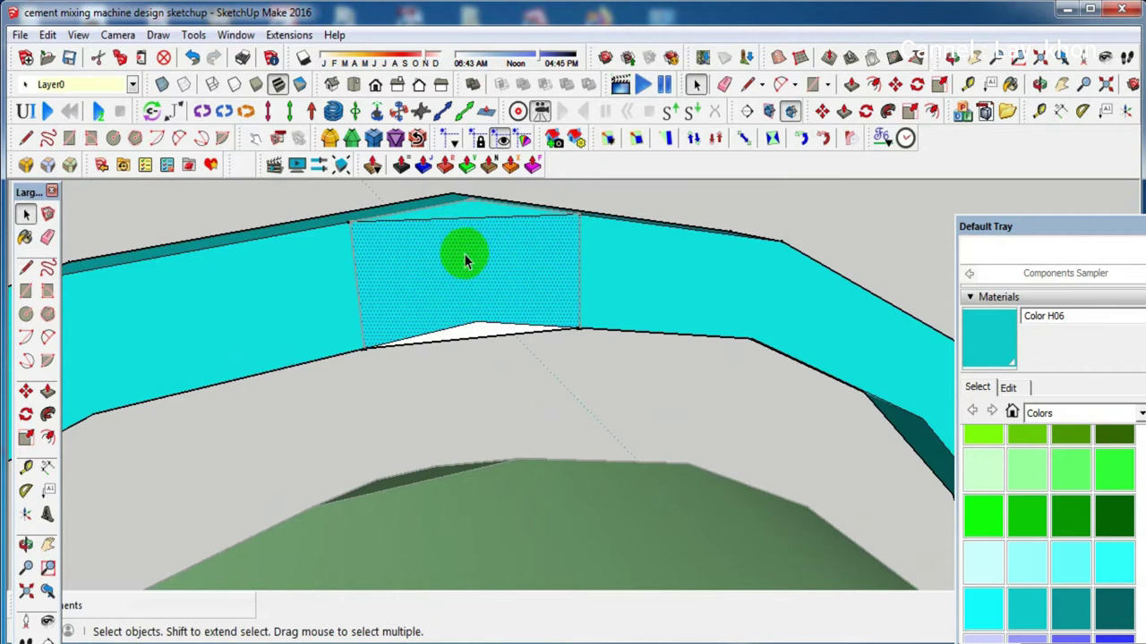
key(e)
click(473, 337)
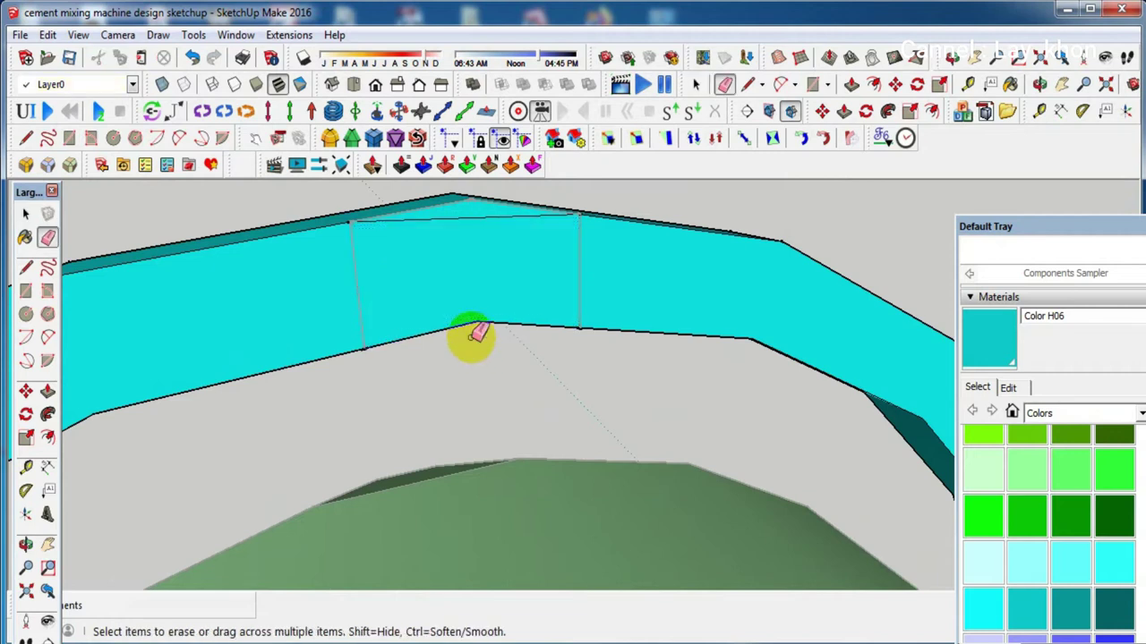
key(space)
click(453, 287)
mouse_move(478, 271)
middle_down()
mouse_move(477, 295)
mouse_move(439, 301)
mouse_move(437, 264)
middle_up()
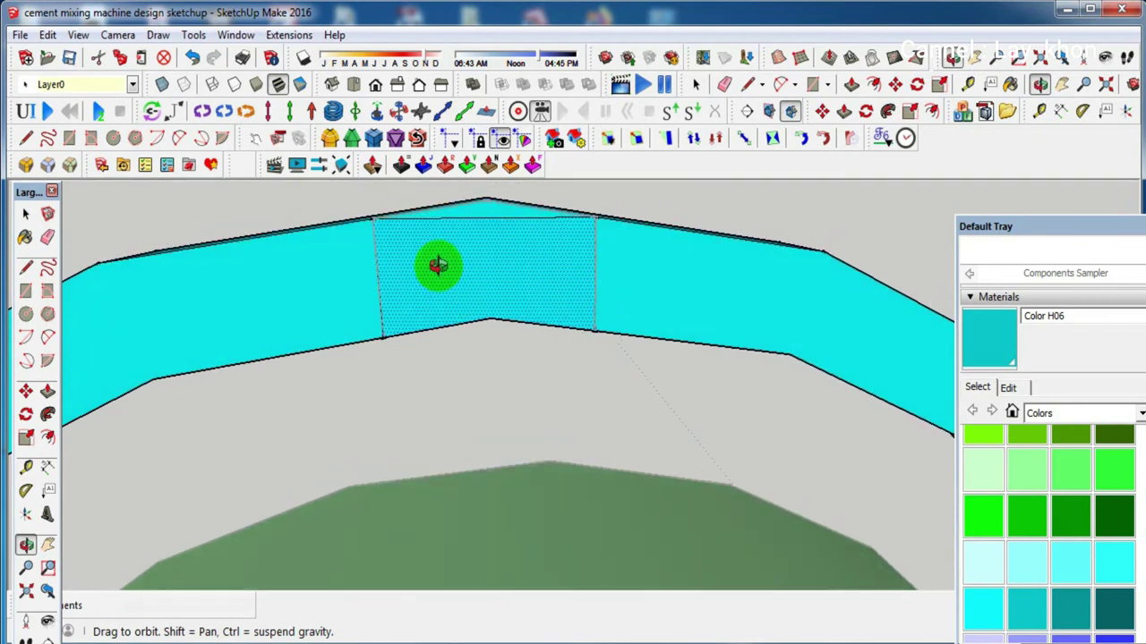
key(p)
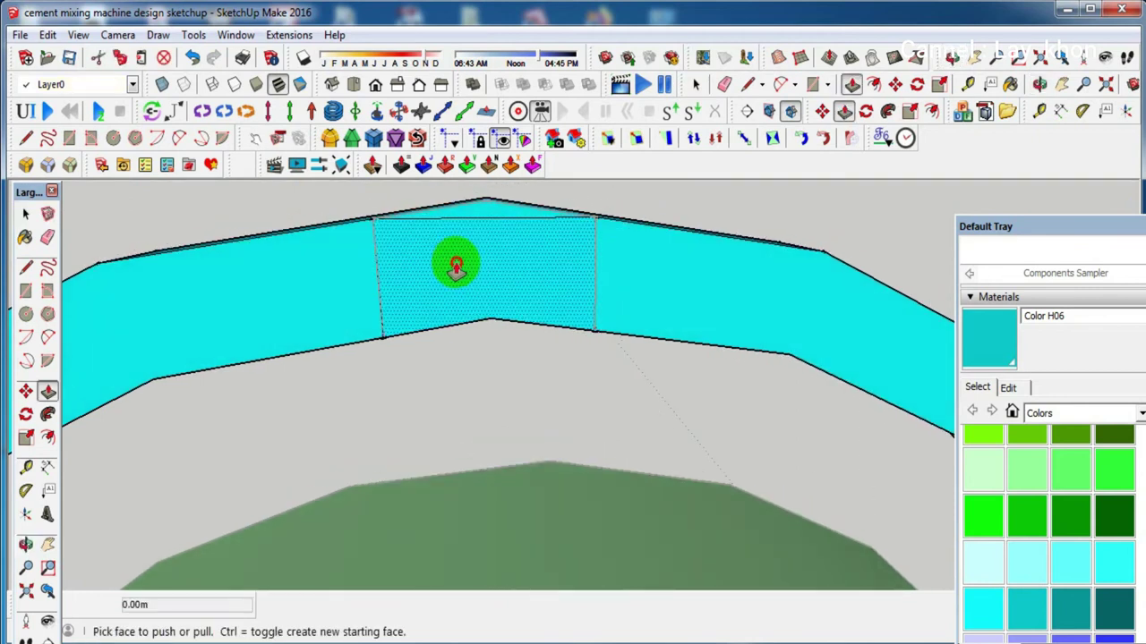
drag(453, 263, 463, 315)
Adjust the cyan block's end face so it extends outward to 0.09 m
middle_drag(463, 315, 683, 340)
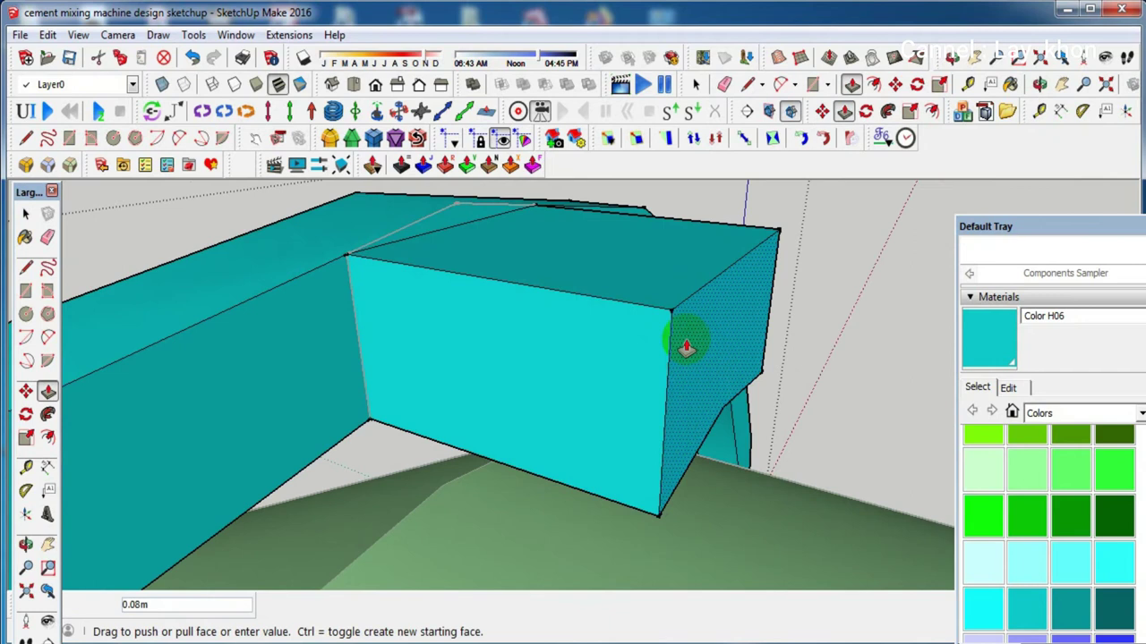
scroll(727, 351, down, 1)
scroll(725, 350, down, 2)
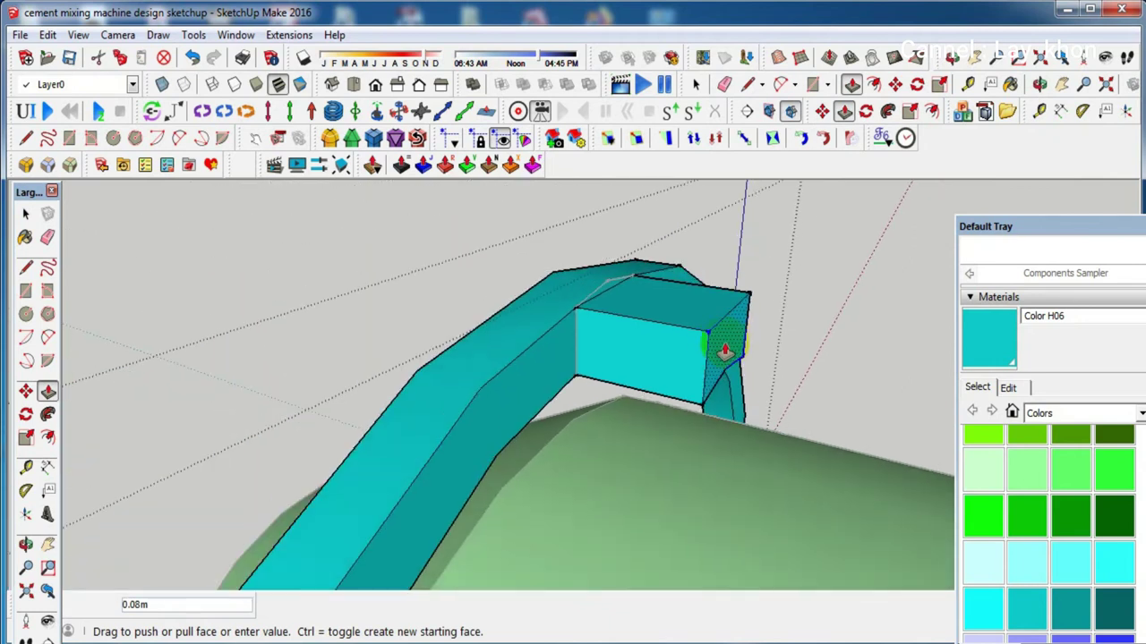
drag(716, 353, 706, 346)
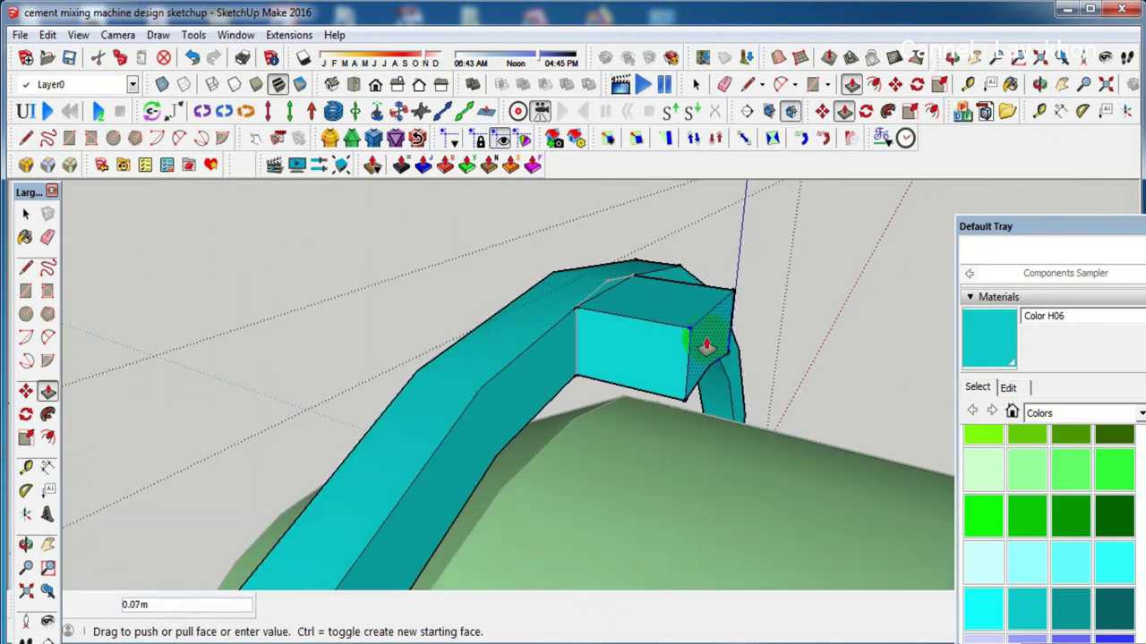
mouse_move(706, 347)
middle_down()
mouse_move(723, 235)
mouse_move(734, 225)
mouse_move(764, 236)
middle_up()
mouse_move(754, 268)
mouse_down()
mouse_move(734, 315)
mouse_move(744, 333)
mouse_up()
mouse_move(723, 312)
middle_down()
mouse_move(724, 366)
mouse_move(576, 328)
middle_up()
Exit the handle group and draw an edge across the teal band beneath the drum
key(space)
click(450, 273)
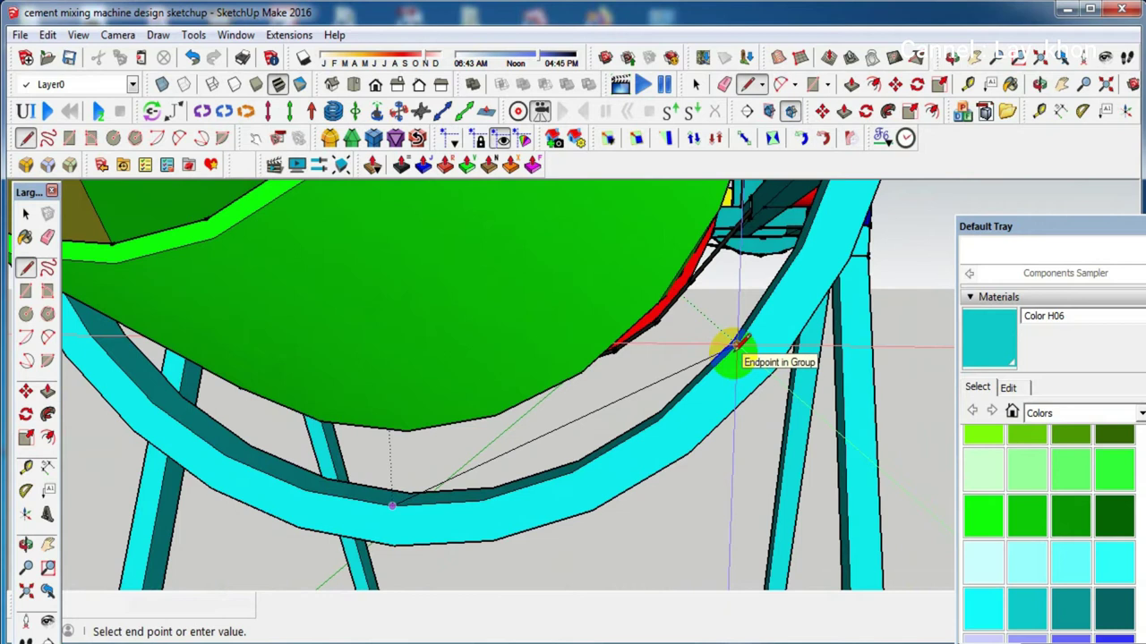
click(734, 346)
key(Escape)
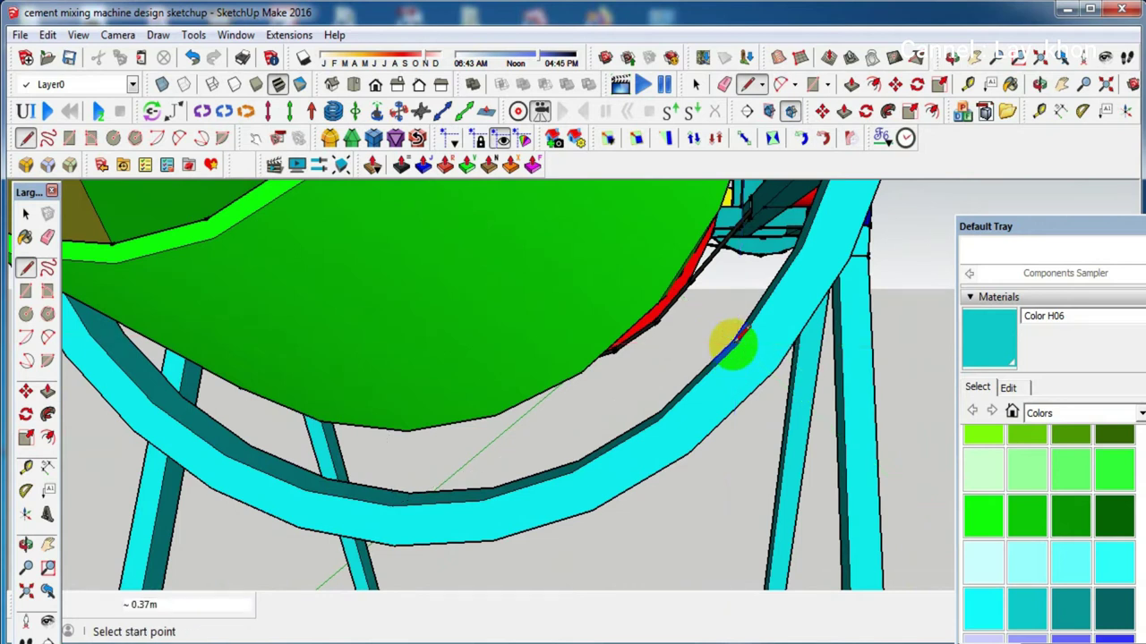
key(o)
drag(734, 346, 748, 376)
key(l)
click(748, 379)
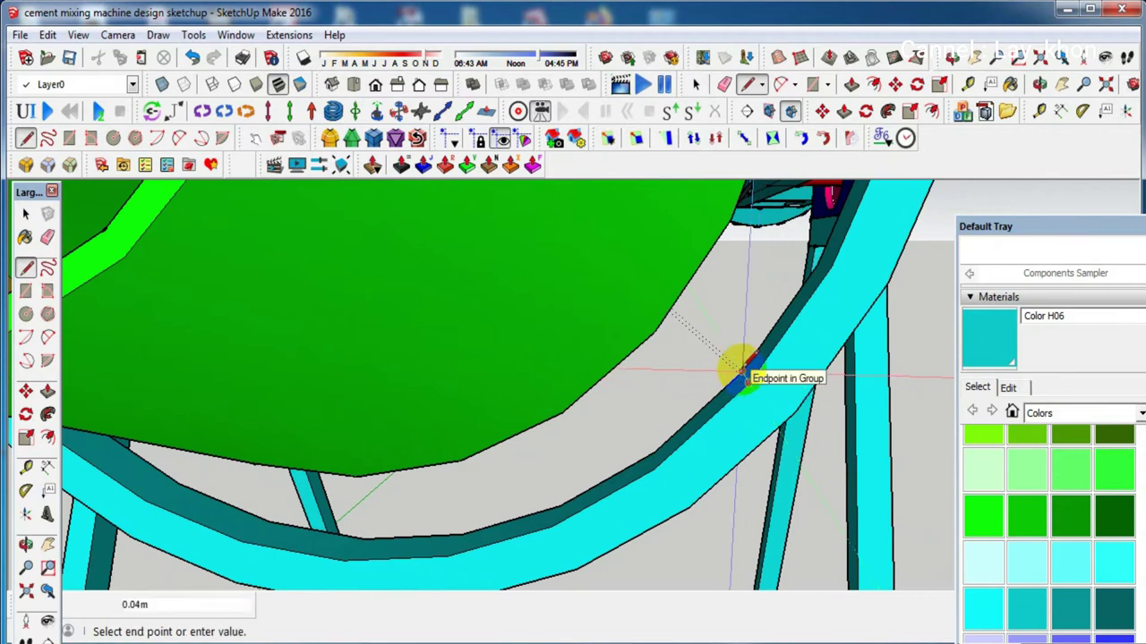
scroll(743, 374, up, 2)
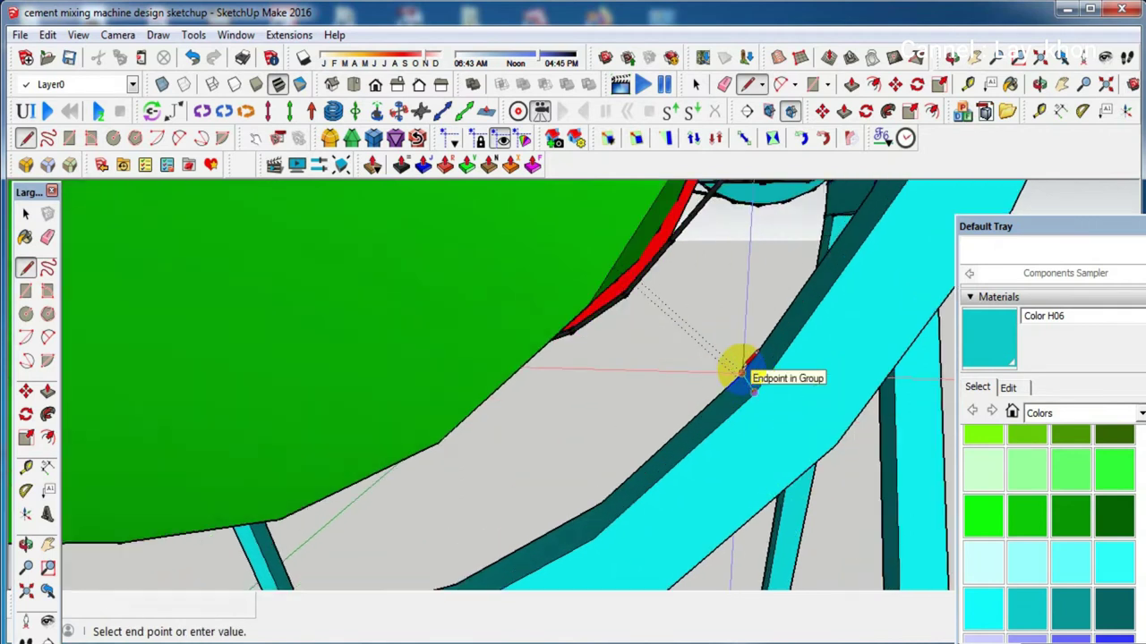
scroll(743, 375, up, 2)
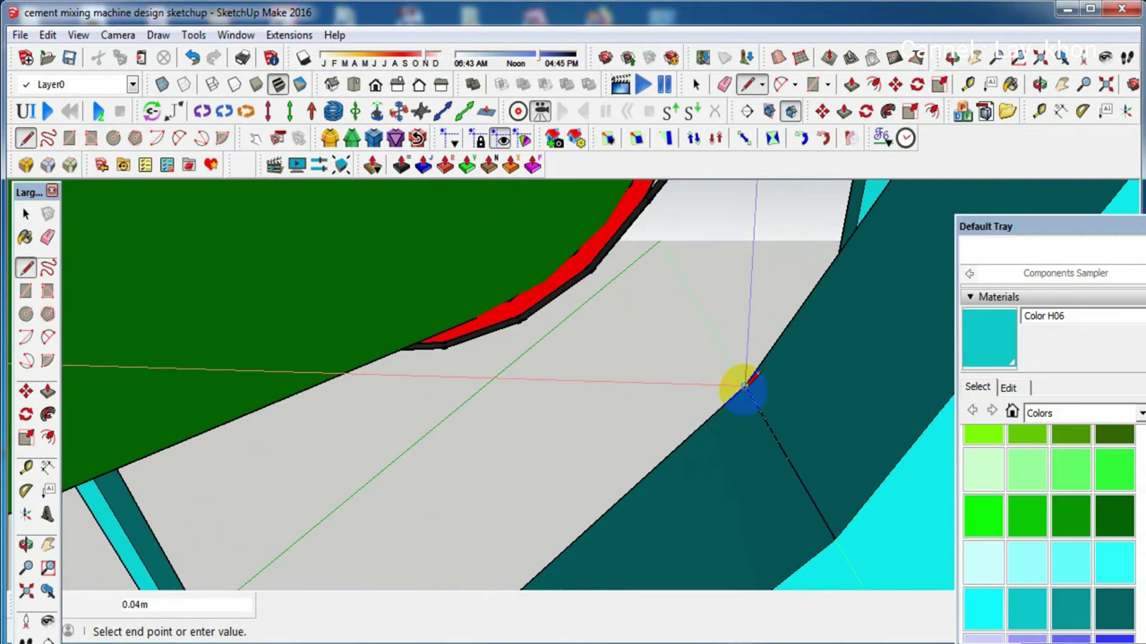
middle_drag(716, 332, 629, 474)
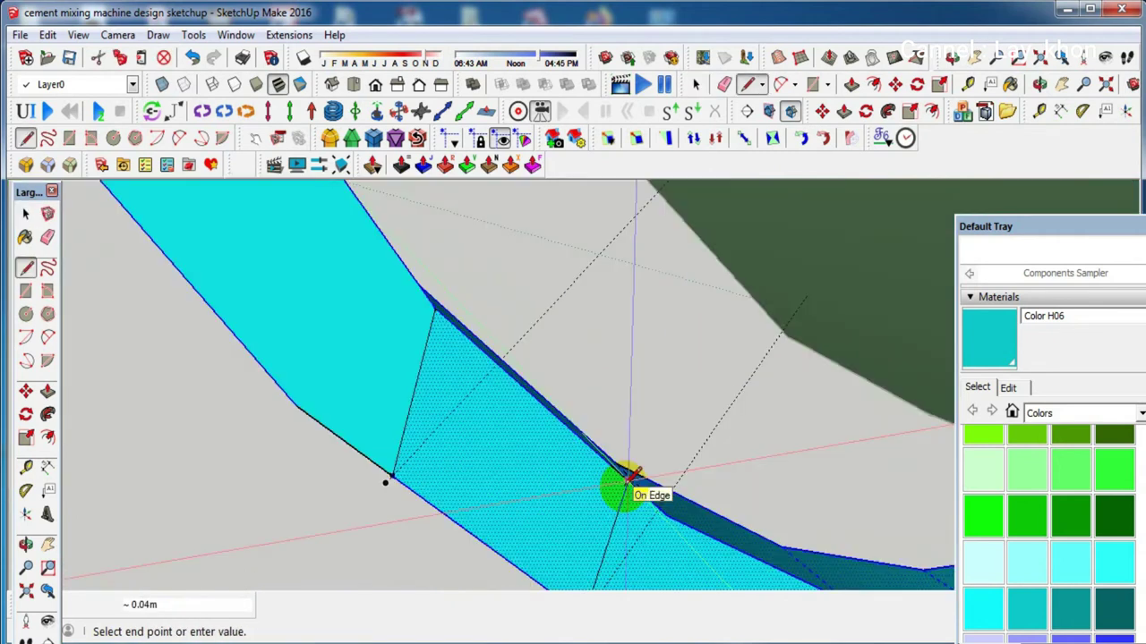
click(629, 475)
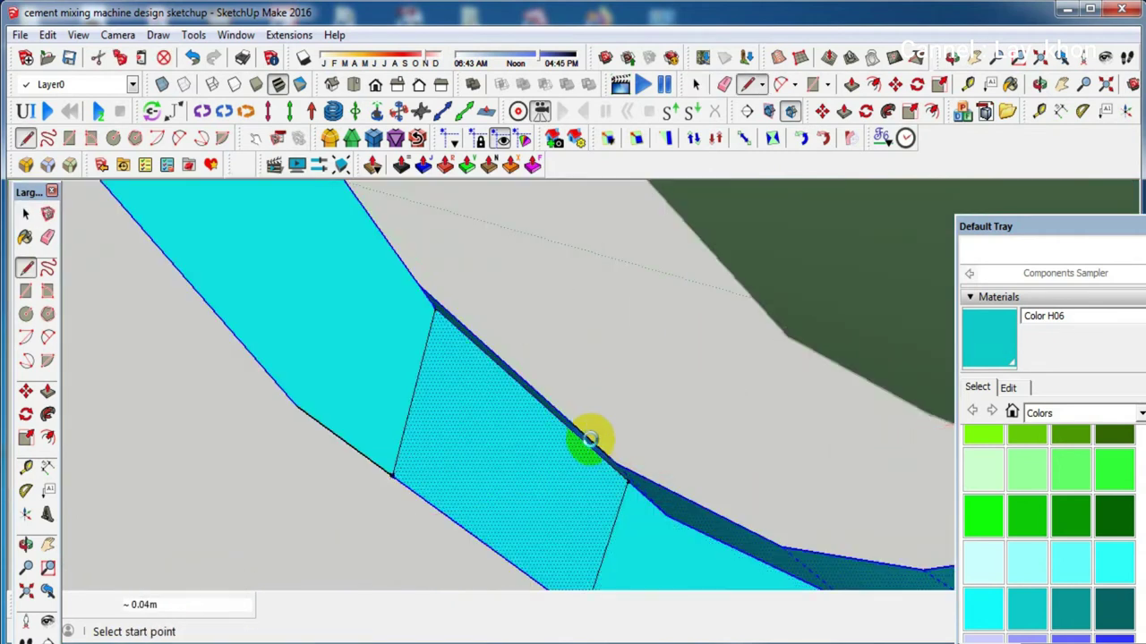
Push/pull the marked band section outward 0.10 m into a block
key(space)
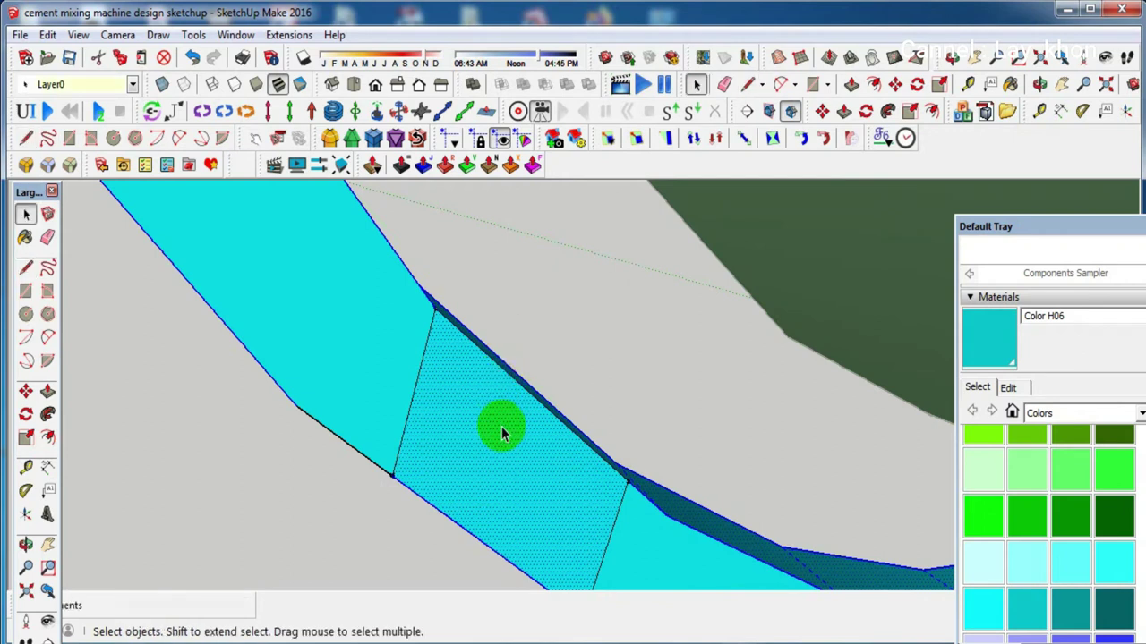
key(p)
drag(501, 434, 496, 481)
text(0.1)
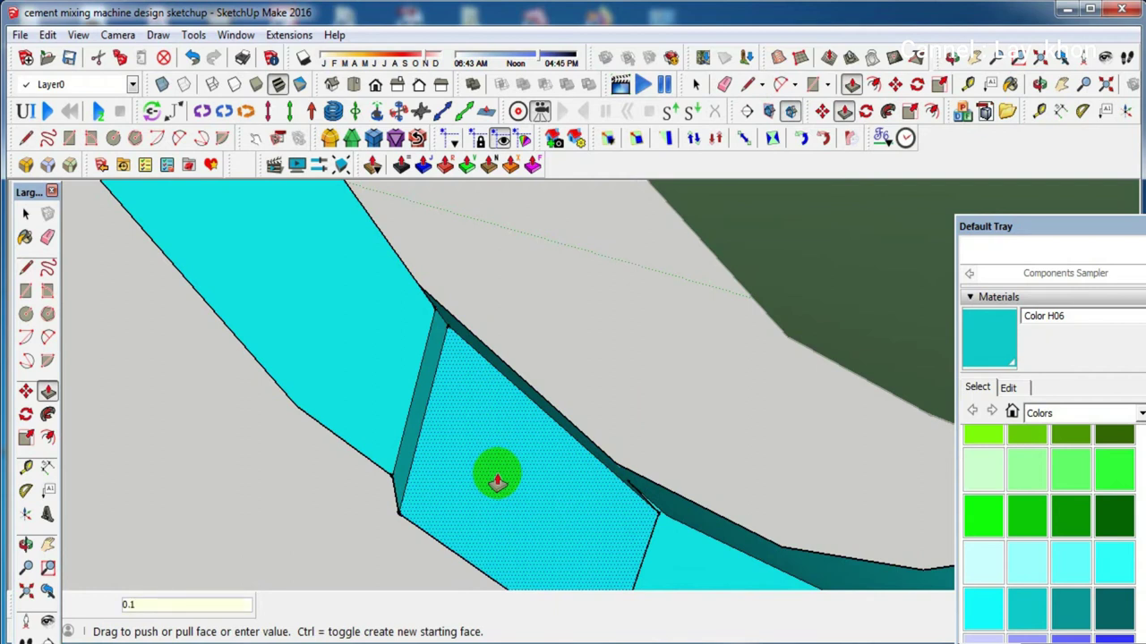
key(Return)
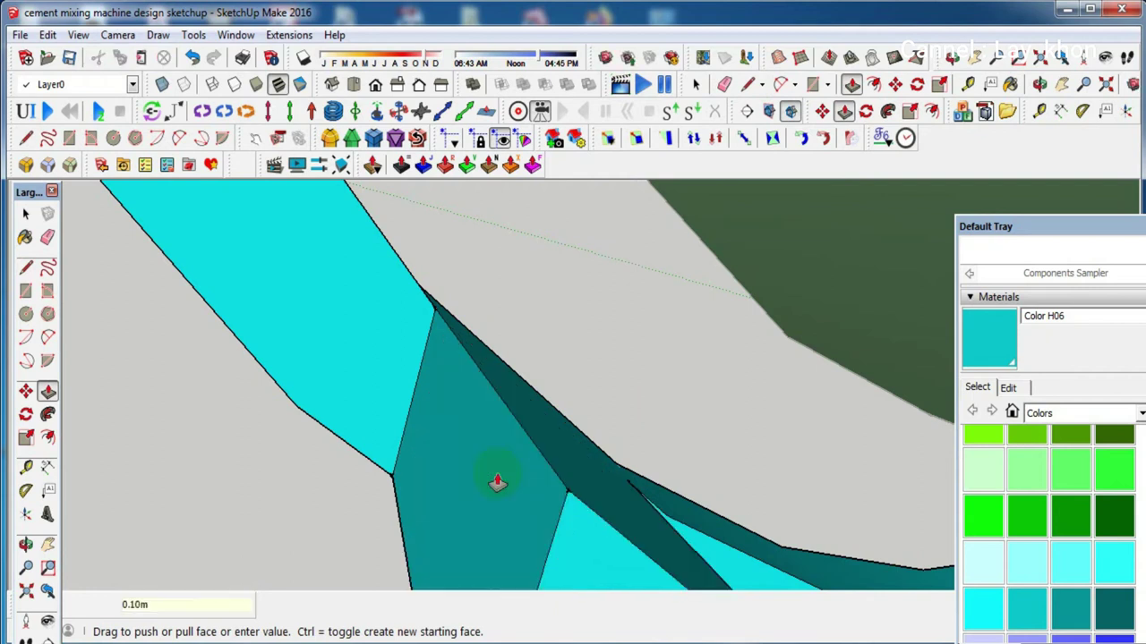
scroll(464, 434, down, 3)
scroll(474, 417, up, 2)
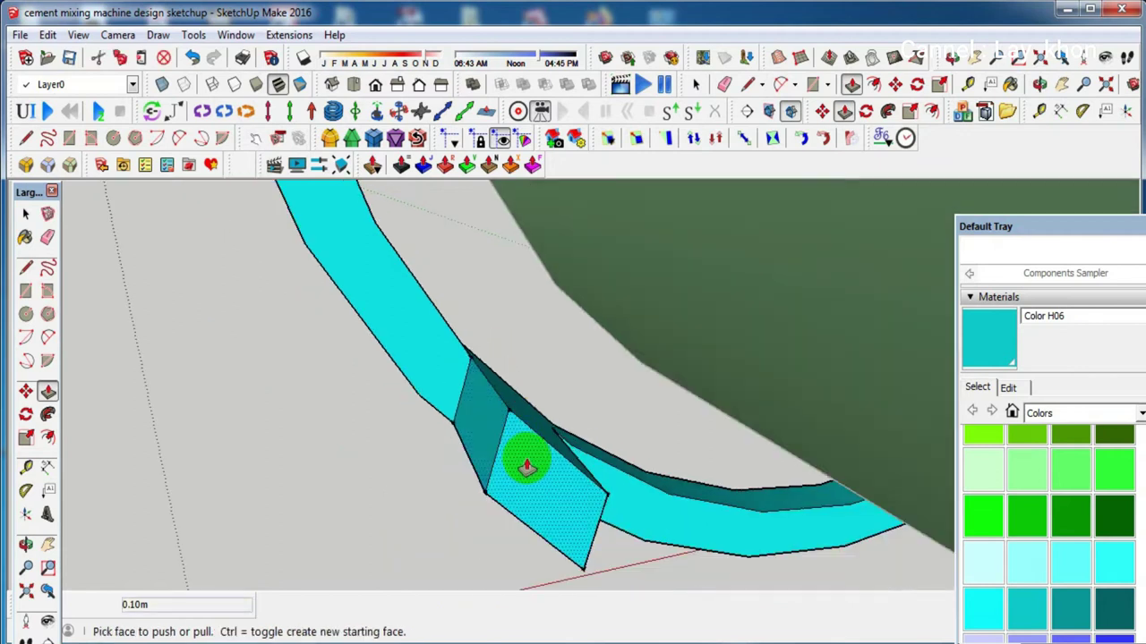
key(space)
middle_drag(500, 429, 632, 507)
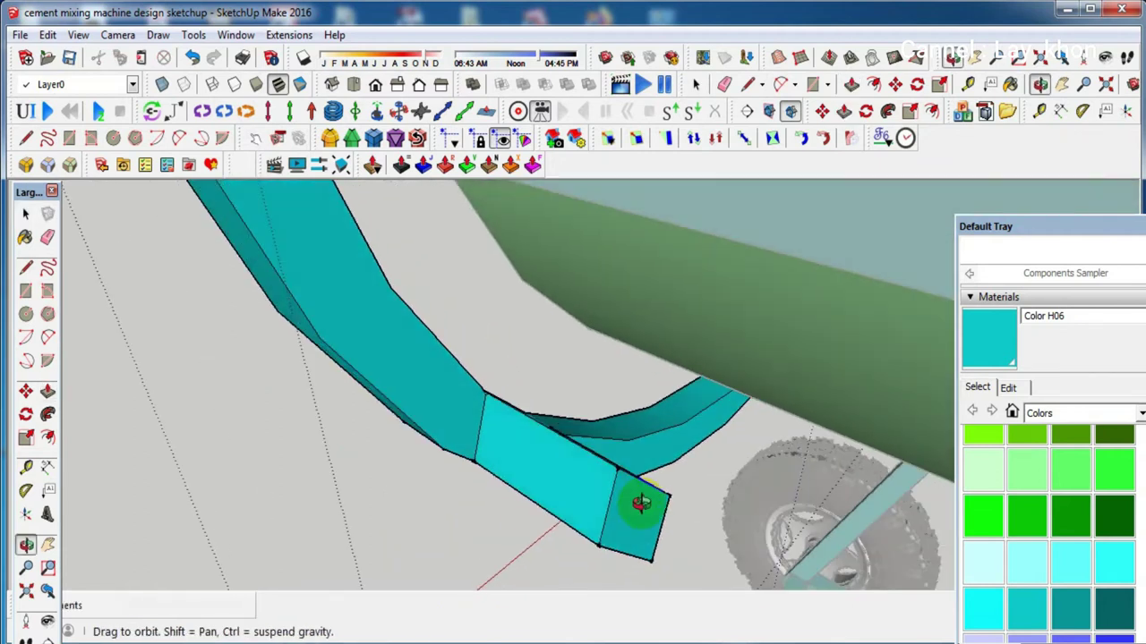
scroll(455, 444, up, 5)
Draw another dividing line across the band at a new spot
key(l)
click(454, 438)
click(576, 322)
scroll(555, 360, down, 2)
From a low view of the band, draw the first dividing edge across it
scroll(573, 358, down, 2)
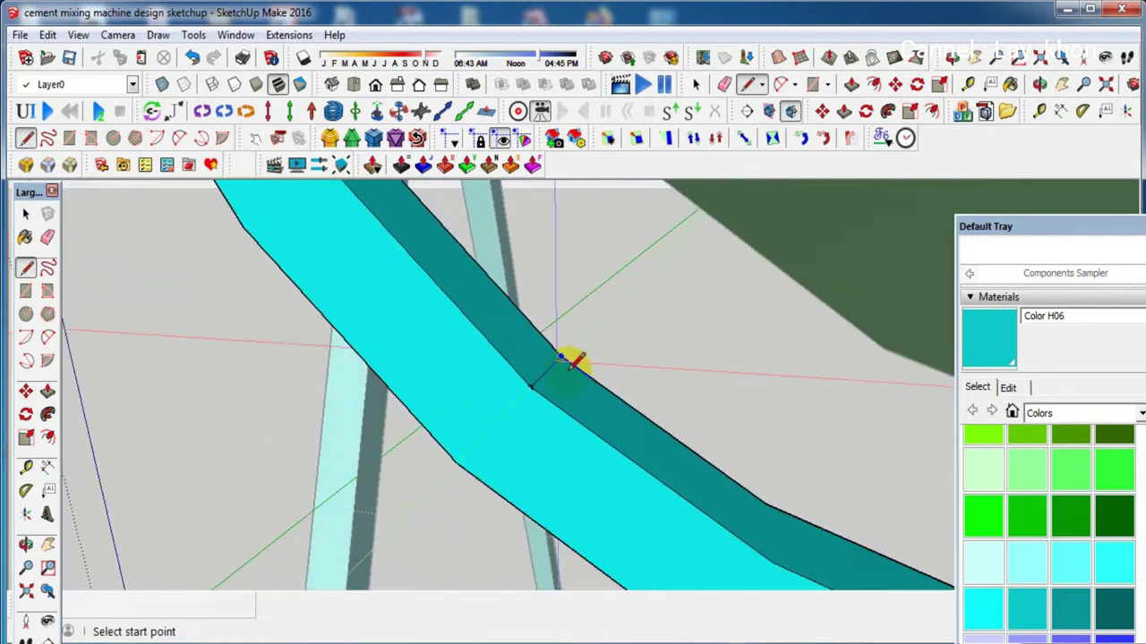
scroll(573, 362, down, 2)
scroll(576, 374, down, 2)
scroll(573, 385, down, 2)
mouse_move(608, 417)
middle_down()
mouse_move(643, 409)
mouse_move(593, 427)
mouse_move(665, 417)
mouse_move(793, 453)
mouse_move(941, 459)
mouse_move(1100, 448)
mouse_move(1125, 430)
middle_up()
key(l)
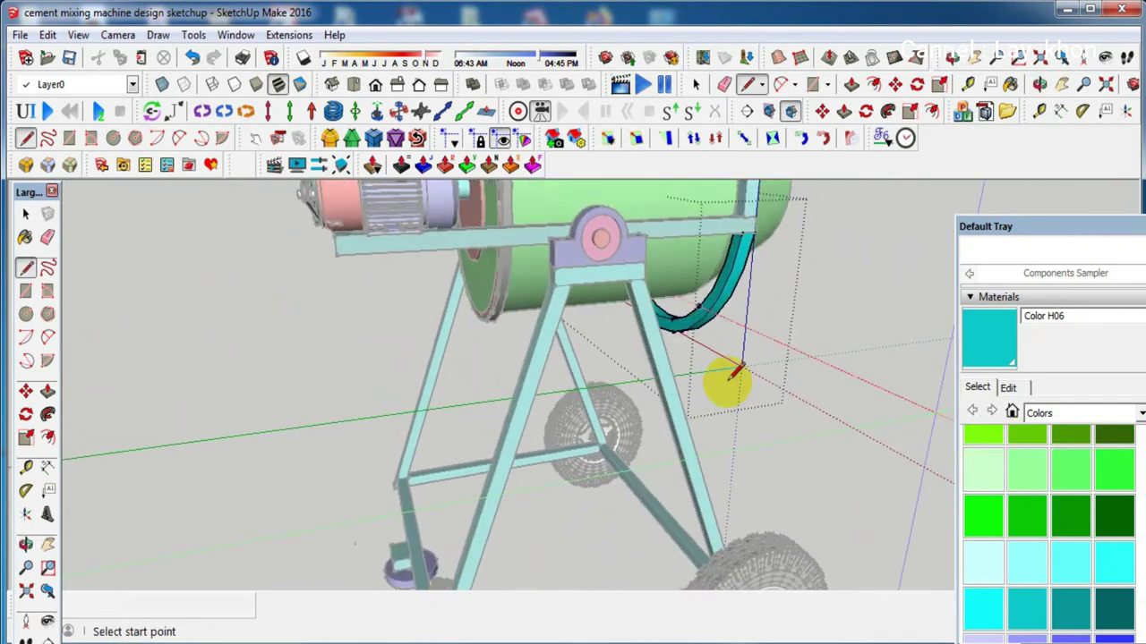
scroll(699, 288, up, 2)
scroll(693, 296, up, 2)
scroll(685, 304, up, 2)
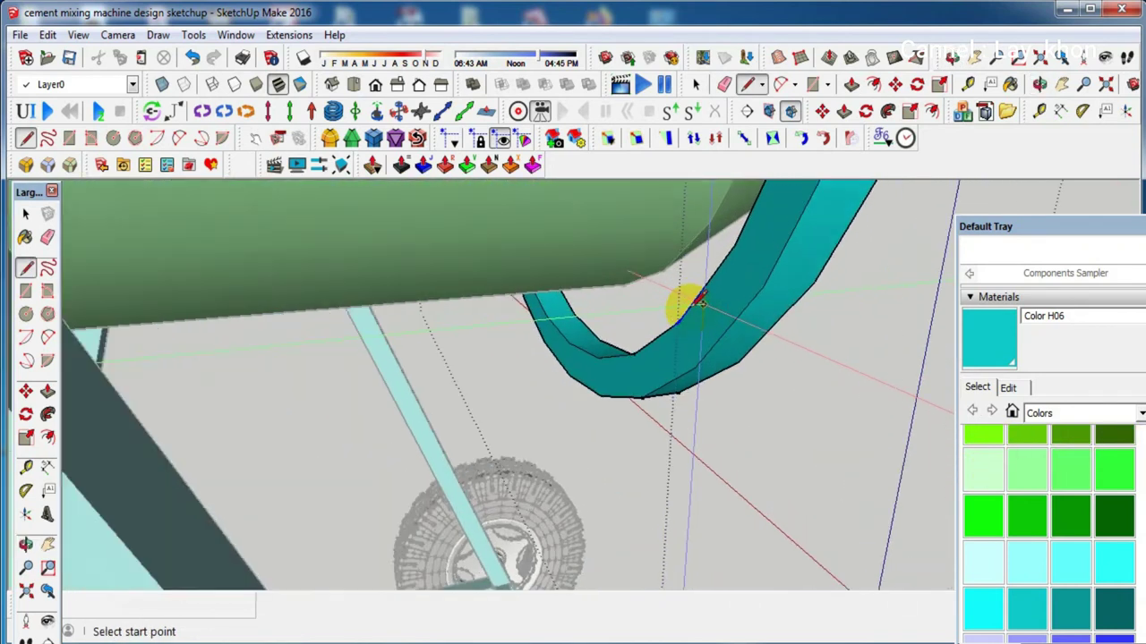
scroll(676, 314, up, 2)
mouse_move(671, 315)
middle_down()
mouse_move(703, 366)
mouse_move(780, 422)
middle_up()
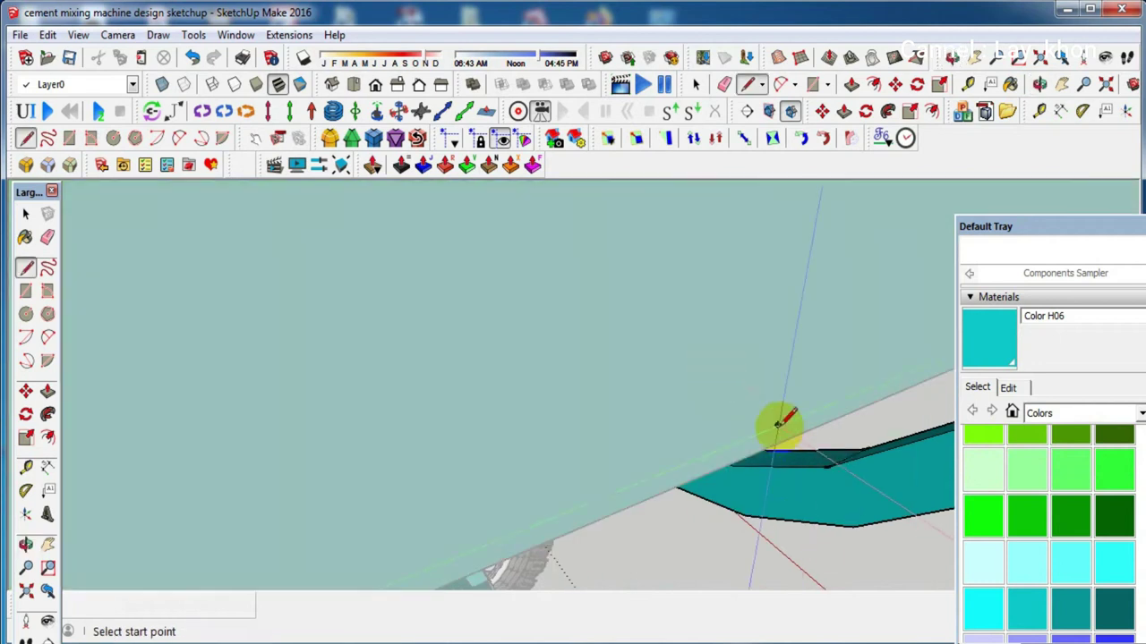
scroll(828, 492, up, 2)
click(822, 436)
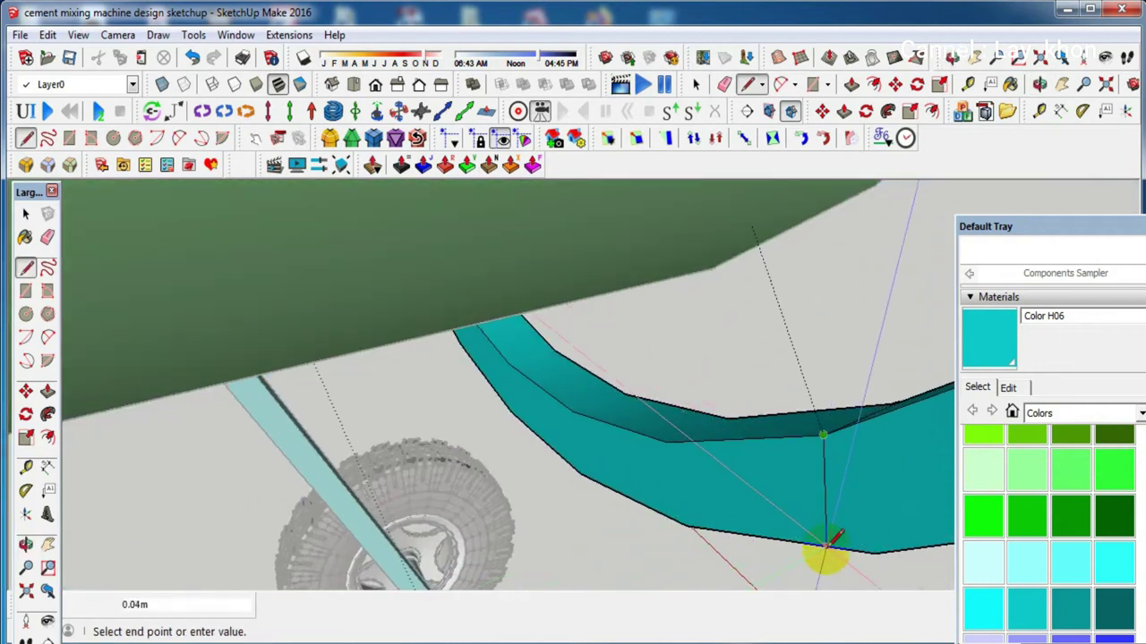
click(826, 544)
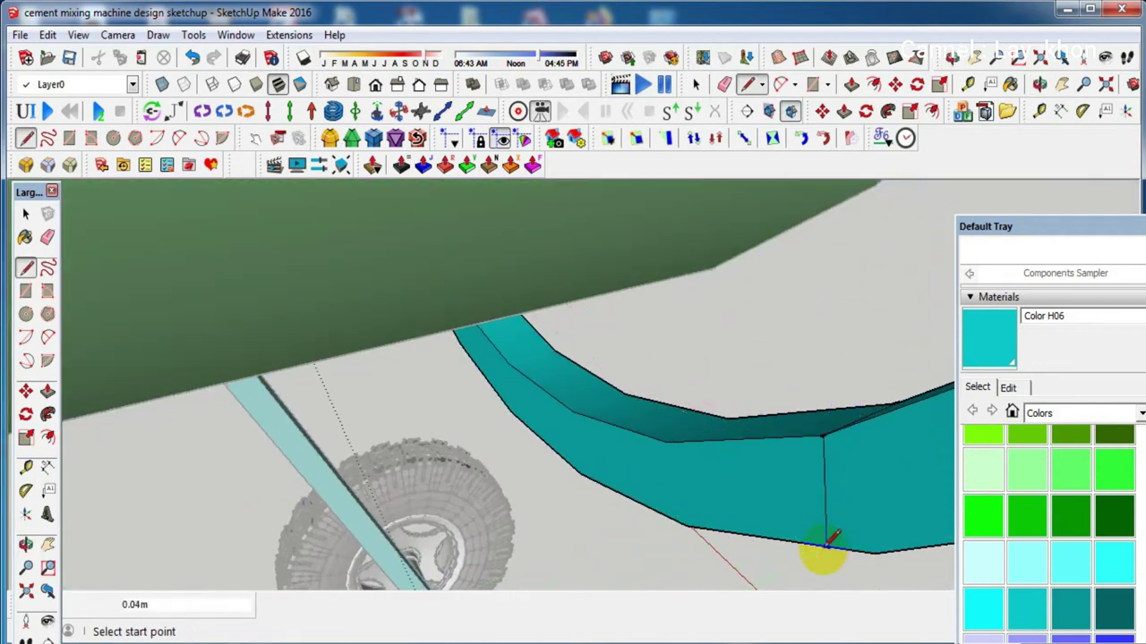
Draw the second dividing edge and pick the enclosed band section with Push/Pull
click(715, 529)
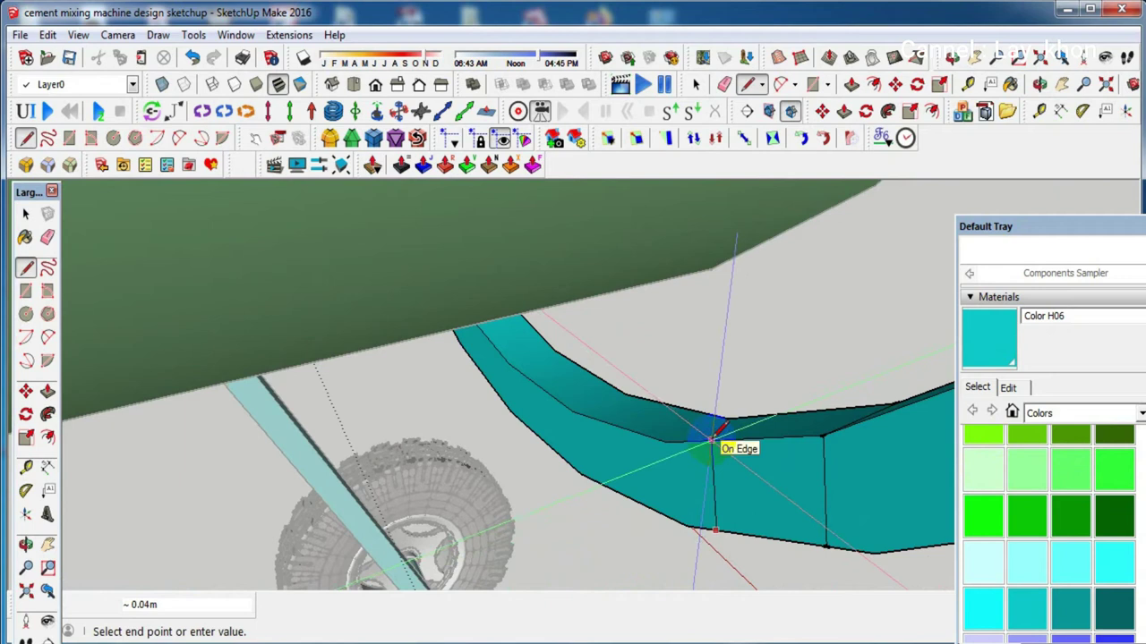
middle_drag(714, 438, 723, 397)
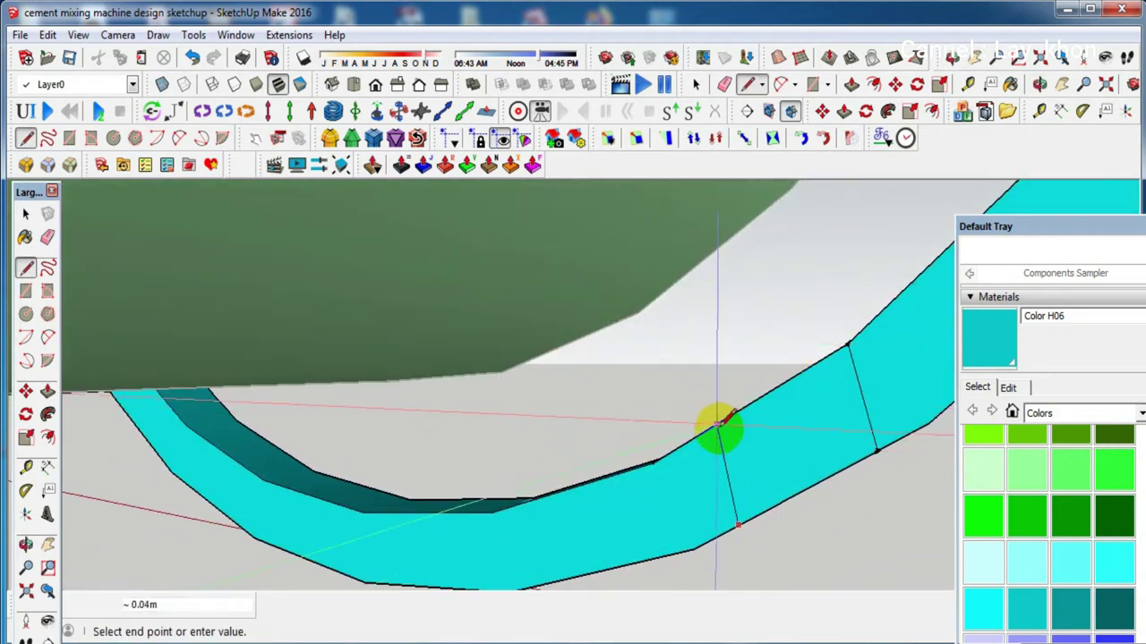
click(712, 426)
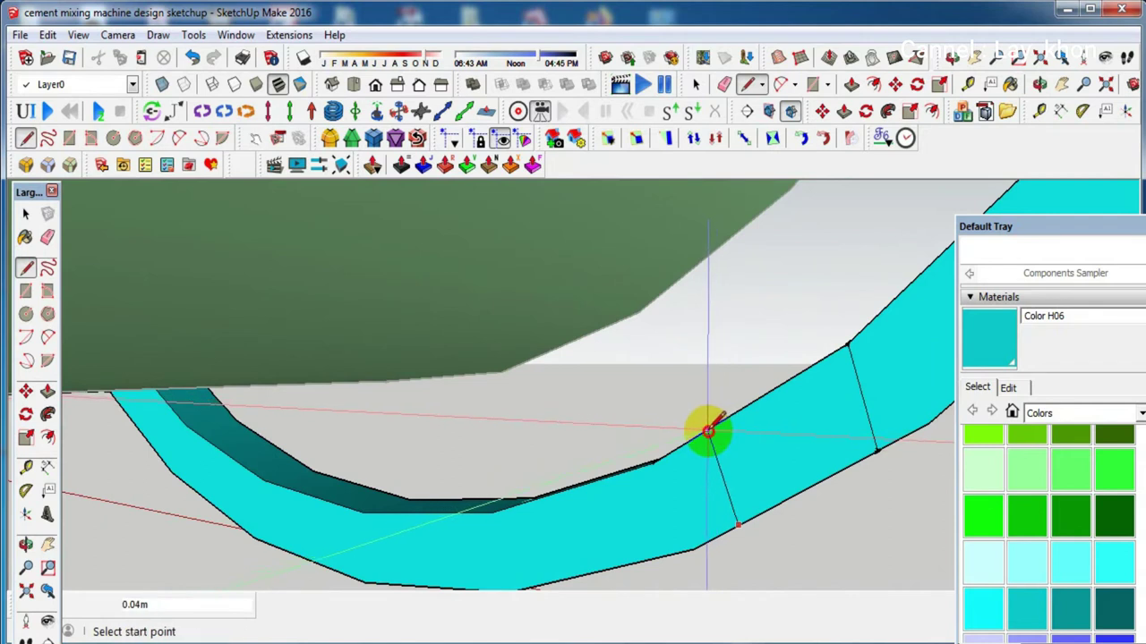
key(p)
click(775, 440)
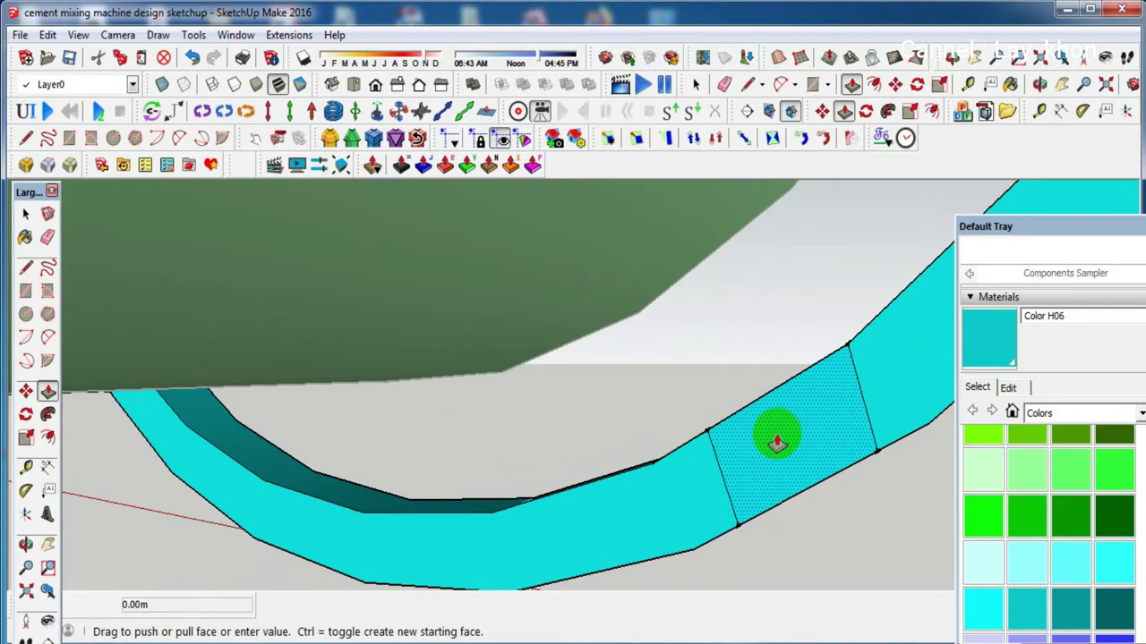
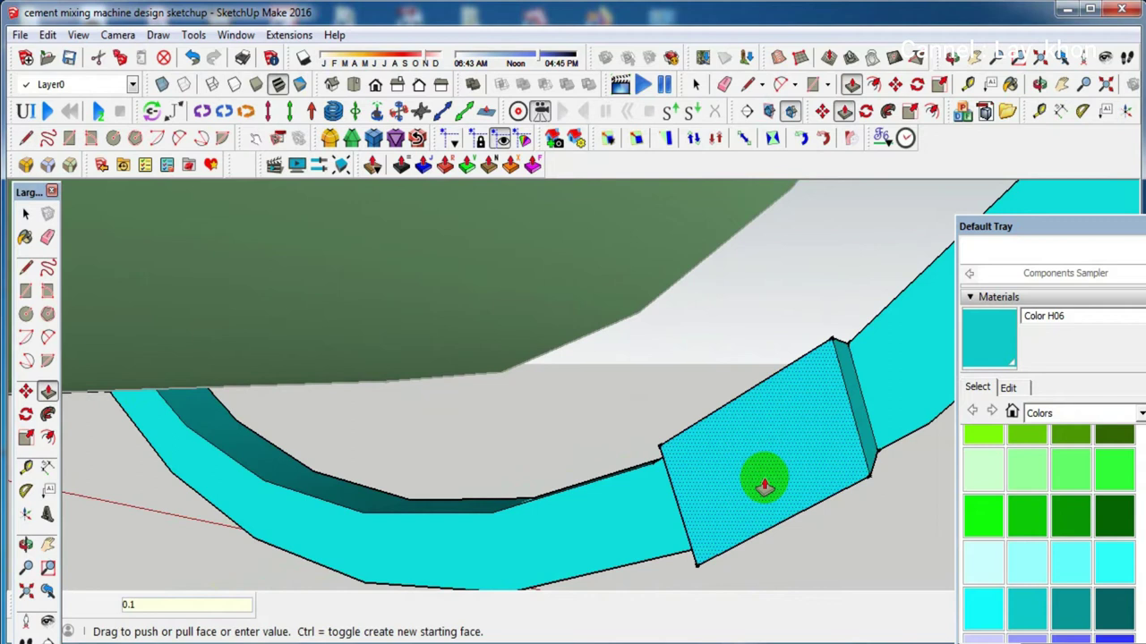
Commit the 0.1 m extrusion of the teal mounting block on the frame
key(Return)
key(space)
middle_drag(758, 458, 712, 381)
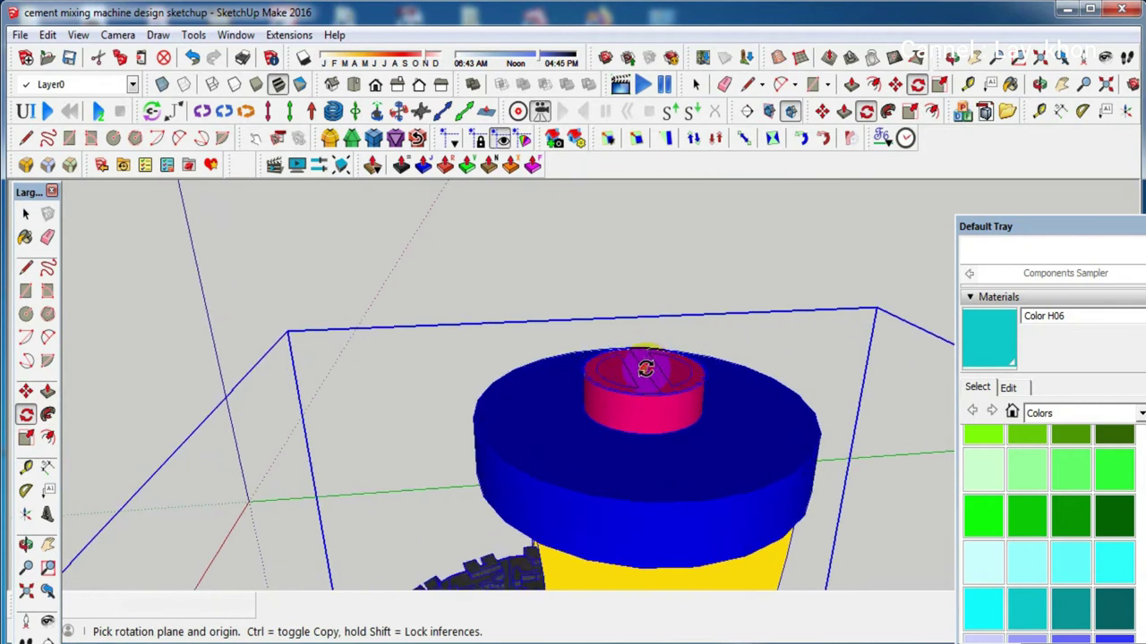
Rotate the caster wheel assembly 90° about its vertical axis
scroll(644, 368, down, 2)
scroll(644, 368, down, 2)
scroll(644, 367, down, 1)
mouse_move(644, 368)
mouse_down()
mouse_move(611, 293)
mouse_move(592, 283)
mouse_move(610, 283)
mouse_up()
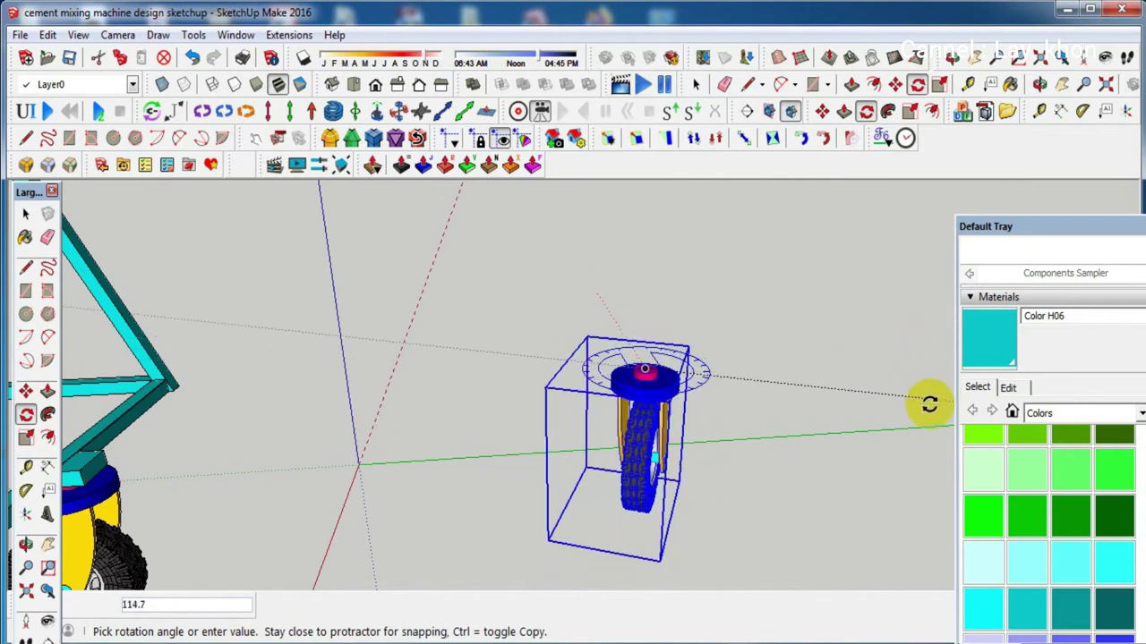
click(936, 349)
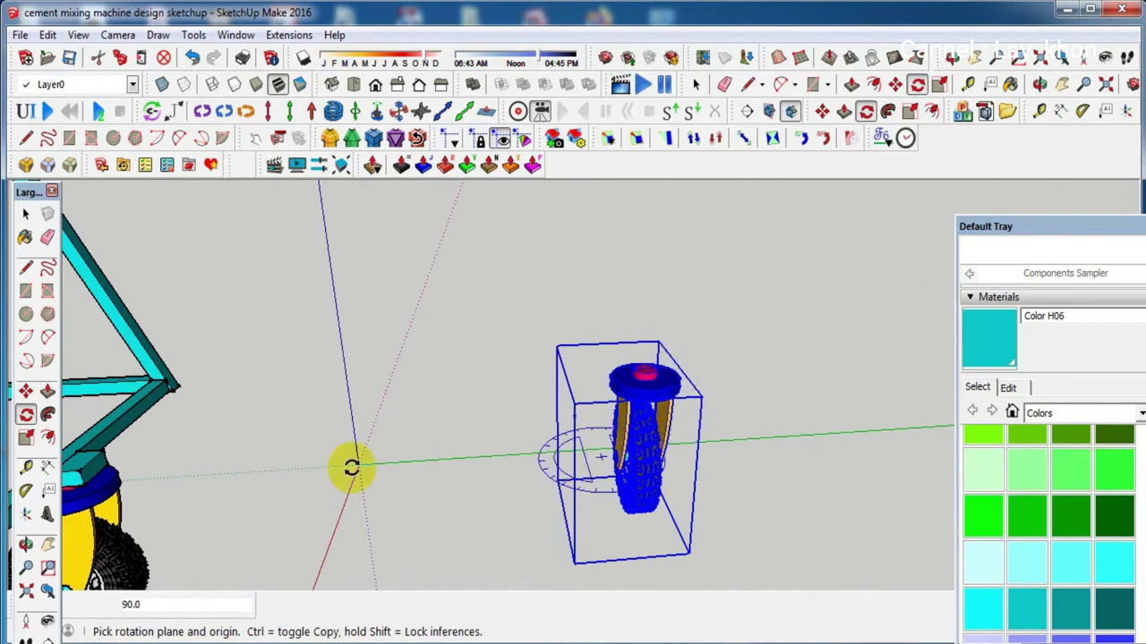
click(27, 438)
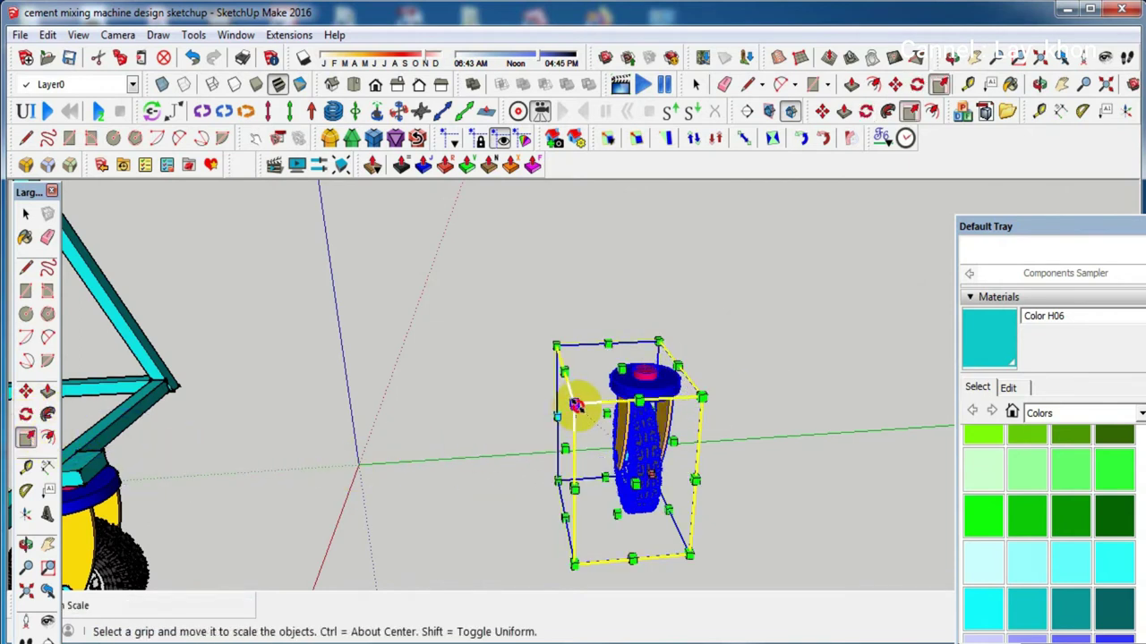
Scale the caster wheel assembly down to 0.38 from a corner grip, then inspect it
drag(576, 404, 630, 436)
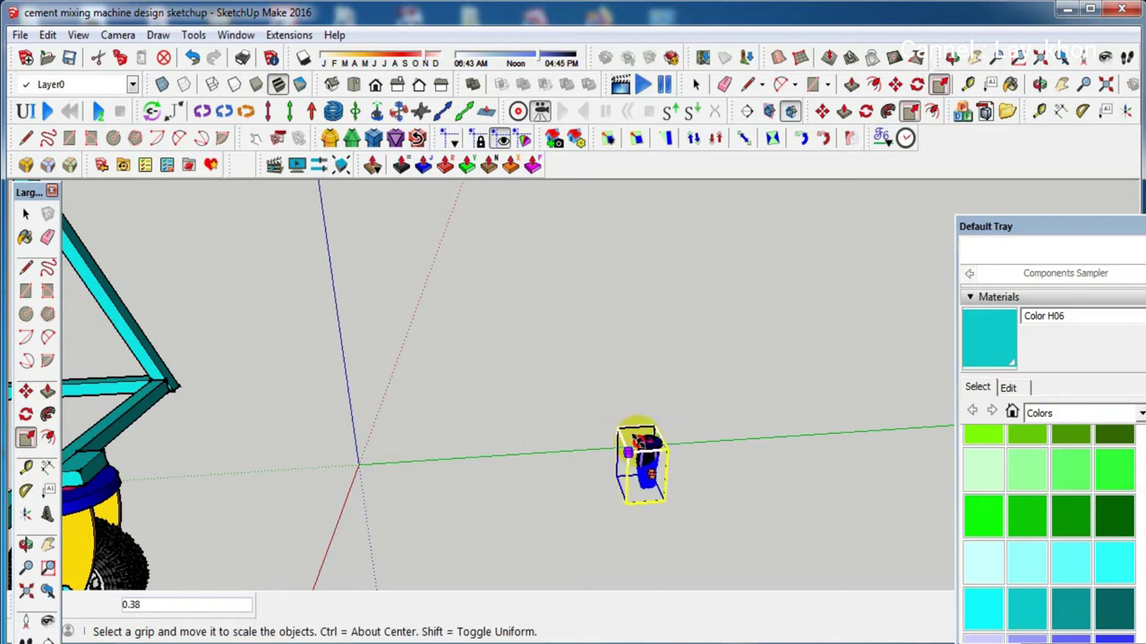
scroll(643, 461, up, 2)
scroll(640, 459, up, 2)
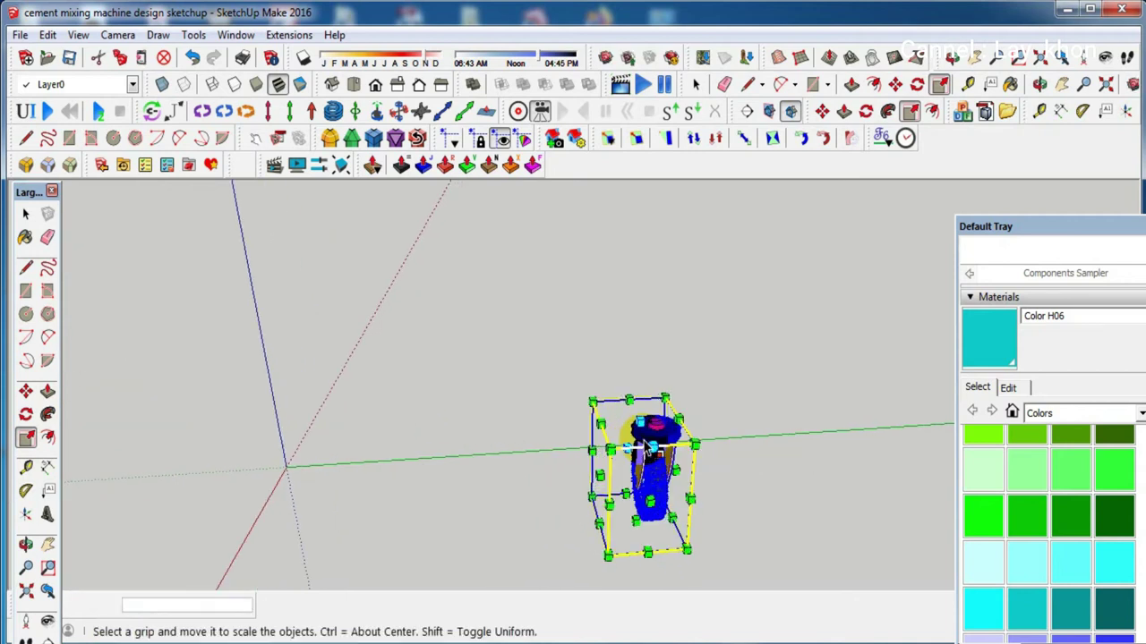
scroll(649, 447, up, 2)
scroll(663, 411, up, 2)
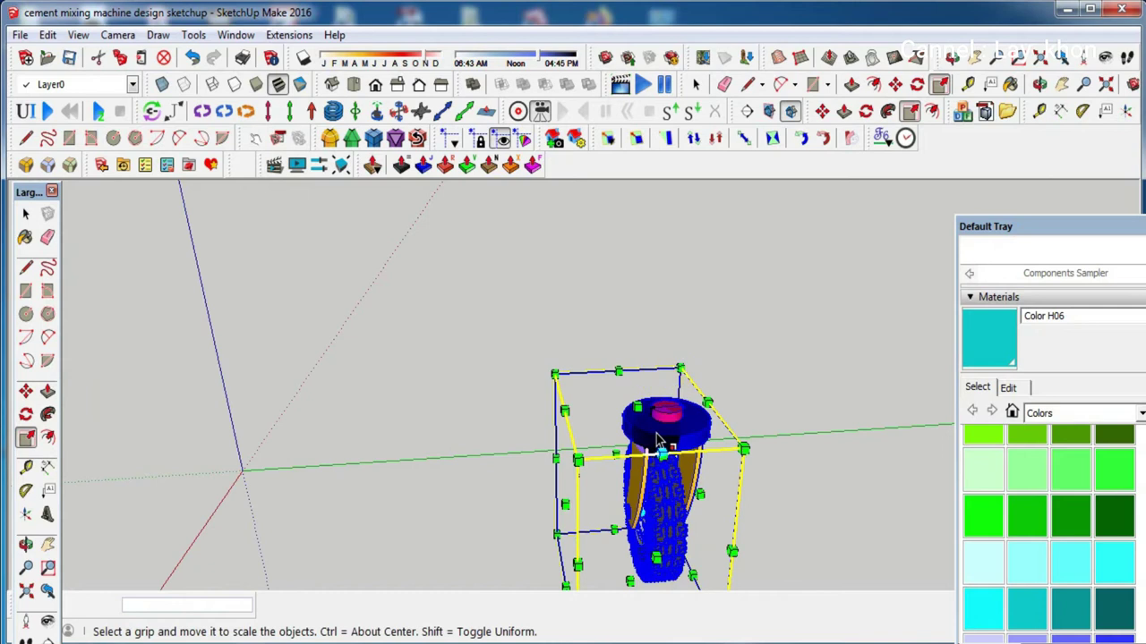
scroll(658, 440, up, 2)
mouse_move(658, 446)
middle_down()
mouse_move(710, 375)
mouse_move(877, 266)
mouse_move(910, 266)
mouse_move(721, 479)
middle_up()
scroll(689, 481, down, 2)
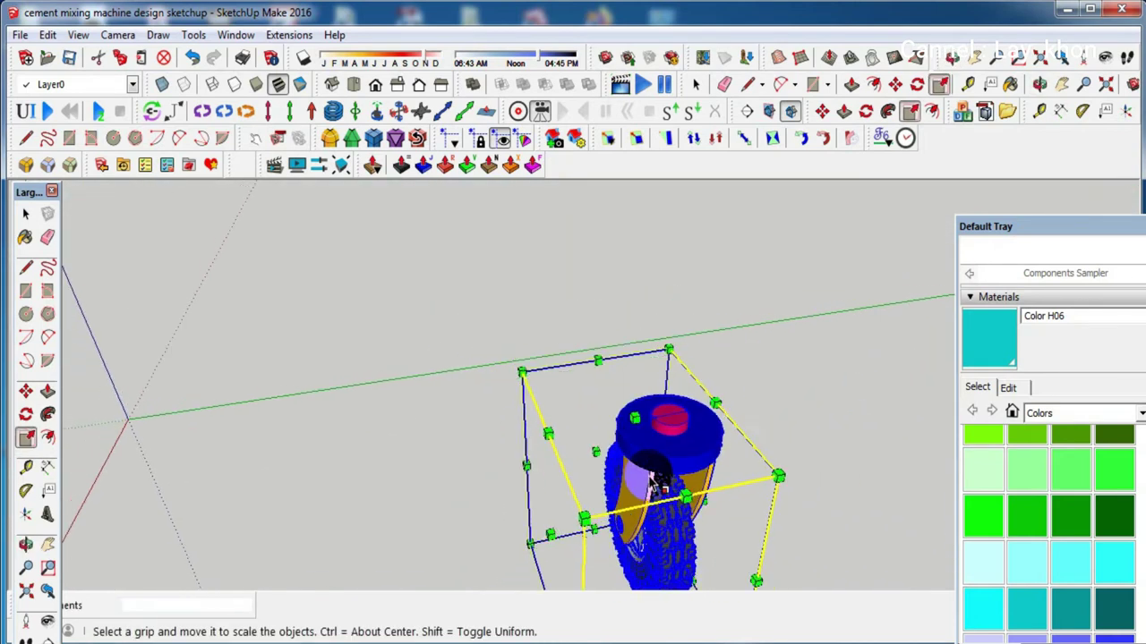
scroll(651, 483, down, 2)
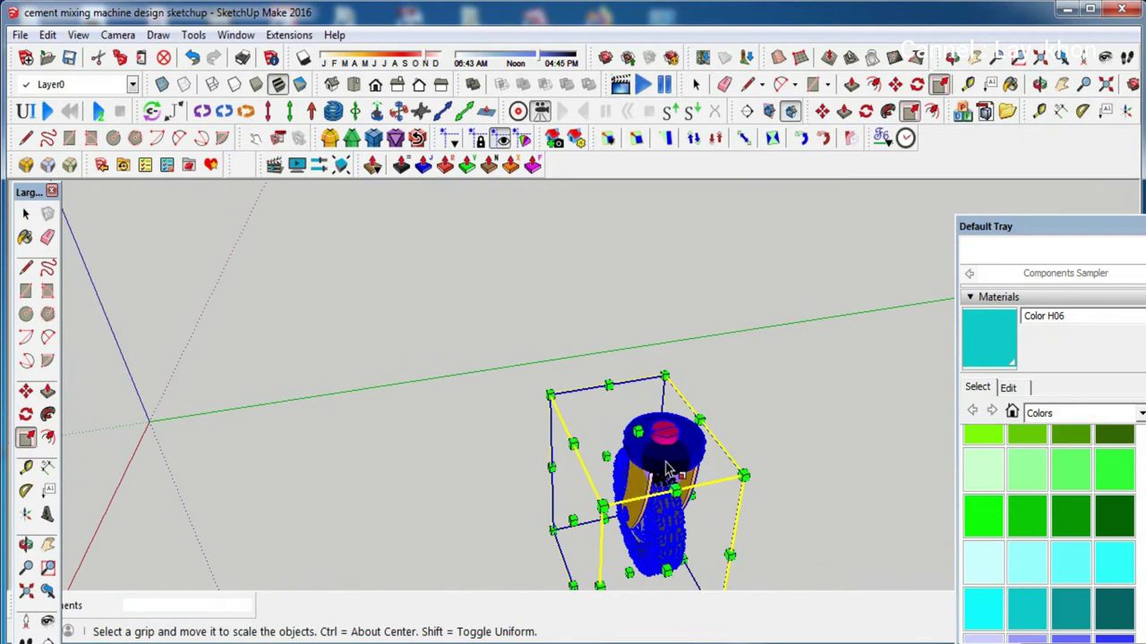
scroll(667, 469, down, 2)
scroll(662, 469, down, 2)
scroll(663, 470, up, 1)
scroll(667, 461, up, 2)
scroll(666, 464, up, 2)
scroll(669, 465, up, 2)
scroll(669, 466, up, 2)
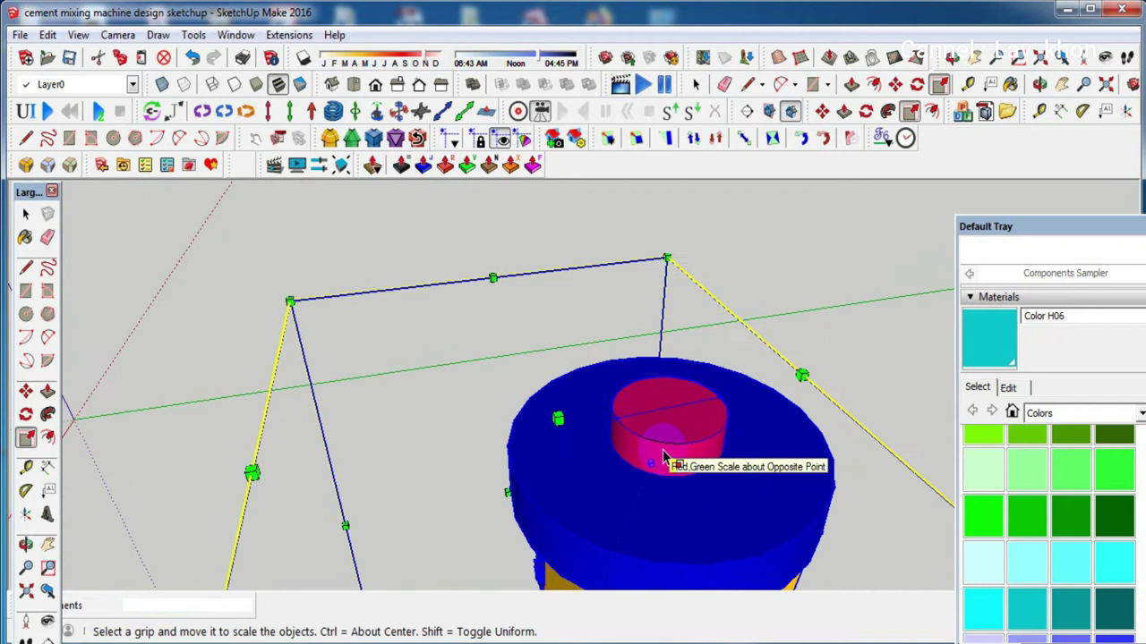
scroll(668, 447, up, 2)
Copy the caster wheel from its midpoint and place the copy beside the original under the teal block
key(m)
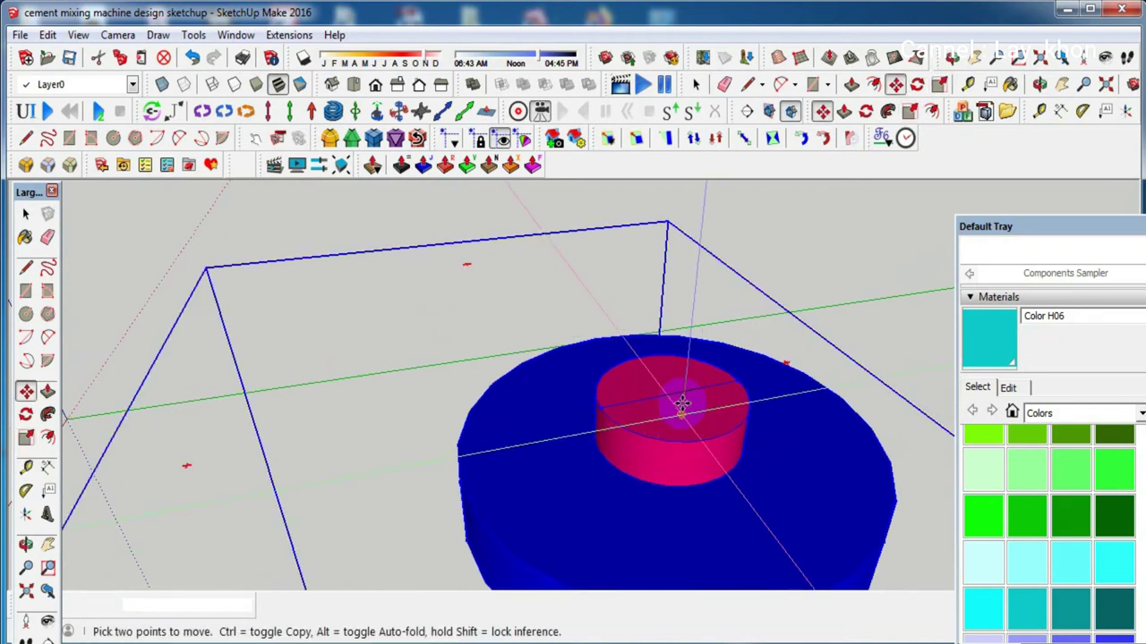
click(672, 391)
scroll(671, 384, down, 2)
scroll(667, 358, down, 2)
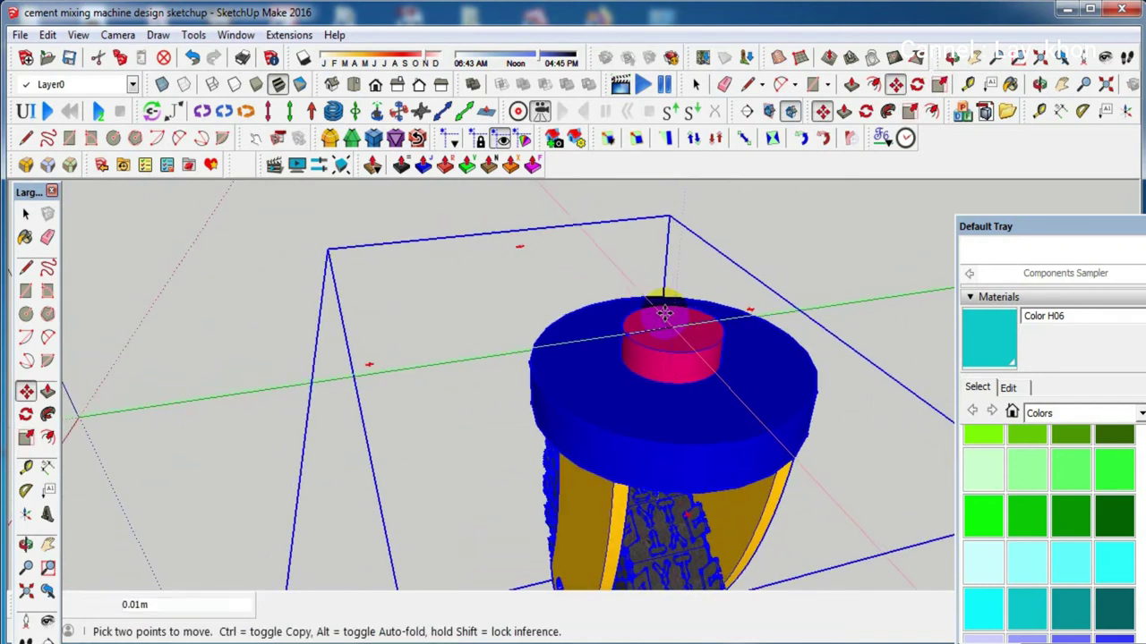
scroll(664, 327, down, 2)
key(ctrl)
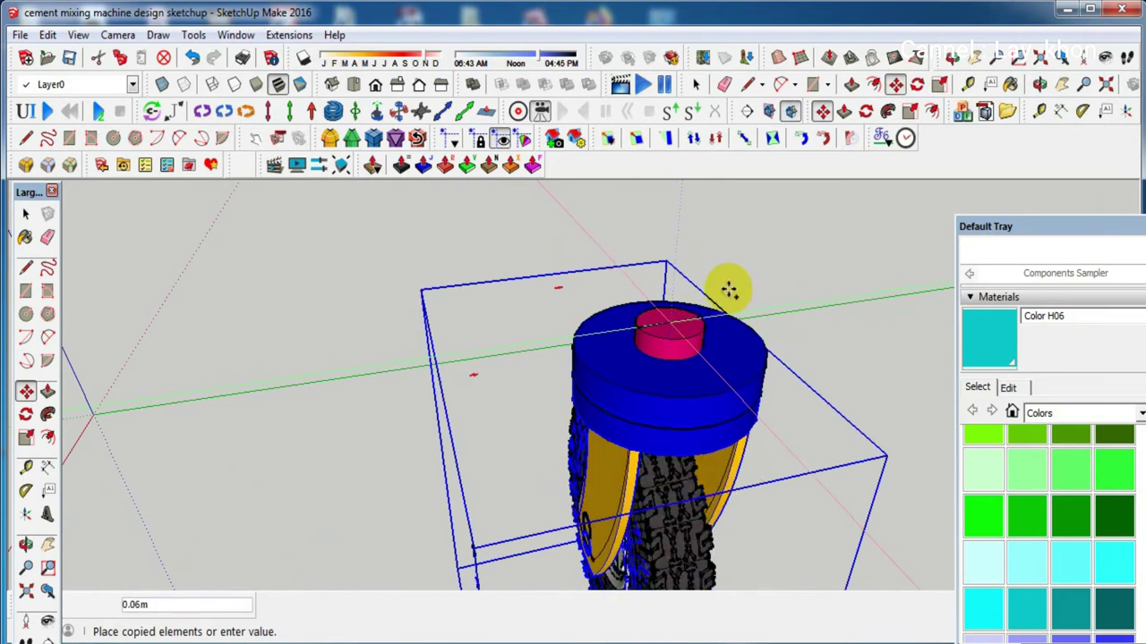
key(Up)
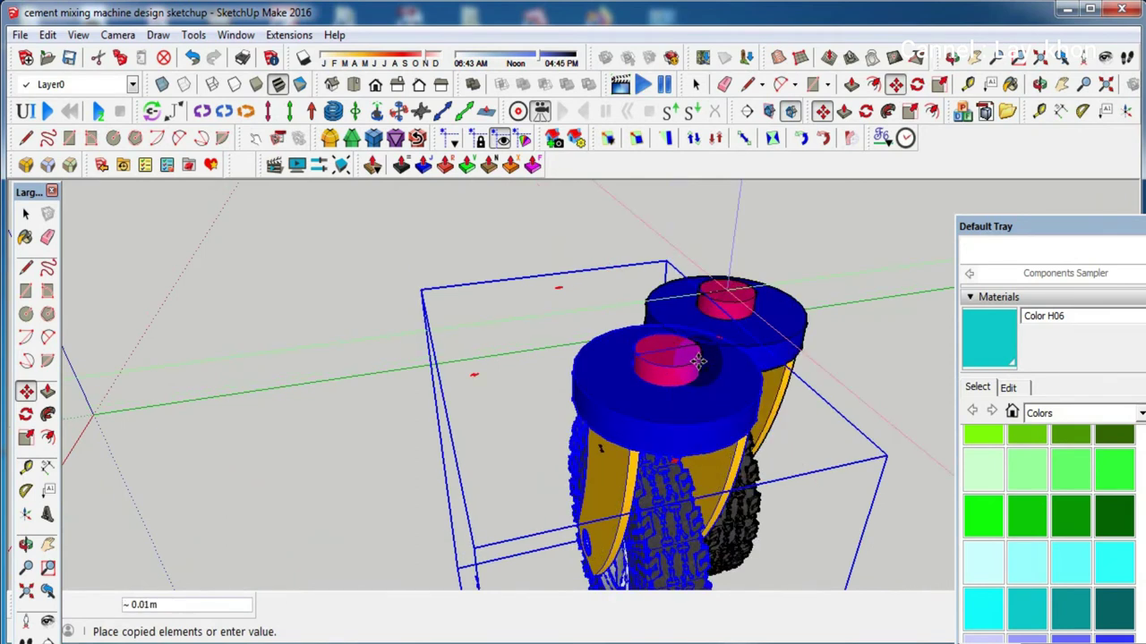
key(Up)
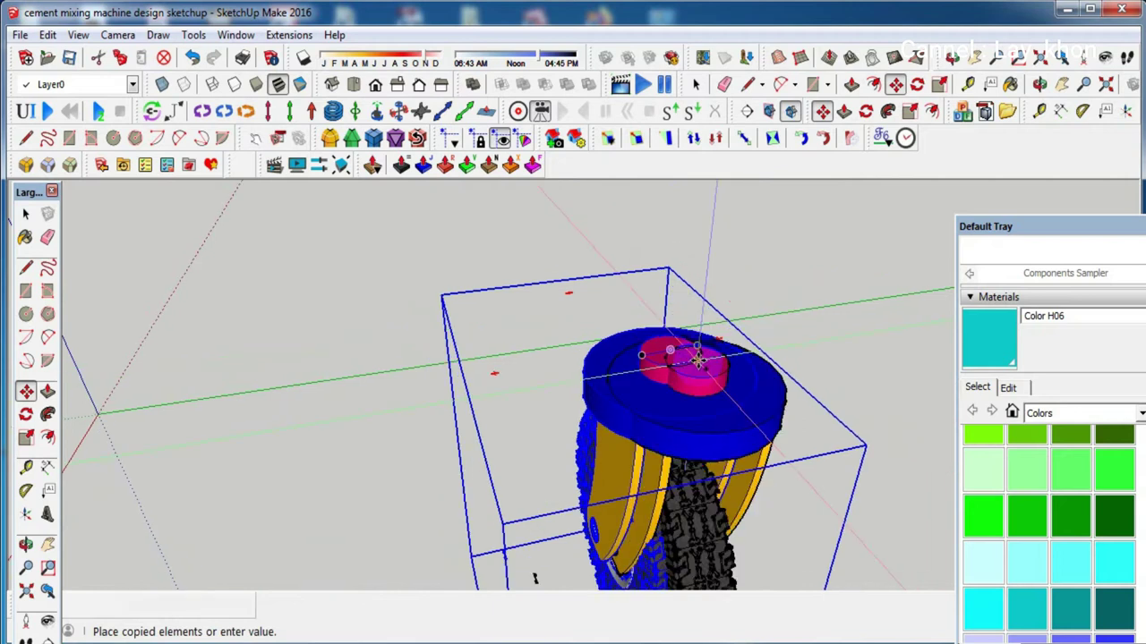
click(697, 360)
scroll(455, 404, up, 5)
scroll(429, 481, down, 2)
scroll(434, 477, down, 2)
scroll(435, 478, down, 2)
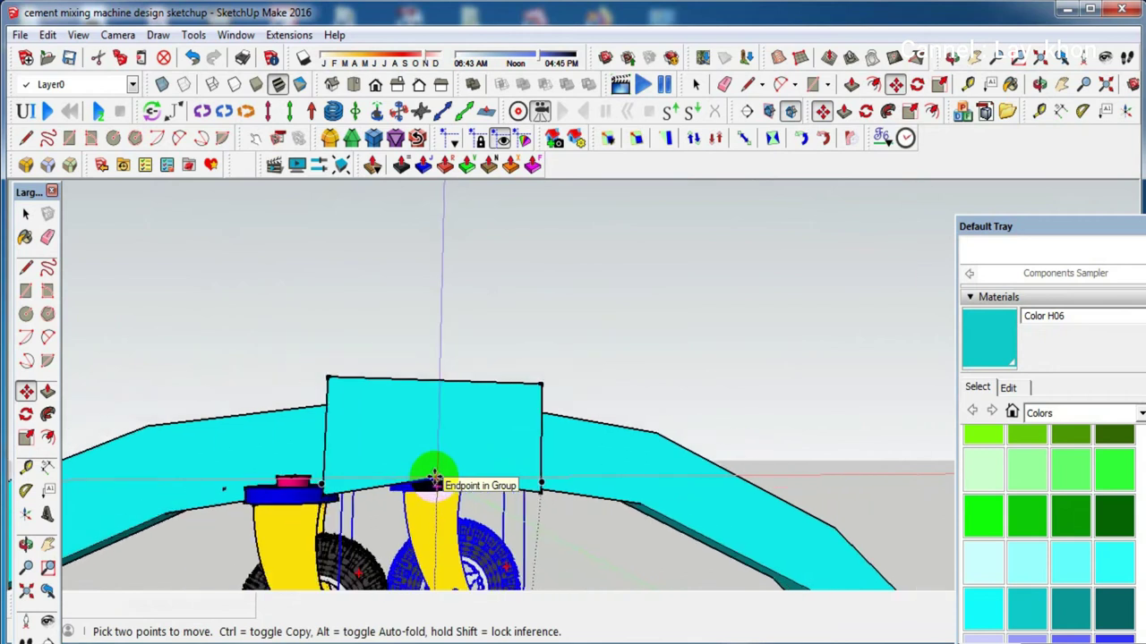
scroll(445, 427, down, 2)
scroll(446, 427, down, 1)
scroll(436, 587, up, 2)
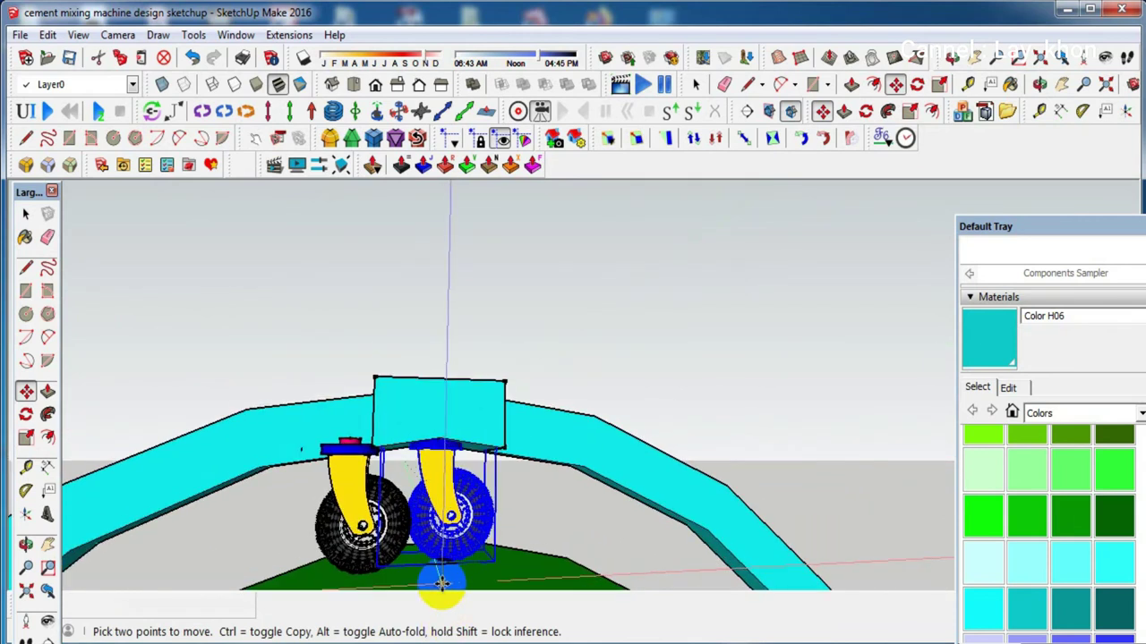
scroll(435, 577, up, 2)
scroll(444, 575, up, 2)
mouse_move(444, 576)
middle_down()
mouse_move(435, 492)
mouse_move(442, 579)
mouse_move(446, 562)
middle_up()
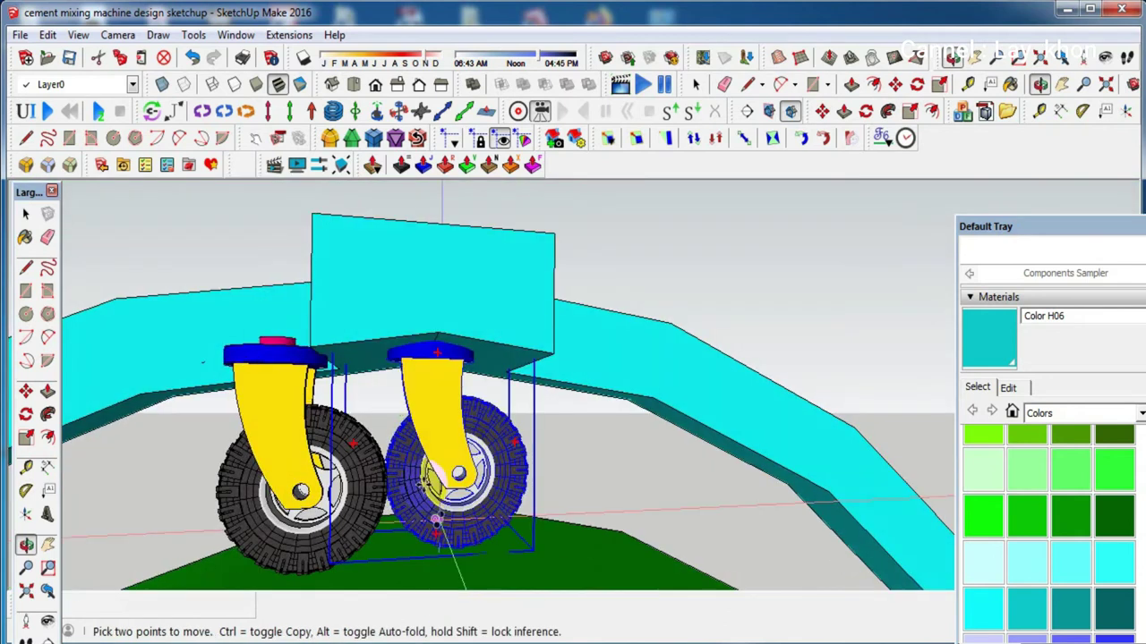
scroll(448, 485, down, 1)
key(space)
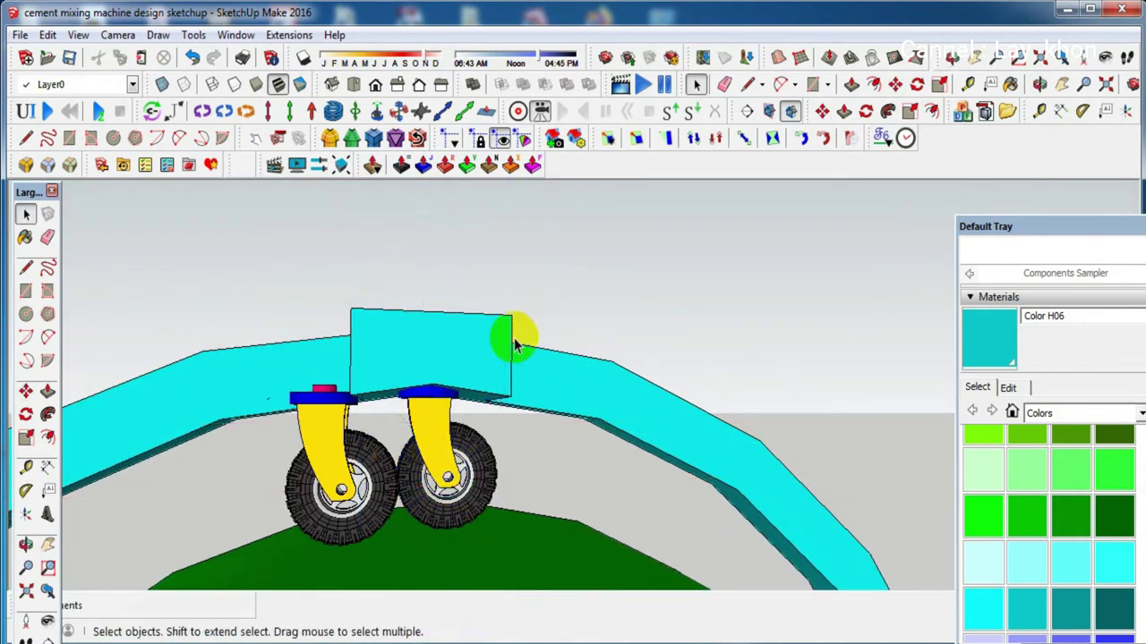
Move the caster wheel 0.77 m up onto the teal pad on the drum's support ring
middle_drag(511, 332, 260, 237)
key(m)
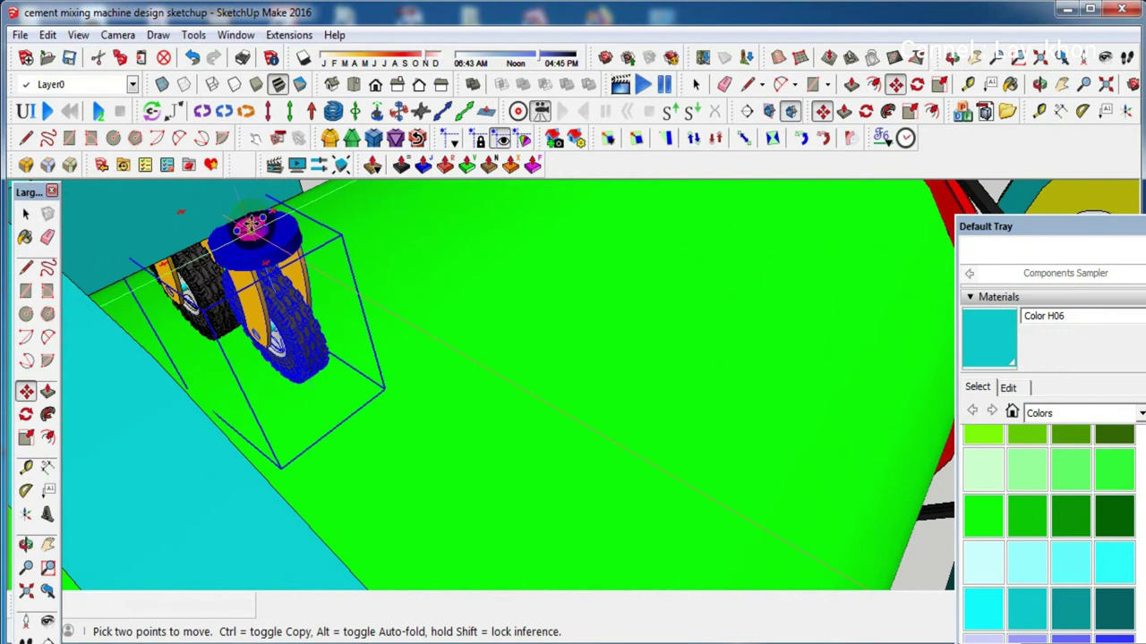
scroll(247, 224, up, 2)
click(248, 224)
scroll(260, 229, down, 1)
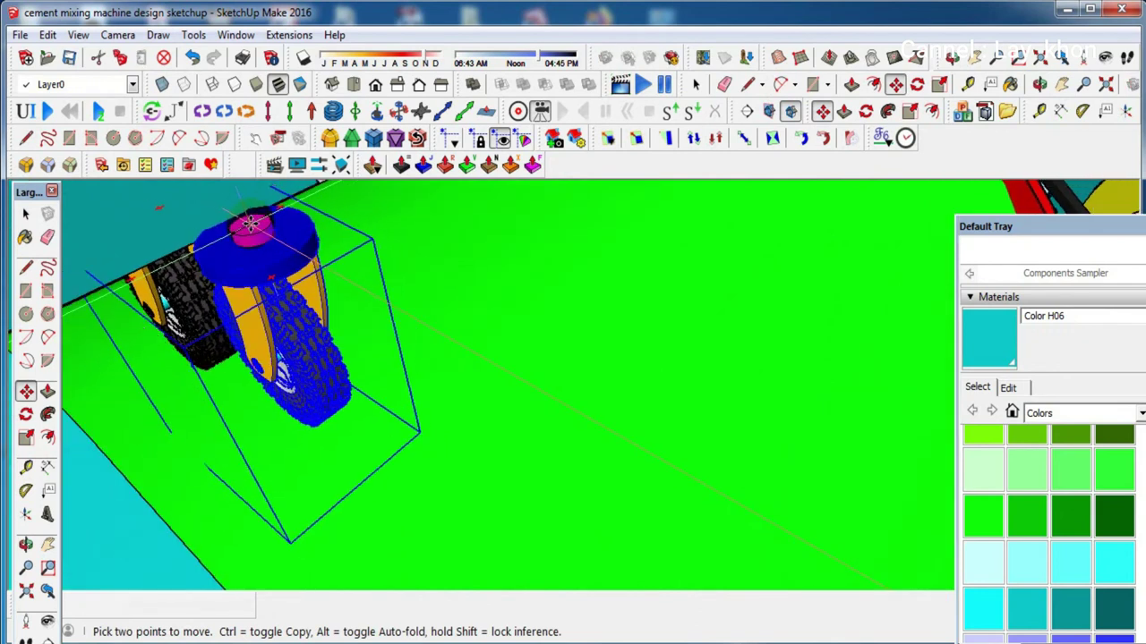
scroll(295, 231, down, 1)
scroll(328, 232, down, 2)
scroll(329, 234, down, 1)
scroll(329, 237, down, 1)
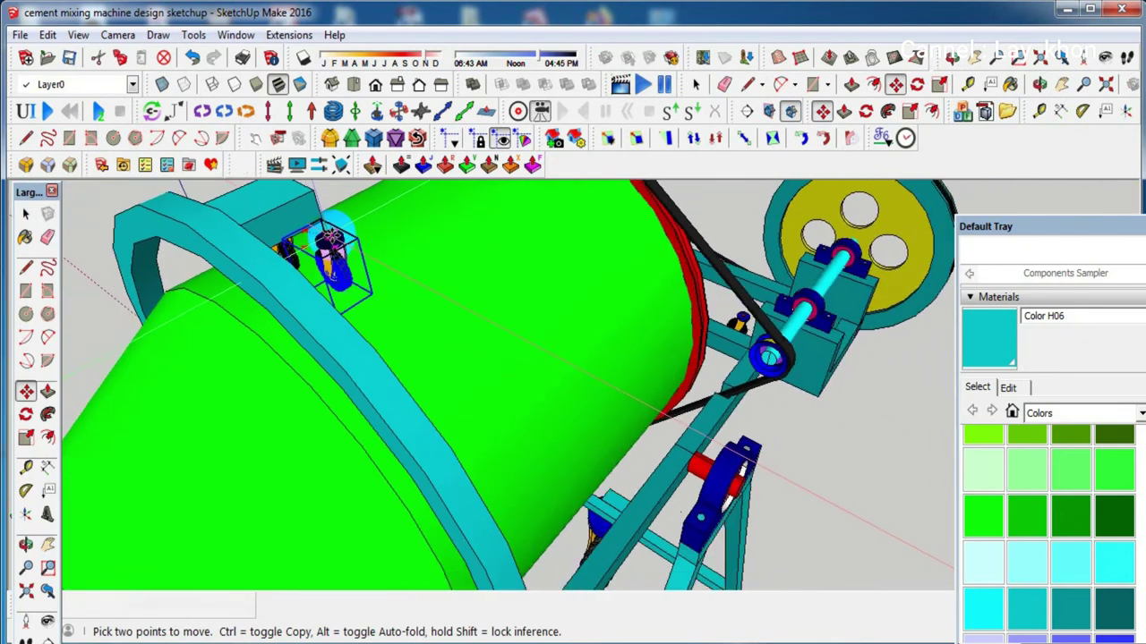
scroll(331, 240, down, 1)
scroll(331, 240, down, 2)
mouse_move(332, 319)
middle_down()
mouse_move(583, 307)
mouse_move(419, 165)
mouse_move(519, 164)
middle_up()
scroll(455, 428, up, 1)
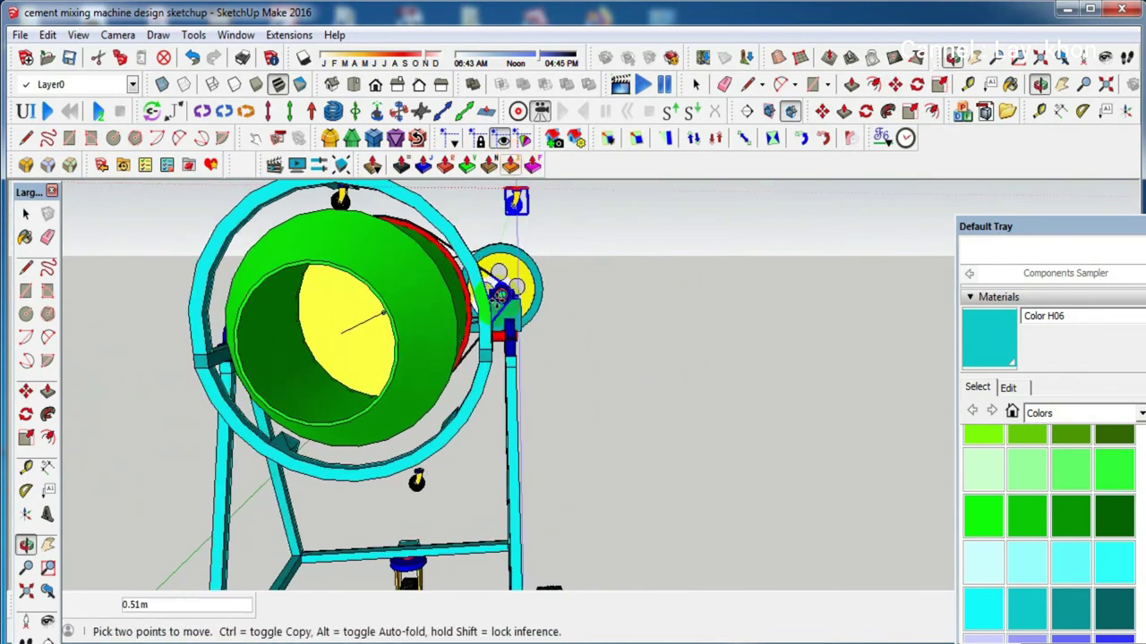
scroll(454, 428, up, 1)
scroll(452, 428, up, 2)
scroll(439, 422, up, 2)
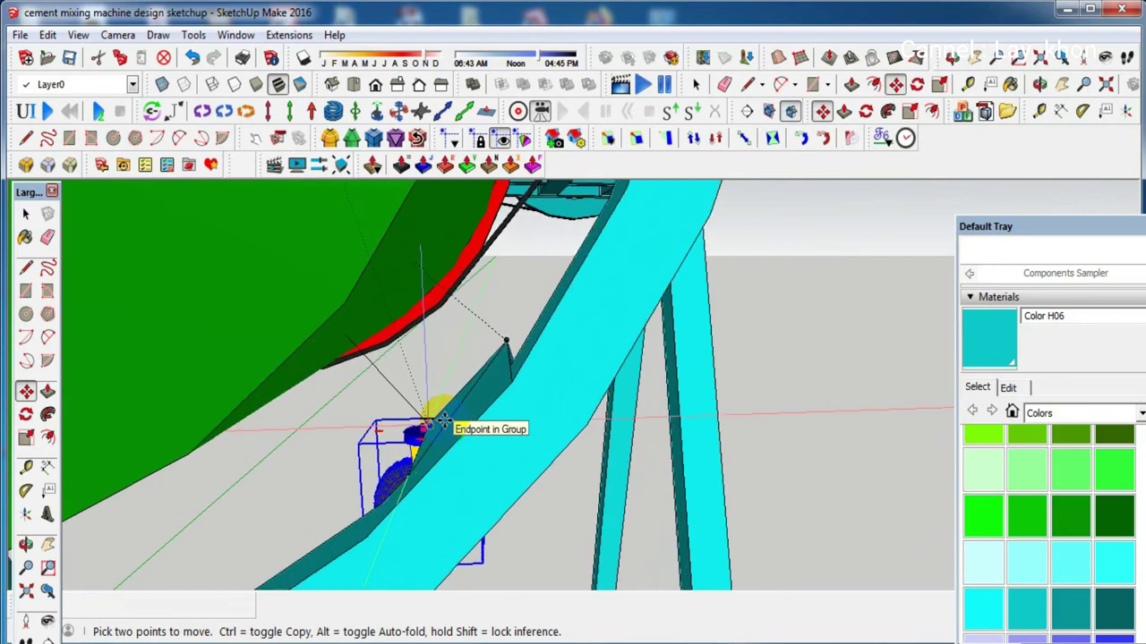
mouse_move(443, 421)
middle_down()
mouse_move(524, 397)
mouse_move(498, 409)
middle_up()
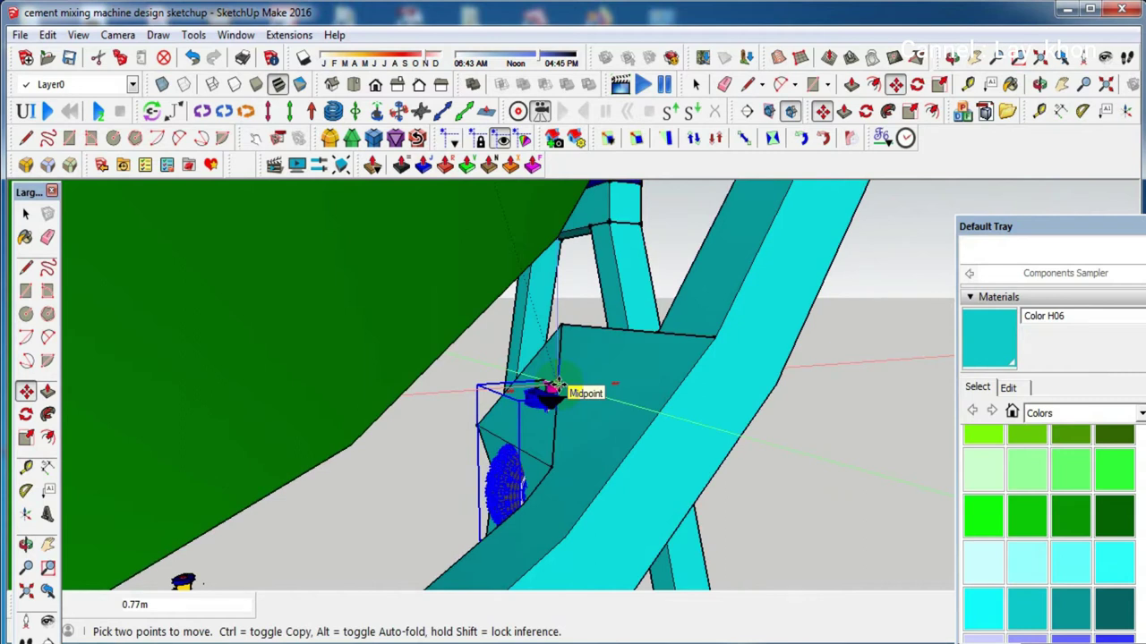
click(556, 386)
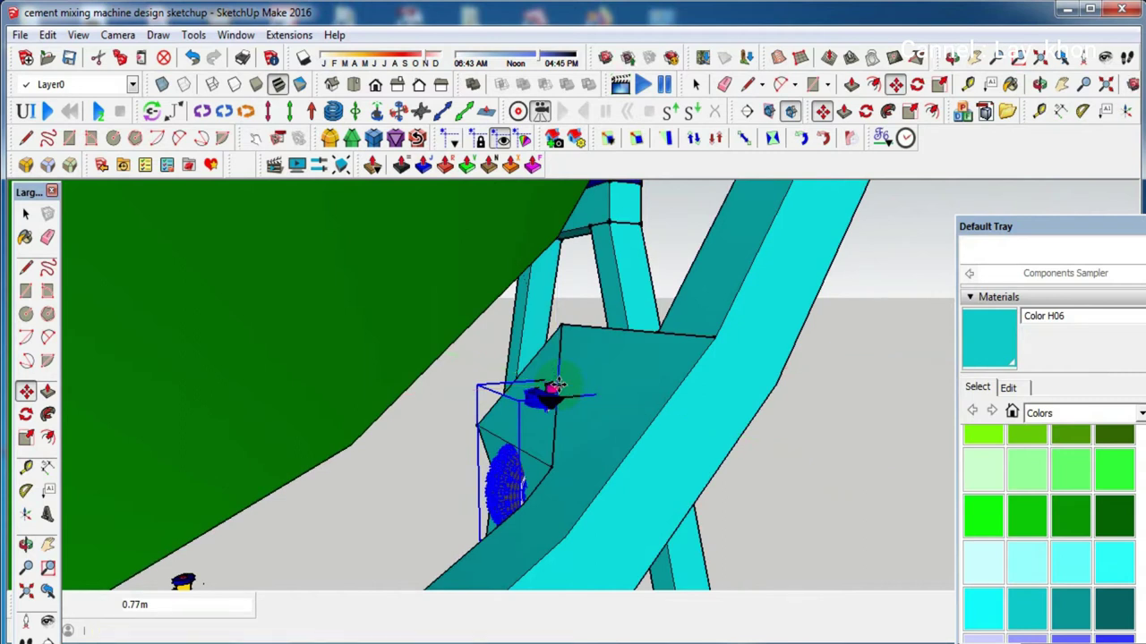
Rotate the caster wheel on the teal bracket 105° so it rests against the red support ring
click(26, 417)
scroll(541, 397, up, 2)
scroll(544, 397, up, 2)
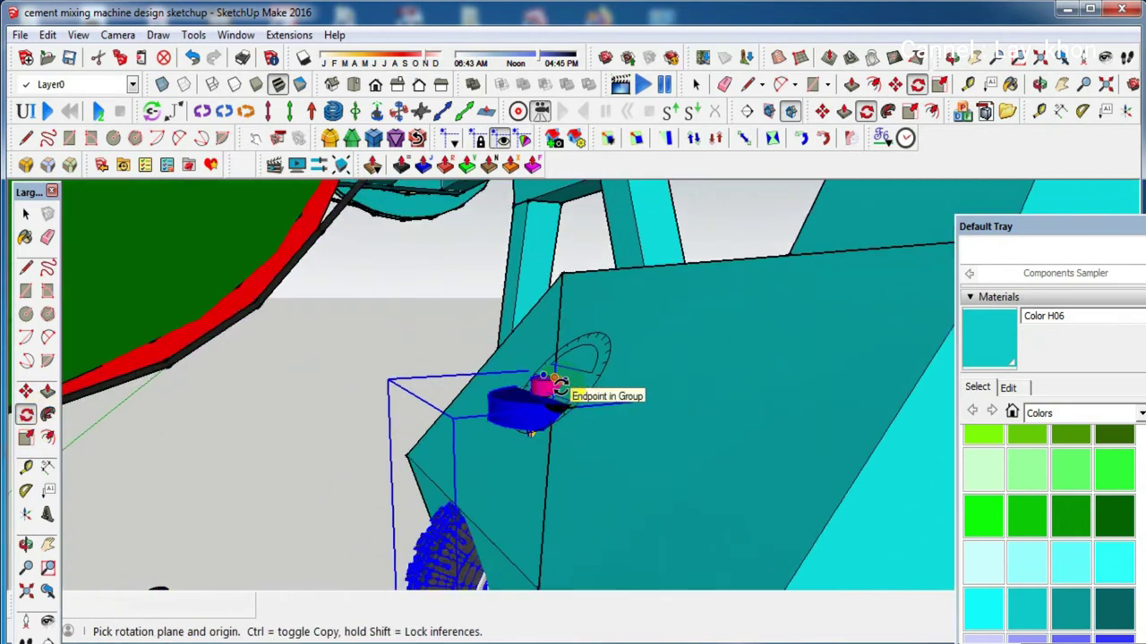
scroll(546, 390, up, 2)
mouse_move(535, 385)
middle_down()
mouse_move(513, 440)
mouse_move(573, 354)
middle_up()
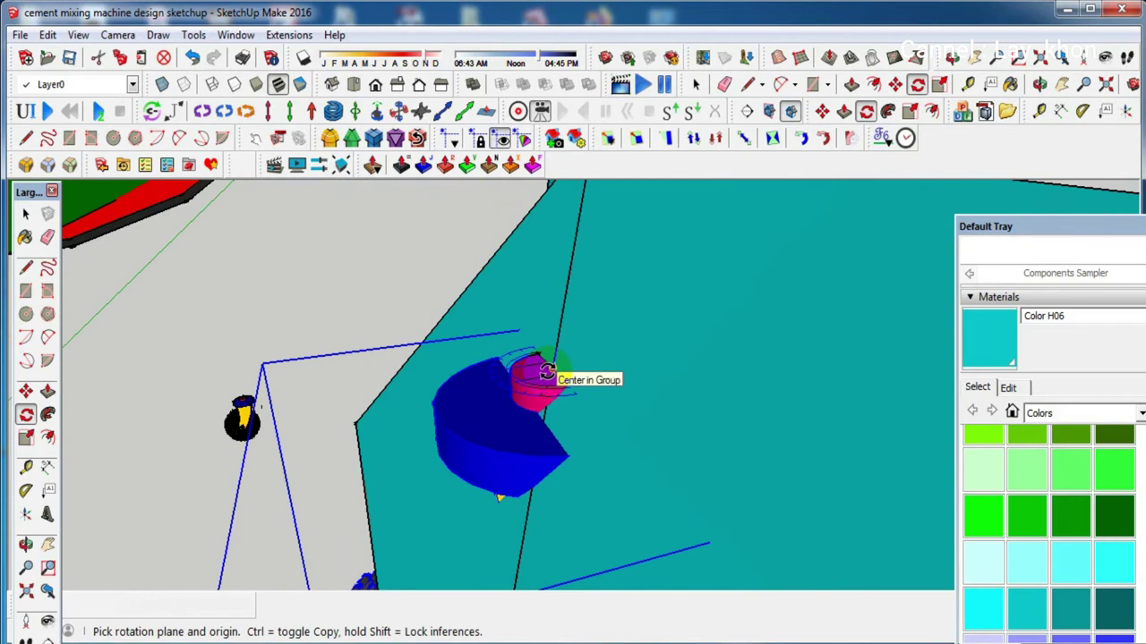
scroll(547, 372, down, 2)
scroll(541, 380, down, 3)
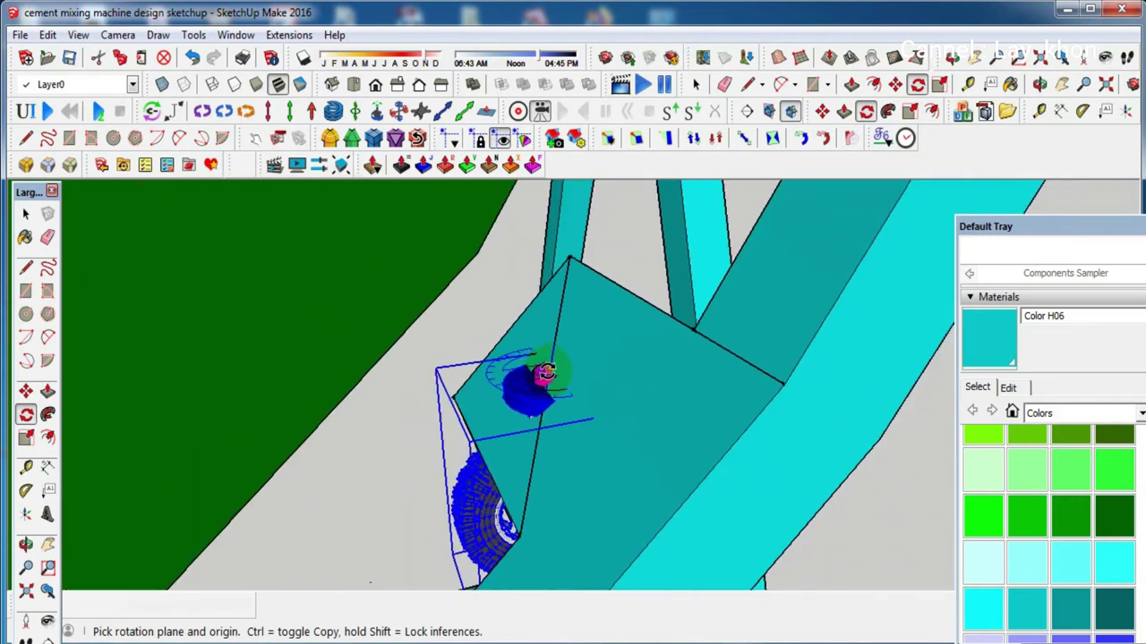
scroll(528, 385, down, 2)
scroll(501, 407, down, 3)
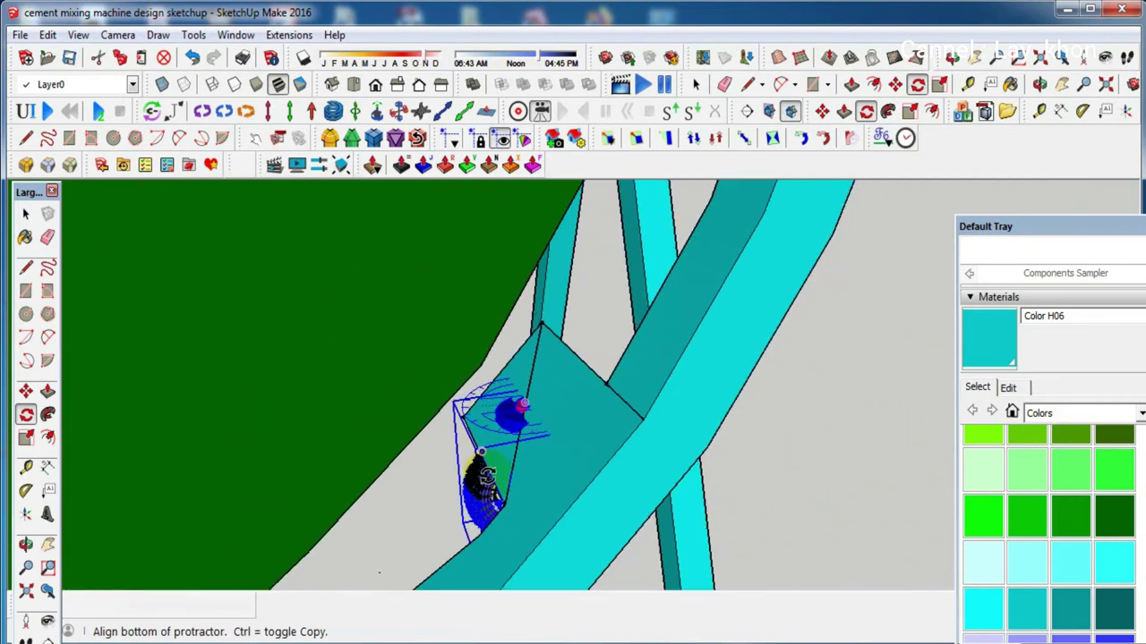
middle_drag(507, 409, 465, 320)
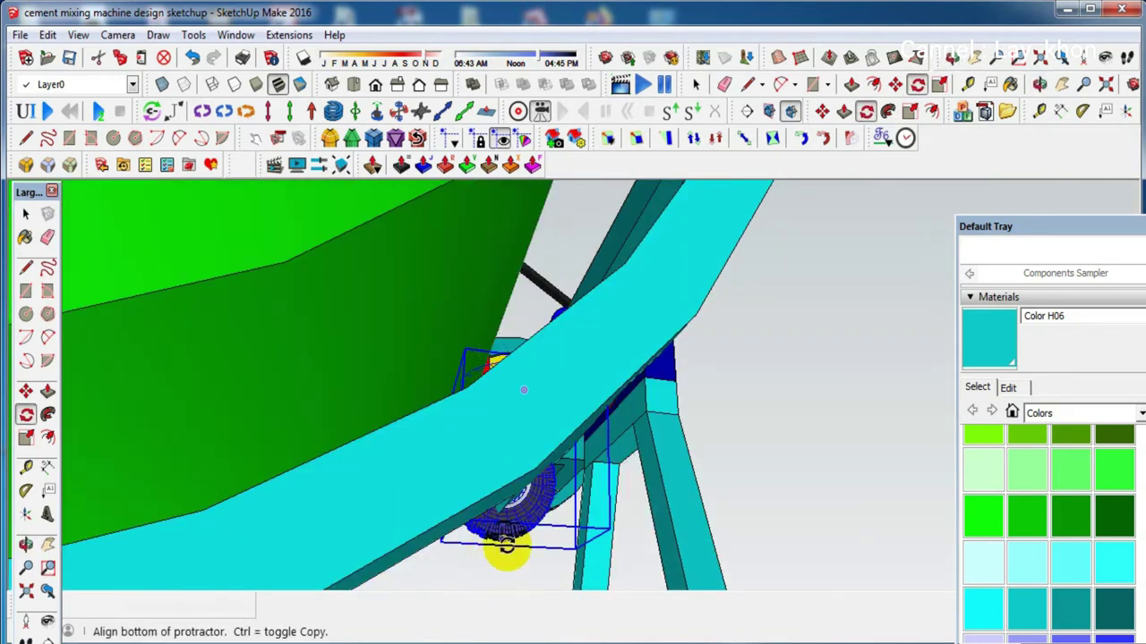
scroll(506, 546, down, 3)
click(474, 460)
scroll(475, 460, down, 2)
scroll(452, 368, up, 5)
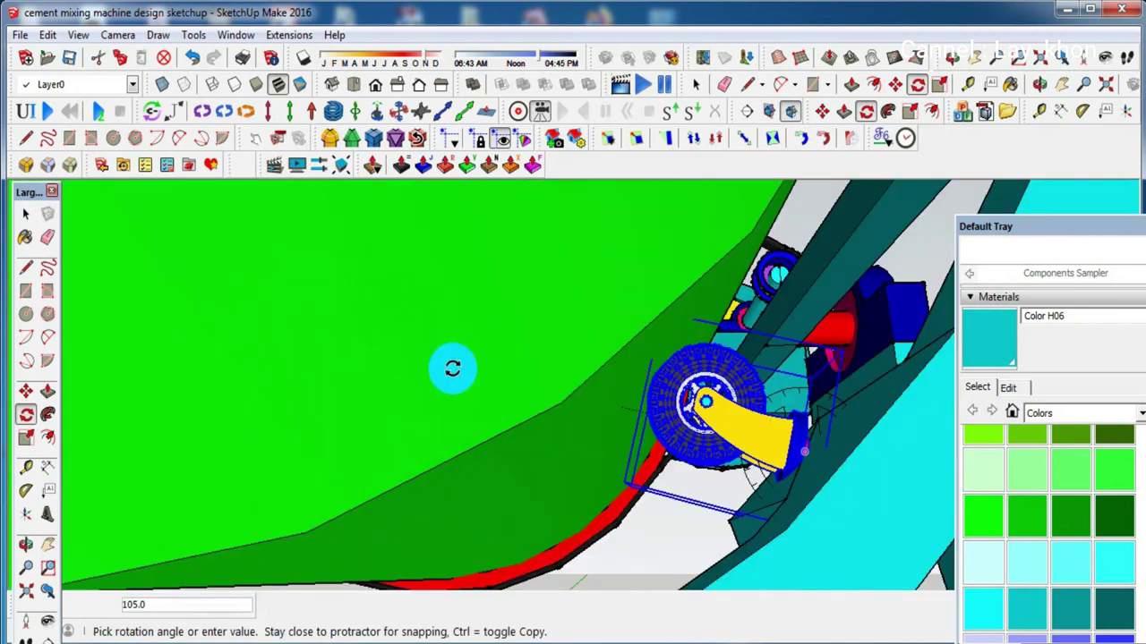
click(452, 369)
Copy the wheel-and-arm group to the opposite side of the frame beneath the drum
key(space)
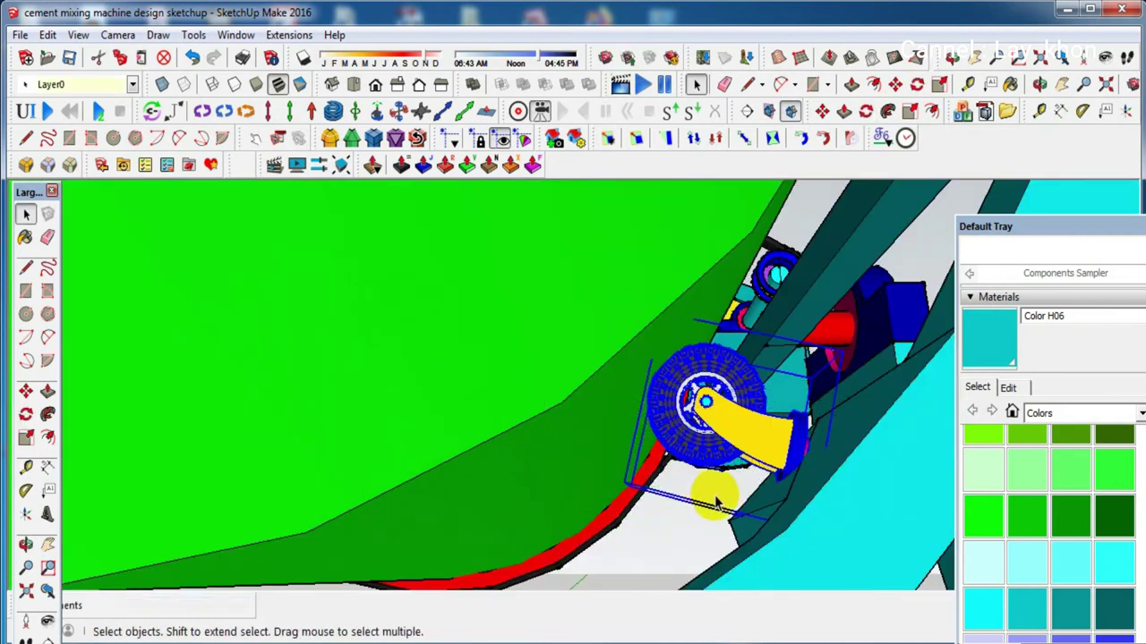
scroll(704, 433, up, 4)
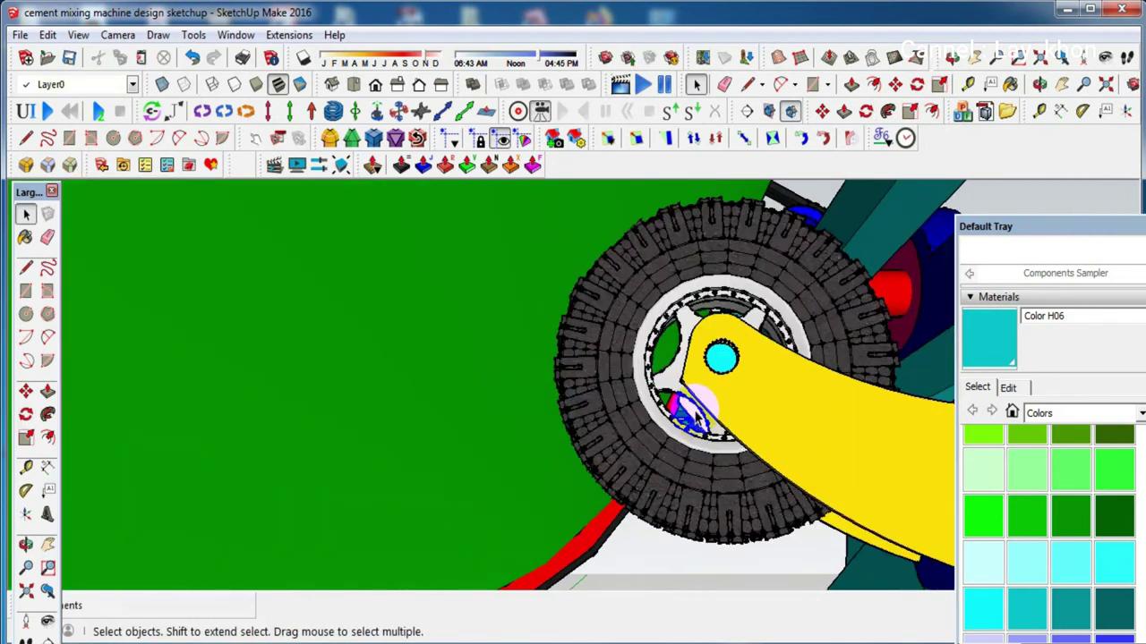
scroll(694, 417, down, 2)
scroll(689, 416, down, 1)
scroll(682, 414, down, 1)
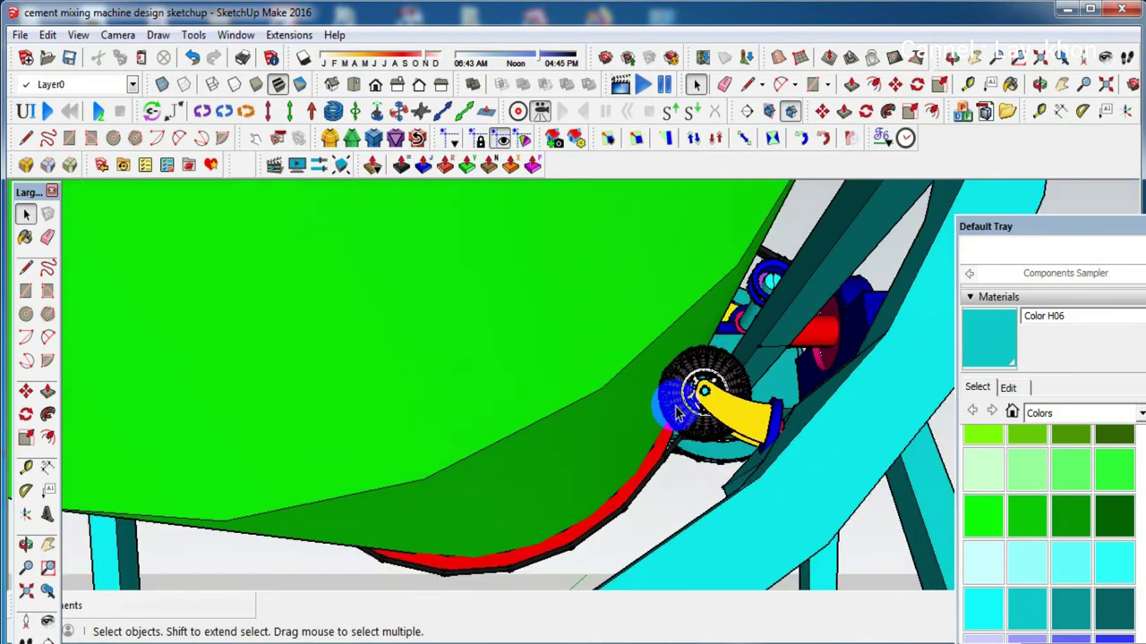
scroll(678, 413, down, 2)
scroll(681, 410, down, 1)
mouse_move(707, 385)
middle_down()
mouse_move(649, 434)
mouse_move(685, 408)
mouse_move(689, 512)
middle_up()
scroll(654, 483, up, 2)
scroll(663, 466, up, 1)
scroll(675, 448, up, 1)
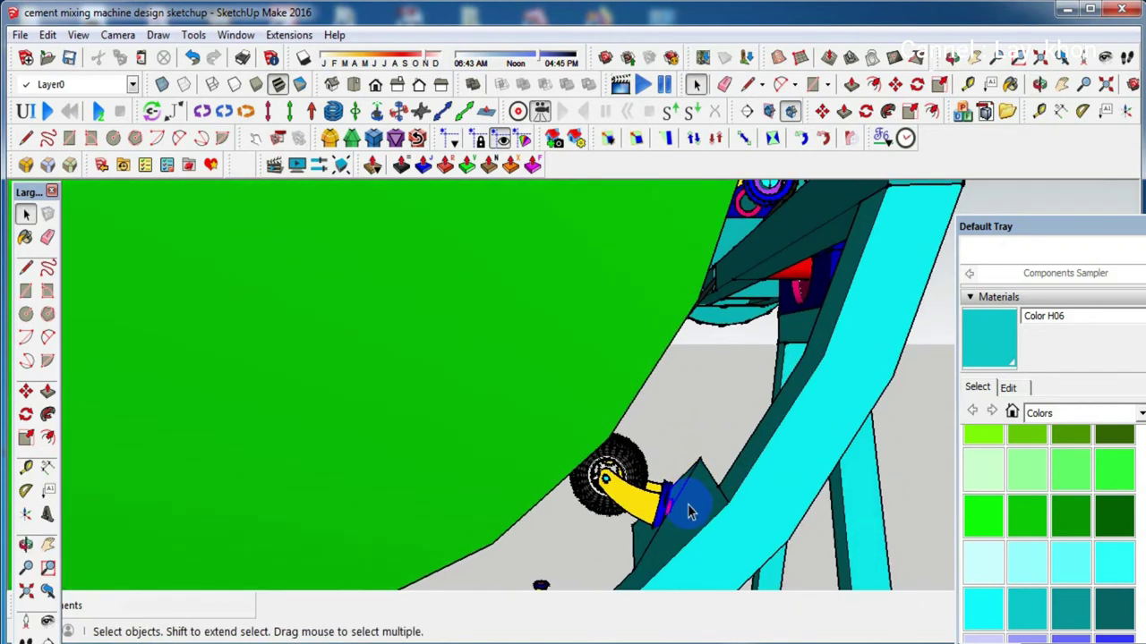
scroll(683, 515, up, 1)
scroll(683, 514, up, 1)
scroll(677, 497, up, 1)
middle_drag(677, 498, 613, 478)
click(613, 479)
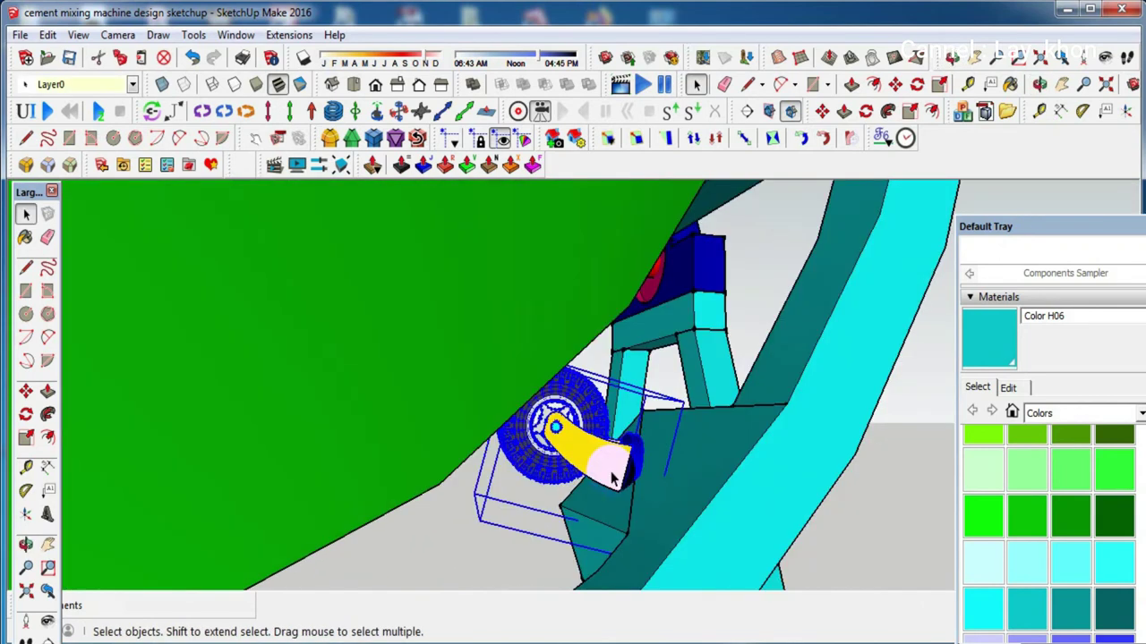
key(m)
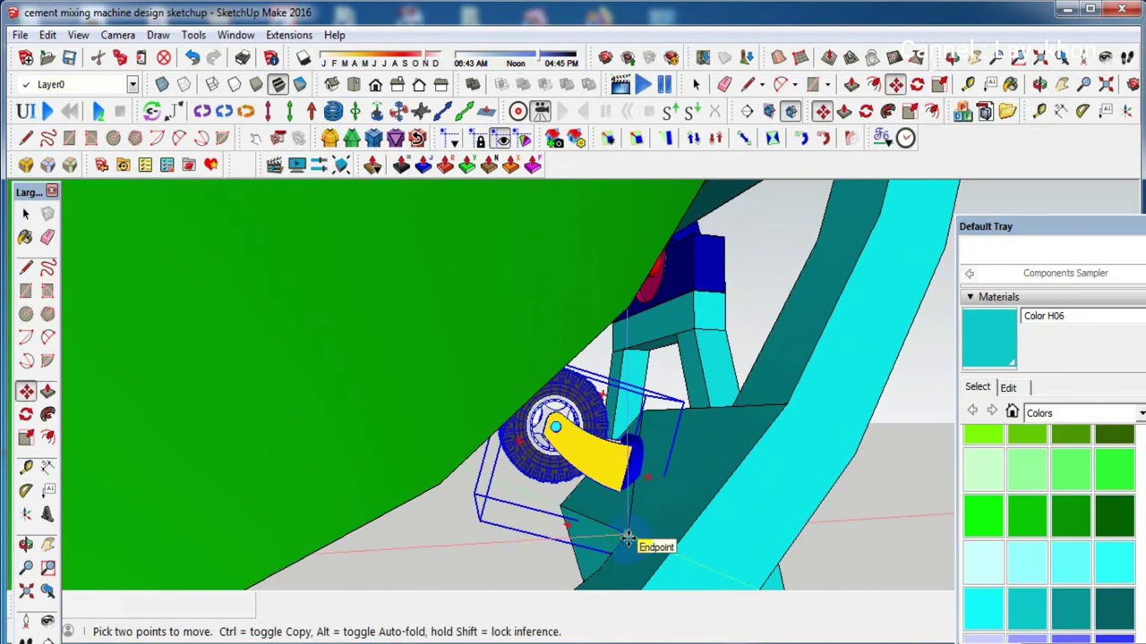
click(628, 538)
key(ctrl)
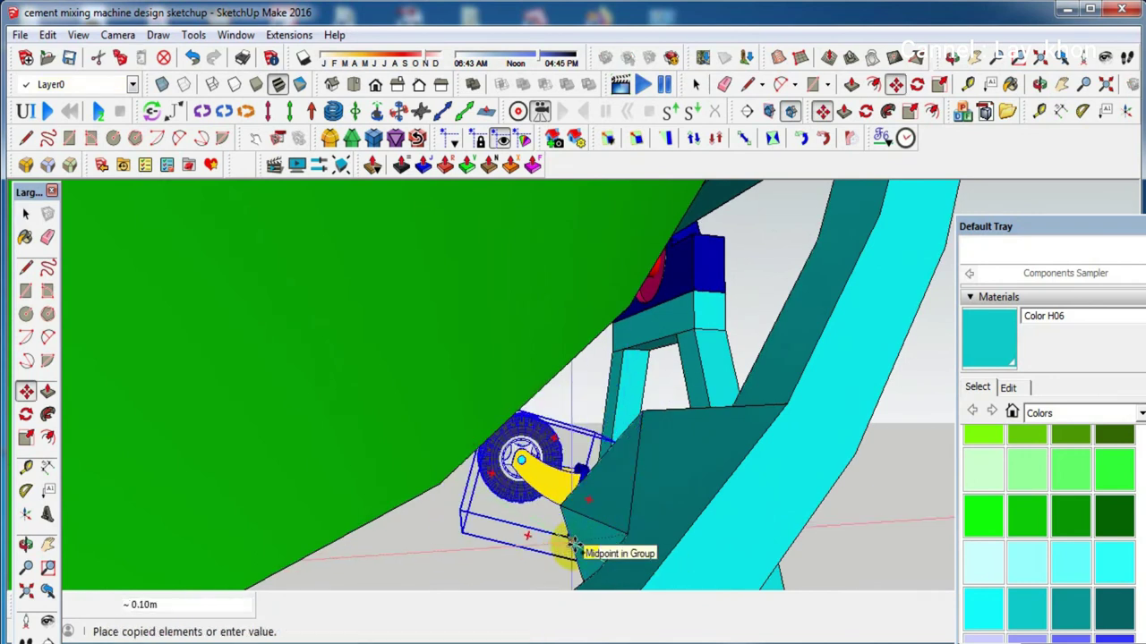
click(573, 548)
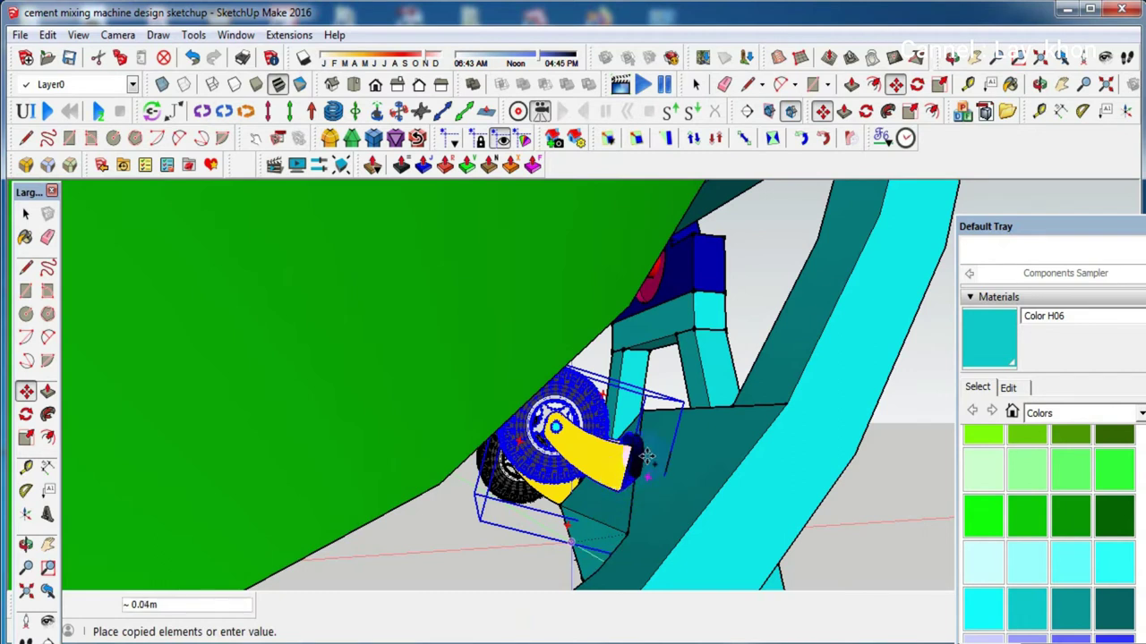
Erase the stray extra wheel copy and review the drum and frame
scroll(647, 458, down, 2)
scroll(646, 458, down, 2)
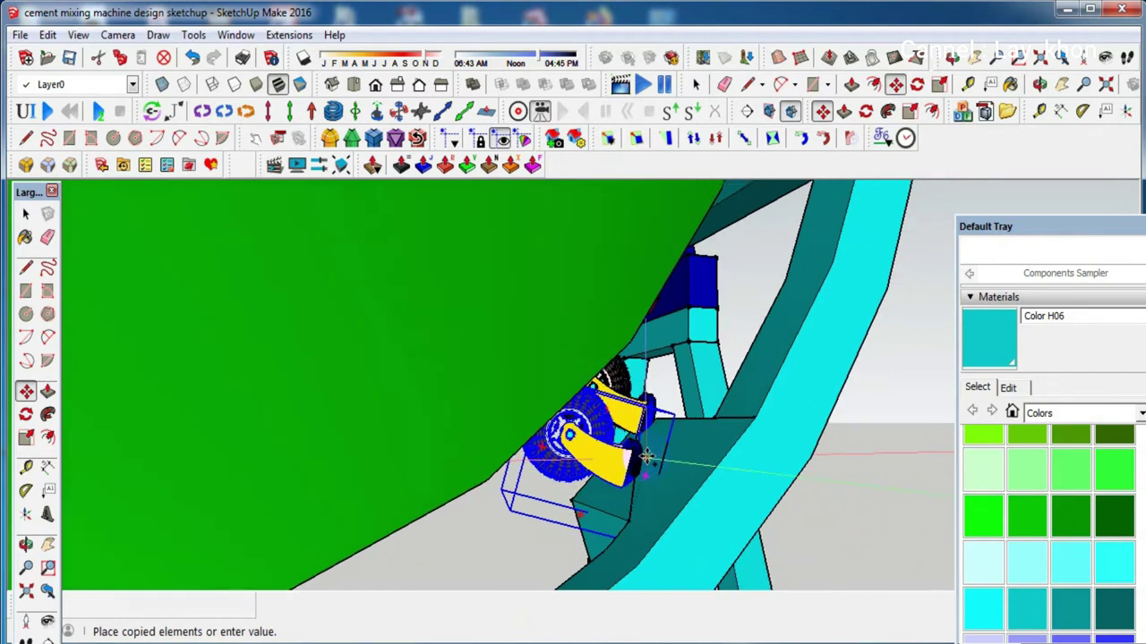
scroll(646, 457, down, 1)
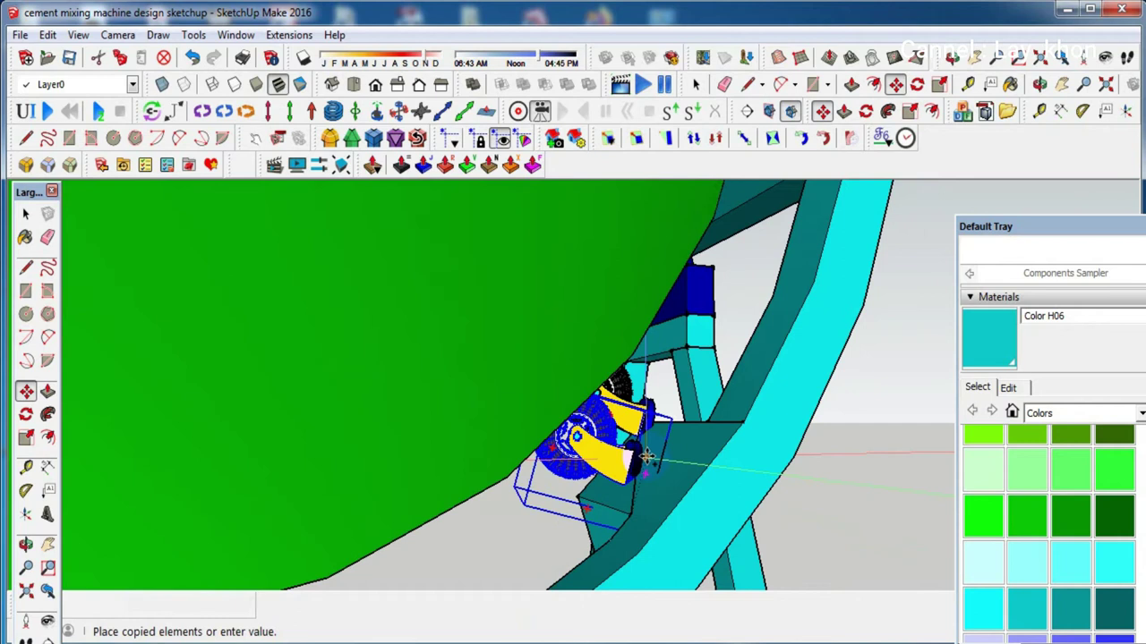
scroll(647, 458, down, 1)
scroll(646, 457, down, 1)
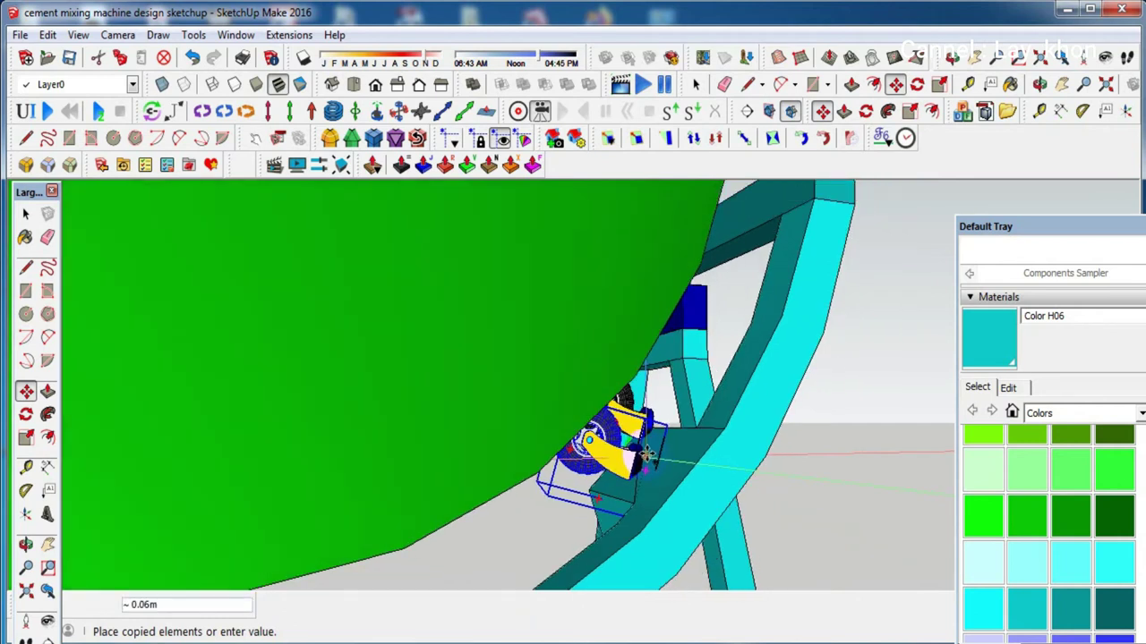
scroll(647, 457, down, 1)
scroll(647, 458, down, 2)
scroll(646, 457, down, 1)
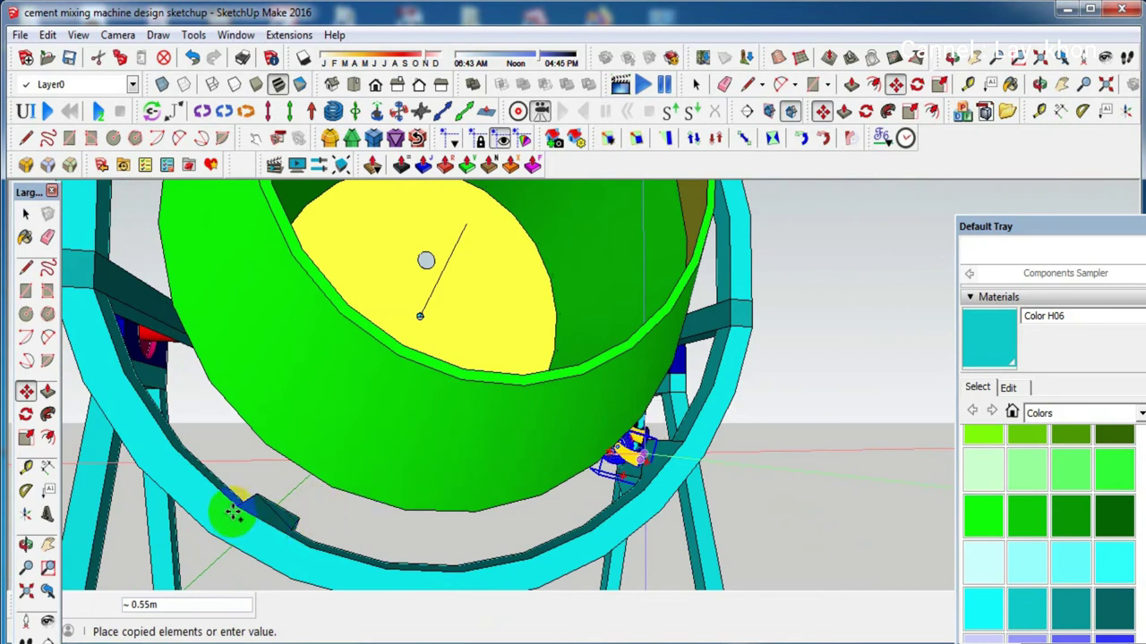
scroll(232, 512, up, 2)
scroll(233, 512, up, 1)
scroll(232, 512, up, 1)
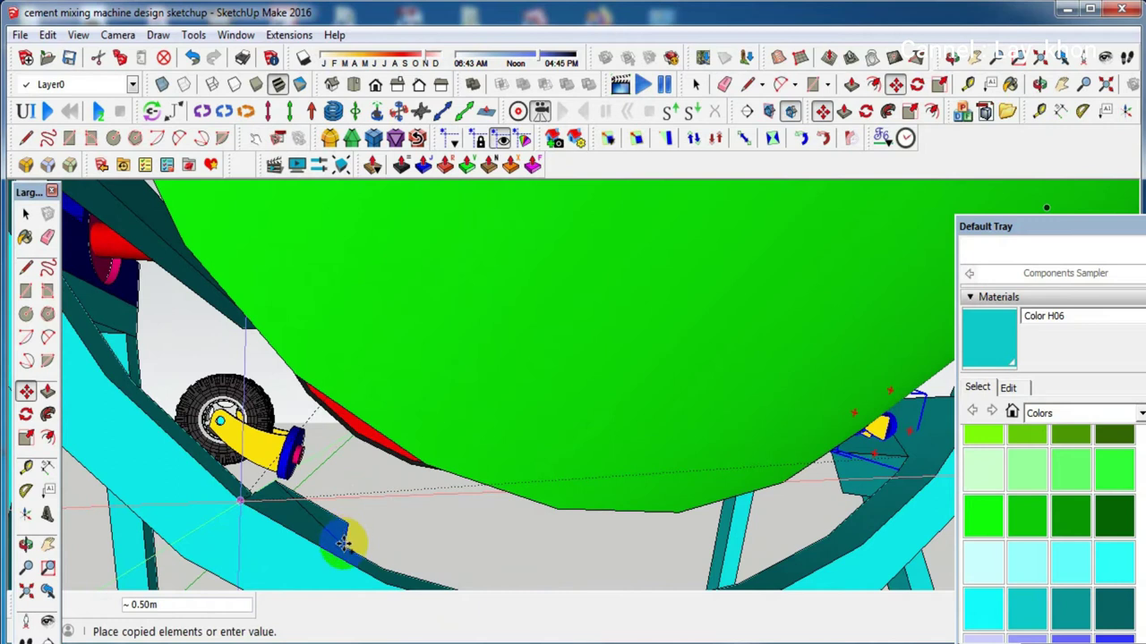
scroll(341, 543, up, 2)
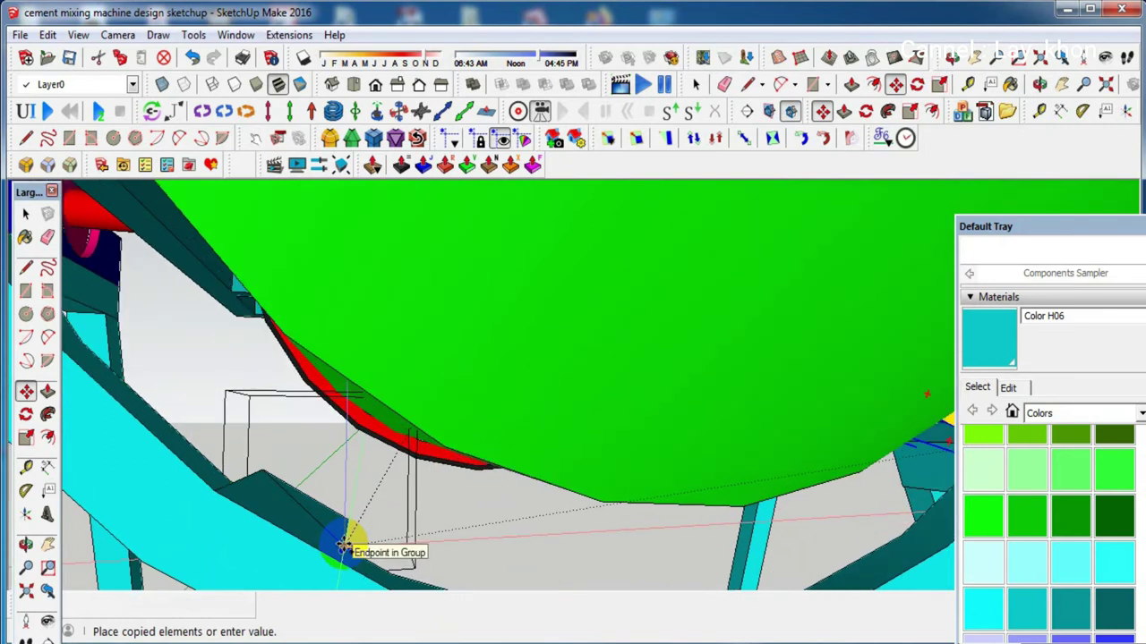
scroll(341, 542, up, 1)
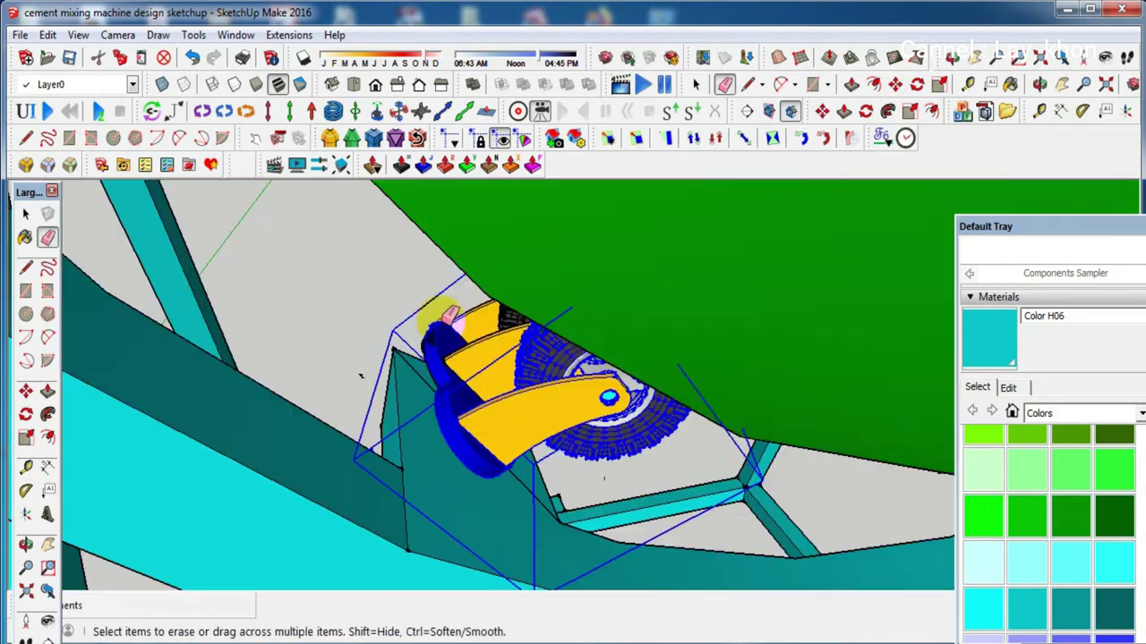
click(462, 317)
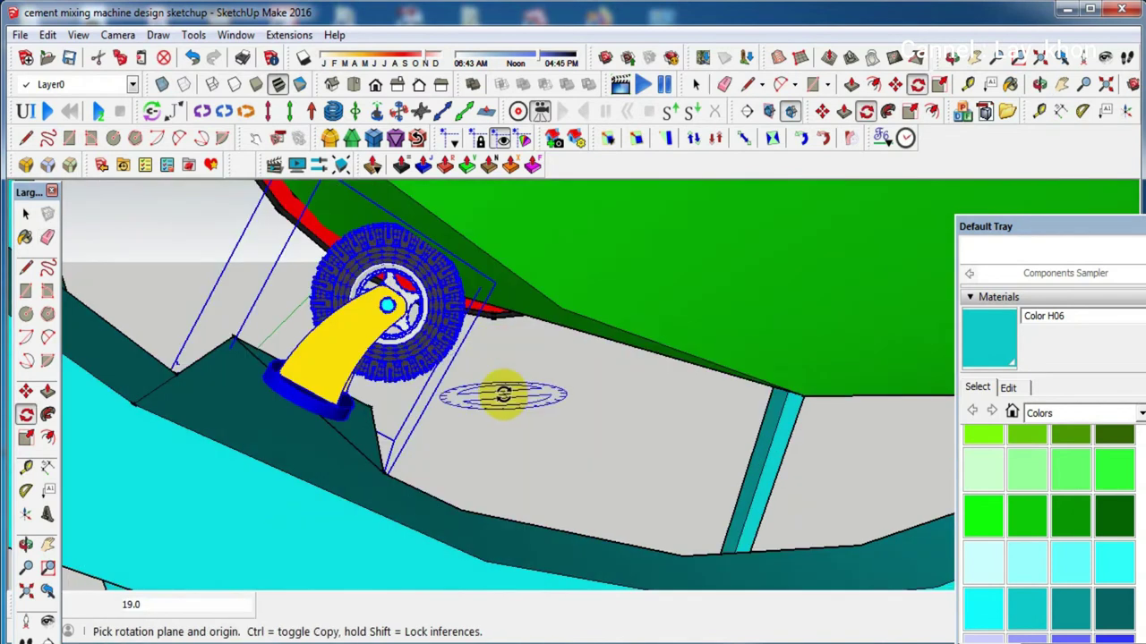
key(space)
scroll(400, 474, down, 3)
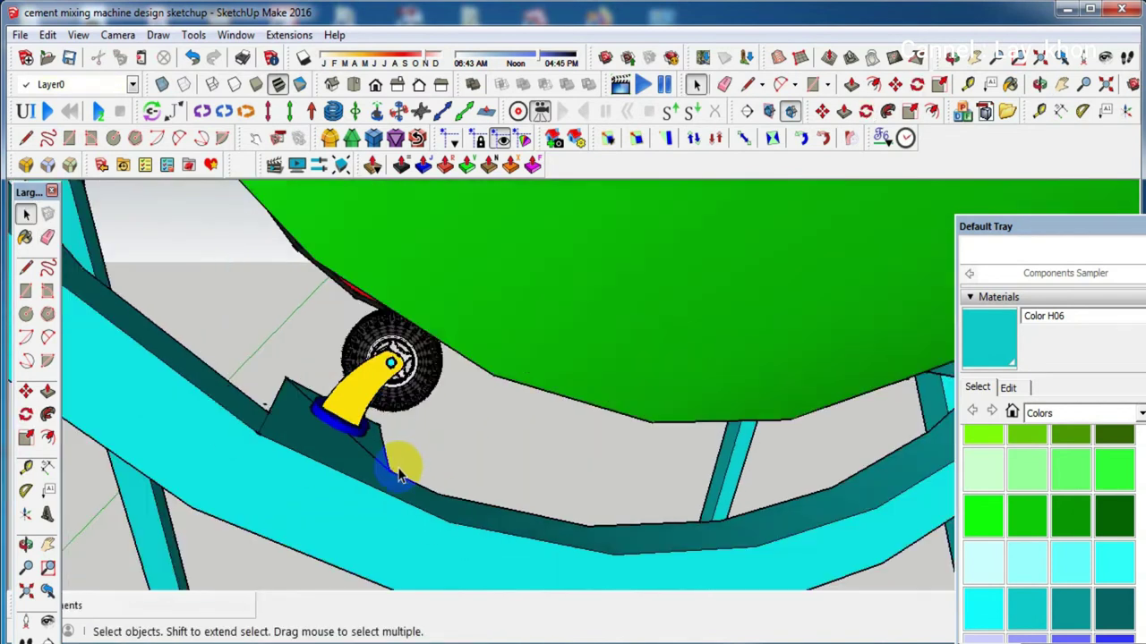
scroll(397, 460, down, 3)
mouse_move(409, 435)
middle_down()
mouse_move(372, 381)
mouse_move(358, 460)
middle_up()
scroll(362, 447, up, 2)
scroll(363, 448, down, 2)
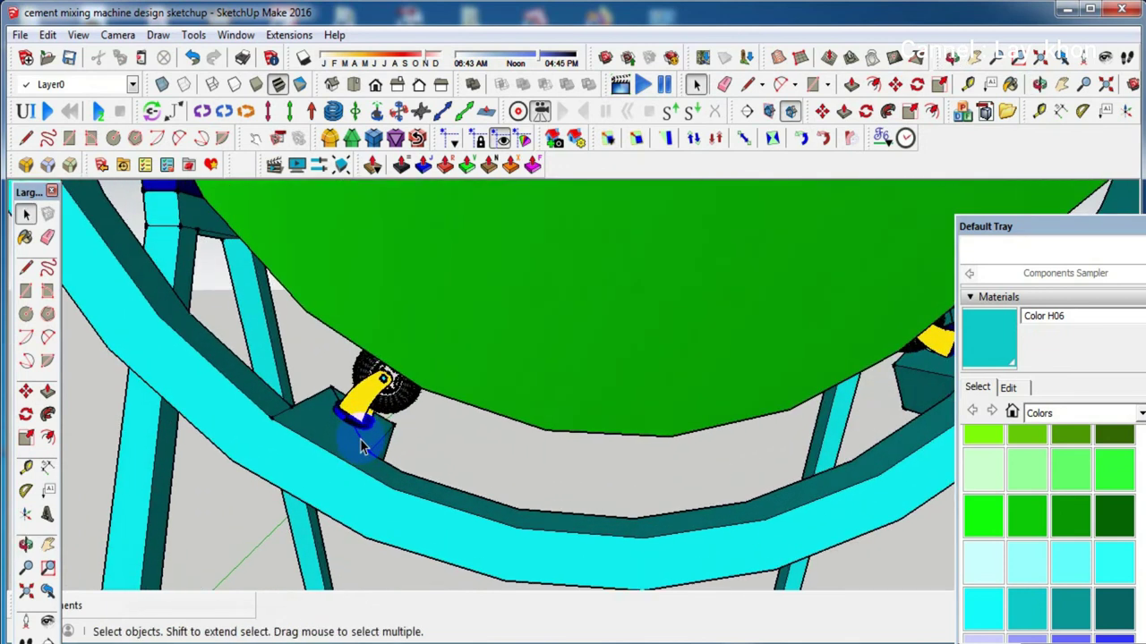
scroll(573, 376, down, 5)
Download the 'Nuts and Bolts' 3D Warehouse component and place a bolt beside the blue bearing block
middle_drag(573, 385, 748, 394)
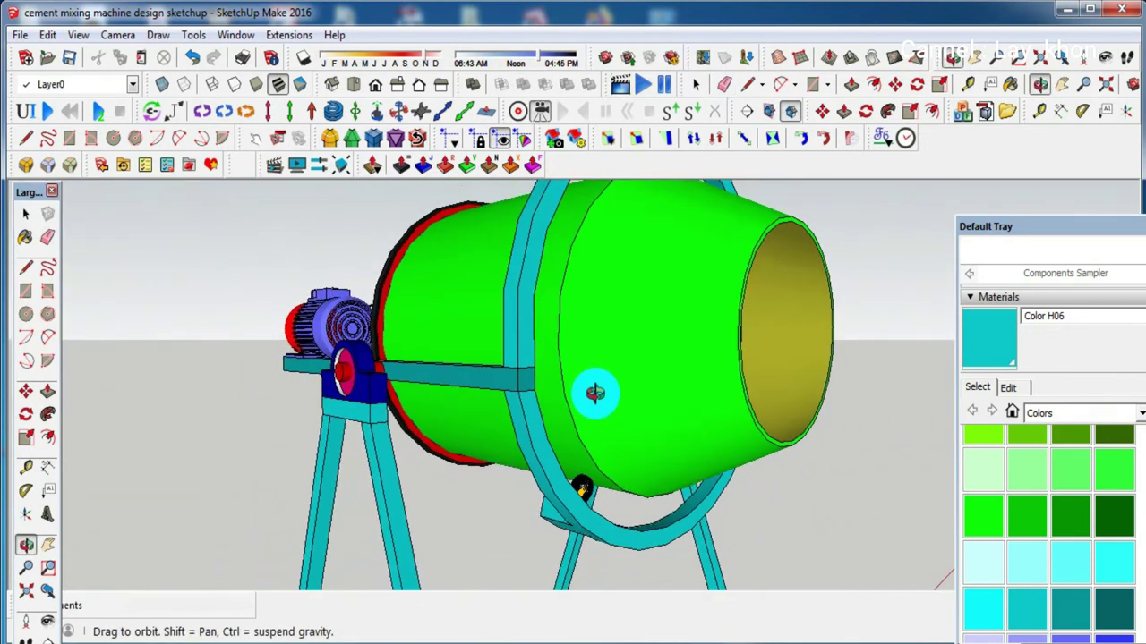
scroll(660, 402, down, 2)
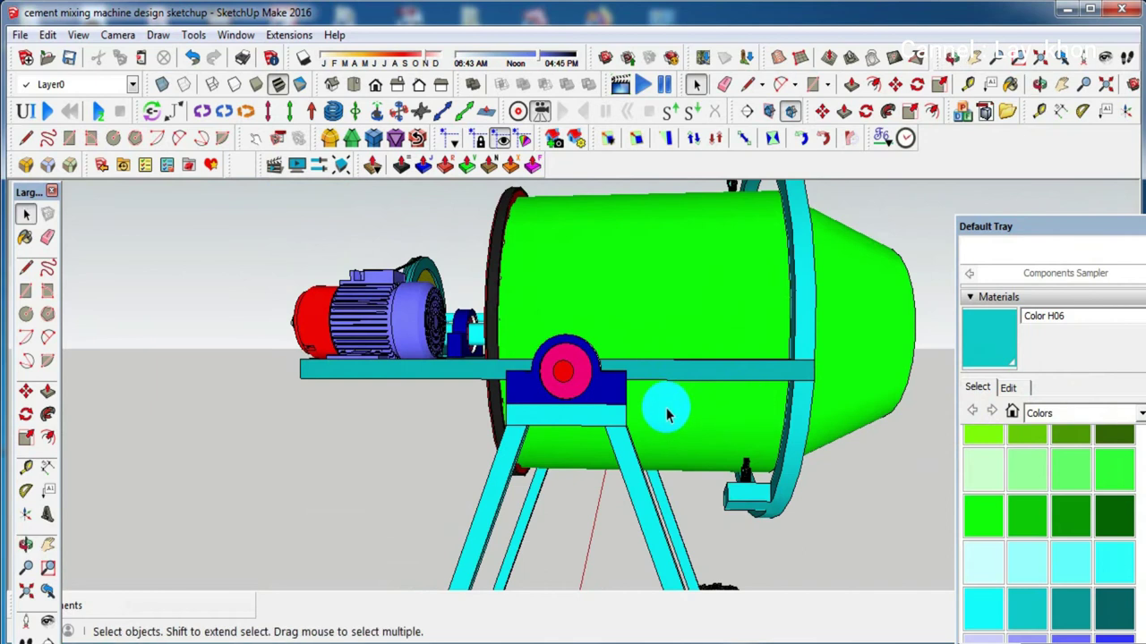
middle_drag(660, 403, 578, 434)
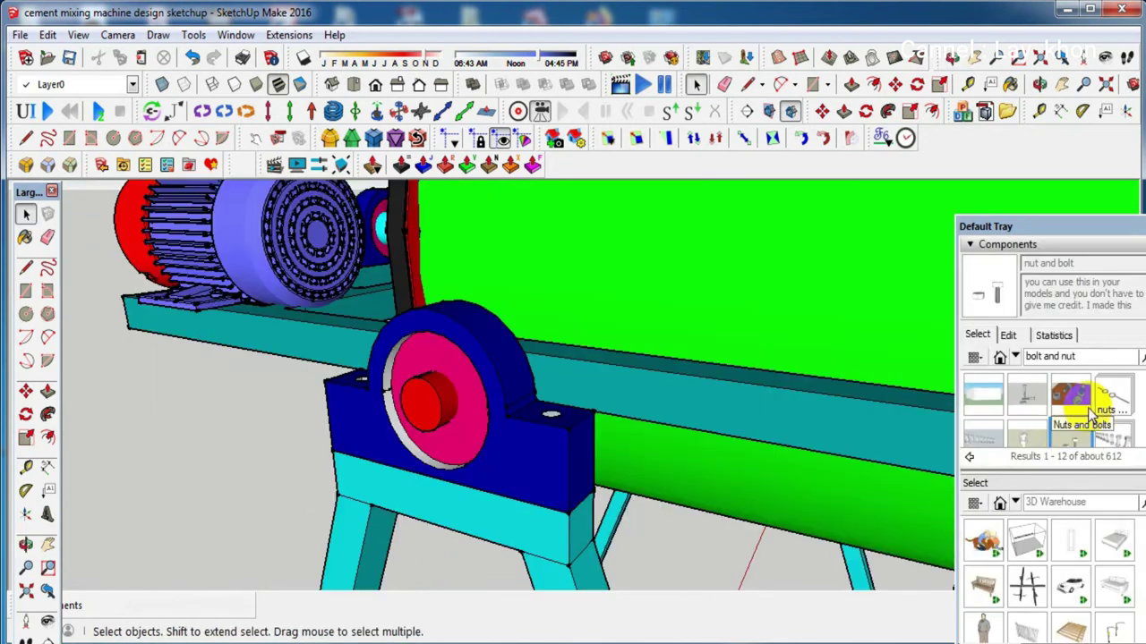
click(1034, 443)
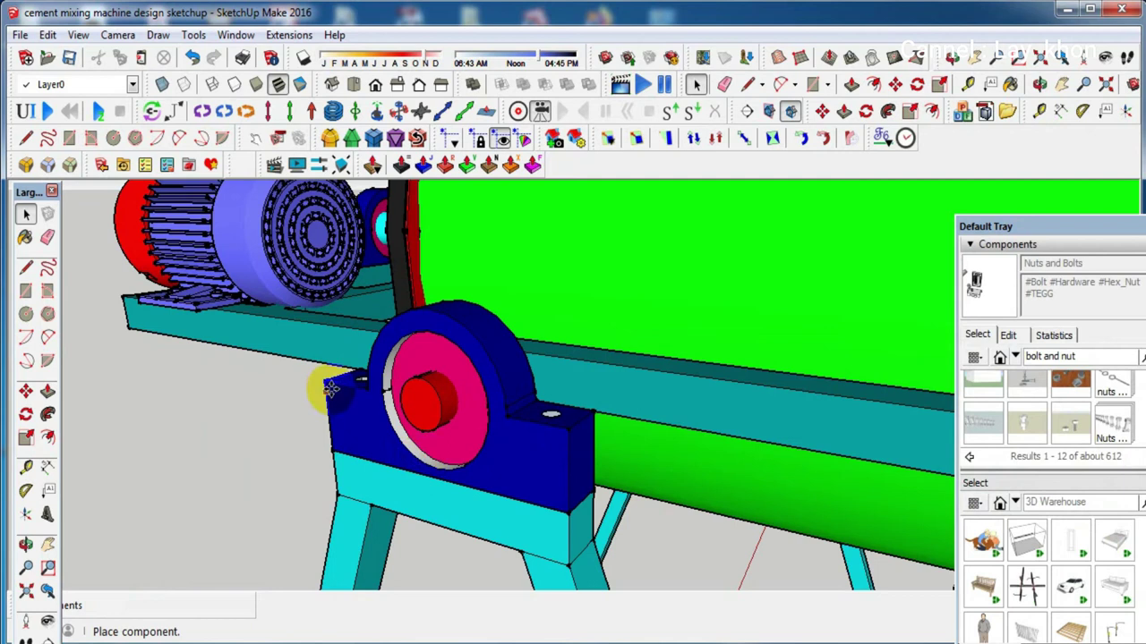
mouse_move(330, 389)
middle_down()
mouse_move(398, 234)
mouse_move(518, 461)
middle_up()
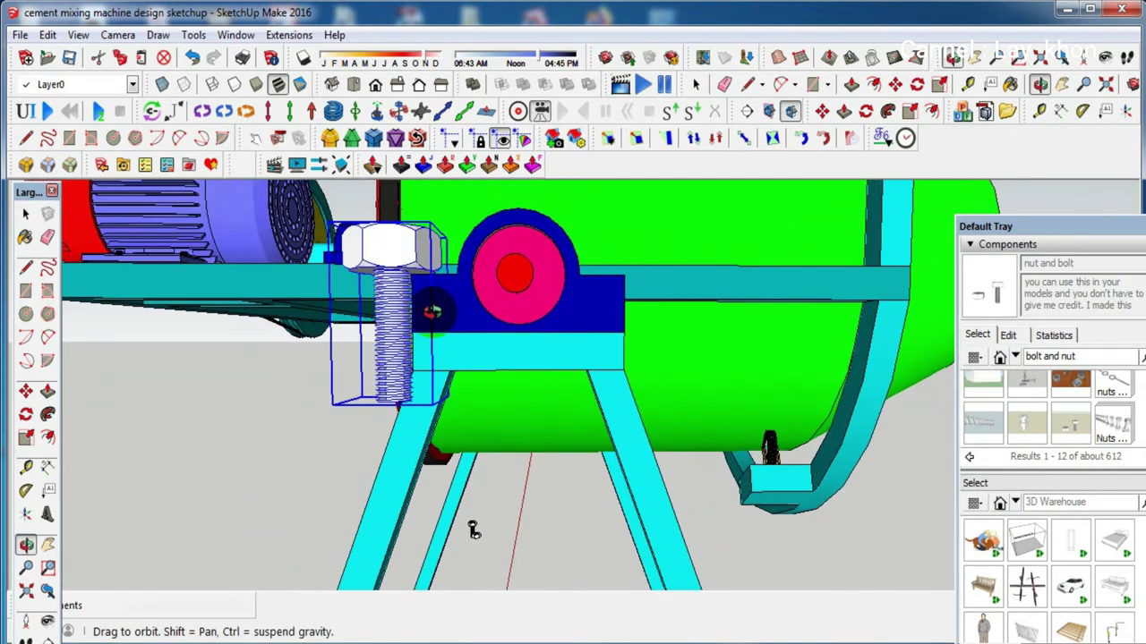
Scale the bolt uniformly down to about 0.68, then stretch it 2.00 vertically
click(26, 438)
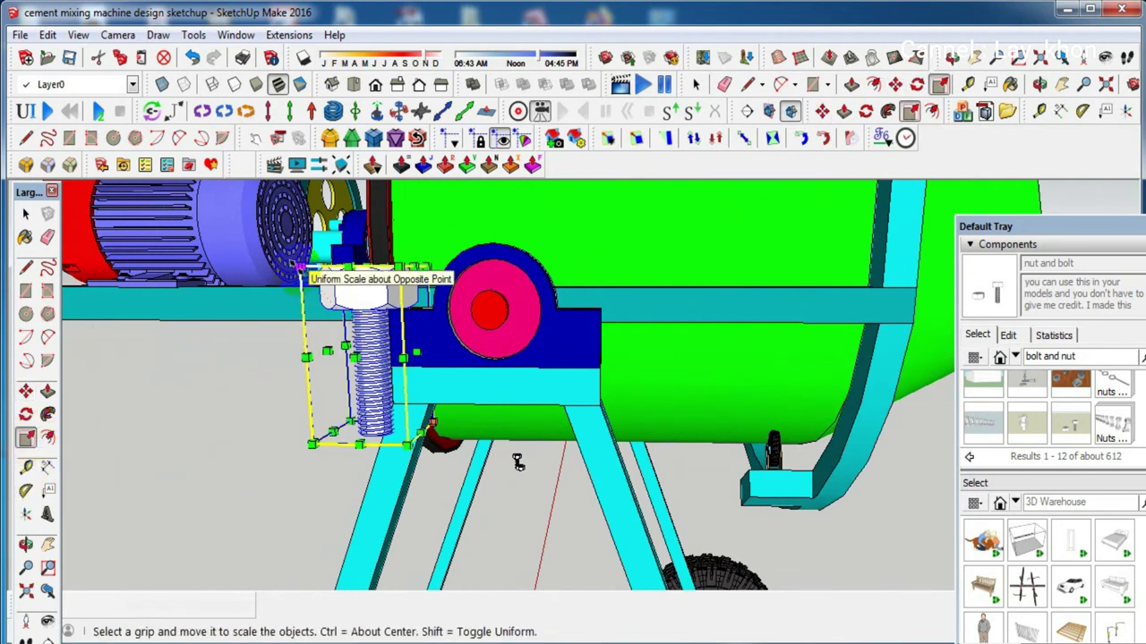
drag(295, 266, 351, 302)
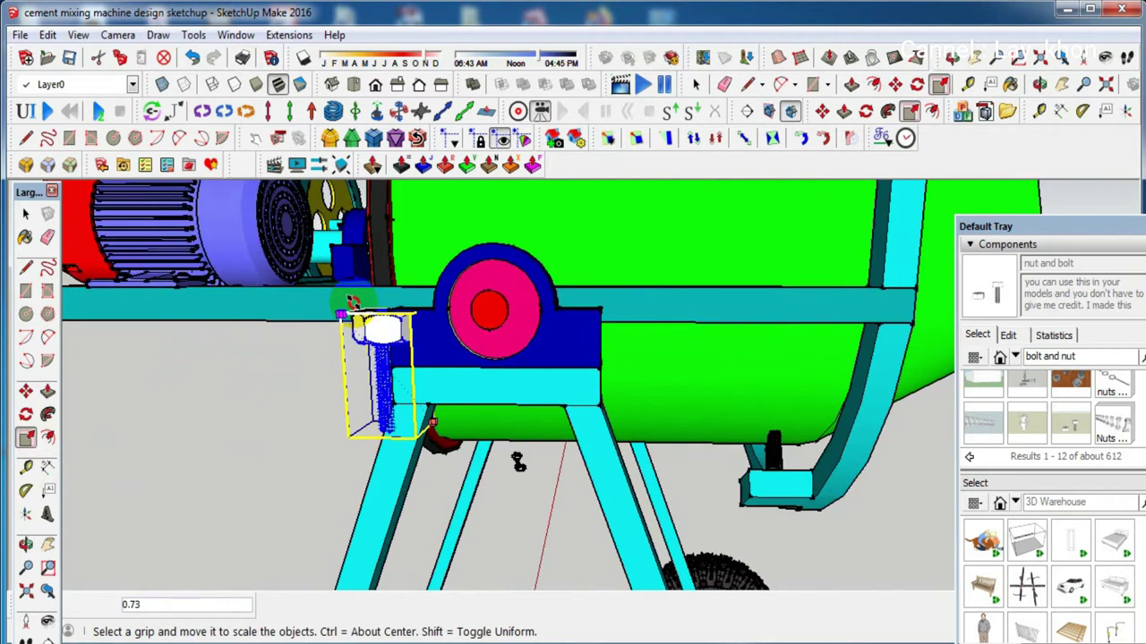
mouse_move(356, 314)
middle_down()
mouse_move(349, 396)
mouse_move(391, 414)
middle_up()
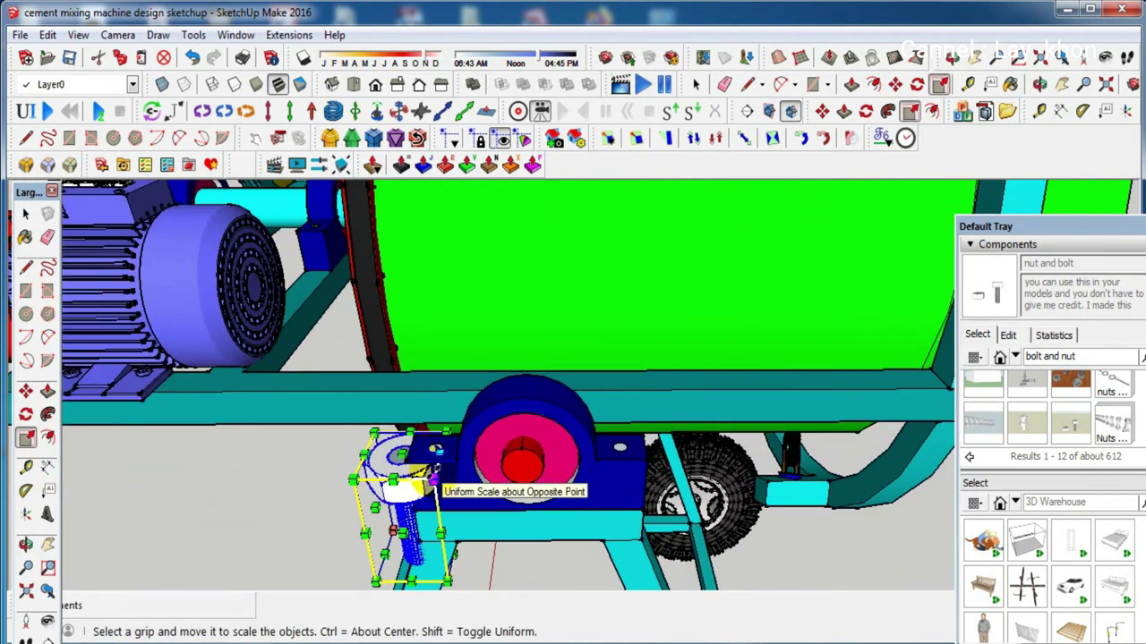
click(339, 480)
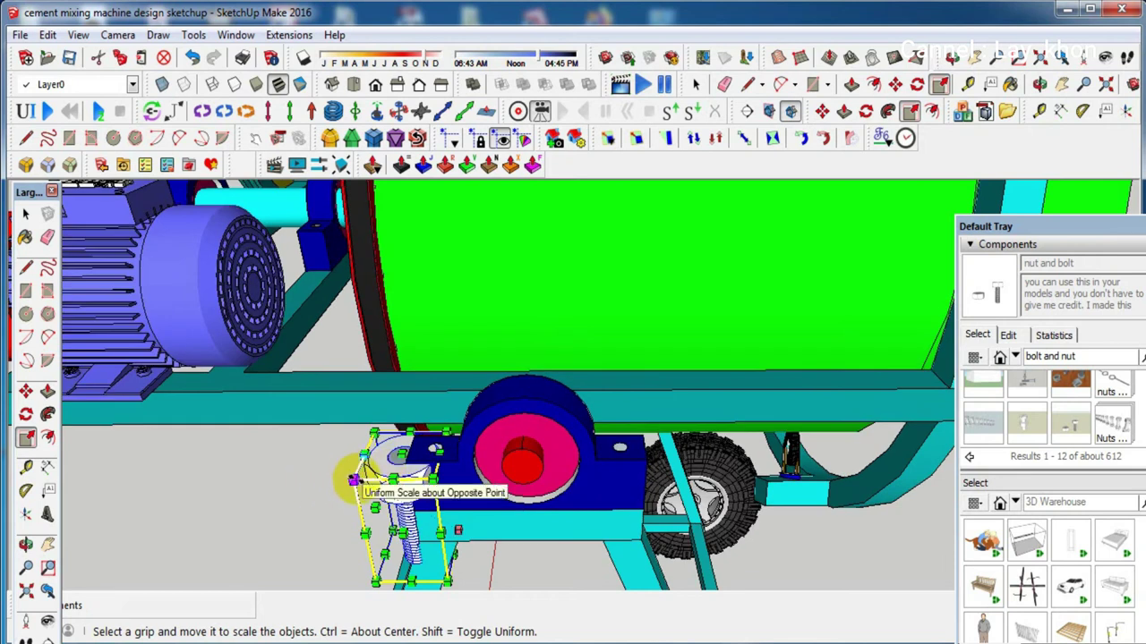
middle_drag(354, 480, 384, 460)
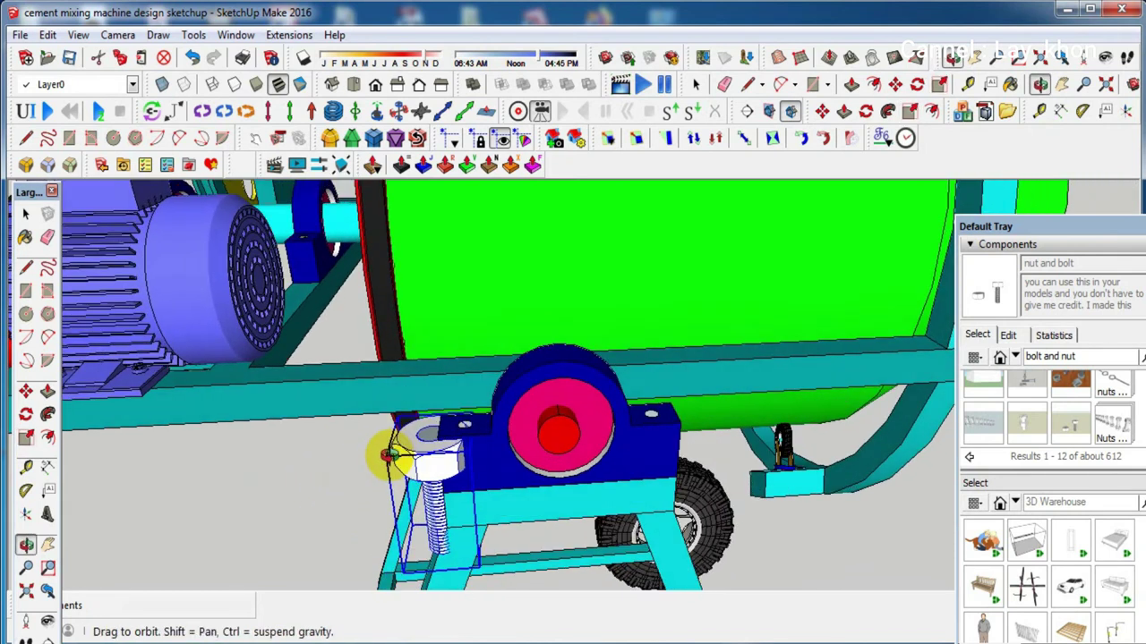
drag(386, 456, 403, 461)
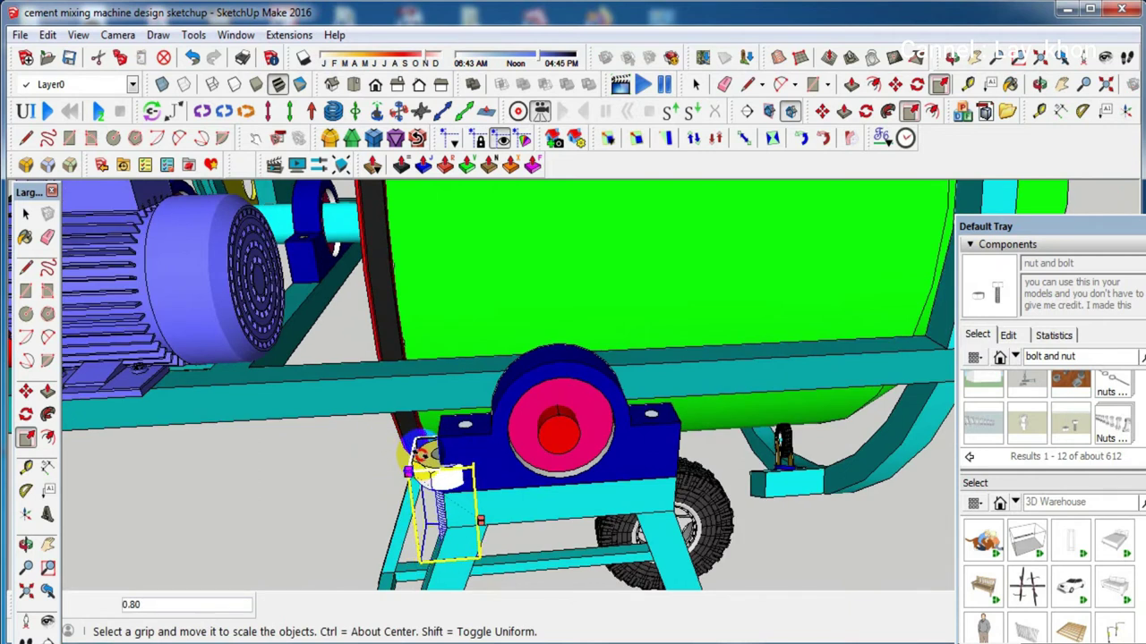
drag(417, 447, 432, 460)
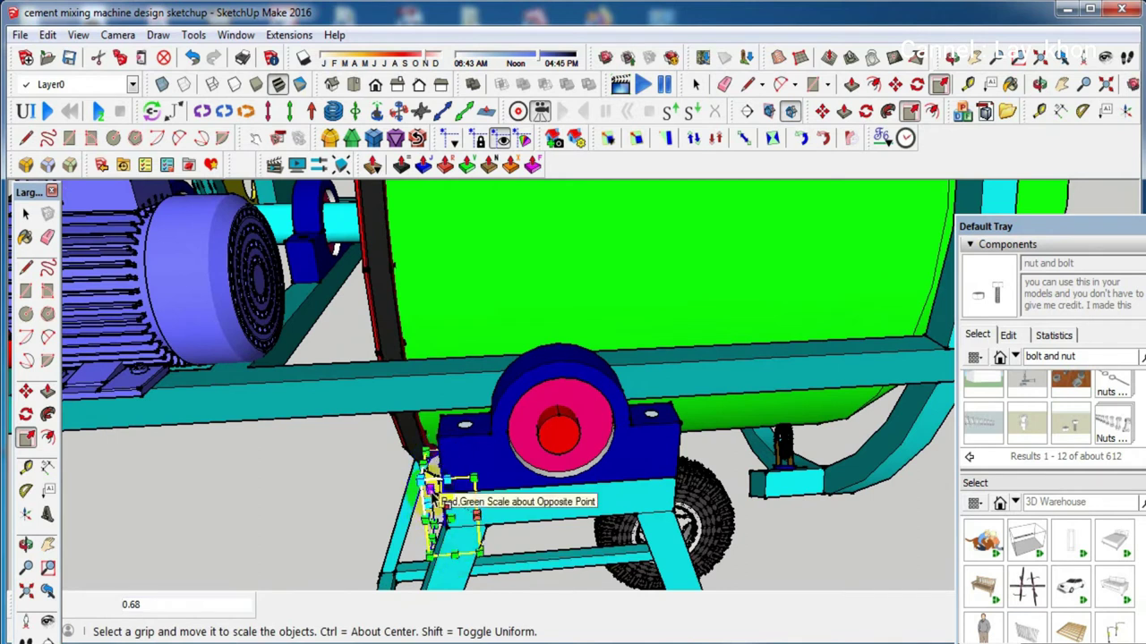
drag(432, 463, 441, 369)
Copy the bolt into the opposite mounting hole of the blue bearing block
scroll(604, 391, up, 5)
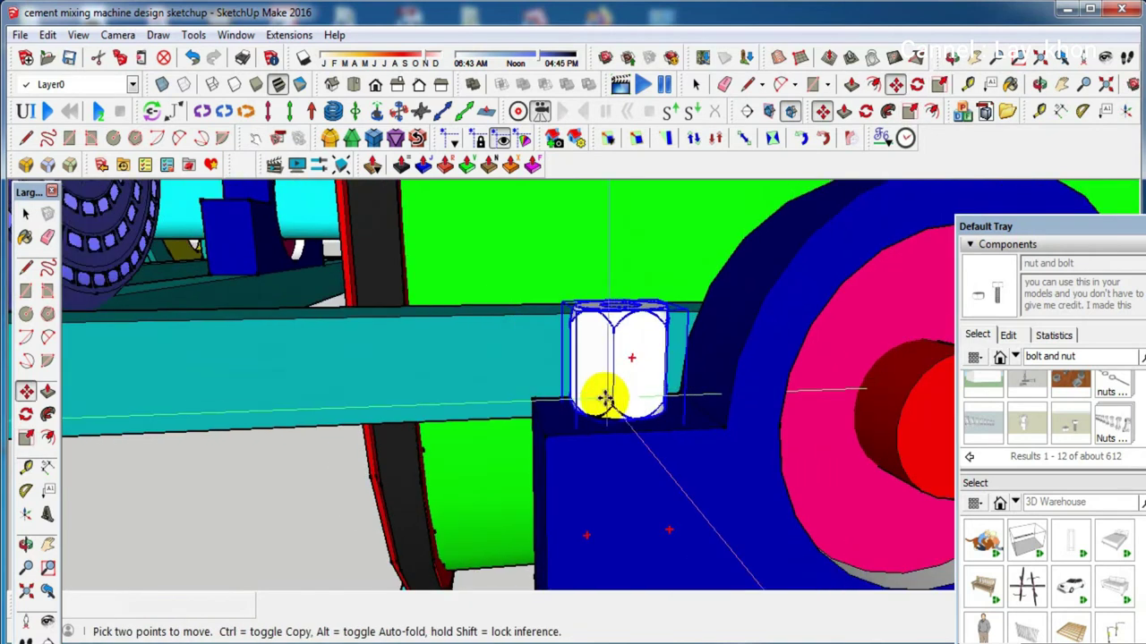
mouse_move(603, 391)
middle_down()
mouse_move(683, 461)
mouse_move(468, 476)
mouse_move(550, 461)
middle_up()
key(m)
scroll(537, 447, up, 5)
scroll(555, 447, down, 5)
scroll(555, 447, down, 3)
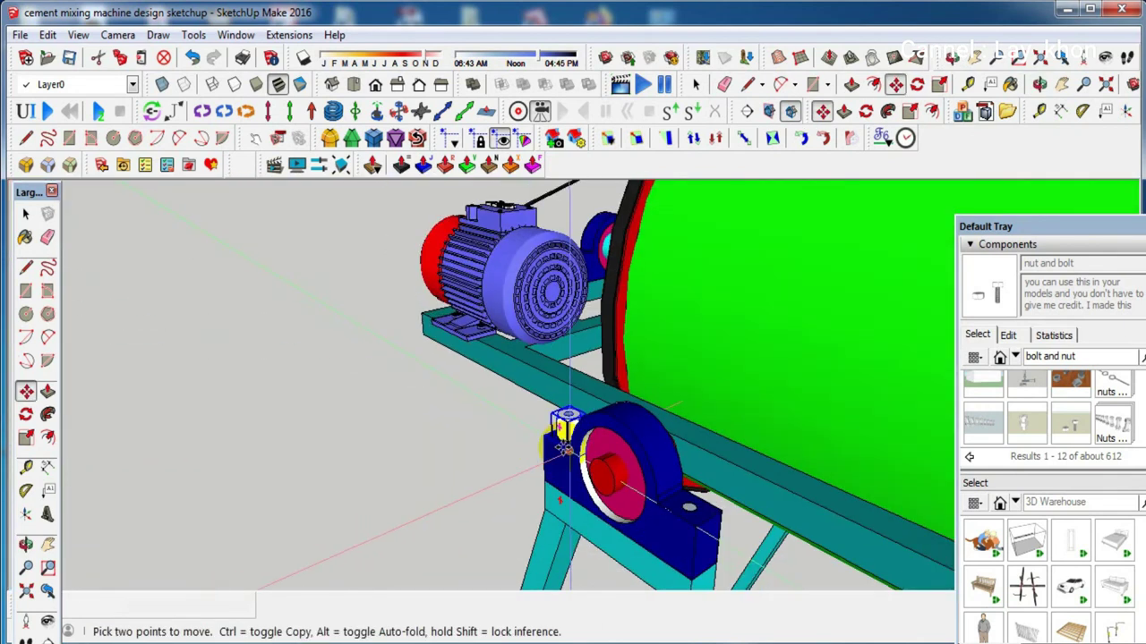
scroll(551, 412, up, 2)
scroll(502, 456, up, 1)
scroll(466, 471, up, 2)
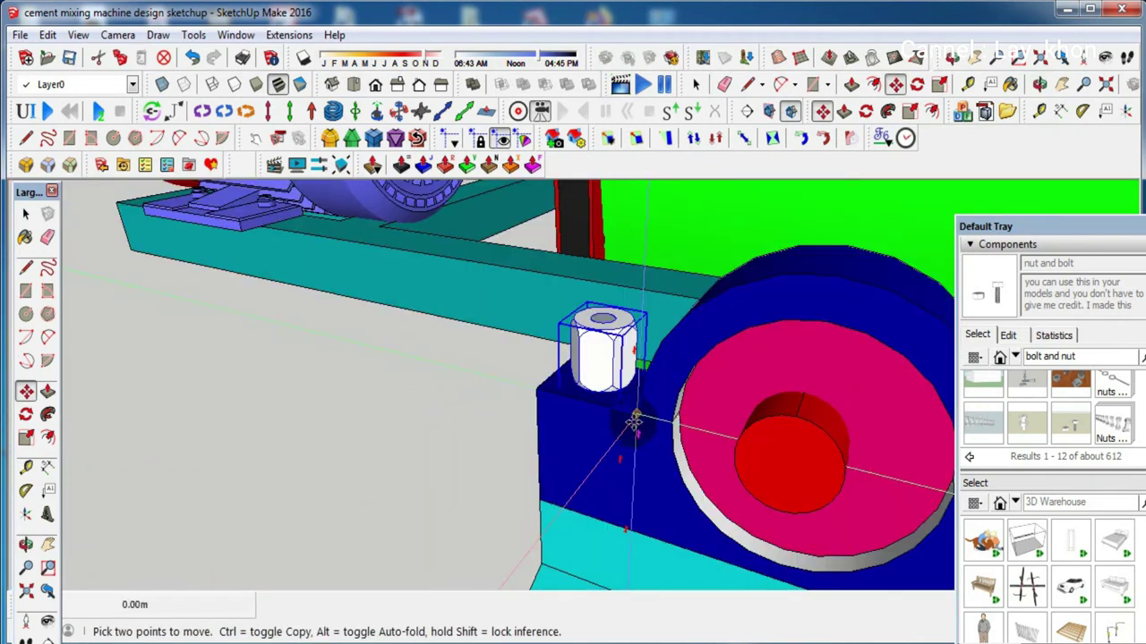
click(634, 421)
key(ctrl)
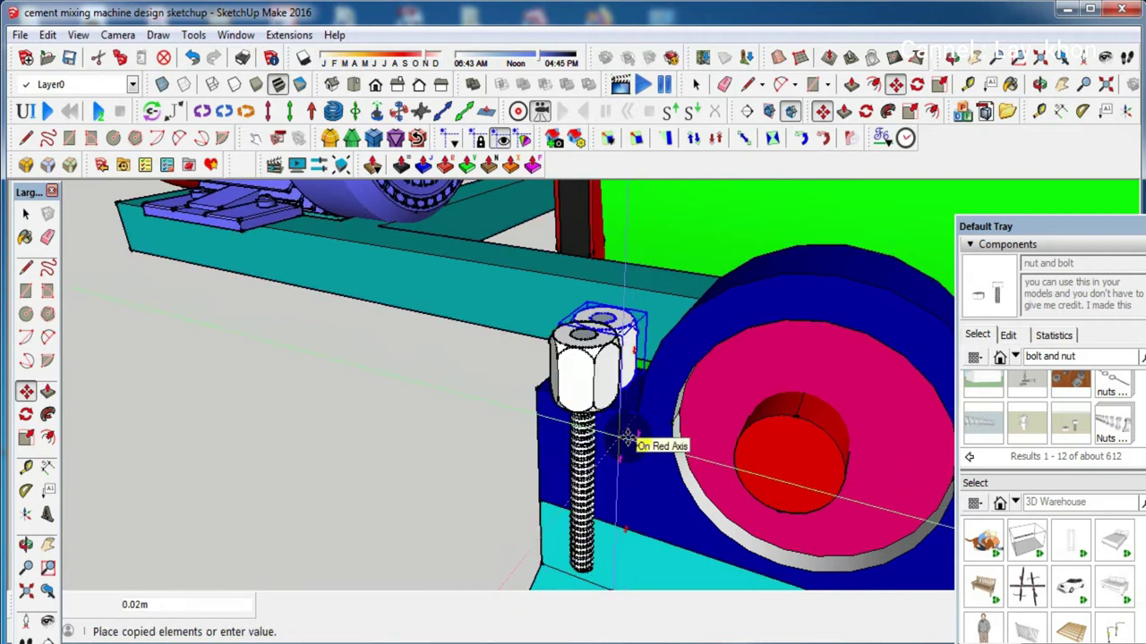
click(483, 396)
scroll(483, 395, down, 2)
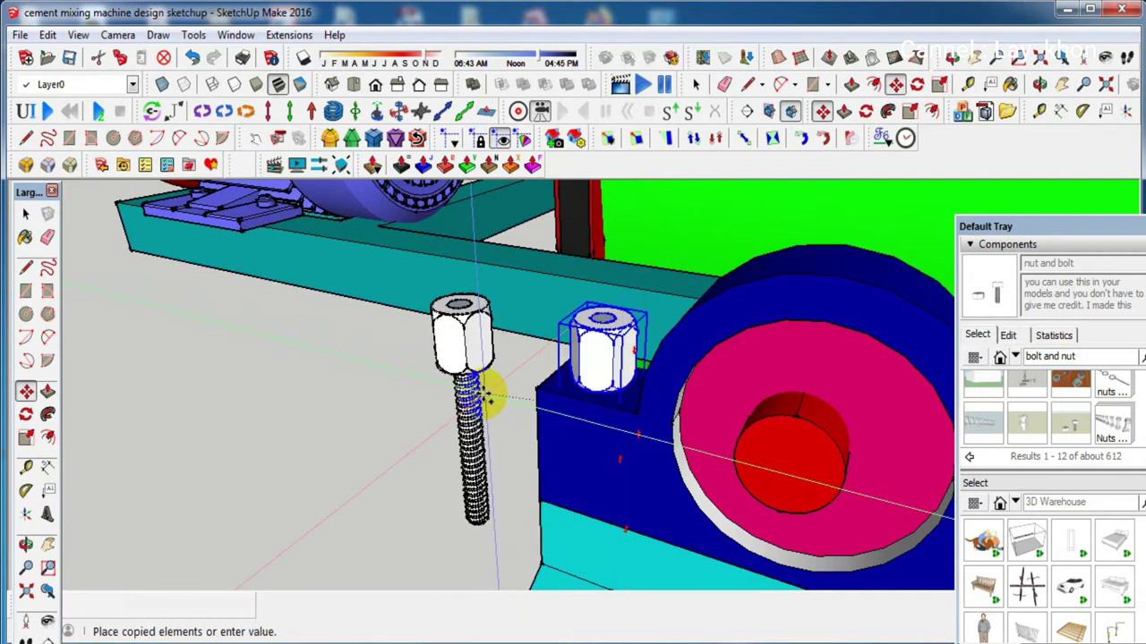
scroll(474, 389, down, 3)
scroll(480, 389, down, 2)
scroll(537, 412, down, 1)
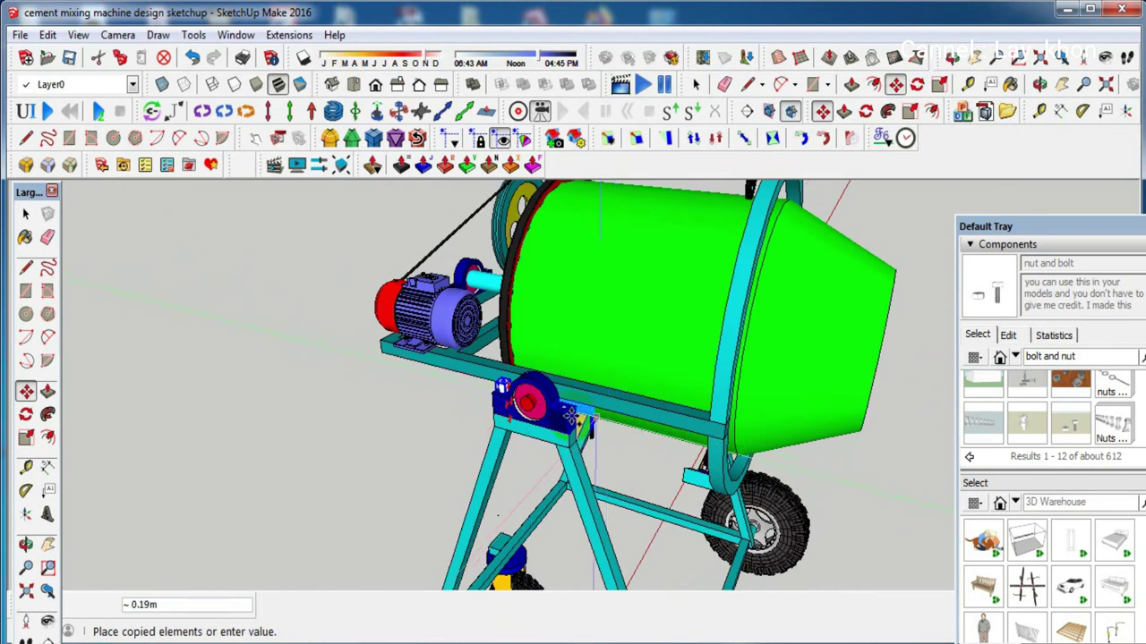
scroll(569, 414, up, 1)
scroll(564, 412, up, 2)
scroll(564, 412, up, 2)
scroll(561, 409, up, 1)
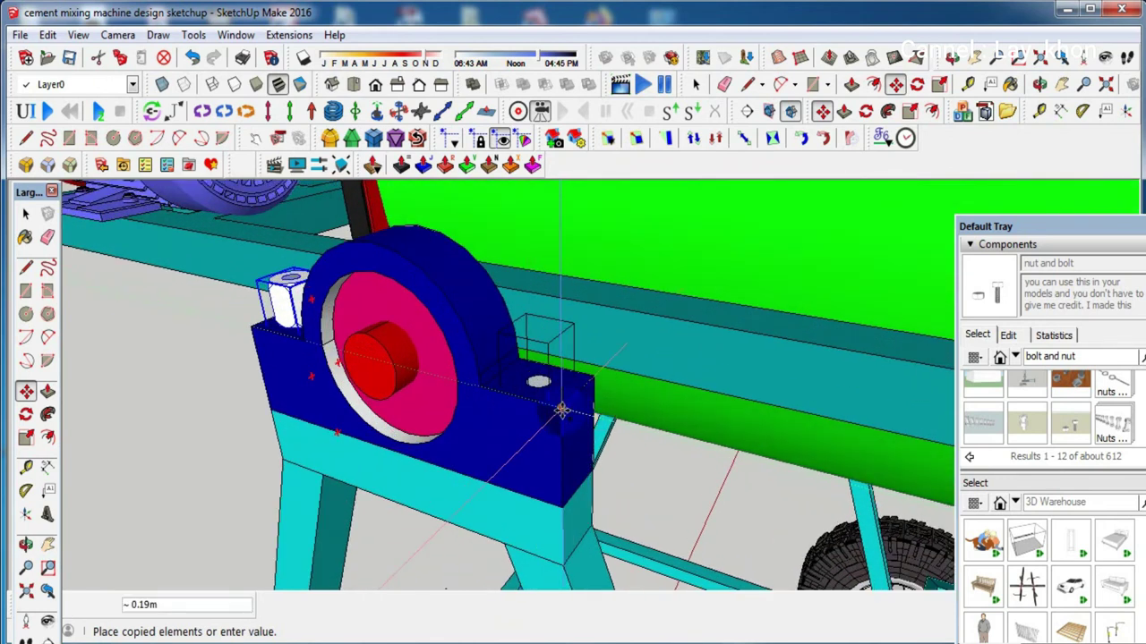
click(560, 407)
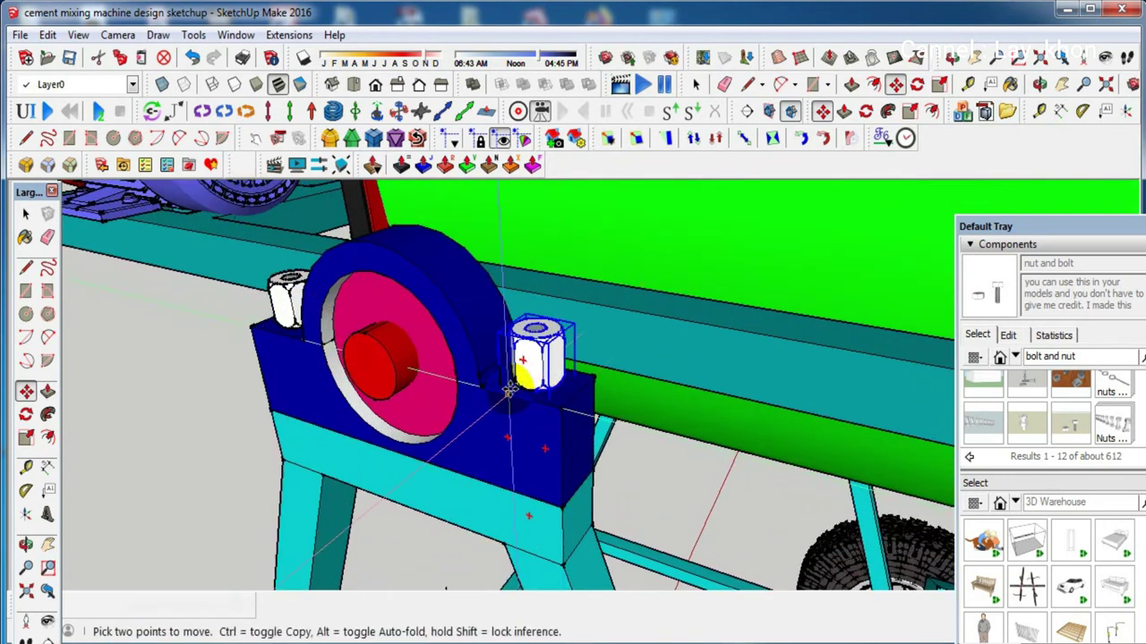
Select both bolts and begin copying the pair
middle_drag(508, 391, 643, 405)
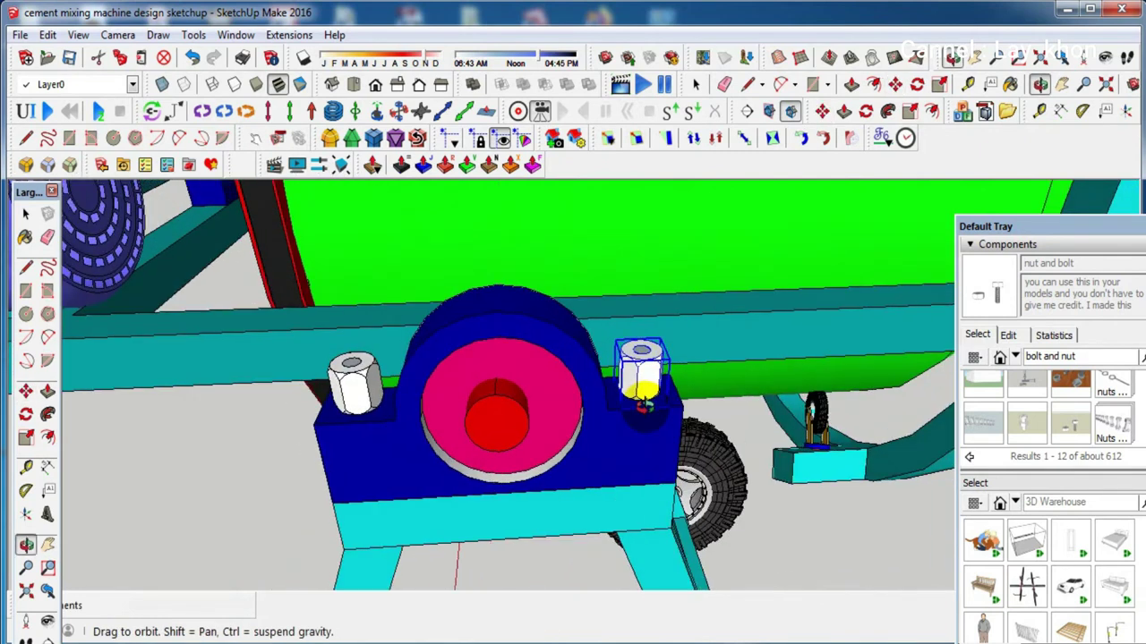
click(563, 475)
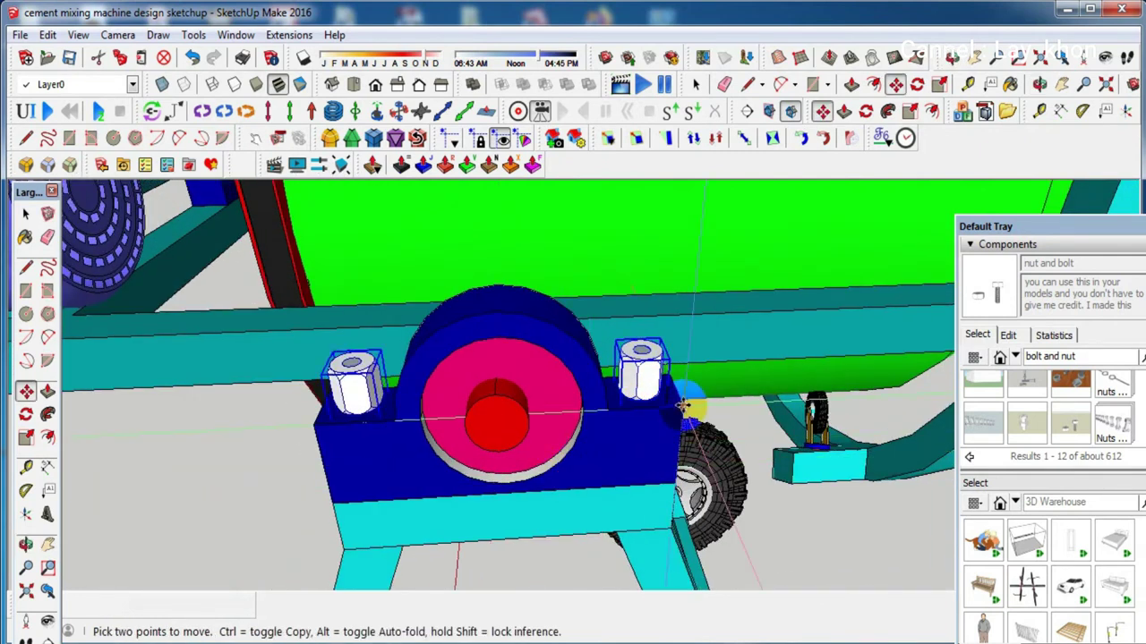
key(ctrl)
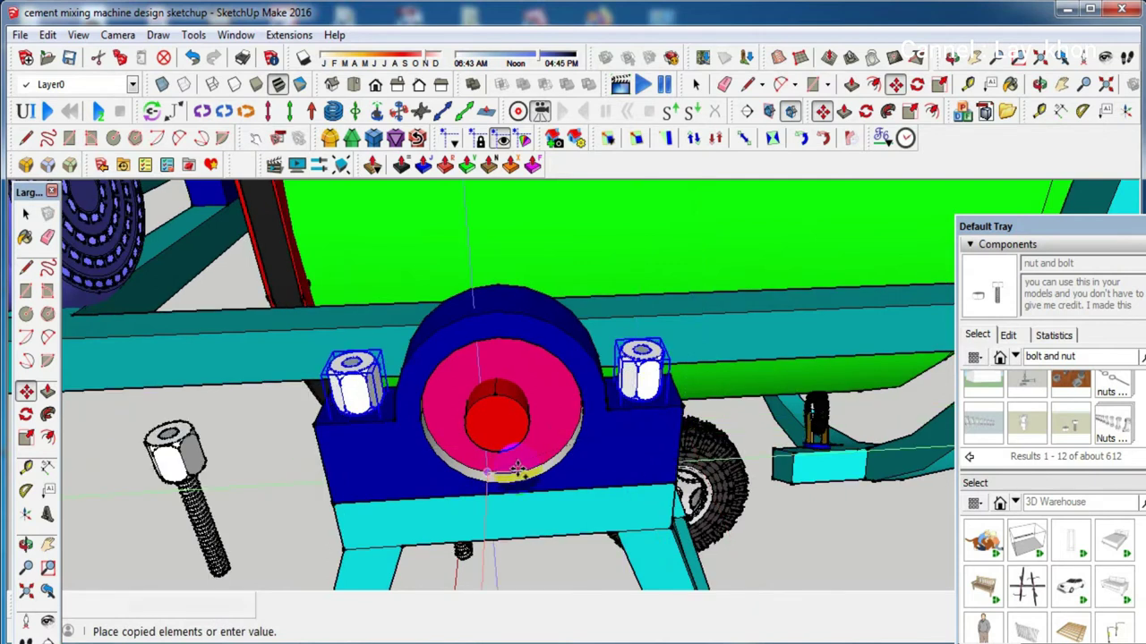
Place the copied bolt pair onto the other bearing block
scroll(517, 470, down, 1)
scroll(517, 470, down, 1)
middle_drag(517, 469, 524, 474)
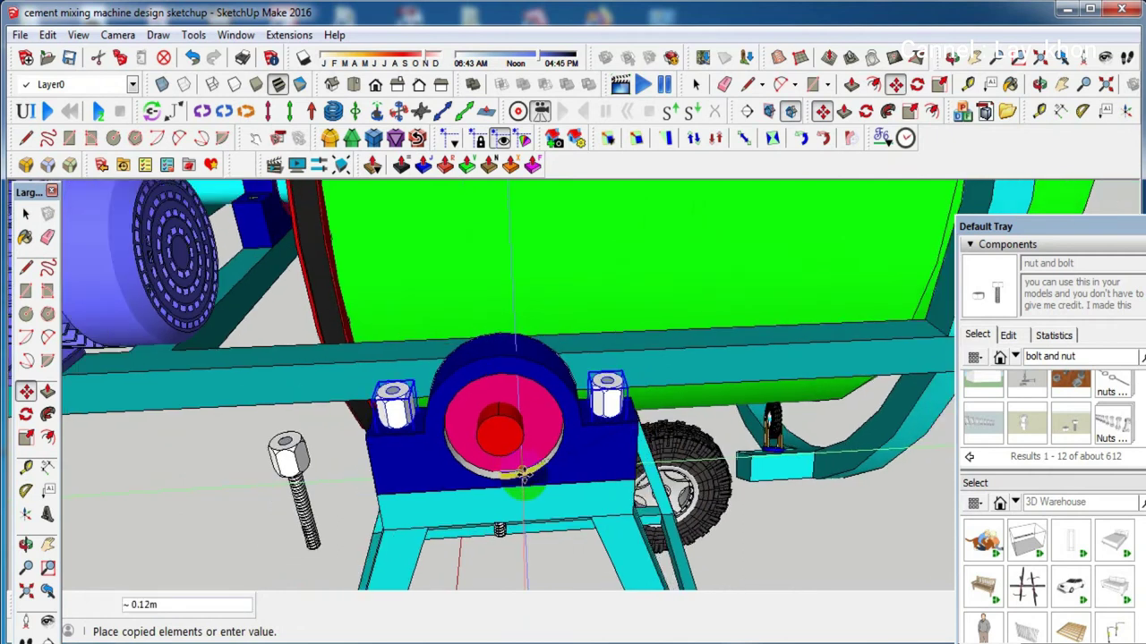
scroll(523, 474, down, 3)
scroll(520, 479, down, 2)
scroll(519, 479, down, 2)
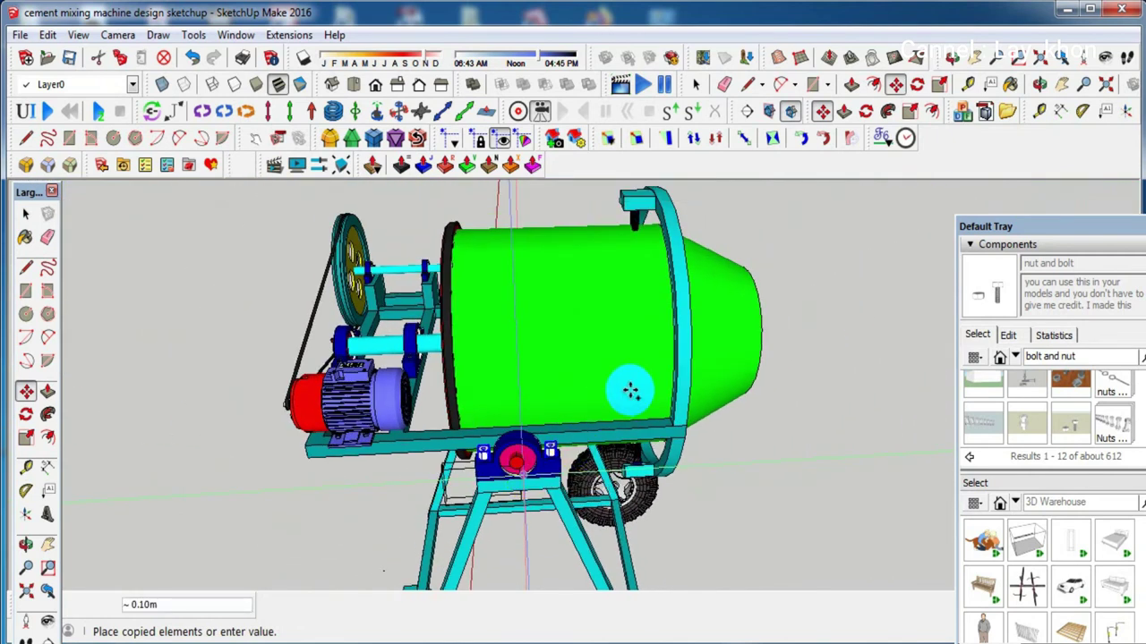
mouse_move(626, 389)
middle_down()
mouse_move(596, 388)
mouse_move(869, 256)
mouse_move(187, 427)
mouse_move(270, 391)
middle_up()
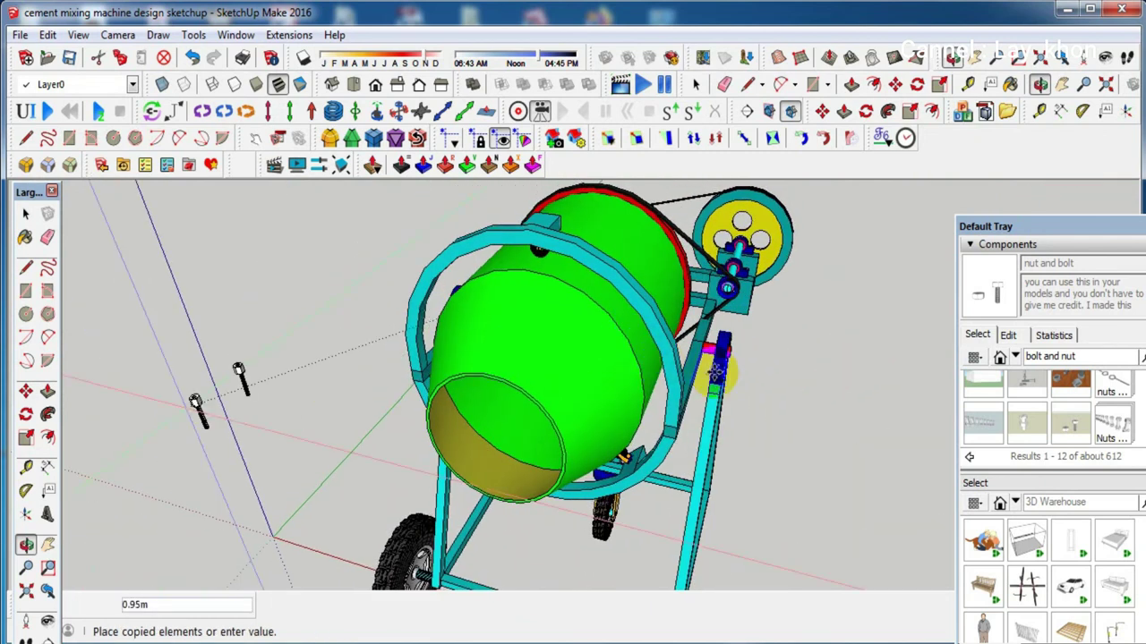
scroll(721, 371, up, 1)
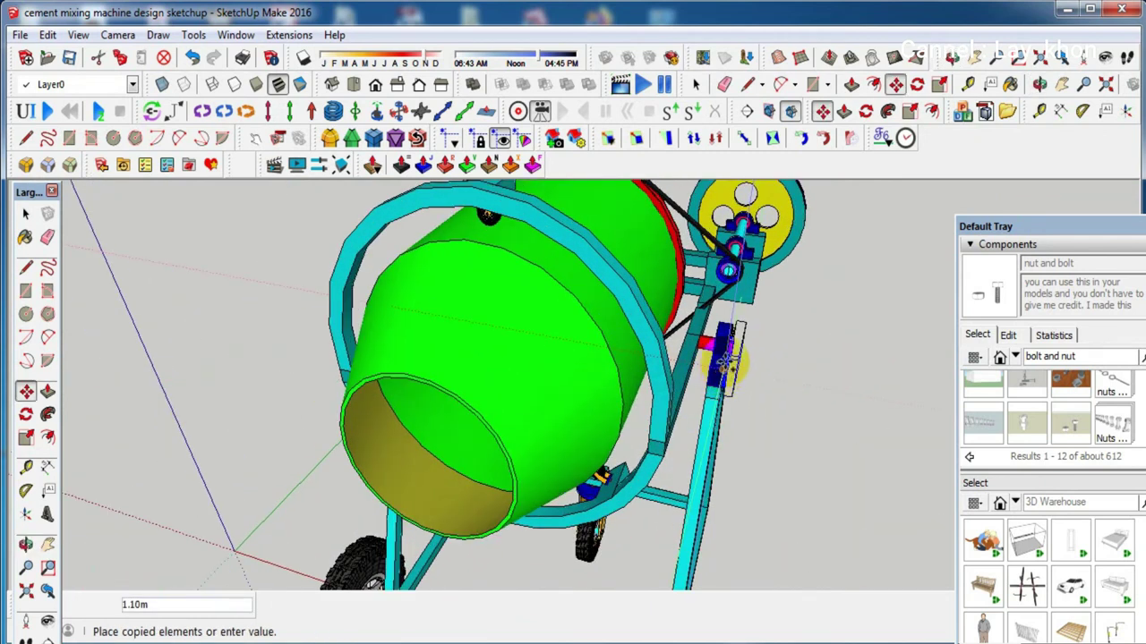
scroll(728, 362, up, 1)
scroll(727, 363, up, 2)
scroll(725, 365, up, 2)
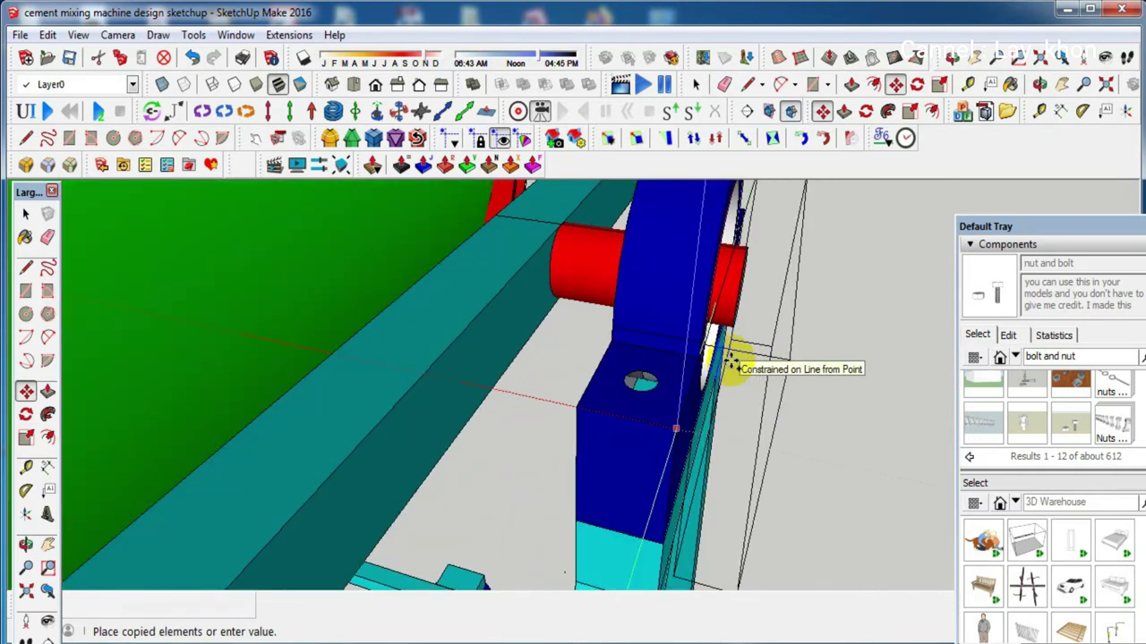
click(577, 408)
Start another copy of the bolt pair, pulling it 1.21 m out beside the mixer
scroll(512, 458, down, 5)
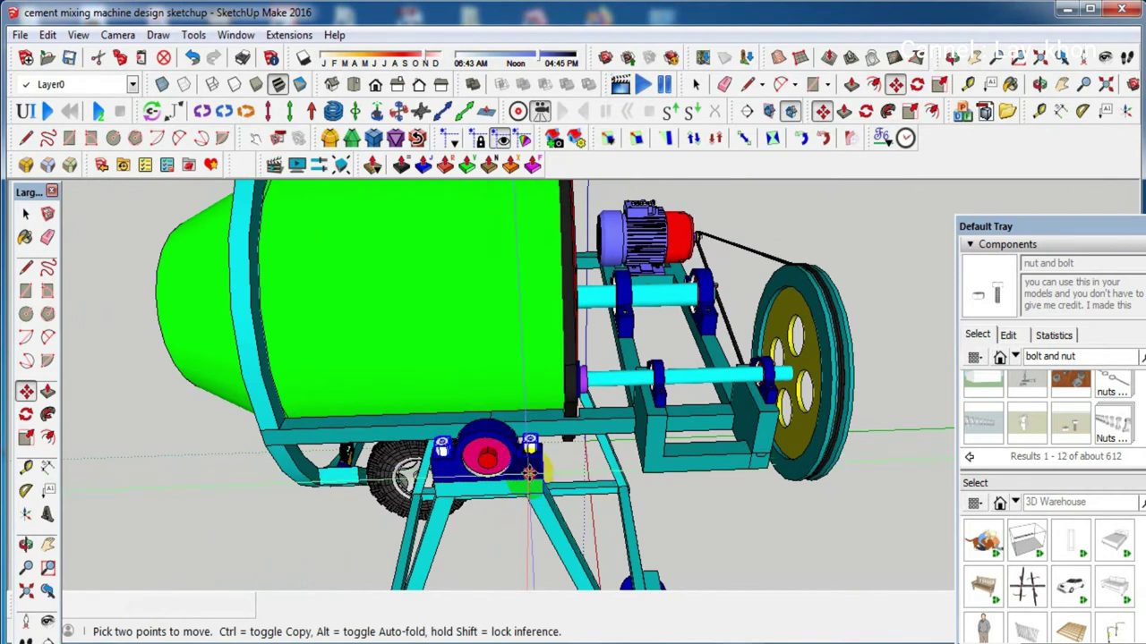
key(ctrl)
click(530, 472)
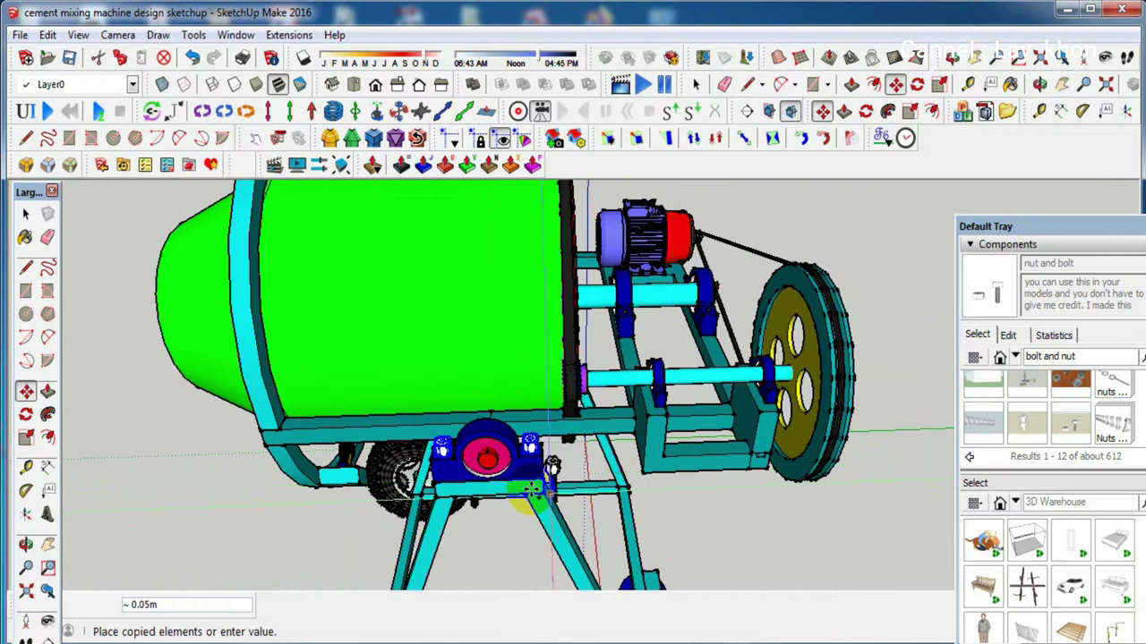
scroll(530, 488, down, 1)
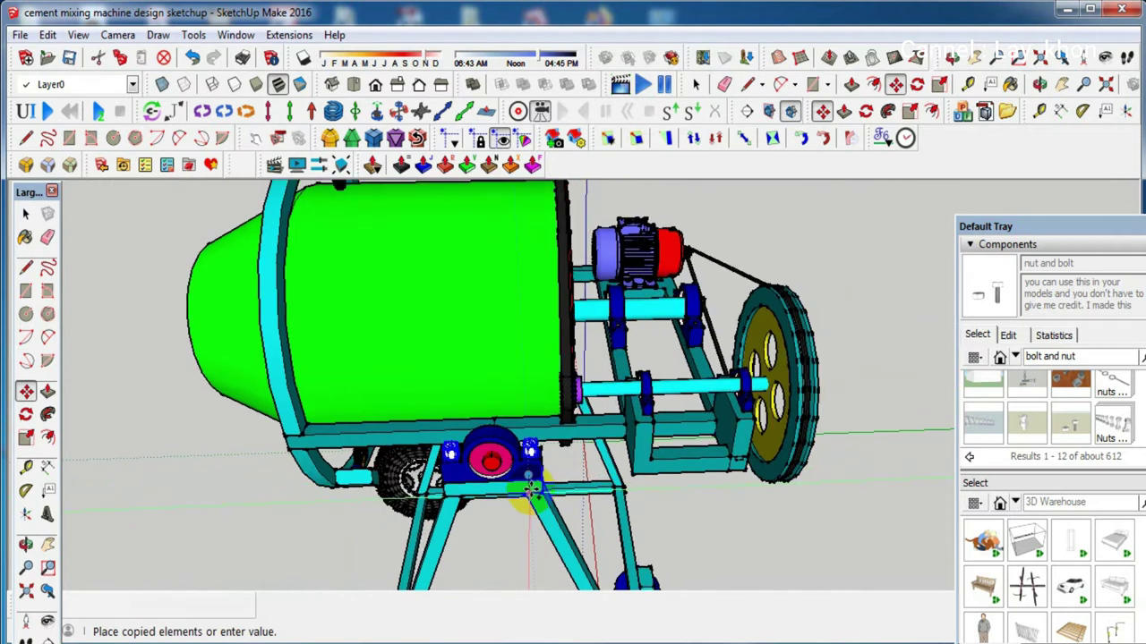
scroll(530, 488, down, 1)
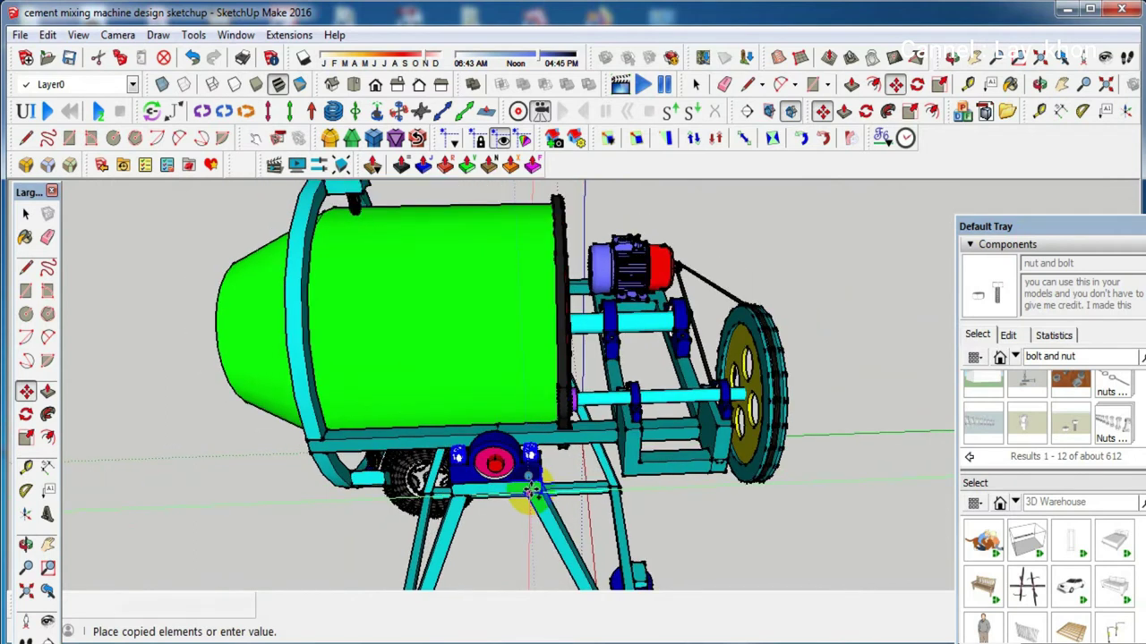
scroll(531, 488, down, 1)
scroll(531, 488, down, 1)
scroll(530, 487, down, 1)
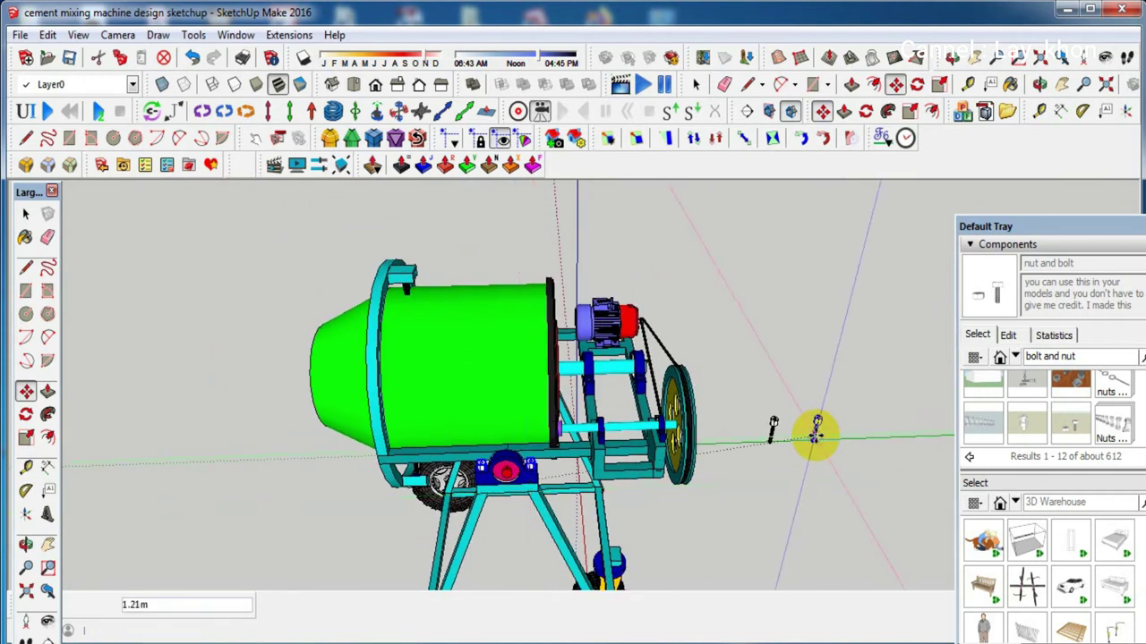
Drop the copied bolt pair beside the mixer
click(814, 433)
scroll(814, 433, up, 2)
scroll(815, 433, up, 1)
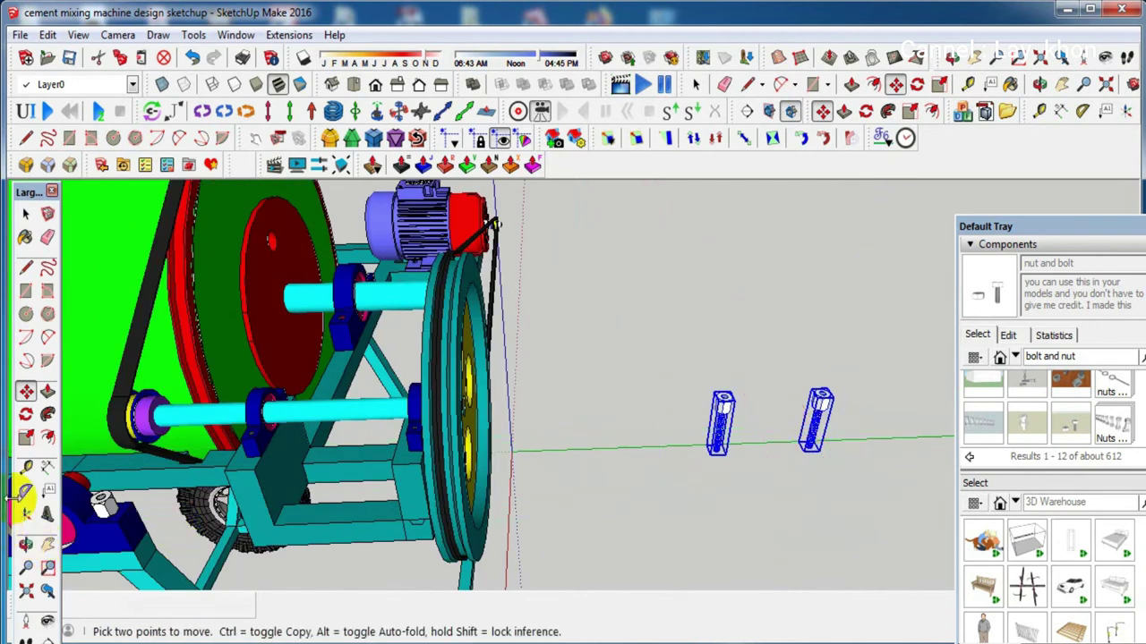
Rotate the bolt pair 90 degrees about the bolt top
click(26, 414)
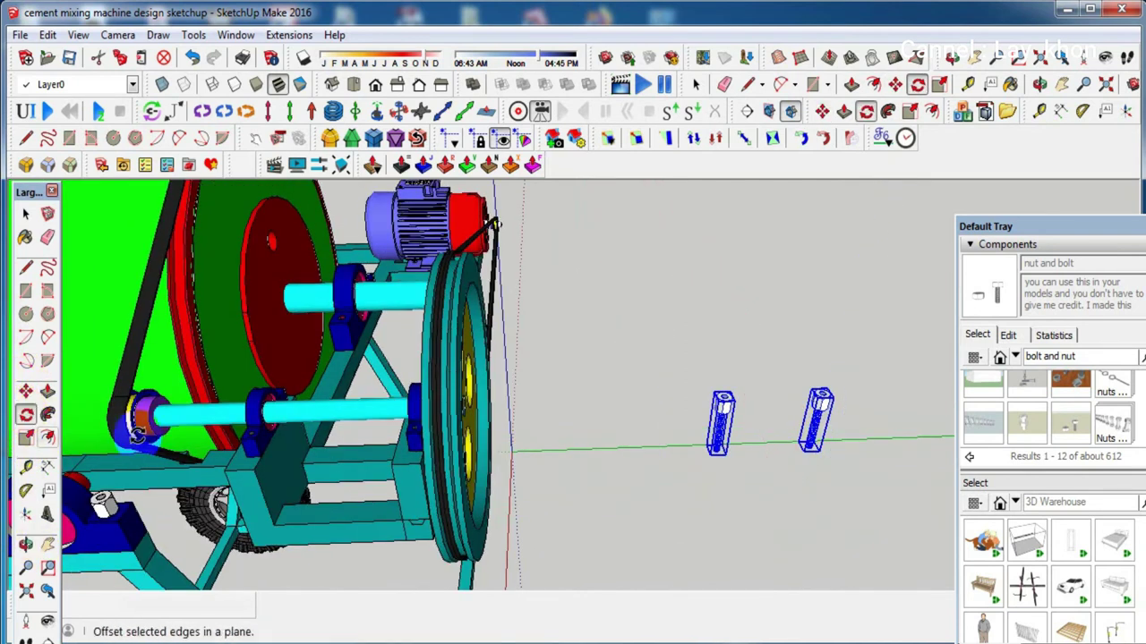
scroll(818, 397, up, 2)
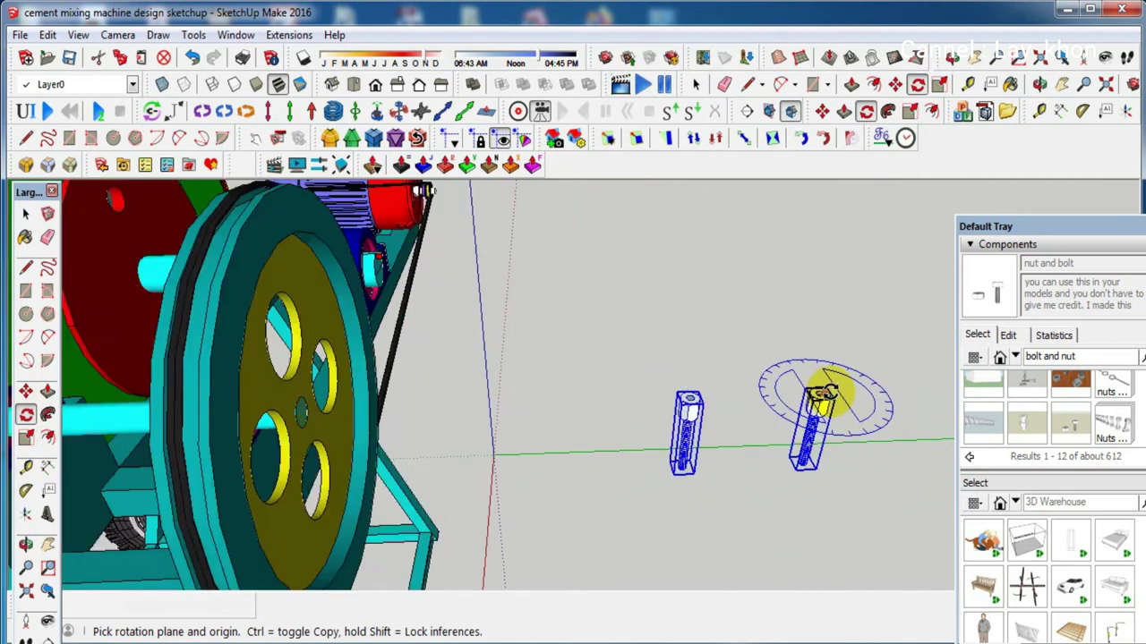
scroll(821, 397, up, 1)
scroll(820, 397, up, 2)
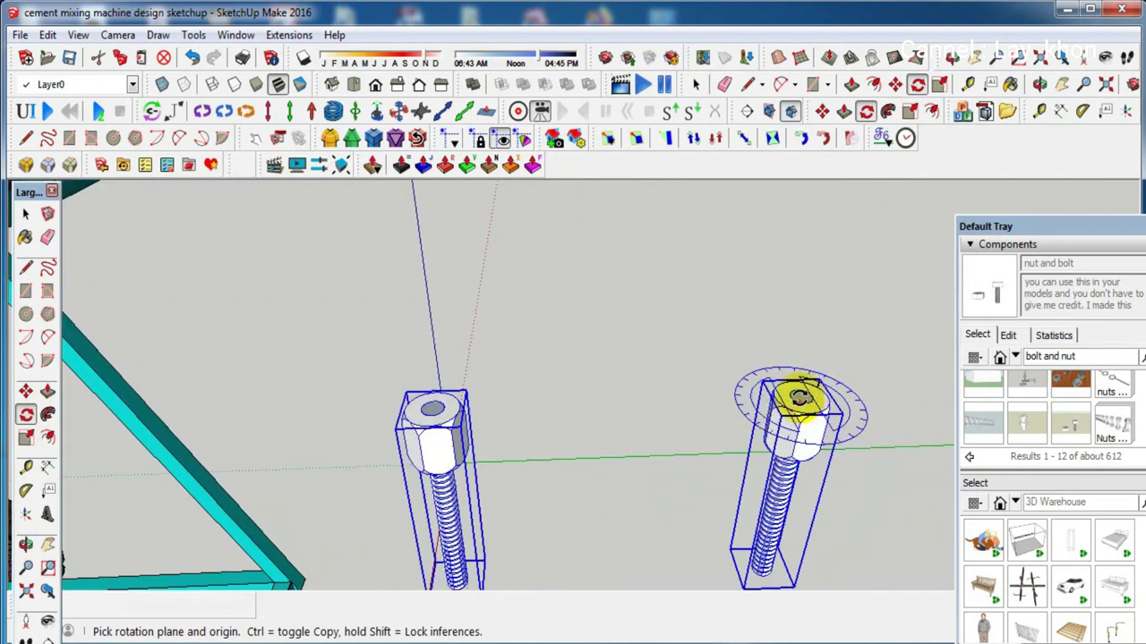
click(799, 395)
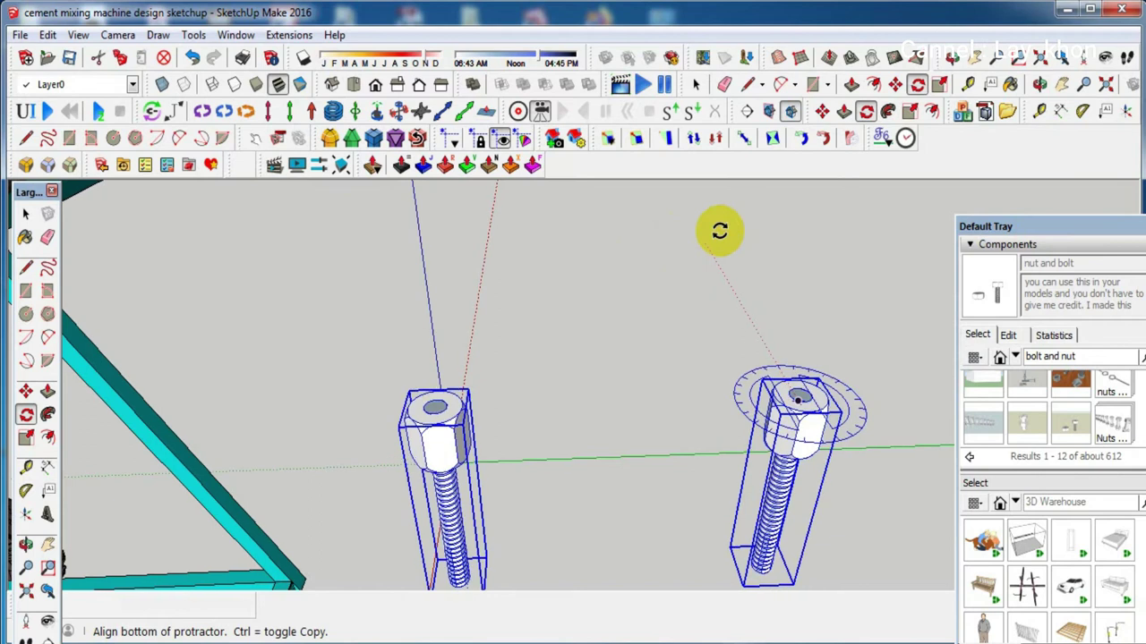
click(719, 230)
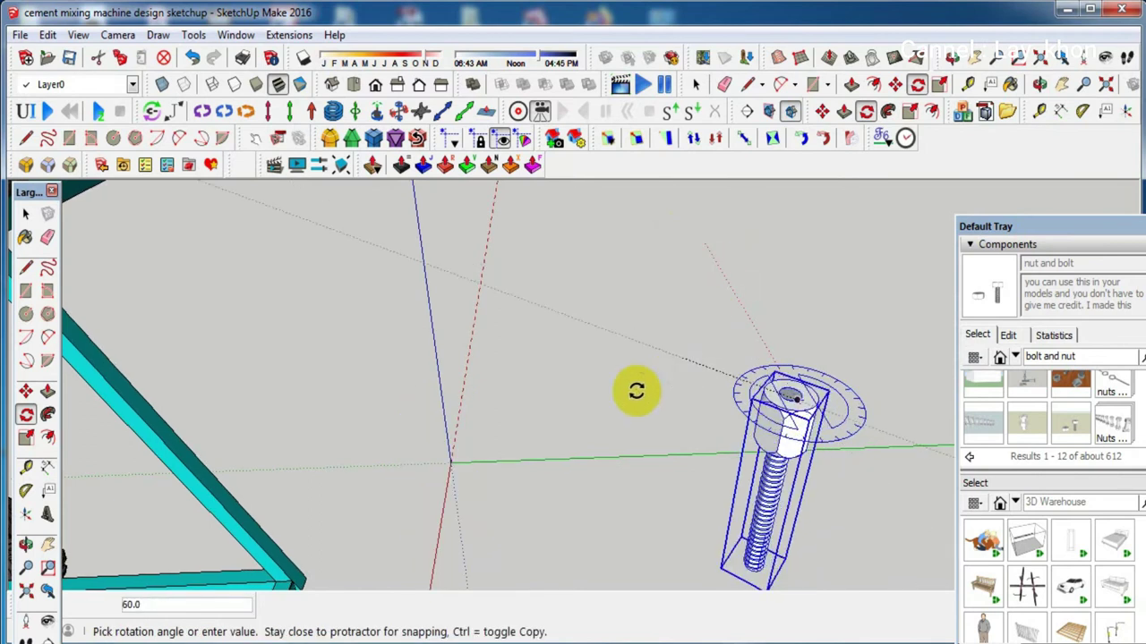
click(486, 402)
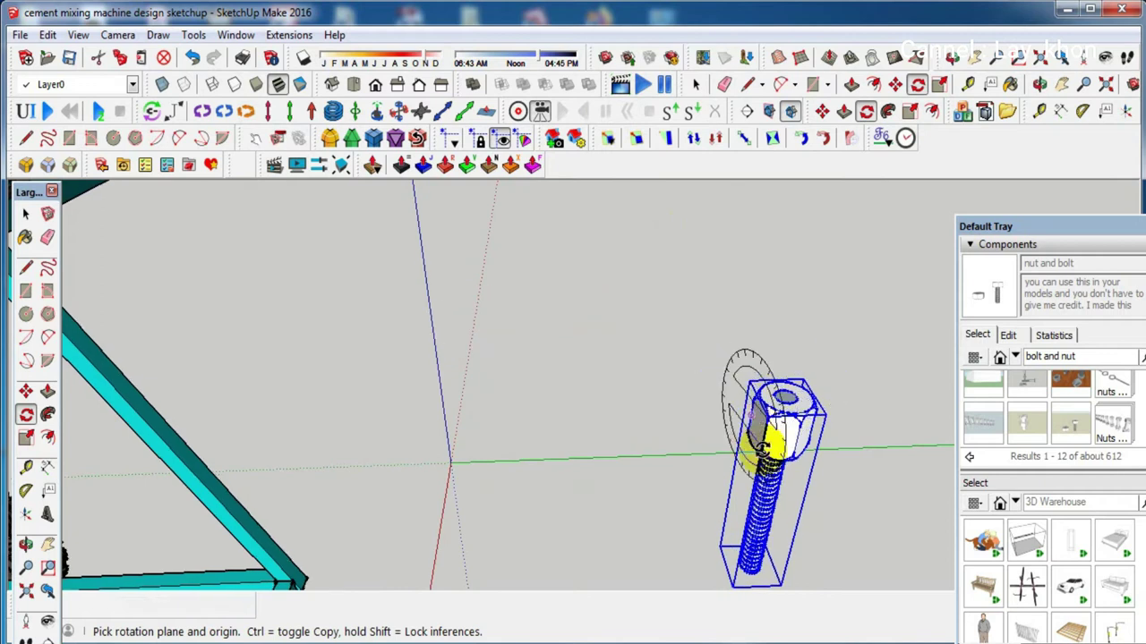
Move both rotated bolts downward from the front view
scroll(774, 434, down, 3)
scroll(786, 445, down, 2)
mouse_move(786, 445)
middle_down()
mouse_move(651, 413)
mouse_move(501, 408)
middle_up()
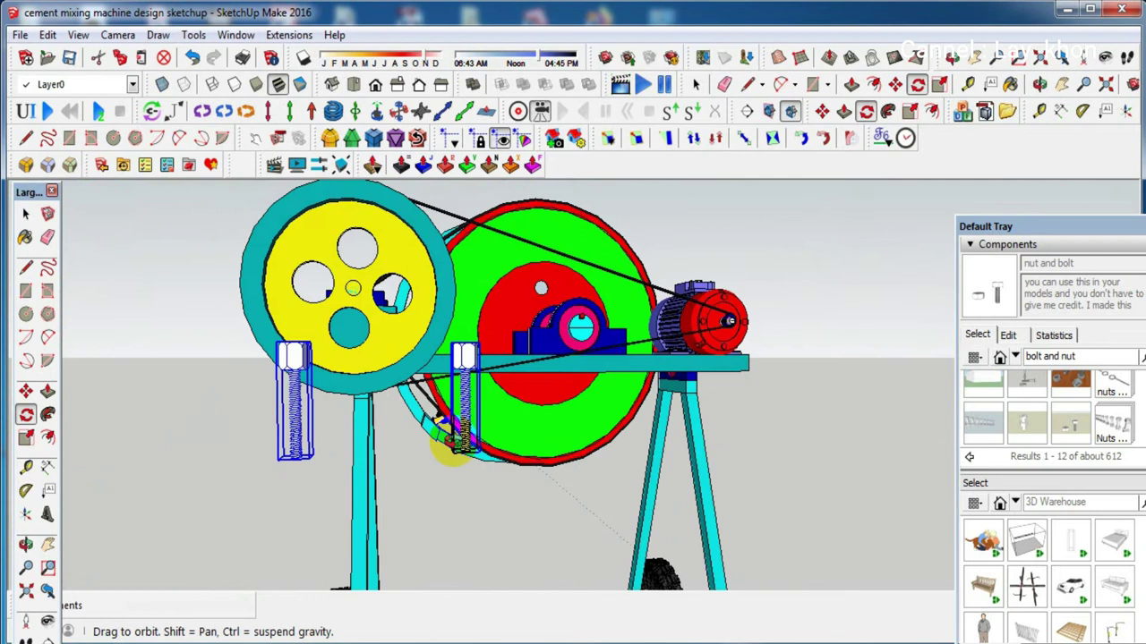
scroll(460, 405, up, 5)
key(m)
scroll(460, 406, down, 2)
scroll(457, 409, down, 1)
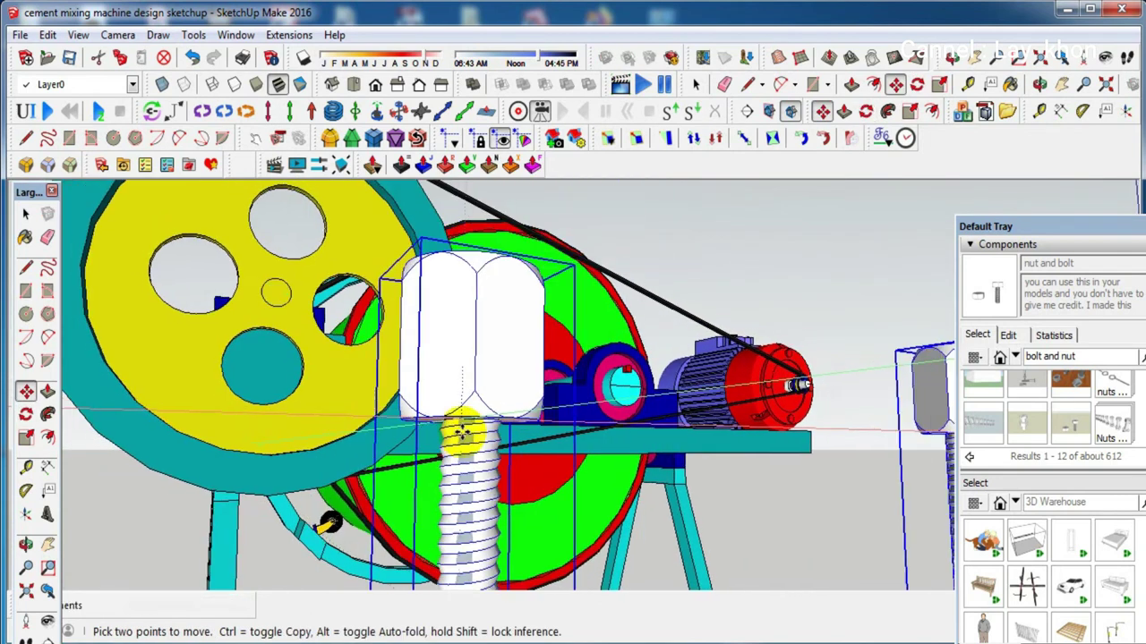
scroll(458, 421, down, 2)
scroll(462, 421, down, 1)
mouse_move(462, 418)
mouse_down()
mouse_move(467, 436)
mouse_move(499, 384)
mouse_up()
middle_drag(499, 384, 499, 529)
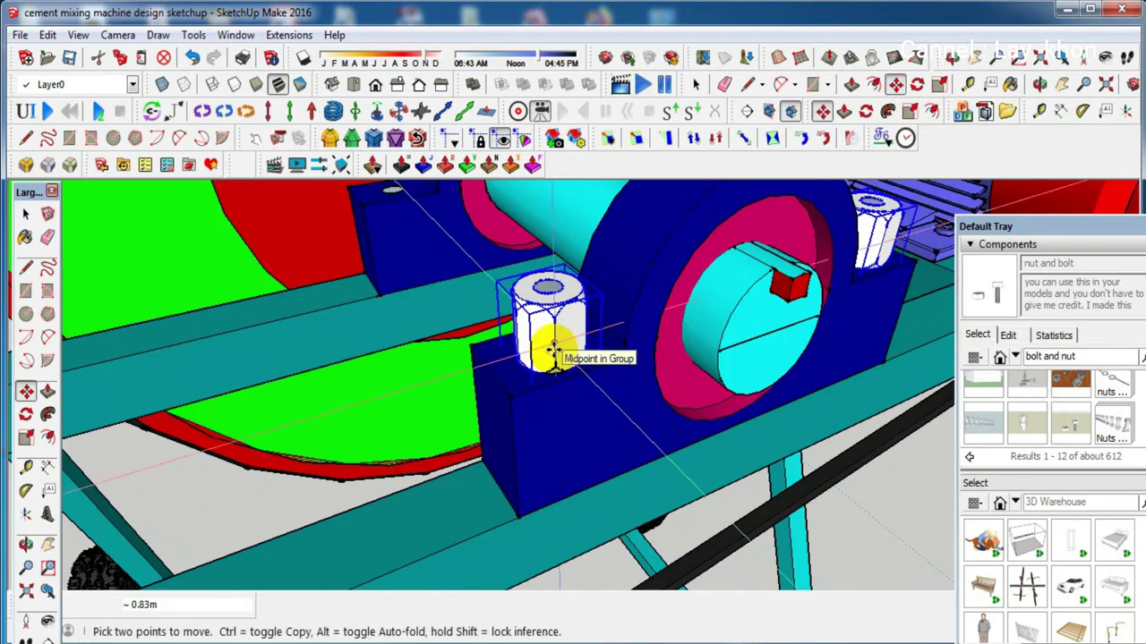
Copy the nut onto another bearing block corner
mouse_move(543, 342)
middle_down()
mouse_move(706, 355)
mouse_move(703, 412)
middle_up()
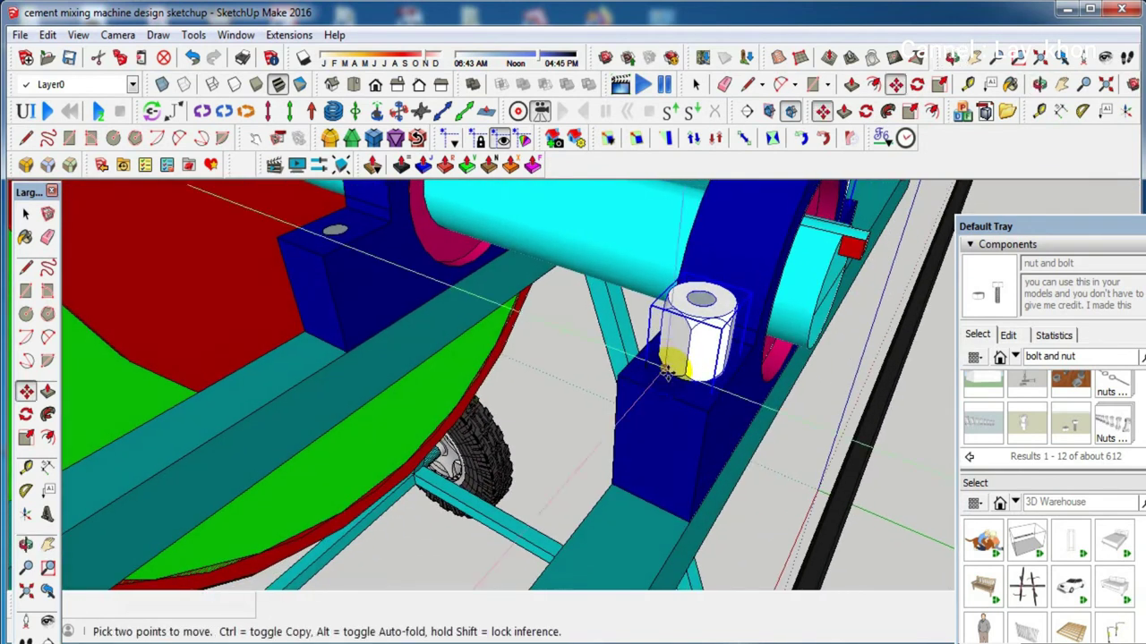
click(705, 413)
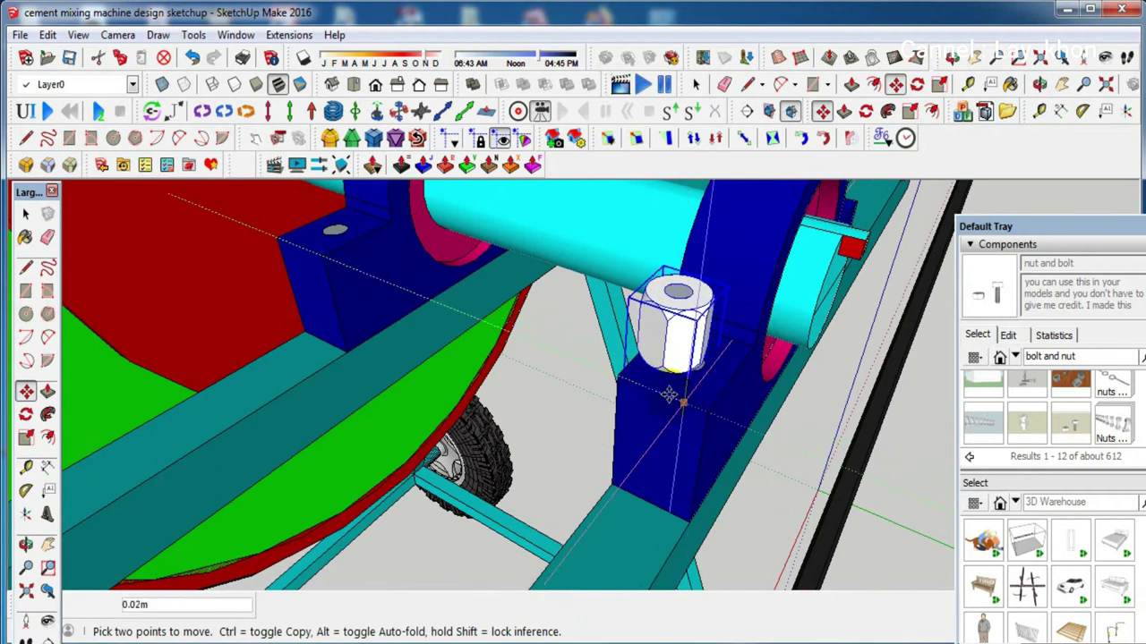
key(ctrl)
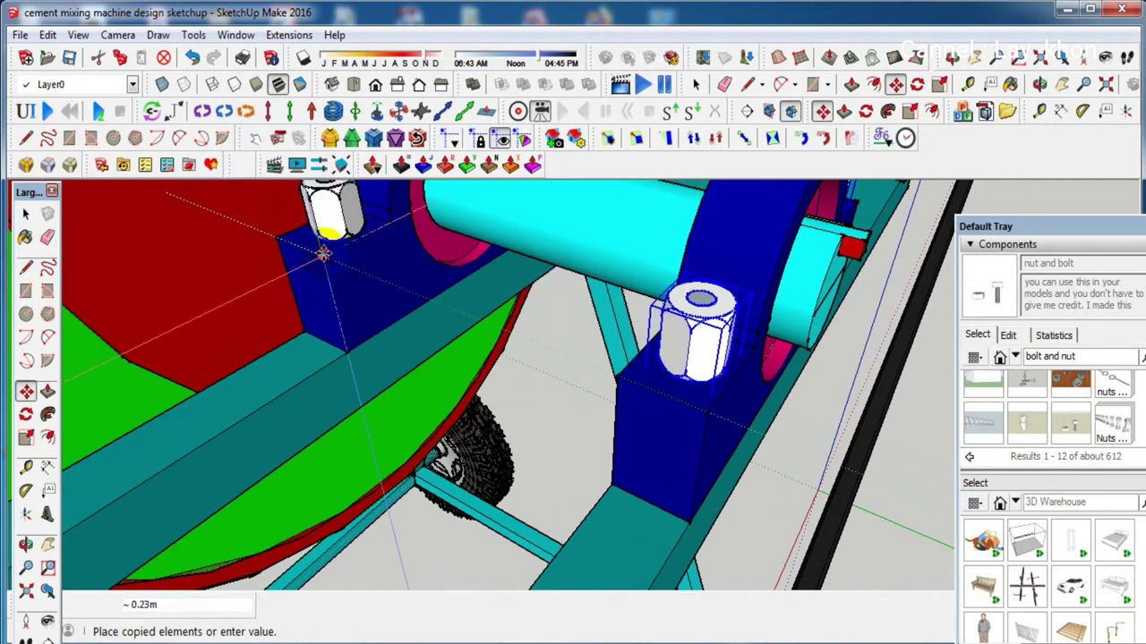
click(348, 298)
middle_drag(327, 317, 306, 349)
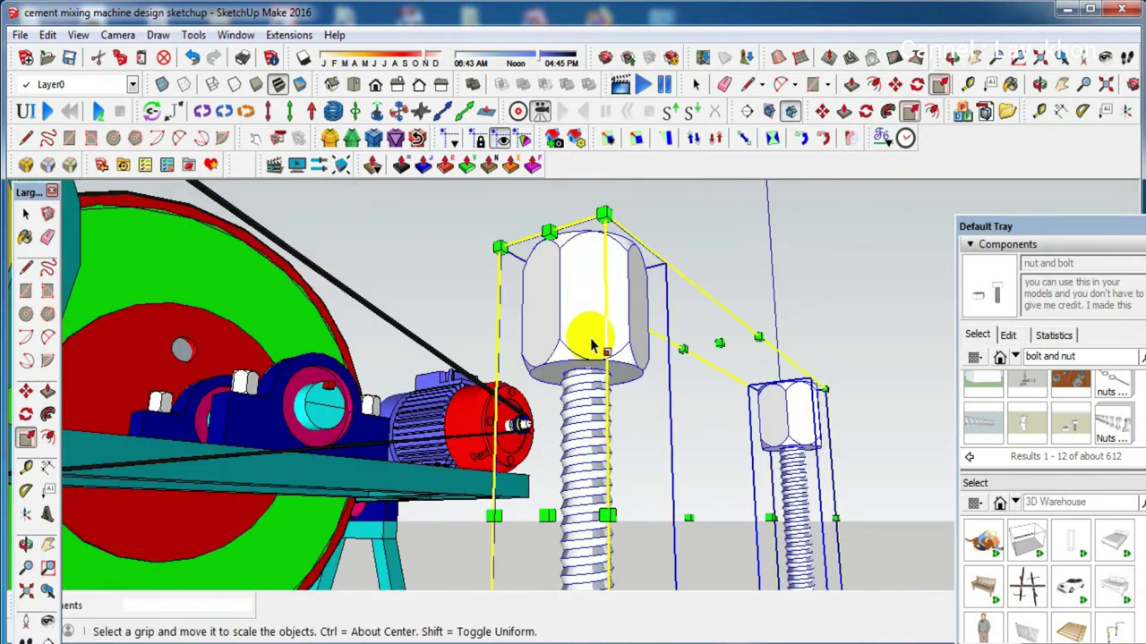
Move the nut onto the nearer bearing block of the lower cyan shaft
key(m)
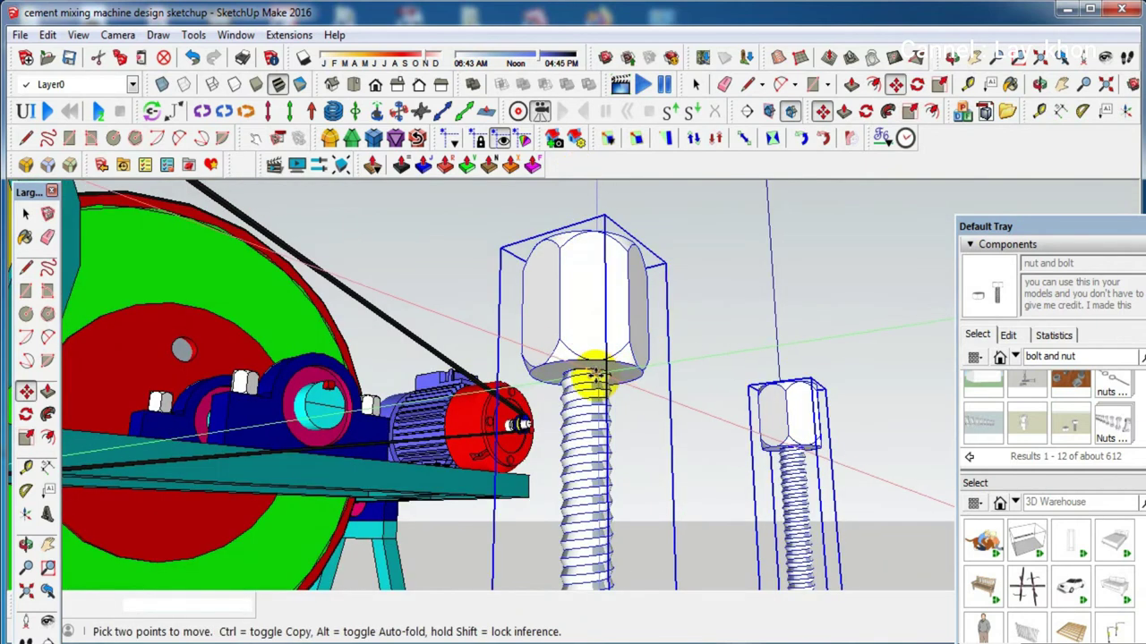
scroll(595, 376, up, 1)
scroll(591, 374, up, 1)
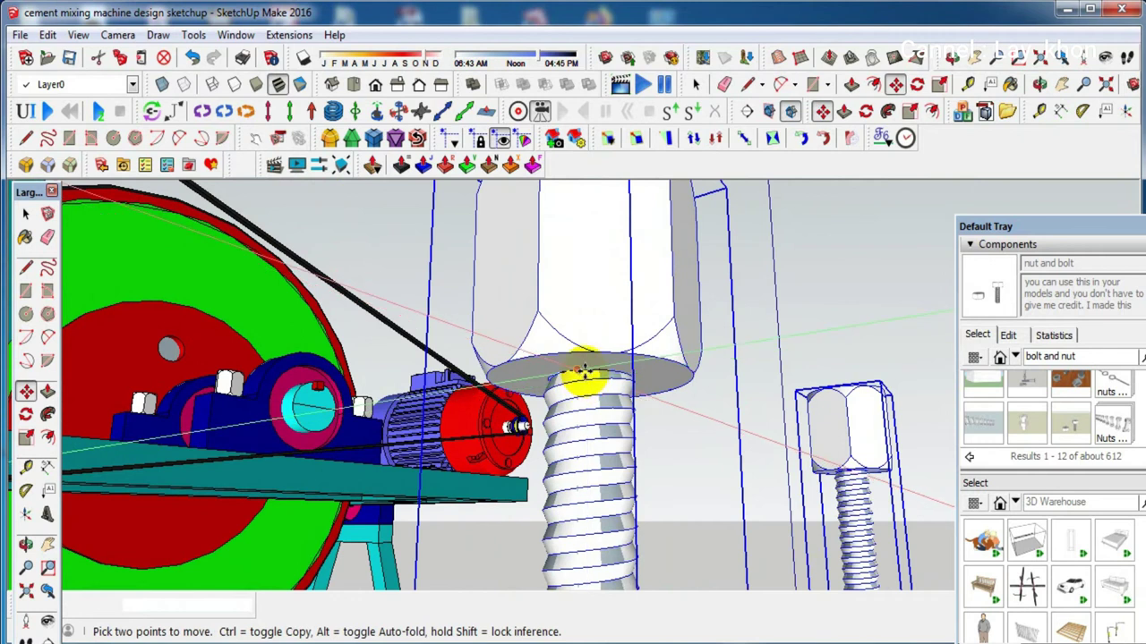
click(577, 372)
scroll(590, 367, down, 1)
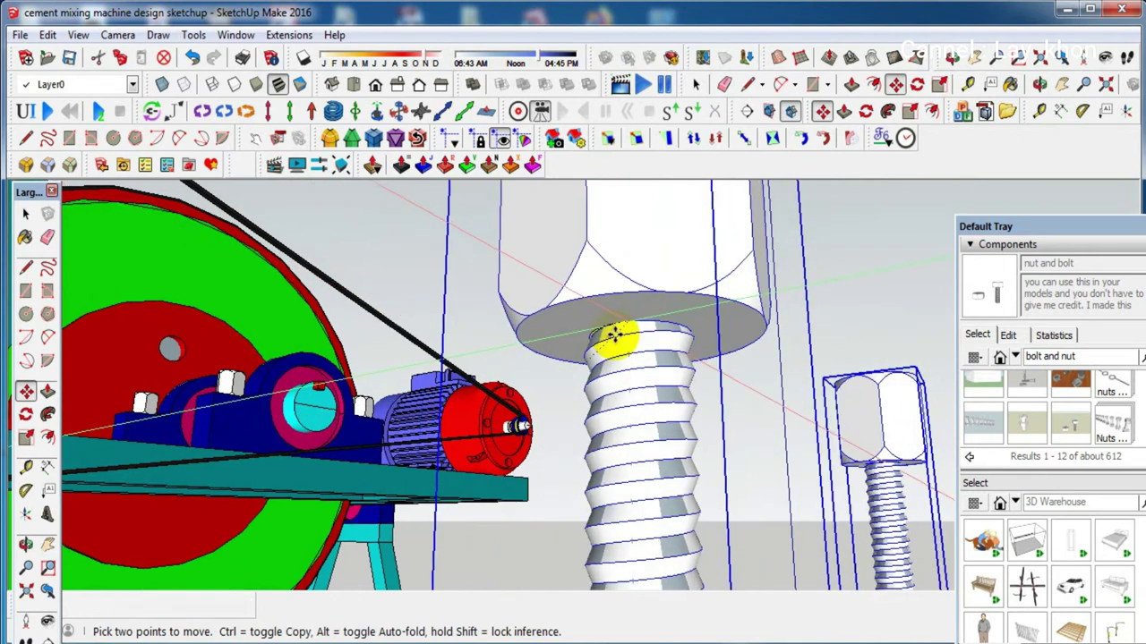
scroll(599, 367, down, 1)
scroll(608, 371, down, 2)
scroll(609, 372, down, 2)
mouse_move(609, 372)
middle_down()
mouse_move(508, 507)
mouse_move(493, 380)
middle_up()
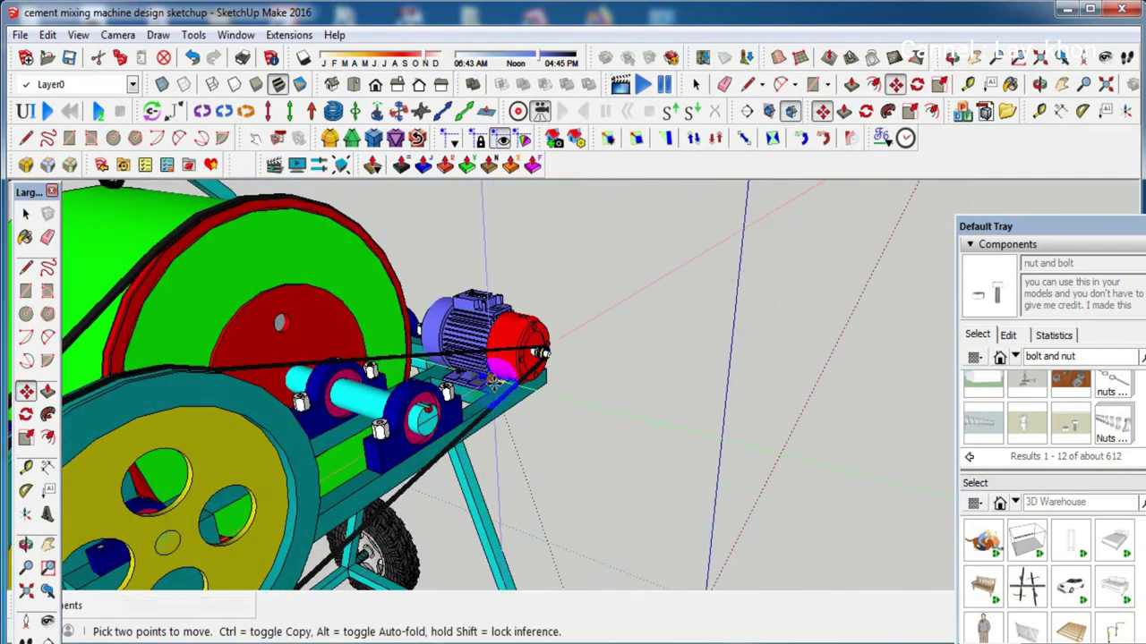
scroll(414, 412, down, 3)
click(413, 411)
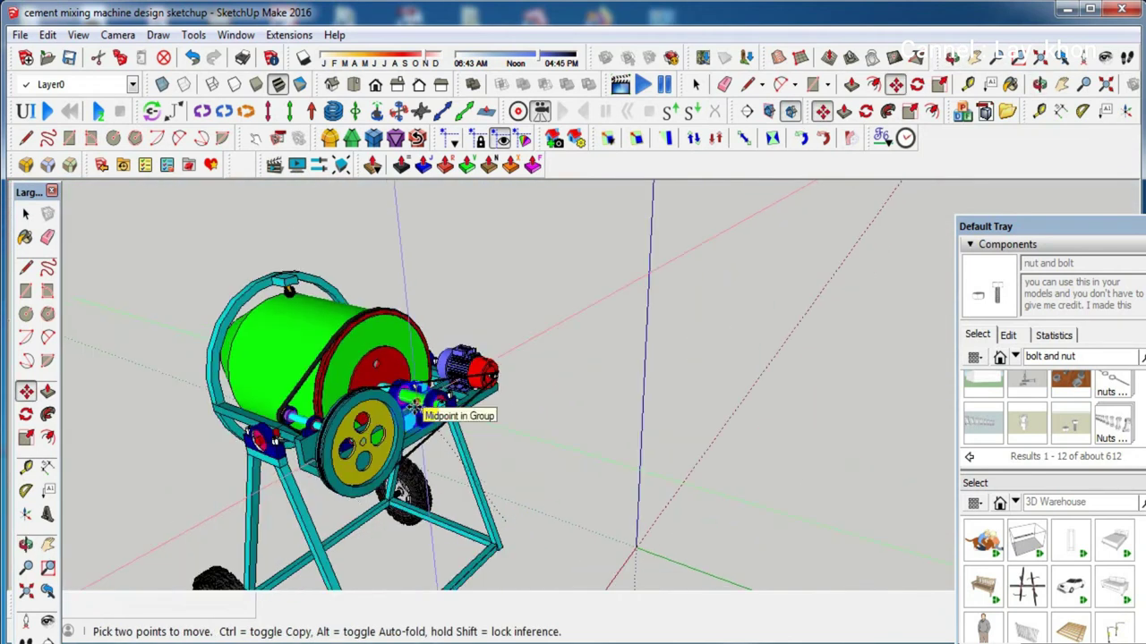
Zoom in on the bearing block and pick up the nut again by its base
scroll(303, 430, up, 2)
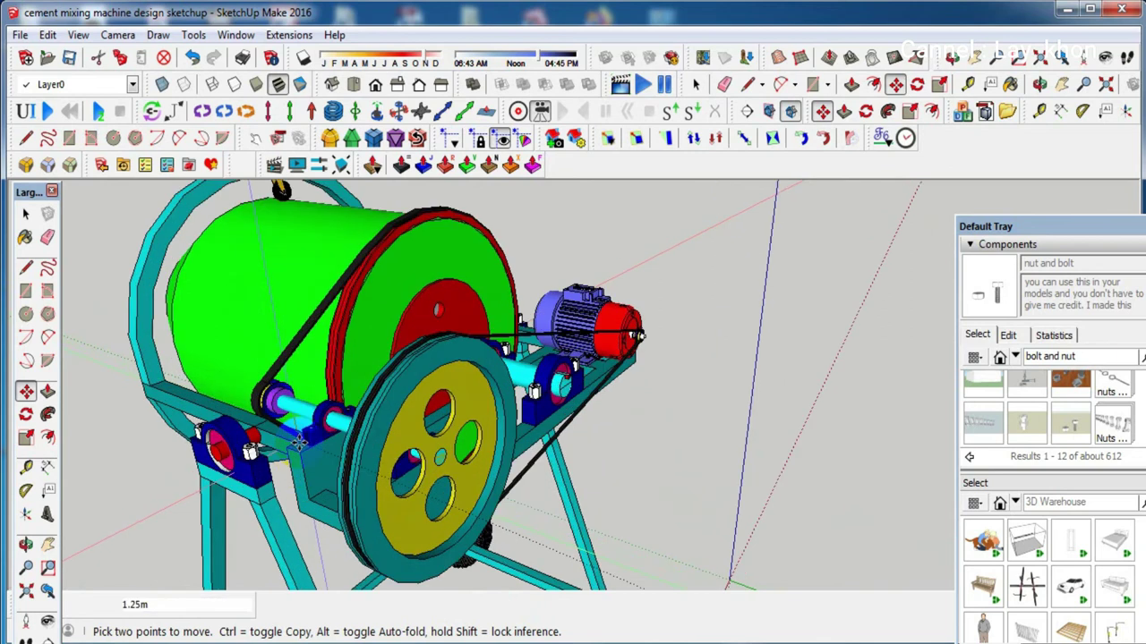
scroll(303, 430, up, 3)
scroll(309, 421, up, 3)
scroll(327, 398, up, 3)
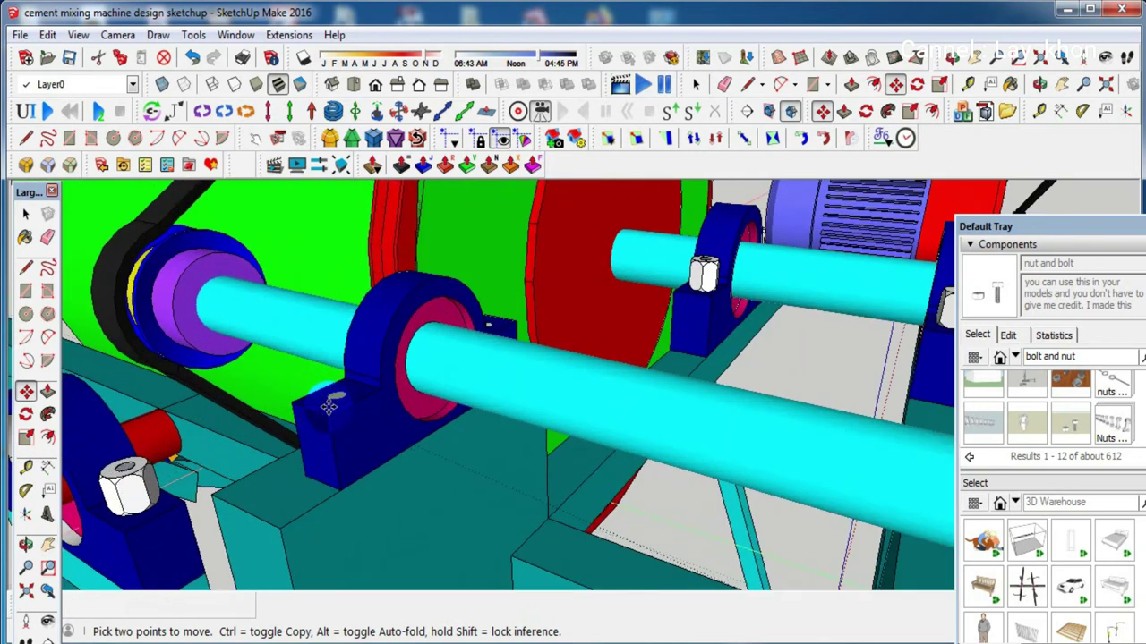
scroll(337, 389, up, 3)
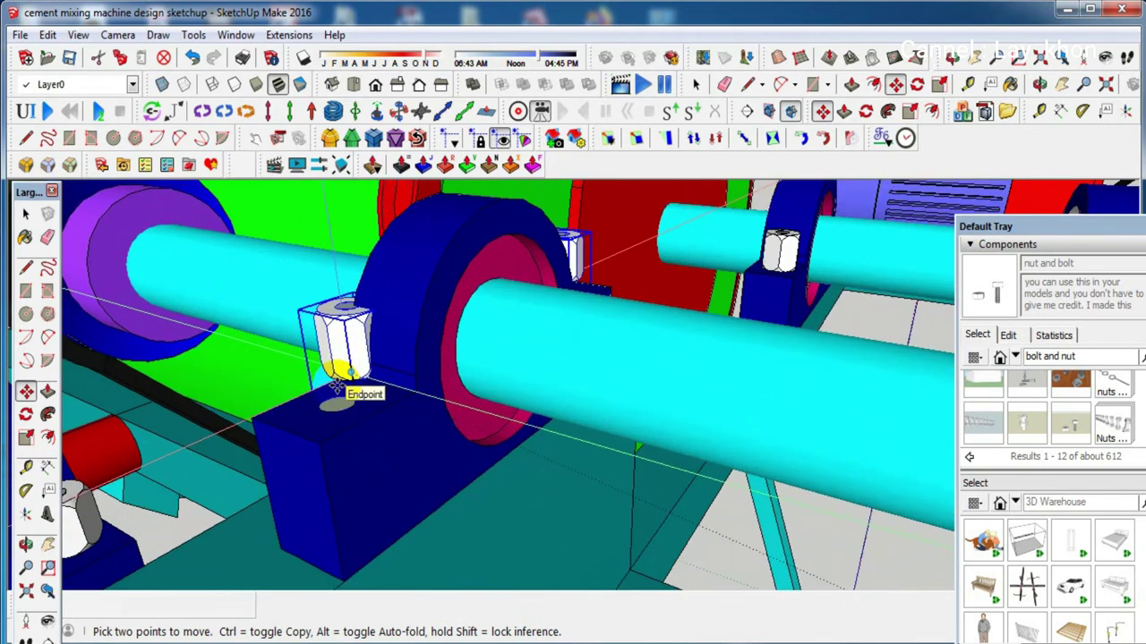
scroll(335, 407, up, 2)
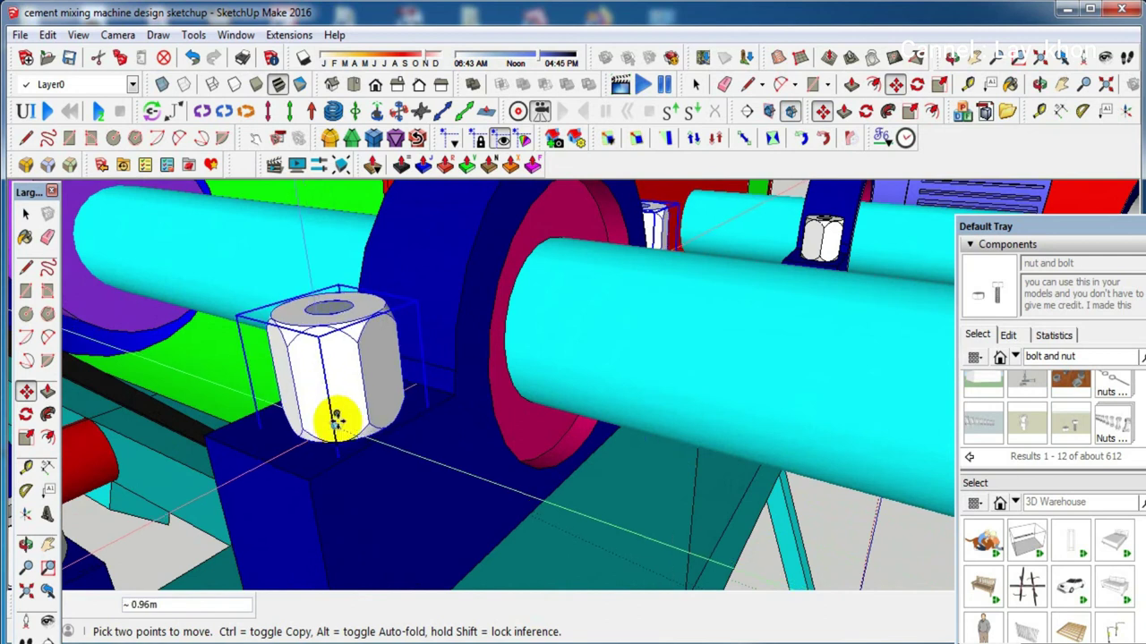
scroll(336, 419, up, 3)
scroll(338, 421, down, 2)
scroll(340, 421, down, 3)
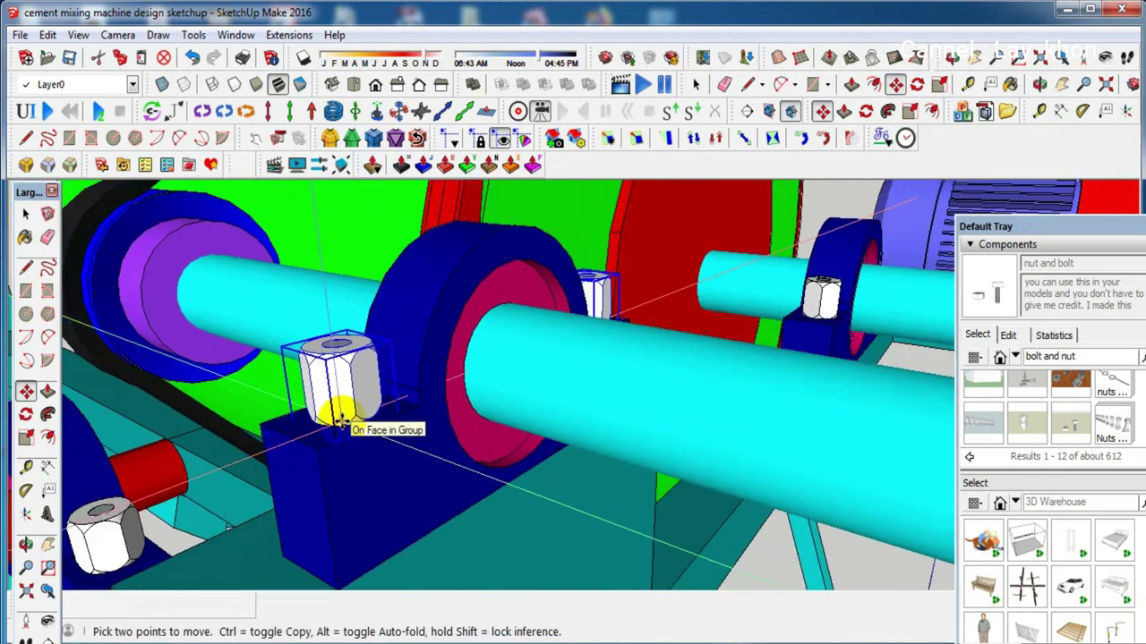
scroll(333, 410, down, 2)
scroll(331, 407, down, 1)
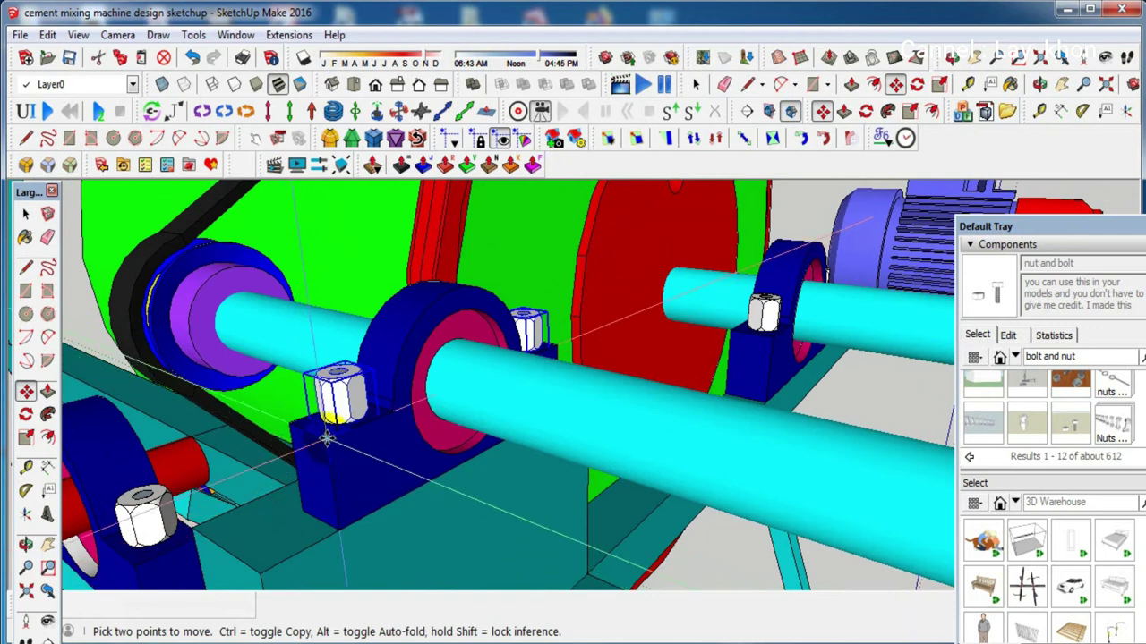
click(326, 436)
Set a nut copy on the nearer bearing block
key(ctrl)
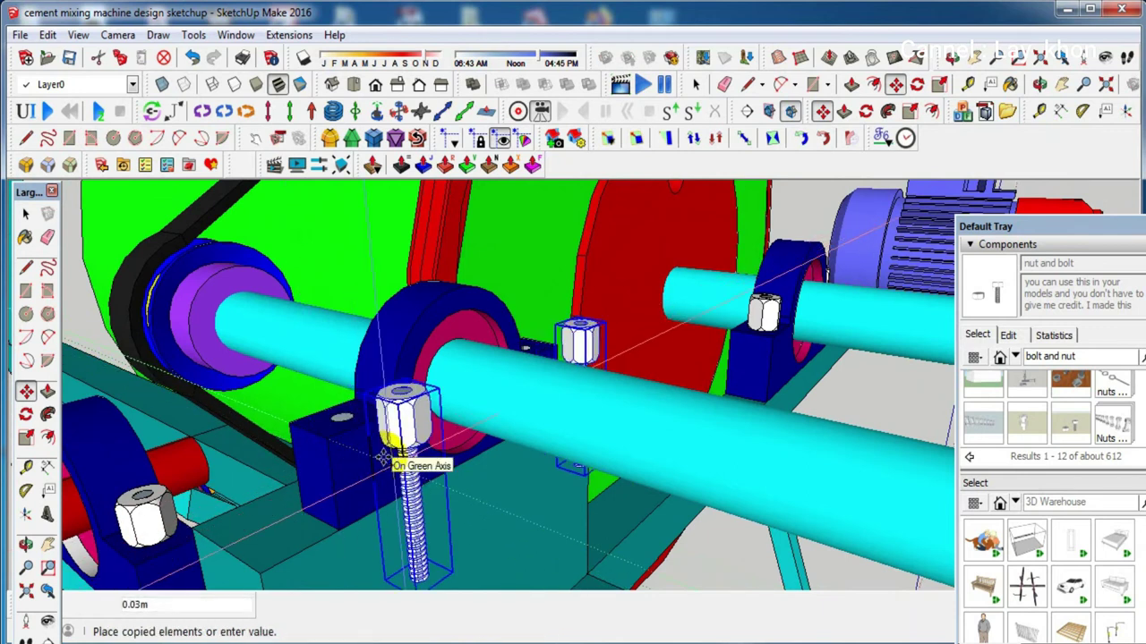
click(394, 464)
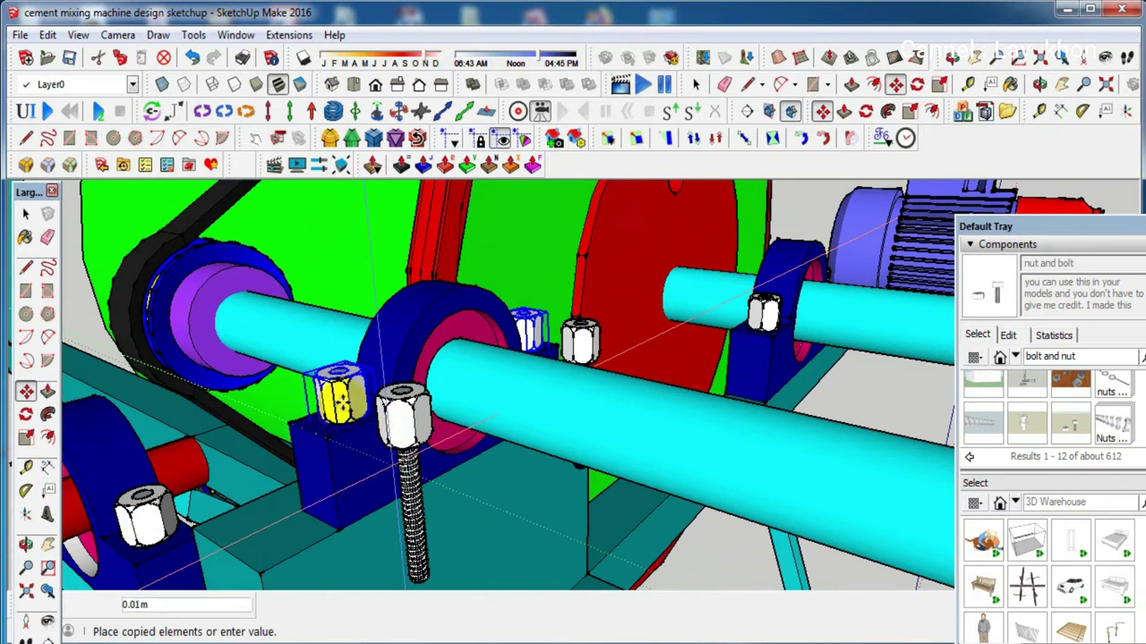
scroll(345, 402, down, 3)
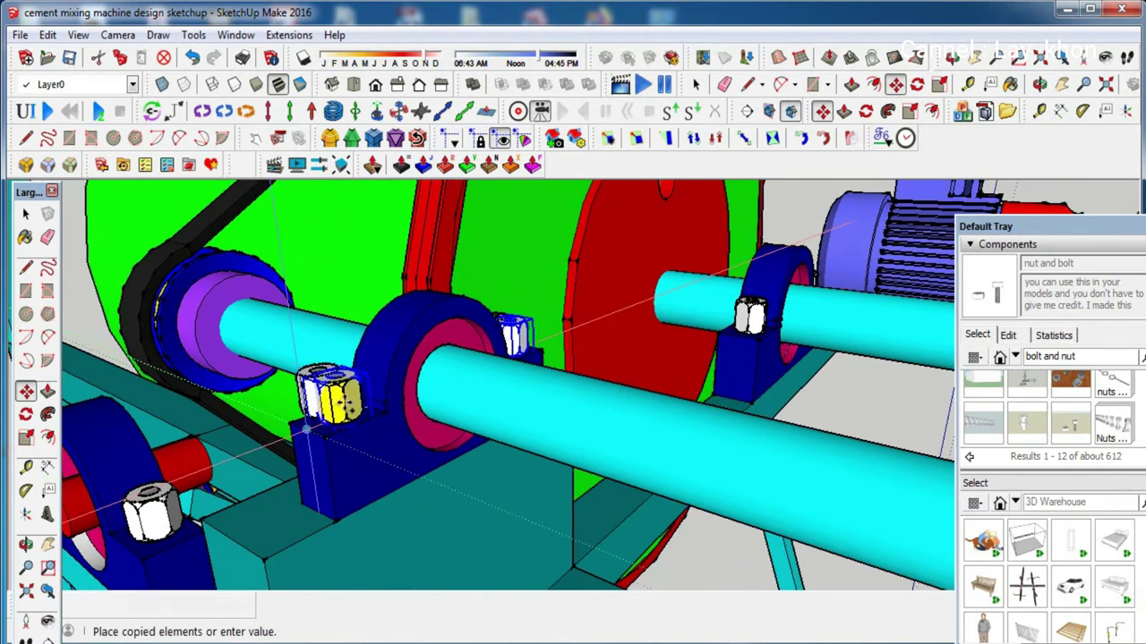
mouse_move(507, 347)
middle_down()
mouse_move(473, 366)
mouse_move(440, 409)
mouse_move(439, 447)
mouse_move(422, 391)
mouse_move(447, 355)
mouse_move(474, 388)
middle_up()
Copy the nuts again into the bearing block's second hole on the lower shaft
key(ctrl)
click(482, 387)
scroll(482, 387, up, 1)
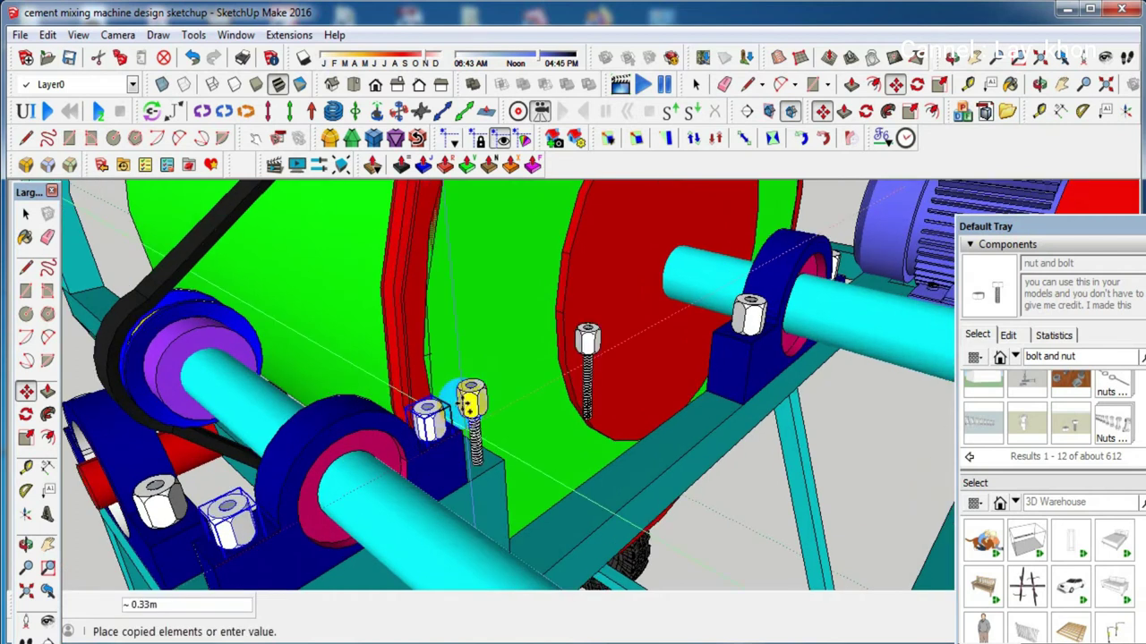
scroll(464, 399, down, 1)
middle_drag(504, 363, 447, 428)
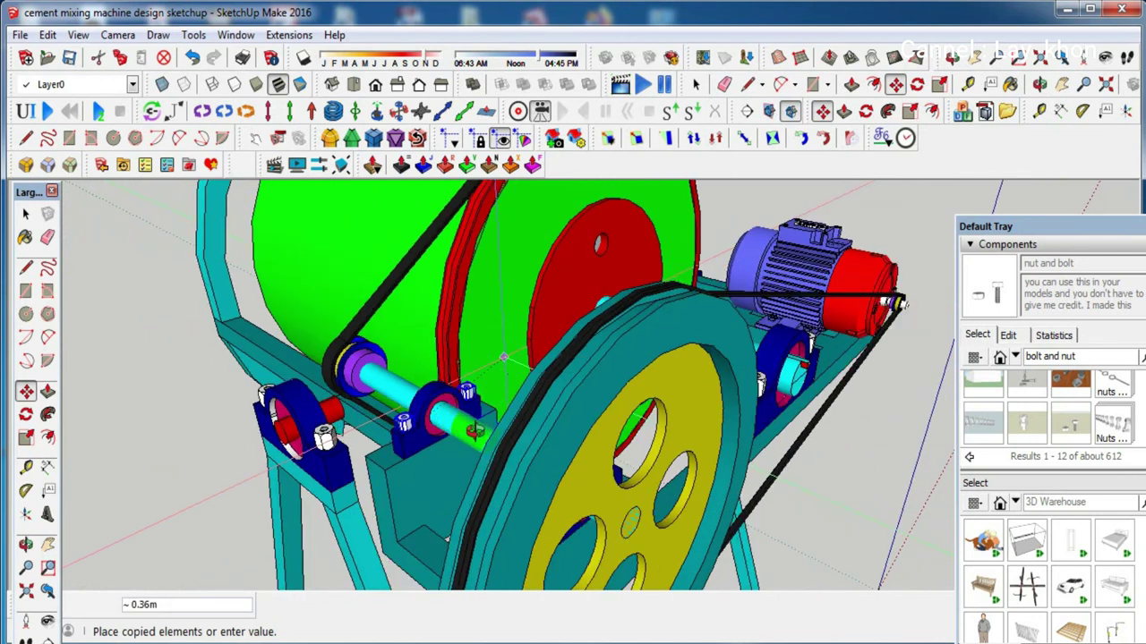
middle_drag(504, 358, 654, 484)
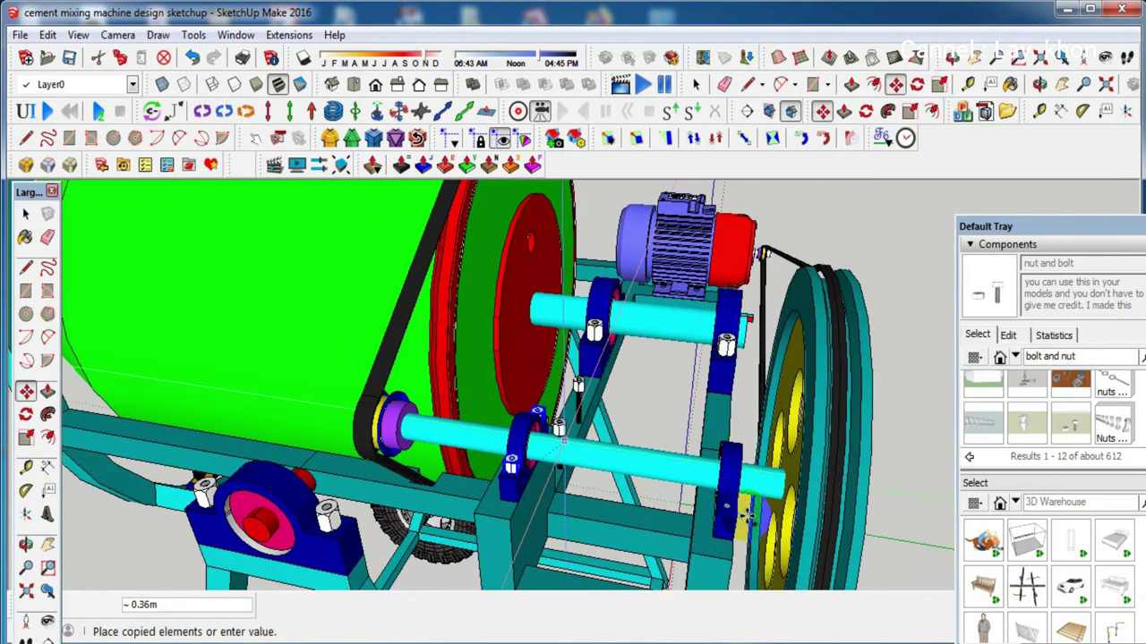
scroll(741, 515, up, 1)
scroll(735, 517, up, 1)
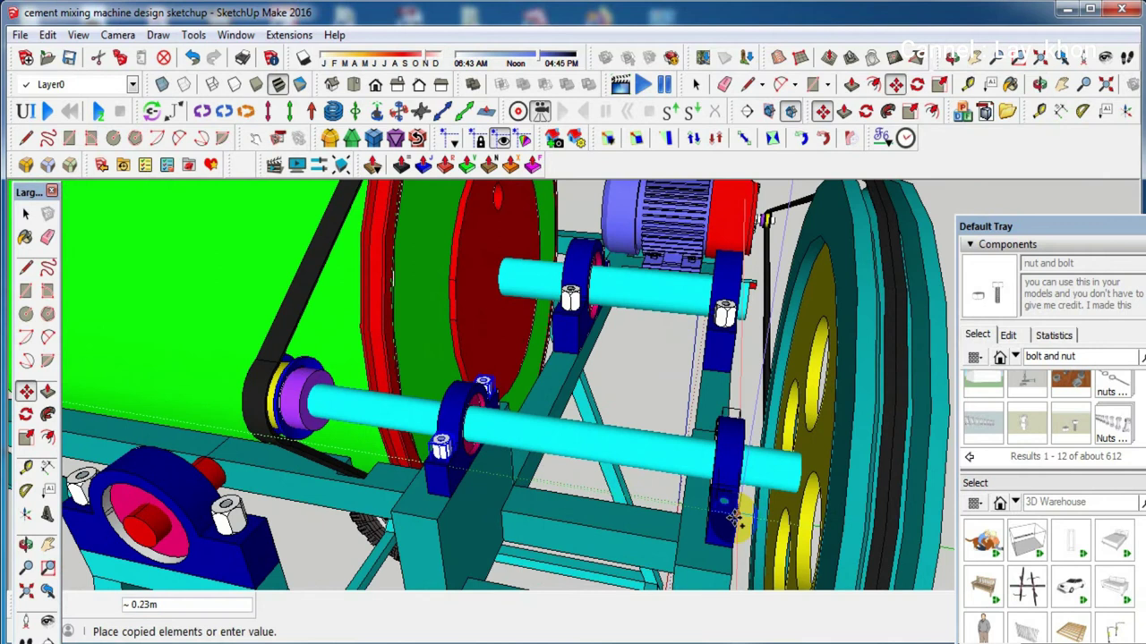
scroll(735, 519, up, 1)
scroll(736, 518, up, 1)
scroll(734, 517, up, 1)
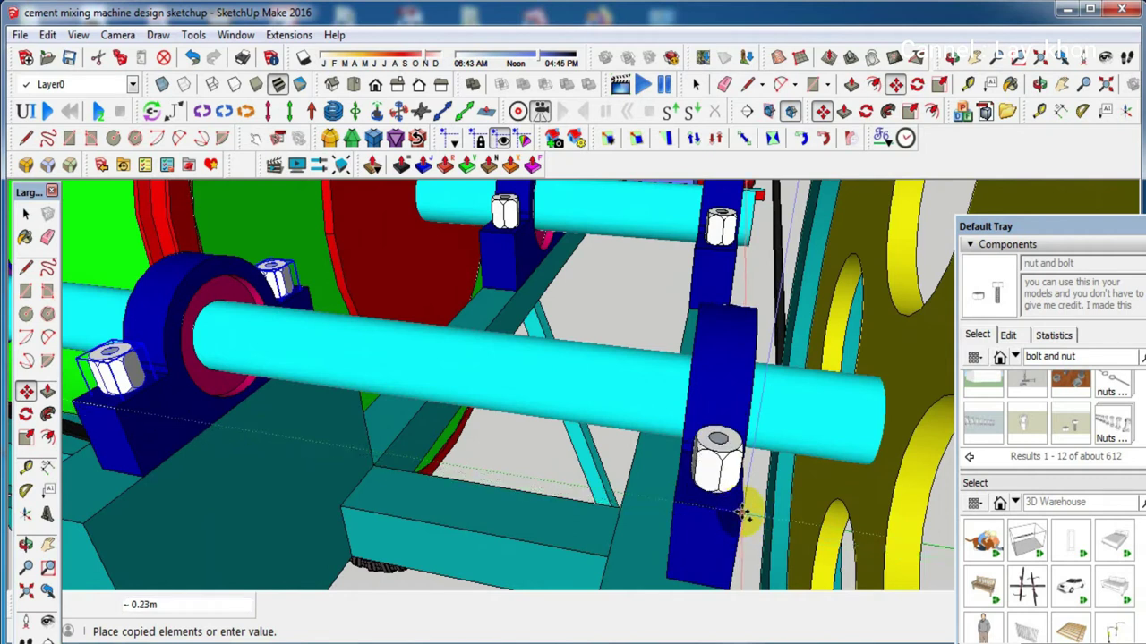
click(740, 515)
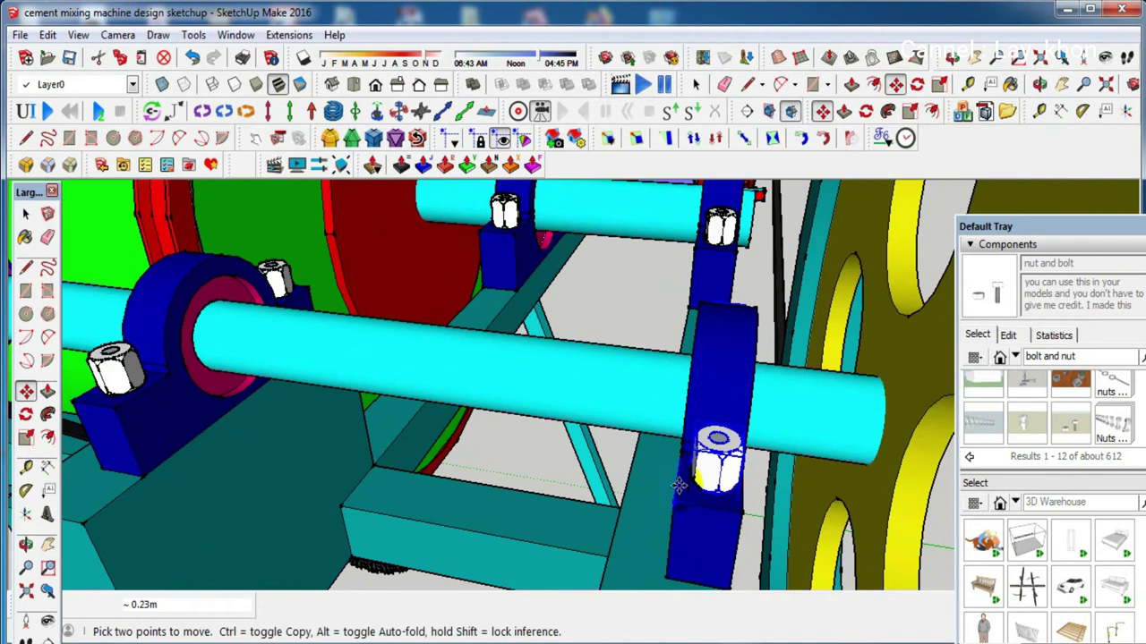
scroll(543, 421, down, 10)
mouse_move(543, 421)
middle_down()
mouse_move(573, 434)
mouse_move(759, 410)
mouse_move(772, 374)
middle_up()
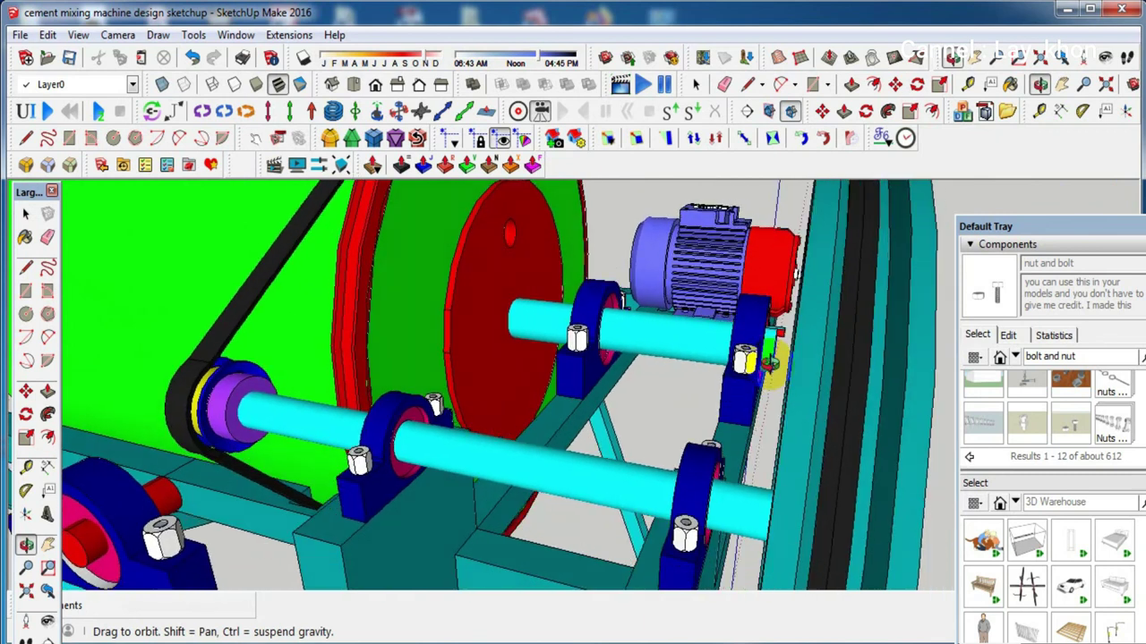
Paint the drum's pale end face bright green and close the drum group
scroll(772, 374, up, 1)
scroll(771, 374, down, 5)
middle_drag(521, 484, 661, 447)
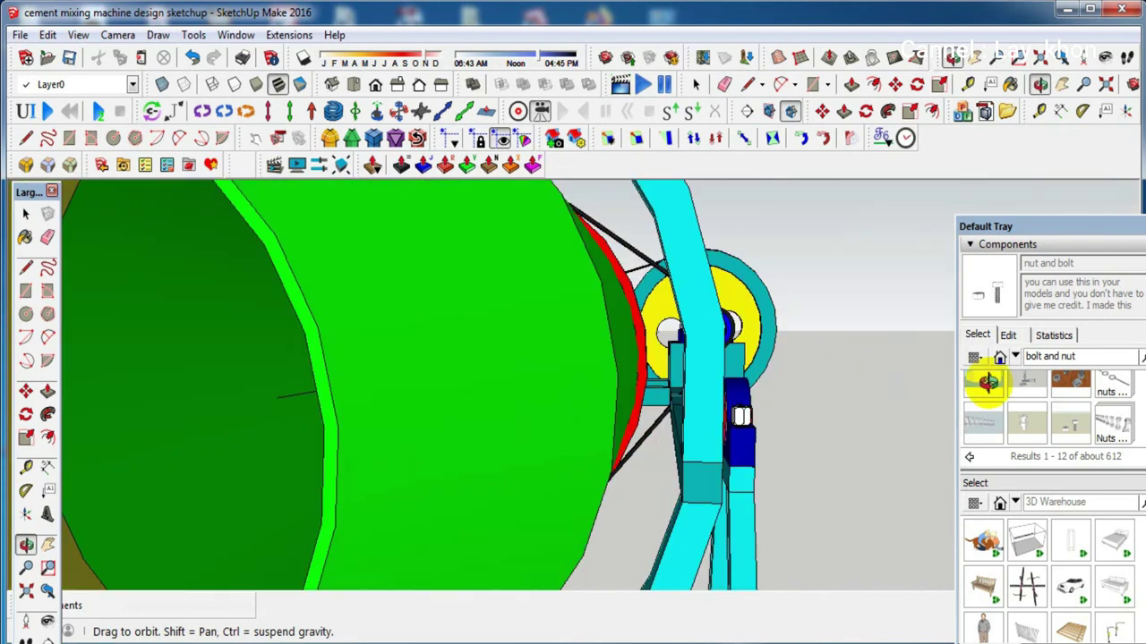
mouse_move(661, 447)
middle_down()
mouse_move(1090, 380)
mouse_move(672, 427)
mouse_move(402, 424)
mouse_move(624, 417)
mouse_move(788, 468)
mouse_move(895, 461)
middle_up()
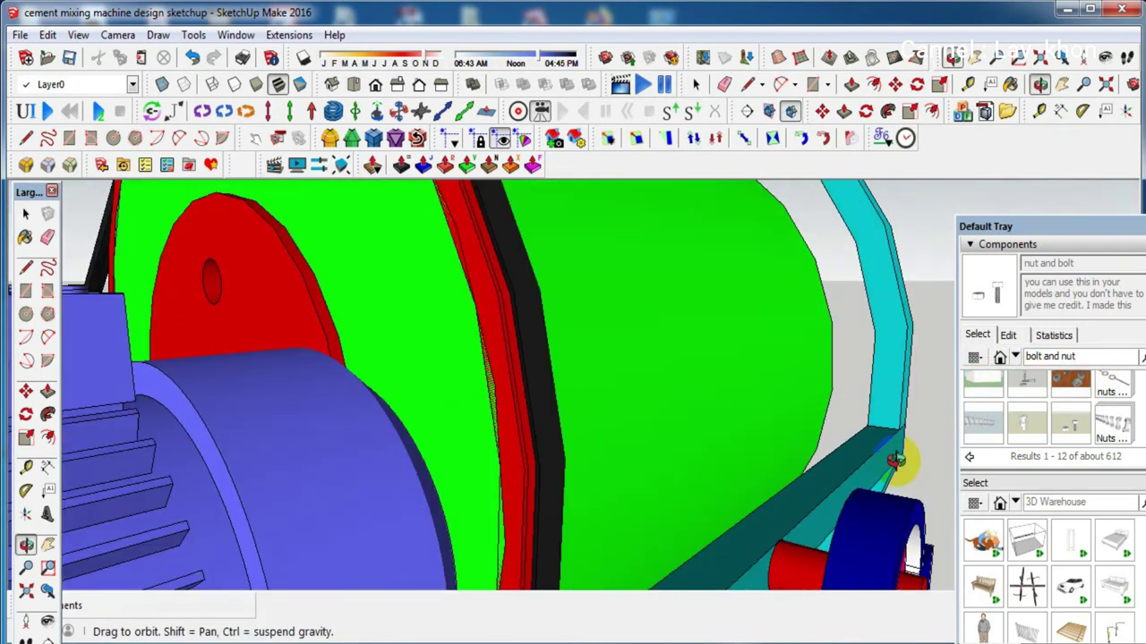
scroll(895, 460, down, 5)
scroll(1101, 501, down, 3)
scroll(1101, 502, down, 3)
scroll(1065, 510, down, 2)
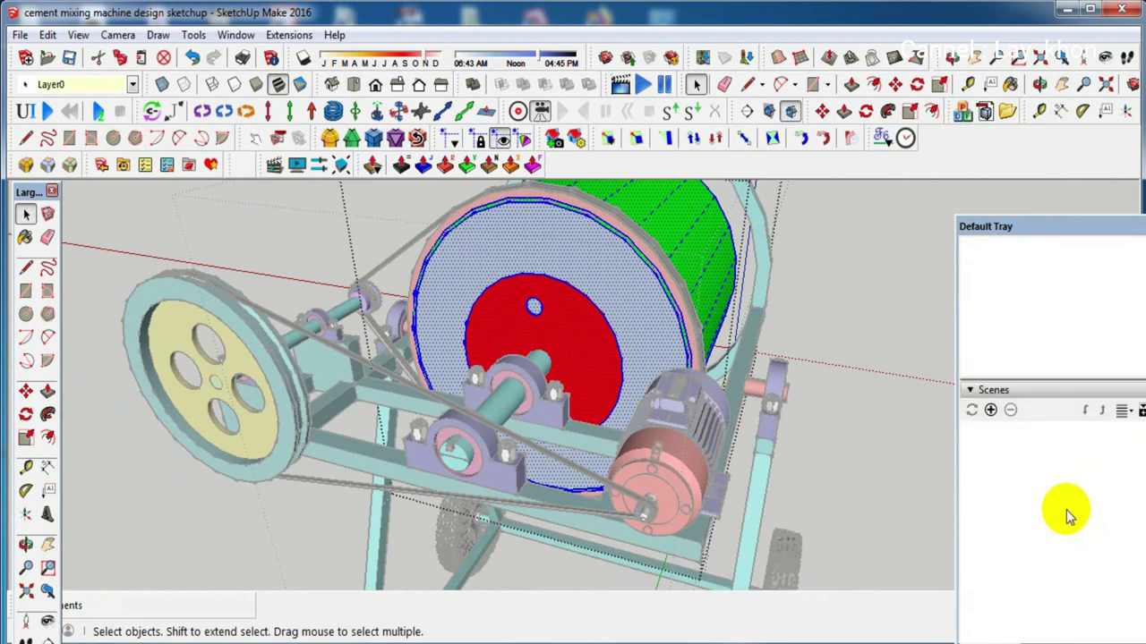
scroll(1065, 510, down, 3)
scroll(1068, 514, down, 3)
scroll(1061, 501, up, 2)
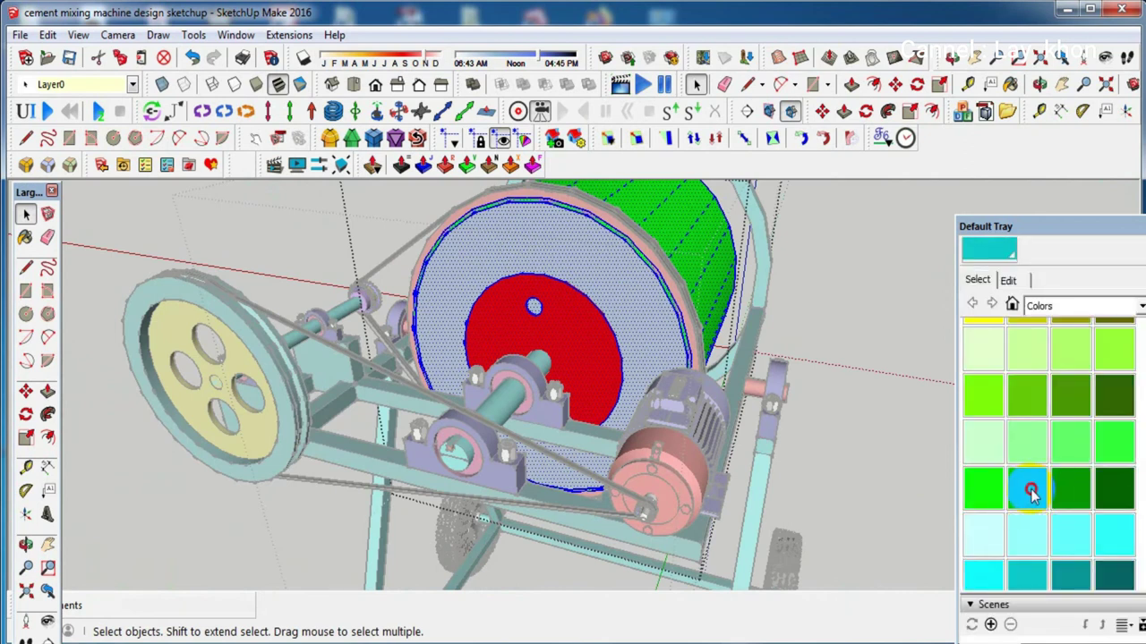
click(1031, 490)
click(628, 299)
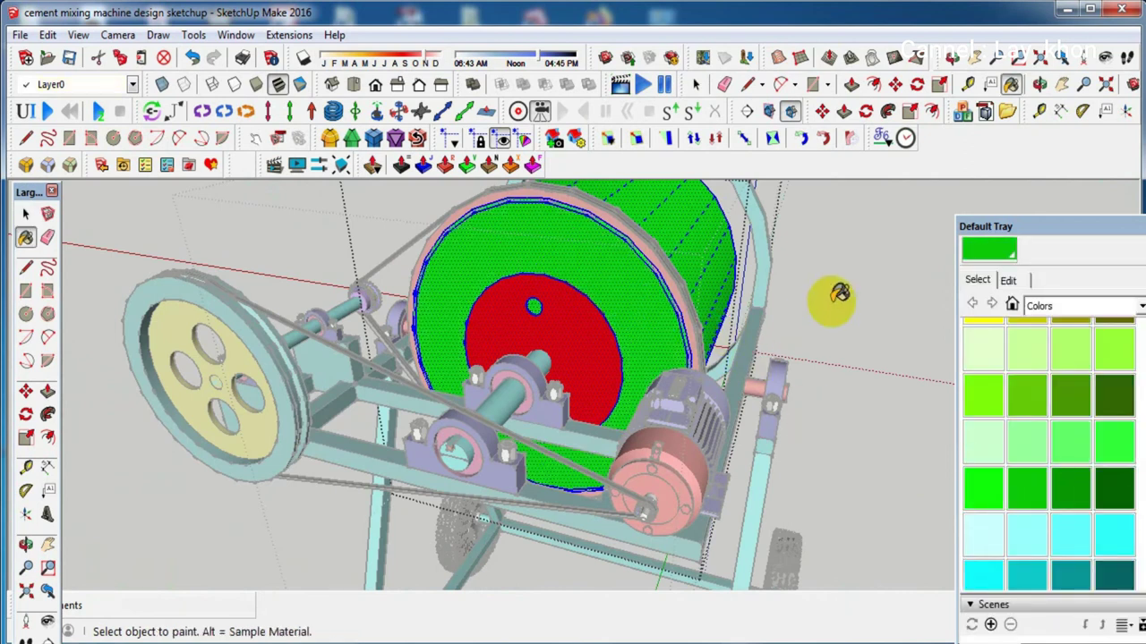
key(space)
click(841, 272)
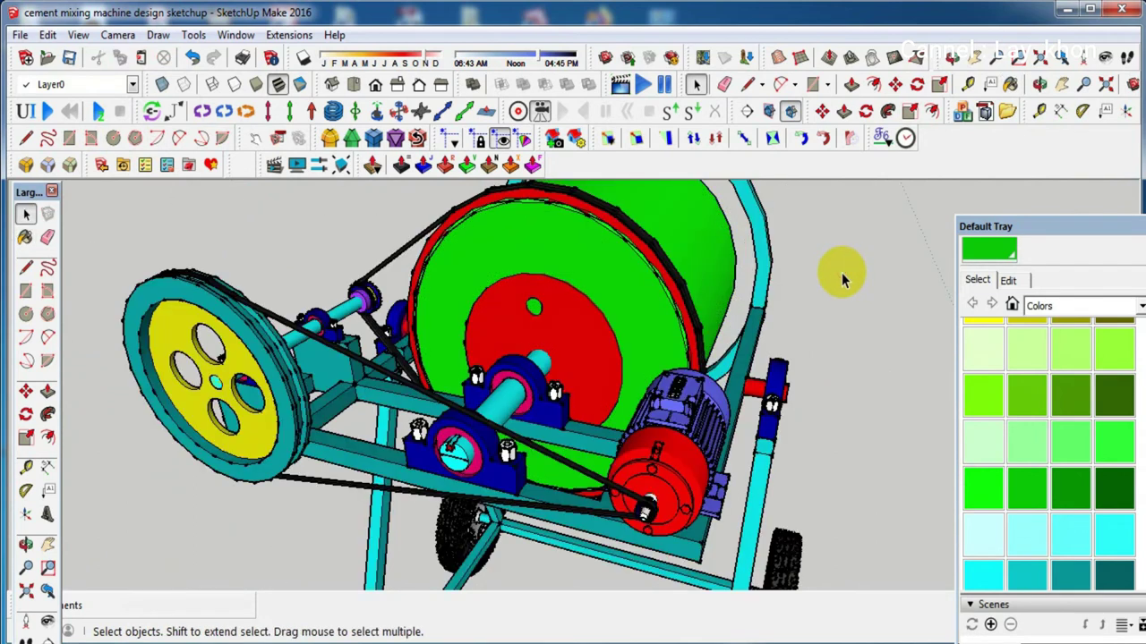
Click the drum and zoom in and out to inspect the green face
click(632, 354)
scroll(632, 354, up, 1)
scroll(517, 301, up, 2)
scroll(519, 307, up, 1)
scroll(519, 306, down, 2)
scroll(519, 306, down, 2)
Group the base frame, curved arm and lower support into one group
scroll(519, 307, down, 1)
mouse_move(530, 376)
middle_down()
mouse_move(574, 385)
mouse_move(591, 537)
mouse_move(410, 512)
middle_up()
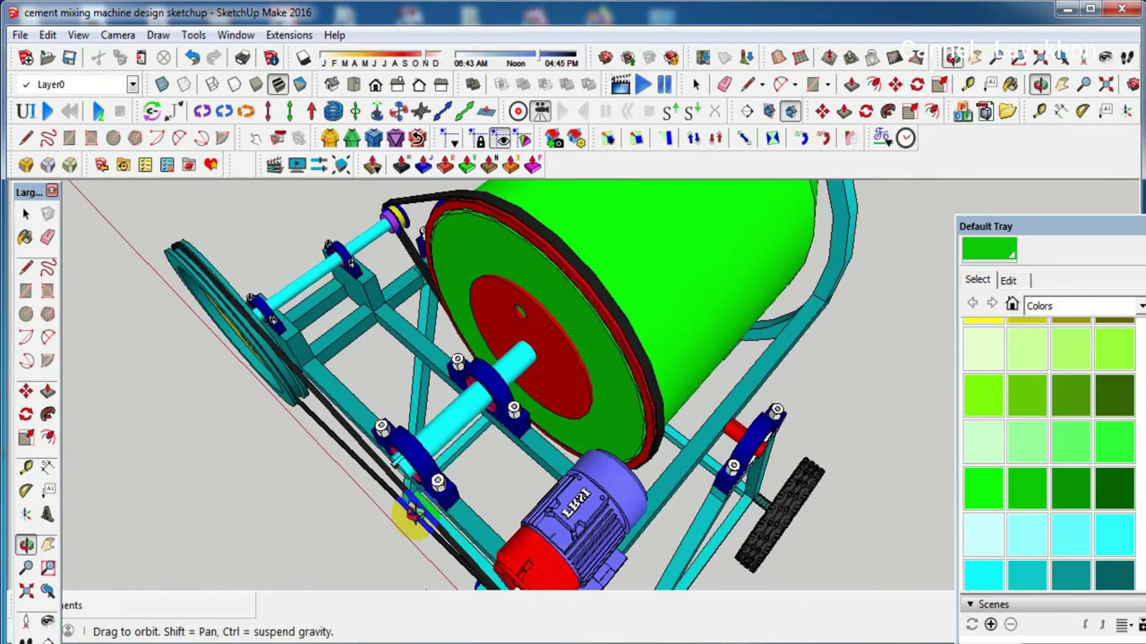
key(space)
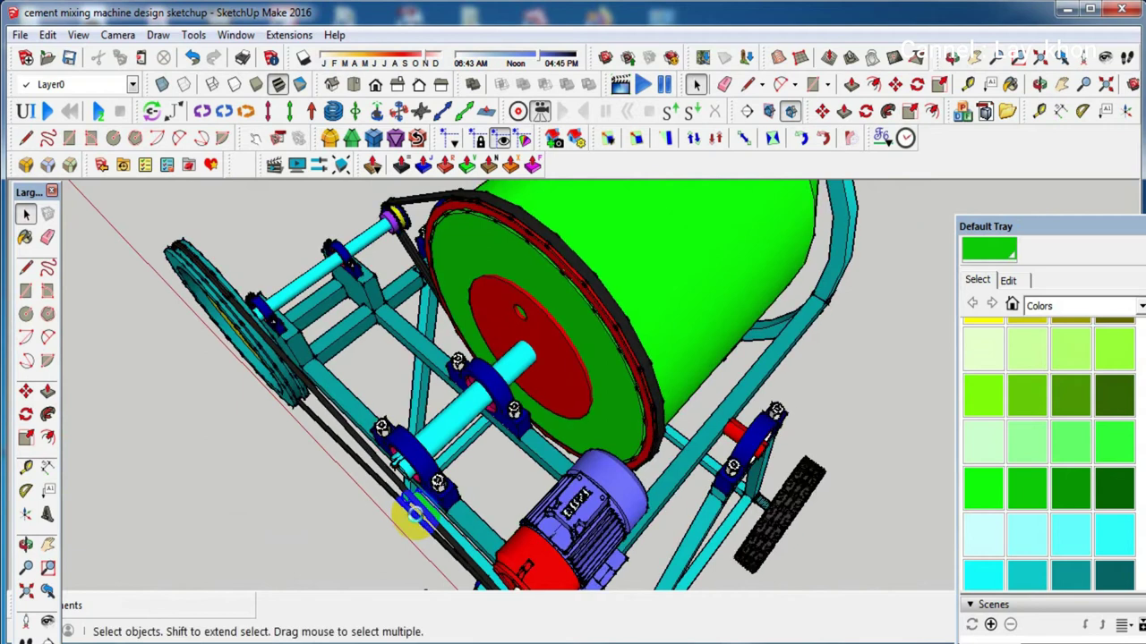
click(415, 514)
scroll(736, 405, up, 2)
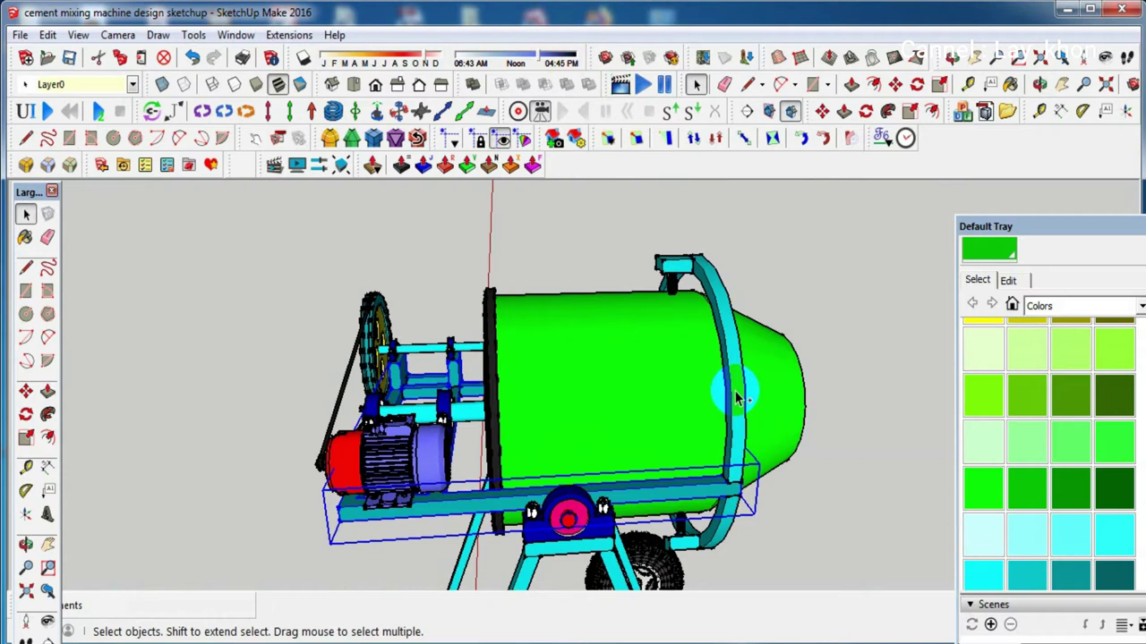
shift+click(736, 398)
shift+click(729, 542)
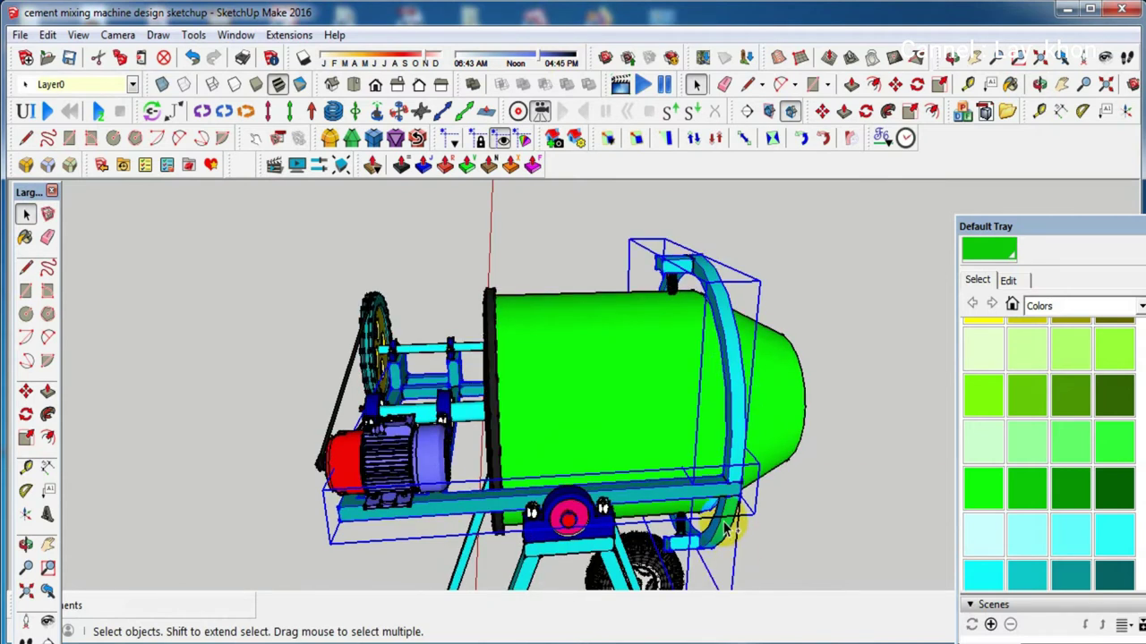
right_click(725, 524)
click(786, 308)
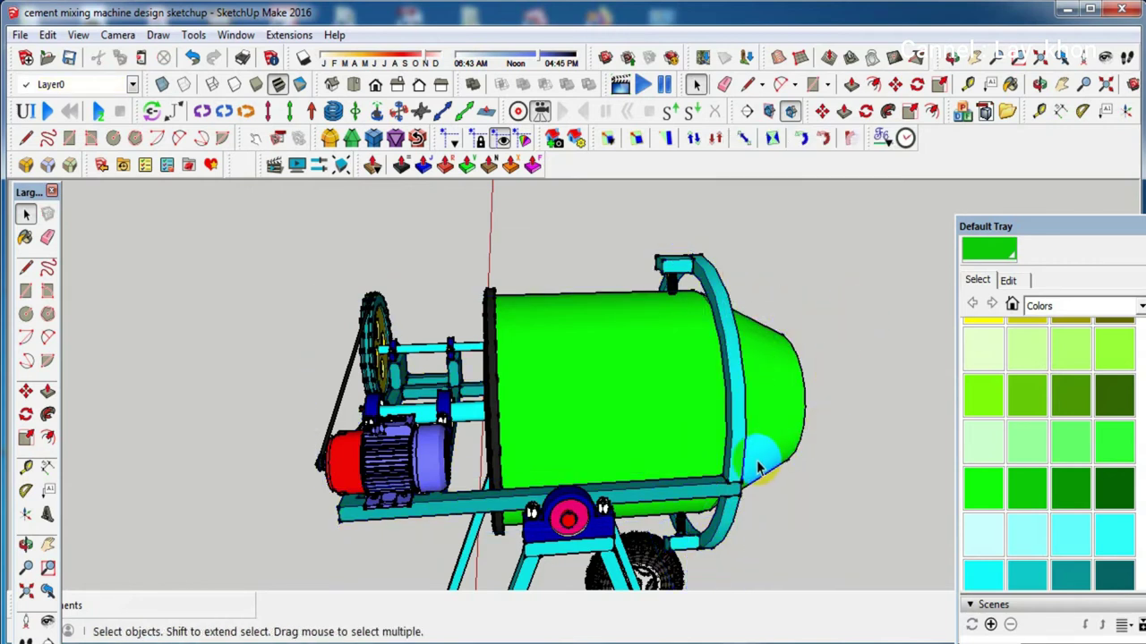
Orbit around the mixer to check the result and select the stand frame assembly
mouse_move(736, 495)
middle_down()
mouse_move(155, 409)
mouse_move(77, 429)
middle_up()
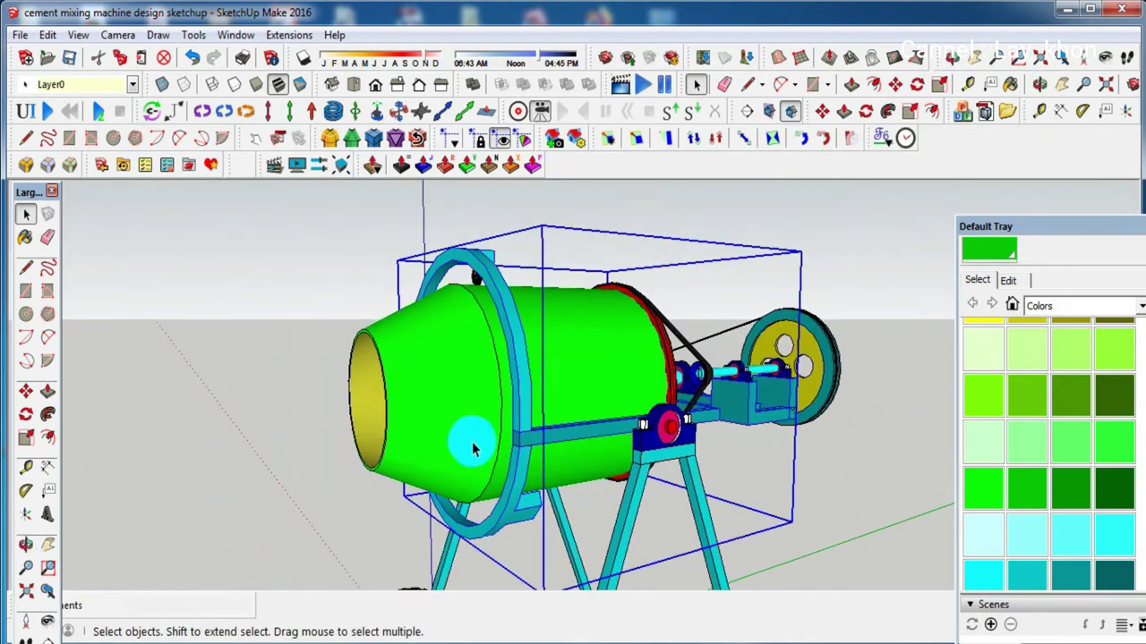
scroll(553, 444, up, 2)
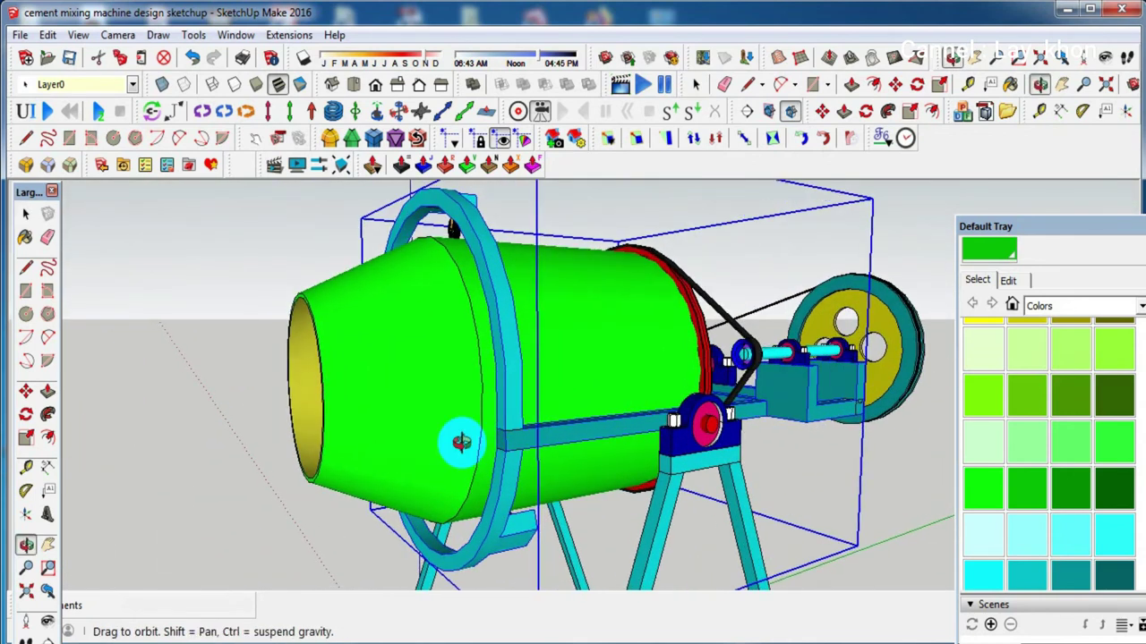
middle_drag(460, 439, 394, 456)
click(441, 246)
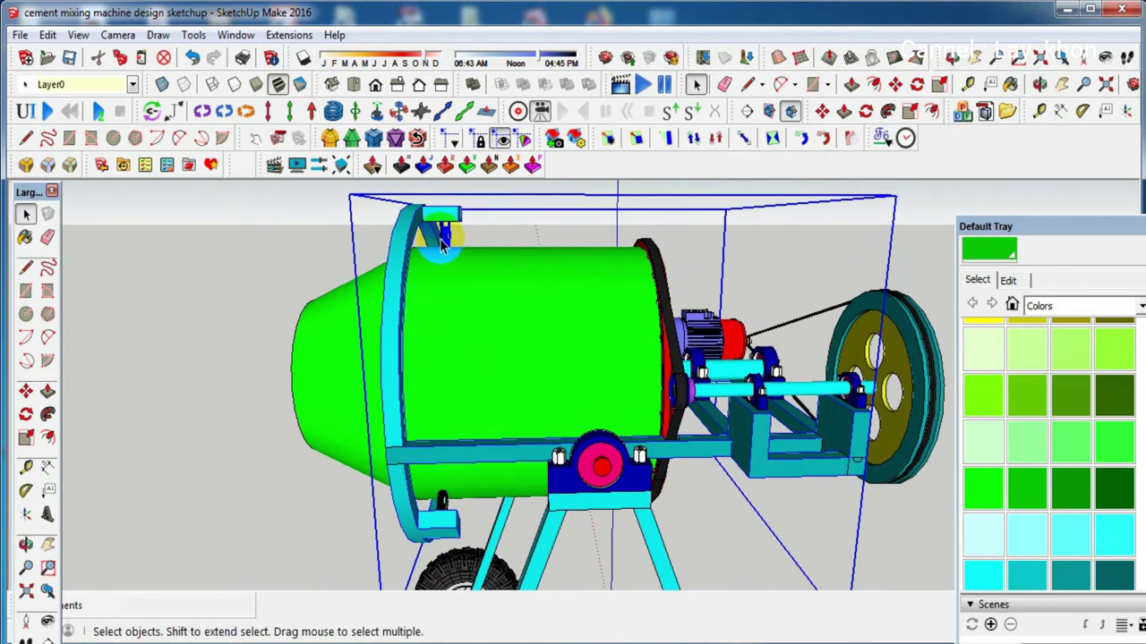
shift+click(445, 235)
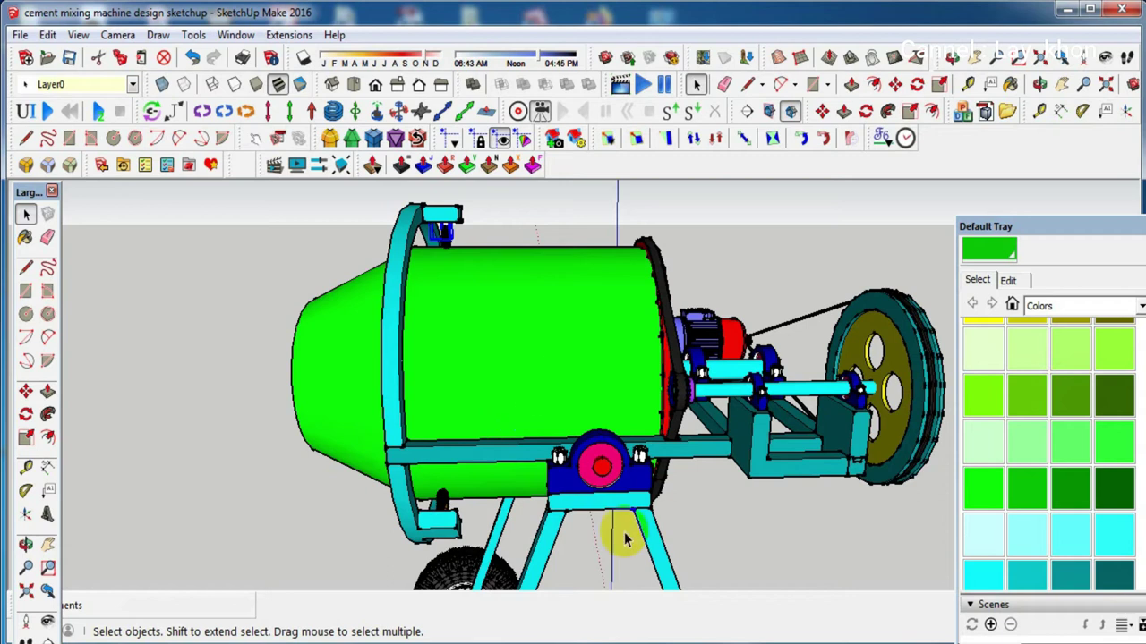
click(590, 504)
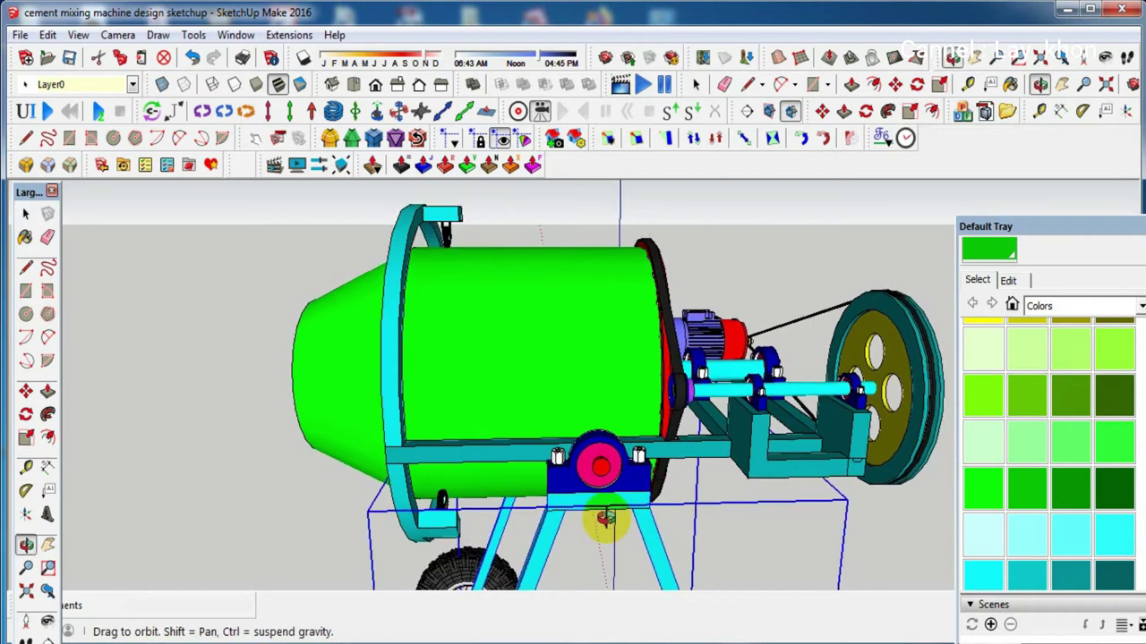
middle_drag(592, 508, 519, 512)
Select the red hub and open the pink bearing component for editing
click(525, 476)
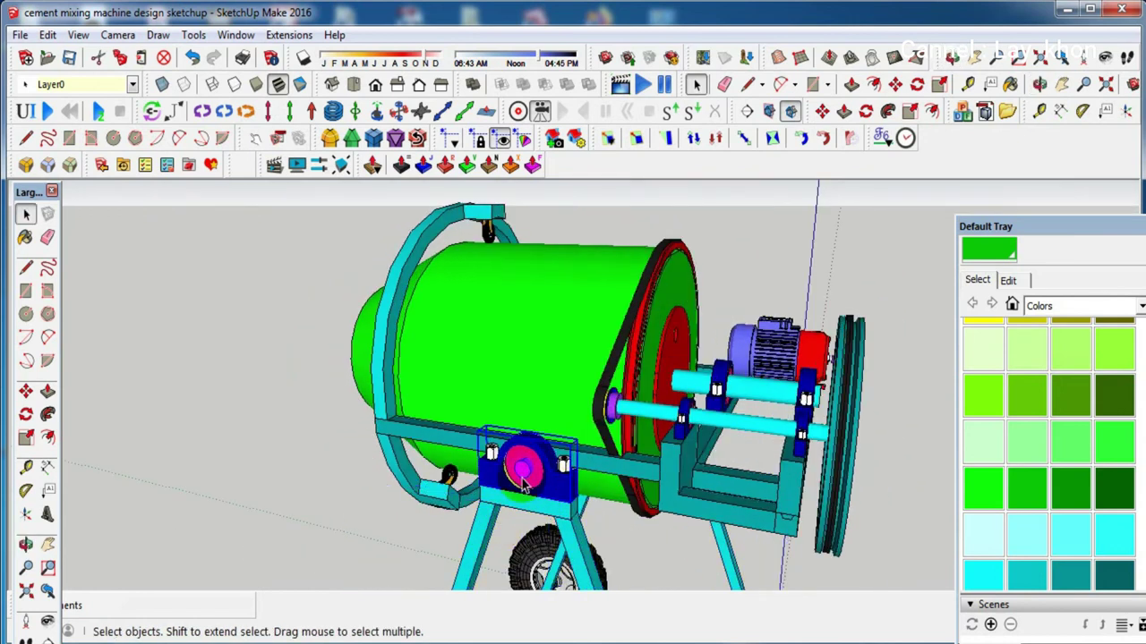
scroll(526, 481, up, 2)
scroll(525, 477, up, 1)
click(524, 472)
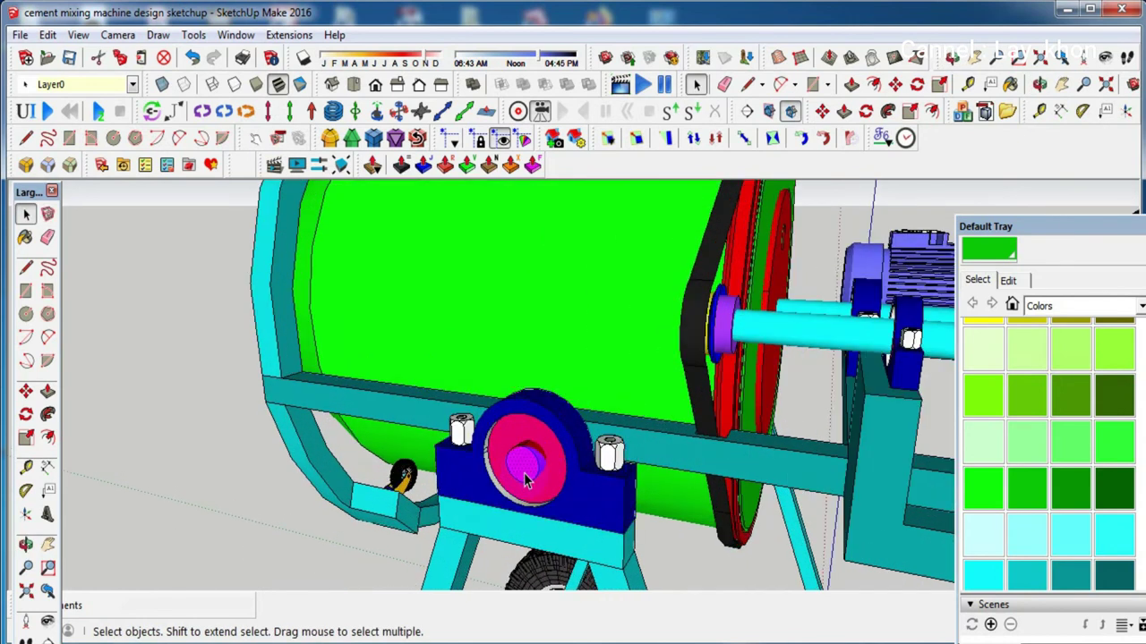
scroll(523, 473, up, 2)
scroll(561, 442, up, 2)
double_click(561, 441)
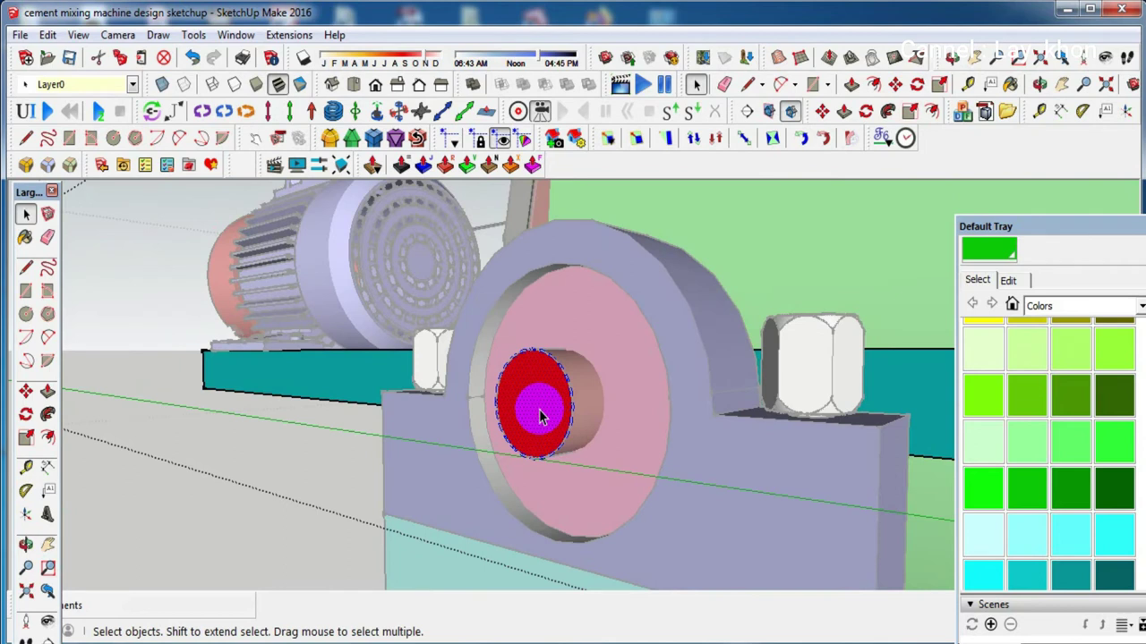
Push/Pull the red hub face out 0.04 m into a short cylinder
key(p)
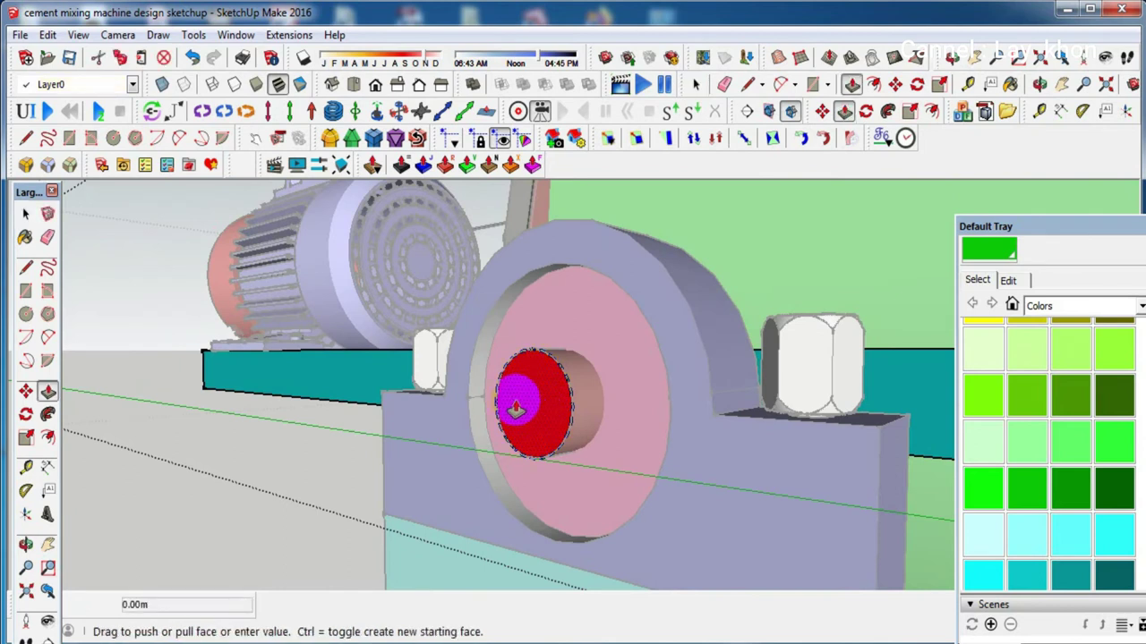
drag(516, 409, 444, 409)
scroll(327, 420, down, 2)
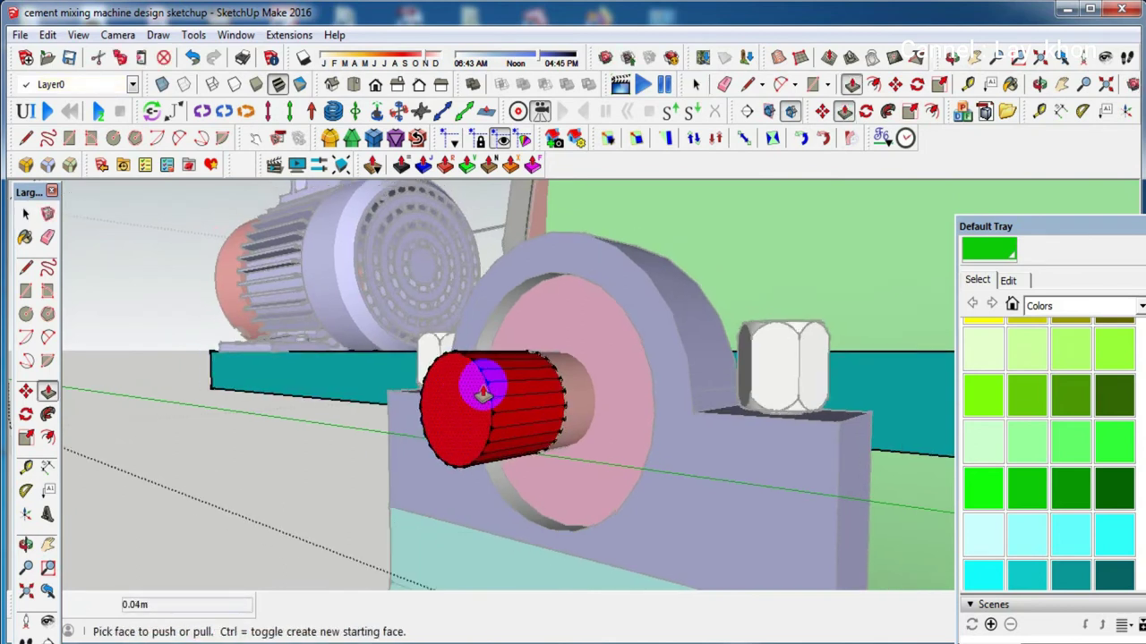
key(space)
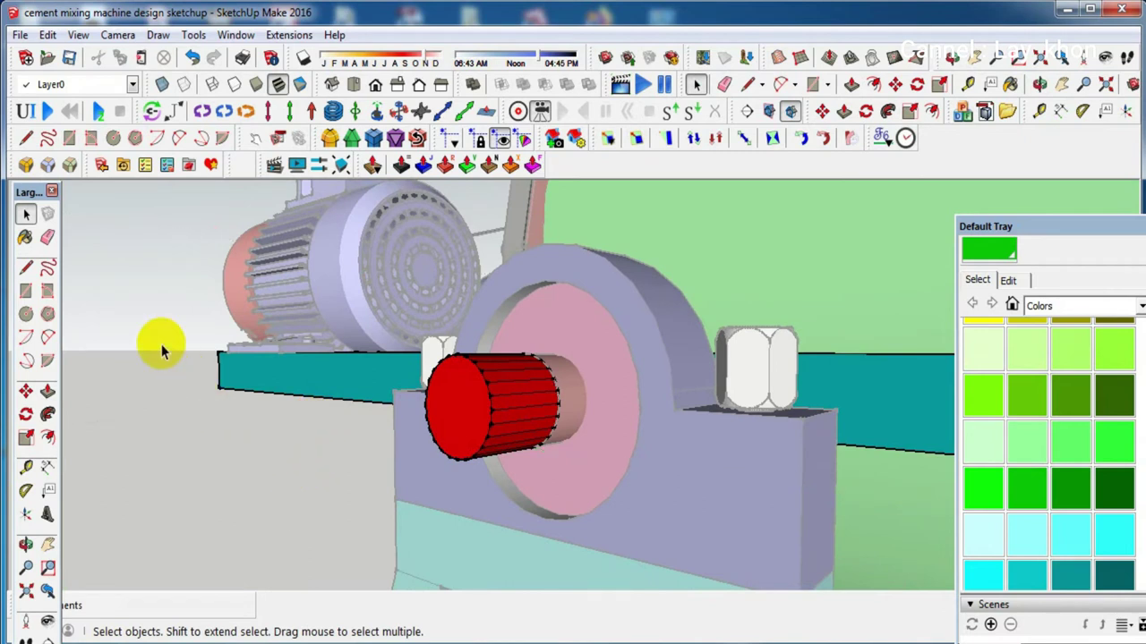
middle_drag(460, 409, 508, 389)
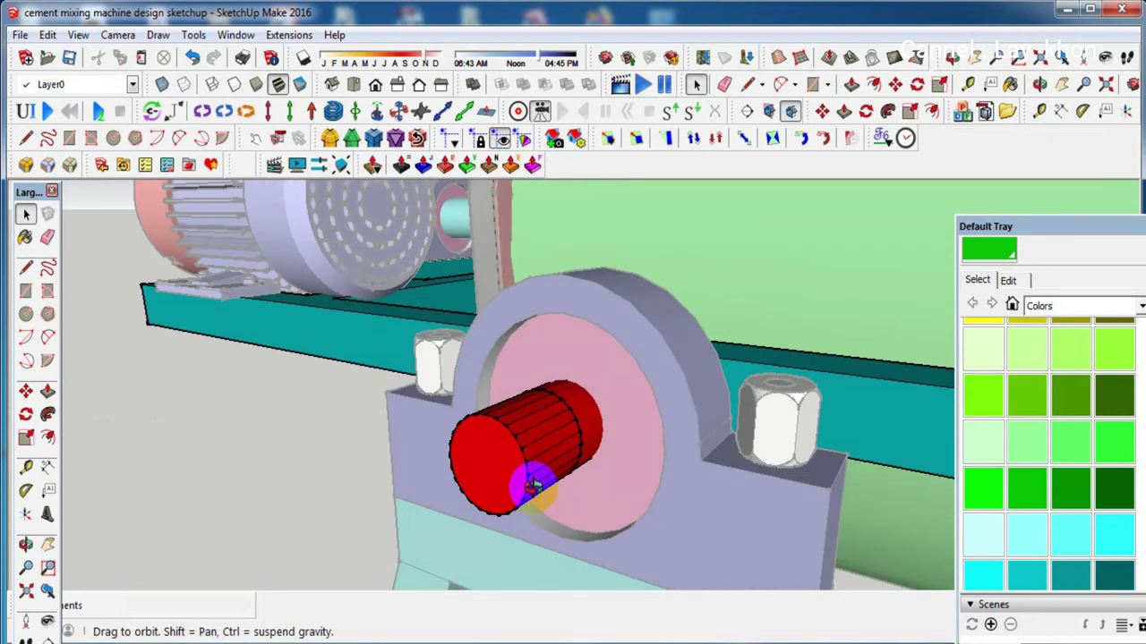
scroll(508, 389, down, 3)
scroll(537, 398, down, 3)
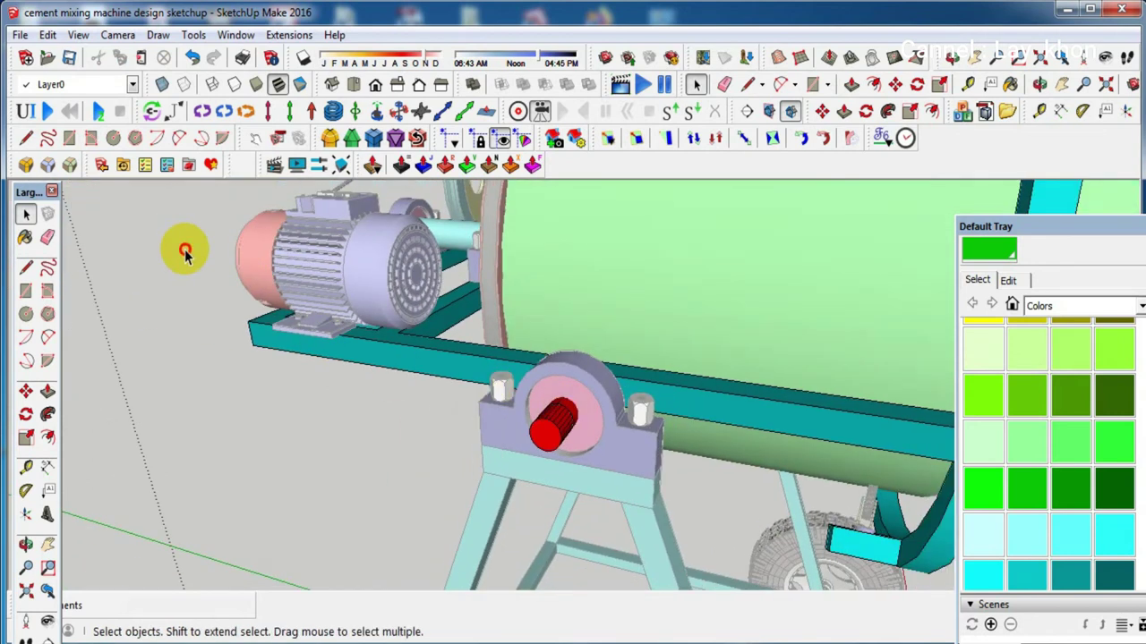
Zoom in on the bearing's red cylinder and activate the Line tool
scroll(534, 428, up, 2)
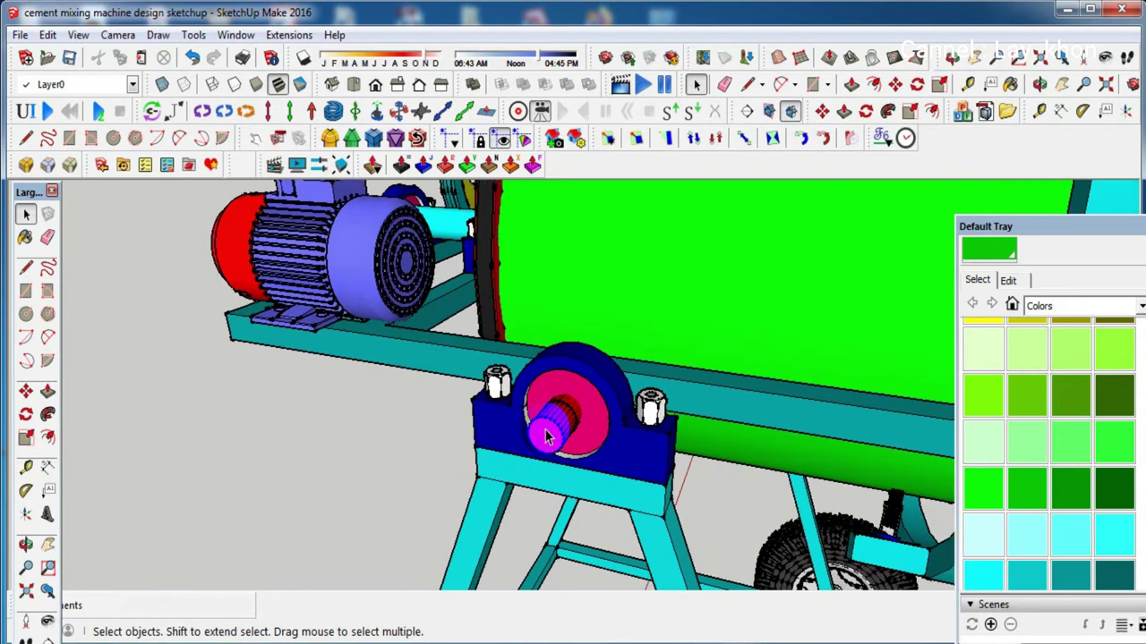
scroll(532, 428, up, 3)
middle_drag(543, 429, 616, 452)
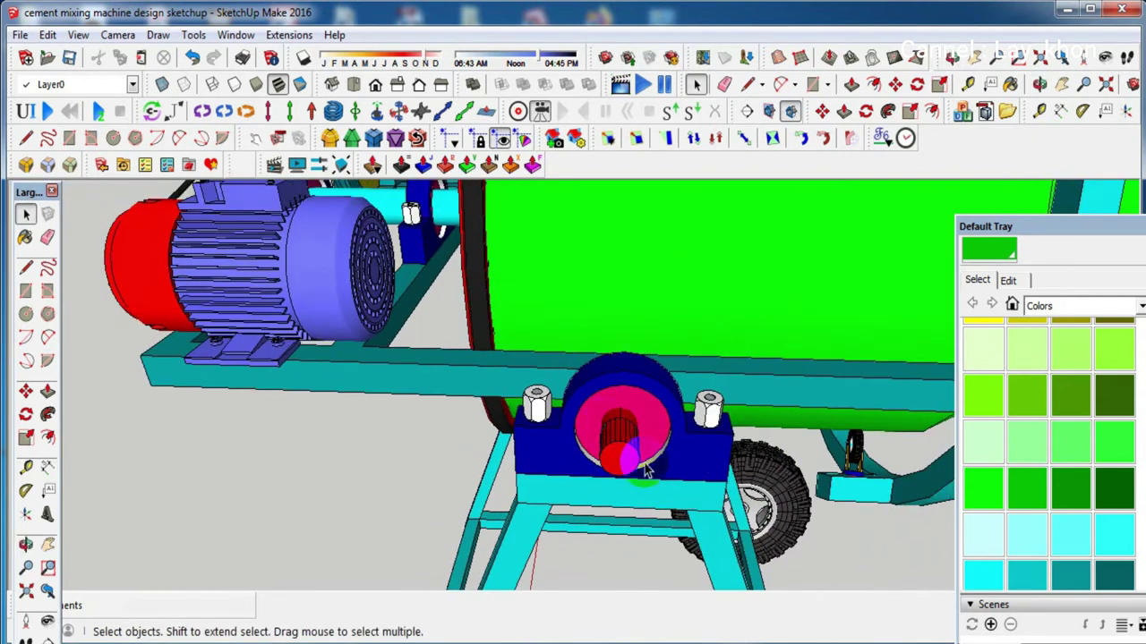
scroll(617, 454, up, 2)
scroll(624, 456, up, 2)
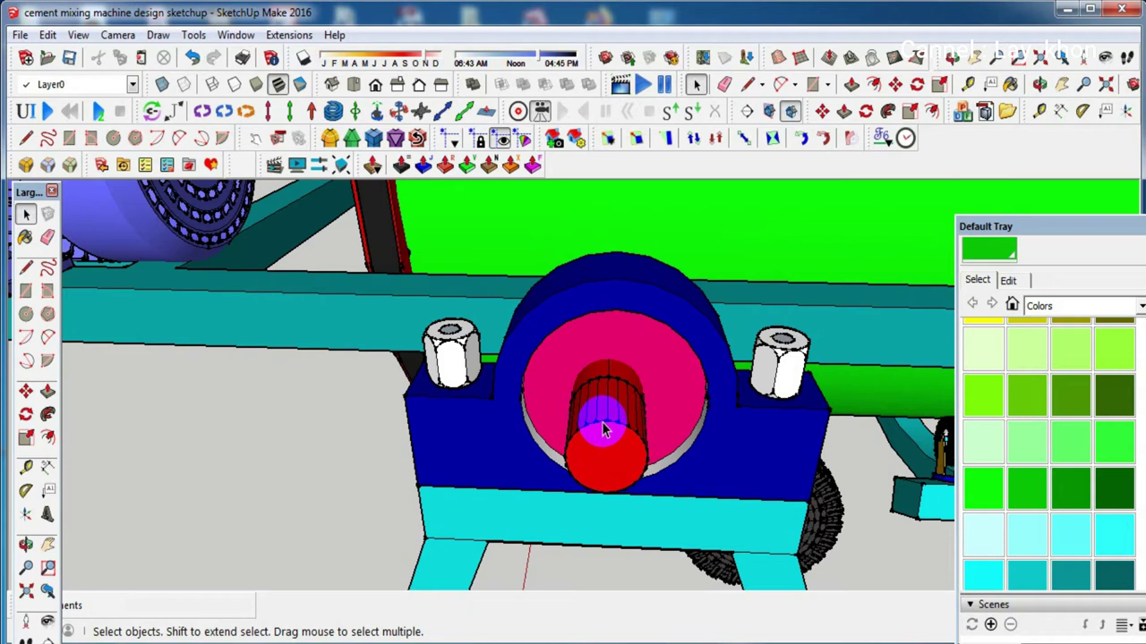
key(l)
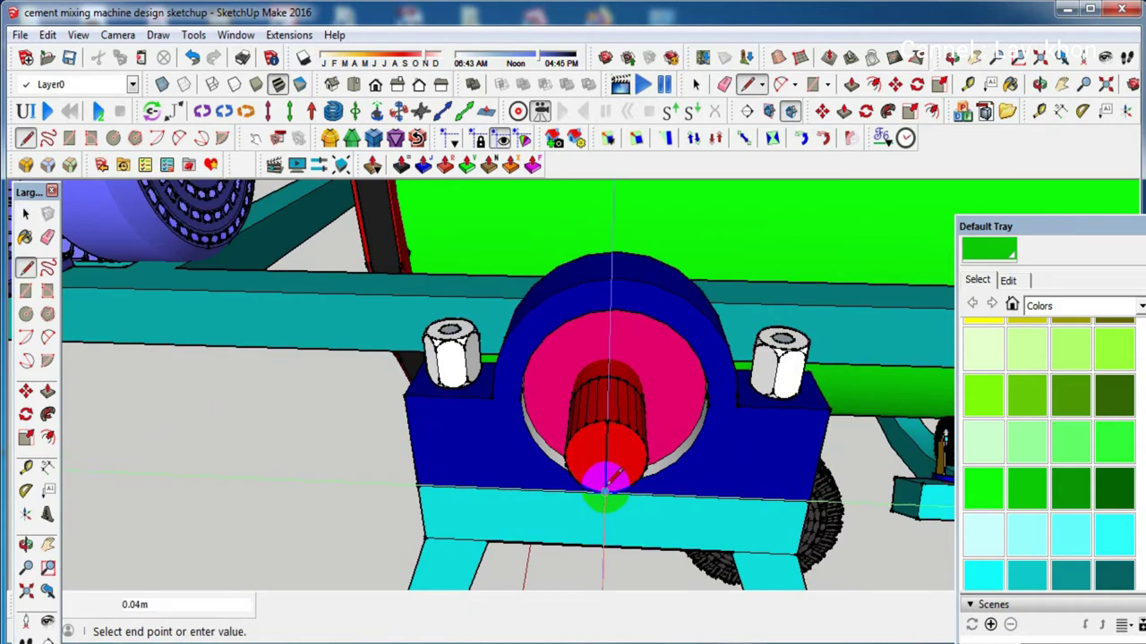
key(space)
Draw a line from the red cylinder's lower edge and start another at the frame's midpoint
key(l)
click(607, 455)
scroll(607, 455, down, 3)
middle_drag(603, 460, 340, 493)
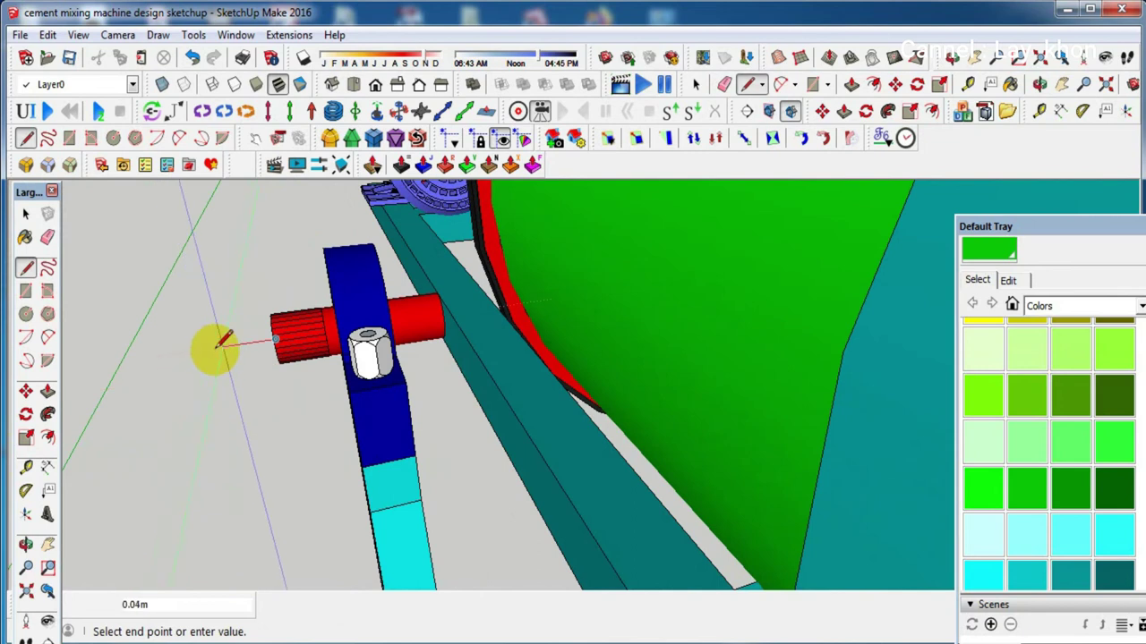
click(209, 345)
key(Escape)
scroll(215, 349, down, 2)
click(570, 400)
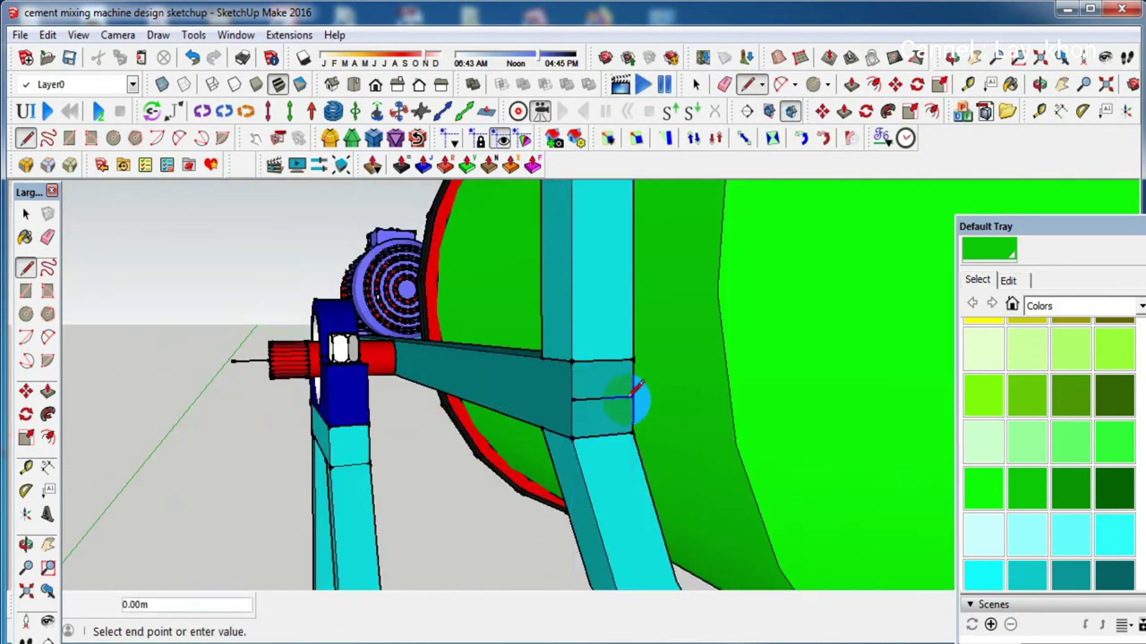
Draw a circle centred on the arm's hub and select its face
click(26, 314)
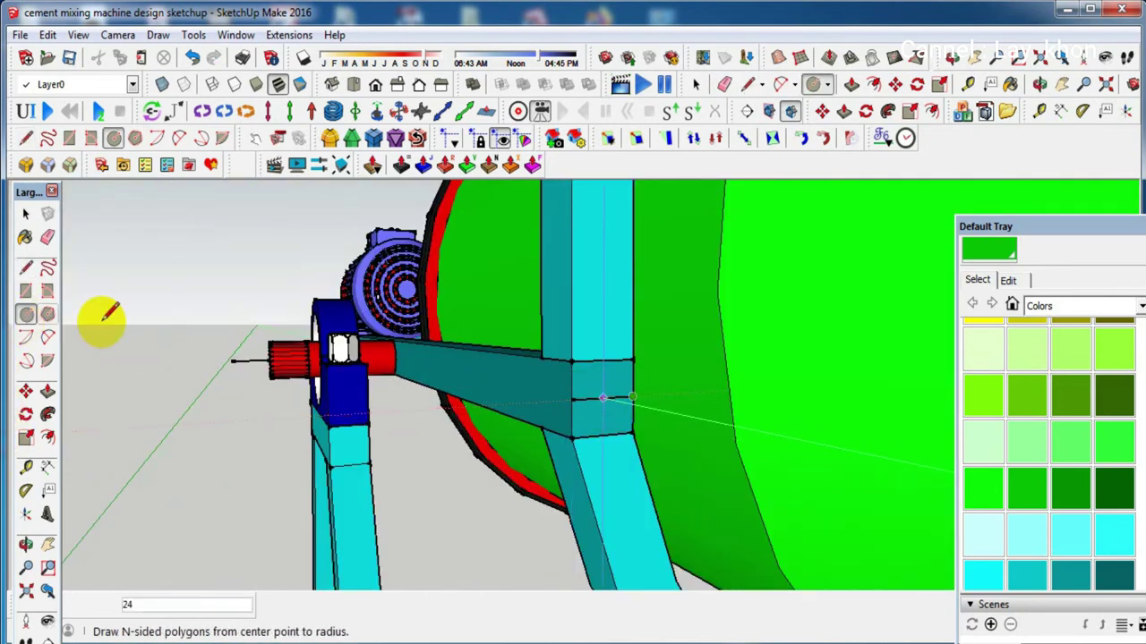
scroll(604, 396, up, 2)
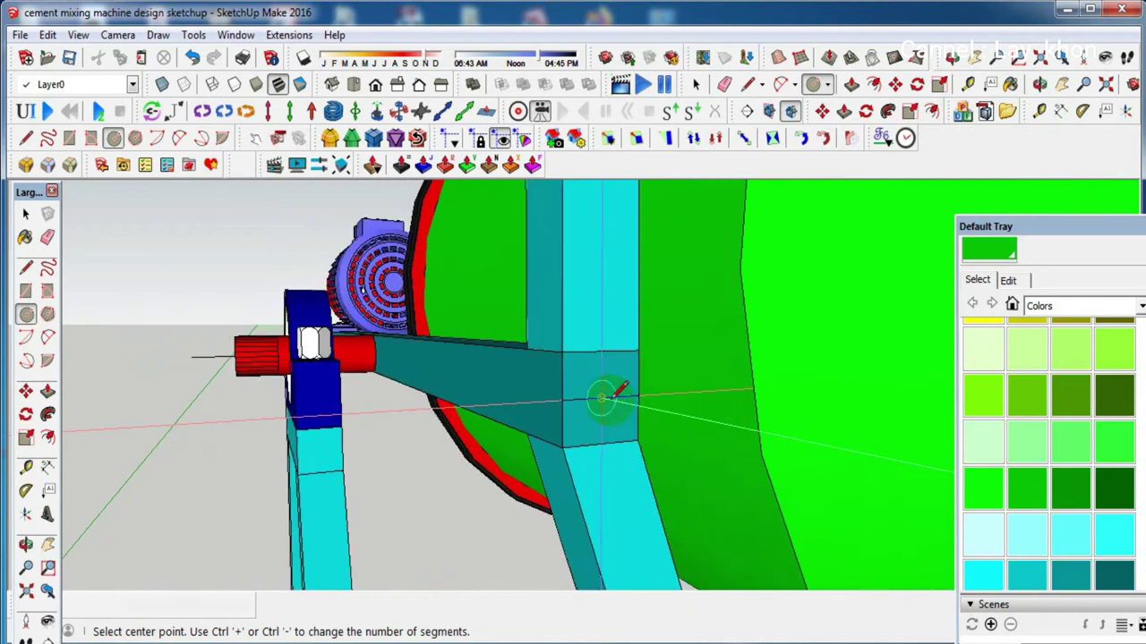
scroll(604, 396, up, 2)
click(604, 396)
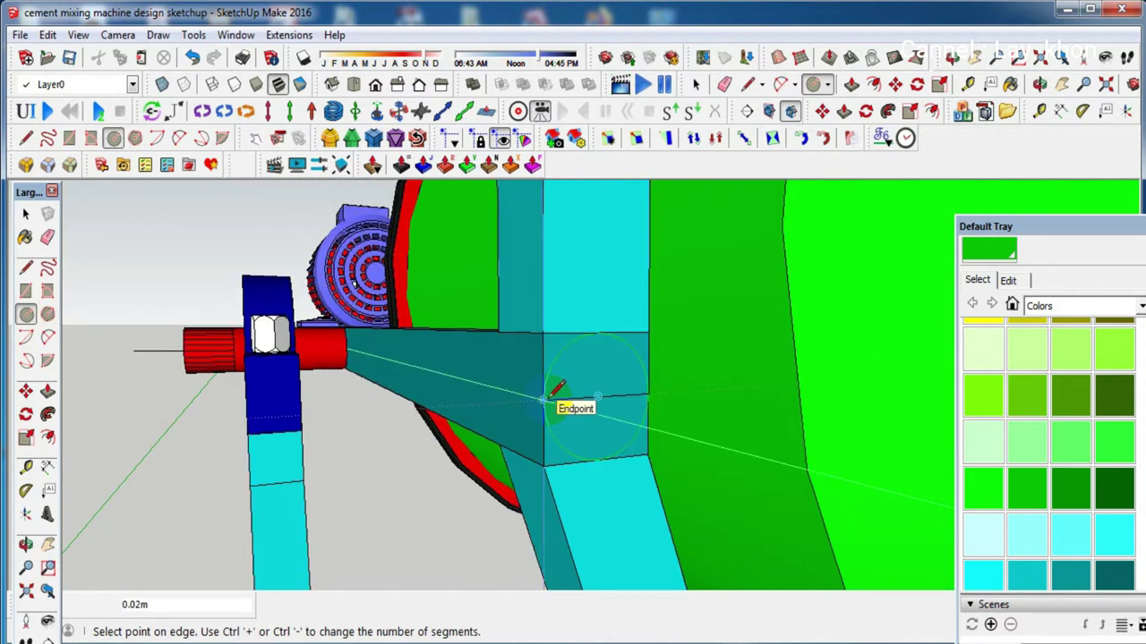
click(546, 398)
key(space)
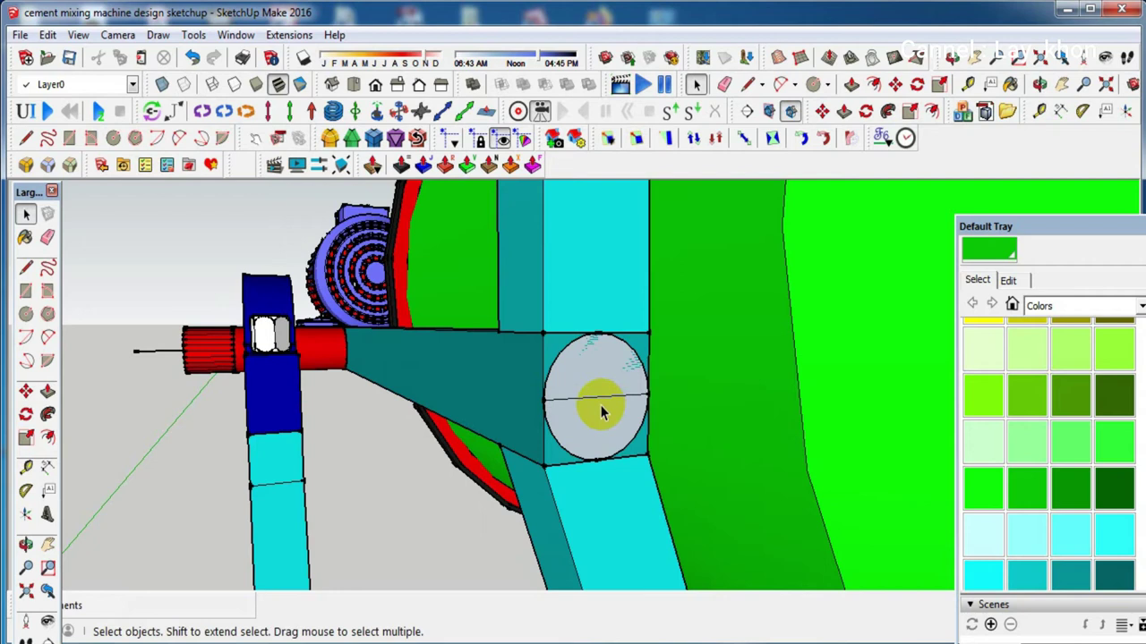
click(589, 387)
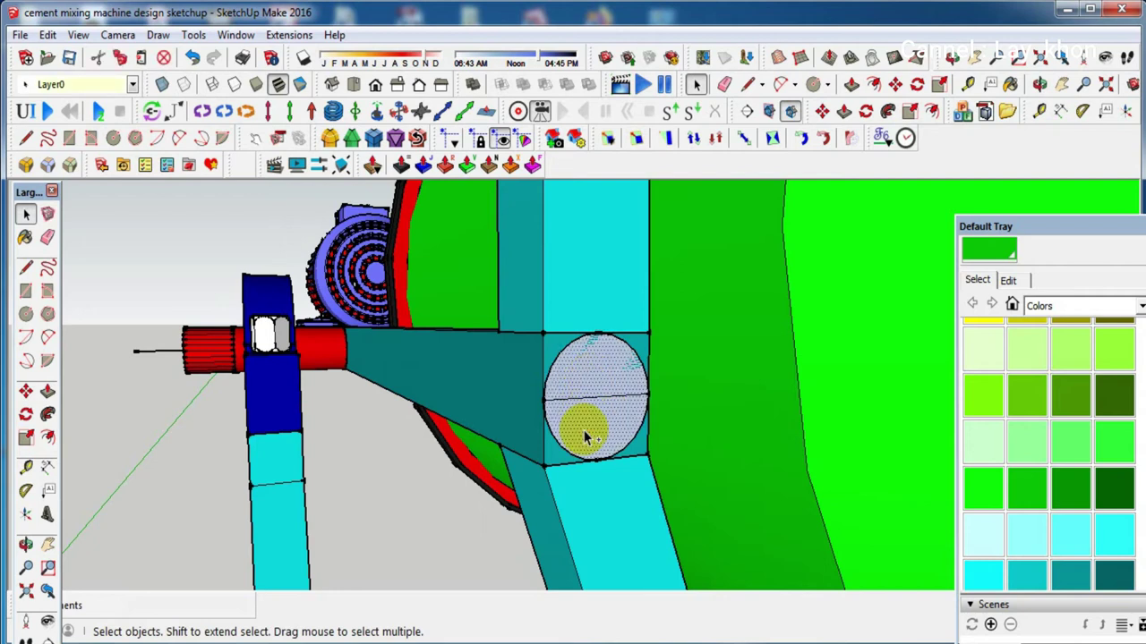
Copy the hub circle to the red shaft's end, then erase the original circle and its line
key(m)
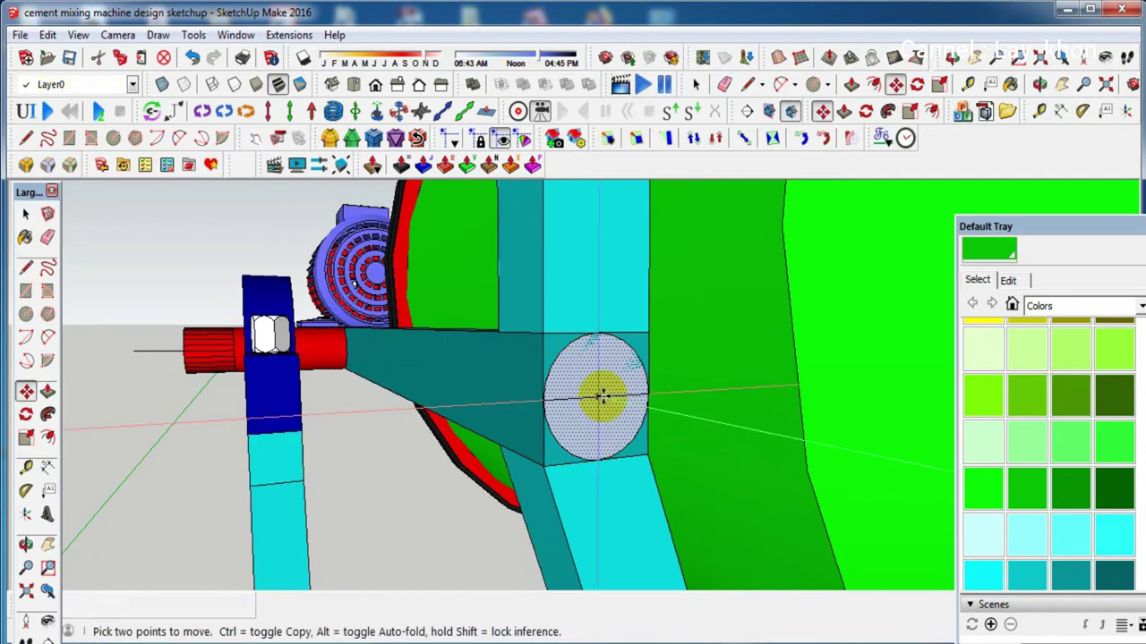
click(600, 397)
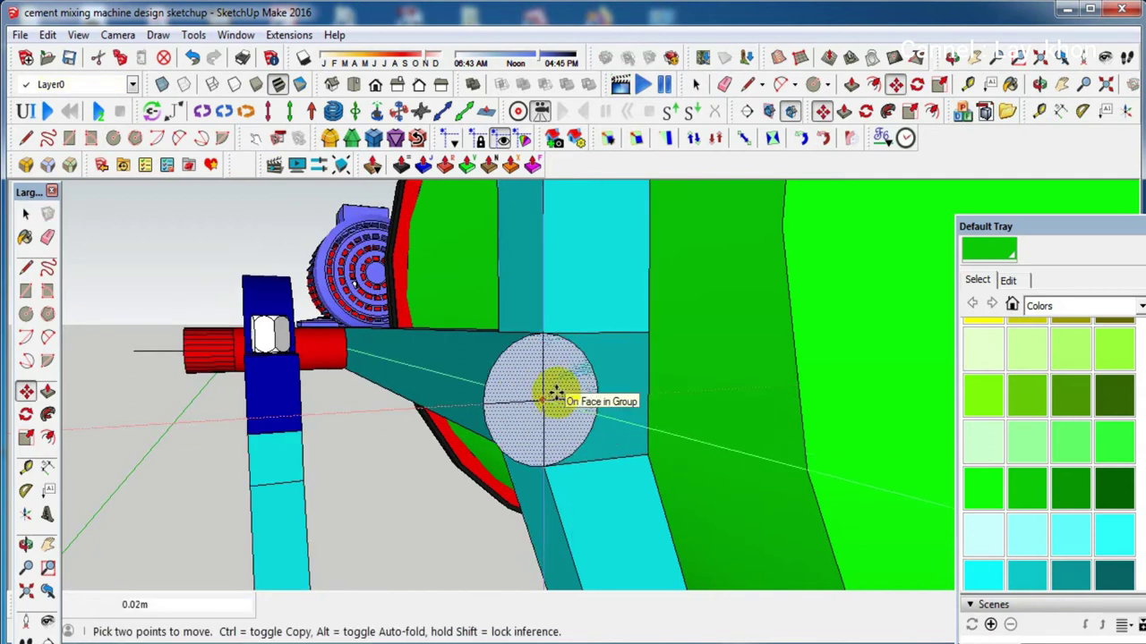
key(ctrl)
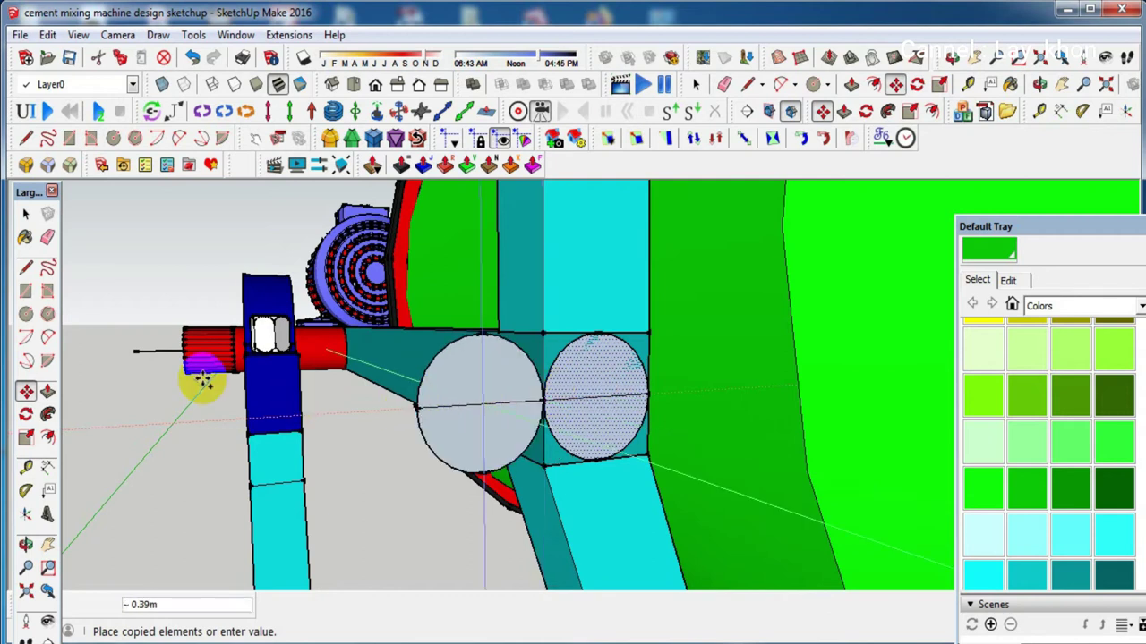
click(158, 351)
mouse_move(158, 349)
middle_down()
mouse_move(200, 365)
mouse_move(162, 358)
middle_up()
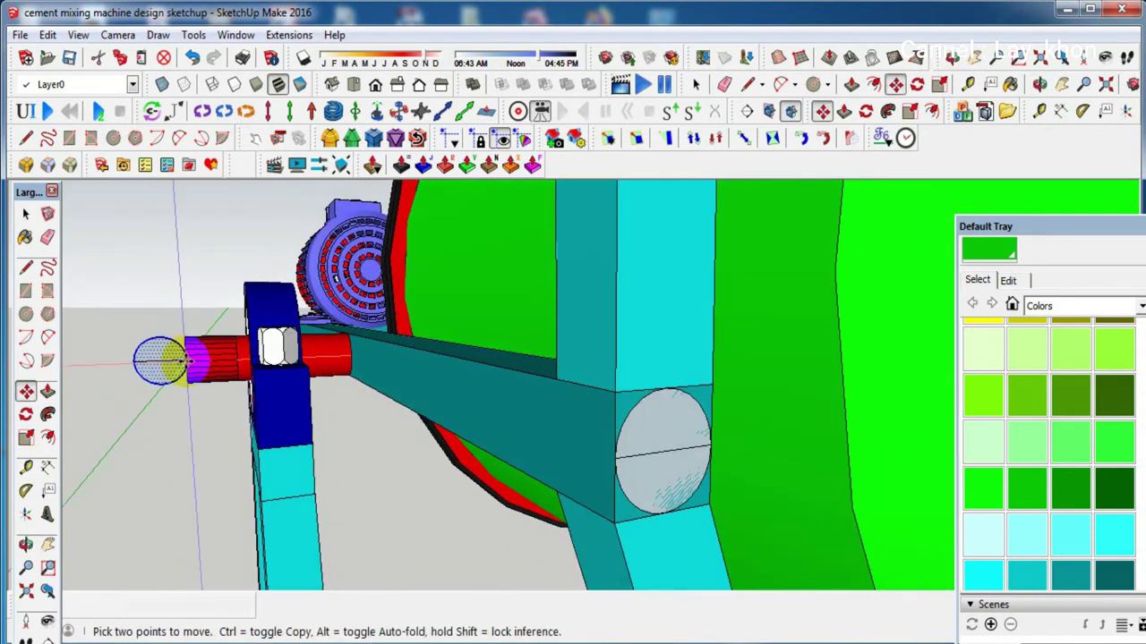
key(e)
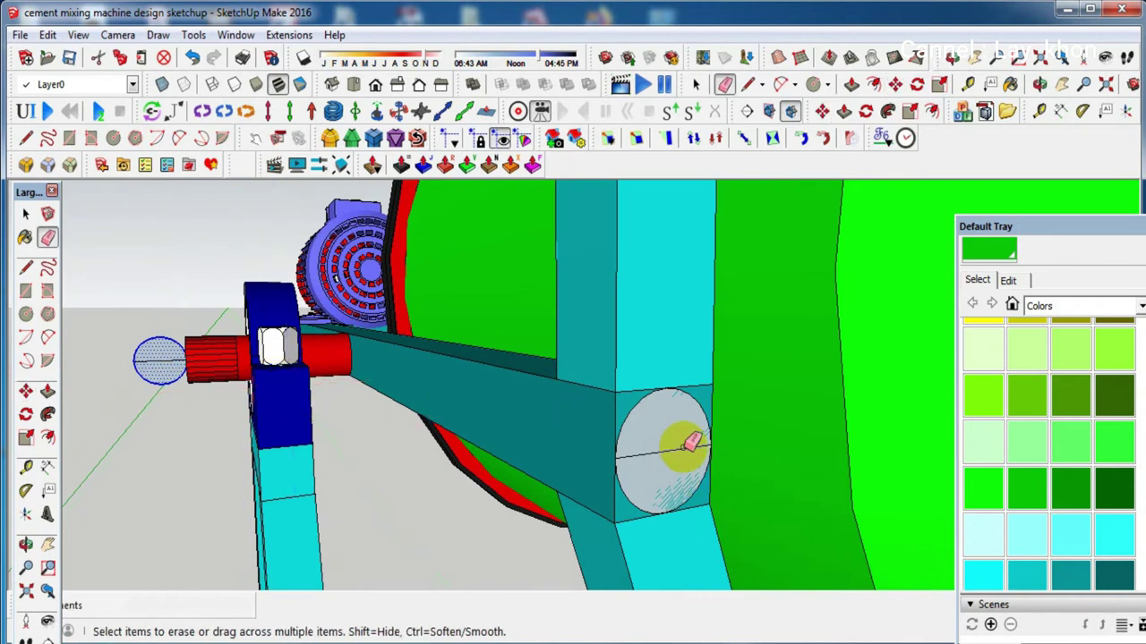
click(682, 448)
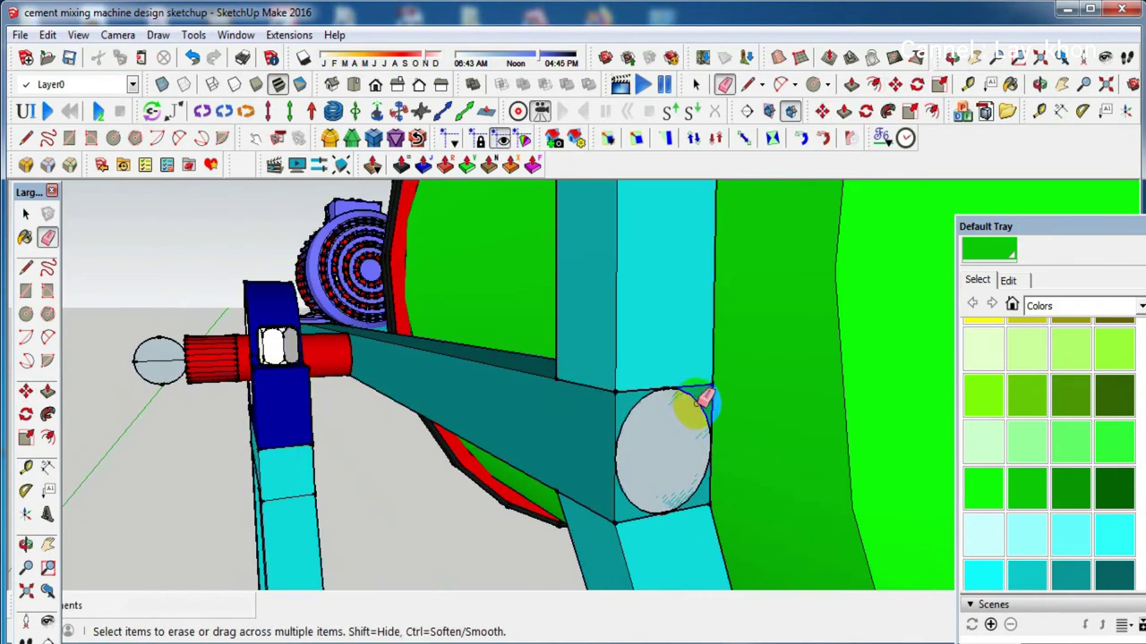
click(704, 398)
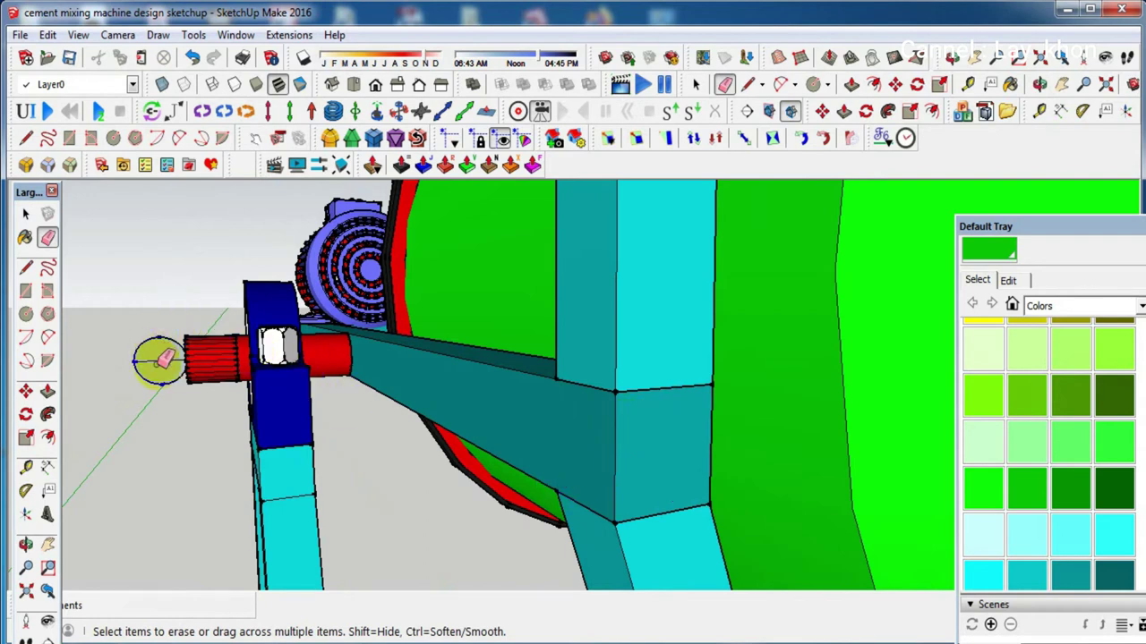
Zoom and orbit to bring the bearing block and shaft-end disc into view
key(space)
scroll(158, 373, up, 2)
scroll(159, 373, up, 1)
scroll(158, 372, up, 1)
middle_drag(158, 372, 322, 405)
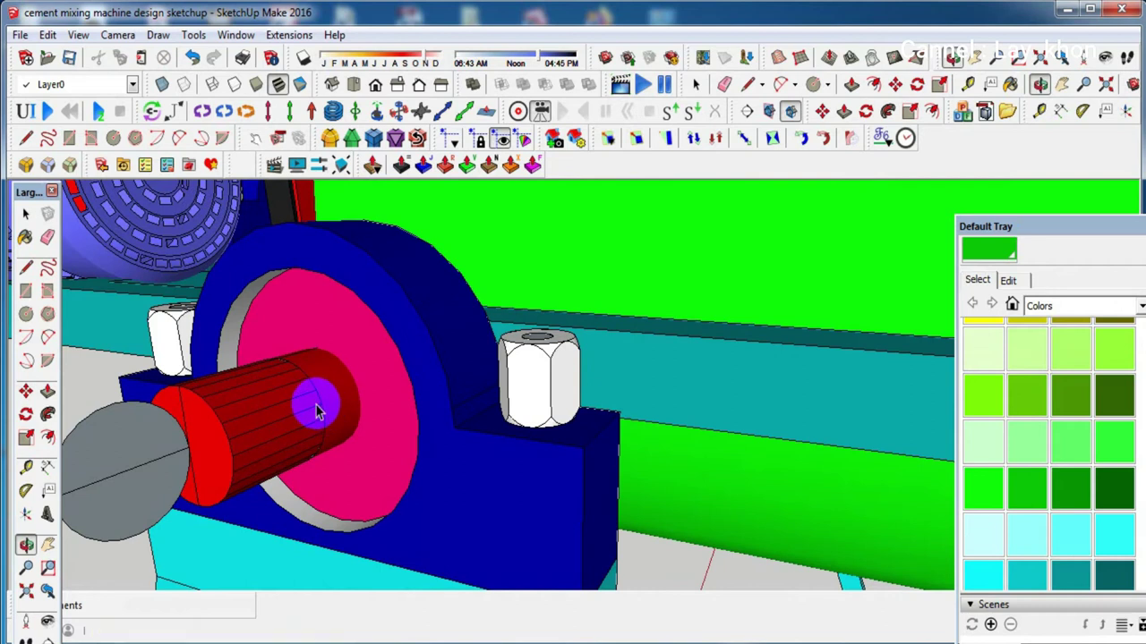
key(l)
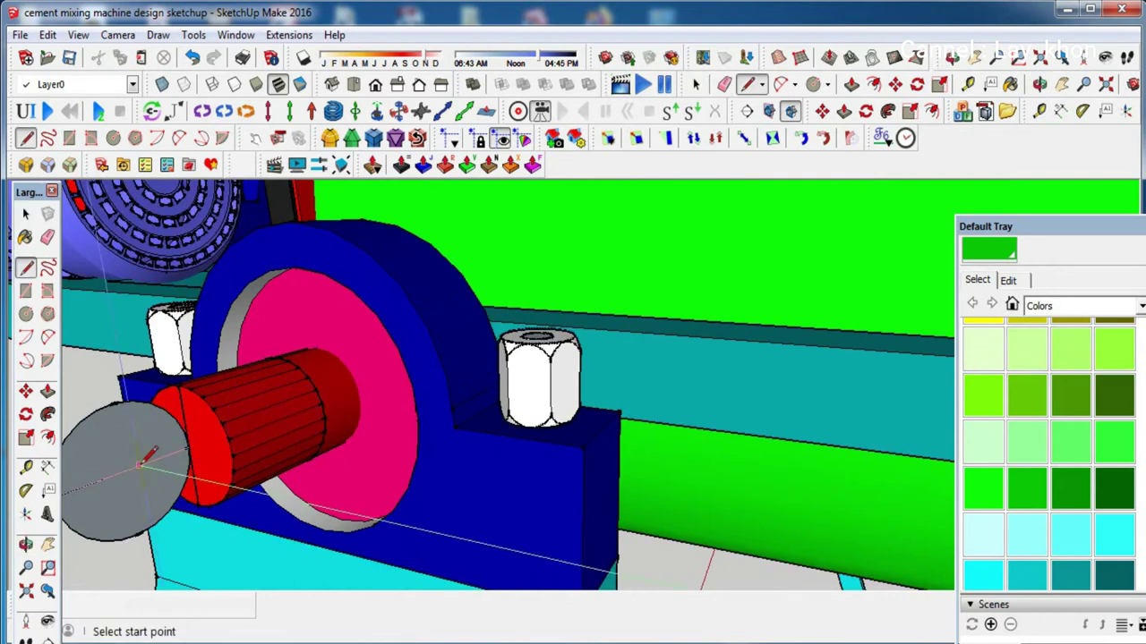
key(e)
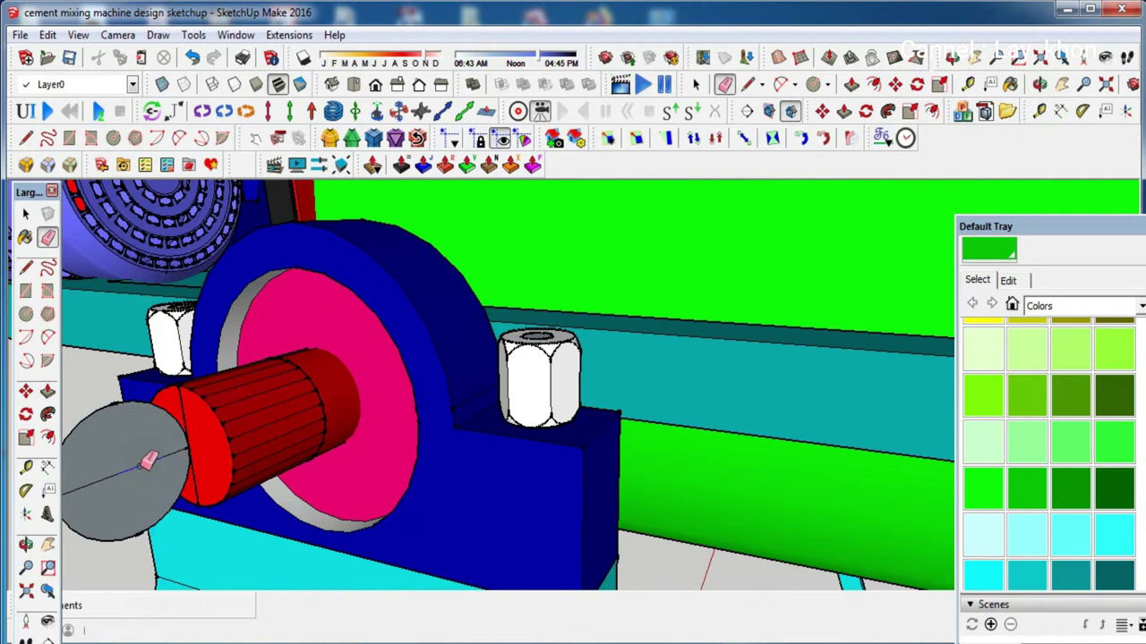
Pick dark blue from the Colors tray and paint the shaft-end disc with it
scroll(208, 435, down, 1)
scroll(213, 433, down, 2)
scroll(219, 431, down, 2)
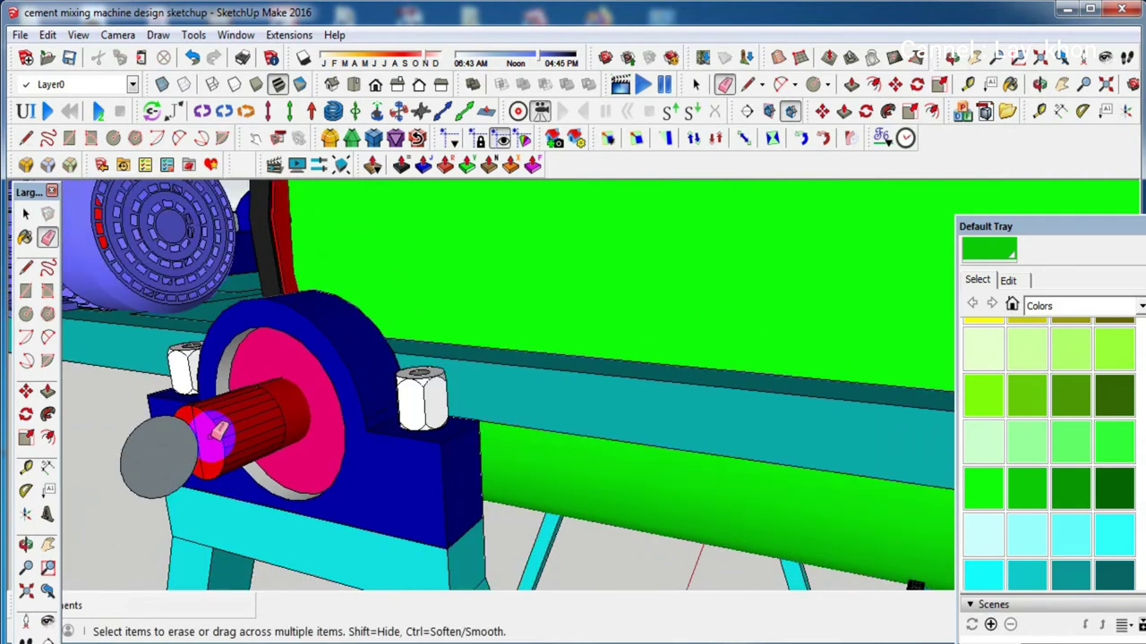
scroll(1057, 452, down, 5)
scroll(1087, 448, down, 3)
scroll(1092, 448, up, 2)
scroll(1092, 448, up, 3)
scroll(1092, 447, up, 1)
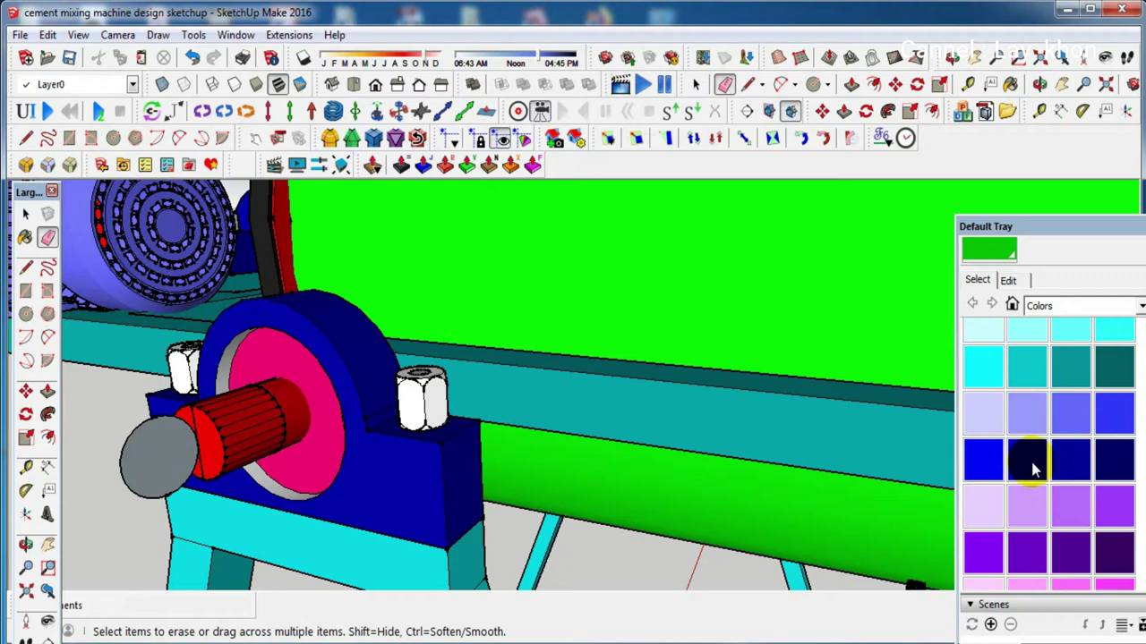
click(1027, 459)
click(174, 438)
key(o)
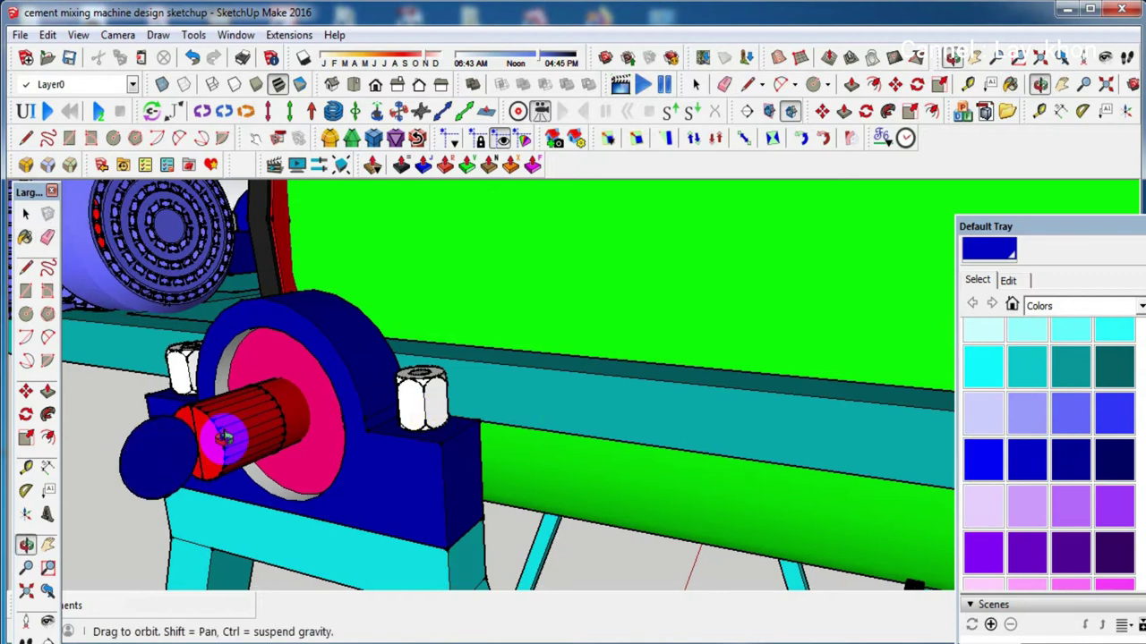
scroll(350, 414, up, 3)
scroll(391, 409, up, 2)
scroll(419, 417, up, 2)
Paint the grey oval face blue and pull it out into a short solid
key(b)
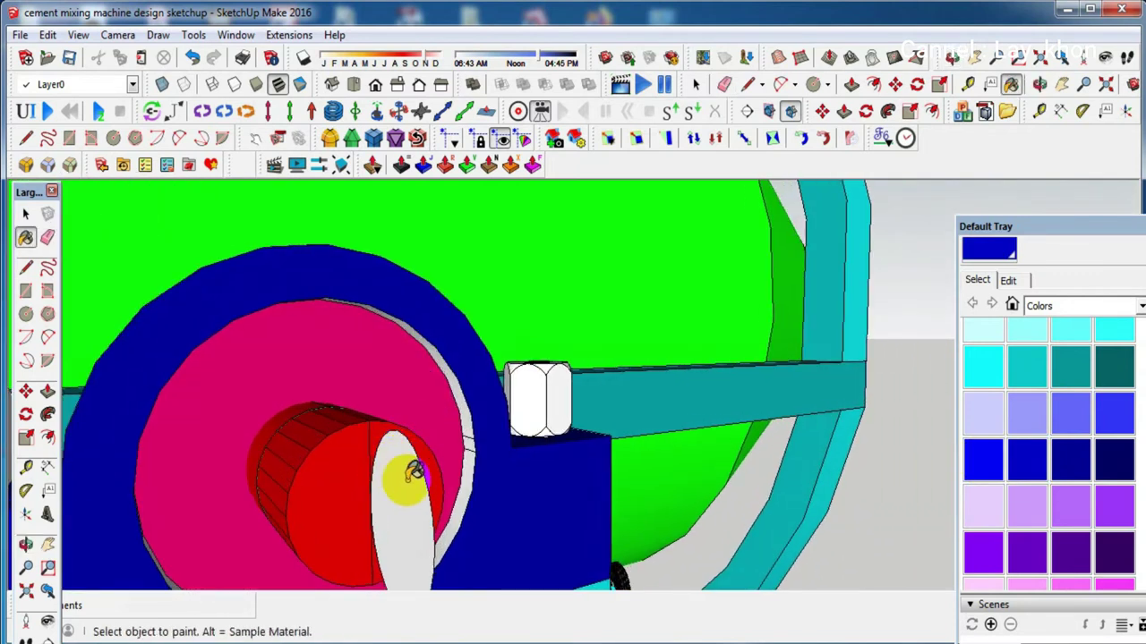
click(414, 472)
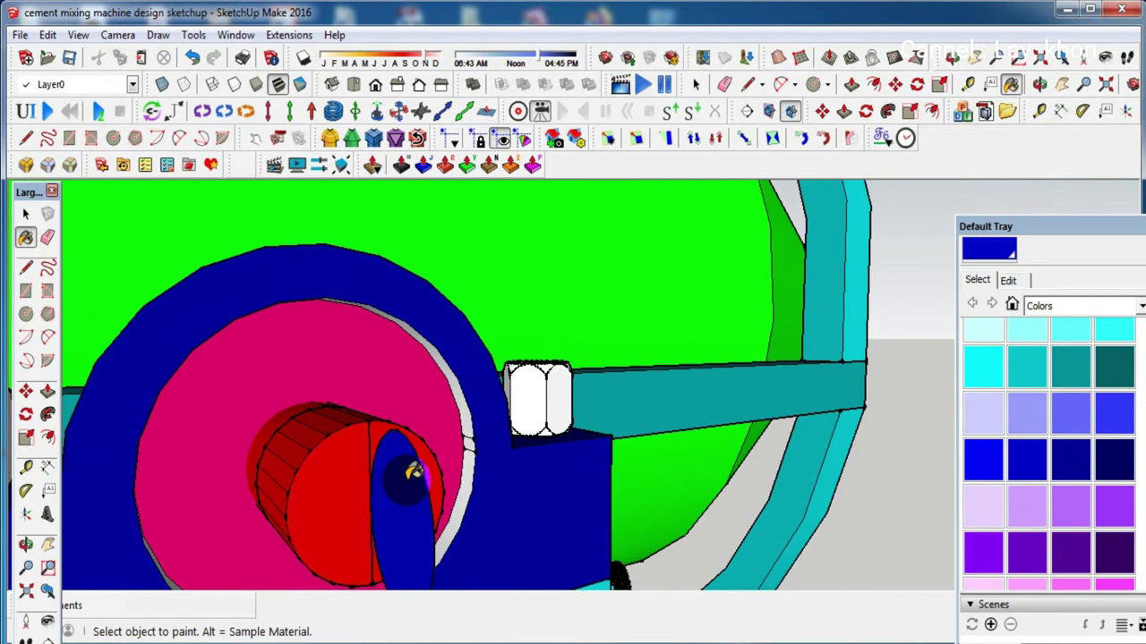
key(p)
drag(406, 502, 286, 519)
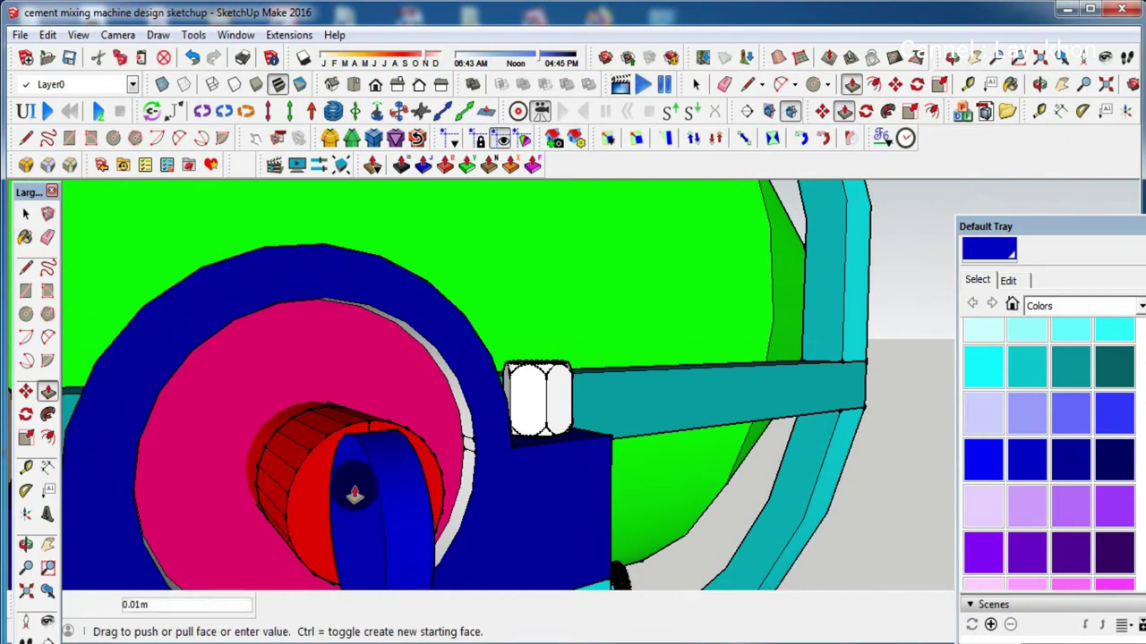
middle_drag(284, 518, 407, 464)
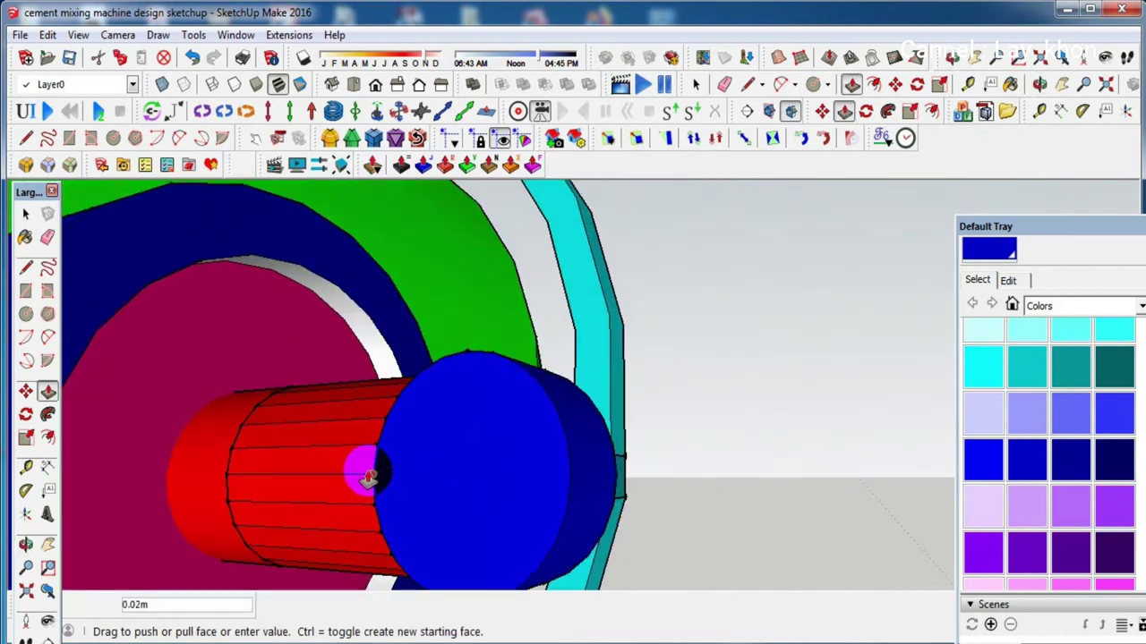
mouse_move(504, 455)
middle_down()
mouse_move(100, 418)
mouse_move(125, 421)
middle_up()
Extrude the blue cap into a long bar of about 1.13 m reaching past the drum
drag(555, 470, 614, 473)
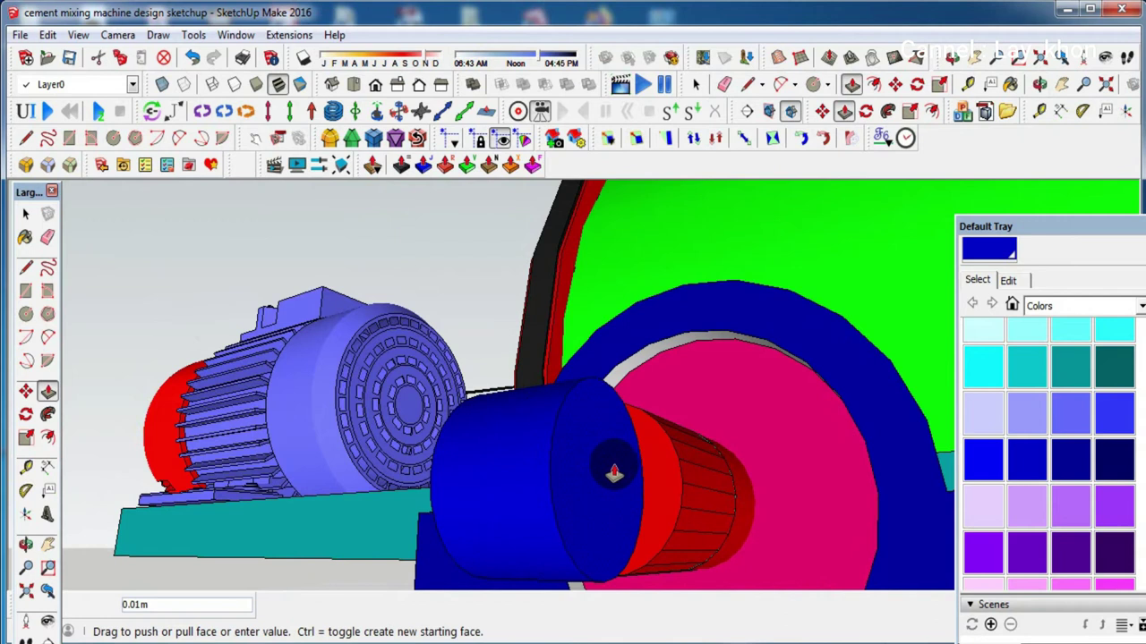
scroll(614, 472, down, 2)
scroll(614, 473, down, 2)
scroll(614, 473, down, 2)
scroll(614, 473, down, 2)
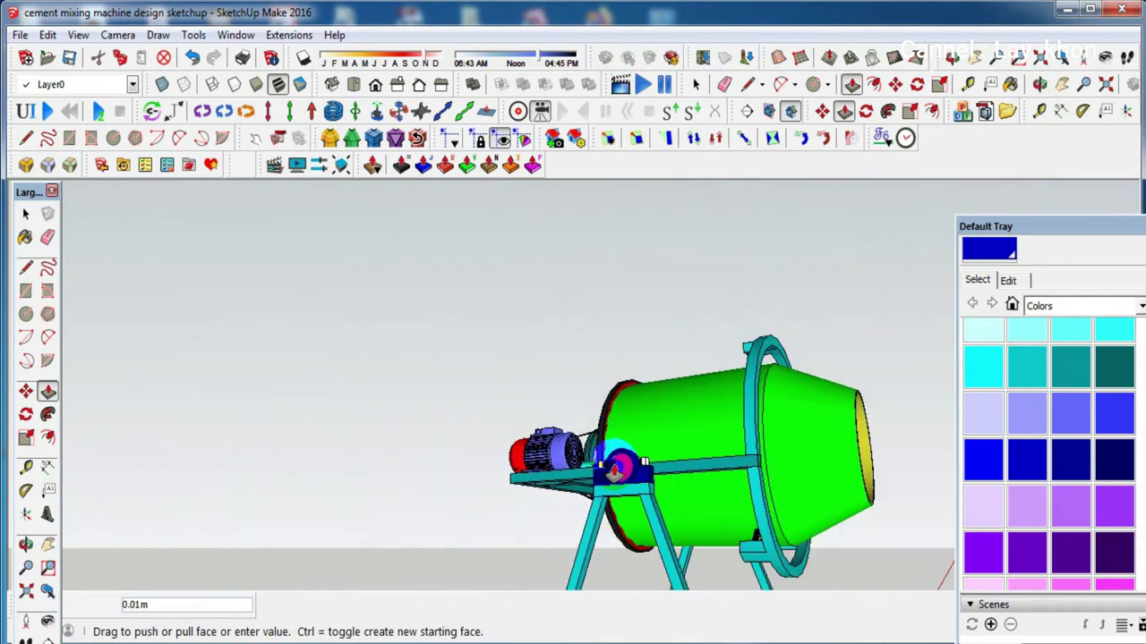
scroll(614, 473, down, 2)
drag(614, 472, 839, 479)
middle_drag(839, 469, 869, 549)
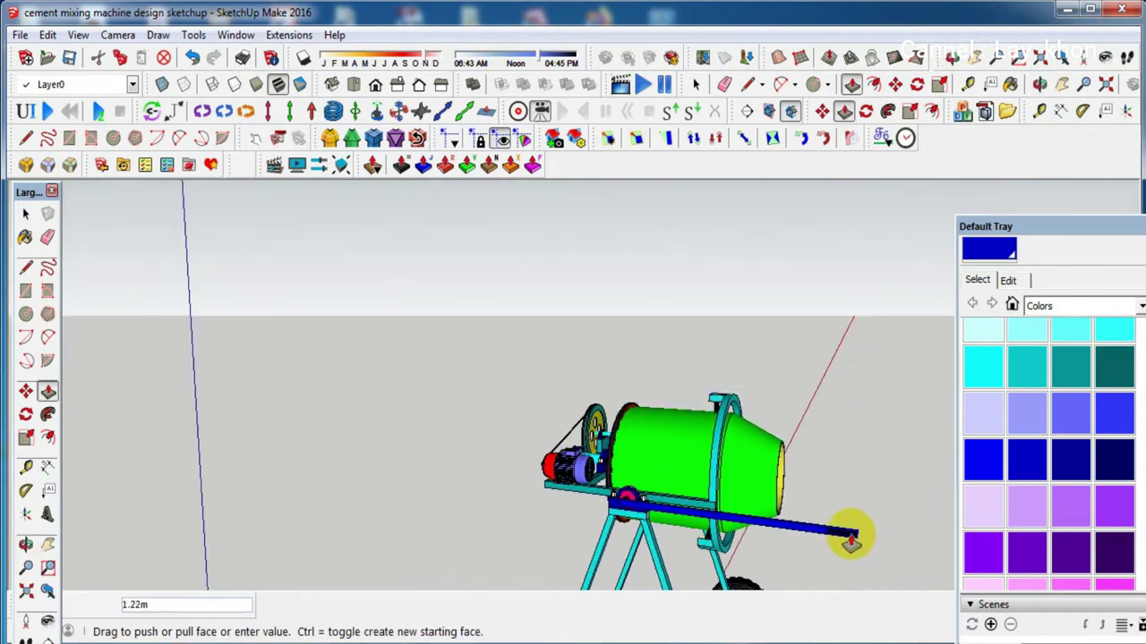
click(839, 535)
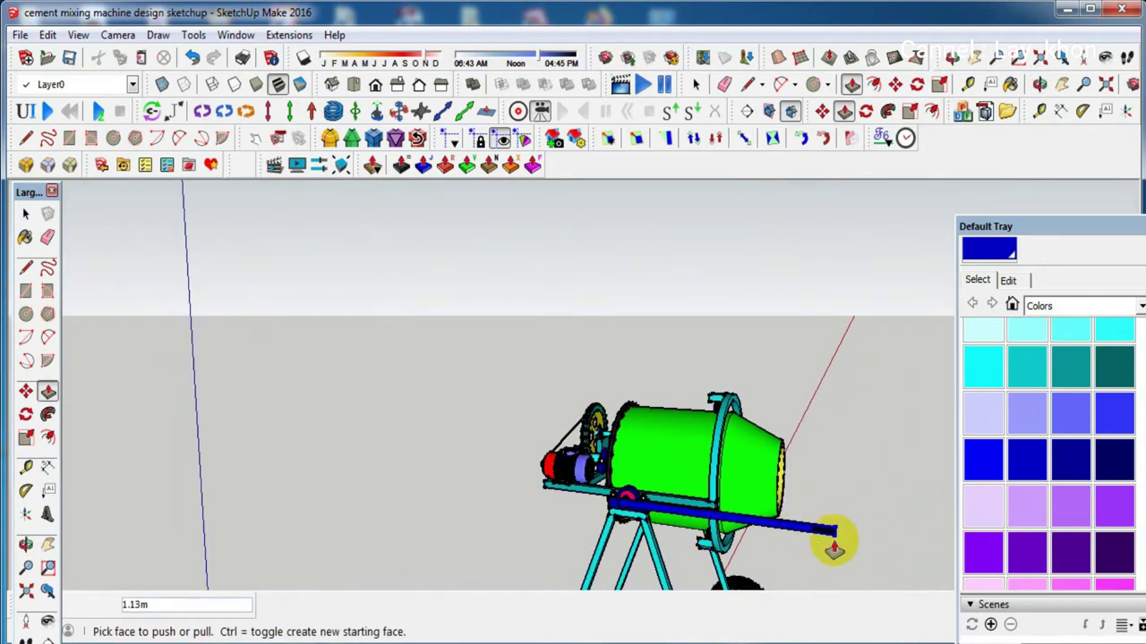
key(space)
scroll(788, 527, up, 2)
Zoom to the red shaft end, open it for editing and delete the selected geometry inside
scroll(779, 523, up, 2)
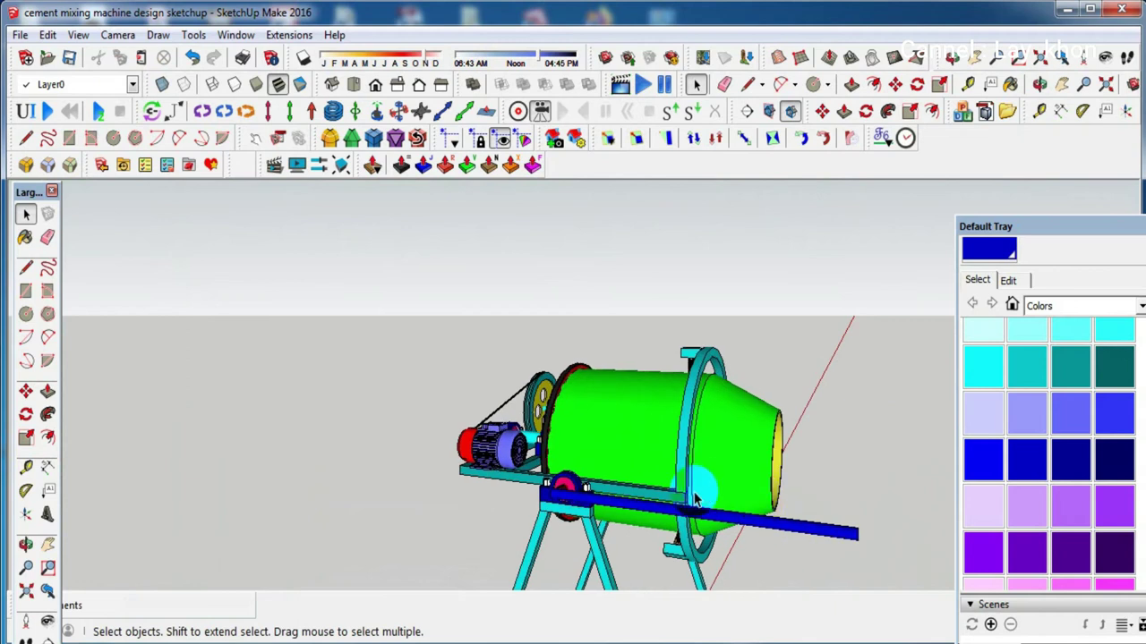
scroll(501, 467, up, 2)
mouse_move(498, 466)
middle_down()
mouse_move(640, 532)
mouse_move(793, 509)
mouse_move(807, 481)
middle_up()
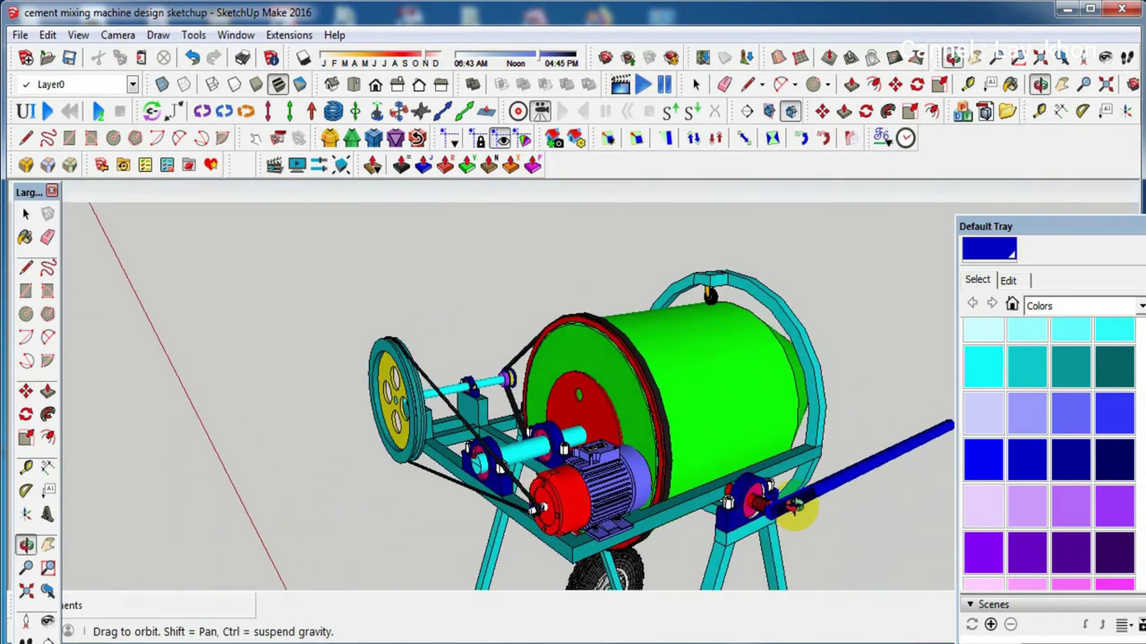
scroll(806, 480, up, 2)
scroll(795, 471, up, 2)
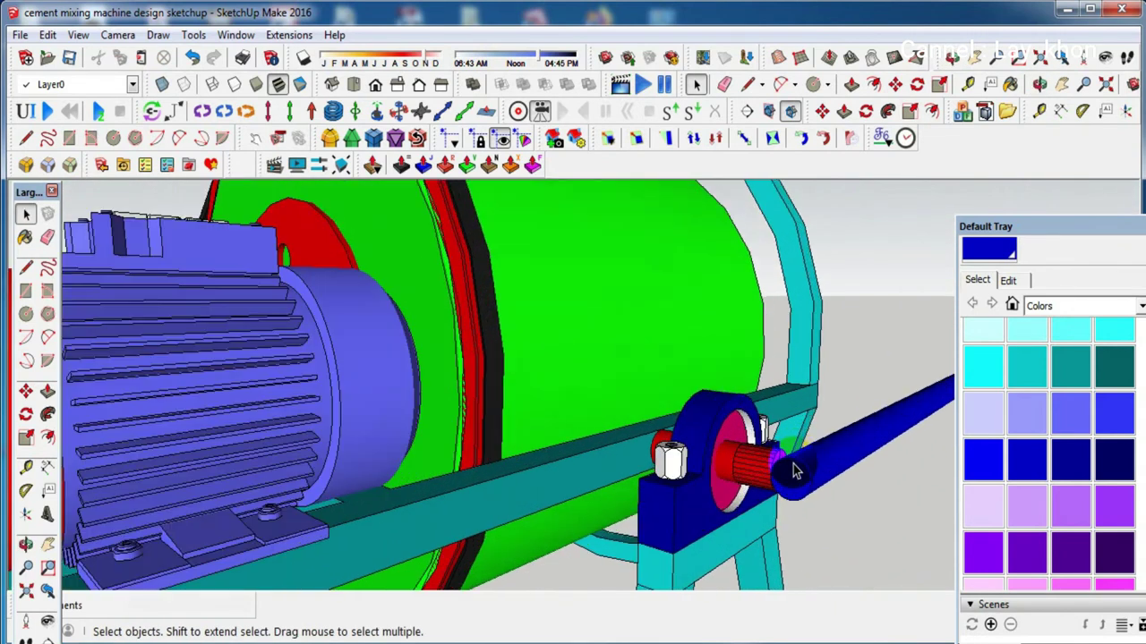
scroll(793, 469, up, 2)
scroll(793, 471, up, 1)
scroll(793, 470, up, 2)
mouse_move(793, 471)
middle_down()
mouse_move(844, 525)
mouse_move(937, 514)
mouse_move(888, 480)
mouse_move(752, 508)
middle_up()
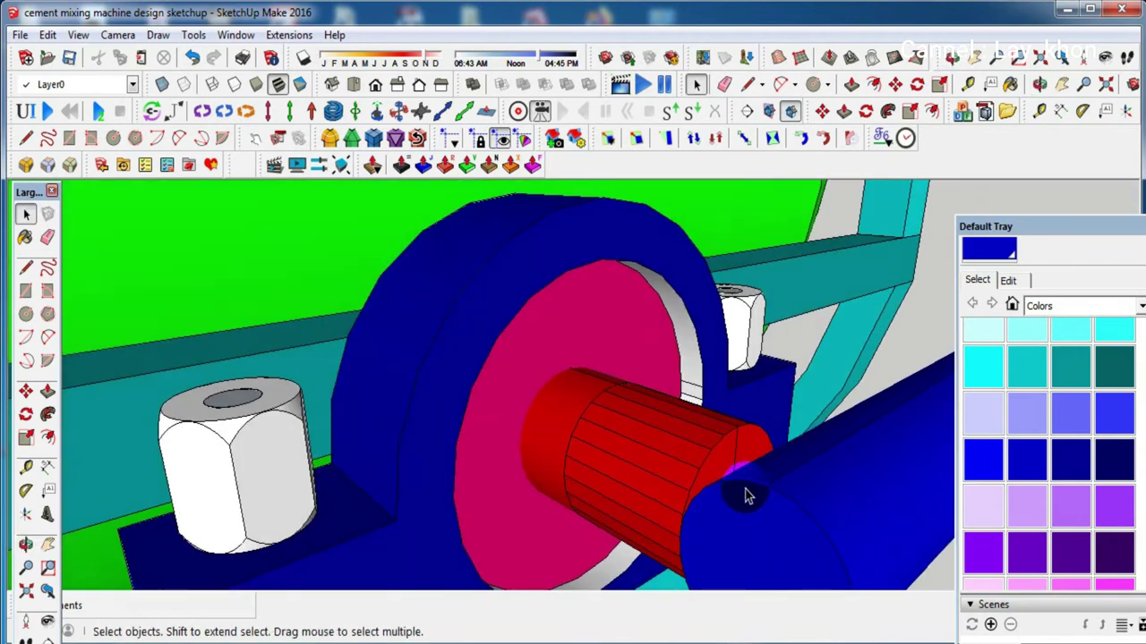
click(741, 483)
key(e)
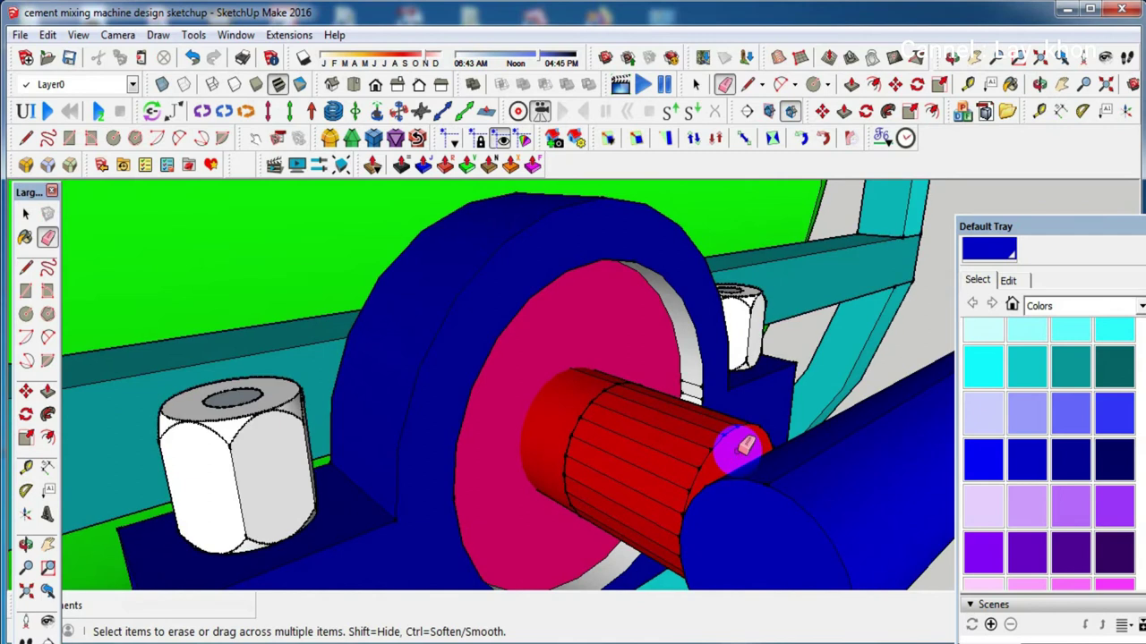
key(space)
double_click(738, 459)
key(ctrl+a)
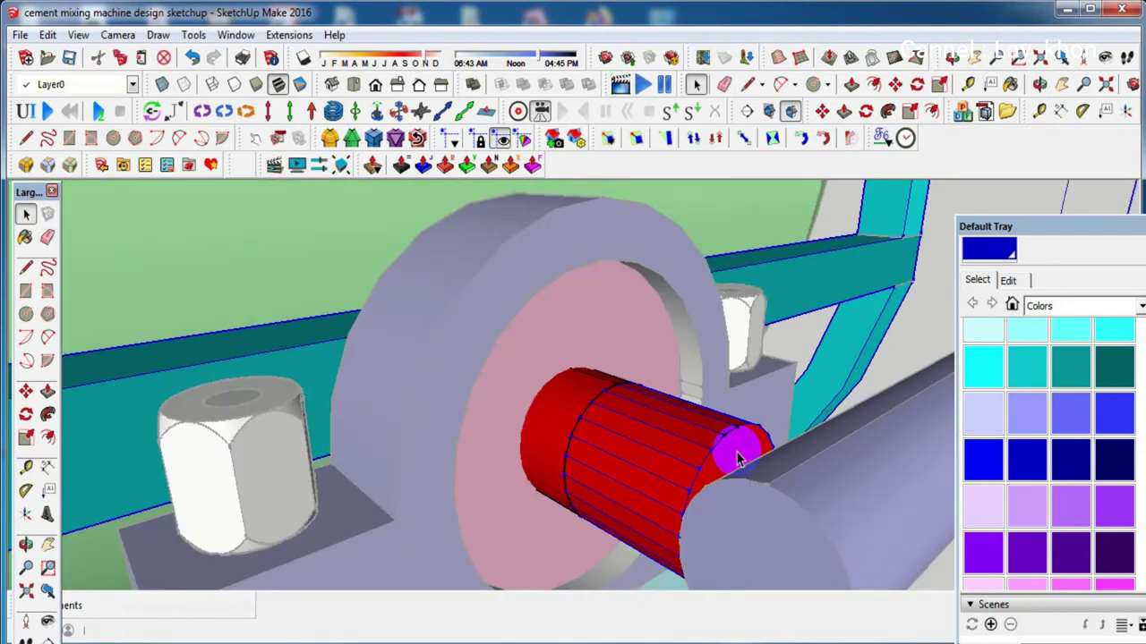
key(Delete)
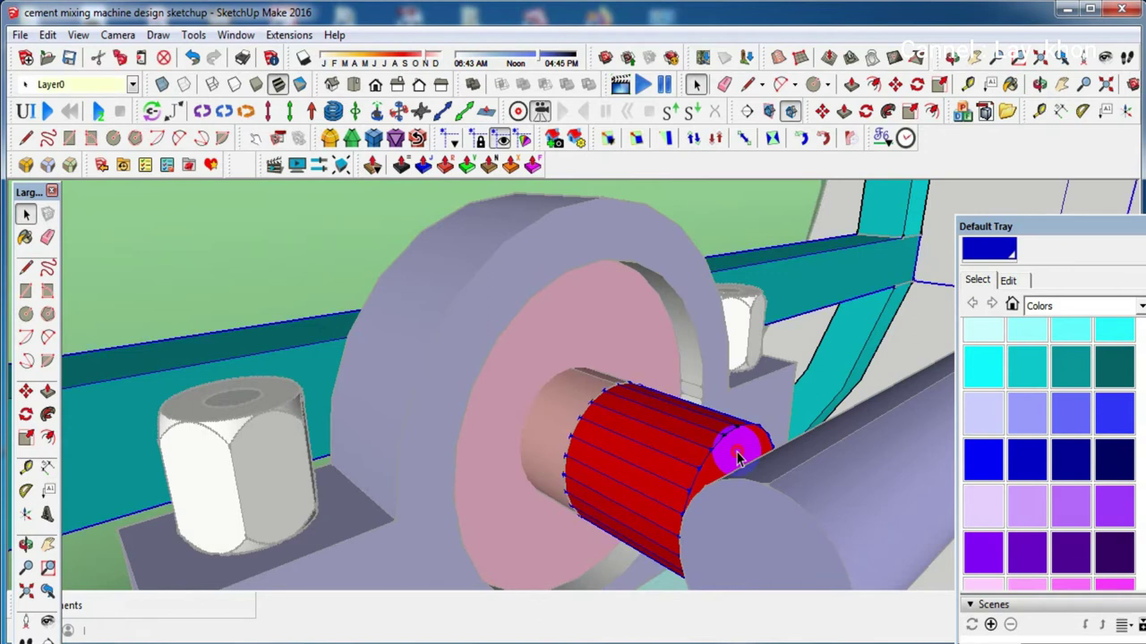
Pull the red shaft's end face out 0.02 m so it meets the blue shaft
double_click(738, 458)
key(p)
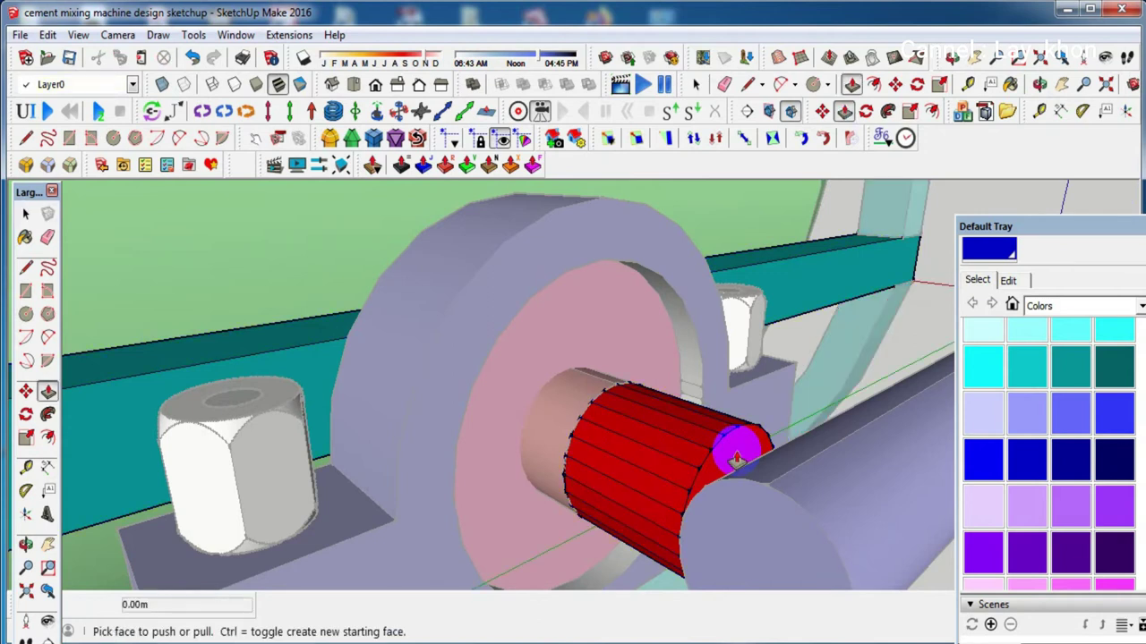
click(736, 458)
scroll(784, 493, down, 2)
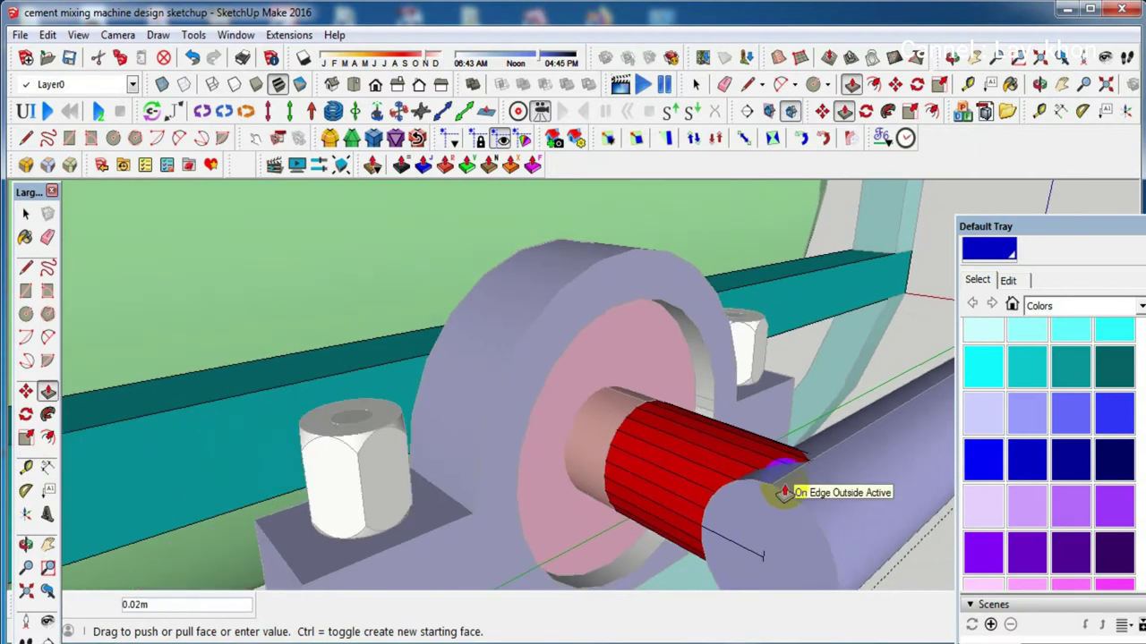
scroll(784, 492, down, 1)
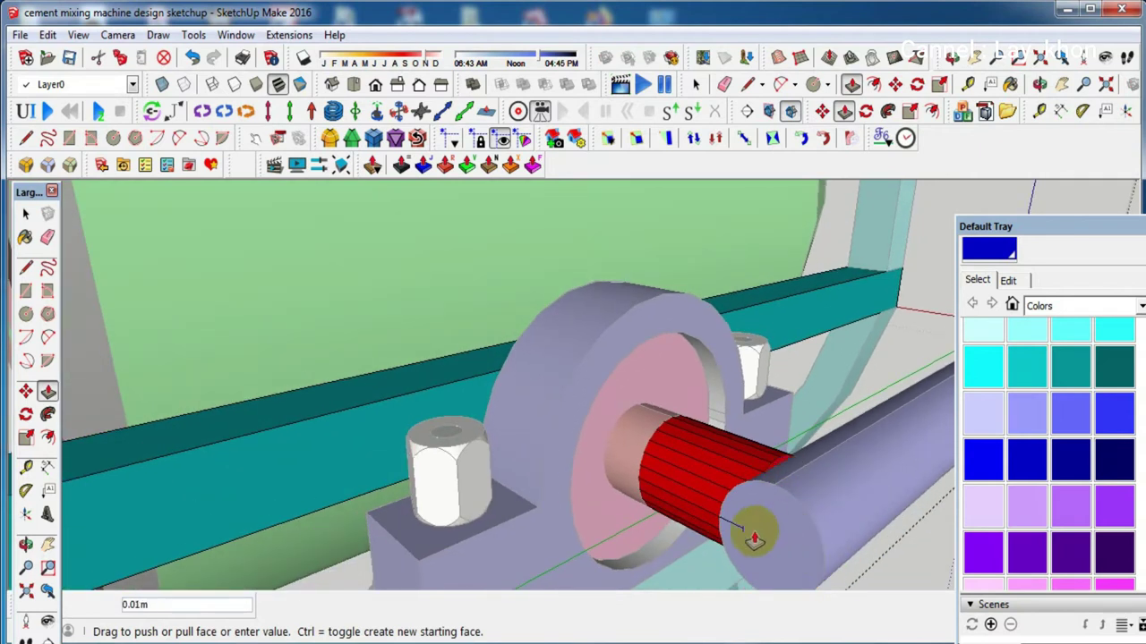
click(772, 495)
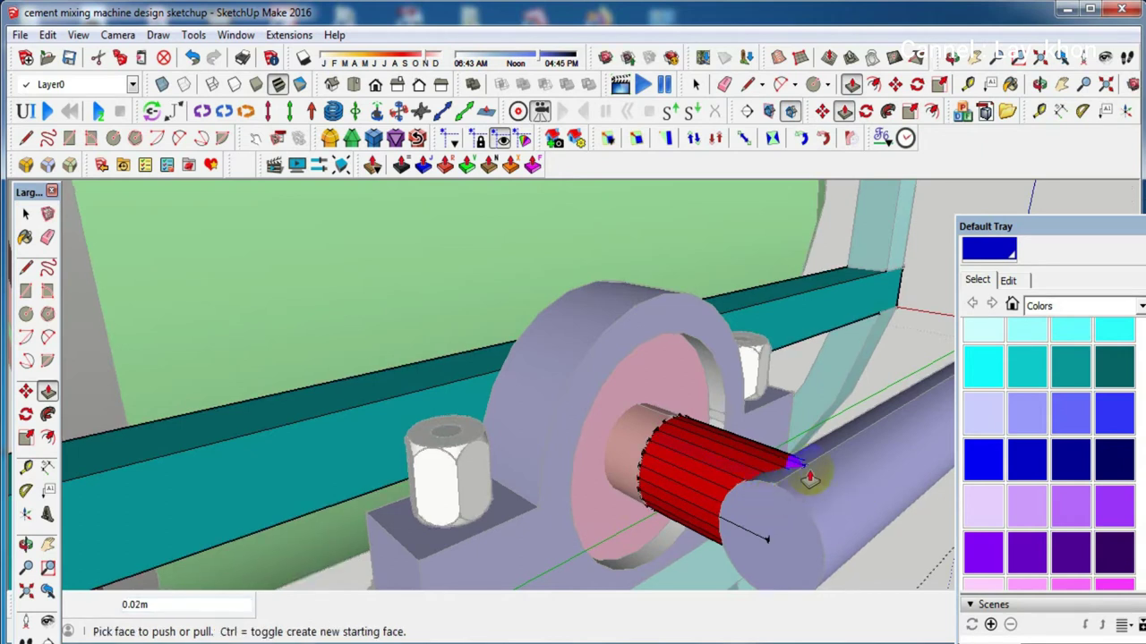
key(space)
scroll(612, 389, down, 2)
middle_drag(577, 406, 793, 485)
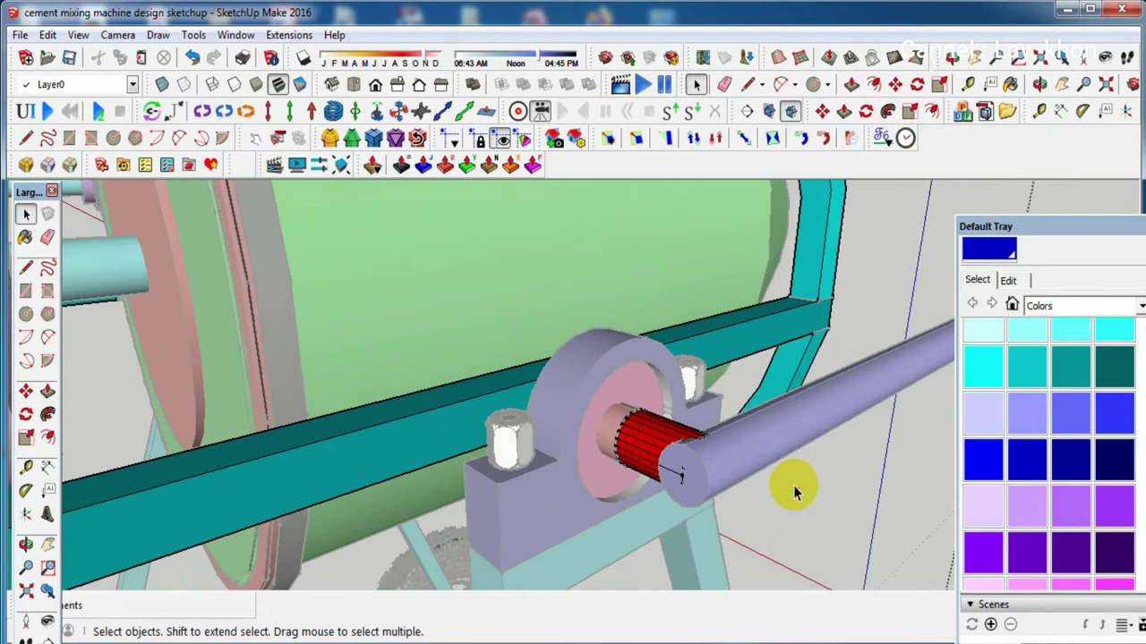
middle_drag(782, 480, 520, 474)
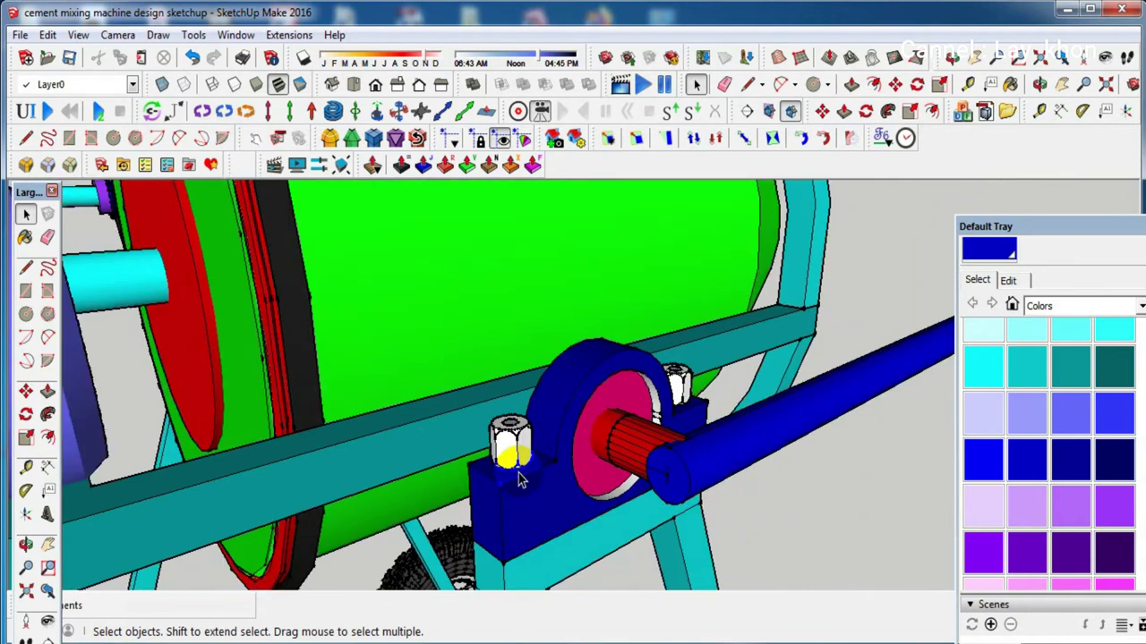
Draw a circle slightly larger than the end of the long blue bar
scroll(518, 465, down, 3)
mouse_move(696, 460)
middle_down()
mouse_move(624, 460)
mouse_move(413, 504)
mouse_move(341, 555)
mouse_move(517, 236)
mouse_move(583, 242)
middle_up()
key(c)
scroll(473, 417, up, 5)
scroll(474, 417, down, 3)
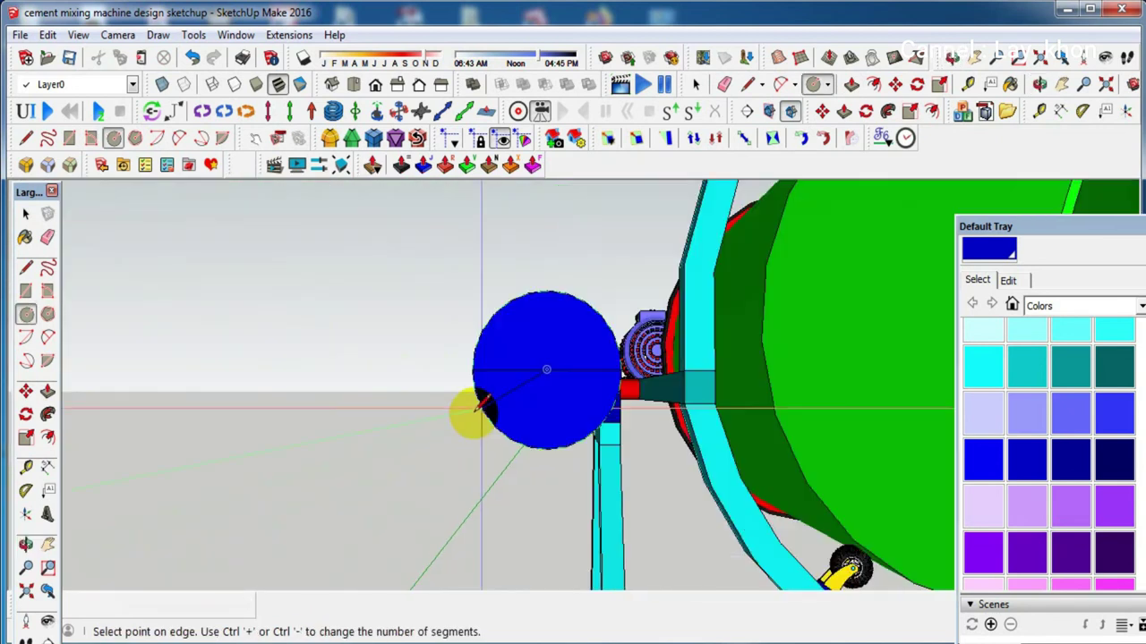
scroll(463, 392, up, 4)
scroll(460, 391, up, 2)
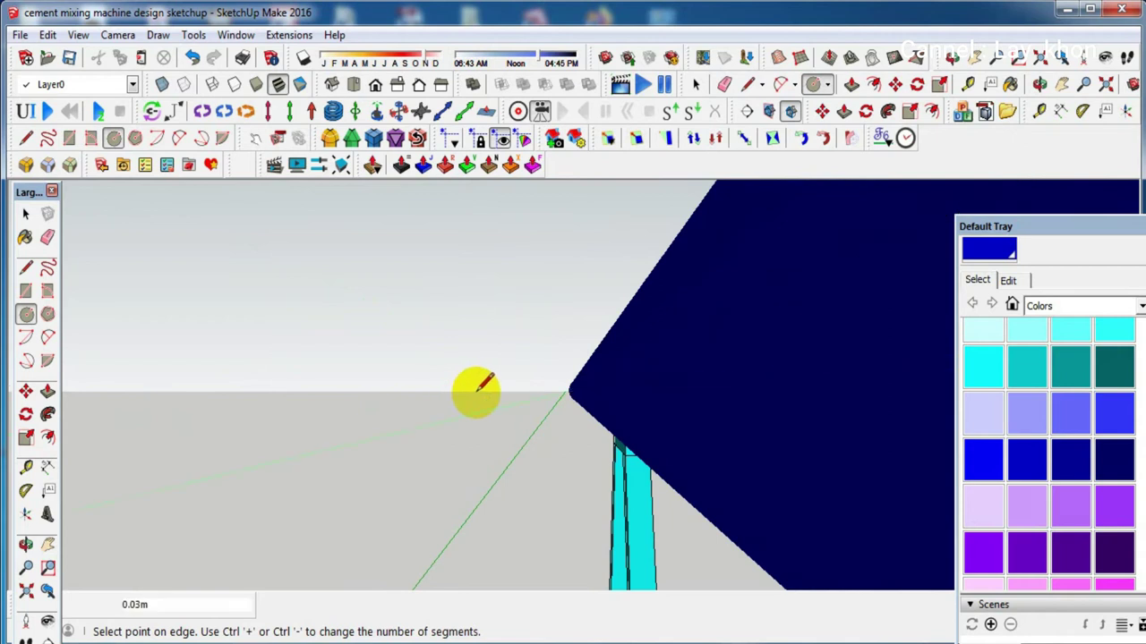
scroll(475, 389, down, 2)
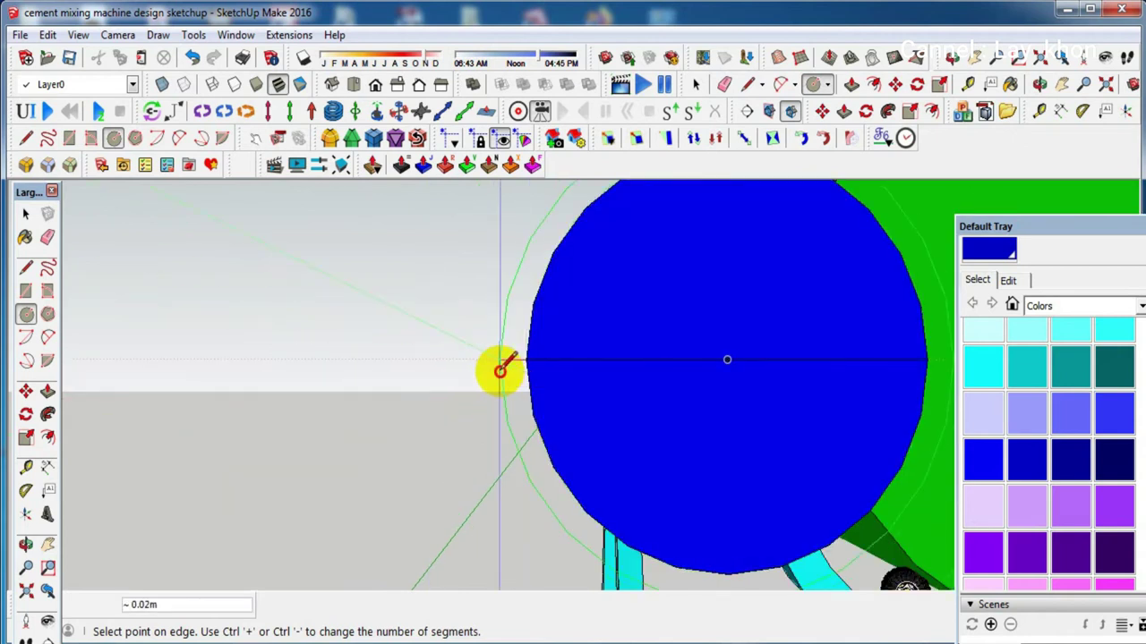
click(502, 367)
key(space)
Erase the diameter line across the new circle face
key(o)
drag(601, 348, 623, 402)
key(space)
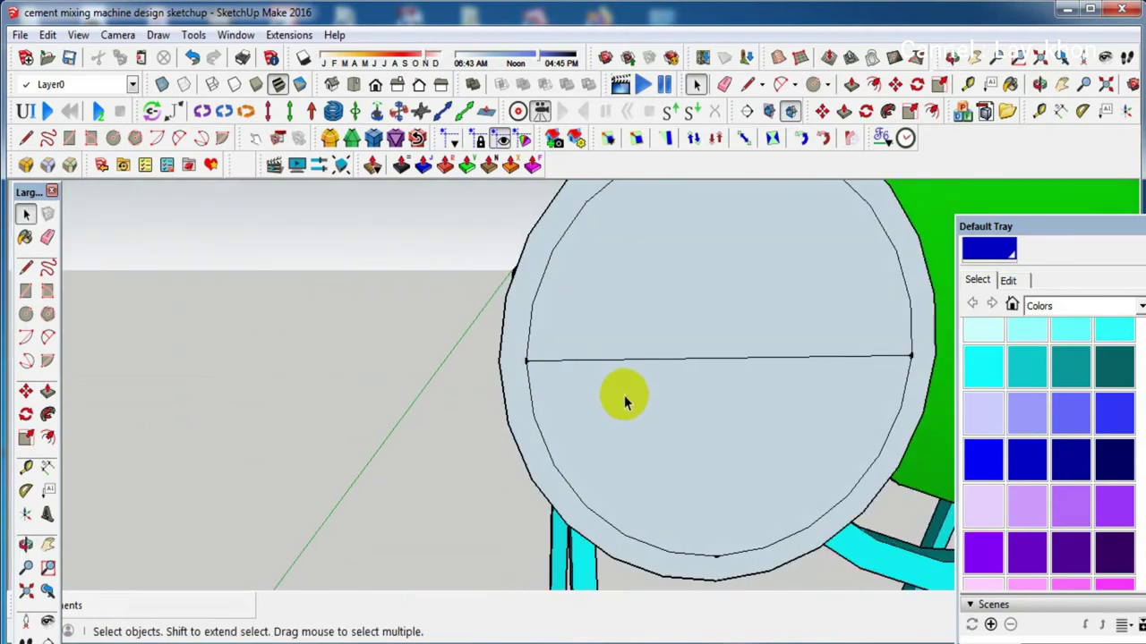
key(e)
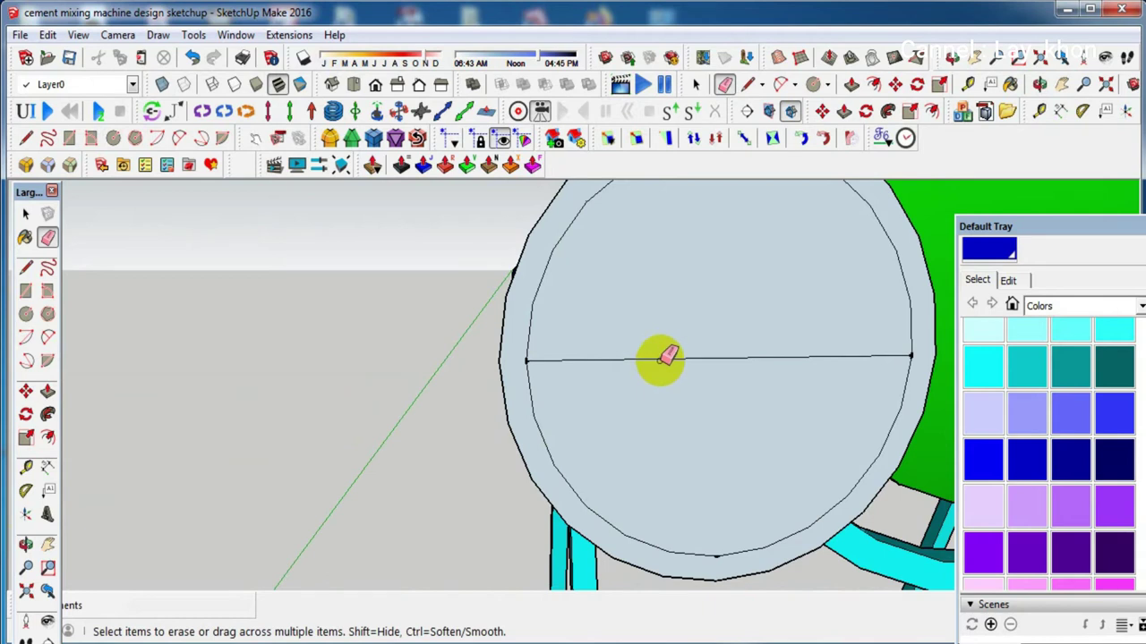
click(659, 359)
key(space)
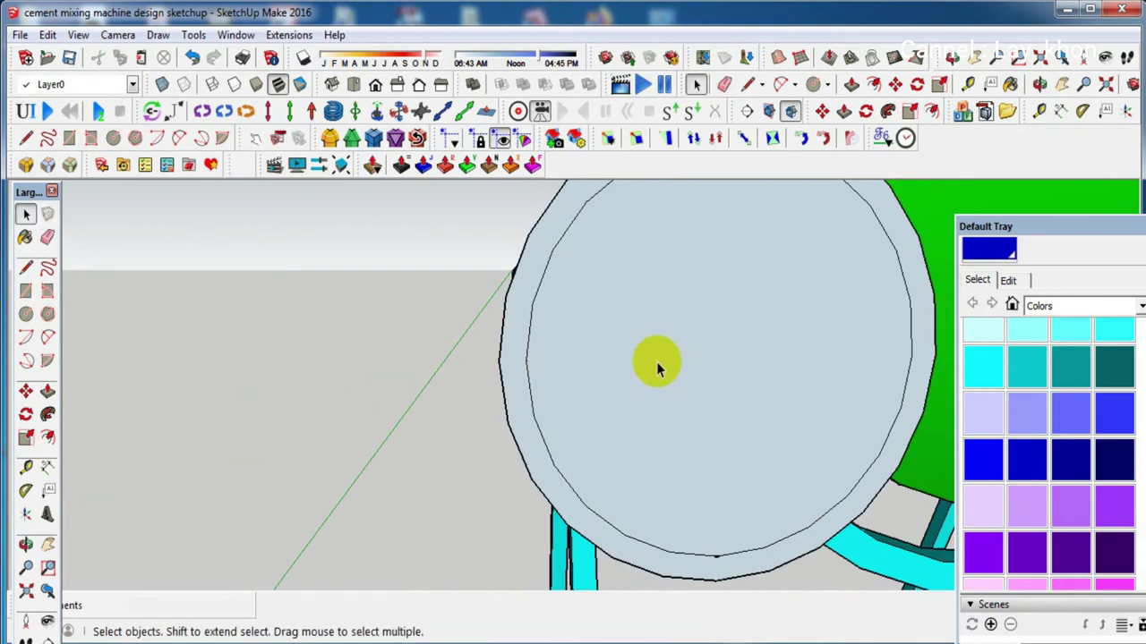
Paint the inner circle face blue and the outer ring black
click(983, 254)
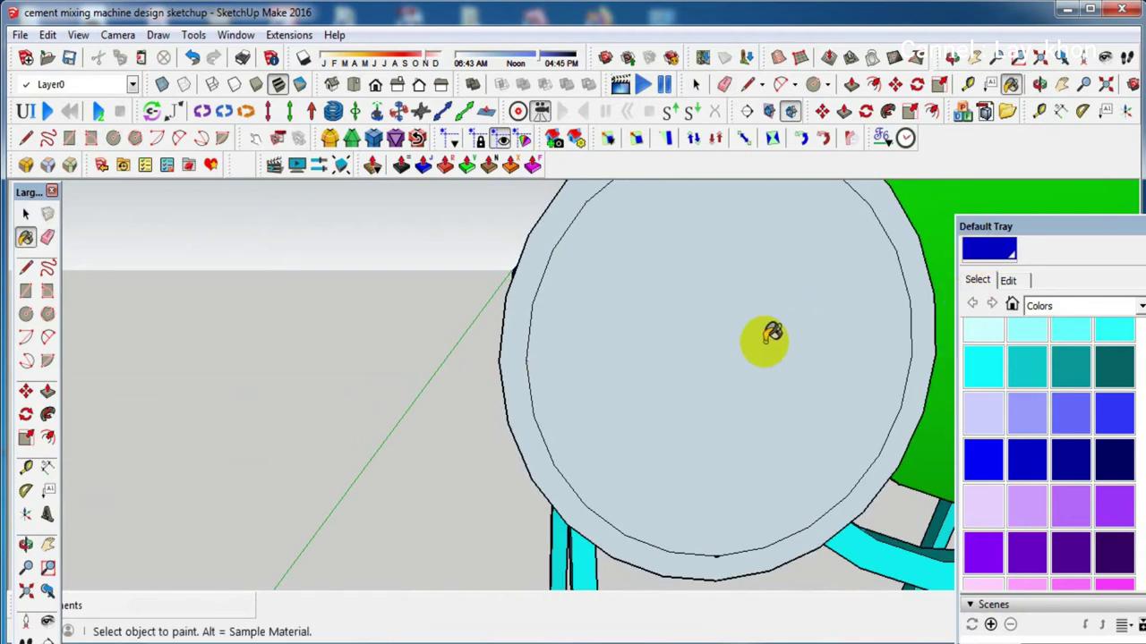
click(762, 336)
scroll(1038, 472, down, 3)
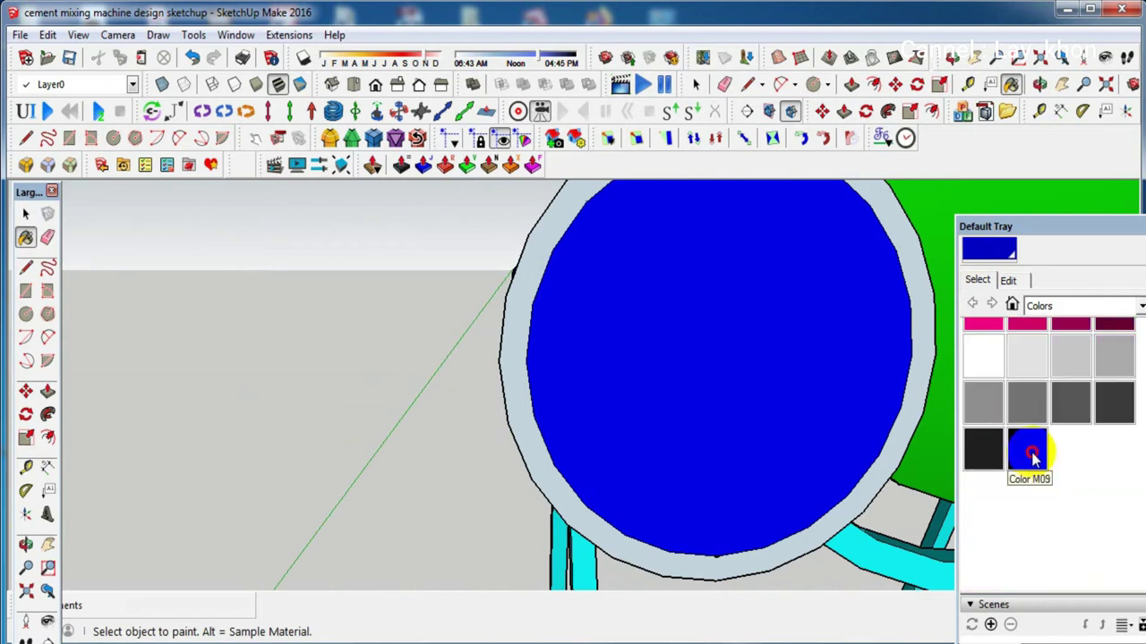
click(1031, 454)
click(519, 329)
middle_drag(527, 340, 1004, 418)
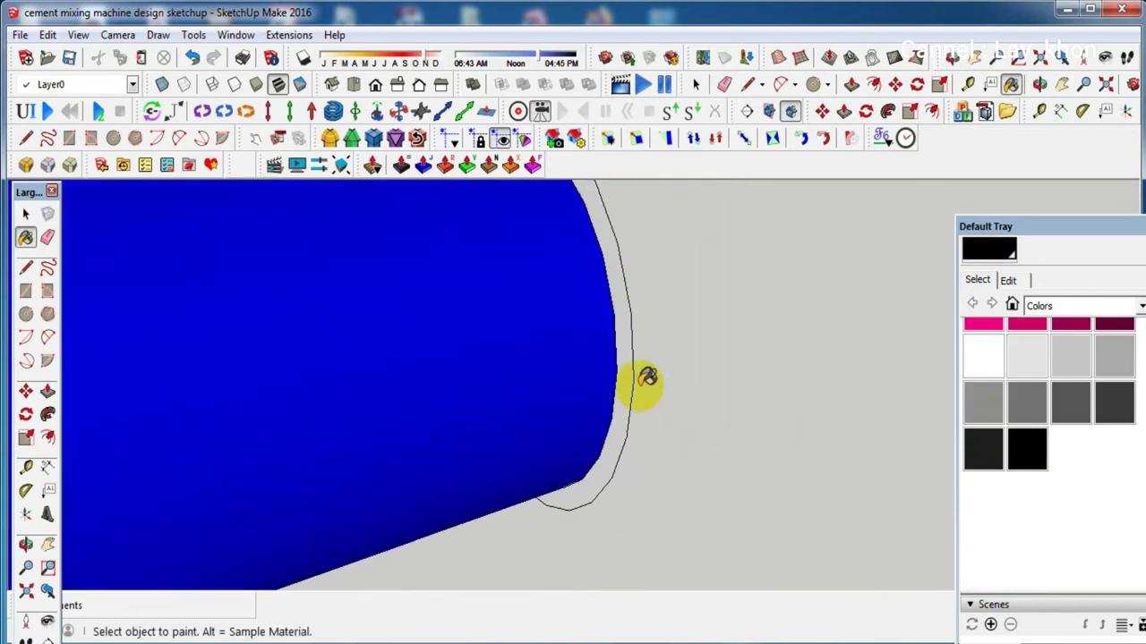
click(629, 354)
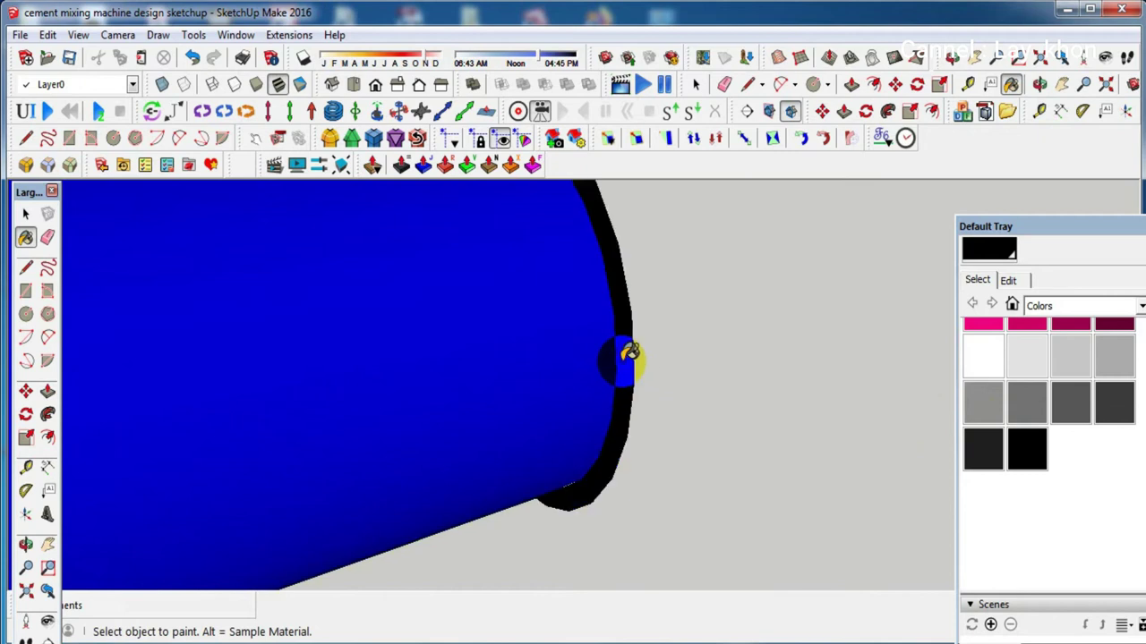
Push/Pull the black ring about 0.13 m along the bar into a sleeve
key(p)
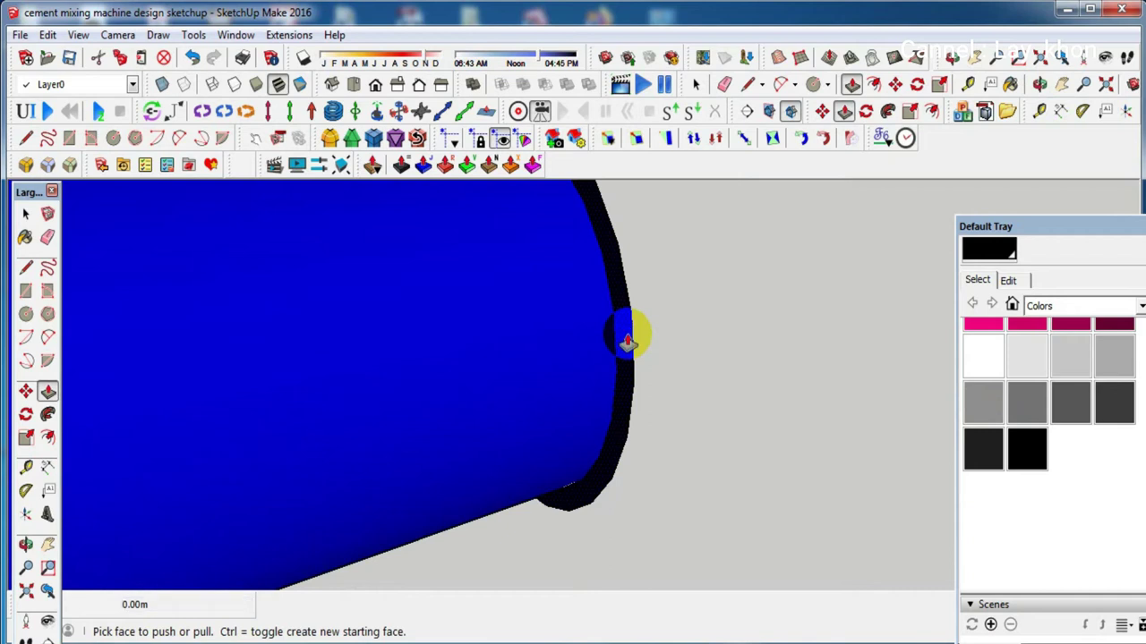
click(629, 342)
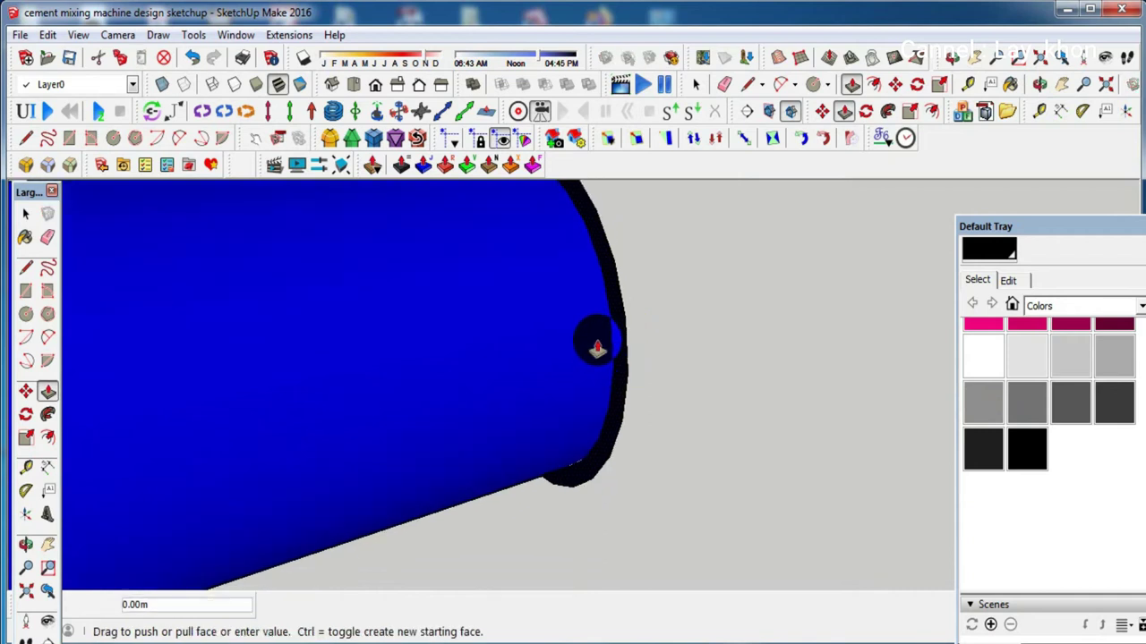
scroll(597, 347, down, 3)
scroll(596, 332, down, 2)
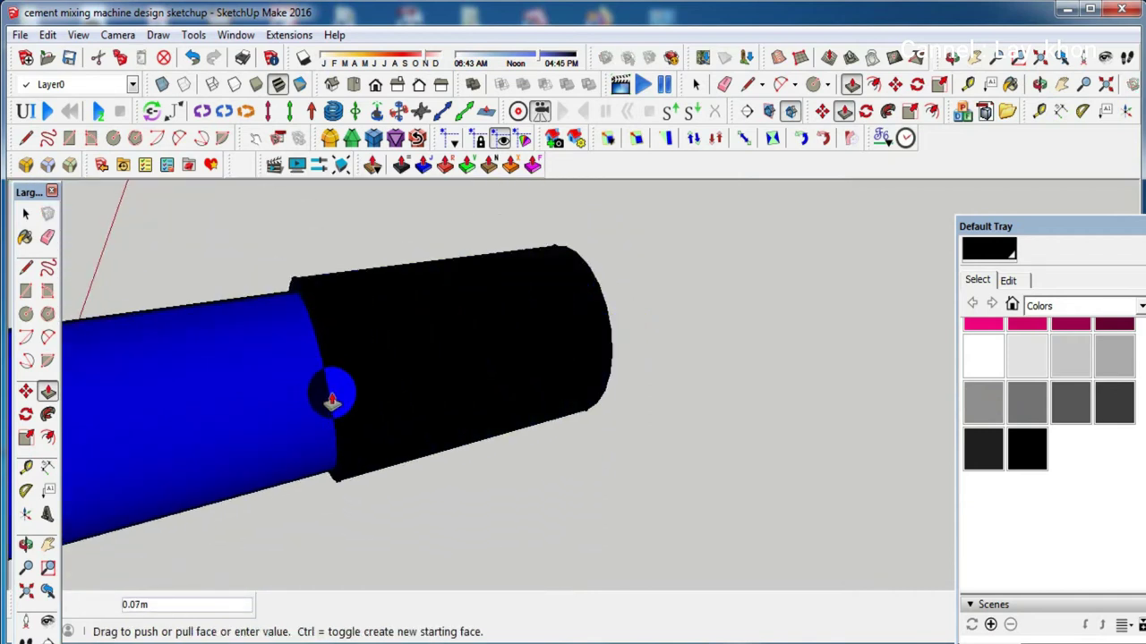
scroll(460, 341, down, 2)
scroll(475, 332, down, 3)
scroll(475, 337, down, 1)
scroll(479, 343, down, 2)
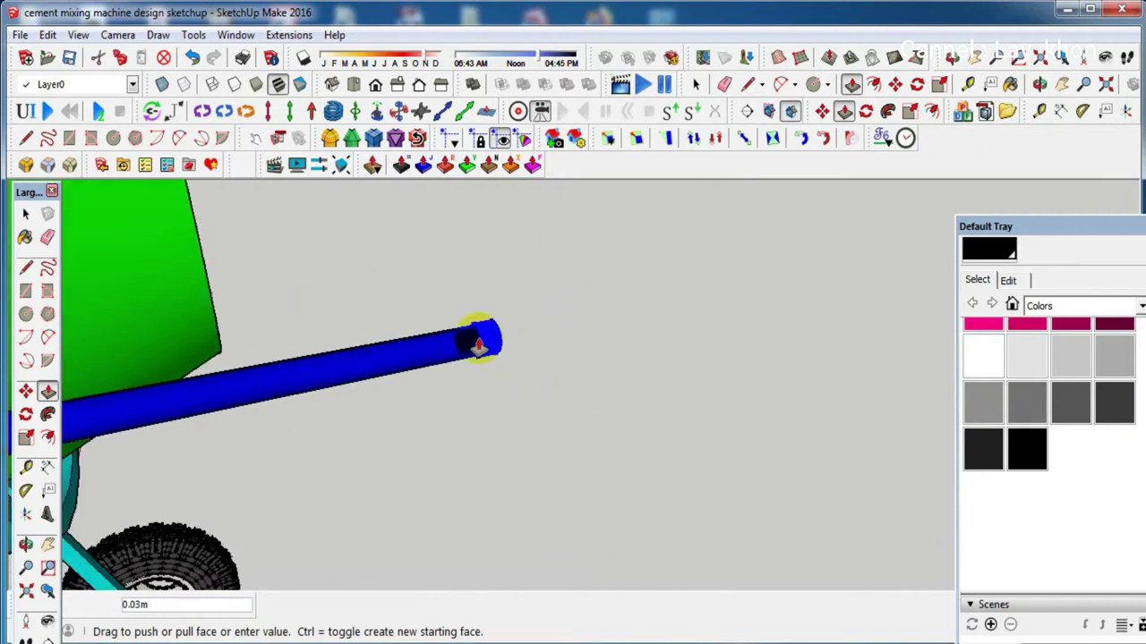
scroll(479, 345, up, 1)
click(417, 356)
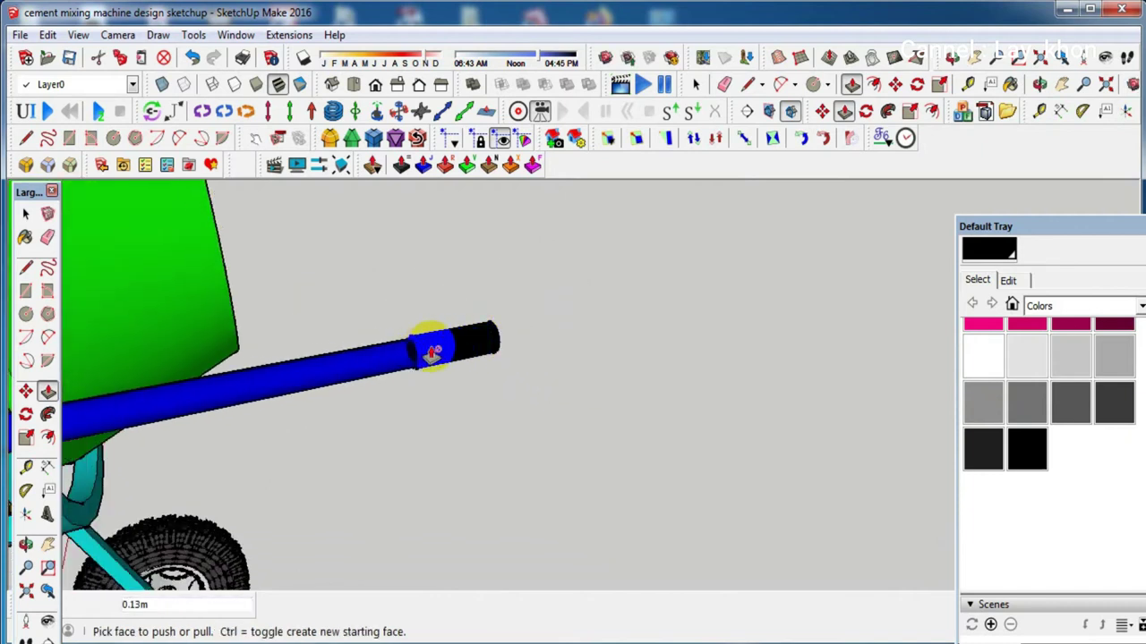
key(o)
drag(491, 338, 435, 460)
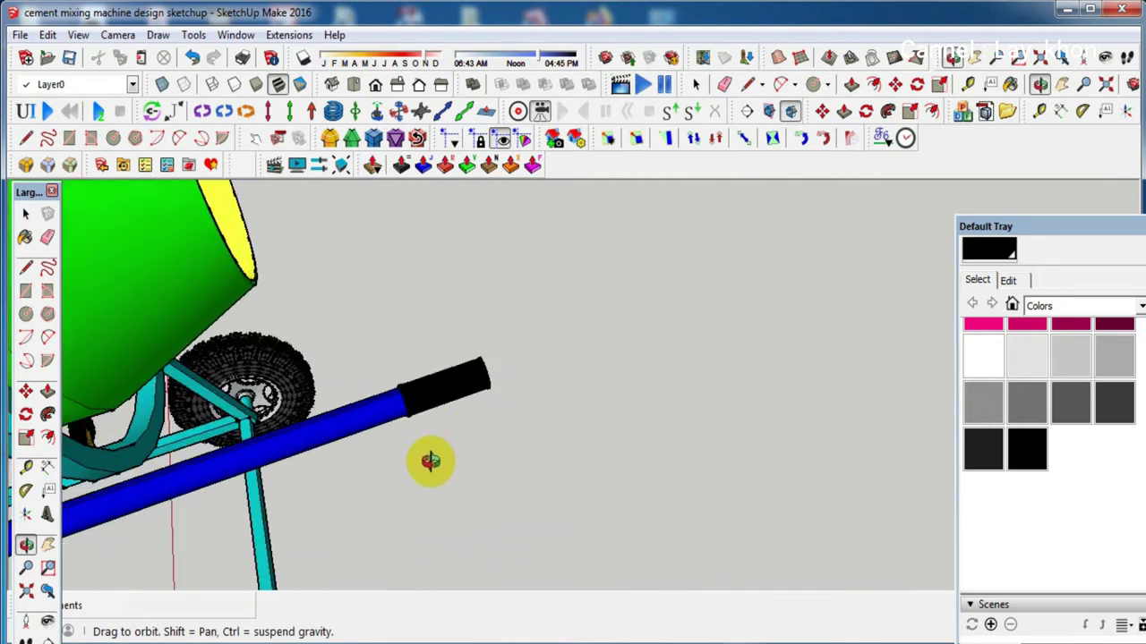
key(space)
mouse_move(414, 384)
middle_down()
mouse_move(415, 397)
mouse_move(456, 371)
middle_up()
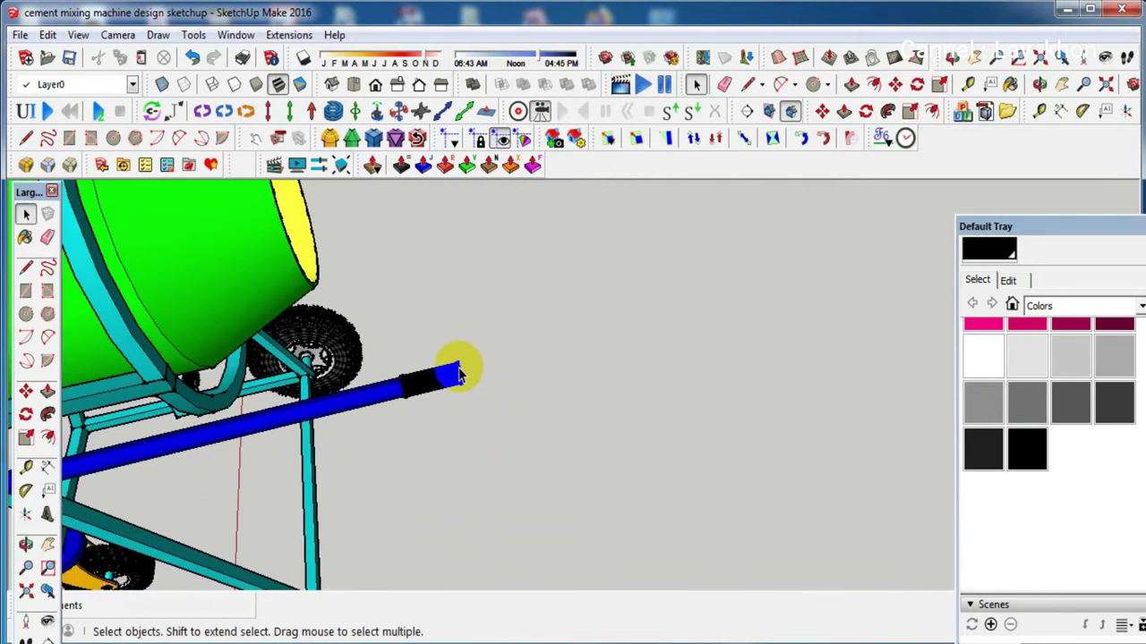
mouse_move(388, 384)
middle_down()
mouse_move(445, 385)
mouse_move(400, 333)
mouse_move(397, 218)
mouse_move(441, 168)
mouse_move(583, 223)
mouse_move(324, 373)
mouse_move(200, 427)
mouse_move(199, 439)
mouse_move(504, 339)
mouse_move(396, 312)
mouse_move(315, 274)
mouse_move(388, 295)
middle_up()
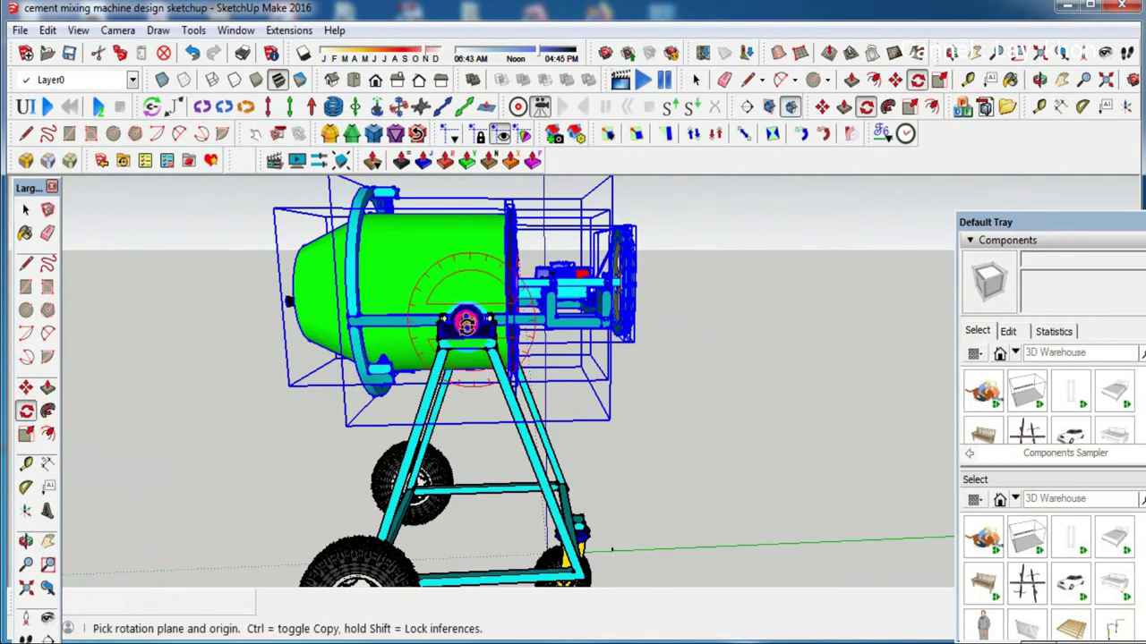
Try tilting the drum about its bearing, undo it, then clear the selection
scroll(466, 319, up, 3)
scroll(466, 316, up, 2)
scroll(467, 312, up, 3)
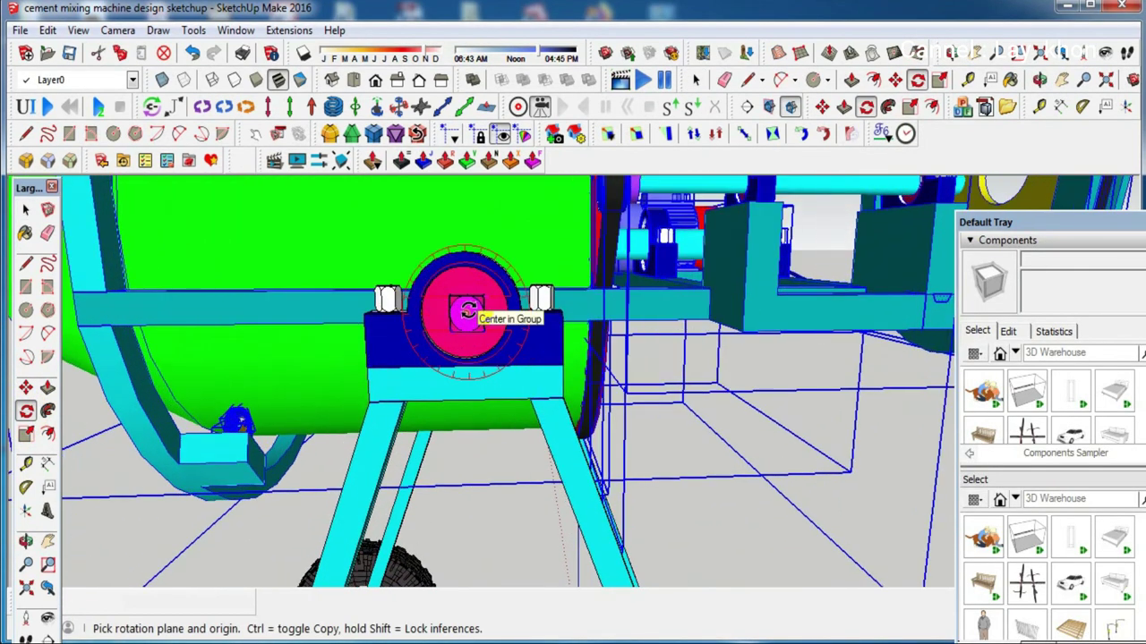
scroll(467, 311, down, 3)
scroll(467, 312, down, 2)
scroll(467, 311, down, 3)
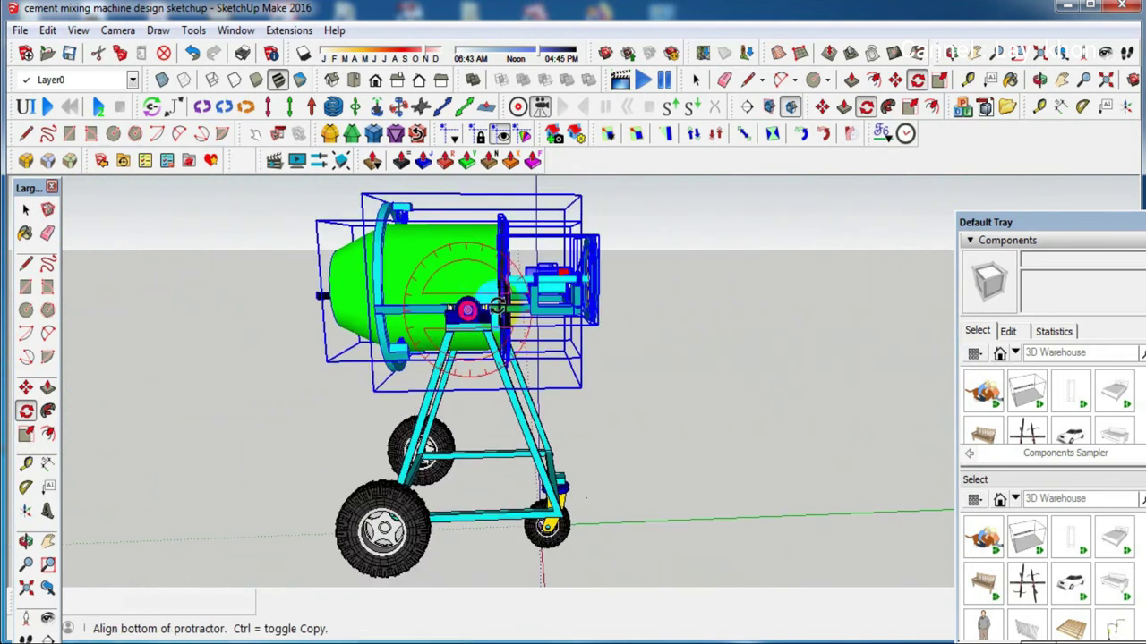
click(756, 305)
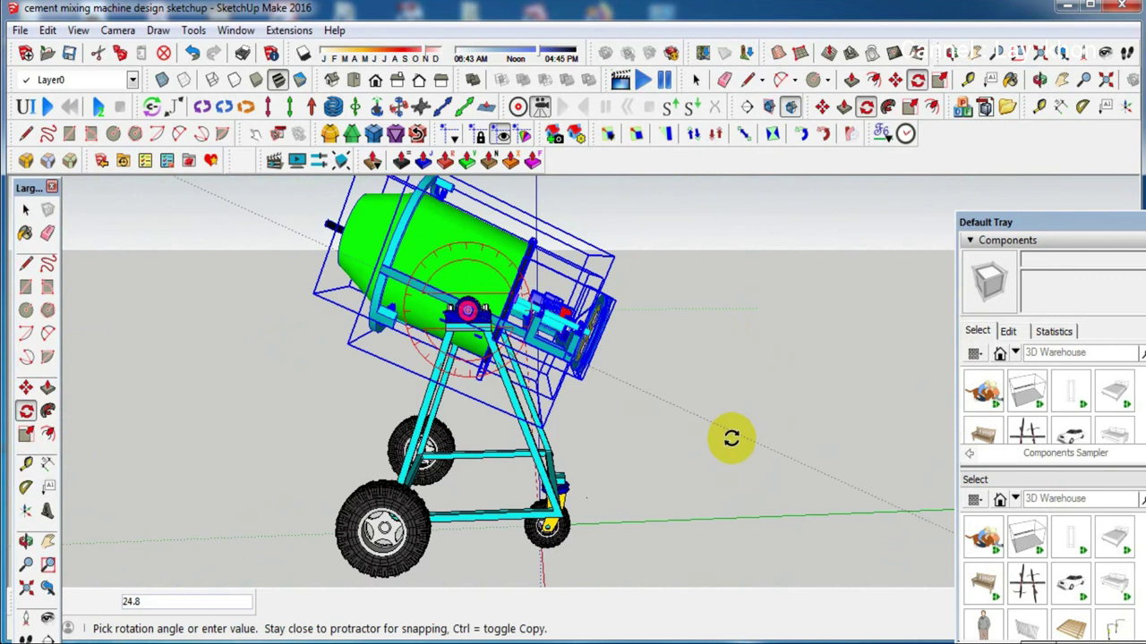
middle_drag(713, 491, 750, 454)
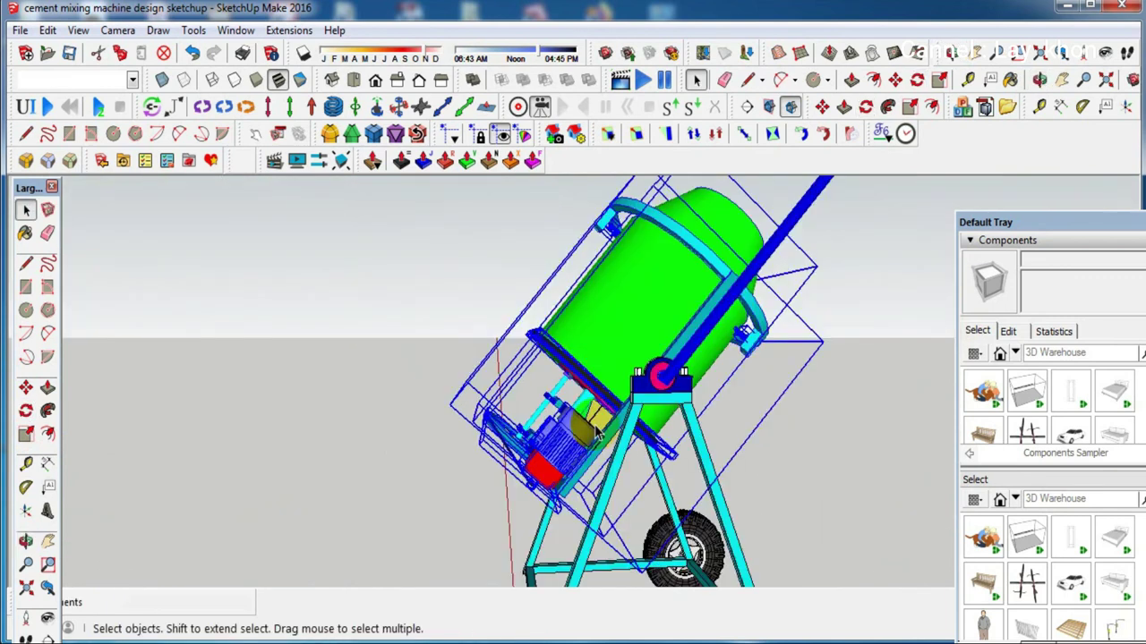
scroll(850, 403, down, 2)
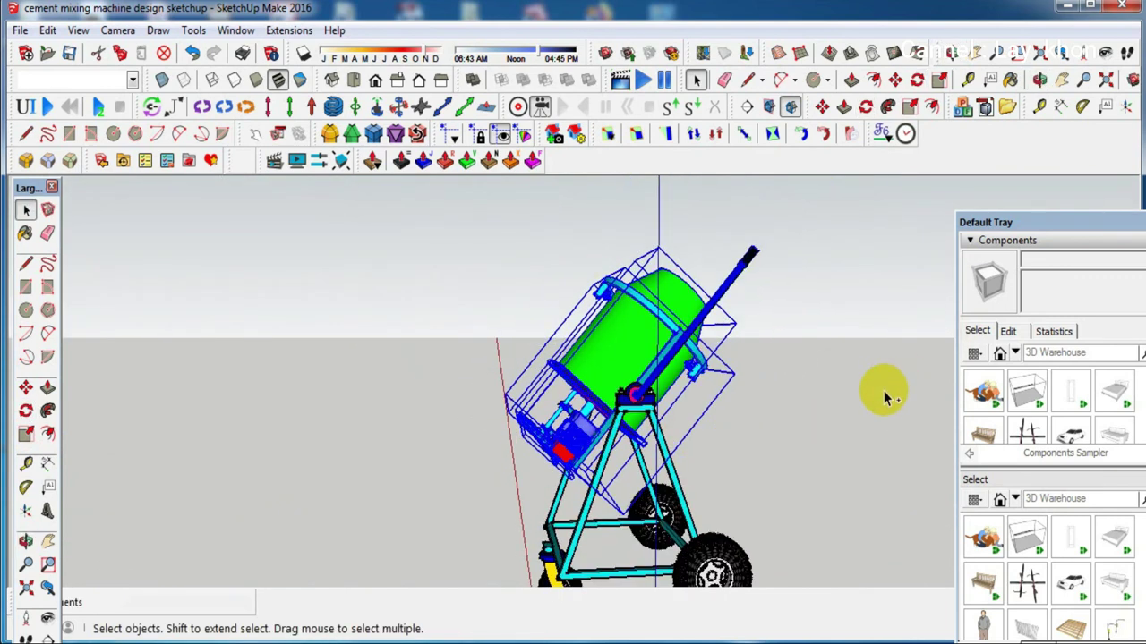
key(ctrl+z)
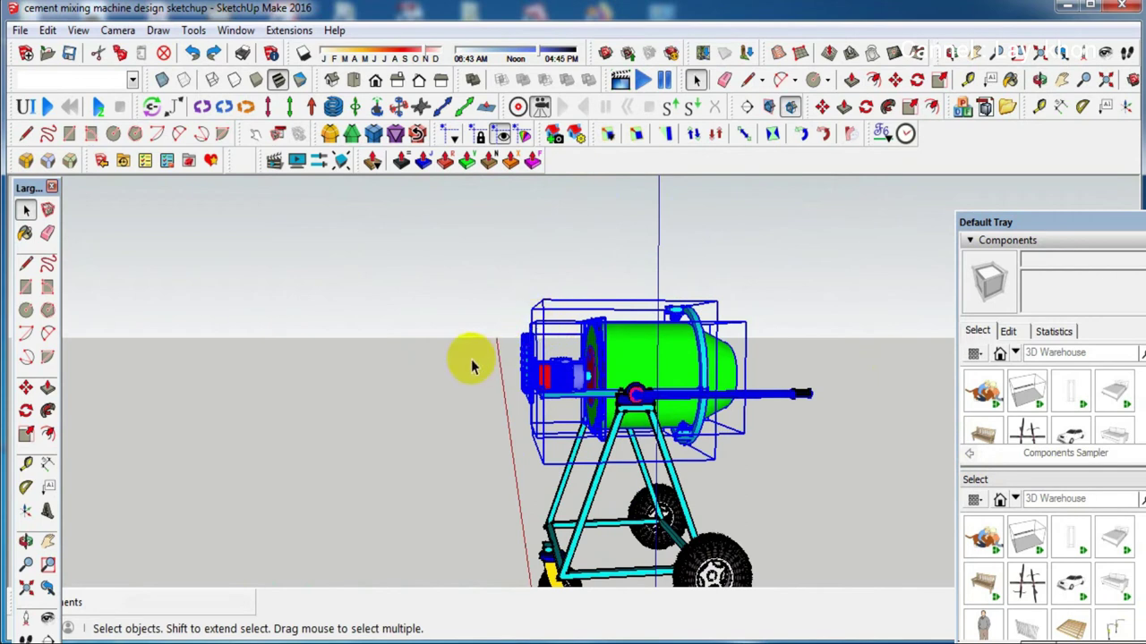
click(466, 364)
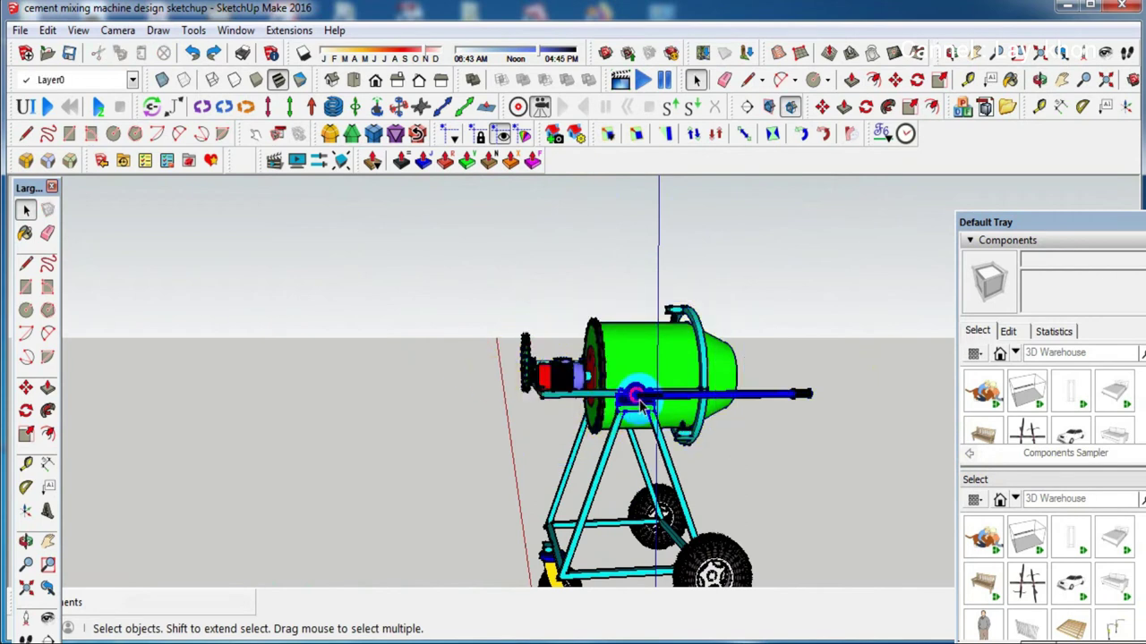
Zoom and orbit to view the drum from the front, the side and underneath
scroll(637, 414, up, 2)
scroll(645, 414, up, 3)
scroll(646, 413, up, 3)
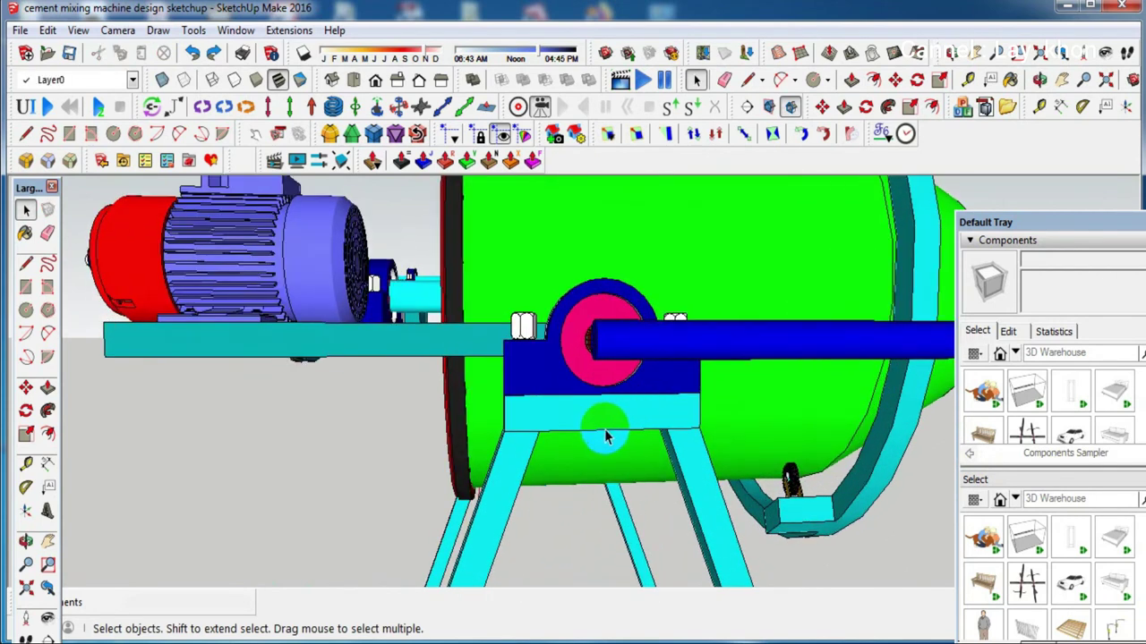
scroll(536, 431, down, 2)
scroll(501, 447, down, 2)
scroll(537, 447, down, 2)
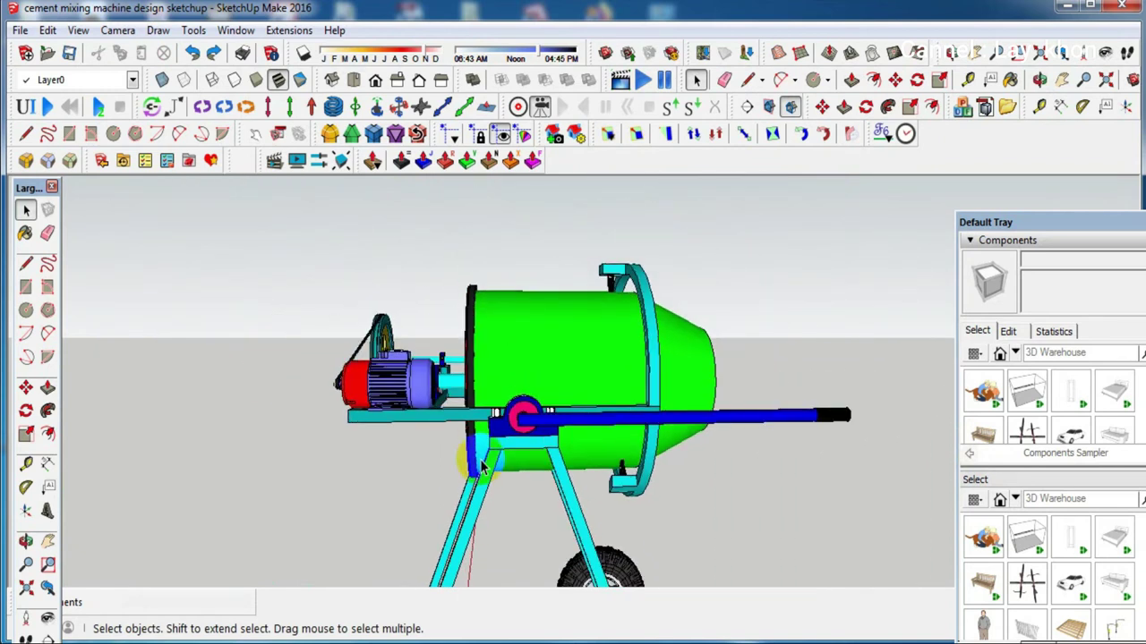
middle_drag(582, 450, 267, 438)
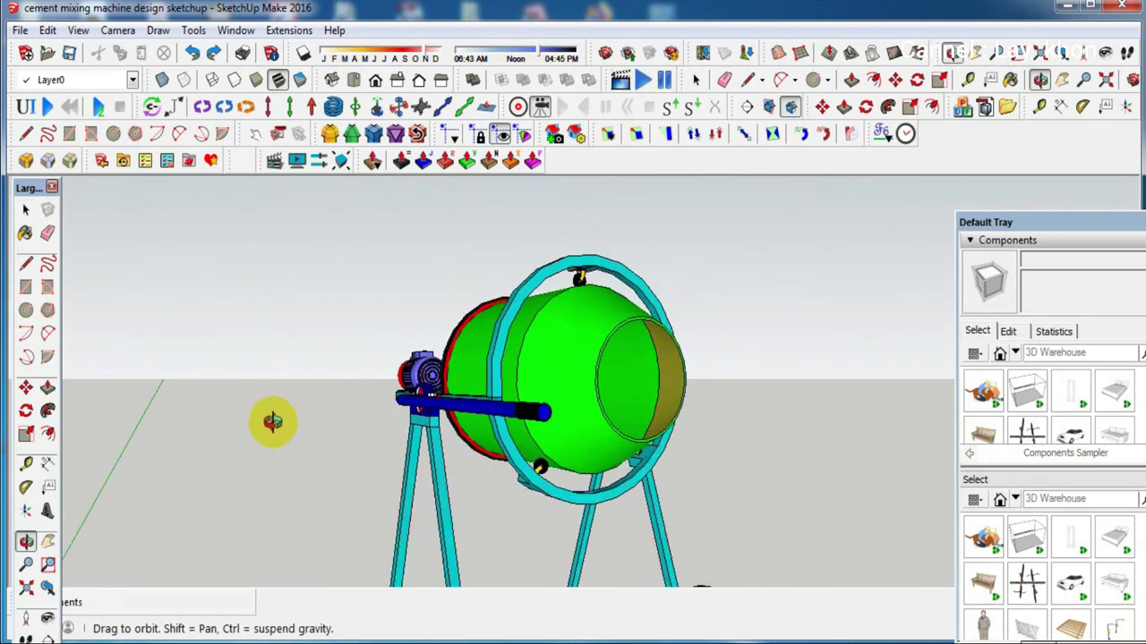
middle_drag(627, 410, 159, 328)
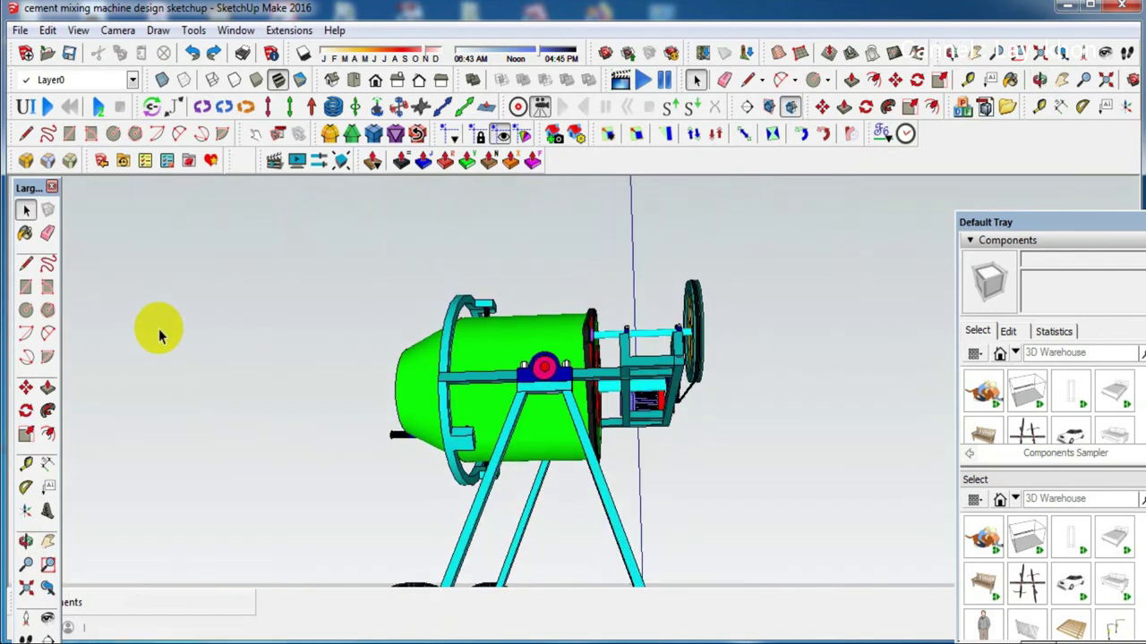
scroll(624, 370, up, 2)
scroll(624, 370, up, 3)
scroll(631, 384, up, 2)
middle_drag(630, 385, 432, 243)
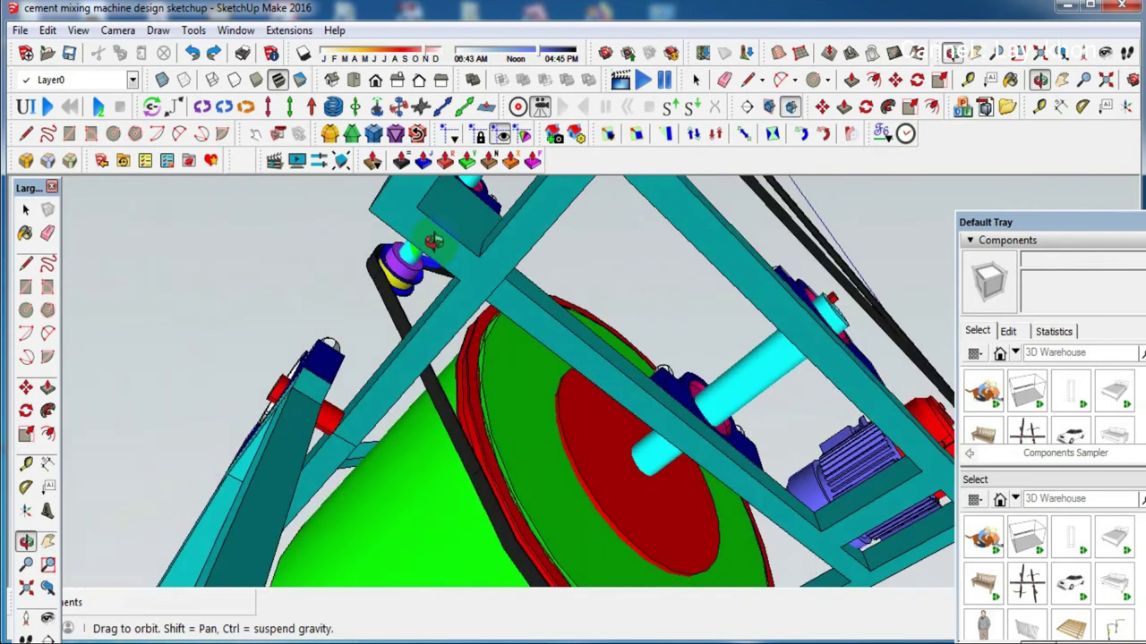
middle_drag(432, 243, 474, 268)
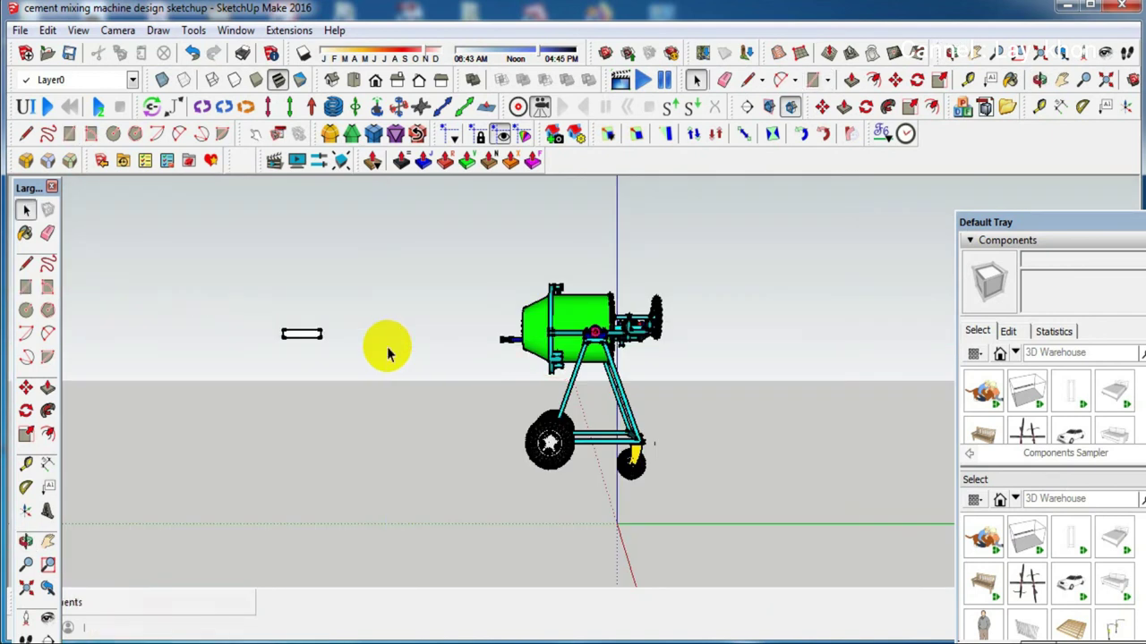
Offset the small rectangle's face inward to form a border
click(25, 208)
click(314, 338)
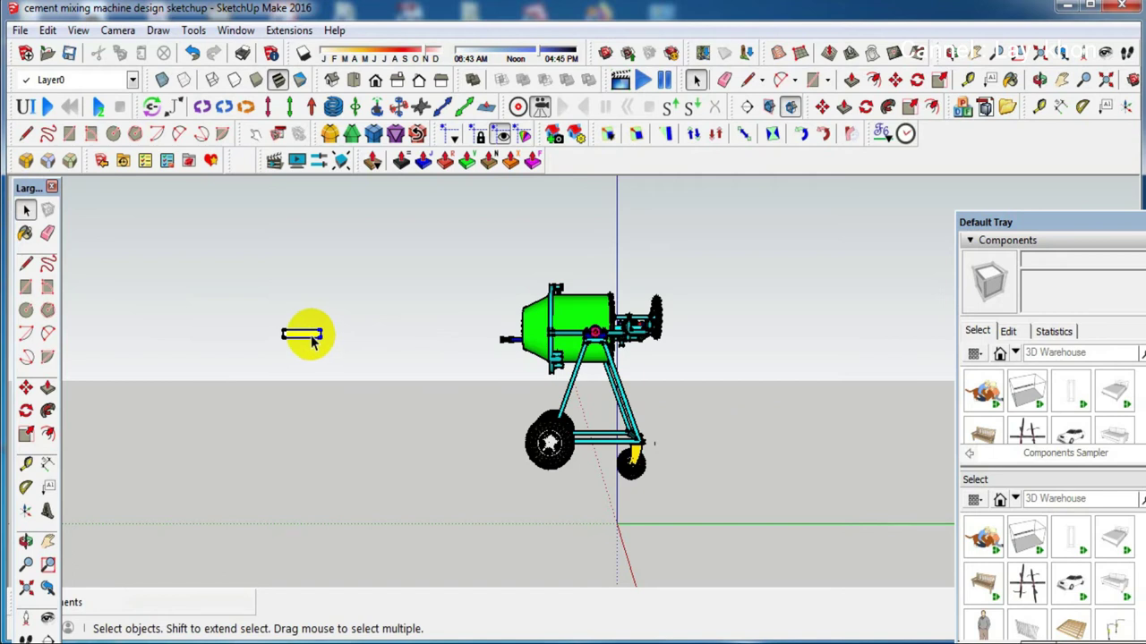
scroll(308, 337, up, 4)
scroll(242, 336, up, 3)
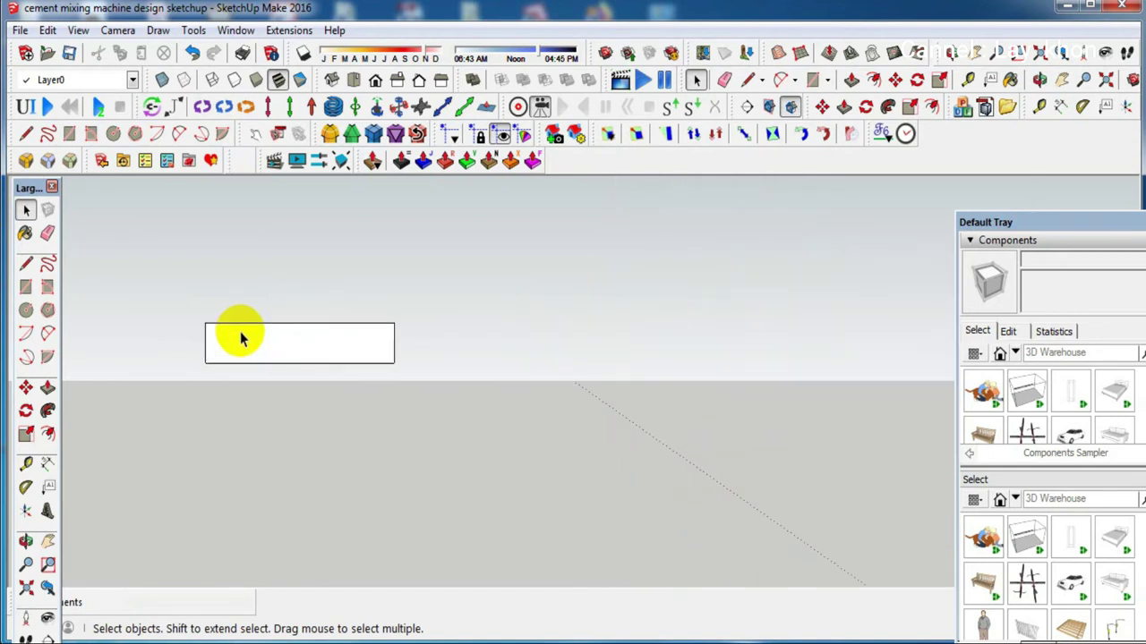
scroll(240, 336, up, 3)
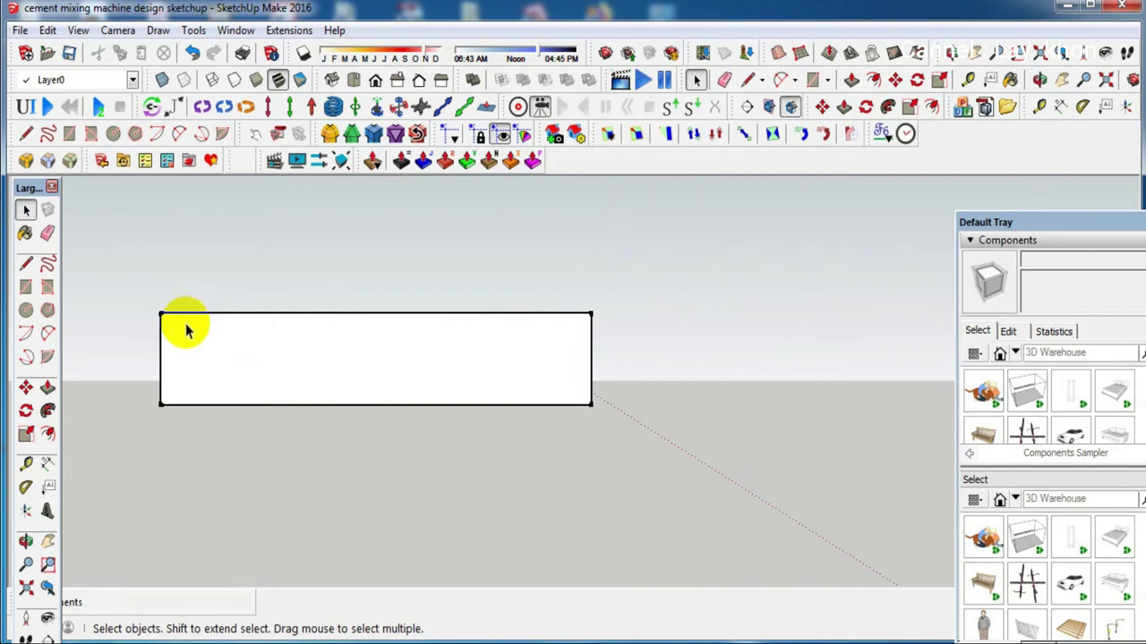
scroll(194, 376, up, 1)
scroll(194, 376, up, 1)
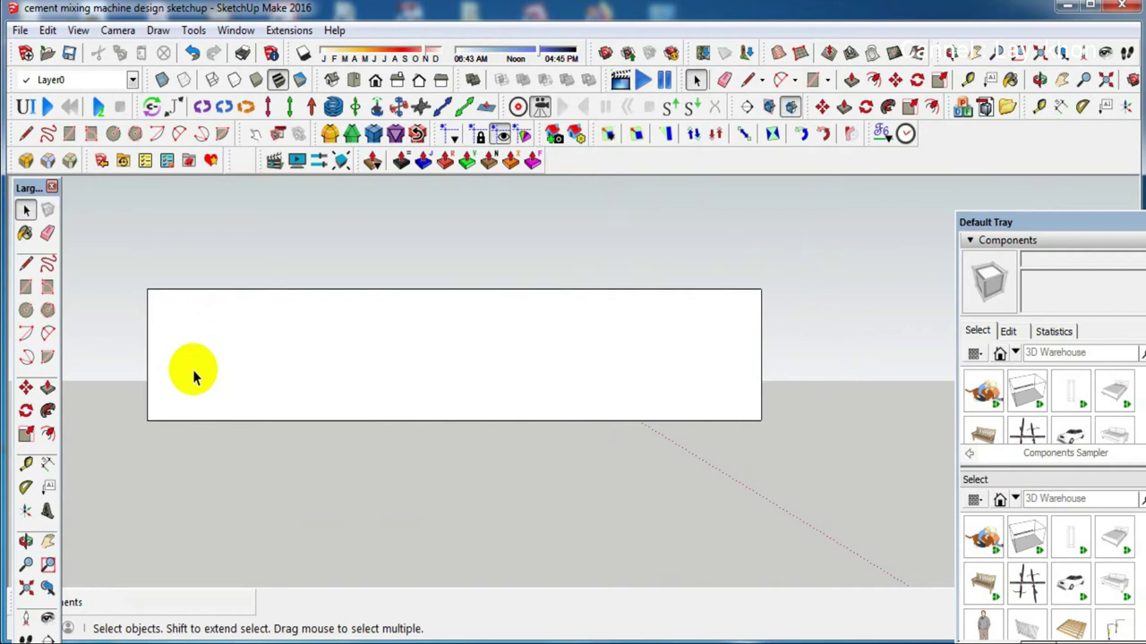
scroll(193, 376, down, 1)
scroll(193, 376, down, 1)
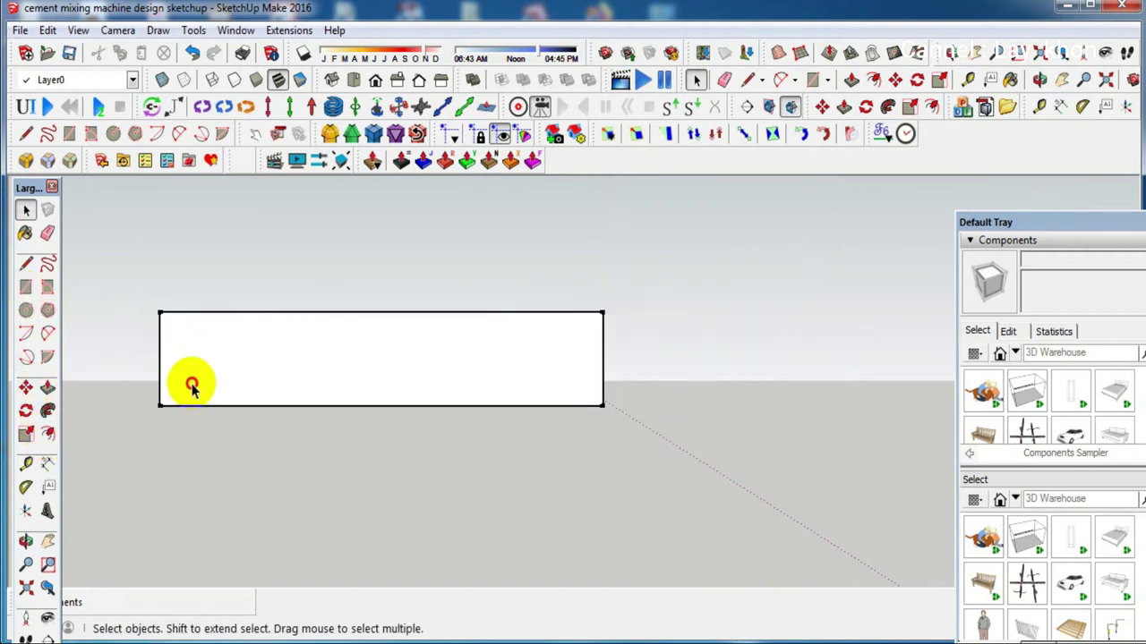
click(187, 384)
click(49, 437)
click(163, 377)
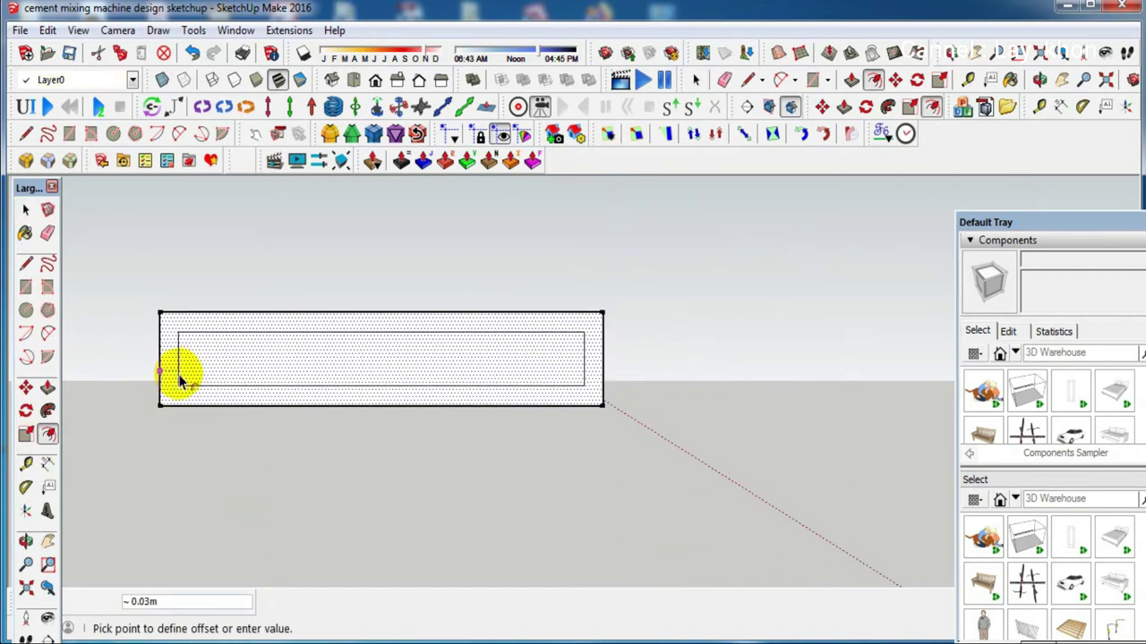
click(179, 376)
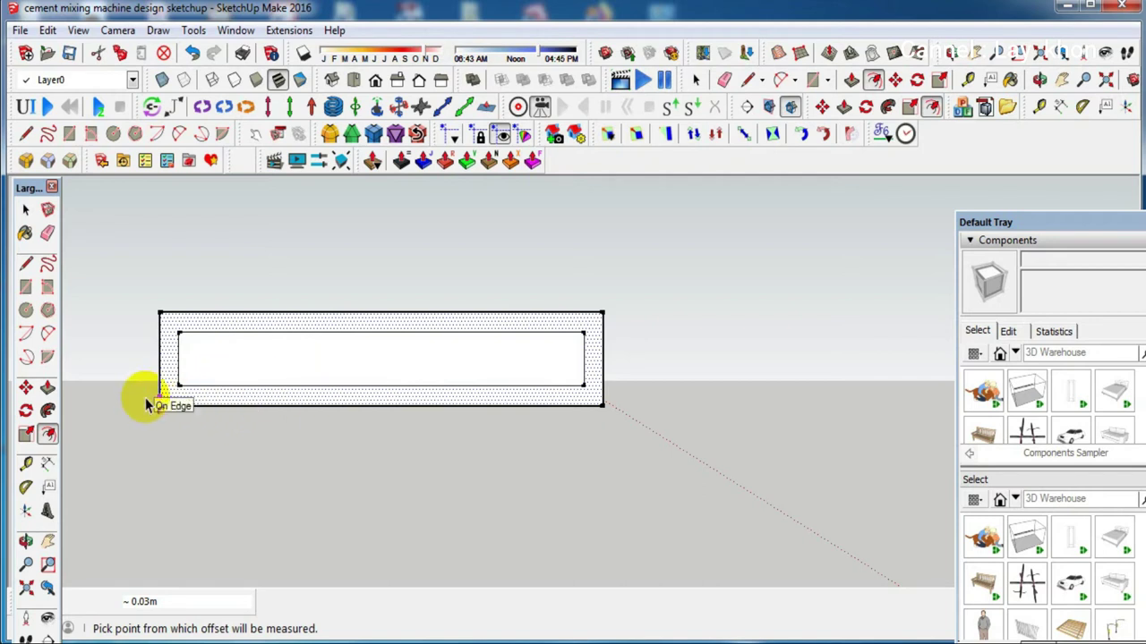
Draw five narrow vertical rectangles spaced across the bordered interior
click(25, 286)
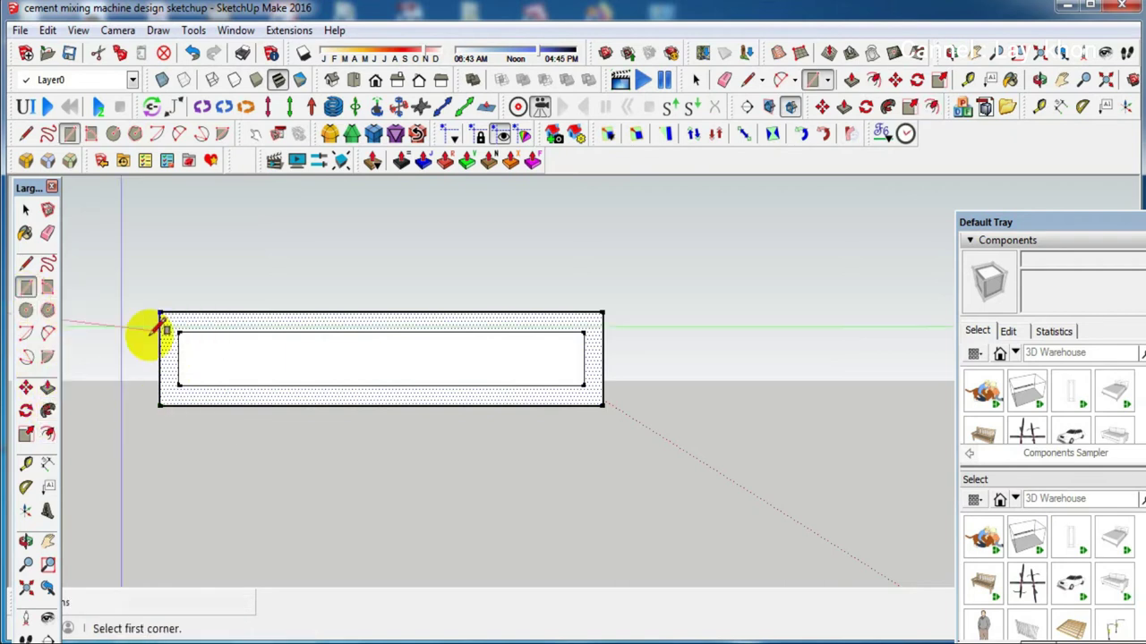
click(225, 331)
click(242, 385)
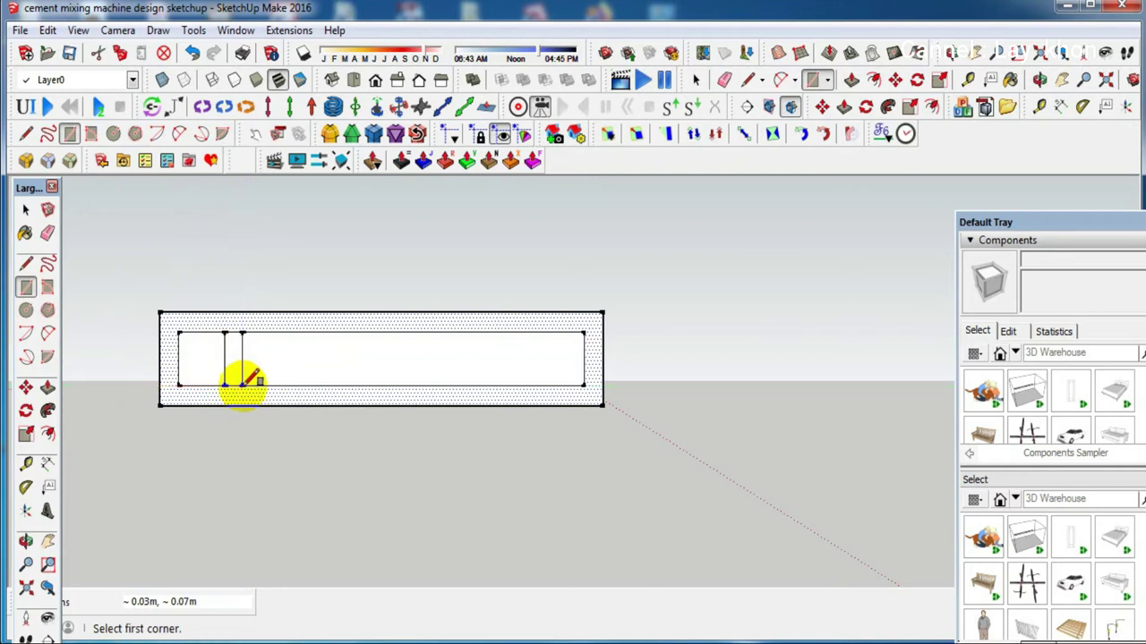
click(288, 331)
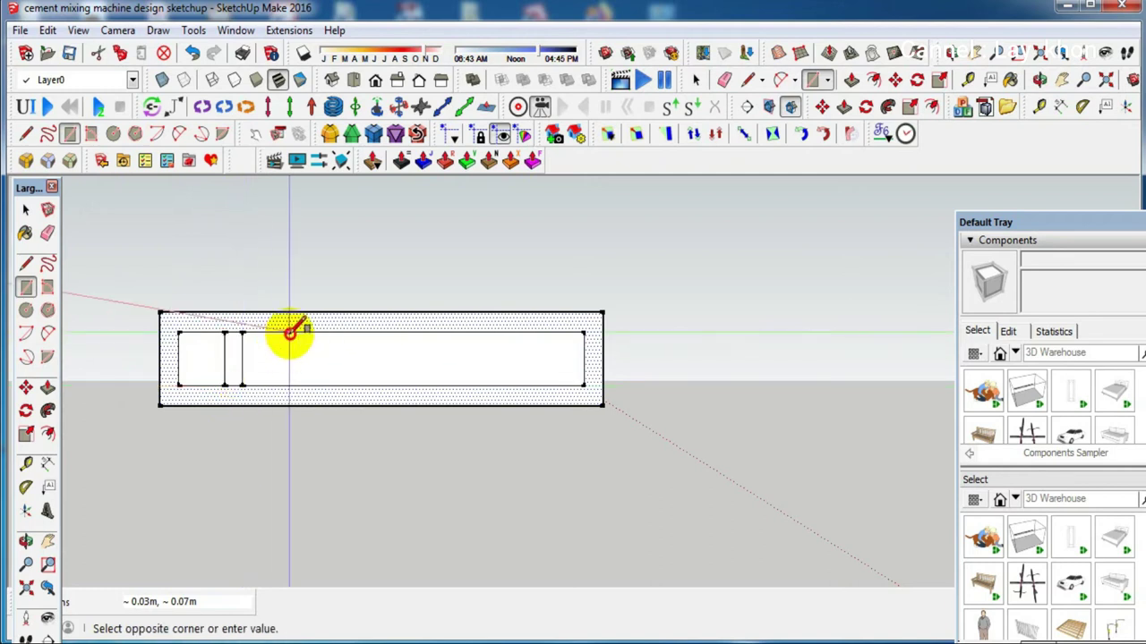
click(307, 384)
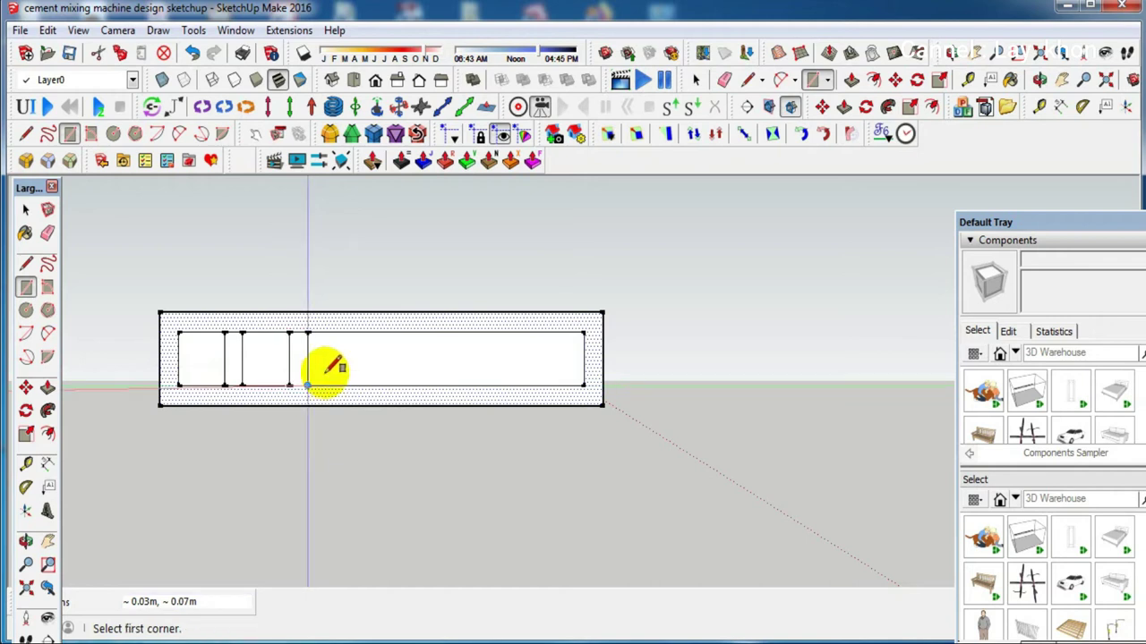
click(368, 332)
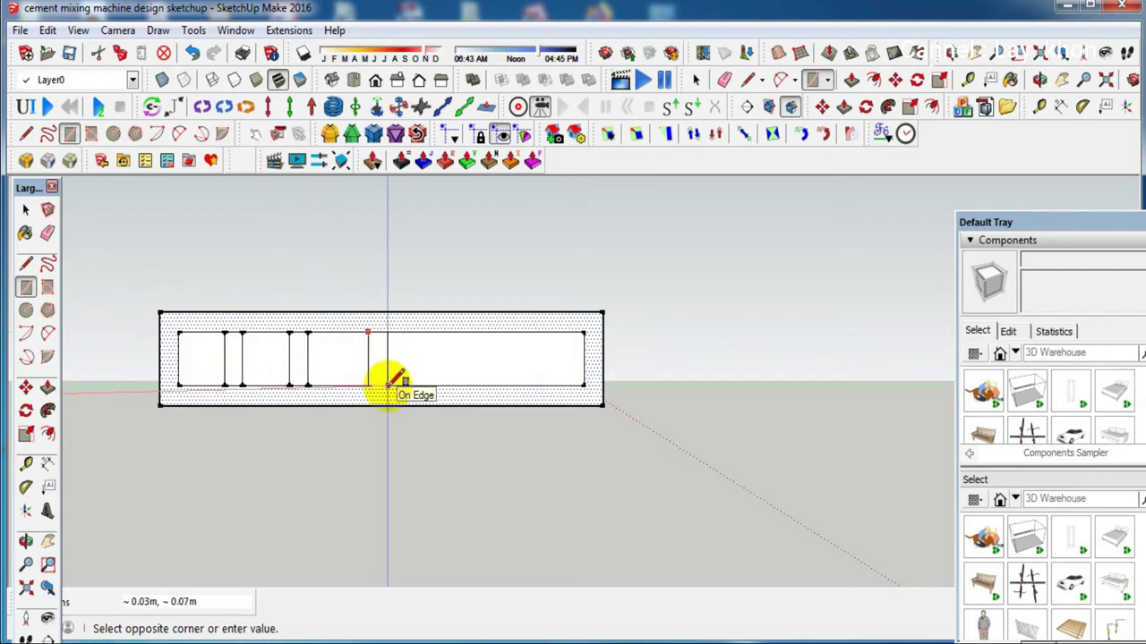
click(388, 385)
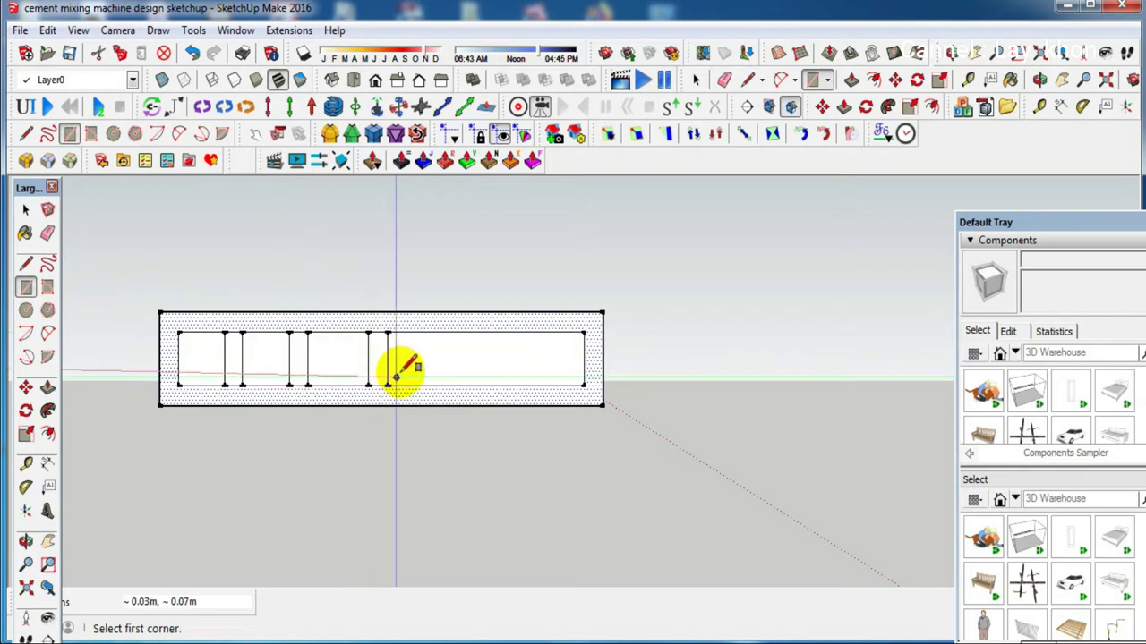
click(445, 332)
click(463, 385)
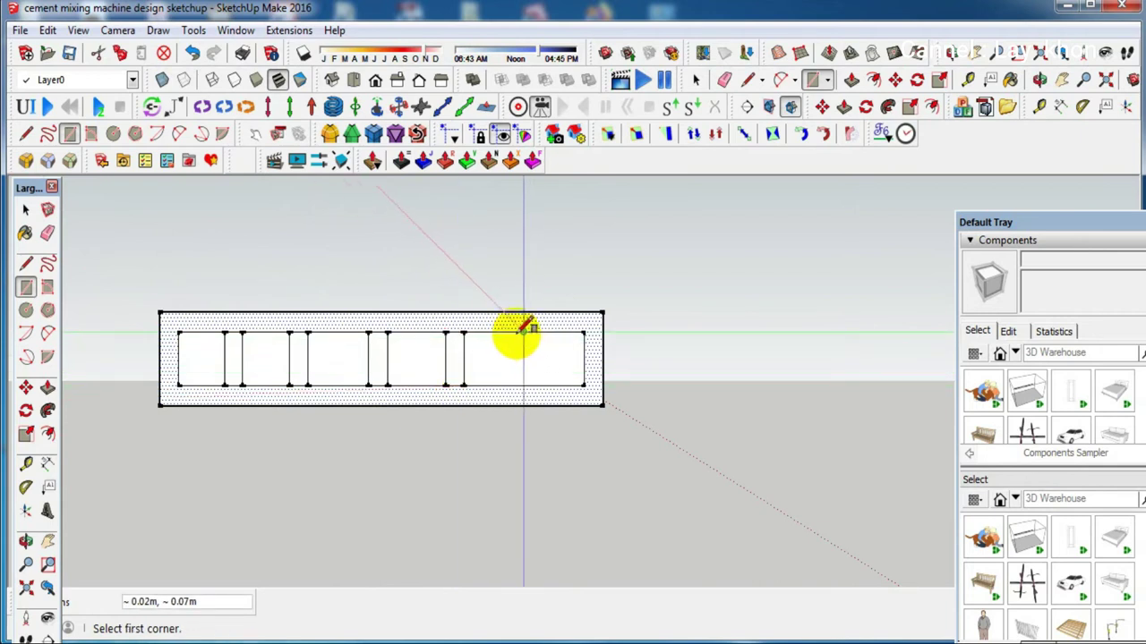
click(523, 332)
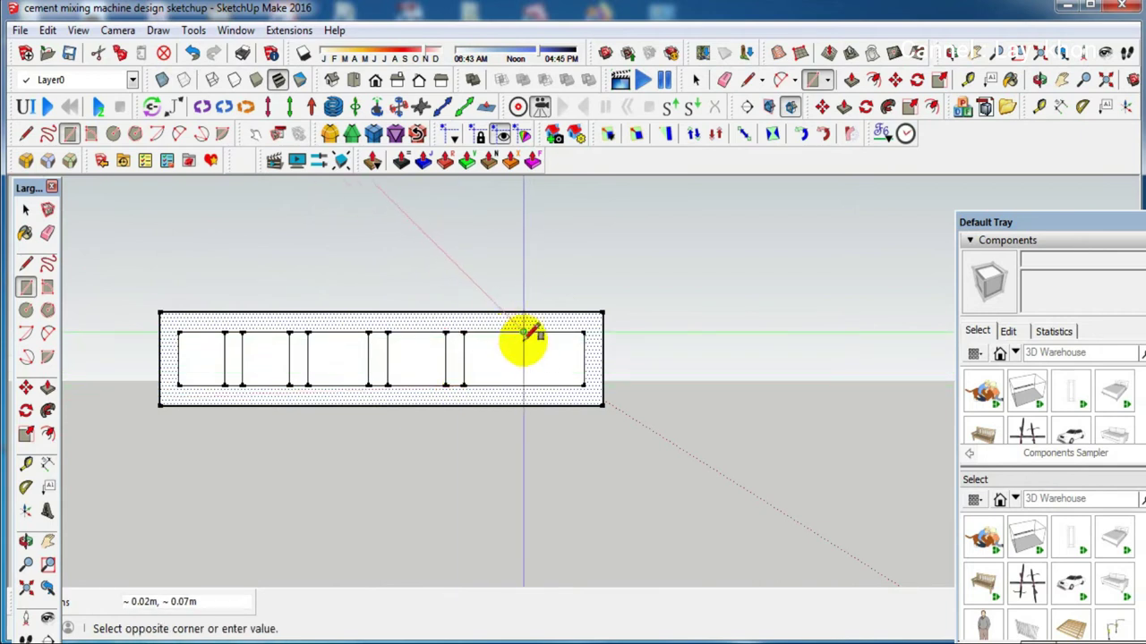
click(541, 385)
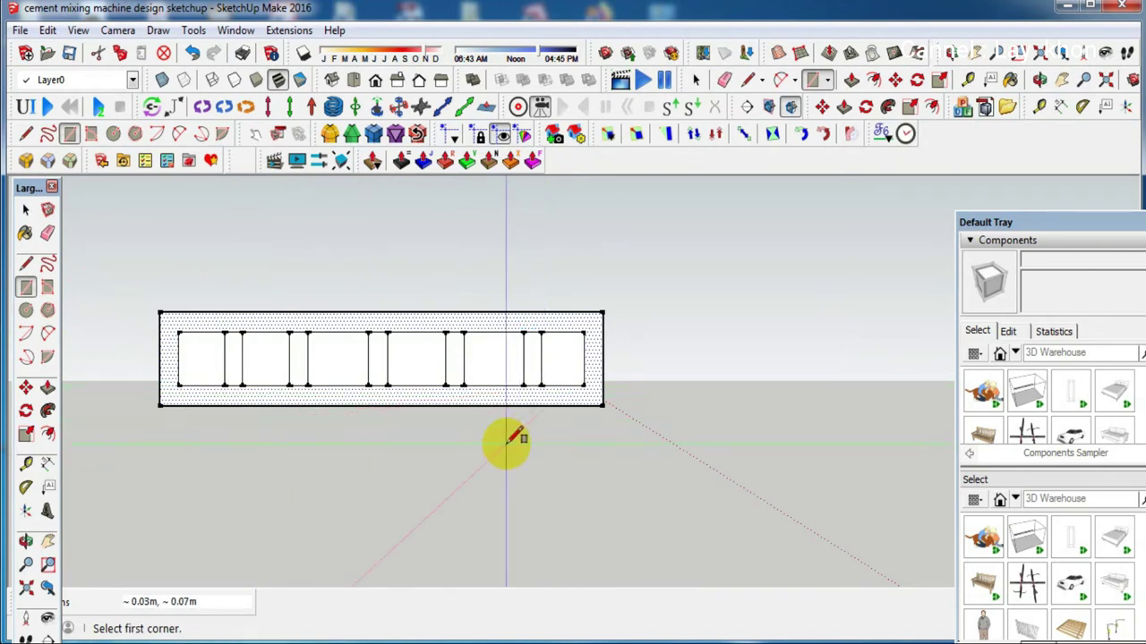
Erase the strip top edges and dividing edges to open the rectangular slots
key(space)
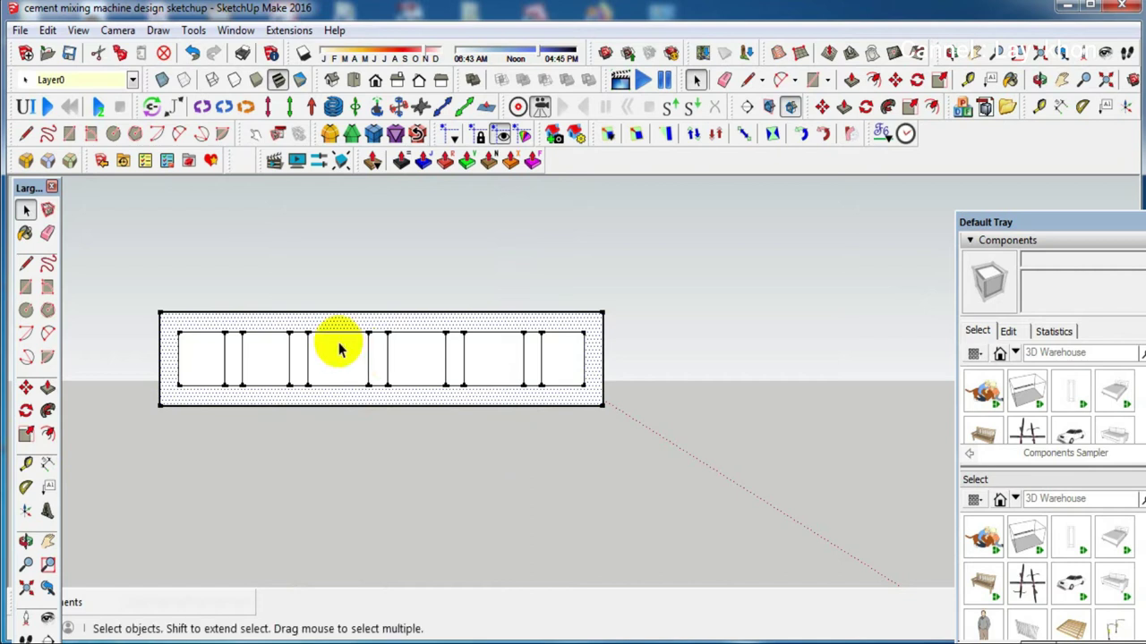
key(e)
scroll(302, 358, up, 2)
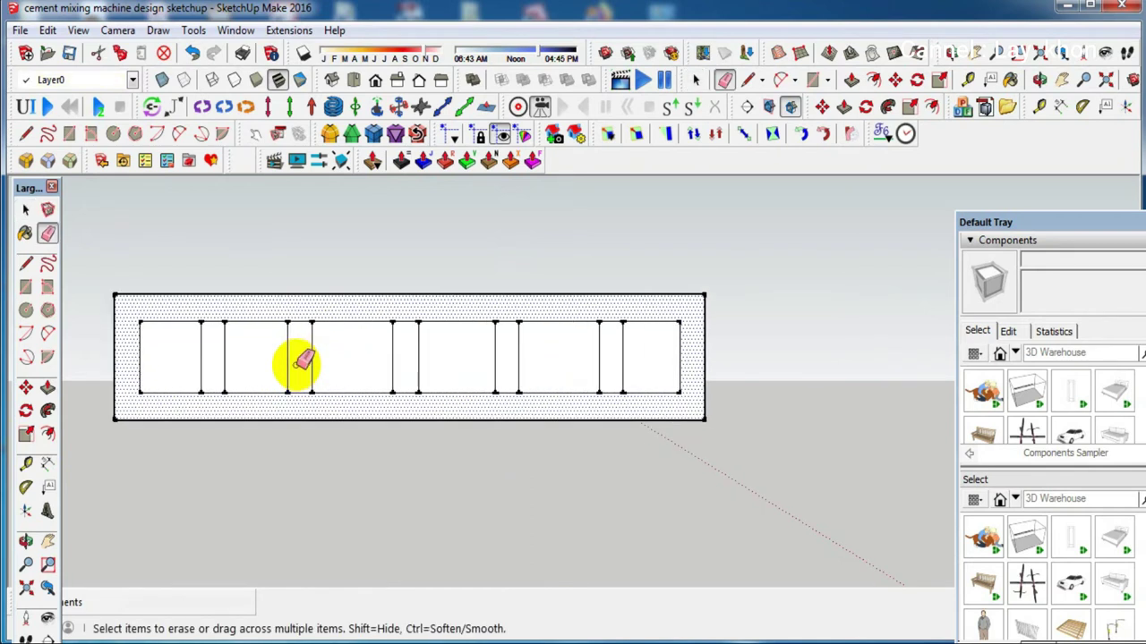
scroll(302, 360, up, 3)
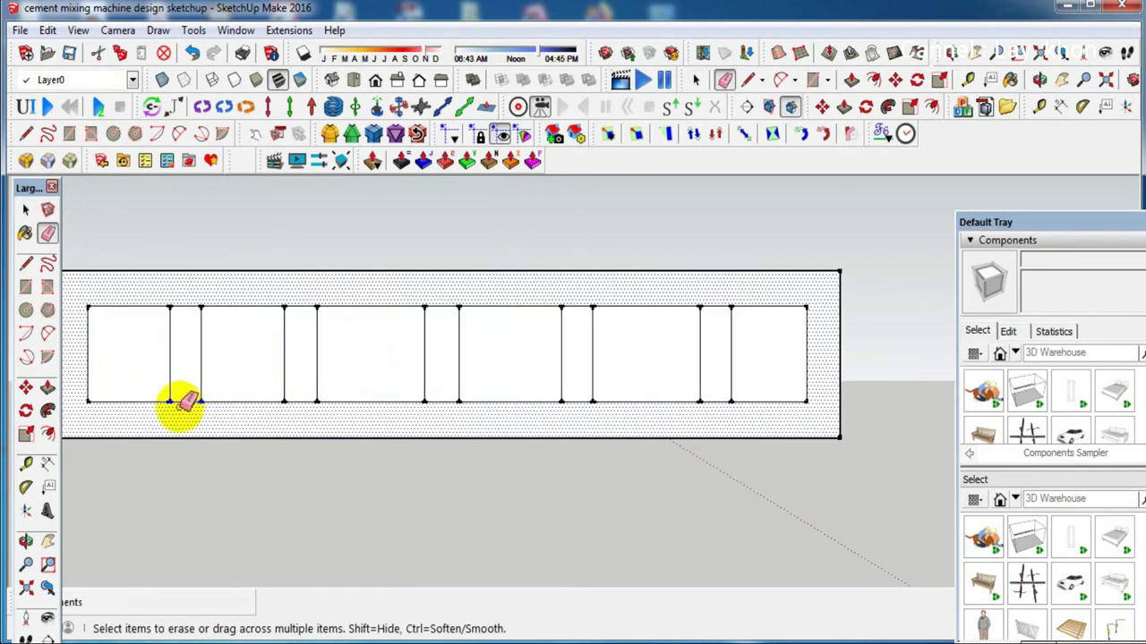
drag(188, 402, 187, 304)
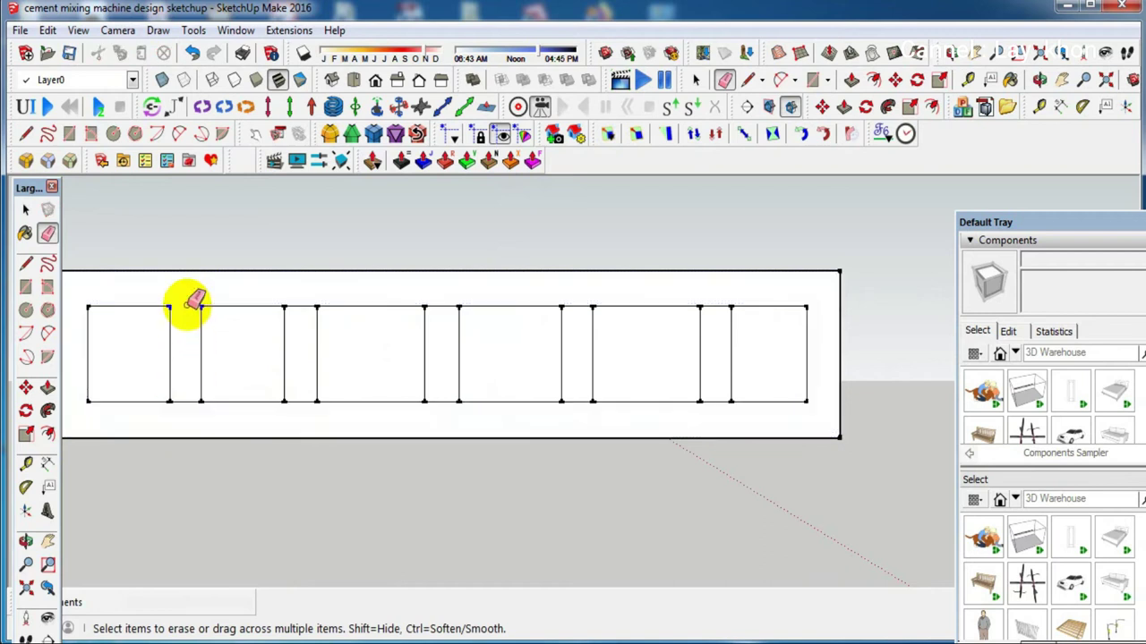
click(306, 307)
drag(445, 305, 461, 305)
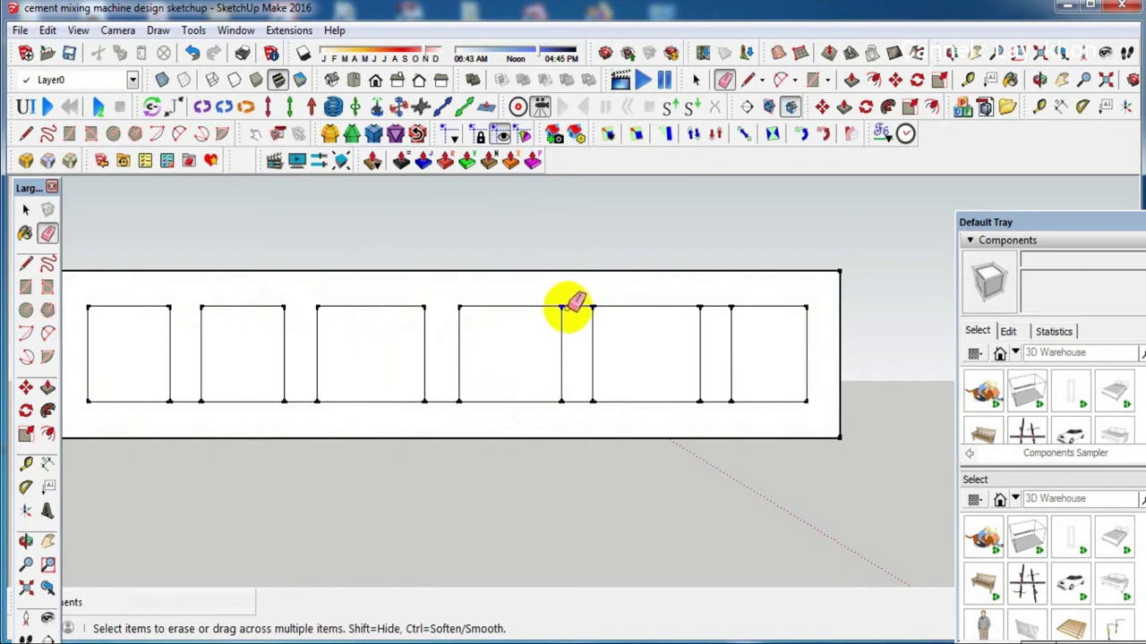
key(space)
right_click(764, 267)
click(788, 300)
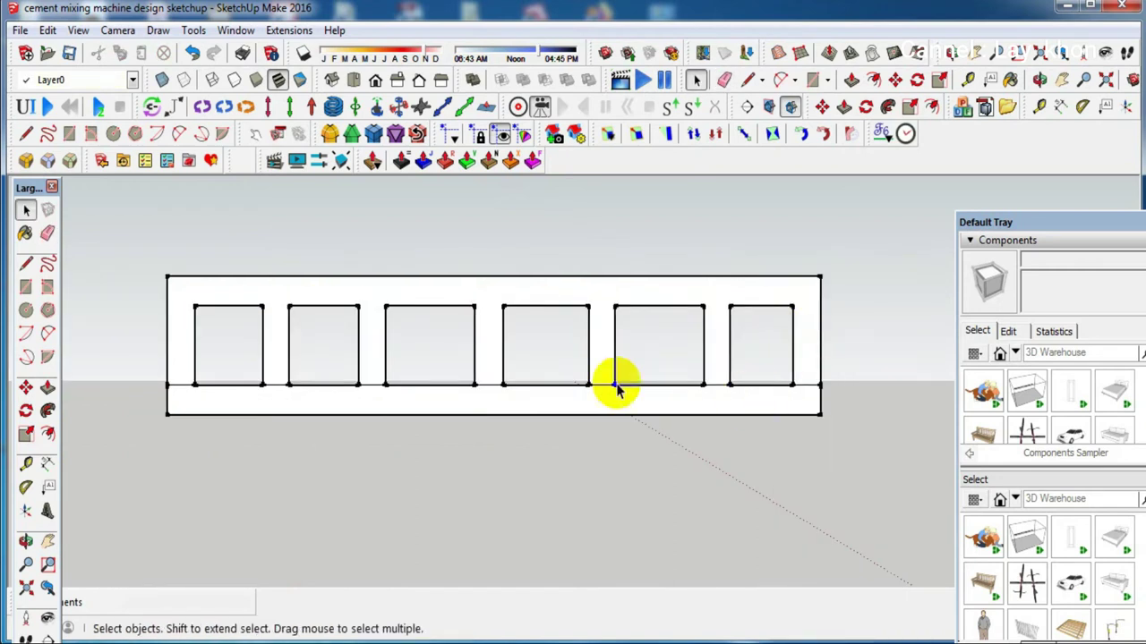
mouse_move(276, 409)
middle_down()
mouse_move(346, 443)
mouse_move(460, 469)
mouse_move(526, 448)
middle_up()
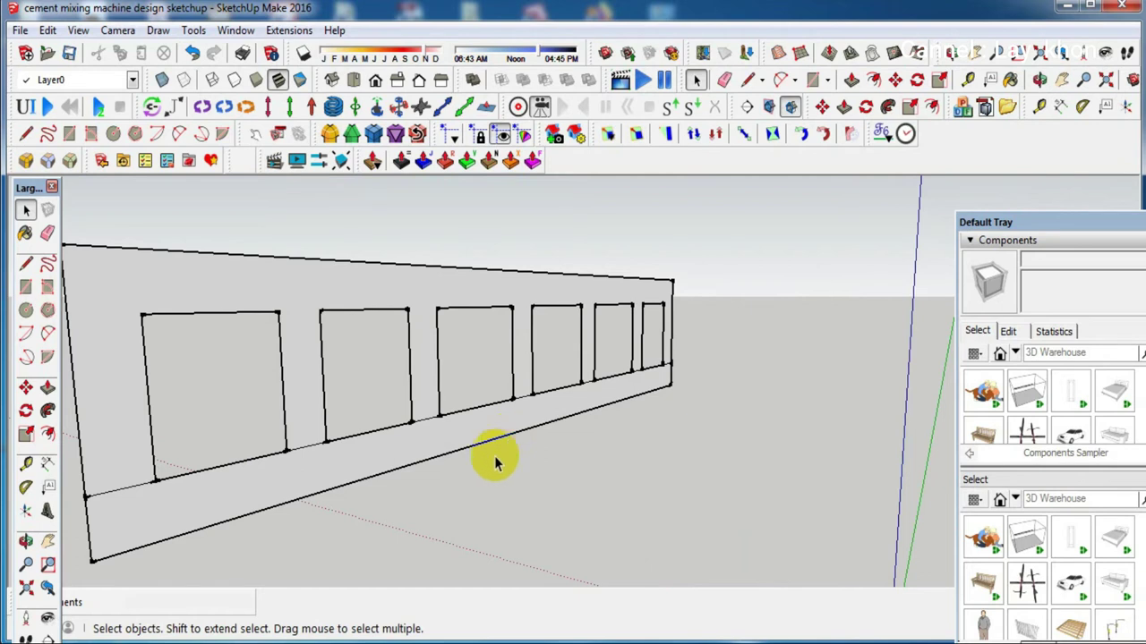
Push/Pull the bottom strip into a slab, thicken the slotted wall, and extend the slab front
key(p)
click(396, 435)
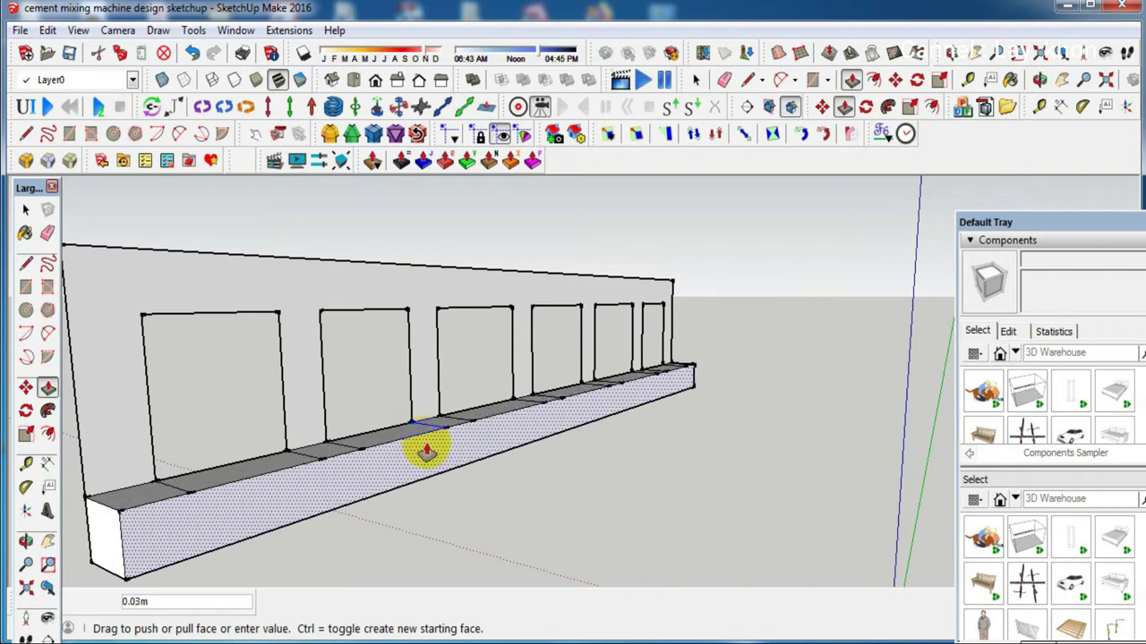
click(424, 450)
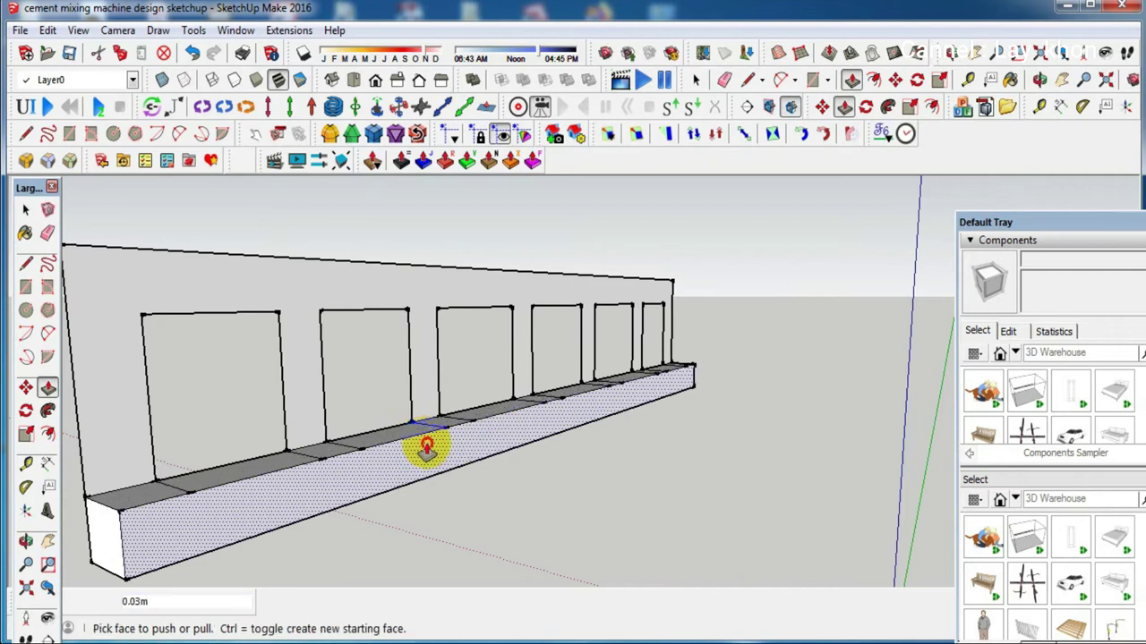
click(121, 394)
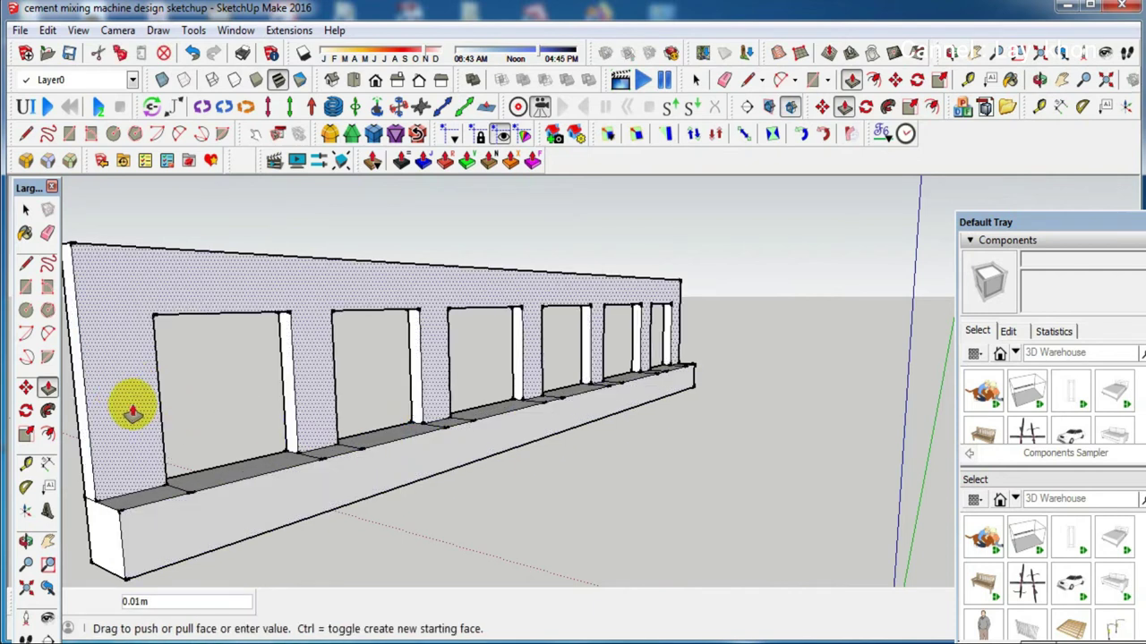
click(154, 510)
click(166, 521)
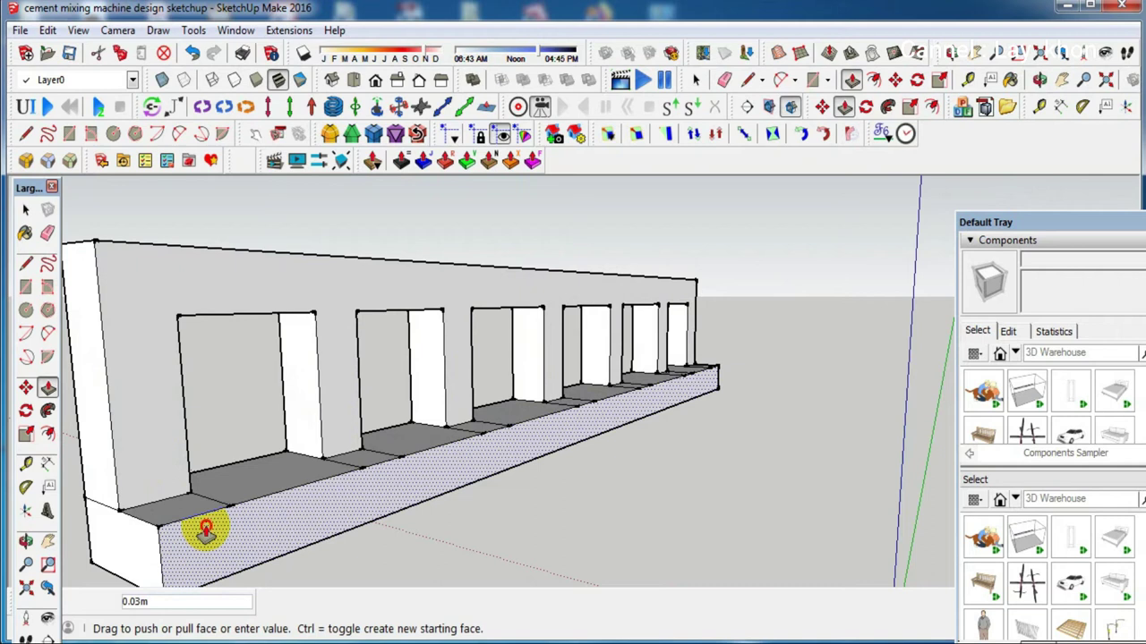
click(205, 532)
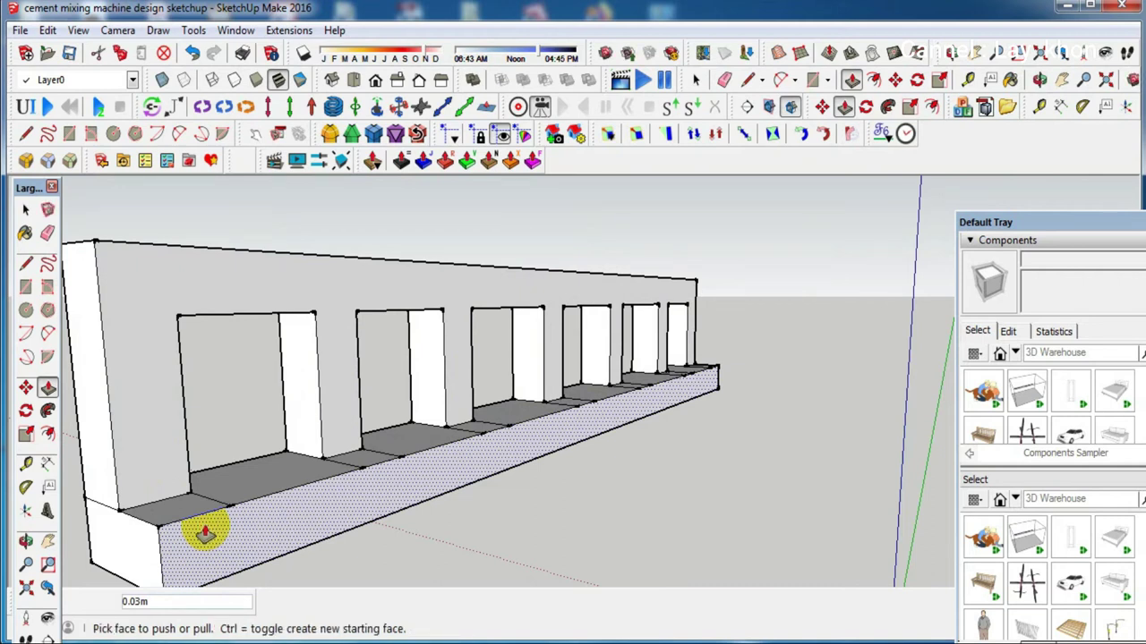
Erase the leftover stray edges along the base ledge
key(e)
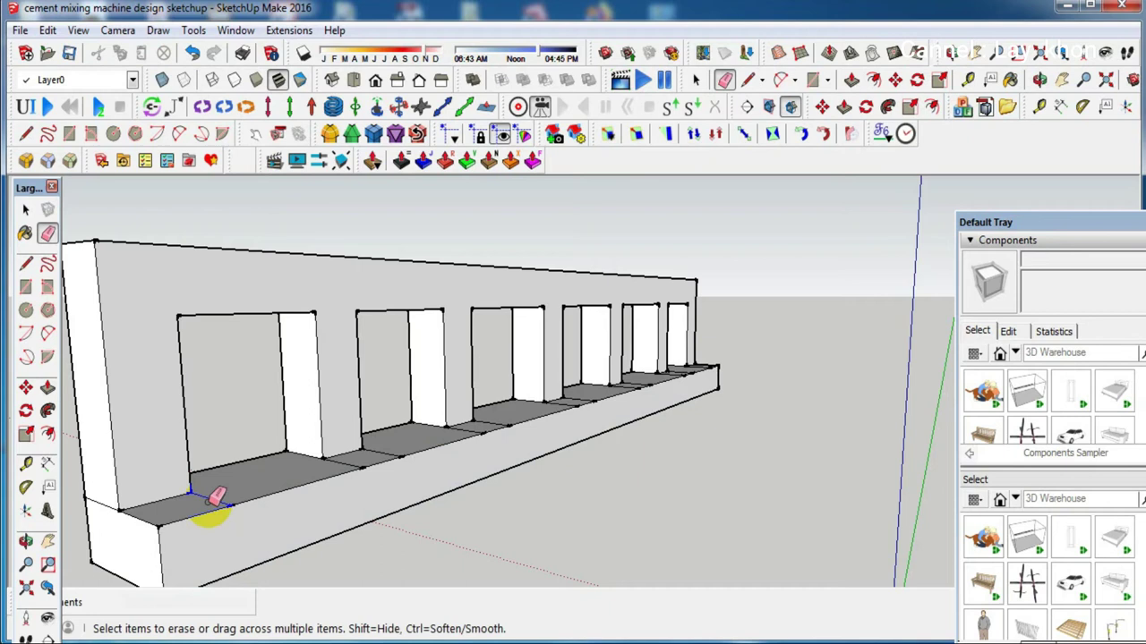
mouse_move(213, 502)
mouse_down()
mouse_move(356, 464)
mouse_move(388, 443)
mouse_move(467, 436)
mouse_move(537, 404)
mouse_up()
mouse_move(537, 404)
middle_down()
mouse_move(555, 401)
mouse_move(541, 452)
middle_up()
drag(545, 455, 781, 312)
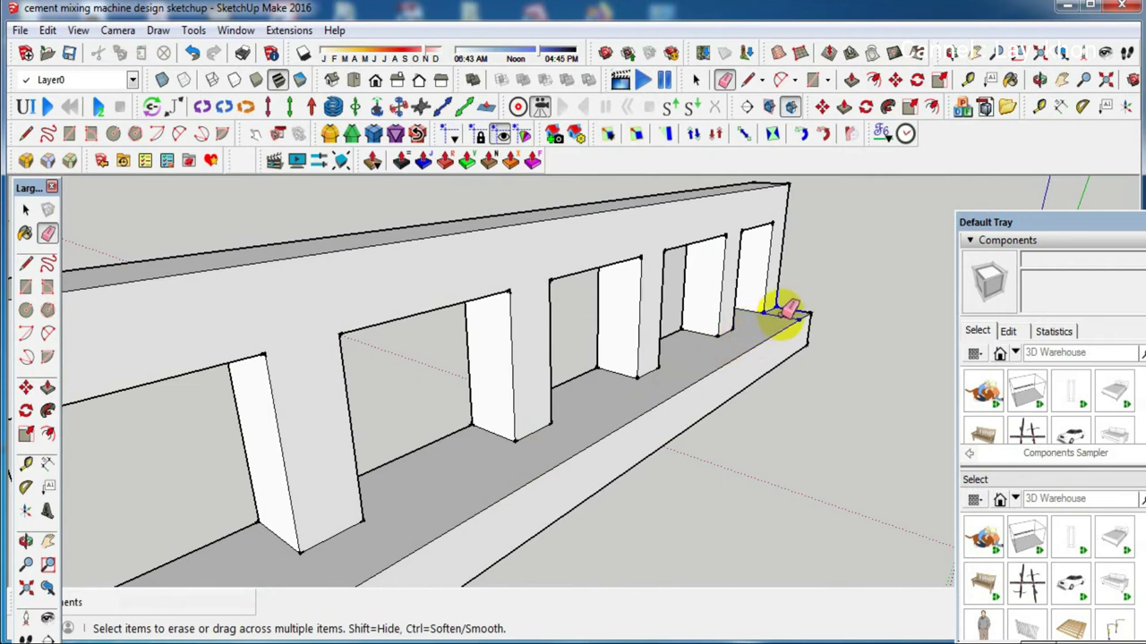
scroll(748, 287, down, 2)
scroll(761, 304, down, 5)
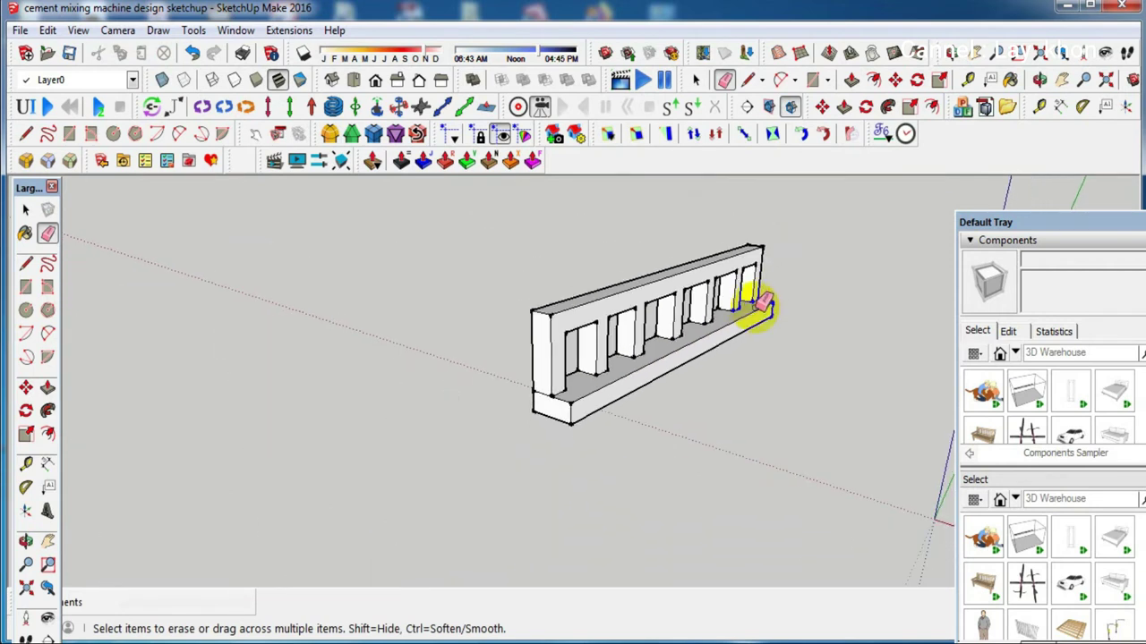
key(space)
scroll(546, 392, up, 2)
scroll(554, 400, up, 3)
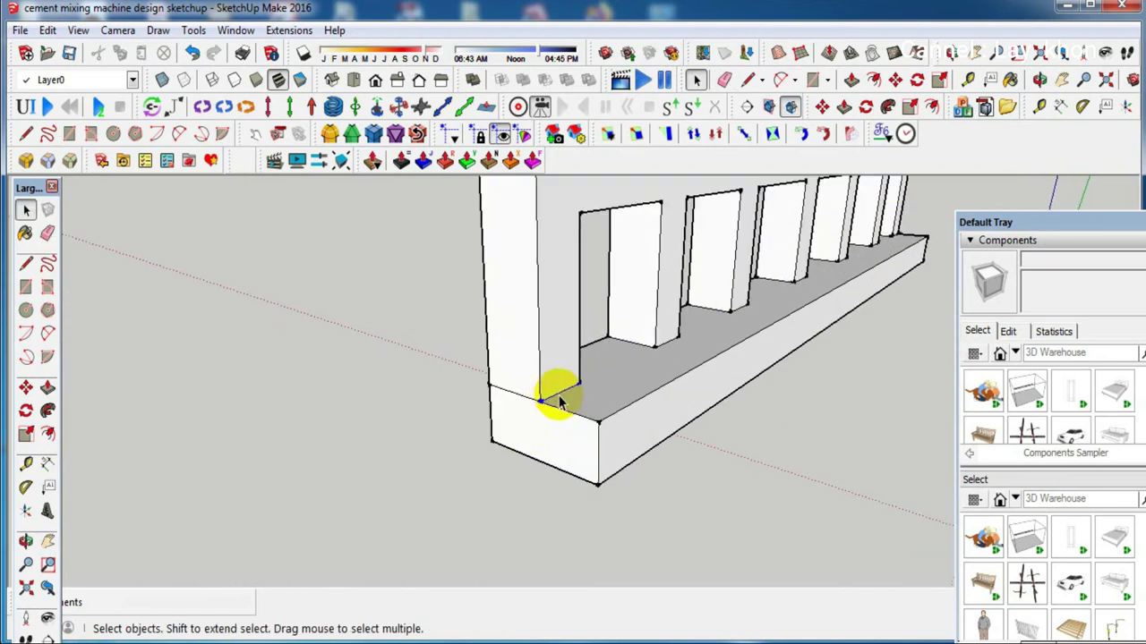
Draw a diagonal on the base end and push the triangle through to bevel the ledge
key(l)
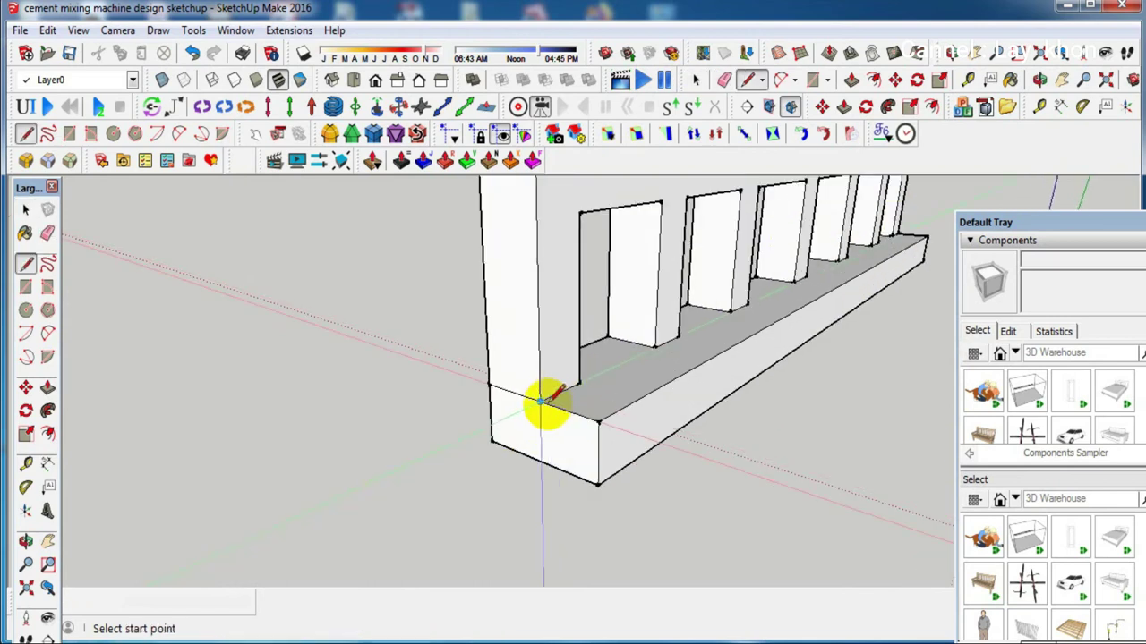
click(540, 400)
click(598, 483)
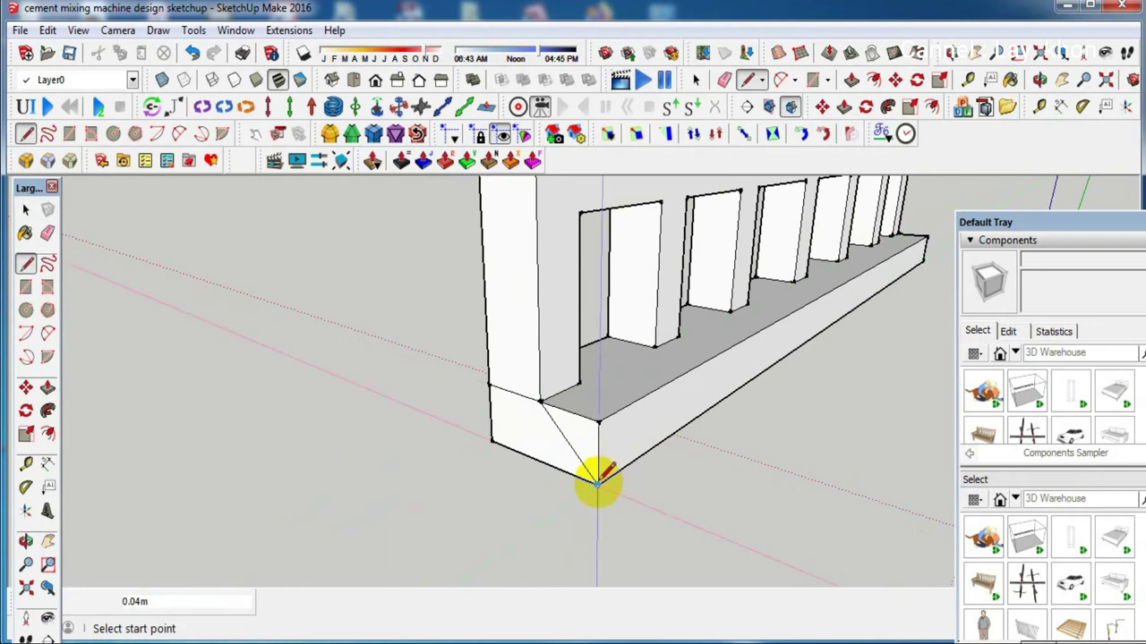
key(p)
click(589, 459)
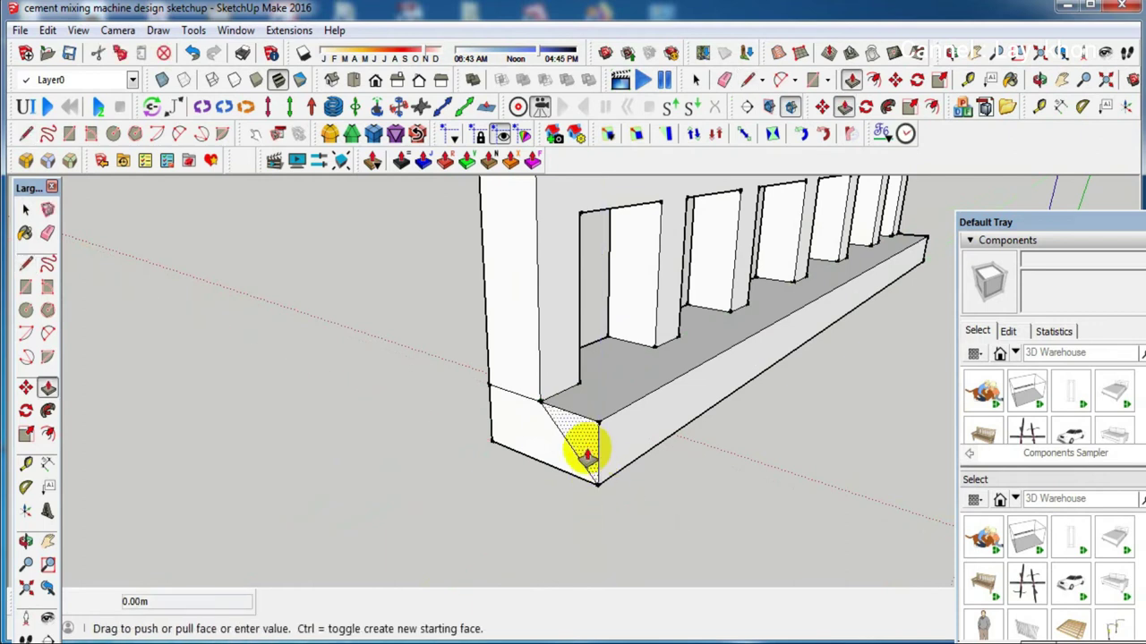
scroll(706, 378, down, 3)
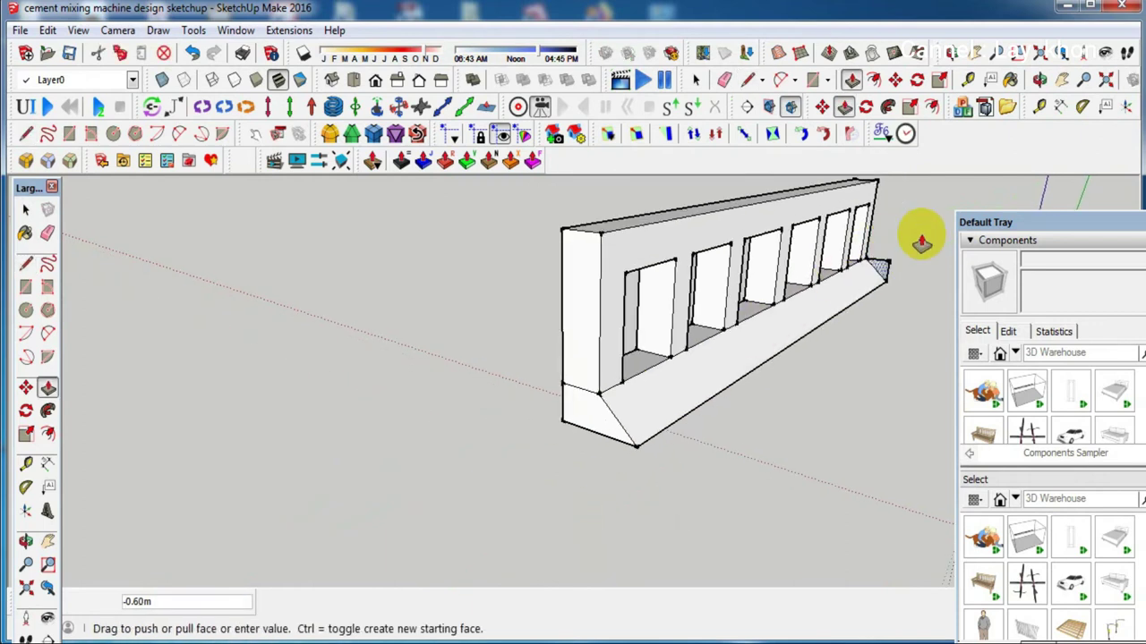
click(879, 261)
scroll(880, 263, up, 3)
scroll(881, 265, up, 2)
scroll(881, 263, down, 5)
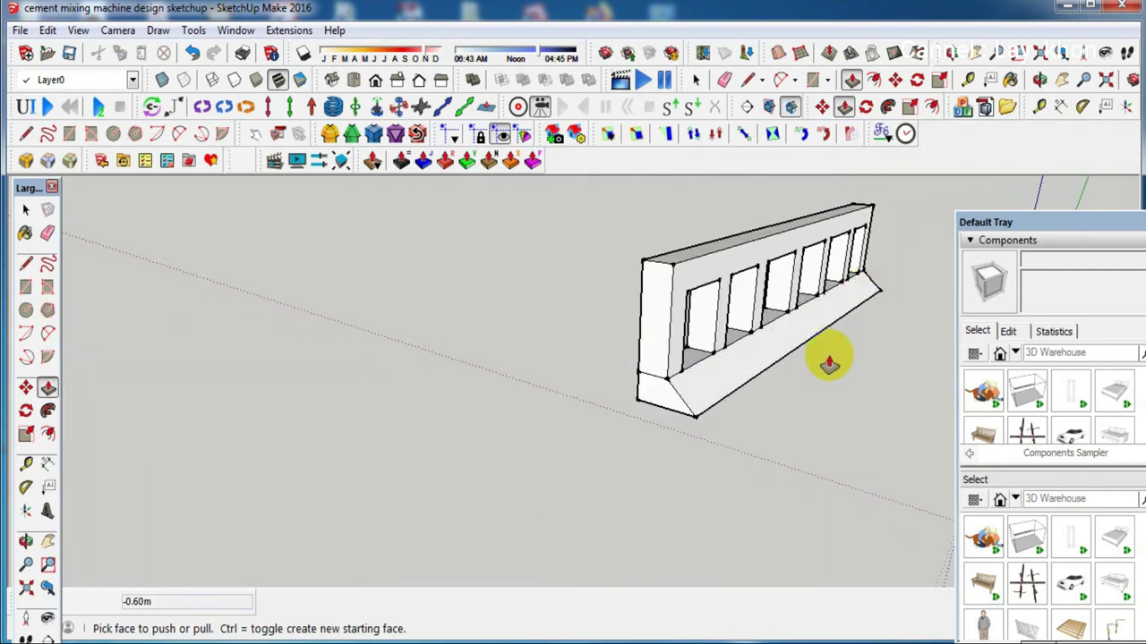
key(space)
scroll(653, 350, down, 1)
mouse_move(653, 350)
middle_down()
mouse_move(707, 371)
mouse_move(767, 371)
mouse_move(839, 328)
mouse_move(826, 263)
mouse_move(894, 299)
middle_up()
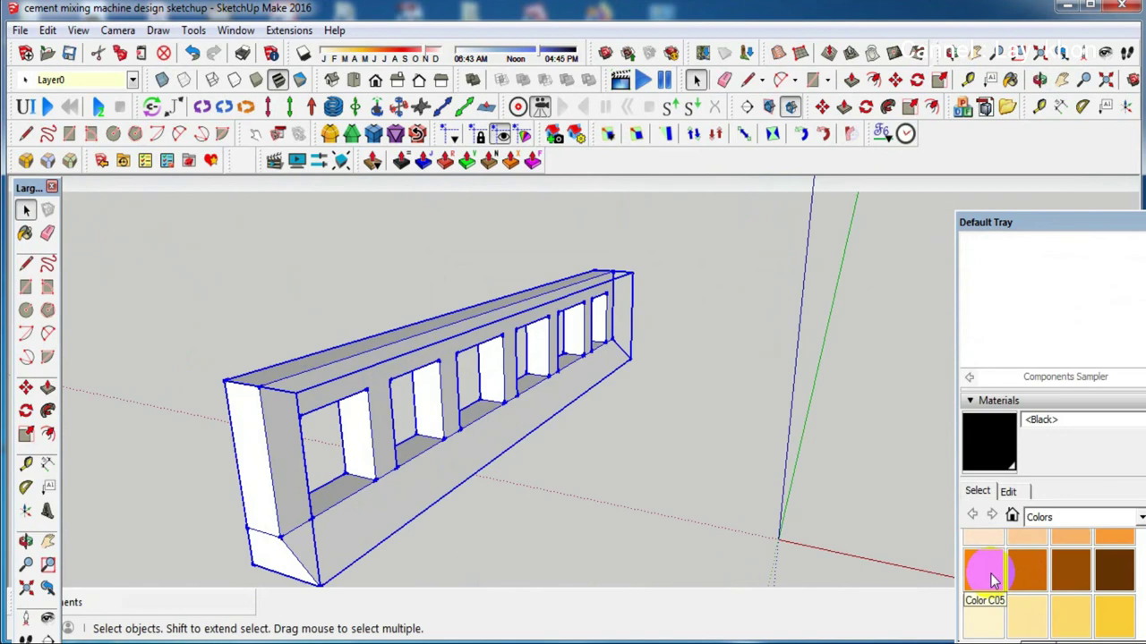
Paint the whole blade with orange Color C05
click(983, 568)
click(490, 437)
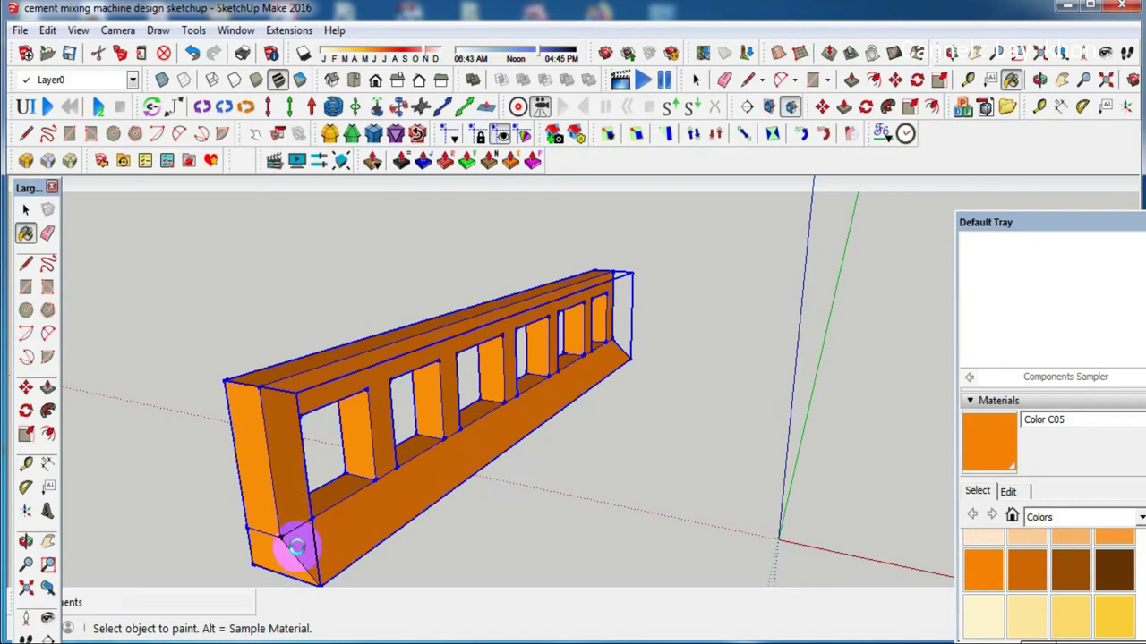
mouse_move(295, 555)
middle_down()
mouse_move(295, 537)
mouse_move(303, 610)
middle_up()
key(space)
Move the orange blade about 5.22 m into the green drum, against its inner wall
key(m)
click(252, 566)
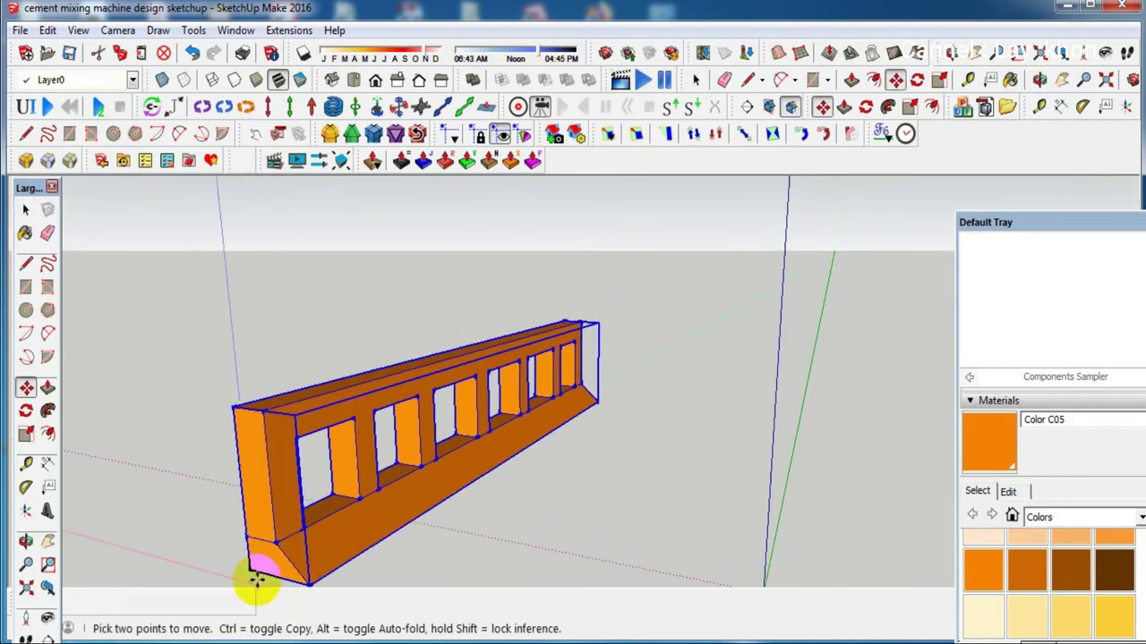
scroll(242, 537, down, 2)
scroll(223, 478, down, 2)
scroll(218, 468, down, 1)
scroll(224, 474, down, 1)
scroll(240, 492, down, 2)
scroll(242, 498, down, 1)
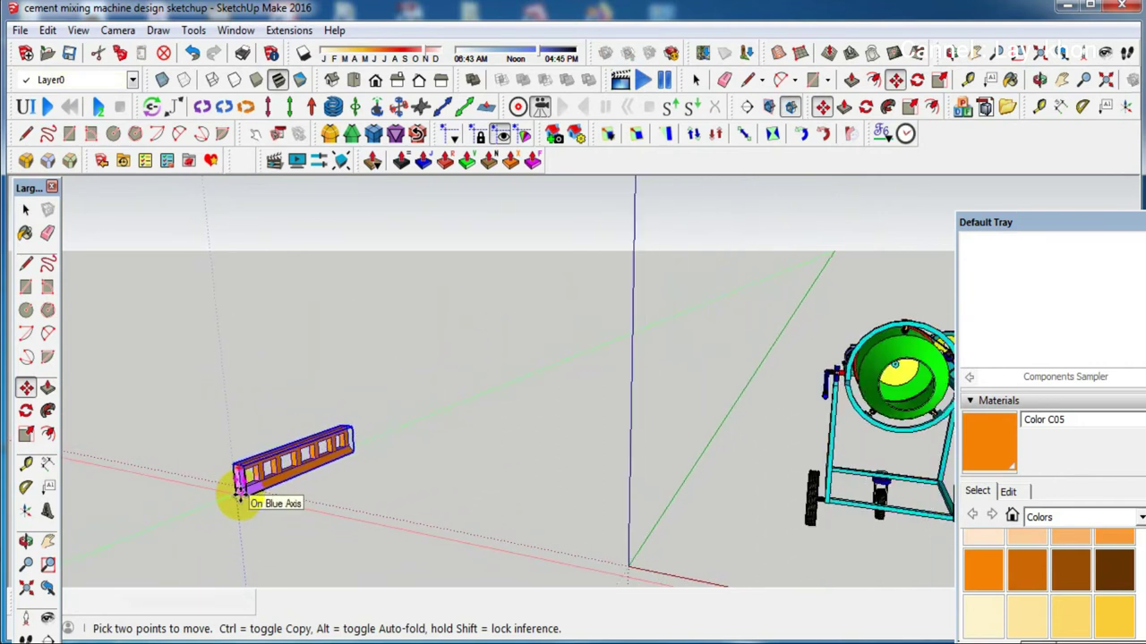
scroll(246, 501, down, 1)
scroll(844, 389, up, 1)
scroll(854, 407, up, 2)
scroll(860, 420, up, 2)
scroll(854, 422, up, 2)
scroll(848, 422, up, 2)
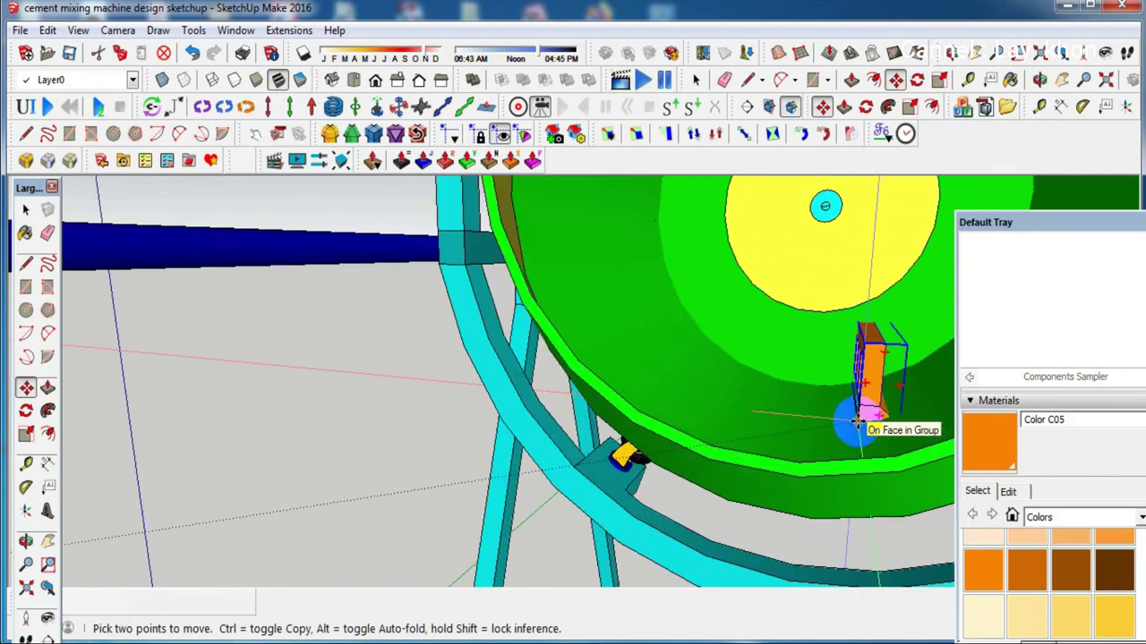
mouse_move(849, 468)
middle_down()
mouse_move(788, 527)
mouse_move(785, 499)
mouse_move(813, 474)
middle_up()
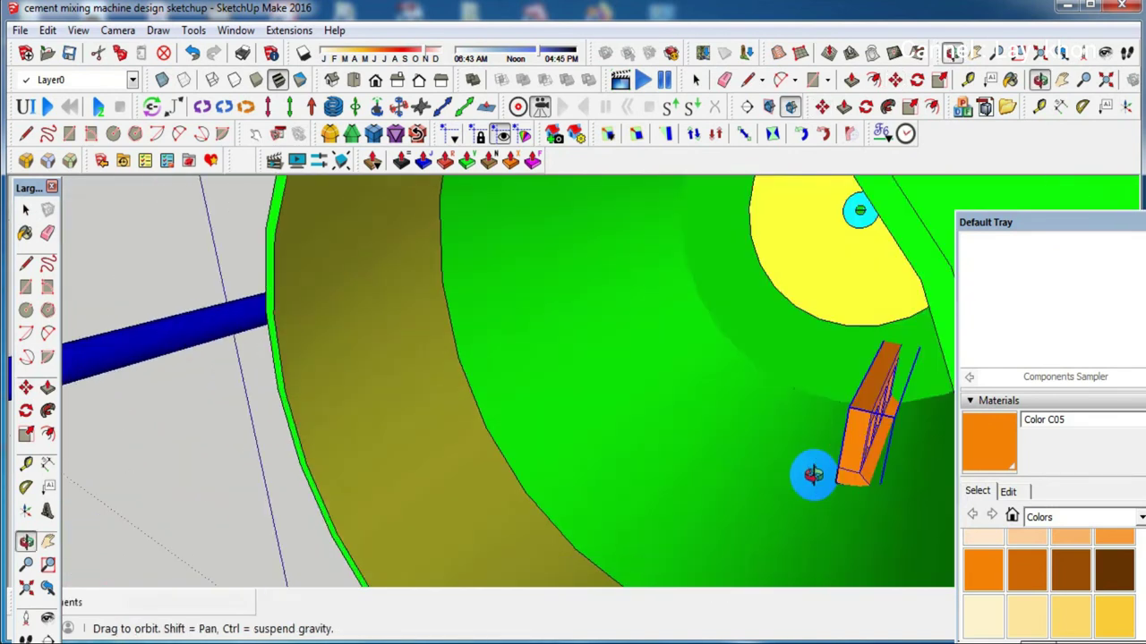
scroll(818, 470, down, 2)
scroll(832, 447, down, 2)
scroll(825, 455, down, 2)
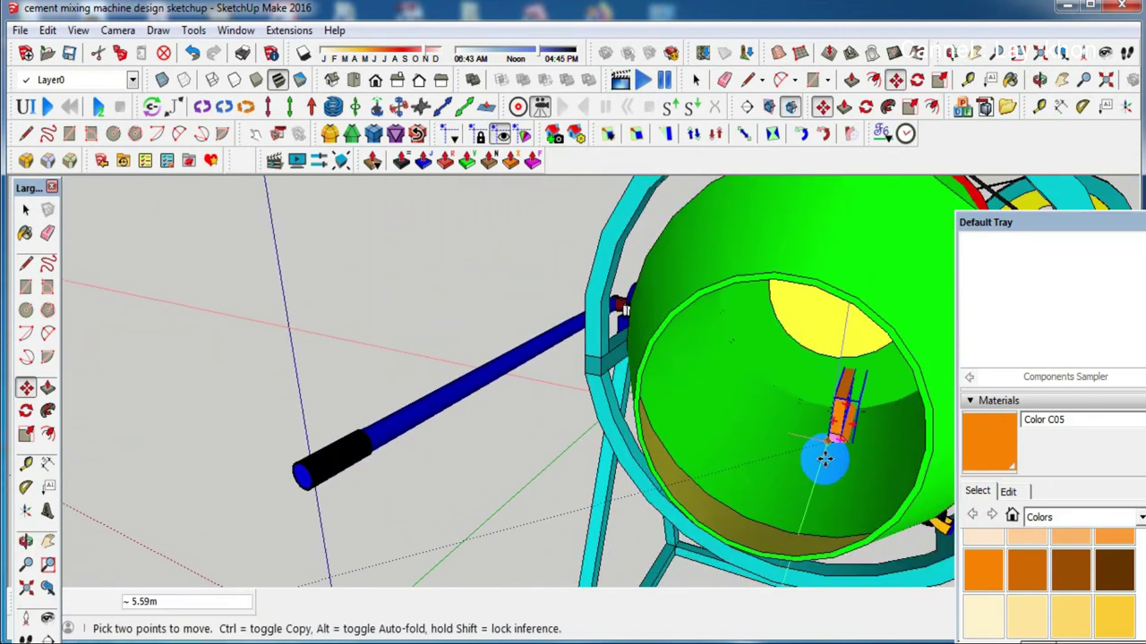
drag(802, 528, 792, 532)
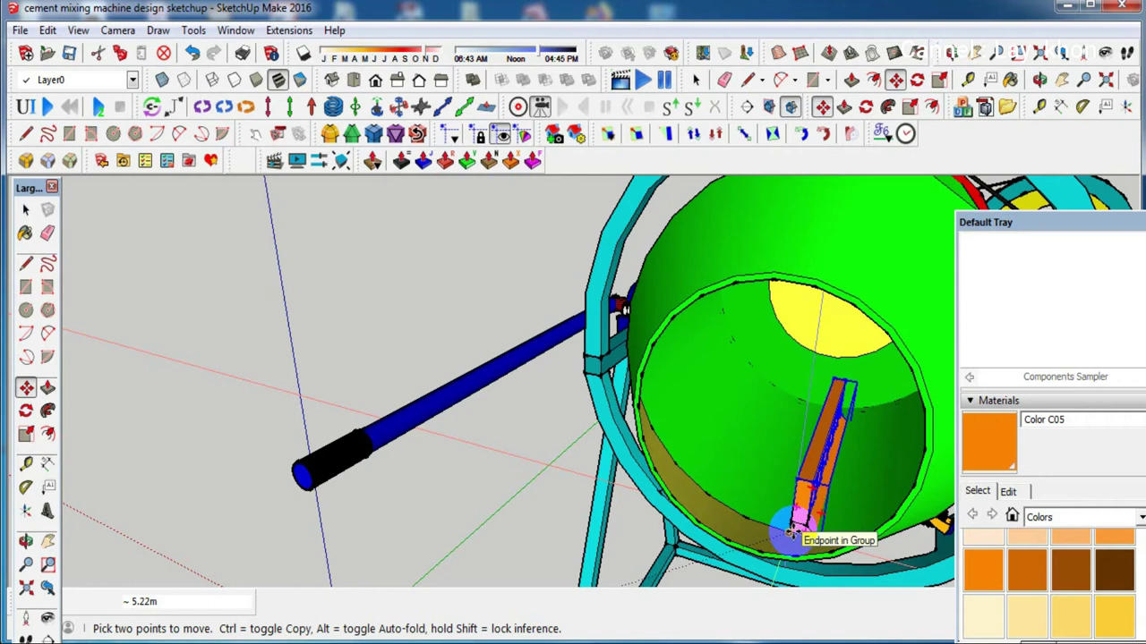
mouse_move(811, 523)
middle_down()
mouse_move(783, 317)
mouse_move(830, 508)
mouse_move(819, 508)
middle_up()
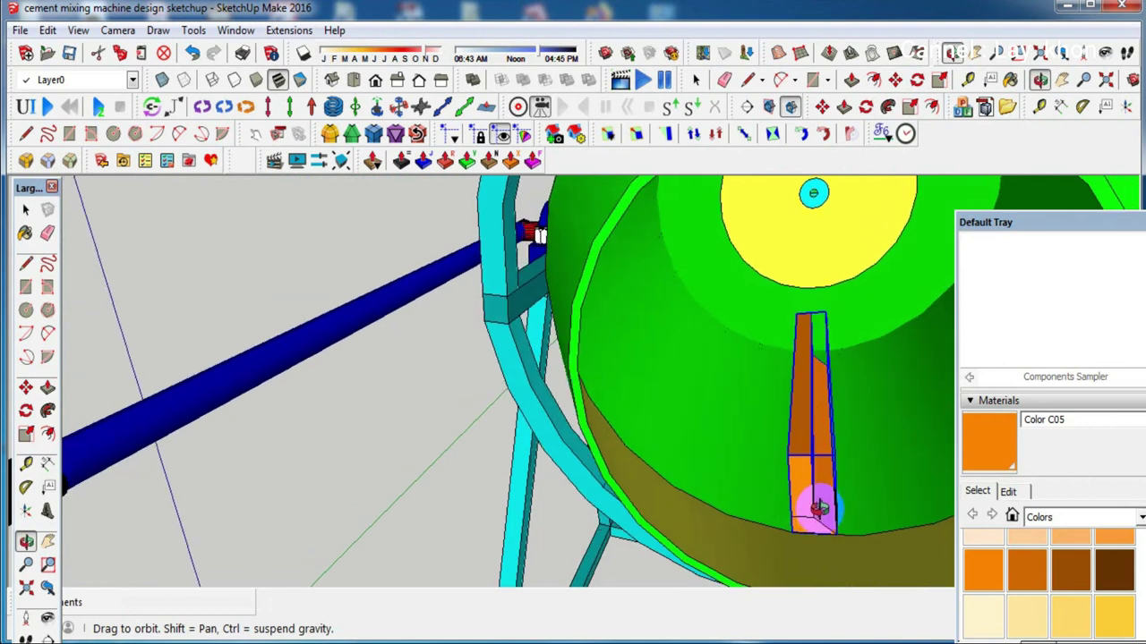
Begin rotating the blade, setting the rotation centre and reference direction on it
key(q)
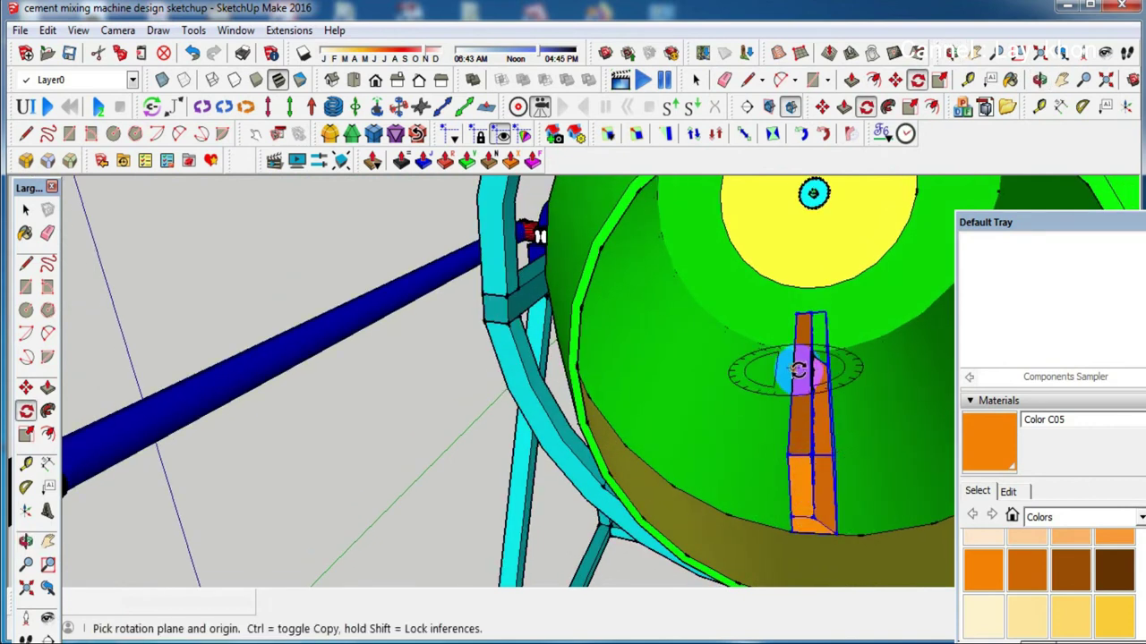
click(803, 371)
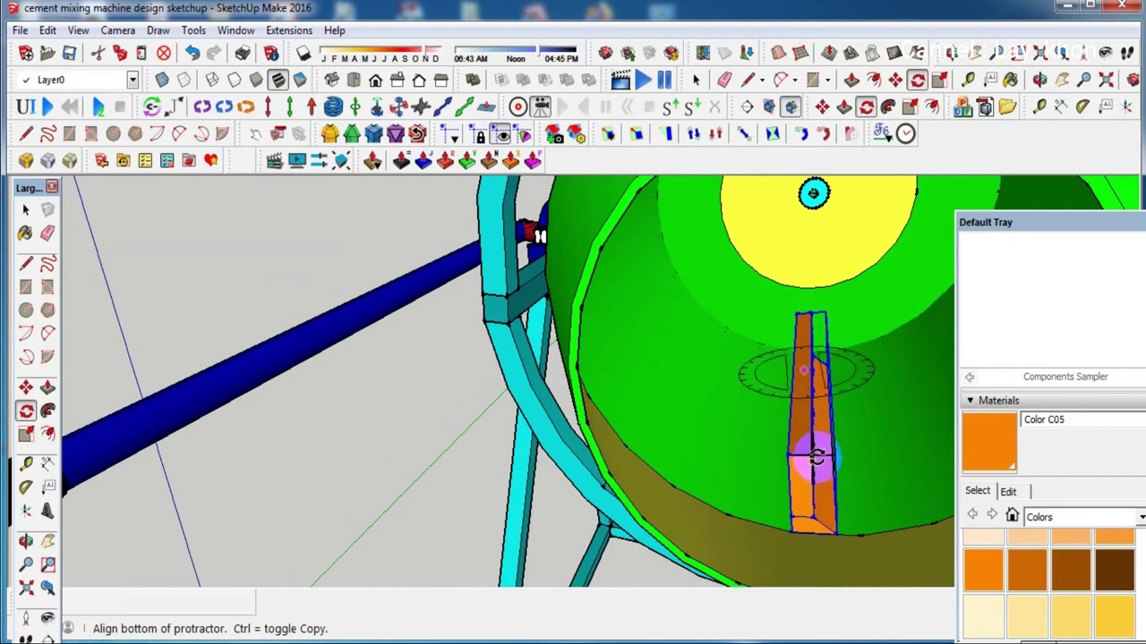
click(803, 460)
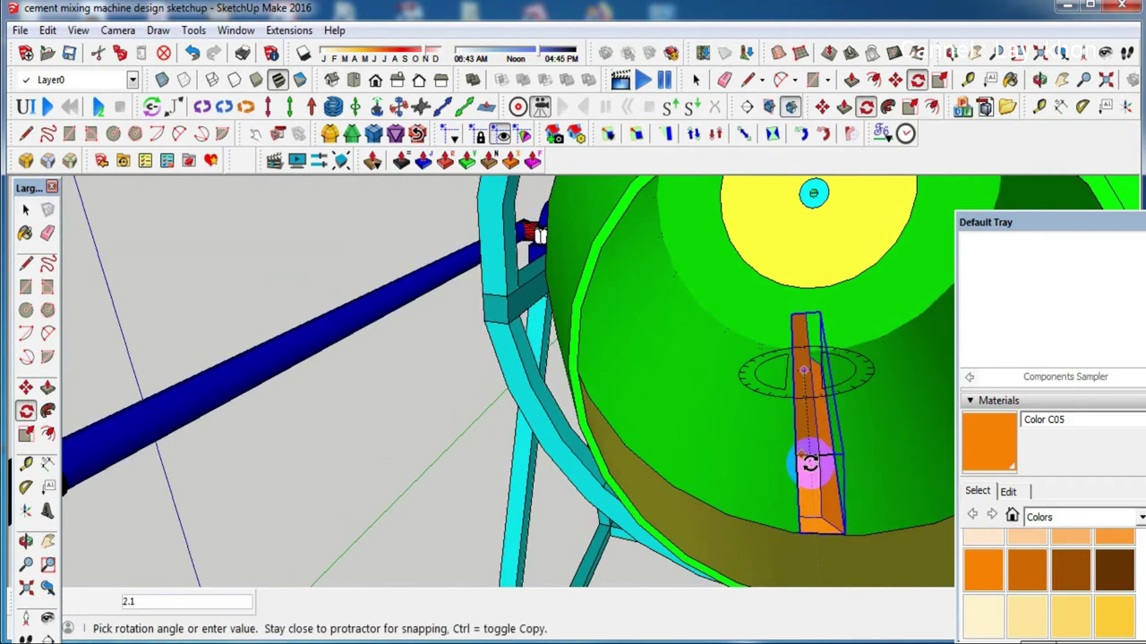
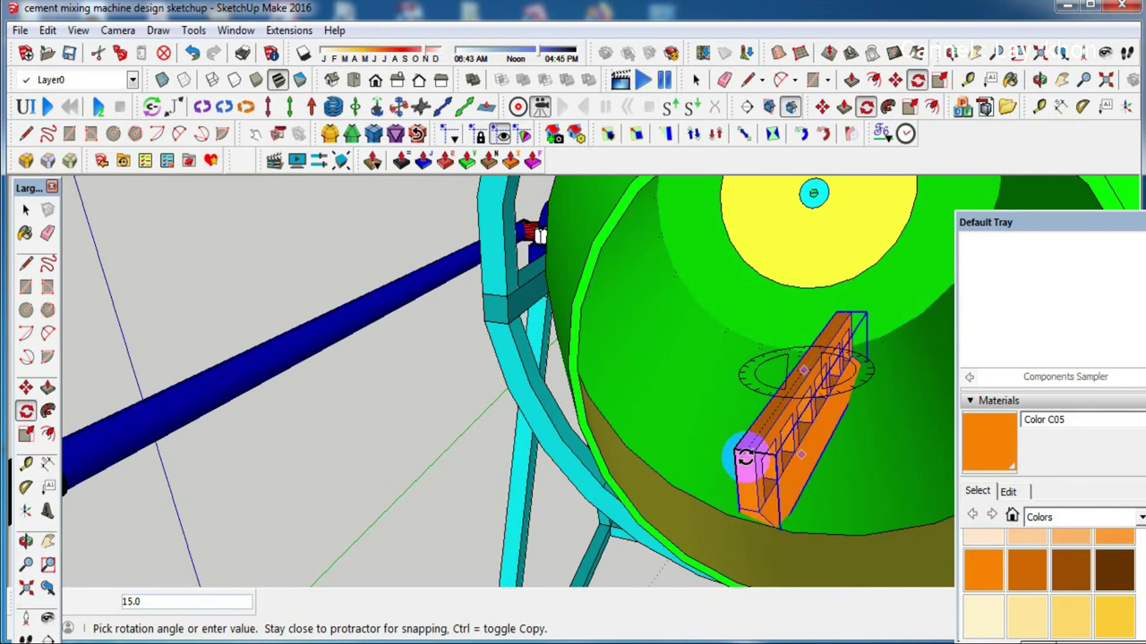
Orbit and zoom the view to frame the orange paddle inside the drum
mouse_move(760, 512)
middle_down()
mouse_move(770, 354)
mouse_move(759, 312)
mouse_move(788, 363)
mouse_move(807, 455)
mouse_move(783, 519)
mouse_move(757, 531)
mouse_move(728, 370)
mouse_move(493, 519)
mouse_move(486, 454)
mouse_move(507, 405)
mouse_move(516, 406)
middle_up()
key(m)
scroll(552, 415, up, 2)
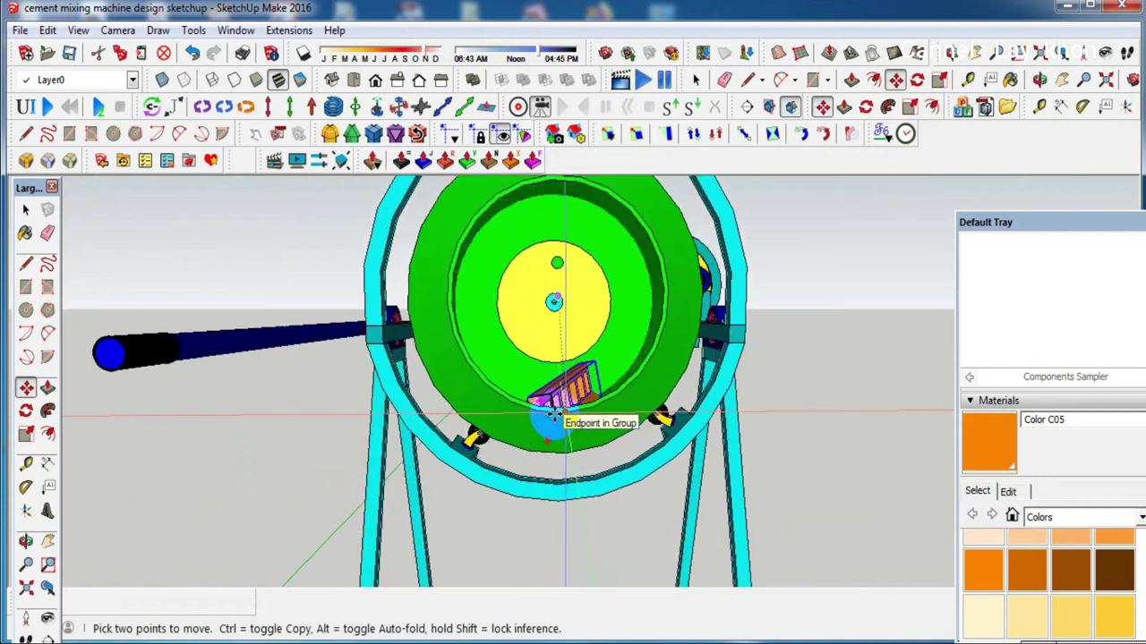
scroll(546, 419, up, 2)
scroll(573, 385, up, 3)
scroll(581, 387, up, 2)
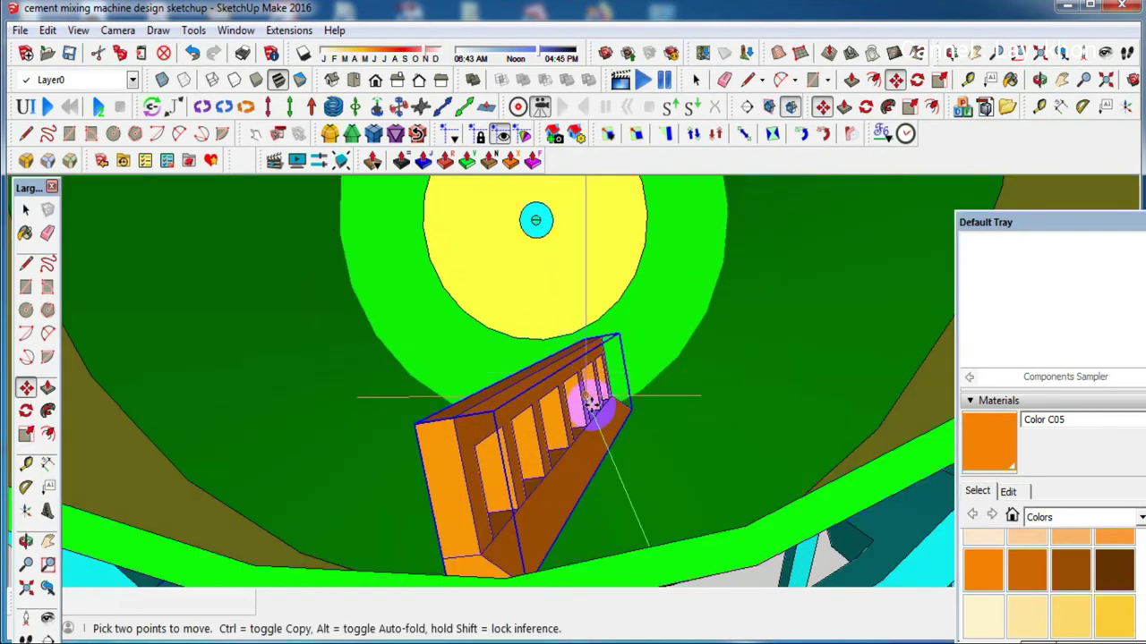
scroll(591, 412, down, 3)
mouse_move(588, 435)
middle_down()
mouse_move(555, 512)
mouse_move(519, 498)
mouse_move(543, 435)
mouse_move(578, 450)
middle_up()
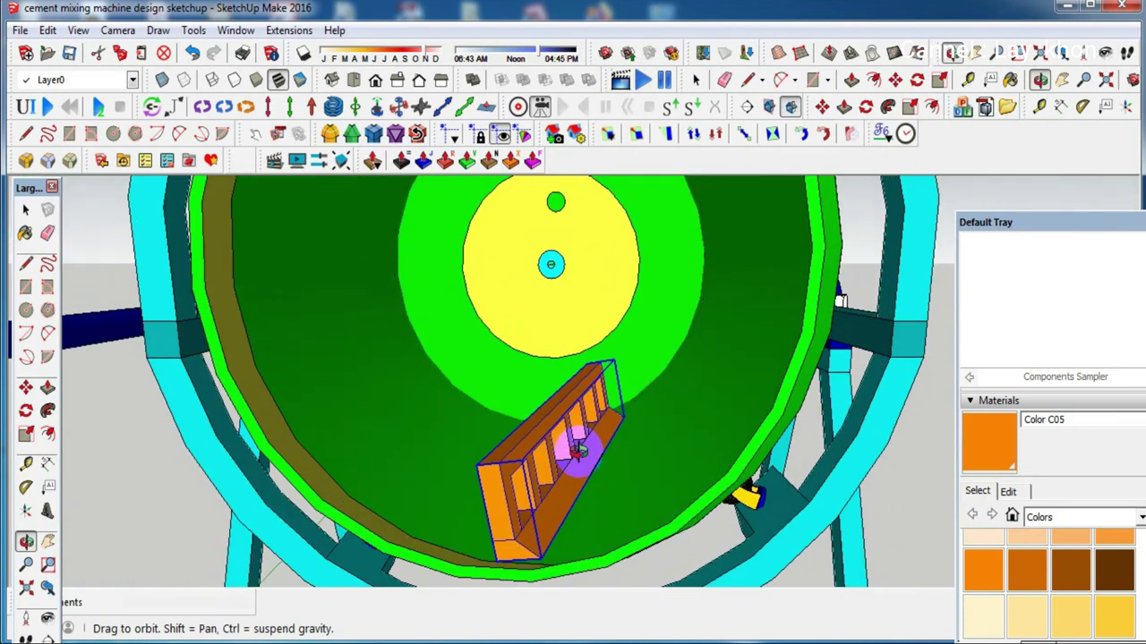
scroll(577, 450, down, 3)
scroll(578, 452, down, 2)
key(m)
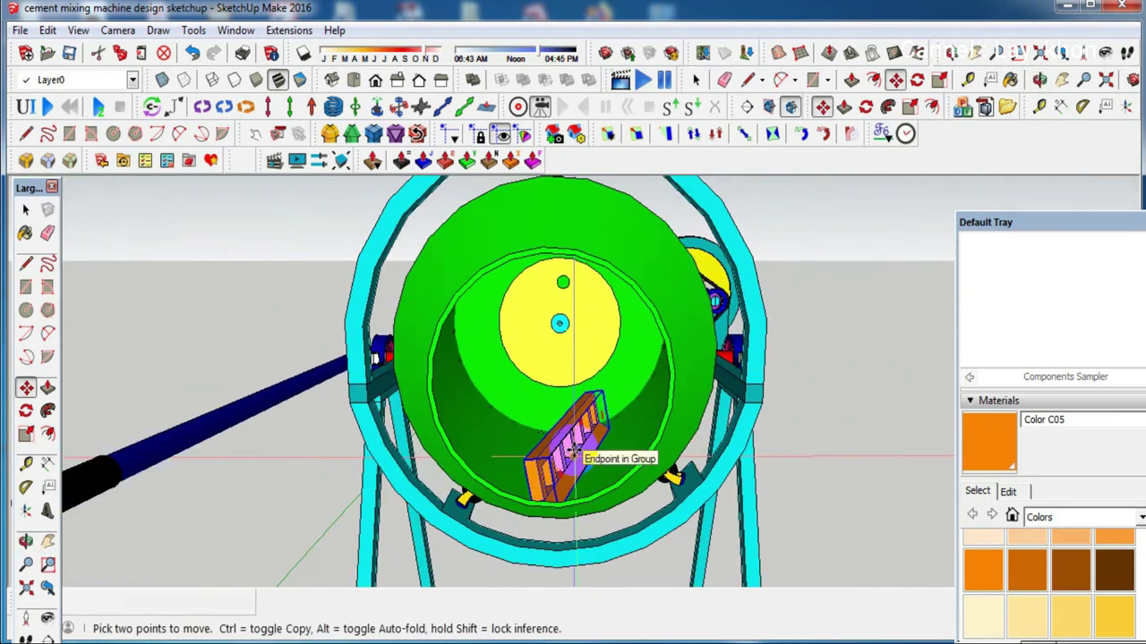
Rotate-copy the paddle about the drum centre from the red axis, using /3 for three evenly spaced copies
click(25, 410)
scroll(555, 327, up, 3)
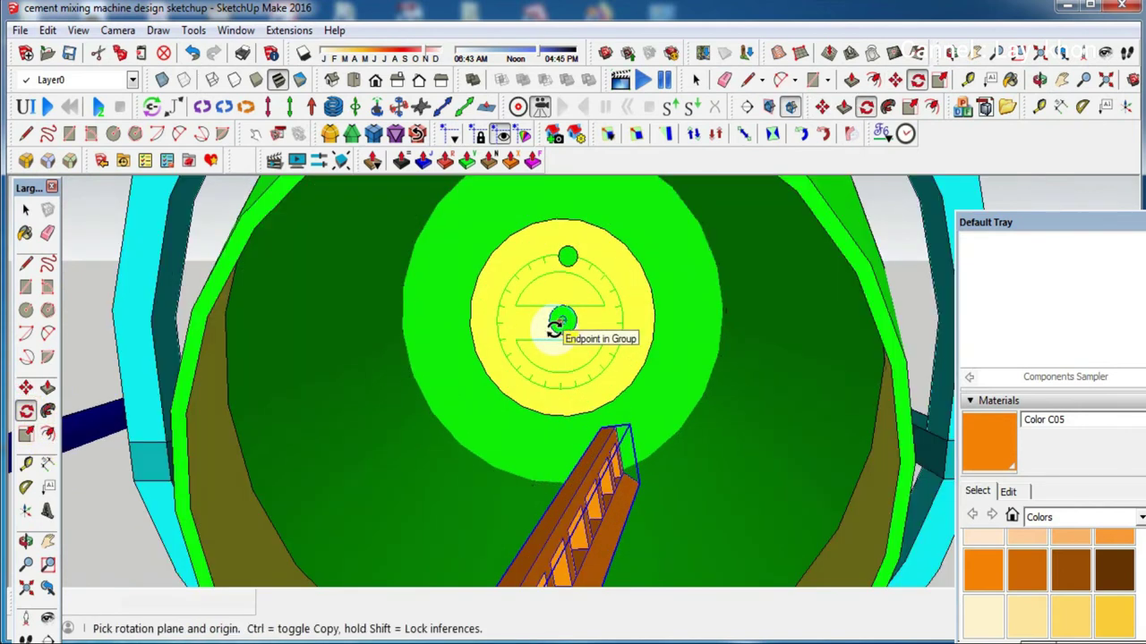
scroll(556, 327, up, 2)
scroll(557, 324, up, 1)
scroll(555, 313, up, 1)
scroll(554, 305, up, 2)
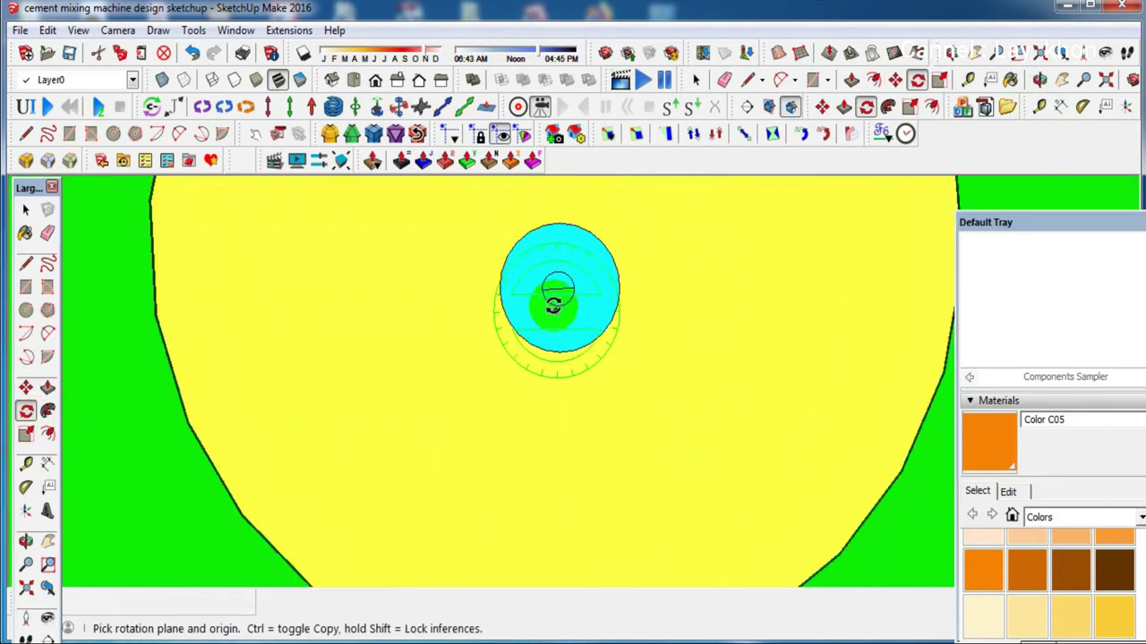
scroll(556, 289, down, 2)
scroll(557, 289, down, 2)
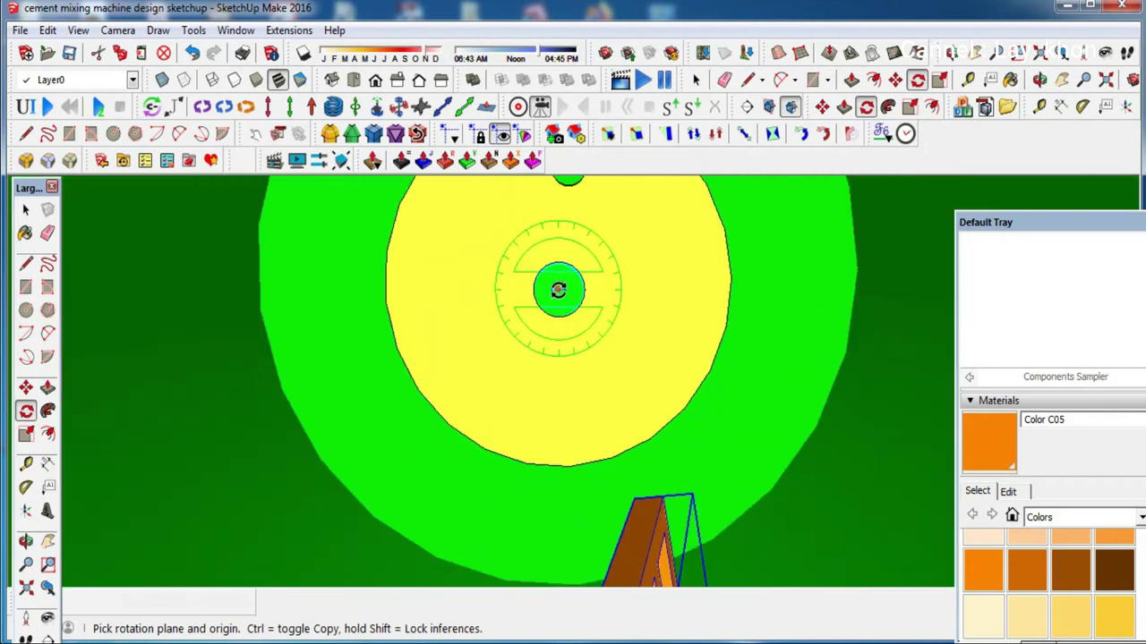
scroll(557, 289, down, 2)
scroll(558, 290, down, 2)
scroll(558, 289, down, 2)
click(557, 289)
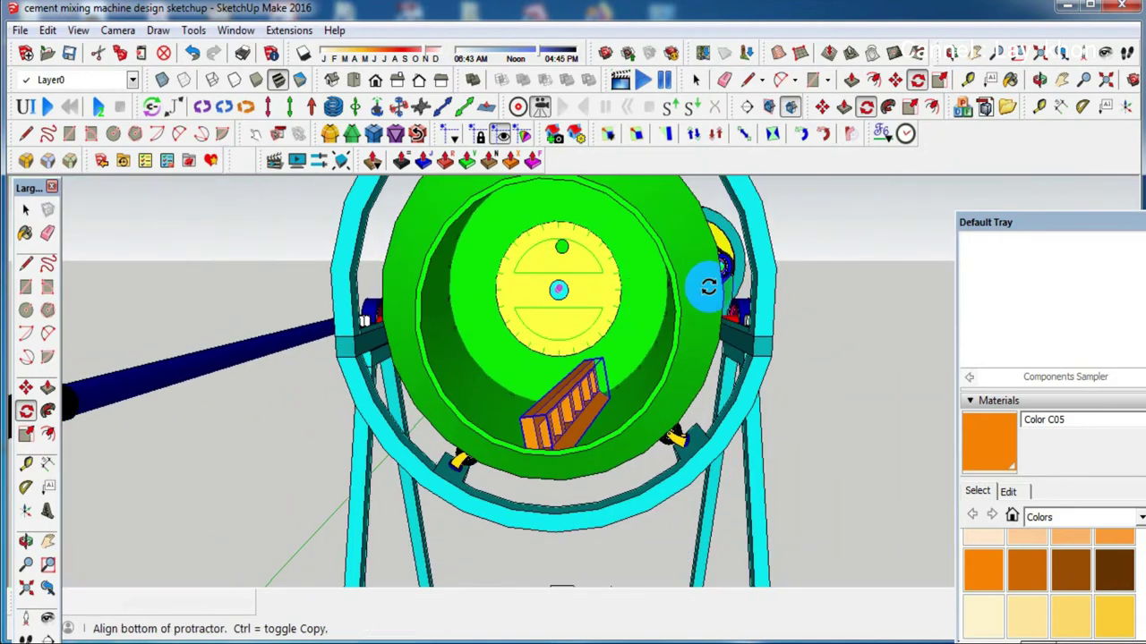
click(861, 290)
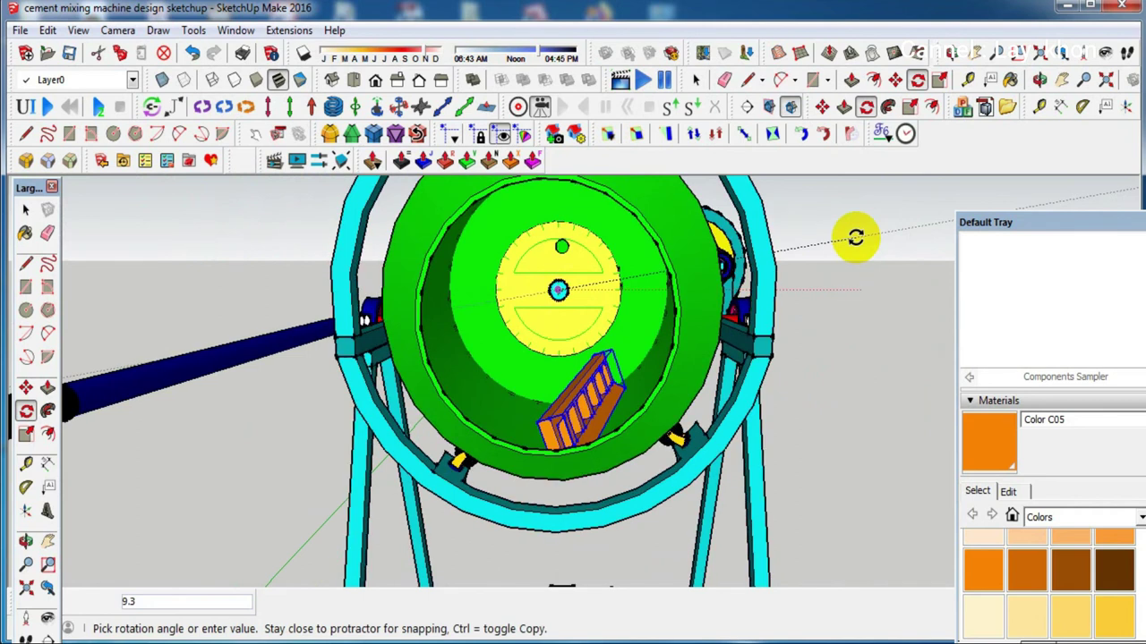
key(Escape)
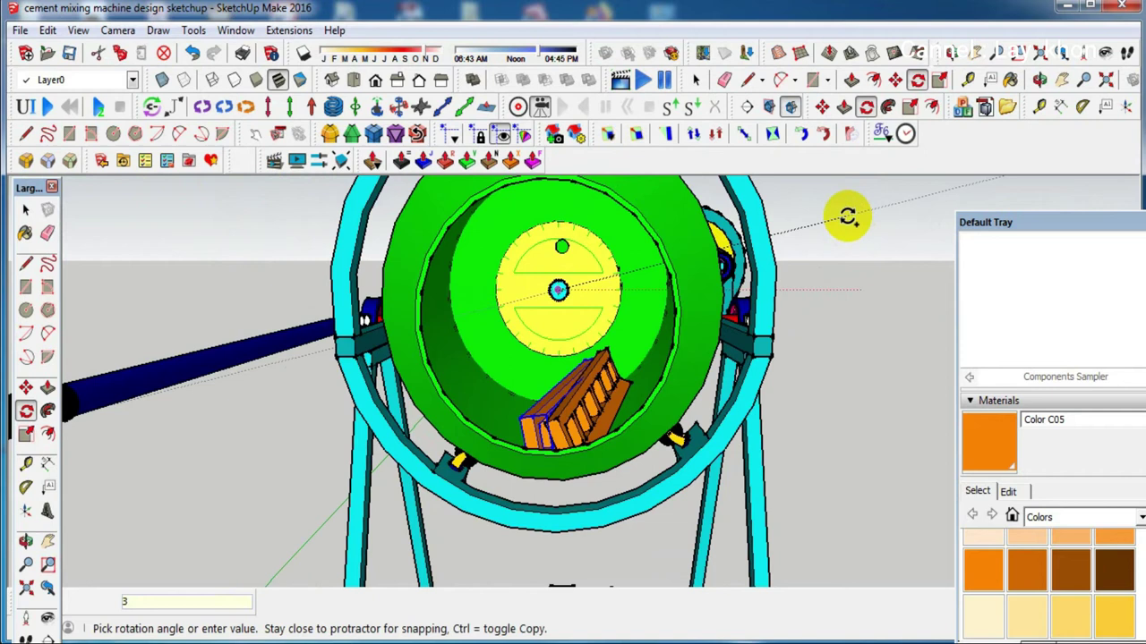
text(60)
key(Escape)
text(/3)
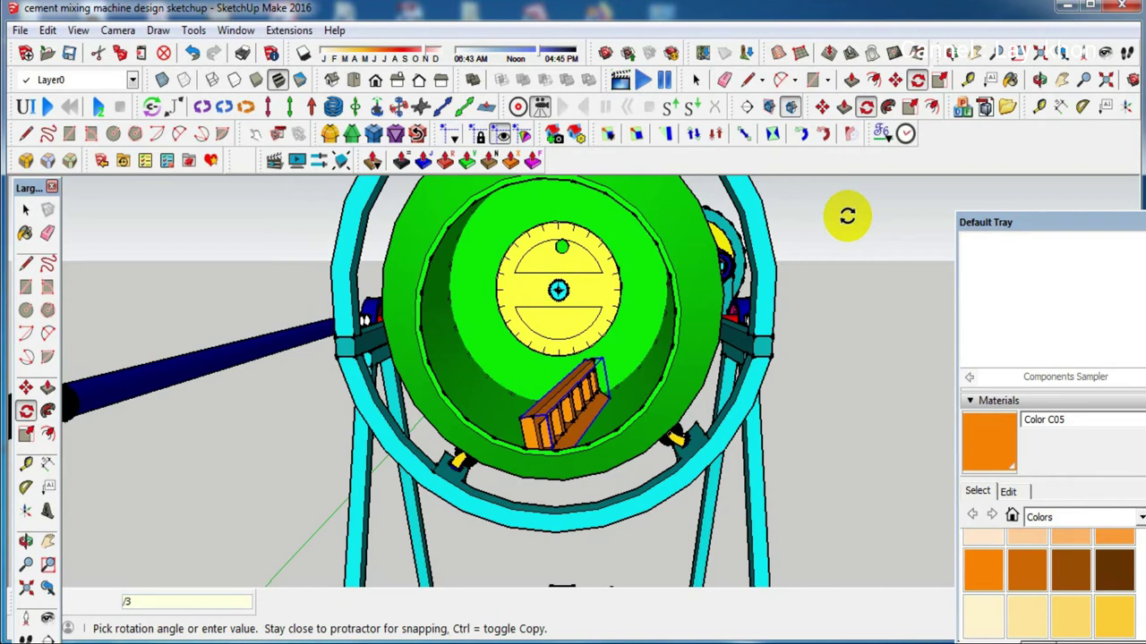
key(Return)
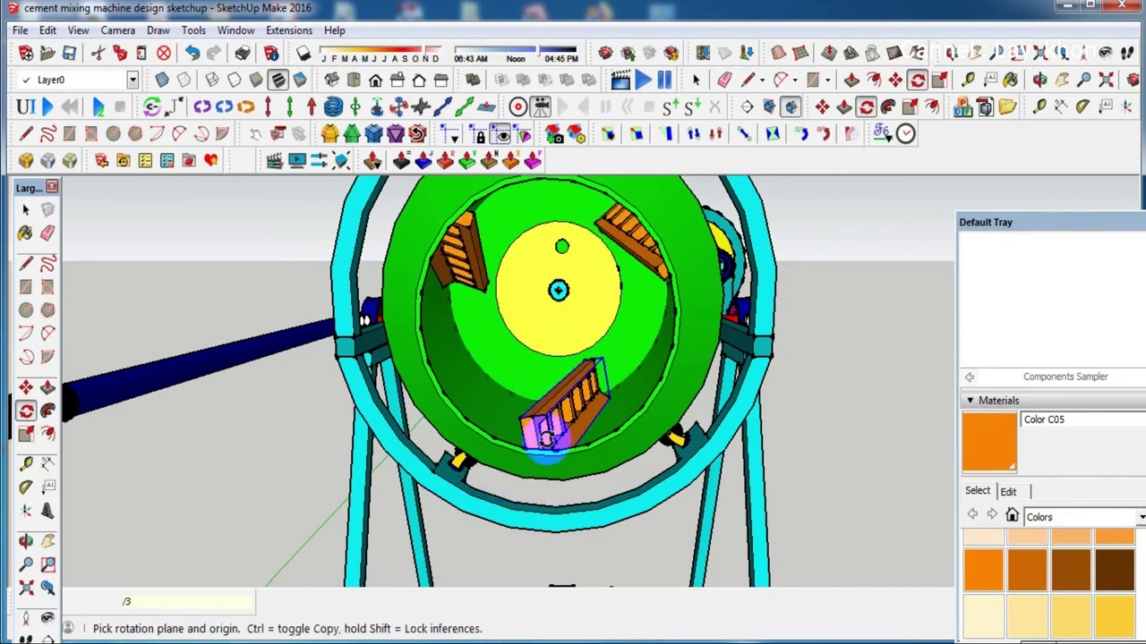
scroll(558, 422, up, 2)
scroll(562, 428, up, 3)
scroll(562, 429, up, 1)
scroll(557, 433, down, 3)
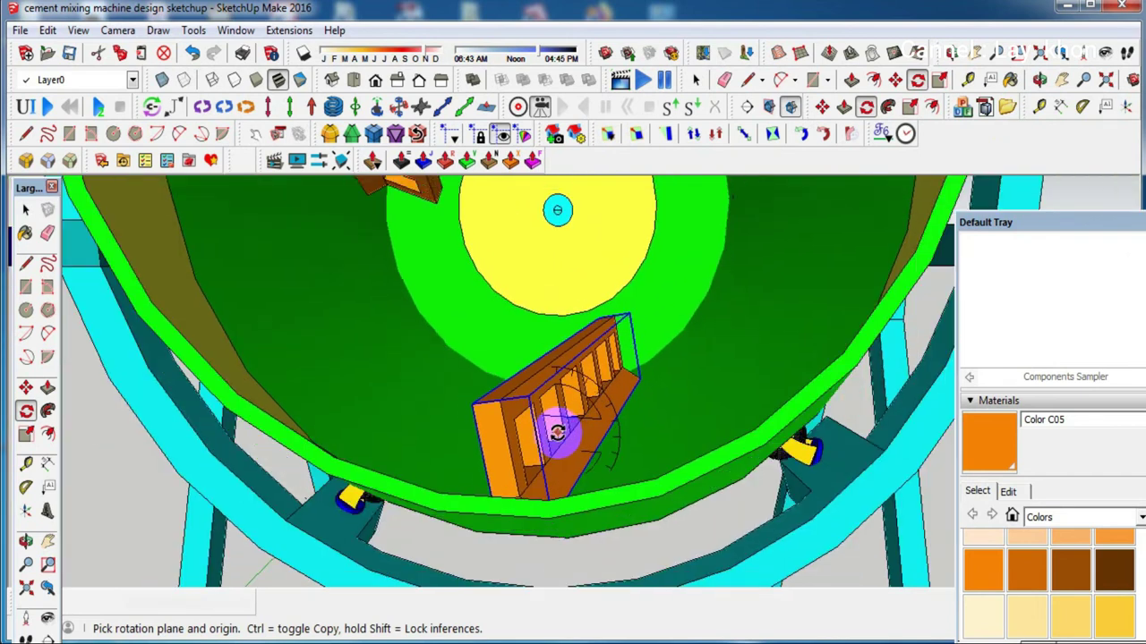
scroll(562, 438, down, 2)
scroll(559, 447, down, 2)
scroll(559, 448, down, 2)
Orbit the view around the mixer drum
key(space)
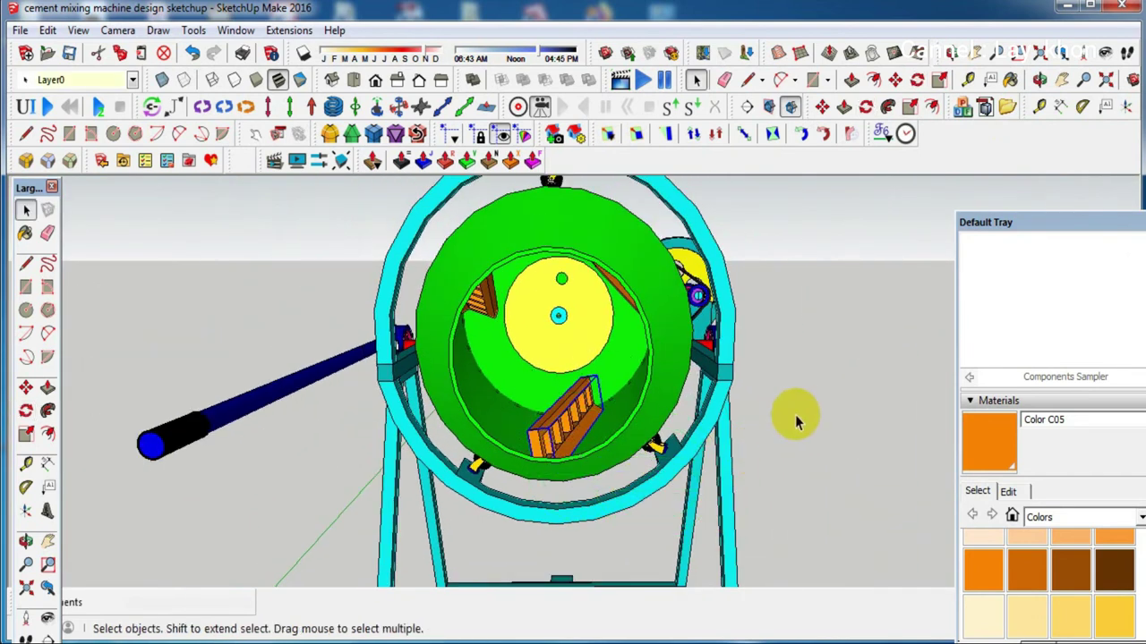
scroll(647, 402, up, 2)
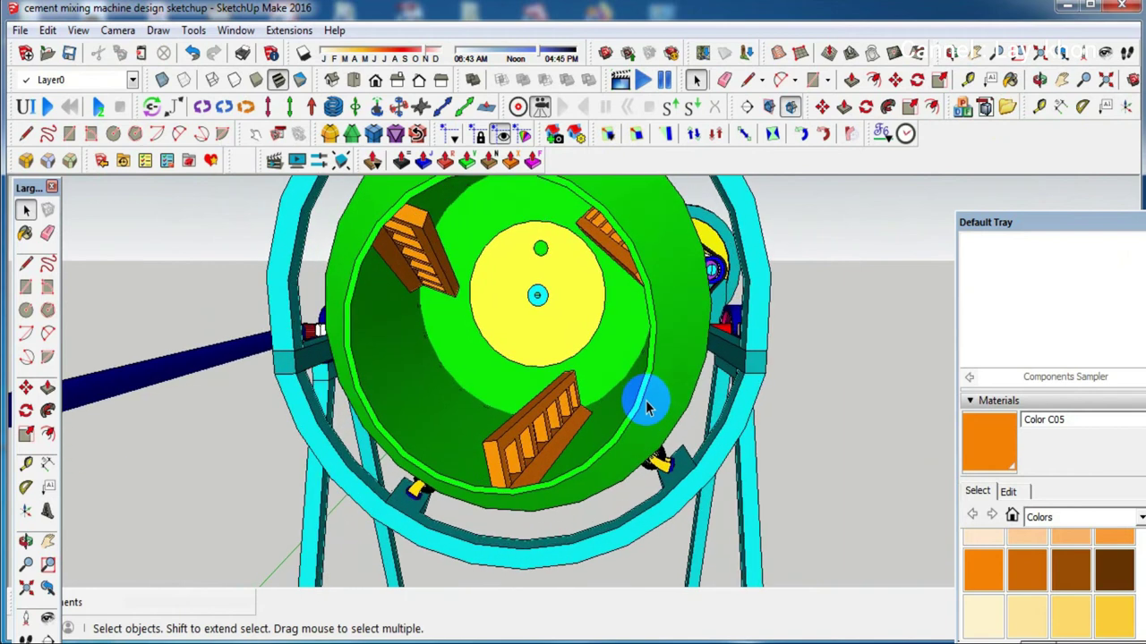
scroll(541, 448, down, 1)
mouse_move(541, 447)
middle_down()
mouse_move(624, 400)
mouse_move(609, 437)
mouse_move(524, 435)
mouse_move(532, 417)
mouse_move(513, 407)
mouse_move(473, 417)
mouse_move(484, 452)
mouse_move(532, 486)
mouse_move(568, 481)
mouse_move(548, 421)
mouse_move(501, 379)
mouse_move(531, 395)
middle_up()
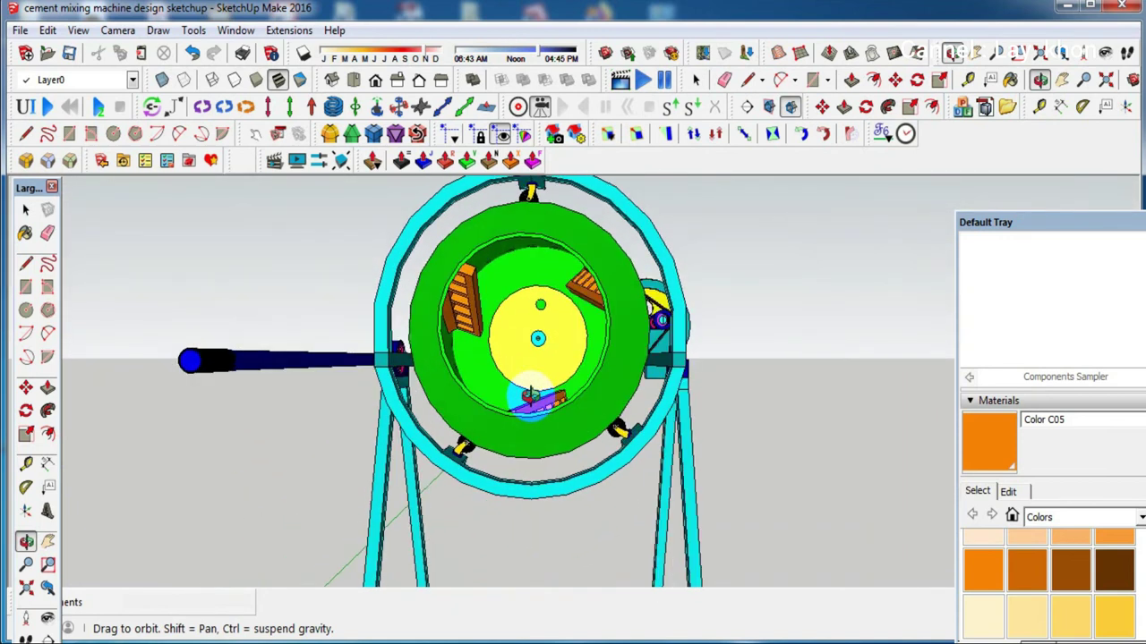
key(space)
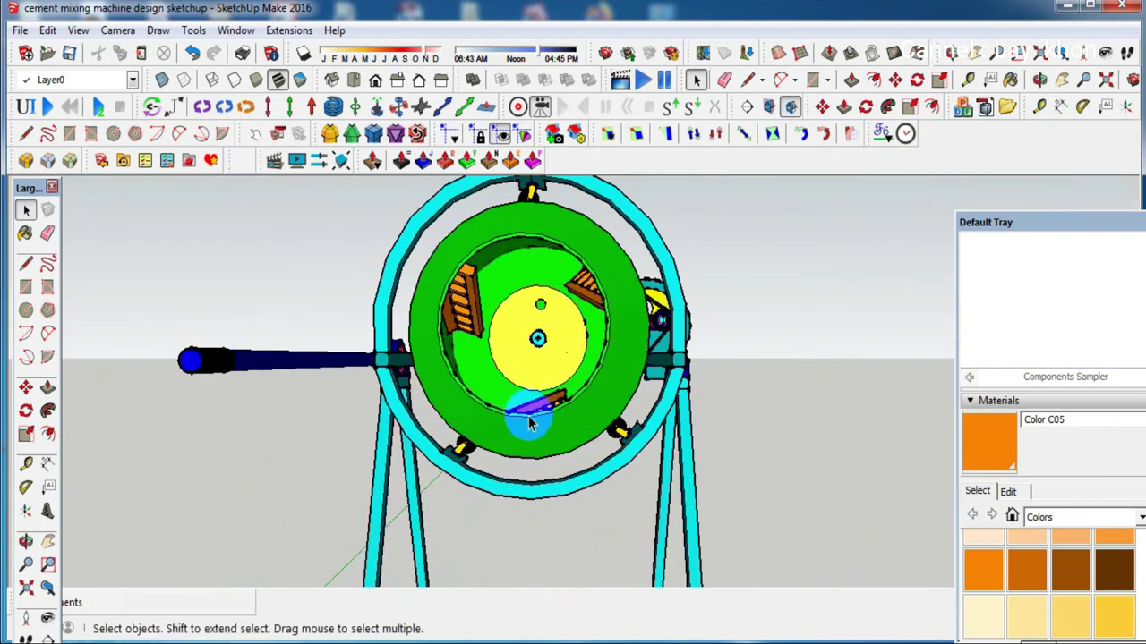
Select the three paddles and the drum, make them one group, and confirm it
click(463, 308)
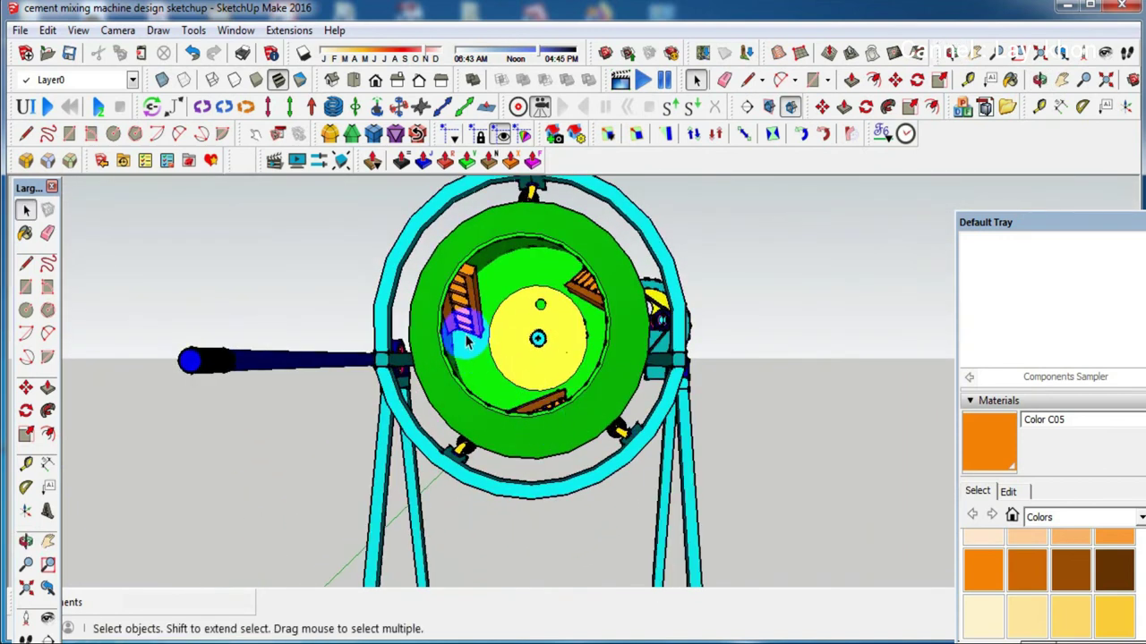
click(583, 303)
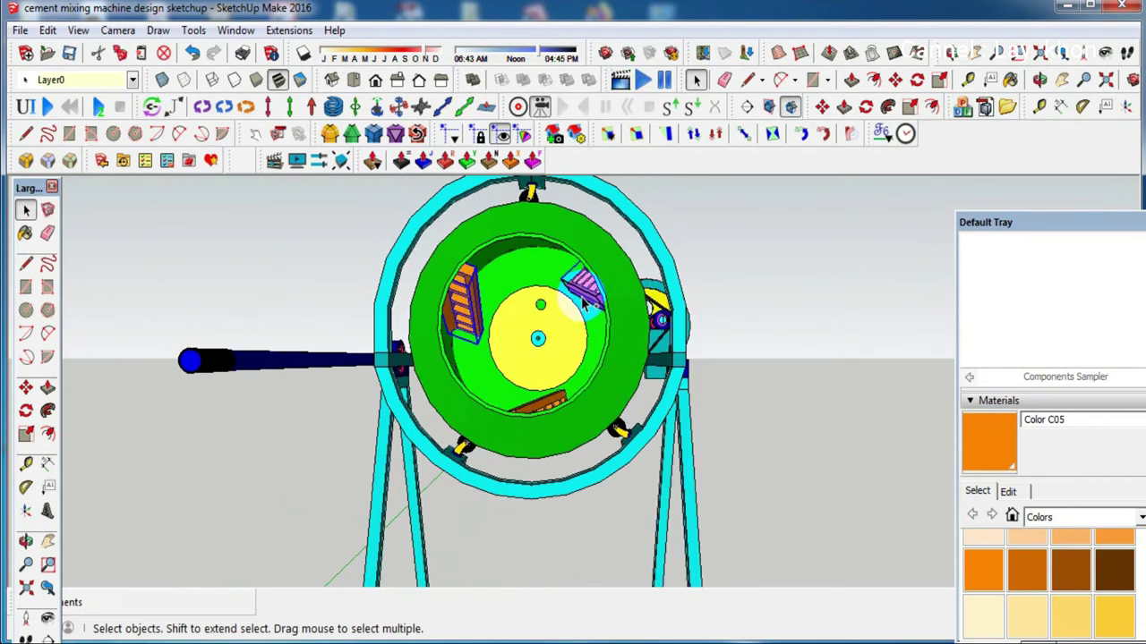
click(560, 396)
click(569, 433)
right_click(569, 433)
click(631, 195)
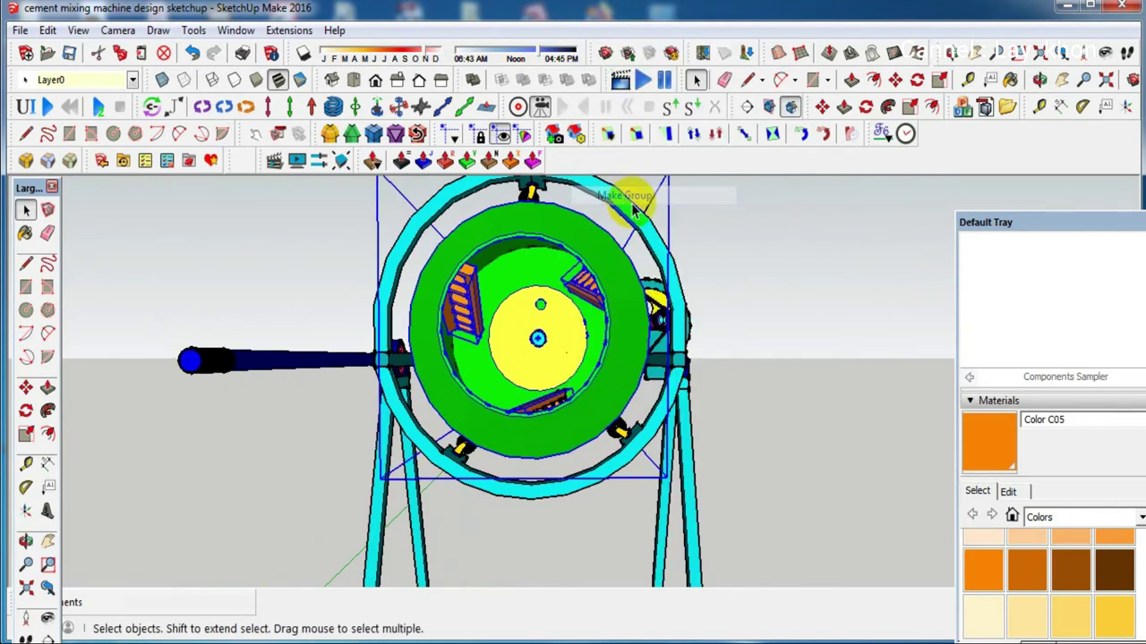
click(790, 331)
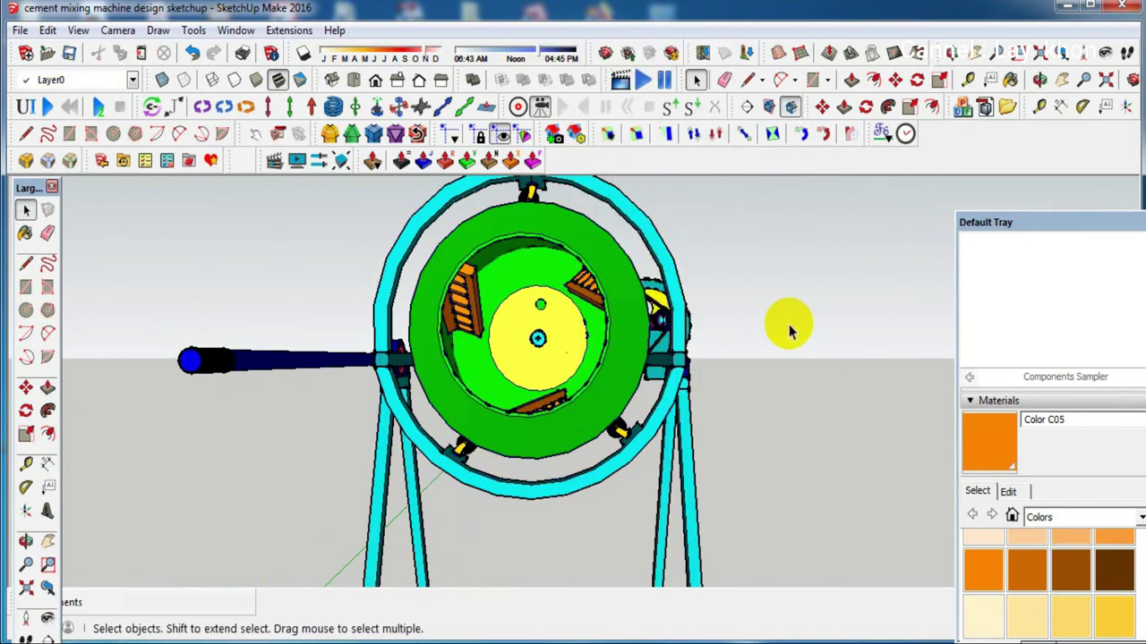
click(617, 340)
click(548, 541)
mouse_move(513, 425)
middle_down()
mouse_move(549, 421)
mouse_move(549, 511)
mouse_move(454, 510)
mouse_move(455, 378)
mouse_move(509, 440)
mouse_move(534, 439)
mouse_move(555, 501)
mouse_move(537, 450)
mouse_move(552, 458)
mouse_move(537, 447)
mouse_move(511, 455)
mouse_move(573, 385)
middle_up()
Draw a square face above the drum frame
key(r)
click(635, 266)
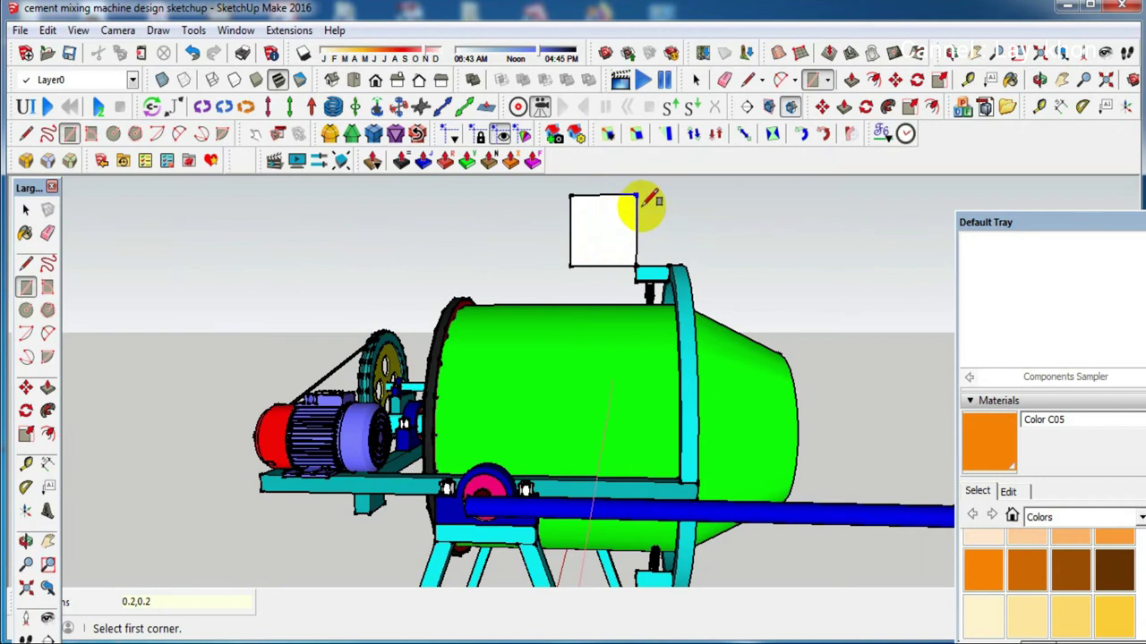
scroll(637, 198, up, 1)
scroll(631, 207, up, 2)
key(space)
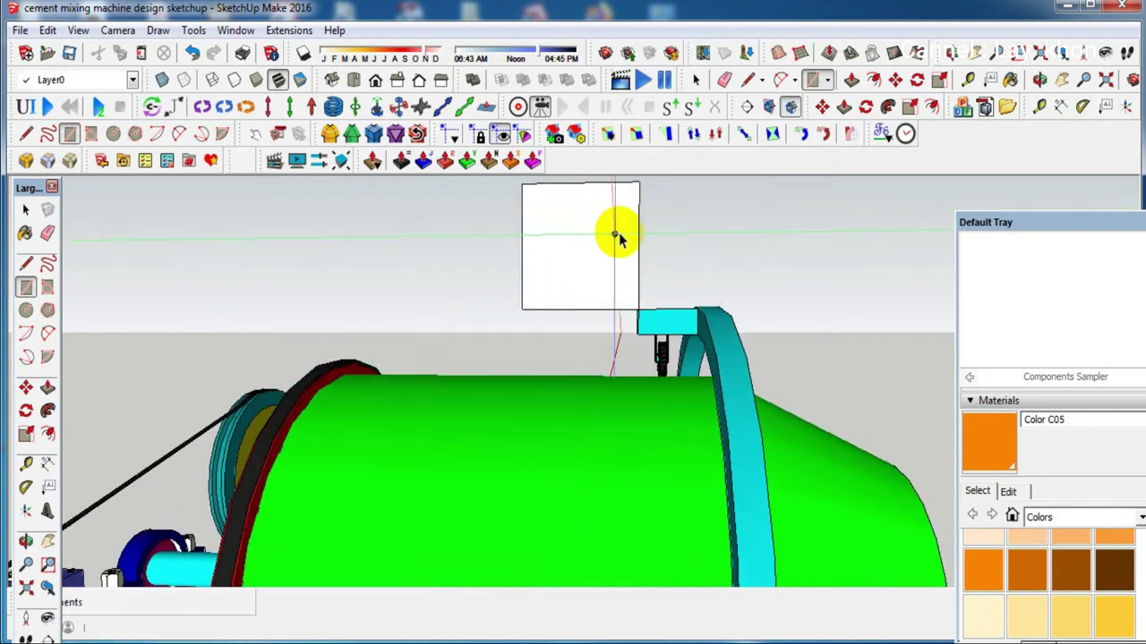
scroll(609, 228, down, 1)
scroll(612, 218, down, 1)
scroll(610, 217, up, 2)
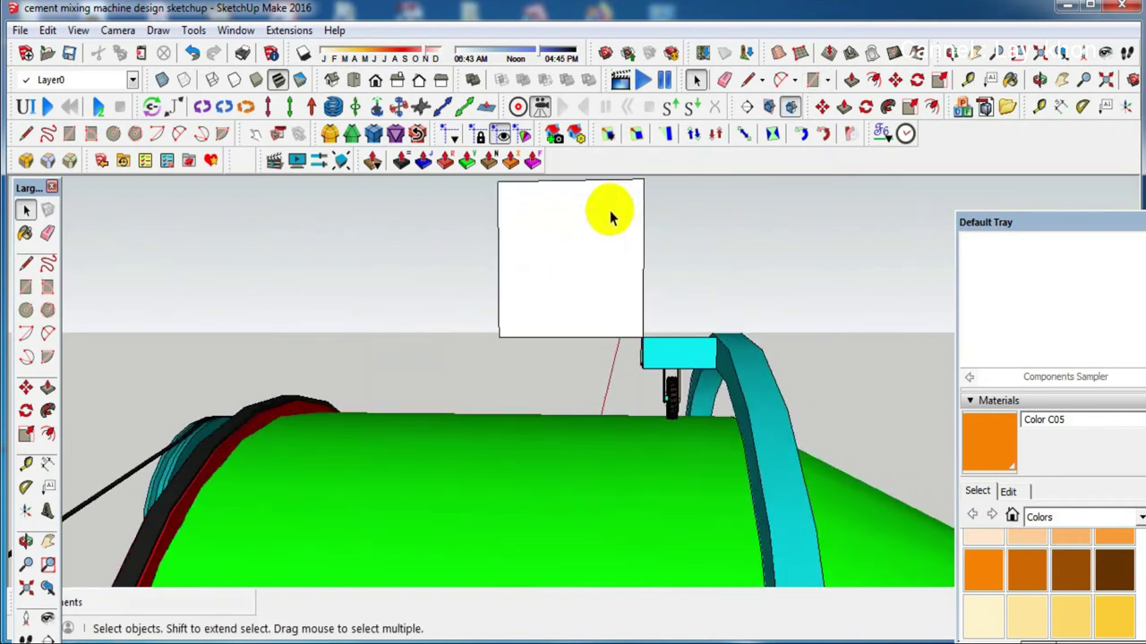
Draw a diagonal across the square and a circle centred on its midpoint
key(l)
click(643, 180)
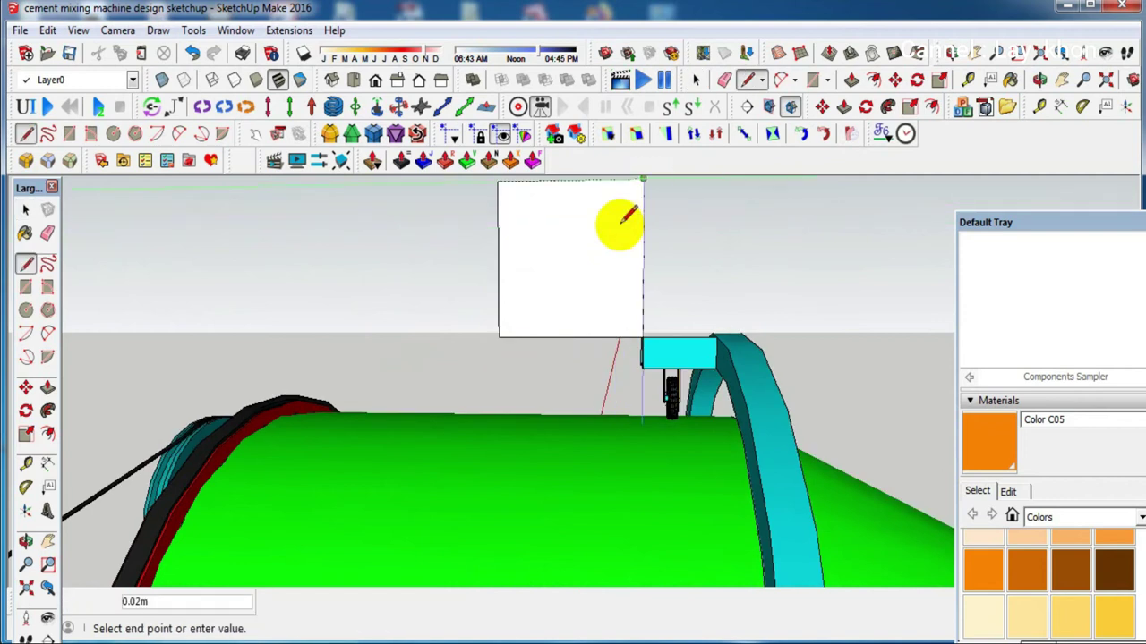
click(498, 338)
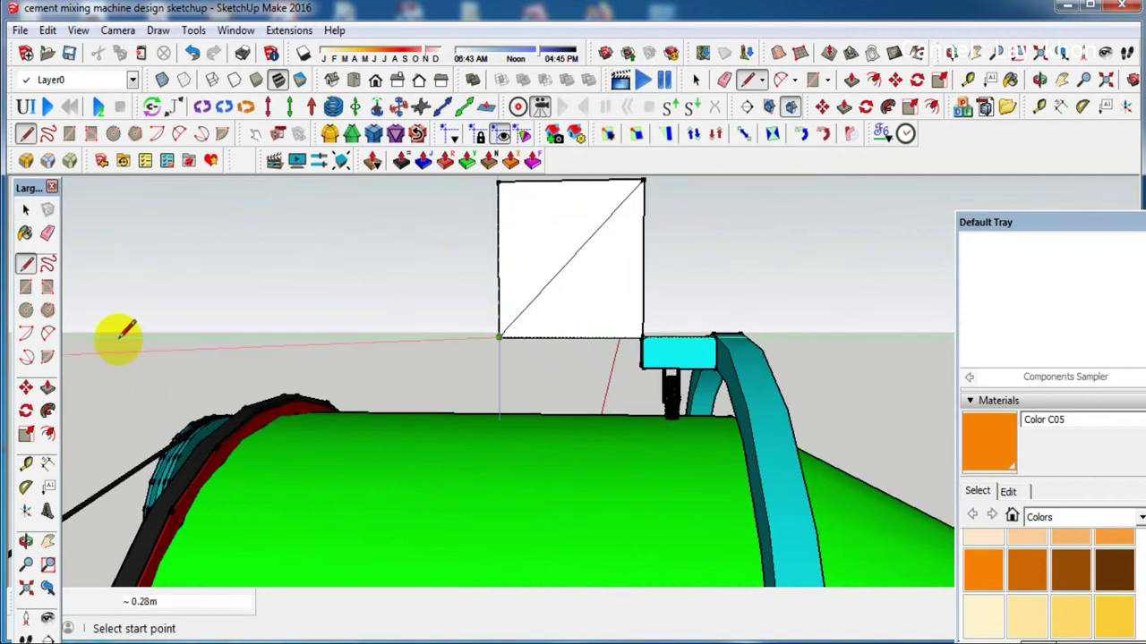
click(25, 310)
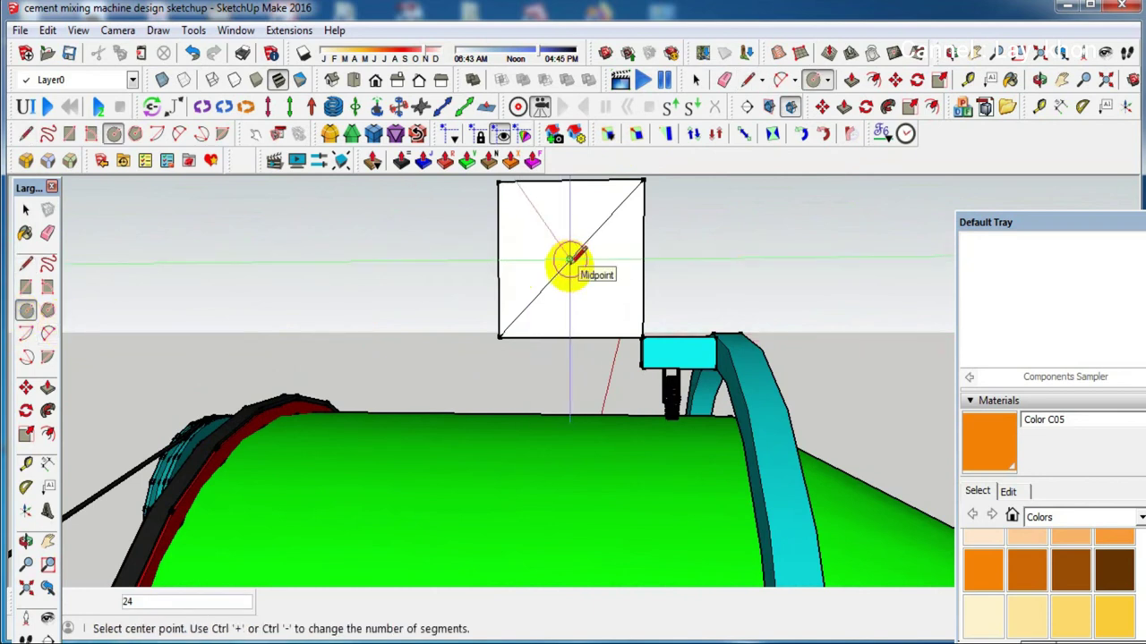
click(569, 260)
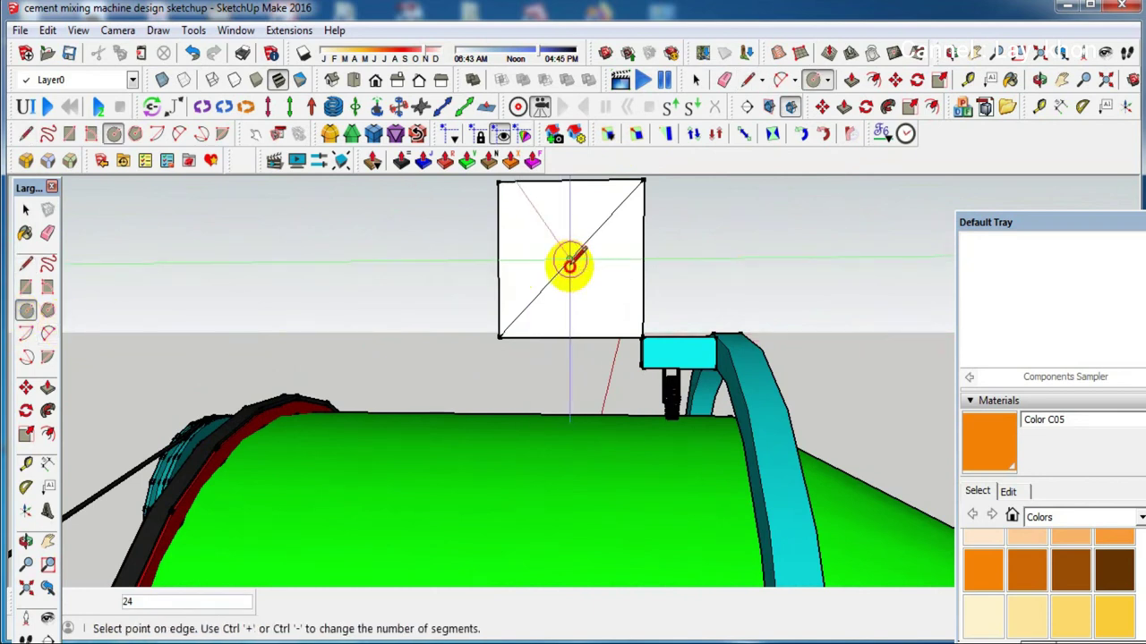
click(642, 260)
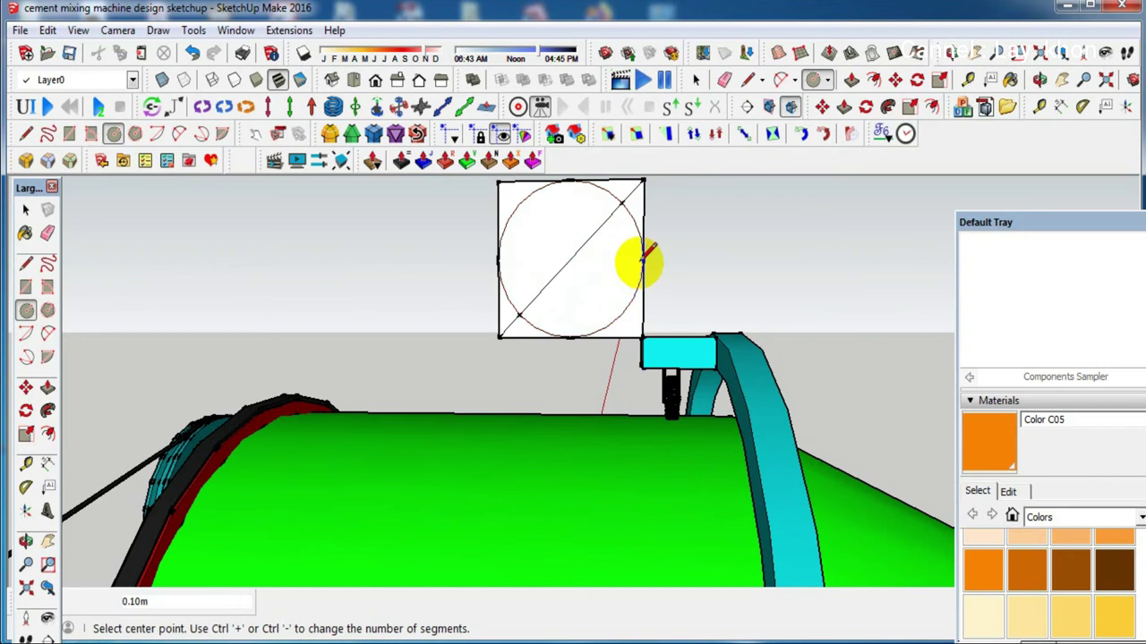
Erase the square's edges around the circle
key(e)
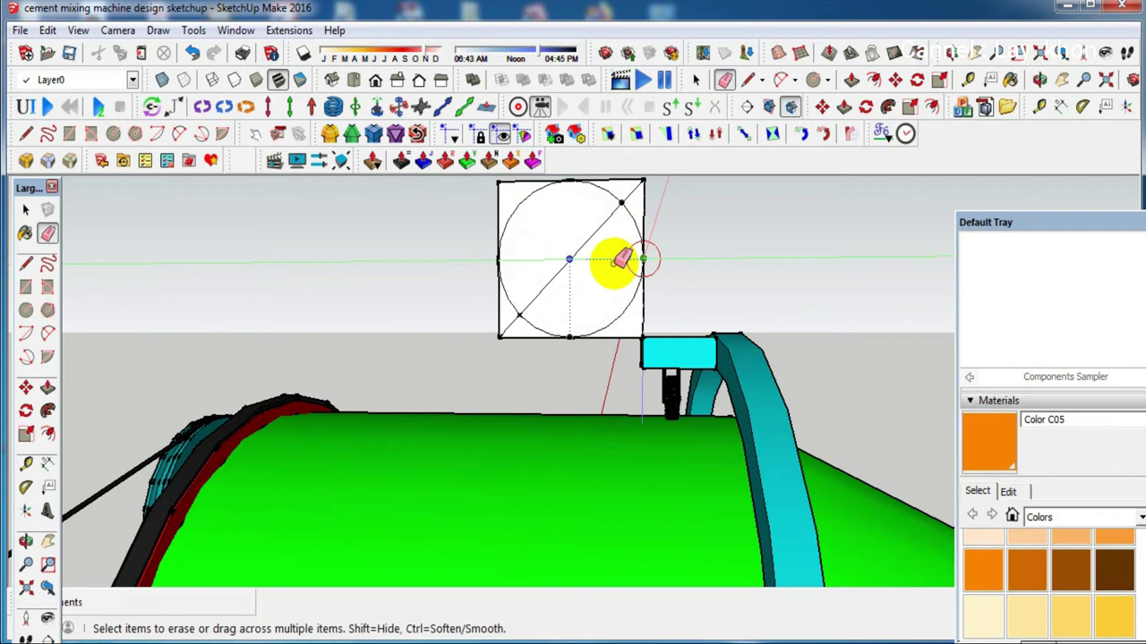
scroll(580, 284, down, 1)
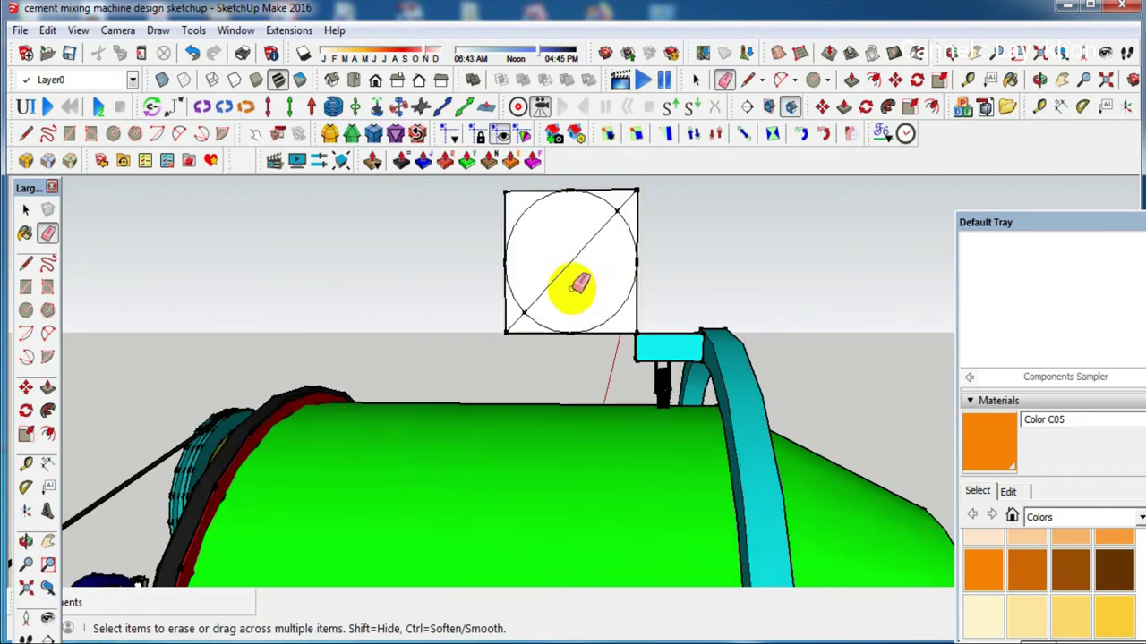
scroll(580, 285, down, 2)
scroll(603, 242, down, 2)
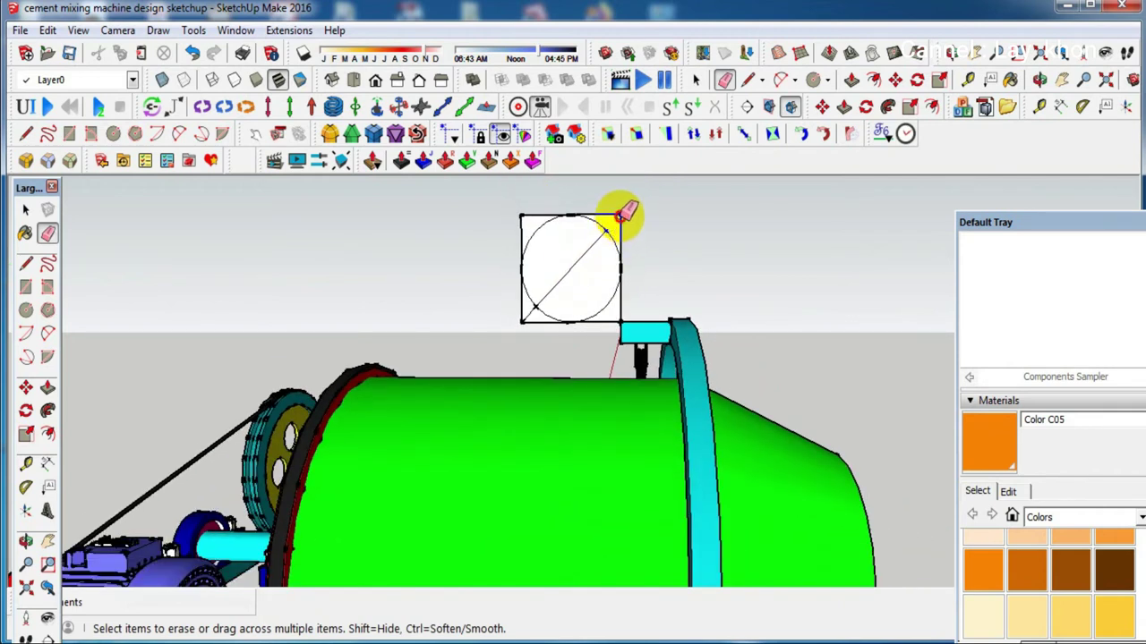
mouse_move(624, 216)
mouse_down()
mouse_move(544, 218)
mouse_move(528, 315)
mouse_up()
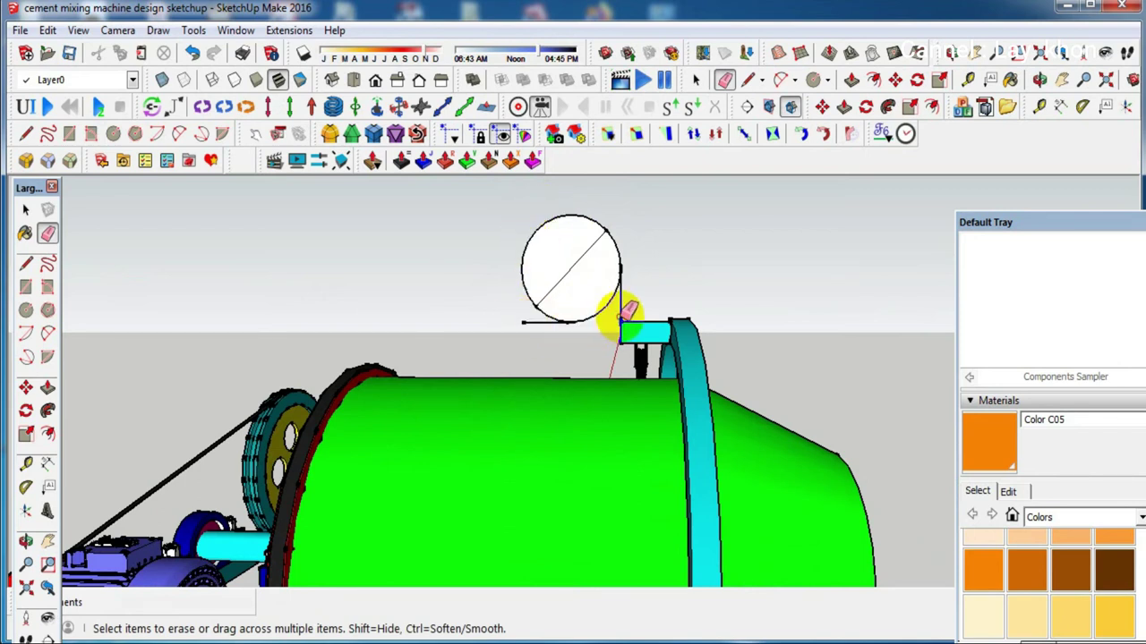
mouse_move(626, 312)
mouse_down()
mouse_move(540, 319)
mouse_move(582, 283)
mouse_up()
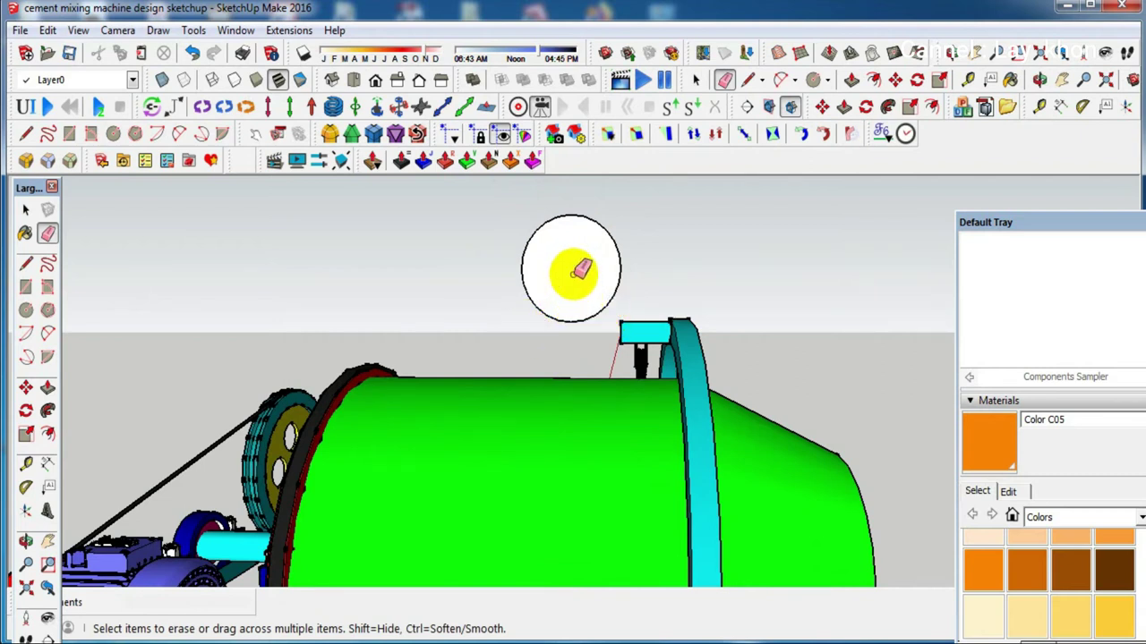
Offset the circle twice: a small centre circle and a thin ring near the rim
key(space)
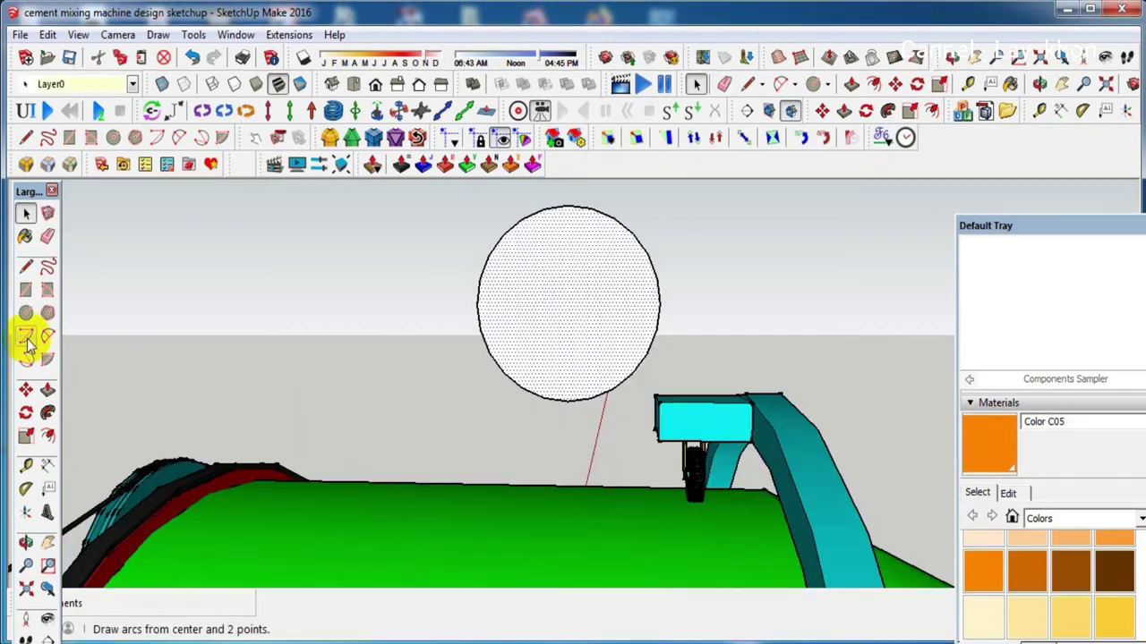
click(48, 433)
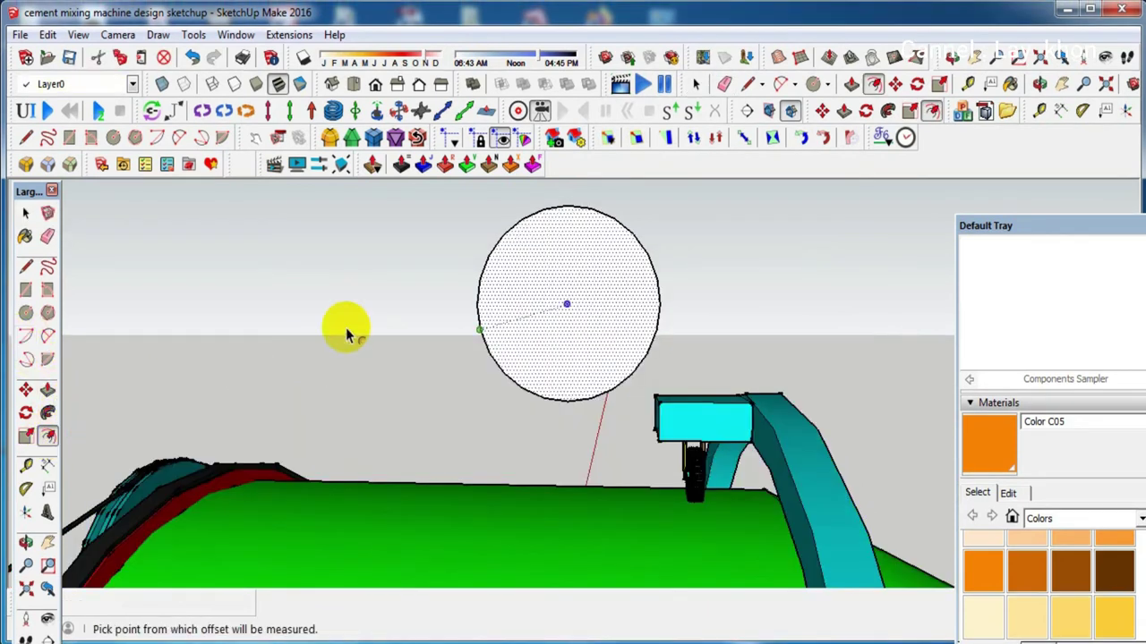
click(481, 285)
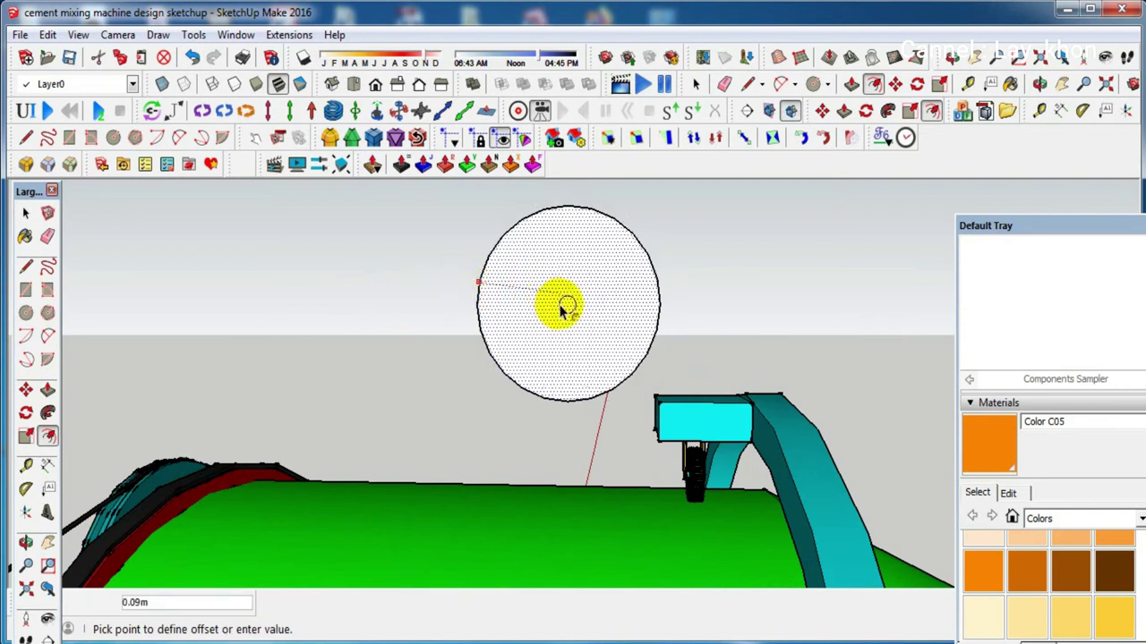
scroll(561, 309, up, 1)
click(564, 309)
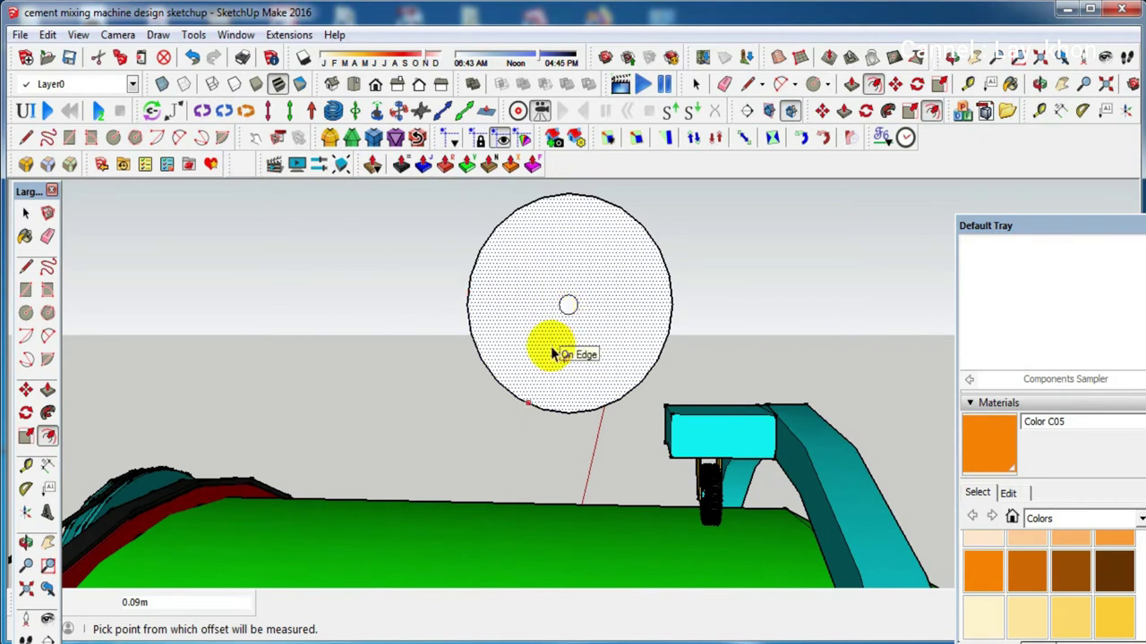
key(space)
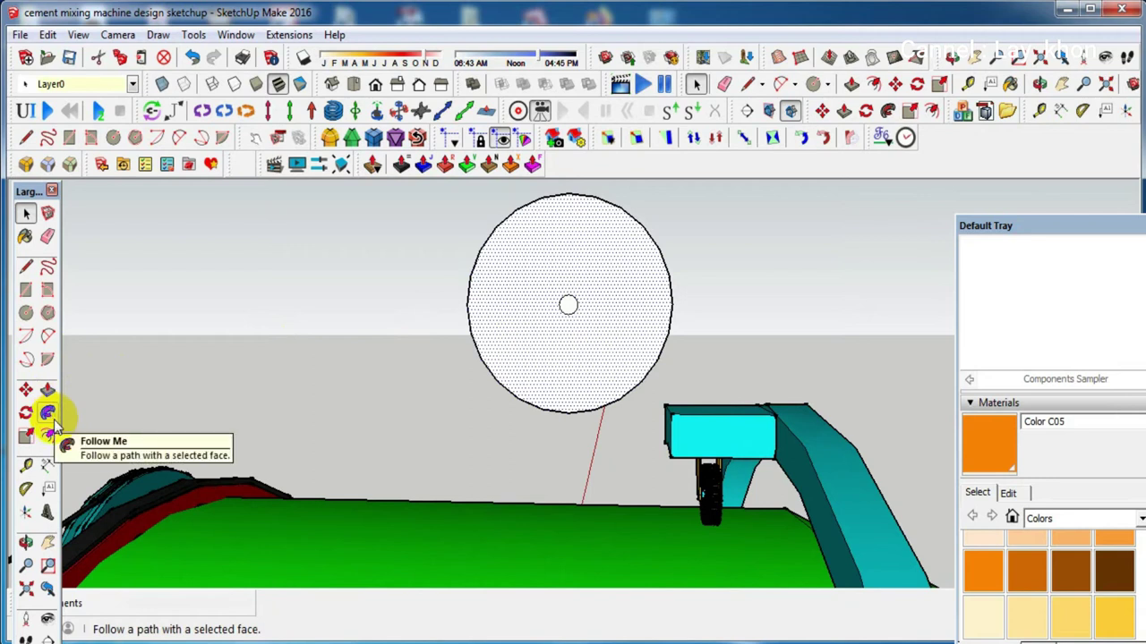
click(47, 435)
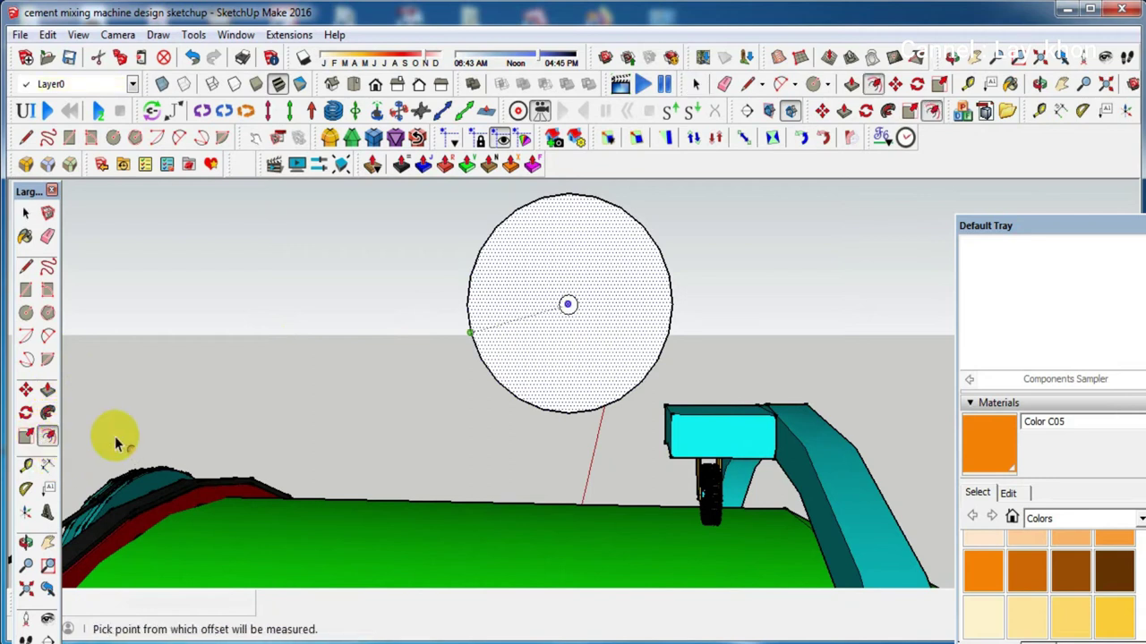
click(472, 284)
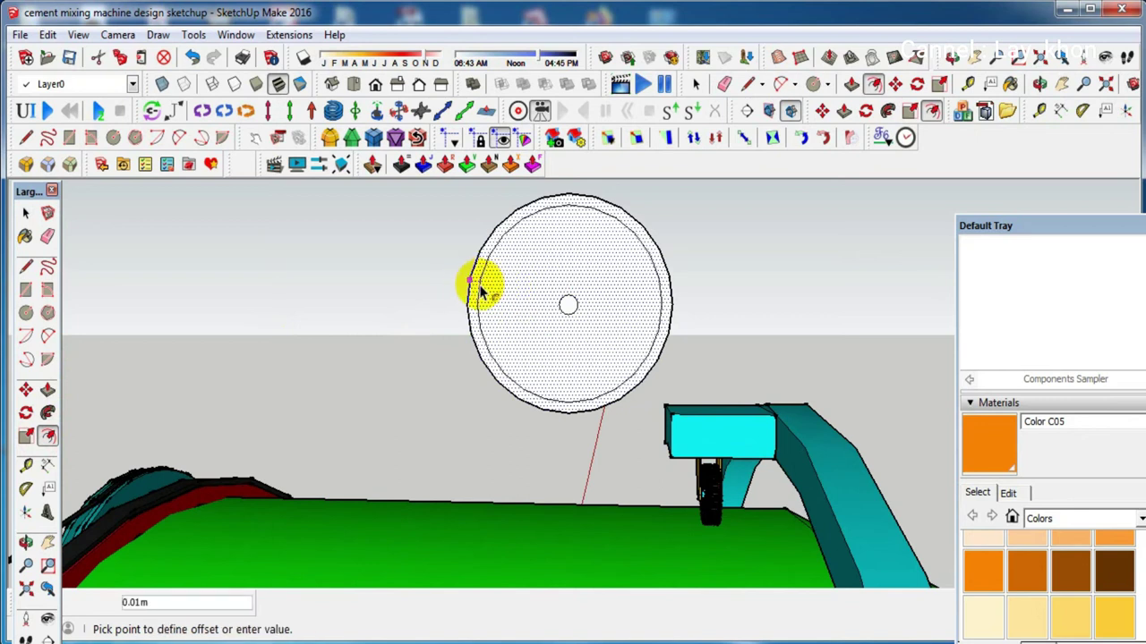
scroll(479, 288, up, 3)
scroll(477, 287, up, 2)
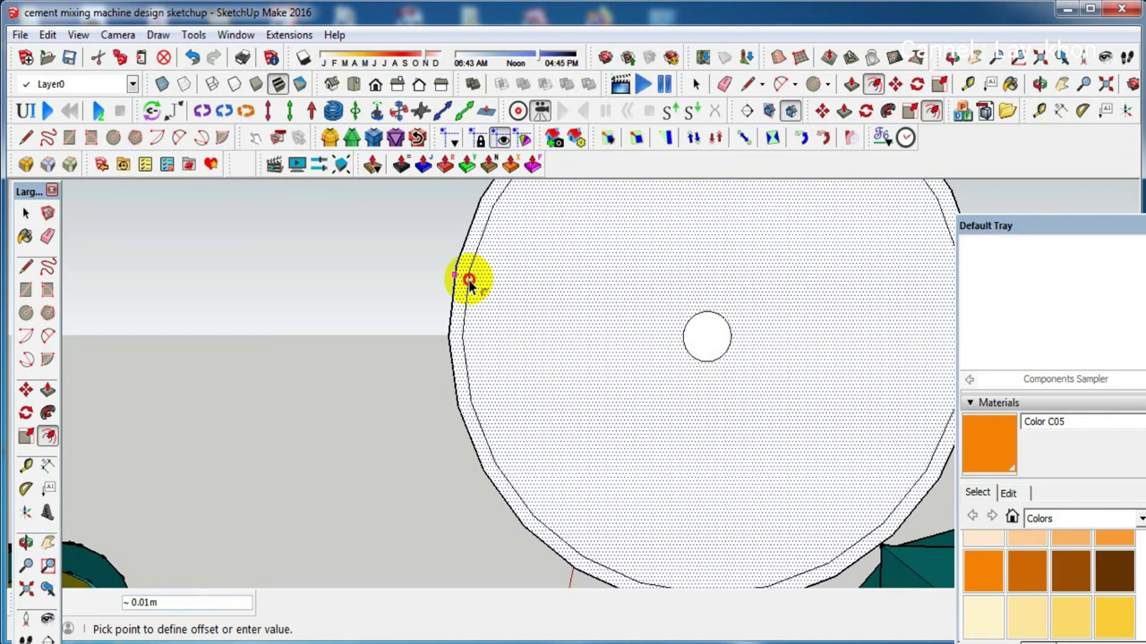
click(468, 283)
scroll(498, 382, down, 3)
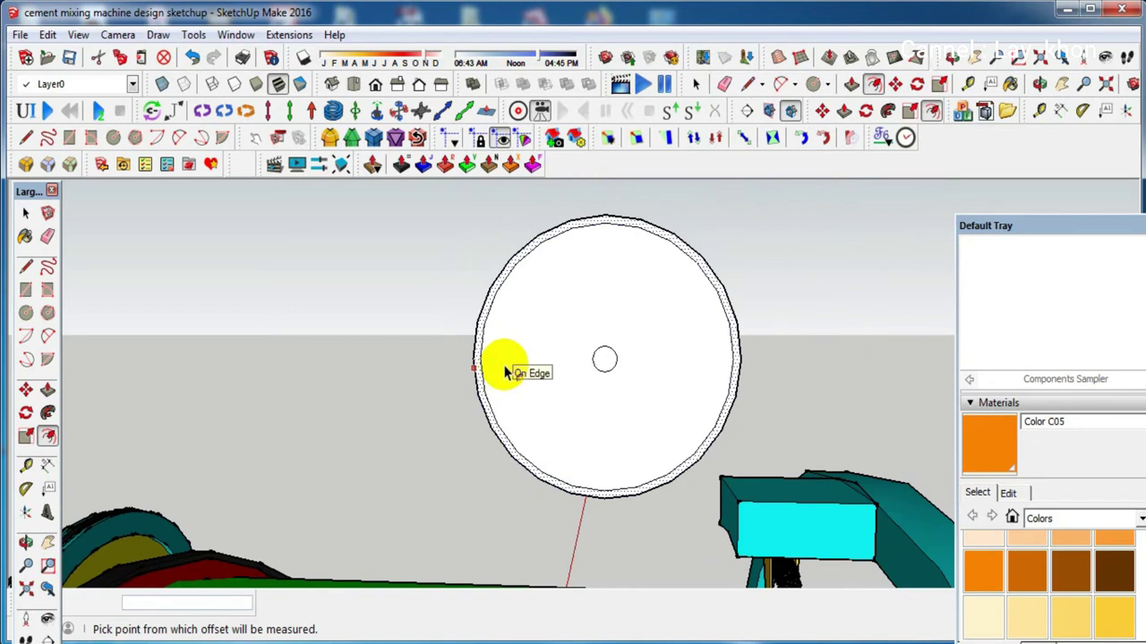
Draw a vertical line splitting the circle from top to bottom
key(l)
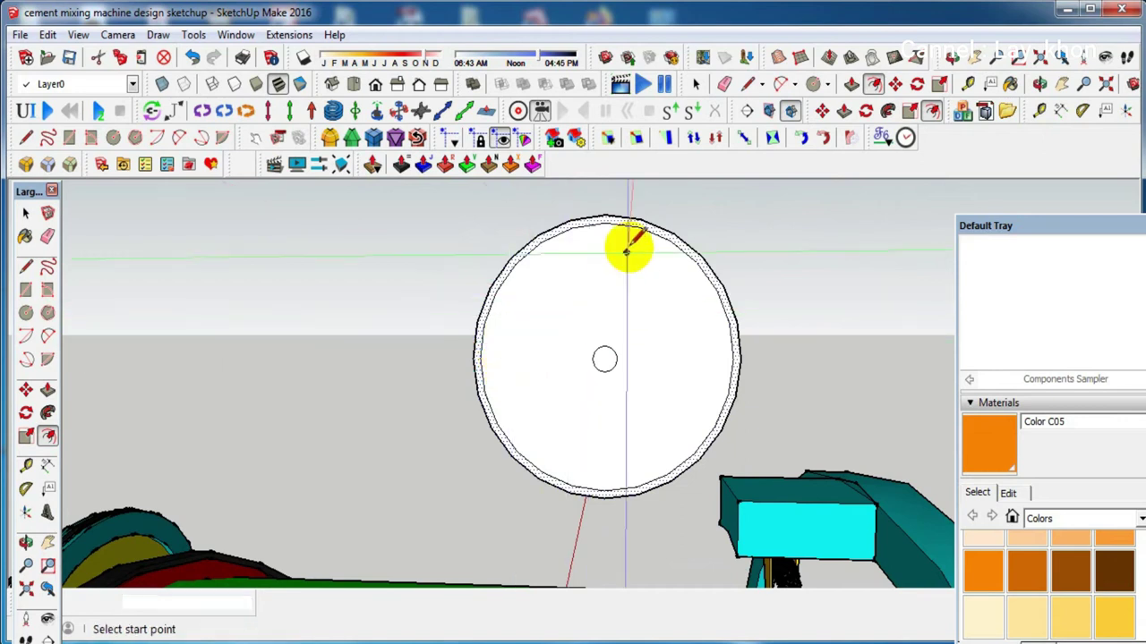
click(604, 217)
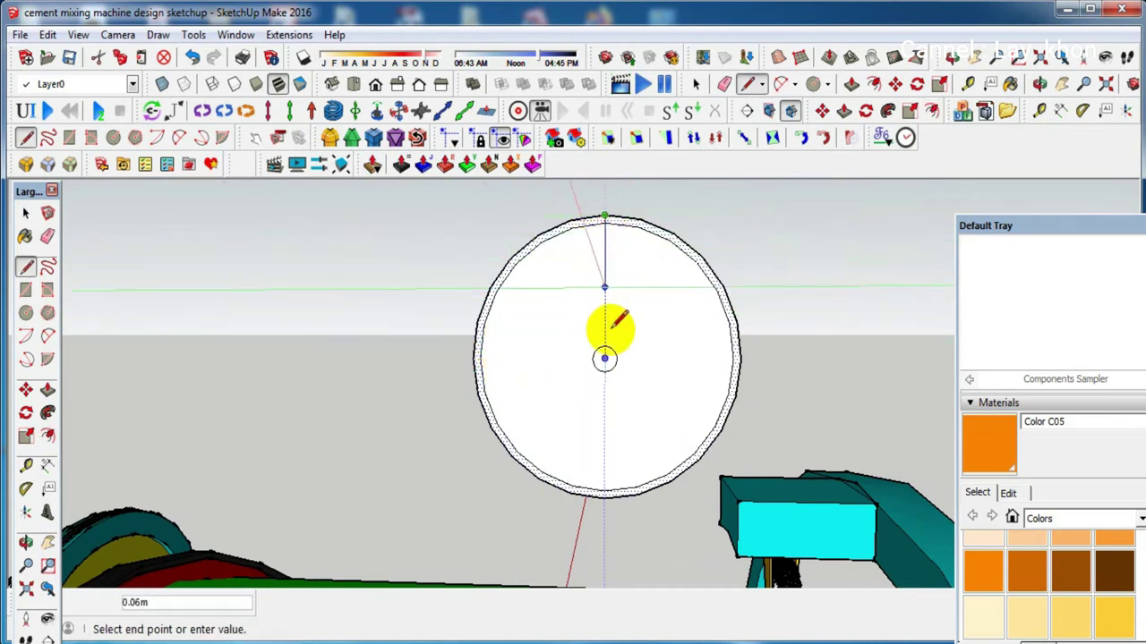
click(605, 493)
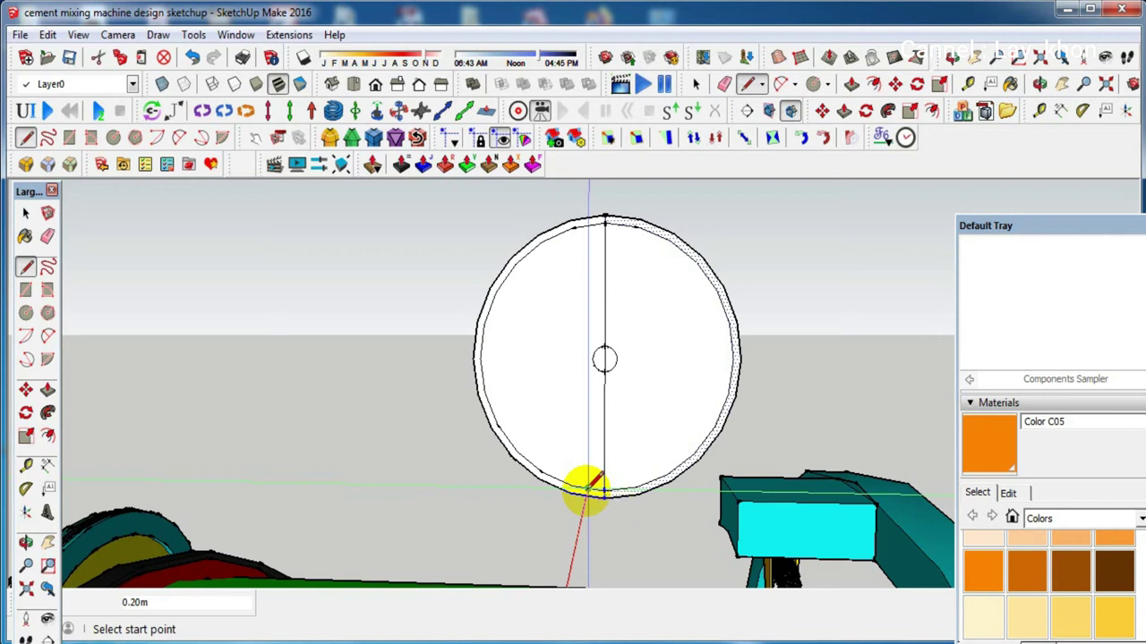
key(e)
mouse_move(678, 238)
mouse_down()
mouse_move(700, 395)
mouse_move(690, 446)
mouse_up()
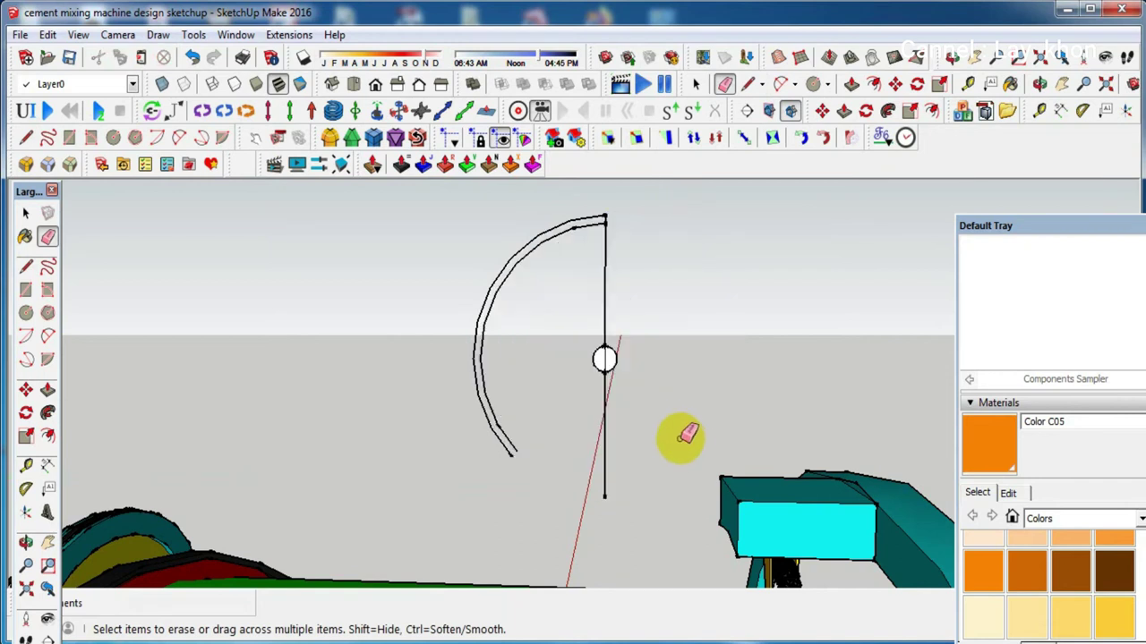
key(ctrl+z)
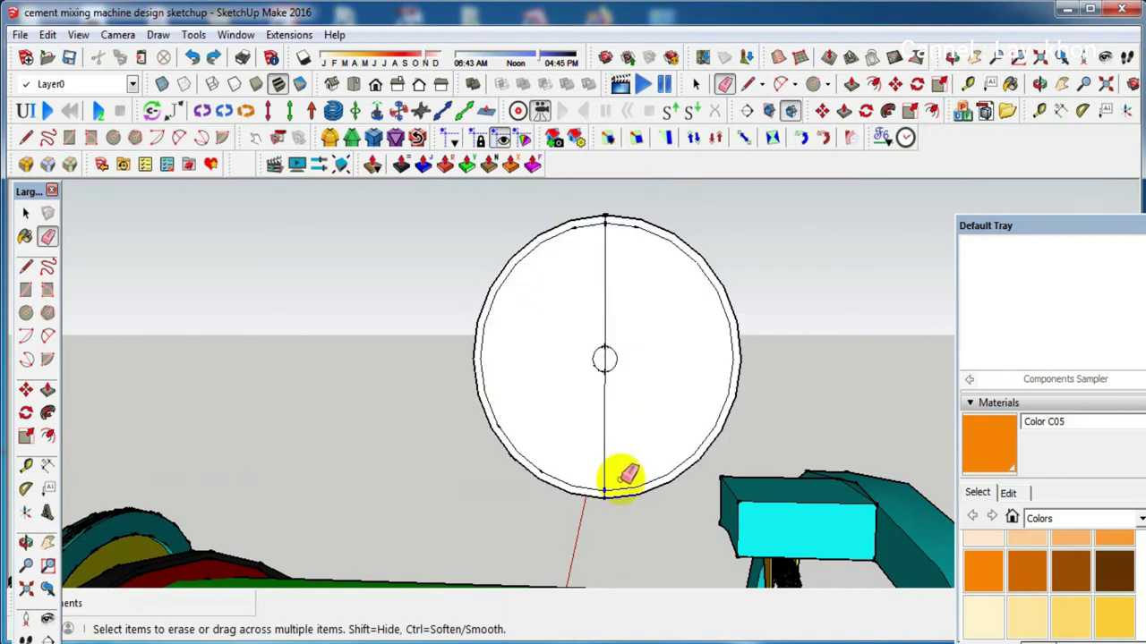
Array the rim segment into 30 rotated copies around the circle with /30
scroll(621, 475, up, 2)
scroll(627, 478, up, 3)
scroll(618, 512, up, 2)
scroll(606, 511, down, 2)
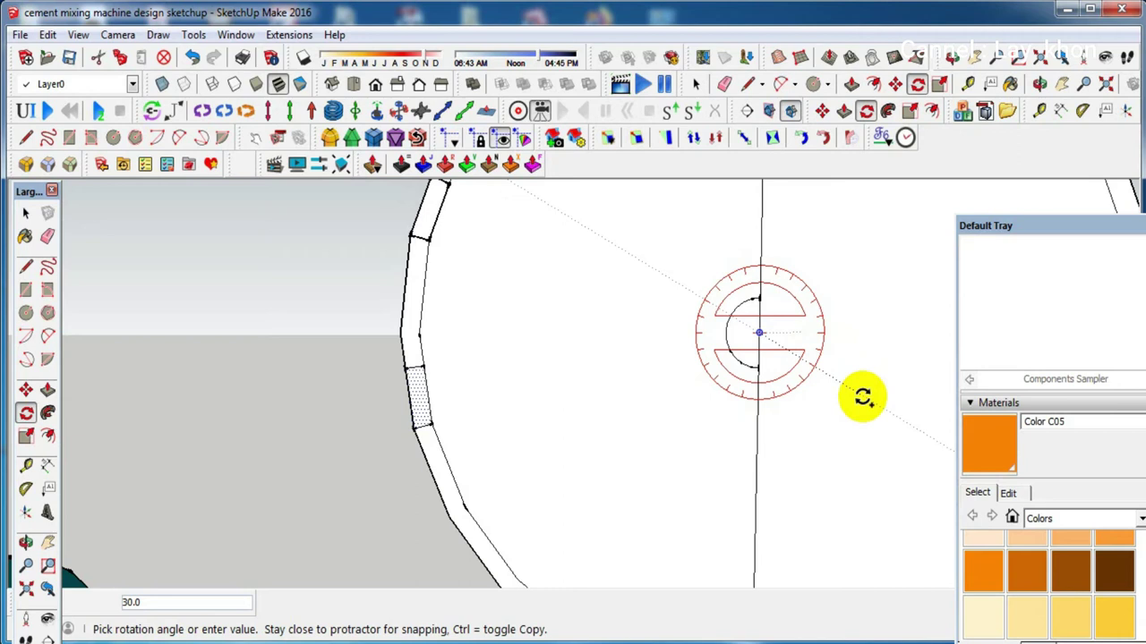
scroll(862, 396, down, 3)
text(360)
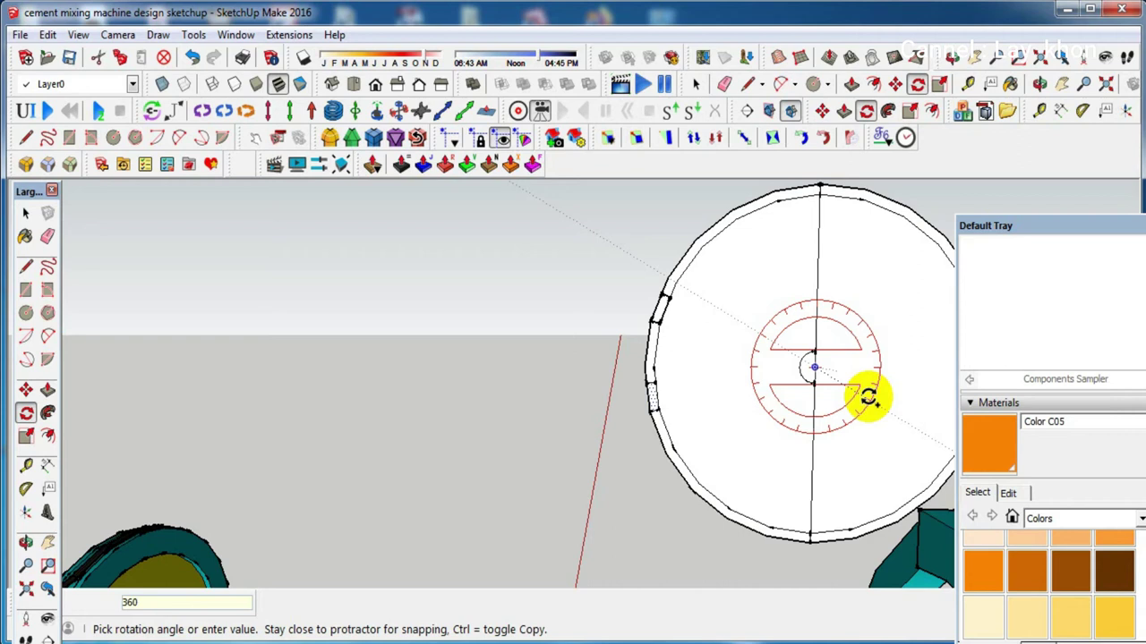
text(/)
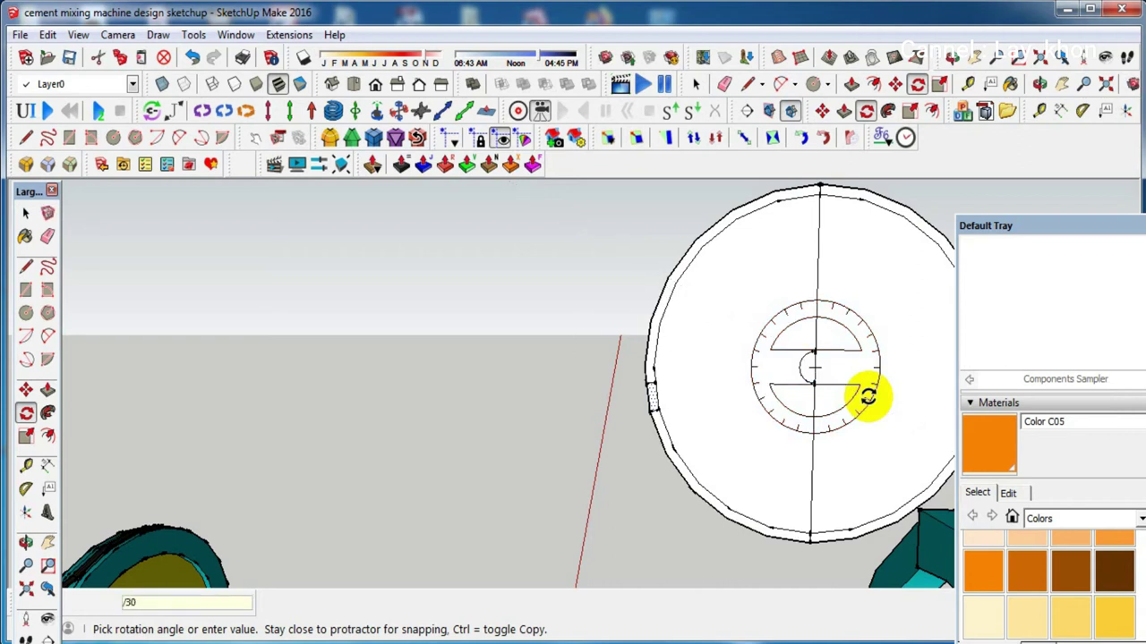
key(Return)
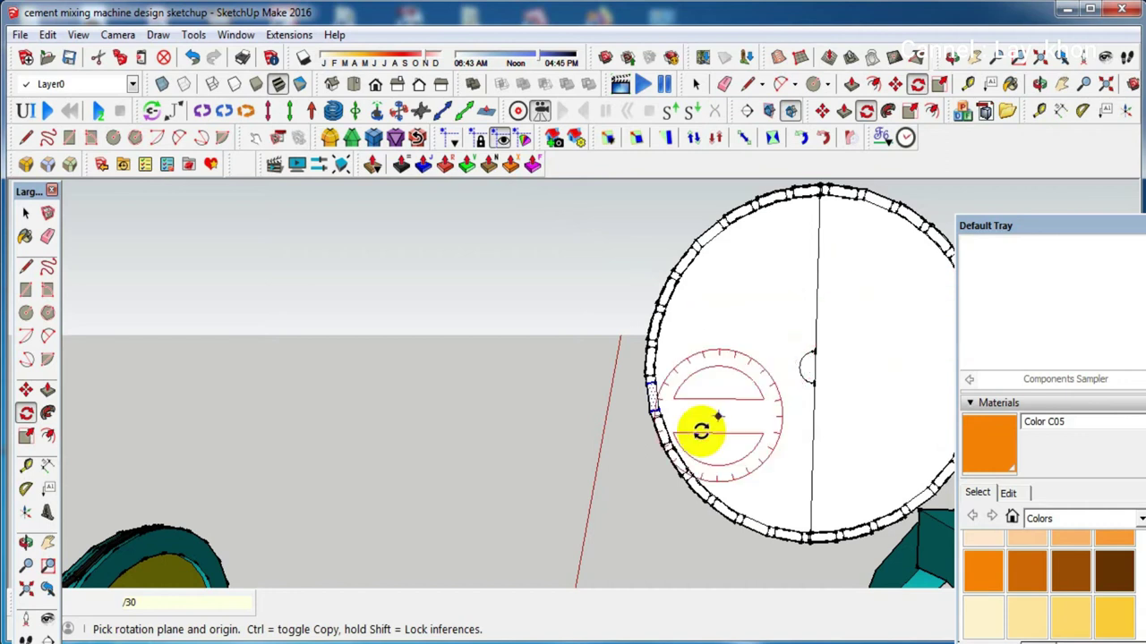
scroll(696, 427, up, 2)
scroll(695, 427, down, 2)
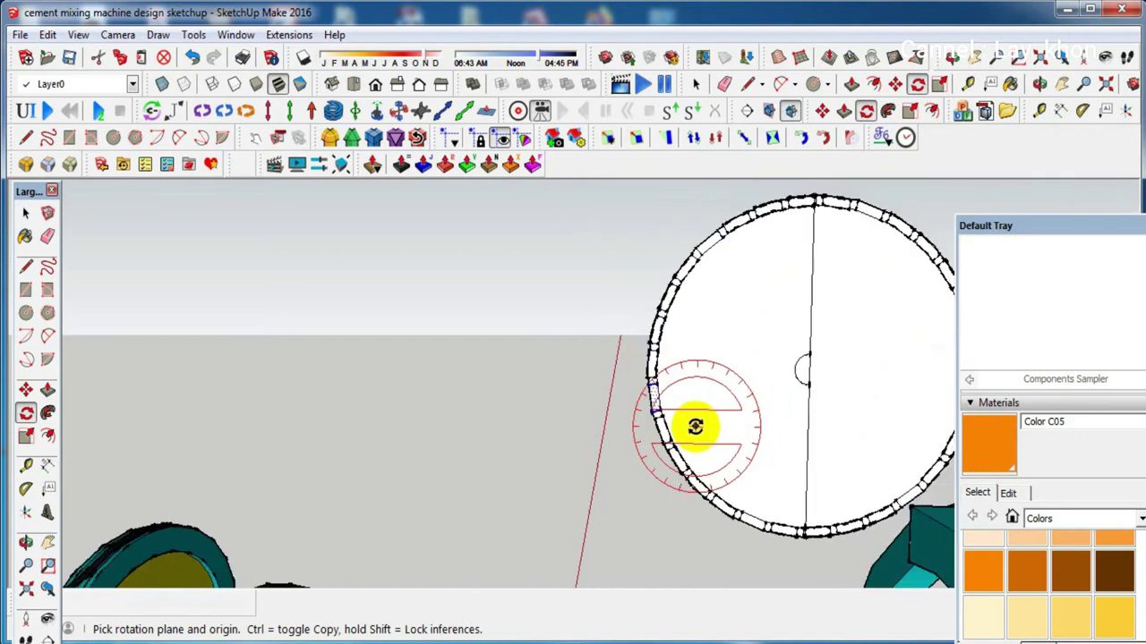
scroll(696, 422, down, 1)
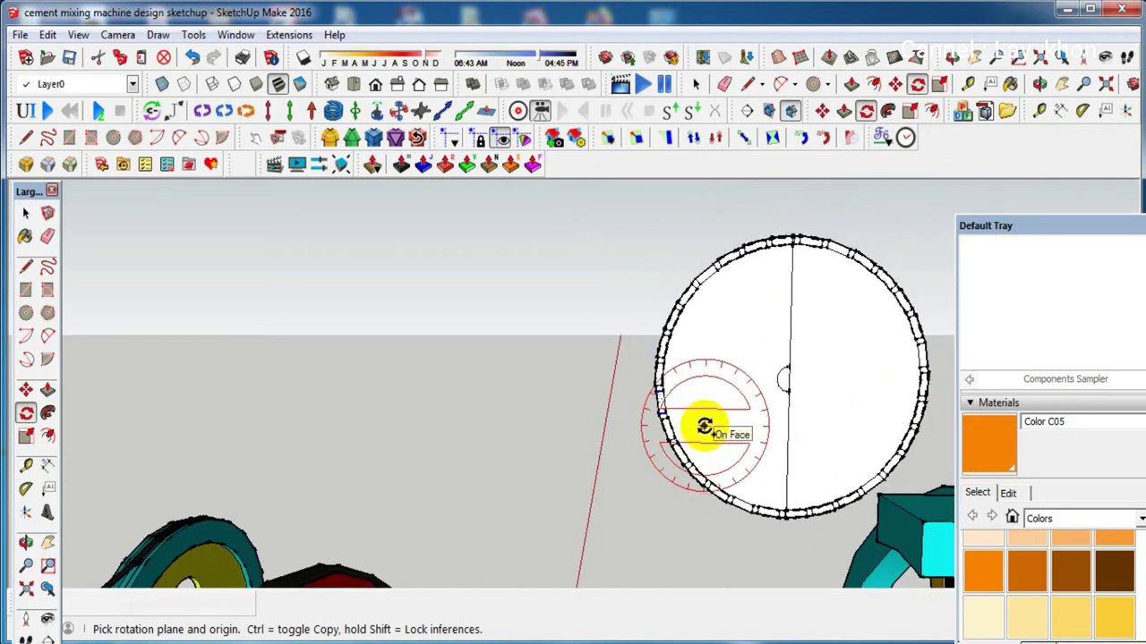
middle_drag(706, 427, 737, 141)
Erase the two small stray edges left on the half-disc
key(space)
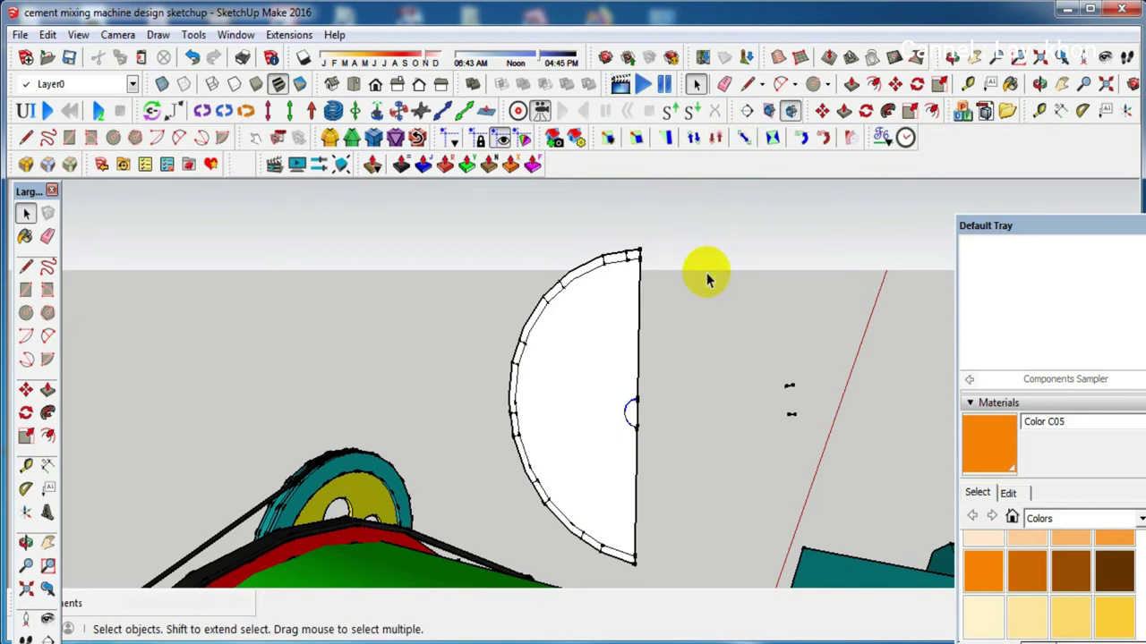
scroll(767, 388, down, 1)
scroll(772, 396, up, 1)
scroll(779, 402, up, 2)
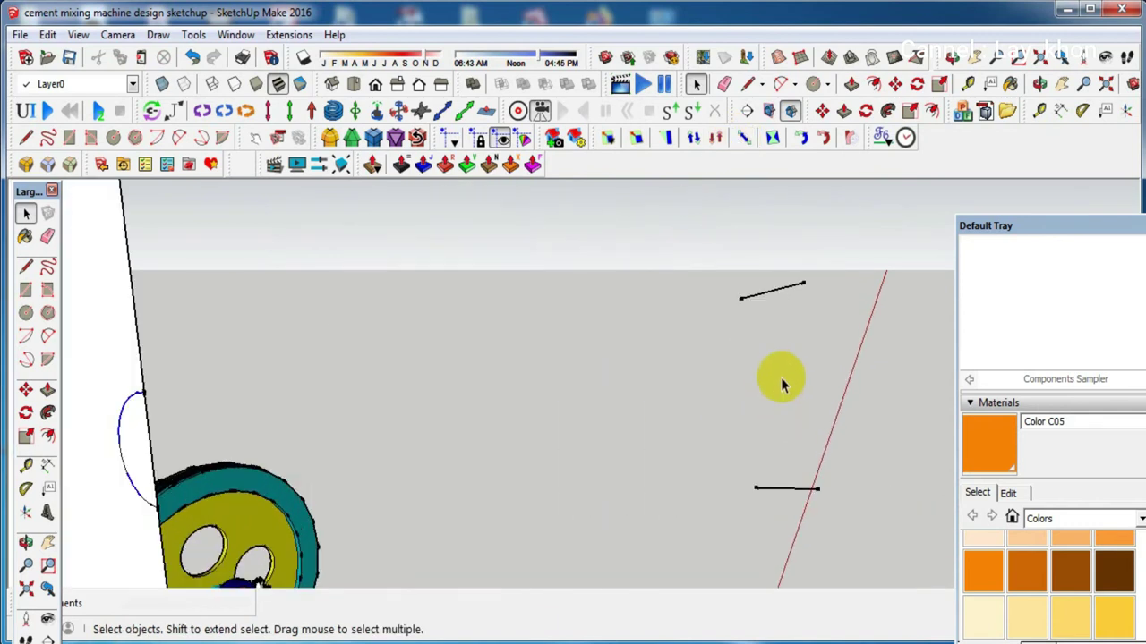
scroll(780, 363, down, 1)
scroll(792, 333, down, 1)
key(e)
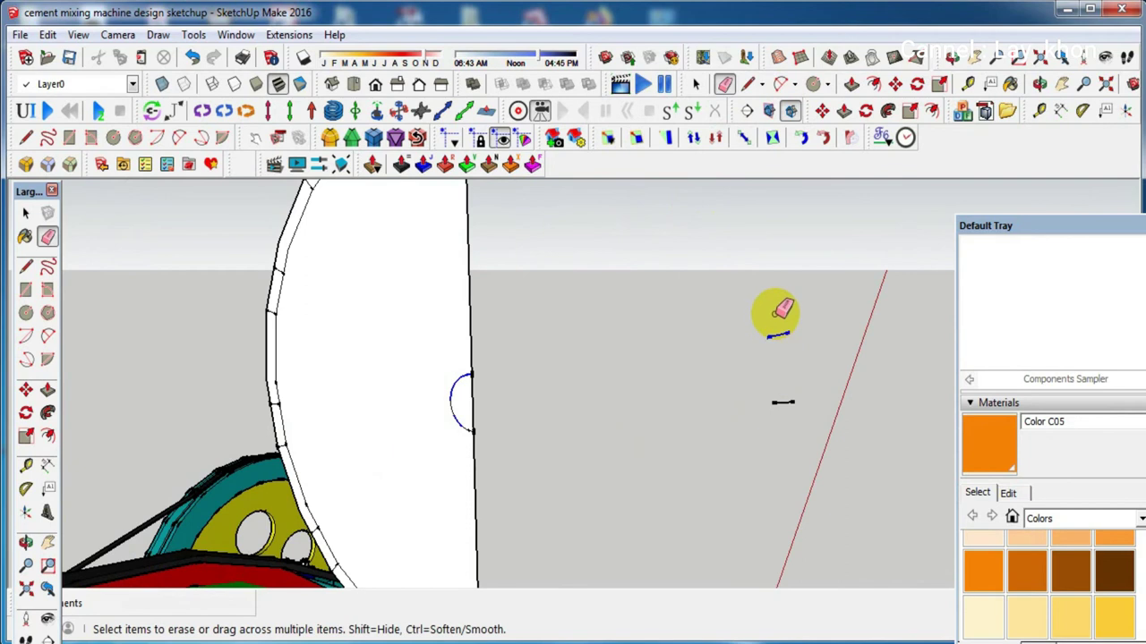
drag(778, 327, 787, 409)
scroll(566, 399, down, 2)
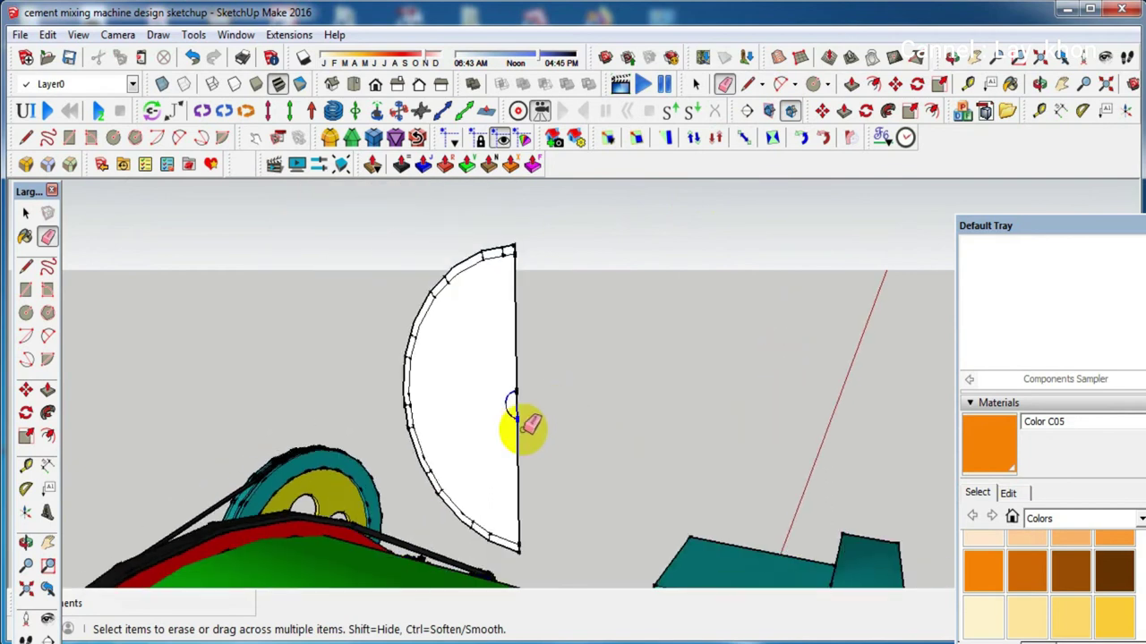
key(space)
scroll(435, 385, up, 1)
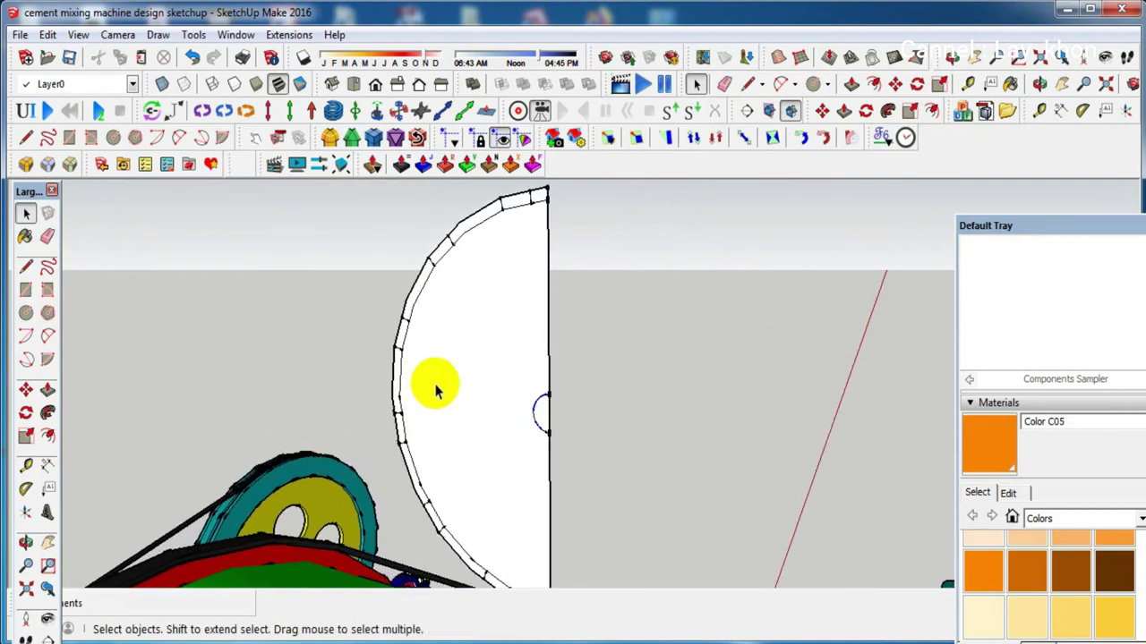
Pull the first three upper rim segments out 0.02m into teeth
key(p)
click(472, 228)
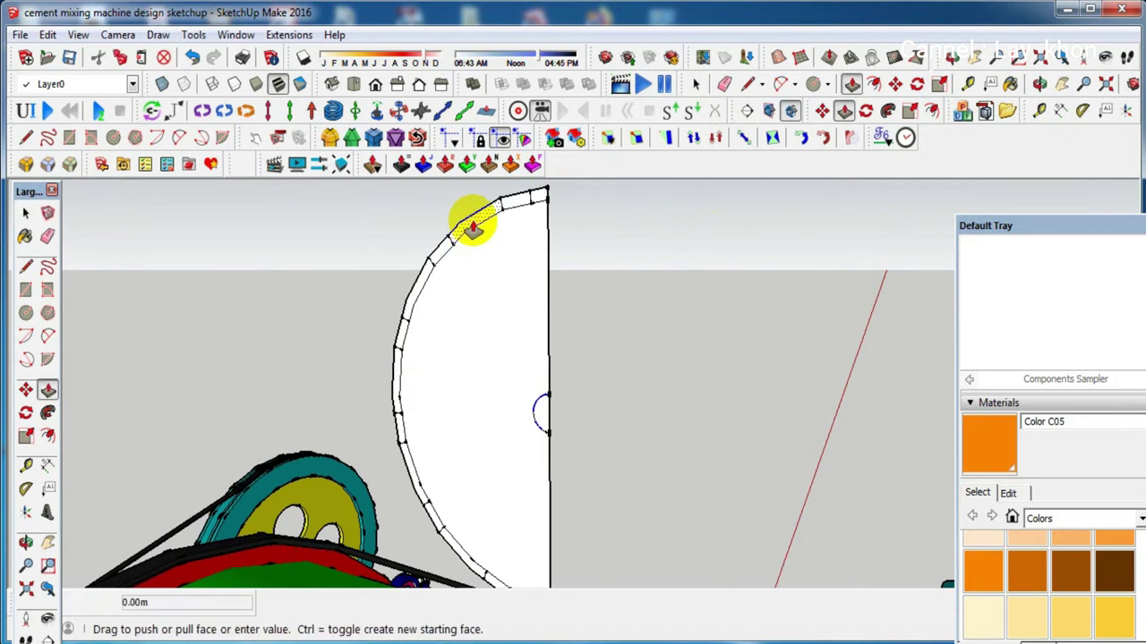
middle_click(472, 231)
middle_drag(471, 230, 378, 307)
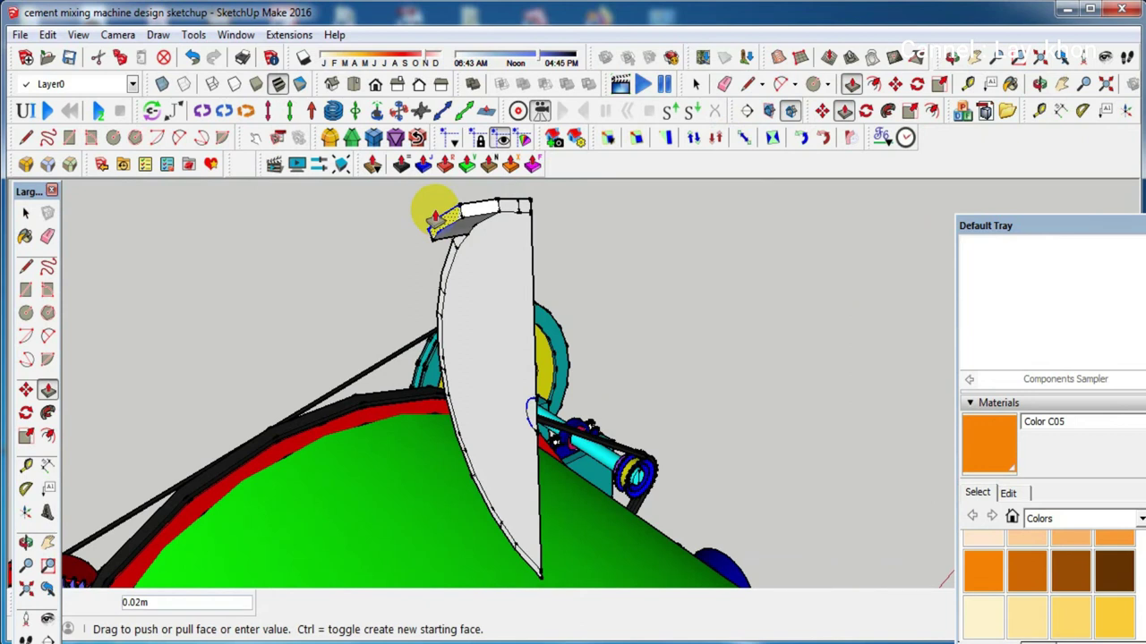
click(435, 217)
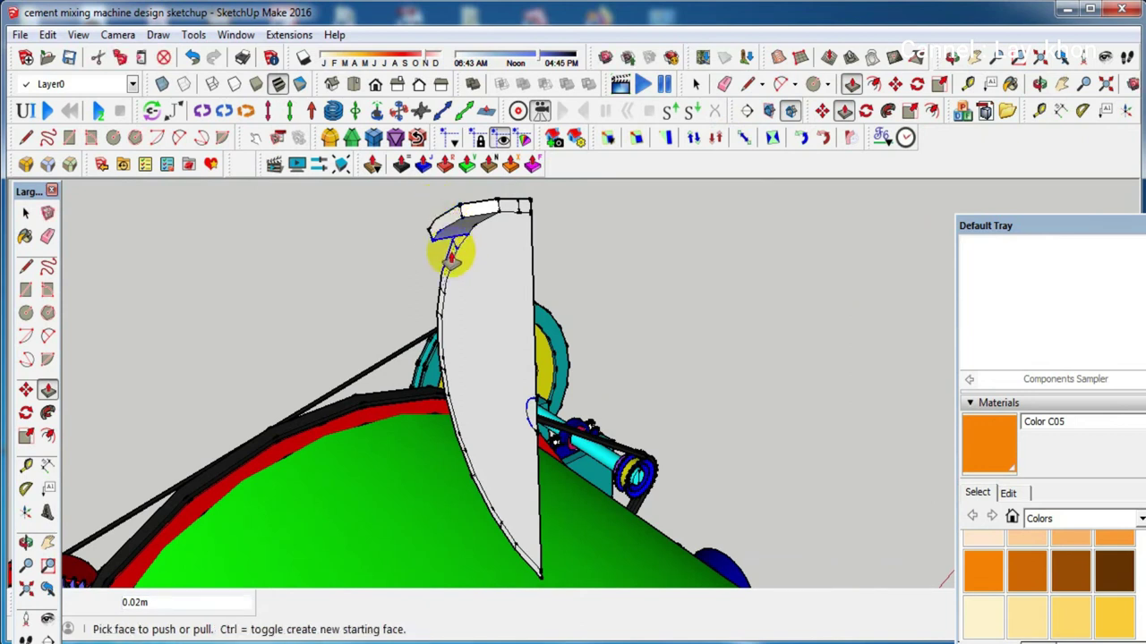
click(452, 257)
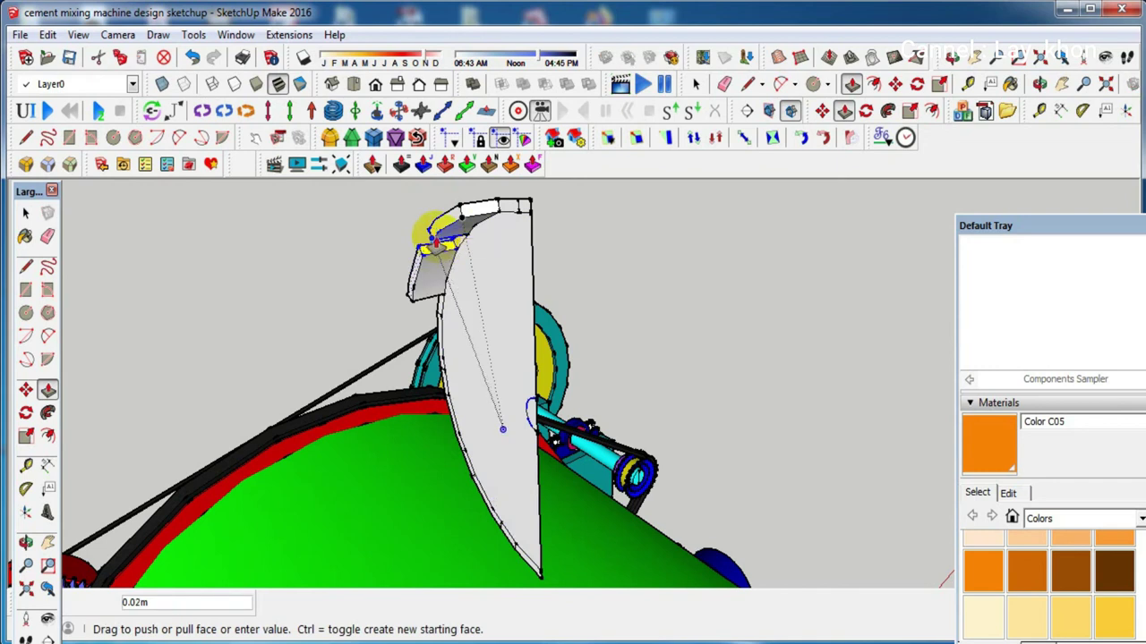
click(441, 256)
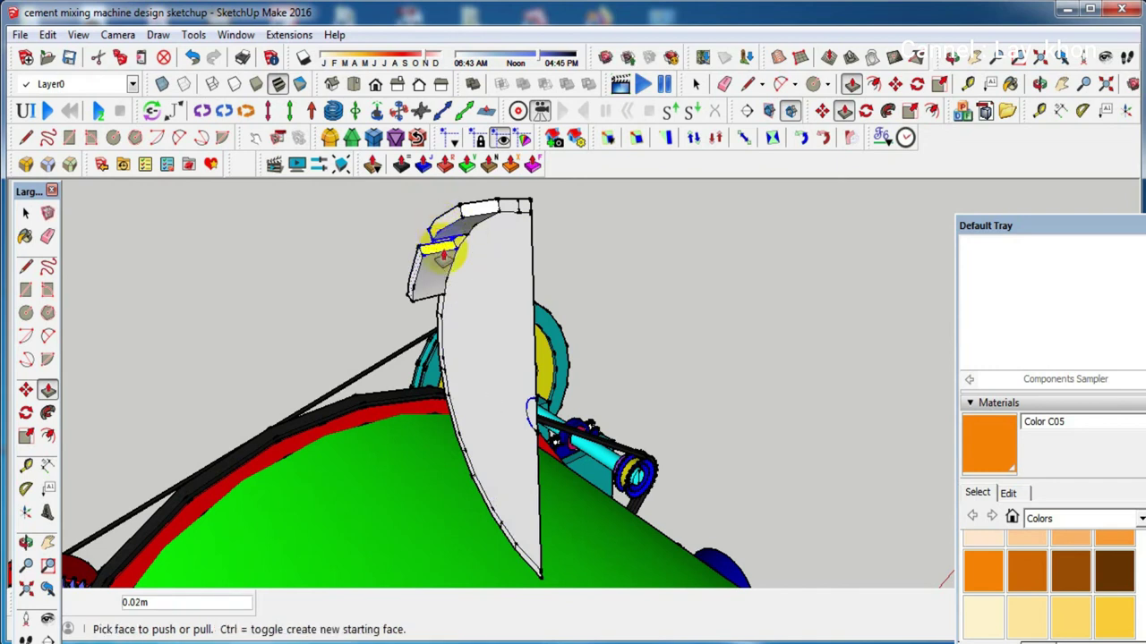
scroll(450, 332, up, 3)
mouse_move(450, 333)
middle_down()
mouse_move(481, 346)
mouse_move(436, 362)
middle_up()
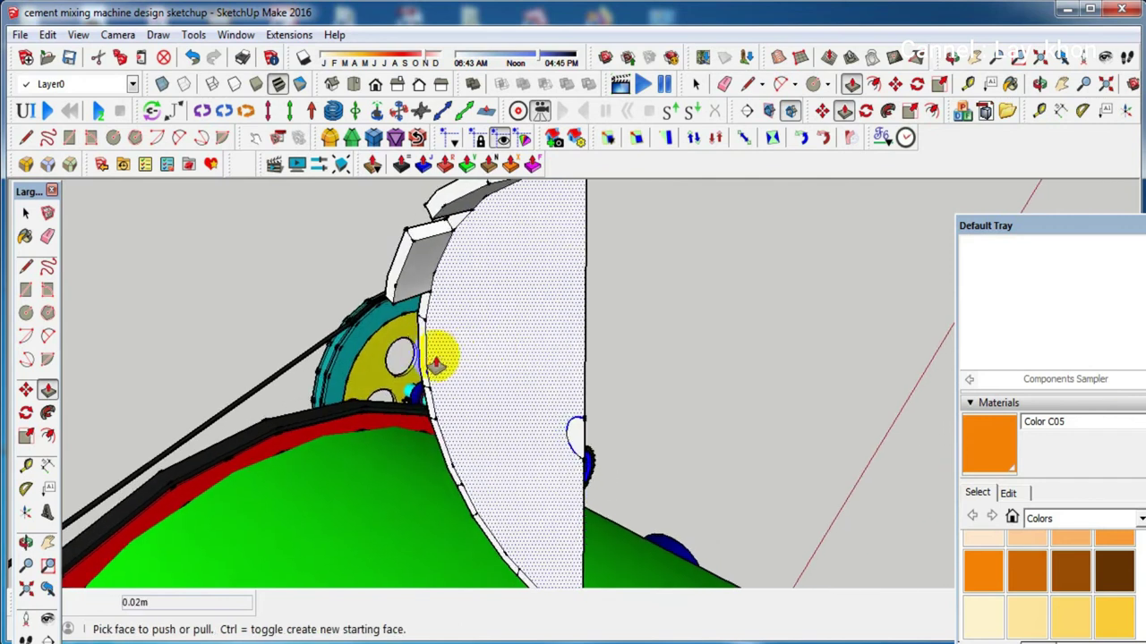
click(431, 338)
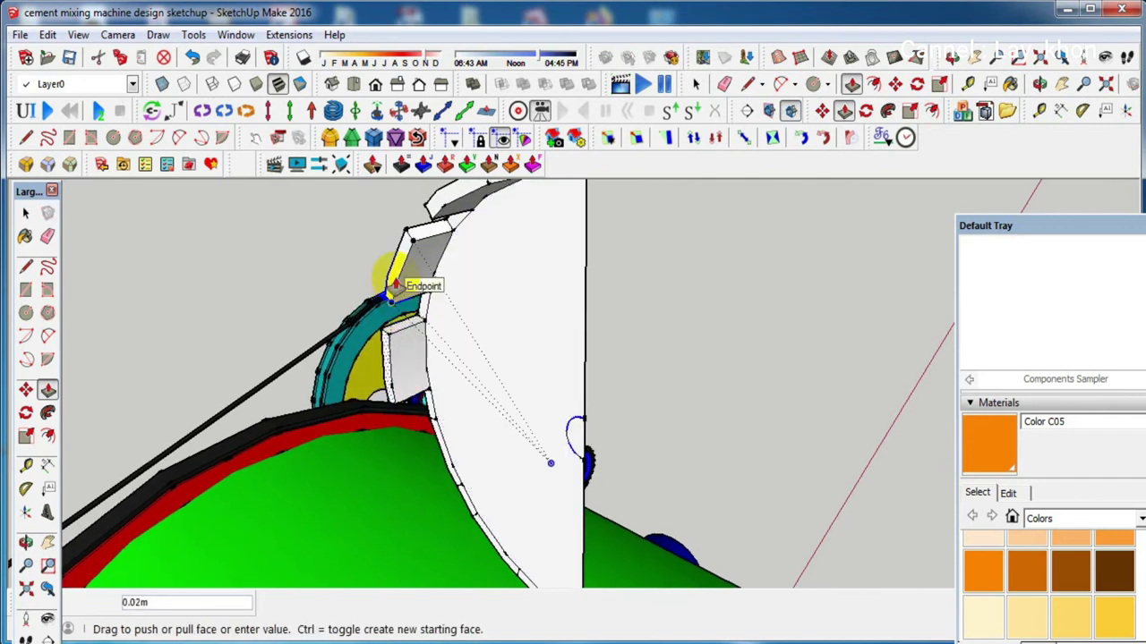
click(394, 303)
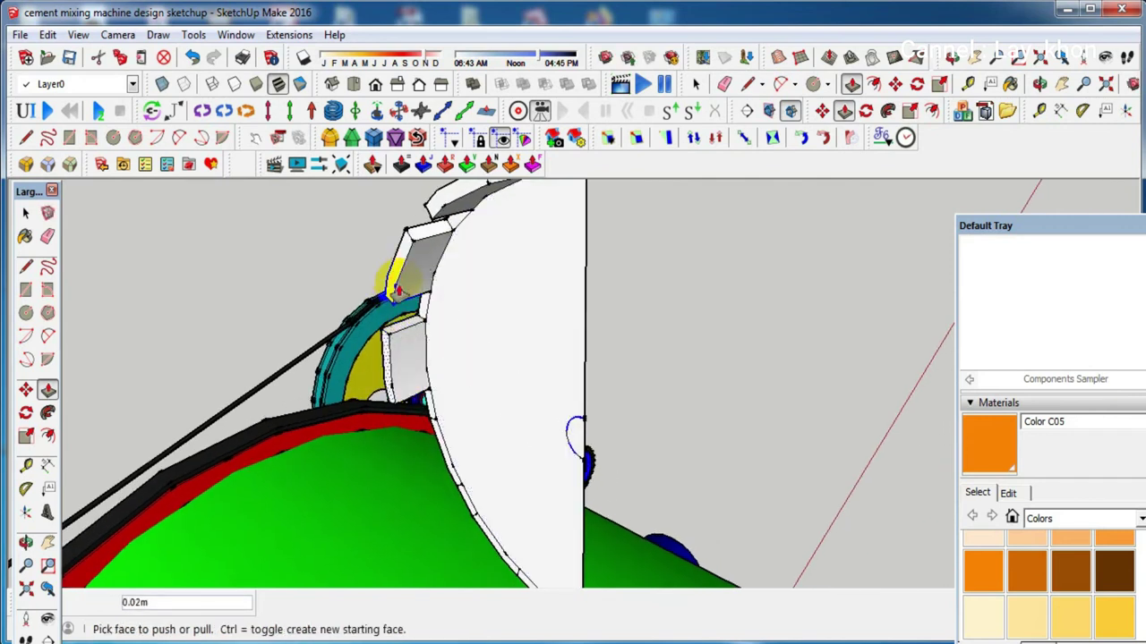
Pull the lower rim segments down to the bottom out to the same 0.02m depth
click(435, 433)
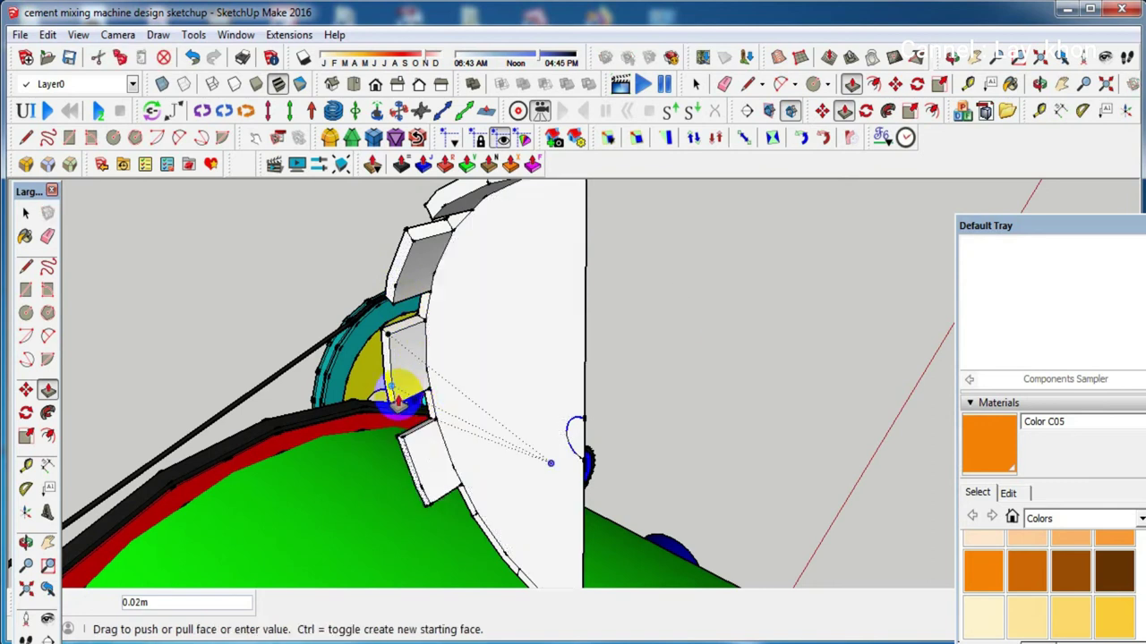
mouse_move(547, 460)
middle_down()
mouse_move(468, 395)
mouse_move(435, 404)
middle_up()
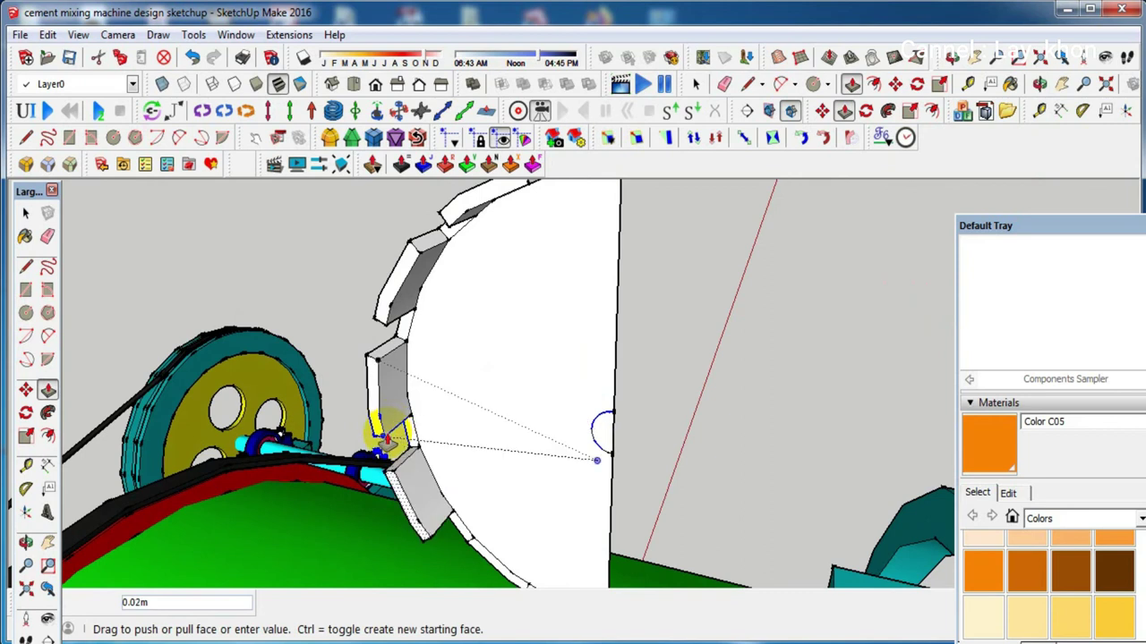
click(394, 404)
scroll(398, 394, down, 2)
scroll(414, 421, down, 2)
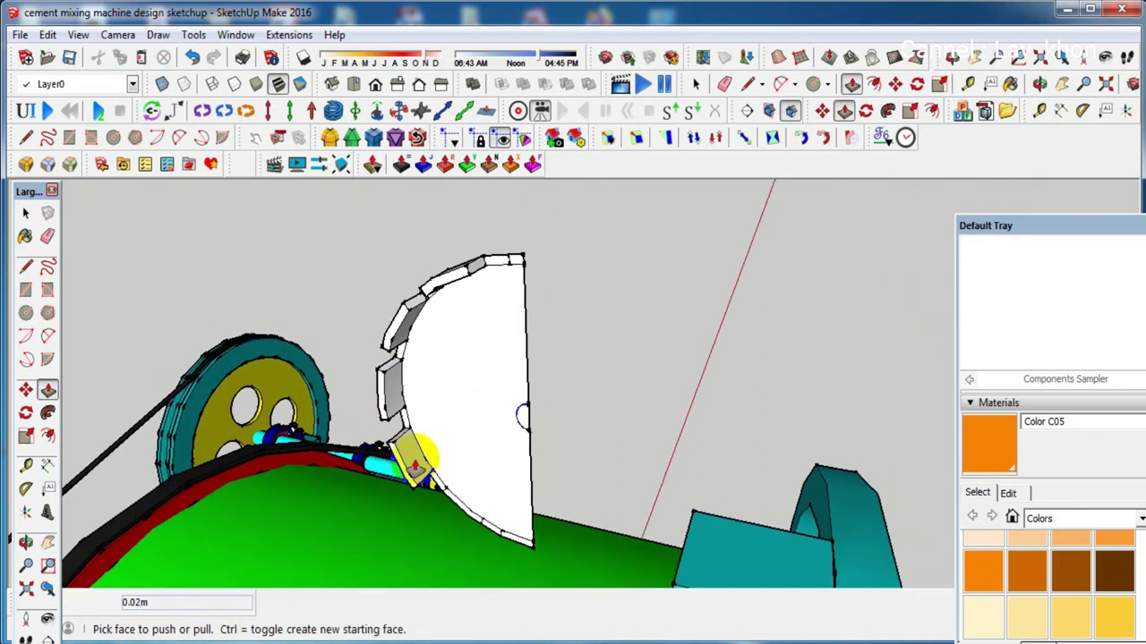
scroll(452, 520, up, 5)
scroll(457, 523, up, 1)
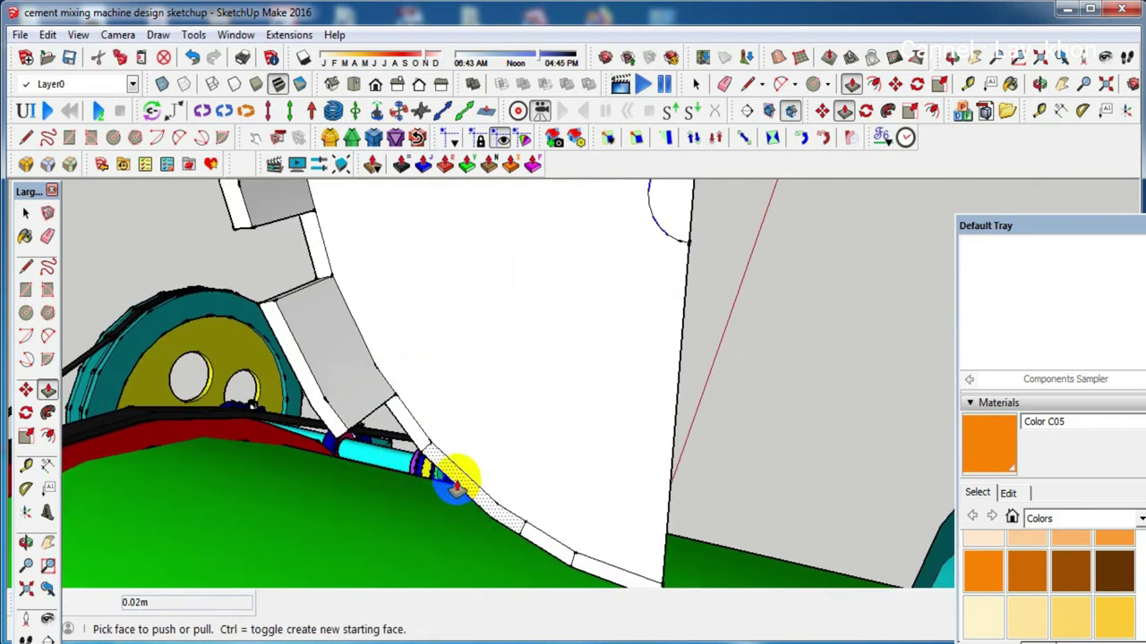
click(453, 482)
click(350, 435)
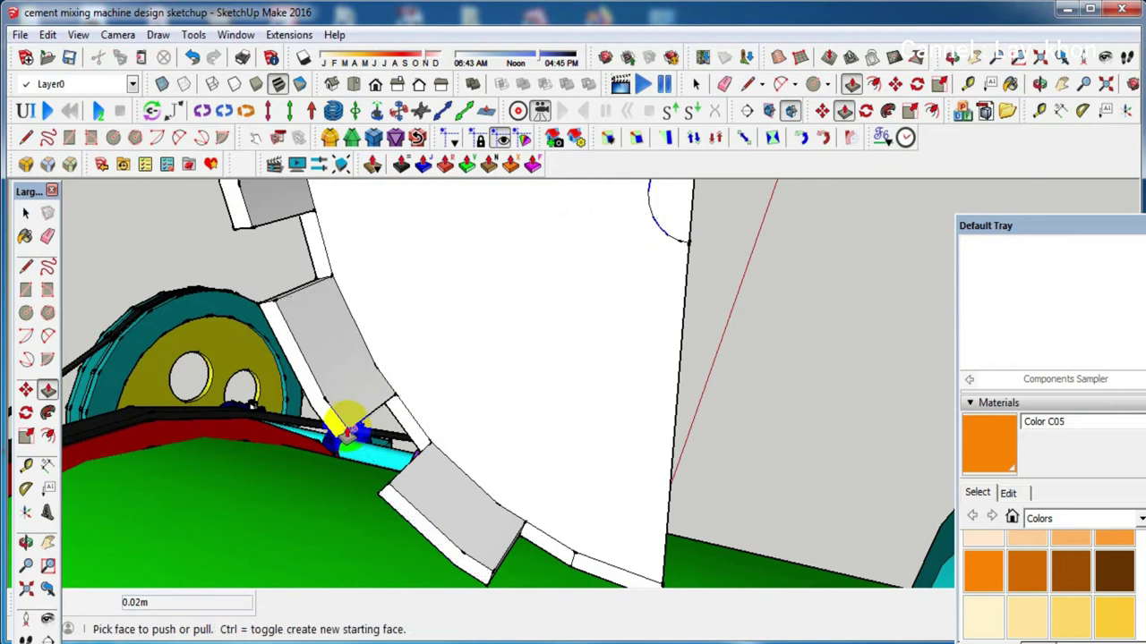
middle_drag(349, 436, 609, 614)
click(577, 551)
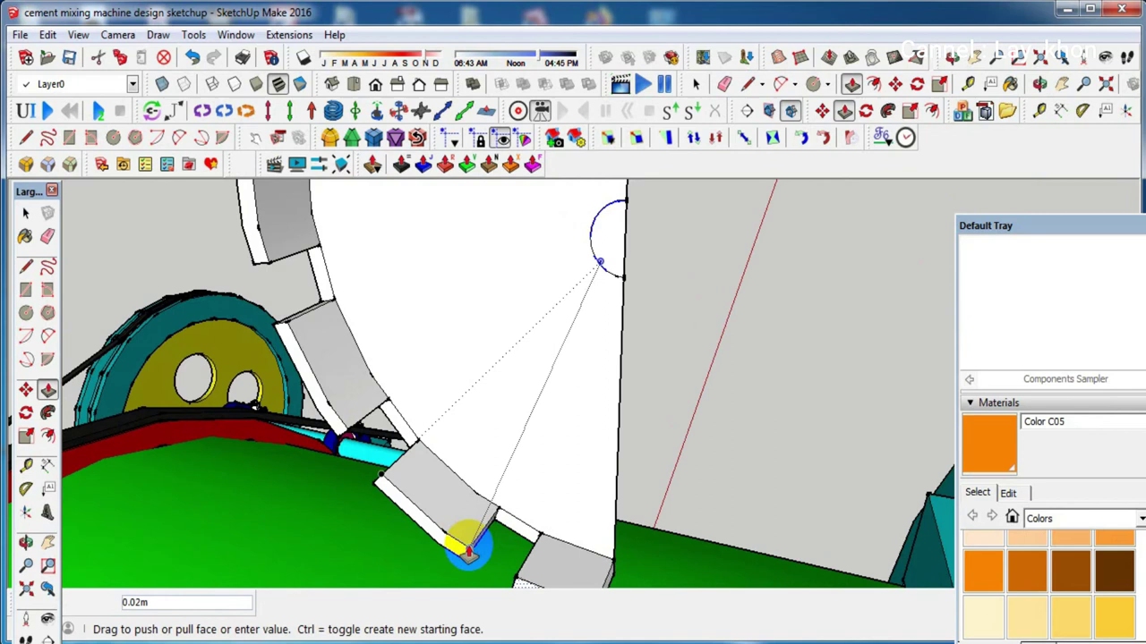
click(462, 533)
mouse_move(435, 474)
middle_down()
mouse_move(439, 491)
mouse_move(445, 472)
middle_up()
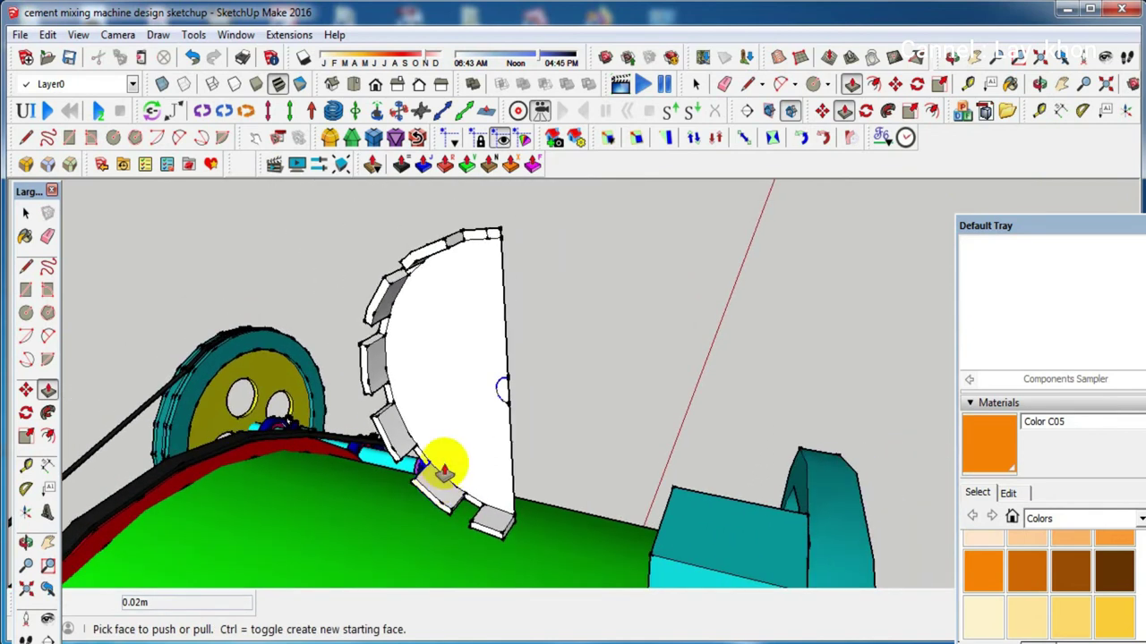
click(491, 235)
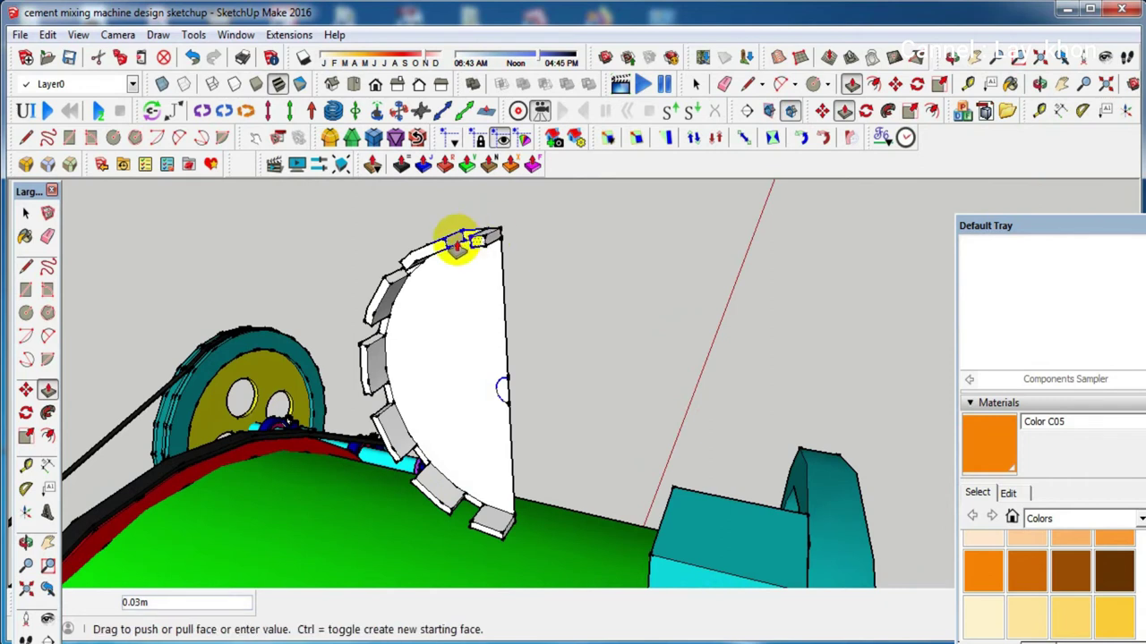
key(space)
middle_drag(455, 239, 385, 363)
scroll(385, 362, down, 1)
Apply orange Color C05 to the white toothed half-disc plate
click(985, 439)
click(379, 333)
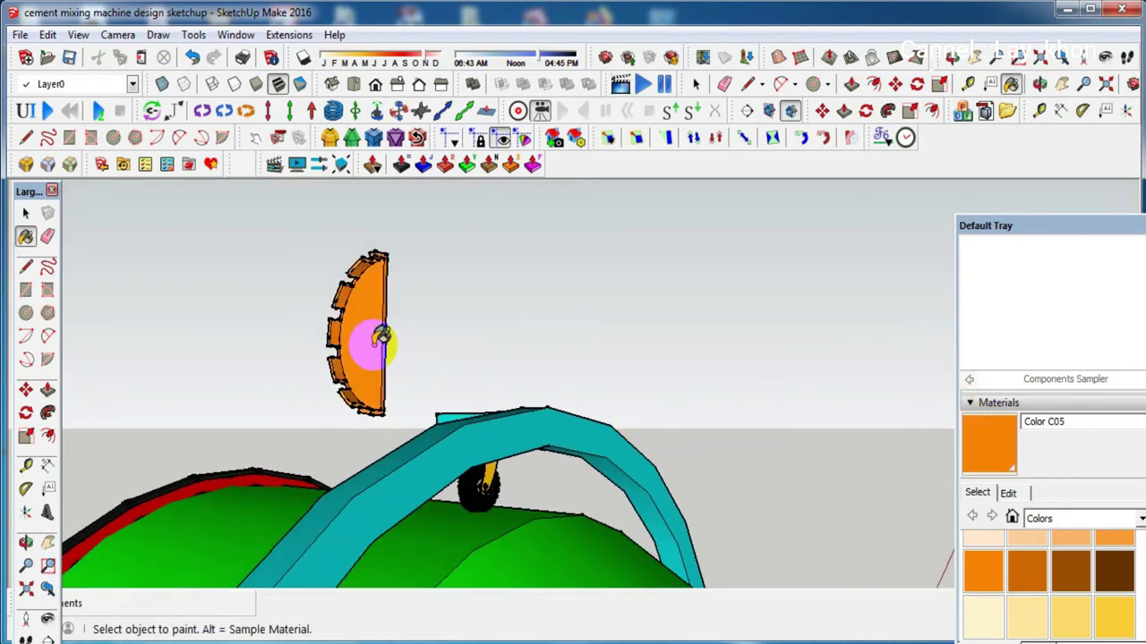
scroll(360, 332, up, 2)
scroll(353, 322, up, 1)
scroll(352, 323, down, 2)
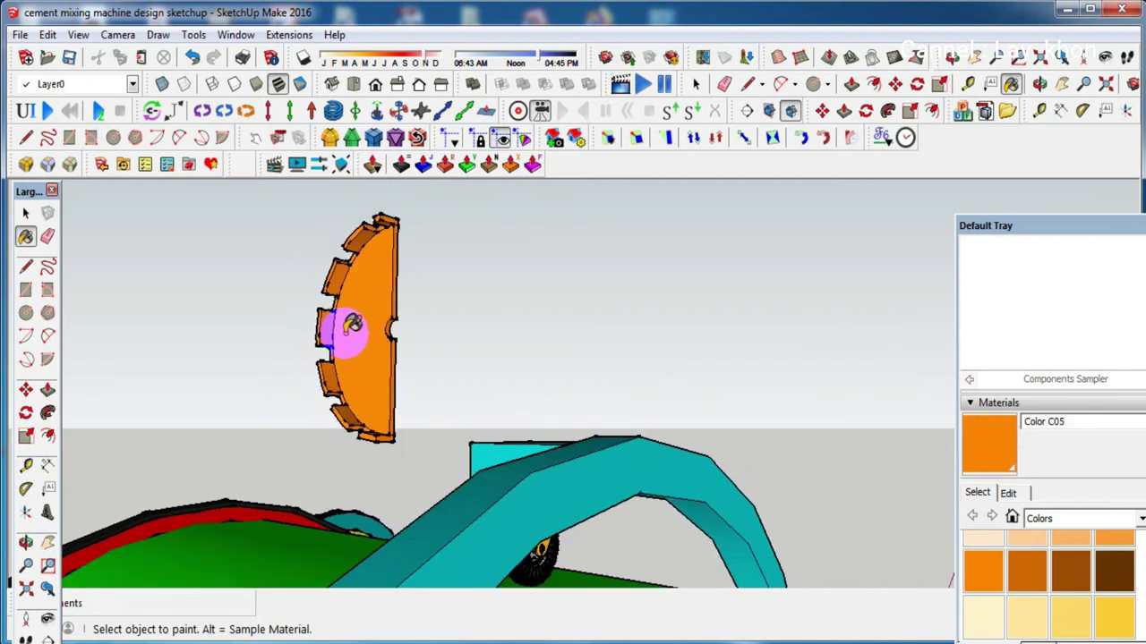
scroll(353, 331, down, 2)
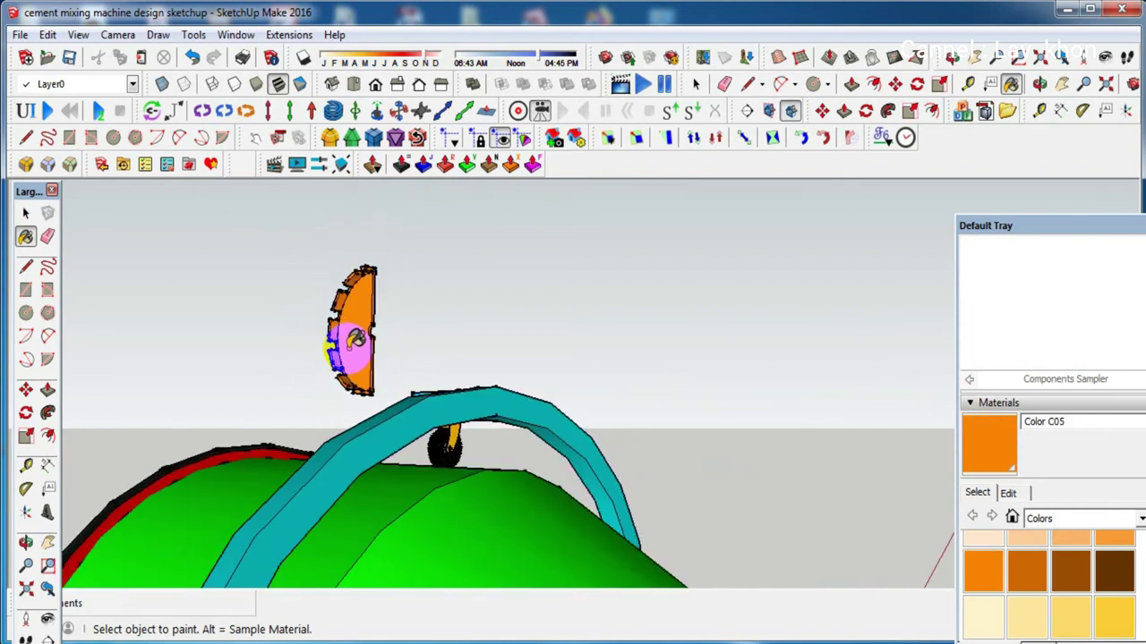
scroll(378, 328, up, 1)
scroll(379, 325, up, 2)
scroll(379, 325, up, 1)
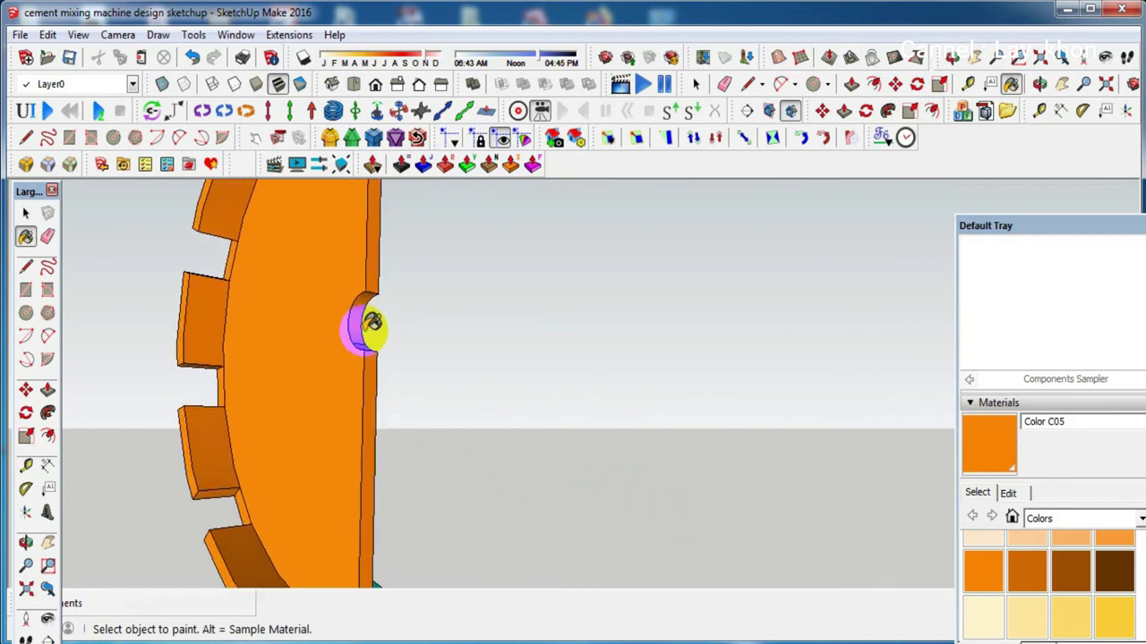
Start a line at the flat edge's small hole, abandon it, and orbit close to the shaft bearing
key(l)
click(380, 296)
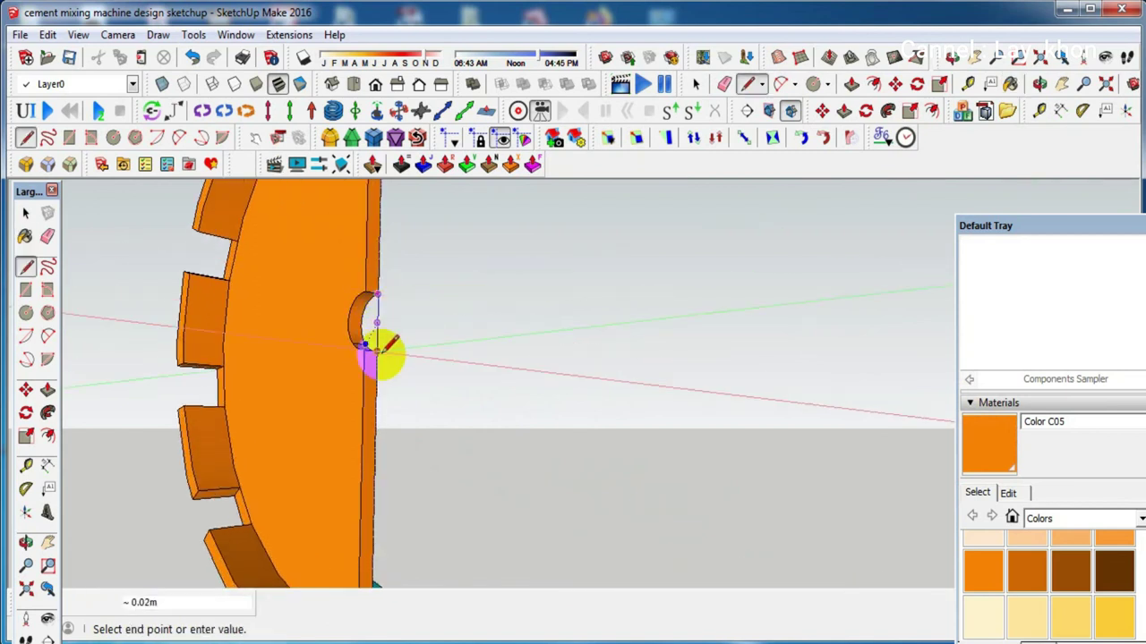
key(space)
scroll(356, 340, down, 2)
scroll(356, 343, down, 2)
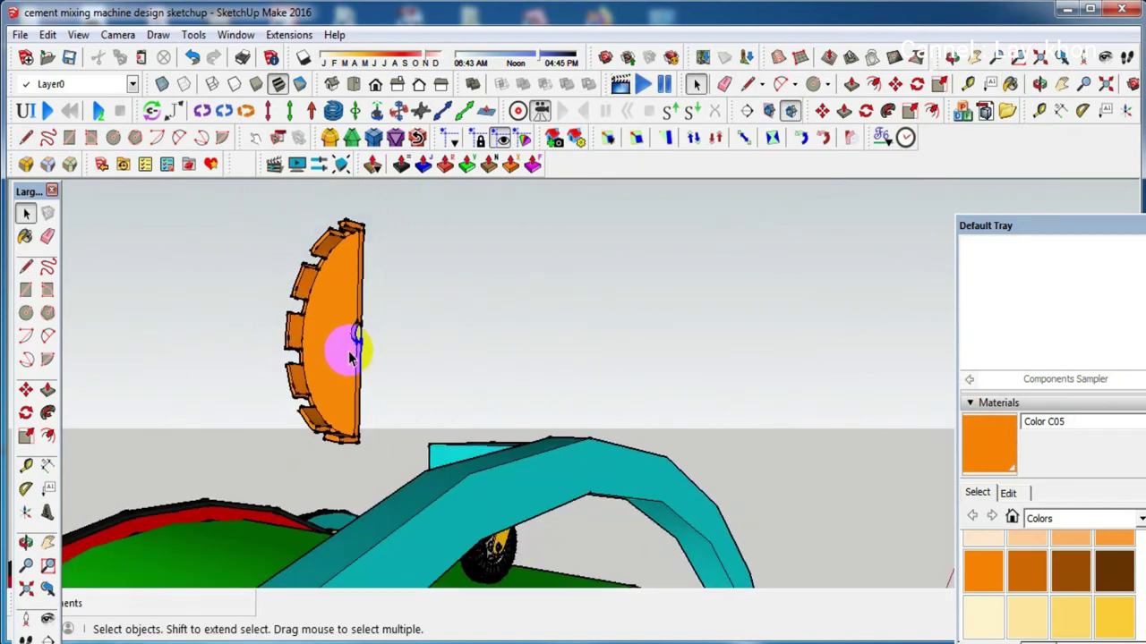
scroll(358, 349, down, 1)
scroll(358, 355, down, 1)
scroll(356, 363, down, 1)
mouse_move(353, 367)
middle_down()
mouse_move(407, 349)
mouse_move(441, 397)
middle_up()
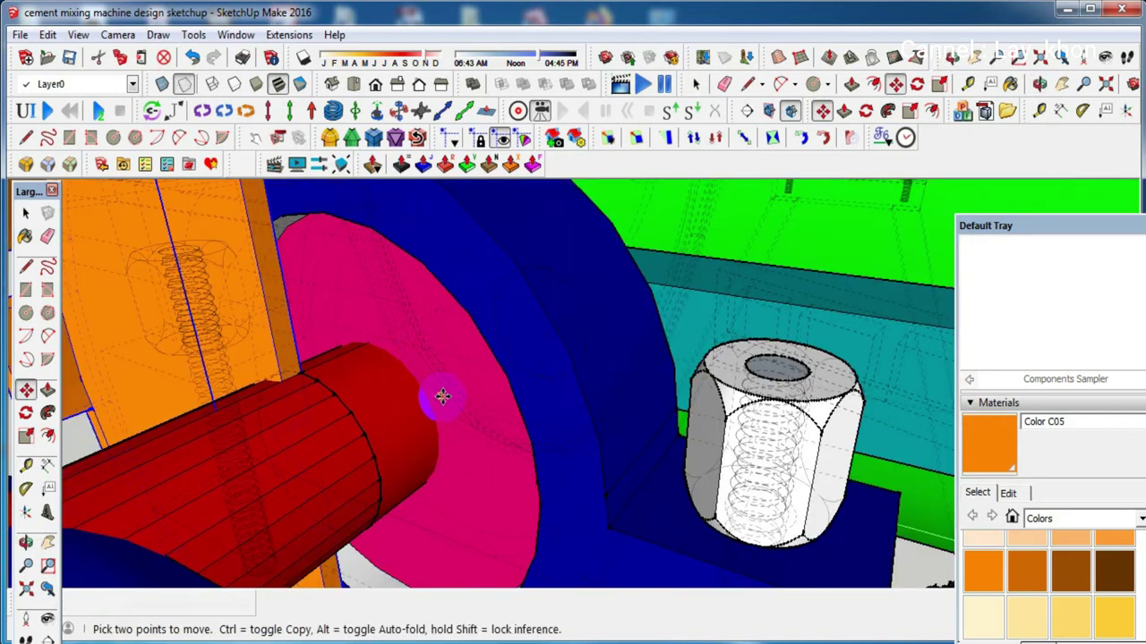
Stop showing hidden edges as dashed lines and orbit to a near side view of the machine
click(184, 84)
scroll(428, 439, down, 3)
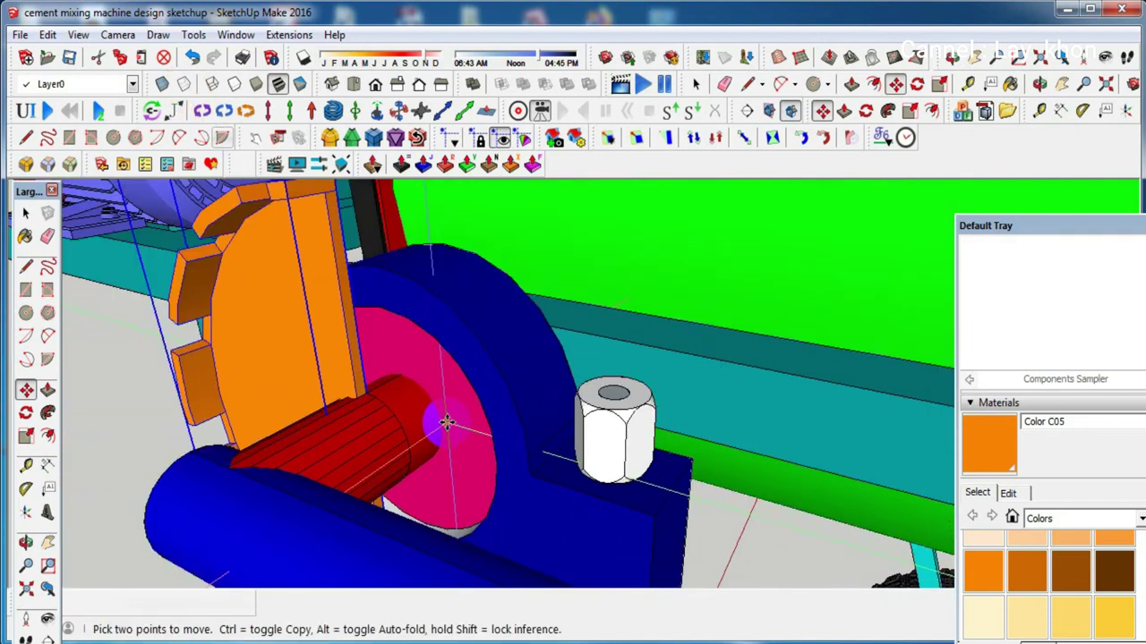
scroll(428, 439, down, 2)
scroll(427, 438, down, 2)
mouse_move(428, 438)
middle_down()
mouse_move(559, 380)
mouse_move(685, 417)
mouse_move(626, 410)
middle_up()
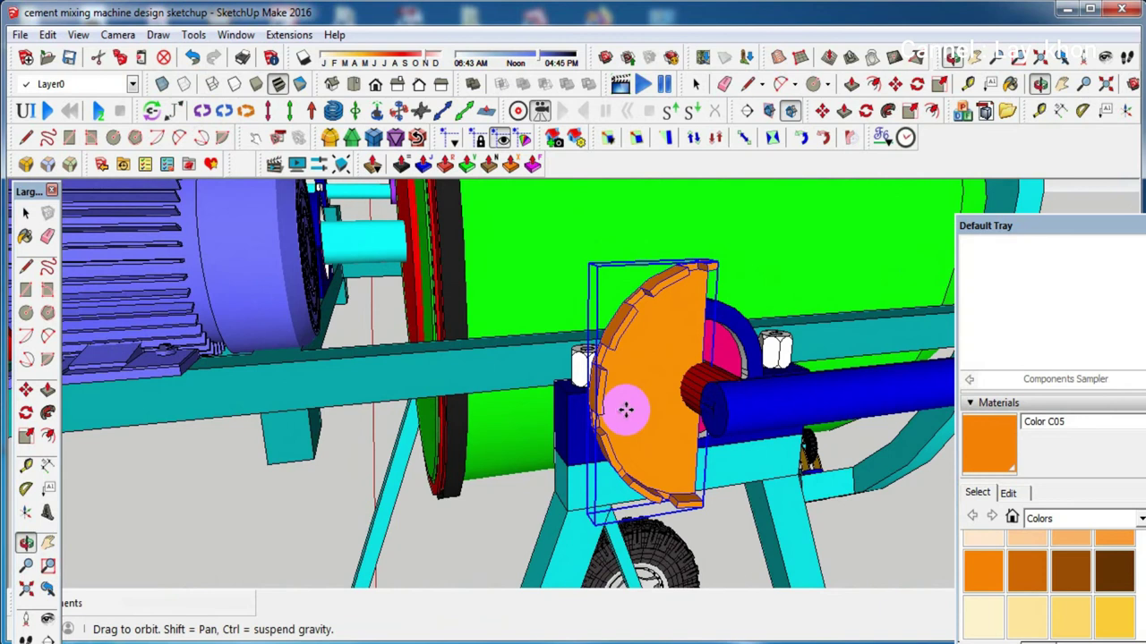
key(space)
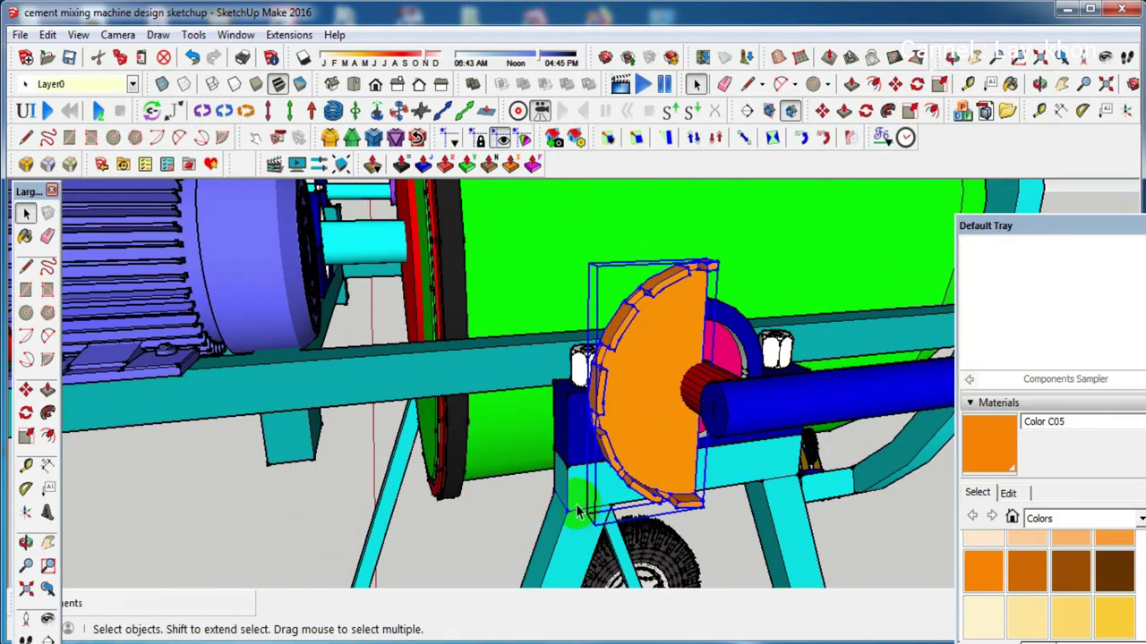
scroll(452, 493, up, 3)
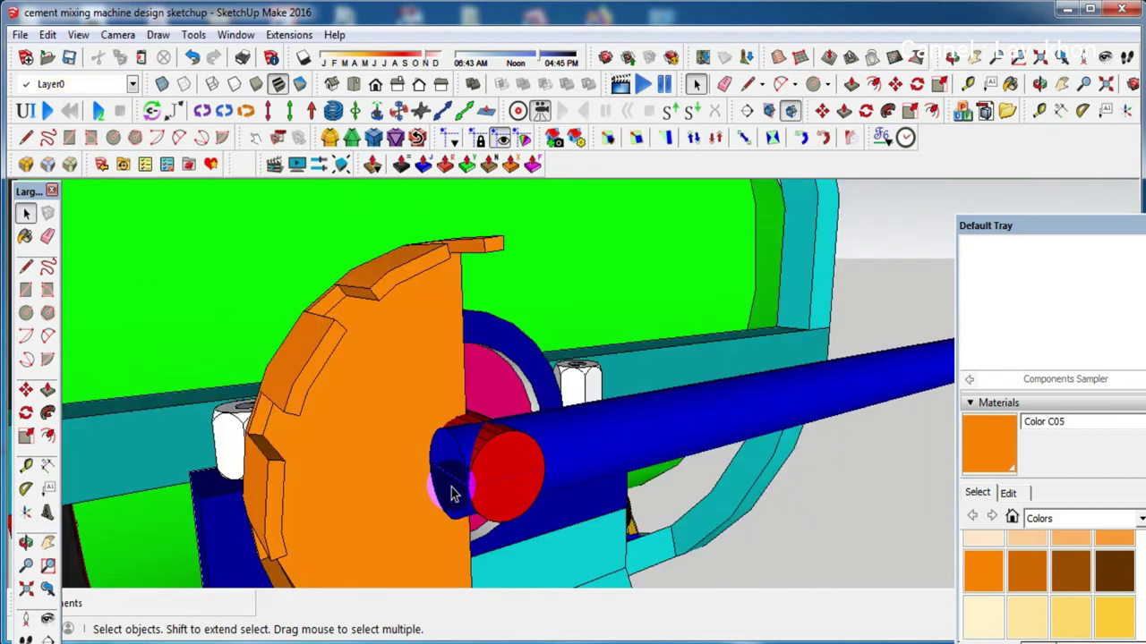
scroll(453, 493, up, 2)
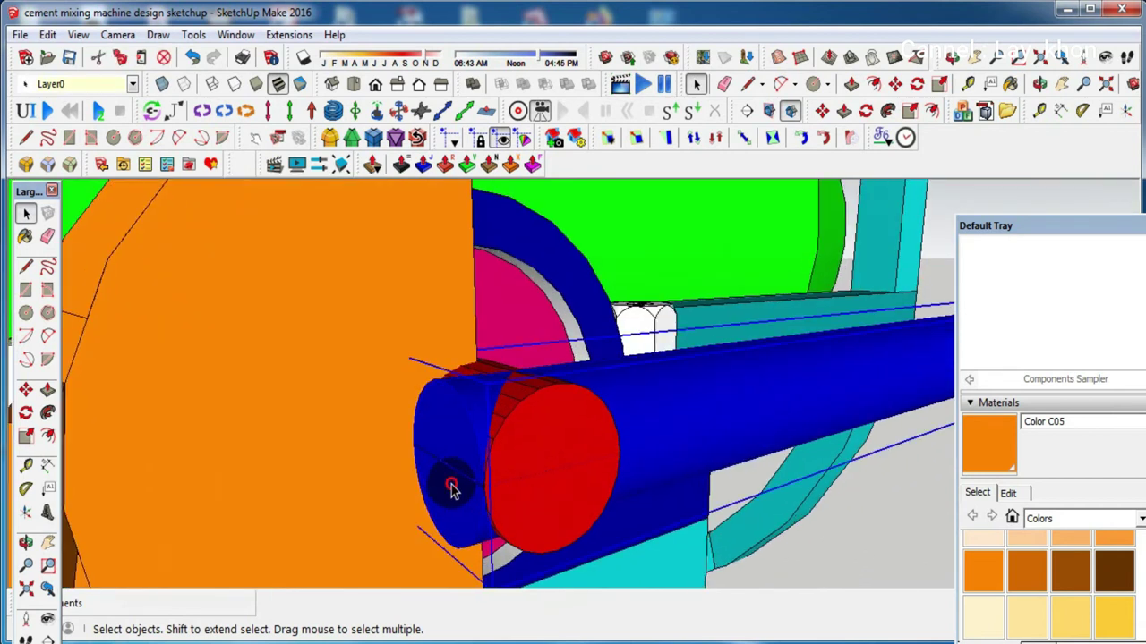
Inside the rod-end group, select the red end face and cylinder edges, then exit the group
double_click(452, 486)
click(452, 489)
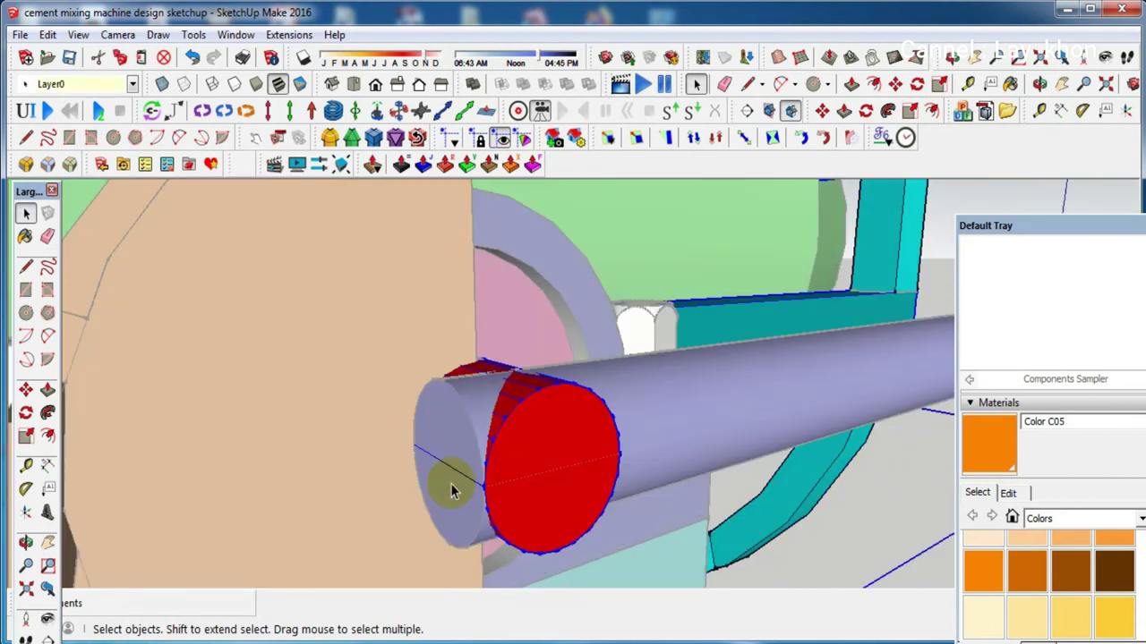
key(e)
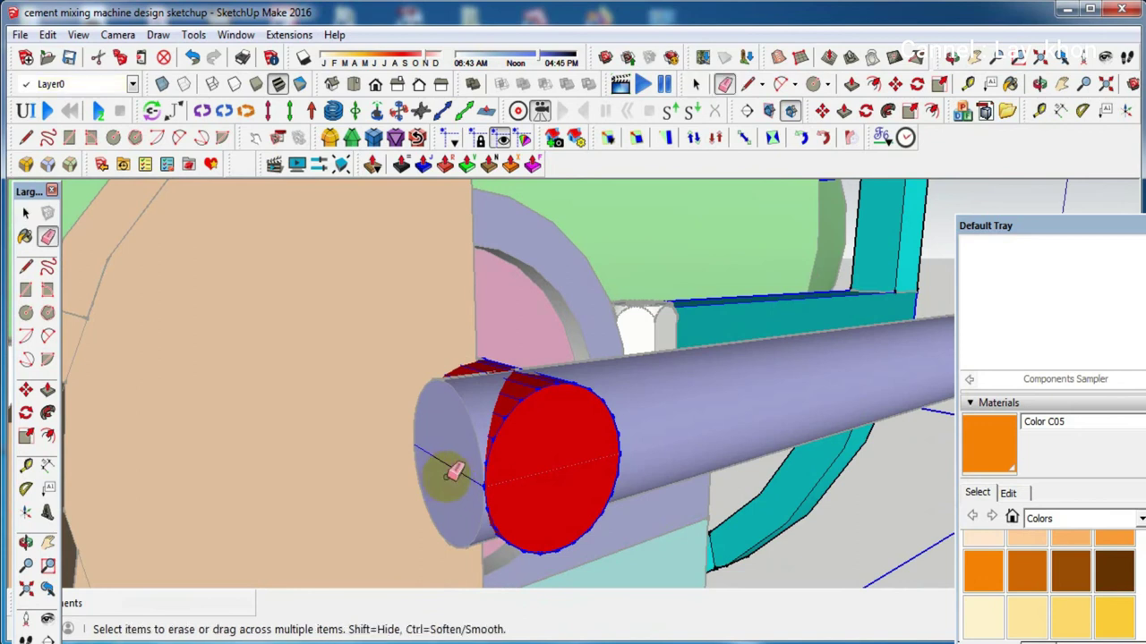
key(space)
click(455, 497)
click(453, 492)
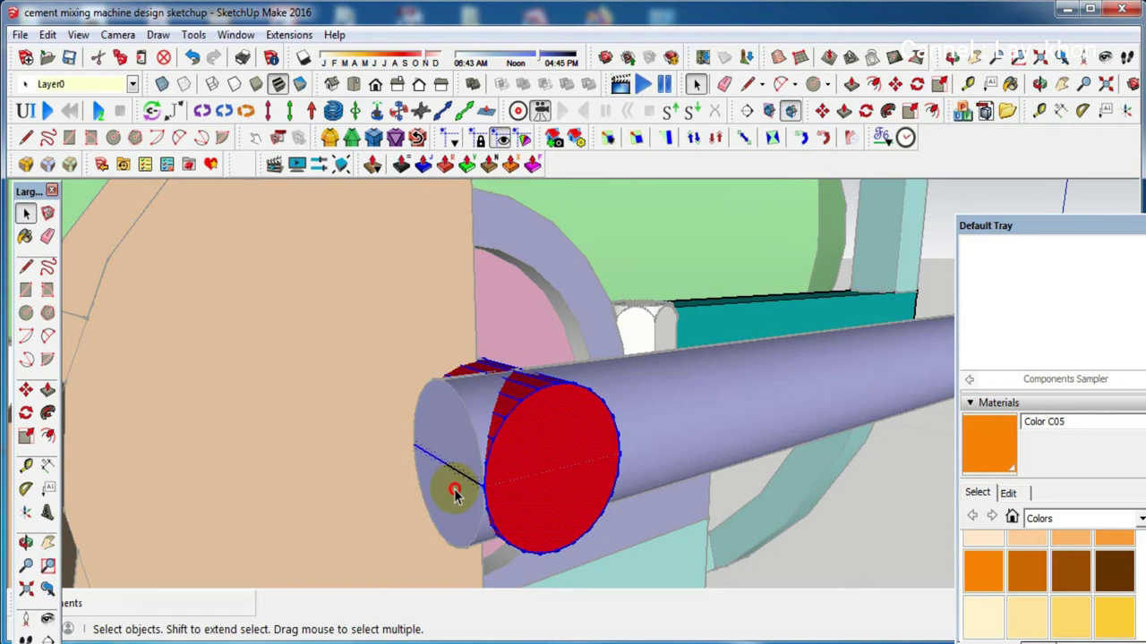
click(824, 555)
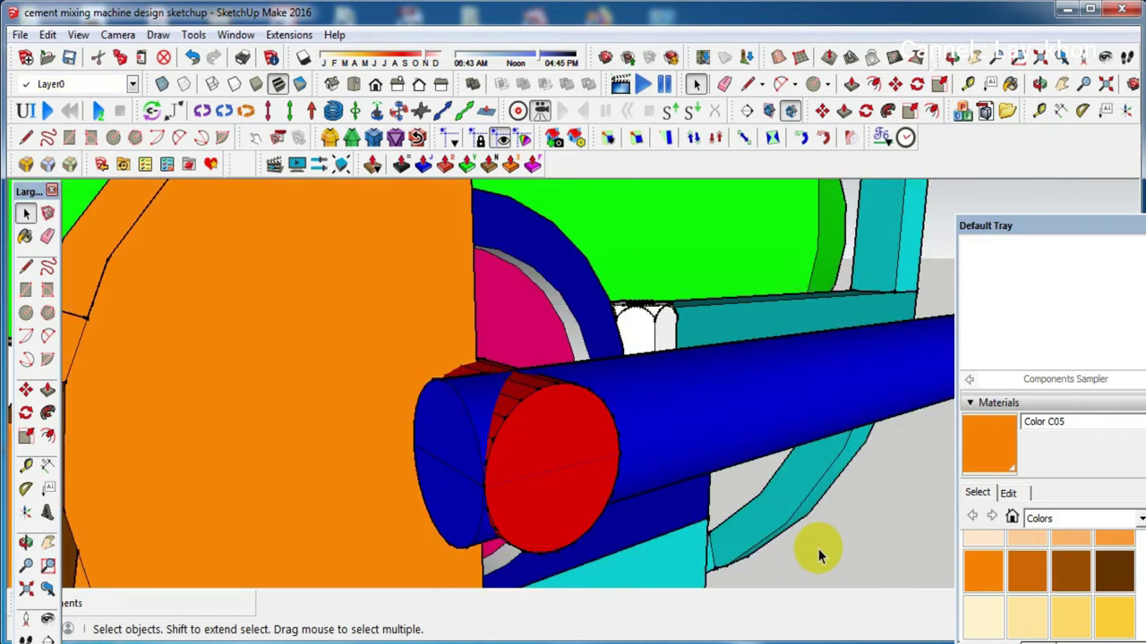
Pull the blue shaft's circular end face out 0.04m so it reaches through the orange plate
mouse_move(437, 519)
middle_down()
mouse_move(498, 499)
mouse_move(525, 511)
middle_up()
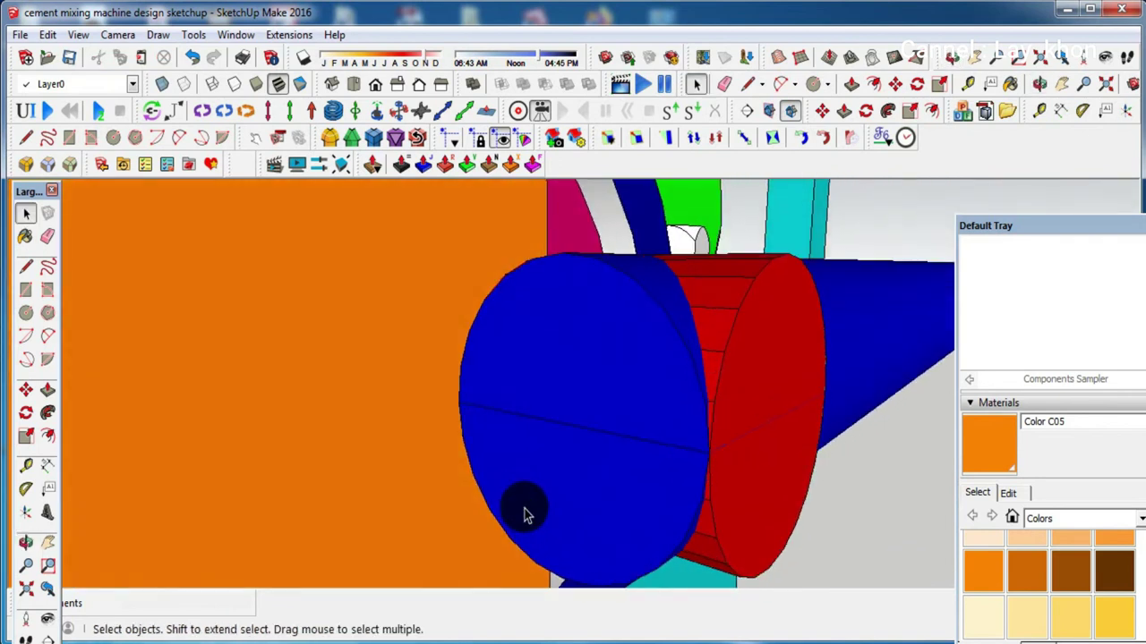
double_click(564, 495)
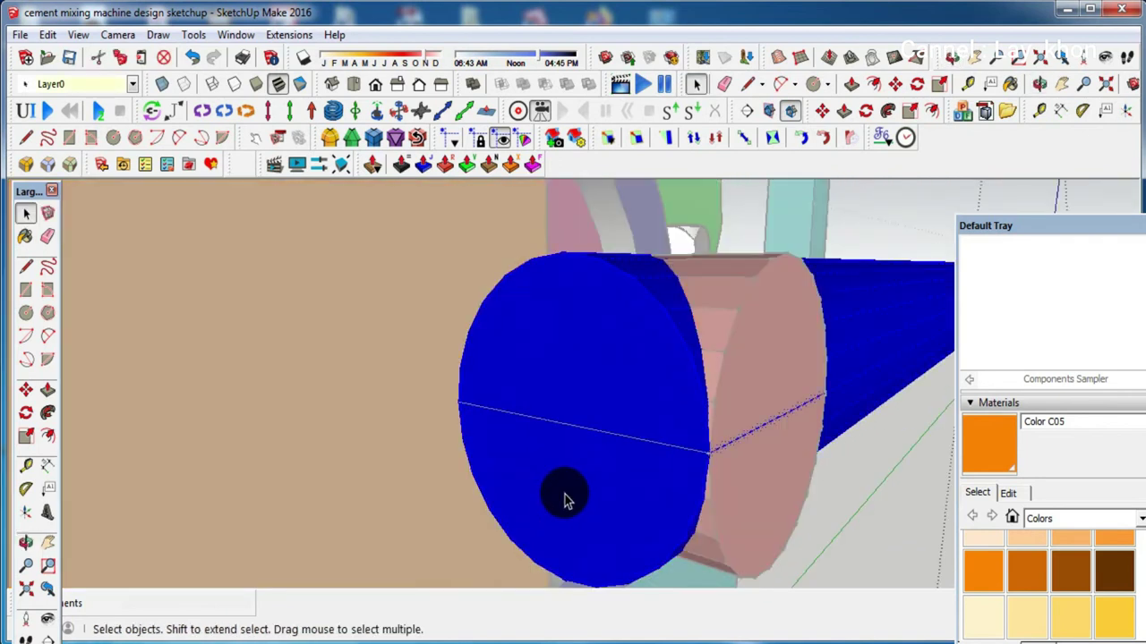
click(561, 483)
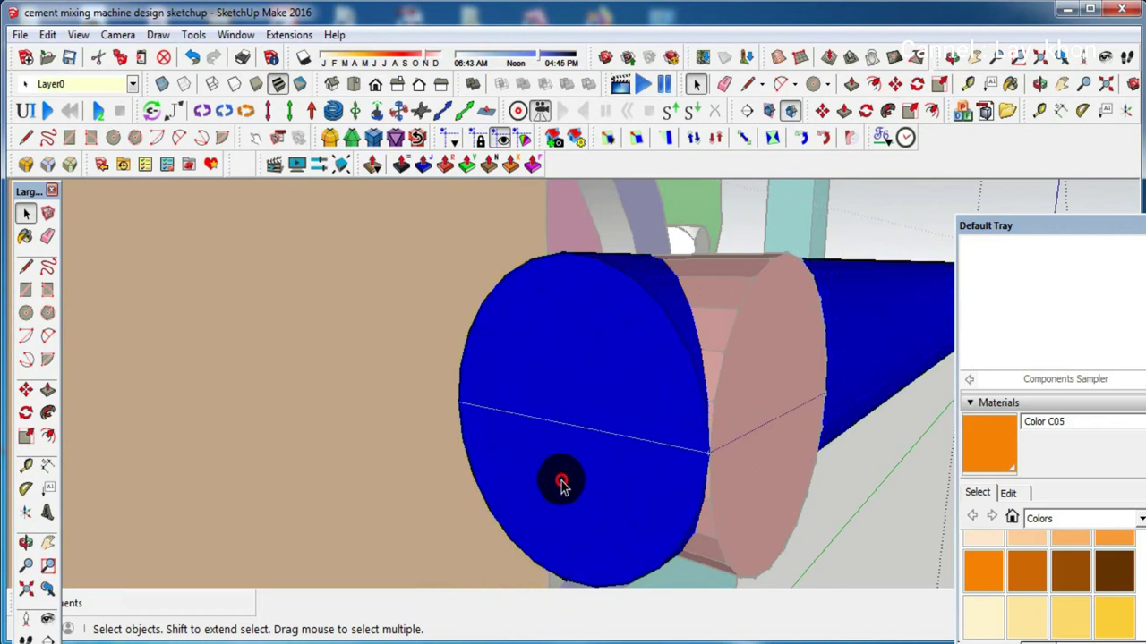
key(p)
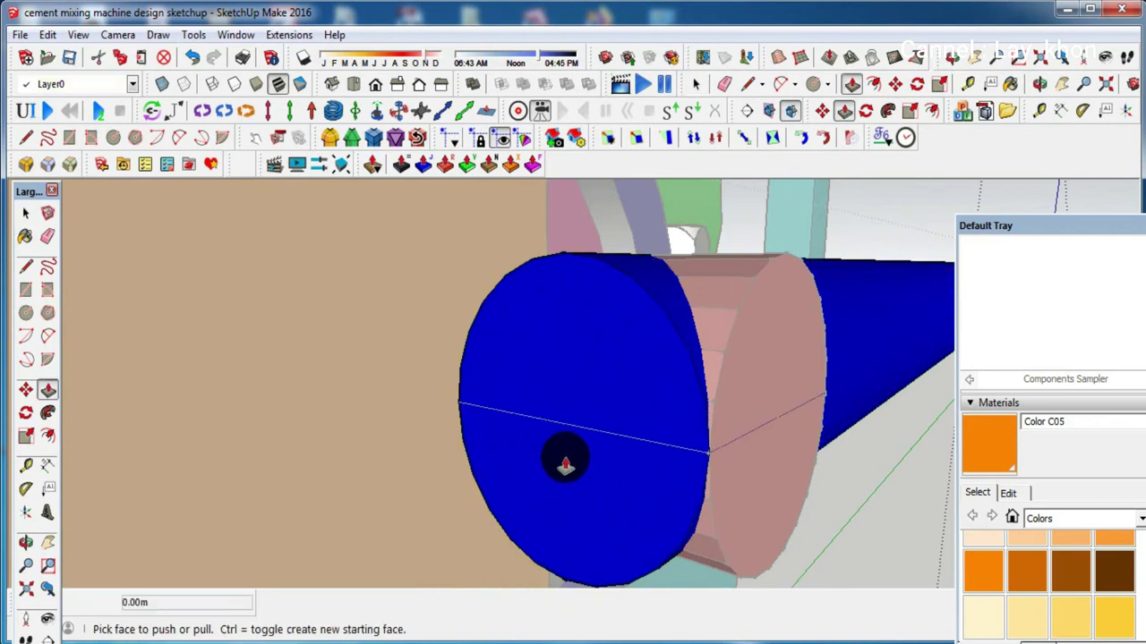
click(553, 465)
scroll(511, 481, down, 2)
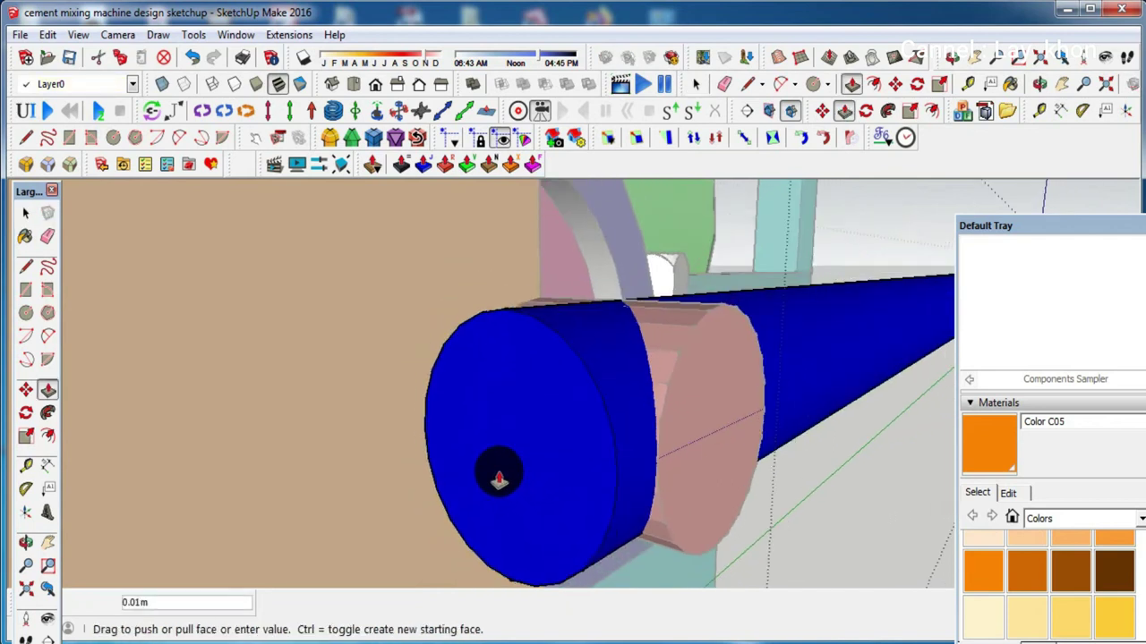
scroll(493, 468, down, 2)
scroll(478, 468, down, 2)
scroll(489, 472, down, 1)
middle_drag(466, 468, 345, 452)
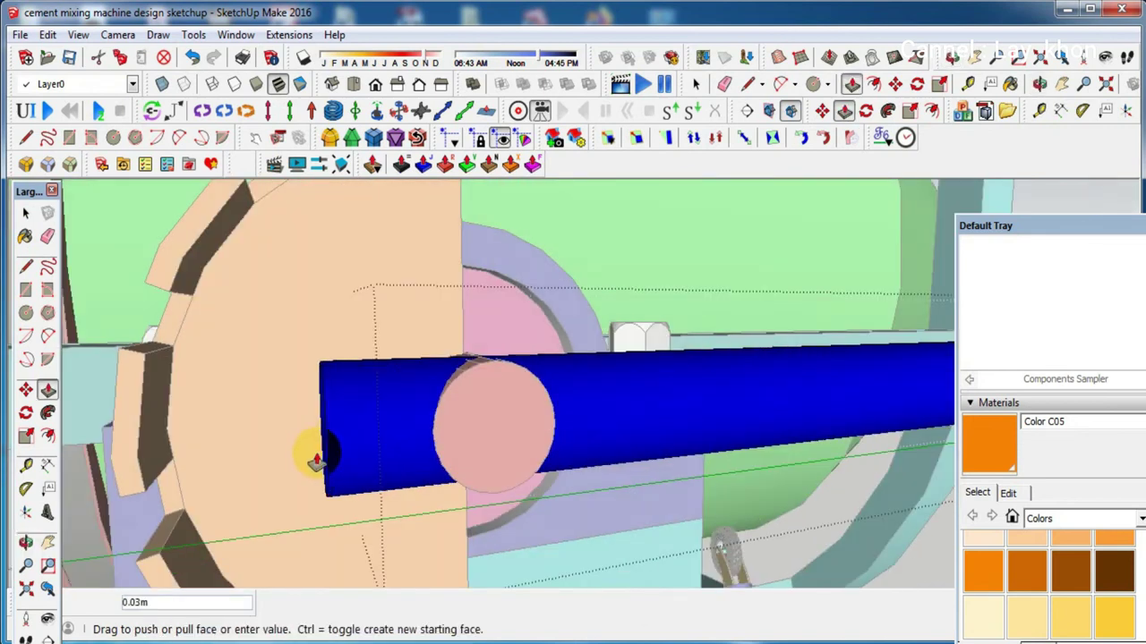
click(302, 456)
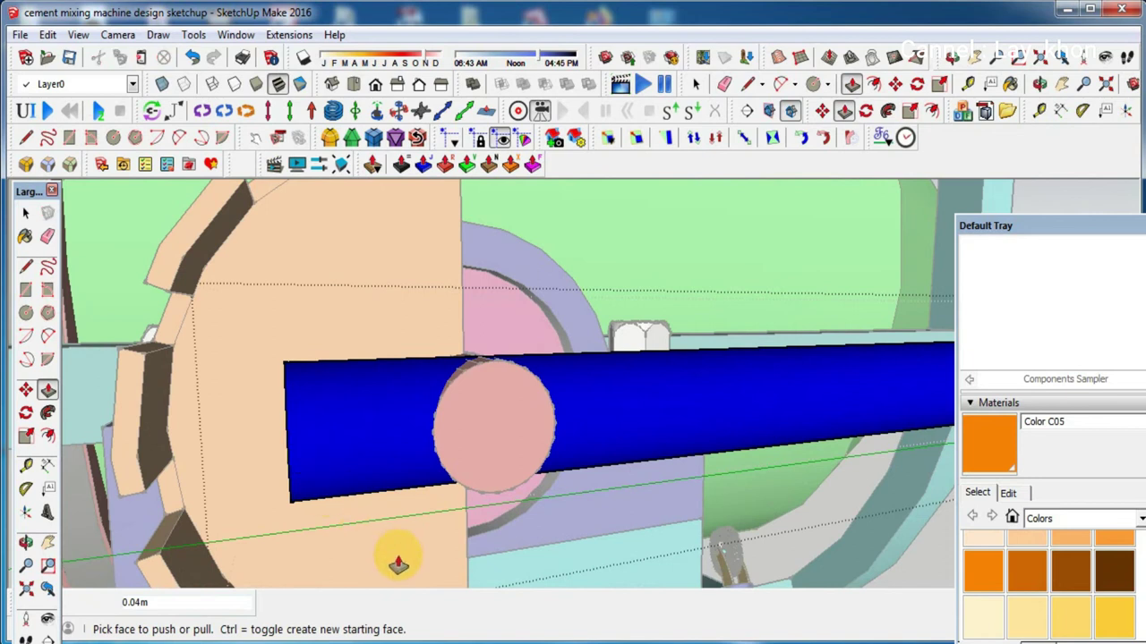
key(space)
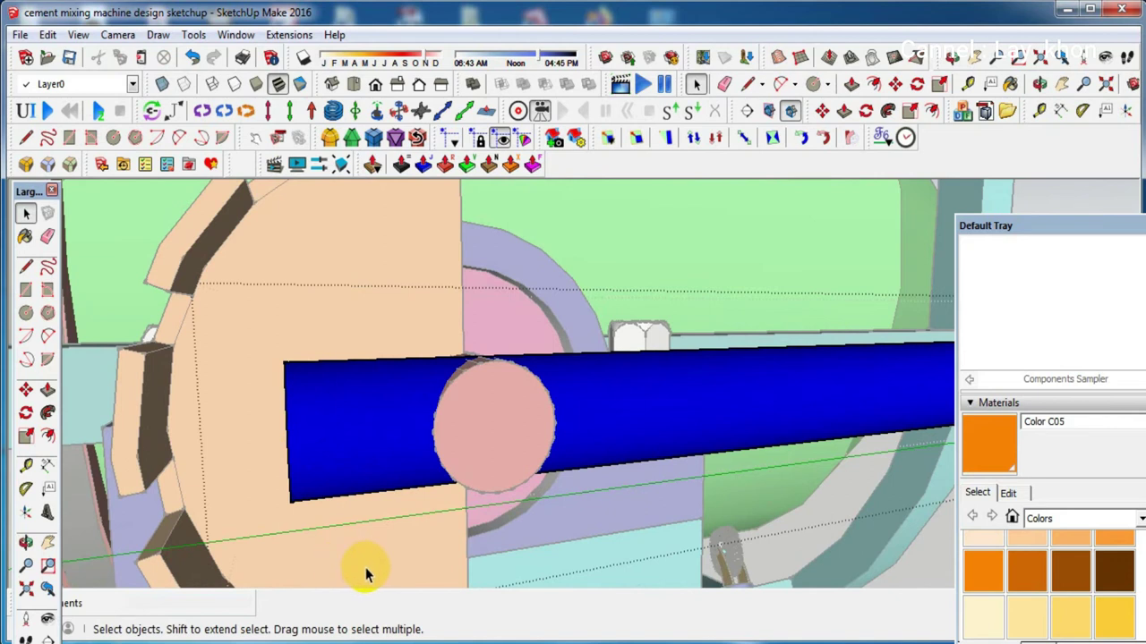
scroll(478, 407, down, 2)
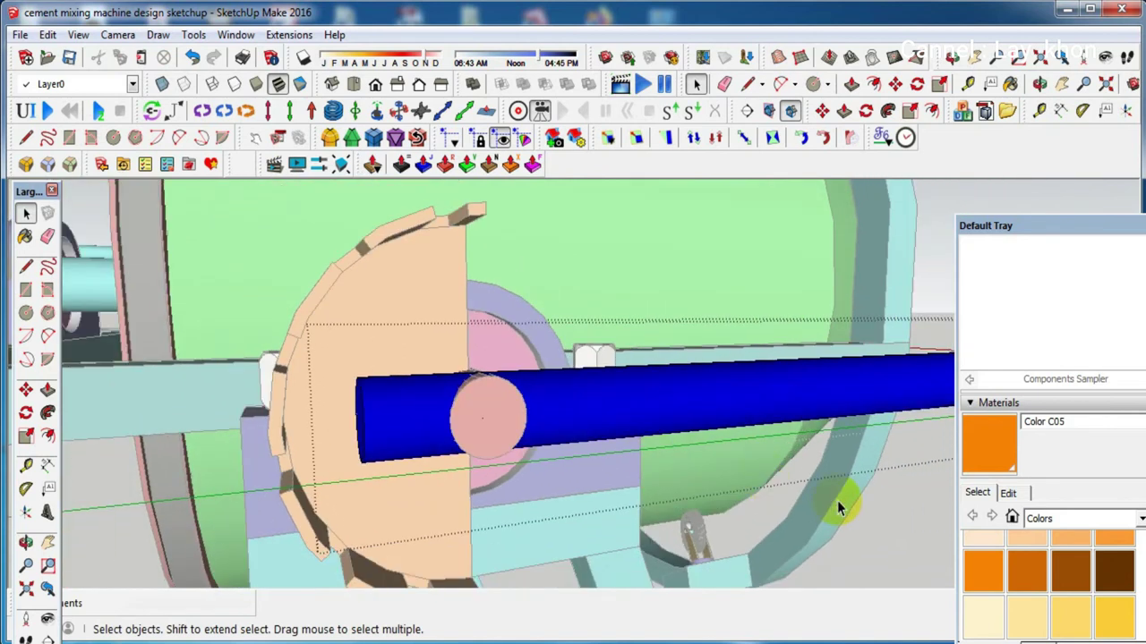
Turn off X-ray shading and orbit to face the orange bracket opening beside the blue cylinder
key(x)
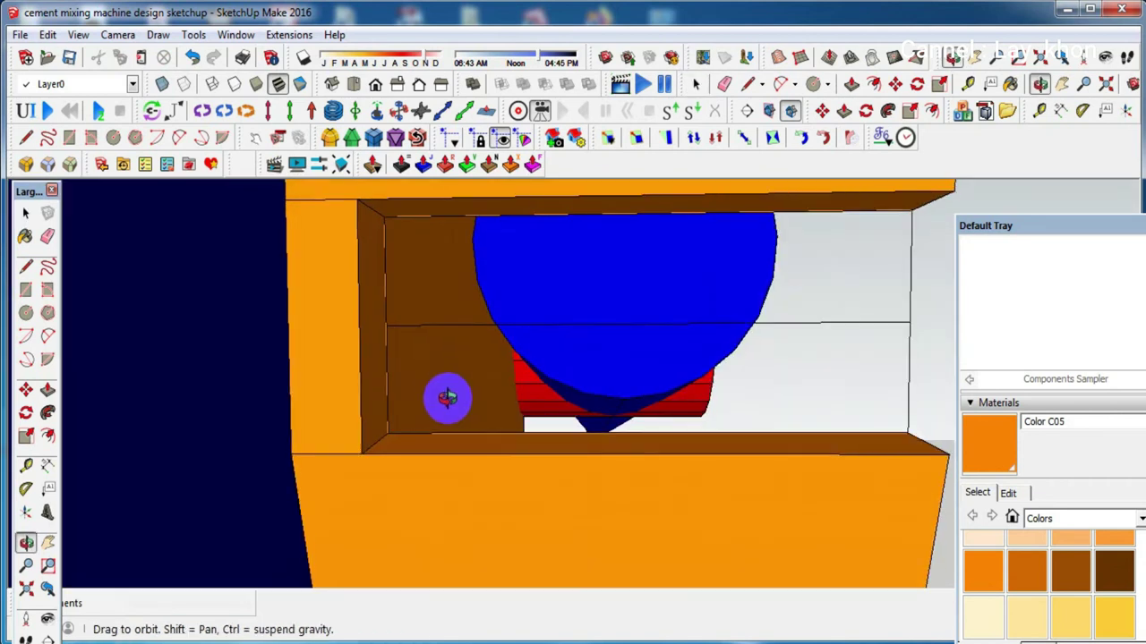
mouse_move(445, 396)
mouse_down()
mouse_move(386, 379)
mouse_move(346, 414)
mouse_move(297, 429)
mouse_up()
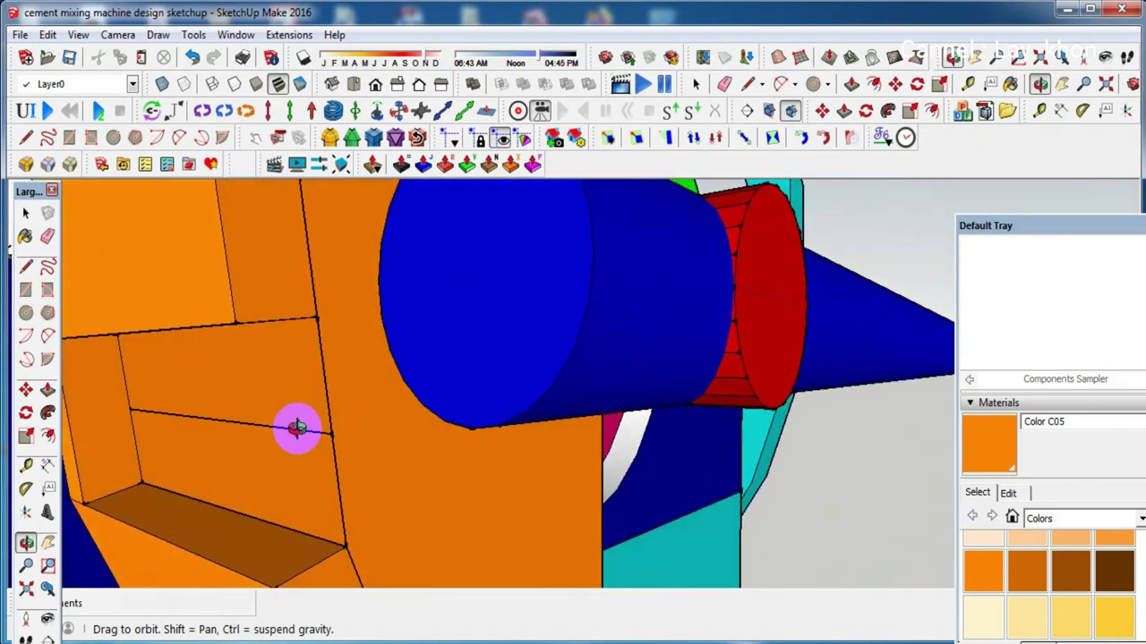
key(space)
mouse_move(300, 436)
middle_down()
mouse_move(334, 439)
mouse_move(276, 459)
mouse_move(296, 440)
mouse_move(284, 439)
middle_up()
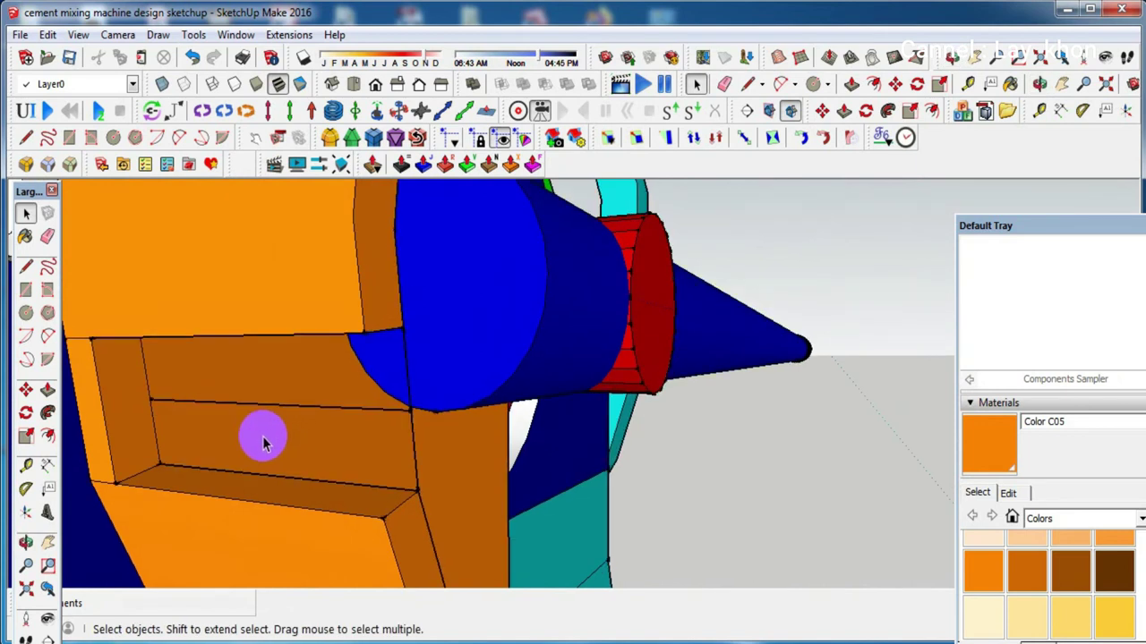
Draw a rectangle across the orange bracket opening and erase the stray edge beside it
key(r)
click(201, 400)
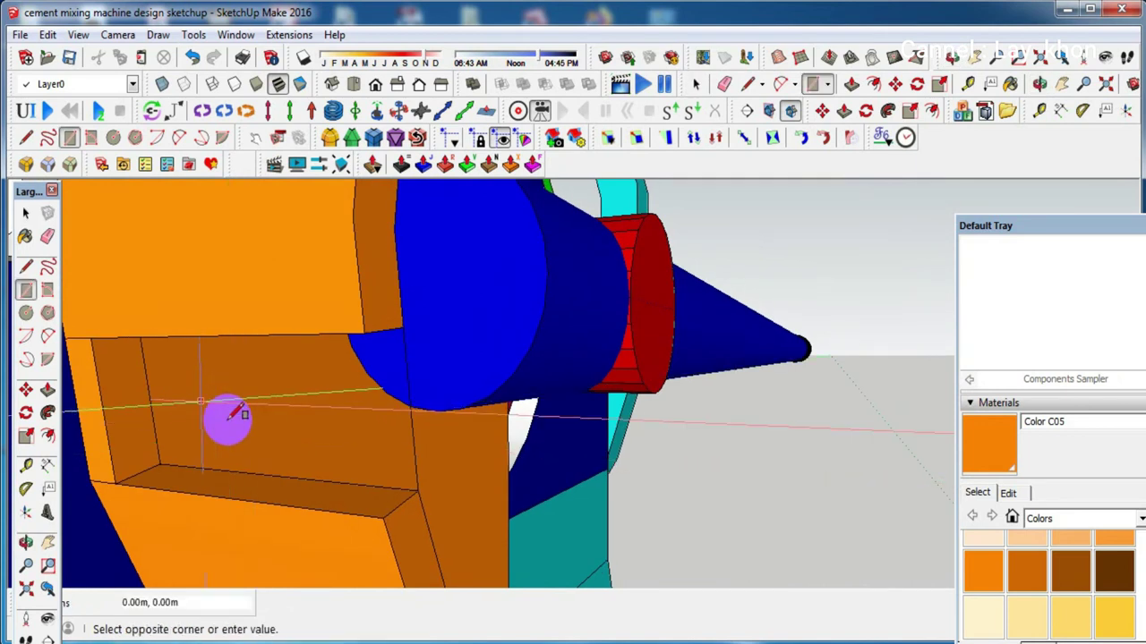
click(372, 486)
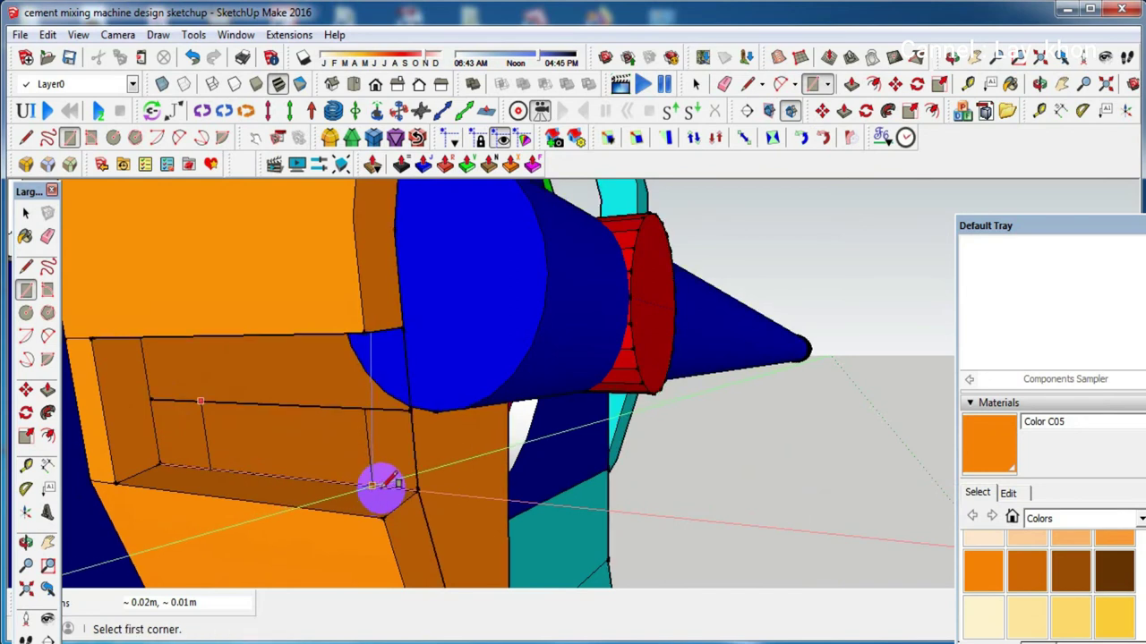
key(space)
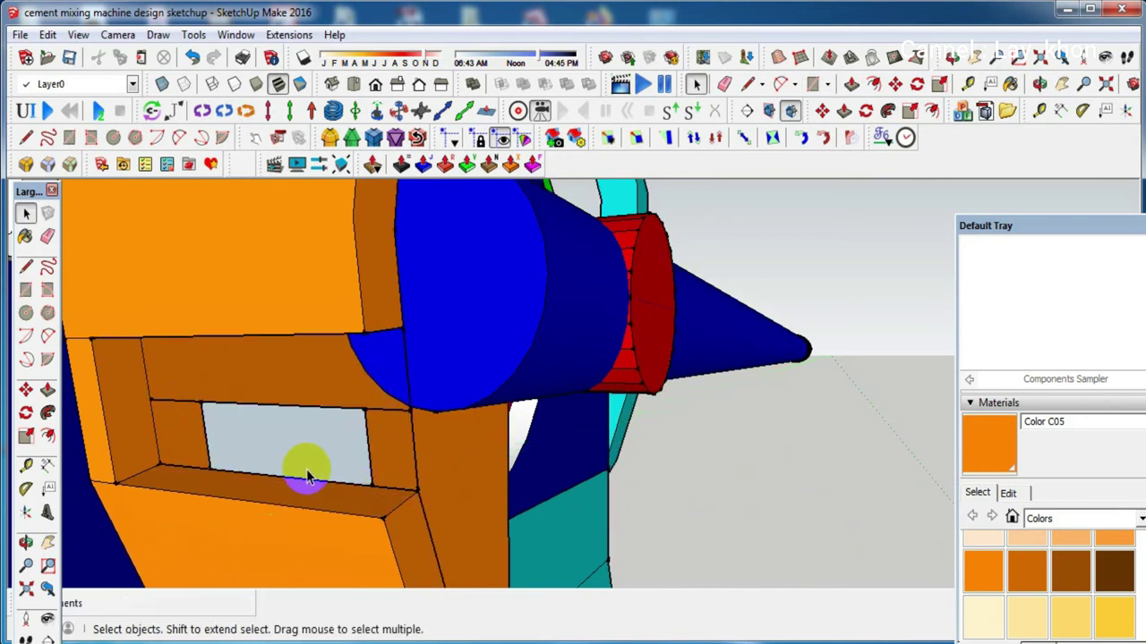
key(e)
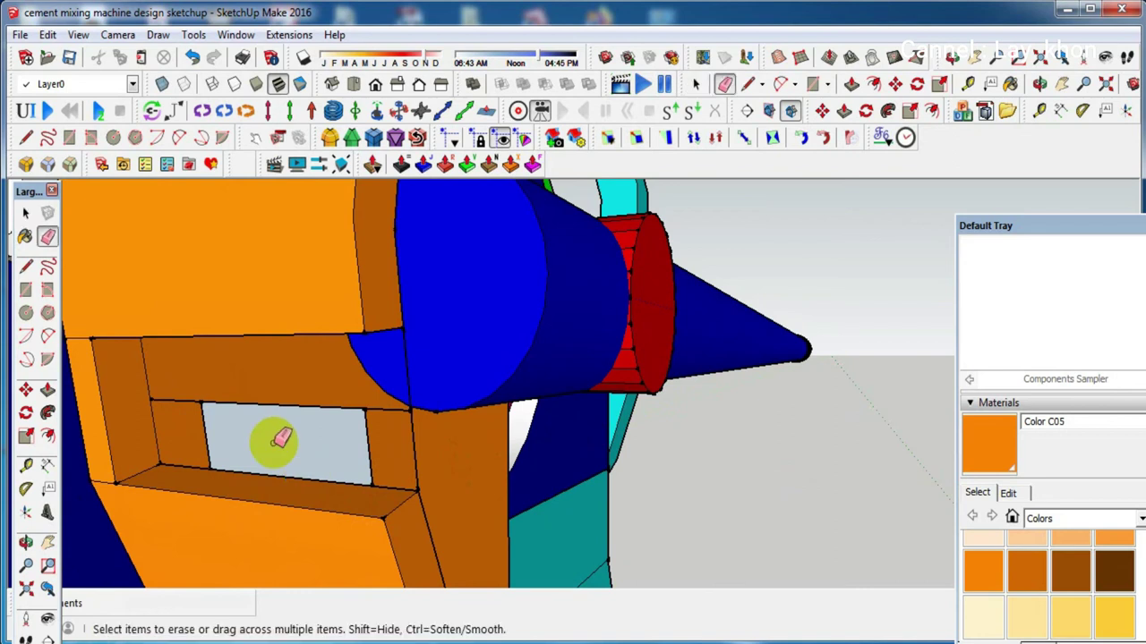
click(188, 400)
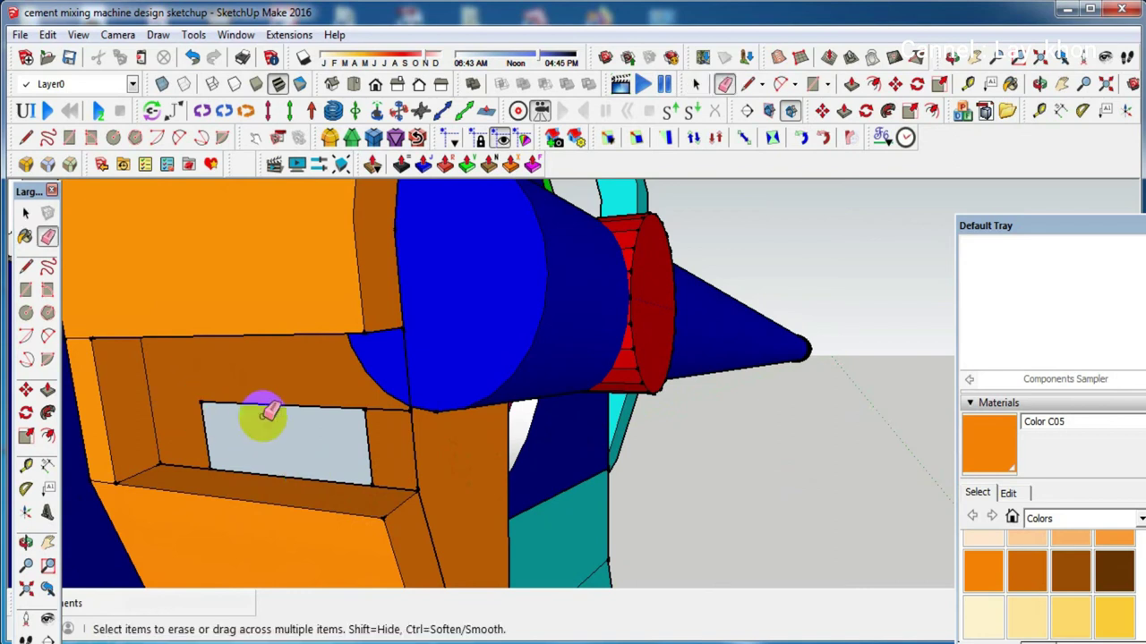
drag(383, 445, 398, 479)
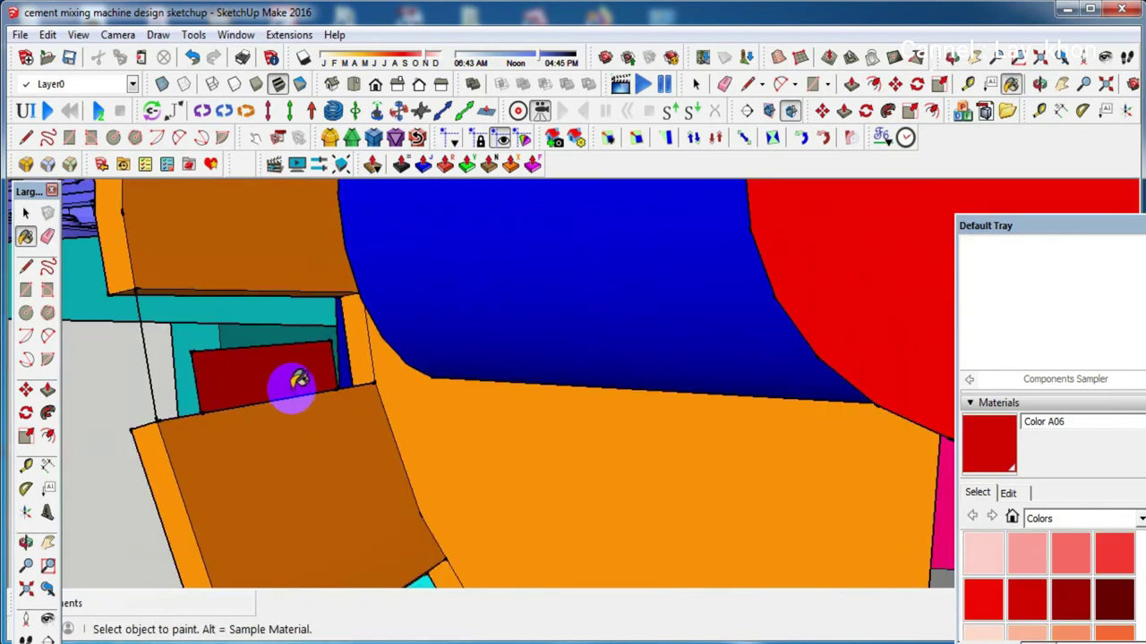
scroll(298, 380, up, 1)
Push/Pull the red face out about 0.02m into a block toward the blue hub
key(p)
drag(268, 381, 390, 401)
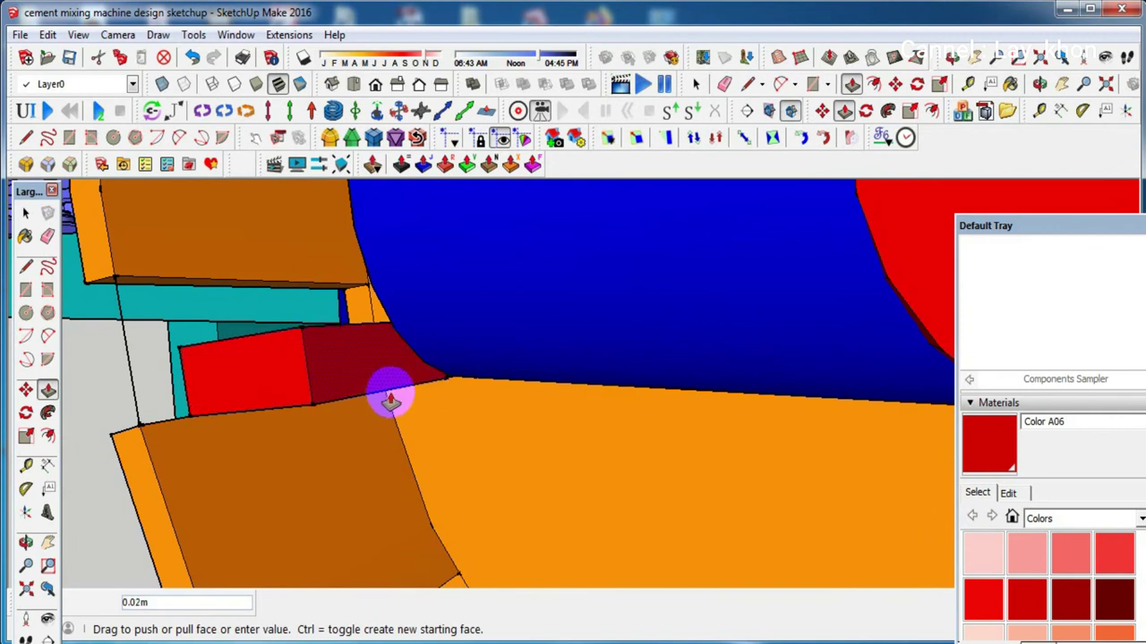
drag(391, 401, 384, 391)
mouse_move(307, 379)
middle_down()
mouse_move(407, 394)
mouse_move(519, 361)
mouse_move(588, 364)
mouse_move(358, 389)
middle_up()
drag(307, 390, 211, 436)
key(space)
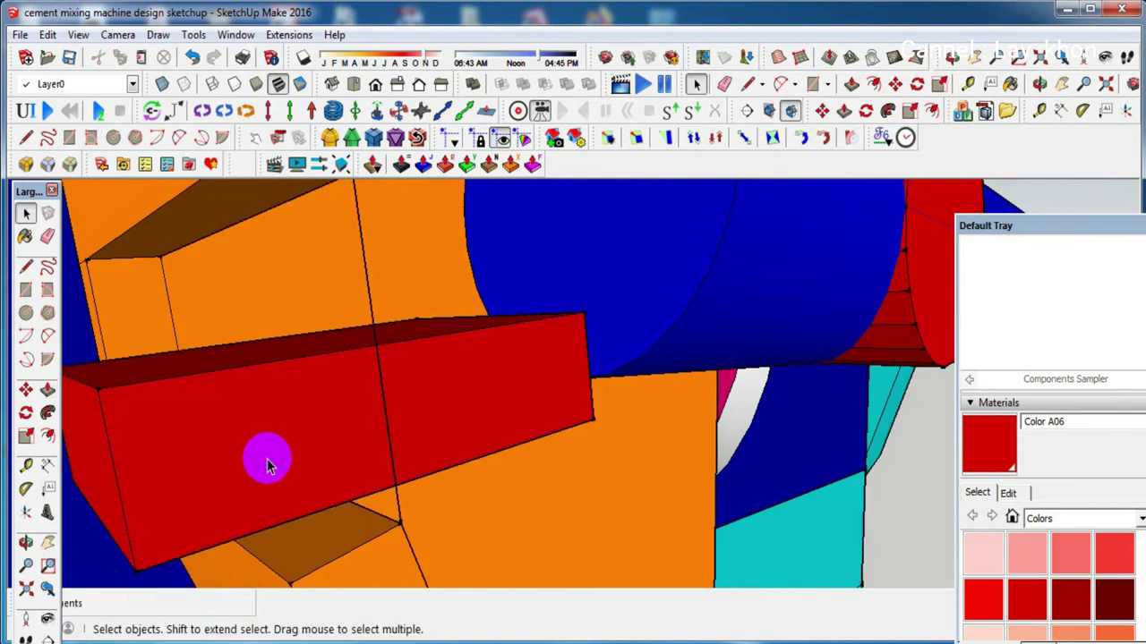
Rotate the red block about 7 degrees around a centre on the block
click(268, 463)
scroll(269, 464, down, 2)
middle_drag(269, 461, 367, 455)
key(q)
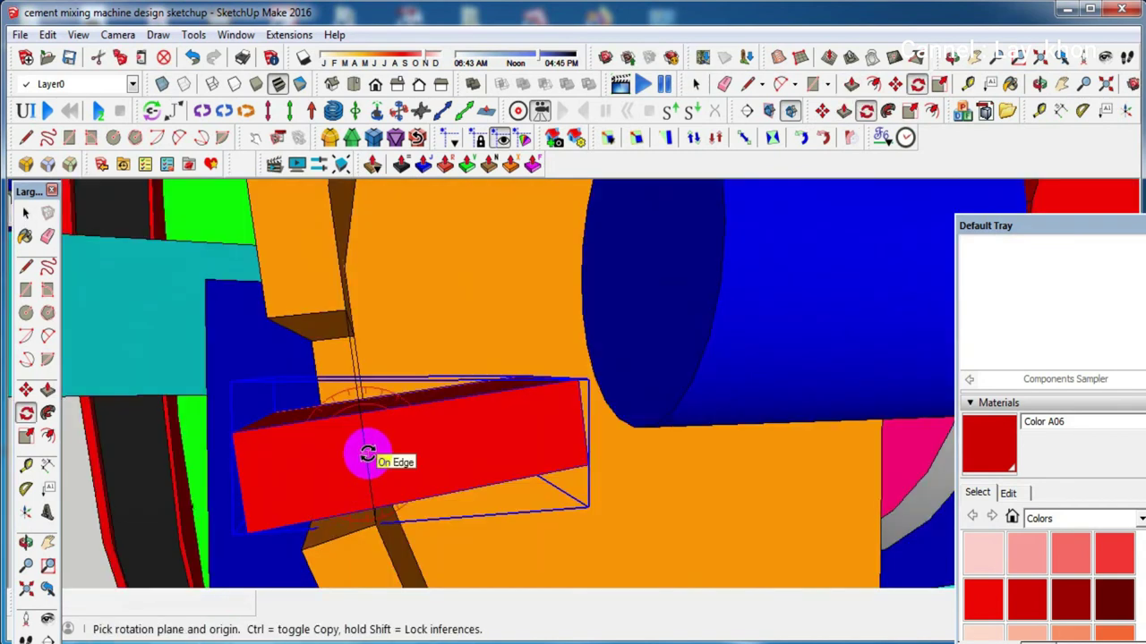
click(366, 456)
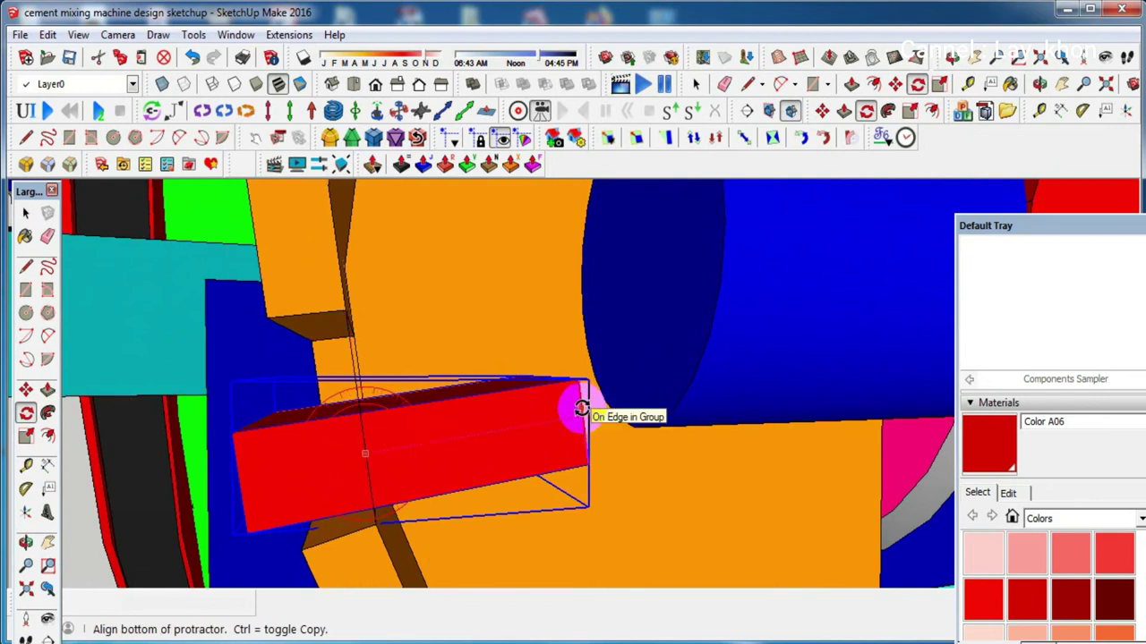
click(582, 408)
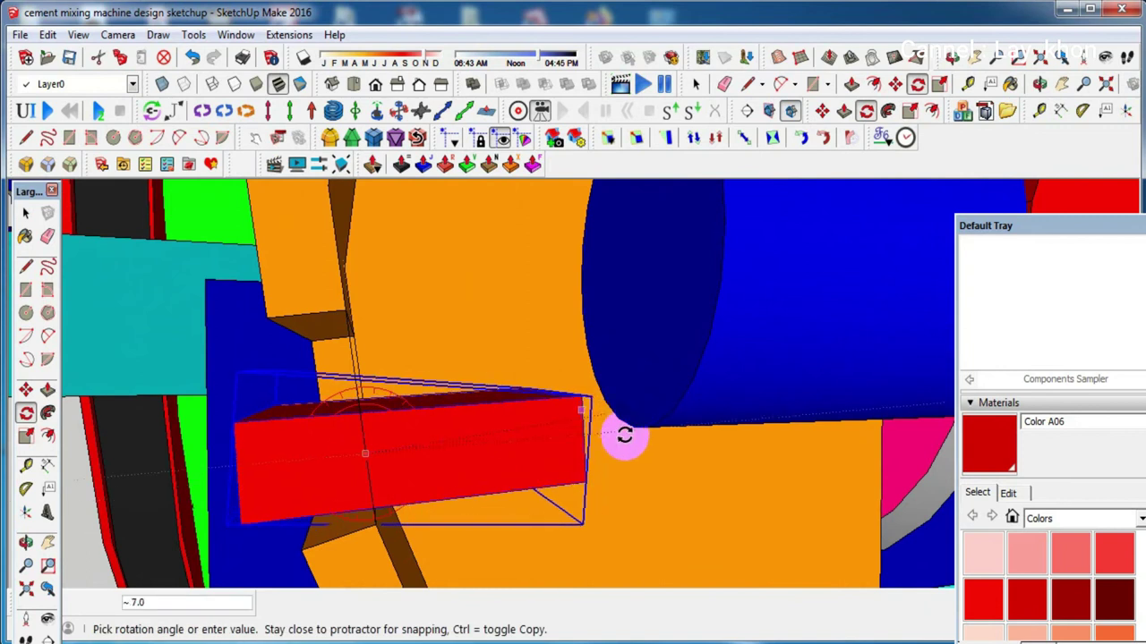
scroll(627, 438, down, 2)
scroll(627, 439, down, 2)
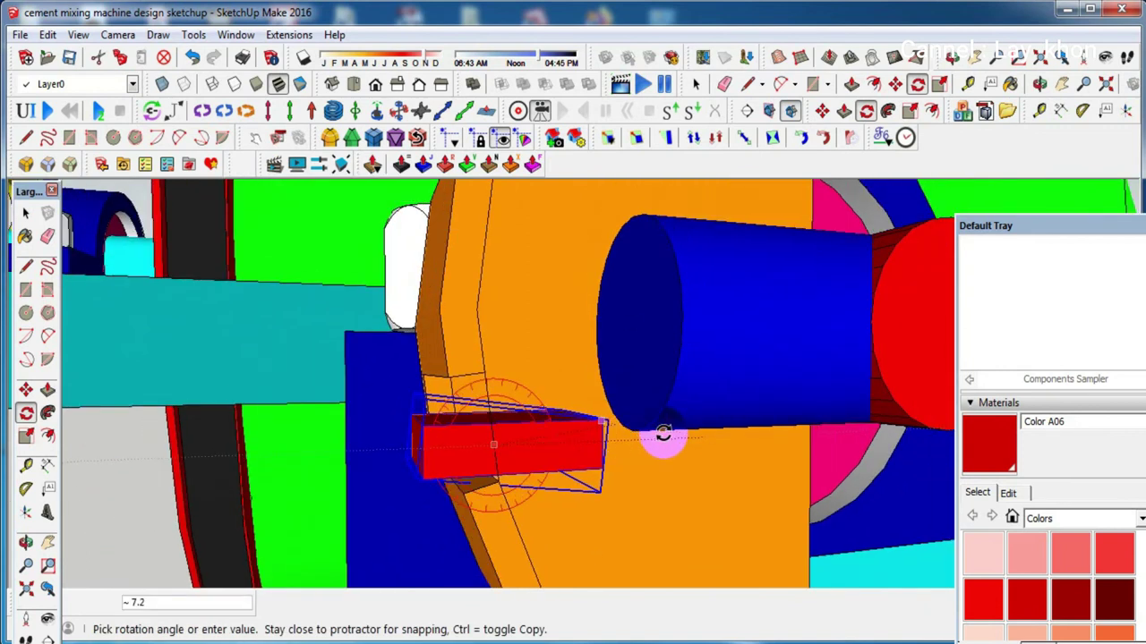
click(659, 435)
Orbit onto the red block's face and get ready to draw a circle on it
middle_drag(653, 421, 606, 350)
scroll(582, 402, up, 5)
key(c)
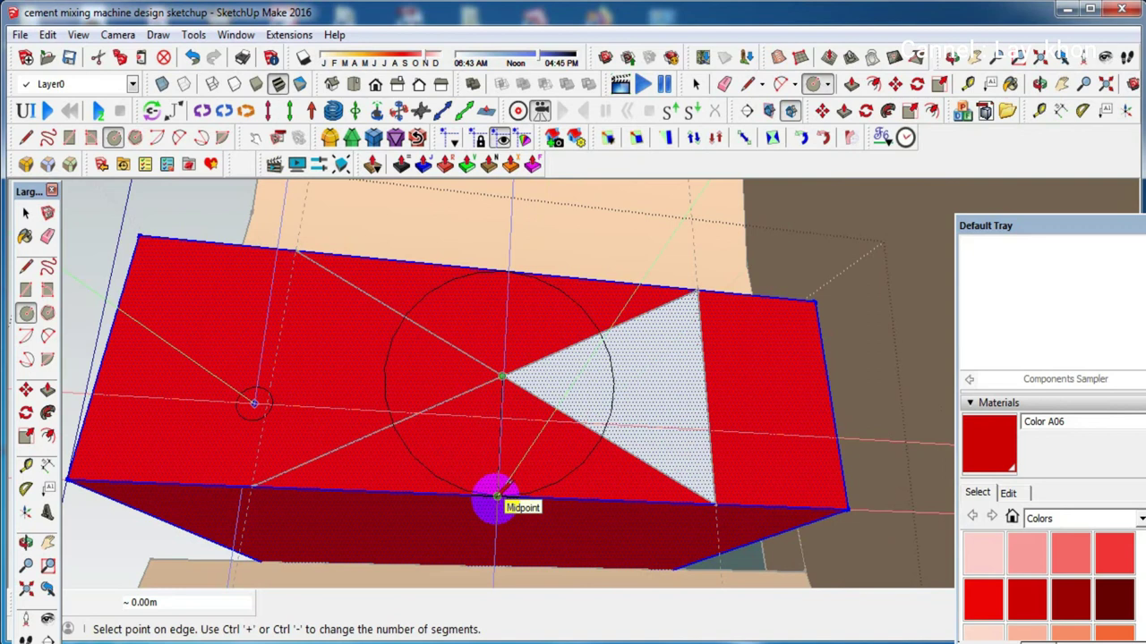
Finish the circle on the red face, then erase both diagonals and the triangle edges
click(499, 495)
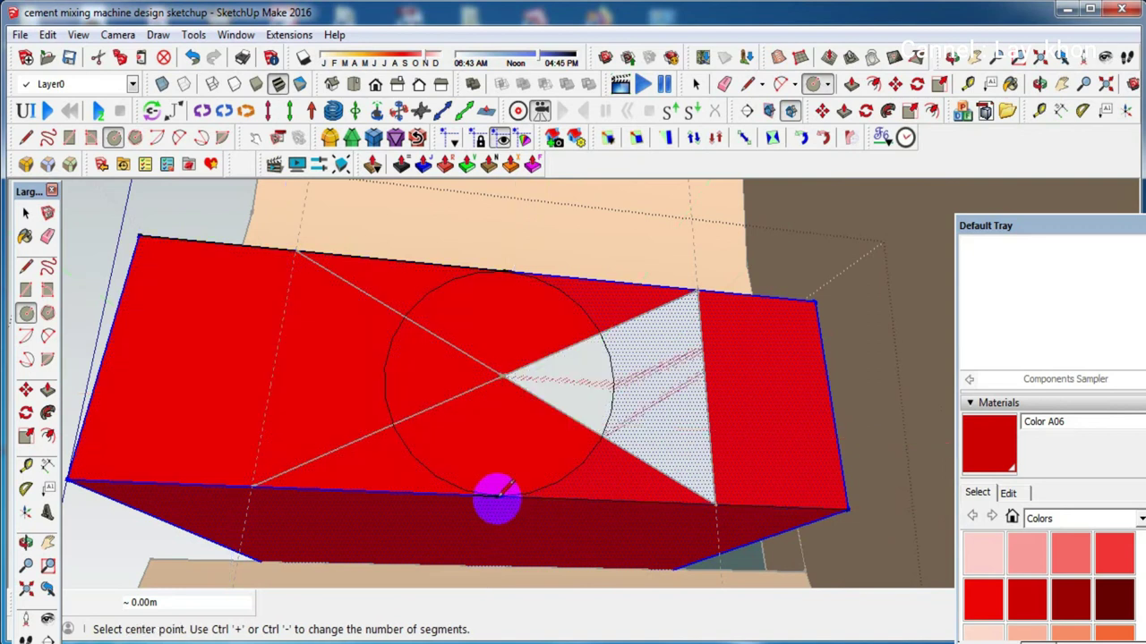
key(space)
click(116, 568)
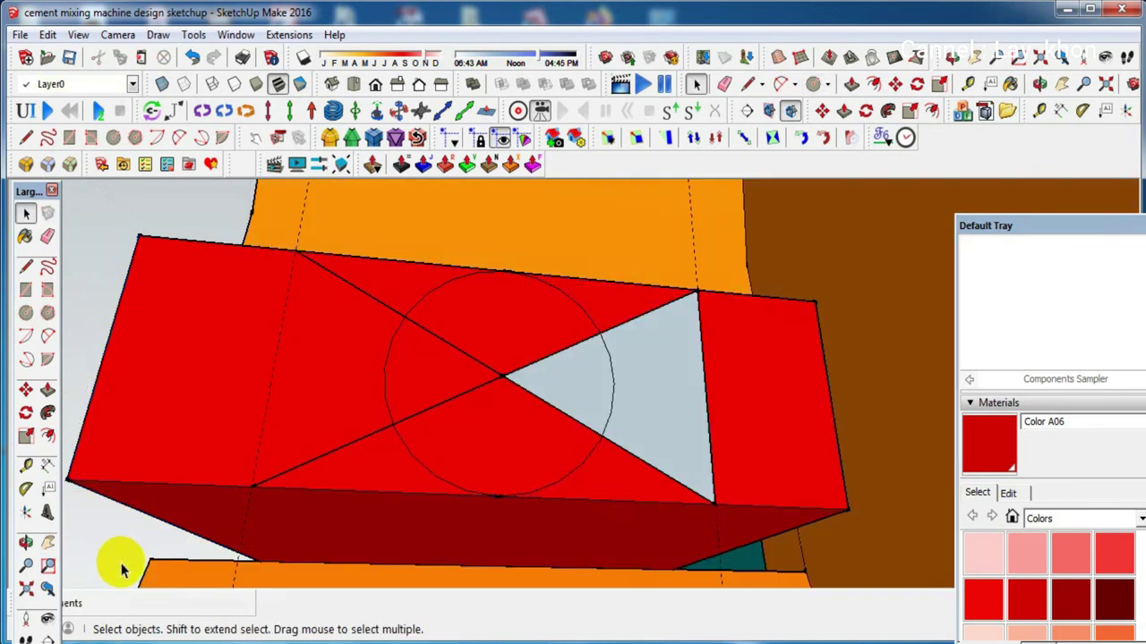
key(e)
click(304, 461)
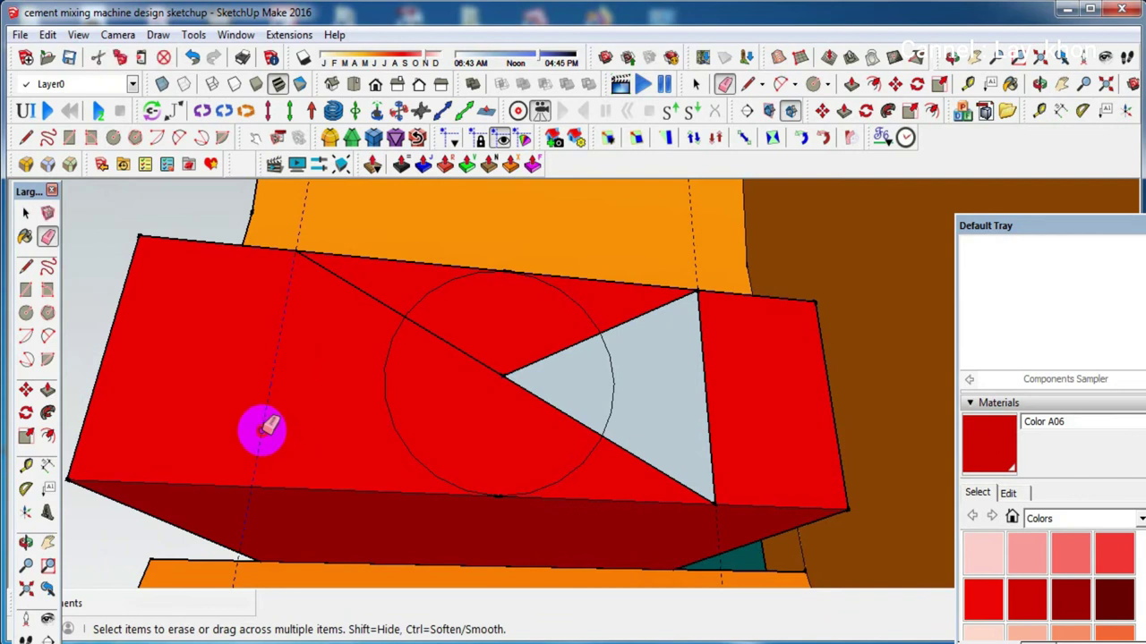
click(390, 309)
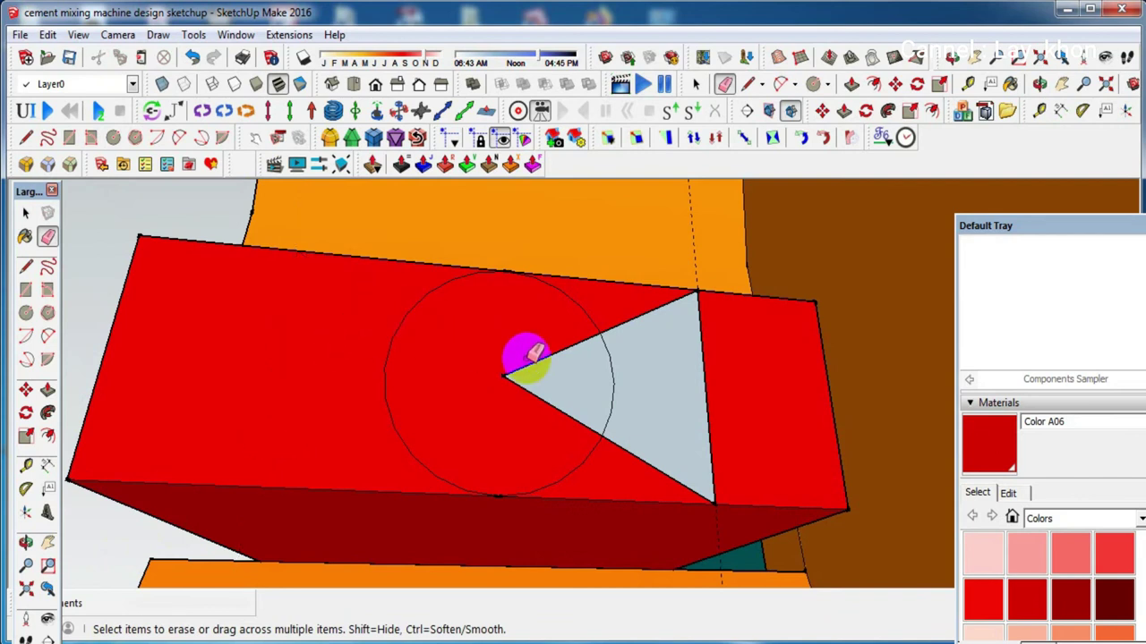
drag(507, 376, 546, 385)
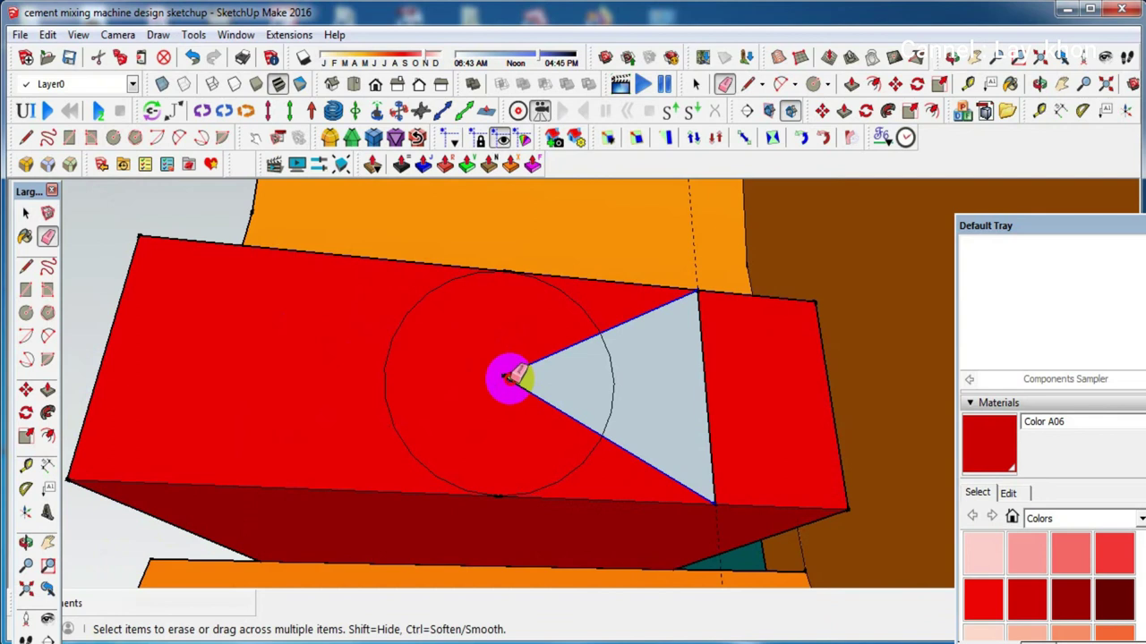
click(707, 383)
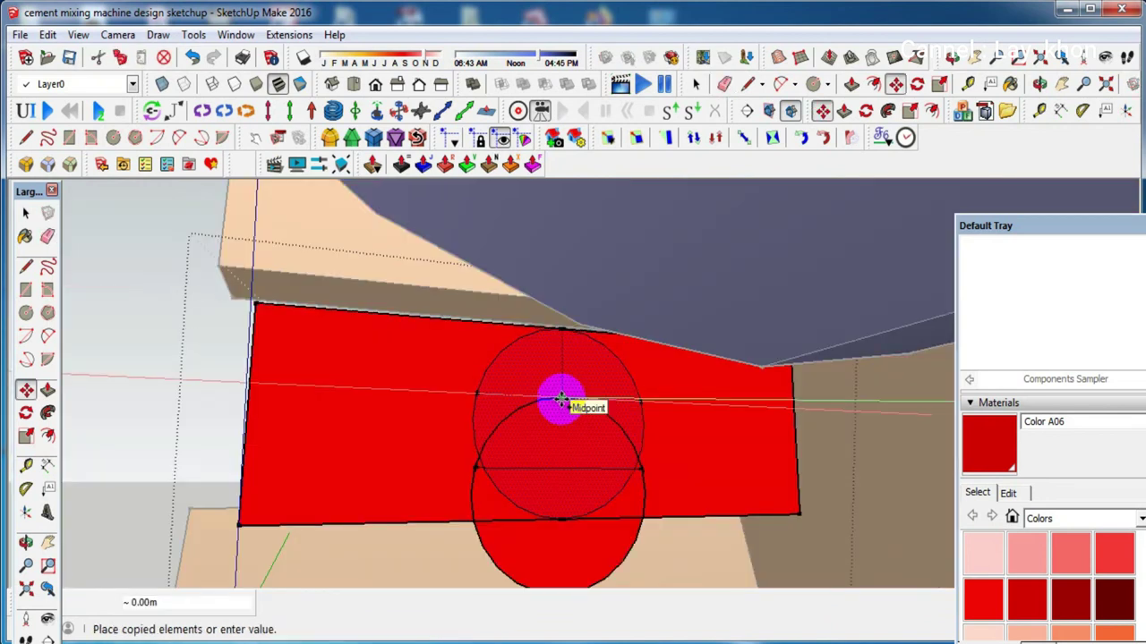
Place the copied circle at the midpoint and erase its chord and overlapping arcs
click(561, 399)
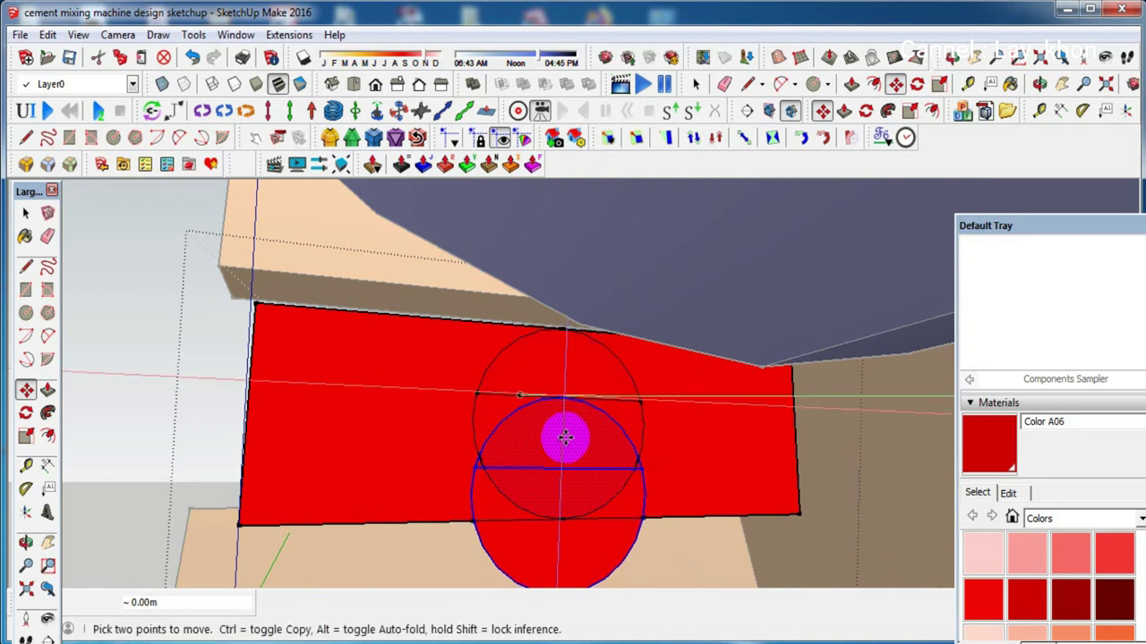
key(e)
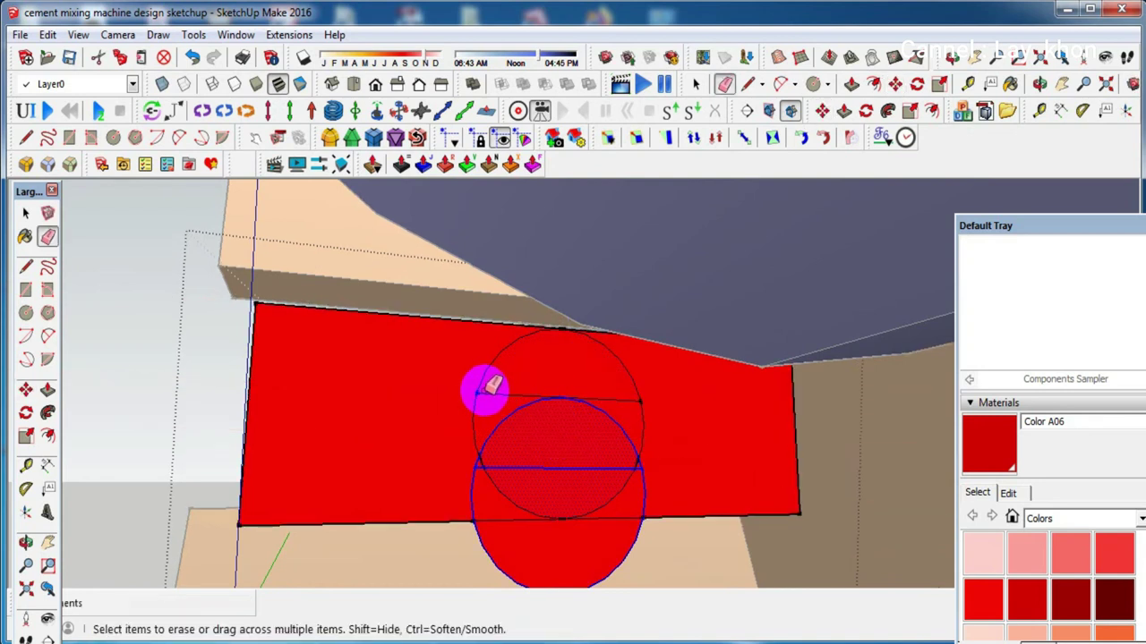
click(481, 392)
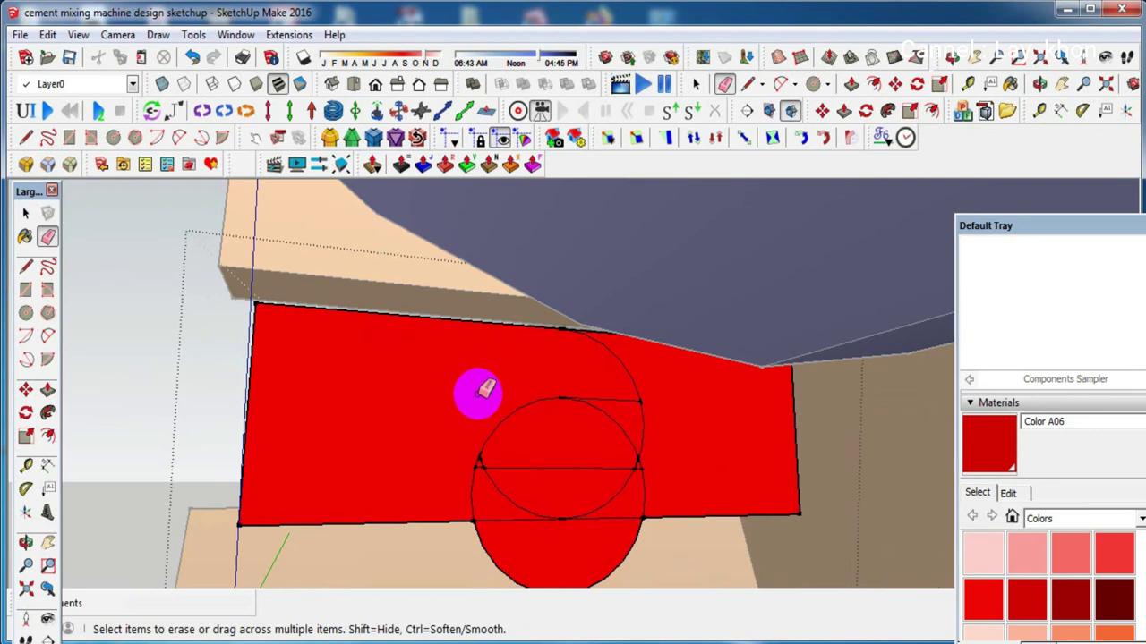
click(636, 399)
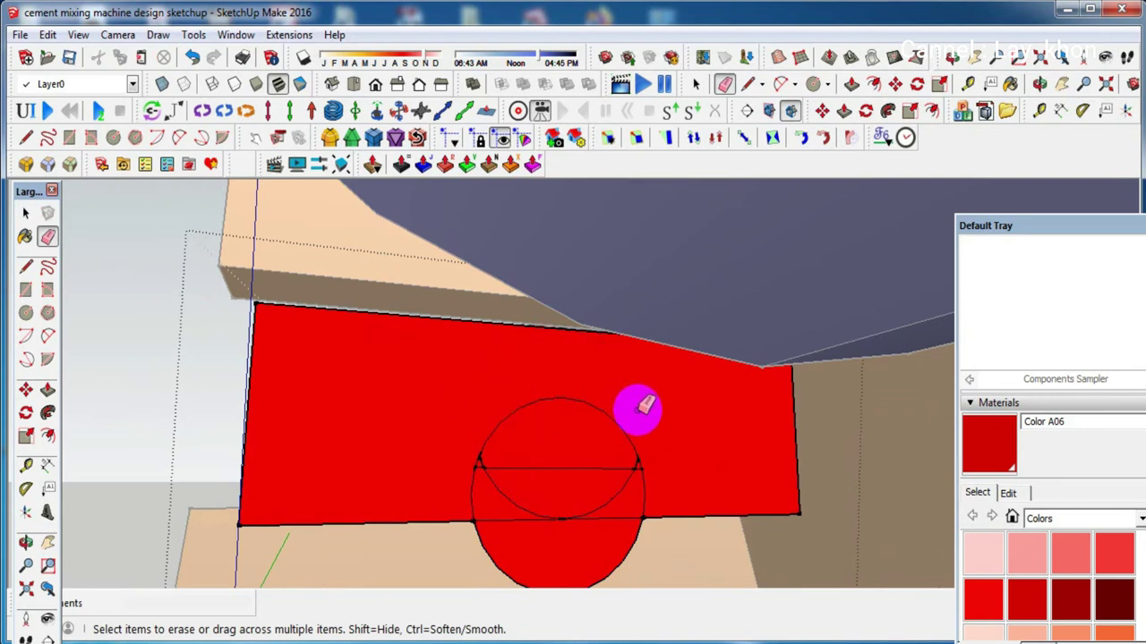
mouse_move(641, 464)
mouse_down()
mouse_move(481, 462)
mouse_move(564, 517)
mouse_up()
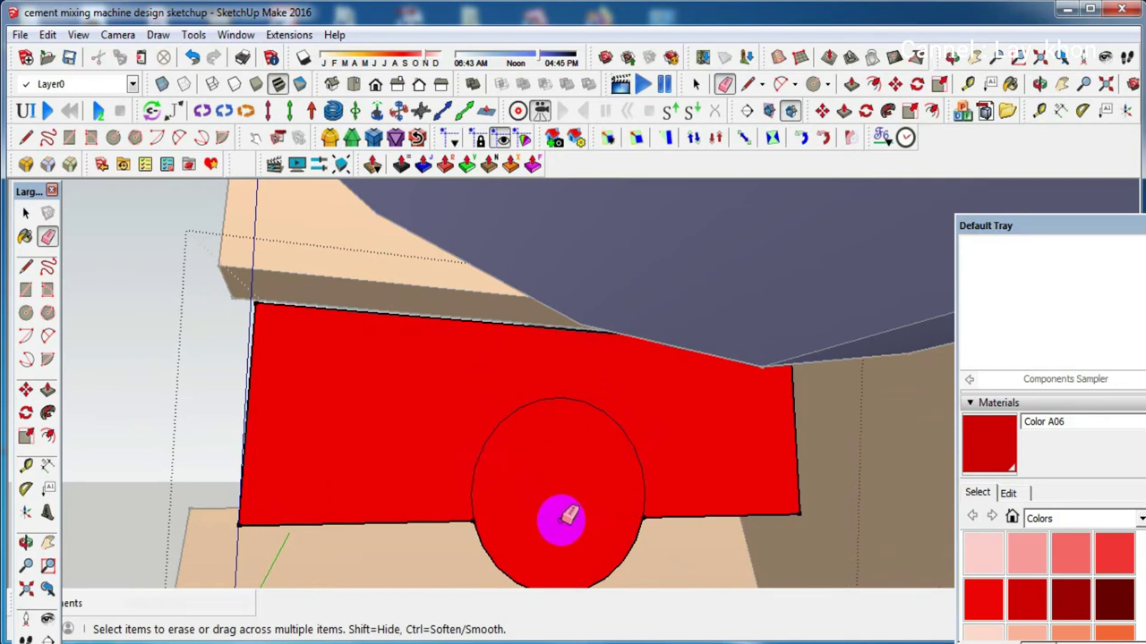
key(space)
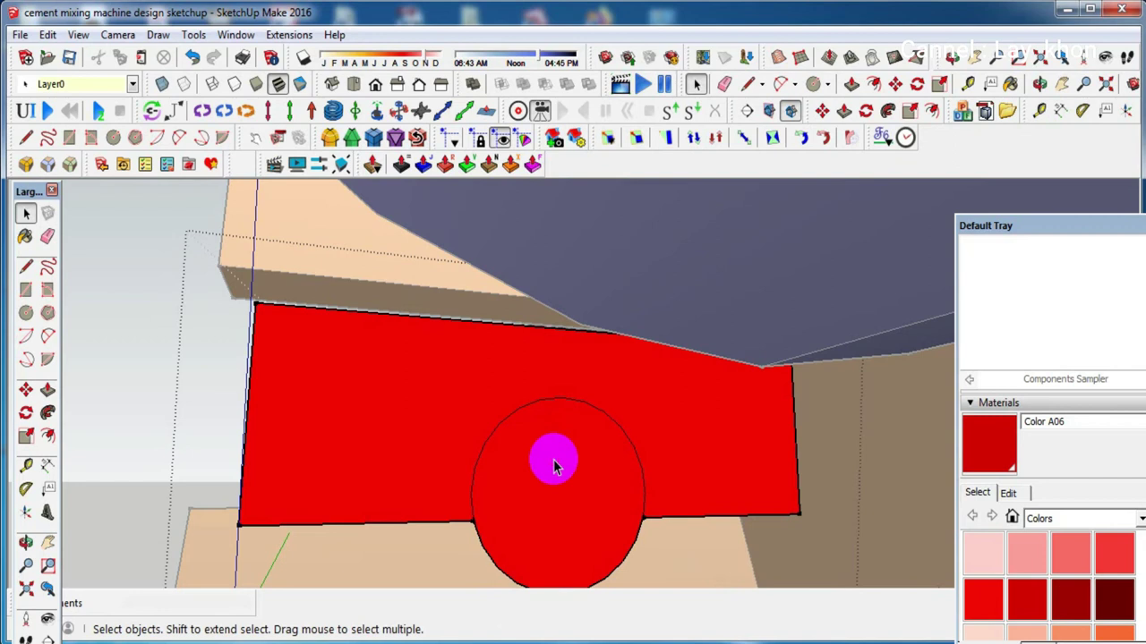
Pull the red circle face out into a rod about 1.03m long alongside the blue shaft
key(p)
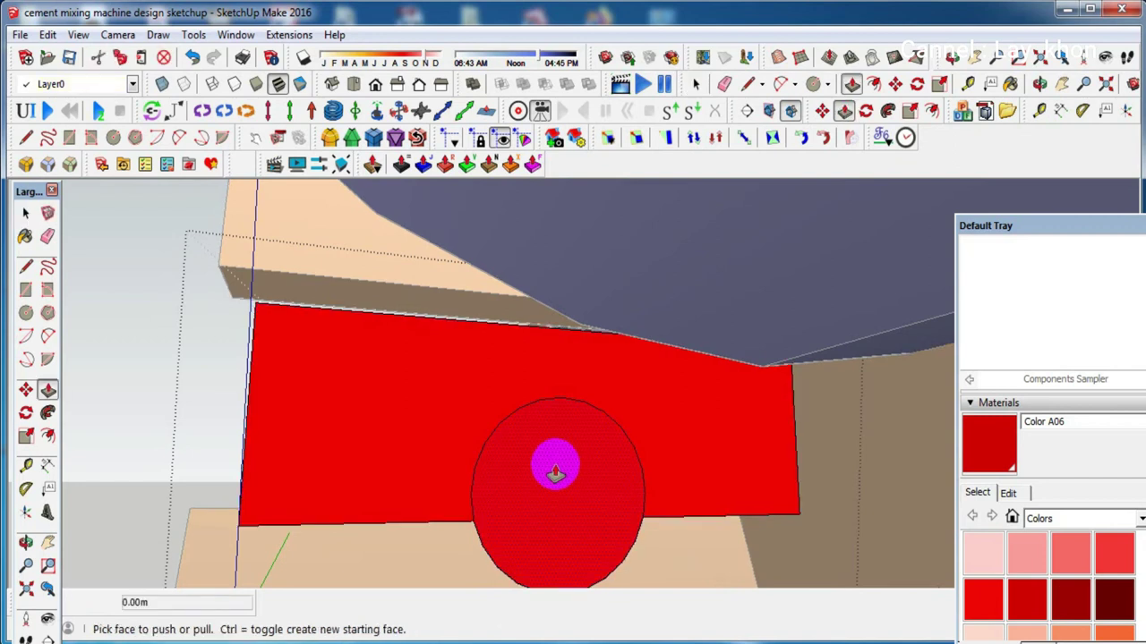
click(556, 471)
middle_drag(549, 462, 576, 468)
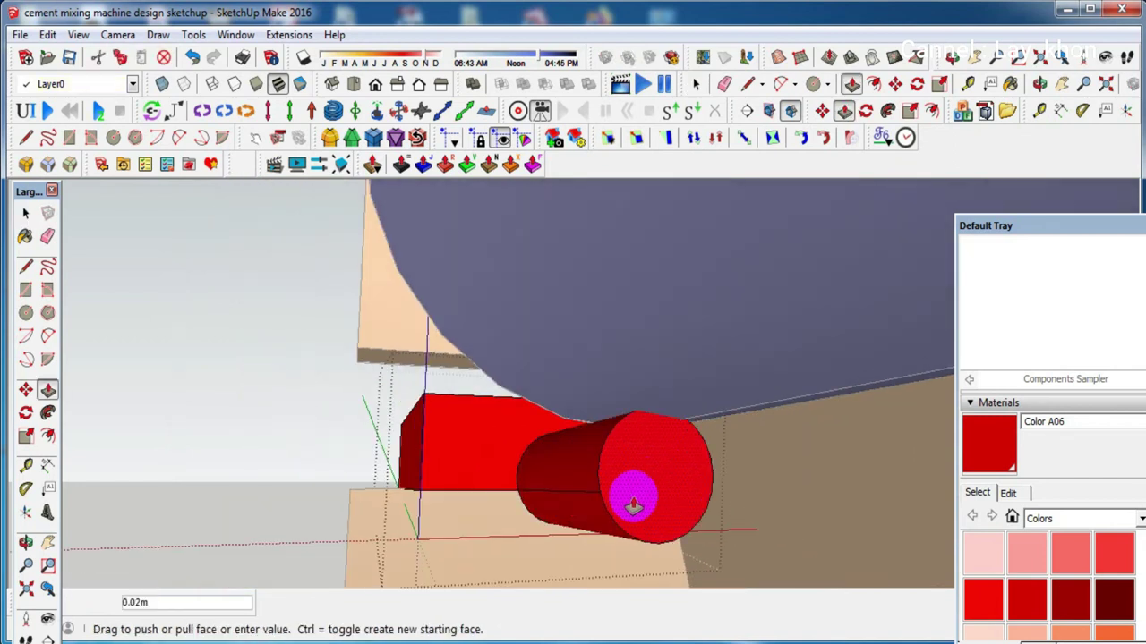
scroll(635, 506, down, 3)
scroll(639, 507, down, 3)
middle_drag(639, 506, 772, 535)
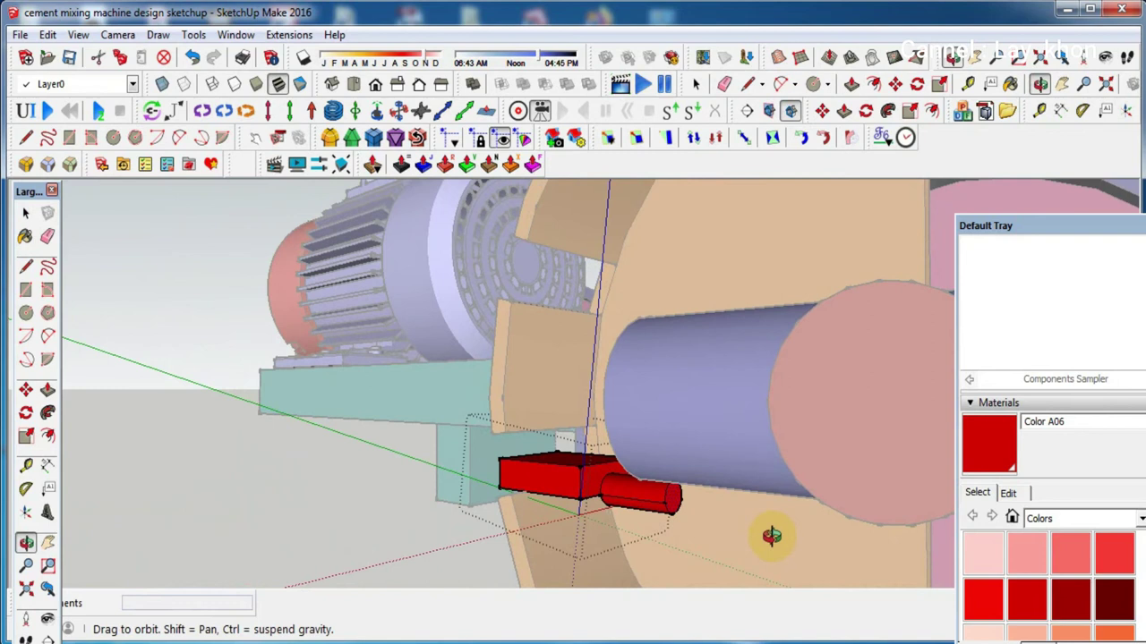
scroll(779, 528, down, 3)
scroll(783, 542, down, 2)
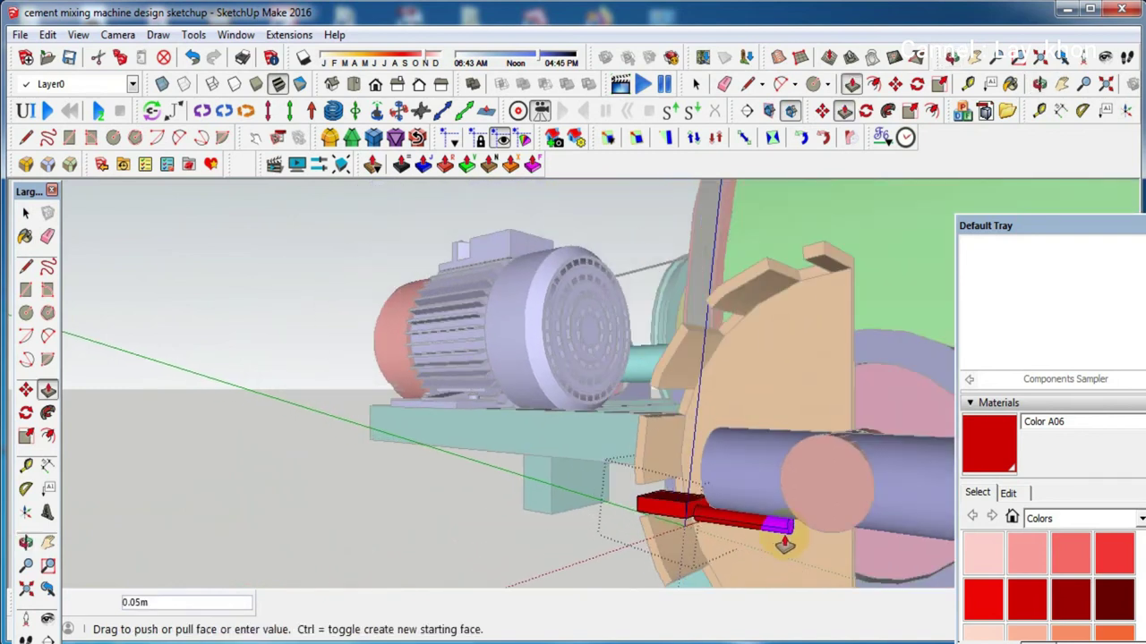
scroll(680, 535, down, 2)
scroll(617, 528, down, 2)
scroll(603, 536, down, 2)
scroll(604, 532, down, 1)
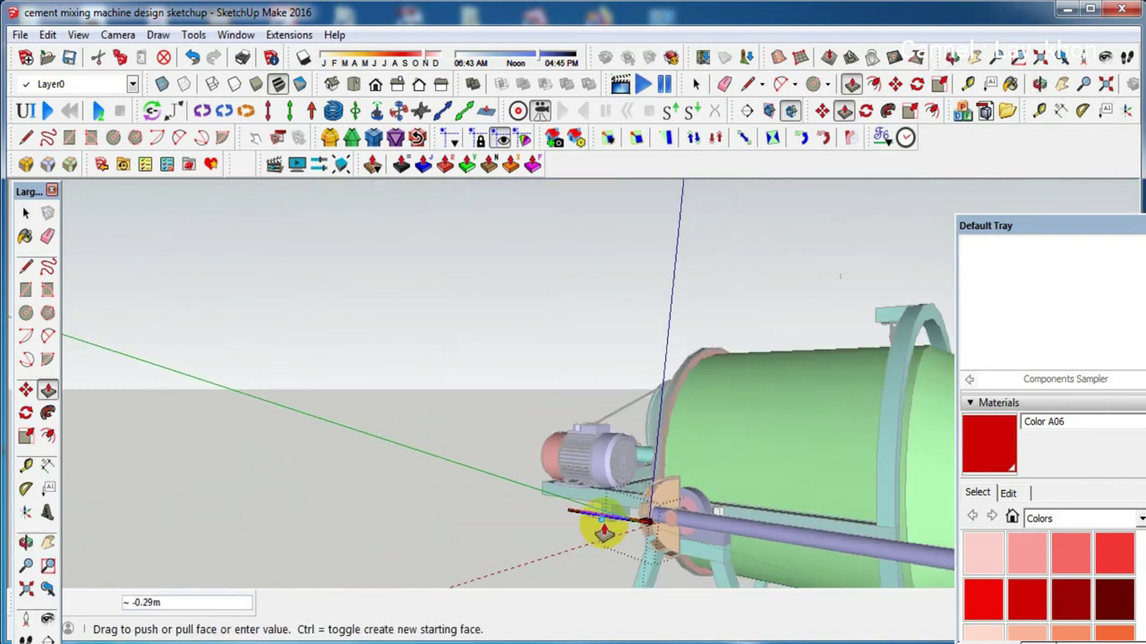
scroll(604, 533, down, 2)
scroll(601, 529, down, 2)
scroll(602, 528, down, 1)
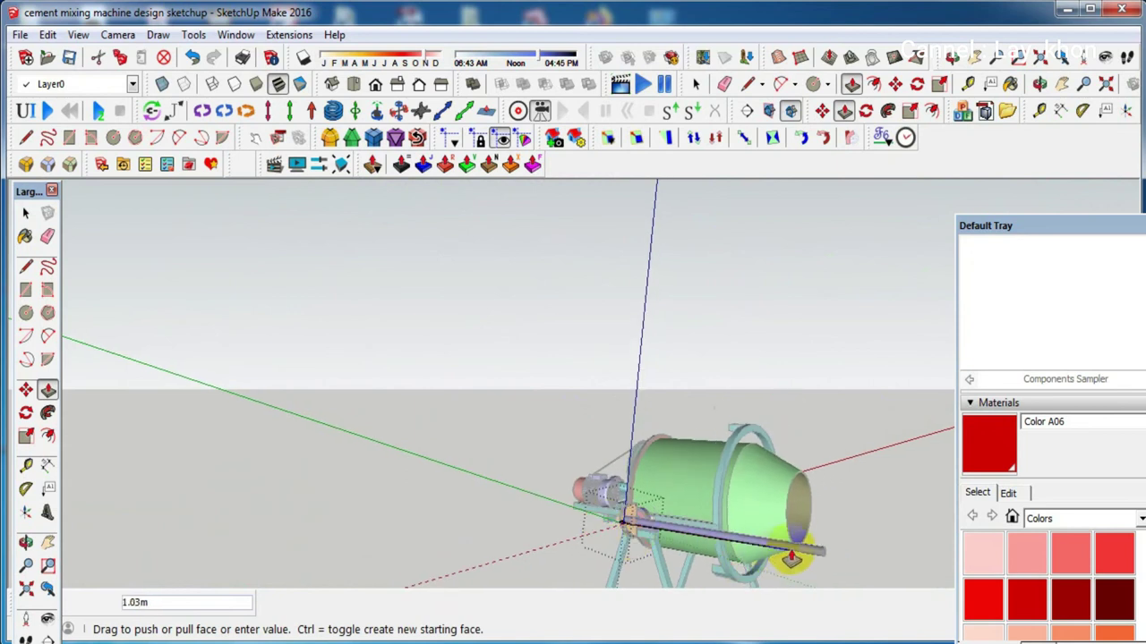
scroll(791, 555, up, 1)
scroll(786, 555, up, 2)
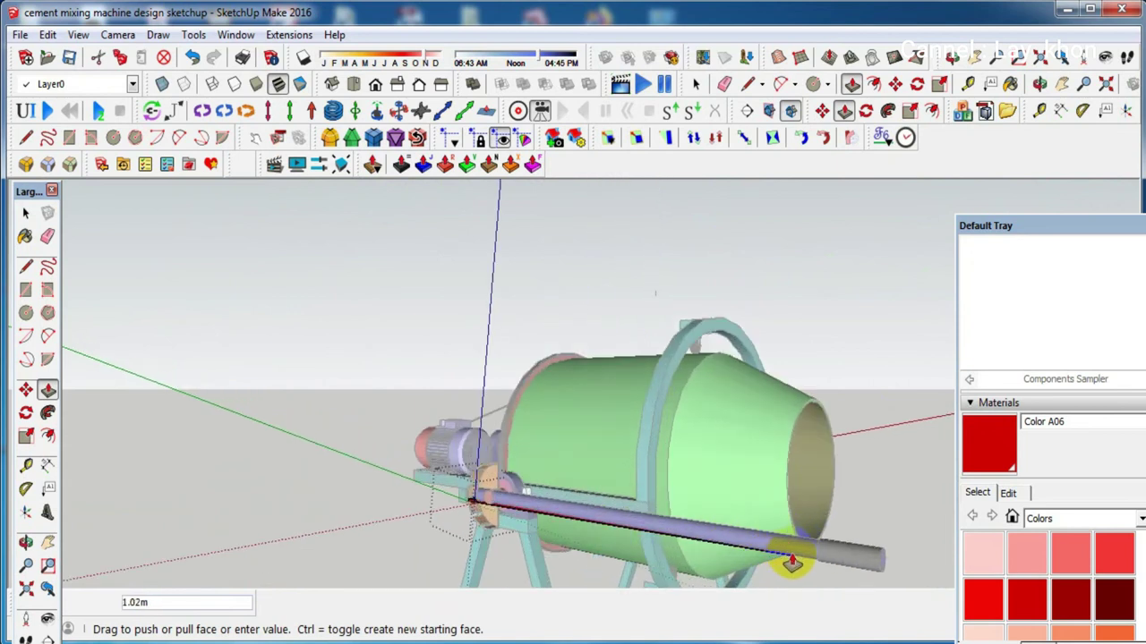
scroll(793, 561, up, 2)
scroll(796, 563, up, 2)
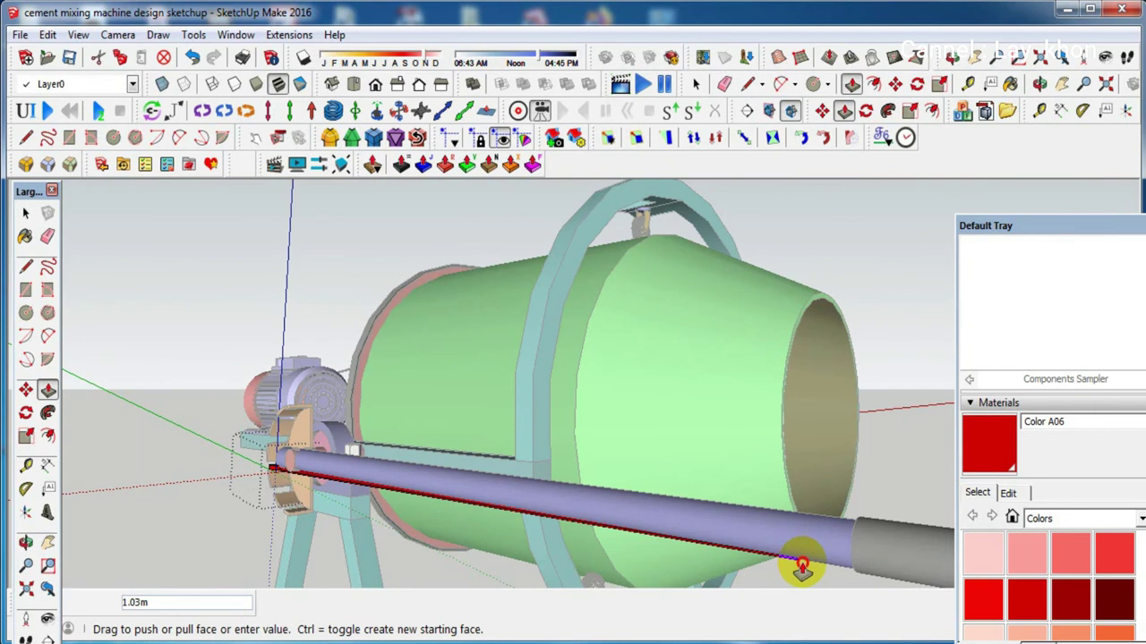
click(802, 570)
Offset the small circle on the blue hub's end face outward about 0.01m
key(space)
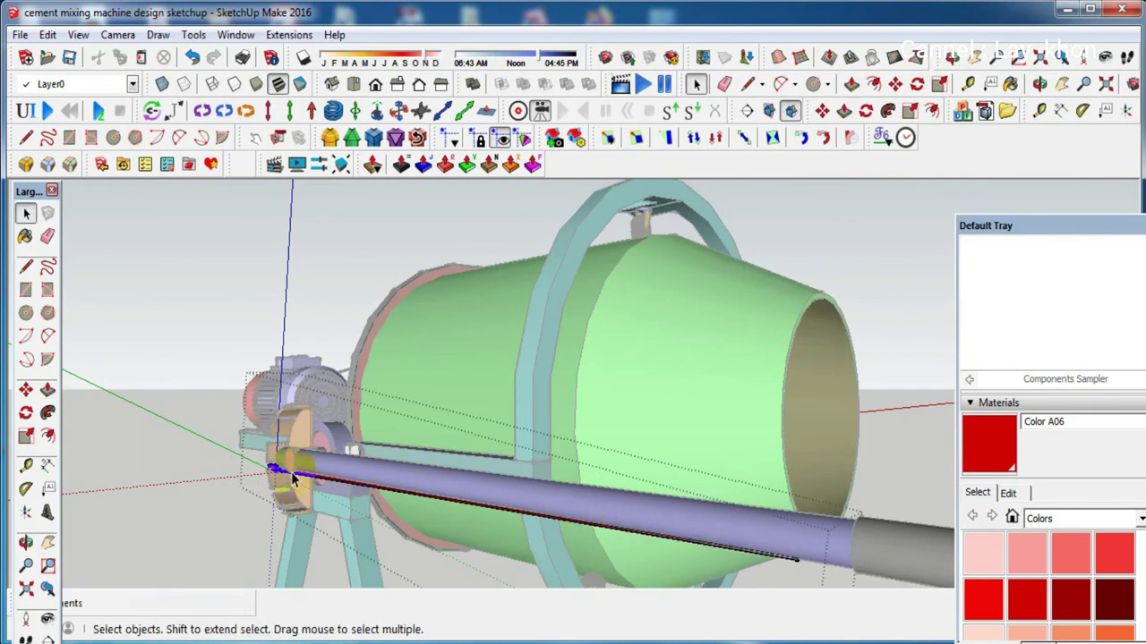
scroll(292, 479, up, 2)
scroll(537, 284, up, 3)
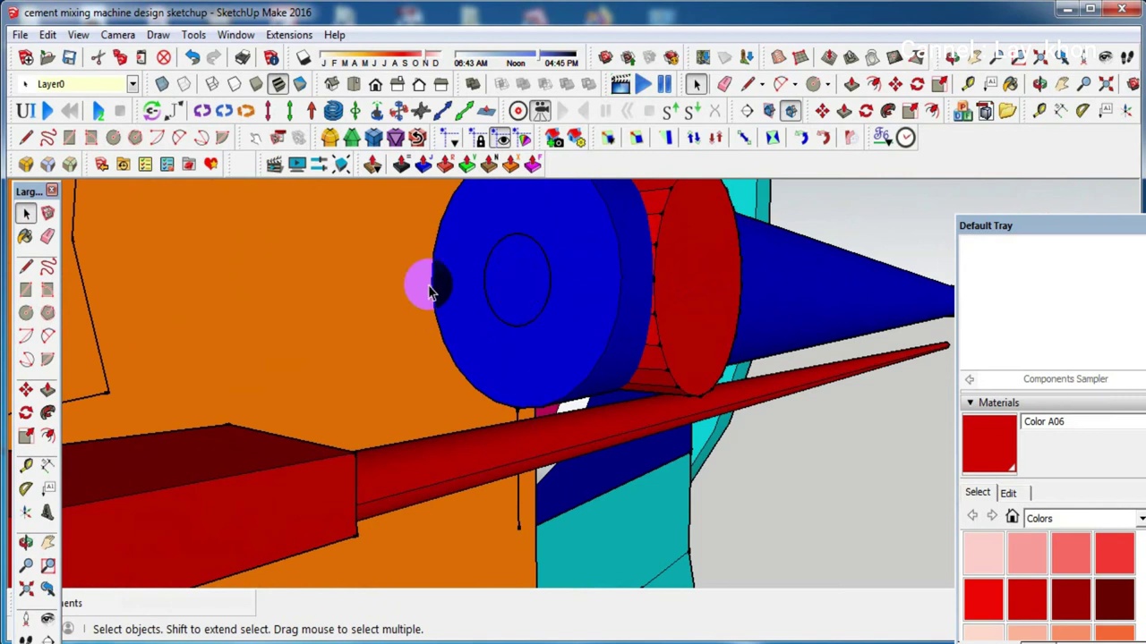
click(47, 436)
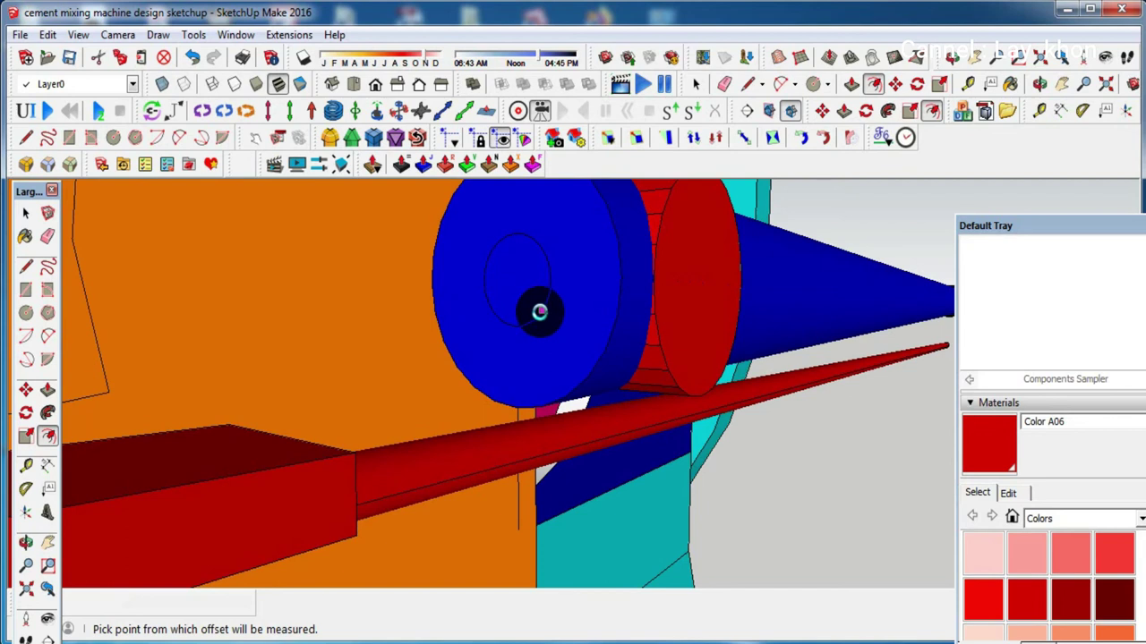
click(540, 315)
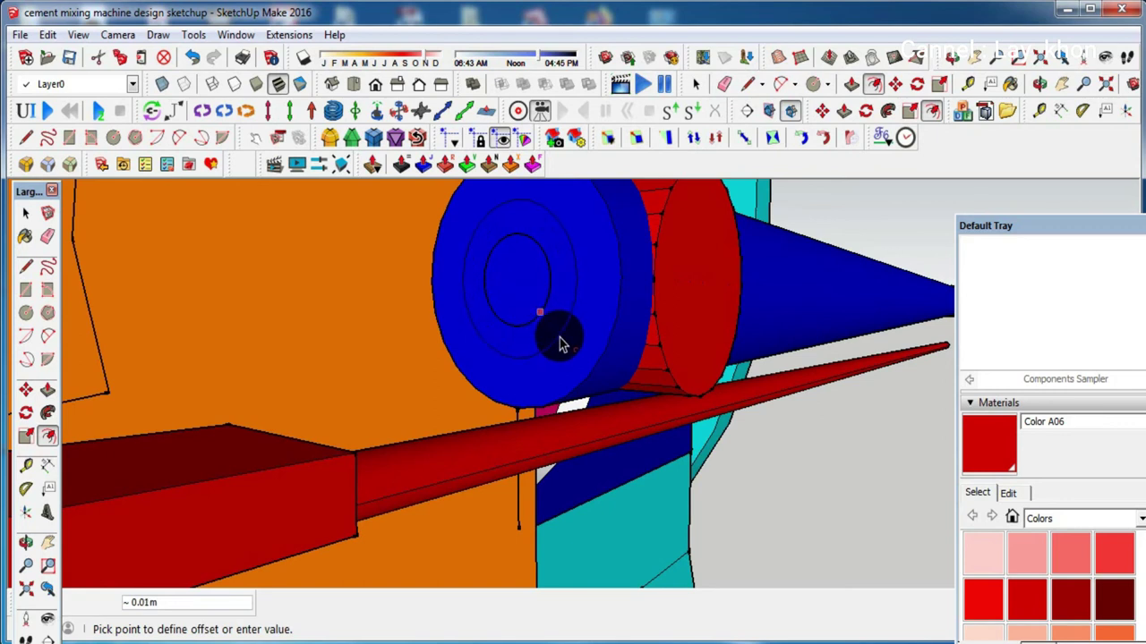
click(559, 344)
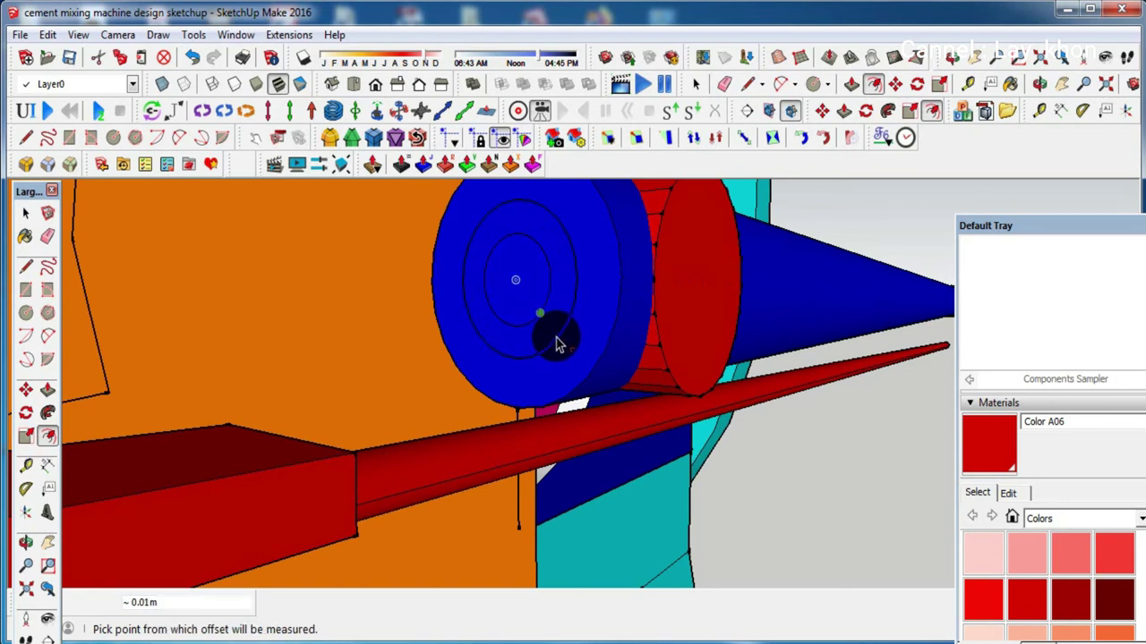
Move the white washer by its disc centre onto the red rod beside the blue cylinder
key(space)
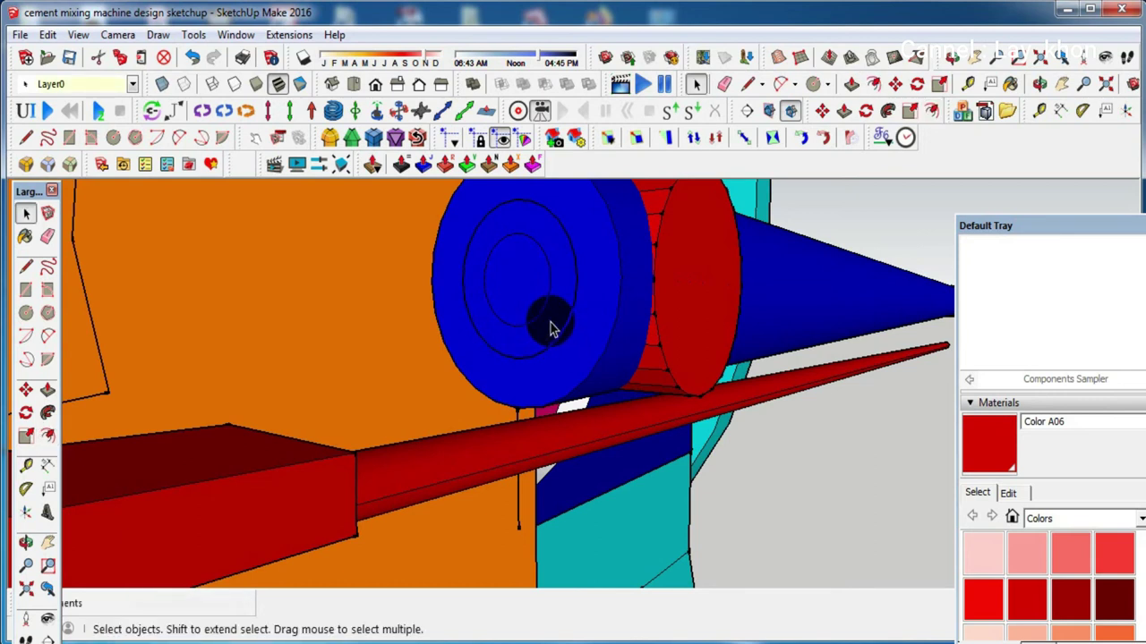
key(m)
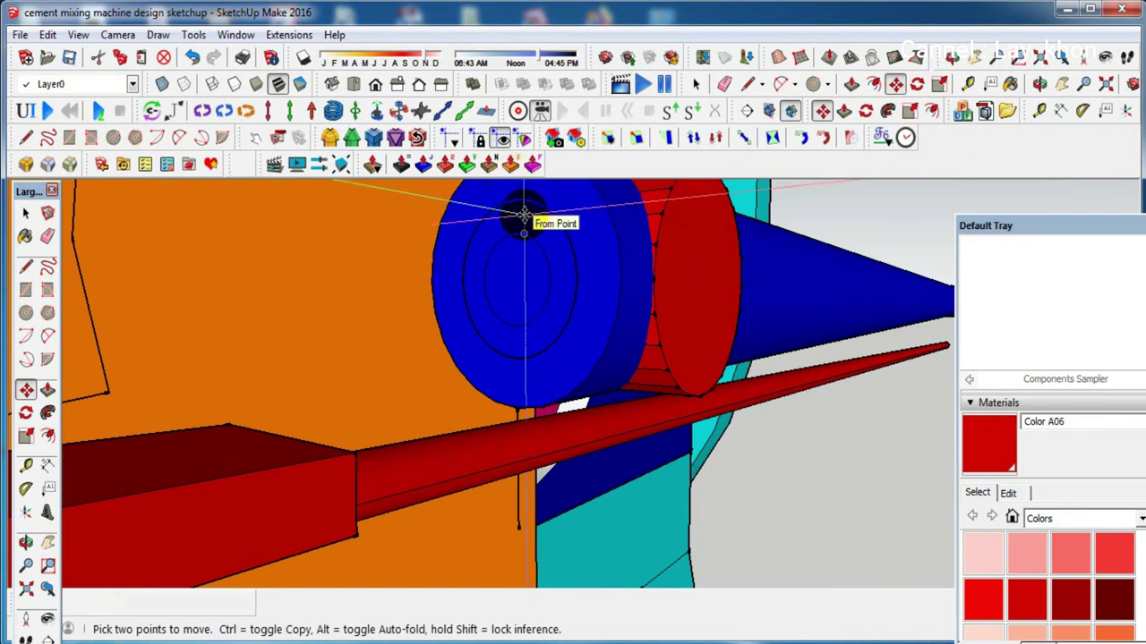
click(523, 212)
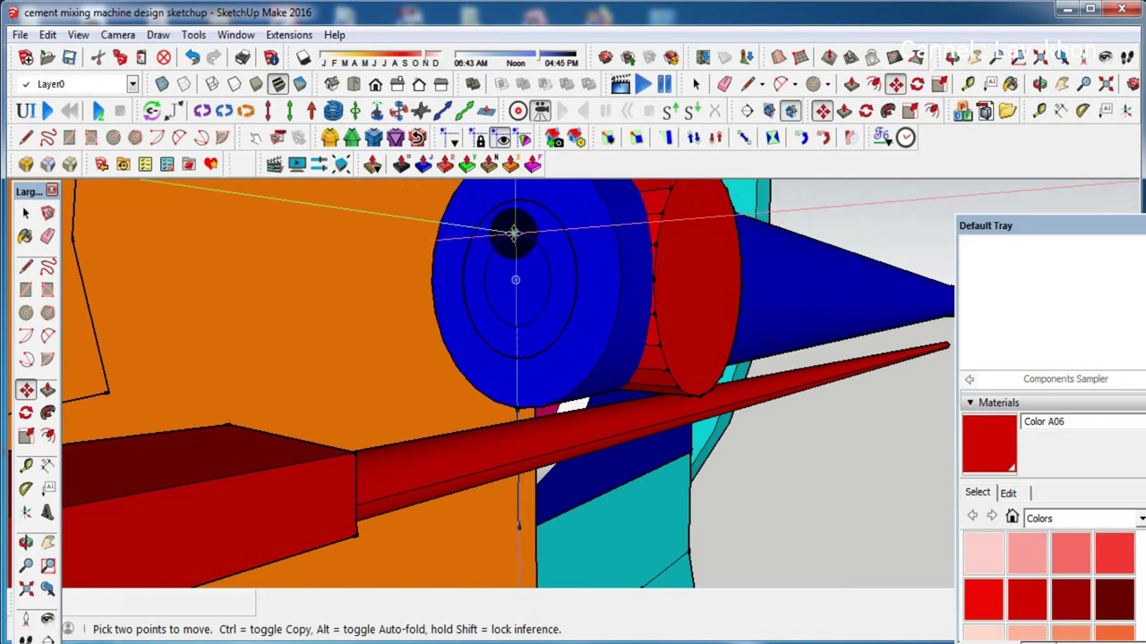
click(514, 233)
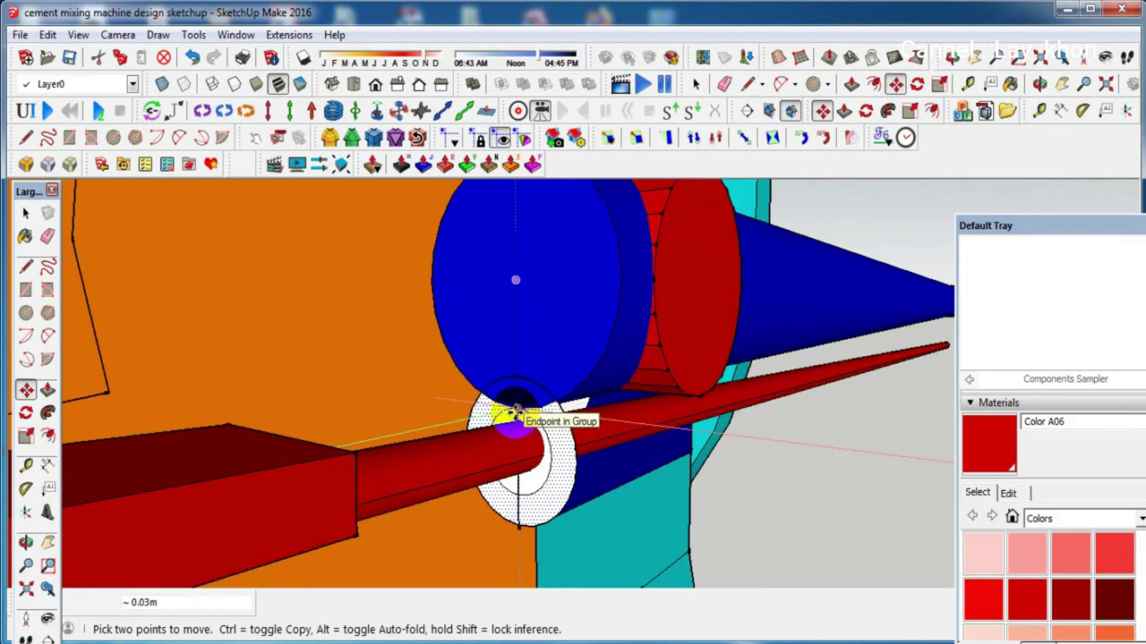
click(515, 413)
key(space)
mouse_move(591, 450)
middle_down()
mouse_move(512, 417)
mouse_move(472, 383)
mouse_move(447, 320)
mouse_move(516, 336)
mouse_move(313, 399)
mouse_move(394, 467)
mouse_move(555, 465)
middle_up()
scroll(1012, 559, down, 3)
scroll(1011, 559, down, 2)
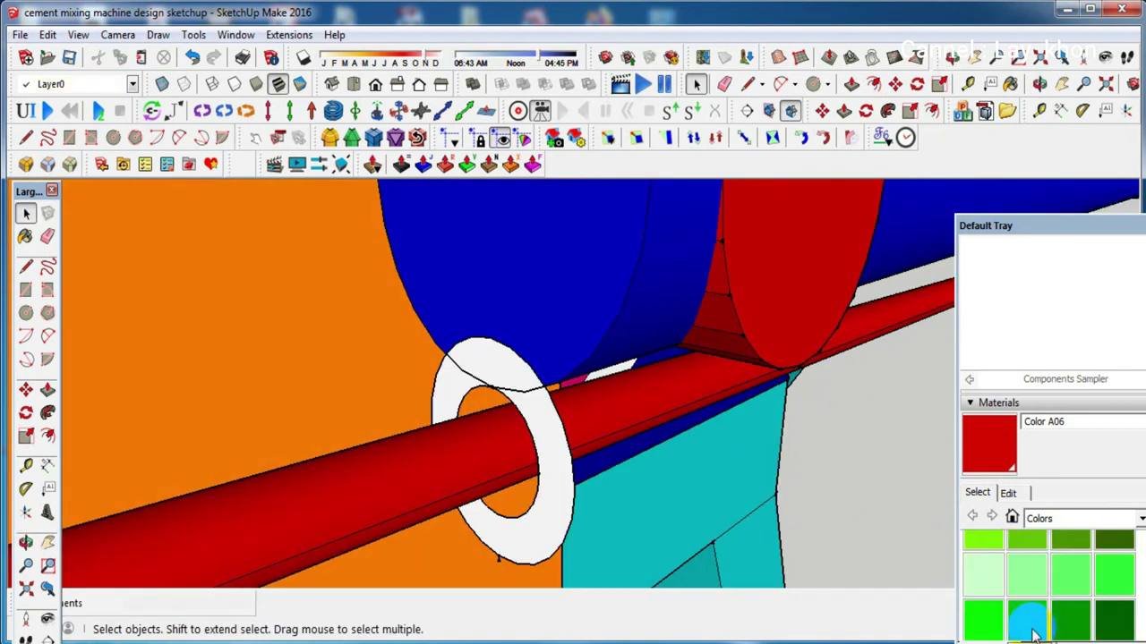
Paint both faces of the white washer with green Color G06
click(1030, 619)
click(559, 518)
middle_drag(559, 518, 352, 478)
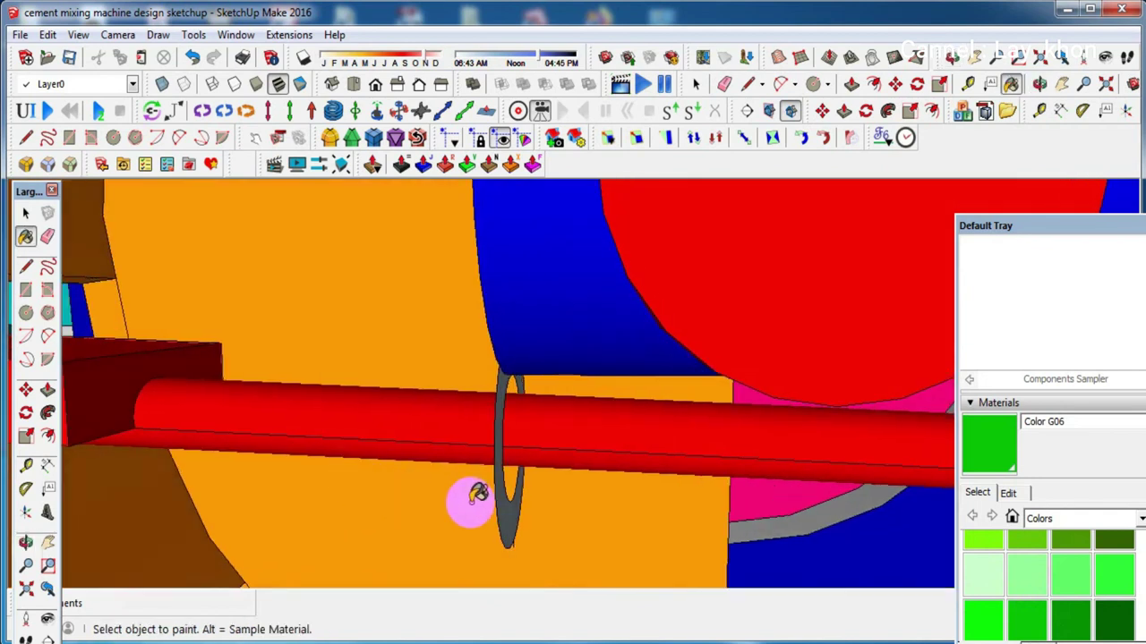
mouse_move(511, 504)
middle_down()
mouse_move(481, 480)
mouse_move(492, 495)
middle_up()
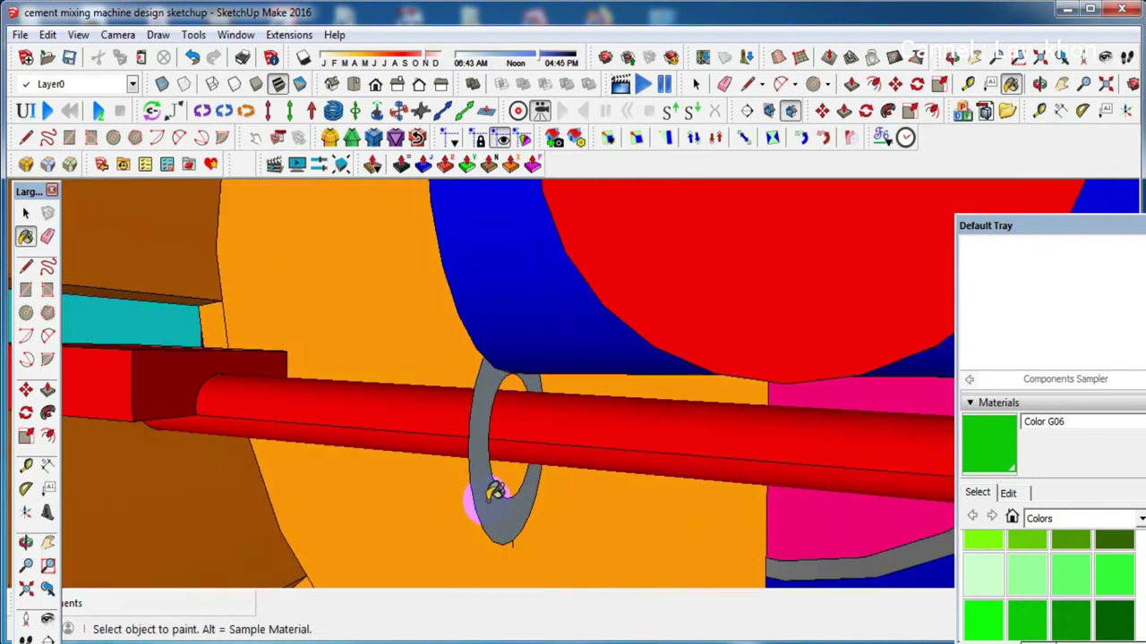
click(492, 492)
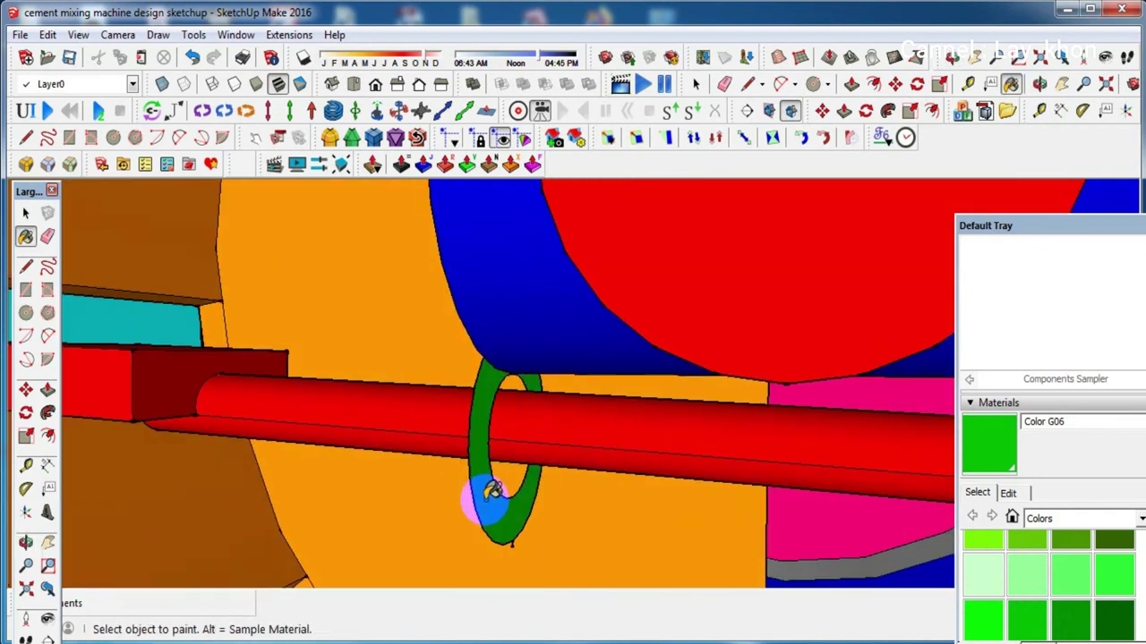
Push/Pull the green washer face into a 0.03m sleeve on the red rod
key(p)
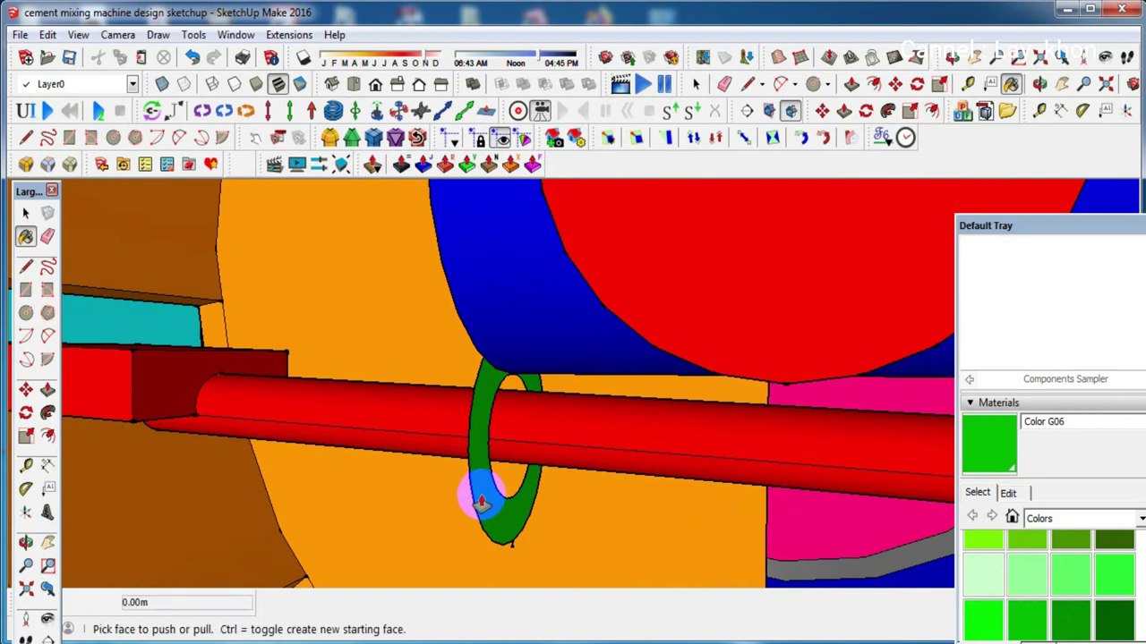
click(488, 491)
mouse_move(543, 507)
mouse_down()
mouse_move(601, 498)
mouse_move(742, 522)
mouse_up()
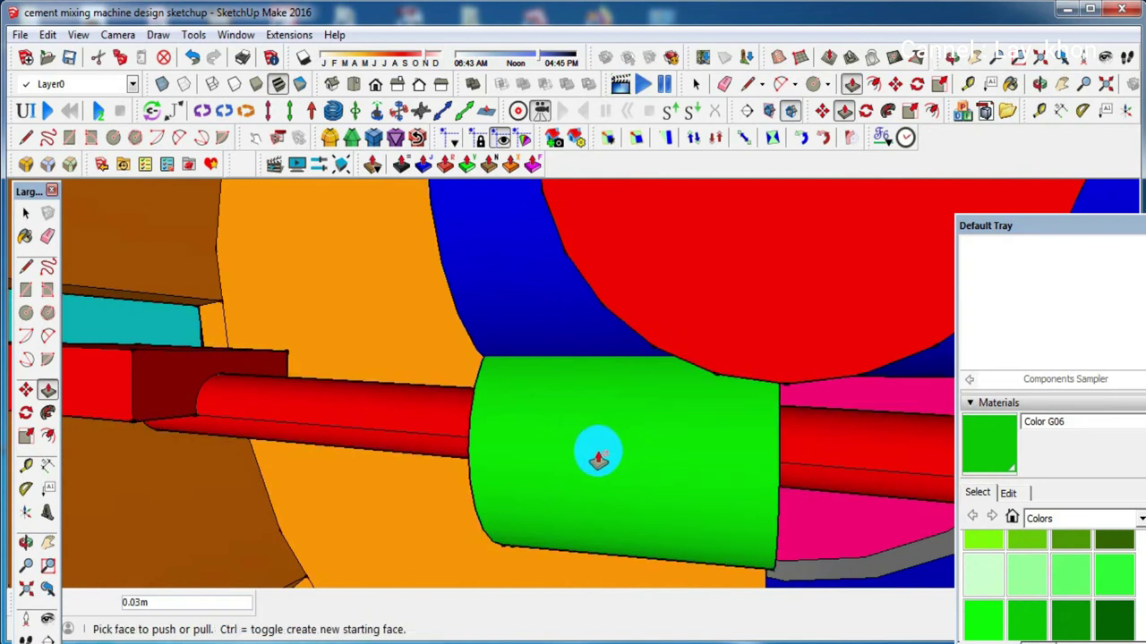
middle_drag(627, 460, 838, 486)
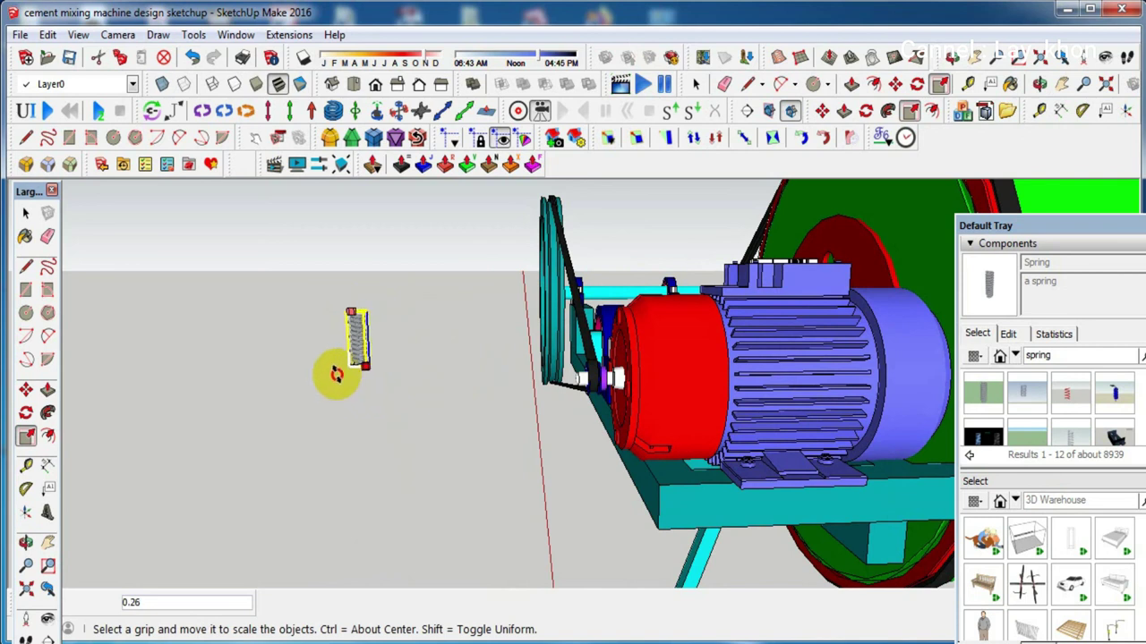
Move the Spring component onto the red rod between the two green rings
scroll(356, 331, up, 1)
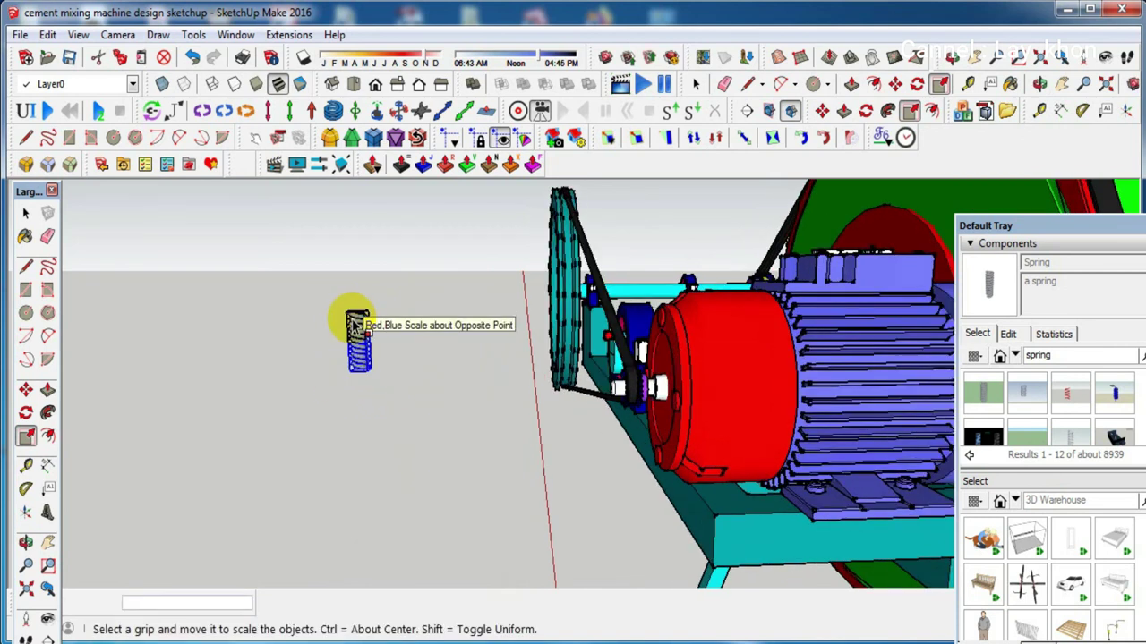
scroll(353, 327, up, 2)
scroll(354, 327, up, 2)
mouse_move(358, 328)
middle_down()
mouse_move(407, 353)
mouse_move(358, 305)
middle_up()
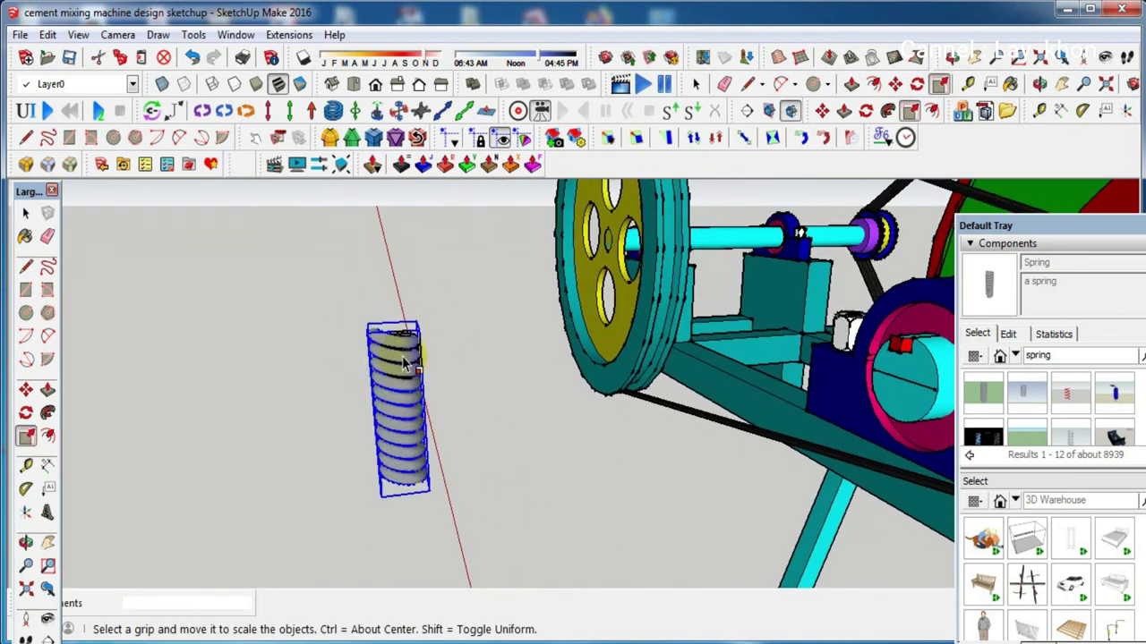
key(m)
scroll(311, 273, up, 3)
scroll(309, 265, down, 2)
click(307, 258)
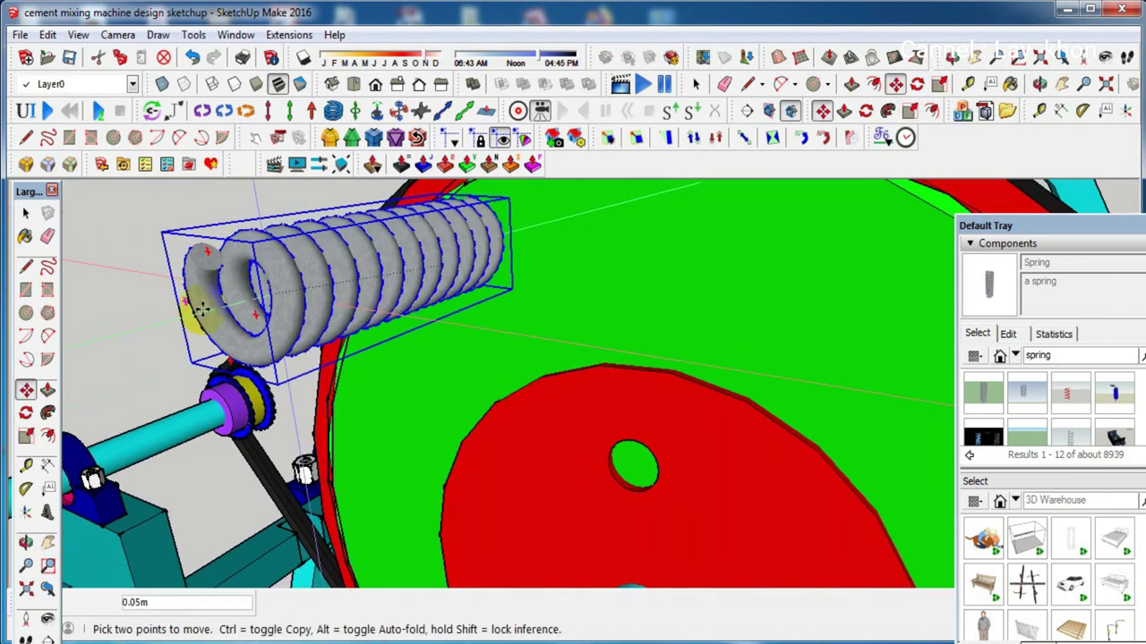
scroll(208, 273, down, 2)
scroll(207, 273, down, 1)
scroll(208, 273, down, 3)
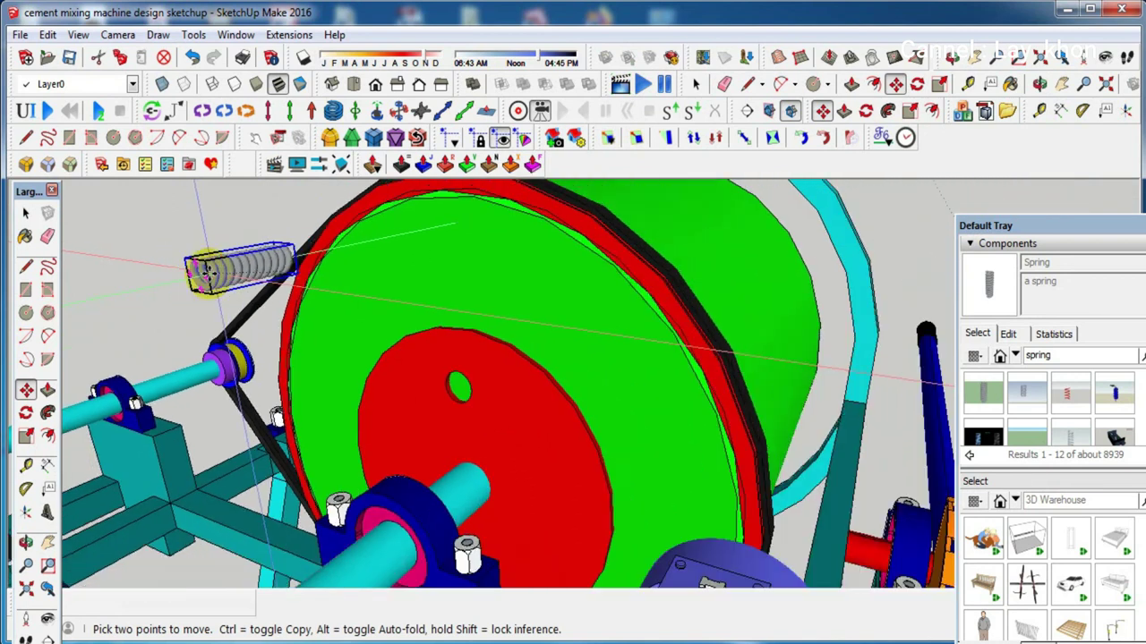
scroll(208, 273, down, 1)
scroll(206, 273, down, 1)
scroll(206, 273, down, 3)
scroll(206, 273, down, 2)
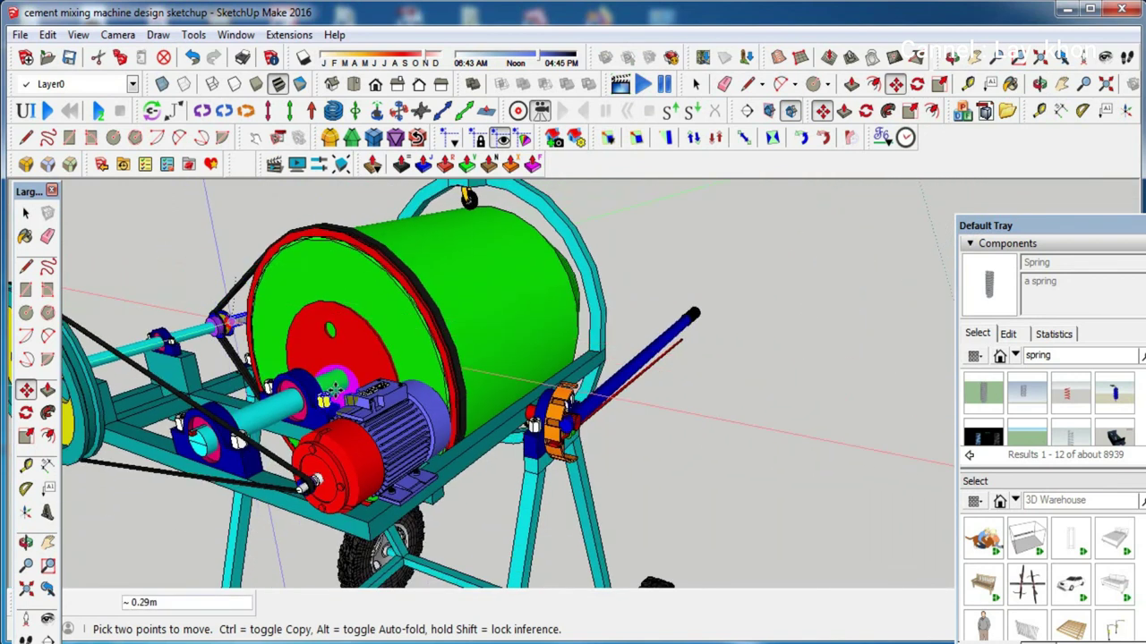
middle_drag(490, 484, 694, 507)
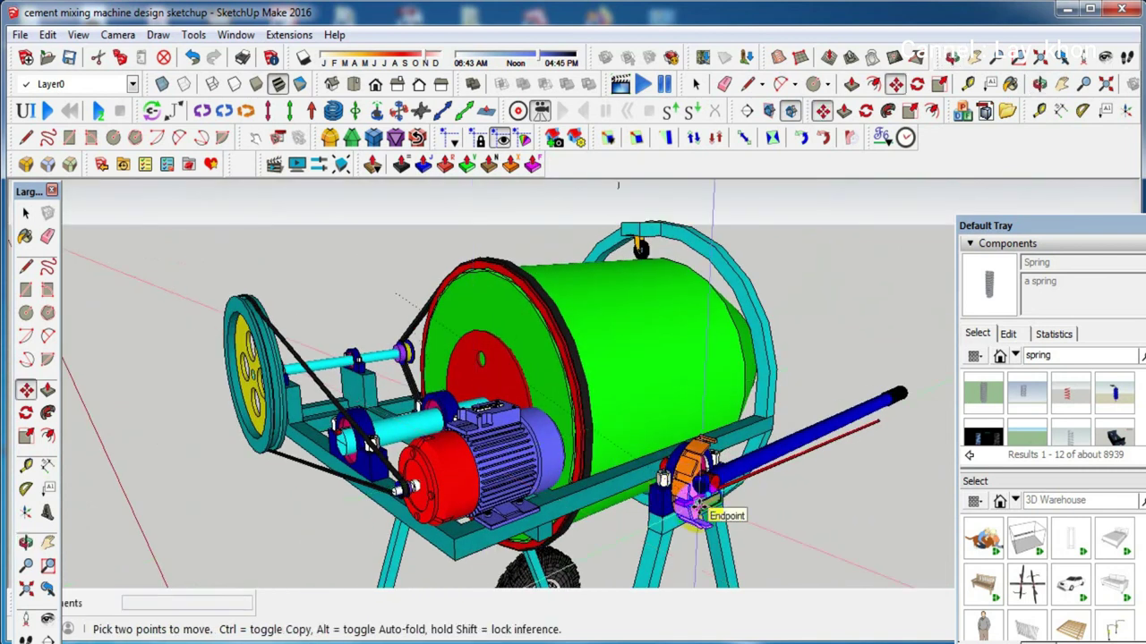
scroll(694, 504, up, 2)
scroll(695, 506, up, 2)
scroll(695, 506, up, 2)
scroll(695, 505, up, 2)
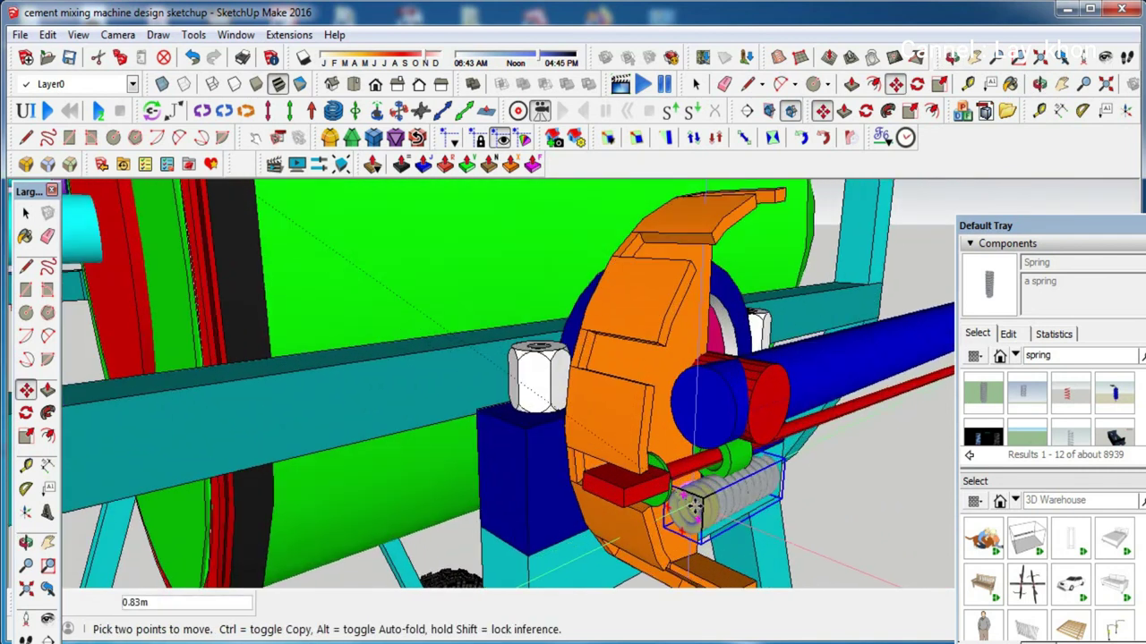
scroll(694, 506, up, 2)
middle_drag(680, 493, 273, 426)
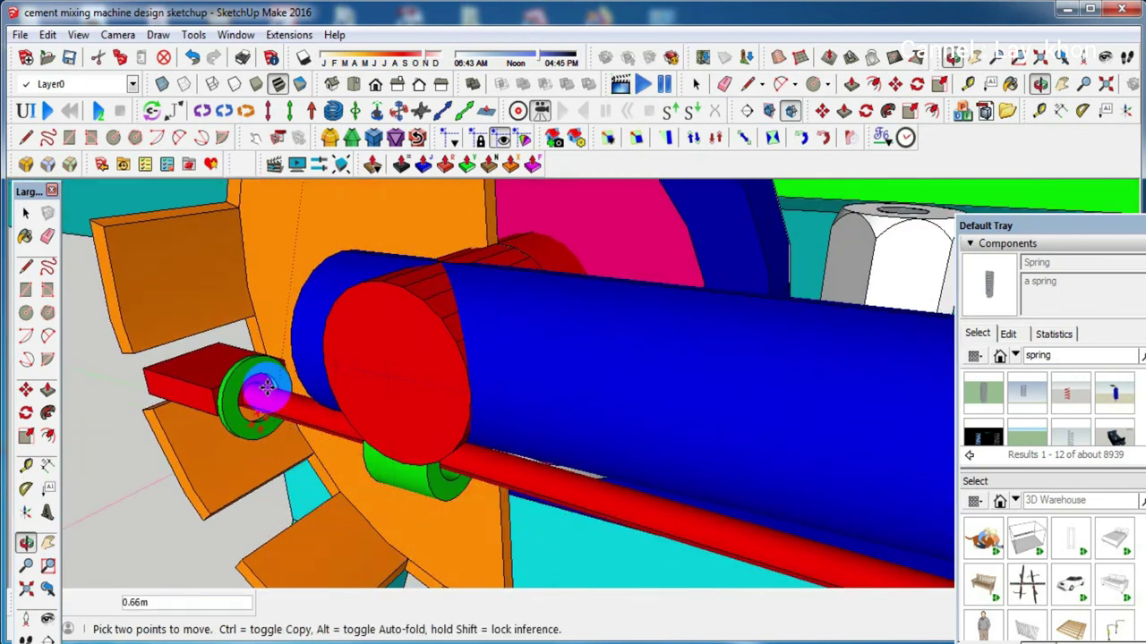
scroll(259, 374, up, 2)
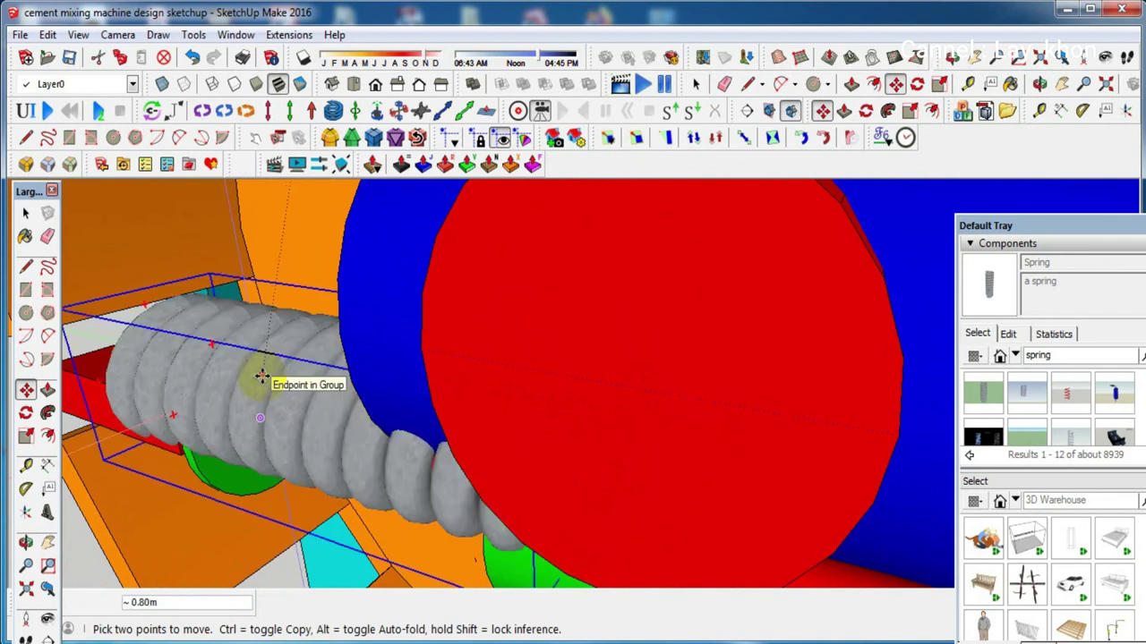
middle_drag(261, 376, 524, 468)
Check the spring's position on the rod from a few angles, then deselect it
key(q)
key(space)
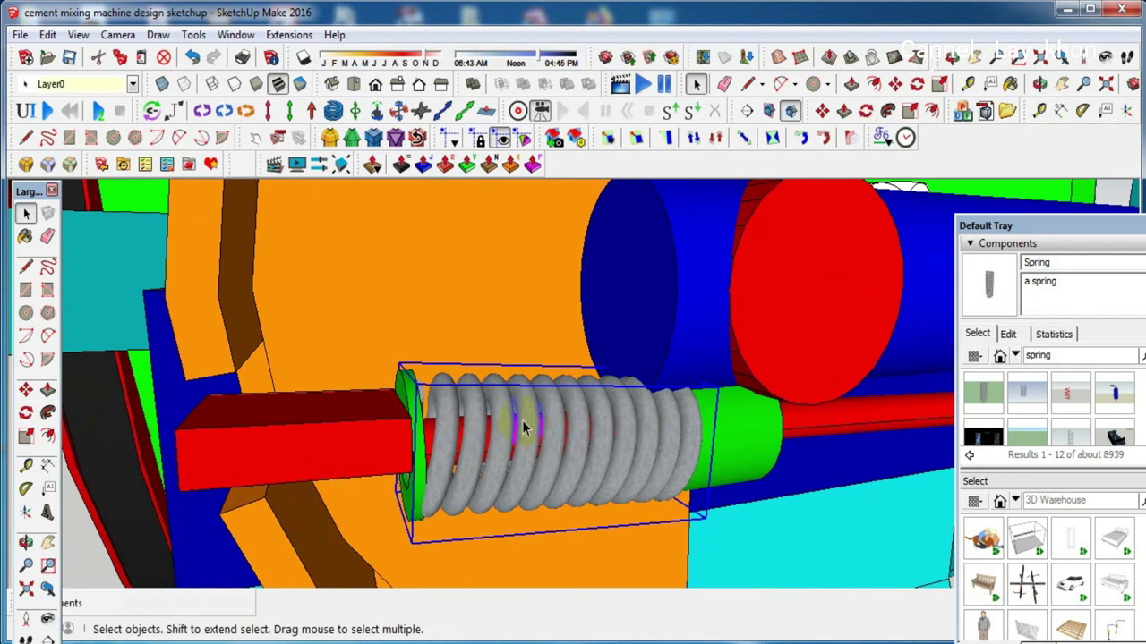
middle_drag(525, 435, 505, 424)
scroll(506, 424, down, 1)
click(104, 486)
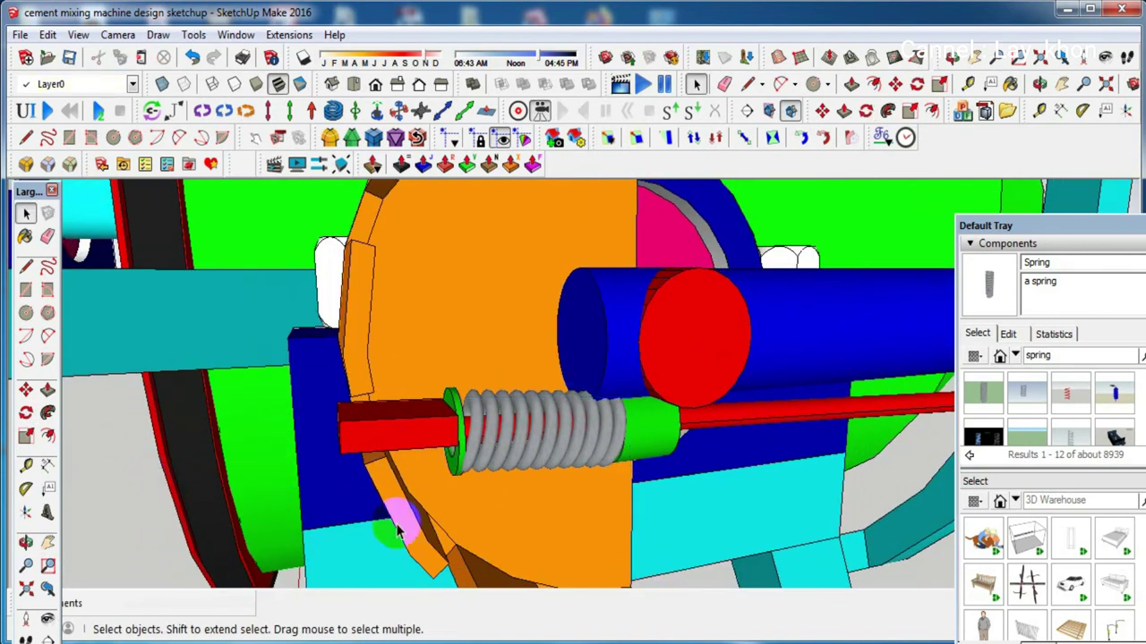
scroll(517, 434, down, 1)
scroll(520, 441, down, 2)
scroll(520, 441, down, 2)
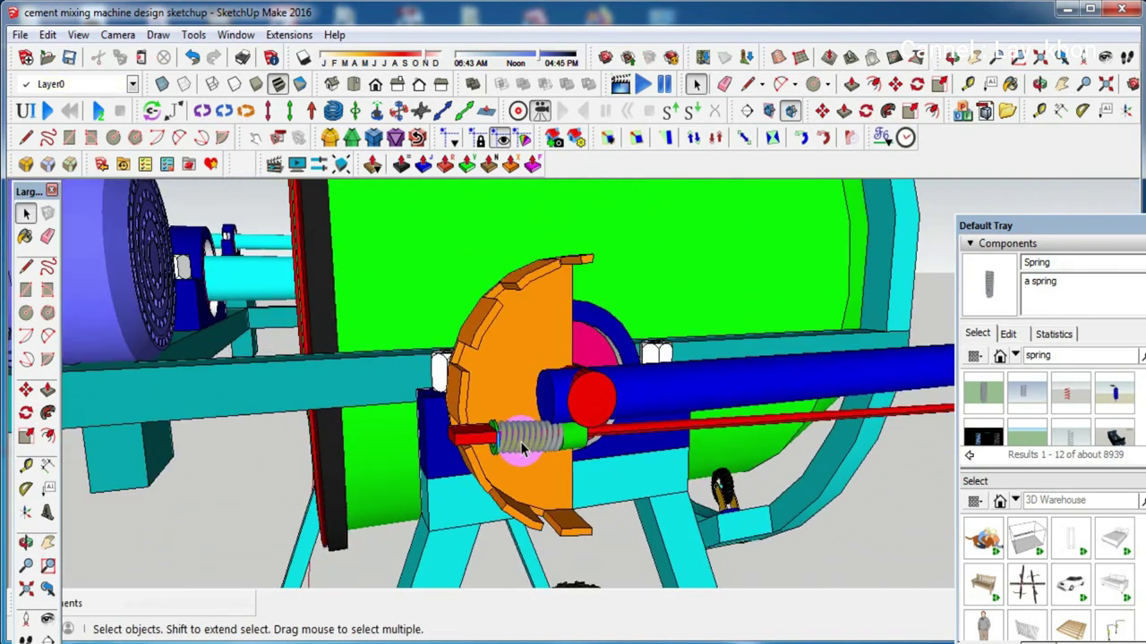
scroll(520, 441, down, 1)
mouse_move(520, 439)
middle_down()
mouse_move(487, 435)
mouse_move(174, 283)
middle_up()
click(26, 289)
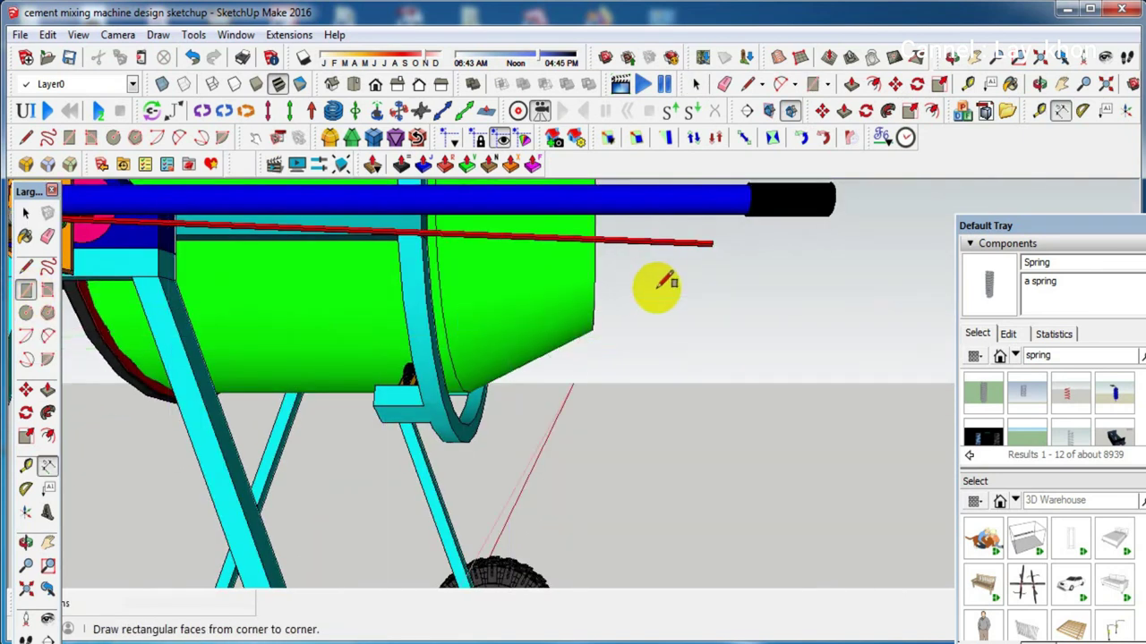
Draw a rectangular face starting at the red rod's end point, beside the rod tip
click(712, 244)
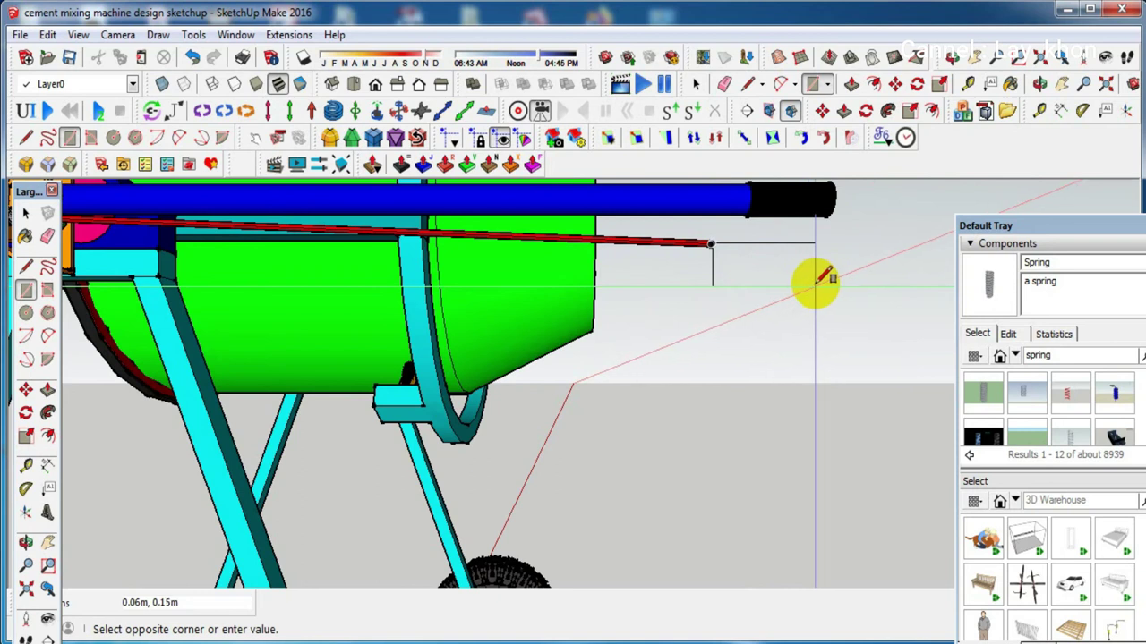
click(815, 283)
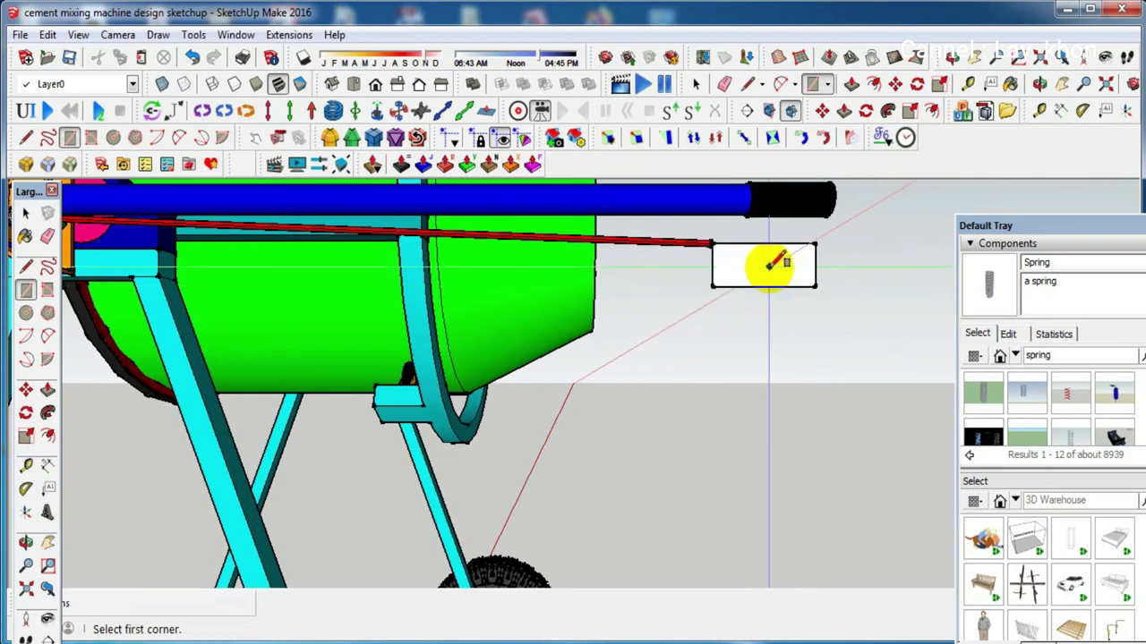
scroll(773, 264, up, 2)
scroll(775, 265, up, 1)
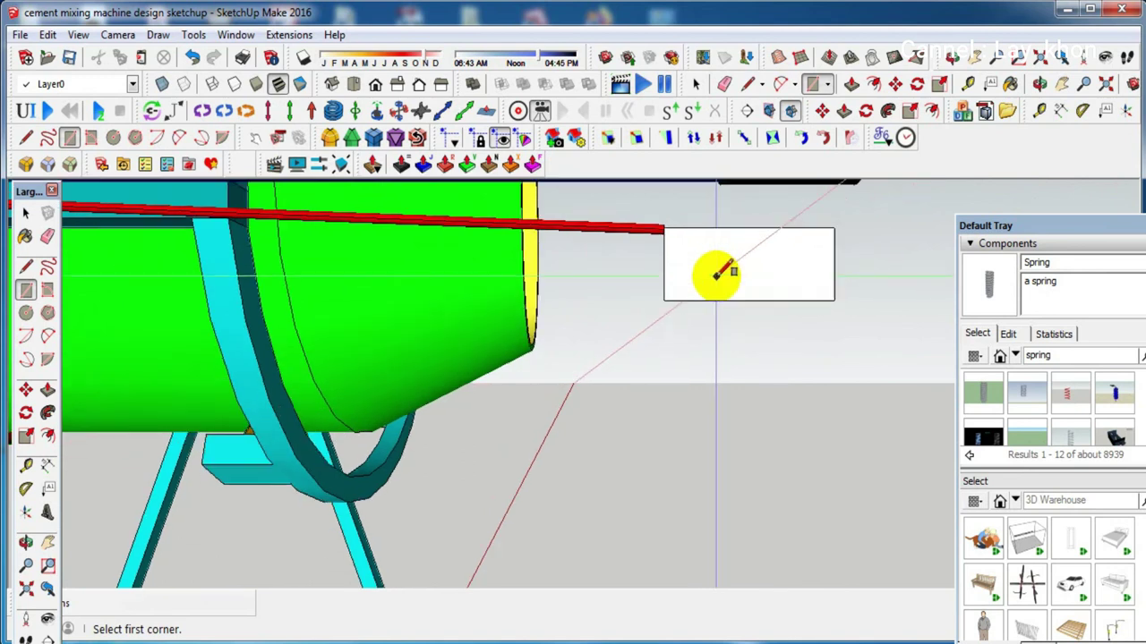
middle_drag(716, 274, 698, 298)
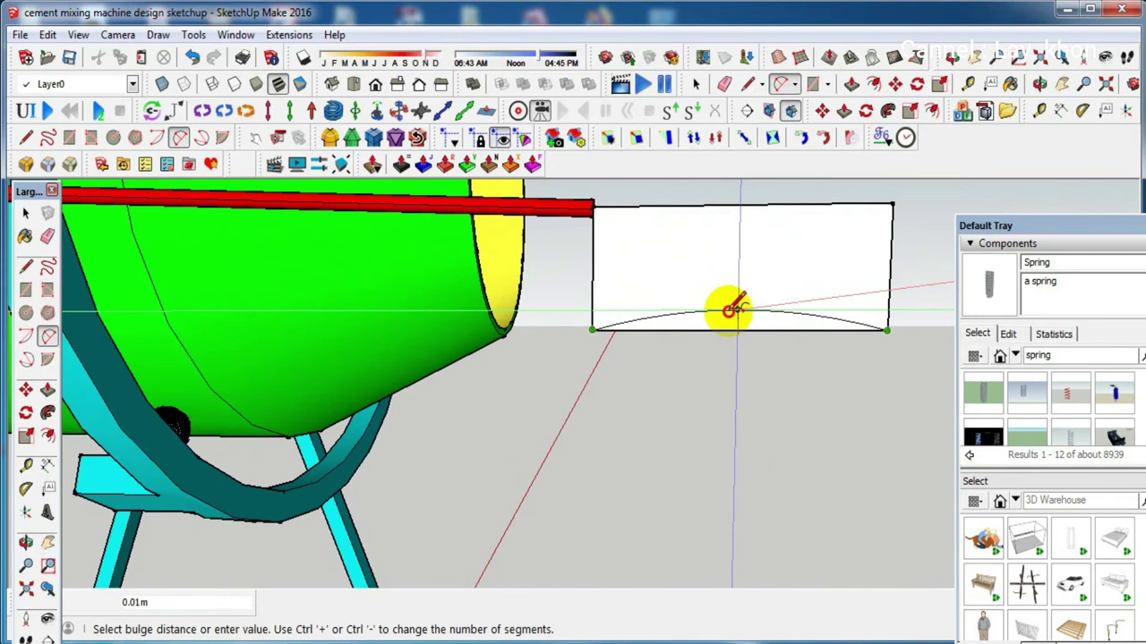
Curve the plate's bottom edge and add a concave arc from its top edge to its right edge
click(729, 307)
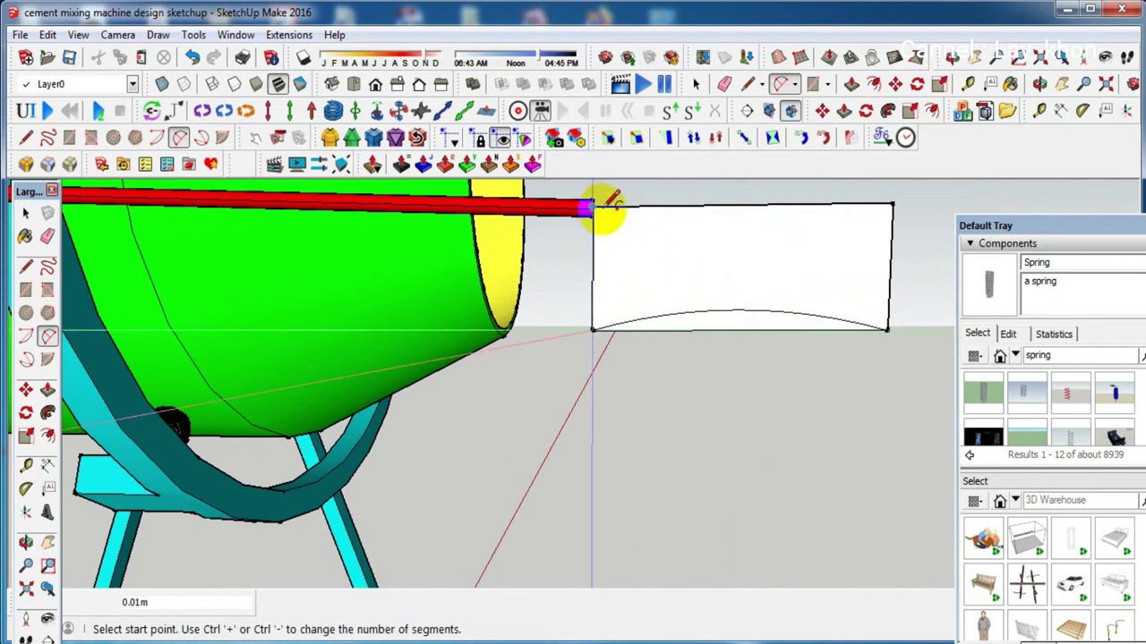
click(640, 207)
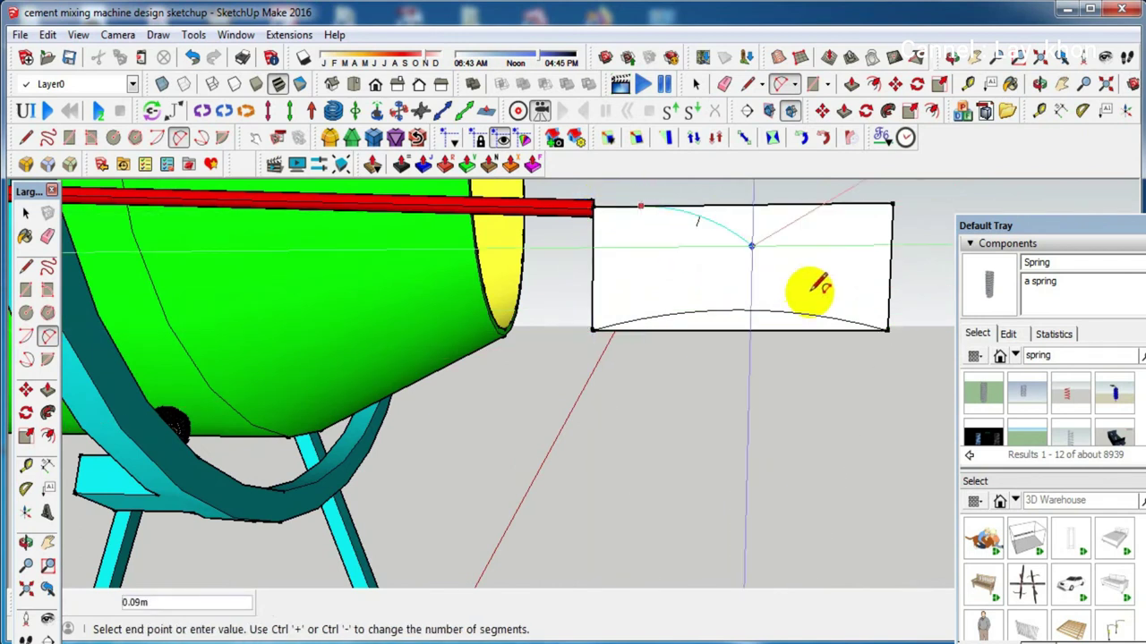
click(886, 312)
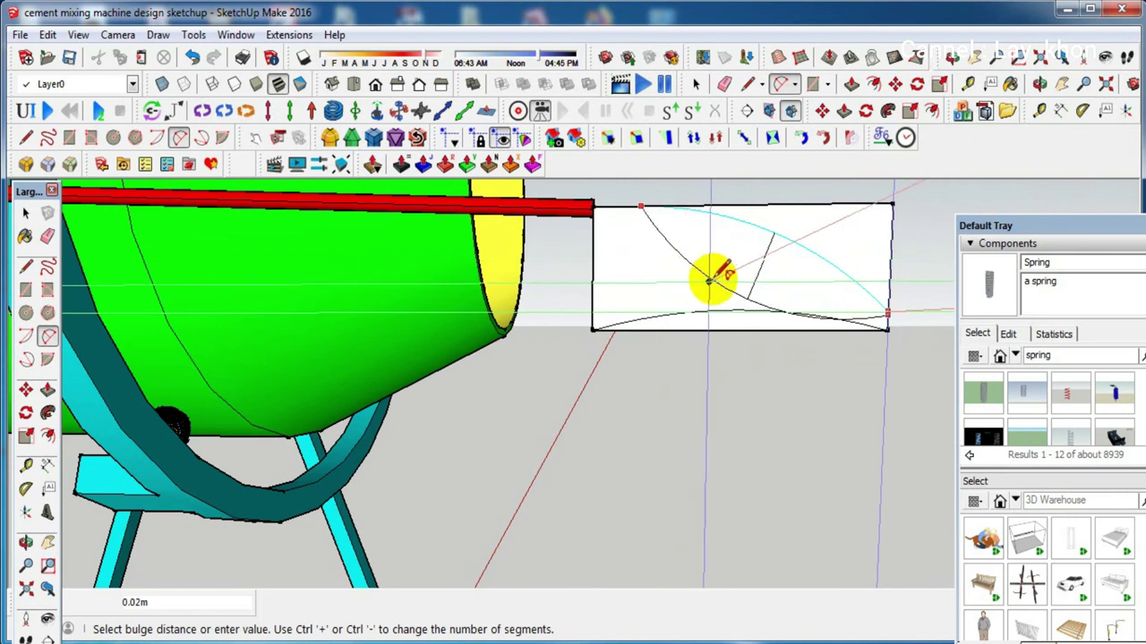
key(Escape)
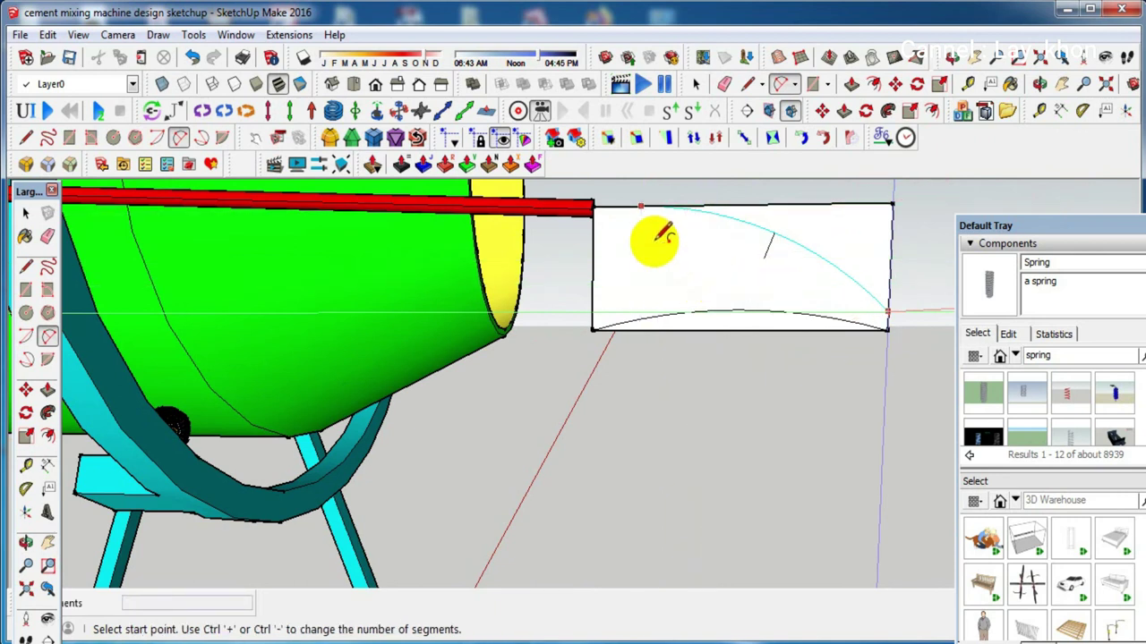
click(618, 206)
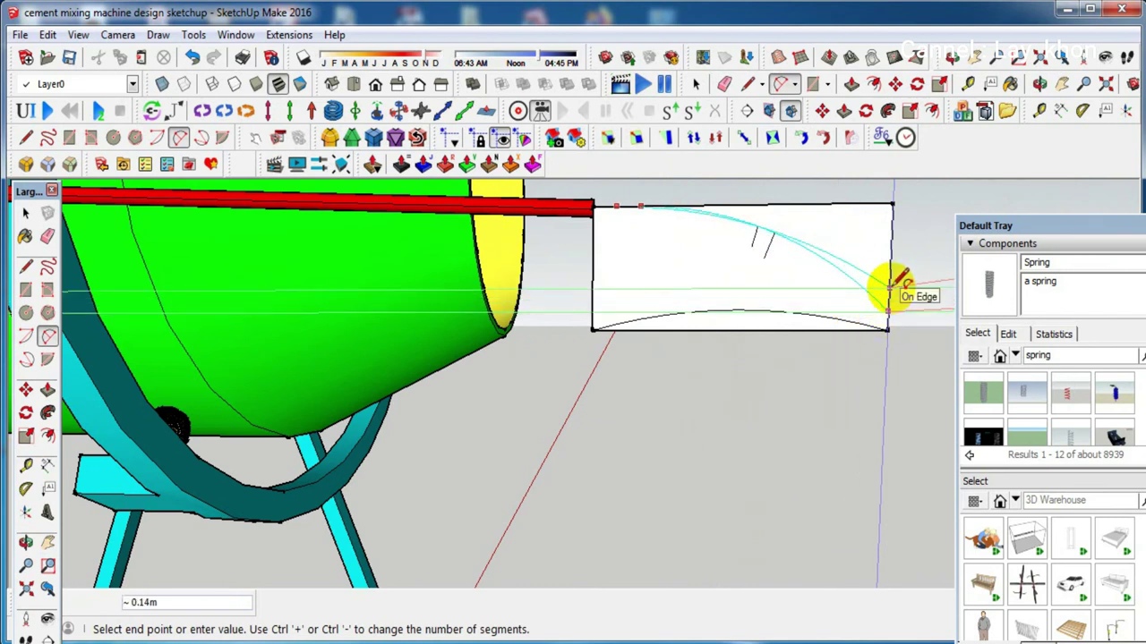
click(888, 287)
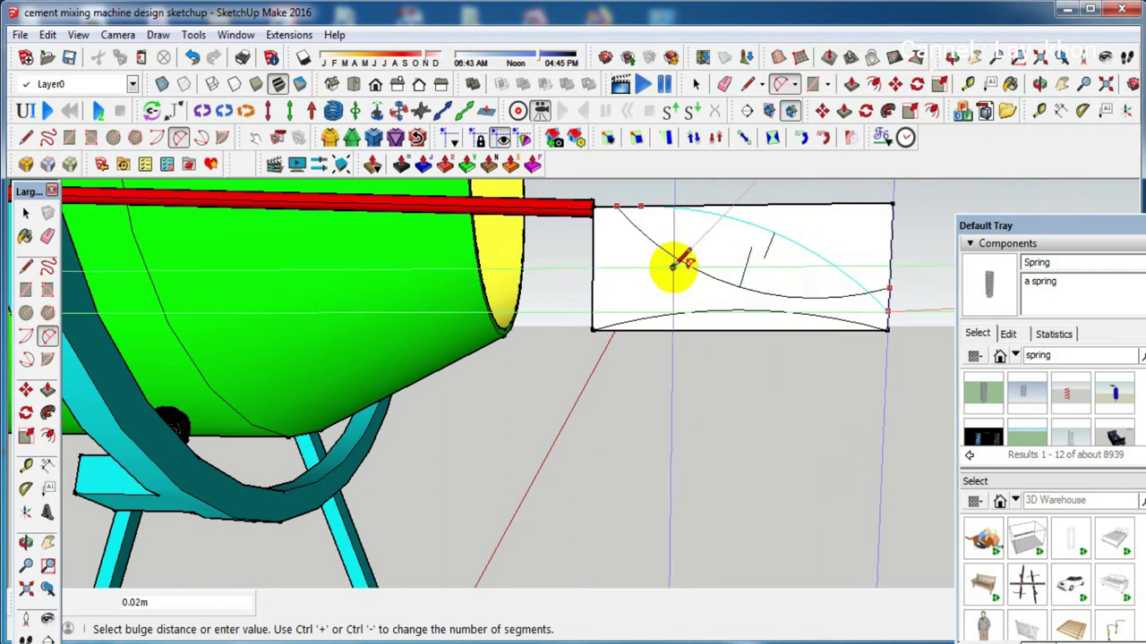
scroll(671, 264, up, 2)
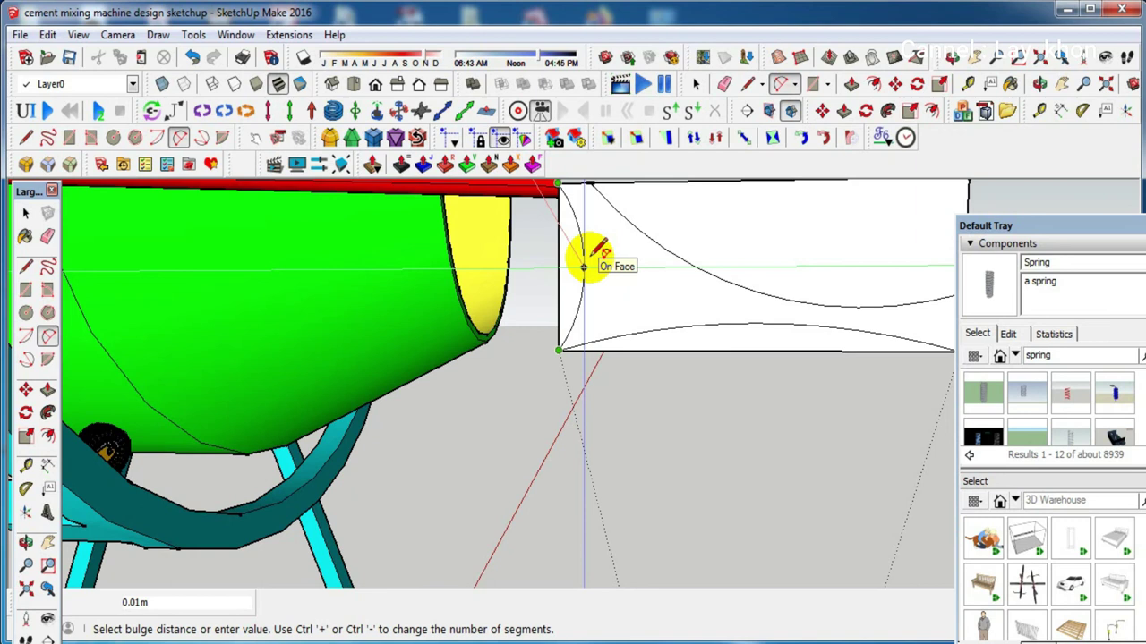
click(583, 265)
scroll(571, 310, down, 2)
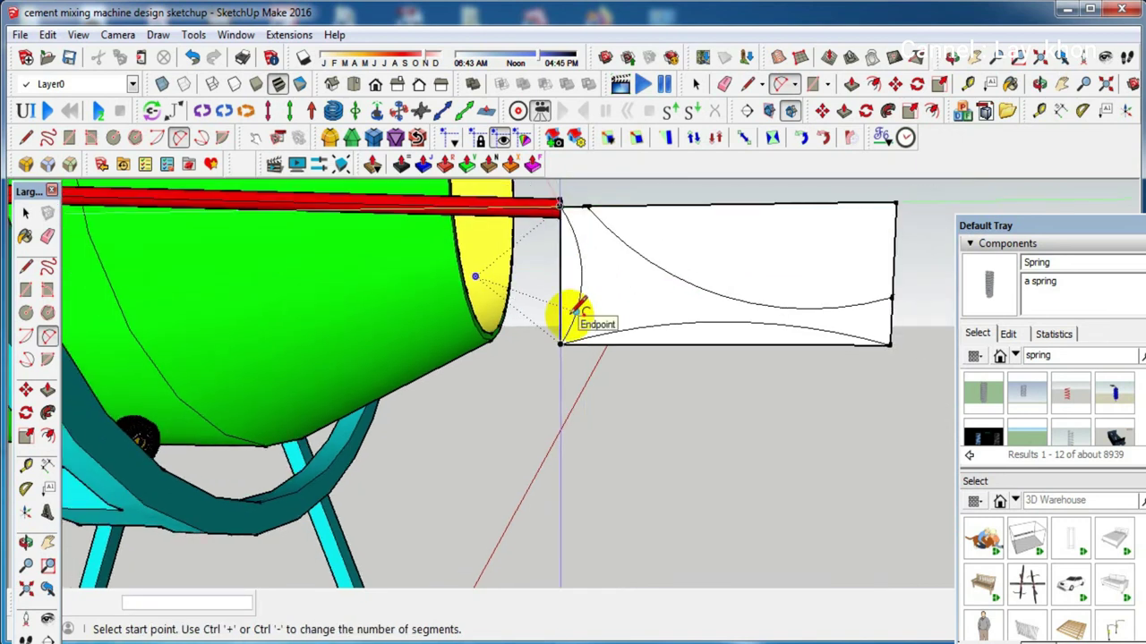
Round the plate's bottom-right and lower corners with two-point arcs
click(862, 304)
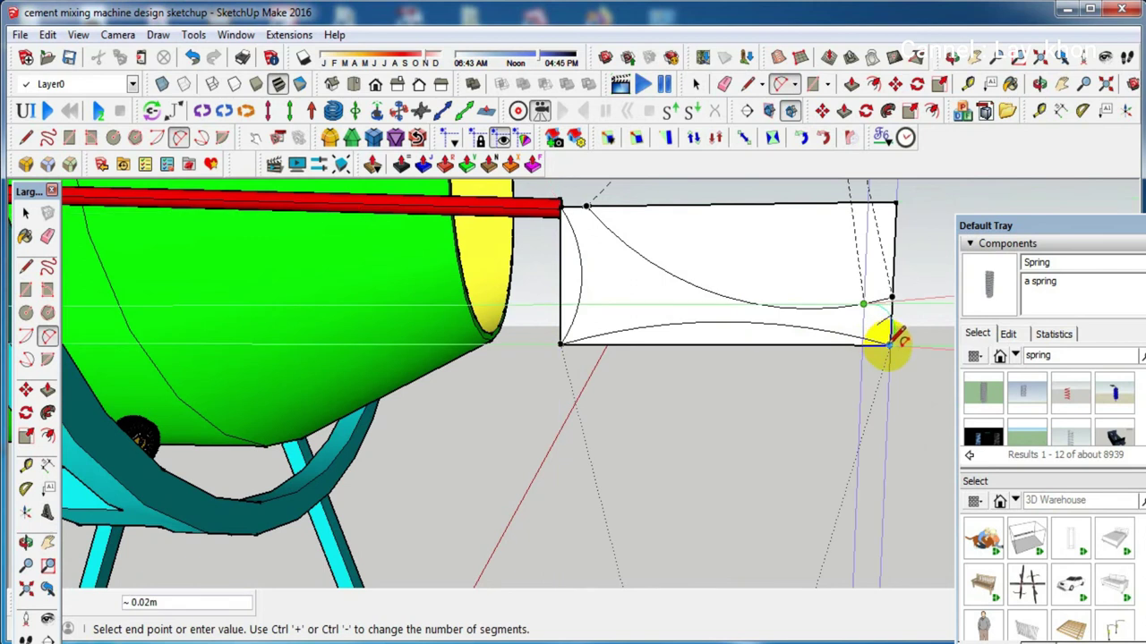
scroll(892, 341, up, 2)
scroll(893, 342, up, 1)
click(892, 343)
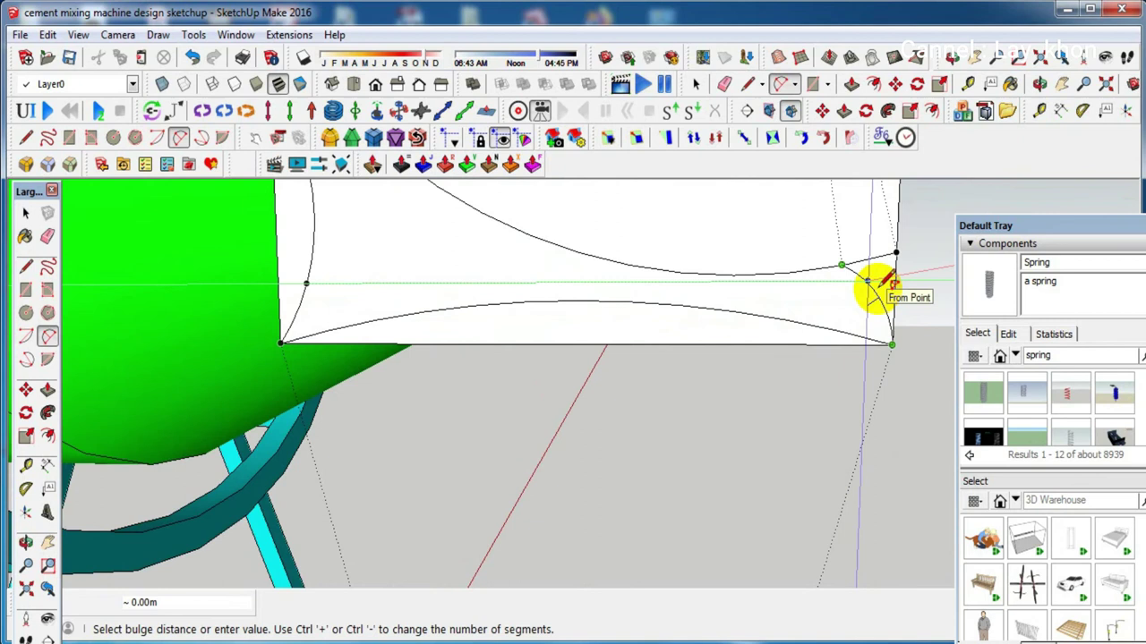
click(876, 291)
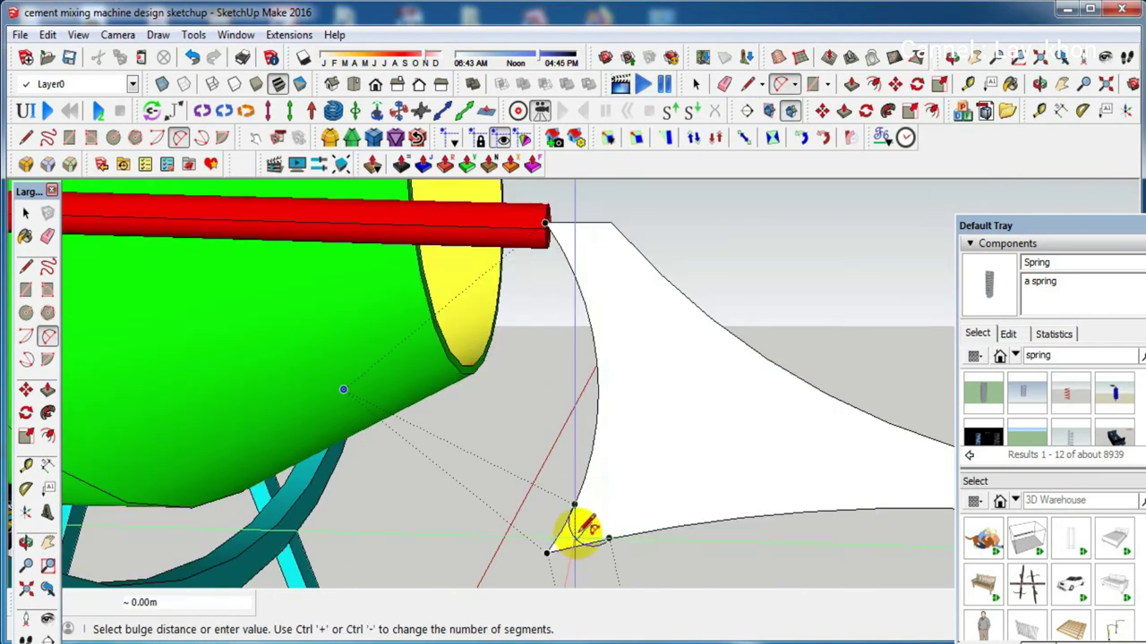
scroll(582, 528, up, 1)
scroll(584, 527, up, 1)
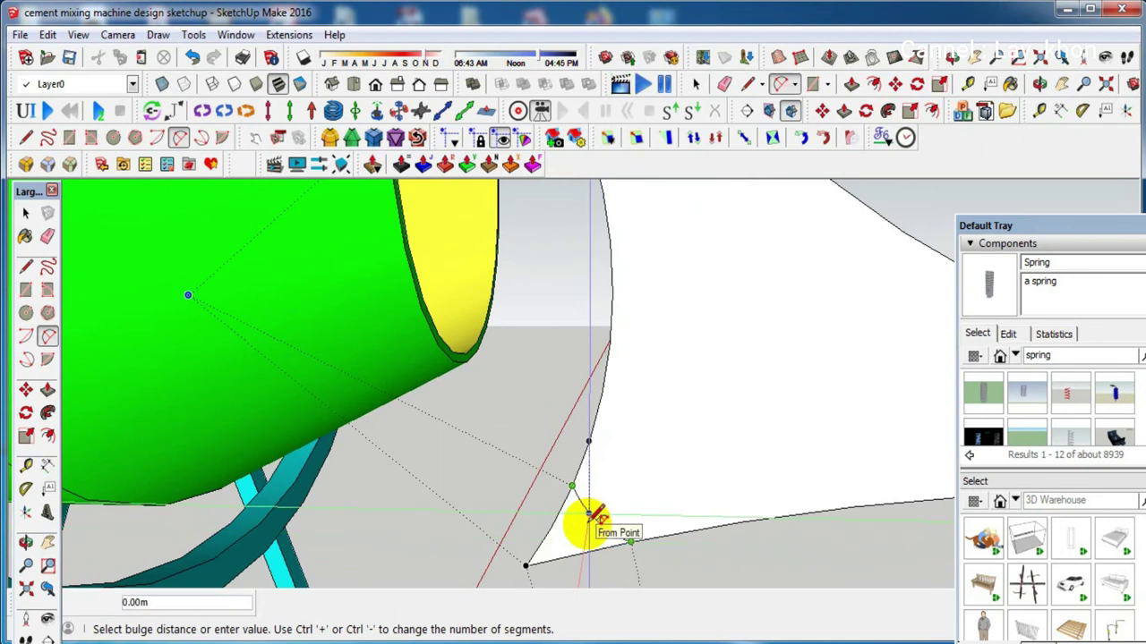
scroll(591, 515, up, 1)
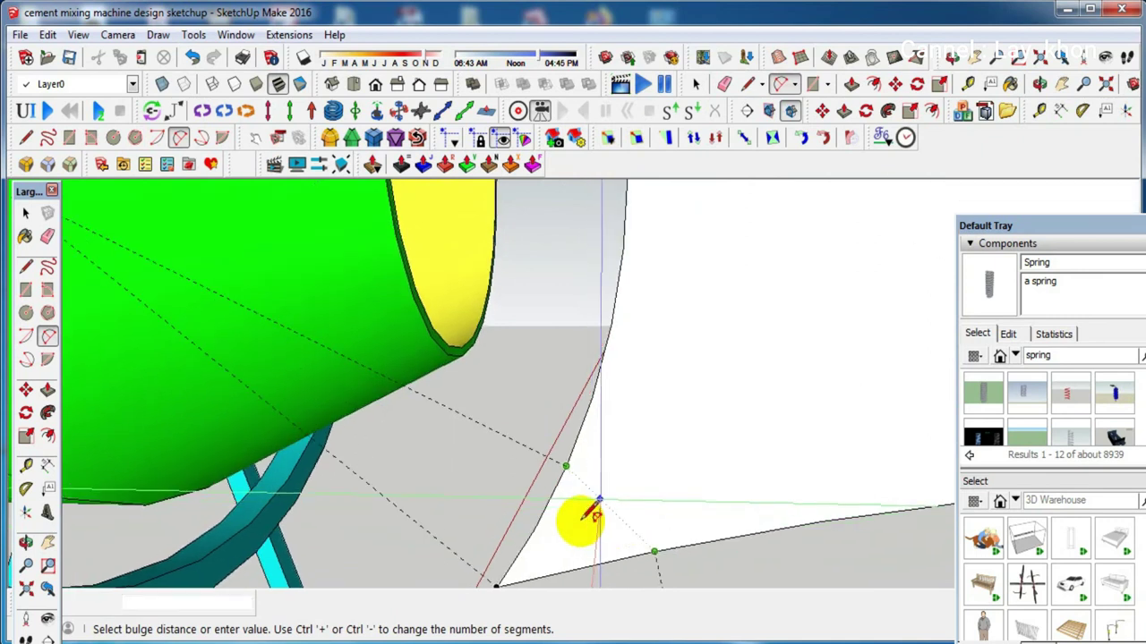
click(629, 556)
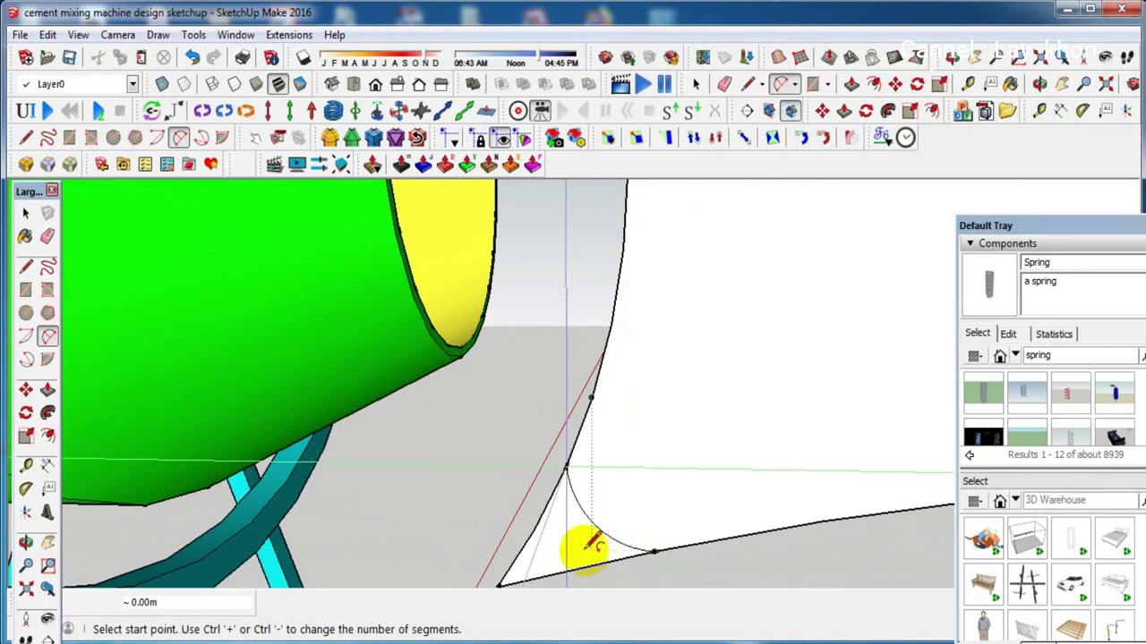
Erase the leftover edge and corner piece cut off by the arcs
key(e)
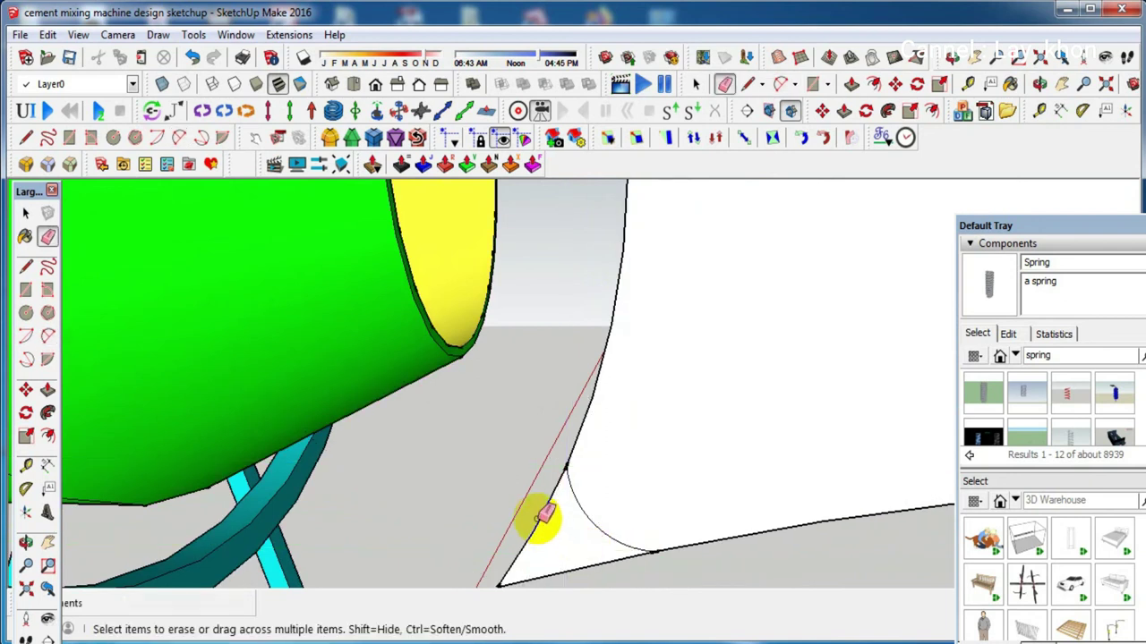
click(557, 517)
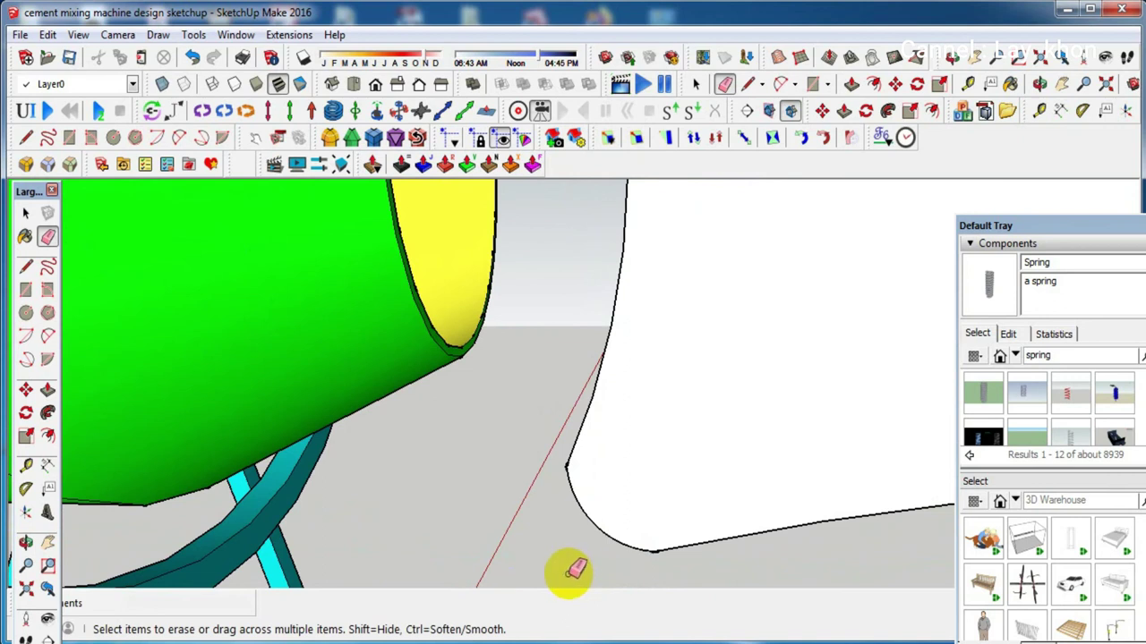
scroll(578, 564, down, 3)
scroll(594, 483, up, 1)
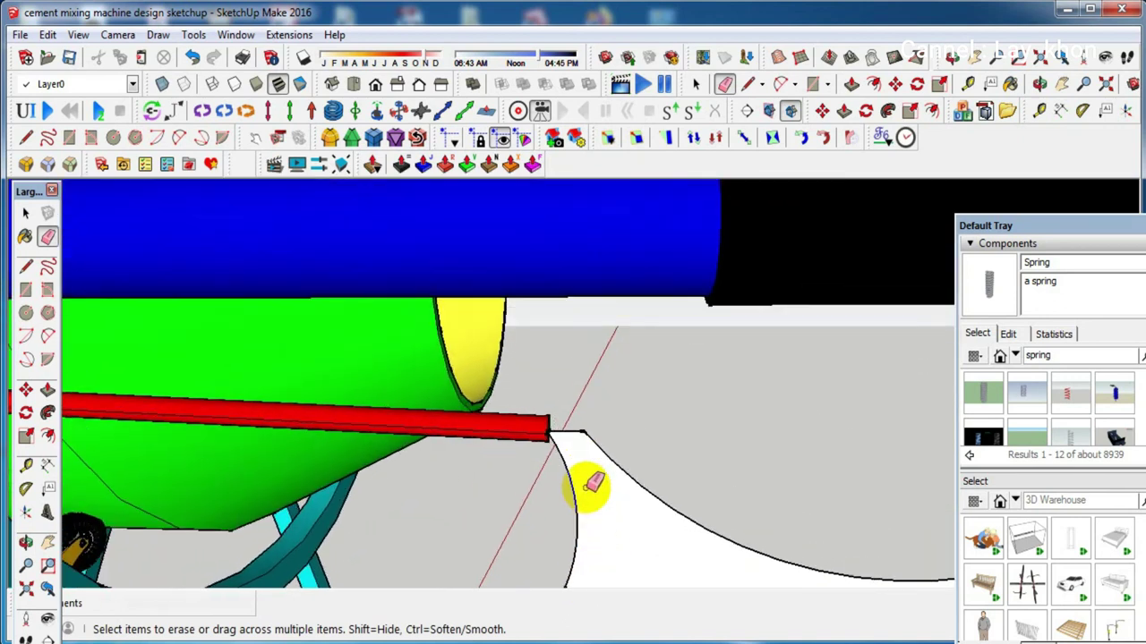
scroll(593, 483, up, 1)
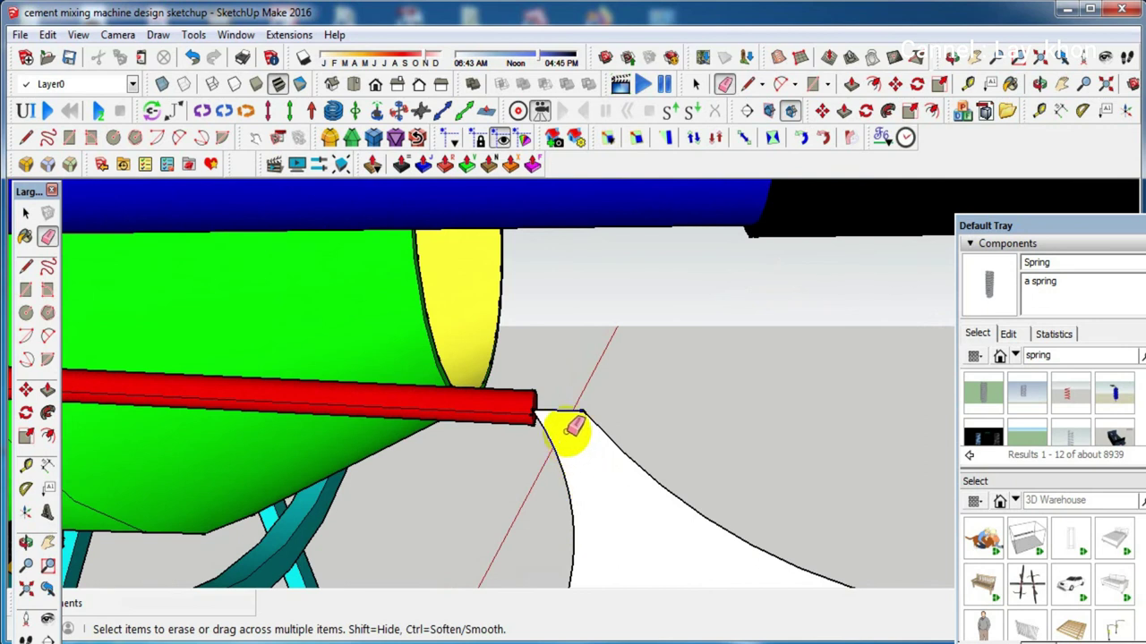
scroll(573, 428, up, 2)
scroll(569, 429, up, 1)
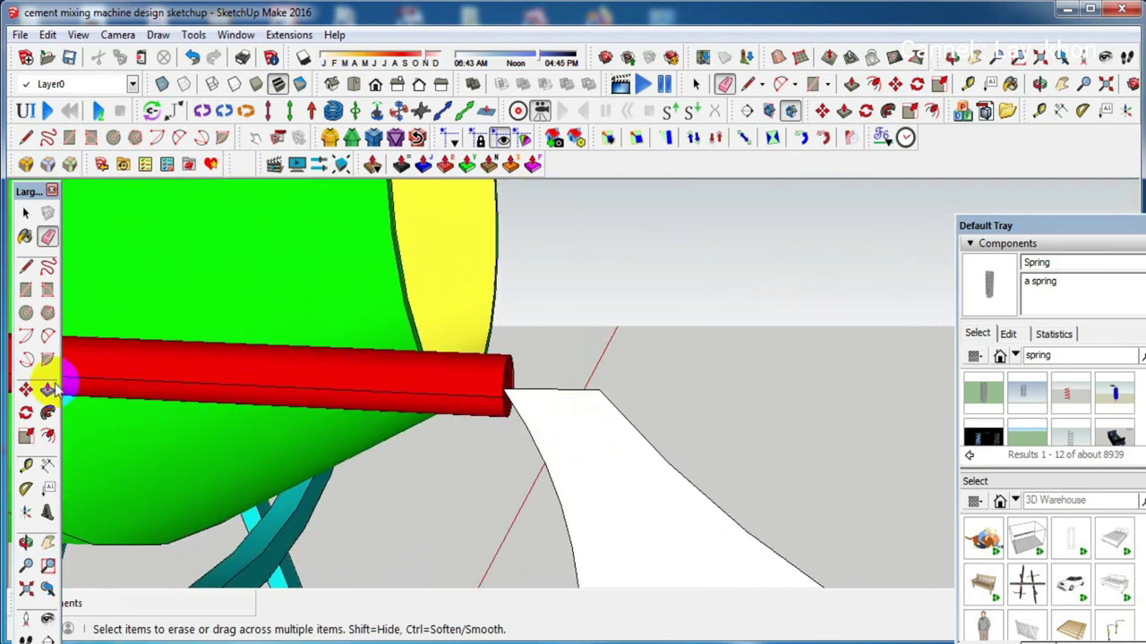
Draw a curved arc from the plate's top corner to its left corner
click(47, 335)
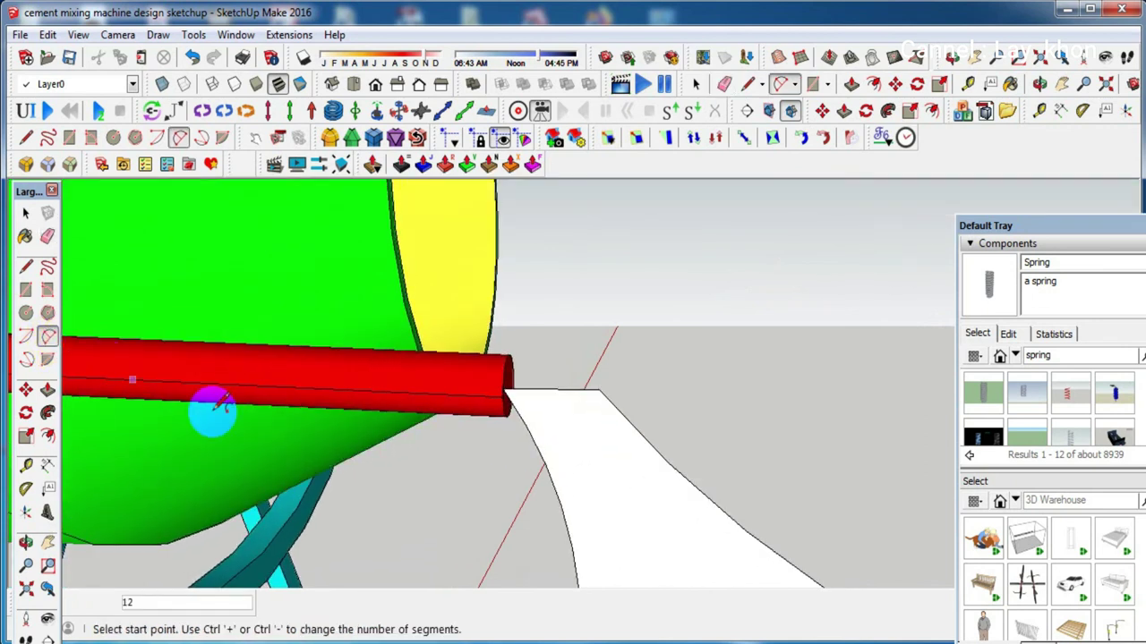
click(600, 391)
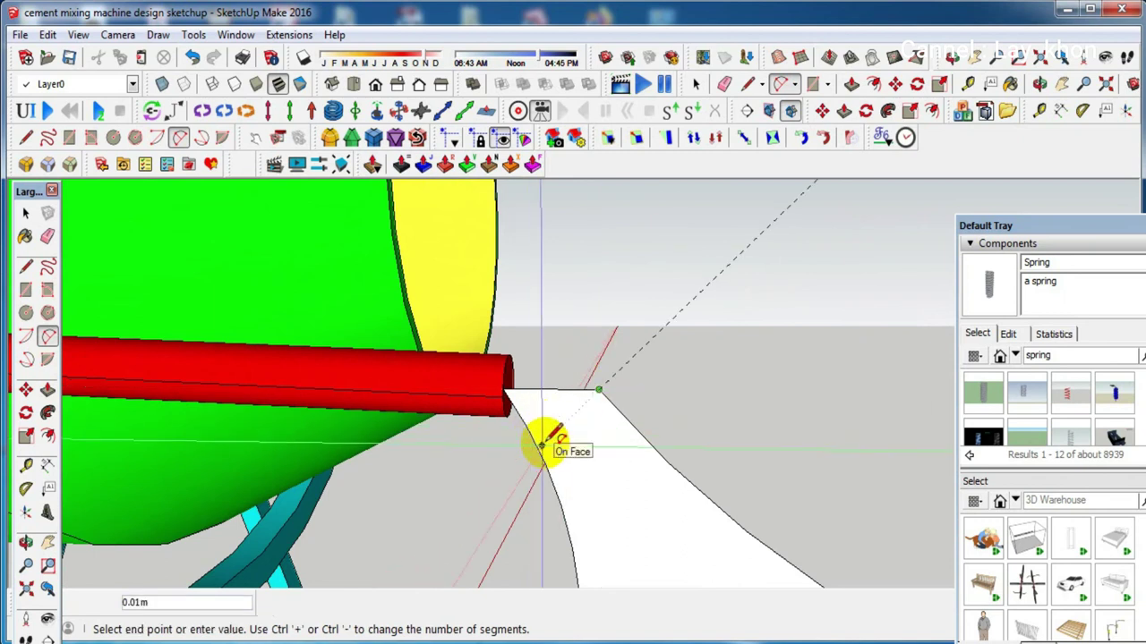
click(503, 390)
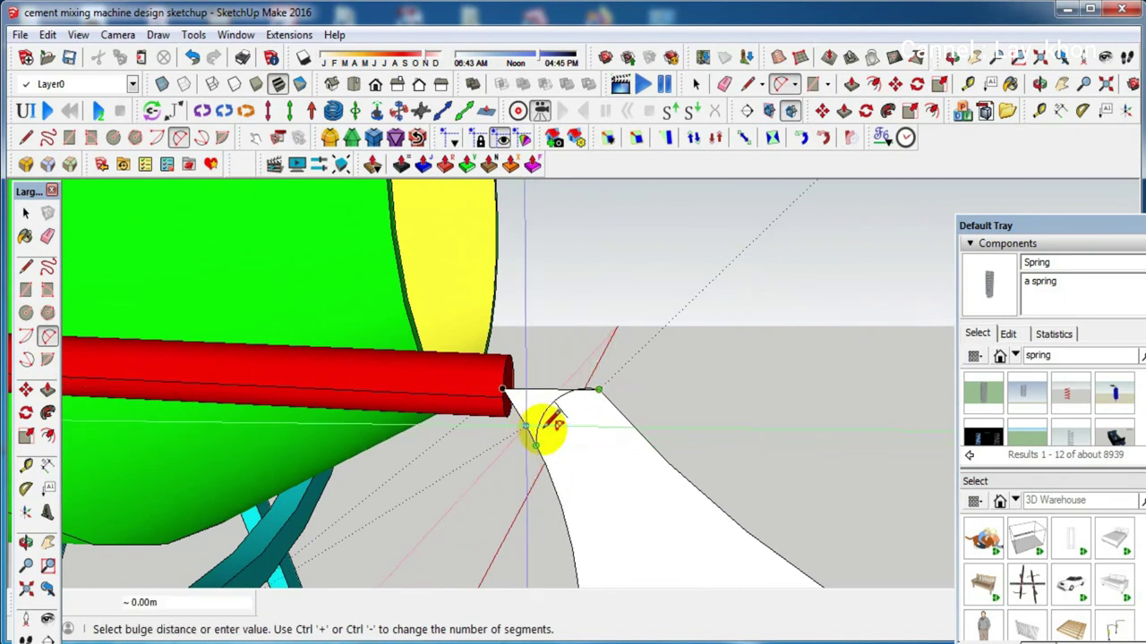
middle_drag(567, 394, 598, 383)
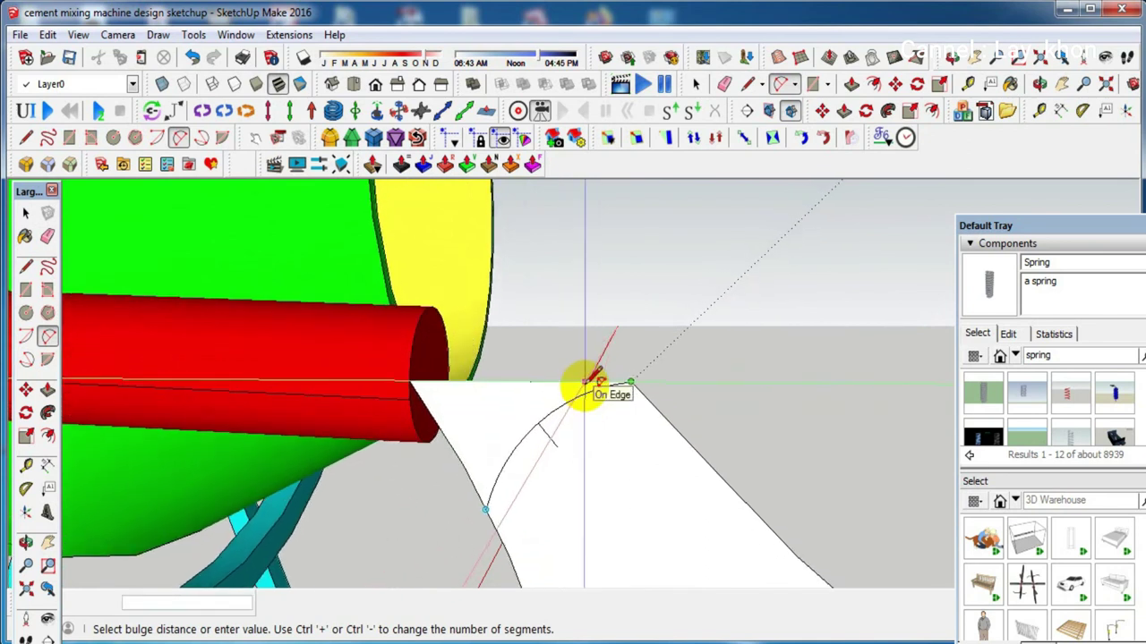
click(593, 384)
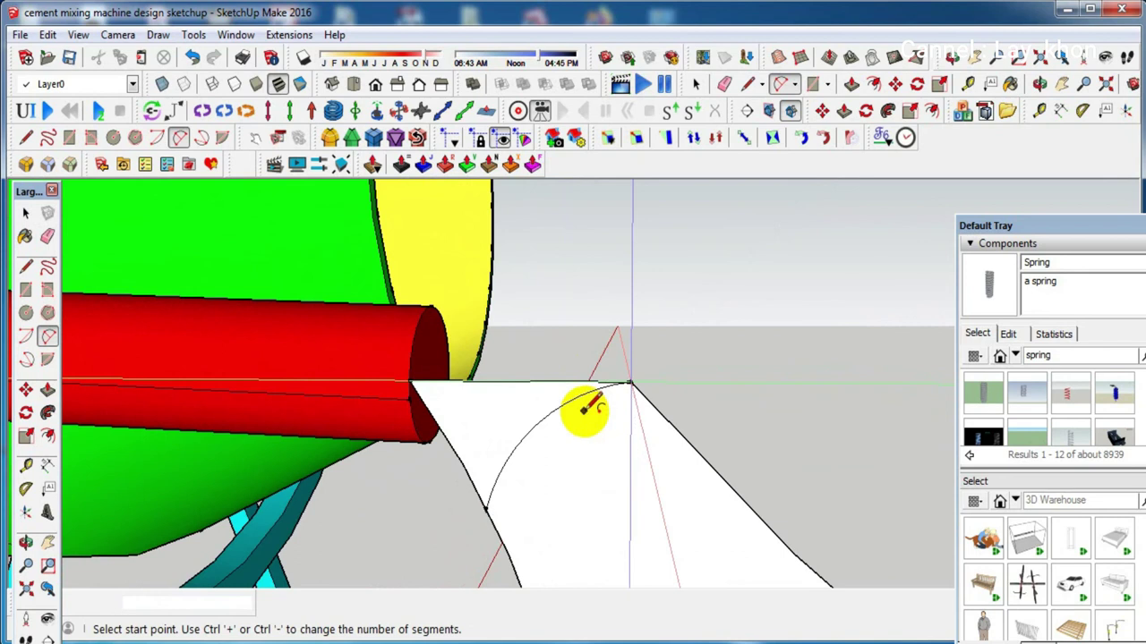
scroll(587, 405, down, 2)
Erase the piece trimmed off by the new arc and the edge running from the rod to the plate
key(e)
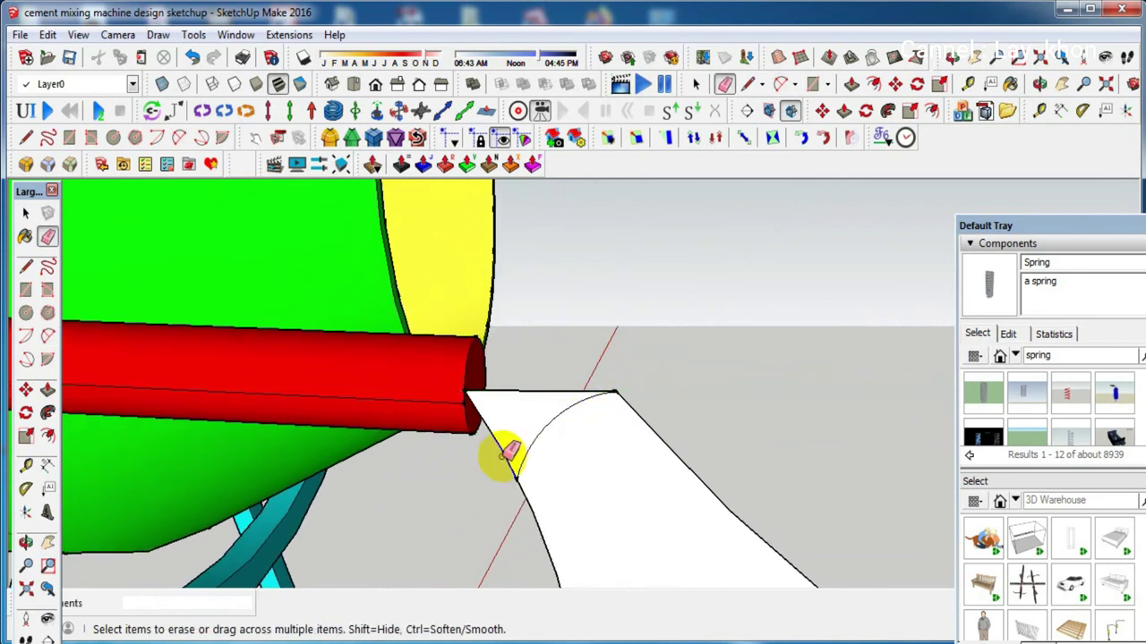
drag(501, 438, 529, 386)
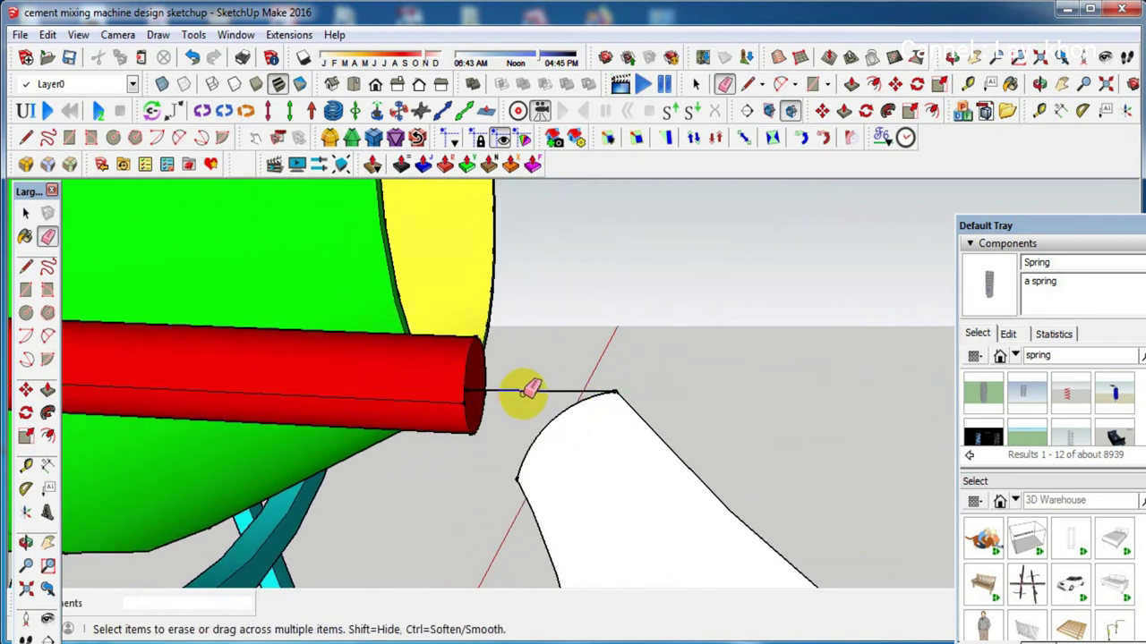
click(526, 390)
middle_drag(542, 366, 590, 399)
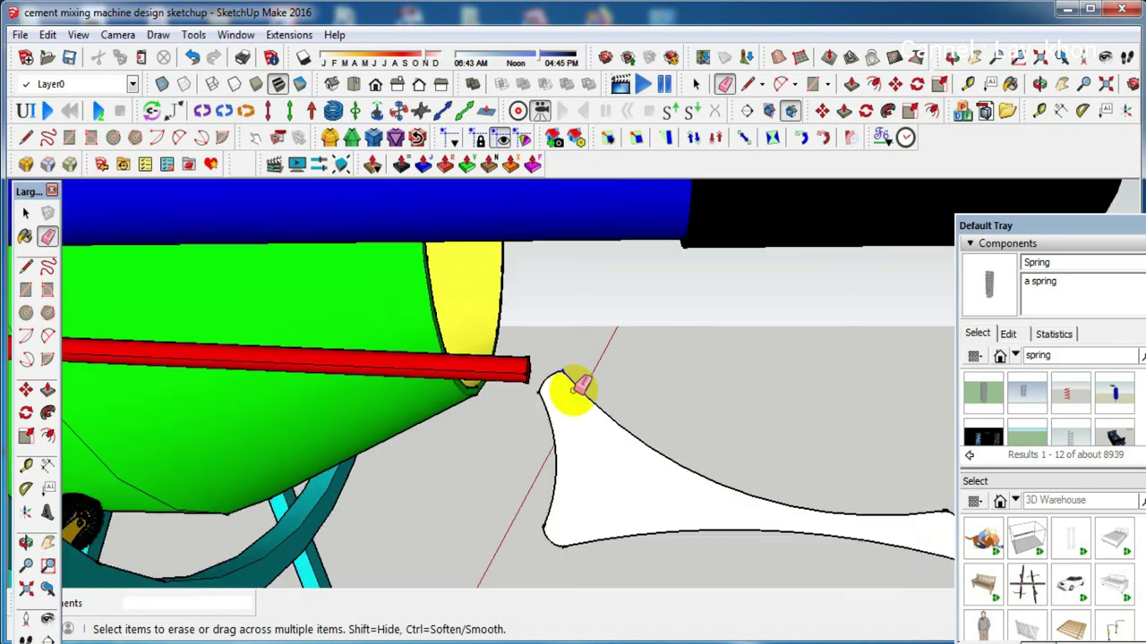
key(space)
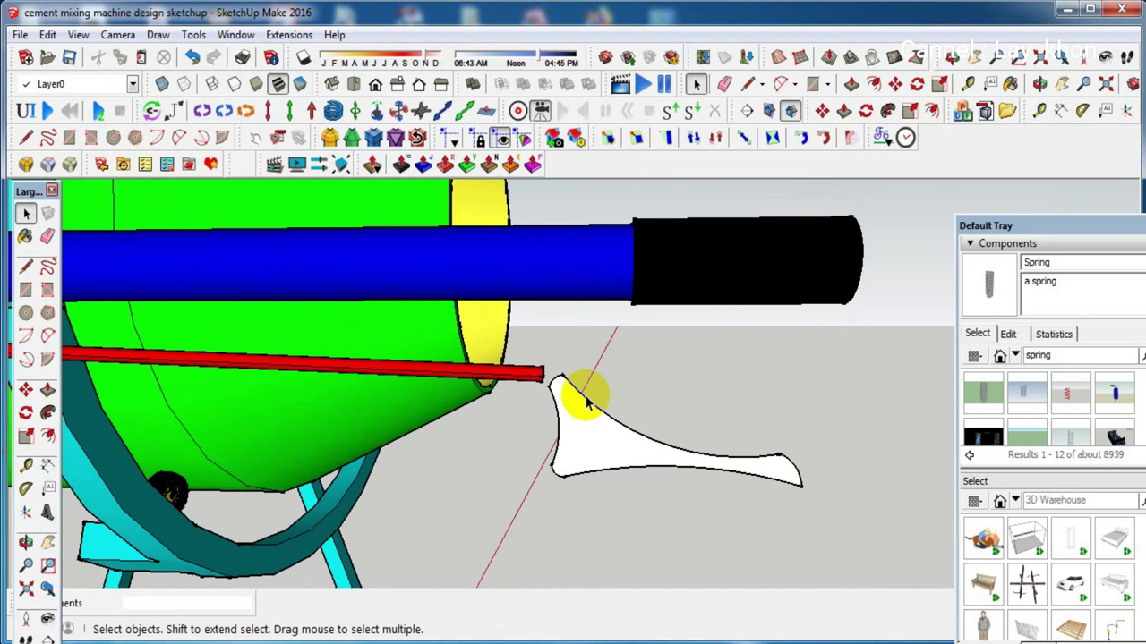
scroll(578, 394, up, 2)
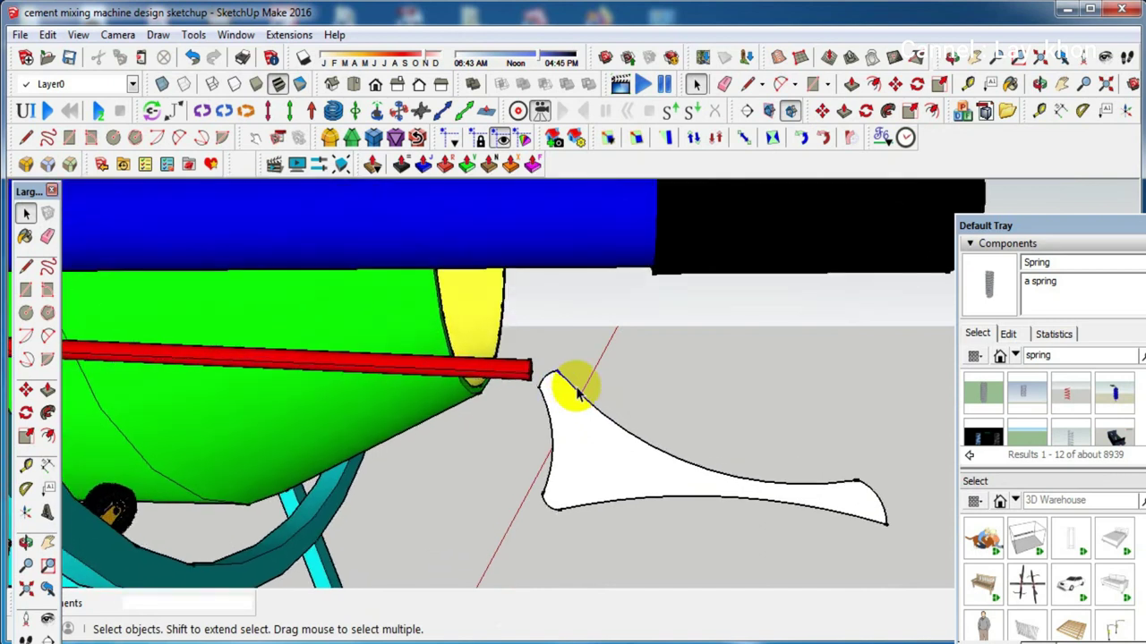
scroll(577, 393, up, 2)
scroll(578, 394, down, 2)
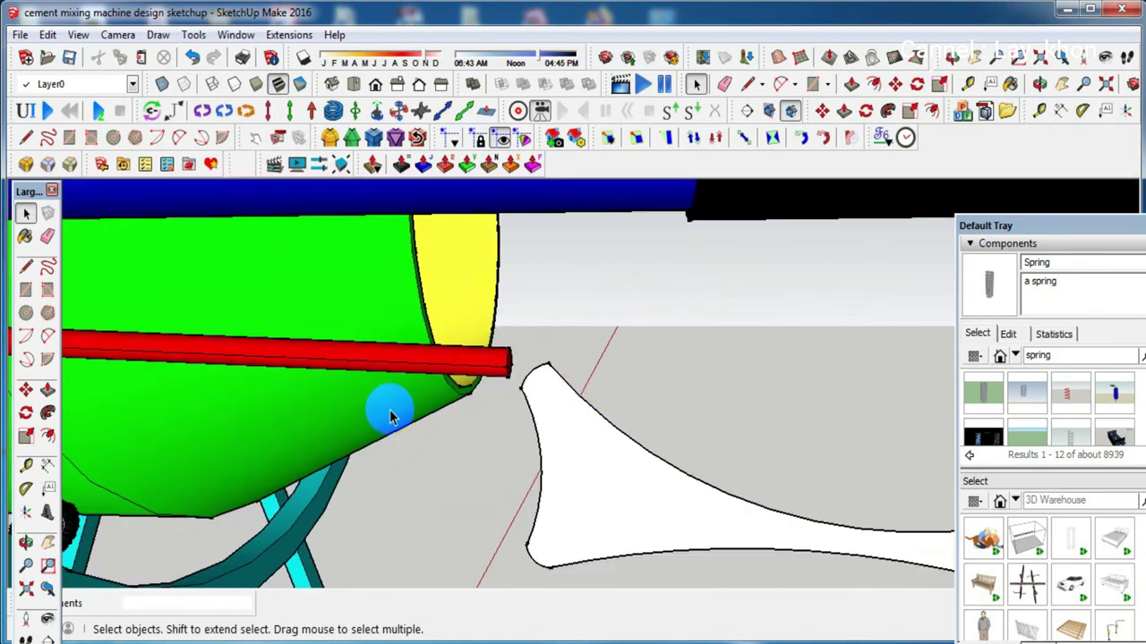
Draw a straight line across the plate's lower corner, snapping to the opposite endpoint
click(25, 266)
click(521, 387)
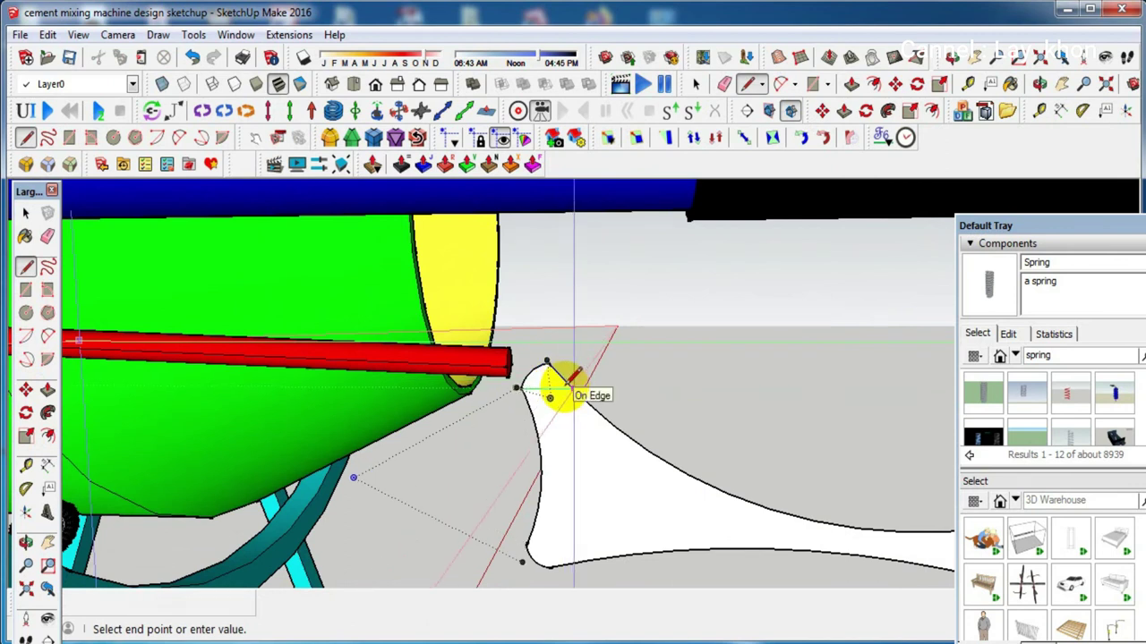
scroll(566, 383, up, 1)
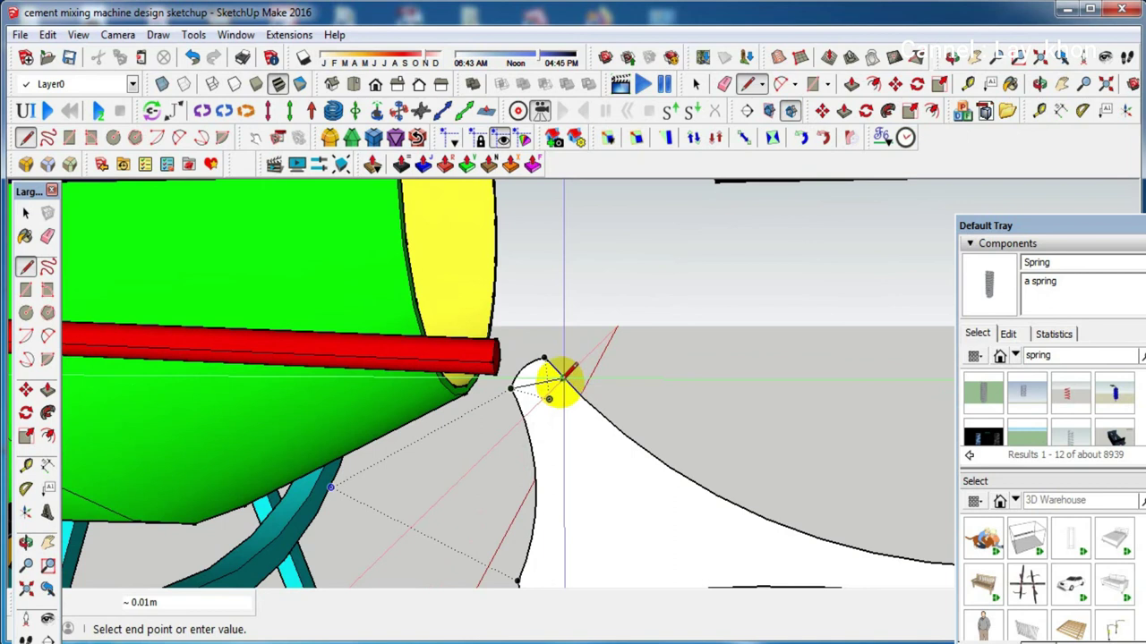
scroll(562, 382, down, 2)
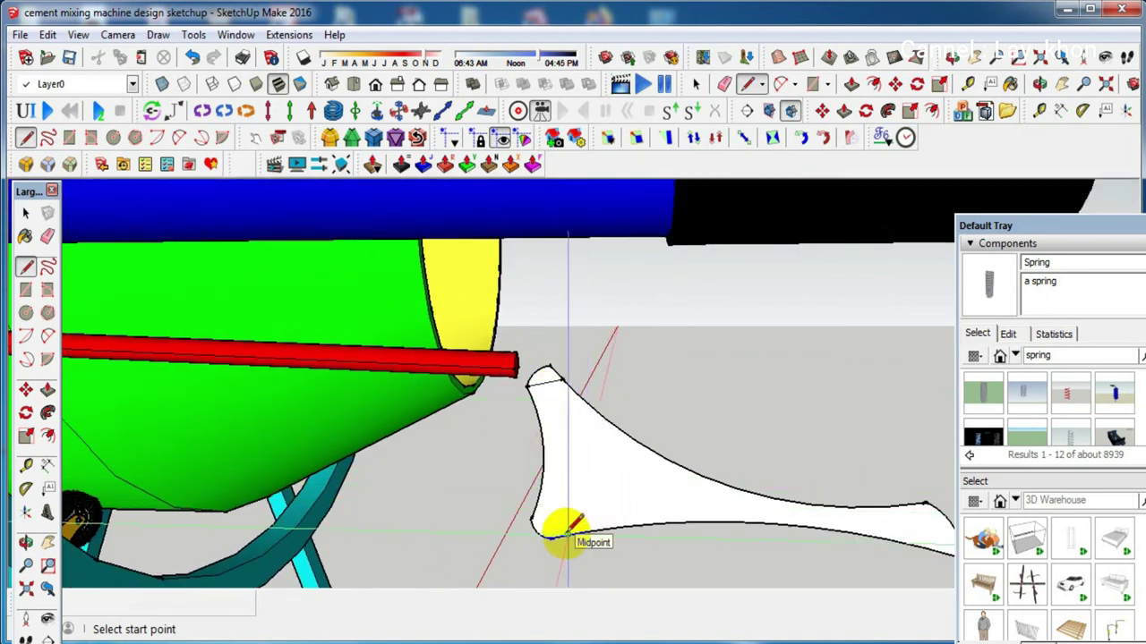
click(566, 535)
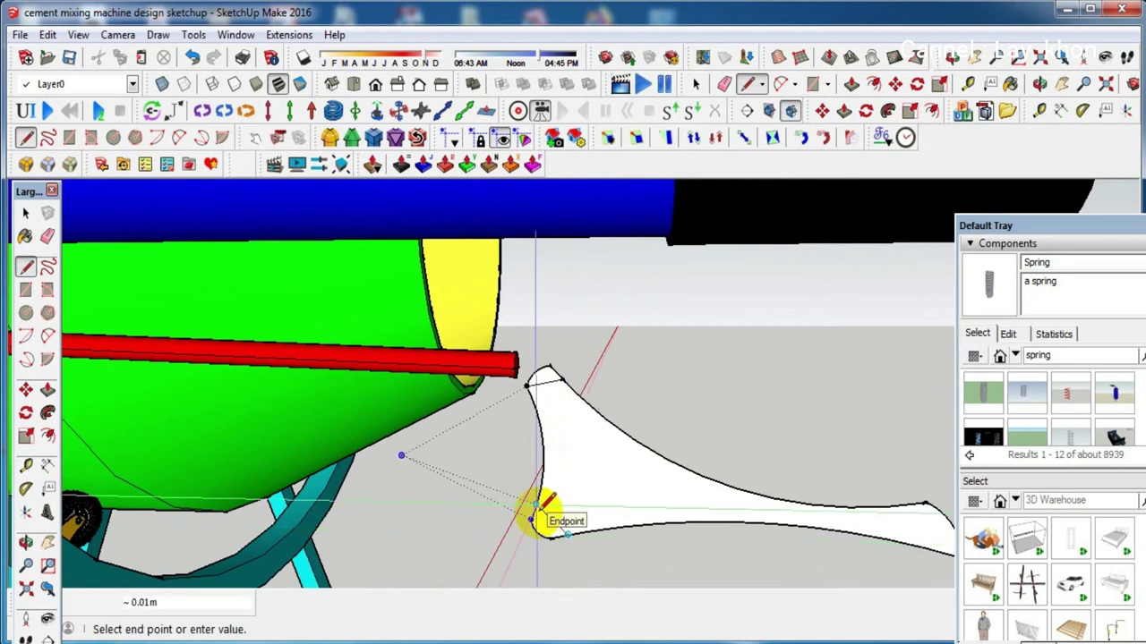
scroll(533, 517, up, 2)
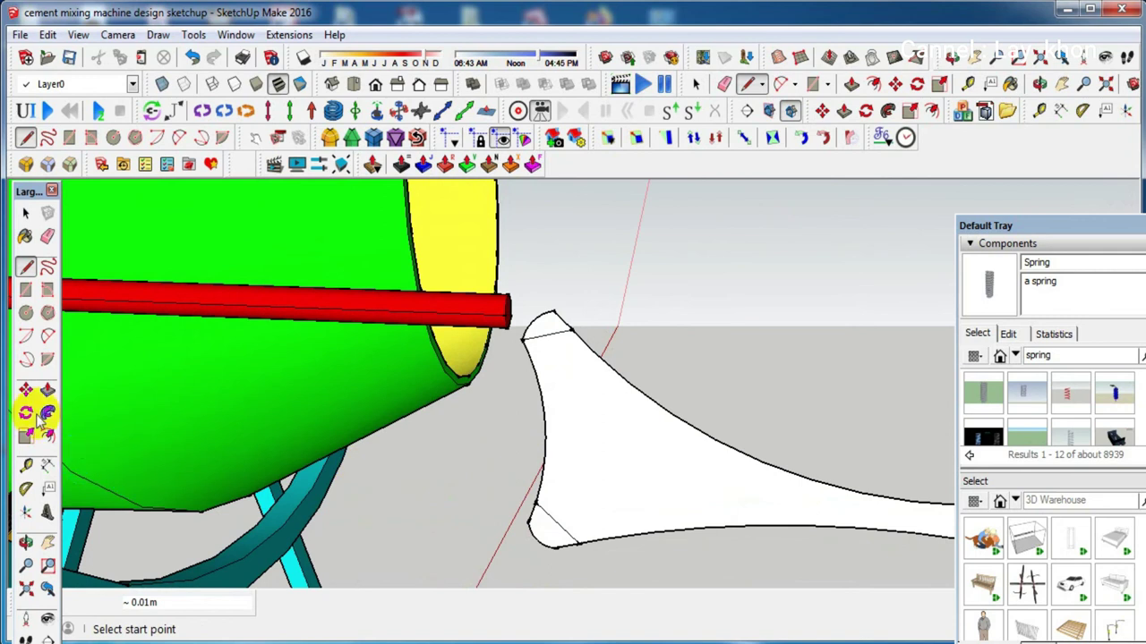
key(space)
Remove an unwanted edge near the plate's top corner
click(25, 312)
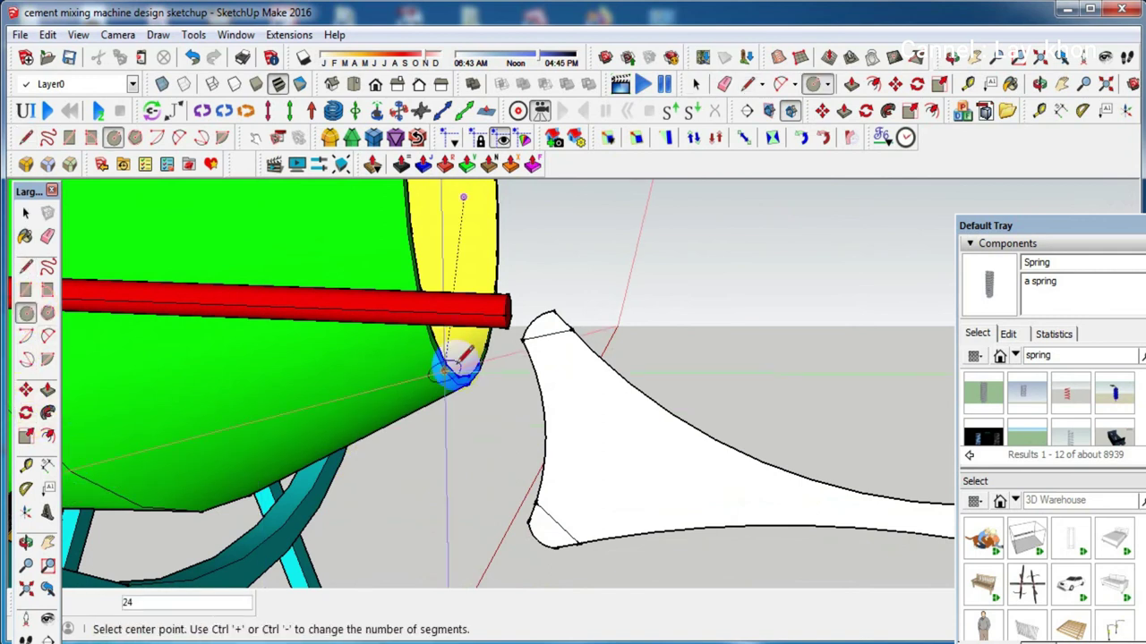
scroll(557, 340, up, 2)
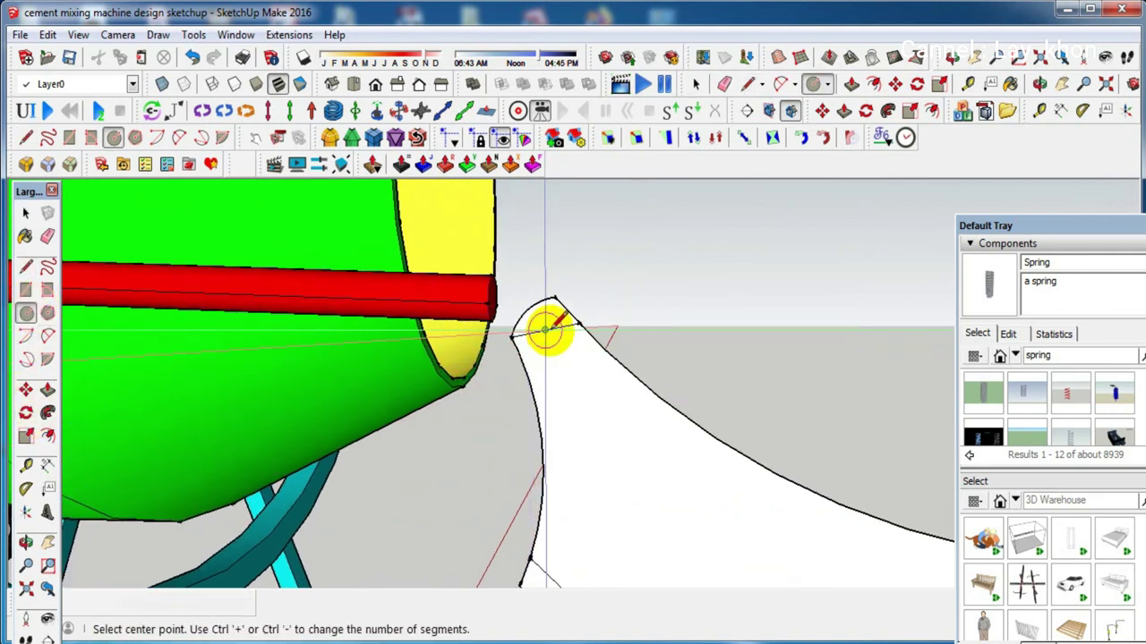
click(545, 332)
middle_drag(548, 333, 544, 334)
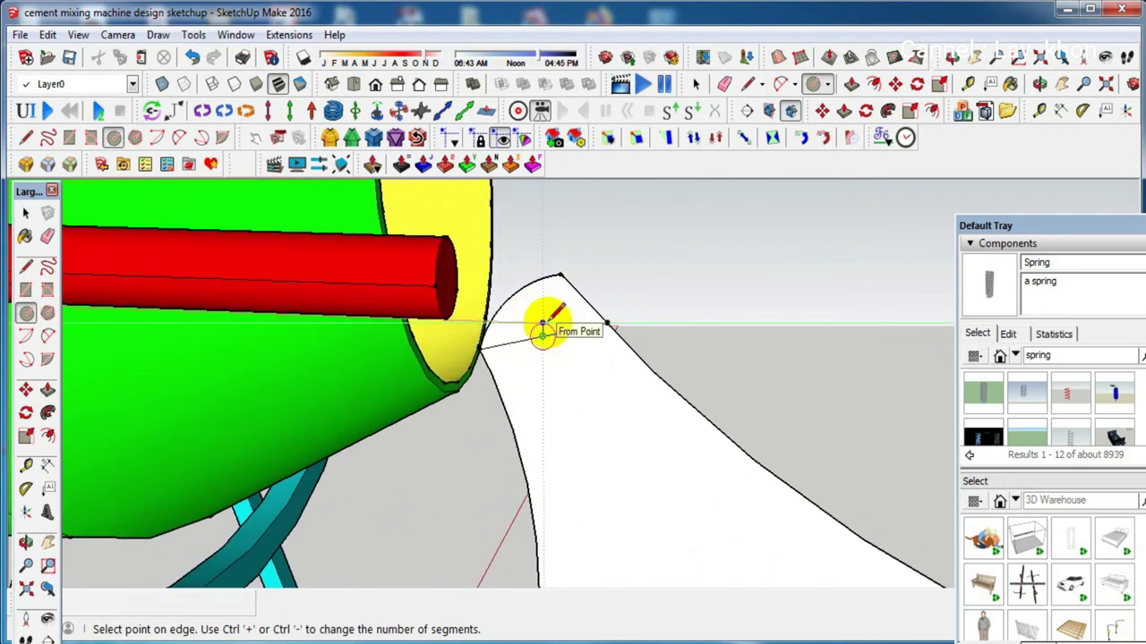
right_click(551, 266)
click(567, 297)
middle_drag(549, 294, 570, 273)
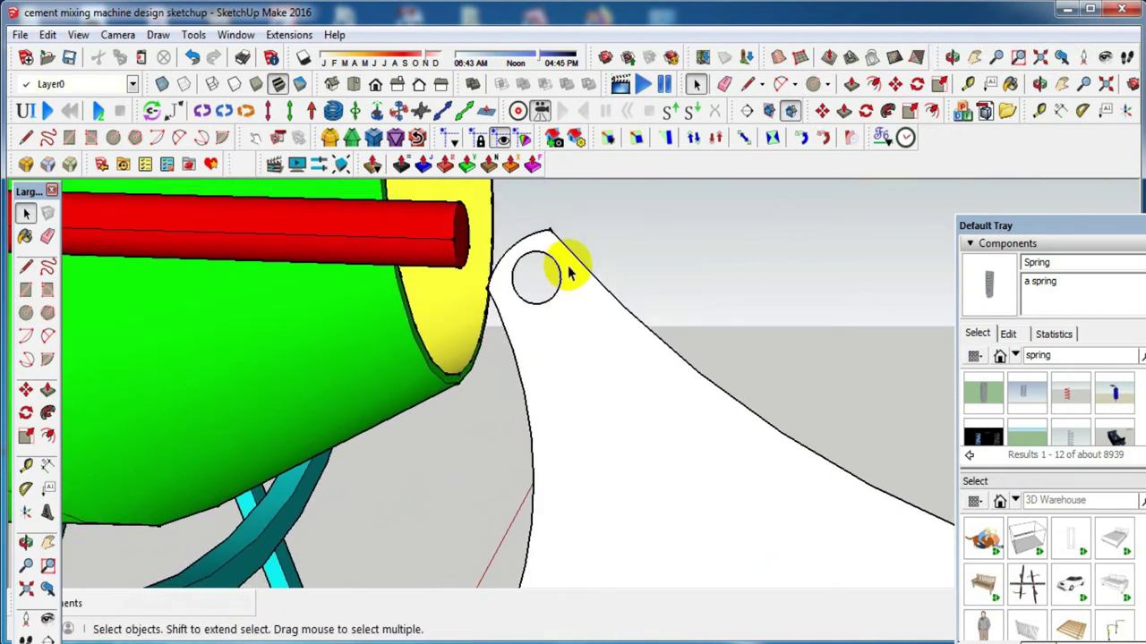
scroll(569, 265, down, 2)
scroll(575, 282, down, 1)
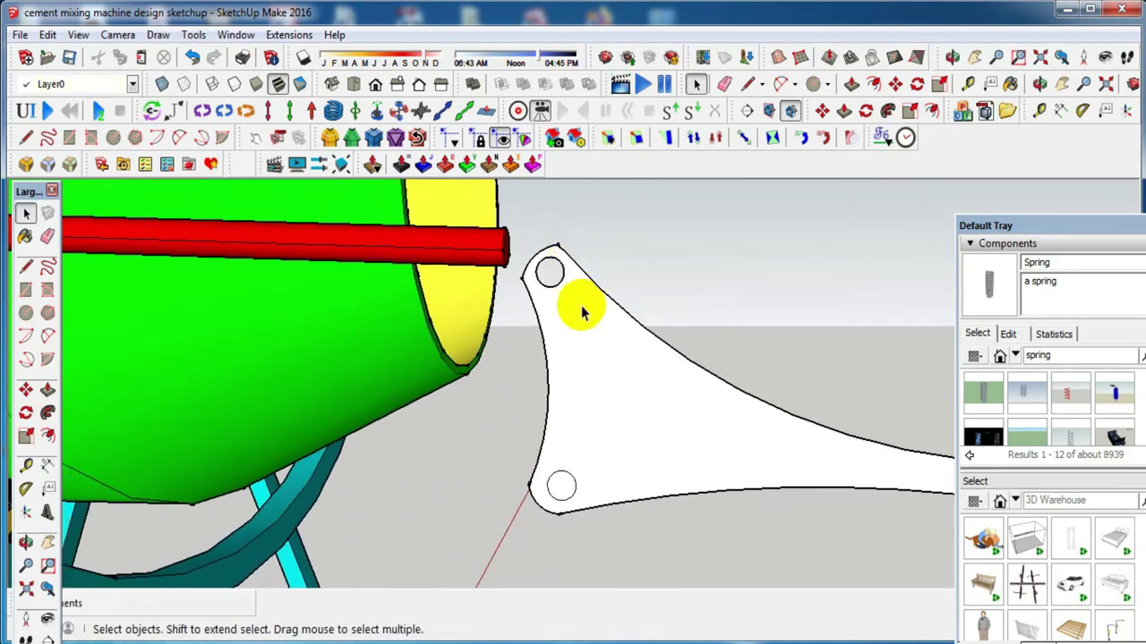
Draw circles for the upper and lower bolt holes in the plate's corners
key(c)
click(558, 484)
scroll(573, 376, up, 3)
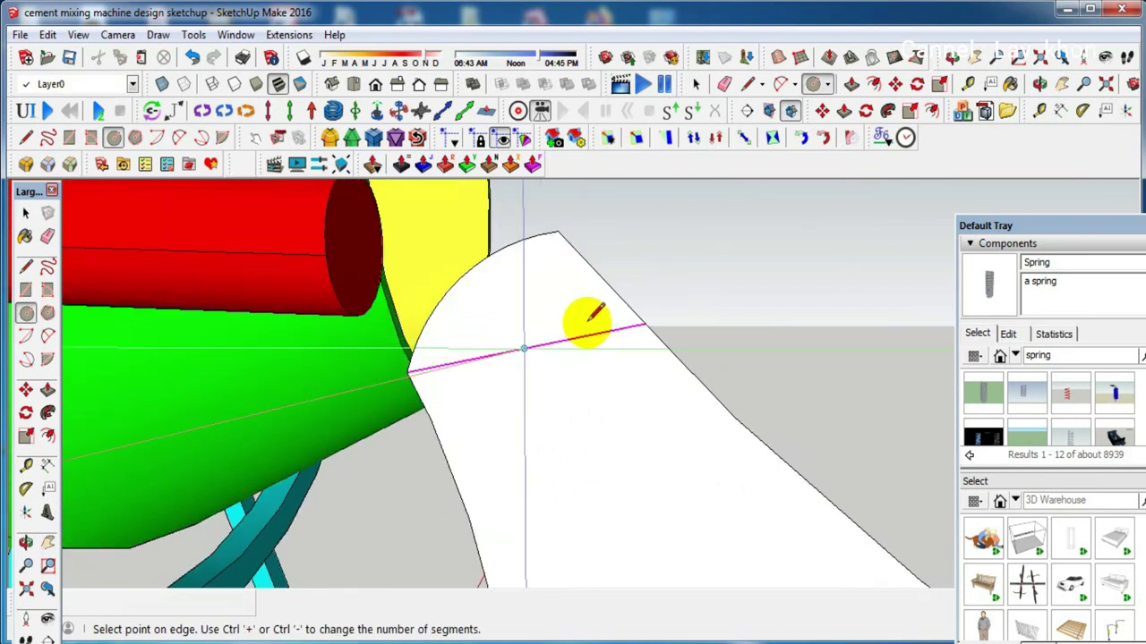
middle_drag(588, 319, 573, 305)
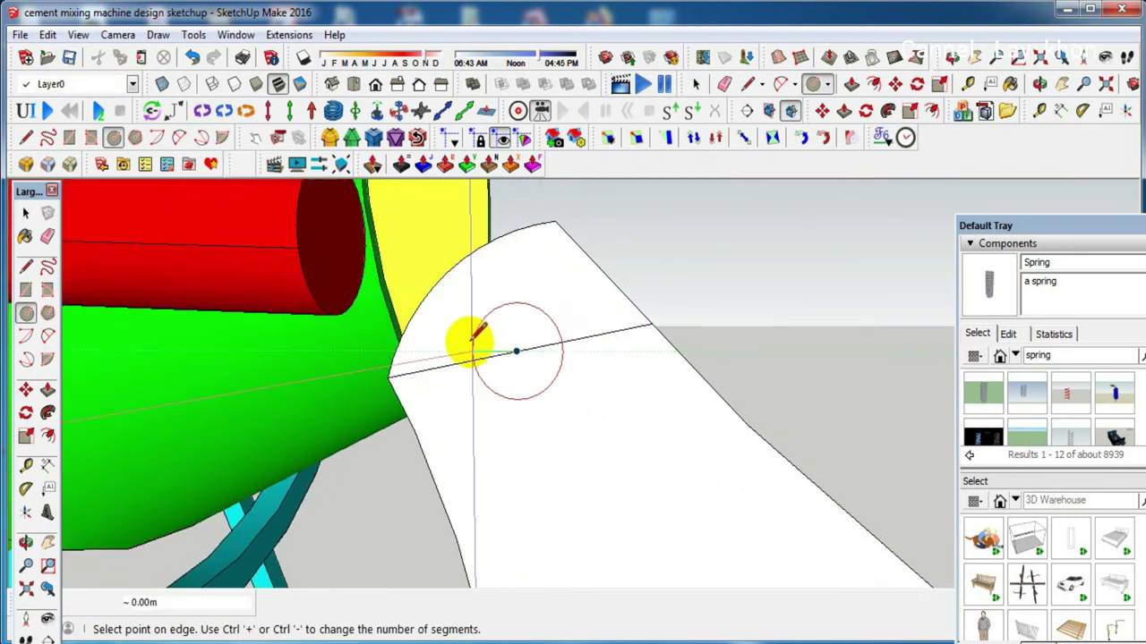
click(453, 364)
middle_drag(461, 361, 558, 375)
middle_drag(563, 504, 551, 509)
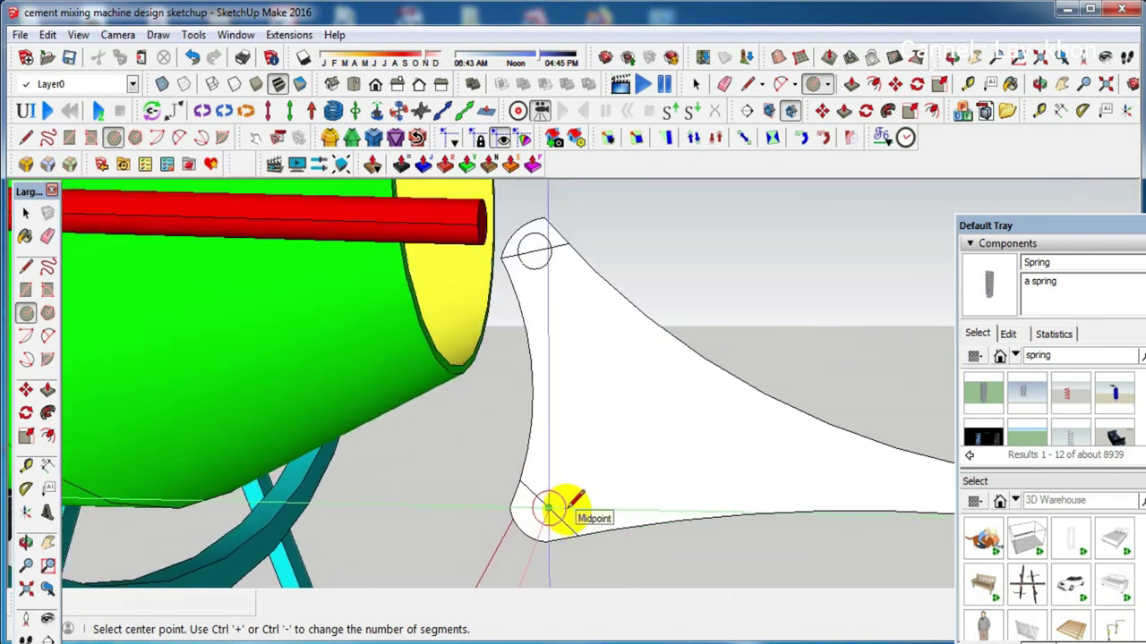
click(547, 507)
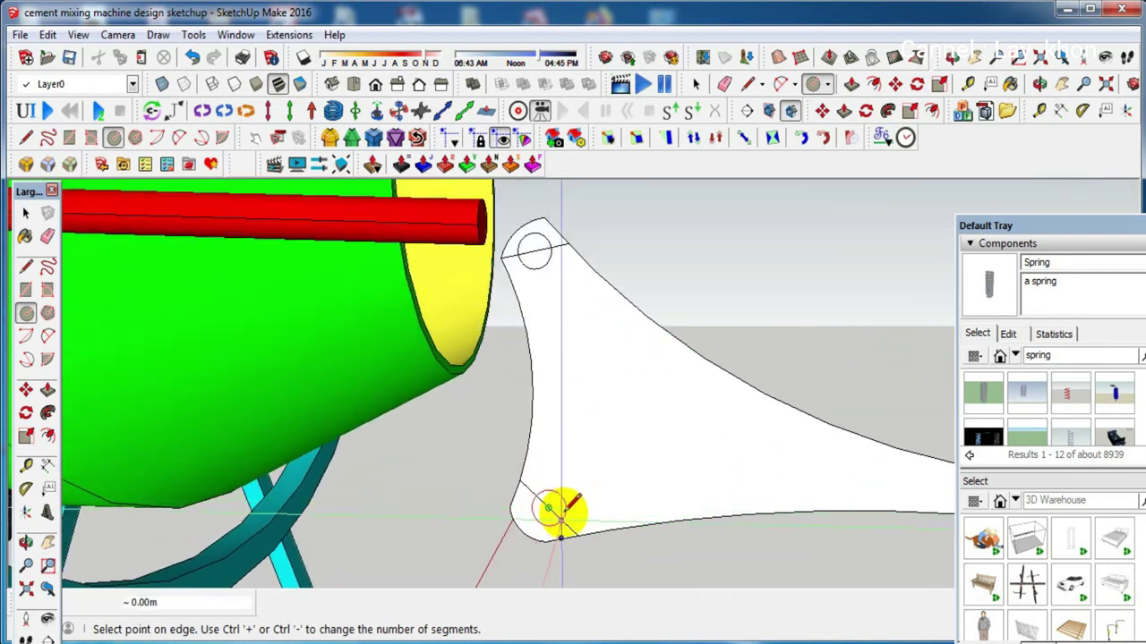
click(560, 517)
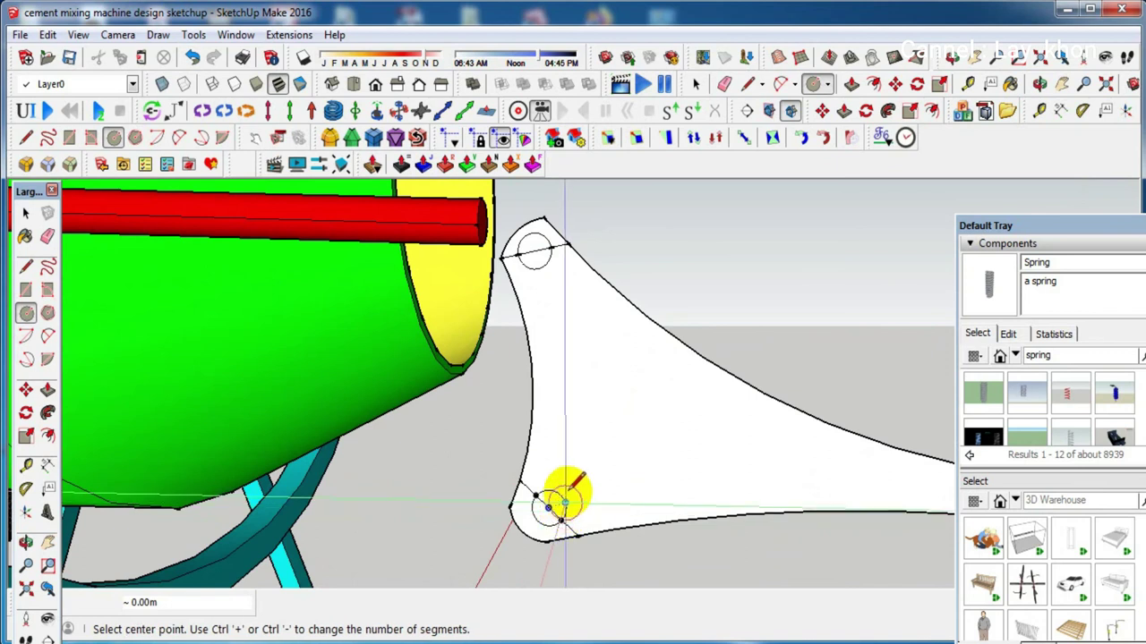
scroll(562, 461, down, 2)
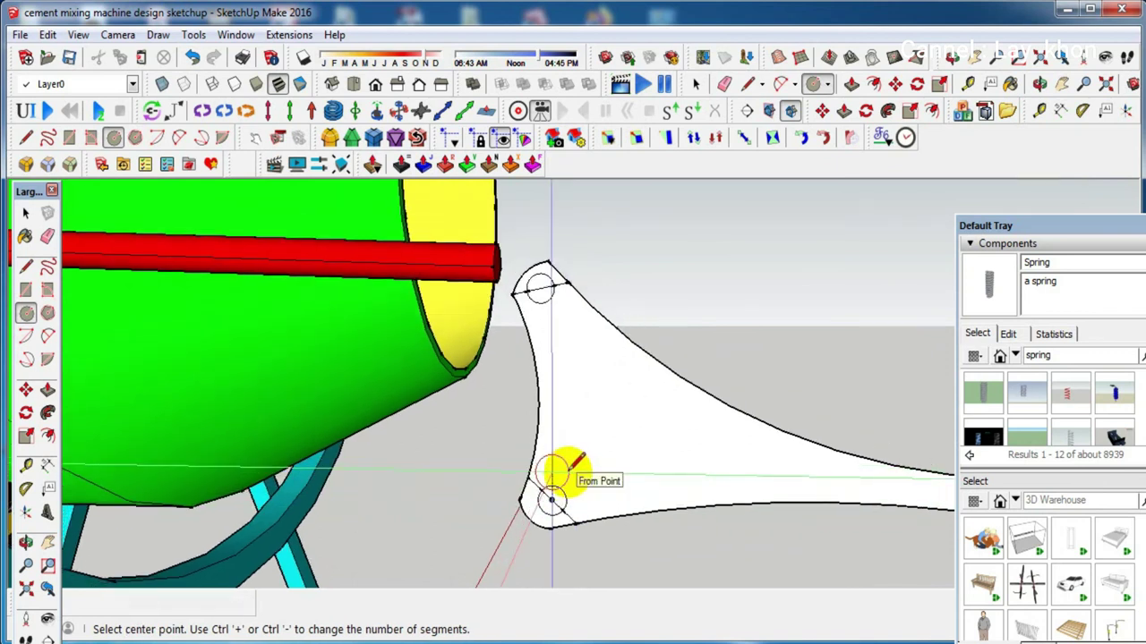
Erase the edges crossing both bolt holes and hide a leftover edge on the plate
key(e)
scroll(542, 488, up, 1)
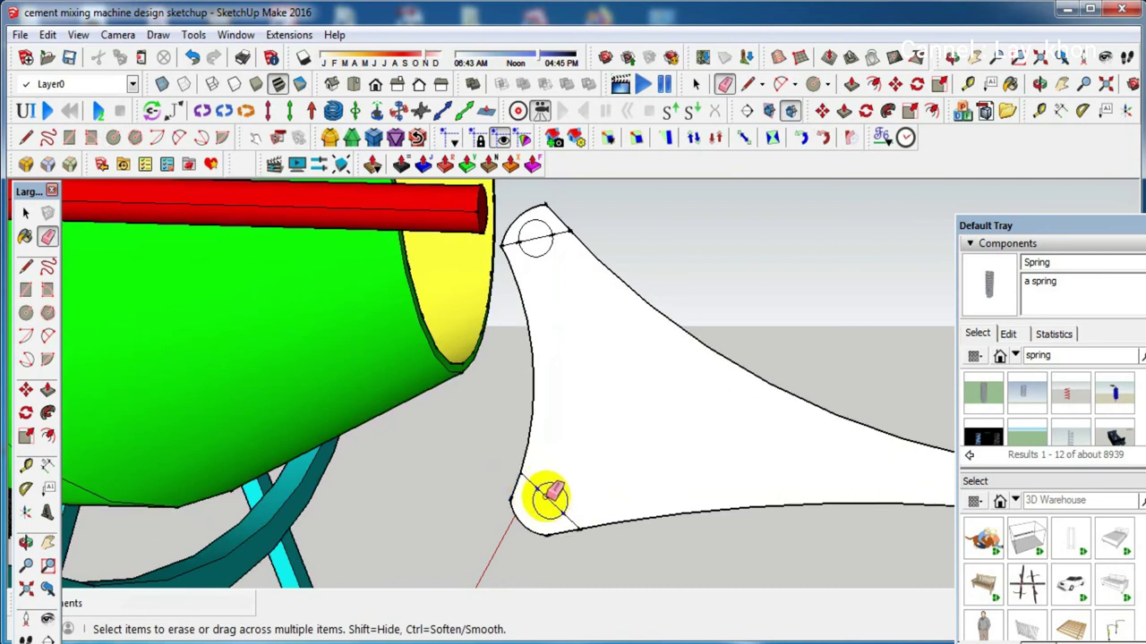
mouse_move(547, 497)
mouse_down()
mouse_move(575, 514)
mouse_move(540, 483)
mouse_up()
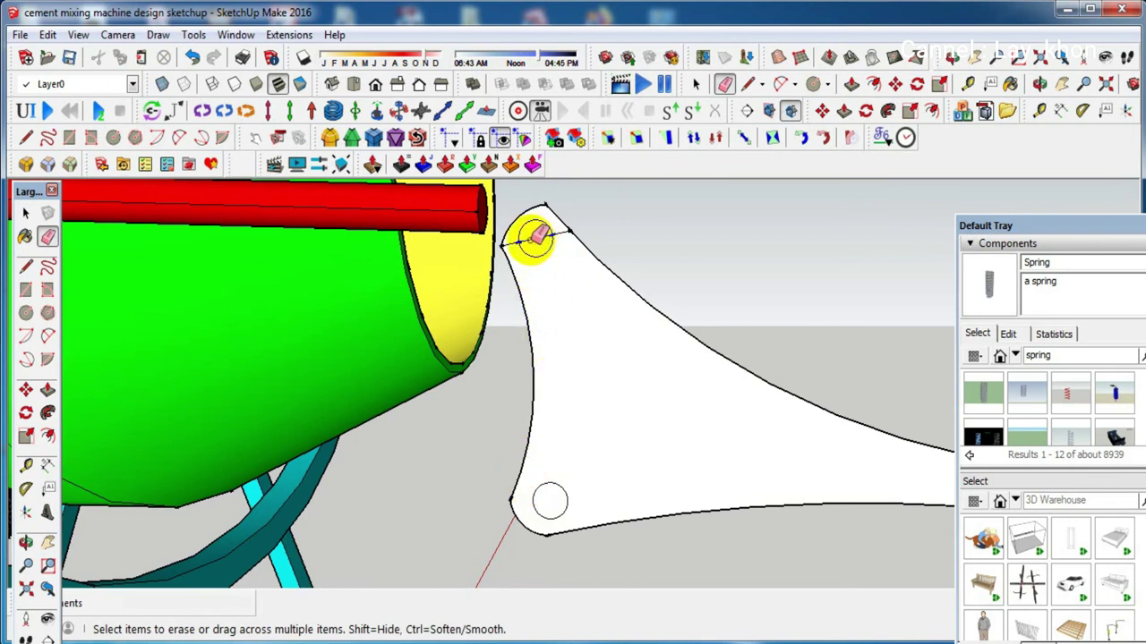
drag(534, 234, 513, 242)
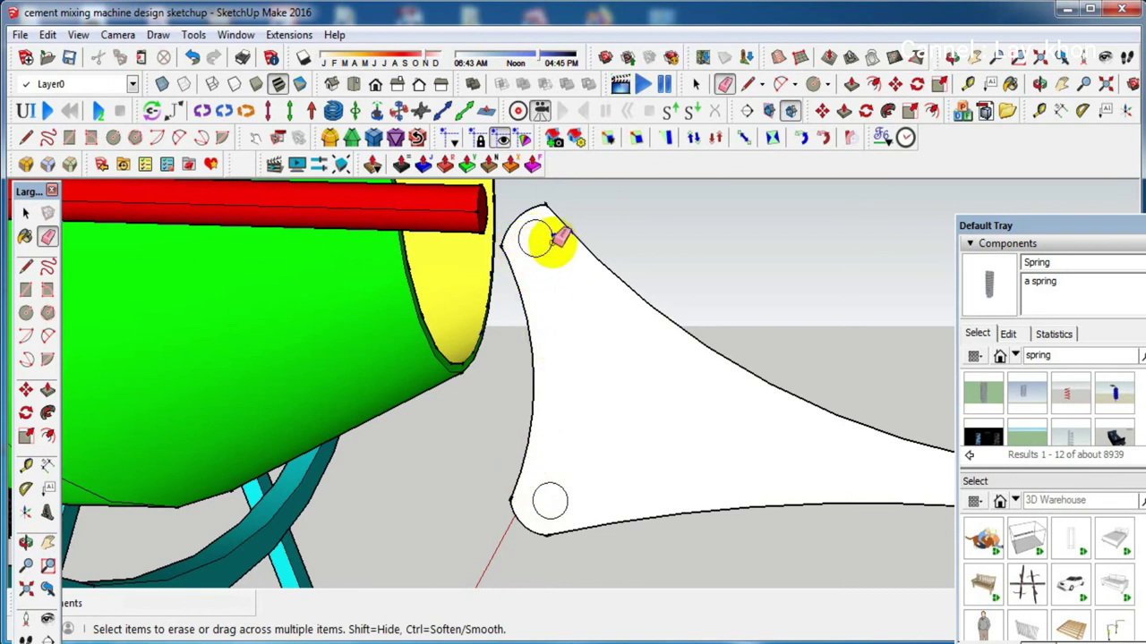
scroll(546, 202, up, 2)
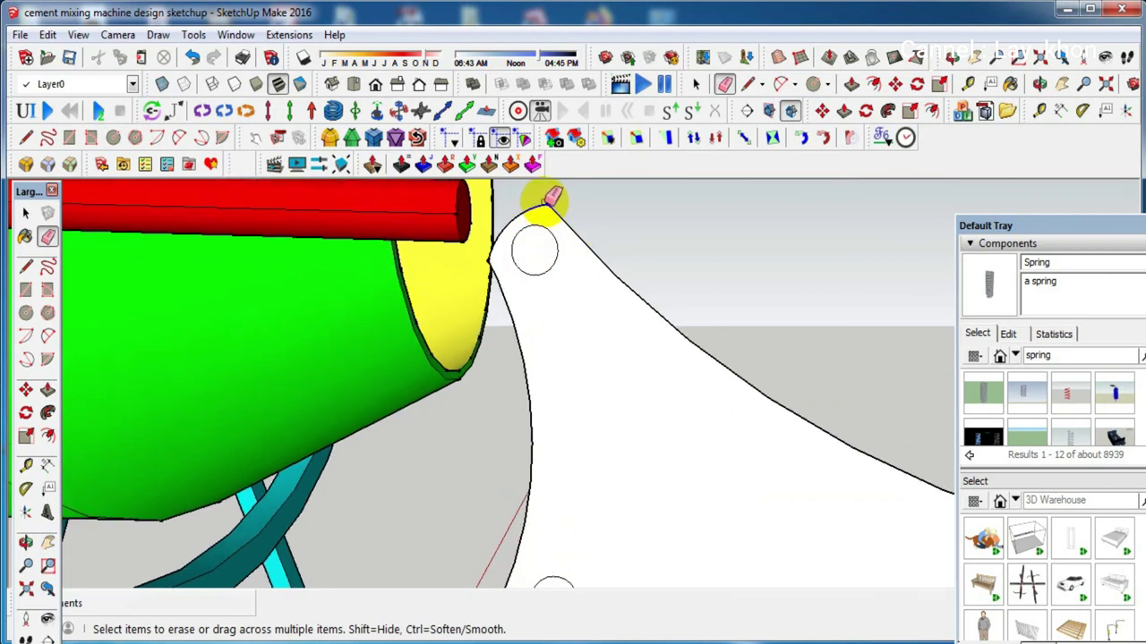
scroll(555, 195, up, 2)
scroll(564, 233, down, 2)
key(space)
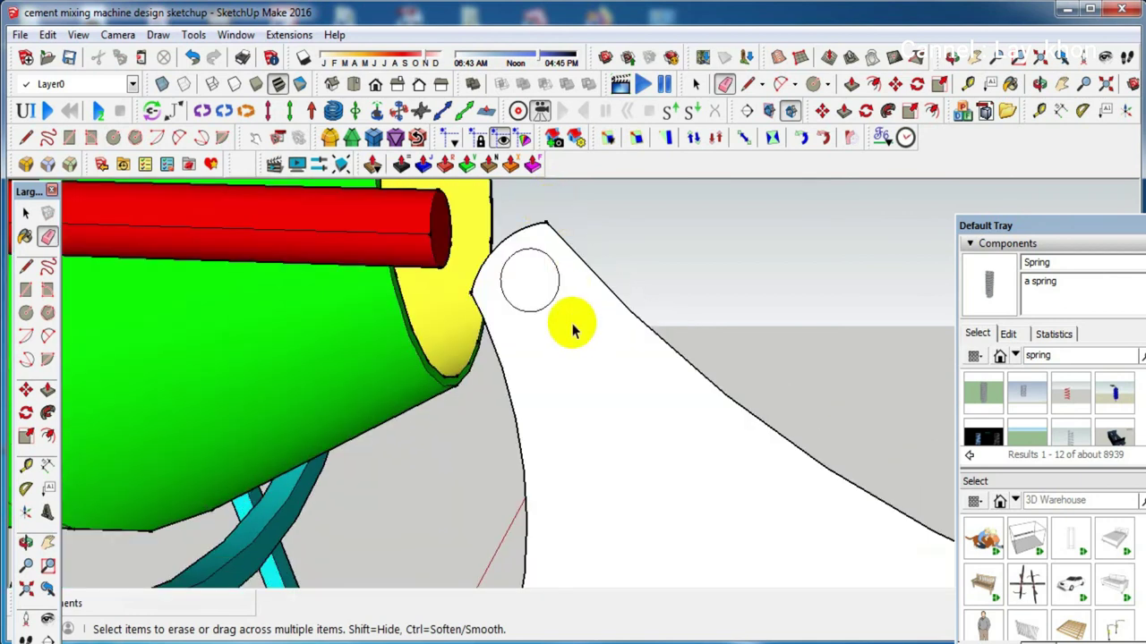
scroll(576, 325, up, 1)
right_click(582, 323)
click(601, 159)
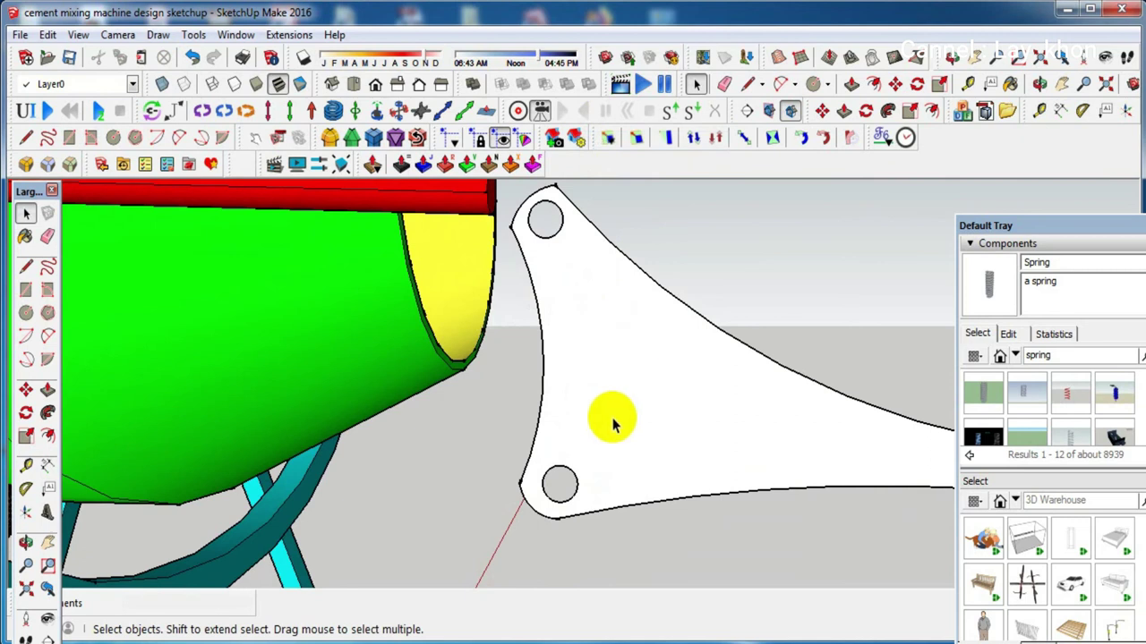
Paint the plate's front face with the dark Color M08 material
scroll(606, 417, up, 1)
scroll(617, 428, up, 1)
scroll(620, 432, down, 1)
scroll(631, 434, down, 1)
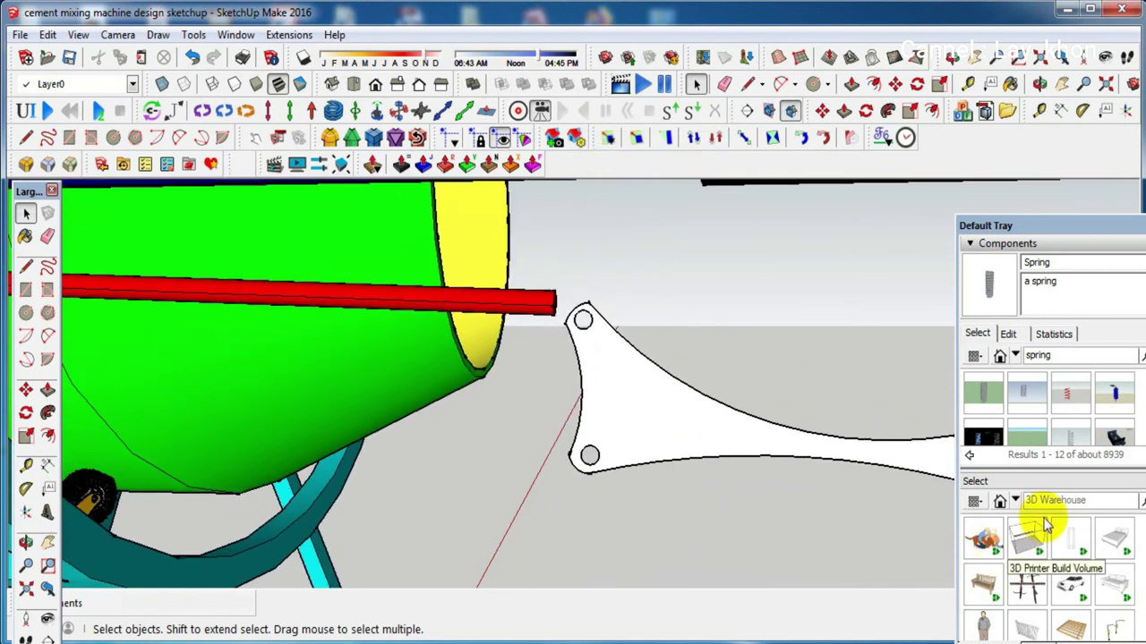
scroll(1050, 543, down, 3)
scroll(1050, 544, down, 3)
scroll(1050, 543, down, 2)
scroll(1050, 543, down, 2)
scroll(1049, 543, down, 3)
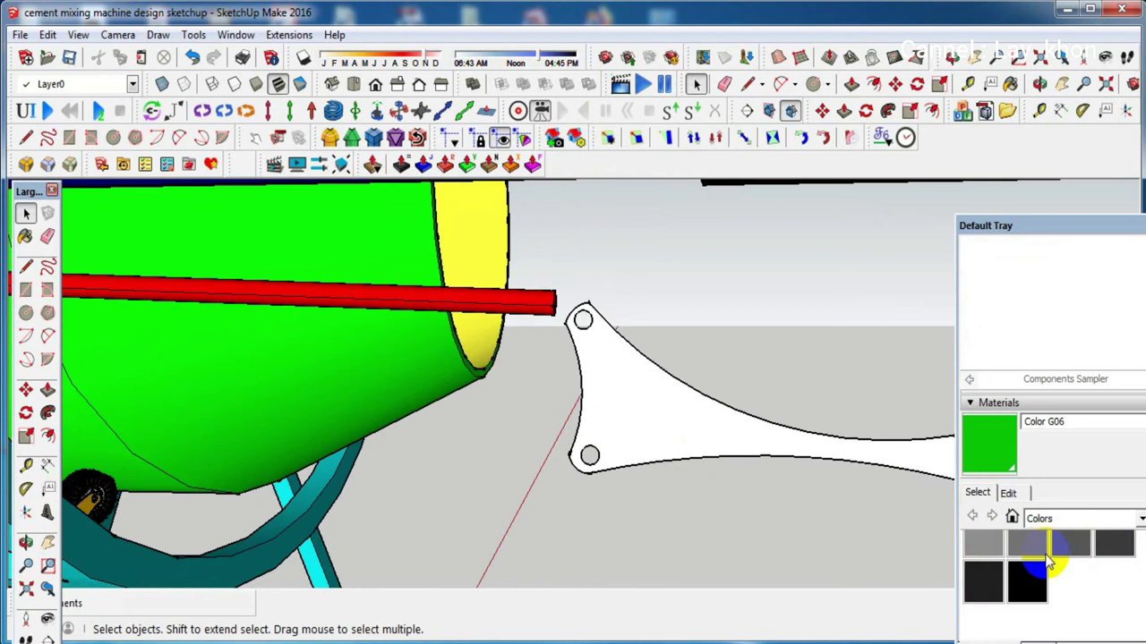
click(984, 581)
click(705, 435)
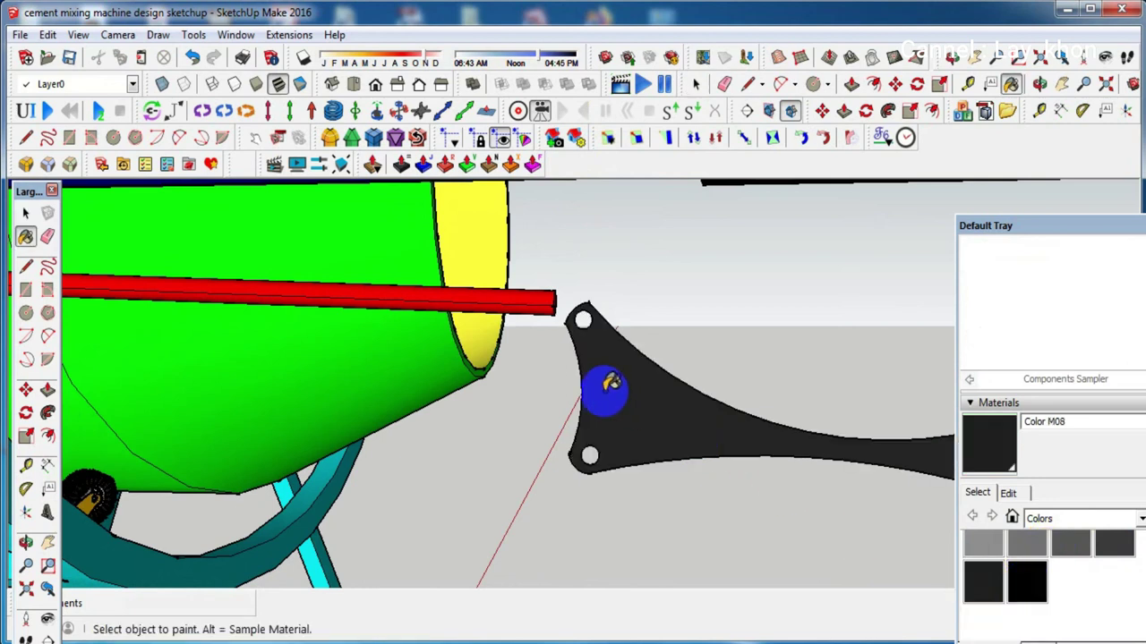
Paint the plate's back face with Color M08 as well
scroll(608, 390, up, 1)
mouse_move(660, 379)
middle_down()
mouse_move(544, 435)
mouse_move(379, 435)
mouse_move(221, 409)
mouse_move(244, 414)
middle_up()
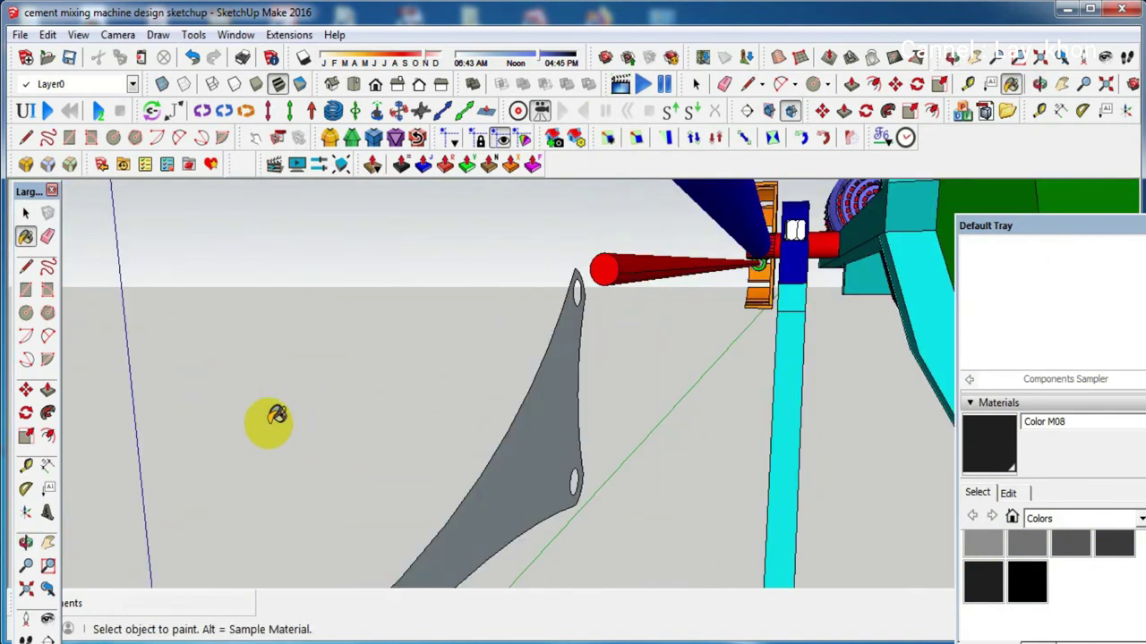
click(520, 485)
mouse_move(514, 482)
middle_down()
mouse_move(540, 493)
mouse_move(734, 481)
mouse_move(708, 481)
mouse_move(678, 503)
mouse_move(563, 456)
mouse_move(555, 468)
mouse_move(512, 454)
middle_up()
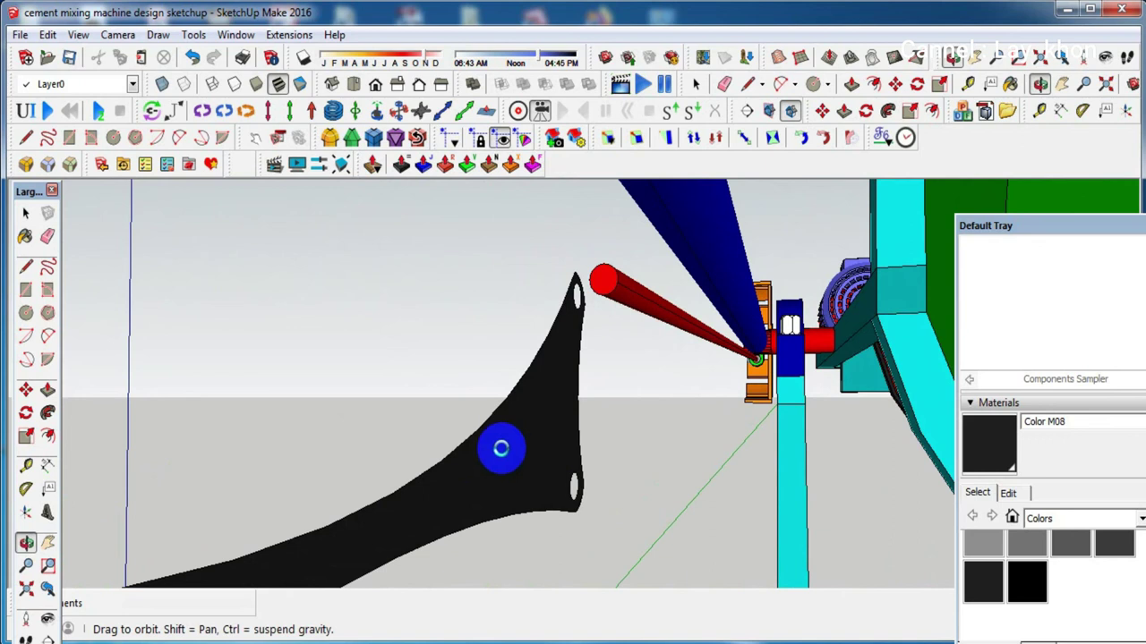
middle_drag(500, 448, 508, 441)
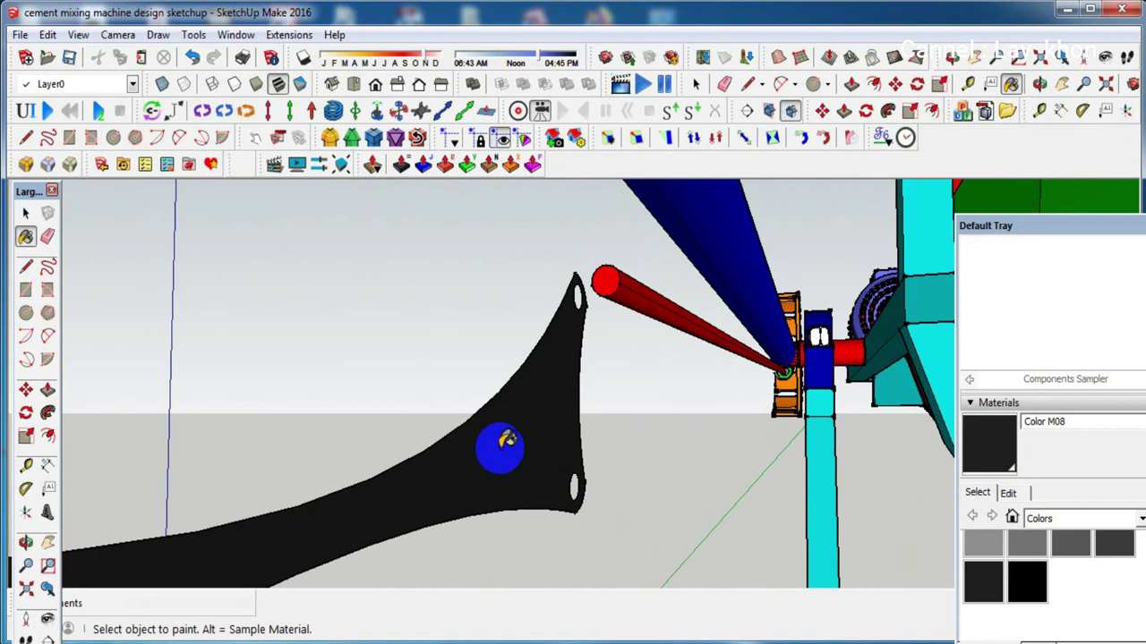
Push/Pull the black plate's face out to a 0.01m thickness
key(p)
click(499, 453)
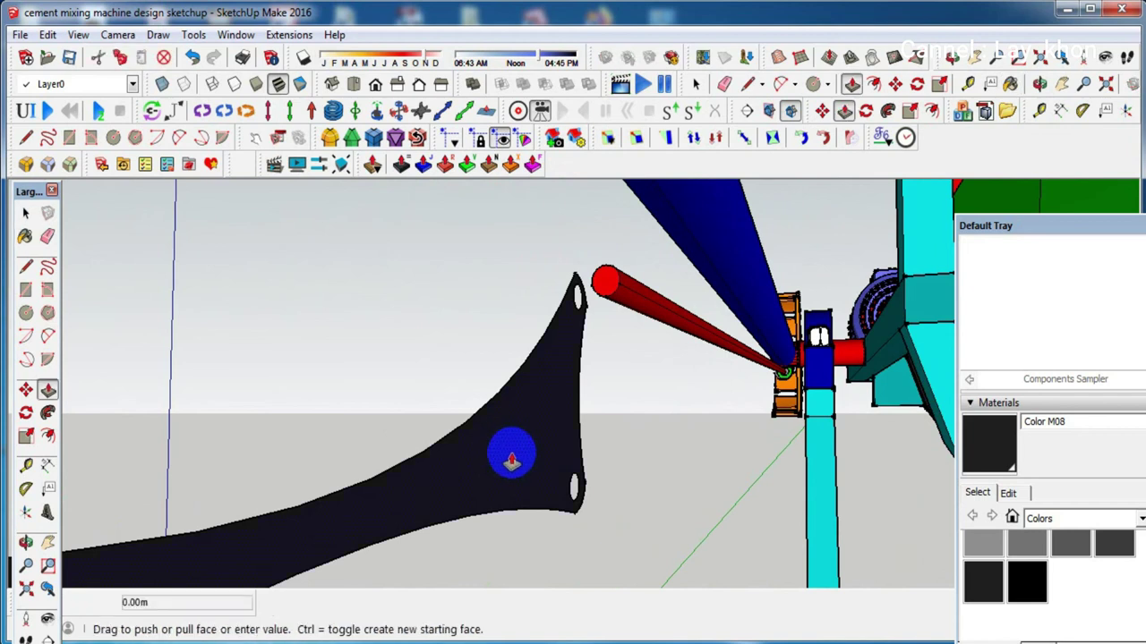
mouse_move(523, 459)
middle_down()
mouse_move(578, 487)
mouse_move(555, 467)
middle_up()
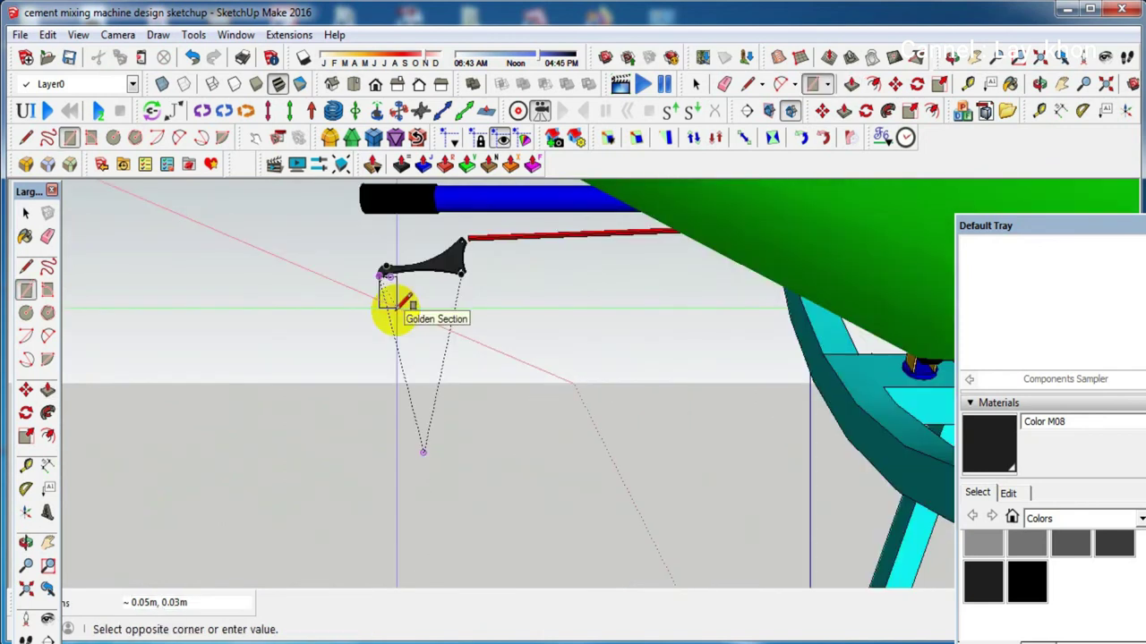
middle_drag(394, 308, 394, 309)
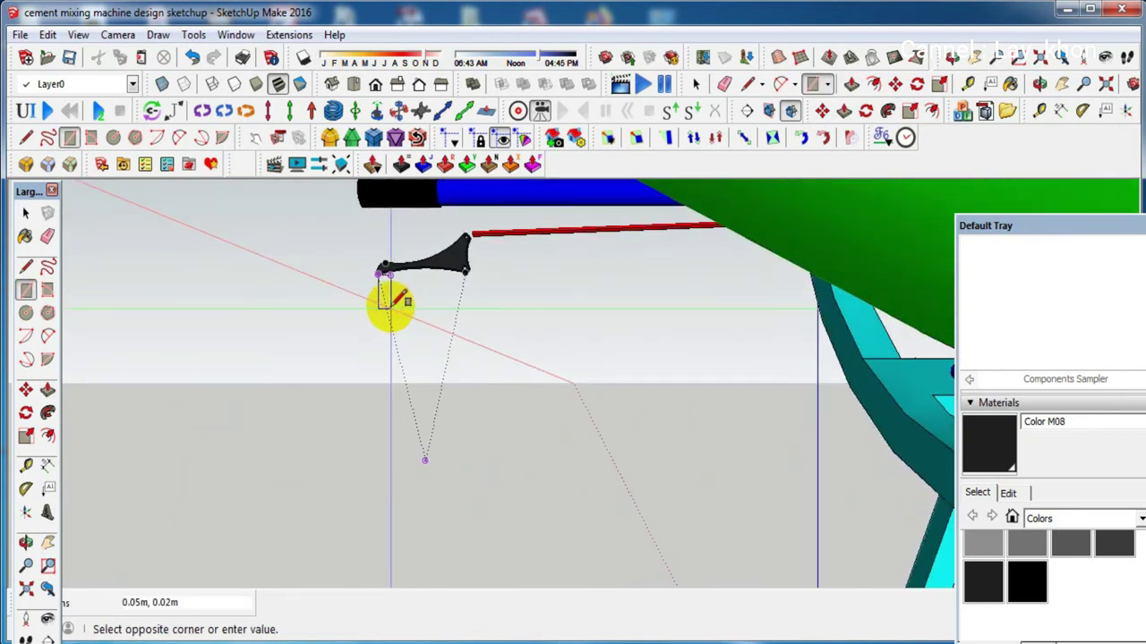
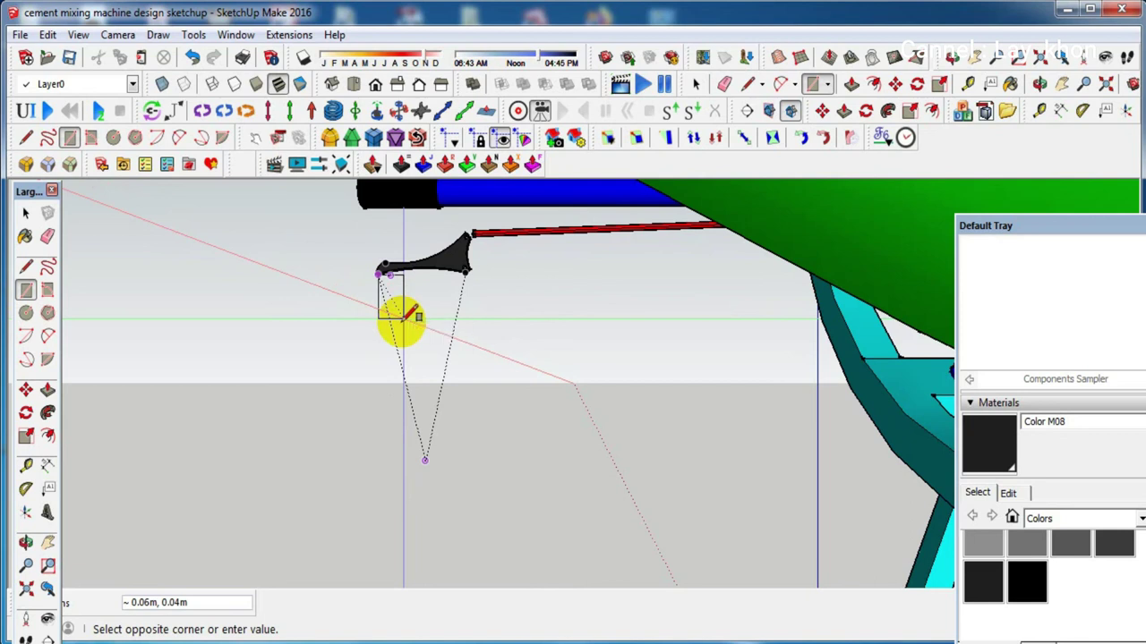
Complete the small white rectangle below the lever arm's left end and zoom in on it
click(400, 315)
scroll(394, 291, up, 2)
scroll(397, 291, up, 2)
scroll(394, 294, down, 1)
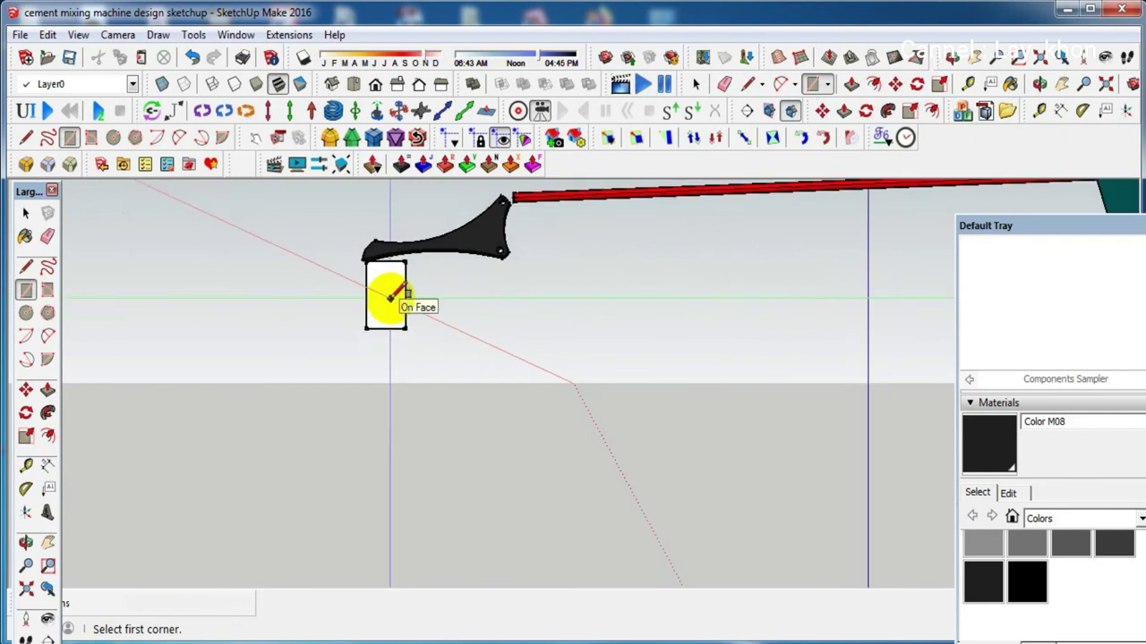
scroll(396, 351, down, 2)
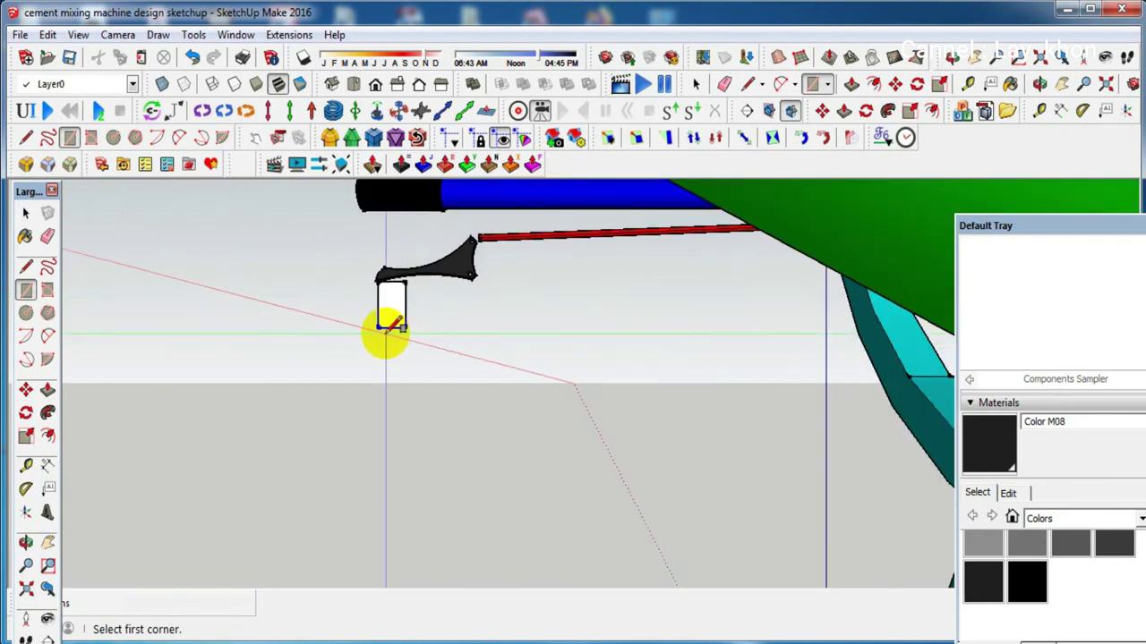
scroll(392, 320, up, 2)
scroll(394, 318, up, 1)
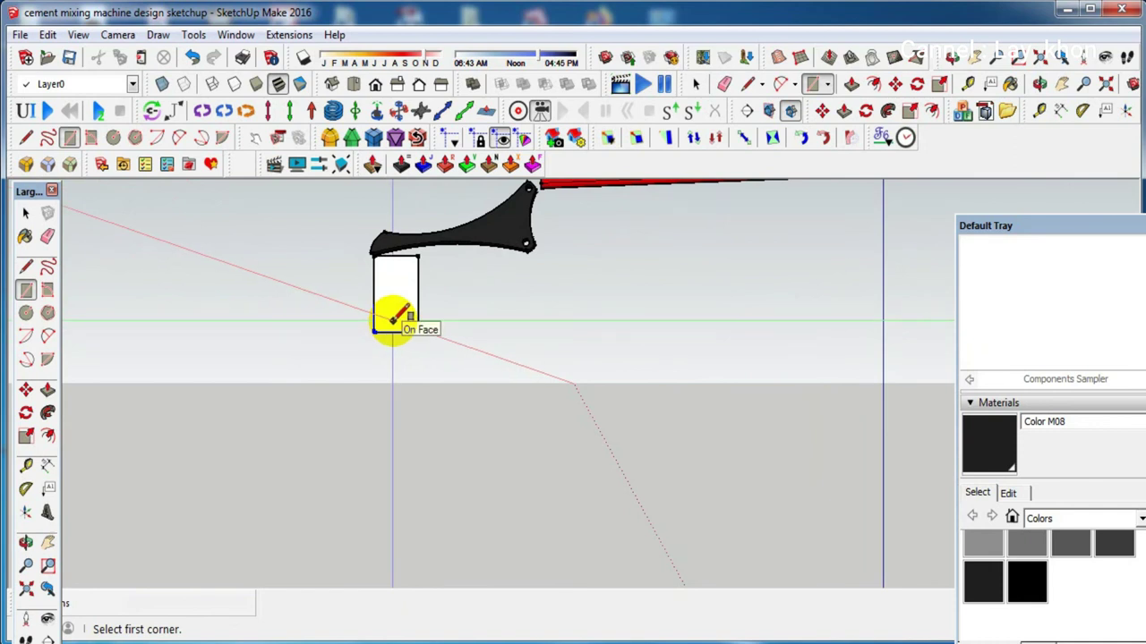
scroll(392, 319, up, 1)
scroll(392, 320, up, 1)
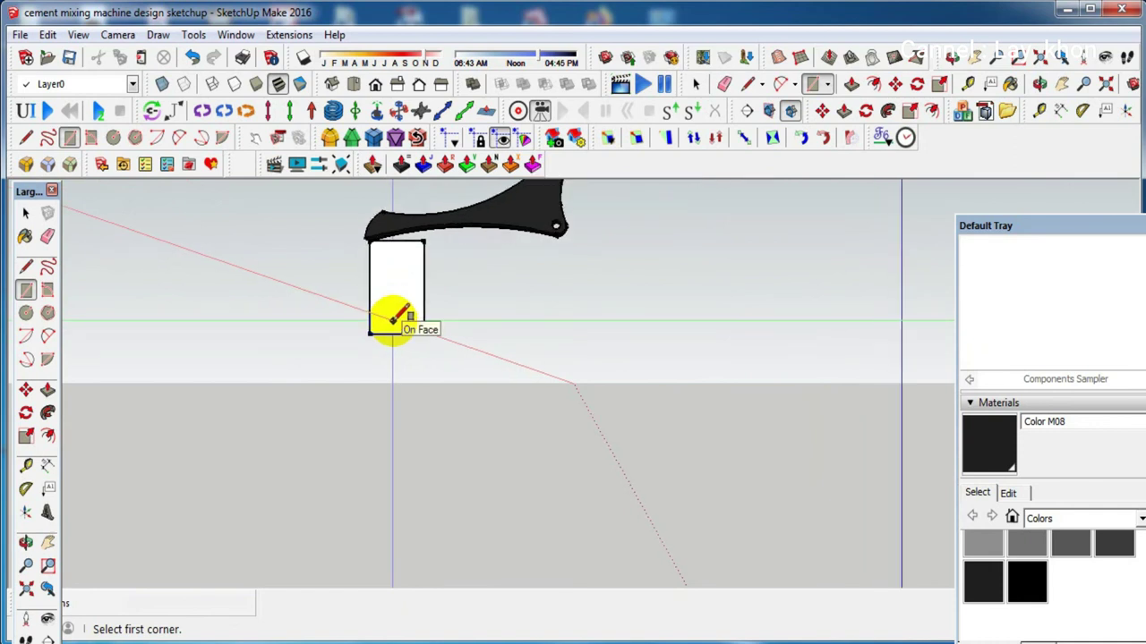
key(a)
scroll(394, 353, up, 1)
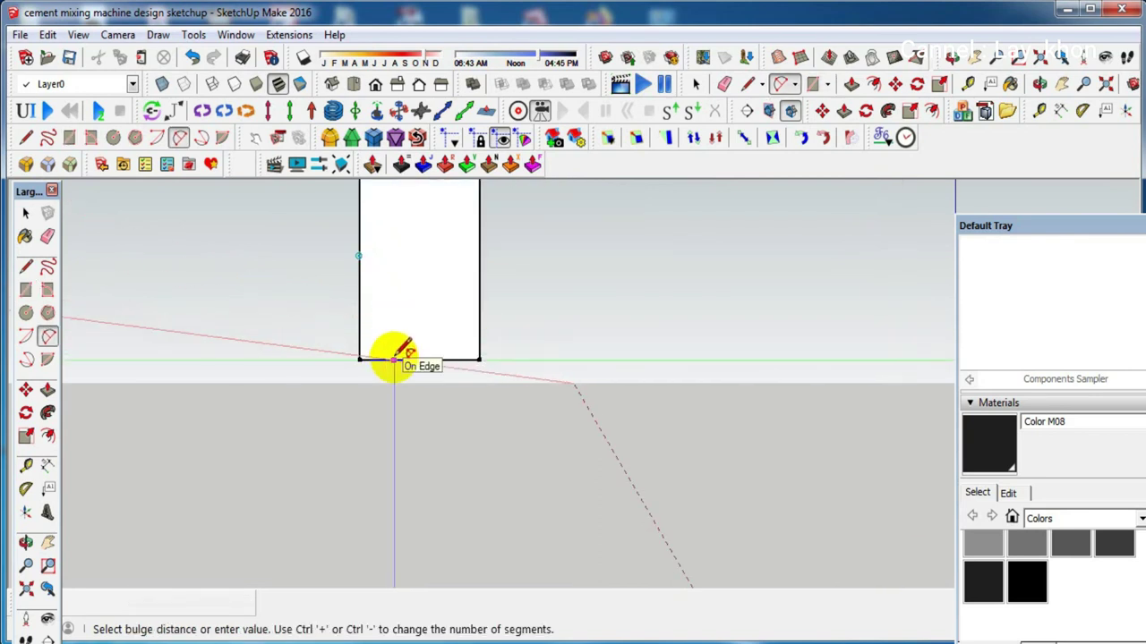
Undo the stray arc, then round the rectangle's bottom-left corner with an arc
click(388, 351)
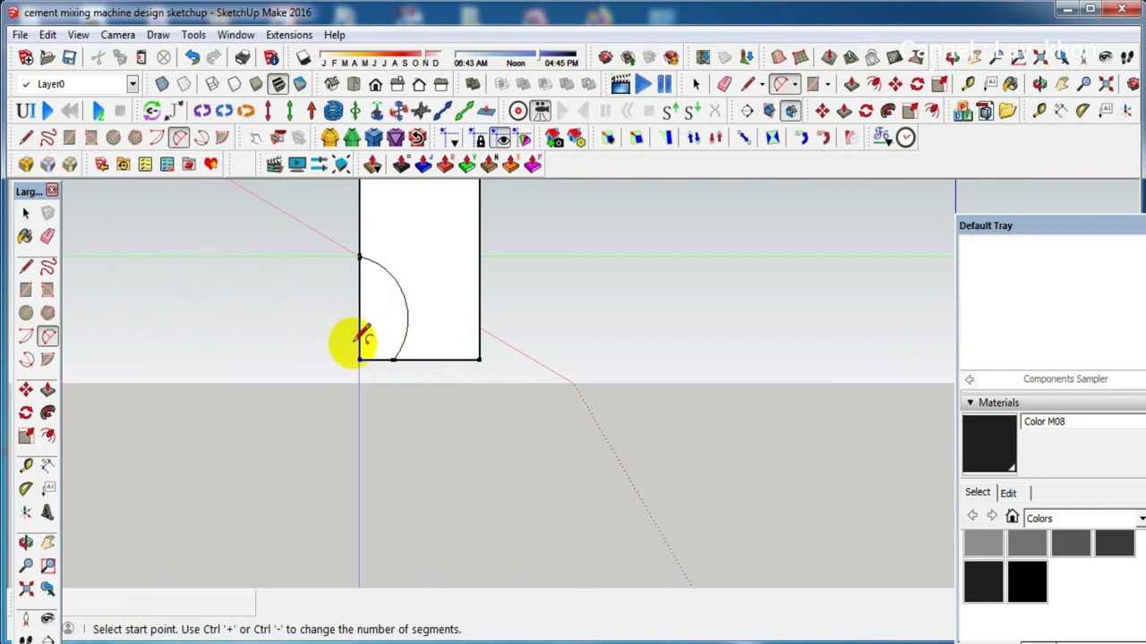
key(ctrl+z)
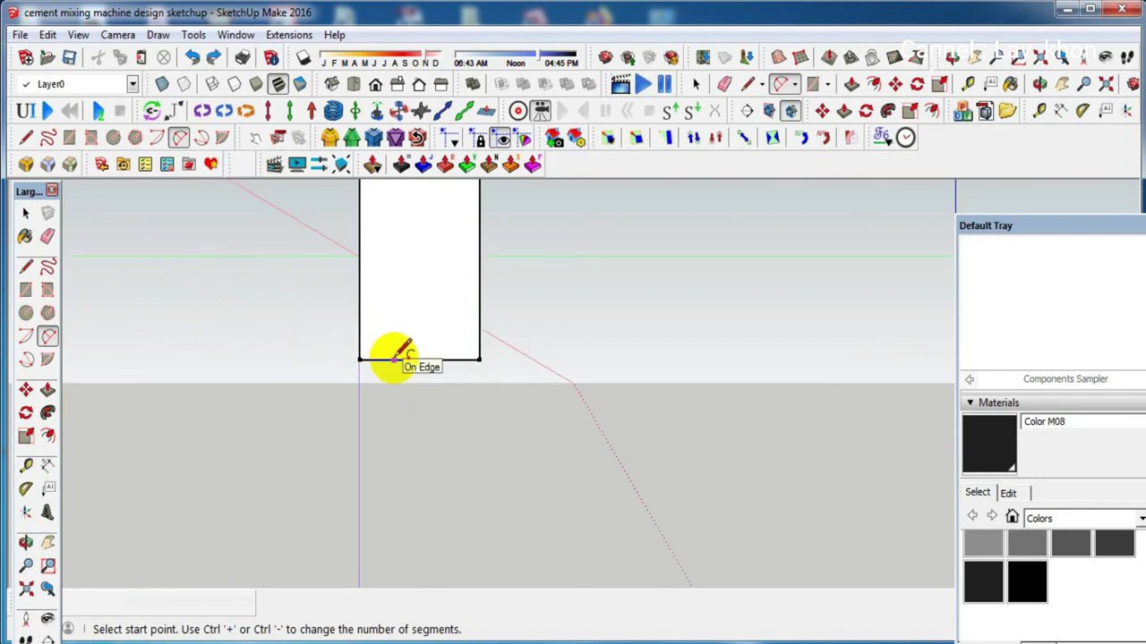
click(394, 358)
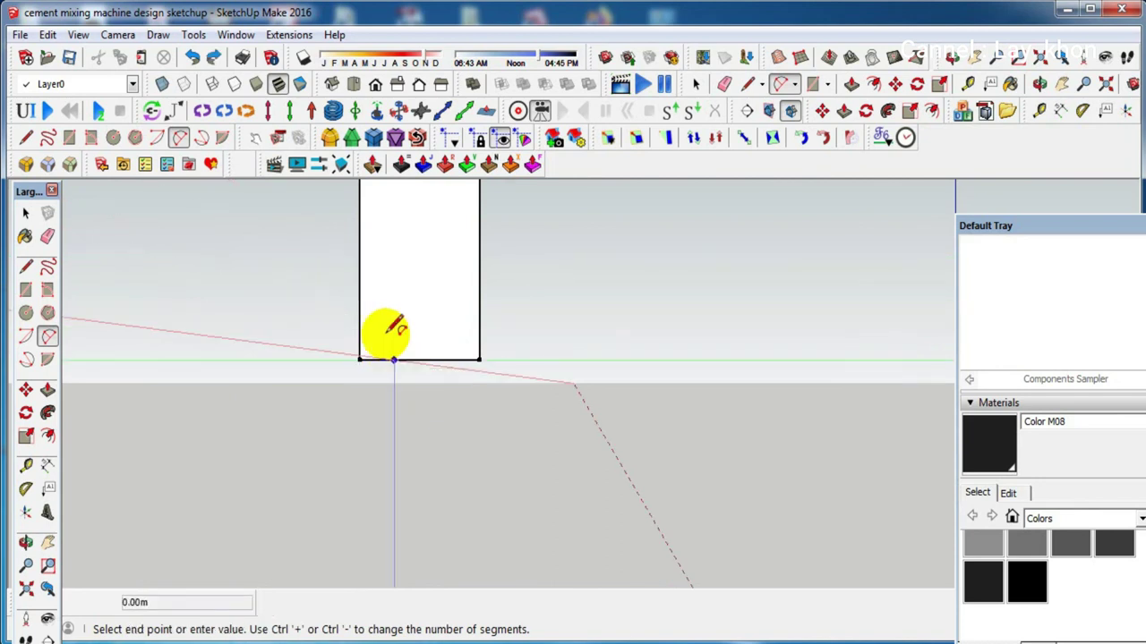
click(358, 256)
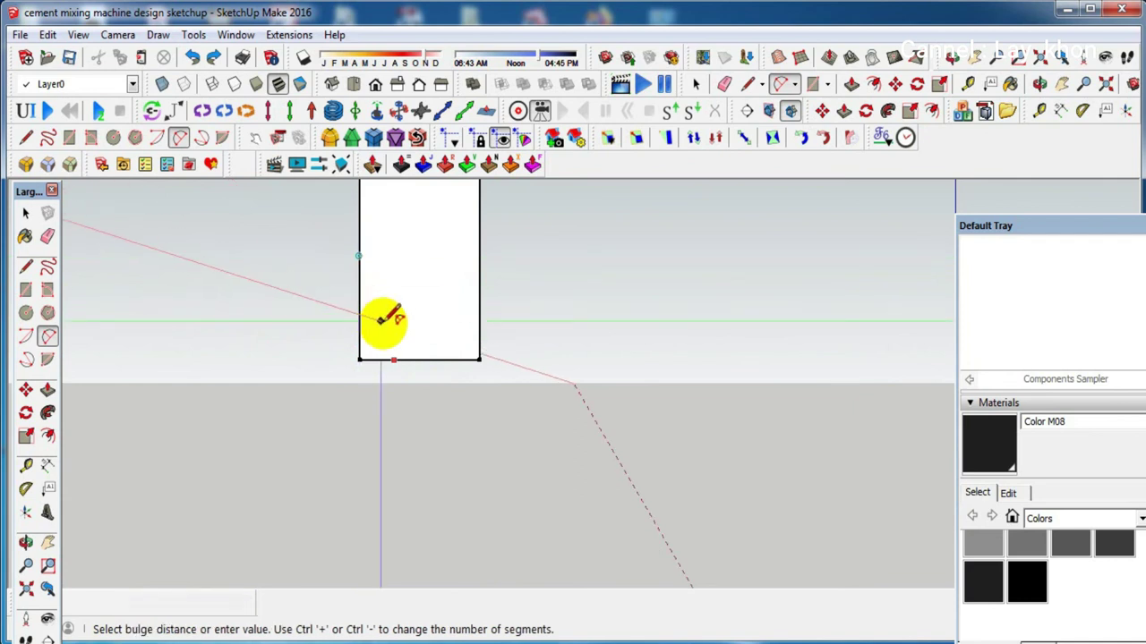
scroll(376, 325, up, 2)
scroll(379, 325, up, 2)
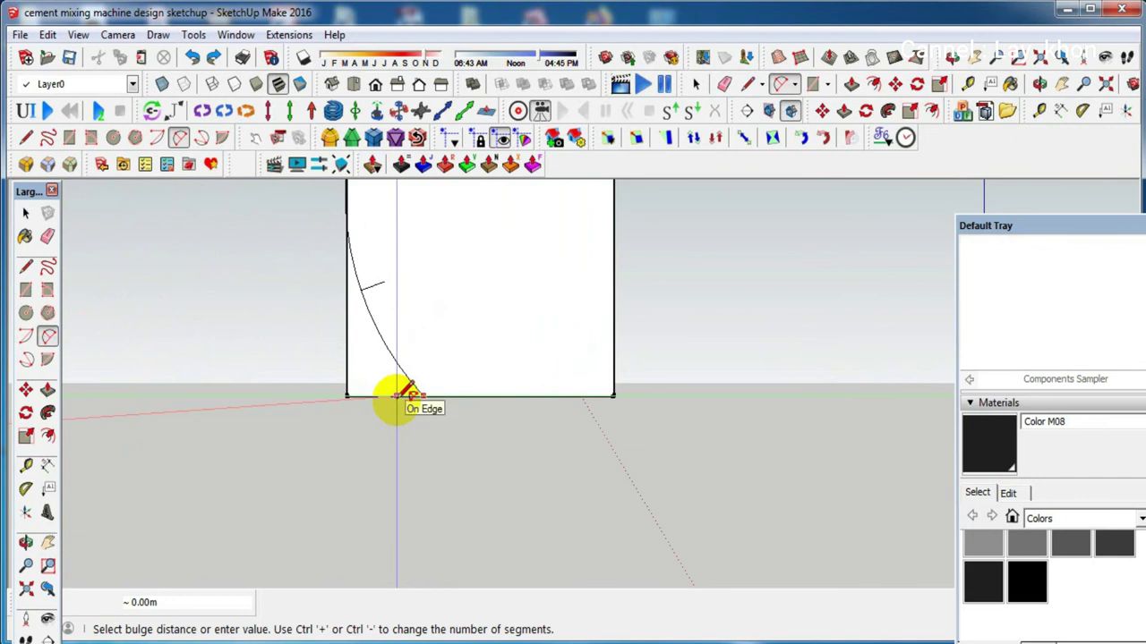
click(397, 395)
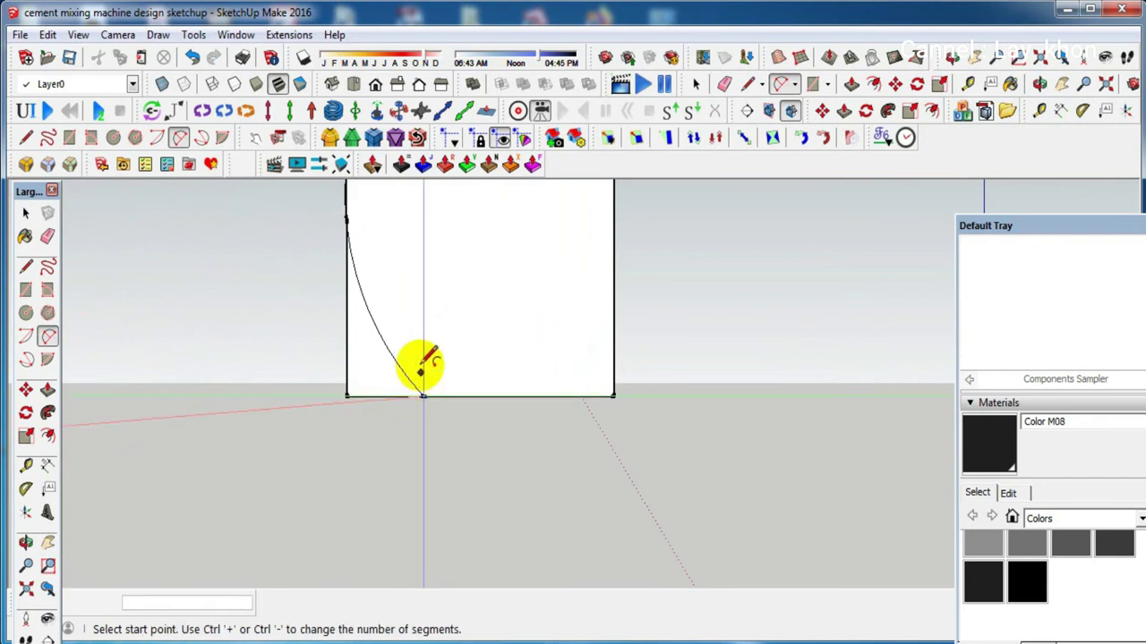
scroll(412, 364, down, 1)
scroll(408, 362, down, 2)
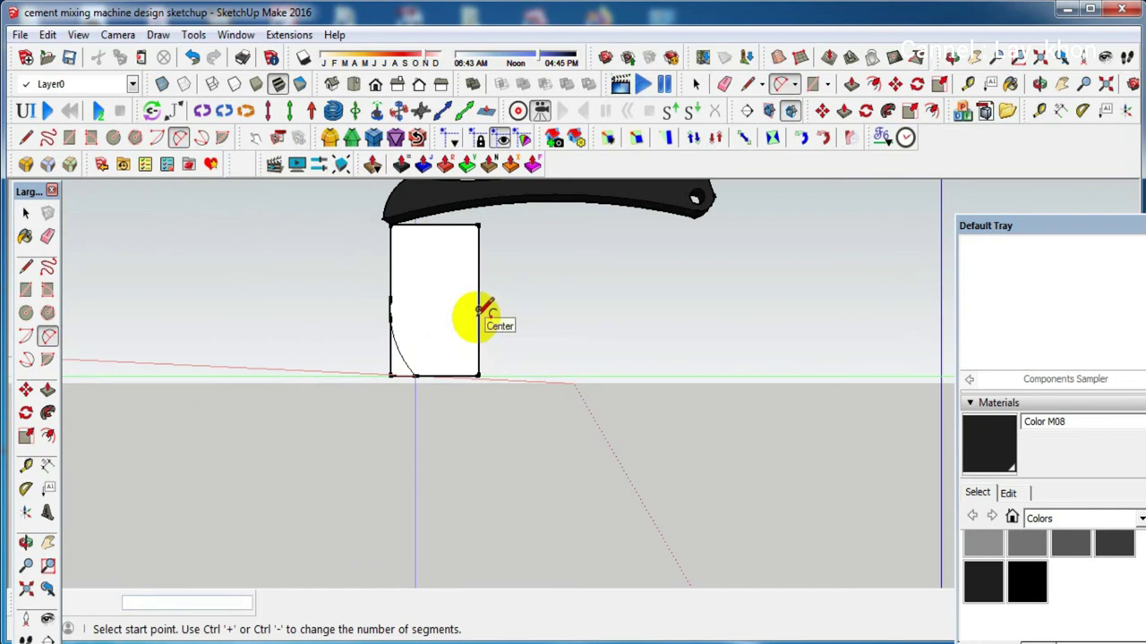
Round the bottom-right corner with a matching arc from right edge to bottom edge
click(478, 310)
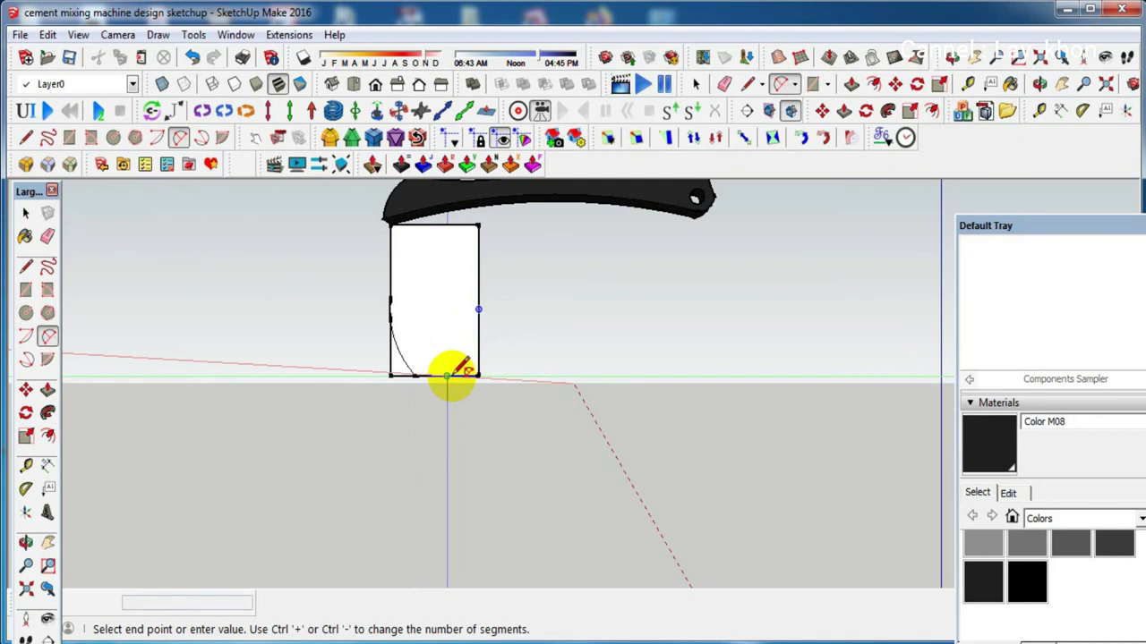
click(457, 374)
scroll(458, 360, up, 1)
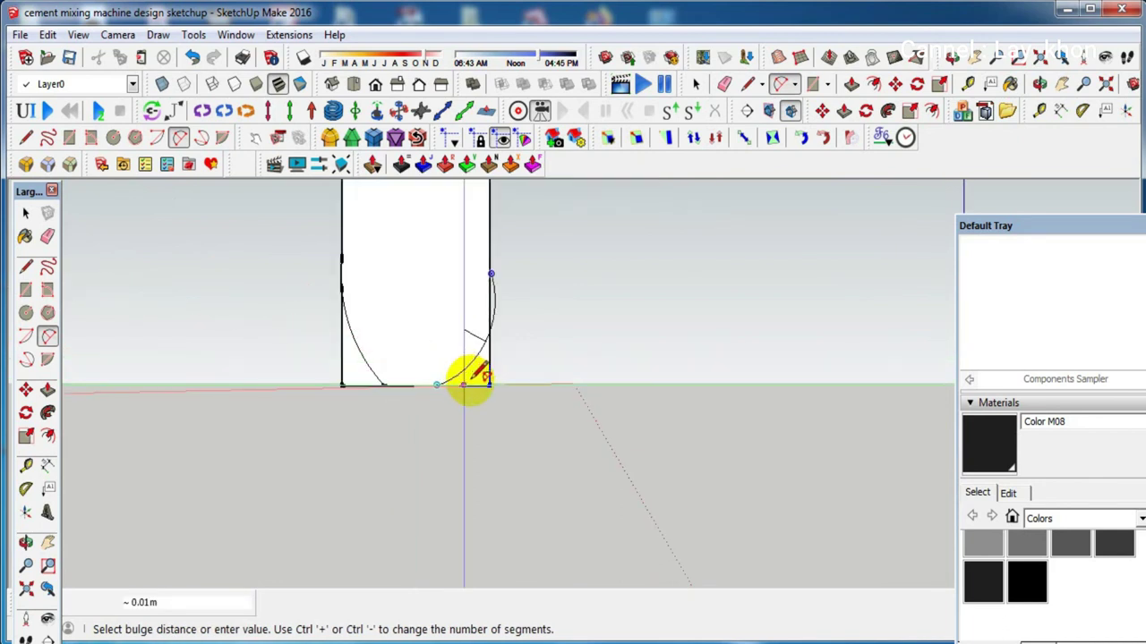
scroll(460, 383, up, 2)
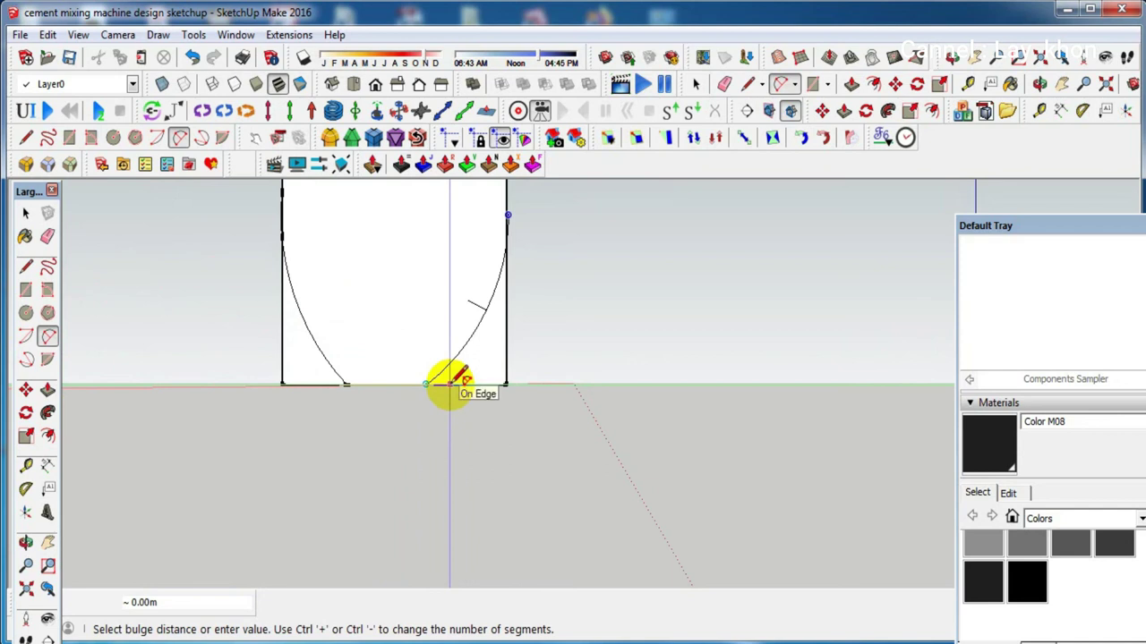
click(447, 381)
key(space)
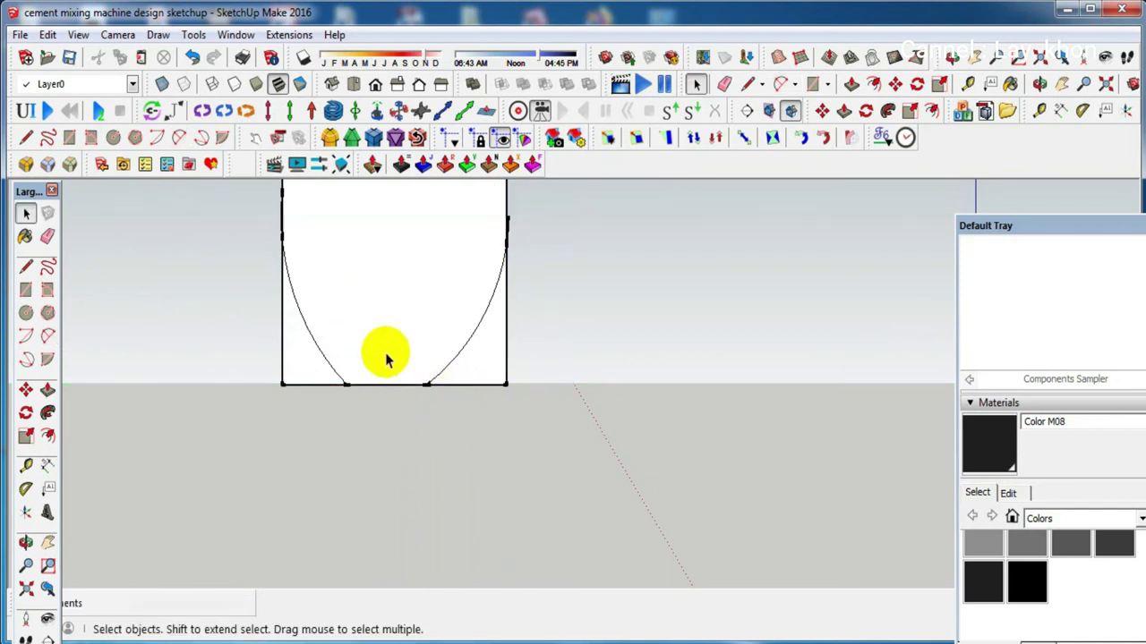
scroll(381, 372, down, 2)
Erase the leftover square edges at the bracket's bottom-right corner
key(e)
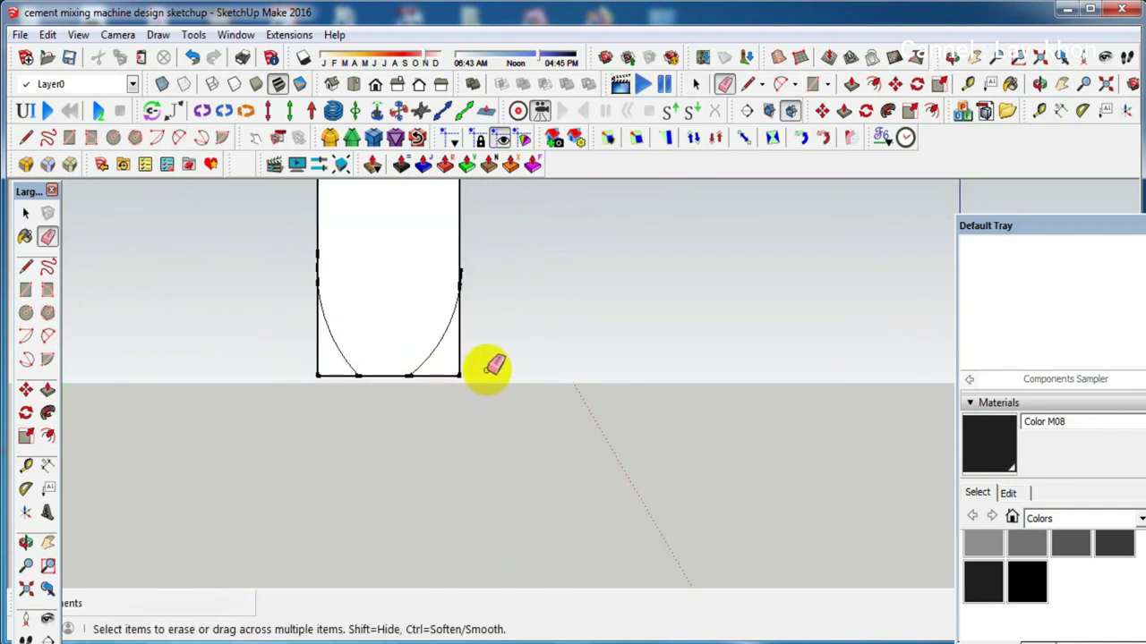
click(460, 364)
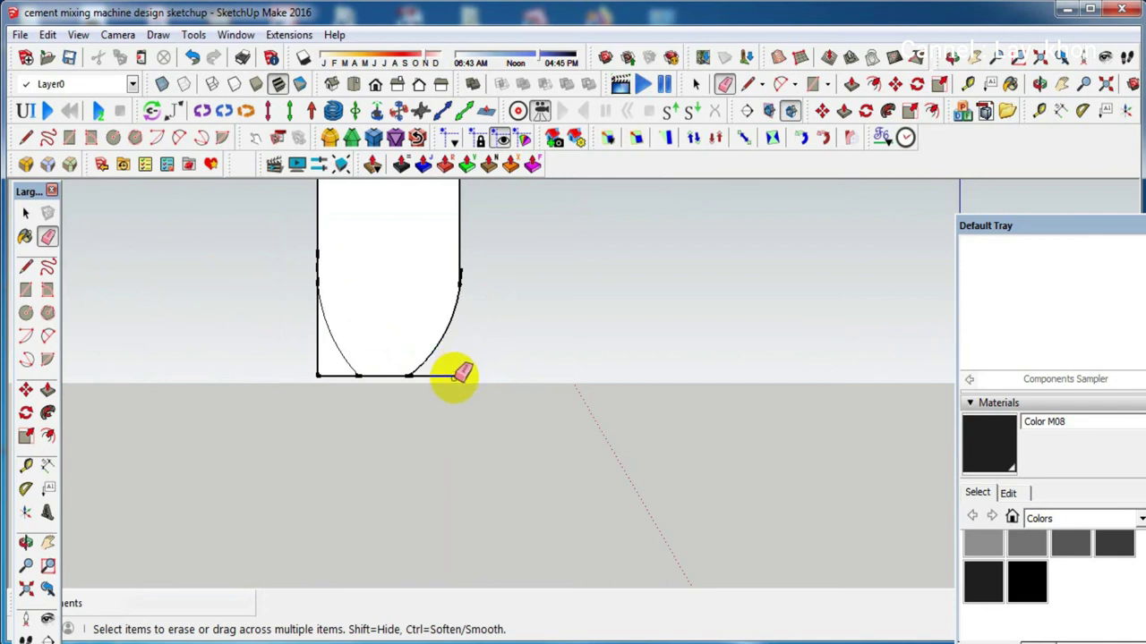
scroll(465, 274, up, 1)
scroll(465, 273, up, 2)
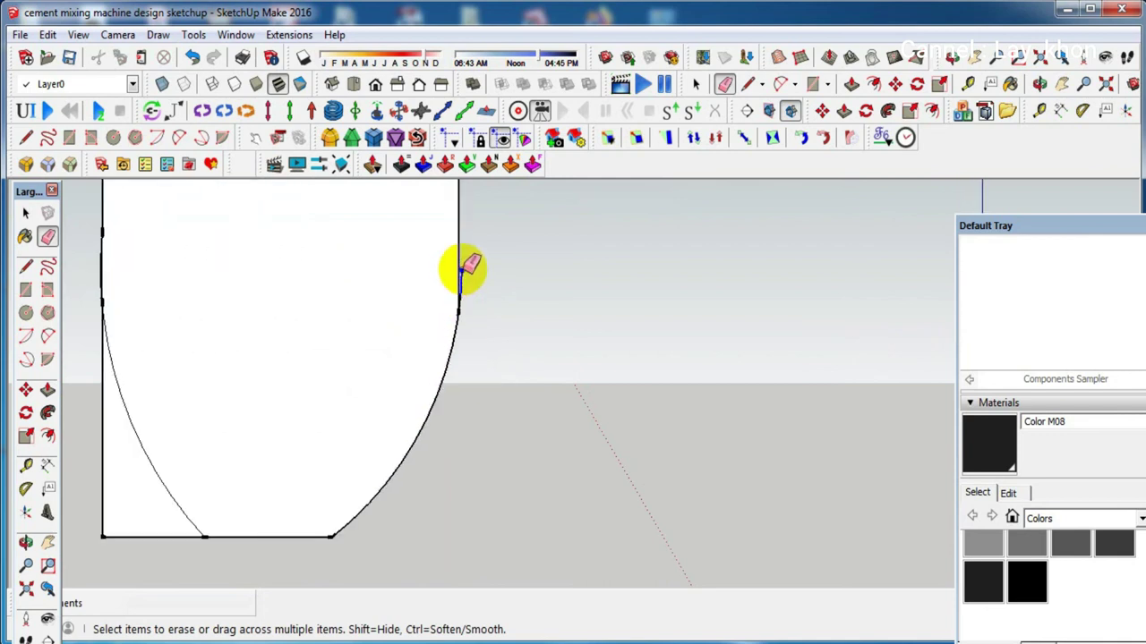
scroll(465, 273, up, 2)
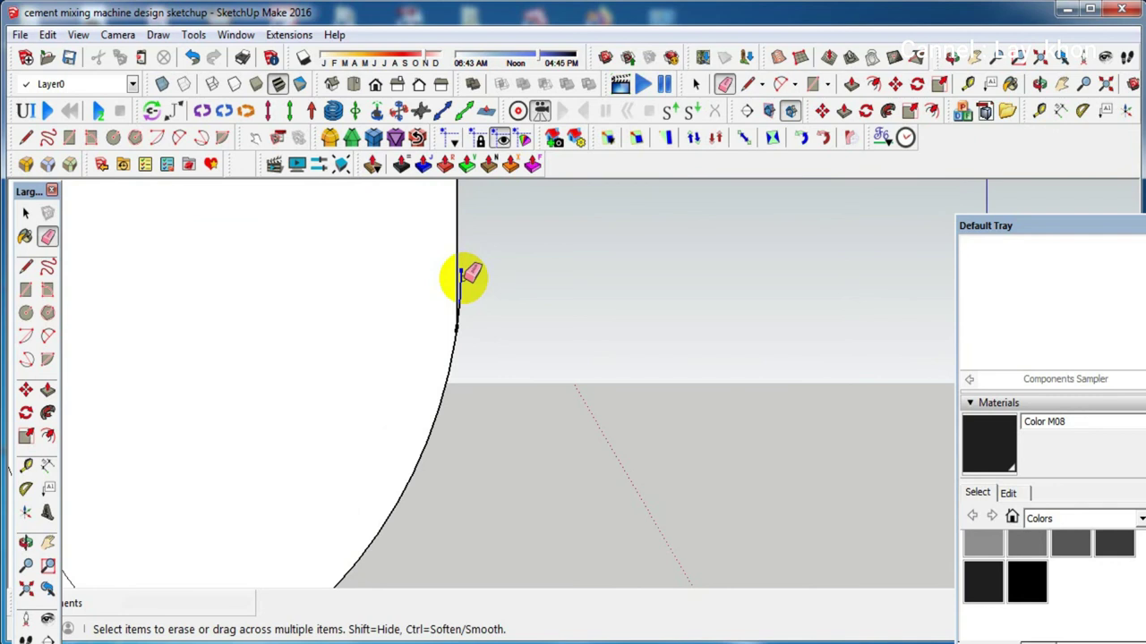
scroll(461, 291, down, 2)
scroll(448, 313, down, 1)
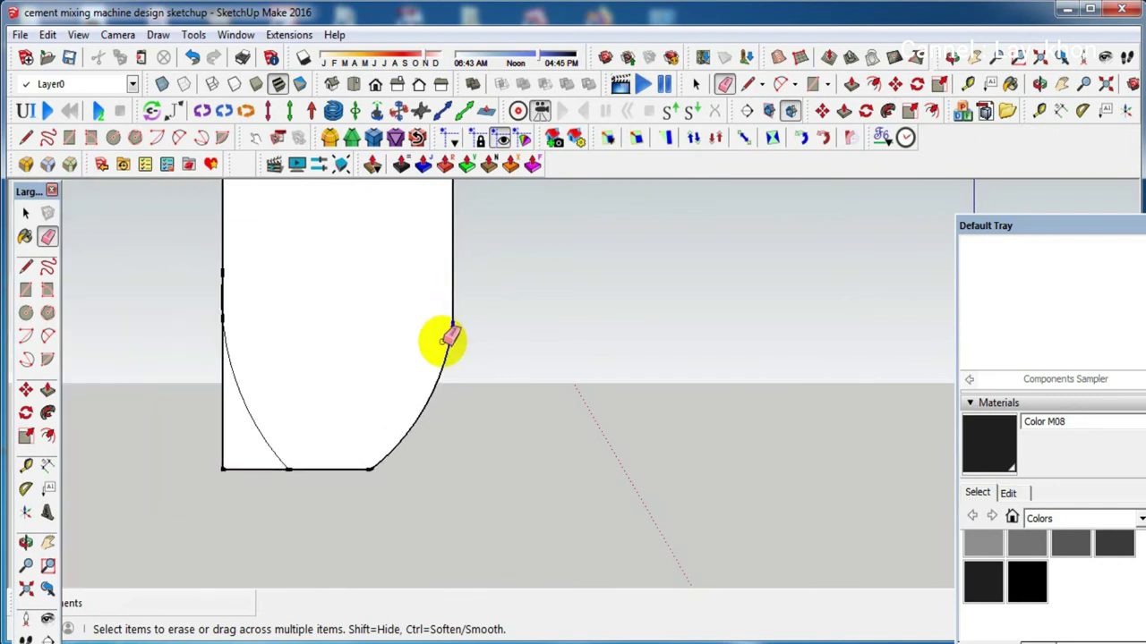
Erase the bottom-left corner edges so the bracket's base is rounded
click(223, 402)
click(235, 471)
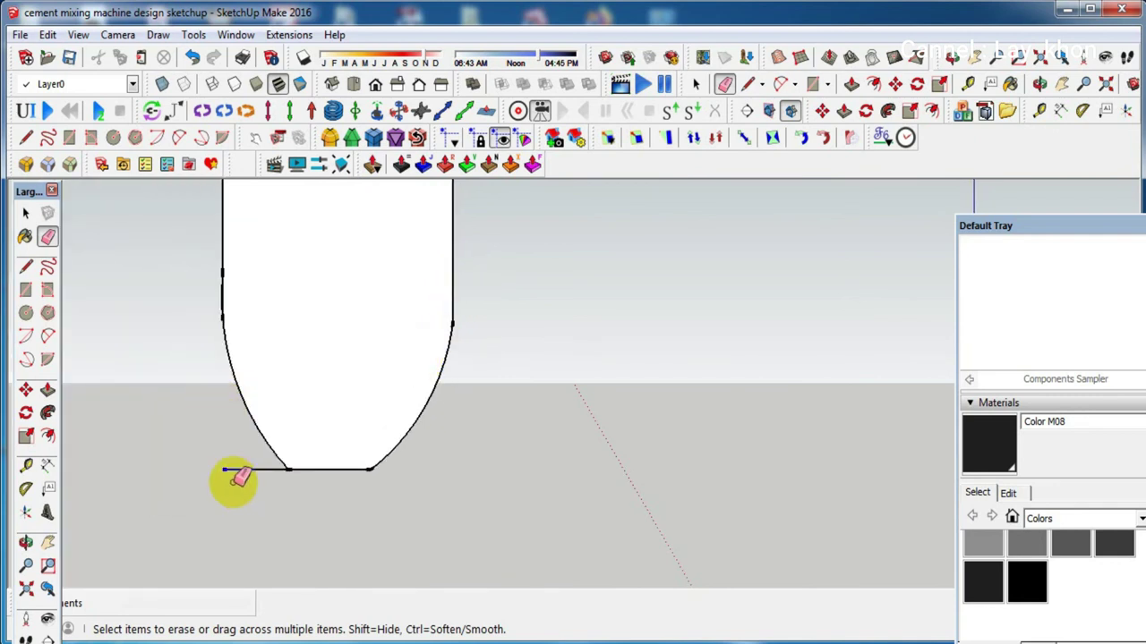
scroll(304, 452, up, 1)
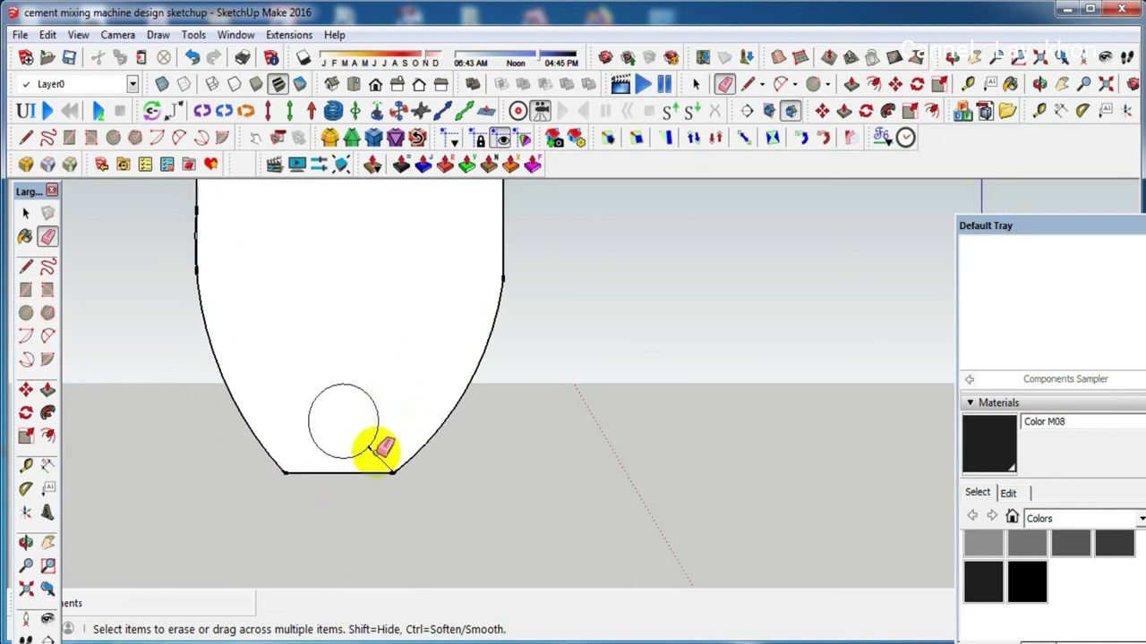
scroll(376, 461, down, 2)
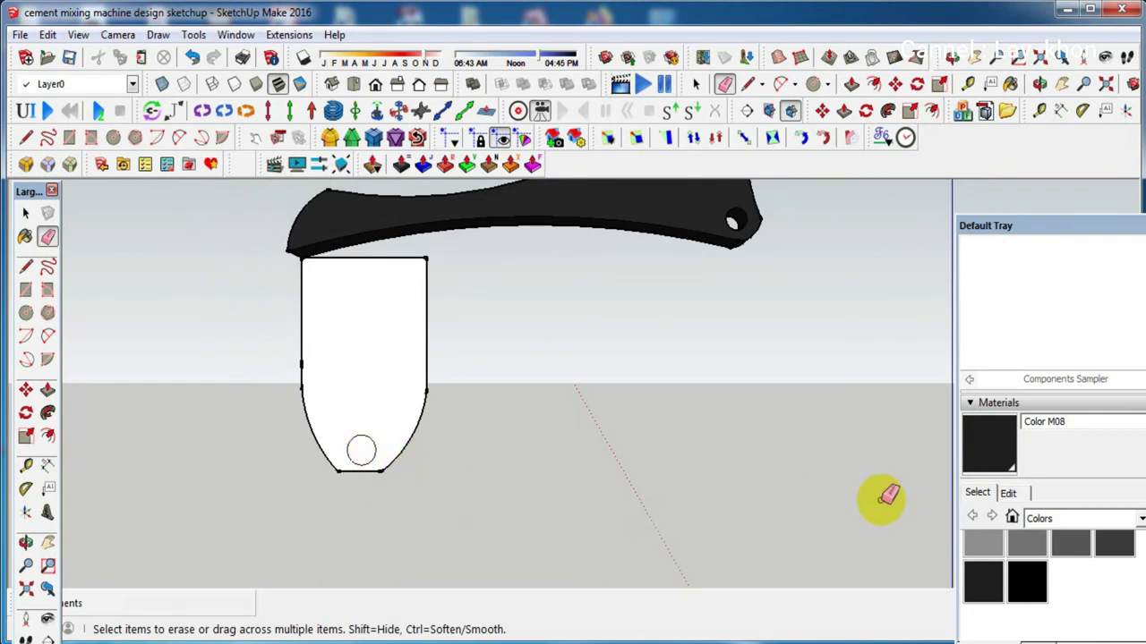
scroll(1011, 518, down, 2)
scroll(1018, 552, up, 3)
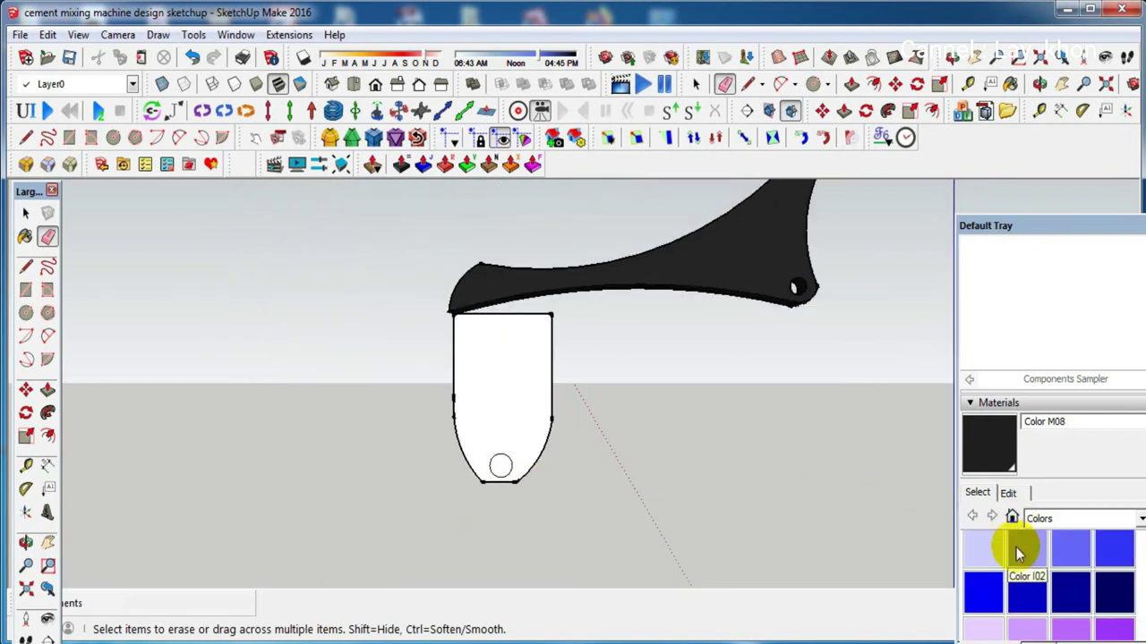
Paint the white bracket face blue
click(983, 592)
click(506, 456)
mouse_move(499, 440)
middle_down()
mouse_move(557, 468)
mouse_move(882, 486)
mouse_move(1069, 465)
mouse_move(1038, 469)
middle_up()
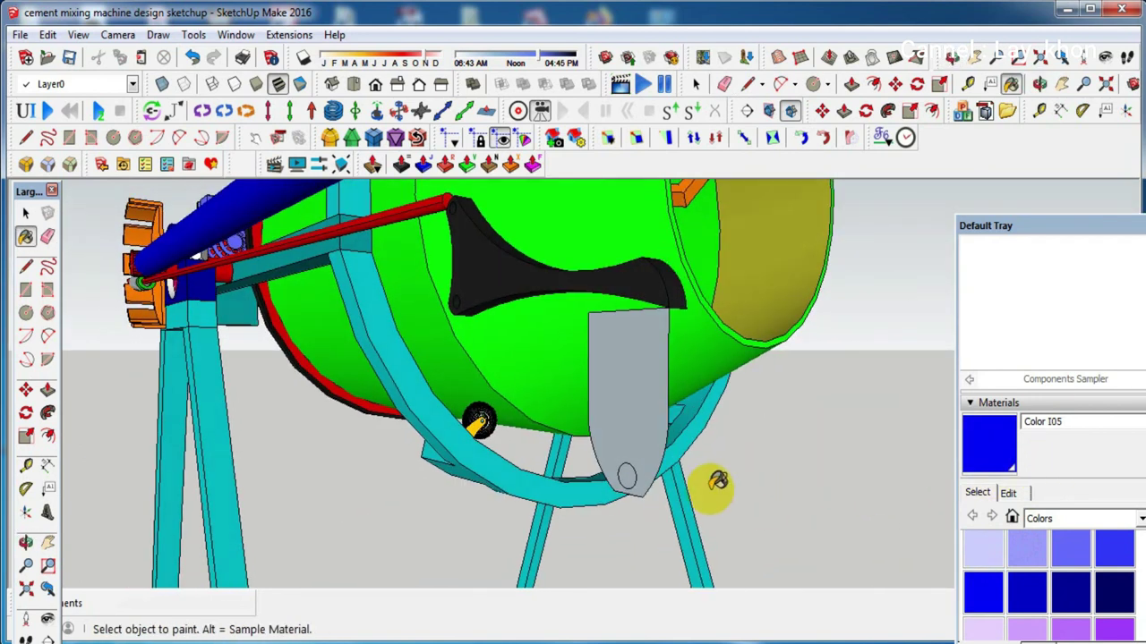
scroll(1002, 580, down, 2)
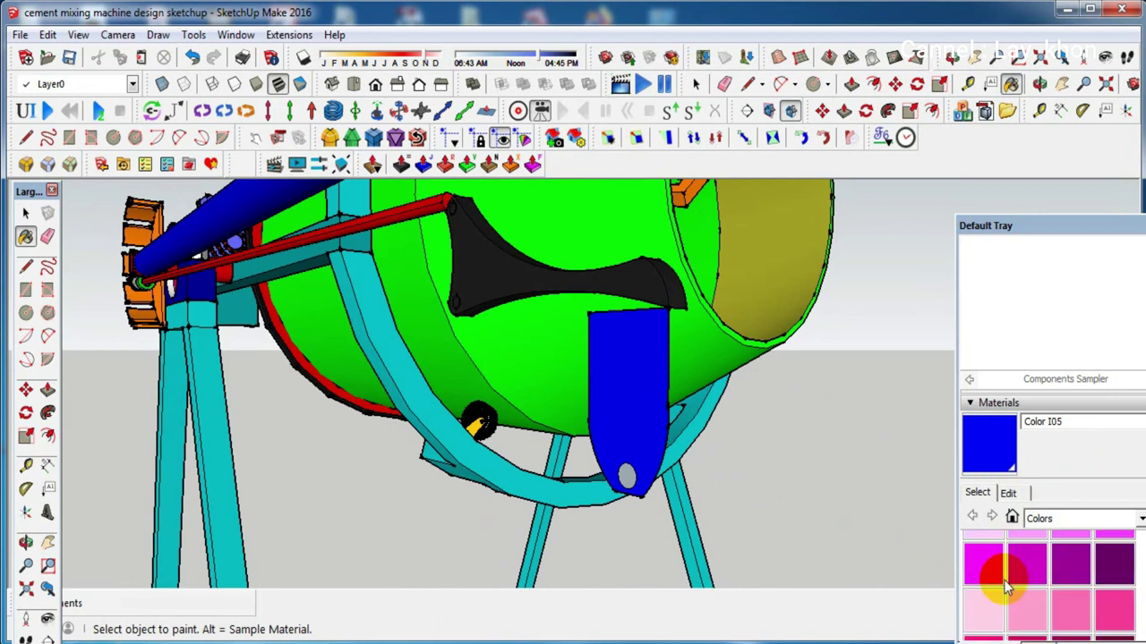
scroll(1004, 586, down, 2)
scroll(1005, 586, down, 2)
scroll(1004, 586, down, 2)
scroll(1004, 587, down, 2)
scroll(1004, 586, down, 2)
scroll(1004, 586, down, 2)
scroll(1020, 586, down, 2)
scroll(1025, 586, up, 2)
Paint the hole face red with colour A06 and push/pull the bracket about 0.01 m thick
click(1026, 592)
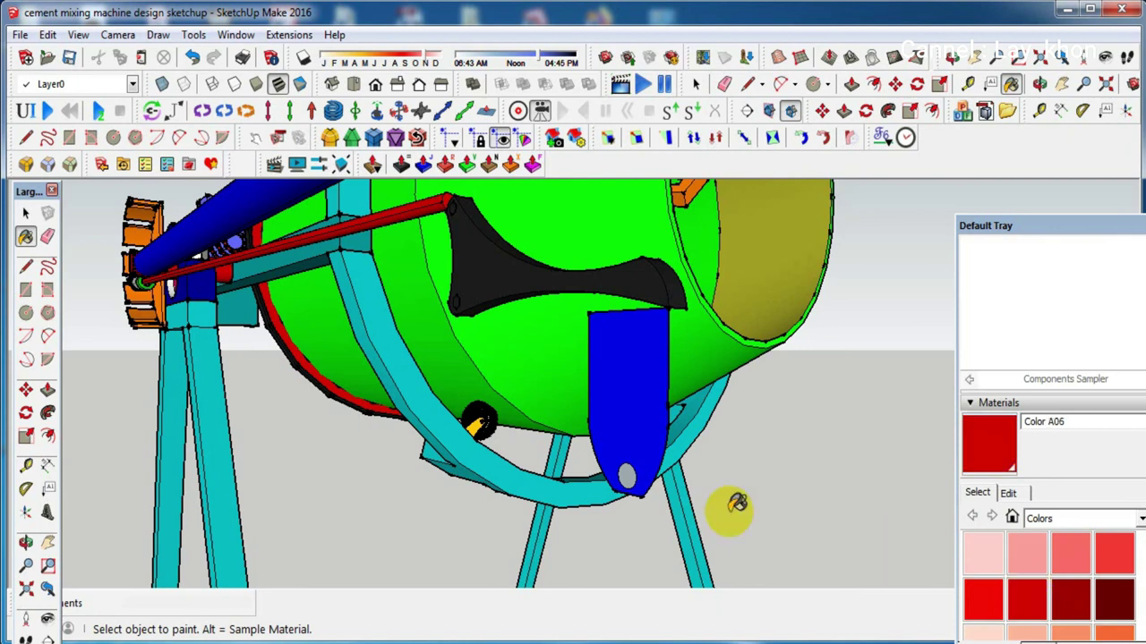
mouse_move(633, 467)
middle_down()
mouse_move(355, 453)
mouse_move(528, 461)
middle_up()
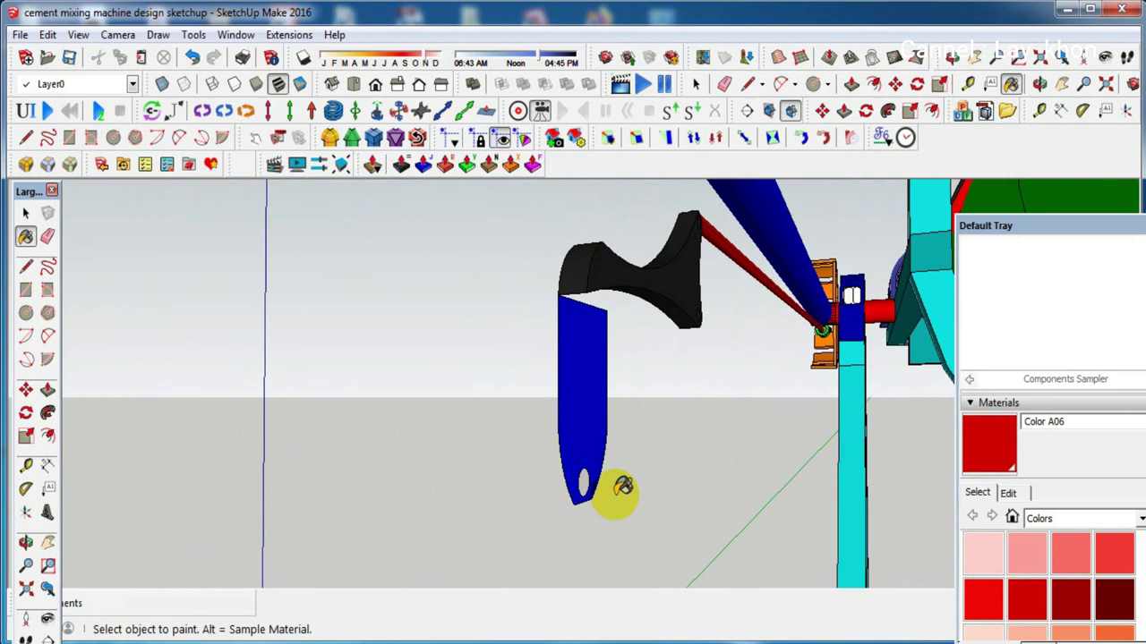
scroll(591, 479, up, 2)
click(582, 473)
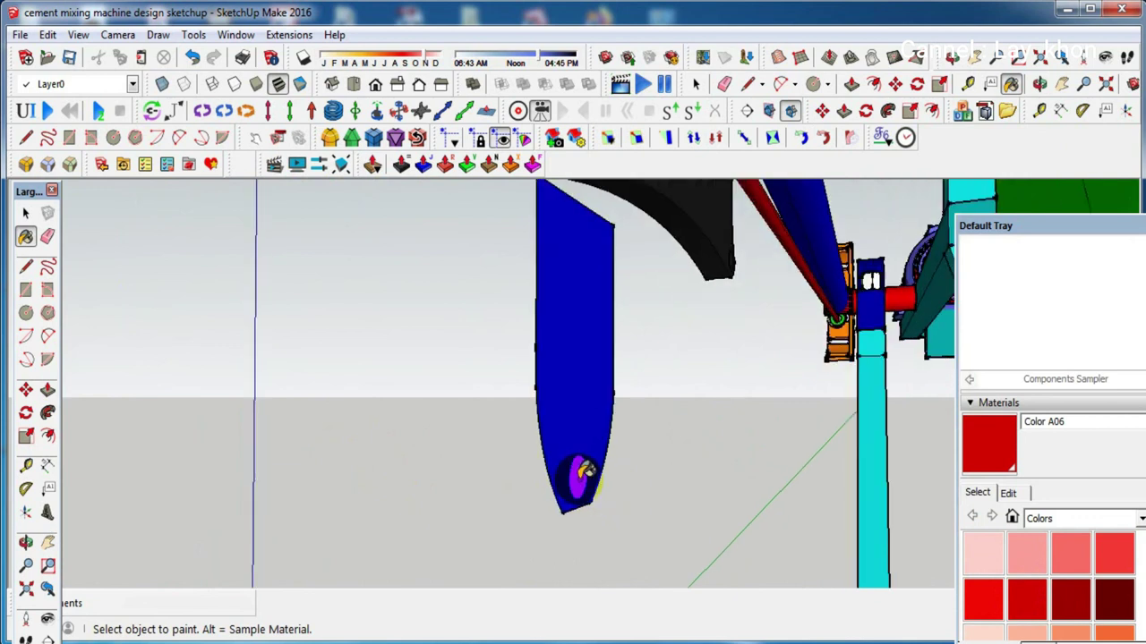
scroll(564, 416, up, 3)
scroll(569, 459, down, 2)
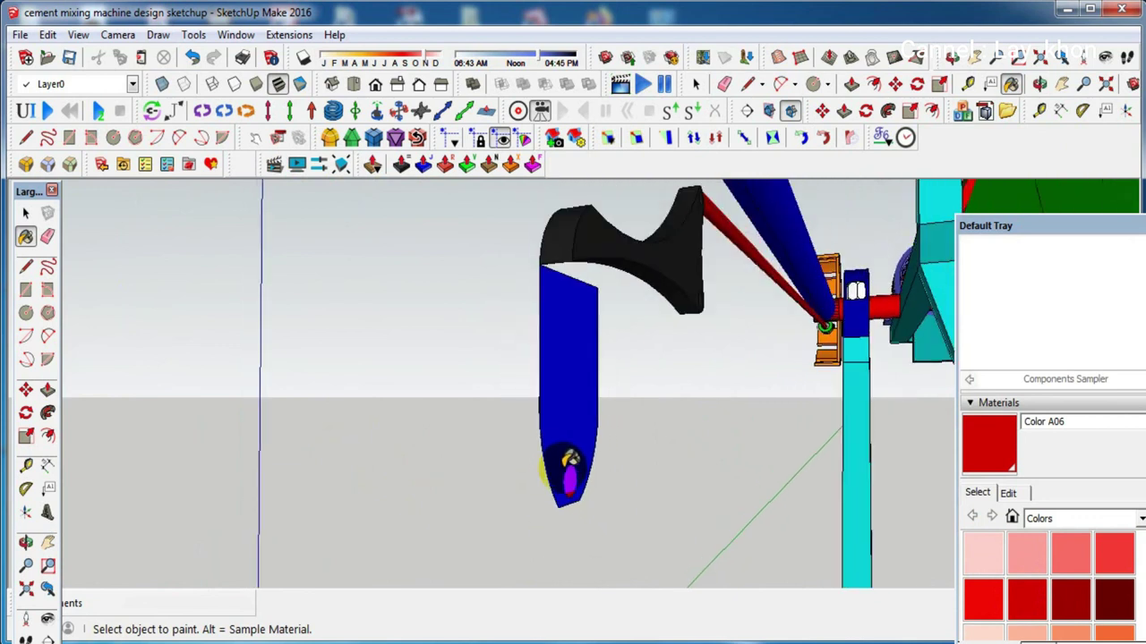
scroll(557, 296, up, 1)
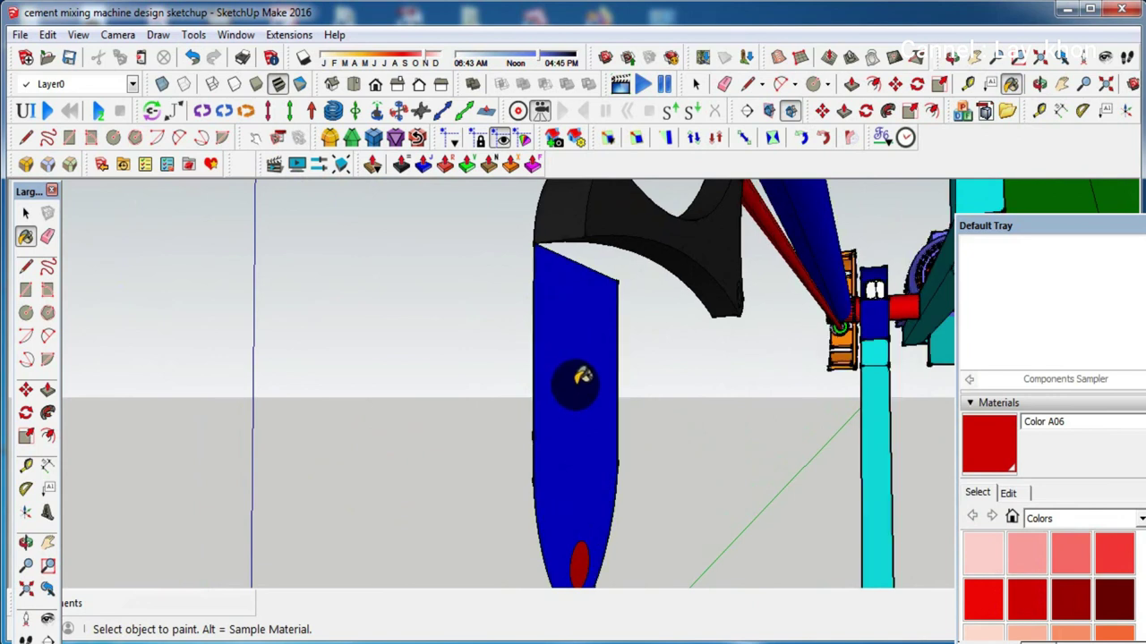
key(p)
click(563, 391)
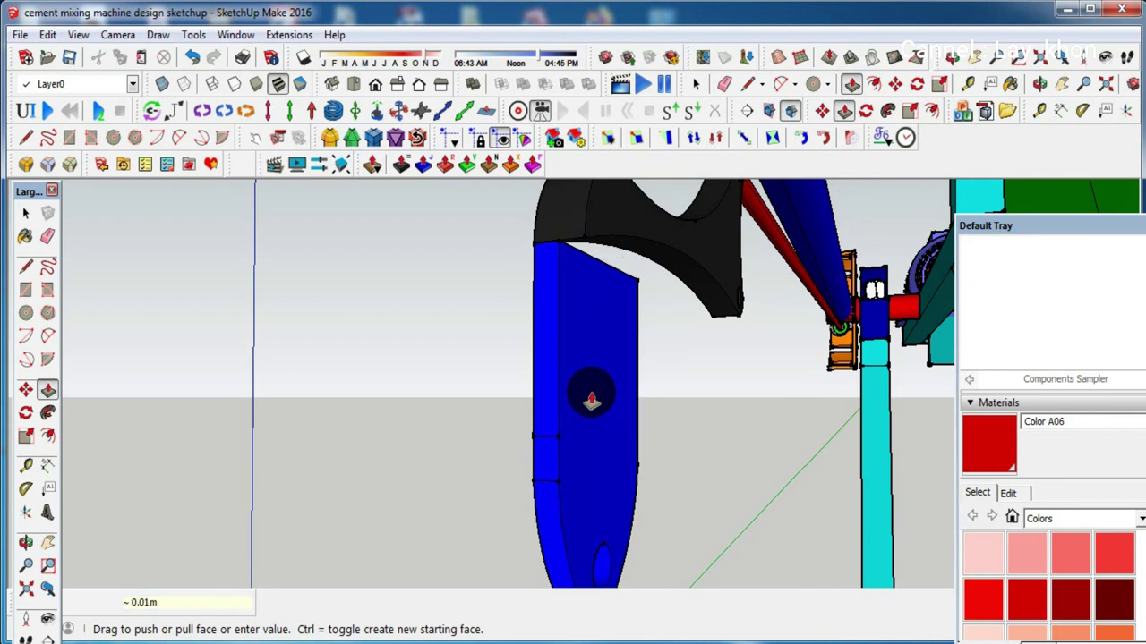
Pull the red hole disc outward into a short red pin protruding from the bracket
key(e)
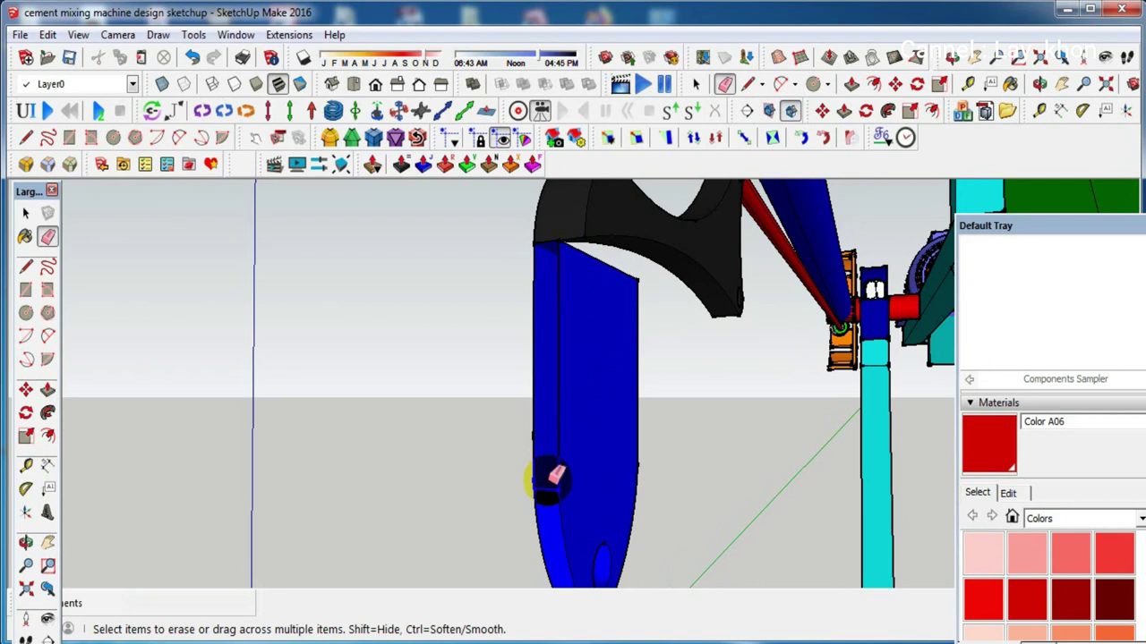
middle_drag(577, 492, 148, 525)
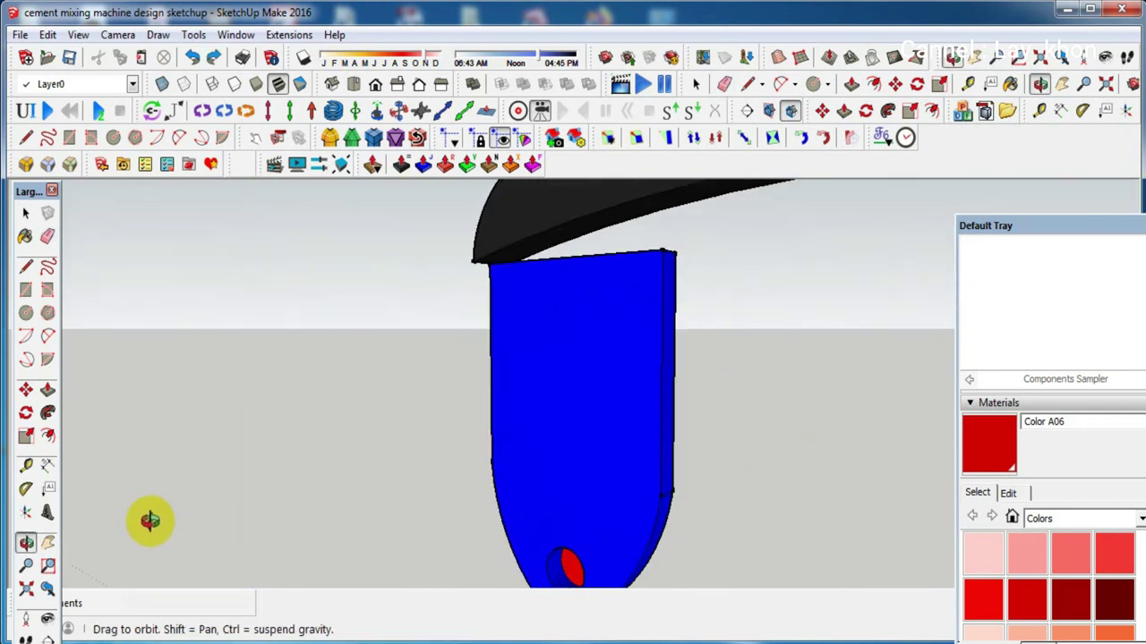
middle_drag(641, 491, 608, 488)
key(space)
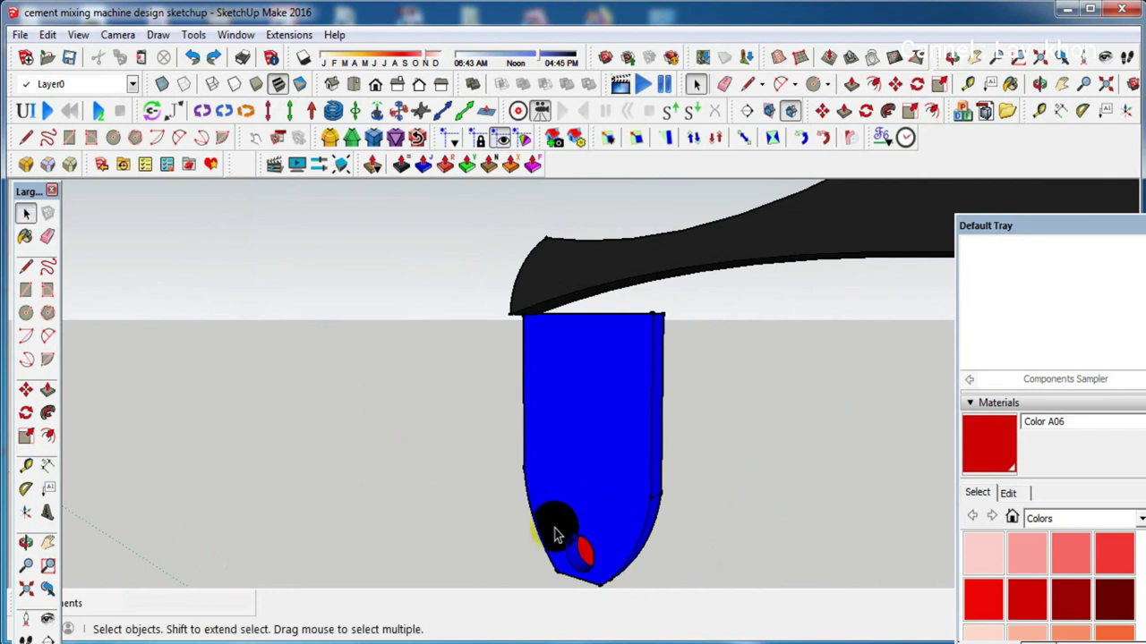
scroll(564, 555, up, 2)
mouse_move(566, 557)
middle_down()
mouse_move(593, 545)
mouse_move(598, 560)
middle_up()
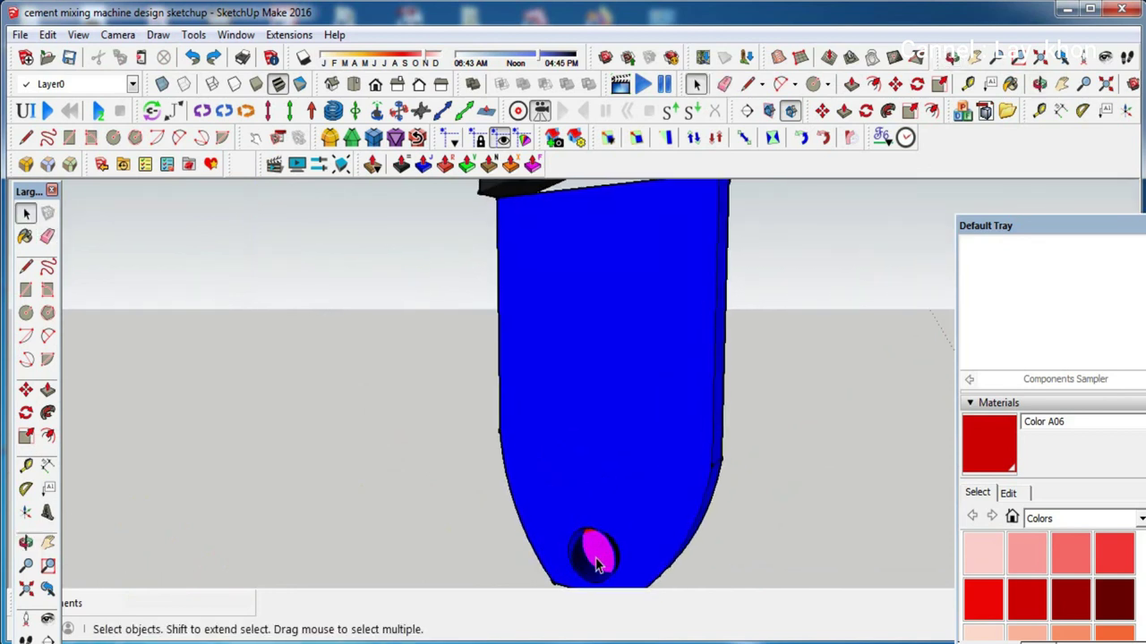
key(p)
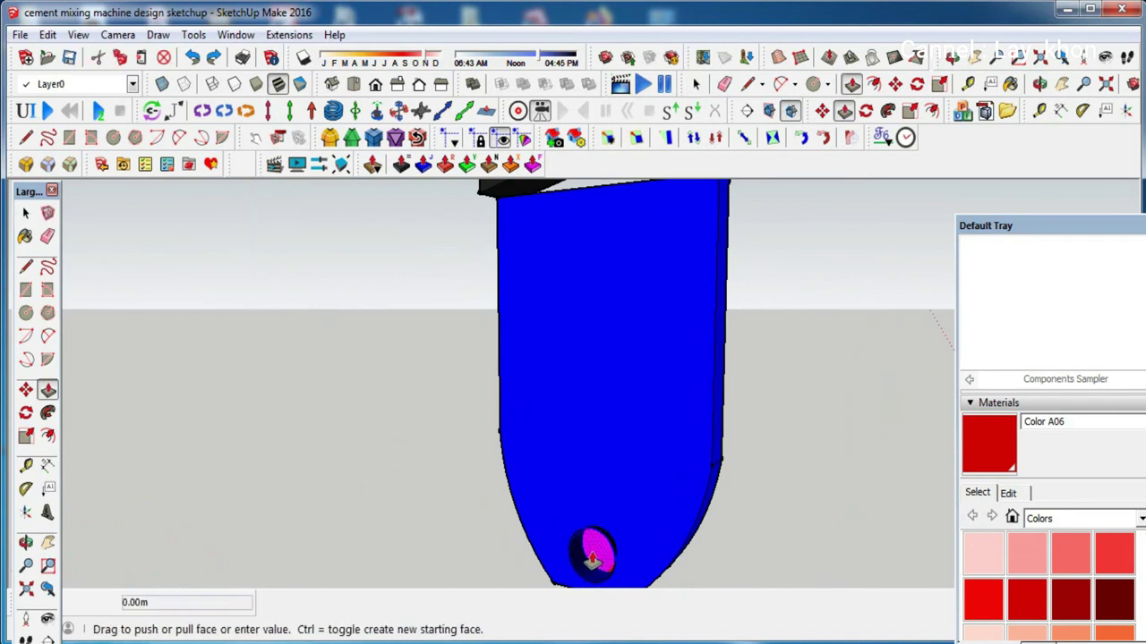
scroll(593, 559, down, 3)
scroll(591, 557, down, 1)
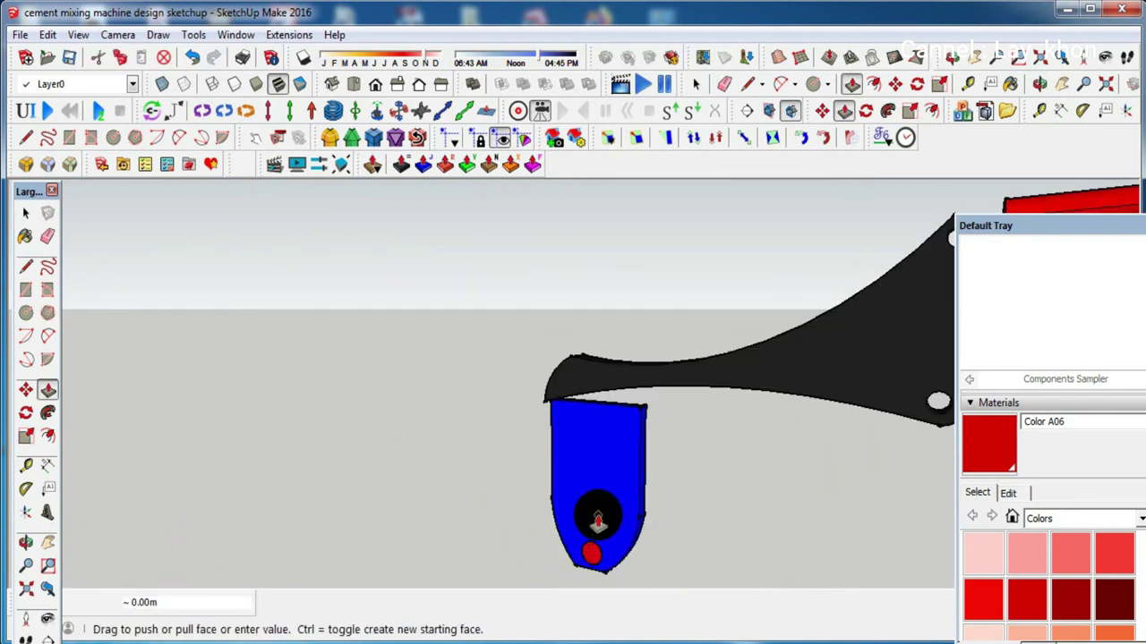
middle_drag(588, 537, 593, 524)
scroll(586, 420, up, 3)
key(space)
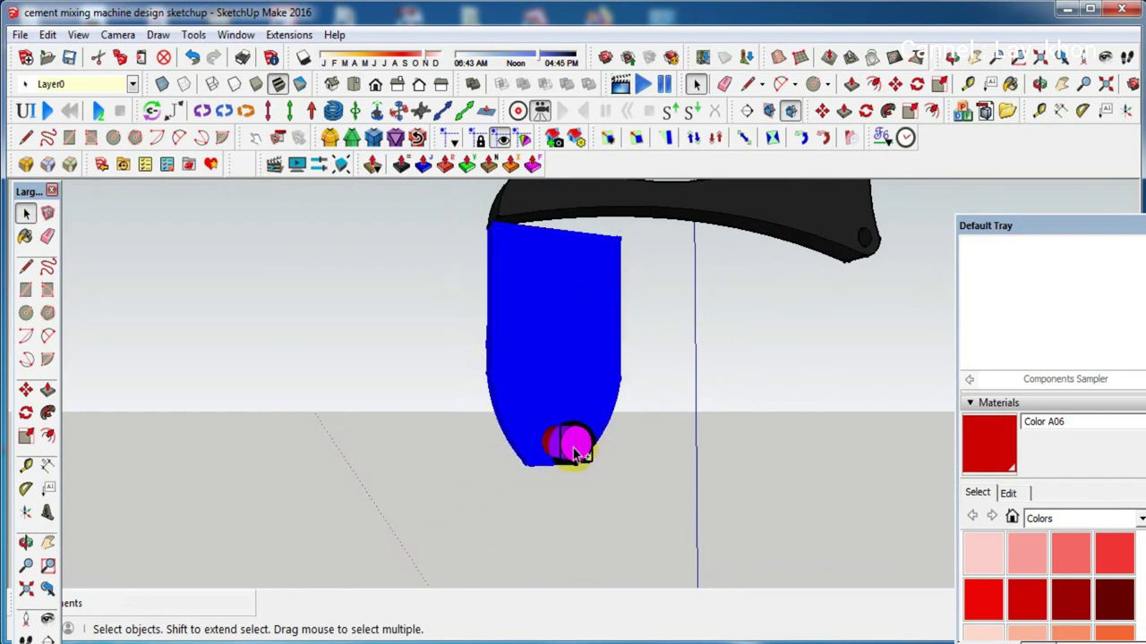
mouse_move(541, 445)
middle_down()
mouse_move(576, 448)
mouse_move(603, 553)
mouse_move(645, 547)
mouse_move(659, 522)
middle_up()
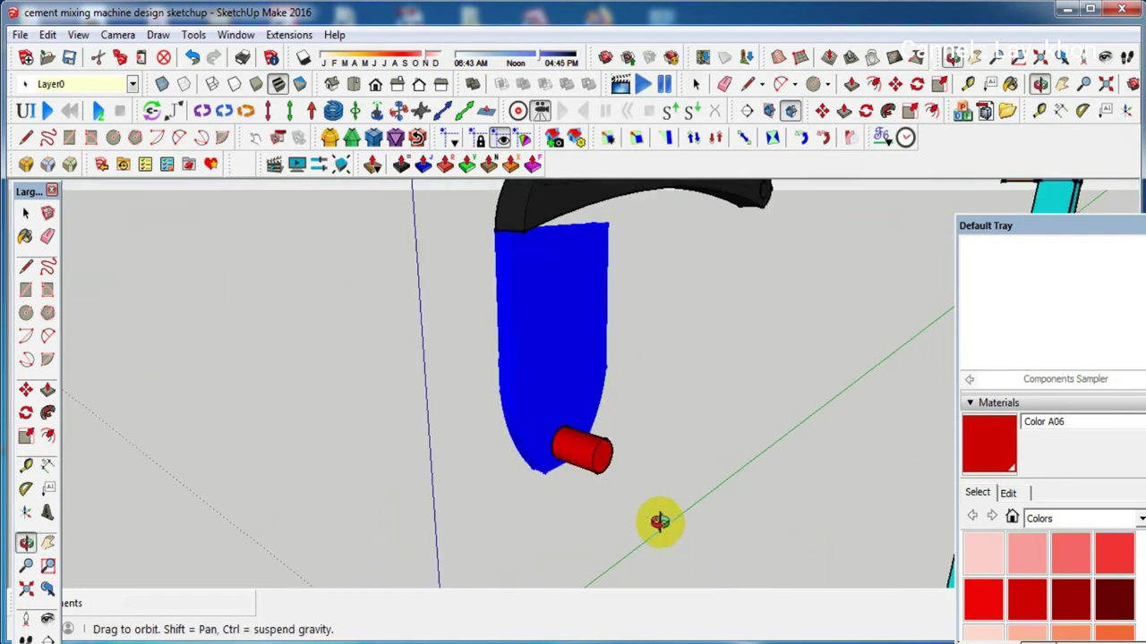
Make the pinned bracket a group
right_click(577, 363)
click(632, 284)
mouse_move(575, 340)
middle_down()
mouse_move(618, 364)
mouse_move(678, 429)
mouse_move(726, 445)
mouse_move(887, 379)
mouse_move(762, 404)
mouse_move(704, 349)
mouse_move(1079, 422)
mouse_move(424, 281)
middle_up()
Paste a copy of the bracket and set it beneath the blue tube
key(ctrl+v)
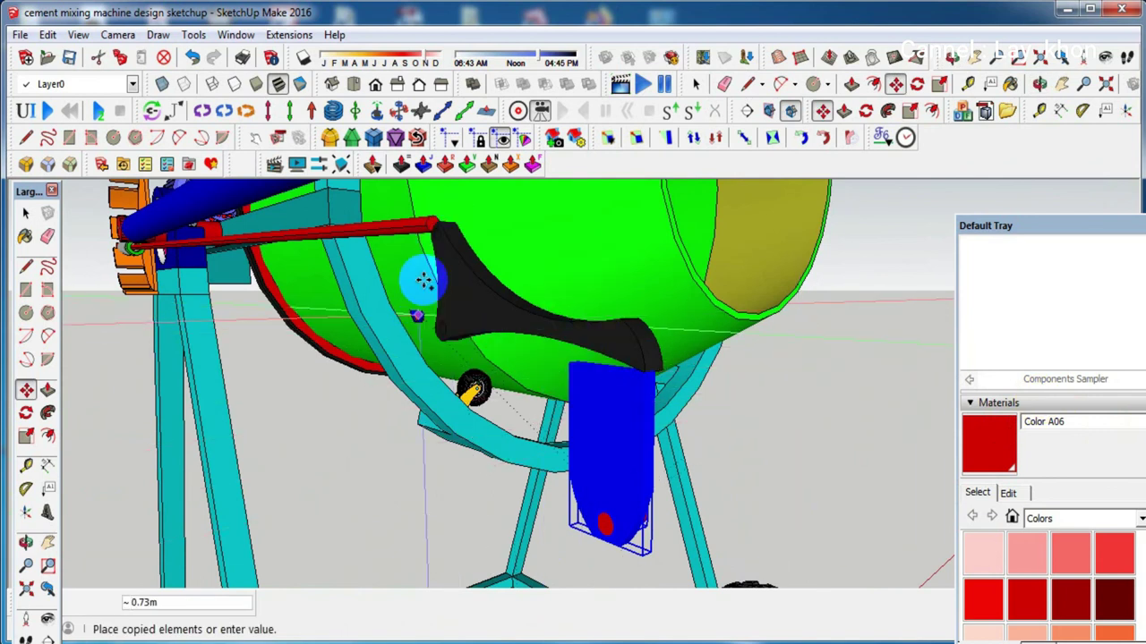
scroll(435, 222, up, 2)
scroll(429, 230, up, 2)
mouse_move(450, 247)
middle_down()
mouse_move(583, 276)
mouse_move(690, 325)
mouse_move(655, 313)
middle_up()
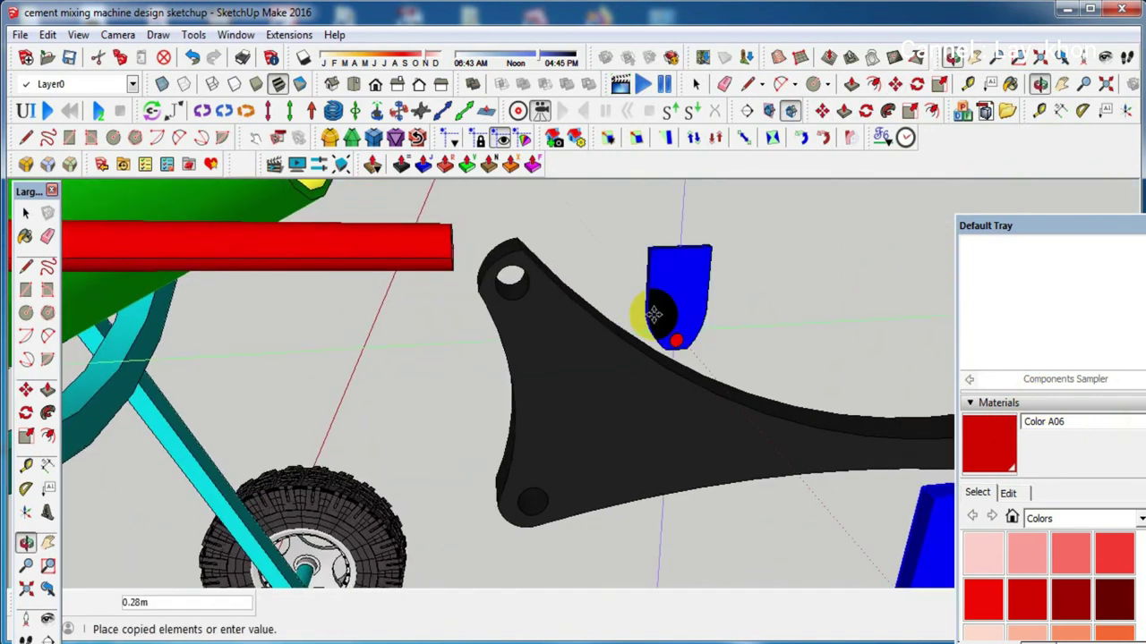
click(510, 259)
mouse_move(511, 260)
middle_down()
mouse_move(269, 332)
mouse_move(110, 358)
mouse_move(238, 386)
mouse_move(596, 418)
mouse_move(593, 440)
mouse_move(639, 396)
mouse_move(755, 435)
mouse_move(678, 302)
mouse_move(448, 268)
mouse_move(274, 312)
mouse_move(560, 294)
mouse_move(644, 268)
mouse_move(636, 284)
middle_up()
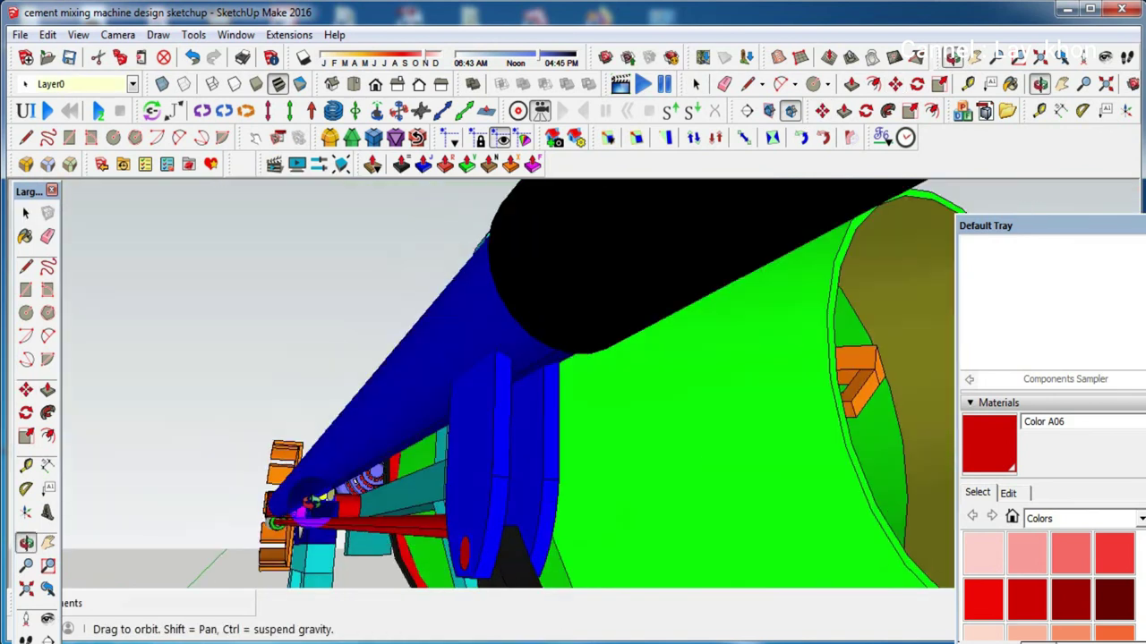
mouse_move(364, 528)
middle_down()
mouse_move(205, 531)
mouse_move(67, 561)
middle_up()
Select the red rod and return to the original bracket below the black arm
click(624, 494)
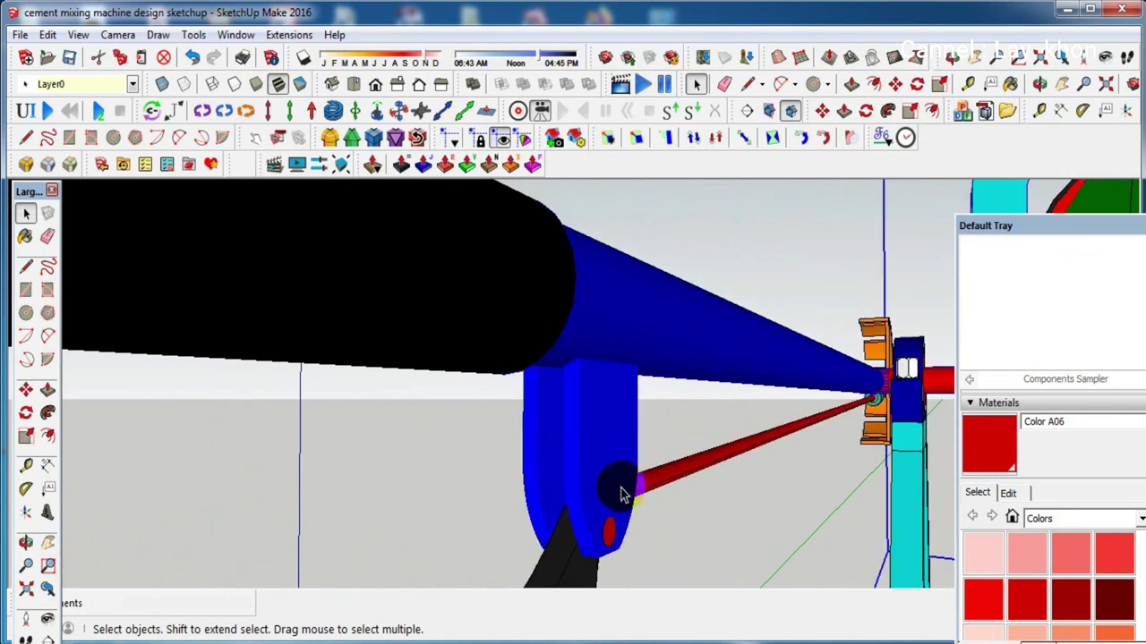
mouse_move(608, 537)
middle_down()
mouse_move(614, 486)
mouse_move(690, 480)
mouse_move(717, 494)
mouse_move(552, 460)
middle_up()
key(e)
key(space)
mouse_move(700, 332)
middle_down()
mouse_move(567, 397)
mouse_move(549, 458)
mouse_move(547, 281)
mouse_move(725, 296)
mouse_move(804, 374)
mouse_move(600, 422)
mouse_move(549, 460)
mouse_move(504, 456)
mouse_move(533, 461)
middle_up()
Push the bracket's top face down to shorten the bracket
key(p)
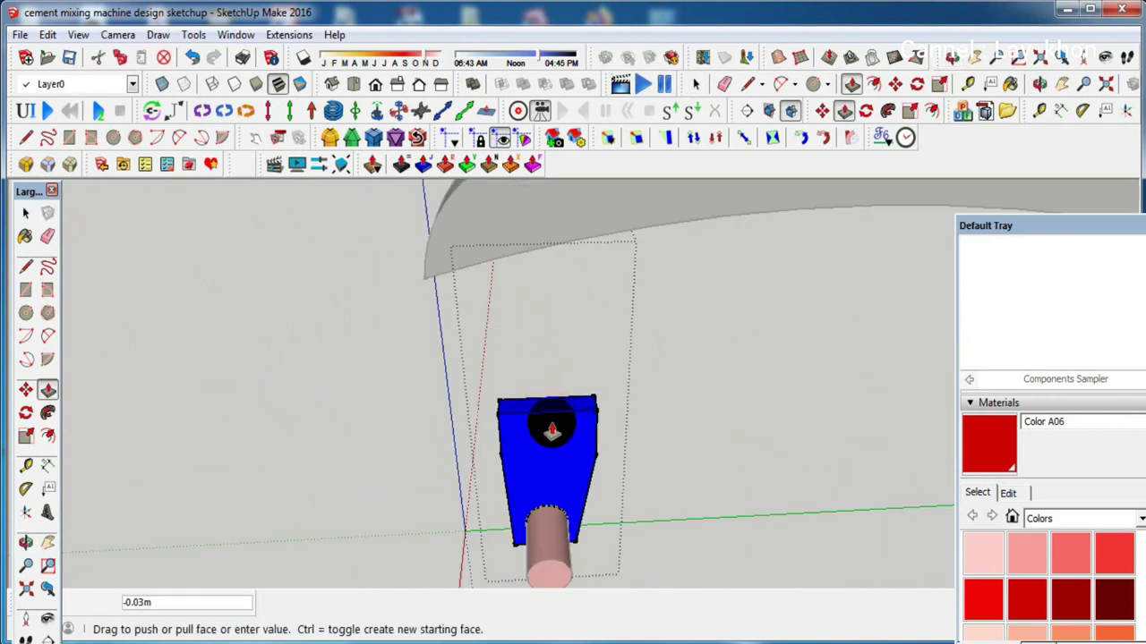
drag(543, 408, 548, 387)
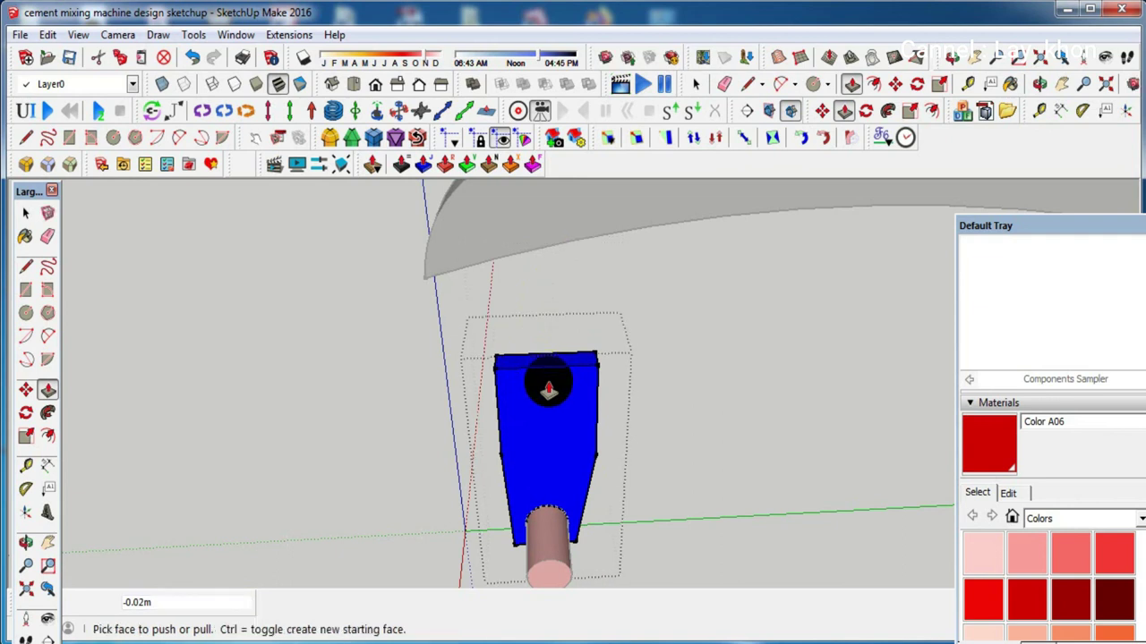
key(space)
click(697, 358)
scroll(560, 403, down, 3)
scroll(559, 425, down, 2)
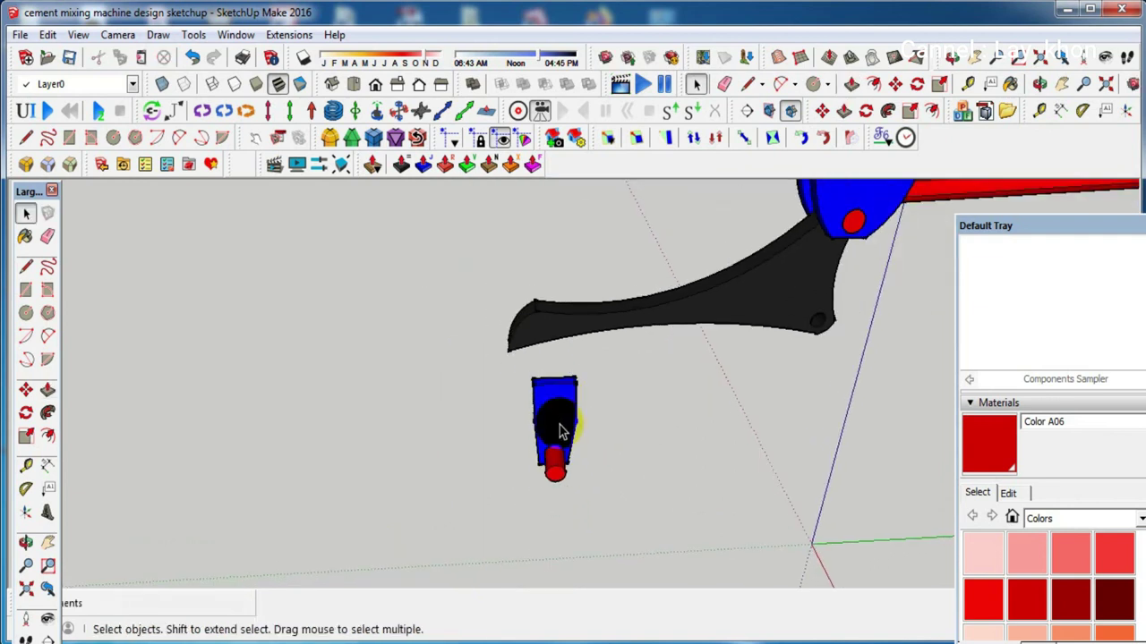
Copy the shortened bracket with Move and place it at the arm's lower end
key(m)
key(ctrl)
click(560, 425)
middle_drag(680, 367, 863, 282)
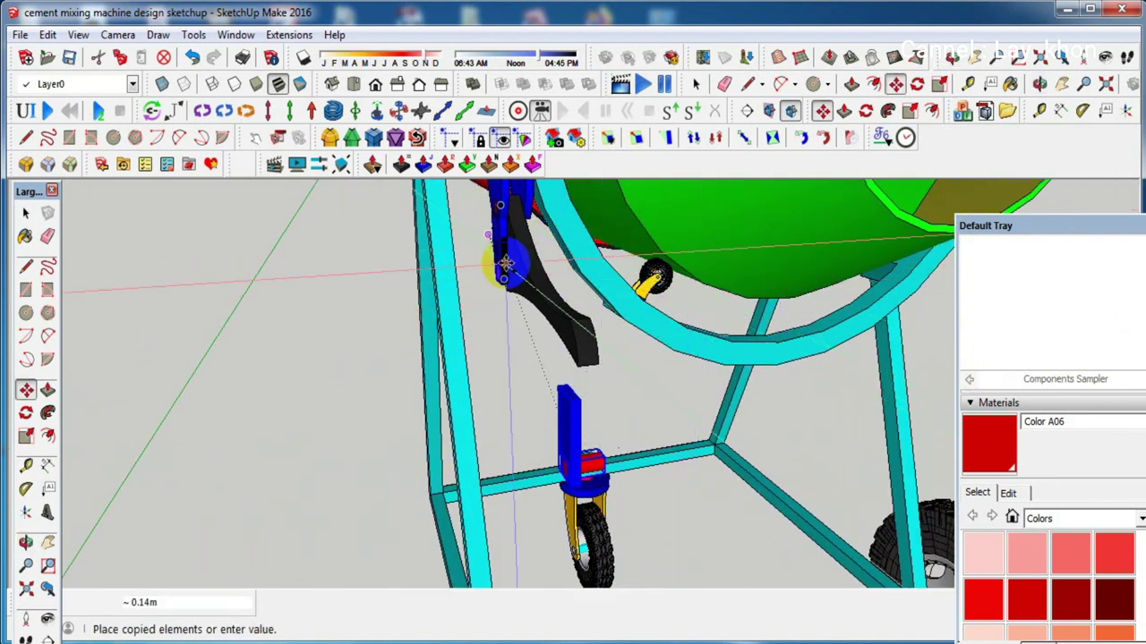
scroll(517, 267, up, 2)
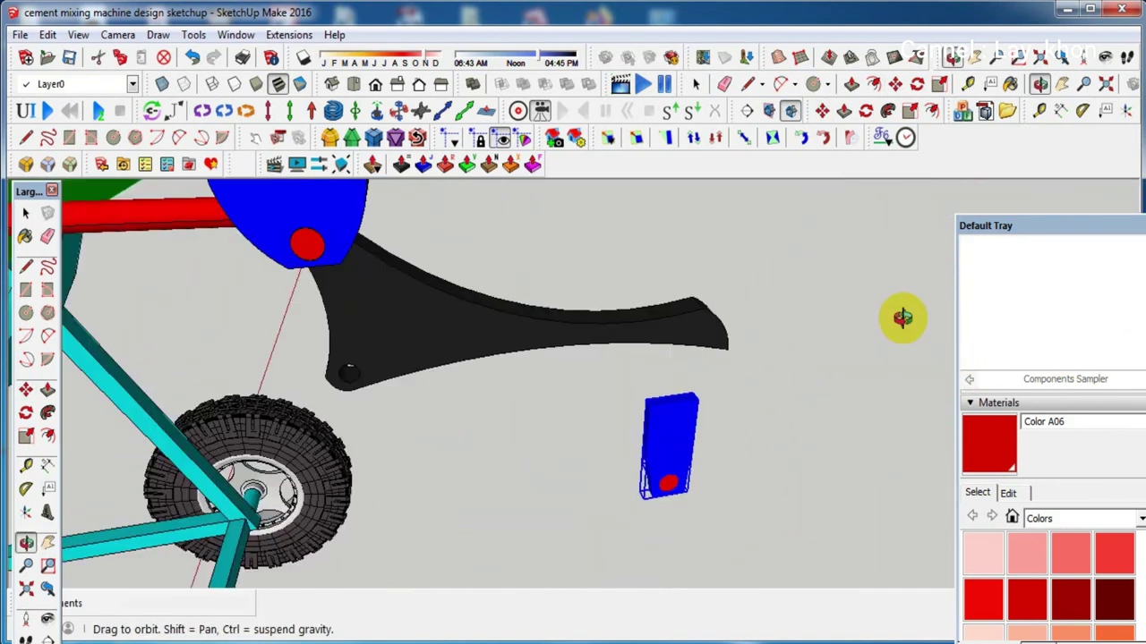
middle_drag(518, 267, 972, 302)
scroll(414, 383, up, 2)
scroll(396, 383, up, 1)
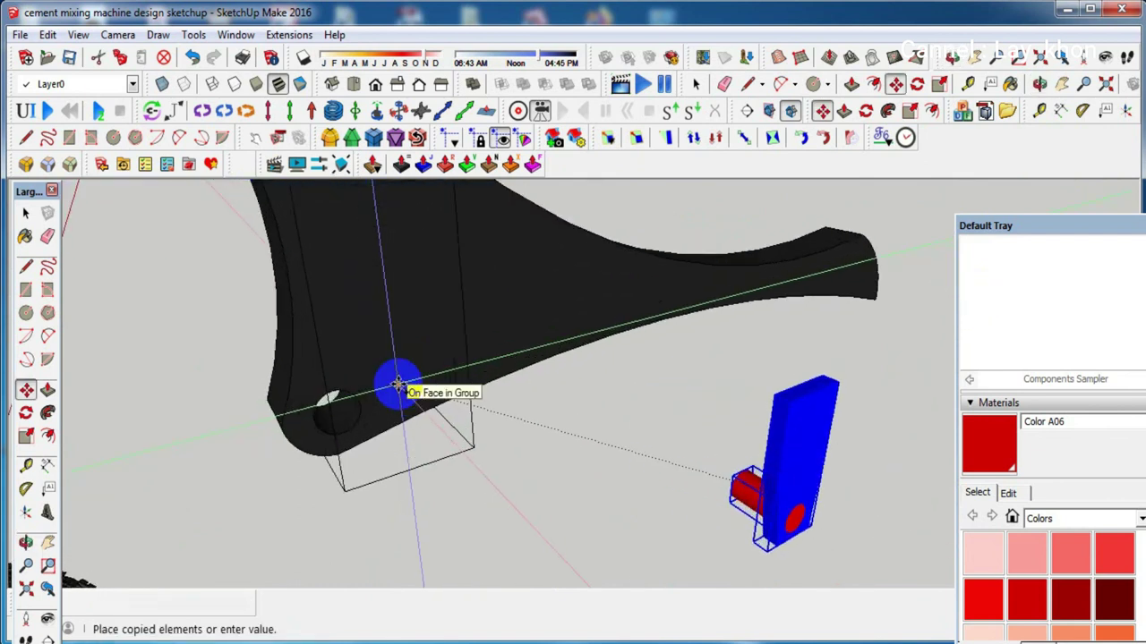
scroll(396, 383, up, 1)
scroll(376, 389, up, 2)
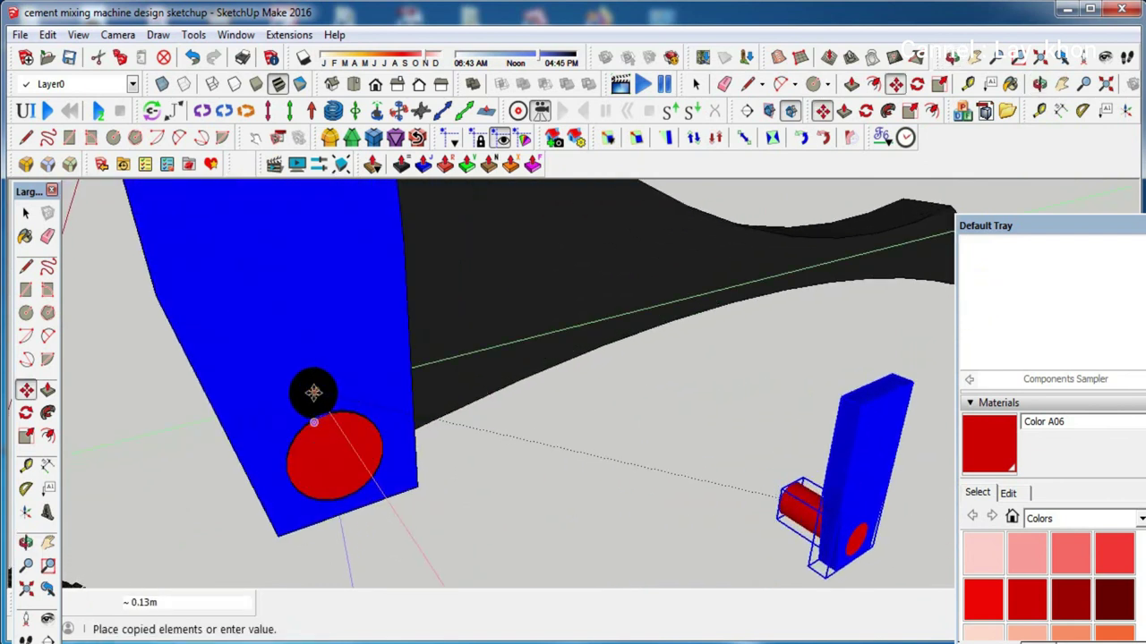
click(313, 390)
mouse_move(332, 397)
middle_down()
mouse_move(522, 362)
mouse_move(683, 364)
mouse_move(619, 391)
mouse_move(378, 429)
middle_up()
scroll(371, 461, down, 3)
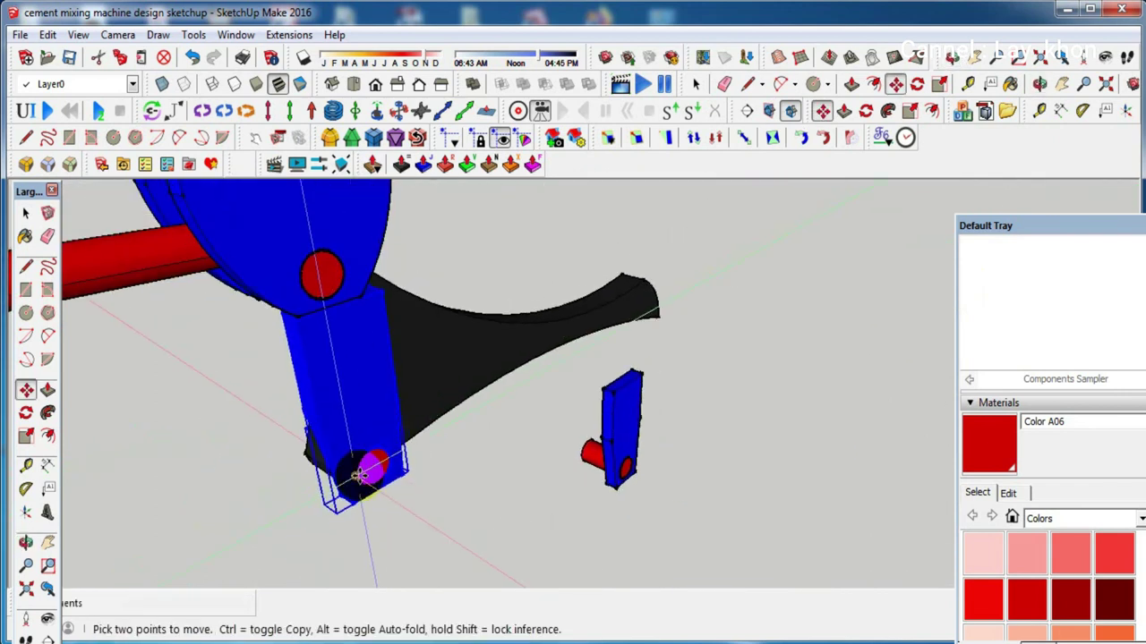
scroll(358, 479, down, 1)
Erase the loose spare bracket with its red pin
key(space)
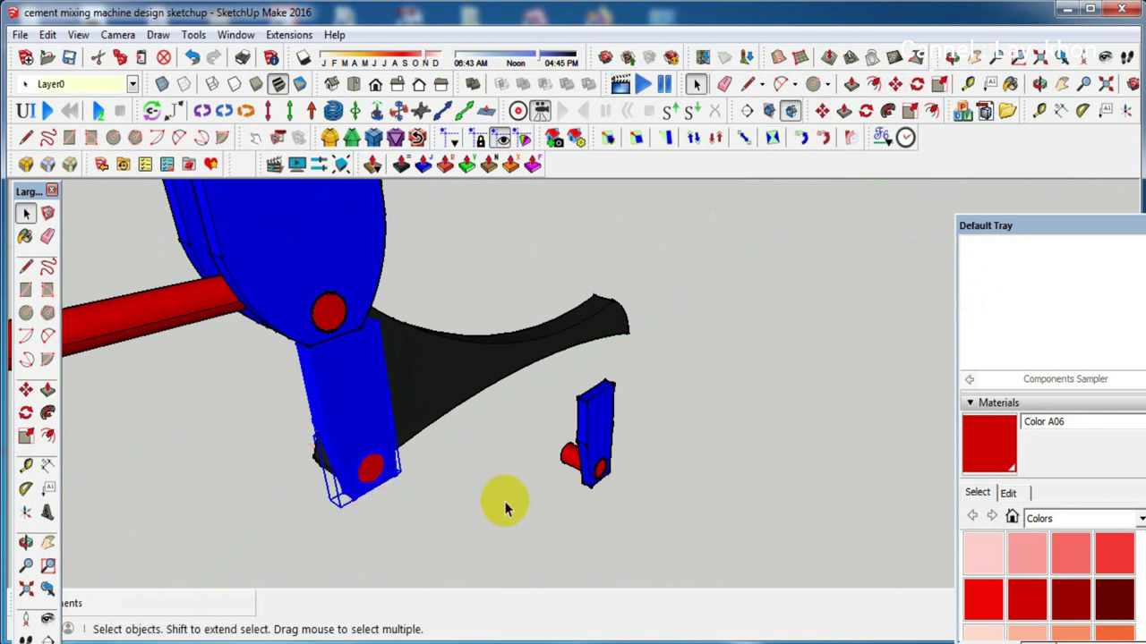
key(e)
click(589, 469)
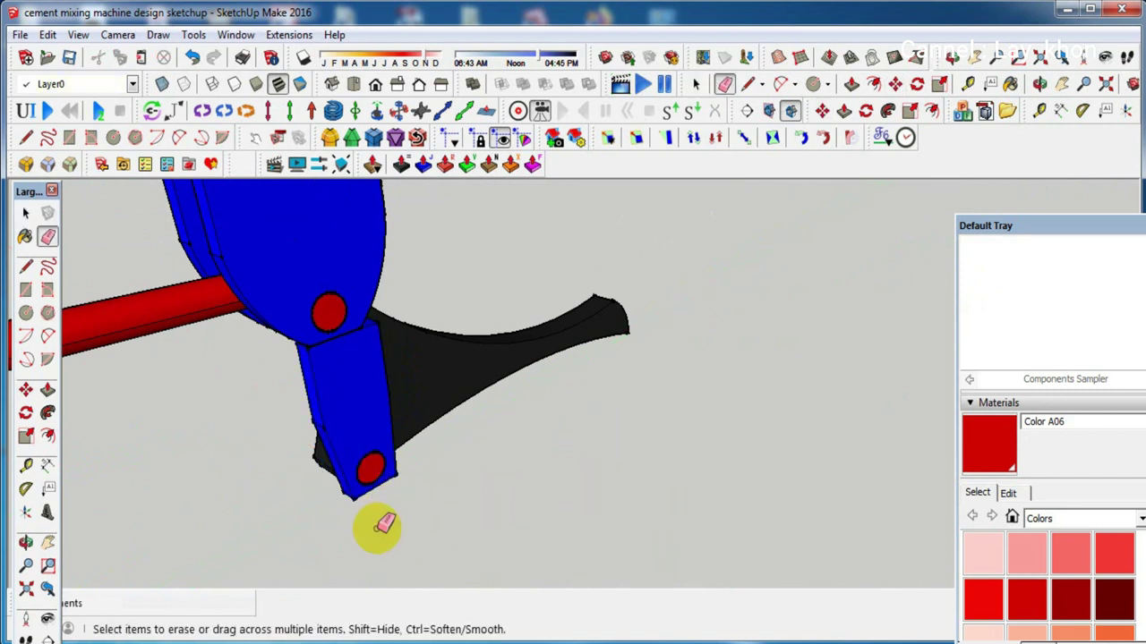
scroll(368, 470, down, 2)
mouse_move(369, 470)
middle_down()
mouse_move(312, 456)
mouse_move(379, 481)
middle_up()
key(space)
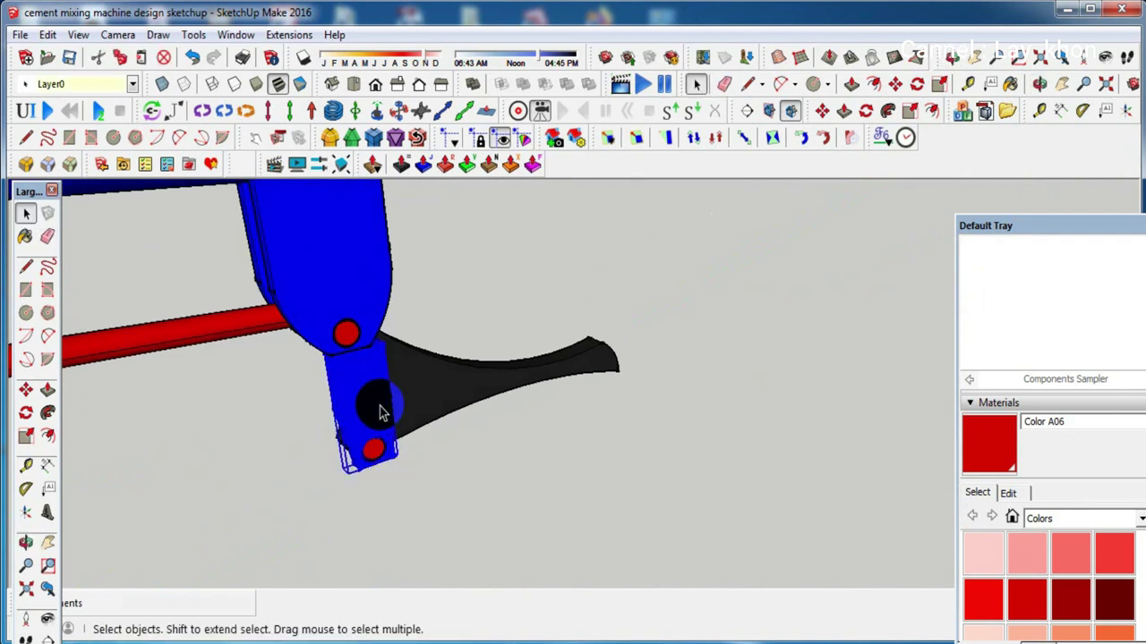
Start rotating the bracket with its centre on the pin
scroll(376, 461, up, 3)
middle_drag(376, 461, 256, 388)
key(q)
scroll(385, 410, up, 1)
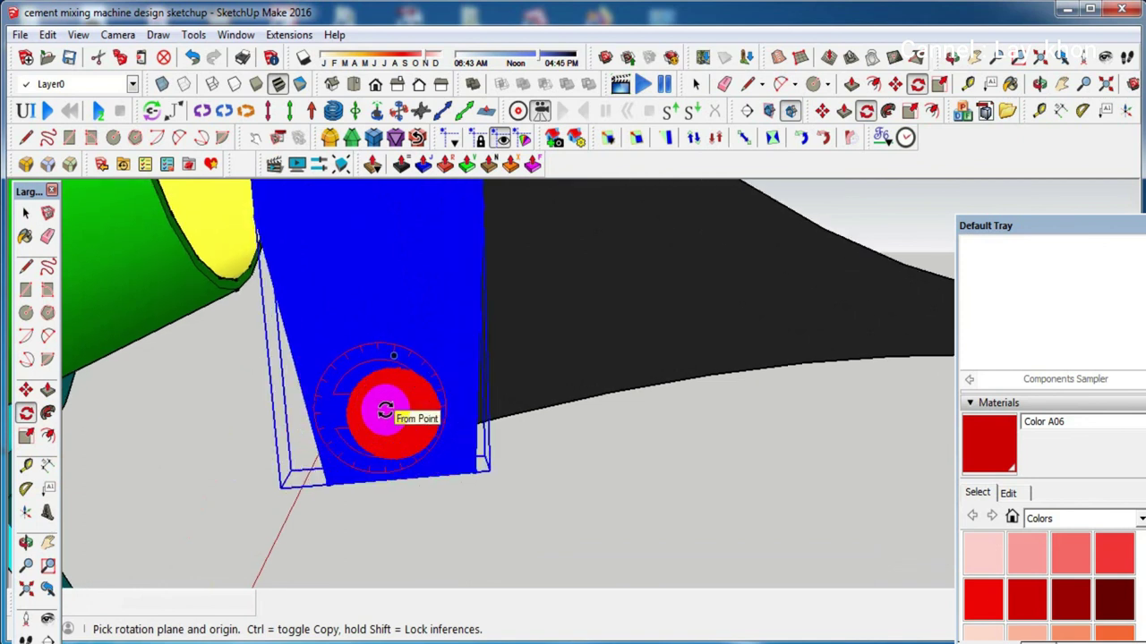
middle_drag(406, 419, 422, 379)
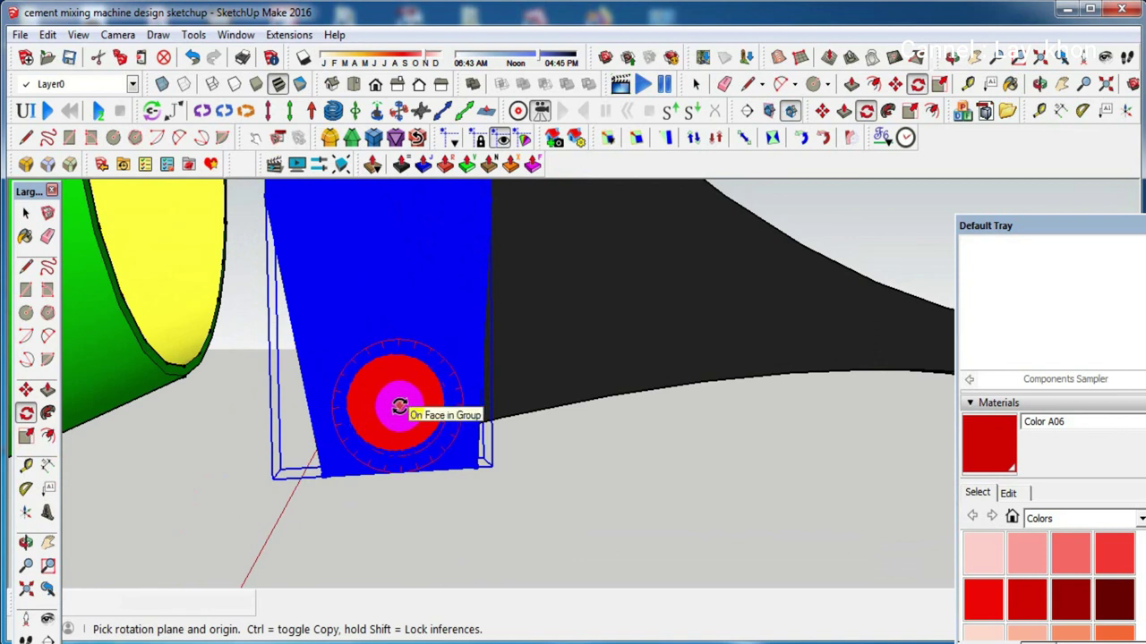
scroll(397, 401, down, 2)
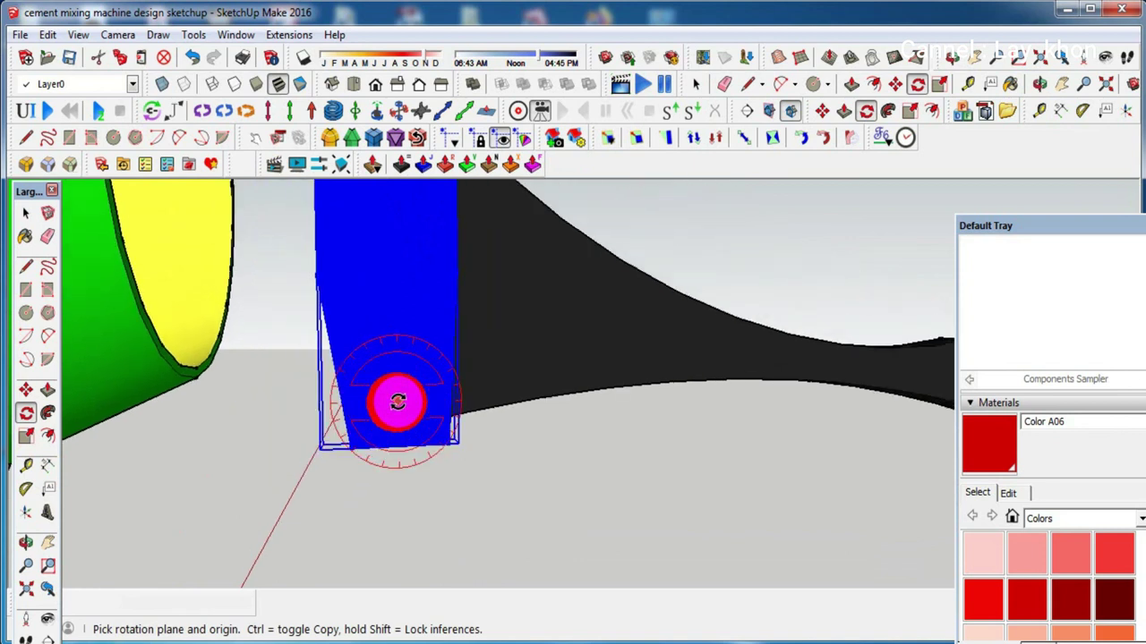
scroll(397, 401, down, 1)
click(398, 401)
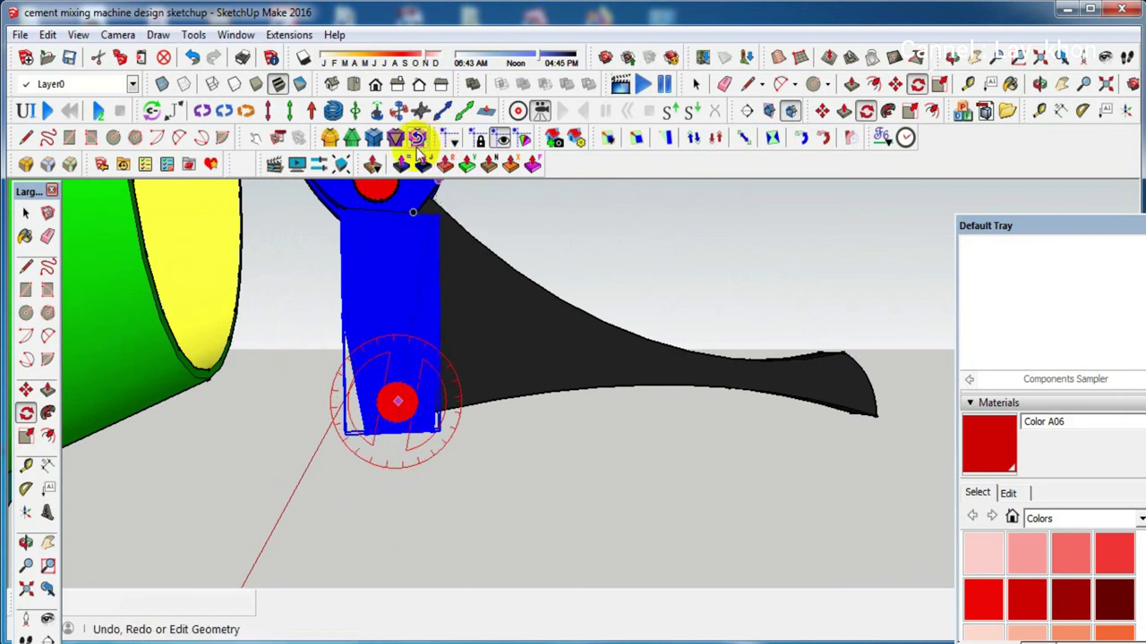
Set the reference direction and swing the bracket about 85° so it lies sideways
middle_drag(389, 212, 420, 260)
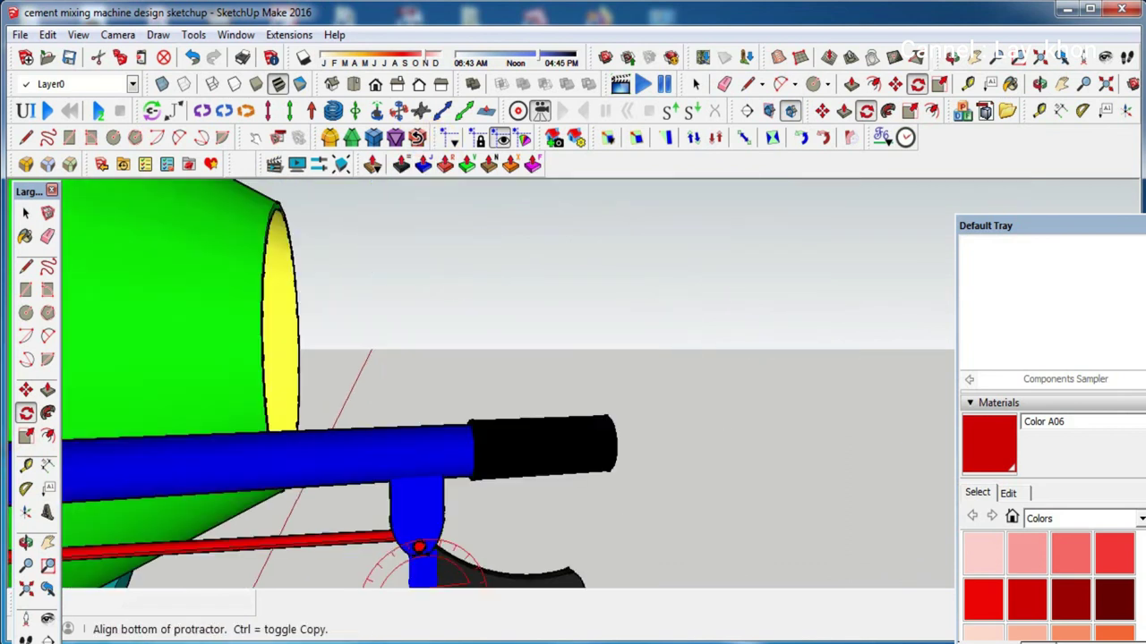
click(419, 284)
scroll(421, 285, down, 2)
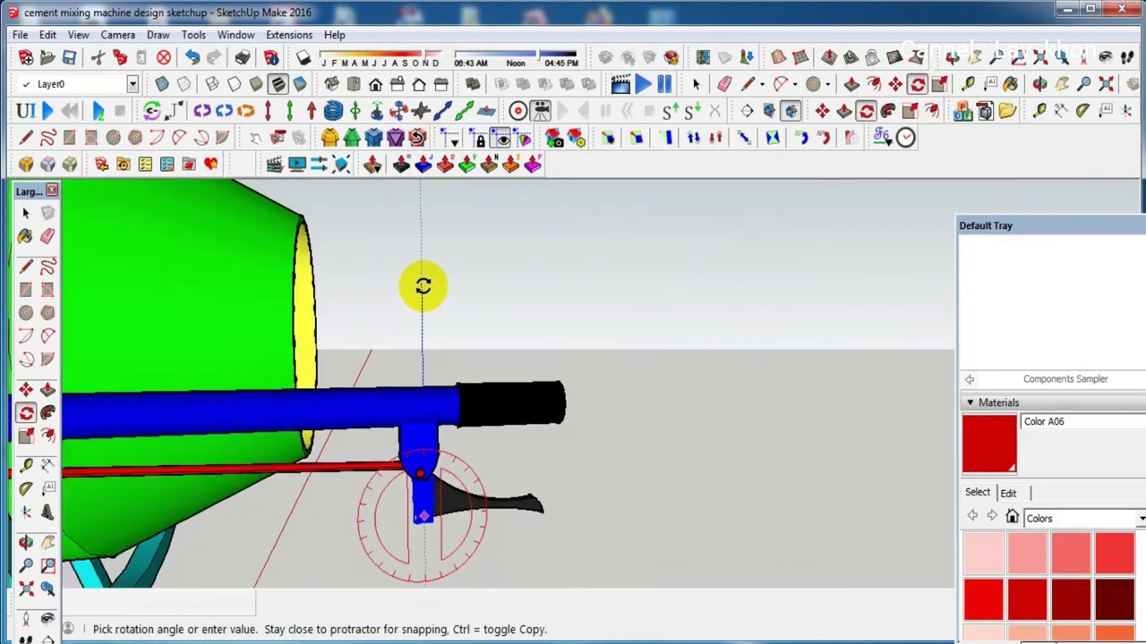
scroll(423, 286, down, 1)
scroll(427, 289, down, 1)
scroll(491, 314, down, 1)
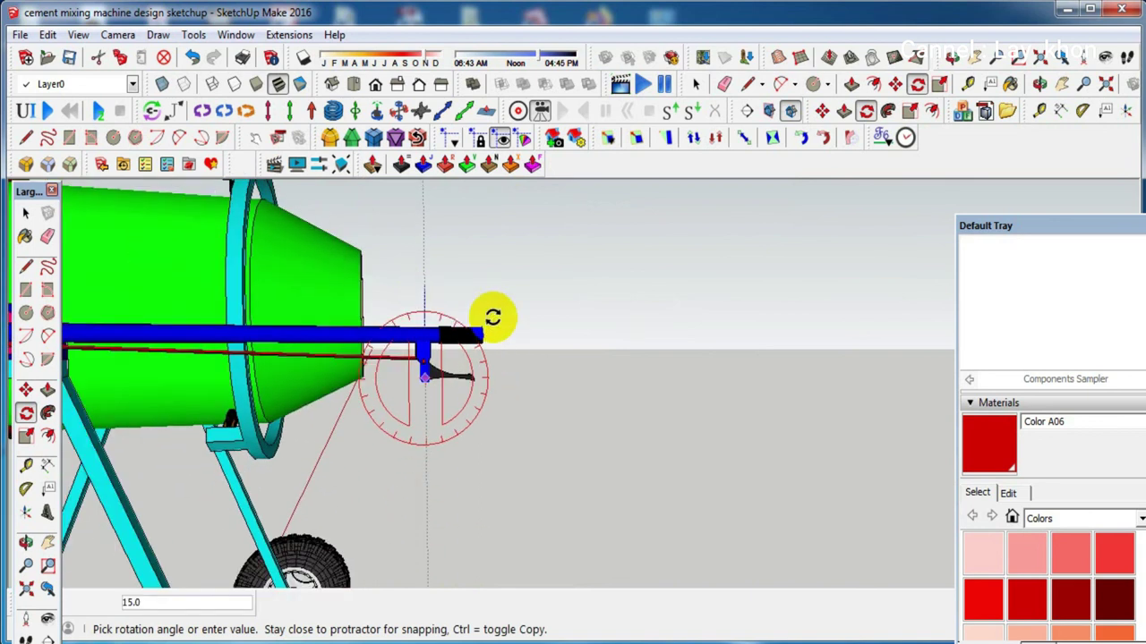
scroll(649, 345, down, 1)
scroll(671, 345, down, 1)
scroll(363, 299, up, 1)
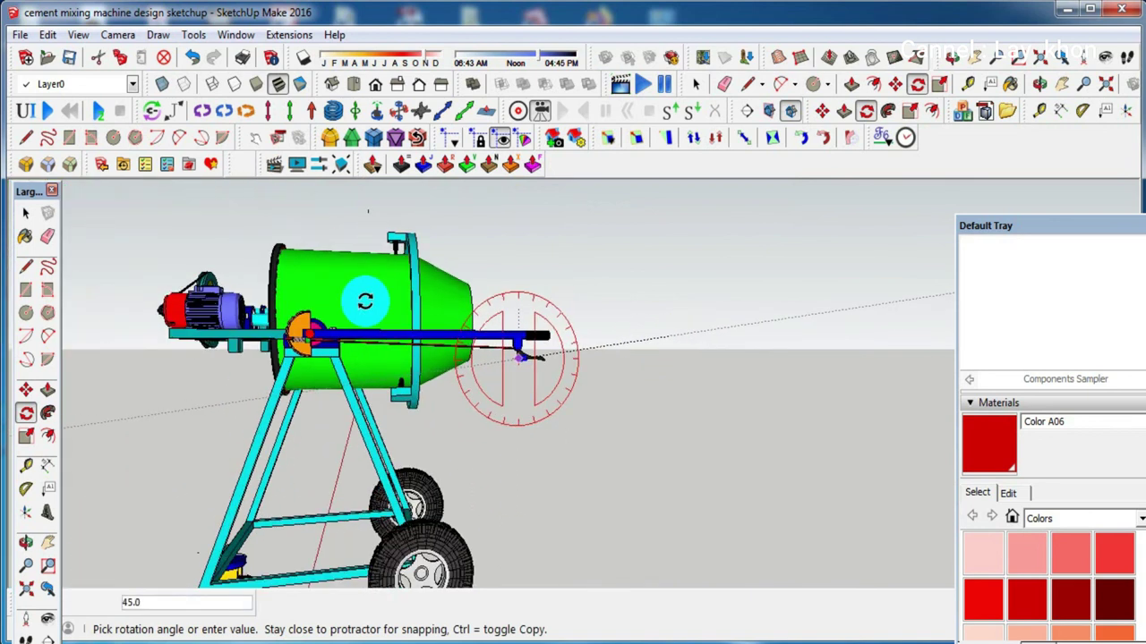
scroll(305, 336, up, 2)
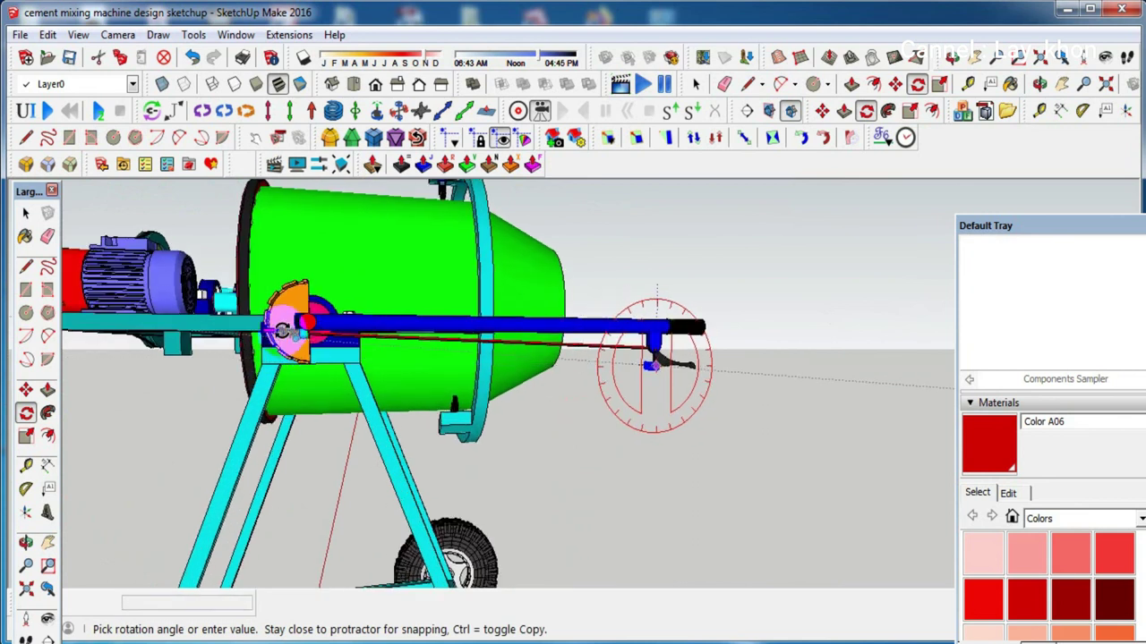
scroll(279, 333, up, 1)
scroll(279, 332, up, 1)
scroll(280, 333, up, 1)
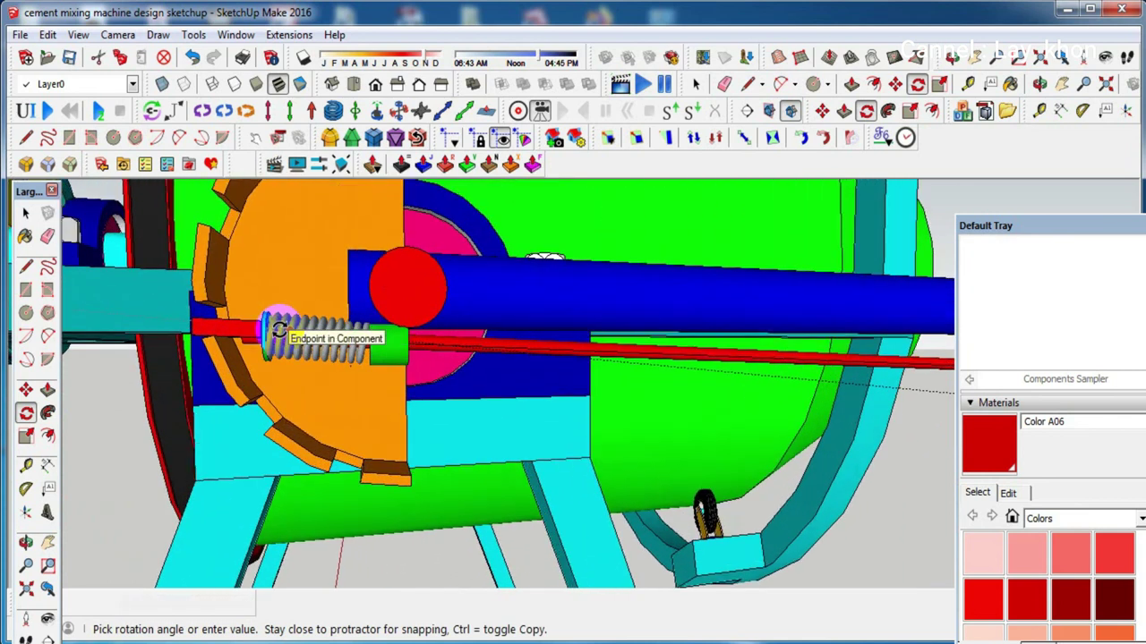
scroll(279, 333, up, 1)
scroll(266, 327, up, 1)
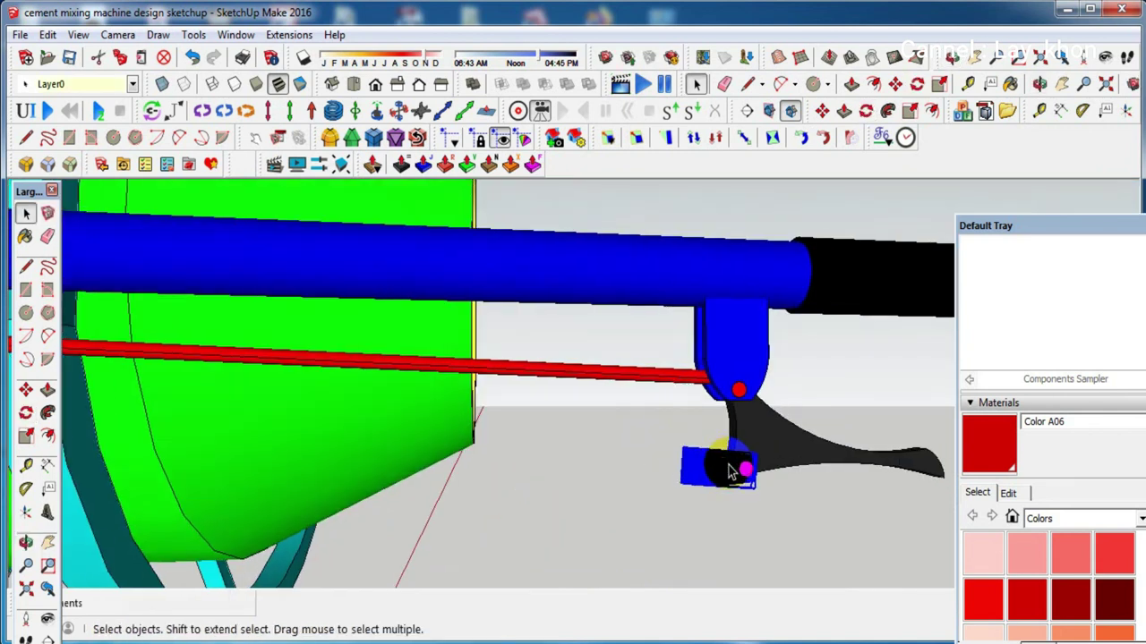
Select the shaft assembly, then the spring on the red rod, and orbit in close around the rod
scroll(736, 421, up, 1)
scroll(711, 416, up, 1)
click(695, 415)
scroll(694, 414, down, 1)
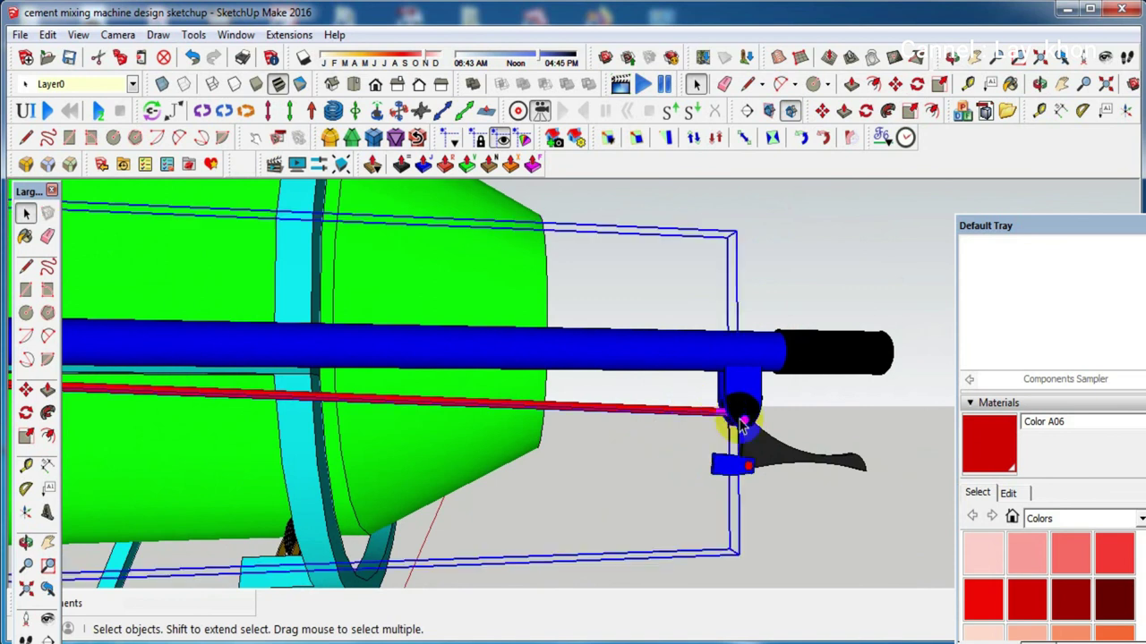
scroll(841, 421, down, 1)
scroll(841, 421, down, 1)
scroll(843, 428, down, 1)
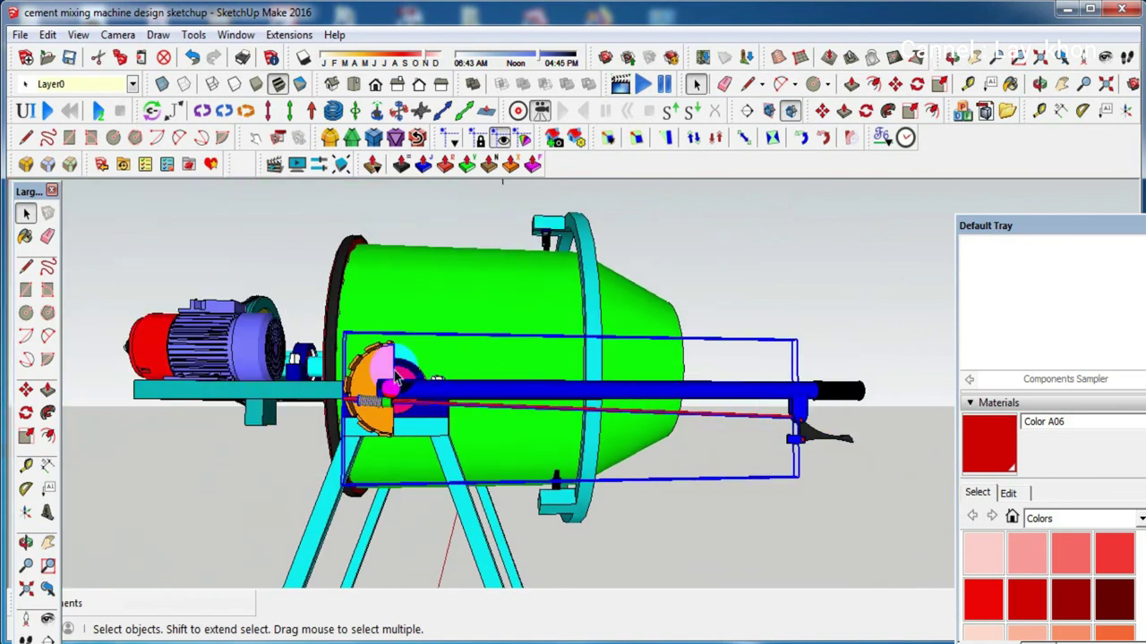
scroll(374, 401, up, 1)
scroll(371, 403, up, 2)
scroll(367, 406, up, 2)
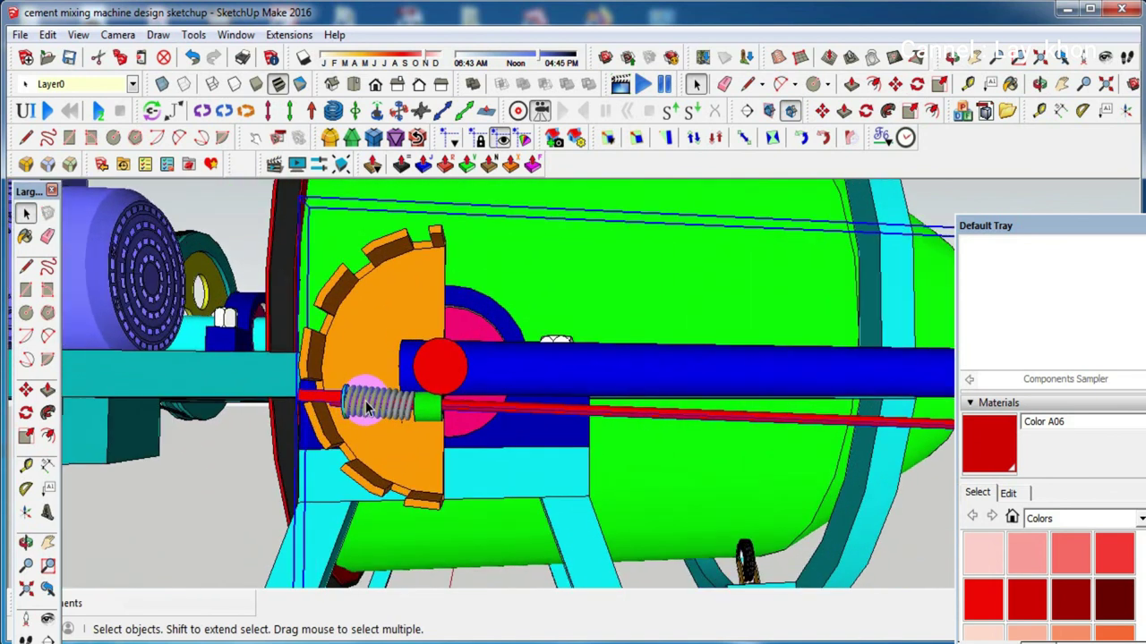
scroll(364, 409, up, 2)
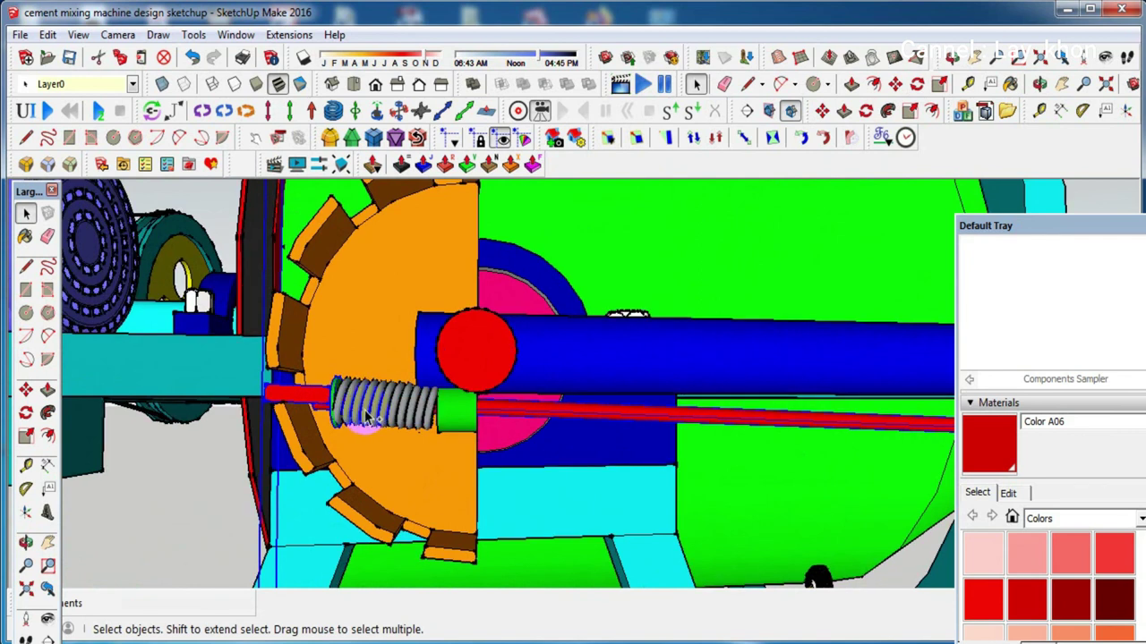
click(367, 417)
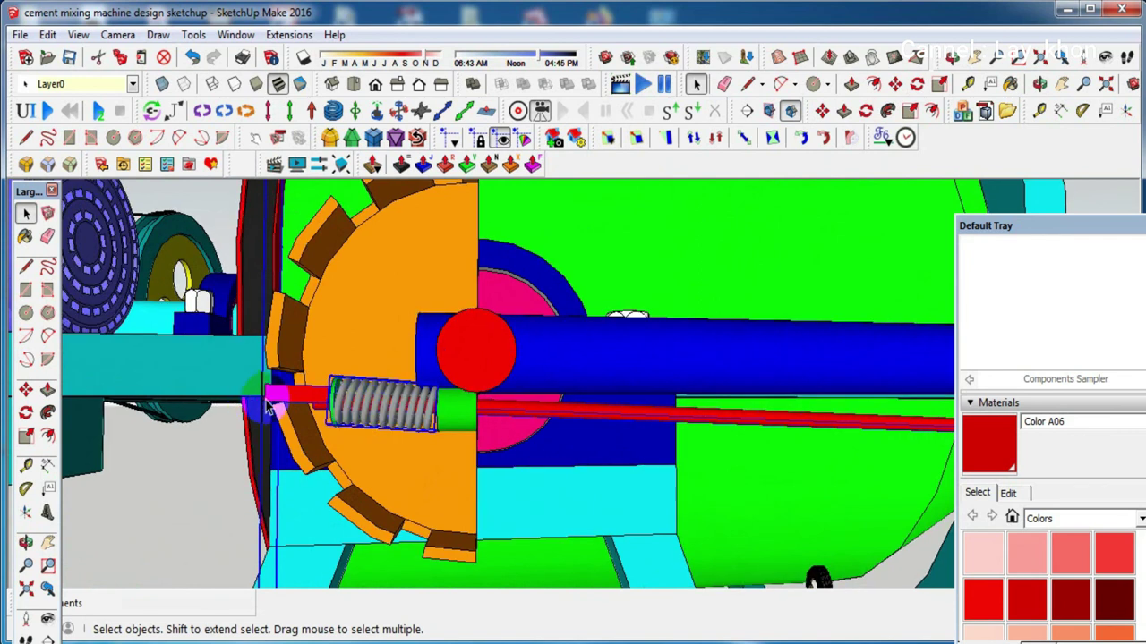
scroll(274, 408, up, 1)
scroll(272, 405, up, 1)
scroll(268, 398, up, 2)
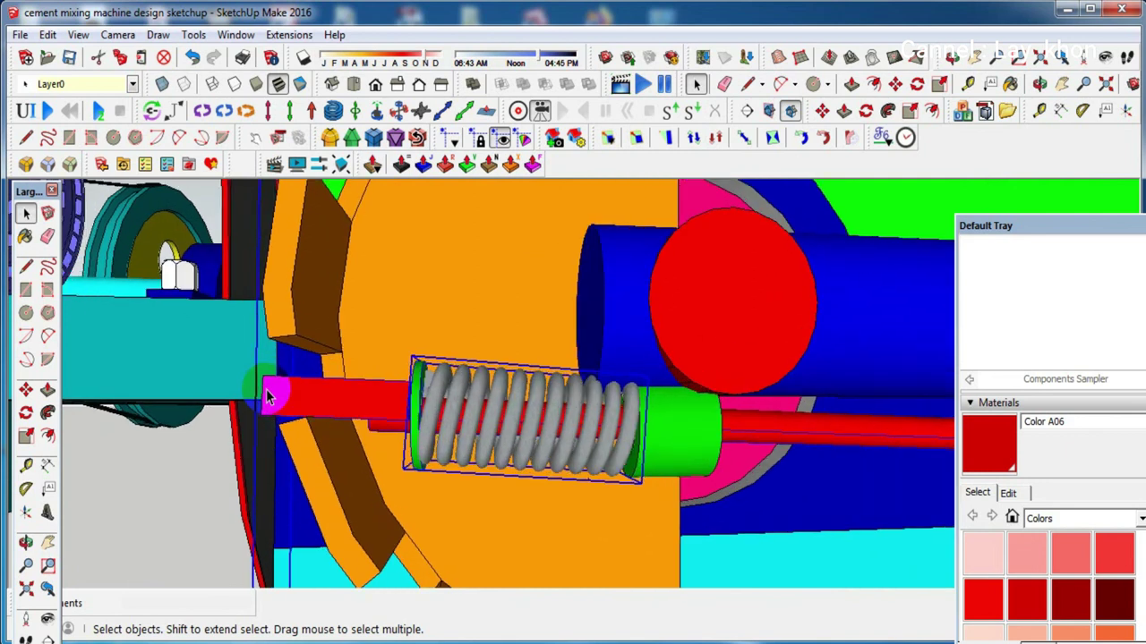
scroll(266, 394, up, 2)
mouse_move(267, 389)
middle_down()
mouse_move(341, 379)
mouse_move(388, 412)
mouse_move(367, 439)
middle_up()
Rotate the black lever arm, centred on its pin at the red rod's end, and set the start direction
click(47, 417)
click(27, 417)
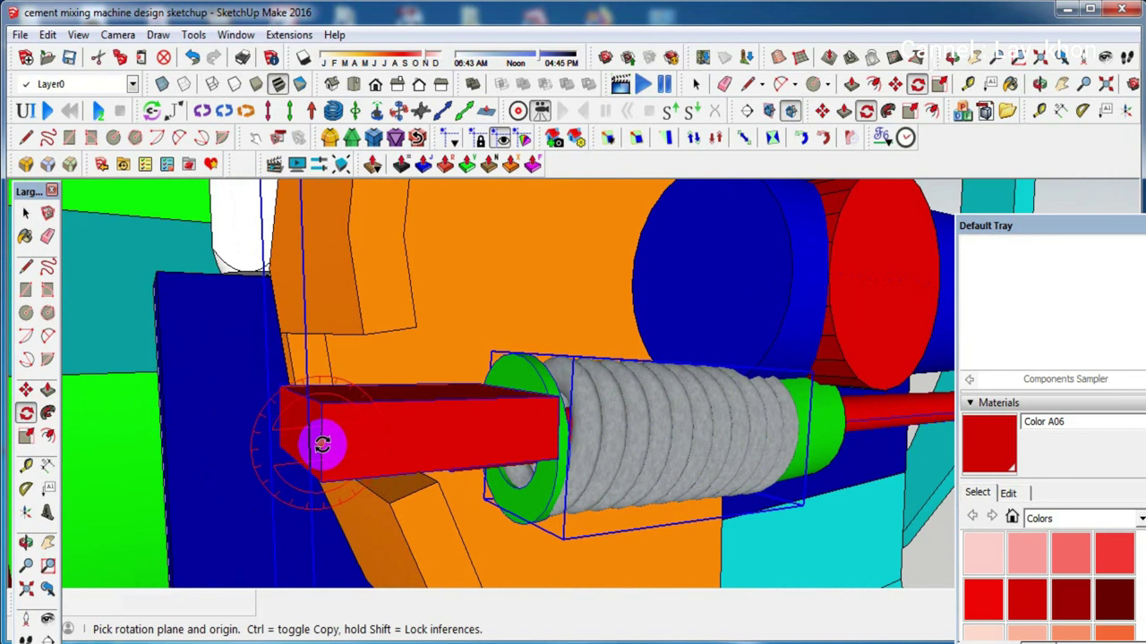
click(322, 443)
scroll(358, 453, down, 2)
scroll(350, 455, down, 2)
scroll(352, 460, down, 2)
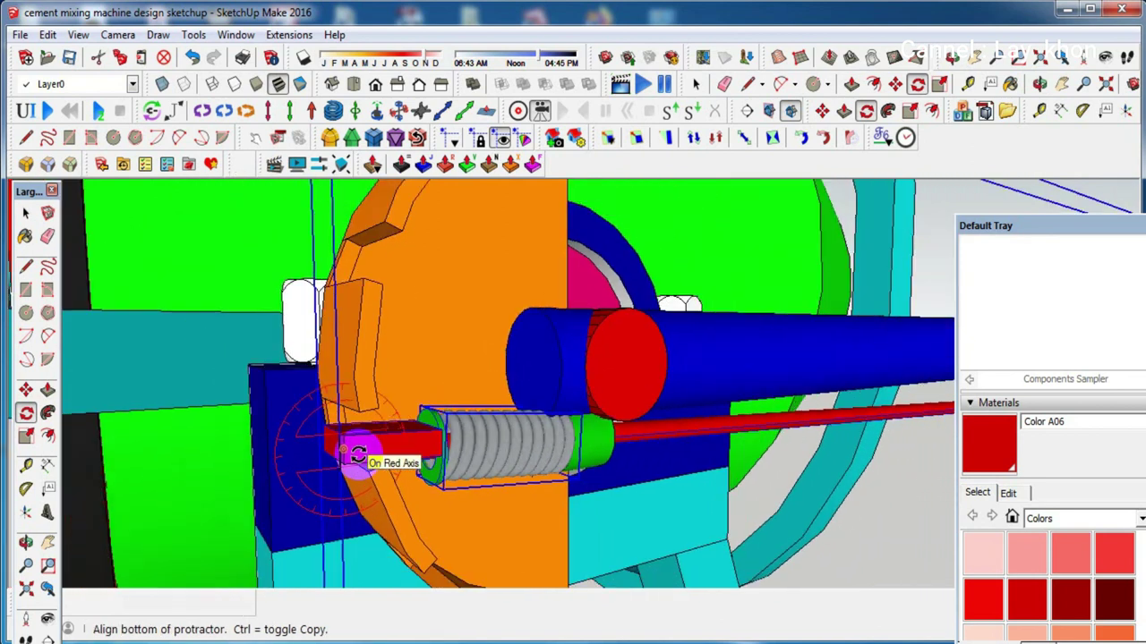
scroll(358, 452, down, 2)
scroll(356, 455, down, 2)
scroll(367, 458, down, 2)
scroll(376, 460, down, 1)
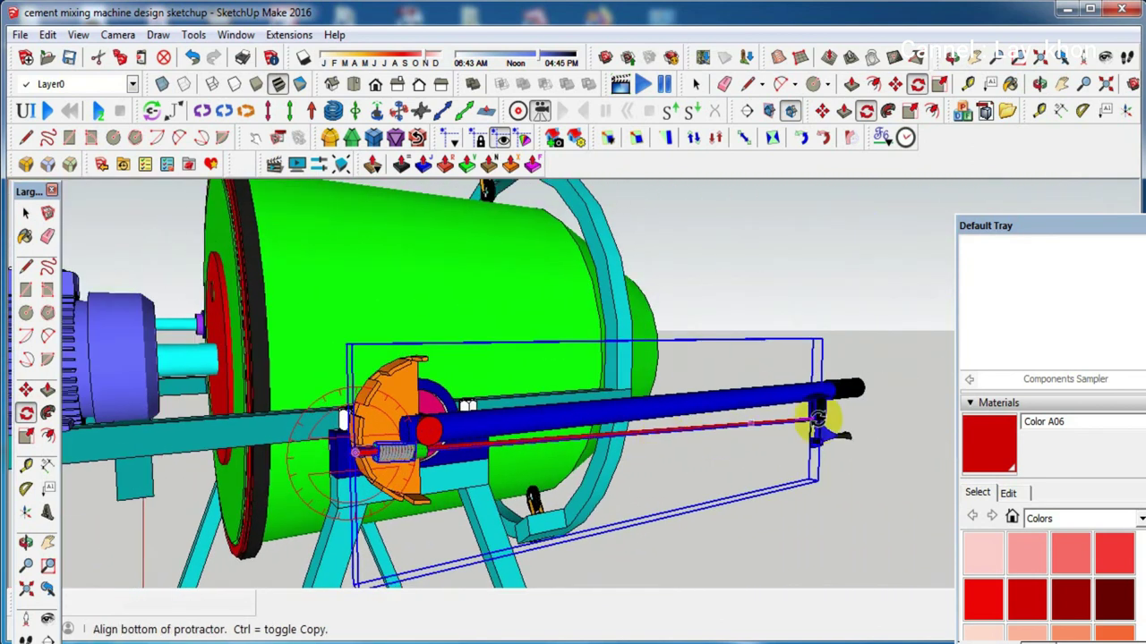
scroll(909, 407, up, 2)
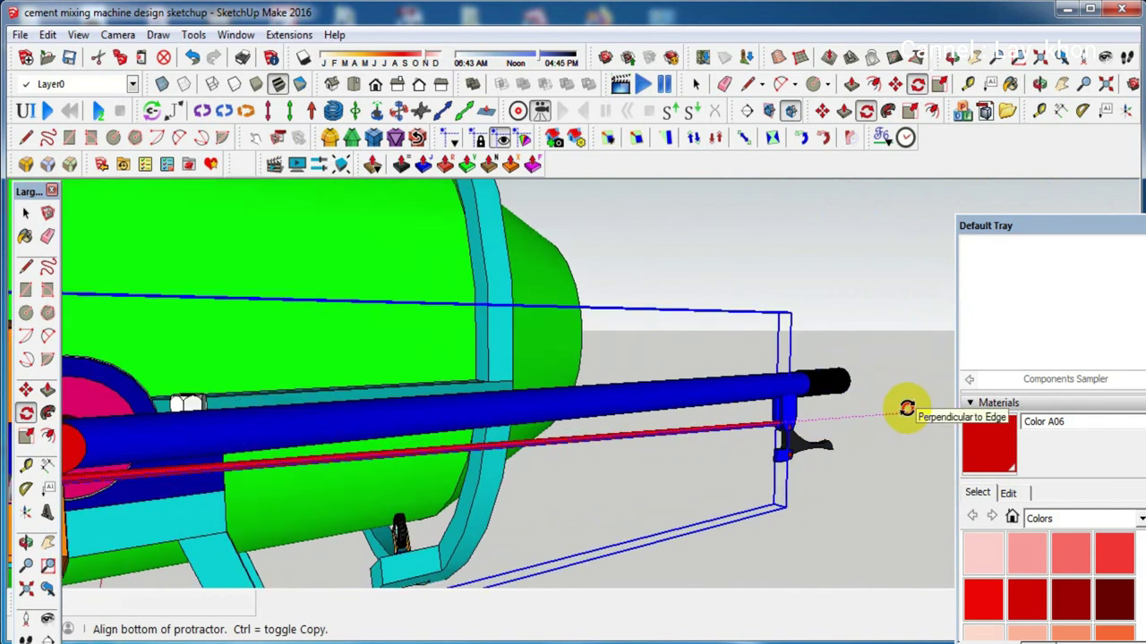
click(907, 408)
scroll(824, 459, up, 1)
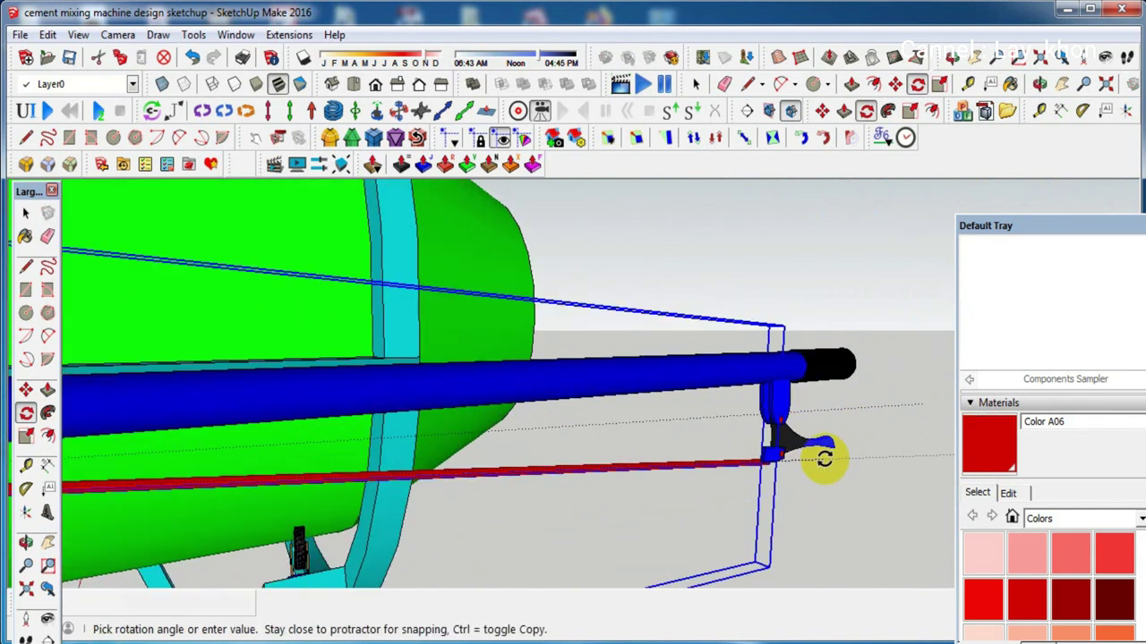
scroll(824, 458, up, 1)
scroll(821, 458, up, 2)
scroll(819, 456, up, 2)
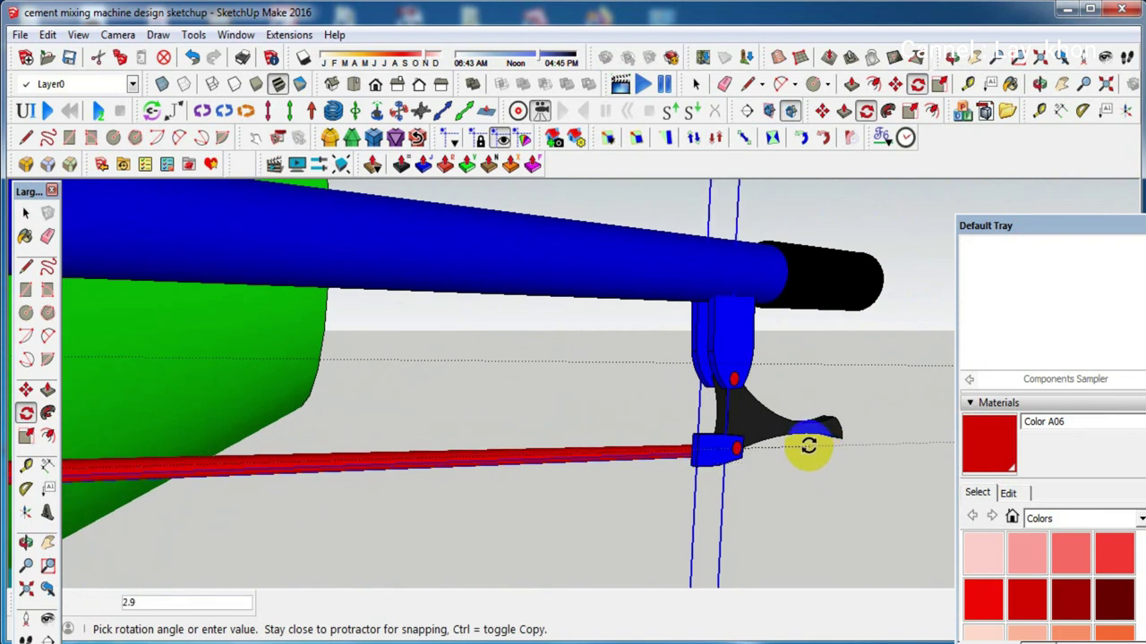
scroll(814, 452, up, 1)
scroll(808, 445, up, 1)
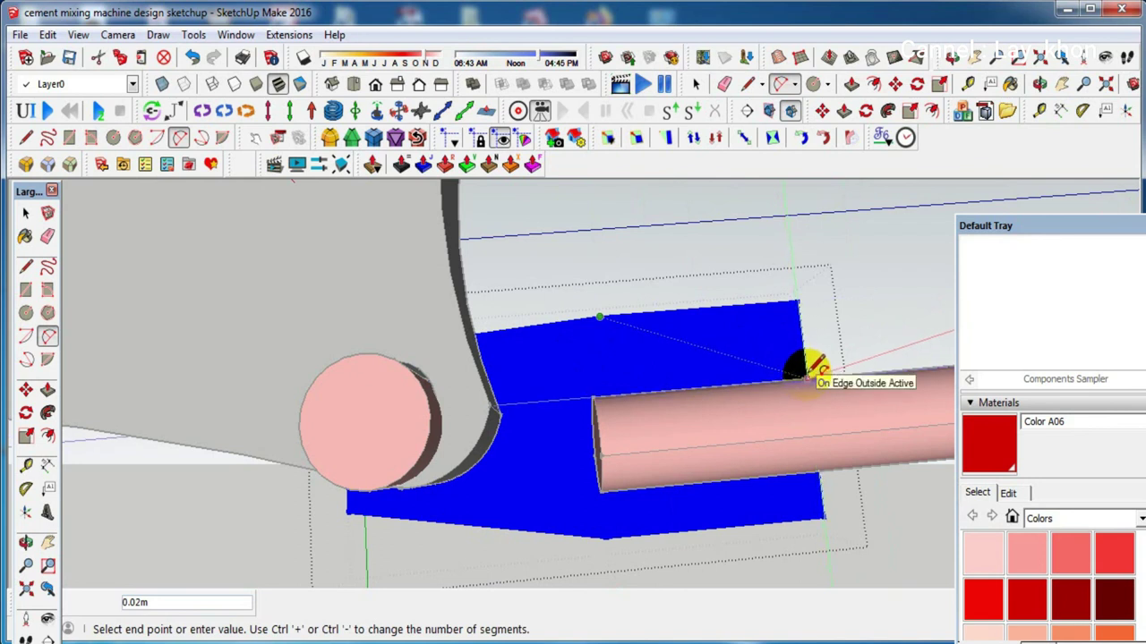
Draw the arc and the closing cut edge across the blue bracket plate
click(808, 370)
scroll(777, 332, up, 2)
scroll(782, 333, up, 2)
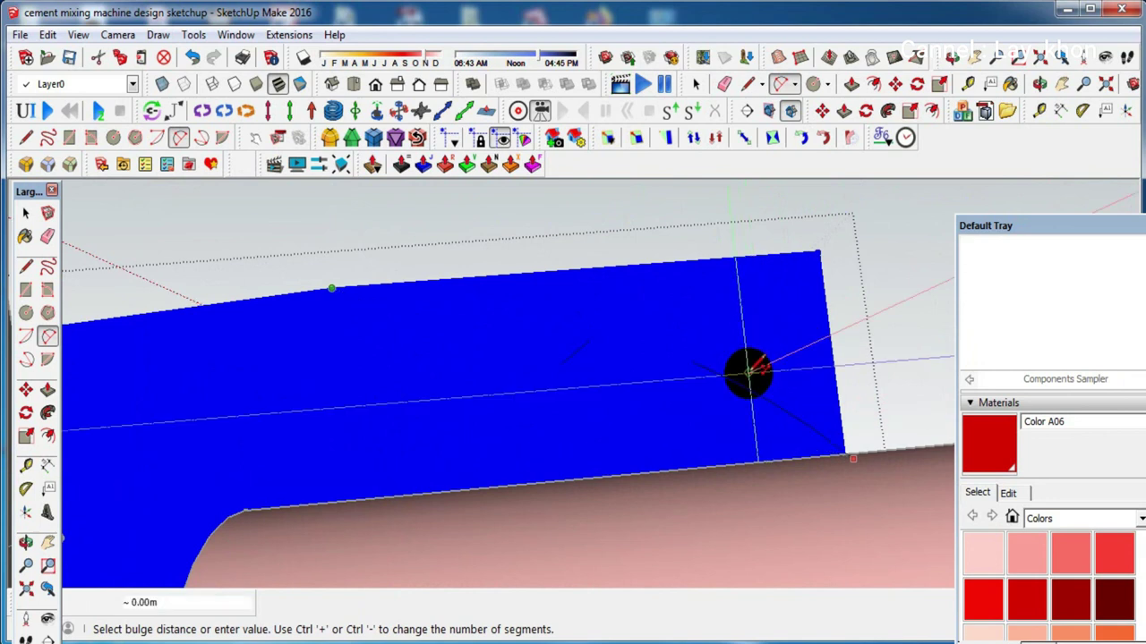
click(754, 377)
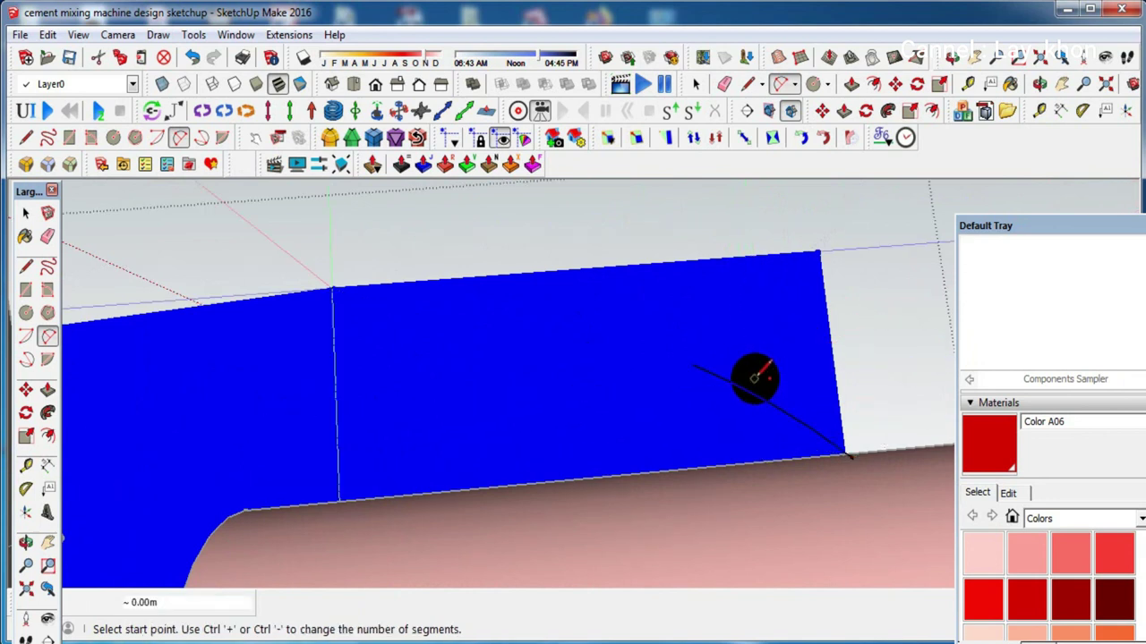
scroll(611, 366, down, 3)
middle_drag(614, 358, 570, 460)
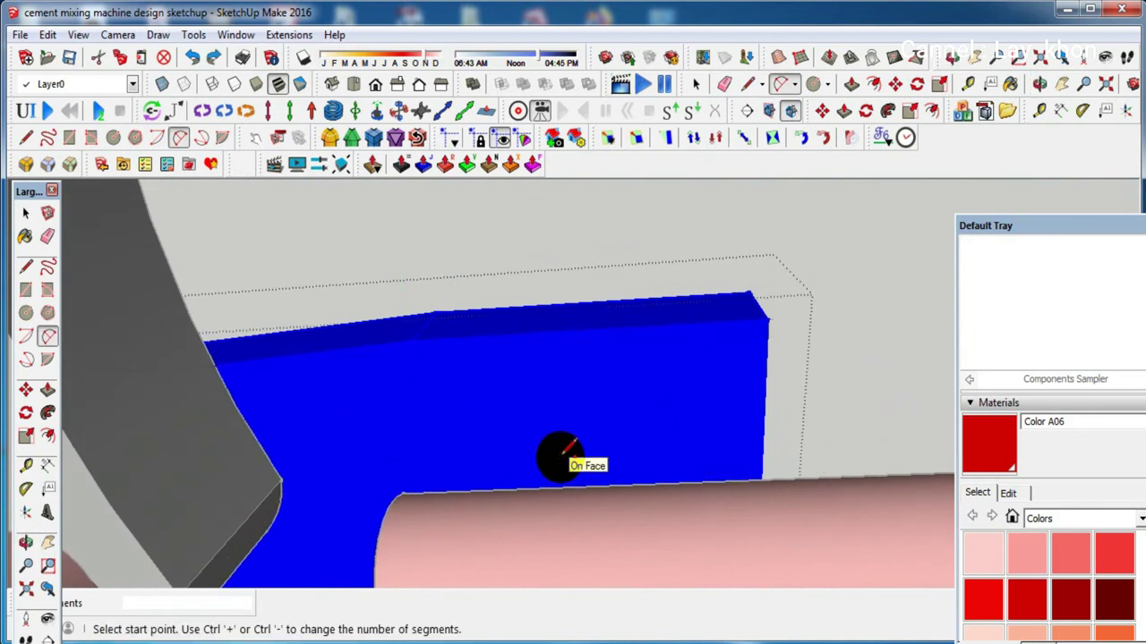
Draw straight cut lines, then Push/Pull the bracket's corners away to taper it
key(l)
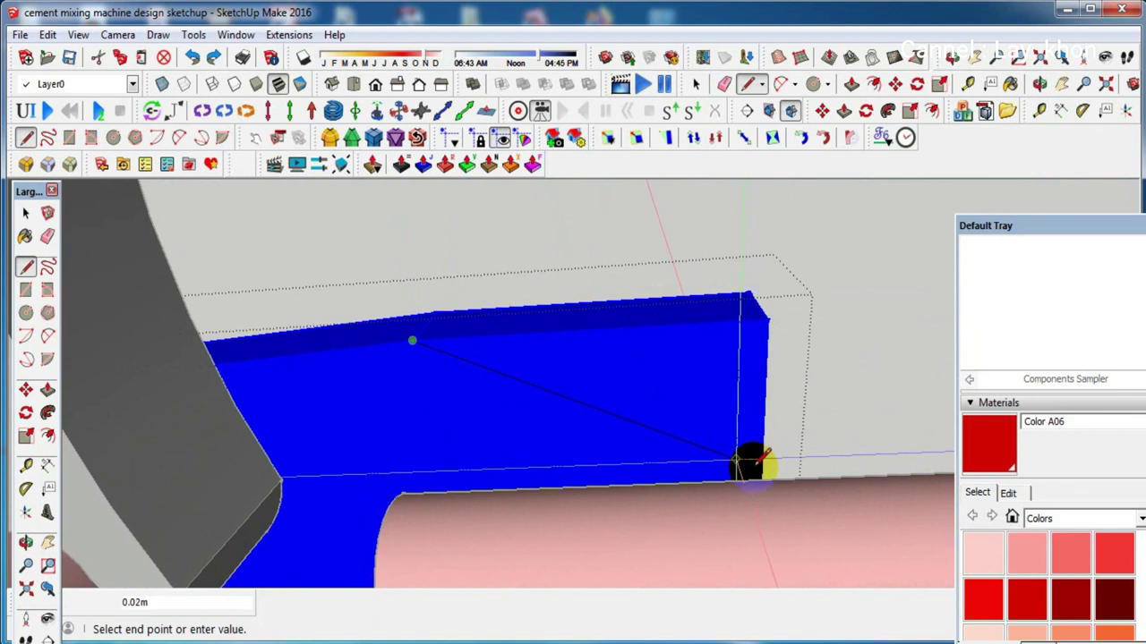
key(p)
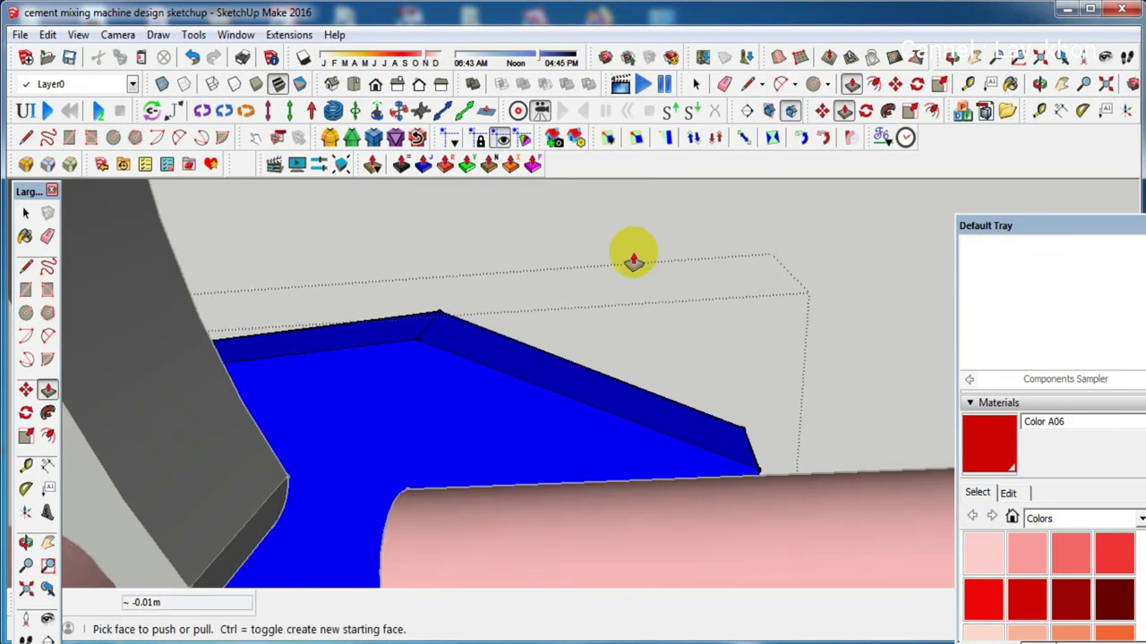
scroll(633, 261, down, 3)
mouse_move(652, 402)
middle_down()
mouse_move(652, 478)
mouse_move(646, 293)
middle_up()
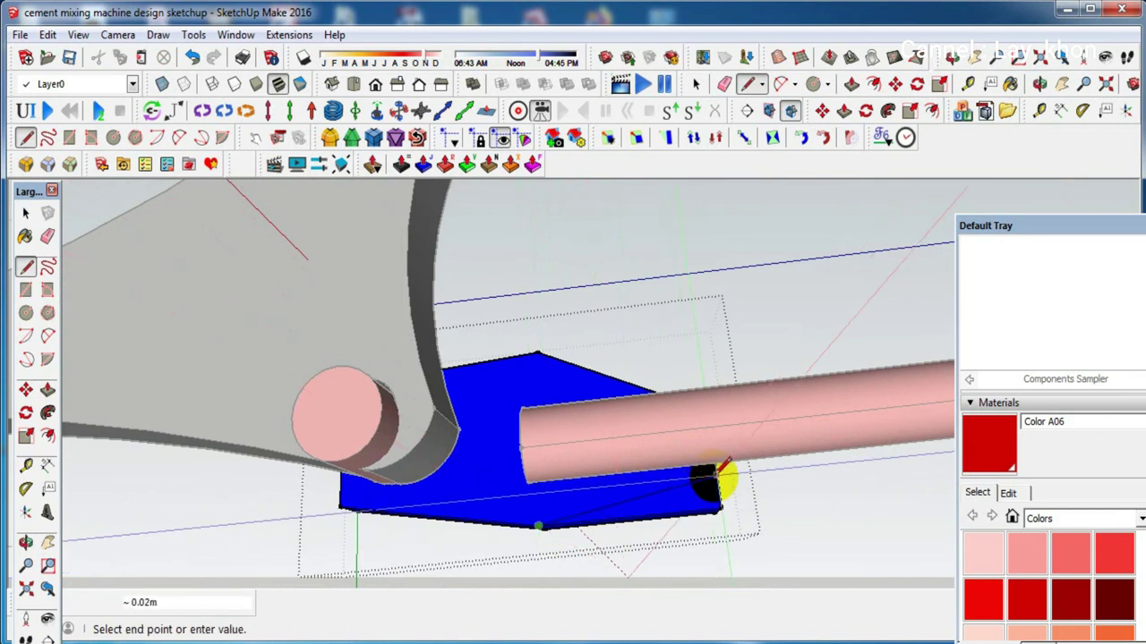
scroll(721, 467, up, 2)
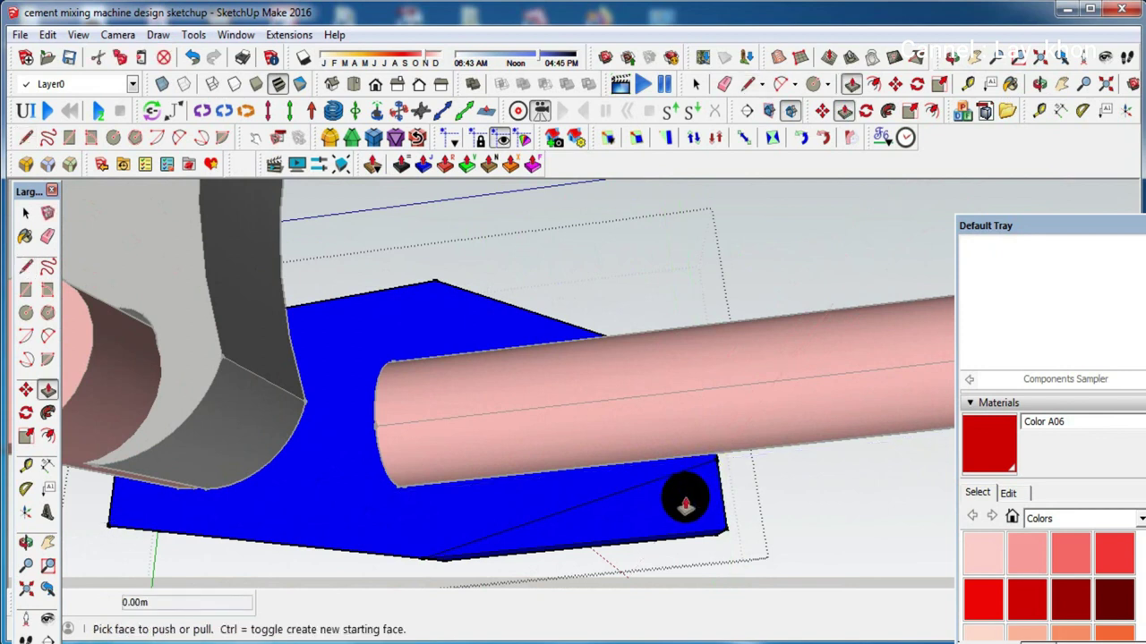
middle_drag(700, 571, 585, 474)
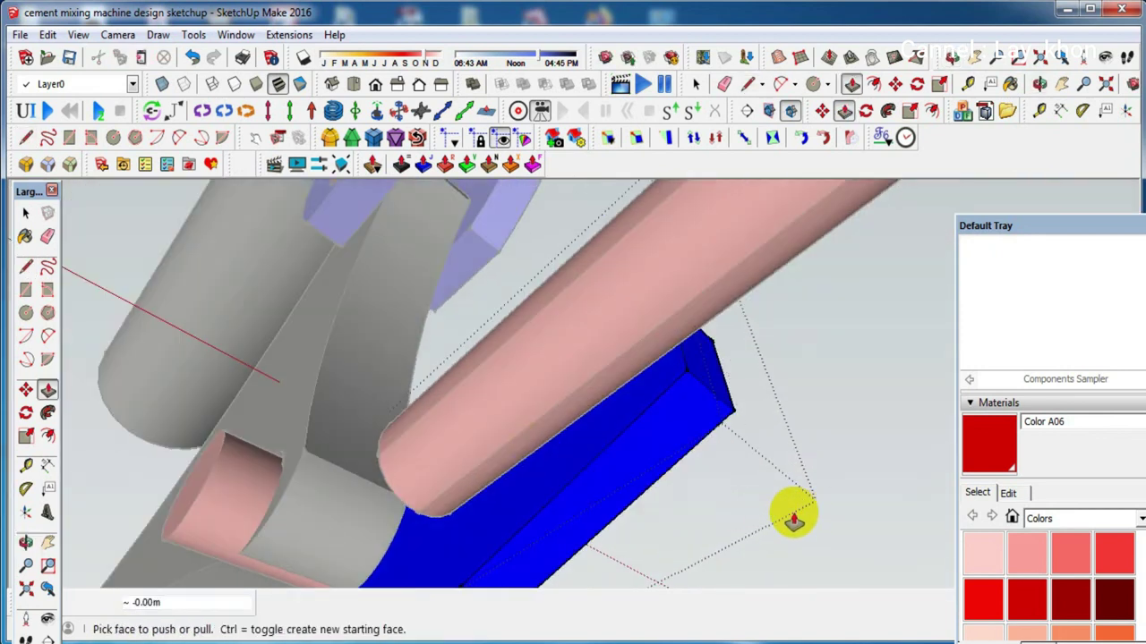
scroll(650, 461, down, 2)
mouse_move(804, 400)
middle_down()
mouse_move(590, 471)
mouse_move(635, 486)
middle_up()
scroll(659, 435, up, 3)
Move-copy a red pin onto the reshaped blue bracket
key(m)
mouse_move(627, 439)
middle_down()
mouse_move(220, 455)
mouse_move(77, 403)
middle_up()
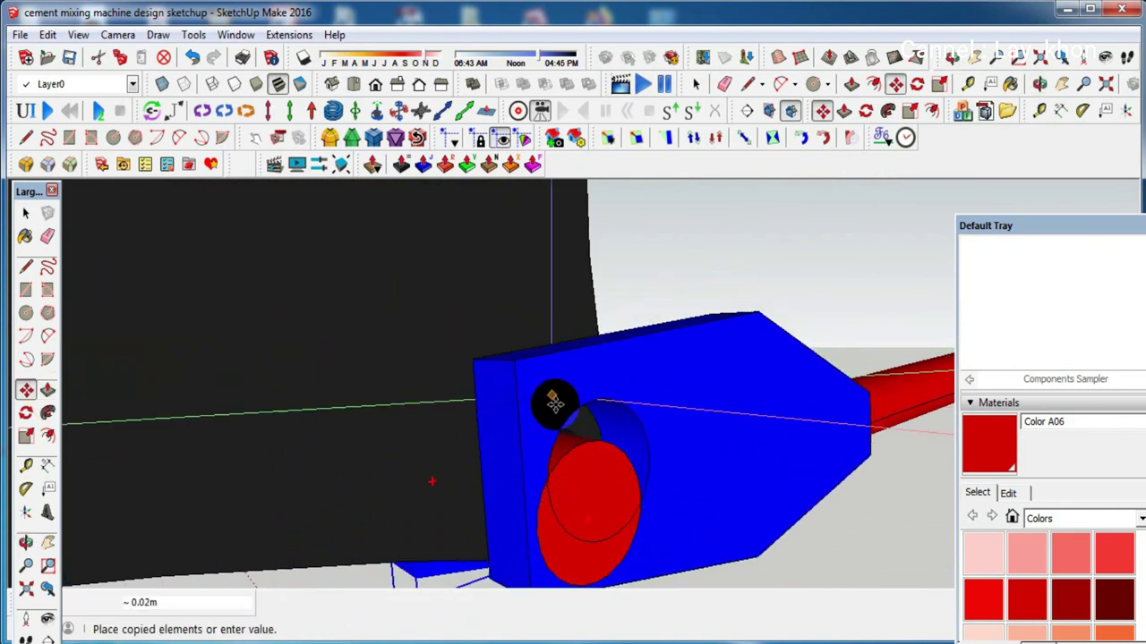
middle_drag(588, 444, 452, 363)
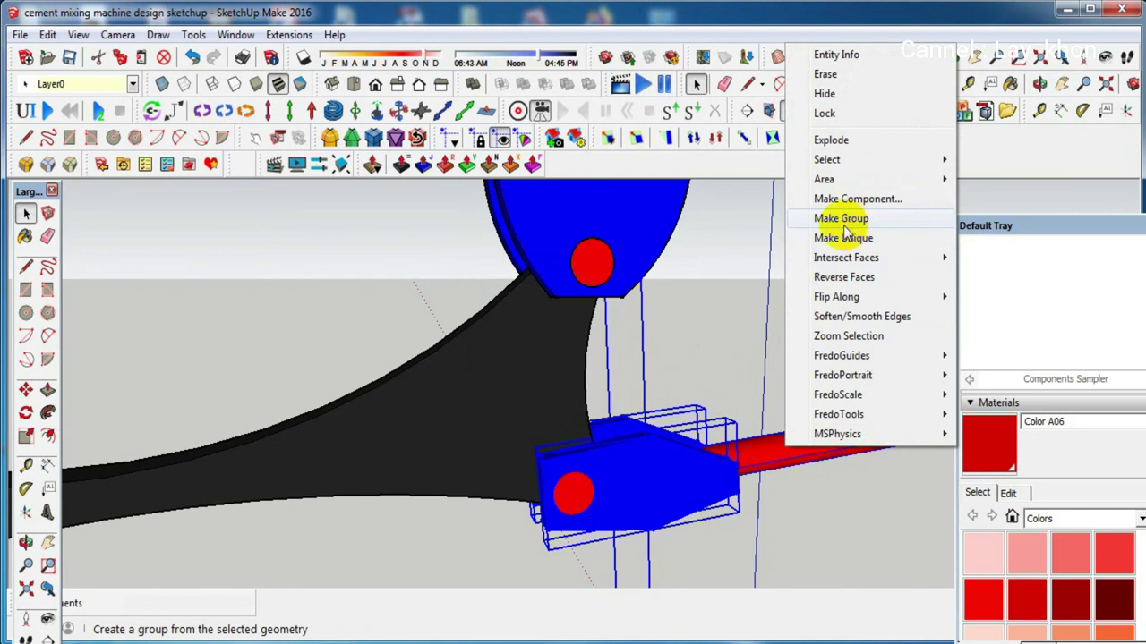
Group the reshaped bracket geometry and orbit around the lever and blue brackets
click(844, 222)
mouse_move(561, 358)
middle_down()
mouse_move(647, 389)
mouse_move(614, 283)
middle_up()
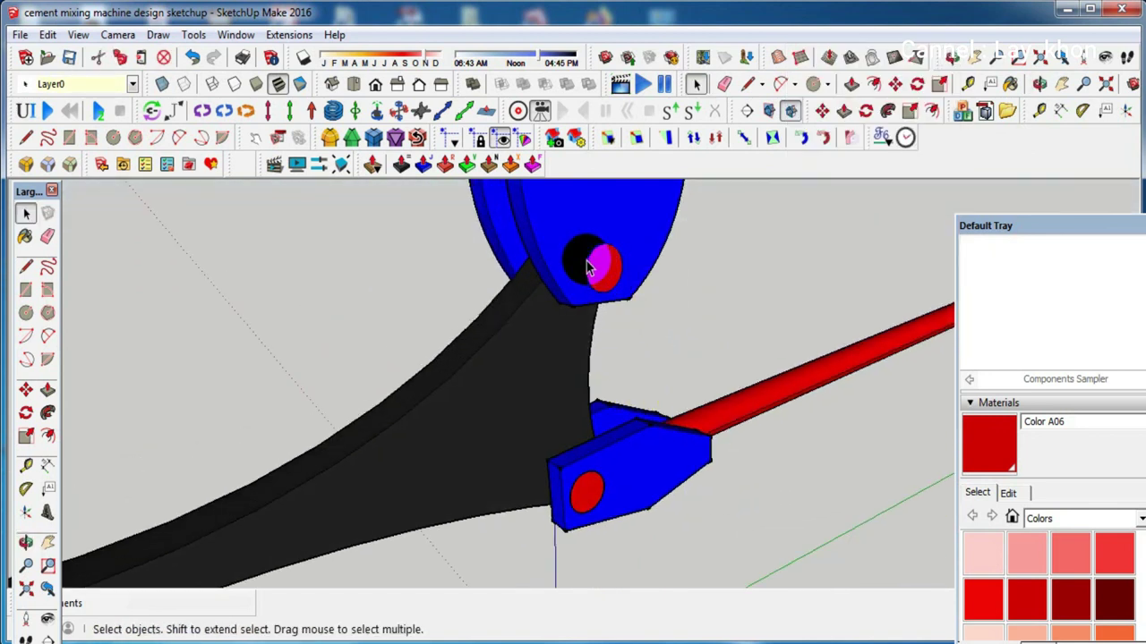
scroll(609, 326, down, 3)
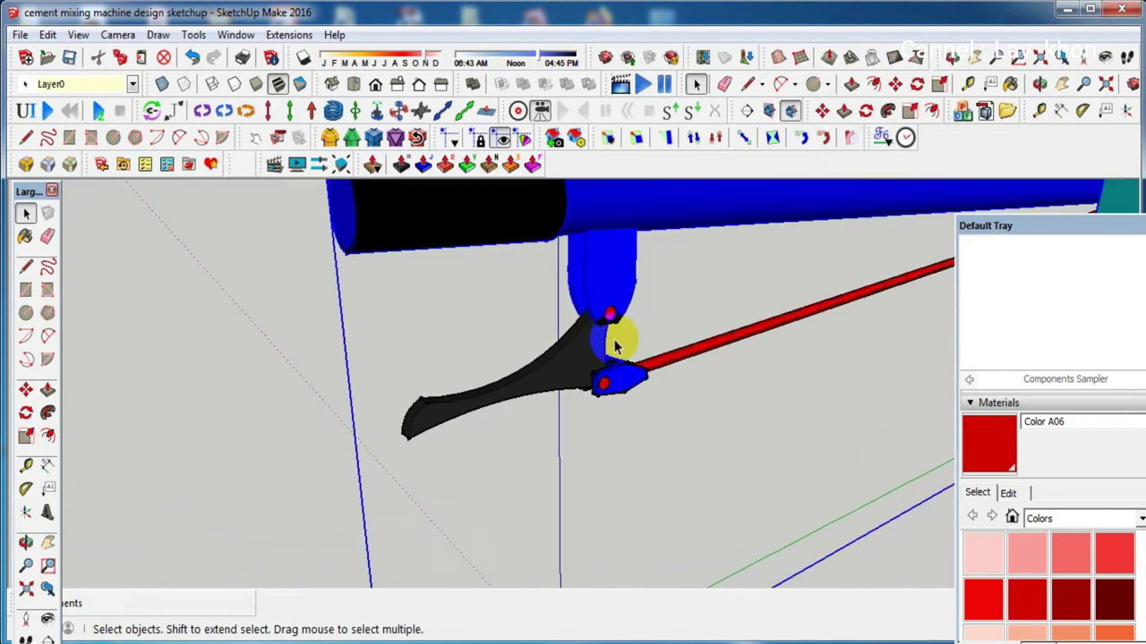
scroll(618, 329, up, 2)
scroll(622, 329, up, 1)
scroll(627, 327, up, 2)
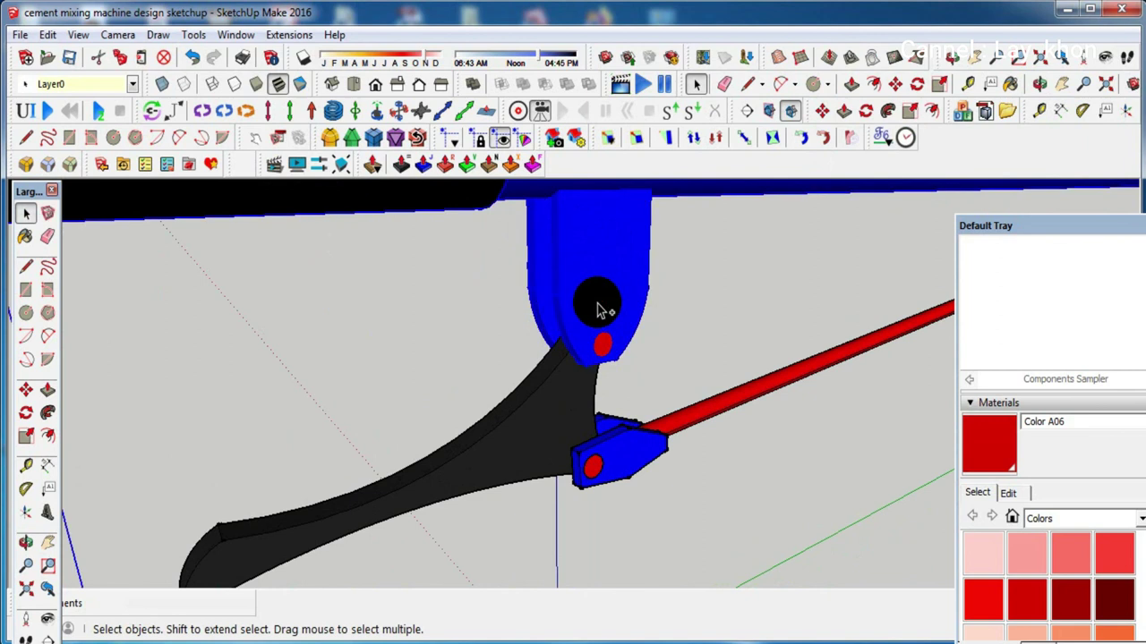
Zoom and orbit to check the spring on the shaft, then back out to the whole mixer
scroll(602, 309, down, 3)
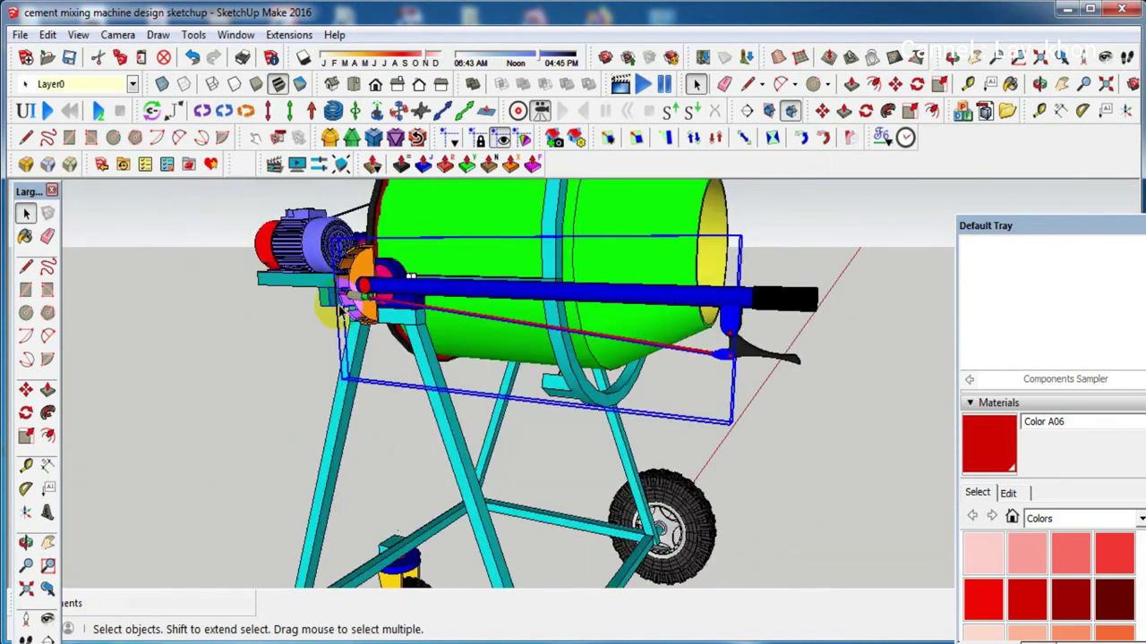
scroll(340, 309, up, 1)
scroll(340, 291, up, 2)
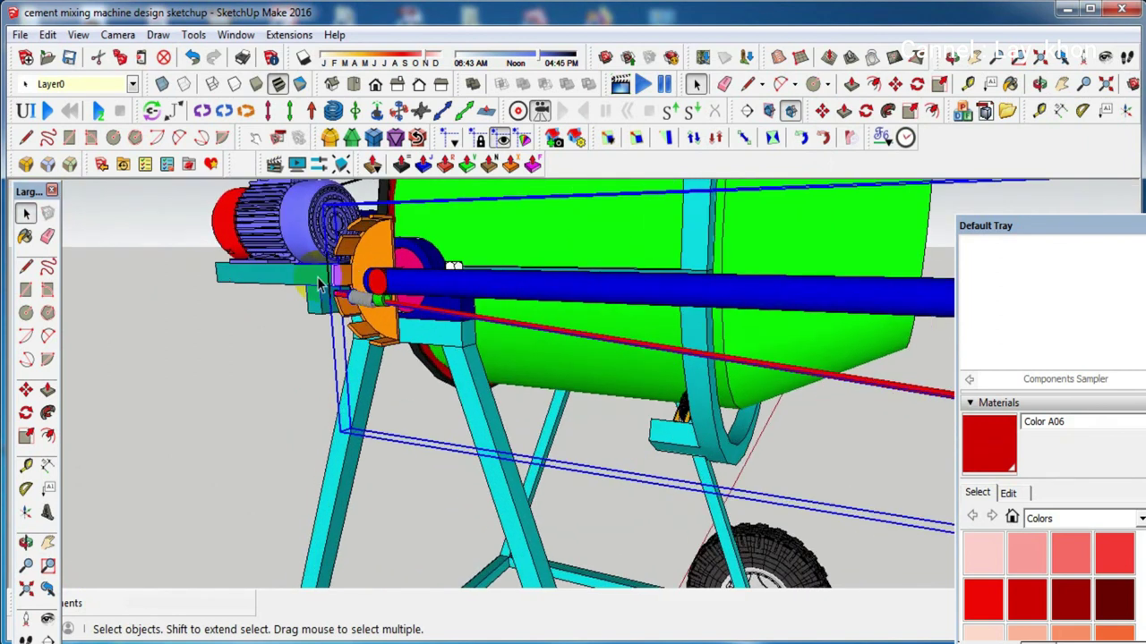
scroll(340, 293, up, 1)
scroll(349, 297, up, 2)
scroll(358, 302, up, 1)
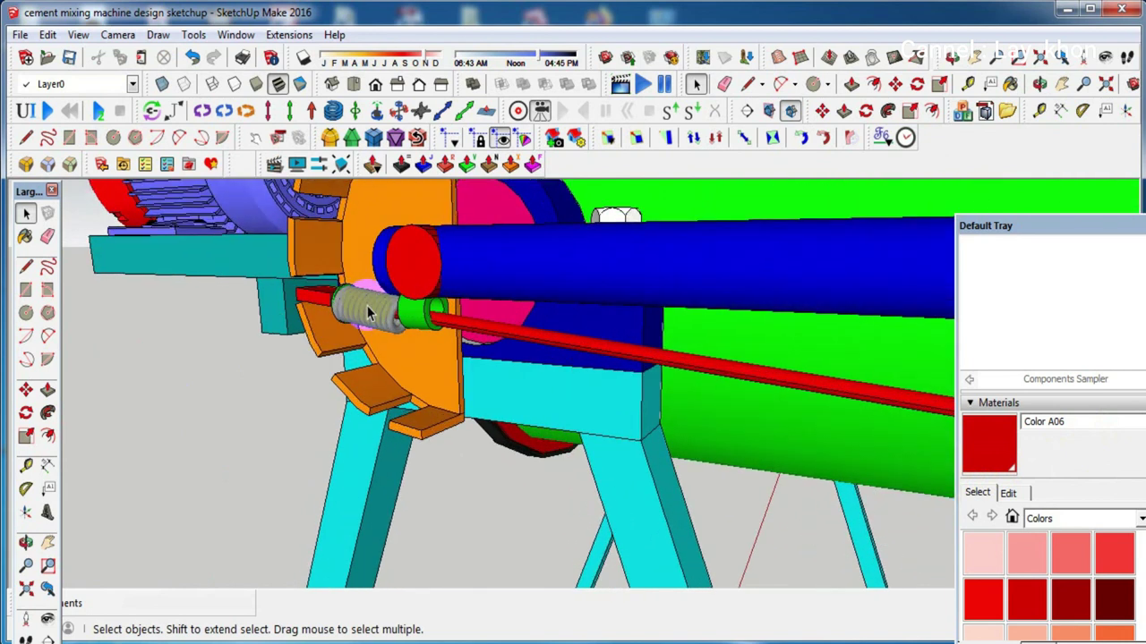
scroll(367, 309, up, 2)
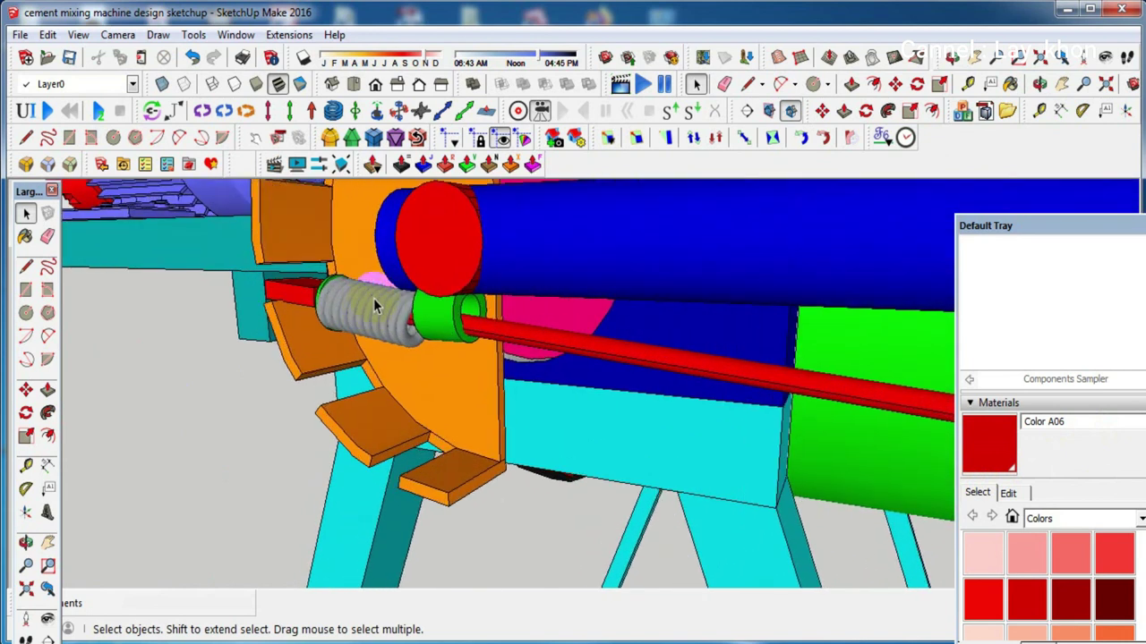
mouse_move(372, 312)
middle_down()
mouse_move(511, 255)
mouse_move(537, 286)
mouse_move(530, 311)
middle_up()
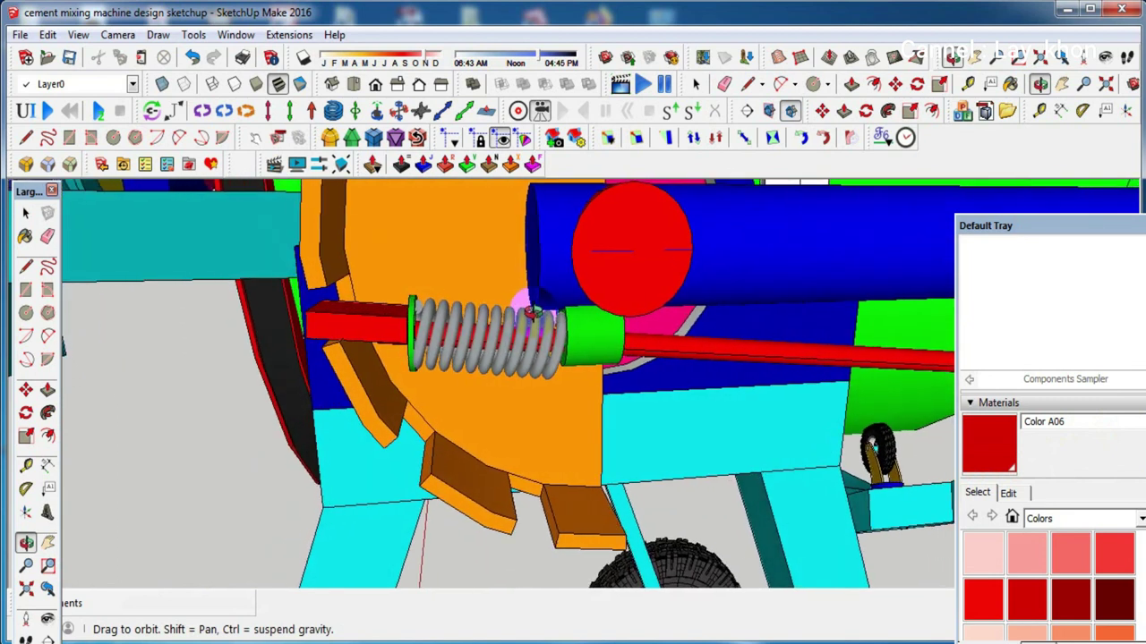
scroll(555, 331, down, 6)
scroll(591, 376, down, 1)
scroll(586, 386, down, 2)
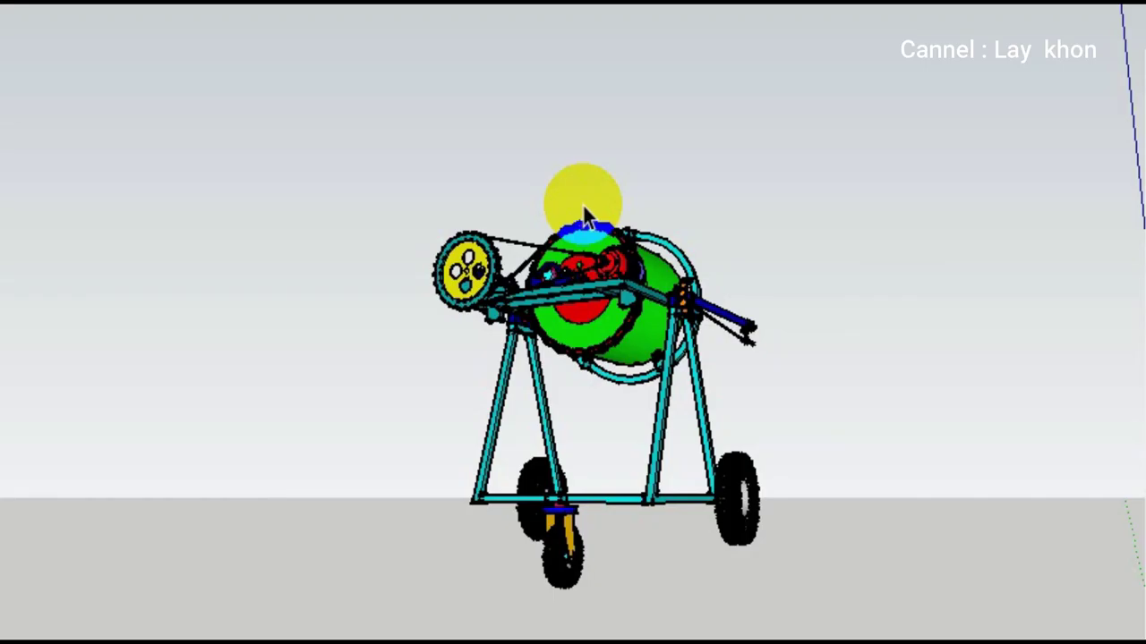
Select and deselect the green drum, then orbit from above round to the motor-and-pulley side
scroll(642, 372, up, 2)
scroll(641, 373, up, 2)
scroll(642, 371, up, 2)
scroll(642, 371, up, 2)
scroll(639, 362, up, 2)
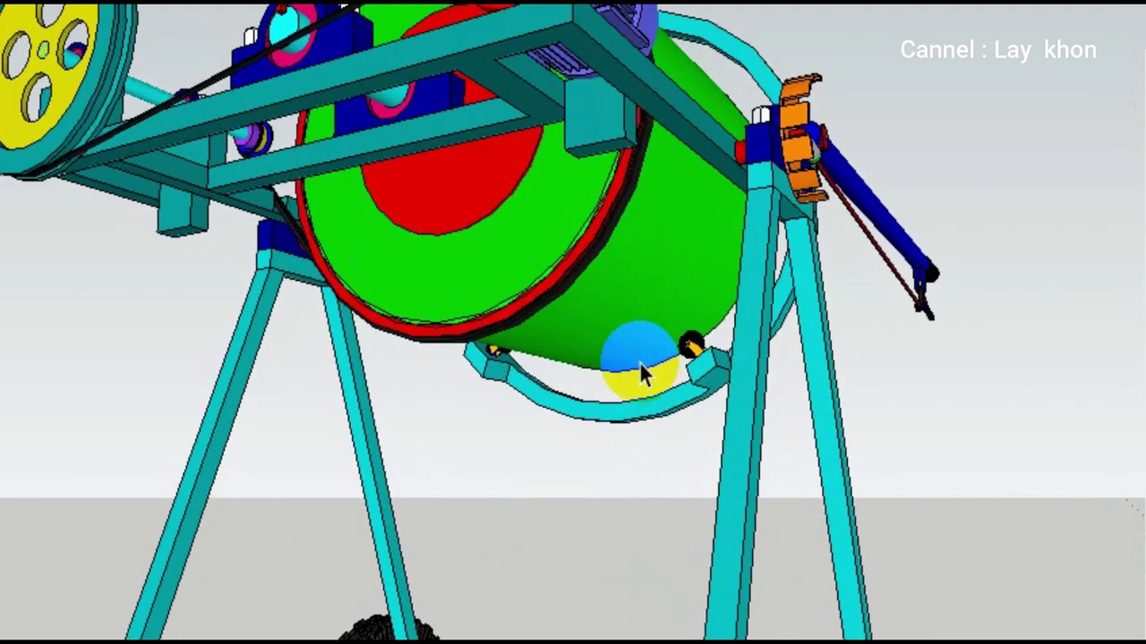
scroll(533, 152, up, 1)
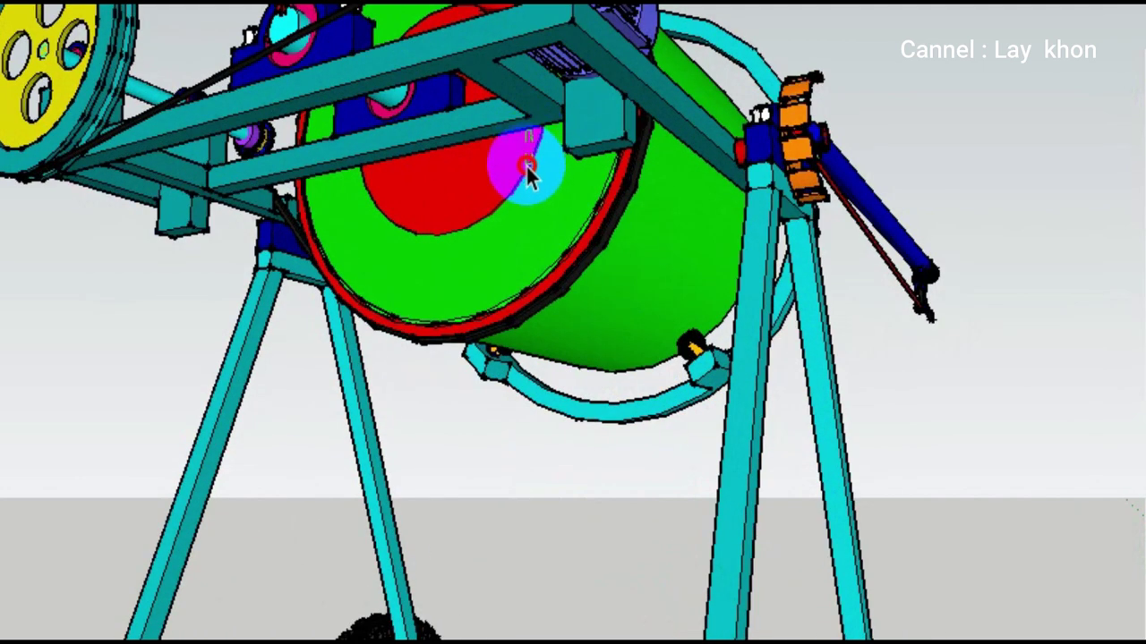
click(525, 164)
click(36, 266)
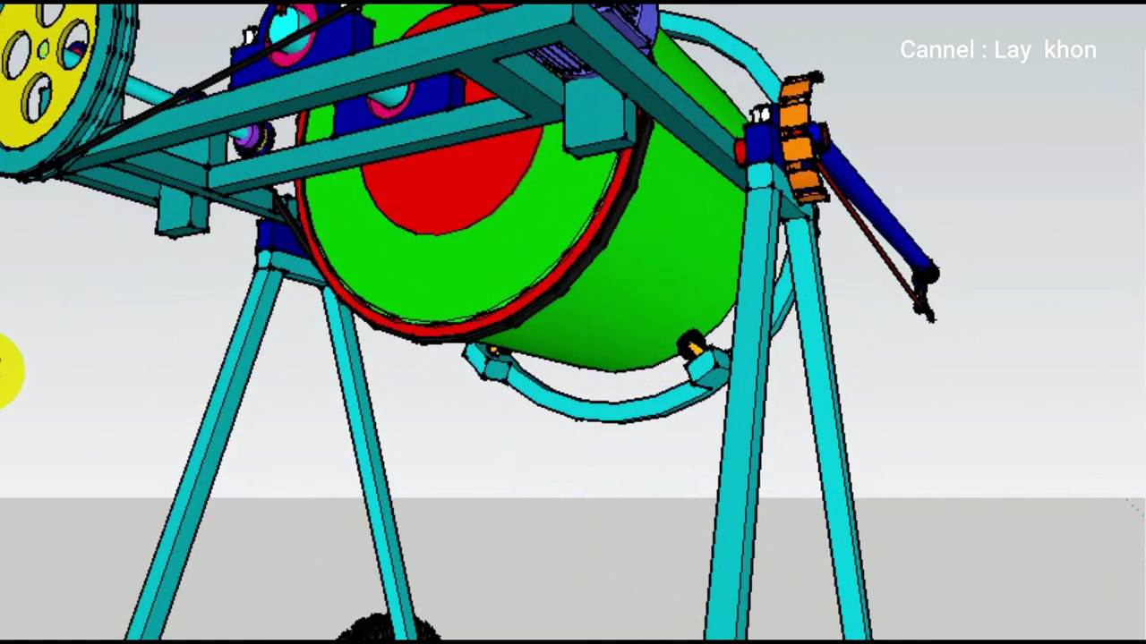
mouse_move(5, 367)
middle_down()
mouse_move(18, 548)
mouse_move(26, 525)
mouse_move(174, 598)
mouse_move(287, 606)
mouse_move(417, 639)
mouse_move(627, 640)
middle_up()
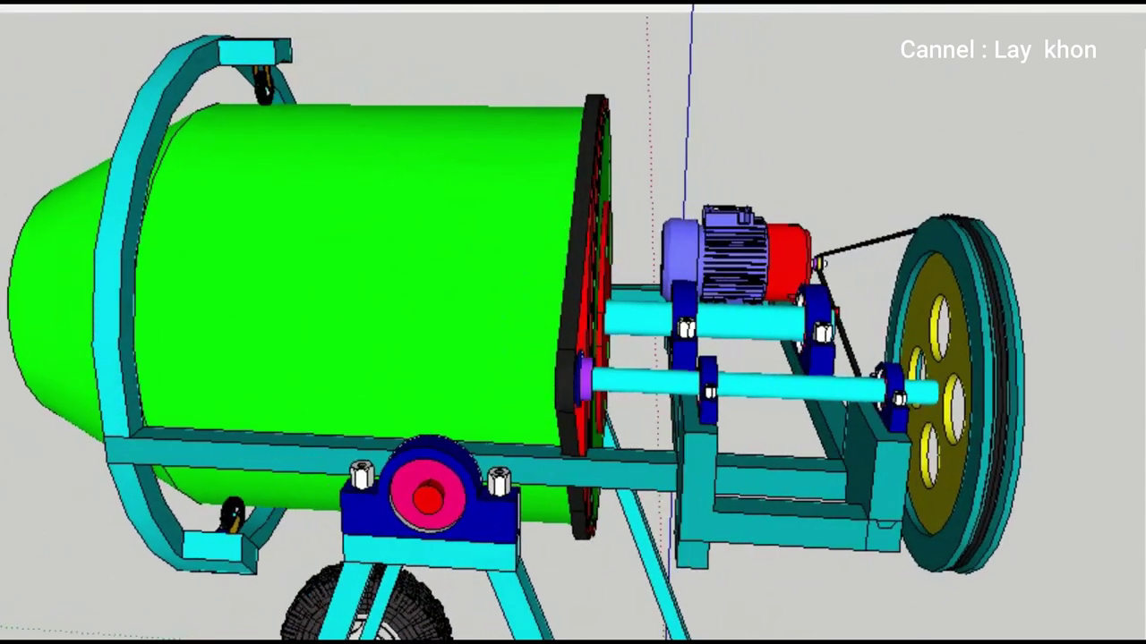
middle_drag(627, 641, 654, 641)
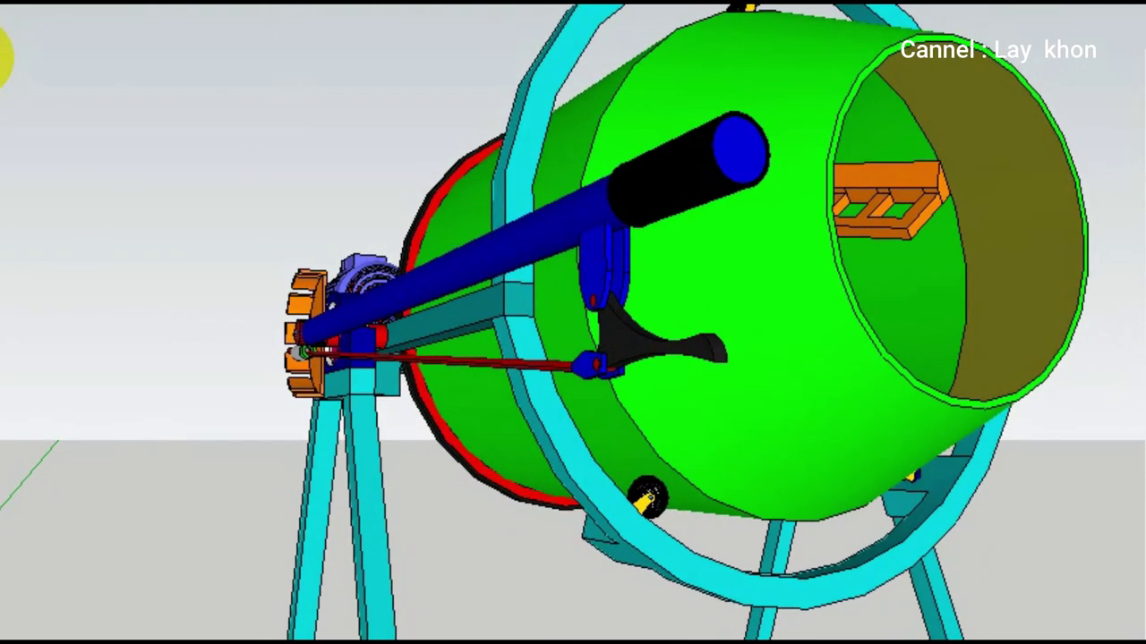
mouse_move(38, 76)
middle_down()
mouse_move(112, 164)
mouse_move(238, 250)
middle_up()
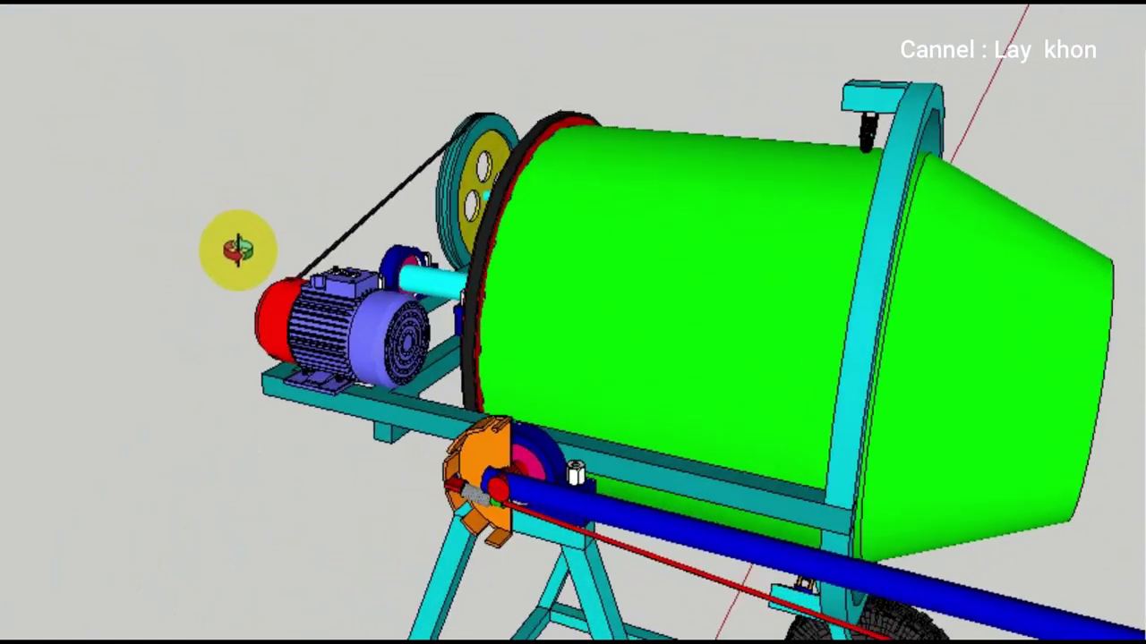
mouse_move(315, 285)
middle_down()
mouse_move(384, 318)
mouse_move(409, 301)
mouse_move(519, 331)
mouse_move(632, 317)
mouse_move(635, 256)
mouse_move(671, 173)
mouse_move(729, 164)
middle_up()
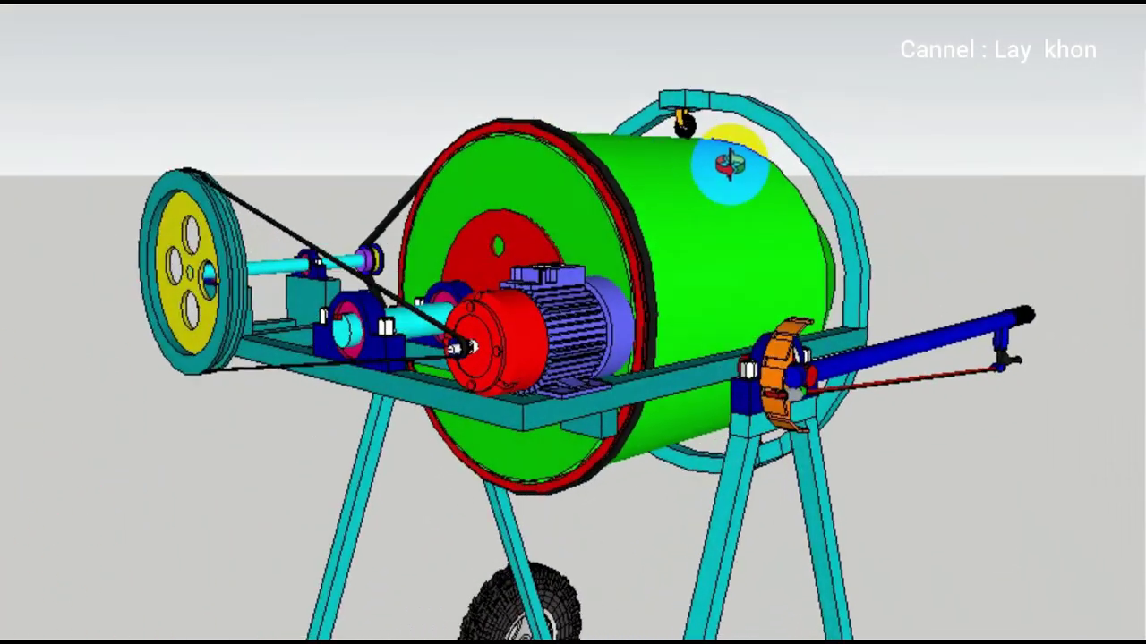
Zoom in and orbit around the spring and orange clamp, including from below
scroll(787, 399, up, 3)
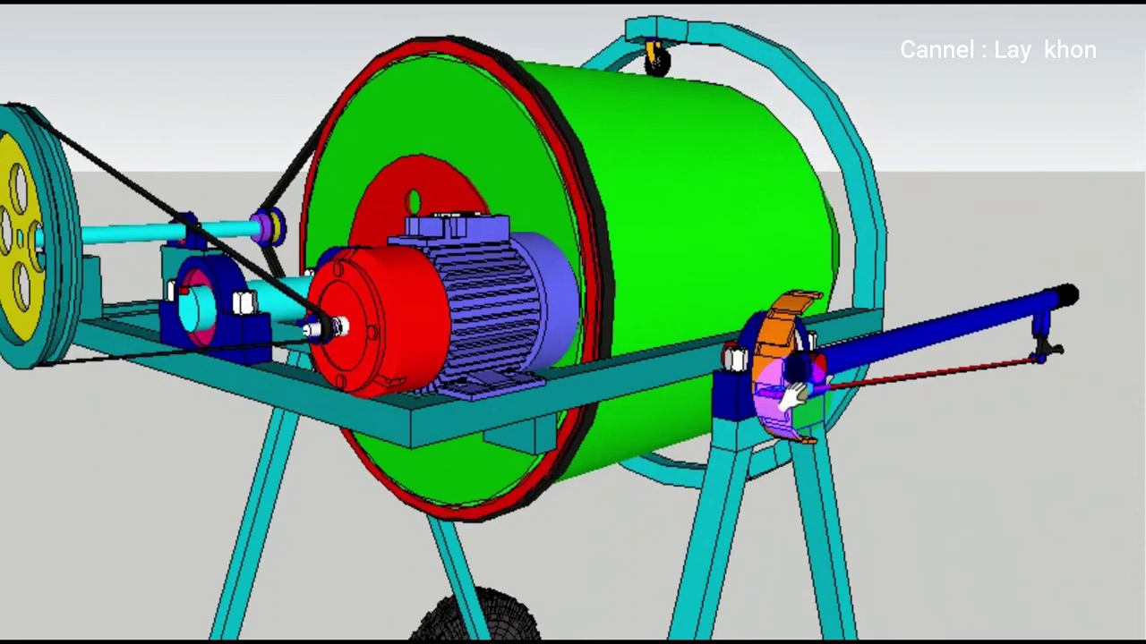
scroll(780, 388, up, 3)
scroll(793, 385, up, 3)
scroll(801, 385, up, 2)
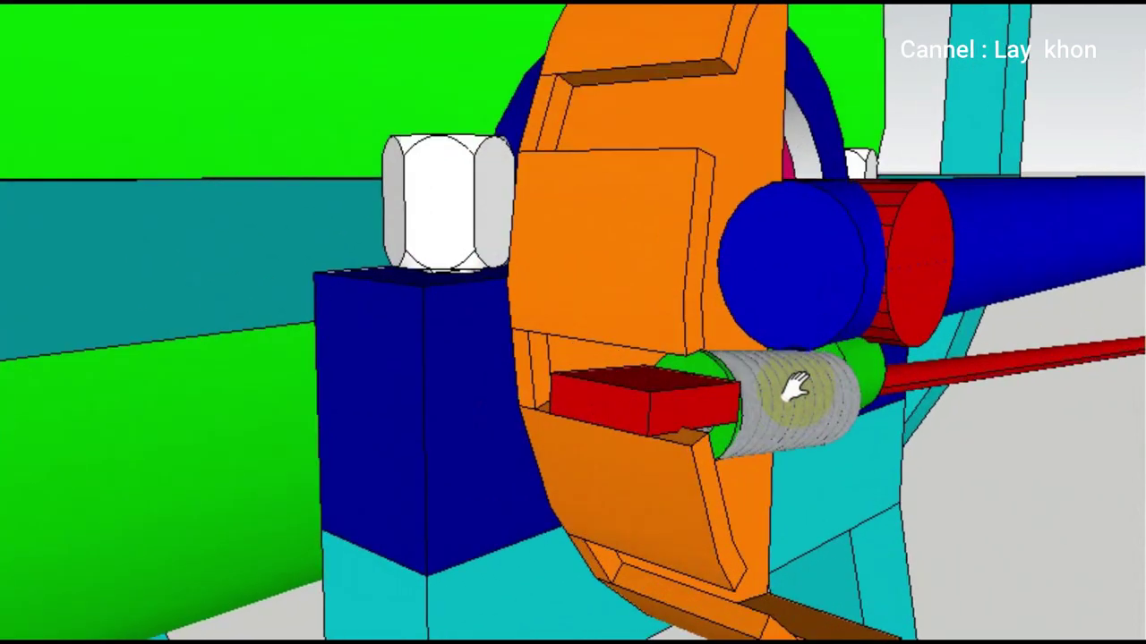
mouse_move(795, 387)
middle_down()
mouse_move(691, 365)
mouse_move(654, 340)
mouse_move(506, 299)
mouse_move(325, 307)
mouse_move(310, 350)
mouse_move(340, 456)
mouse_move(332, 614)
mouse_move(366, 549)
mouse_move(385, 452)
mouse_move(384, 302)
mouse_move(358, 228)
mouse_move(358, 174)
middle_up()
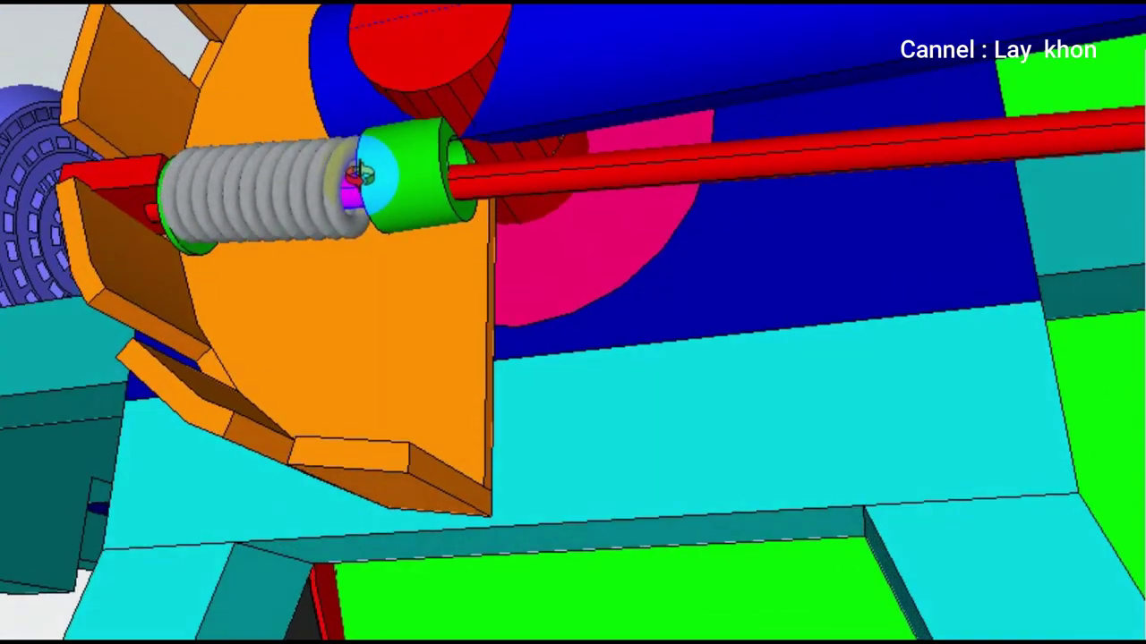
mouse_move(656, 291)
middle_down()
mouse_move(545, 281)
mouse_move(400, 325)
middle_up()
scroll(371, 332, down, 2)
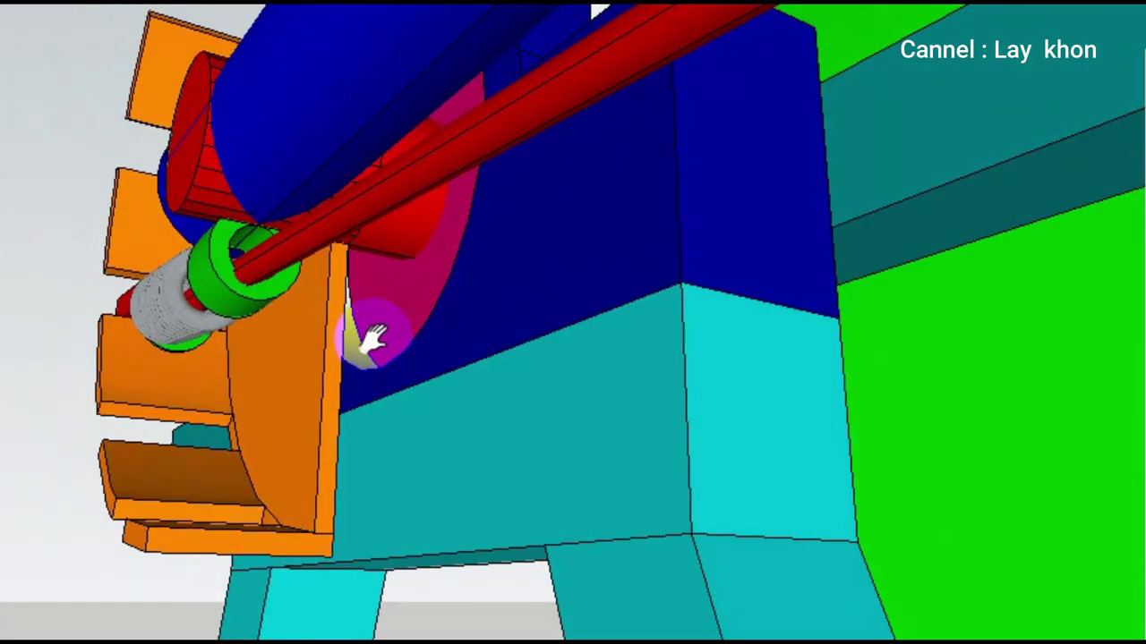
scroll(370, 332, down, 2)
scroll(370, 332, down, 2)
scroll(372, 335, down, 2)
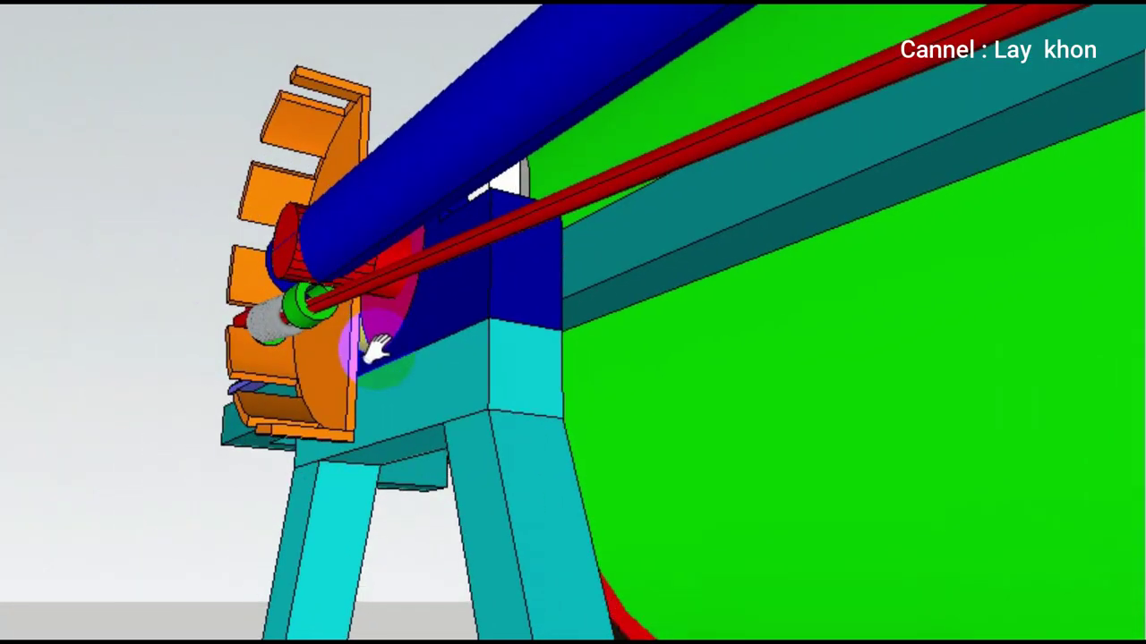
scroll(376, 349, down, 2)
scroll(376, 349, down, 2)
scroll(376, 349, down, 2)
scroll(375, 349, down, 2)
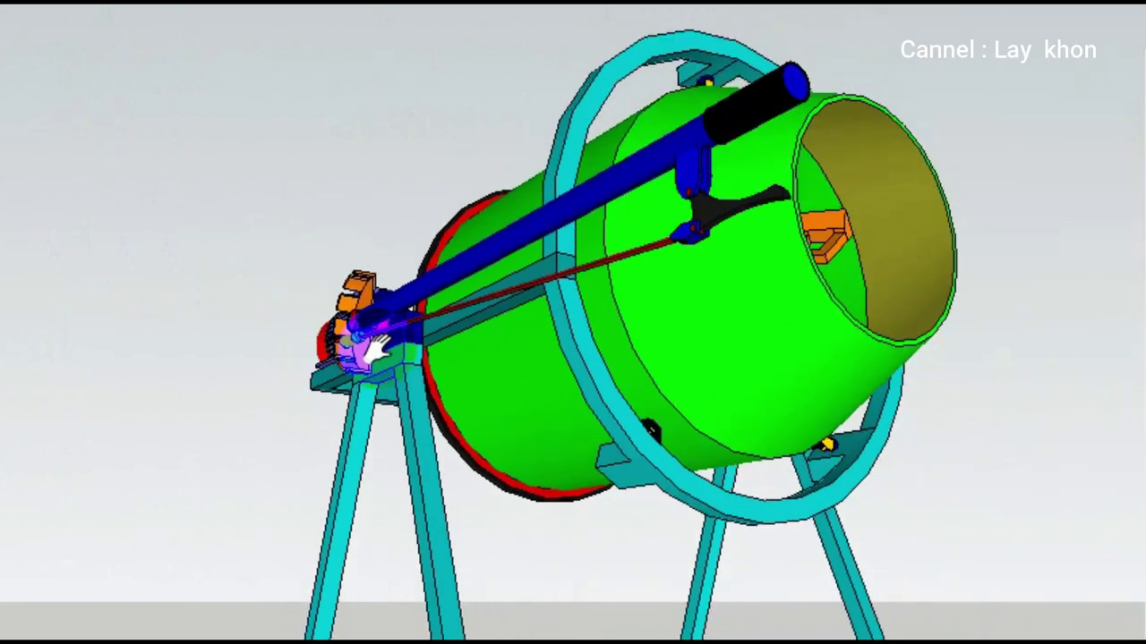
scroll(714, 233, up, 2)
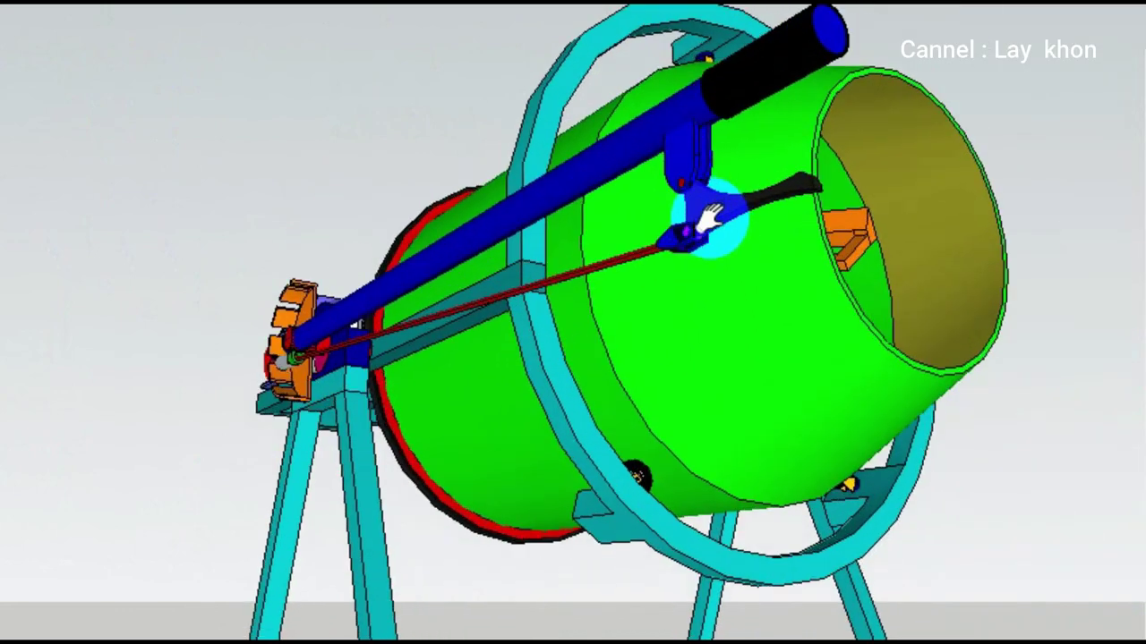
scroll(698, 235, up, 2)
scroll(693, 236, up, 2)
scroll(707, 224, up, 2)
scroll(709, 219, up, 2)
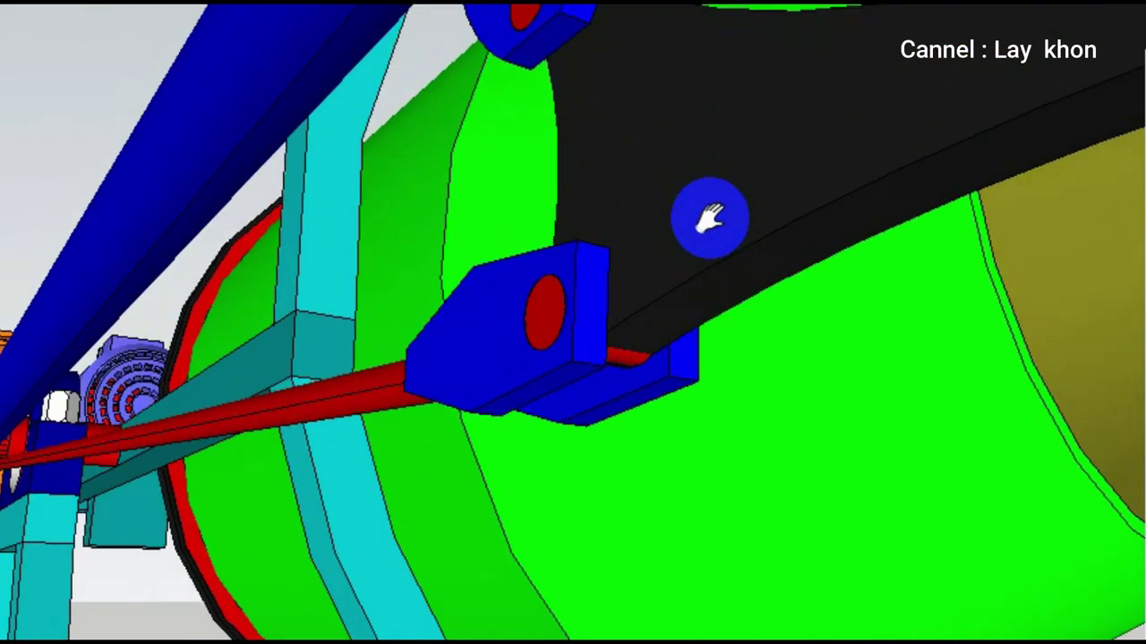
scroll(632, 238, up, 2)
Orbit underneath to inspect the lever's pin bracket up close
mouse_move(632, 239)
middle_down()
mouse_move(698, 296)
mouse_move(773, 441)
mouse_move(883, 532)
mouse_move(1025, 558)
mouse_move(1104, 540)
mouse_move(1141, 515)
middle_up()
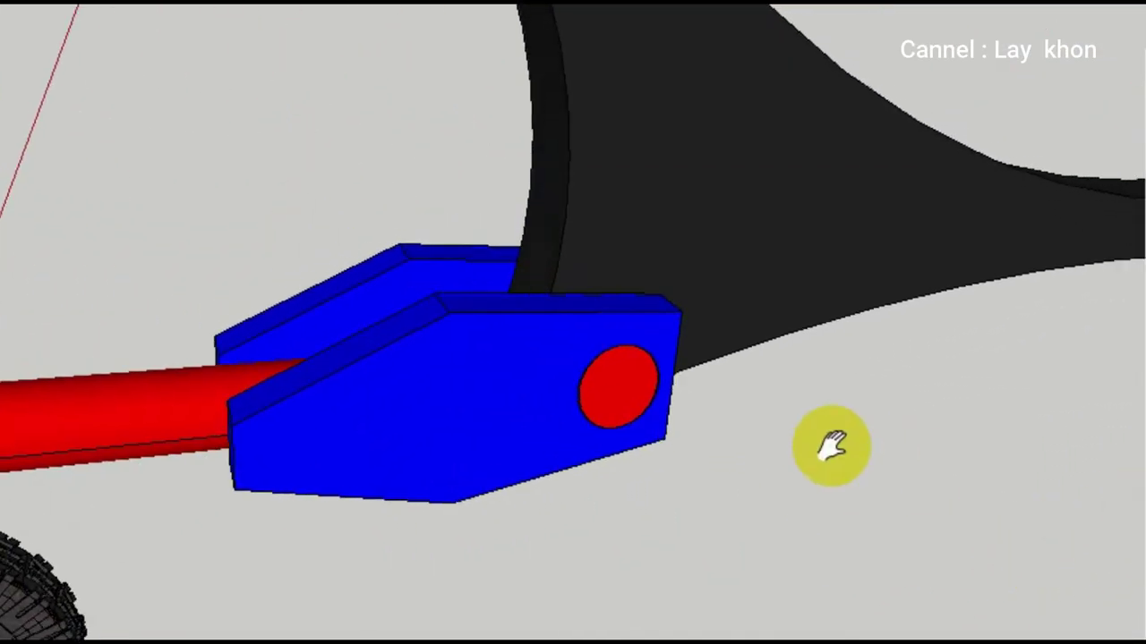
scroll(772, 440, down, 3)
scroll(782, 447, down, 2)
scroll(852, 294, up, 3)
scroll(851, 295, up, 3)
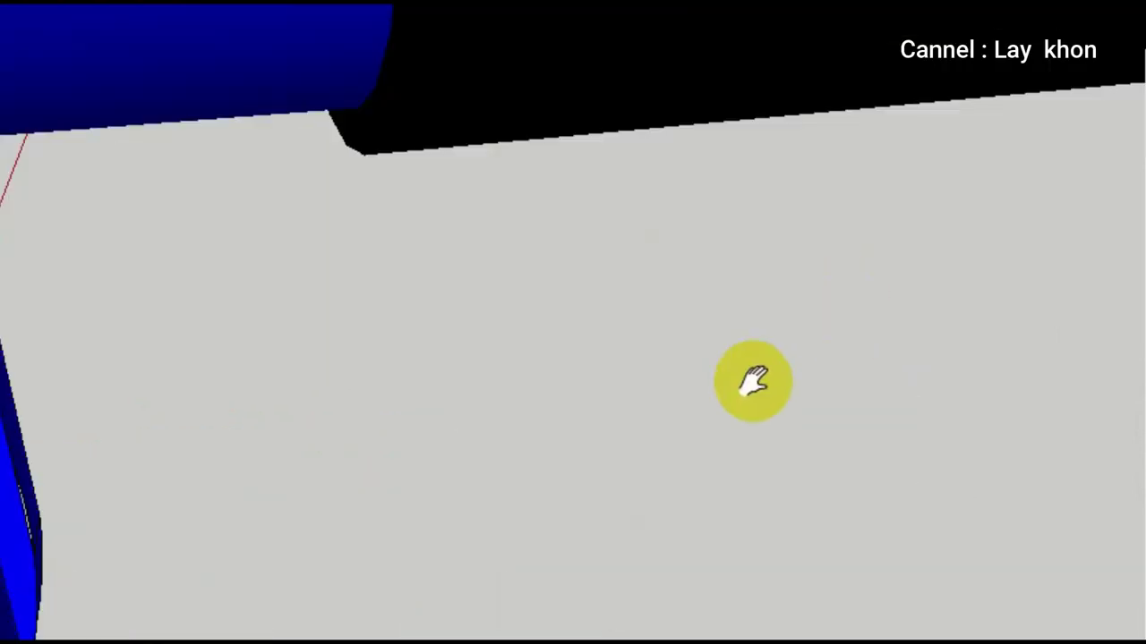
scroll(752, 381, down, 3)
scroll(697, 422, down, 3)
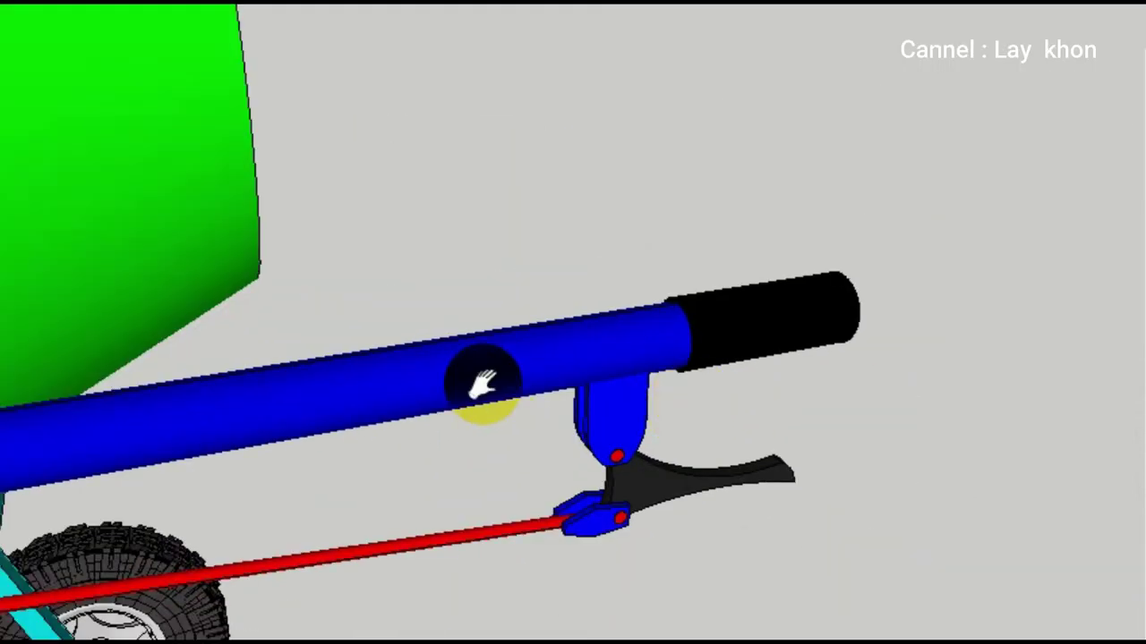
scroll(483, 376, down, 2)
scroll(484, 376, down, 2)
scroll(483, 376, down, 2)
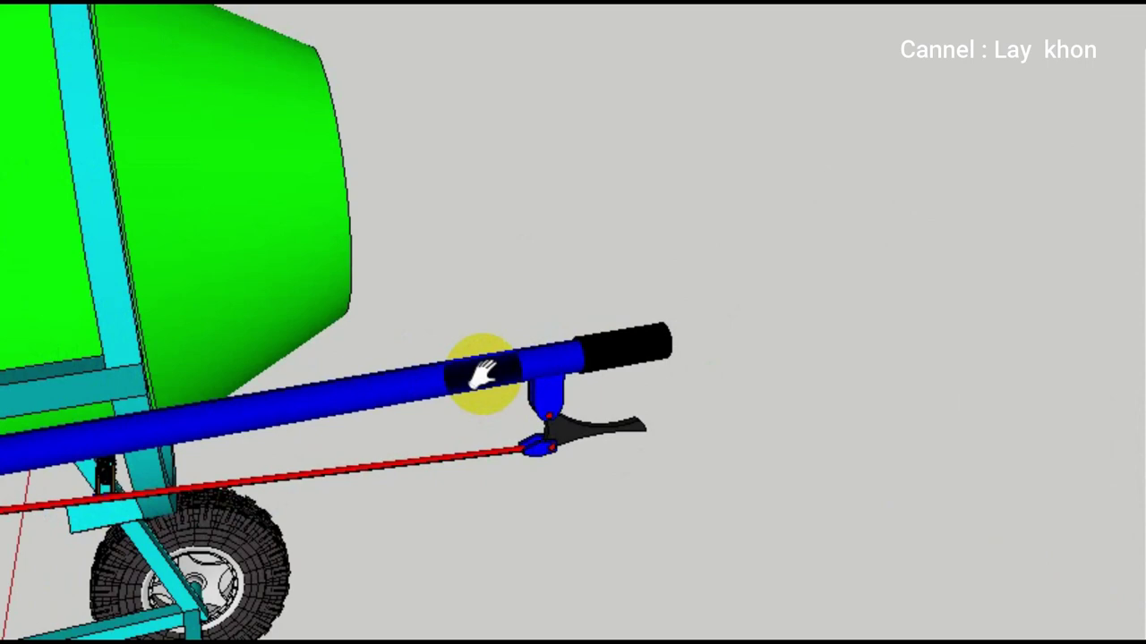
scroll(483, 376, down, 2)
scroll(70, 512, up, 3)
Swing the view from the handle to the motor for an angled look at the bearings
mouse_move(87, 498)
middle_down()
mouse_move(426, 440)
mouse_move(460, 473)
mouse_move(506, 430)
mouse_move(631, 474)
mouse_move(653, 454)
middle_up()
scroll(631, 474, down, 3)
middle_drag(292, 437, 555, 443)
scroll(563, 448, down, 2)
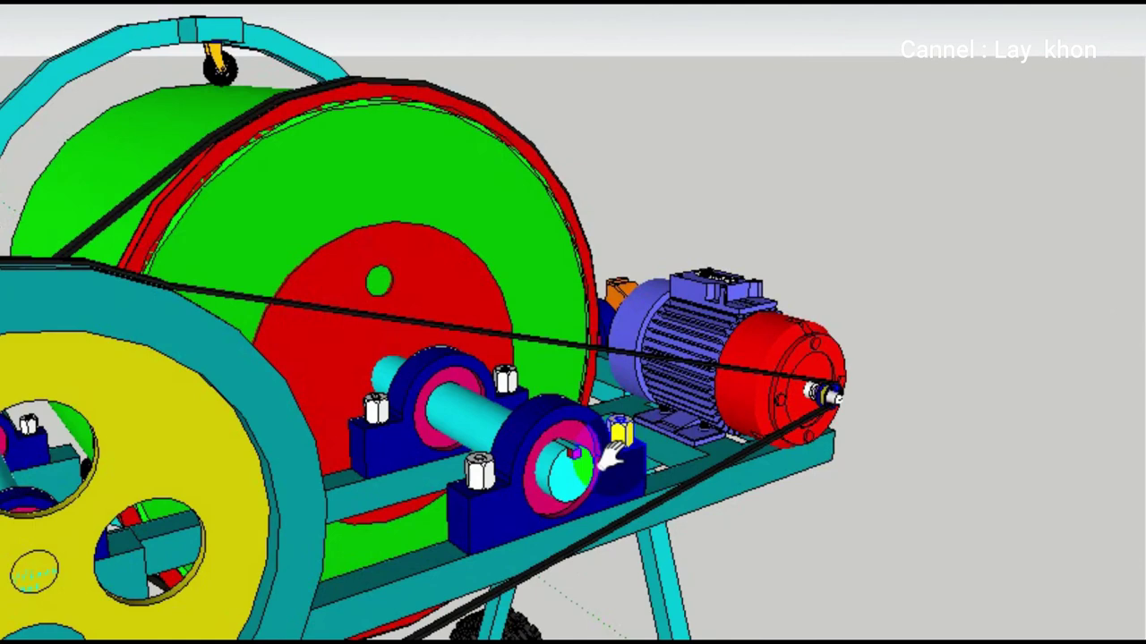
scroll(586, 452, down, 1)
scroll(608, 455, down, 1)
Orbit the drum side-on, around the caster wheel, then inside the drum at the orange blades
mouse_move(281, 519)
middle_down()
mouse_move(397, 474)
mouse_move(456, 468)
mouse_move(498, 409)
mouse_move(519, 326)
mouse_move(536, 11)
middle_up()
mouse_move(535, 322)
middle_down()
mouse_move(680, 322)
mouse_move(859, 179)
mouse_move(985, 45)
mouse_move(1118, 117)
mouse_move(1143, 269)
middle_up()
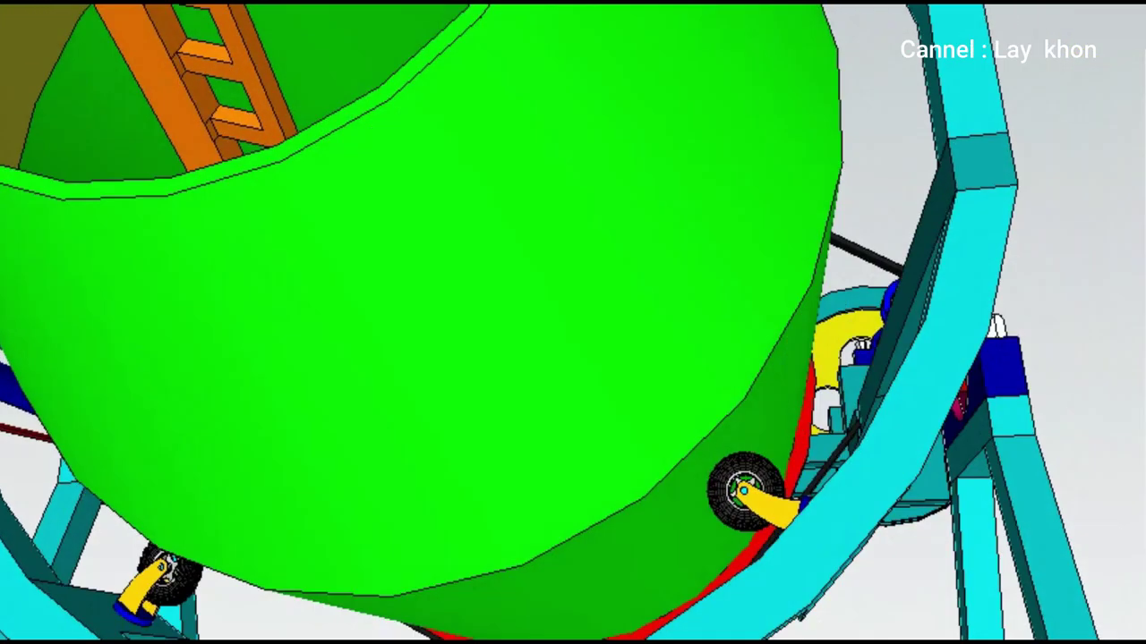
scroll(760, 524, up, 2)
scroll(750, 528, up, 2)
scroll(756, 532, up, 2)
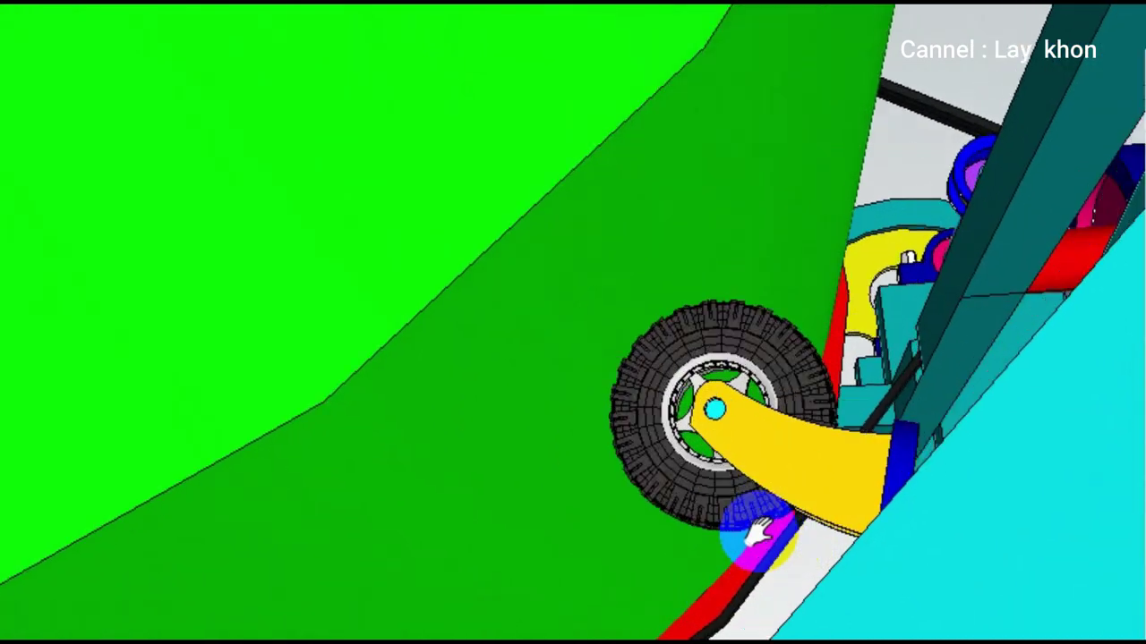
mouse_move(756, 528)
middle_down()
mouse_move(831, 567)
mouse_move(882, 637)
middle_up()
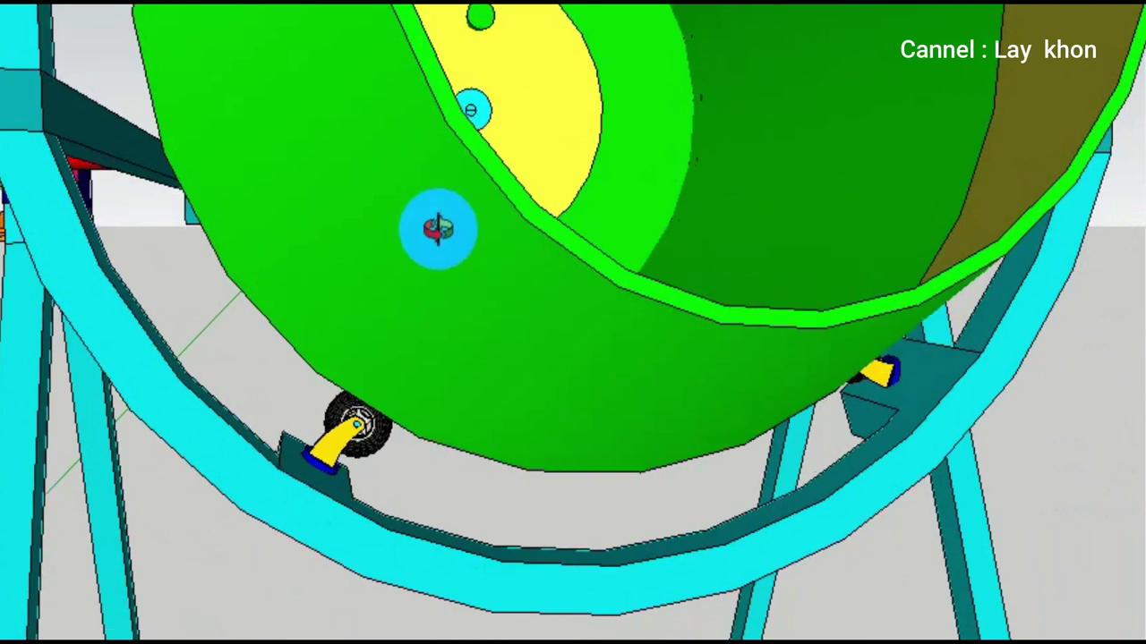
mouse_move(438, 229)
middle_down()
mouse_move(445, 309)
mouse_move(375, 345)
mouse_move(325, 350)
mouse_move(334, 382)
mouse_move(325, 414)
mouse_move(246, 386)
mouse_move(294, 238)
mouse_move(273, 399)
mouse_move(281, 481)
mouse_move(301, 475)
mouse_move(453, 557)
mouse_move(529, 573)
mouse_move(394, 465)
middle_up()
Zoom out and orbit down to a level, side-on view of the whole mixer
scroll(394, 466, down, 5)
scroll(295, 398, down, 5)
scroll(269, 383, down, 3)
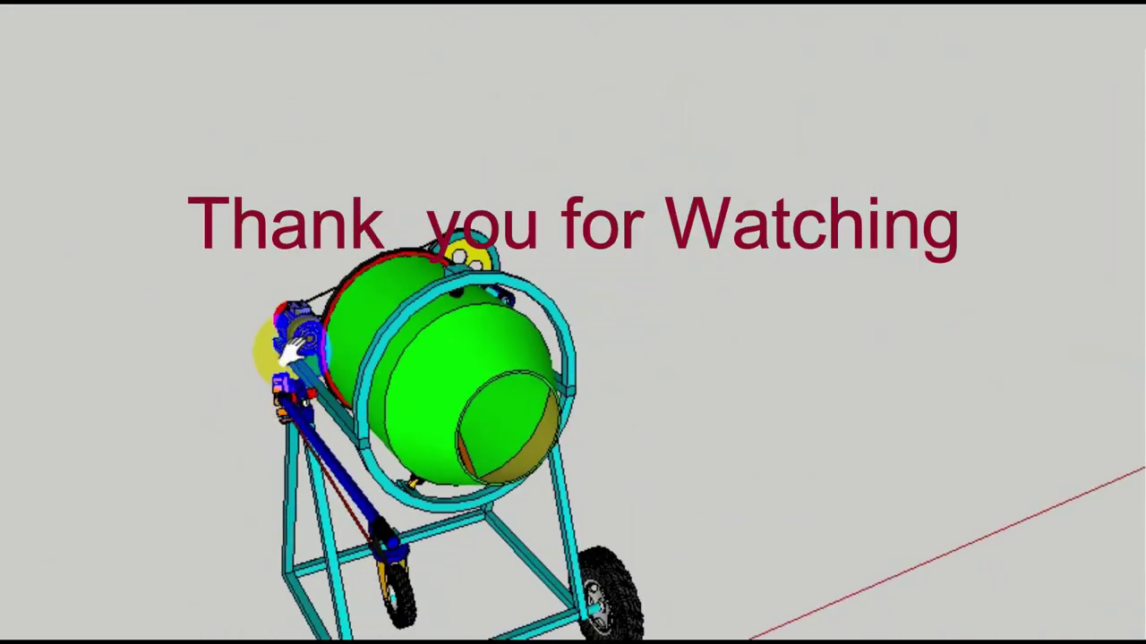
scroll(269, 332, down, 2)
scroll(304, 345, down, 2)
scroll(326, 542, up, 3)
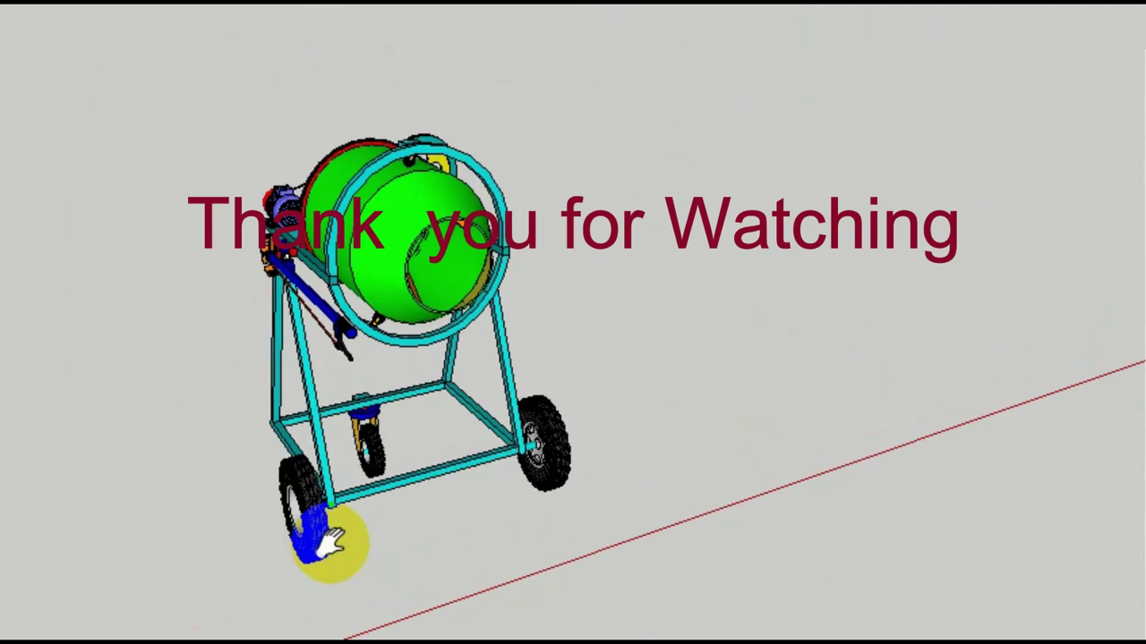
scroll(327, 542, up, 3)
mouse_move(327, 542)
middle_down()
mouse_move(232, 348)
mouse_move(171, 274)
mouse_move(2, 192)
middle_up()
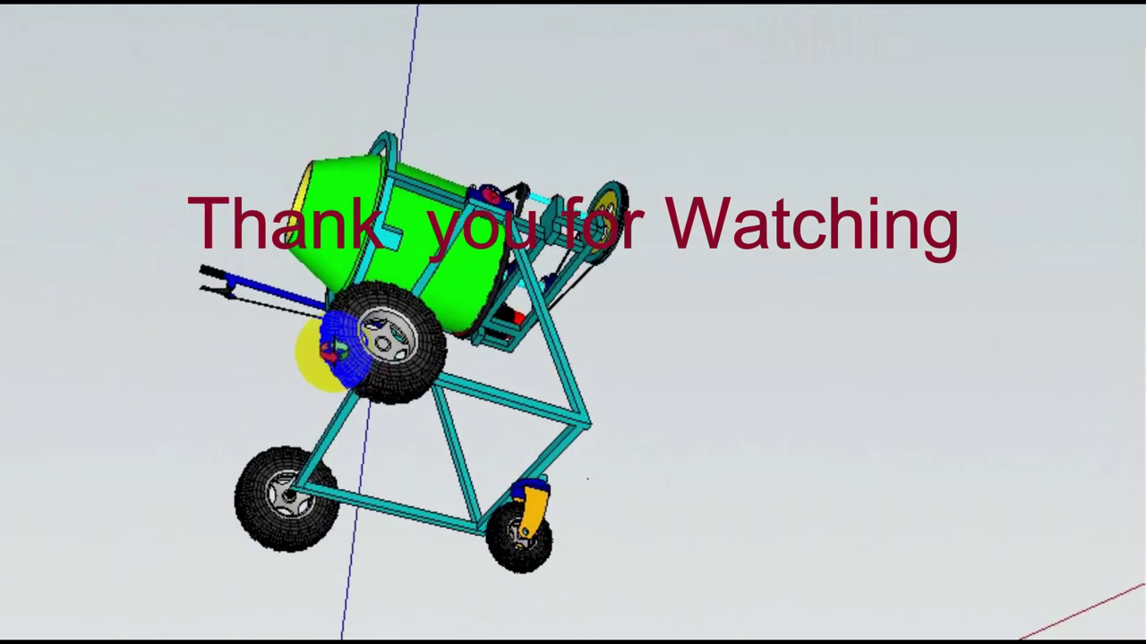
middle_drag(271, 345, 184, 356)
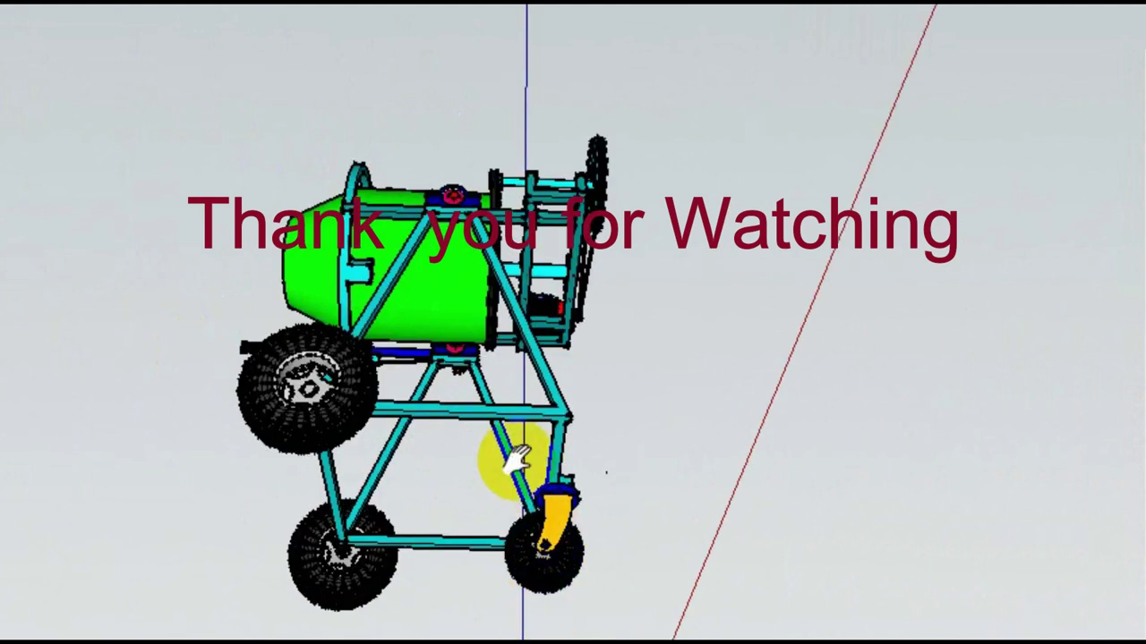
Orbit the whole mixer around and back to a full view from the motor side
scroll(491, 436, up, 2)
scroll(506, 436, up, 2)
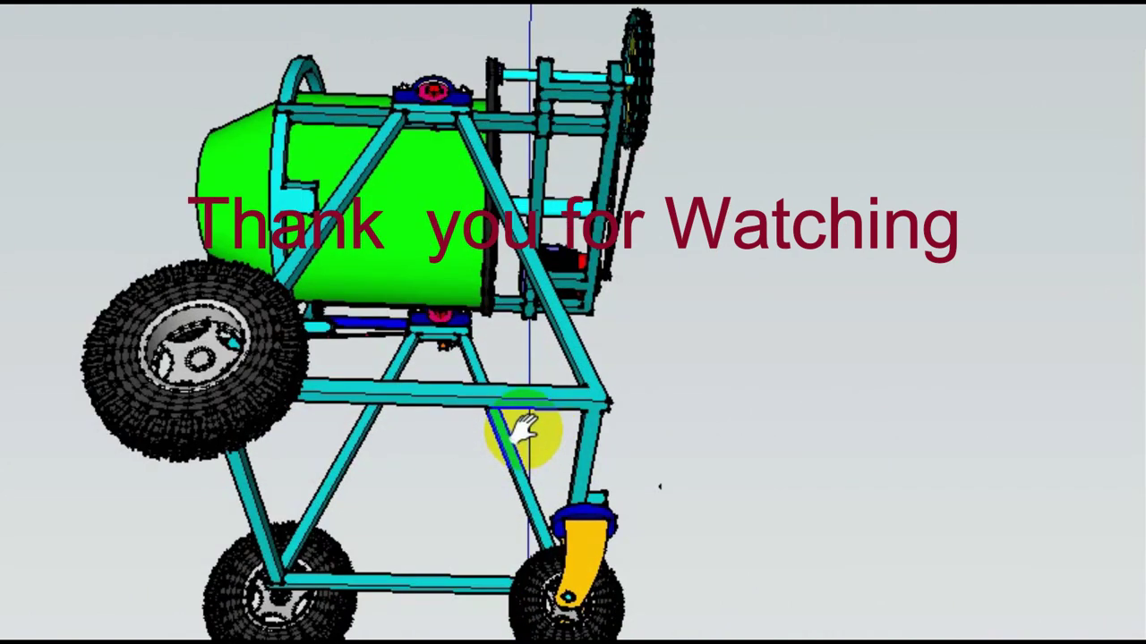
mouse_move(524, 432)
middle_down()
mouse_move(330, 309)
mouse_move(9, 243)
middle_up()
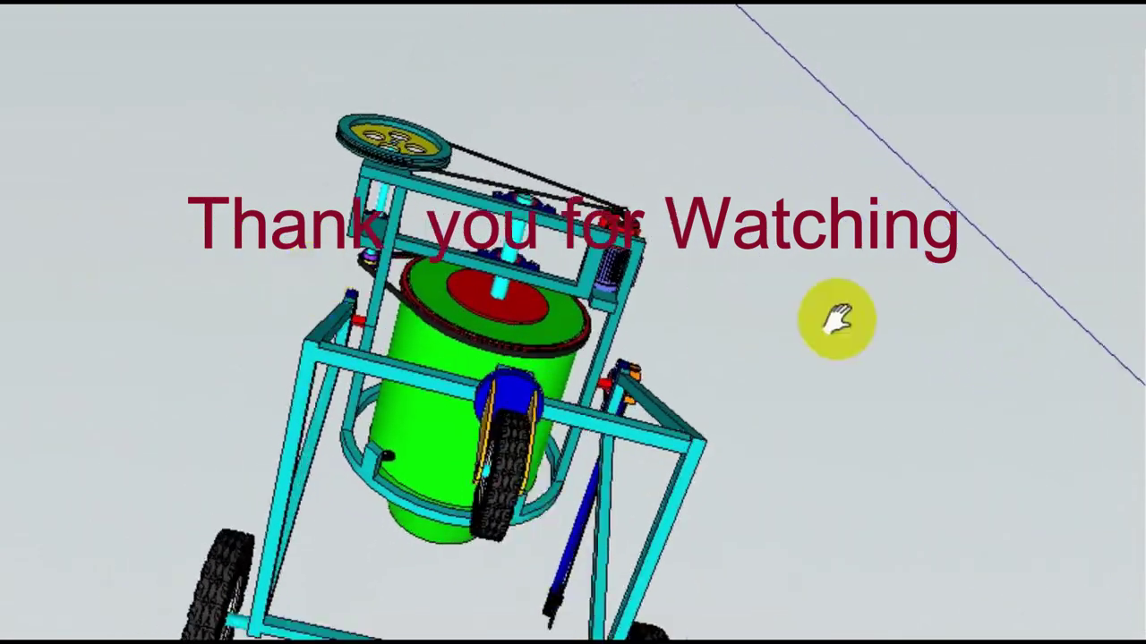
mouse_move(9, 244)
middle_down()
mouse_move(457, 291)
mouse_move(338, 576)
middle_up()
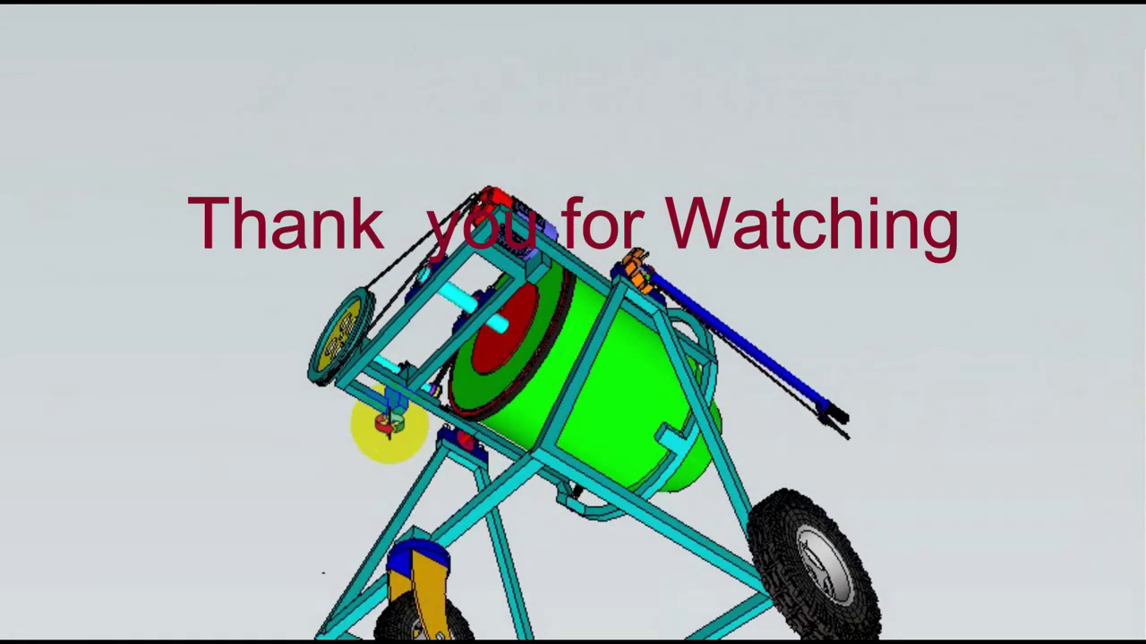